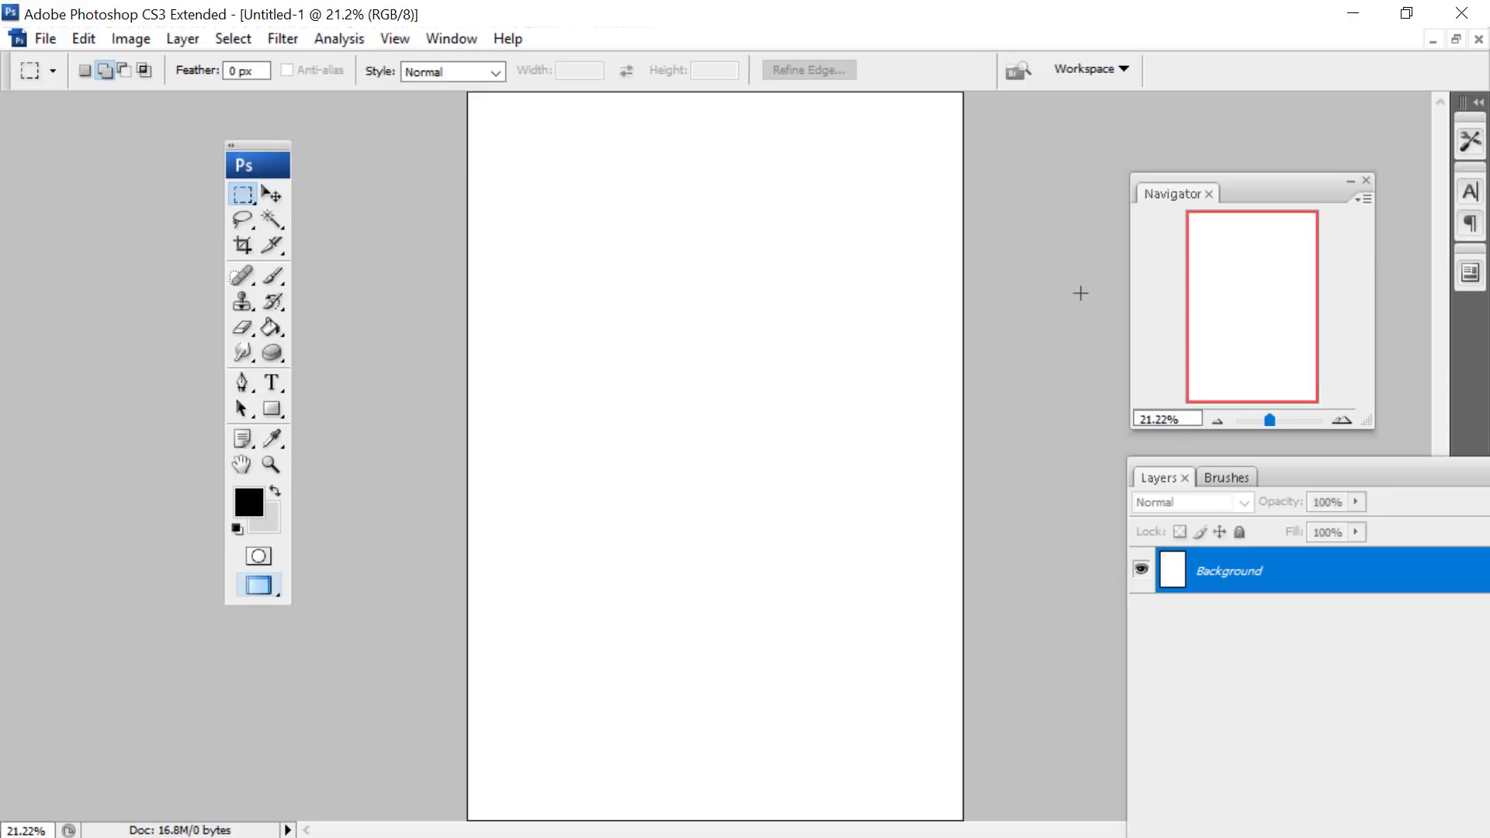
- Set the foreground colour to light beige #ddcbbf
left_click_drag(1271, 201, 1288, 183)
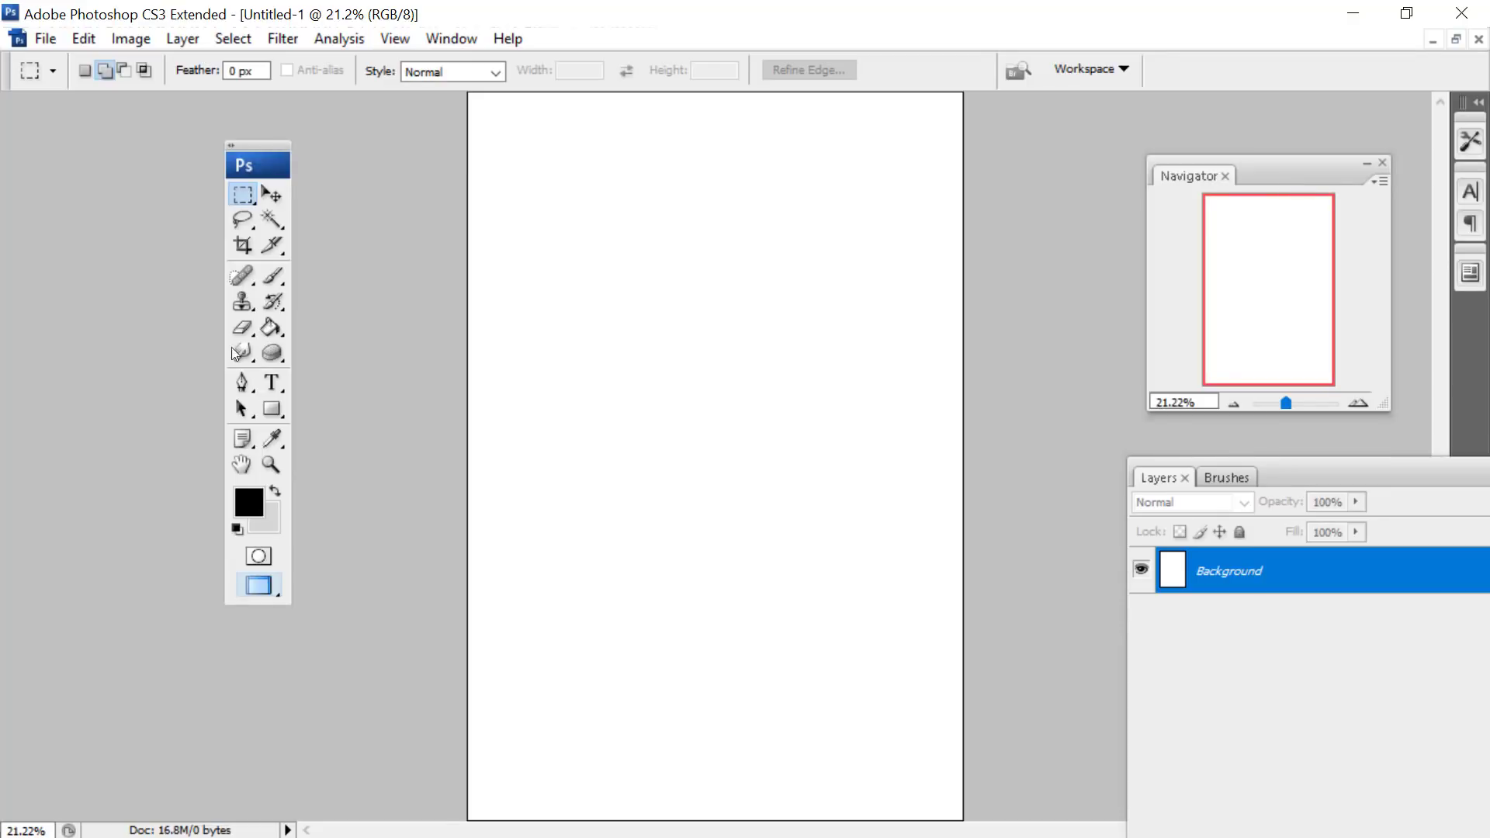
left_click(272, 439)
left_click(249, 502)
left_click(782, 427)
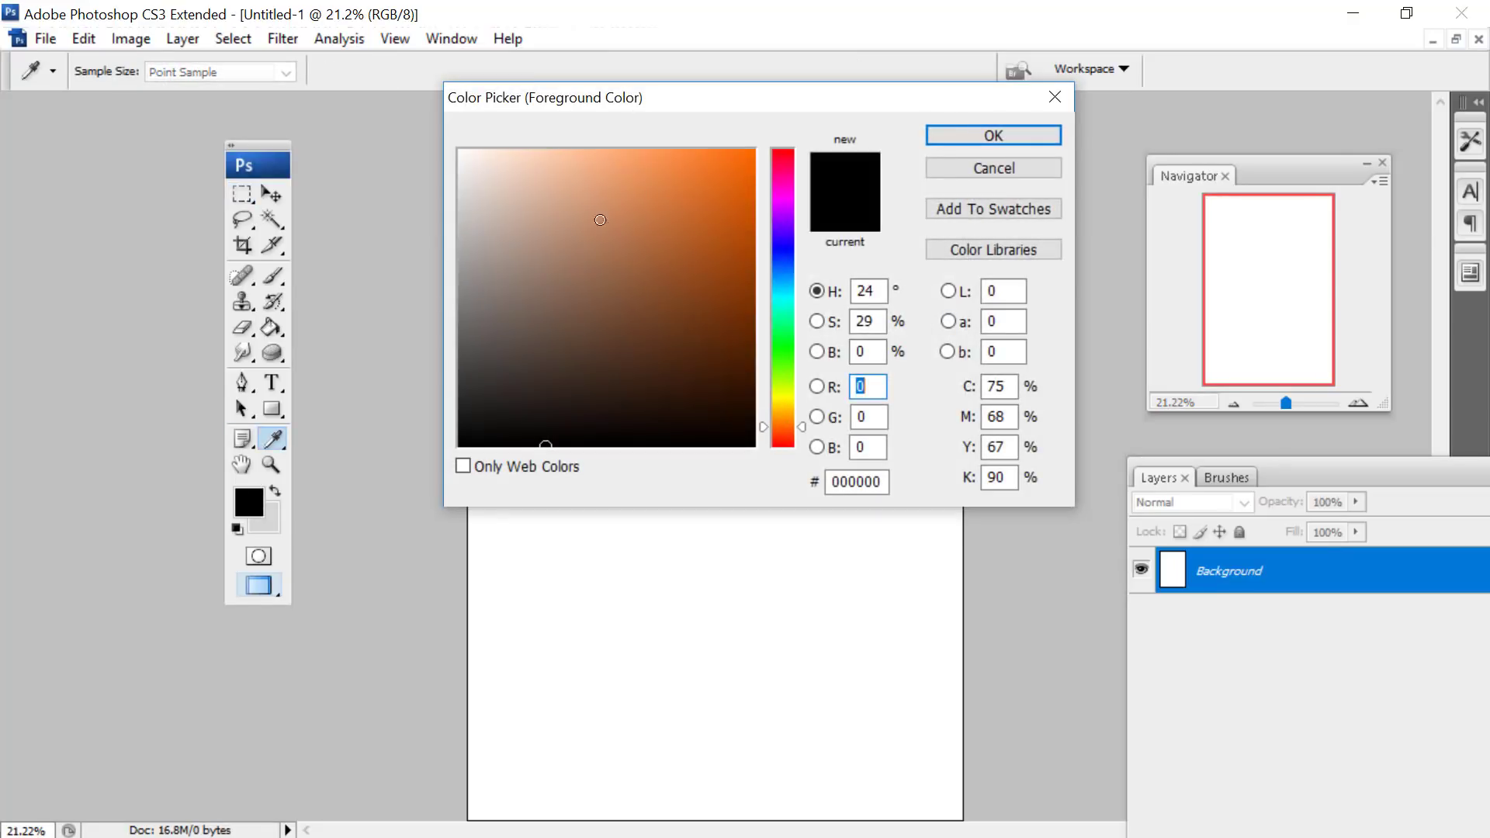
mouse_move(497, 245)
left_mouse_down()
mouse_move(511, 233)
mouse_move(499, 190)
left_mouse_up()
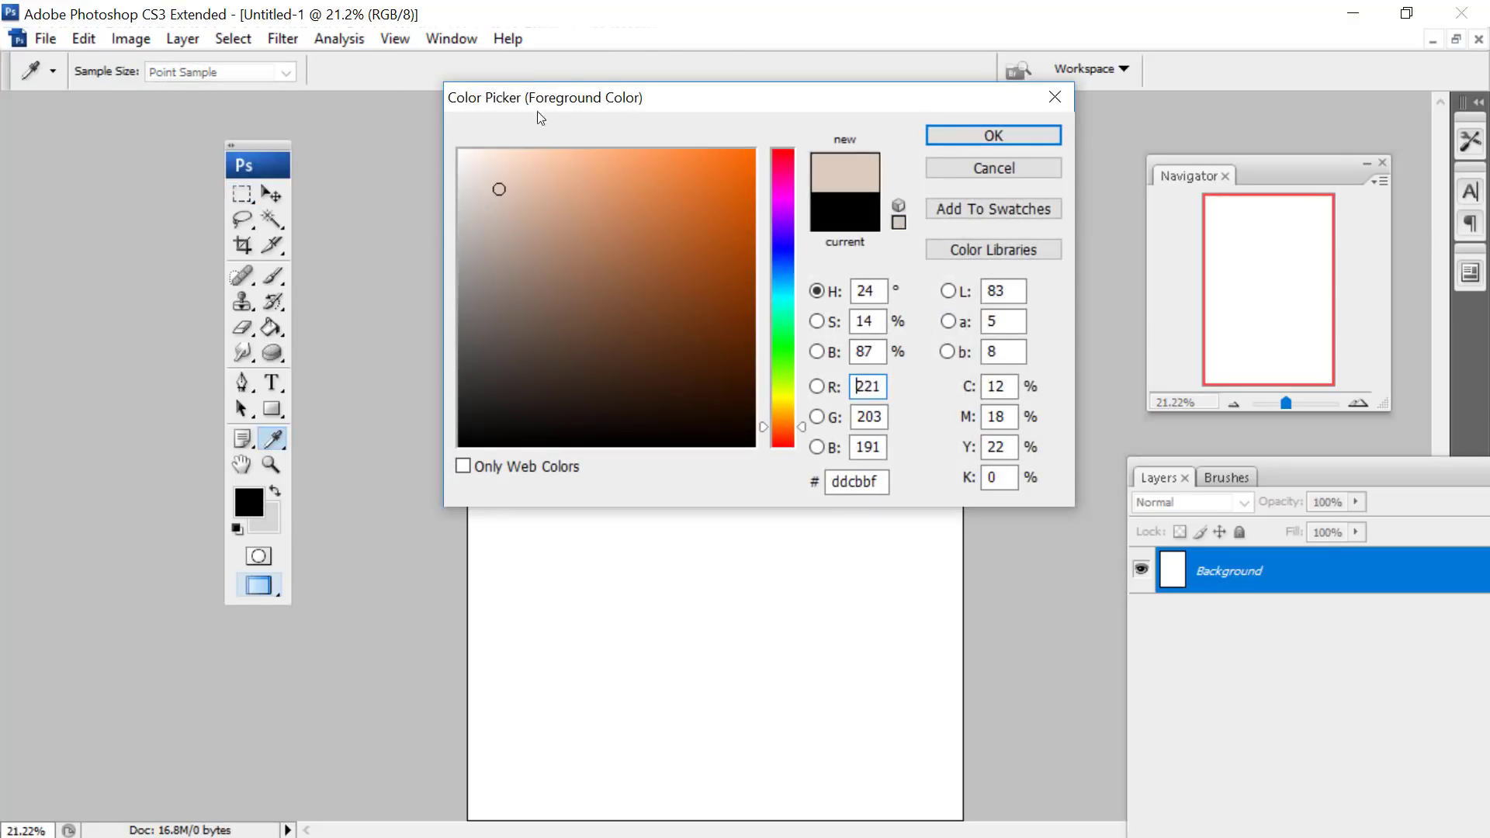
left_click(941, 132)
key("m")
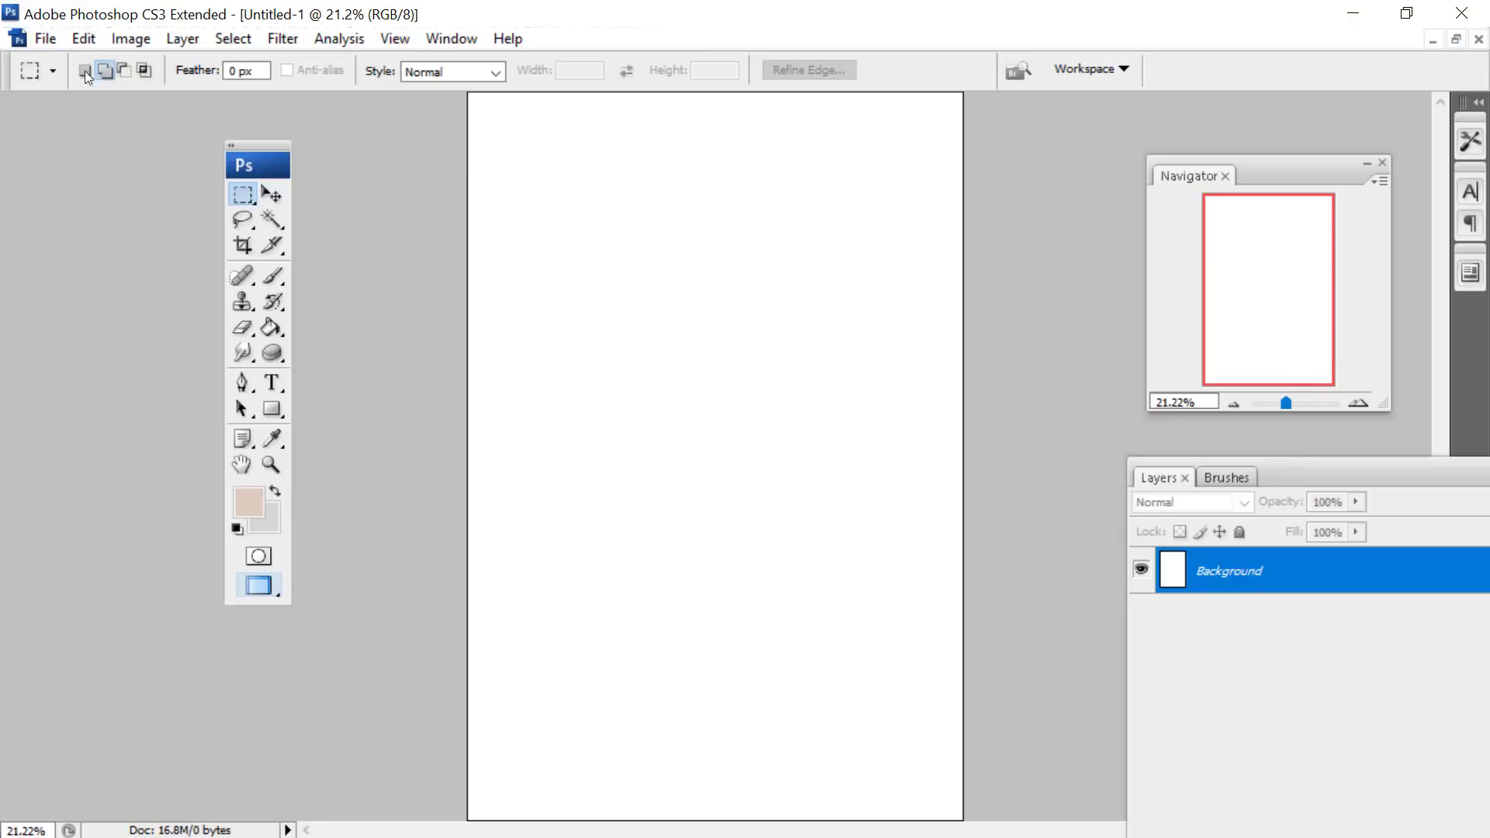
- Make the light beige the background colour and set the foreground colour to white
left_click_drag(1286, 403, 1282, 403)
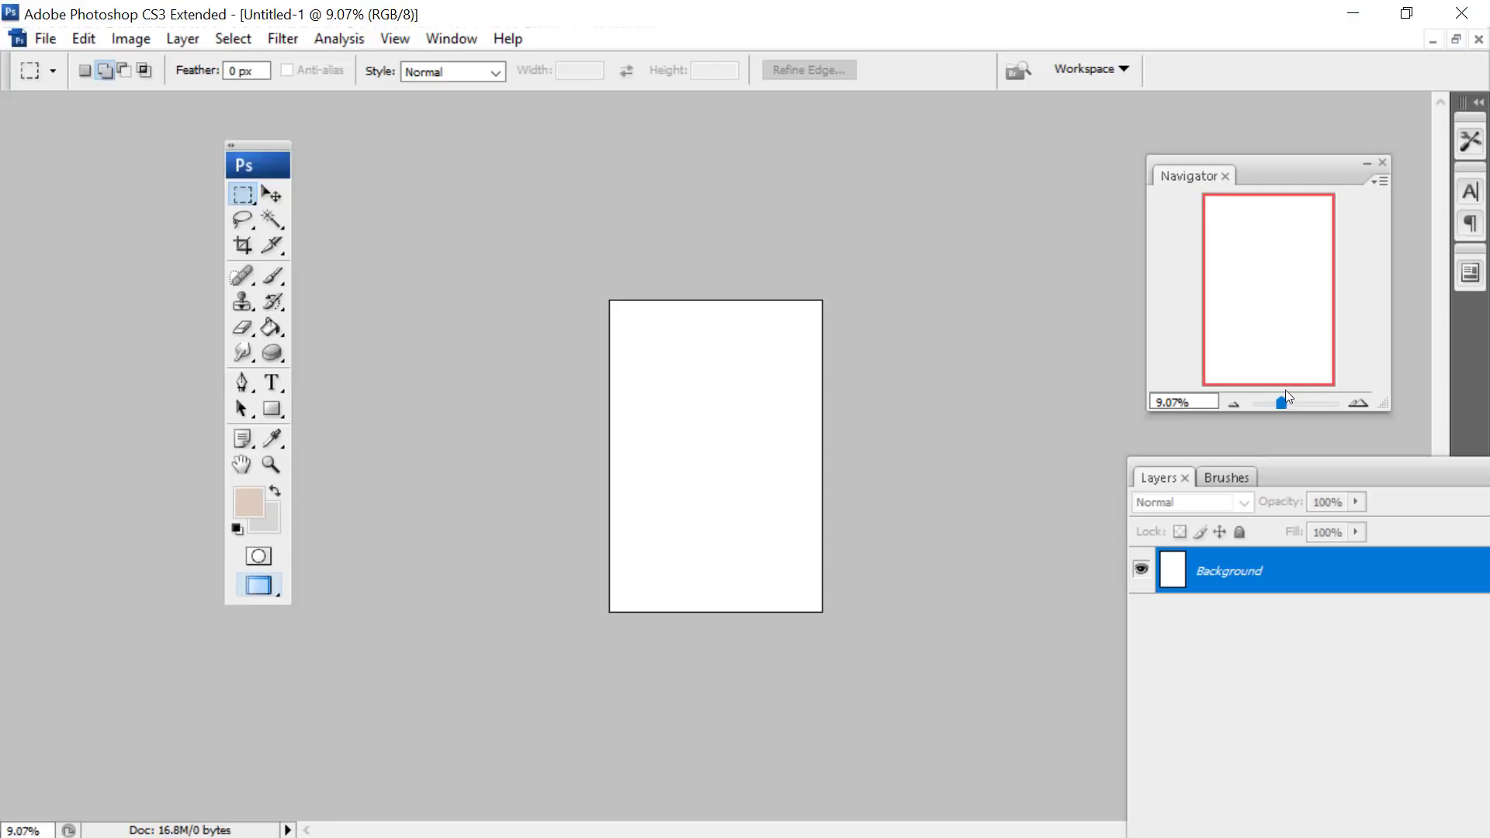
left_click_drag(1284, 402, 1291, 402)
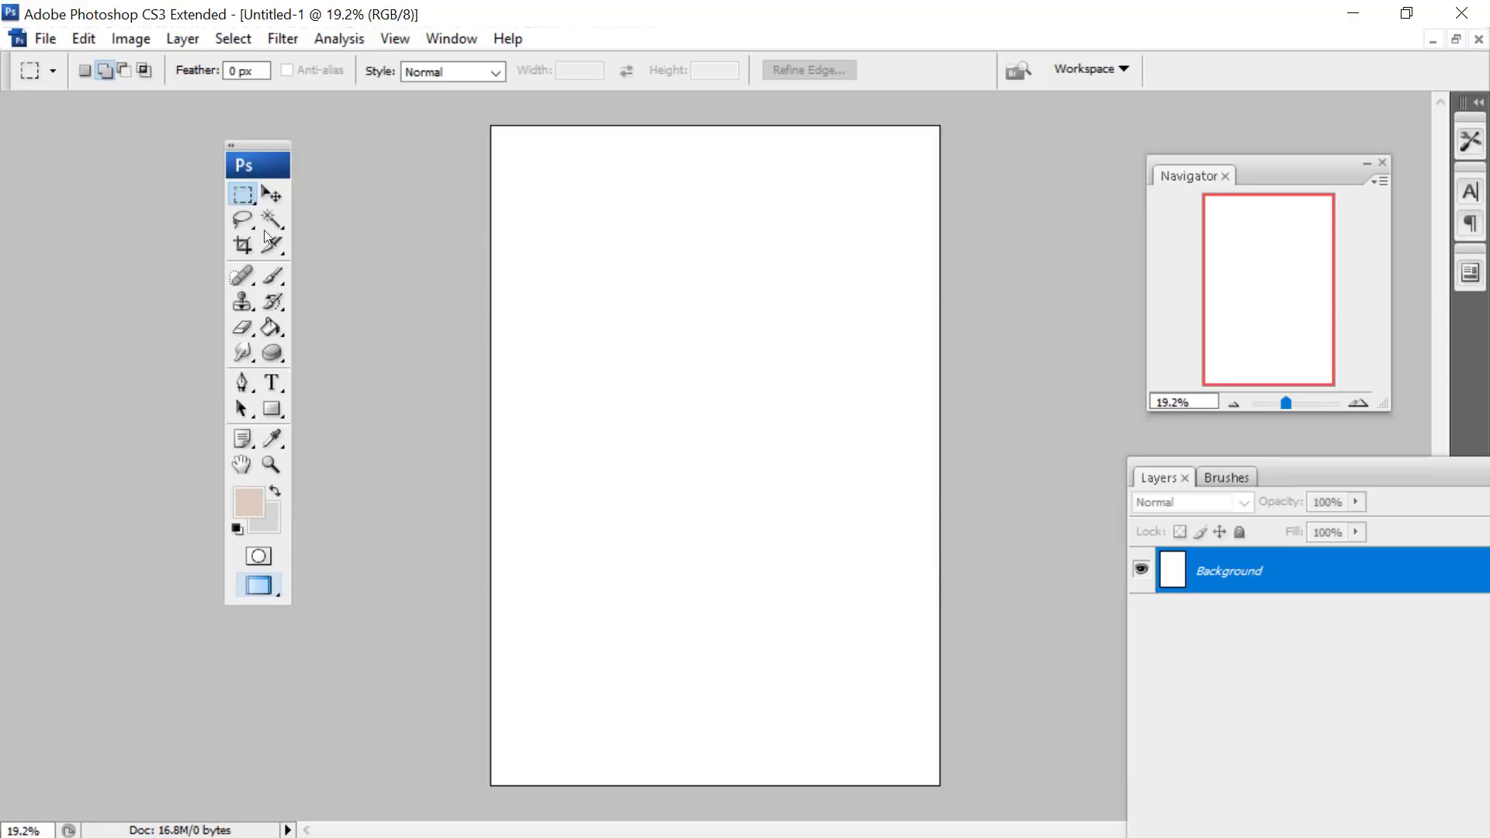
left_click(256, 515)
left_click_drag(559, 386, 360, 72)
left_click(995, 136)
- Crop the canvas to a landscape format, extending it past both side edges and trimming its upper part
left_click_drag(1286, 403, 1284, 403)
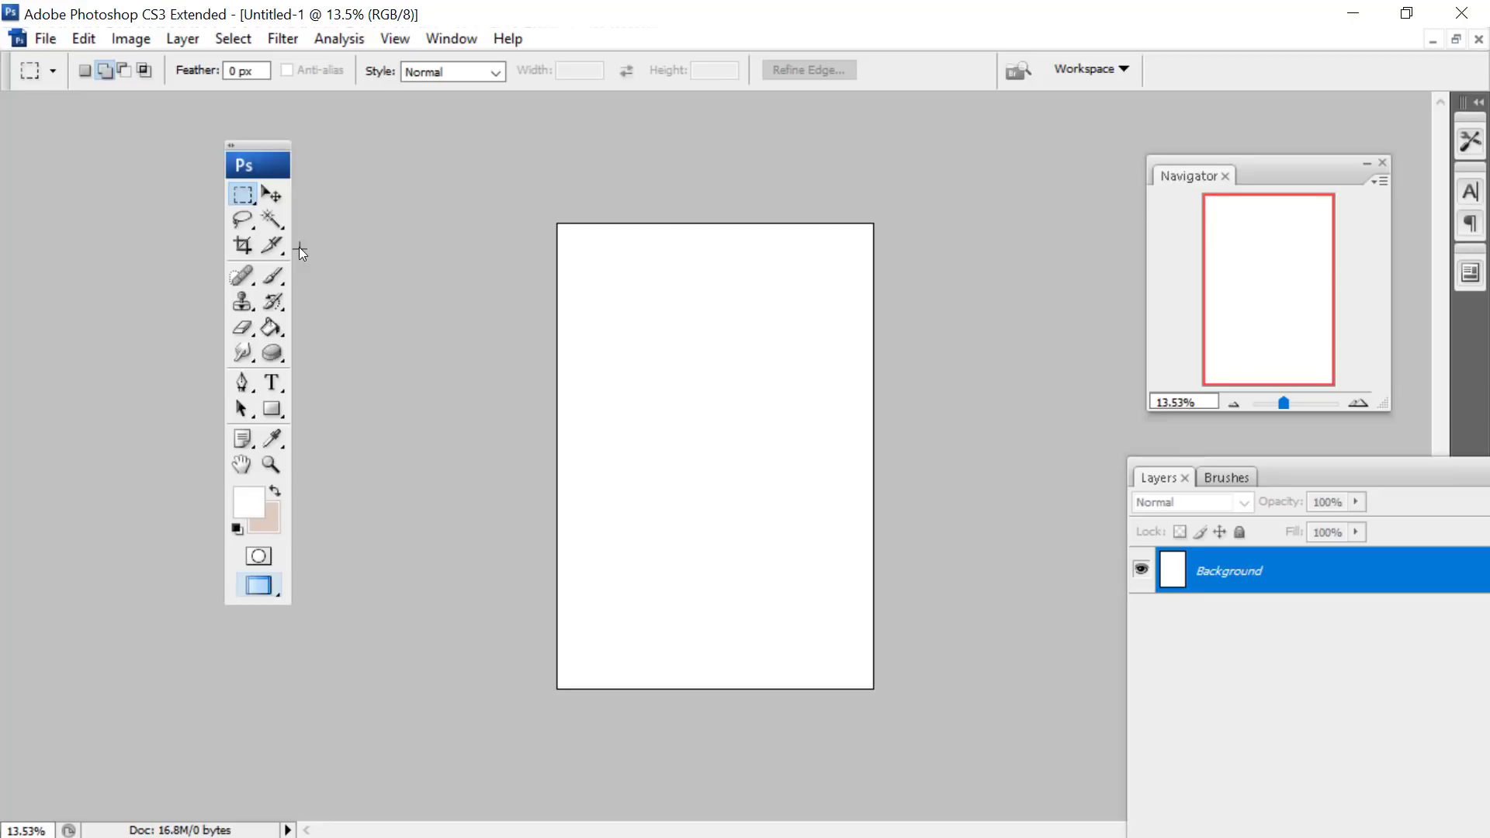
left_click(240, 245)
left_click_drag(875, 690, 532, 274)
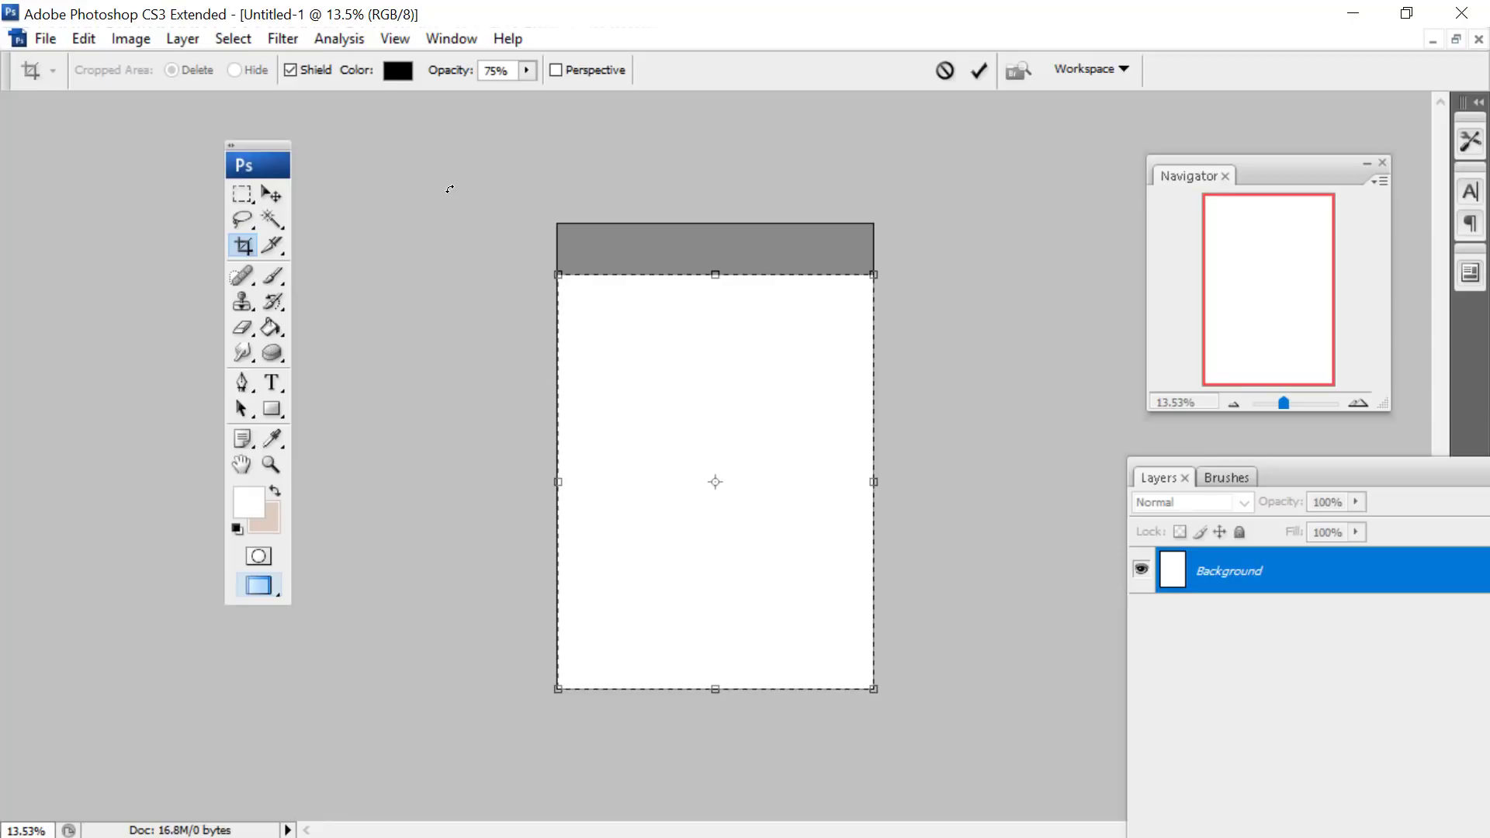
left_click_drag(559, 482, 364, 483)
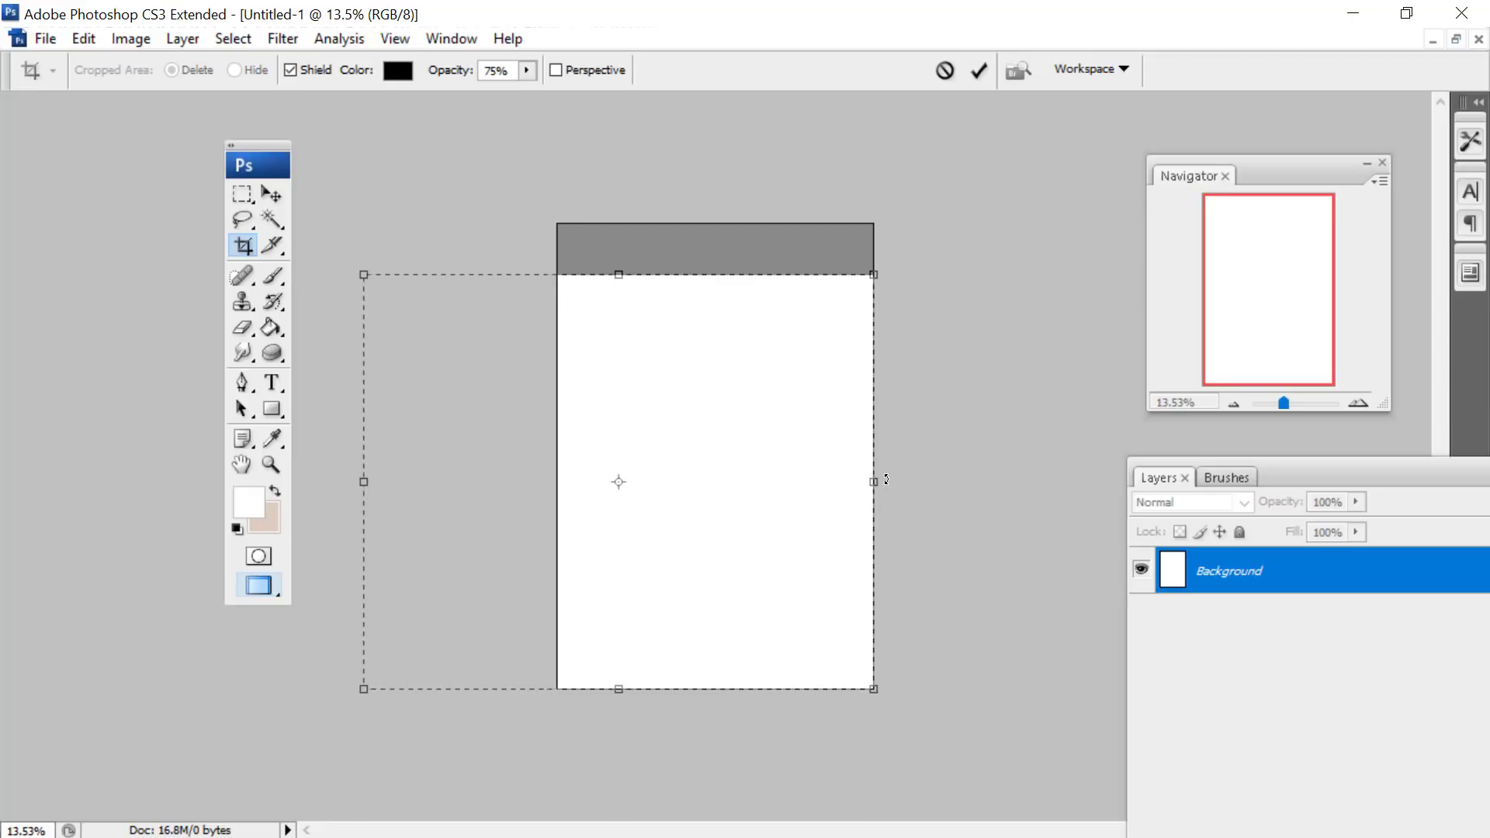
left_click_drag(874, 476, 1014, 474)
left_click_drag(686, 275, 686, 300)
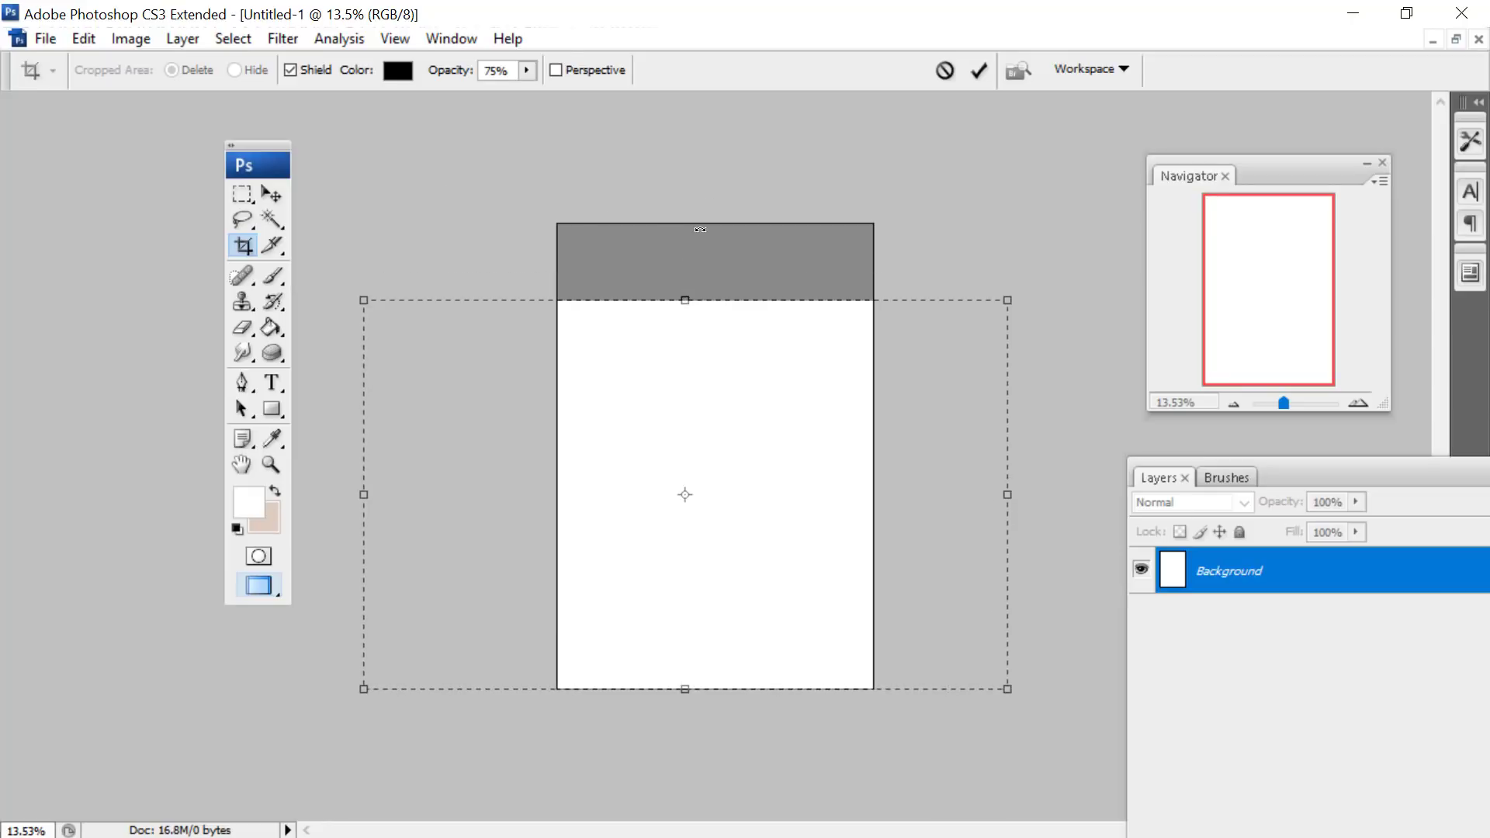
left_click(240, 193)
key("Return")
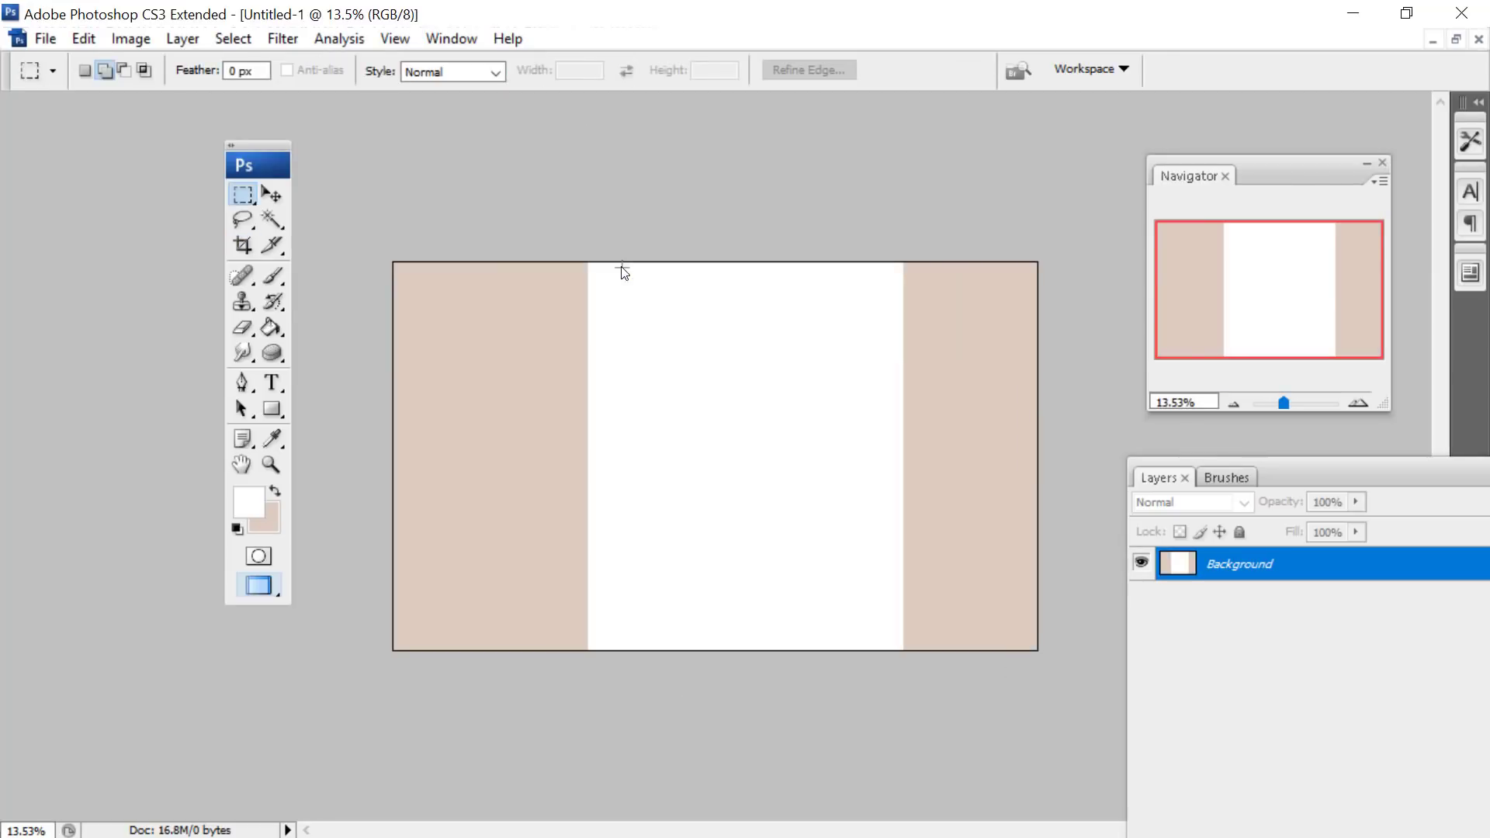
- Set the foreground colour to grey #6e787c and the background colour to blue-grey #8a97a4
left_click(249, 506)
left_click(783, 285)
left_click(493, 302)
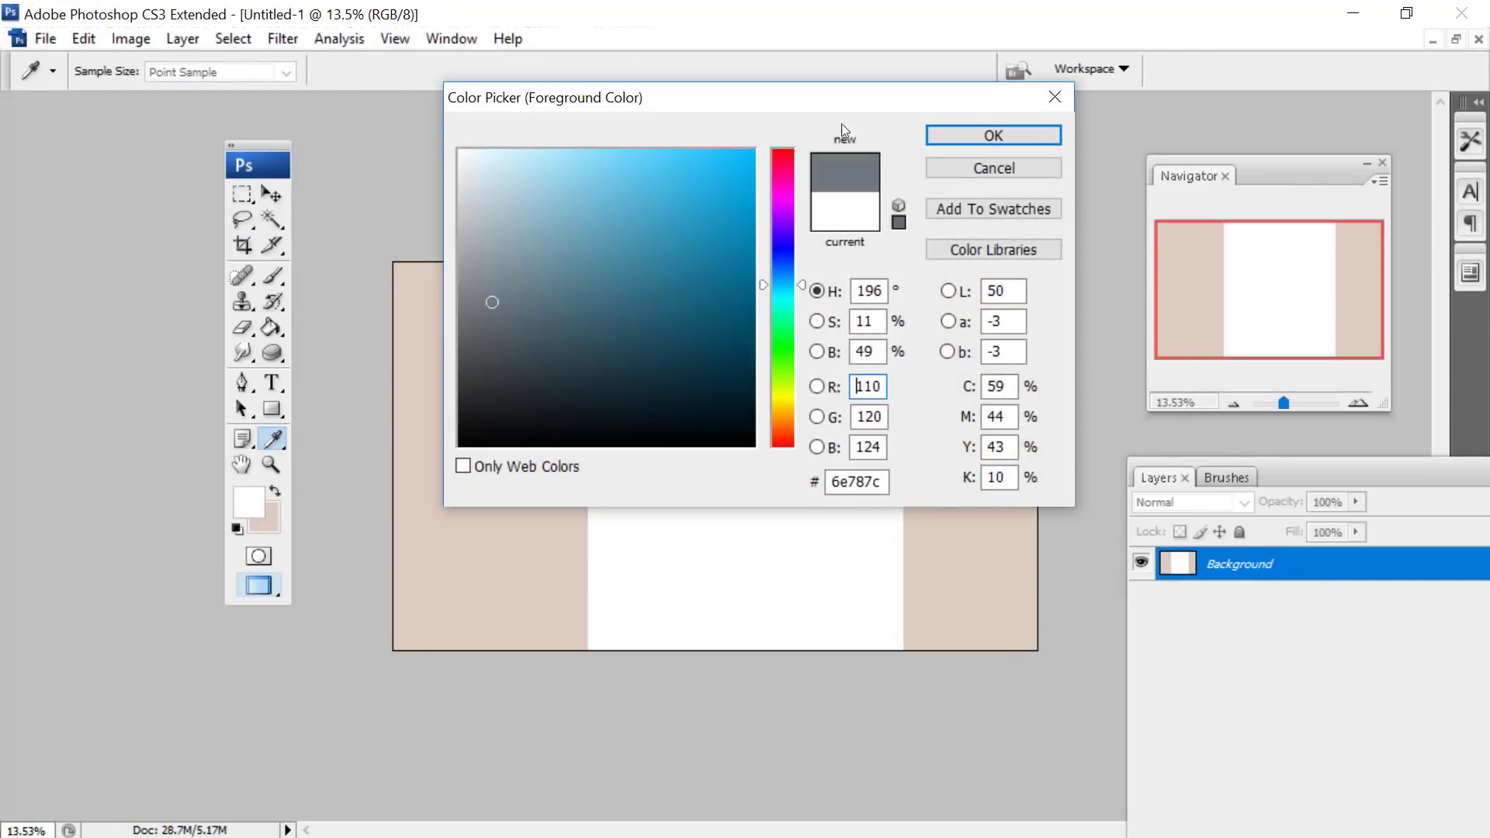
left_click(936, 136)
key("m")
left_click(264, 515)
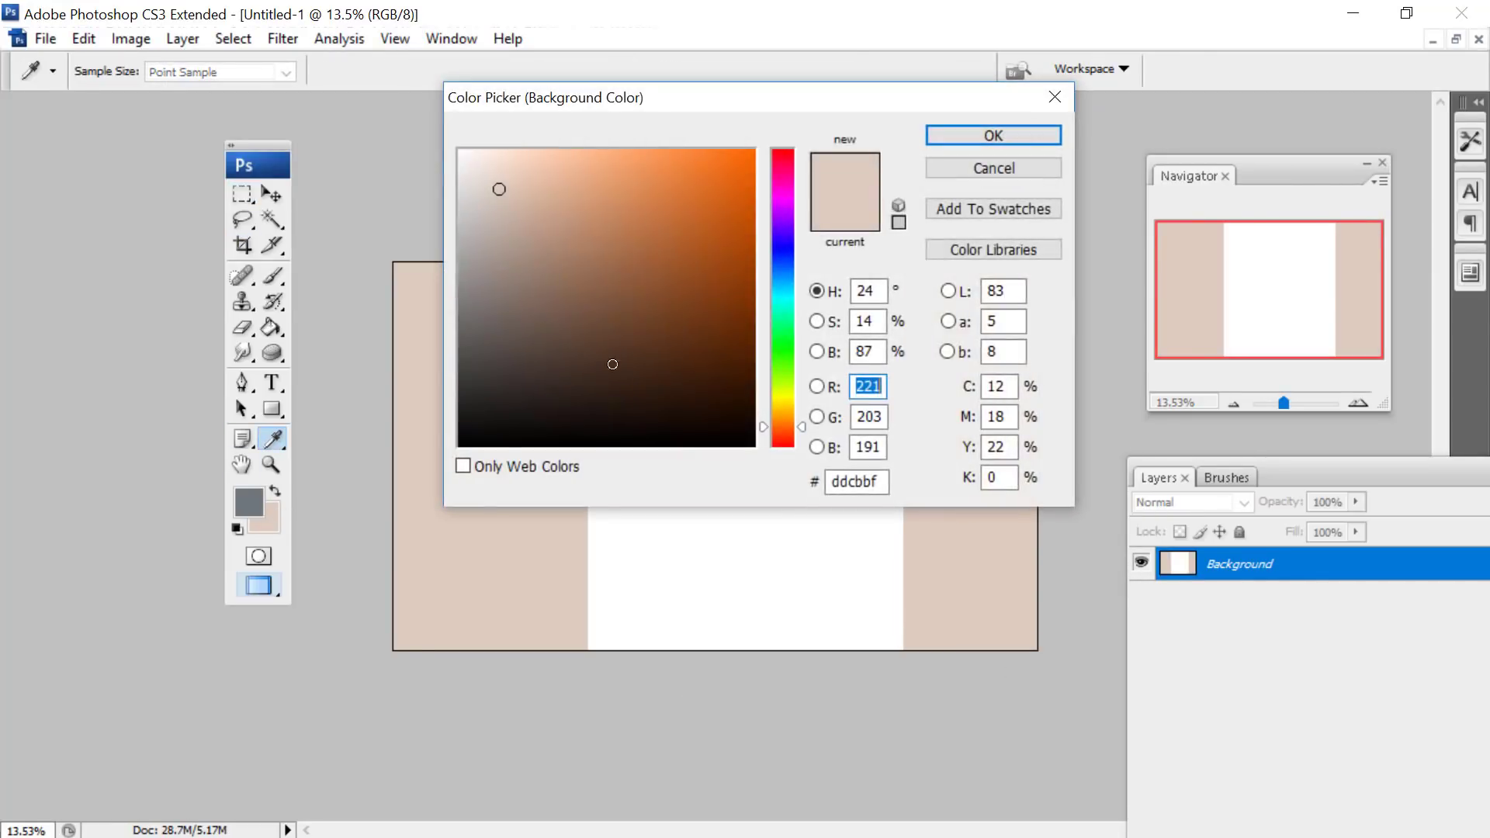
left_click(783, 273)
left_click(521, 285)
left_click(513, 336)
left_click(499, 249)
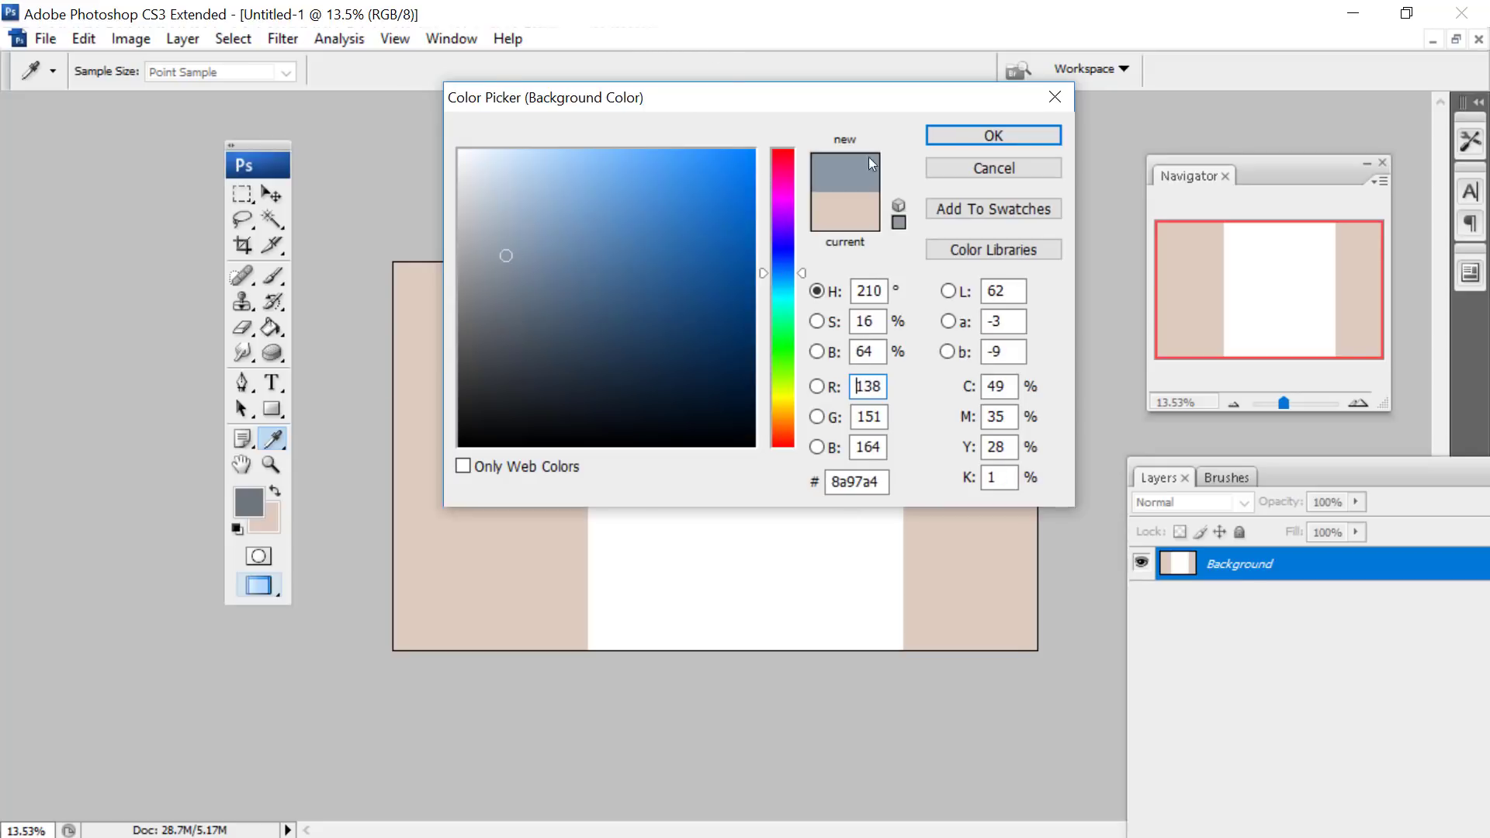
left_click(994, 135)
- Fill the canvas with a linear foreground-to-background gradient running downward from the upper edge using the Gradient tool
left_click(268, 332)
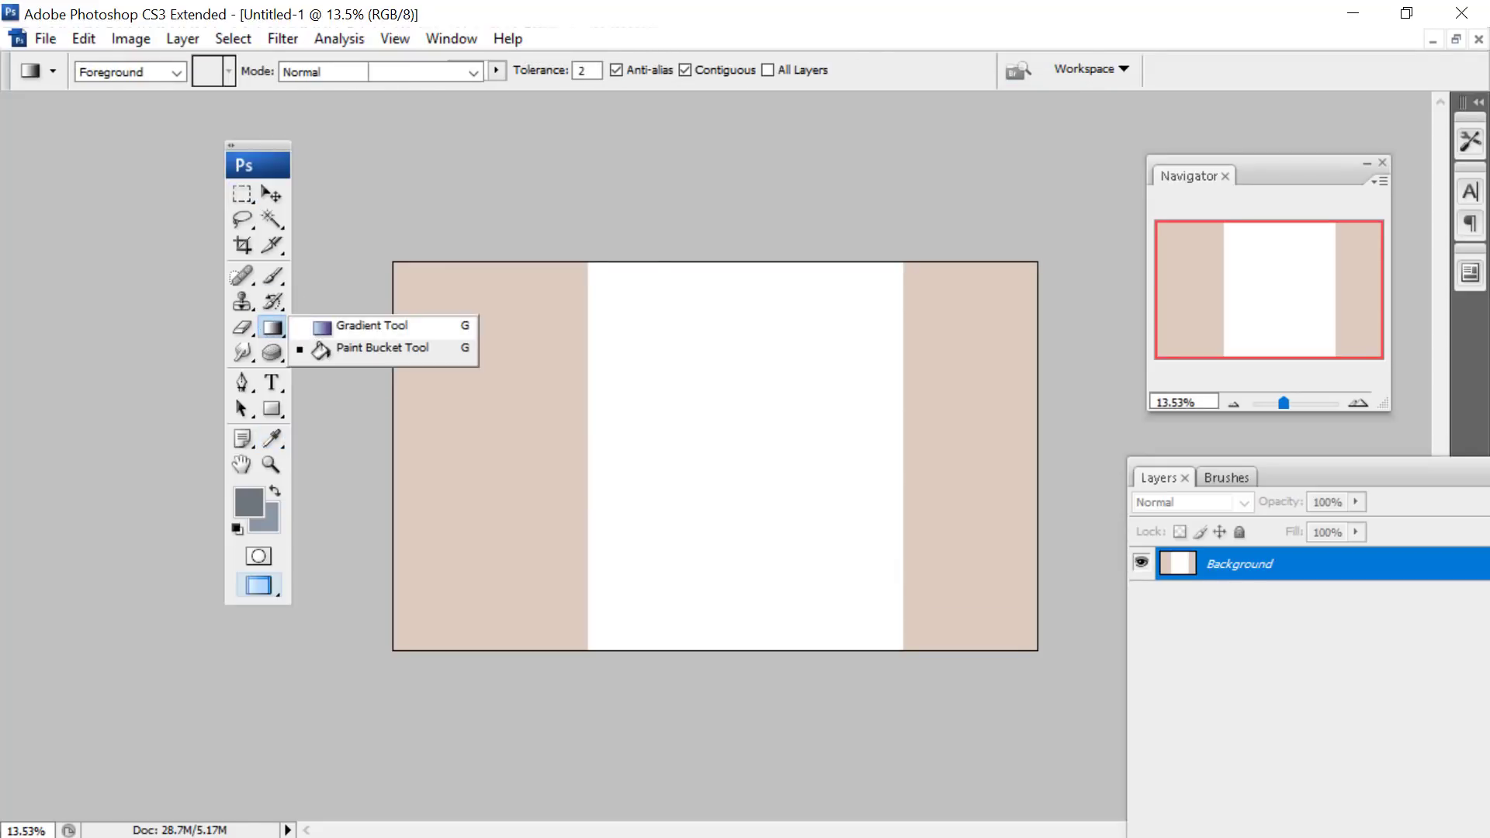
left_click(366, 323)
left_click_drag(675, 259, 745, 621)
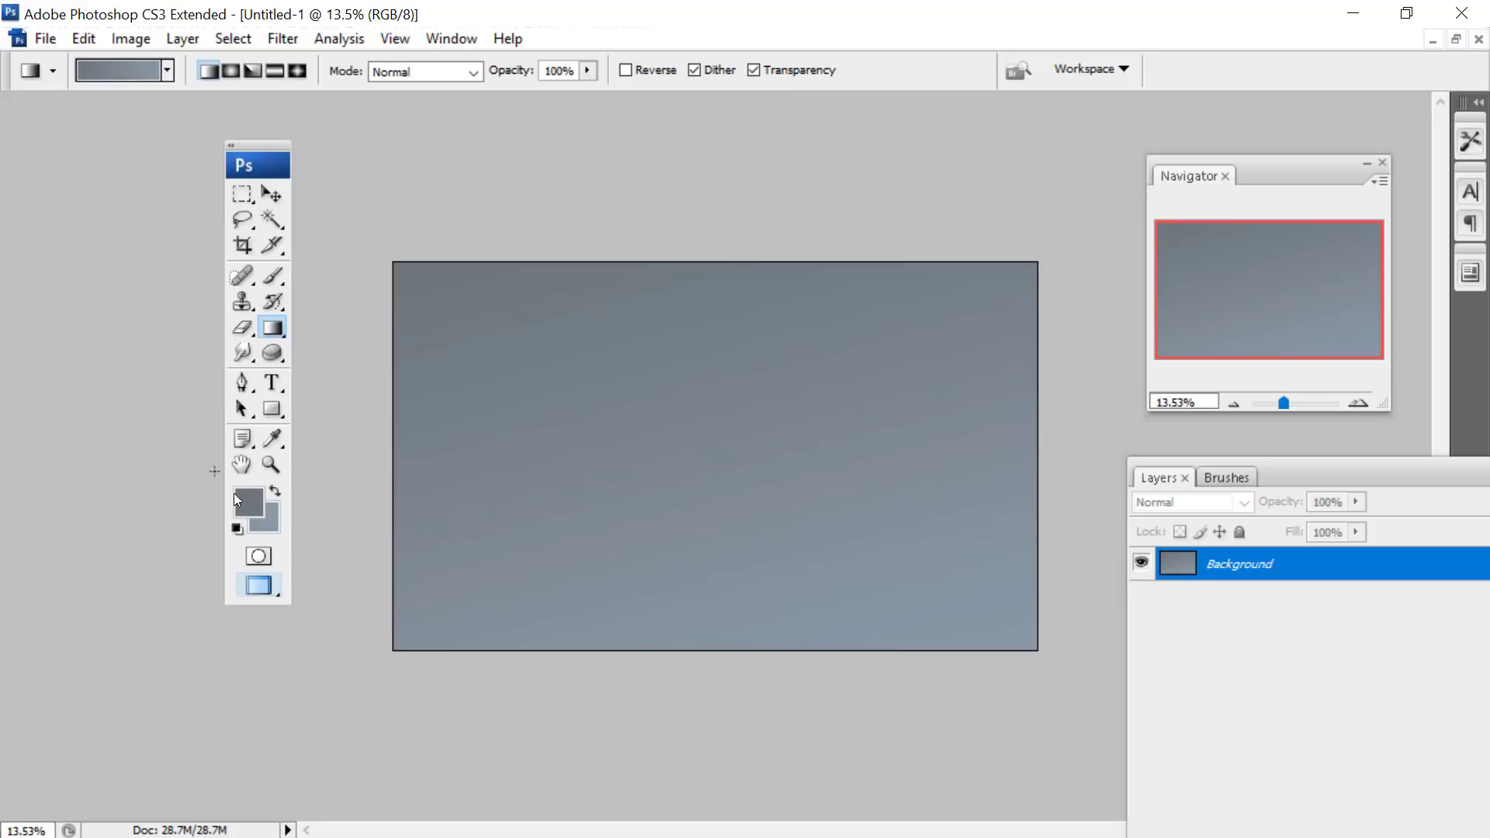
- Darken the foreground colour to a deep grey and redraw the background gradient diagonally downward
left_click(235, 500)
left_click(492, 351)
left_click(989, 134)
left_click_drag(632, 322, 752, 592)
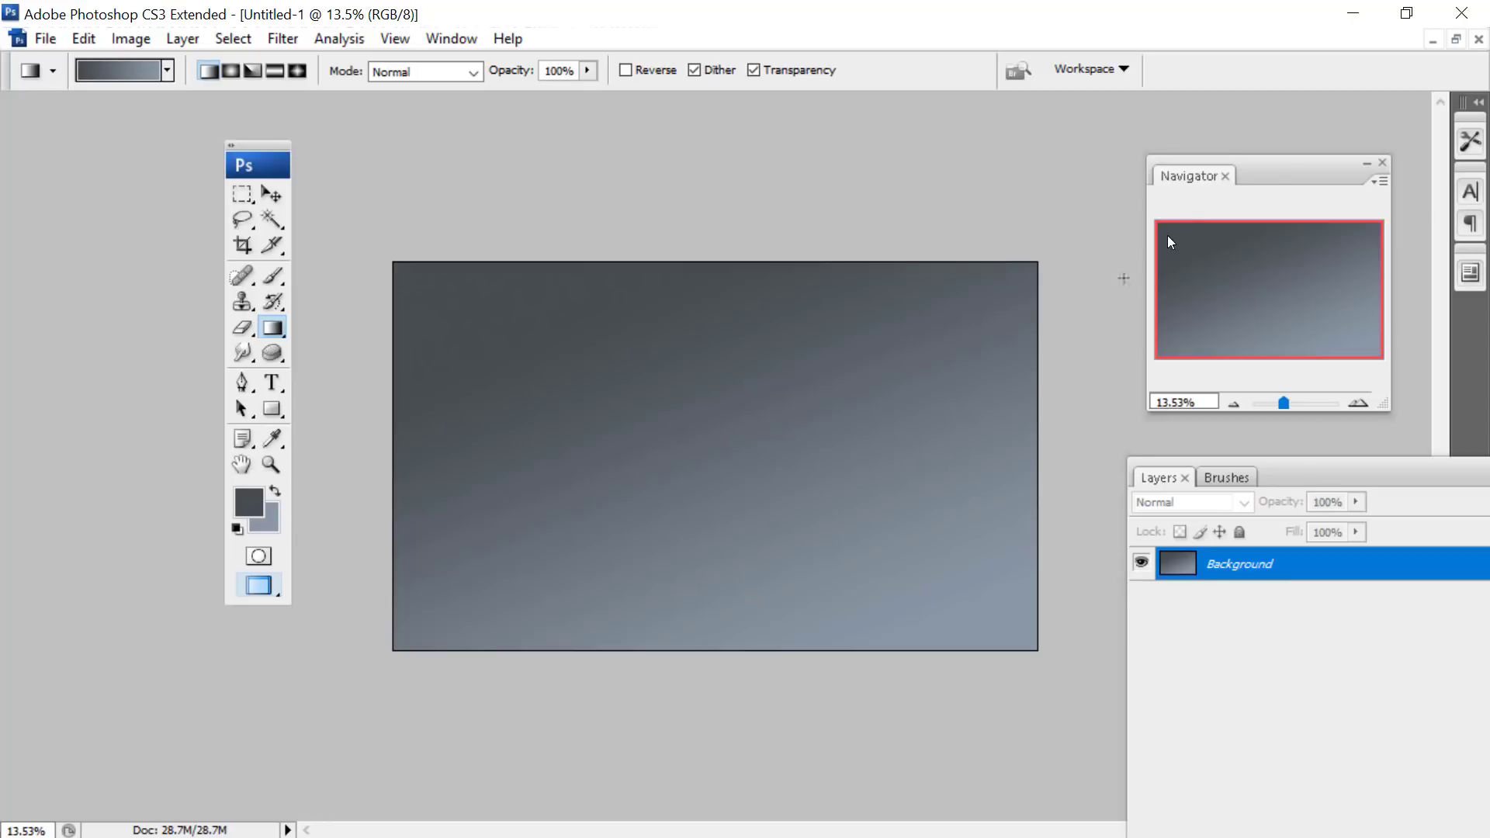
- Move the Navigator clear of the layer list and set the foreground colour to a light peach skin tone
left_click_drag(1211, 155, 1105, 75)
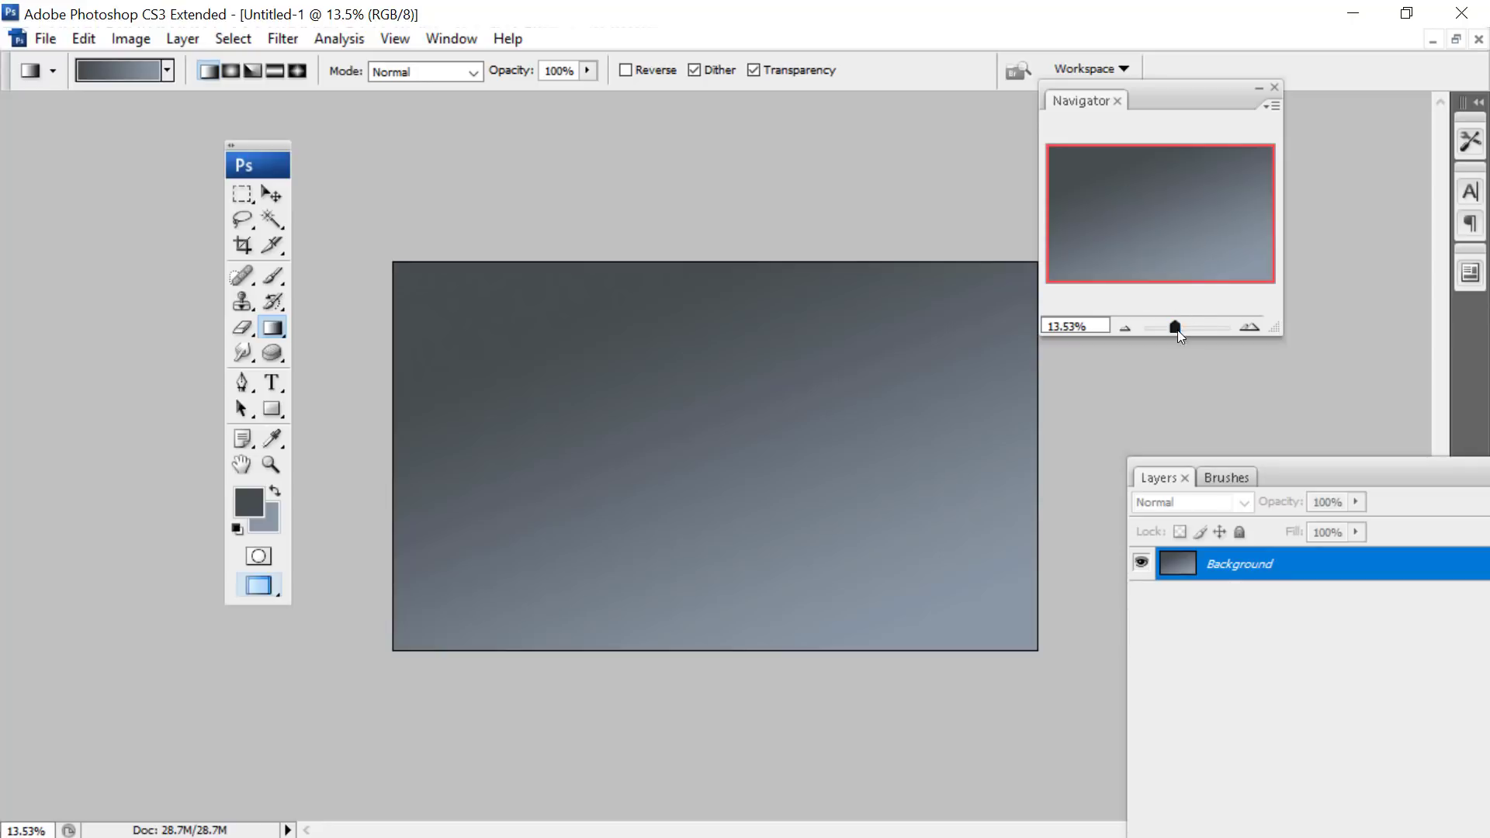
left_click_drag(1177, 329, 1178, 325)
left_click(256, 503)
left_click(783, 427)
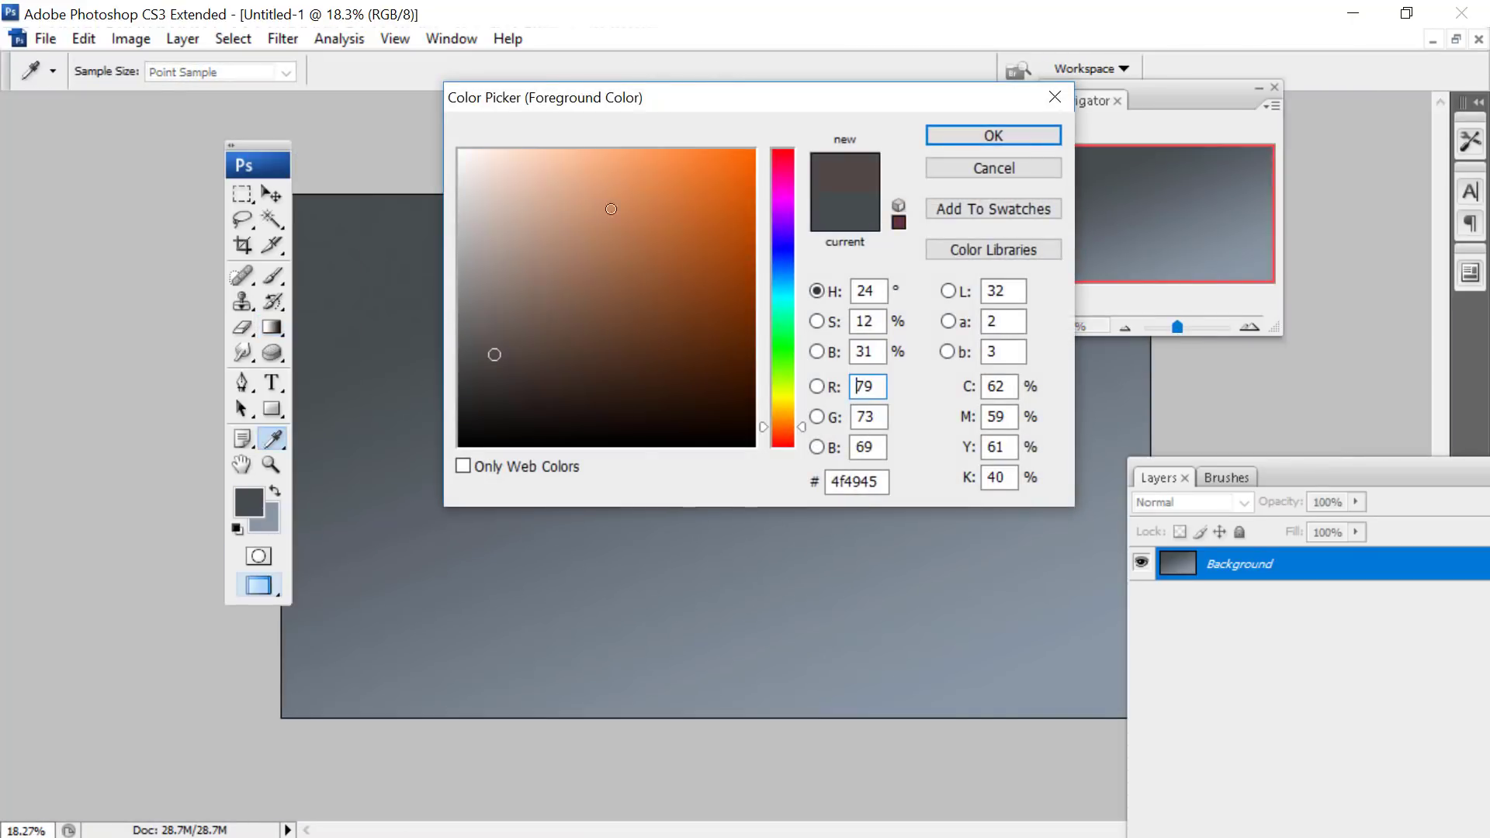
left_click(512, 183)
left_click(994, 135)
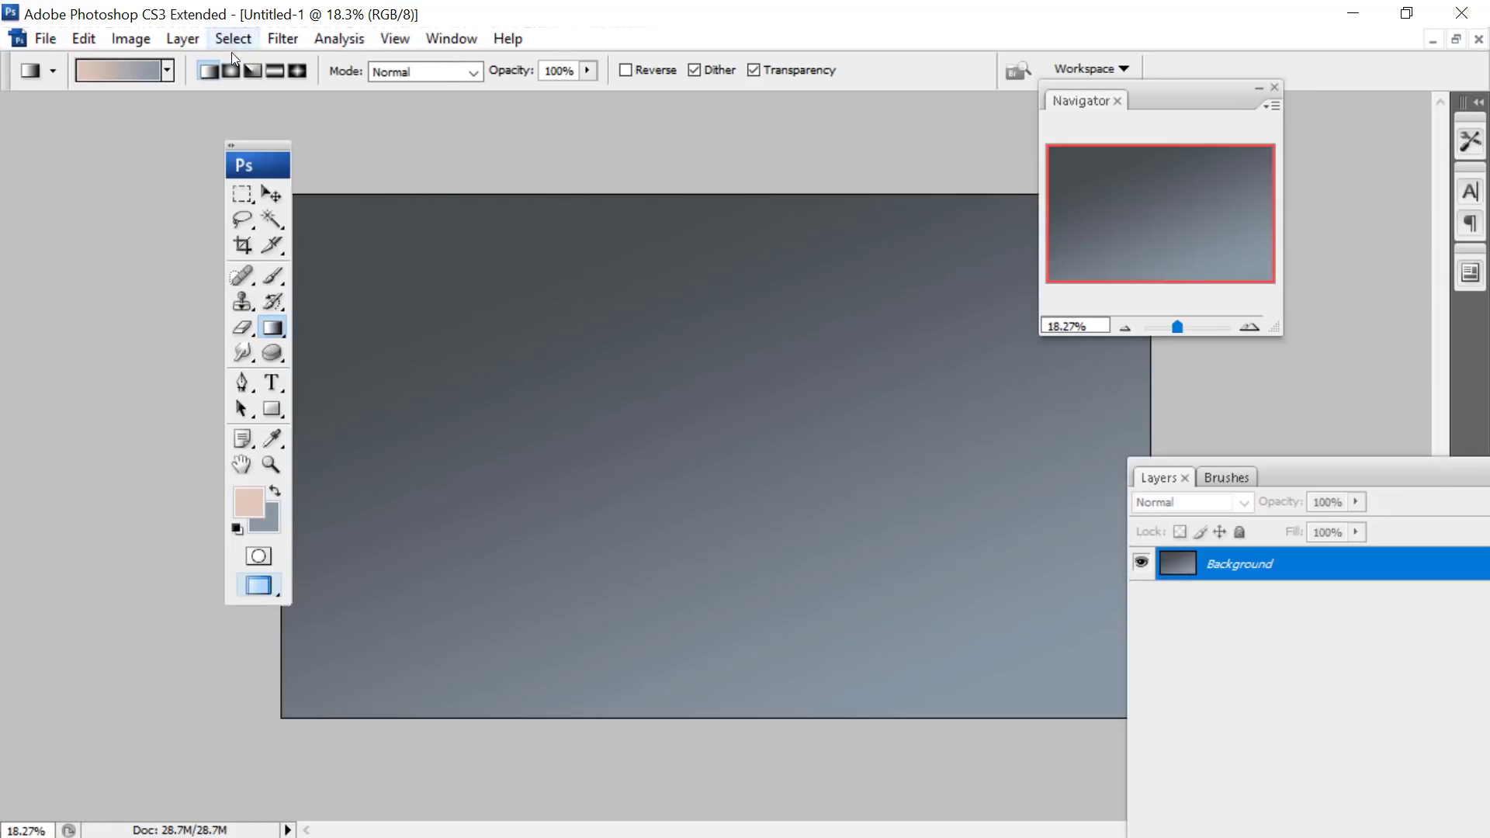
- Add a new empty layer above the background with the default settings
left_click(182, 38)
mouse_move(190, 47)
left_click(464, 46)
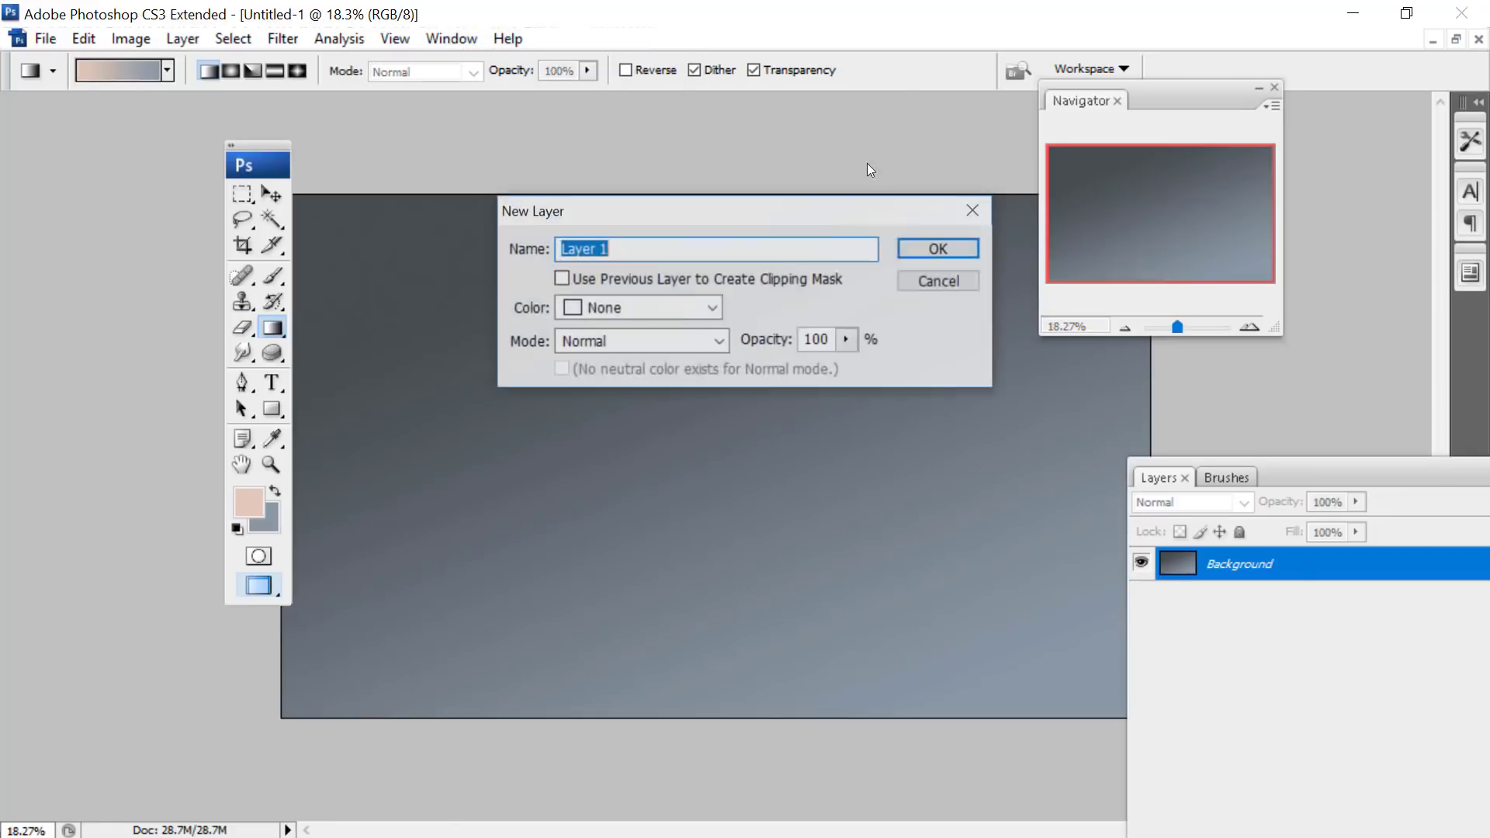
key("Return")
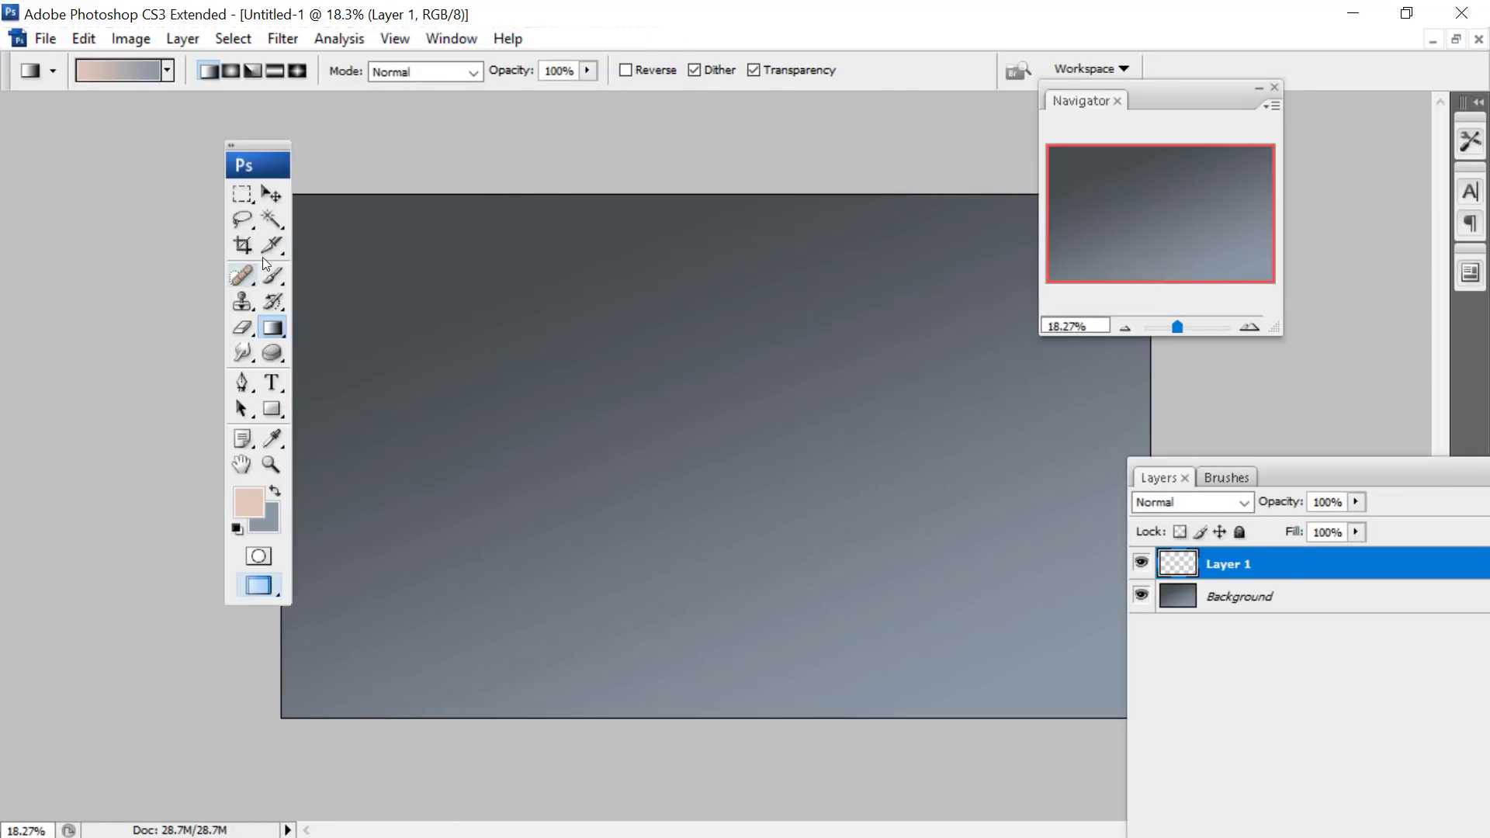
- Paint a peach oval head and a rough neck with the 182 px square brush on the new layer
left_click(272, 276)
right_click(673, 305)
left_click(1137, 204)
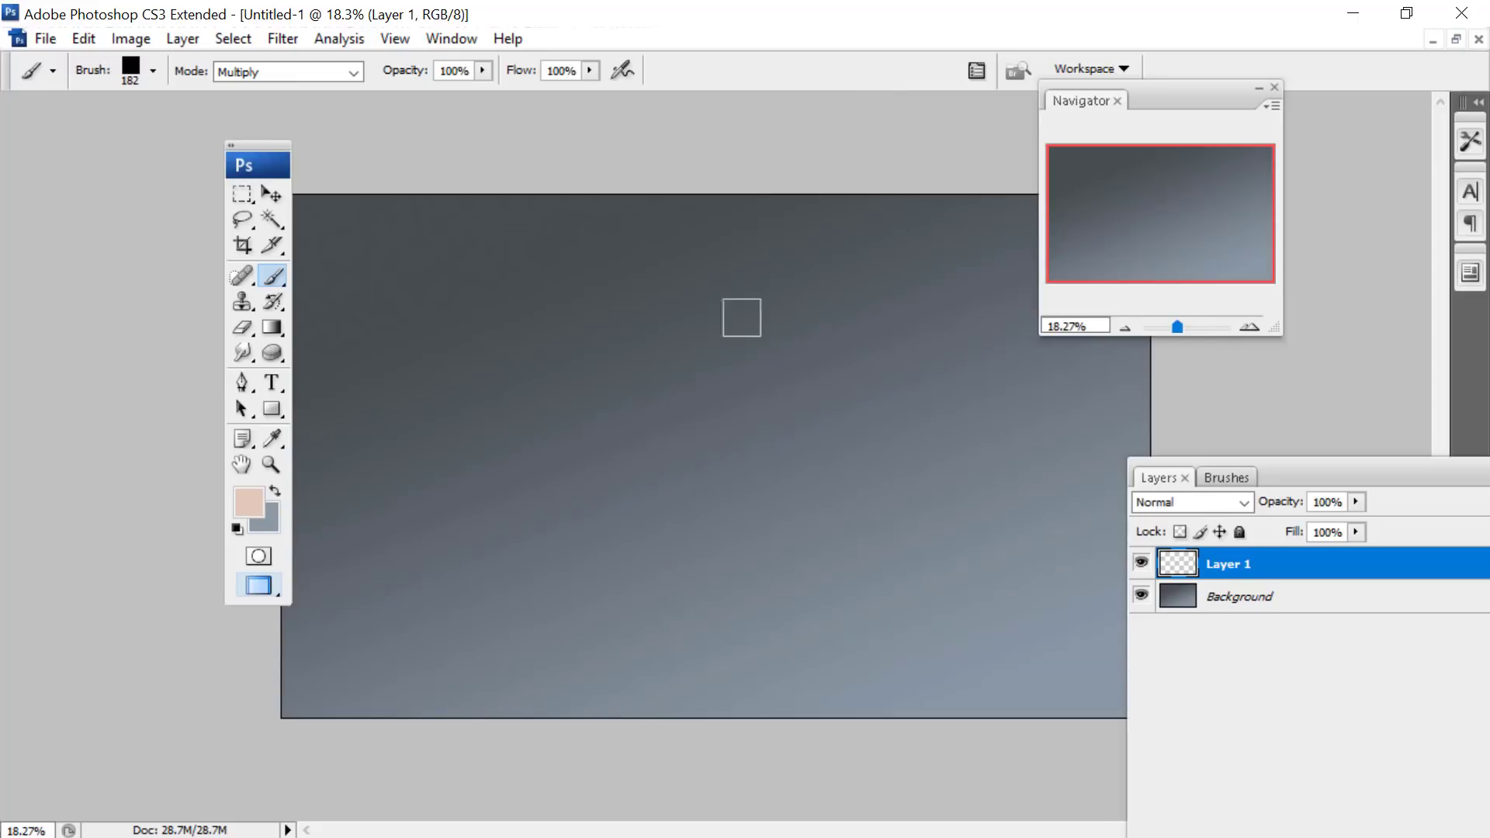
mouse_move(742, 318)
left_mouse_down()
mouse_move(761, 315)
mouse_move(715, 310)
mouse_move(749, 296)
mouse_move(713, 307)
mouse_move(722, 336)
mouse_move(733, 299)
mouse_move(725, 336)
mouse_move(689, 226)
left_mouse_up()
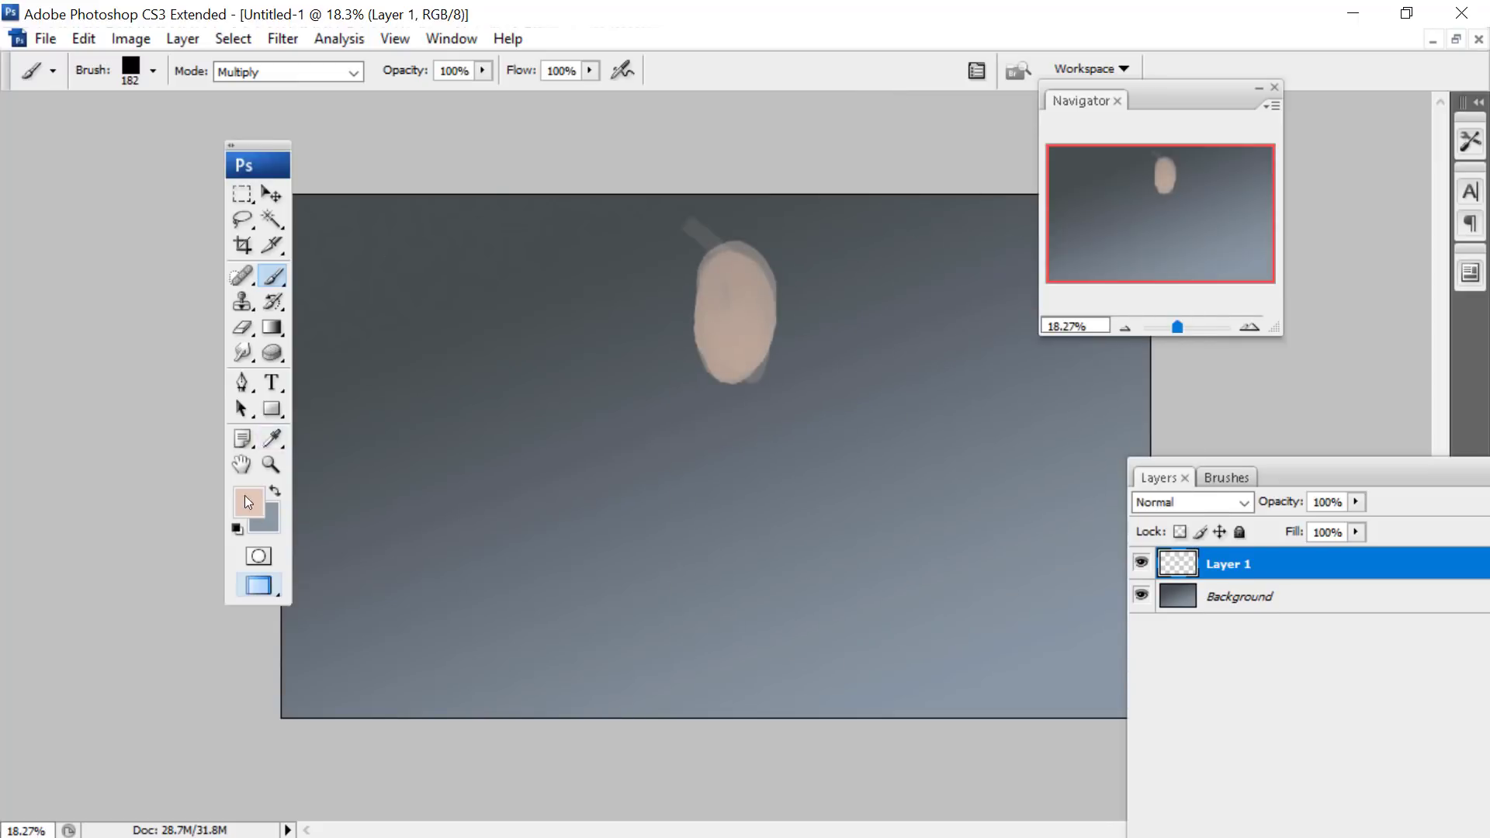
mouse_move(726, 372)
left_mouse_down()
mouse_move(697, 455)
mouse_move(738, 388)
mouse_move(719, 475)
mouse_move(747, 324)
left_mouse_up()
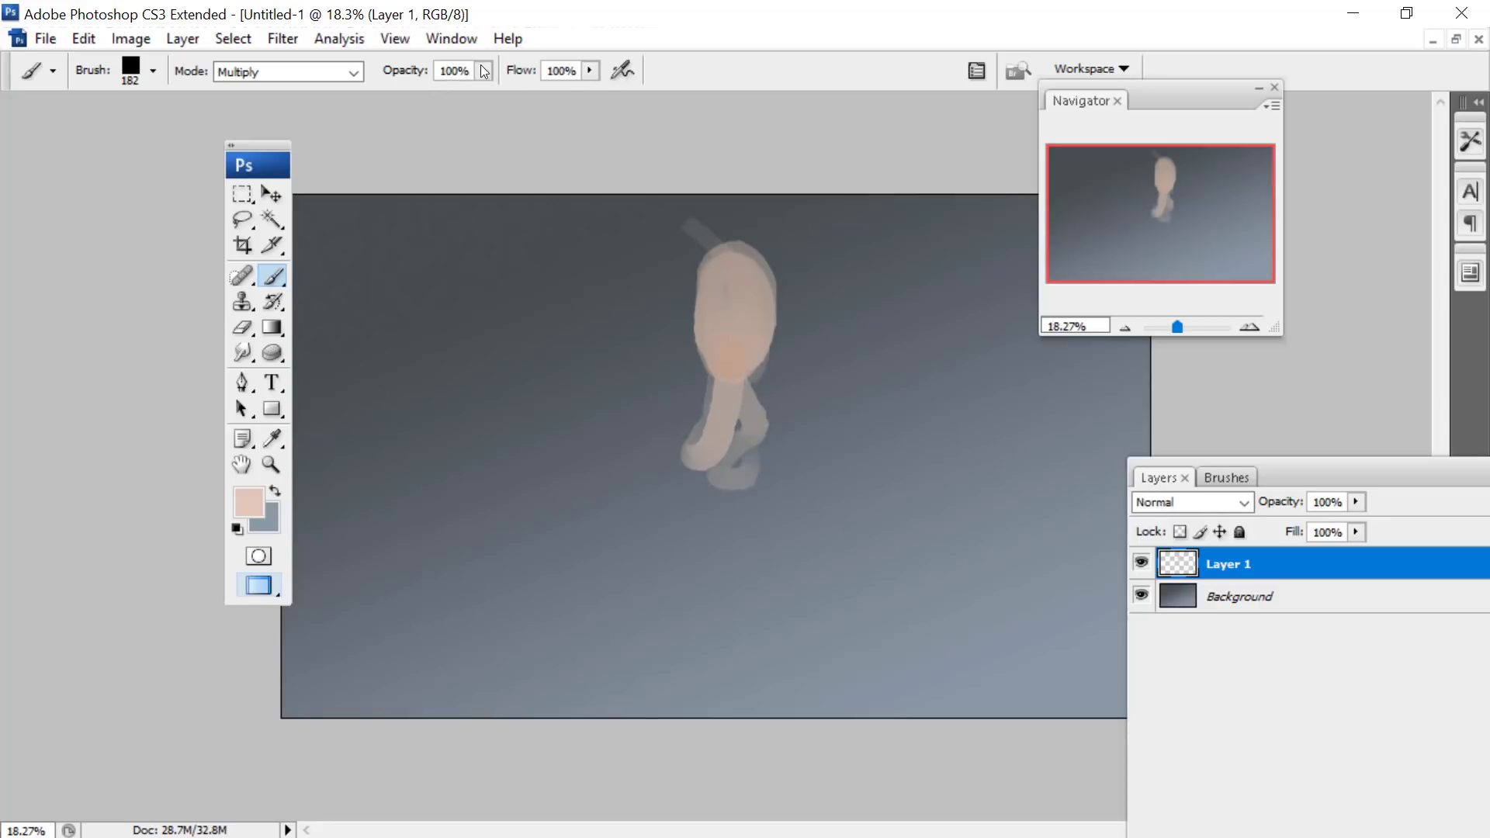
- Set the brush blending mode to Normal and paint the figure's upper chest and shoulders in peach
left_click(305, 72)
left_click(248, 88)
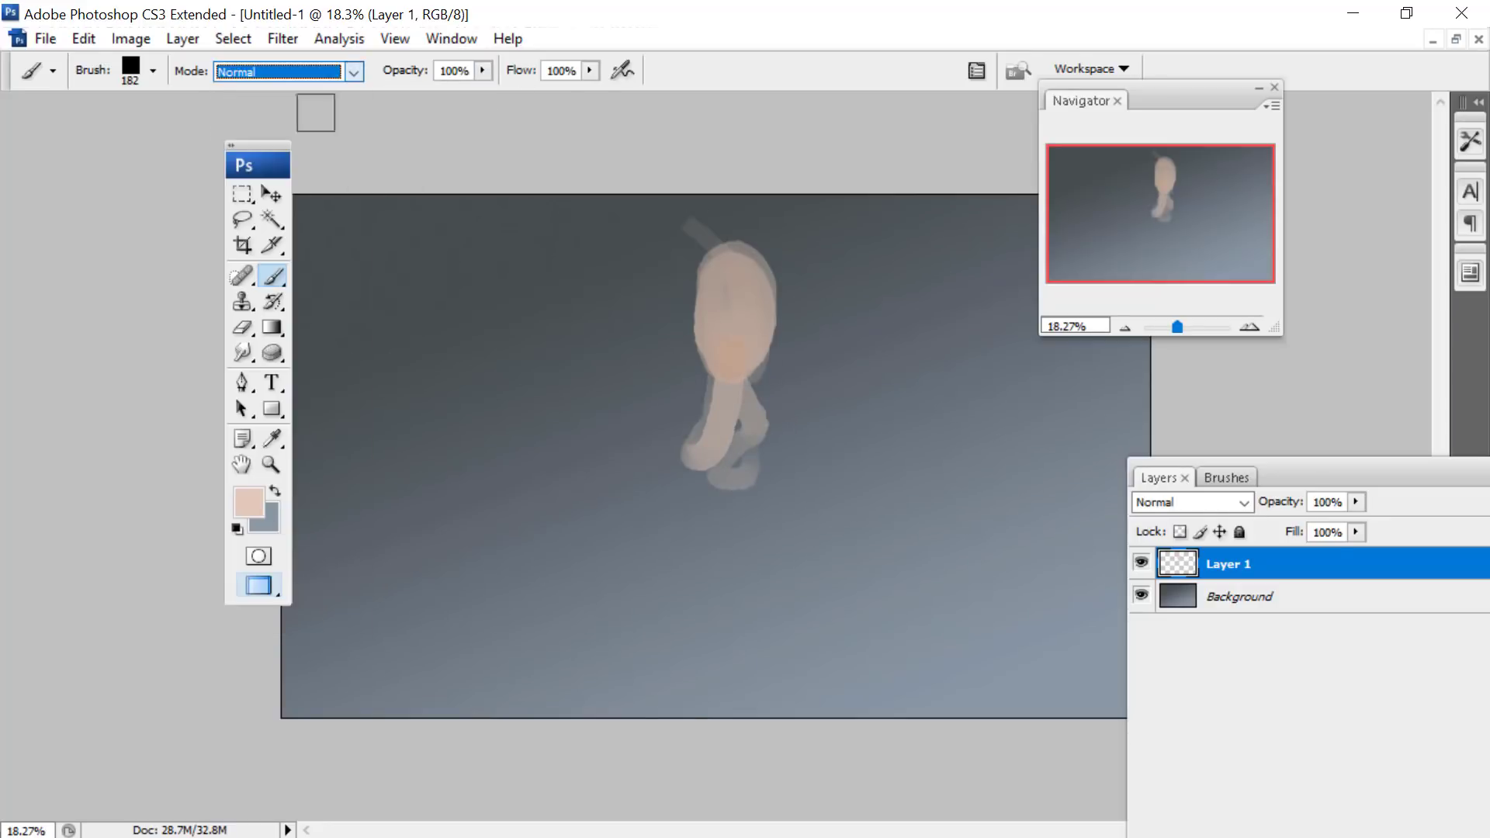
mouse_move(730, 388)
left_mouse_down()
mouse_move(692, 376)
mouse_move(738, 436)
mouse_move(750, 369)
mouse_move(630, 376)
left_mouse_up()
- Block in the figure's outstretched arms, torso sides and bent legs with a dark grey-green colour
left_click(249, 503)
left_click(773, 347)
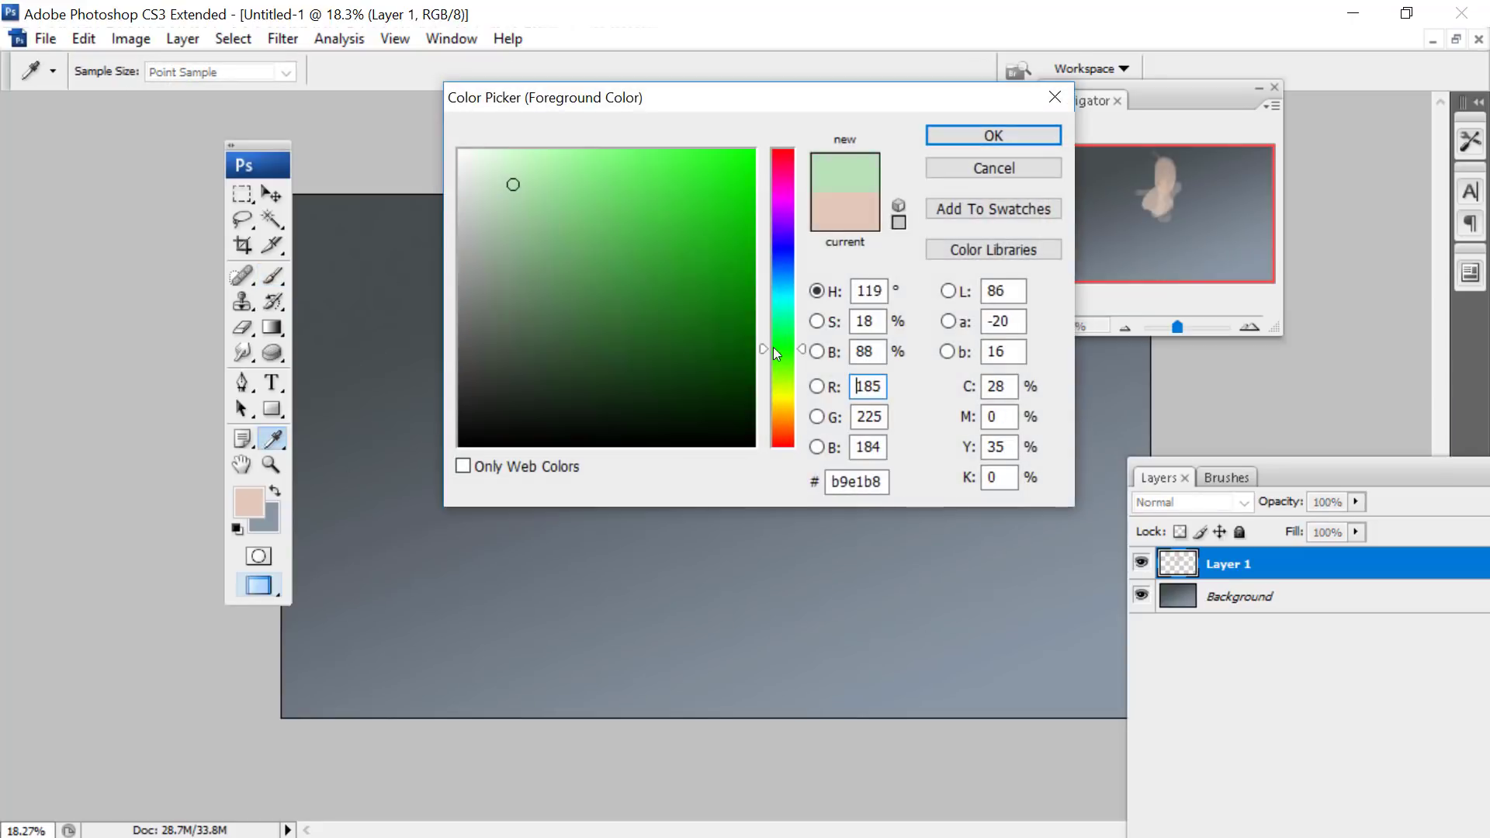
left_click_drag(773, 347, 779, 294)
left_click_drag(501, 361, 515, 373)
left_click(959, 134)
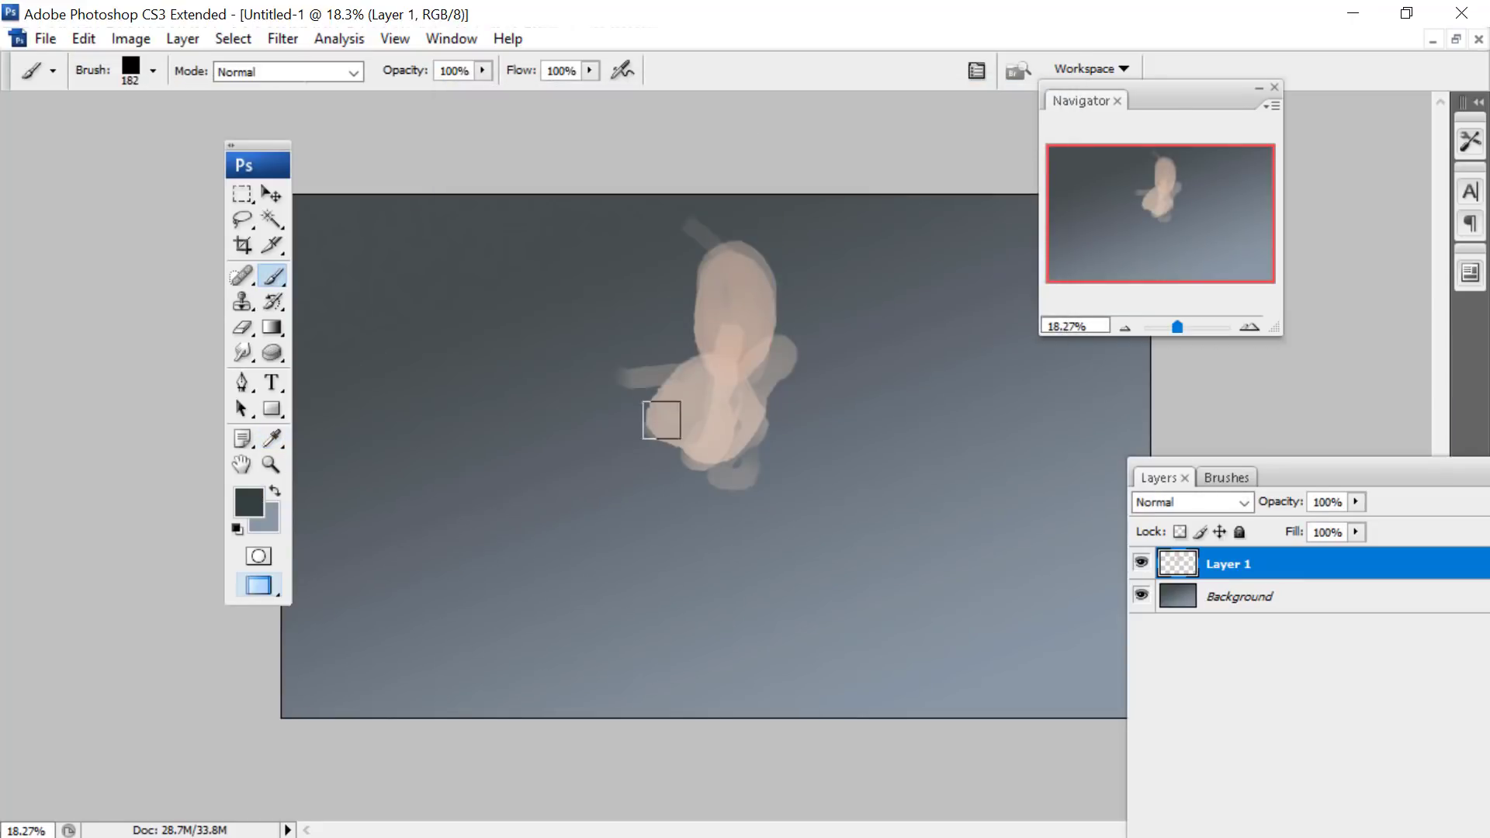
mouse_move(661, 420)
left_mouse_down()
mouse_move(745, 447)
mouse_move(789, 374)
mouse_move(756, 459)
mouse_move(701, 483)
mouse_move(768, 433)
mouse_move(660, 499)
mouse_move(735, 470)
mouse_move(692, 532)
mouse_move(675, 610)
mouse_move(628, 655)
mouse_move(710, 586)
mouse_move(635, 663)
mouse_move(689, 601)
mouse_move(610, 668)
mouse_move(694, 520)
mouse_move(621, 508)
mouse_move(620, 582)
mouse_move(687, 525)
mouse_move(649, 384)
mouse_move(507, 369)
mouse_move(643, 368)
mouse_move(495, 380)
mouse_move(495, 358)
mouse_move(379, 340)
left_mouse_up()
mouse_move(780, 365)
left_mouse_down()
mouse_move(881, 327)
mouse_move(951, 341)
left_mouse_up()
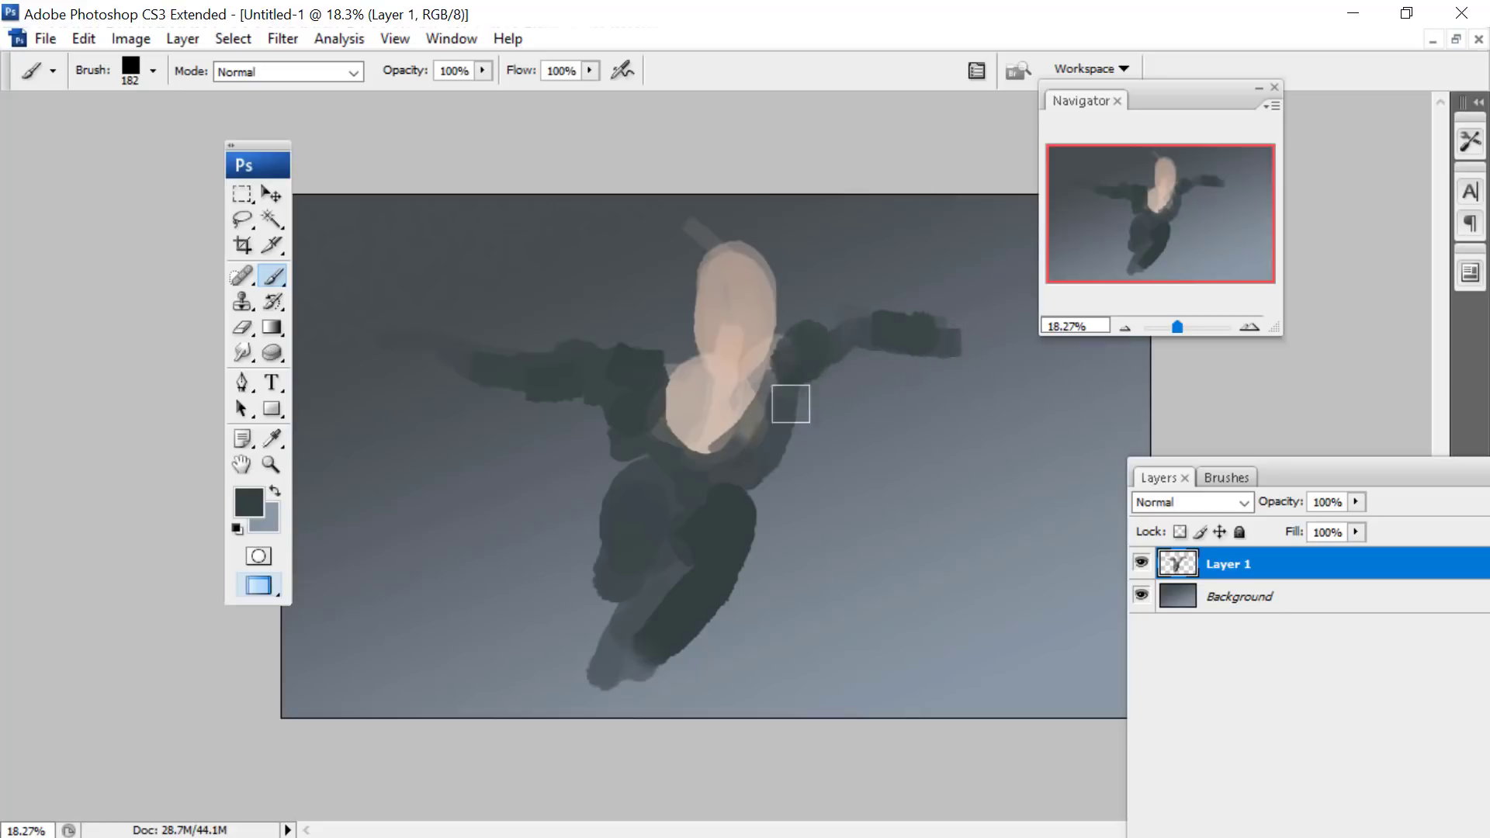
mouse_move(791, 404)
left_mouse_down()
mouse_move(787, 434)
mouse_move(632, 438)
mouse_move(633, 521)
mouse_move(751, 521)
mouse_move(763, 469)
mouse_move(705, 511)
left_mouse_up()
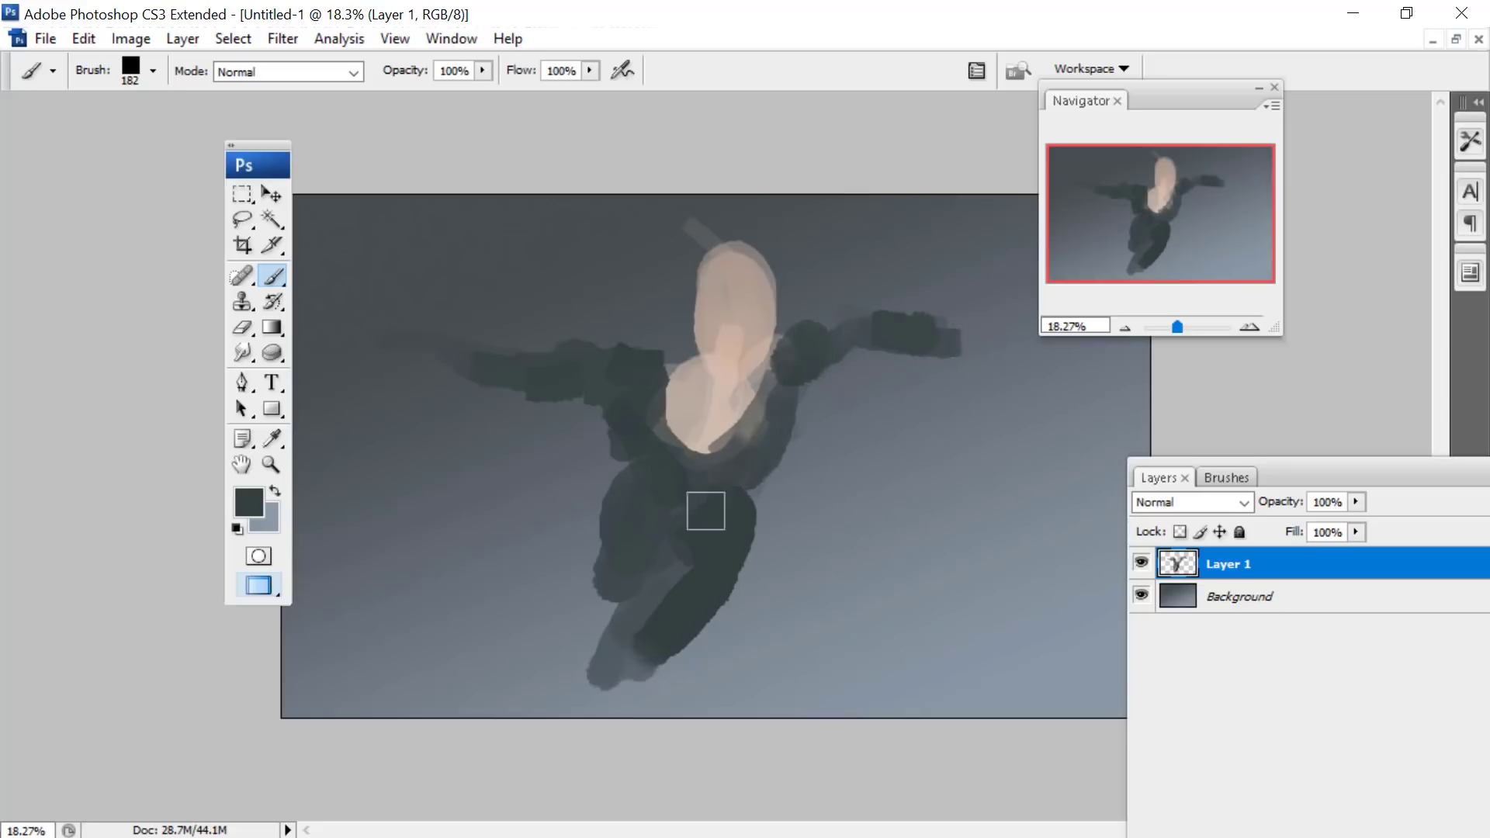
left_click_drag(629, 558, 613, 617)
- Paint lighter grey-teal areas on the lower leg, both shoulders and around the neckline
left_click(272, 439)
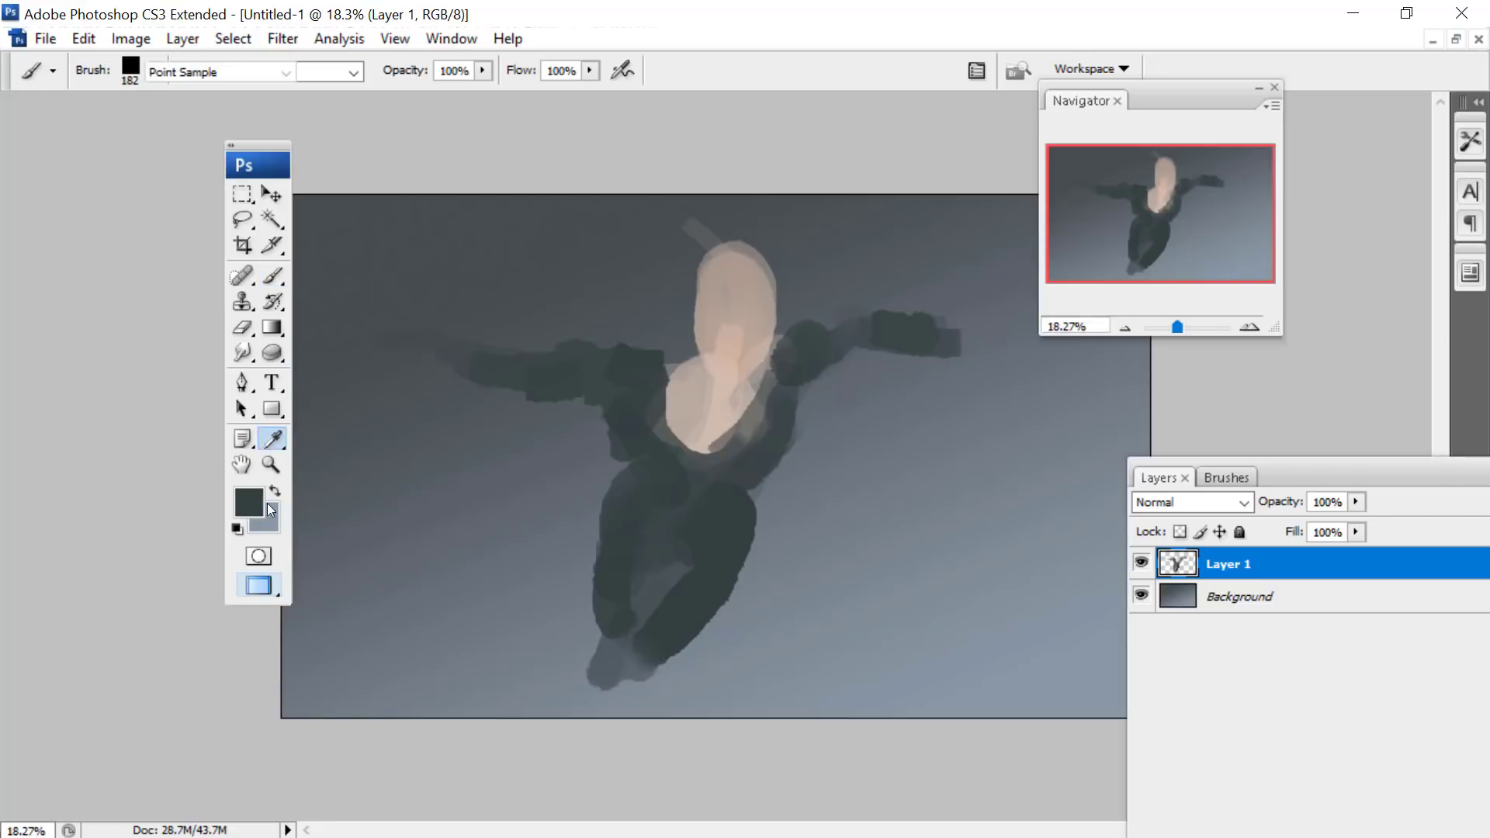
left_click(270, 511)
left_click(515, 292)
key("Return")
key("b")
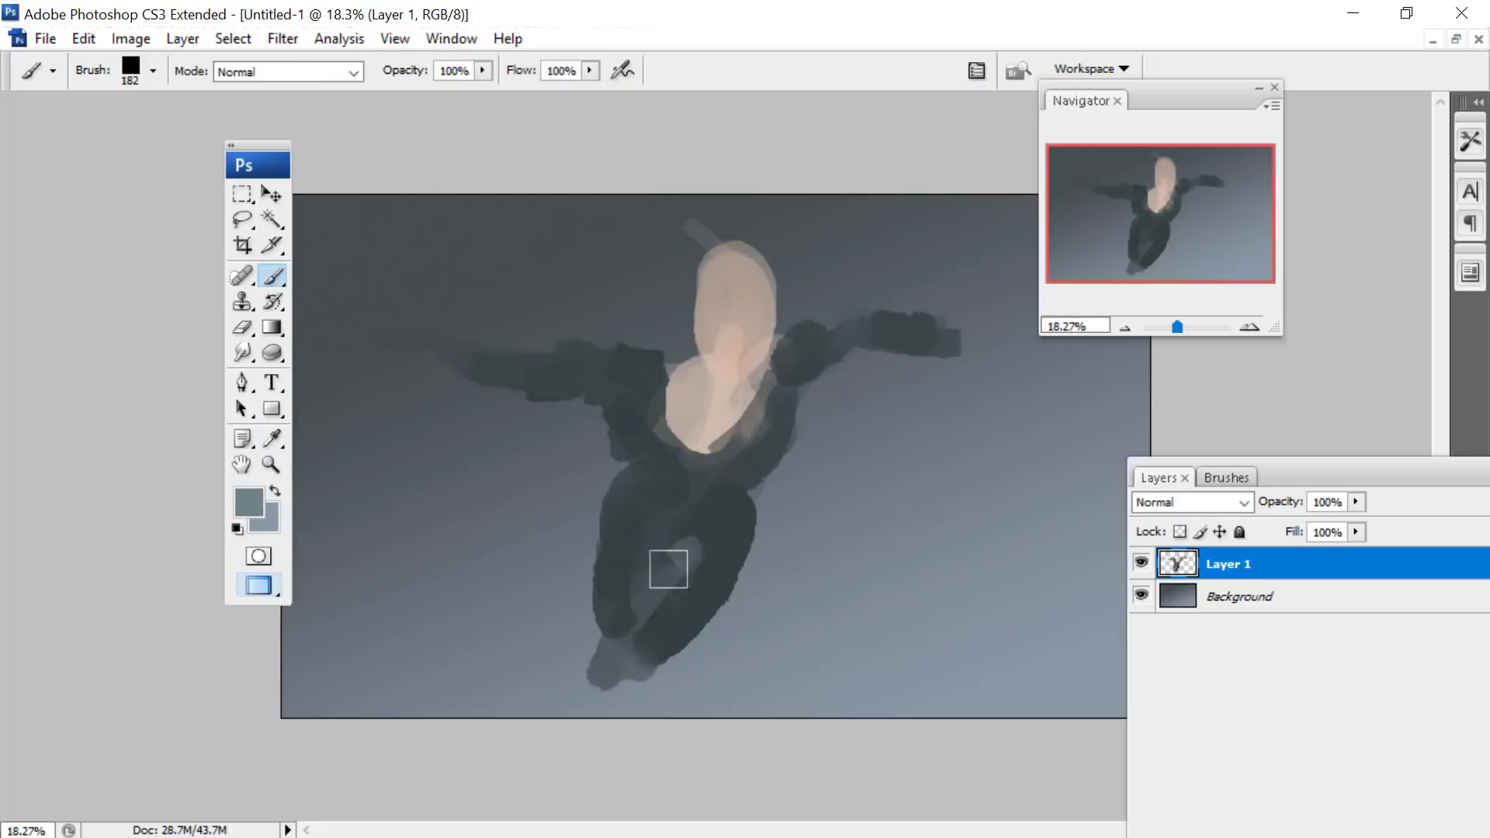
mouse_move(668, 569)
left_mouse_down()
mouse_move(667, 604)
mouse_move(713, 550)
mouse_move(635, 655)
left_mouse_up()
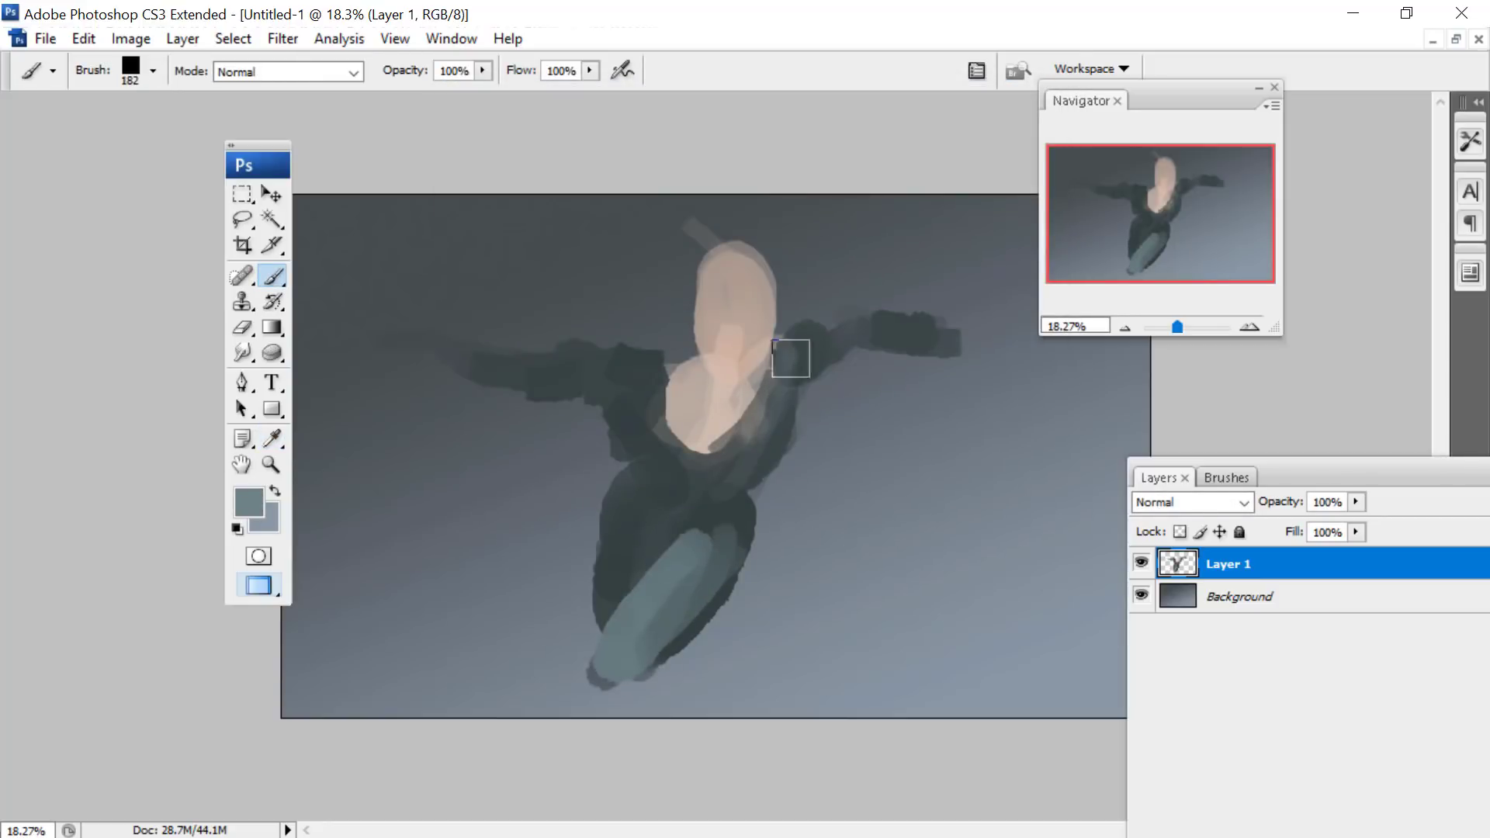
left_click_drag(791, 359, 809, 343)
mouse_move(656, 368)
left_mouse_down()
mouse_move(622, 364)
mouse_move(679, 460)
mouse_move(652, 401)
mouse_move(698, 464)
mouse_move(681, 426)
mouse_move(686, 455)
mouse_move(775, 421)
mouse_move(772, 463)
left_mouse_up()
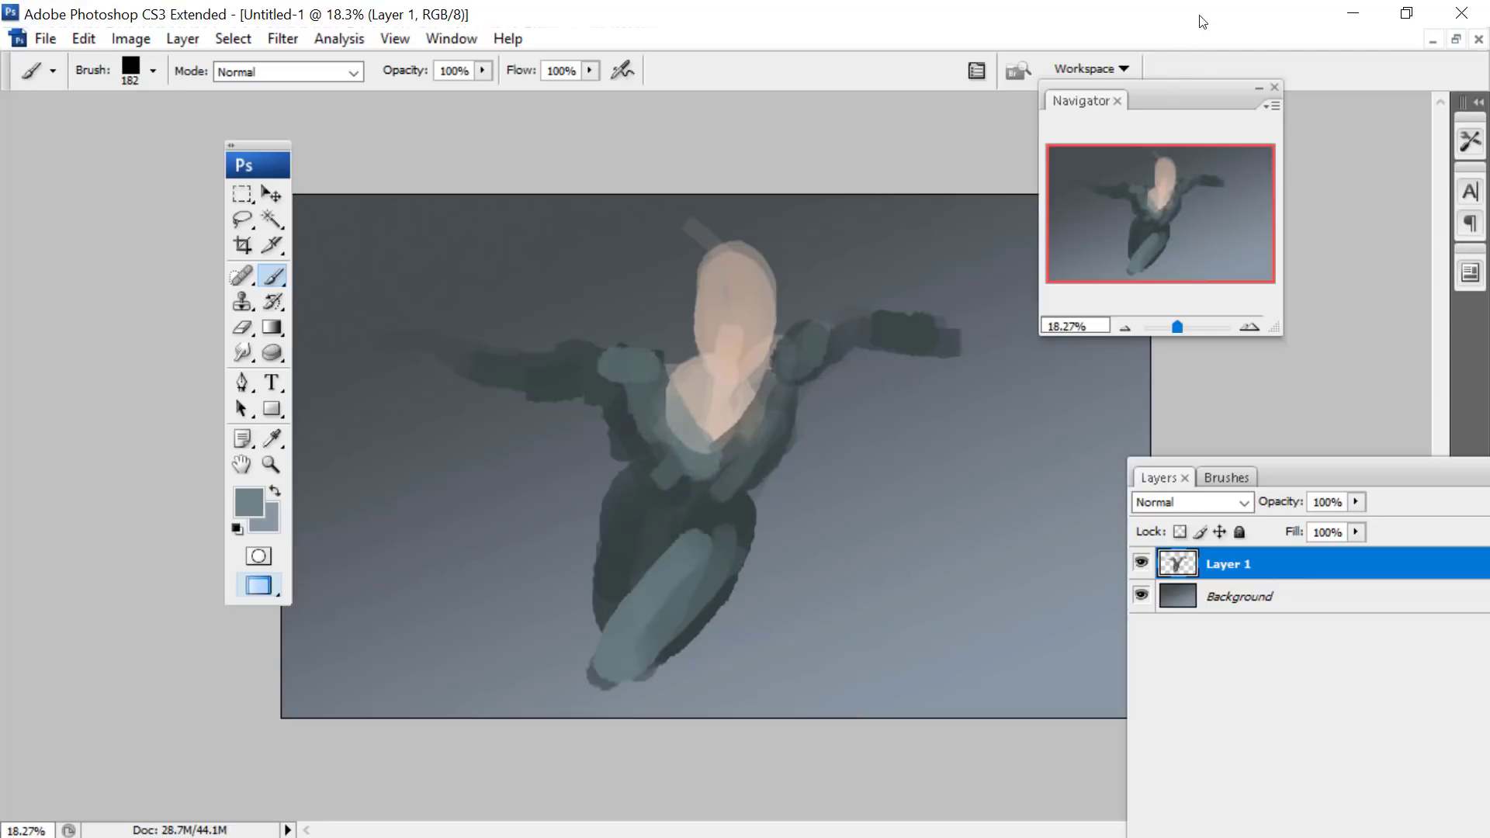
- Choose the peach colour #c8ac9d and repaint the head, neck and upper chest more solidly
left_click(1184, 326)
left_click_drag(1149, 174, 1174, 143)
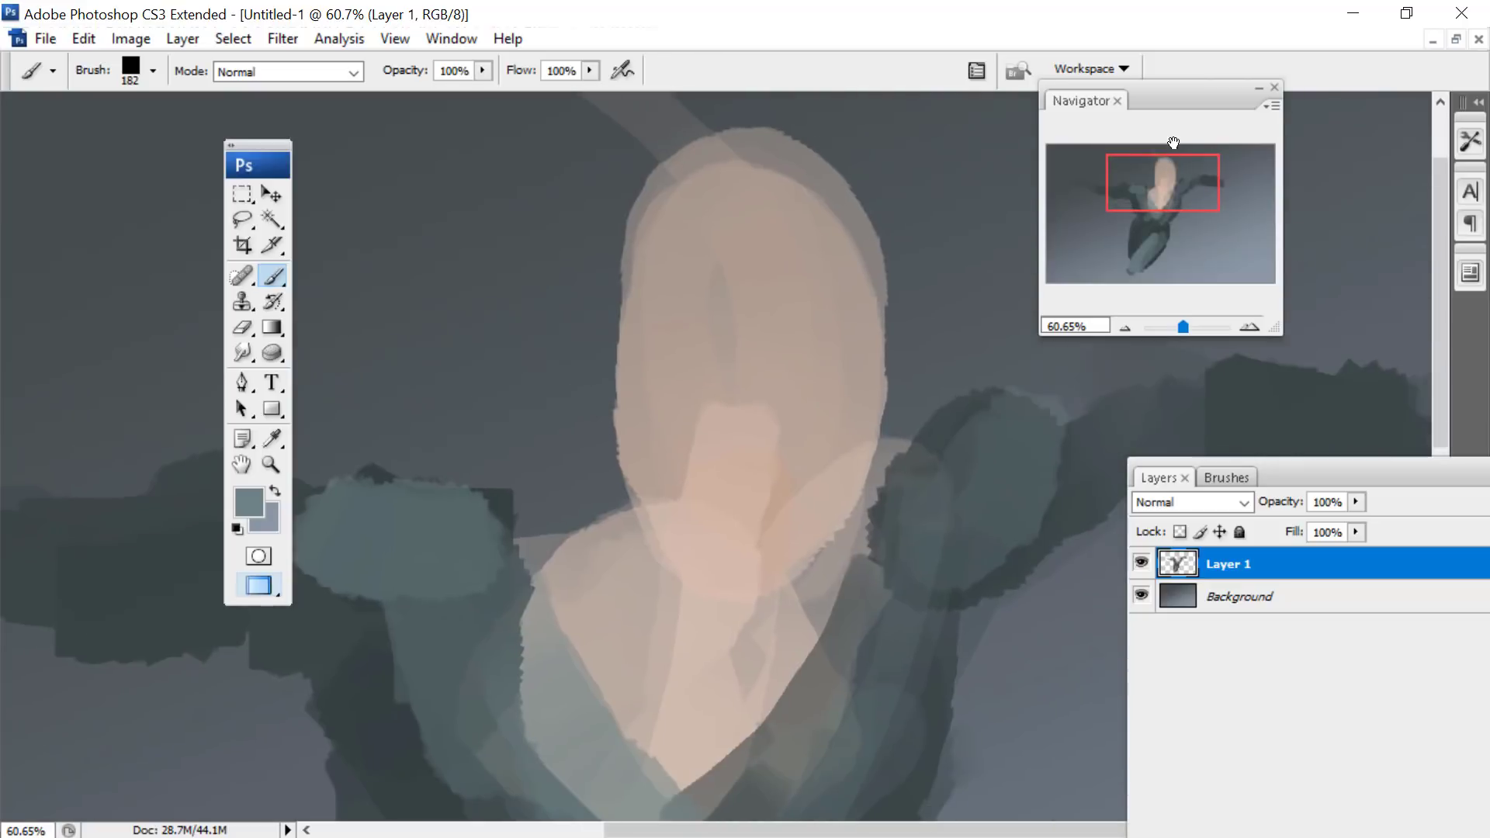
left_click(272, 438)
left_click(248, 502)
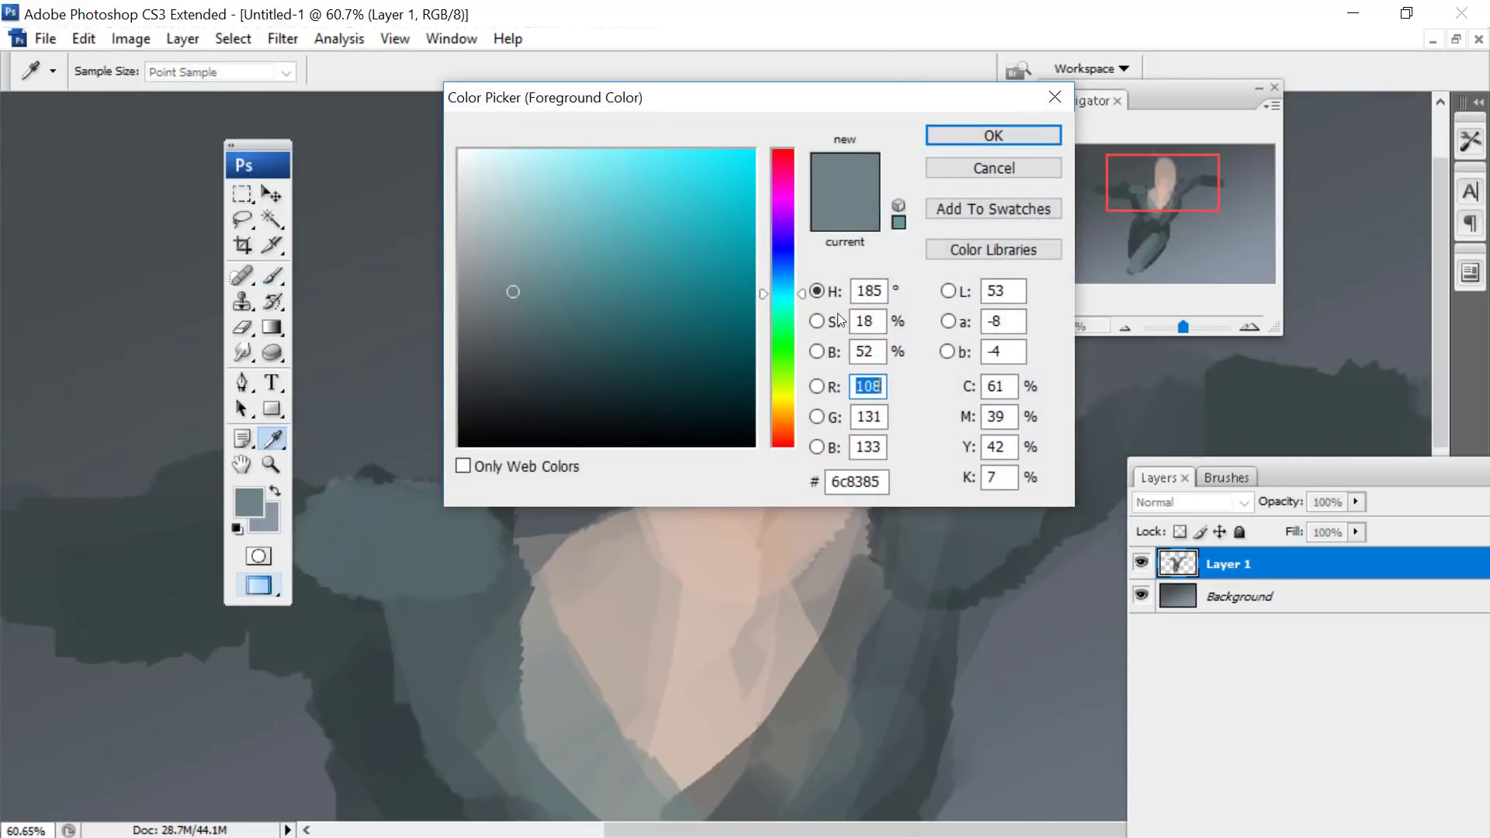
left_click(782, 430)
left_click(521, 211)
left_click(994, 135)
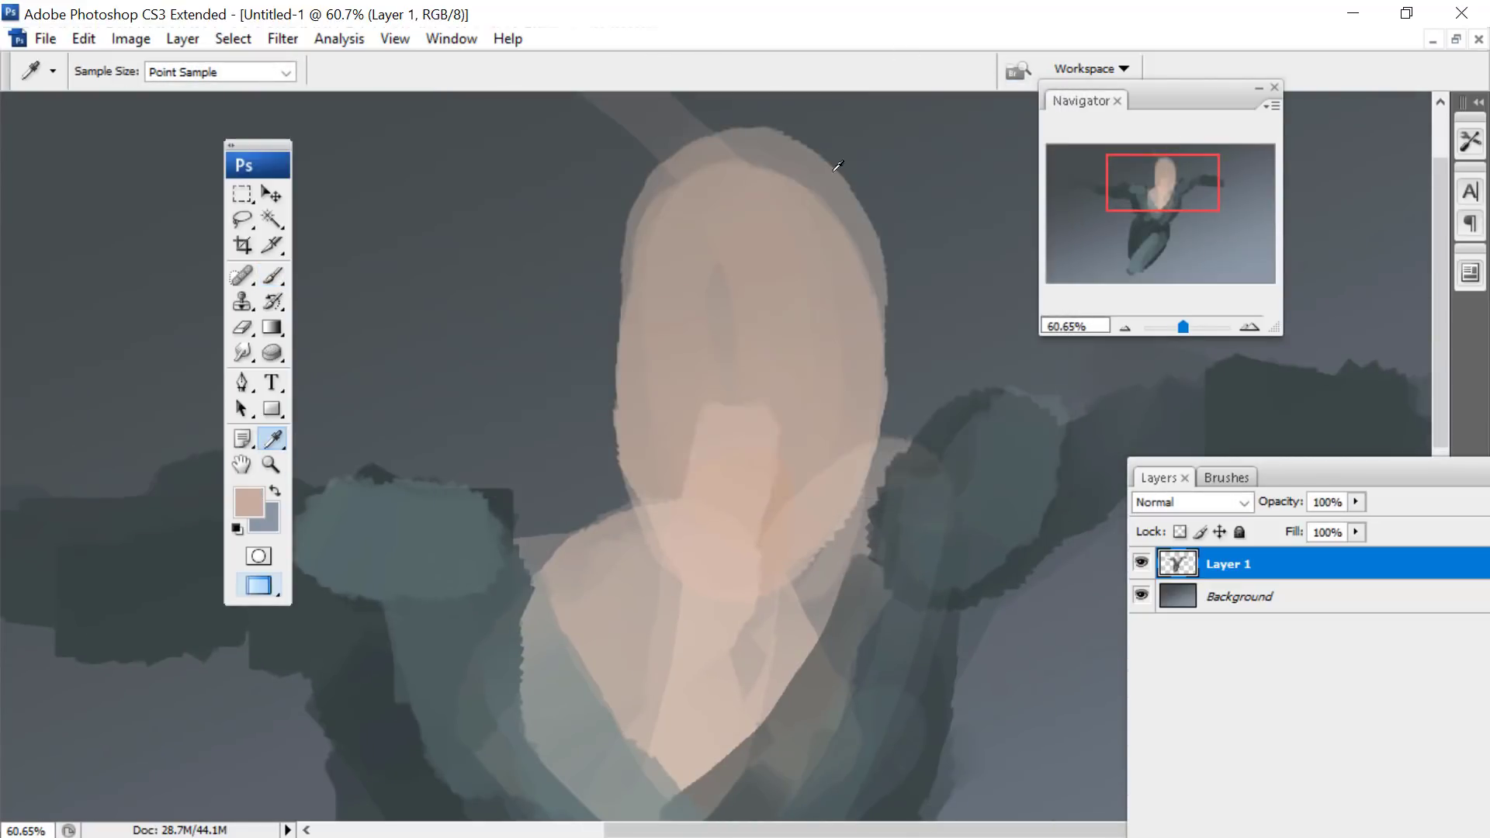
key("b")
right_click(784, 264)
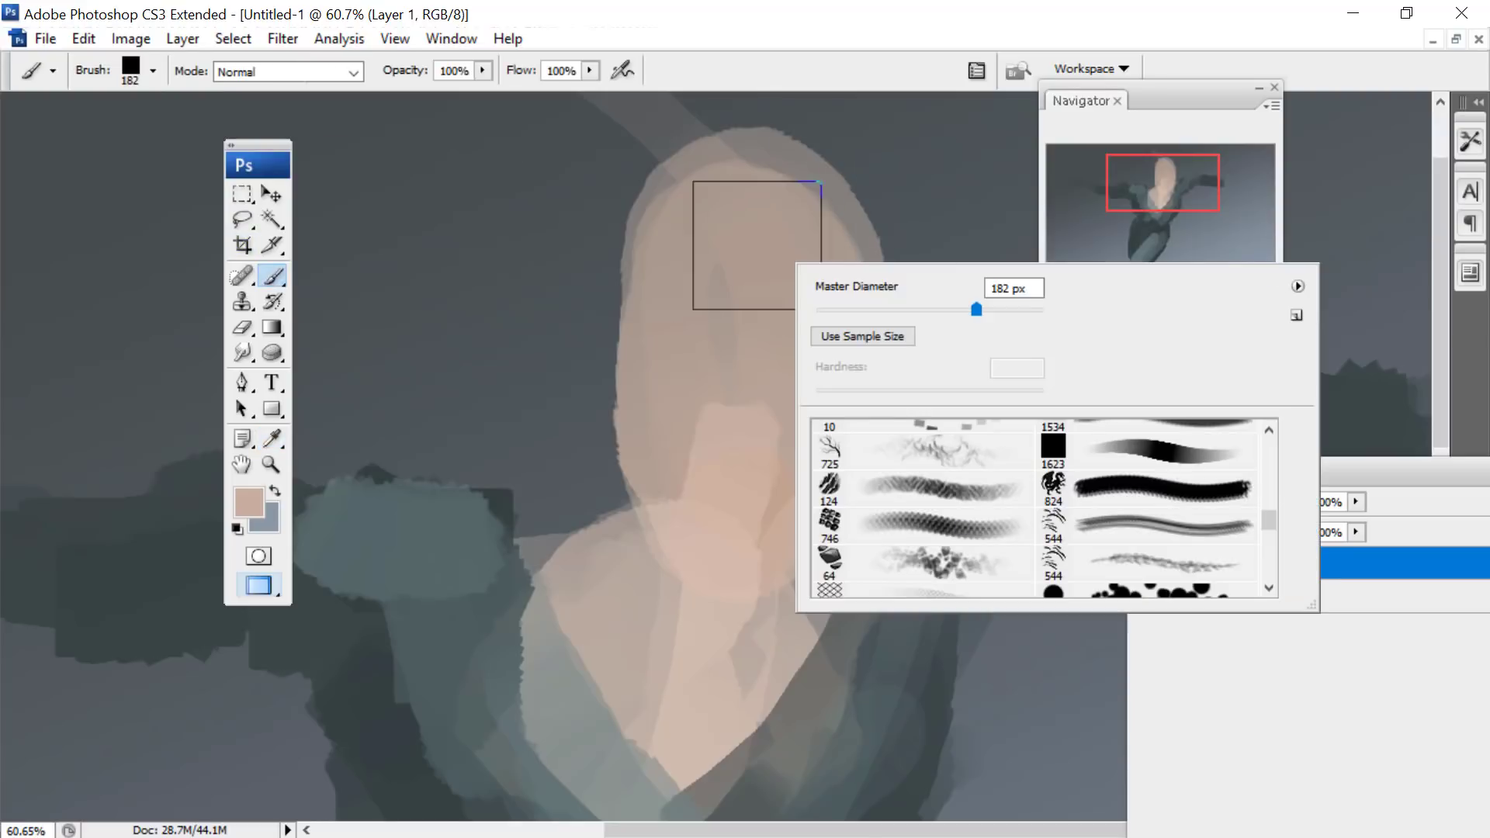
mouse_move(757, 246)
left_mouse_down()
mouse_move(764, 420)
mouse_move(808, 344)
left_mouse_up()
mouse_move(695, 301)
left_mouse_down()
mouse_move(790, 277)
mouse_move(616, 544)
mouse_move(590, 559)
mouse_move(720, 663)
mouse_move(873, 526)
mouse_move(695, 698)
mouse_move(789, 611)
mouse_move(561, 524)
mouse_move(774, 588)
left_mouse_up()
- Choose the muted maroon #65484f and paint a V-shaped shadow under the chin and down the neck with an 85 px brush
mouse_move(1137, 155)
left_mouse_down()
mouse_move(1129, 146)
mouse_move(1141, 151)
left_mouse_up()
left_click(250, 501)
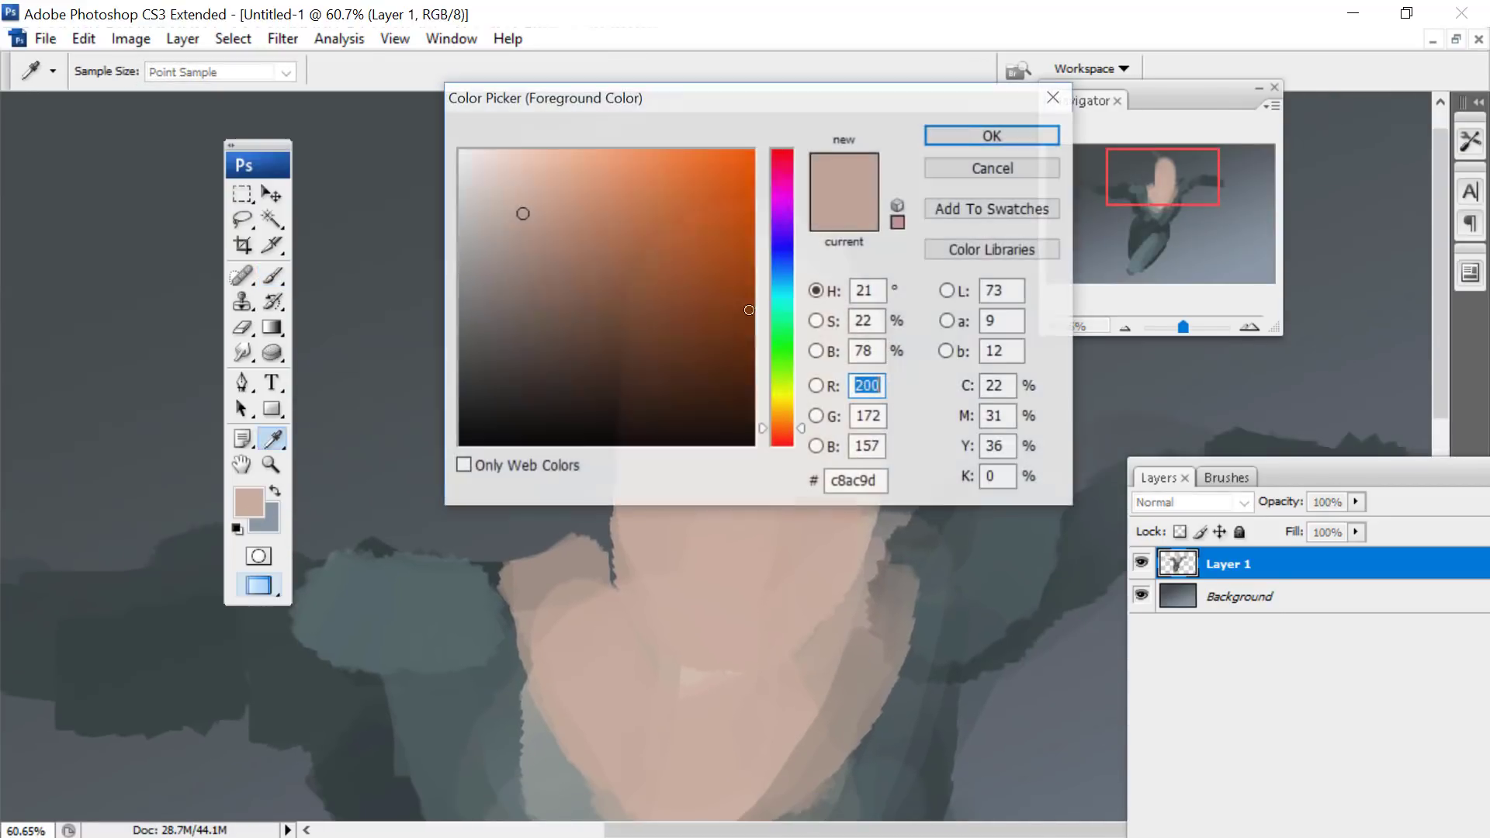
left_click(547, 316)
left_click(543, 329)
left_click(785, 161)
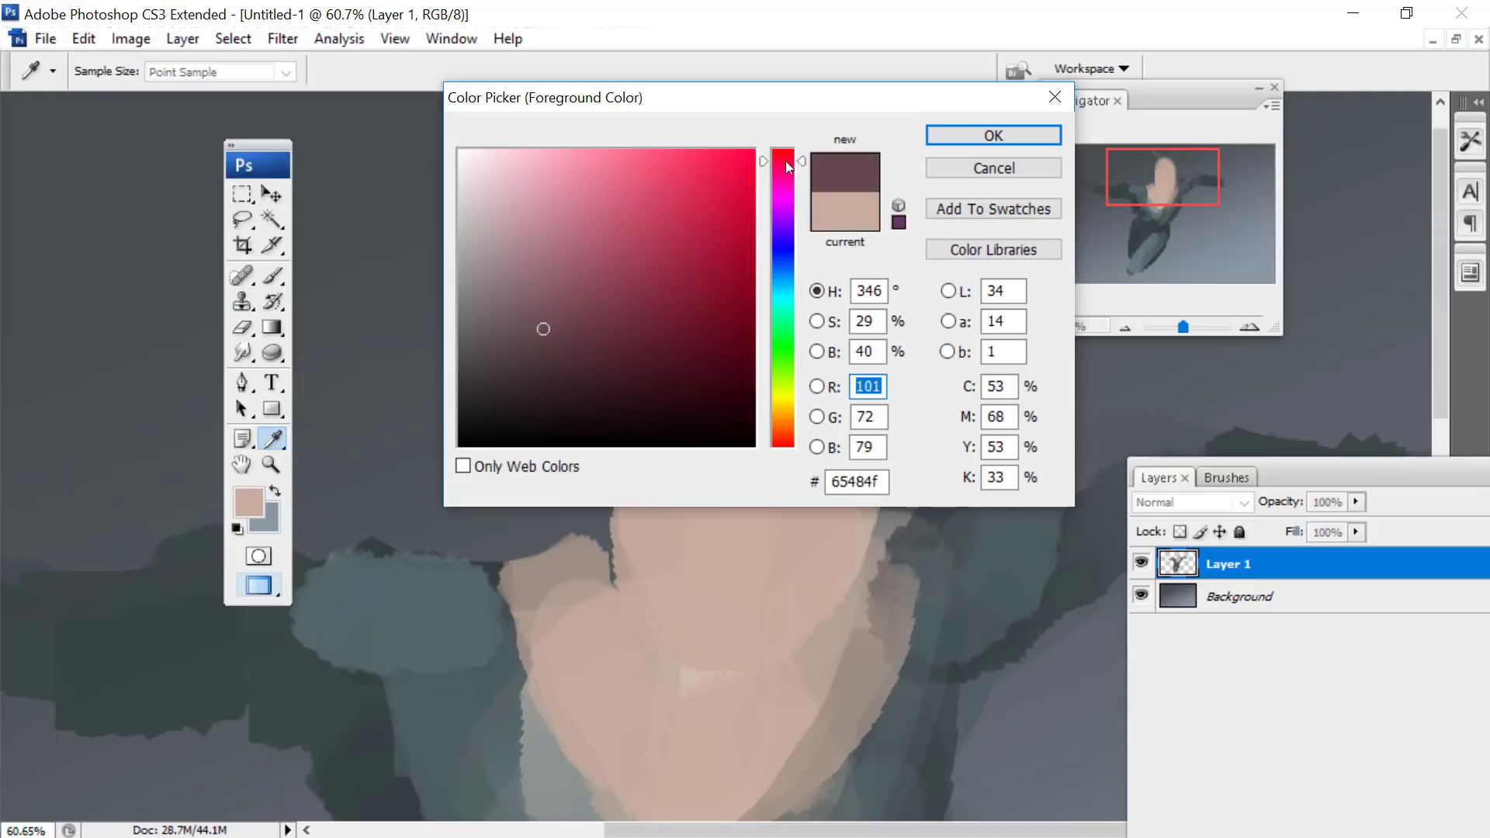
left_click(992, 137)
left_click_drag(1110, 169, 1108, 178)
right_click(912, 368)
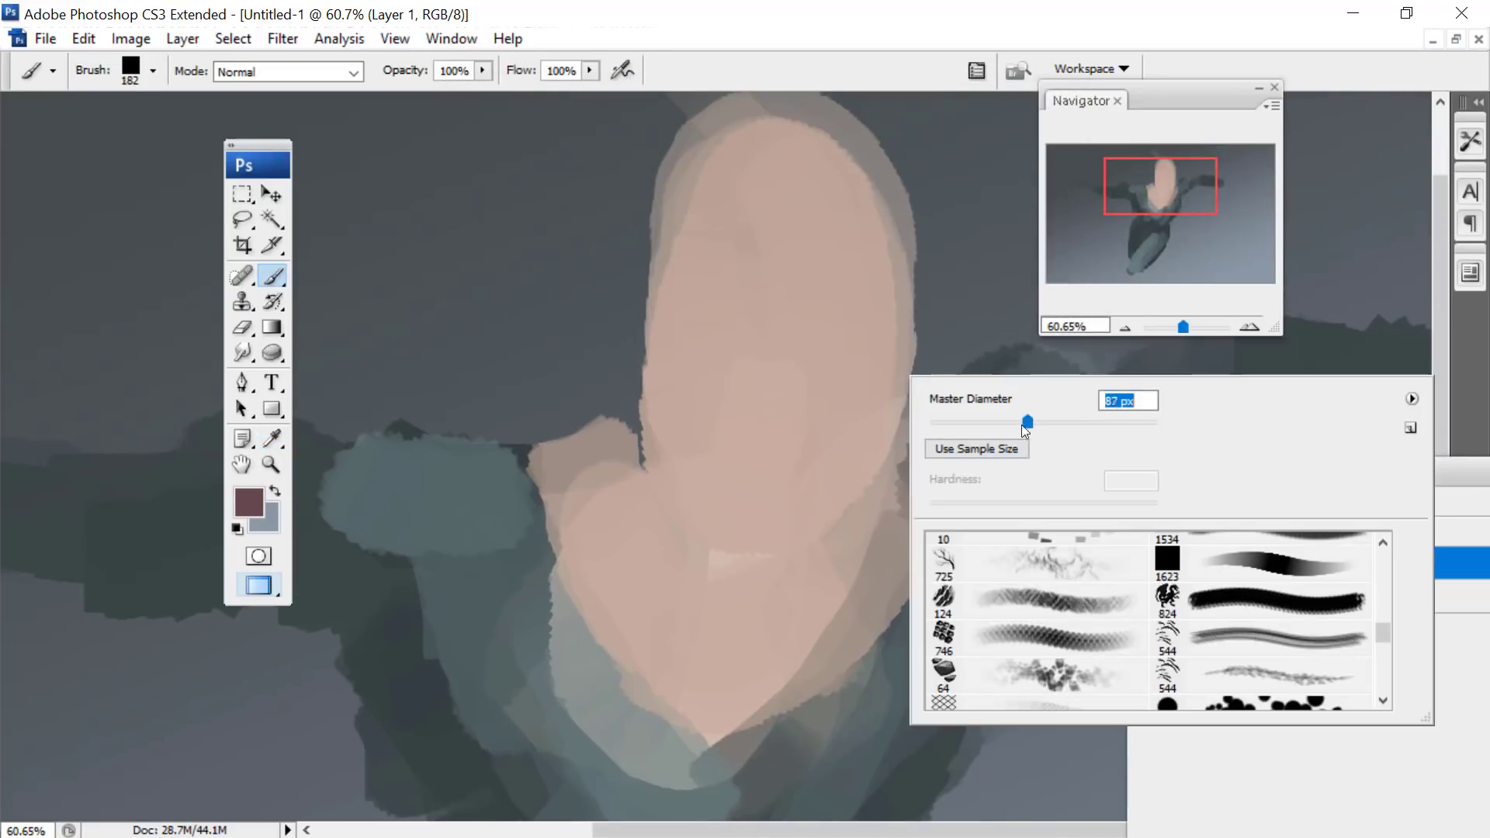
left_click_drag(1022, 426, 1020, 426)
mouse_move(885, 456)
left_mouse_down()
mouse_move(745, 600)
mouse_move(856, 517)
mouse_move(770, 618)
mouse_move(726, 585)
mouse_move(791, 560)
mouse_move(717, 548)
mouse_move(668, 479)
mouse_move(698, 534)
mouse_move(804, 588)
mouse_move(712, 550)
mouse_move(698, 527)
mouse_move(817, 611)
mouse_move(778, 634)
left_mouse_up()
- Shade both side edges of the head lightly with the muted maroon
left_click_drag(1155, 173, 1154, 165)
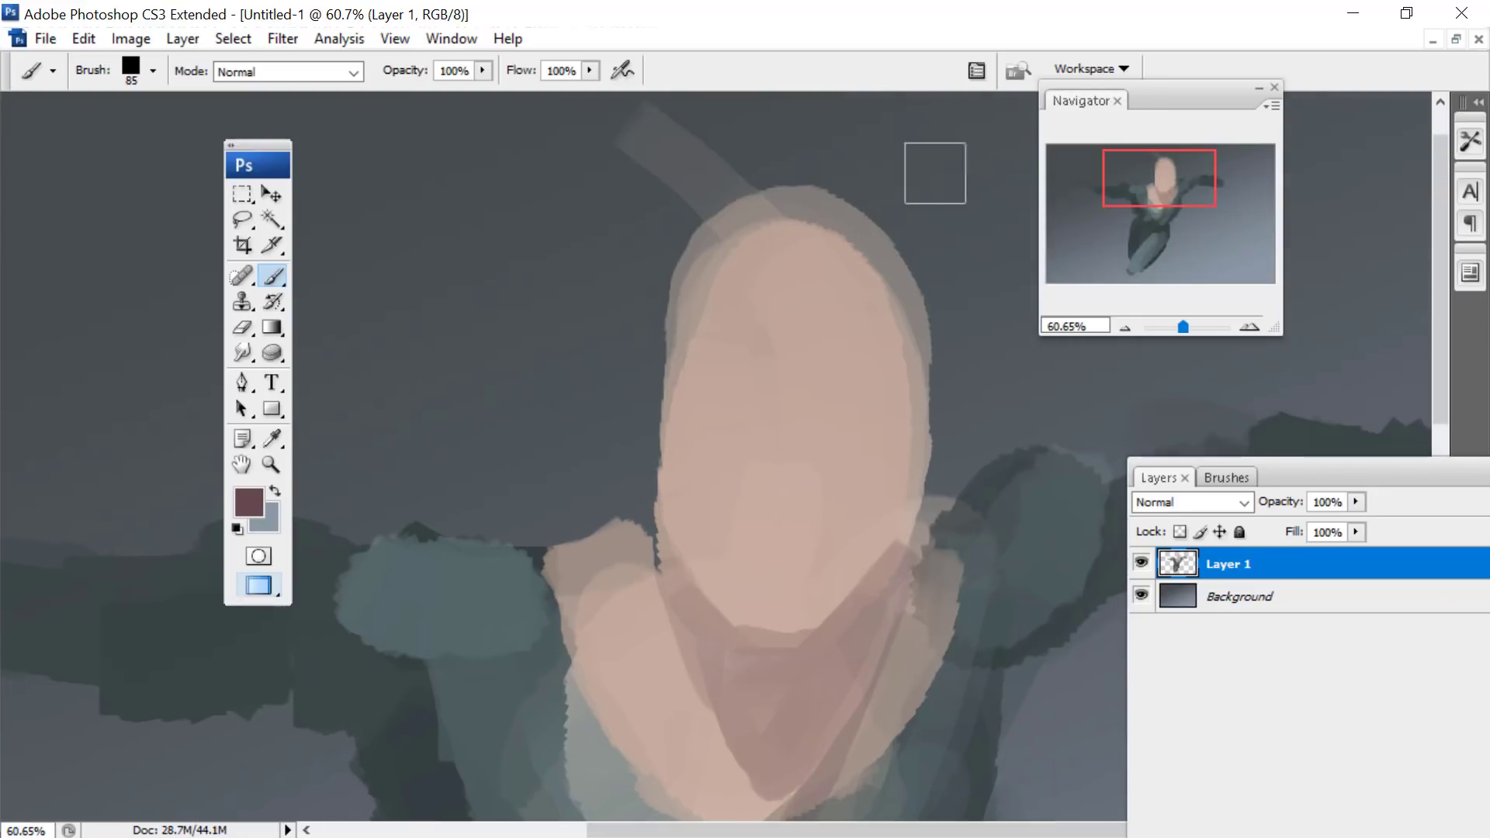
left_click_drag(917, 417, 910, 272)
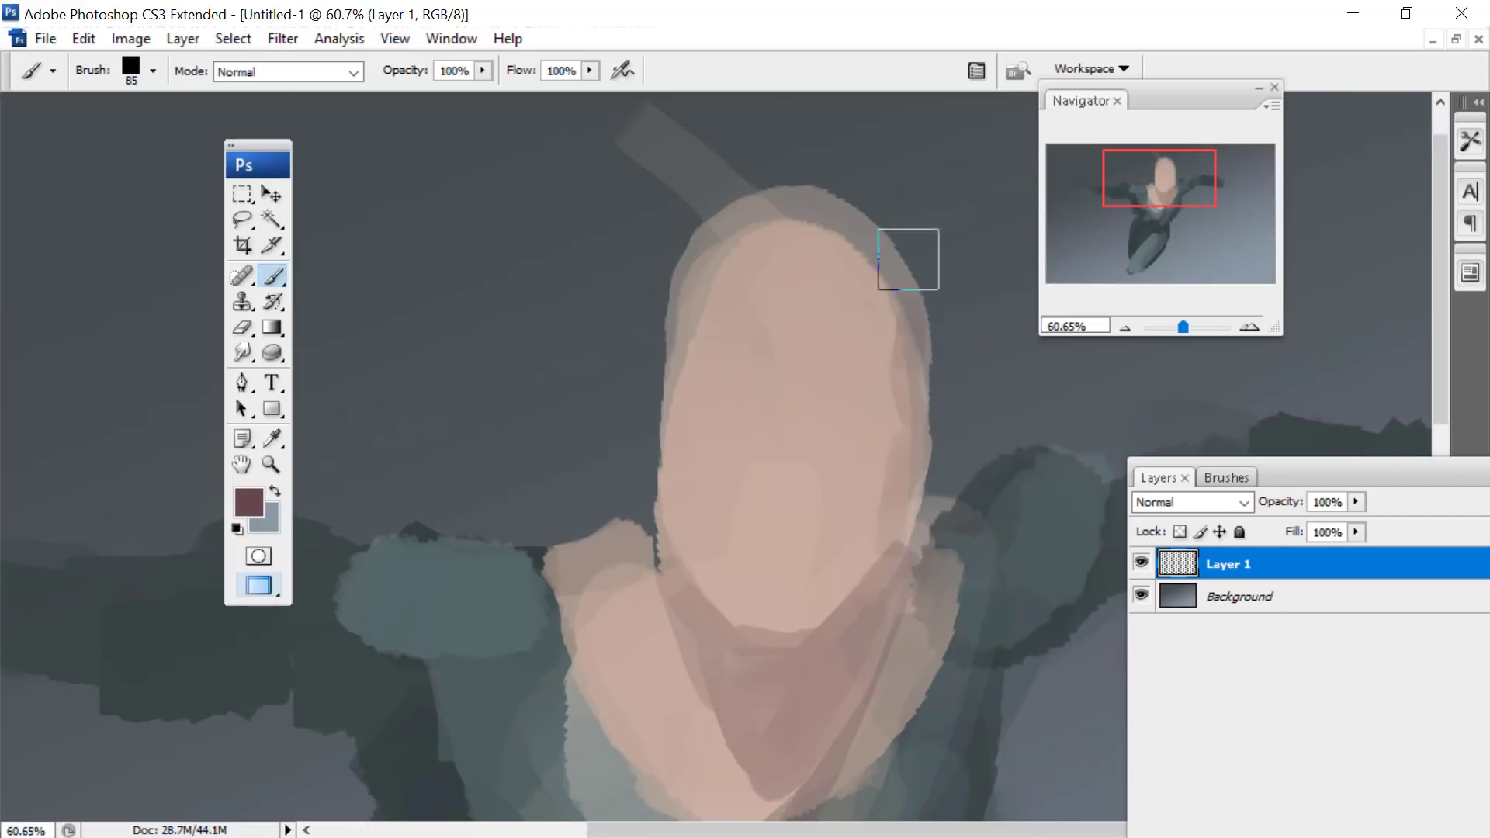
left_click_drag(679, 303, 659, 429)
left_click_drag(674, 365, 653, 433)
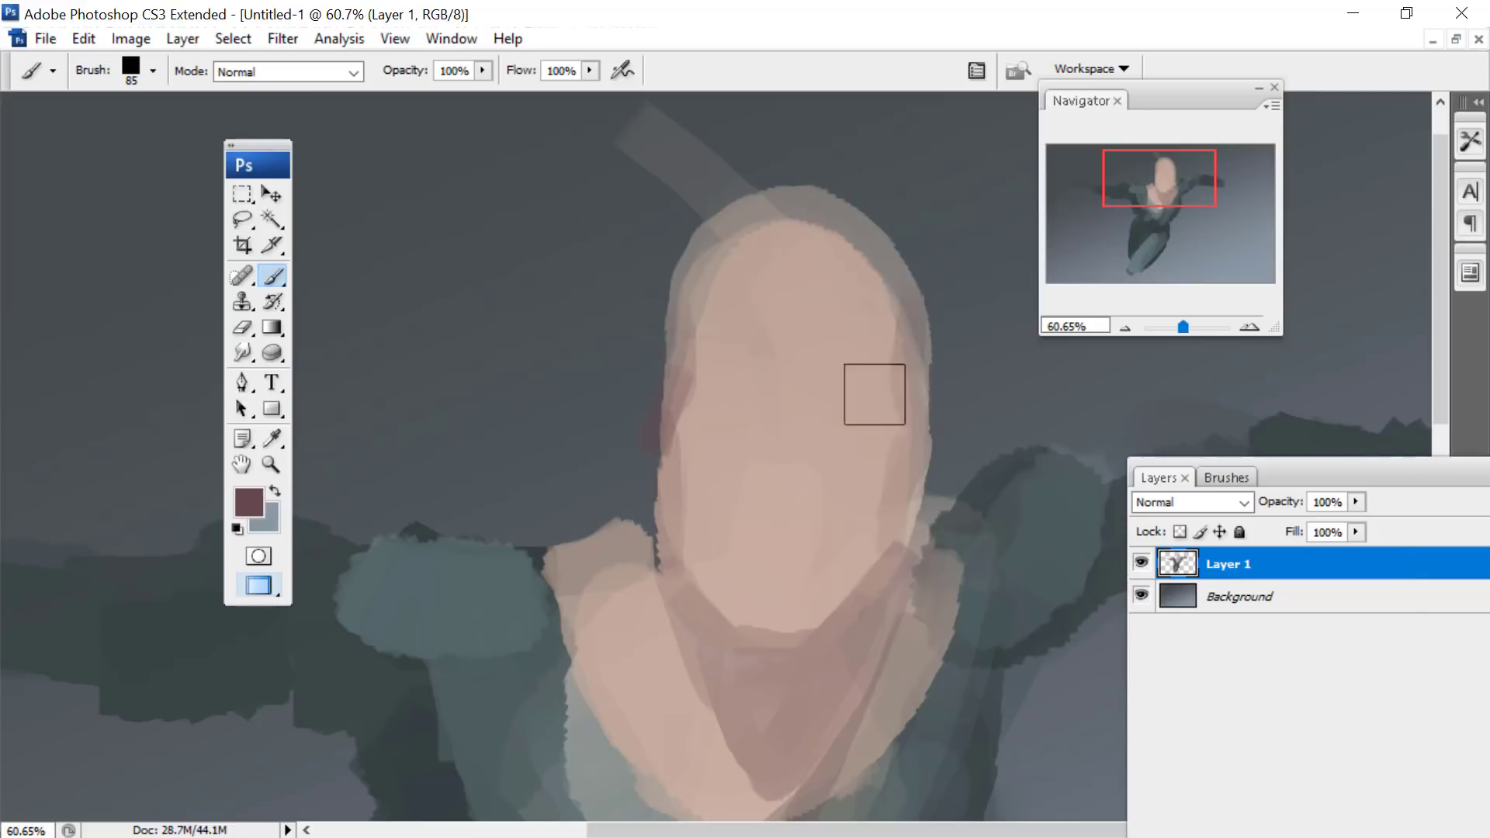
- Choose a deeper dark red and paint the first hair strokes at the upper right of the head with a 49 px brush
right_click(875, 393)
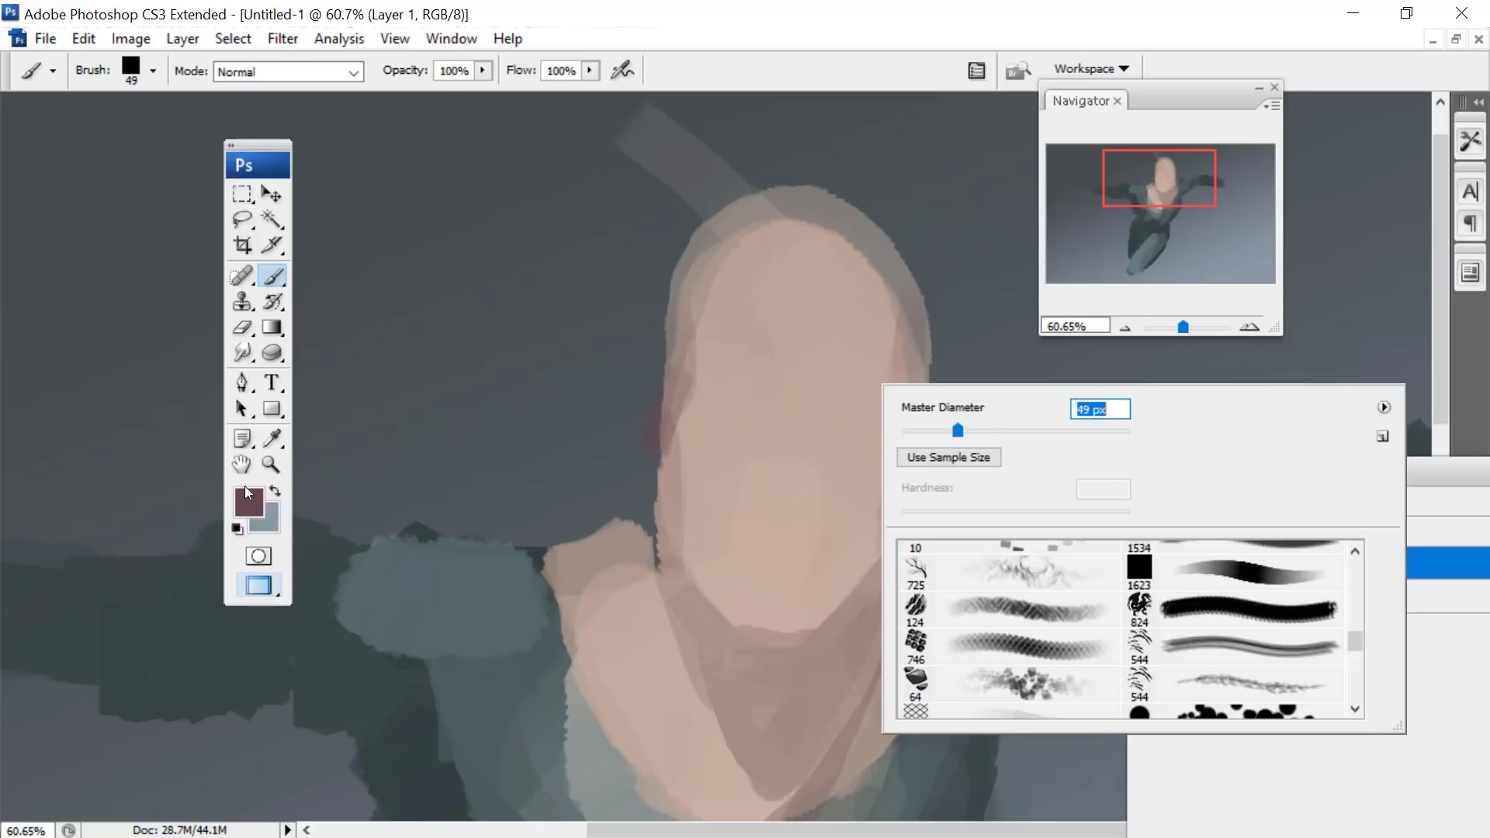
left_click(244, 486)
left_click_drag(543, 327, 598, 347)
left_click(980, 131)
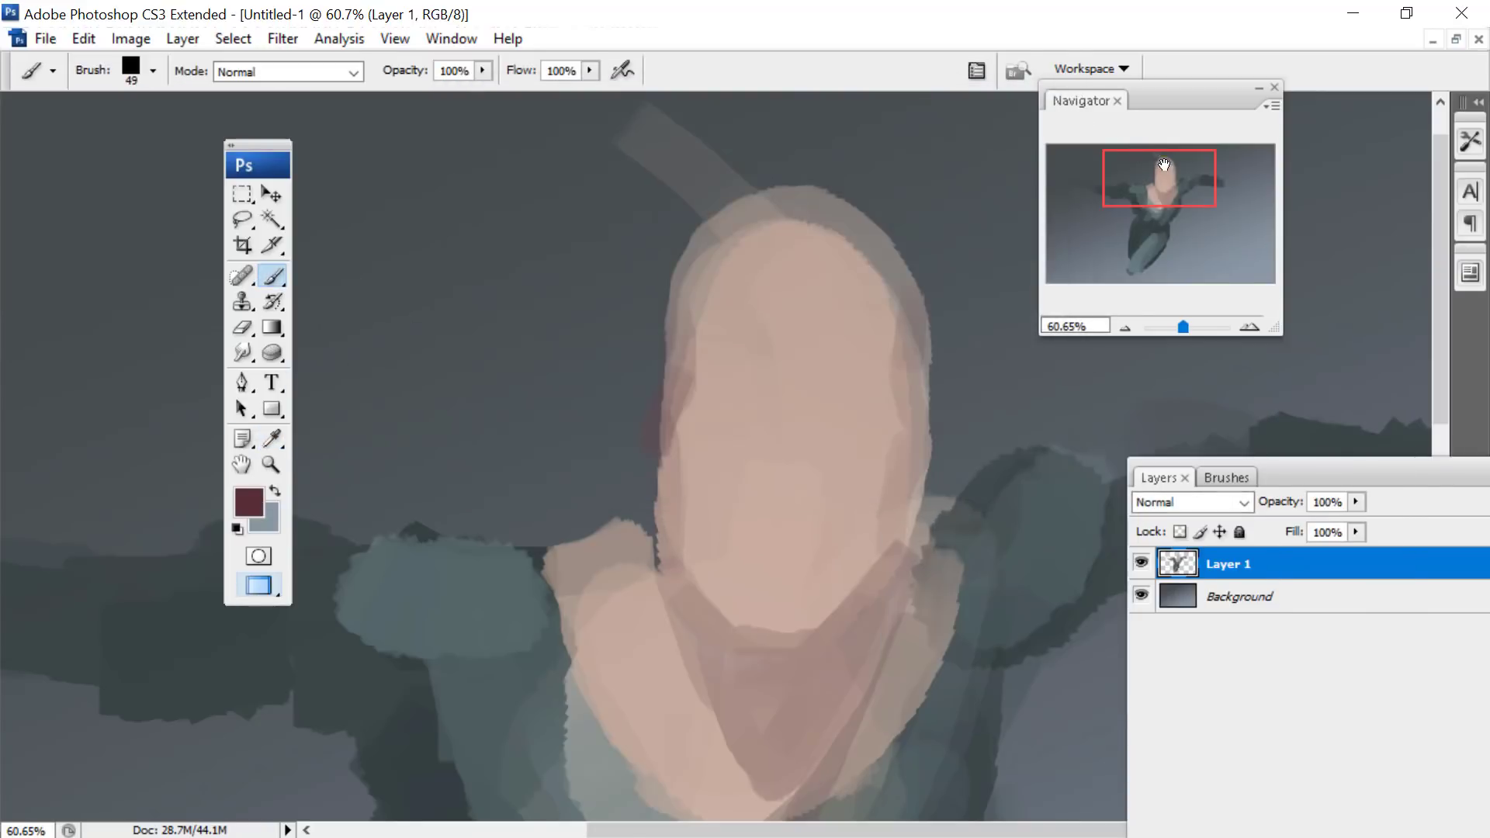
left_click_drag(1165, 164, 1174, 163)
left_click_drag(697, 242, 736, 209)
left_click_drag(690, 278, 773, 212)
left_click_drag(722, 271, 870, 281)
left_click_drag(767, 289, 848, 362)
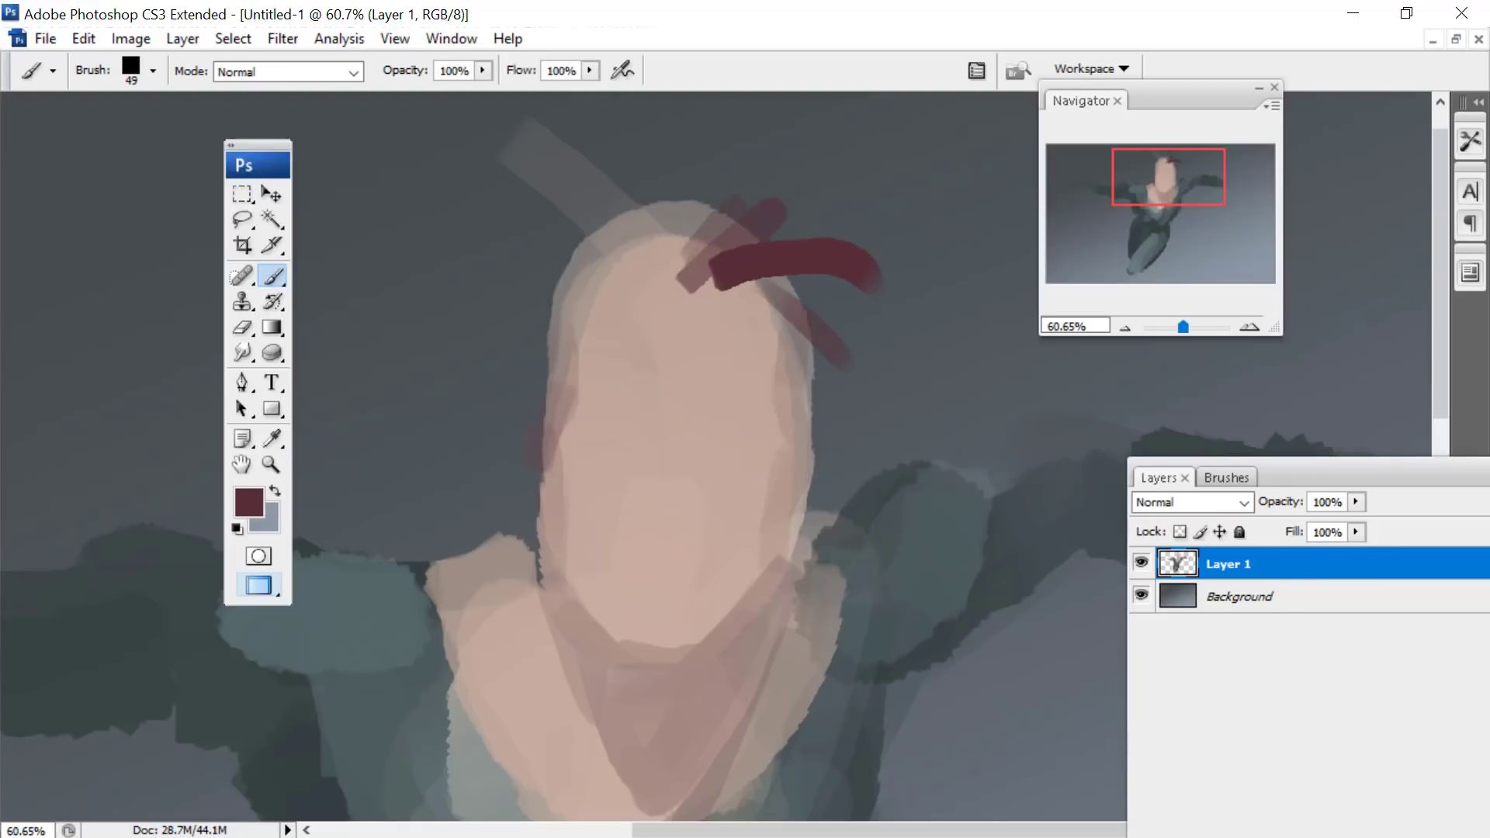
- Enlarge the brush to 71 px and paint curling dark red locks of hair flowing out around the whole head
right_click(972, 268)
mouse_move(774, 263)
left_mouse_down()
mouse_move(808, 286)
mouse_move(845, 476)
mouse_move(927, 412)
mouse_move(905, 325)
mouse_move(994, 136)
mouse_move(822, 97)
mouse_move(682, 99)
mouse_move(681, 166)
left_mouse_up()
left_click_drag(1153, 165, 1146, 95)
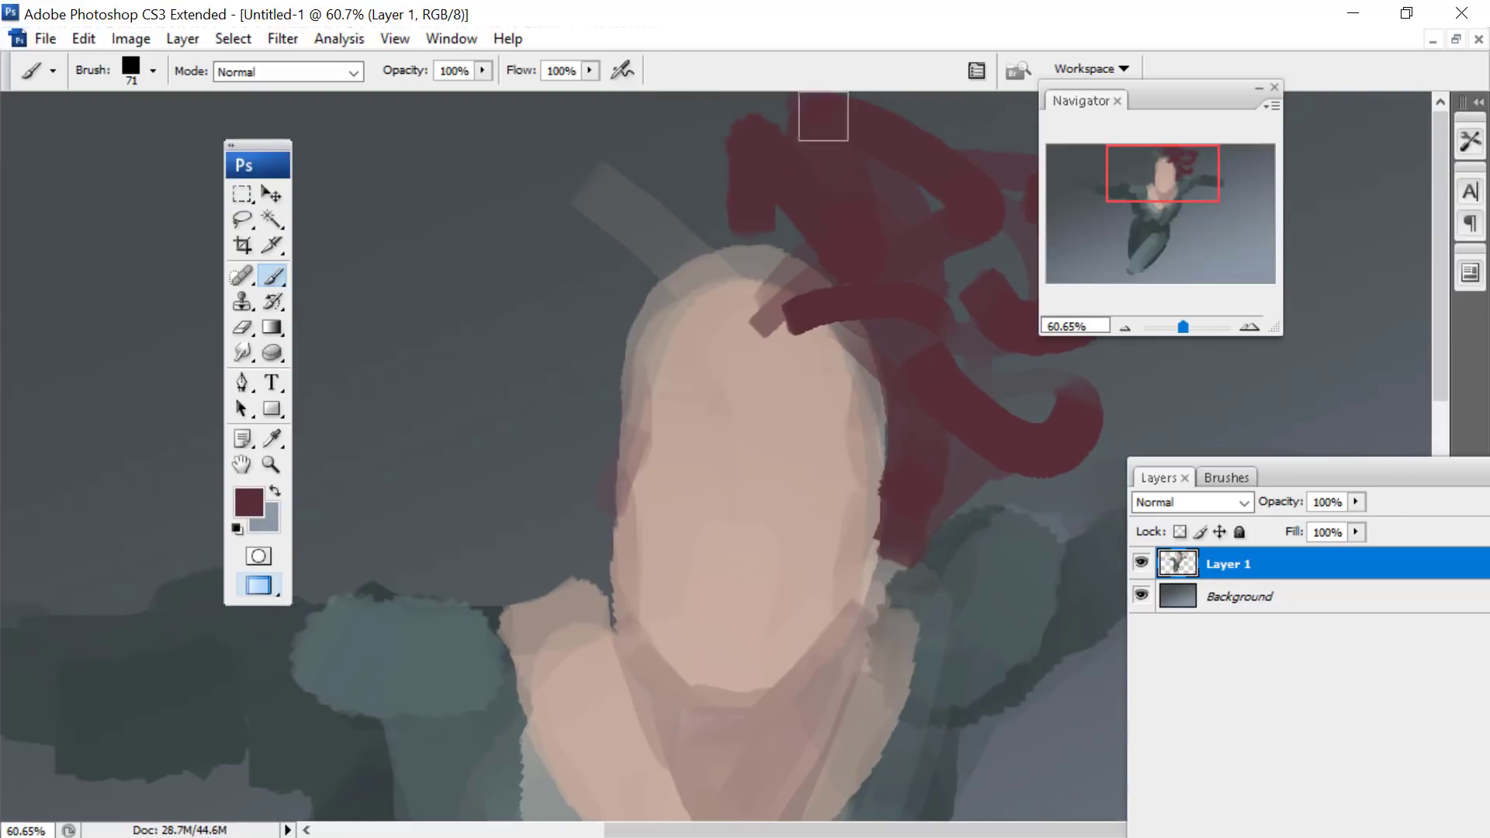
mouse_move(786, 208)
left_mouse_down()
mouse_move(735, 296)
mouse_move(541, 315)
left_mouse_up()
mouse_move(677, 314)
left_mouse_down()
mouse_move(478, 423)
mouse_move(323, 406)
mouse_move(572, 293)
mouse_move(526, 402)
mouse_move(631, 333)
mouse_move(616, 403)
mouse_move(545, 468)
mouse_move(585, 476)
mouse_move(585, 558)
mouse_move(598, 500)
mouse_move(564, 554)
mouse_move(569, 256)
mouse_move(632, 243)
mouse_move(466, 189)
mouse_move(440, 300)
mouse_move(306, 403)
mouse_move(546, 292)
mouse_move(708, 256)
mouse_move(764, 218)
mouse_move(775, 370)
mouse_move(762, 282)
mouse_move(755, 315)
mouse_move(779, 285)
mouse_move(791, 360)
left_mouse_up()
- Choose a golden tan and paint a pointed headpiece across the forehead and temples with side prongs, using a 58 px brush
left_click(245, 502)
left_click(539, 249)
left_click(948, 135)
right_click(790, 336)
mouse_move(751, 303)
left_mouse_down()
mouse_move(736, 358)
mouse_move(765, 400)
mouse_move(838, 362)
mouse_move(832, 348)
mouse_move(884, 425)
left_mouse_up()
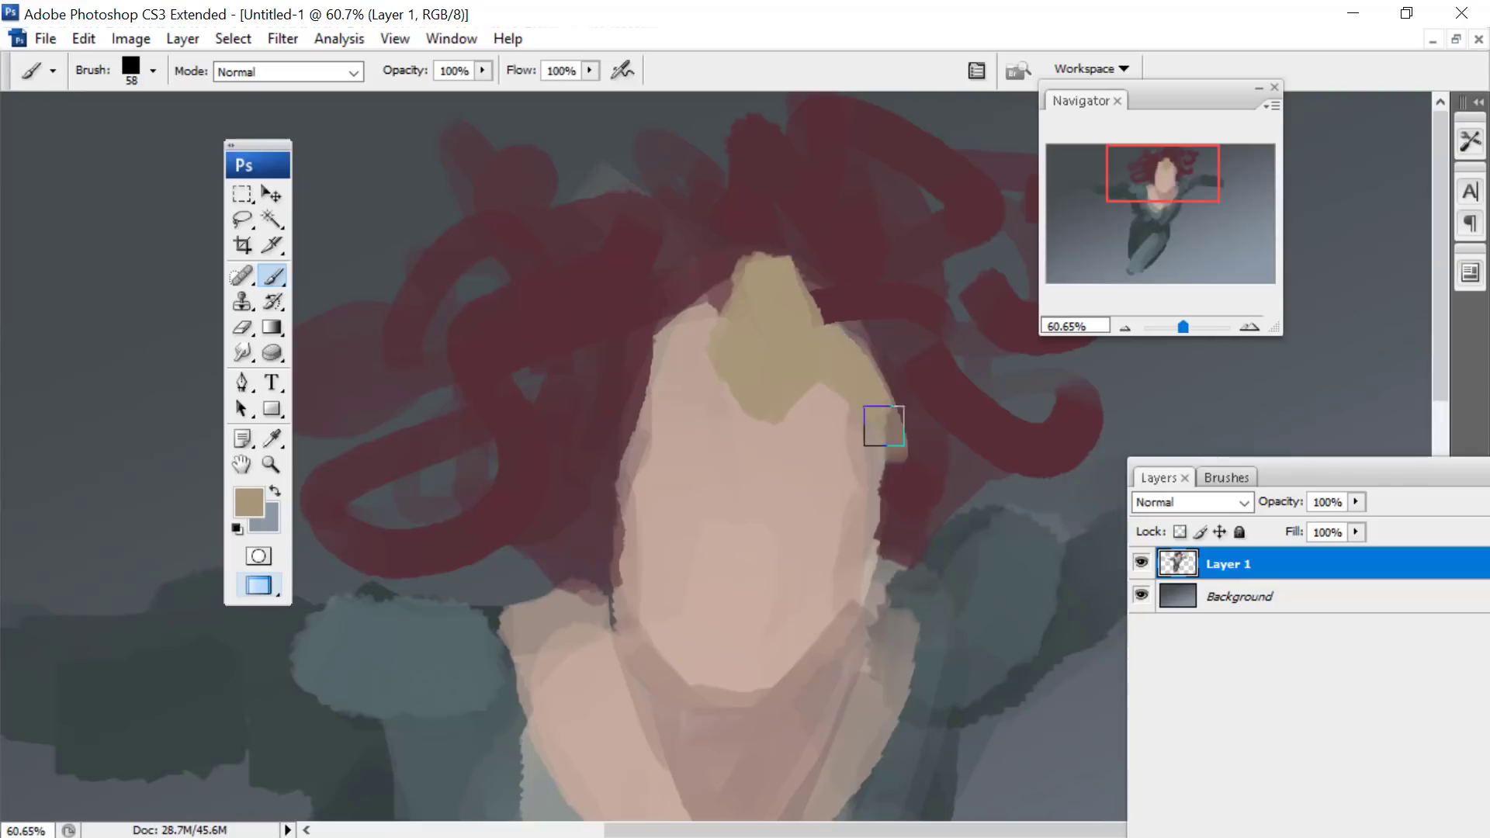
left_click_drag(672, 345, 602, 469)
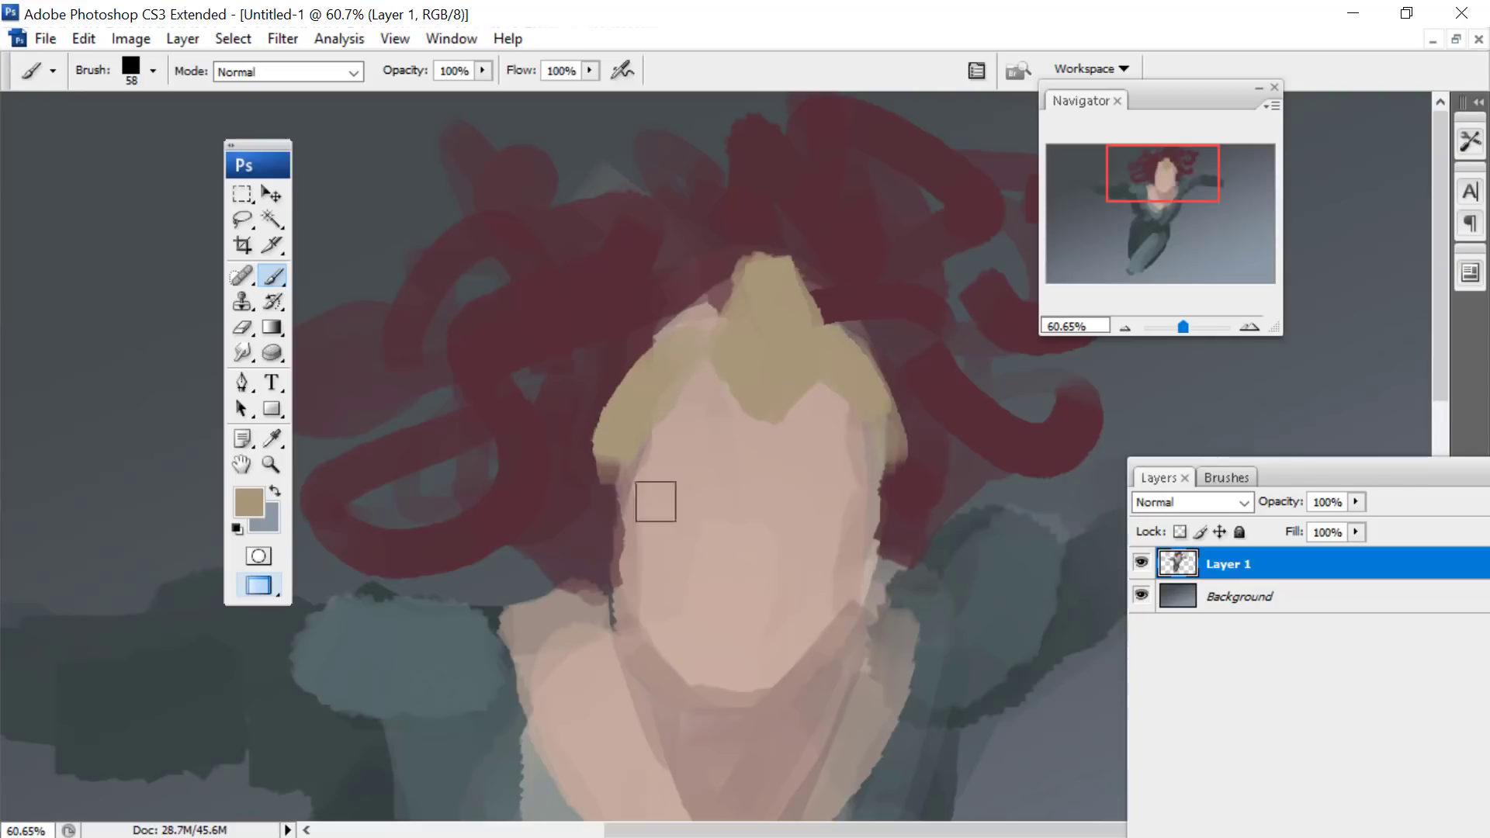
mouse_move(928, 396)
left_mouse_down()
mouse_move(902, 452)
mouse_move(939, 427)
left_mouse_up()
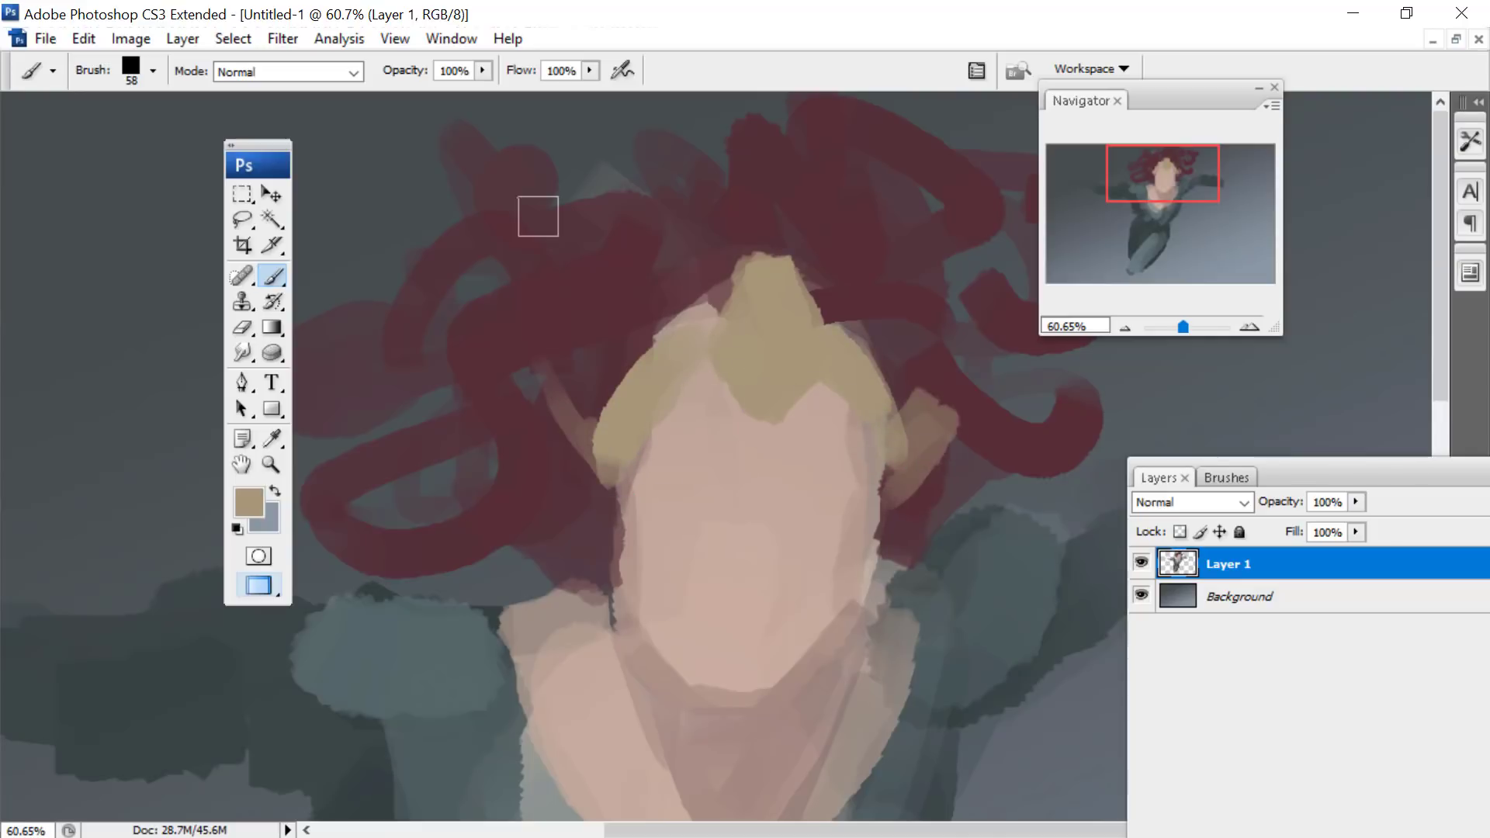
- Choose a dusty pink and softly shade the nose and middle of the face
left_click(240, 494)
left_click_drag(785, 443, 769, 460)
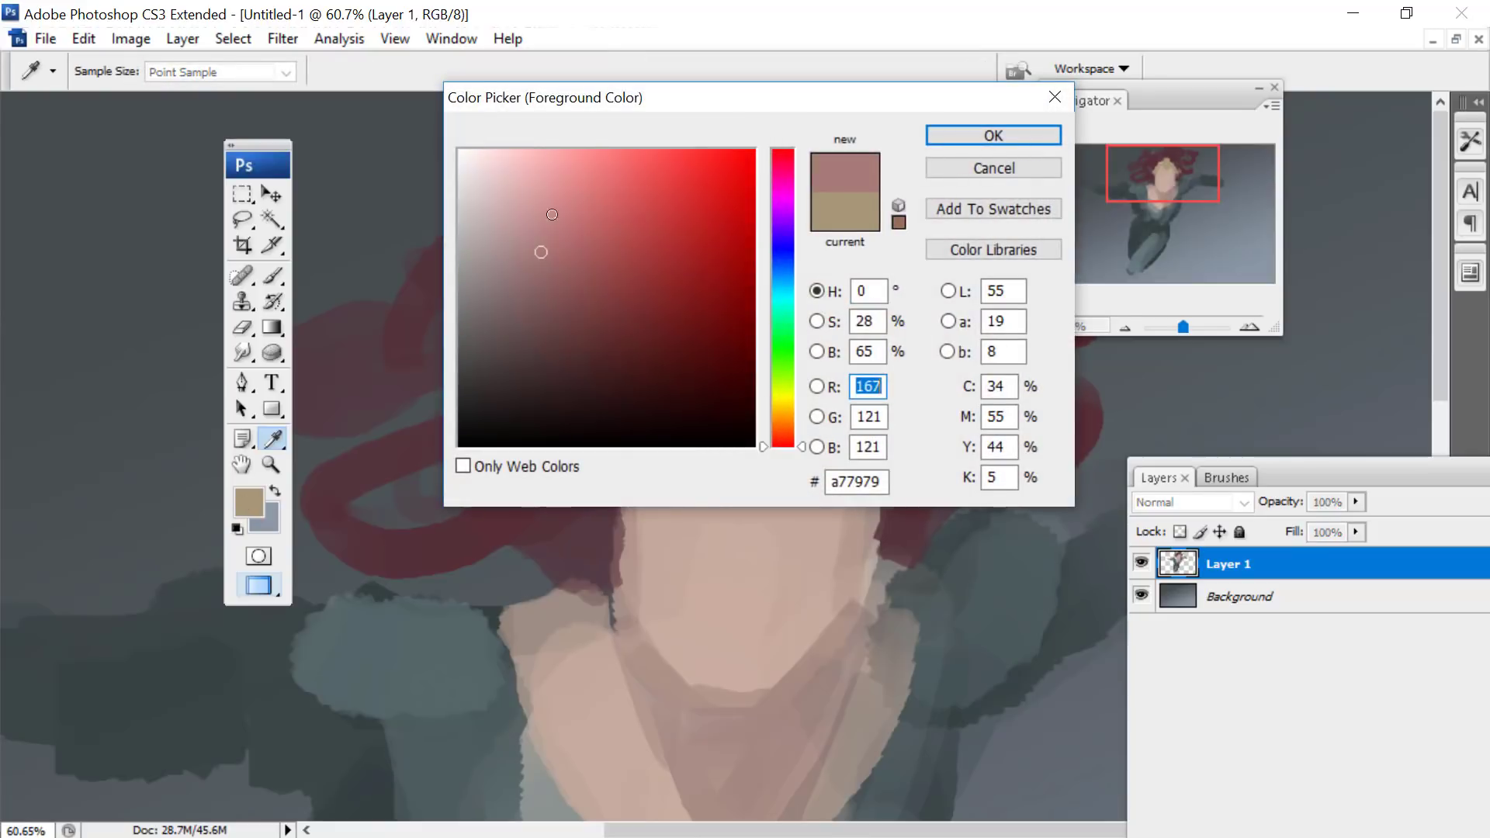
left_click(553, 243)
left_click(990, 137)
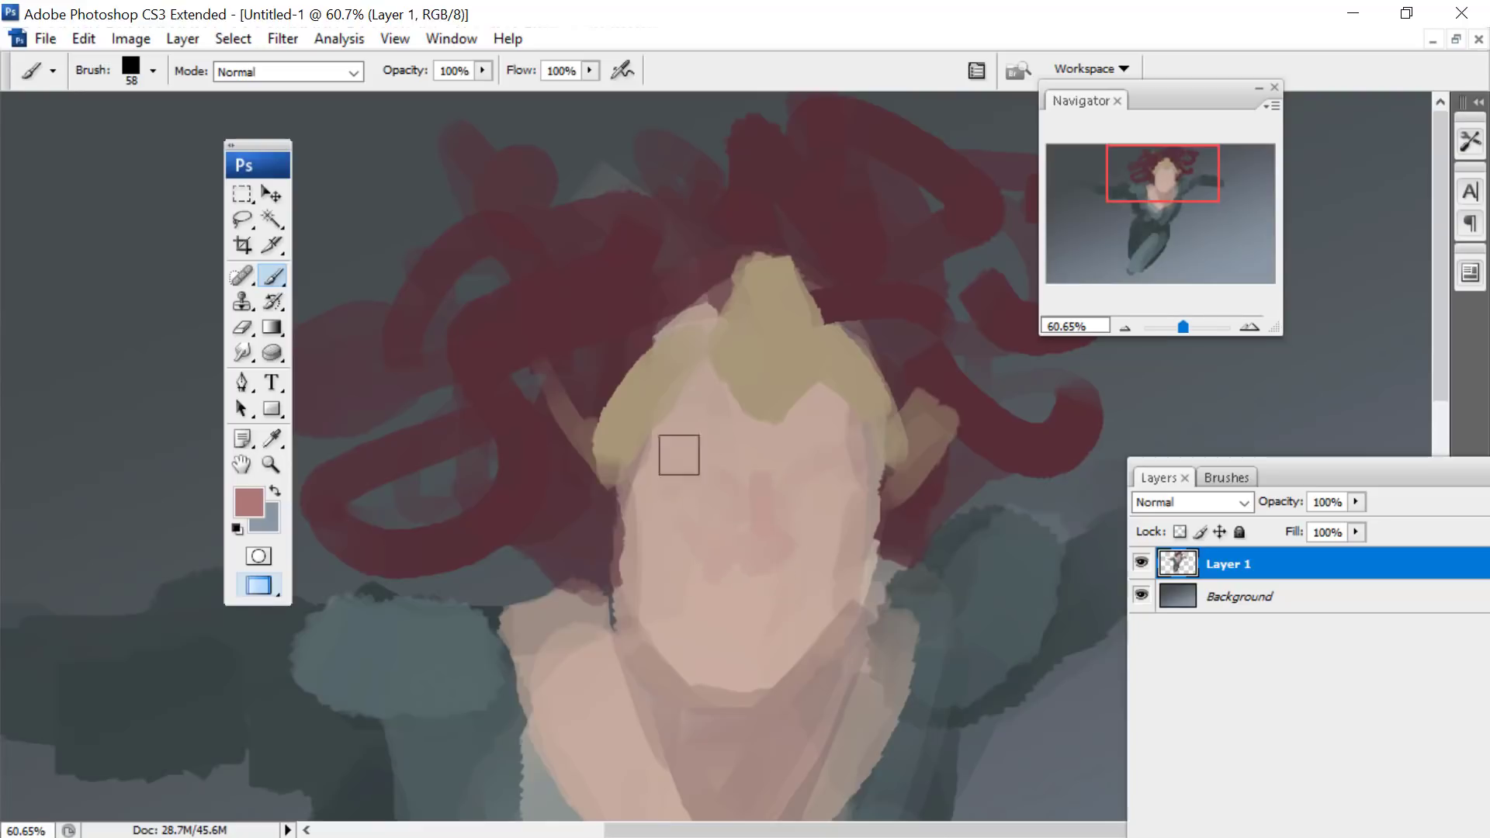
- Sample the dark red of the hair and paint both arched eyebrows, reducing the brush to 27 px
left_click(270, 442)
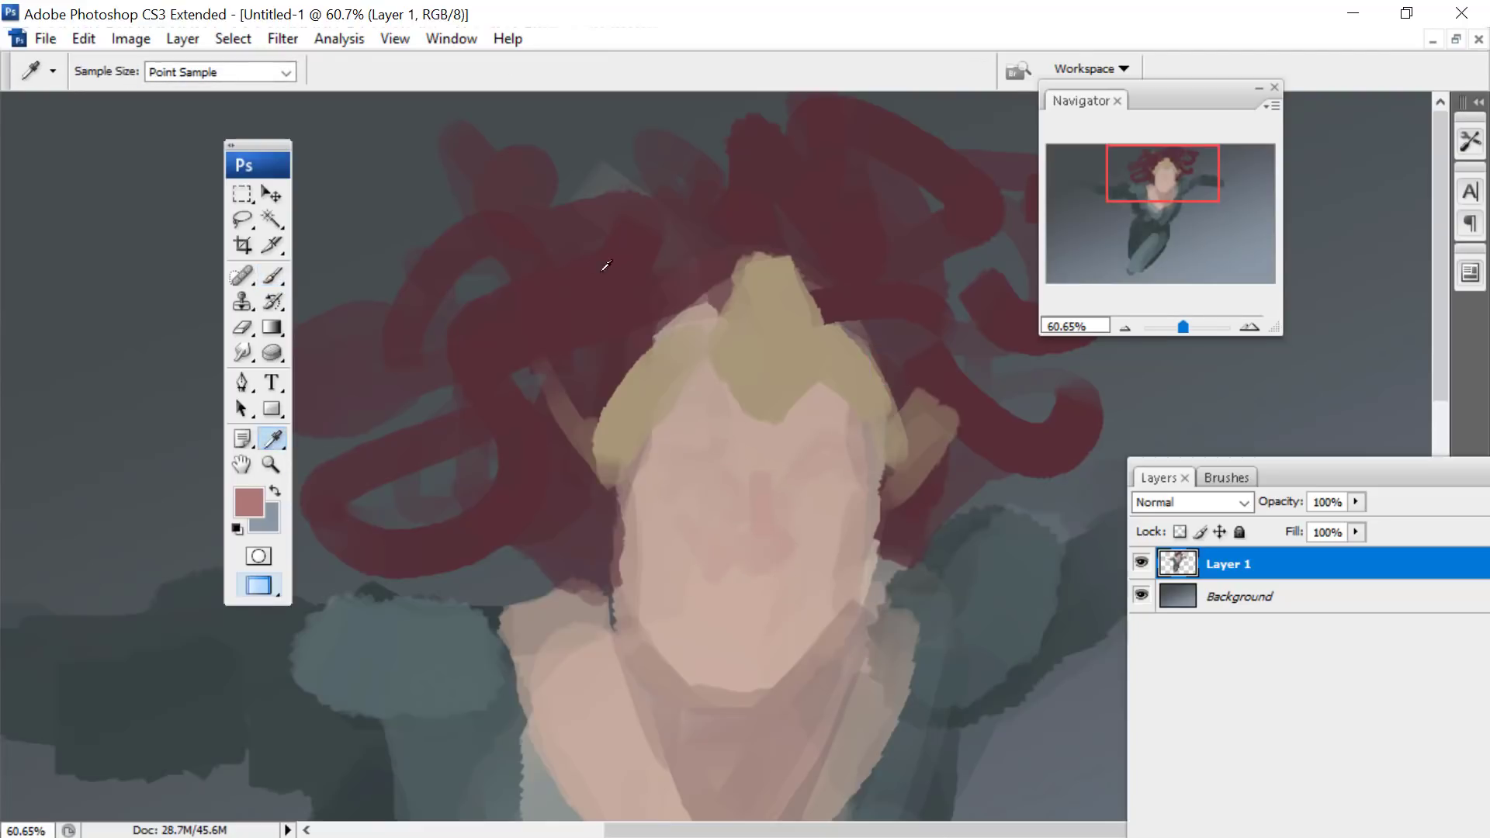
left_click(271, 275)
right_click(930, 322)
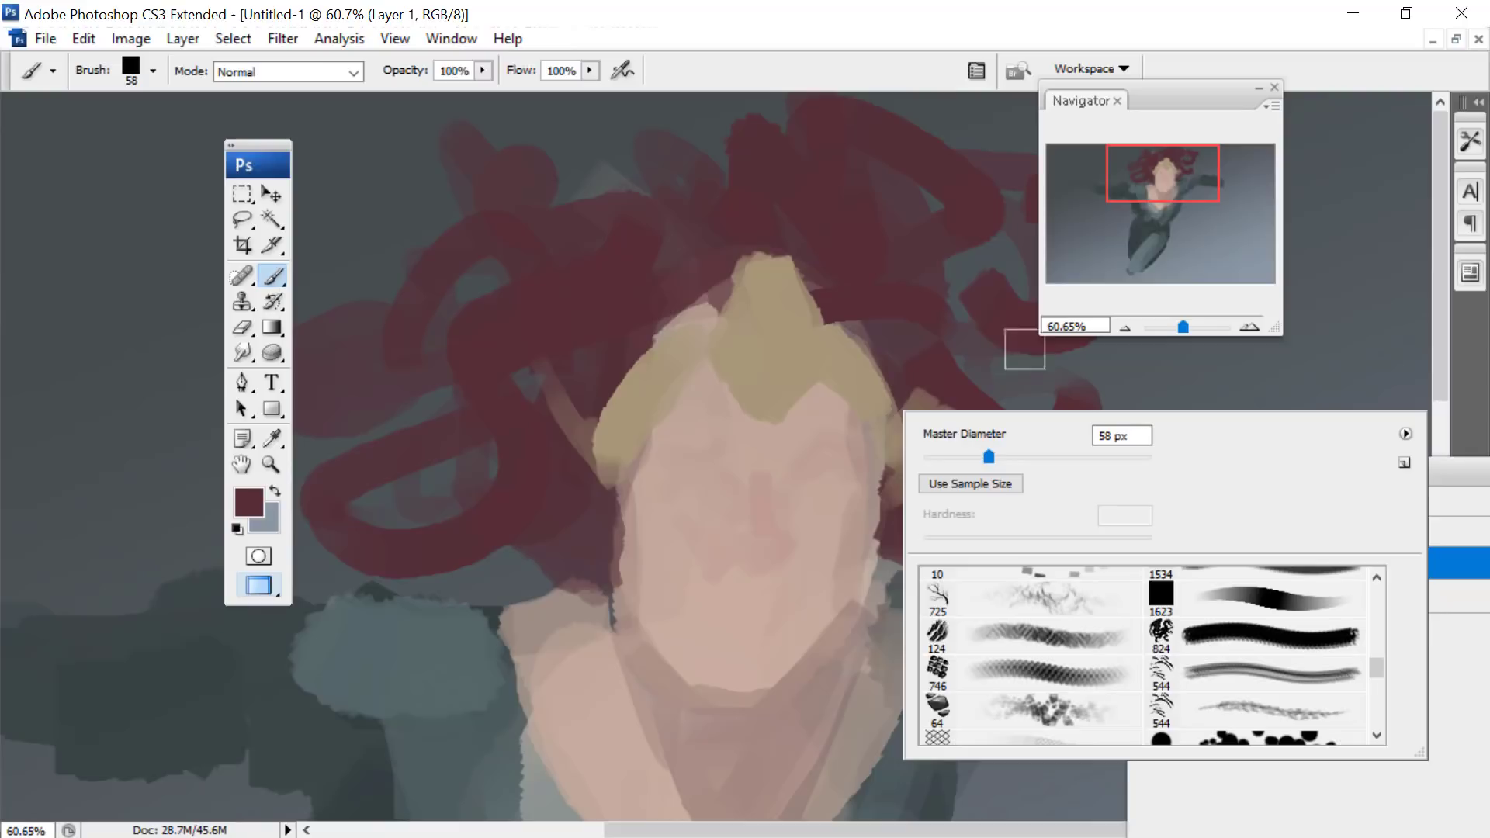
left_click(1191, 326)
mouse_move(1153, 165)
left_mouse_down()
mouse_move(1171, 182)
mouse_move(1145, 150)
mouse_move(1153, 168)
left_mouse_up()
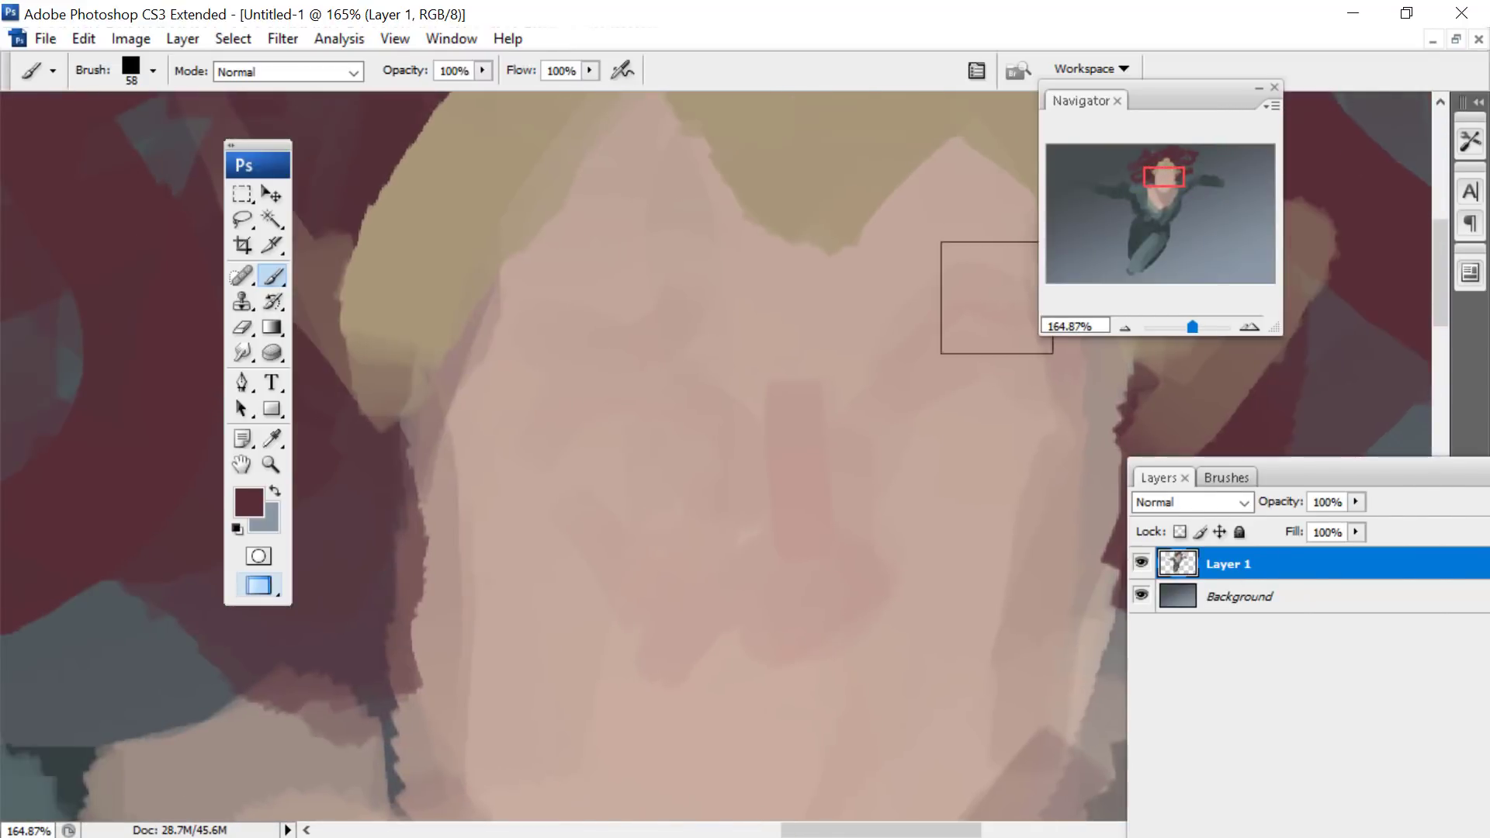
right_click(937, 333)
left_click_drag(1115, 92, 1202, 106)
right_click(976, 312)
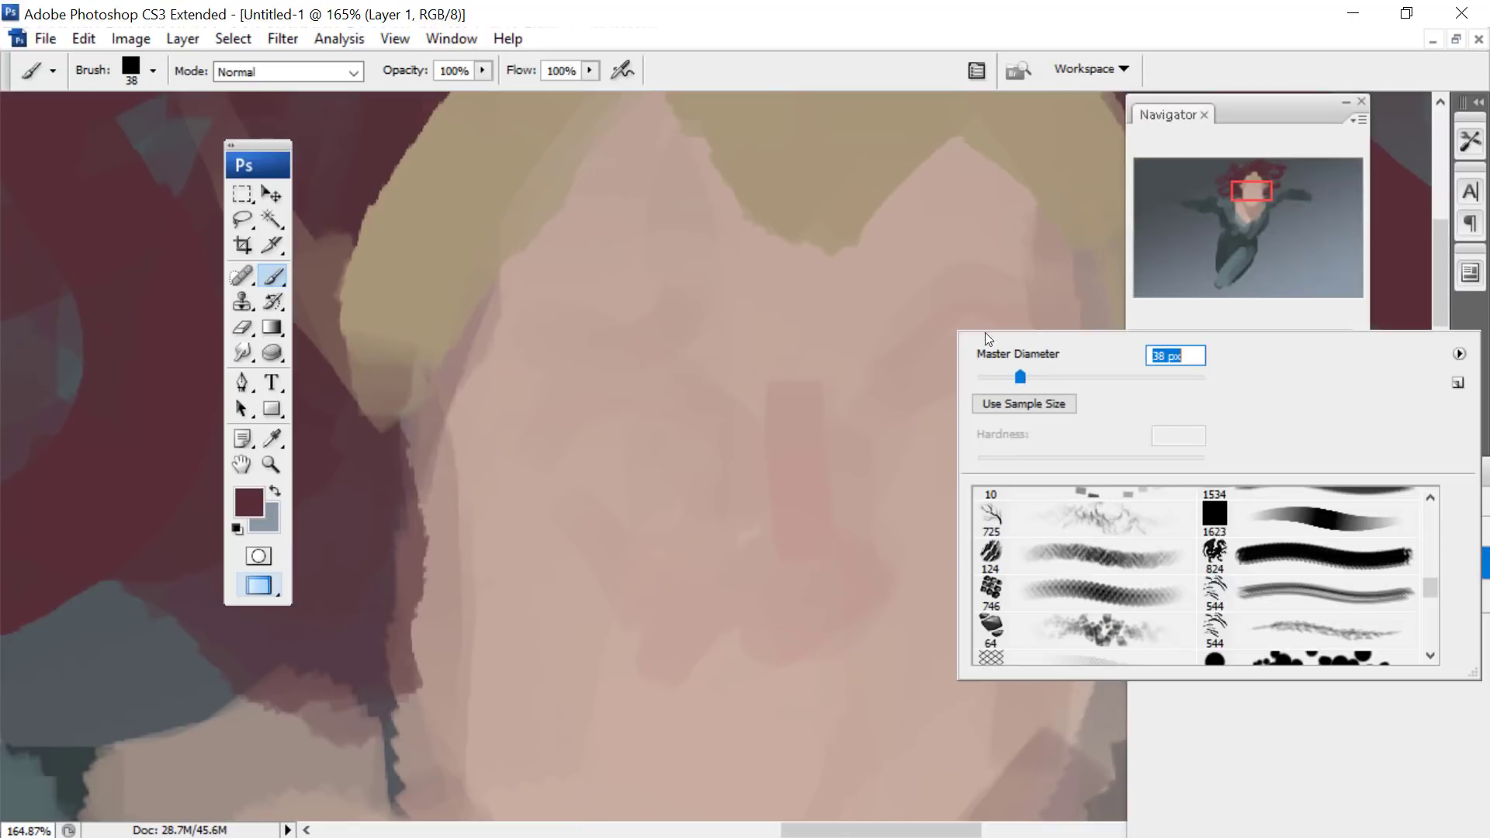
mouse_move(865, 354)
left_mouse_down()
mouse_move(903, 347)
mouse_move(1006, 301)
mouse_move(1052, 334)
left_mouse_up()
right_click(923, 317)
mouse_move(734, 360)
left_mouse_down()
mouse_move(566, 310)
mouse_move(572, 322)
left_mouse_up()
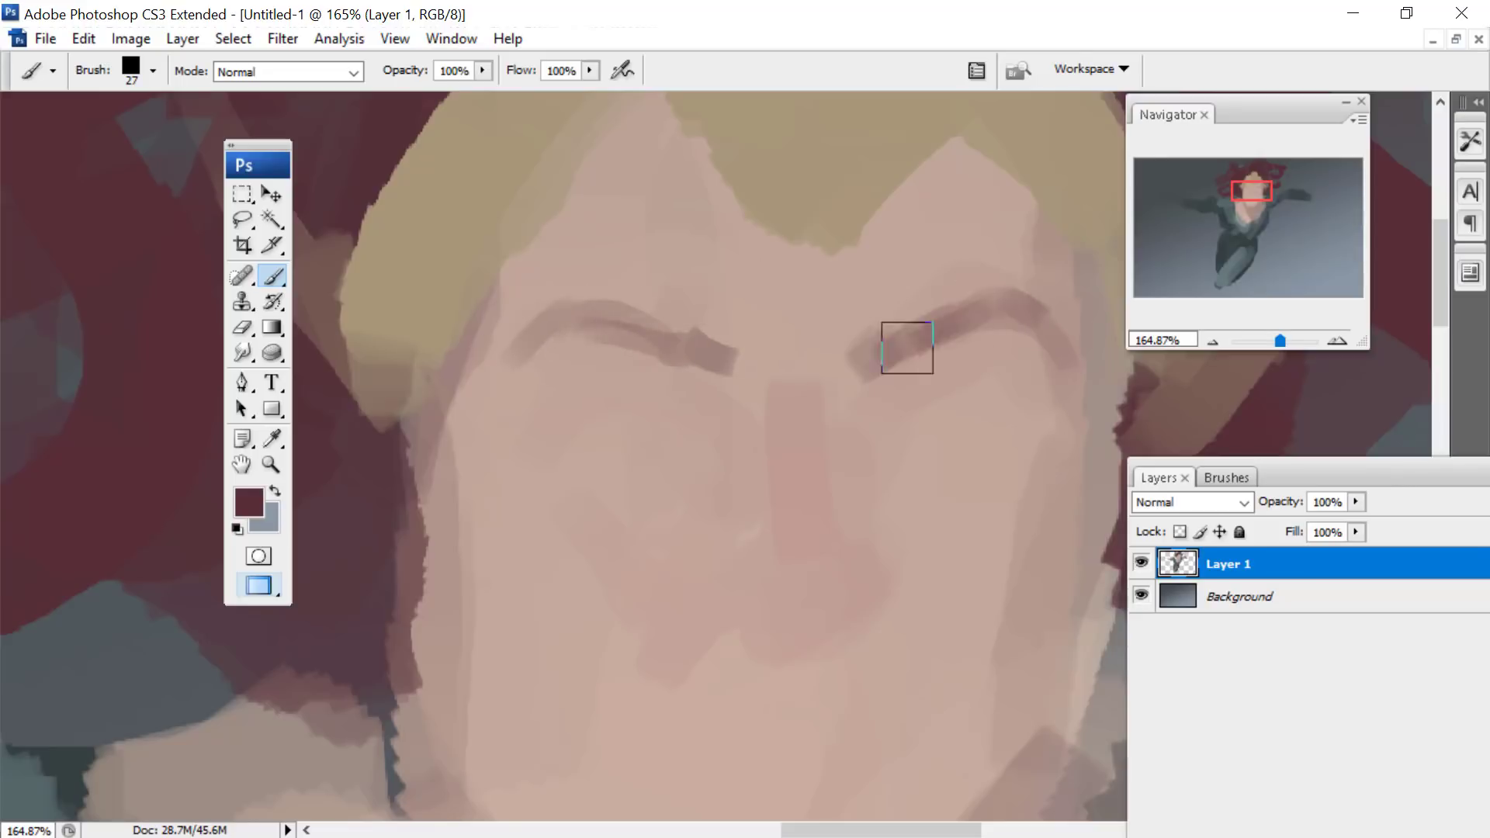
- Paint the upper eyelid lines and eye contours below both eyebrows with the 27 px dark red brush
left_click_drag(882, 404, 1005, 416)
mouse_move(633, 406)
left_mouse_down()
mouse_move(605, 389)
mouse_move(515, 442)
left_mouse_up()
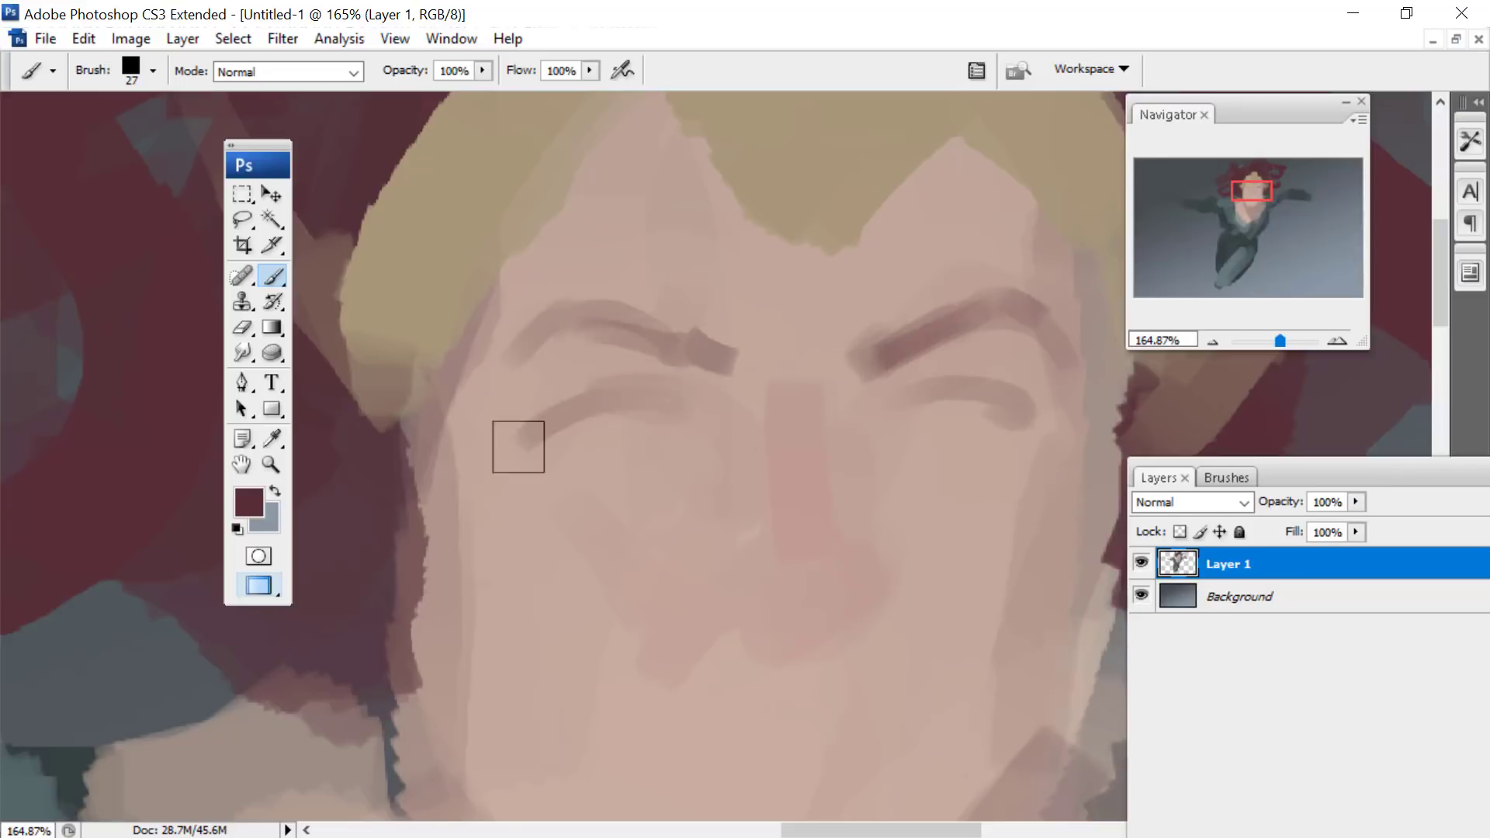
left_click_drag(658, 385, 533, 379)
mouse_move(864, 444)
left_mouse_down()
mouse_move(972, 392)
mouse_move(997, 435)
left_mouse_up()
- Choose a pale cream colour and fill in both eyeballs
left_click(248, 501)
left_click(783, 411)
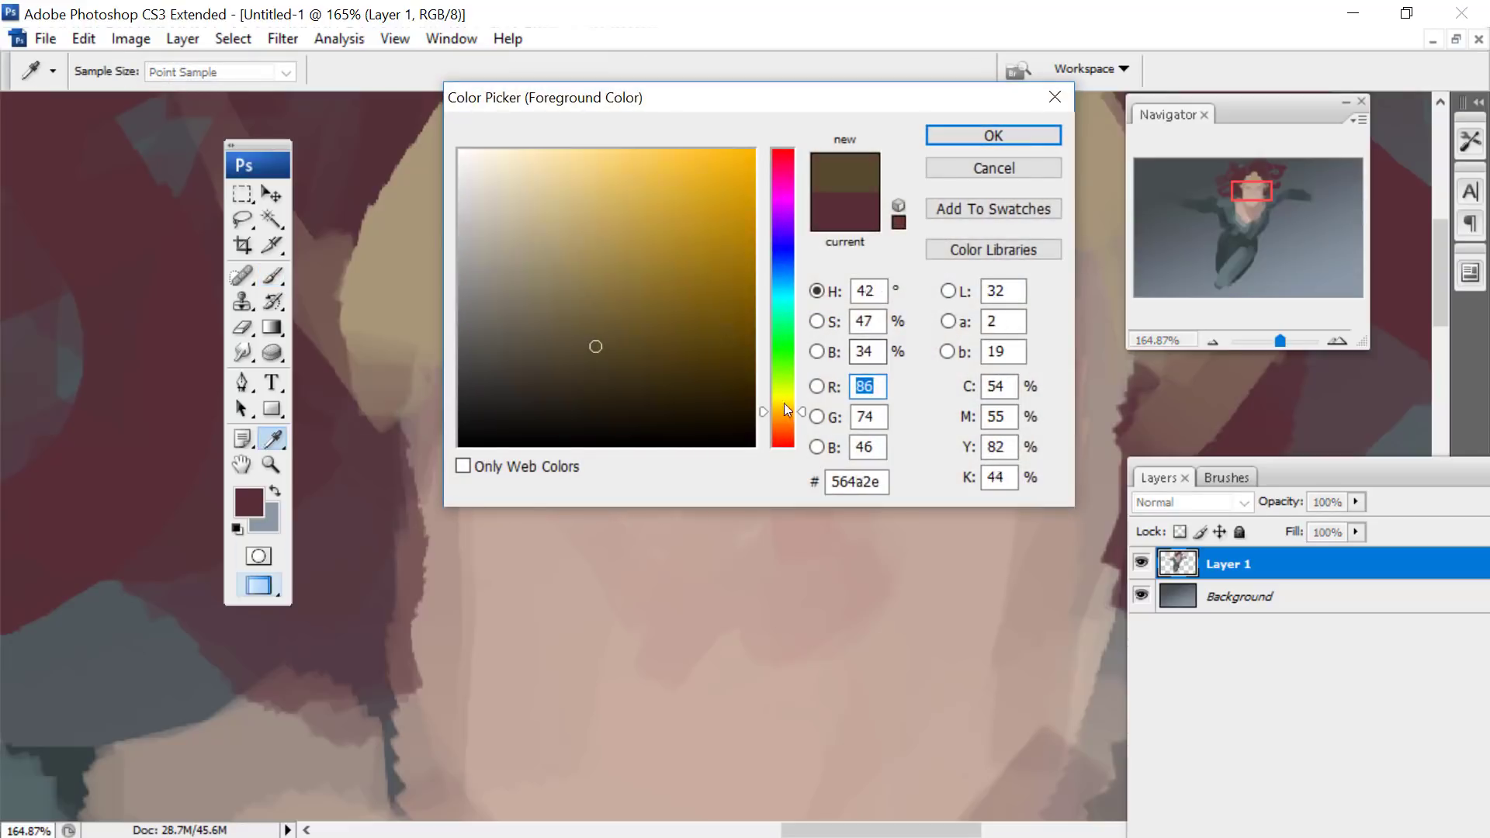
left_click(484, 177)
key("Return")
mouse_move(642, 399)
left_mouse_down()
mouse_move(606, 436)
mouse_move(632, 409)
mouse_move(668, 423)
left_mouse_up()
mouse_move(933, 407)
left_mouse_down()
mouse_move(982, 408)
mouse_move(909, 419)
left_mouse_up()
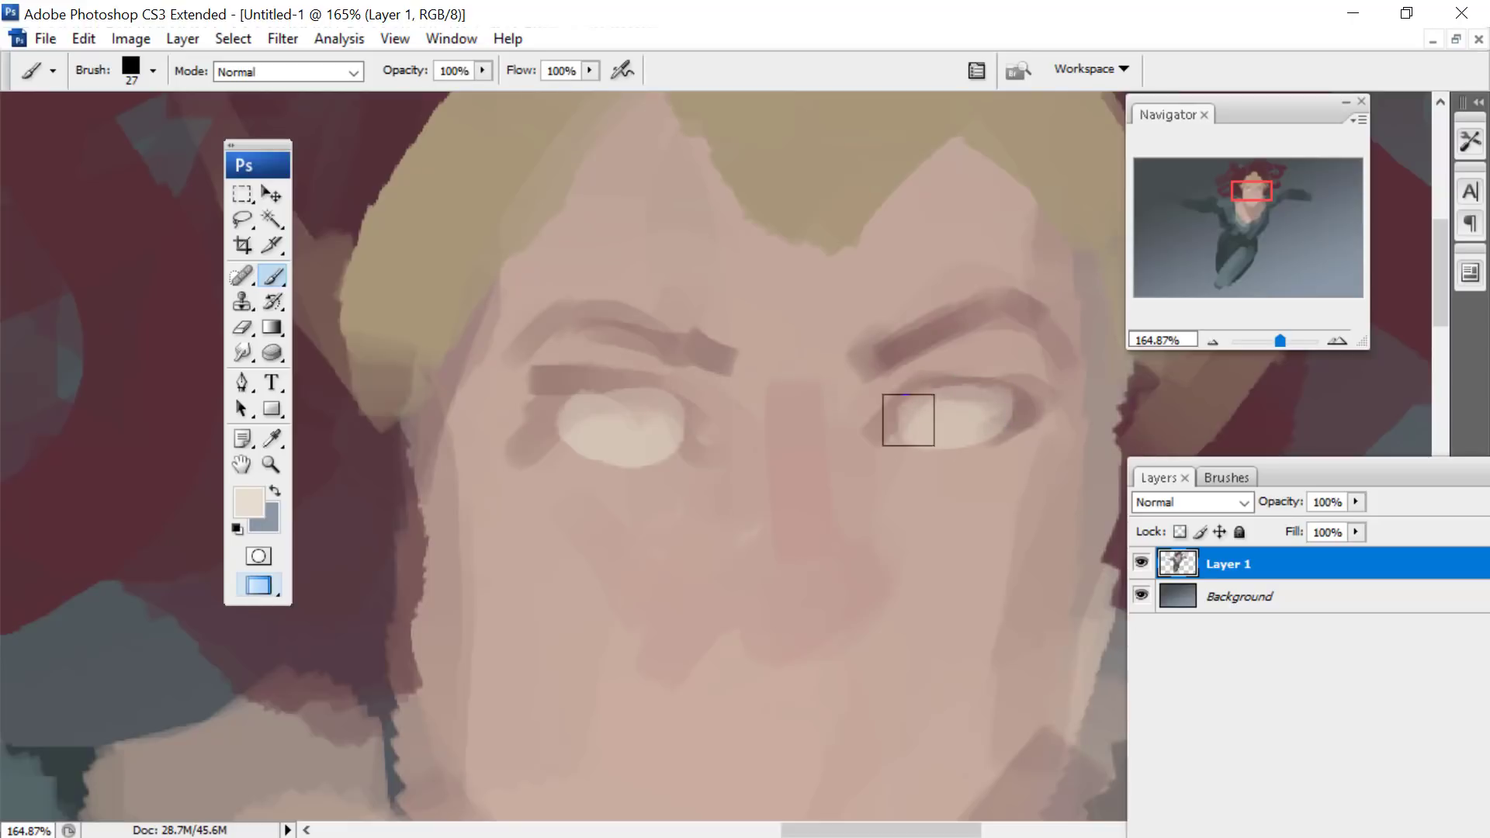
- Choose the mauve #9c6874 and outline both eyes with a 15 px brush
left_click(240, 514)
left_click(781, 155)
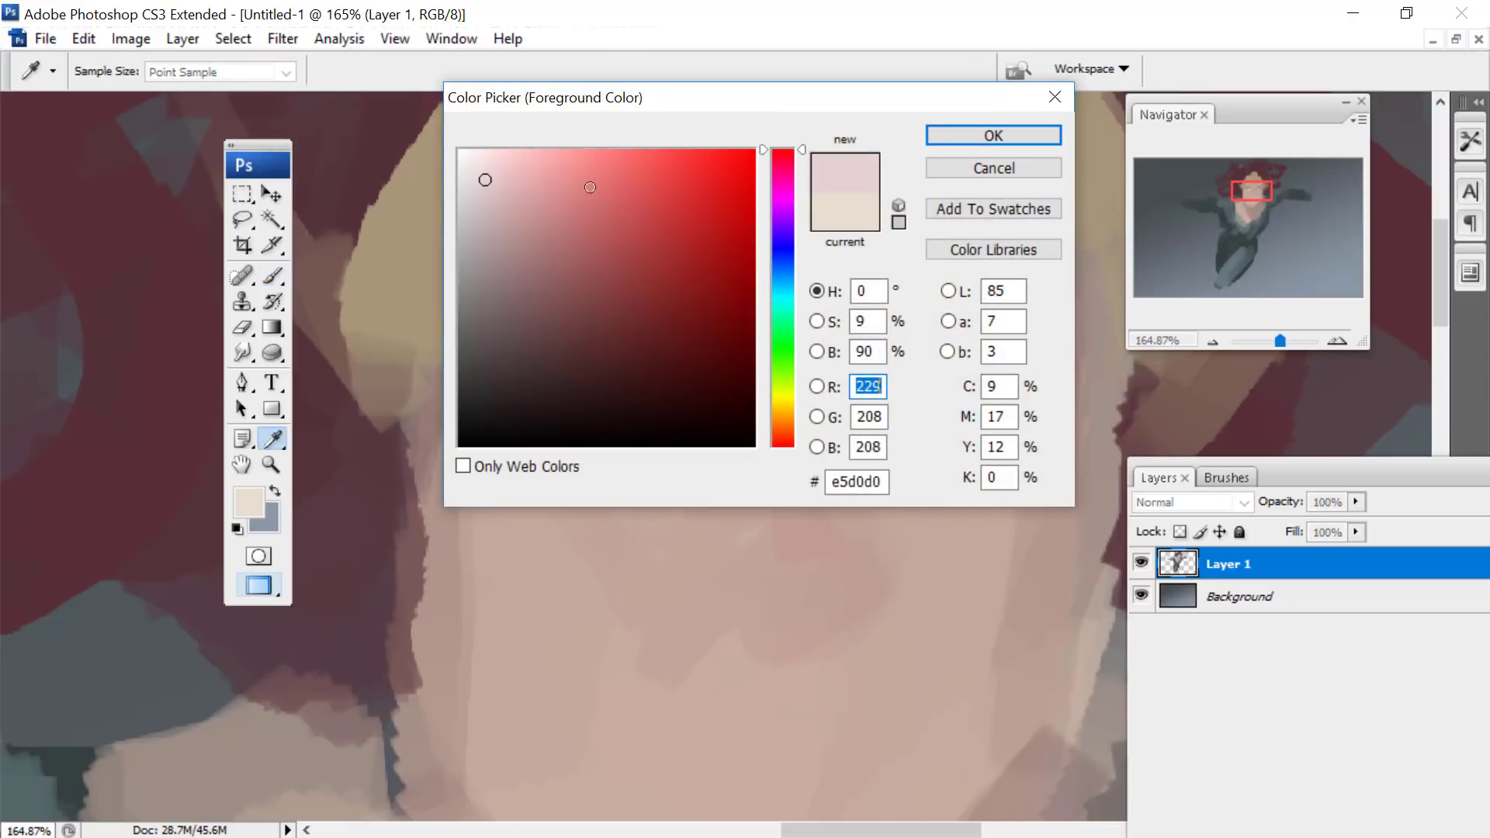
left_click(543, 214)
key("Return")
right_click(752, 367)
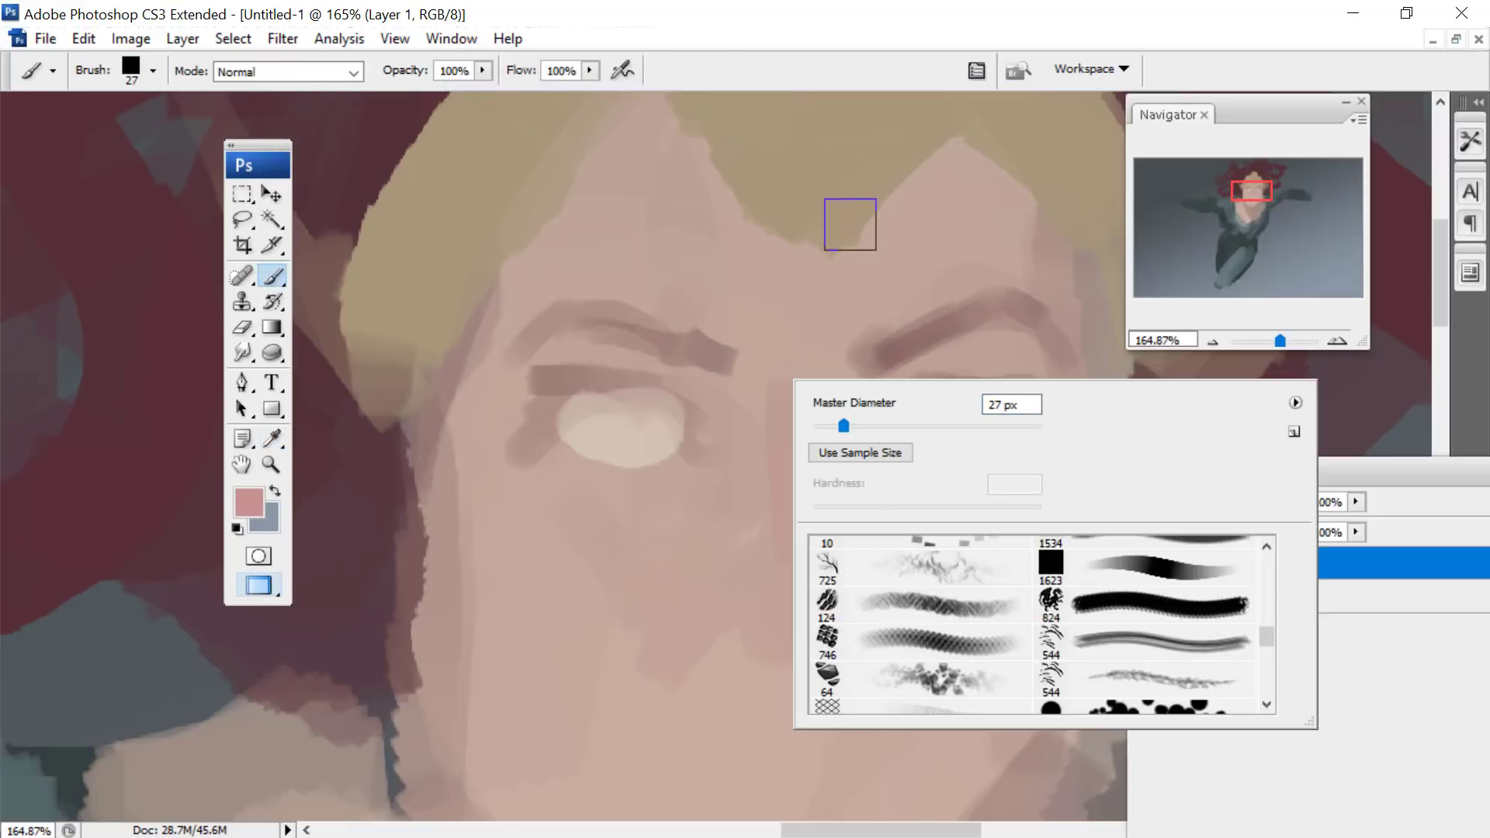
left_click(248, 505)
left_click(548, 268)
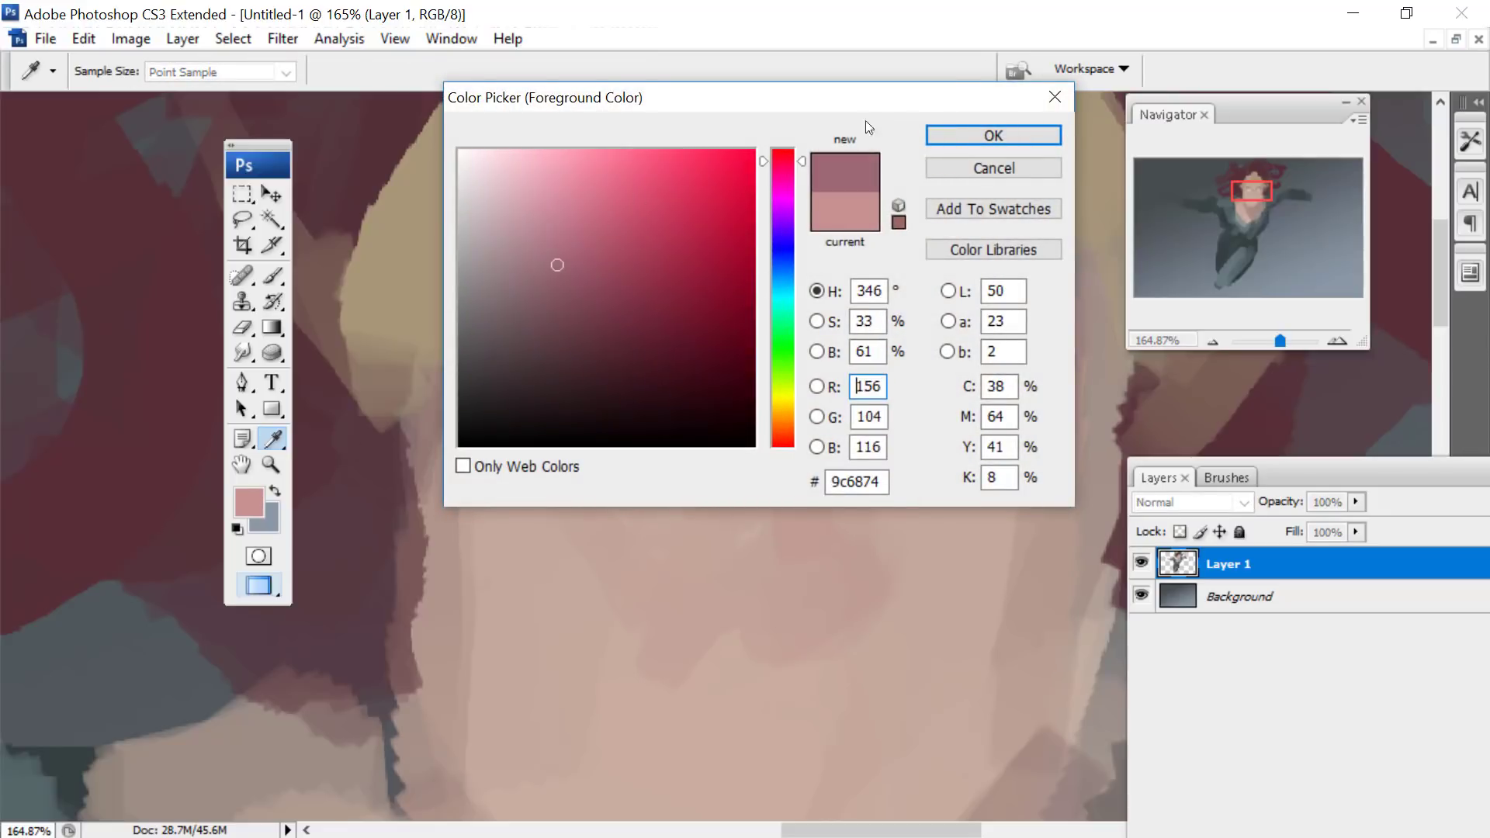
left_click(994, 135)
right_click(808, 323)
mouse_move(682, 414)
left_mouse_down()
mouse_move(608, 453)
mouse_move(659, 444)
mouse_move(570, 428)
left_mouse_up()
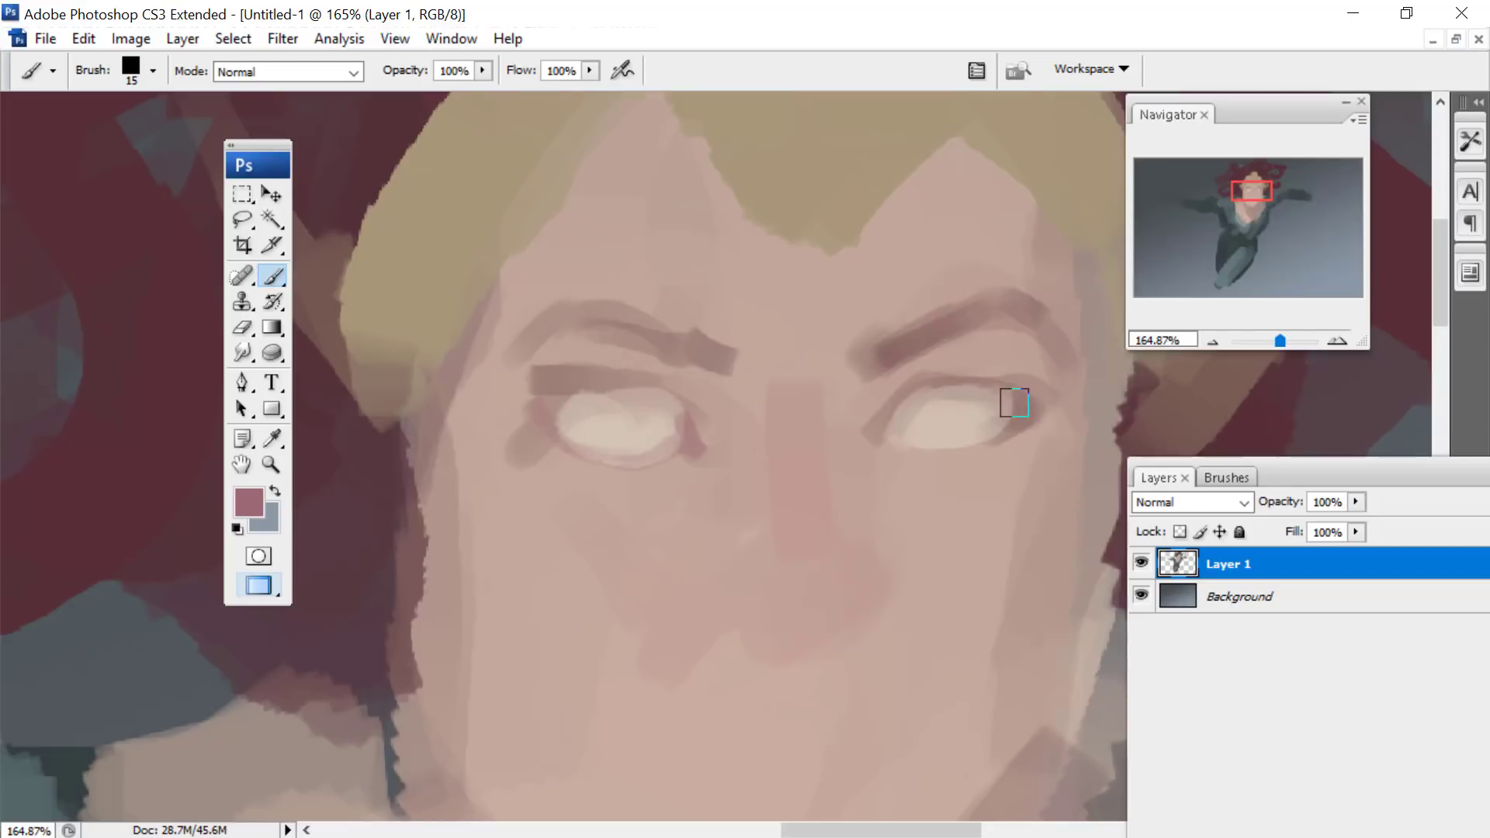
left_click_drag(1014, 402, 943, 445)
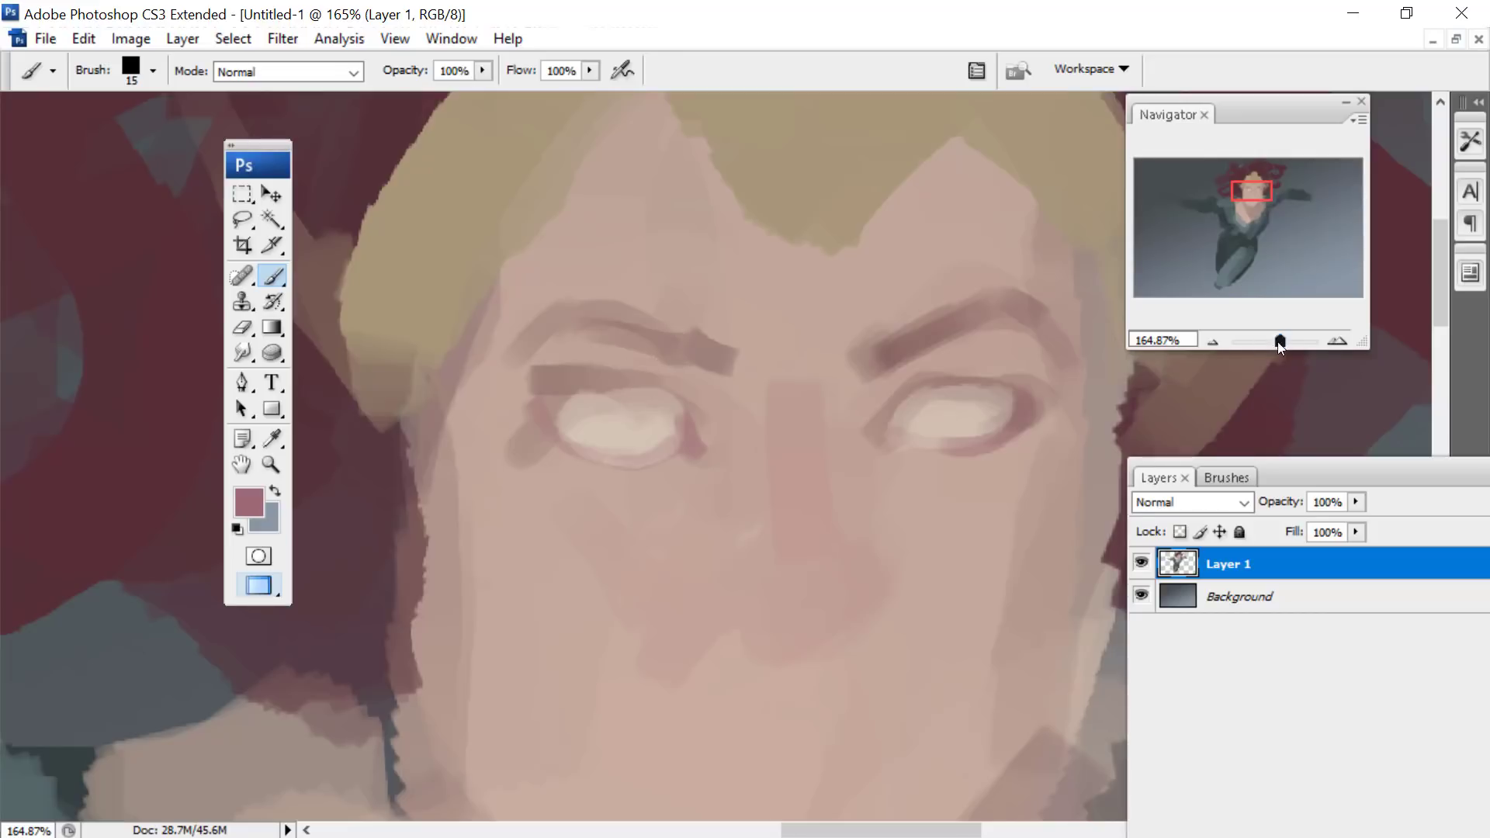
- Sample the face's skin tone and paint an ear on the left side of the head with the 15 px brush
left_click_drag(1279, 342, 1273, 341)
left_click(271, 439)
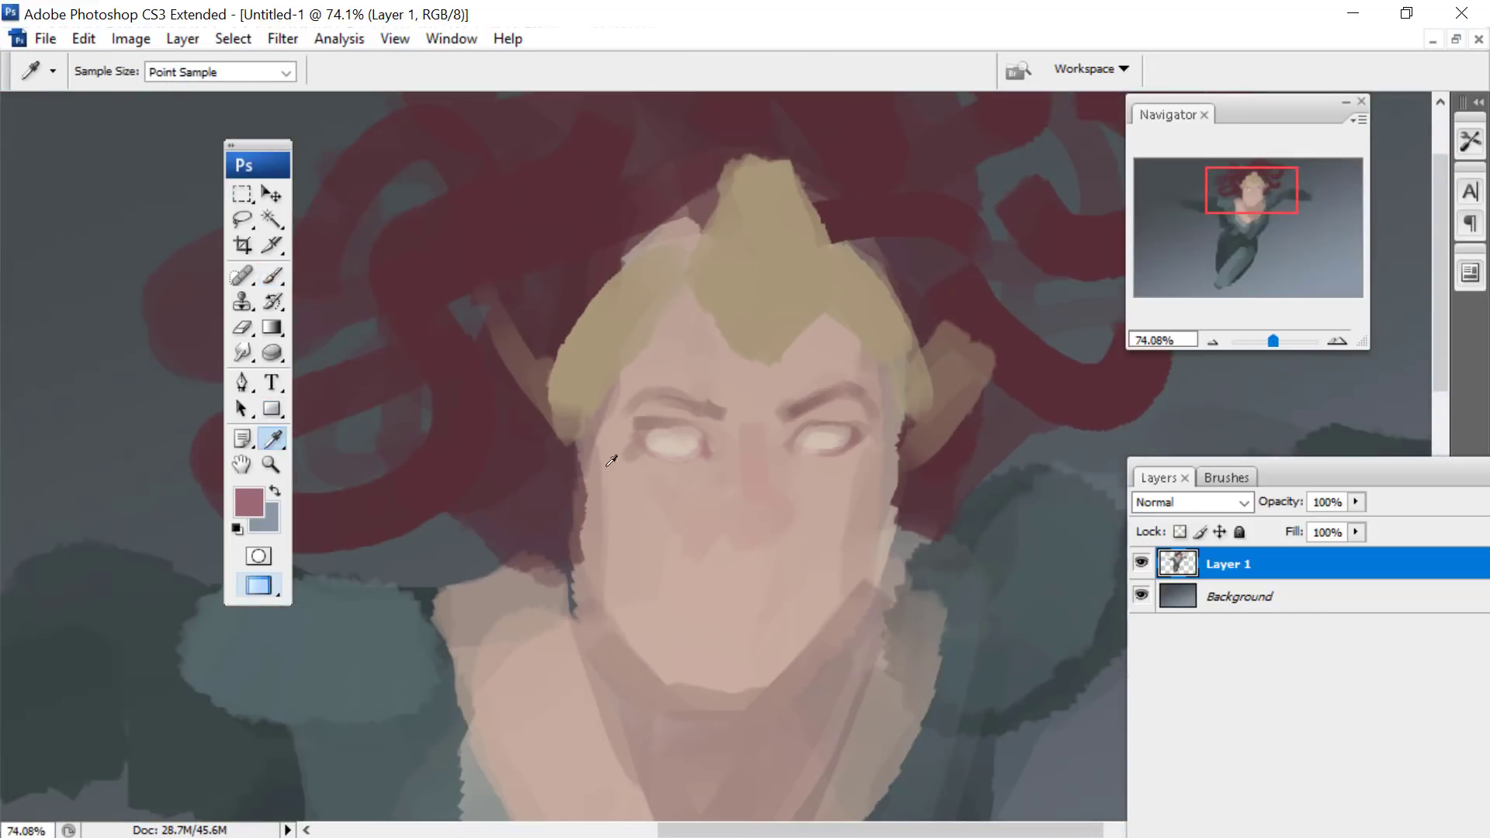
left_click(265, 283)
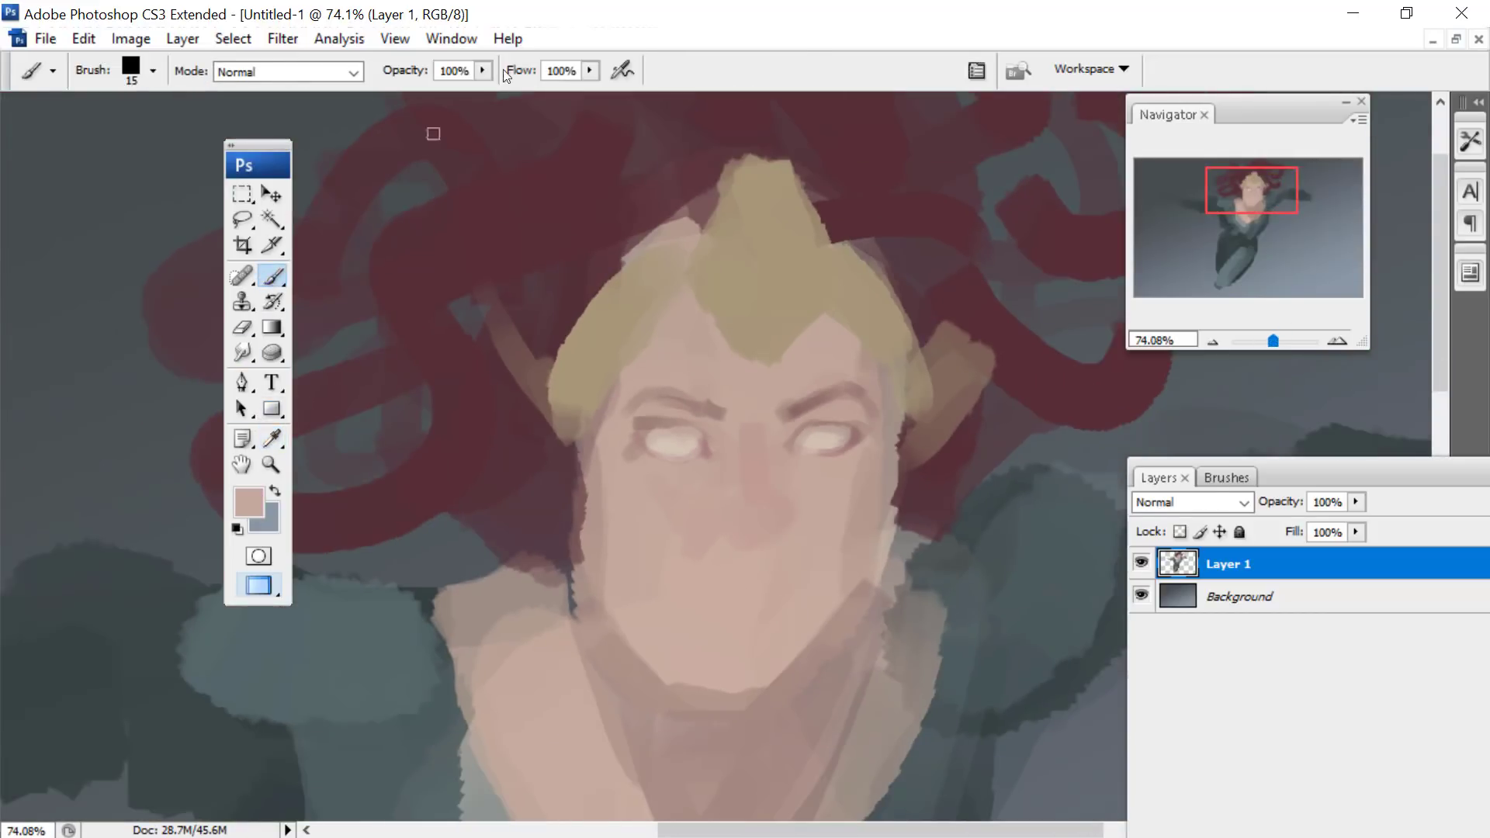
left_click_drag(552, 453, 571, 462)
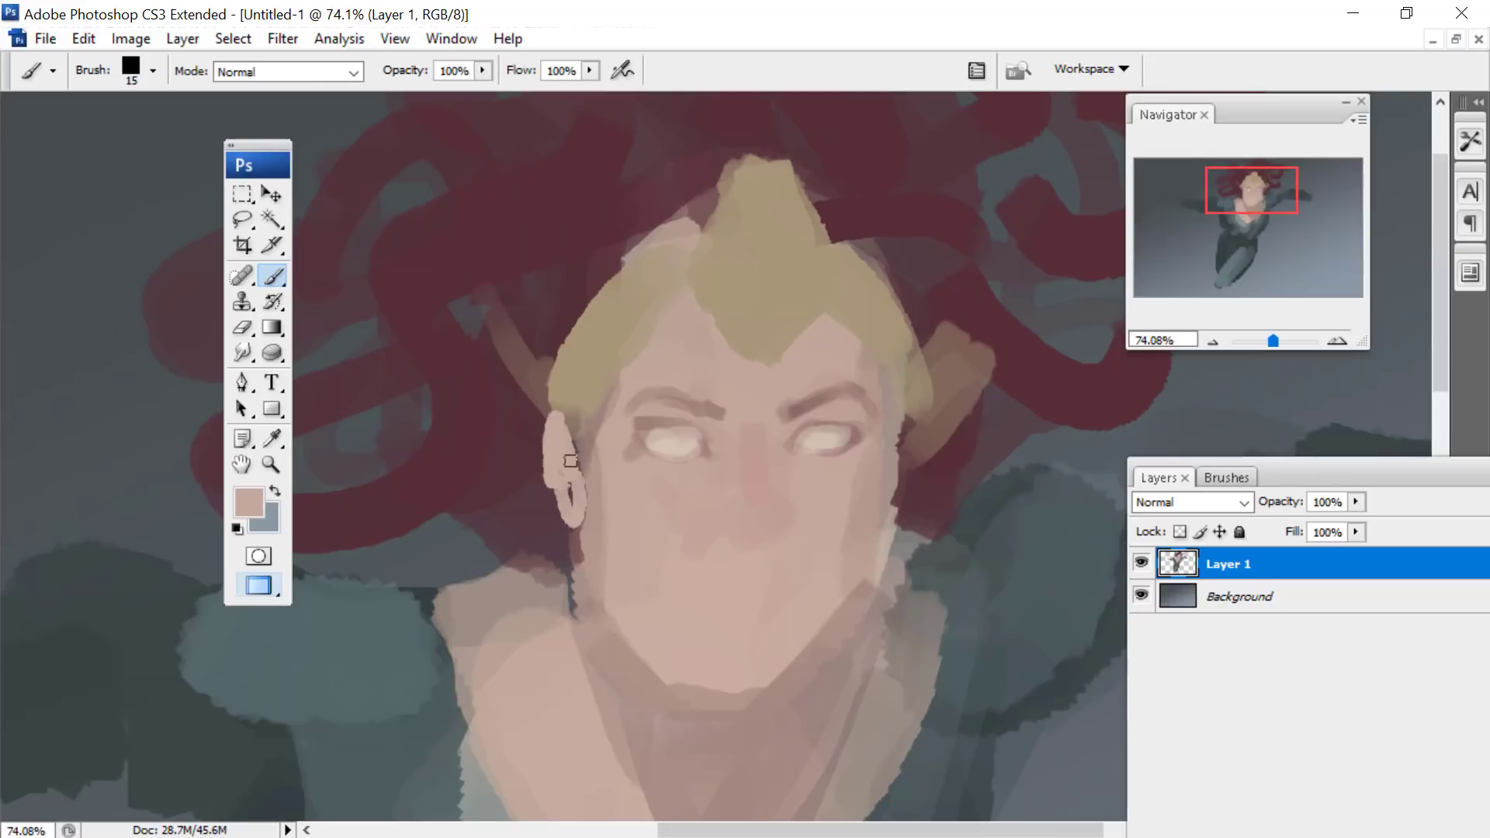
- Paint the ear on the right side of the head and extend the left shoulder in the skin tone with a 40 px brush
right_click(991, 420)
key("Return")
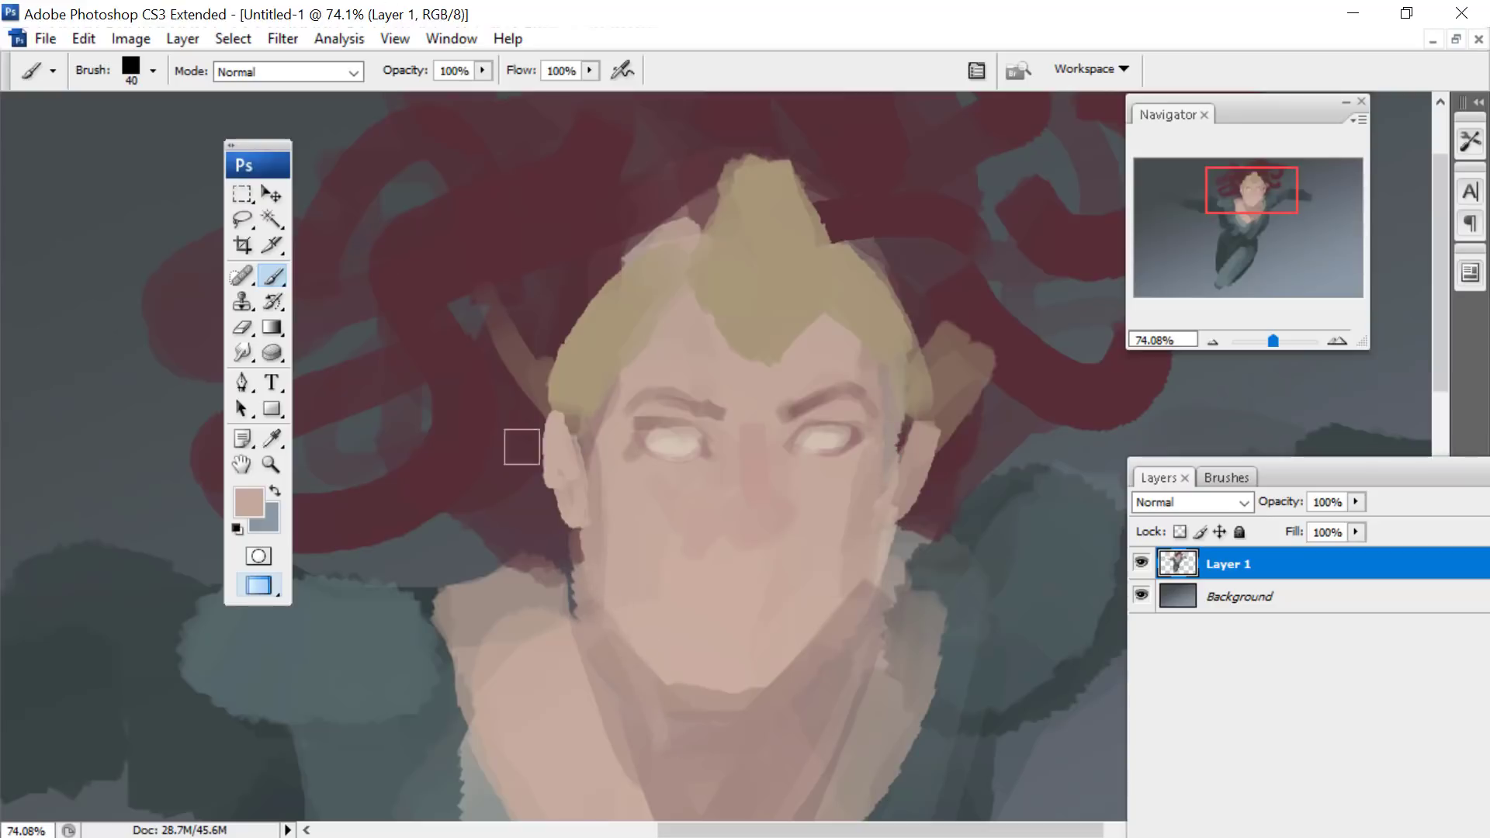
mouse_move(523, 643)
left_mouse_down()
mouse_move(556, 675)
mouse_move(473, 649)
mouse_move(560, 704)
mouse_move(595, 654)
mouse_move(612, 715)
left_mouse_up()
- Choose the muted red #8c5656 and paint the mouth line with a 28 px brush
left_click(246, 504)
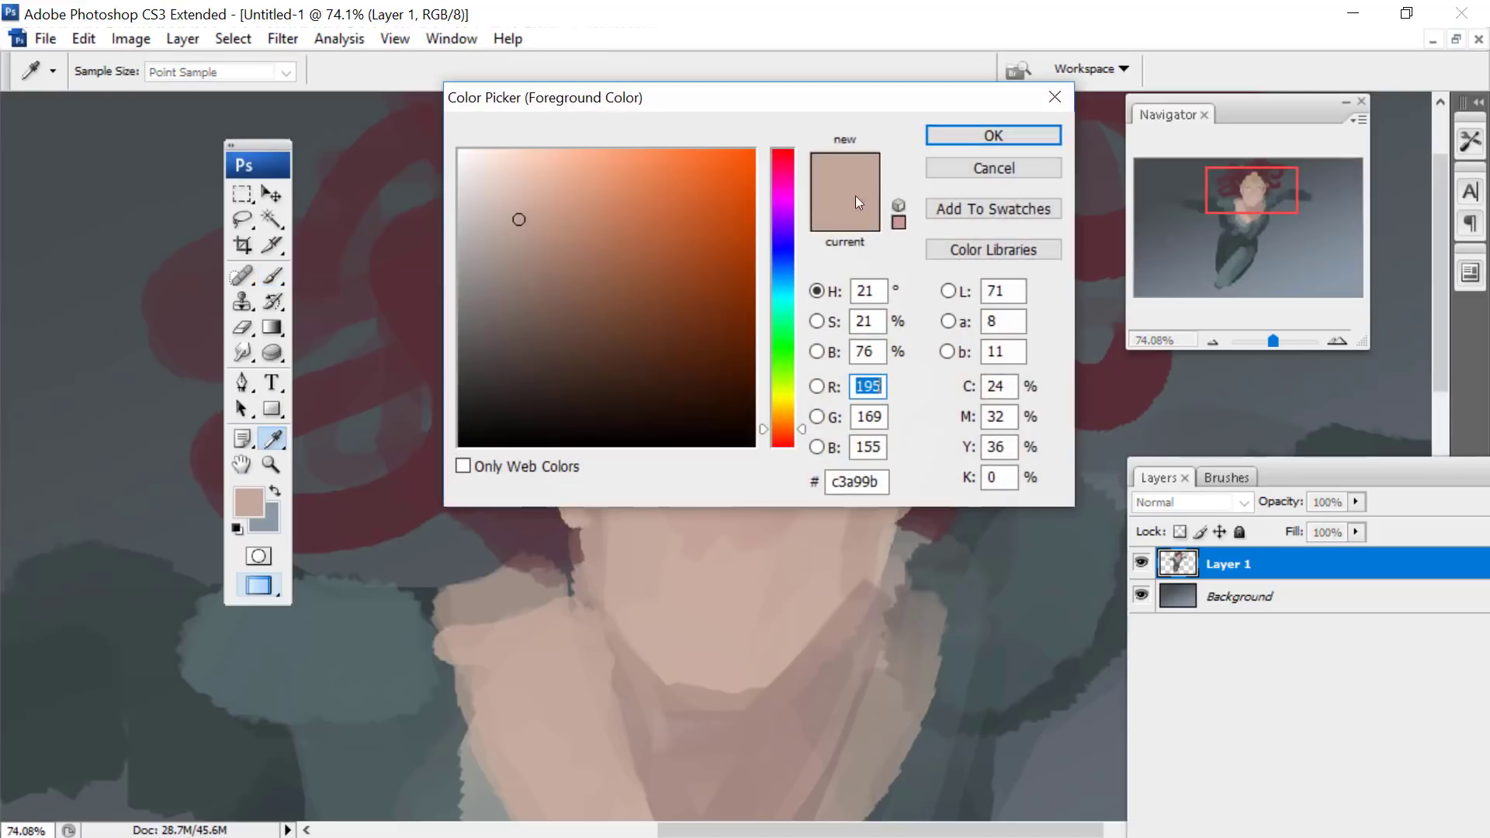
left_click(783, 441)
left_click(572, 282)
left_click(975, 134)
left_click_drag(1236, 183, 1233, 194)
right_click(845, 408)
left_click(921, 491)
left_click_drag(1273, 339, 1275, 339)
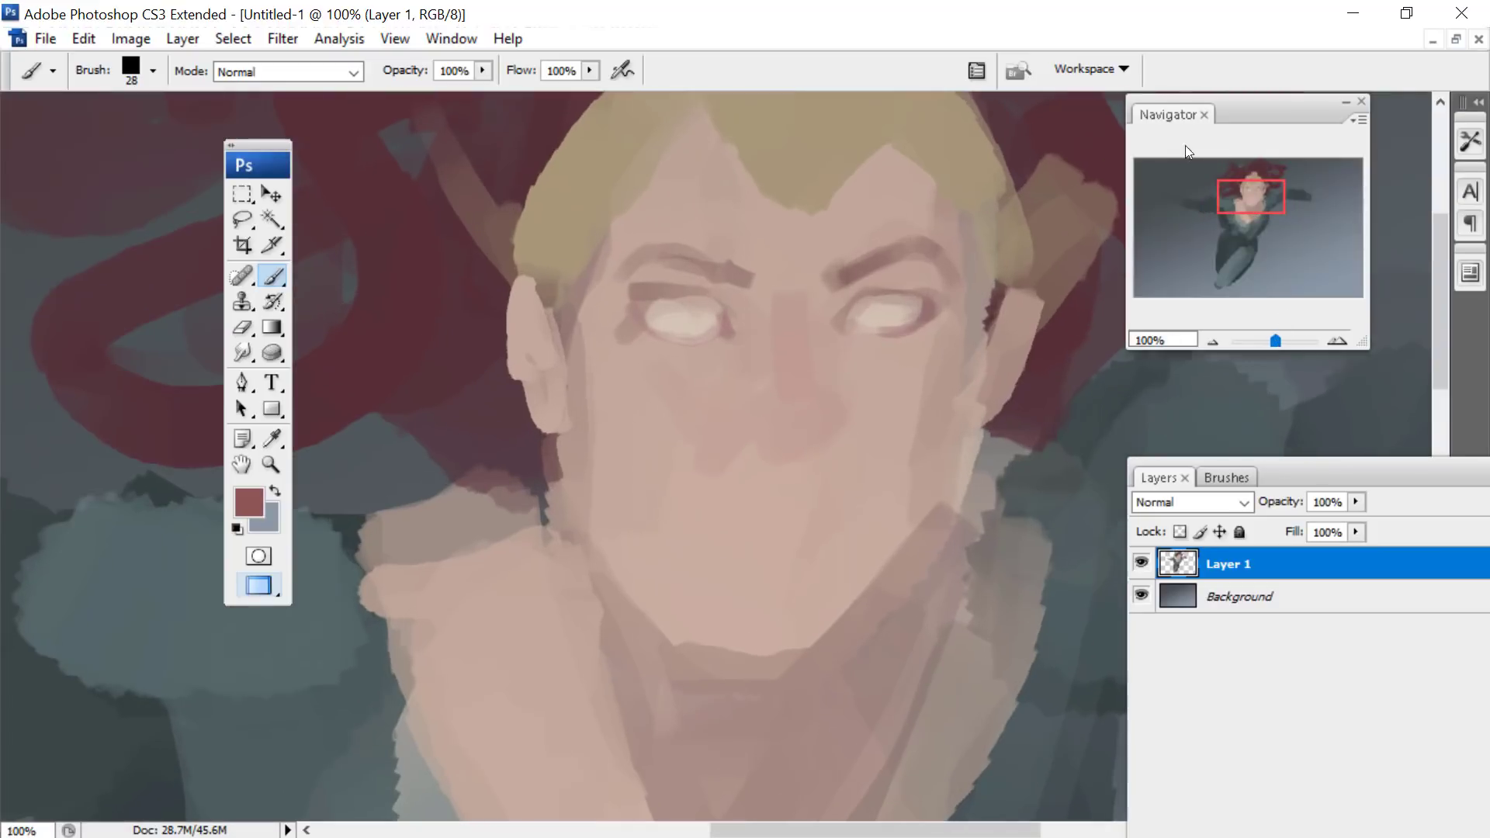
mouse_move(766, 512)
left_mouse_down()
mouse_move(722, 511)
mouse_move(798, 503)
mouse_move(695, 500)
left_mouse_up()
- Blend the mouth line with a 38 px round Smudge brush and pick a slightly brighter muted red
left_click(241, 354)
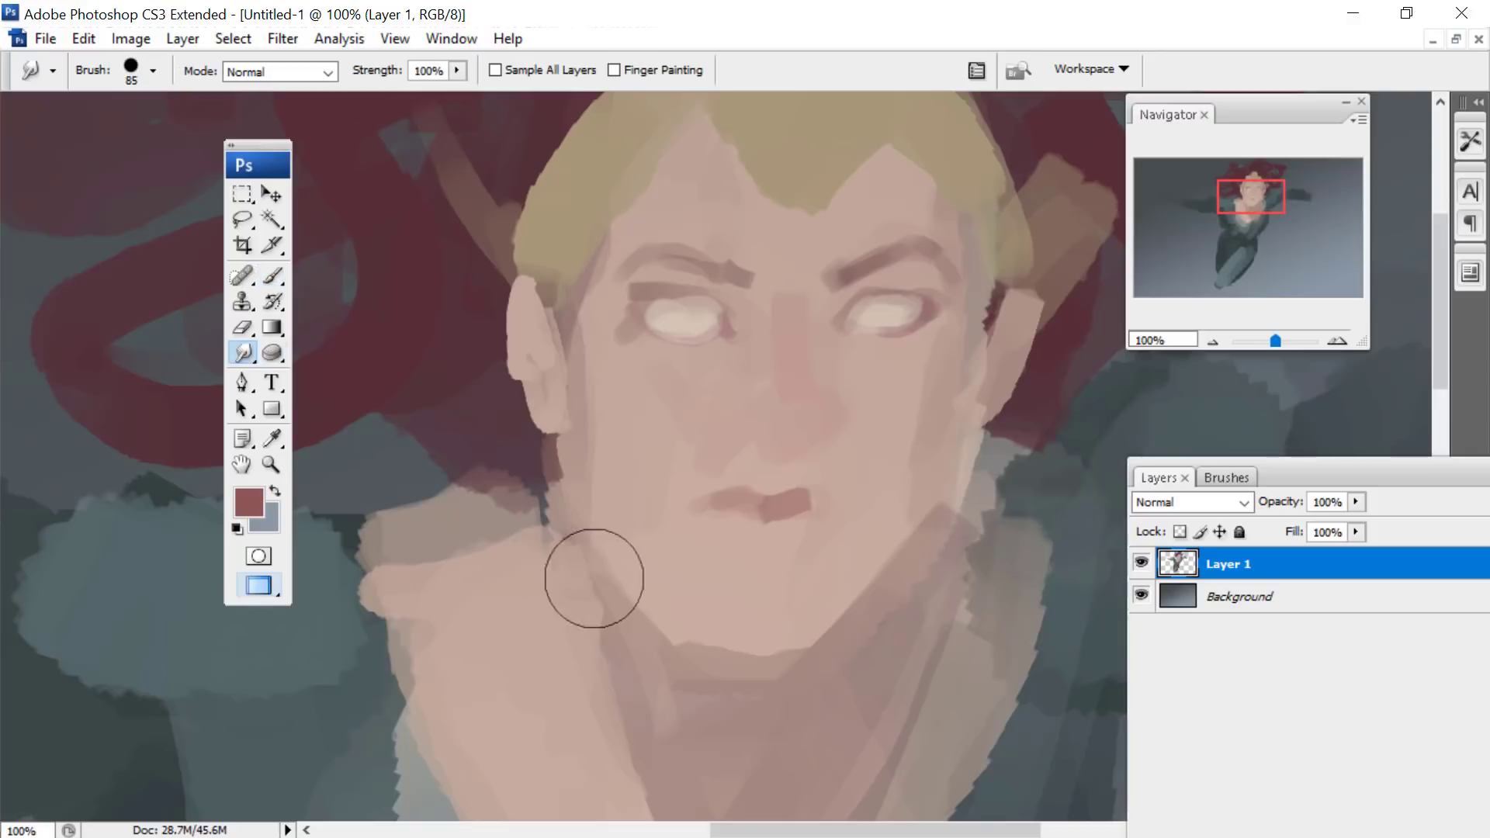
right_click(692, 539)
left_click_drag(1177, 735, 1177, 656)
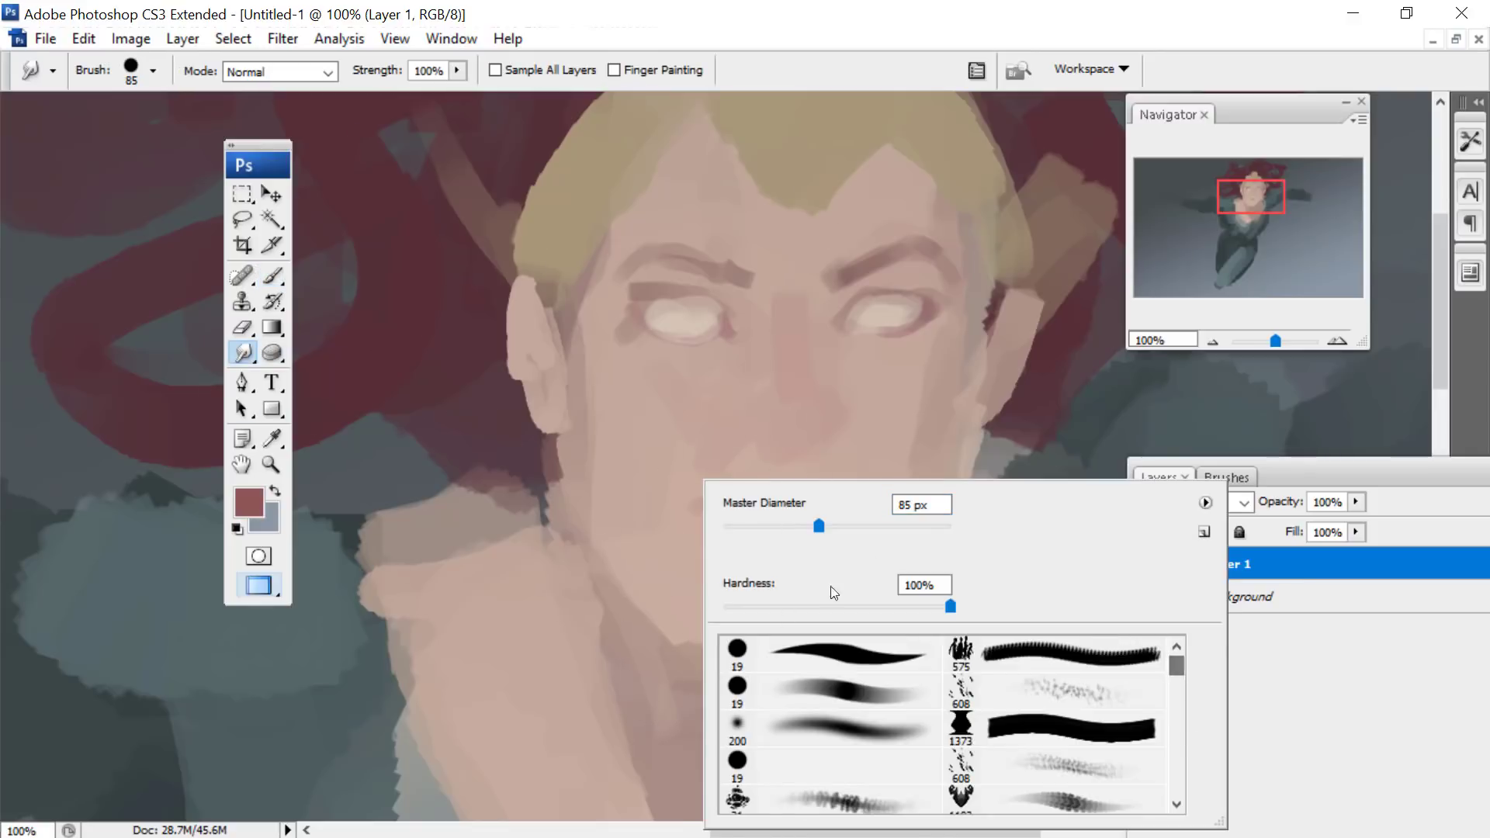
left_click(737, 764)
key("Return")
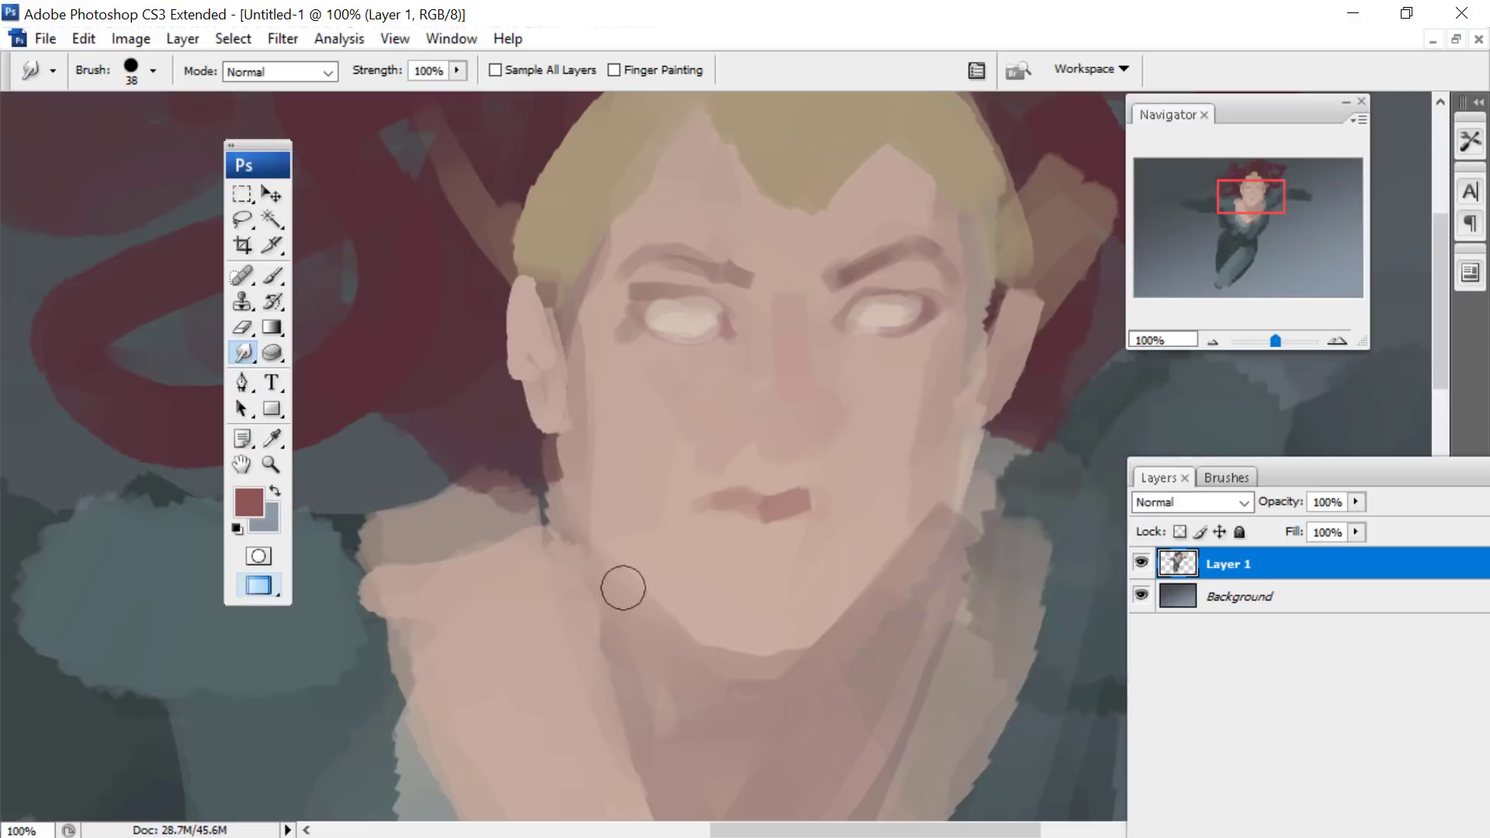
left_click(248, 502)
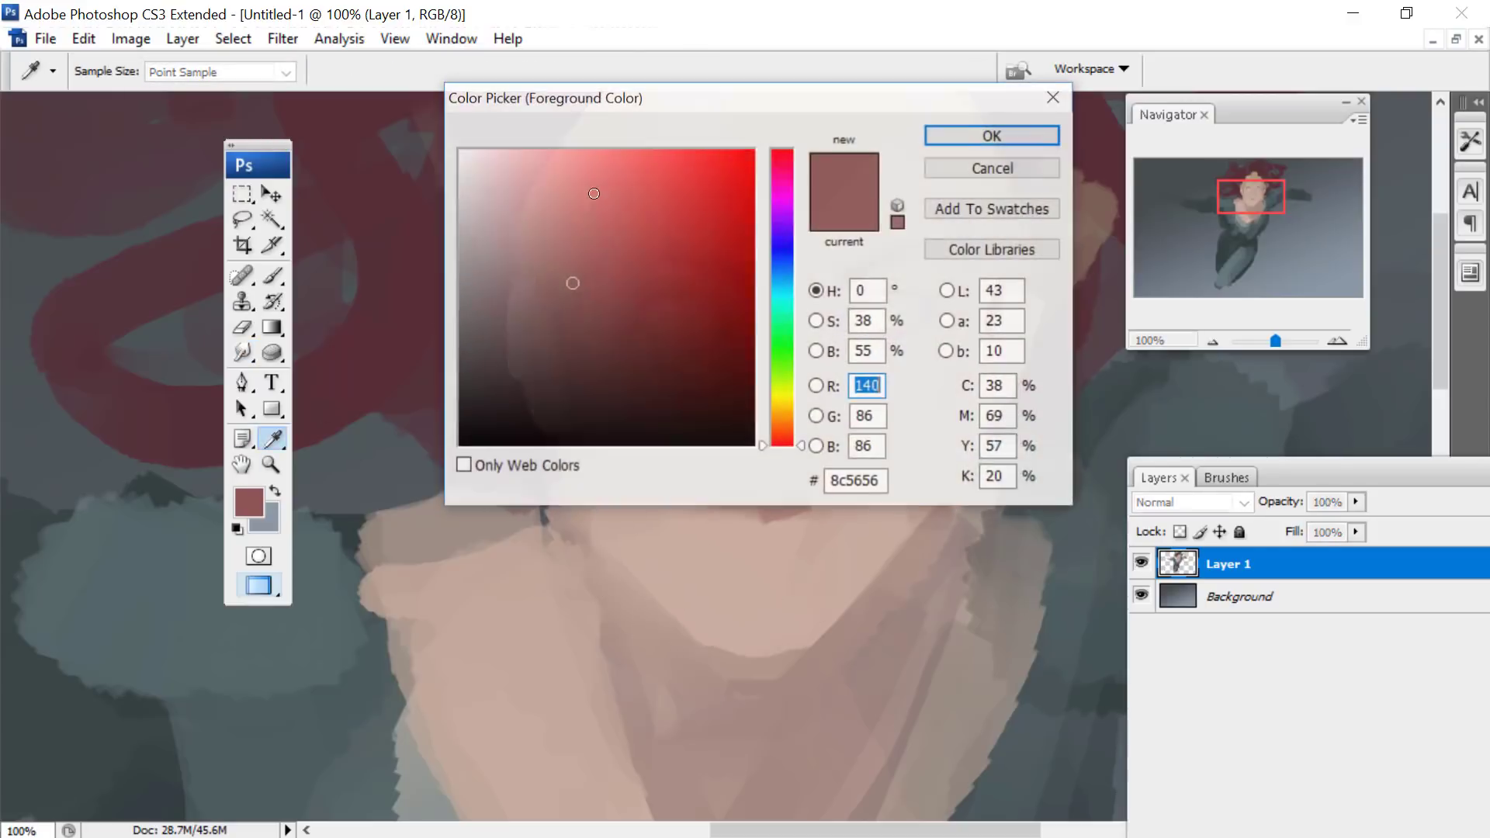
left_click(588, 265)
key("Return")
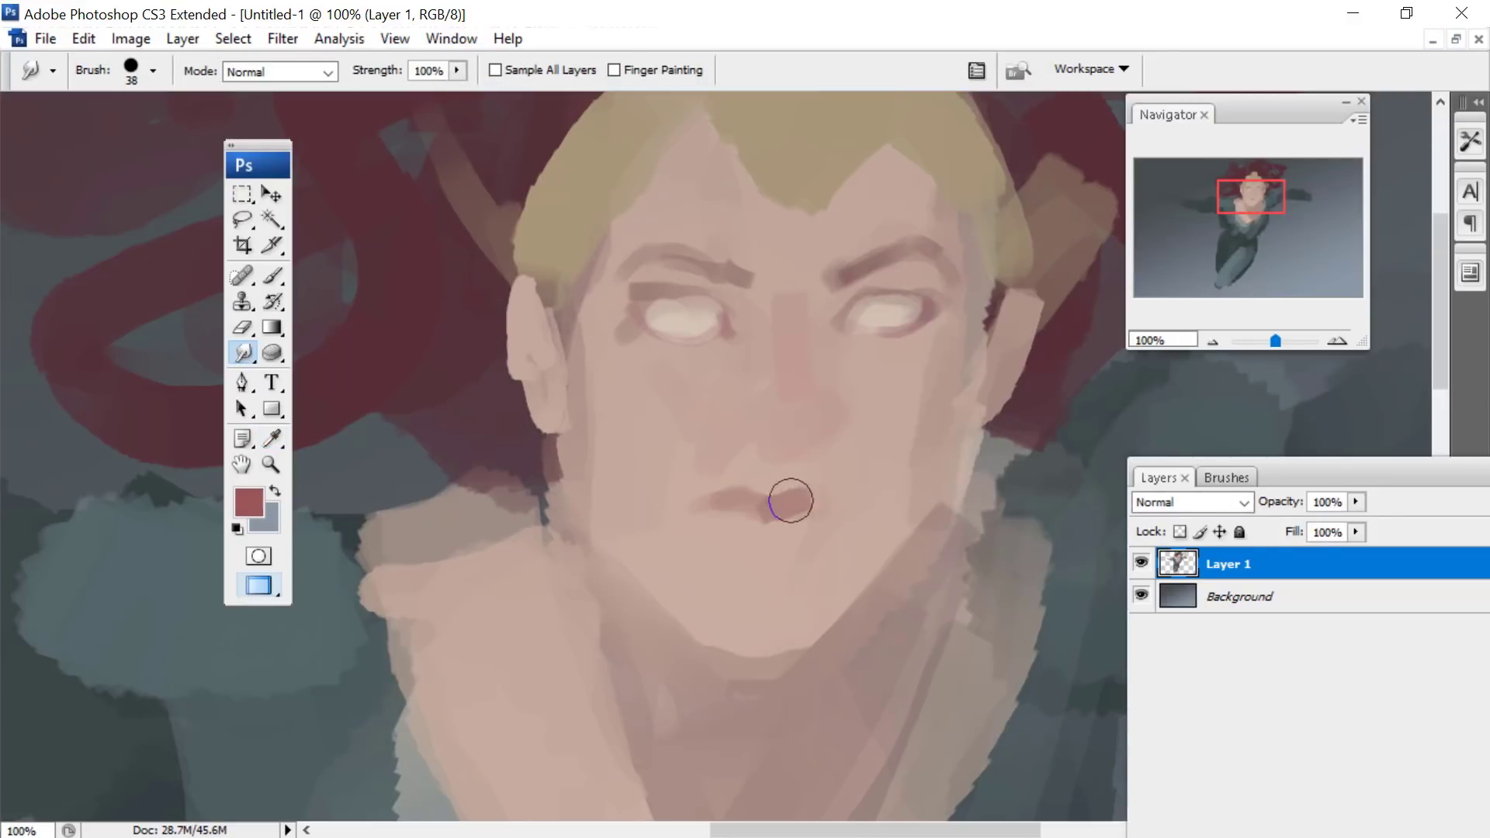
- Choose a light pink and paint full upper and lower lips with the 28 px brush
left_click(273, 275)
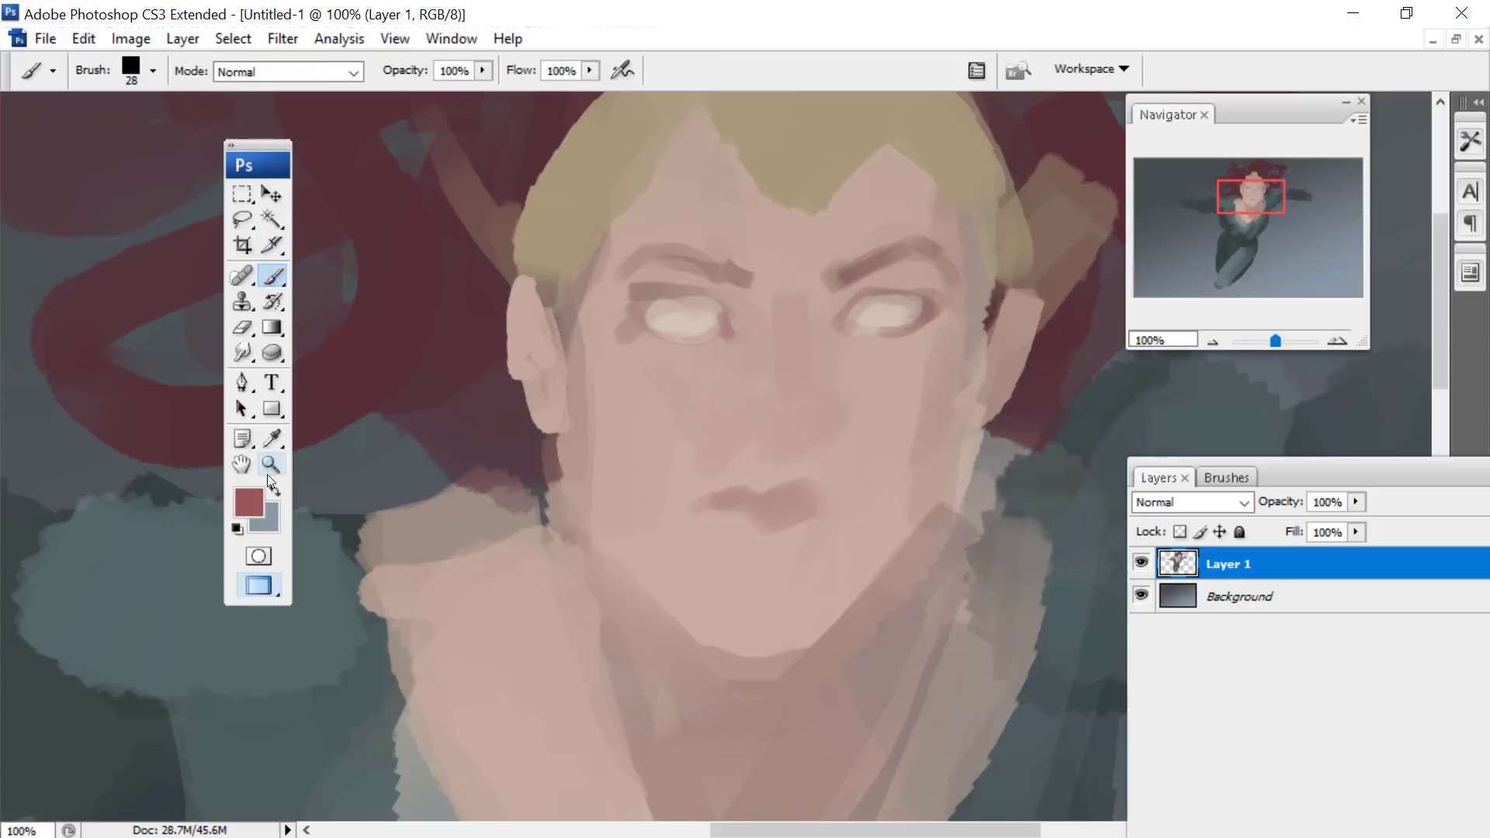
left_click(250, 500)
left_click_drag(781, 155, 780, 145)
left_click_drag(574, 225, 569, 214)
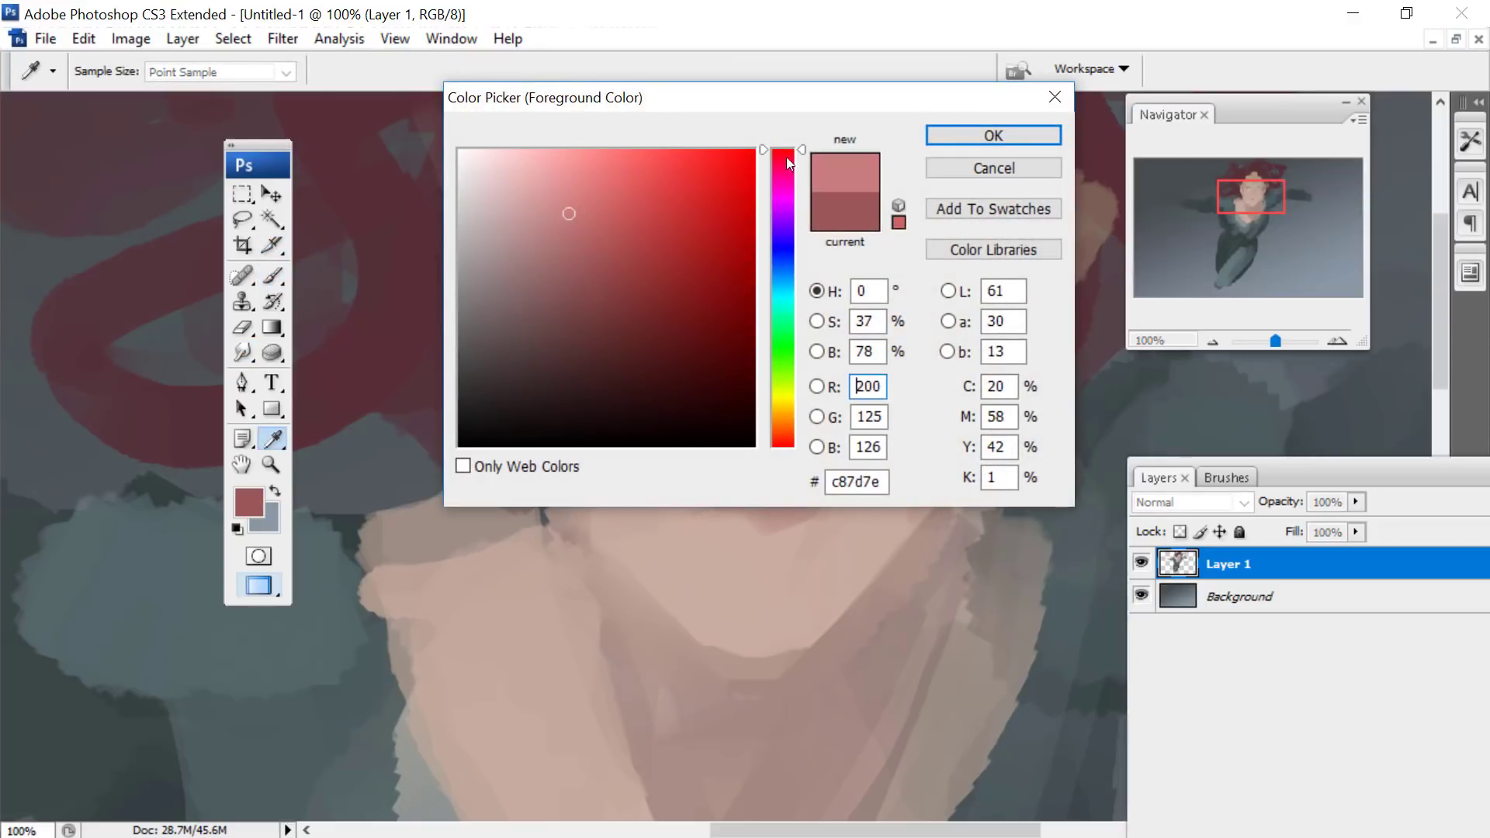
left_click_drag(786, 157, 784, 163)
left_click(556, 211)
left_click(932, 134)
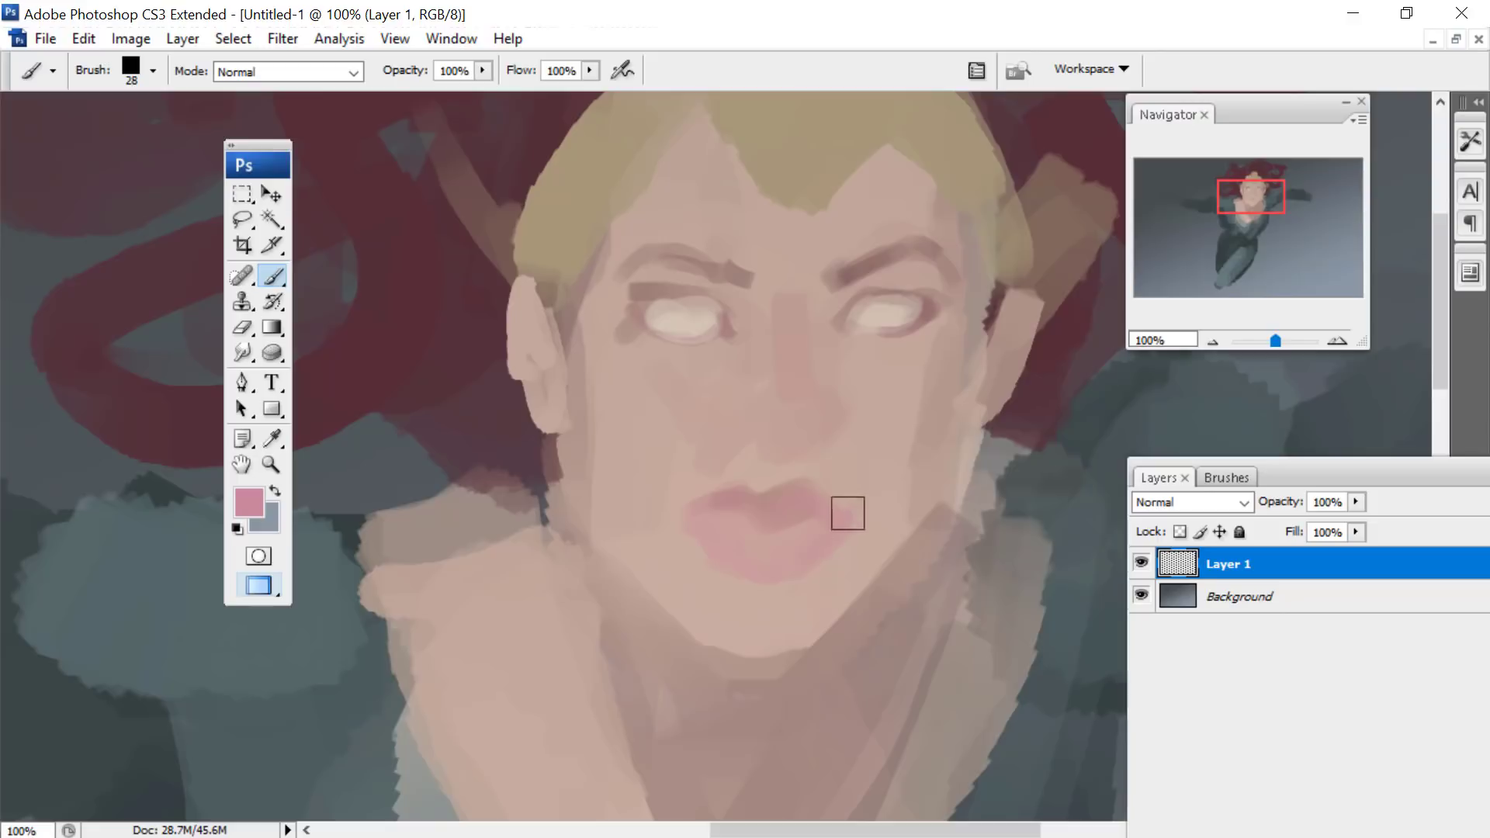
- Choose a pale cream and paint the teeth between the lips with the 28 px brush
left_click(248, 503)
left_click(783, 408)
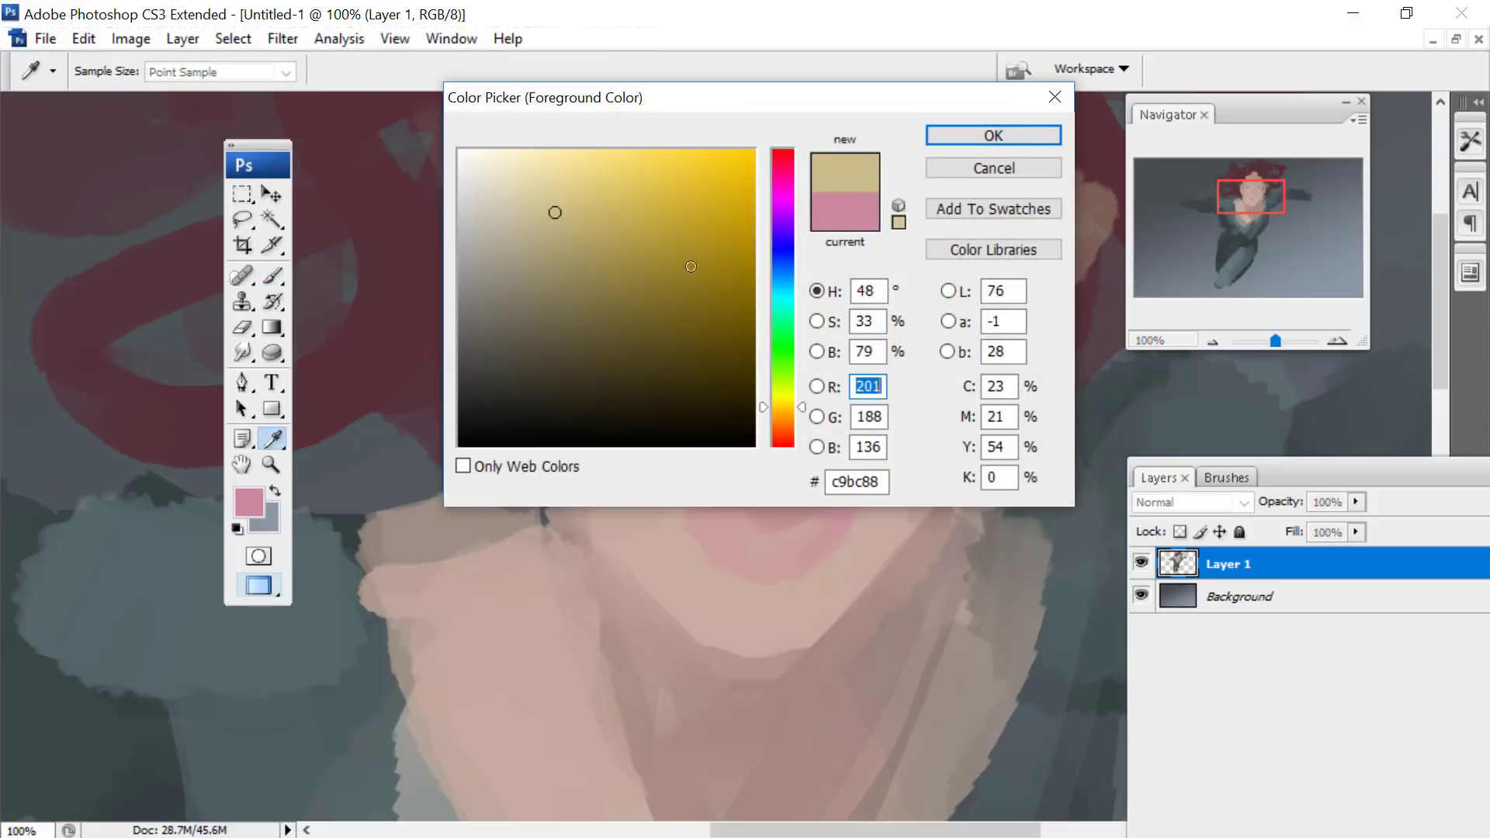
left_click(498, 187)
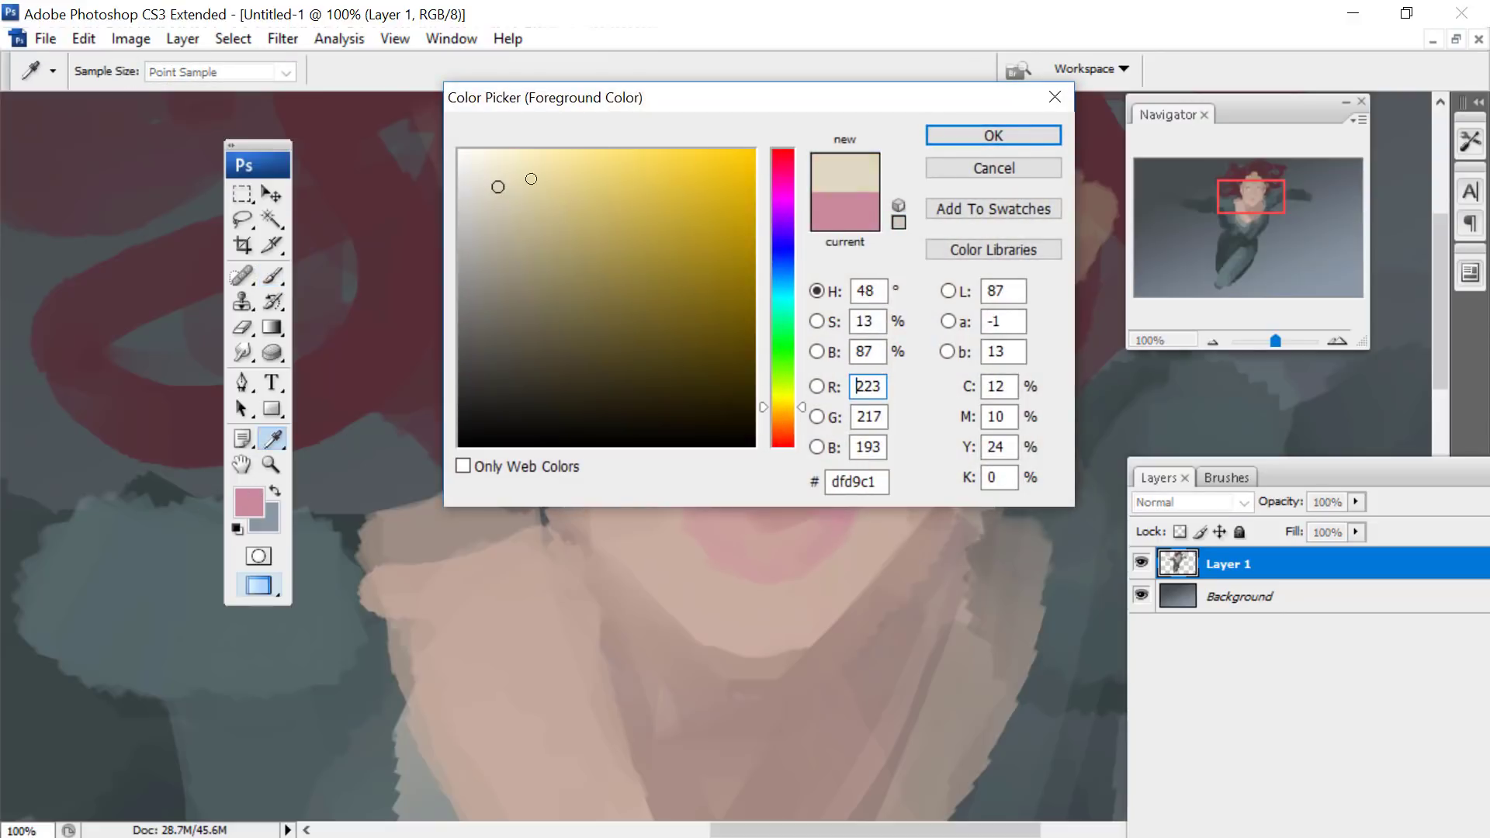
left_click(487, 180)
left_click(966, 134)
key("b")
left_click_drag(800, 519, 747, 524)
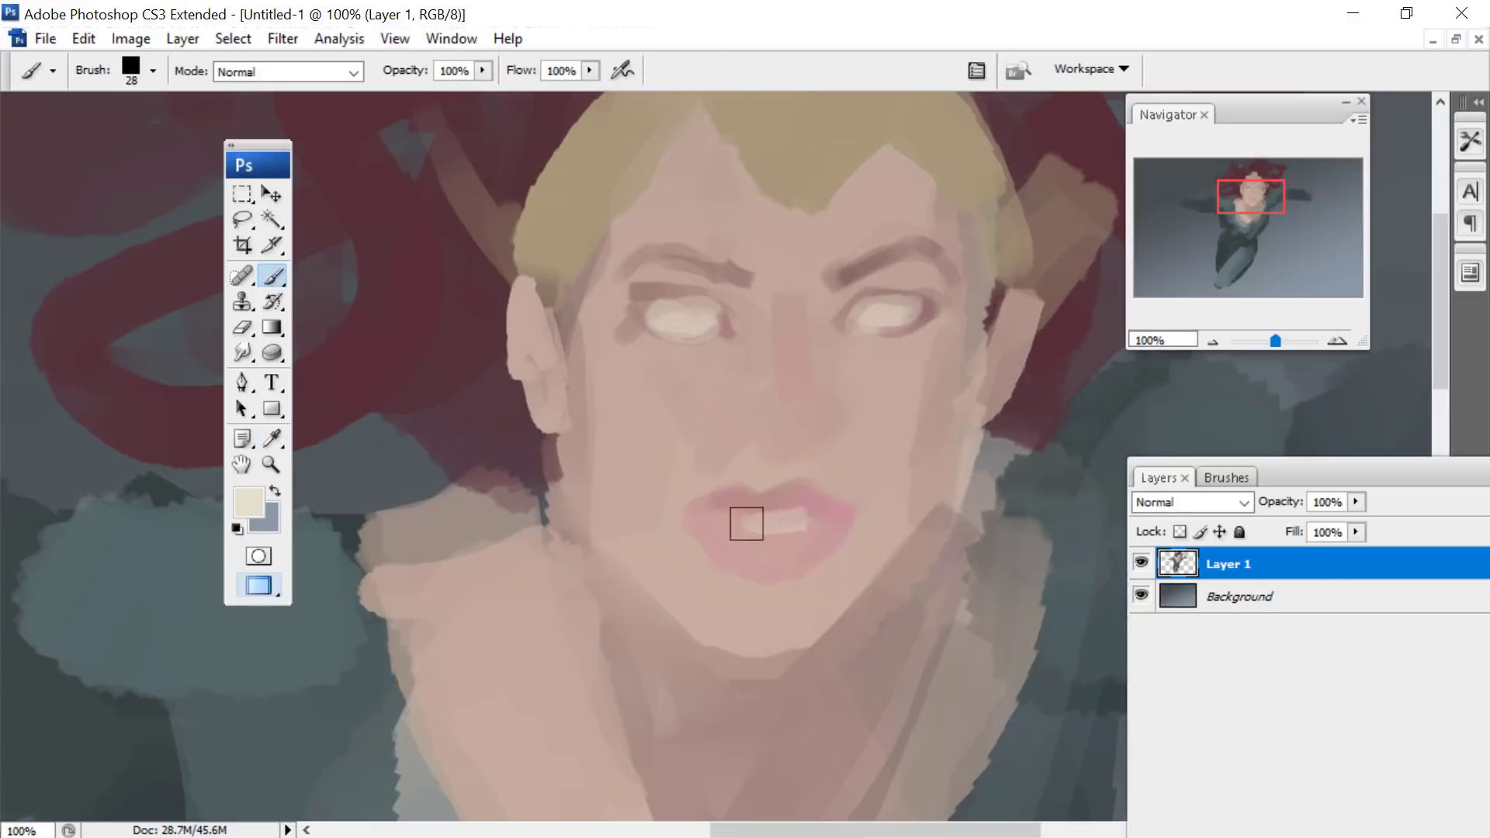
- Choose the dark mauve #784e5a and shade the opening and corners of the mouth around the teeth
left_click(248, 503)
left_click(781, 166)
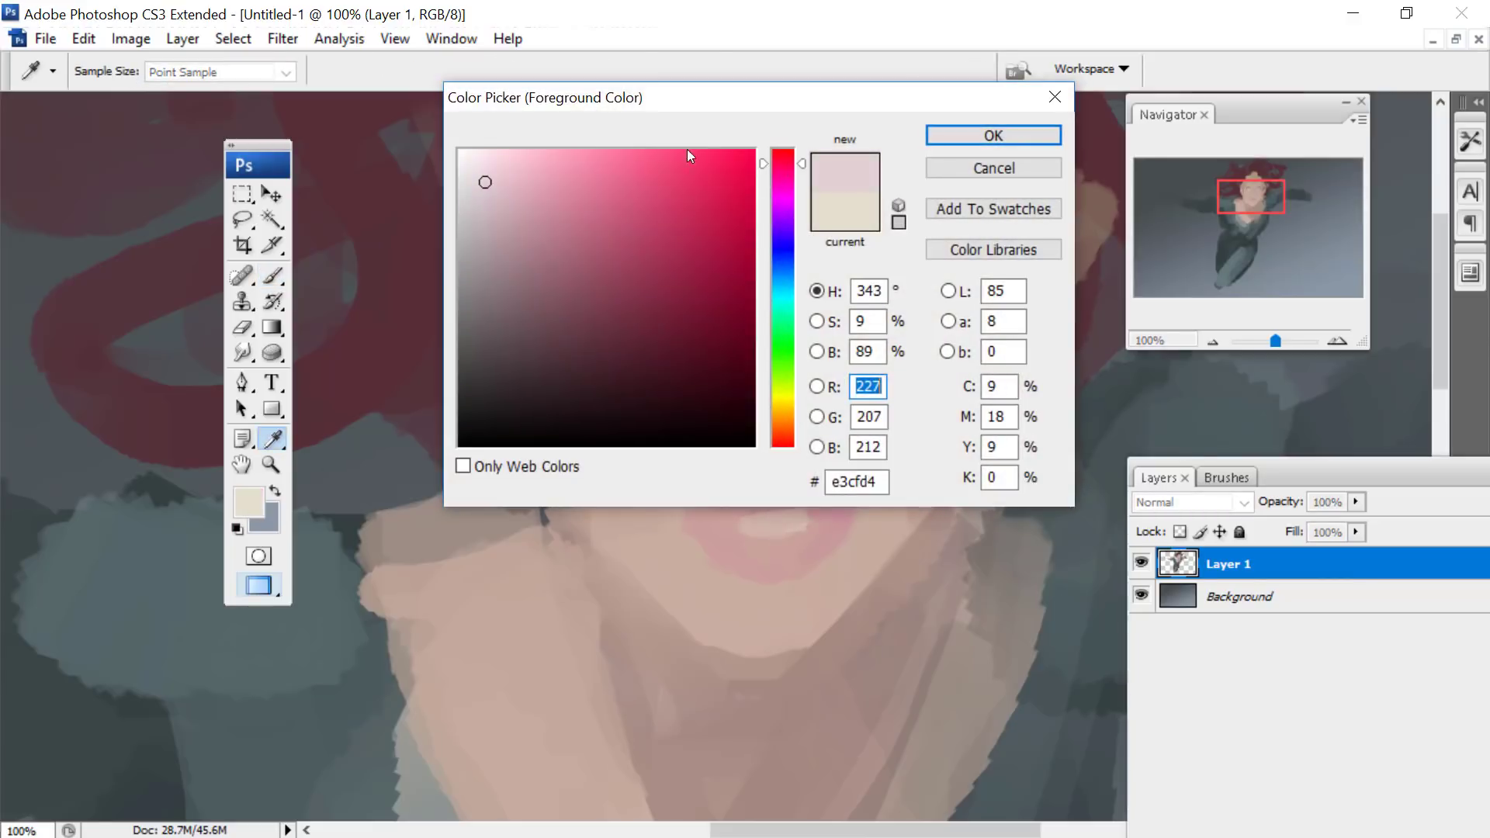
left_click(567, 306)
left_click(988, 134)
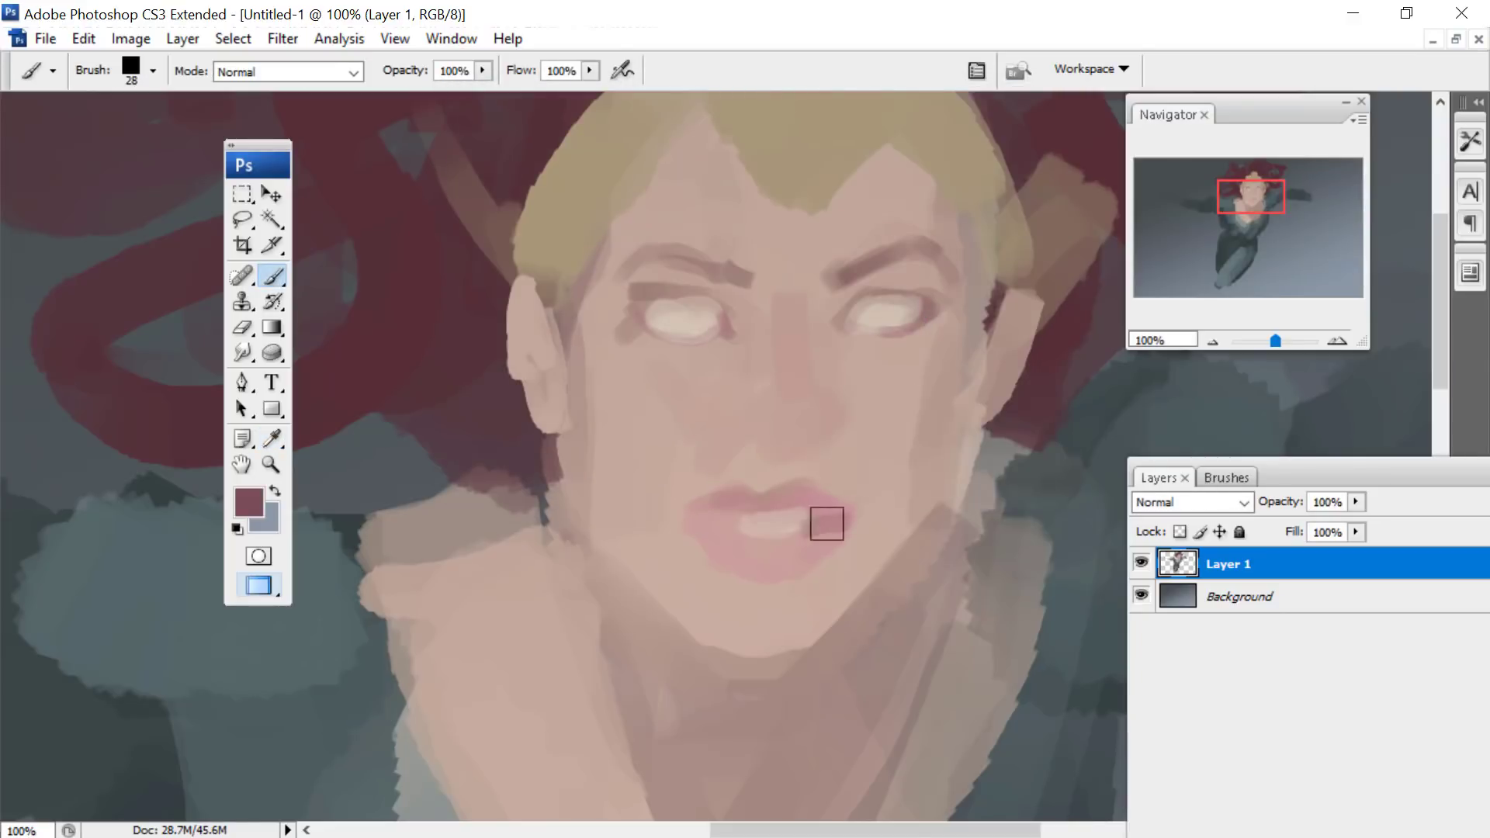
mouse_move(827, 524)
left_mouse_down()
mouse_move(748, 539)
mouse_move(691, 508)
left_mouse_up()
mouse_move(858, 489)
left_mouse_down()
mouse_move(808, 496)
mouse_move(863, 494)
left_mouse_up()
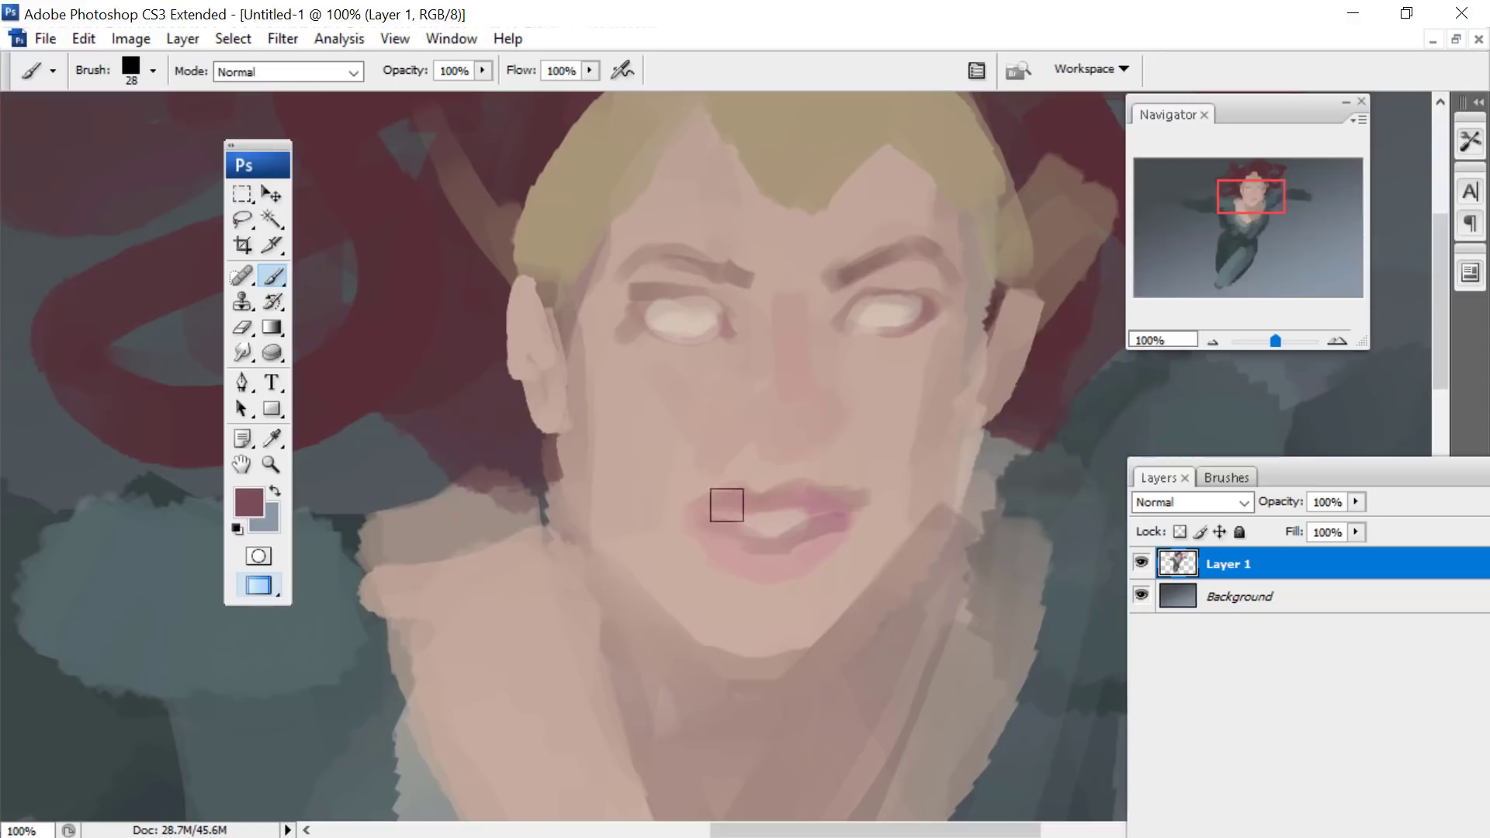
- Choose a darker wine red and deepen the upper lip, the inner eye sockets and both eyebrows
left_click(272, 438)
left_click(248, 503)
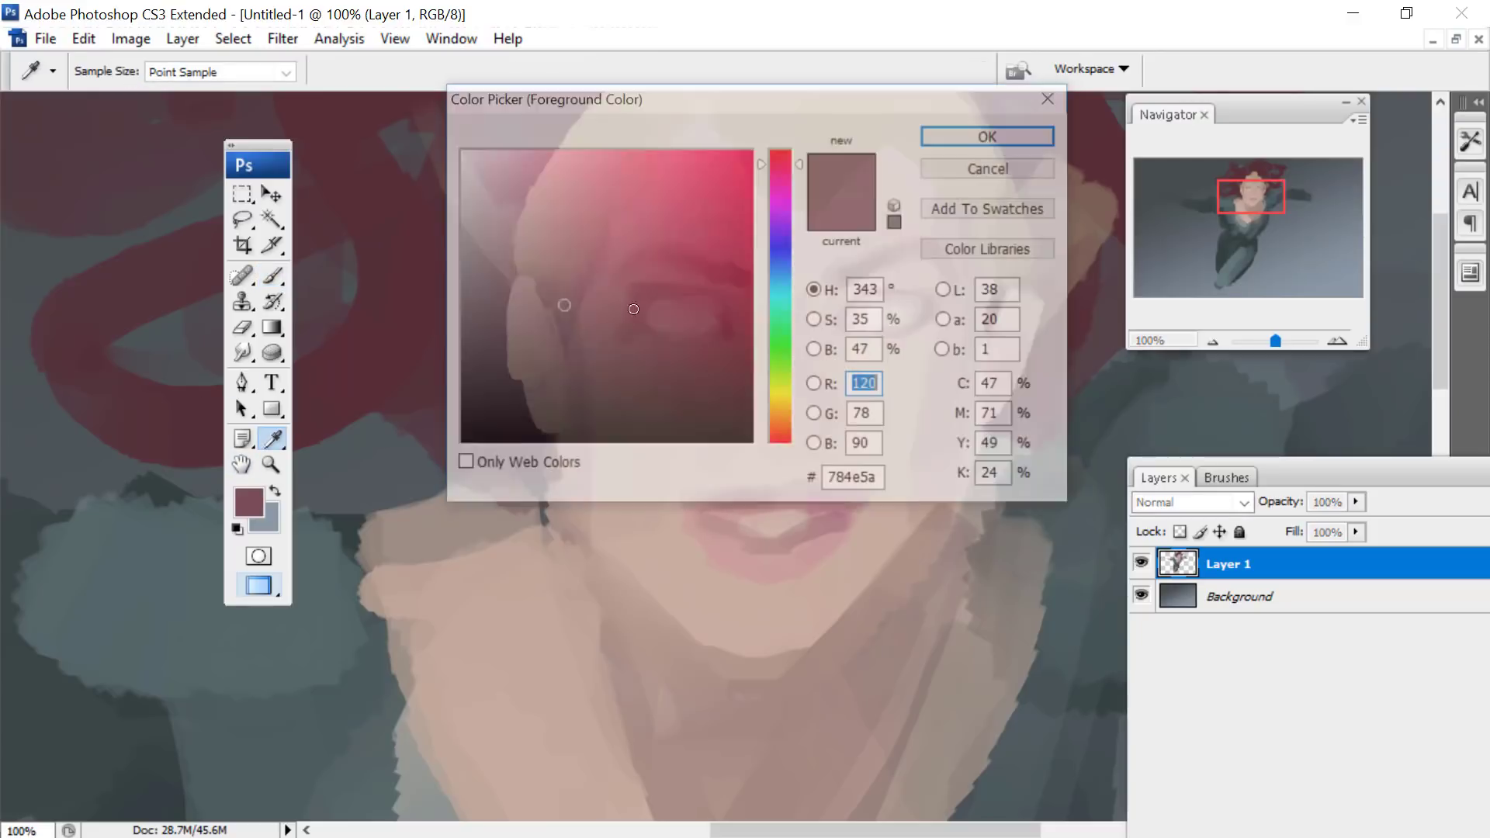
left_click(579, 350)
left_click(957, 132)
key("b")
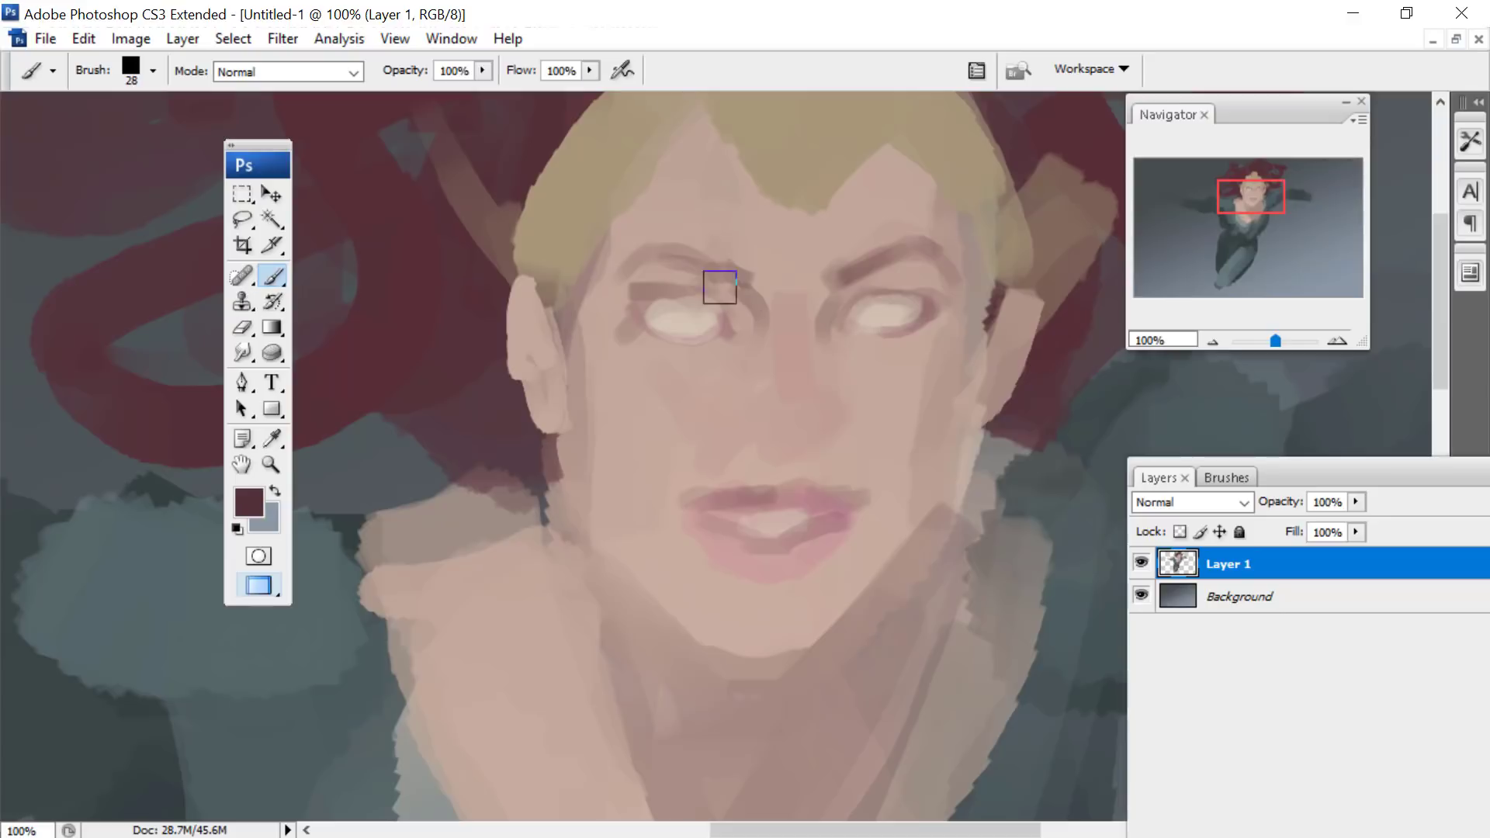
mouse_move(719, 287)
left_mouse_down()
mouse_move(709, 264)
mouse_move(722, 243)
left_mouse_up()
mouse_move(848, 282)
left_mouse_down()
mouse_move(839, 290)
mouse_move(873, 249)
left_mouse_up()
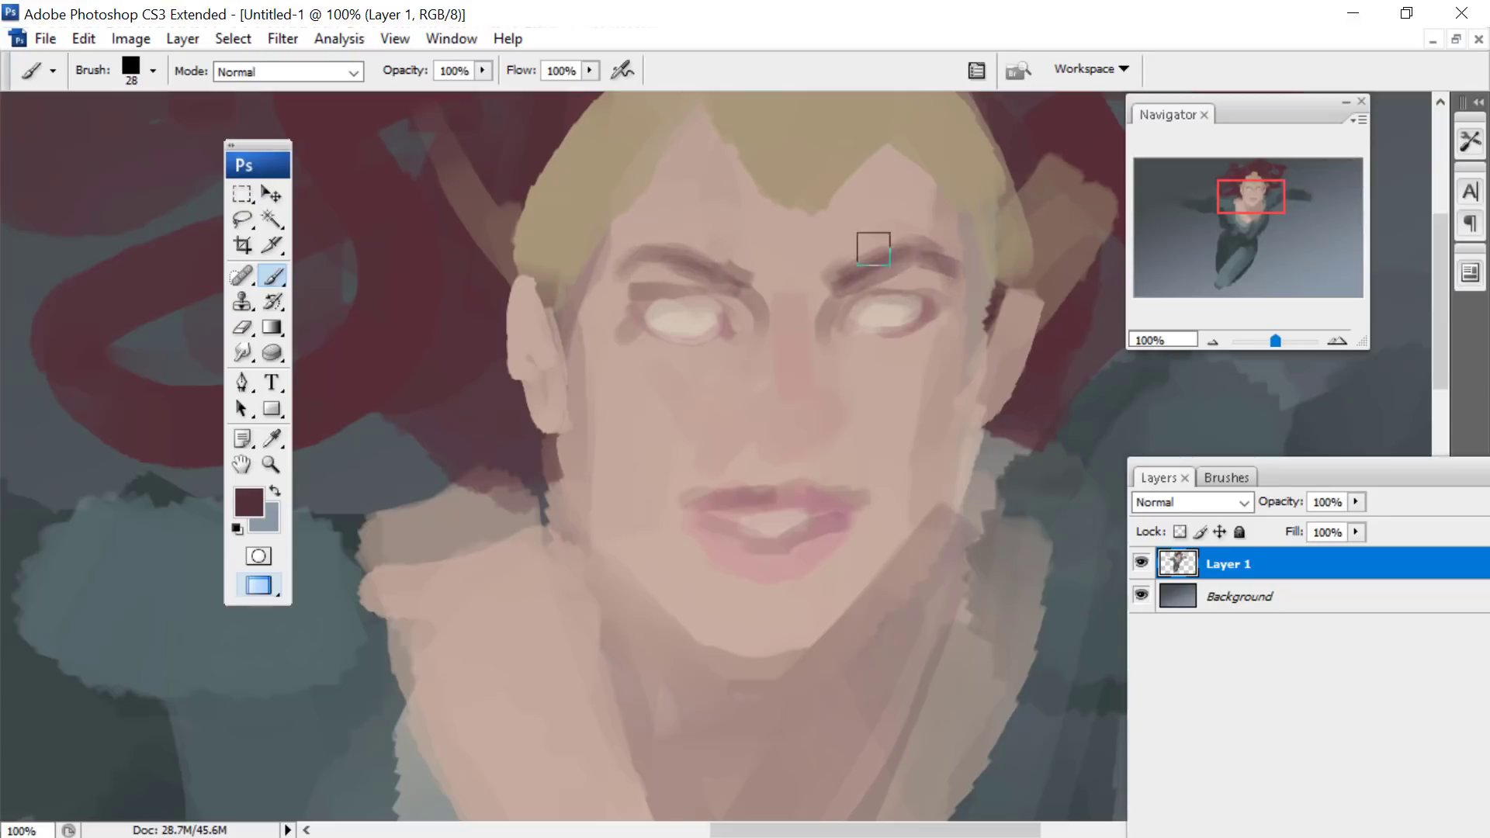
- Choose the dark grey-green #383e36 and paint the irises in both eyes with a 17 px brush
left_click(248, 504)
left_click(782, 362)
left_click(497, 374)
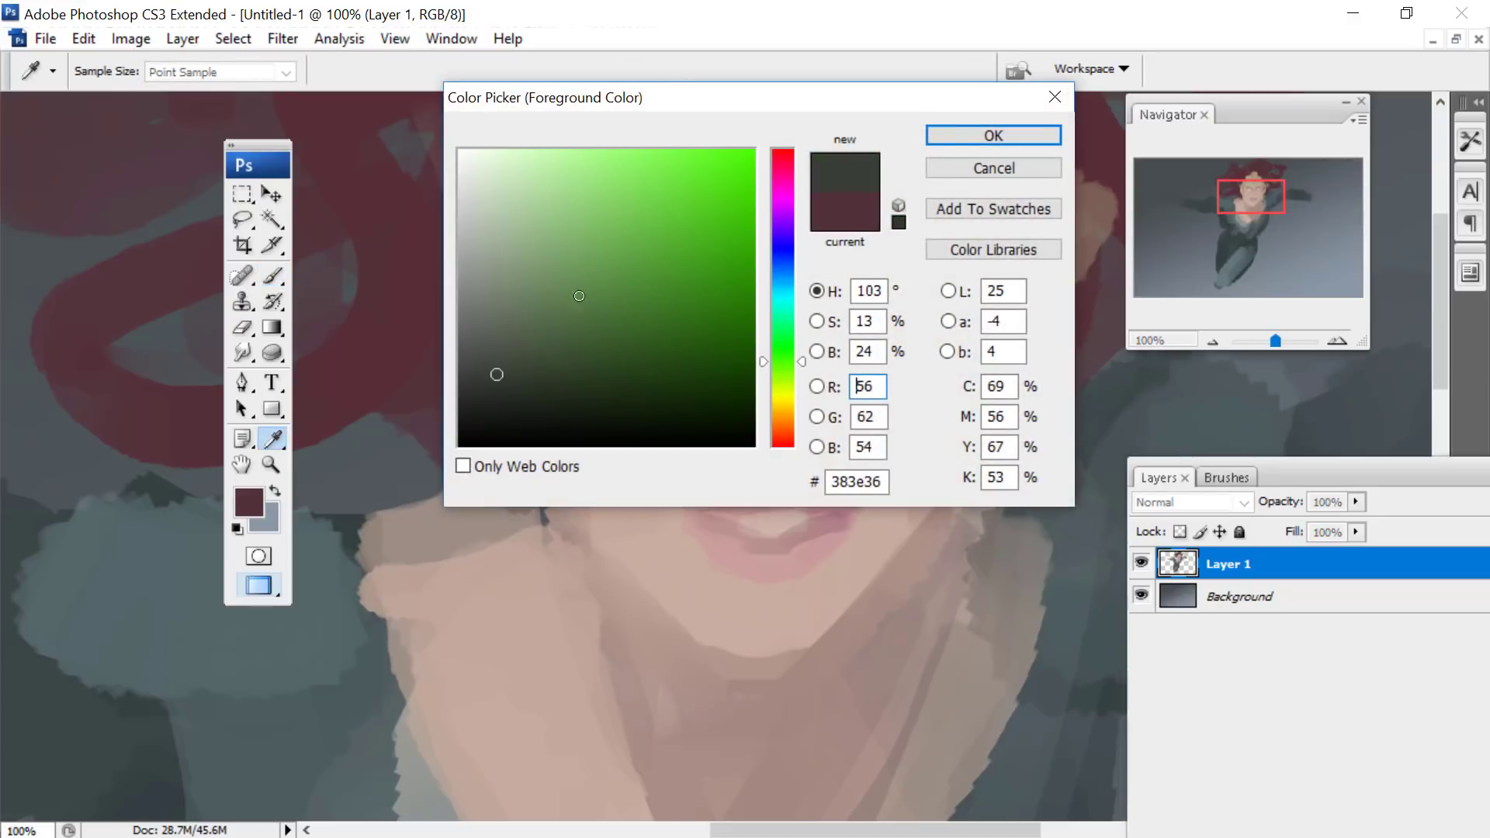
left_click(953, 132)
right_click(942, 291)
key("Return")
left_click(675, 309)
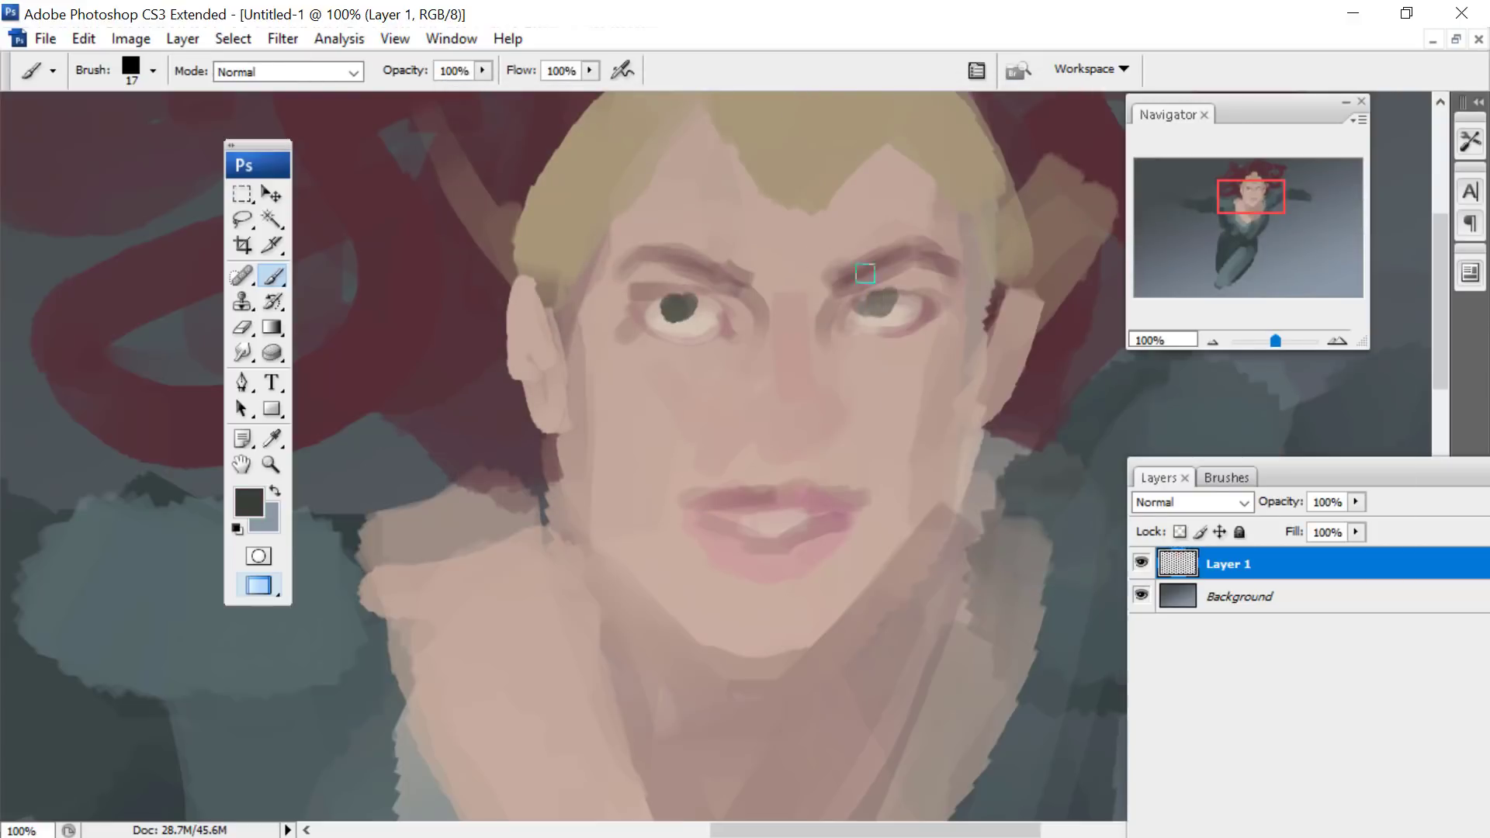
- Choose the dusty rose #a17979 and shade the sides of the face and the nose with a 57 px brush
left_click(248, 503)
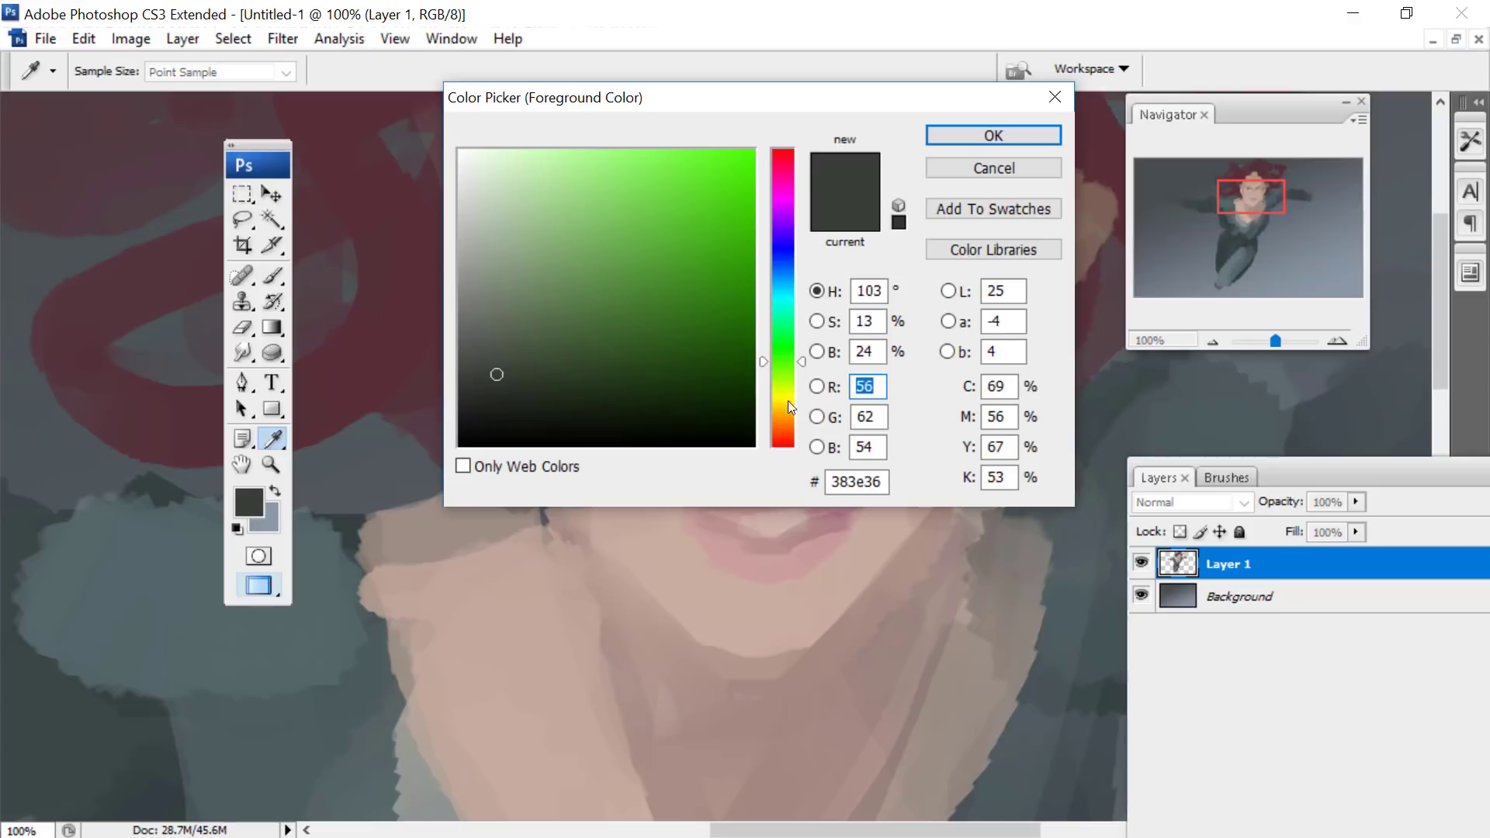
left_click(783, 447)
left_click(533, 260)
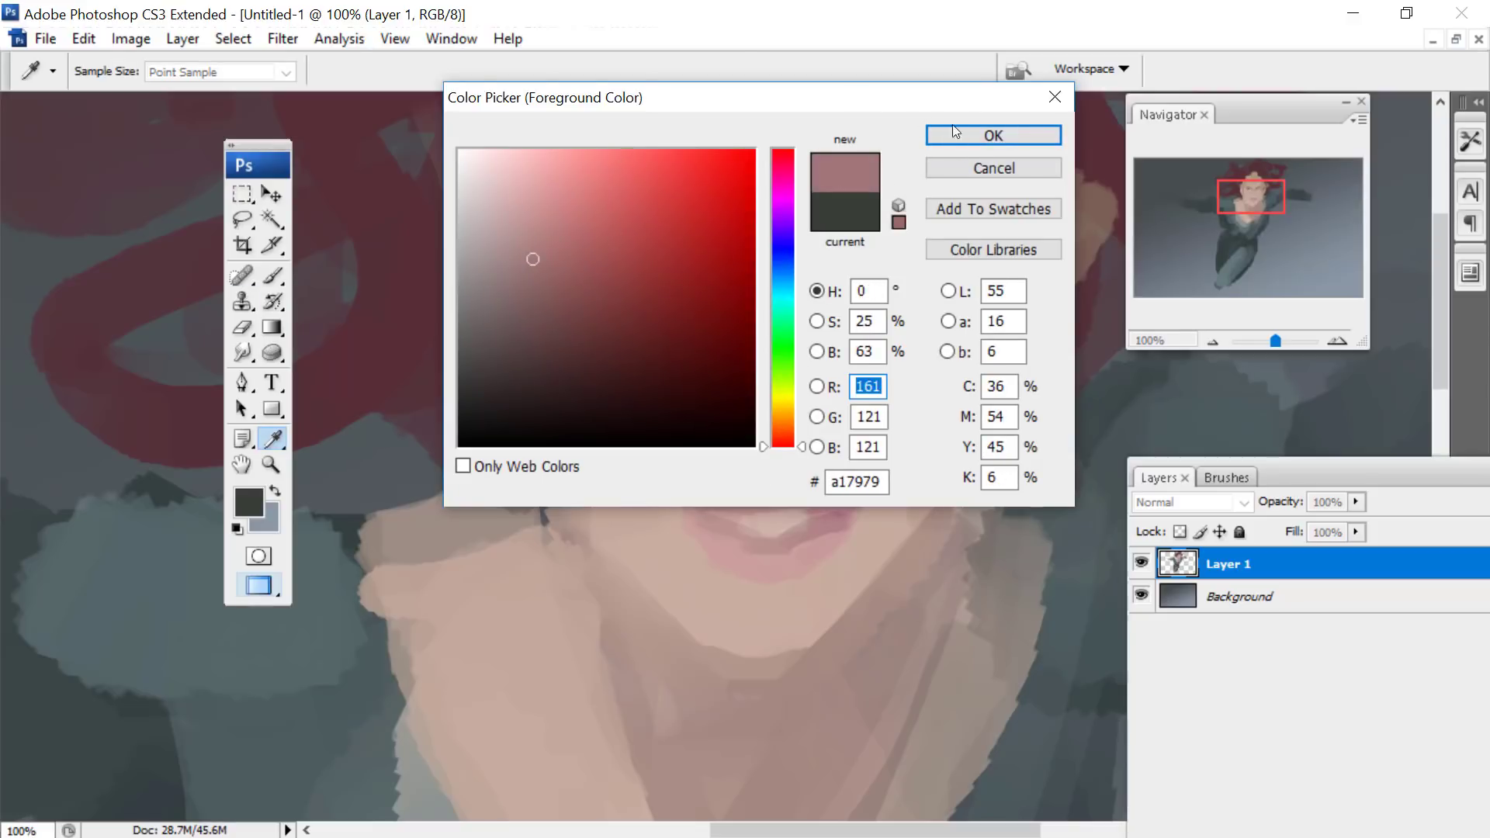
left_click(955, 133)
key("b")
right_click(637, 370)
type("57")
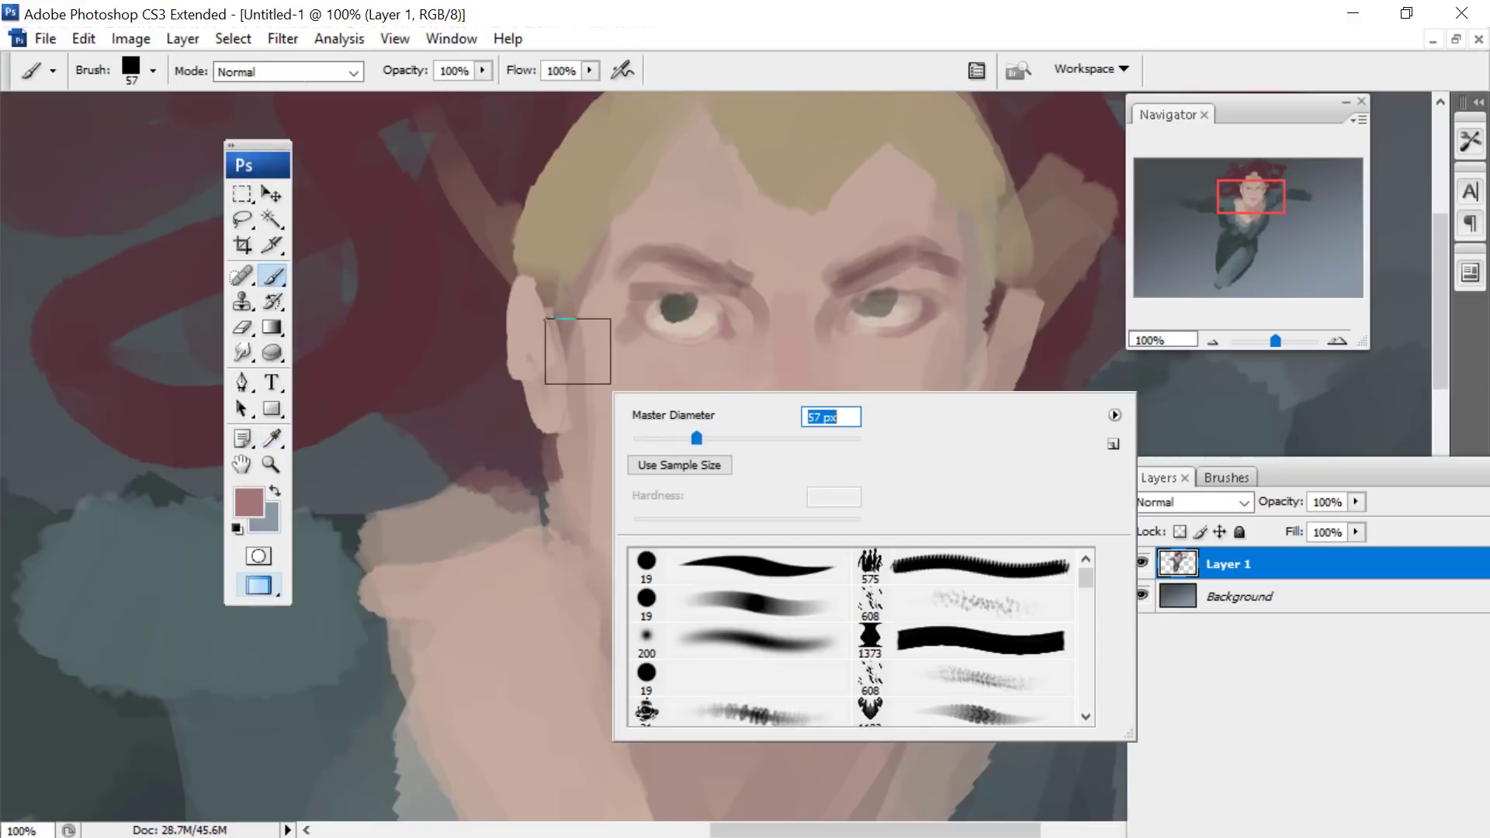
key("Return")
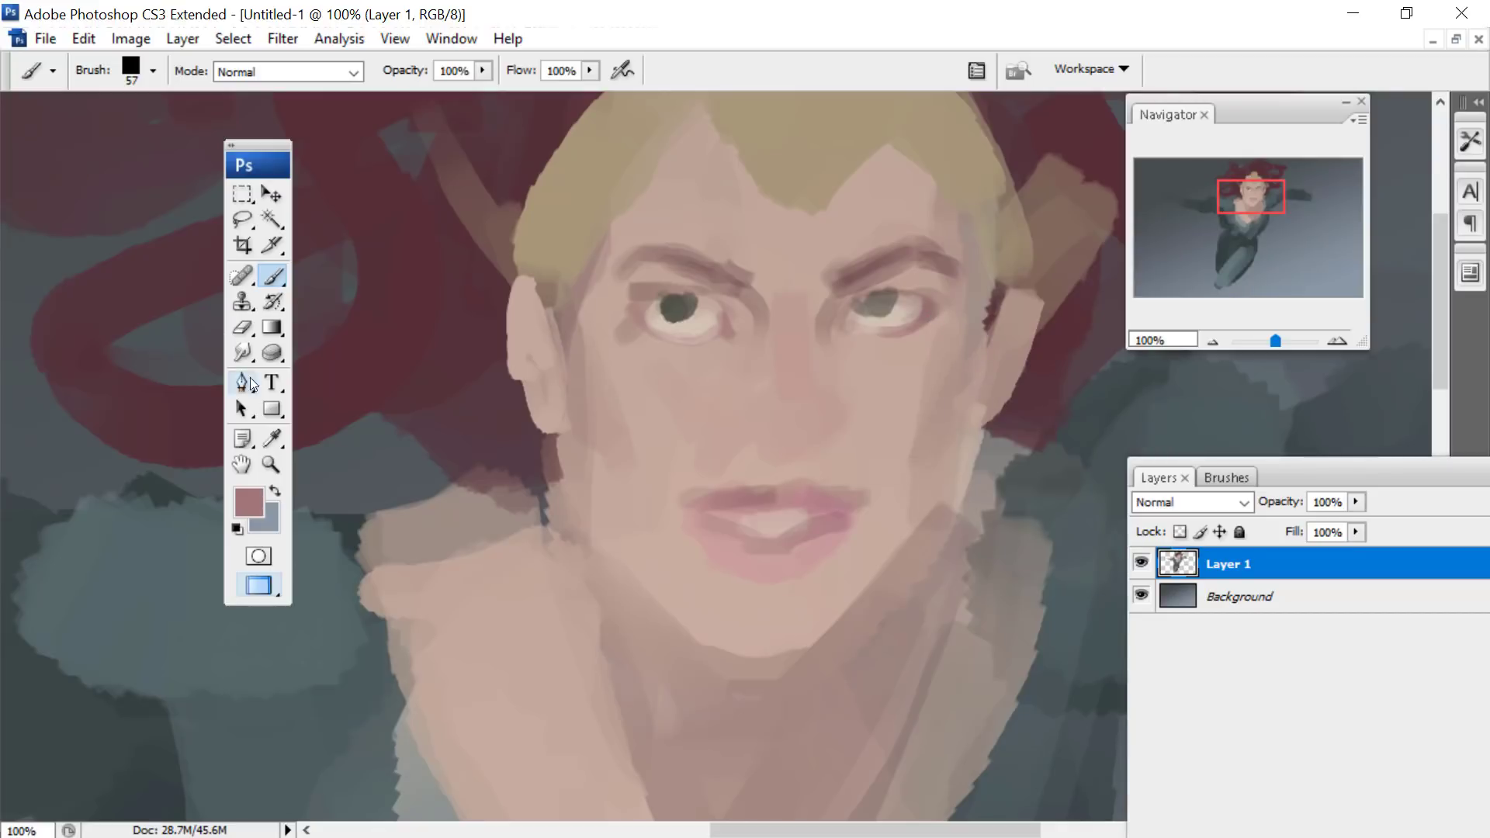
- Choose the light beige #dccdb4 and paint highlights on the forehead and between the brows with the 57 px brush
left_click(272, 439)
left_click(248, 501)
left_click(785, 417)
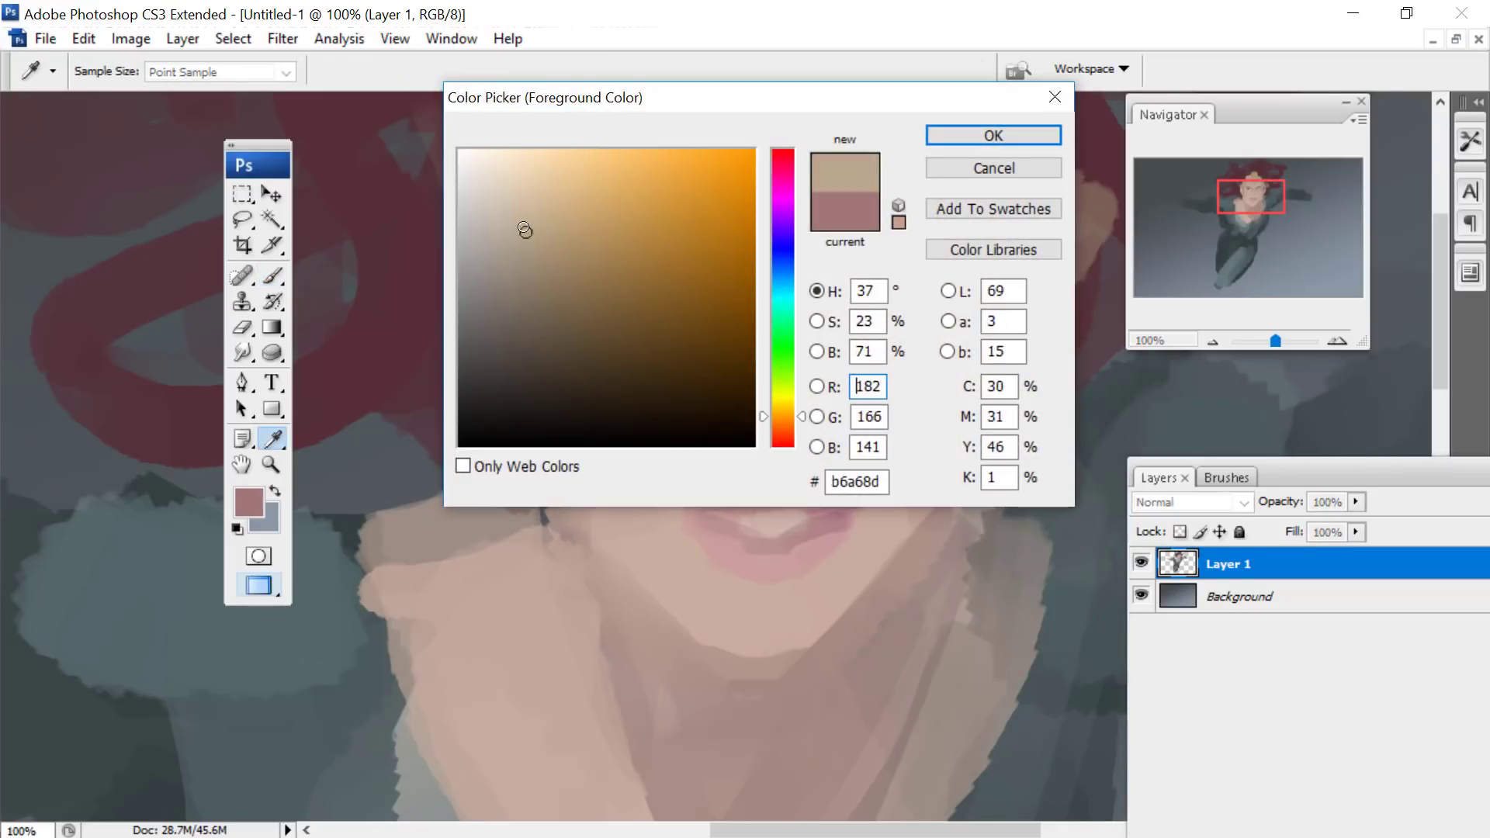
left_click(522, 225)
left_click(943, 128)
key("b")
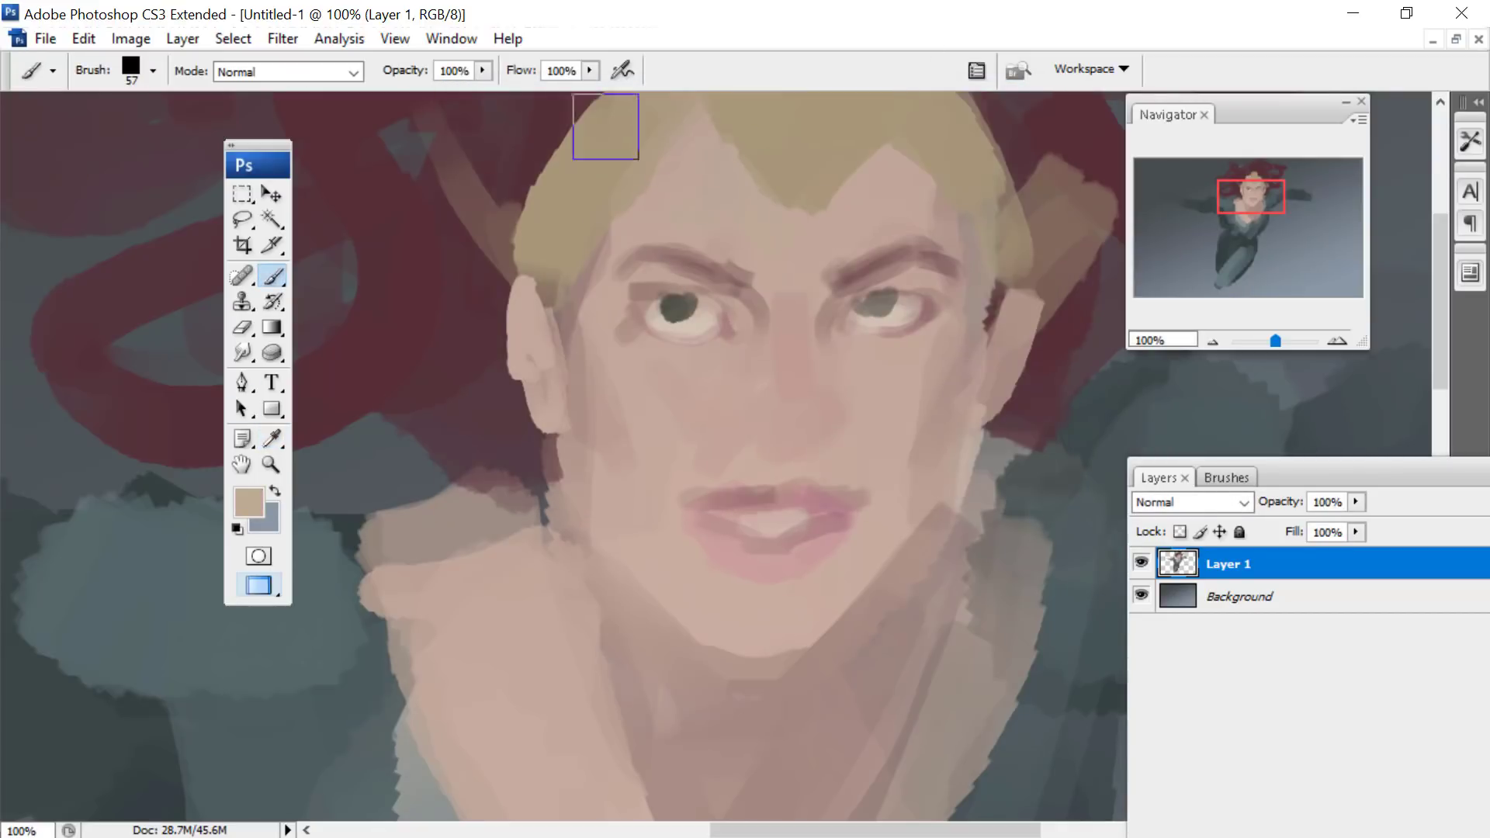
key("i")
left_click(253, 500)
left_click(959, 135)
key("b")
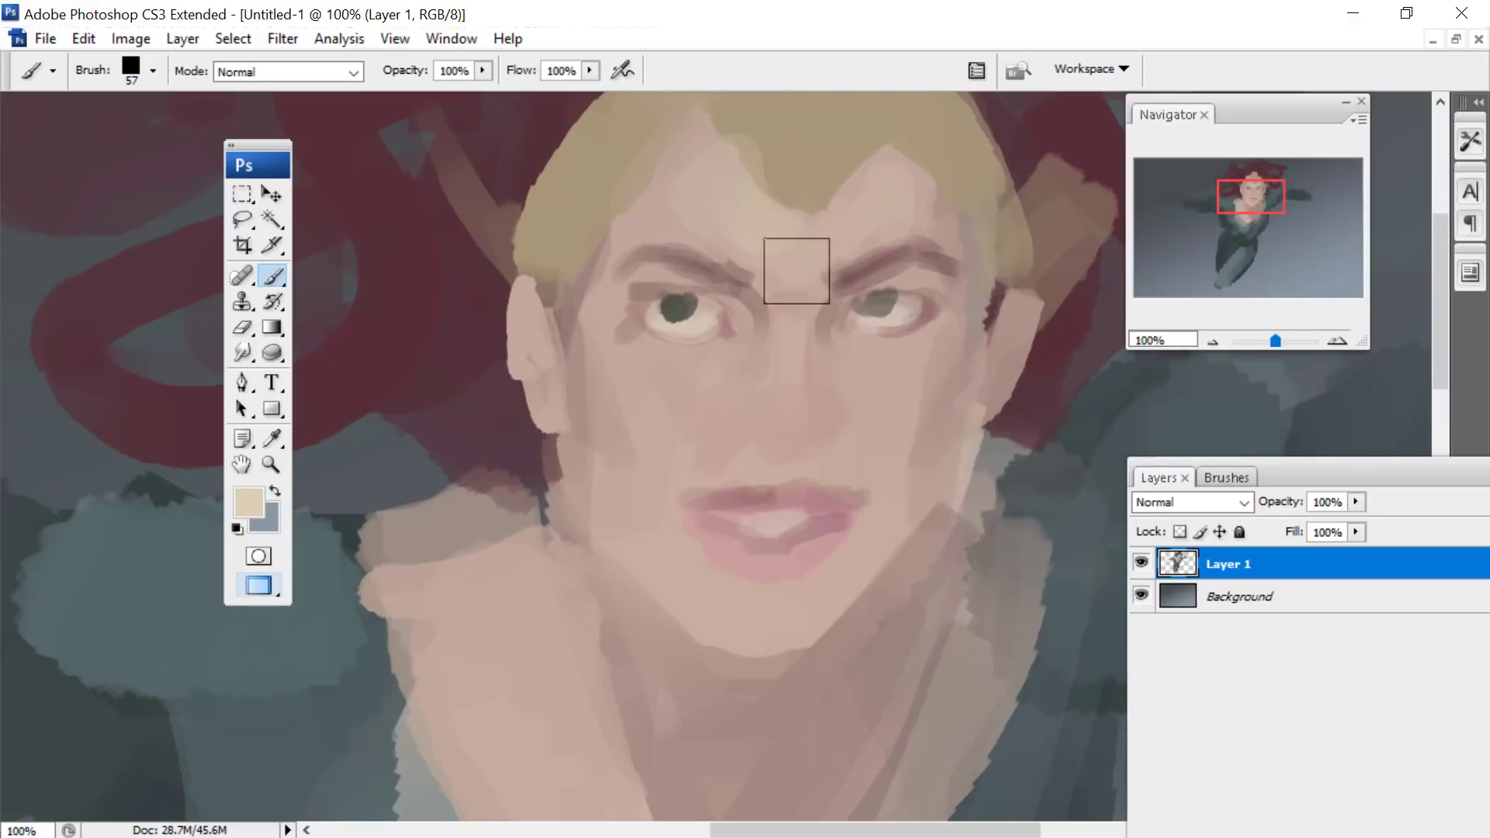
- Reduce the brush to 19 px and paint small beige highlights beneath both eyes
right_click(792, 272)
left_click(737, 330)
right_click(812, 187)
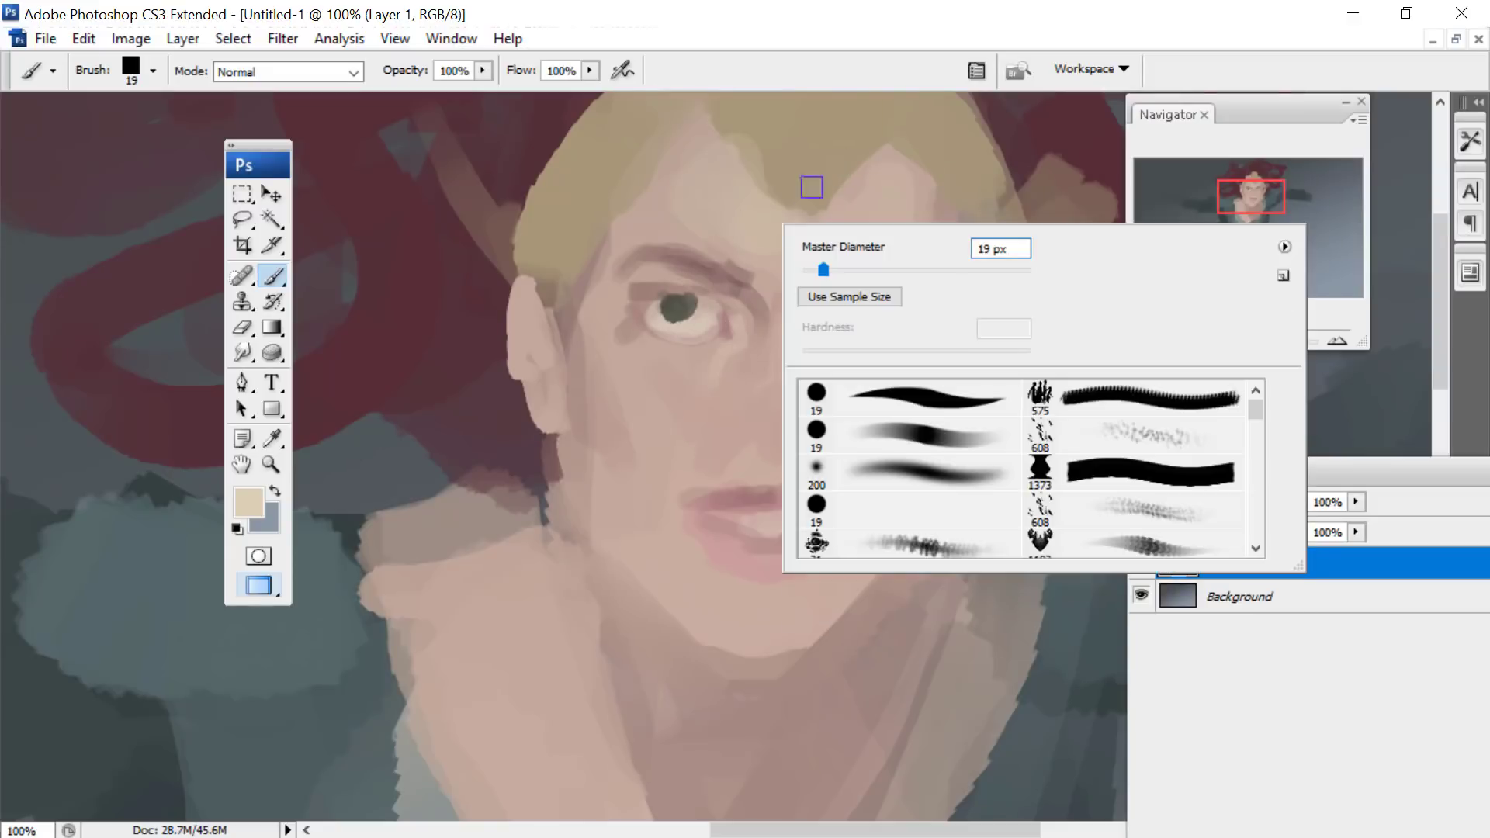
- Choose a very dark reddish brown and paint the lash lines and contours around both eyes with a 17 px brush
left_click(247, 501)
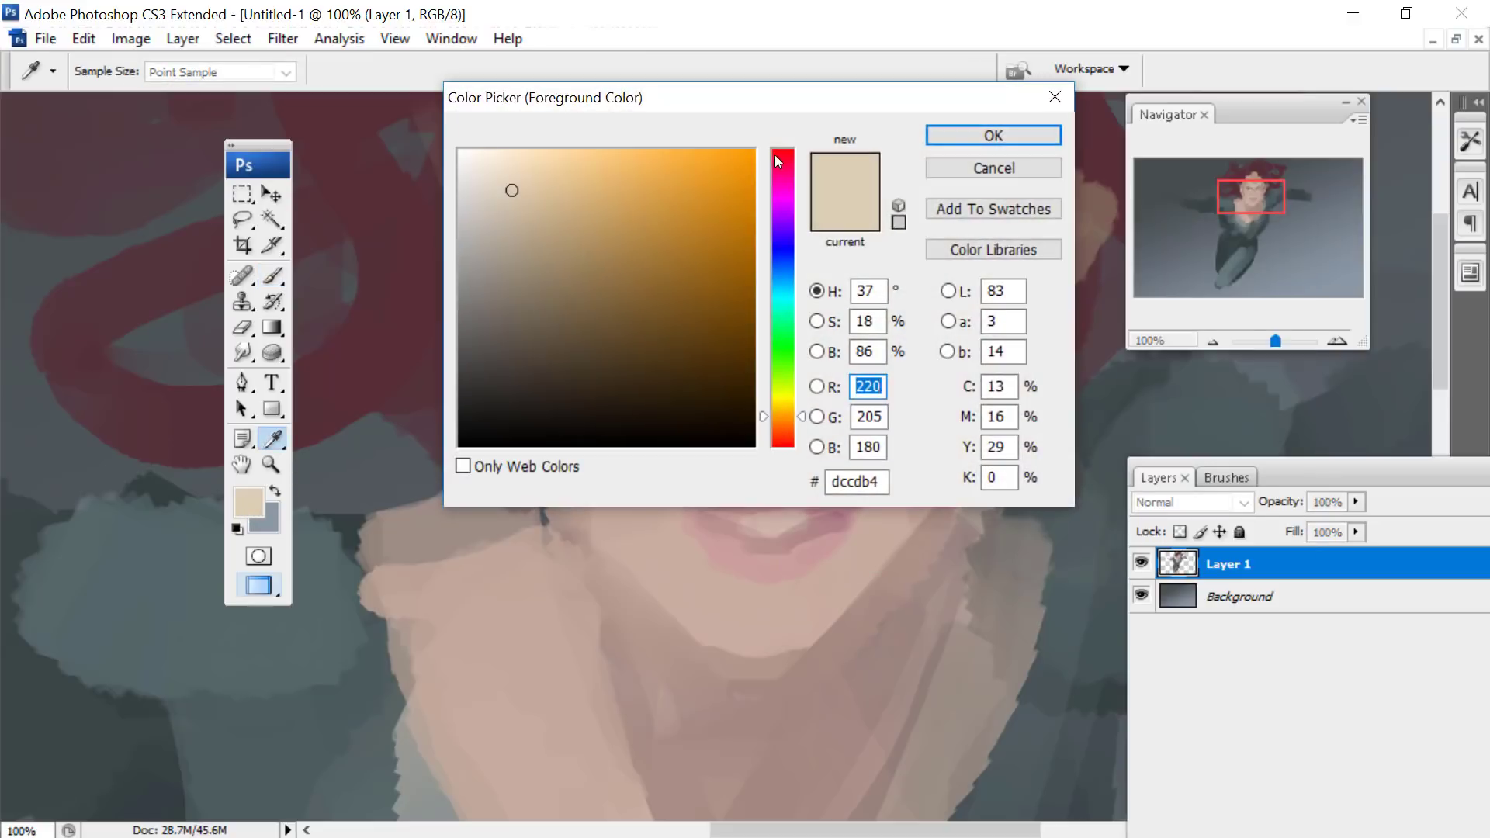
left_click(782, 154)
left_click(522, 350)
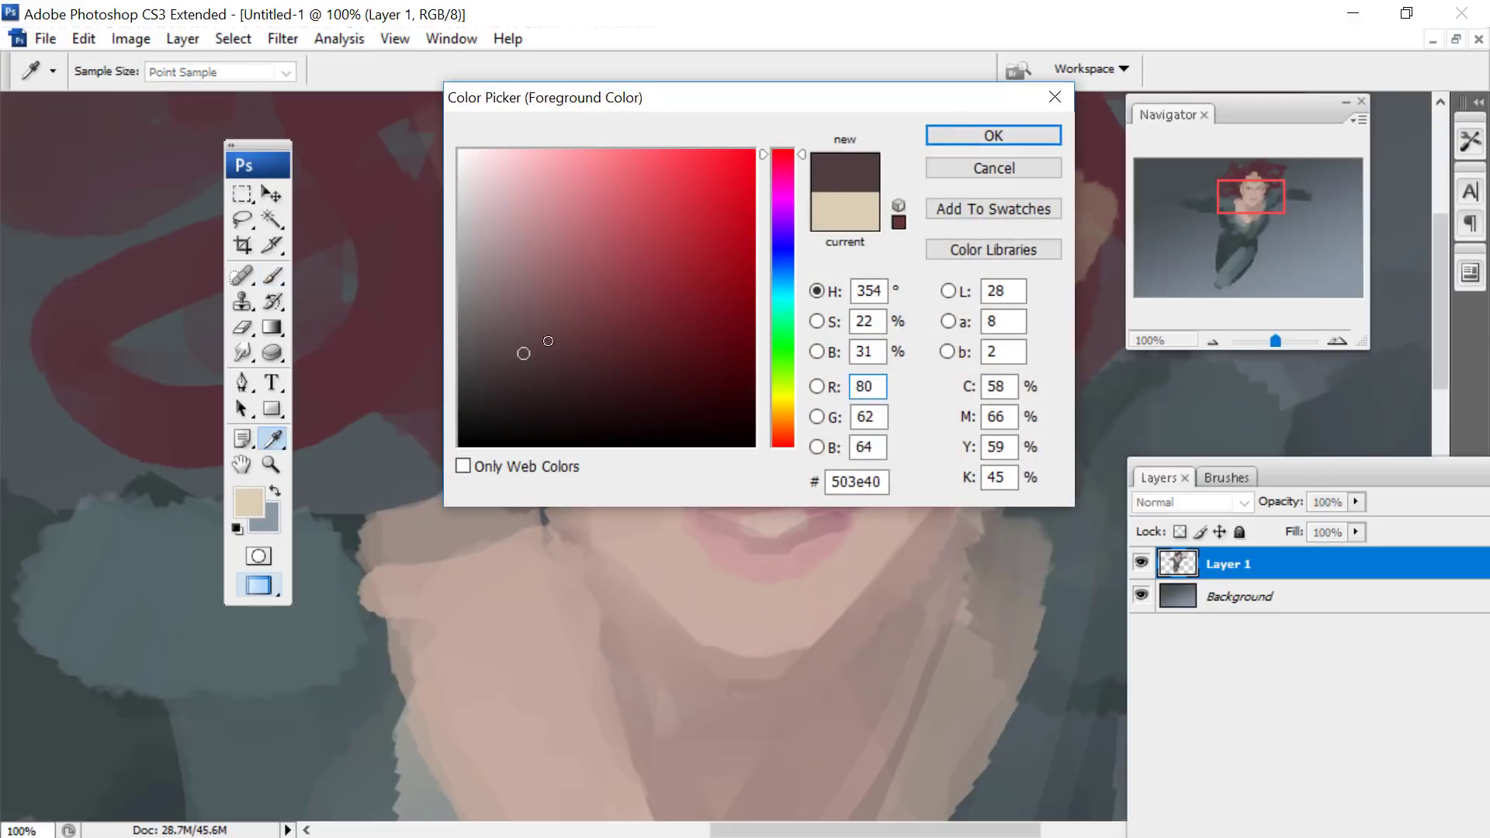
left_click(569, 376)
left_click(969, 135)
key("b")
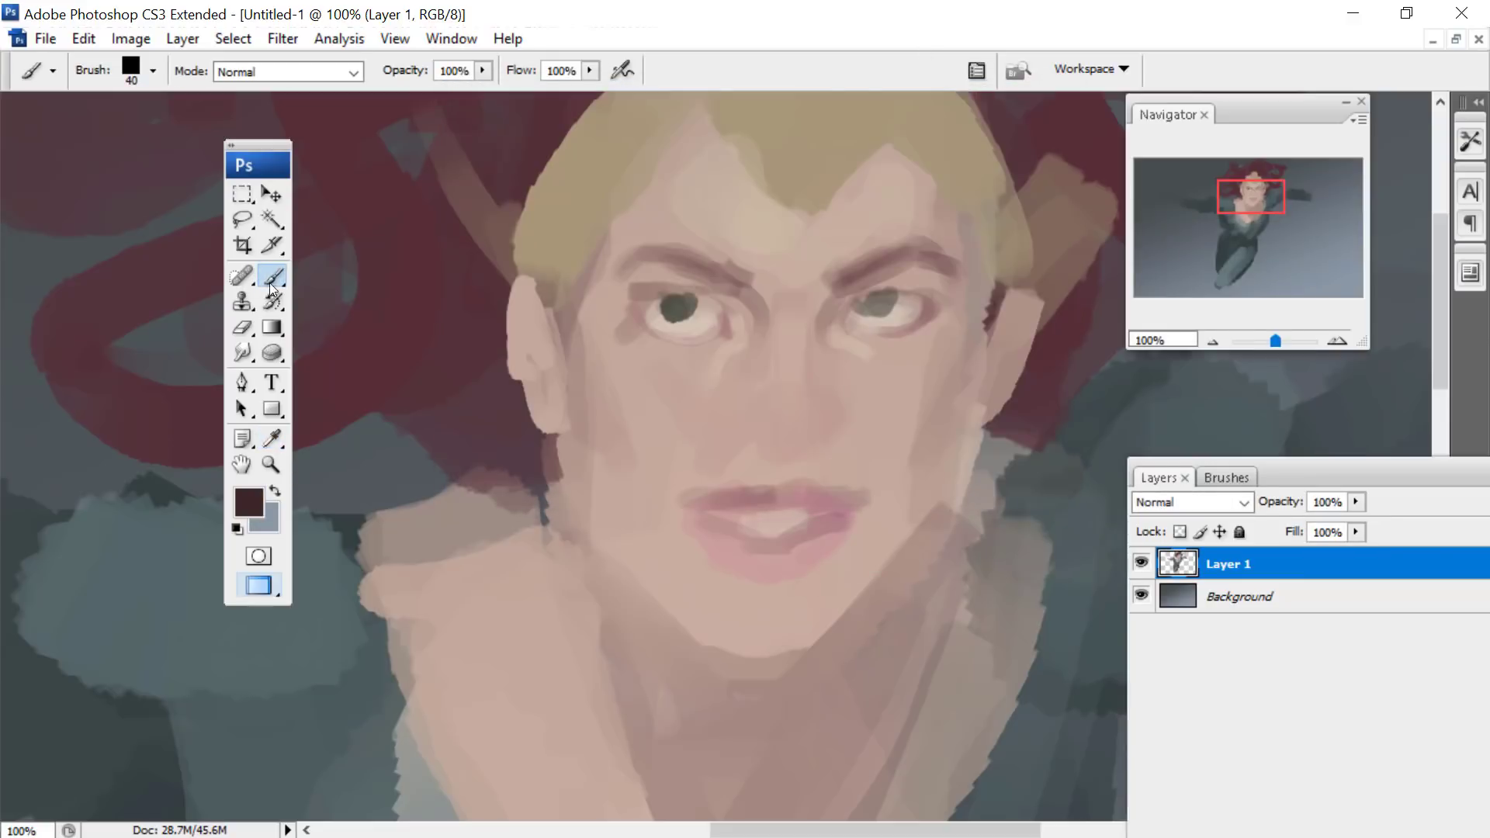
right_click(761, 329)
left_click(703, 269)
mouse_move(710, 295)
left_mouse_down()
mouse_move(647, 297)
mouse_move(636, 319)
left_mouse_up()
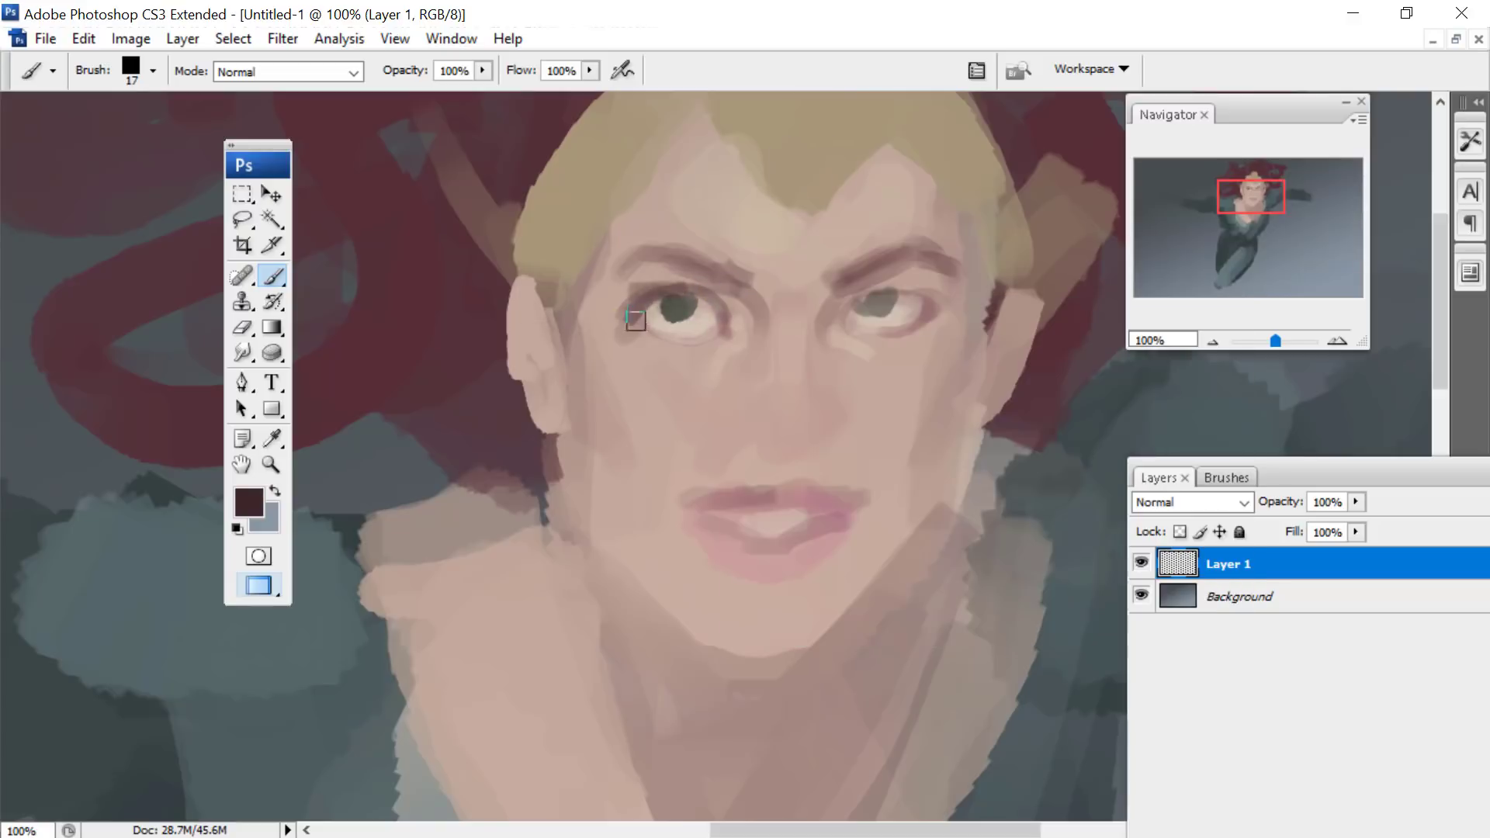
mouse_move(828, 326)
left_mouse_down()
mouse_move(895, 280)
mouse_move(952, 298)
mouse_move(924, 322)
left_mouse_up()
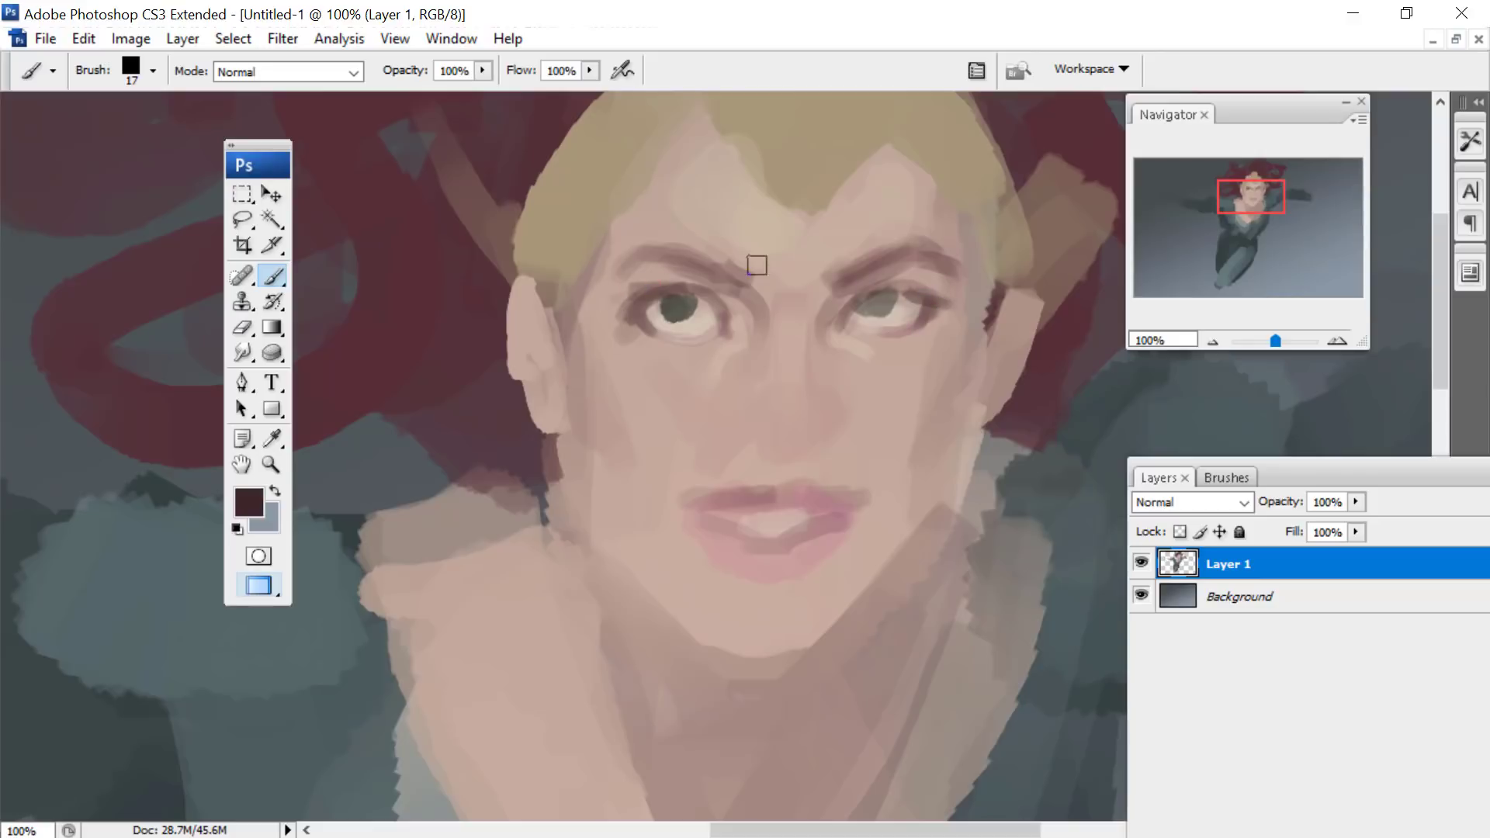
- Darken the inner part of the eyebrow over the more open eye with the very dark reddish brown 17 px brush
left_click_drag(757, 266, 669, 248)
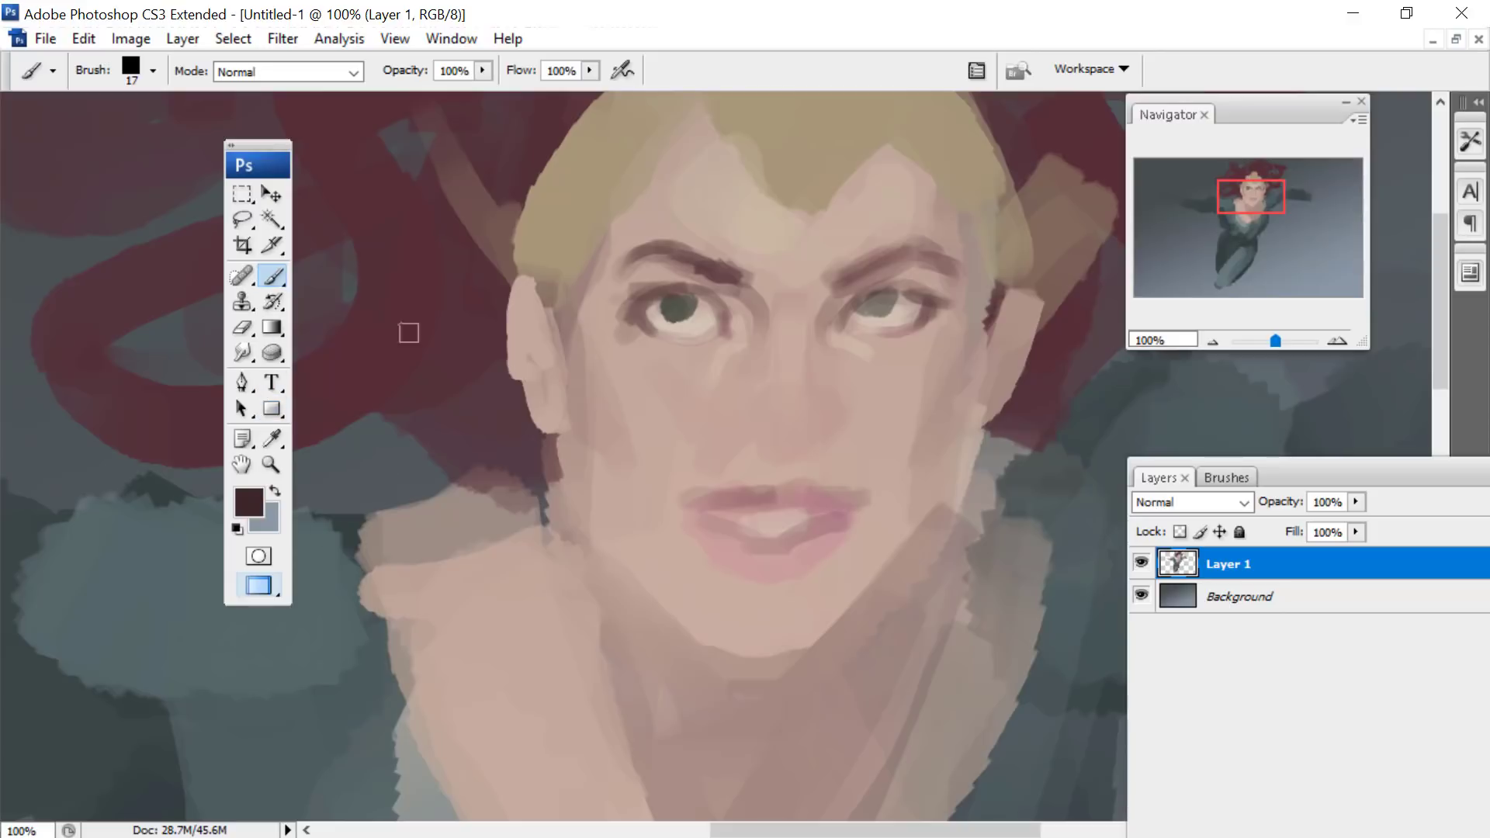
left_click(272, 439)
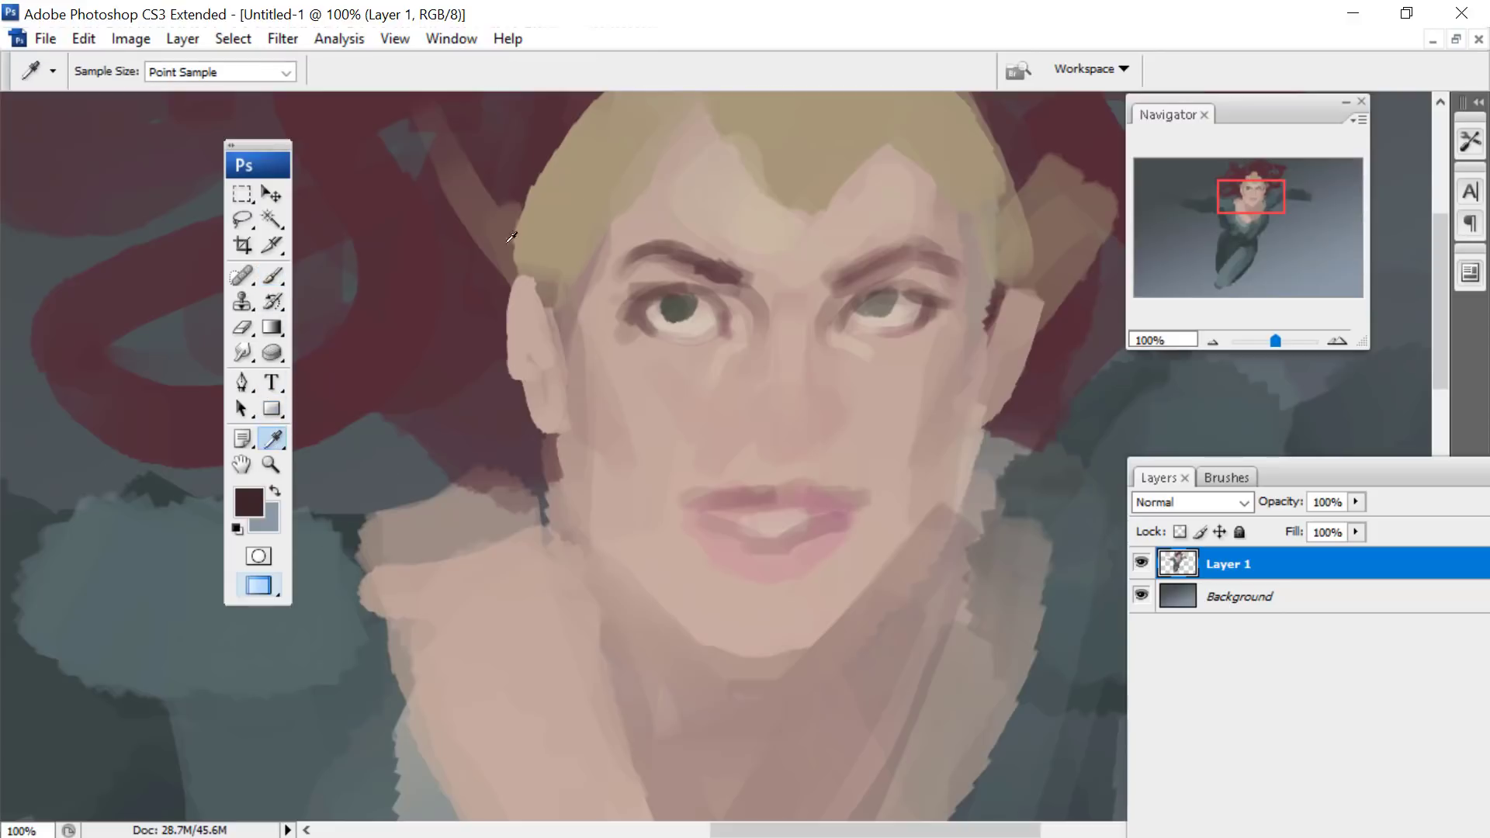
left_click(854, 233)
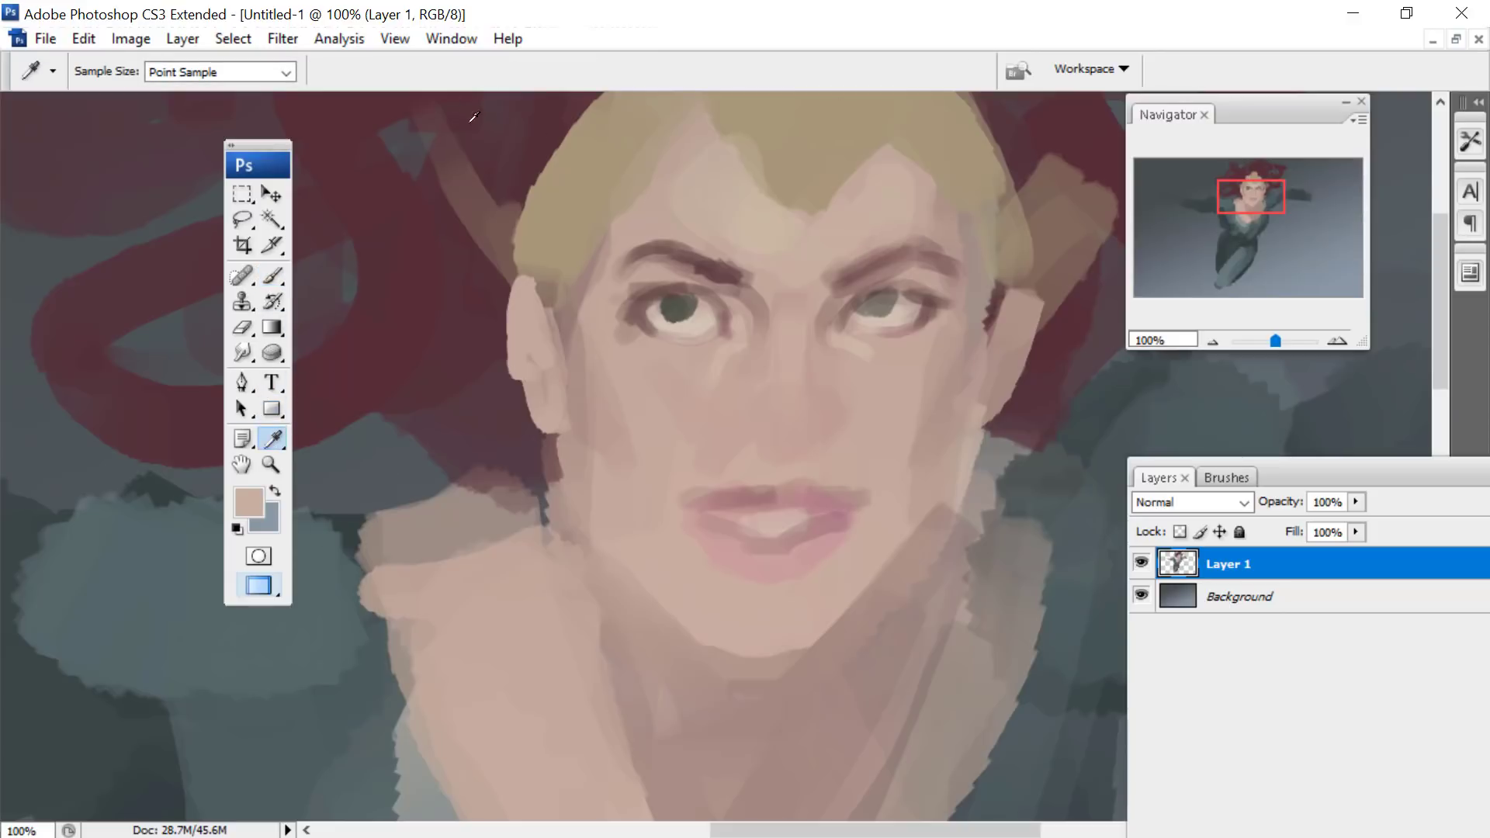
left_click(249, 505)
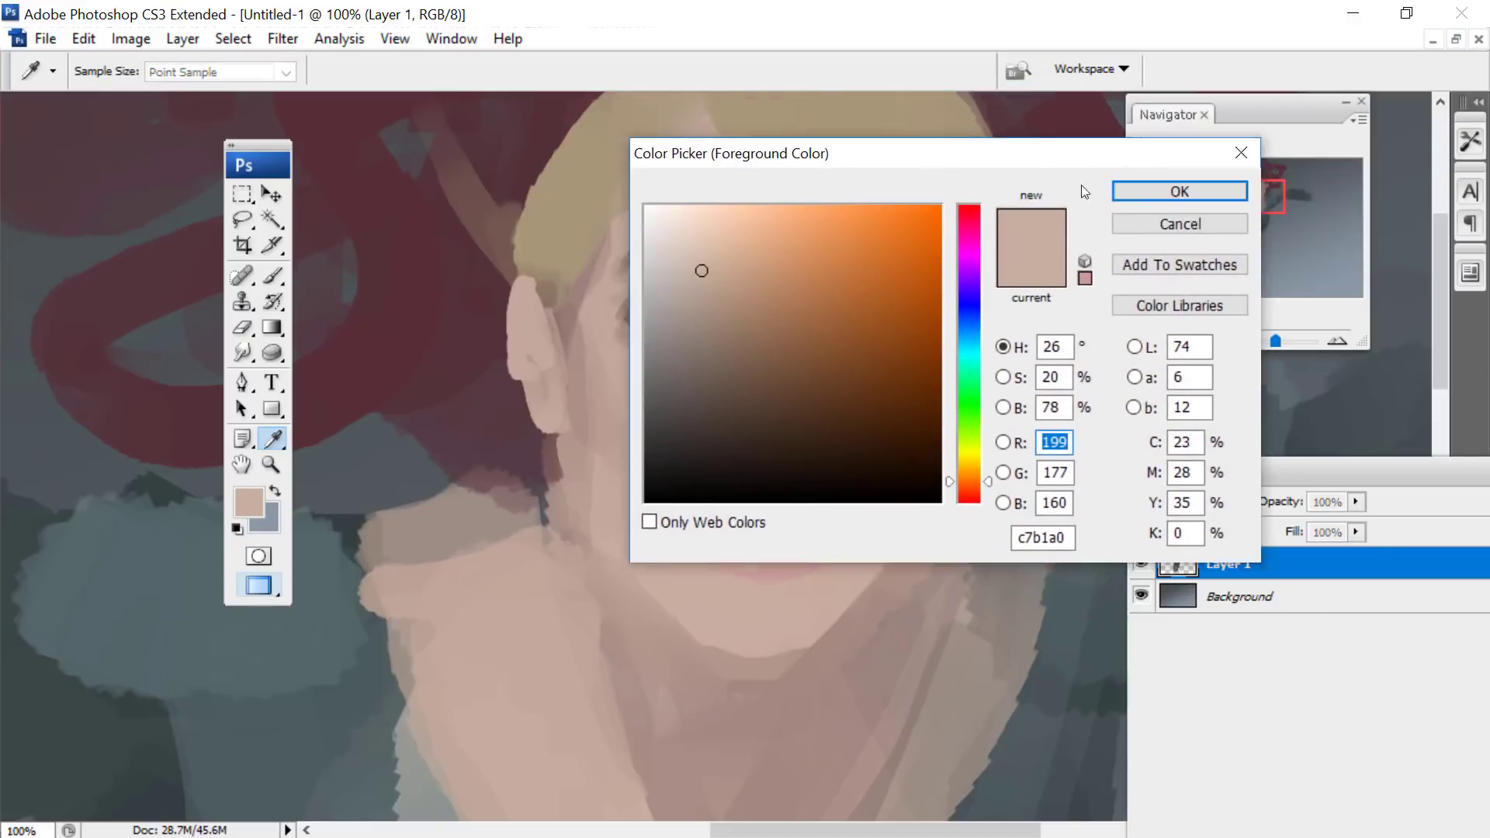
left_click(799, 666)
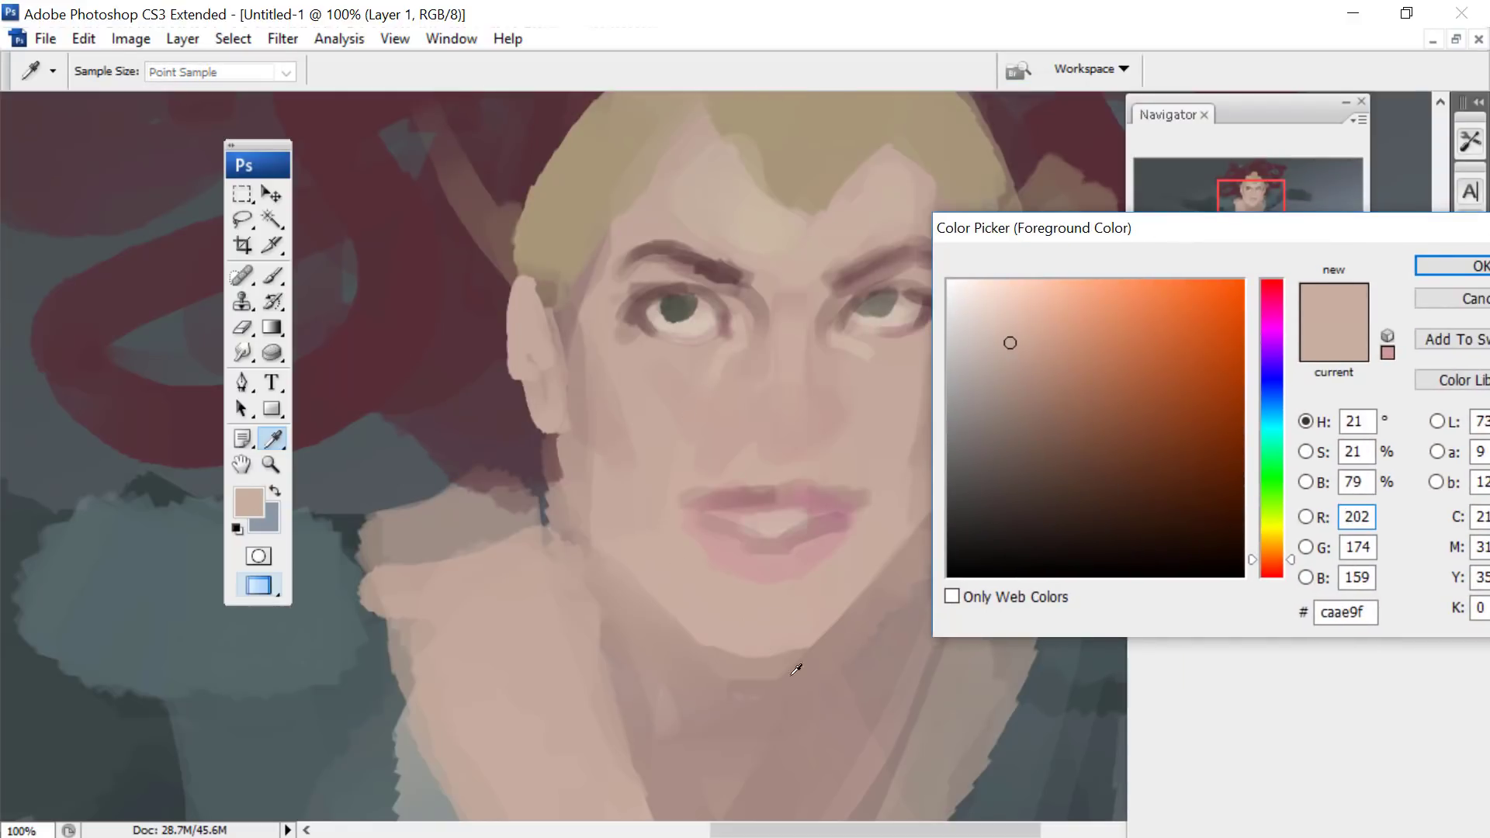
left_click(815, 742)
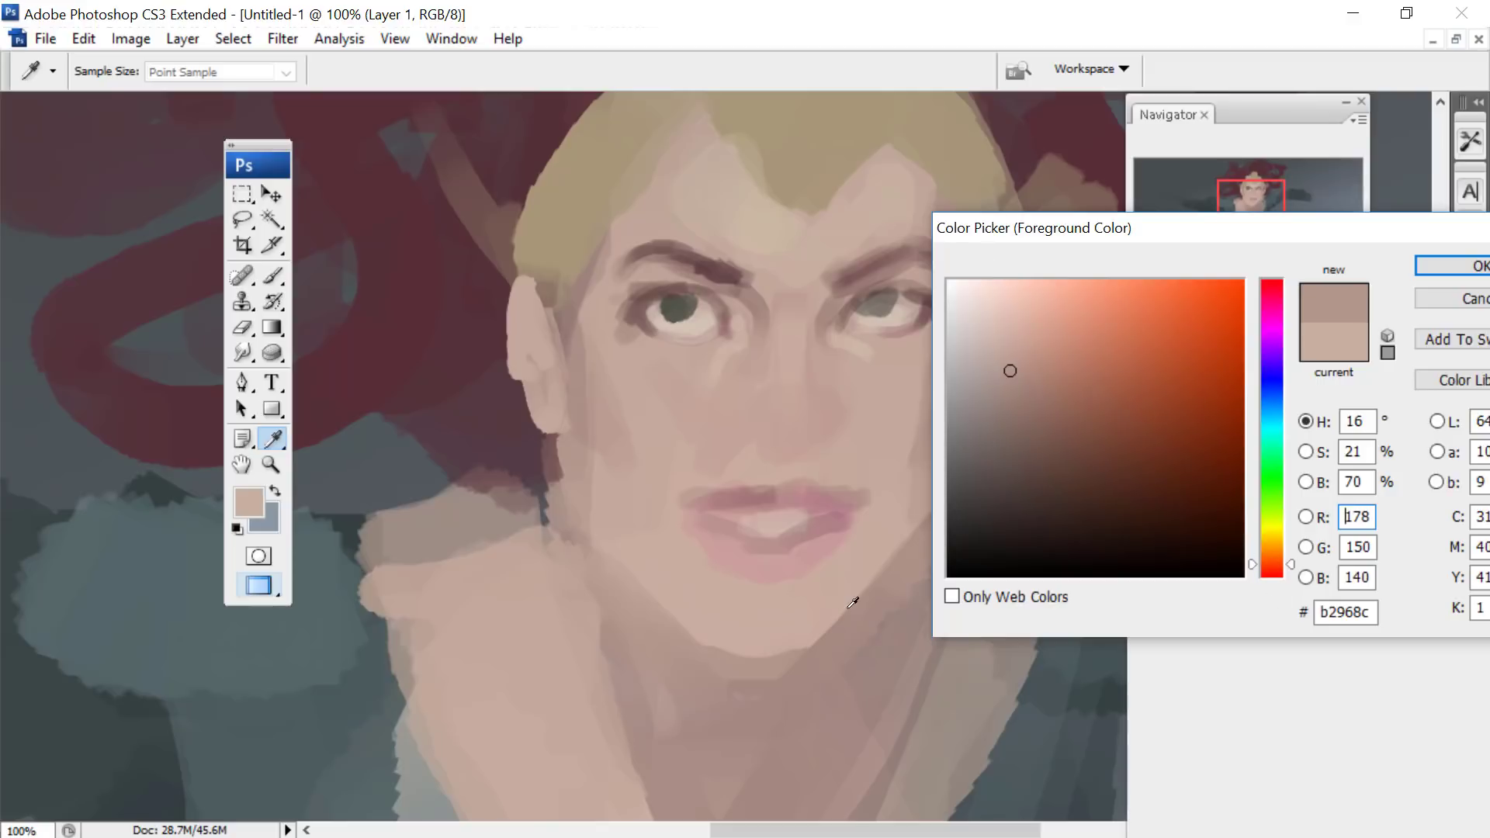
left_click(742, 405)
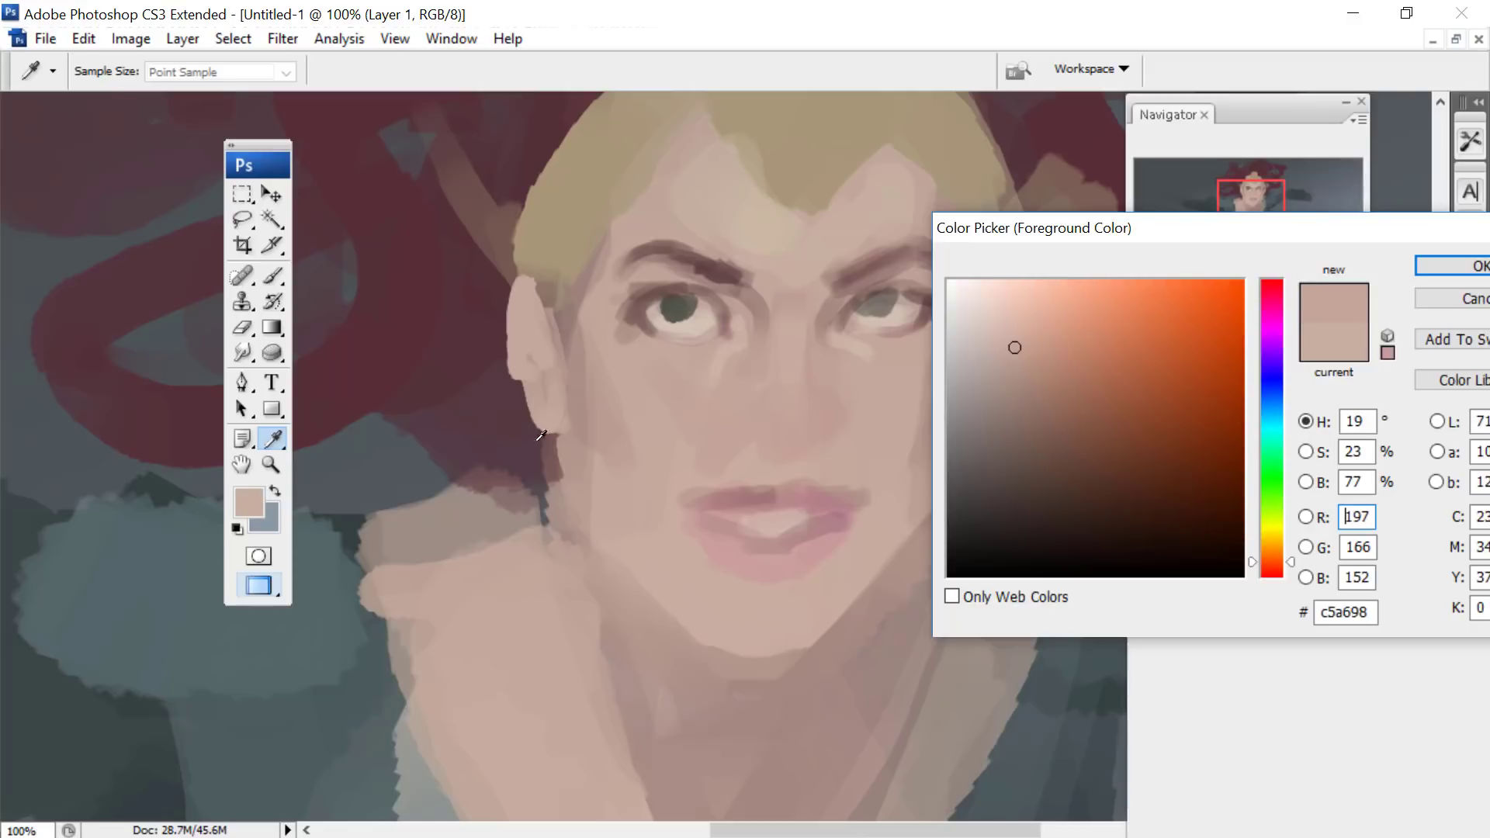
left_click(1441, 267)
left_click(249, 503)
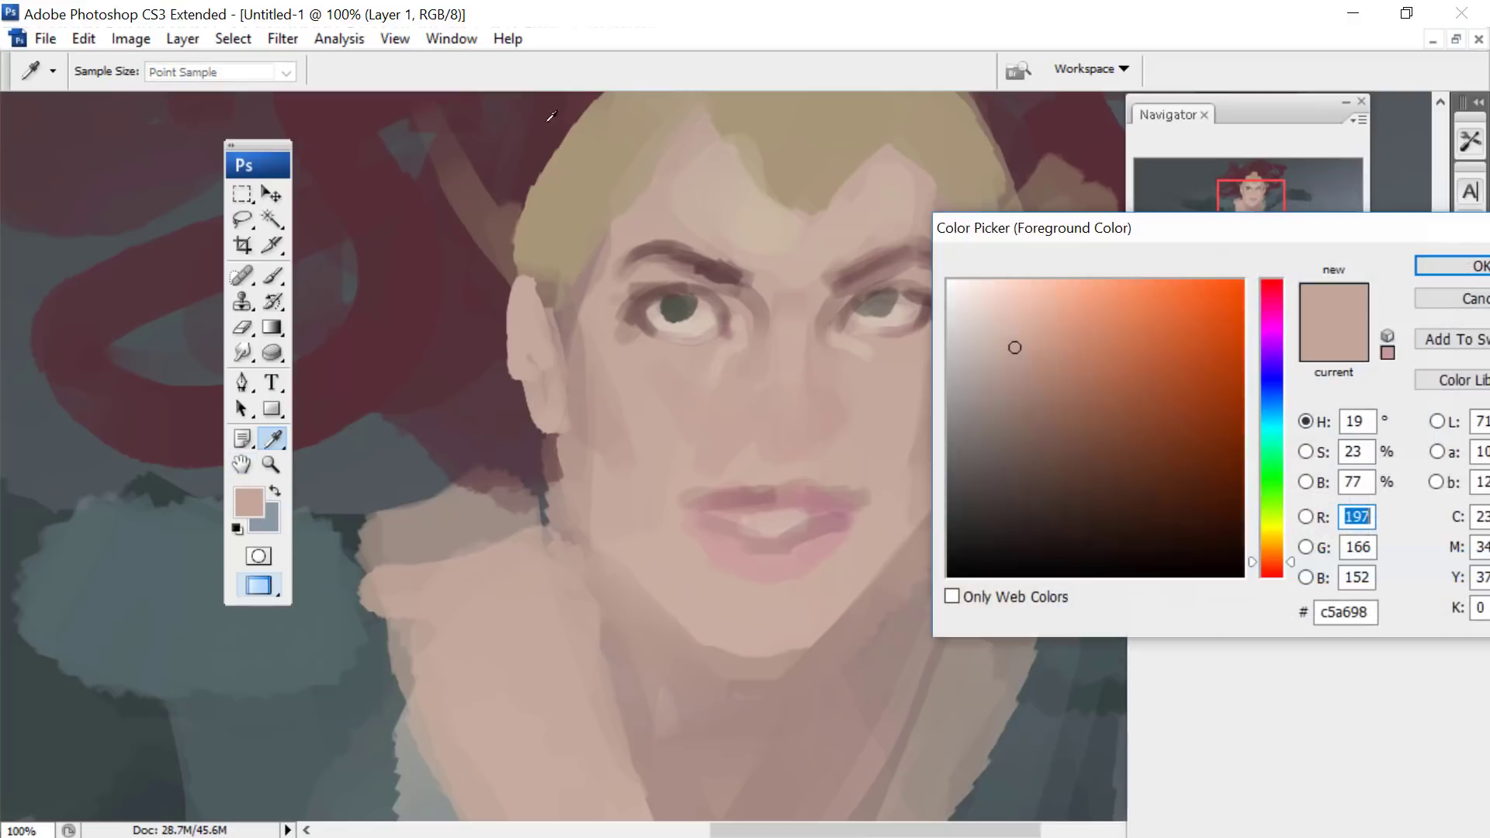
left_click(1038, 335)
left_click(1440, 256)
left_click(259, 275)
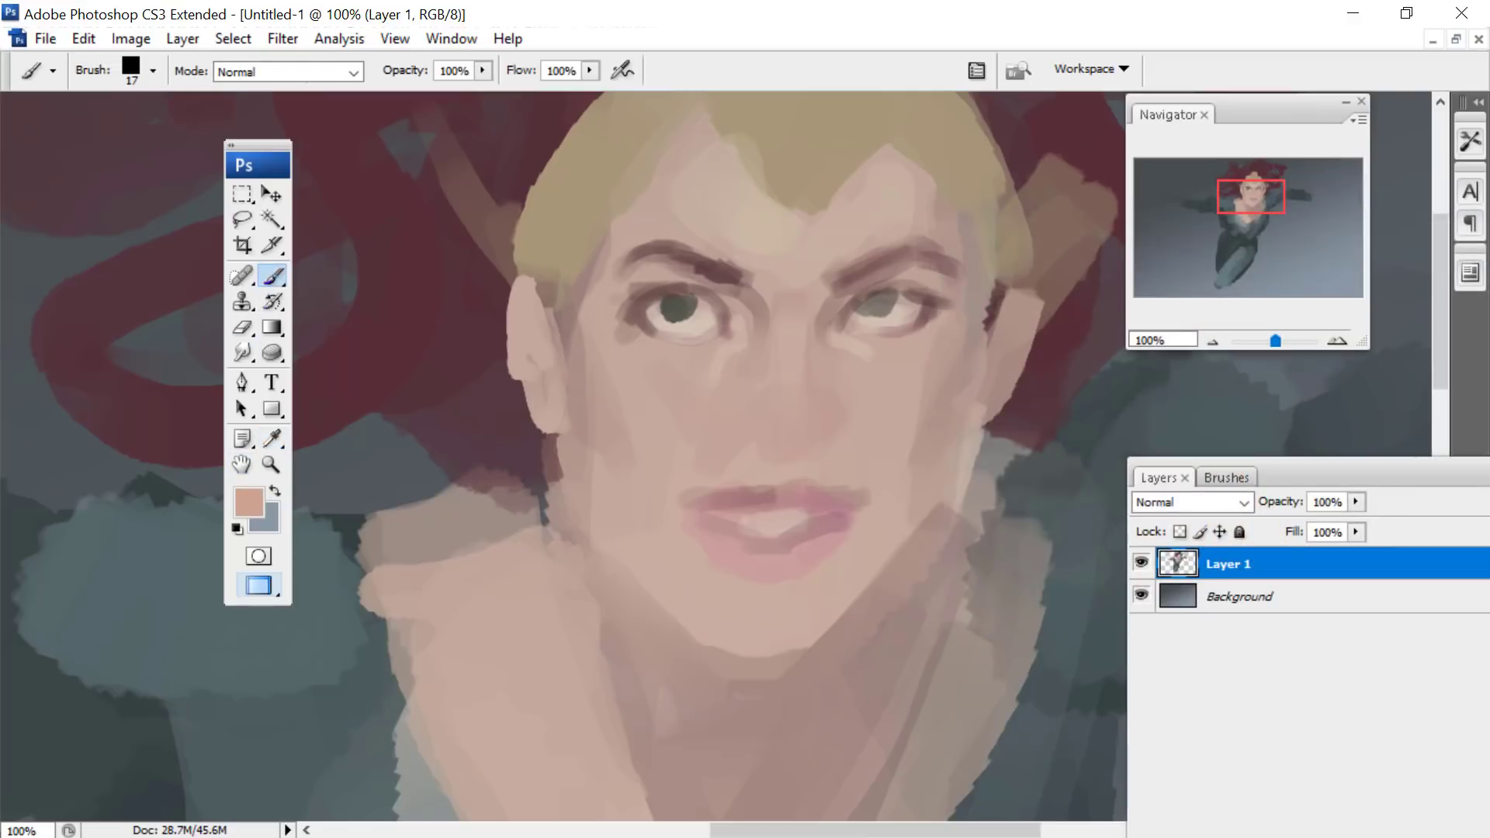
right_click(655, 201)
left_click(809, 209)
left_click(616, 236)
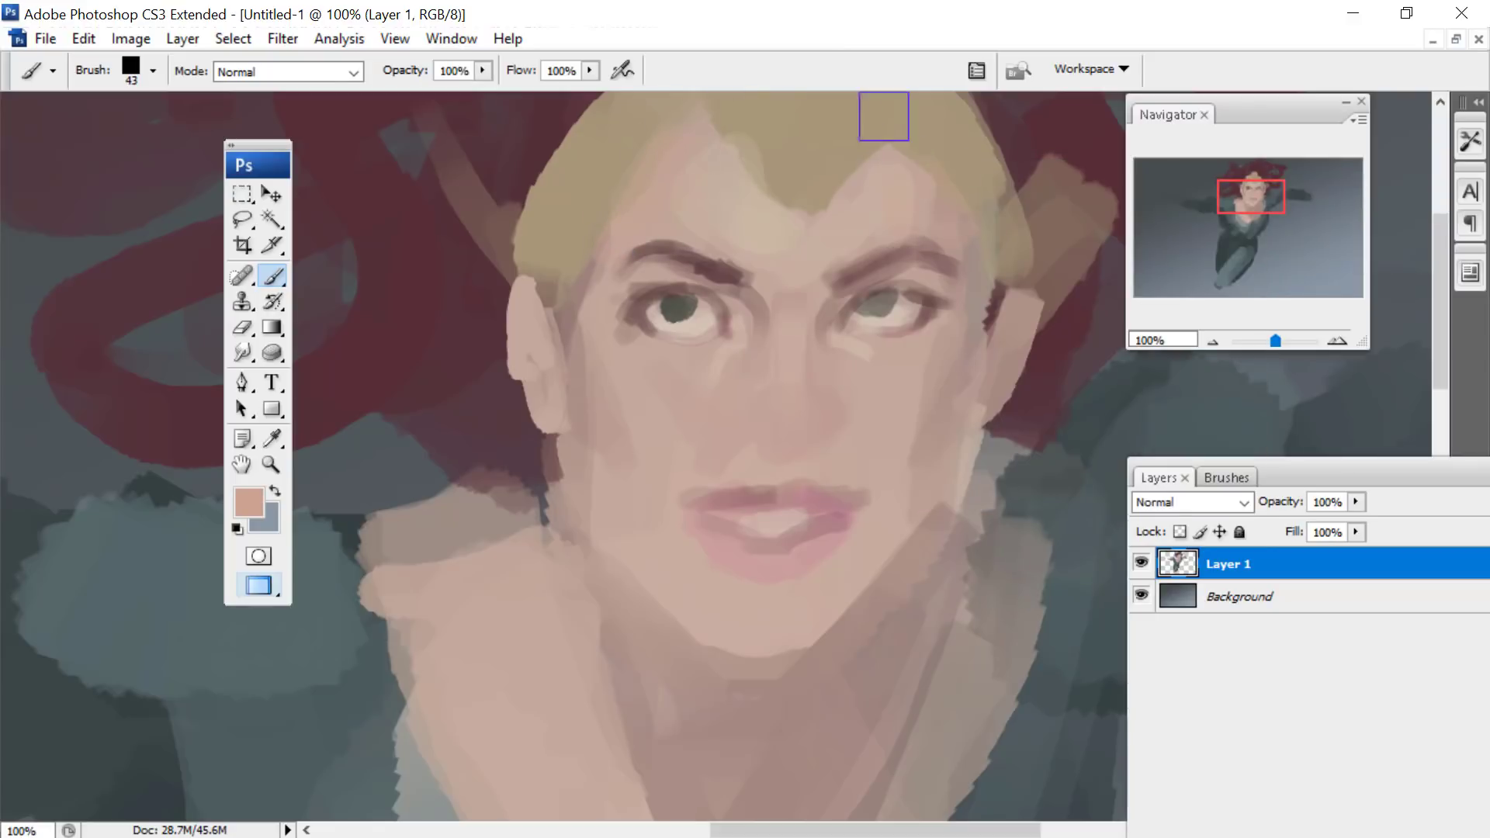
- Choose a muted rose red, reduce the brush to 31 px and shade the underside of the nose
left_click(243, 512)
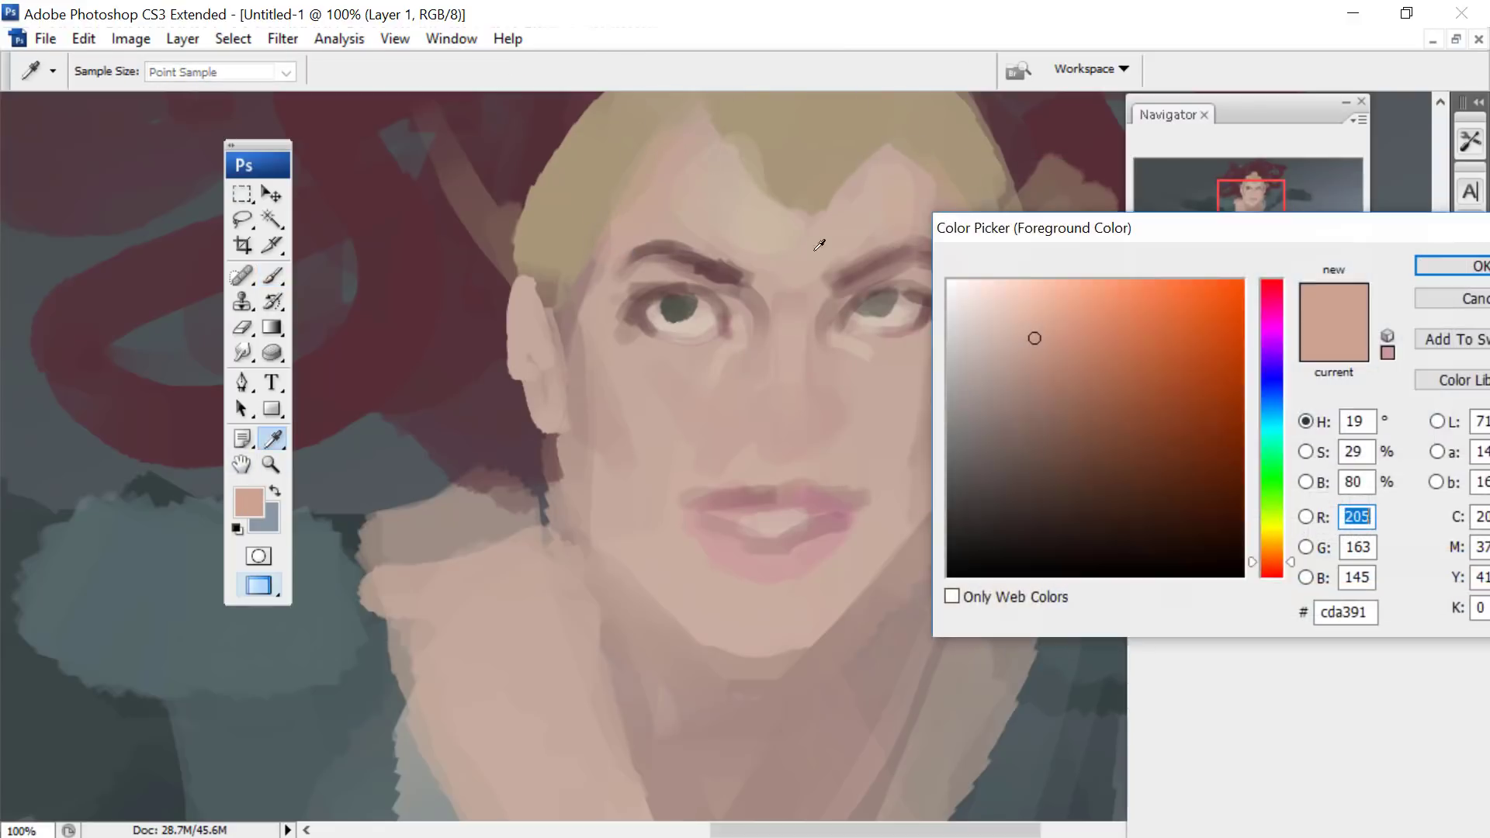
left_click(1265, 282)
left_click(1040, 389)
left_click(1443, 272)
right_click(837, 266)
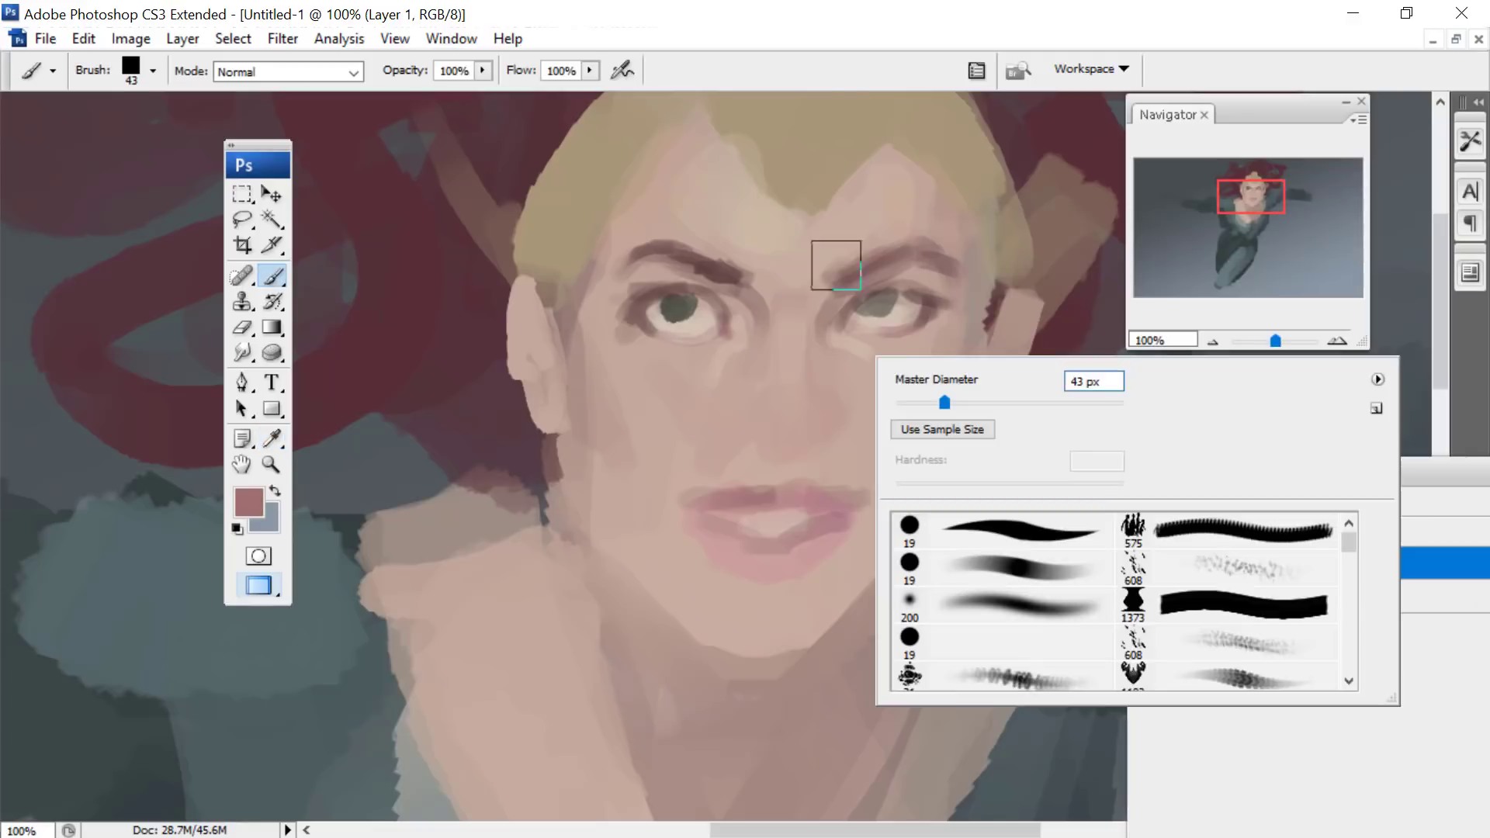
left_click(925, 402)
mouse_move(832, 430)
left_mouse_down()
mouse_move(780, 457)
mouse_move(748, 426)
mouse_move(732, 433)
left_mouse_up()
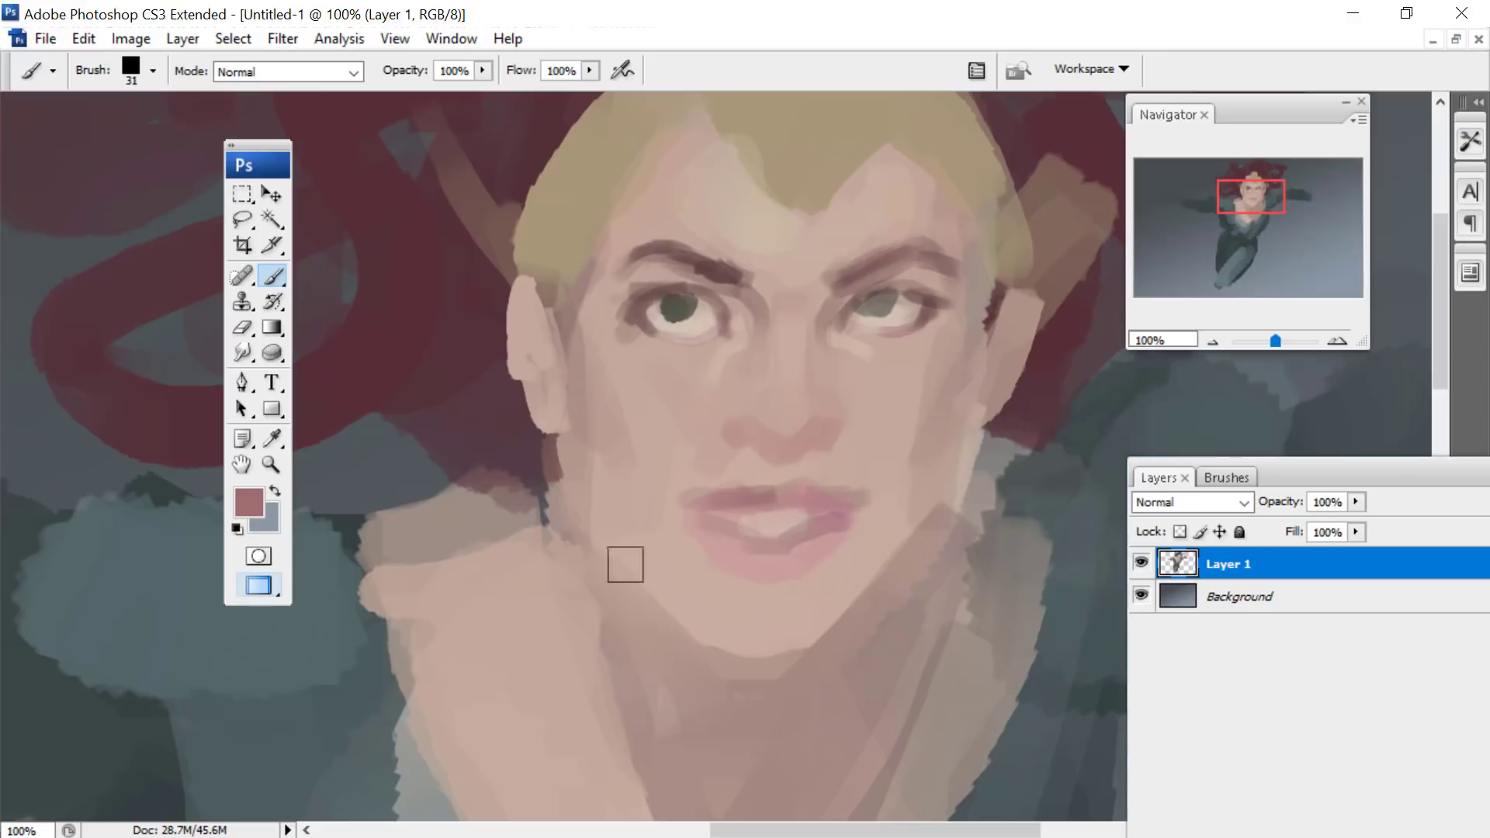
- Shade the jawline, ears, temples and sides of the face in muted rose red with the 31 px brush
mouse_move(609, 543)
left_mouse_down()
mouse_move(672, 616)
mouse_move(925, 566)
mouse_move(943, 504)
left_mouse_up()
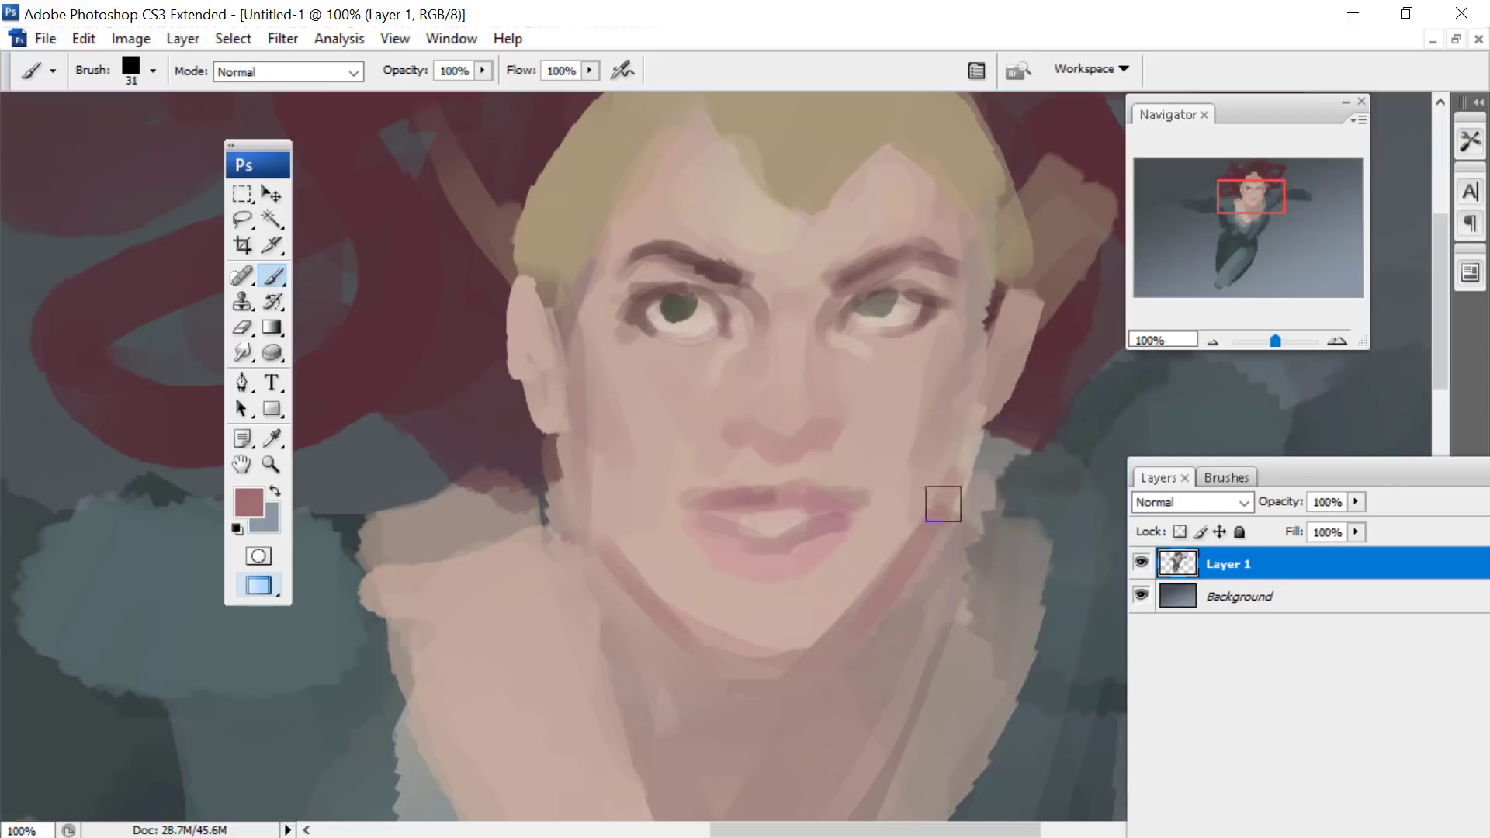
left_click_drag(532, 298, 549, 361)
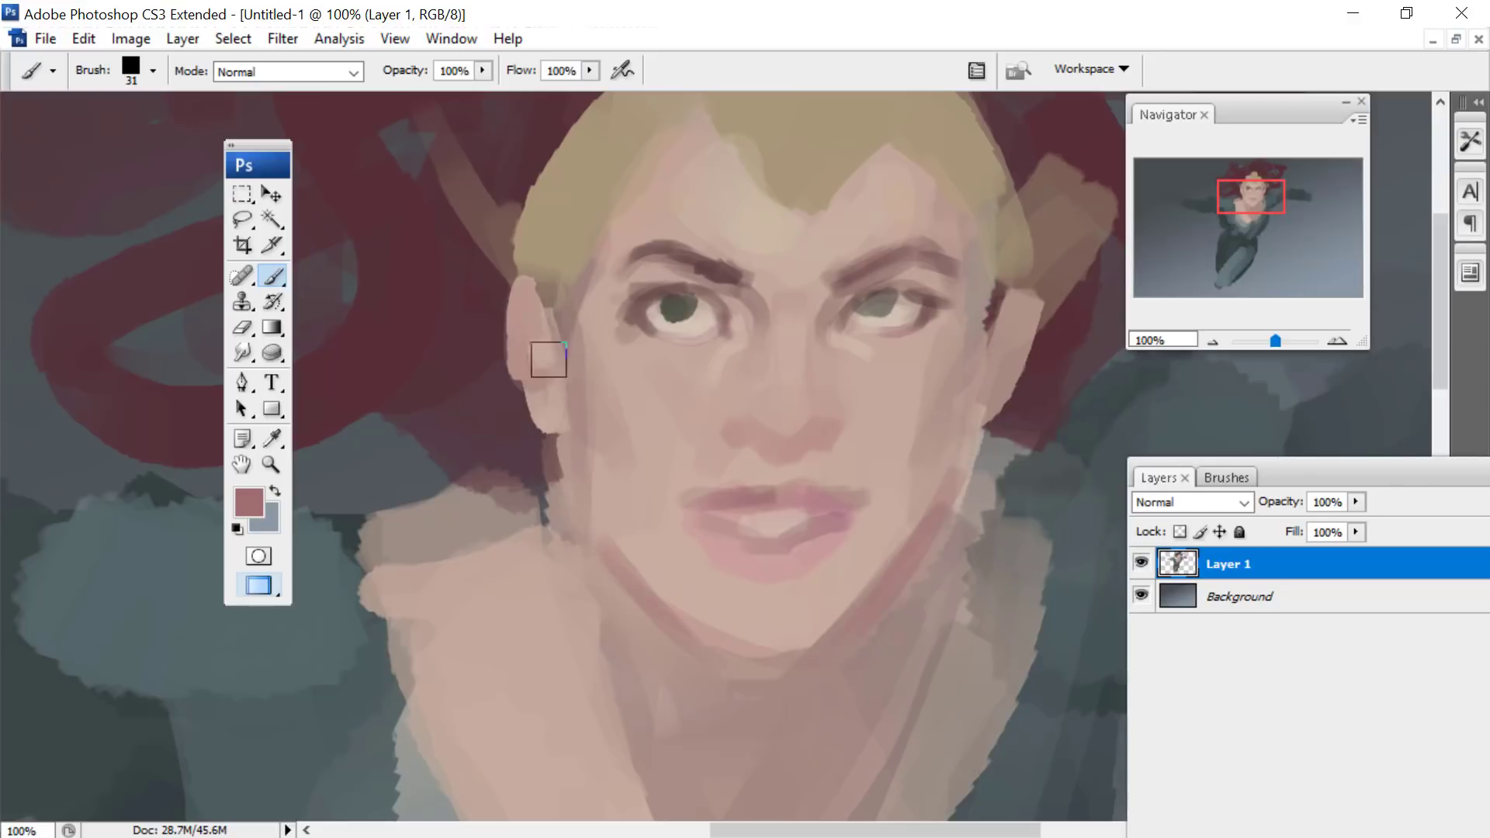
left_click_drag(988, 281, 943, 190)
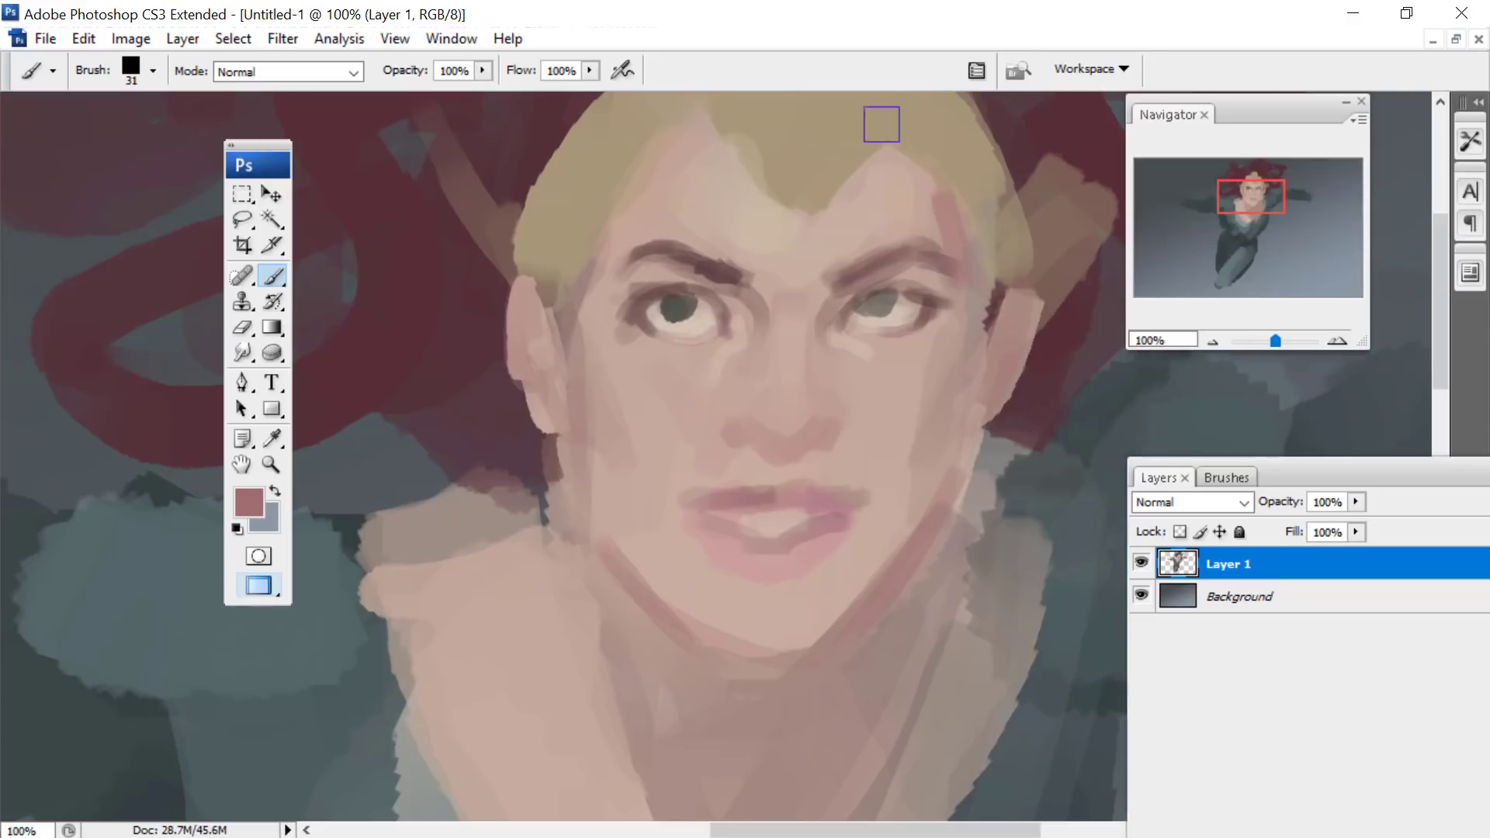
mouse_move(634, 239)
left_mouse_down()
mouse_move(660, 206)
mouse_move(613, 279)
mouse_move(579, 476)
mouse_move(640, 575)
left_mouse_up()
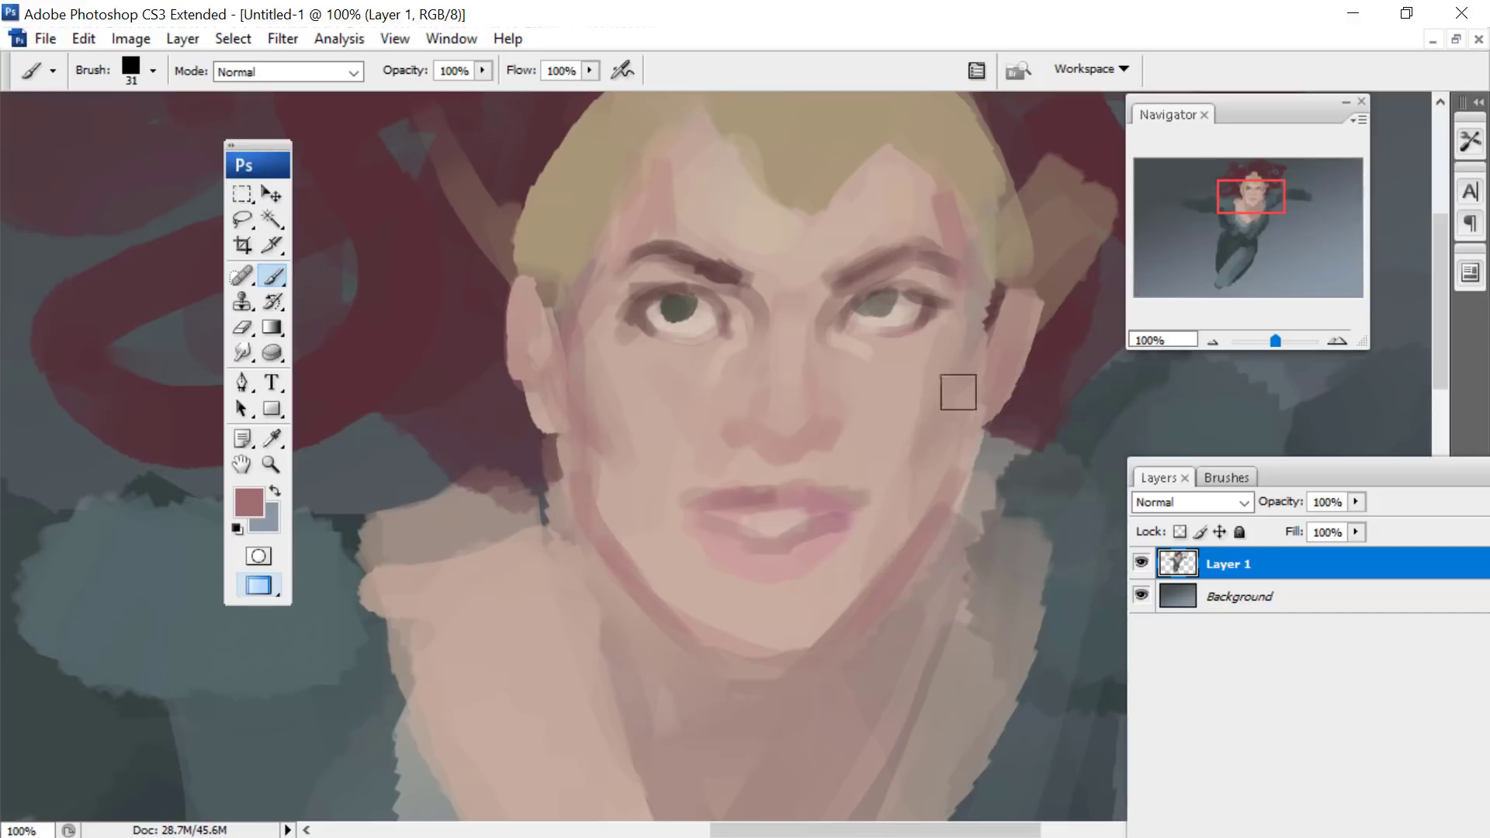
- Choose the pale cream #f4ebd6 and paint small highlights on the nose and lower lip with a 13 px brush
left_click(272, 439)
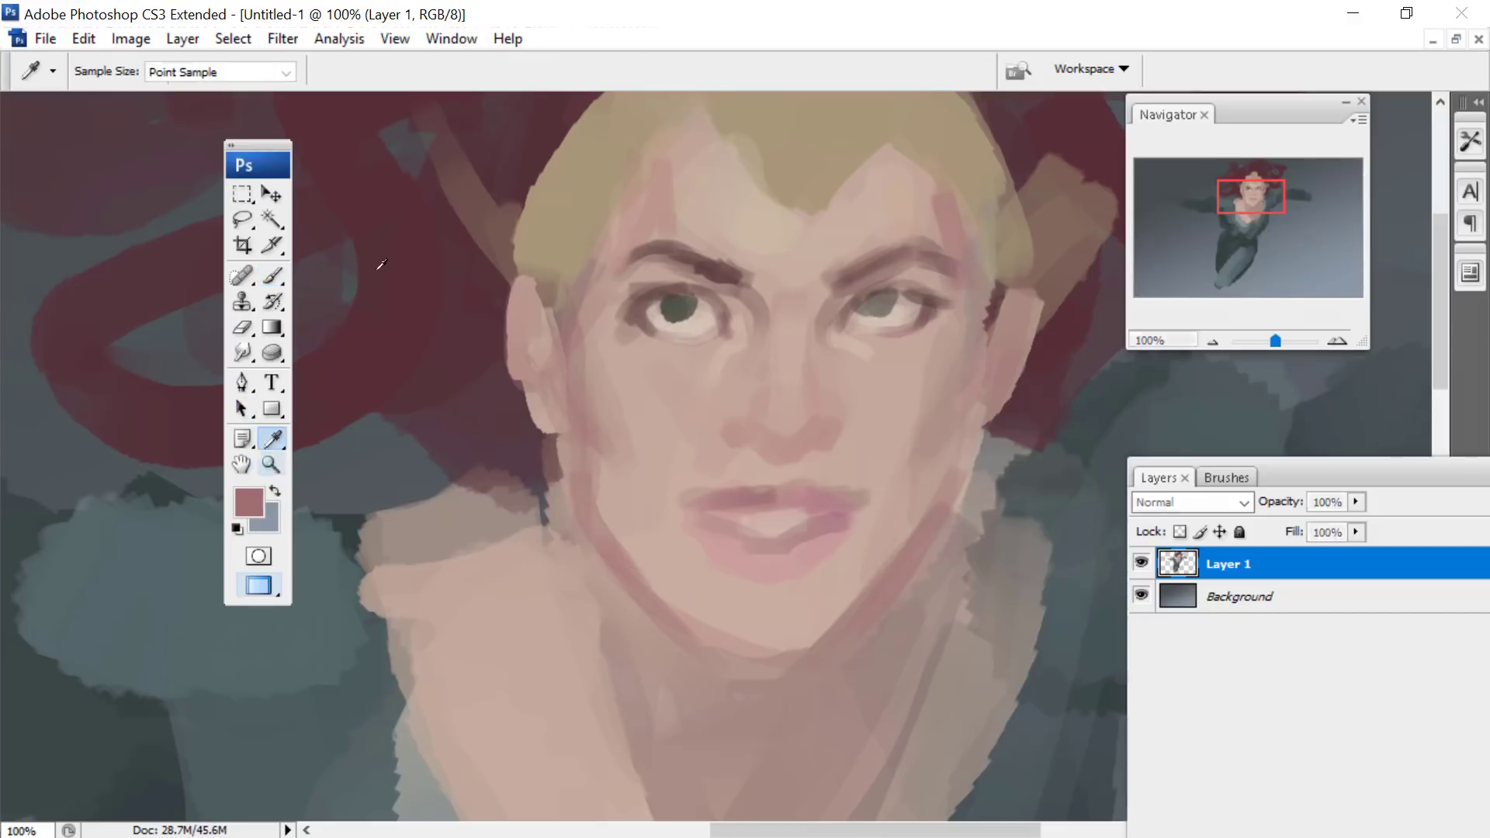
left_click(249, 502)
left_click(1271, 544)
left_click(987, 292)
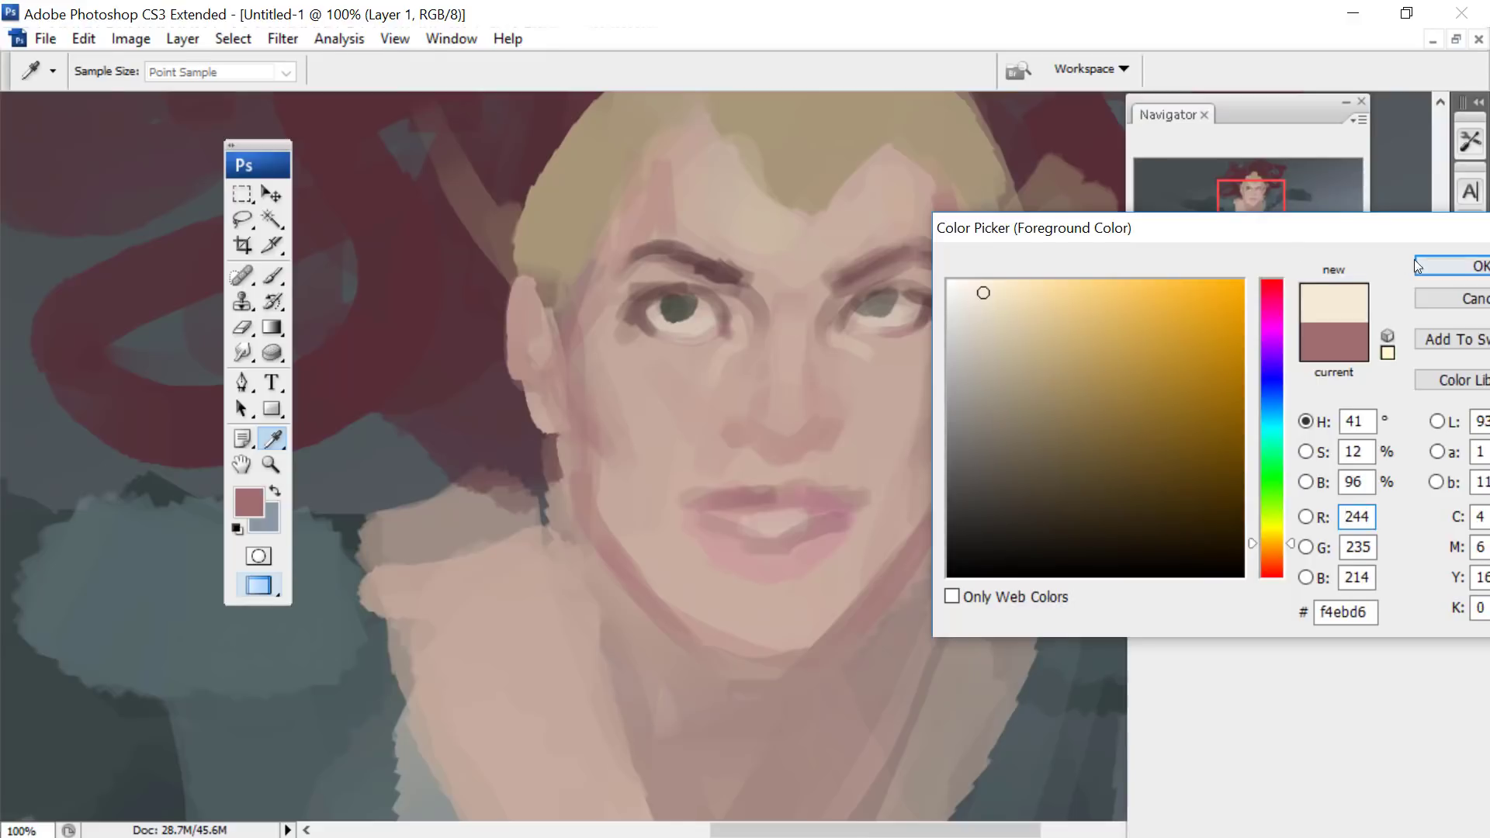
left_click(1415, 266)
key("b")
right_click(826, 255)
key("Escape")
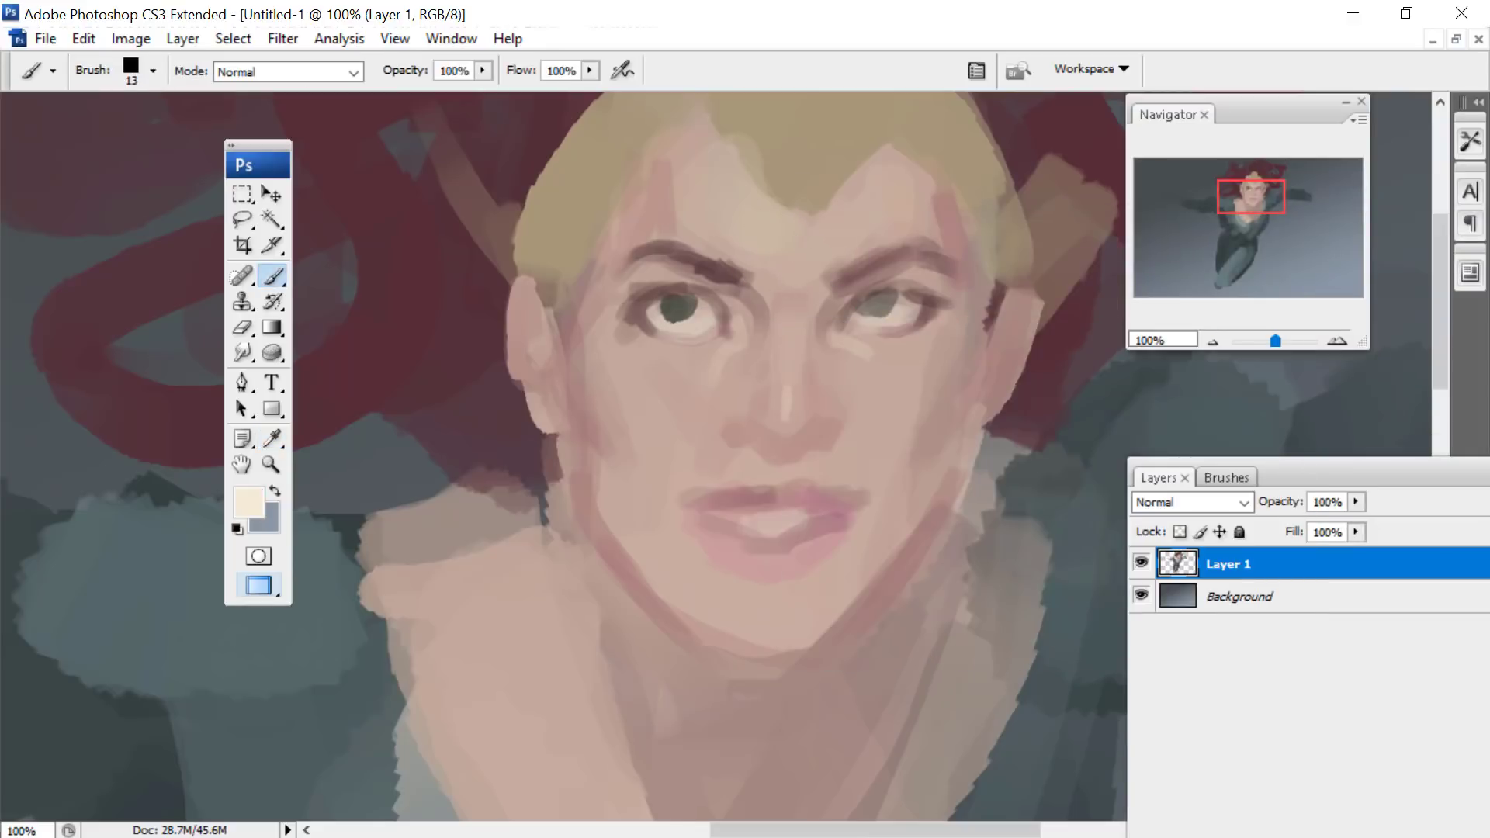
- Choose a dark muted mauve and define the nostrils and underside of the nose with the 13 px brush
left_click(259, 512)
left_click(1273, 302)
left_click(1006, 459)
left_click(1420, 265)
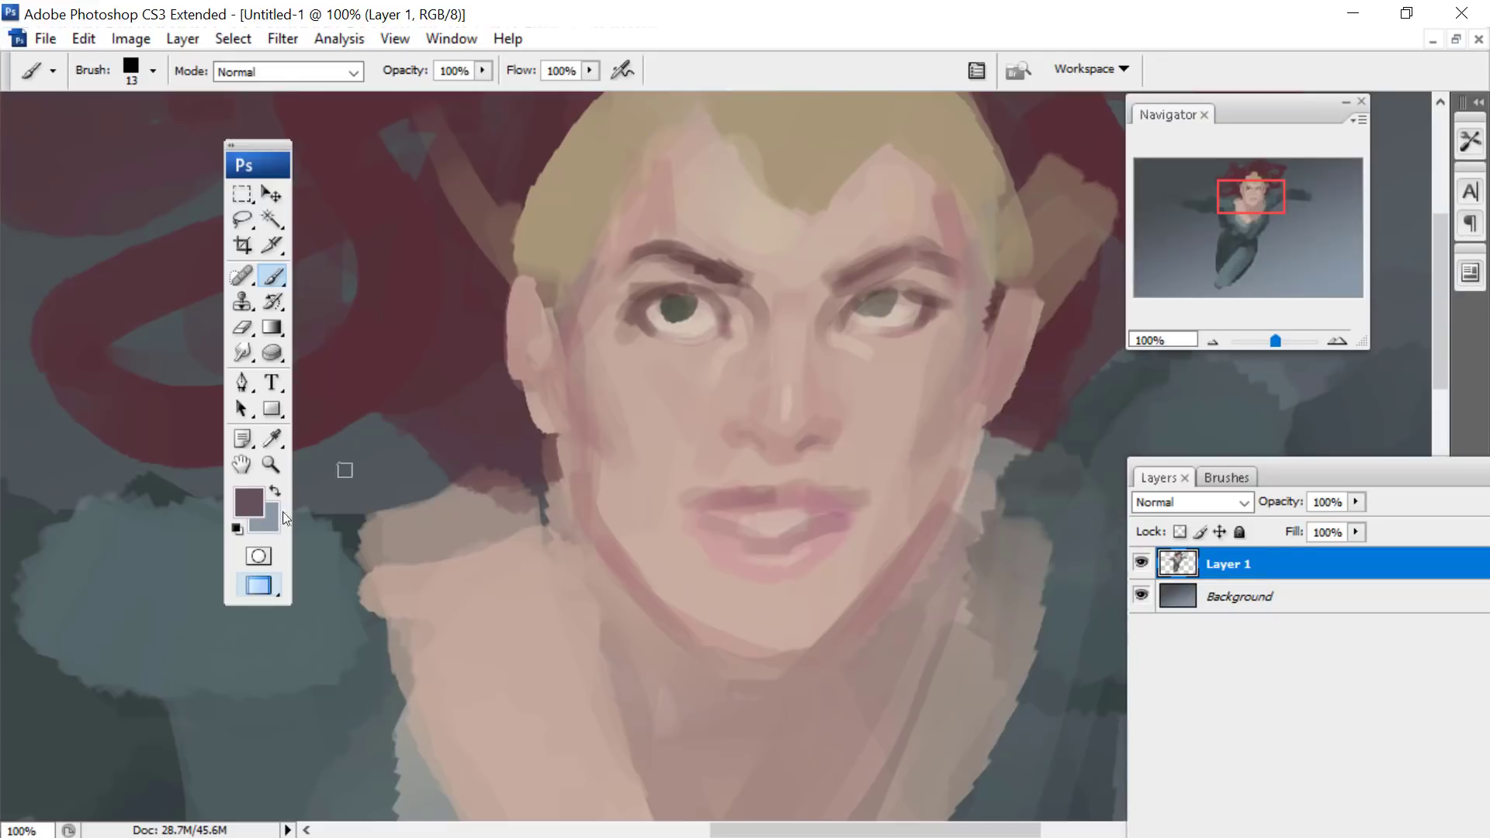
- Choose the pale grey-green #b3b99f and lighten the irises of both eyes with the 13 px brush
left_click(250, 503)
left_click(1273, 516)
left_click(989, 361)
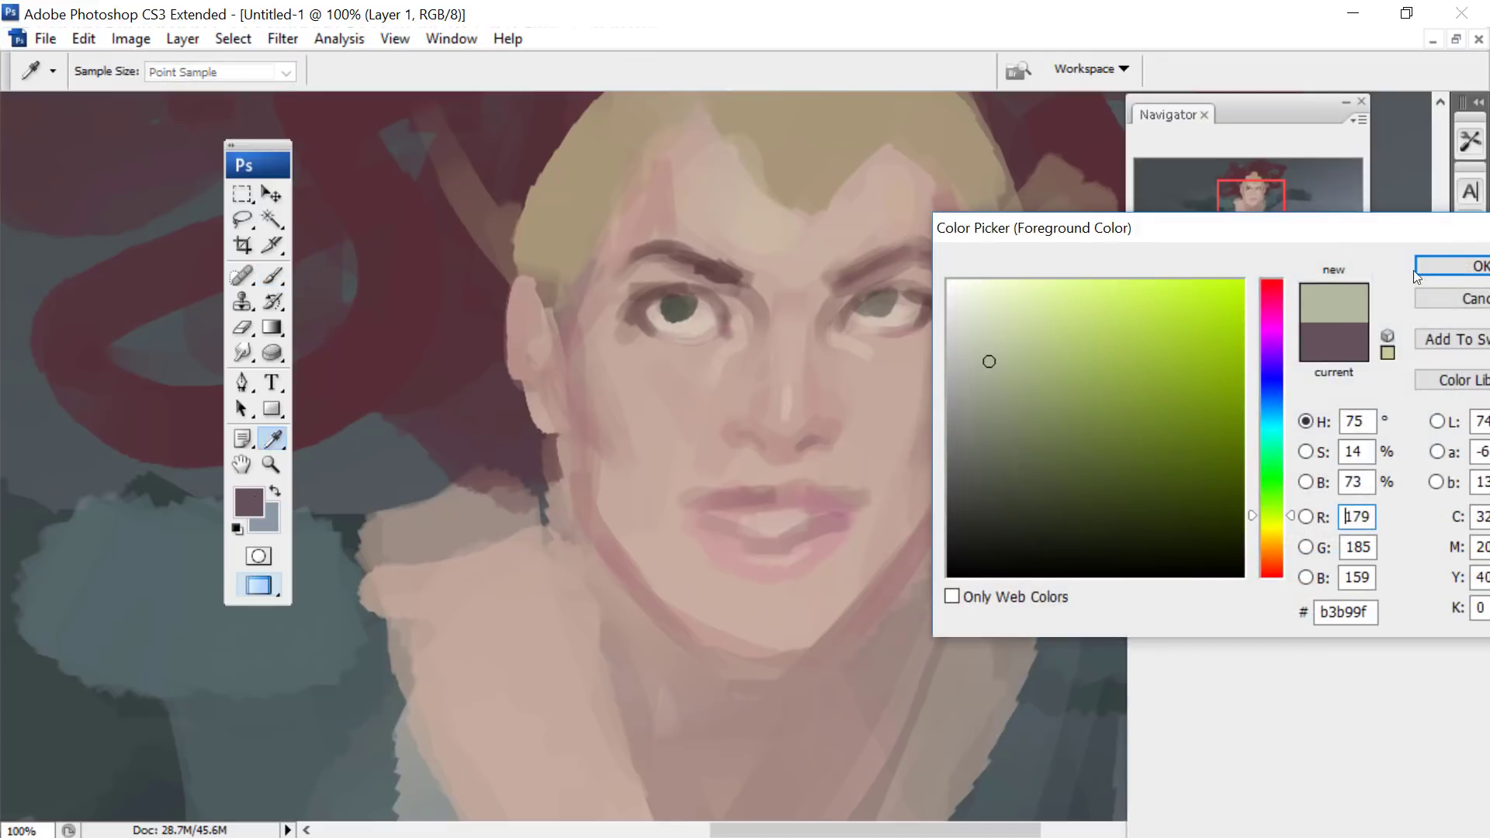
left_click(1417, 268)
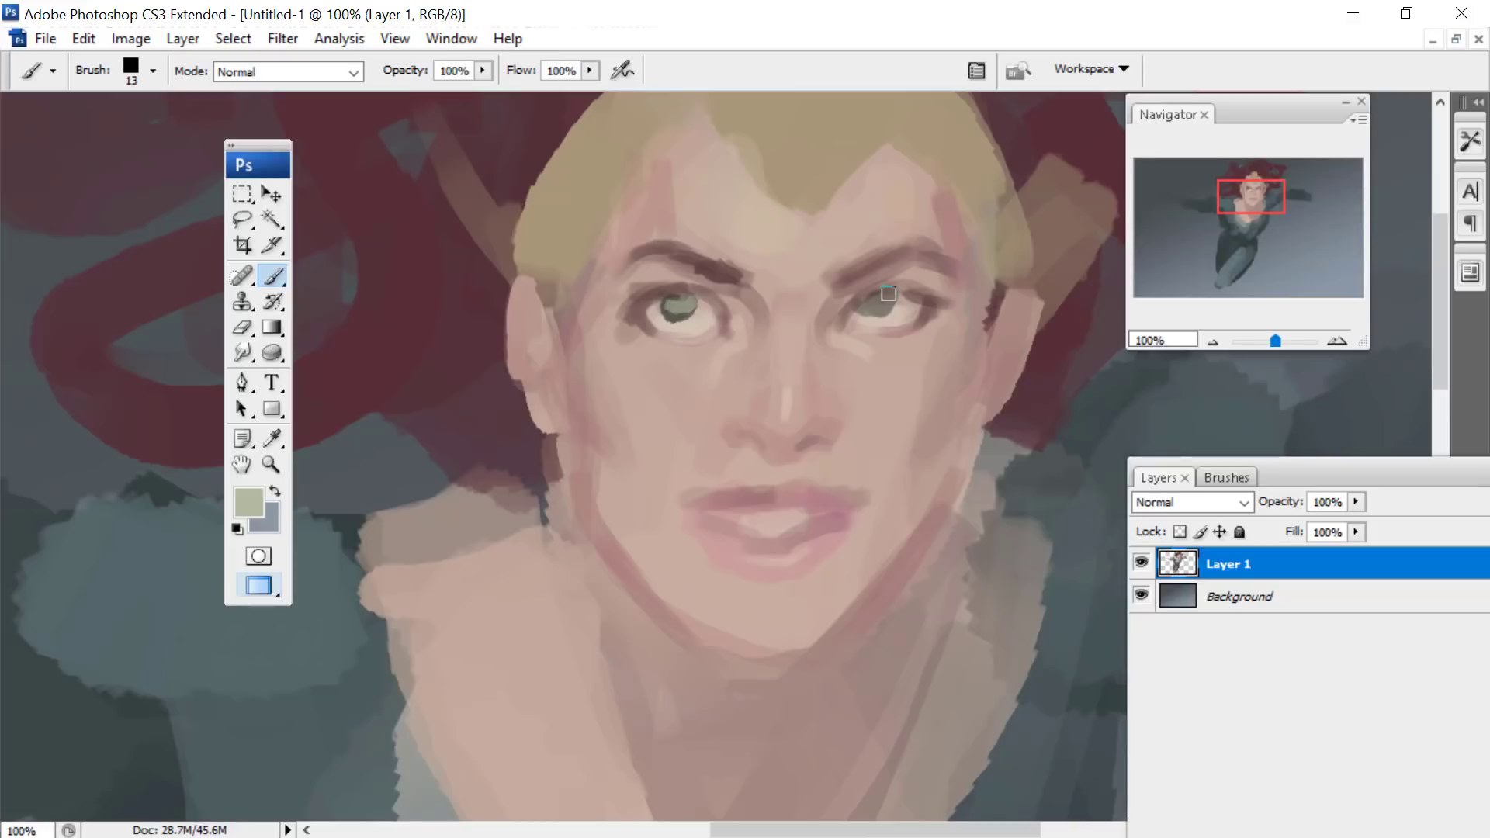
- Choose the dark brown #554433 and paint shadows on the headpiece's central crest and both side pieces with a 49 px brush
left_click_drag(1253, 175, 1254, 171)
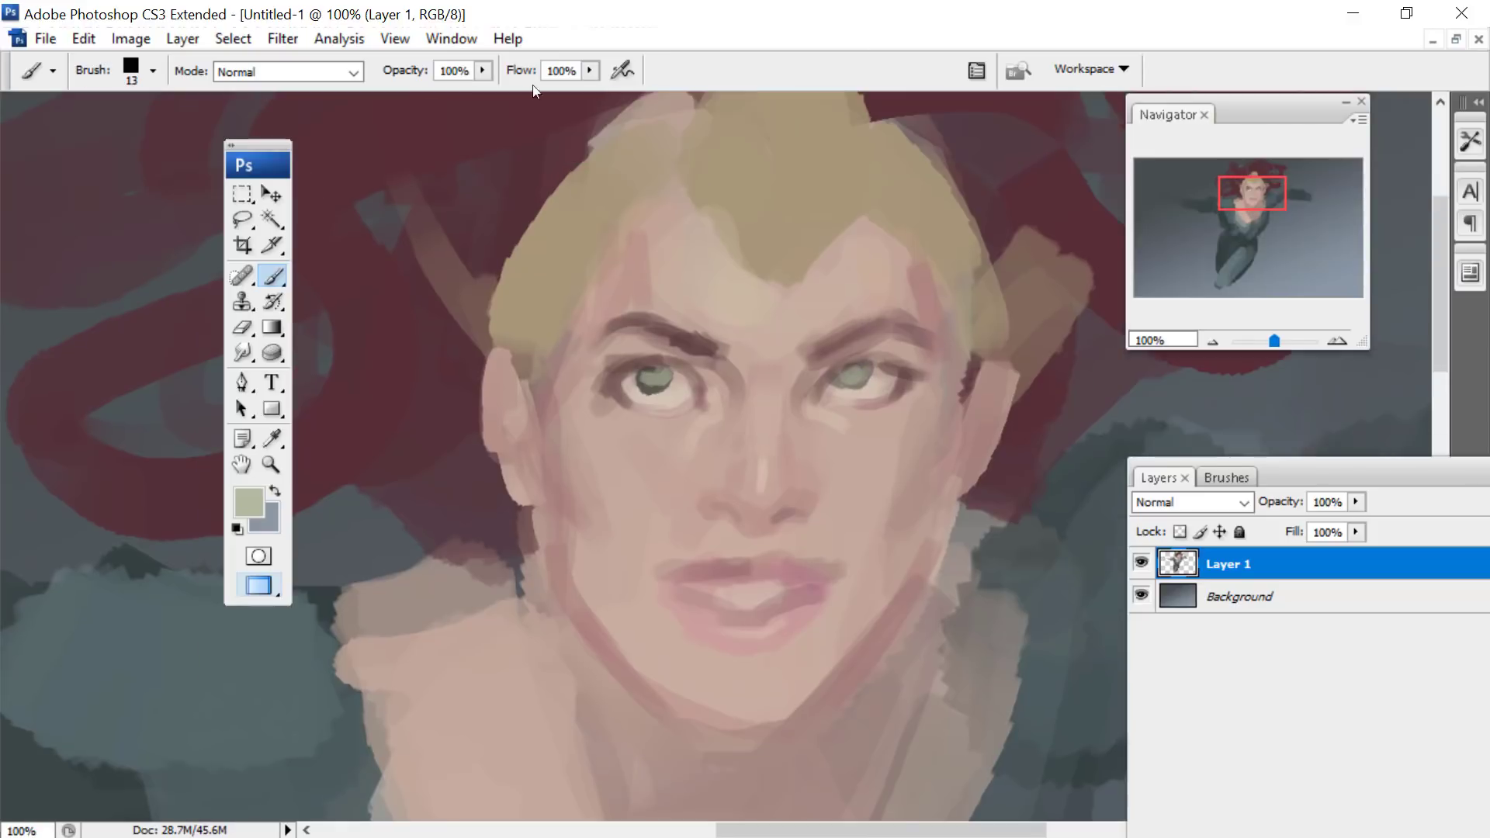
left_click(246, 511)
left_click(1270, 589)
left_click(1070, 475)
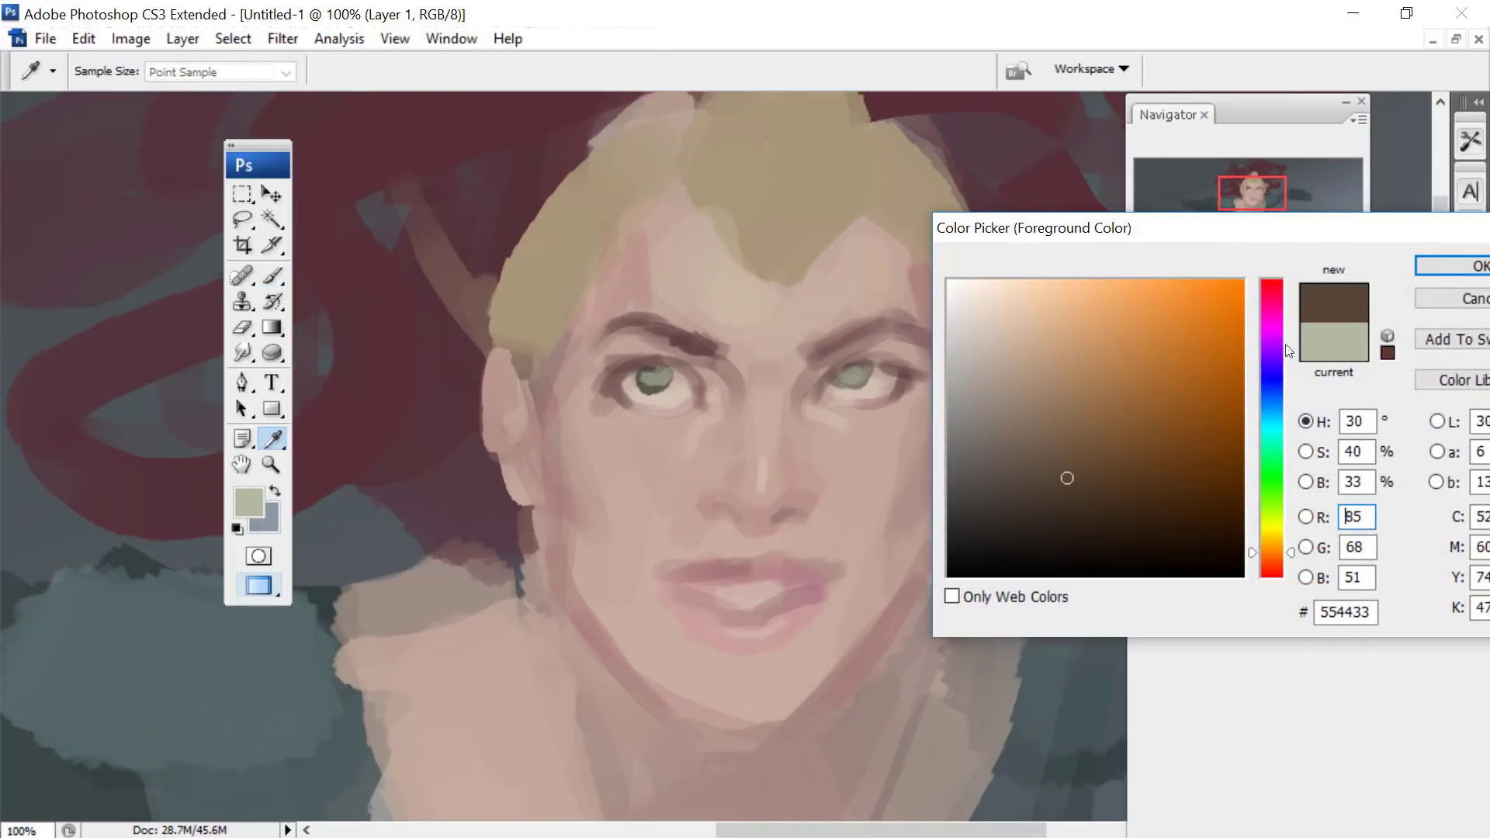
left_click(1421, 266)
right_click(733, 239)
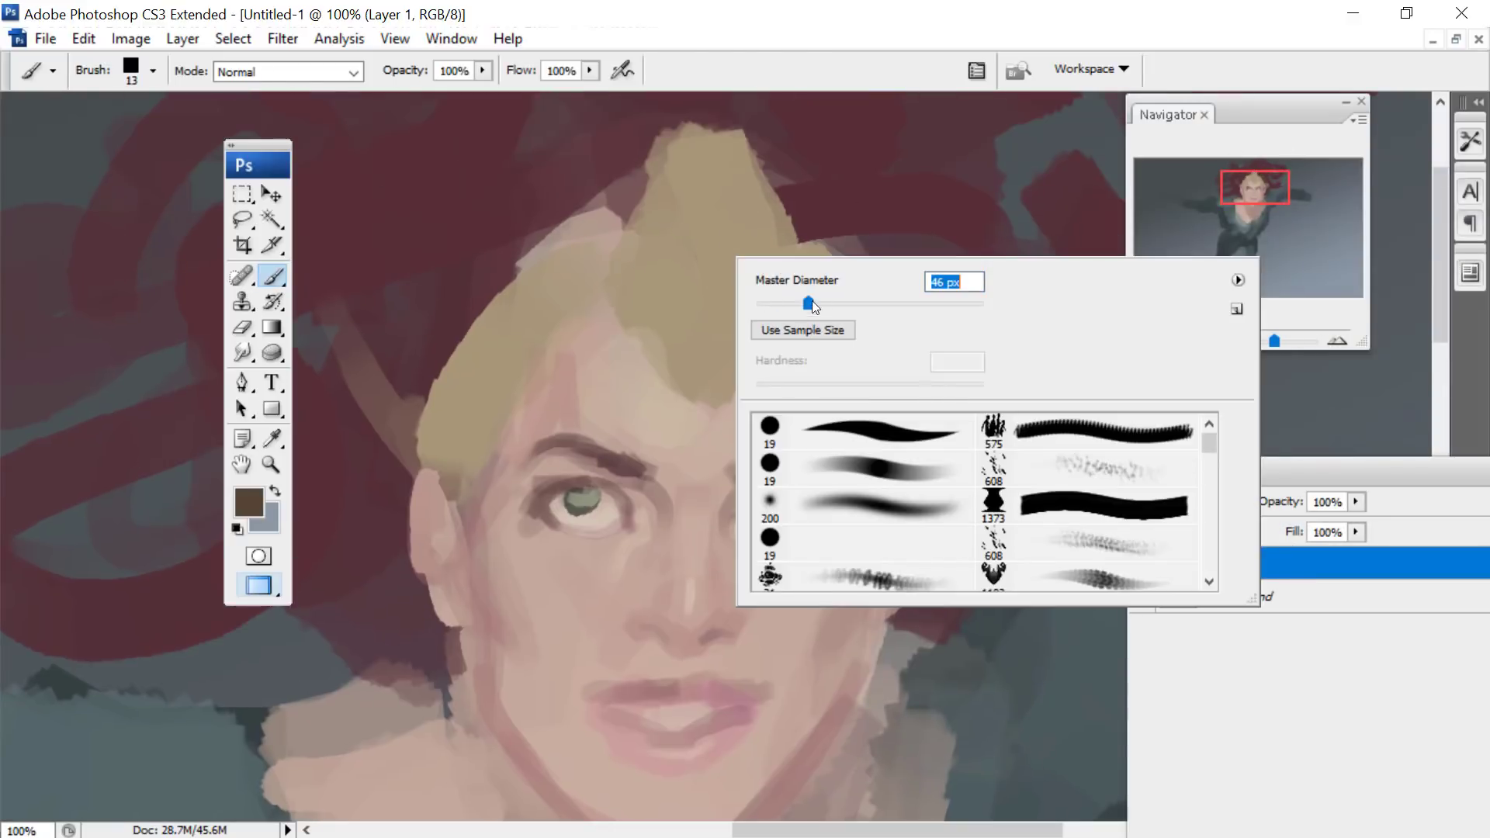
left_click_drag(812, 305, 814, 306)
mouse_move(738, 158)
left_mouse_down()
mouse_move(775, 226)
mouse_move(744, 337)
left_mouse_up()
left_click_drag(780, 257, 751, 340)
mouse_move(849, 306)
left_mouse_down()
mouse_move(912, 380)
mouse_move(927, 430)
mouse_move(901, 448)
mouse_move(901, 508)
mouse_move(937, 481)
mouse_move(896, 534)
left_mouse_up()
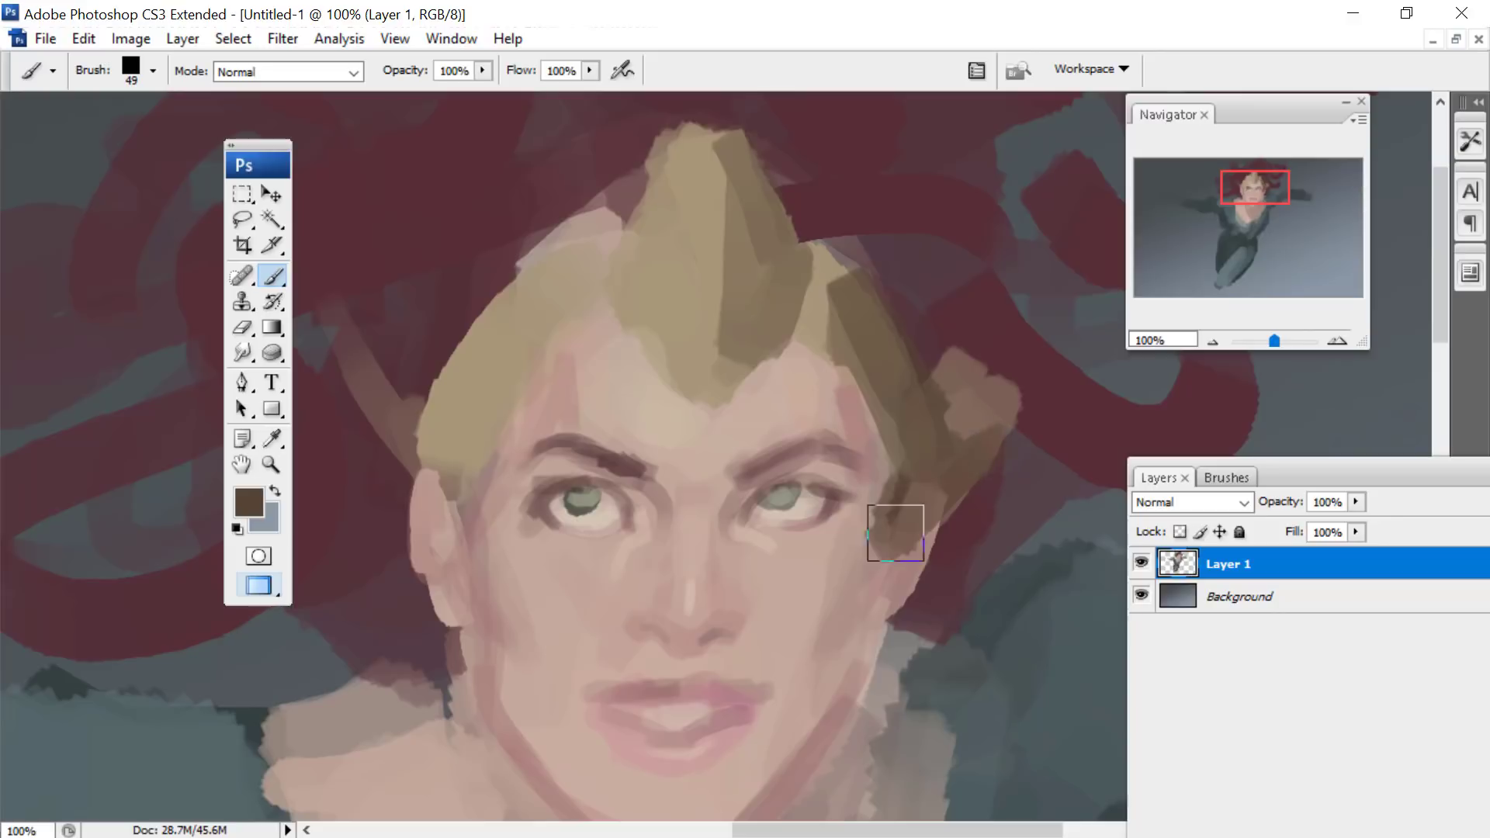
mouse_move(502, 350)
left_mouse_down()
mouse_move(458, 442)
mouse_move(458, 515)
mouse_move(428, 494)
mouse_move(430, 421)
mouse_move(378, 412)
mouse_move(342, 373)
left_mouse_up()
- Choose a lighter warm brown and paint midtones over the shaded crest and side horns of the headpiece with the 49 px brush
left_click(249, 503)
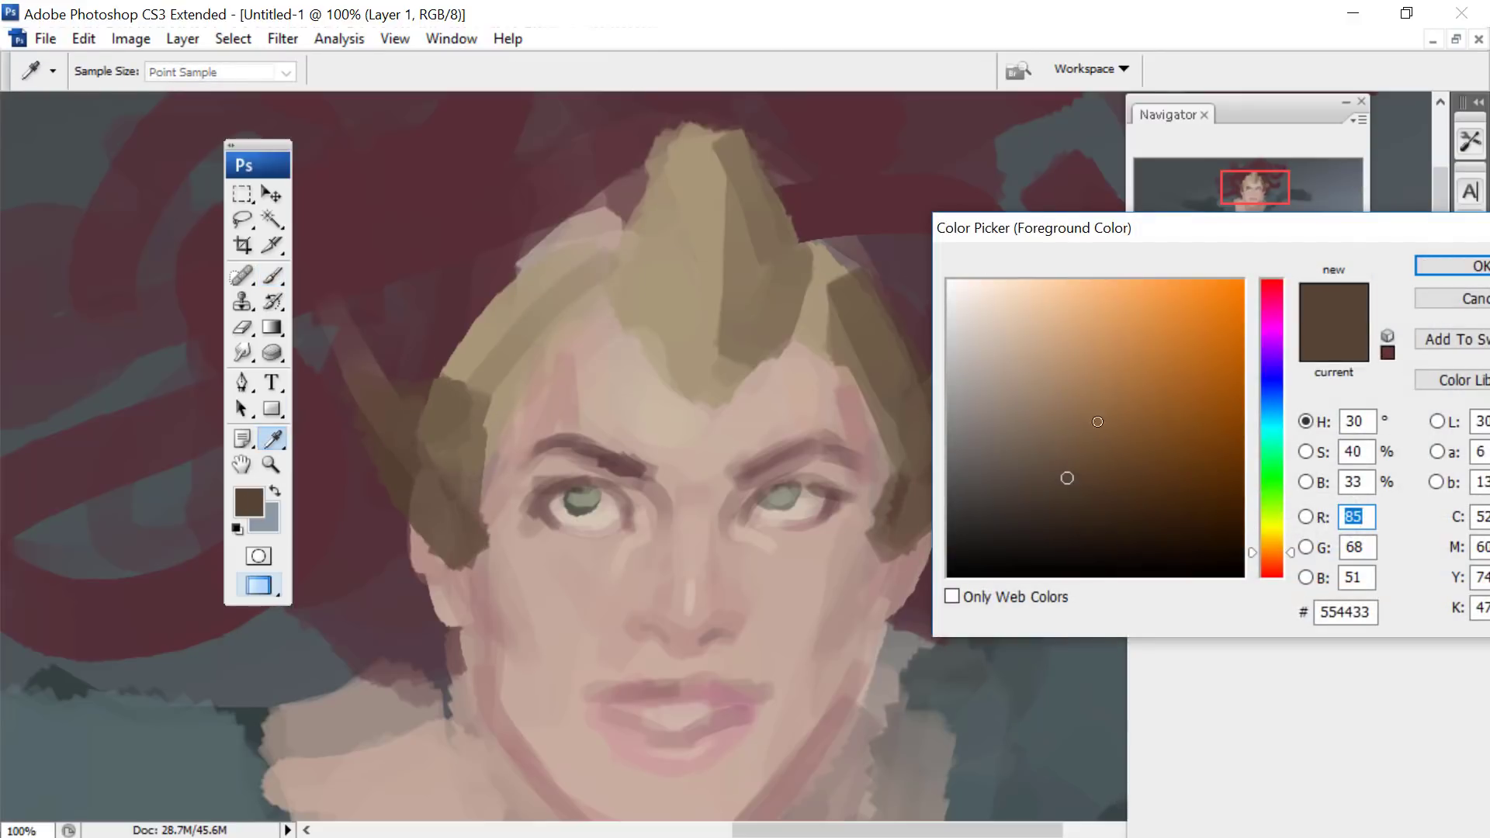
left_click(1064, 399)
left_click(1446, 267)
mouse_move(786, 262)
left_mouse_down()
mouse_move(764, 313)
mouse_move(768, 242)
left_mouse_up()
left_click_drag(893, 375, 918, 508)
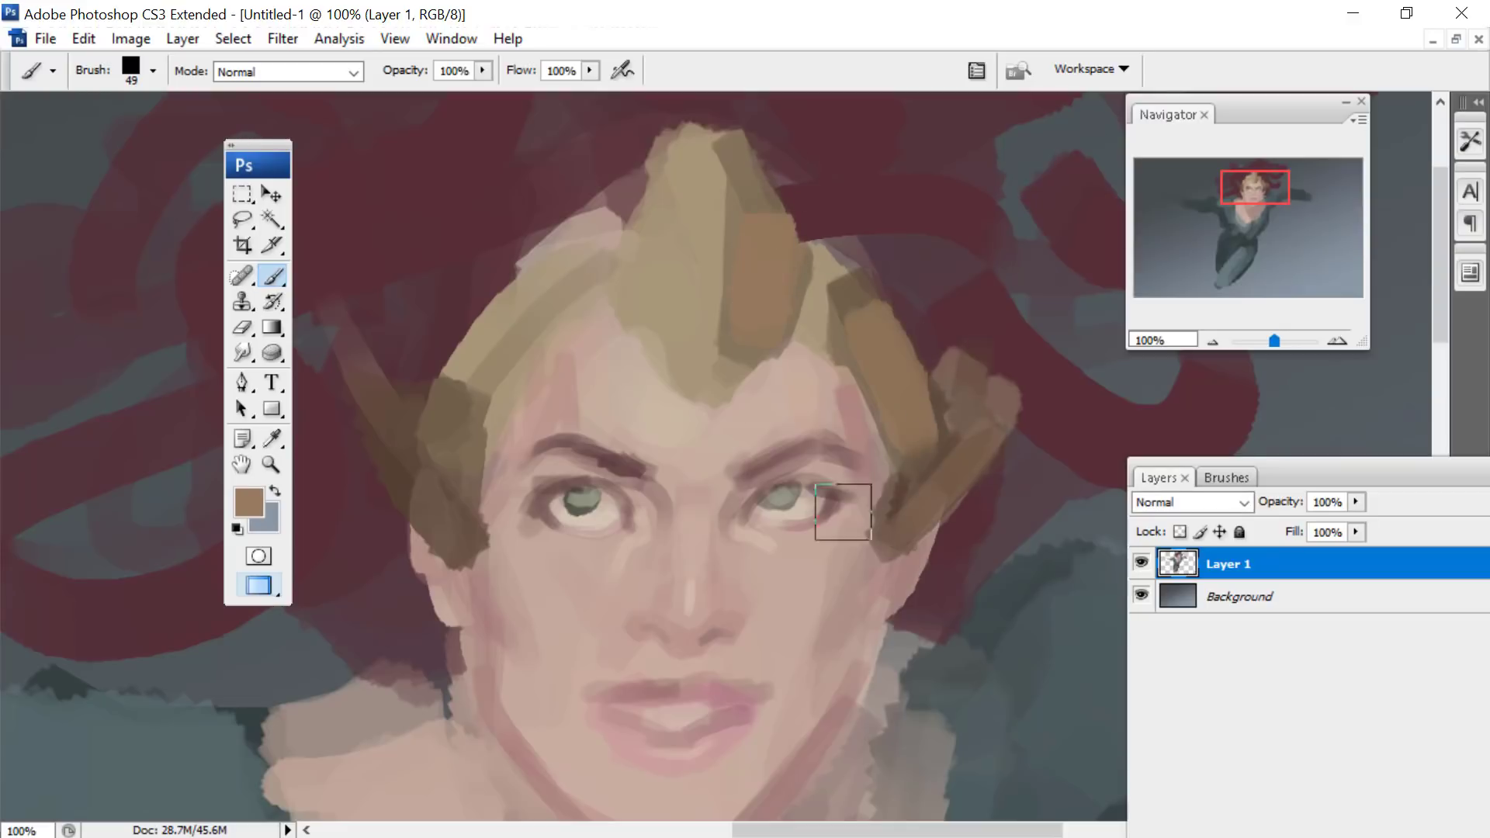
left_click_drag(355, 392, 468, 542)
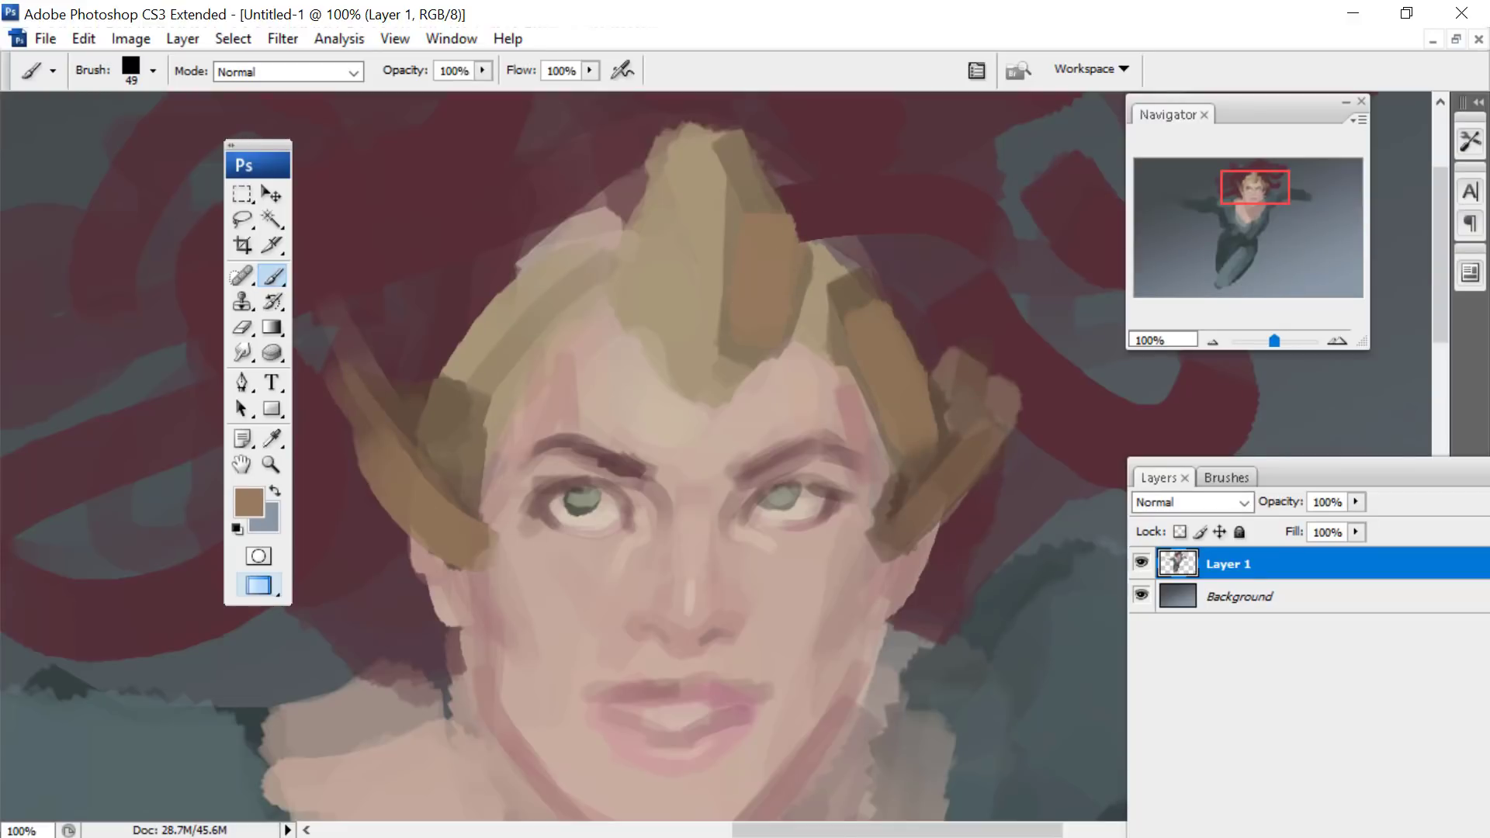
left_click(251, 503)
left_click(1083, 486)
left_click(1441, 267)
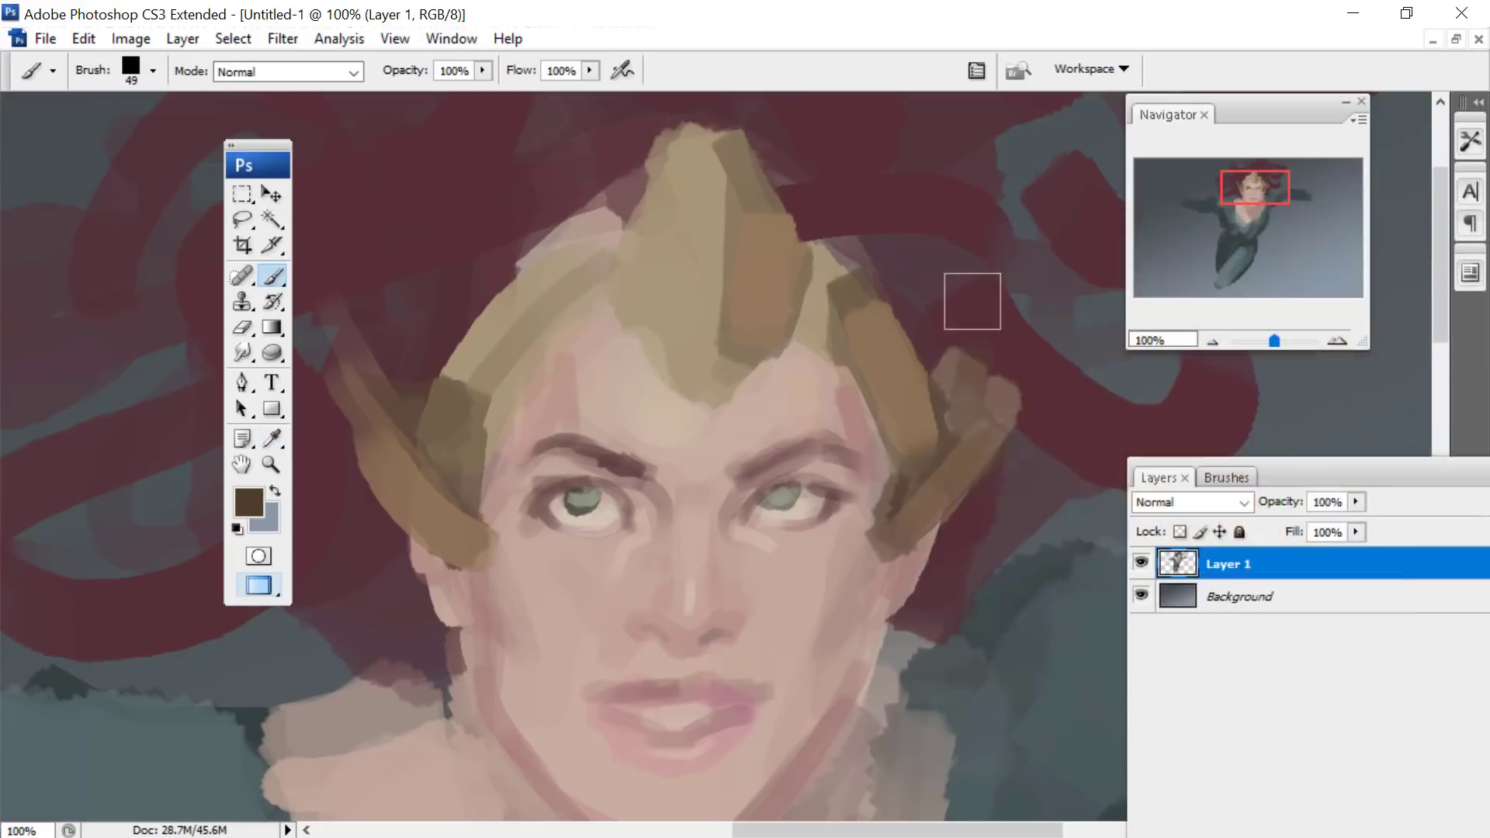
right_click(973, 301)
- Choose the olive green #626550, reduce the brush to 36 px and shade the headpiece's side pieces and central crest edge
left_click(249, 500)
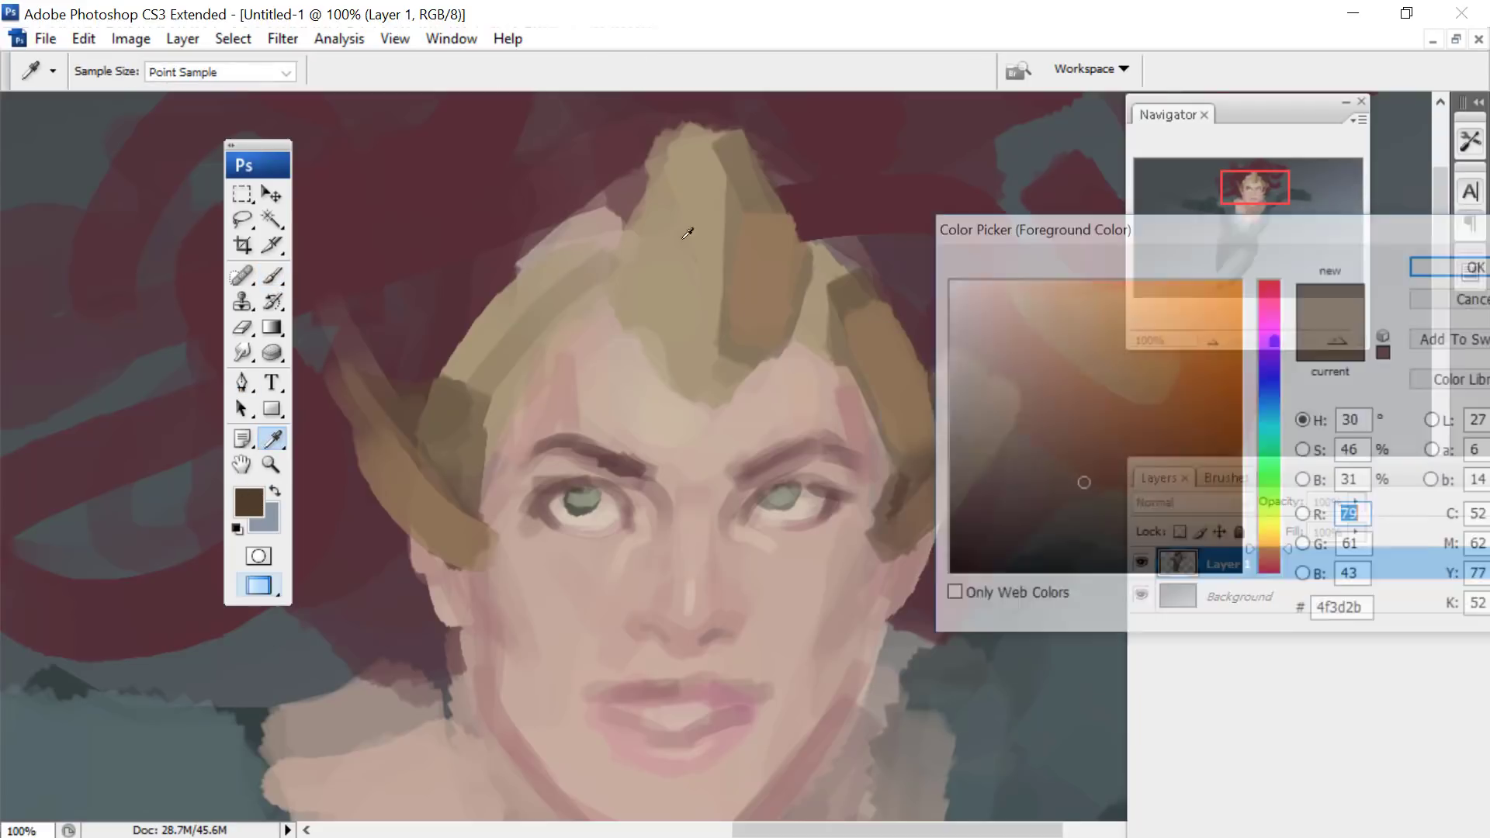
left_click(1272, 520)
left_click(1008, 458)
left_click(1423, 264)
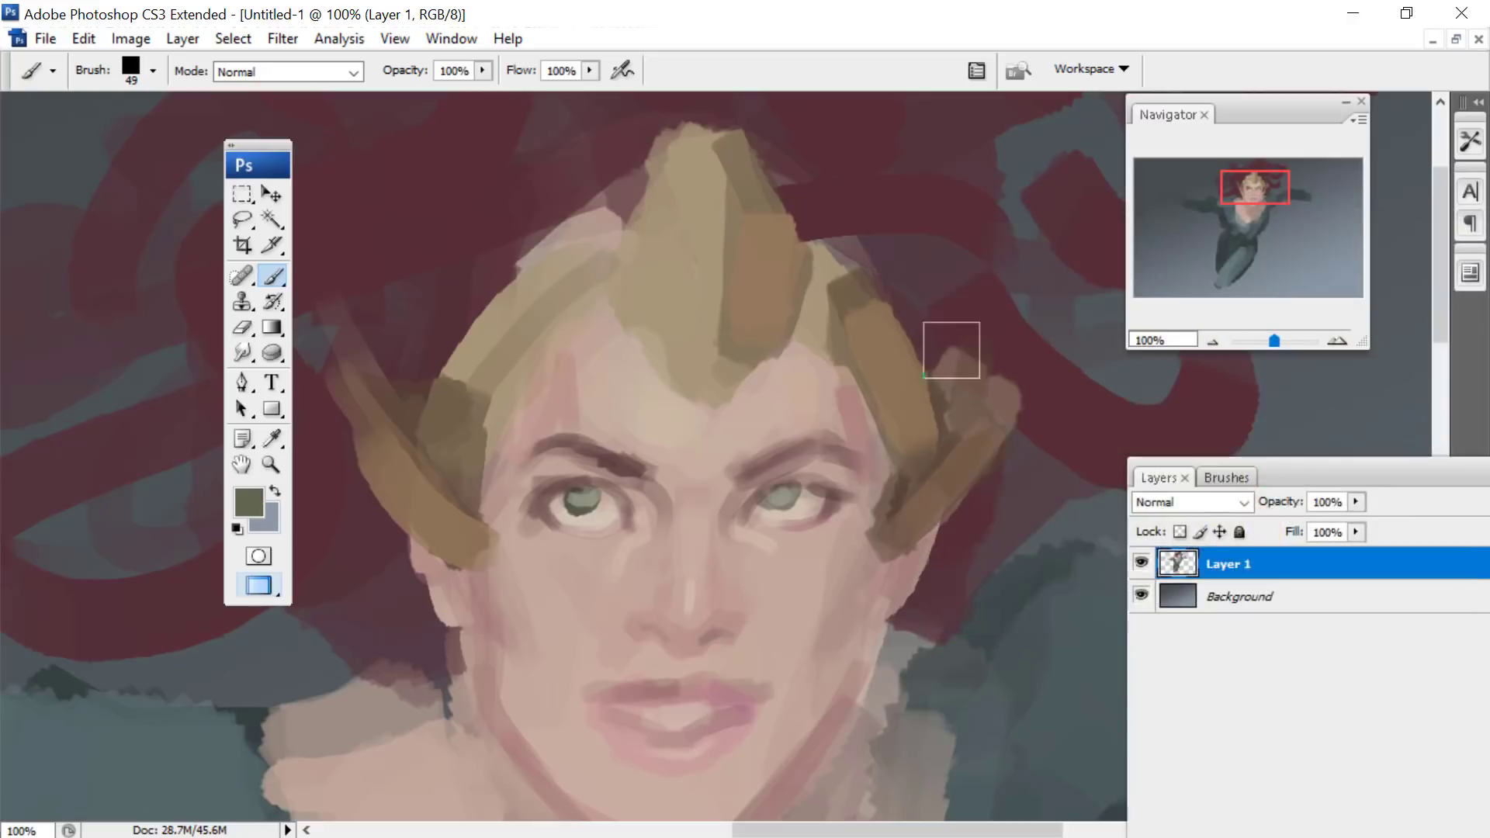
right_click(954, 347)
left_click(1013, 397)
left_click(871, 324)
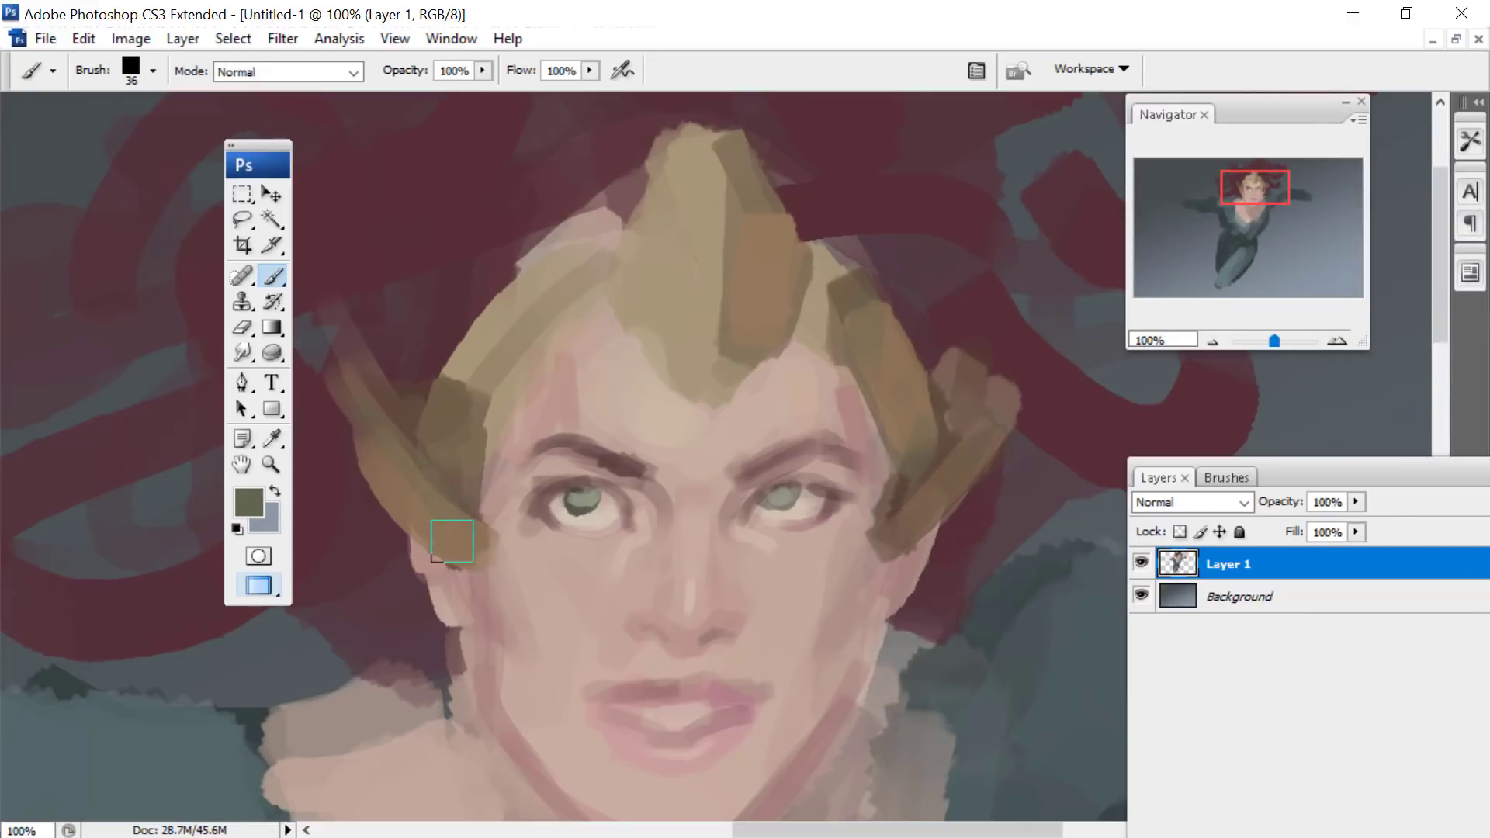
mouse_move(726, 376)
left_mouse_down()
mouse_move(718, 151)
mouse_move(711, 345)
left_mouse_up()
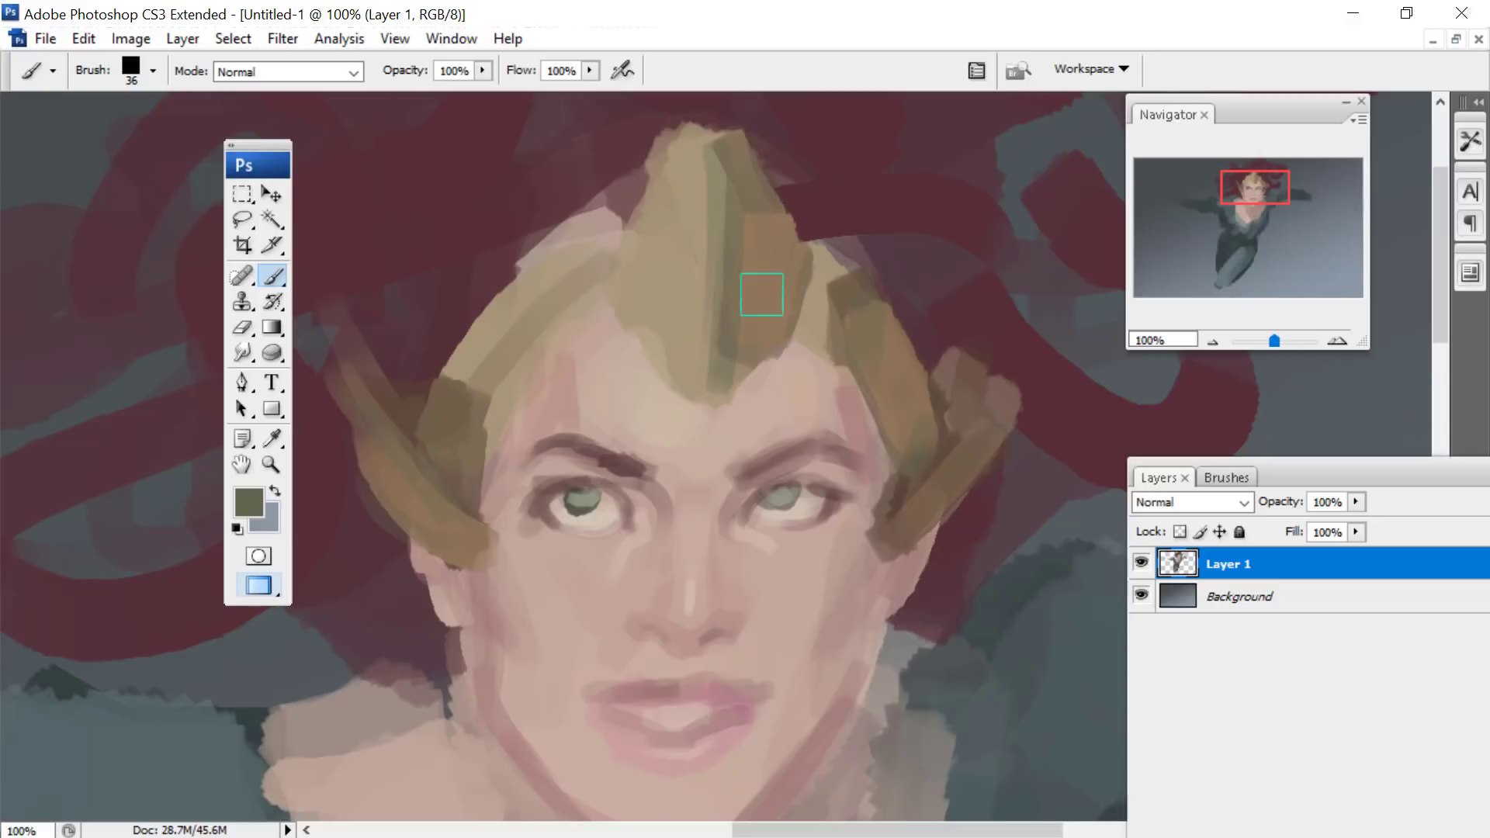
- Choose the pale cyan #b7f9f4 and paint cool reflected highlights on the headpiece's right-hand side horn with the 36 px brush
left_click(272, 438)
left_click(249, 501)
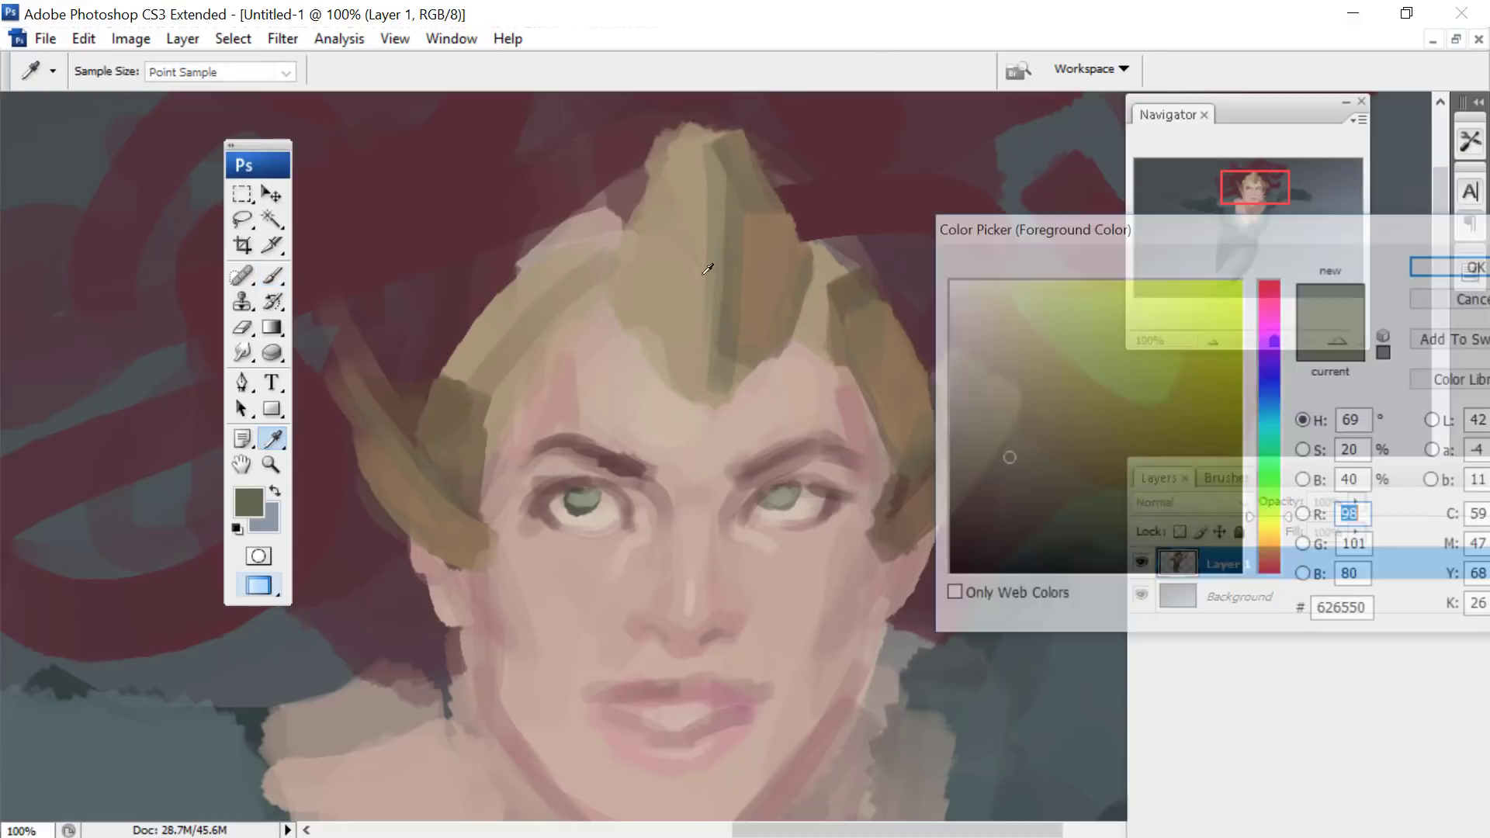
left_click(1048, 325)
left_click(1280, 436)
left_click(1026, 285)
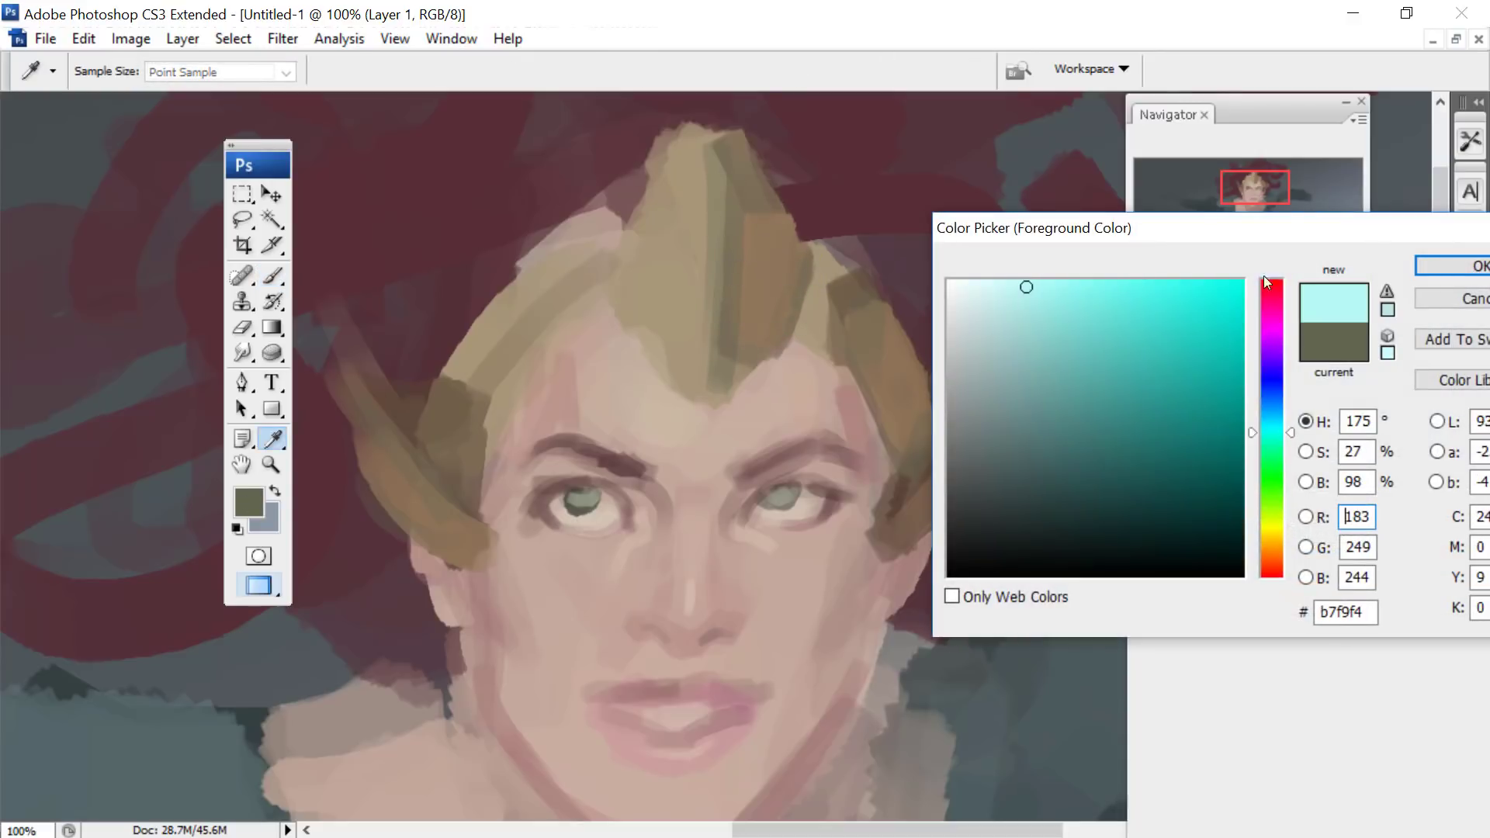
key("Return")
key("b")
mouse_move(916, 442)
left_mouse_down()
mouse_move(925, 416)
mouse_move(941, 486)
mouse_move(971, 403)
mouse_move(935, 500)
left_mouse_up()
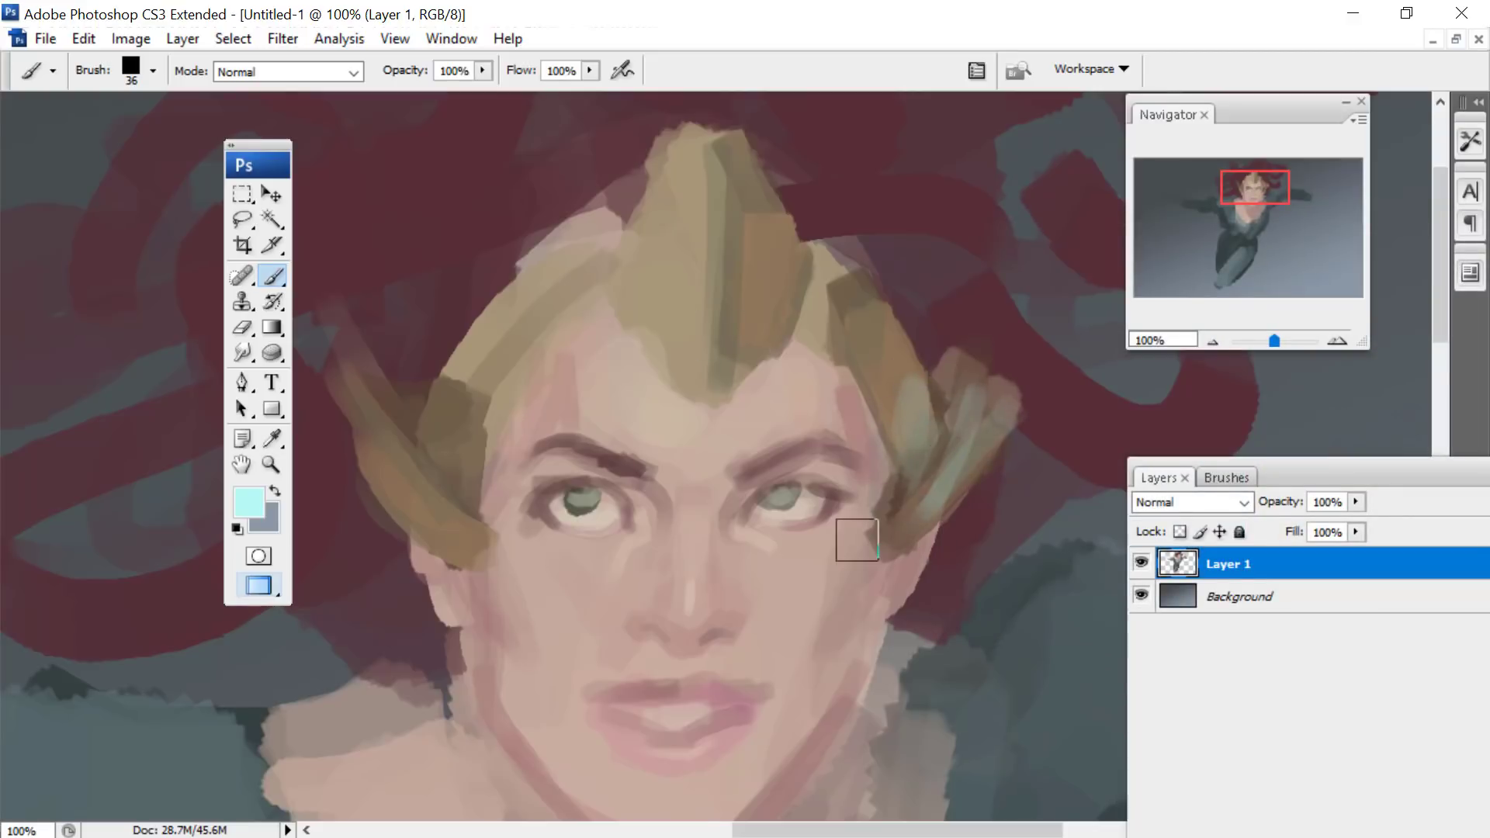
- Choose the near-black brown #201c17, reduce the brush to 6 px and outline the headpiece's pointed lower edge and side pieces against the face
left_click(248, 501)
left_click(1017, 564)
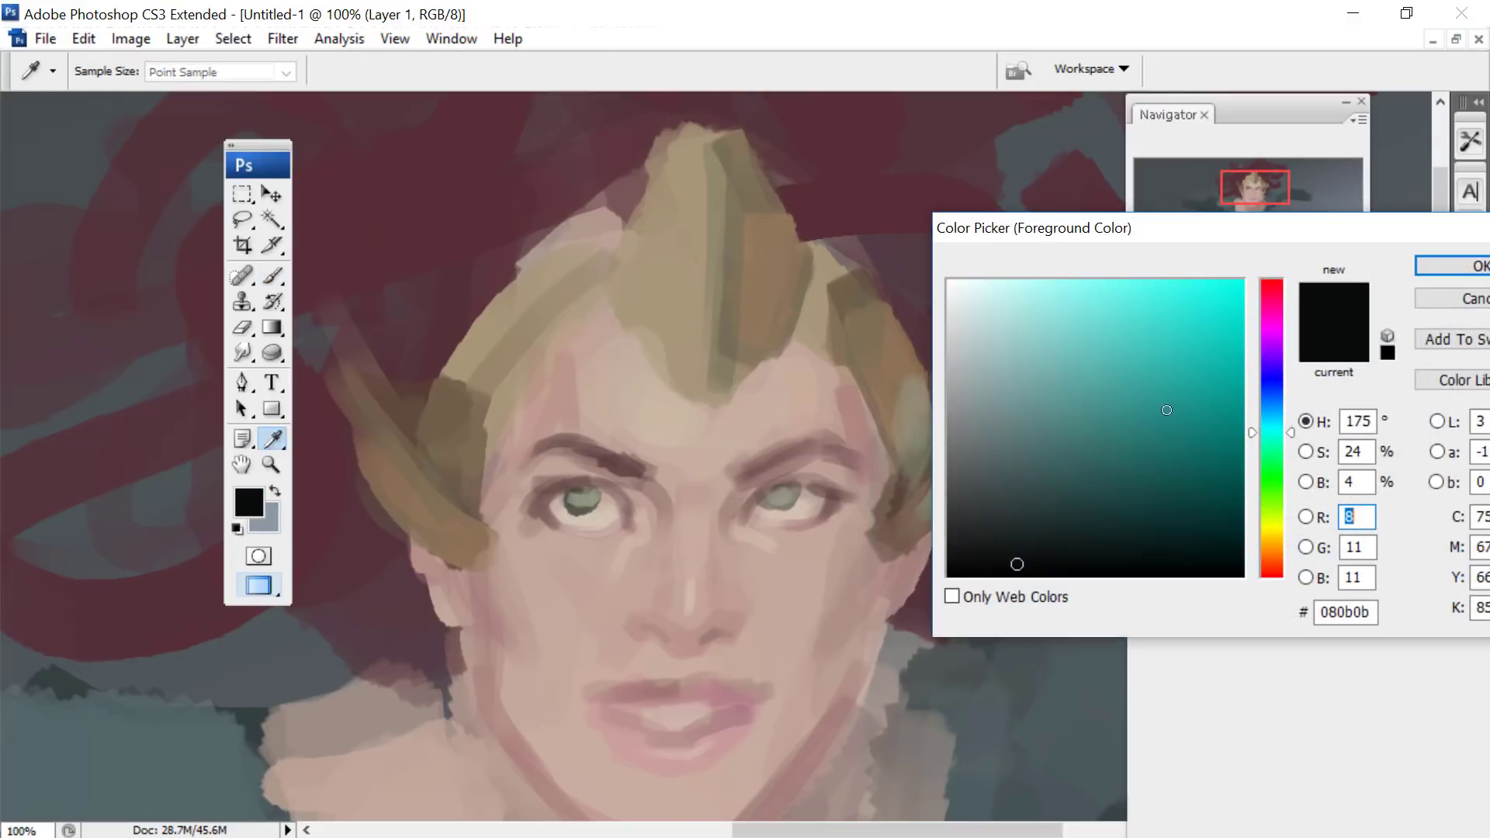
left_click(1277, 550)
left_click(1013, 507)
left_click(1026, 539)
left_click(1450, 266)
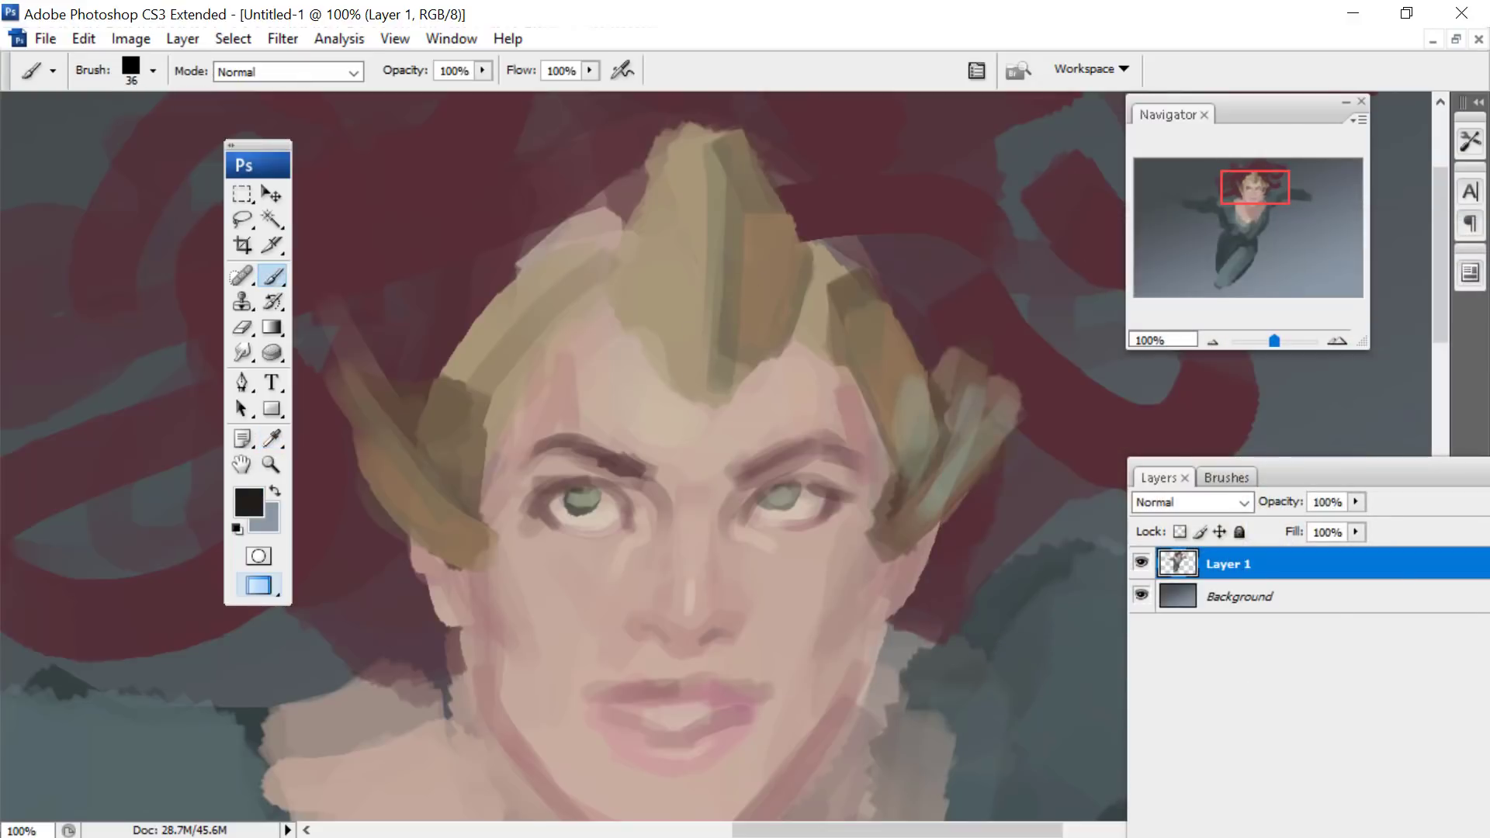
right_click(809, 321)
left_click_drag(896, 339, 894, 340)
left_click_drag(791, 340, 693, 407)
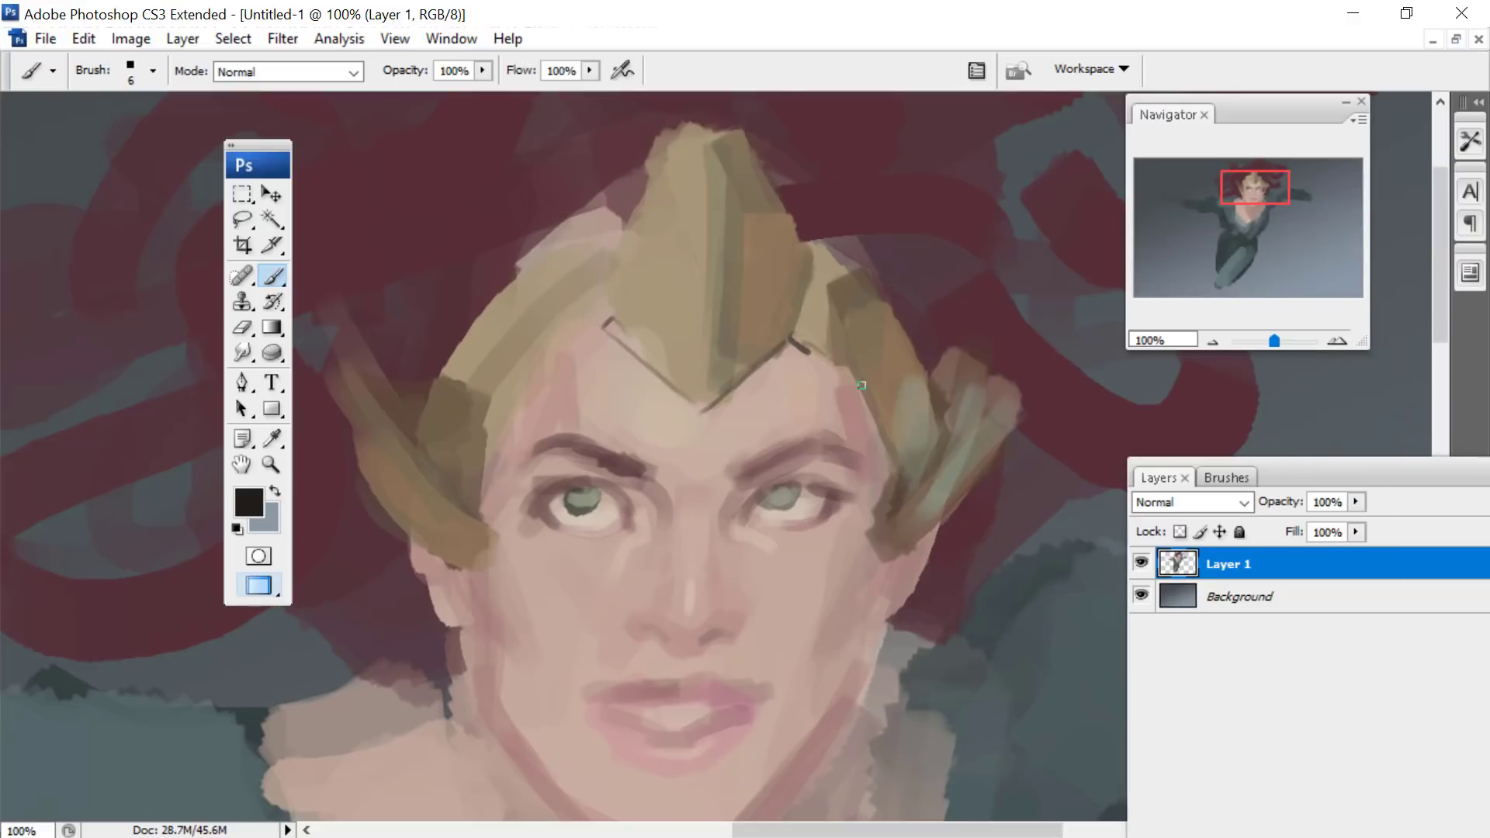
left_click_drag(870, 400, 878, 520)
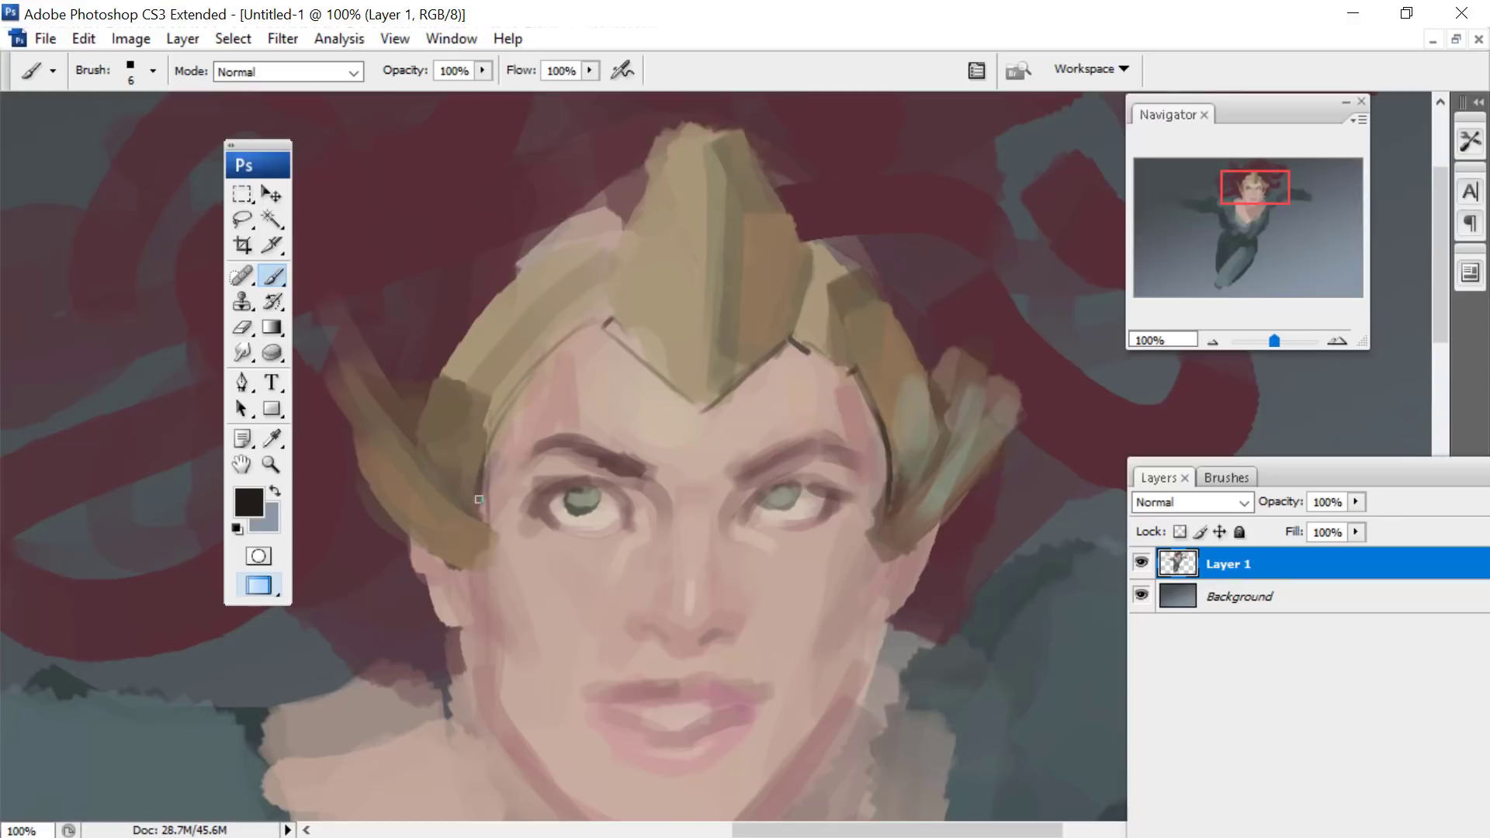
left_click_drag(872, 565, 953, 523)
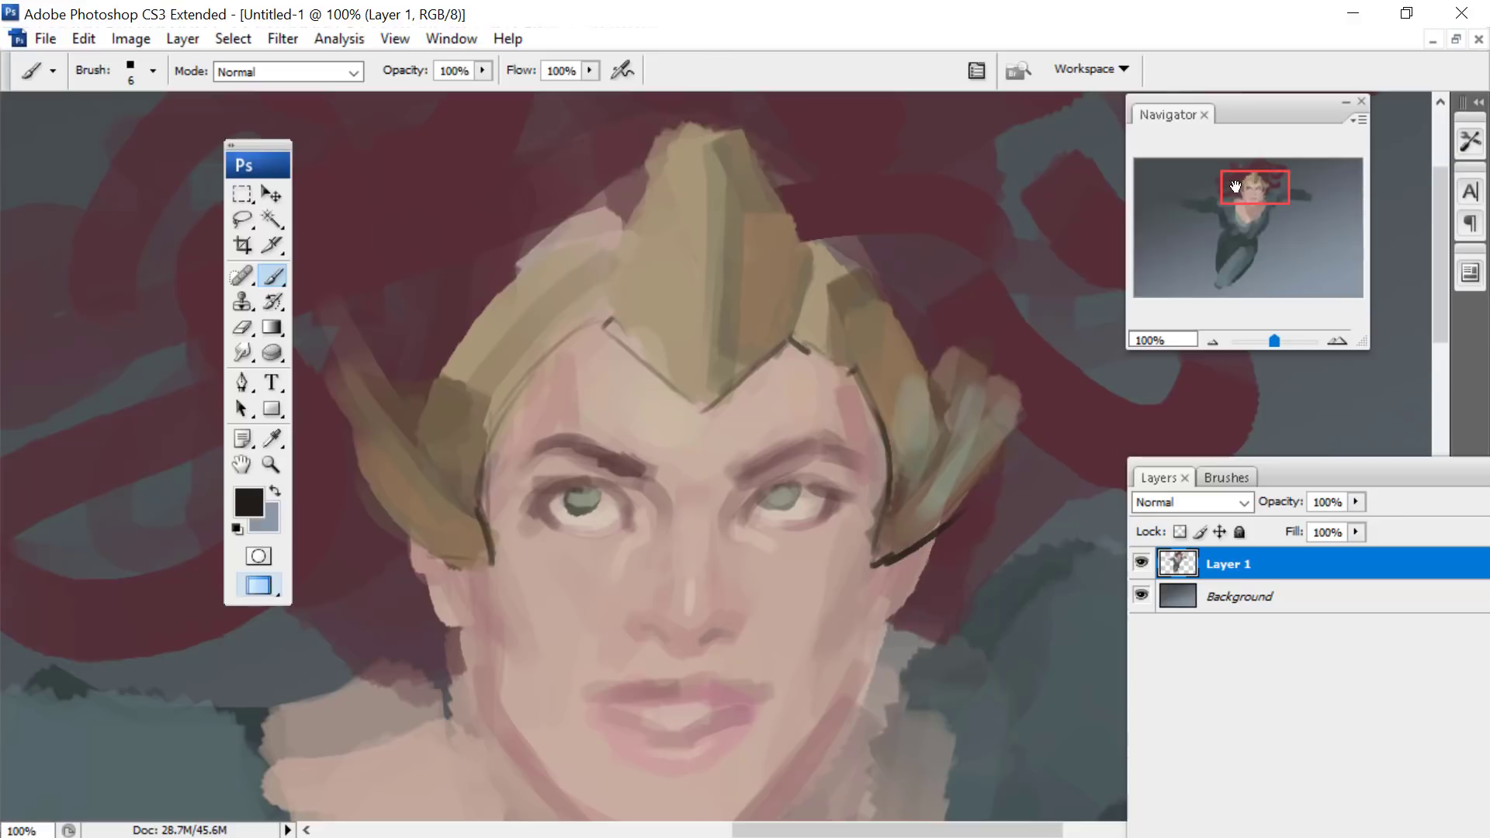
left_click_drag(1236, 187, 1251, 181)
left_click(272, 440)
left_click(248, 501)
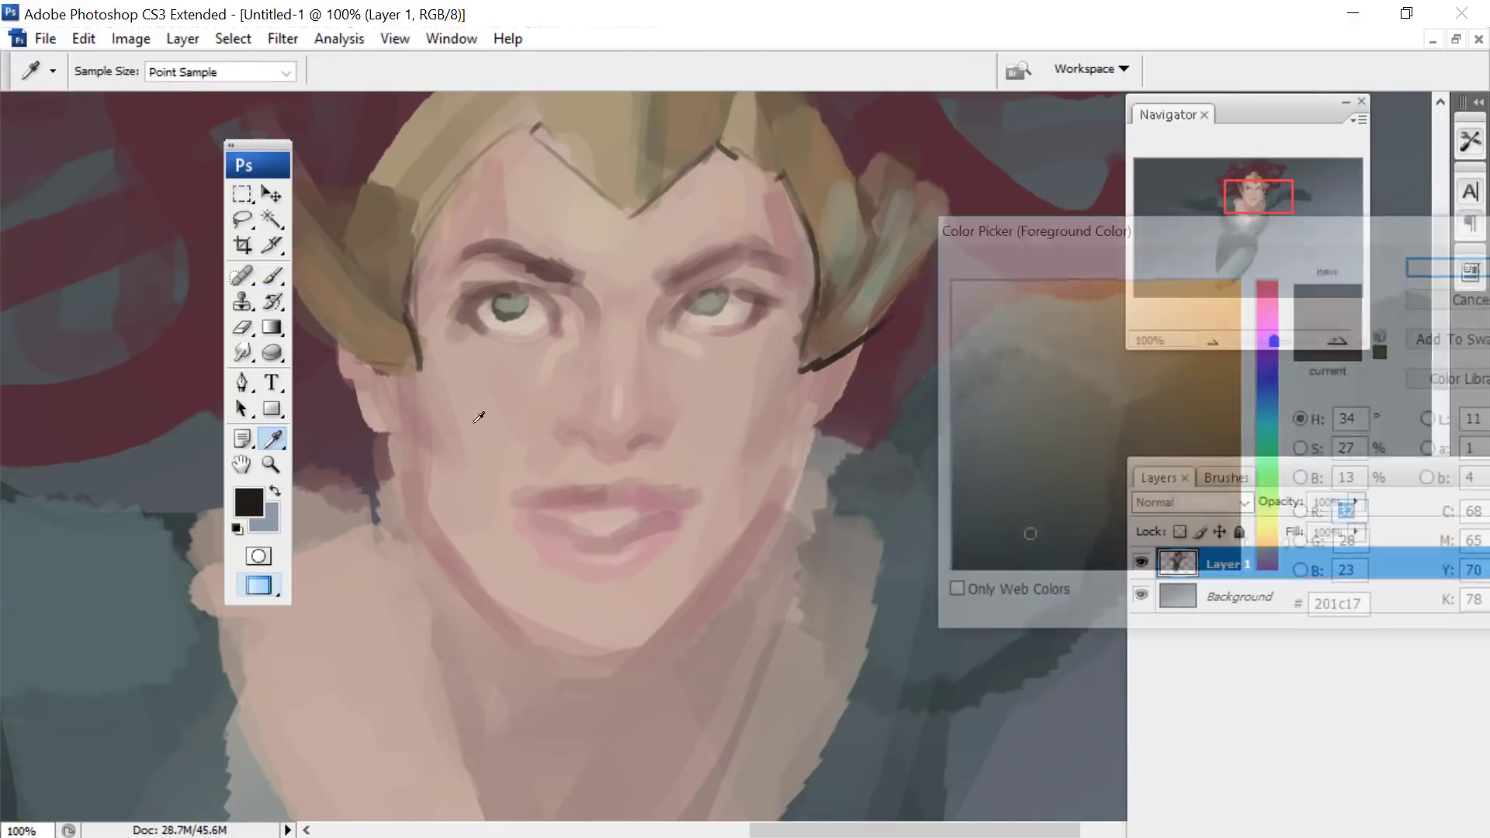
left_click(1271, 304)
left_click(1063, 522)
left_click(1419, 266)
key("b")
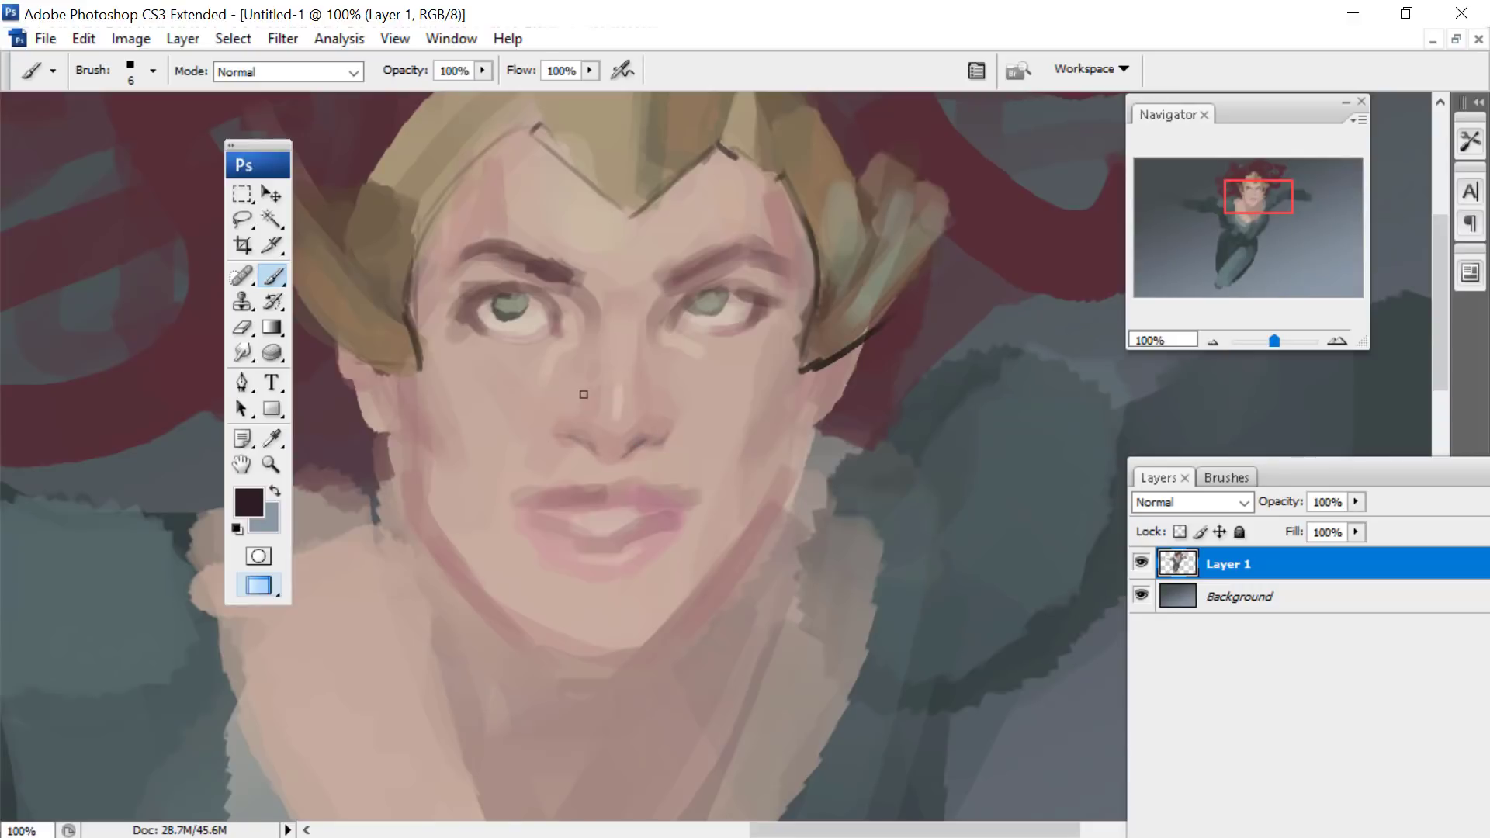
- Choose the near-black #020202, set the brush to 16 px and paint the pupils and dark lash lines of both eyes
left_click(243, 510)
left_click(983, 571)
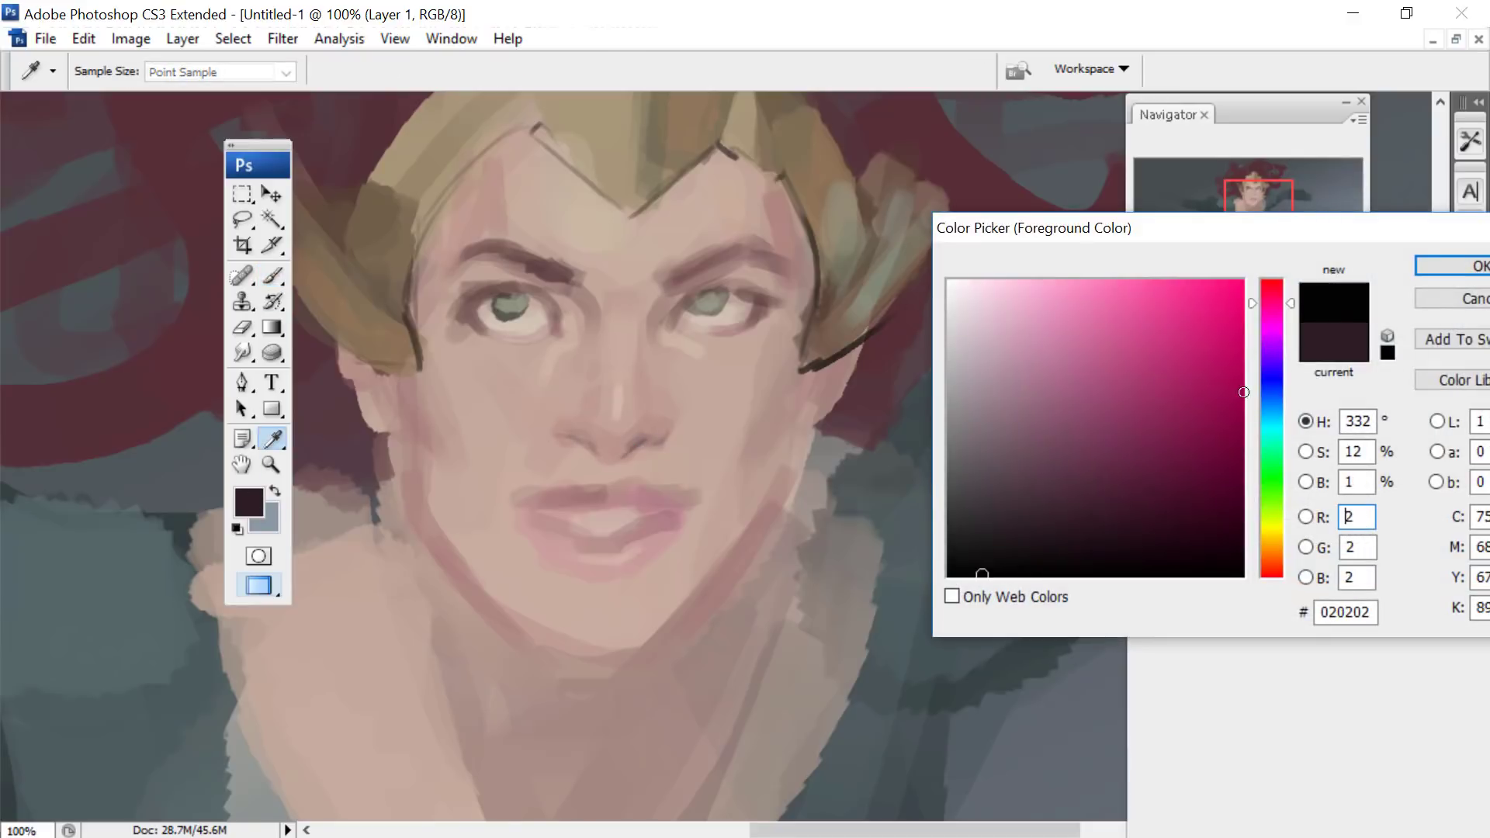
left_click(1424, 267)
right_click(582, 227)
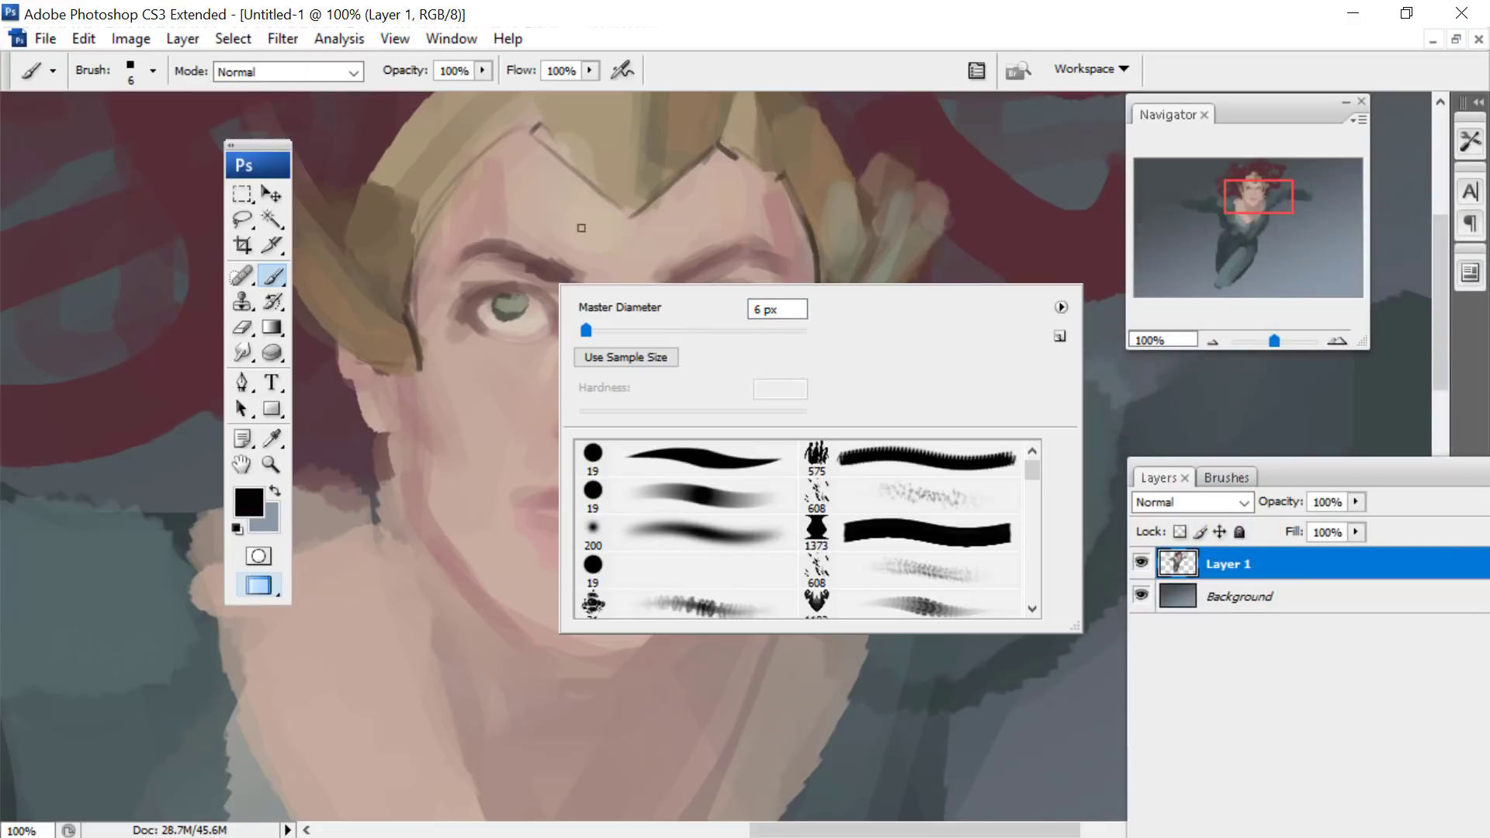
left_click(507, 301)
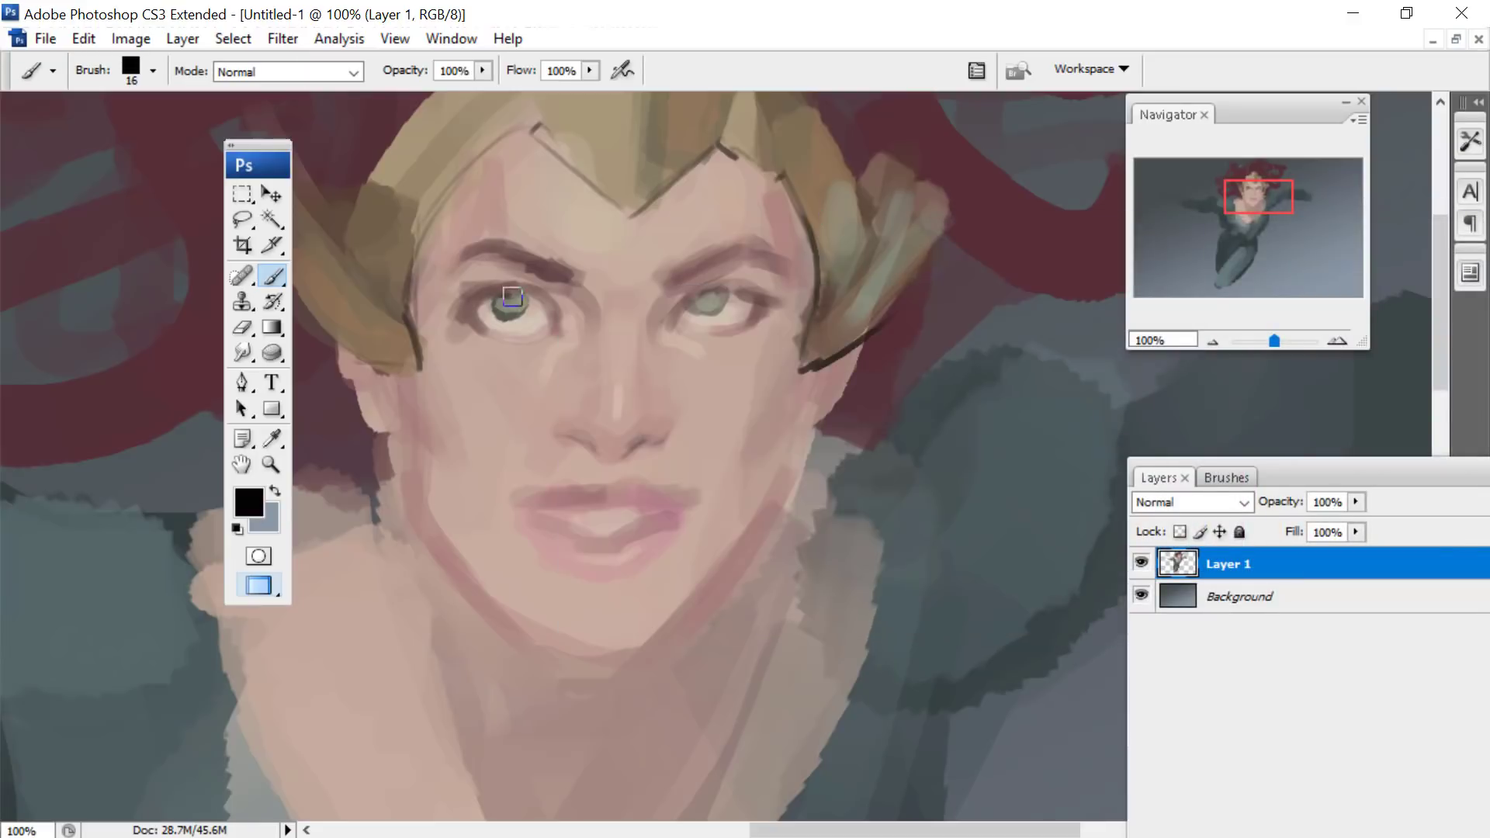
left_click(706, 292)
mouse_move(562, 311)
left_mouse_down()
mouse_move(517, 284)
mouse_move(471, 295)
left_mouse_up()
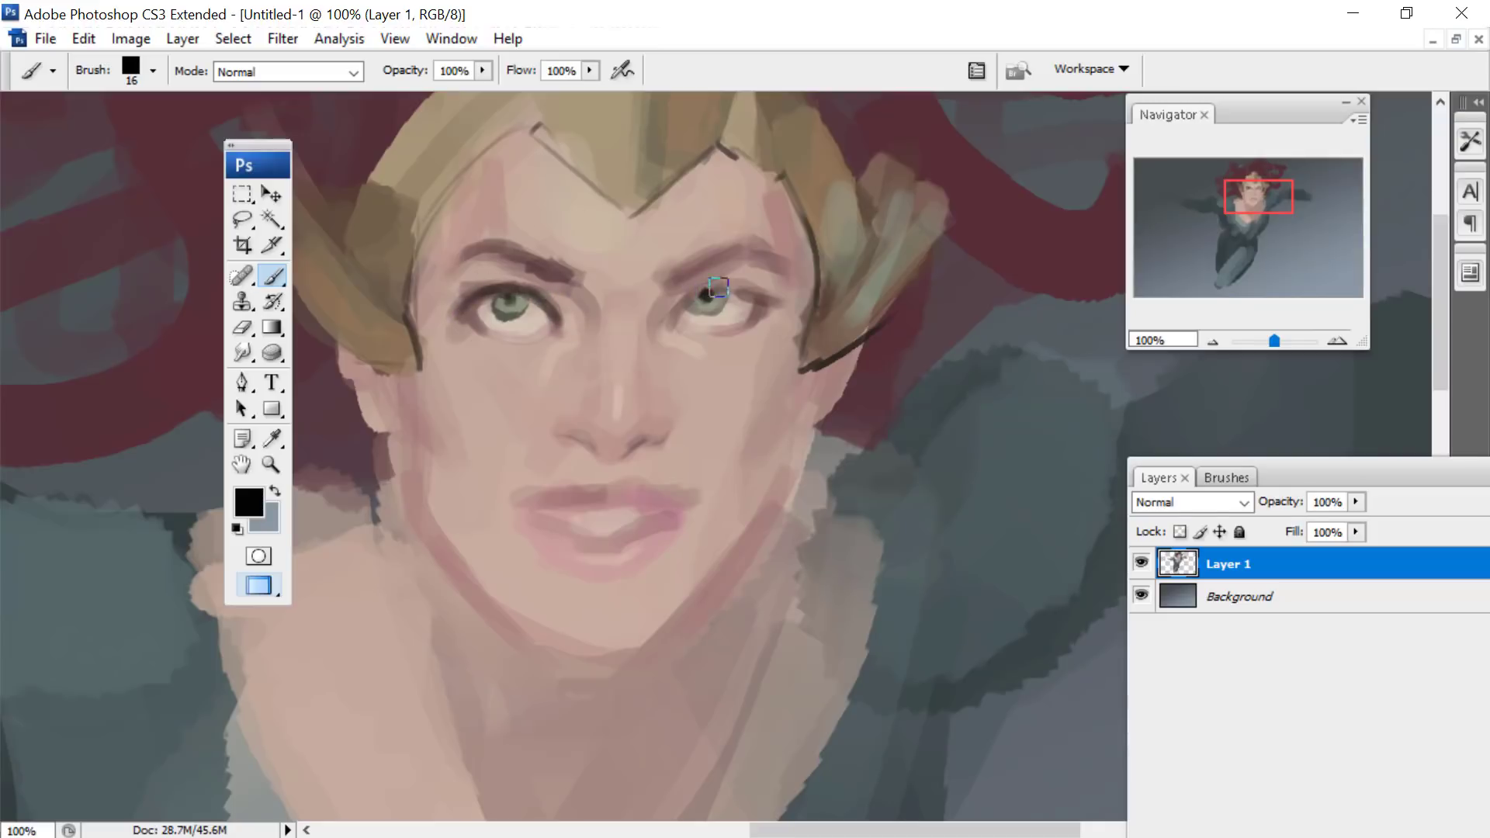
mouse_move(722, 286)
left_mouse_down()
mouse_move(766, 298)
mouse_move(749, 332)
left_mouse_up()
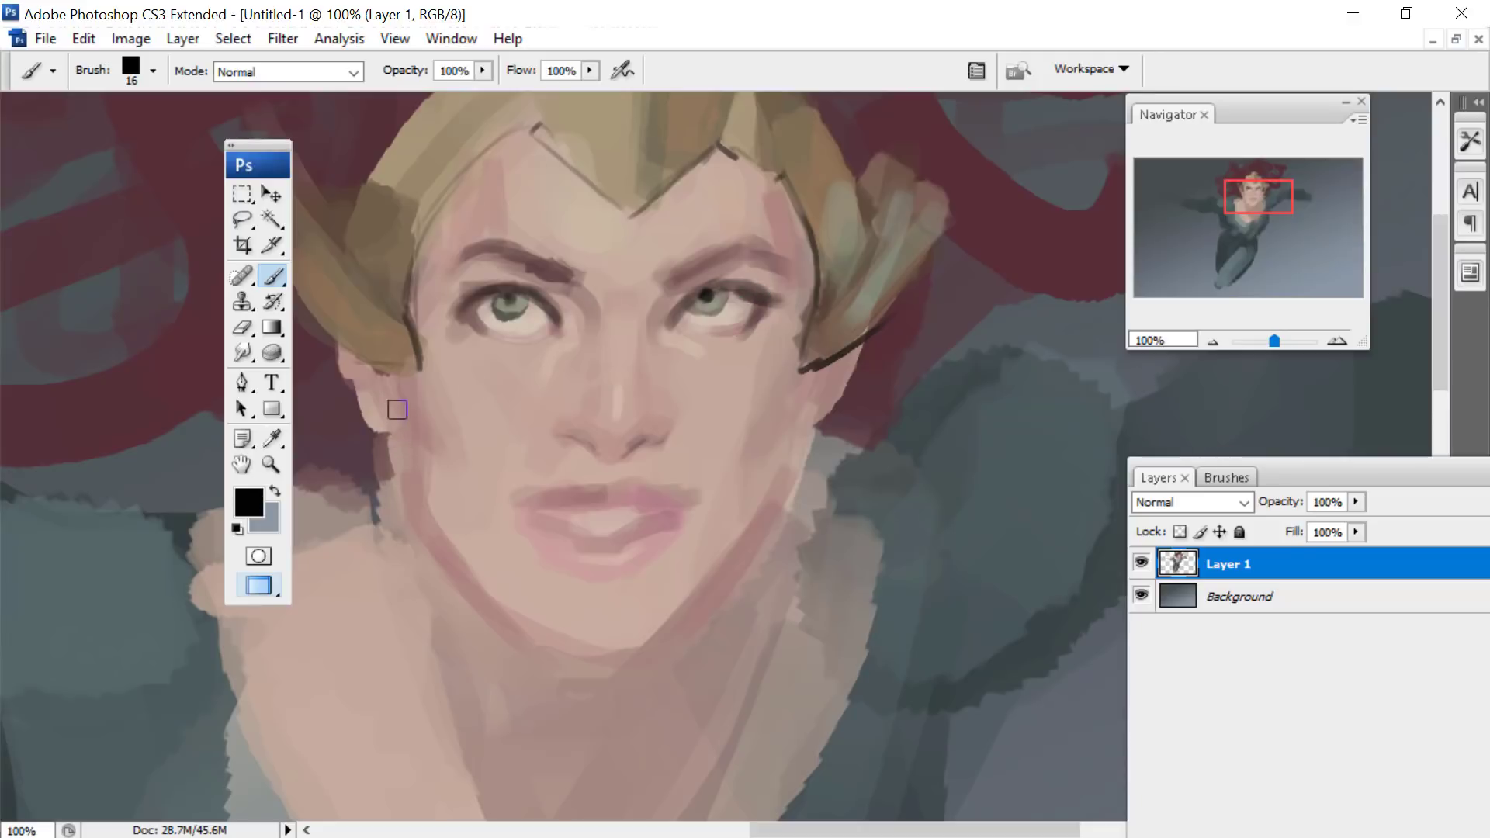
- Paint short black earrings below both ears and darken the lower rim of the left-hand eye with the 16 px brush
mouse_move(397, 409)
left_mouse_down()
mouse_move(404, 462)
mouse_move(388, 450)
mouse_move(410, 431)
left_mouse_up()
mouse_move(851, 400)
left_mouse_down()
mouse_move(796, 478)
mouse_move(811, 443)
left_mouse_up()
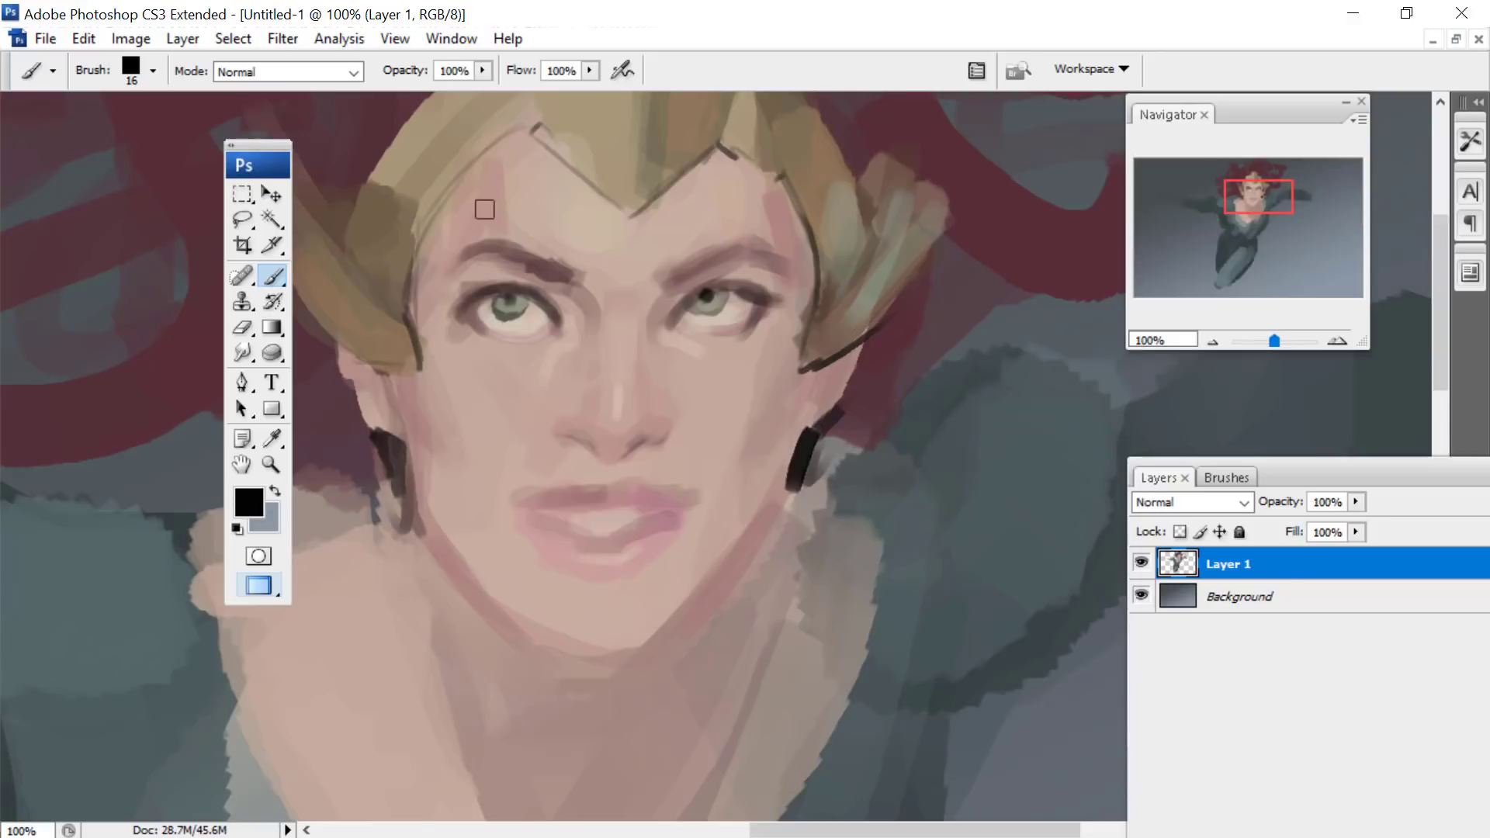
left_click_drag(469, 305, 532, 335)
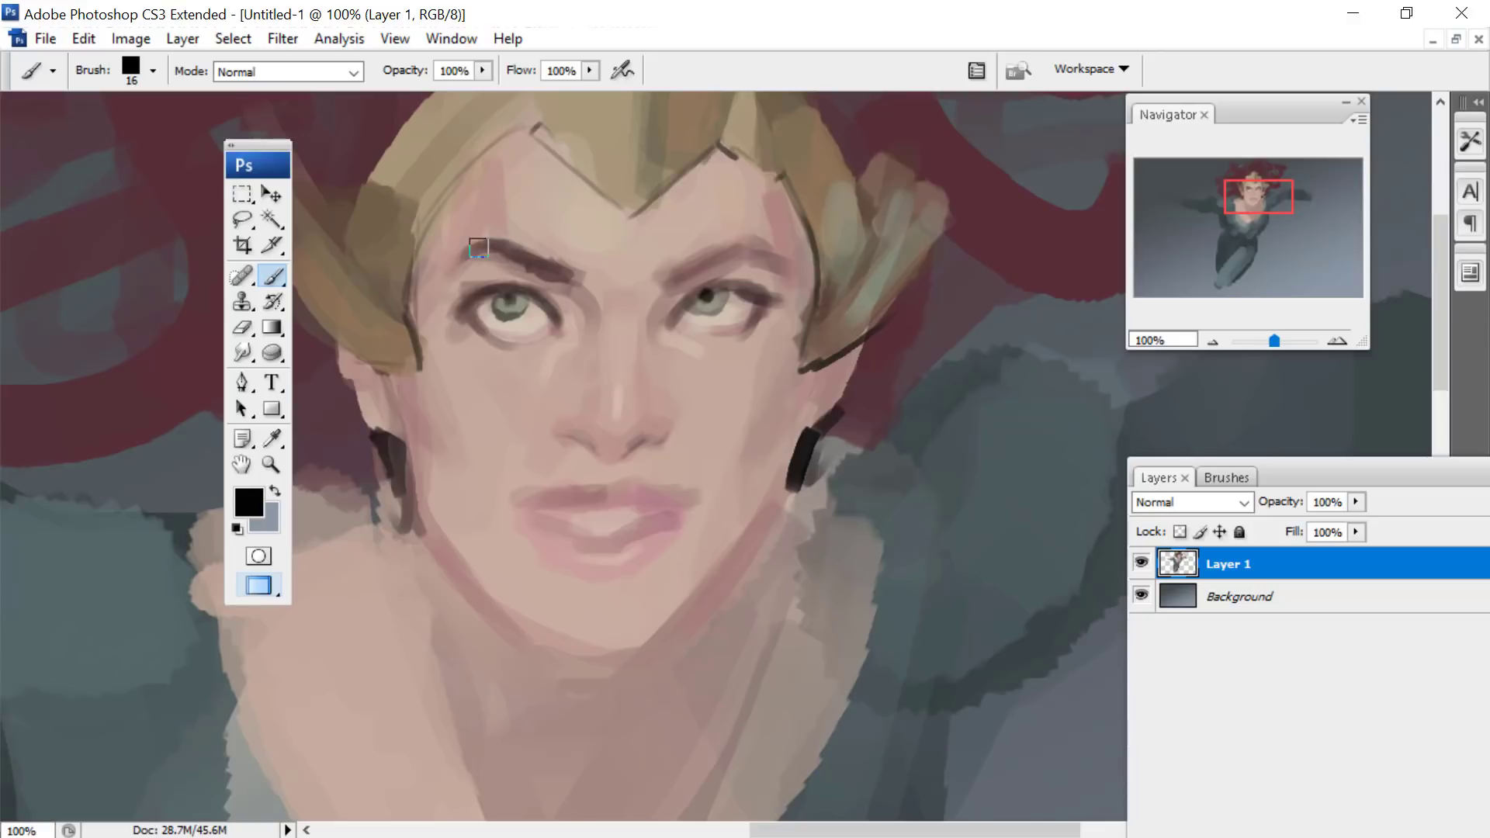
- Sample the hair's dark red #562e37 and strengthen both eyebrows and the face edge beside the left-hand ear with the 16 px brush
left_click(210, 320, "alt")
mouse_move(686, 271)
left_mouse_down()
mouse_move(759, 246)
mouse_move(800, 250)
left_mouse_up()
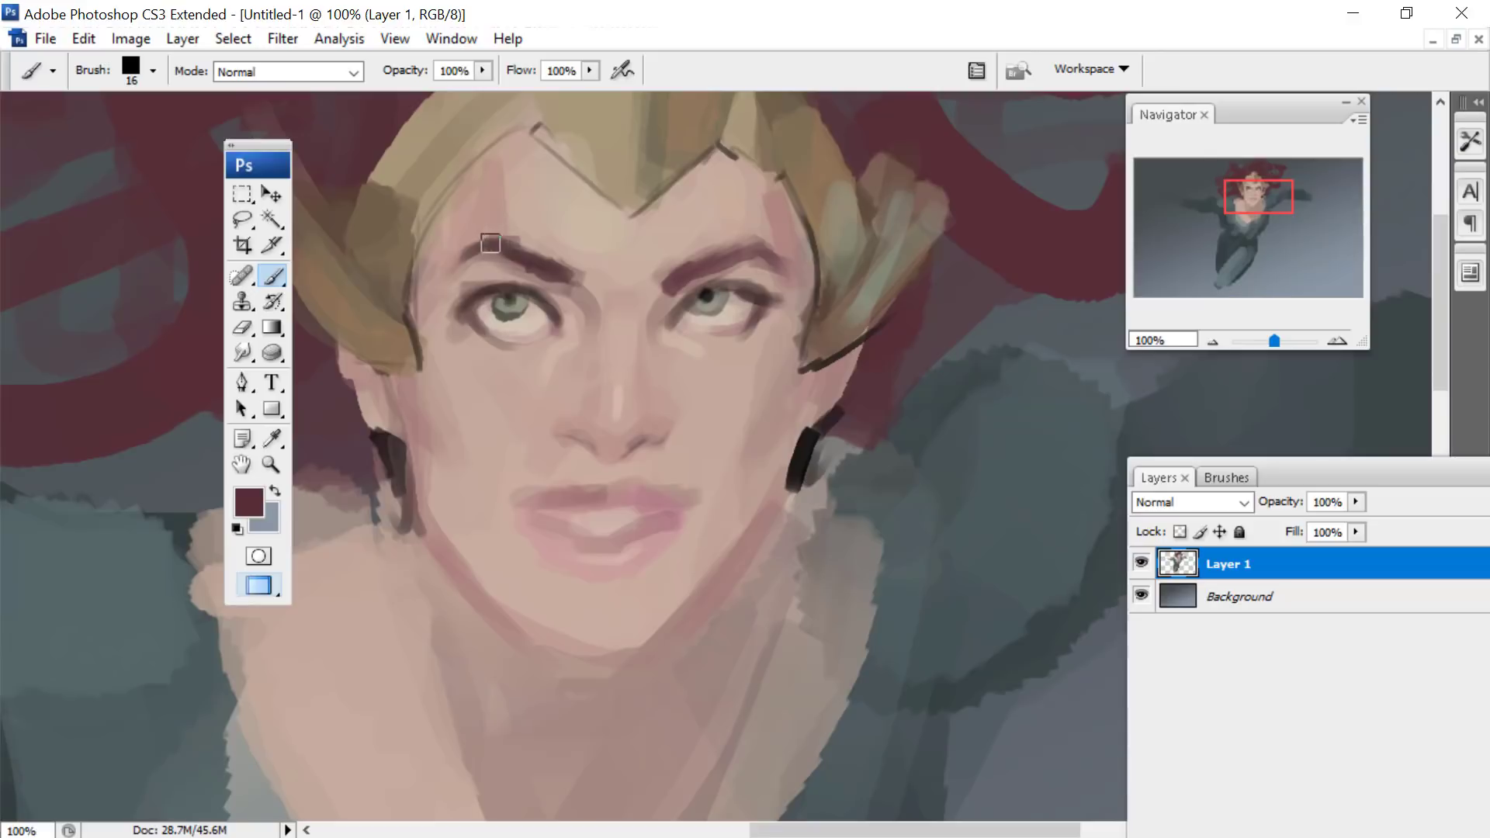
left_click_drag(466, 246, 549, 253)
left_click_drag(393, 382, 423, 550)
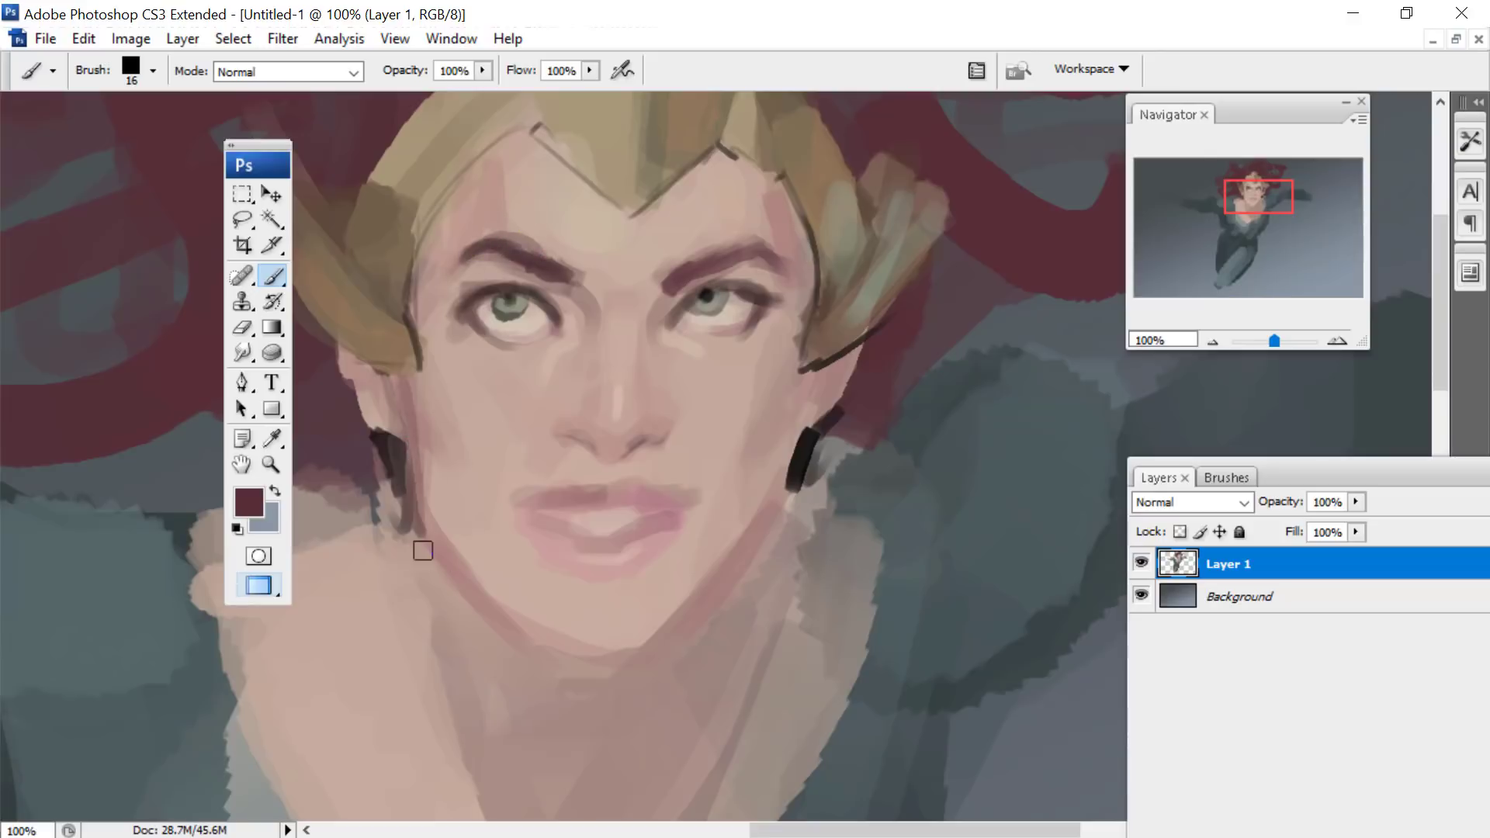
- Choose a pale cream, set the brush to 32 px and paint highlights on the forehead, nose, cheeks and chin
left_click(250, 505)
left_click(1272, 545)
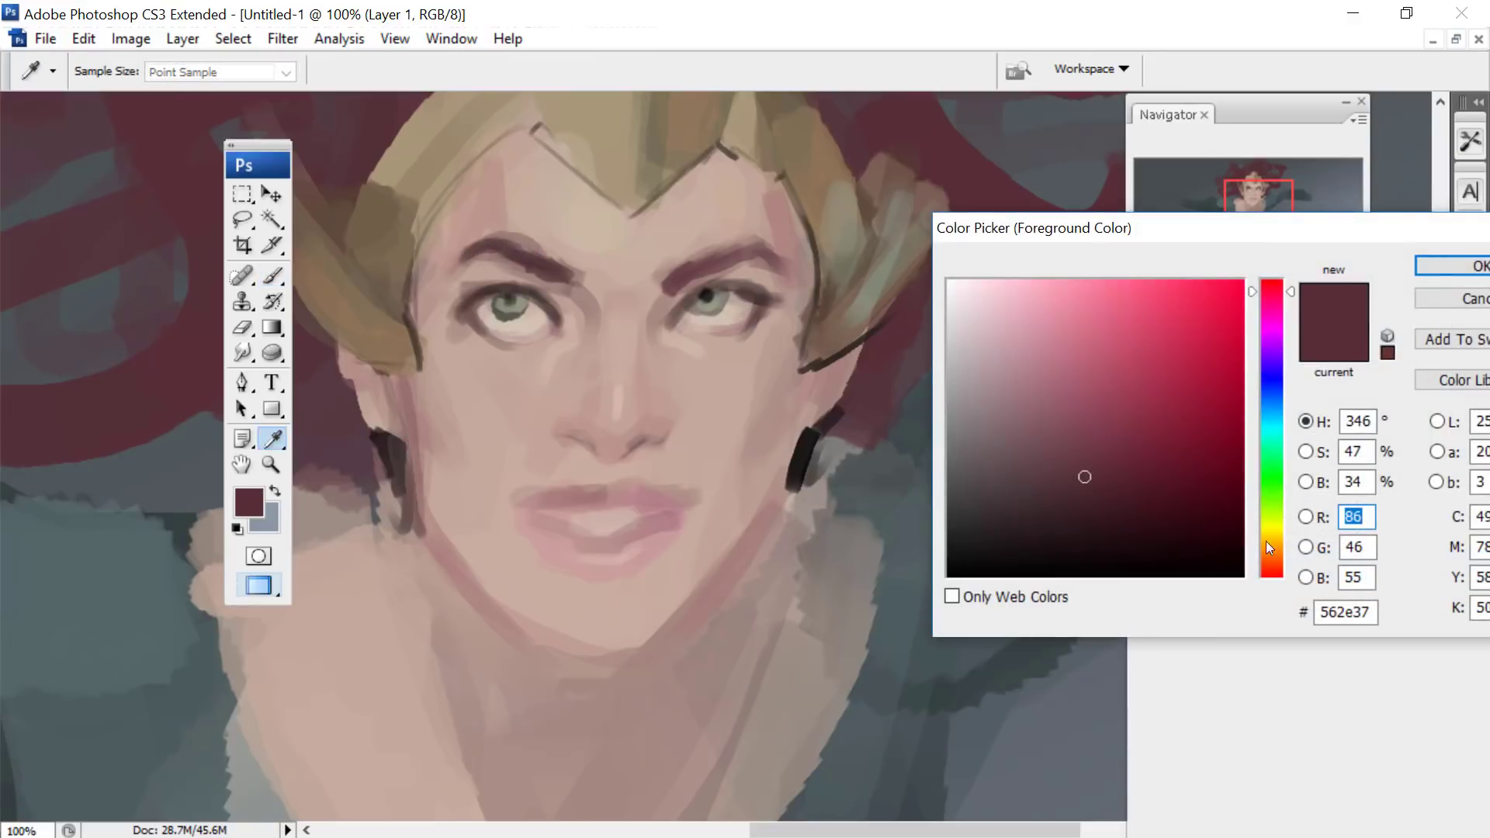
left_click(979, 289)
left_click(1436, 263)
key("b")
left_click_drag(1243, 179, 1242, 172)
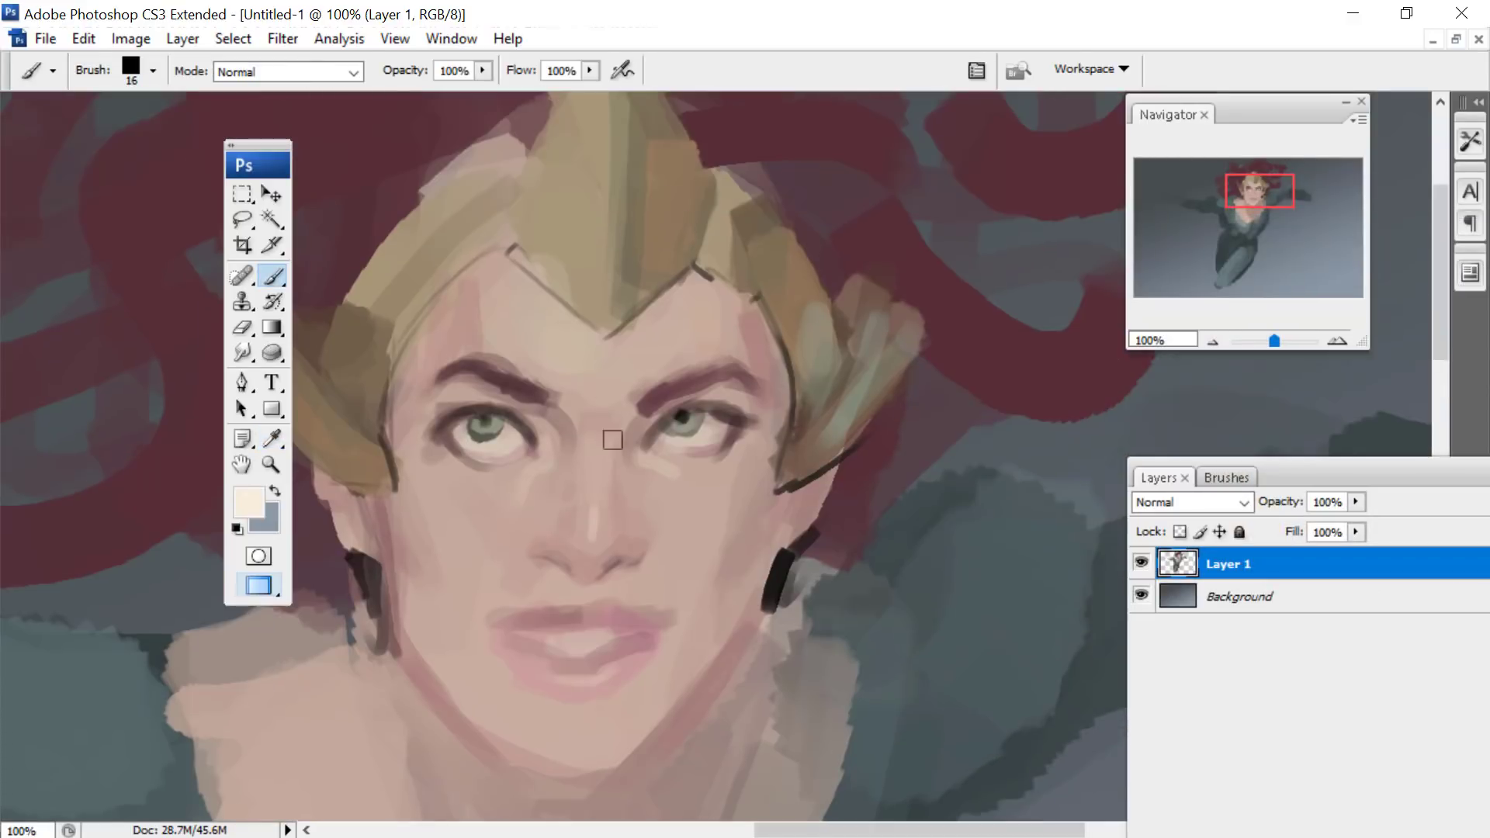
right_click(612, 441)
type("32")
key("Return")
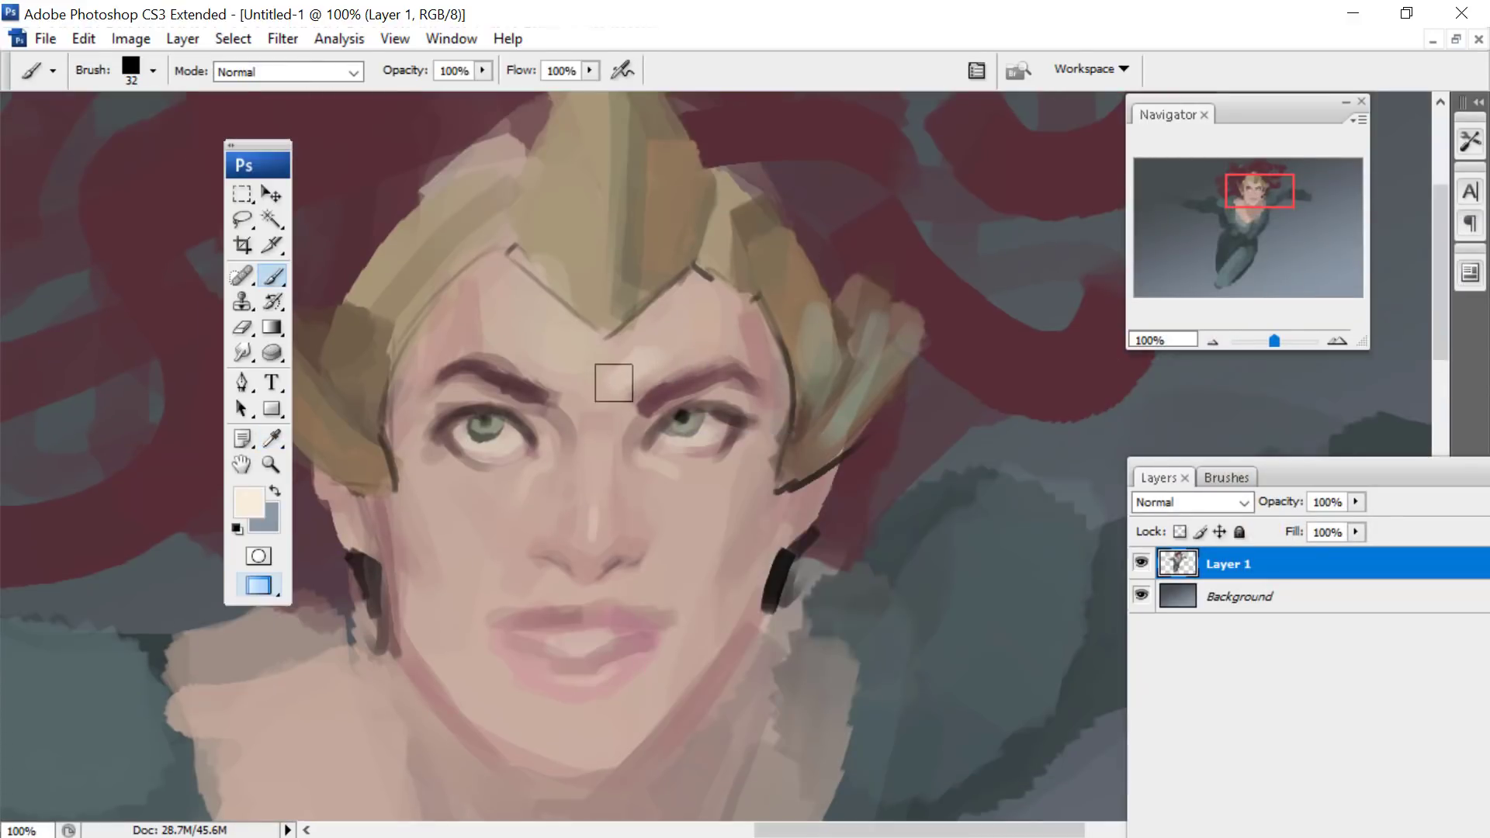
mouse_move(615, 383)
left_mouse_down()
mouse_move(581, 367)
mouse_move(544, 375)
mouse_move(579, 333)
left_mouse_up()
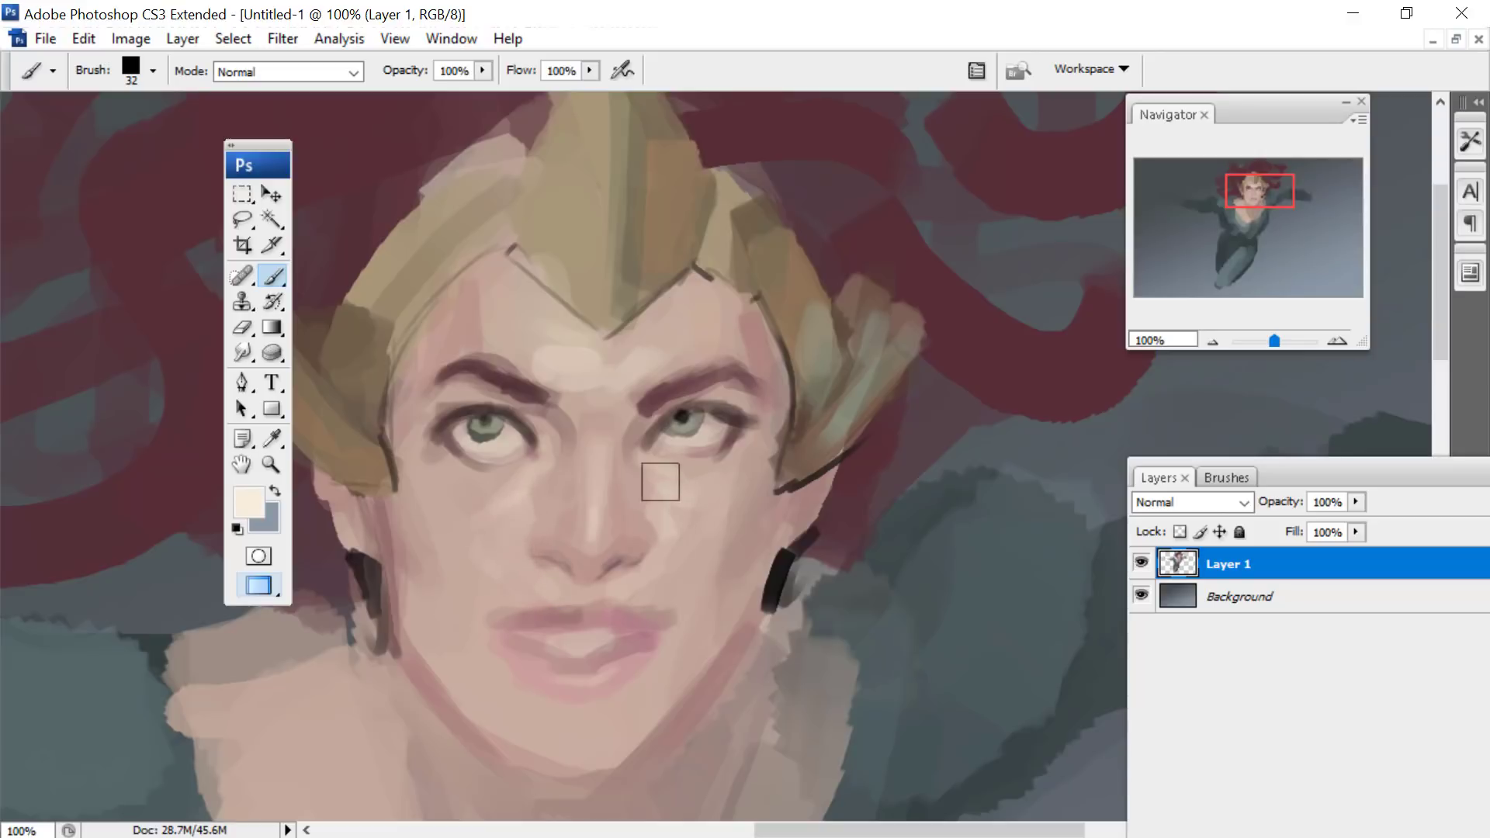
left_click(1252, 207)
mouse_move(733, 384)
left_mouse_down()
mouse_move(753, 396)
mouse_move(737, 394)
left_mouse_up()
left_click(1249, 203)
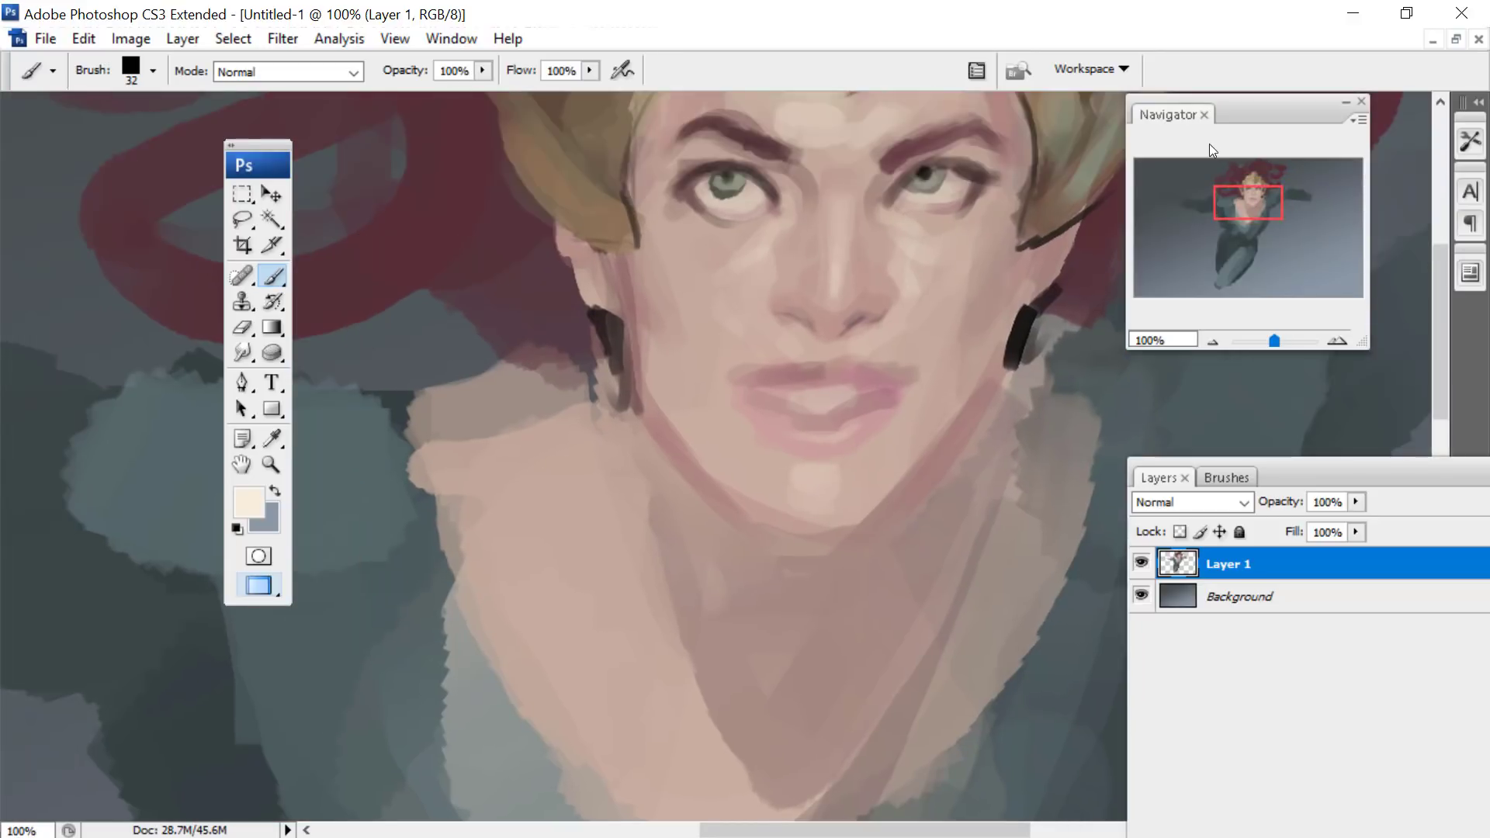
- Choose a muted grey-mauve and paint shadow strokes on the neck, chest and right-hand shoulder with the 32 px brush
left_click(250, 503)
left_click(1272, 282)
left_click(991, 431)
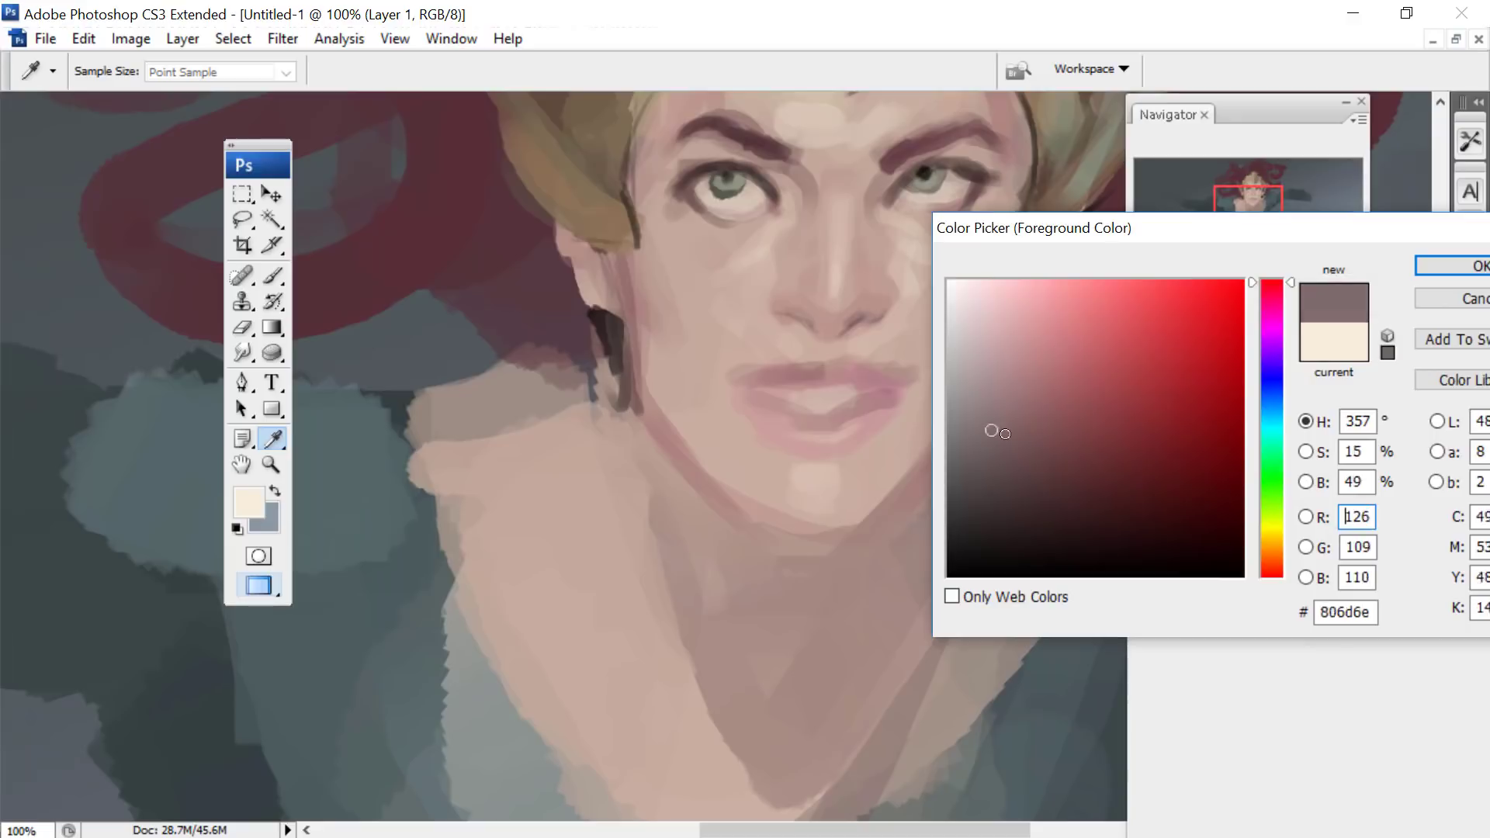
left_click(994, 437)
left_click(1436, 266)
left_click(1256, 202)
left_click_drag(1274, 346, 1270, 346)
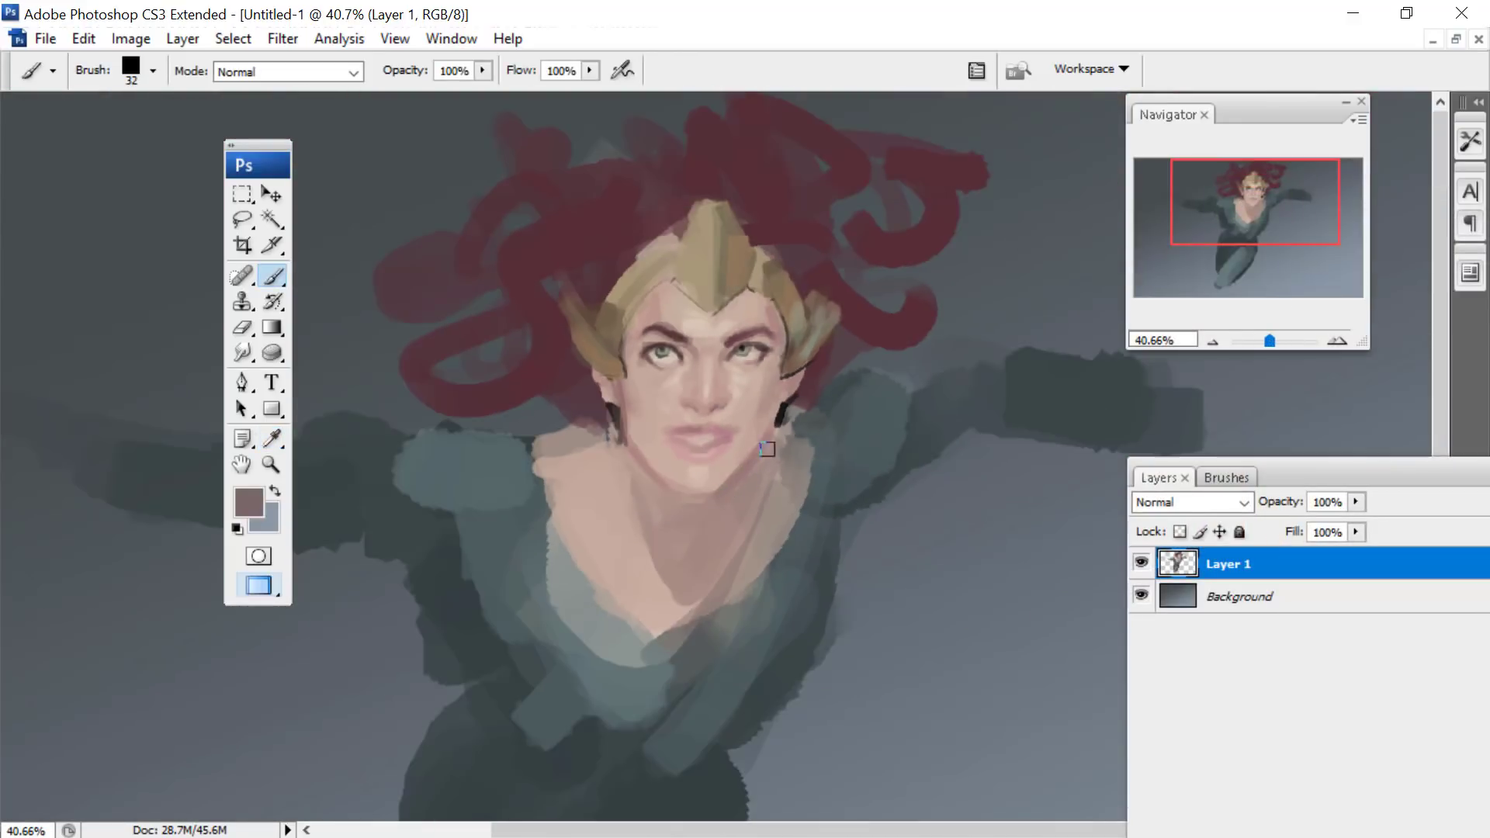
mouse_move(714, 542)
left_mouse_down()
mouse_move(689, 578)
mouse_move(799, 453)
mouse_move(846, 362)
left_mouse_up()
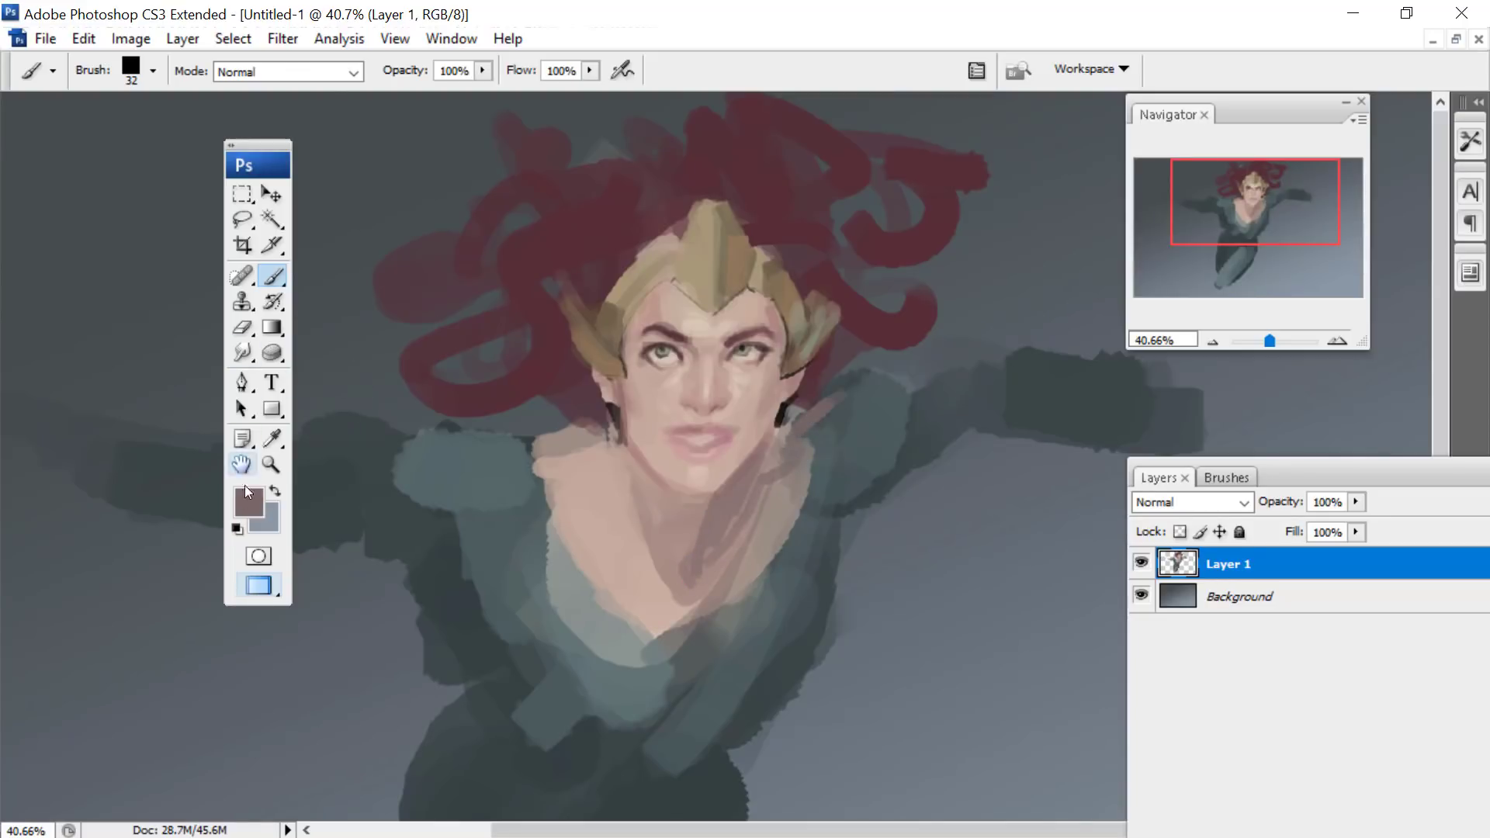
- Choose a near-black and paint dark contour strokes along both sides of the torso and under the left-hand shoulder with the 32 px brush
left_click(272, 439)
left_click(248, 502)
left_click(1274, 323)
left_click(1276, 434)
left_click_drag(988, 488, 994, 539)
left_click(1436, 264)
left_click_drag(443, 519, 481, 576)
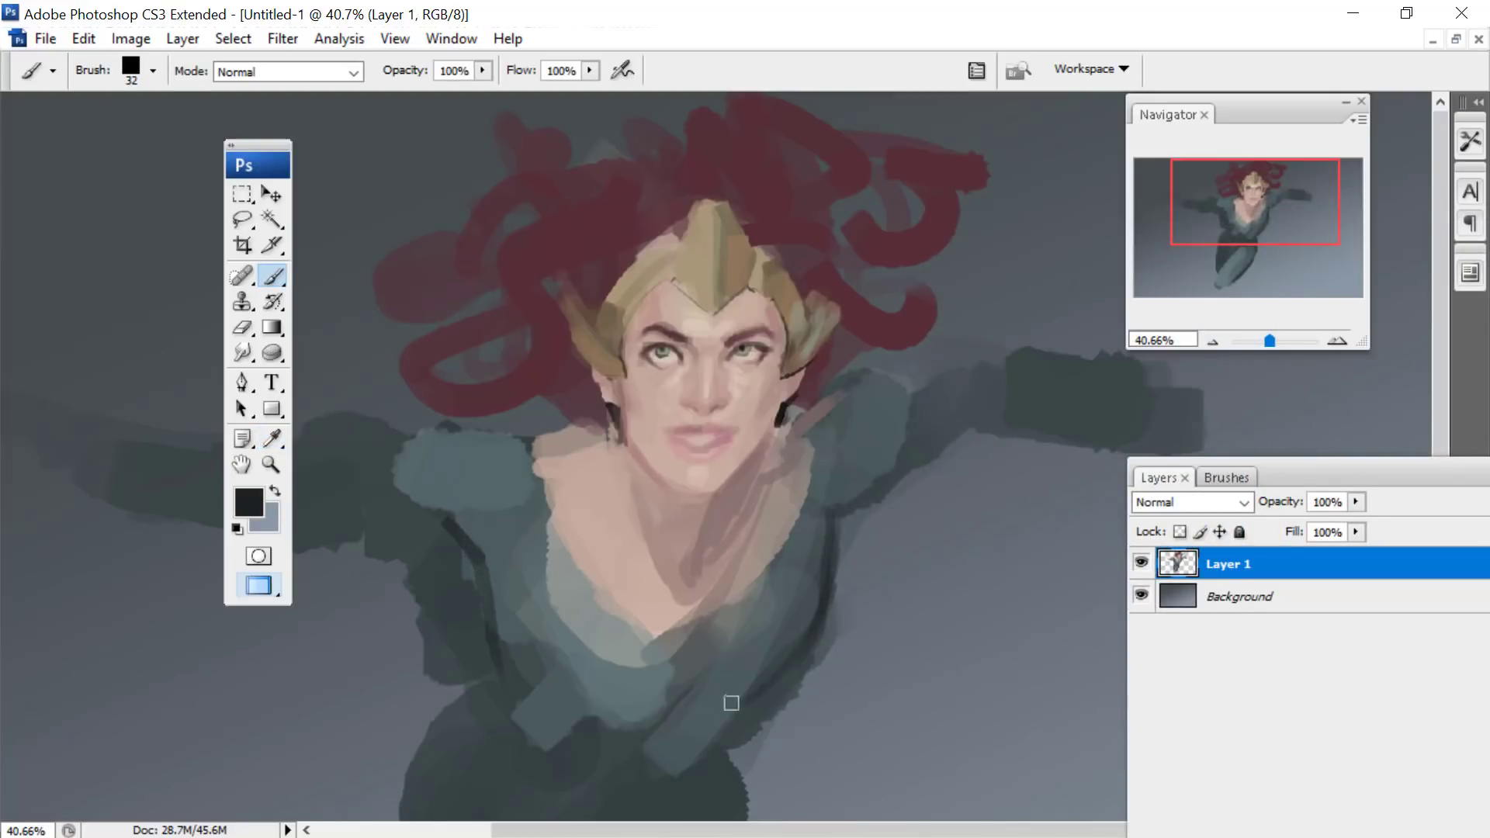
left_click_drag(1219, 177, 1222, 207)
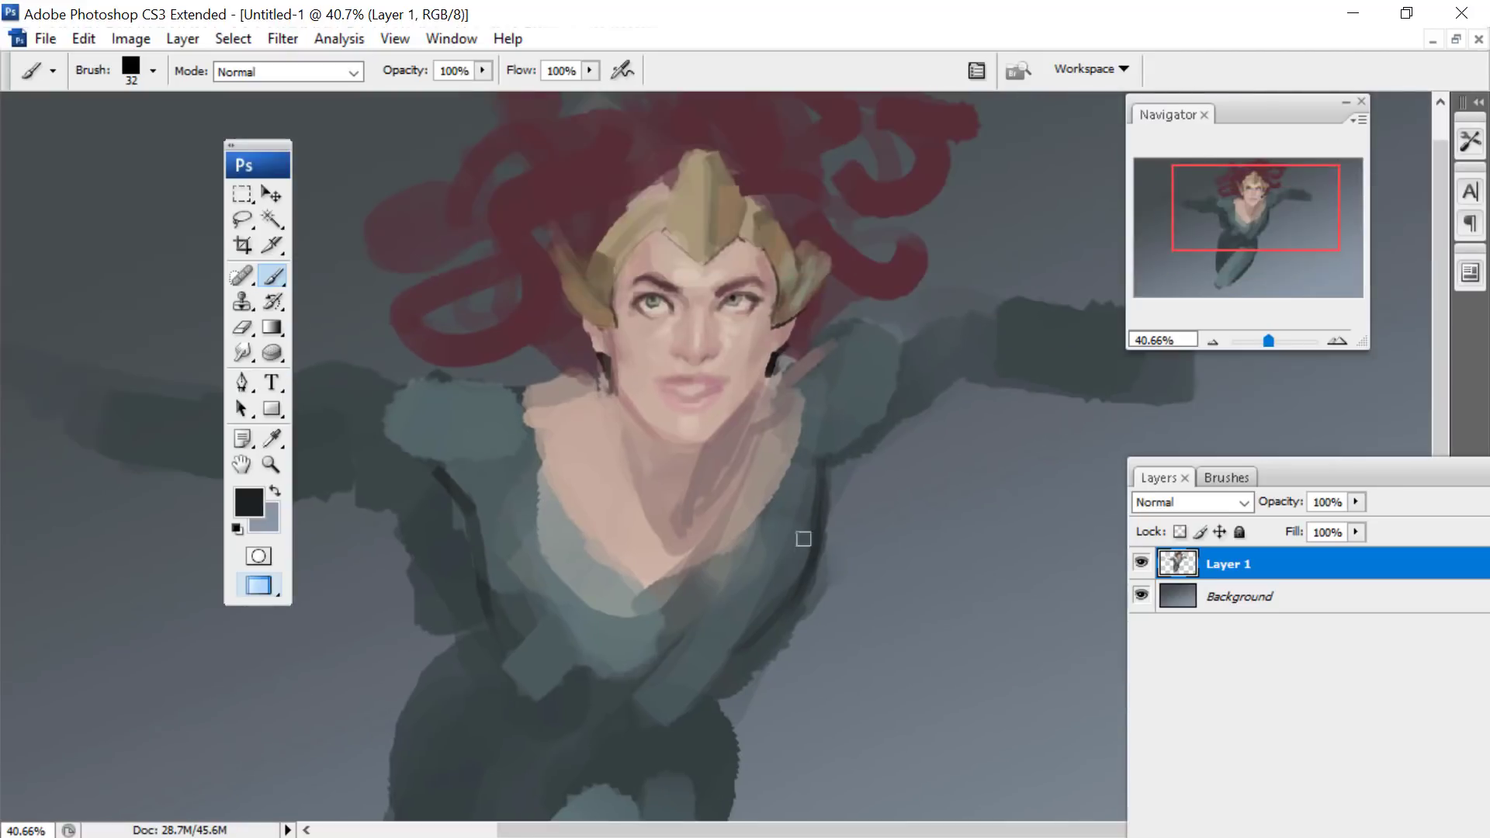
mouse_move(815, 572)
left_mouse_down()
mouse_move(737, 637)
mouse_move(740, 662)
mouse_move(750, 652)
mouse_move(719, 695)
mouse_move(647, 736)
left_mouse_up()
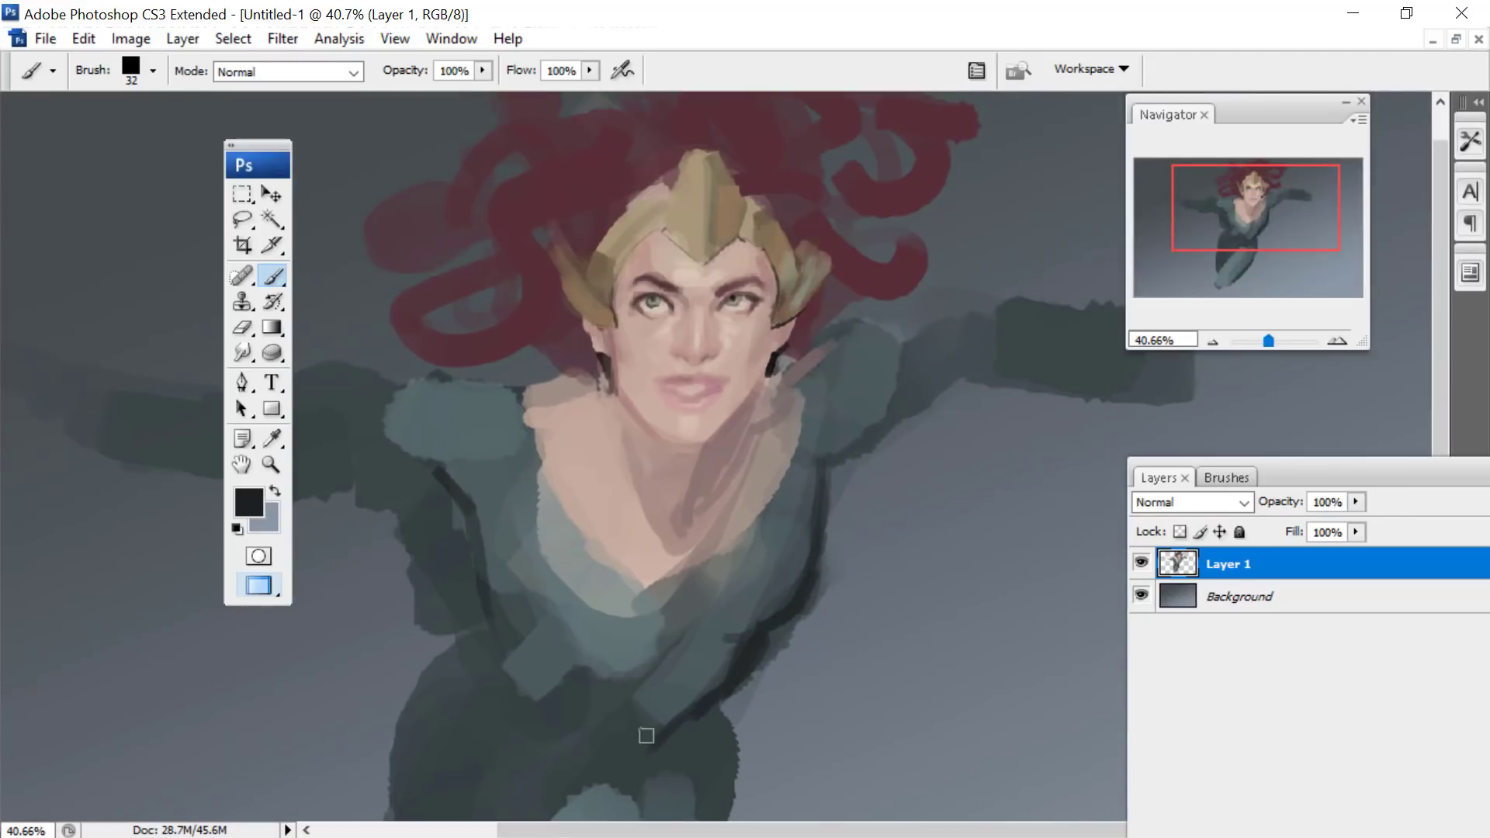
mouse_move(484, 581)
left_mouse_down()
mouse_move(514, 605)
mouse_move(495, 508)
mouse_move(529, 640)
mouse_move(449, 481)
mouse_move(374, 436)
left_mouse_up()
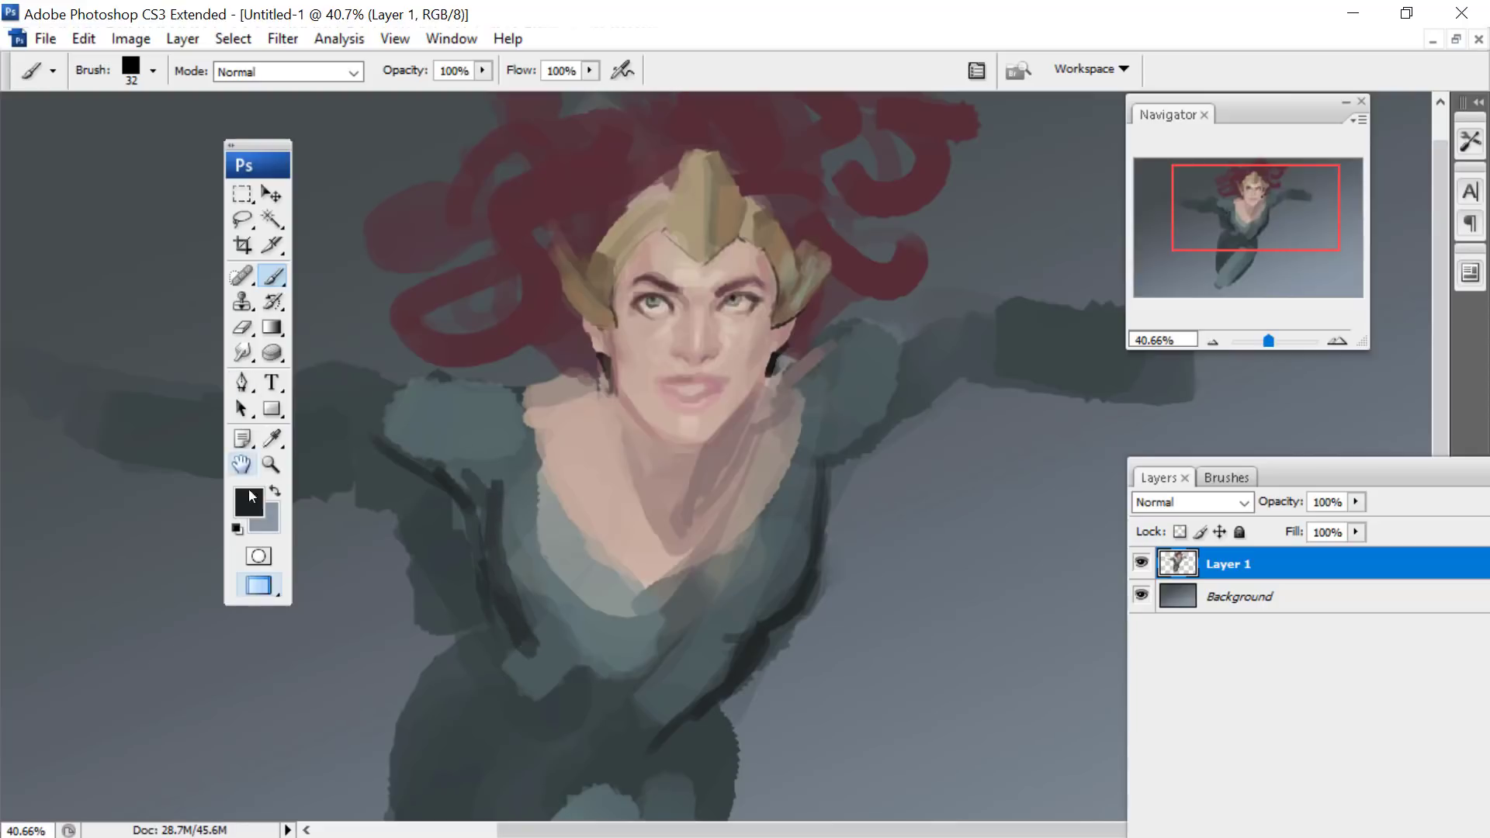
- Sample the headpiece's golden brown, set the brush to 41 px and paint trim lines along the suit's V-neckline and around the waist
left_click(273, 439)
left_click(574, 227)
left_click(273, 276)
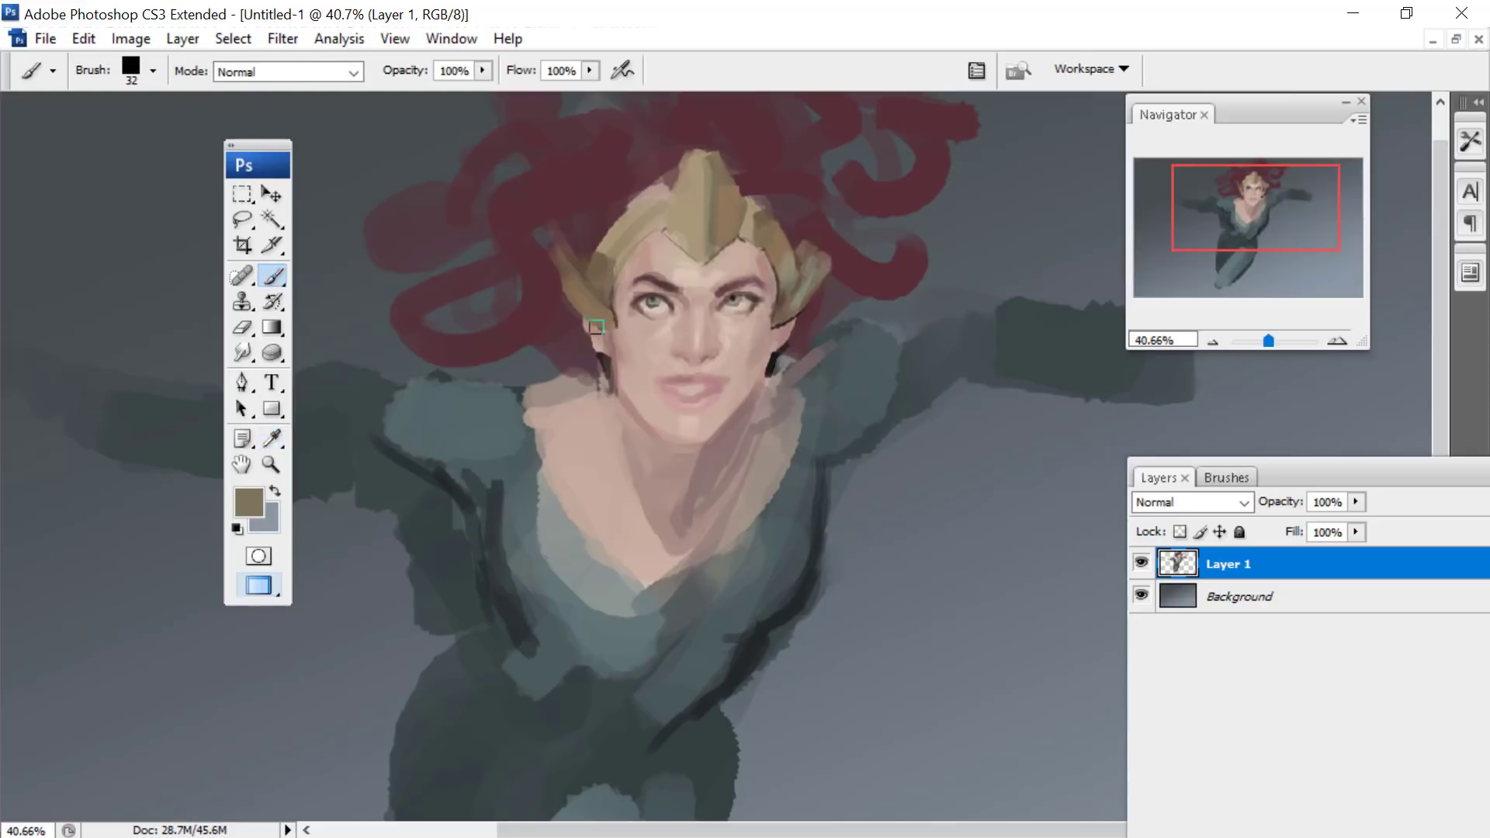
right_click(650, 335)
left_click_drag(714, 404, 722, 404)
left_click(535, 396)
mouse_move(515, 402)
left_mouse_down()
mouse_move(561, 497)
mouse_move(547, 473)
mouse_move(656, 593)
left_mouse_up()
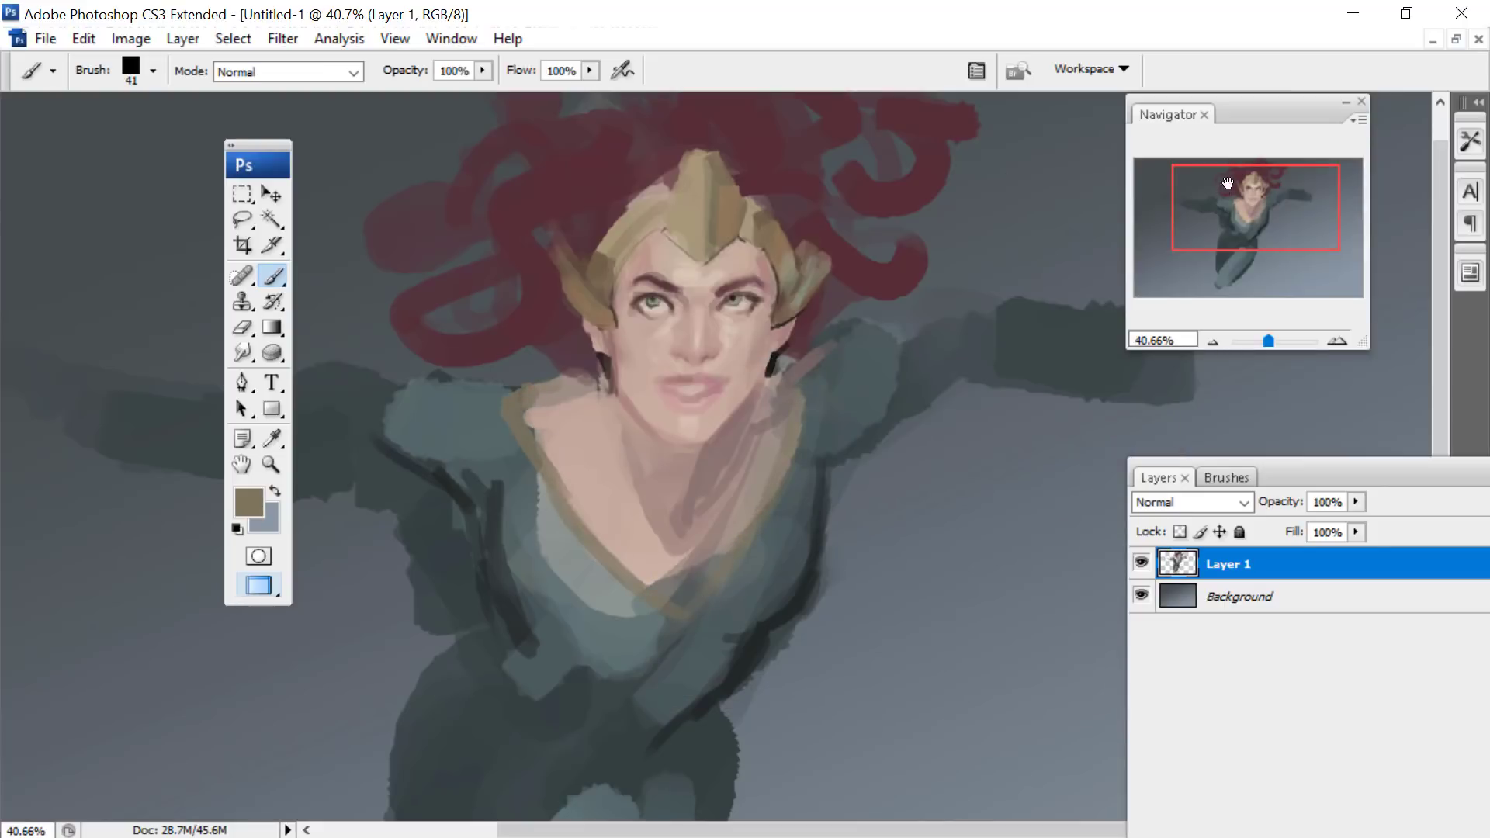
left_click_drag(1228, 184, 1231, 201)
mouse_move(654, 596)
left_mouse_down()
mouse_move(499, 655)
mouse_move(522, 636)
mouse_move(515, 609)
mouse_move(466, 639)
mouse_move(469, 583)
mouse_move(489, 603)
mouse_move(454, 510)
mouse_move(615, 608)
mouse_move(656, 616)
mouse_move(691, 580)
left_mouse_up()
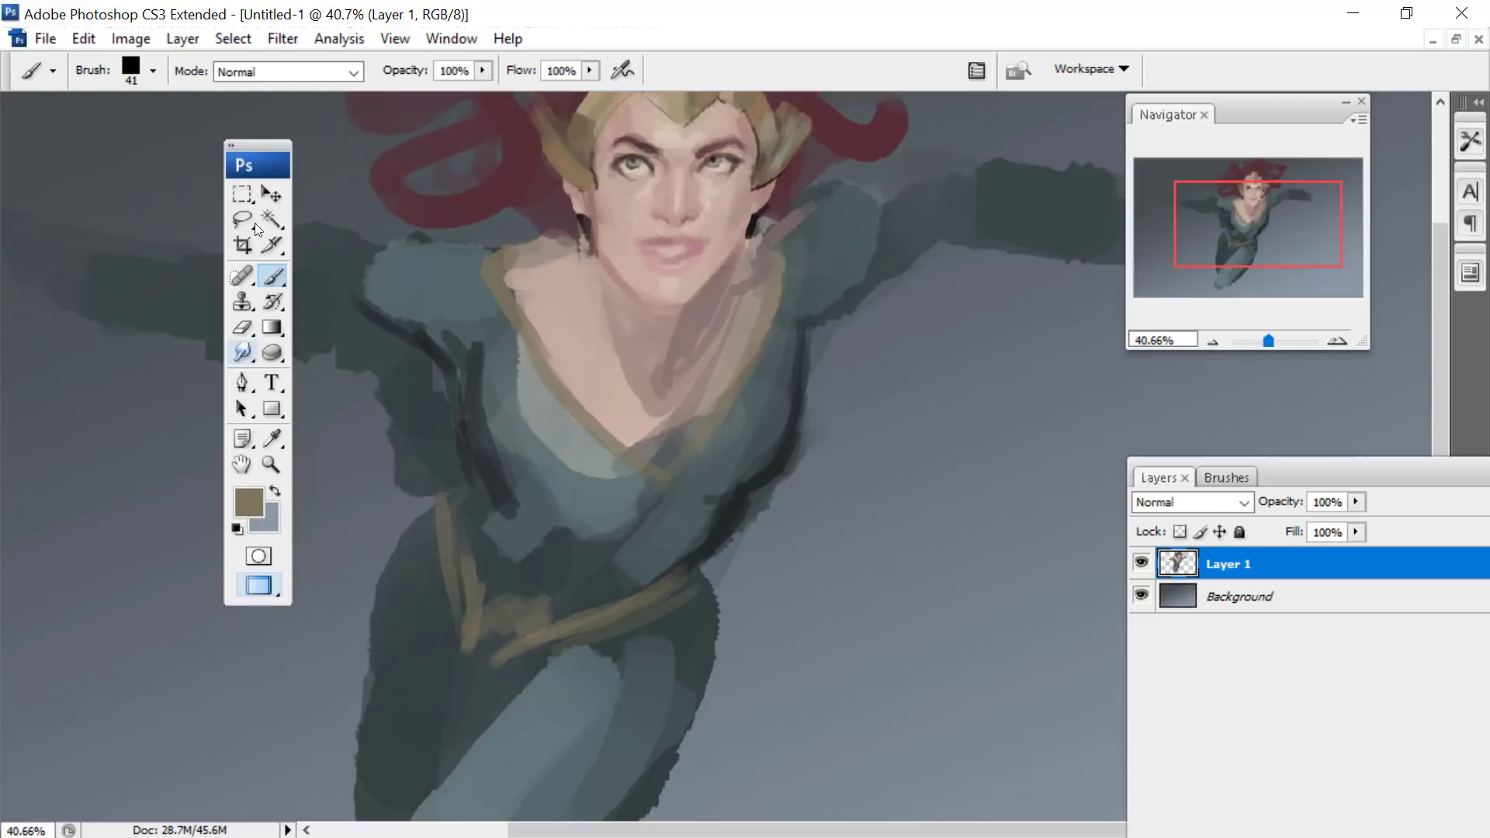
- Move the floating toolbox off the left-hand arm to the area beside the torso
left_click_drag(258, 146, 999, 425)
left_click_drag(1222, 206, 1215, 180)
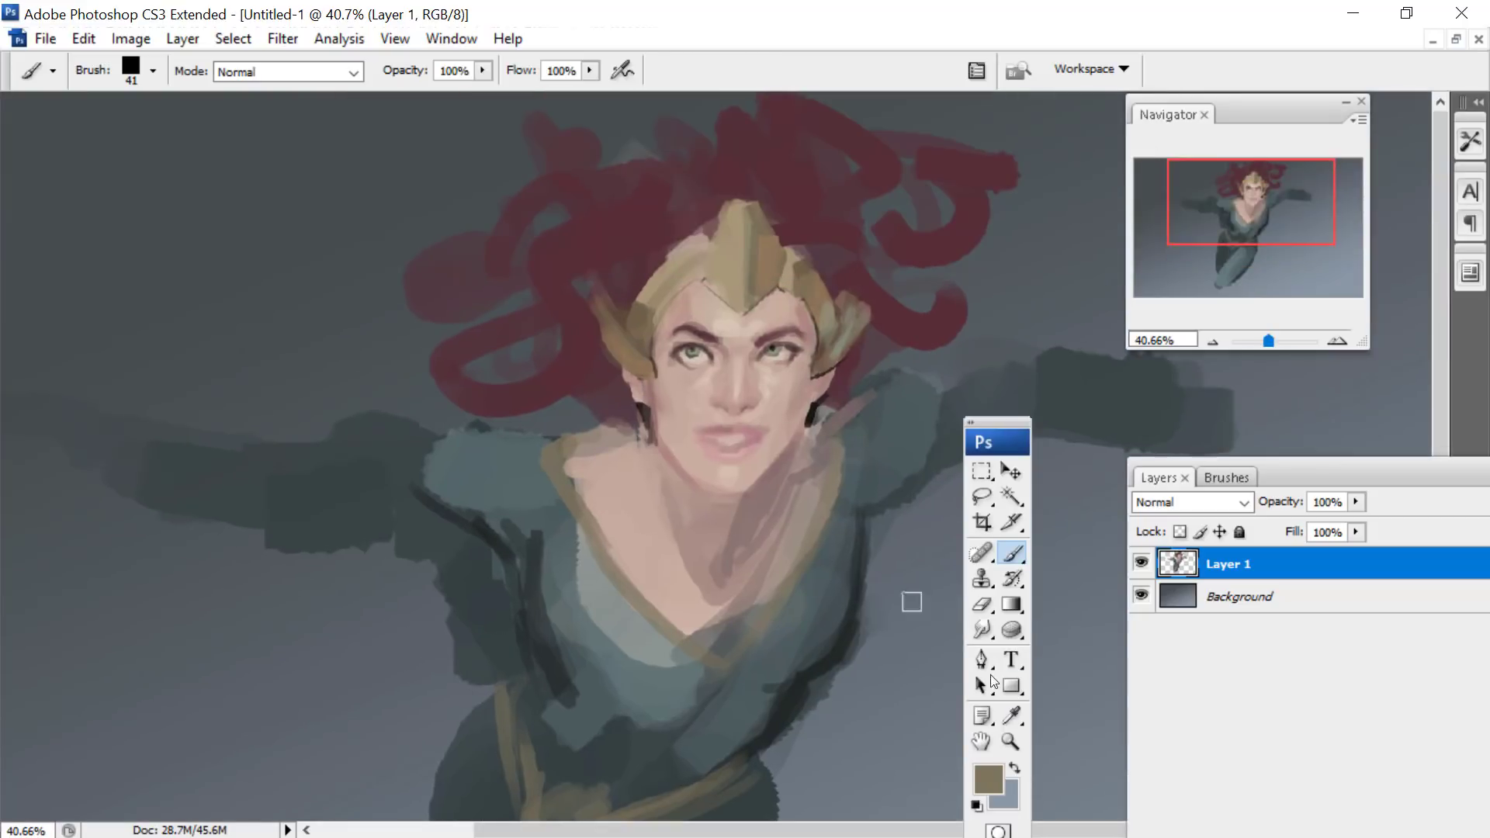
- Erase the ragged paint under the left-hand arm with the 74 px eraser to clean up its lower edge
left_click(982, 604)
mouse_move(447, 640)
left_mouse_down()
mouse_move(463, 580)
mouse_move(494, 661)
mouse_move(481, 583)
mouse_move(314, 527)
mouse_move(261, 472)
left_mouse_up()
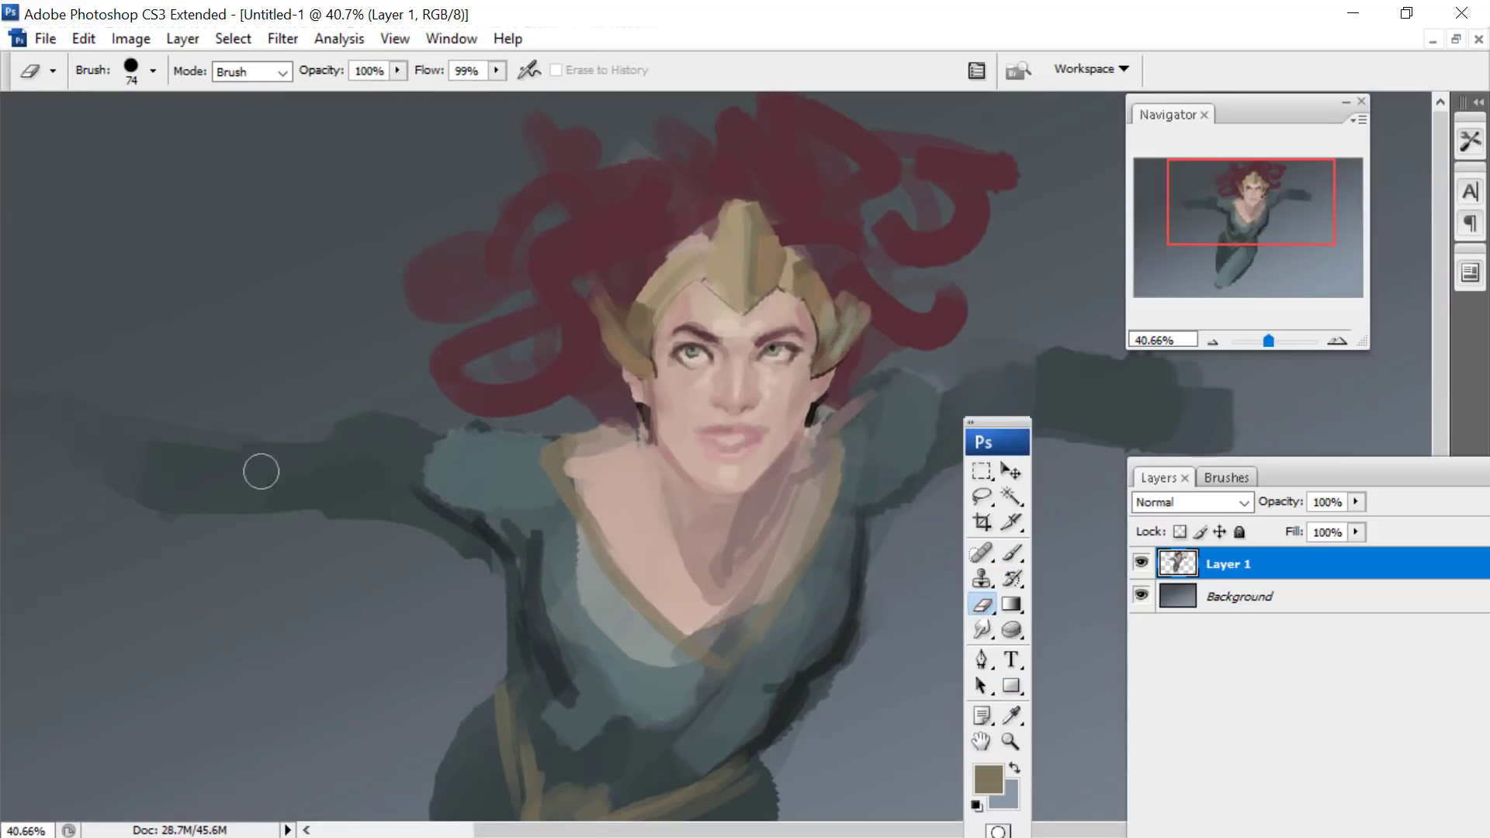
left_click_drag(1215, 206, 1205, 145)
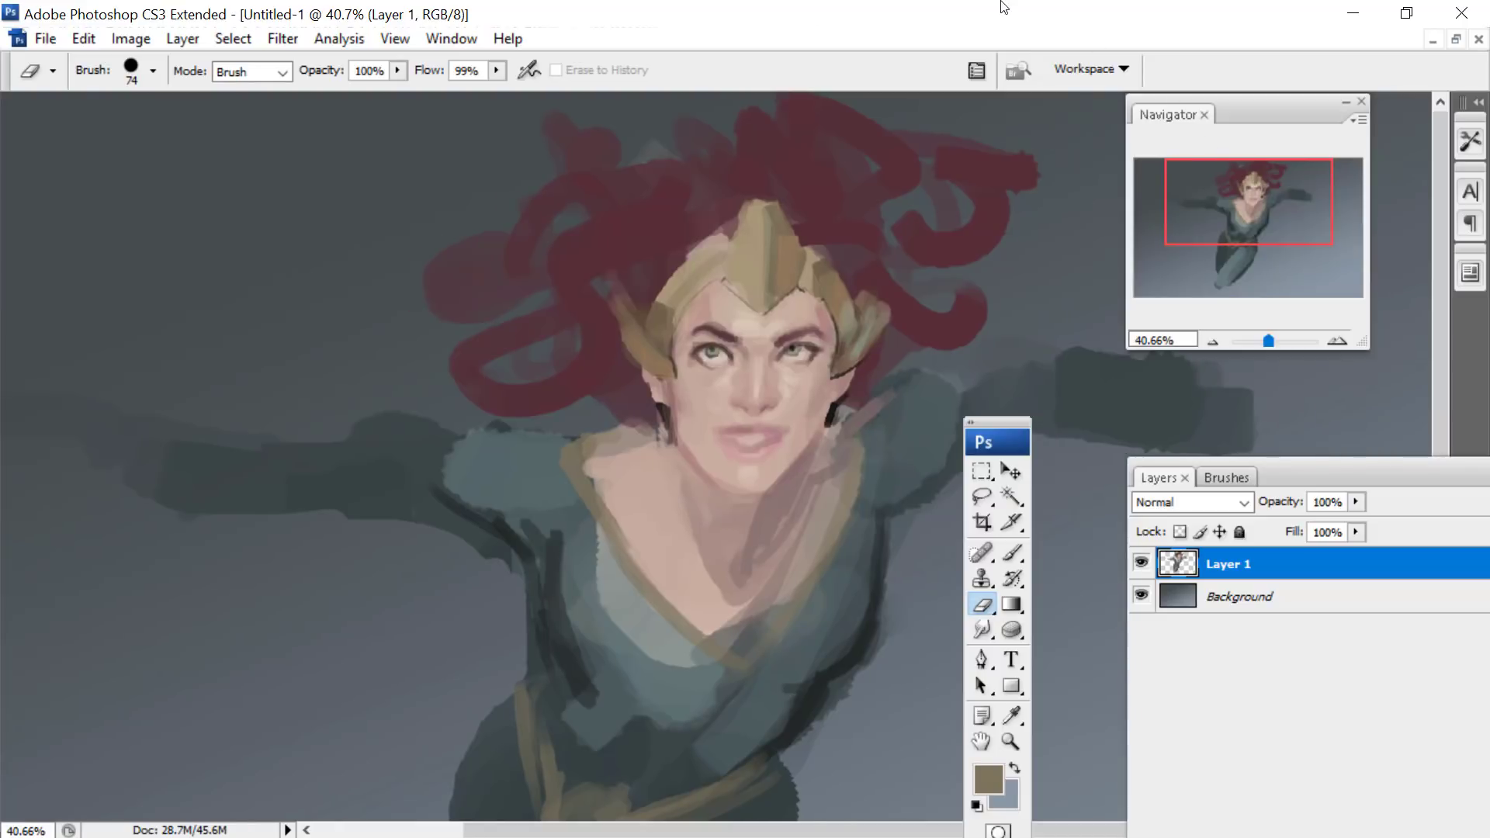
left_click_drag(1160, 189, 1129, 113)
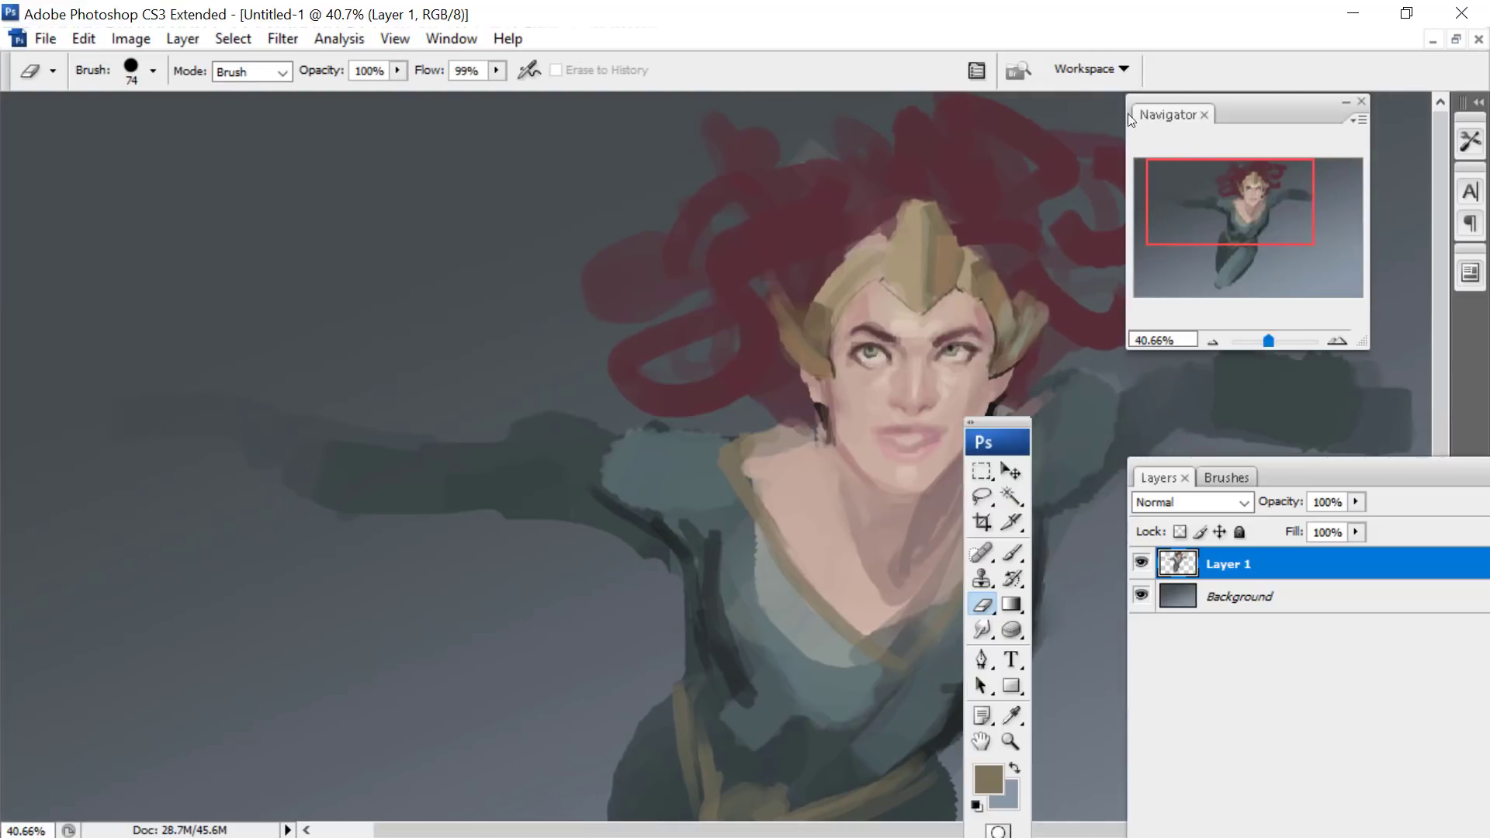
- Swap the colours and set the foreground colour to pale blue #bef2ff
key("i")
key("x")
left_click(997, 772)
left_click(1001, 281)
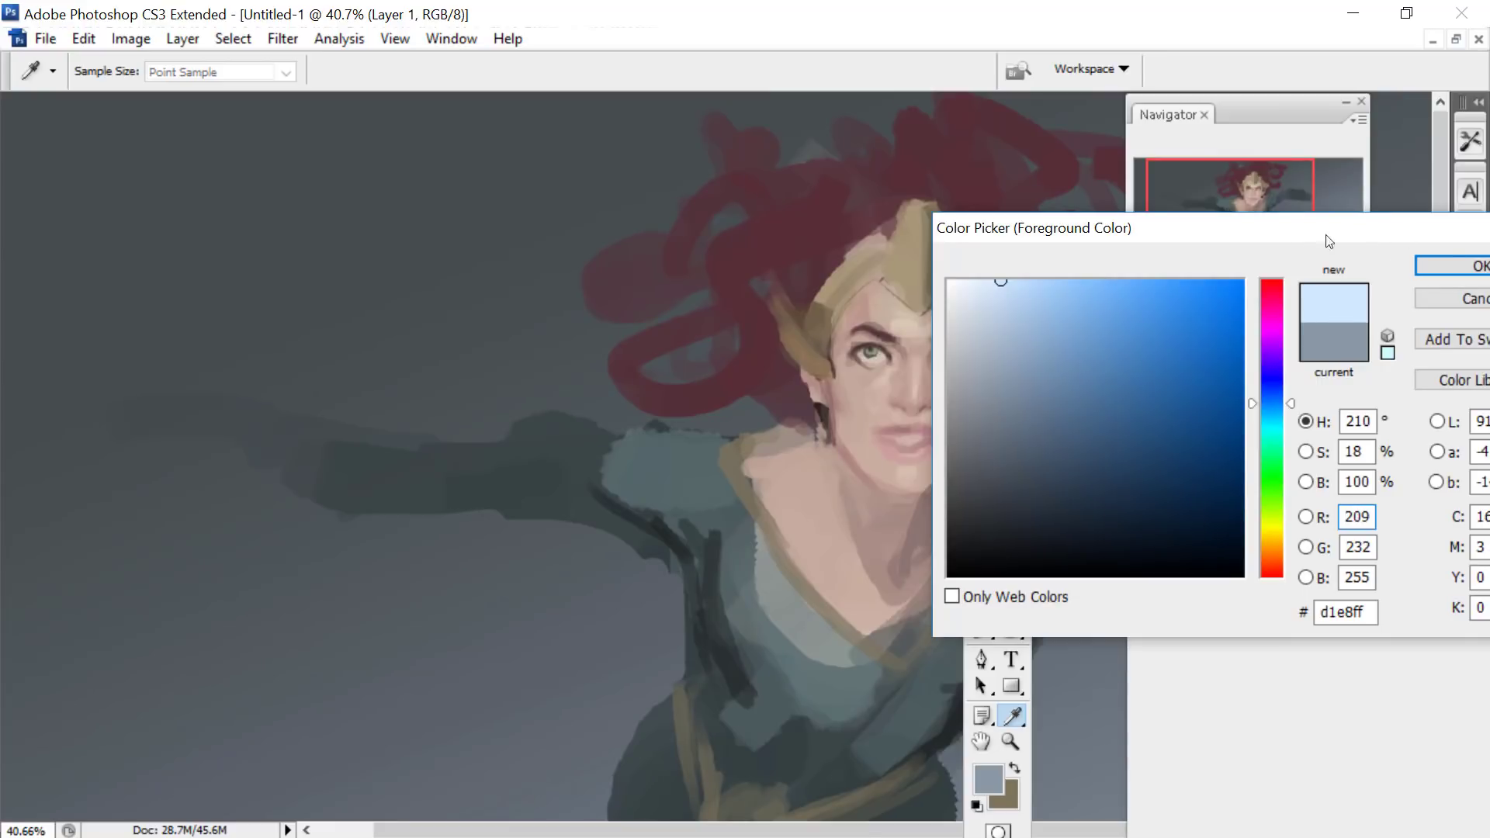
left_click(1279, 419)
left_click(1022, 282)
left_click(1459, 272)
key("e")
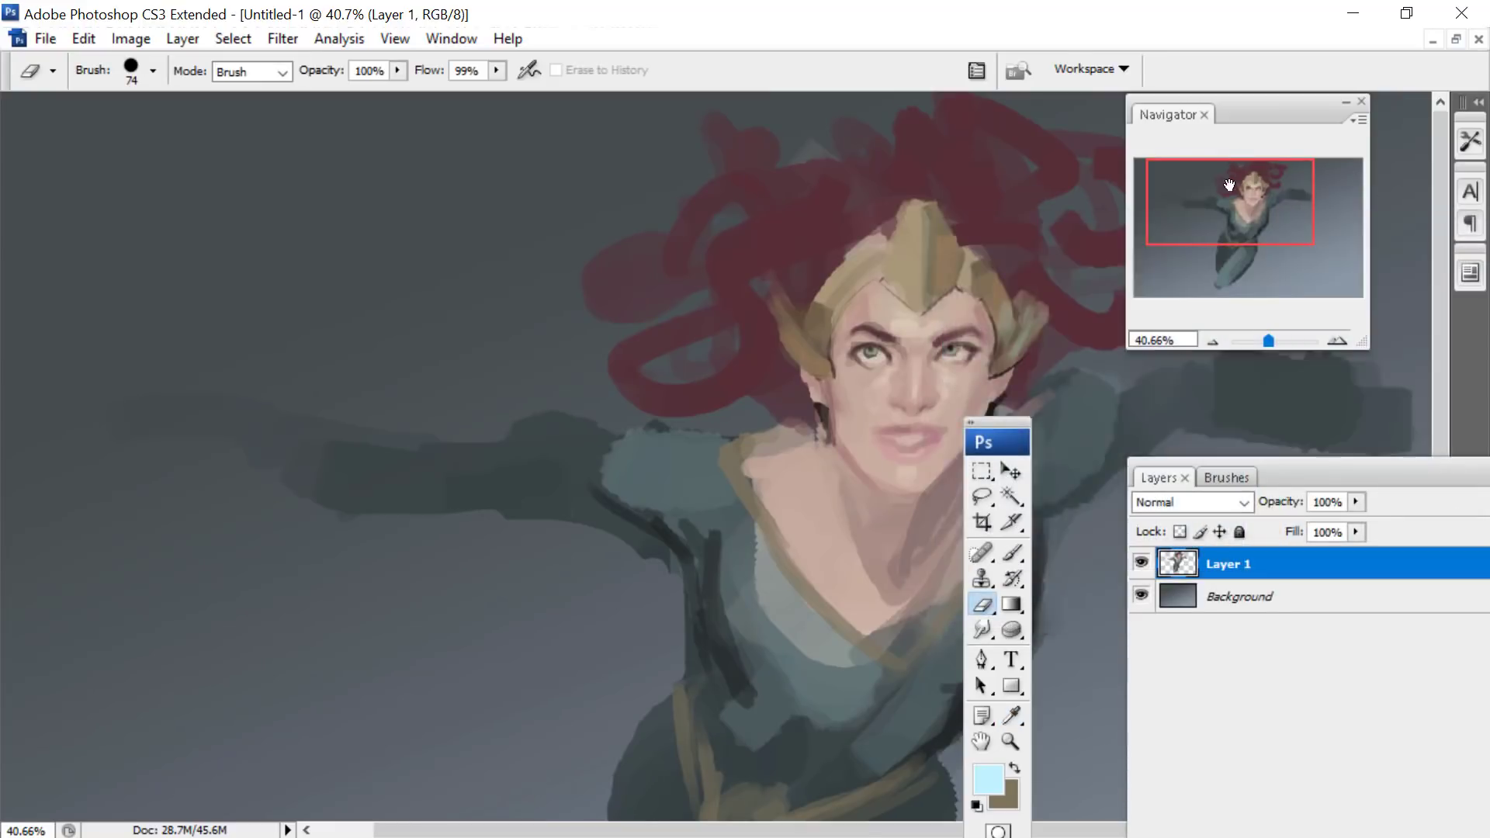
- Paint pale blue rim light on the outer right-hand shoulder and upper arm with the 57 px brush
left_click_drag(1224, 182, 1270, 165)
left_click(1012, 553)
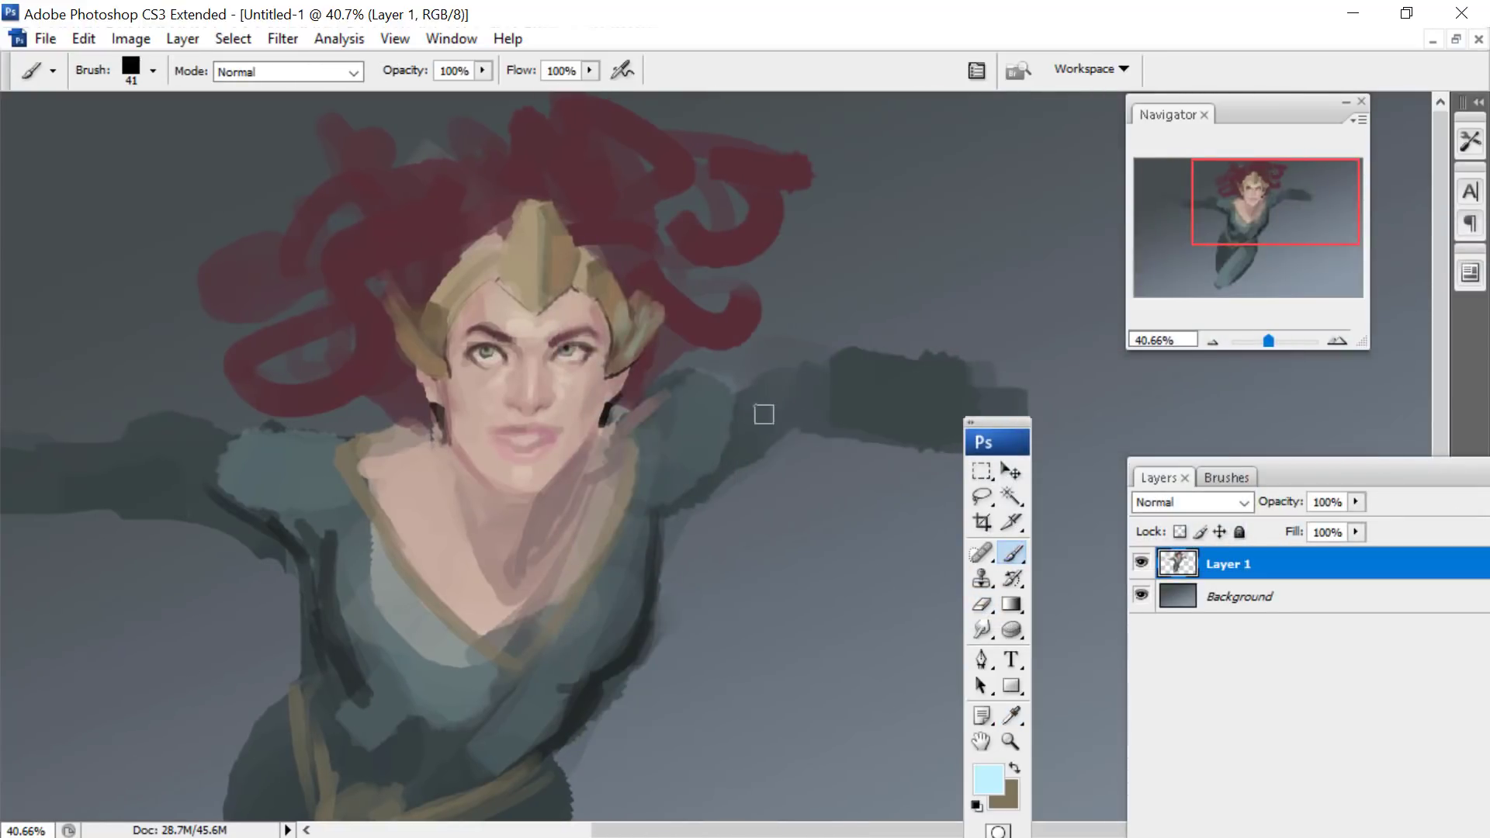
right_click(770, 333)
key("Return")
mouse_move(839, 388)
left_mouse_down()
mouse_move(759, 418)
mouse_move(749, 401)
mouse_move(739, 435)
left_mouse_up()
mouse_move(708, 384)
left_mouse_down()
mouse_move(707, 489)
mouse_move(651, 573)
left_mouse_up()
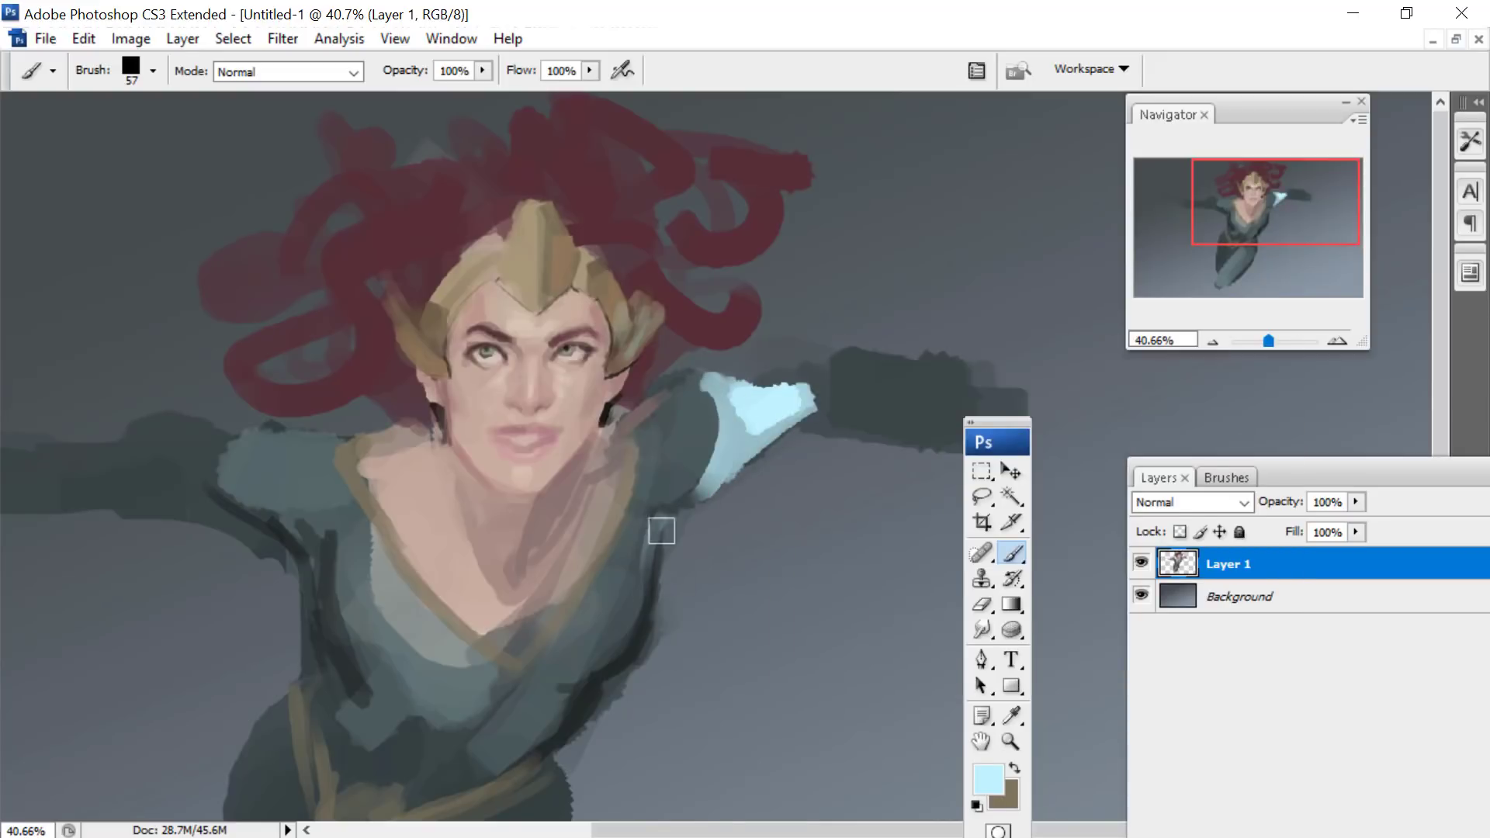
- Reduce the brush to 41 px and paint pale blue rim light along the torso's right-hand side down to the waist
right_click(678, 516)
left_click_drag(751, 526, 744, 529)
left_click_drag(669, 516, 628, 666)
mouse_move(655, 553)
left_mouse_down()
mouse_move(626, 674)
mouse_move(565, 725)
left_mouse_up()
- Paint pale blue light on the left-hand arm and shoulder, and on both jaw edges and the neck with the 24 px brush
left_click_drag(1239, 193, 1224, 214)
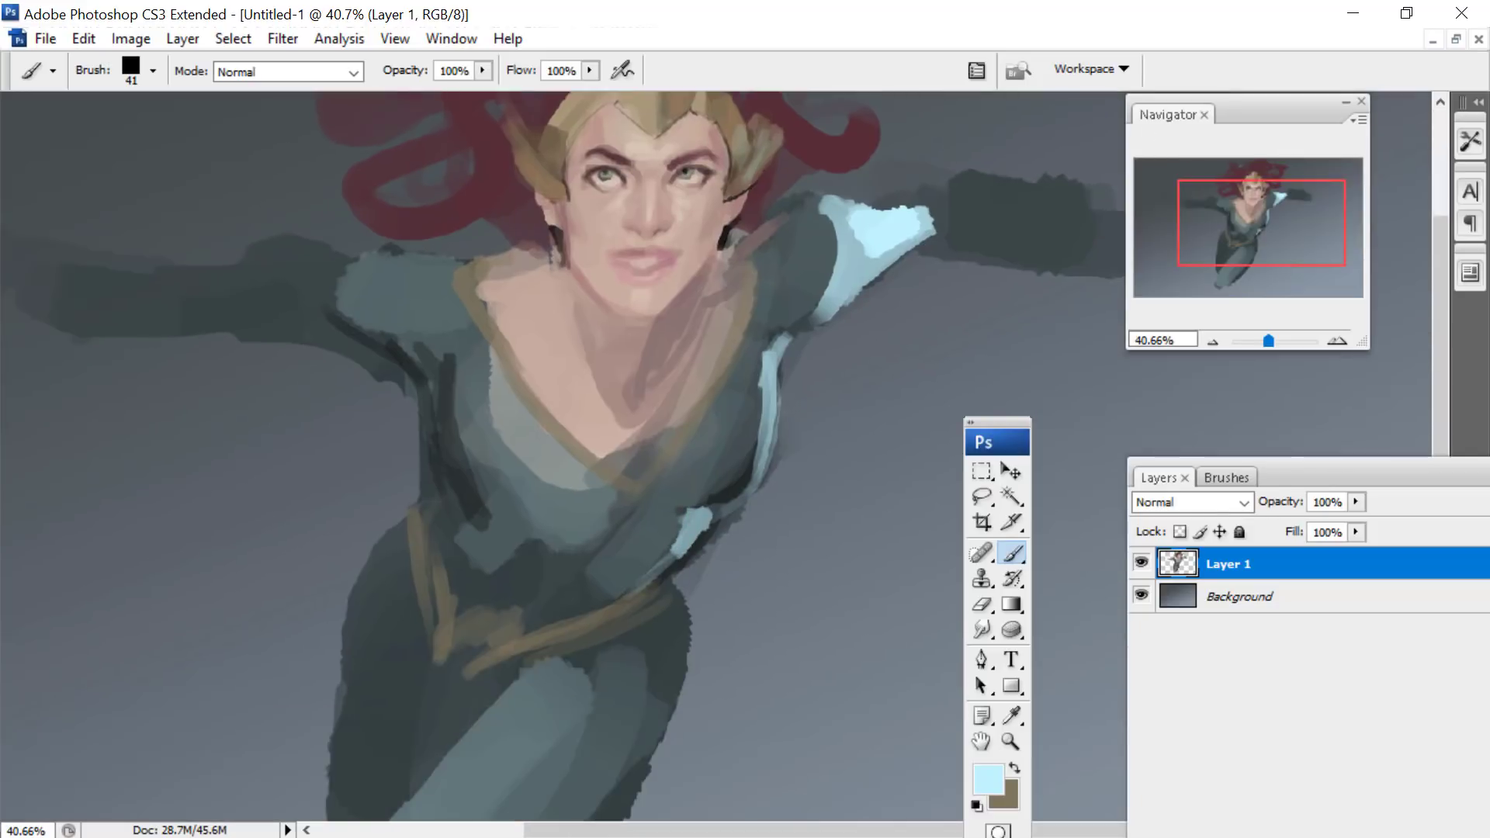
mouse_move(361, 260)
left_mouse_down()
mouse_move(364, 341)
mouse_move(418, 244)
mouse_move(349, 273)
mouse_move(347, 307)
mouse_move(260, 265)
mouse_move(41, 299)
left_mouse_up()
right_click(613, 245)
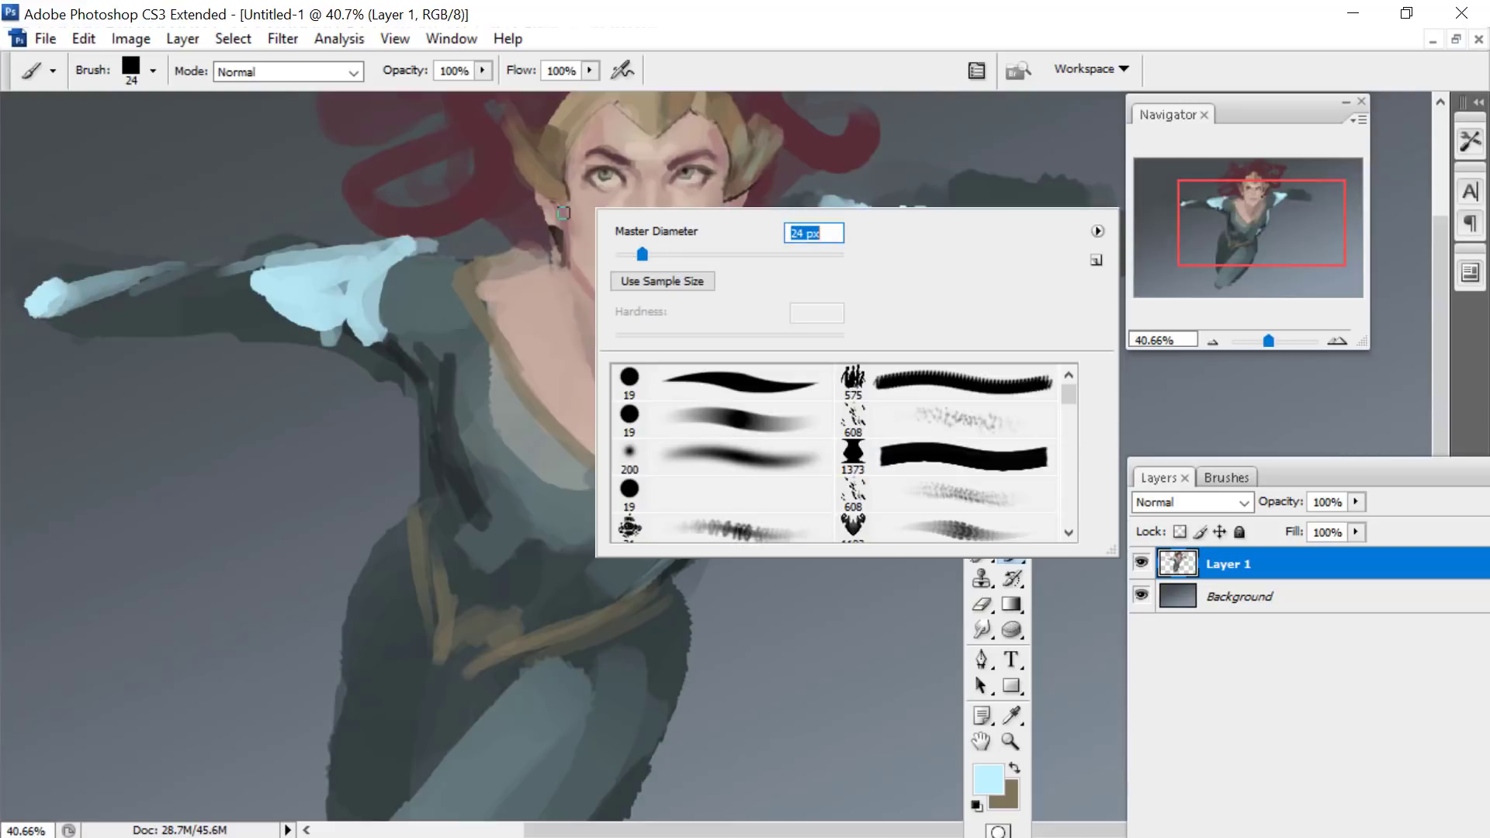
key("Return")
left_click_drag(563, 212, 566, 204)
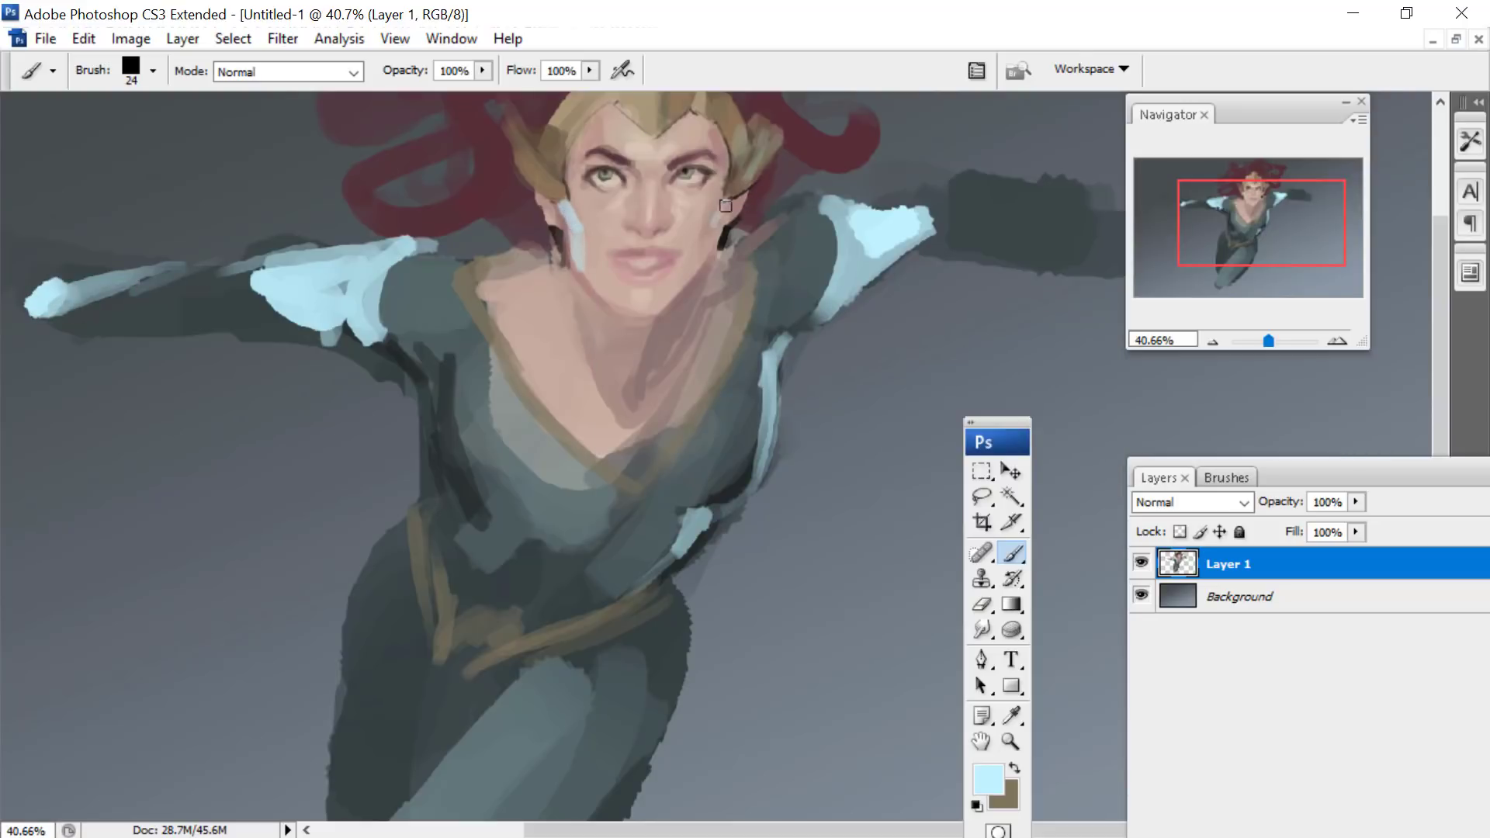
left_click_drag(1237, 207, 1245, 186)
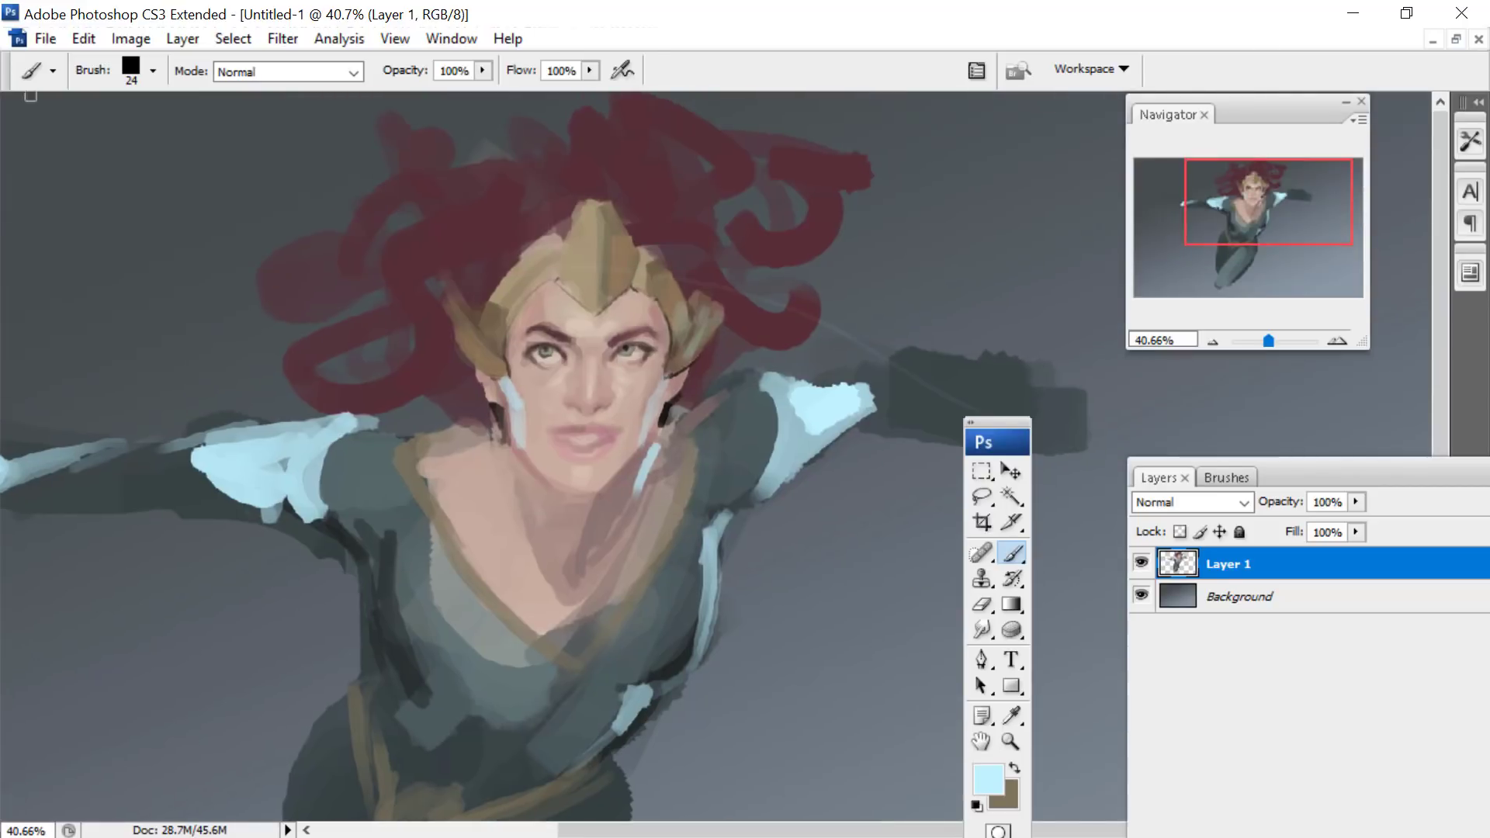
- Undo the stray line across the right-hand arm and move the toolbox and layers palette away from the end of that arm
left_click(84, 38)
left_click(77, 57)
left_click_drag(1001, 432, 858, 498)
left_click_drag(1254, 465, 1333, 570)
- Enlarge the brush and paint bright pale blue glows at the ends of both arms
right_click(978, 471)
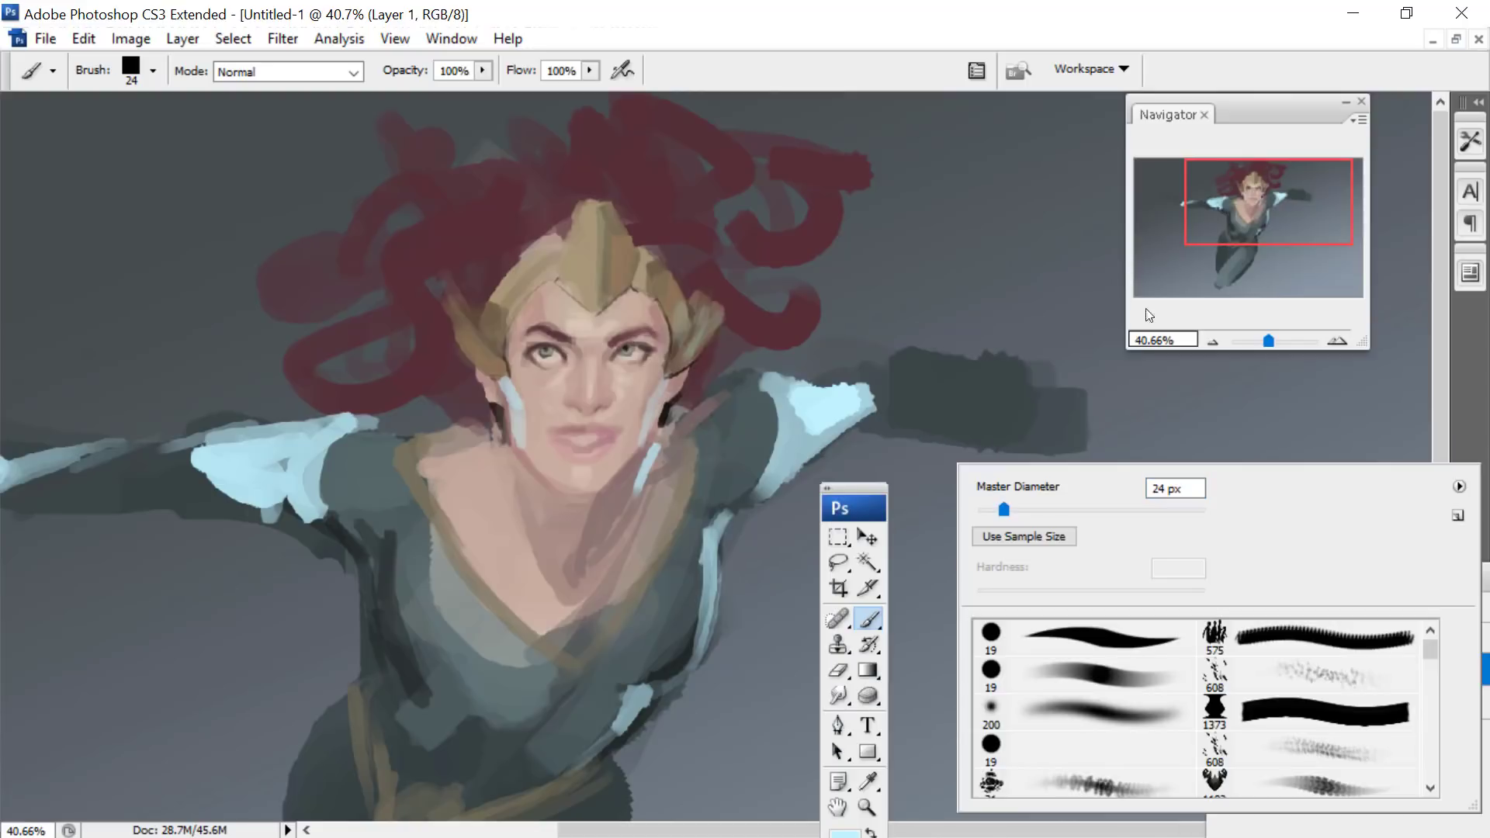
left_click(1045, 510)
mouse_move(1126, 396)
left_mouse_down()
mouse_move(1111, 393)
mouse_move(1151, 420)
mouse_move(1118, 460)
left_mouse_up()
left_click_drag(154, 233, 578, 227)
mouse_move(387, 466)
left_mouse_down()
mouse_move(402, 414)
mouse_move(326, 473)
mouse_move(389, 535)
mouse_move(384, 392)
mouse_move(462, 538)
mouse_move(499, 531)
left_mouse_up()
- Set the brush to 197 px and paint wide translucent blue halos around both hand glows
right_click(462, 423)
type("197")
key("Return")
left_click_drag(1235, 193, 1295, 196)
mouse_move(1008, 349)
left_mouse_down()
mouse_move(1134, 401)
mouse_move(1040, 452)
left_mouse_up()
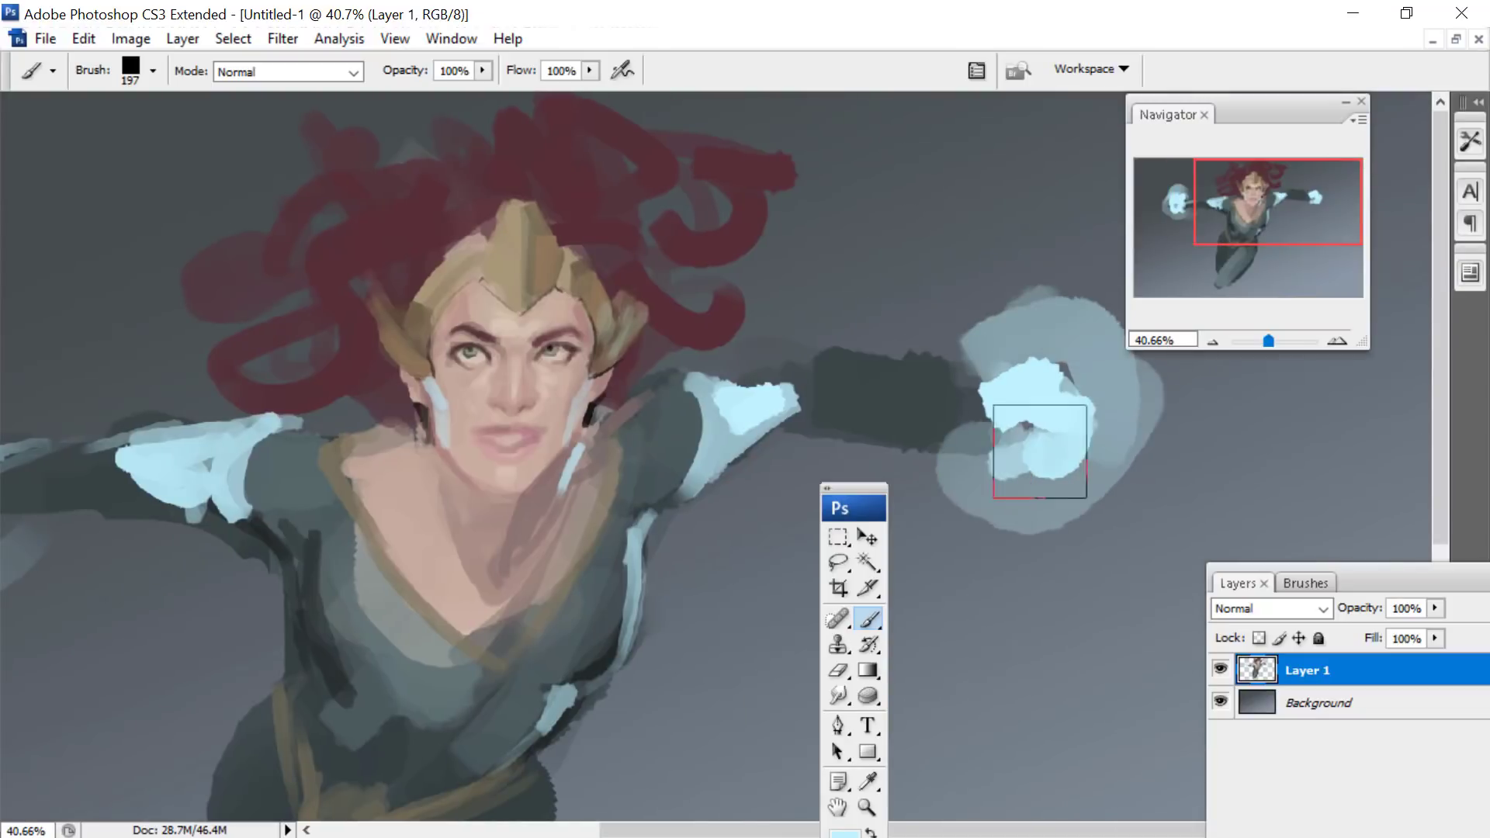
- Move the toolbox over to the hair and set the foreground colour to a muted grey-mauve
left_click_drag(877, 512, 309, 107)
left_click(272, 435)
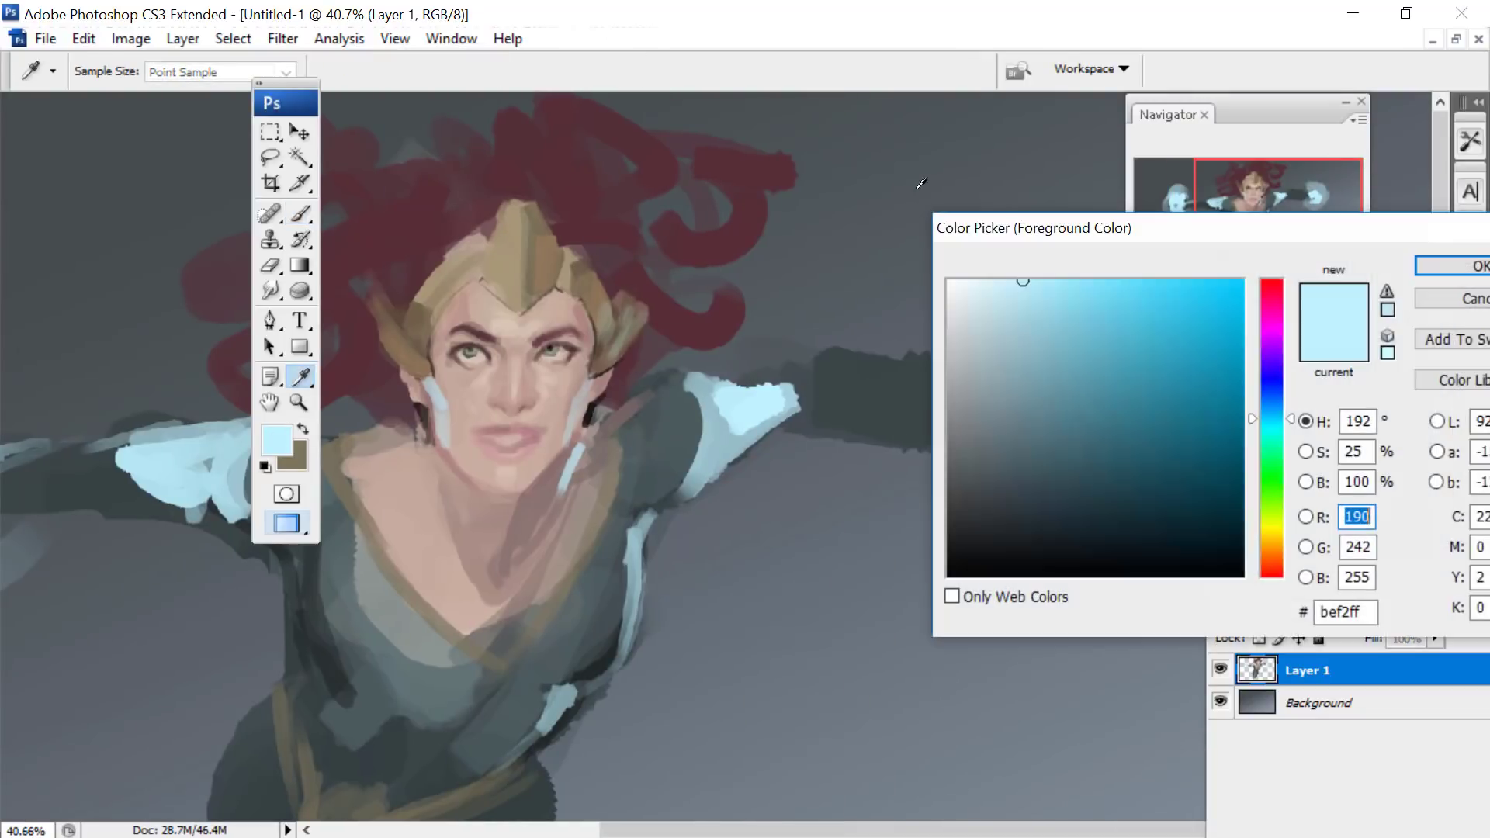
left_click(1267, 559)
left_click(1051, 343)
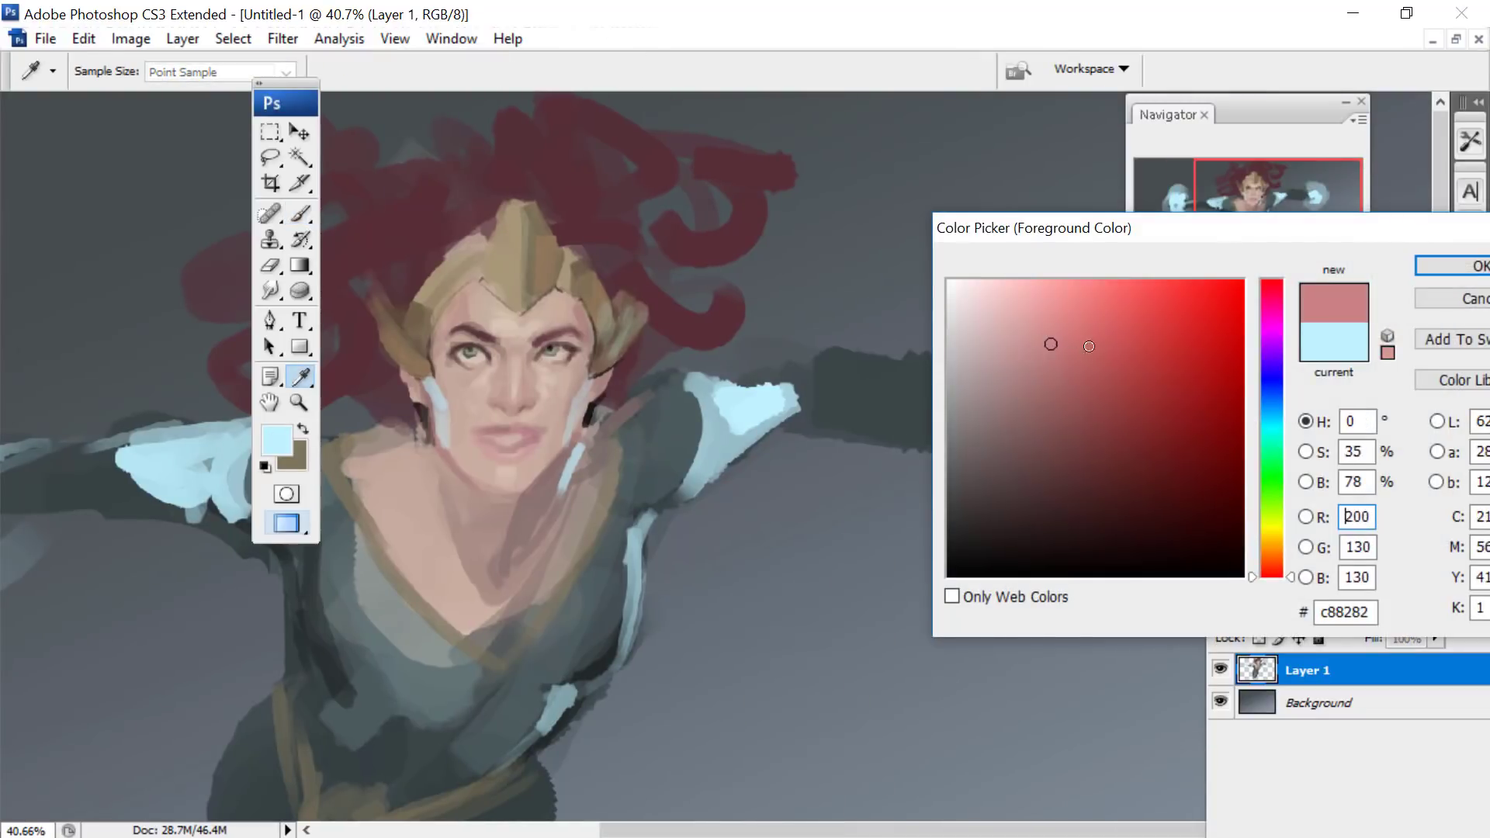
left_click(995, 419)
key("Return")
key("b")
- Paint the right-hand palm over its glow starting with a 110 px brush, and add spread fingers and a thumb at 39 px
right_click(1063, 379)
left_click_drag(1147, 486, 1097, 483)
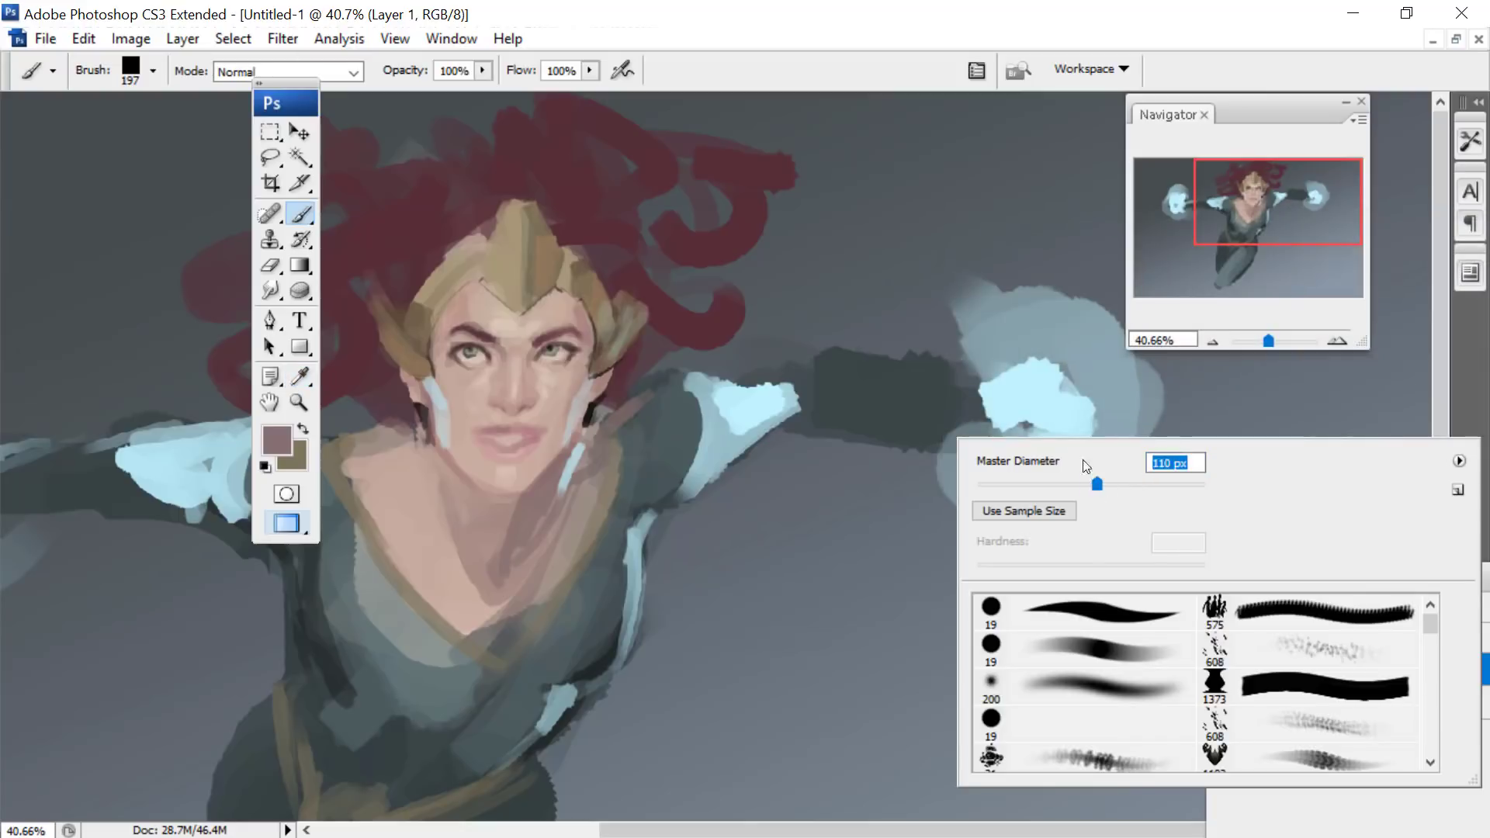
left_click_drag(999, 408, 1019, 404)
right_click(1107, 264)
mouse_move(1089, 365)
left_mouse_down()
mouse_move(1041, 365)
mouse_move(1011, 433)
mouse_move(1017, 390)
mouse_move(1084, 374)
mouse_move(1075, 323)
left_mouse_up()
left_click(932, 376)
right_click(1098, 355)
left_click(1264, 181)
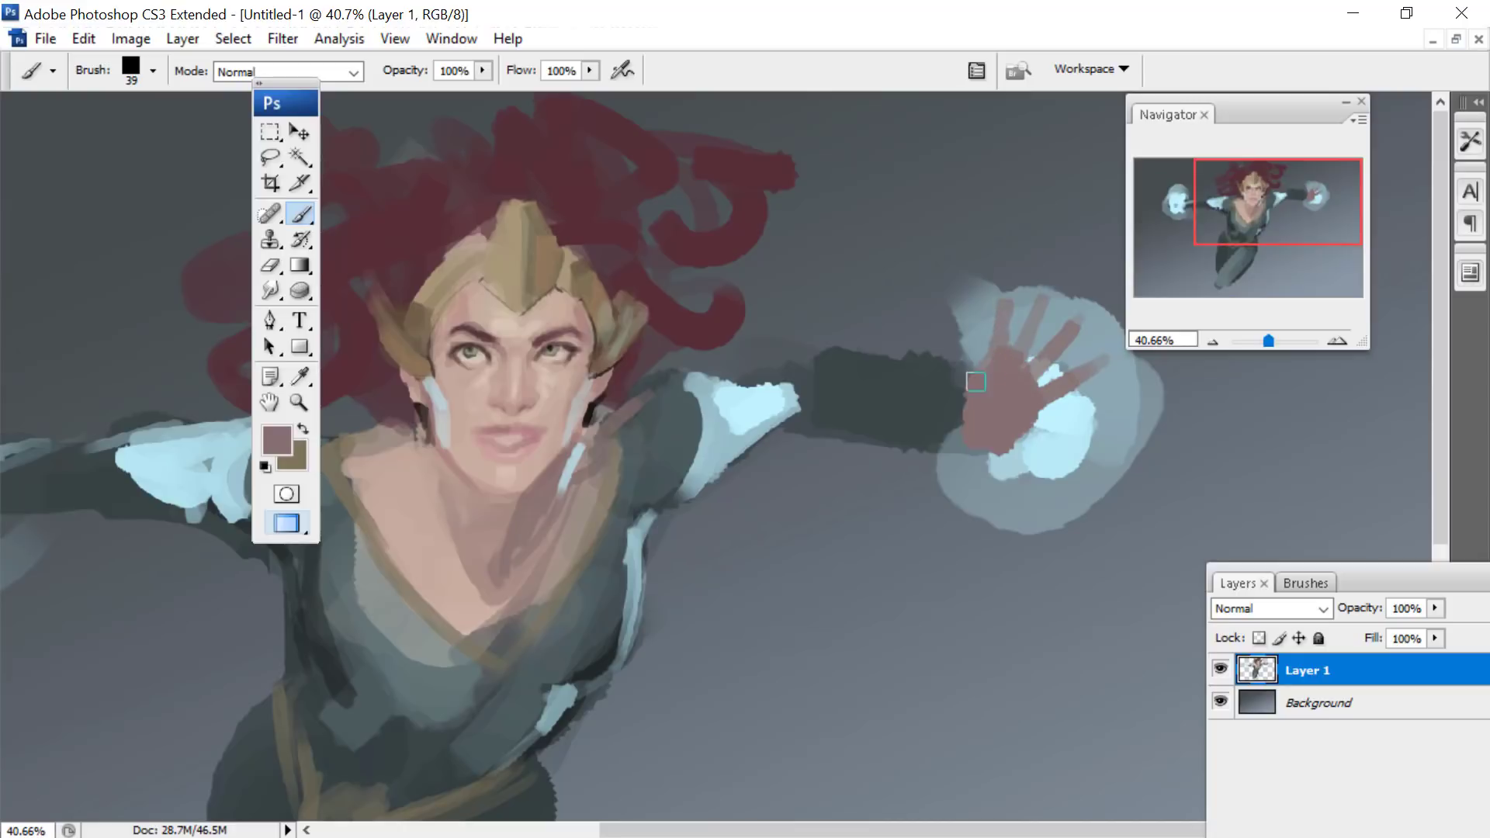
left_click_drag(1014, 441, 1050, 470)
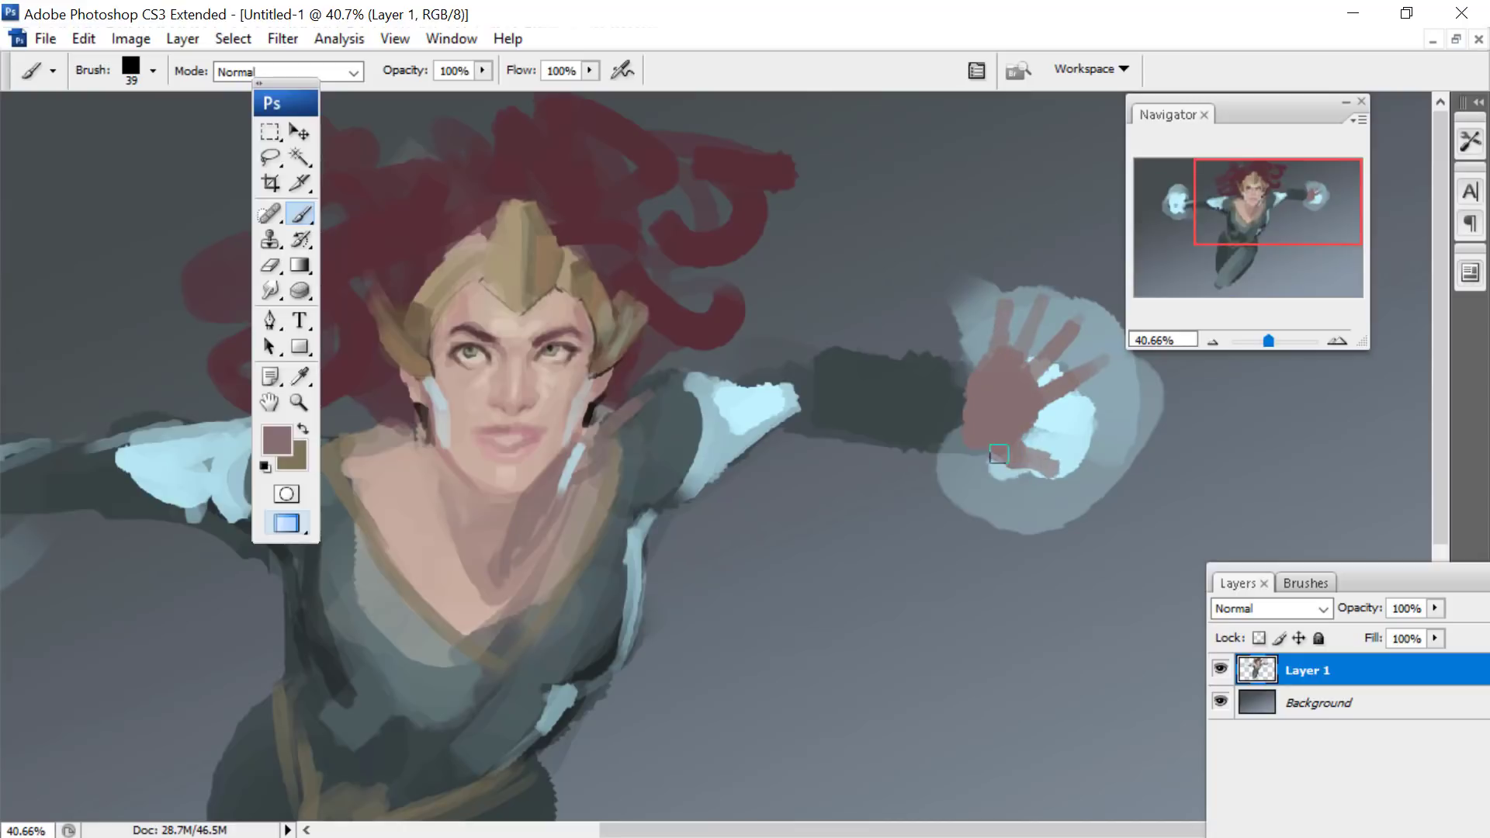
- Move the toolbox off the left-hand glow and paint an open mauve hand with spread fingers over it at 39 px
left_click_drag(1239, 182, 1179, 184)
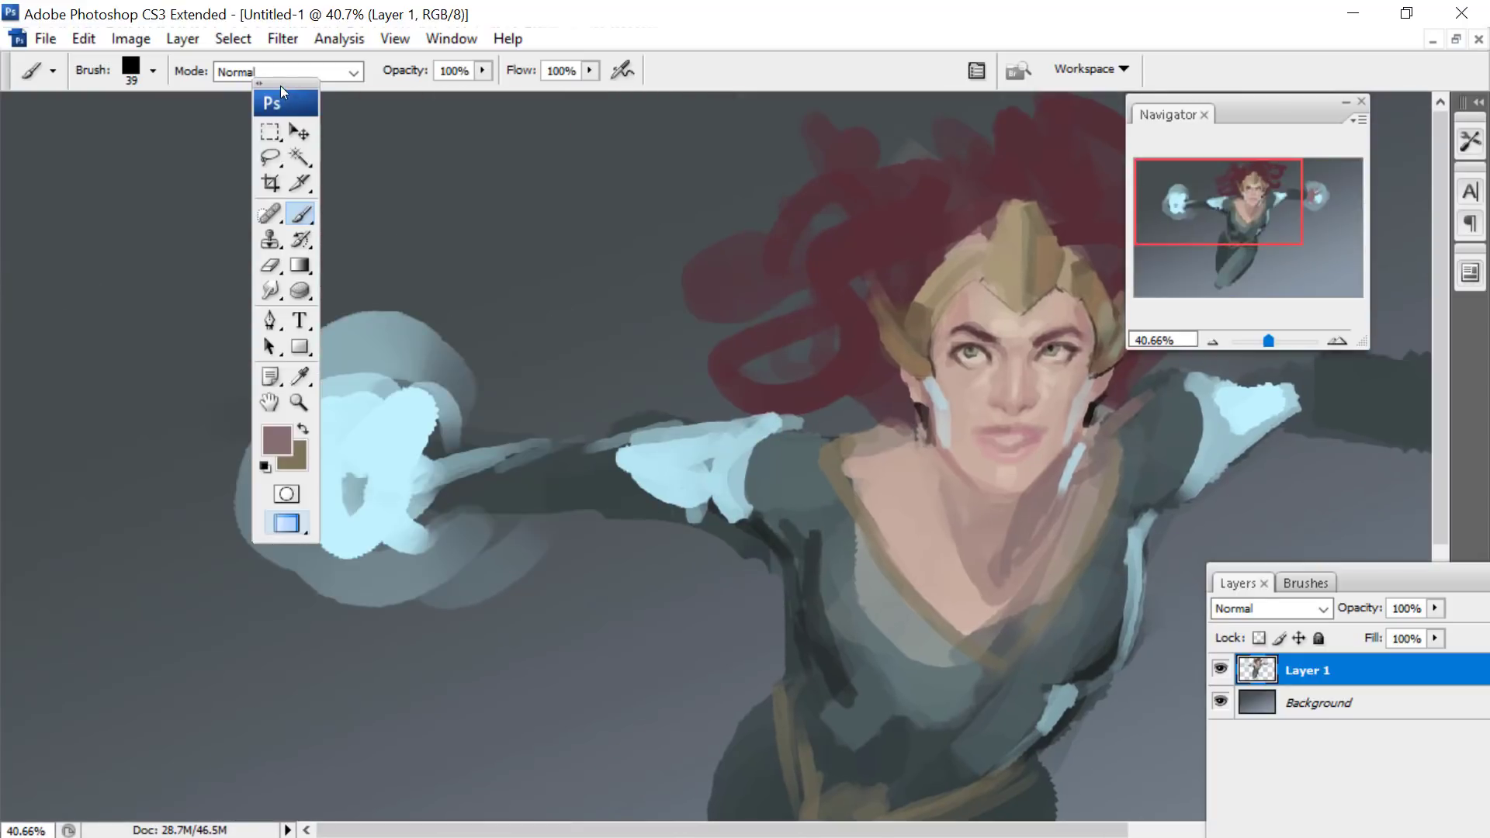
mouse_move(282, 92)
left_mouse_down()
mouse_move(750, 19)
mouse_move(751, 62)
left_mouse_up()
mouse_move(423, 439)
left_mouse_down()
mouse_move(402, 505)
mouse_move(400, 458)
mouse_move(371, 486)
mouse_move(315, 464)
mouse_move(357, 460)
mouse_move(318, 420)
mouse_move(374, 442)
mouse_move(350, 391)
mouse_move(401, 431)
mouse_move(389, 384)
mouse_move(416, 445)
mouse_move(402, 488)
mouse_move(381, 489)
mouse_move(384, 526)
left_mouse_up()
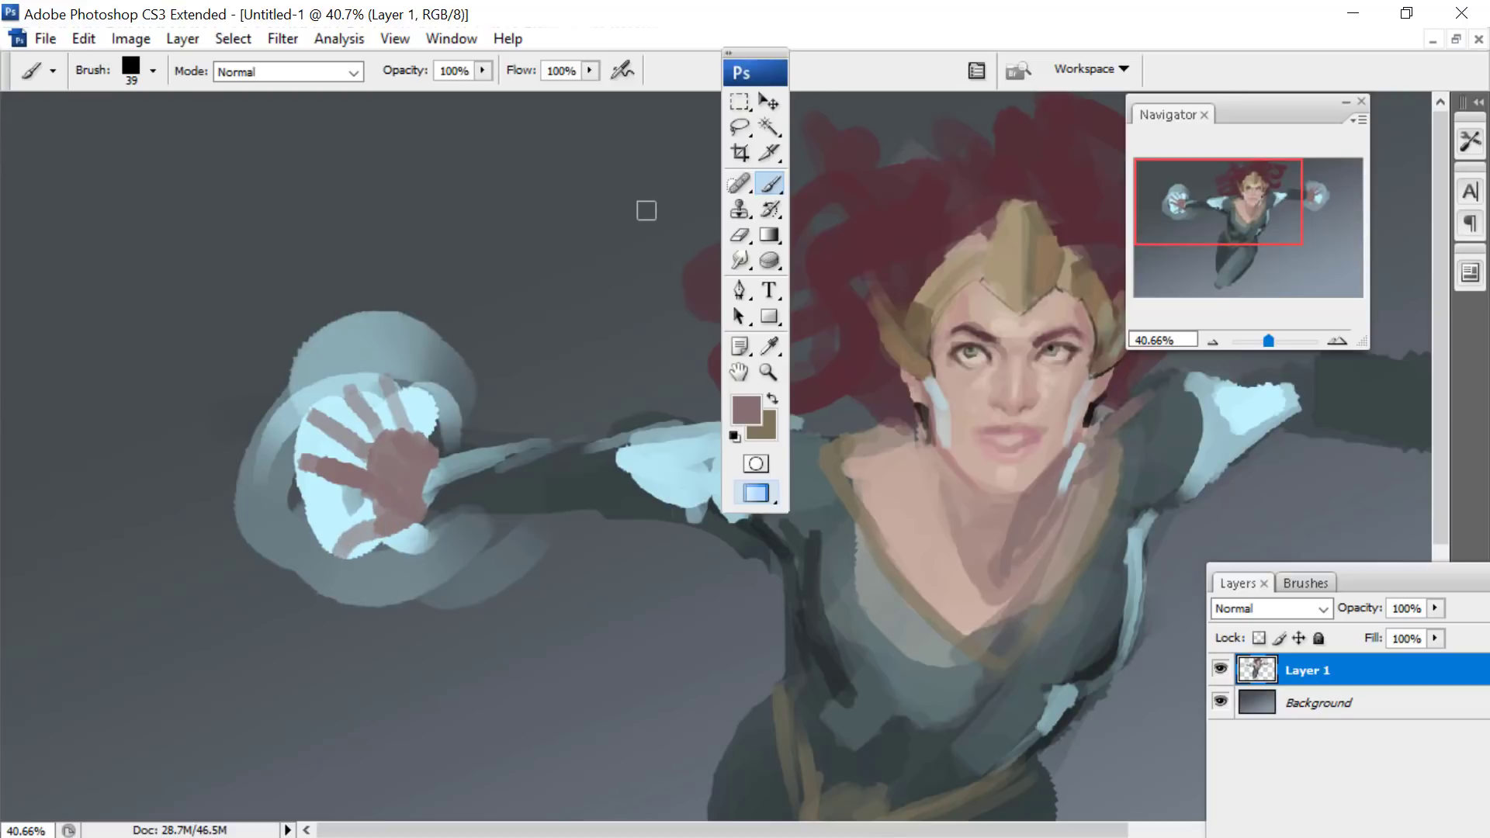
- Sample the hair's dark red and paint hair around the headpiece's upper edge plus a curved strand sweeping out to the upper left
left_click_drag(744, 54, 233, 91)
key("i")
left_click(698, 256)
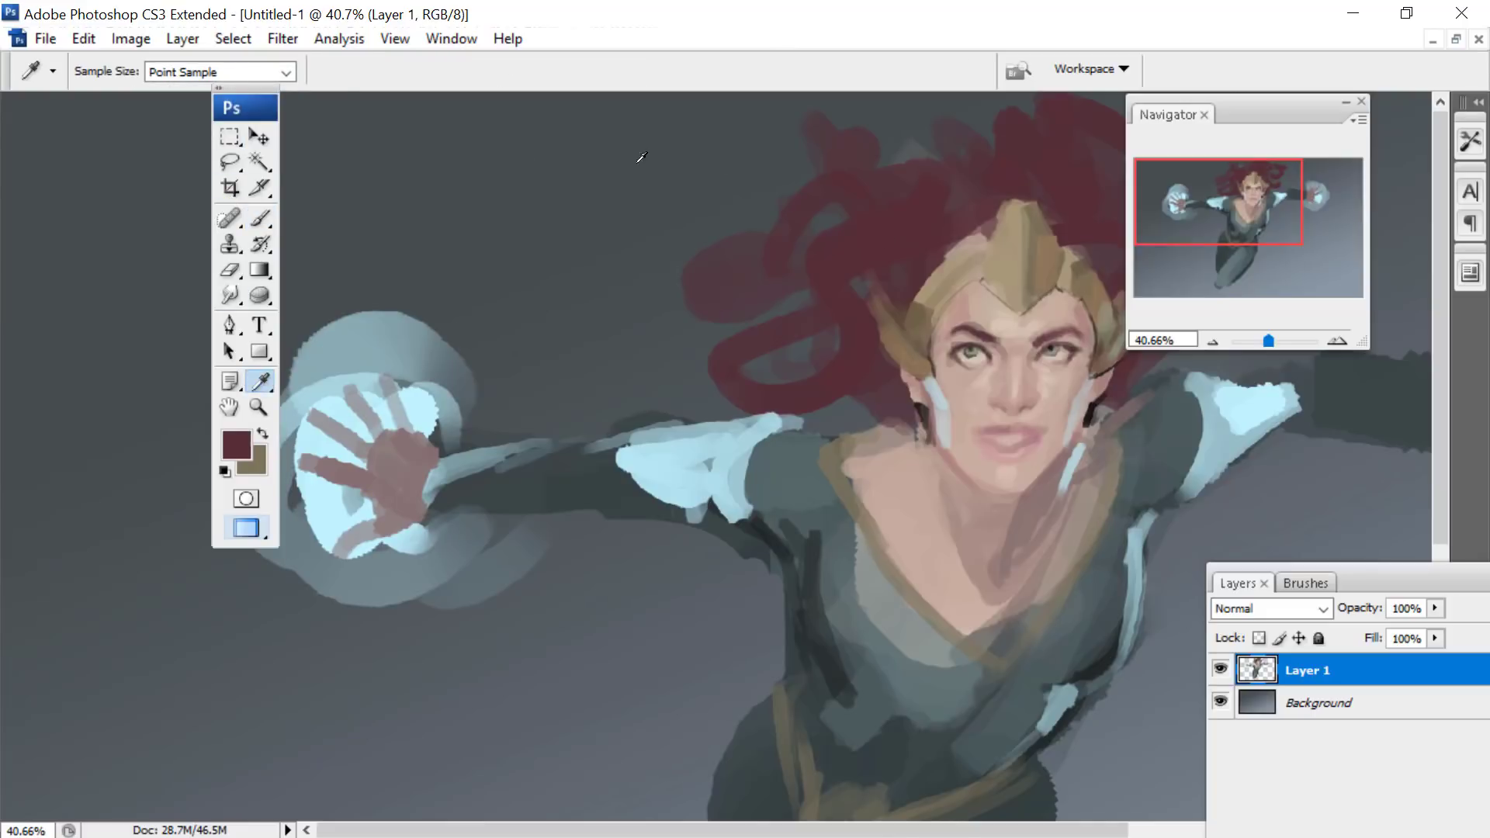
left_click(258, 219)
scroll(738, 231, "right", 3)
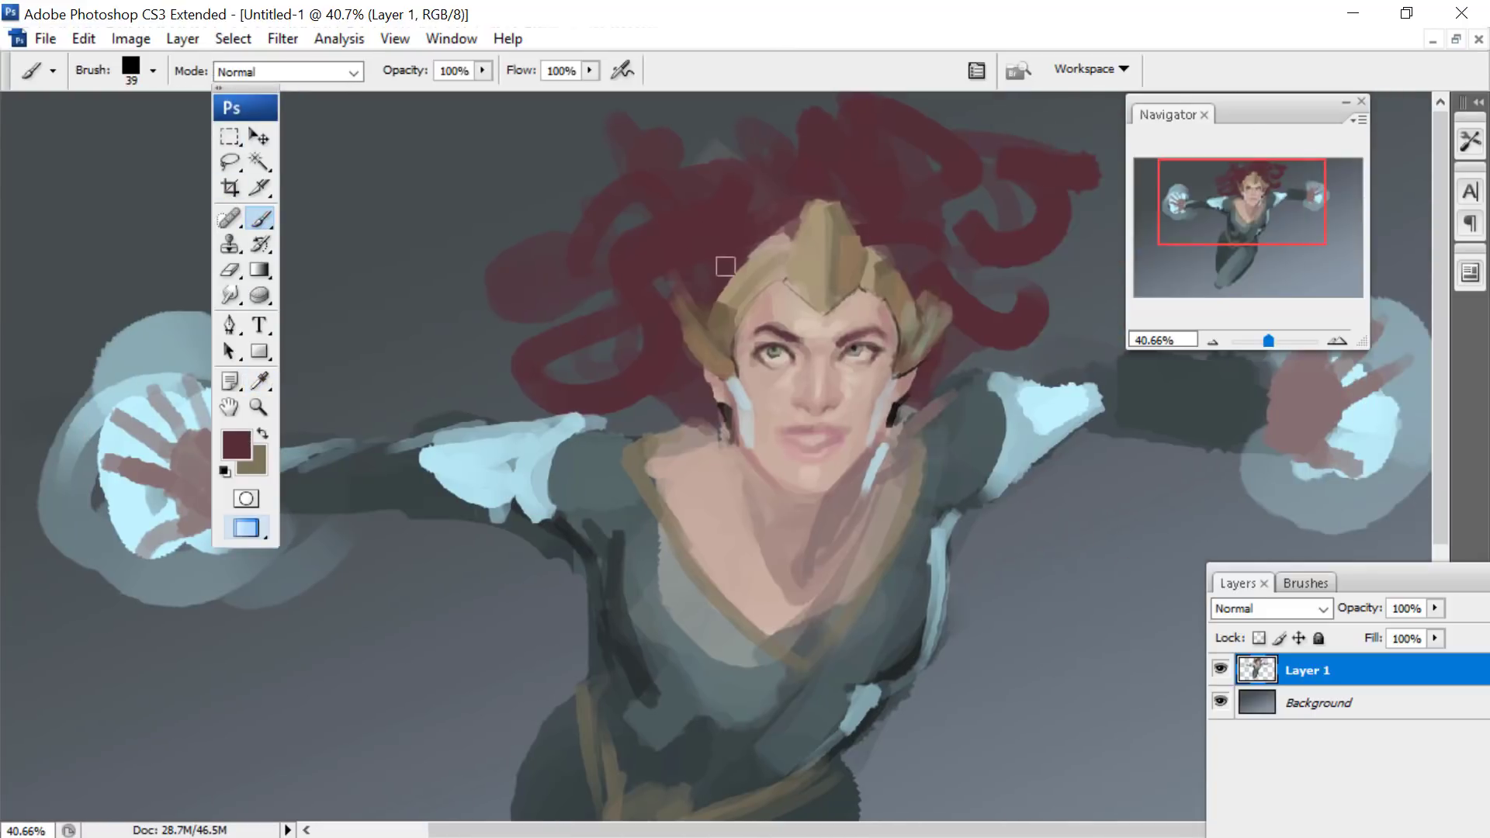
left_click(789, 237)
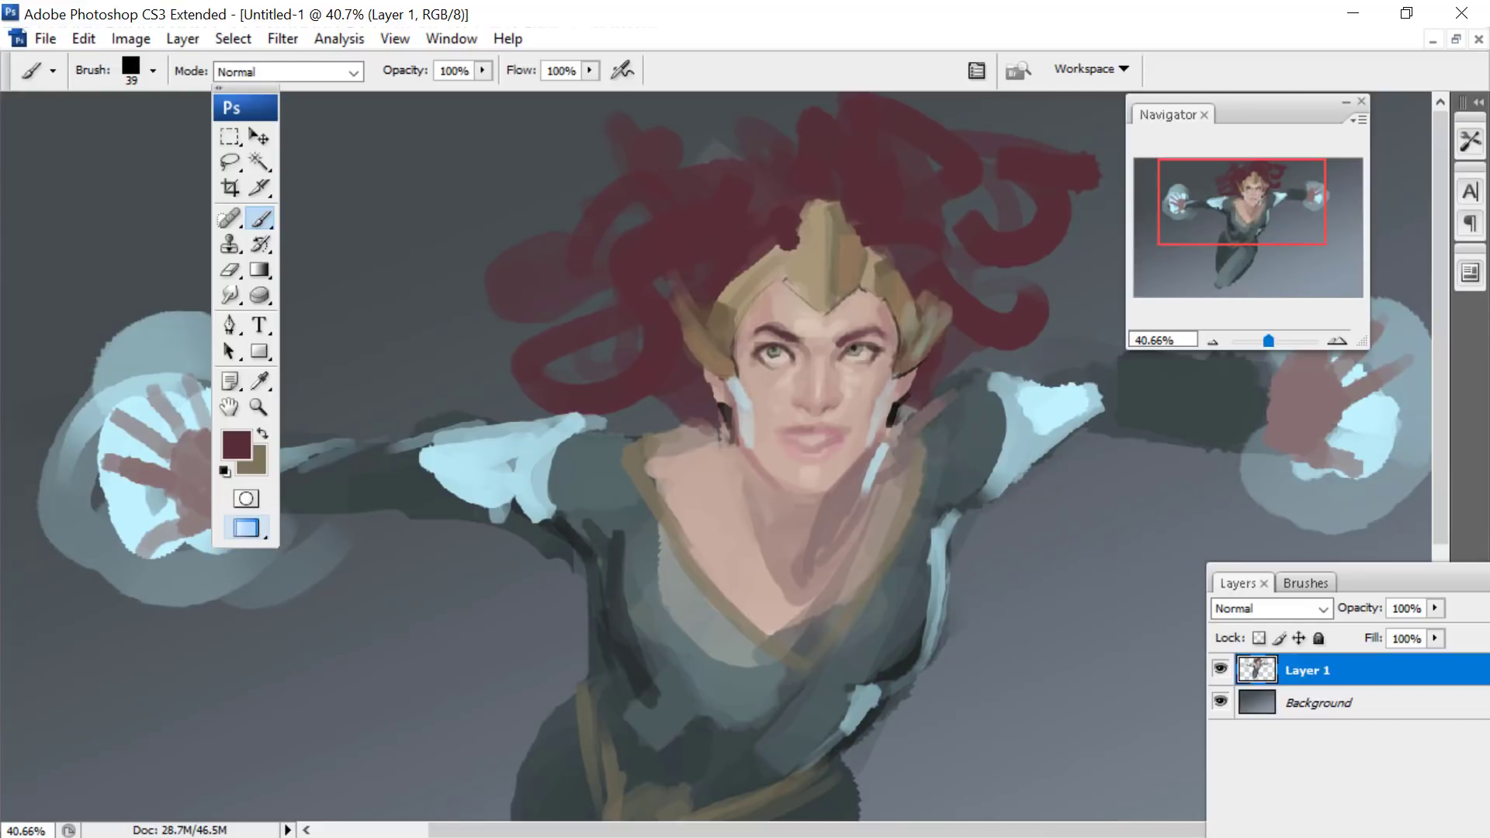
left_click(807, 218)
left_click_drag(1210, 165, 1214, 158)
mouse_move(675, 96)
left_mouse_down()
mouse_move(559, 158)
mouse_move(410, 198)
left_mouse_up()
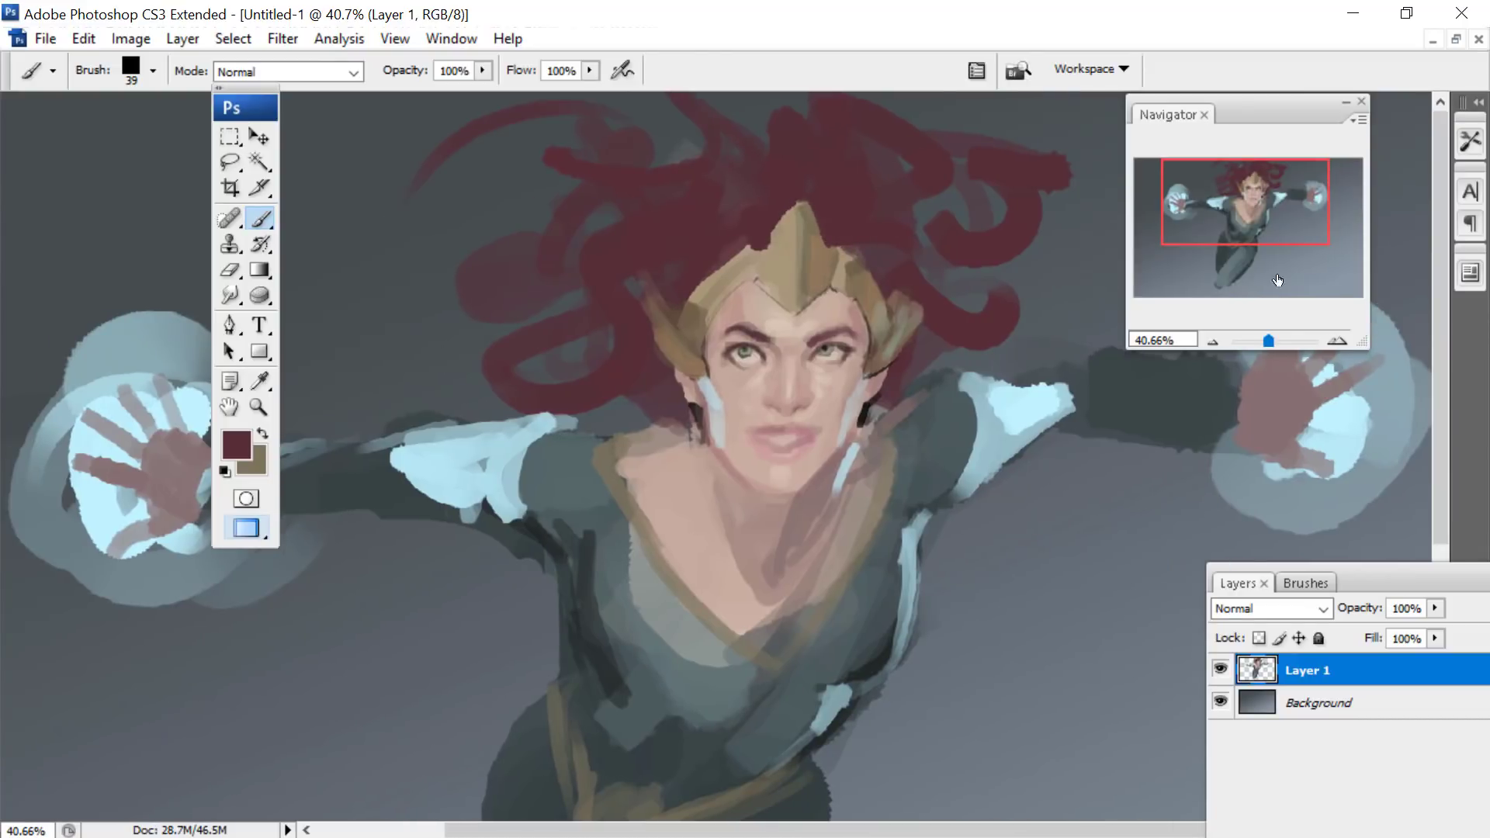
- Zoom in to 90.48% on the face and set the foreground colour to a dark grey-mauve
left_click(1275, 342)
left_click(237, 446)
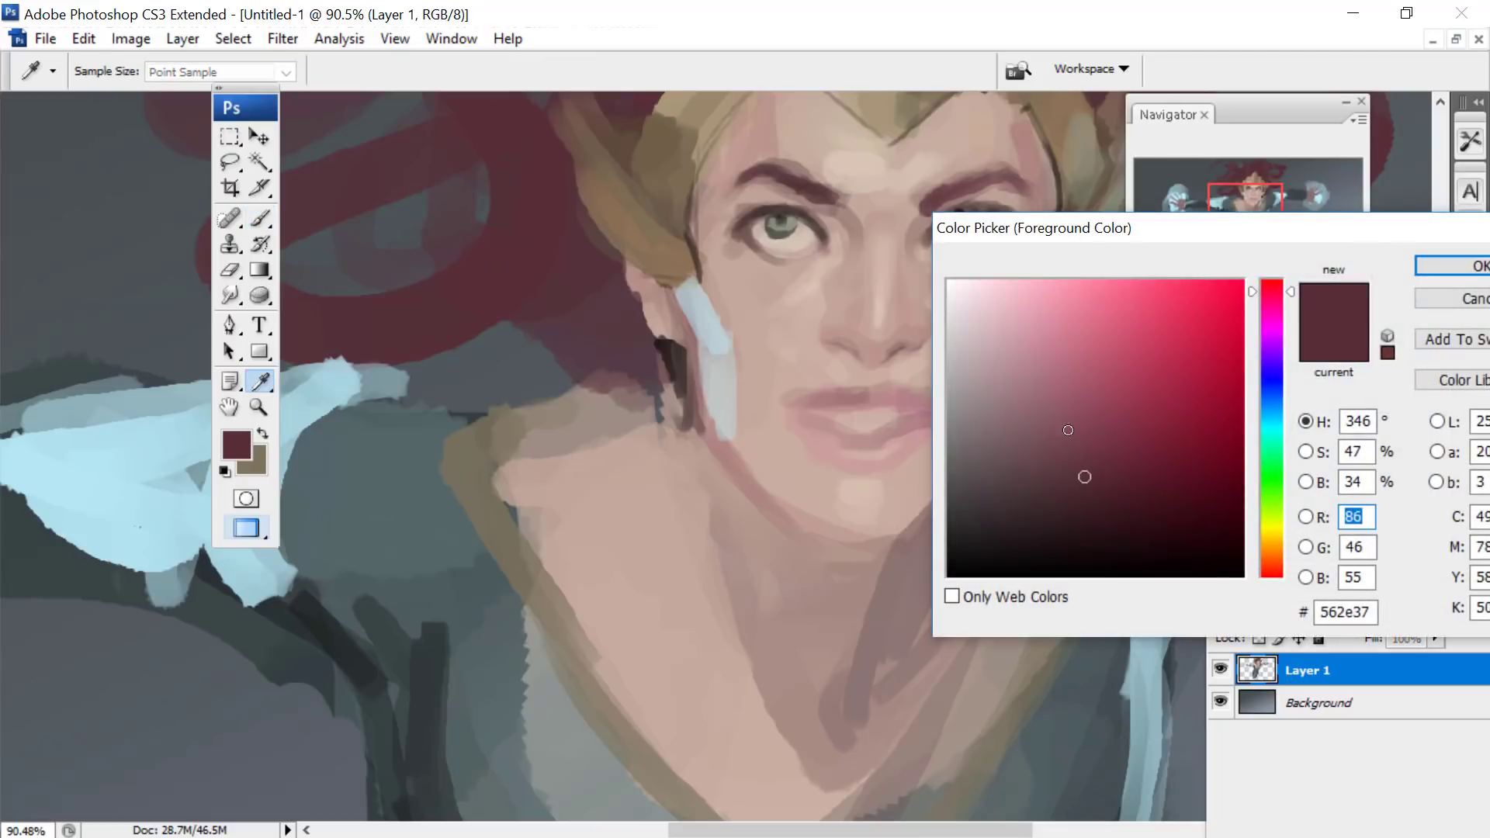
left_click(975, 500)
key("Return")
key("b")
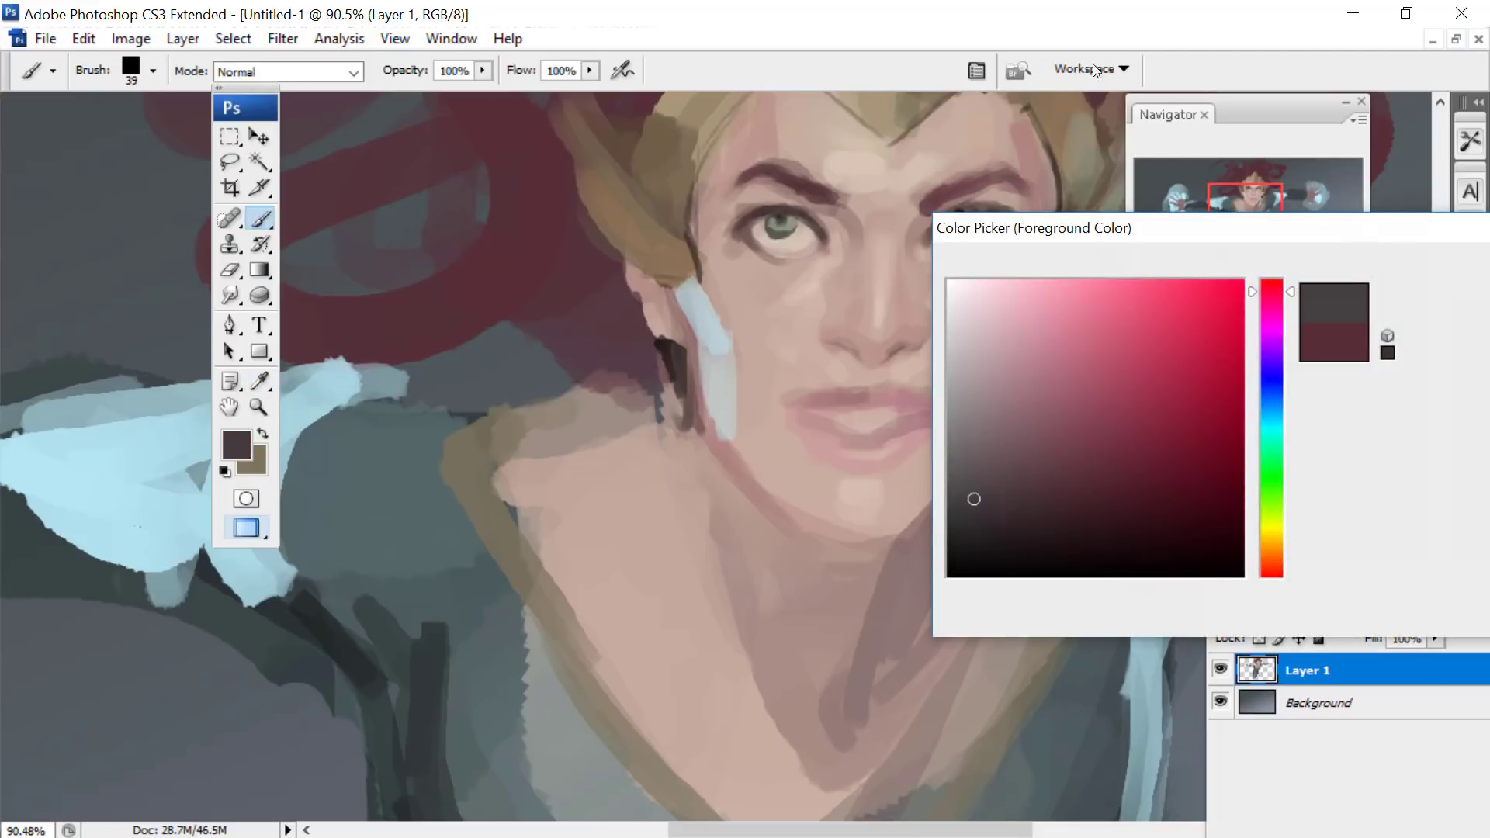
- Set the brush to 30 px in Multiply mode and paint dark shadows in the hair behind both ears
left_click_drag(1244, 193, 1249, 186)
right_click(542, 499)
left_click(596, 527)
left_click(499, 379)
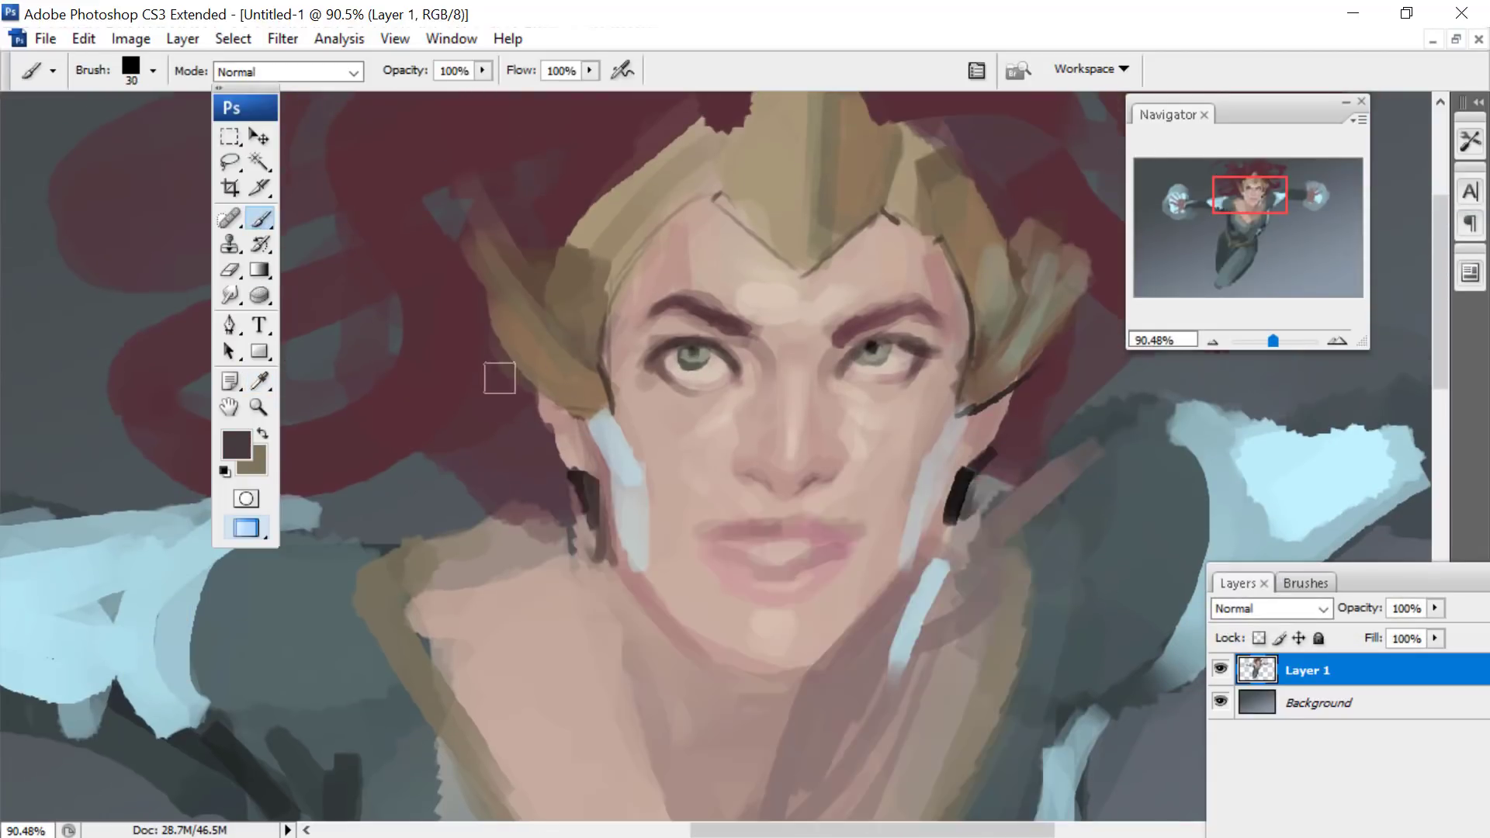
mouse_move(487, 356)
left_mouse_down()
mouse_move(572, 514)
mouse_move(464, 341)
left_mouse_up()
left_click(301, 71)
left_click(234, 204)
left_click_drag(1251, 195, 1273, 182)
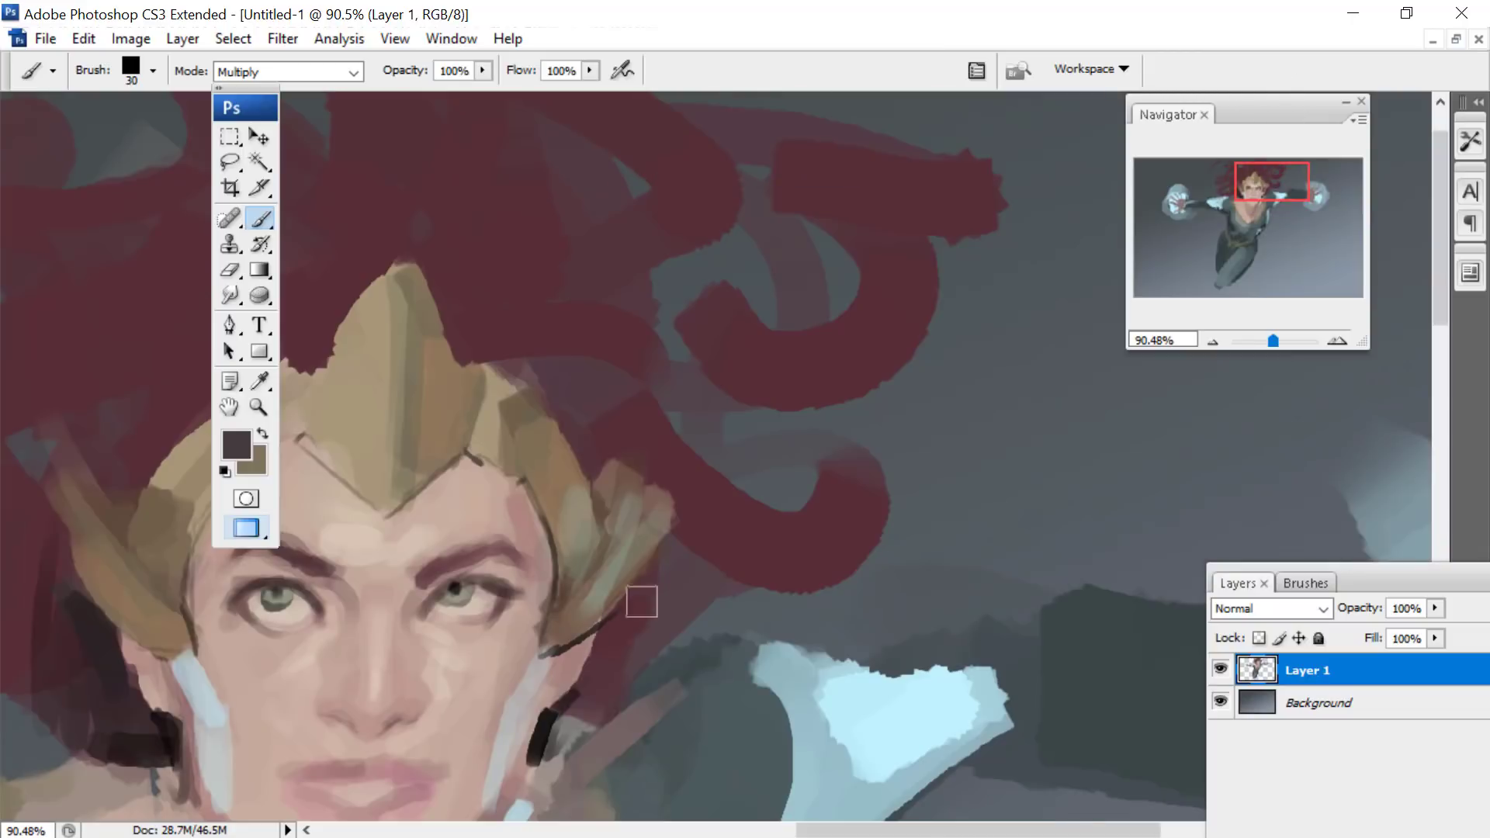
left_click_drag(643, 584, 587, 713)
- Reduce the brush to 20 px and darken the eyelid lines around the eyes in Multiply mode
mouse_move(1254, 185)
left_mouse_down()
mouse_move(1245, 207)
mouse_move(1260, 195)
left_mouse_up()
right_click(490, 342)
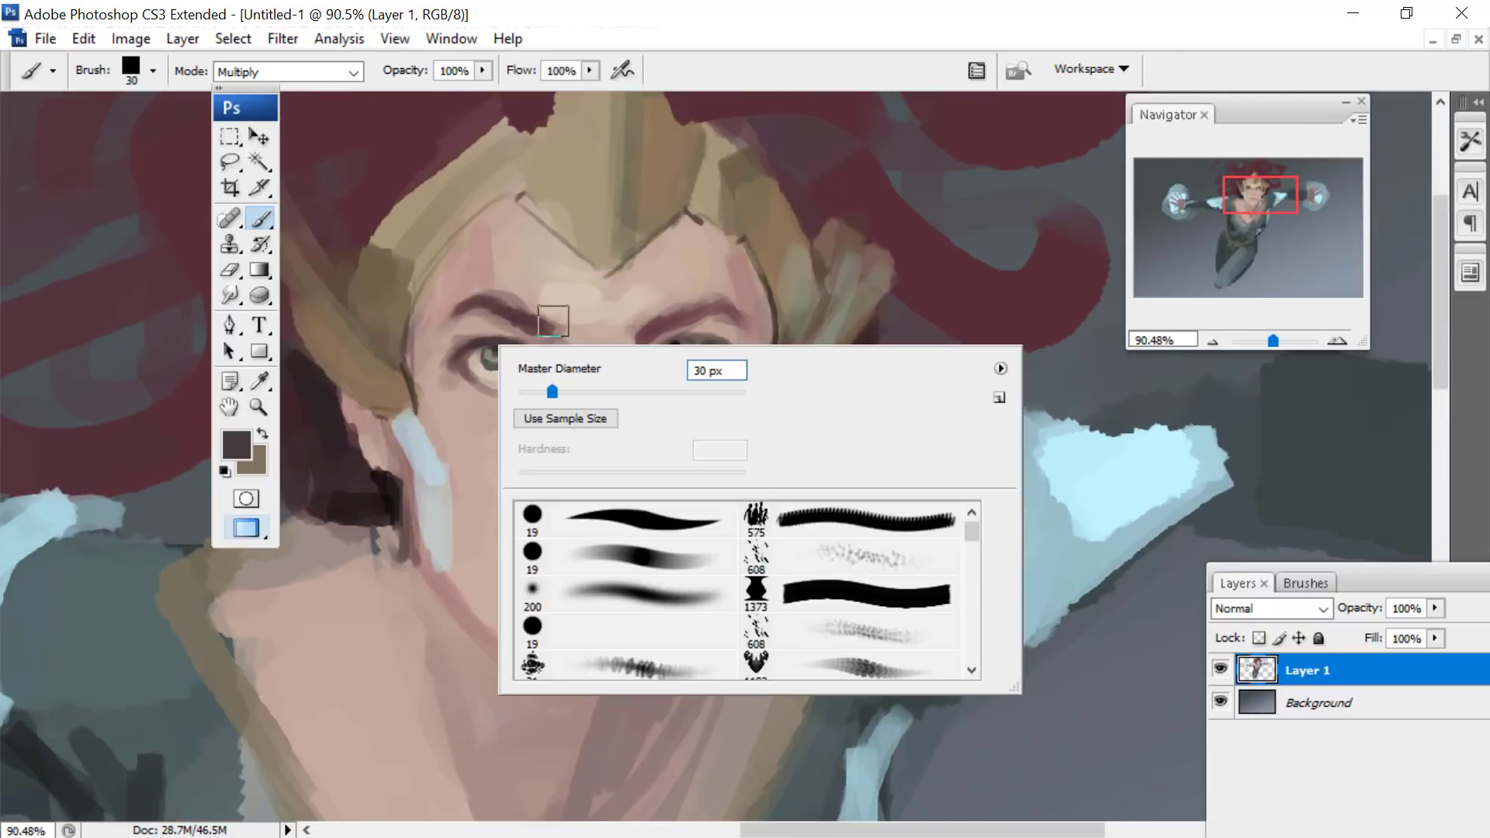
key("Return")
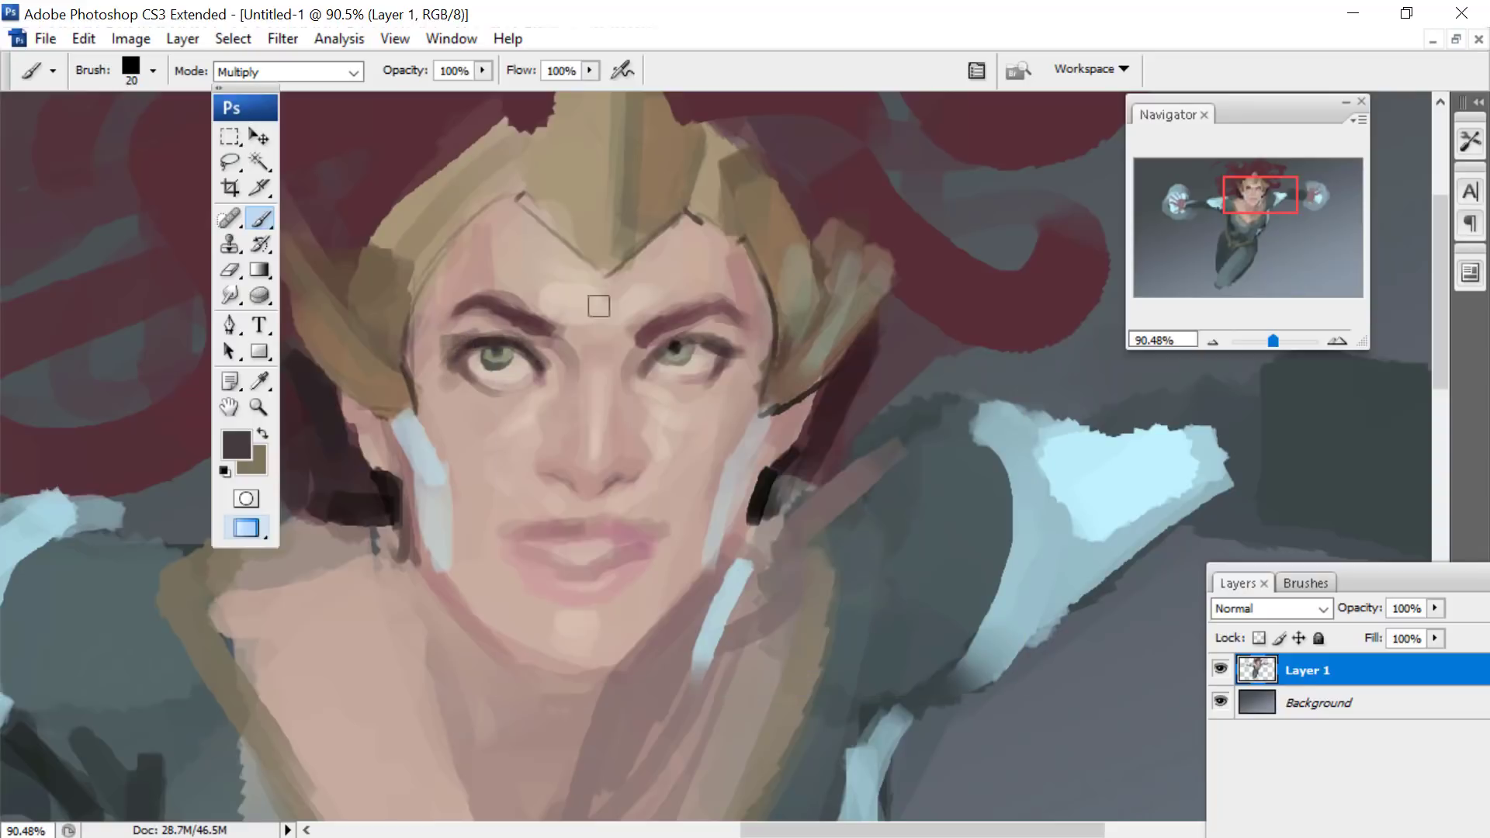
left_click_drag(659, 347, 713, 333)
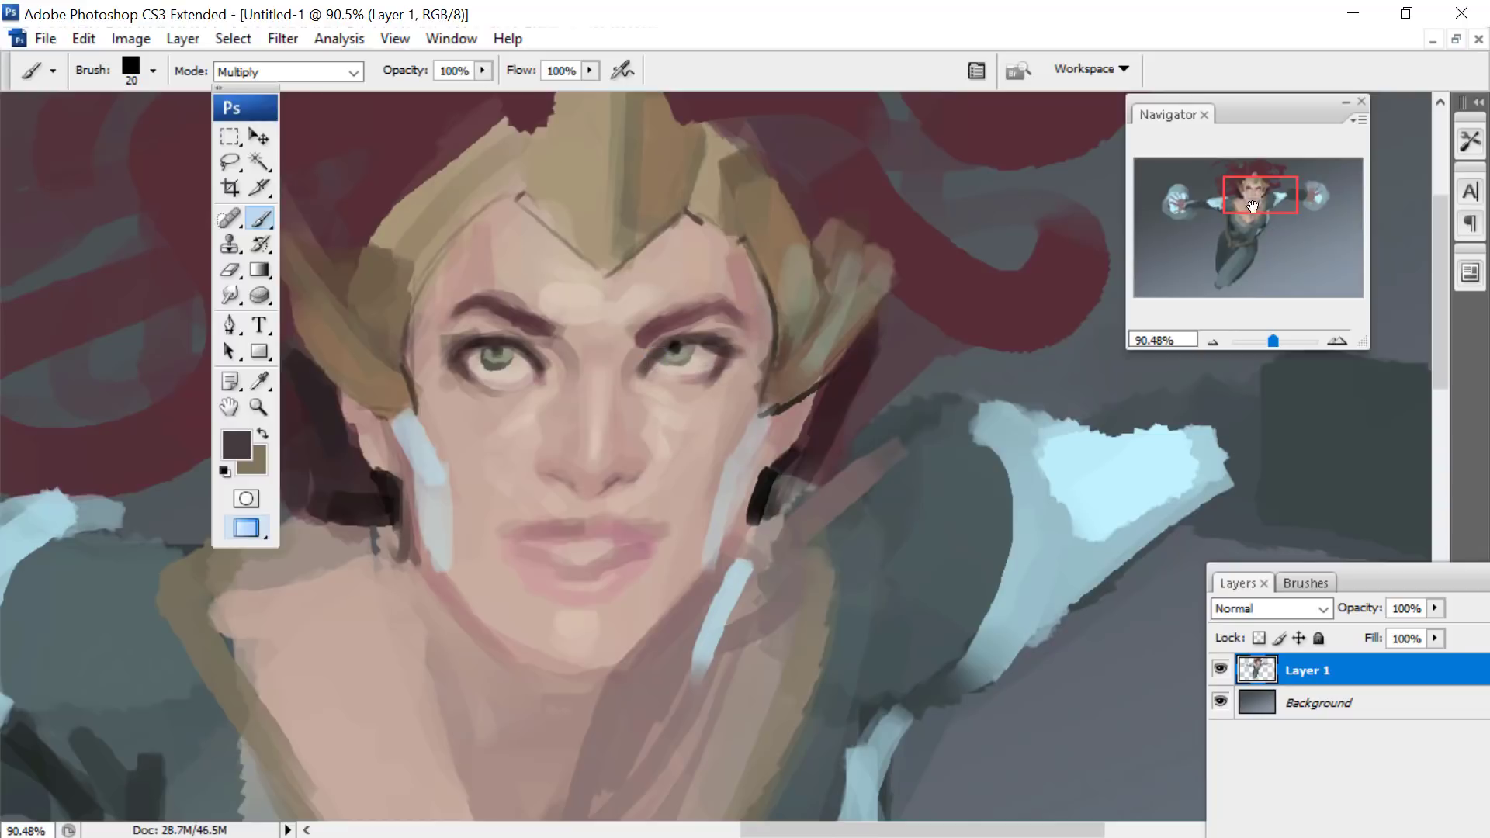
left_click_drag(1253, 205, 1245, 203)
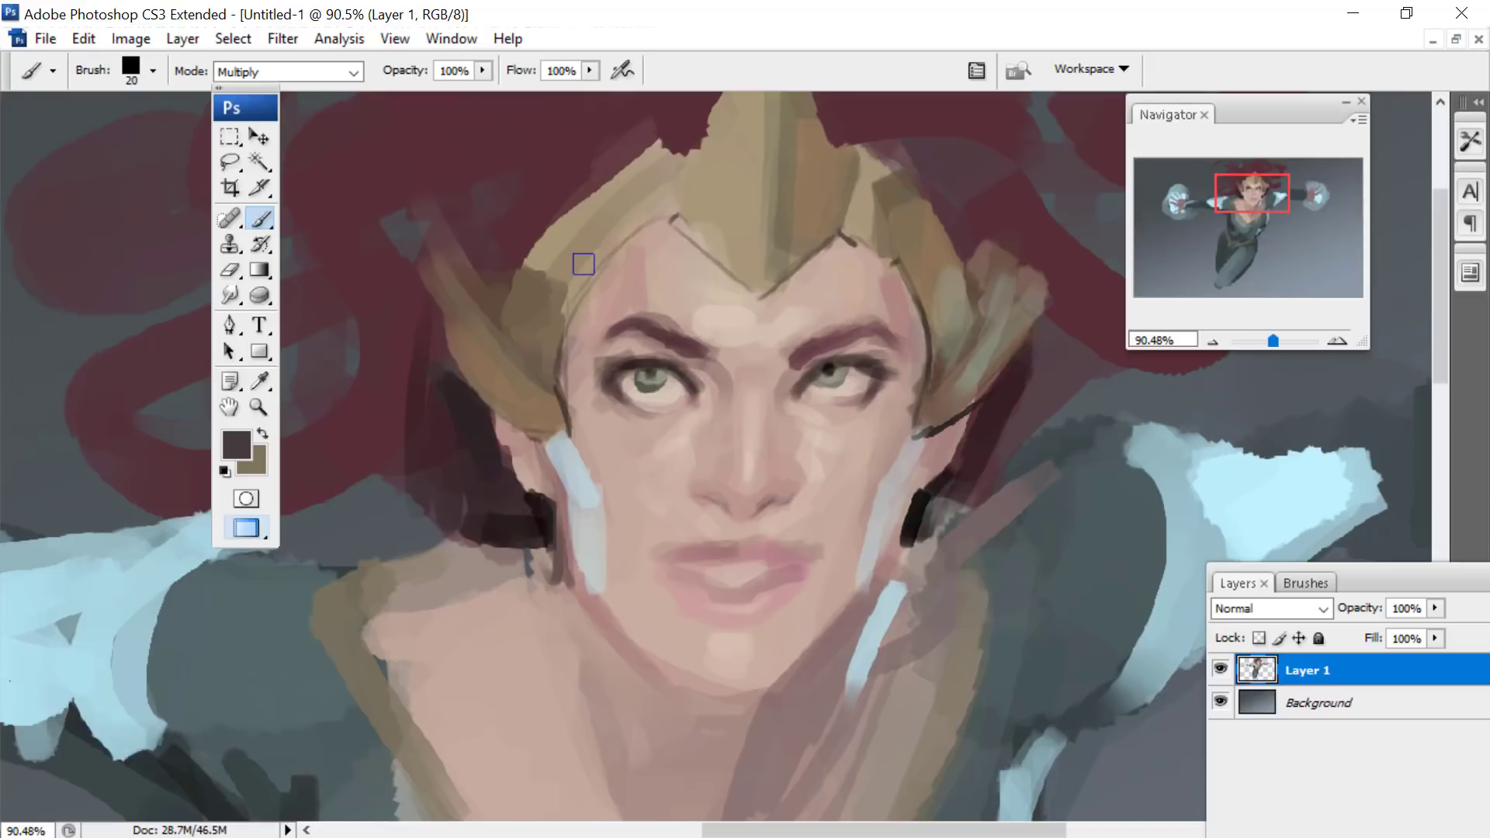
- Set the brush to 17 px and paint dark contour lines along the right-hand jaw and down the side of the neck
left_click_drag(1259, 194, 1236, 193)
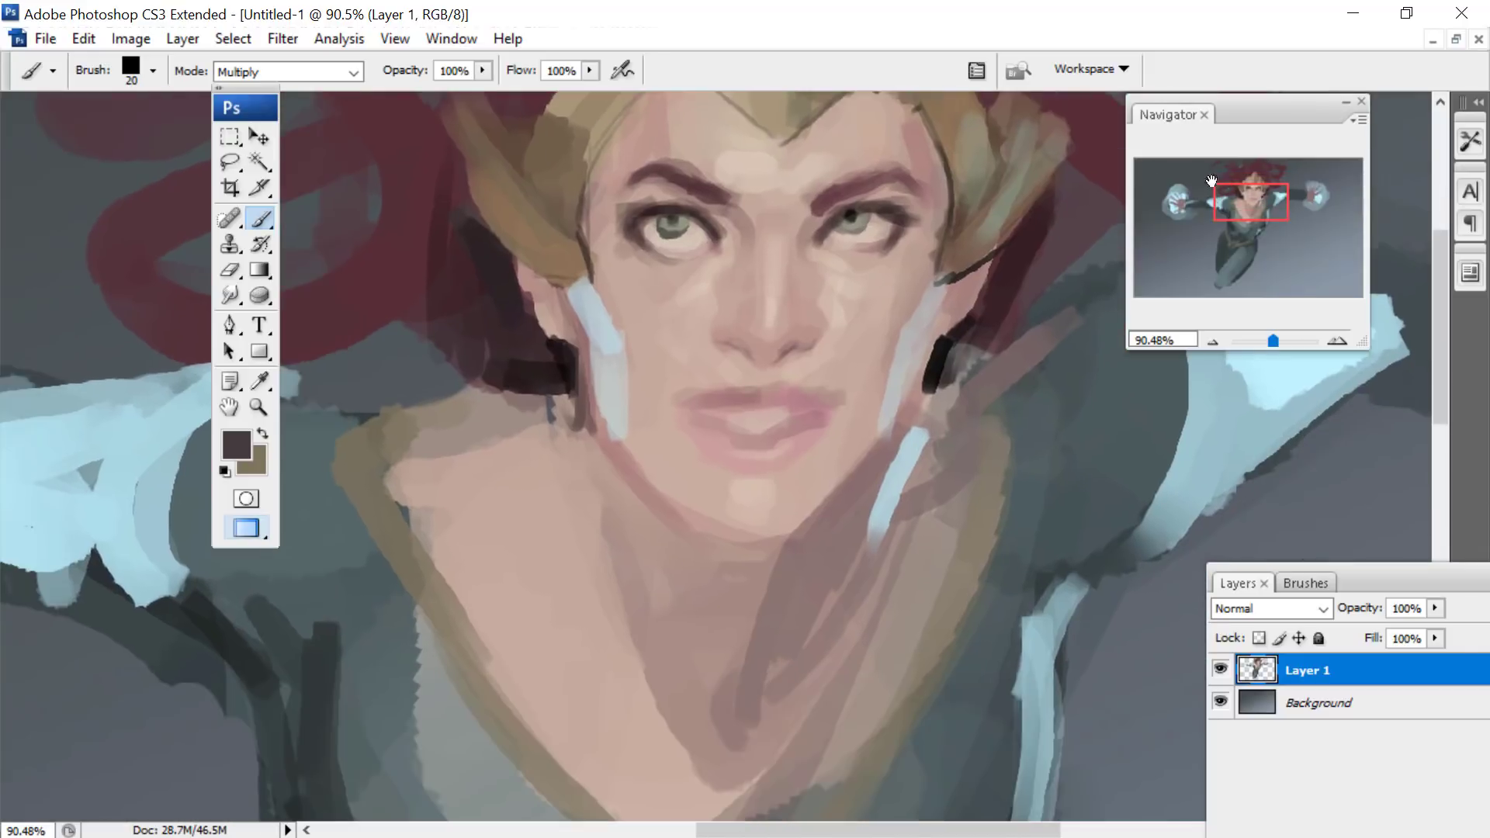
right_click(924, 377)
left_click_drag(980, 434, 981, 435)
mouse_move(935, 362)
left_mouse_down()
mouse_move(910, 423)
mouse_move(808, 524)
left_mouse_up()
left_click_drag(914, 417, 892, 458)
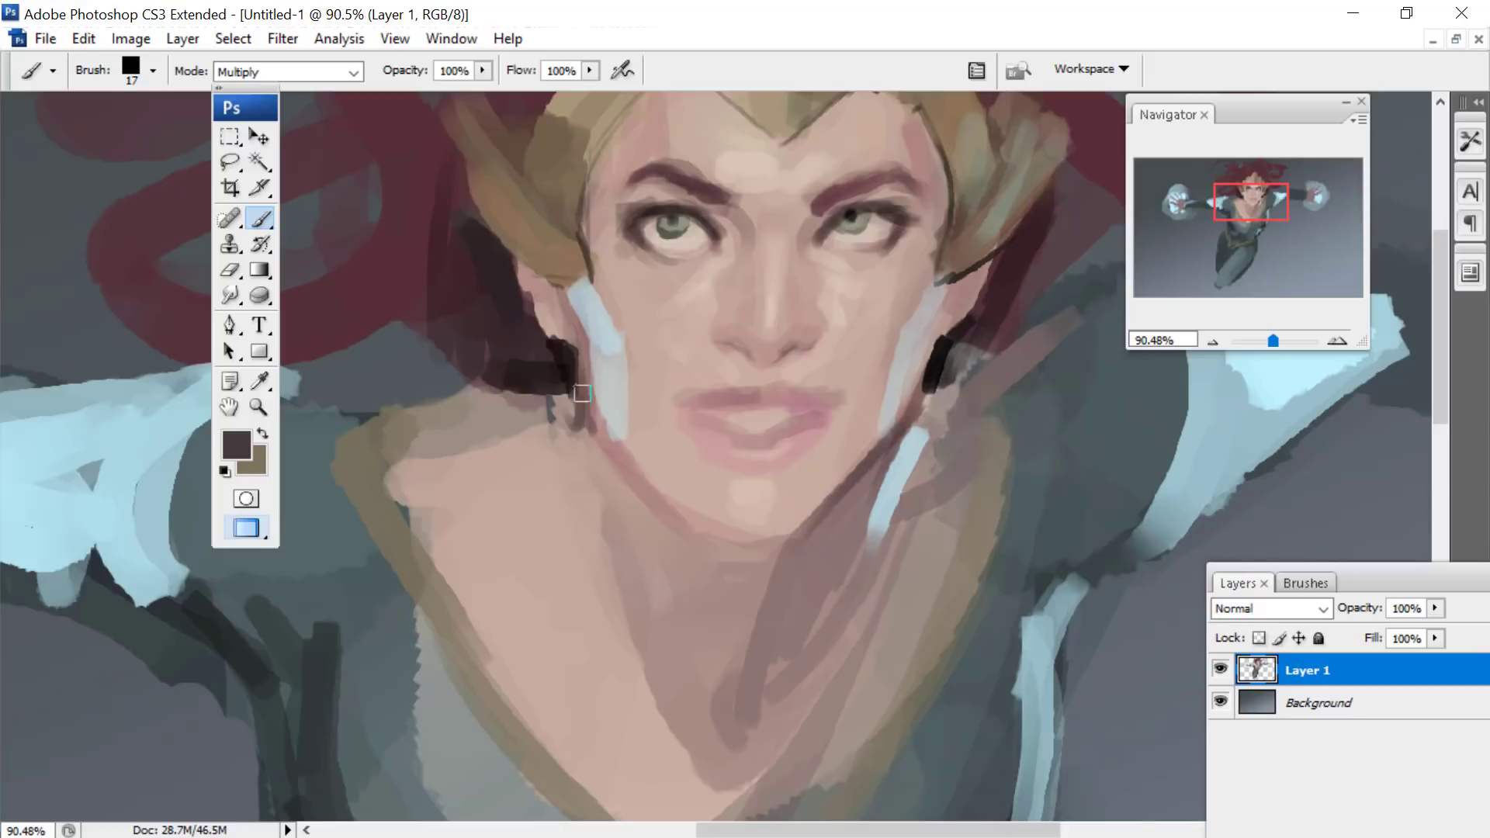
left_click_drag(950, 399, 965, 429)
mouse_move(942, 388)
left_mouse_down()
mouse_move(975, 483)
mouse_move(963, 572)
left_mouse_up()
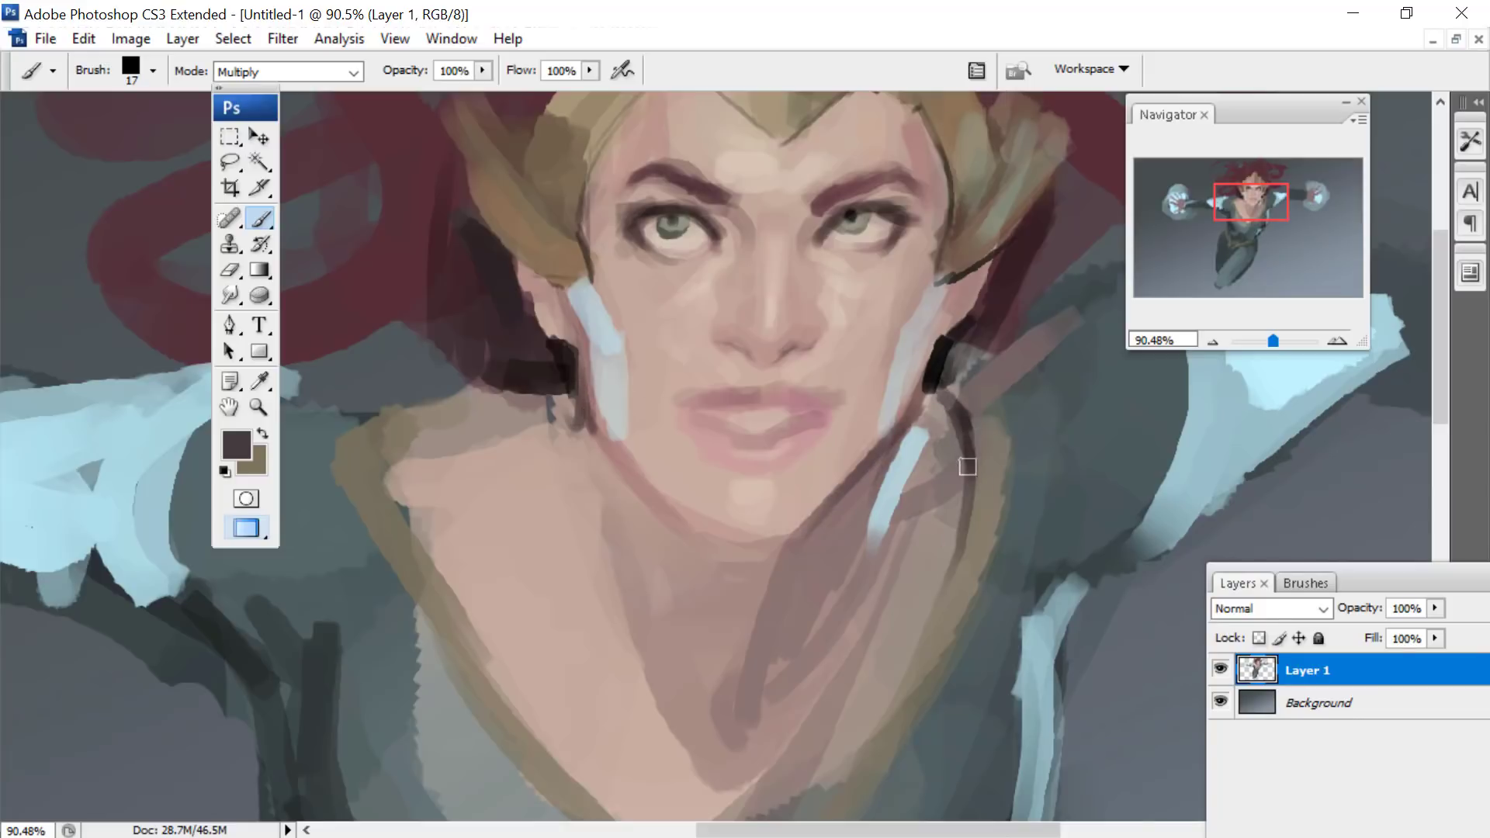
- Paint a dark contour line in Multiply mode with the 17 px brush along the inner edge of the V-neckline's gold trim
left_click_drag(966, 466, 896, 684)
left_click_drag(1243, 181, 1238, 187)
mouse_move(488, 315)
left_mouse_down()
mouse_move(472, 361)
mouse_move(632, 618)
mouse_move(800, 776)
left_mouse_up()
left_click_drag(1234, 223, 1237, 228)
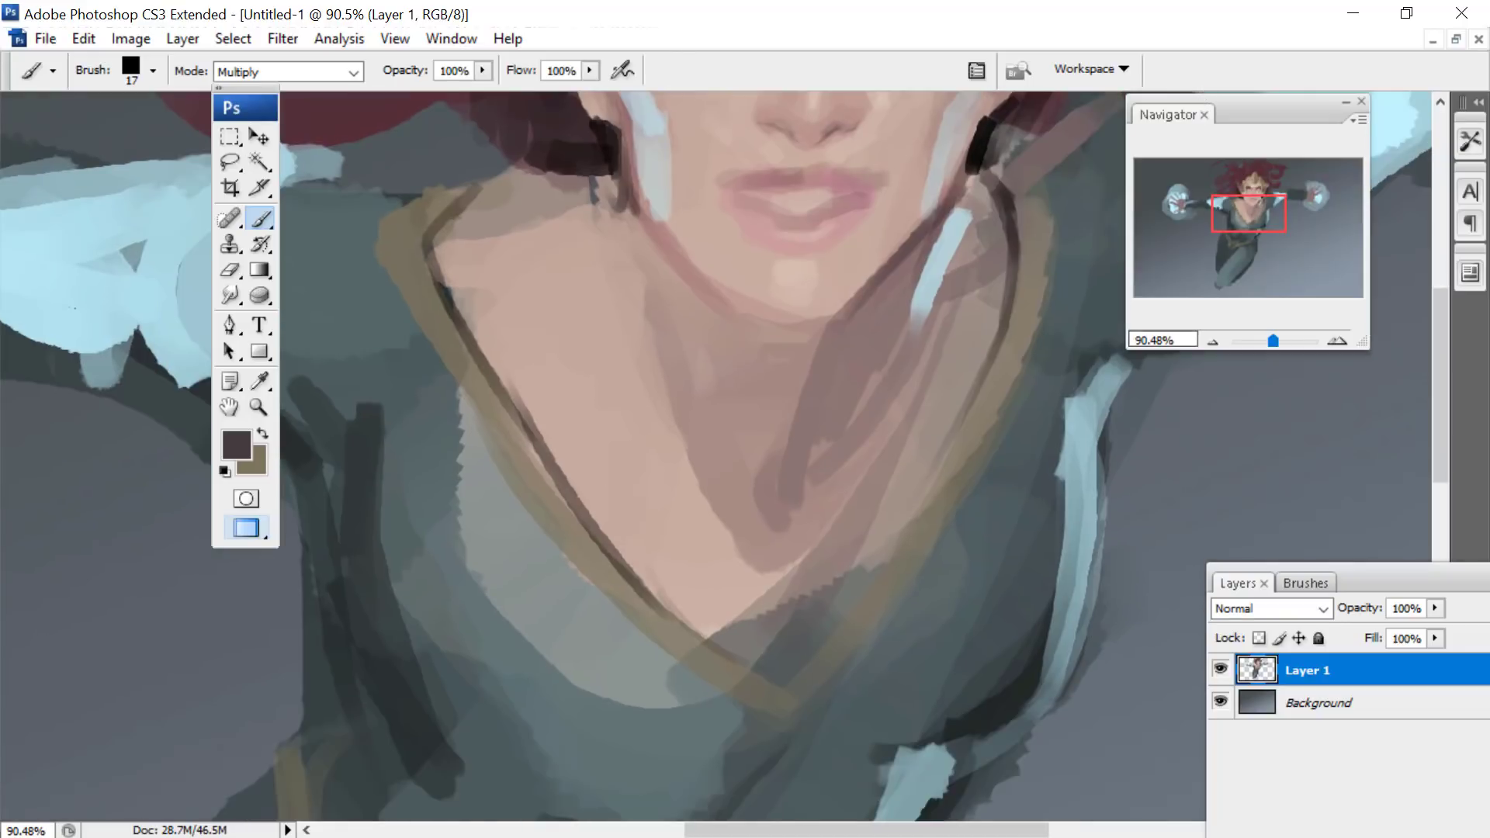
mouse_move(689, 625)
left_mouse_down()
mouse_move(972, 431)
mouse_move(981, 399)
mouse_move(797, 652)
left_mouse_up()
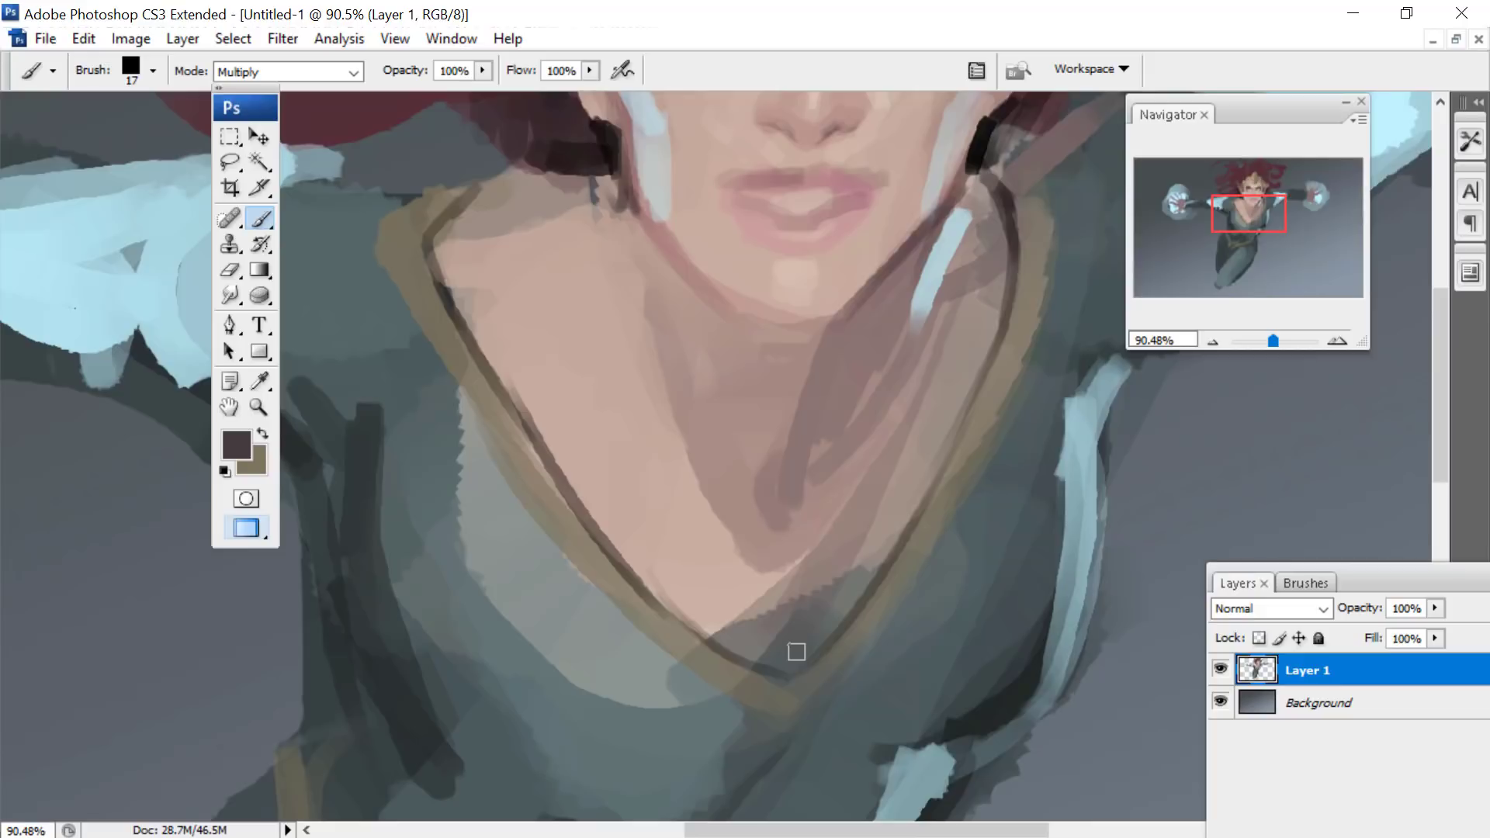
- Blend the shadows and skin tones of the neck and chest with the Smudge tool, at 41 px and 64 px
left_click(229, 296)
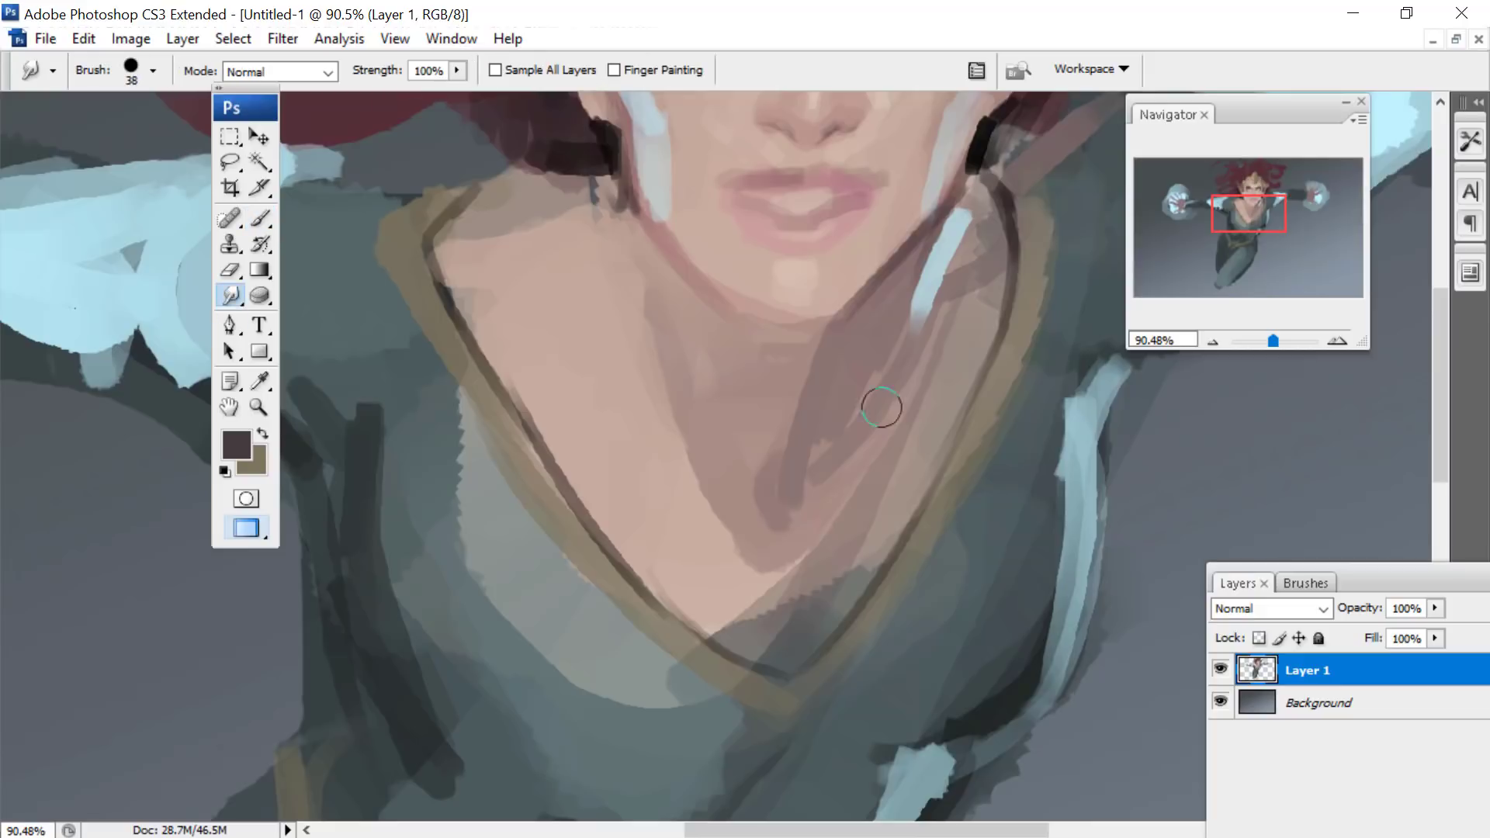
right_click(748, 545)
left_click(837, 756)
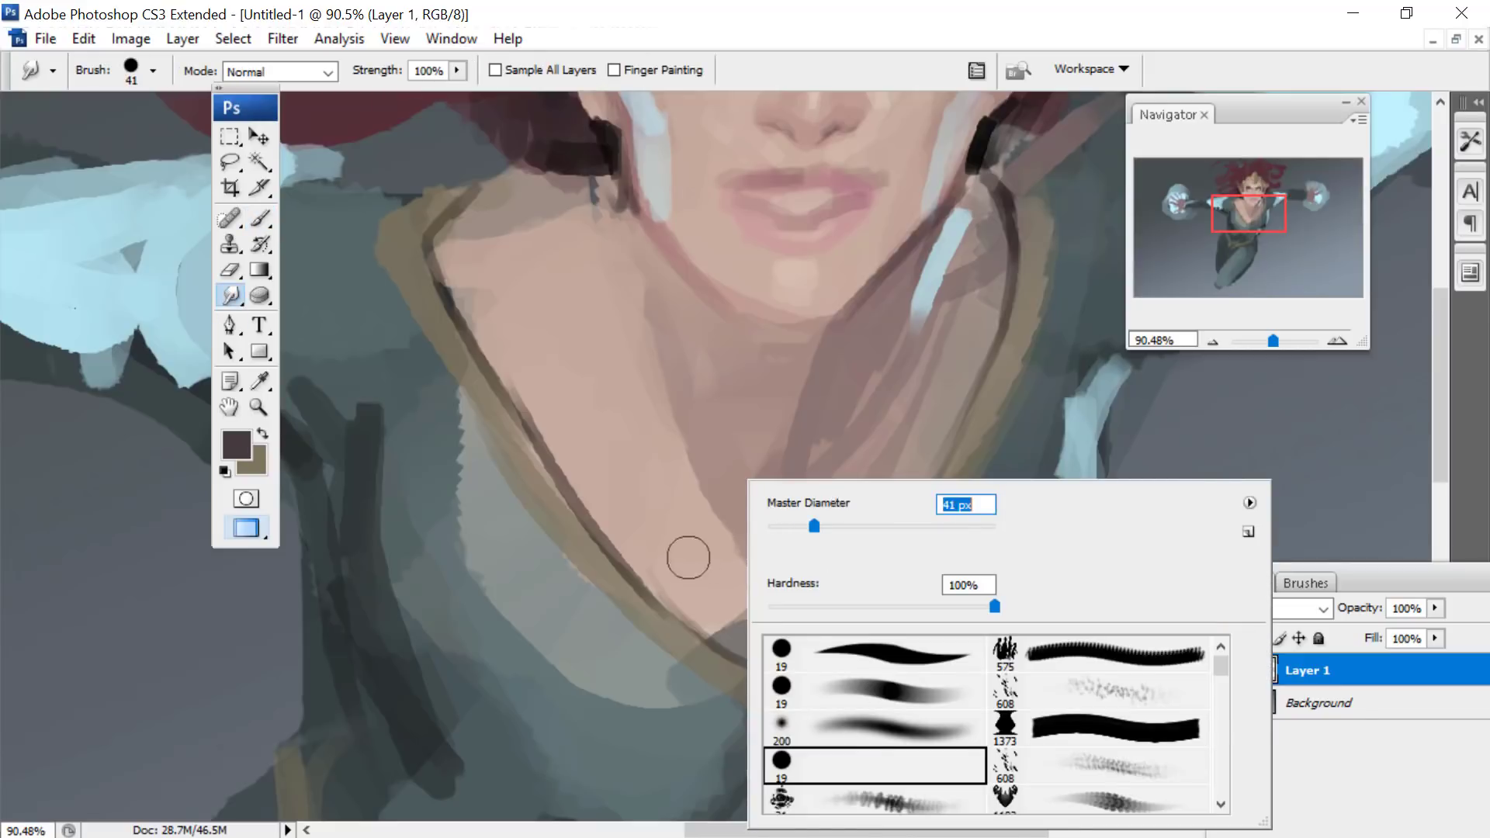
key("Return")
mouse_move(689, 557)
left_mouse_down()
mouse_move(732, 592)
mouse_move(799, 592)
mouse_move(838, 566)
mouse_move(872, 507)
mouse_move(852, 454)
left_mouse_up()
right_click(875, 349)
left_click_drag(946, 395, 970, 395)
mouse_move(627, 467)
left_mouse_down()
mouse_move(689, 503)
mouse_move(652, 446)
mouse_move(720, 474)
left_mouse_up()
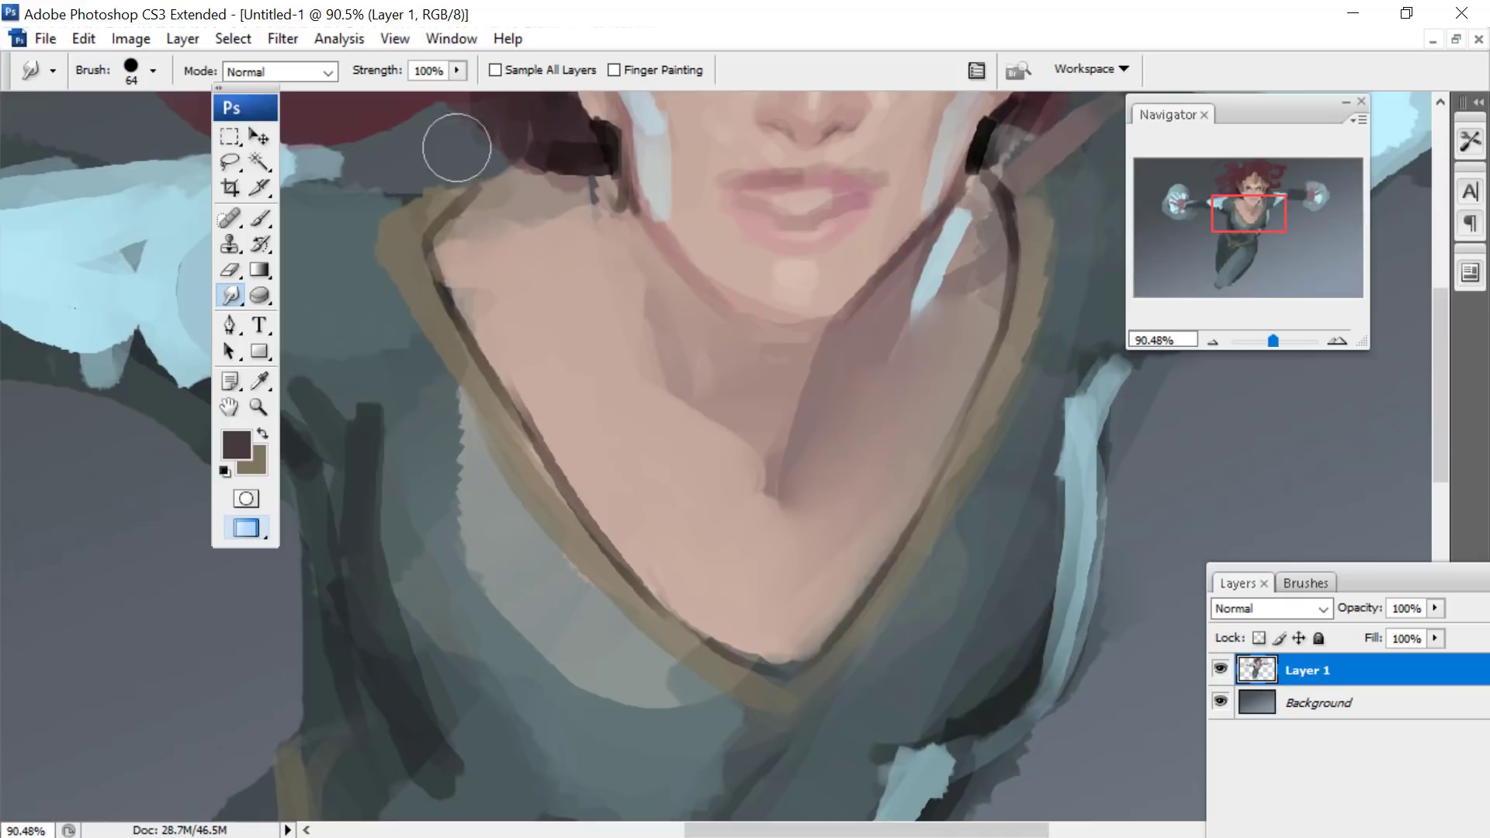
- Smudge the pale blue highlight on the right-hand arm into the dark sleeve at 64 px and 45 px, and soften the adjoining shoulder
left_click_drag(1249, 213, 1276, 193)
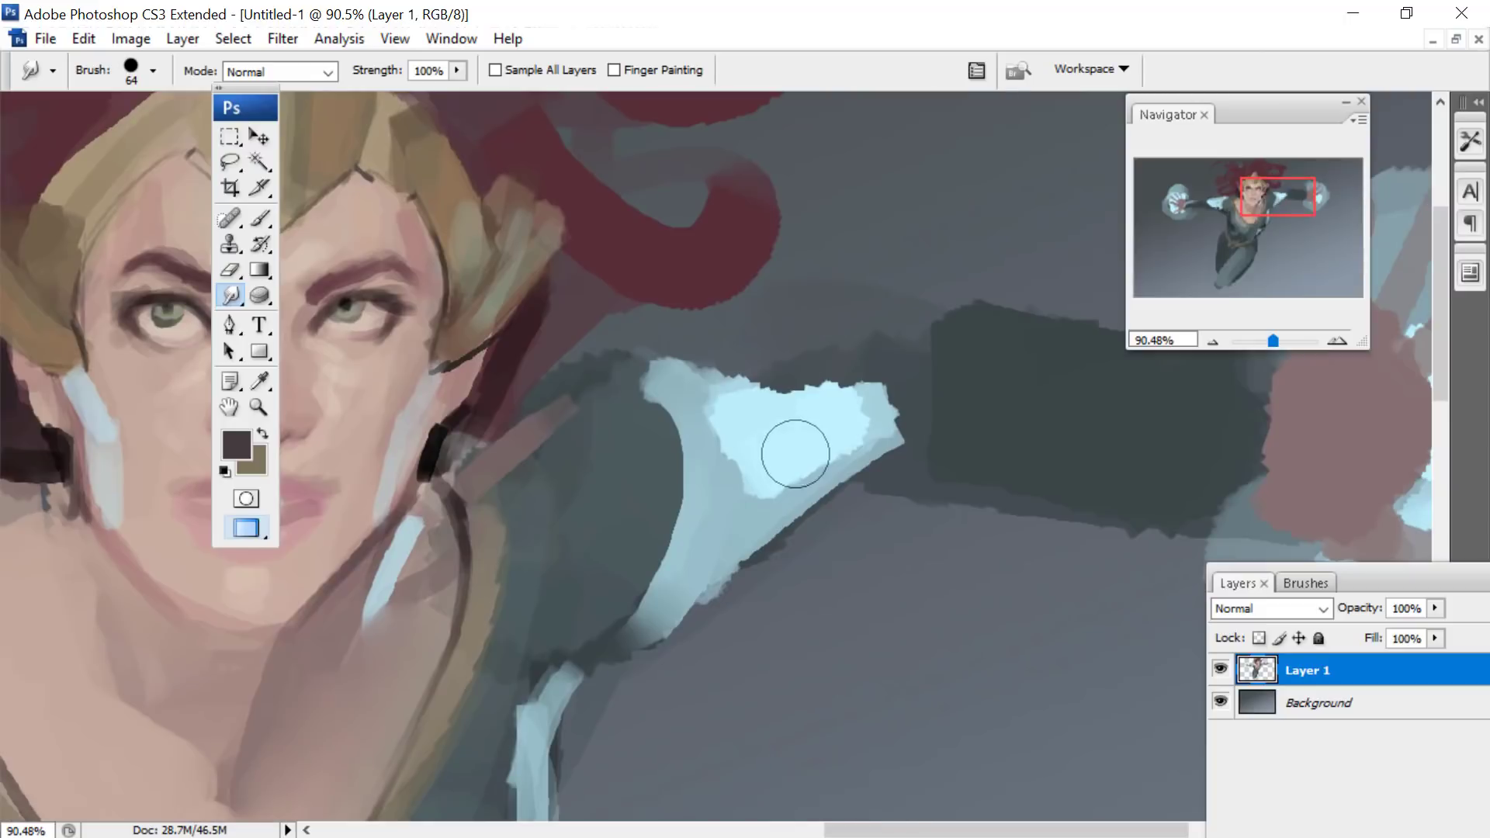
mouse_move(795, 454)
left_mouse_down()
mouse_move(851, 436)
mouse_move(768, 395)
mouse_move(846, 359)
mouse_move(877, 425)
mouse_move(891, 377)
left_mouse_up()
mouse_move(1001, 401)
left_mouse_down()
mouse_move(842, 393)
mouse_move(946, 425)
mouse_move(799, 532)
left_mouse_up()
right_click(857, 382)
left_click(1014, 369)
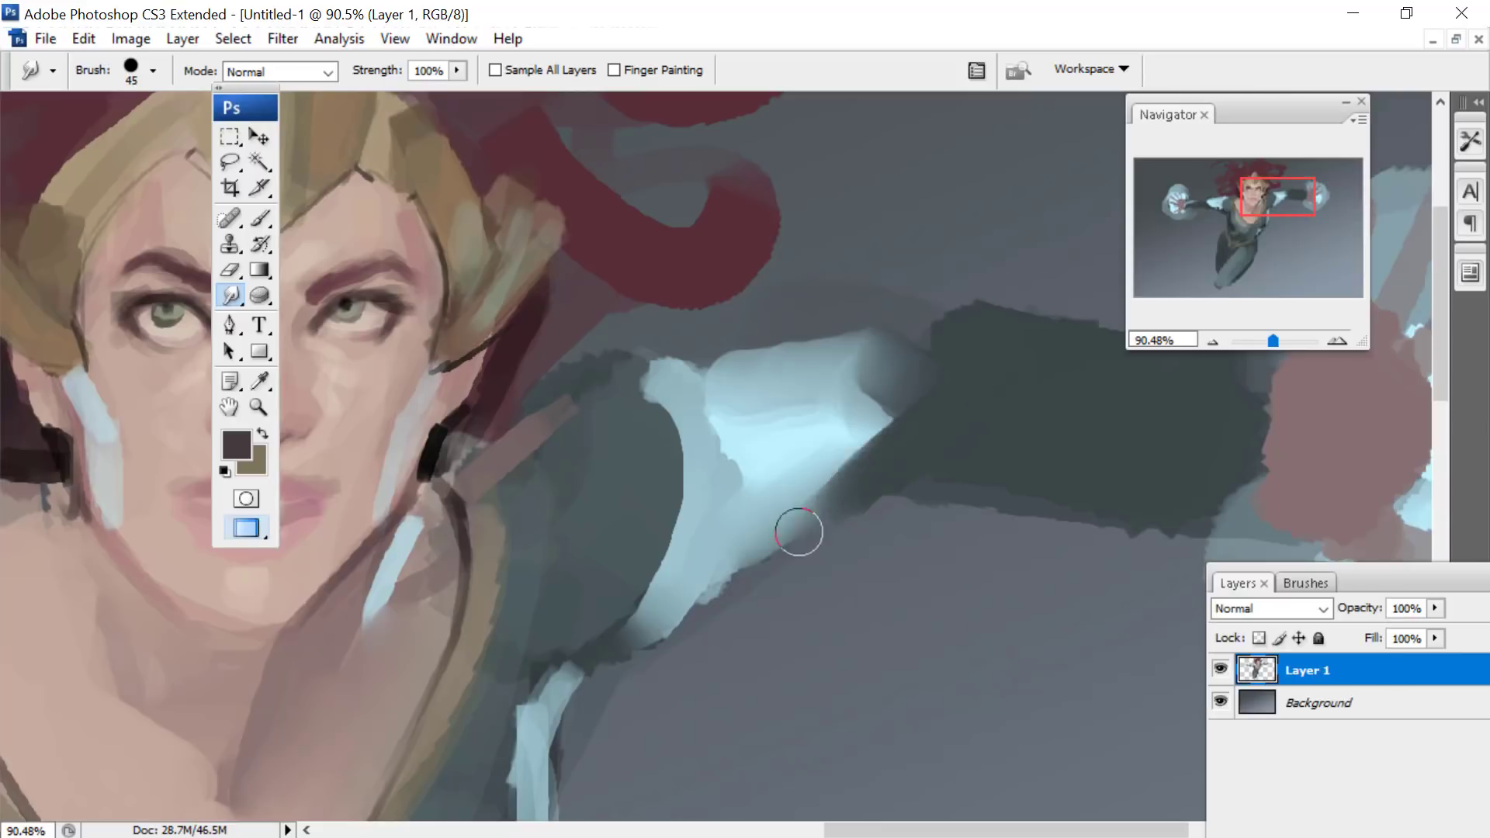
left_click_drag(859, 426, 920, 322)
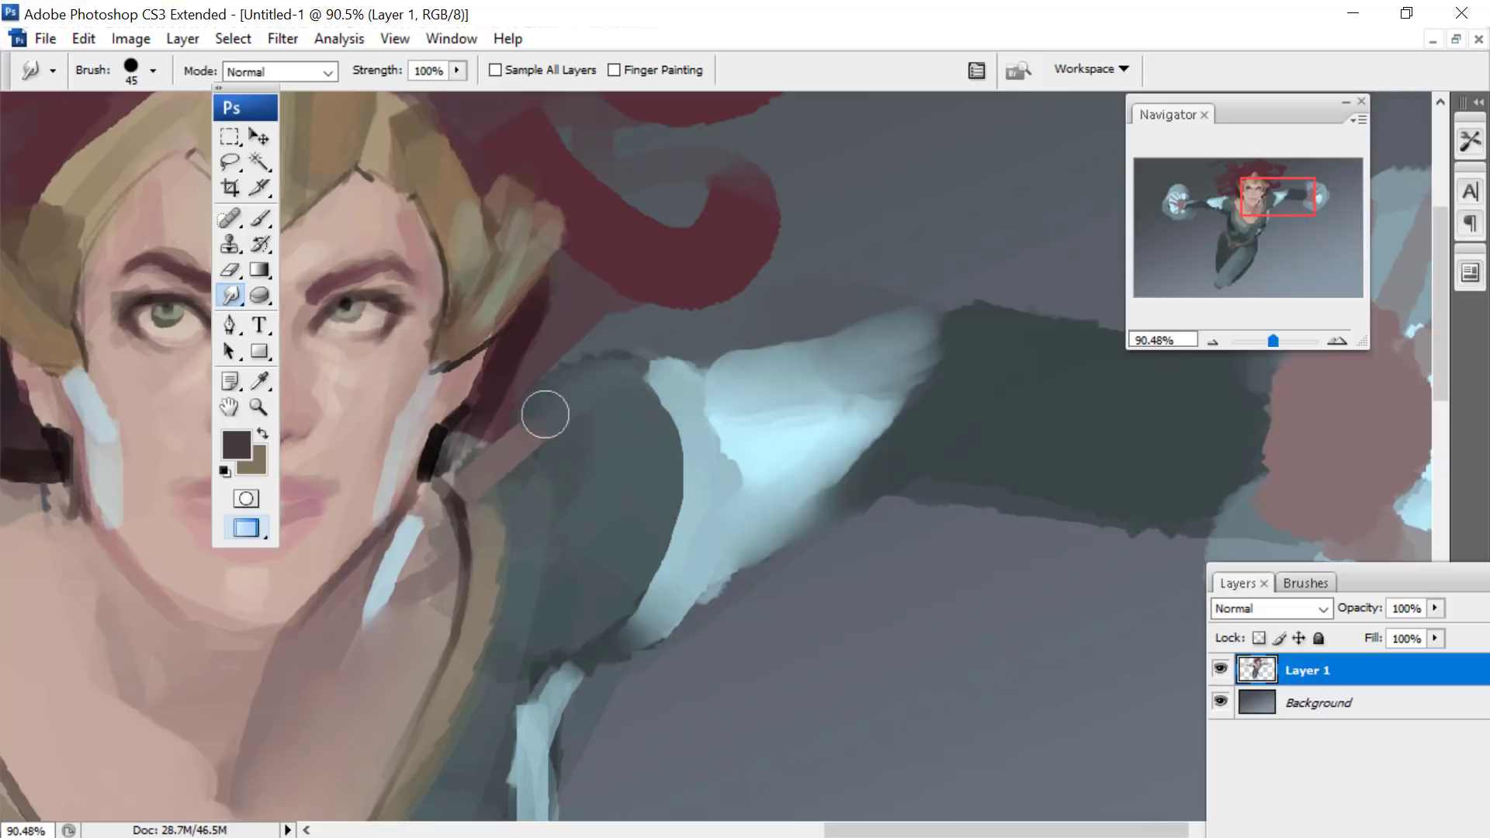
left_click_drag(1249, 184, 1249, 209)
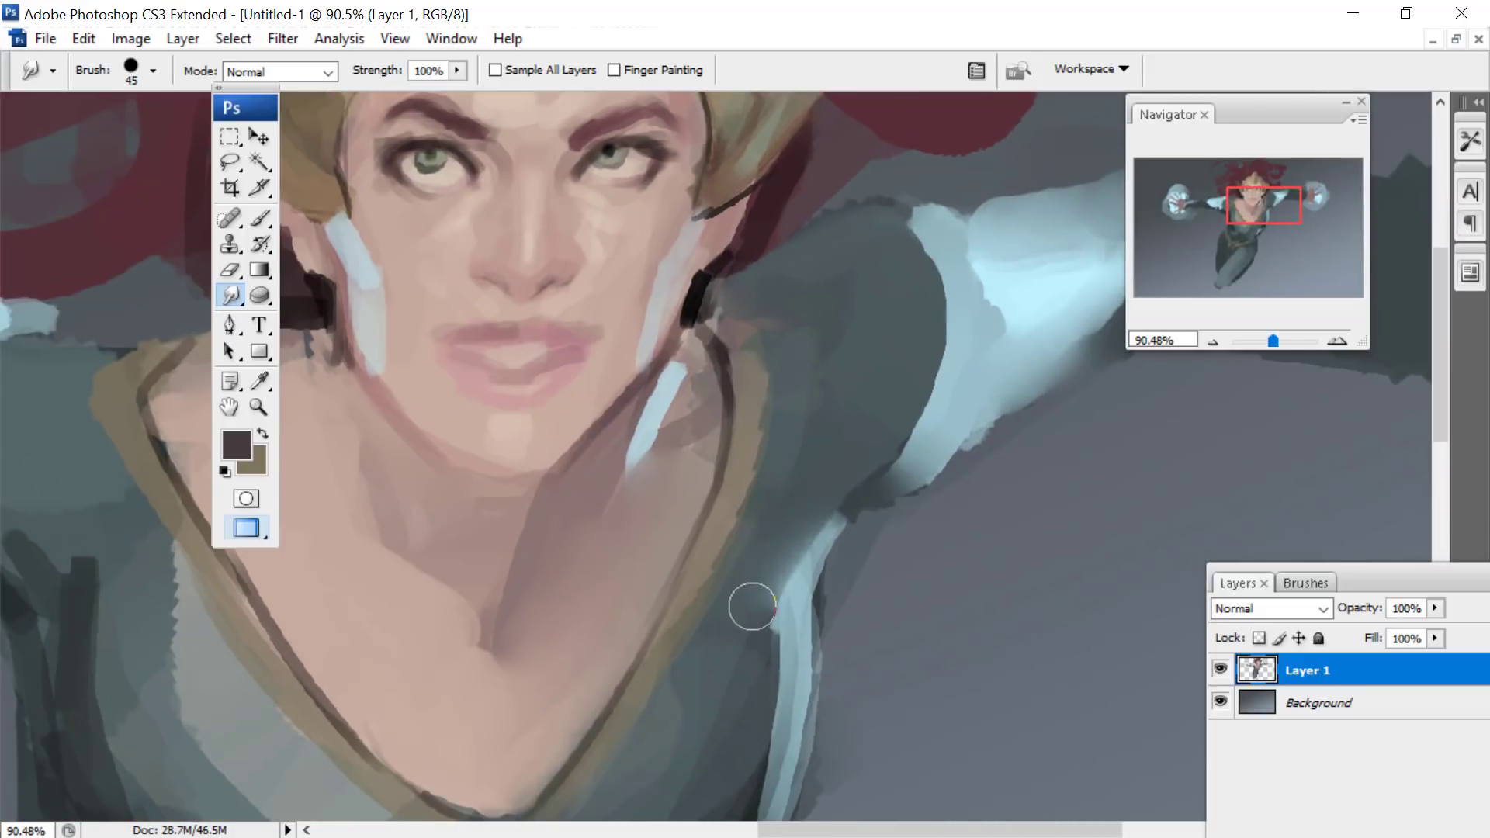
mouse_move(748, 608)
left_mouse_down()
mouse_move(907, 434)
mouse_move(890, 433)
mouse_move(906, 246)
left_mouse_up()
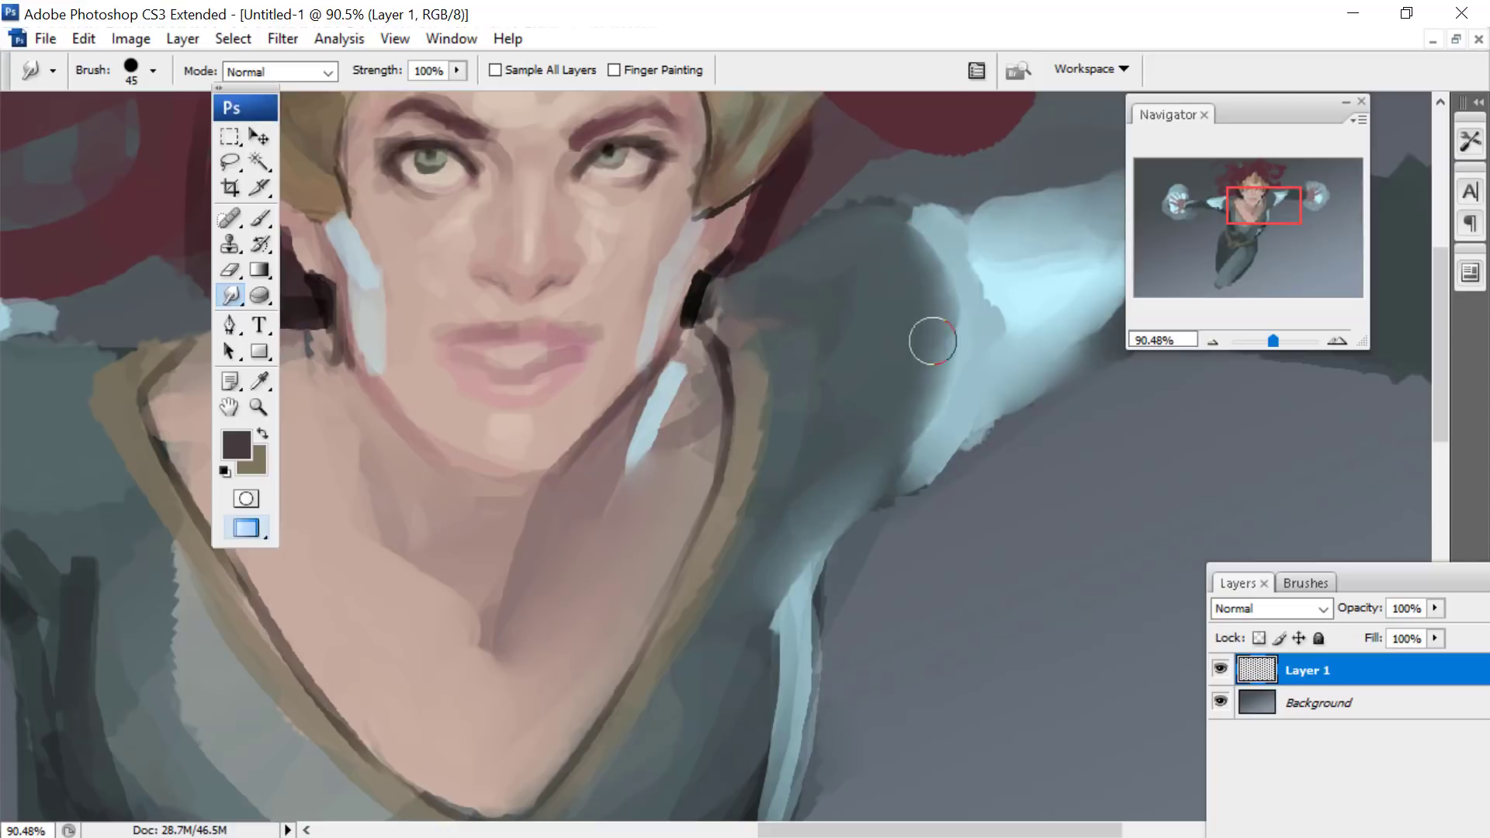
- Smudge the left-hand shoulder at 45 px, blending its dark rim and pale blue edge into a rounded form
left_click_drag(1260, 205, 1229, 198)
left_click_drag(619, 470, 705, 467)
left_click_drag(594, 708, 513, 553)
mouse_move(568, 661)
left_mouse_down()
mouse_move(519, 571)
mouse_move(596, 448)
mouse_move(712, 458)
left_mouse_up()
mouse_move(609, 504)
left_mouse_down()
mouse_move(621, 468)
mouse_move(550, 506)
mouse_move(570, 495)
mouse_move(564, 602)
mouse_move(631, 701)
left_mouse_up()
- Mirror the whole painting horizontally
left_click_drag(1234, 198, 1231, 200)
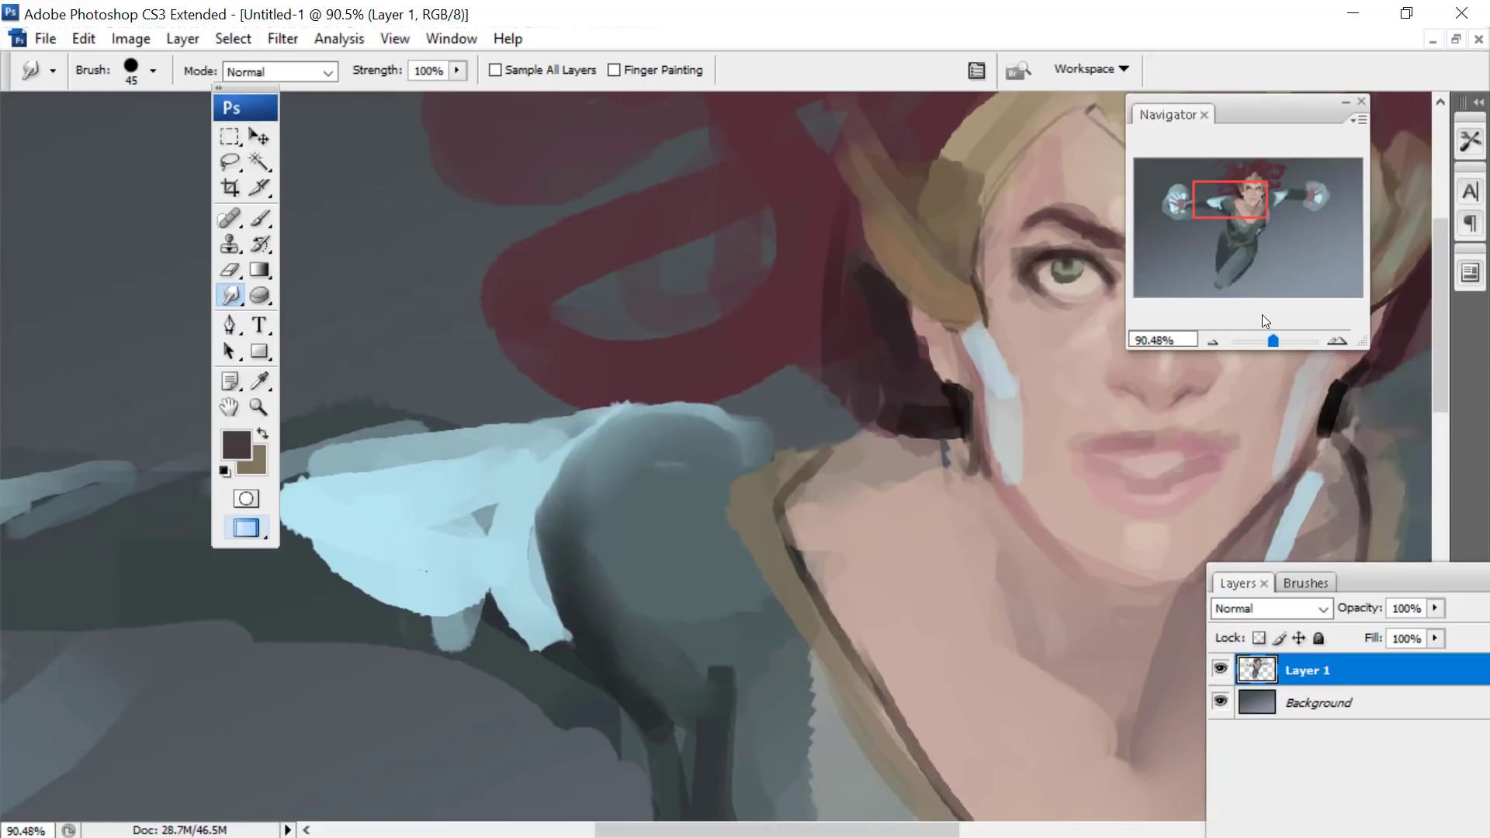
left_click_drag(1273, 341, 1268, 347)
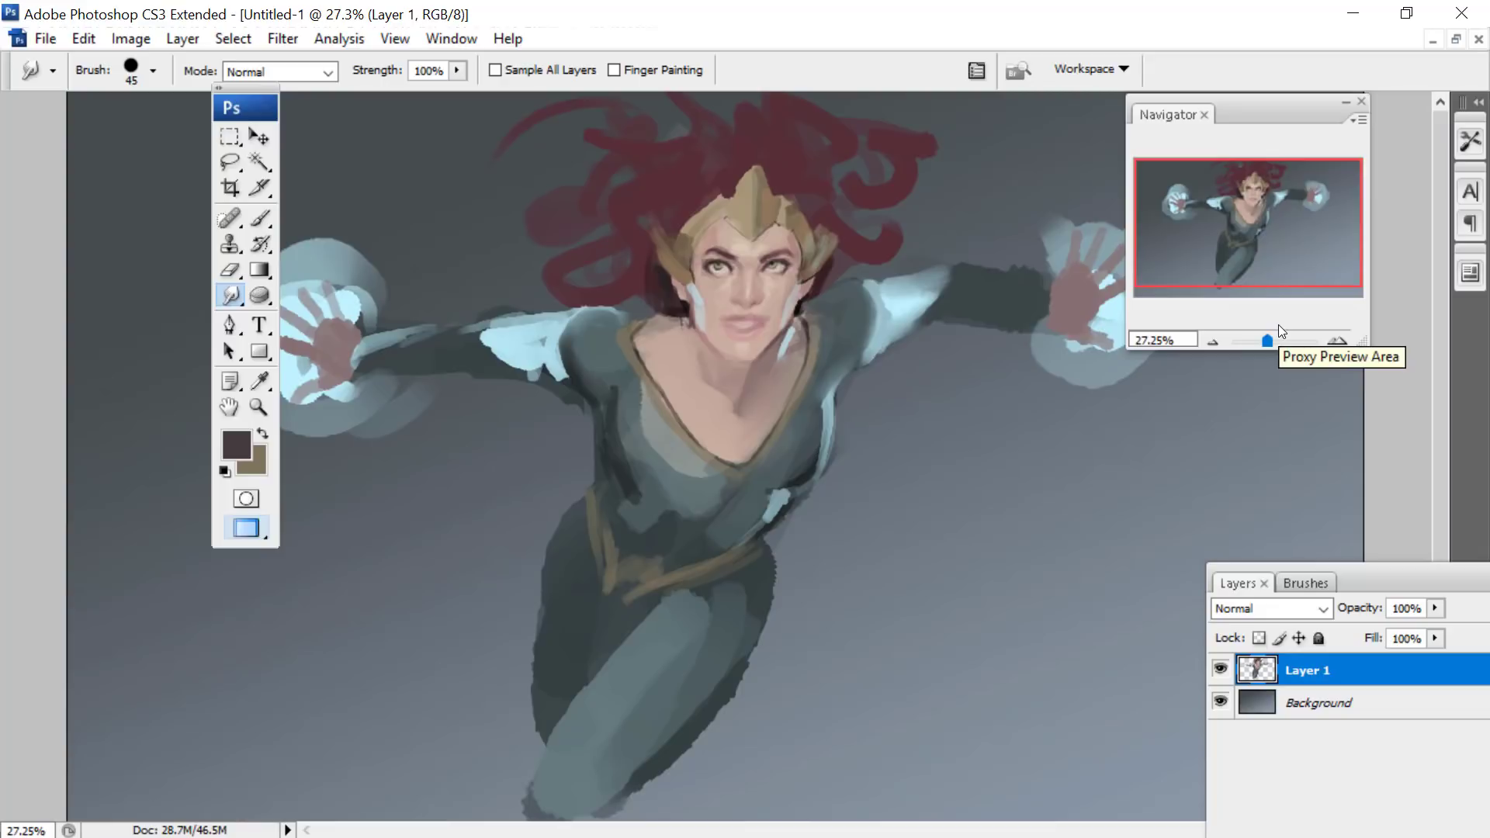
left_click(229, 137)
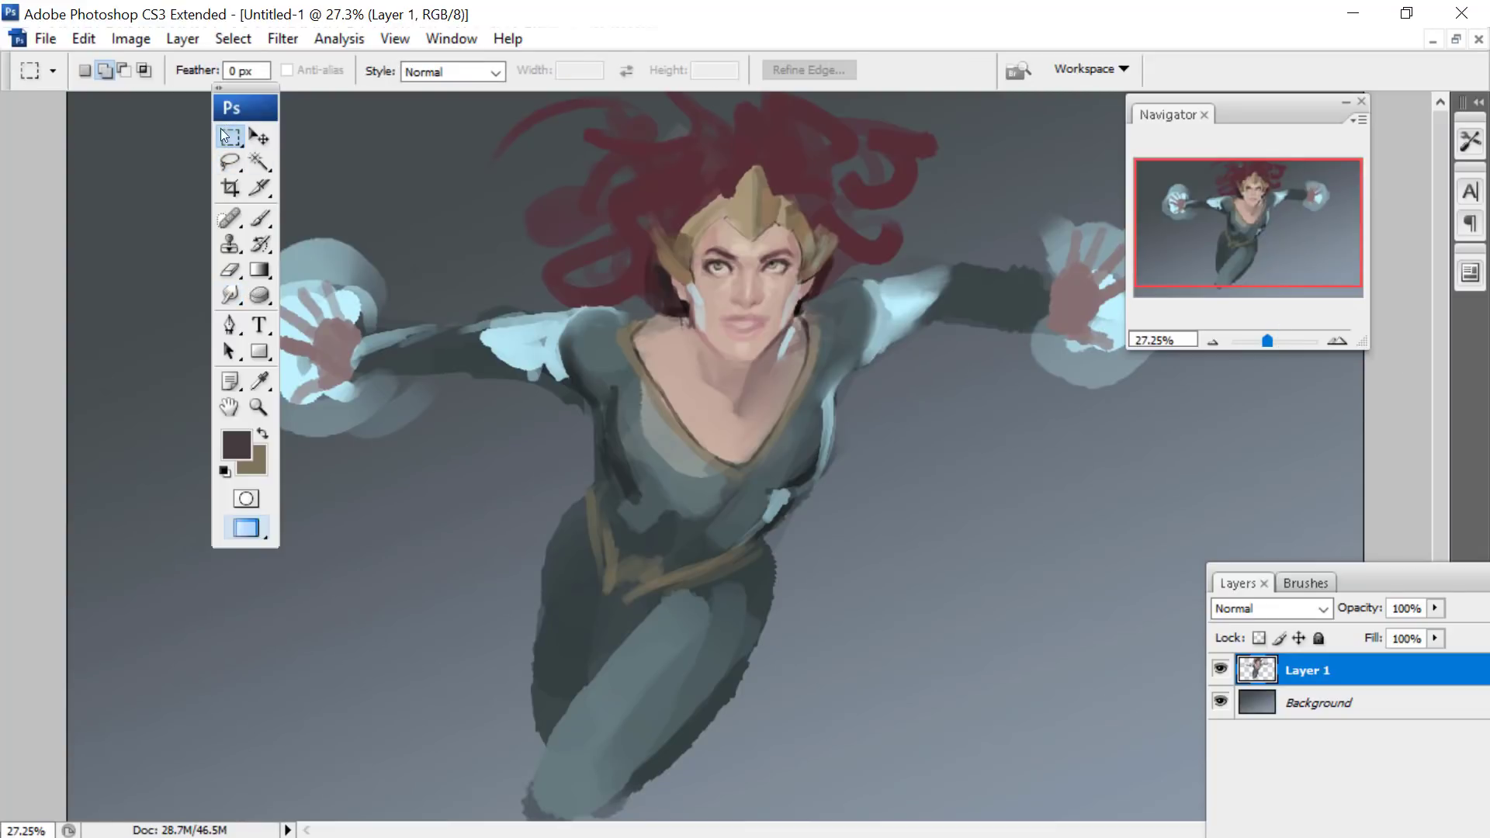
key("ctrl+shift+q")
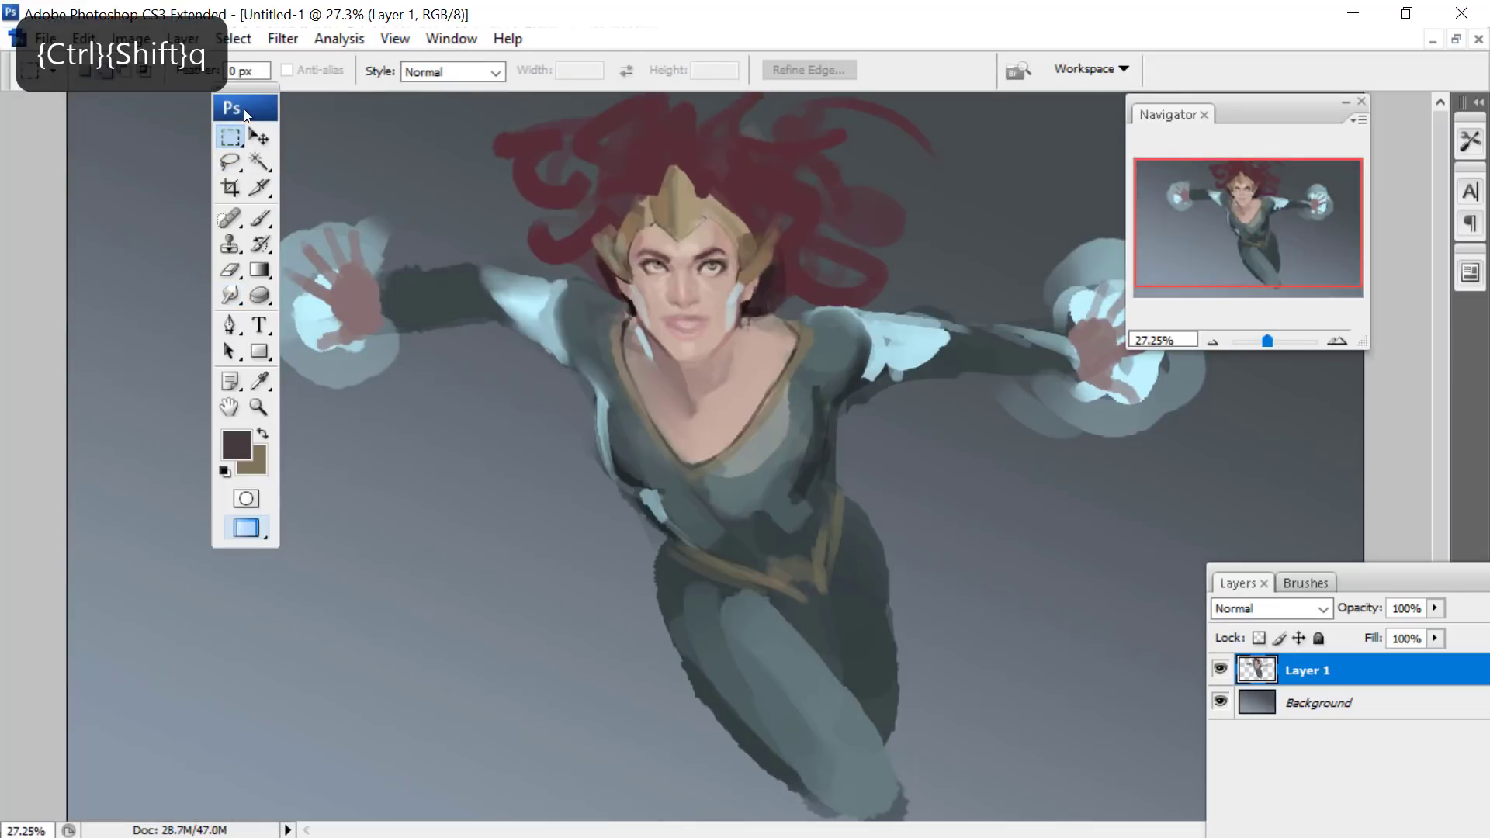
- Select a rectangular area around the hair, head and chest on Layer 1 and open it in the Liquify filter
left_click_drag(457, 91, 927, 467)
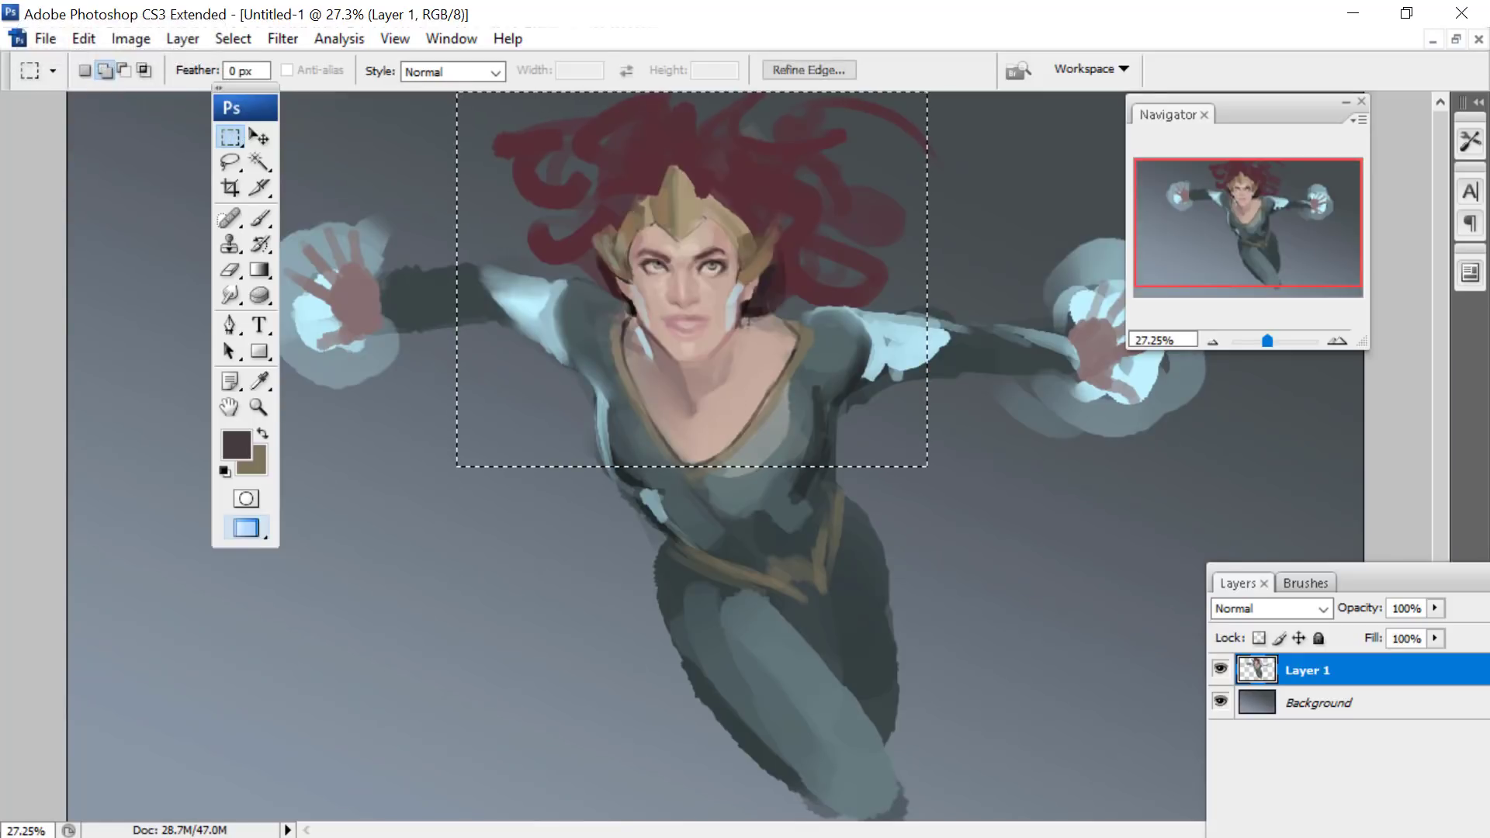
left_click(338, 39)
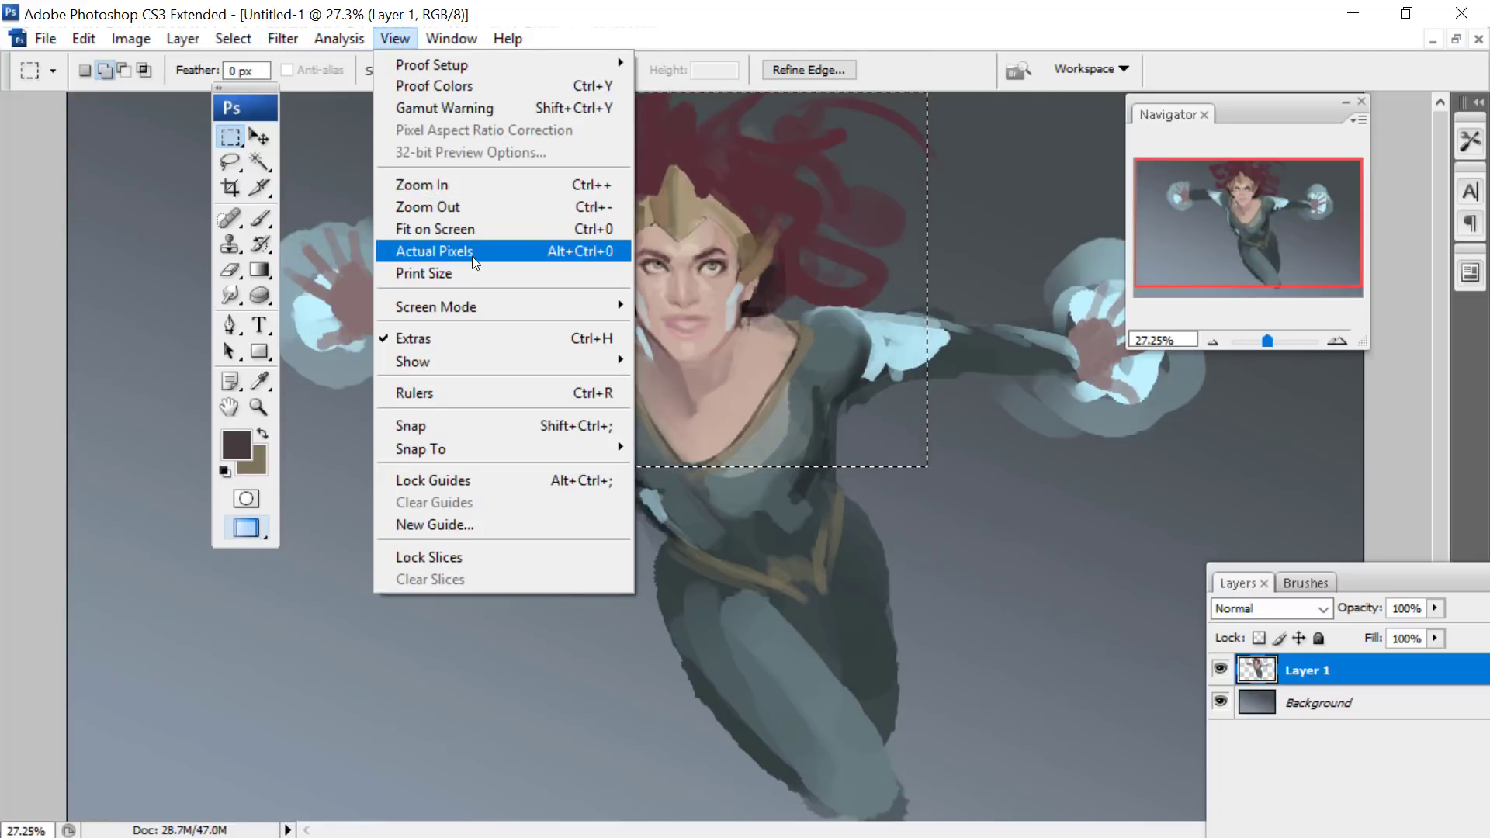
mouse_move(380, 47)
mouse_move(280, 39)
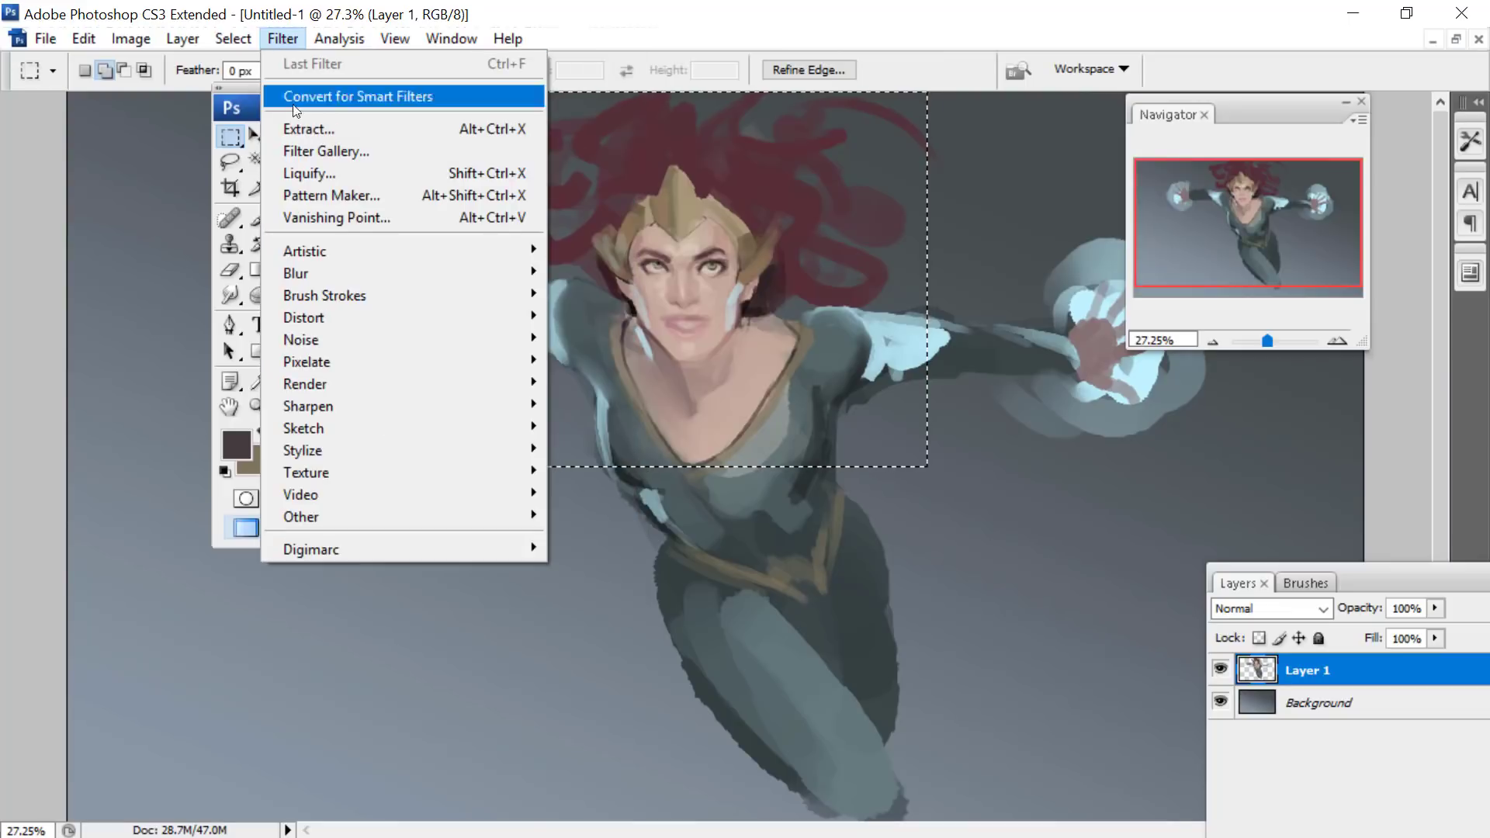
left_click(290, 174)
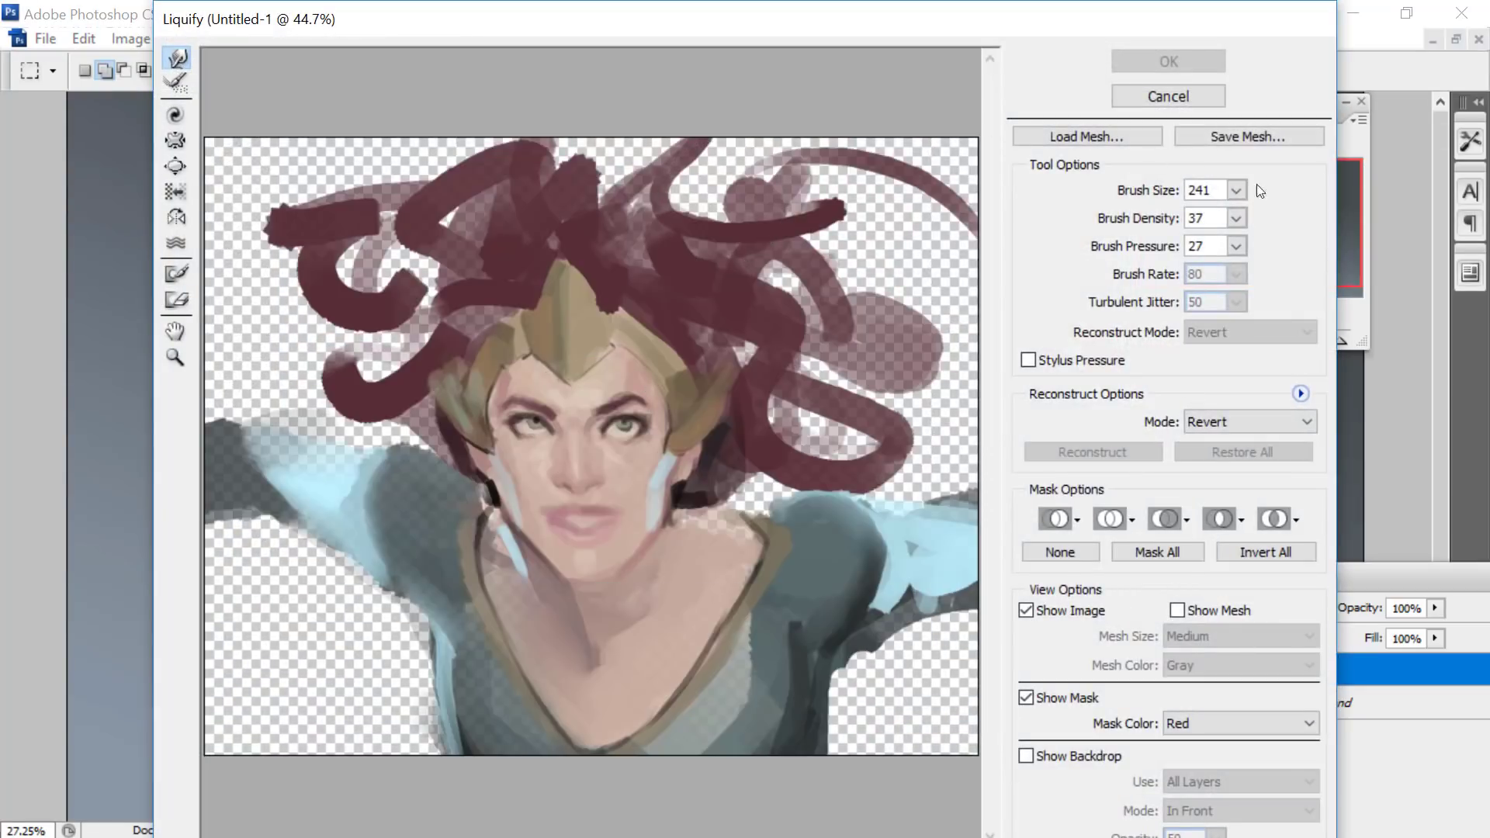
- Push the face and headpiece into better shape in Liquify, using brush sizes 600, 378 and 127
left_click(1238, 189)
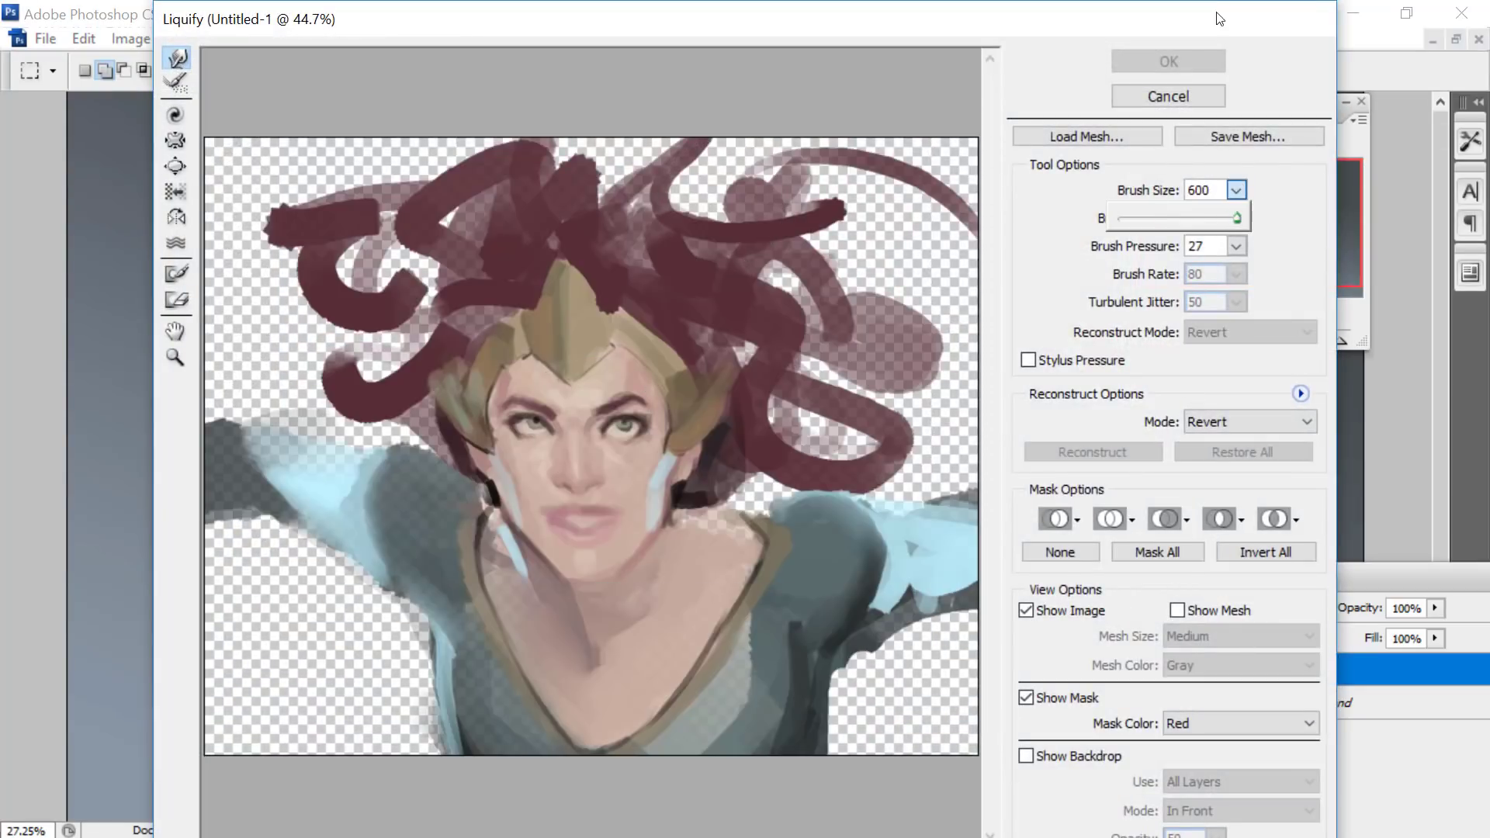
mouse_move(509, 363)
left_mouse_down()
mouse_move(606, 393)
mouse_move(588, 397)
mouse_move(667, 342)
mouse_move(543, 311)
mouse_move(660, 280)
mouse_move(679, 250)
left_mouse_up()
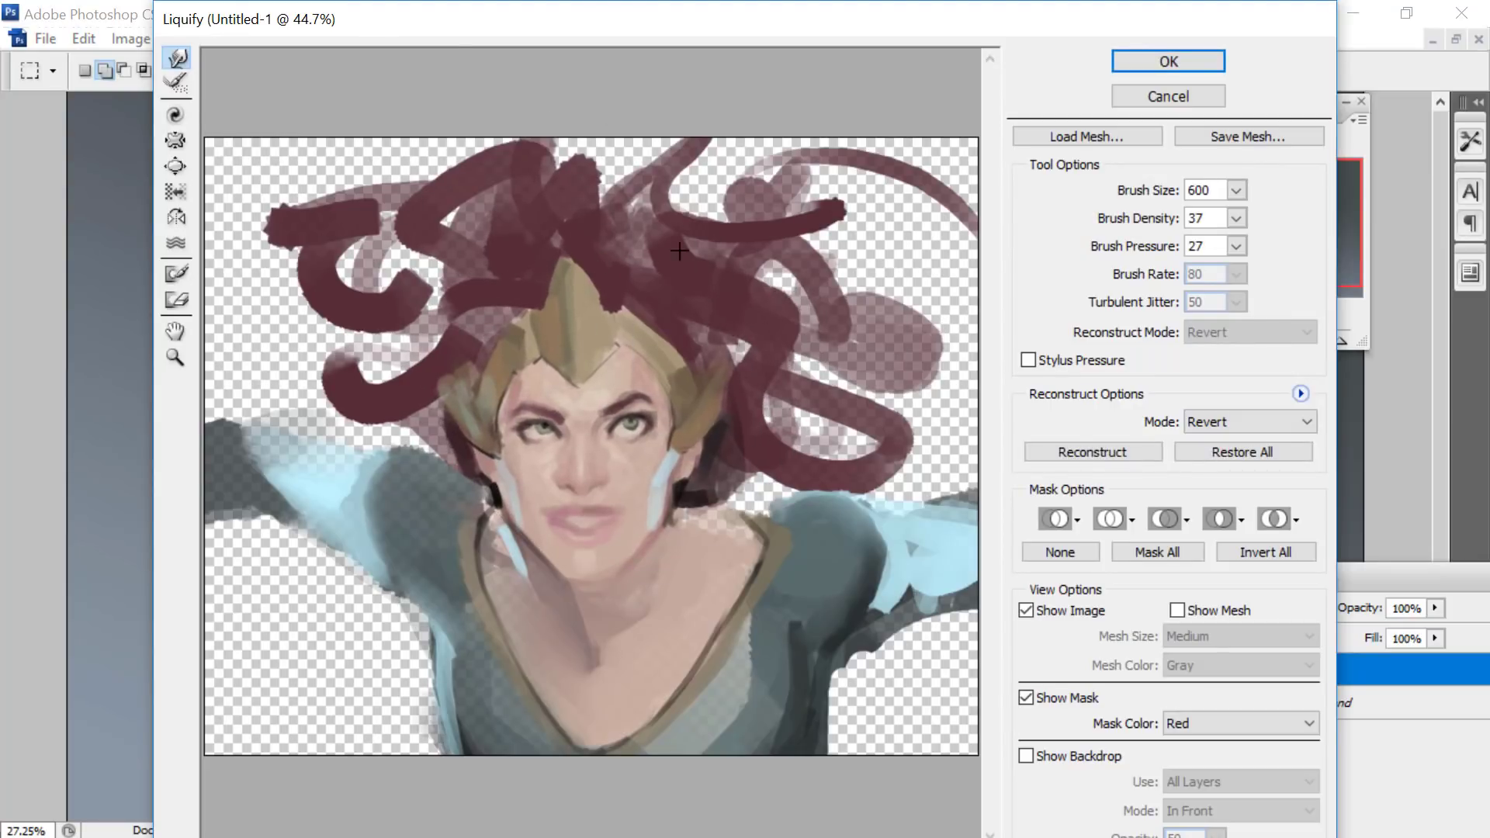
left_click(1237, 190)
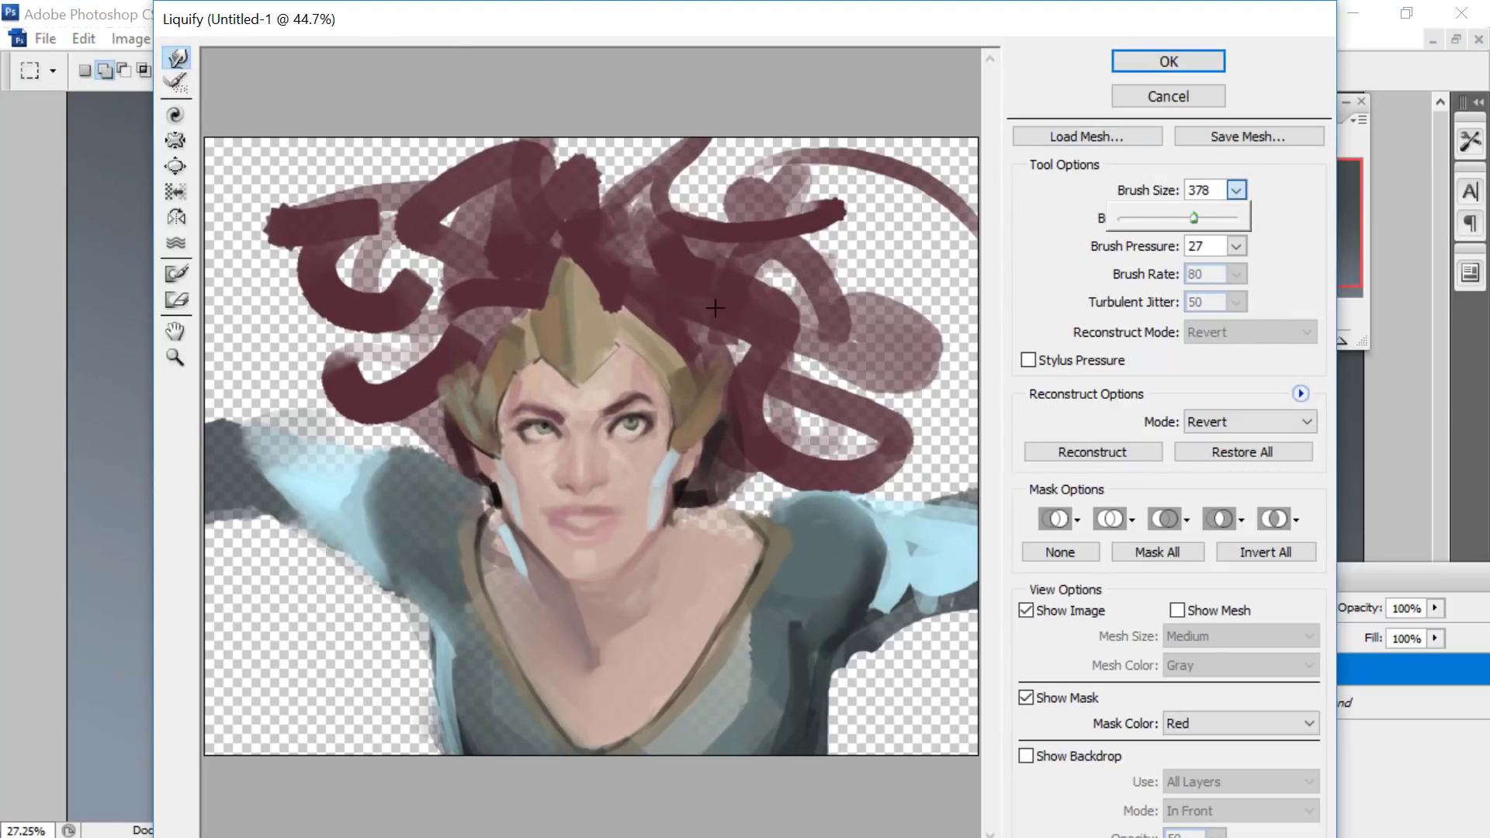
left_click(537, 445)
left_click(1236, 190)
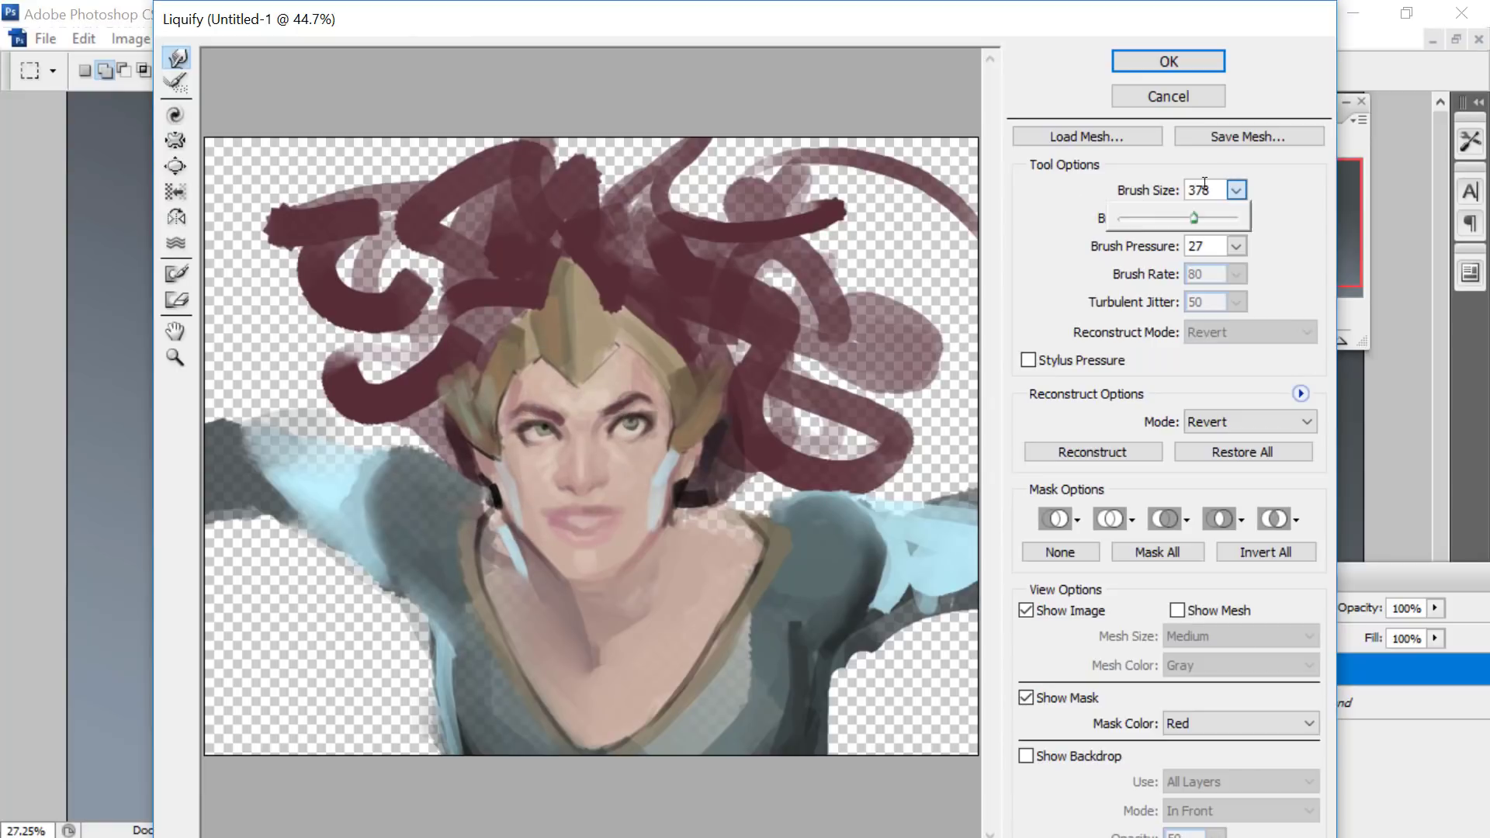
left_click(550, 388)
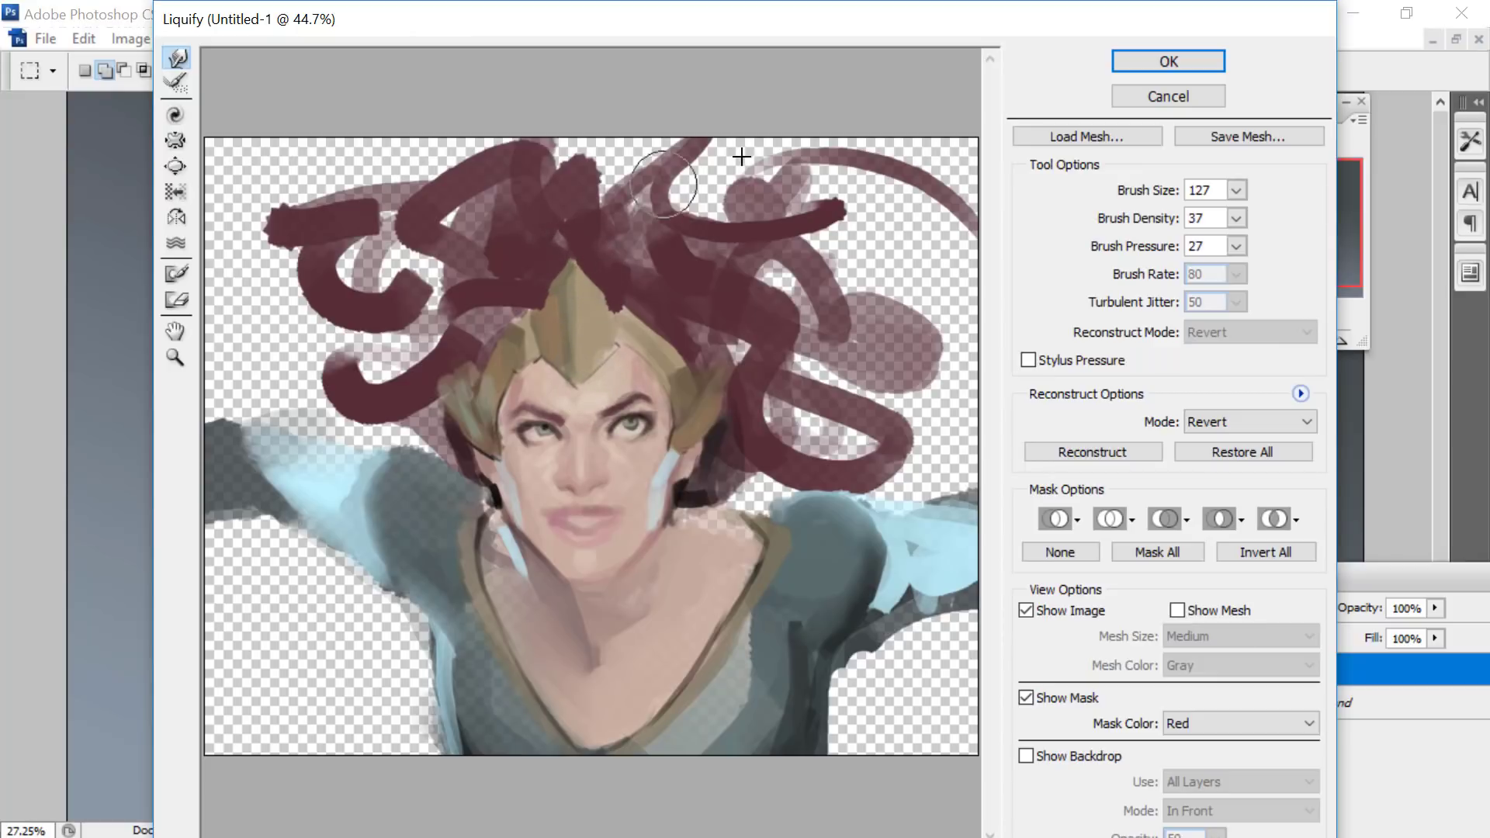
- Warp the headpiece's peak with a Liquify brush size of 396, and refine its sides and the adjacent hair at size 253
left_click(1236, 190)
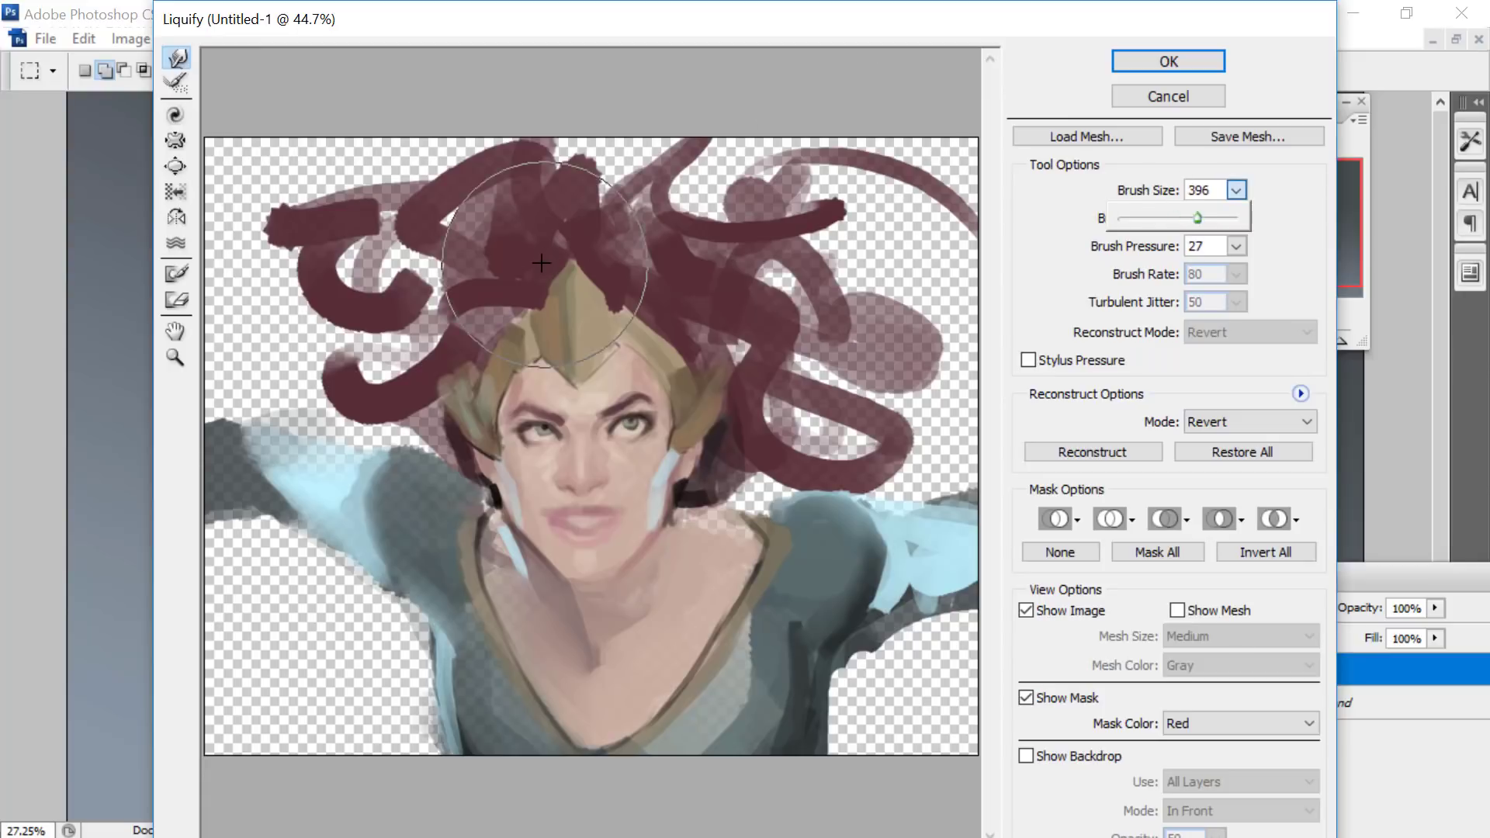
left_click(578, 295)
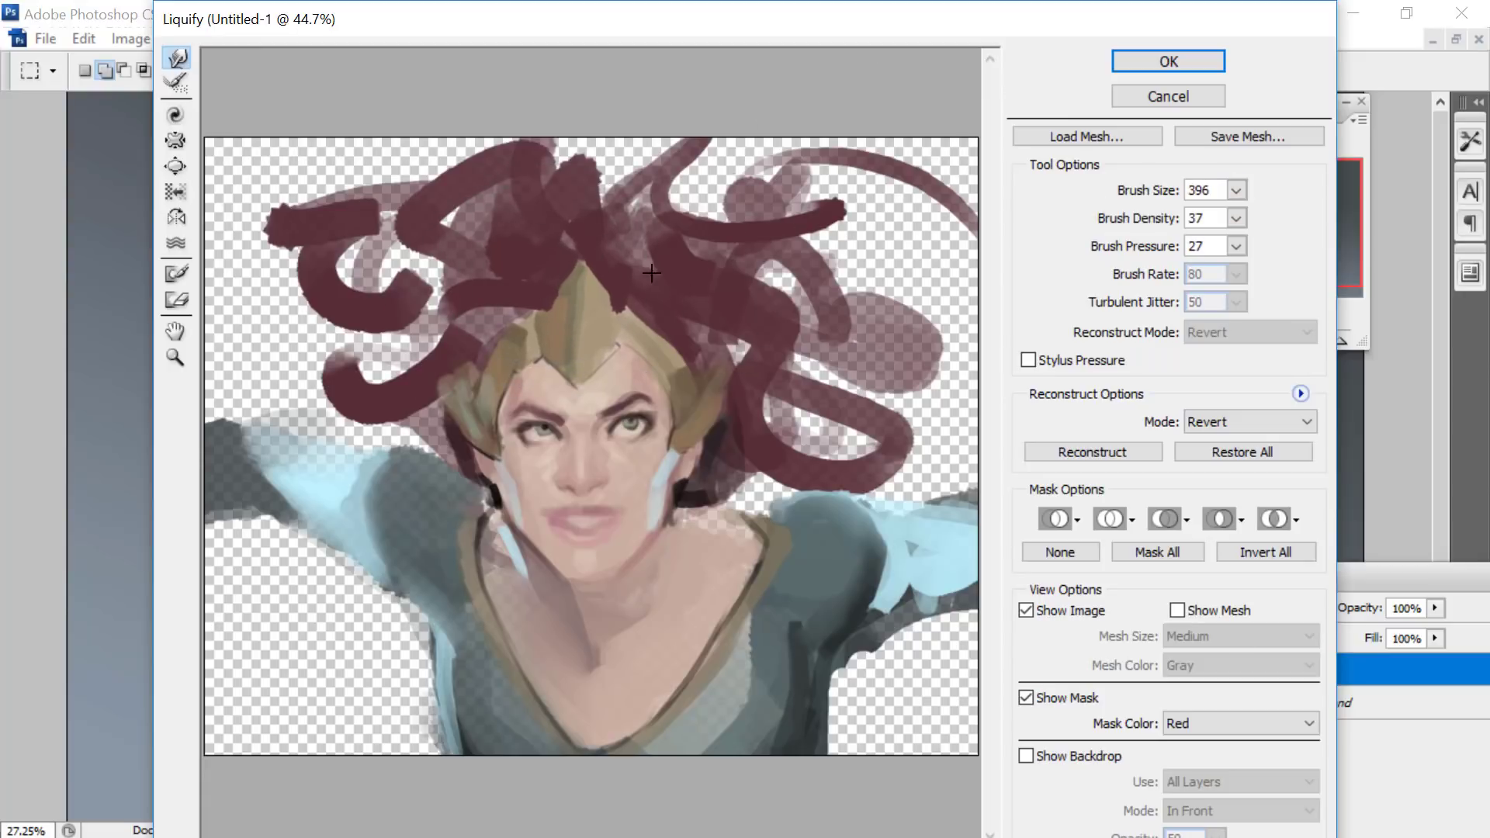
left_click(1237, 190)
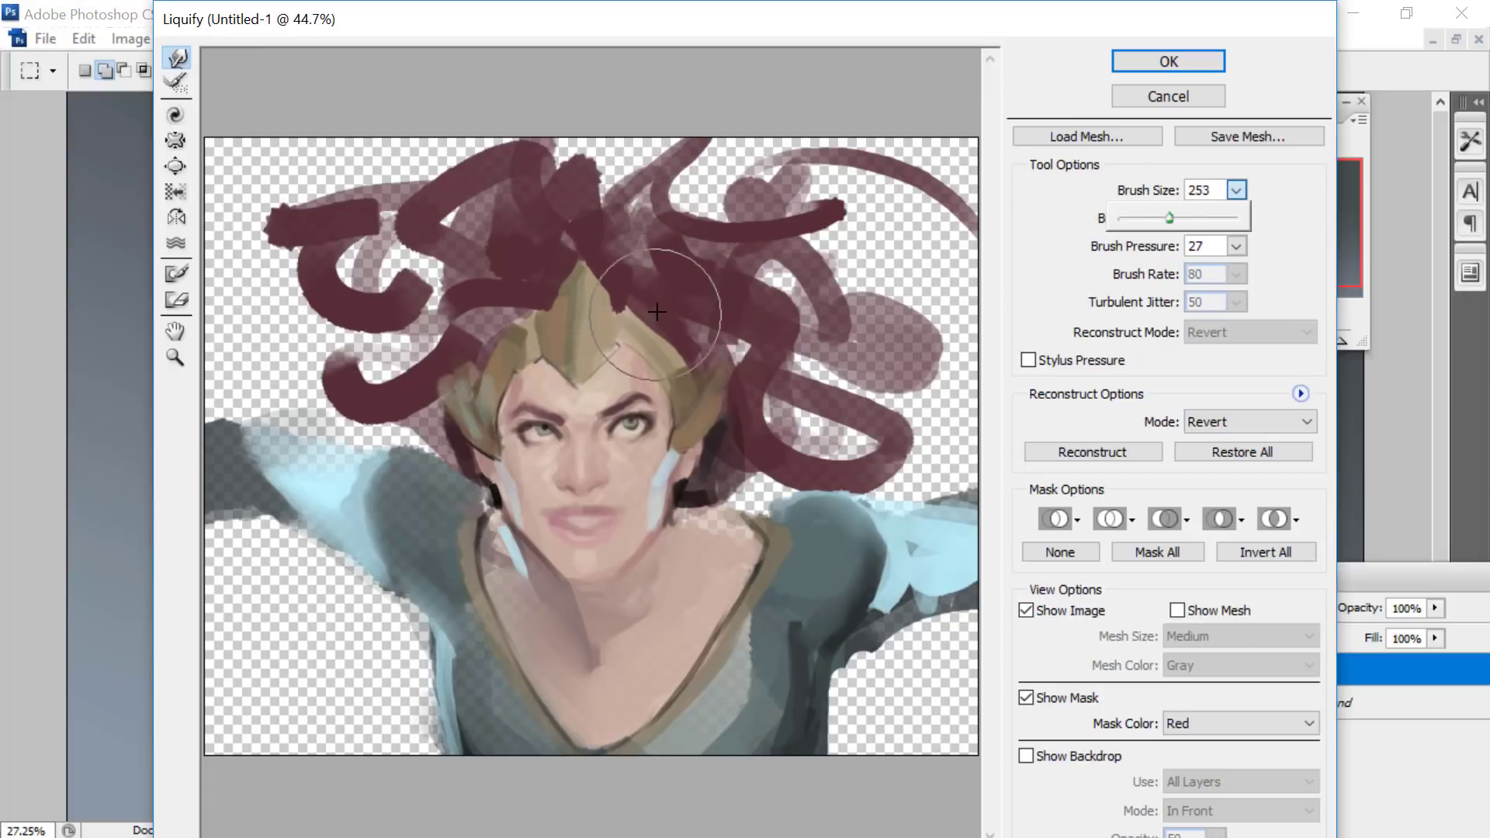
left_click(650, 270)
left_click_drag(503, 308, 479, 328)
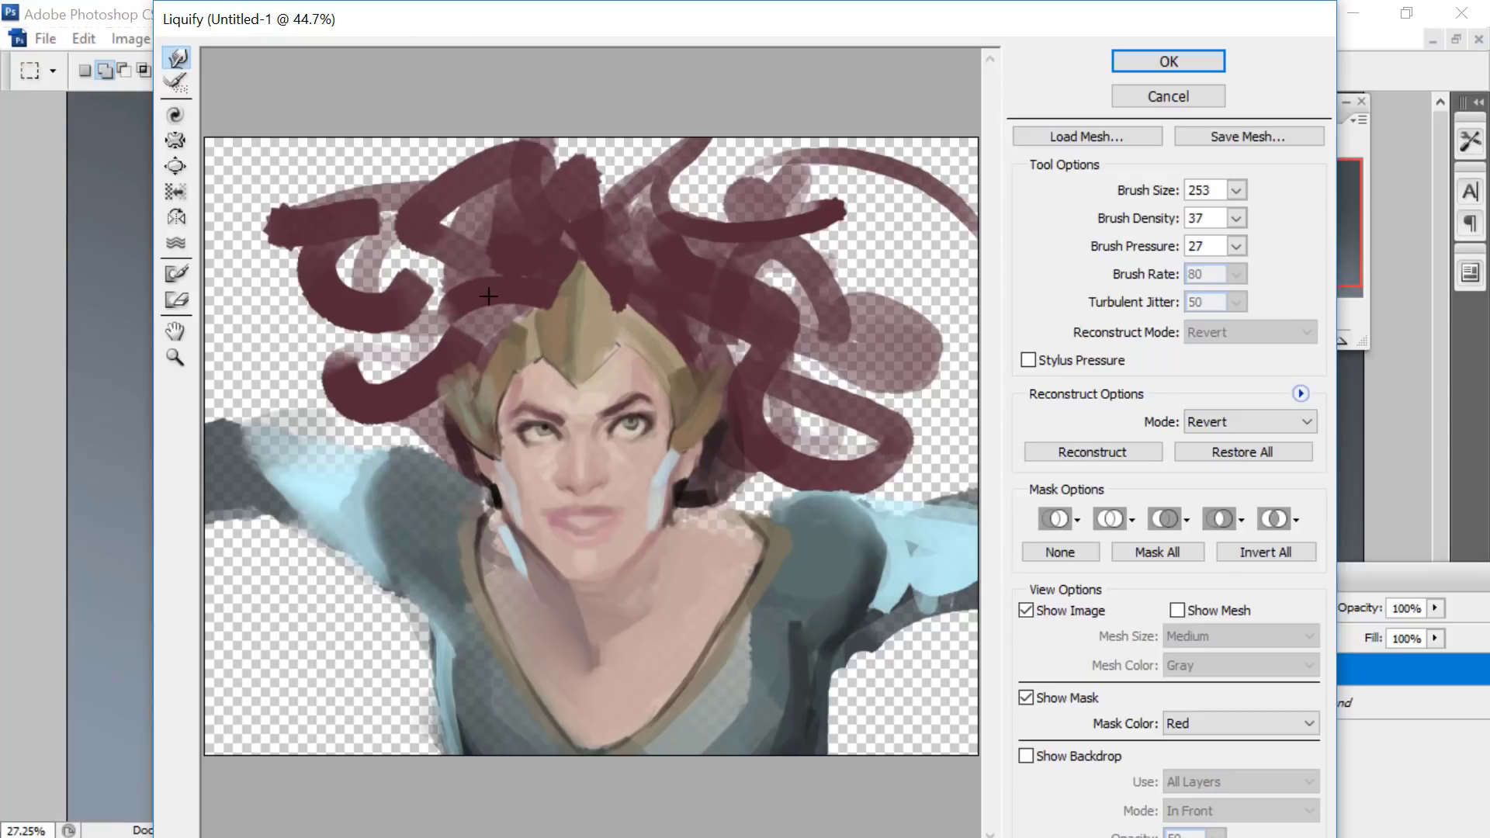
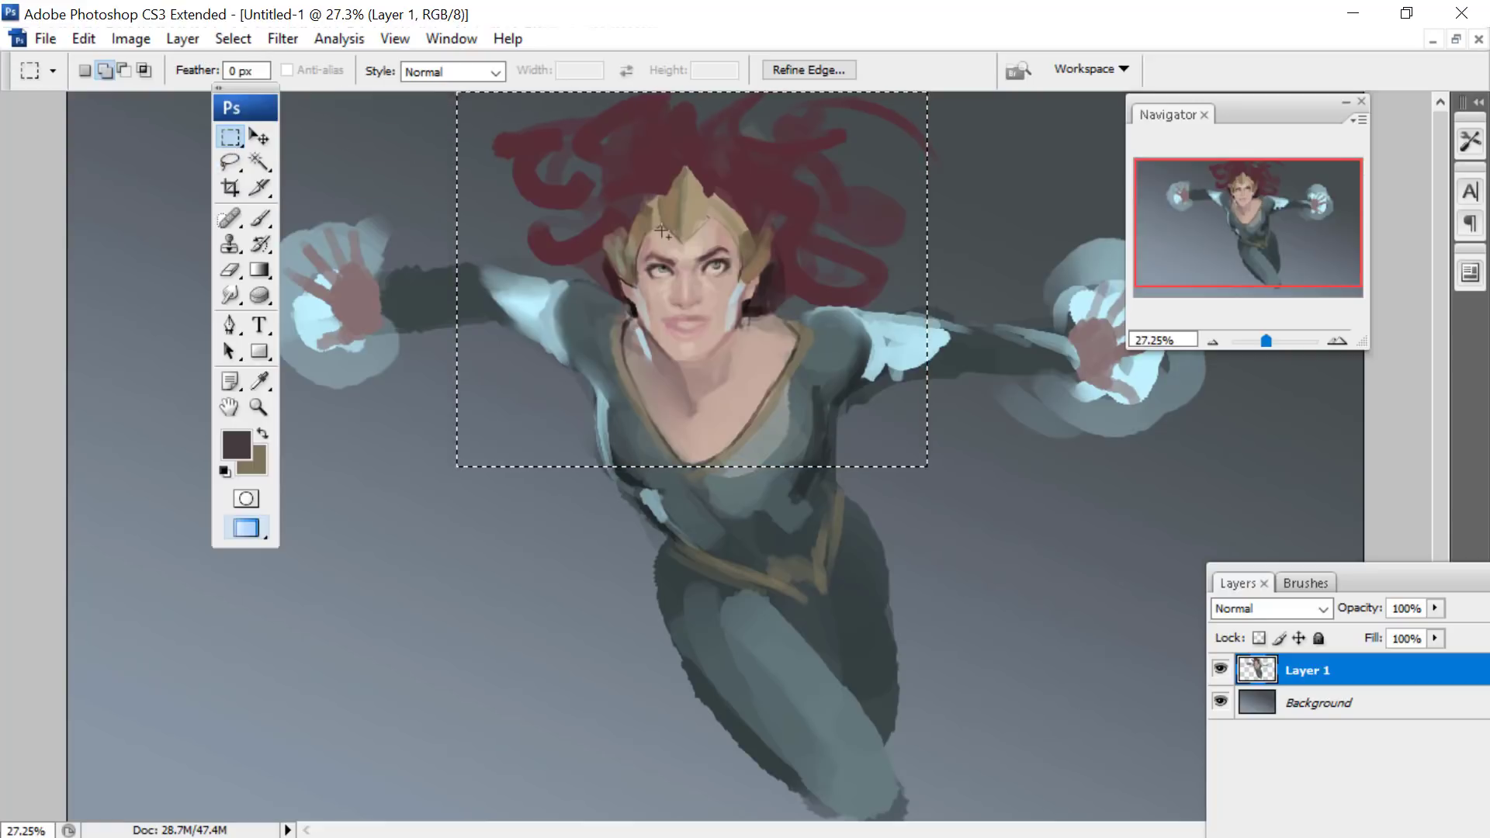
- Replace the current selection with a tighter rectangle around the head and open that area in the Liquify filter
right_click(705, 221)
left_click(742, 239)
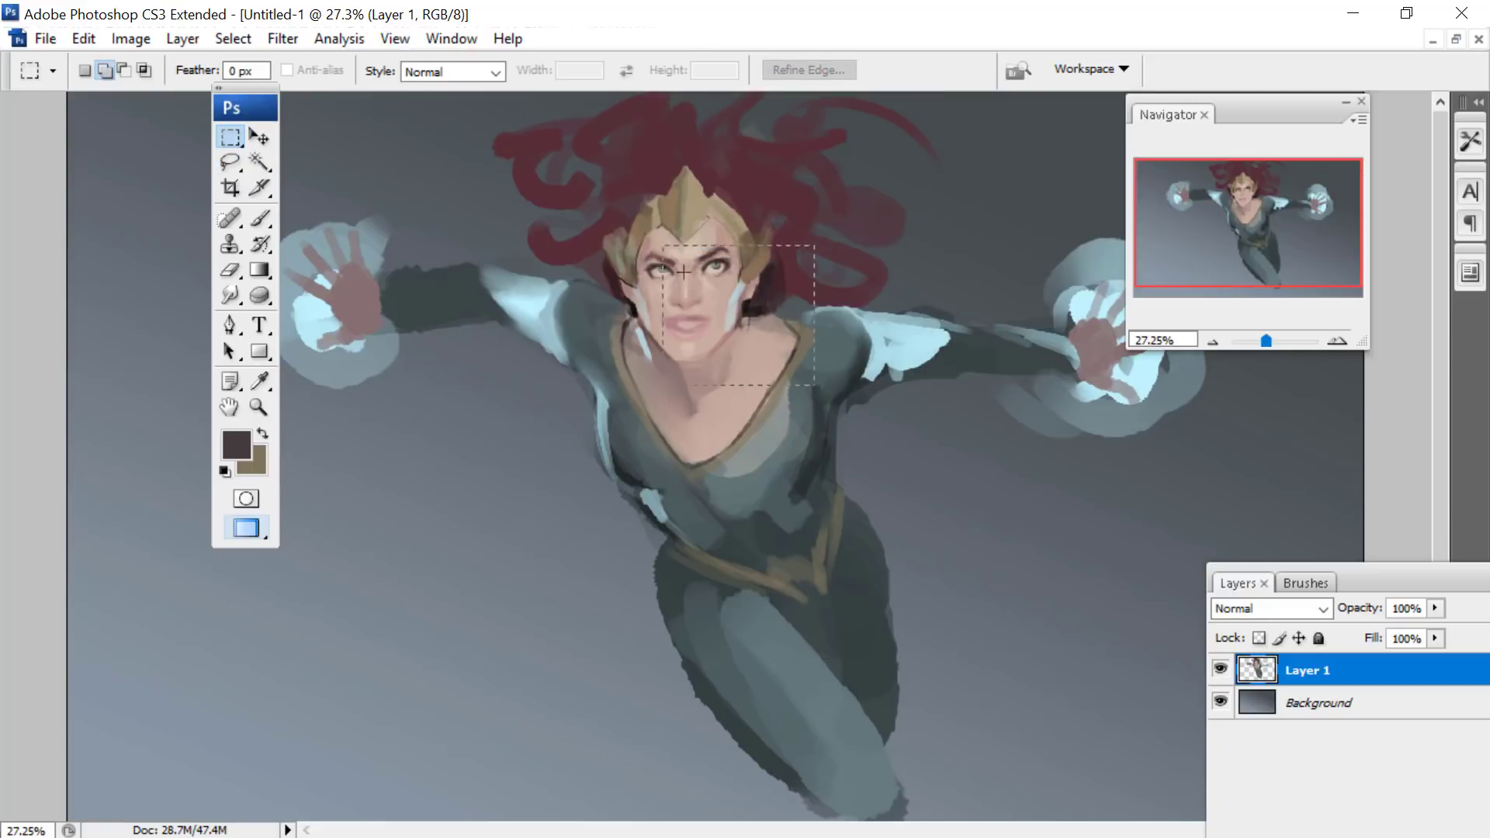
left_click_drag(565, 138, 814, 384)
left_click(361, 43)
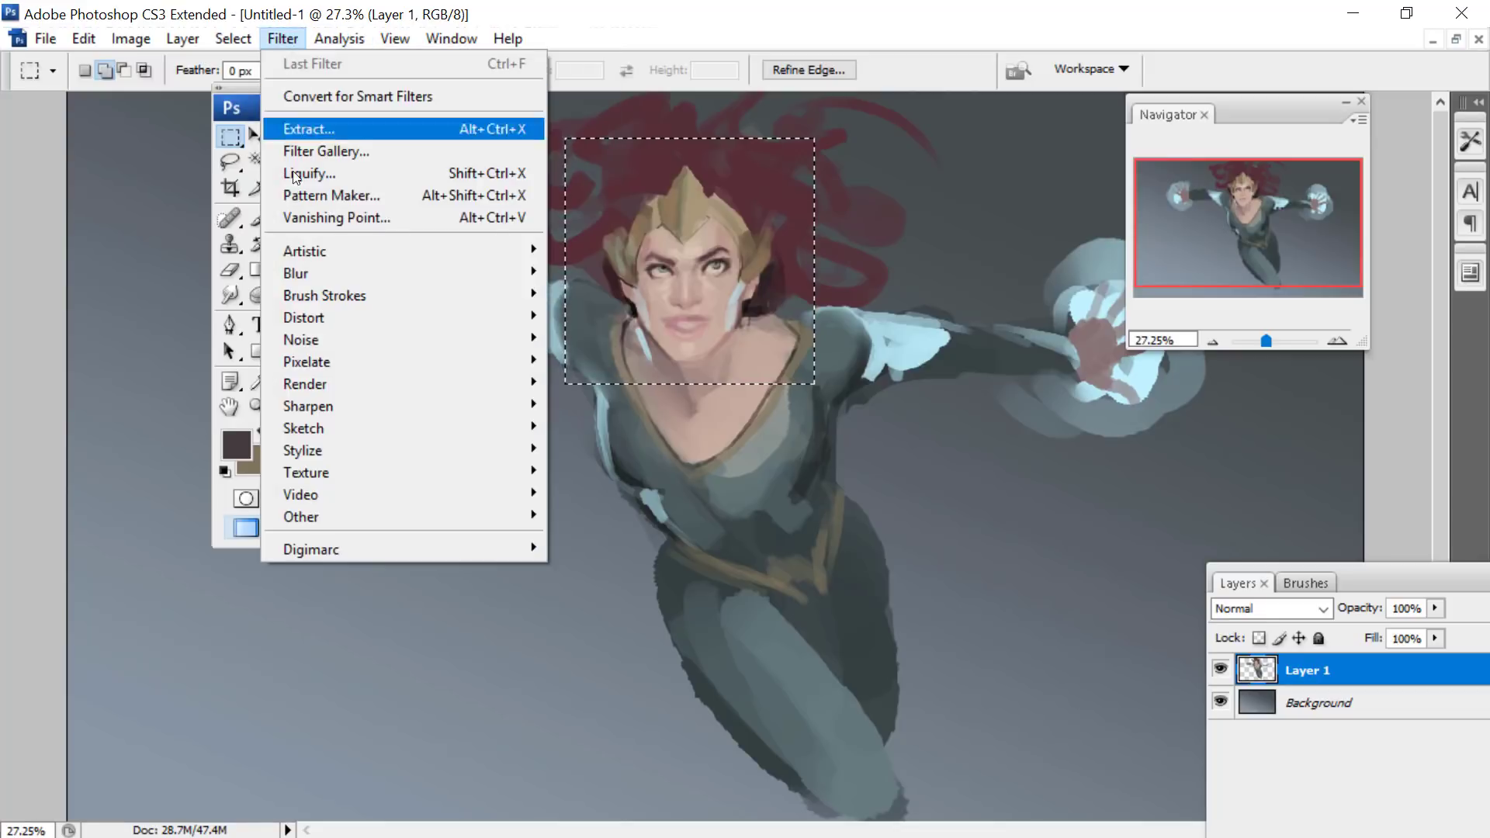
left_click(291, 172)
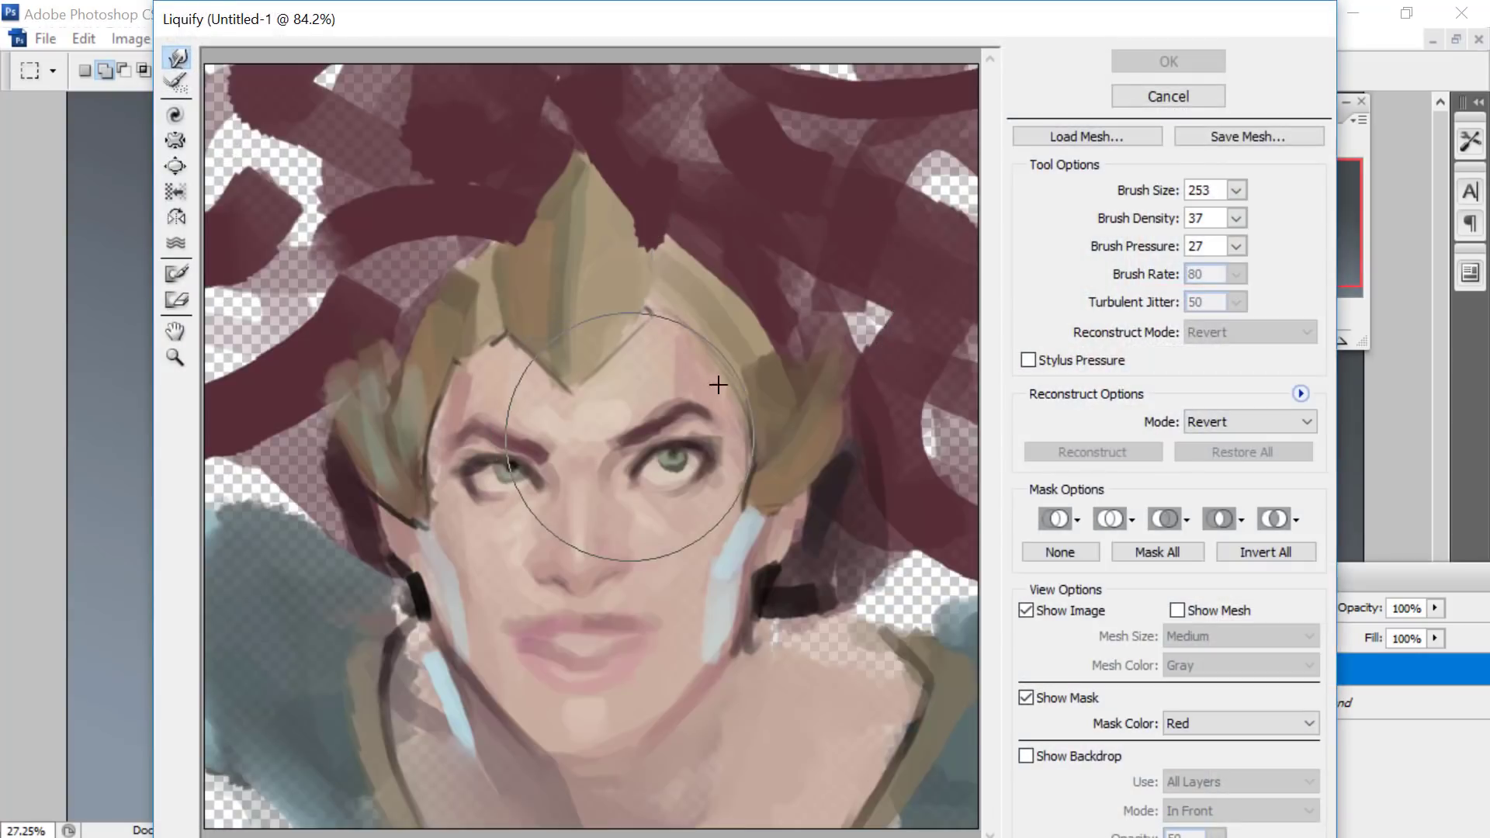
- Nudge the inner eye area and the headpiece's peak, edge and side wings with the 253 Liquify brush
left_click_drag(528, 470, 594, 451)
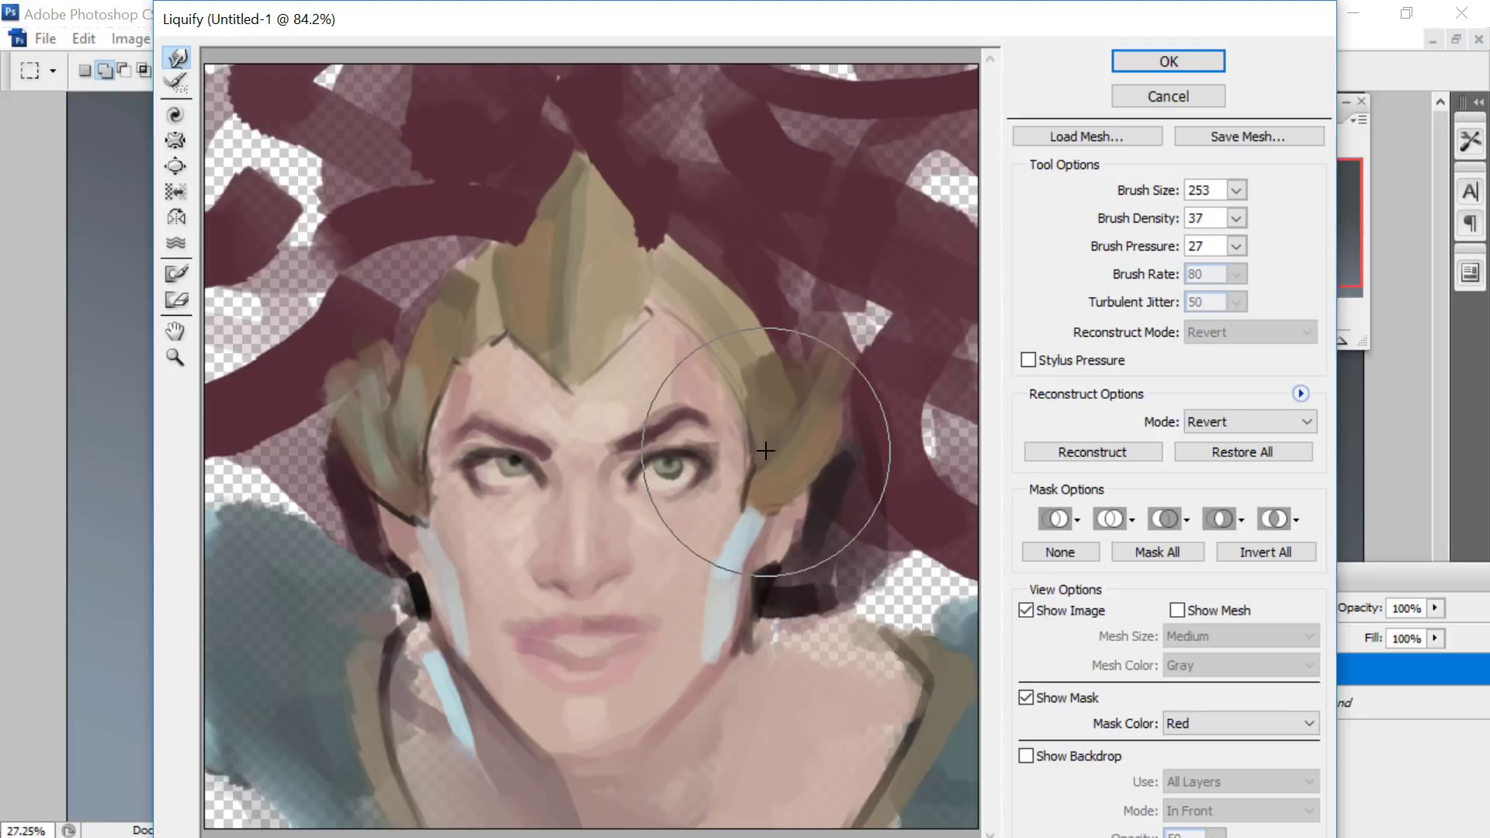
left_click_drag(458, 299, 487, 259)
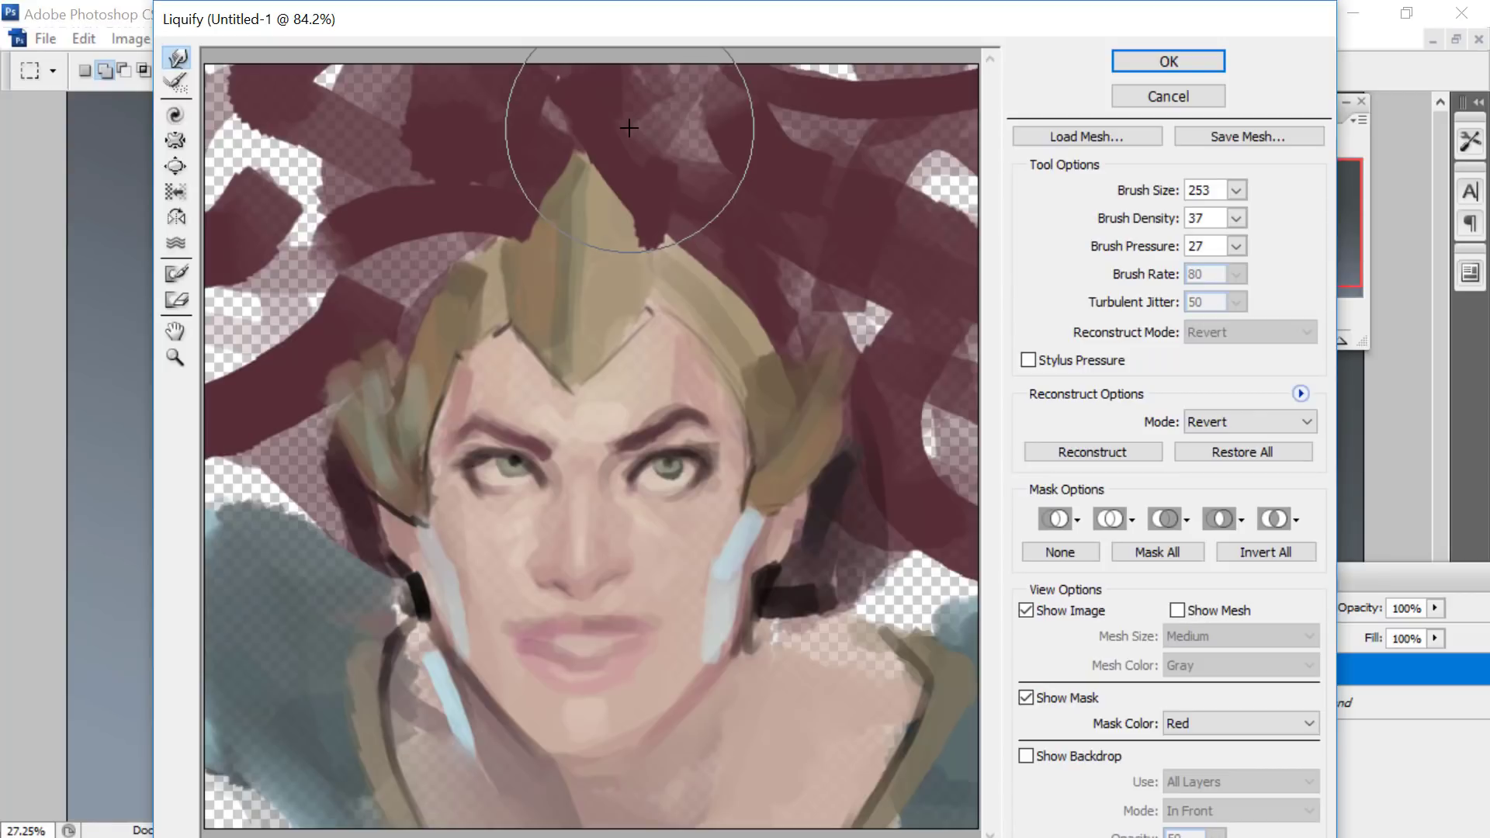
mouse_move(531, 177)
left_mouse_down()
mouse_move(588, 180)
mouse_move(581, 205)
left_mouse_up()
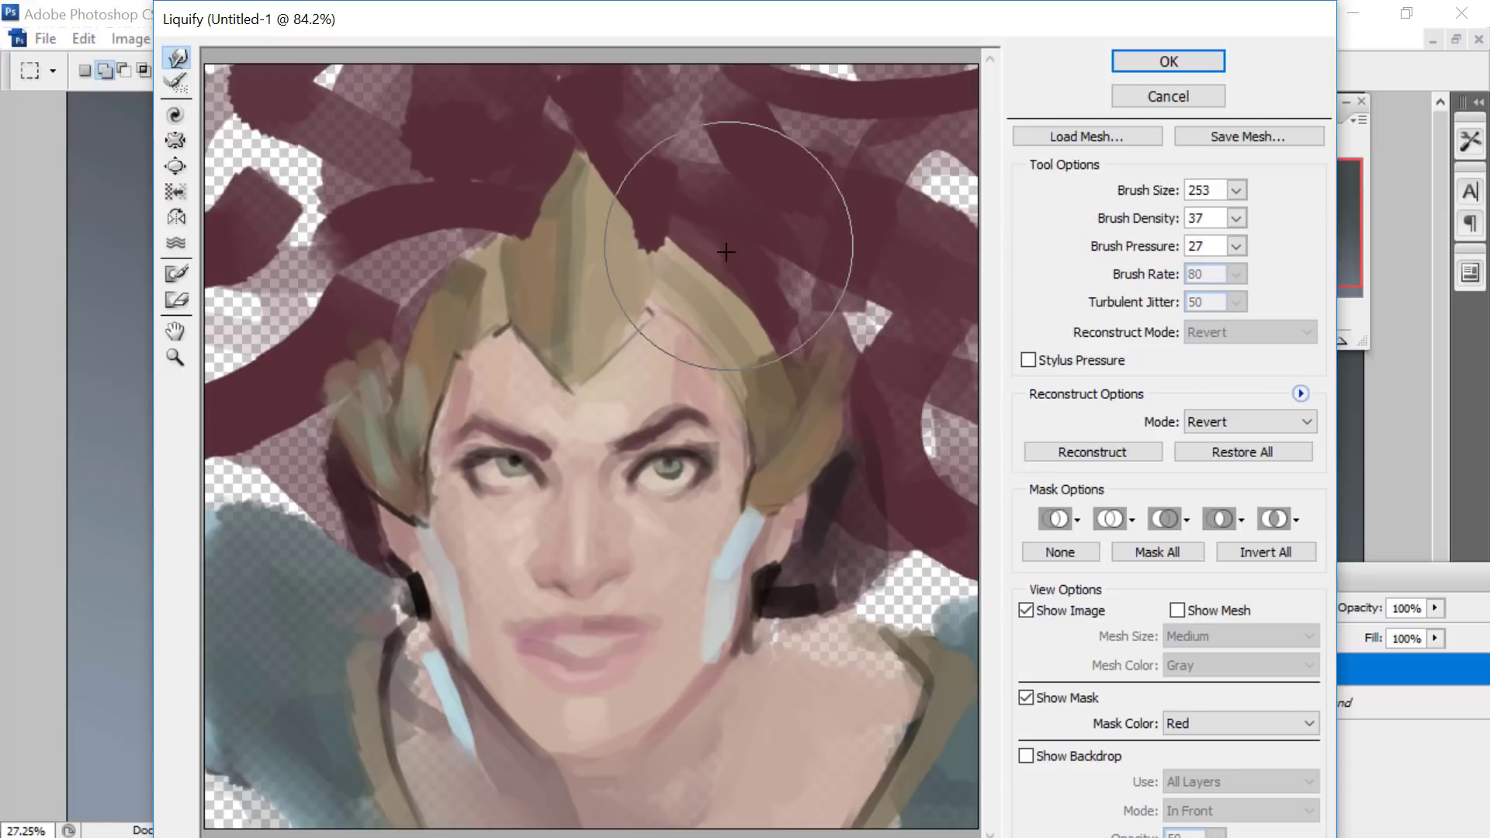
left_click_drag(861, 382, 824, 446)
left_click_drag(334, 374, 357, 372)
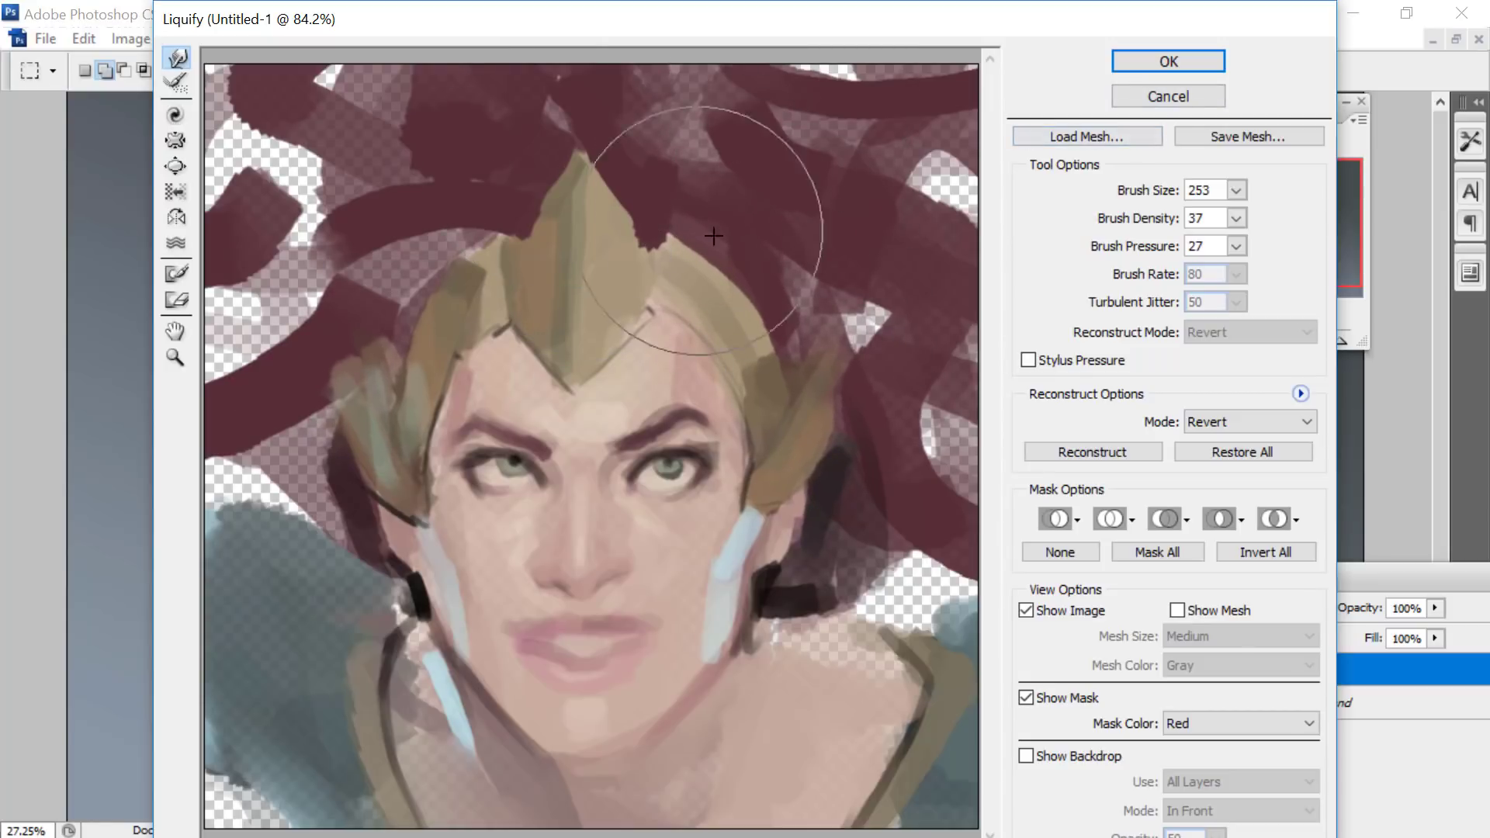
- Adjust the area between the eyes with a Liquify brush size of 127 and apply the distortion
left_click(1236, 189)
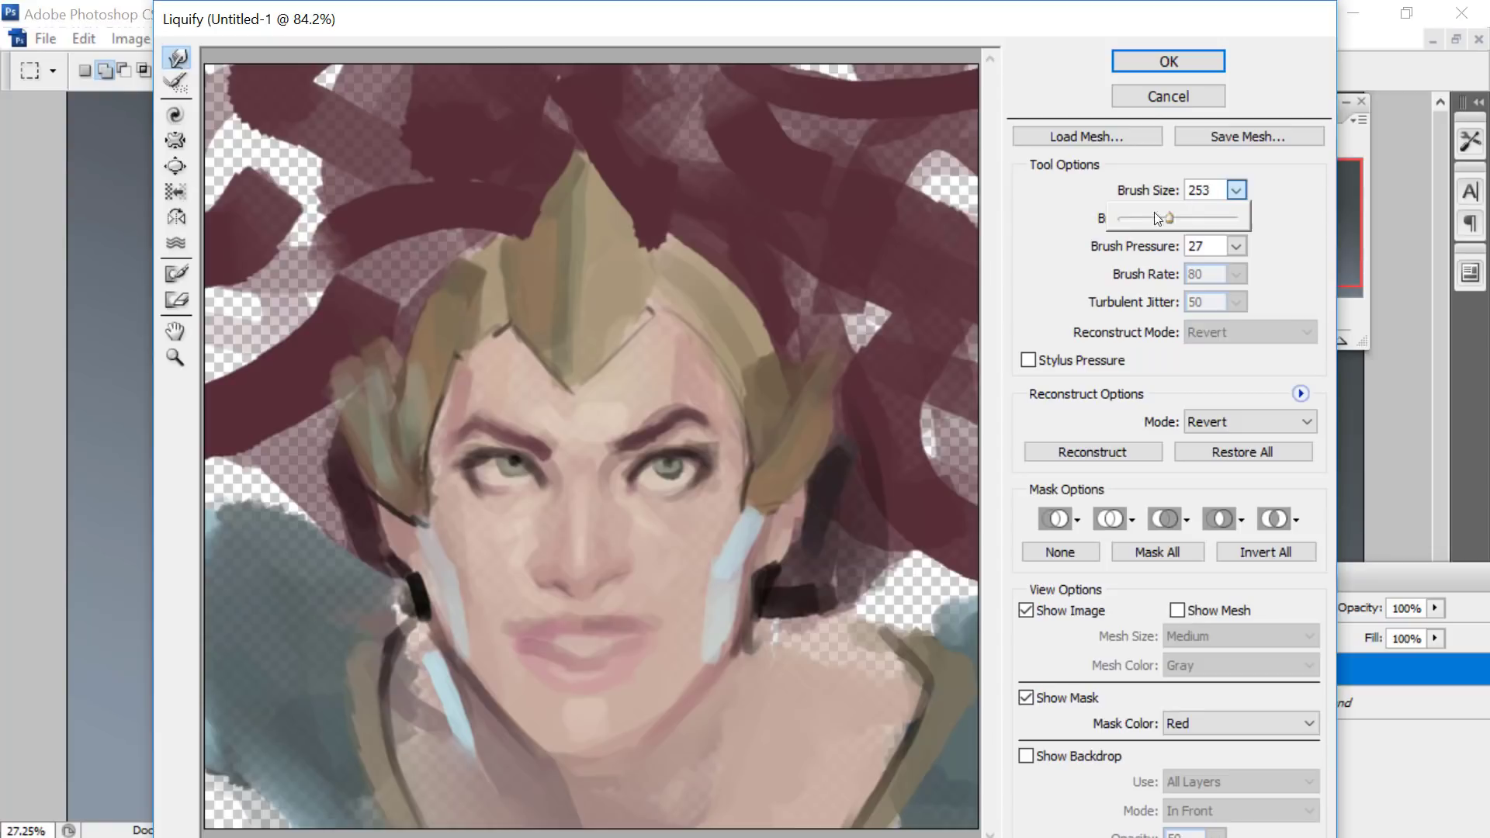
left_click(597, 446)
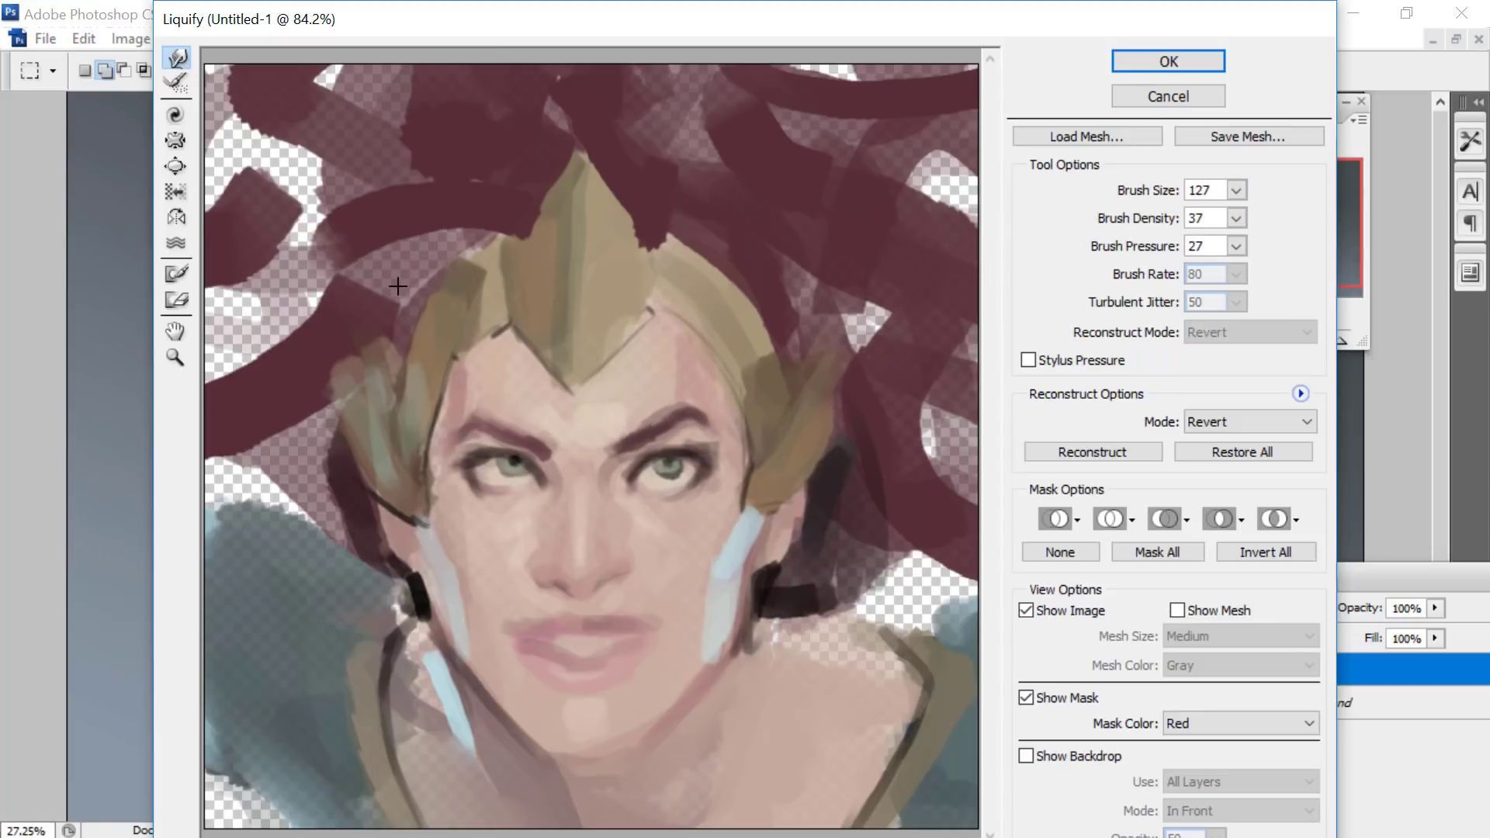
left_click(1135, 62)
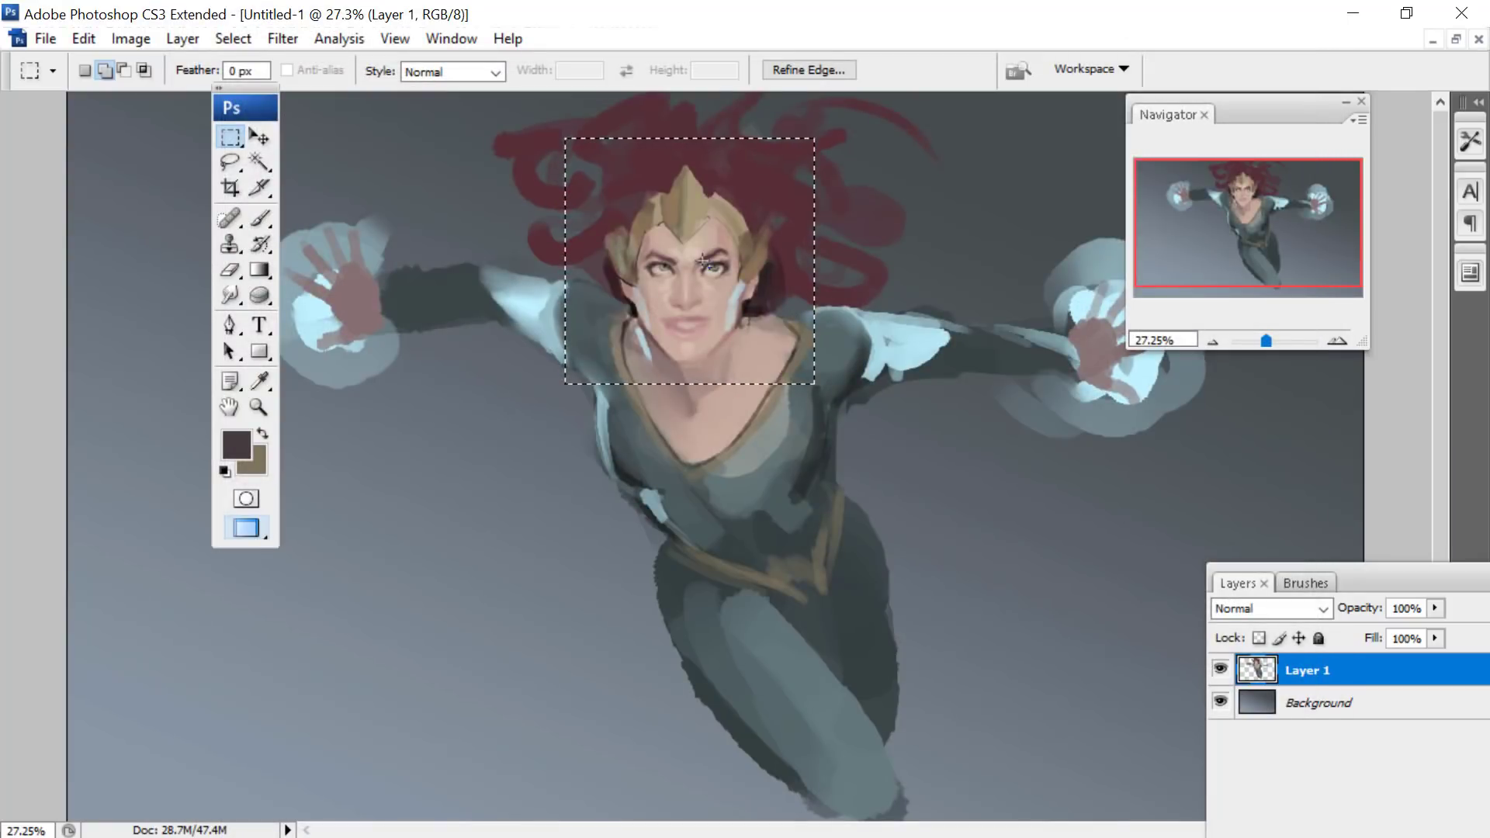
- Mirror the painting horizontally, select a rectangle around the head and neckline, and open it in the Liquify filter
key("ctrl+shift+q")
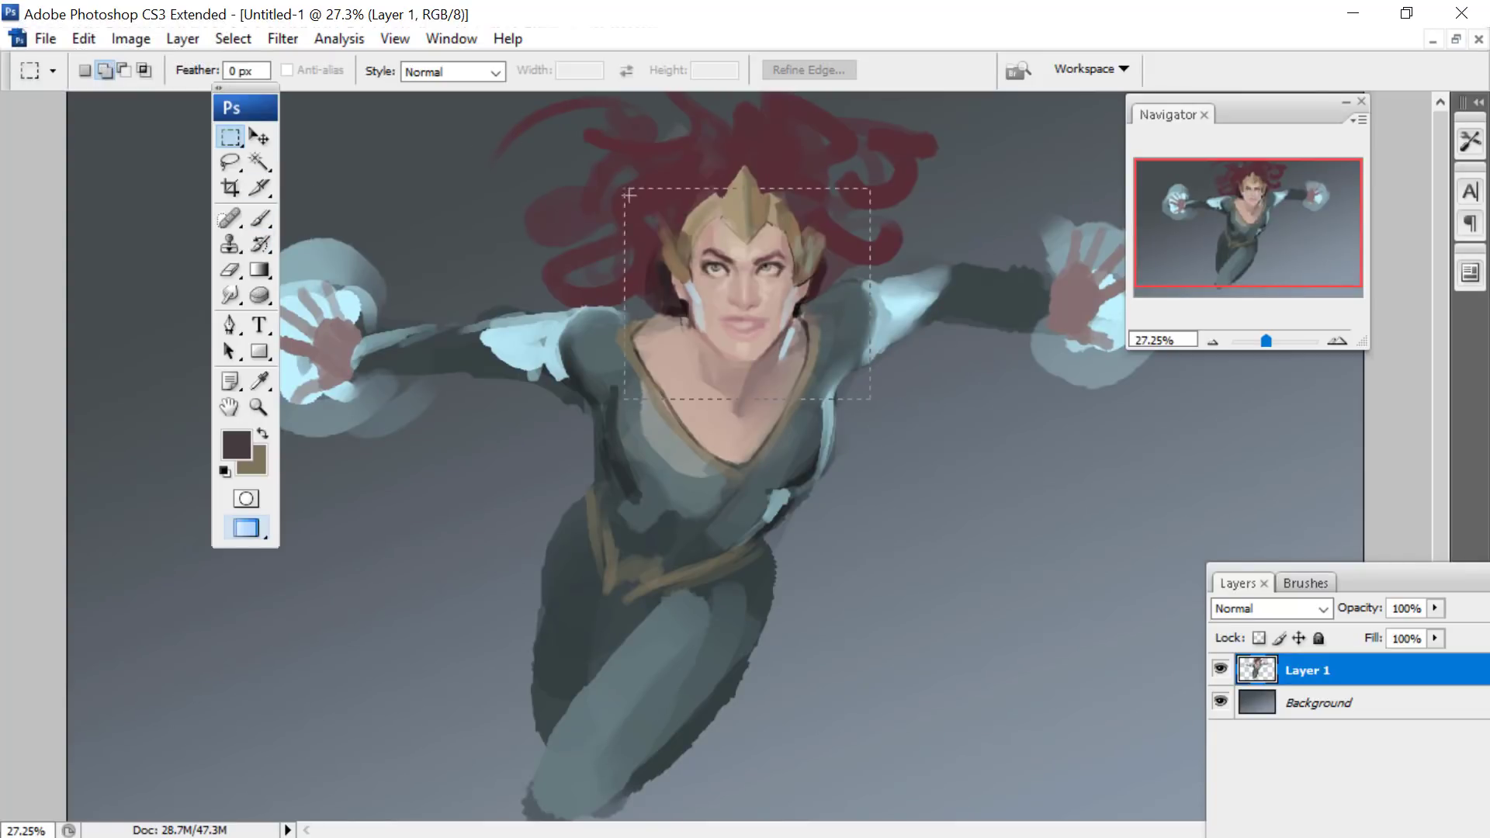
left_click_drag(629, 196, 584, 148)
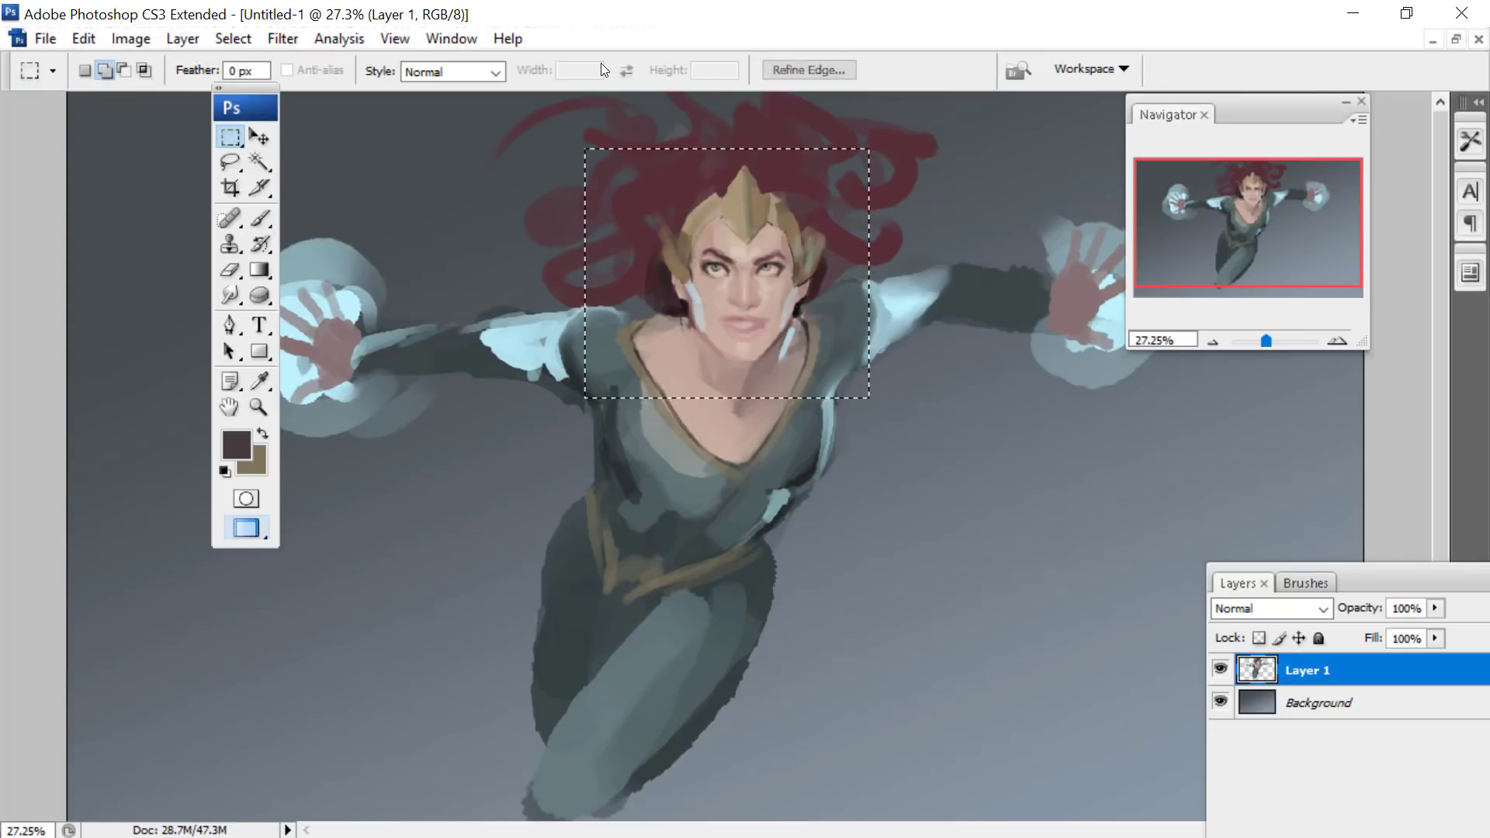
left_click(274, 39)
left_click(299, 172)
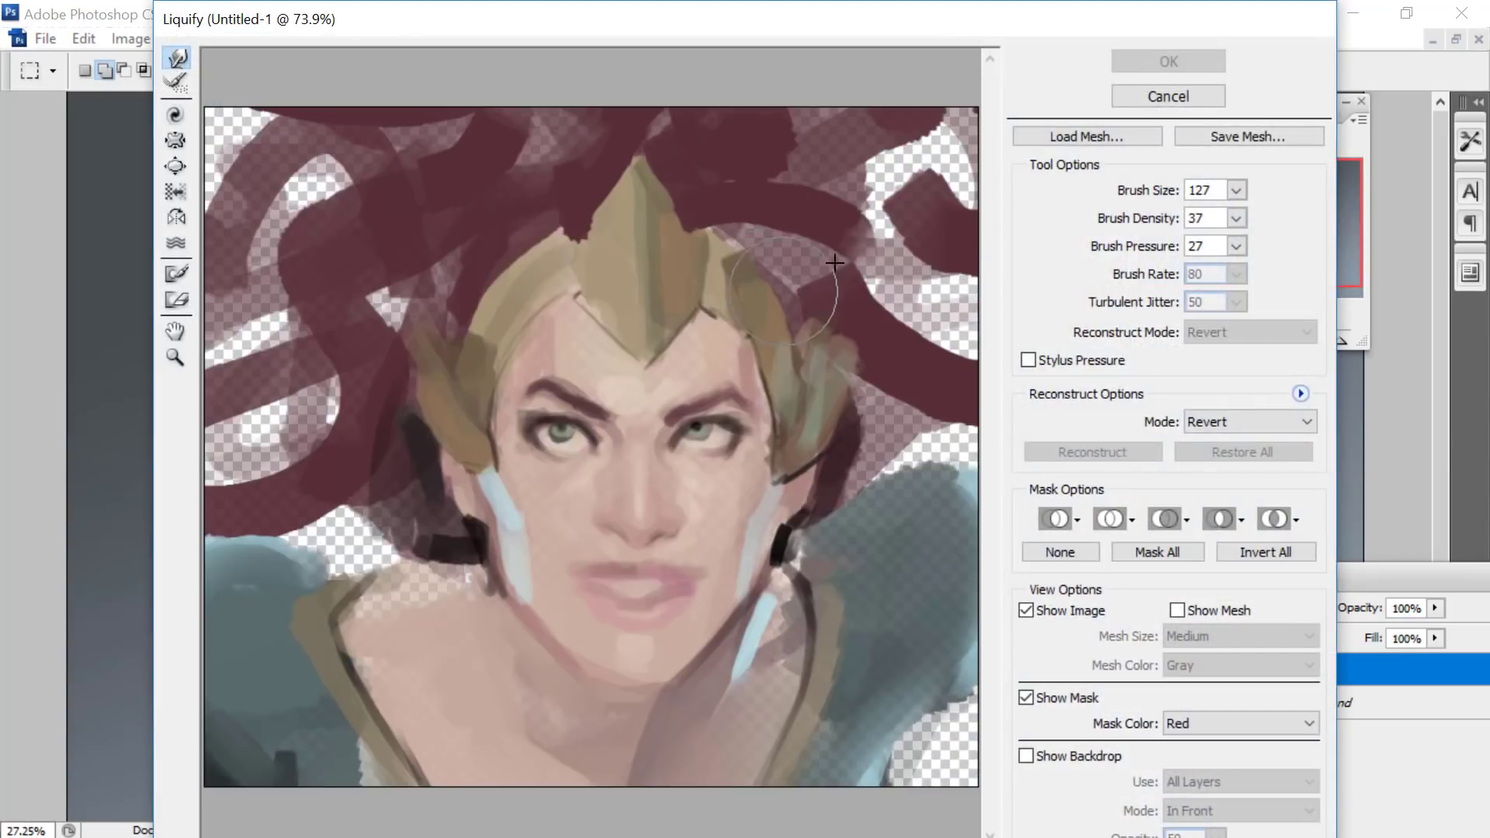
- Shift one eye and the headpiece's peak and side edge with a Liquify brush size of 277, and apply the changes
left_click(1238, 188)
mouse_move(677, 432)
left_mouse_down()
mouse_move(700, 417)
mouse_move(688, 421)
left_mouse_up()
left_click_drag(627, 295, 650, 312)
mouse_move(632, 173)
left_mouse_down()
mouse_move(675, 177)
mouse_move(649, 222)
left_mouse_up()
left_click_drag(636, 135, 658, 126)
left_click_drag(470, 261, 533, 243)
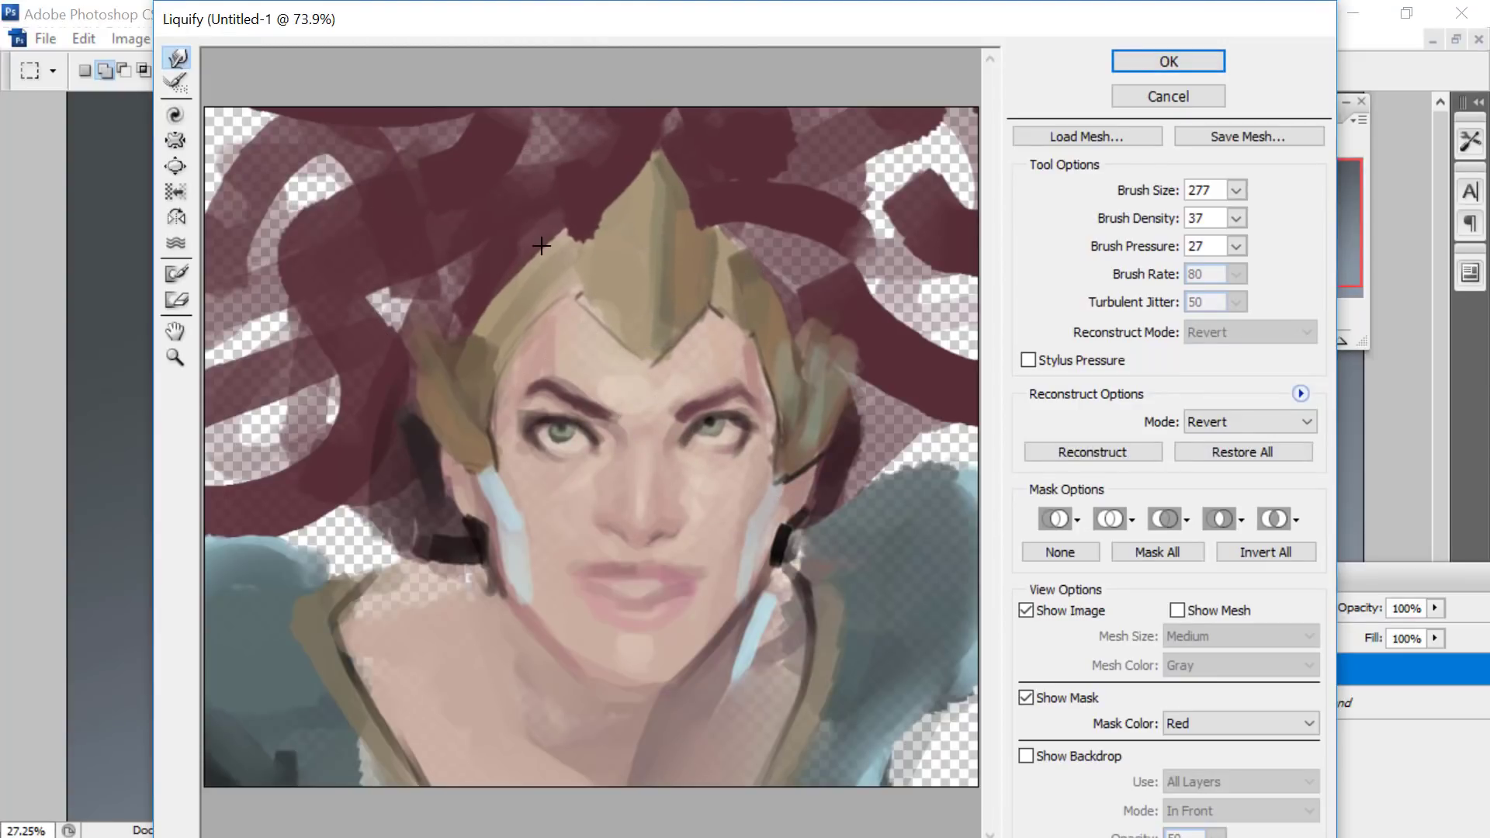
left_click(1143, 62)
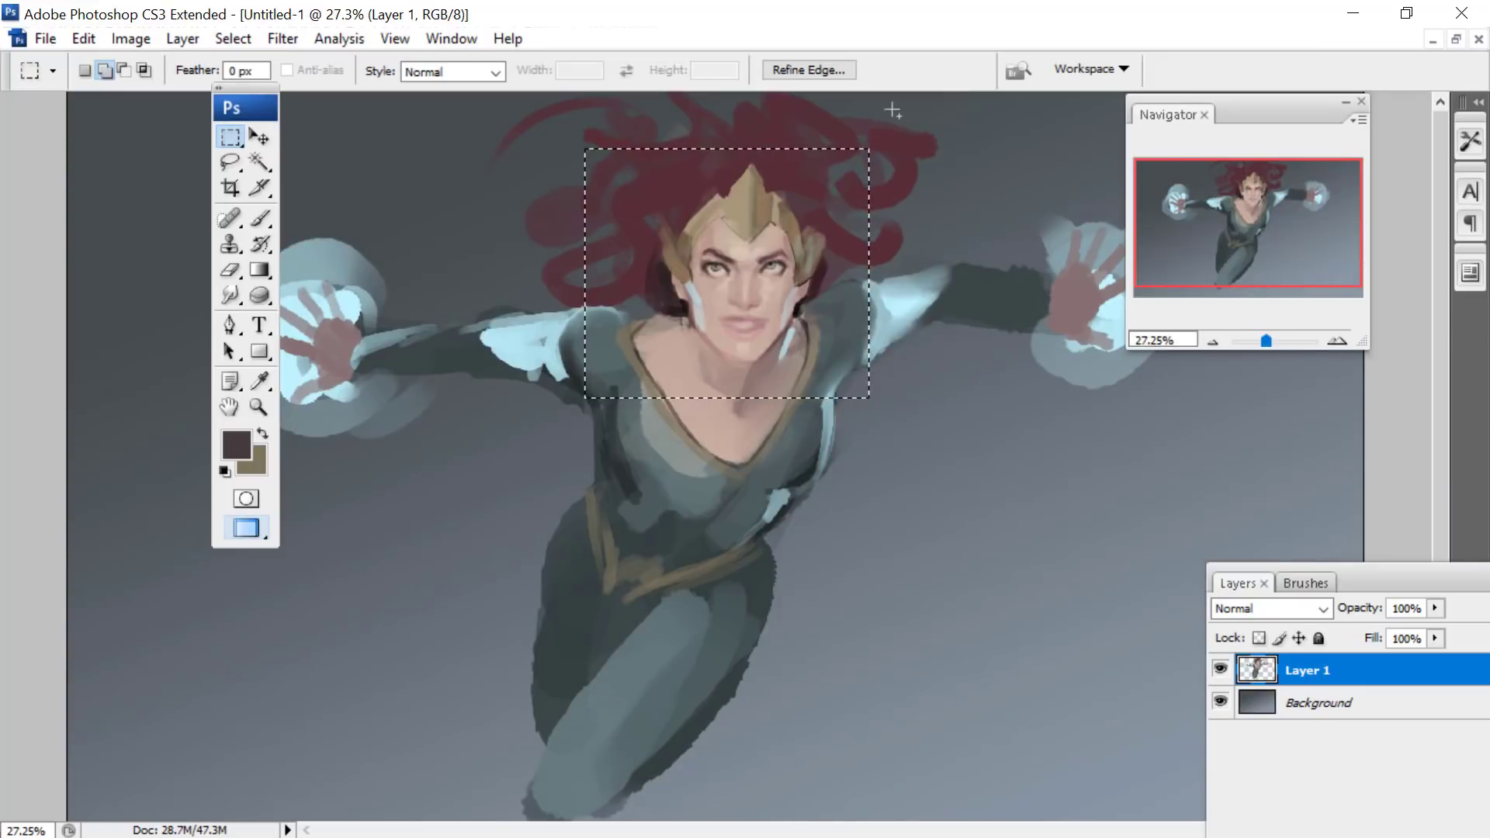
- Reopen the head selection in Liquify, refine the eye and headpiece edge at brush size 133, and apply
left_click(296, 47)
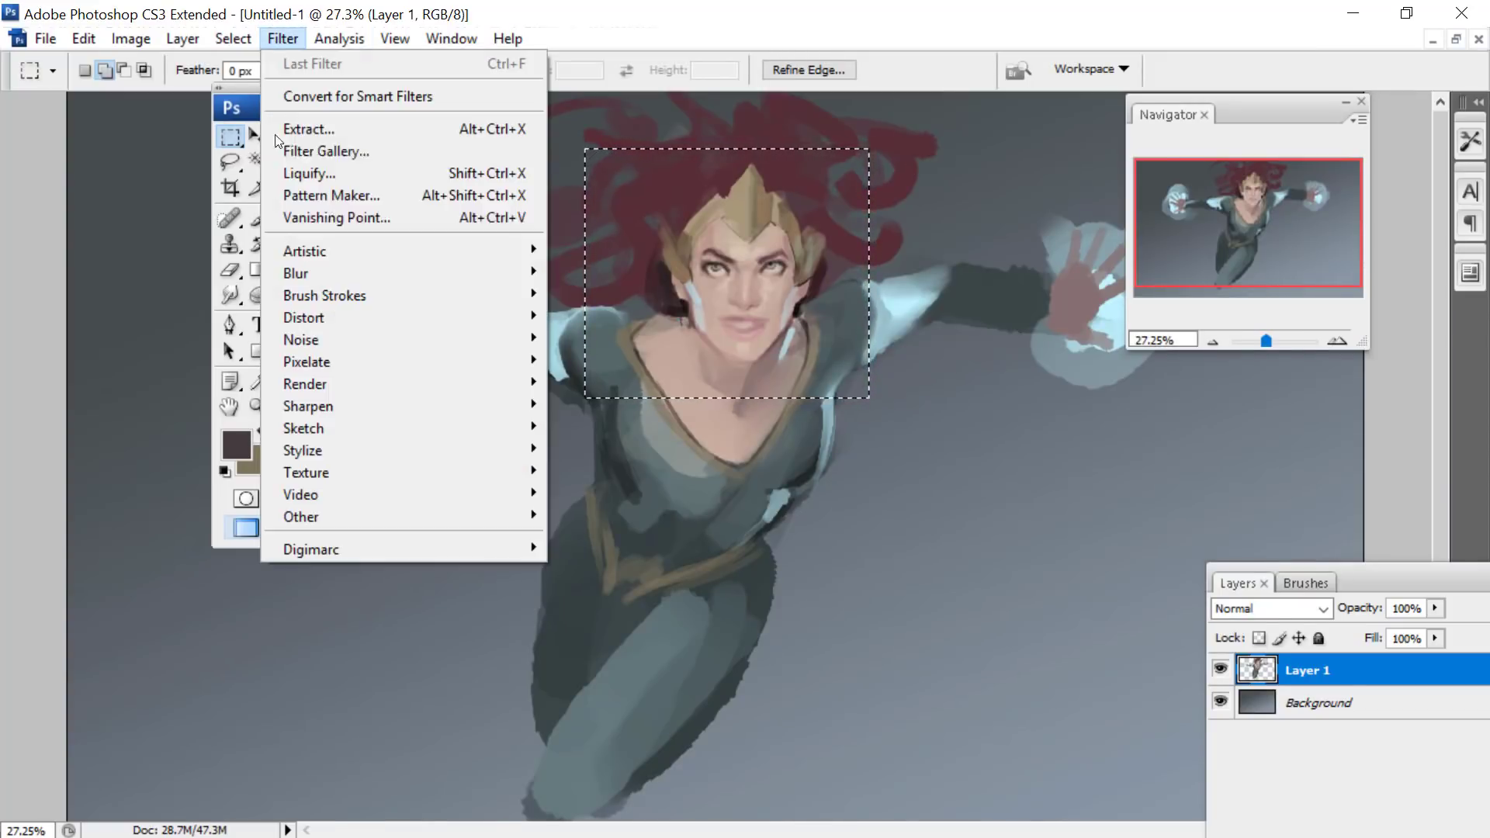
left_click(349, 173)
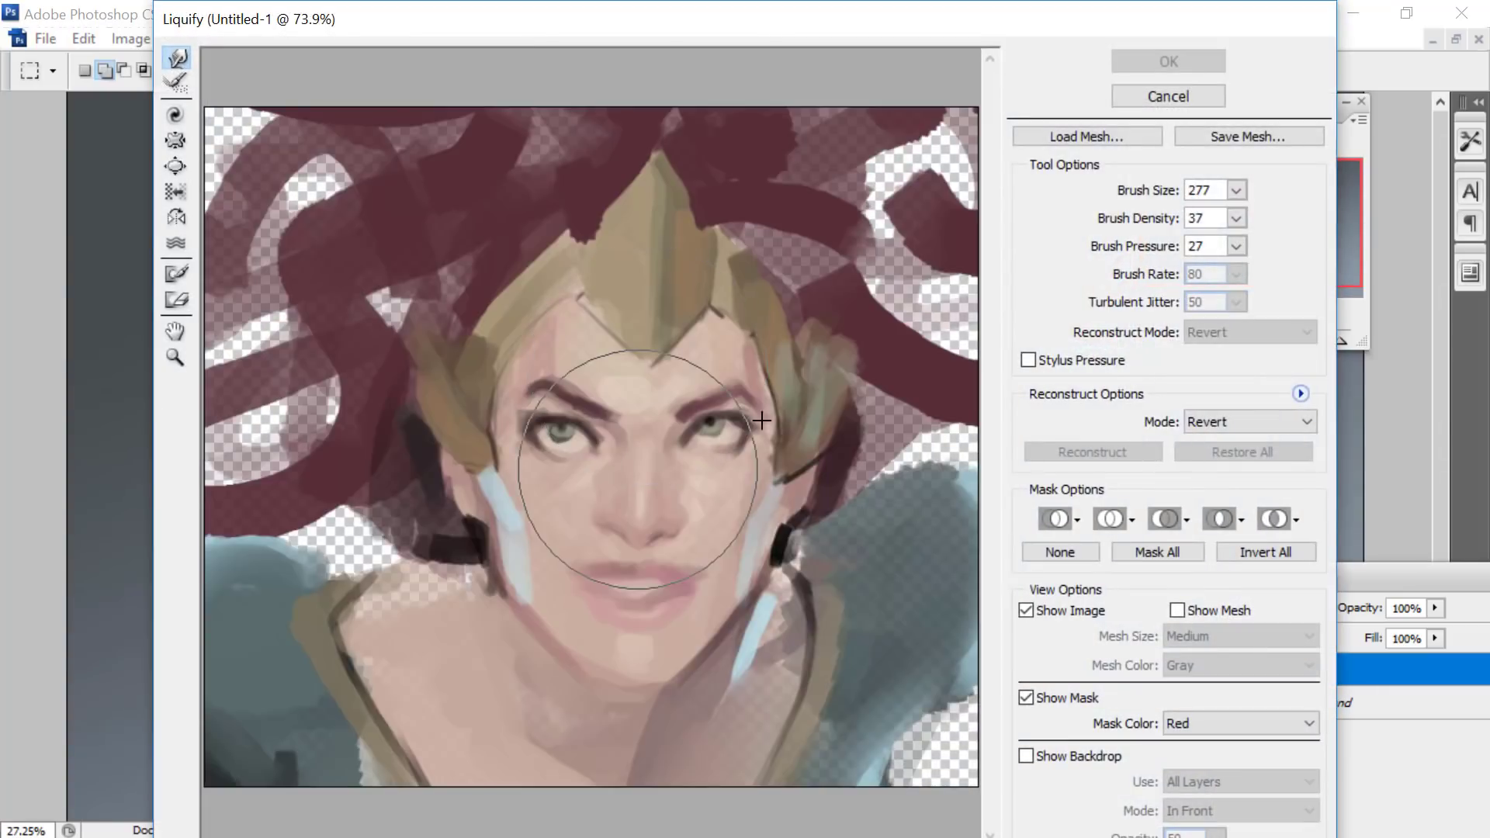
left_click(1237, 190)
left_click(699, 456)
left_click_drag(699, 456, 683, 385)
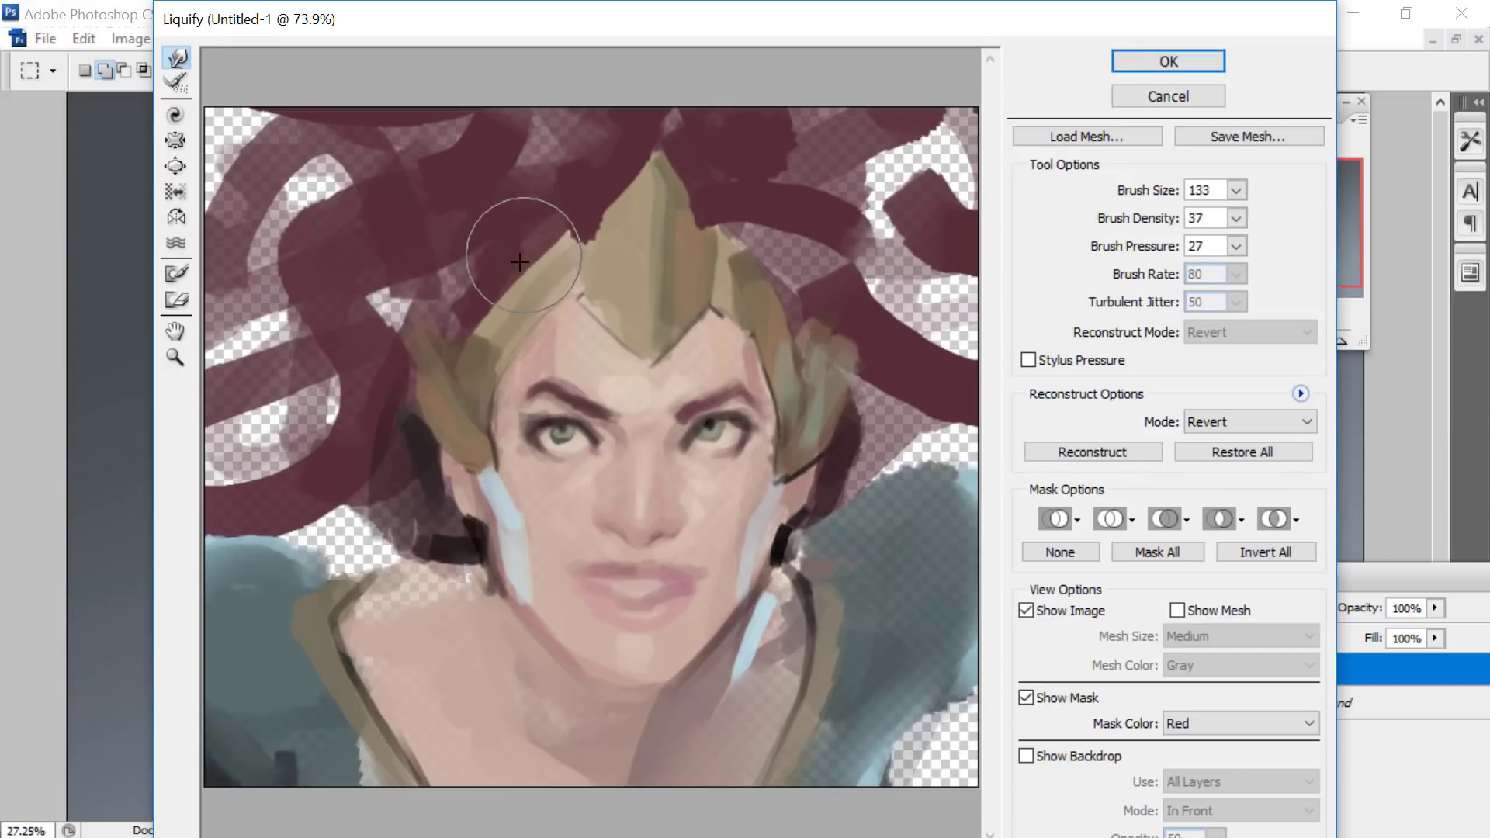
left_click_drag(519, 262, 547, 227)
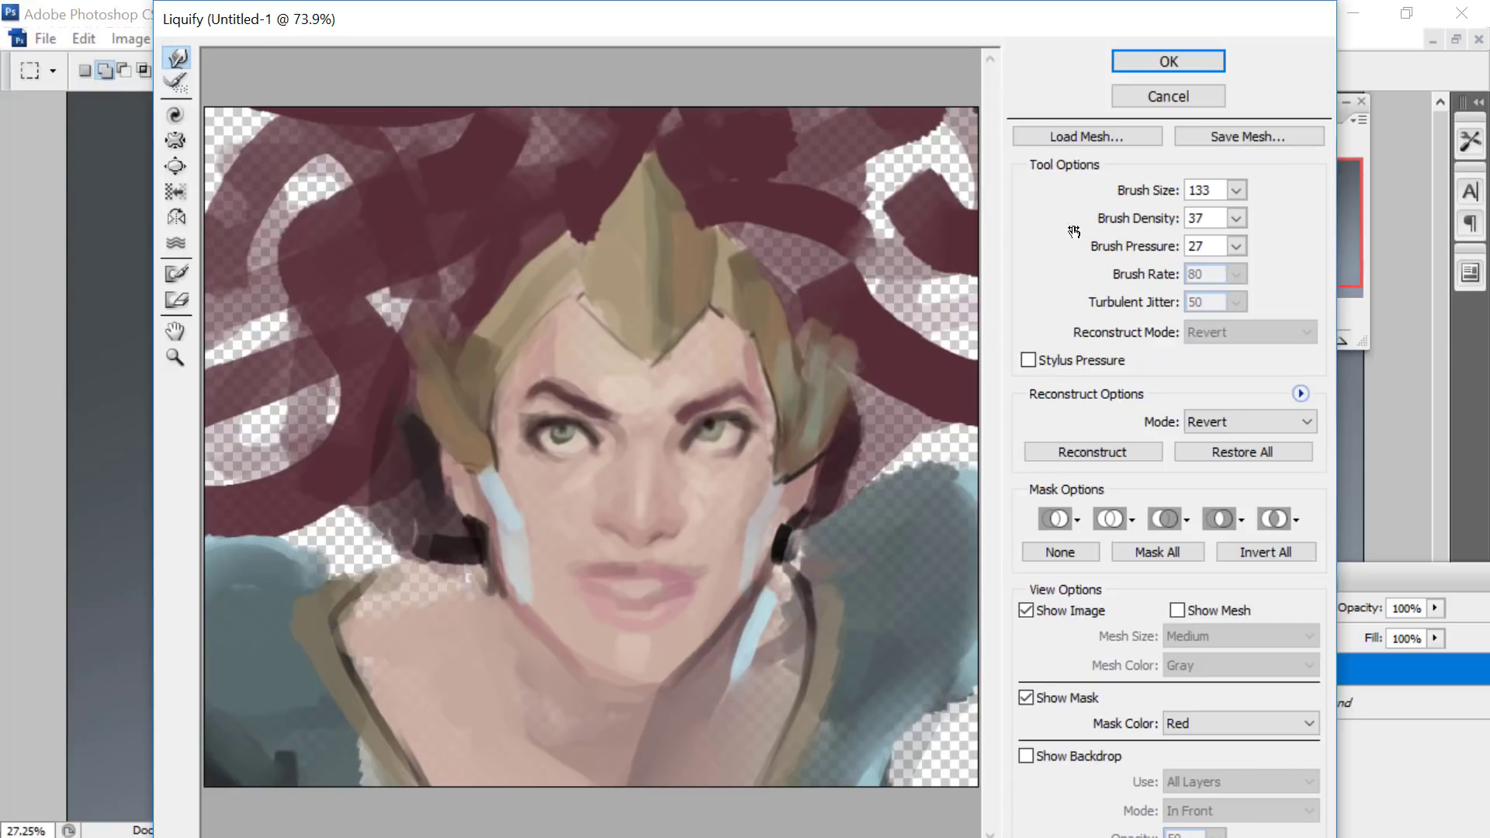
left_click(1172, 67)
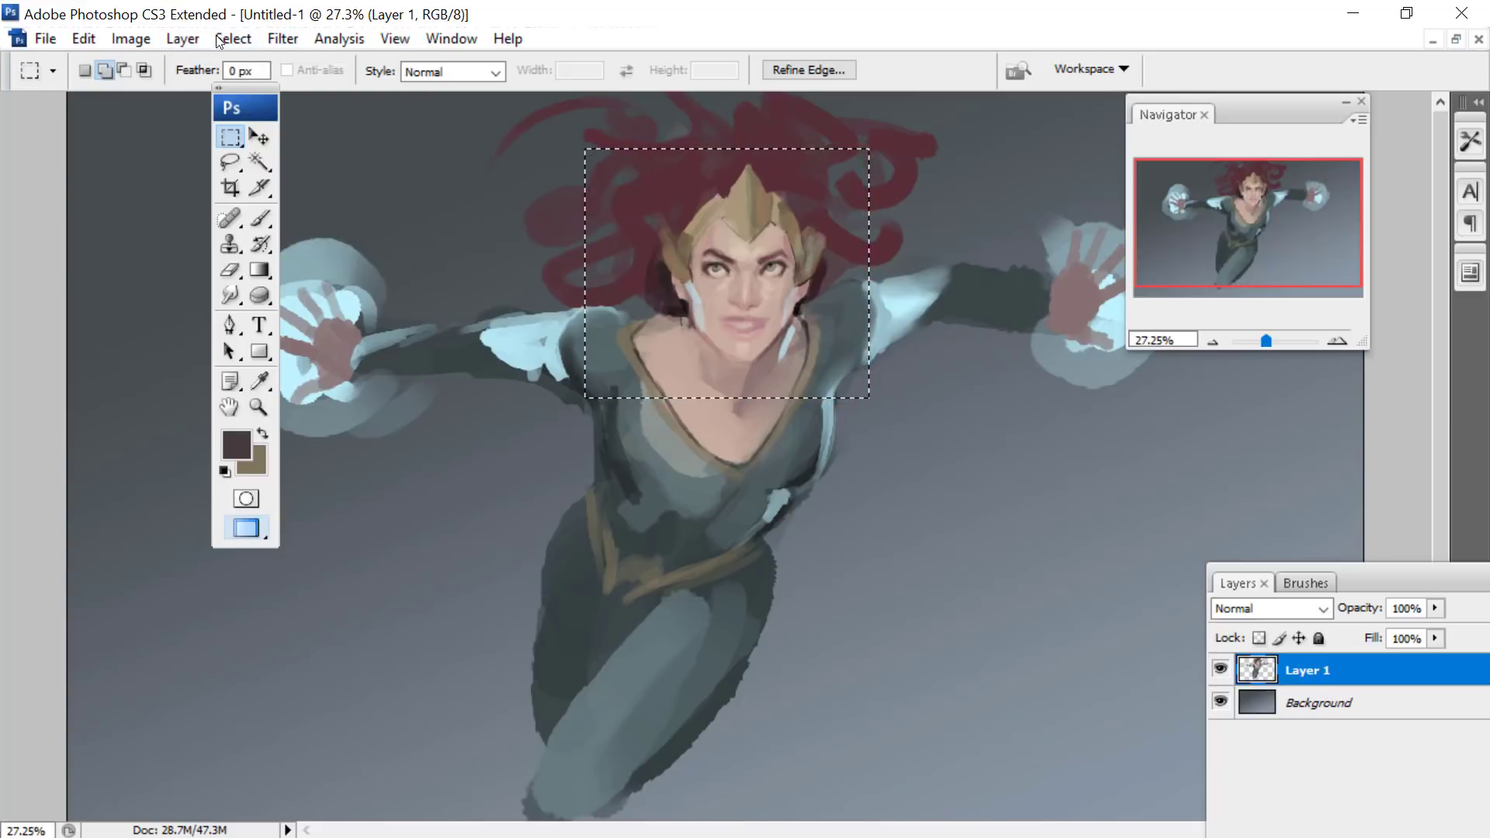
- Duplicate Layer 1 and merge all visible layers into the Background
left_click(182, 39)
left_click(310, 67)
left_click(943, 240)
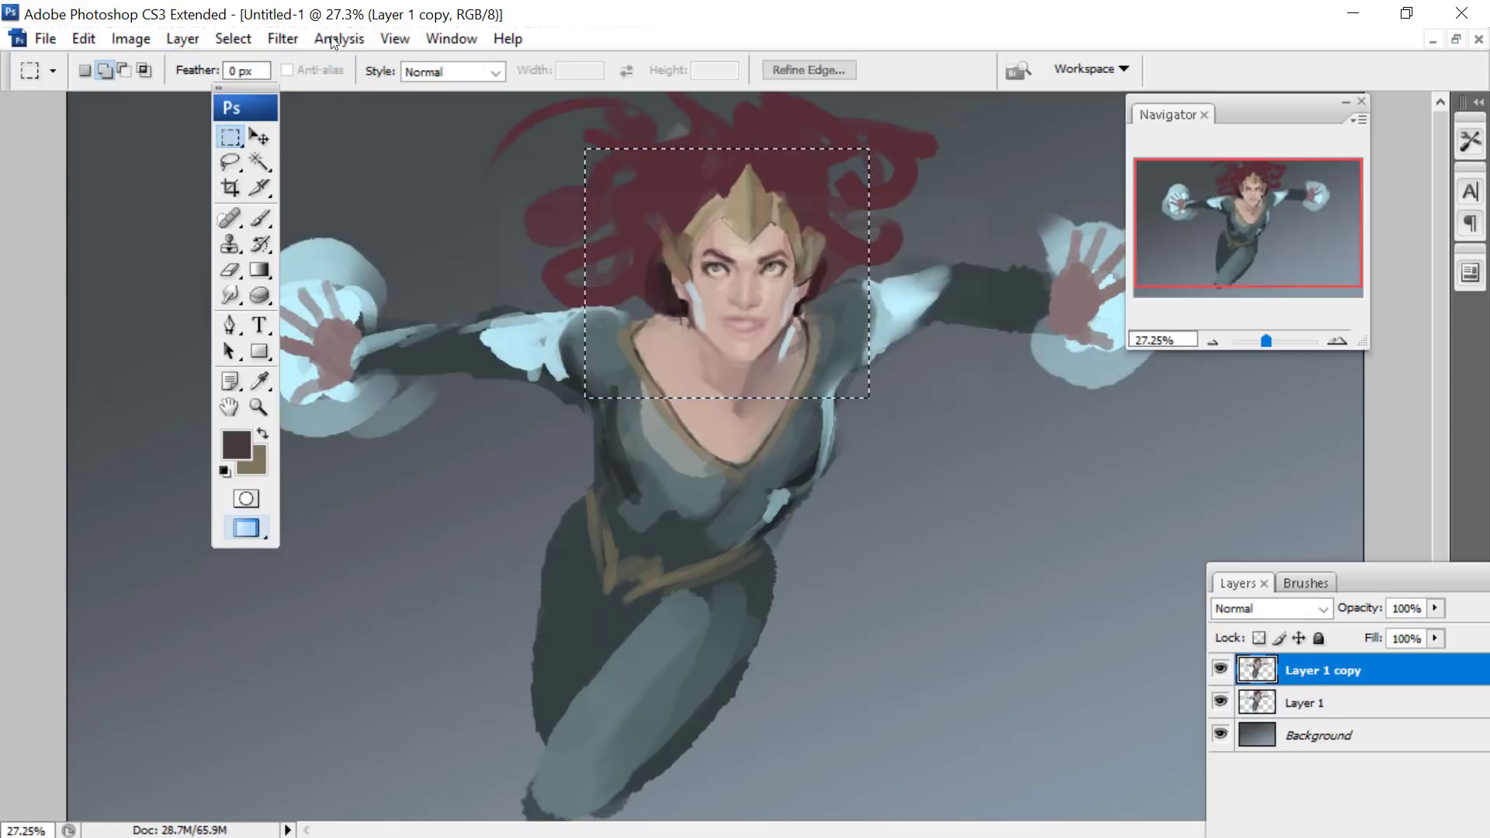
left_click(182, 39)
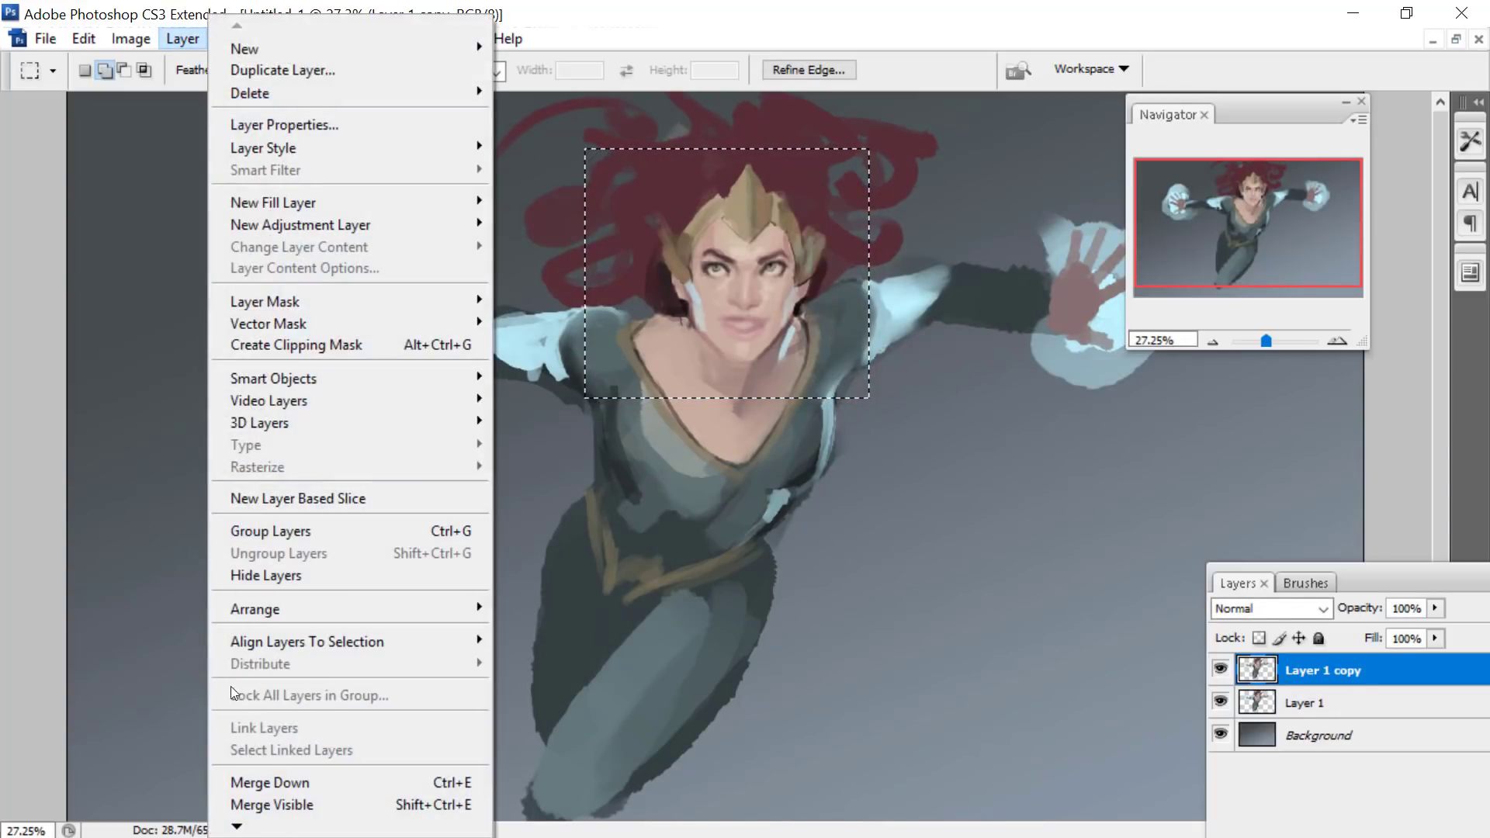
left_click(264, 805)
- Touch up the face on the merged Background in Liquify with brush size 205, apply it and clear the selection
left_click(283, 39)
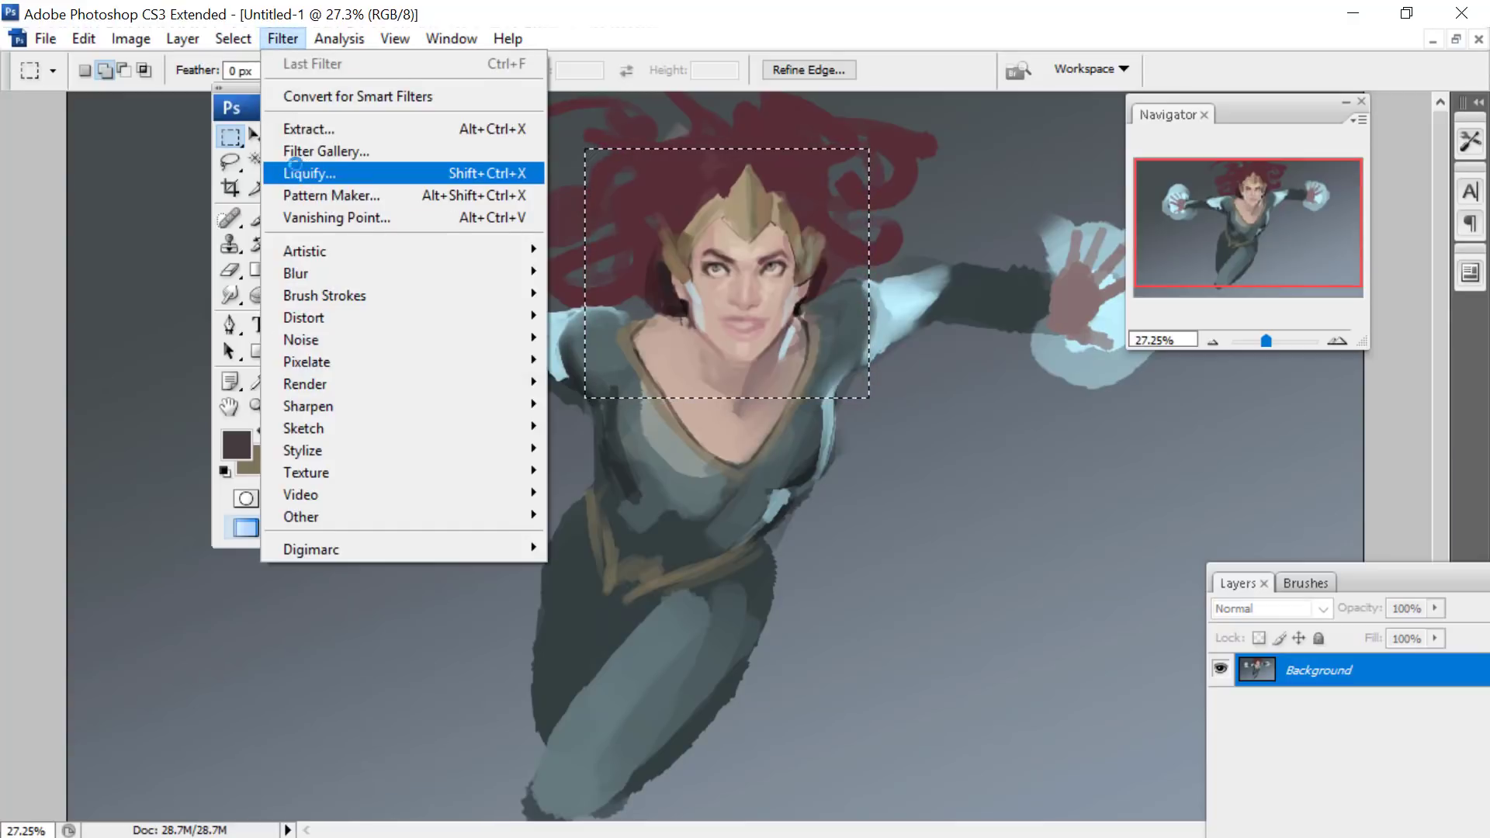
left_click(295, 172)
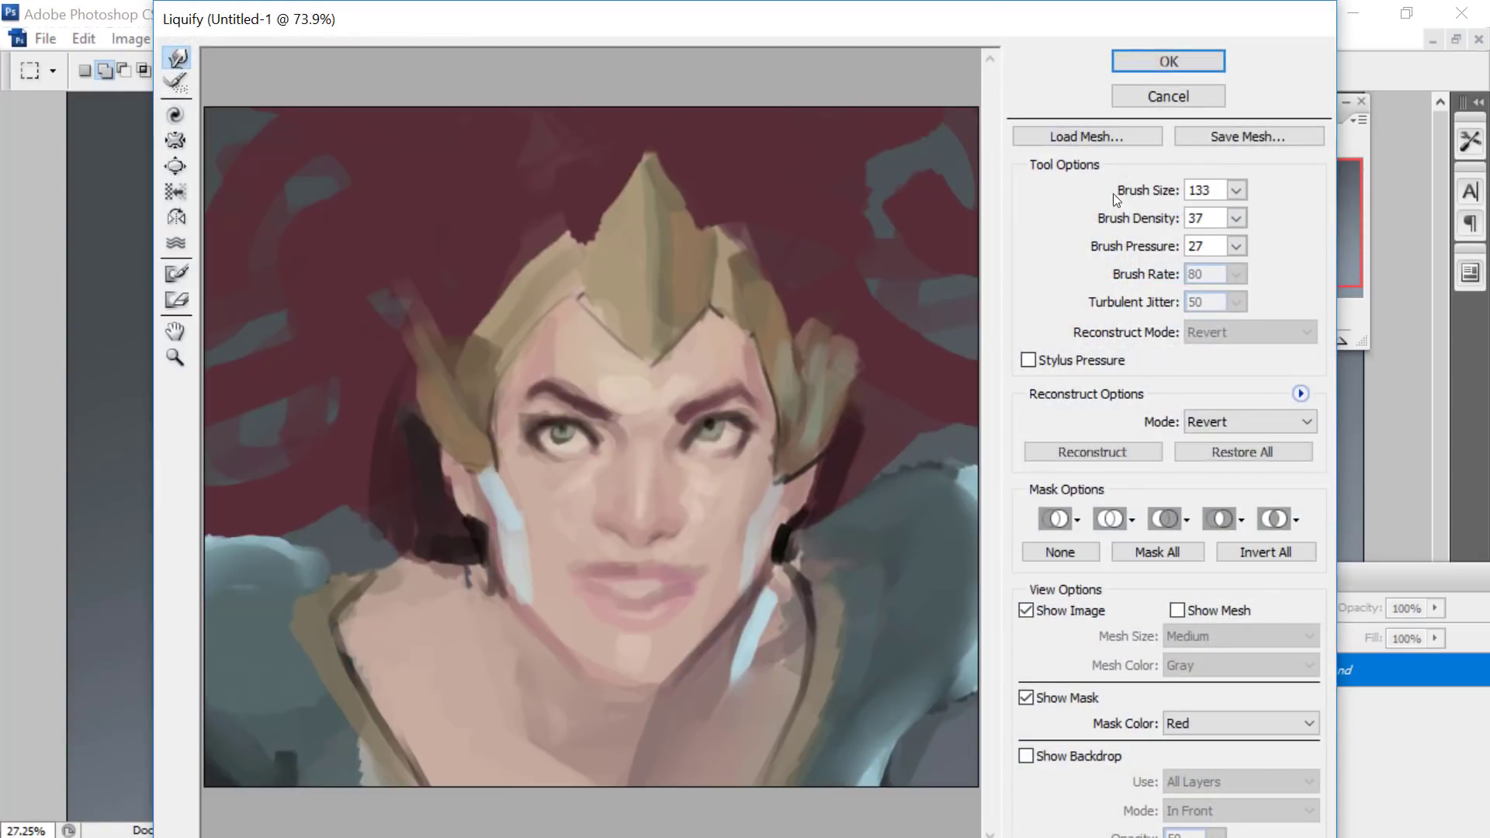
left_click(1236, 190)
left_click(602, 699)
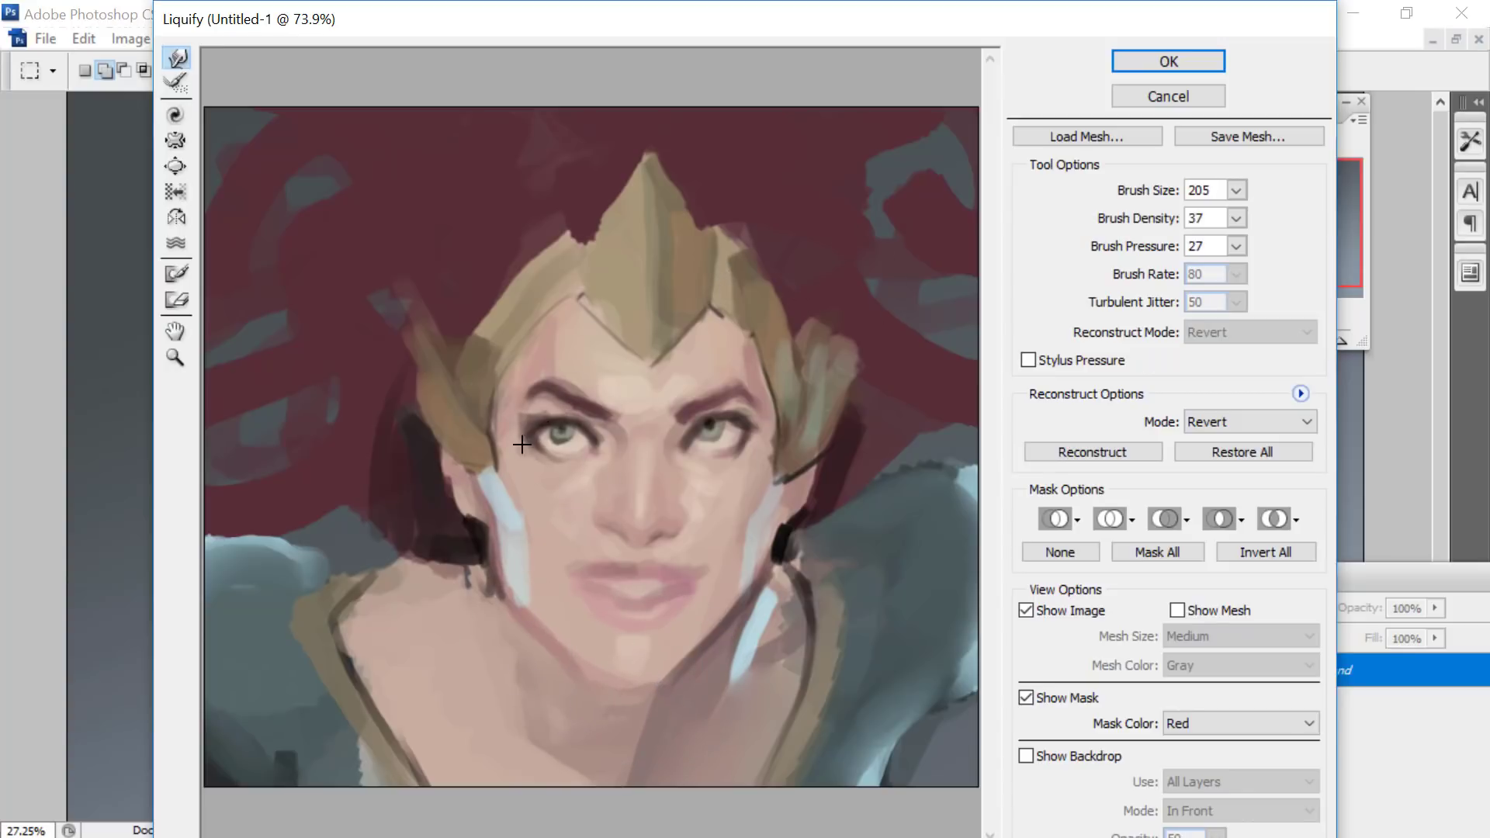
left_click(1157, 60)
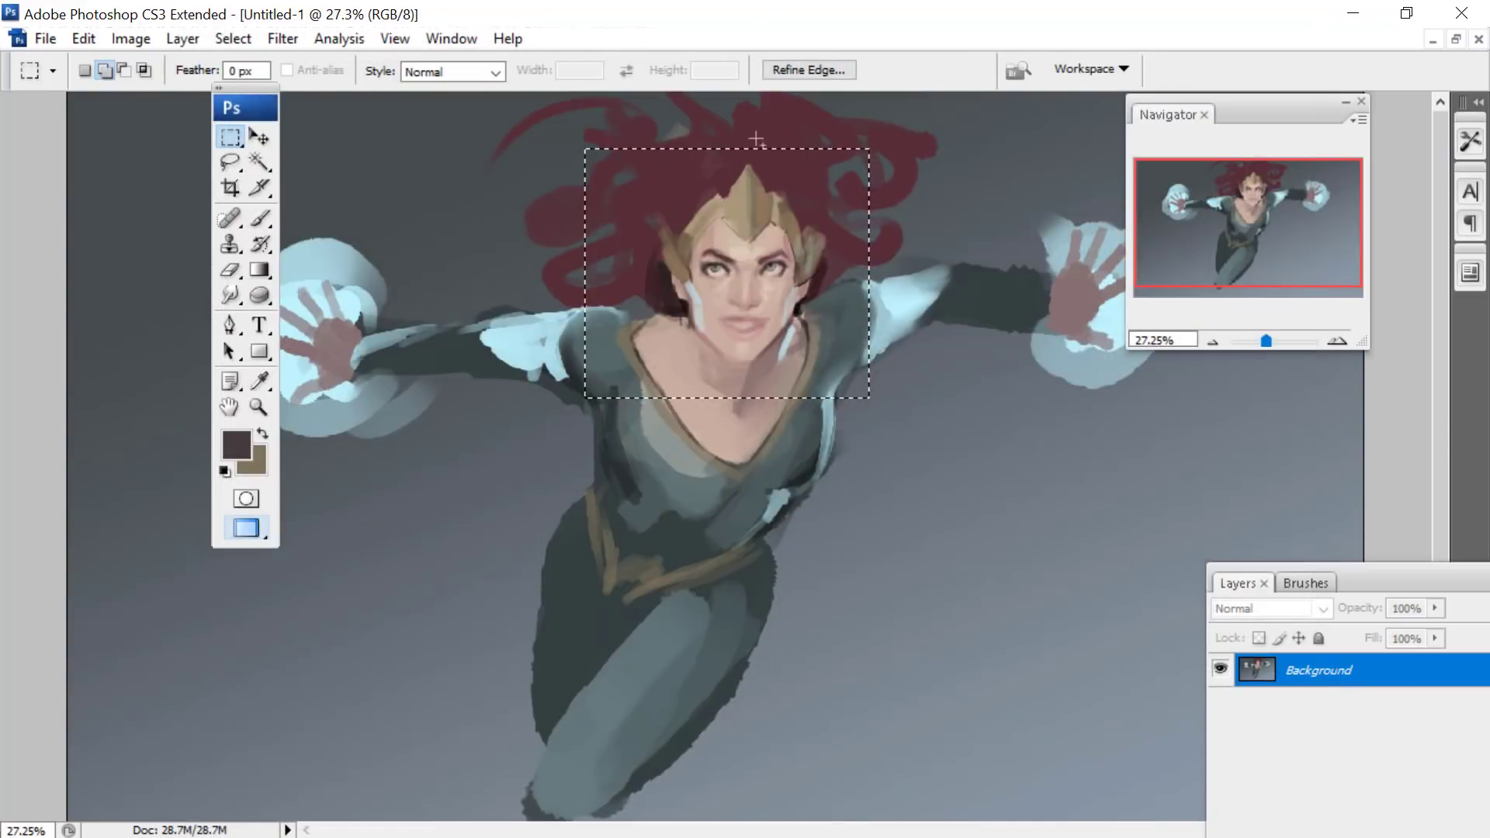
right_click(722, 279)
left_click(777, 297)
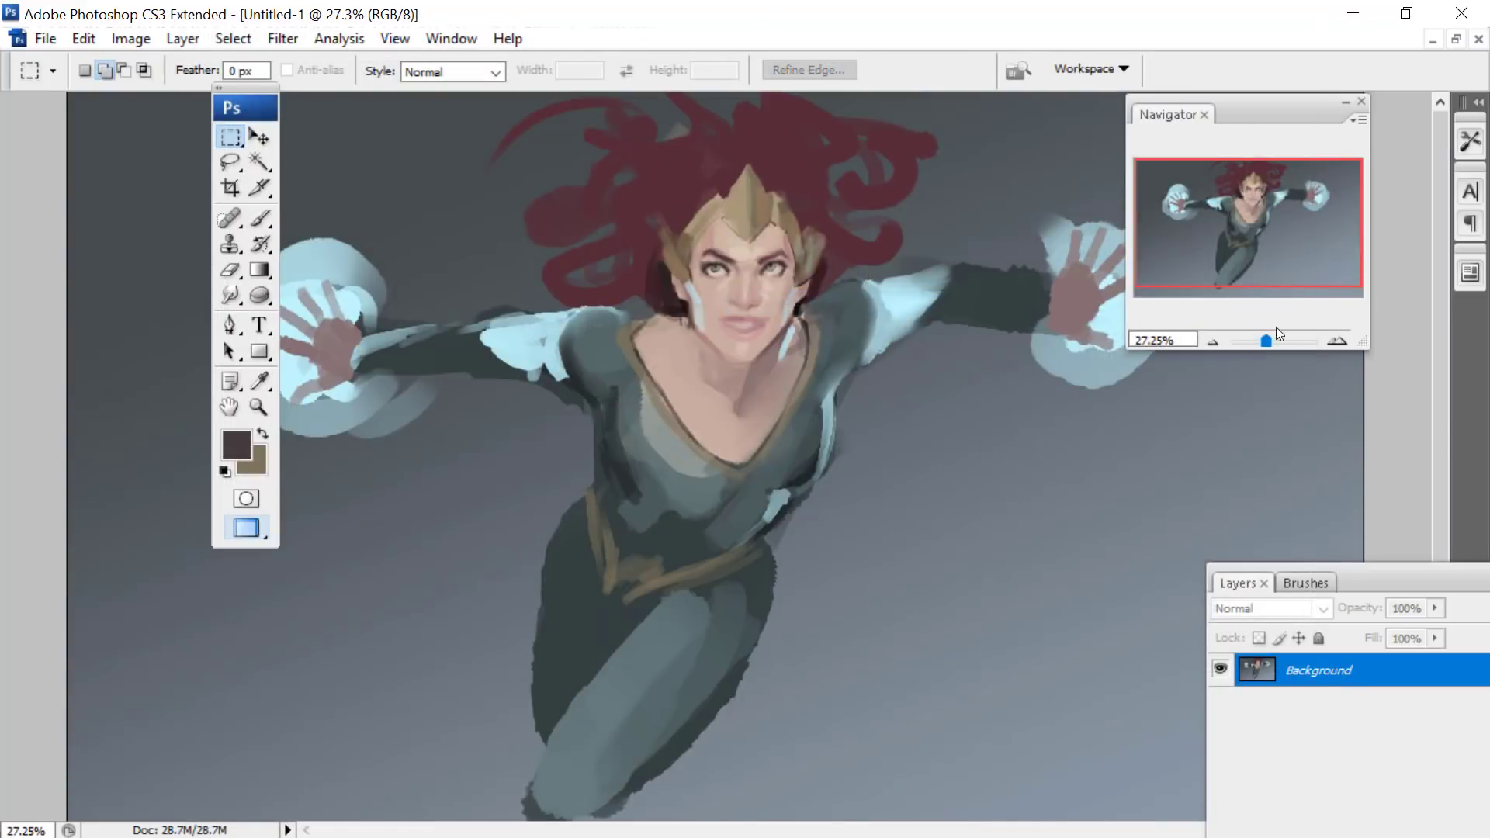
- Set the foreground colour to a very pale blue for painting on the enlarged upper figure
left_click(1270, 341)
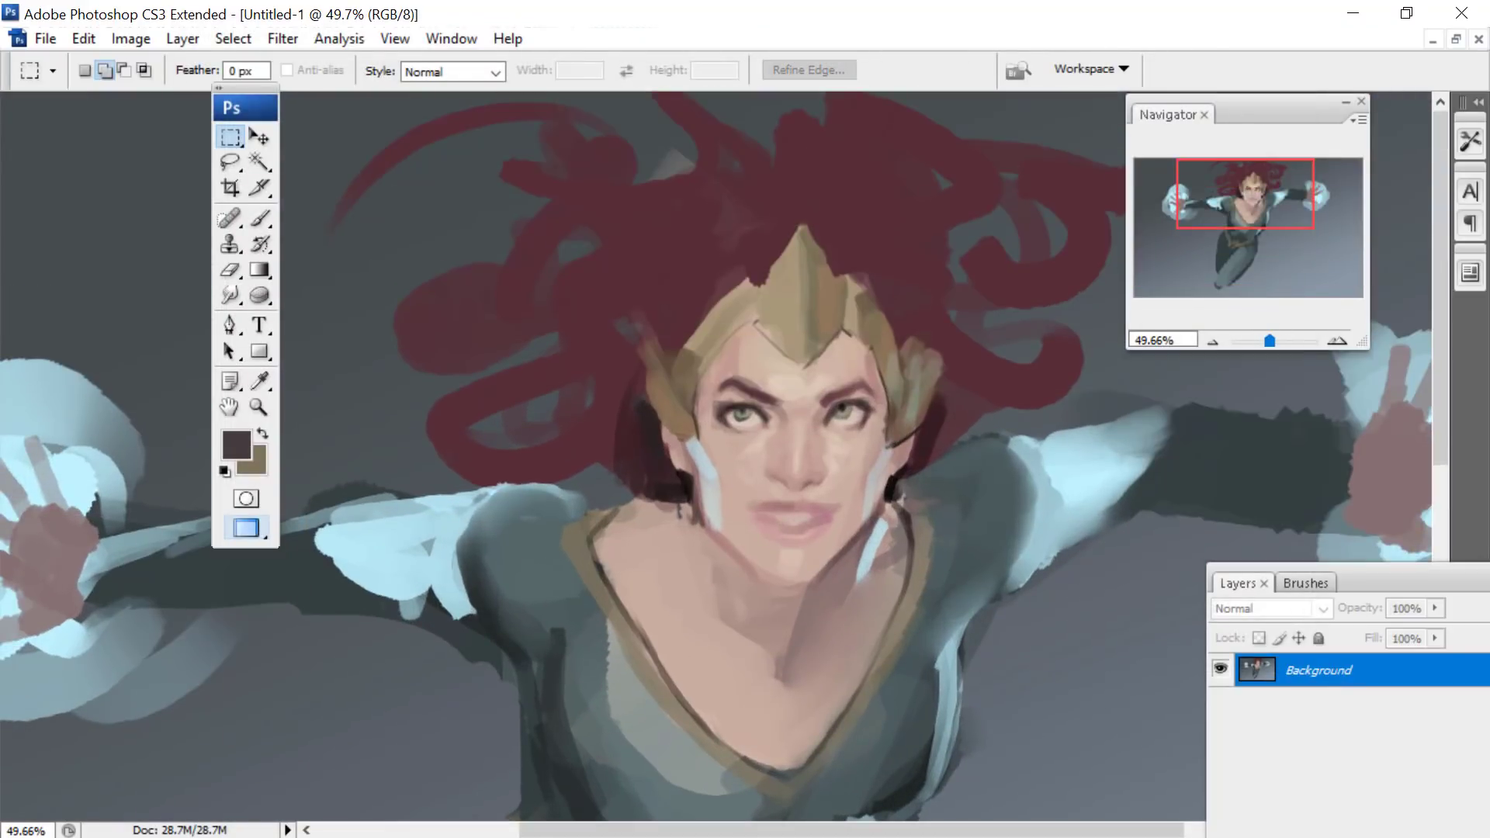
left_click(256, 380)
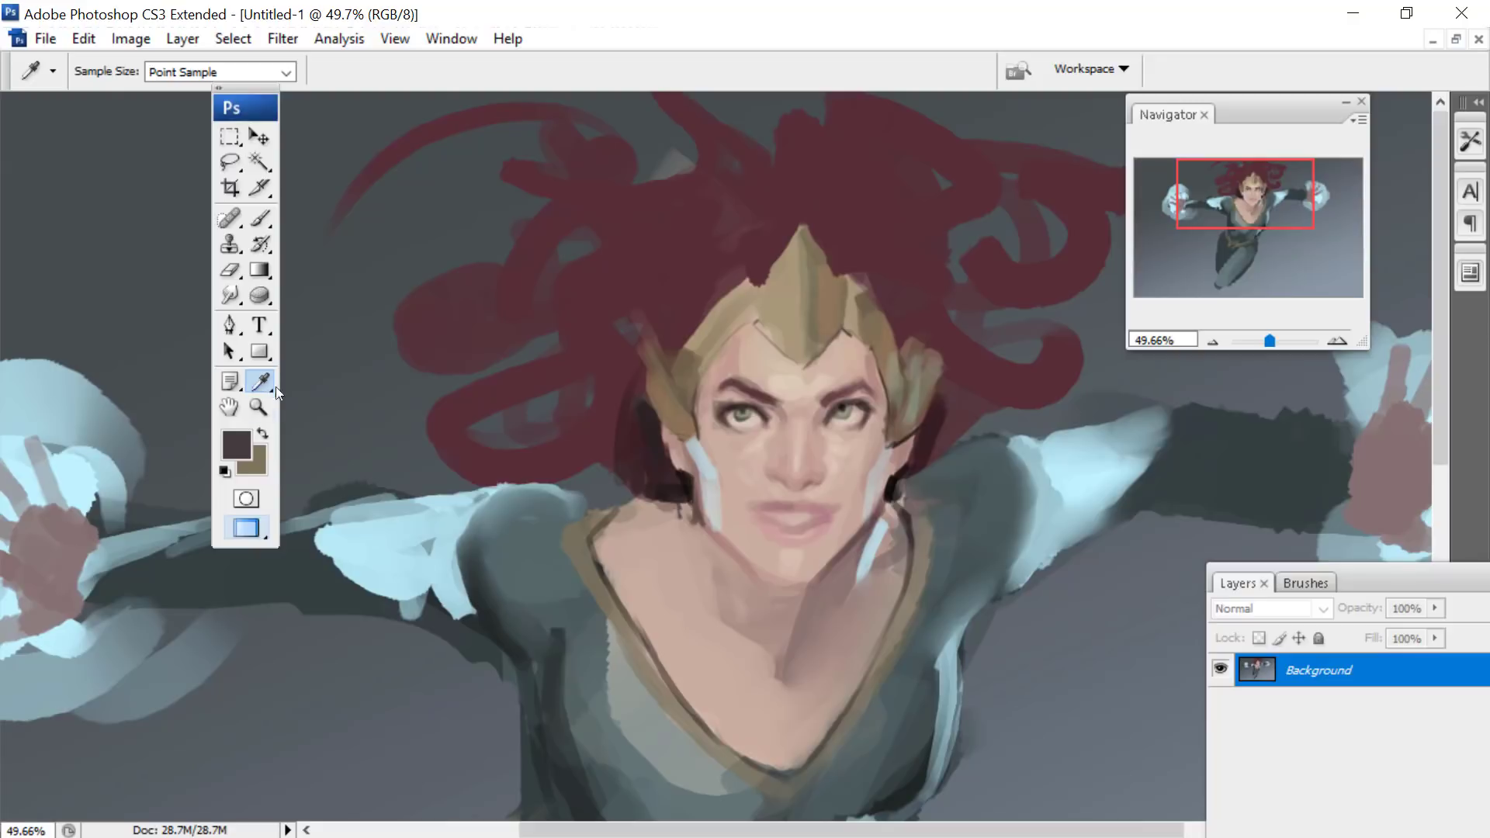
left_click(238, 441)
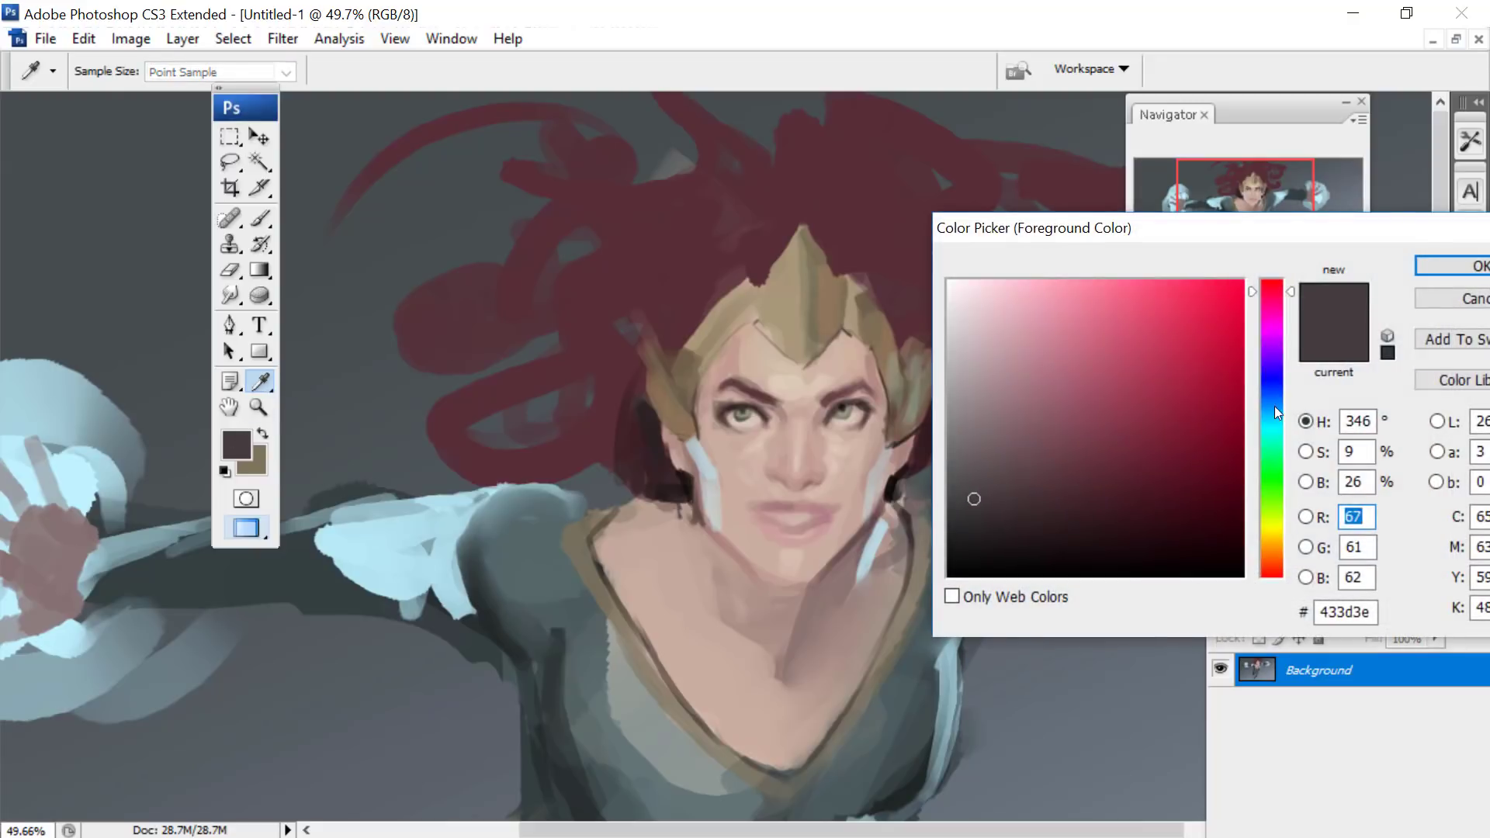
left_click(1274, 407)
left_click(984, 281)
left_click(1426, 265)
- Switch to the Brush tool and set the hard round brush's diameter to 35 px
left_click_drag(1253, 179, 1265, 179)
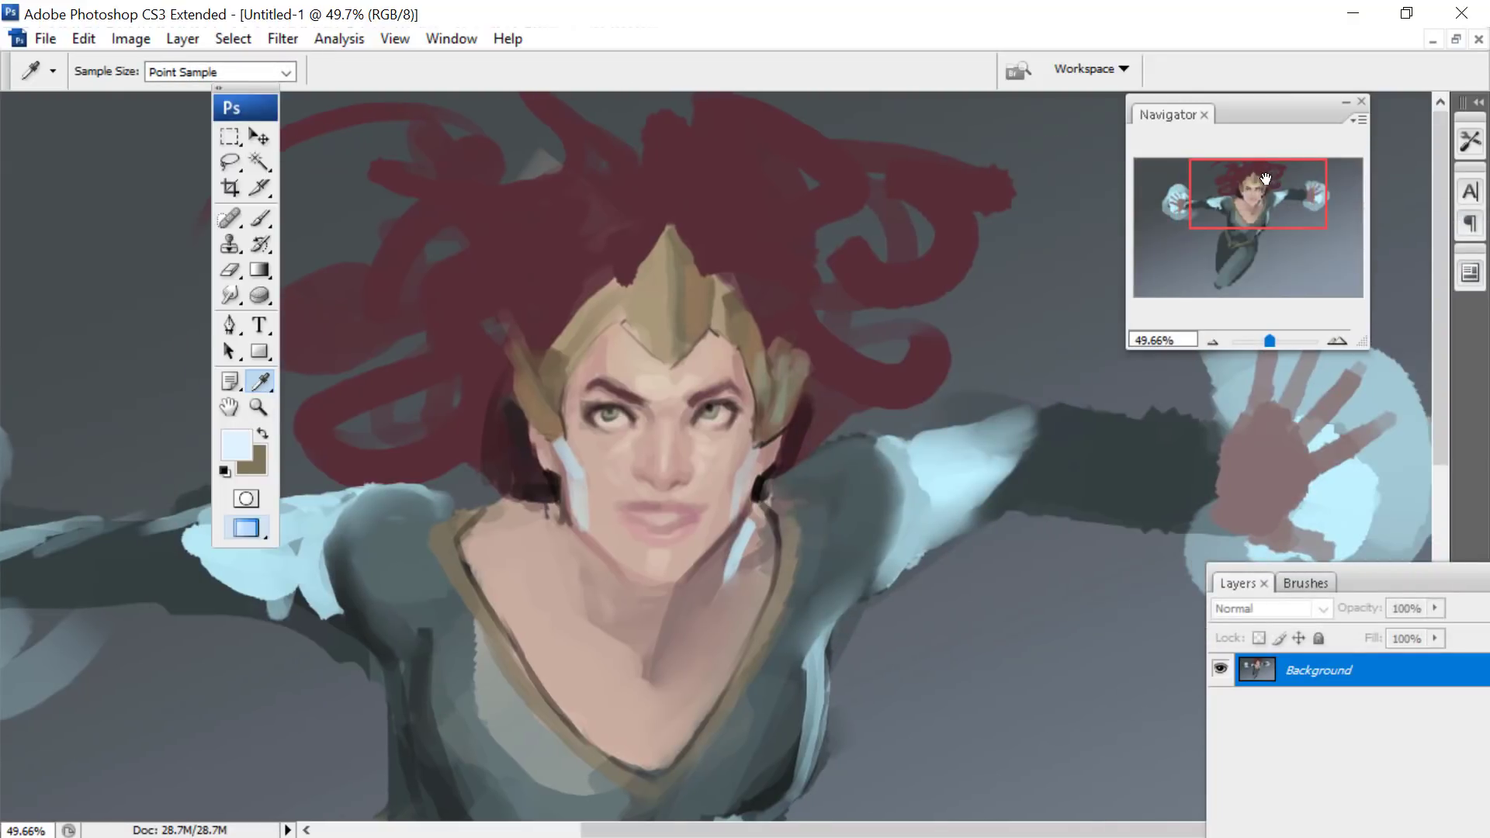
left_click(260, 218)
right_click(815, 381)
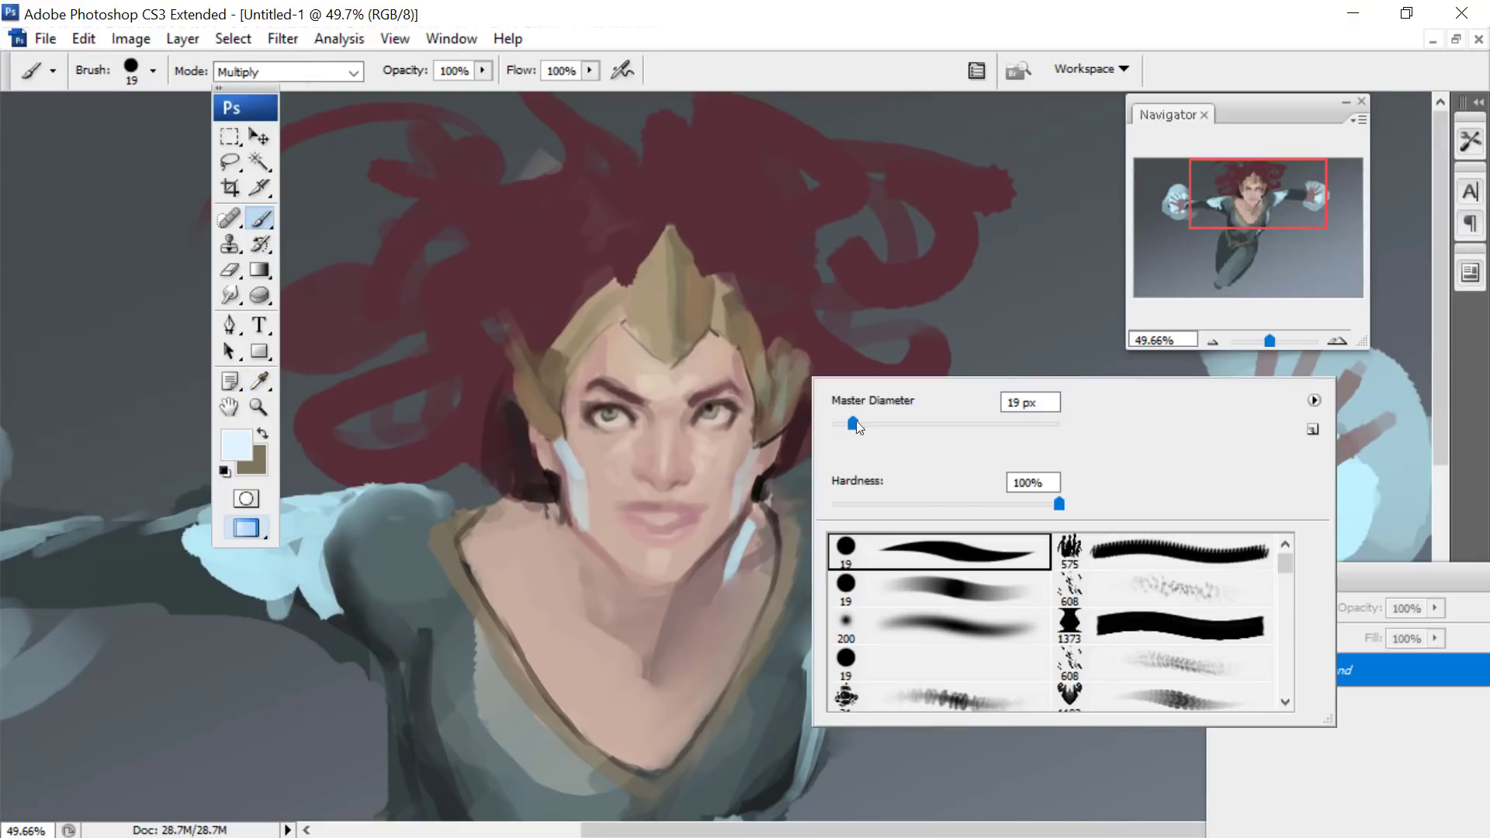
left_click(813, 369)
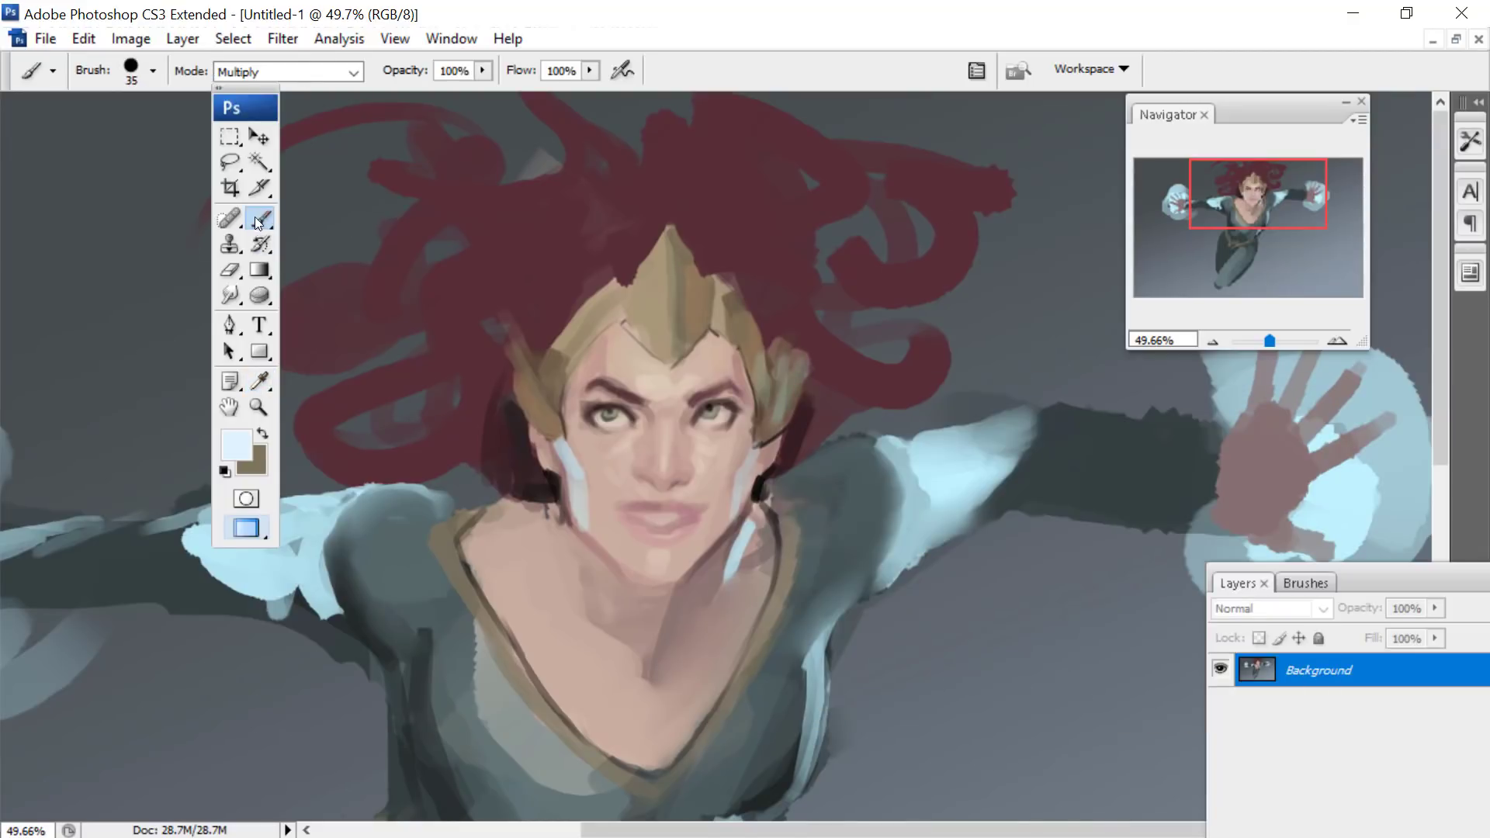
- Undo the trial brush strokes by stepping backward in the history
right_click(901, 399)
left_click(81, 38)
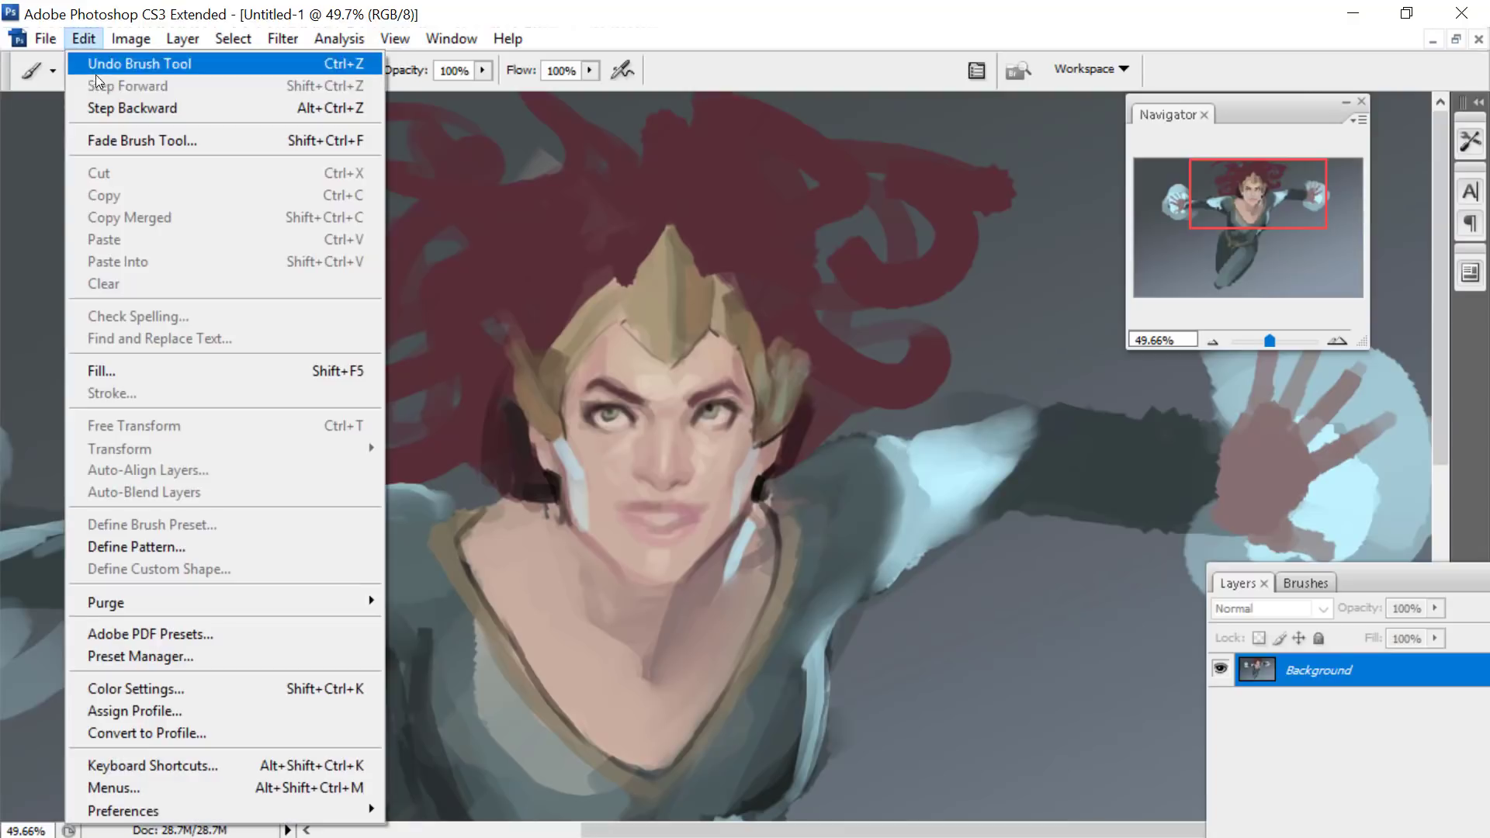
left_click(87, 108)
left_click(116, 107)
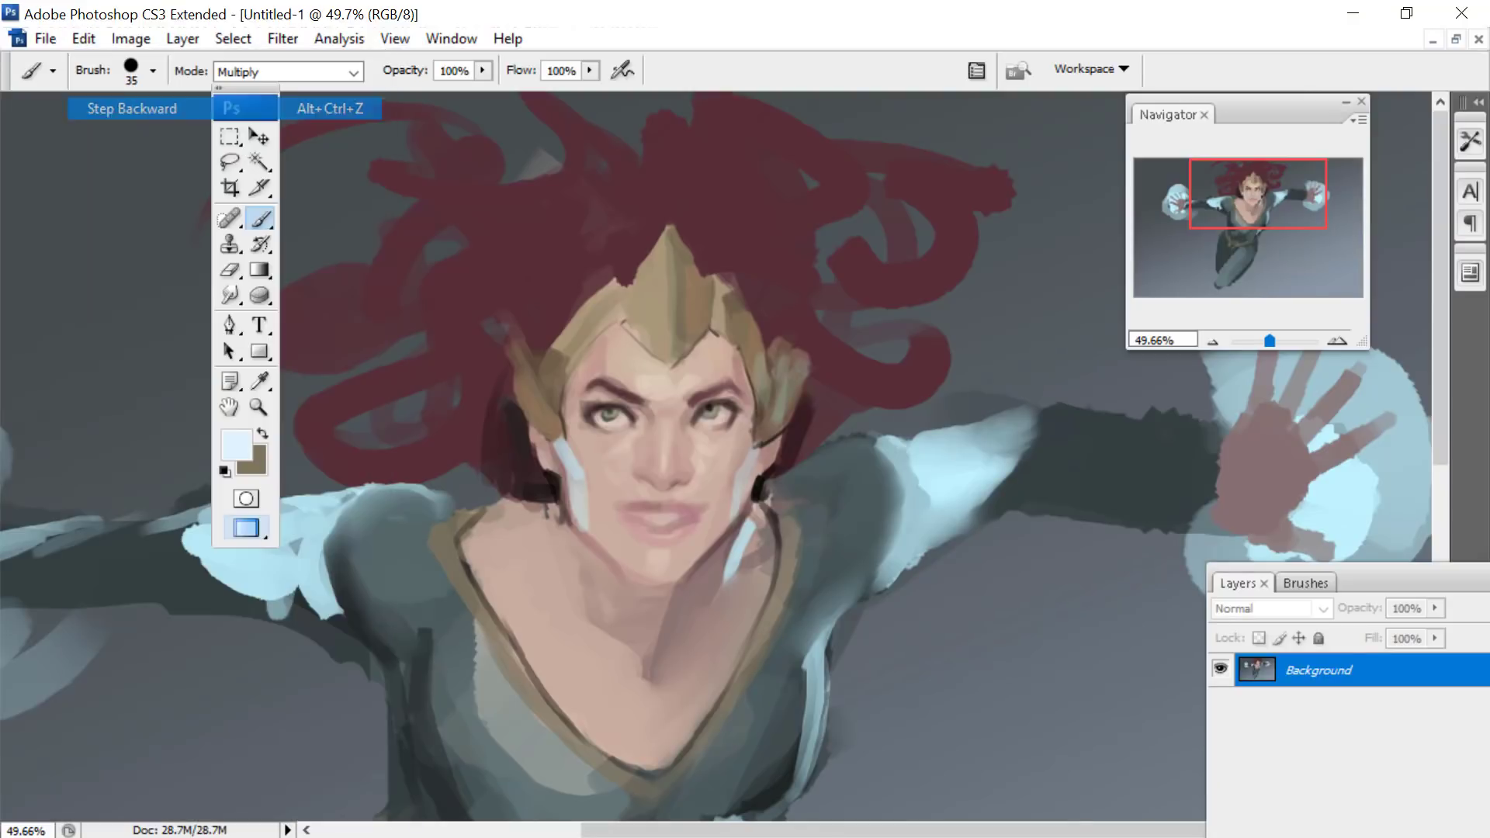
- Step backward through the history to restore Layer 1 copy and Layer 1 from before the merge into the Background
left_click(83, 39)
left_click(117, 108)
left_click(82, 39)
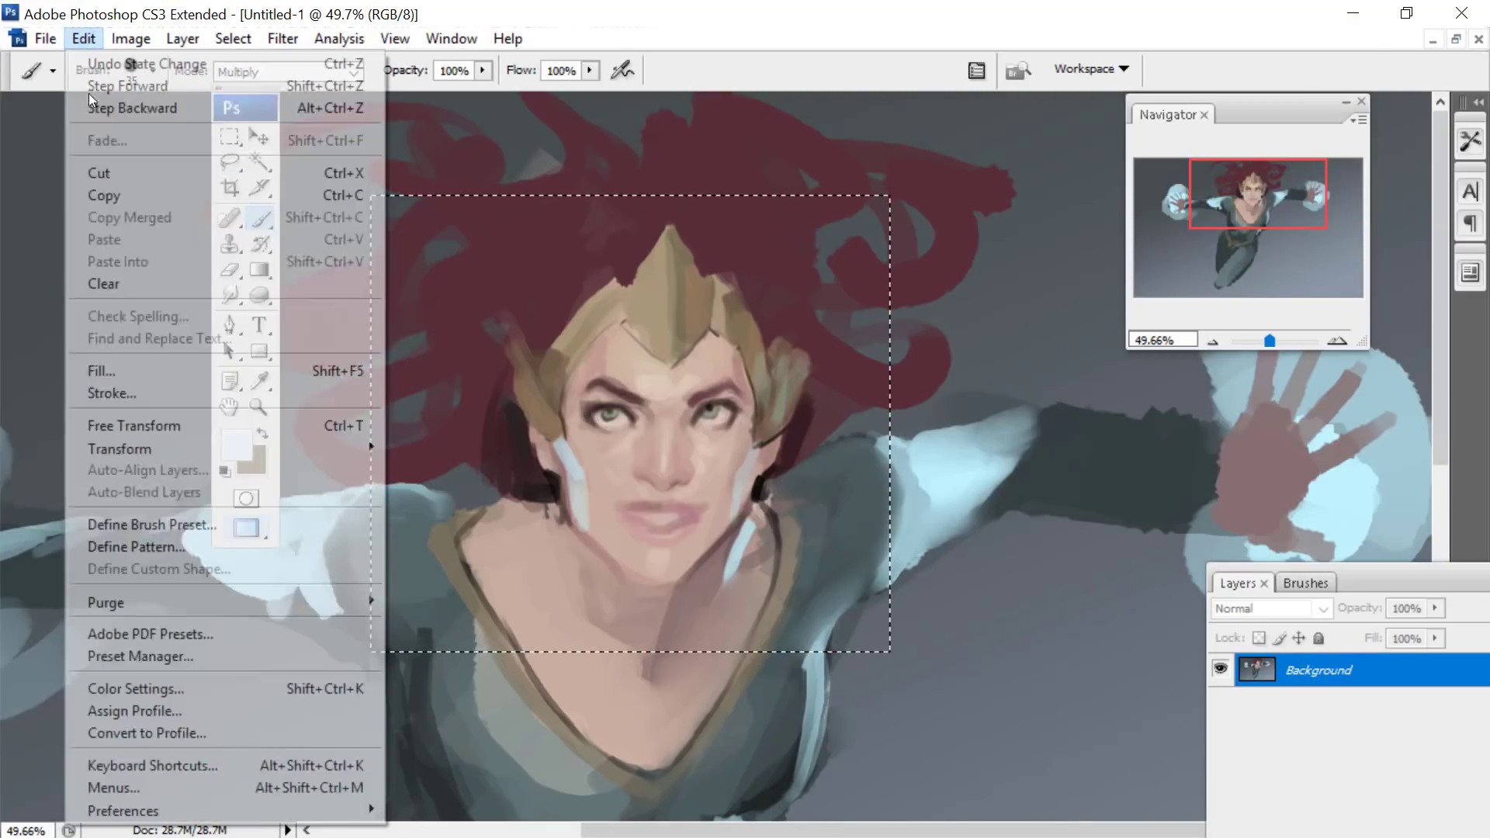
left_click(91, 99)
left_click(82, 39)
left_click(93, 104)
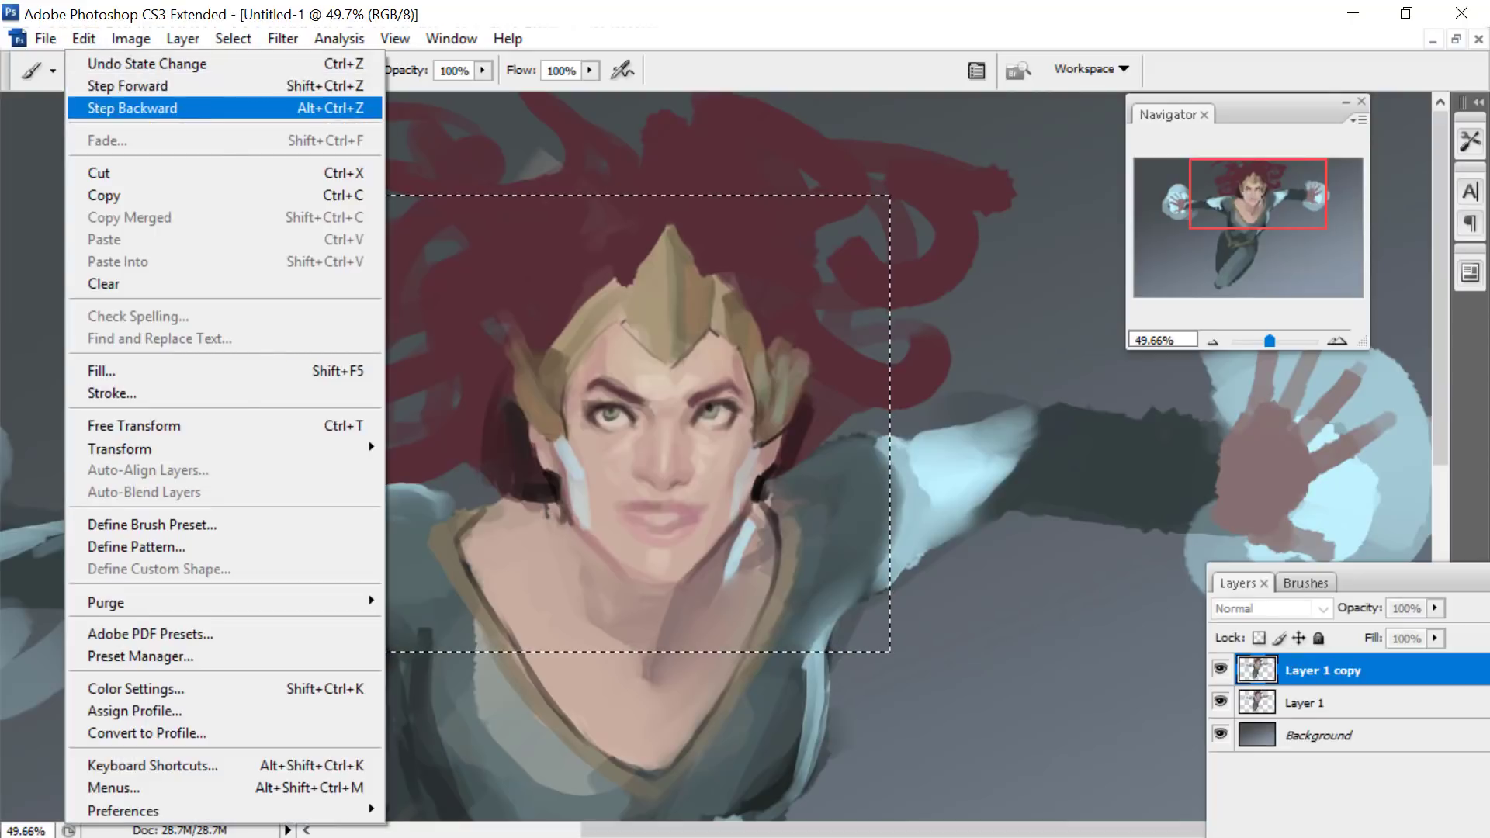
- Merge Layer 1 copy down into Layer 1, clear the rectangular selection and return to the Brush tool
left_click(172, 37)
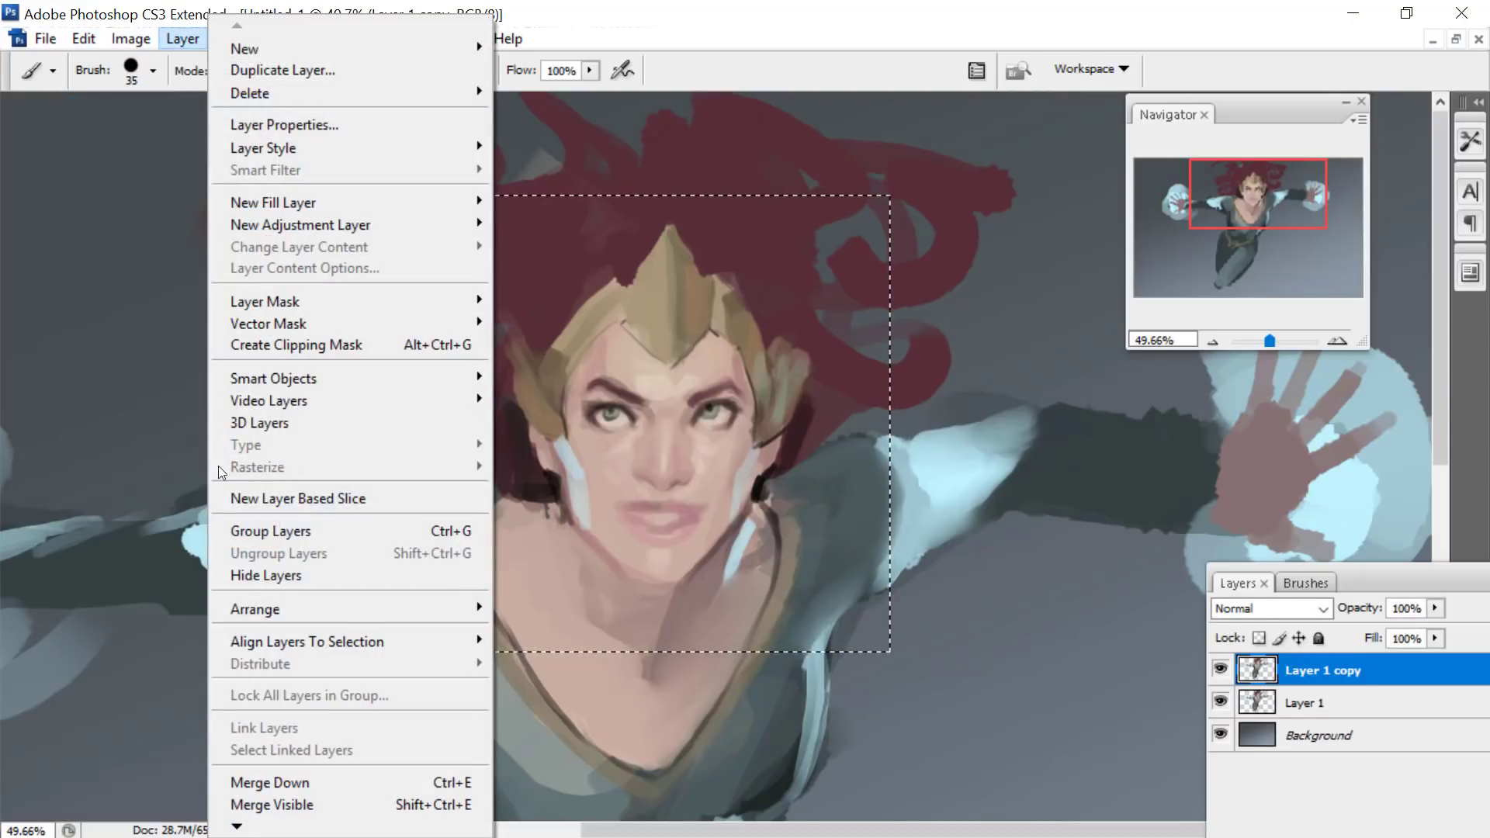
left_click(233, 781)
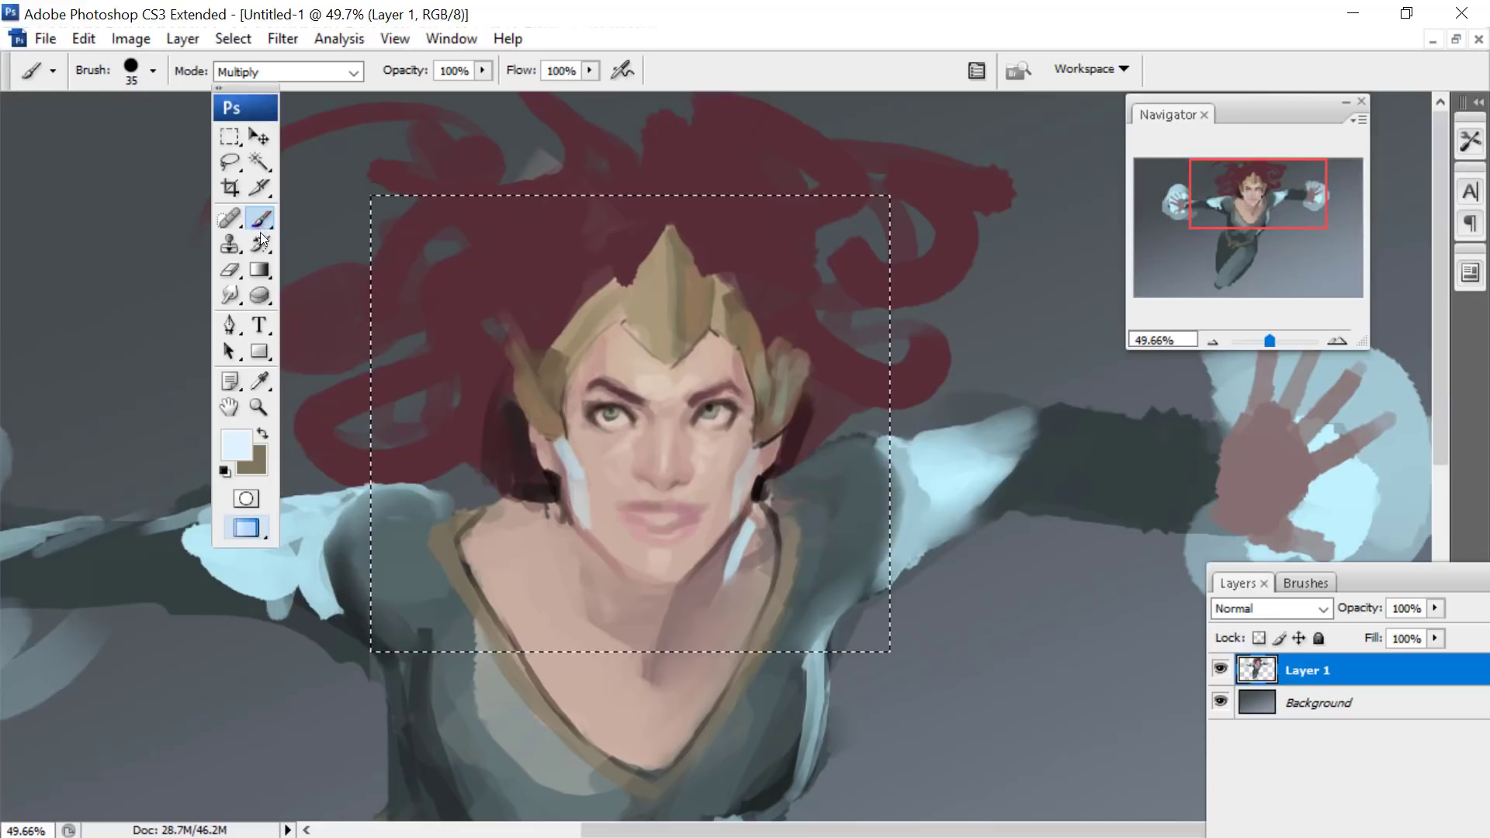
left_click(229, 137)
right_click(754, 264)
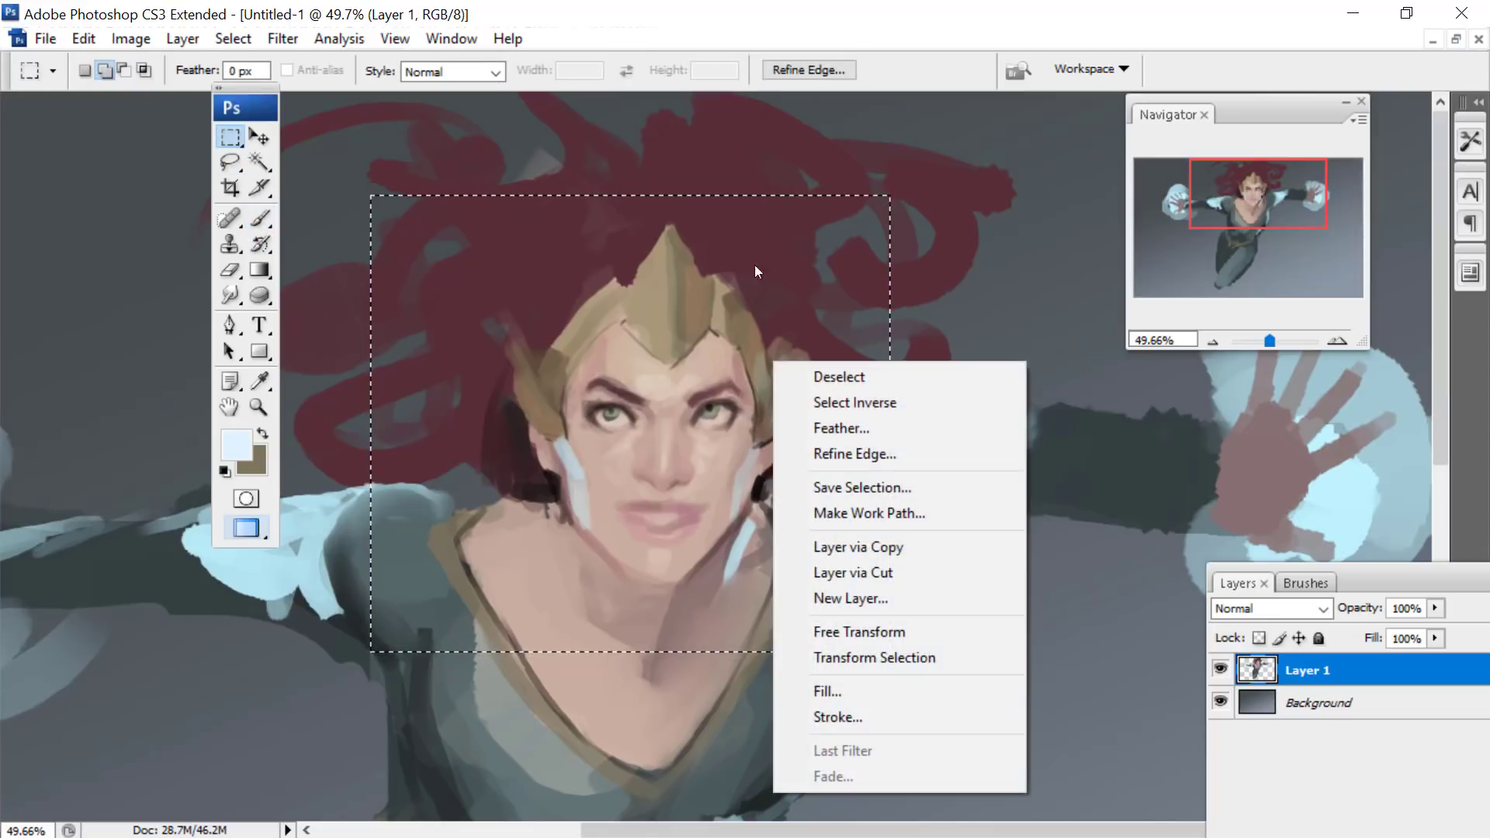
right_click(774, 362)
left_click(839, 377)
key("b")
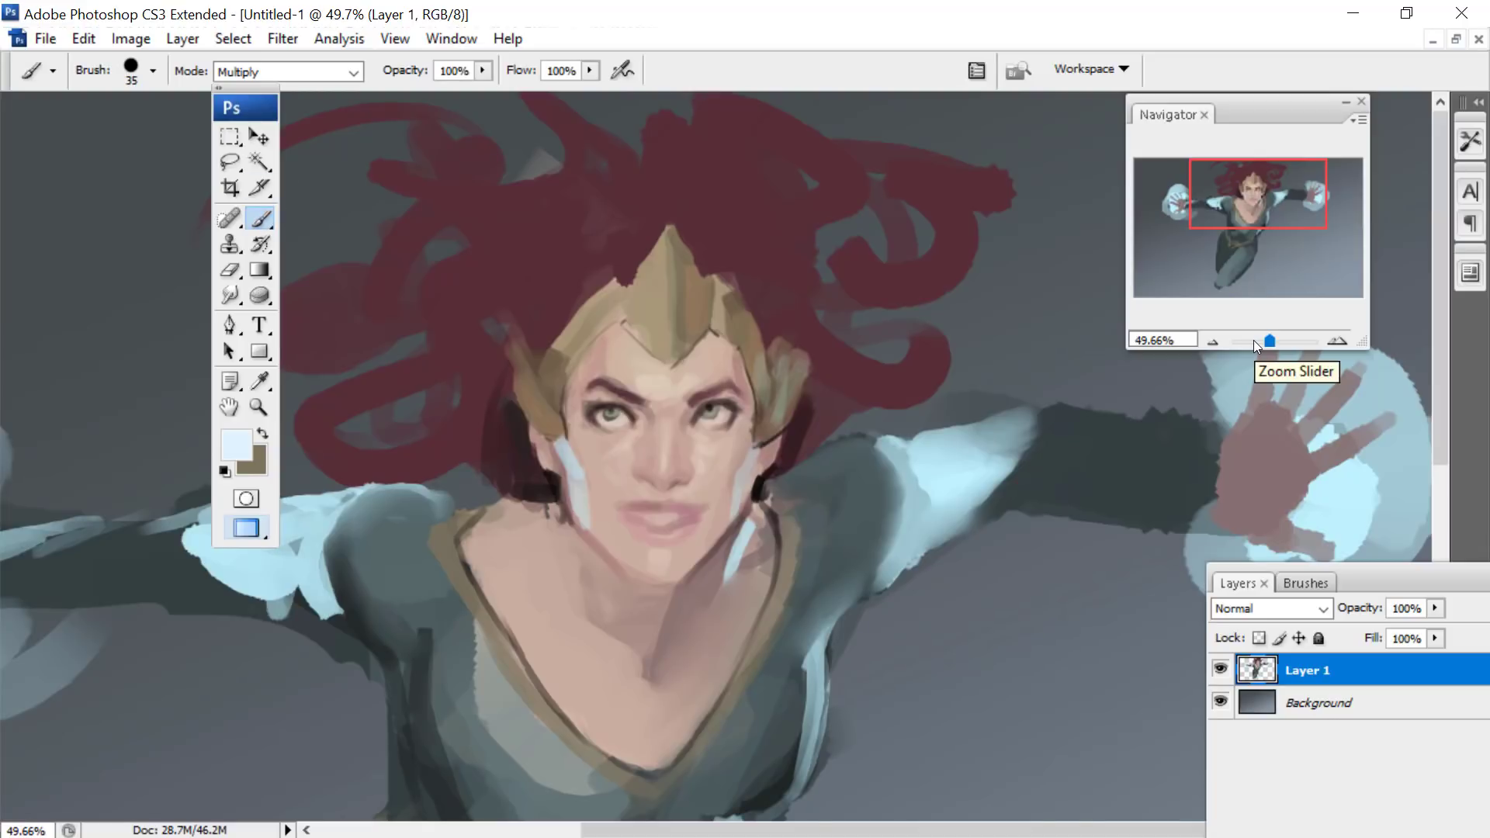
- Set the brush mode to Normal and paint pale blue rim highlights along the headpiece's side fins, ears and jaw edges
left_click_drag(1270, 341, 1273, 340)
left_click_drag(1269, 197, 1267, 190)
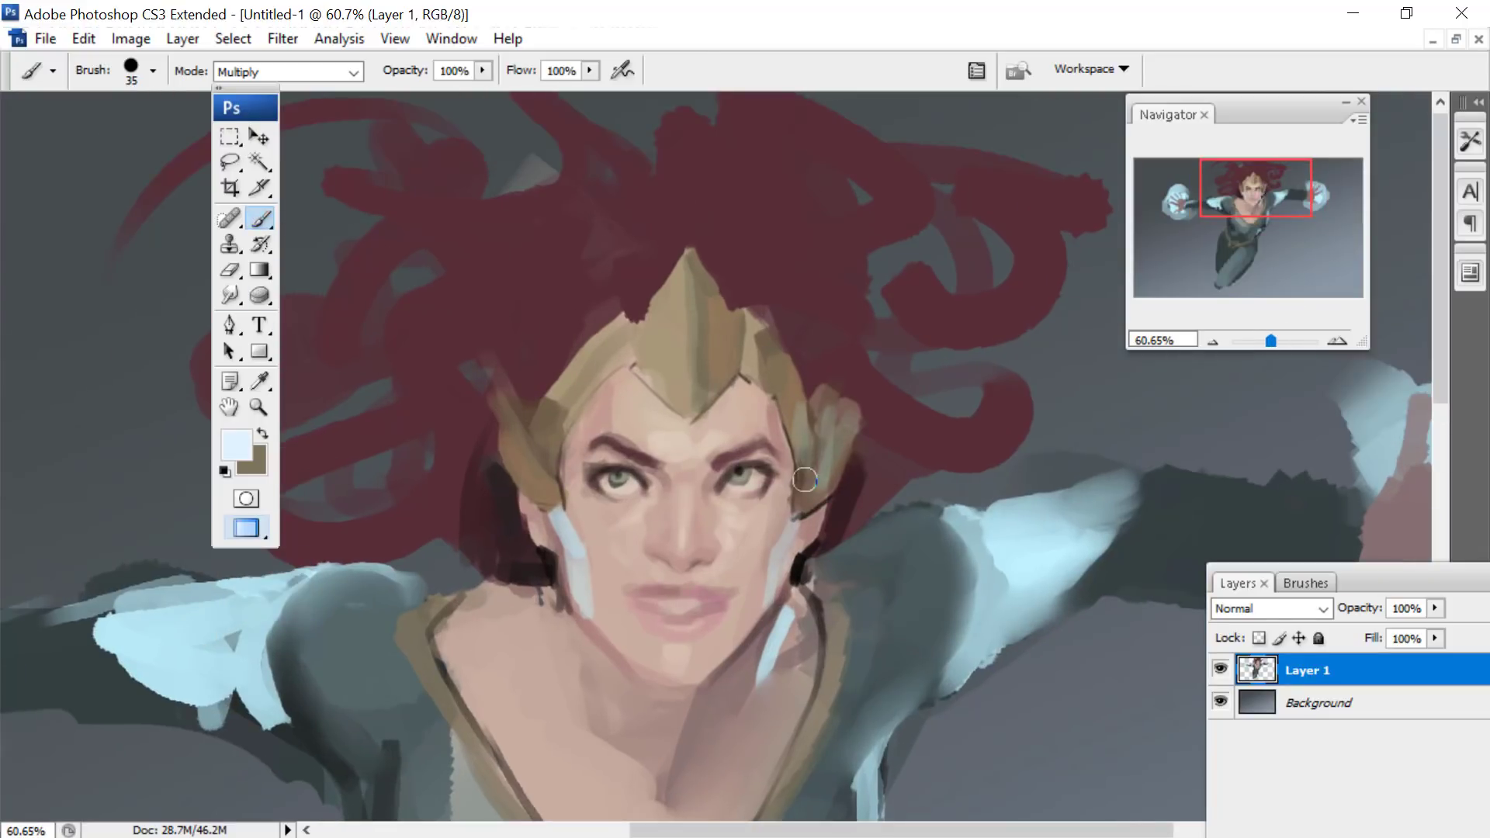
left_click(274, 72)
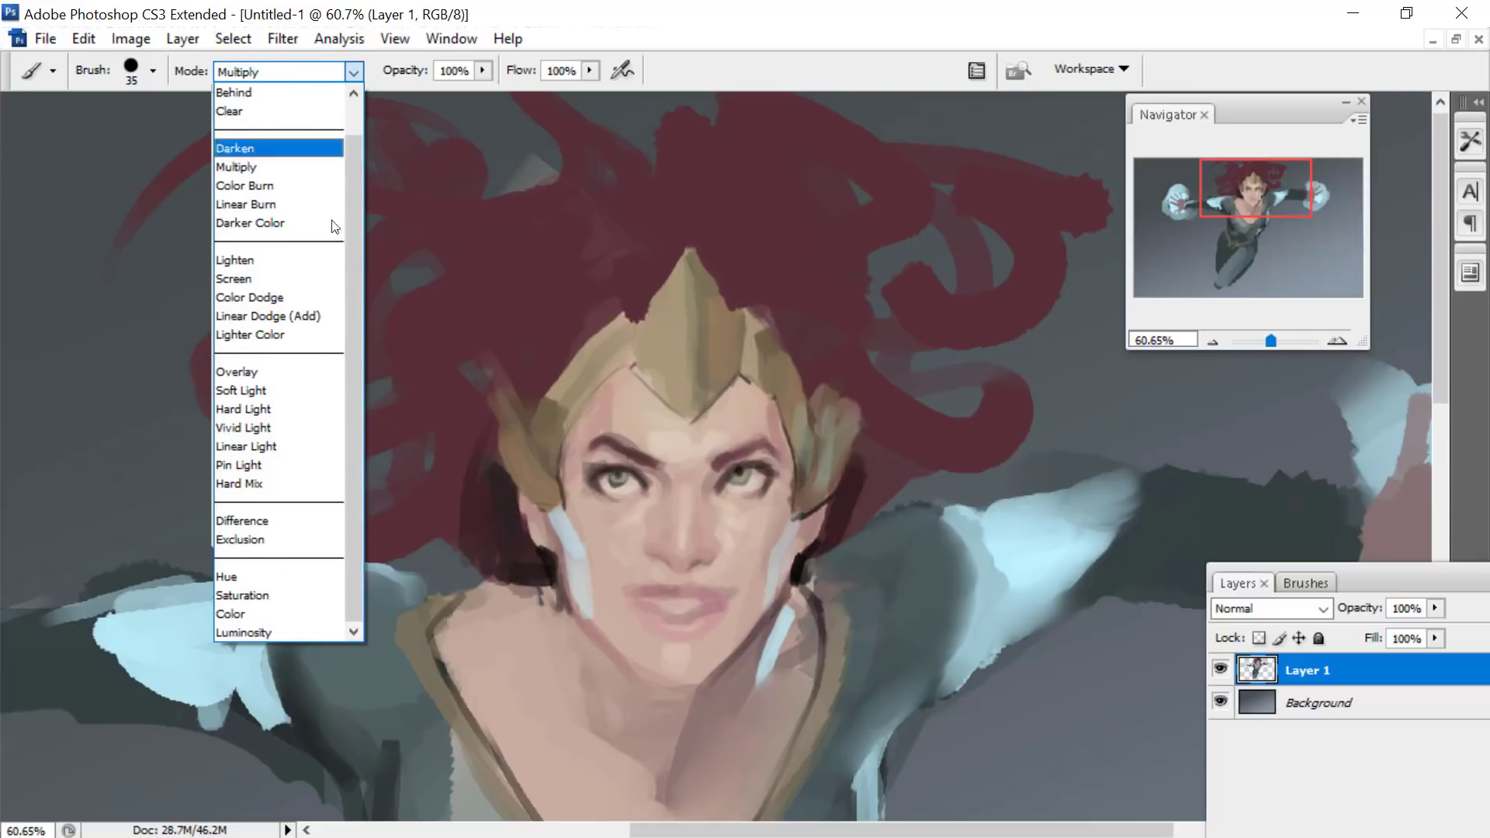
left_click(235, 84)
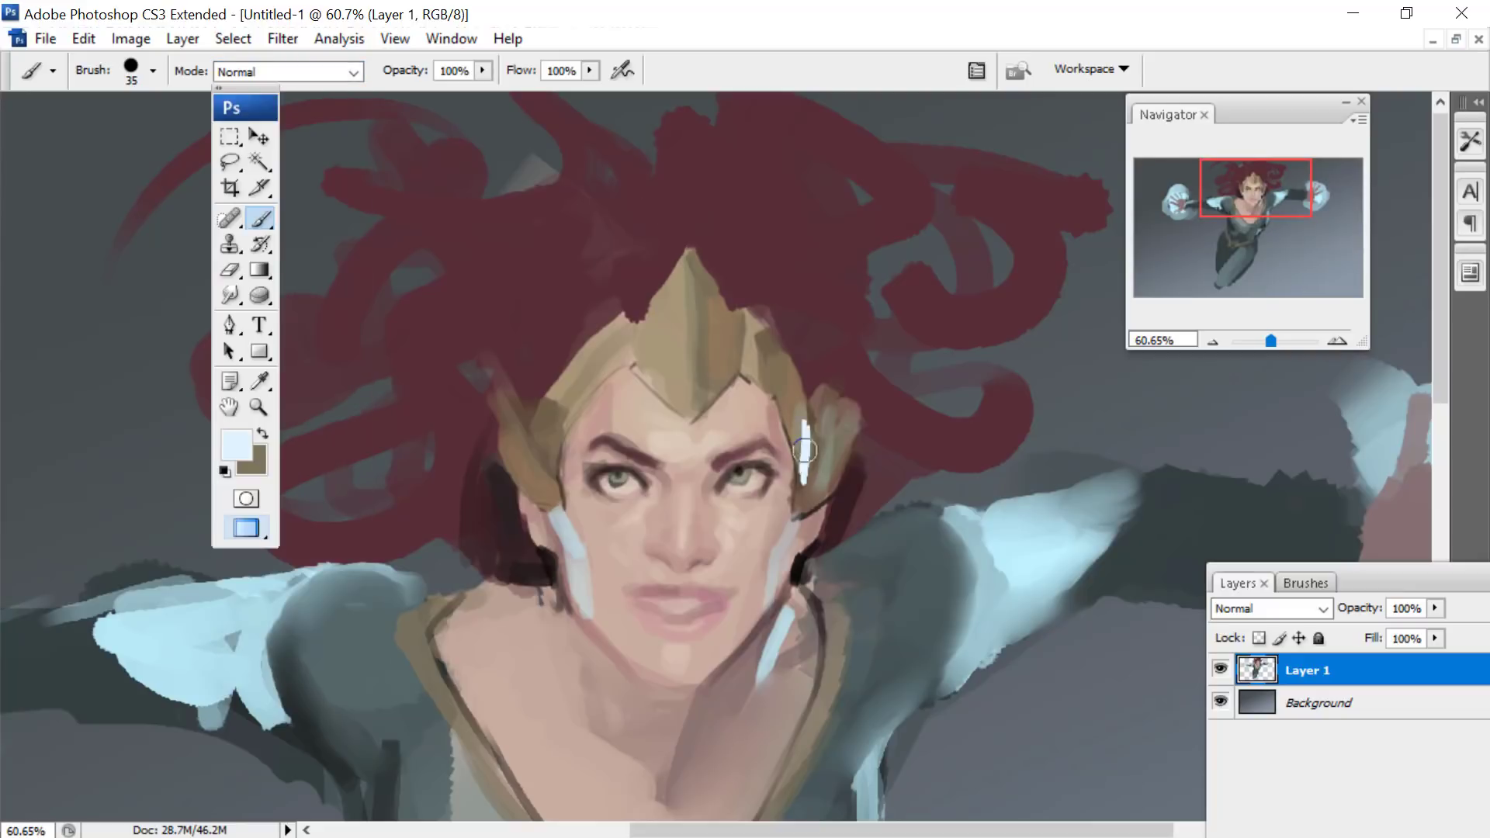
left_click_drag(857, 420, 798, 517)
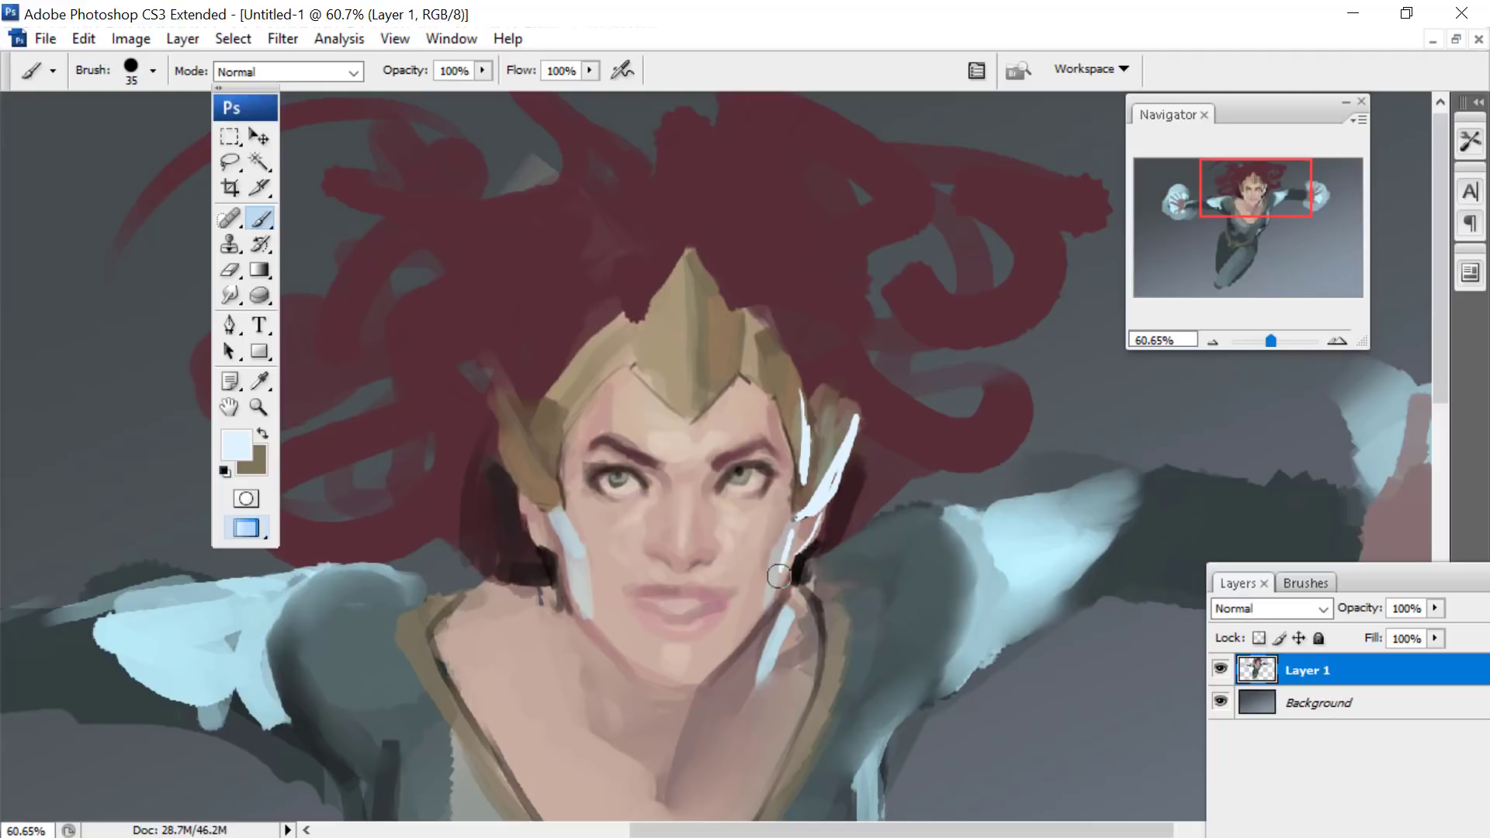
left_click_drag(795, 522, 779, 583)
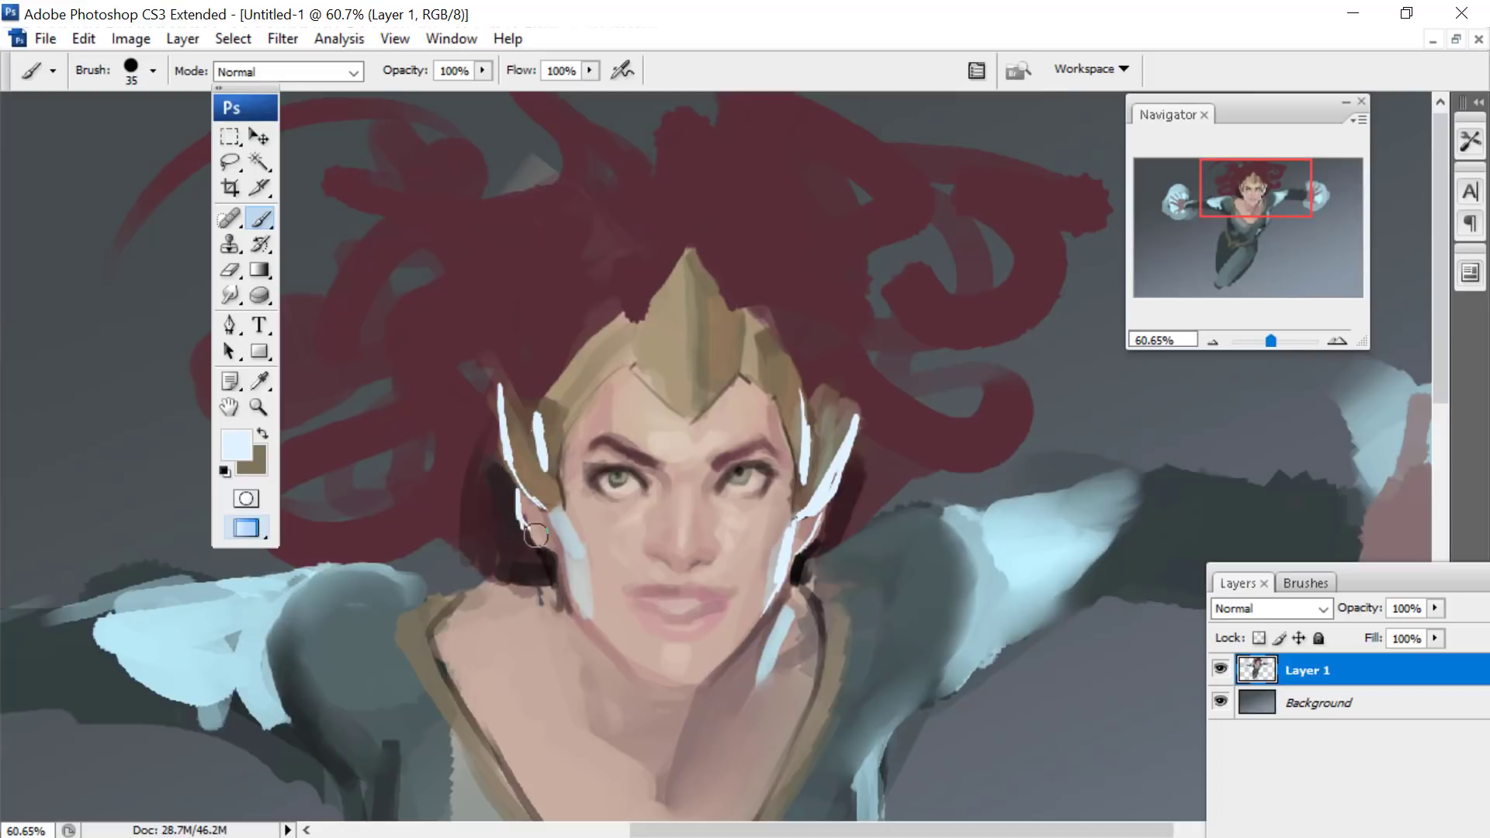
left_click_drag(554, 553, 564, 551)
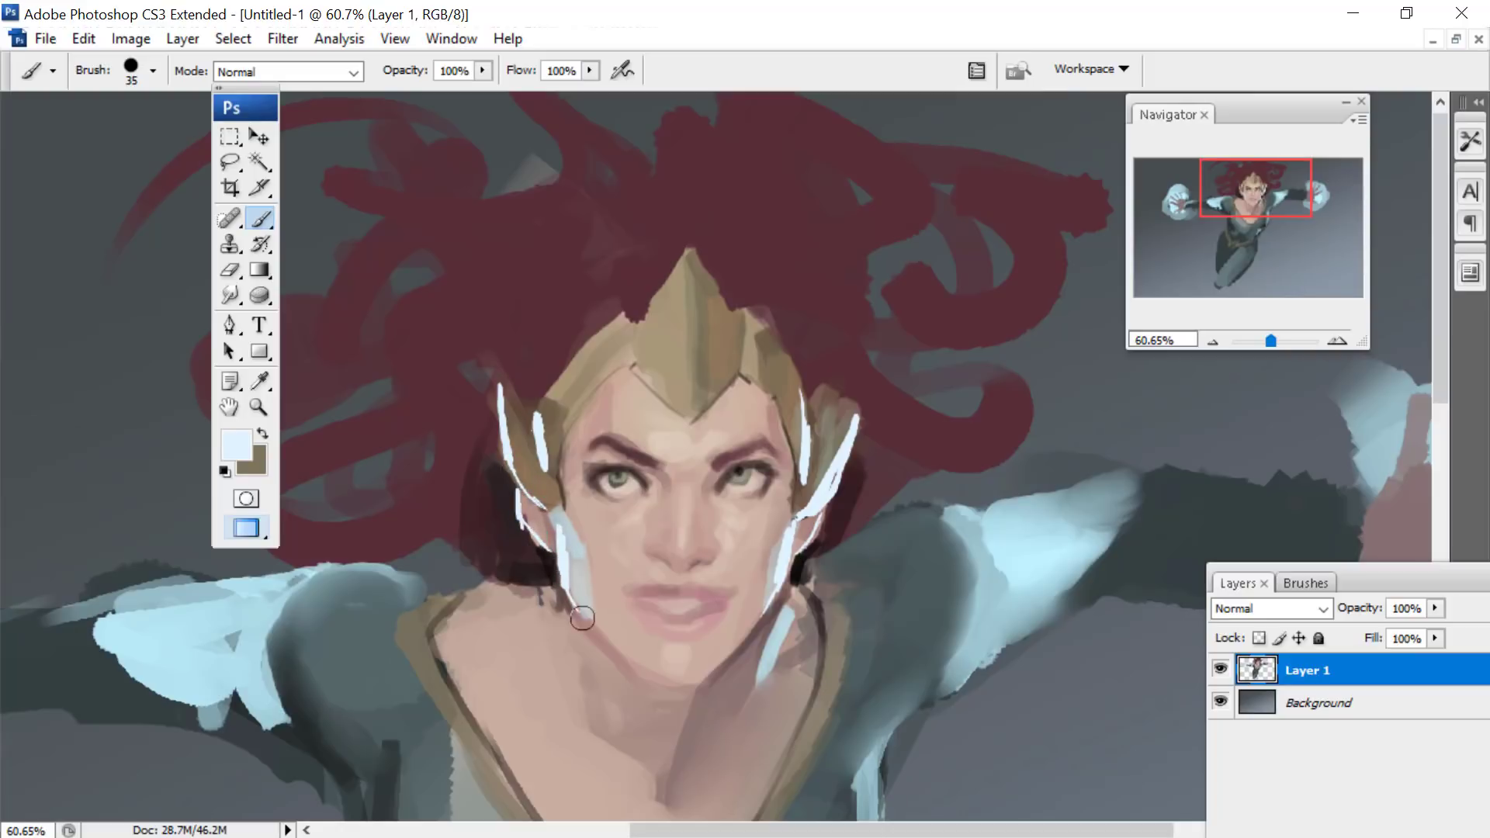
- Set the foreground colour to a dusty pink for the hair and return to the Brush tool
left_click_drag(792, 262, 807, 269)
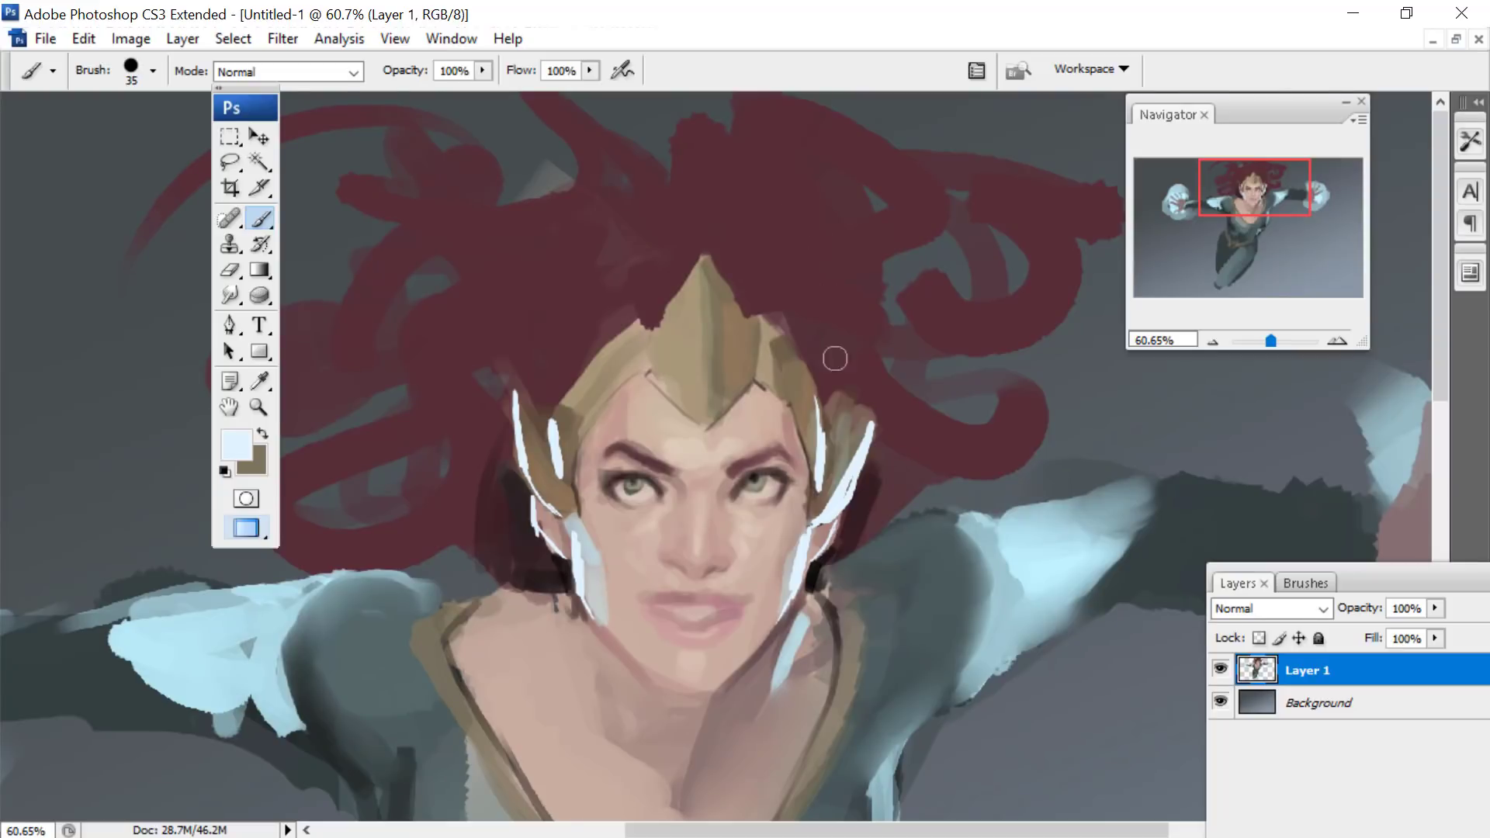
left_click_drag(834, 355, 829, 392)
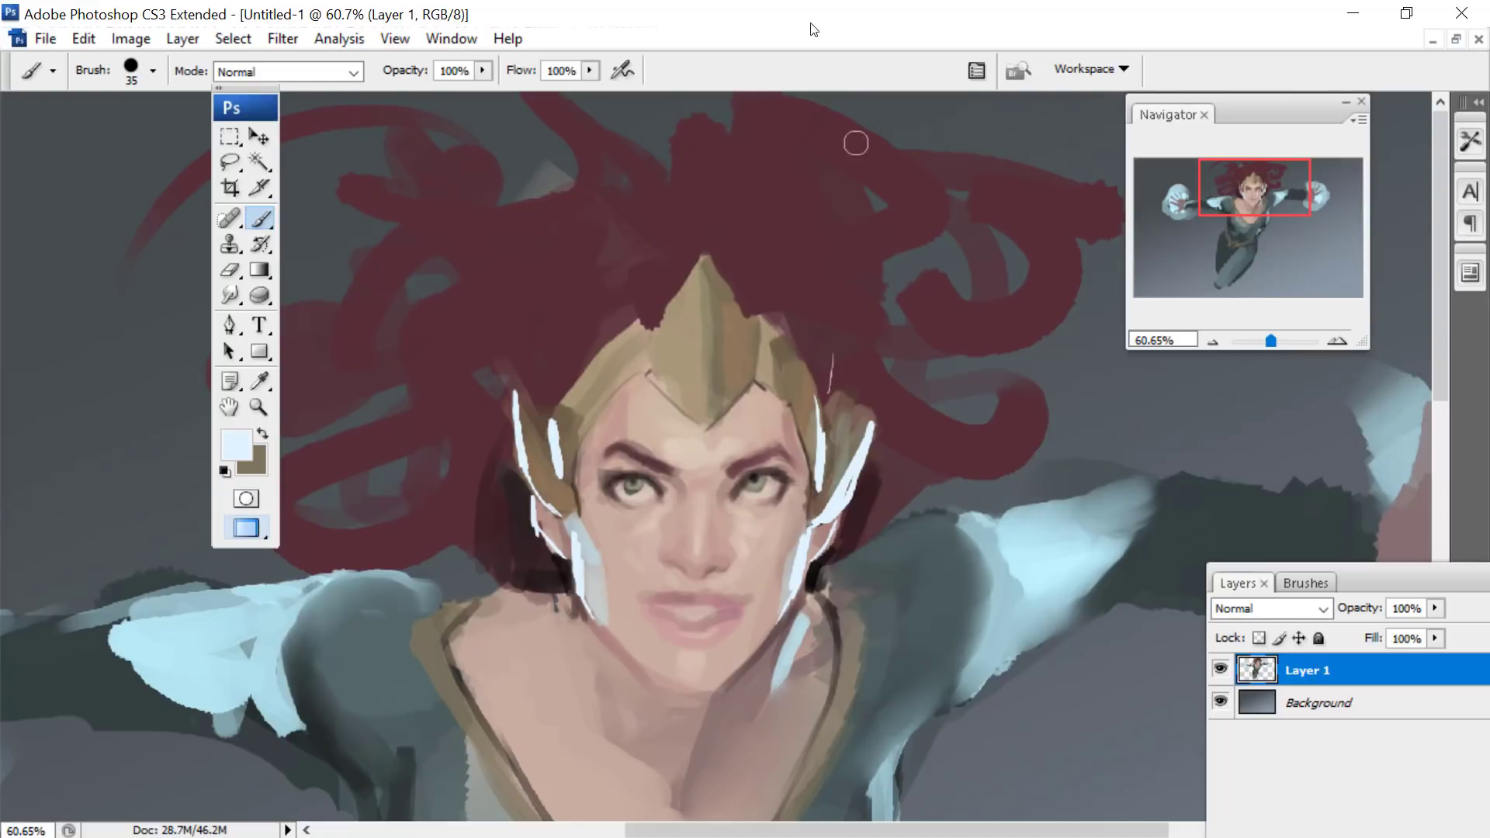
left_click(252, 382)
left_click(236, 444)
left_click_drag(1273, 351, 1270, 280)
left_click(1010, 358)
left_click(1273, 295)
left_click(1436, 265)
key("b")
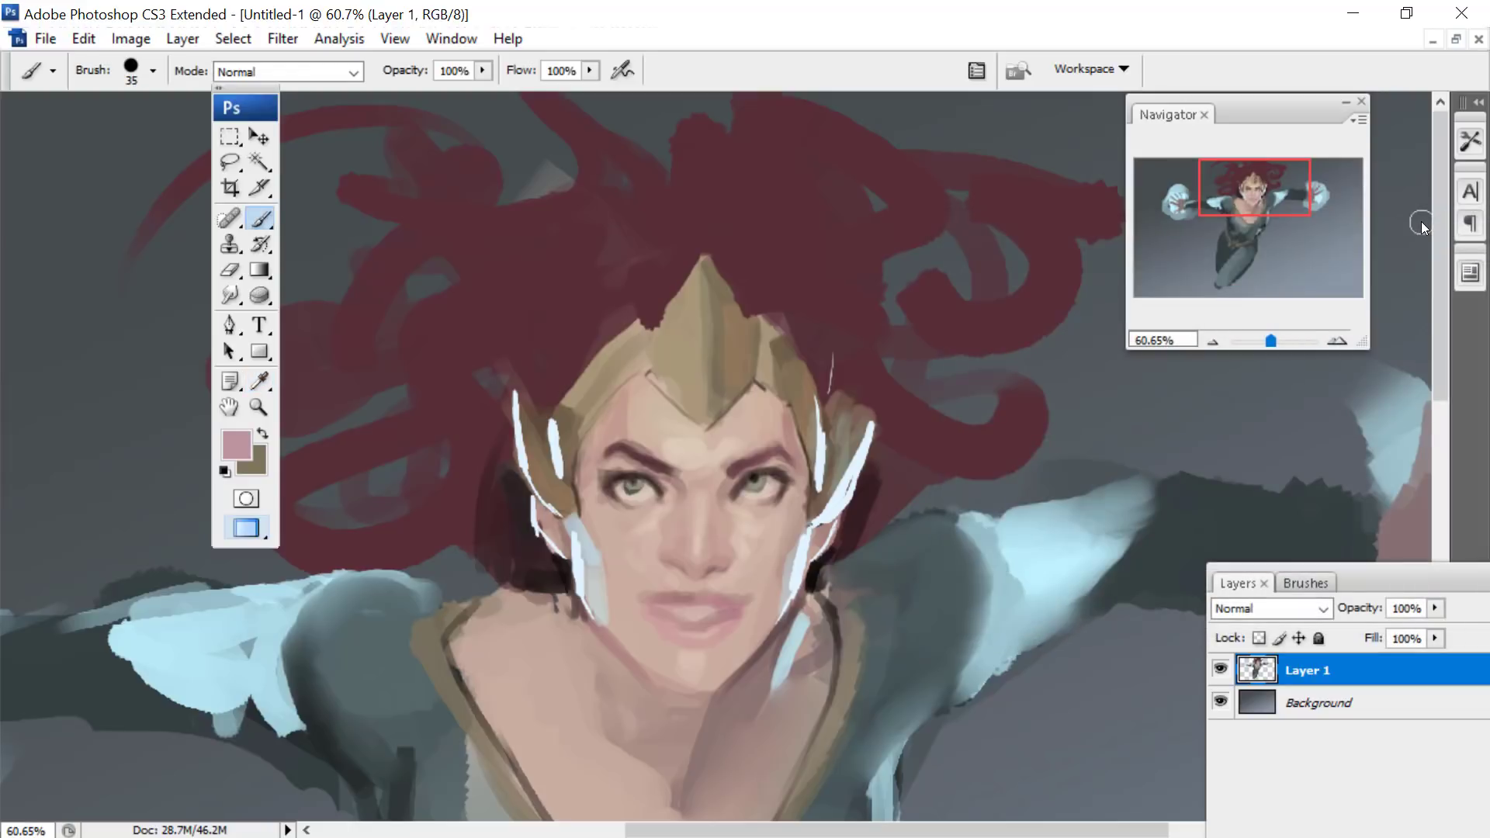
- Paint thin pink strands in the hair beside the headpiece with a small hard round brush
right_click(839, 359)
left_click(937, 583)
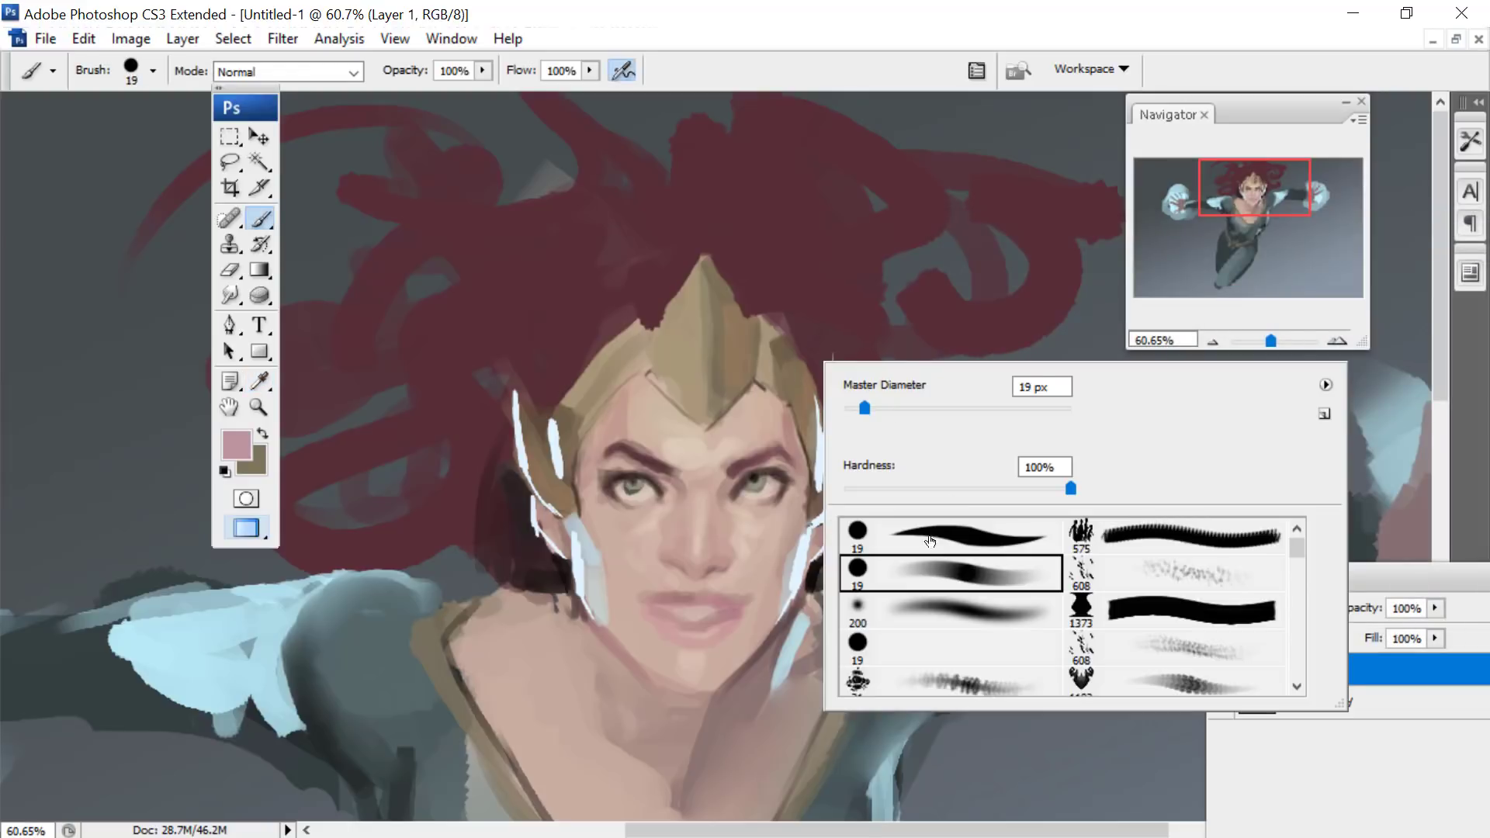
key("Return")
mouse_move(844, 329)
left_mouse_down()
mouse_move(814, 354)
mouse_move(789, 316)
left_mouse_up()
left_click_drag(762, 274, 849, 310)
mouse_move(857, 367)
left_mouse_down()
mouse_move(934, 464)
mouse_move(885, 451)
left_mouse_up()
- Shade the hair around the headpiece in dark plum with a 46 px round brush in Multiply mode
left_click(236, 445)
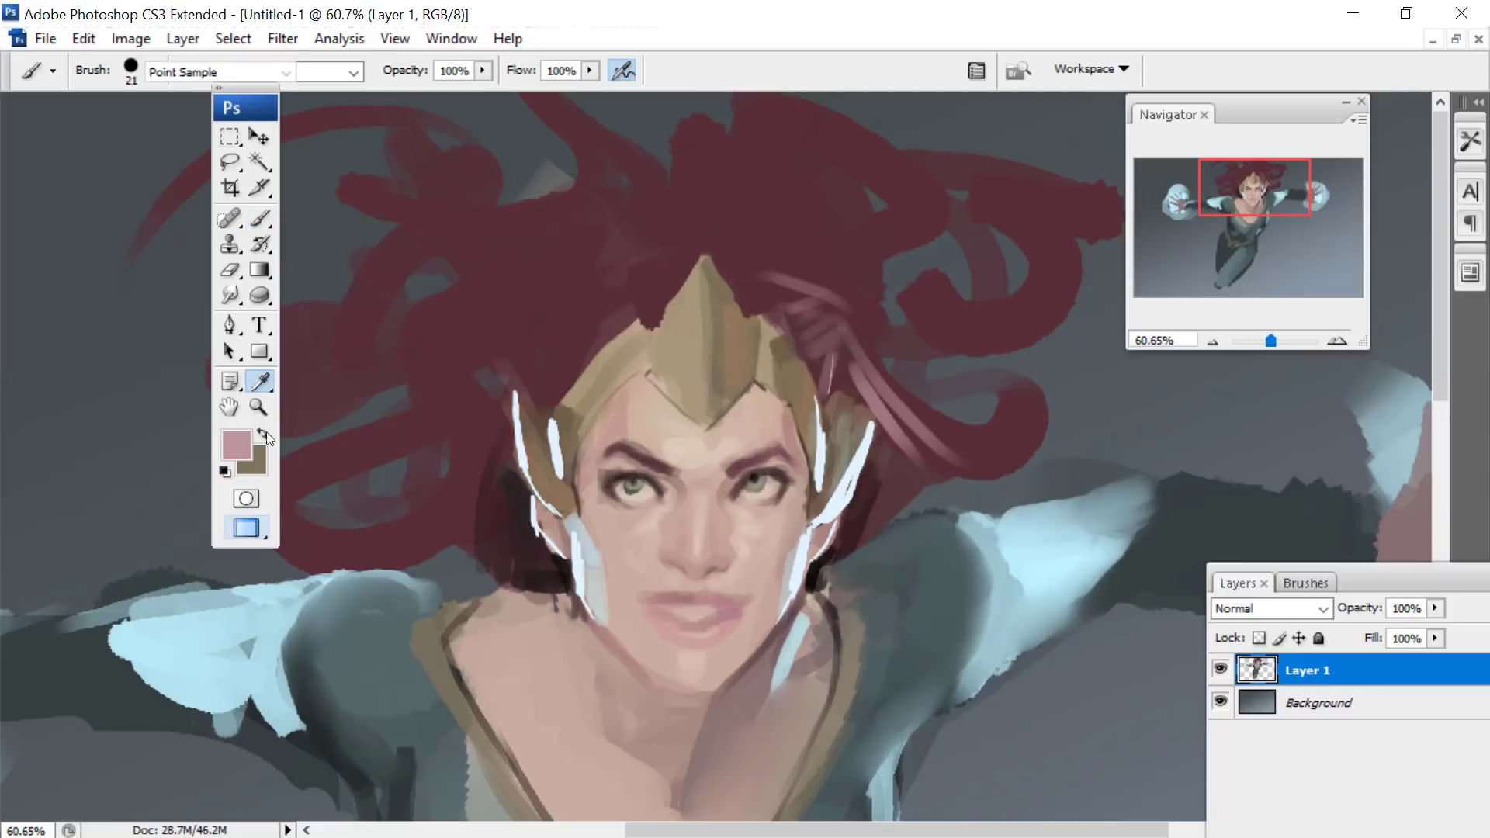
left_click(1032, 489)
key("Return")
right_click(996, 164)
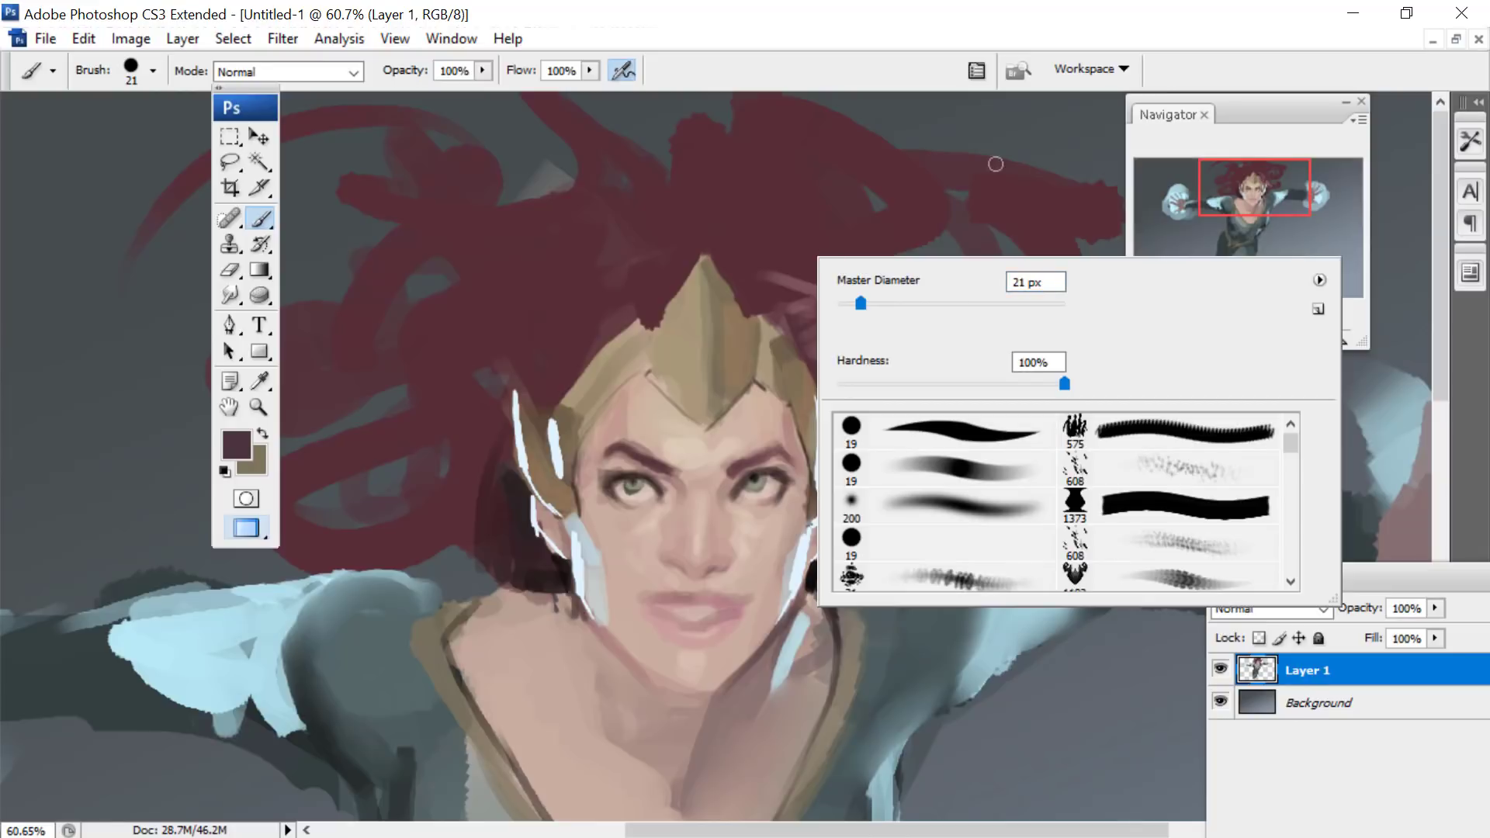
key("Escape")
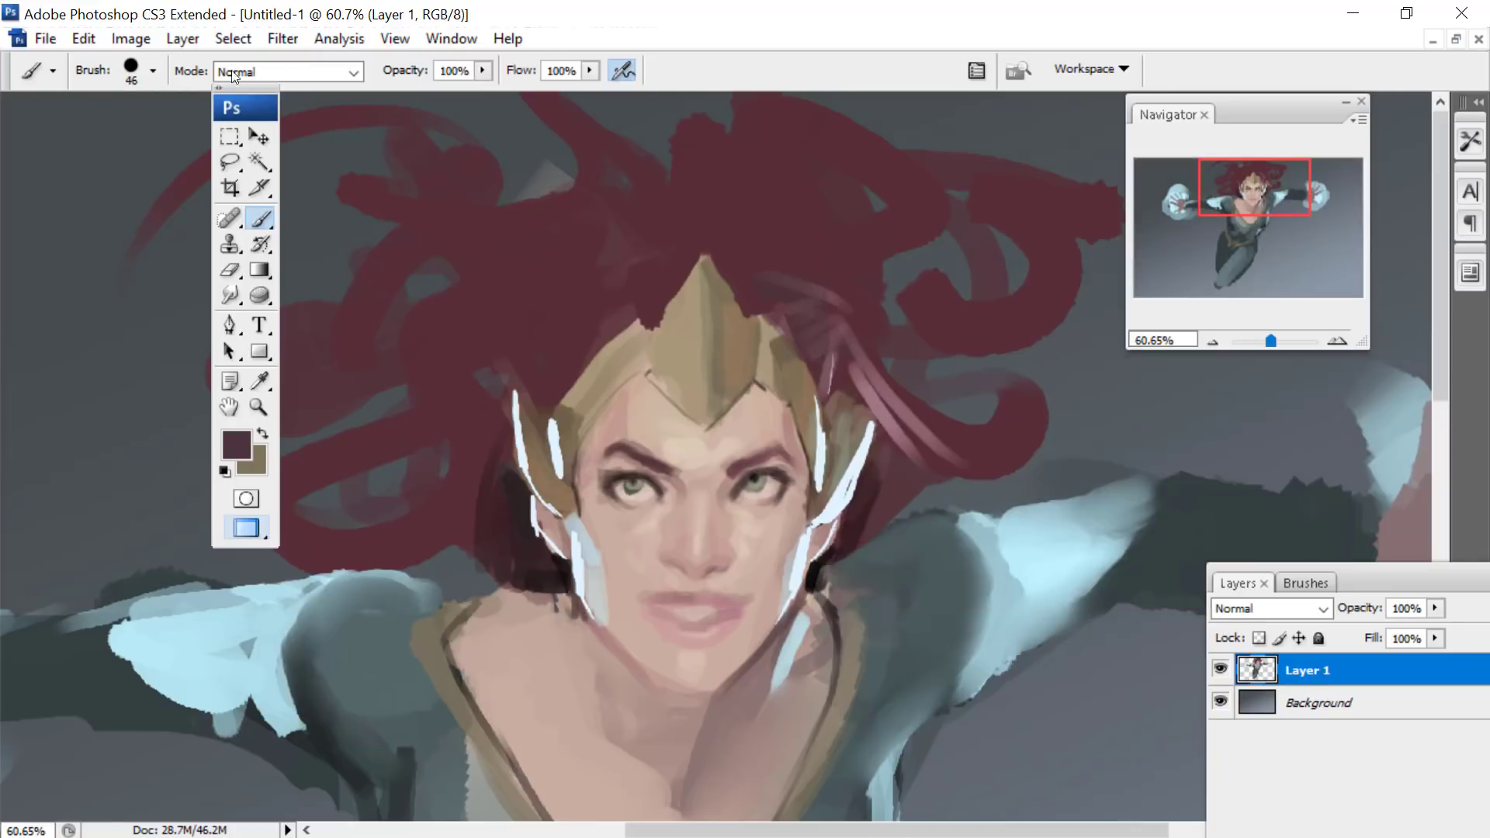
left_click(278, 71)
left_click(243, 204)
mouse_move(823, 298)
left_mouse_down()
mouse_move(751, 293)
mouse_move(765, 227)
mouse_move(735, 255)
mouse_move(687, 235)
mouse_move(640, 308)
mouse_move(629, 265)
mouse_move(642, 283)
mouse_move(613, 321)
mouse_move(577, 283)
mouse_move(491, 257)
mouse_move(552, 239)
mouse_move(492, 337)
mouse_move(554, 294)
mouse_move(390, 426)
mouse_move(424, 439)
mouse_move(531, 349)
mouse_move(479, 453)
mouse_move(494, 476)
mouse_move(470, 519)
mouse_move(406, 490)
mouse_move(361, 438)
mouse_move(584, 282)
left_mouse_up()
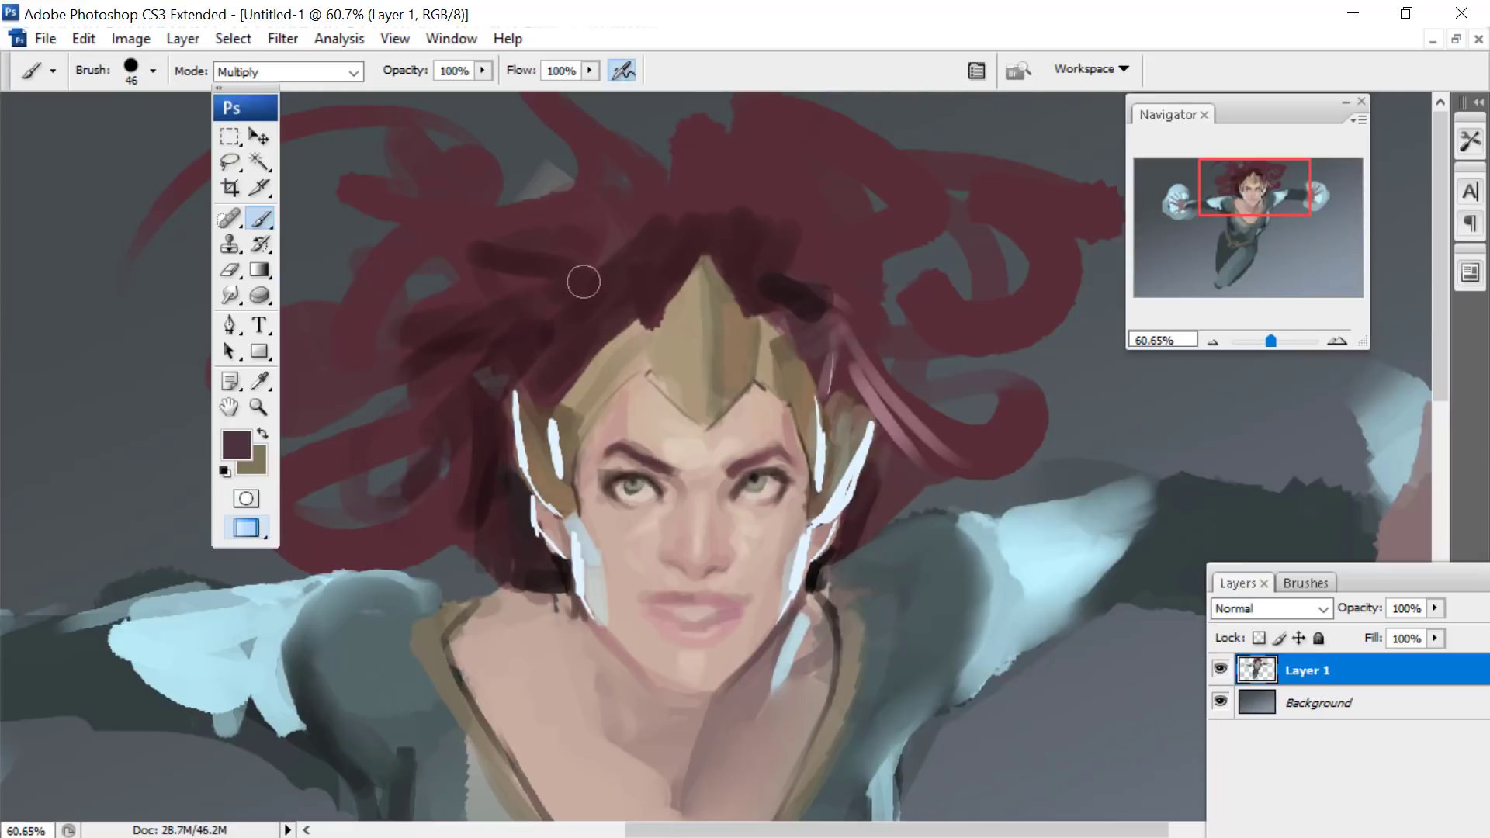
- Move the tool palette off the hair and set the foreground colour to a strong medium pink
left_click(238, 384)
left_click(259, 381)
left_click_drag(256, 107, 976, 123)
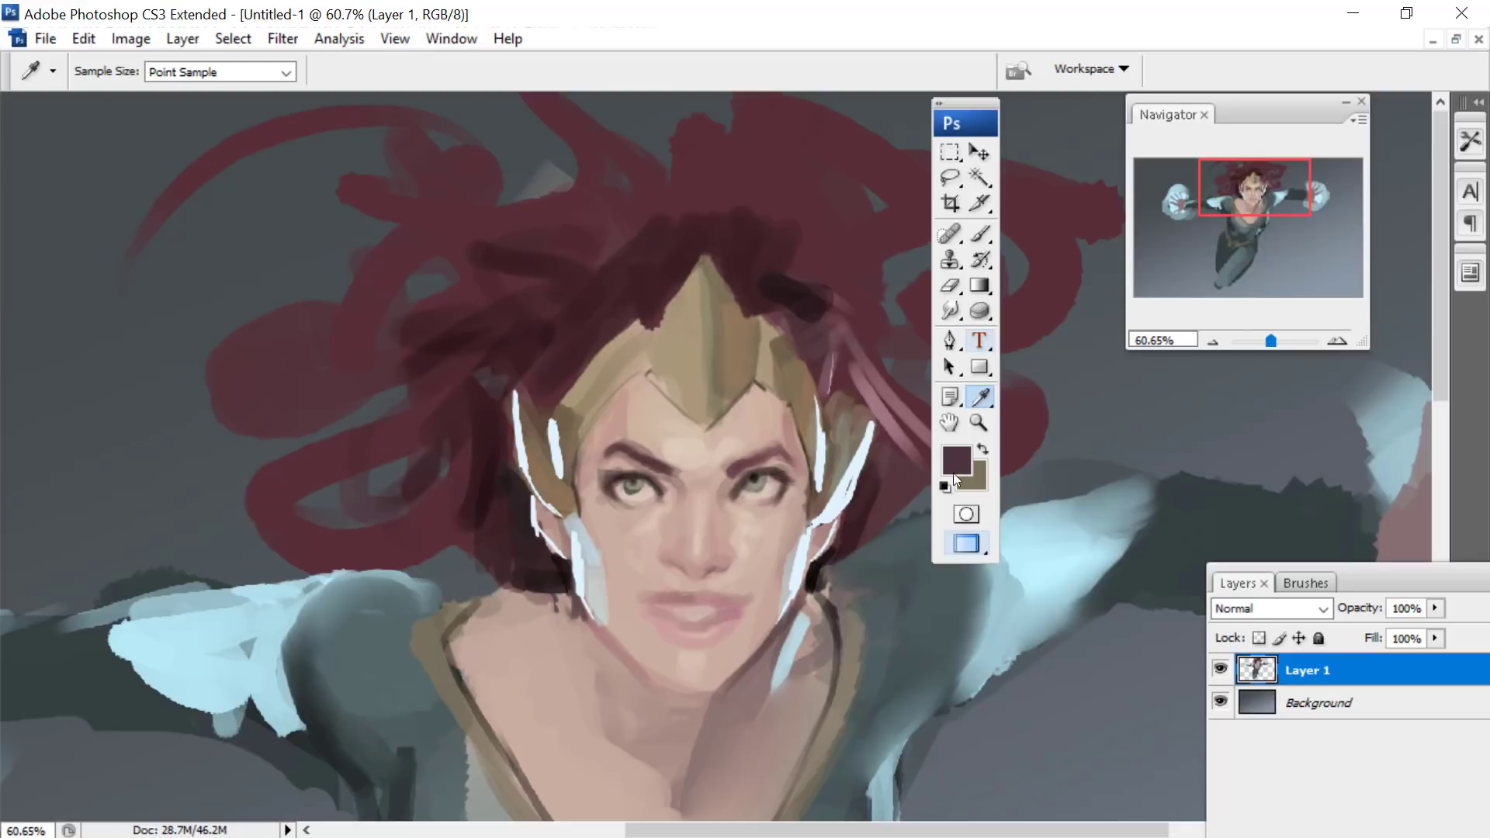
left_click(956, 475)
left_click(1084, 339)
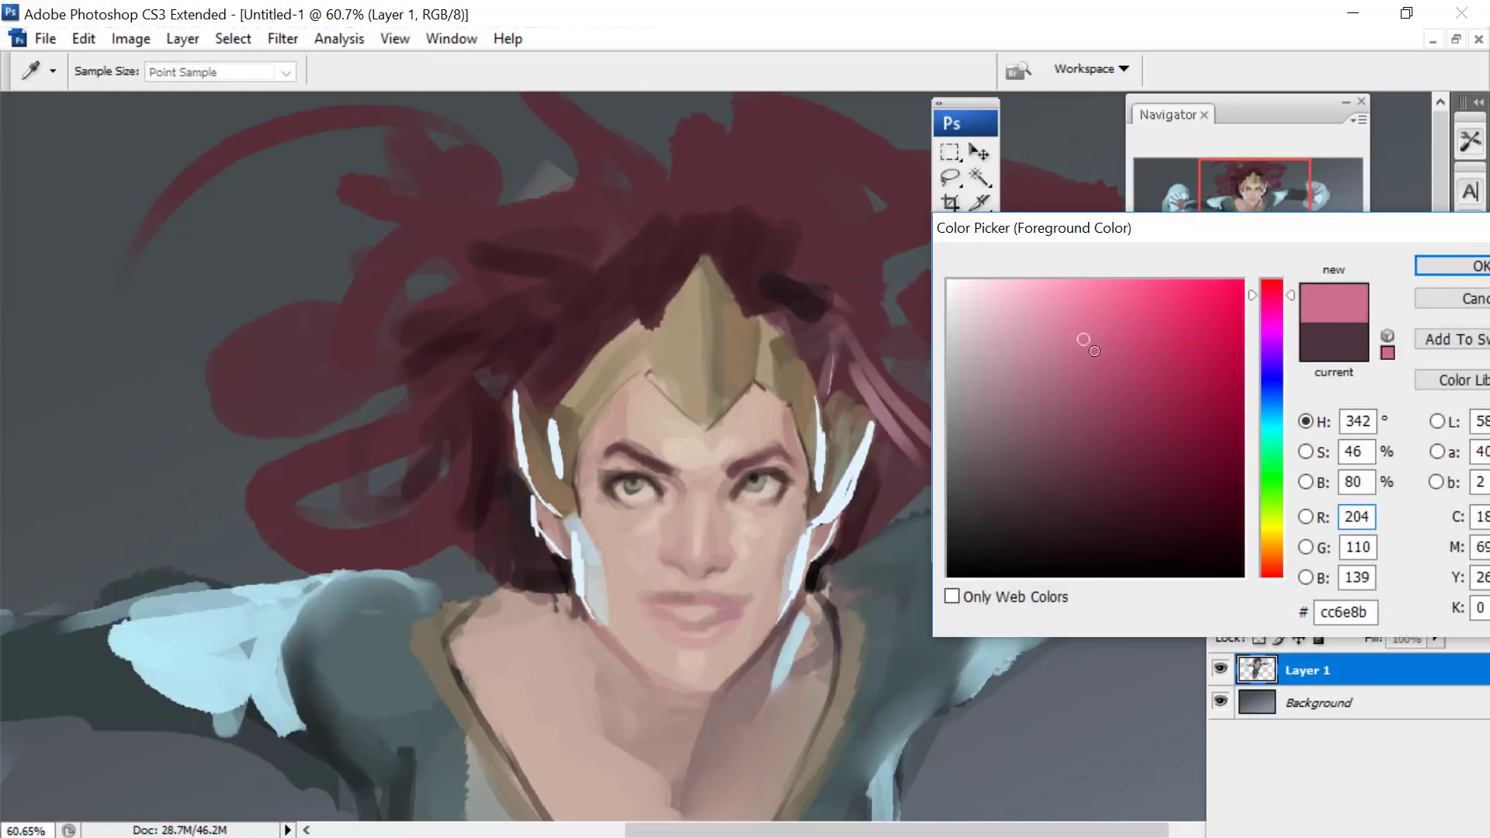
left_click(1093, 356)
left_click(1445, 264)
- Paint pink strokes over the outer hair tip with a 79 px round brush, switching its mode to Normal
mouse_move(1116, 145)
left_mouse_down()
mouse_move(971, 145)
mouse_move(1126, 122)
left_mouse_up()
left_click(1140, 254)
right_click(1046, 240)
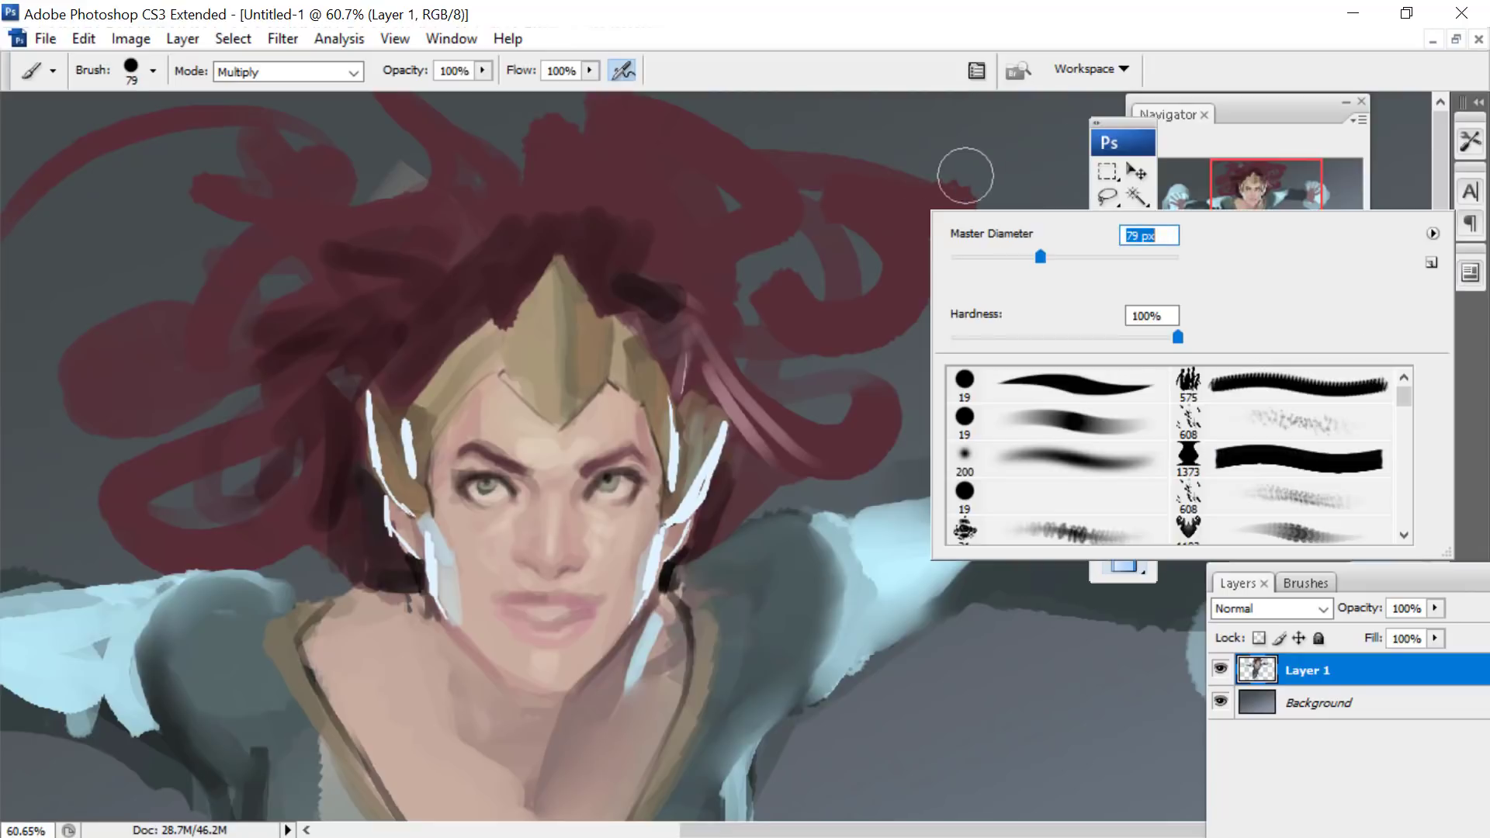
key("Return")
left_click(336, 74)
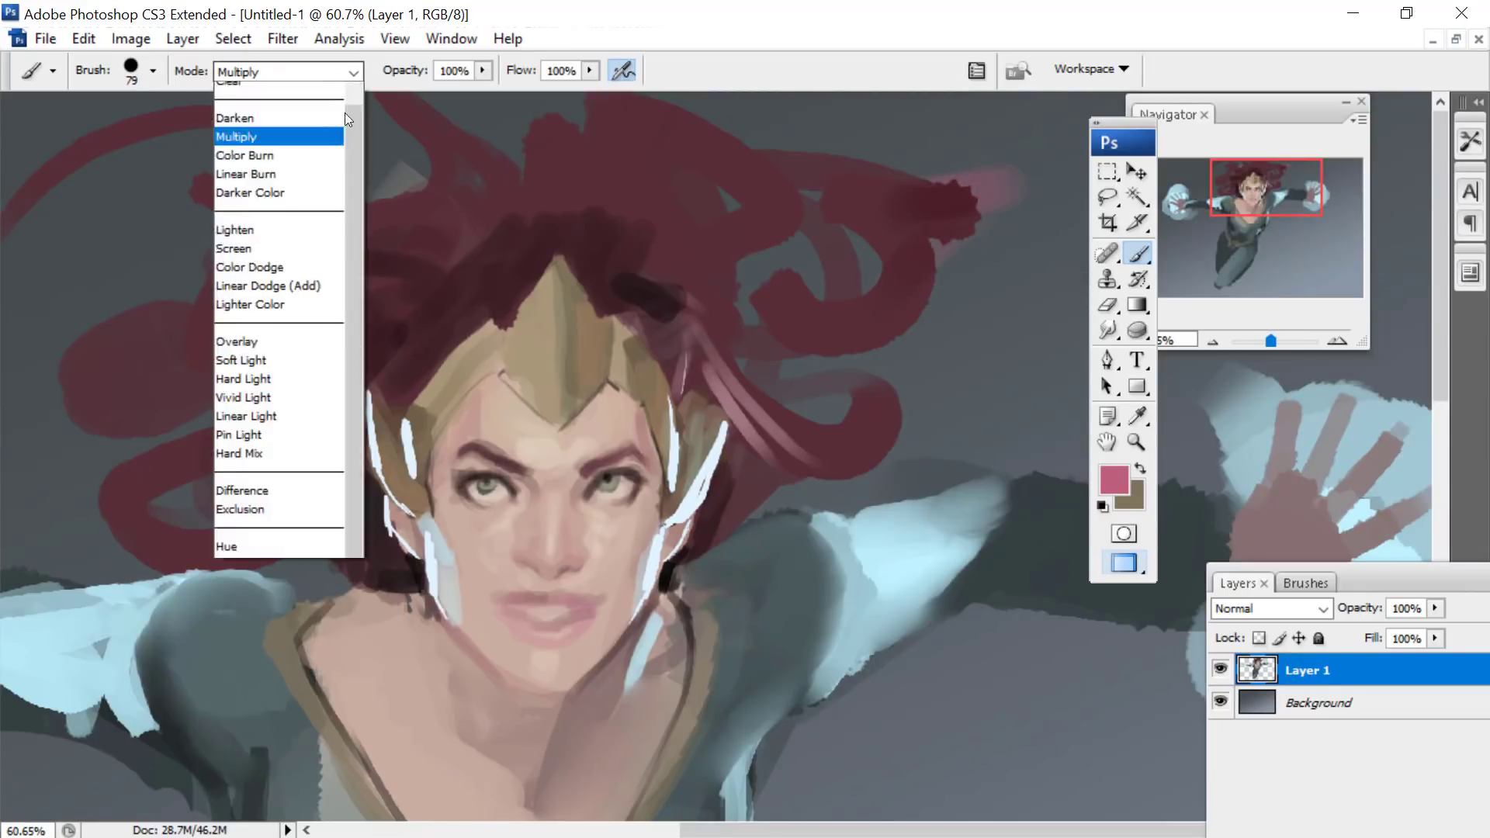
scroll(347, 119, "up", 2)
left_click(256, 92)
mouse_move(1009, 181)
left_mouse_down()
mouse_move(920, 229)
mouse_move(913, 263)
mouse_move(945, 179)
mouse_move(855, 193)
left_mouse_up()
- Choose the square 1623 px brush preset, reduce it to 160 px and lay broad pink strokes over the hair
right_click(832, 148)
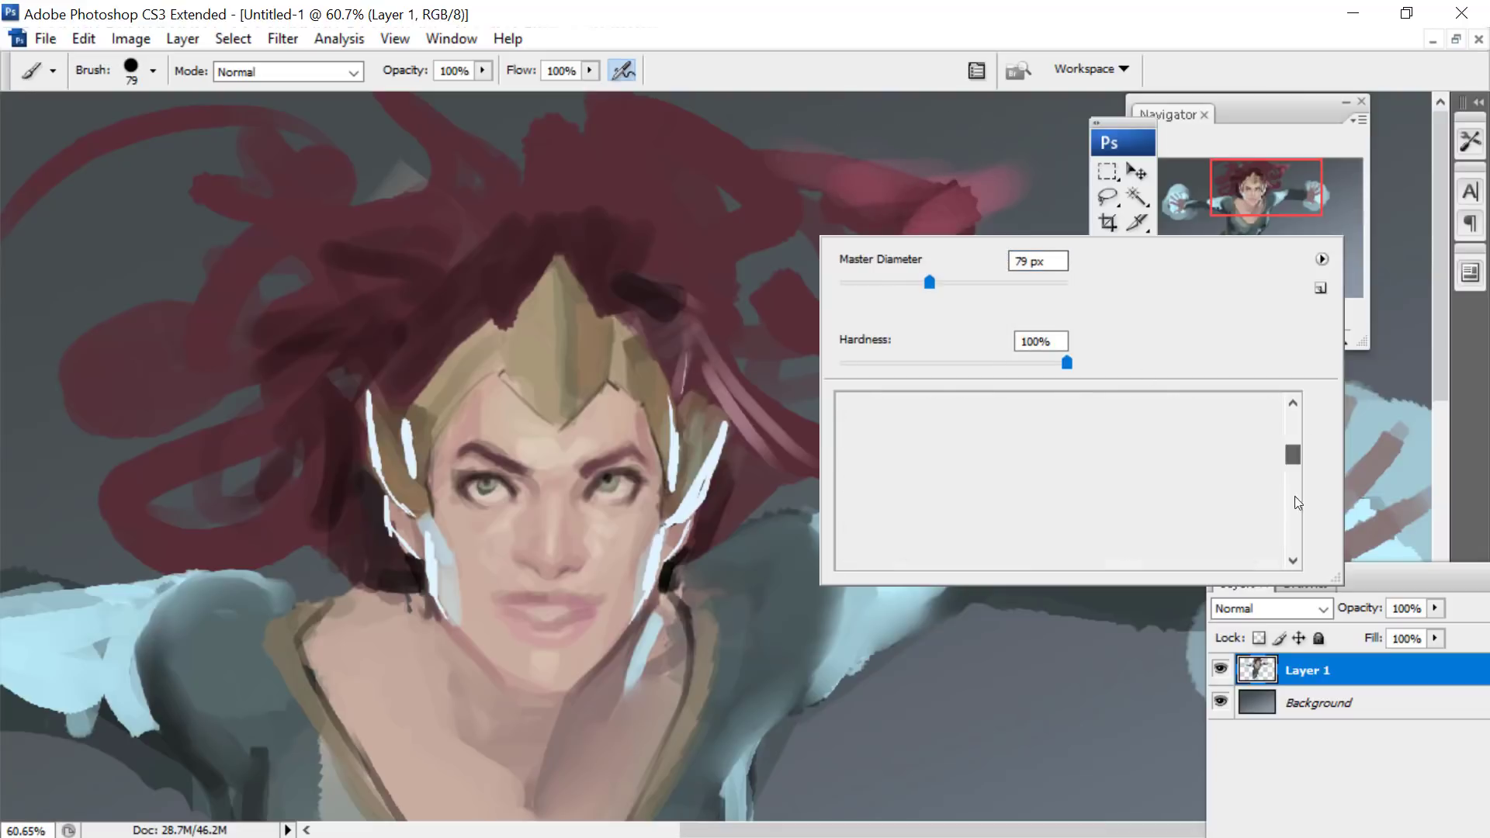
mouse_move(1294, 497)
left_mouse_down()
mouse_move(1297, 524)
mouse_move(1296, 484)
left_mouse_up()
left_click(1294, 560)
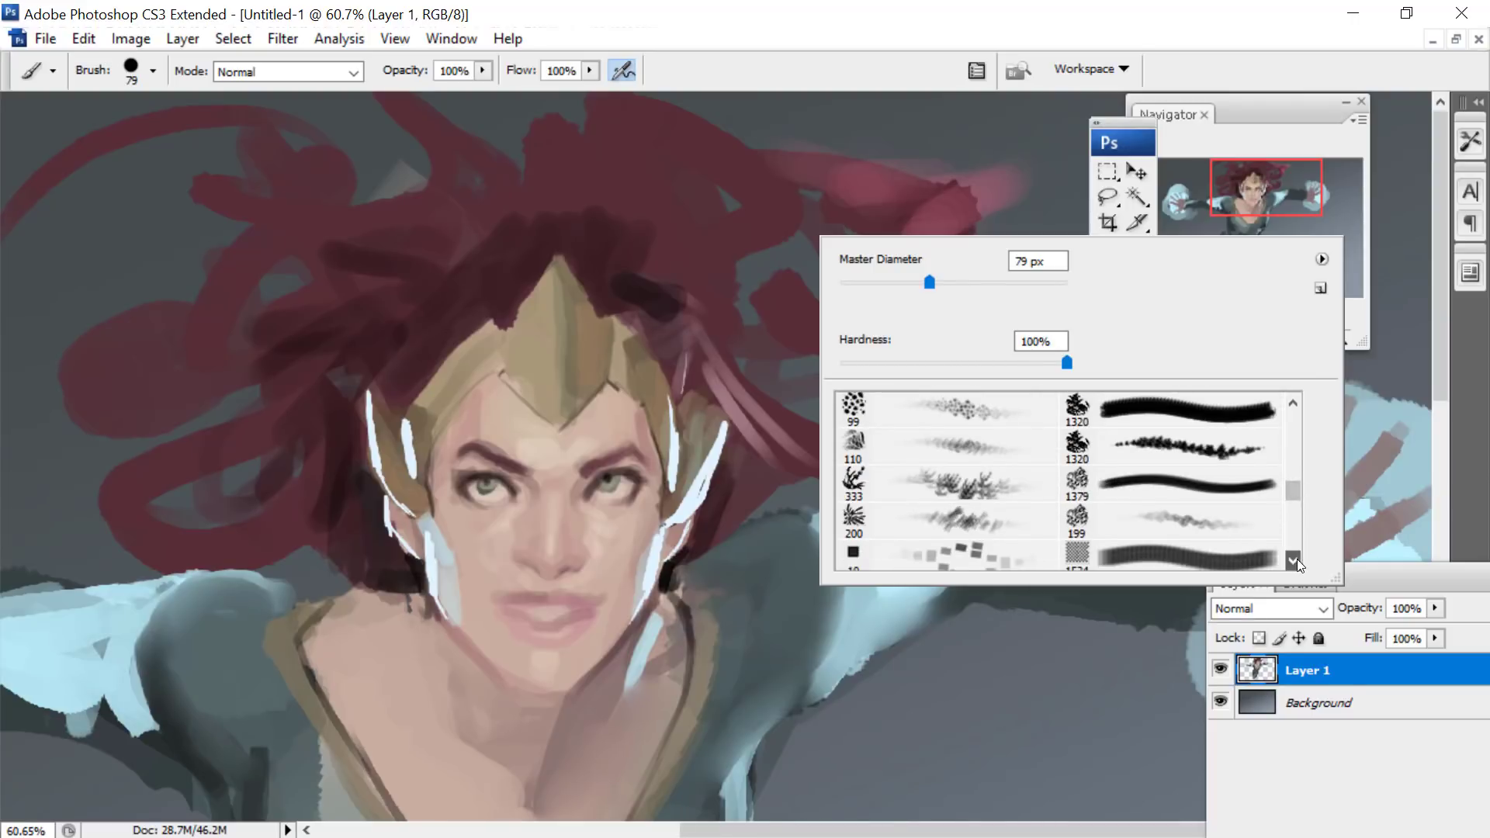
left_click(1075, 482)
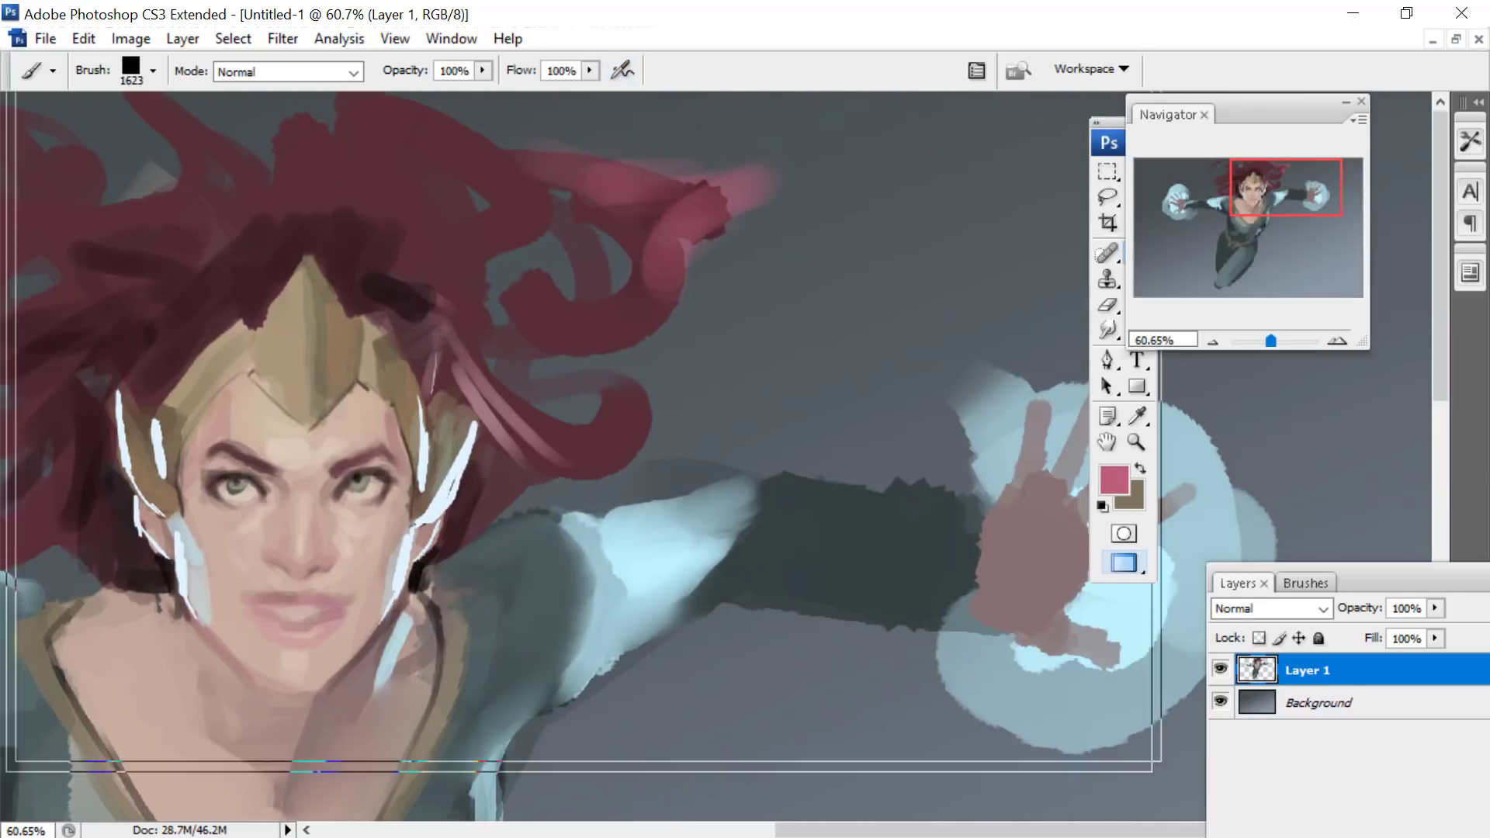
right_click(570, 252)
left_click(738, 301)
left_click_drag(491, 100, 576, 233)
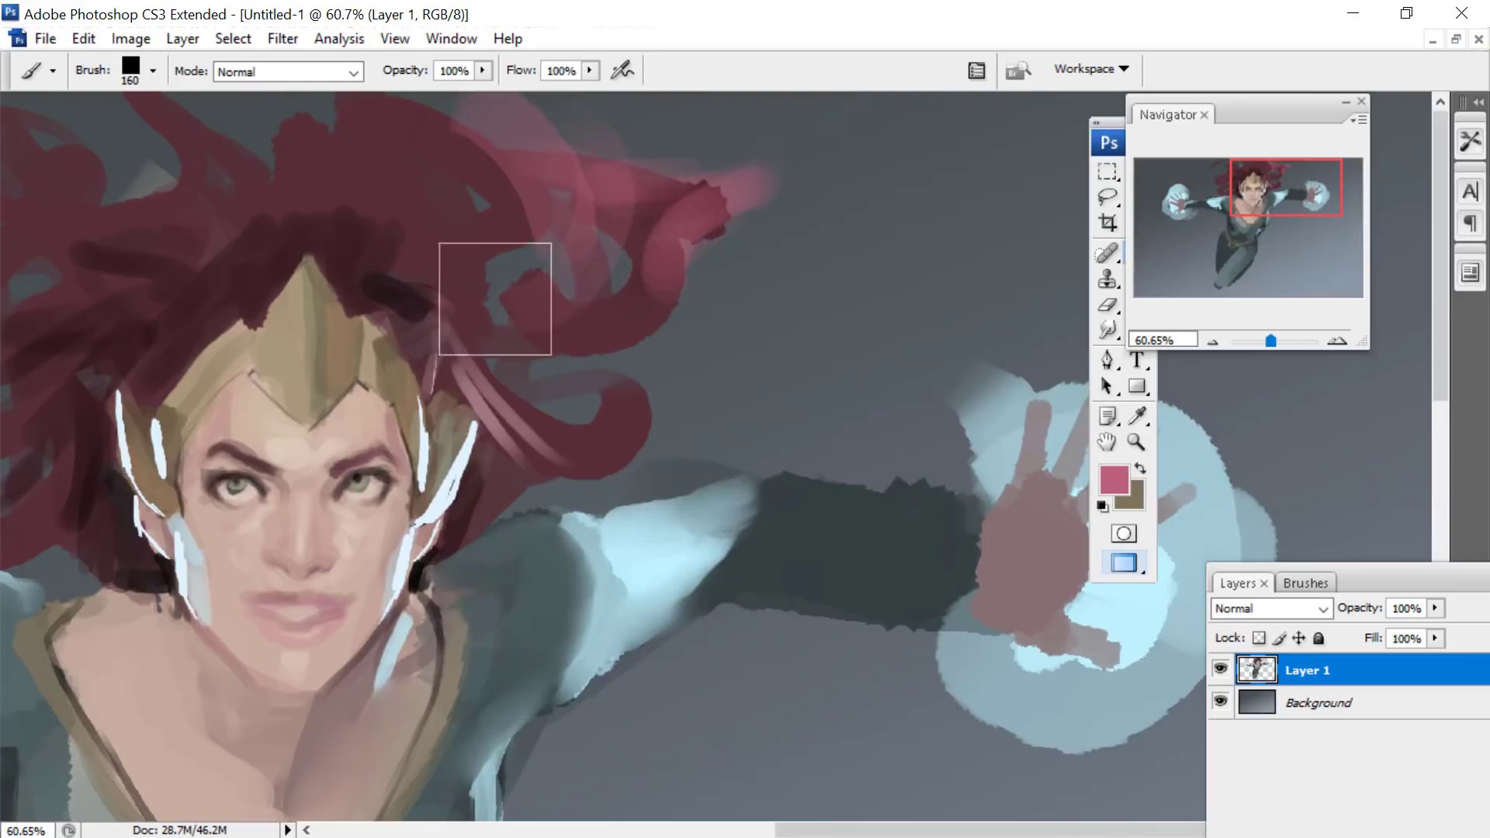
- Reduce the square brush to 72 px and paint curved pink strands through the hair on both sides of the head
right_click(767, 177)
left_click(870, 230)
mouse_move(753, 161)
left_mouse_down()
mouse_move(619, 412)
mouse_move(532, 359)
mouse_move(628, 464)
mouse_move(565, 469)
left_mouse_up()
left_click_drag(1245, 187, 1203, 187)
left_click_drag(555, 479, 378, 467)
mouse_move(448, 510)
left_mouse_down()
mouse_move(335, 507)
mouse_move(436, 436)
mouse_move(466, 259)
mouse_move(616, 190)
mouse_move(438, 311)
mouse_move(549, 183)
mouse_move(735, 133)
mouse_move(791, 139)
mouse_move(723, 173)
mouse_move(889, 72)
mouse_move(966, 126)
mouse_move(1040, 219)
mouse_move(1036, 287)
left_mouse_up()
mouse_move(1243, 196)
left_mouse_down()
mouse_move(1308, 195)
mouse_move(1251, 183)
left_mouse_up()
mouse_move(564, 220)
left_mouse_down()
mouse_move(590, 178)
mouse_move(435, 294)
mouse_move(572, 207)
left_mouse_up()
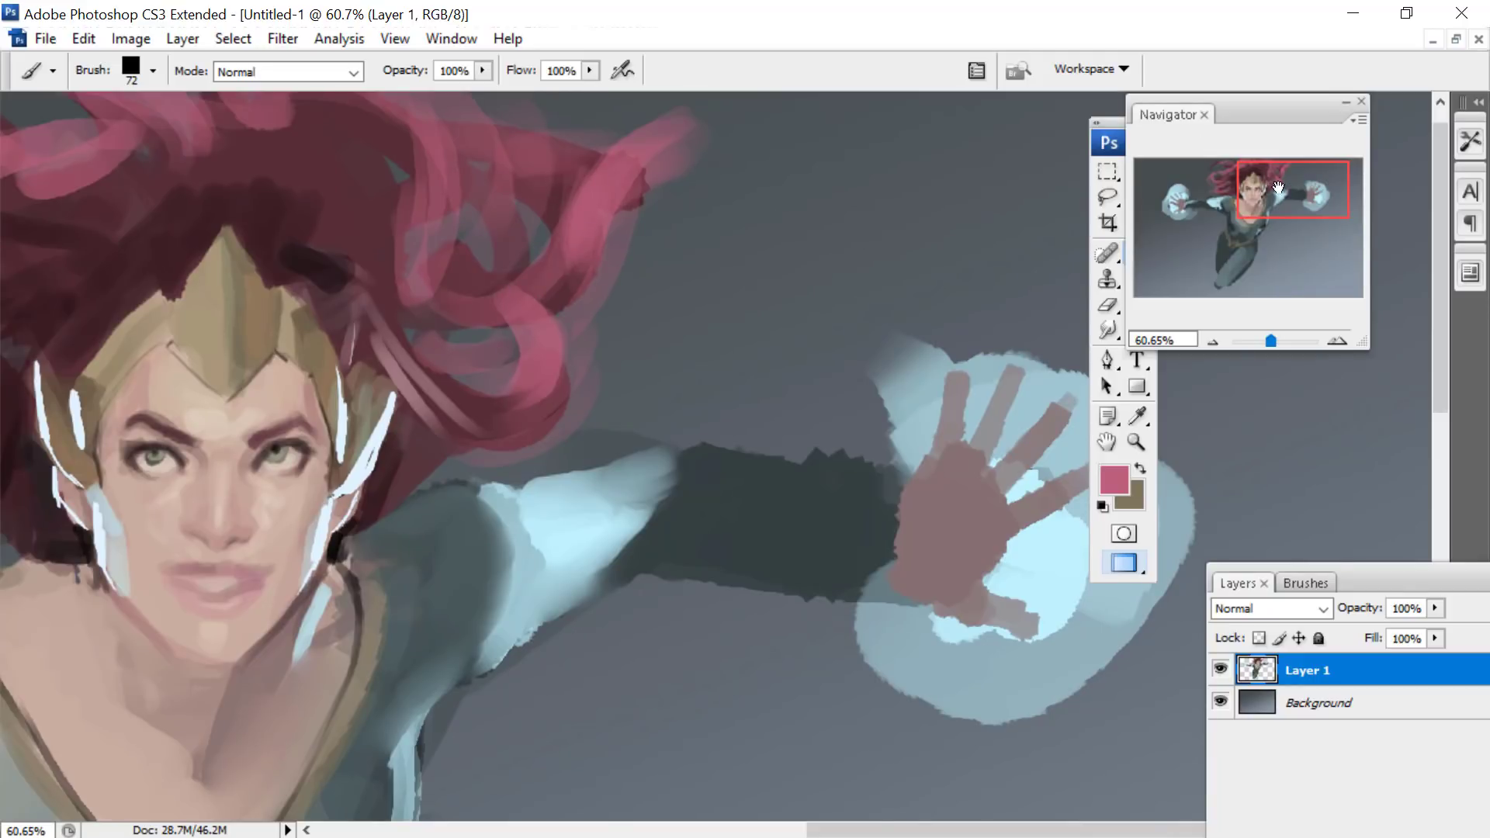
- Sample the dark maroon of the hair and paint over the inner hair above the headpiece with a 54 px square brush
left_click_drag(1277, 187, 1250, 184)
left_click(1133, 419)
left_click(688, 233)
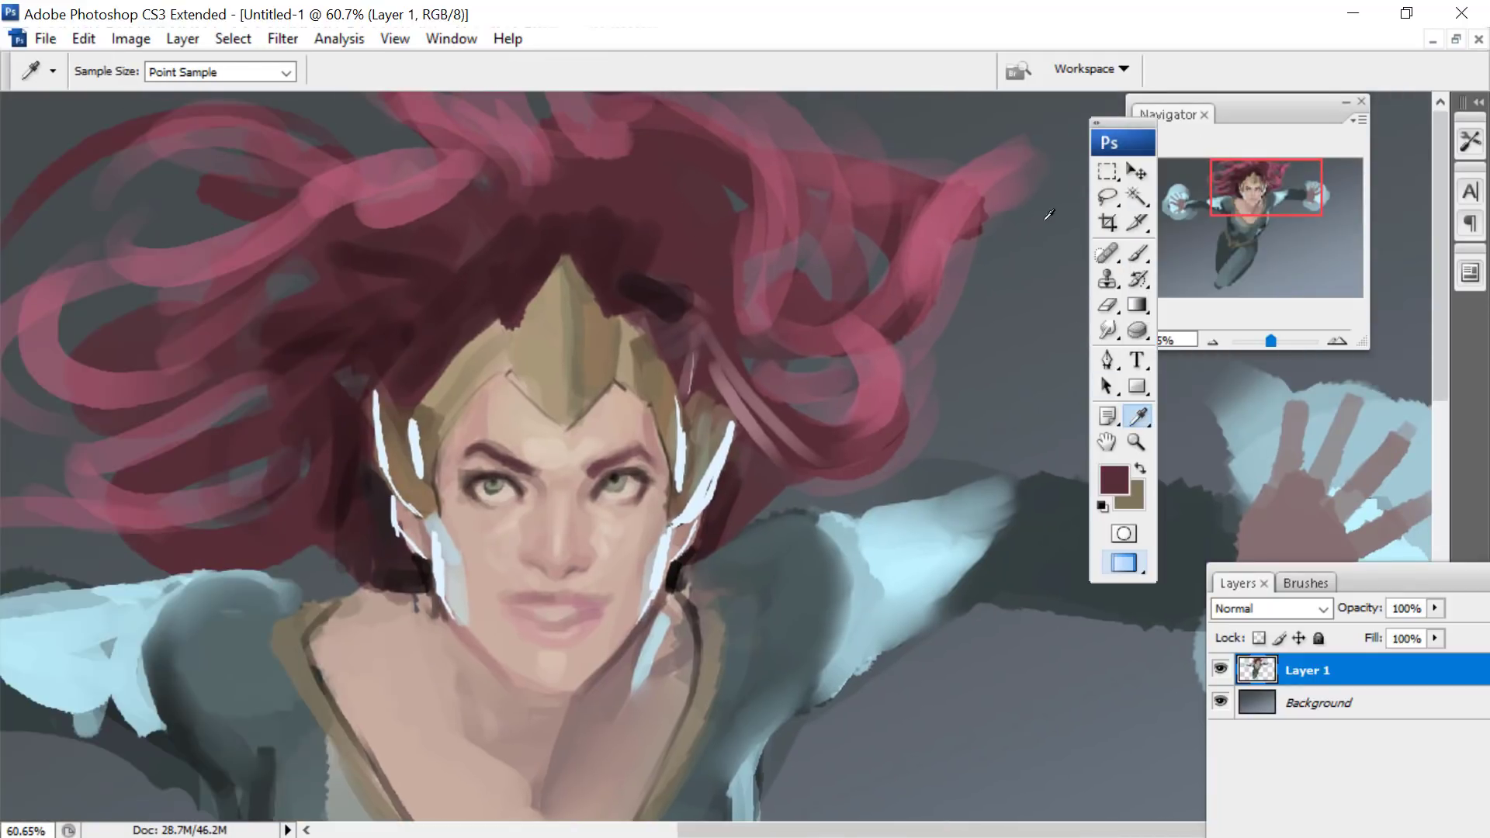
key("b")
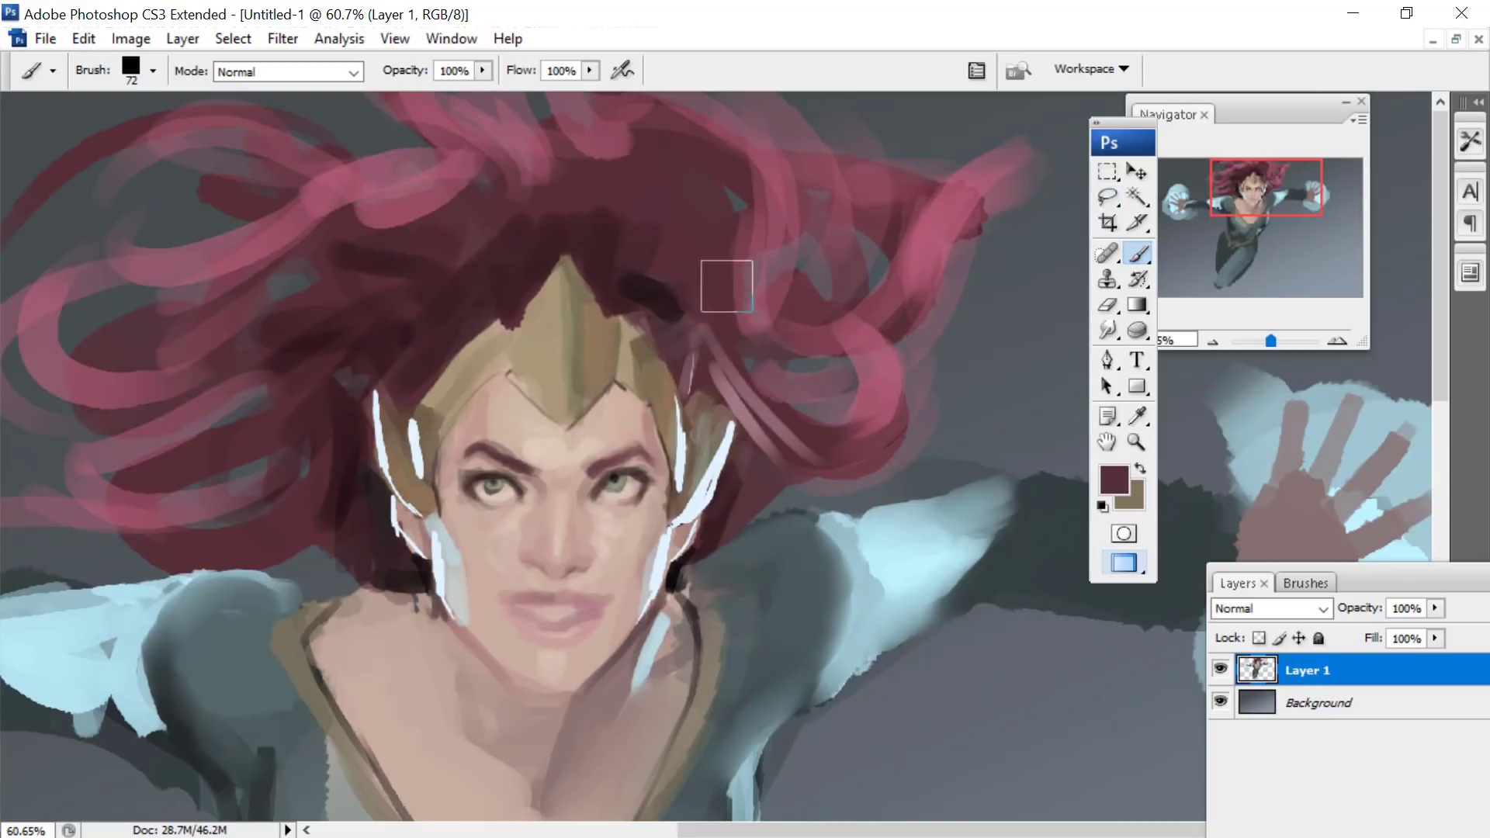
right_click(767, 235)
key("Return")
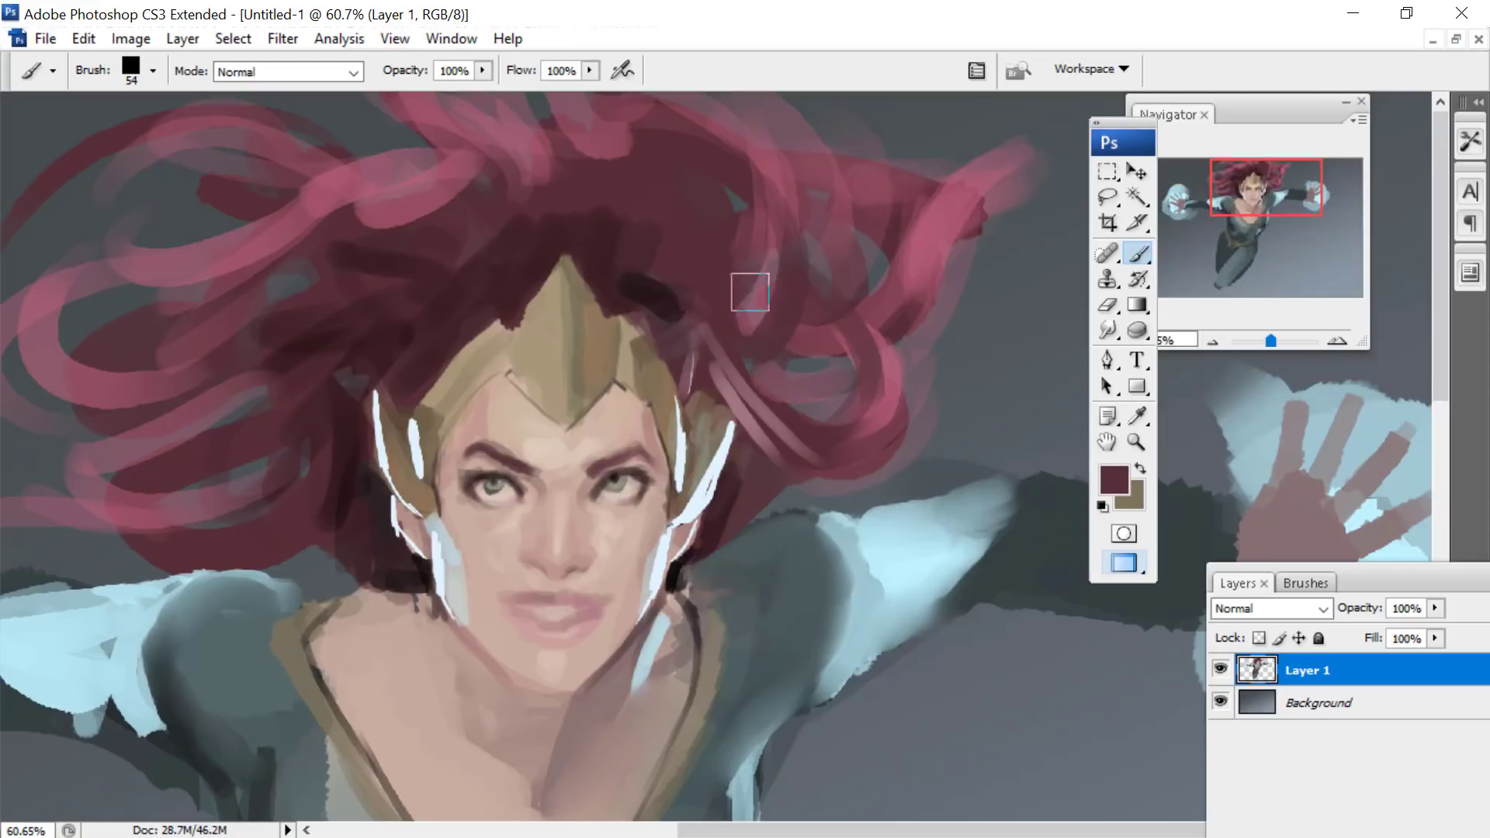
mouse_move(711, 198)
left_mouse_down()
mouse_move(523, 141)
mouse_move(507, 171)
mouse_move(572, 205)
mouse_move(457, 261)
mouse_move(487, 165)
mouse_move(407, 204)
left_mouse_up()
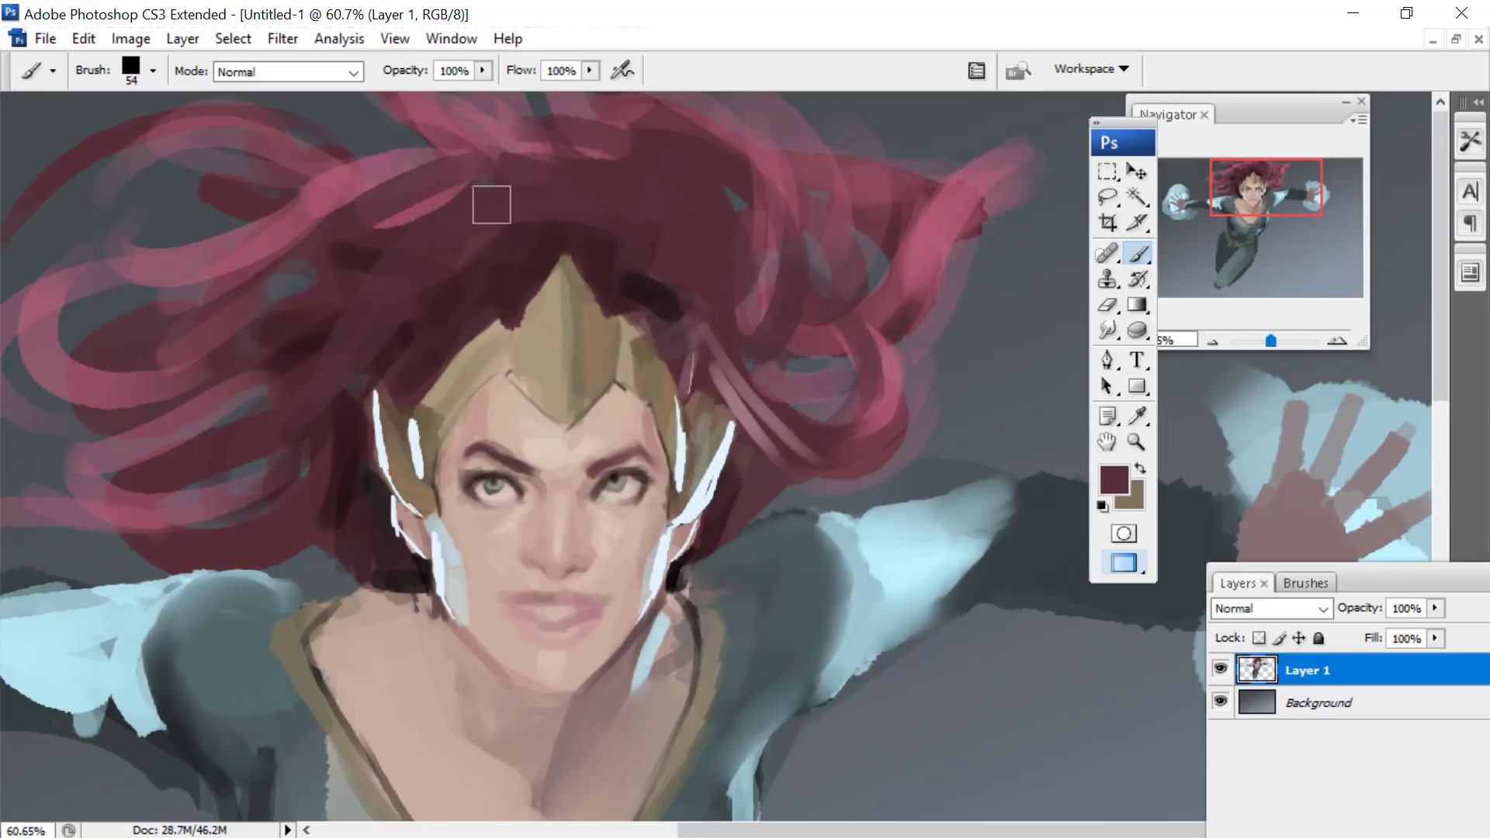
- Sample the pink of the hair strands as the foreground colour and reduce the square brush to 25 px
left_click(1112, 478)
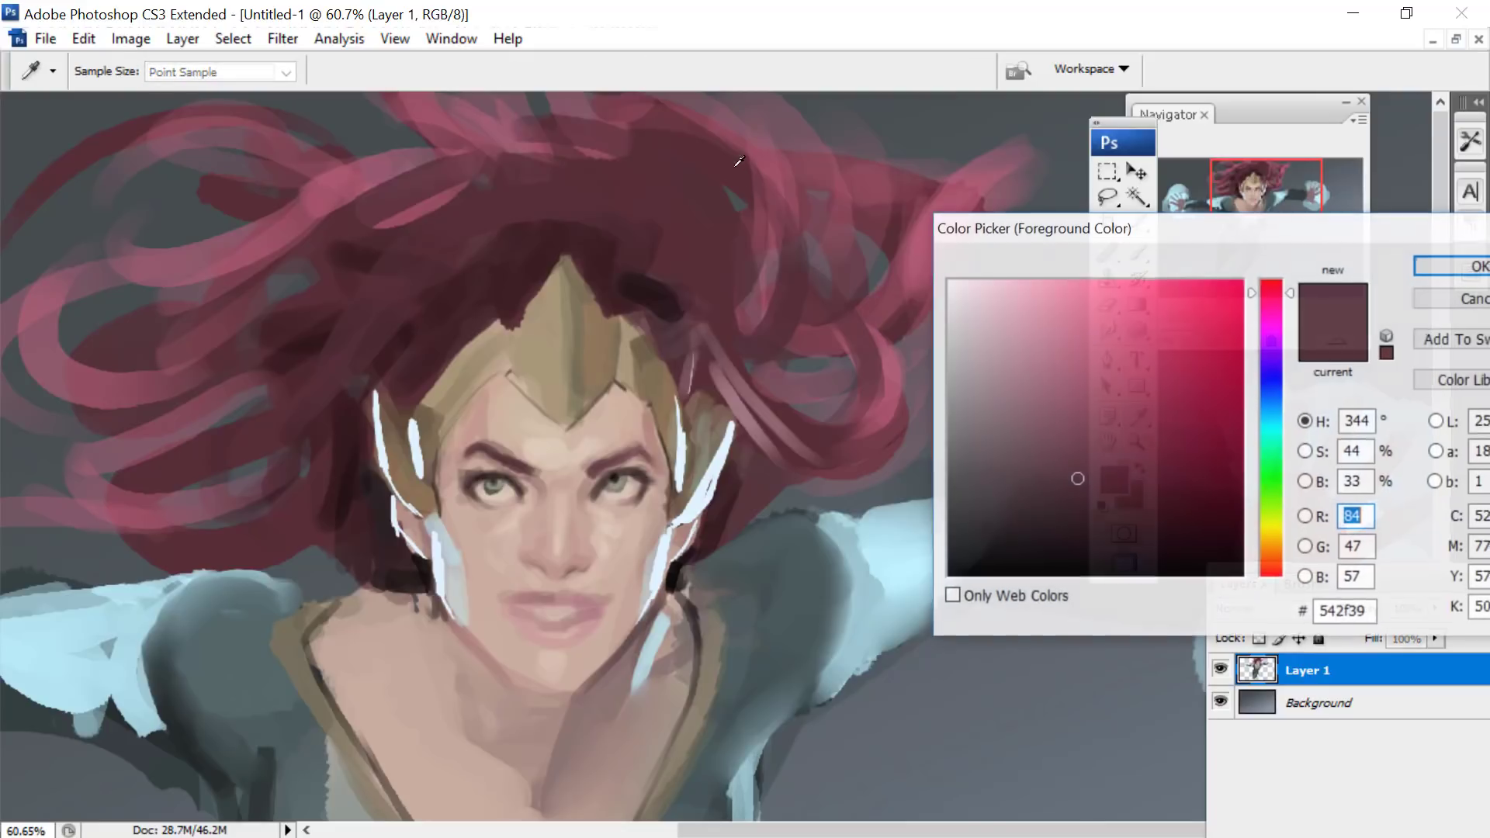
left_click(848, 206)
left_click(919, 247)
left_click(1452, 266)
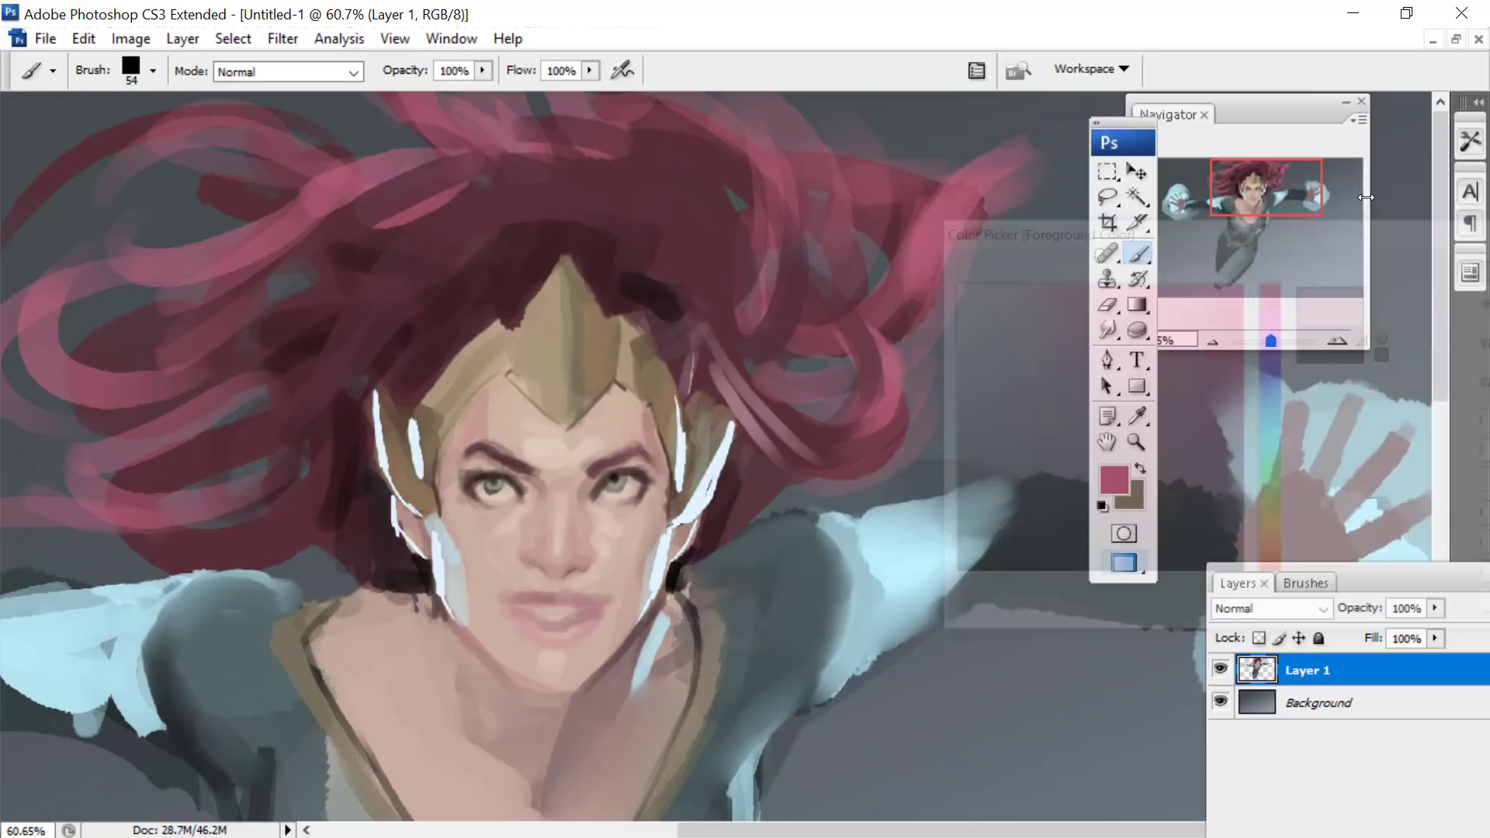
right_click(816, 229)
left_click(785, 168)
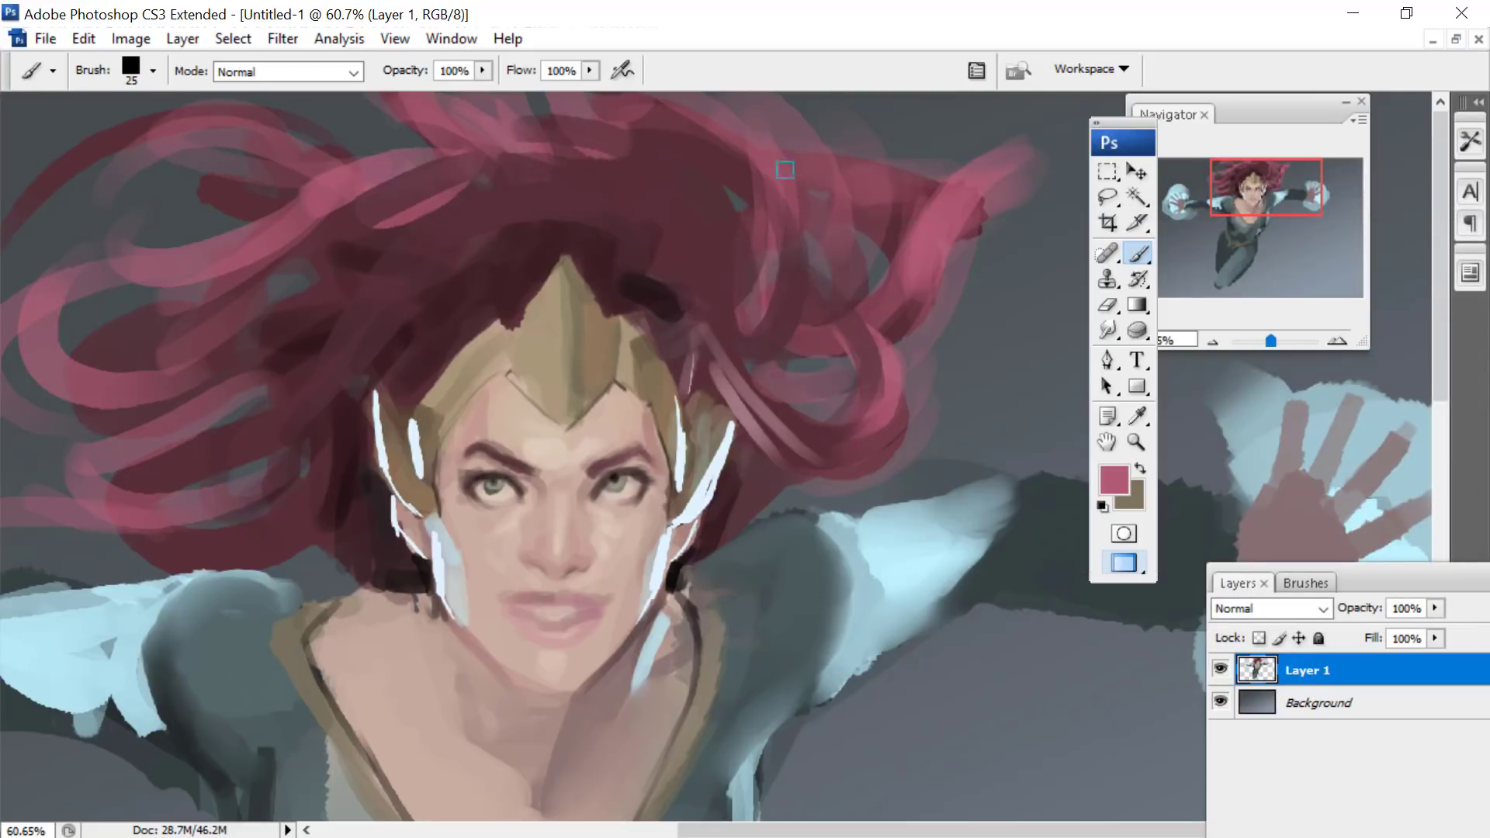
- Paint thin curved pink strands with the 25 px brush through the hair right of the headpiece and off the tip of its outer lock
left_click_drag(785, 169, 776, 354)
mouse_move(795, 303)
left_mouse_down()
mouse_move(750, 168)
mouse_move(663, 121)
left_mouse_up()
mouse_move(836, 228)
left_mouse_down()
mouse_move(882, 361)
mouse_move(890, 429)
mouse_move(898, 325)
mouse_move(812, 213)
left_mouse_up()
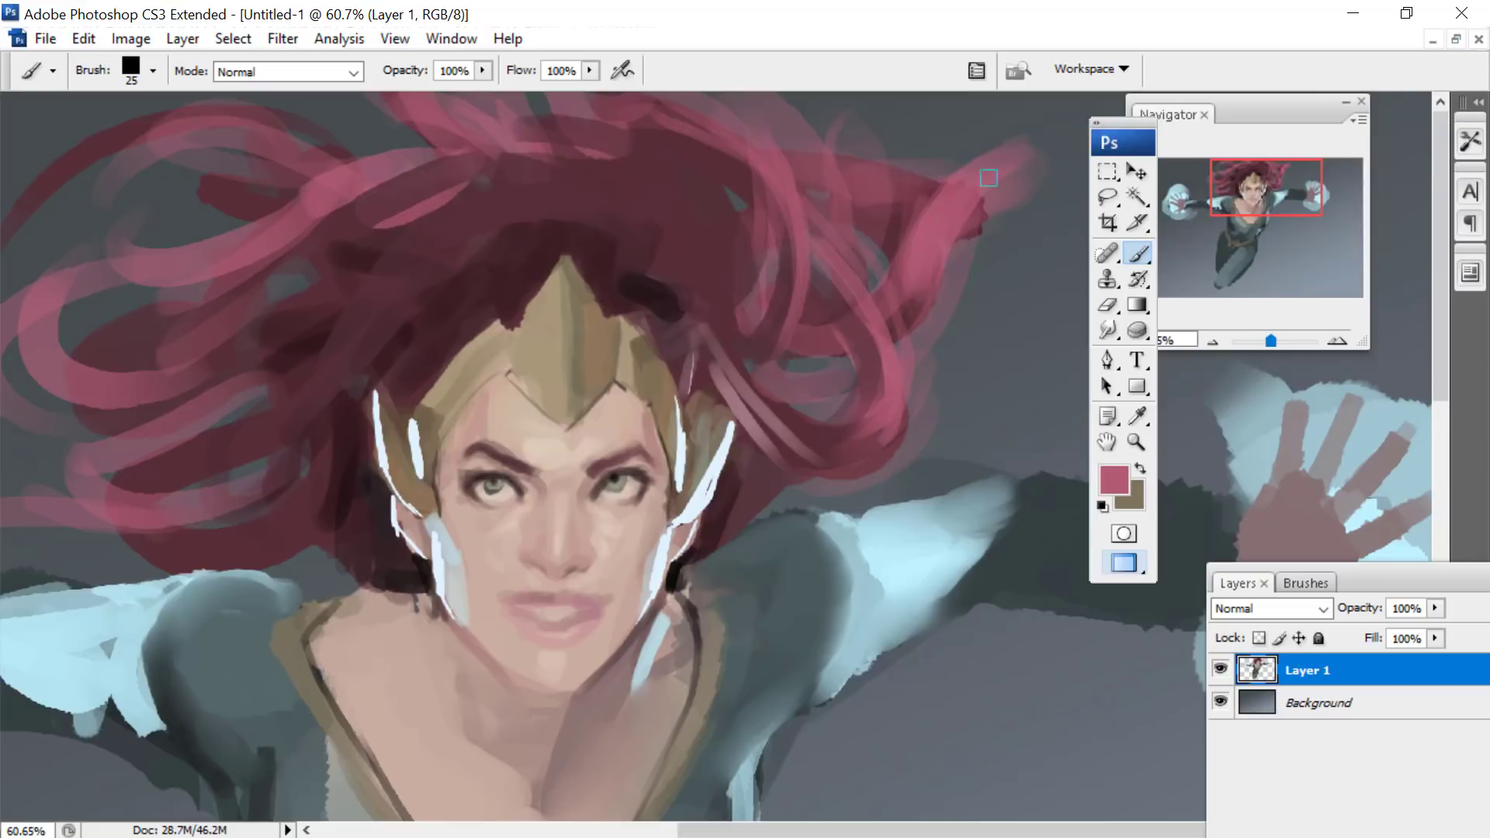
mouse_move(943, 208)
left_mouse_down()
mouse_move(1075, 158)
mouse_move(1069, 221)
mouse_move(1005, 299)
left_mouse_up()
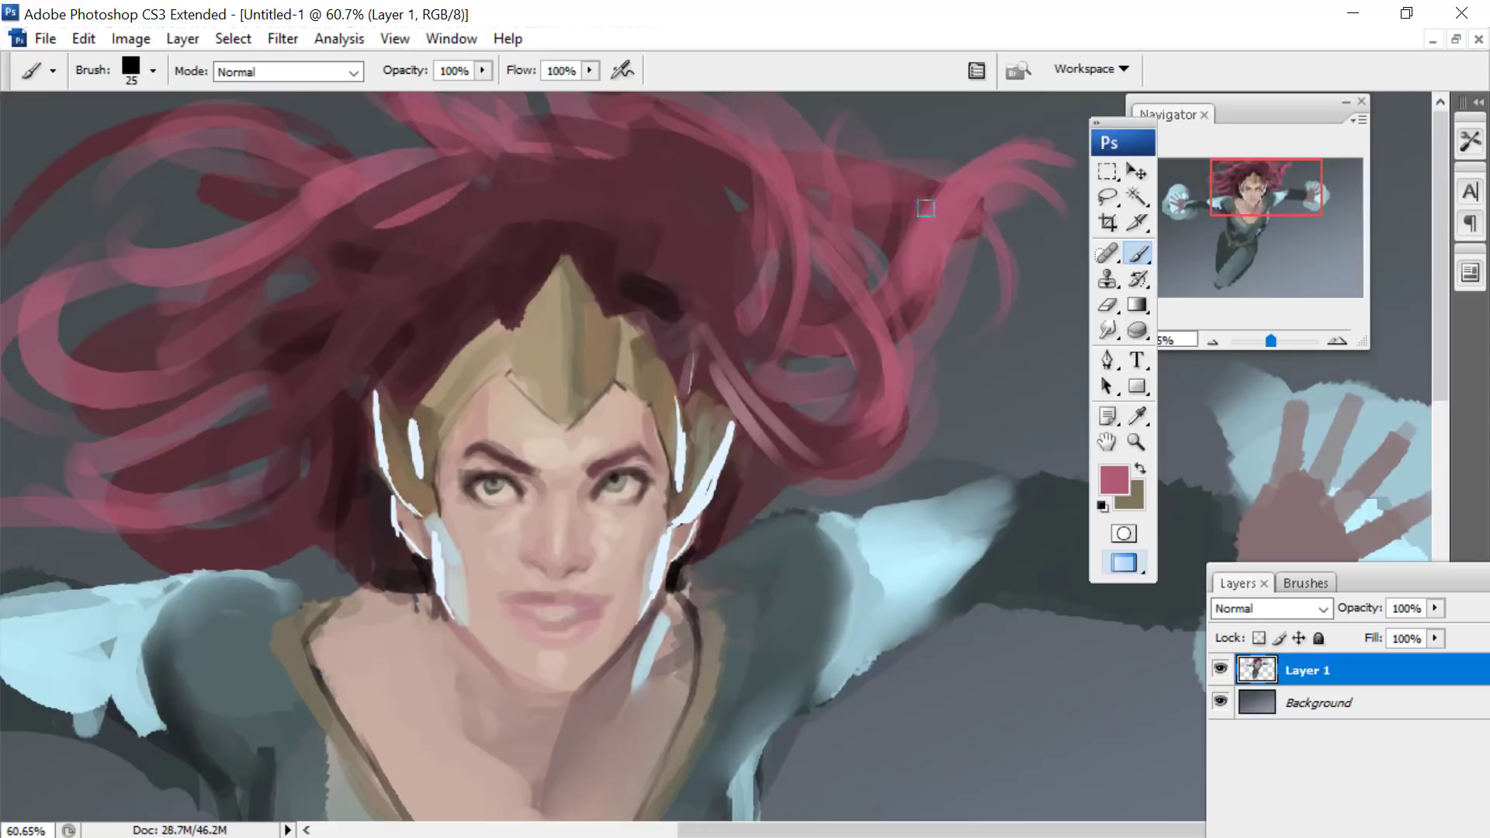
- Paint thin pink strands along the outer hair on the left side of the head, extending past its edge
left_click_drag(1265, 187, 1202, 187)
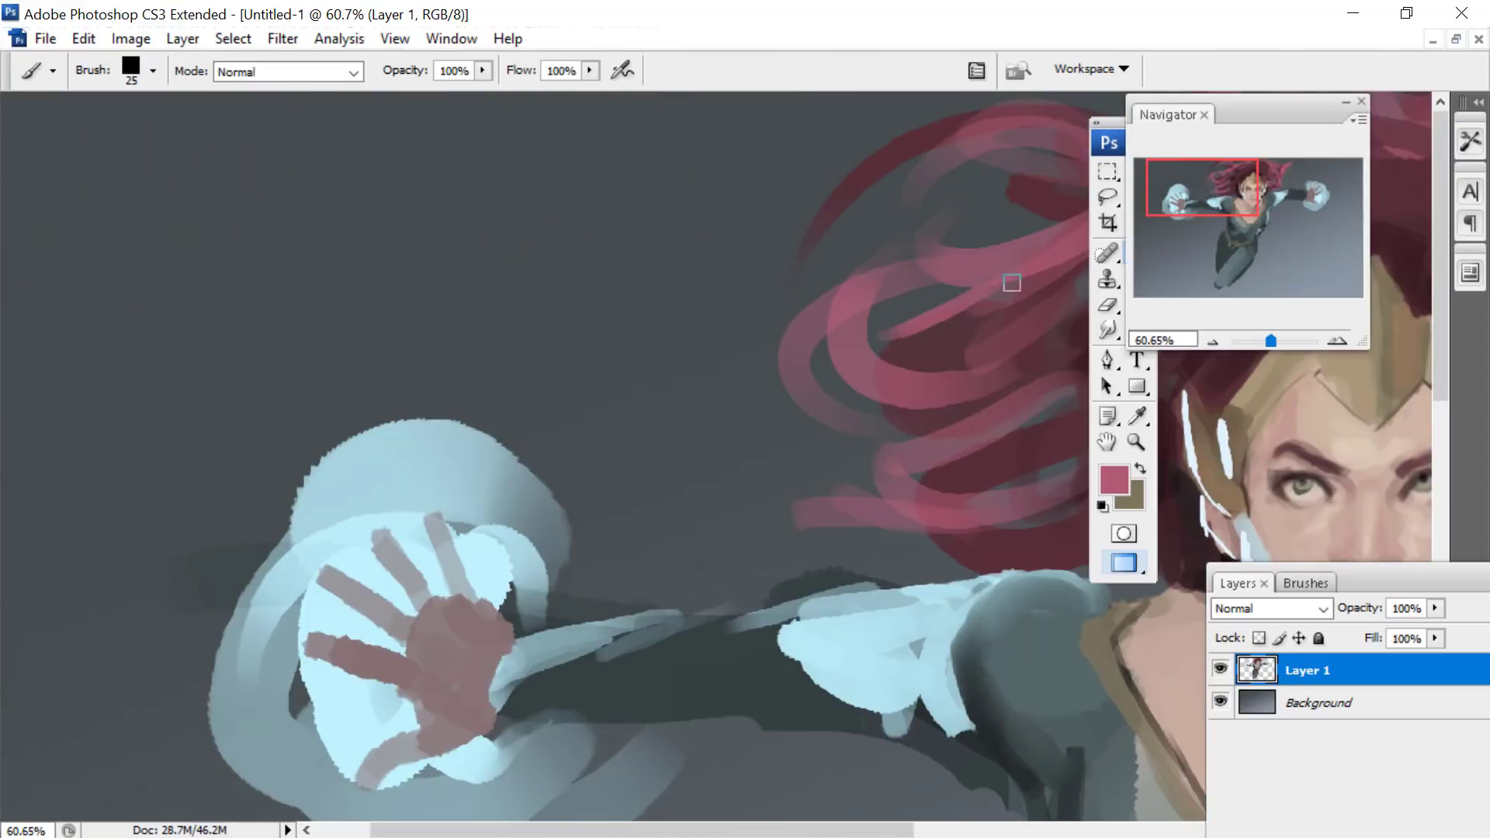
mouse_move(916, 333)
left_mouse_down()
mouse_move(989, 416)
mouse_move(880, 478)
left_mouse_up()
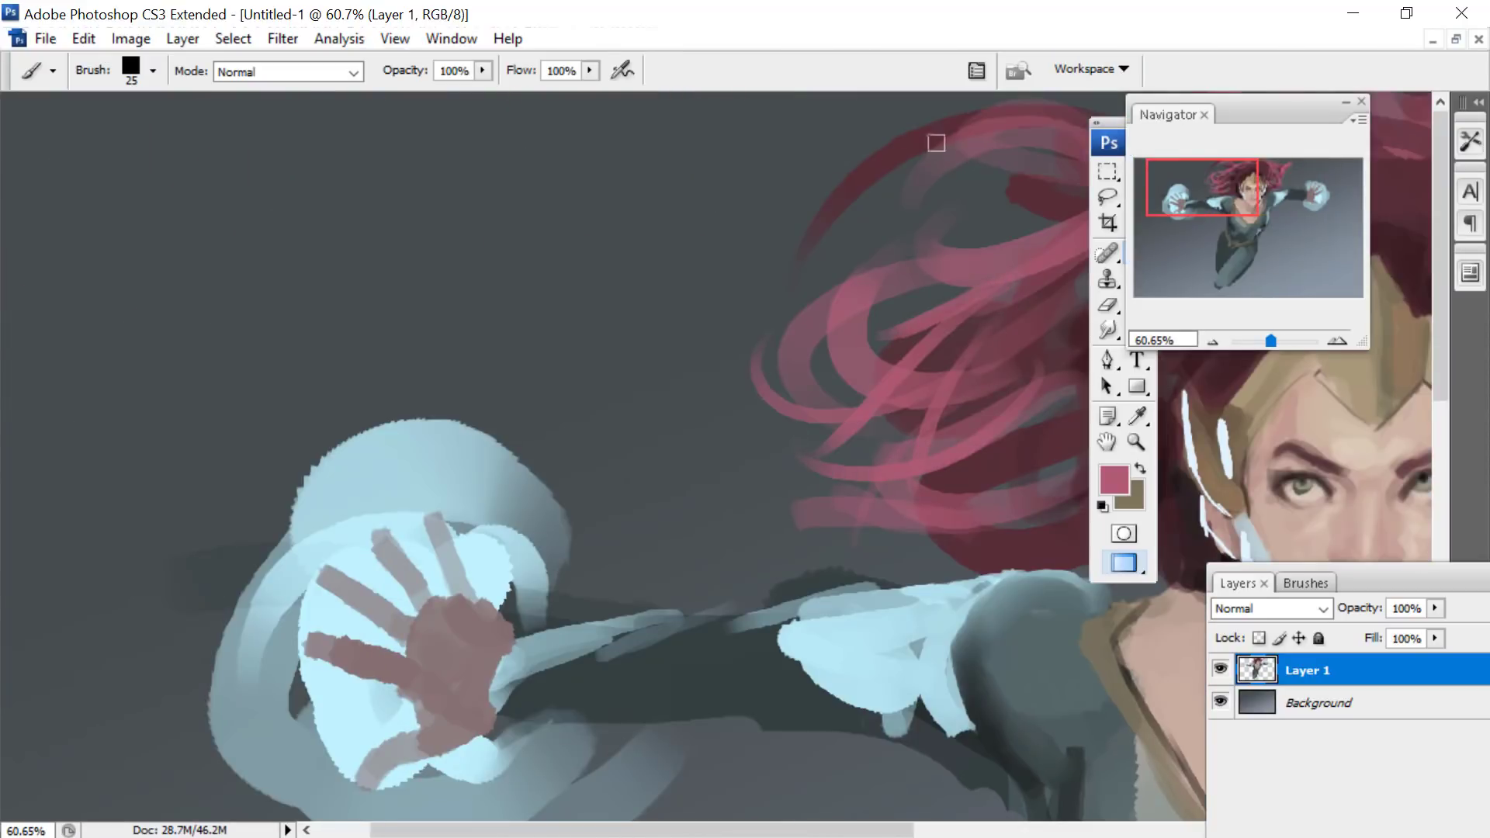
left_click_drag(937, 143, 791, 294)
left_click_drag(927, 119, 805, 250)
- Paint fine pink strands across the top and upper left of the hair, following its sweep away from the head
left_click_drag(1197, 184, 1254, 185)
left_click_drag(508, 145, 393, 93)
left_click_drag(547, 136, 491, 93)
left_click_drag(537, 126, 456, 143)
left_click_drag(411, 195, 339, 221)
left_click_drag(419, 167, 307, 184)
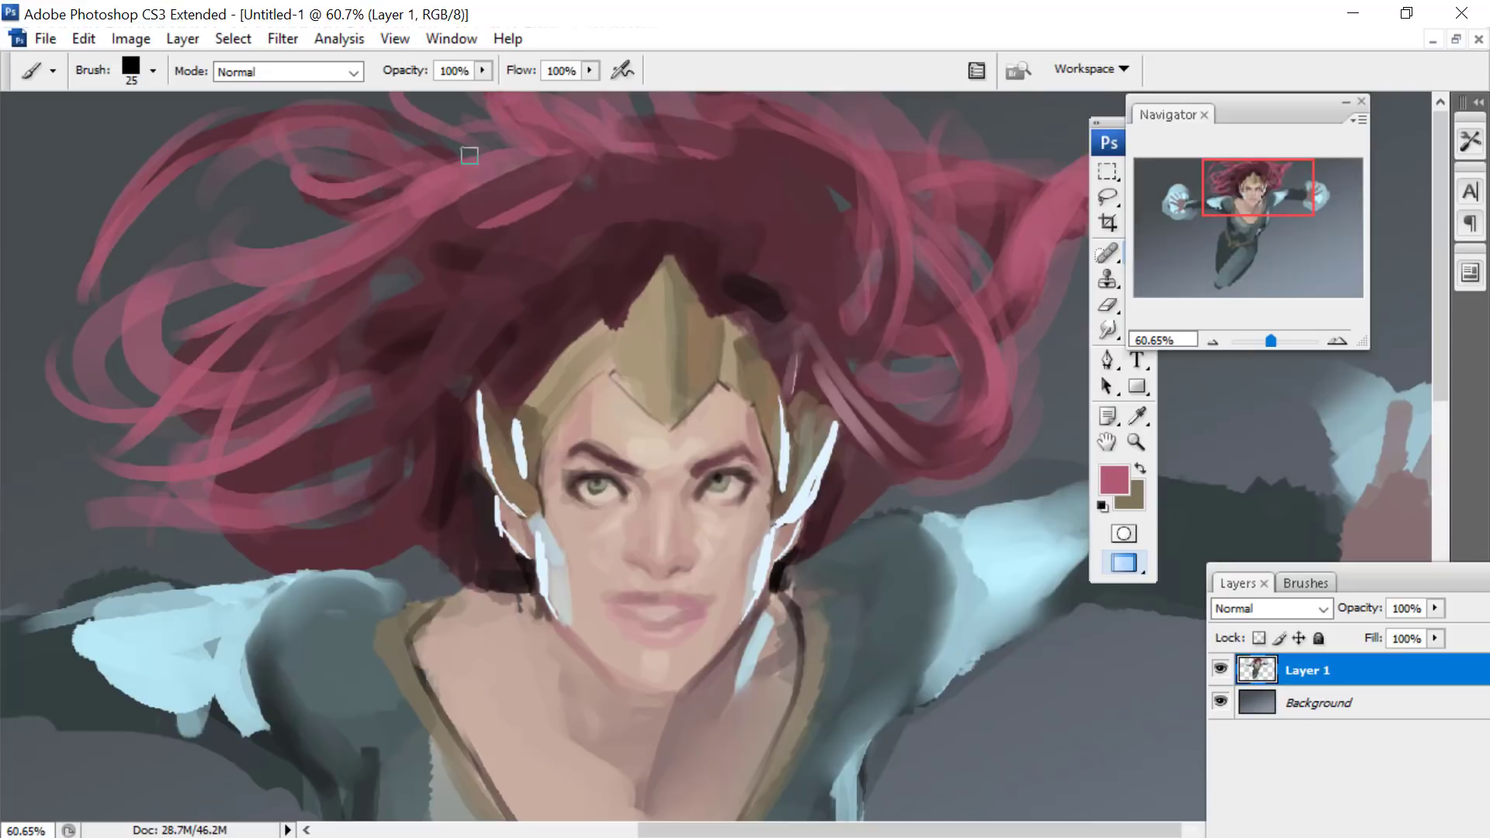
left_click_drag(419, 177, 309, 201)
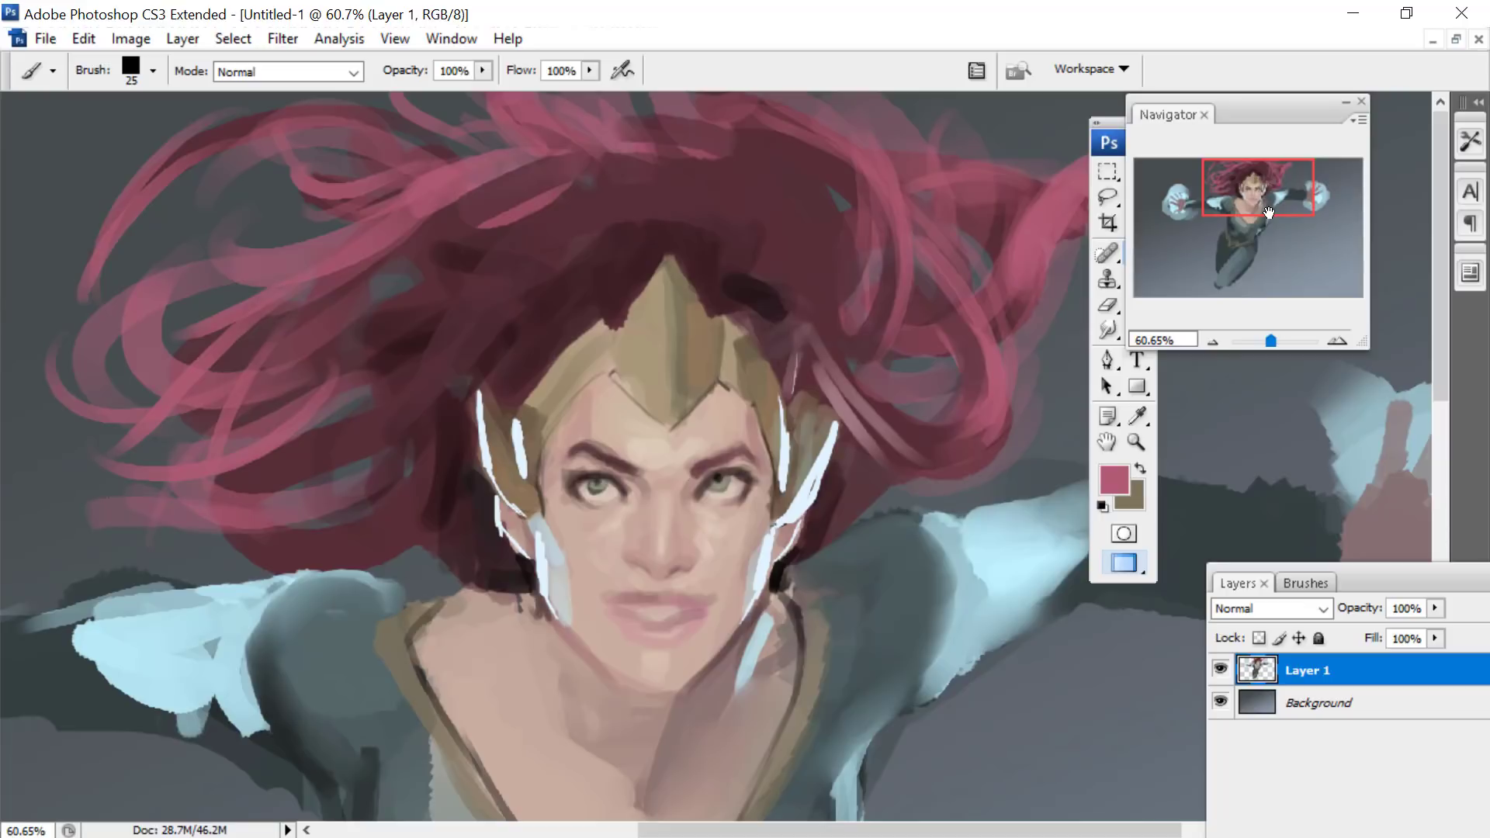
- Make the Background layer active and set the foreground colour to the brighter pink #d56f8d for the brush
left_click(1302, 705)
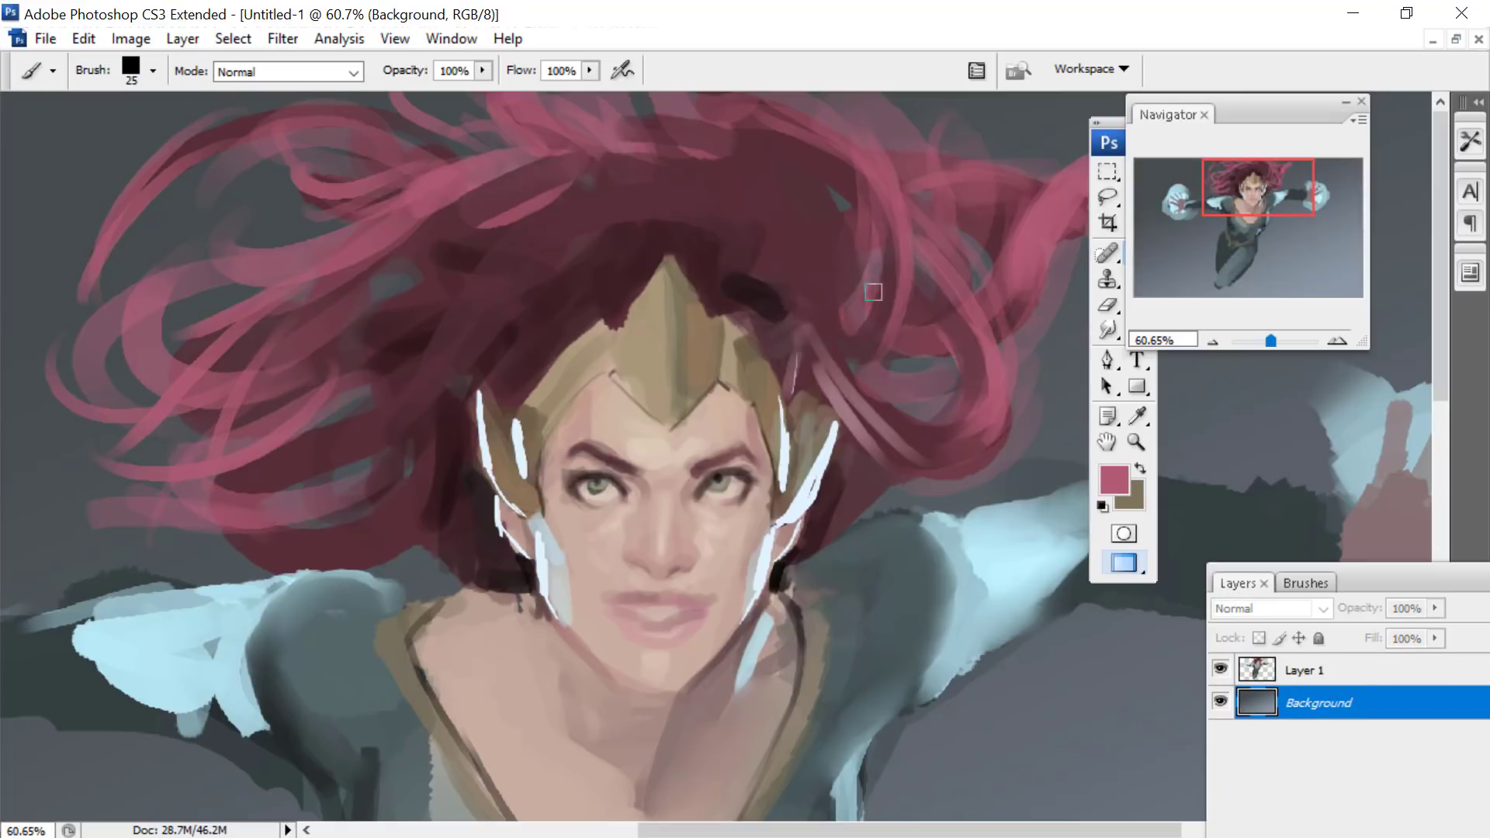
left_click(1138, 416)
left_click(1114, 480)
left_click_drag(1042, 332, 1090, 329)
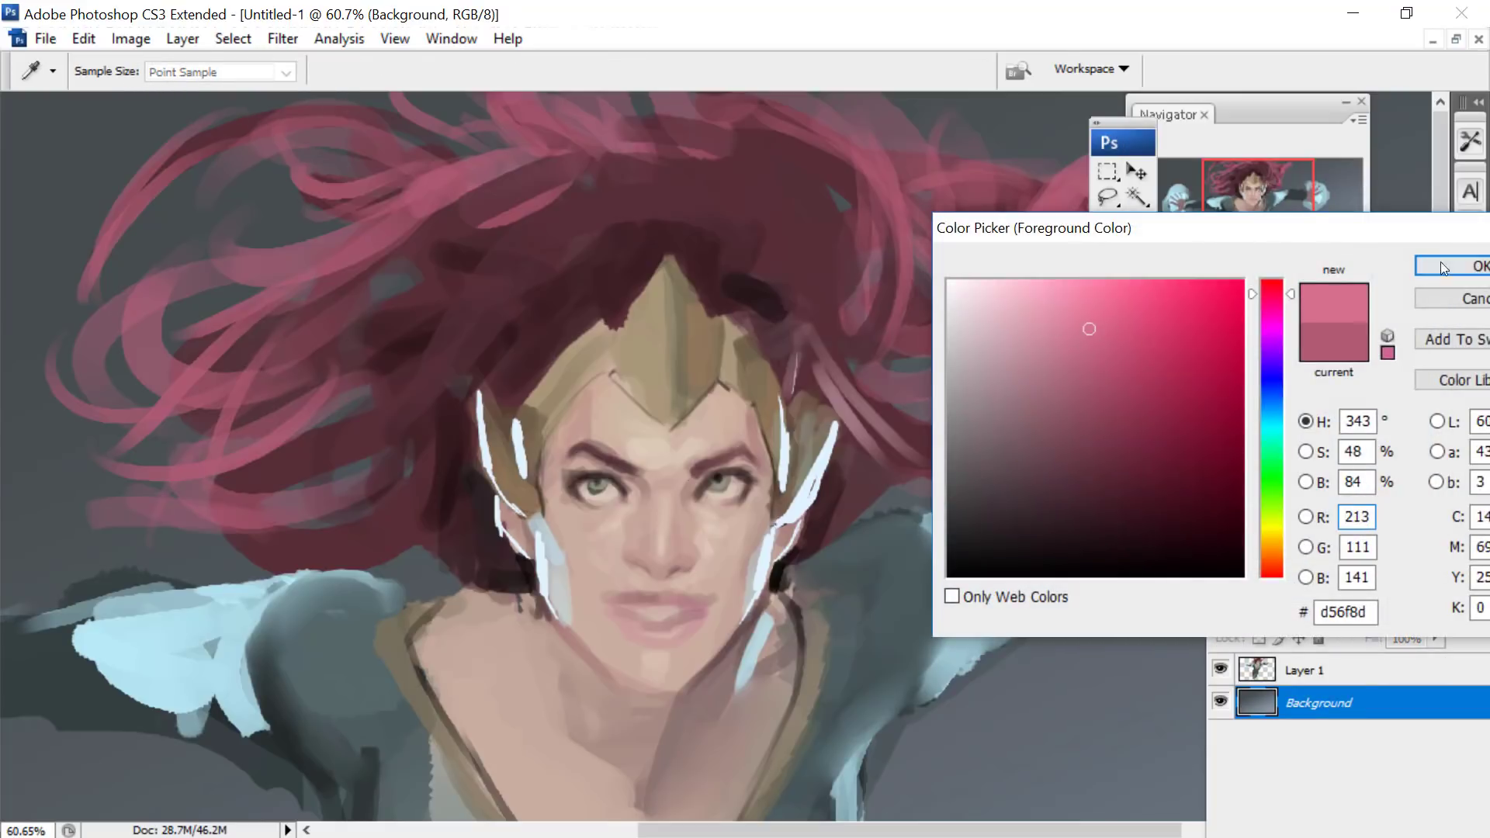
left_click(1444, 269)
left_click(1137, 252)
- Add a new empty layer directly above the Background layer, beneath the figure
left_click_drag(1258, 189, 1265, 188)
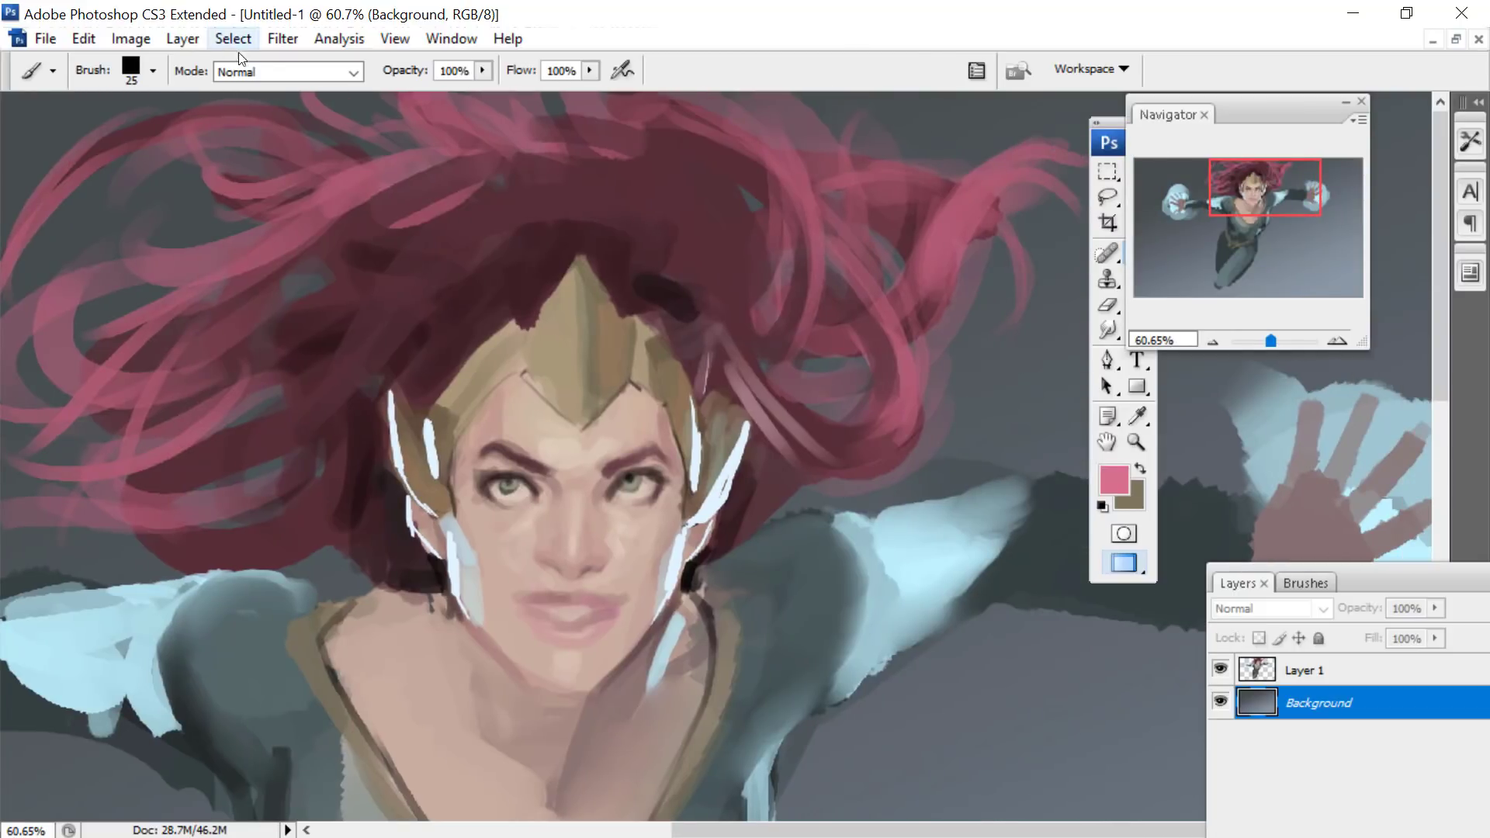
left_click(193, 45)
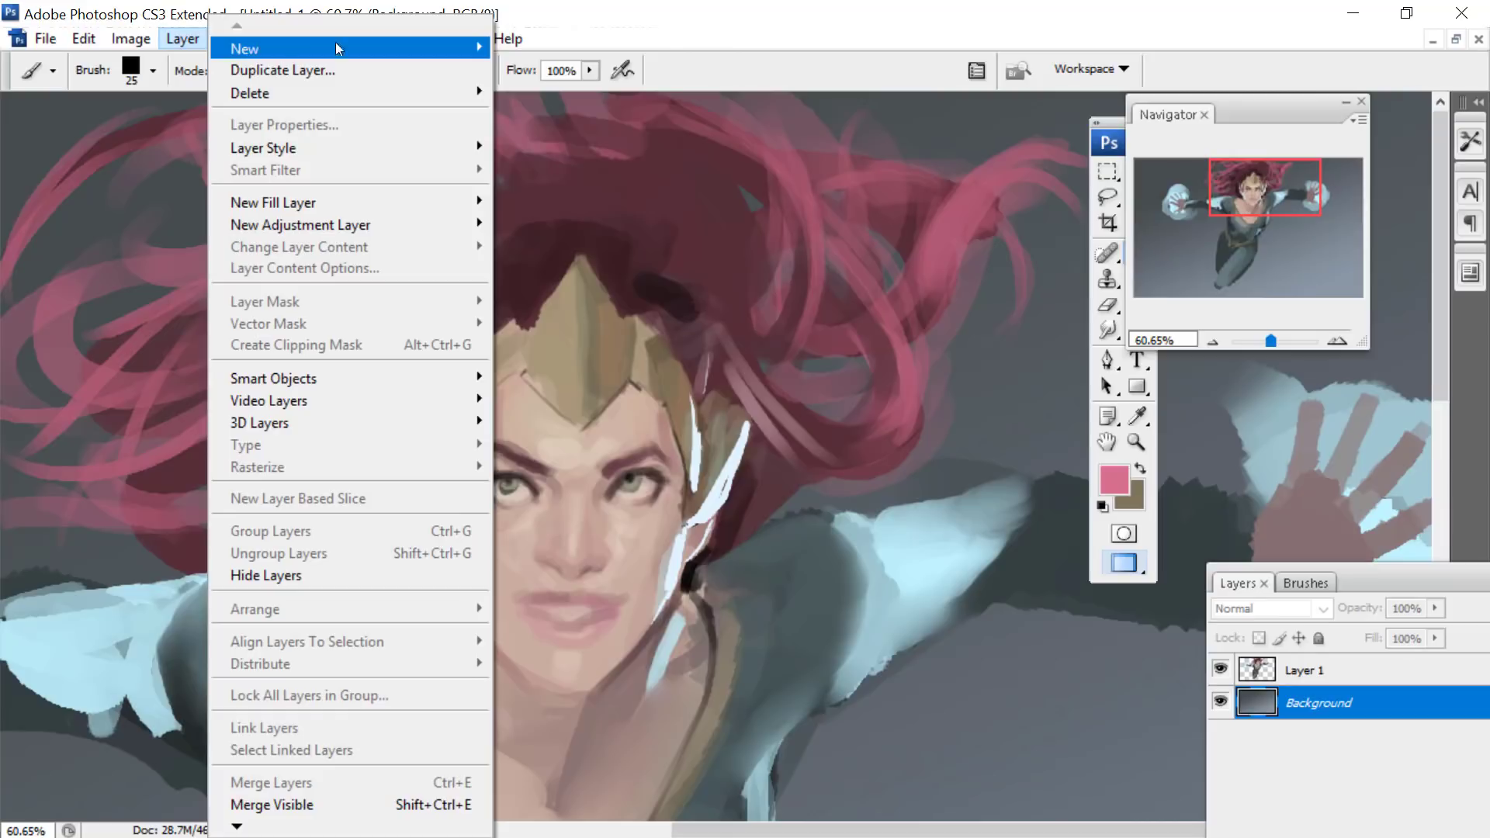
mouse_move(335, 42)
left_click(519, 49)
left_click(936, 248)
- Fill the gaps behind the hair on both sides of the head with pink on the new layer, using a 72 px brush
left_click_drag(1264, 171, 1275, 171)
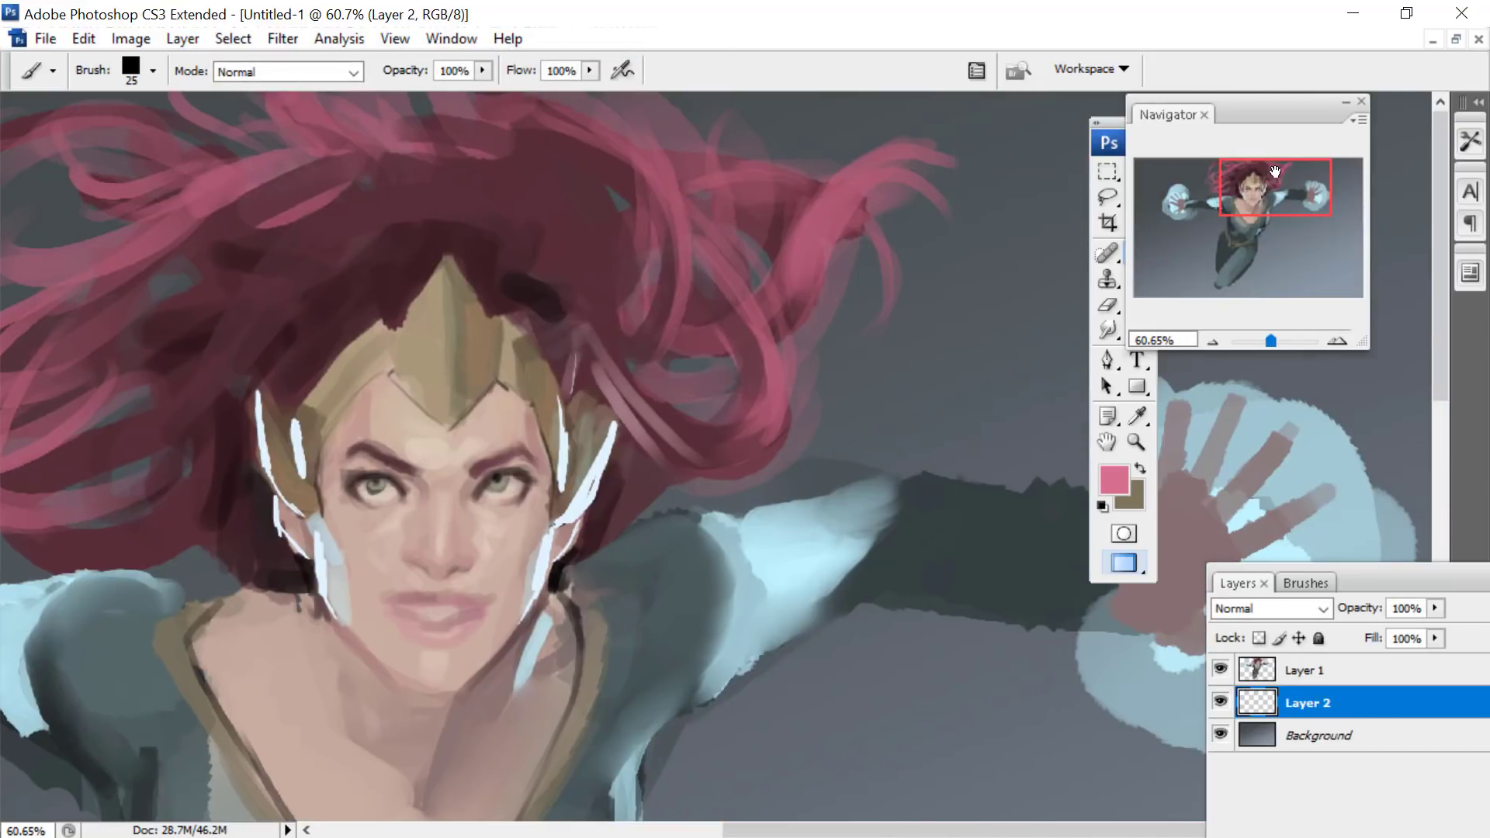
left_click_drag(1303, 115, 1412, 98)
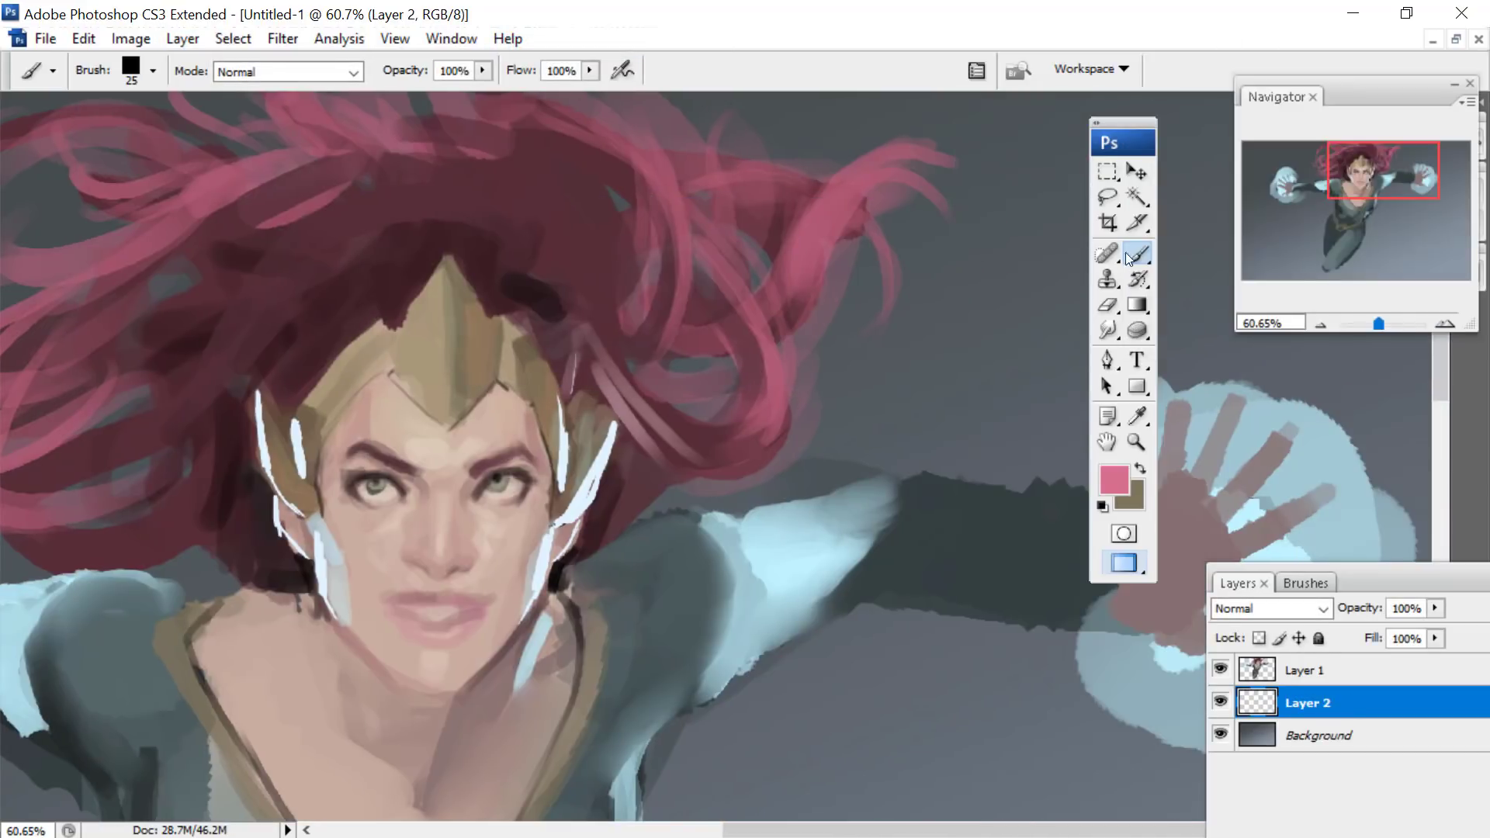
right_click(664, 327)
left_click_drag(758, 363, 778, 363)
mouse_move(677, 321)
left_mouse_down()
mouse_move(690, 393)
mouse_move(658, 505)
left_mouse_up()
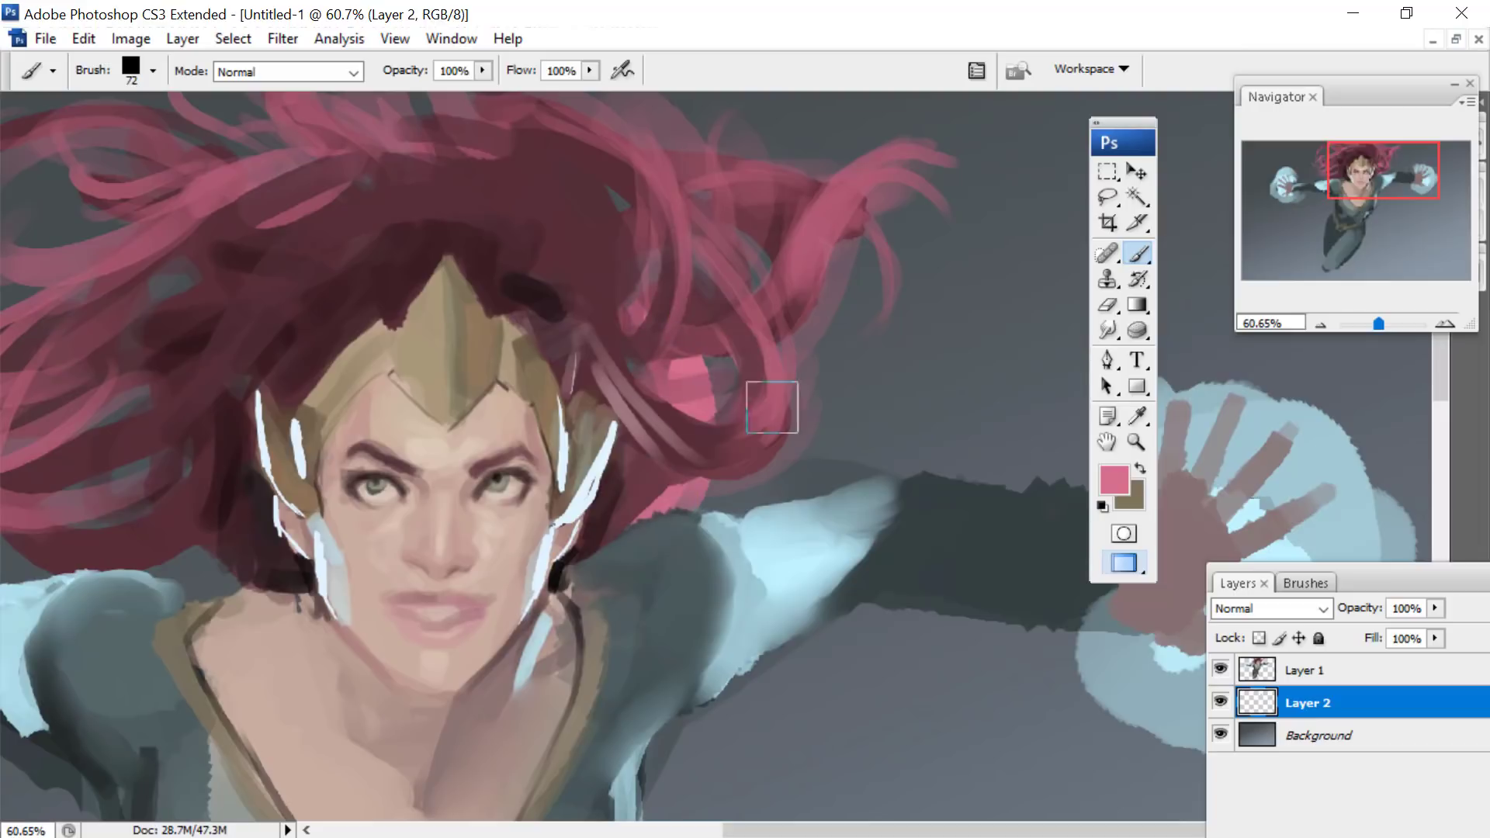
mouse_move(772, 407)
left_mouse_down()
mouse_move(802, 435)
mouse_move(788, 323)
mouse_move(738, 287)
mouse_move(640, 322)
left_mouse_up()
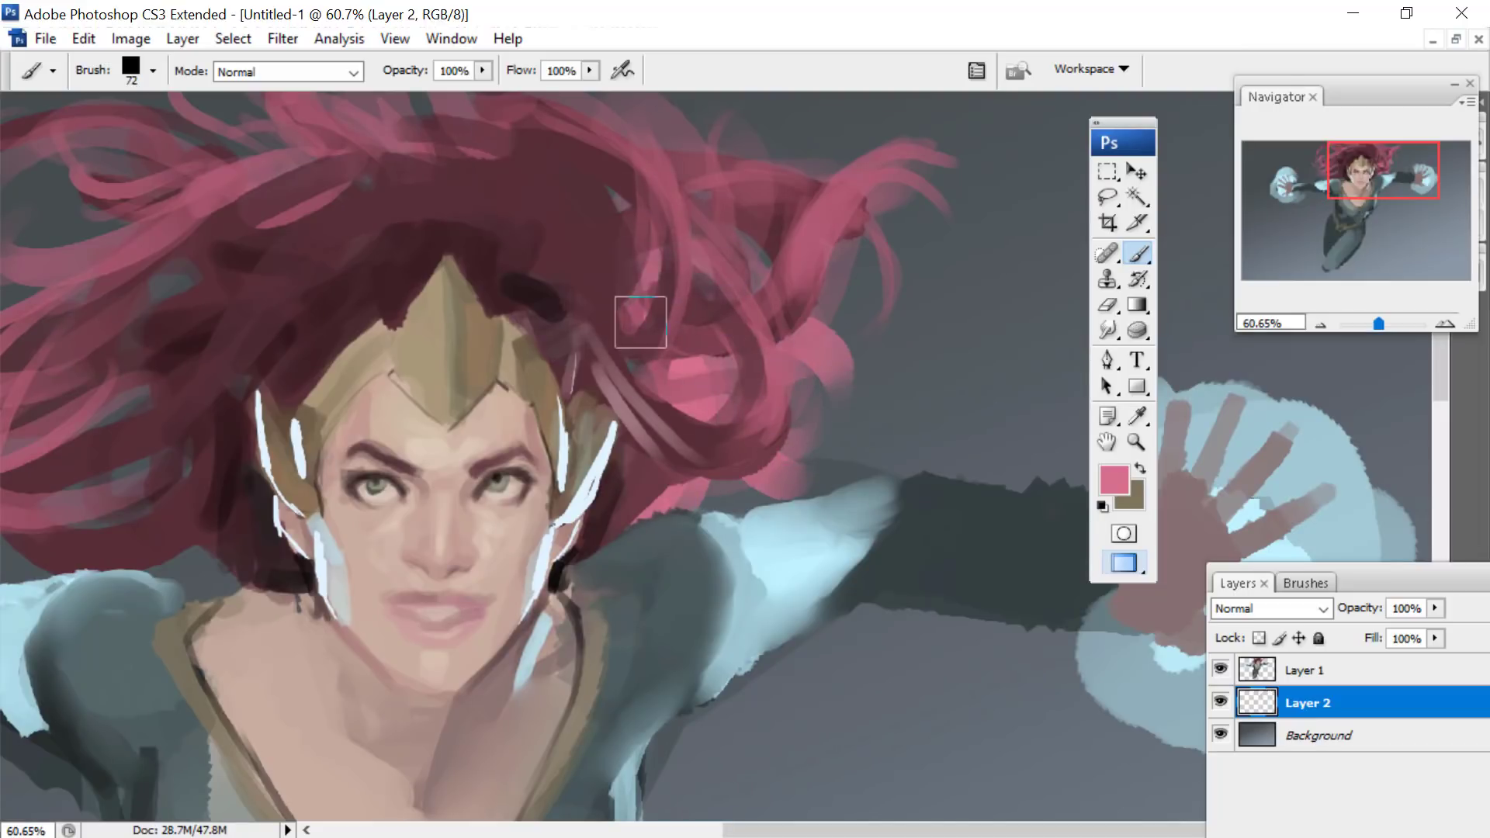
left_click_drag(419, 109, 163, 183)
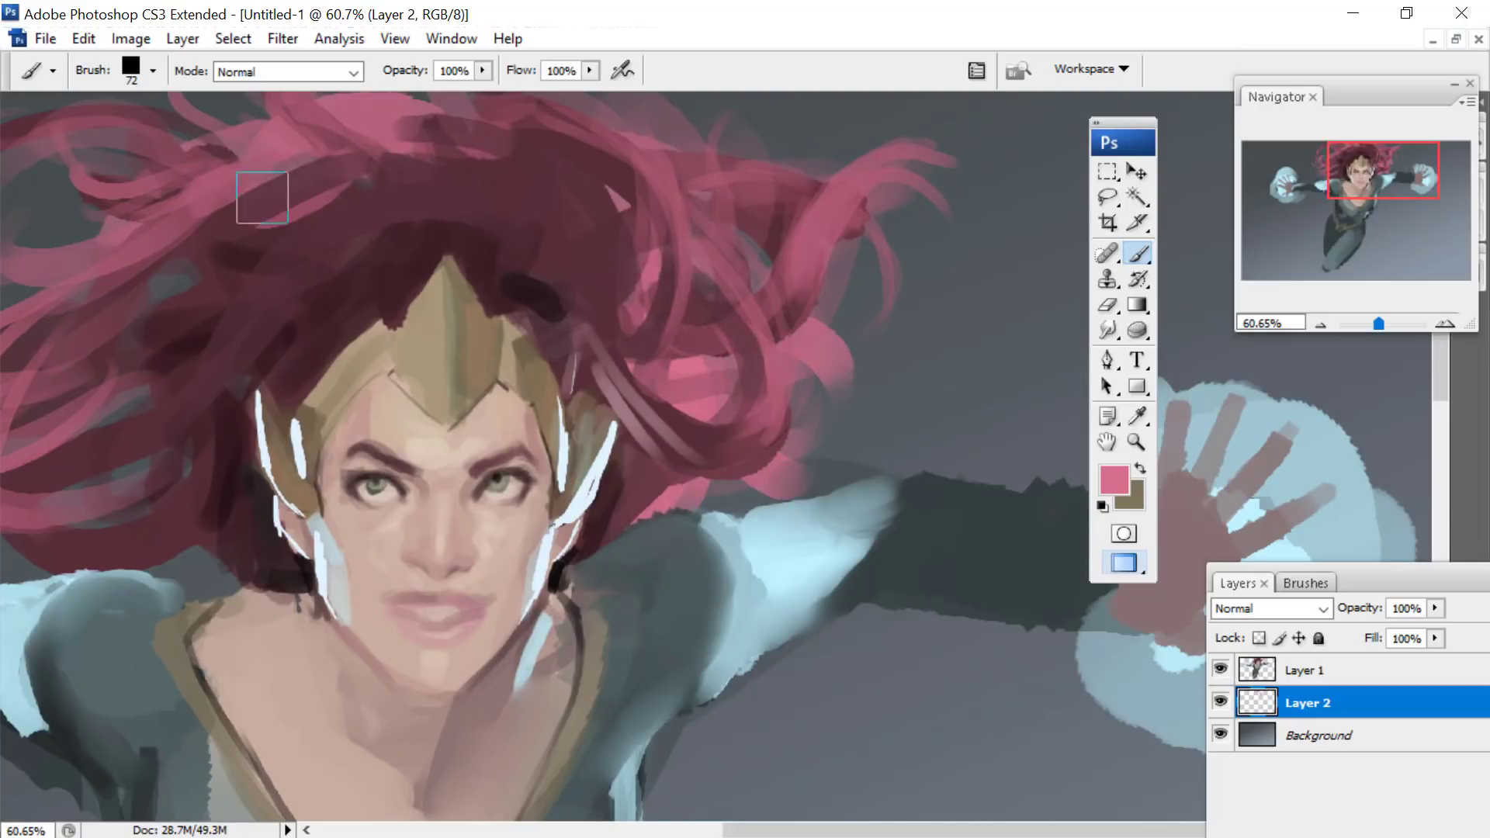
mouse_move(261, 197)
left_mouse_down()
mouse_move(183, 263)
mouse_move(82, 528)
mouse_move(218, 566)
mouse_move(286, 507)
mouse_move(247, 699)
left_mouse_up()
- Paint lighter strands over the inner hair around the headpiece on Layer 1, using a pale pink and a 38 px brush
left_click_drag(1343, 161, 1311, 140)
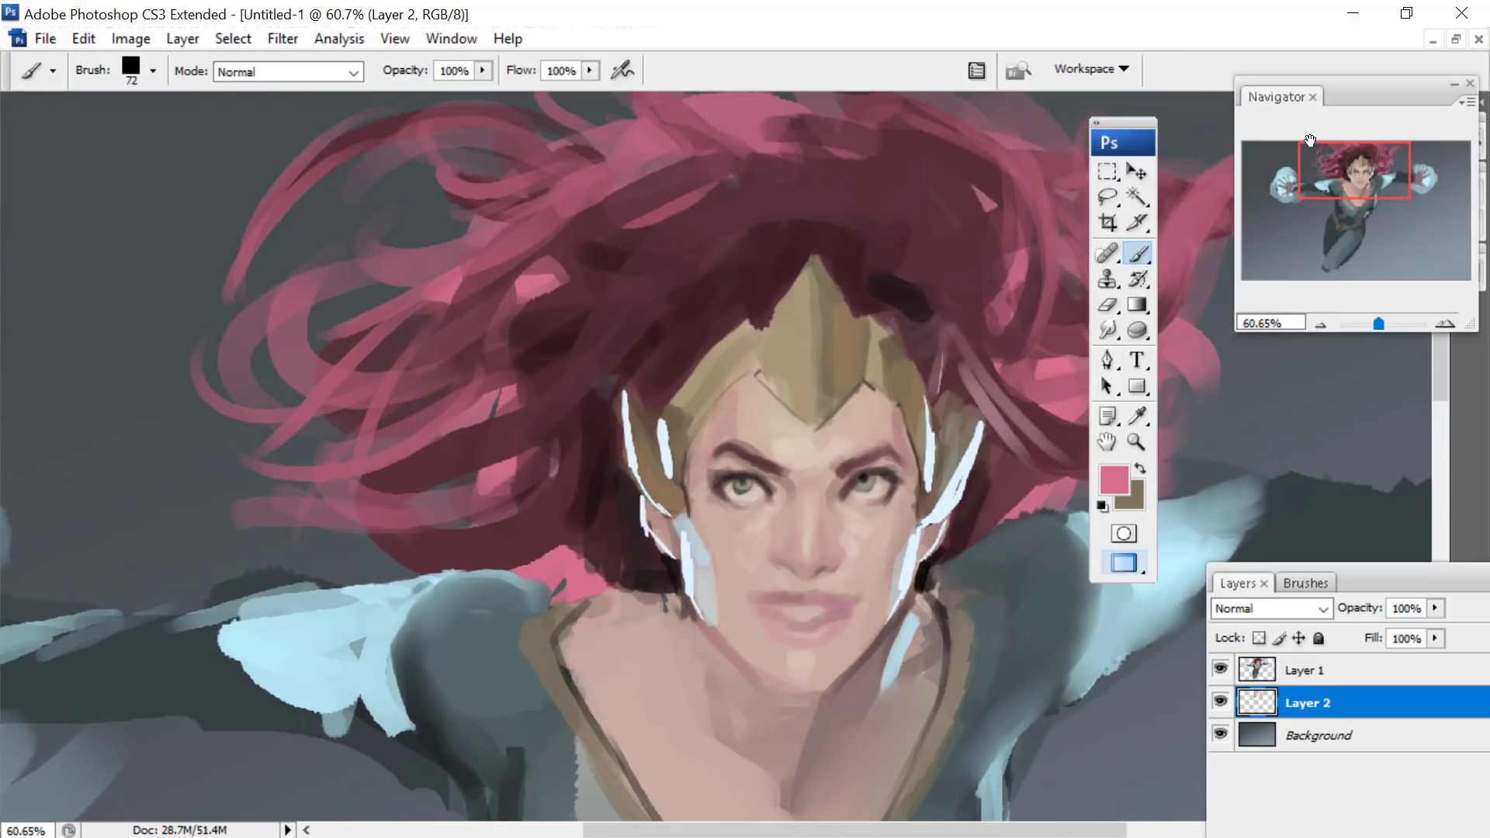
left_click(1115, 479)
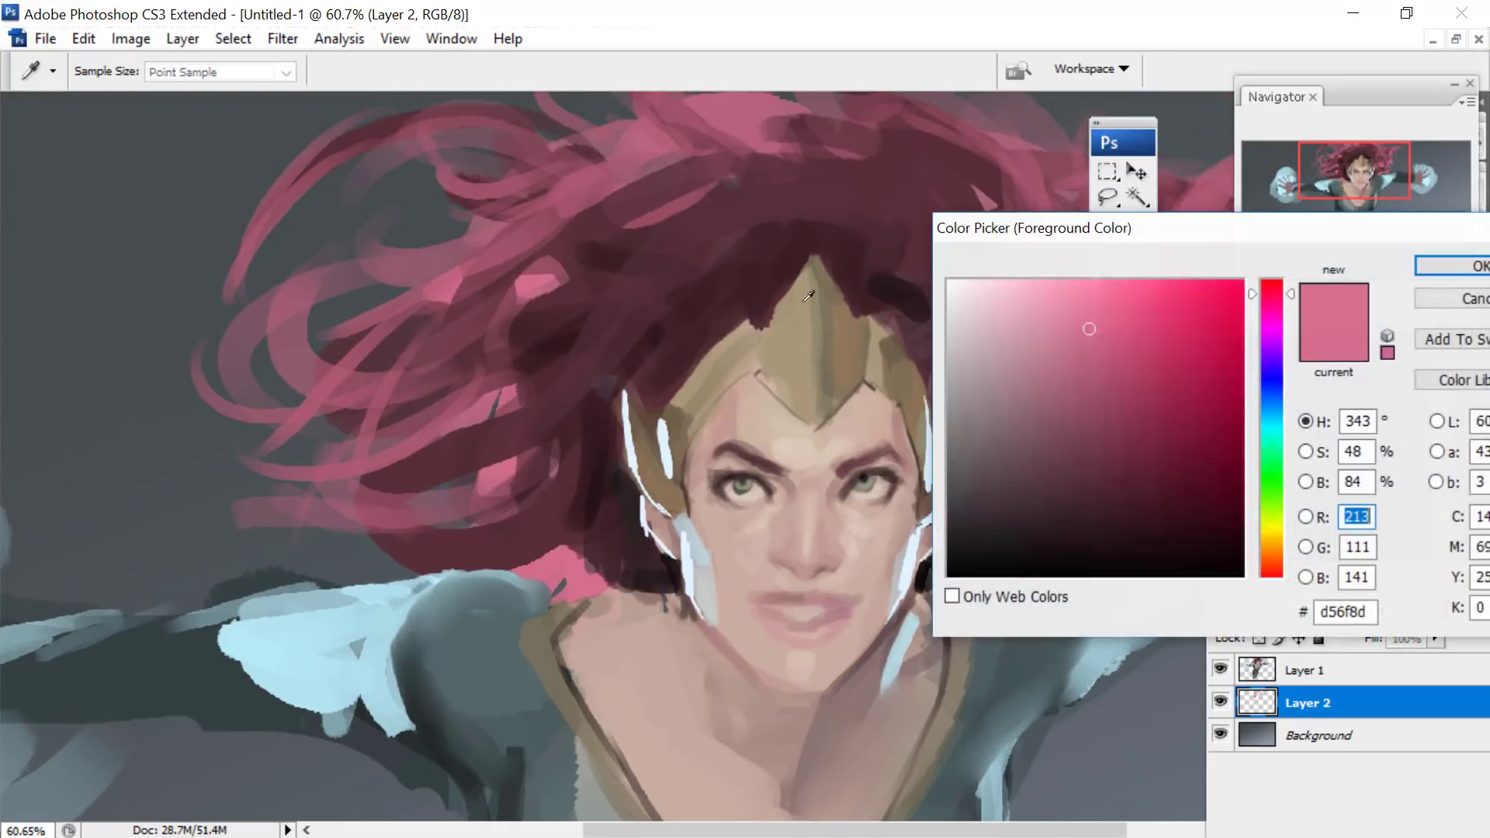
left_click(1039, 295)
left_click(1432, 268)
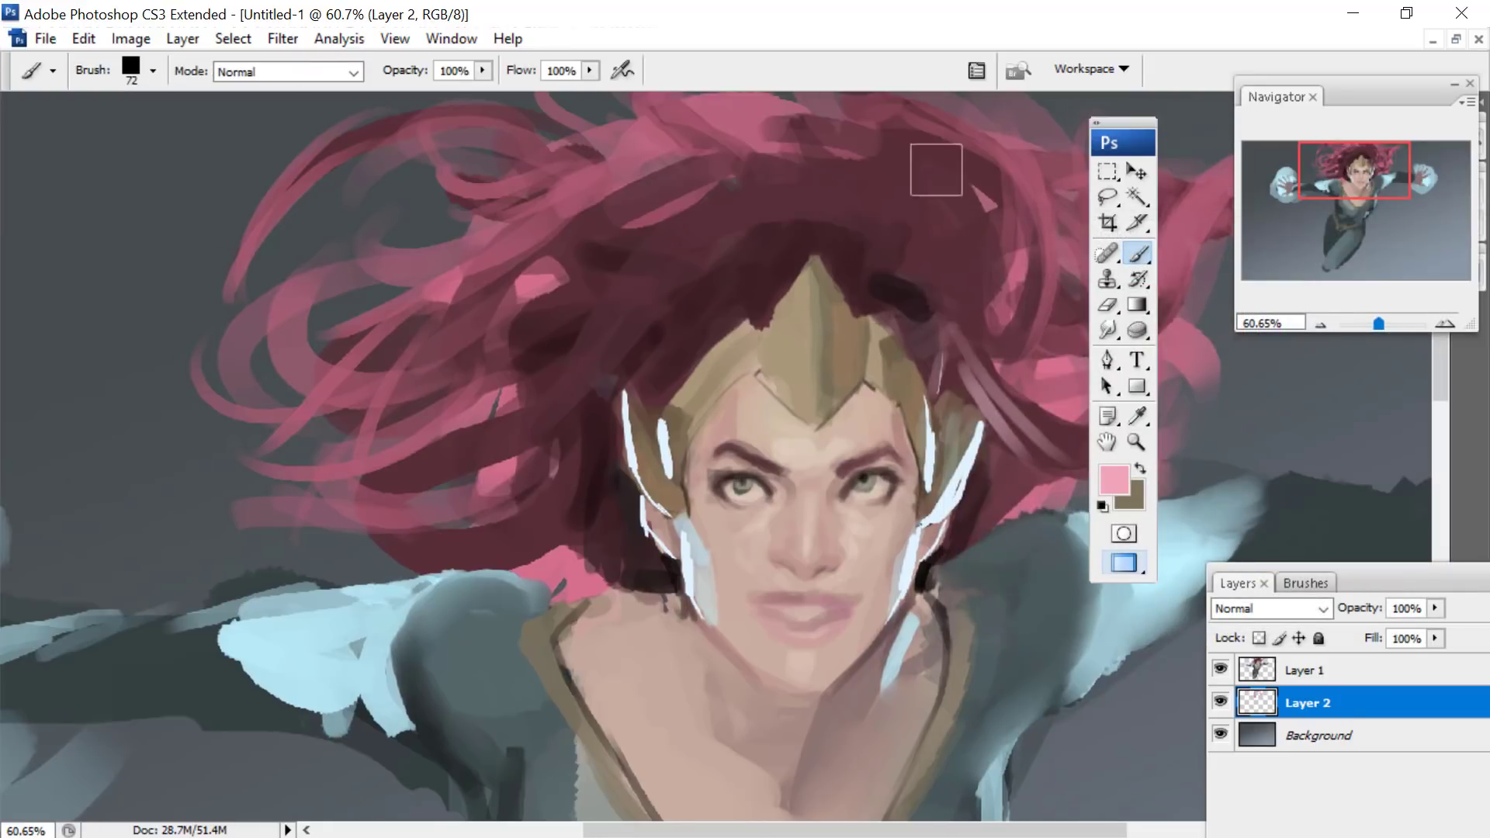
right_click(681, 351)
left_click_drag(751, 402, 749, 401)
left_click(642, 379)
left_click(1301, 670)
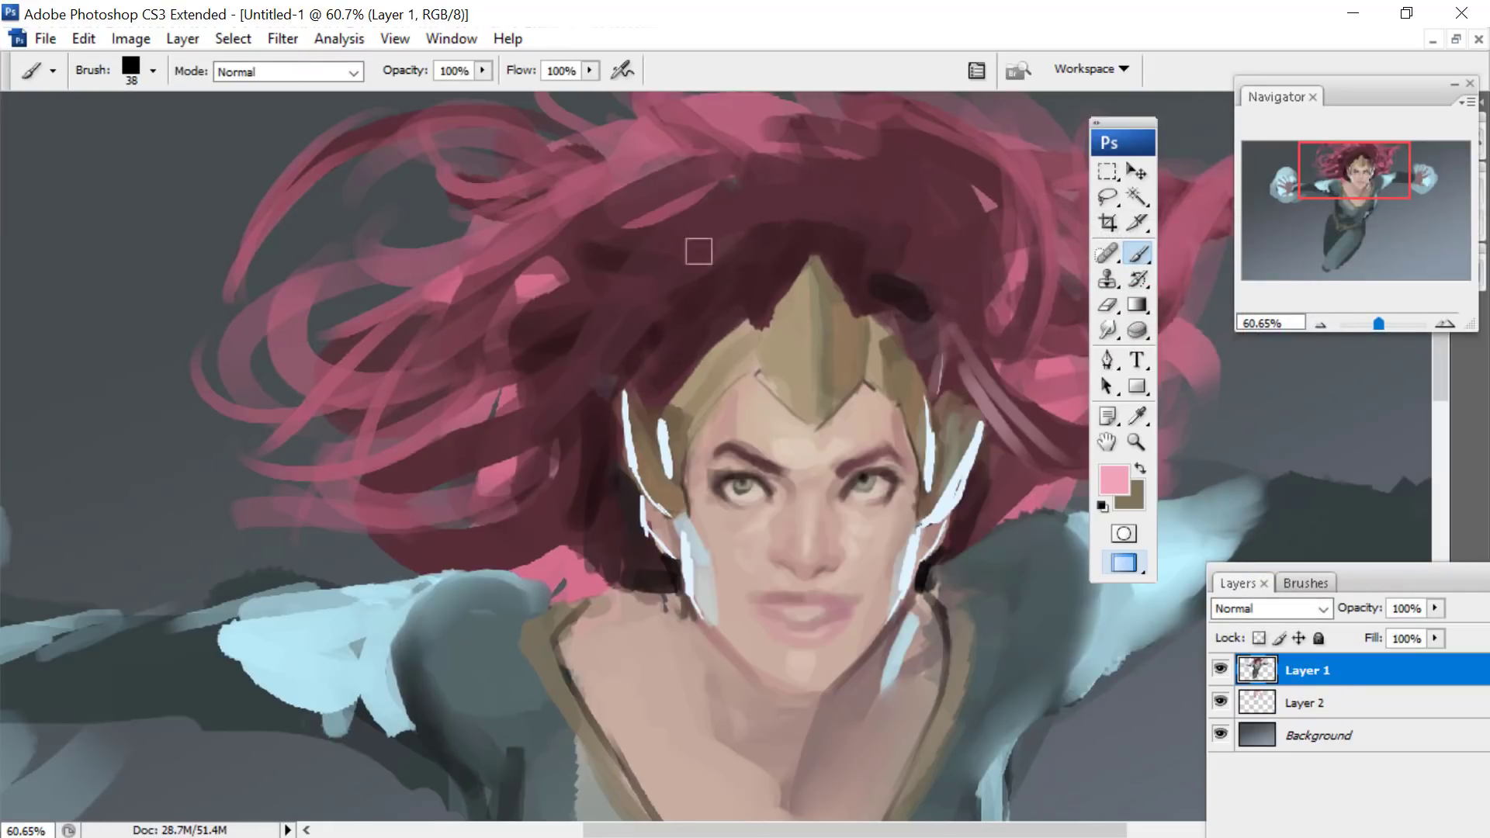
mouse_move(661, 291)
left_mouse_down()
mouse_move(566, 406)
mouse_move(649, 259)
mouse_move(701, 233)
left_mouse_up()
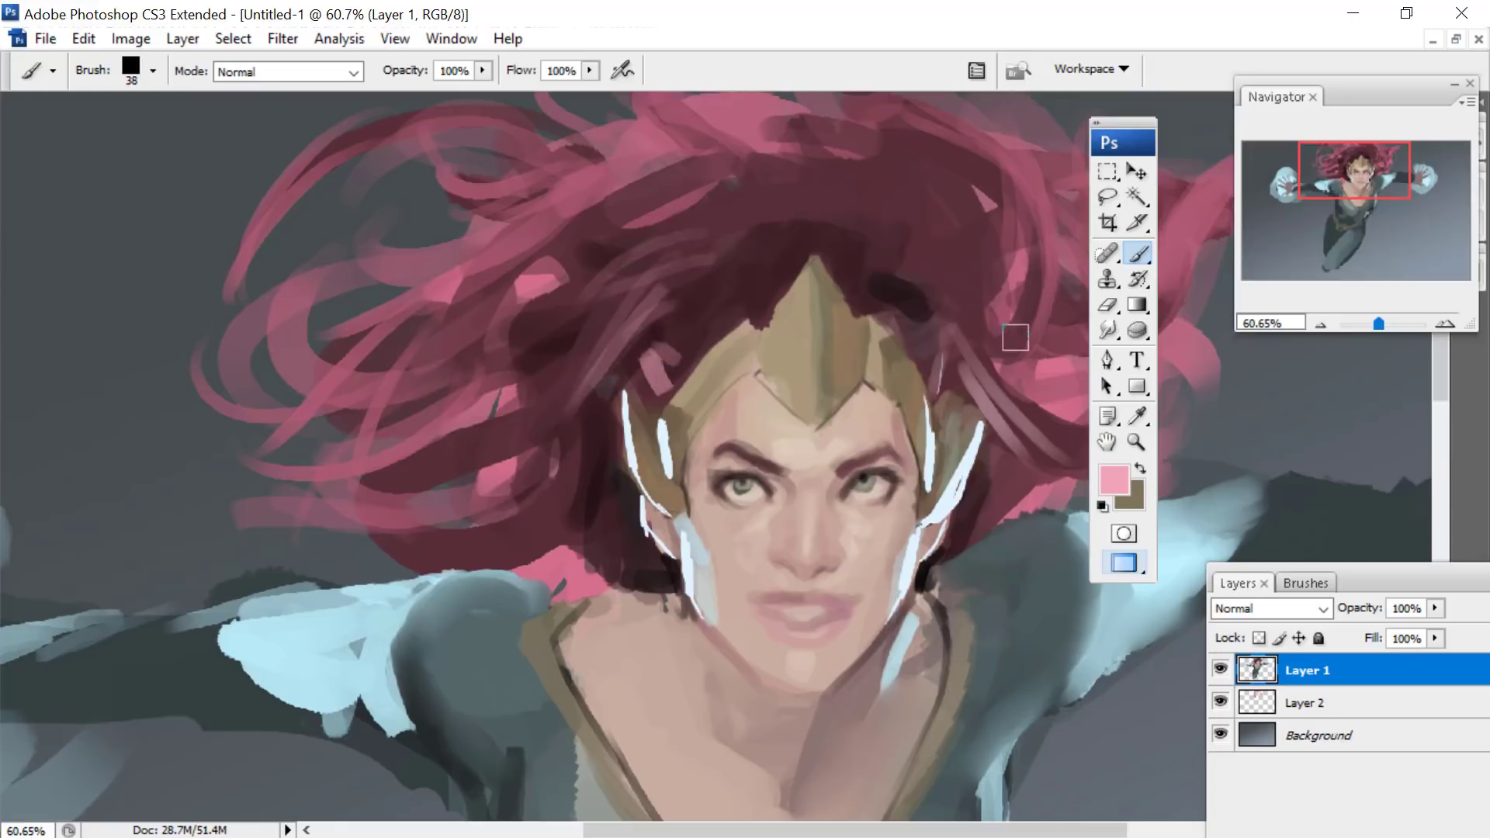
mouse_move(1016, 337)
left_mouse_down()
mouse_move(970, 323)
mouse_move(949, 287)
mouse_move(969, 257)
mouse_move(899, 240)
mouse_move(911, 175)
left_mouse_up()
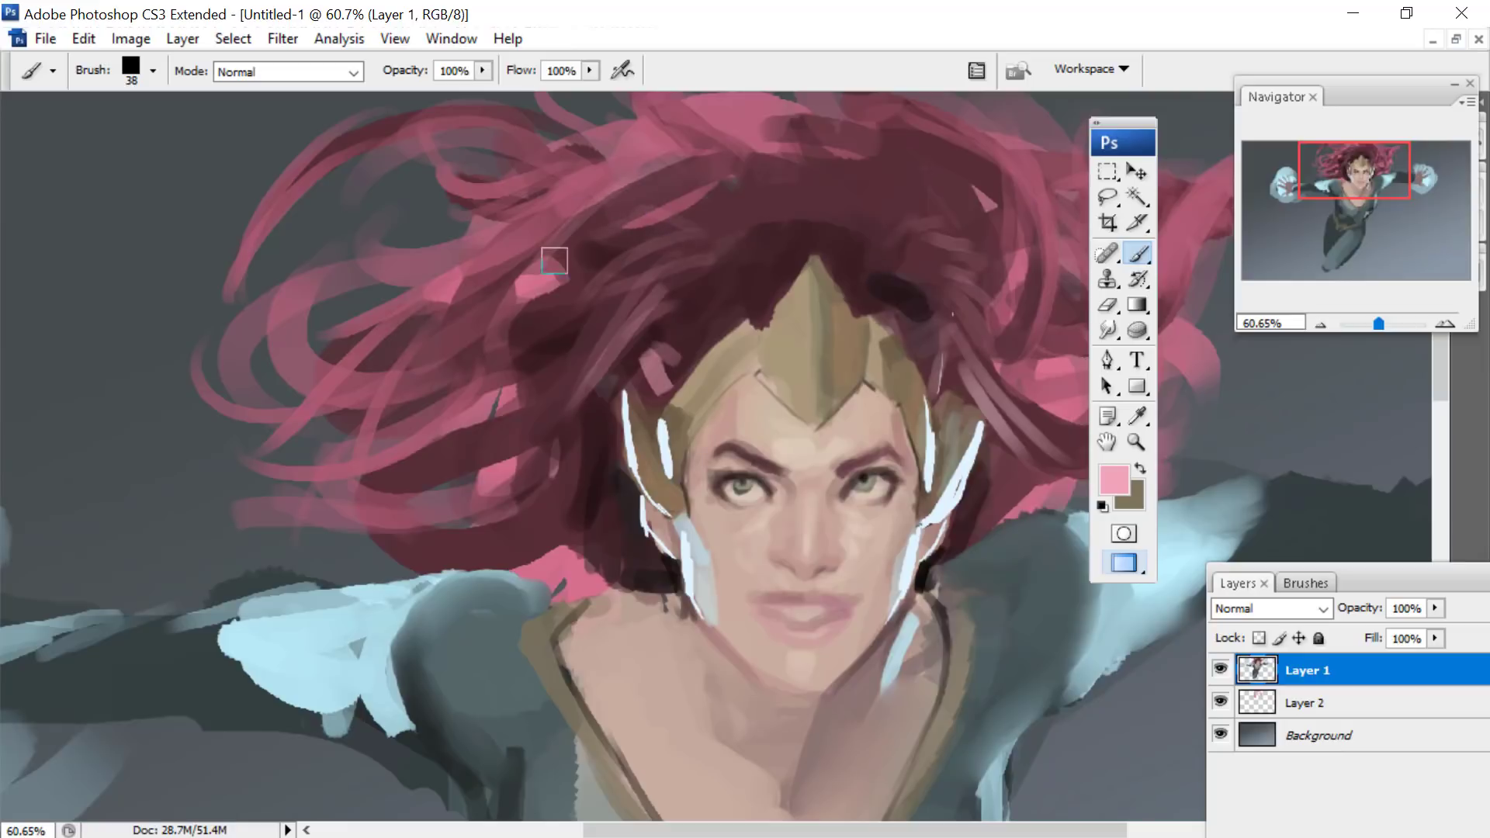
- Set the foreground colour to pale blue #d3ecf7
left_click(1115, 477)
left_click(1273, 413)
left_click_drag(997, 295, 991, 289)
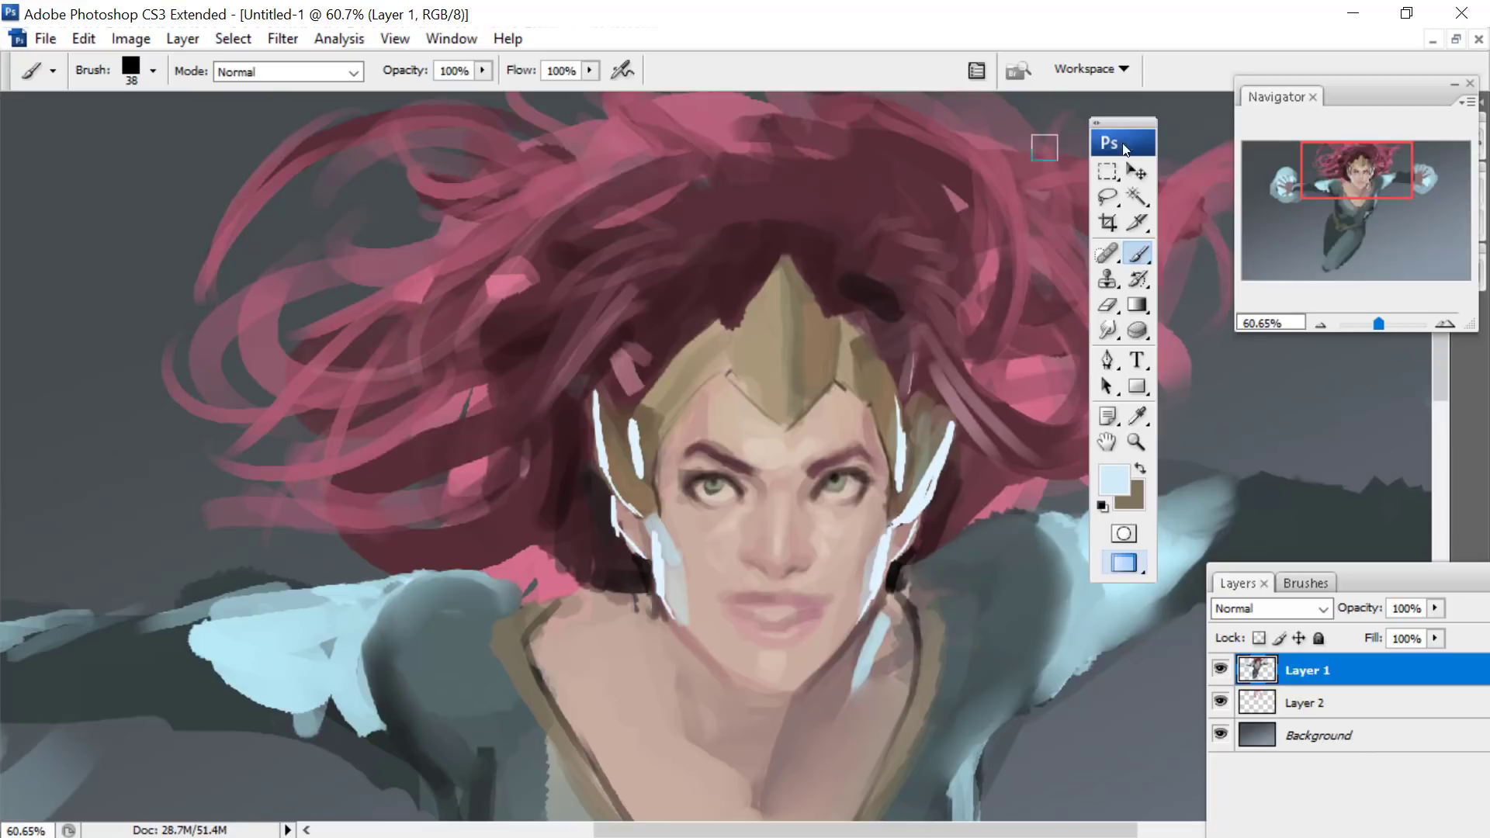
left_click_drag(1334, 145, 1339, 138)
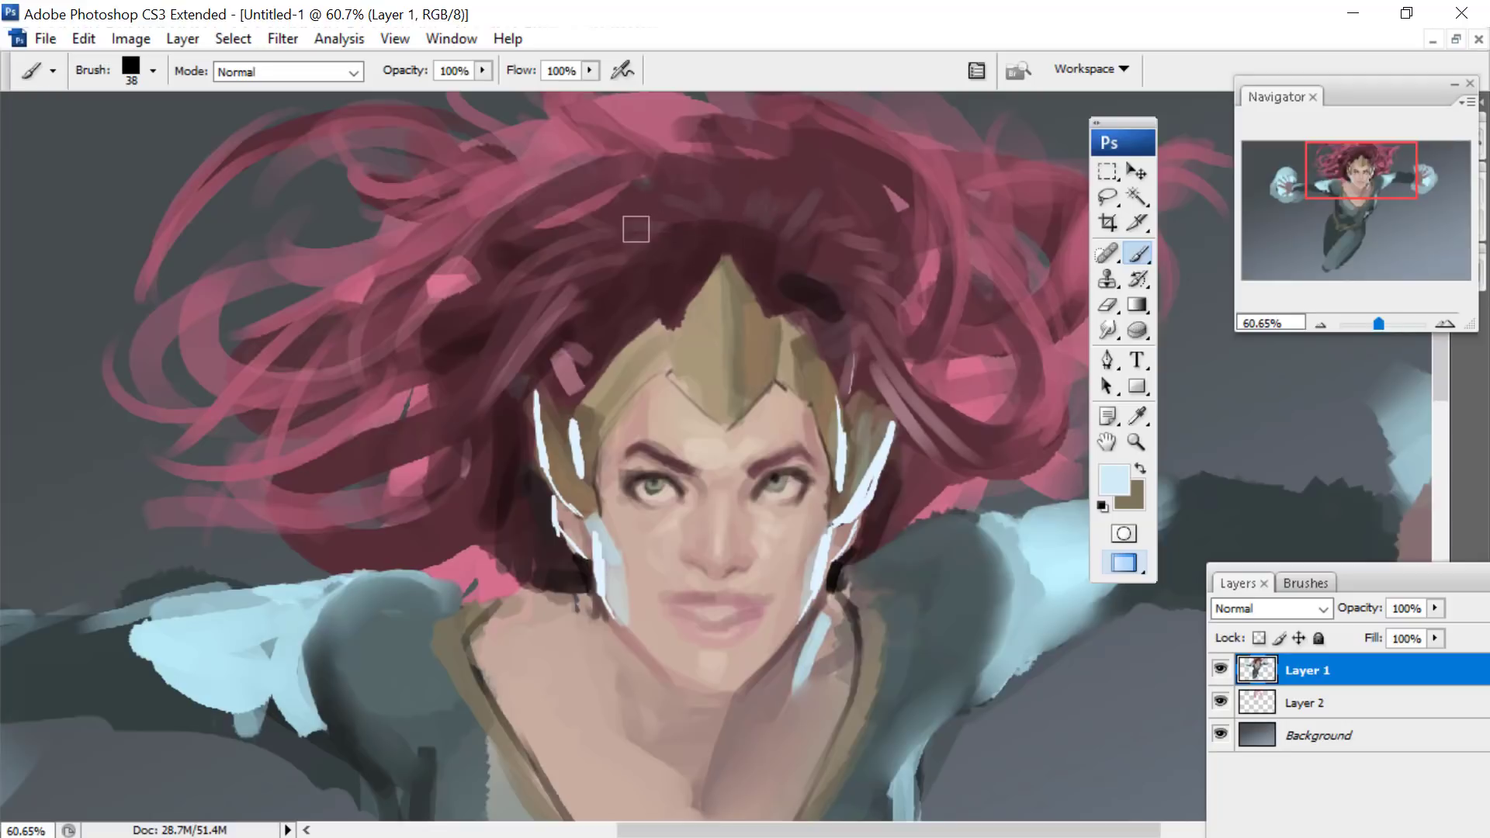
left_click_drag(1326, 174, 1352, 189)
- Pick a muted brownish-pink foreground colour and stroke over the middle of the lips with a 19 px brush
left_click(1115, 480)
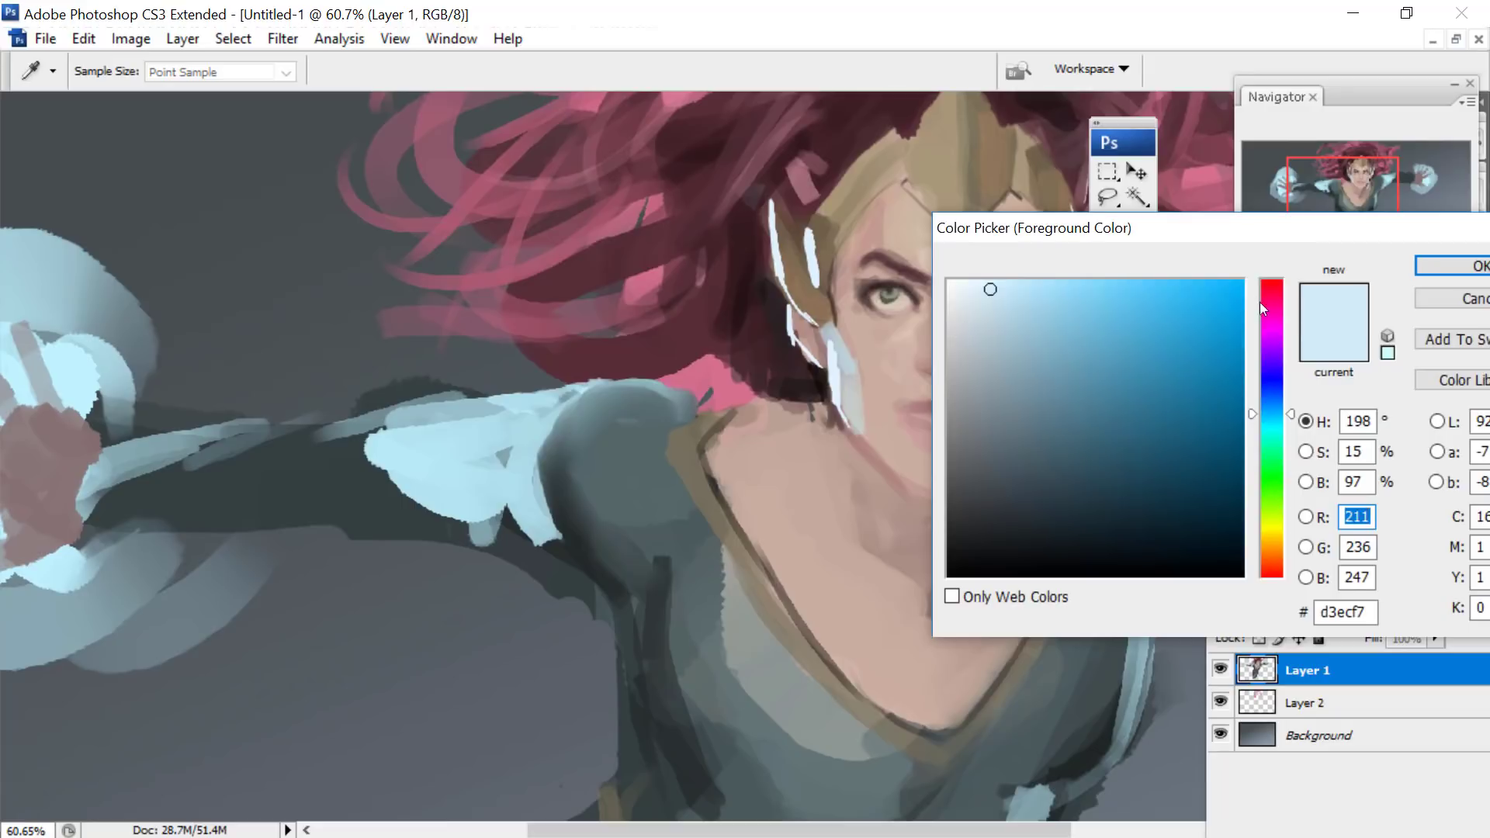
left_click(1270, 282)
left_click(1016, 439)
left_click(1445, 266)
left_click_drag(1360, 163, 1374, 157)
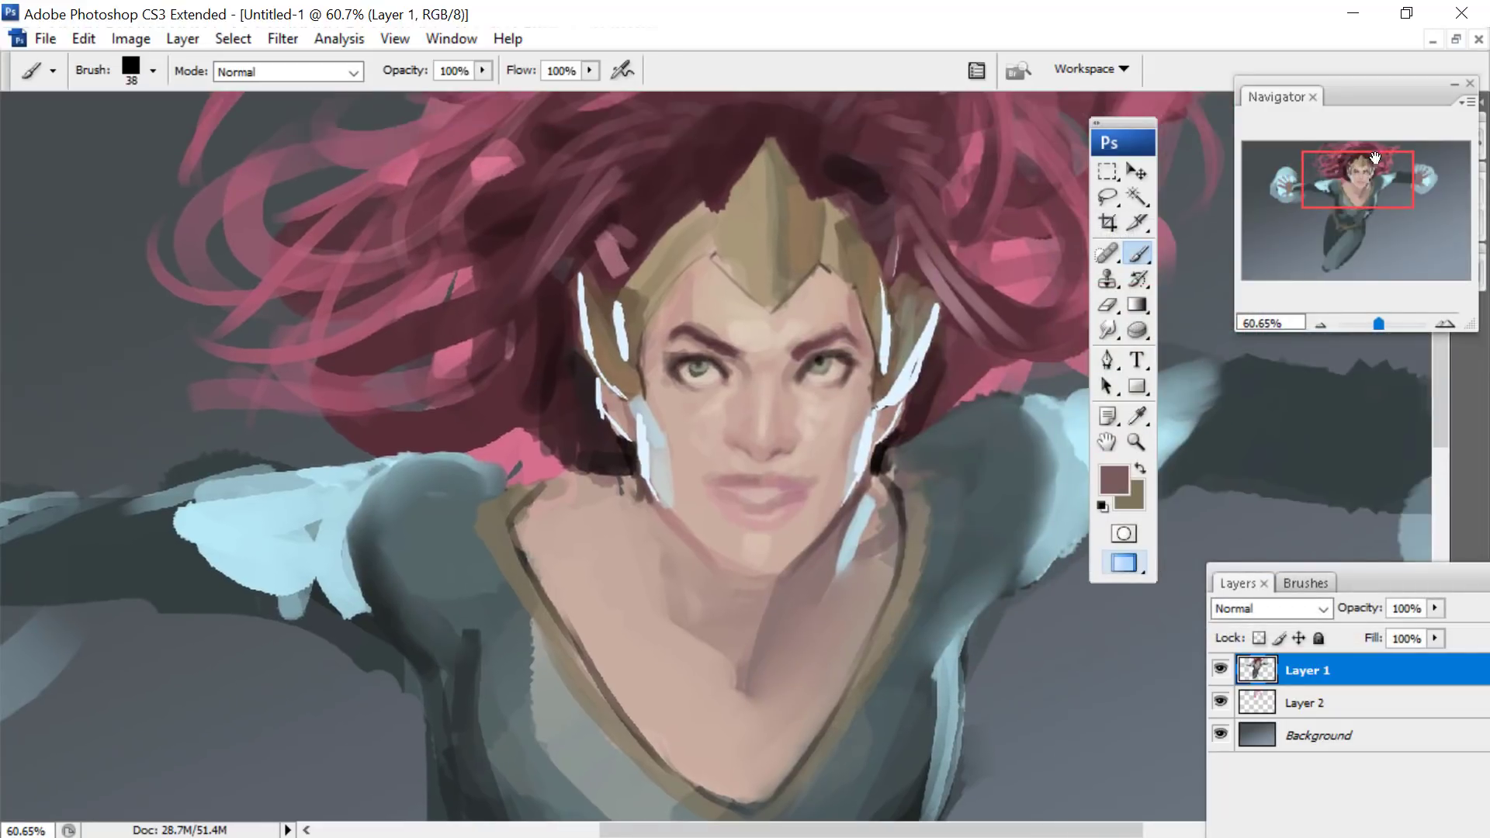
left_click_drag(1385, 322, 1390, 323)
left_click_drag(1355, 180, 1359, 182)
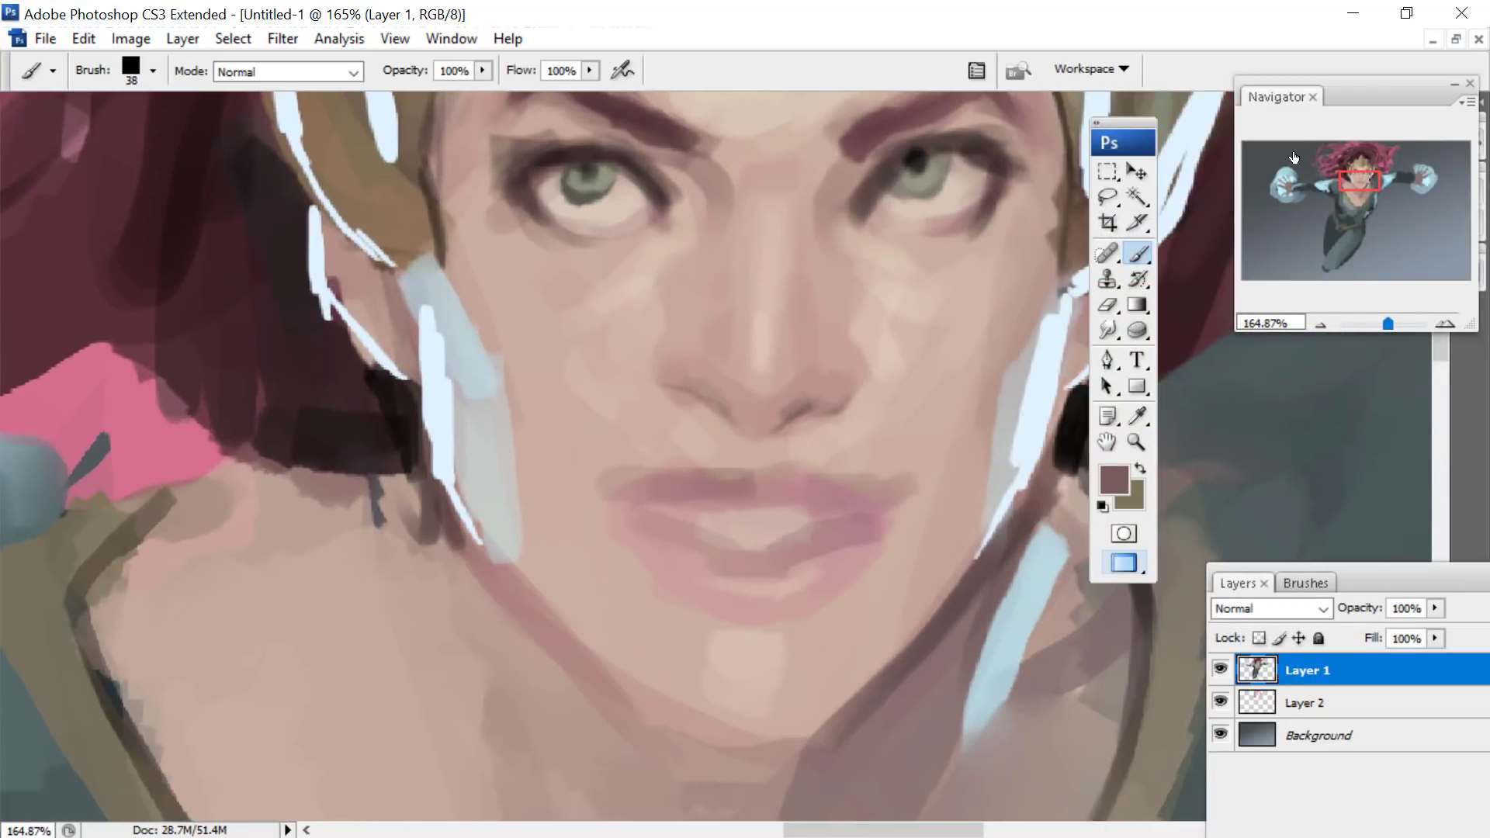
right_click(838, 401)
left_click_drag(898, 450, 875, 449)
left_click_drag(792, 470, 751, 497)
- Change the foreground colour to a dusty mauve and darken the upper lip and the inner edge of the lower lip
key("i")
left_click(1114, 479)
left_click(1035, 415)
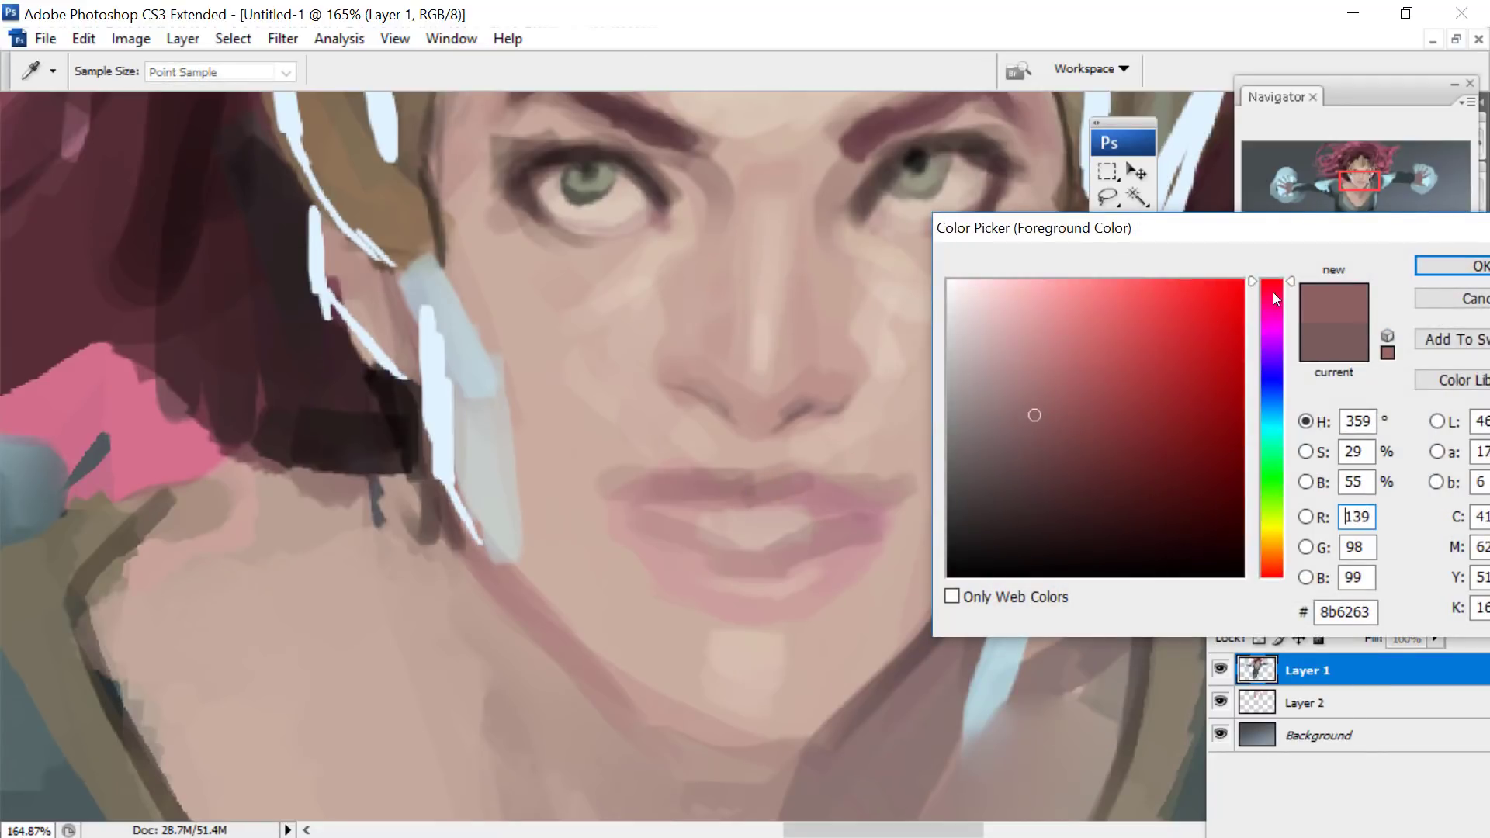
left_click(1026, 424)
key("Return")
key("b")
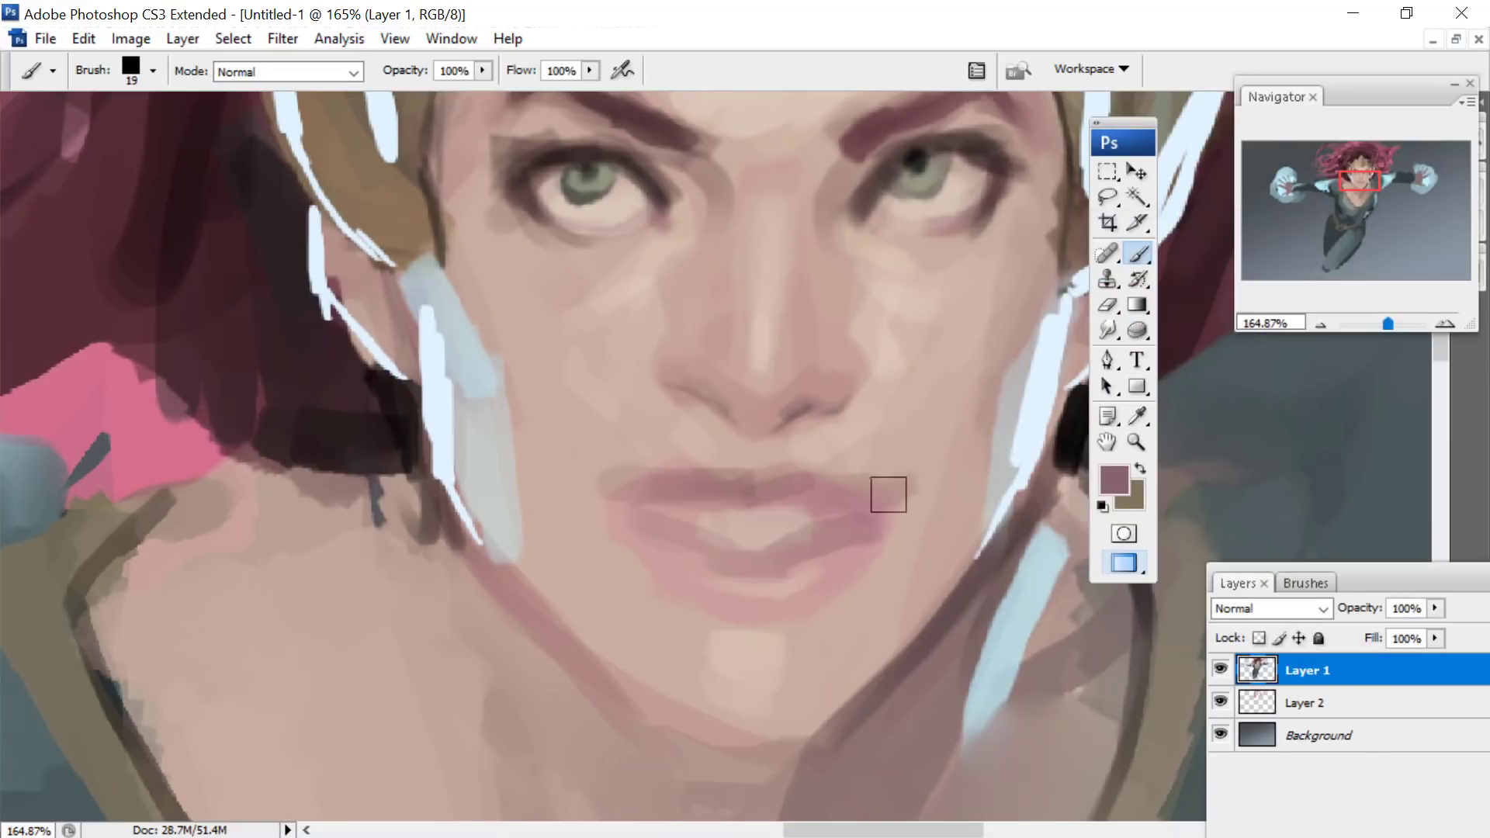
mouse_move(853, 499)
left_mouse_down()
mouse_move(776, 490)
mouse_move(736, 504)
mouse_move(805, 487)
mouse_move(684, 486)
mouse_move(615, 505)
left_mouse_up()
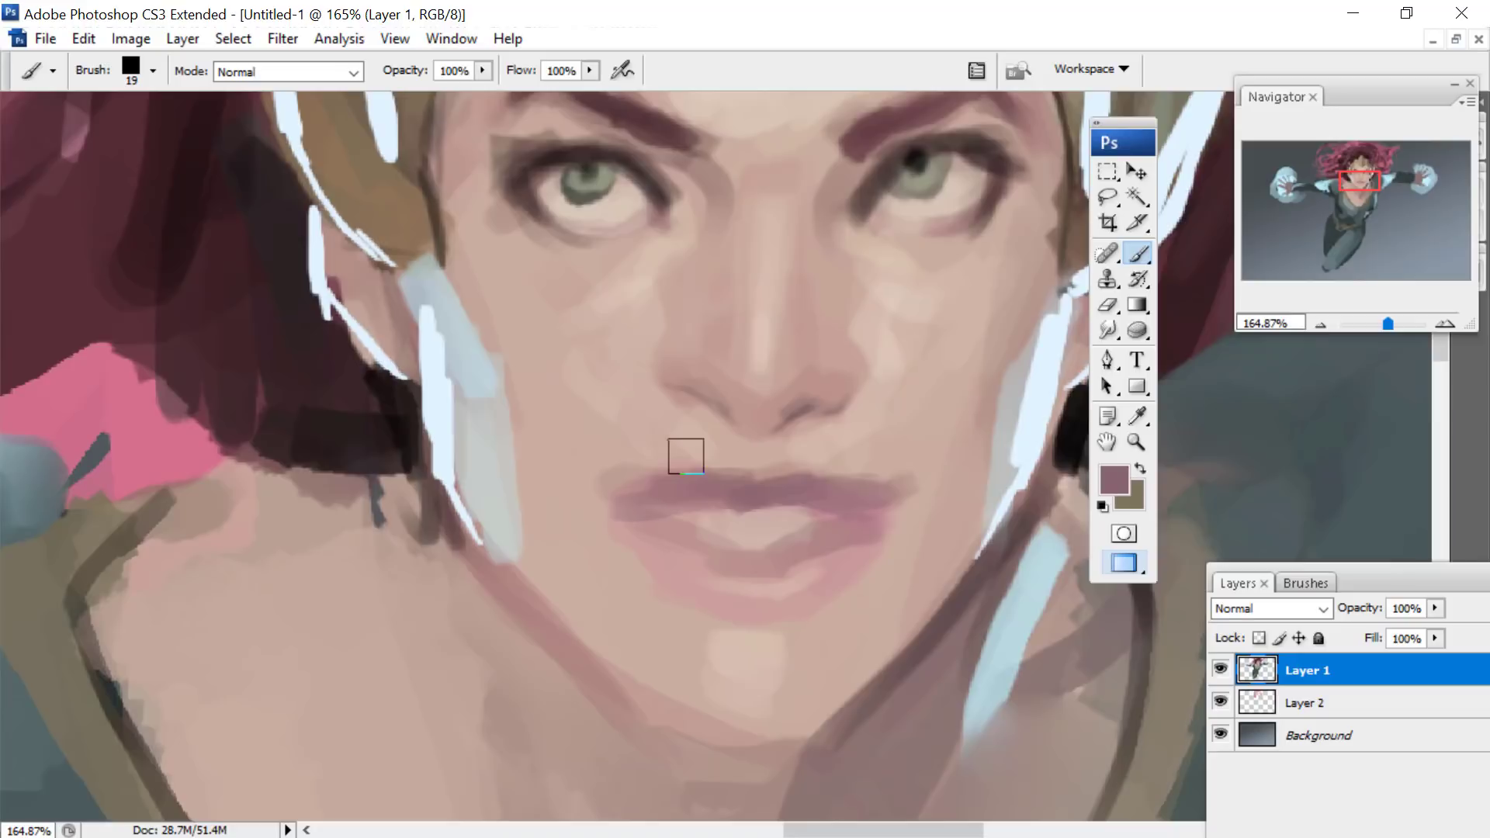
left_click_drag(855, 519, 769, 559)
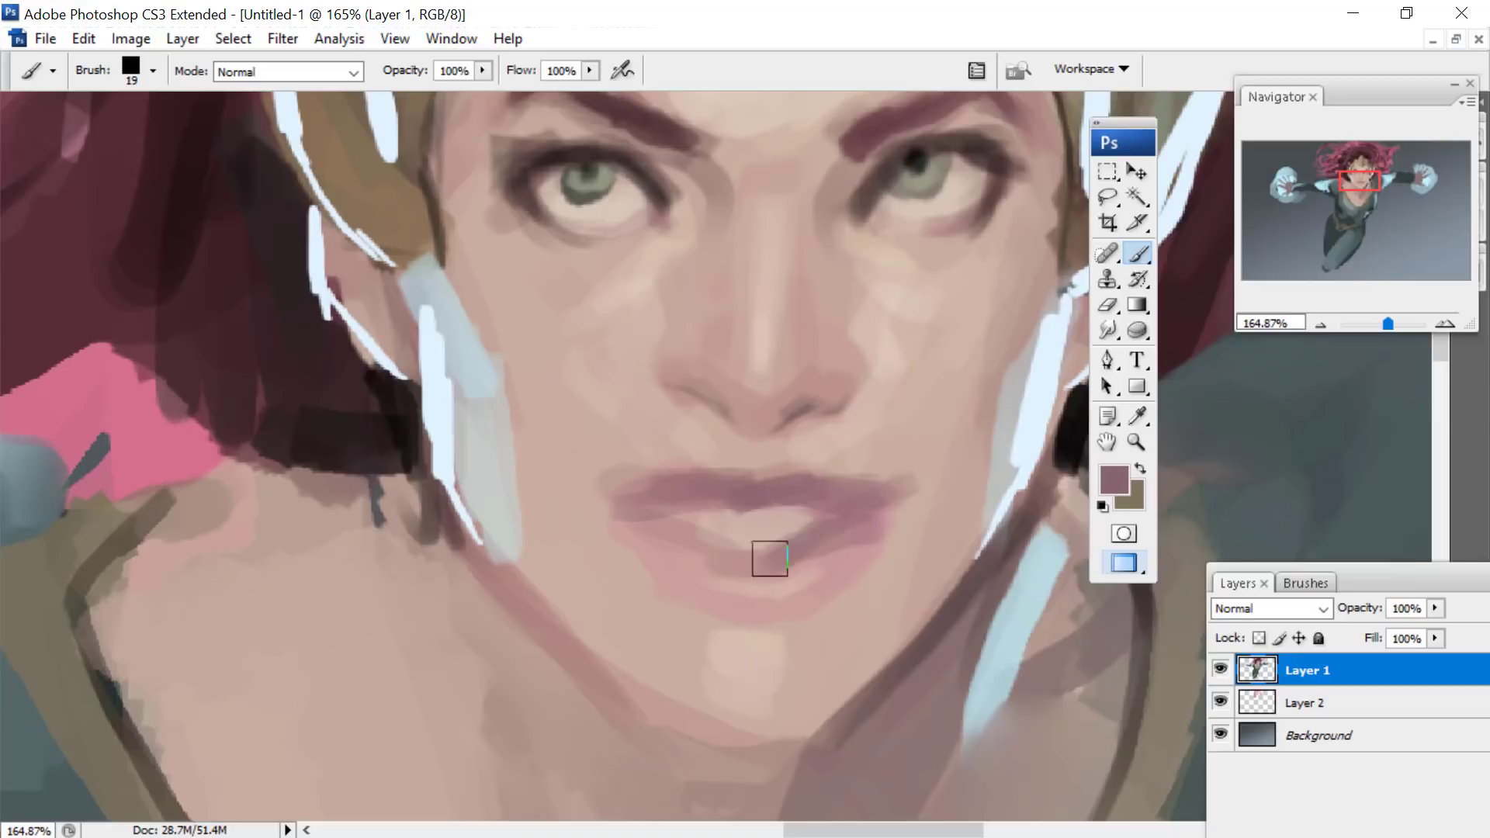
- Set the foreground colour to #93566a and paint the upper lip out to its corners, then deepen the lower lip
left_click(1114, 480)
left_click(1069, 406)
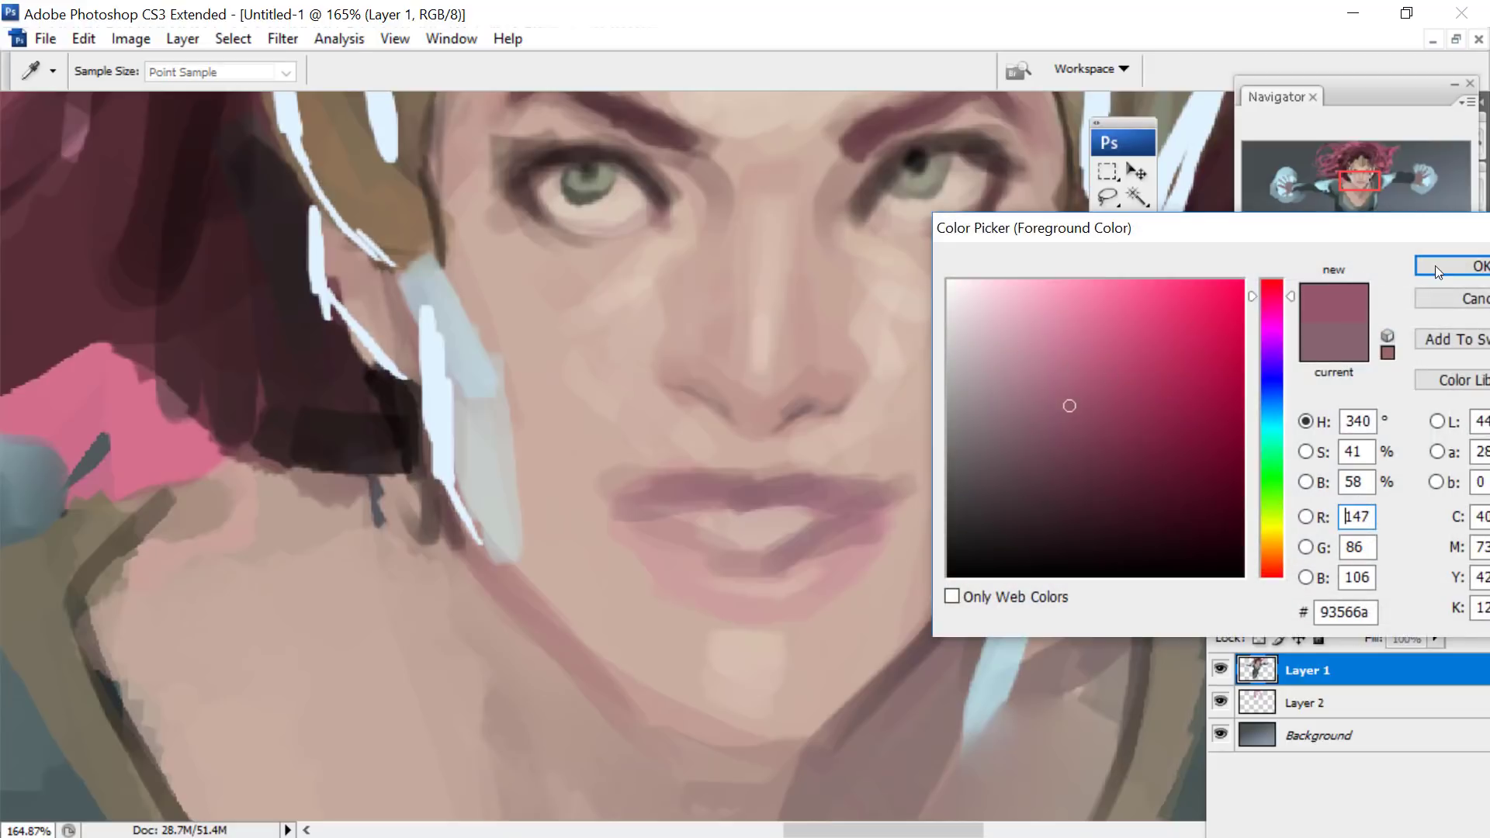
left_click(1437, 267)
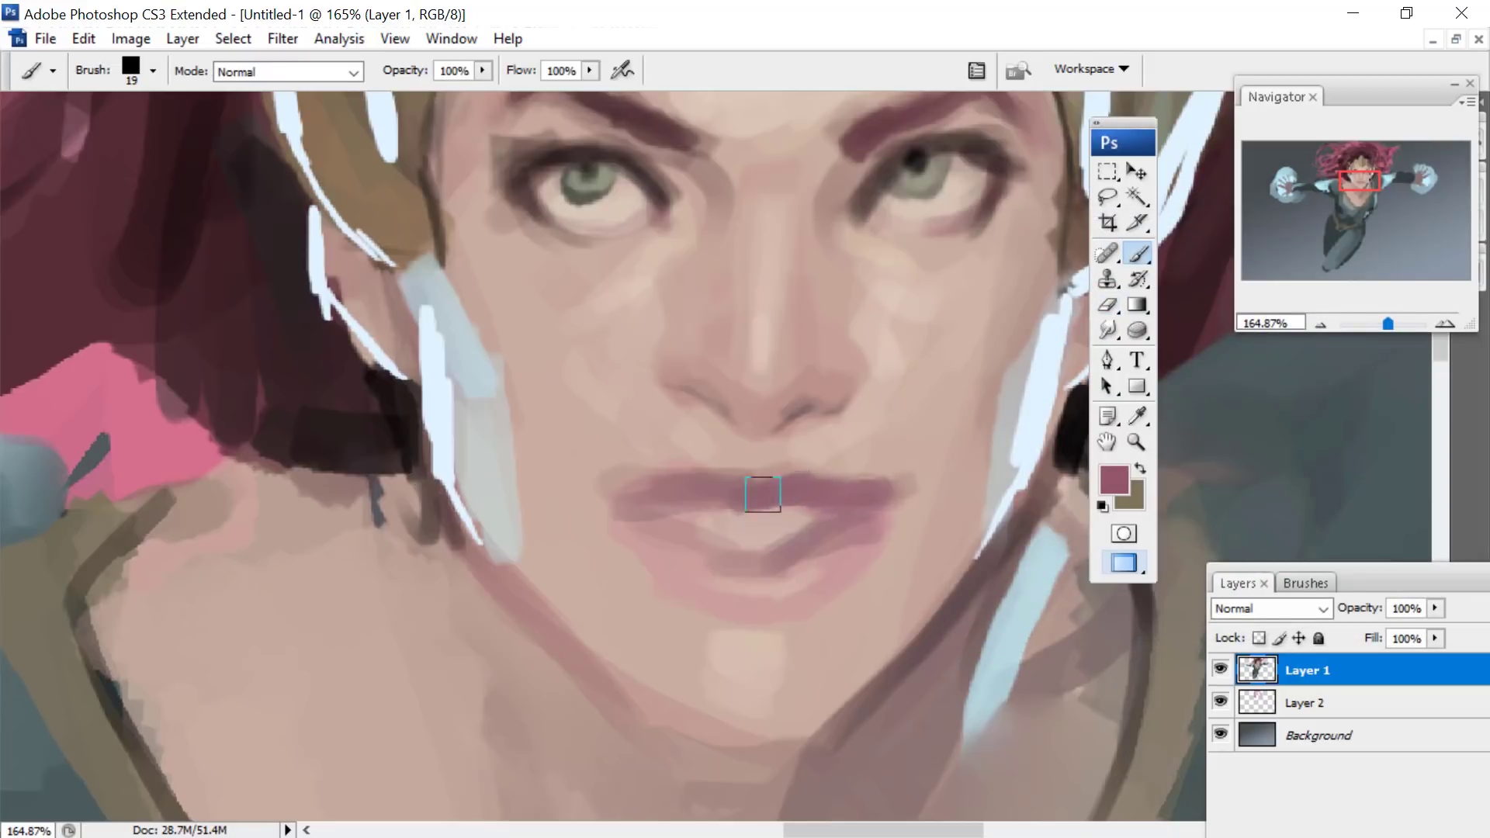
left_click_drag(734, 490, 642, 489)
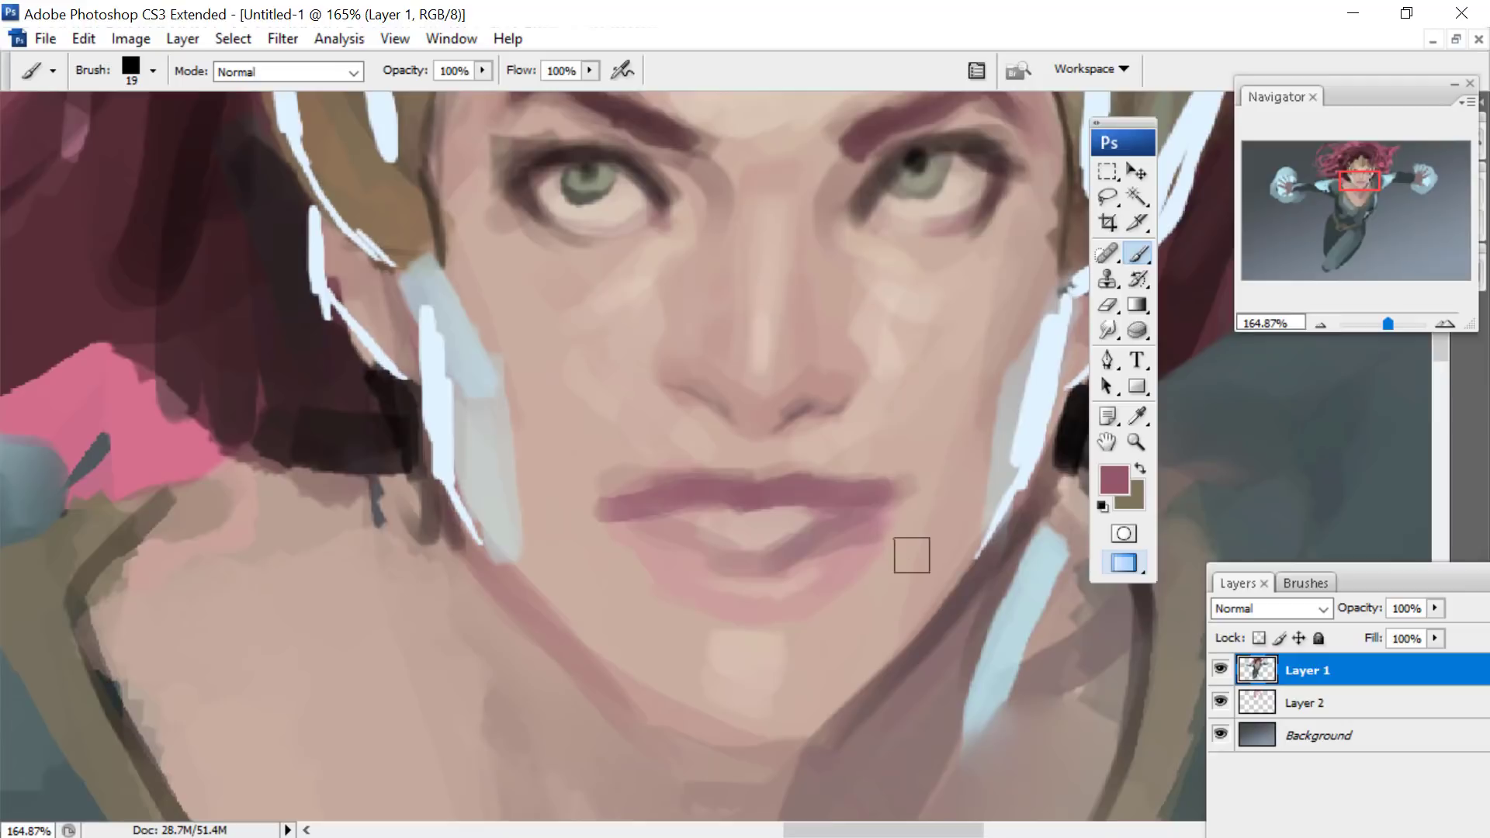
mouse_move(1361, 175)
left_mouse_down()
mouse_move(1348, 198)
mouse_move(1354, 171)
left_mouse_up()
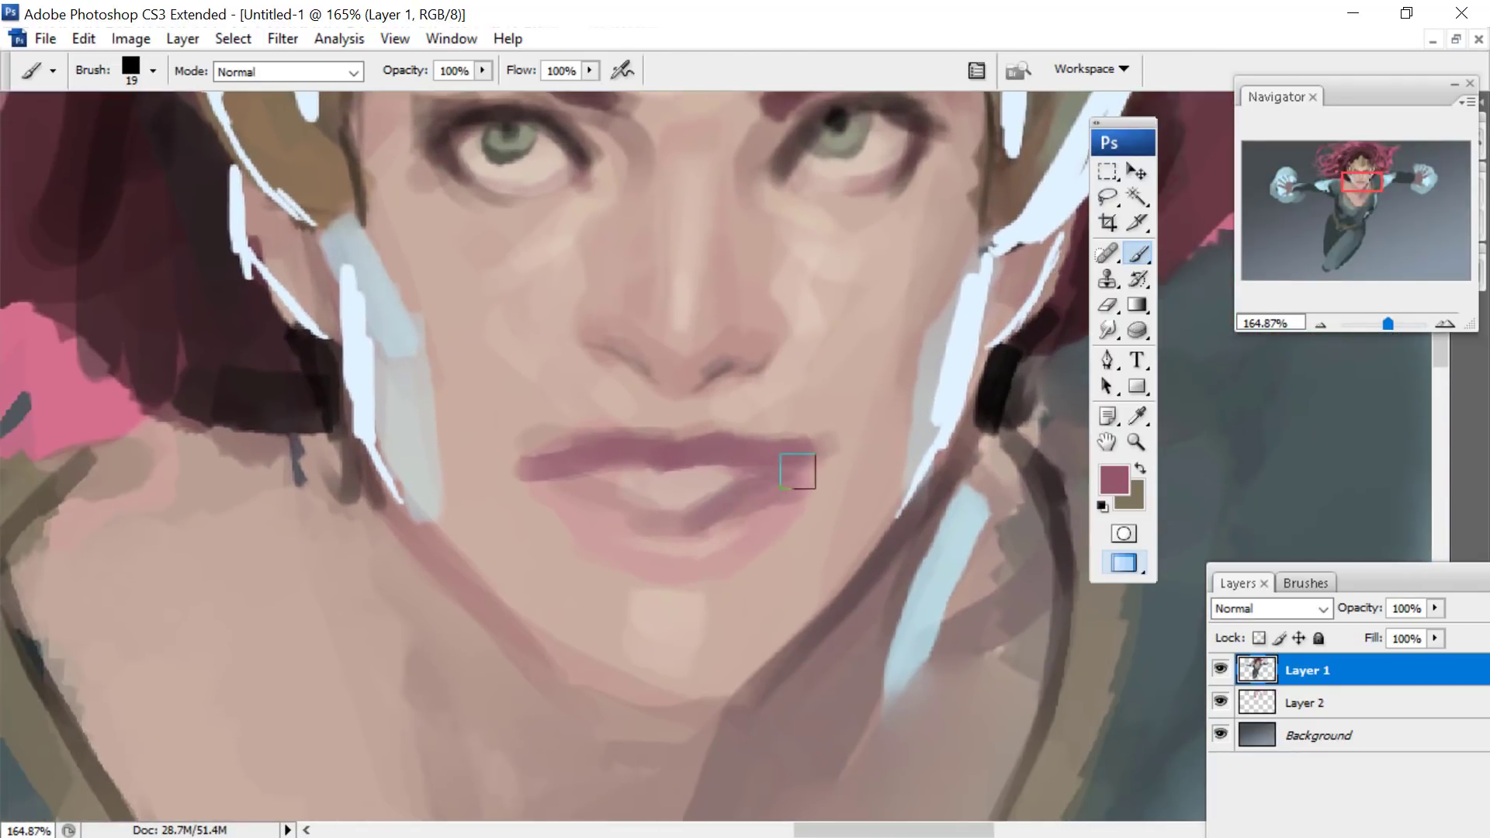
mouse_move(806, 469)
left_mouse_down()
mouse_move(786, 499)
mouse_move(723, 515)
mouse_move(704, 561)
mouse_move(688, 558)
mouse_move(691, 520)
mouse_move(637, 526)
mouse_move(597, 490)
mouse_move(606, 522)
mouse_move(576, 489)
mouse_move(657, 568)
mouse_move(775, 521)
left_mouse_up()
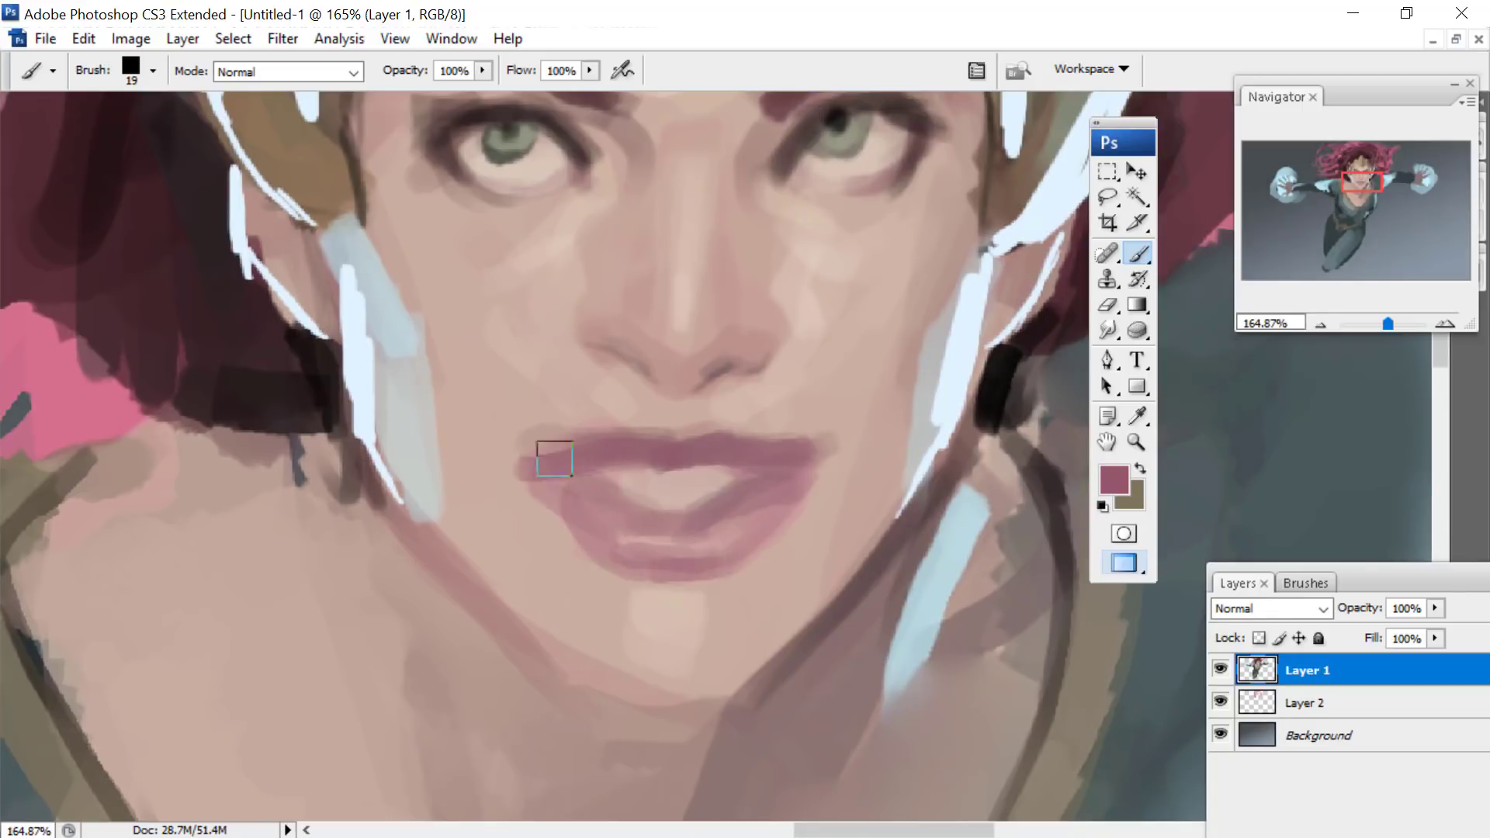
- Select a rectangular area around the head and shoulders on Layer 1 and open it in the Liquify filter
left_click(1108, 173)
left_click(1384, 324)
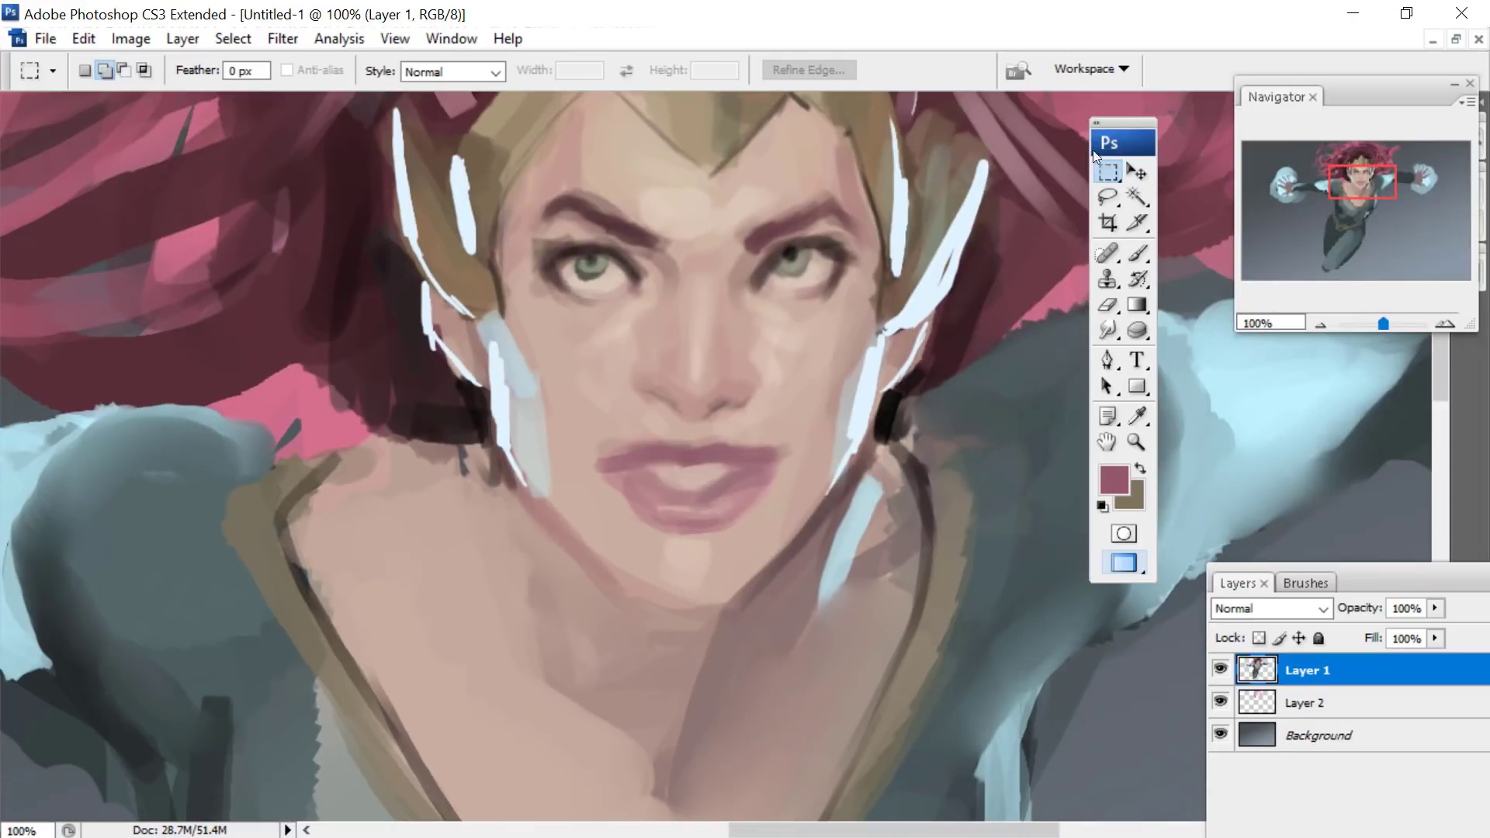
left_click_drag(1030, 631, 305, 115)
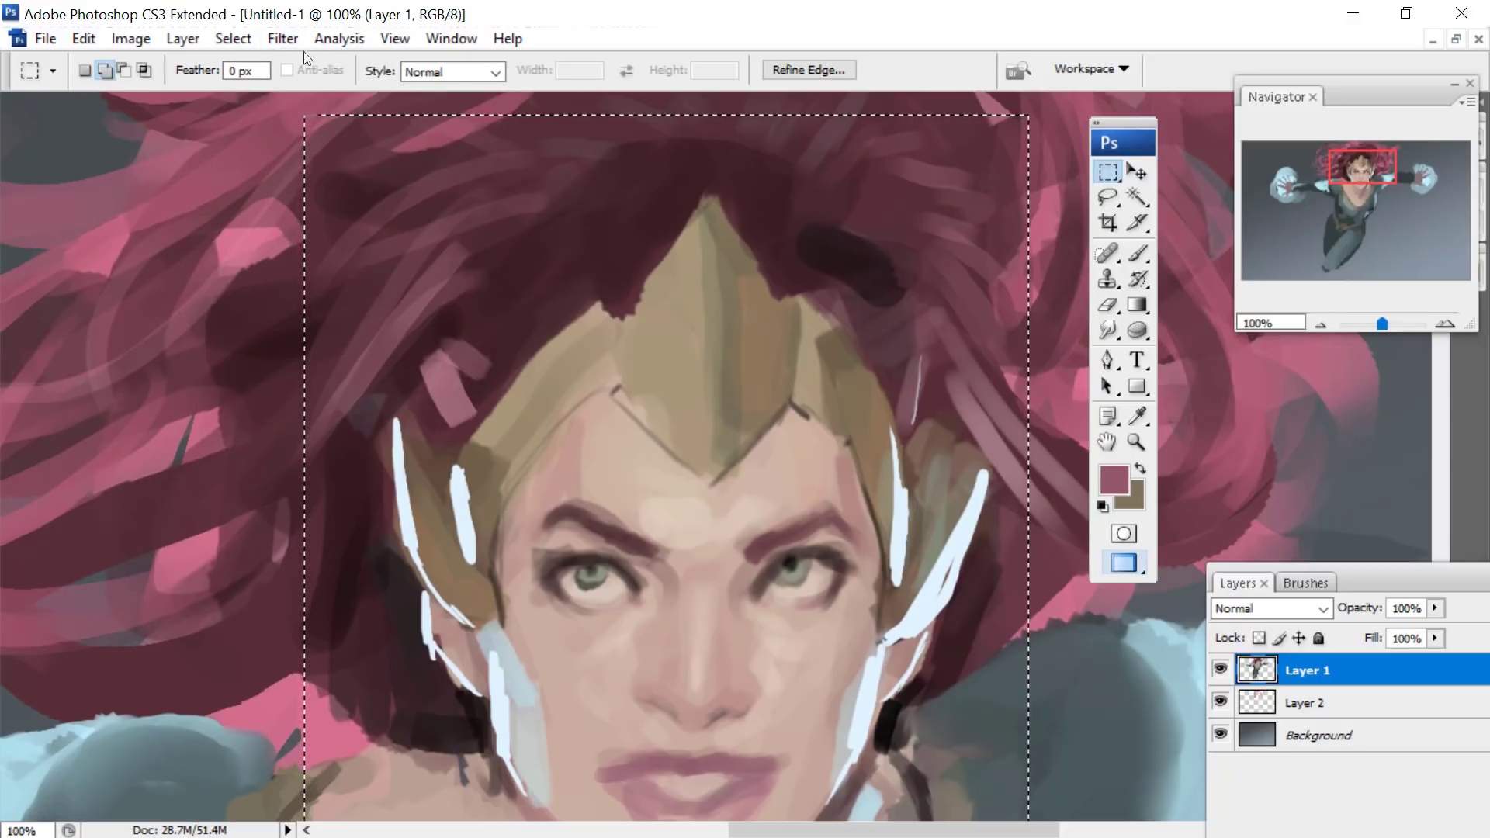
left_click(278, 44)
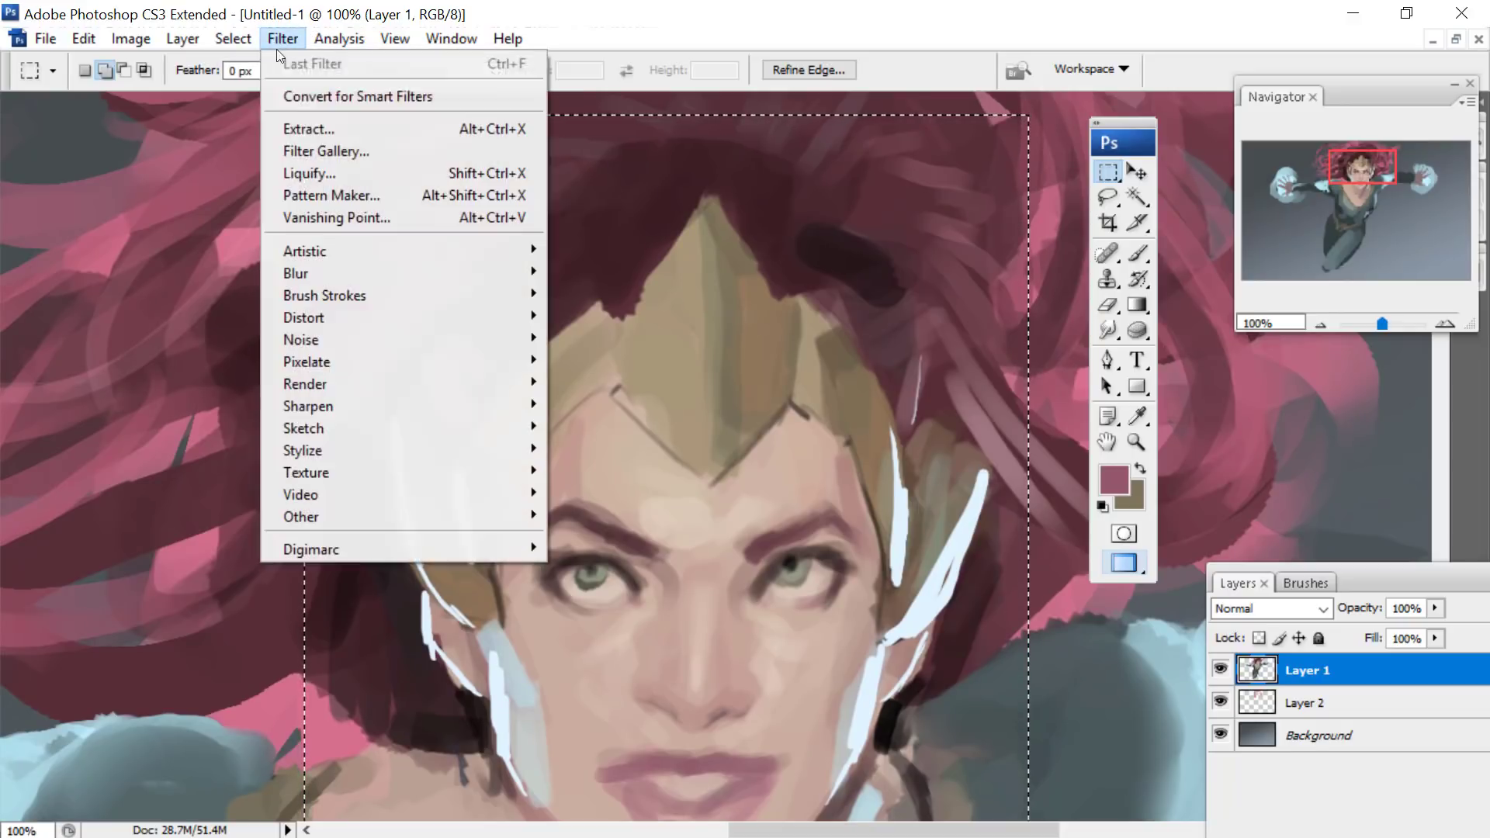
left_click(310, 174)
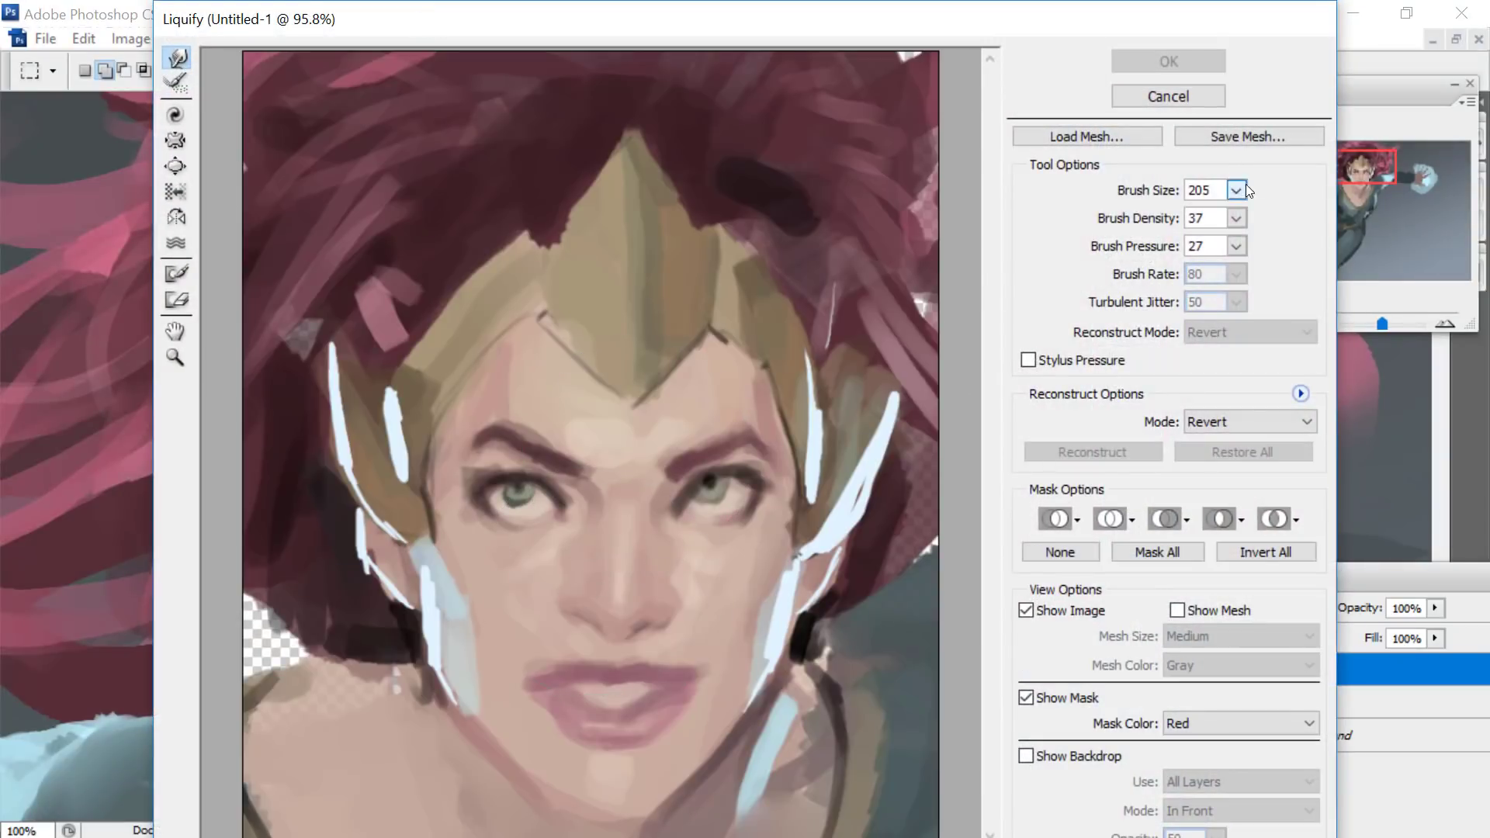
- Reshape the lips in Liquify by warping their corners and lower edge with a size 109 brush, and apply the filter
left_click(1236, 219)
left_click(548, 656)
mouse_move(554, 660)
left_mouse_down()
mouse_move(559, 737)
mouse_move(579, 760)
mouse_move(635, 752)
left_mouse_up()
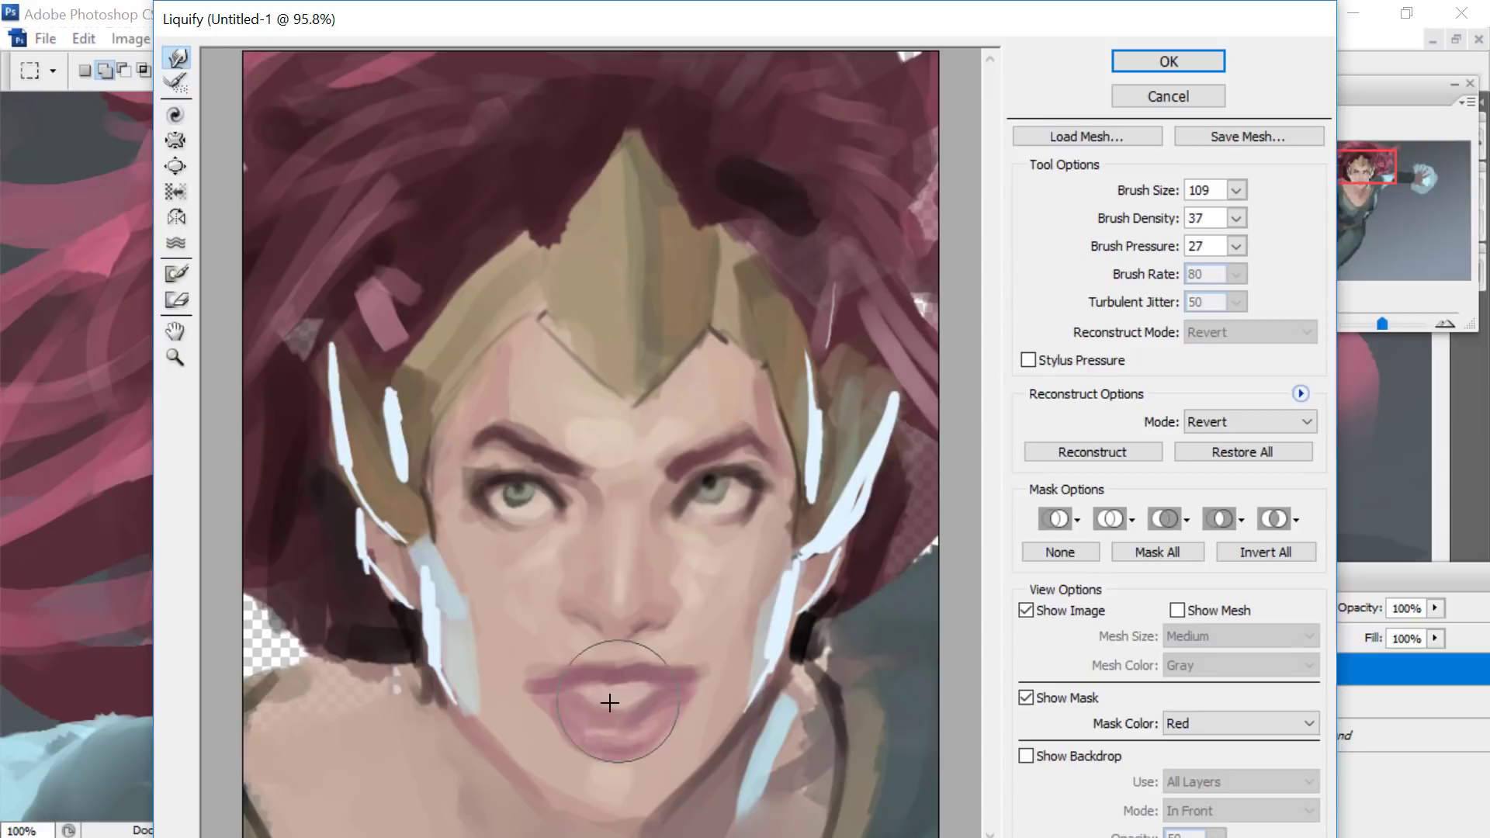
mouse_move(610, 699)
left_mouse_down()
mouse_move(619, 716)
mouse_move(521, 690)
mouse_move(548, 727)
left_mouse_up()
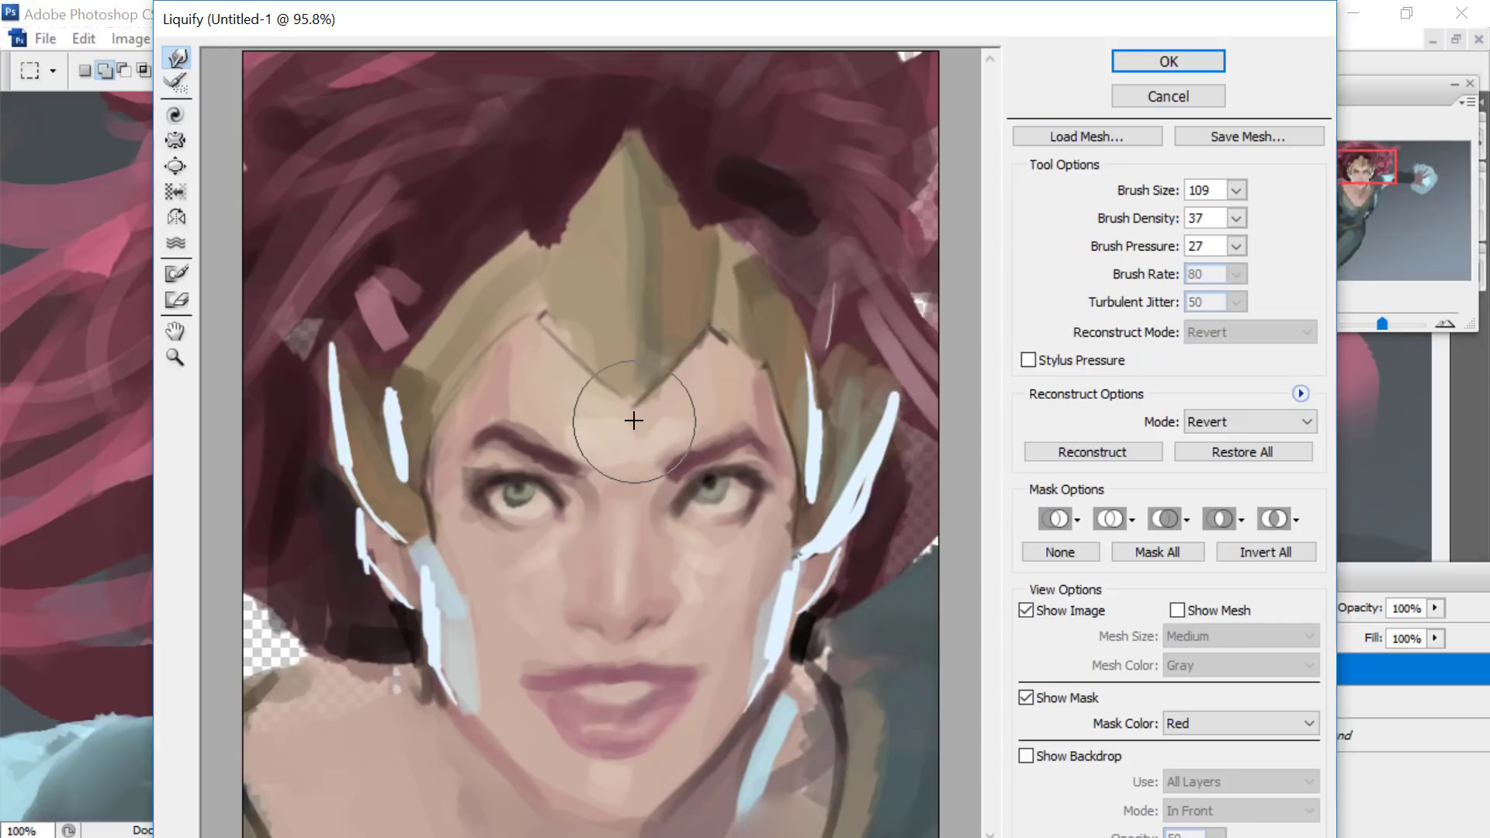
key("Return")
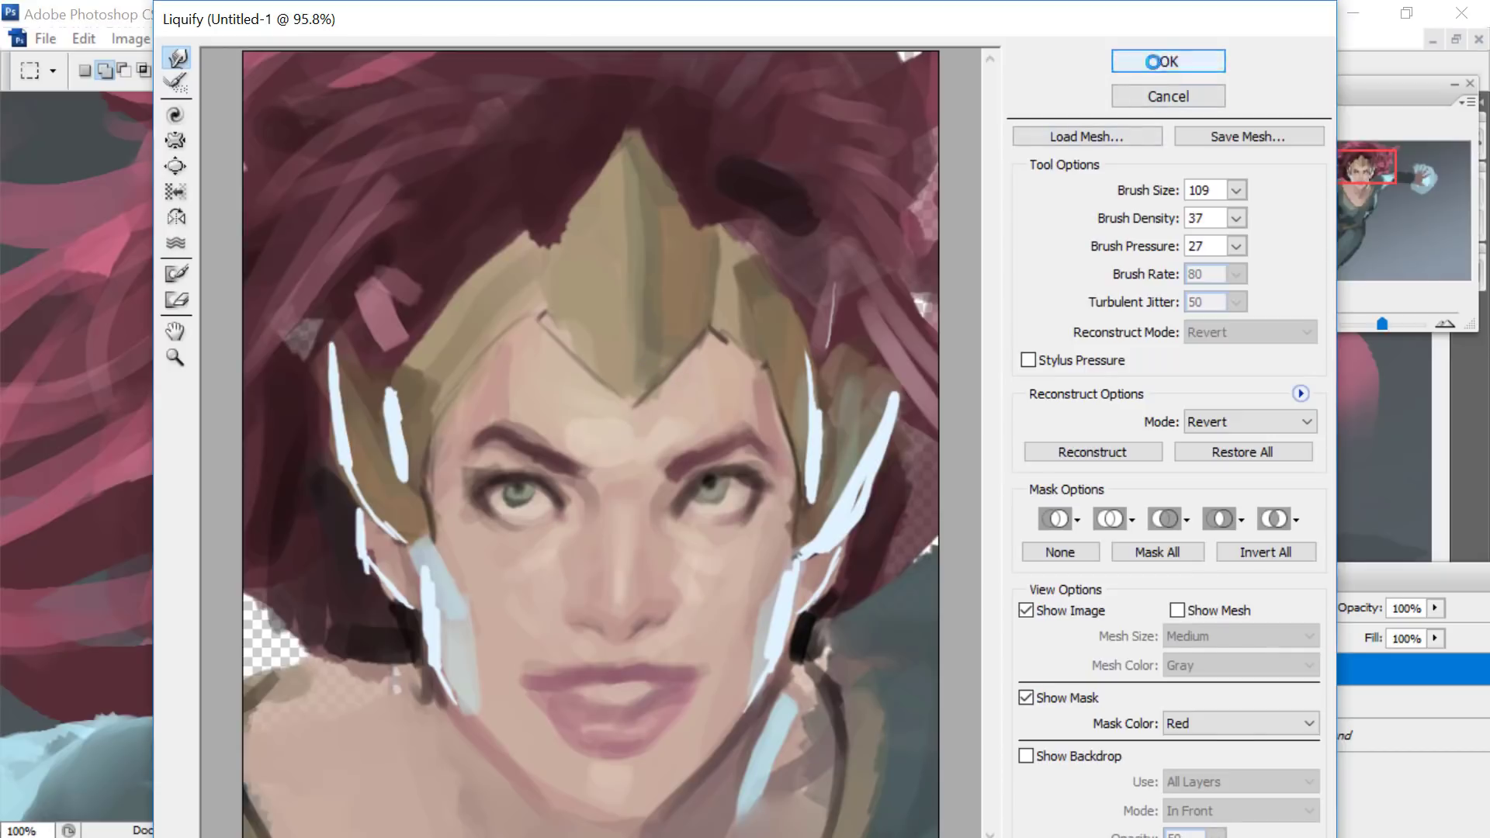
- Deselect the rectangular area around the head and return to the Brush tool
left_click_drag(1365, 167, 1360, 175)
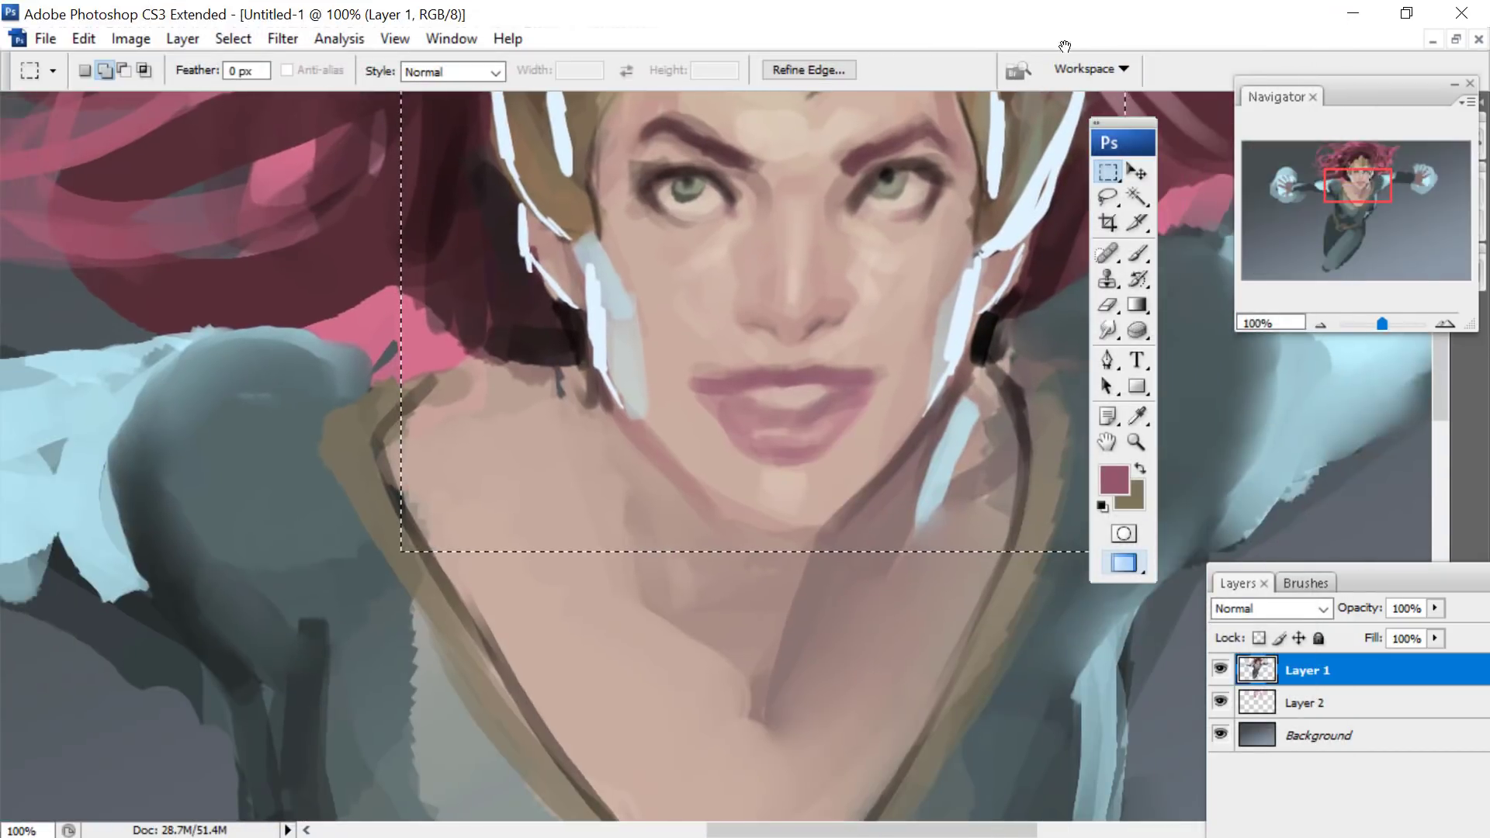
right_click(911, 320)
left_click(976, 333)
key("b")
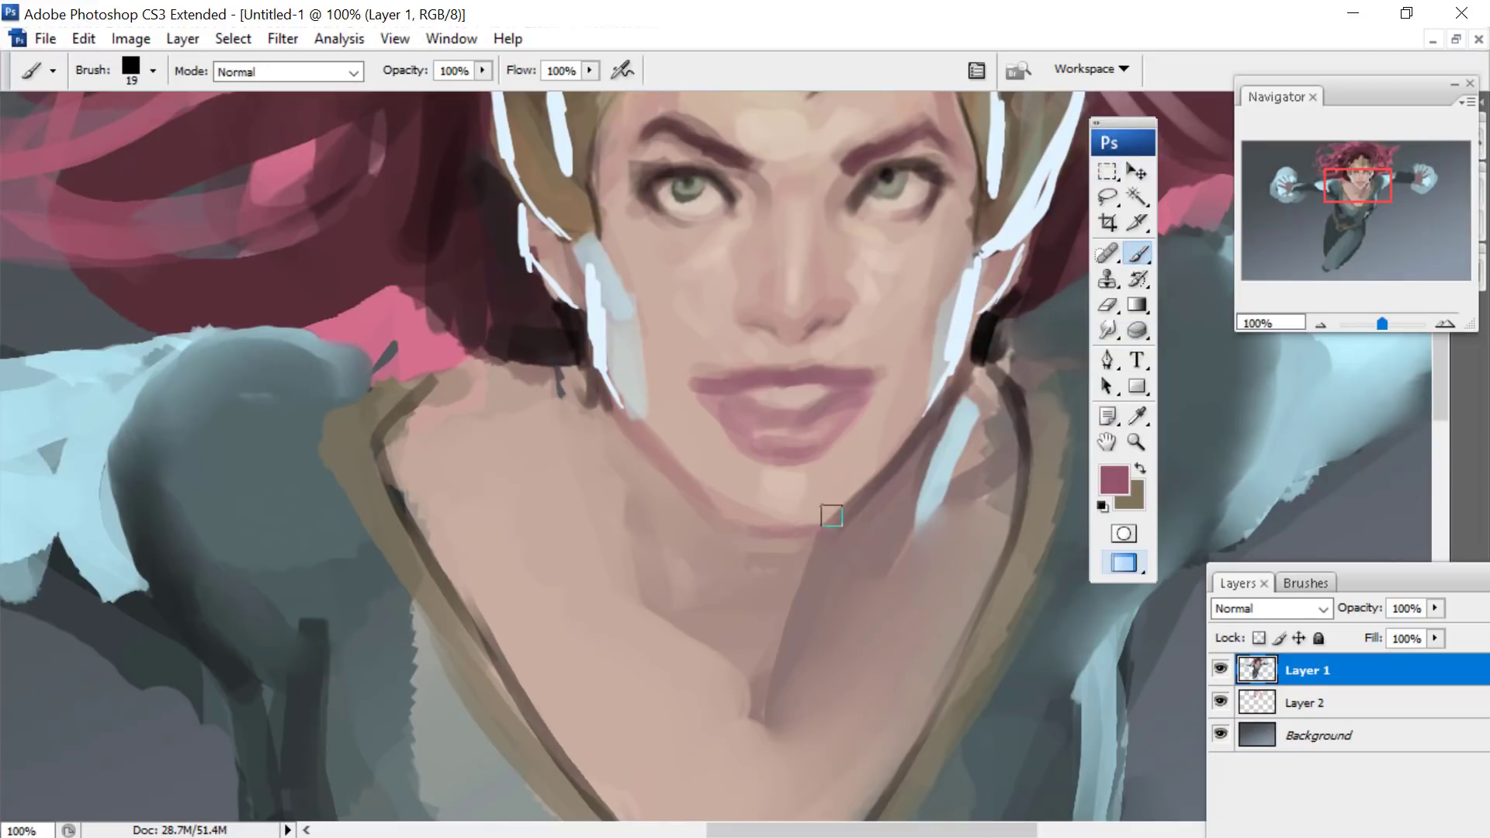
- Choose a dark muted purple foreground colour and outline the headpiece's lower edge along both sides of the forehead with a 19 px brush
left_click_drag(1341, 170, 1343, 156)
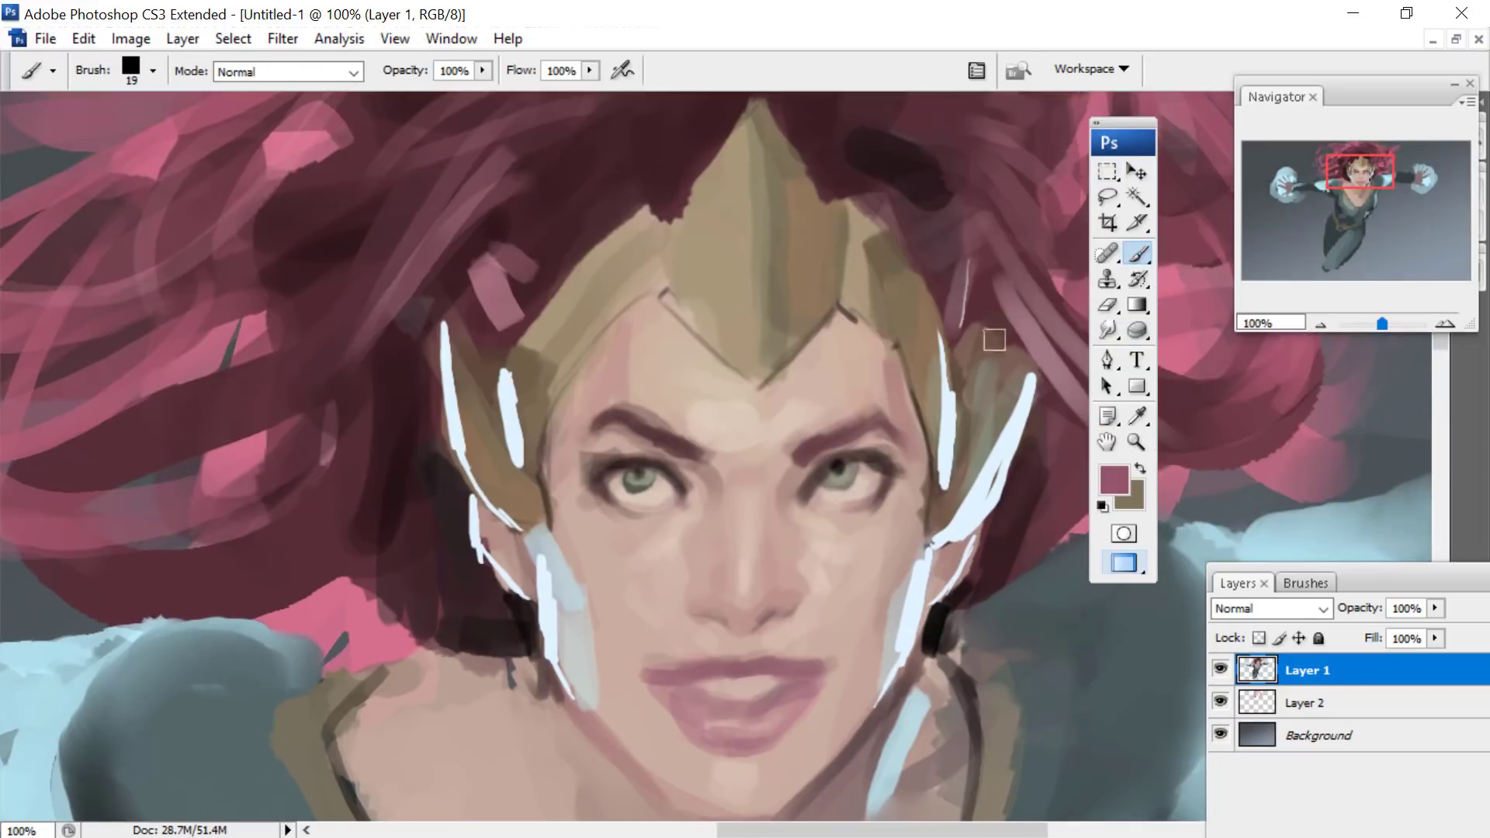
left_click(1107, 481)
left_click(1004, 482)
key("Return")
mouse_move(659, 294)
left_mouse_down()
mouse_move(609, 339)
mouse_move(537, 464)
left_mouse_up()
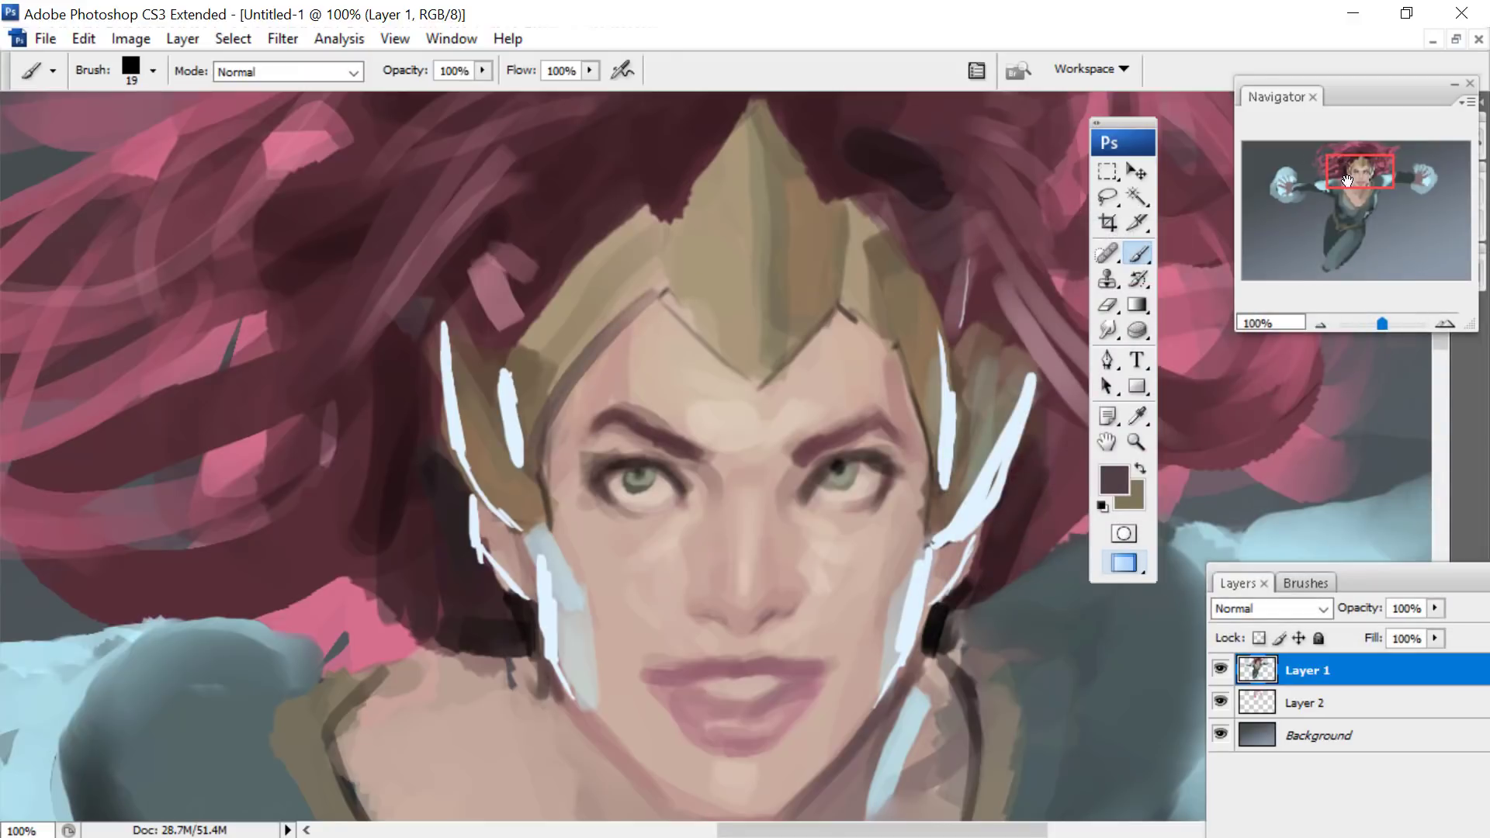
left_click_drag(1347, 180, 1348, 180)
left_click_drag(812, 304, 877, 327)
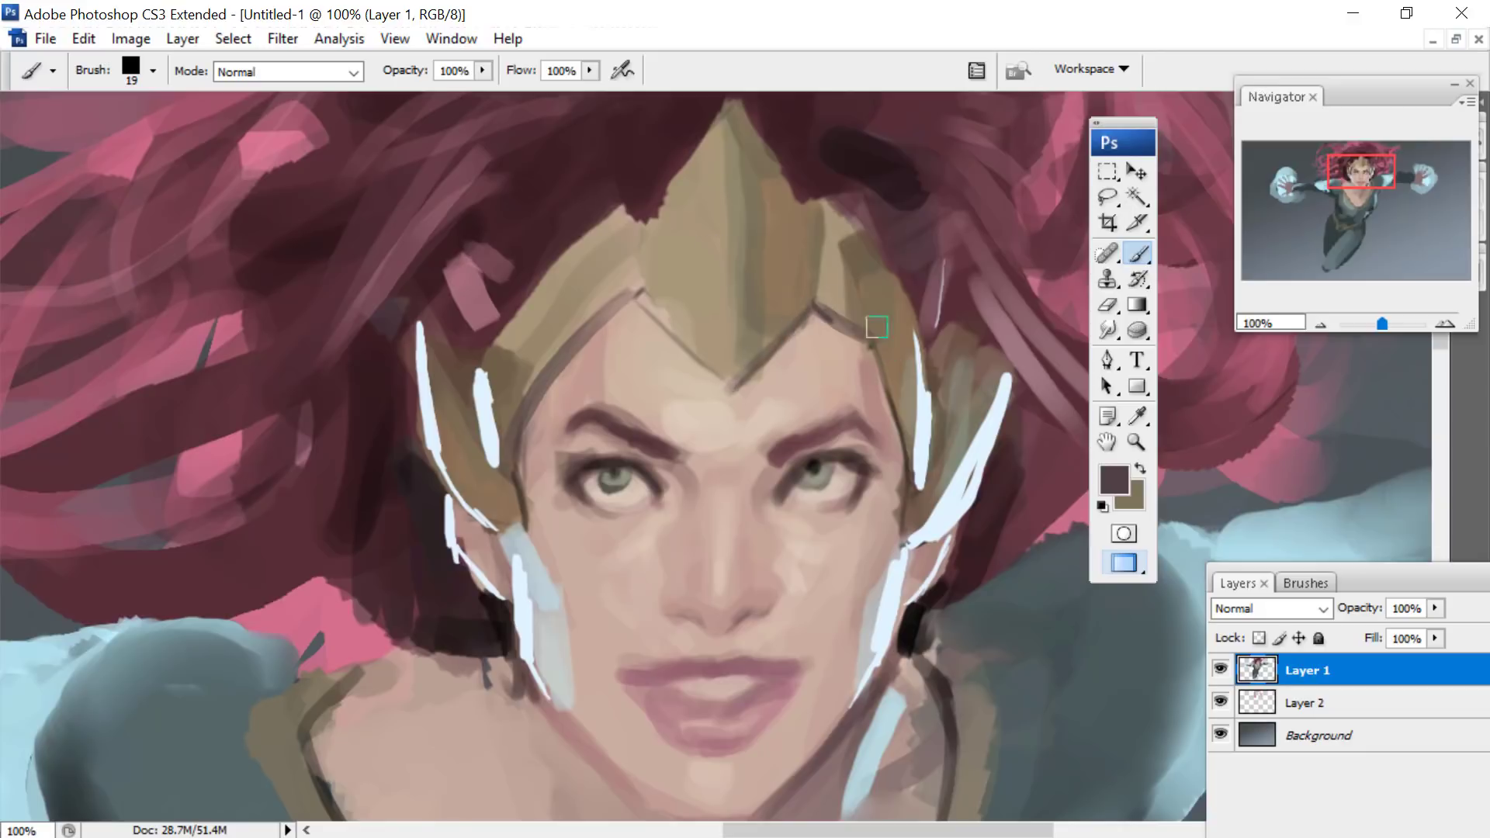
- Set the foreground colour to pale blue #e3e9f3 and the brush blending mode to Linear Light
left_click_drag(1366, 141, 1322, 156)
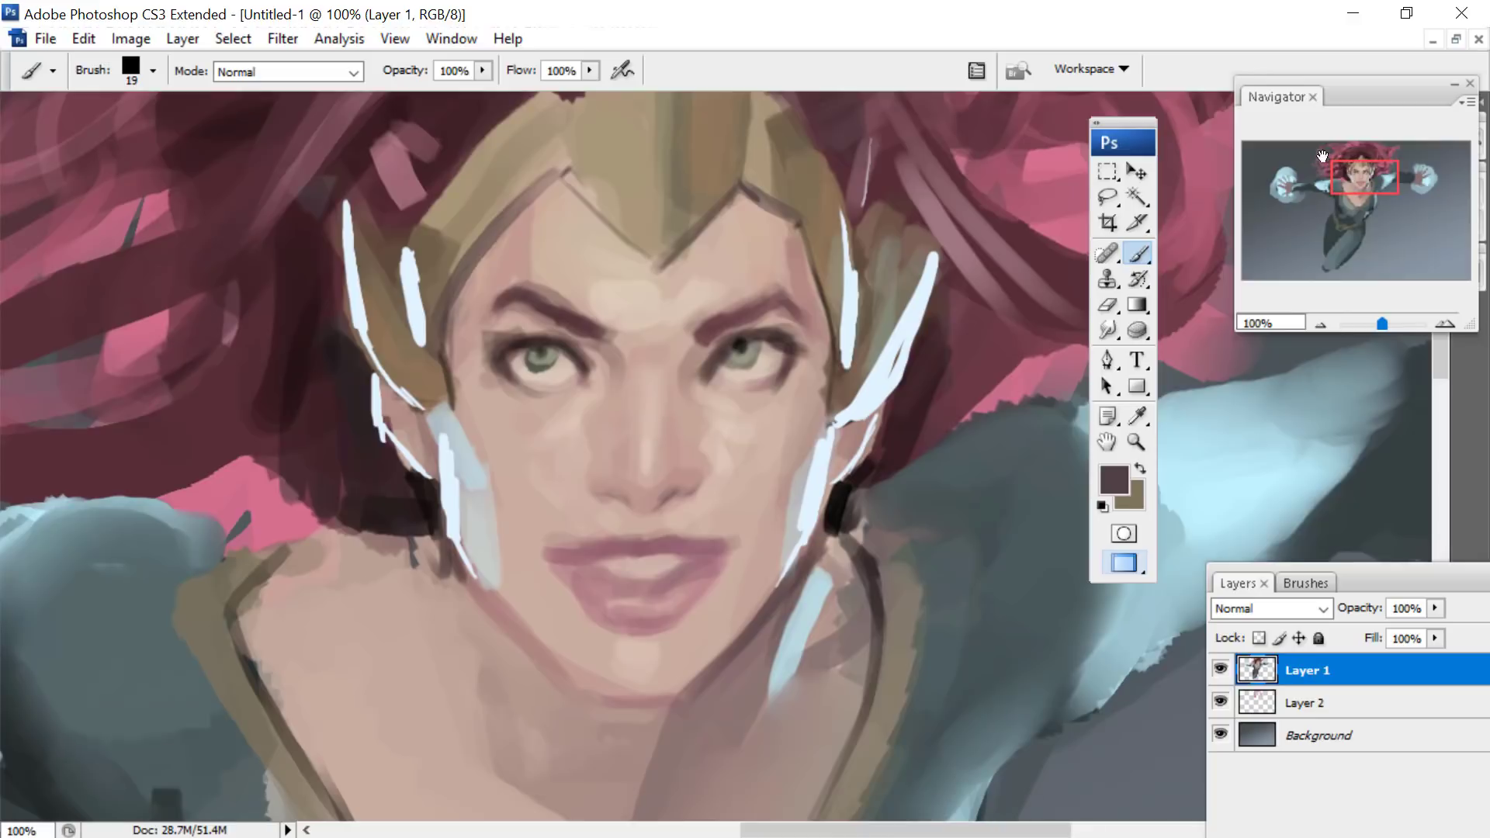
left_click(1115, 482)
left_click(1264, 396)
left_click(967, 293)
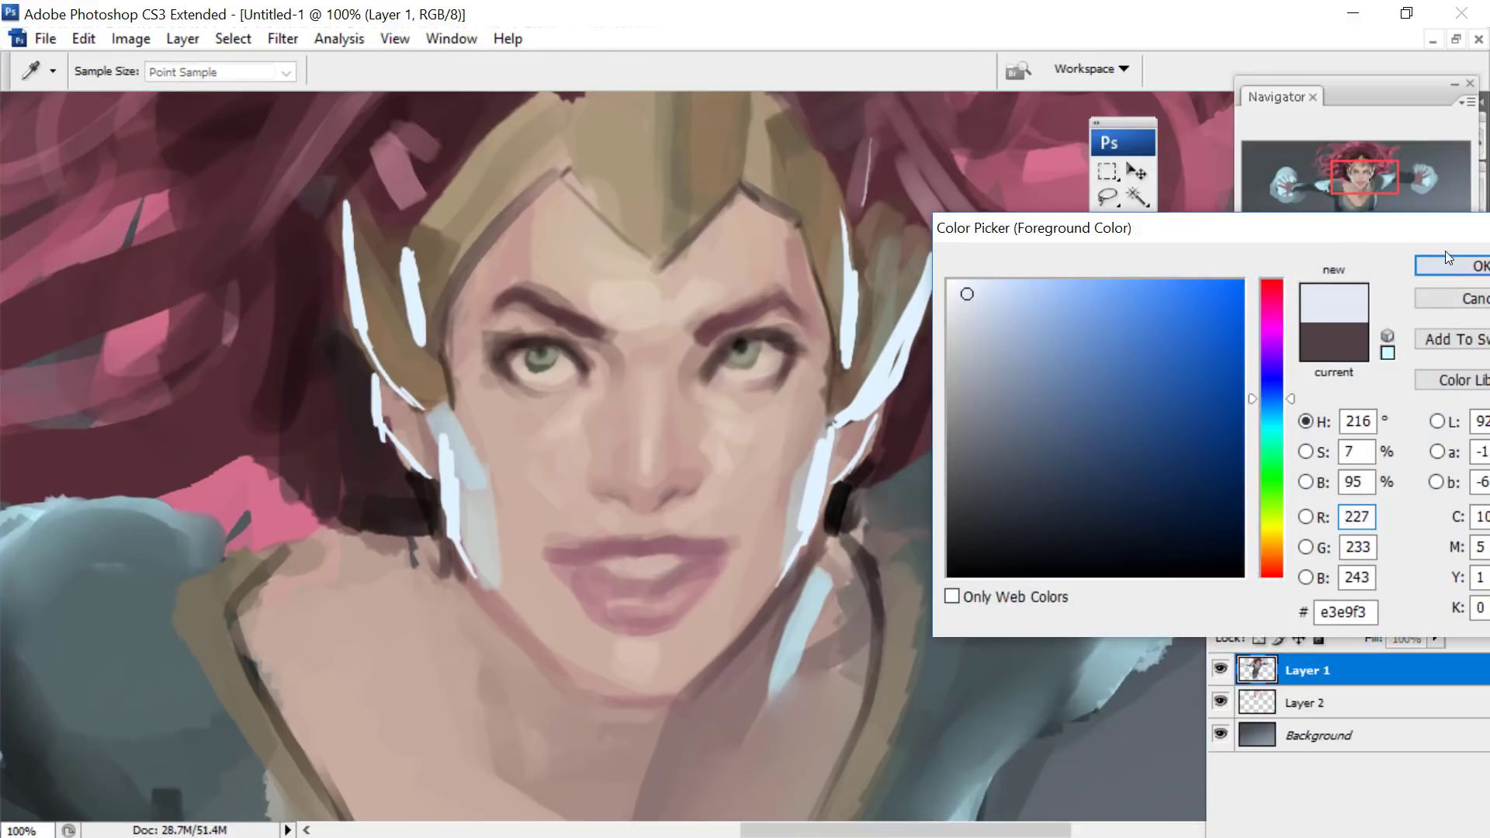
left_click(1446, 257)
left_click(311, 71)
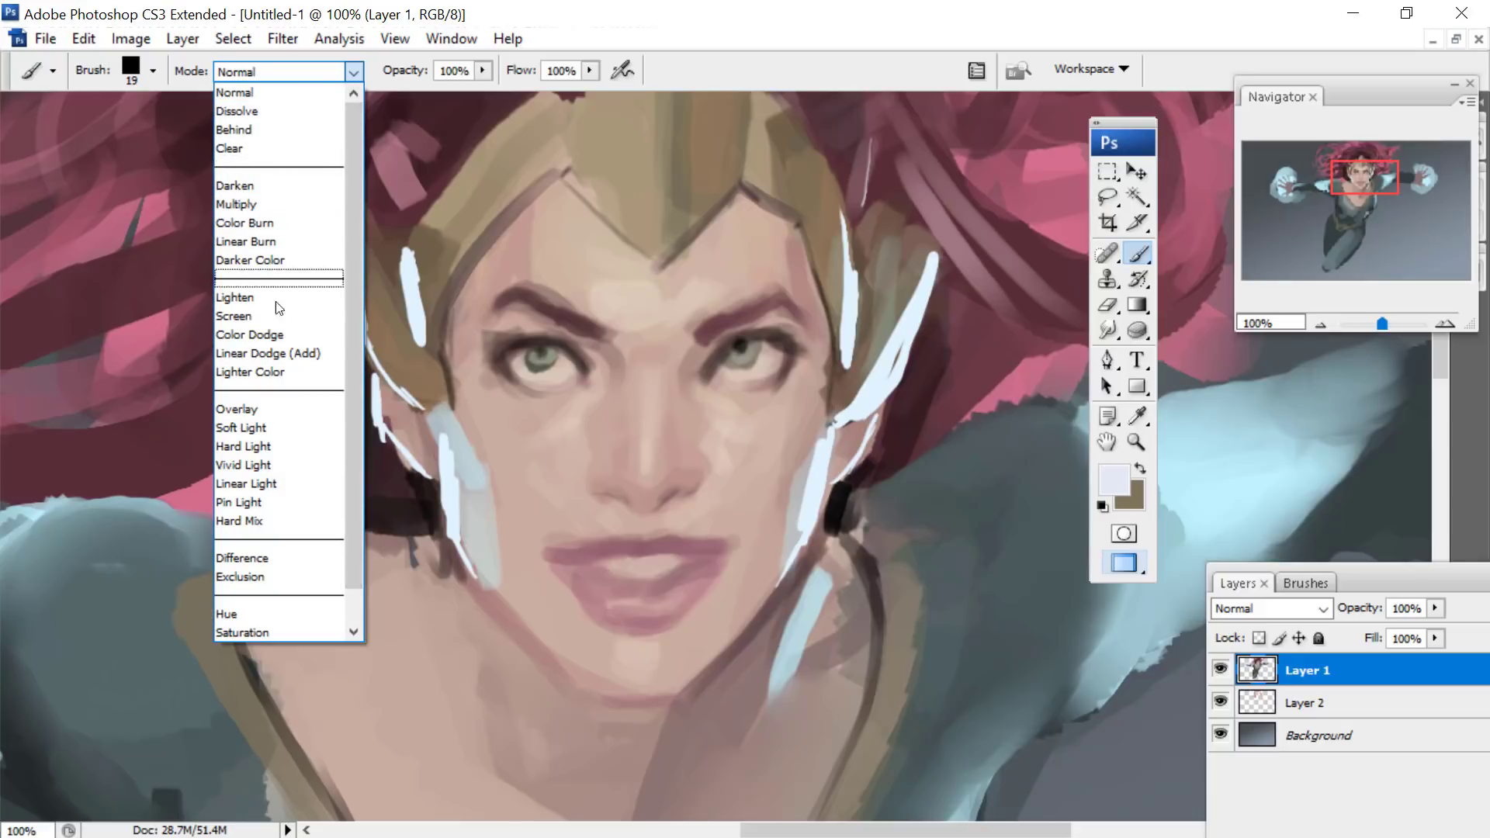
left_click(223, 486)
- Enlarge the brush to 54 px and paint light highlights down the centre of the golden headpiece and onto the forehead
left_click_drag(1357, 184, 1349, 158)
scroll(1252, 122, "down", 3)
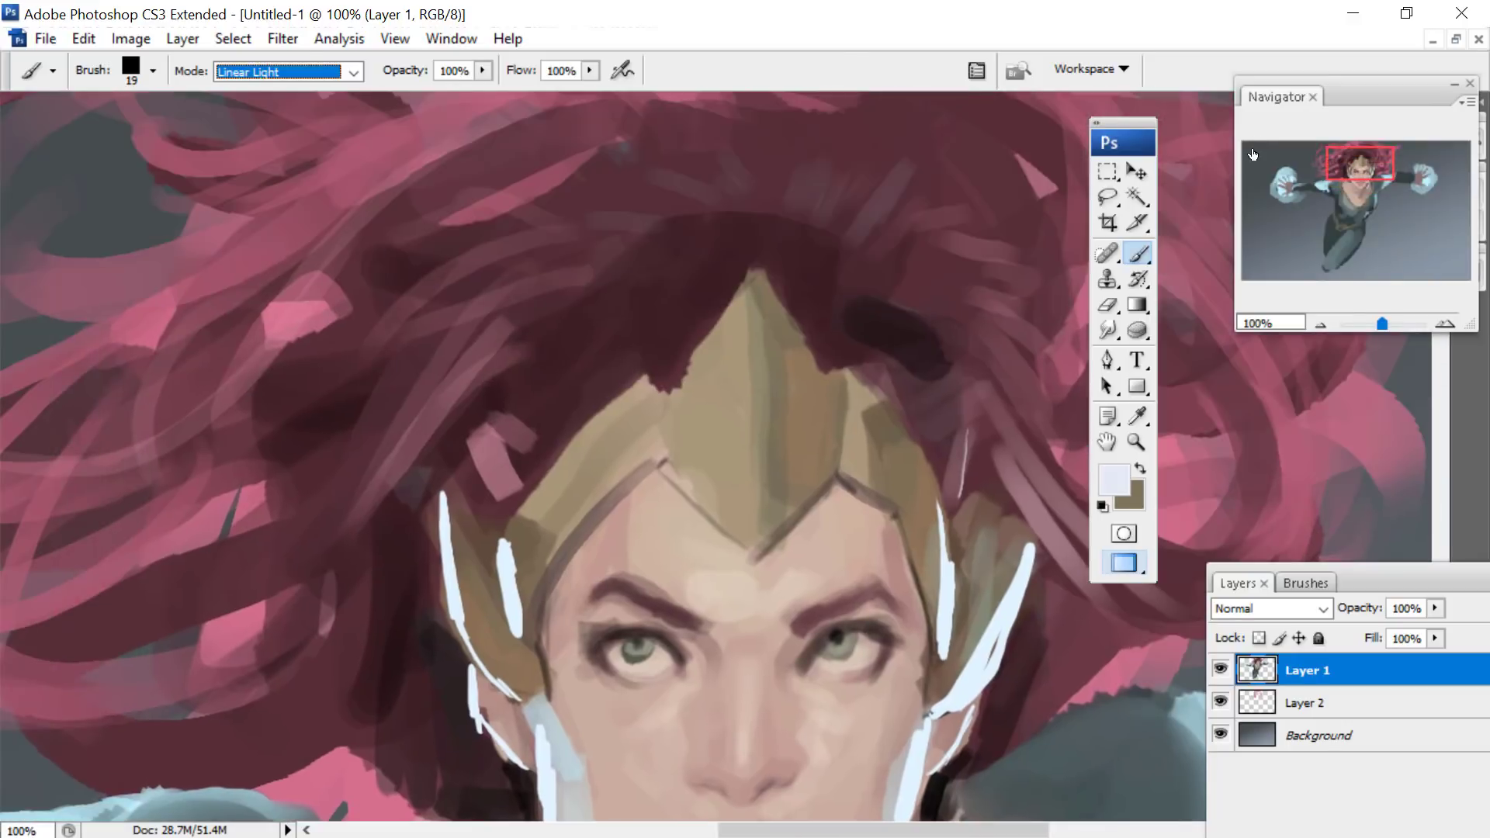
right_click(754, 387)
left_click(862, 421)
left_click(734, 385)
left_click_drag(735, 365, 725, 475)
left_click_drag(722, 420, 744, 495)
left_click_drag(1356, 162, 1349, 174)
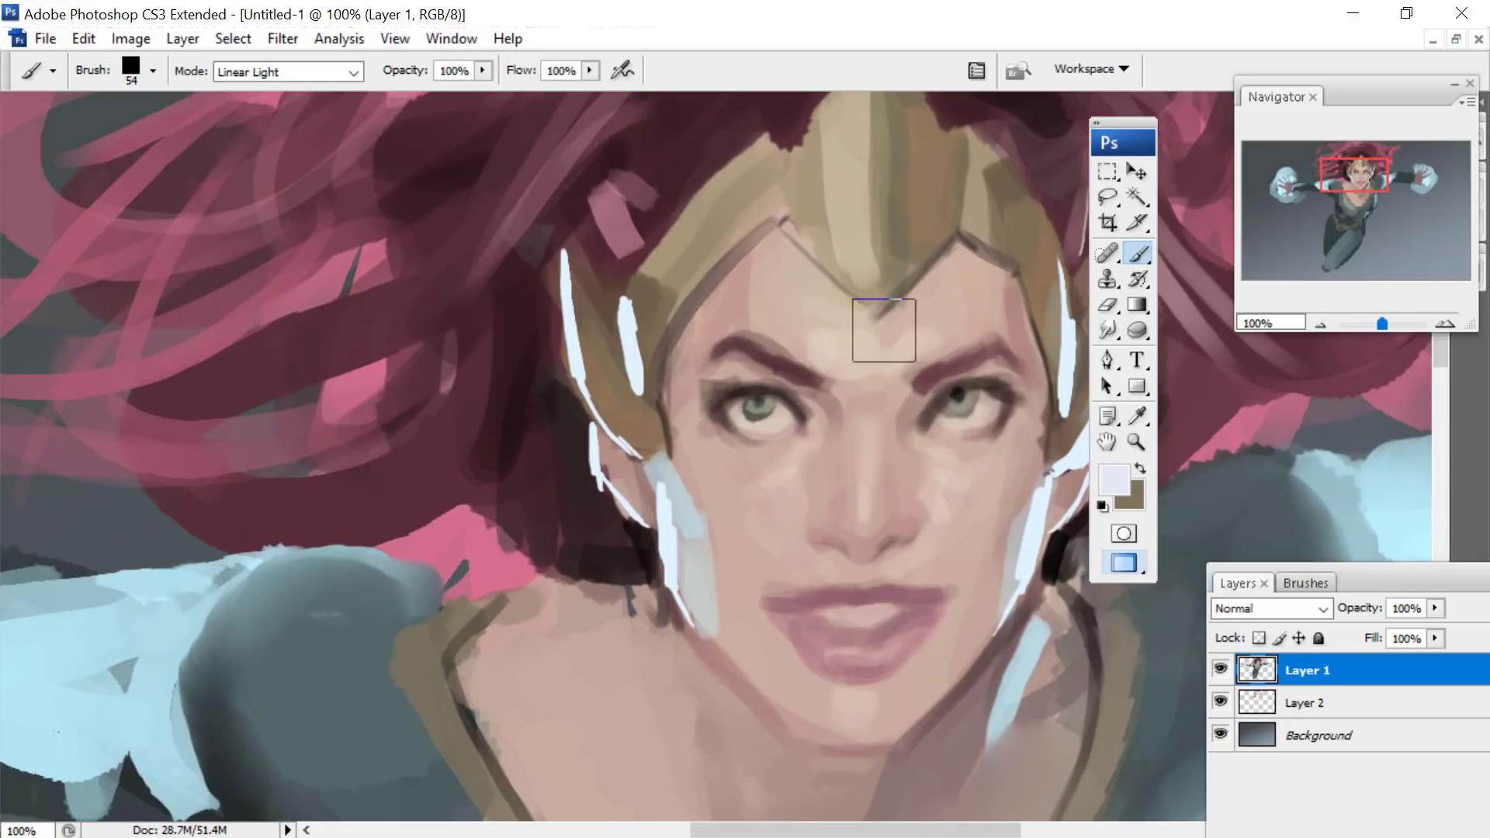
- Highlight the bridge of the nose with a 36 px brush and the skin under the eyes with a 25 px brush
right_click(897, 450)
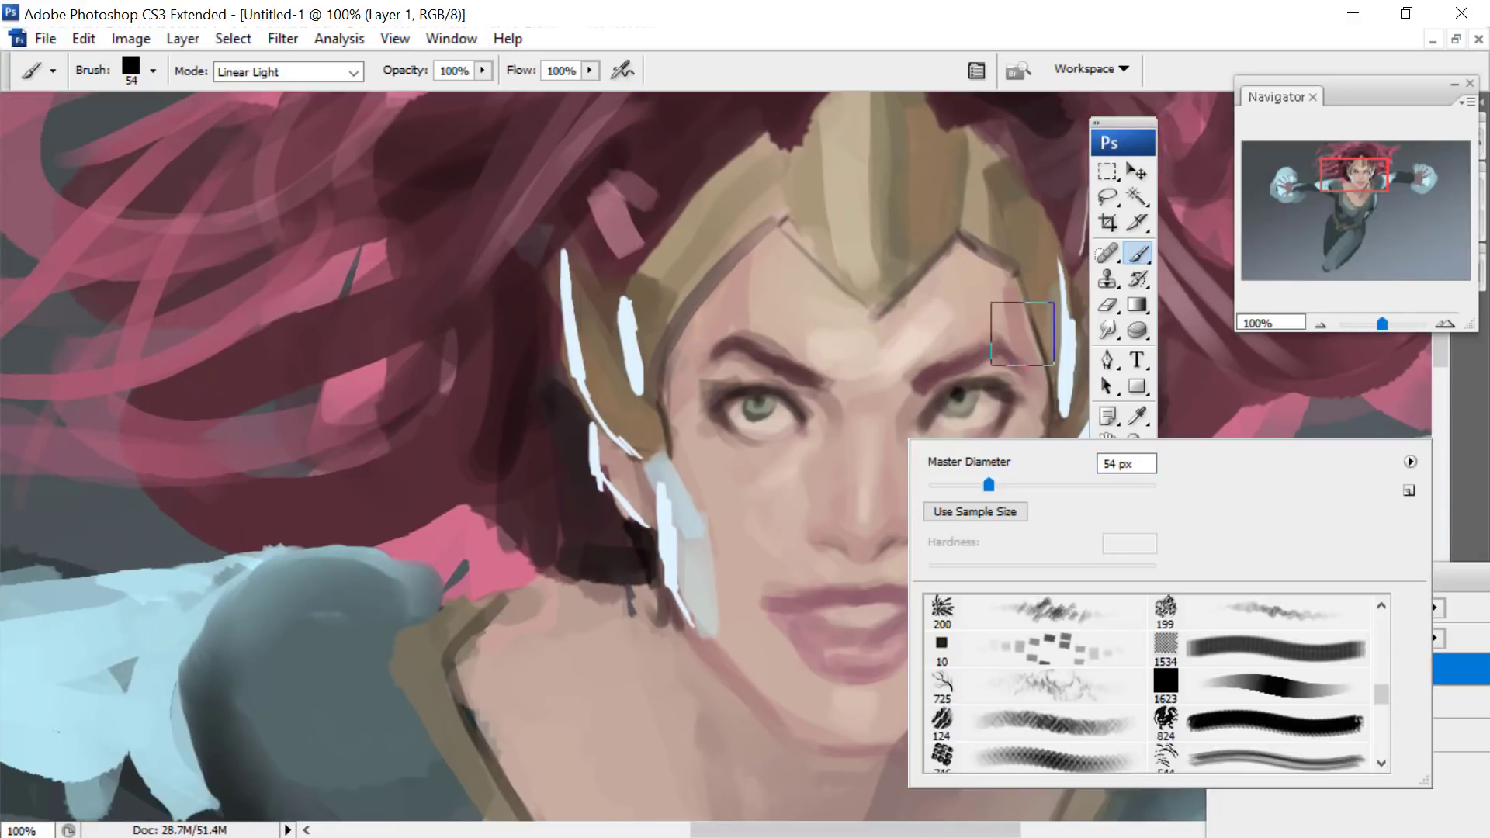
left_click(970, 486)
left_click(859, 442)
left_click_drag(864, 420, 868, 512)
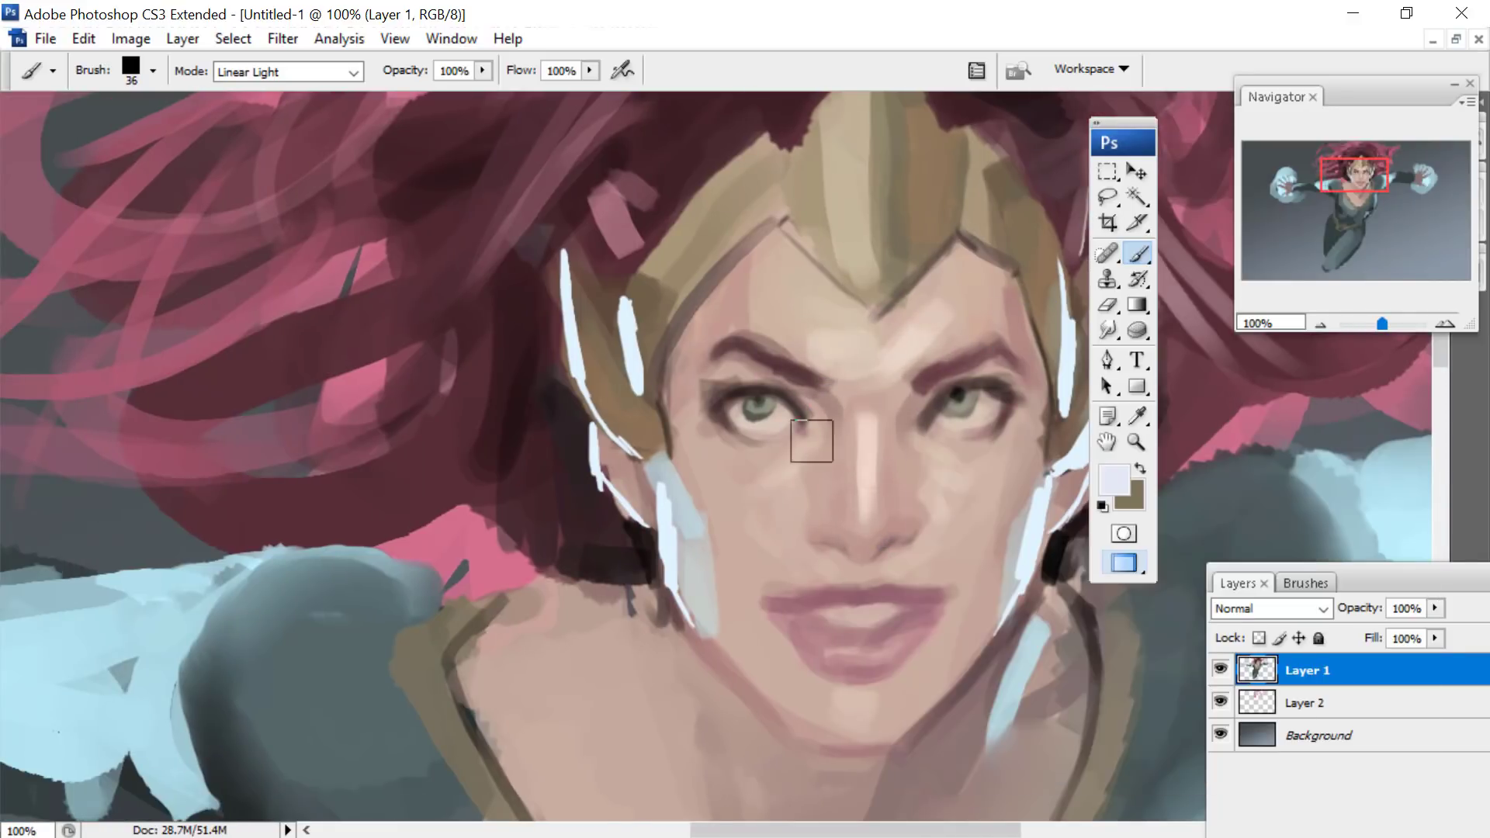
right_click(861, 397)
left_click_drag(929, 454, 906, 454)
left_click(792, 461)
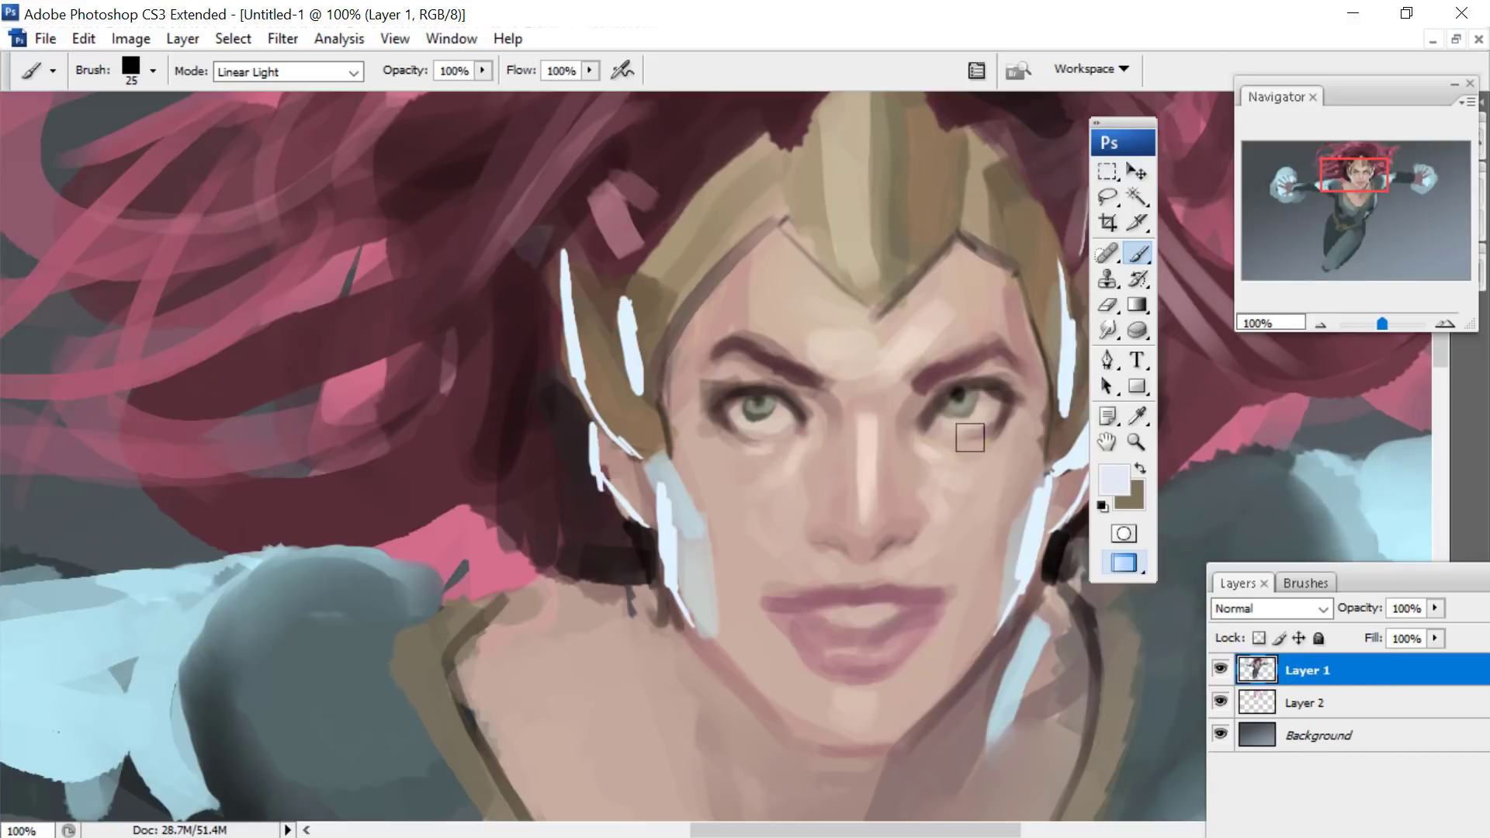
- Reduce the brush to 13 px and add small highlights to the eyes and the lower lip
right_click(771, 386)
left_click_drag(813, 435, 805, 435)
left_click(761, 401)
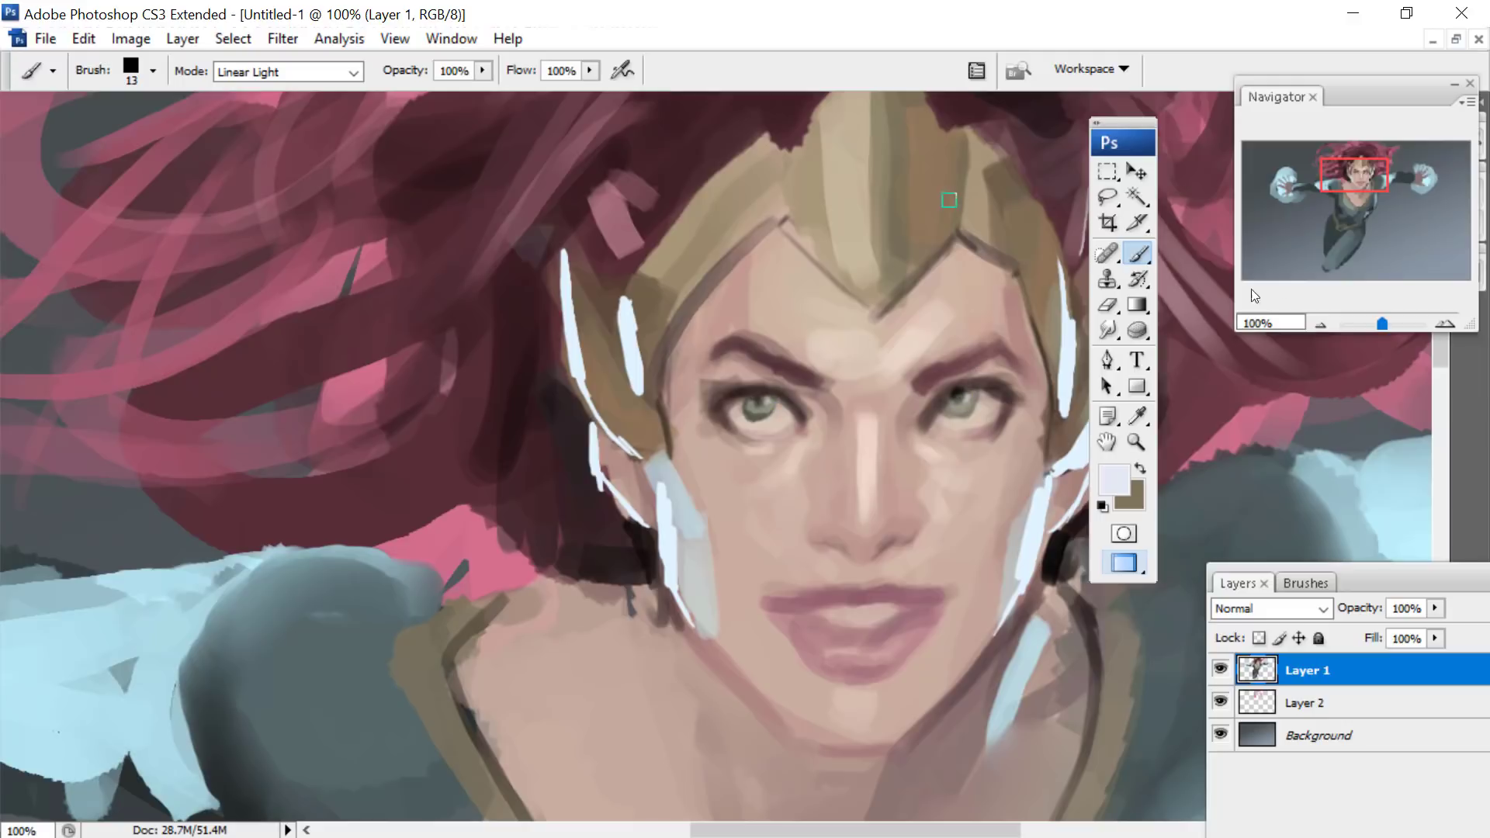
left_click_drag(1342, 149, 1347, 157)
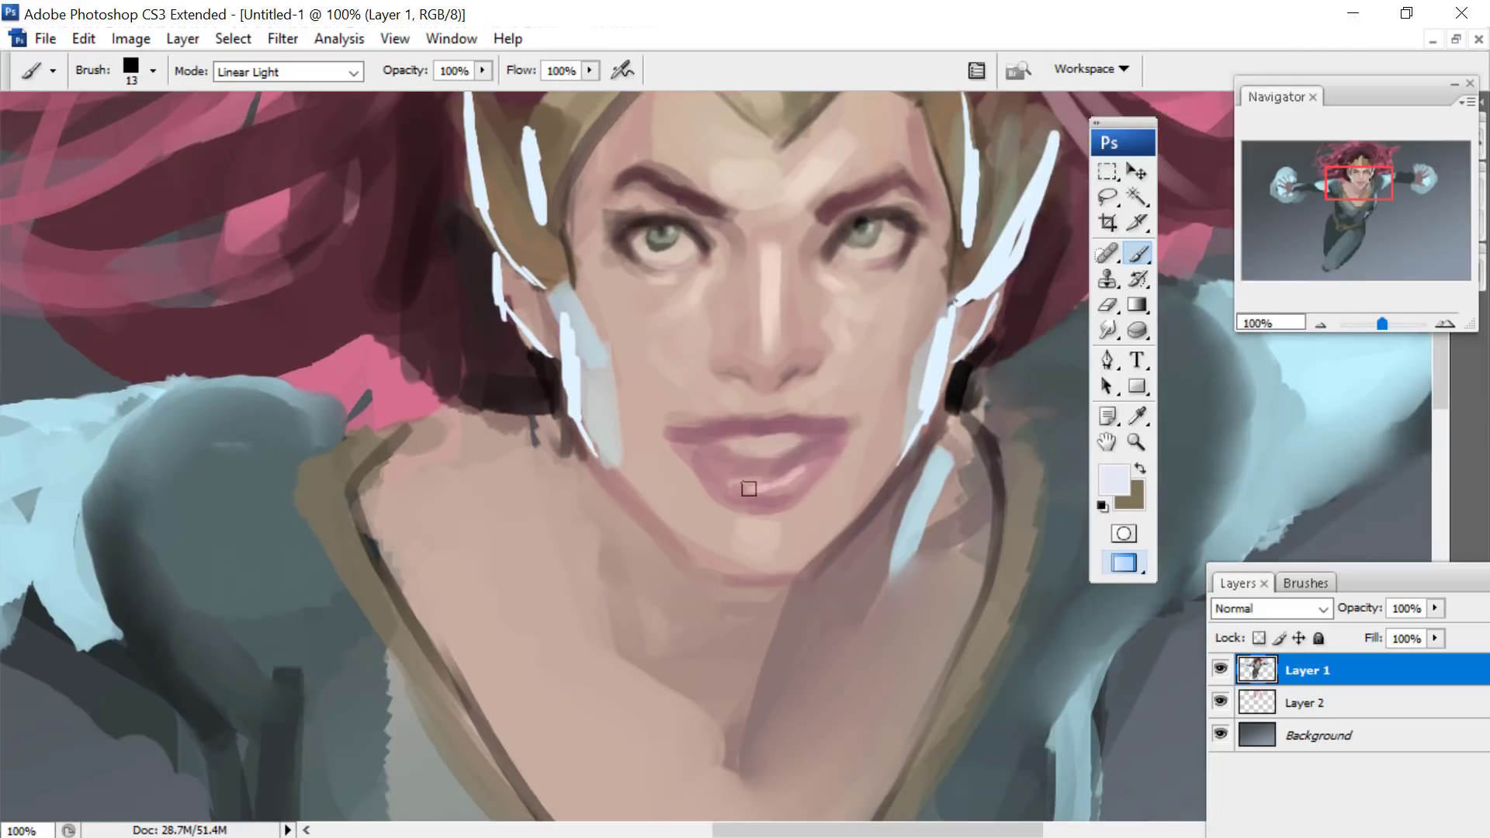
- Set the brush to 40 px and lighten the collar trim beside the neck
right_click(1052, 438)
double_click(1160, 487)
type("40")
key("Return")
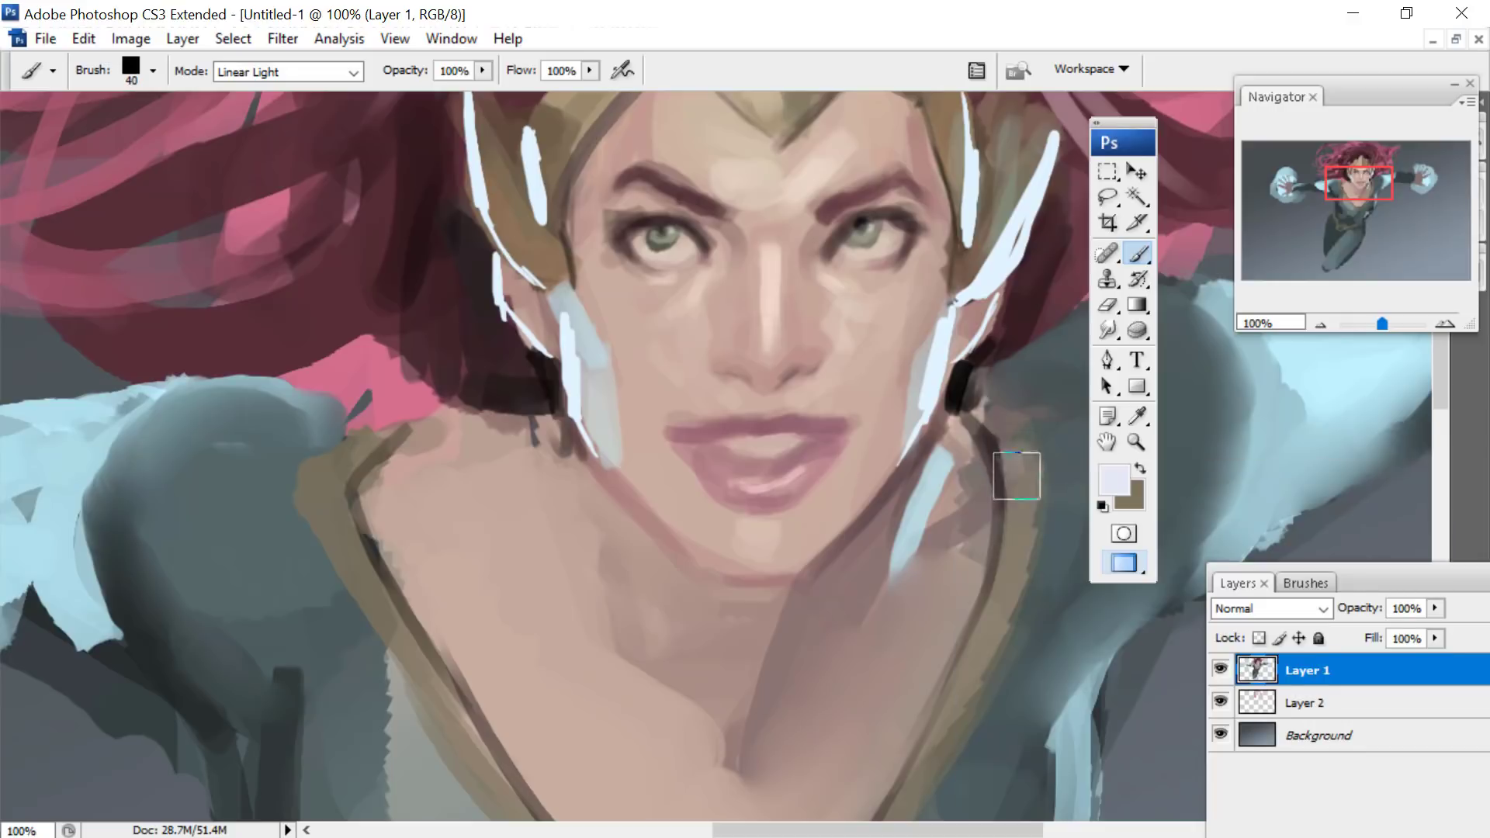
left_click_drag(1335, 196, 1284, 149)
mouse_move(412, 497)
left_mouse_down()
mouse_move(426, 528)
mouse_move(411, 446)
mouse_move(435, 556)
left_mouse_up()
- Change the foreground colour to a dark muted plum
left_click(1137, 417)
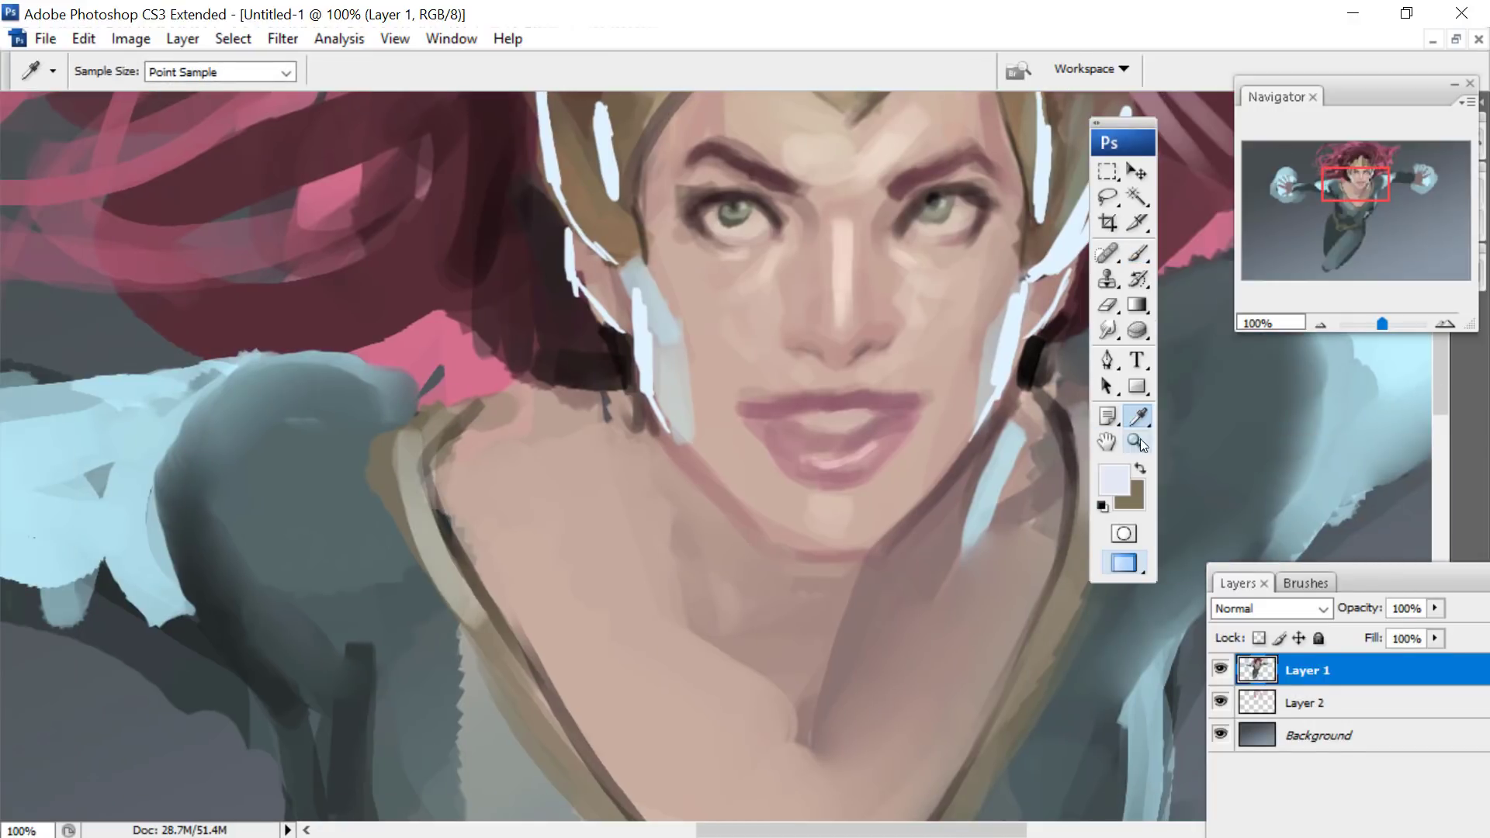
left_click(1116, 469)
left_click(1021, 539)
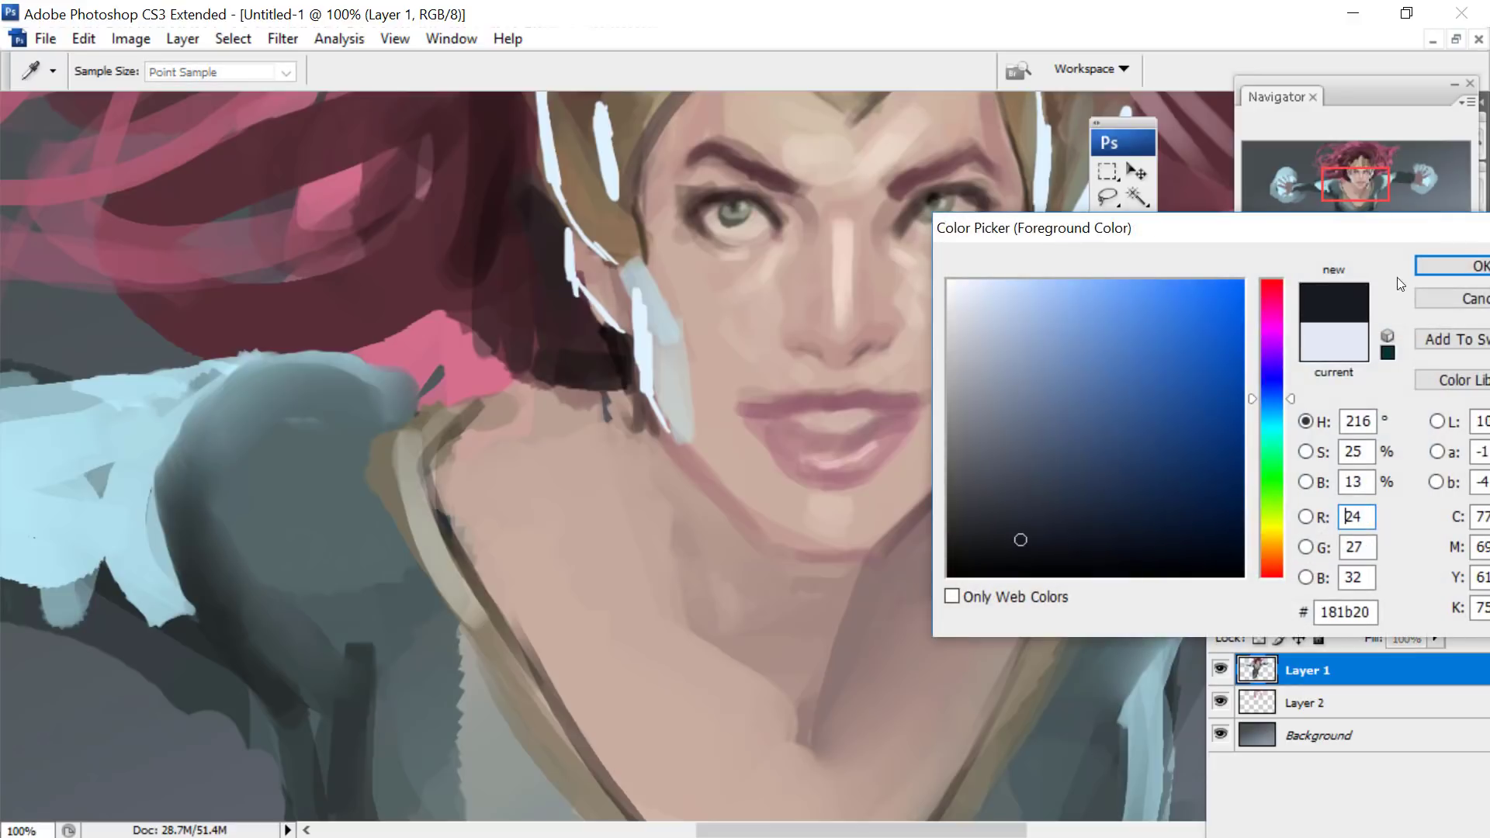
left_click_drag(1277, 394, 1272, 297)
left_click(997, 497)
left_click(1450, 266)
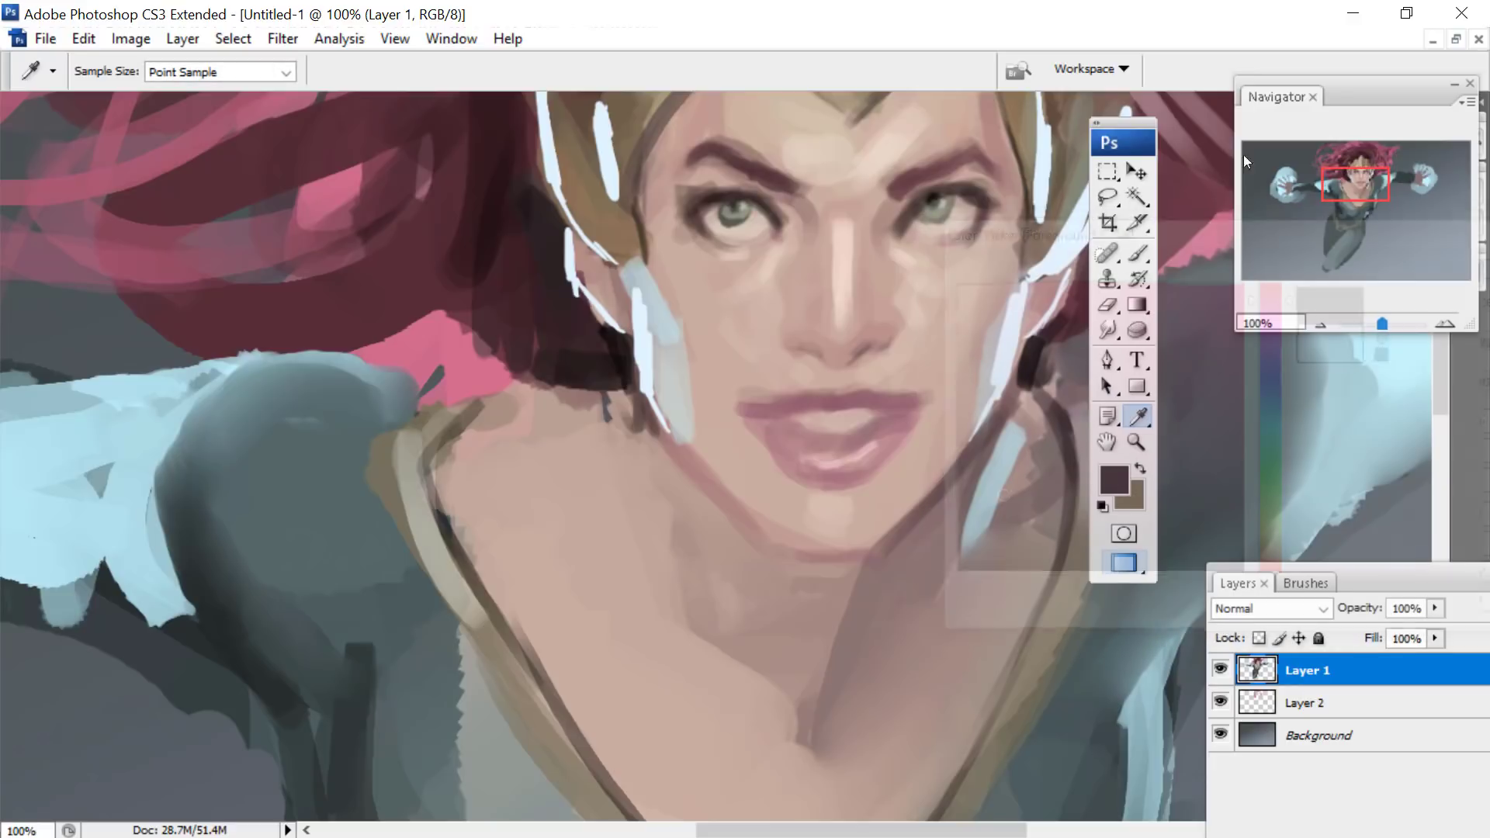
- Return to the Brush tool and set its blending mode to Multiply
left_click_drag(1353, 170, 1348, 157)
left_click(286, 72)
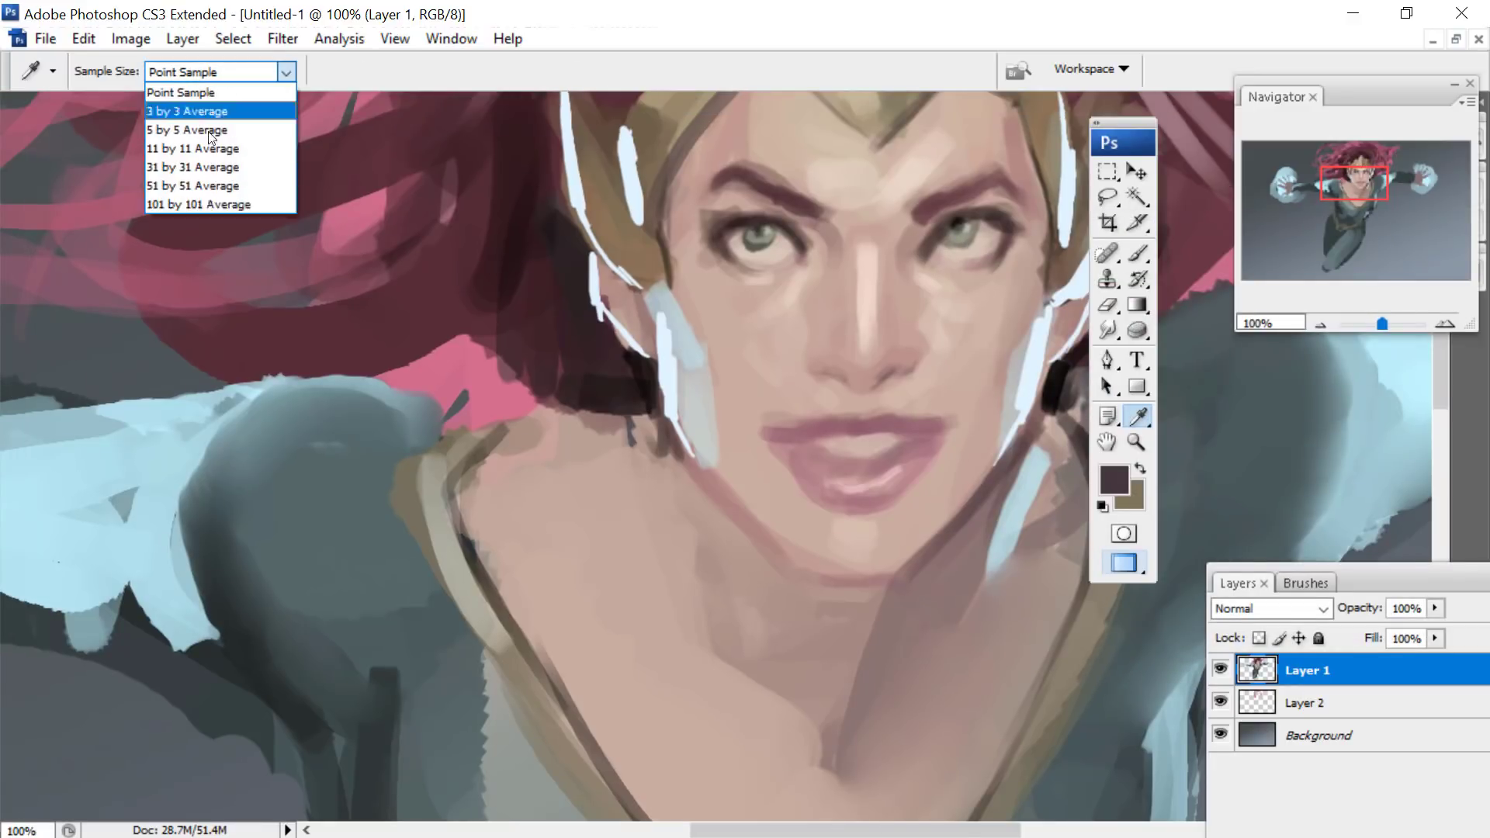
left_click(1134, 243)
left_click(1139, 250)
left_click(326, 72)
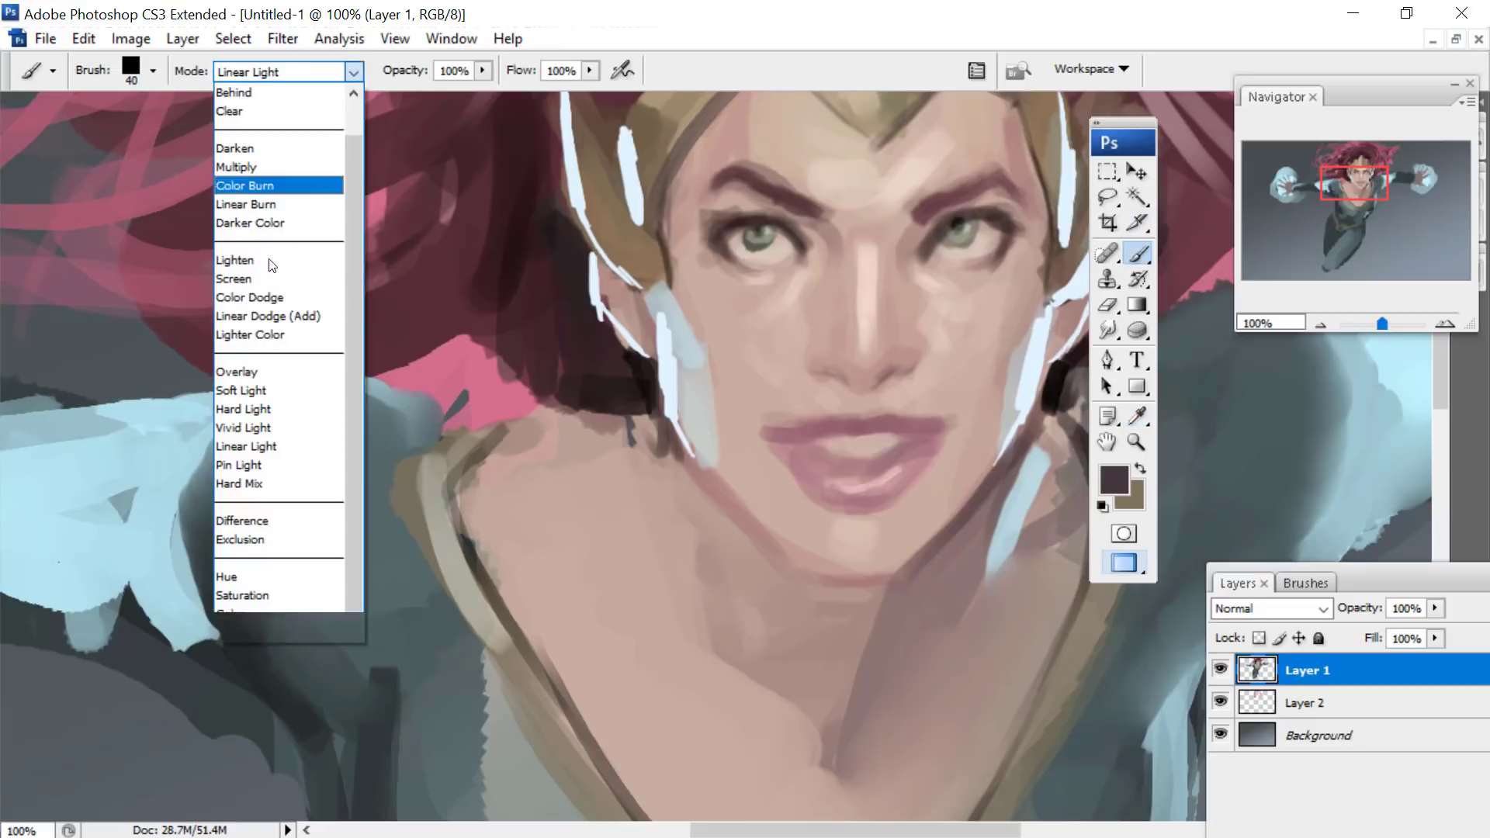
left_click(234, 173)
- Reduce the brush to 8 px and darken the line beneath the upper lip out to both mouth corners
right_click(882, 398)
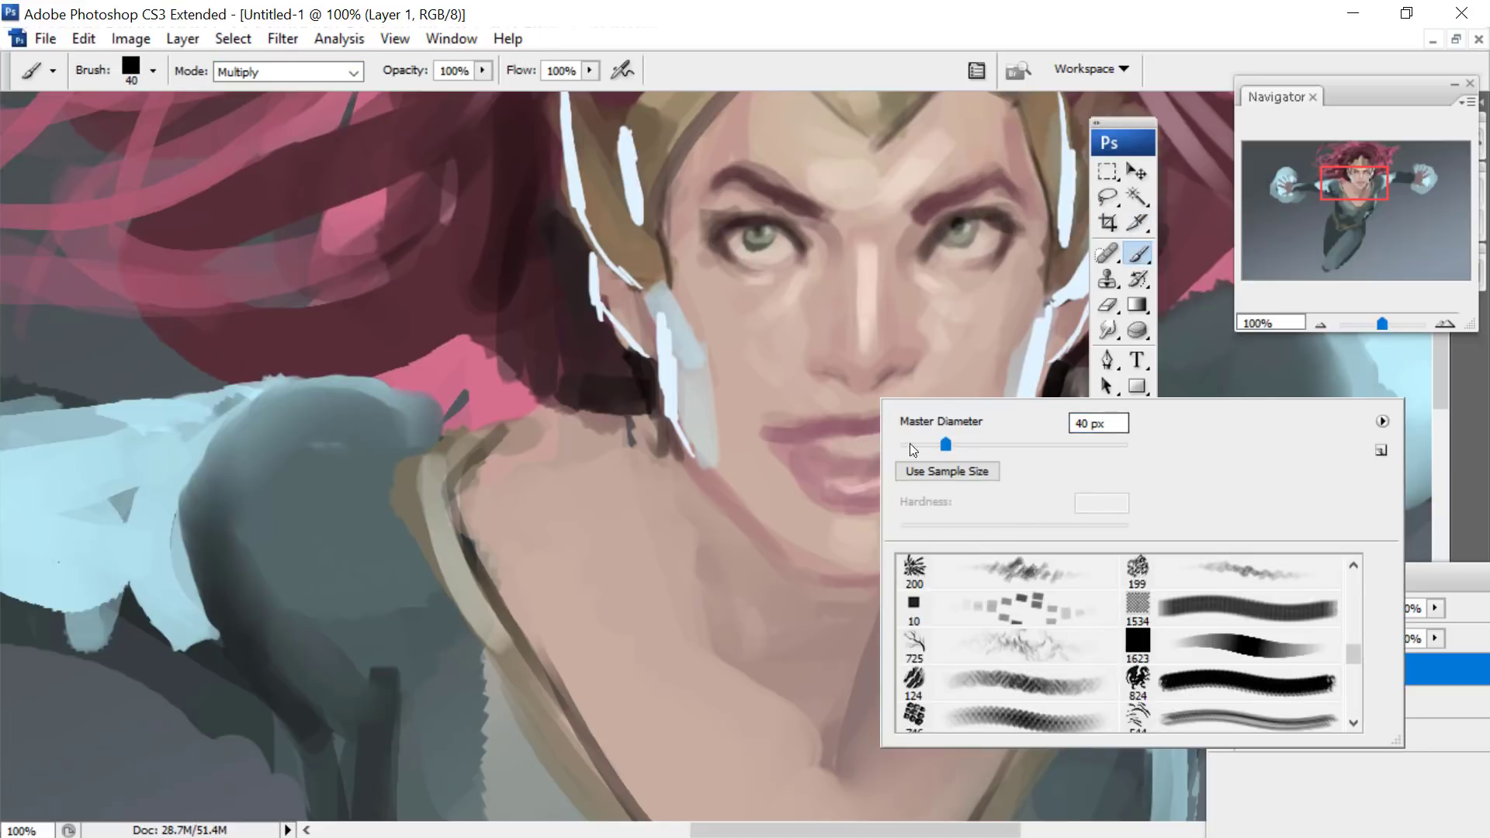
left_click(912, 445)
left_click_drag(1353, 185, 1357, 187)
right_click(877, 387)
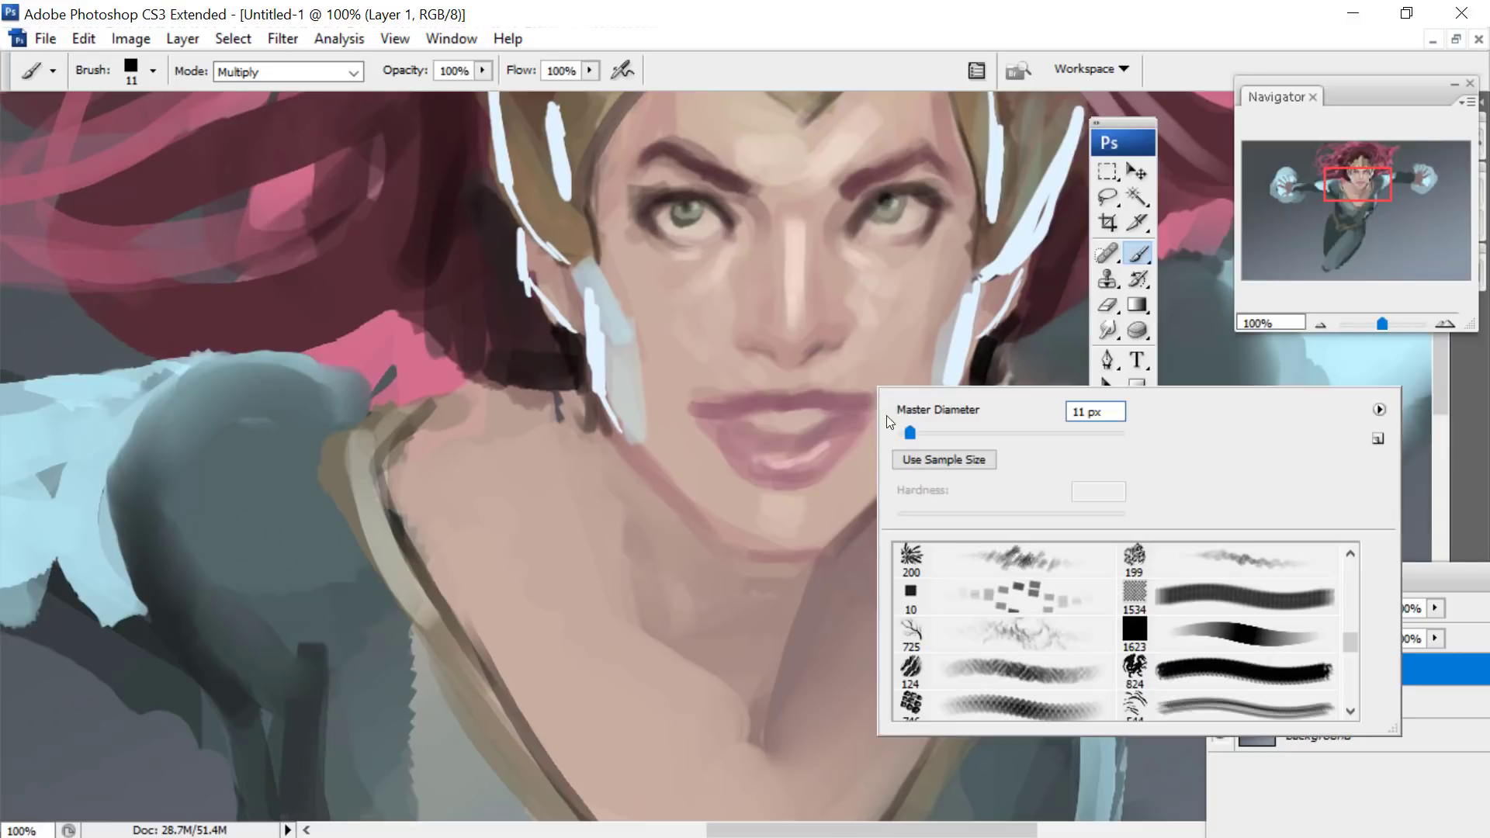
left_click(906, 435)
left_click(871, 389)
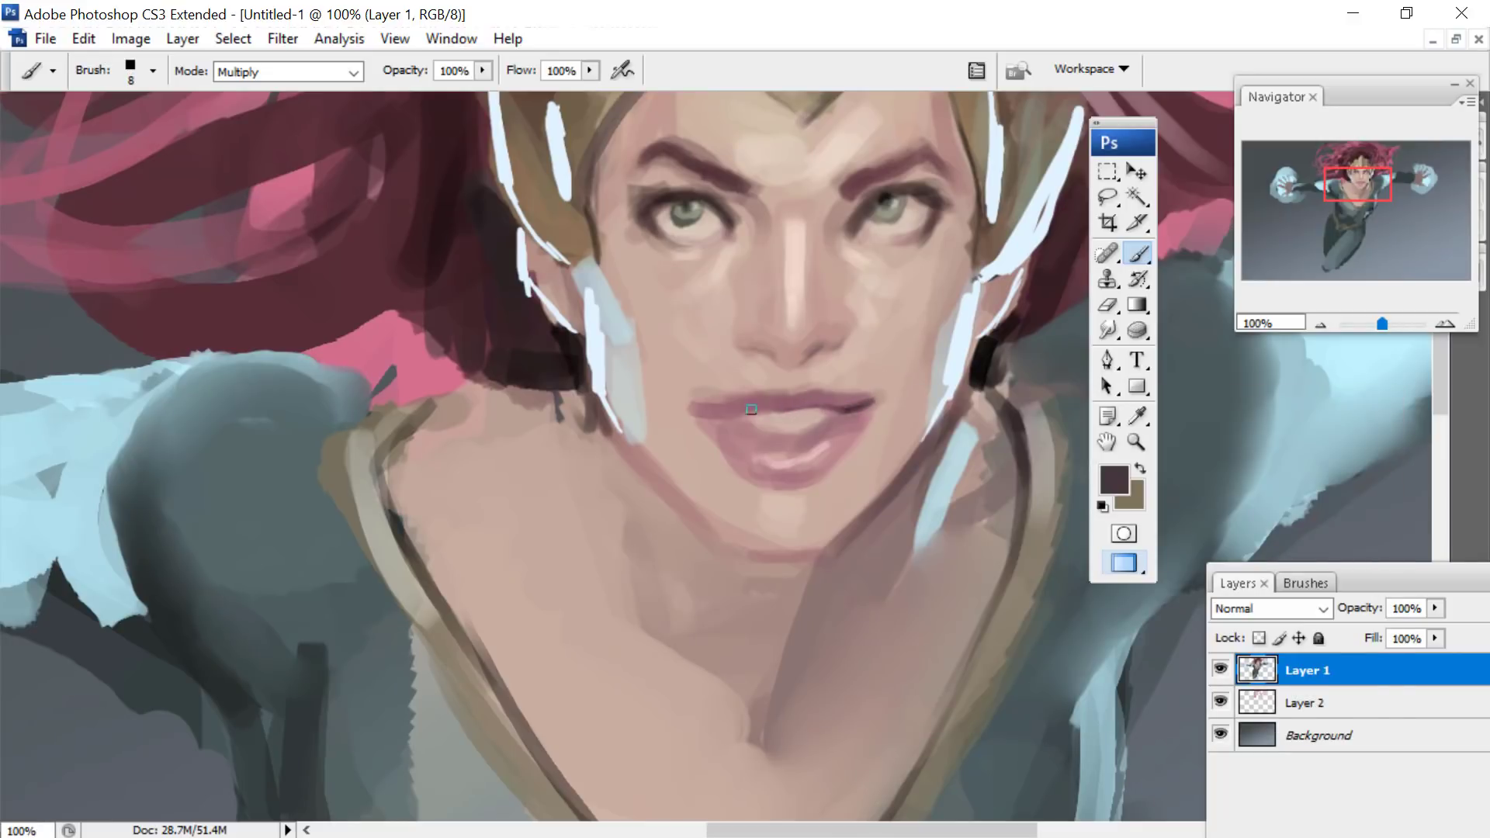
left_click_drag(756, 410, 715, 413)
- Deepen the shadow line along the jaw and neck, and darken the collar trim beside it with a 13 px brush
left_click_drag(928, 460, 859, 629)
right_click(1042, 438)
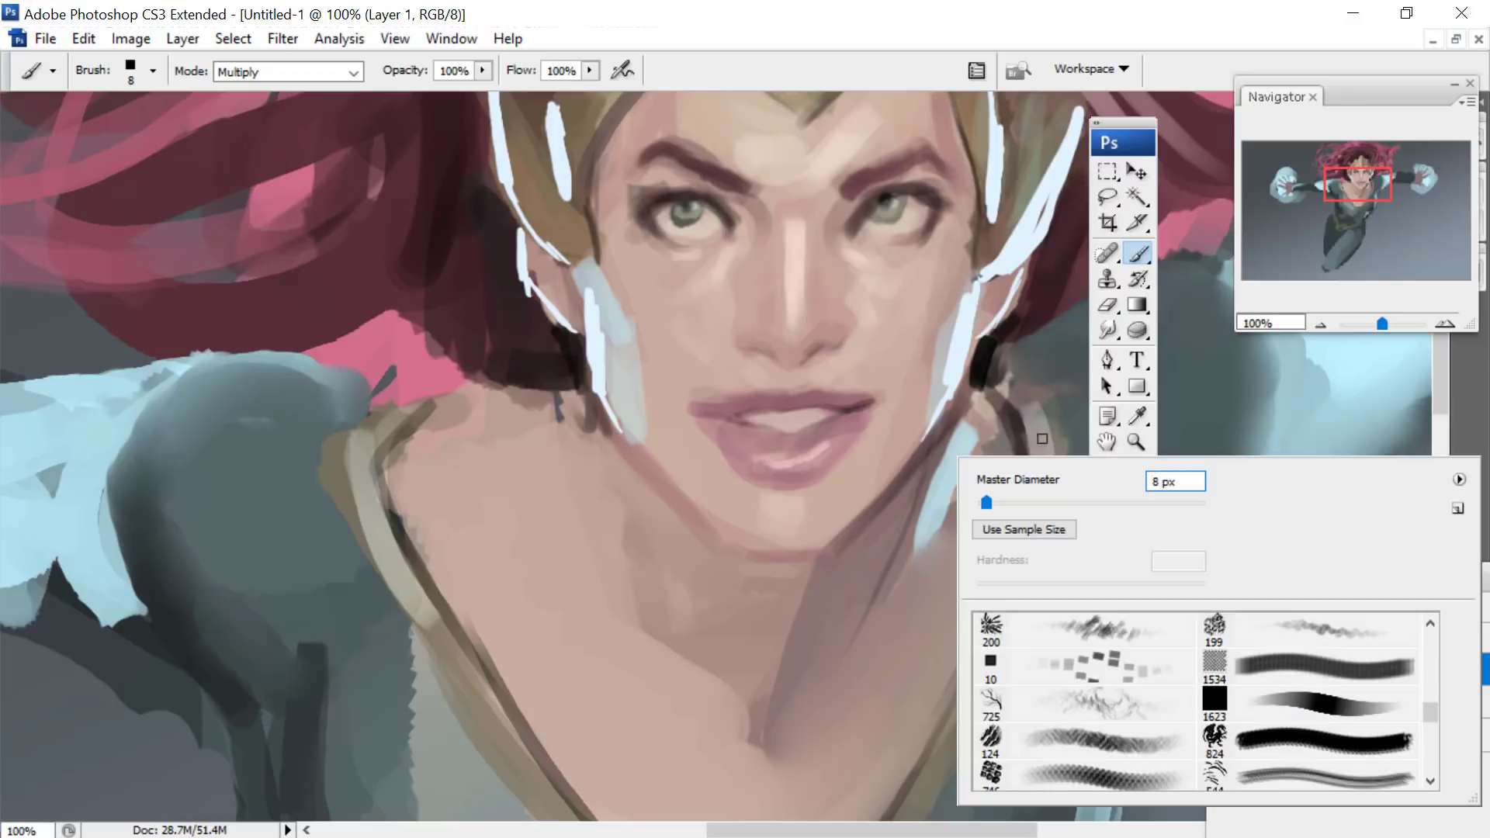
left_click_drag(985, 505, 989, 506)
left_click_drag(1004, 415, 1024, 475)
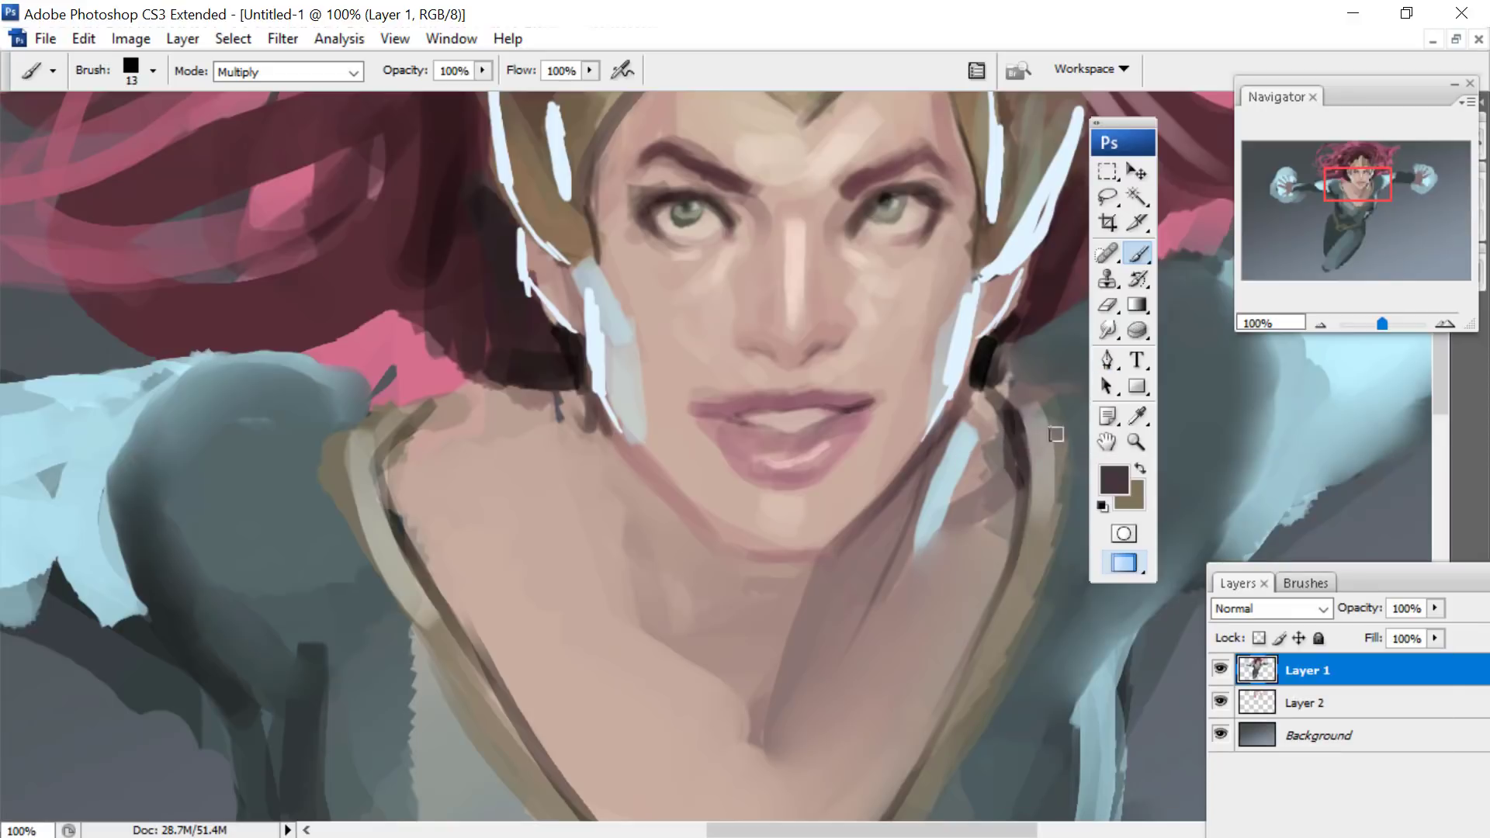
left_click_drag(1026, 369, 1045, 529)
- Darken the edges of the golden collar trim from the shoulder down to the point of the V-neckline
left_click_drag(1362, 185, 1363, 186)
left_click_drag(1384, 323, 1381, 323)
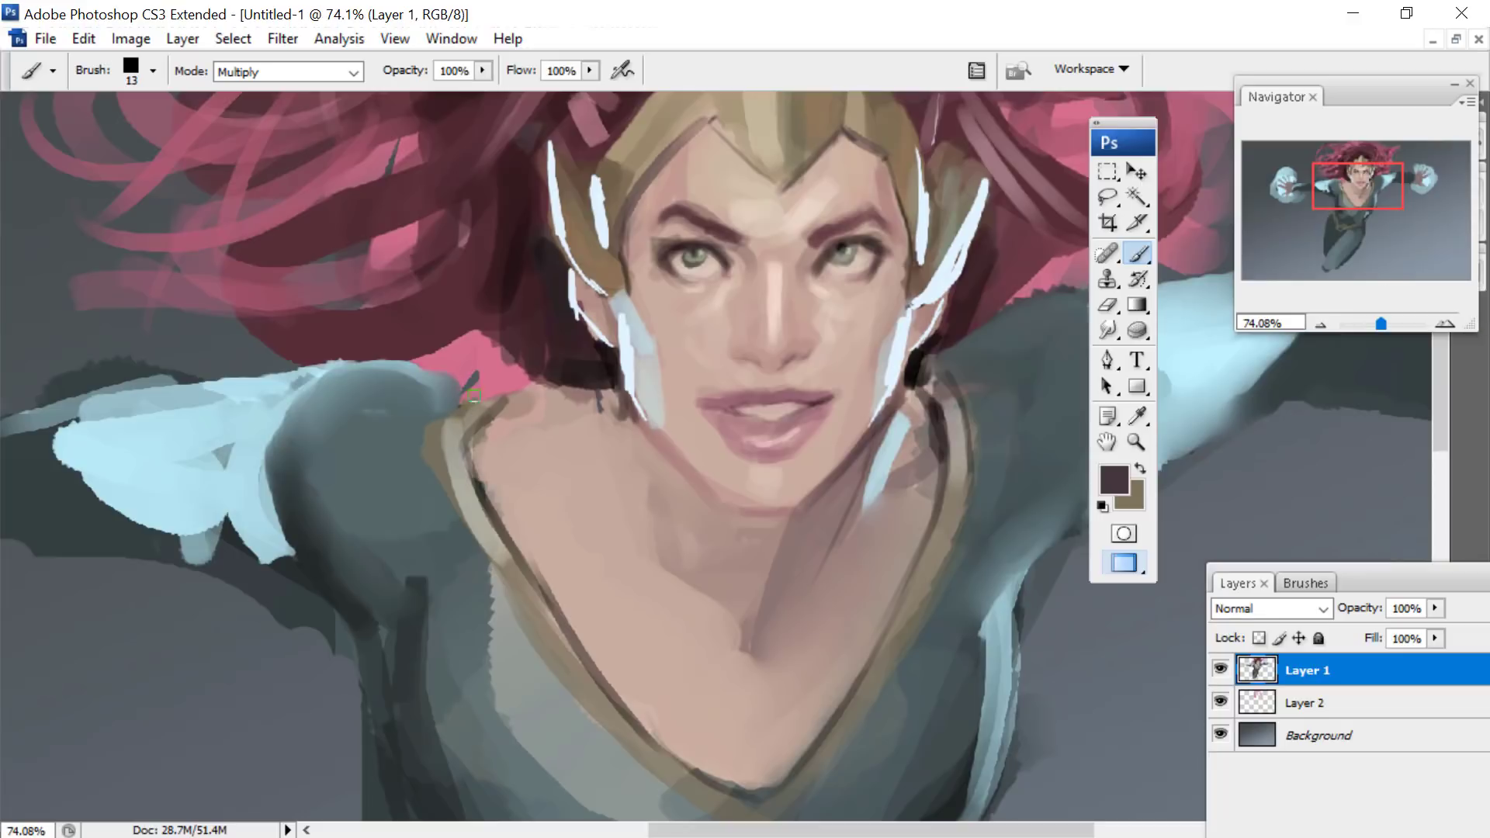
mouse_move(472, 380)
left_mouse_down()
mouse_move(438, 466)
mouse_move(574, 699)
left_mouse_up()
mouse_move(1347, 184)
left_mouse_down()
mouse_move(1340, 200)
mouse_move(1329, 180)
left_mouse_up()
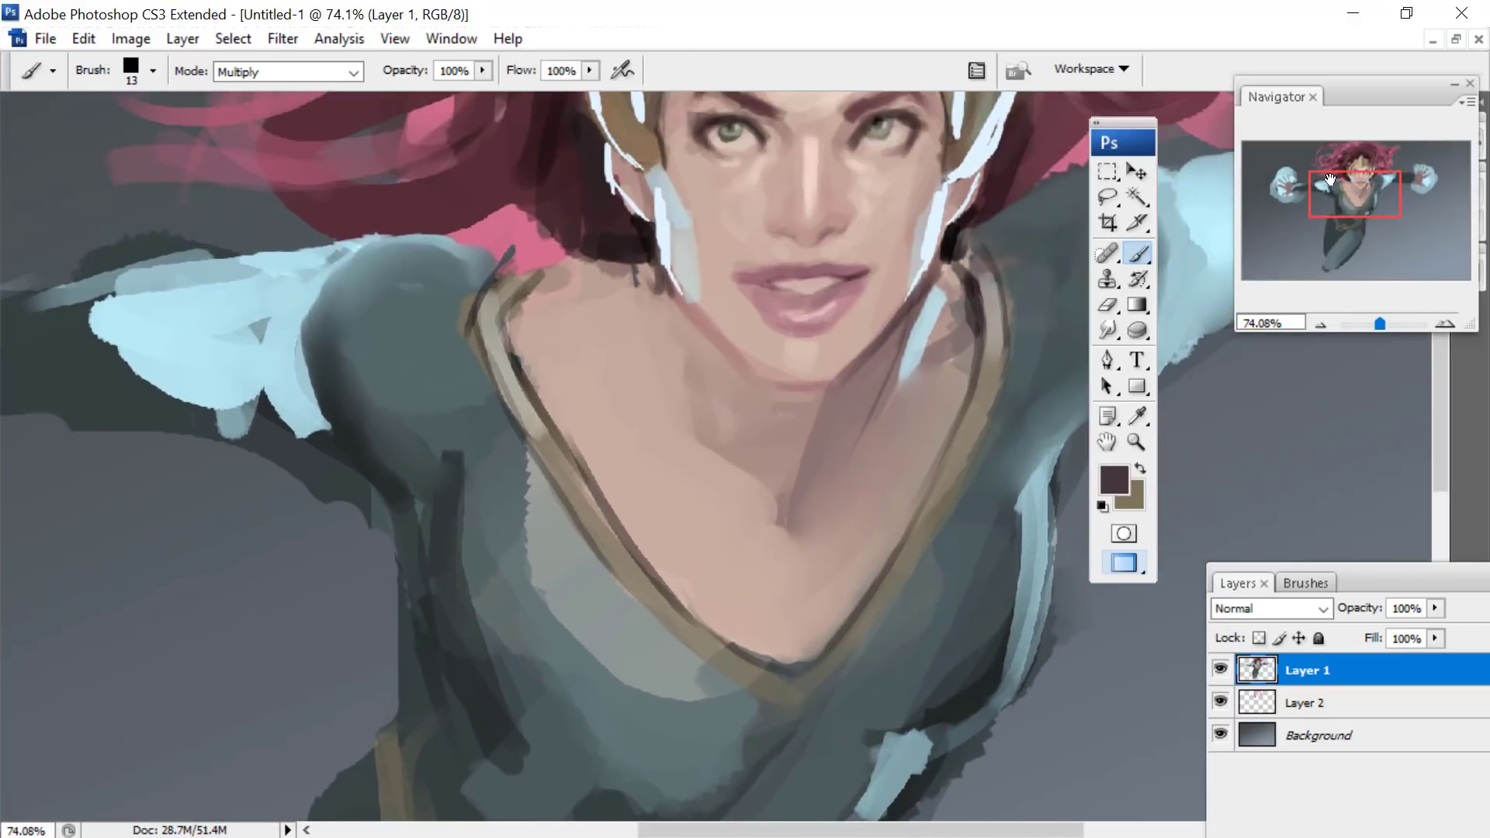
- Darken both lower edges of the golden collar trim around the point of the V-neckline
mouse_move(563, 468)
left_mouse_down()
mouse_move(661, 618)
mouse_move(772, 710)
left_mouse_up()
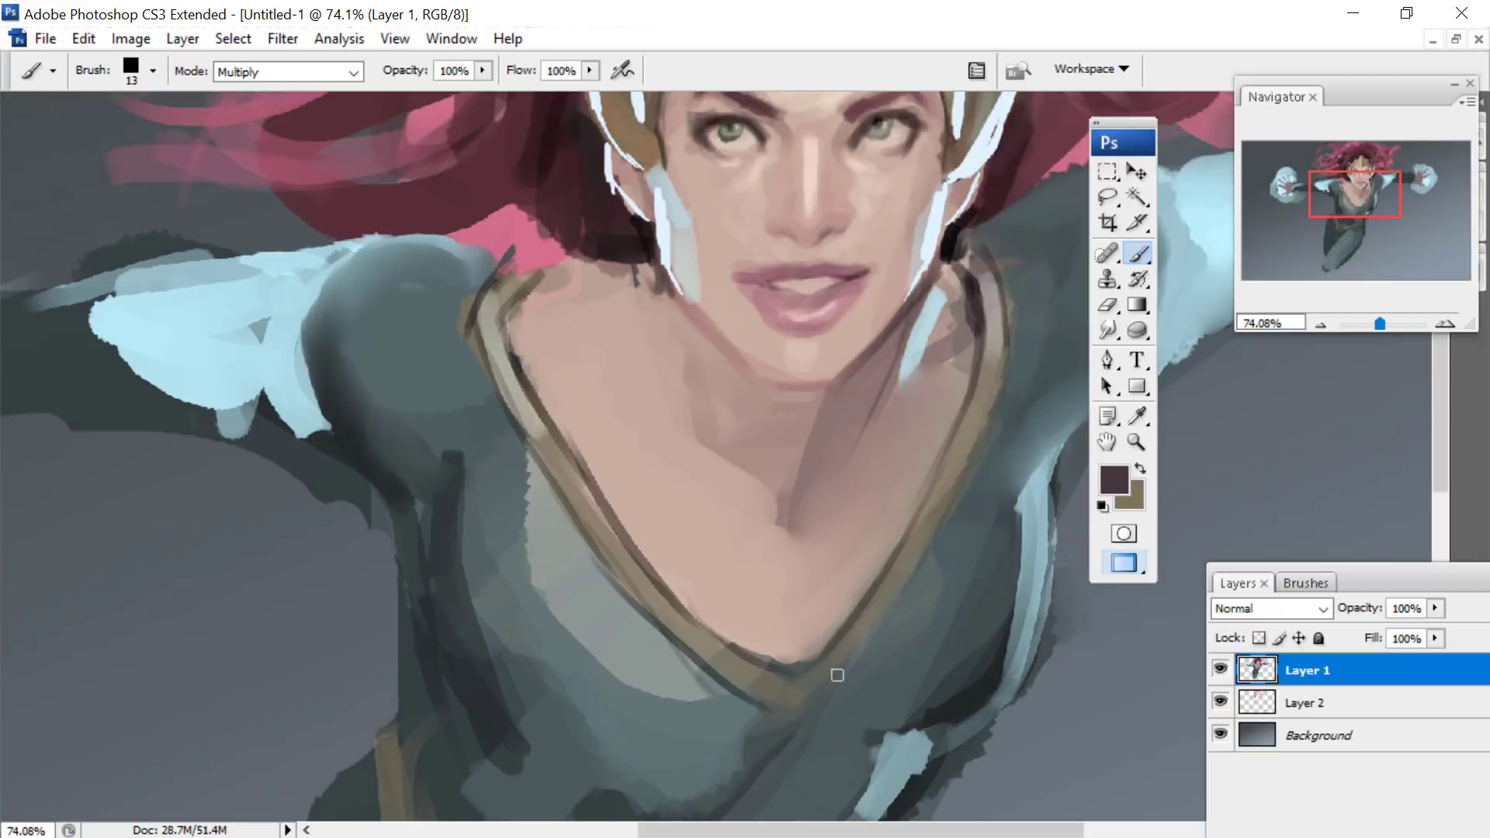
left_click_drag(837, 676, 959, 481)
left_click_drag(1332, 175, 1336, 188)
left_click_drag(1380, 323, 1380, 322)
left_click_drag(1342, 235, 1334, 222)
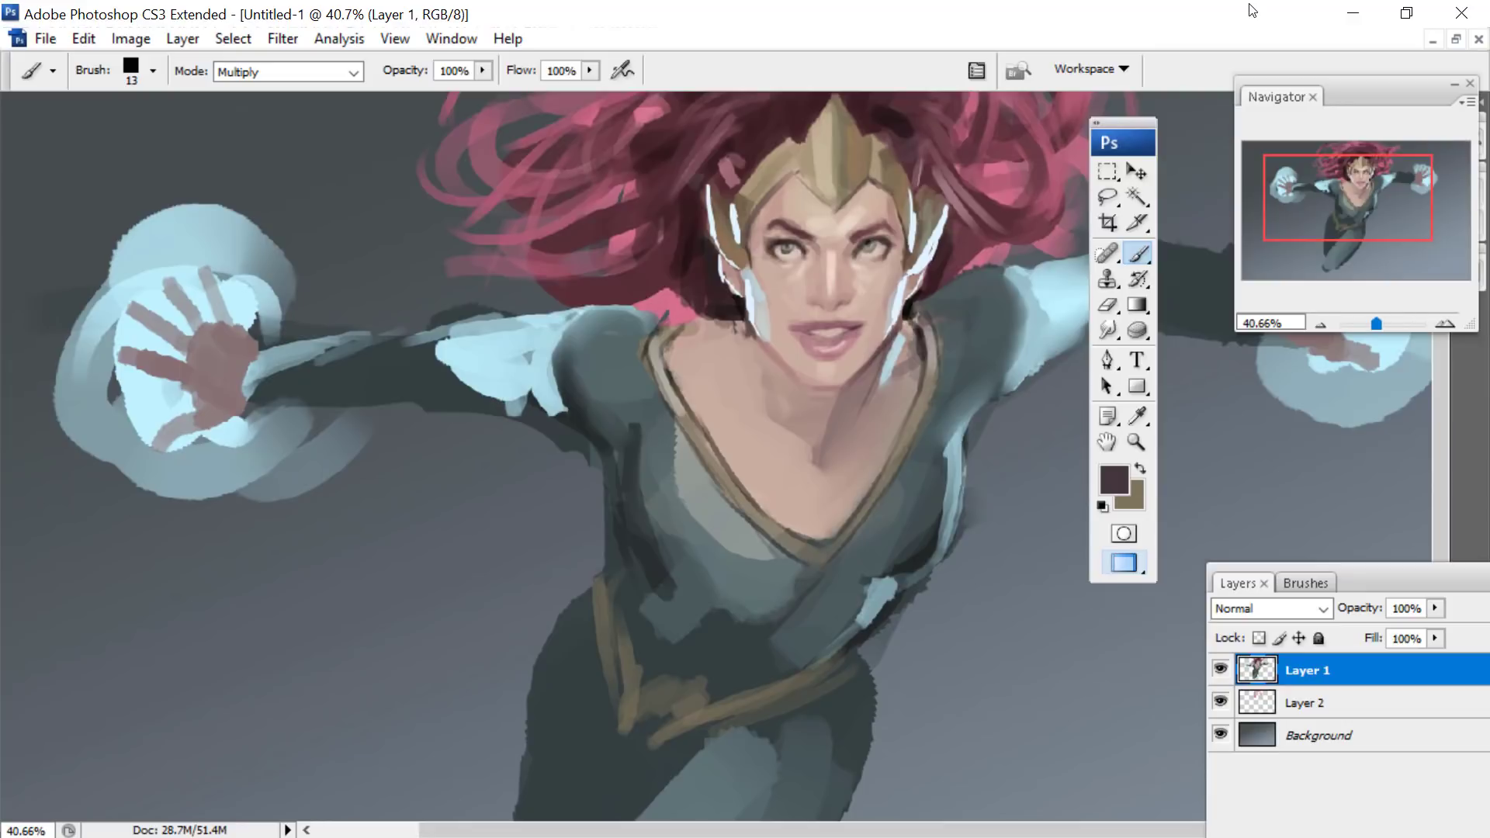
- Set the foreground colour to dark brown 24191d and choose the square 1623 px brush tip, reduced to 54 px
left_click(1110, 479)
left_click_drag(1028, 528, 1042, 532)
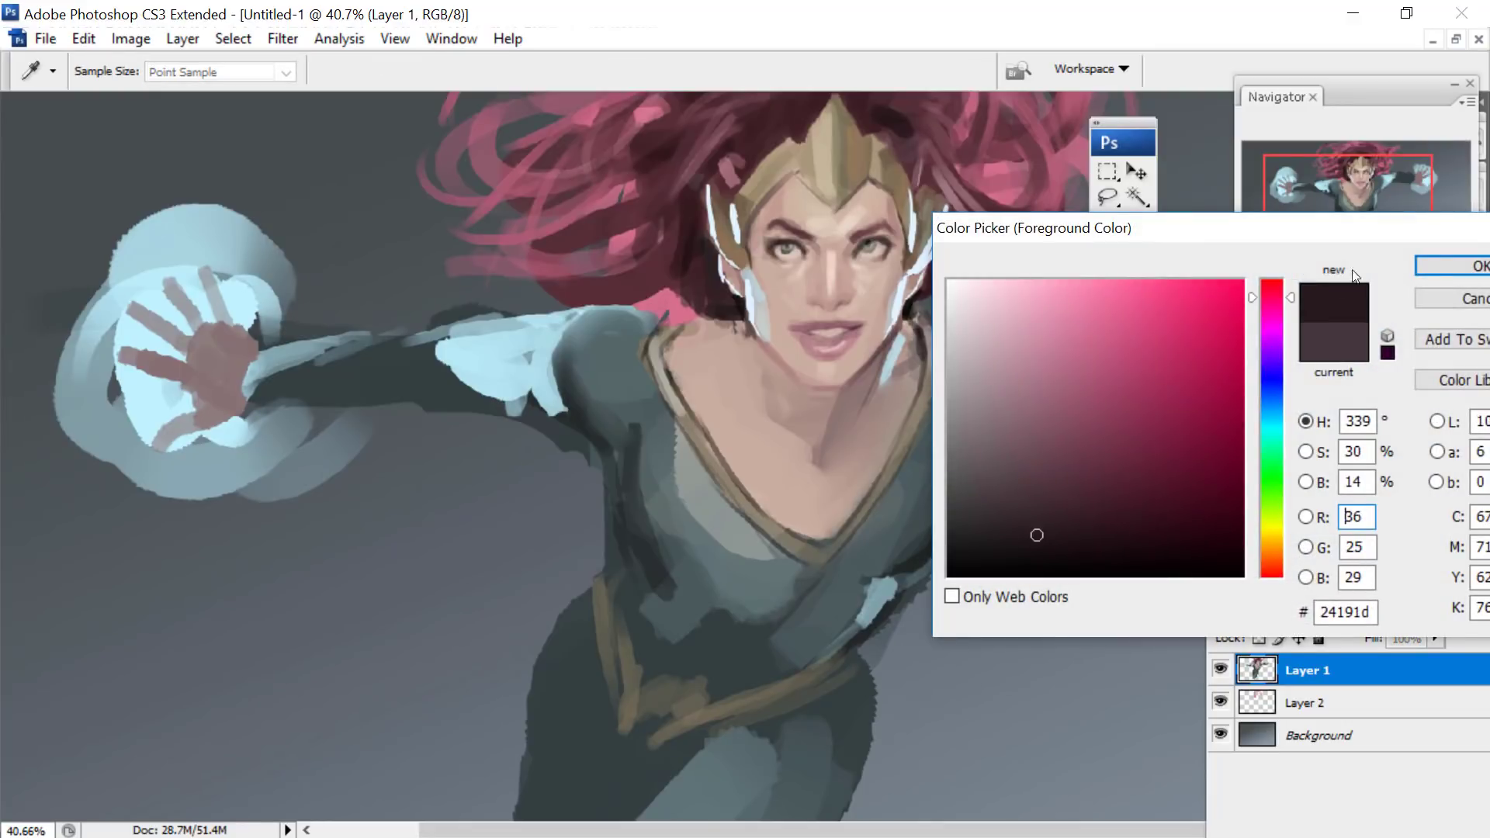
left_click(1450, 267)
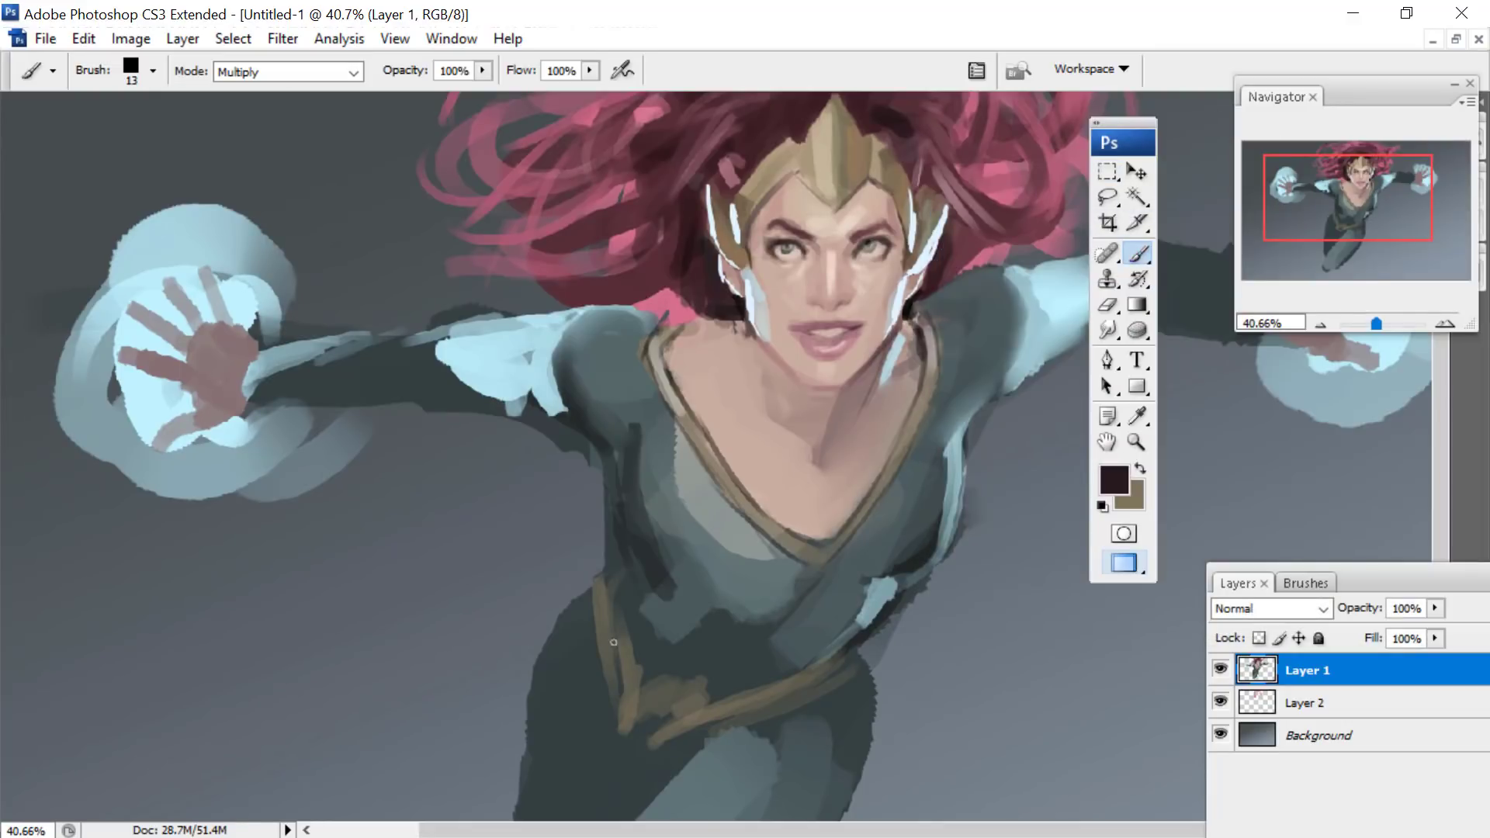
right_click(791, 393)
left_click_drag(827, 441, 840, 441)
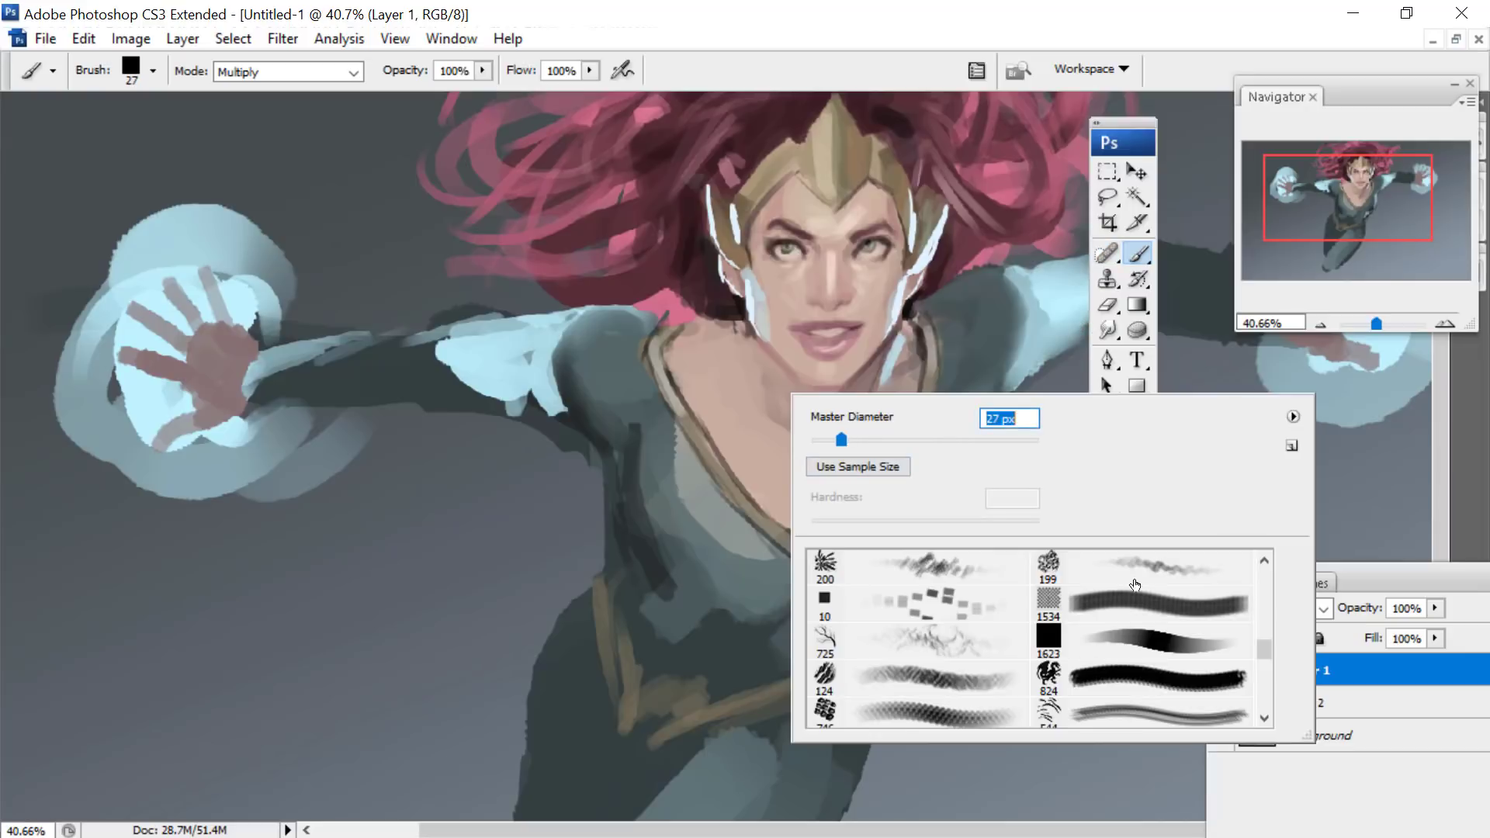
left_click(1131, 641)
left_click_drag(846, 233, 916, 36)
right_click(693, 510)
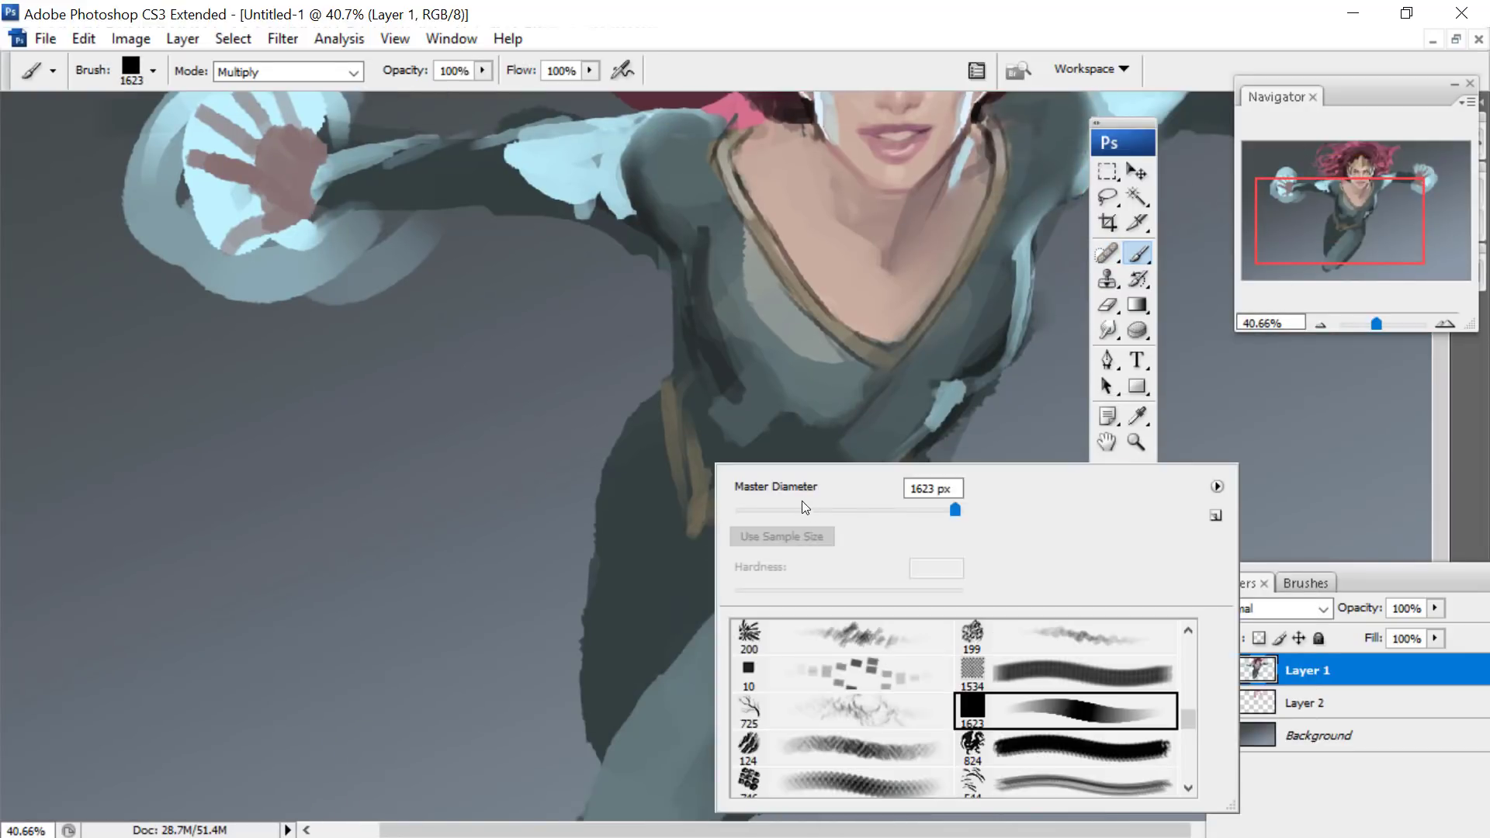
type("54")
key("Return")
- Shade the shadowed hip and thigh, the area beneath the belt and the dark side of the waist
mouse_move(705, 564)
left_mouse_down()
mouse_move(878, 538)
mouse_move(817, 573)
mouse_move(763, 577)
mouse_move(896, 510)
mouse_move(779, 559)
mouse_move(719, 605)
mouse_move(743, 566)
mouse_move(784, 570)
mouse_move(614, 749)
mouse_move(671, 609)
mouse_move(639, 628)
mouse_move(612, 701)
mouse_move(667, 606)
mouse_move(671, 536)
mouse_move(622, 559)
left_mouse_up()
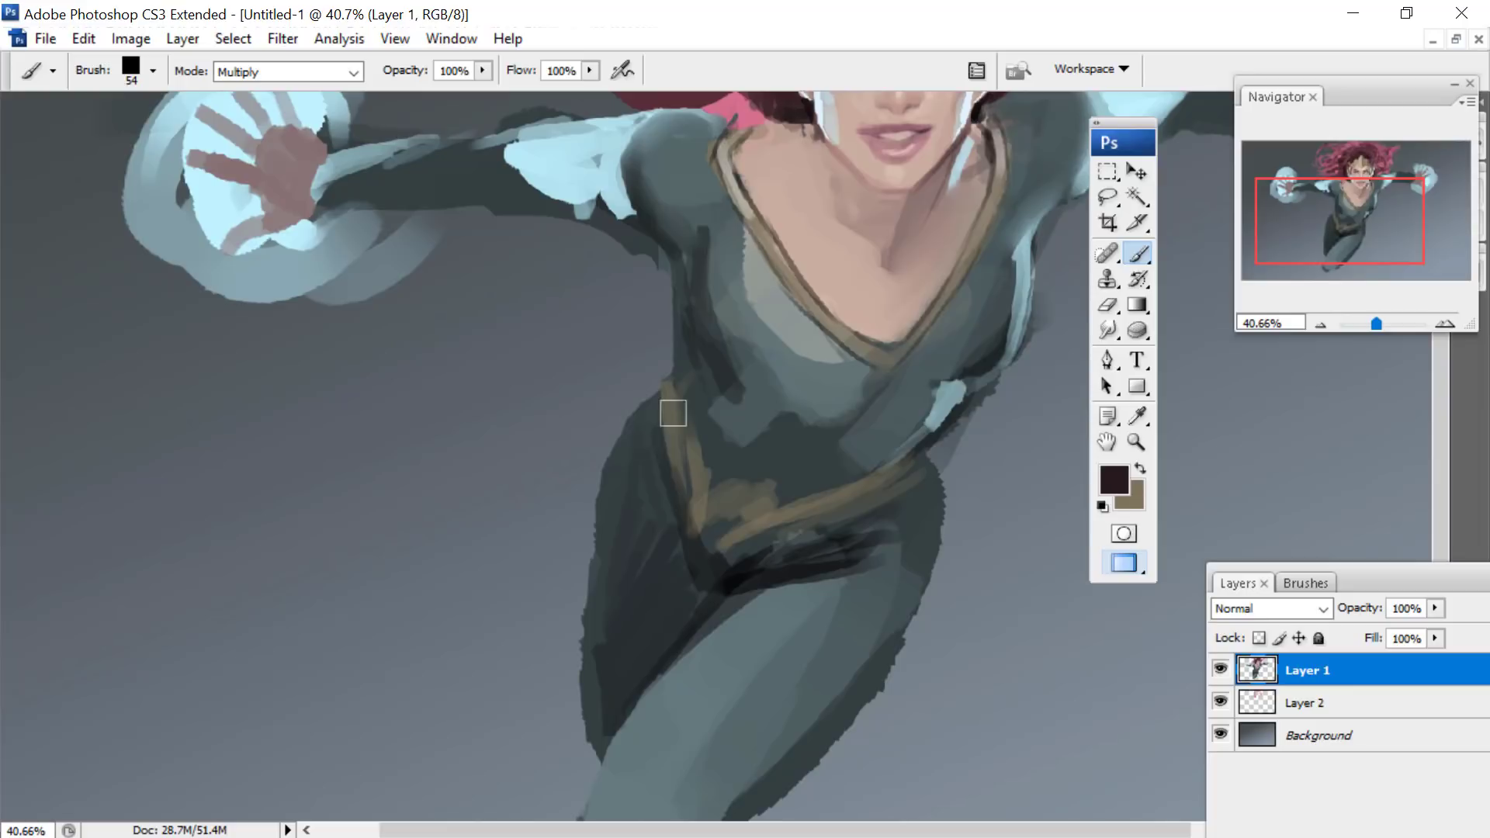
left_click_drag(676, 409, 719, 356)
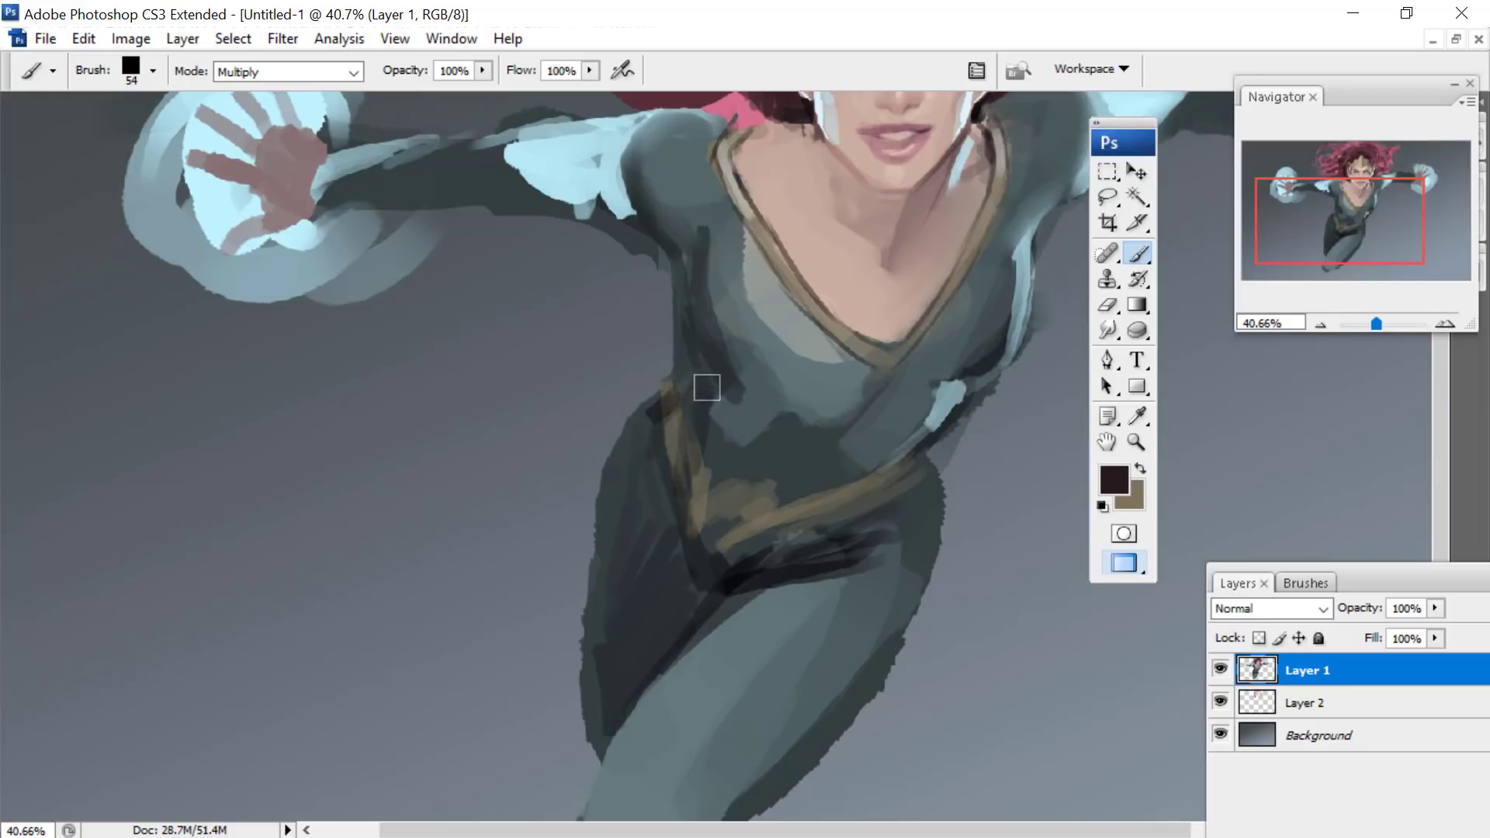
mouse_move(682, 259)
left_mouse_down()
mouse_move(720, 392)
mouse_move(703, 475)
left_mouse_up()
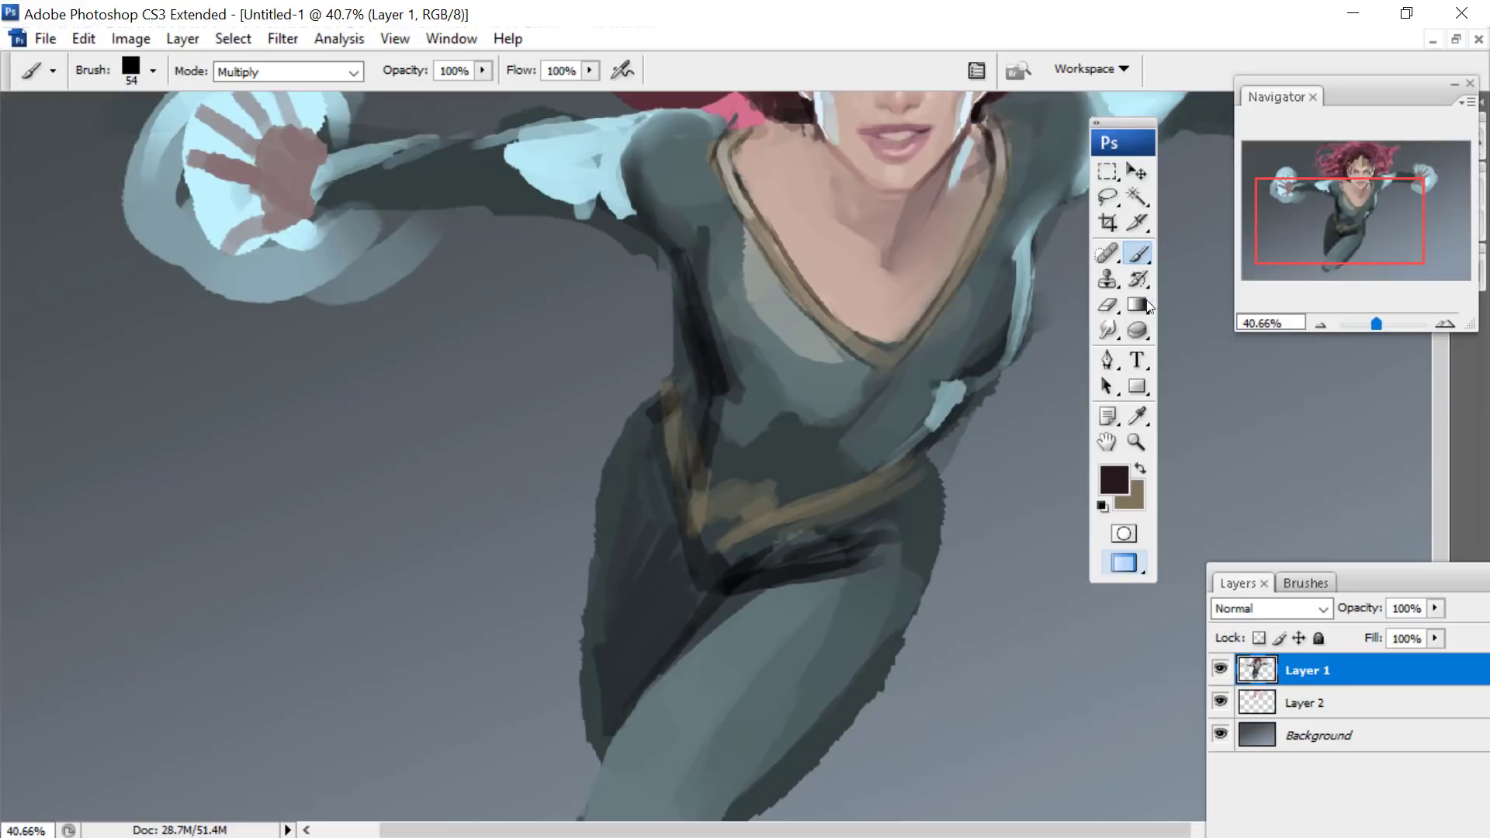
- Smudge the dark shading along the waist, hip and belt with a round brush enlarged to 71 px
left_click(1108, 331)
right_click(705, 167)
left_click_drag(1203, 531, 1199, 454)
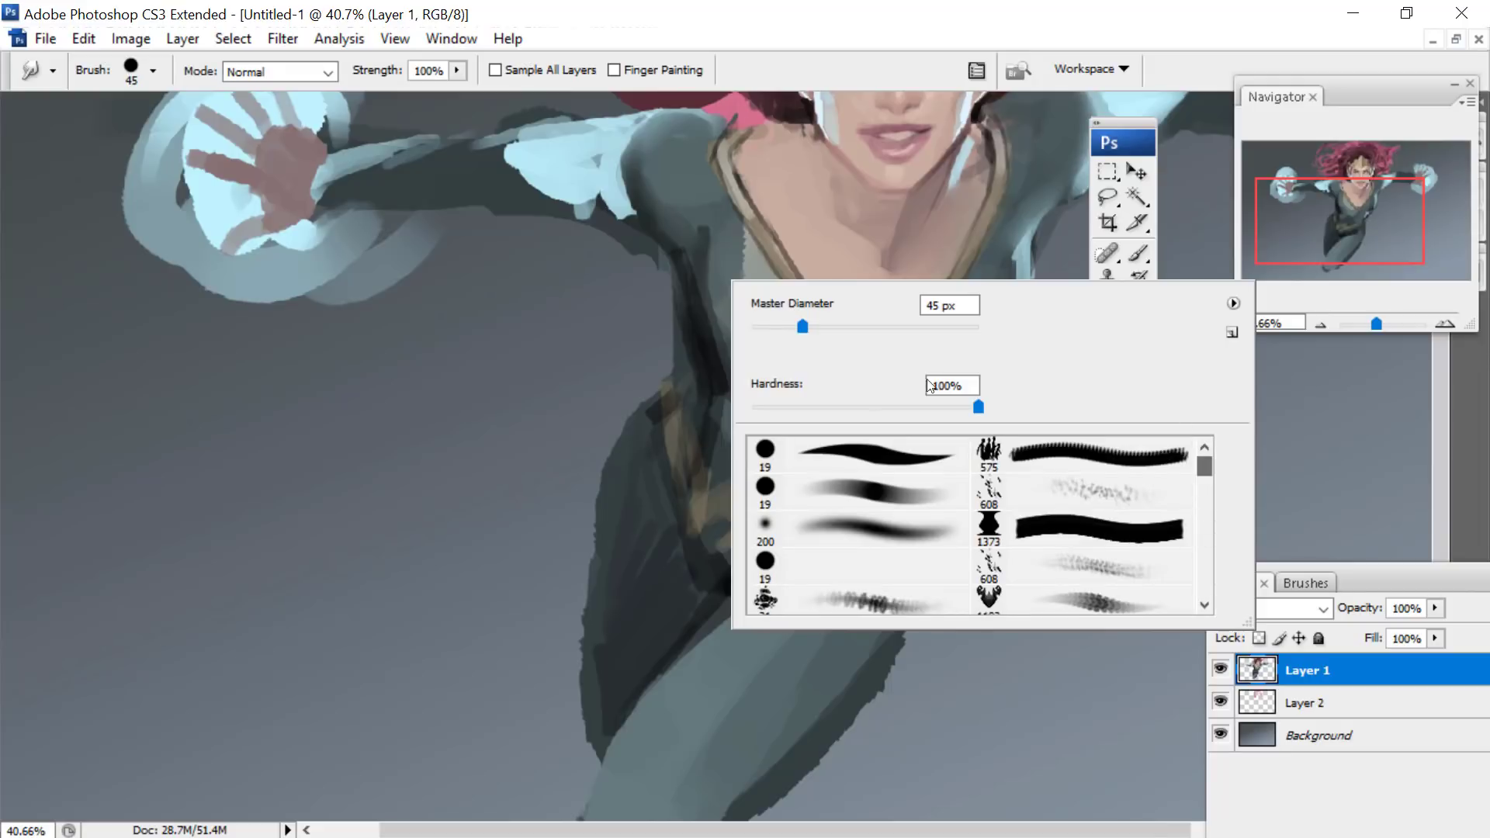
left_click(796, 552)
left_click_drag(772, 327, 798, 328)
left_click(688, 387)
mouse_move(701, 358)
left_mouse_down()
mouse_move(692, 396)
mouse_move(673, 397)
left_mouse_up()
right_click(758, 296)
left_click_drag(796, 458, 825, 457)
left_click(722, 377)
left_click_drag(720, 376, 690, 464)
mouse_move(616, 557)
left_mouse_down()
mouse_move(615, 626)
mouse_move(653, 561)
left_mouse_up()
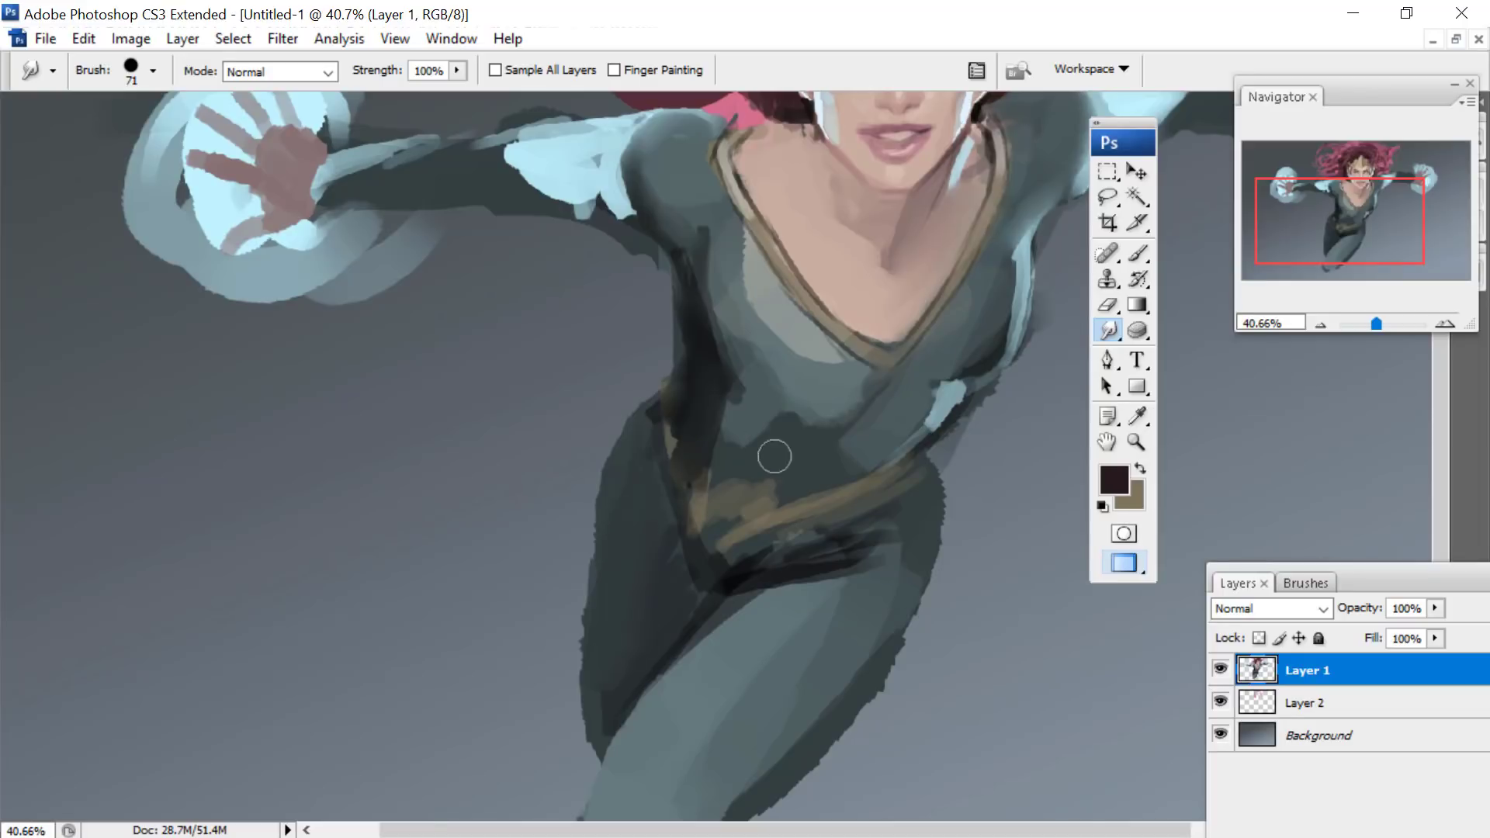
- Enlarge the Smudge brush to 83 px and blend the chest, belly, belt and side highlights into smooth suit shading
mouse_move(773, 456)
left_mouse_down()
mouse_move(754, 419)
mouse_move(820, 409)
left_mouse_up()
right_click(820, 409)
left_click_drag(939, 448, 975, 432)
left_click(835, 368)
mouse_move(830, 378)
left_mouse_down()
mouse_move(803, 429)
mouse_move(736, 354)
mouse_move(711, 267)
mouse_move(743, 304)
mouse_move(750, 275)
mouse_move(802, 358)
mouse_move(782, 339)
mouse_move(813, 358)
mouse_move(813, 459)
mouse_move(870, 434)
mouse_move(913, 389)
mouse_move(746, 506)
mouse_move(815, 473)
mouse_move(791, 504)
mouse_move(850, 453)
mouse_move(810, 483)
mouse_move(790, 467)
mouse_move(749, 506)
mouse_move(801, 399)
mouse_move(784, 365)
left_mouse_up()
right_click(859, 327)
right_click(875, 423)
left_click(896, 440)
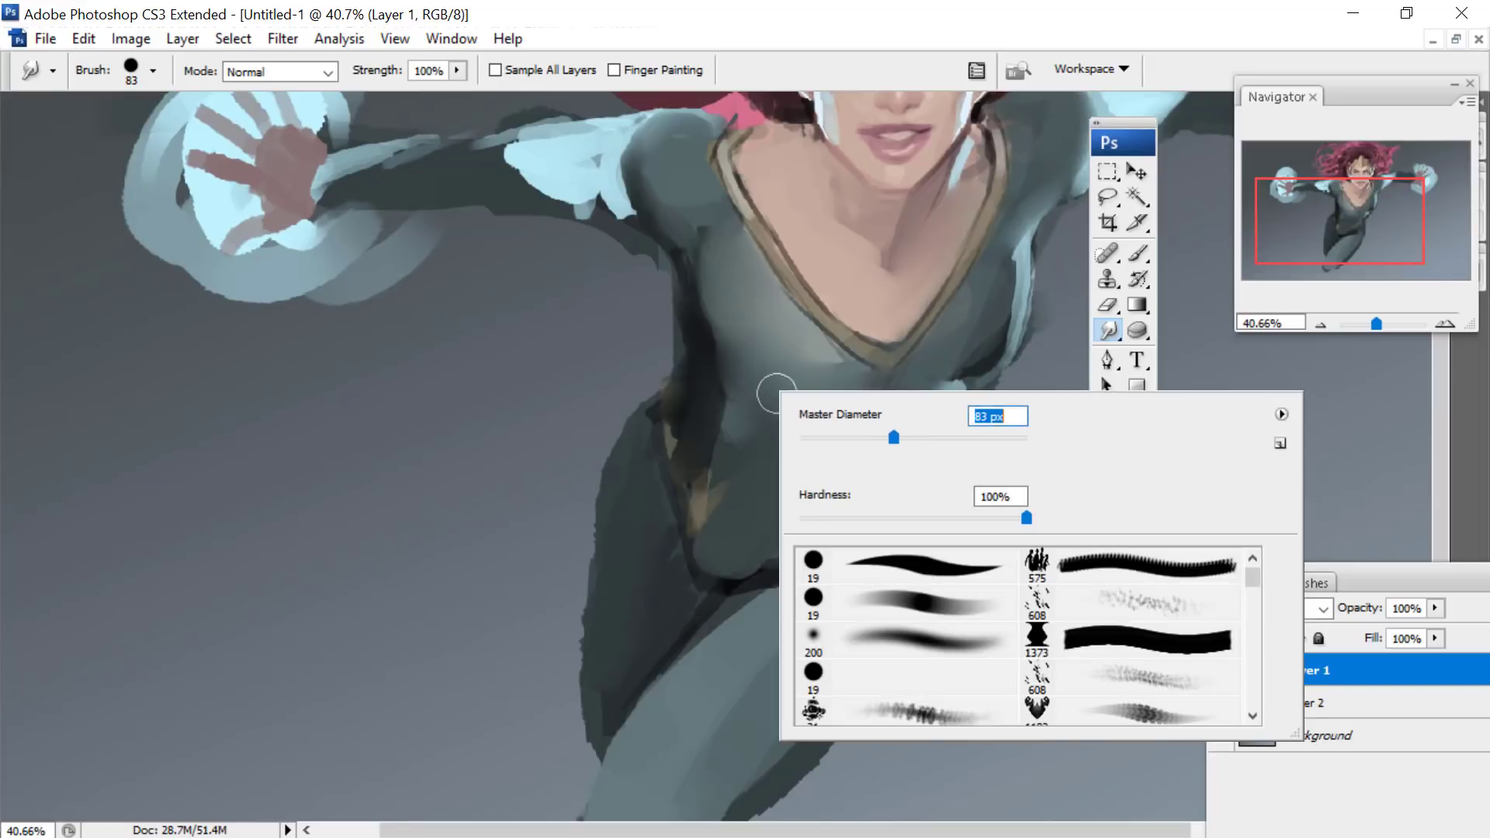
mouse_move(688, 569)
left_mouse_down()
mouse_move(679, 449)
mouse_move(685, 429)
mouse_move(702, 502)
mouse_move(703, 397)
mouse_move(710, 517)
mouse_move(704, 326)
mouse_move(685, 465)
mouse_move(645, 455)
mouse_move(632, 483)
mouse_move(644, 451)
mouse_move(640, 468)
mouse_move(672, 483)
mouse_move(696, 434)
mouse_move(647, 330)
mouse_move(630, 366)
mouse_move(647, 376)
mouse_move(662, 336)
left_mouse_up()
left_click_drag(1029, 394, 961, 435)
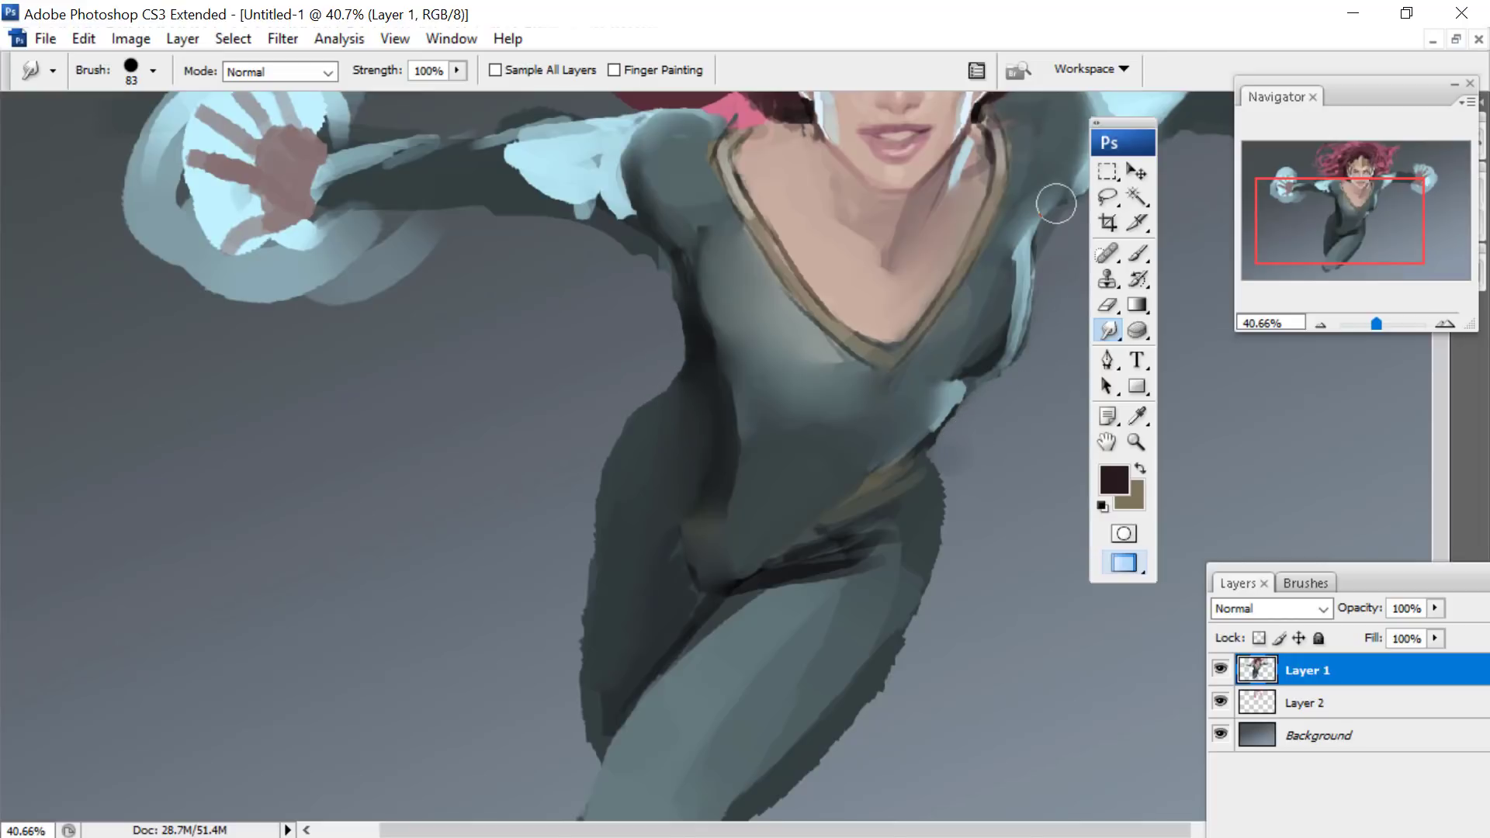
- Reduce the Smudge brush to 35 px and blend the light-blue shoulder highlight, the sleeve's underside and the waist edges
left_click_drag(1322, 198, 1331, 168)
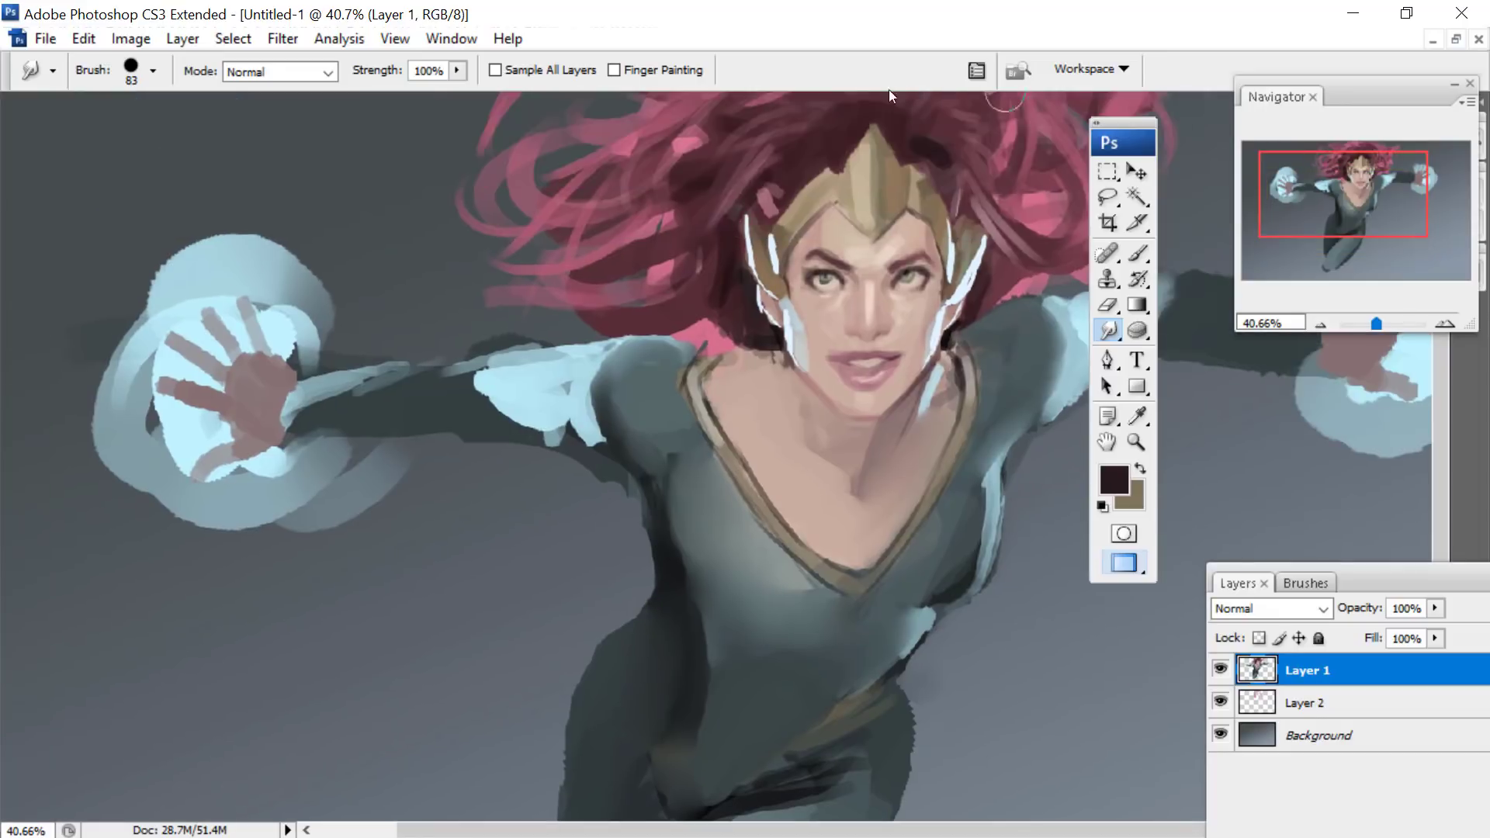
right_click(610, 347)
left_click_drag(668, 407, 665, 407)
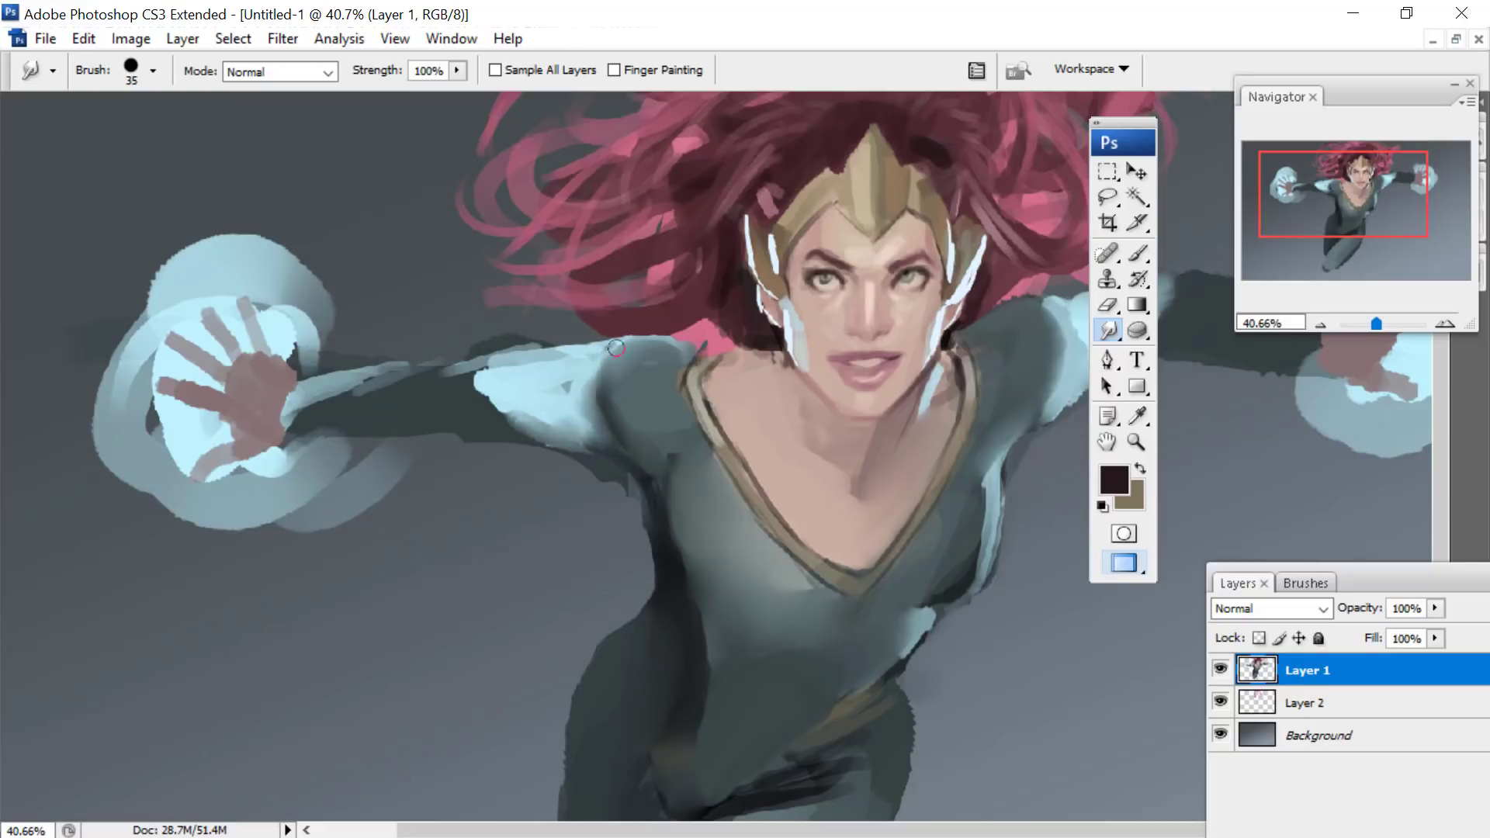
left_click_drag(476, 406, 566, 437)
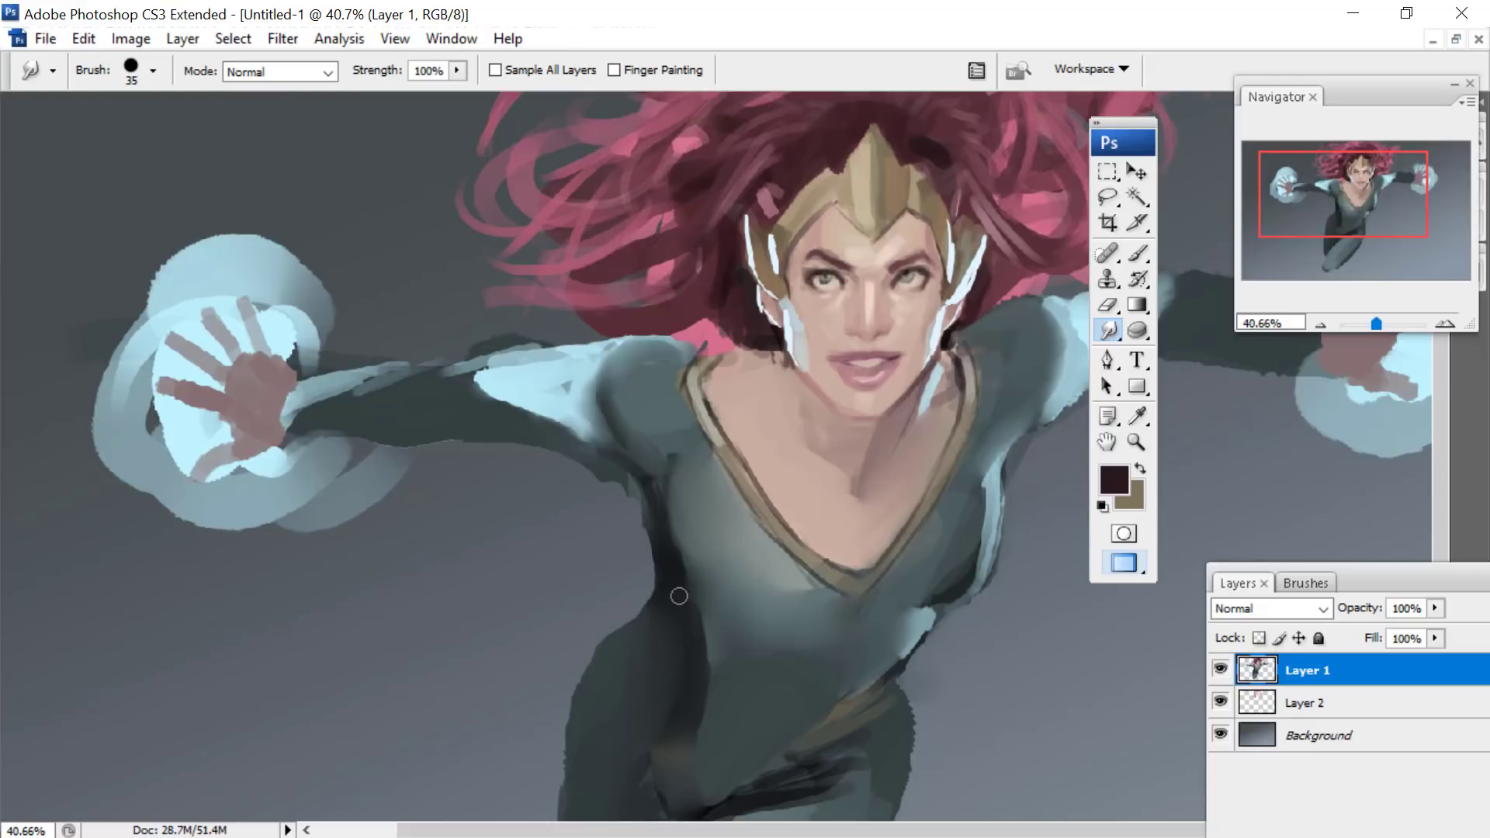
left_click_drag(670, 518, 685, 538)
left_click_drag(906, 606, 955, 590)
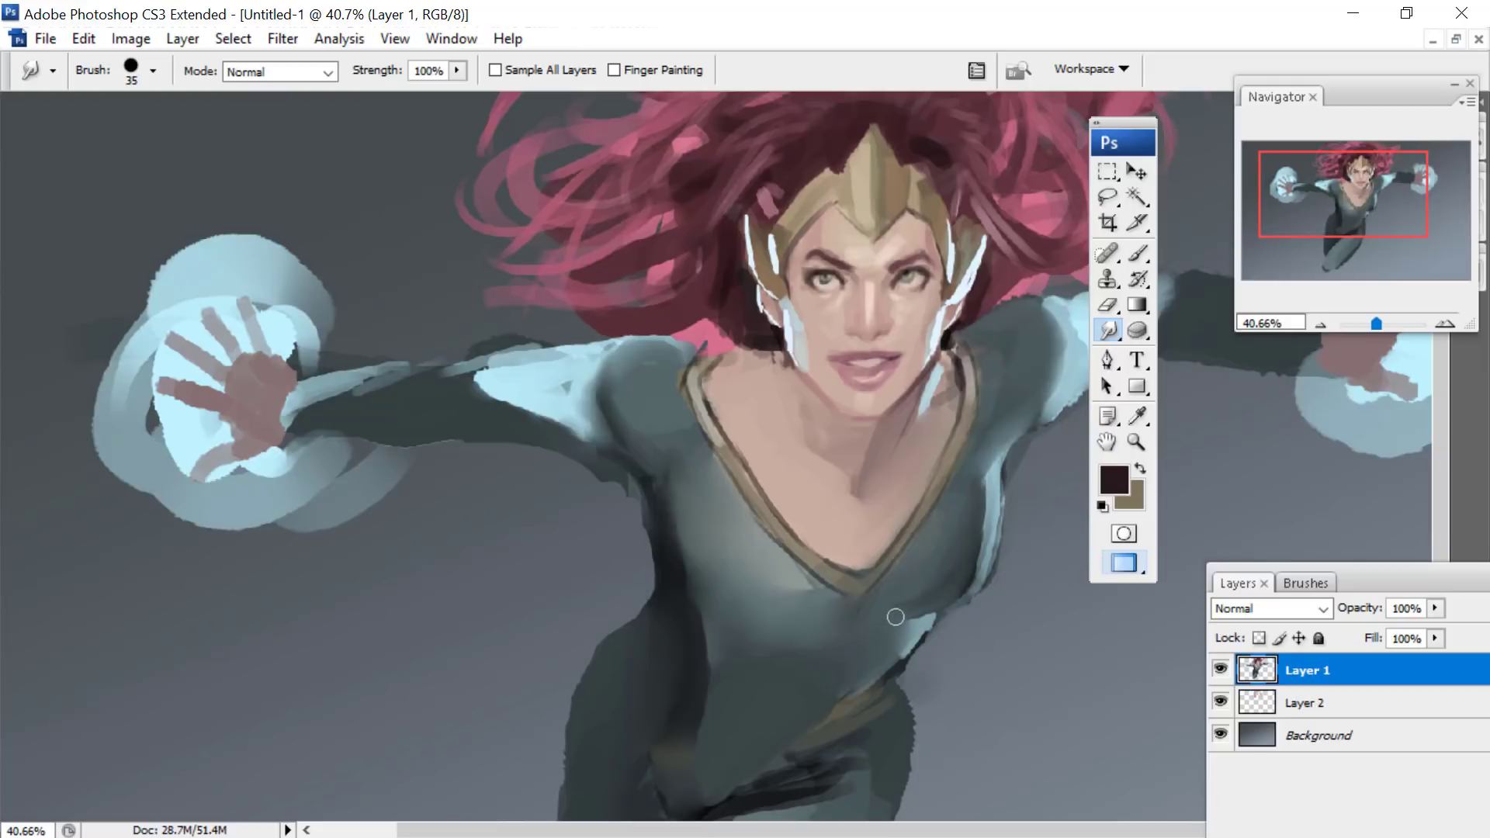
- Sample the muted gold of the suit's trim and return to the Brush tool in Normal mode
left_click(1139, 417)
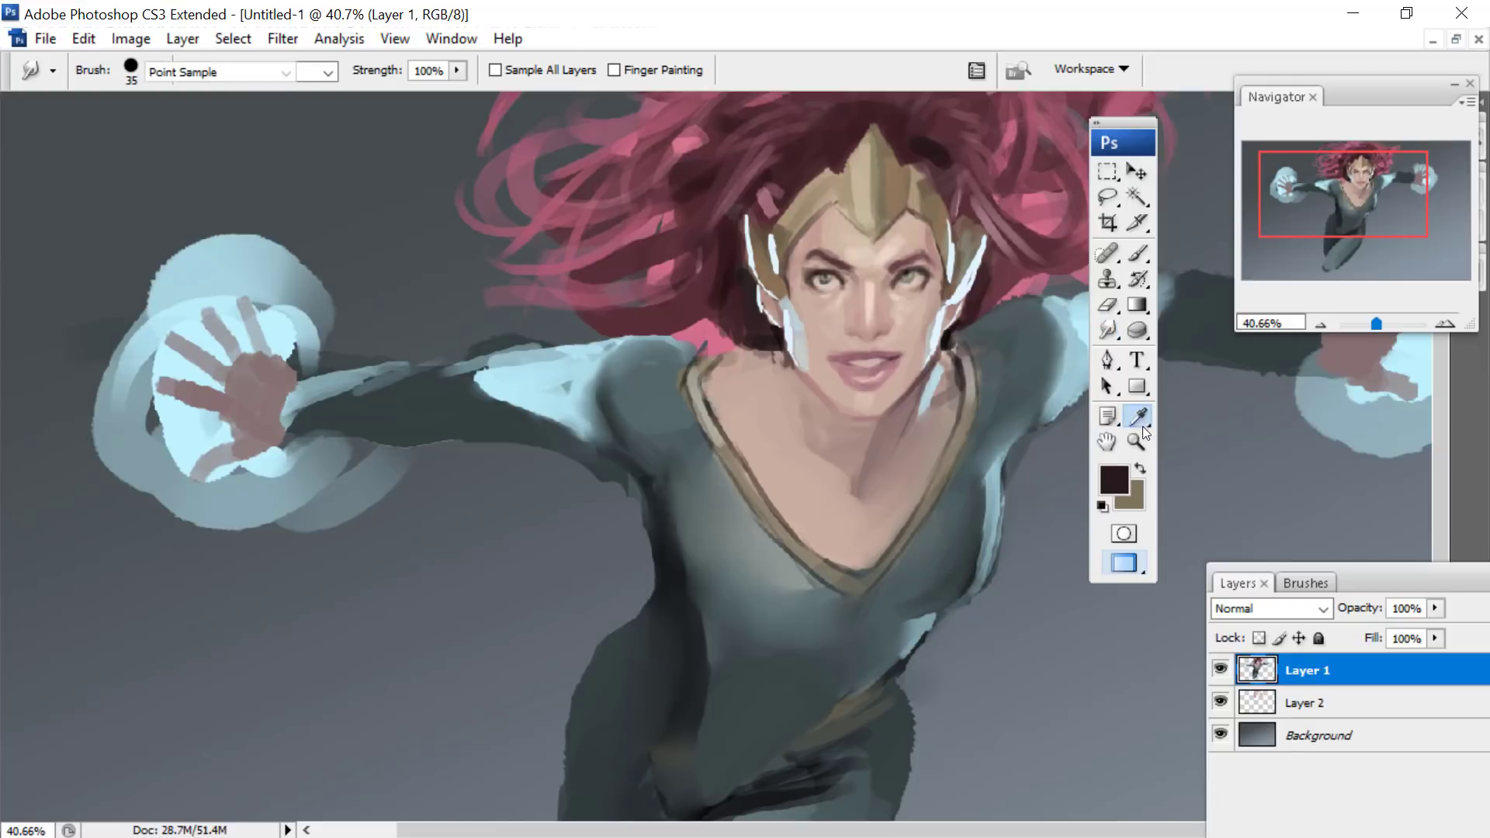
left_click(847, 705)
left_click(967, 441)
left_click(940, 492)
left_click(1139, 253)
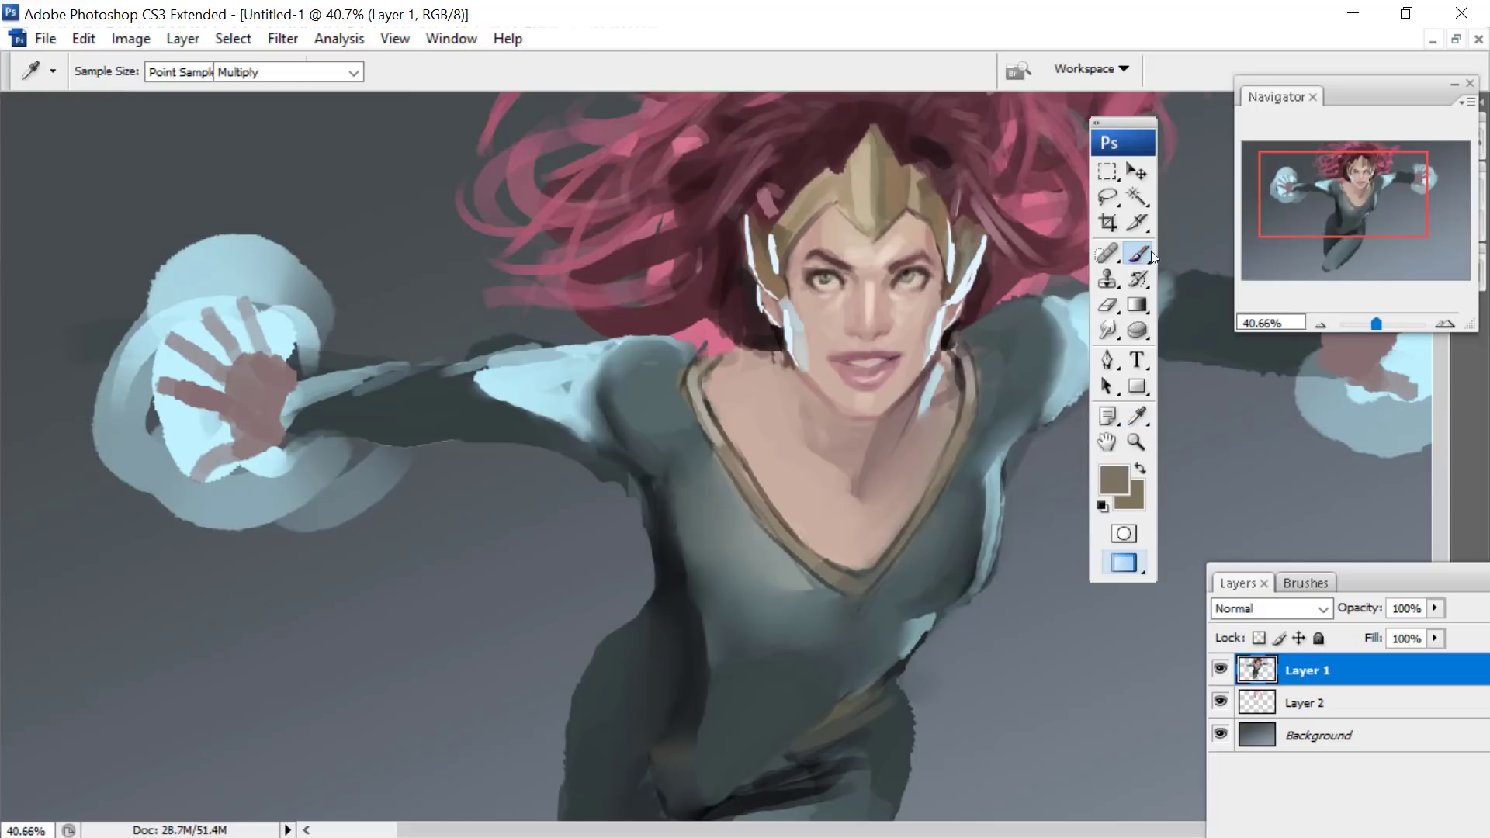
left_click_drag(1319, 194, 1322, 200)
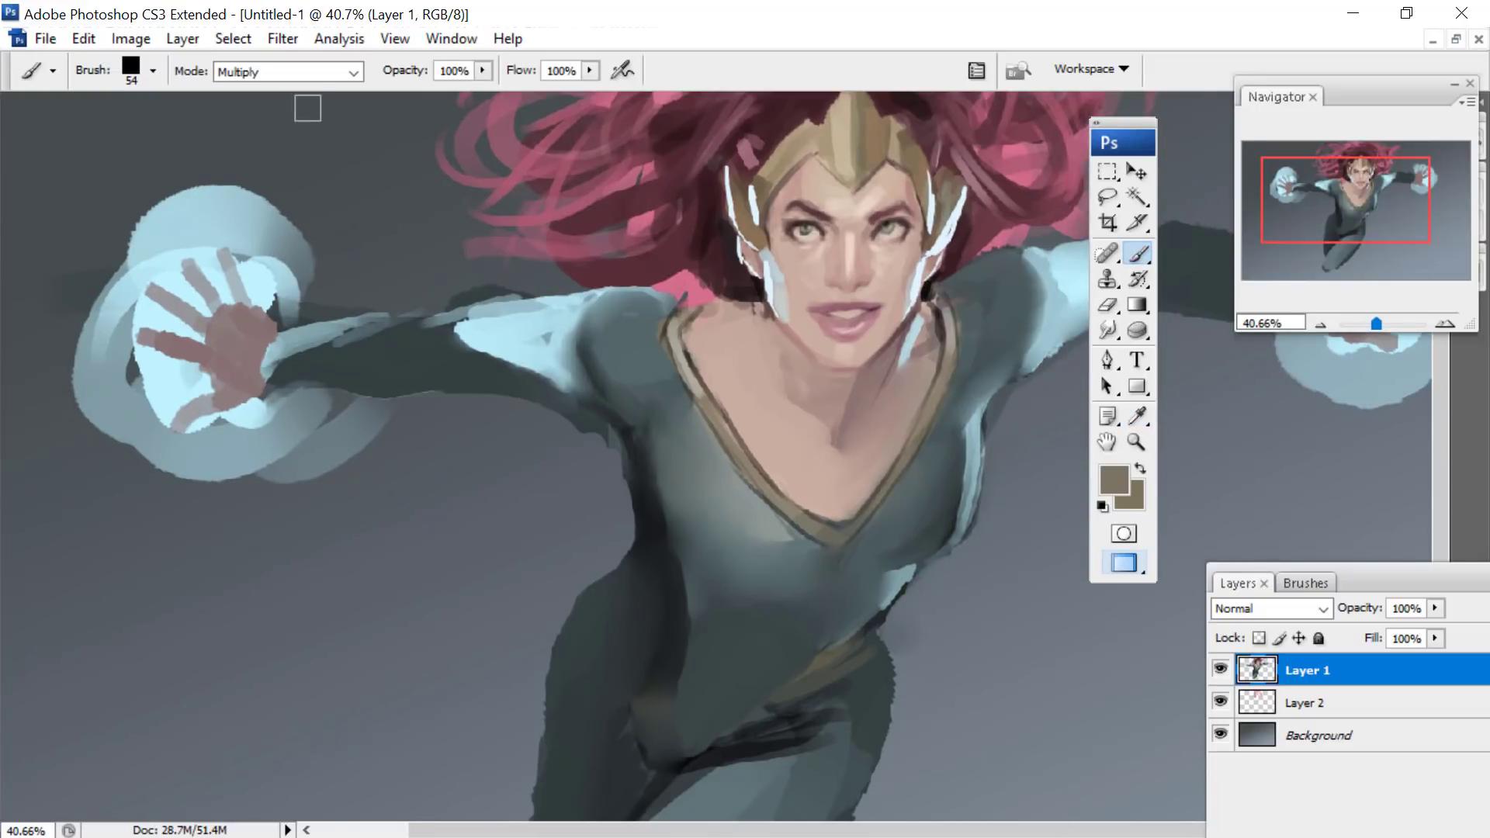
left_click(295, 72)
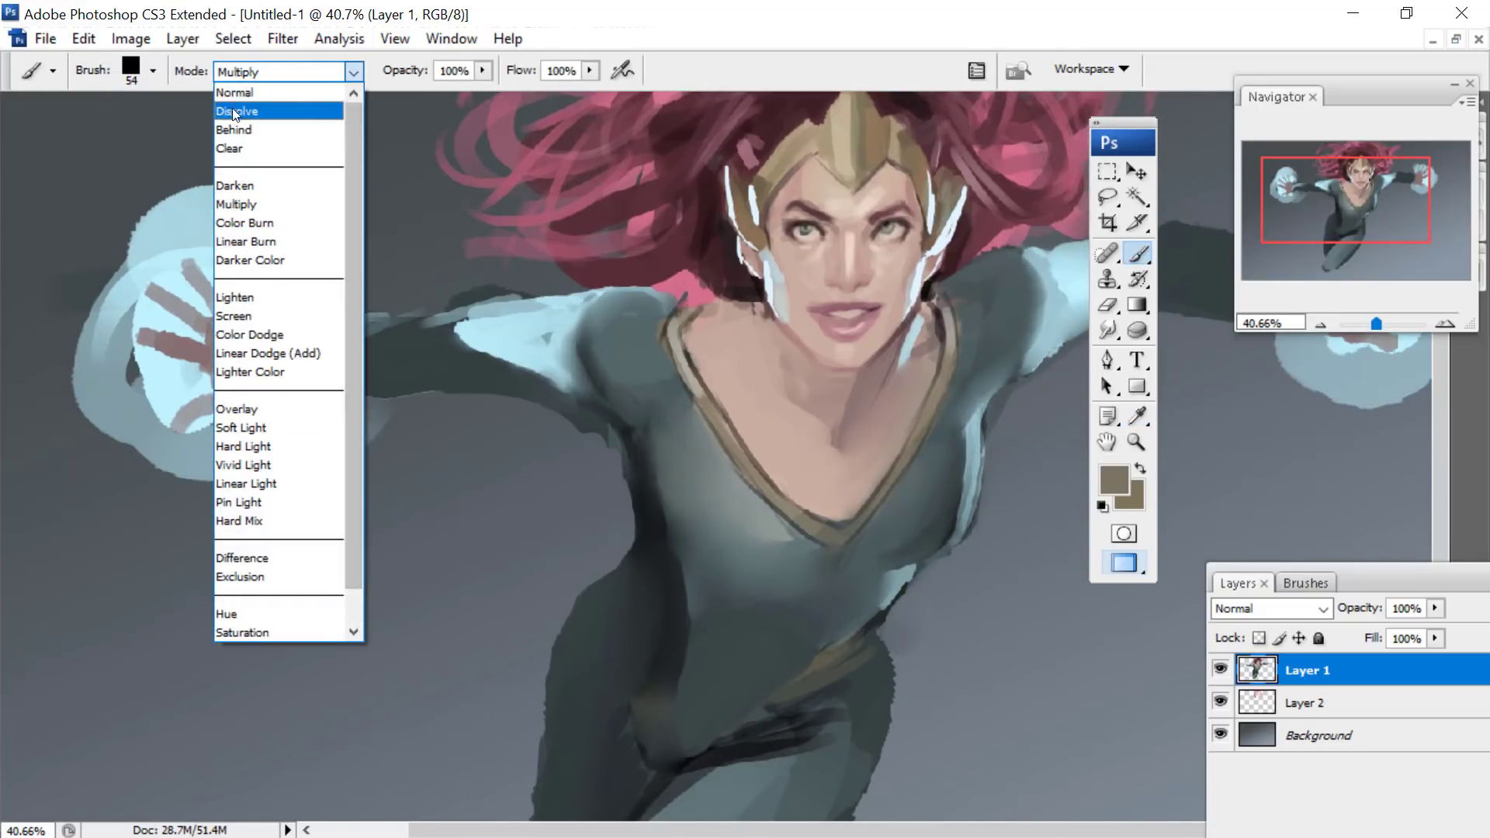
left_click(227, 96)
- Reduce the brush to 26 px and paint thin gold trim down the side of the torso and around the hips and belt point
right_click(677, 334)
left_click(741, 399)
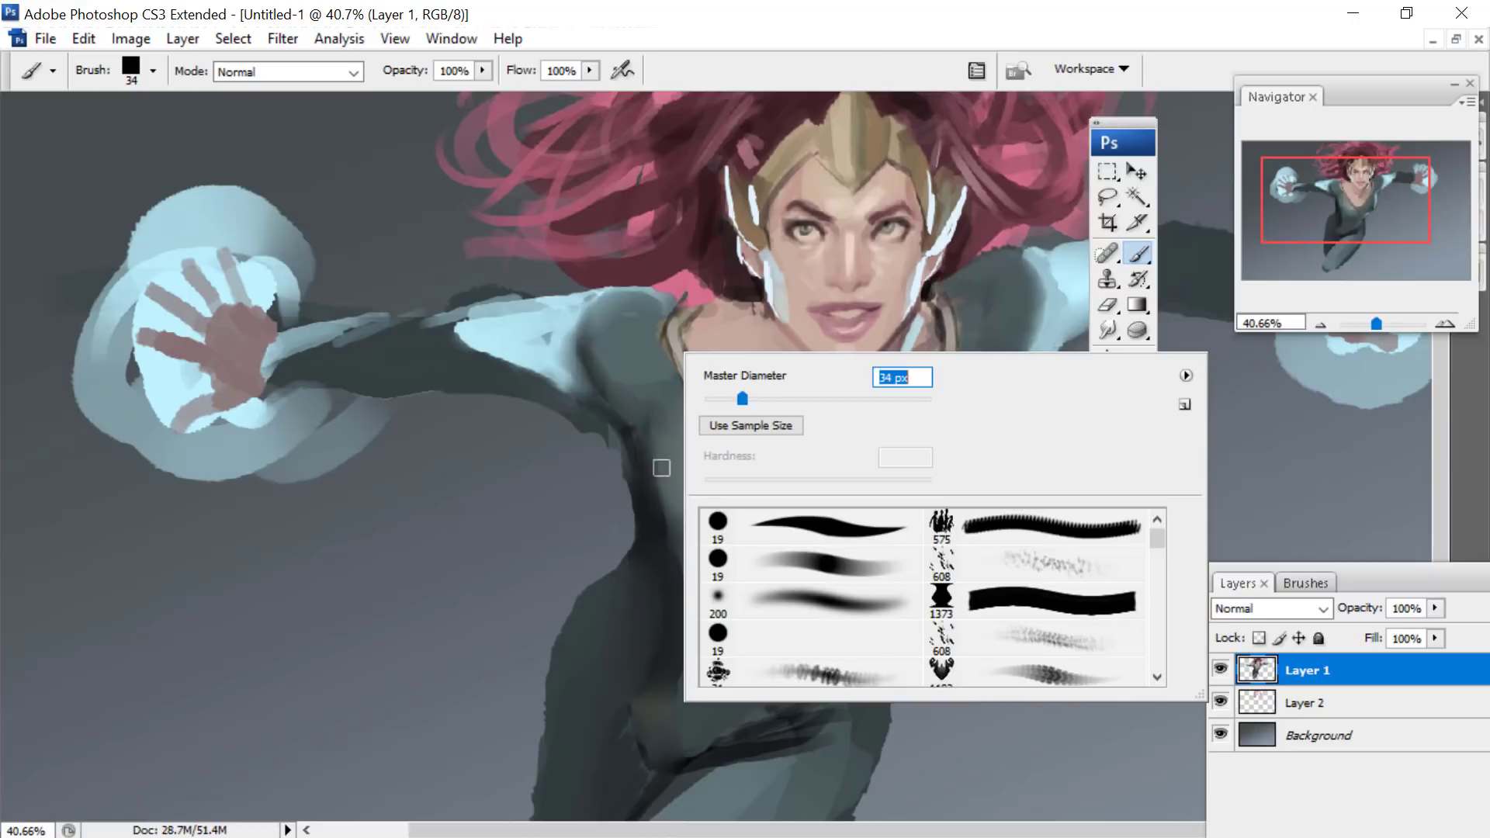
left_click(647, 450)
right_click(686, 413)
left_click(672, 433)
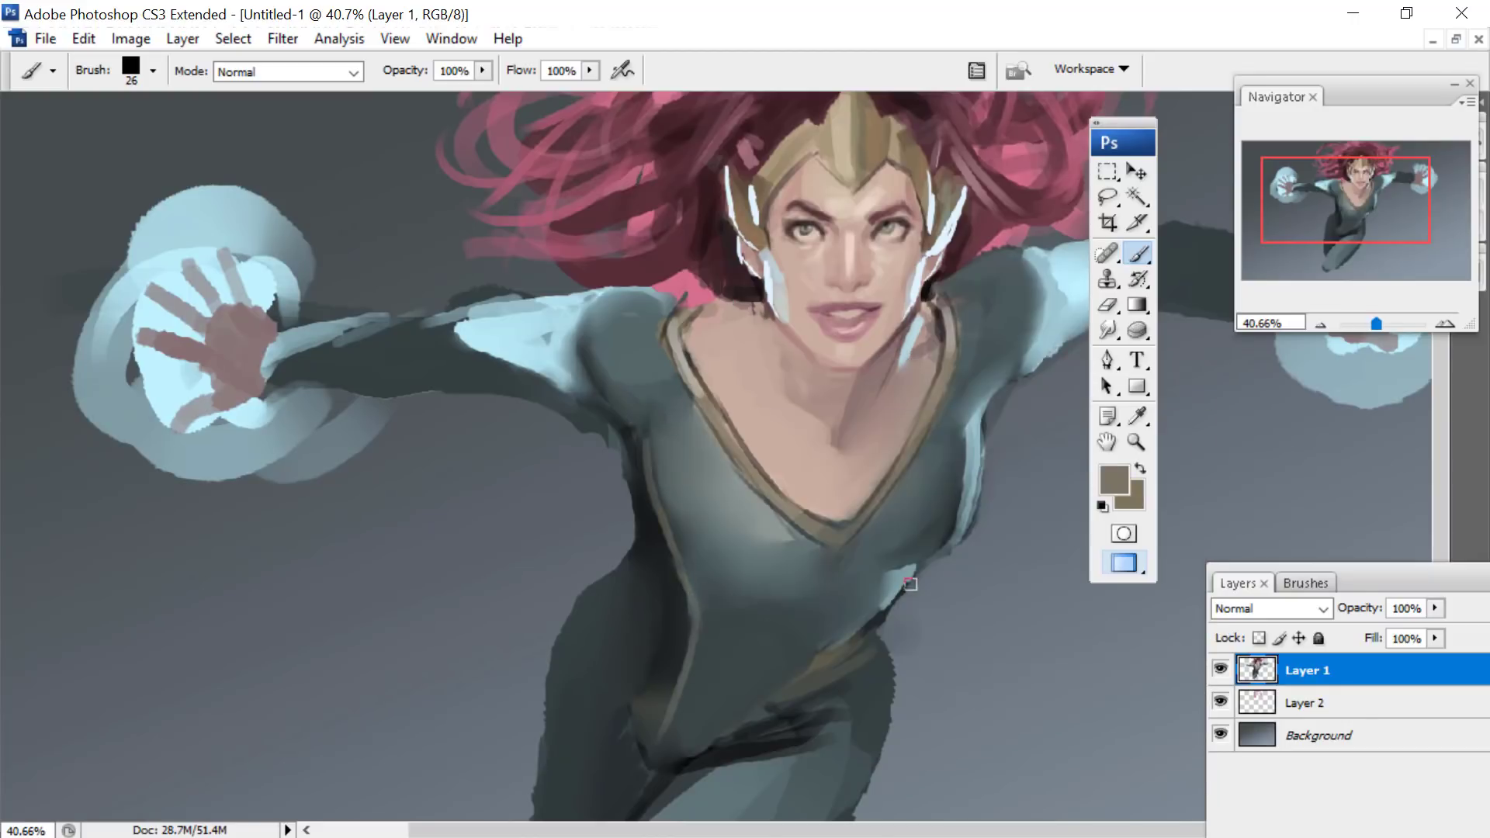
mouse_move(706, 753)
left_mouse_down()
mouse_move(831, 489)
mouse_move(797, 423)
mouse_move(718, 356)
mouse_move(729, 282)
mouse_move(715, 349)
left_mouse_up()
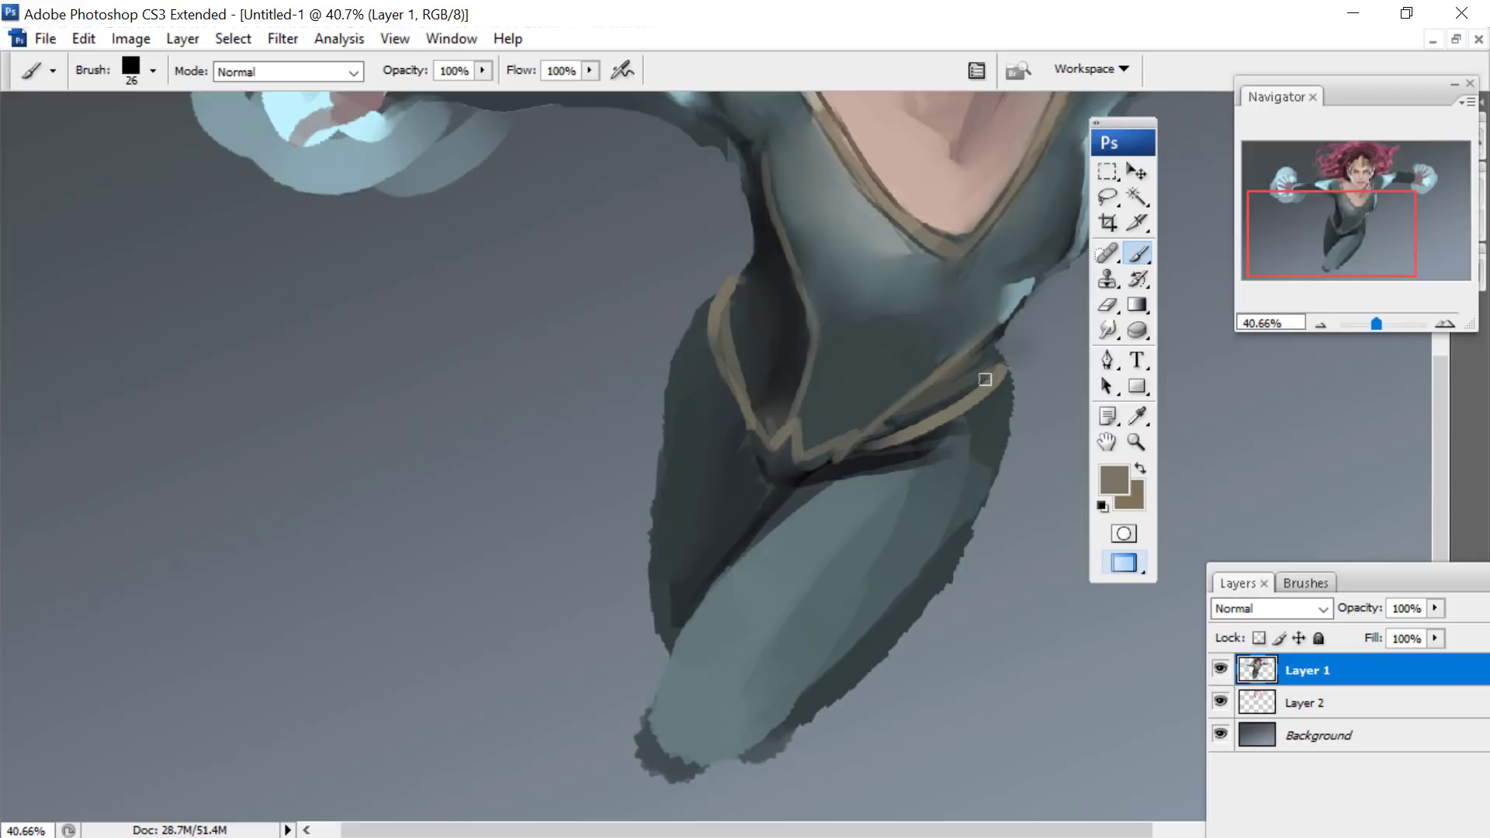
- Shift the foreground colour to a muted purple, set the brush to Multiply and darken the eyebrows
left_click_drag(1330, 224, 1288, 147)
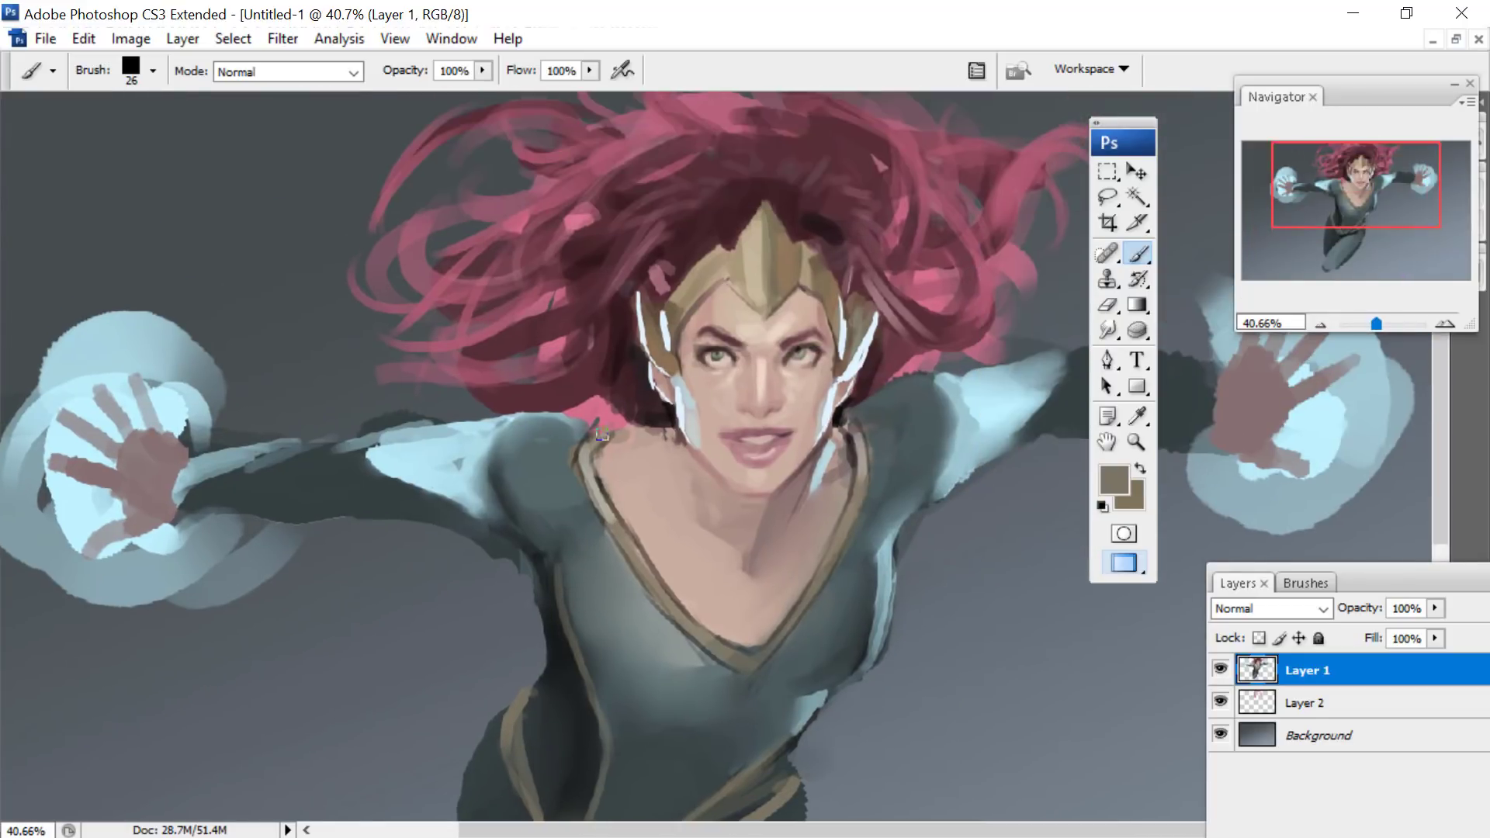
left_click_drag(1350, 173, 1351, 173)
left_click_drag(1377, 324, 1381, 324)
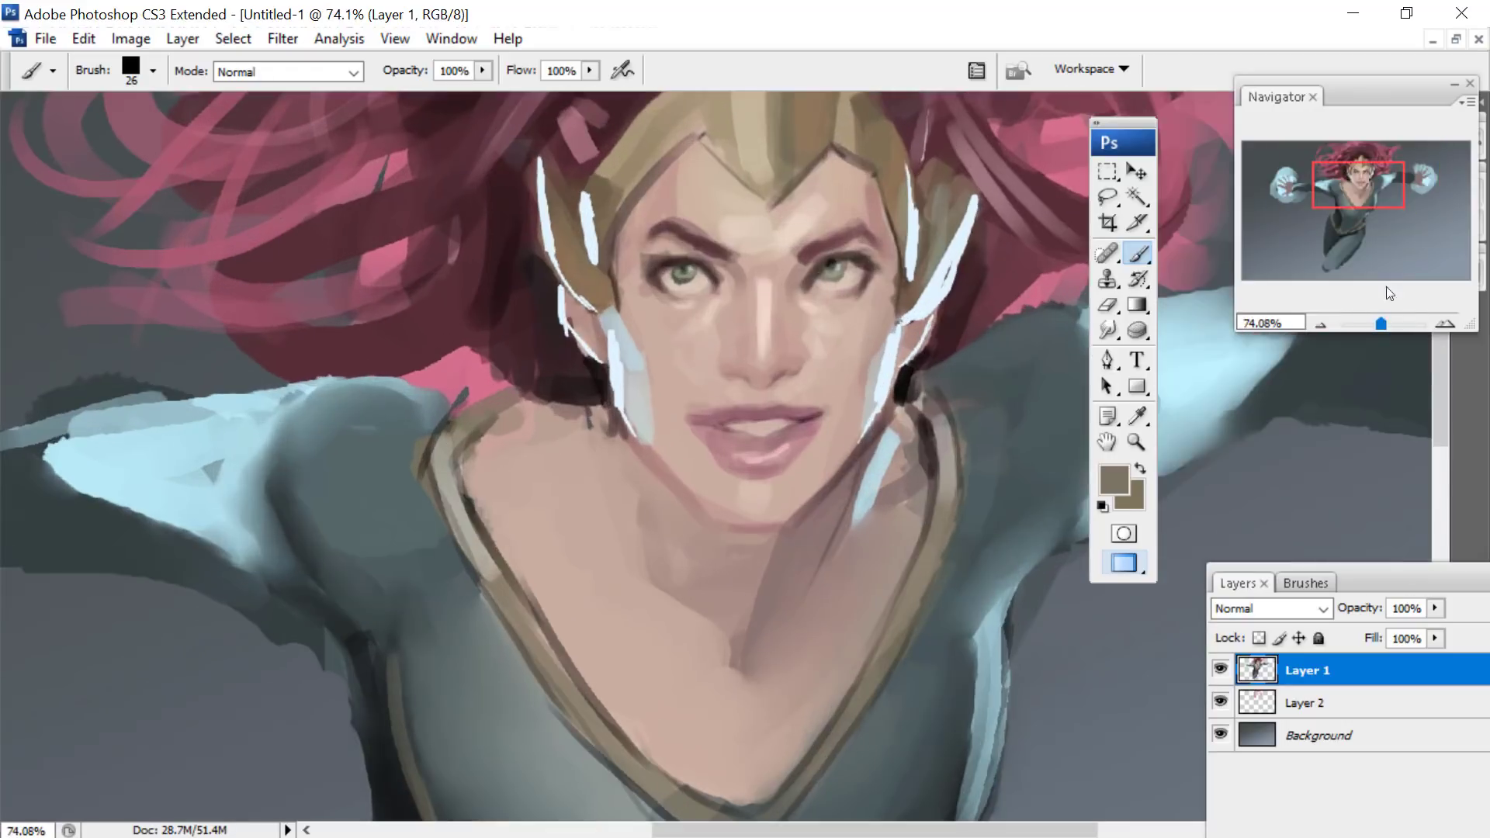
left_click_drag(1353, 178, 1352, 178)
left_click(1114, 479)
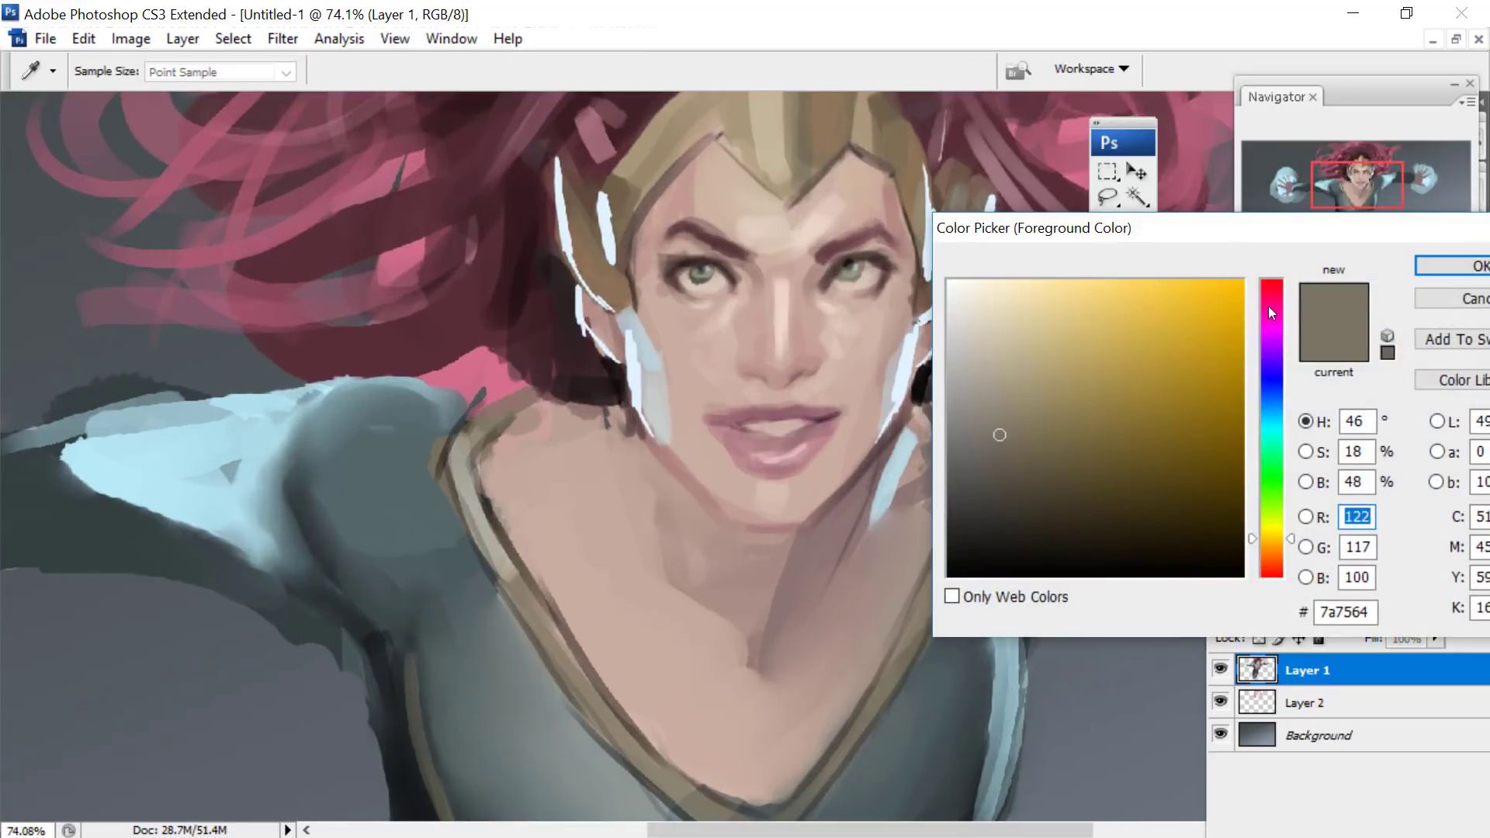
left_click(1271, 300)
left_click(1436, 266)
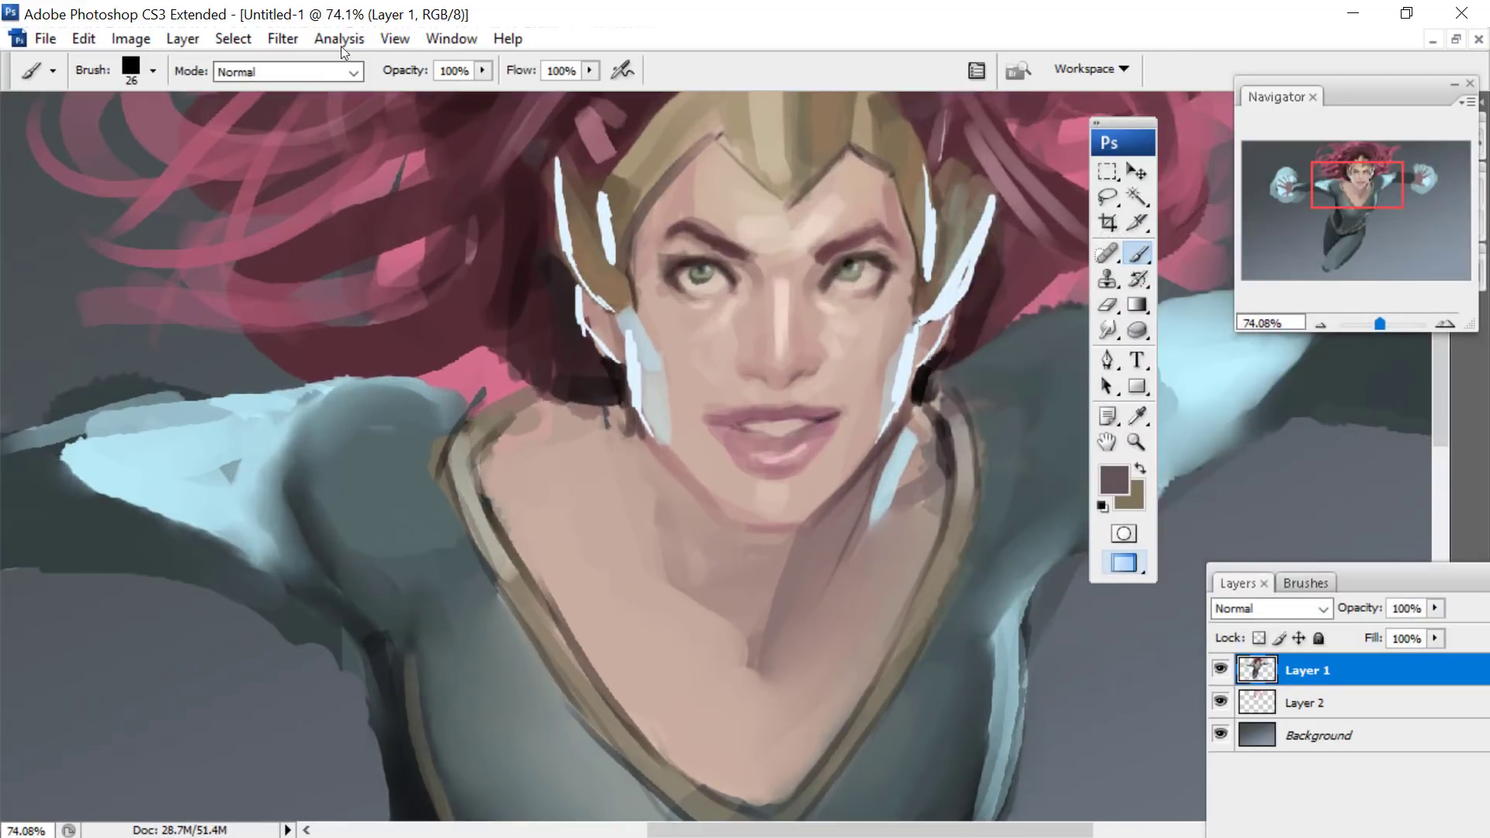
left_click(310, 71)
left_click(236, 204)
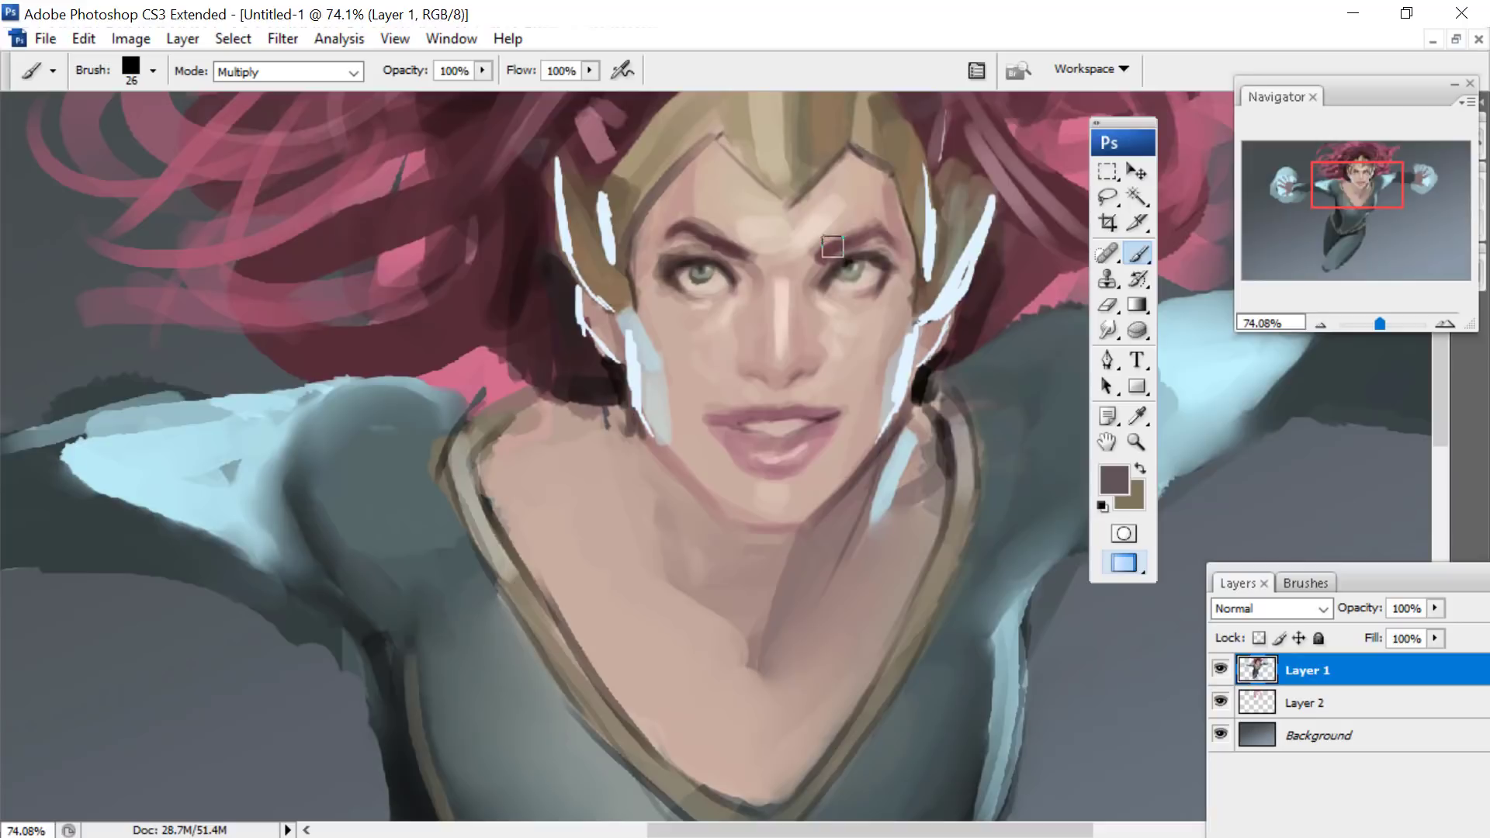
- Reduce the brush to 15 px and darken the jawline from the ear guard towards the chin
right_click(747, 297)
left_click(810, 447)
left_click_drag(639, 417, 752, 538)
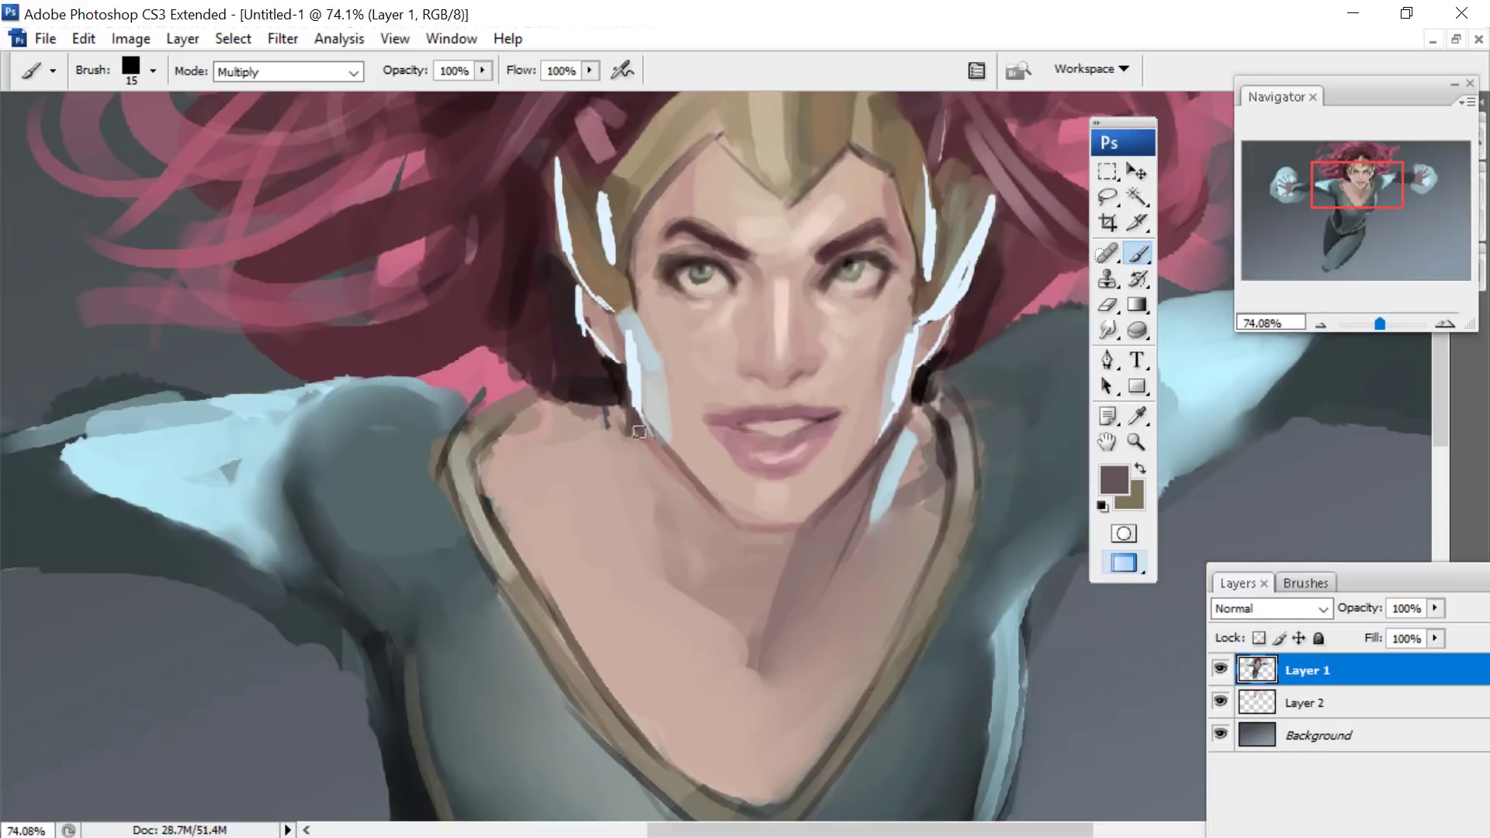
- Change the foreground colour to a lighter greyish mauve and enlarge the brush to 33 px
left_click(1116, 475)
left_click(1271, 547)
left_click(989, 413)
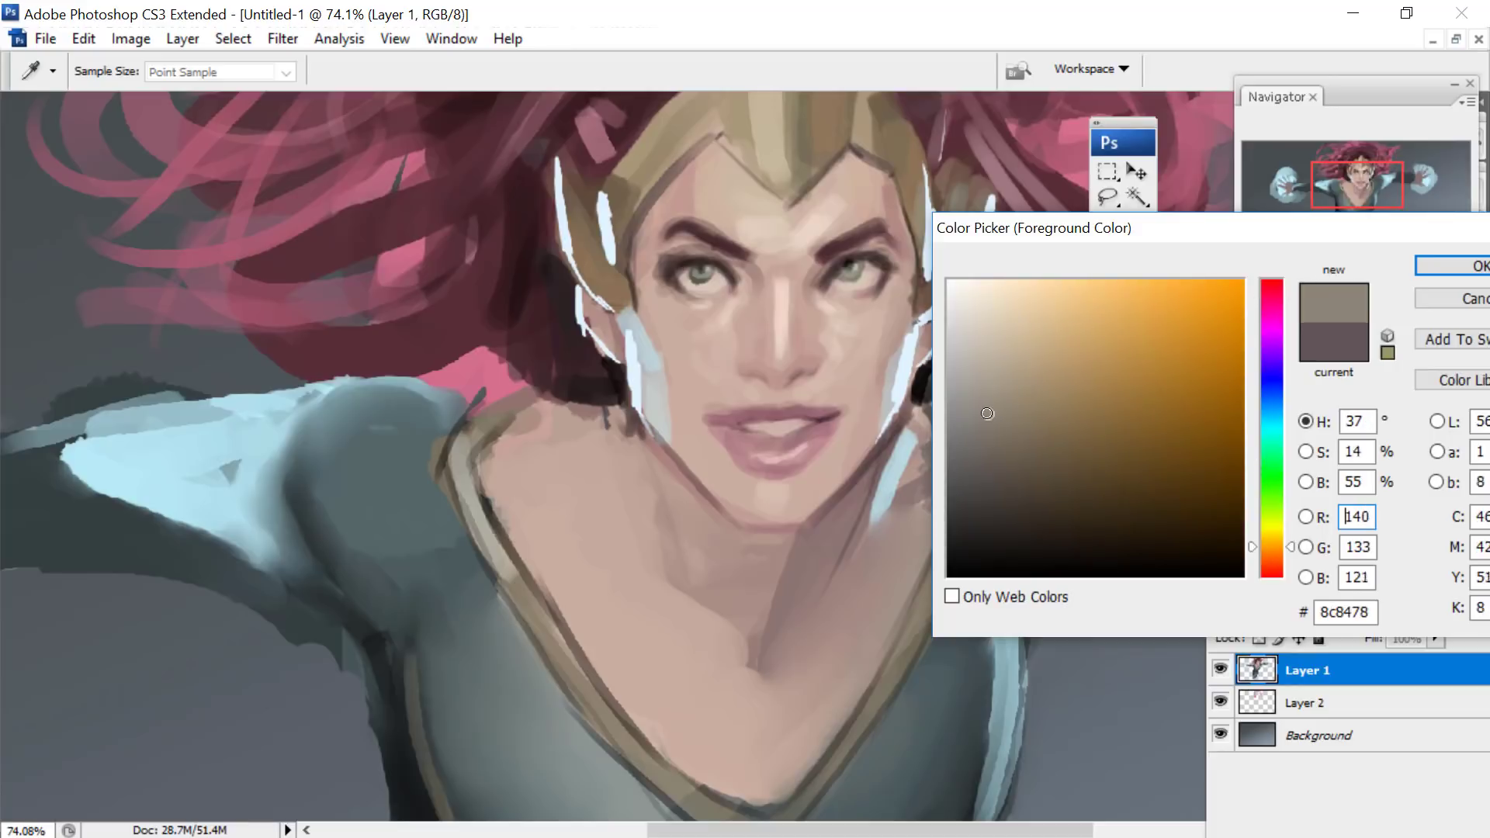
left_click(1259, 295)
left_click(989, 427)
left_click(1451, 267)
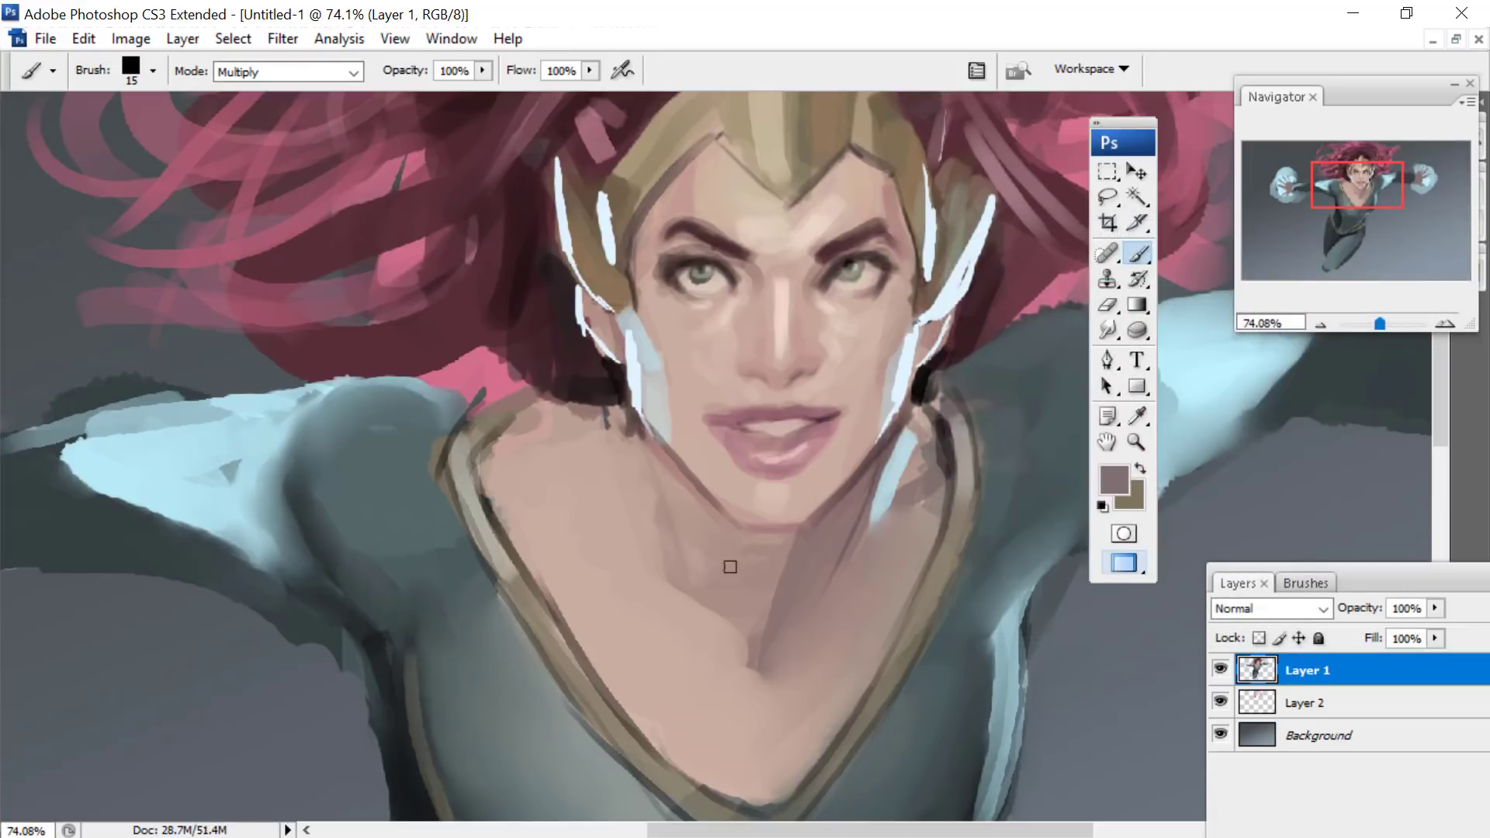
right_click(731, 567)
left_click(837, 522)
- Block in the collarbones and throat hollow, and deepen the shadows on the neck and beside the collar
mouse_move(745, 596)
left_mouse_down()
mouse_move(743, 632)
mouse_move(649, 599)
mouse_move(519, 495)
mouse_move(500, 426)
left_mouse_up()
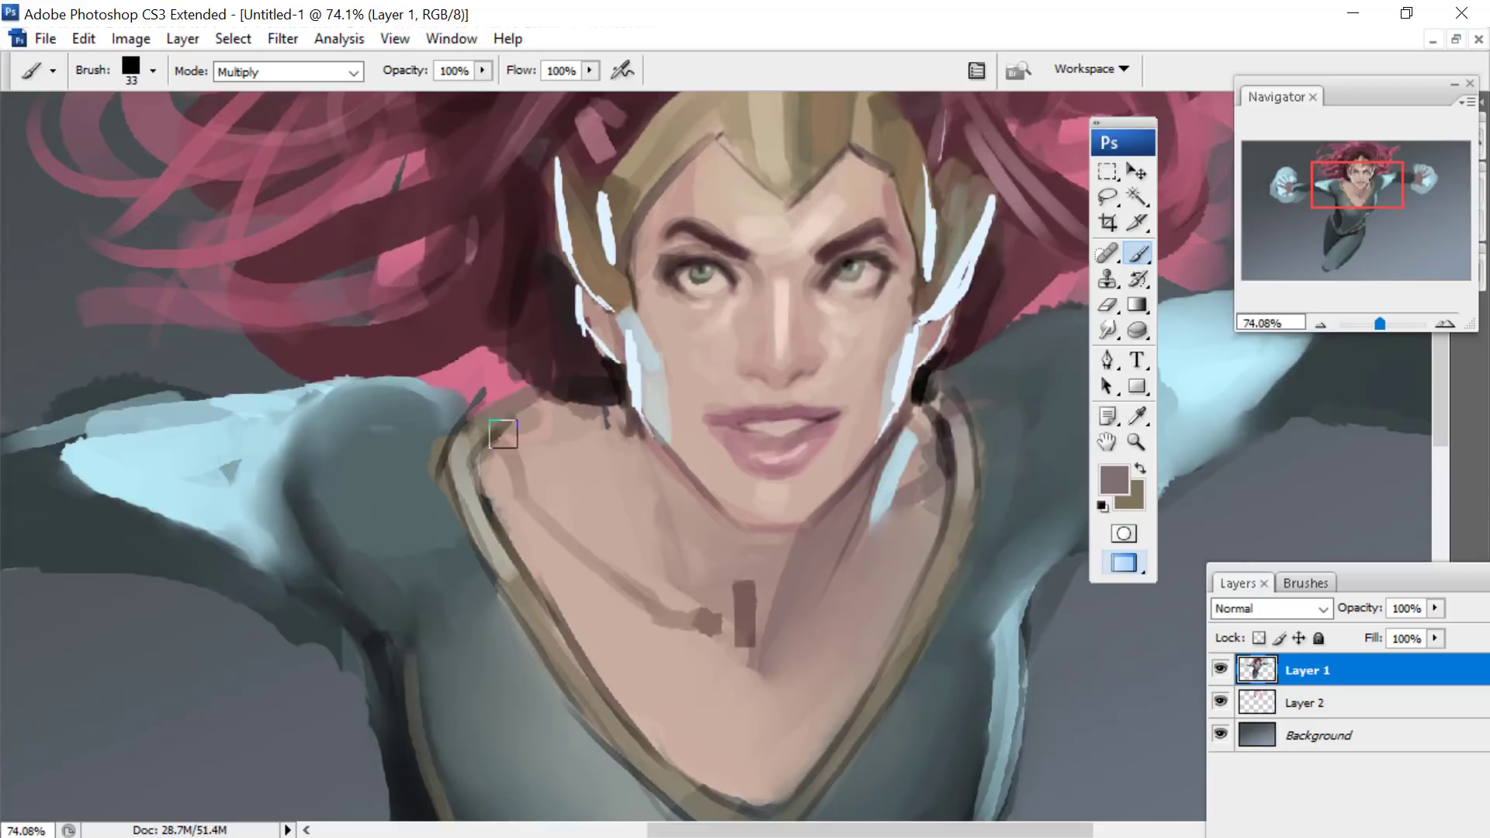
left_click_drag(572, 522, 617, 515)
mouse_move(877, 489)
left_mouse_down()
mouse_move(812, 603)
mouse_move(850, 583)
mouse_move(935, 481)
left_mouse_up()
left_click_drag(1358, 184, 1354, 190)
left_click_drag(815, 593, 982, 447)
left_click_drag(753, 522, 677, 372)
left_click_drag(576, 335, 643, 340)
left_click_drag(557, 263, 577, 306)
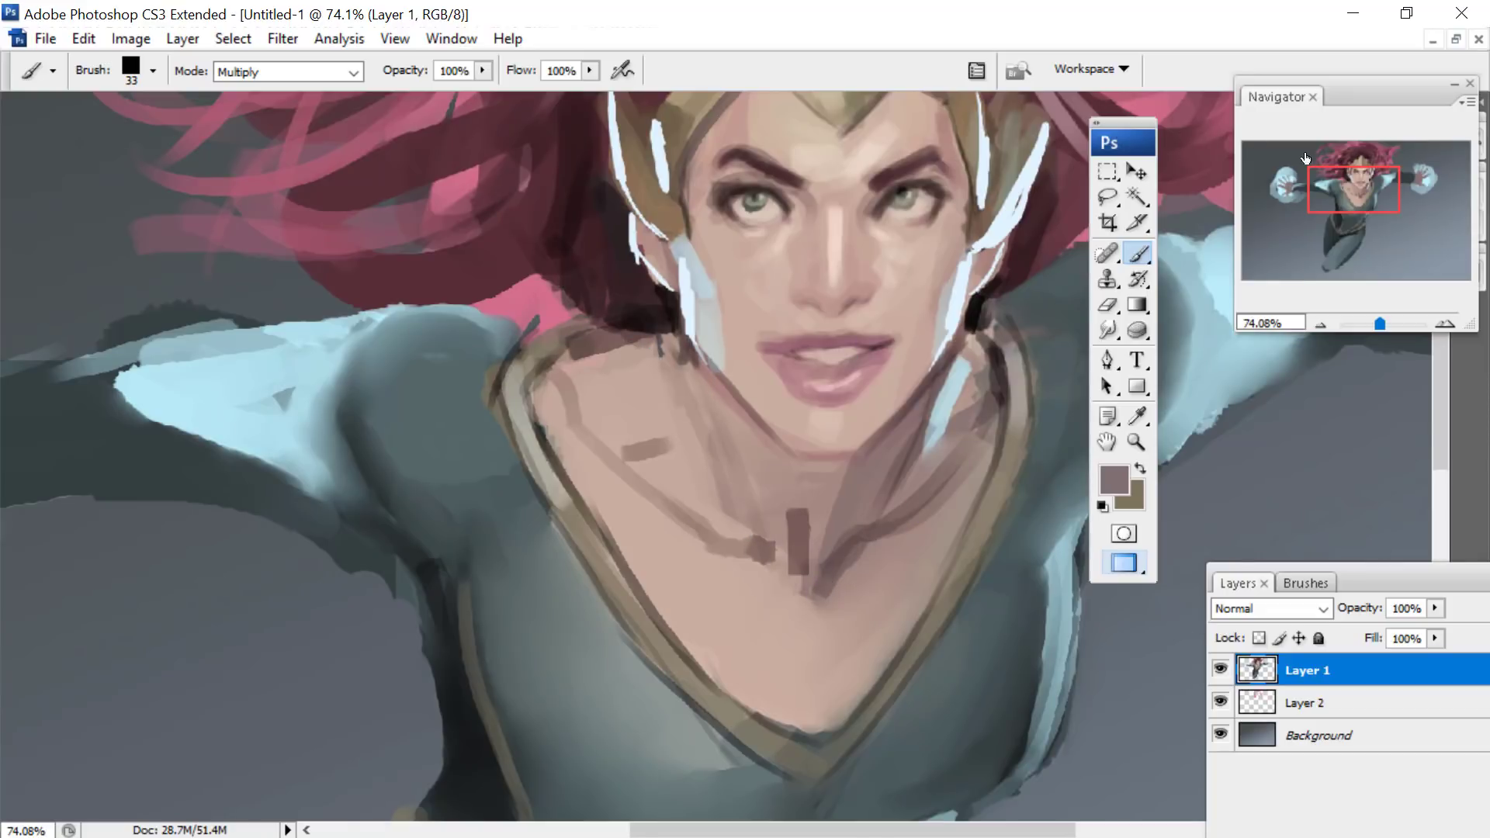
left_click_drag(1347, 184, 1363, 218)
left_click_drag(1381, 324, 1376, 324)
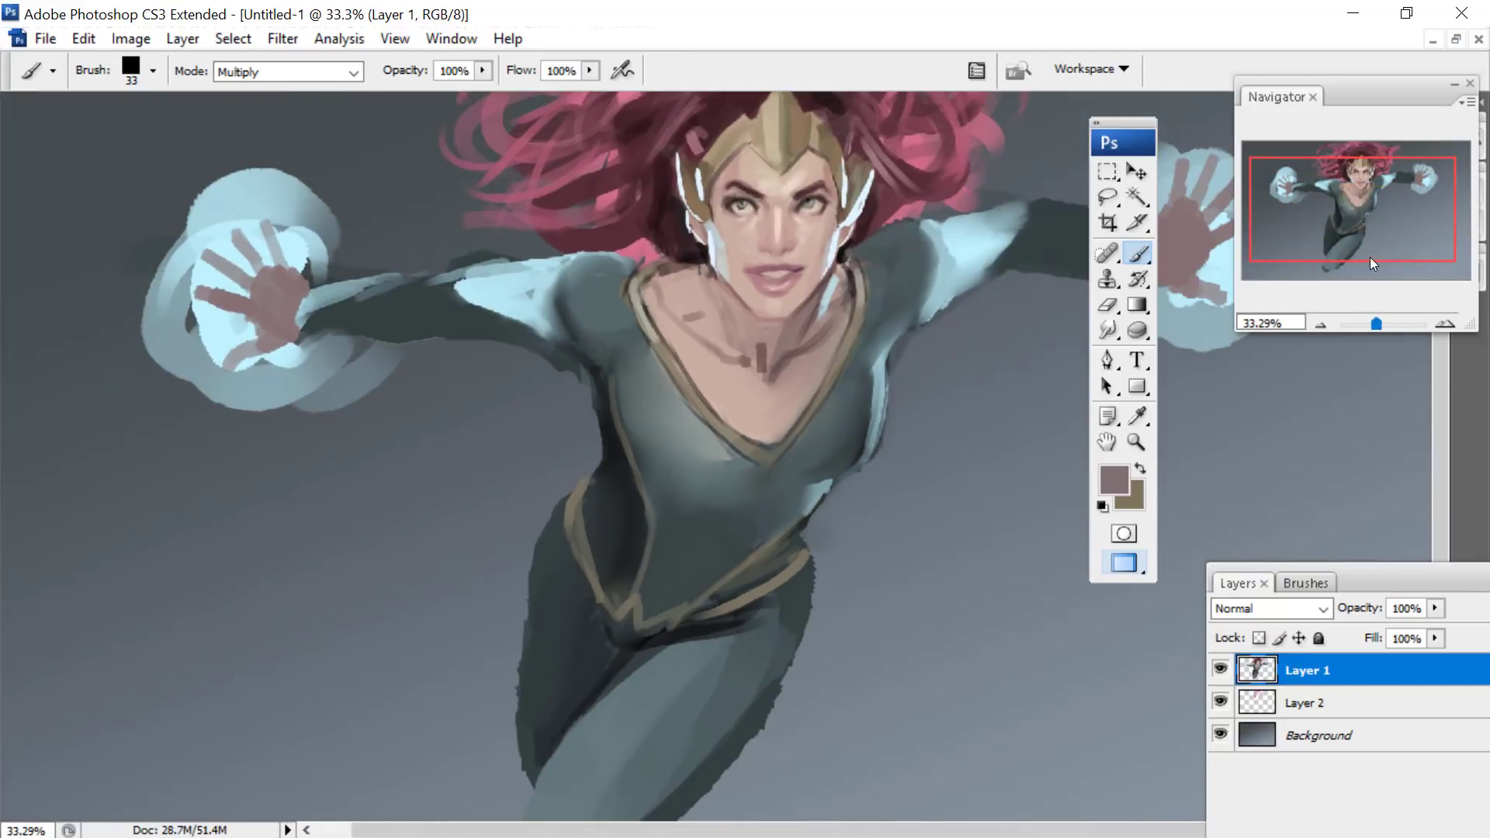
- Set the foreground colour to pink (eb6f95), switch the brush to Hard Light and tint the fingers of the hand at the canvas's left
left_click(1114, 480)
left_click(1104, 303)
left_click(1417, 264)
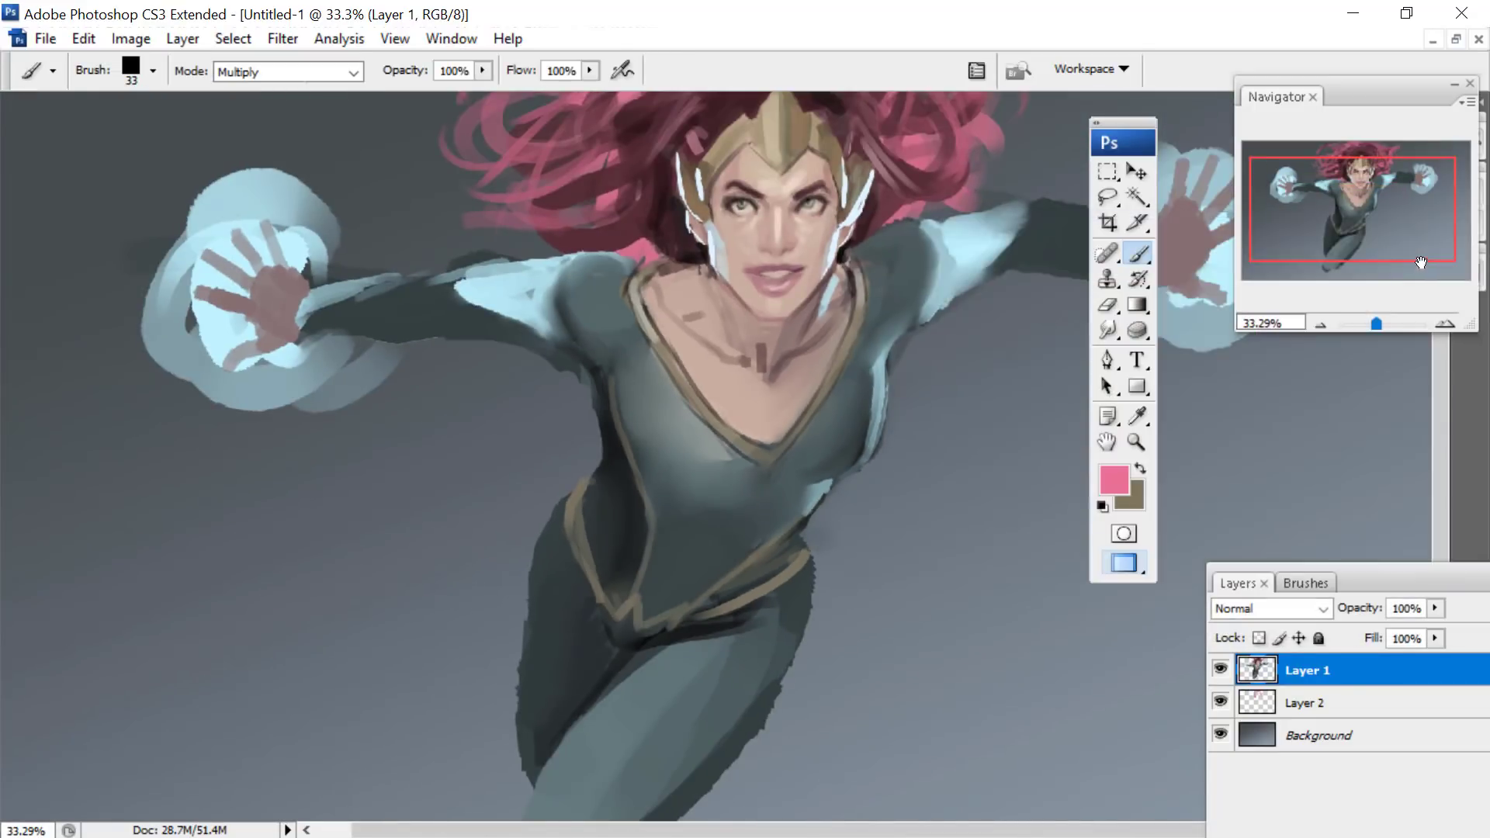
left_click(354, 71)
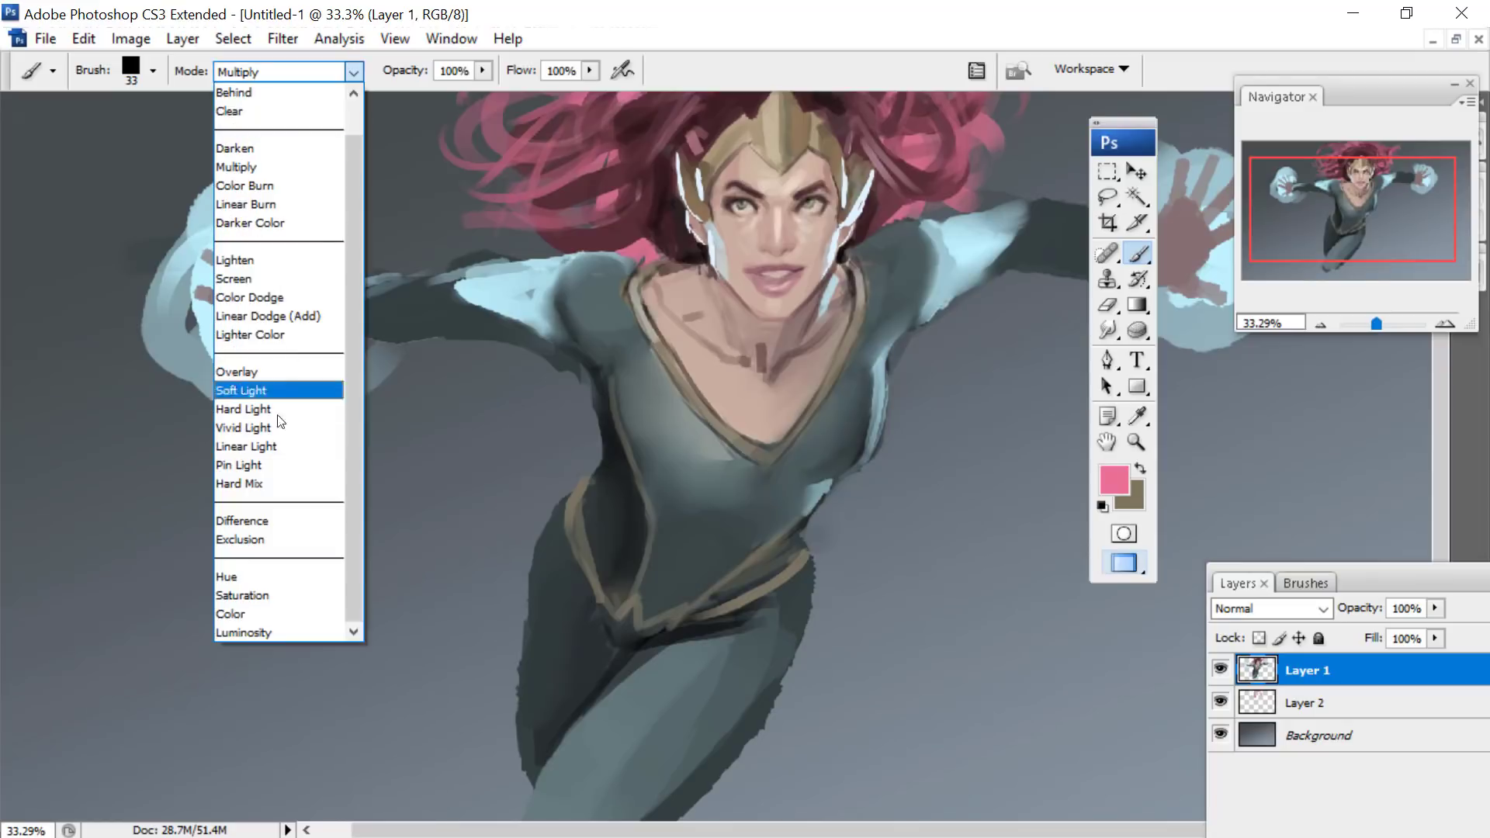
left_click(220, 407)
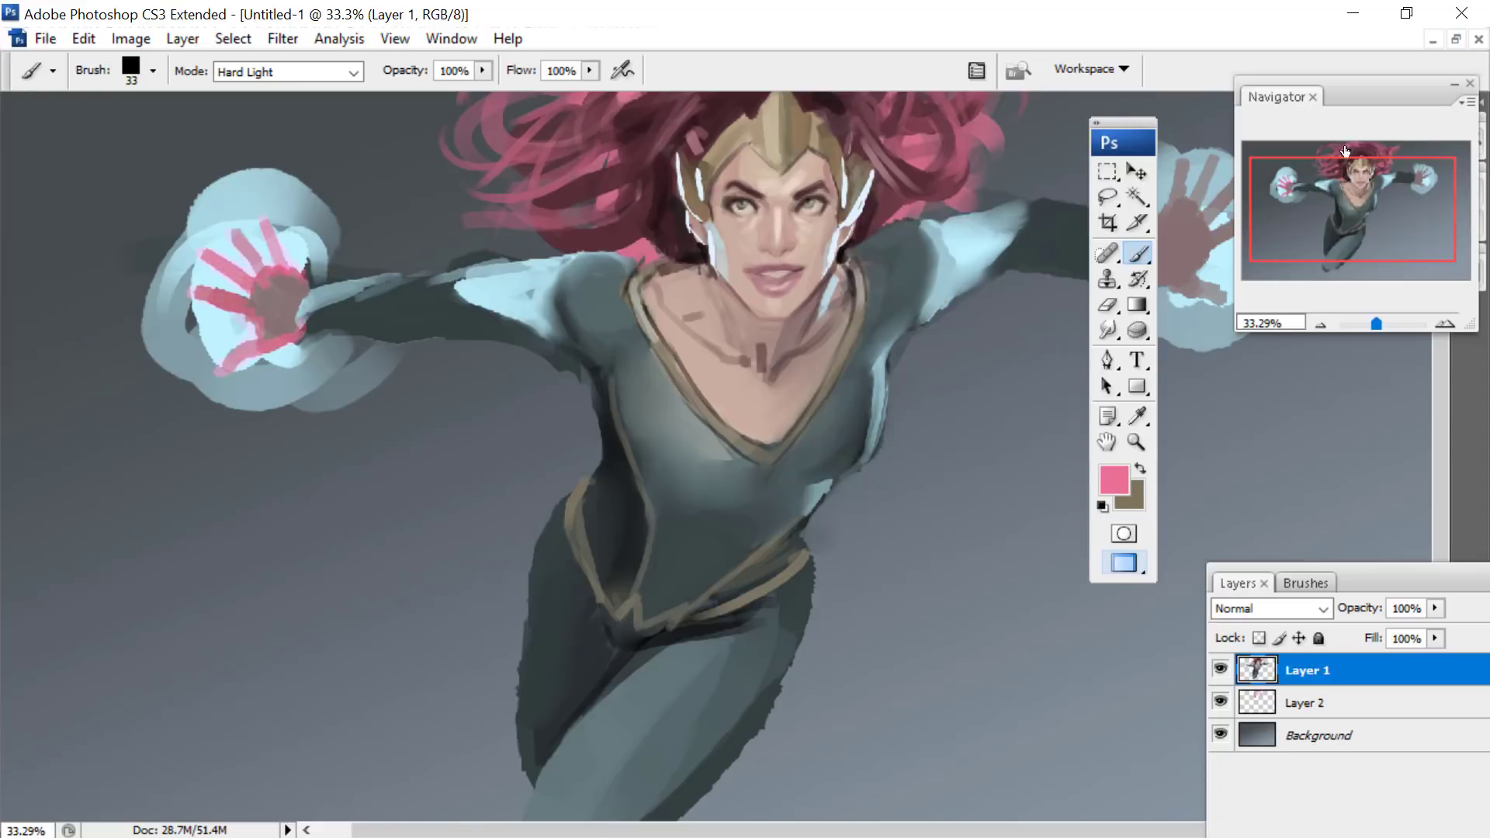
- Tint the fingers of the other glowing hand with the same pink Hard Light brush
left_click_drag(1345, 151, 1355, 115)
left_click_drag(1115, 122, 1065, 450)
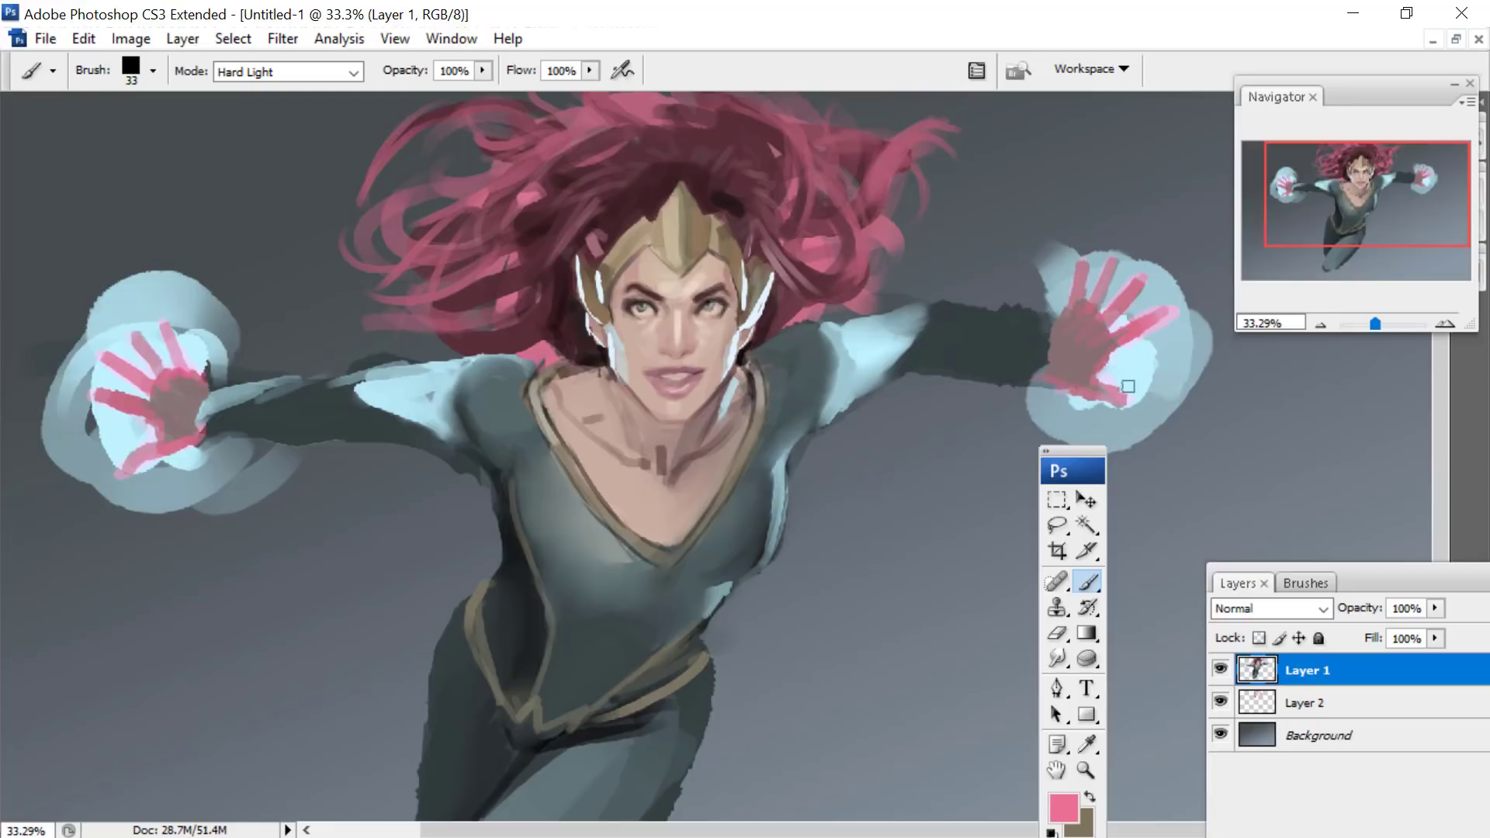
mouse_move(1361, 163)
left_mouse_down()
mouse_move(1344, 166)
mouse_move(1362, 159)
left_mouse_up()
left_click_drag(1076, 450, 1132, 126)
- Change the foreground colour to light cyan (acf2ff)
left_click(1121, 476)
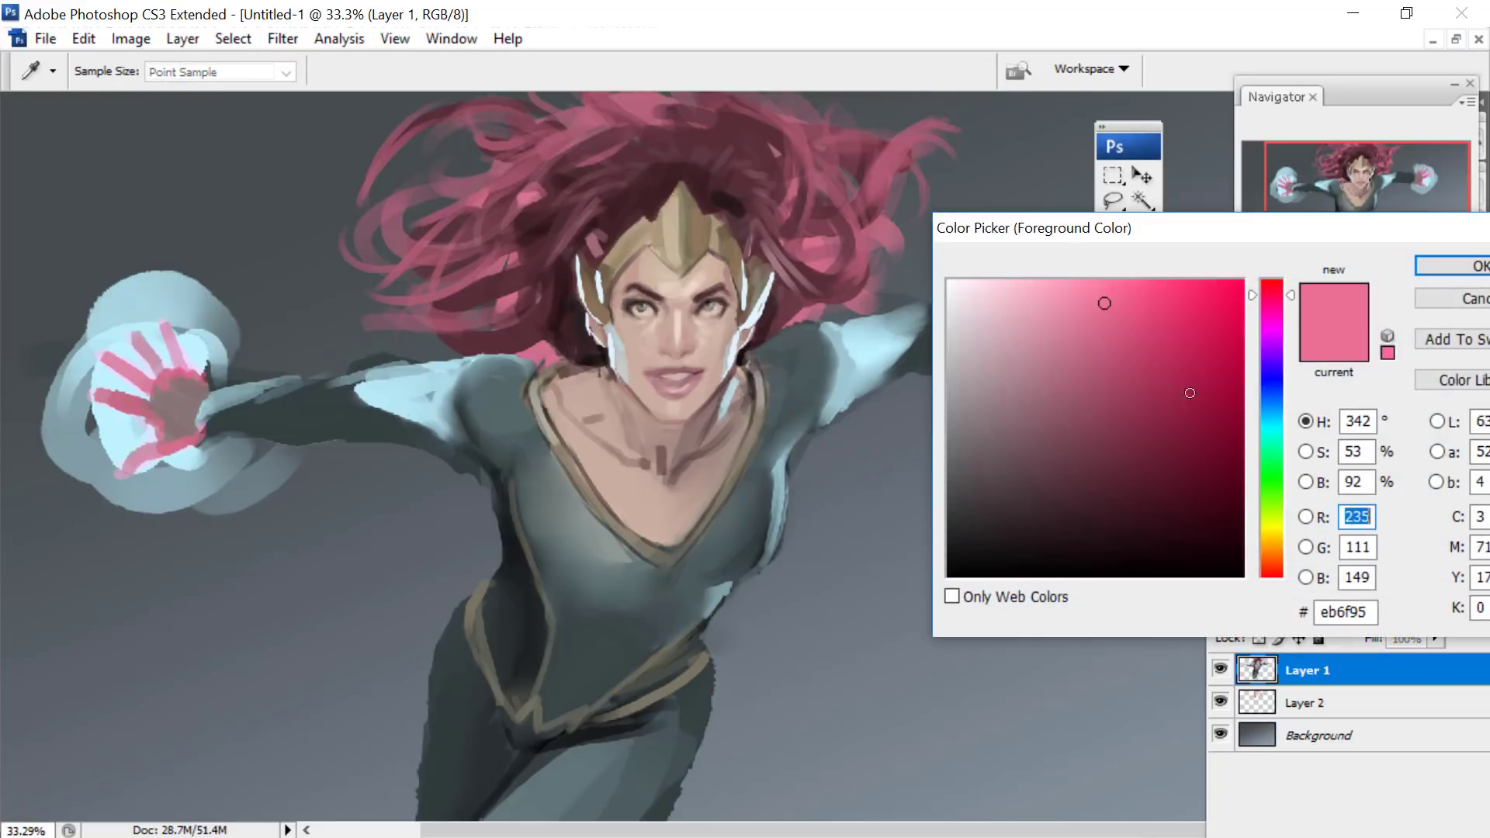
left_click(1274, 423)
left_click(1041, 310)
left_click(1044, 281)
left_click(1429, 272)
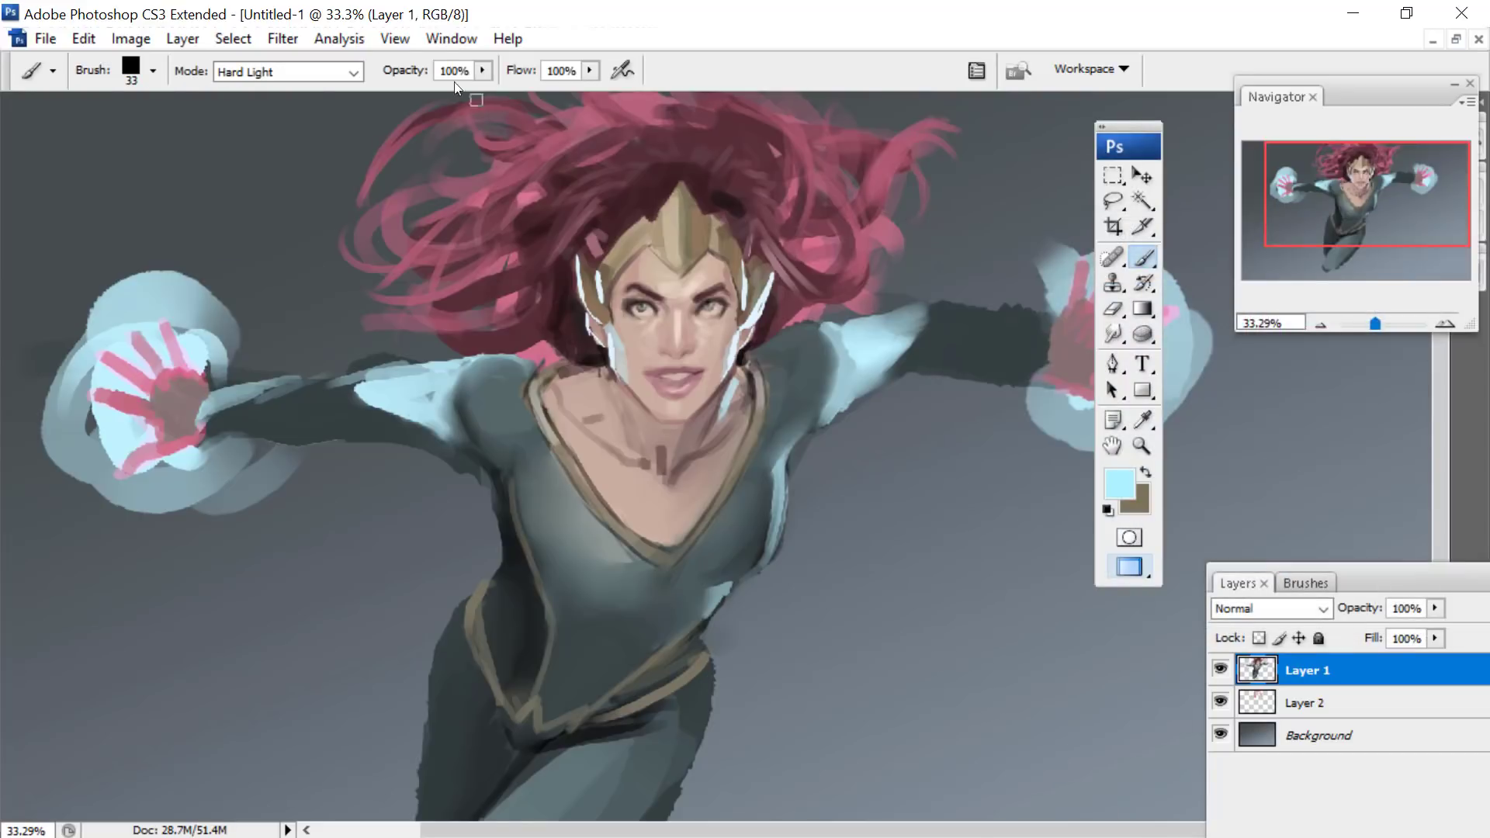
- Choose the soft round 200 brush, enlarge it to 422 px and paint a cyan glow around both hands
right_click(130, 349)
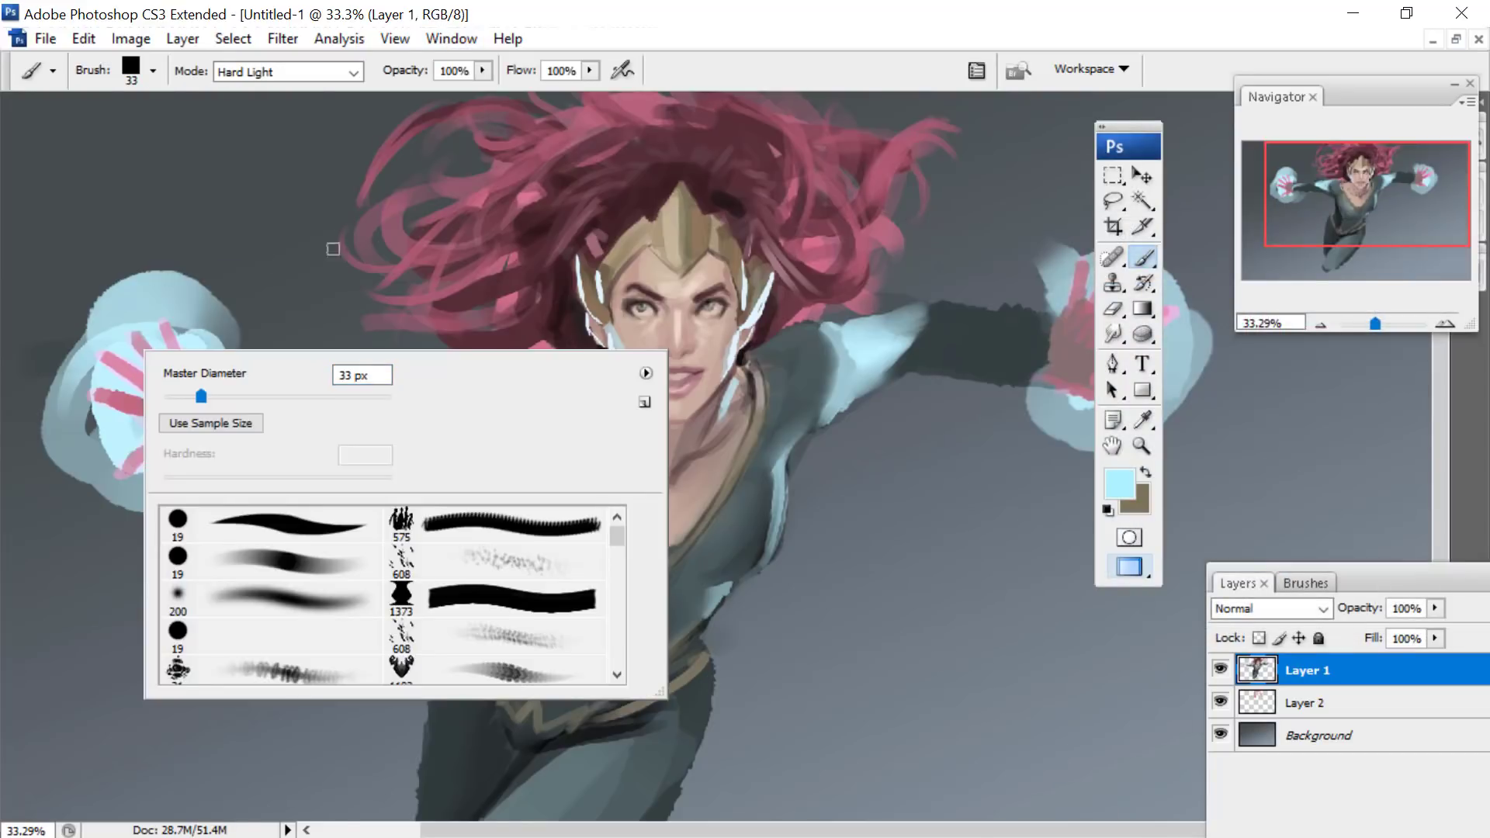
left_click(292, 599)
left_click_drag(338, 399, 360, 398)
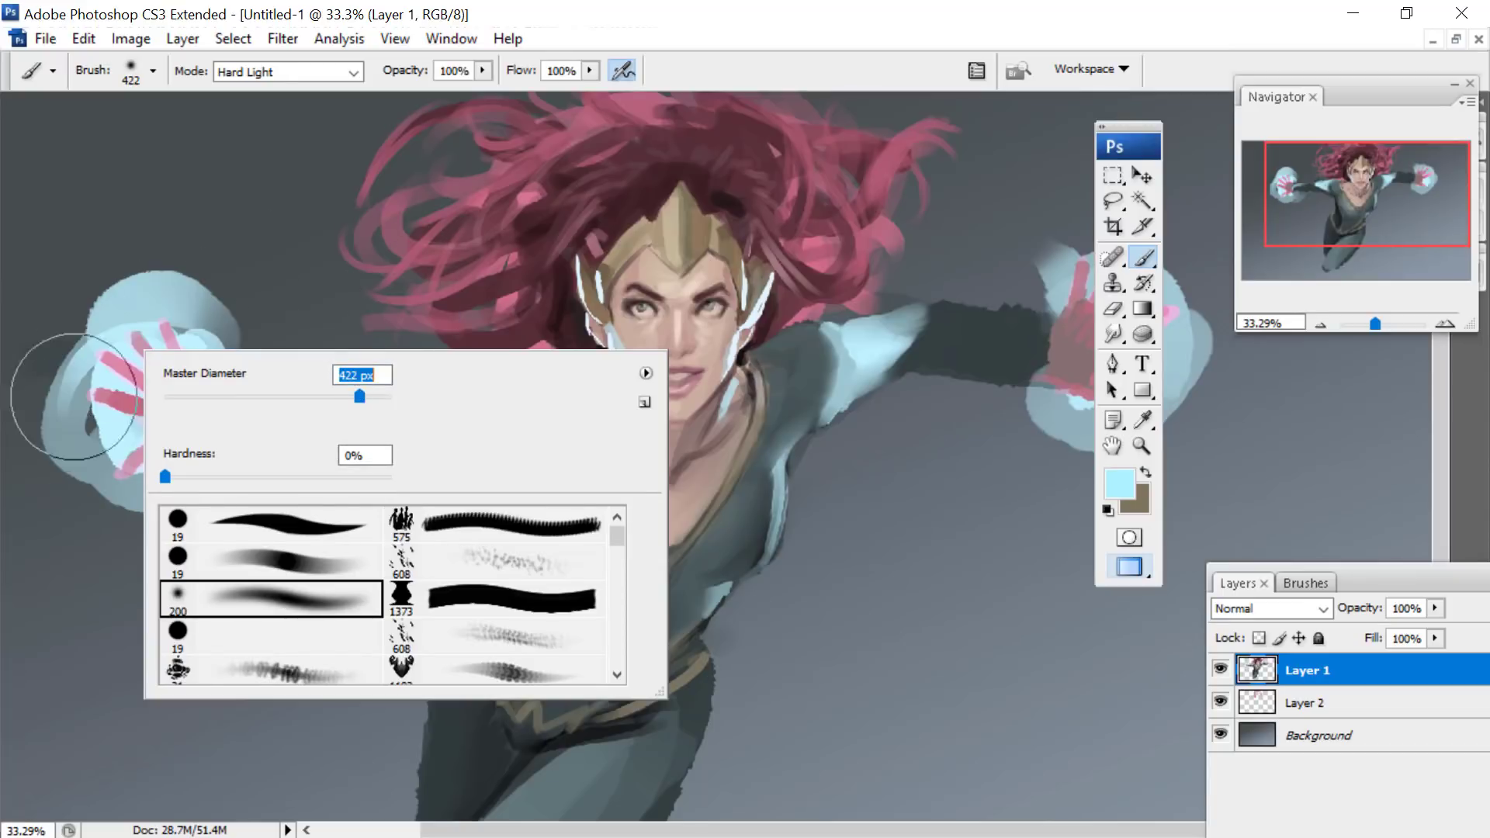
left_click(64, 404)
left_click(132, 400)
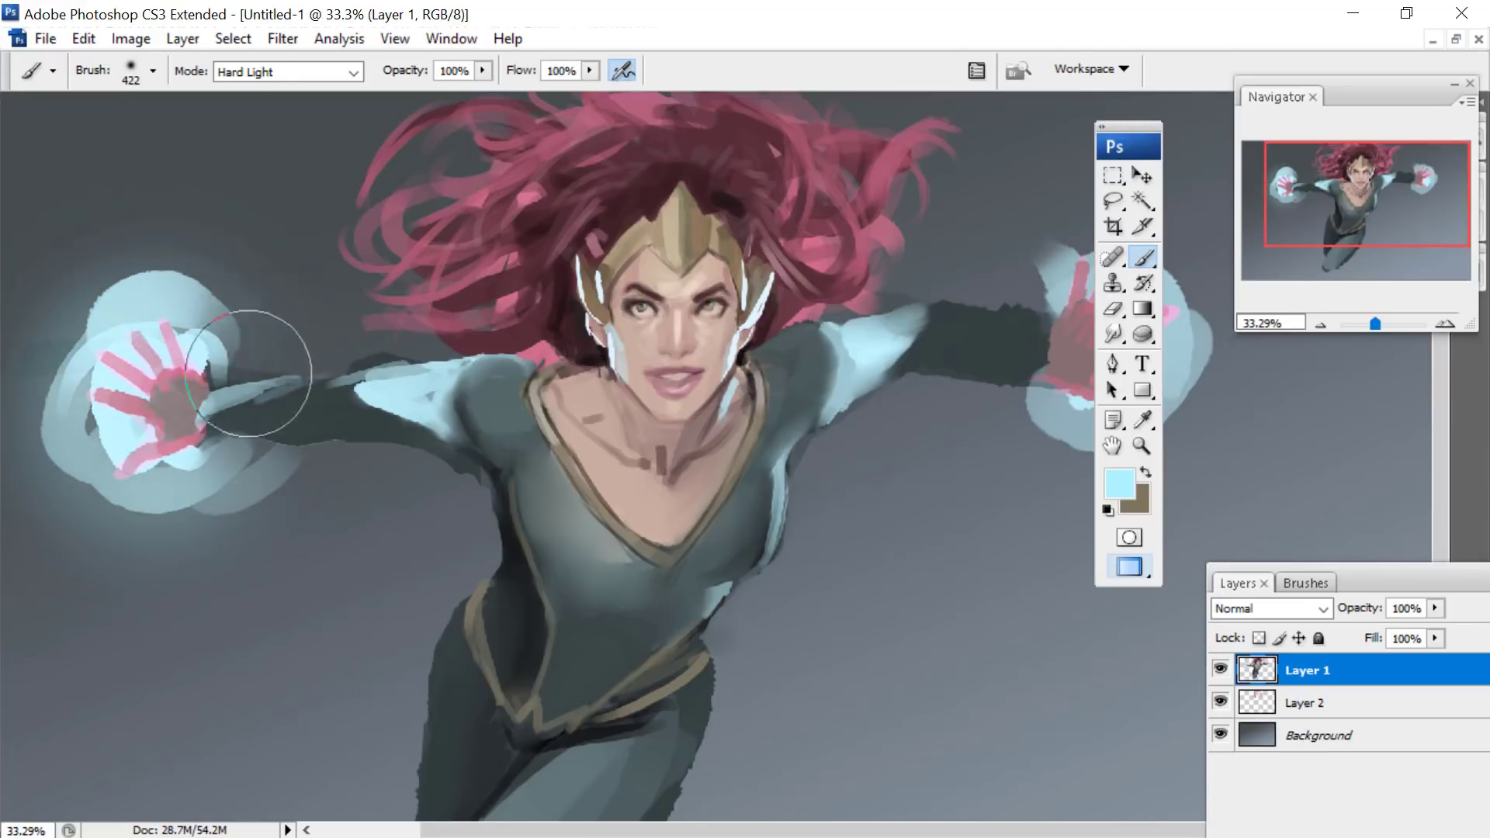
mouse_move(1013, 279)
left_mouse_down()
mouse_move(1223, 264)
mouse_move(1001, 389)
mouse_move(992, 310)
left_mouse_up()
- Reduce the soft brush to 71 px and make the Background layer active
right_click(598, 224)
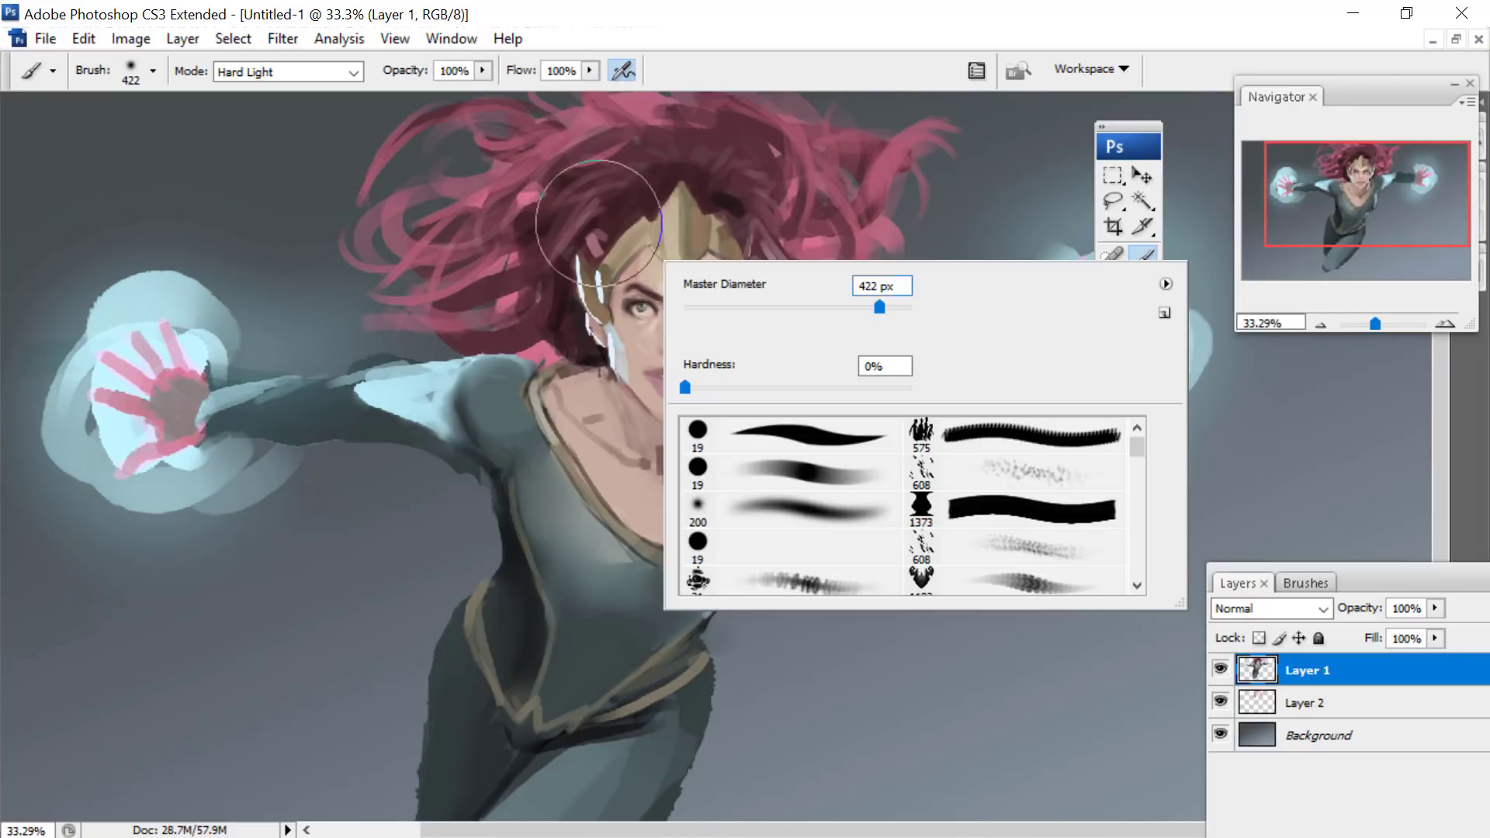
left_click_drag(768, 308, 766, 308)
key("Return")
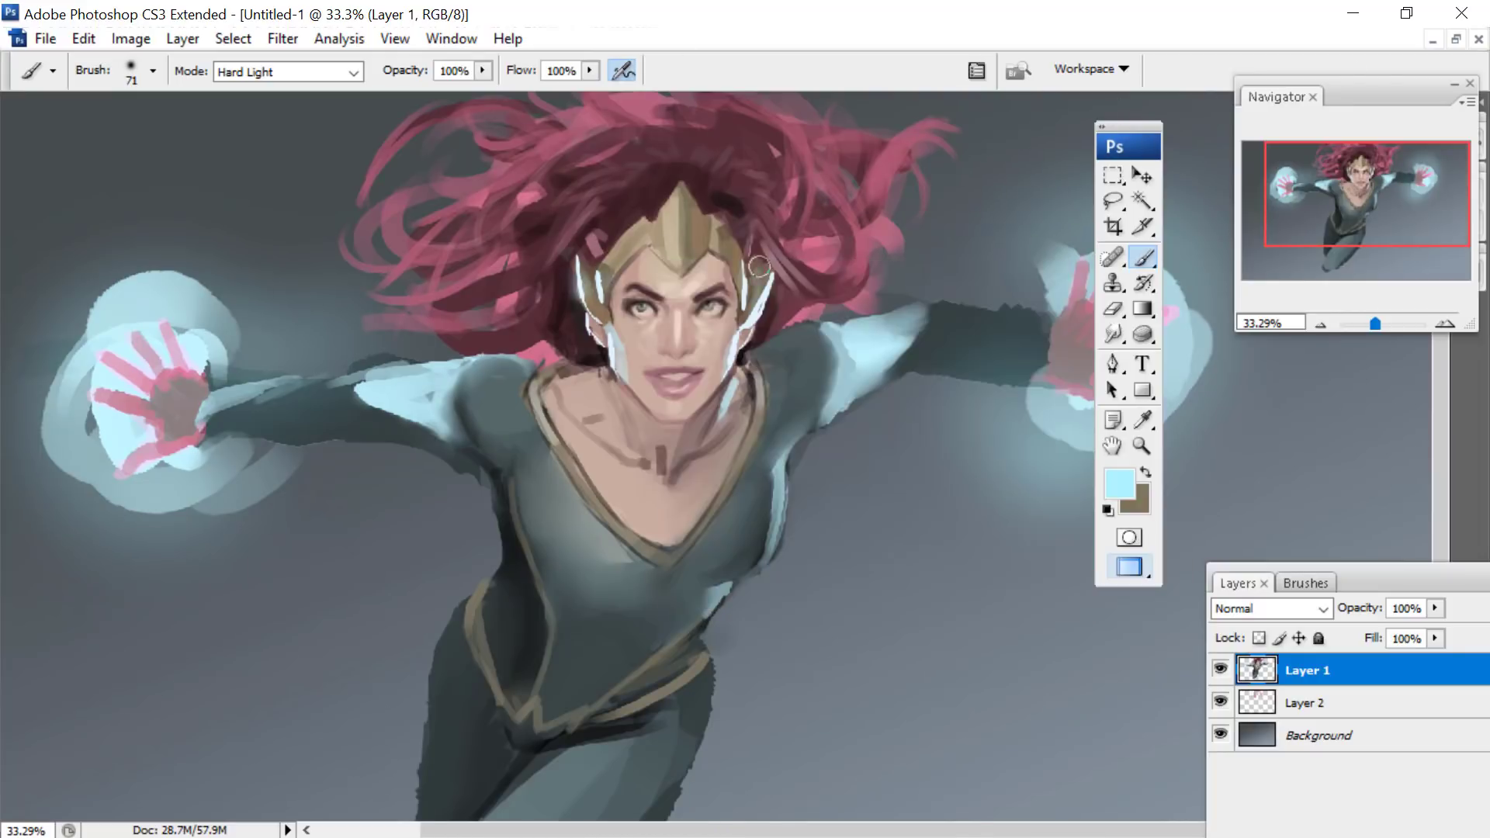
left_click_drag(1297, 179, 1278, 198)
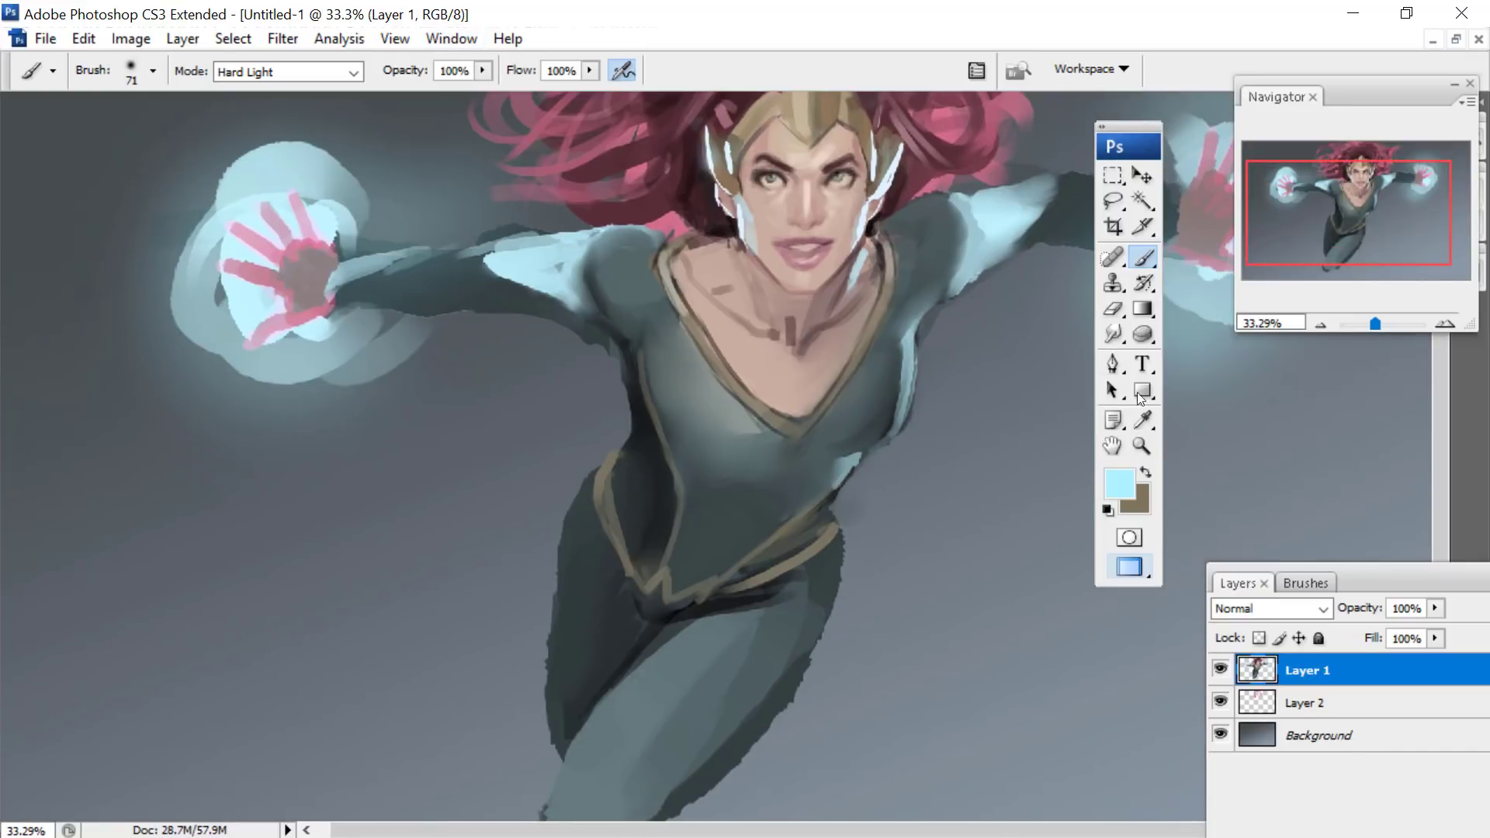
left_click(1288, 737)
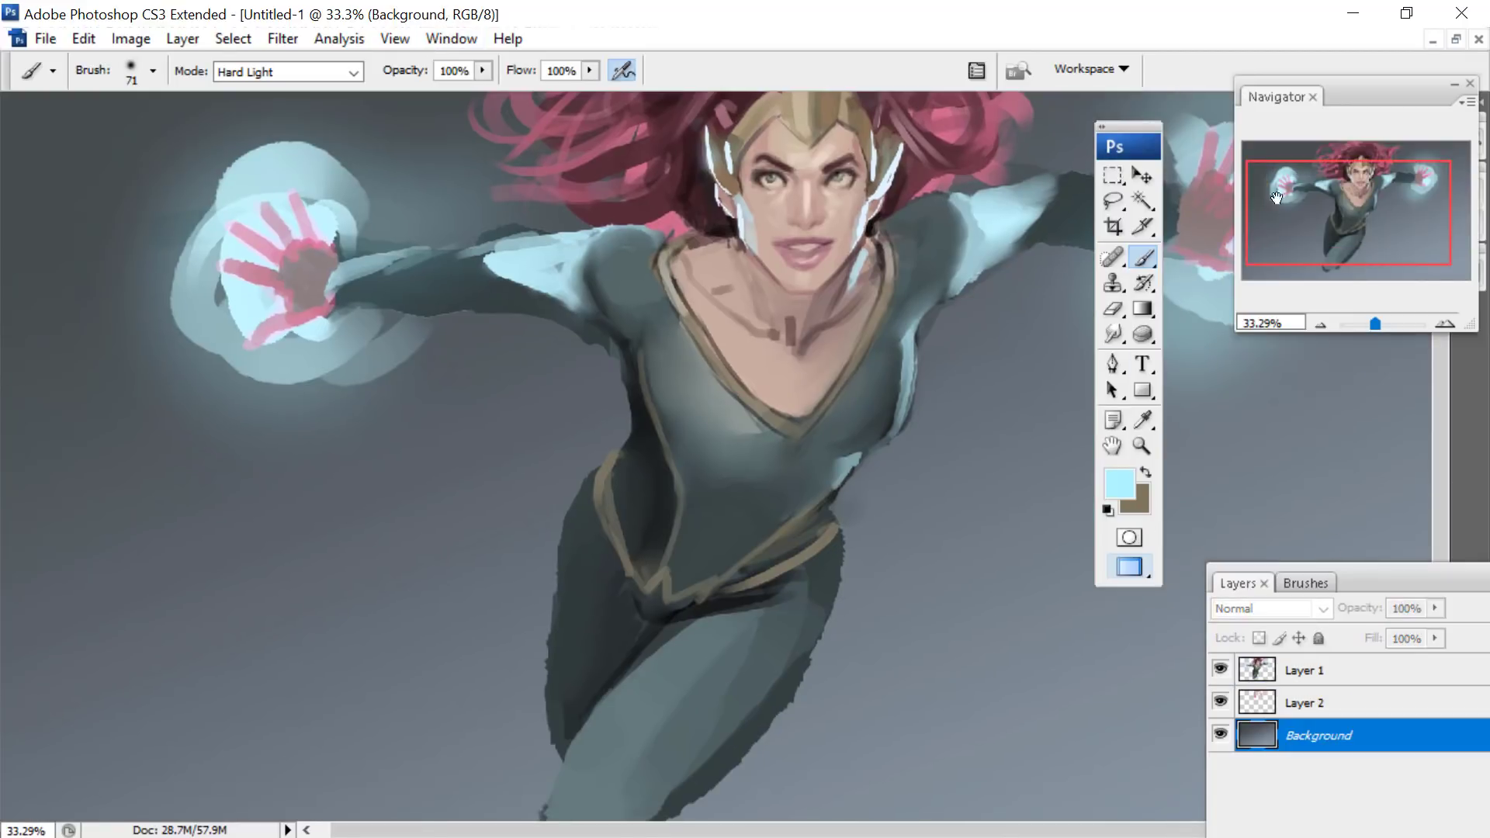
left_click(1366, 182)
left_click_drag(1304, 143, 1315, 142)
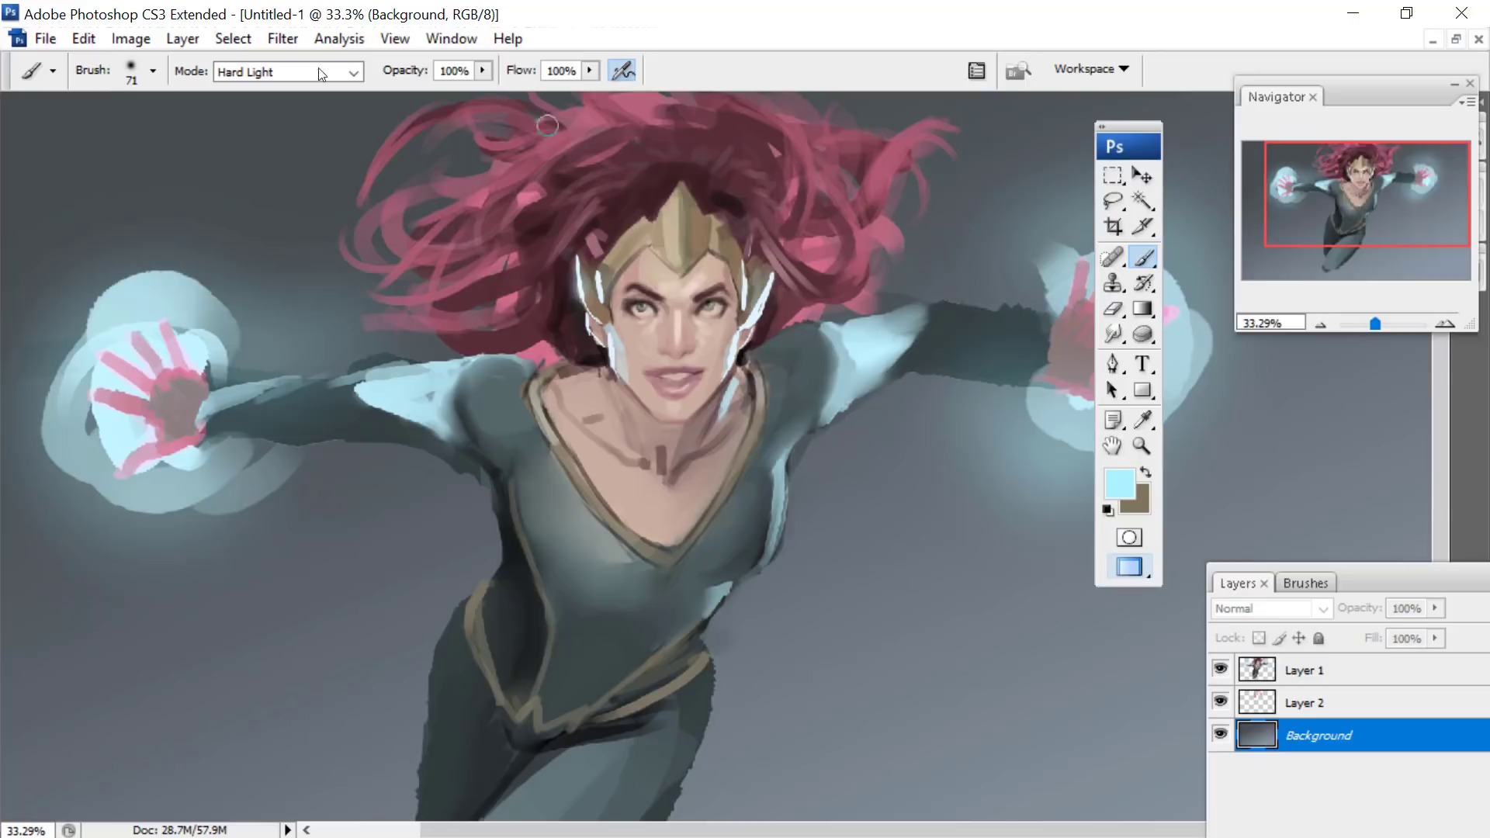
- Create a new white RGB document of 3192 × 4697 pixels at 450 pixels/inch
left_click(45, 40)
left_click(115, 71)
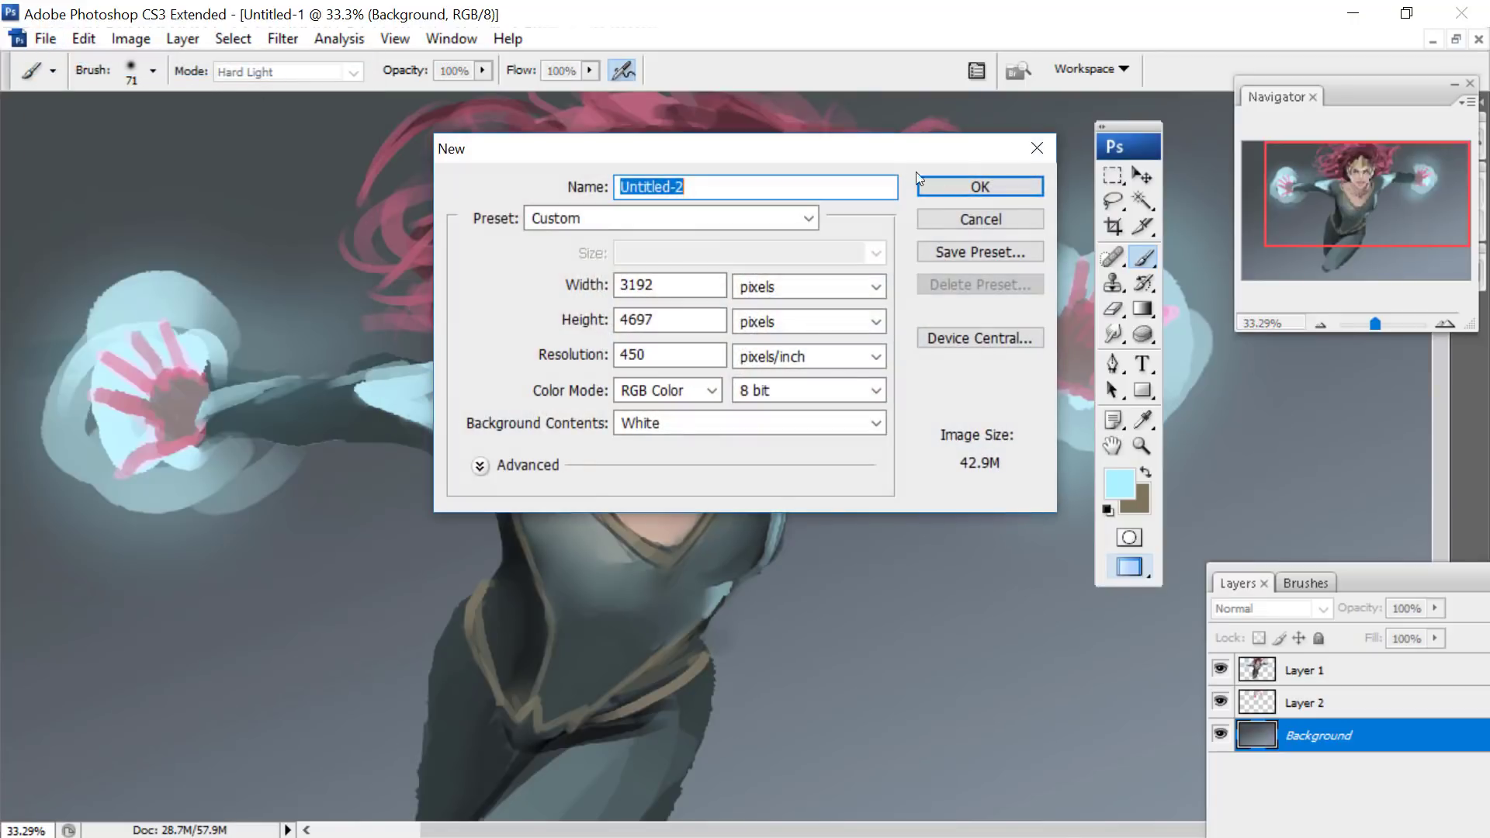
key("Escape")
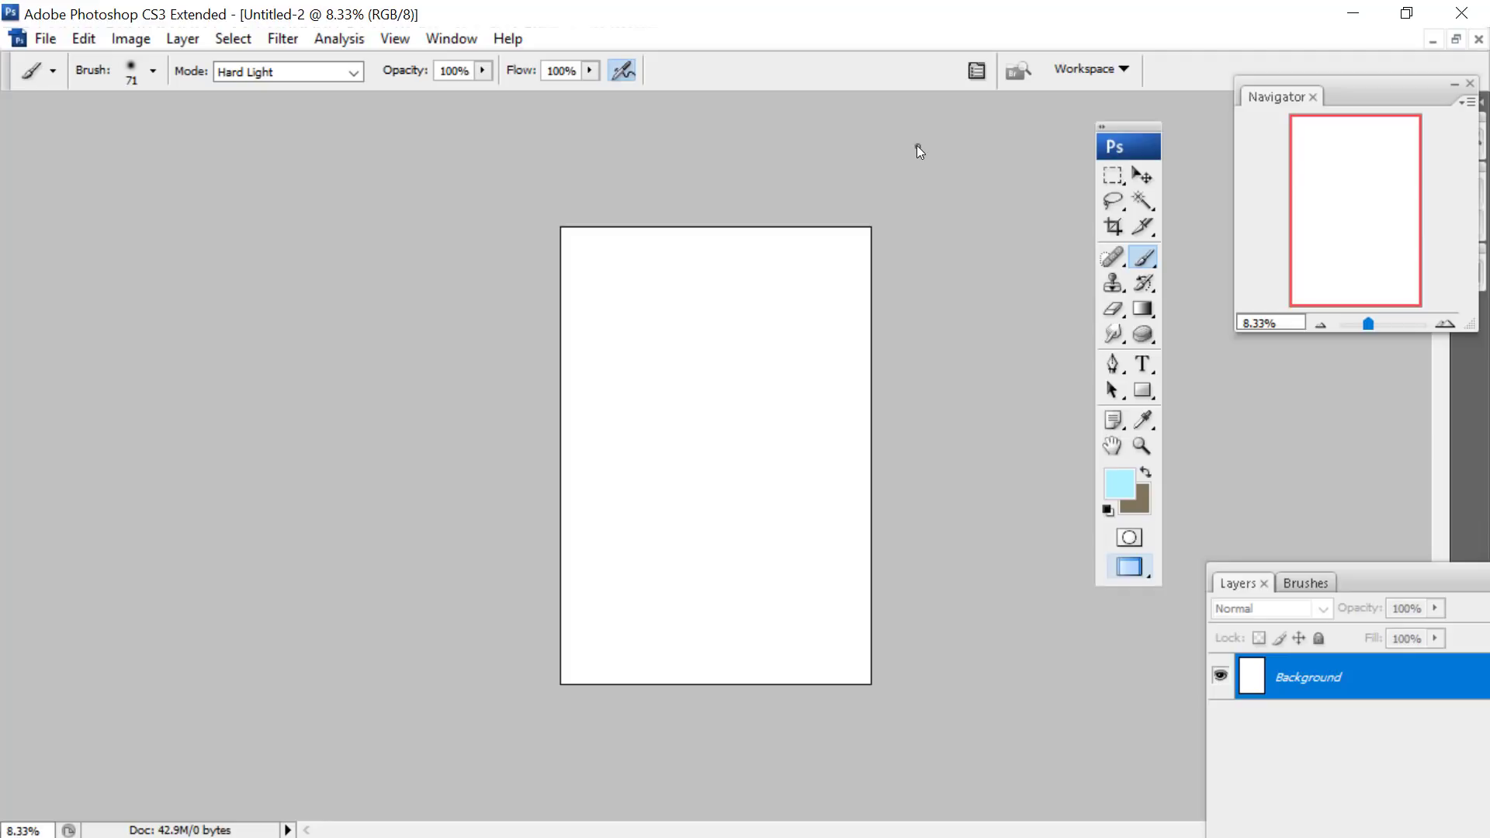
- Crop the blank document to a square area taken from its upper-left corner
left_click(1113, 176)
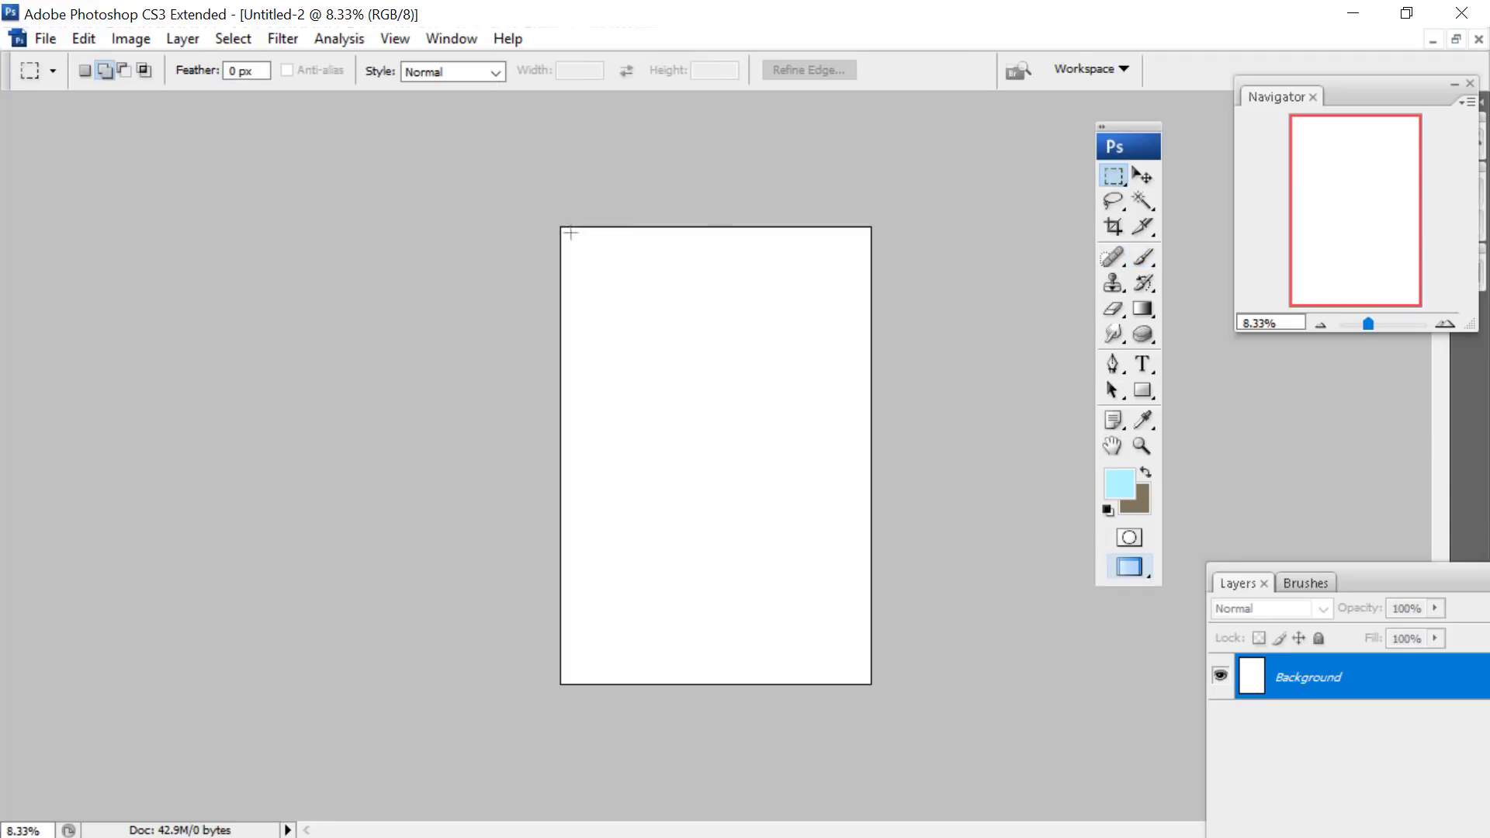
left_click_drag(721, 442, 796, 504)
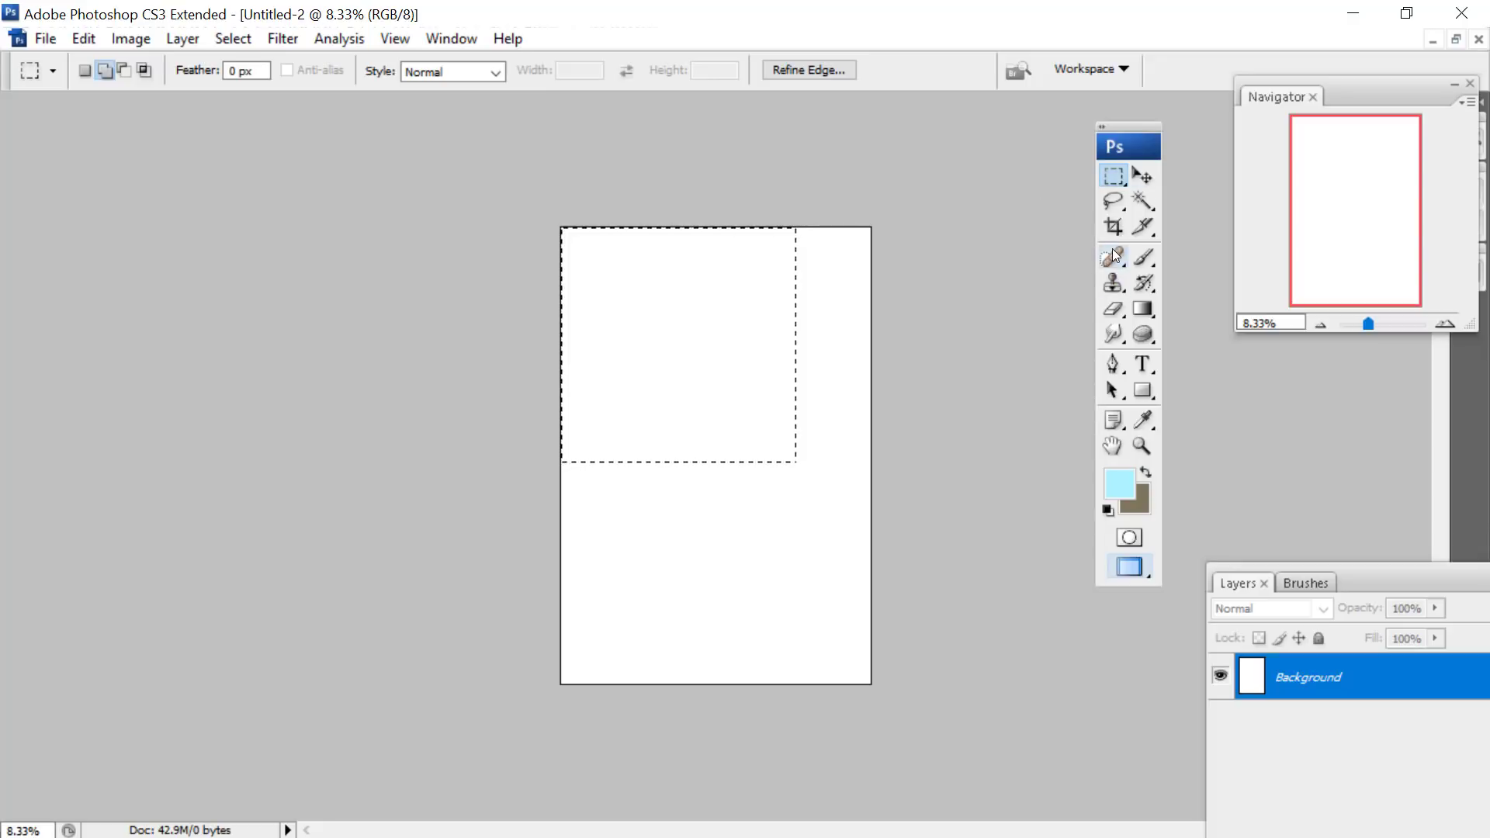
left_click(1113, 225)
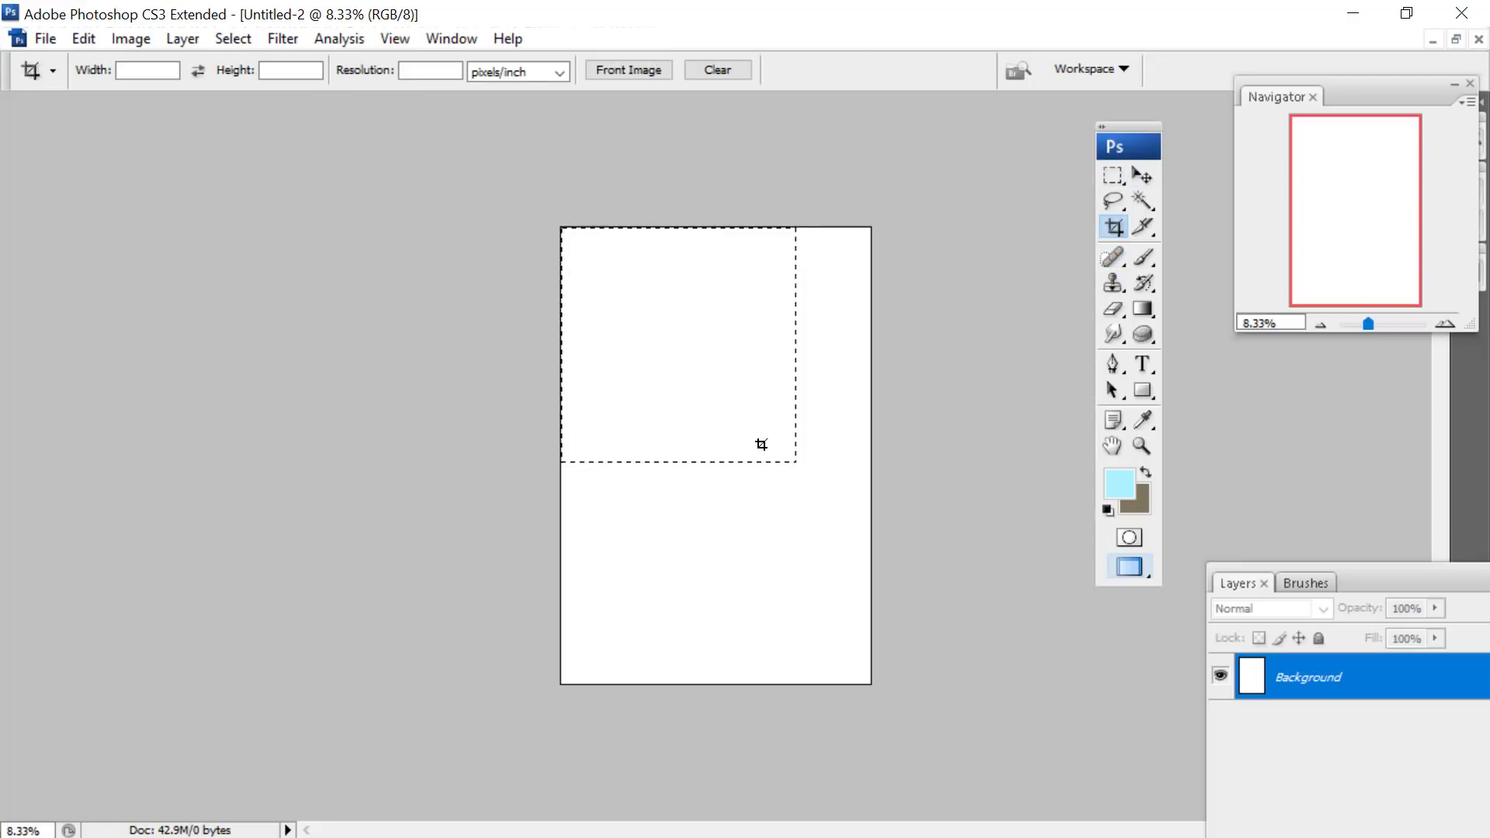
left_click_drag(562, 227, 760, 427)
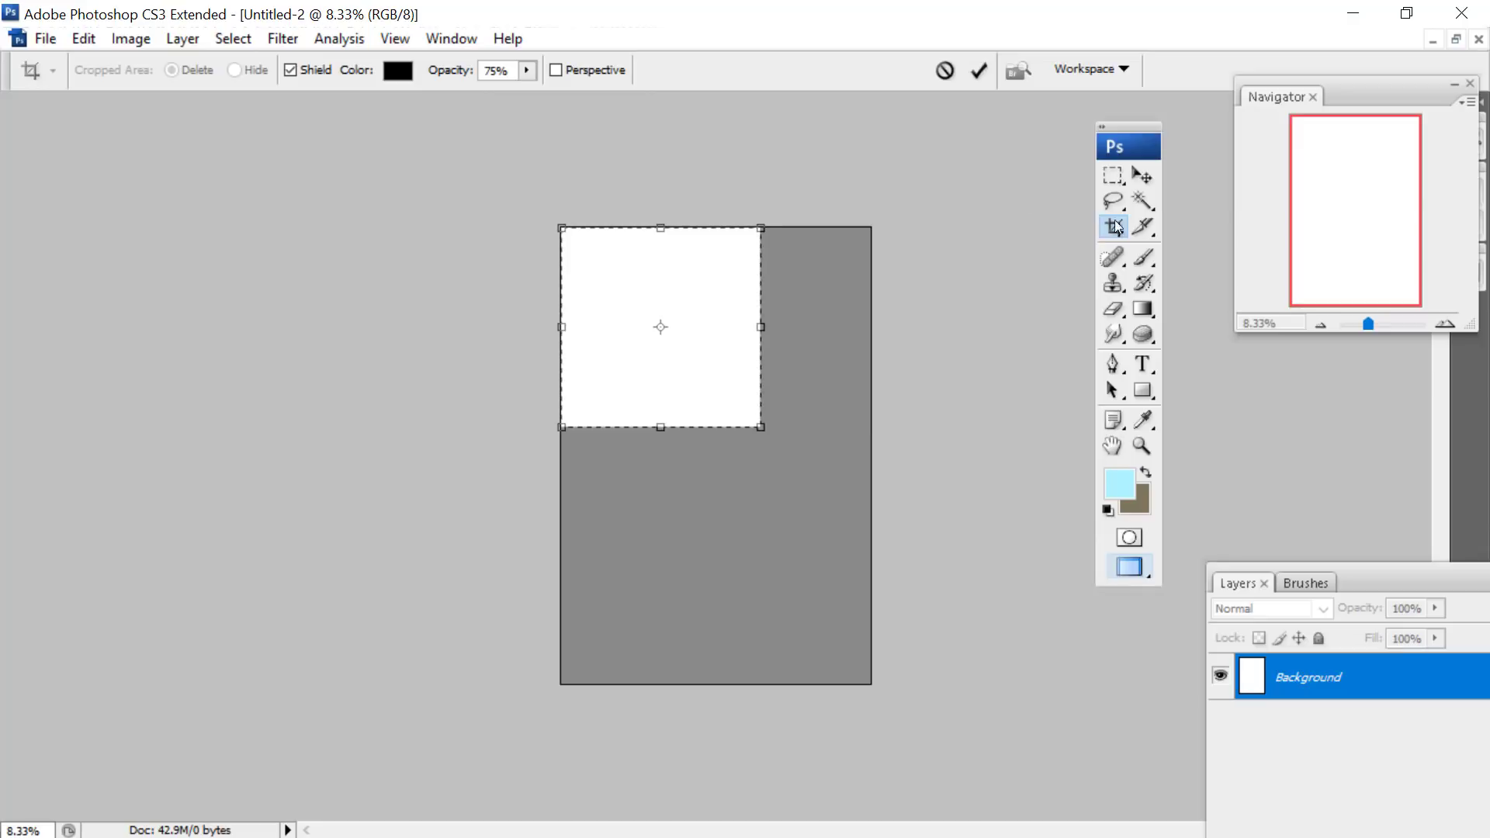
left_click(1113, 175)
left_click(621, 339)
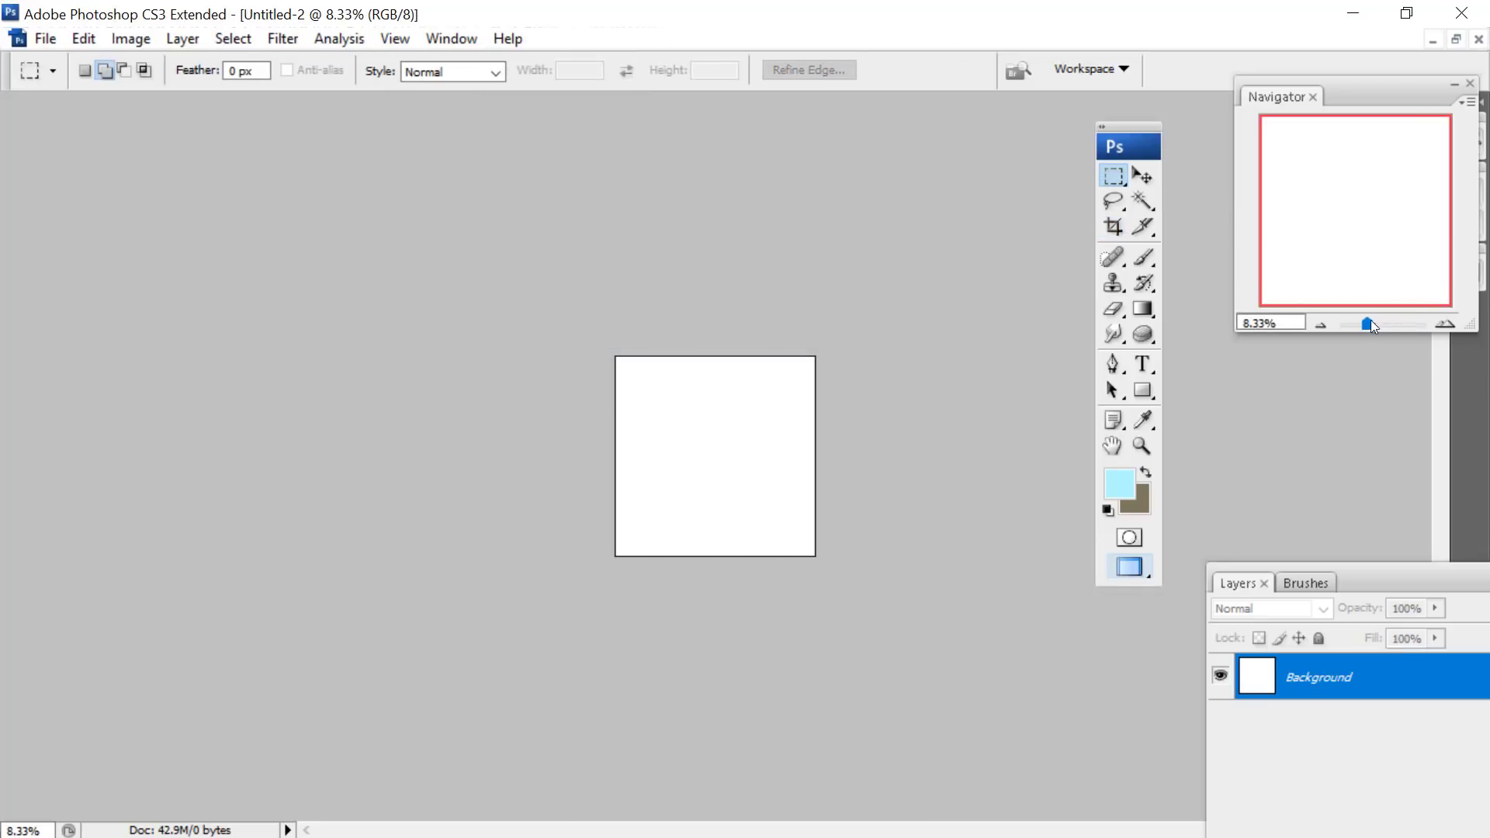
- Set the foreground colour to black and marquee-select a large square inside the canvas
left_click_drag(1371, 323, 1376, 323)
left_click(1120, 485)
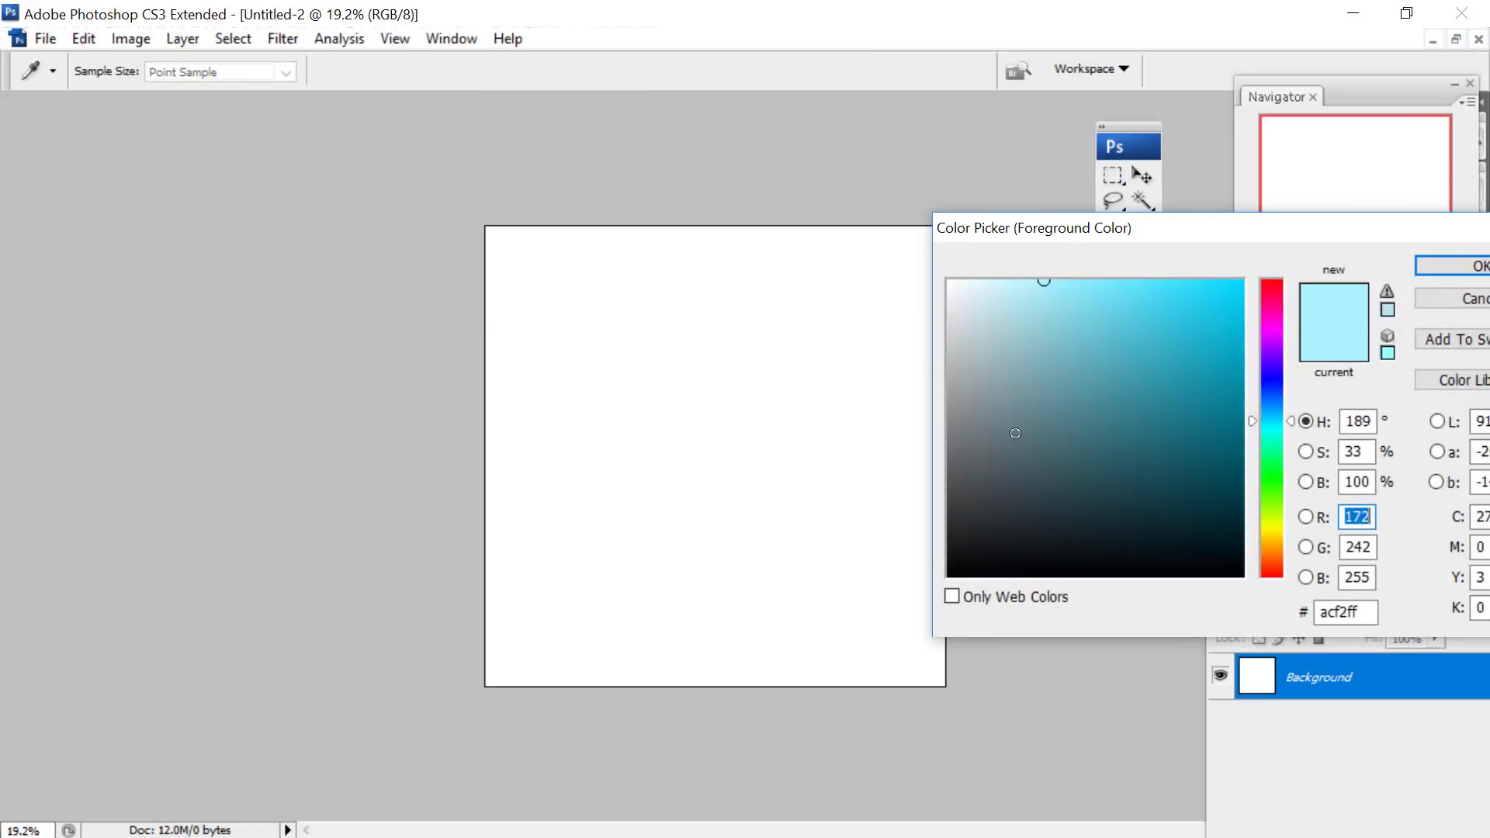
left_click_drag(1015, 434, 1015, 578)
left_click(1433, 267)
left_click(1142, 256)
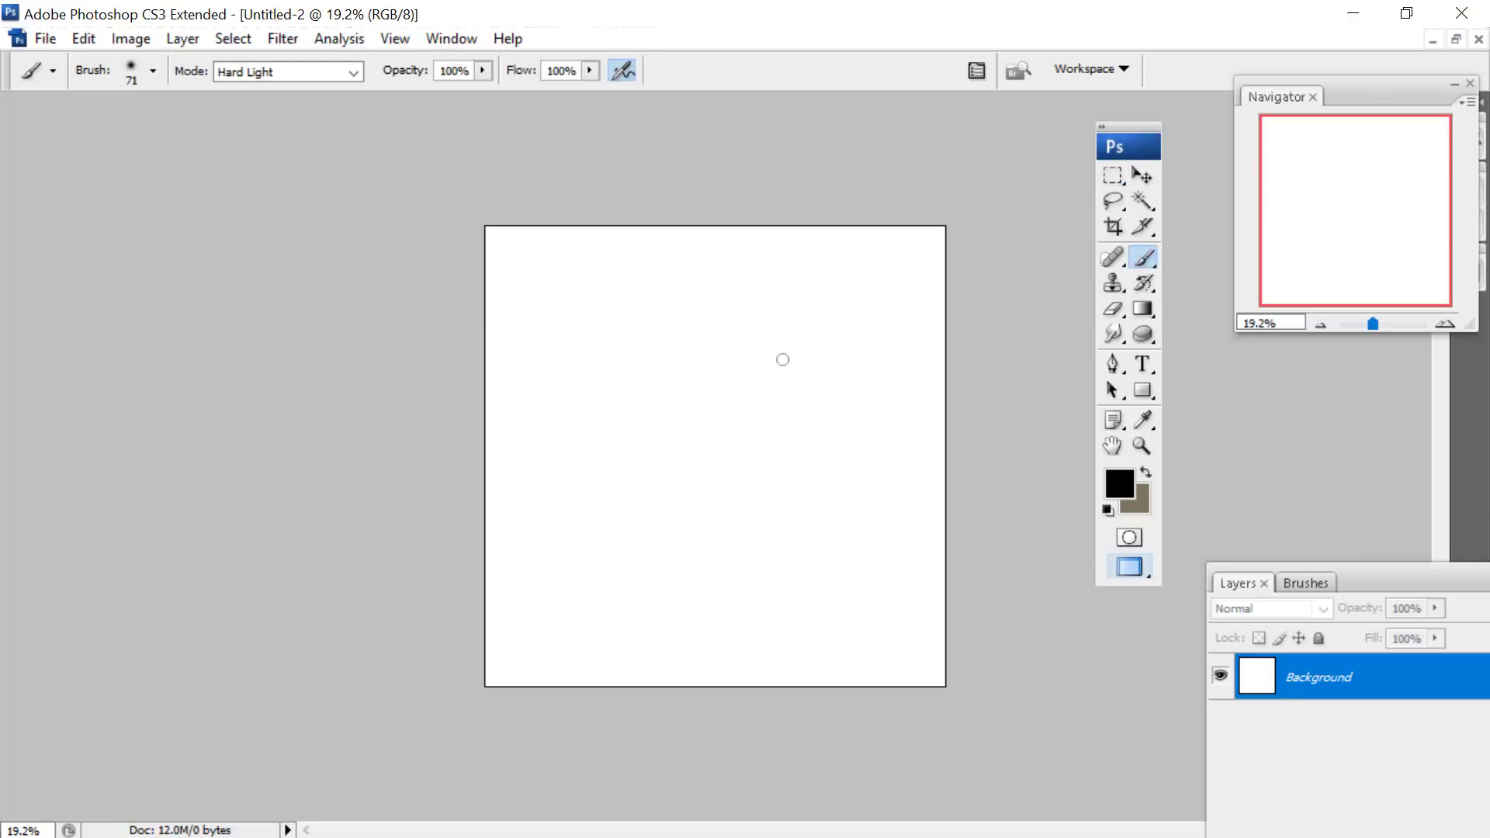
right_click(767, 379)
left_click(1113, 176)
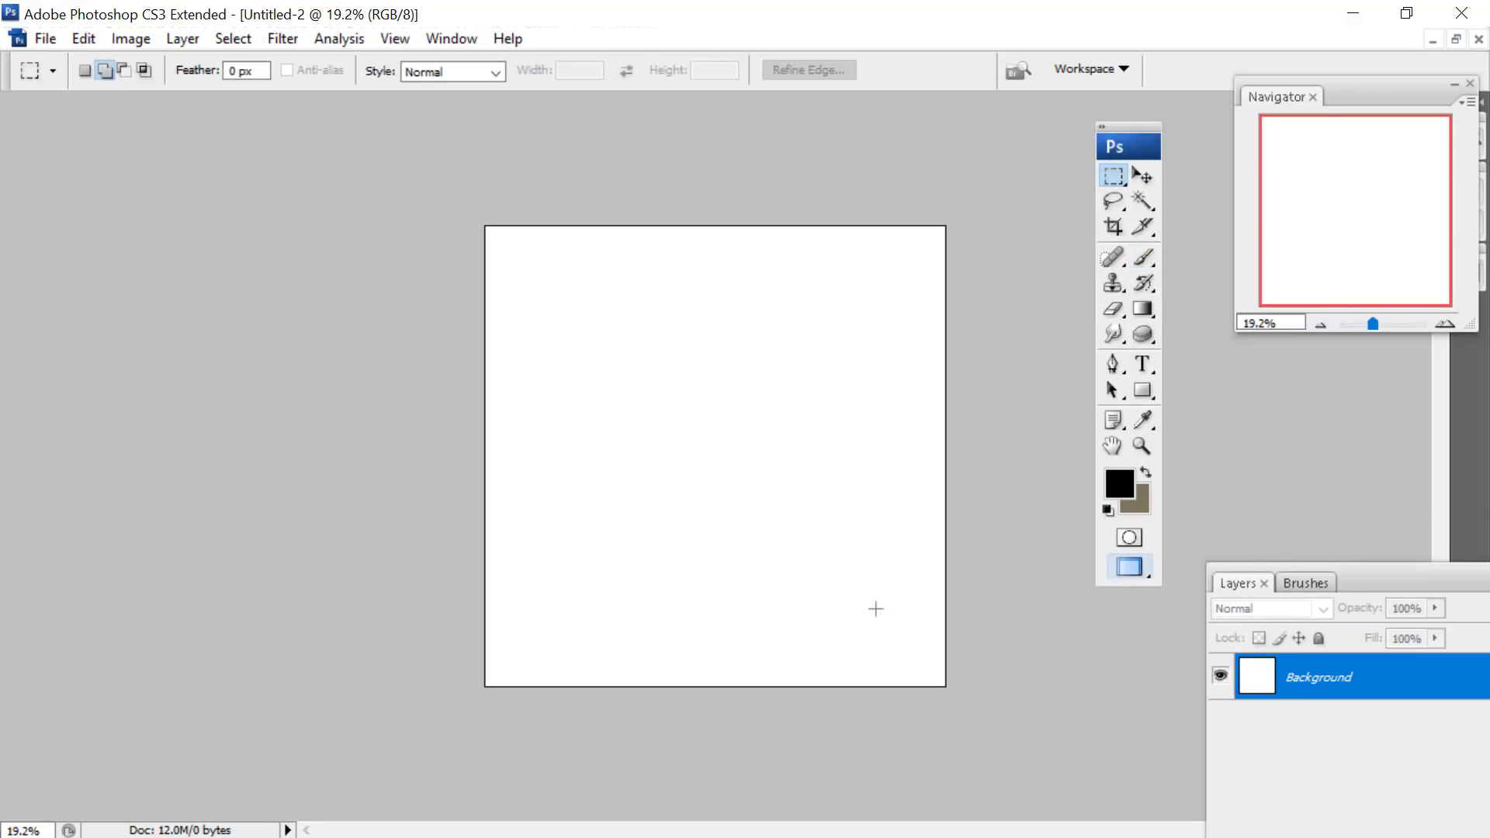
left_click_drag(573, 287, 549, 282)
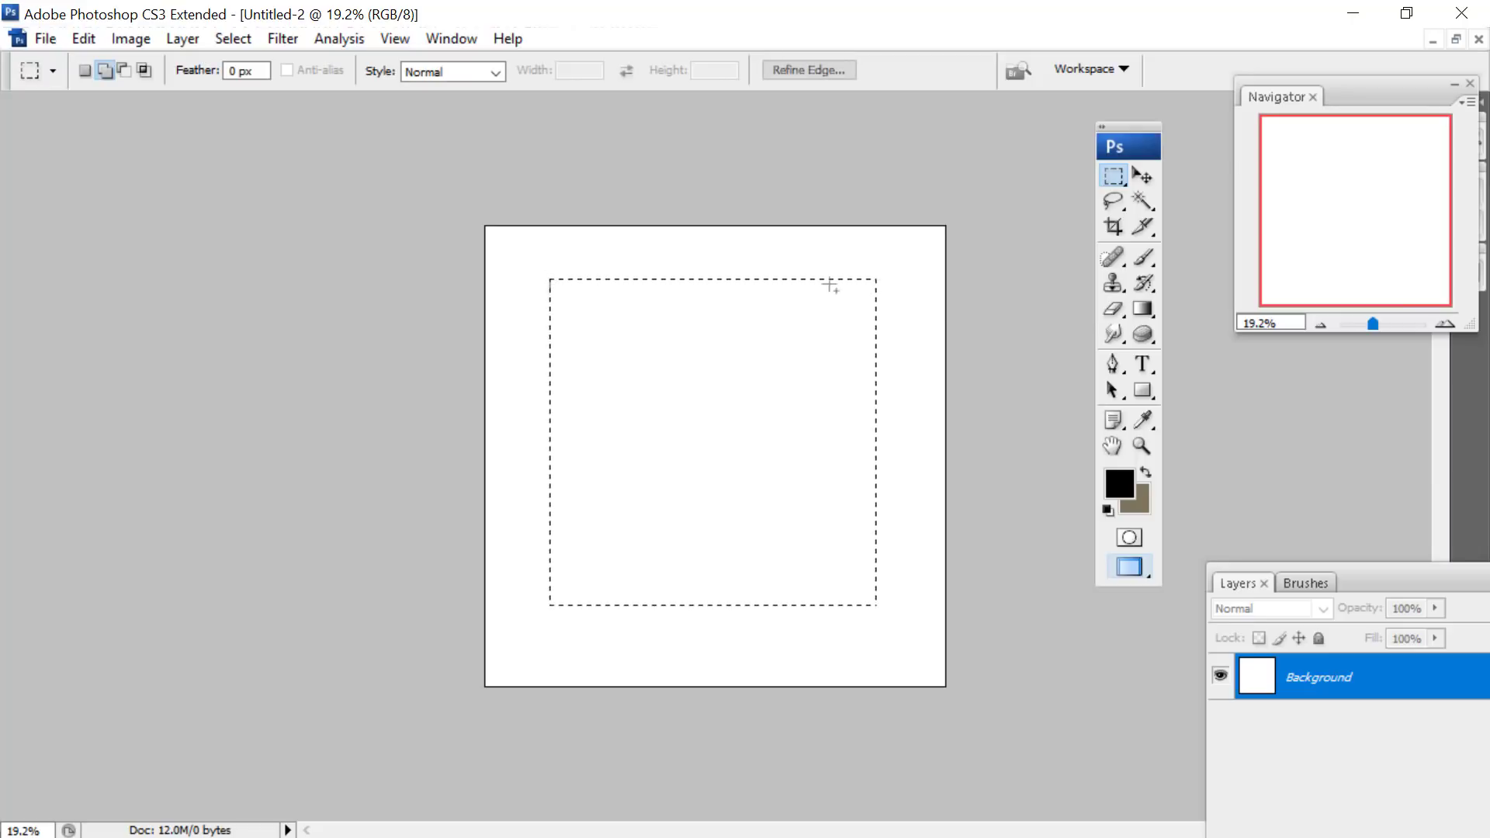
- Add a new layer and fill the square selection with black using the Paint Bucket
left_click(182, 39)
mouse_move(236, 50)
left_click(526, 53)
key("Return")
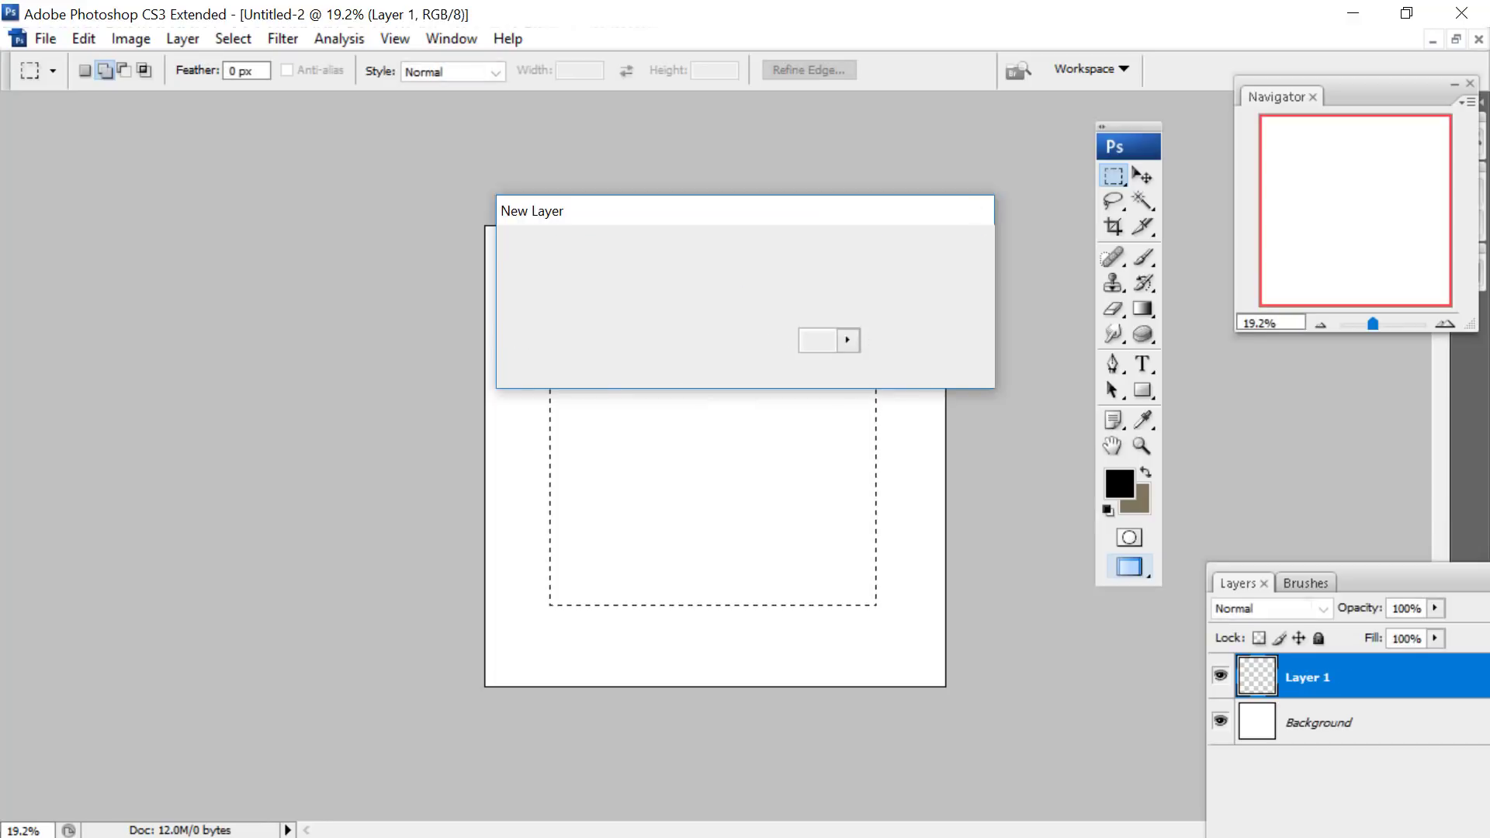
right_click(1157, 309)
left_click(1231, 329)
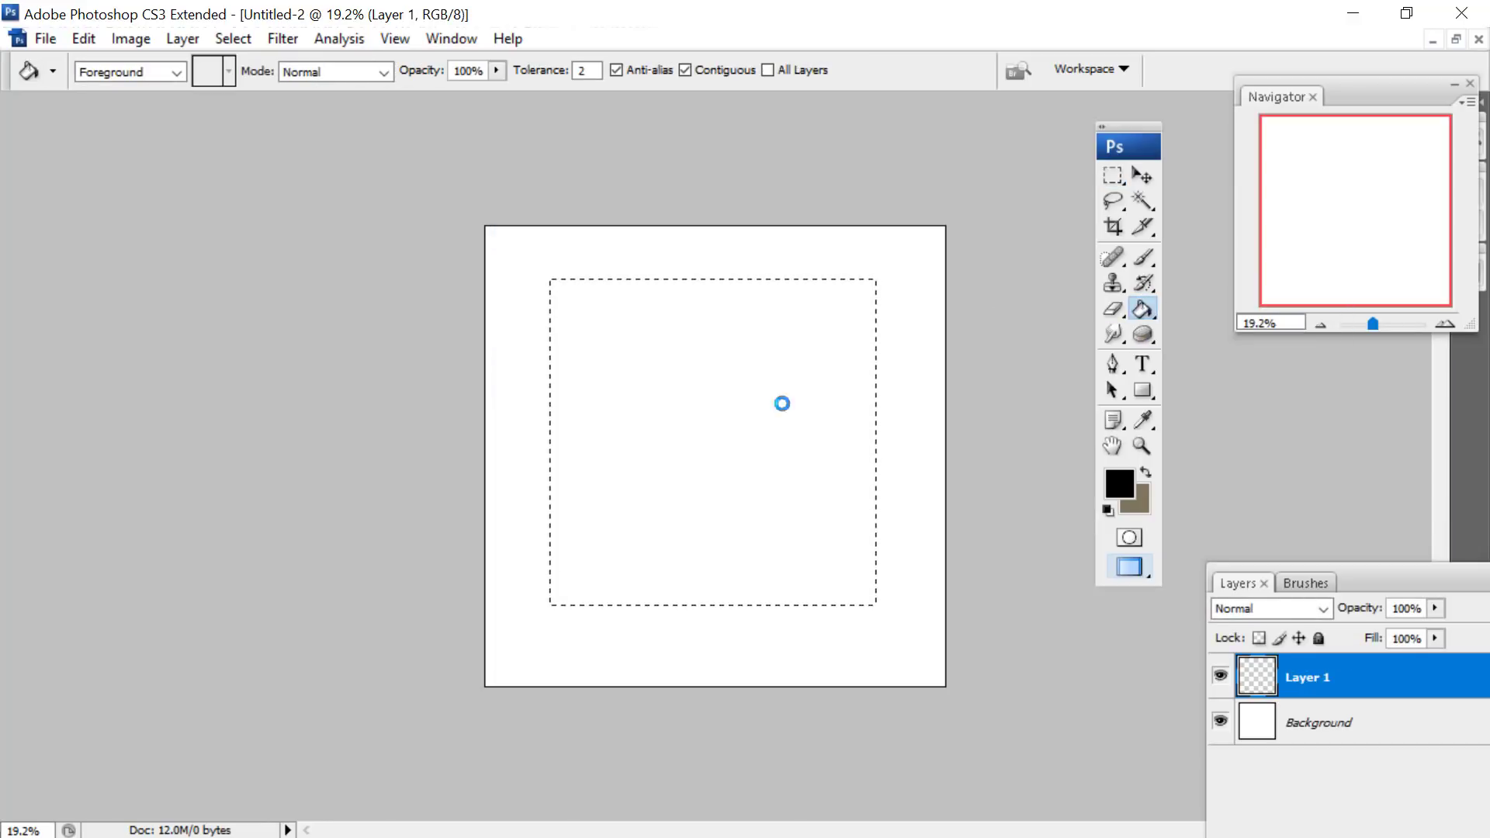
left_click(781, 402)
- Select the whole canvas and align the black square's layer to its vertical and horizontal centers
key("m")
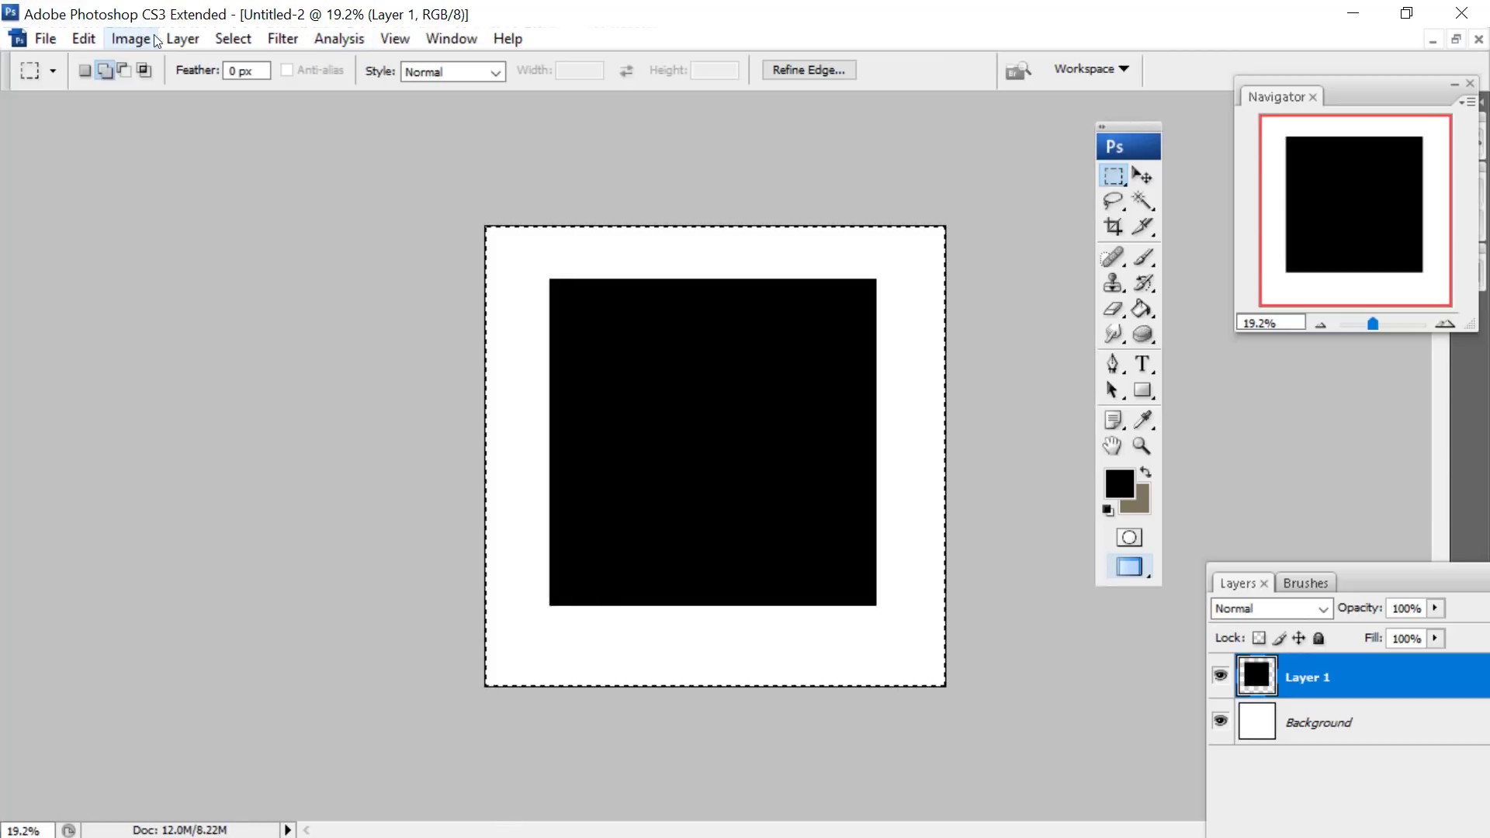
left_click(182, 38)
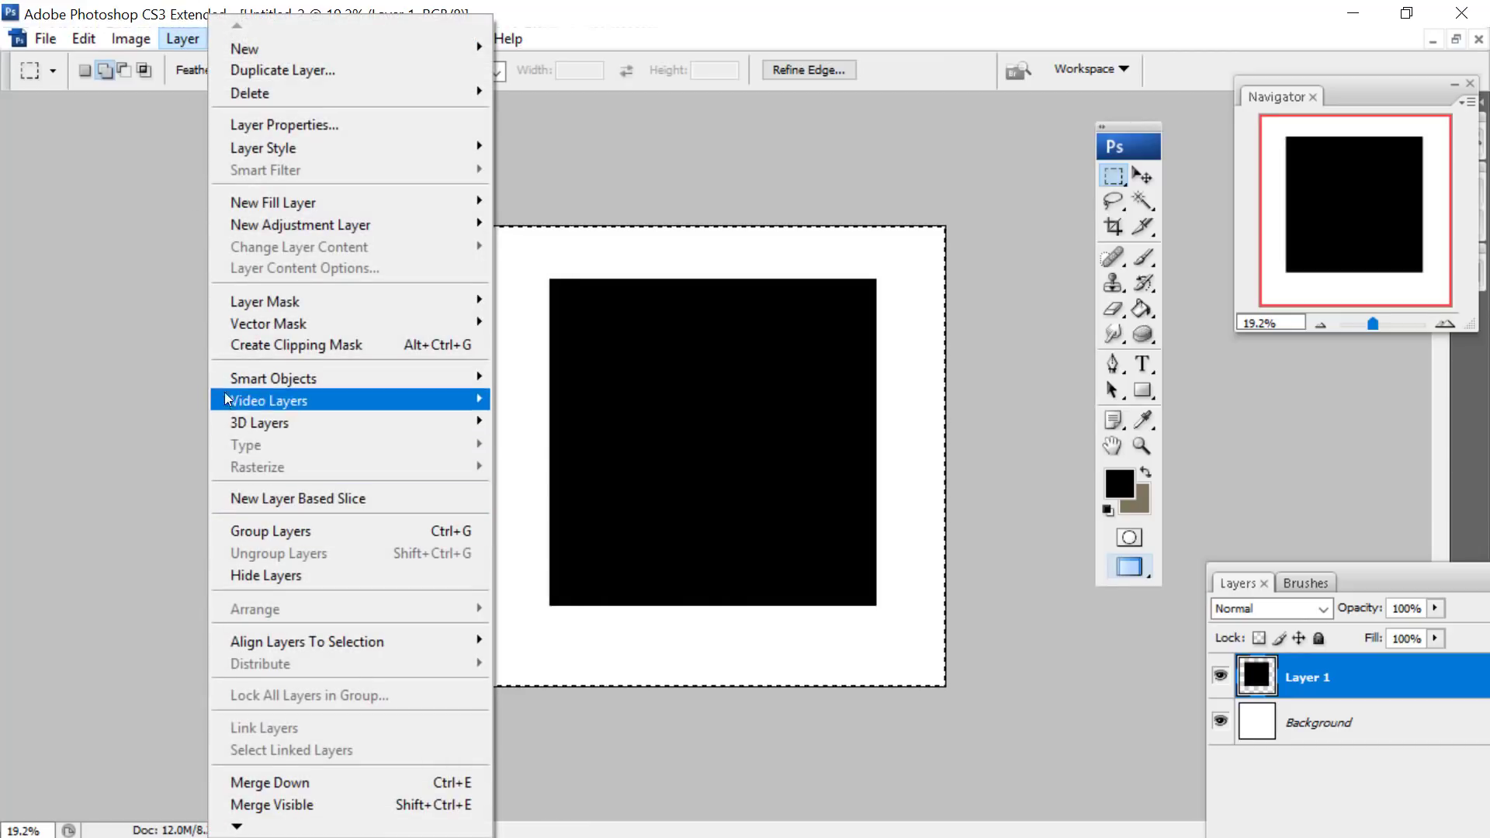
mouse_move(264, 641)
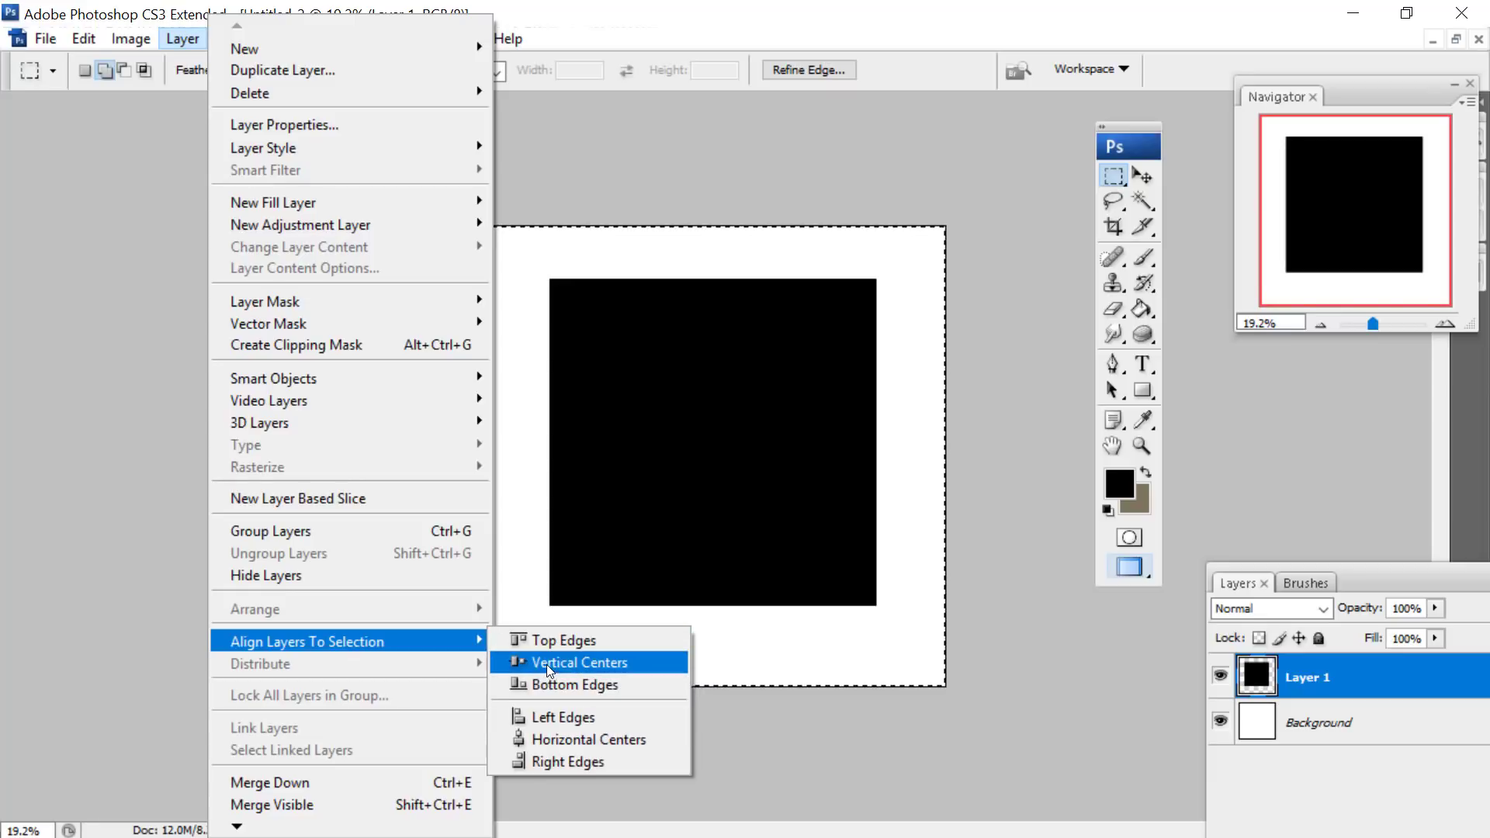
left_click(547, 665)
left_click(182, 38)
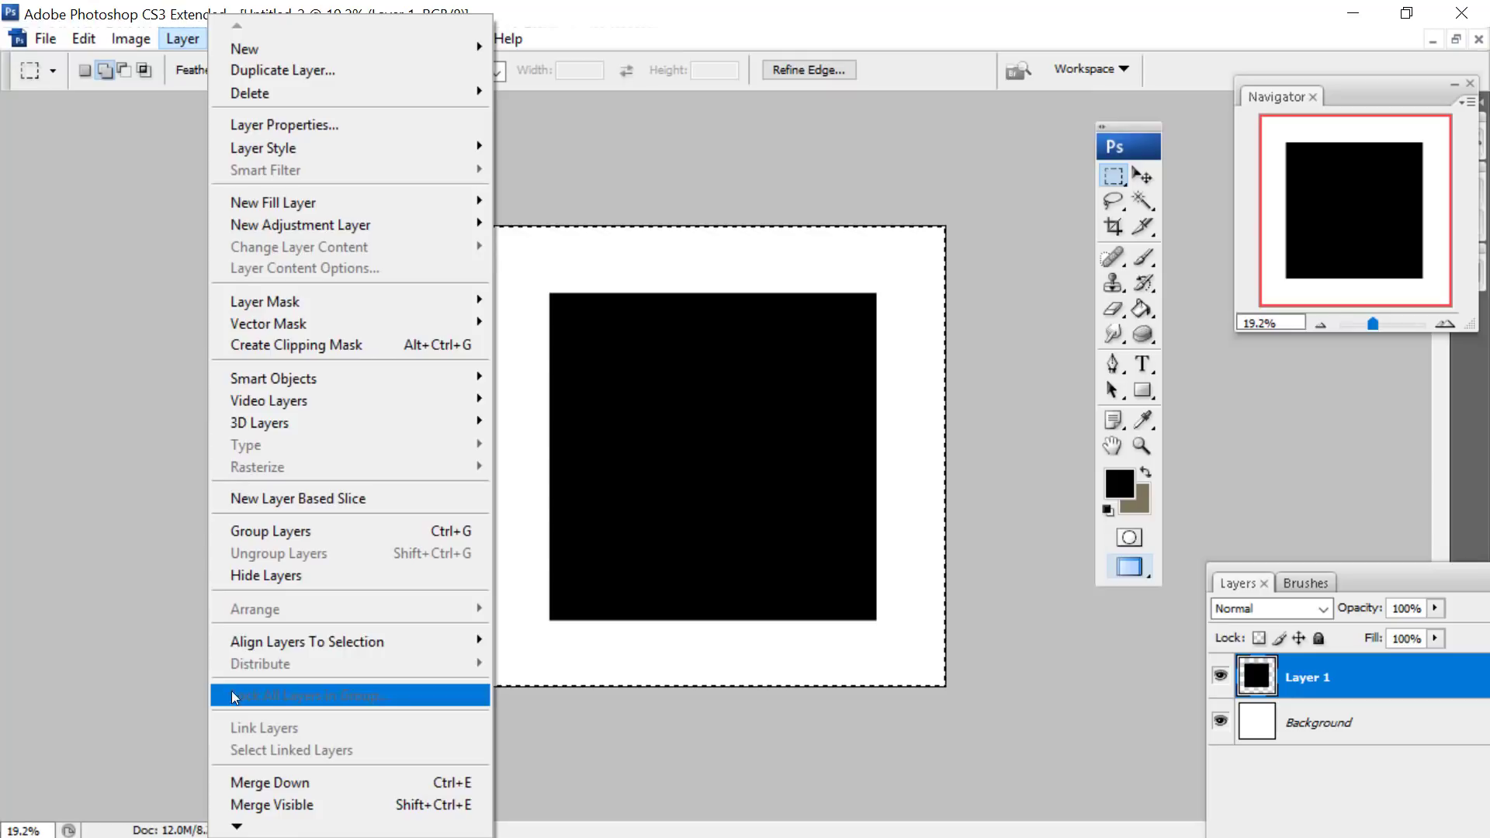
mouse_move(233, 642)
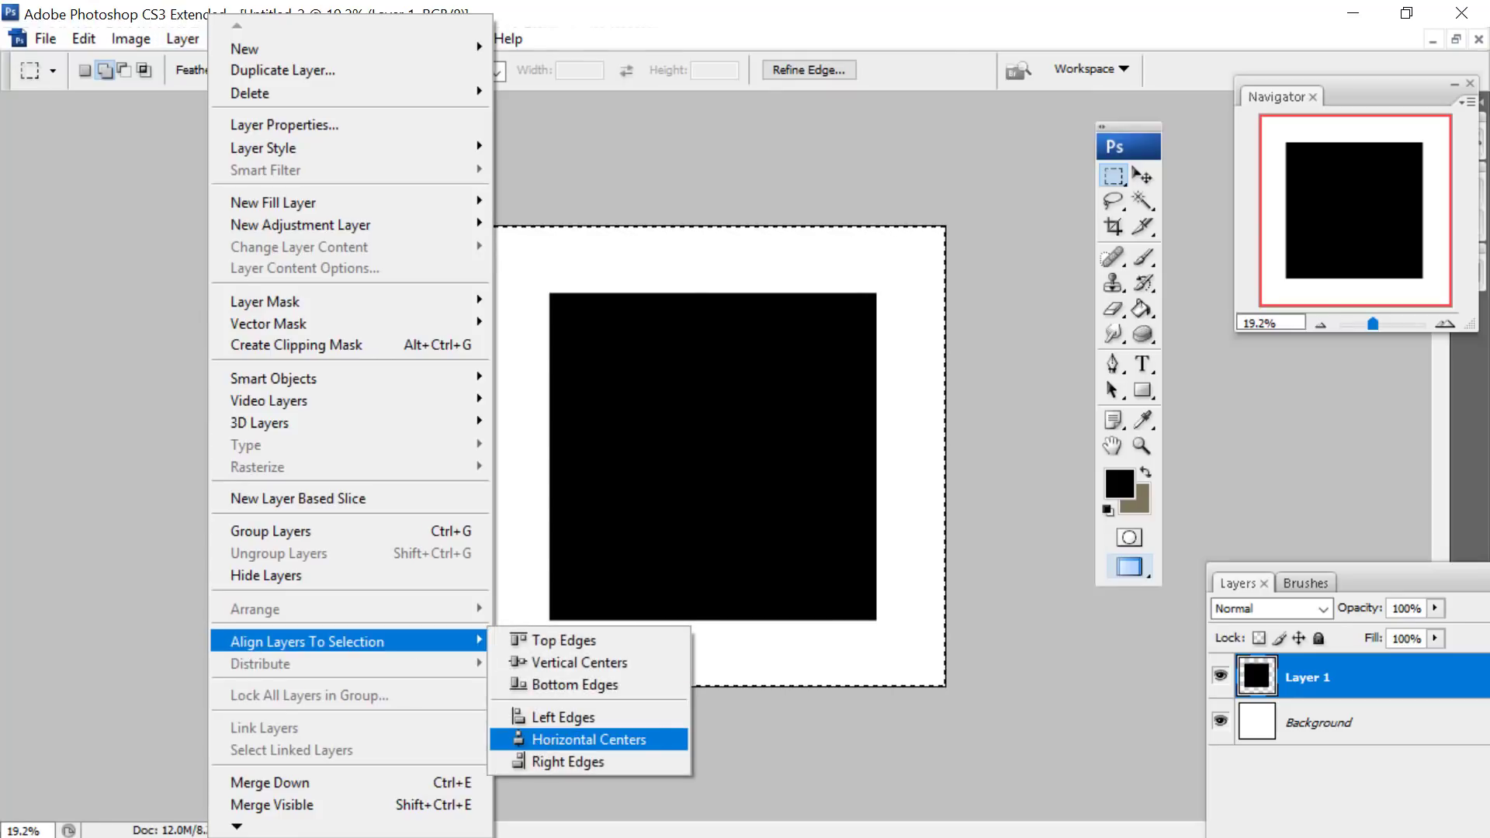
left_click(547, 740)
- Erase two vertical and two horizontal lines through the black square with a hard round 29 px Eraser, dividing it into nine tiles
left_click(1111, 307)
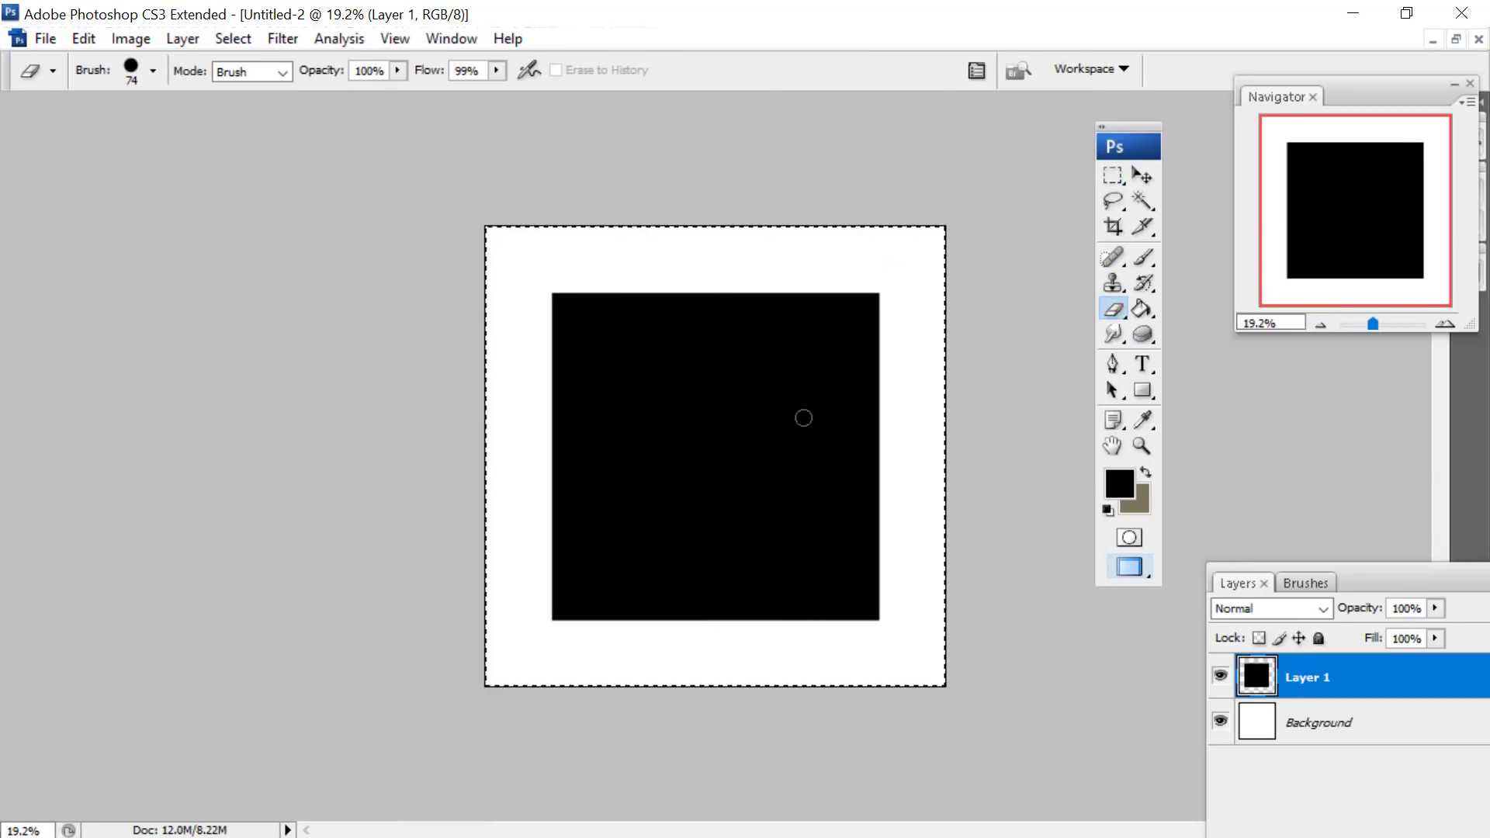
right_click(668, 293)
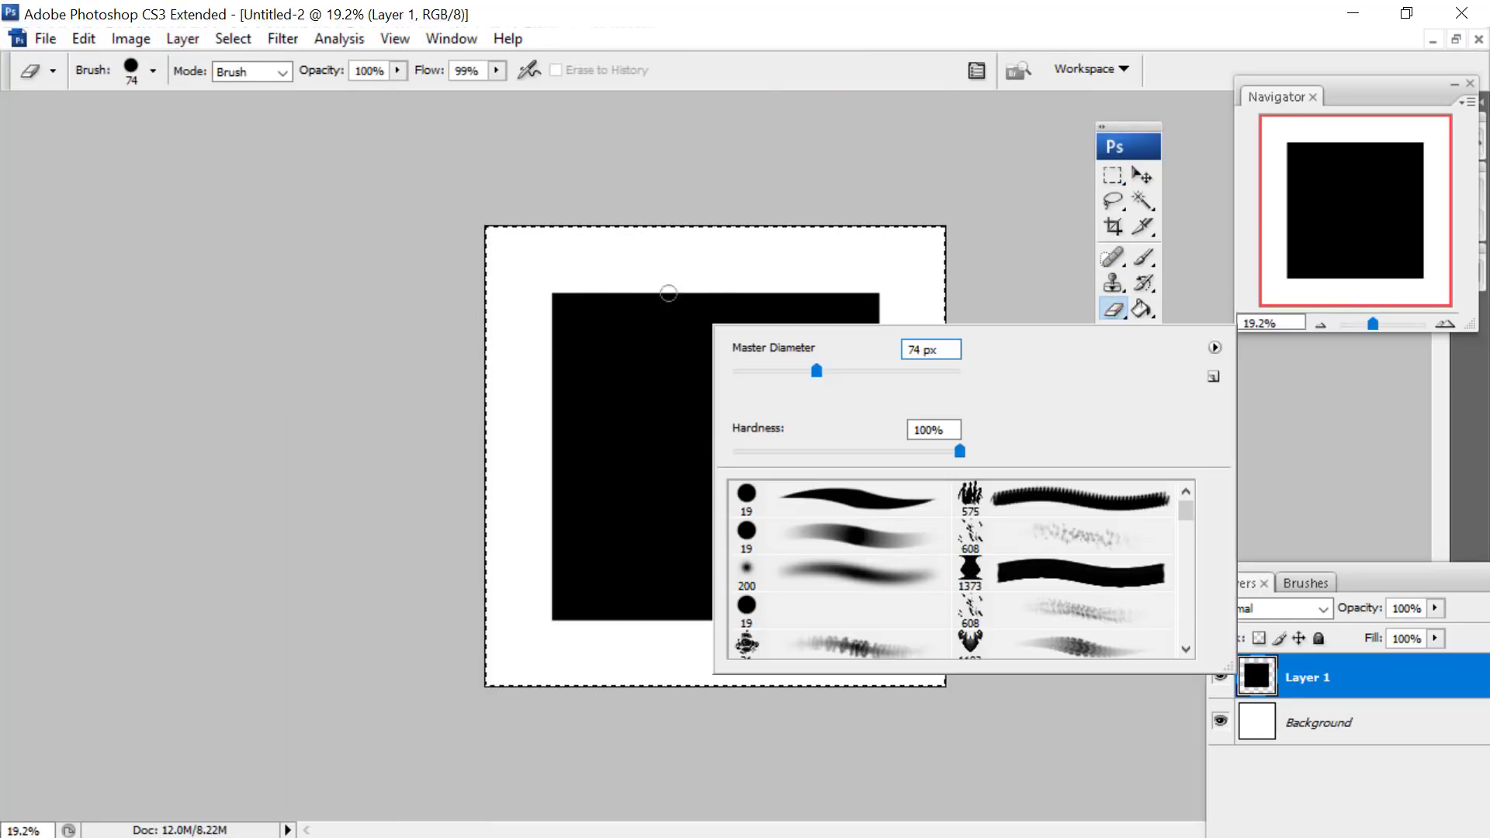
left_click(846, 497)
left_click_drag(754, 370, 767, 365)
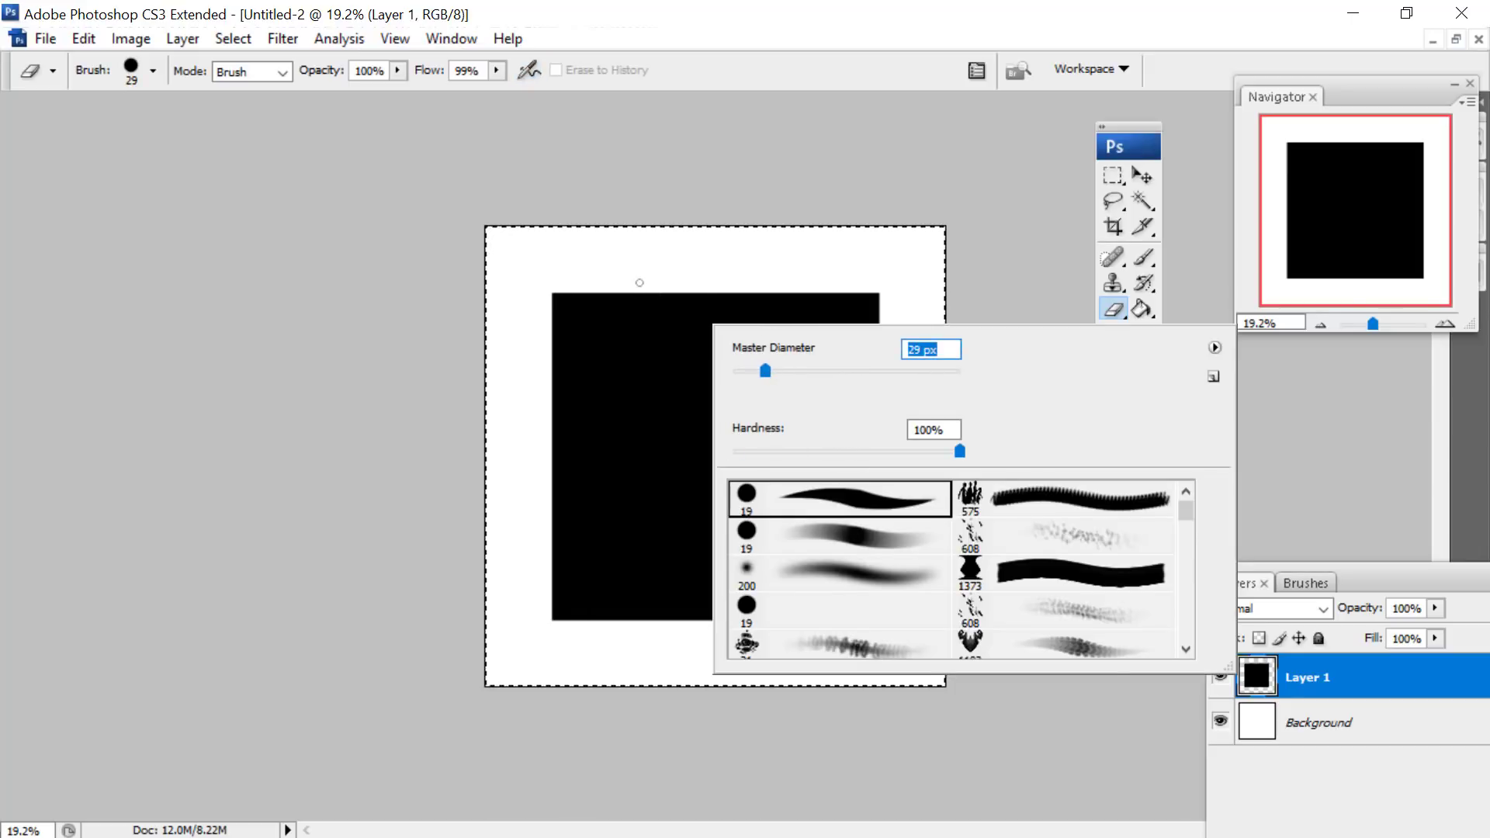
left_click(639, 282)
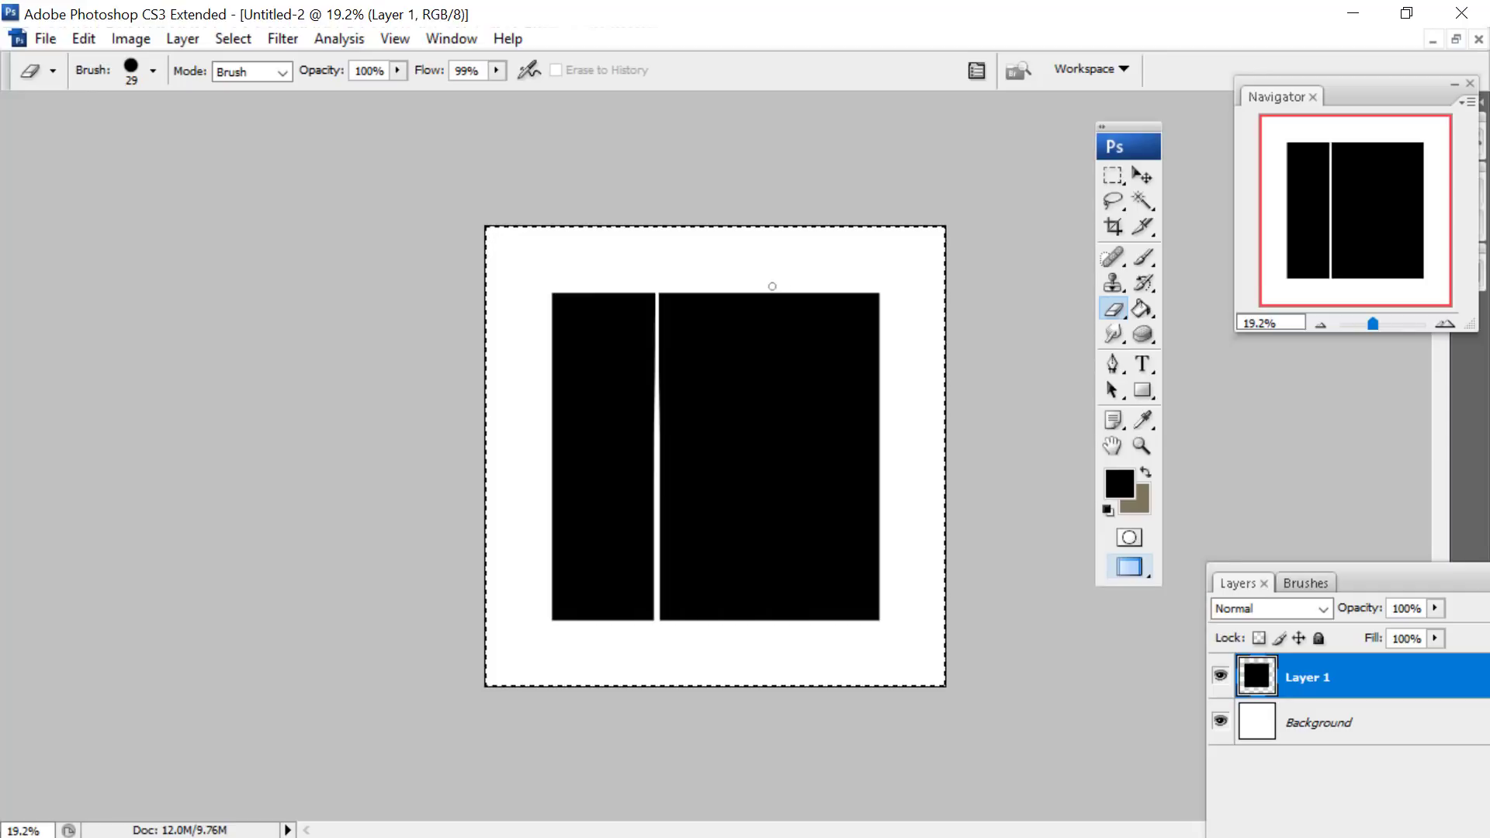
left_click_drag(773, 286, 780, 649)
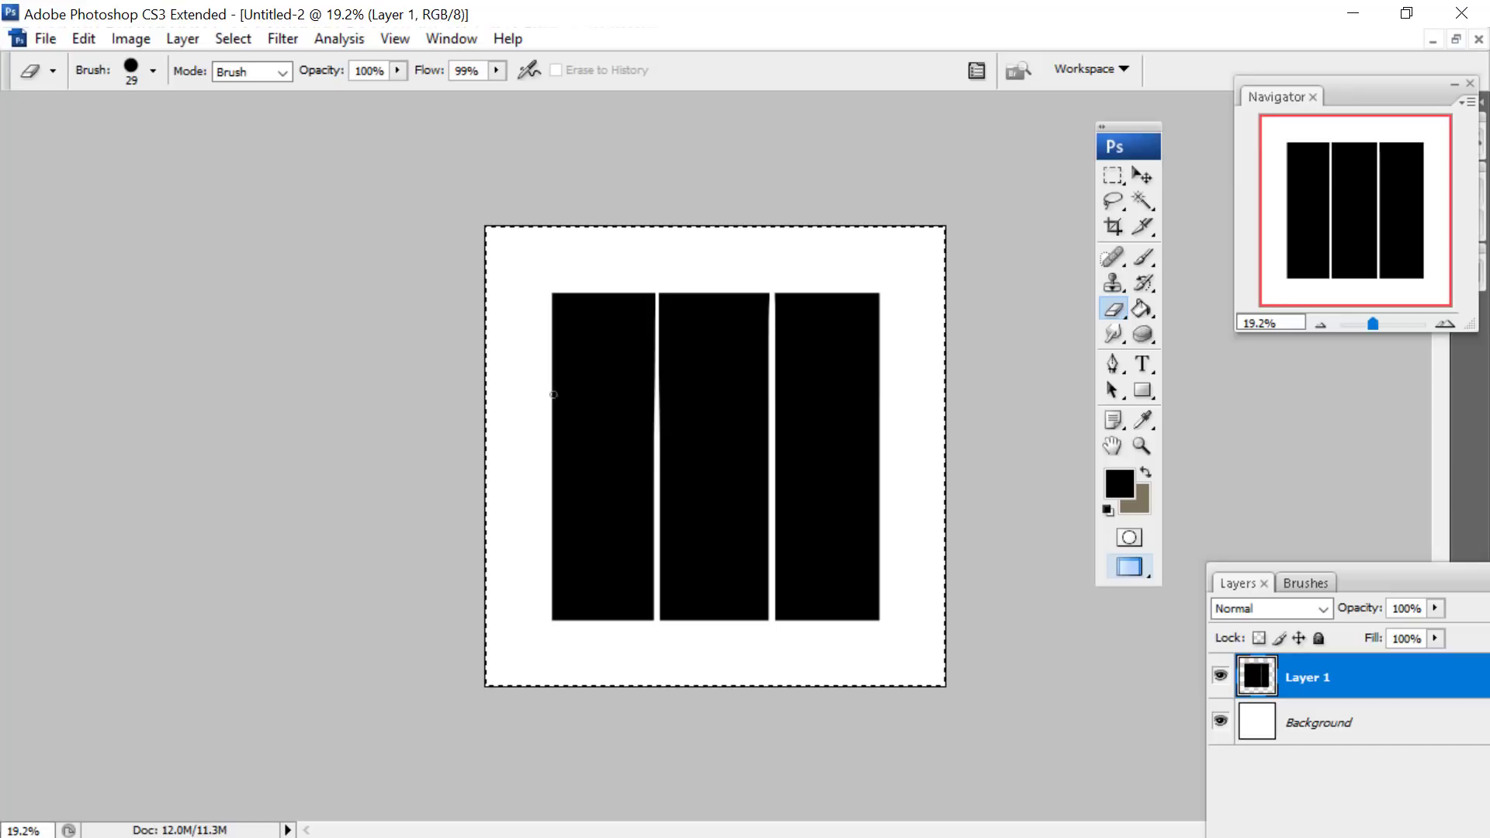
left_click_drag(538, 503, 1060, 444)
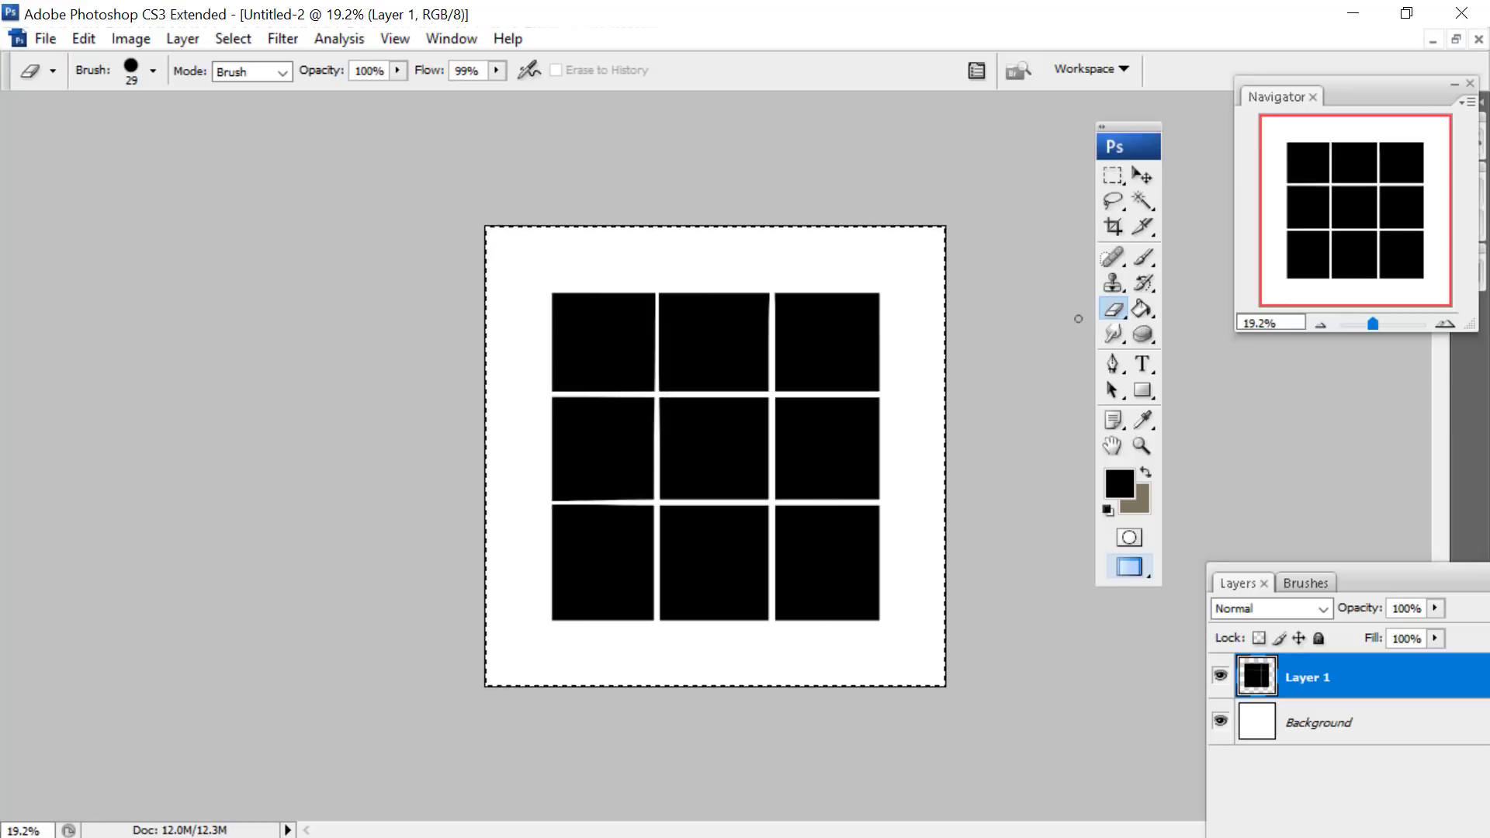
- Set the Eraser to a soft round 2500 px brush with 0% hardness and lightly fade the tiles from around the grid
left_click(1113, 335)
left_click(1115, 309)
right_click(622, 380)
left_click(803, 625)
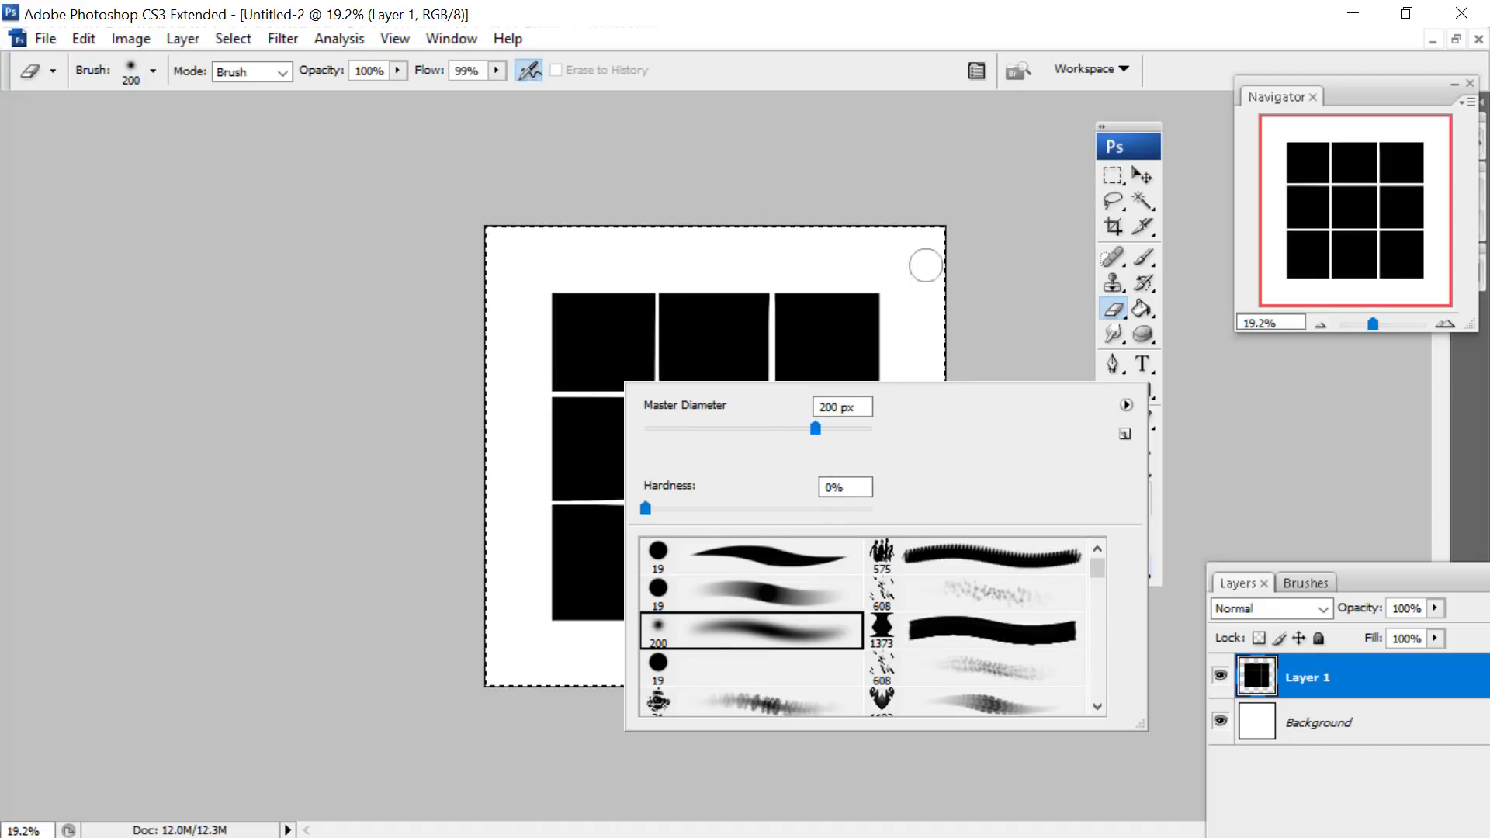
left_click_drag(844, 429, 872, 429)
key("Return")
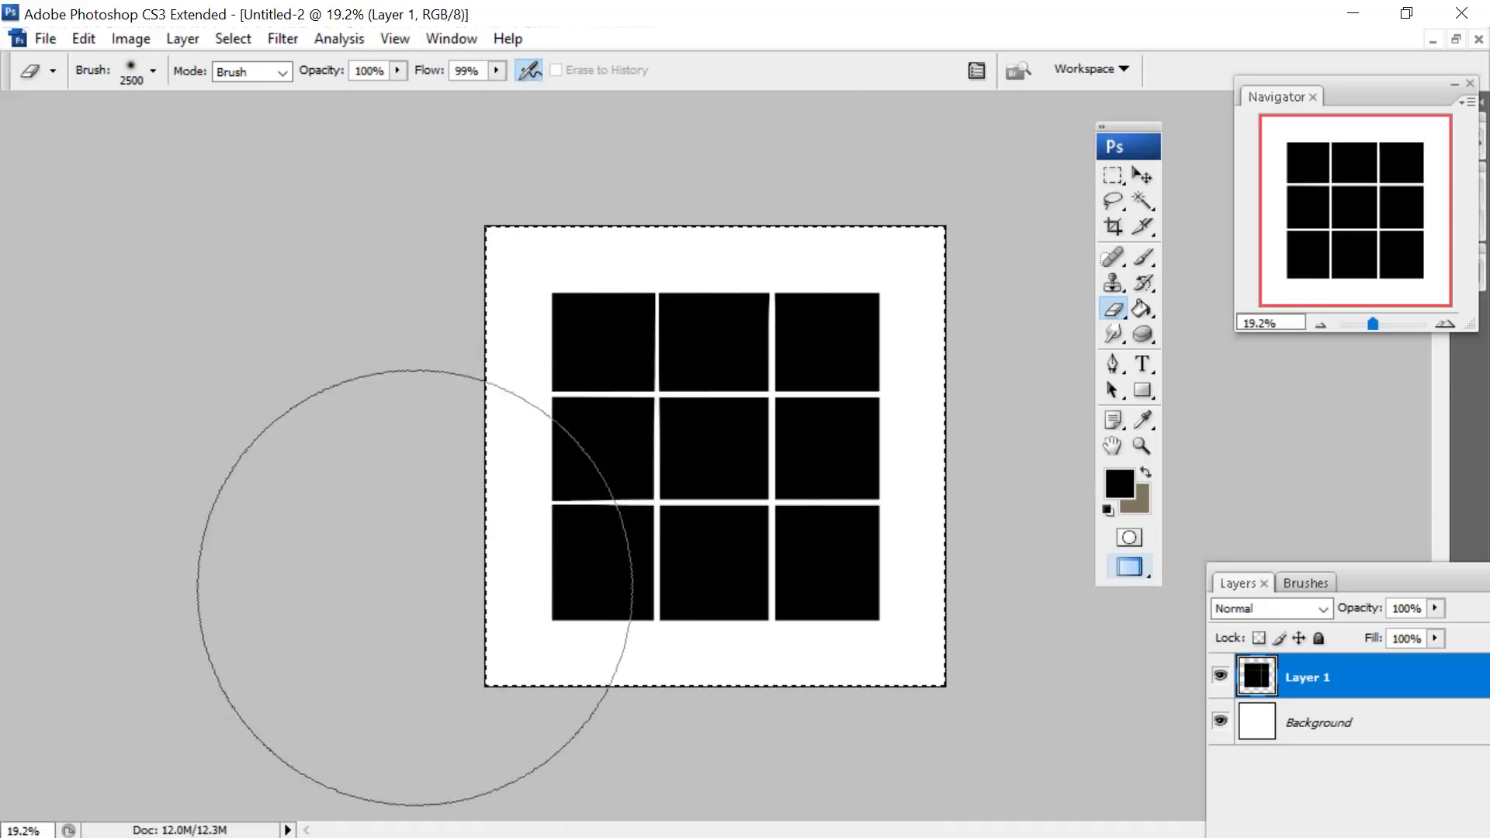
mouse_move(481, 695)
left_mouse_down()
mouse_move(982, 625)
mouse_move(594, 759)
mouse_move(376, 388)
mouse_move(657, 159)
mouse_move(507, 216)
mouse_move(1027, 257)
mouse_move(1008, 204)
mouse_move(940, 680)
mouse_move(945, 310)
mouse_move(465, 276)
mouse_move(641, 173)
mouse_move(815, 313)
left_mouse_up()
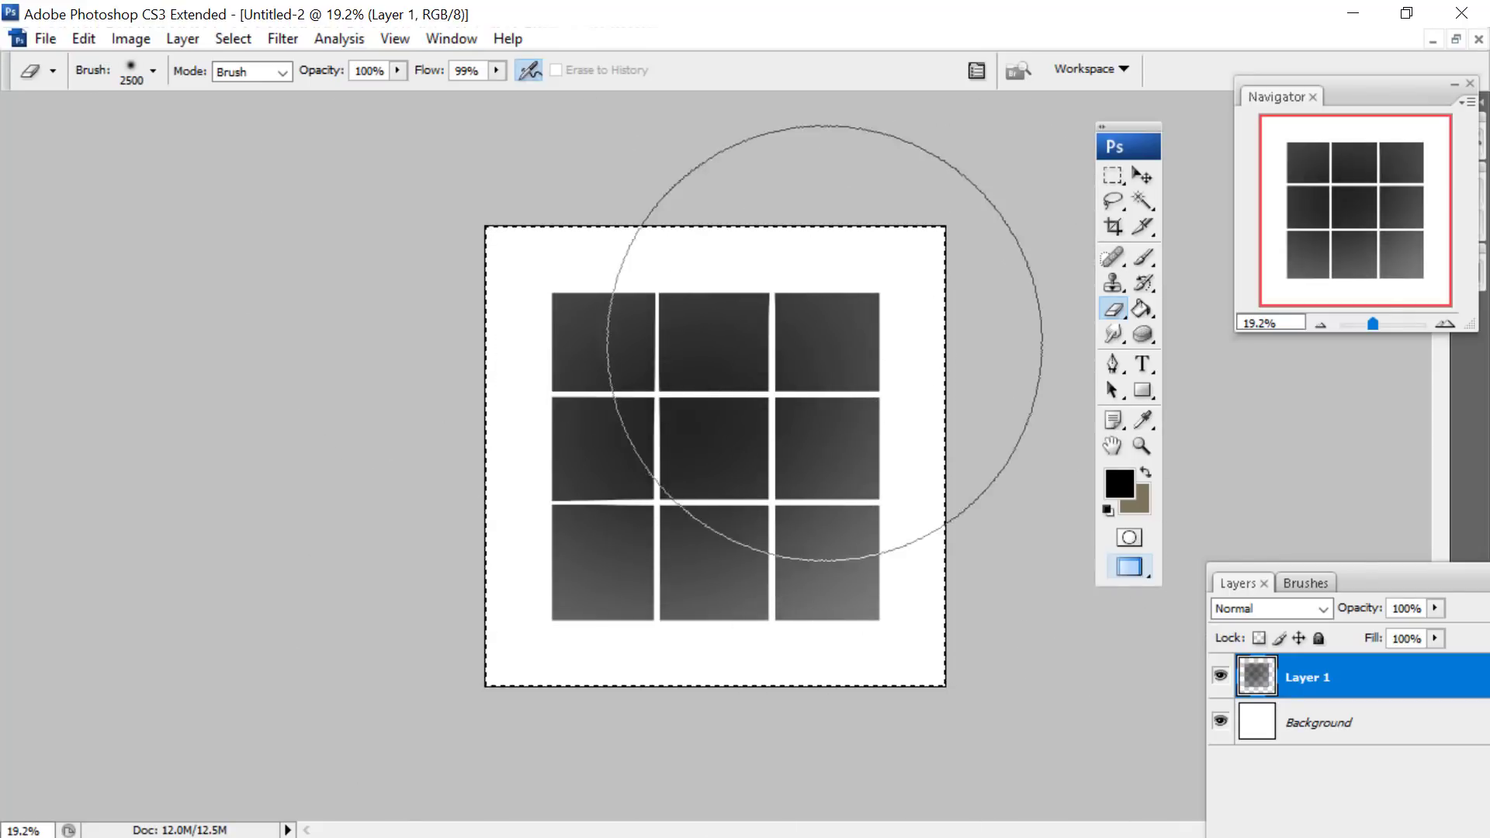
- Apply the basic Blur filter to the tile grid's layer
right_click(841, 363)
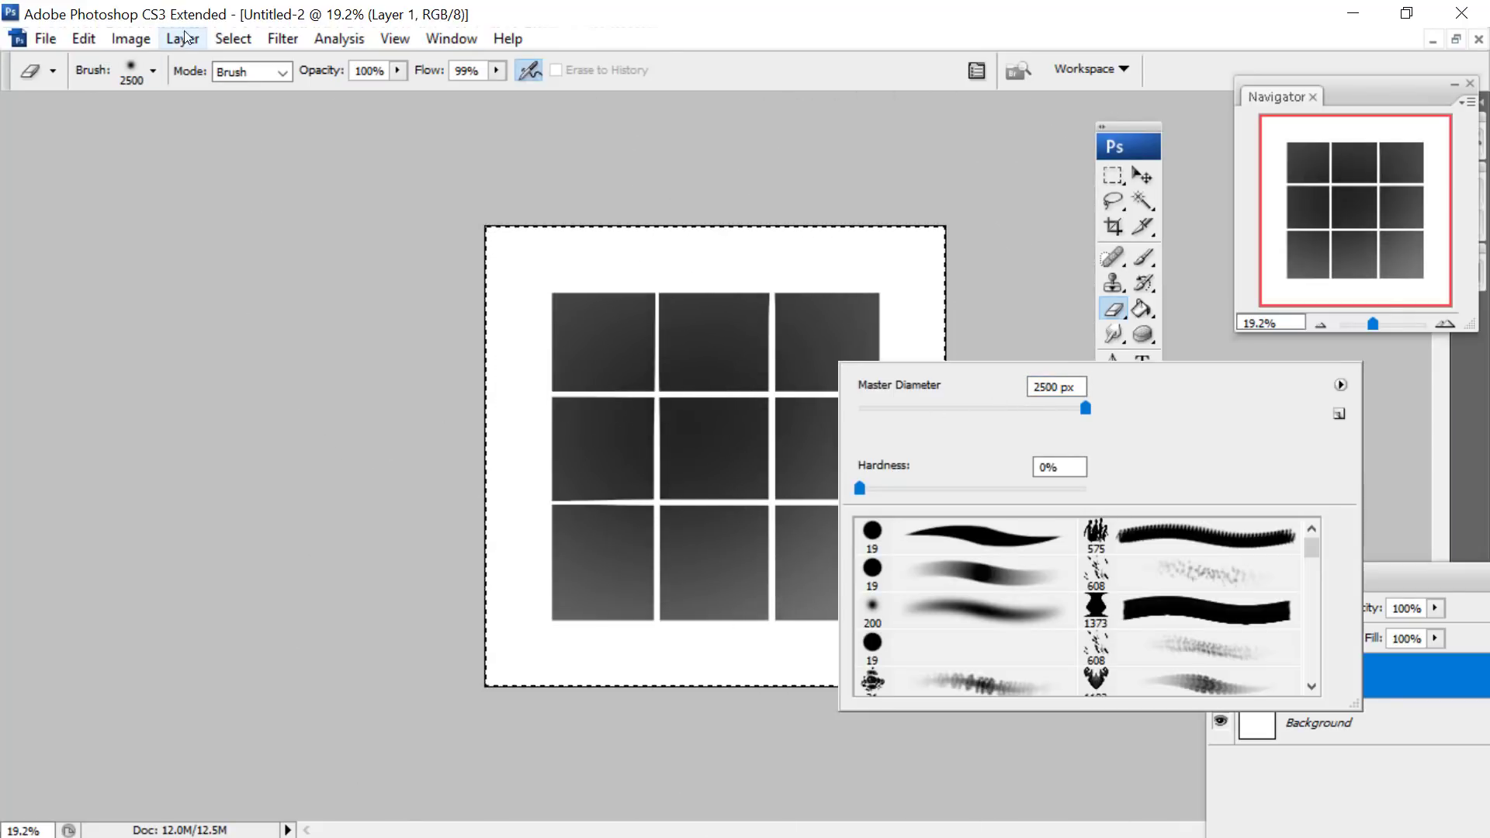
left_click(292, 46)
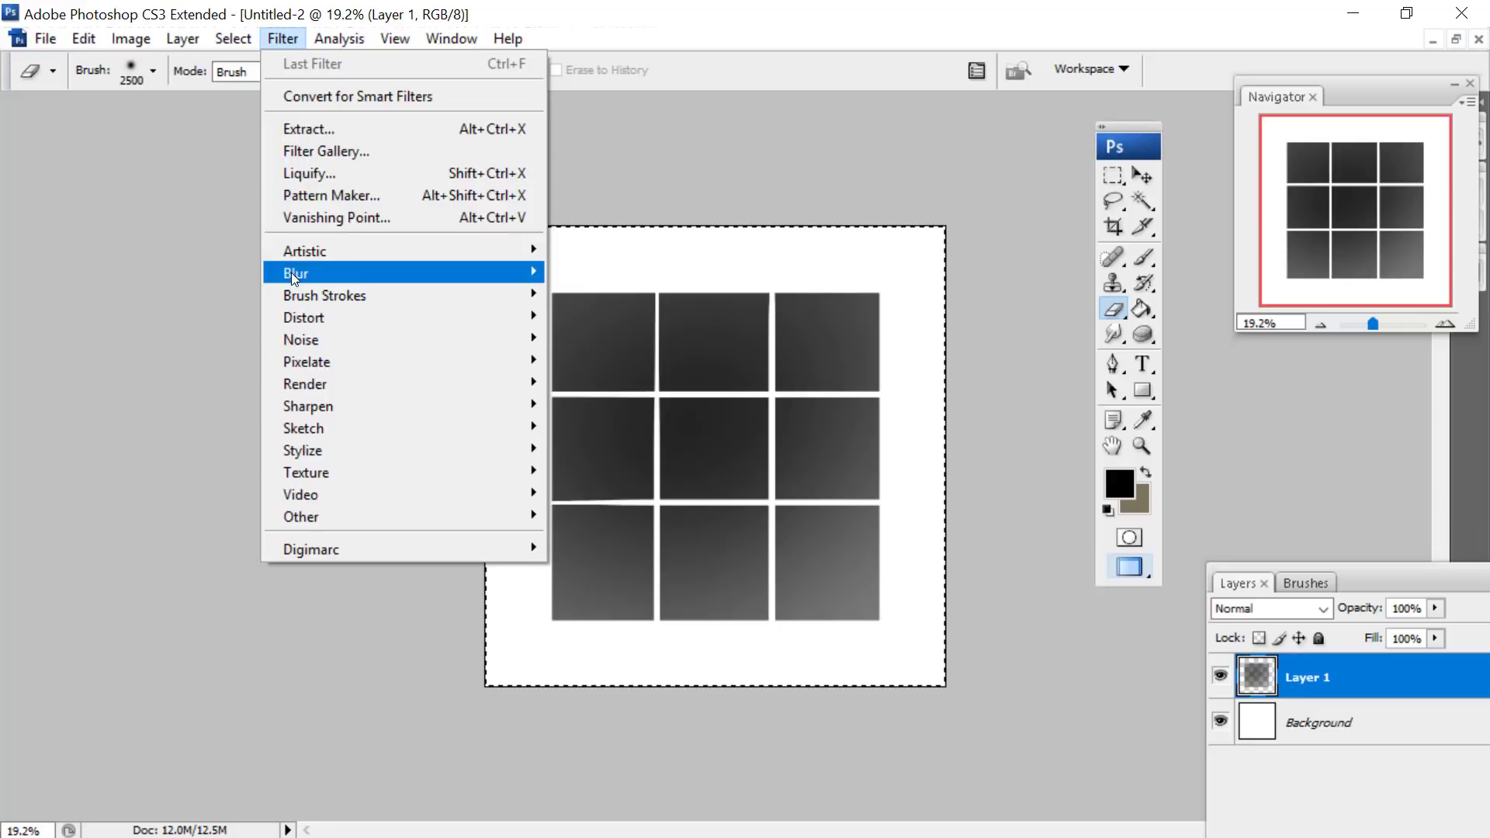
mouse_move(292, 272)
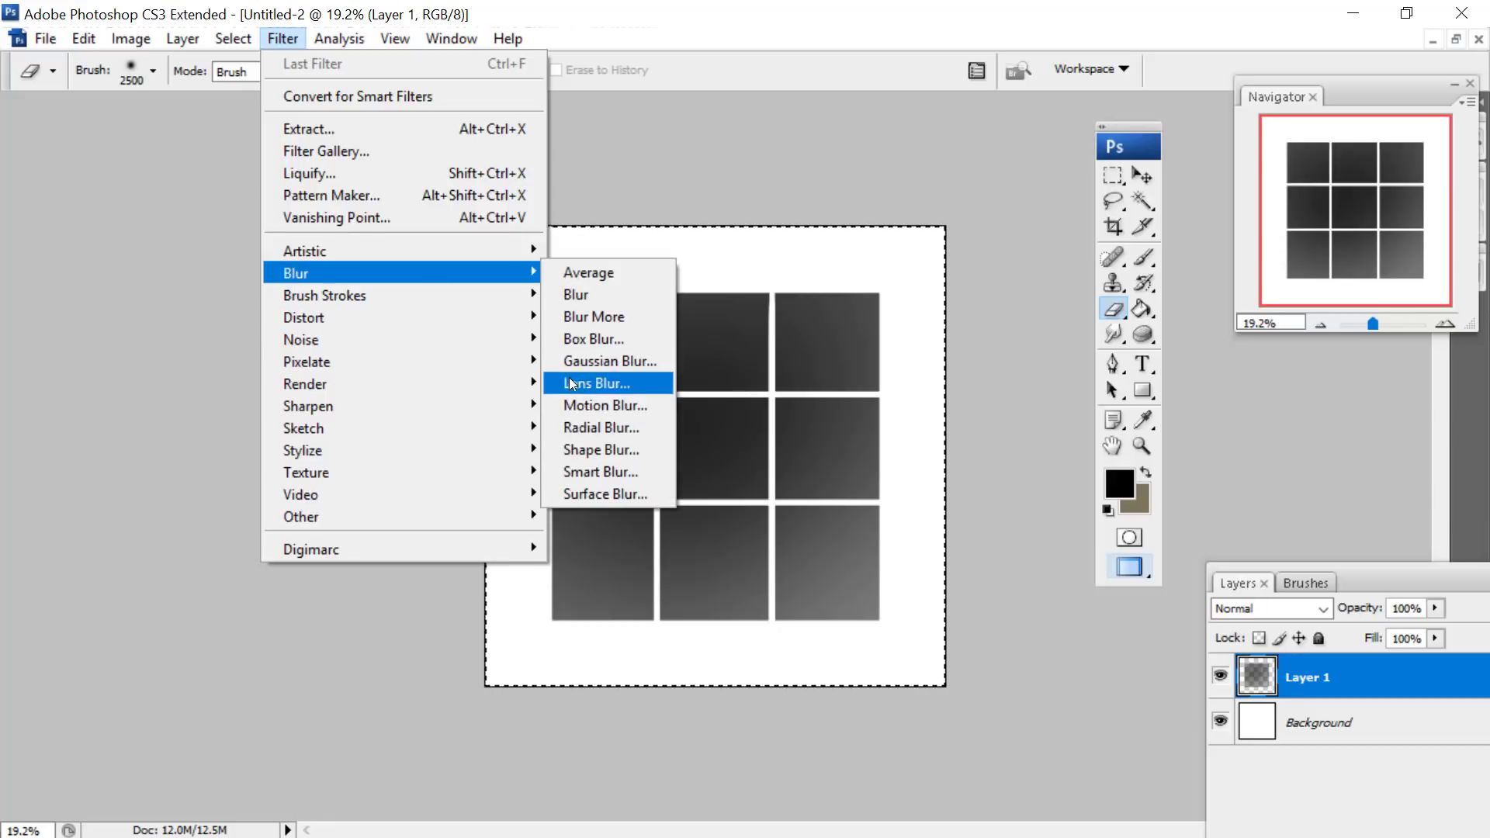
left_click(579, 295)
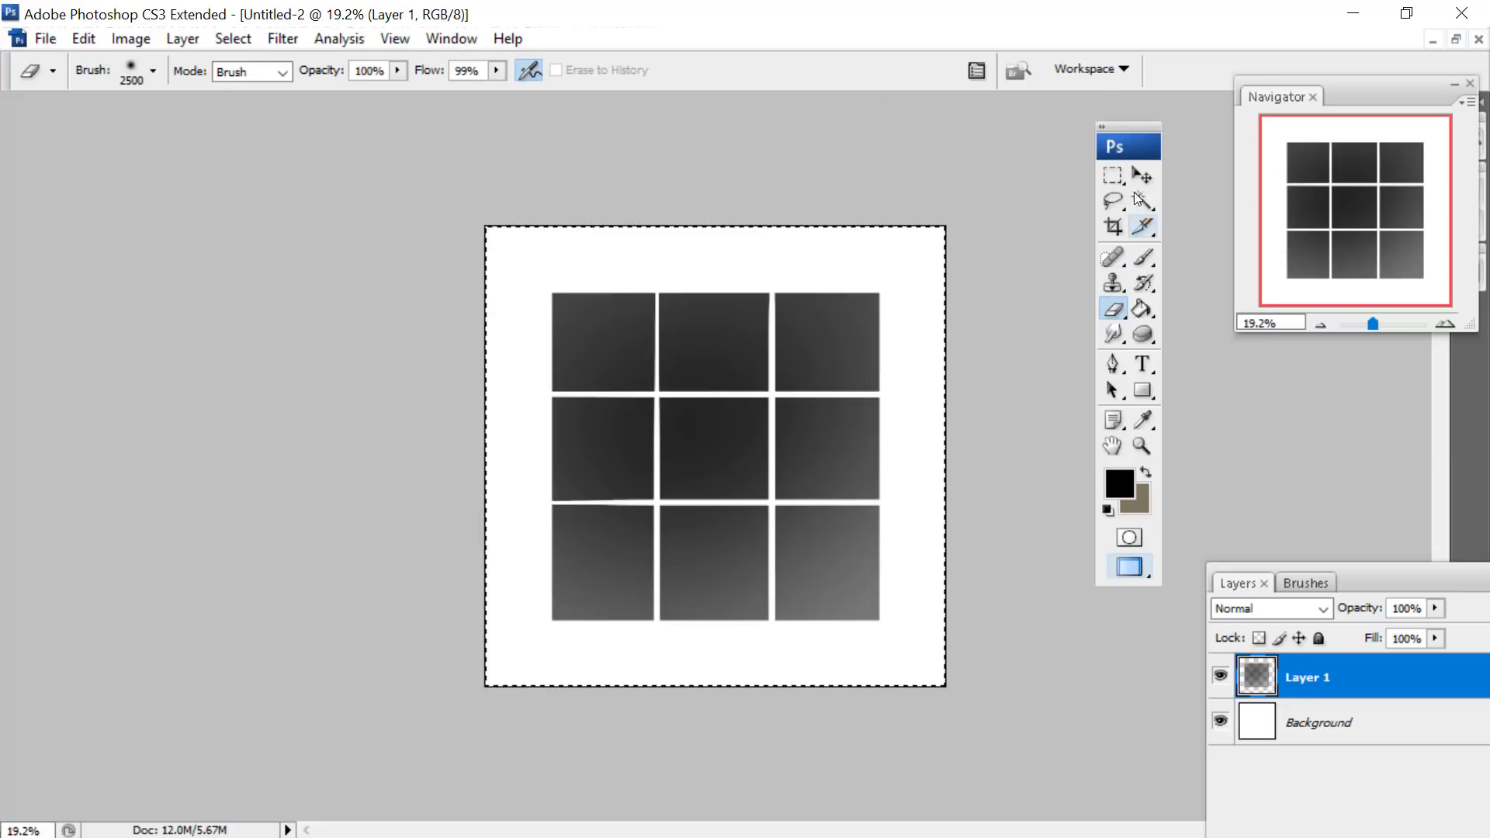
- Replace the full-canvas selection with a marquee around the grid's upper-right tile and fade that tile with the 2500 px soft Eraser
left_click(1110, 198)
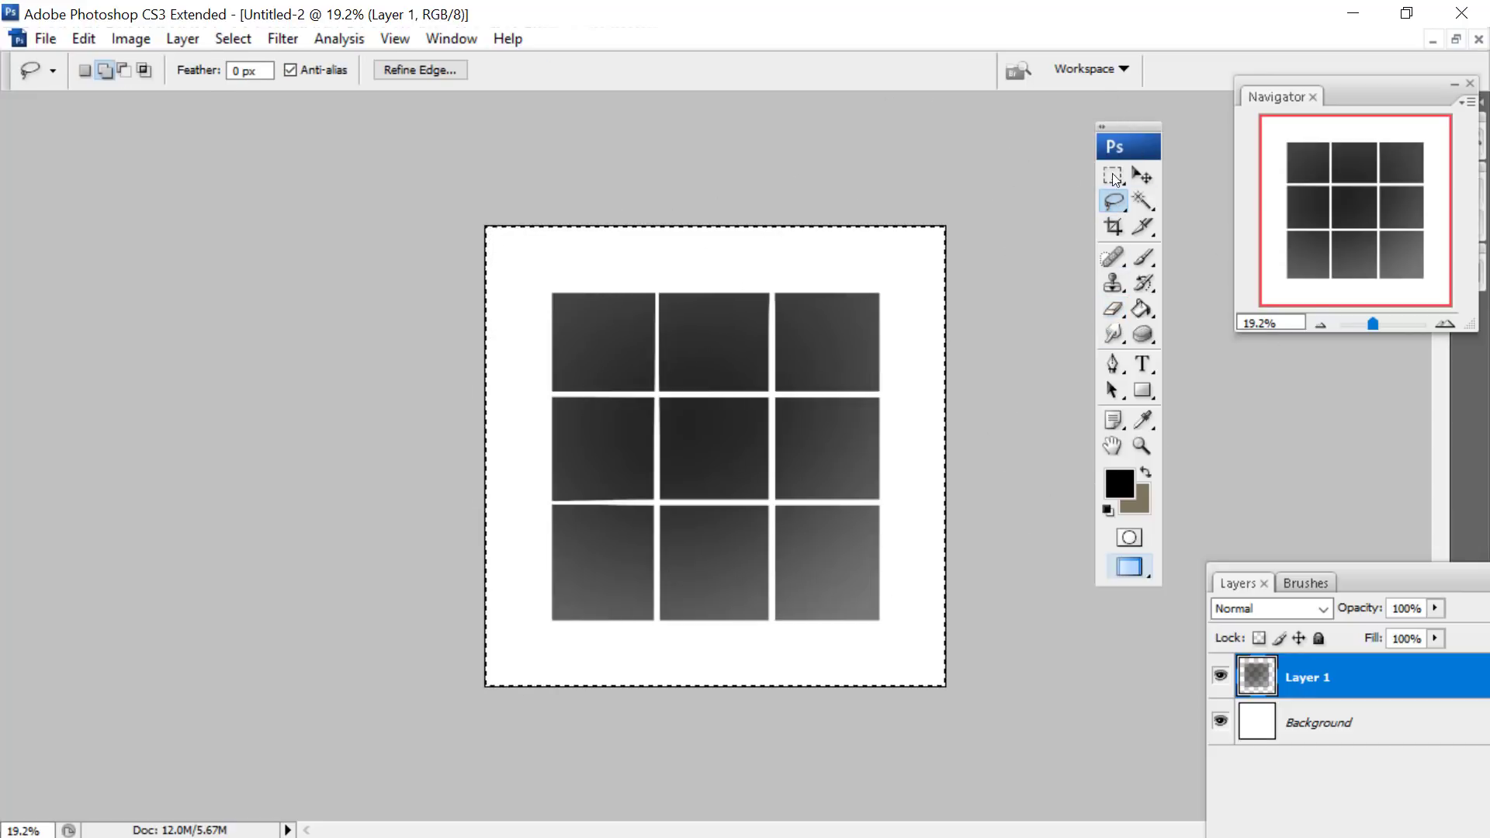
key("m")
right_click(858, 272)
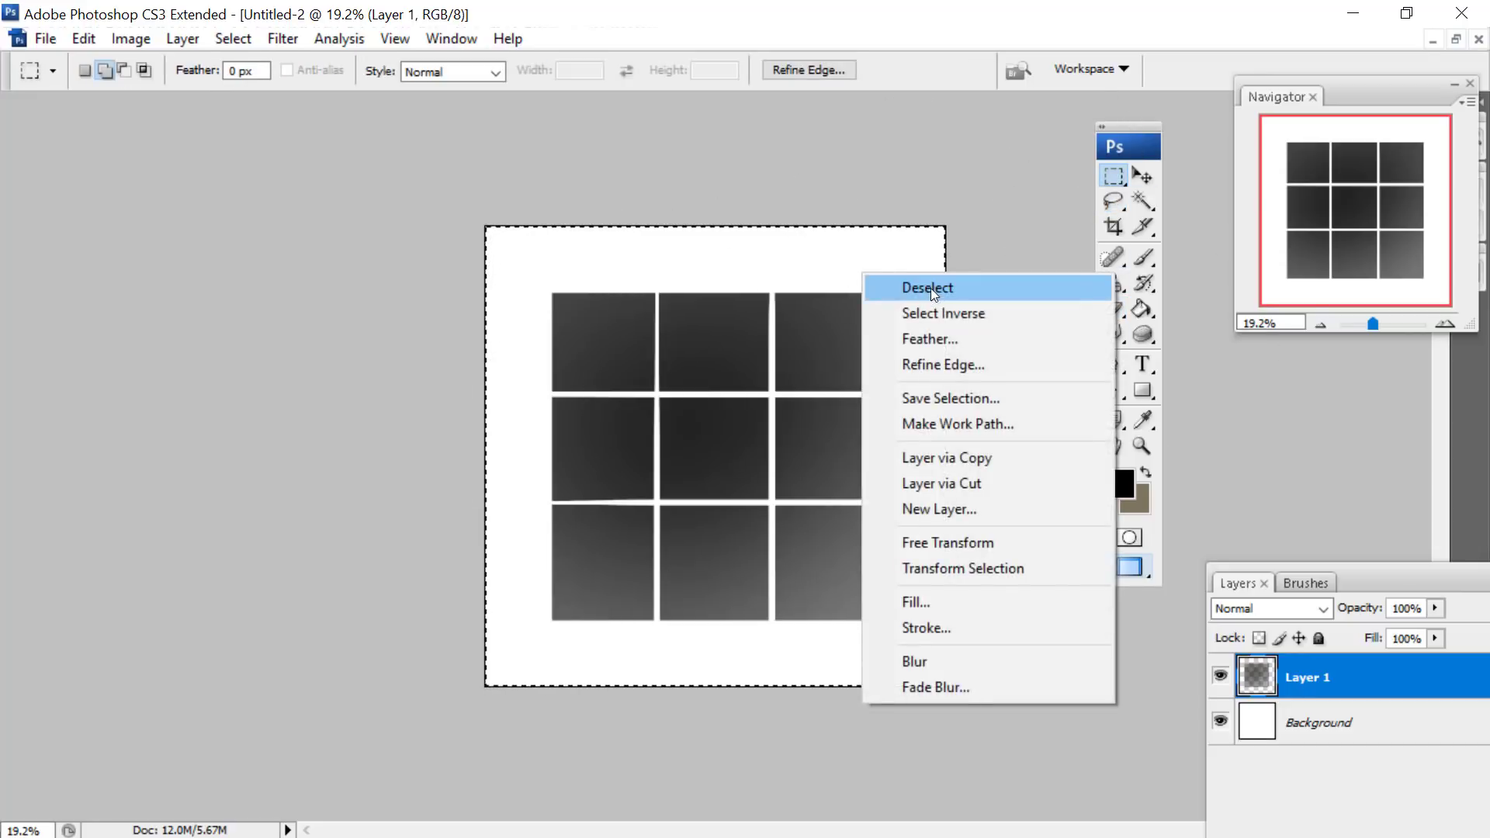
left_click(893, 285)
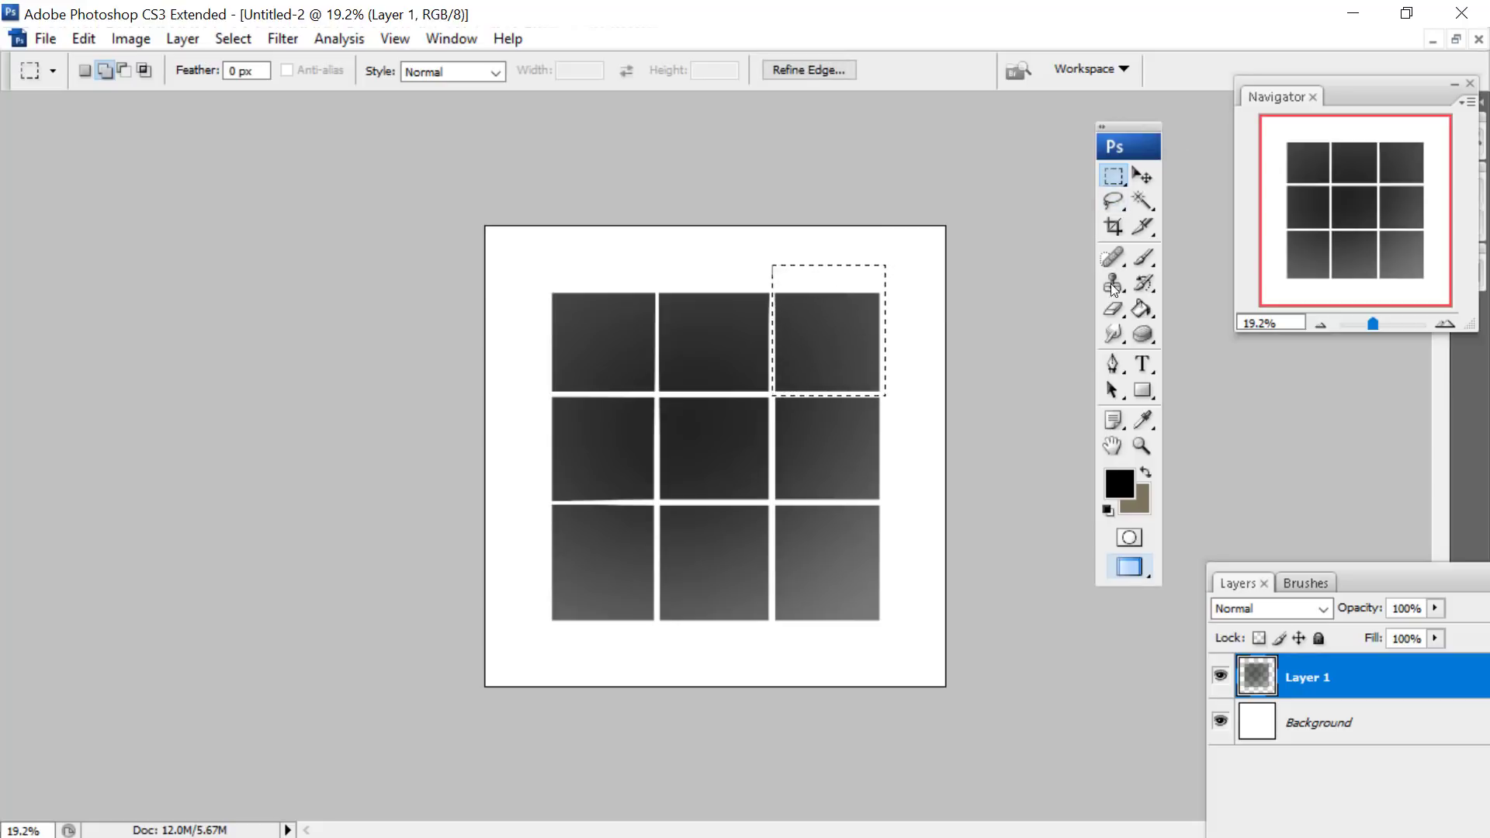
left_click(1112, 308)
right_click(788, 427)
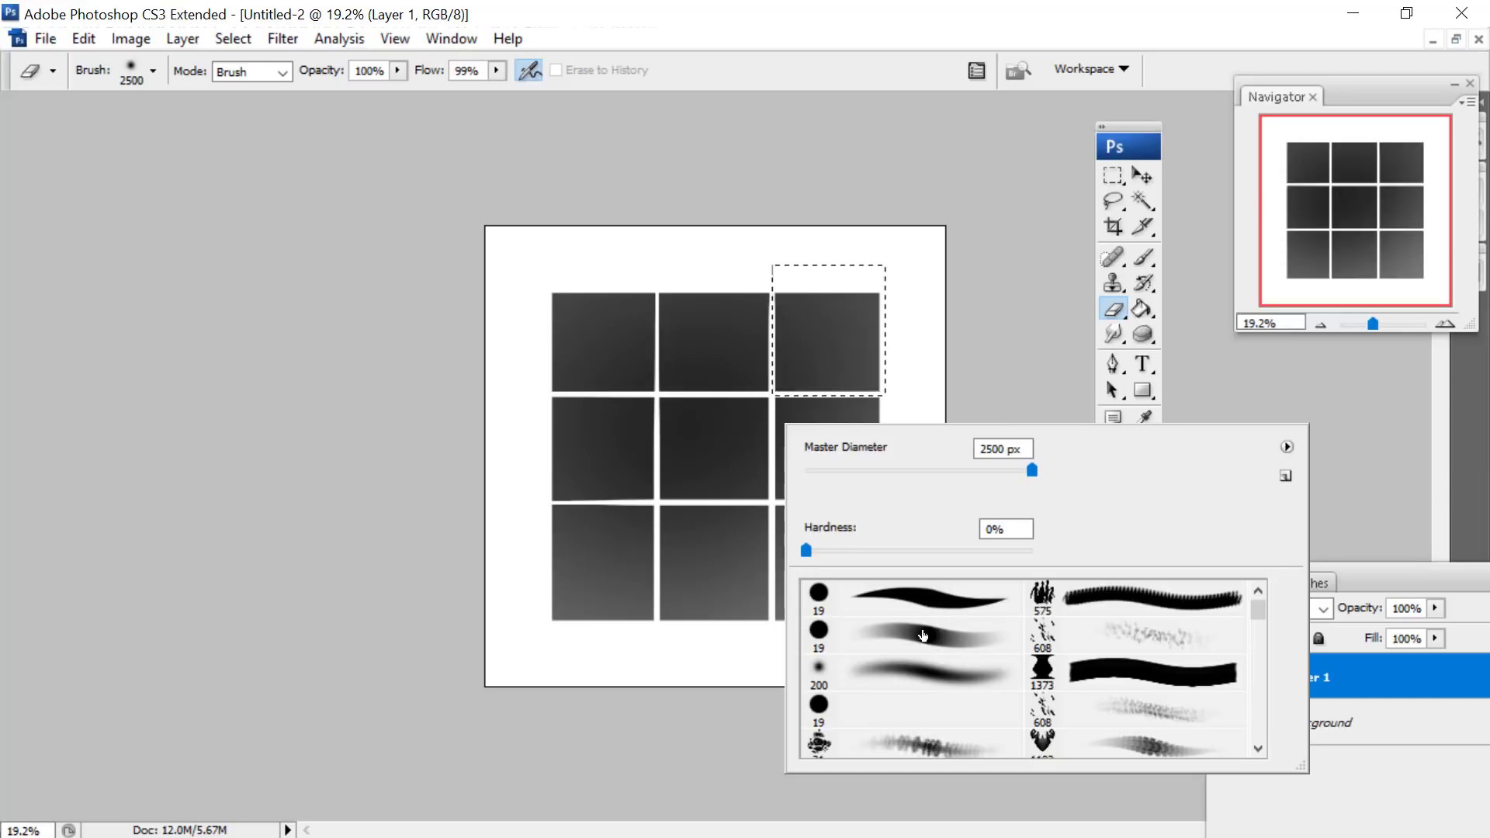
left_click(596, 450)
left_click_drag(656, 559, 649, 550)
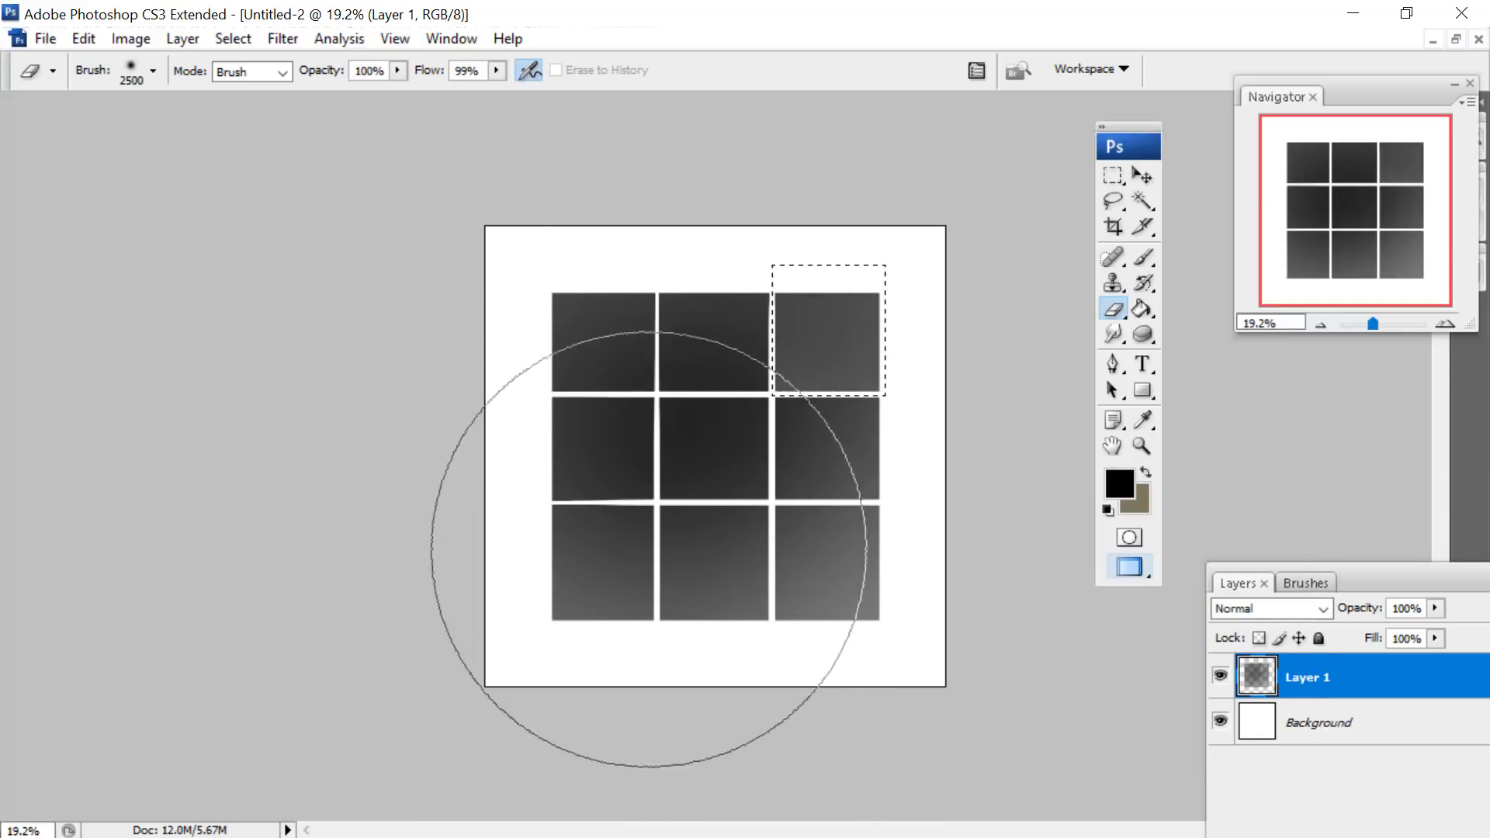
- Reduce the Eraser to 862 px and softly lighten the lower-left part of the upper-right tile
right_click(873, 522)
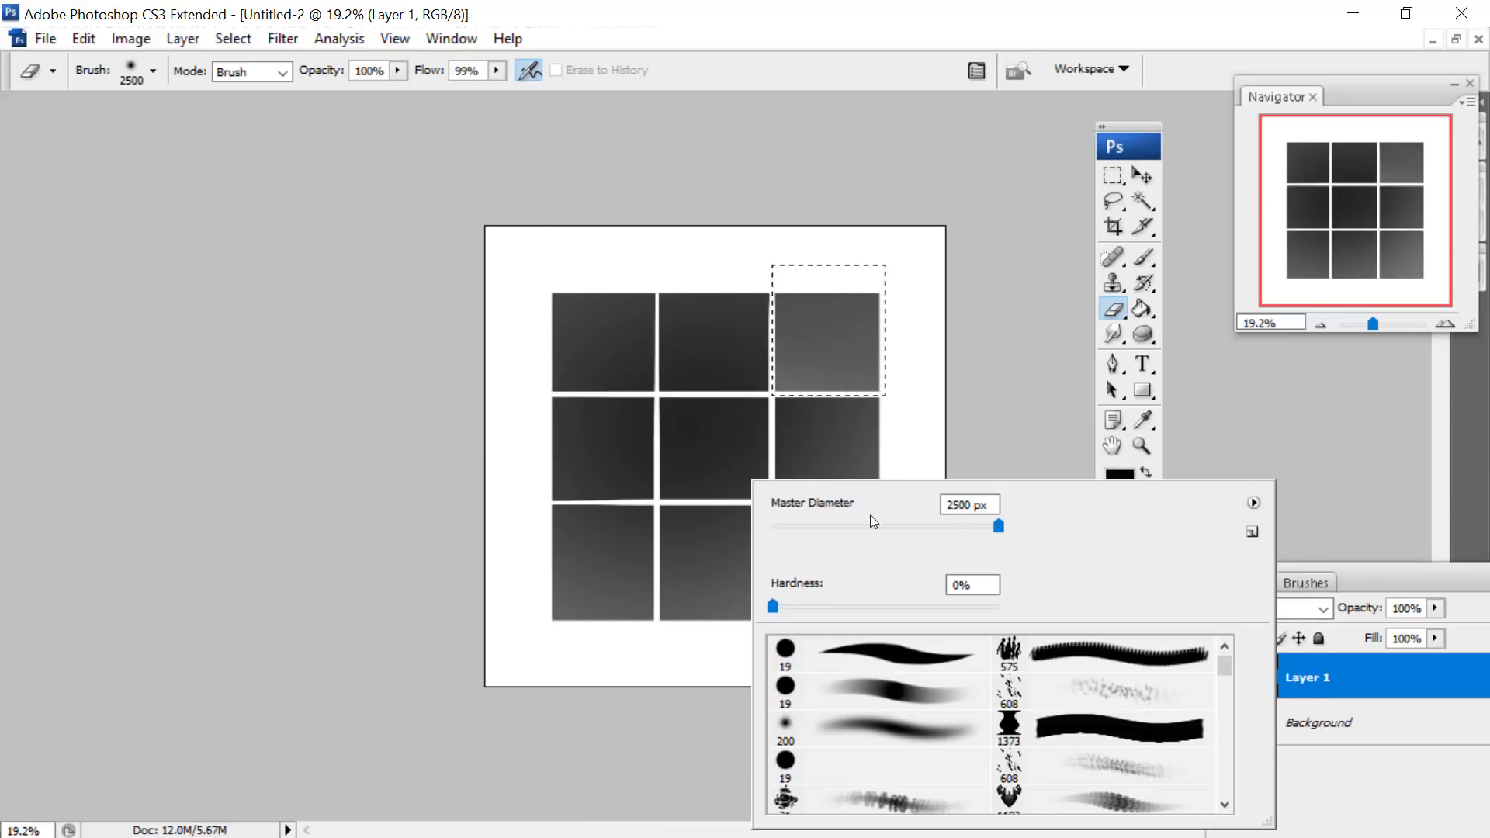
left_click_drag(999, 527, 984, 529)
left_click(745, 433)
left_click(761, 445)
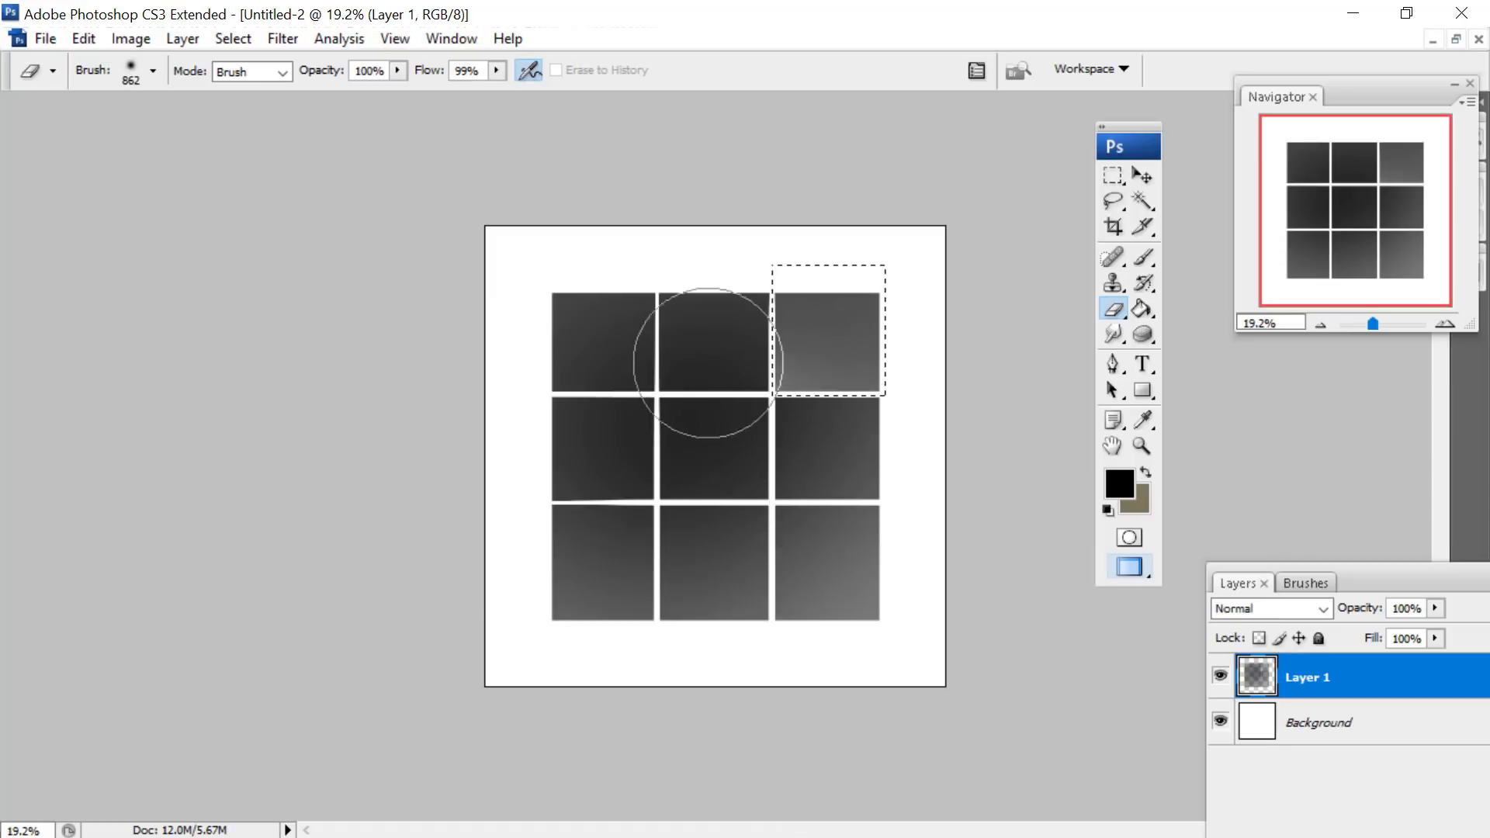
- Move the marquee selection to the upper-middle tile and softly erase its lower-left corner
left_click(1111, 199)
left_click(1113, 175)
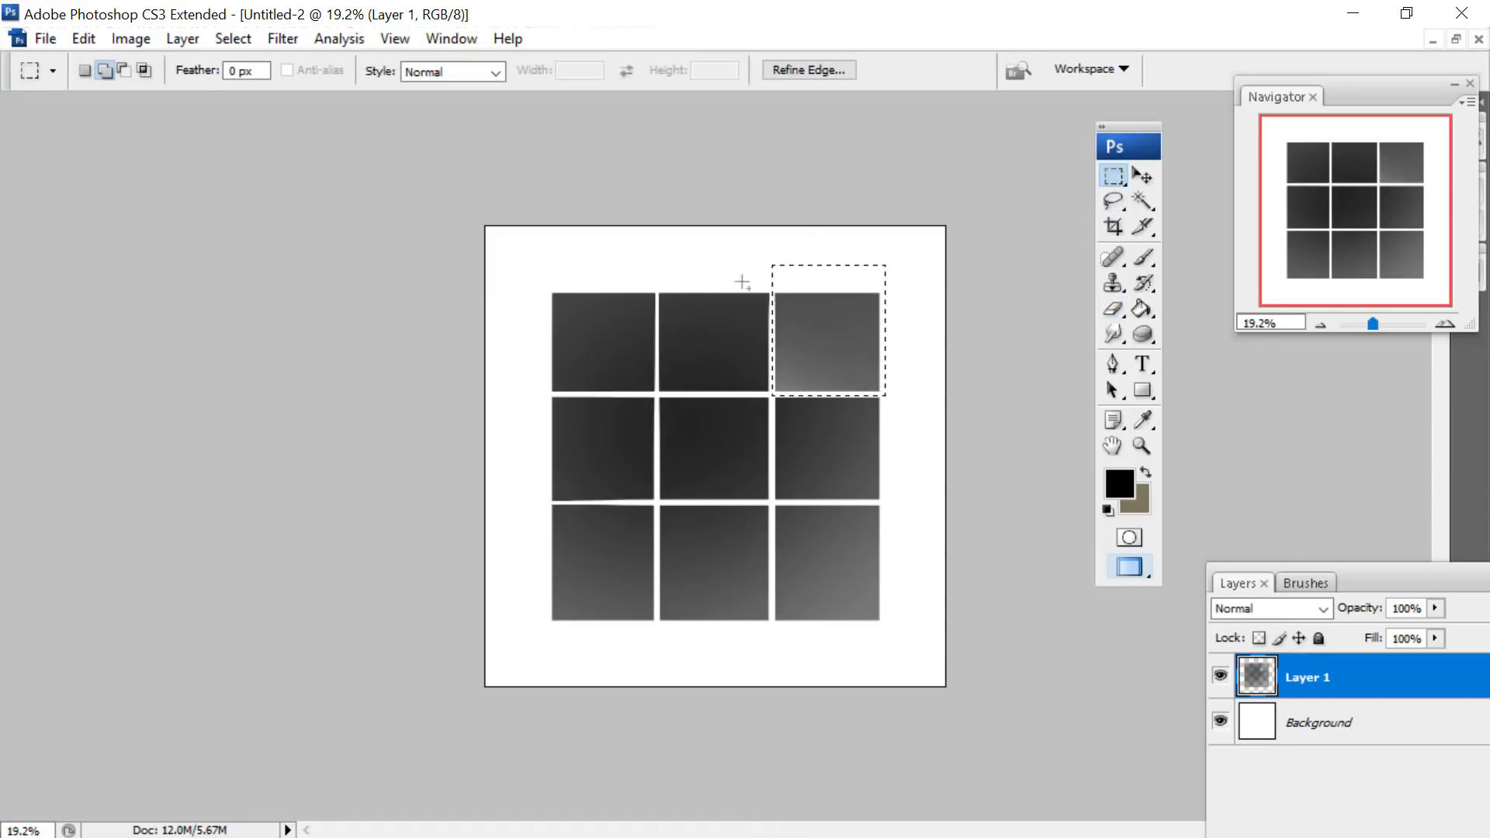
right_click(703, 281)
left_click(725, 301)
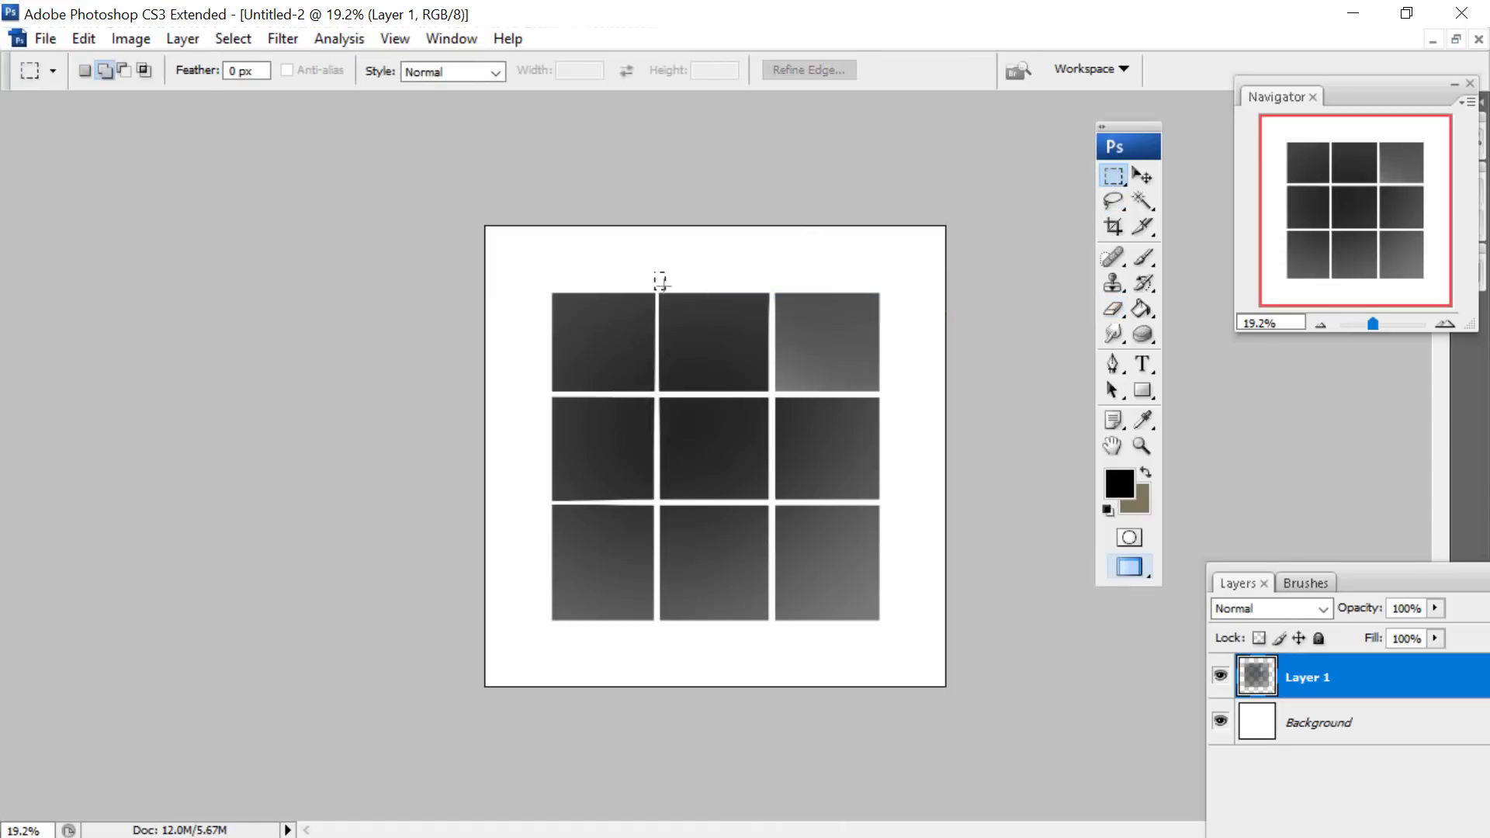
left_click(1113, 308)
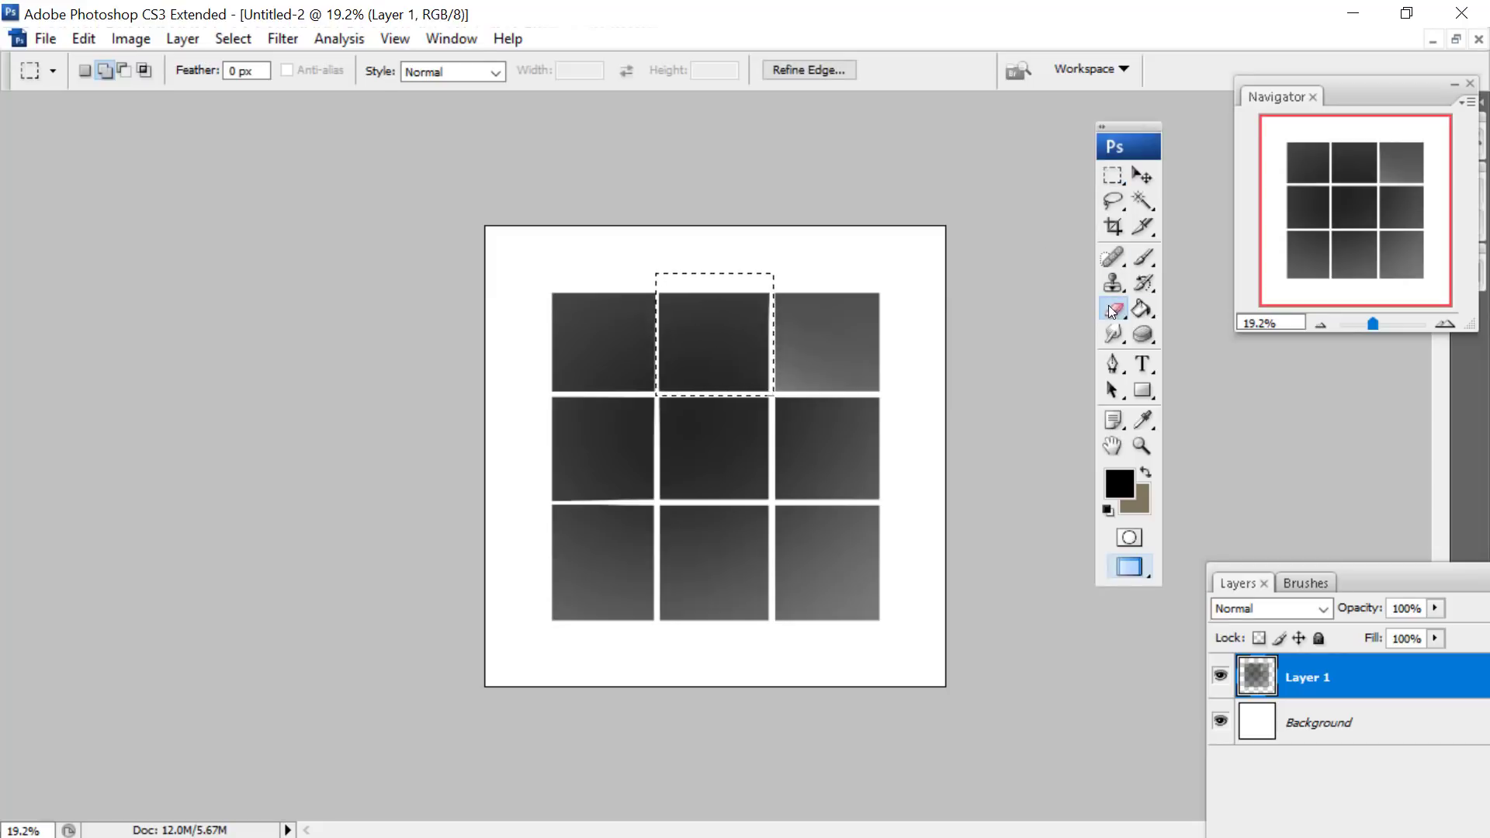
left_click(631, 374)
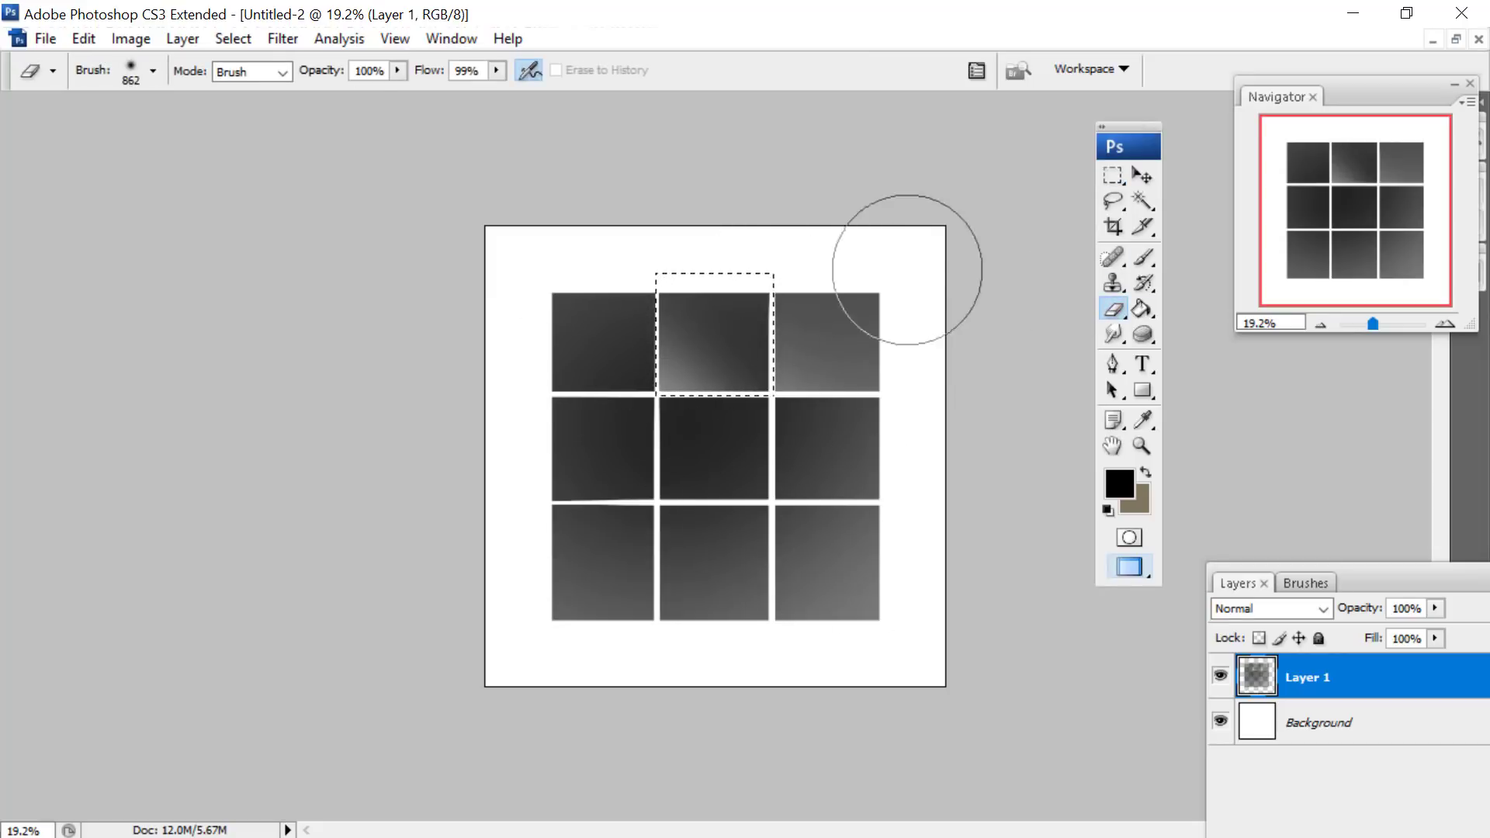
- Deselect, marquee-select the middle-right tile, and softly erase its lower-left corner
left_click(1113, 176)
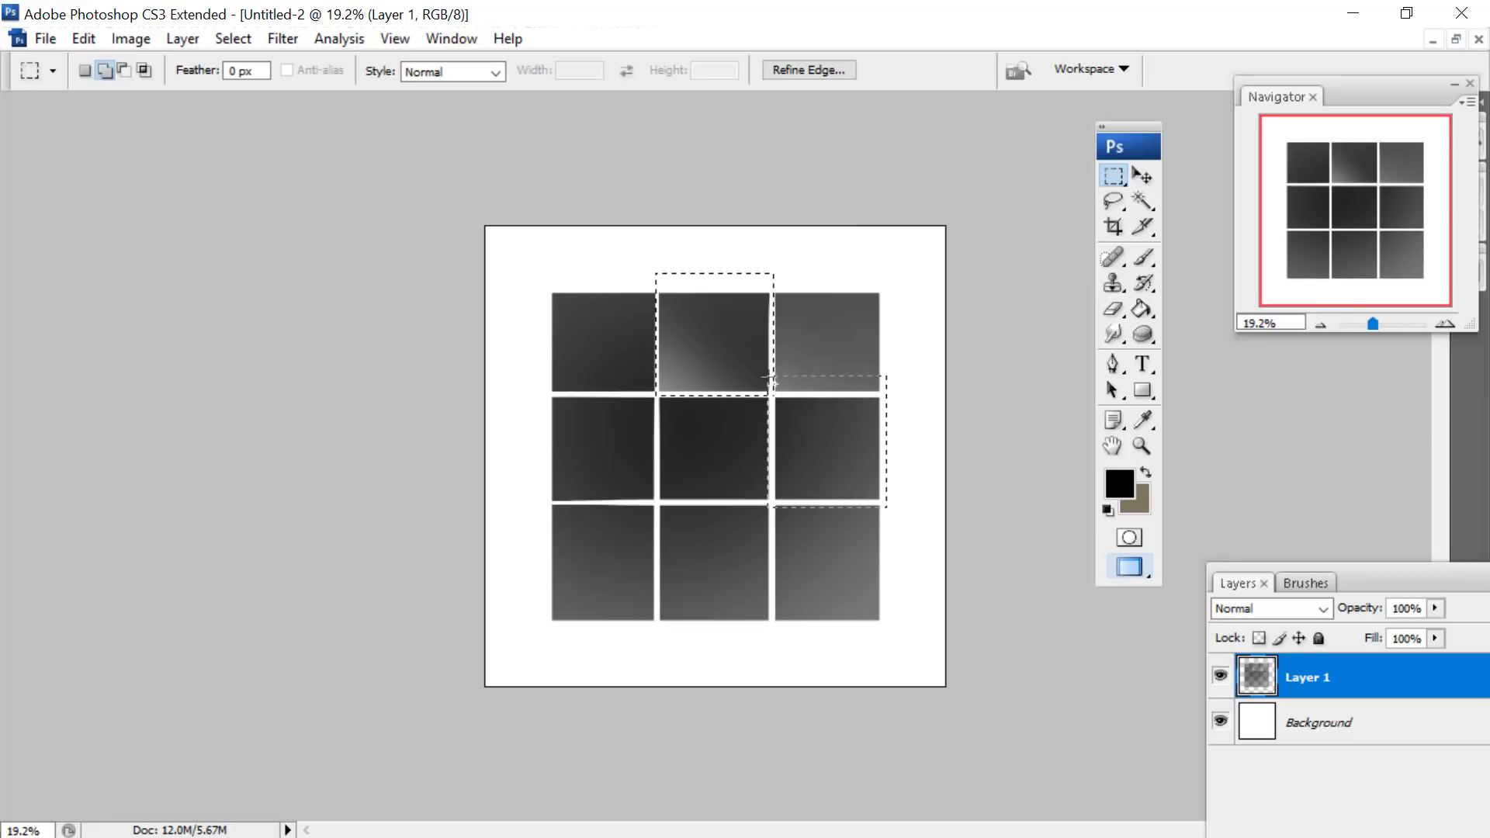
right_click(847, 270)
left_click(893, 283)
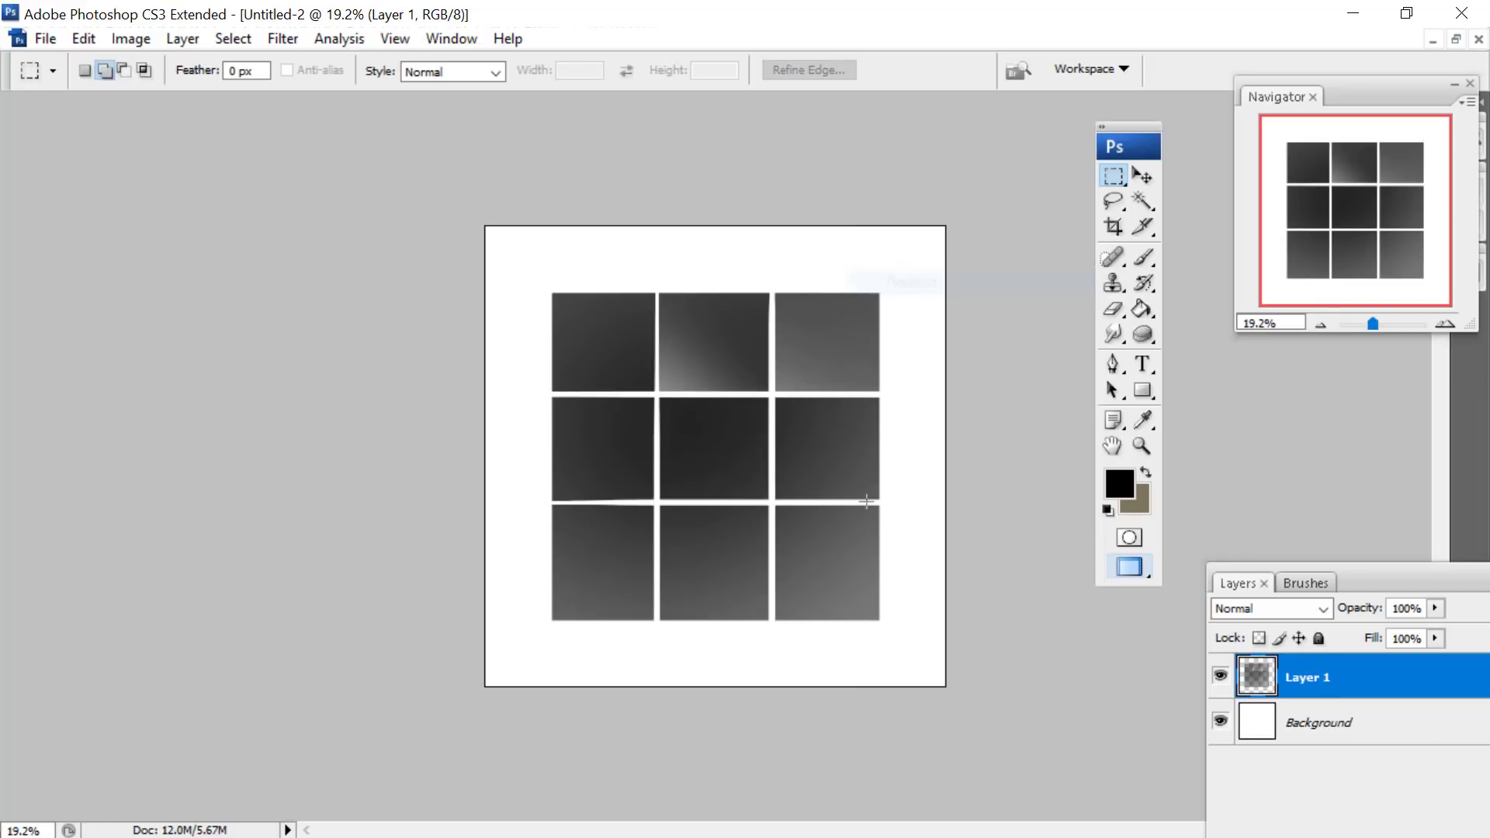
left_click_drag(771, 394, 774, 397)
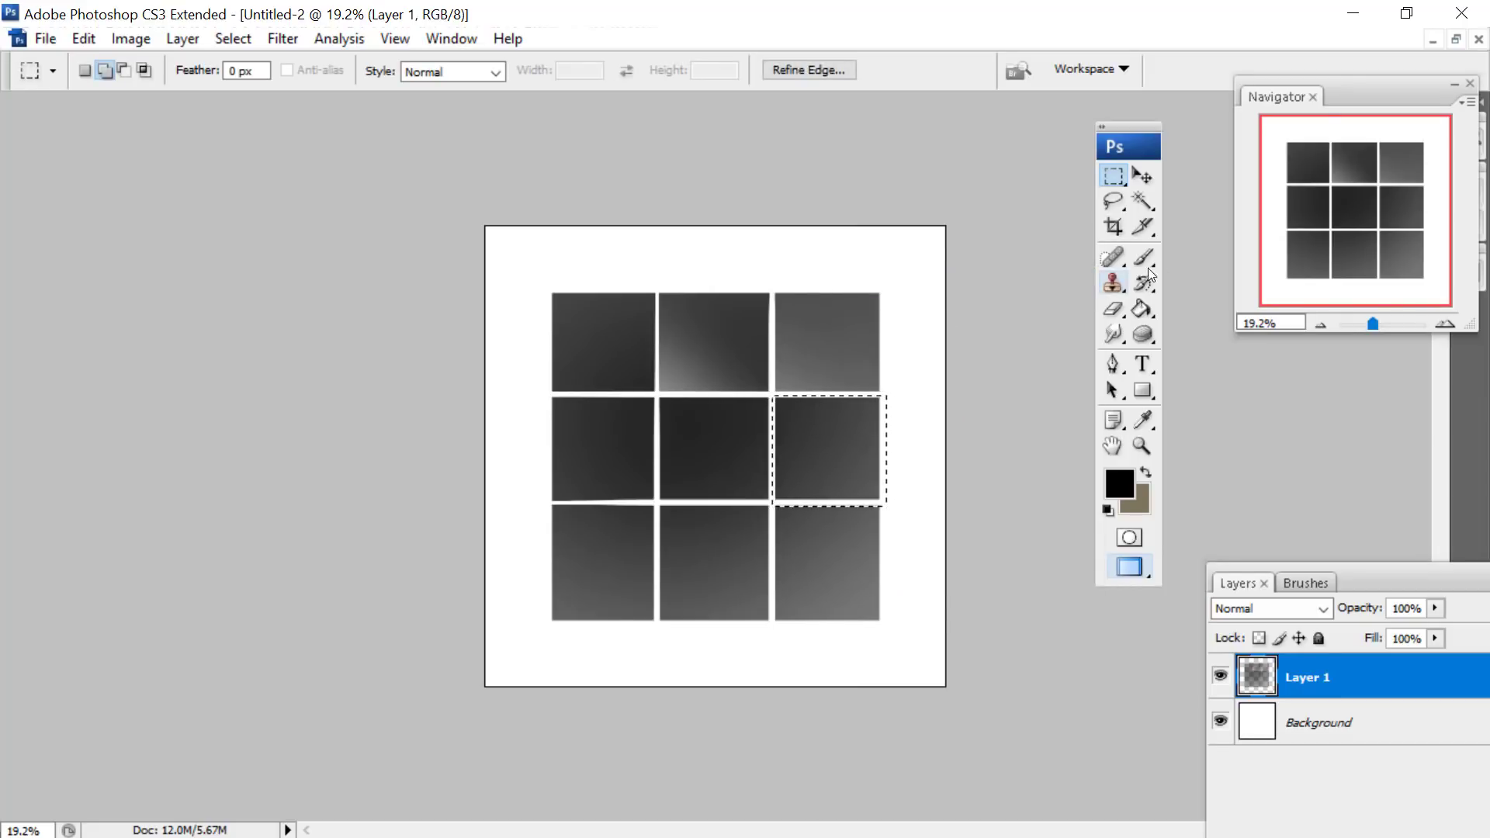
left_click(1143, 258)
left_click(1113, 310)
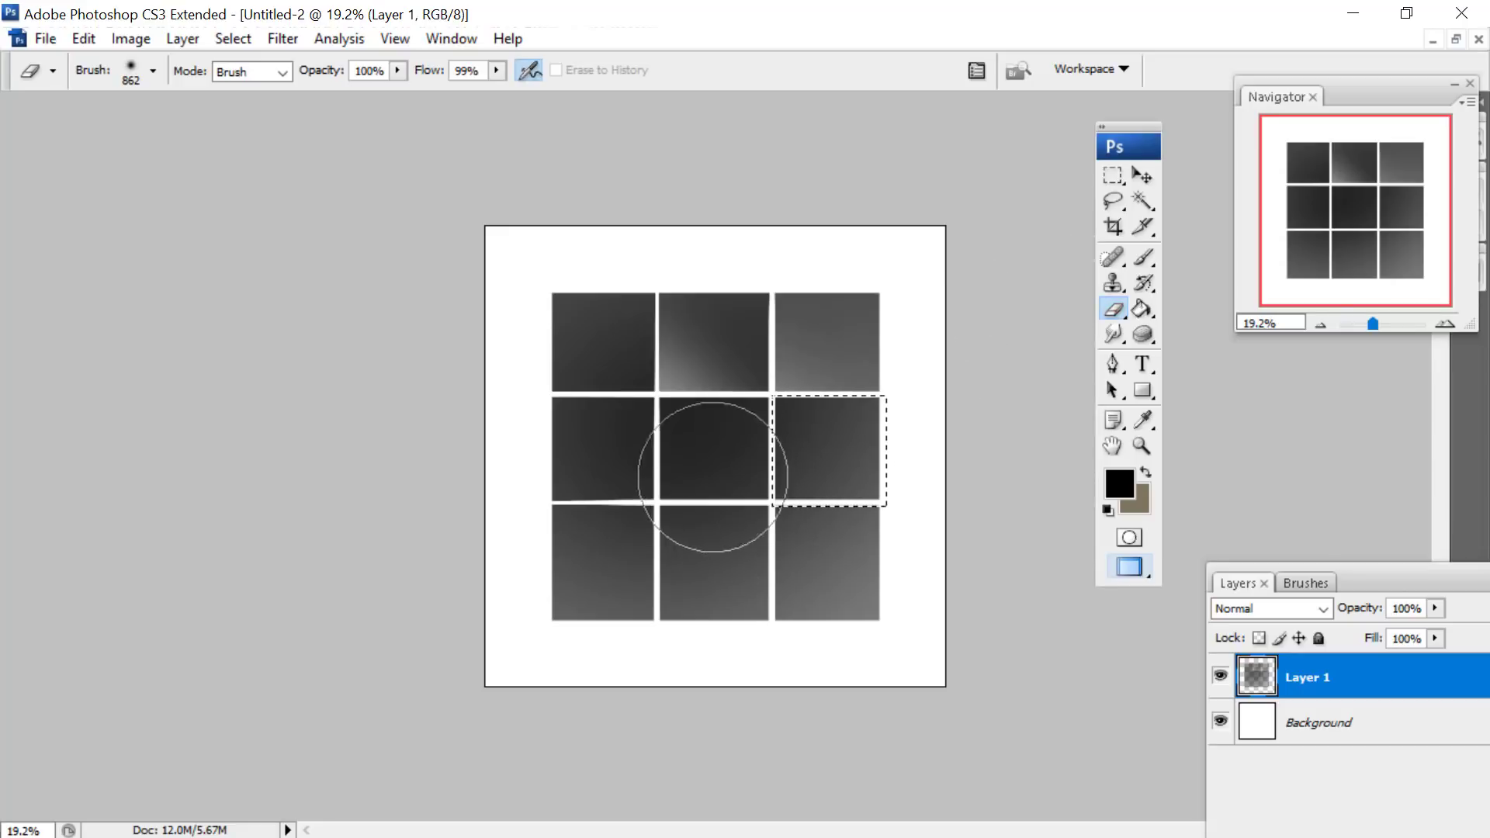
left_click(713, 478)
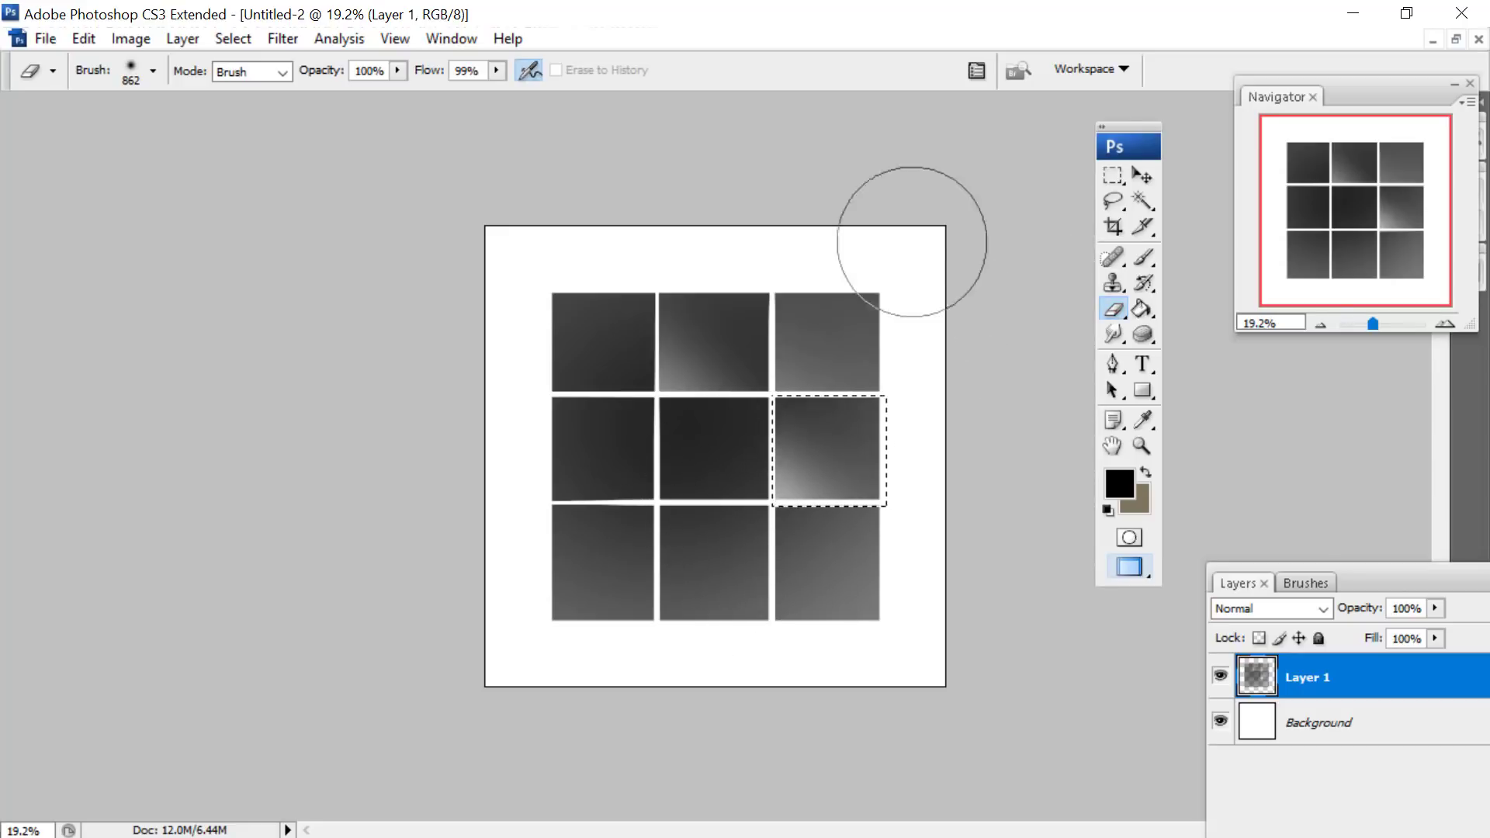
- Clear the selection, marquee-select the center tile, and fade its lower-left corner with the soft Eraser
left_click(1113, 176)
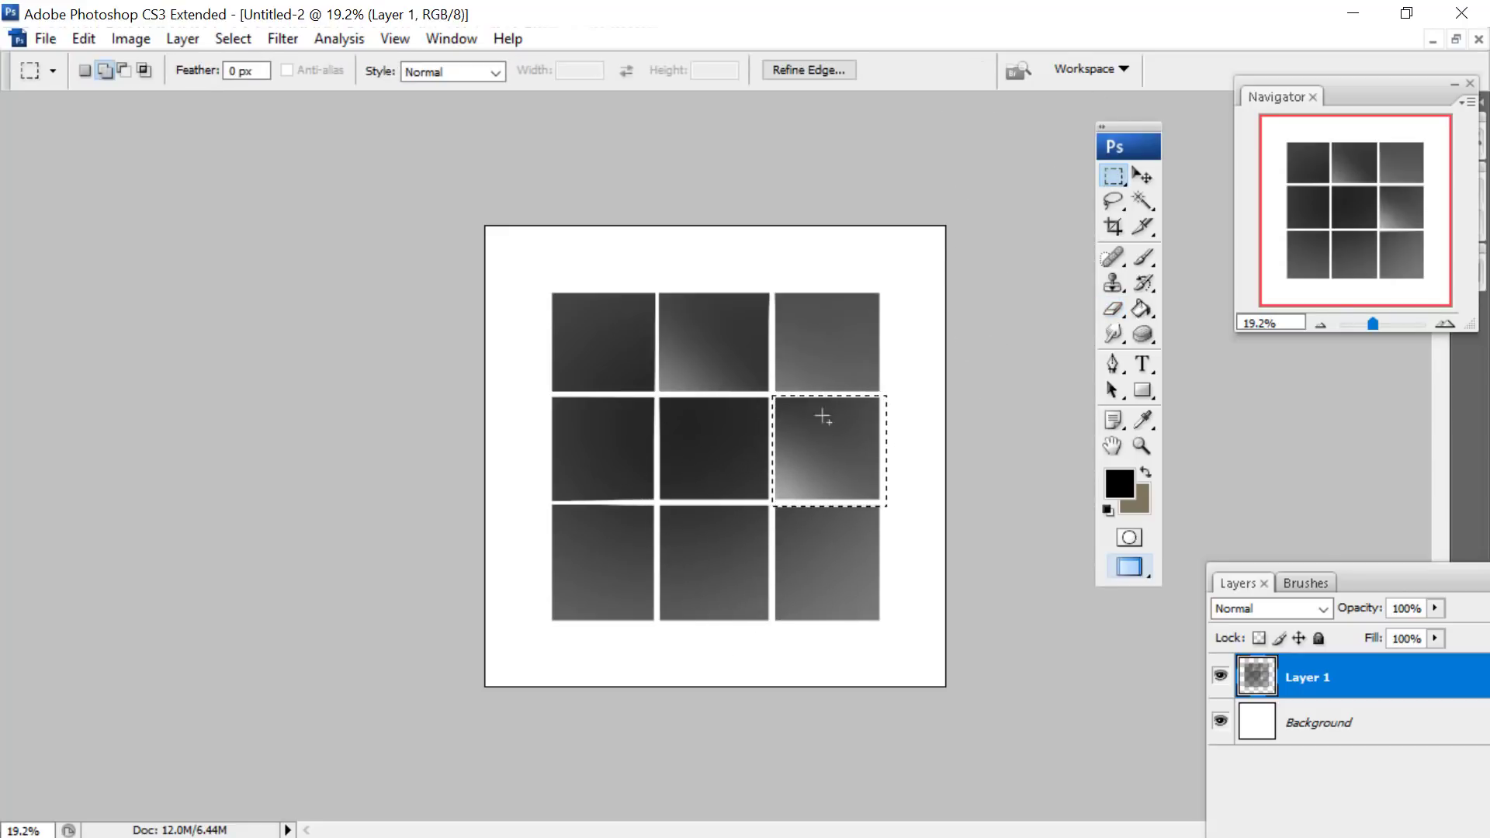
right_click(772, 497)
left_click(825, 400)
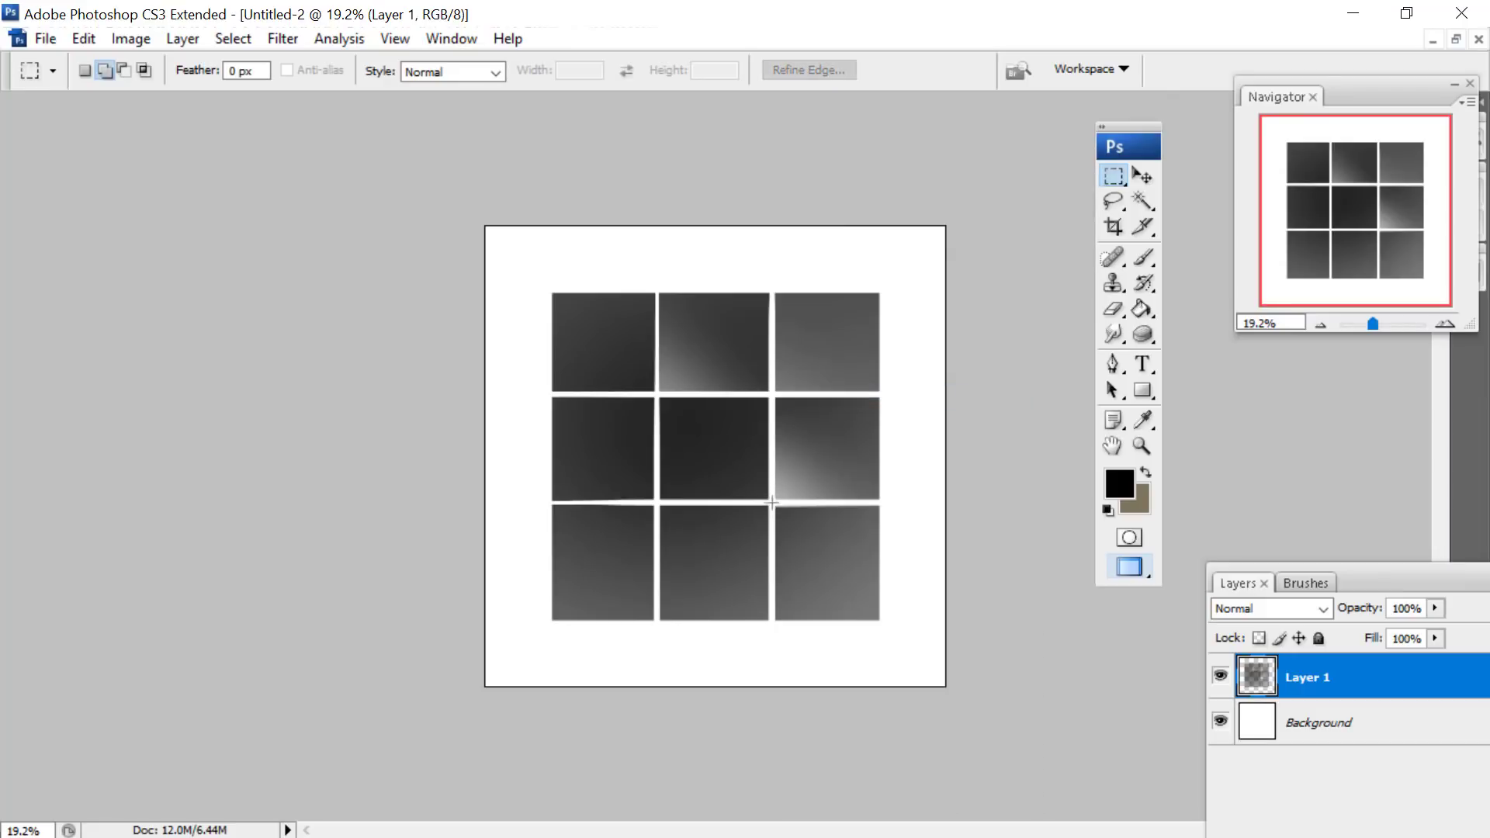
left_click_drag(659, 395, 659, 396)
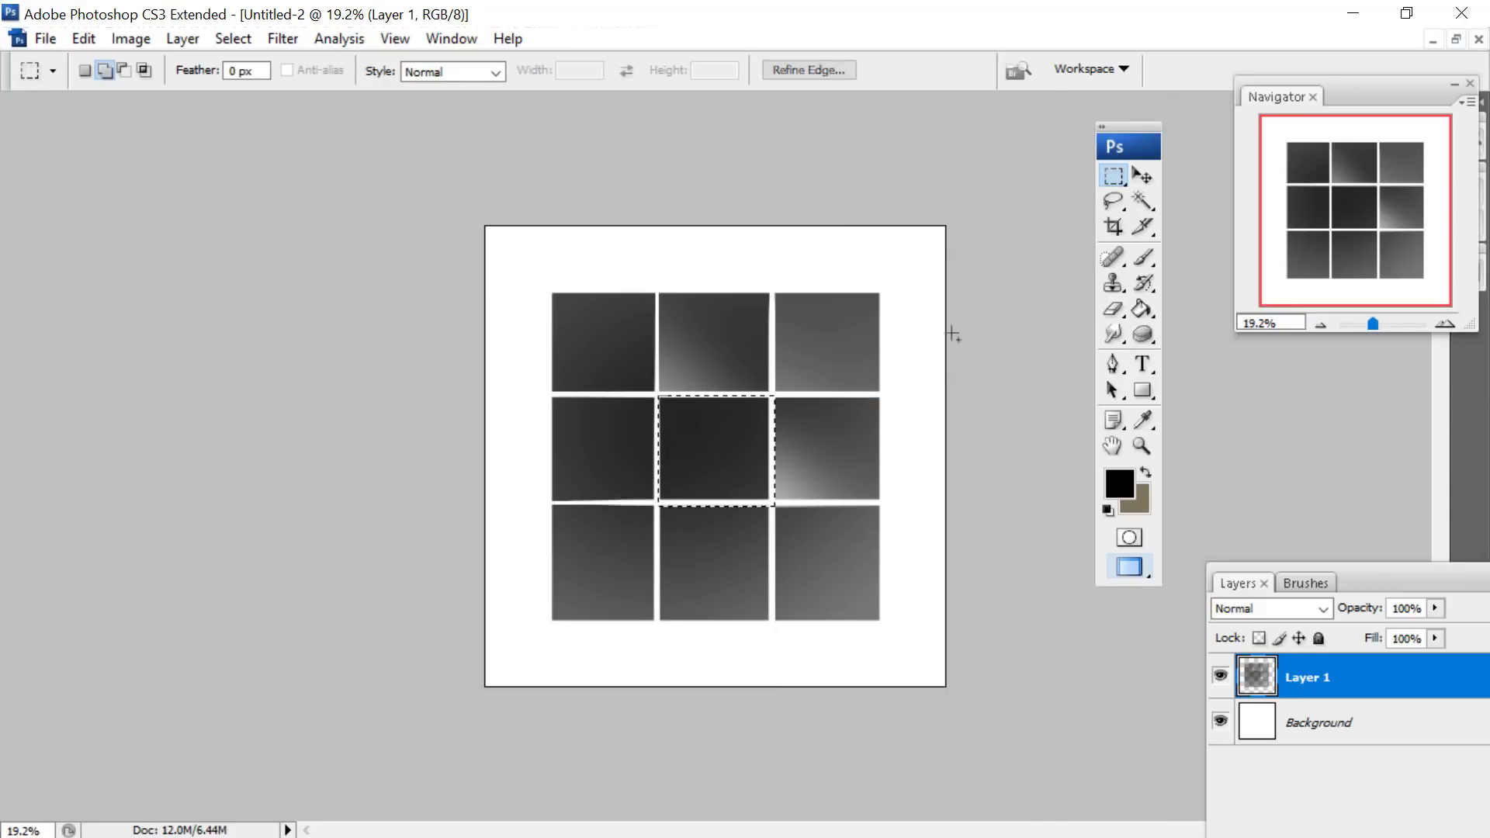
left_click(1113, 309)
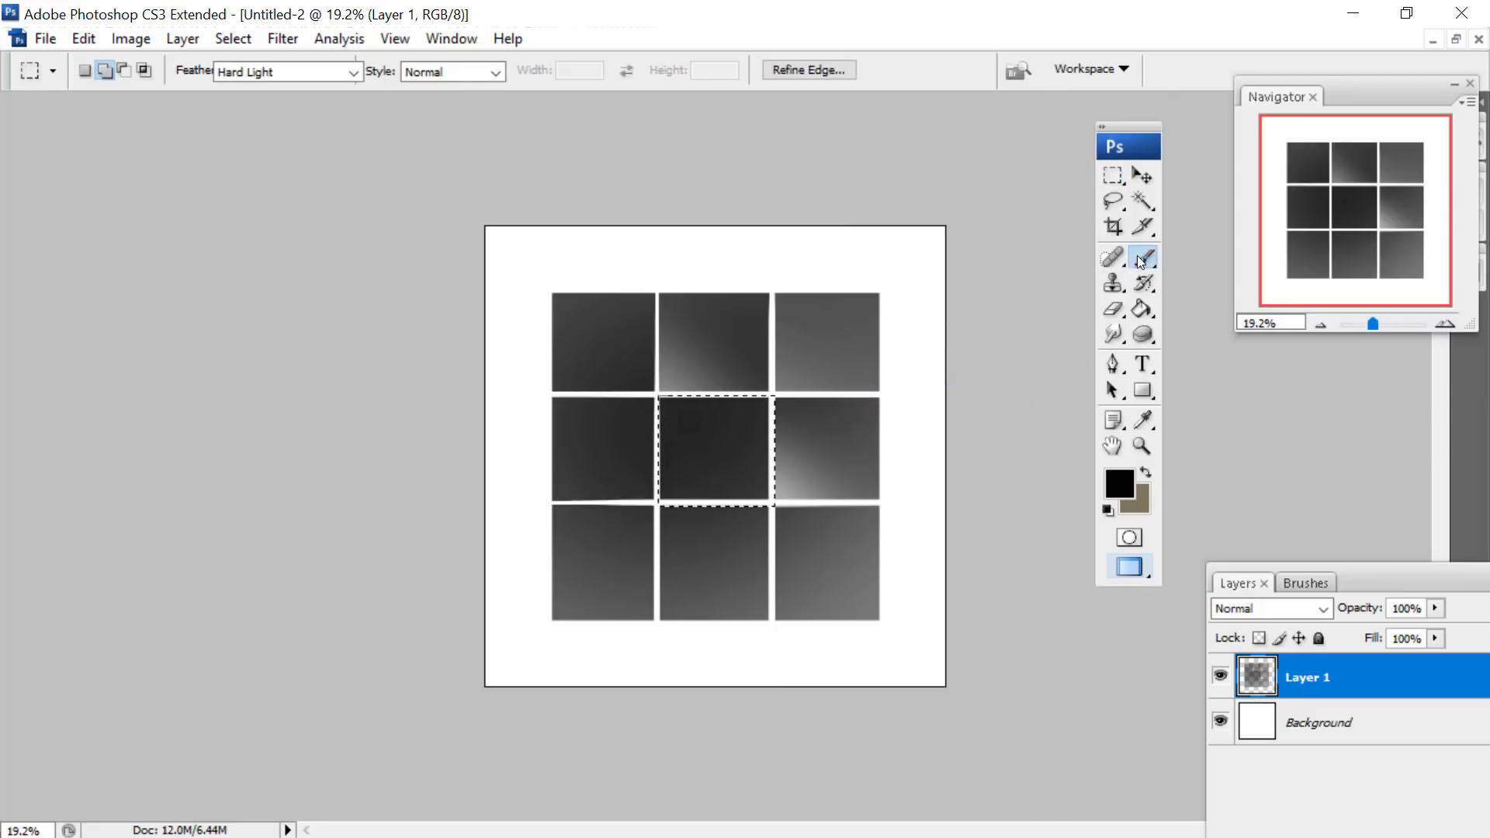
left_click(630, 520)
- Deselect the center tile, marquee-select the lower-right tile, and softly erase its lower-left corner
left_click(1114, 176)
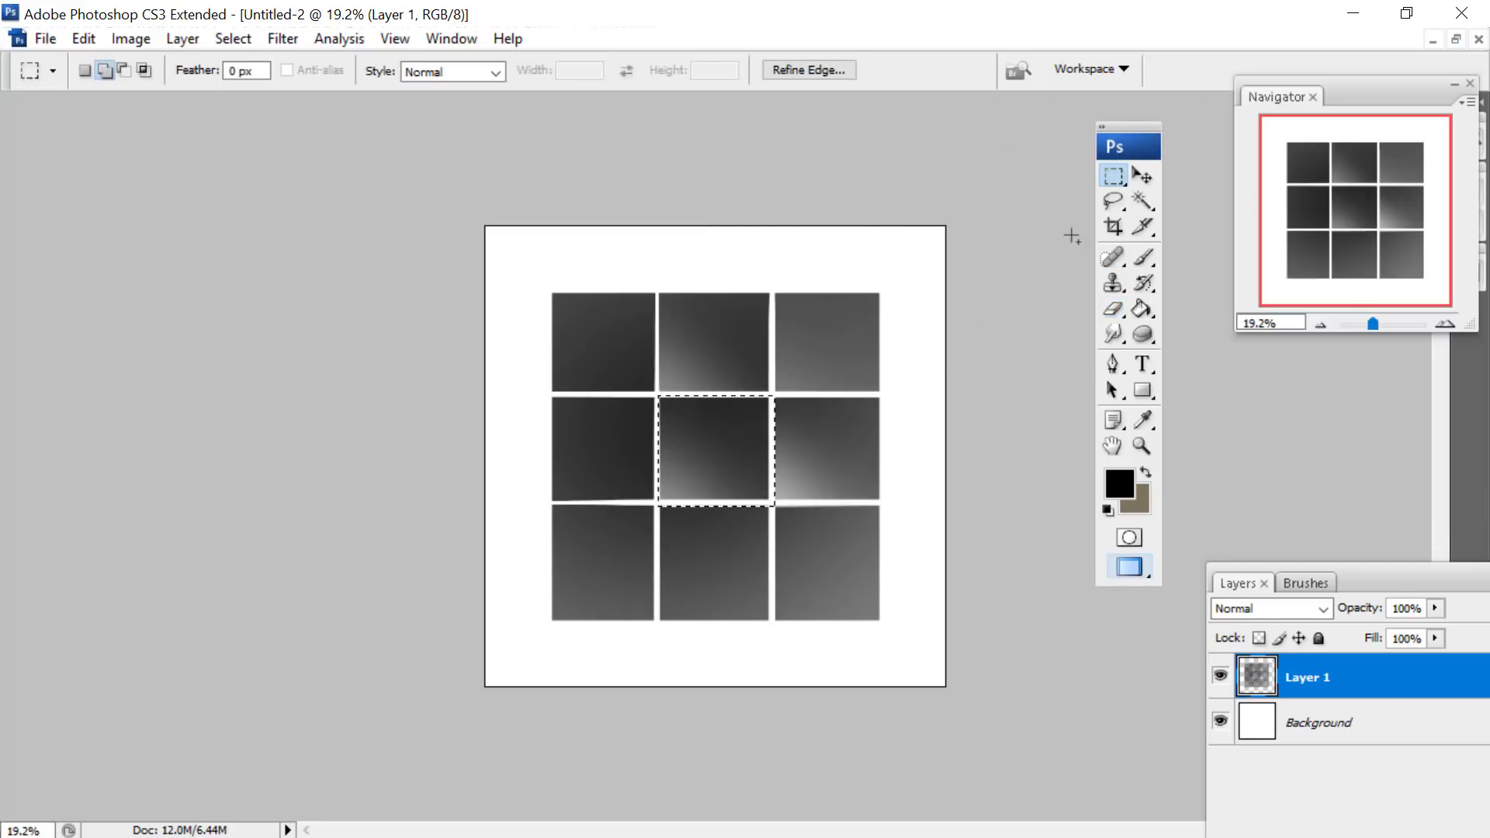
right_click(815, 454)
left_click(854, 31)
left_click(1113, 308)
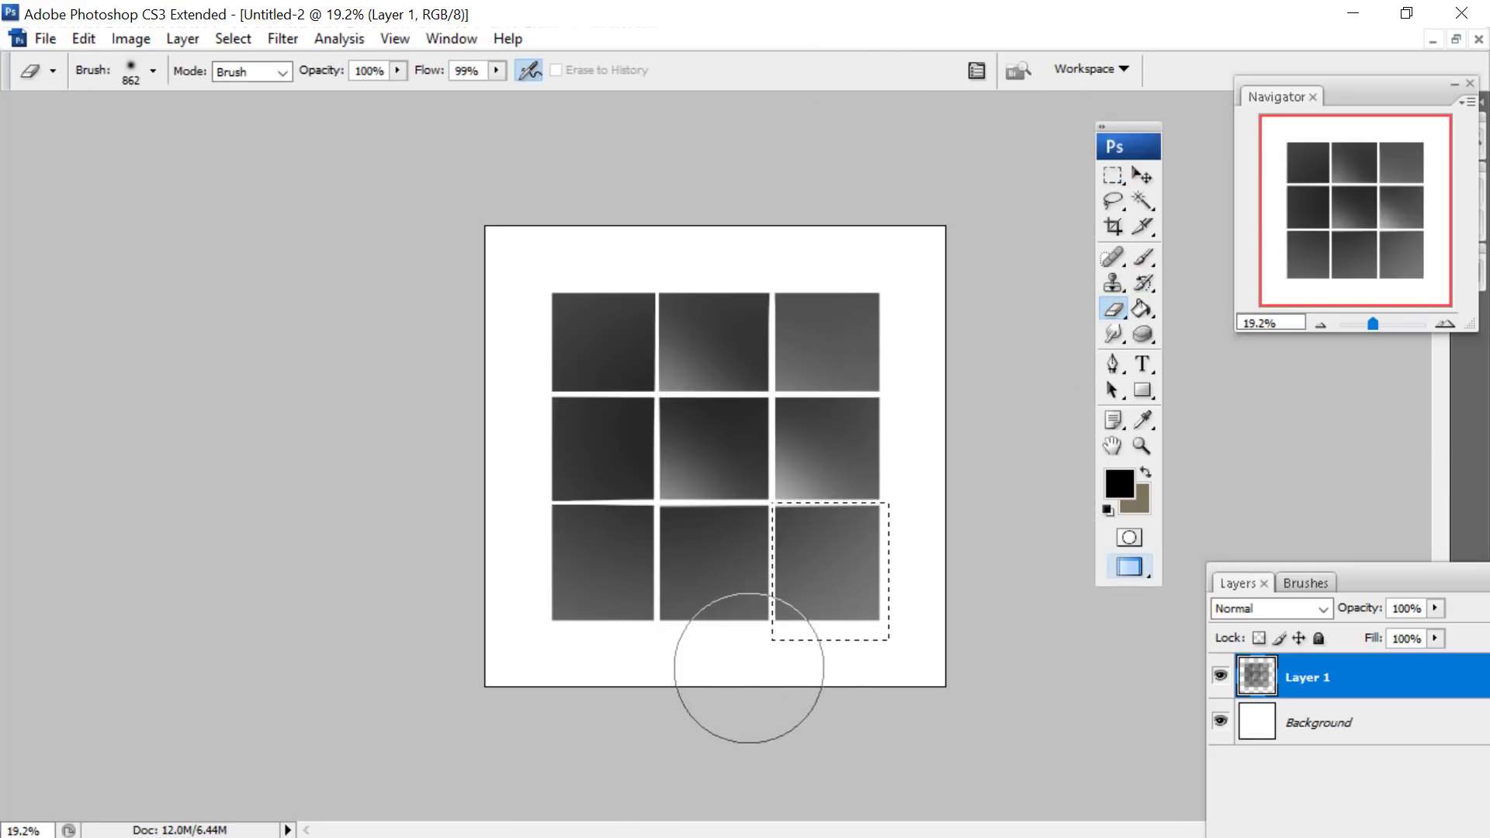
left_click(769, 642)
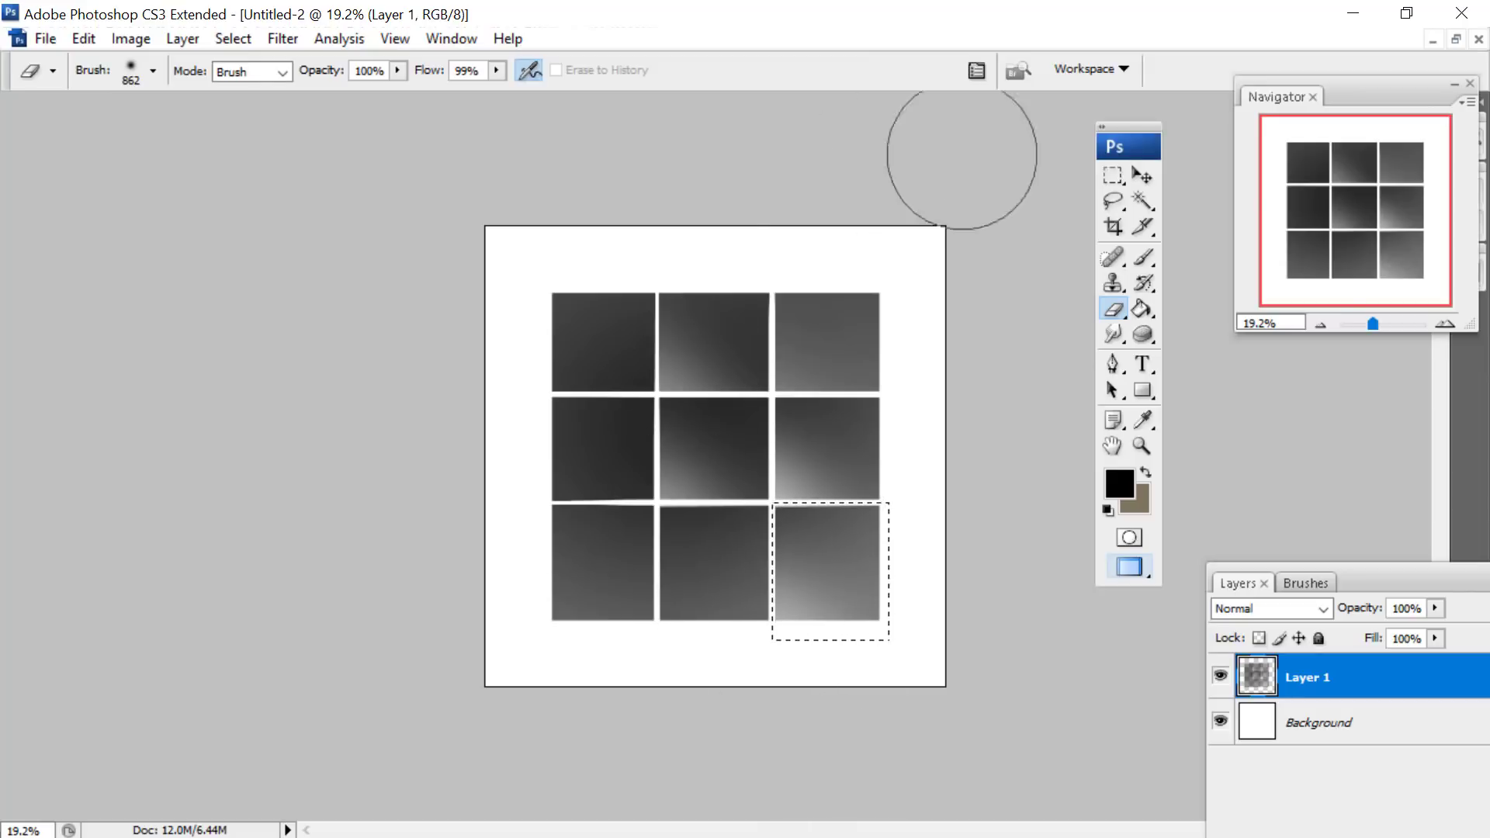
- Replace the selection with a marquee around the lower-middle tile and fade its lower-left corner with the soft Eraser
left_click(1112, 175)
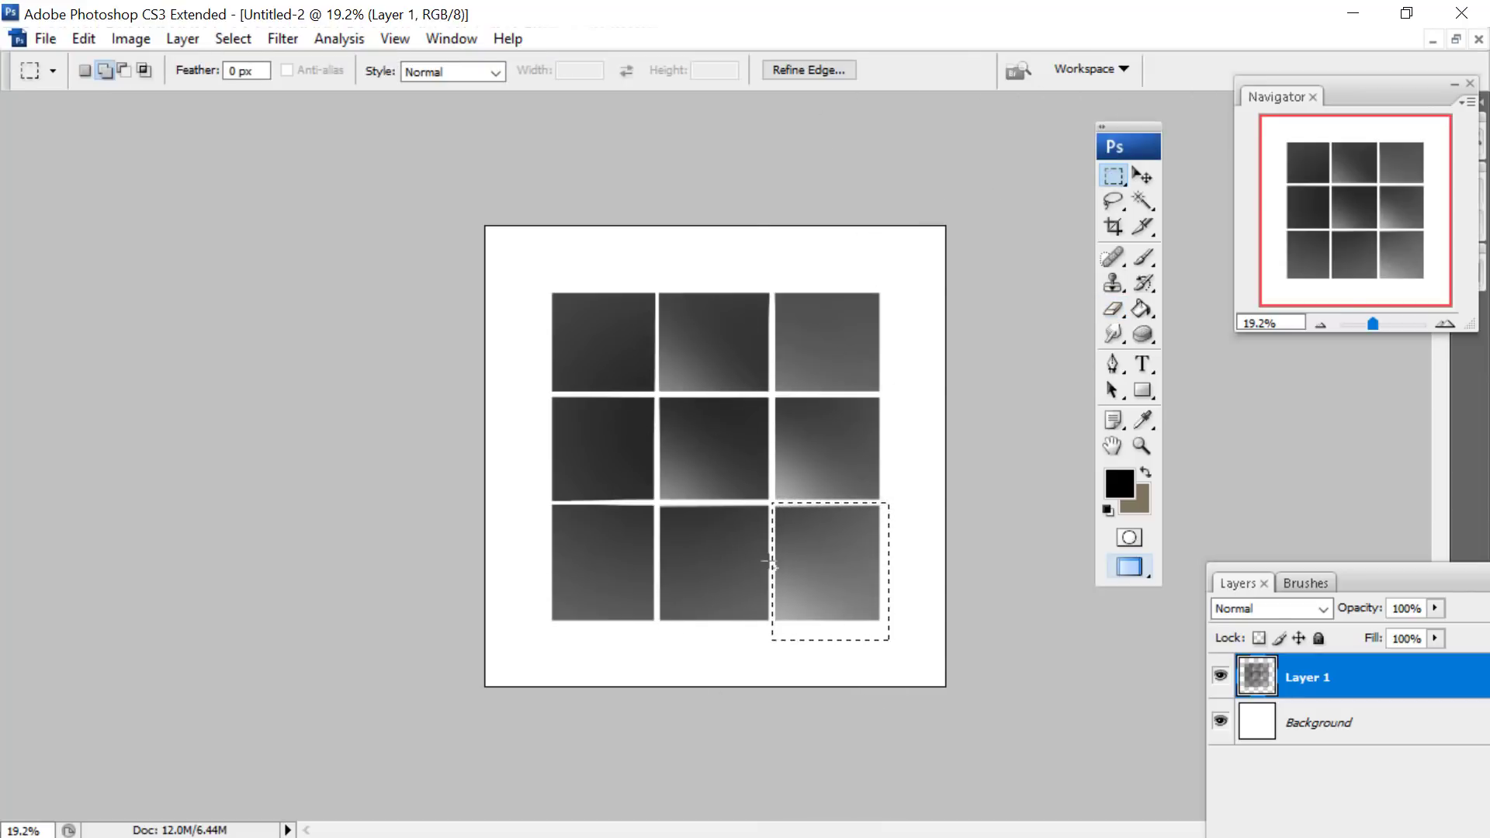
right_click(787, 480)
left_click(845, 56)
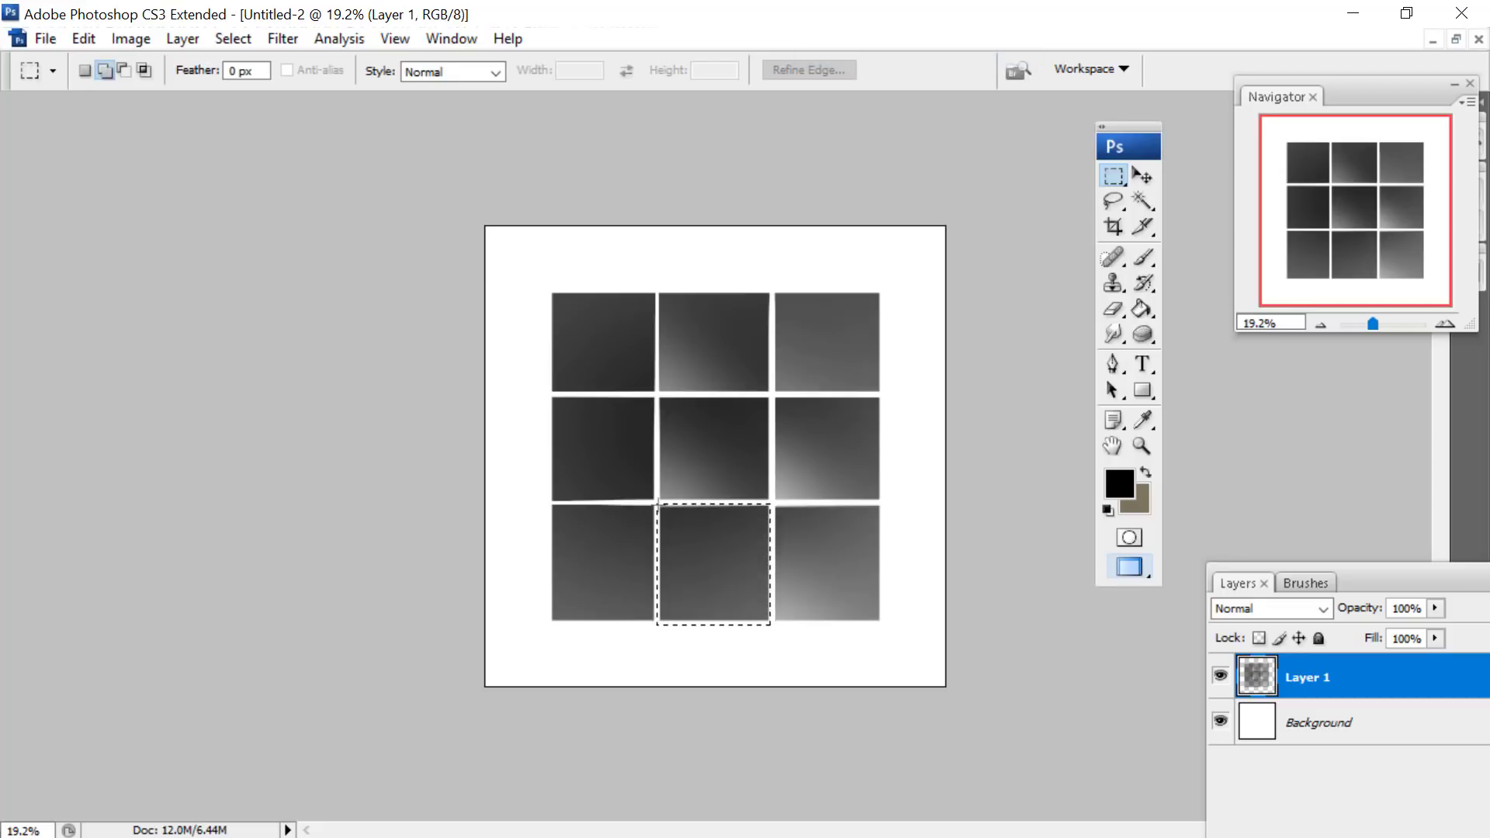
left_click(1115, 310)
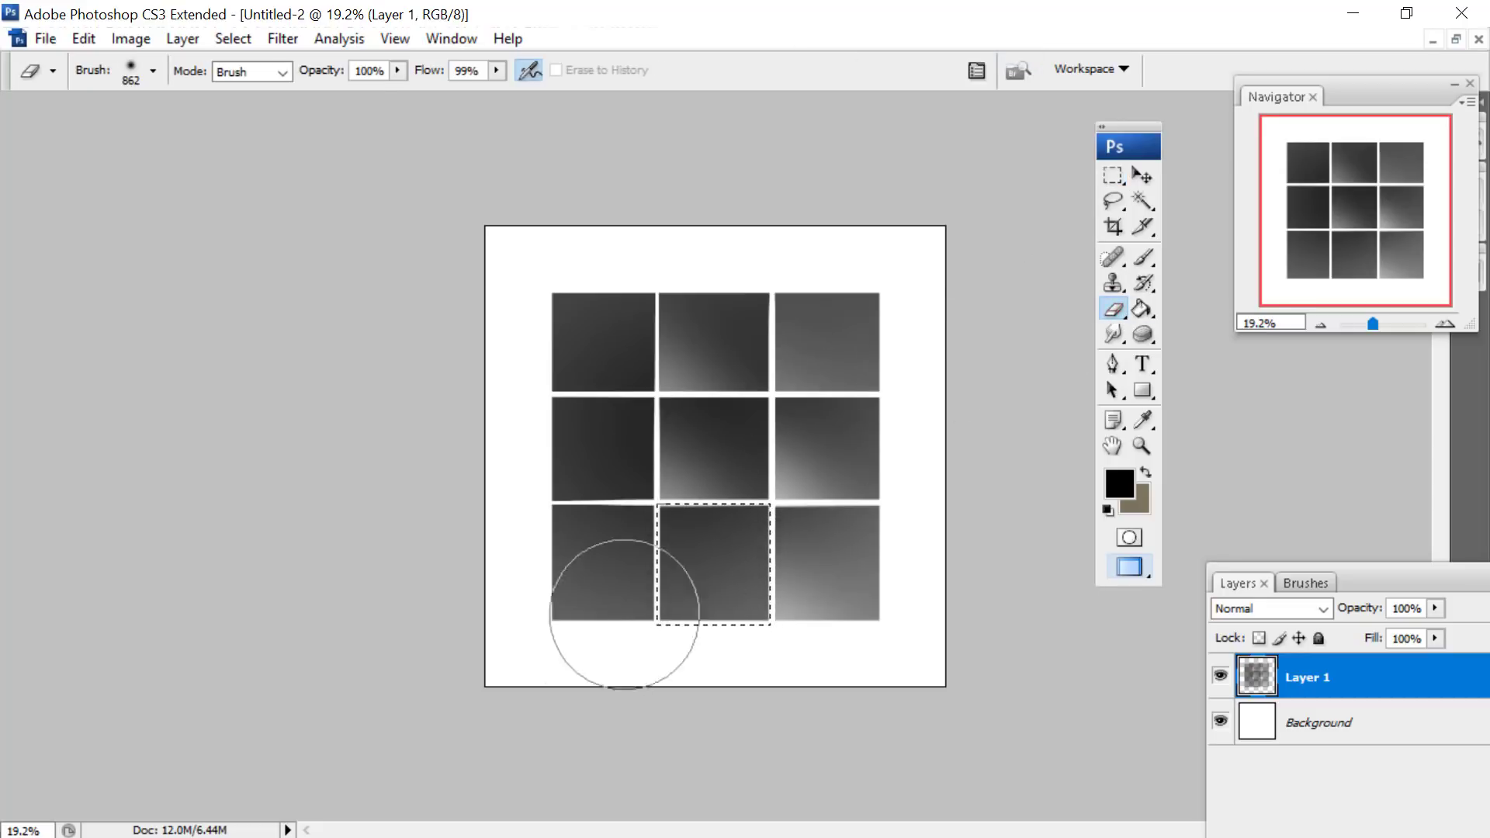
- Add the upper-left and middle-left tiles to the selection one after the other, softly erasing each one's lower-left corner
left_click(1112, 176)
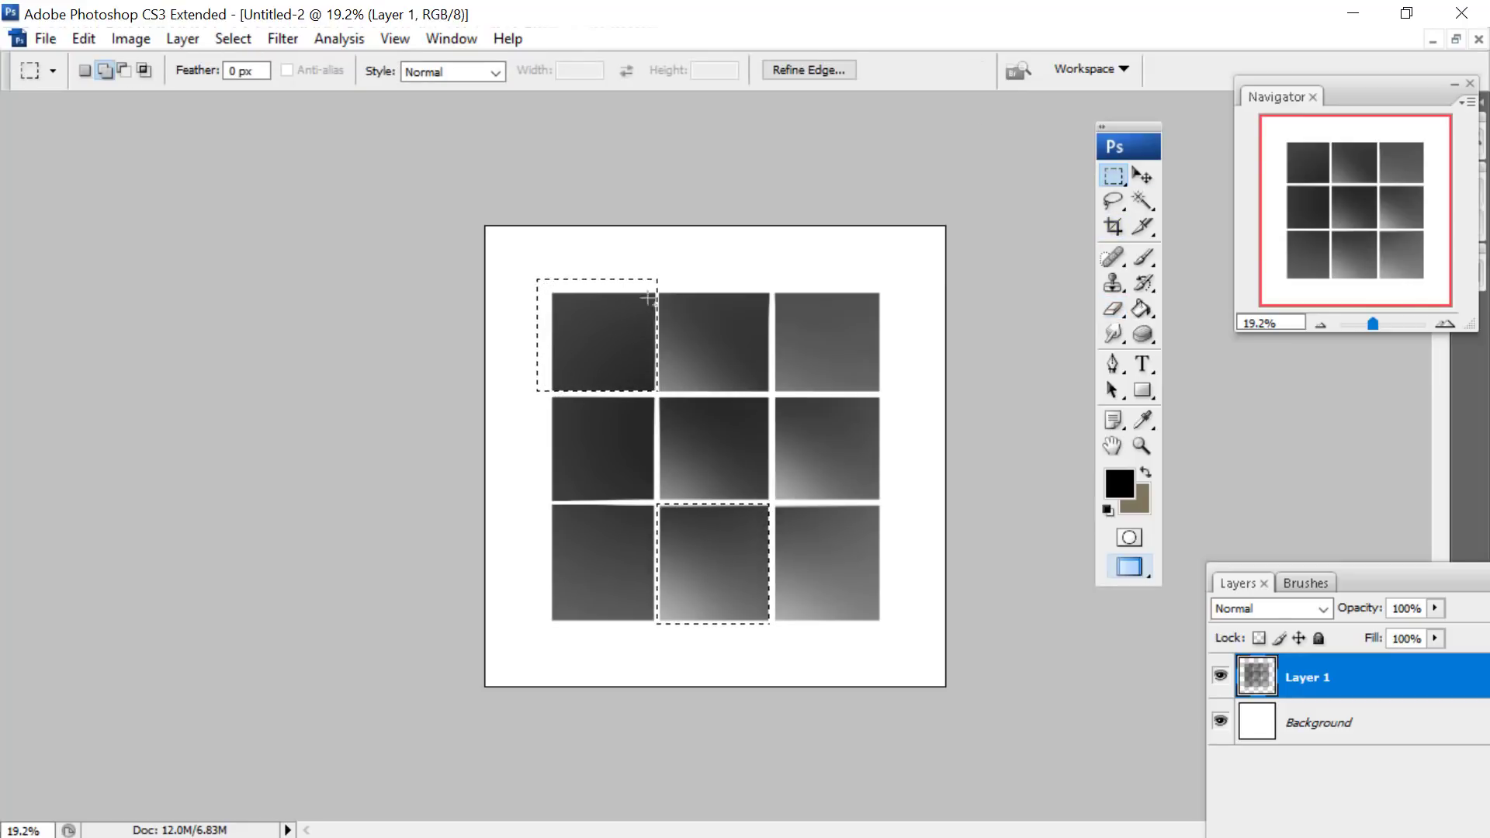
left_click(1115, 311)
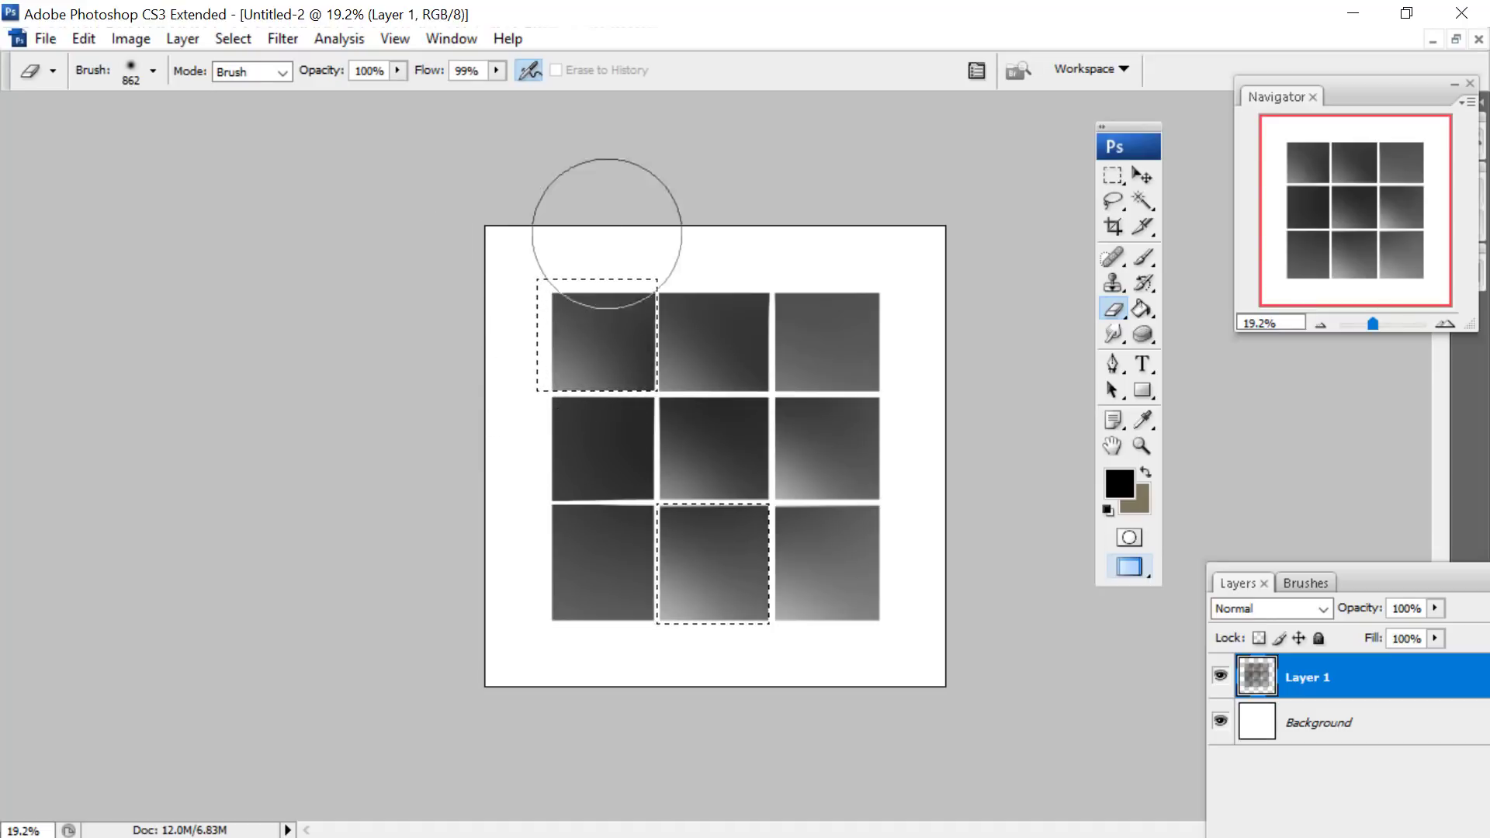
key("m")
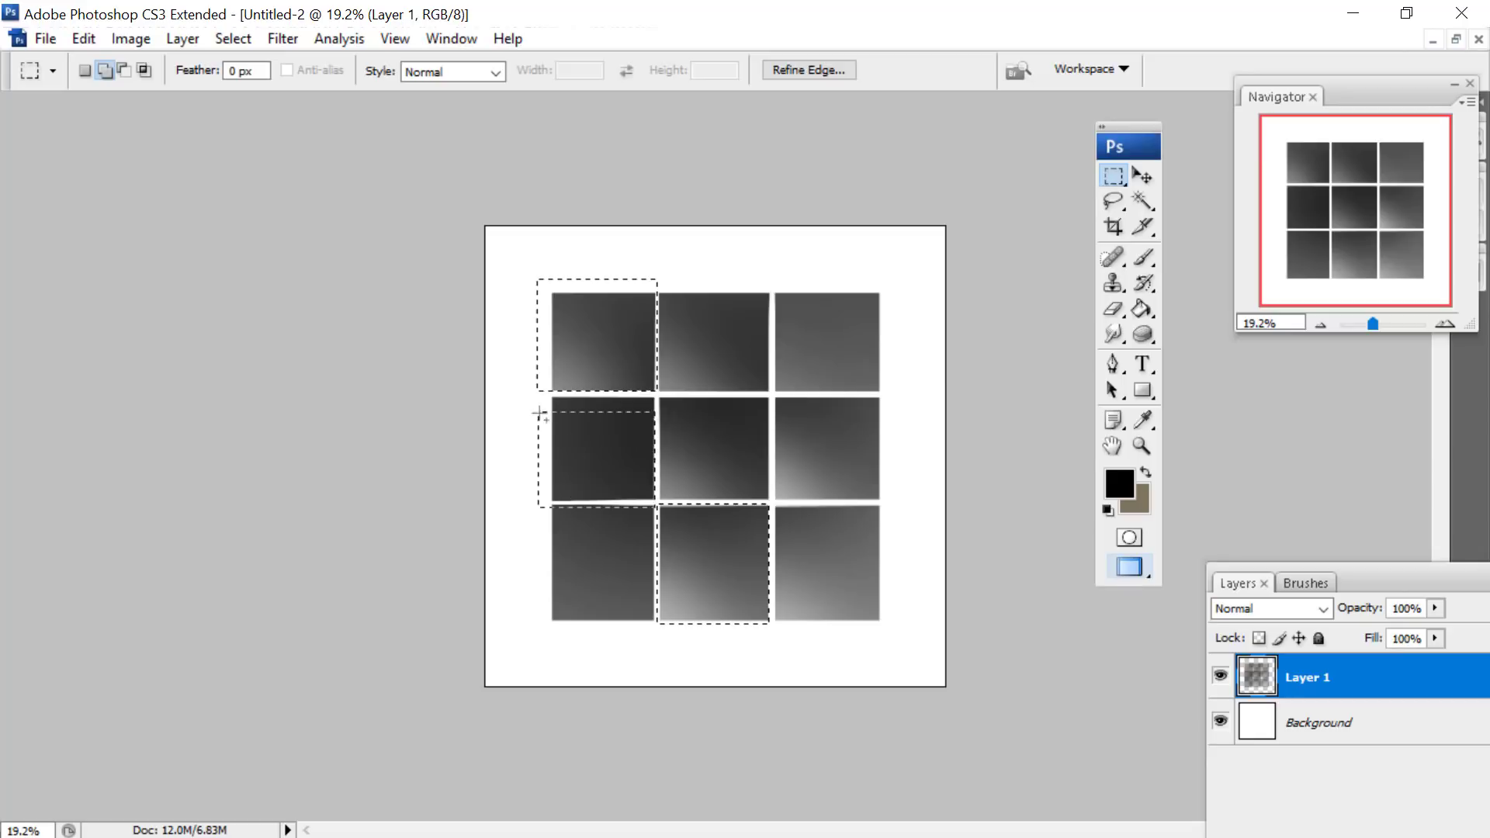
left_click_drag(533, 395, 532, 396)
key("e")
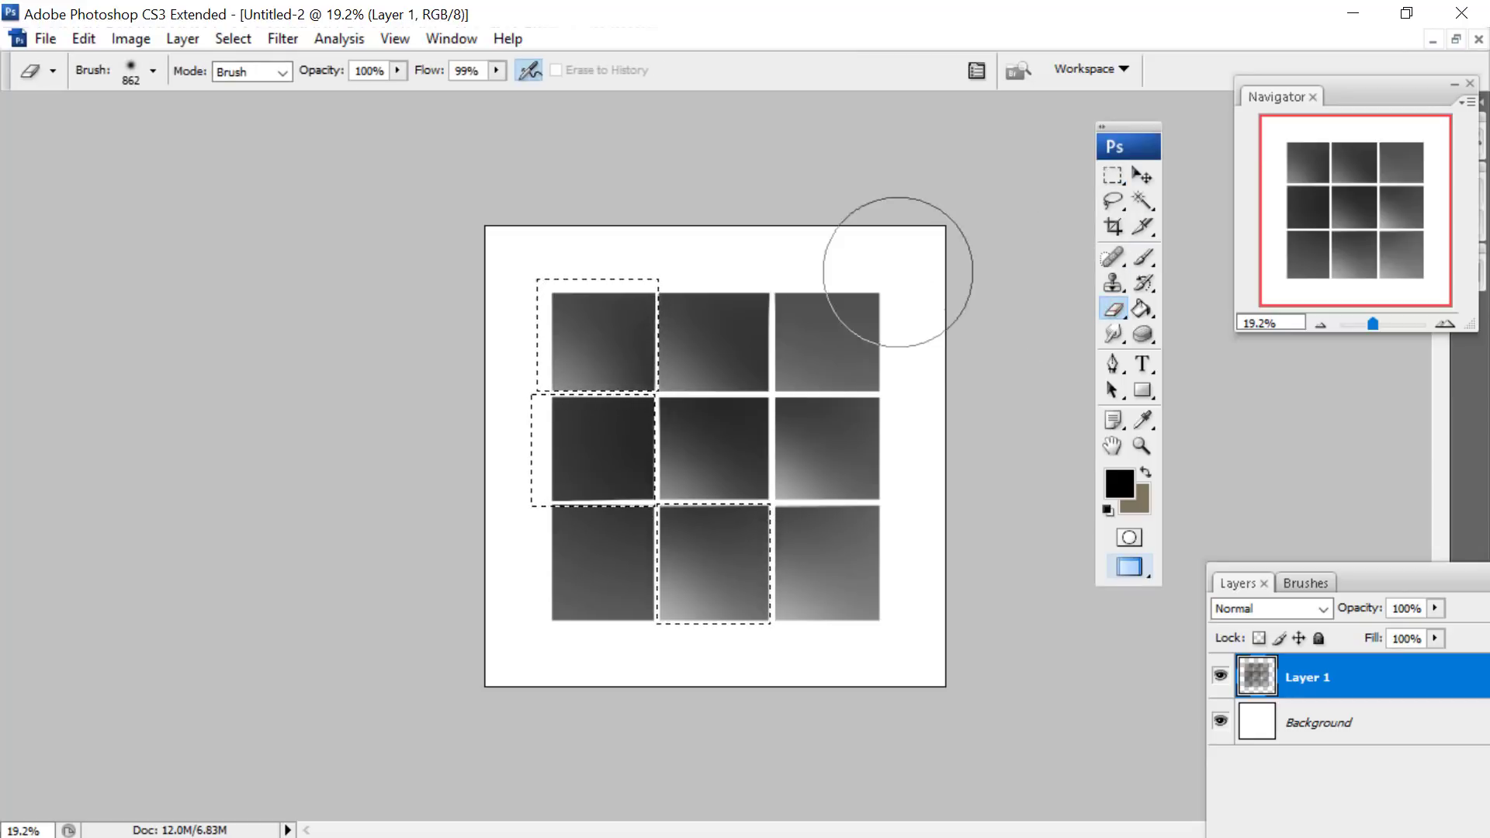
mouse_move(533, 549)
left_mouse_down()
mouse_move(622, 568)
mouse_move(510, 489)
mouse_move(596, 555)
mouse_move(493, 441)
mouse_move(658, 573)
left_mouse_up()
- Clear all selections, marquee-select the lower-left tile, and activate the Eraser for fading it
key("m")
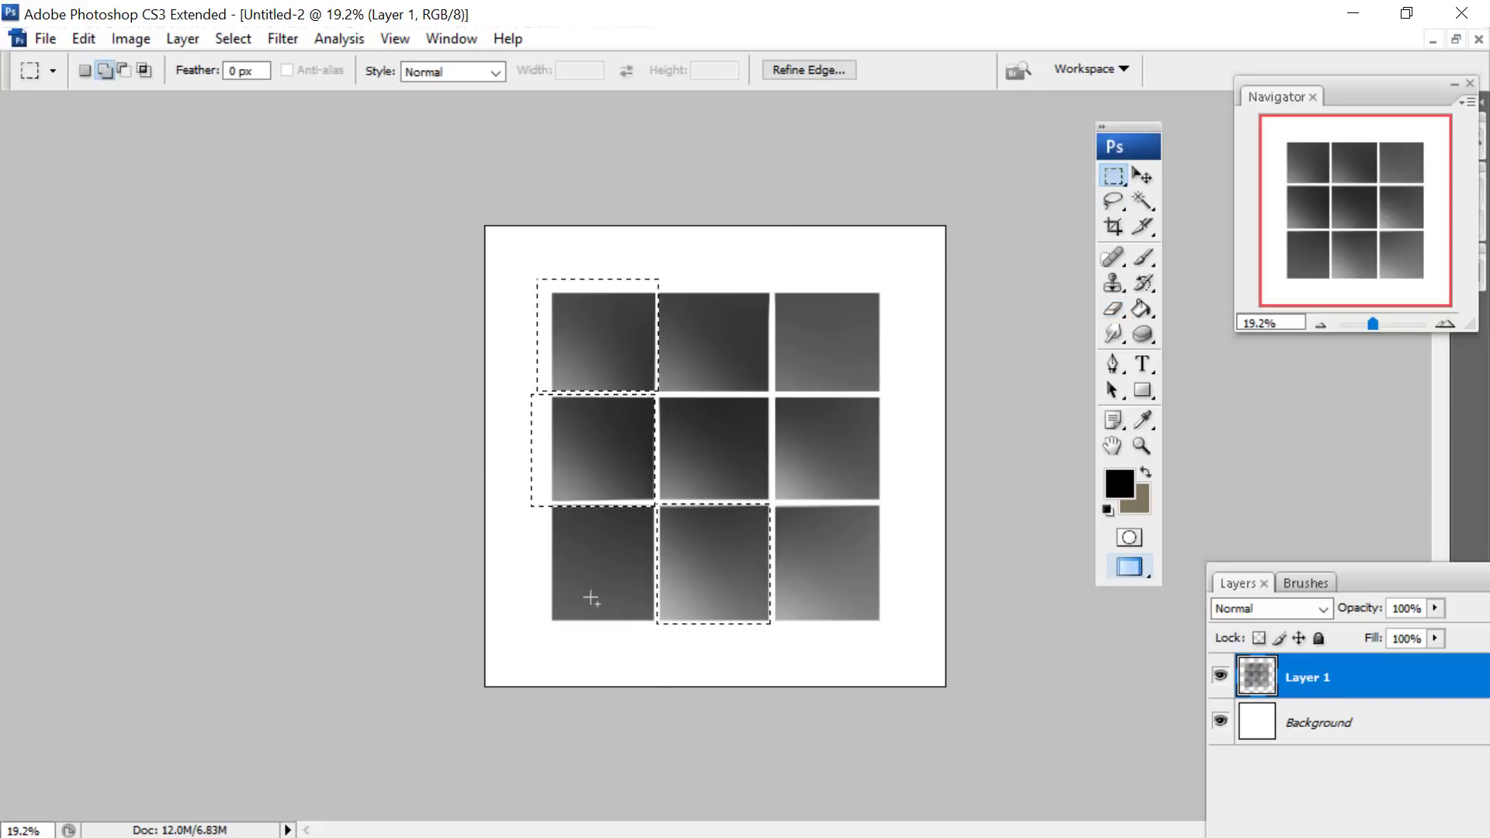
right_click(599, 443)
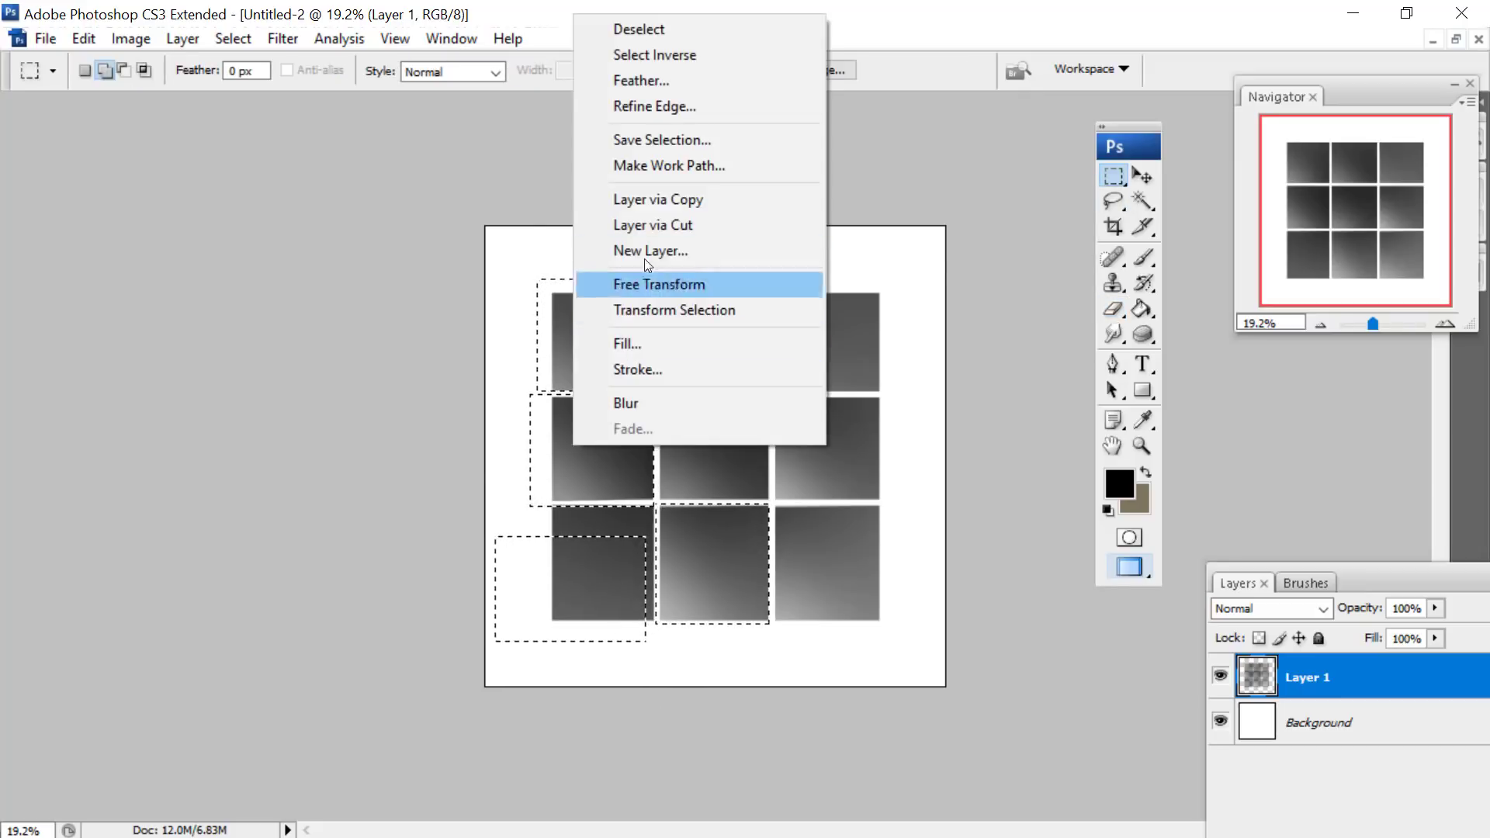
left_click(638, 30)
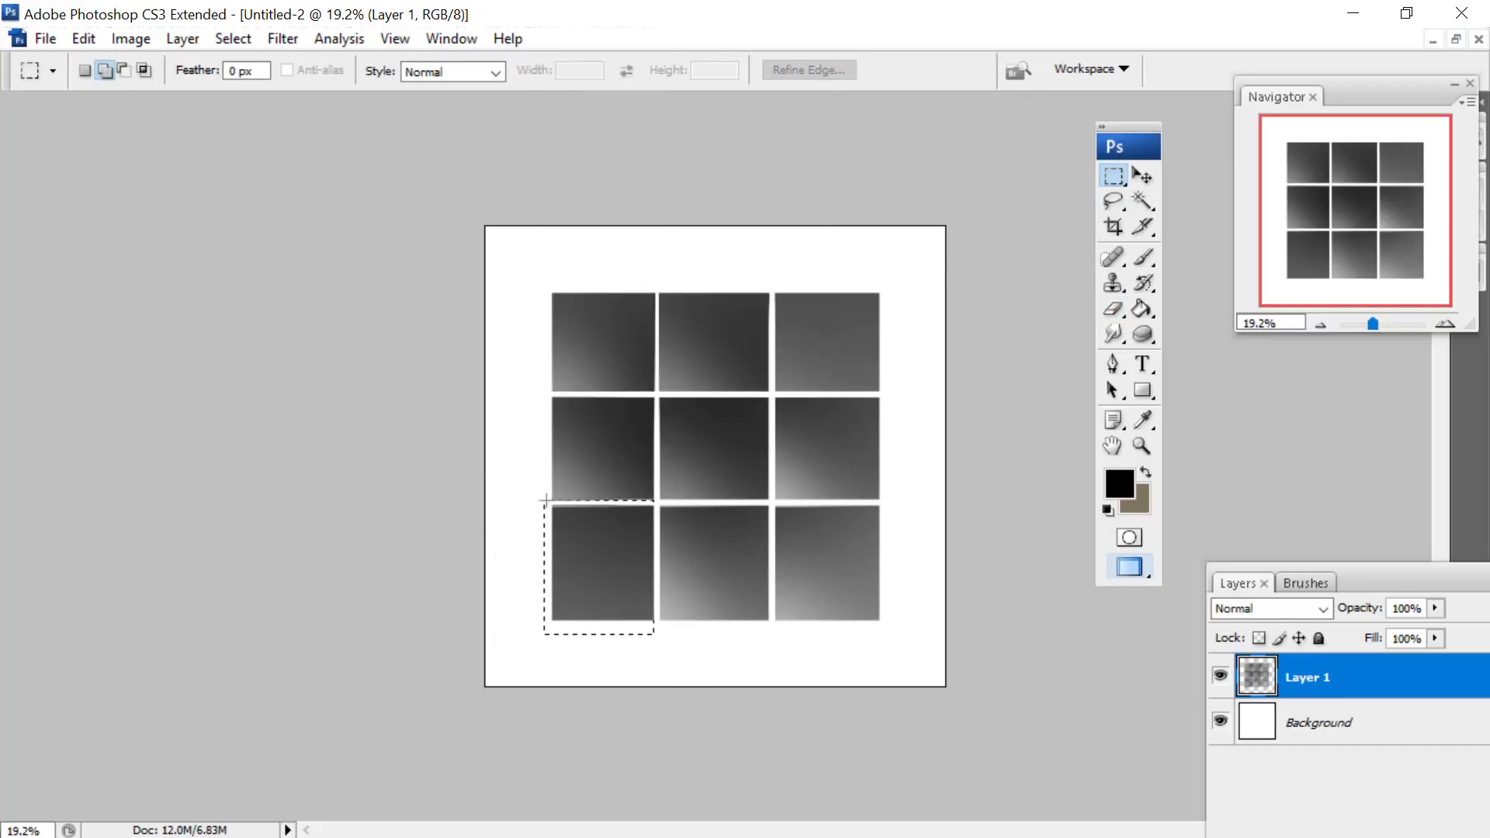
left_click(1113, 306)
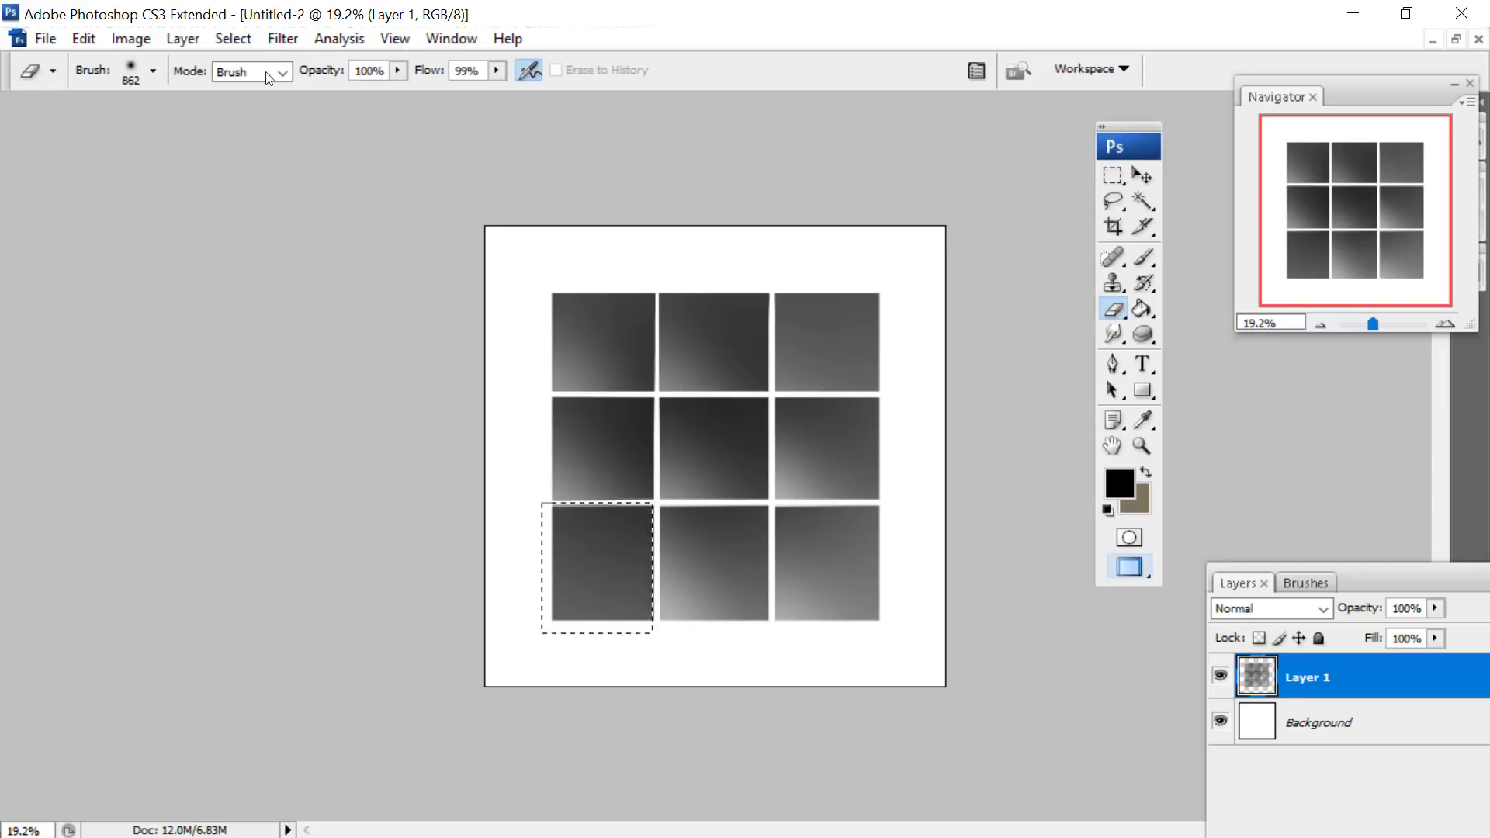
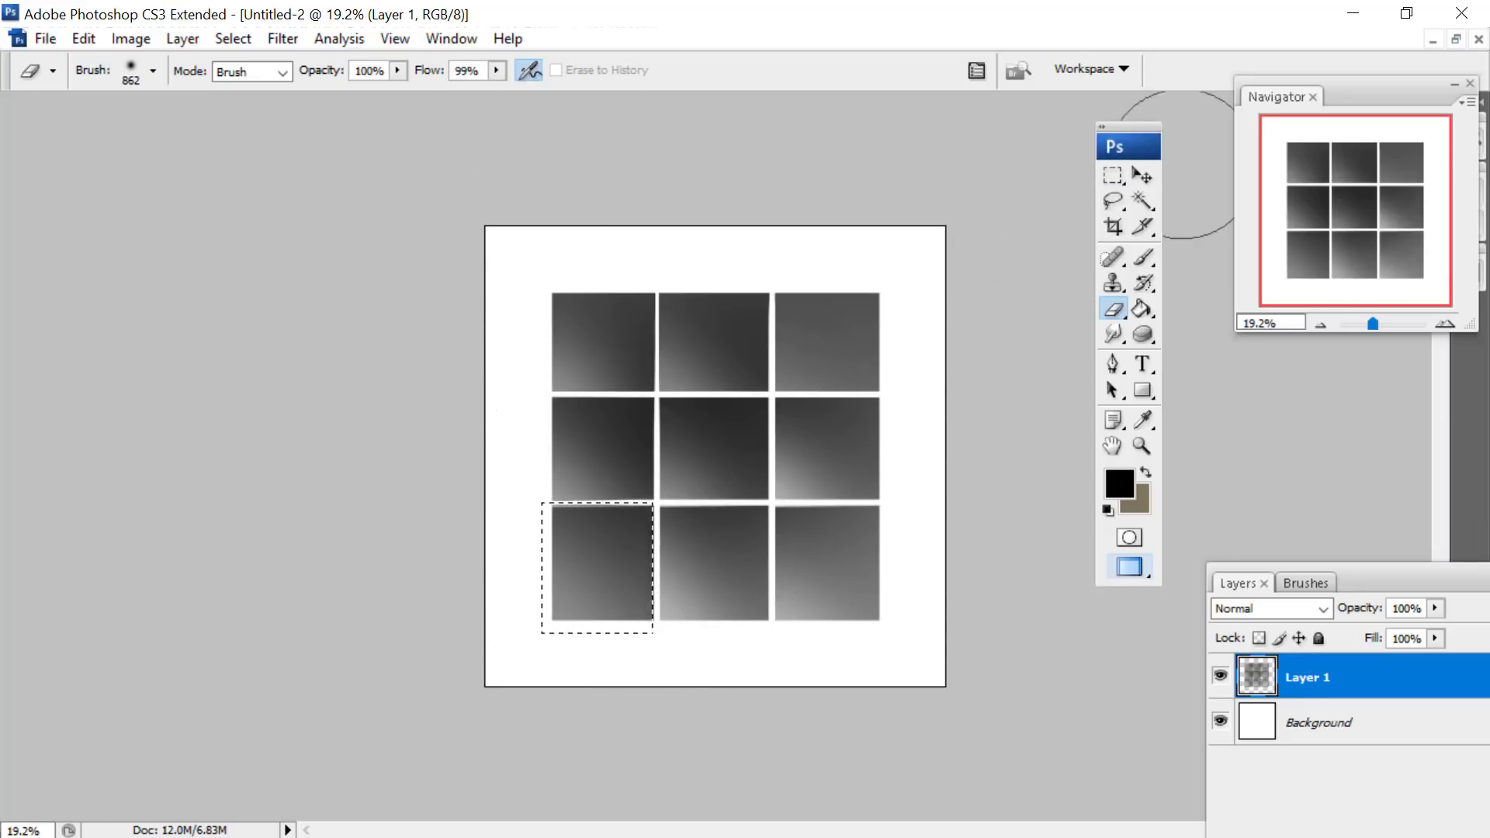
- Deselect the lower-left tile and define the nine-tile artwork as a brush preset
key("m")
right_click(633, 308)
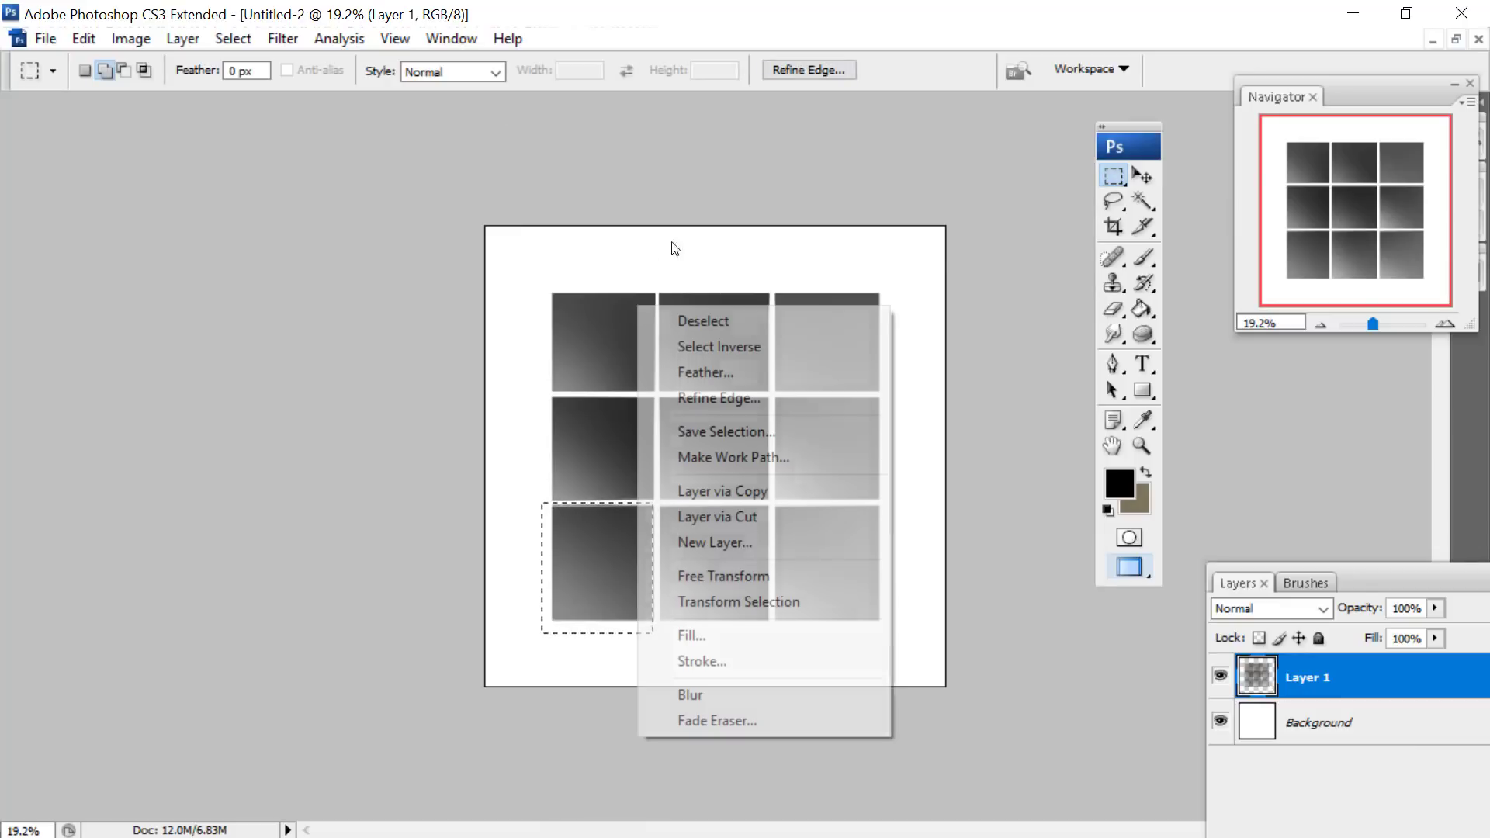
left_click(673, 318)
left_click(84, 39)
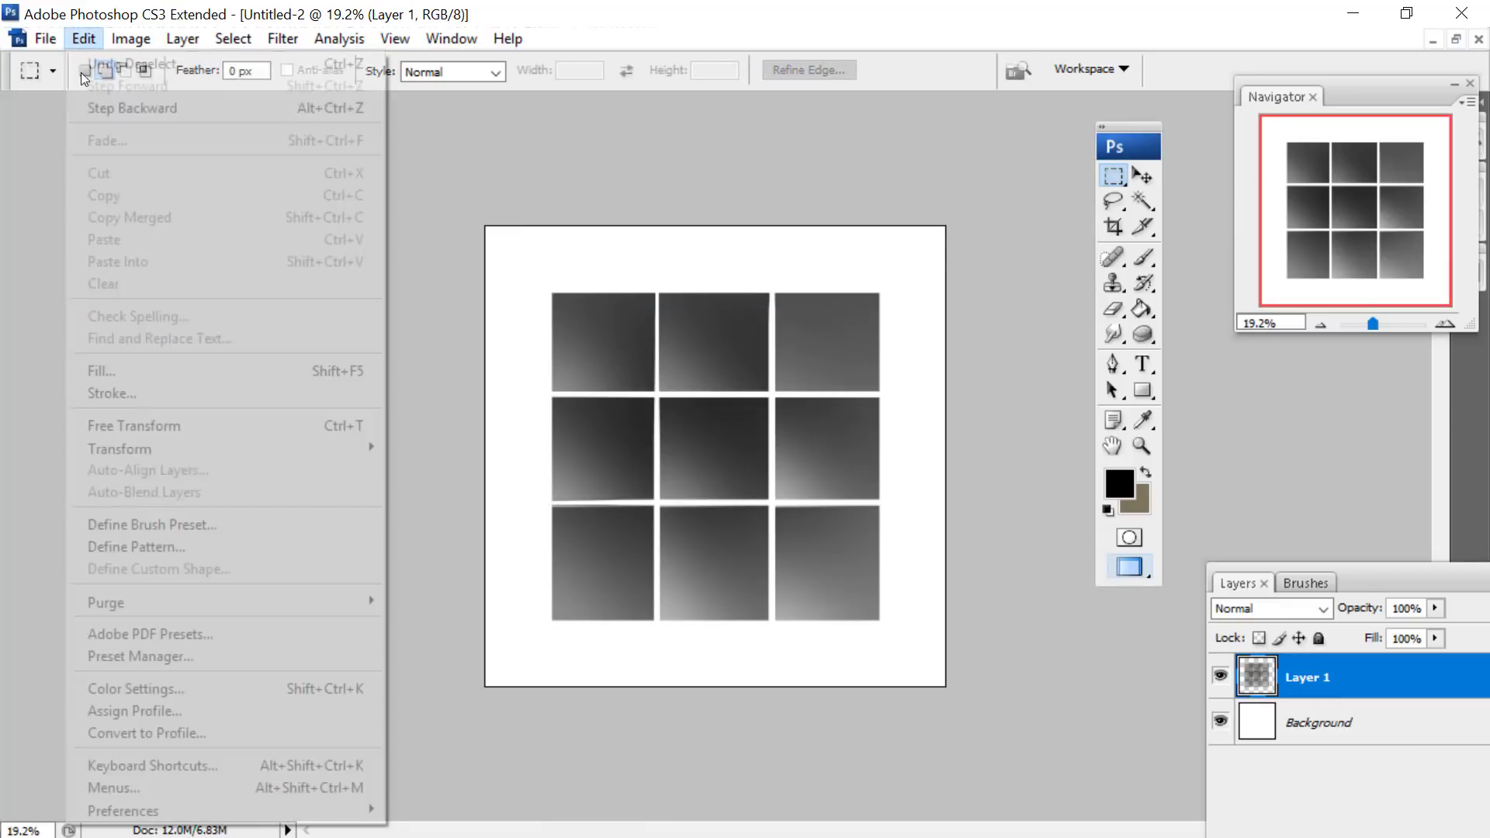
left_click(92, 525)
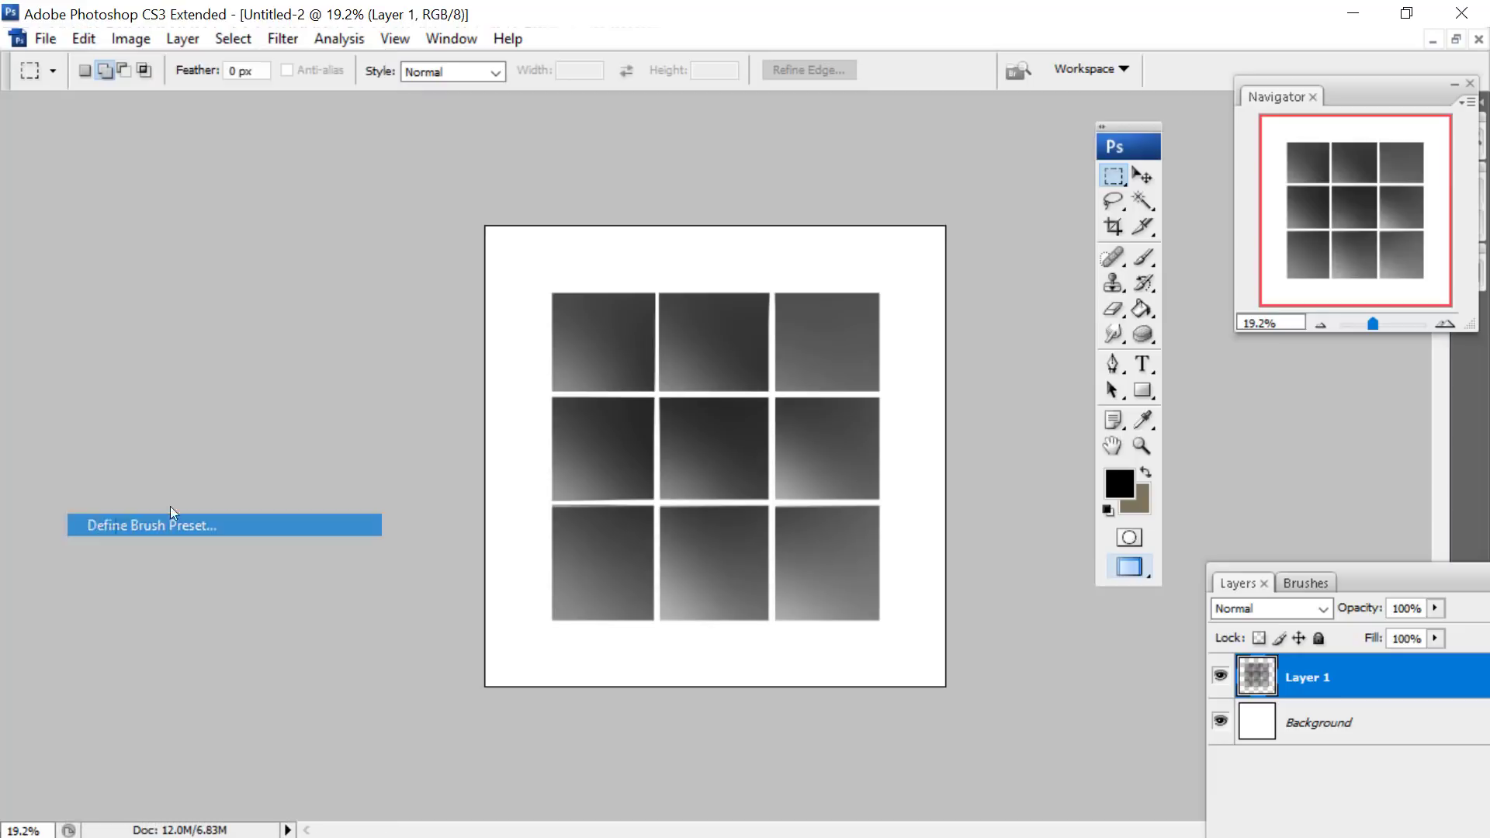
left_click(948, 278)
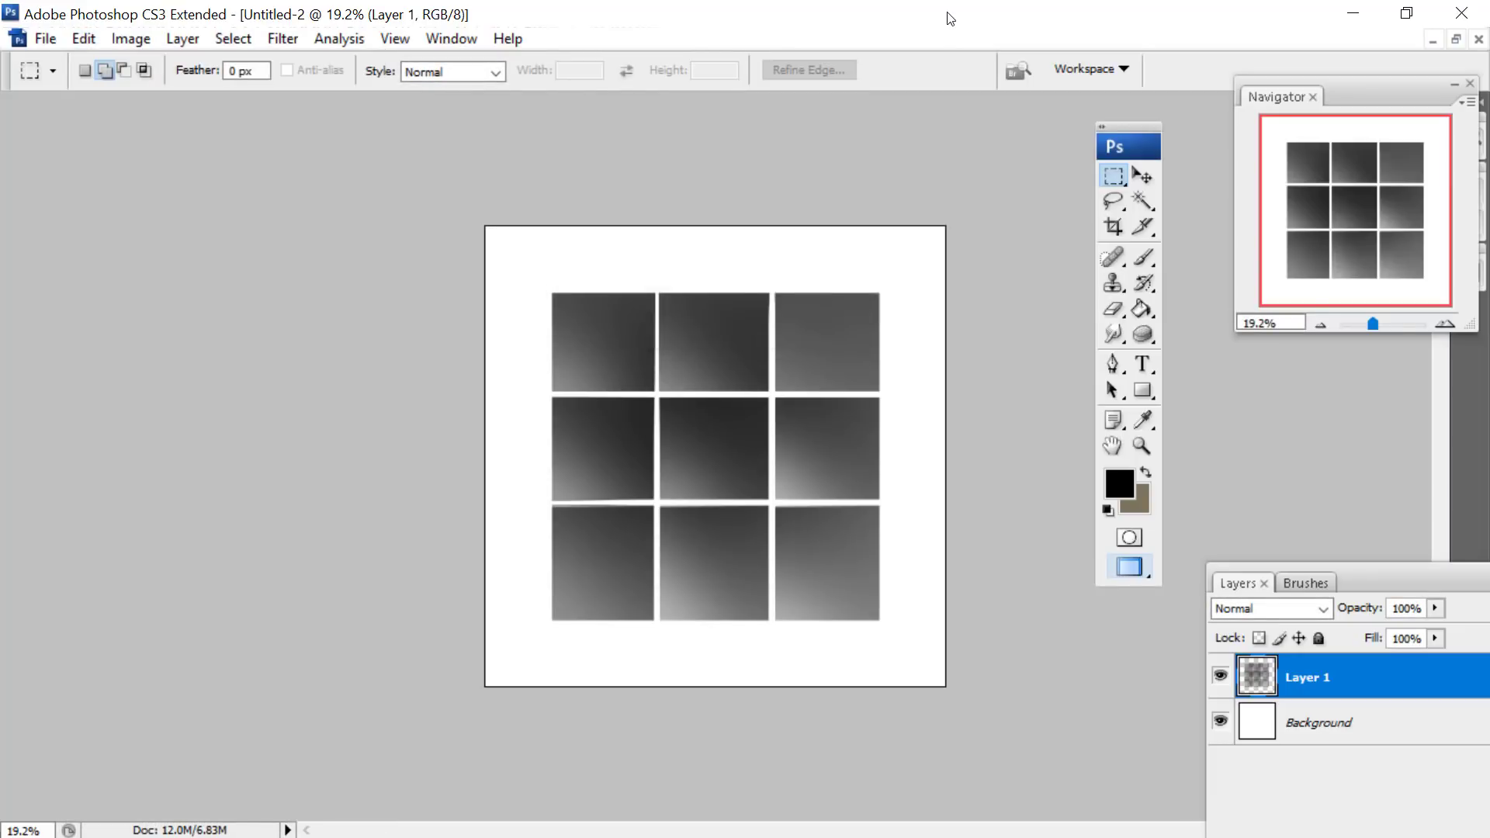
- Activate the Eraser with the soft round 200 px brush at 0% hardness
right_click(701, 386)
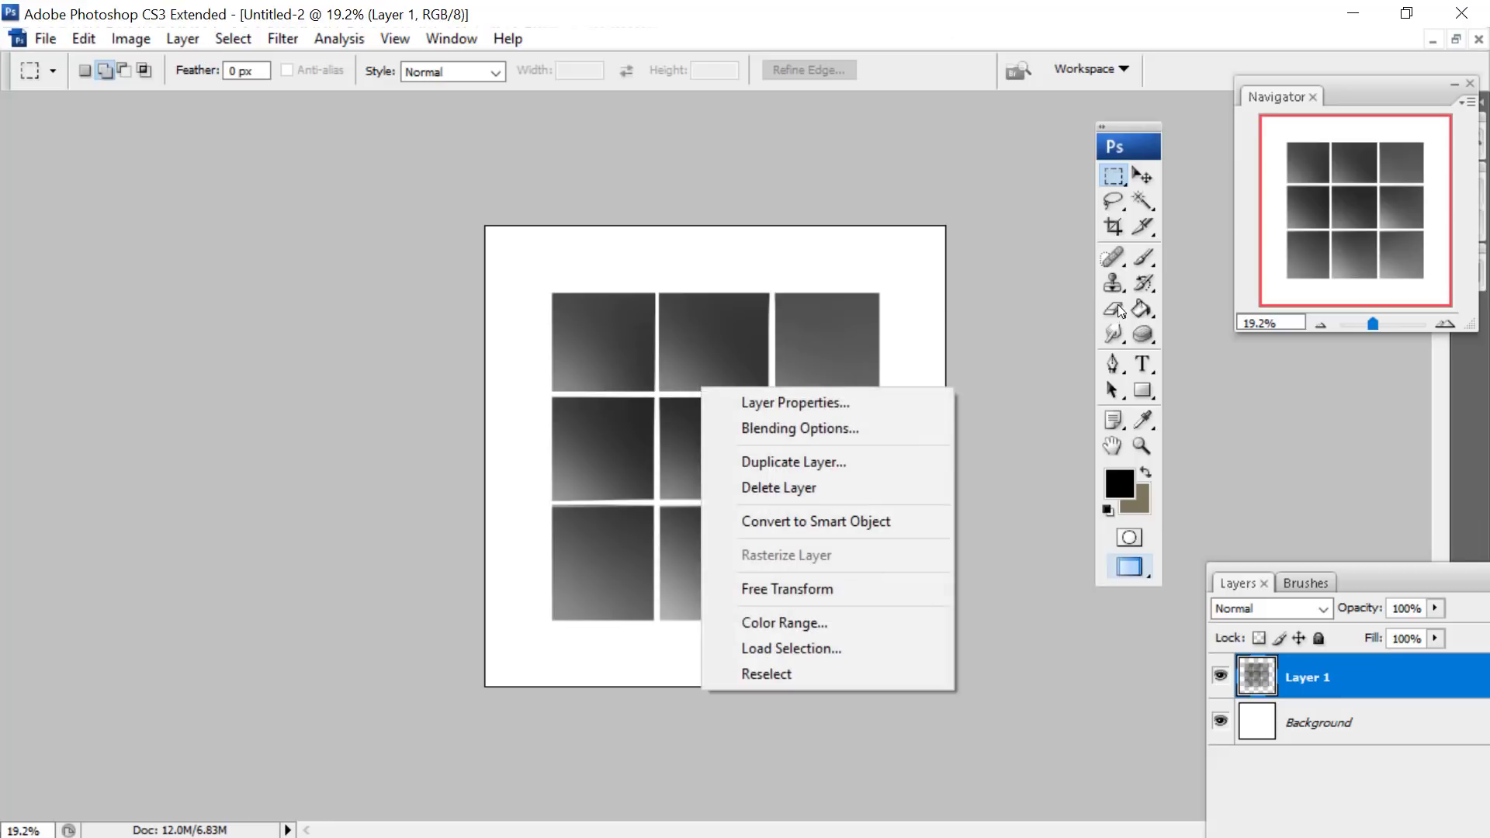
left_click(1117, 310)
right_click(796, 339)
left_click(861, 619)
left_click(882, 587)
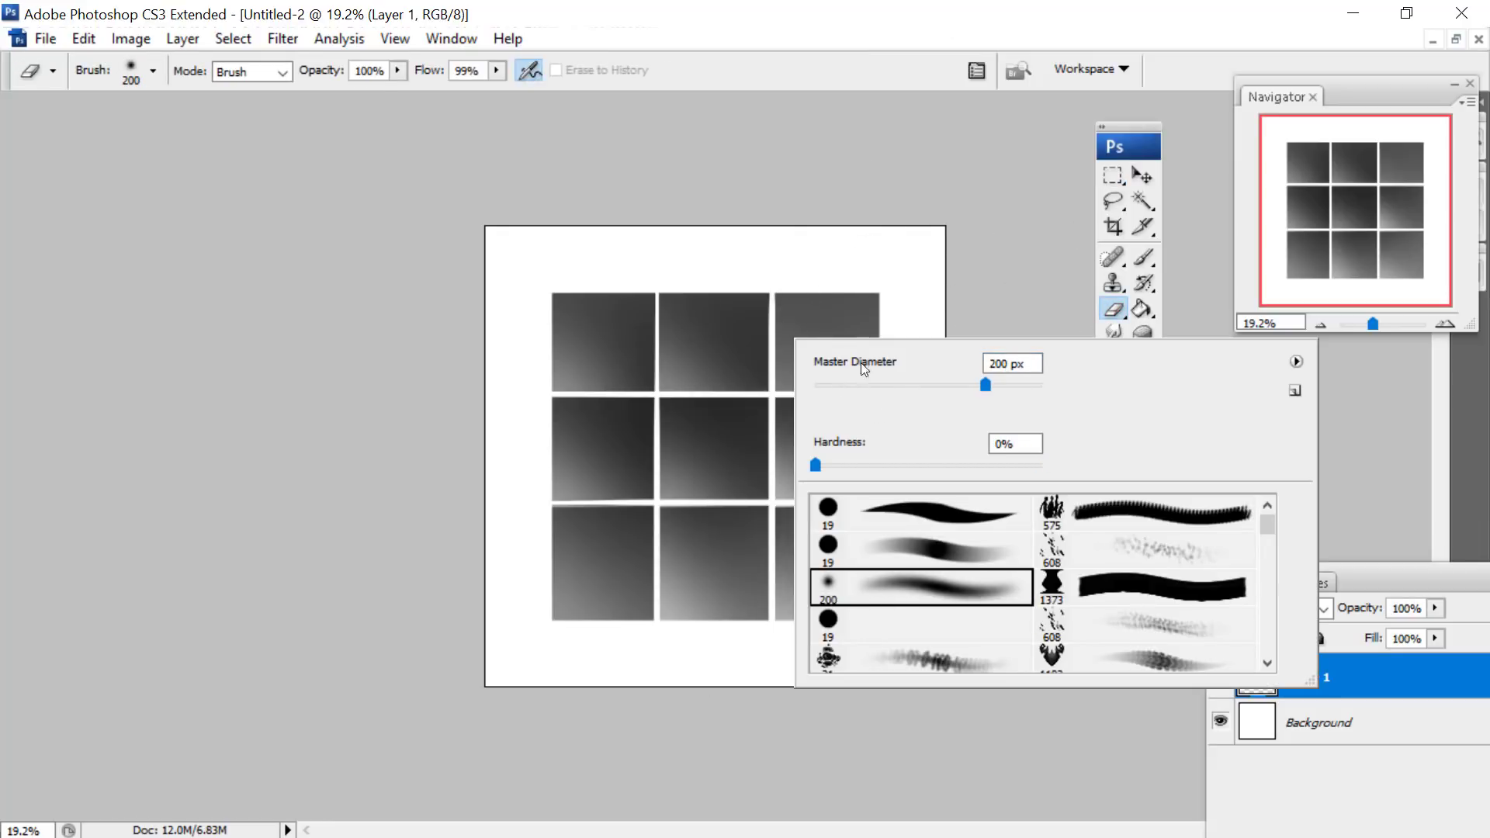
- Marquee-select the right column of tiles and softly erase along its left edge
left_click(1114, 174)
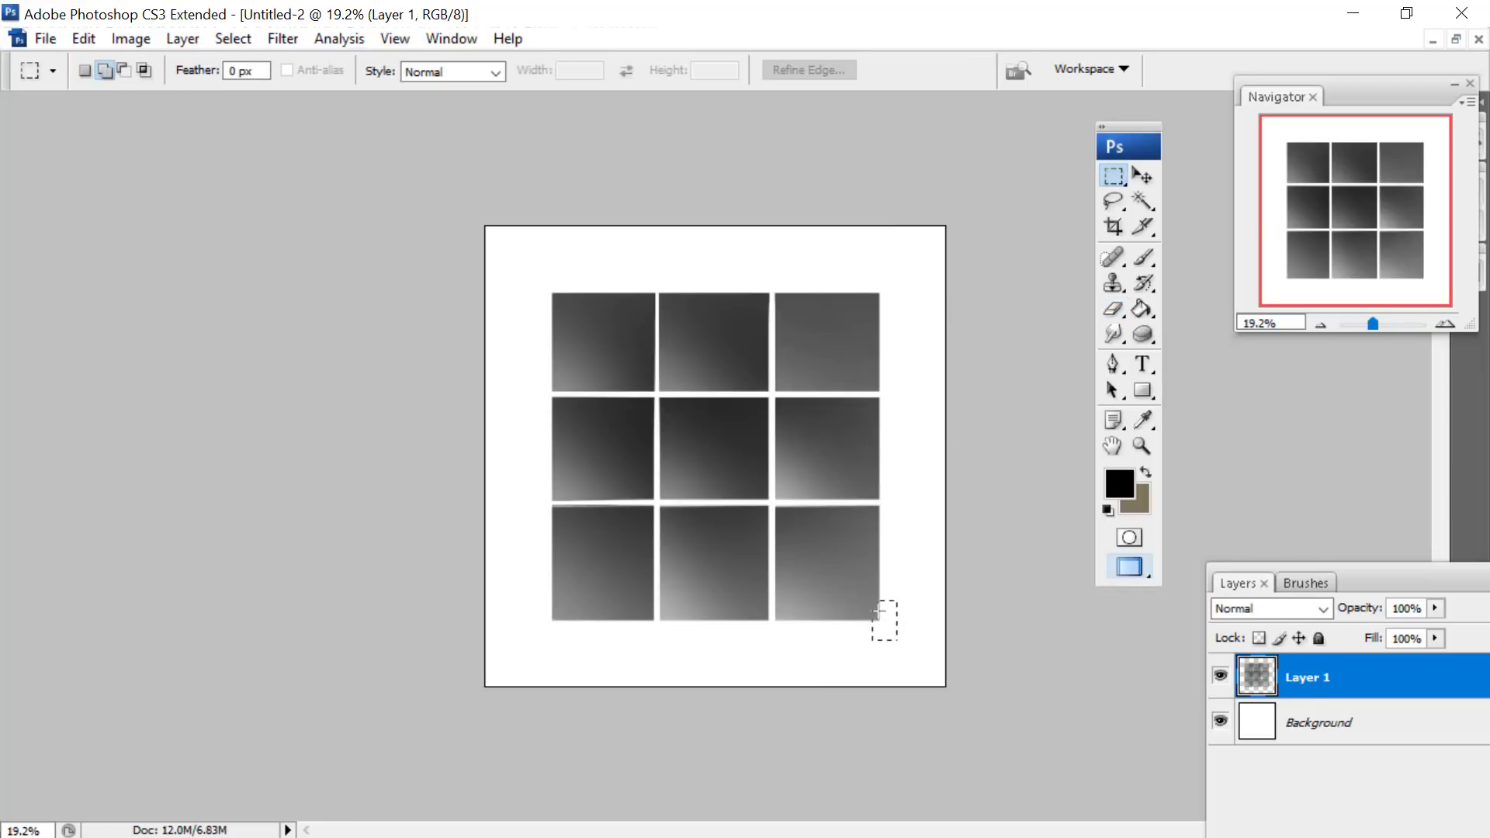
mouse_move(872, 603)
left_mouse_down()
mouse_move(769, 269)
mouse_move(738, 662)
mouse_move(748, 519)
left_mouse_up()
left_click(1113, 309)
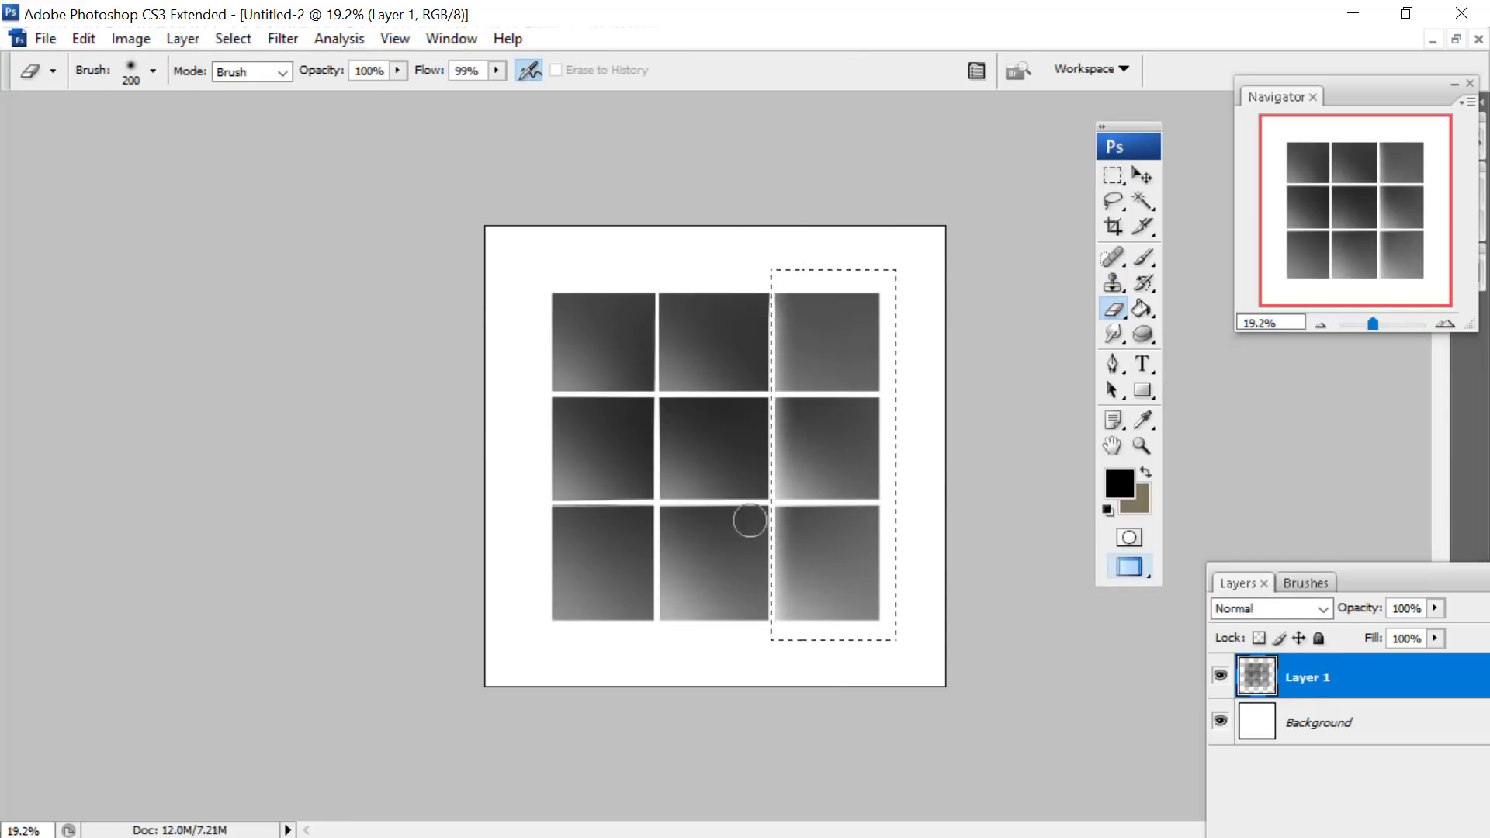
- Extend the selection over the middle column of tiles and softly erase along that column's left edge
left_click(1114, 176)
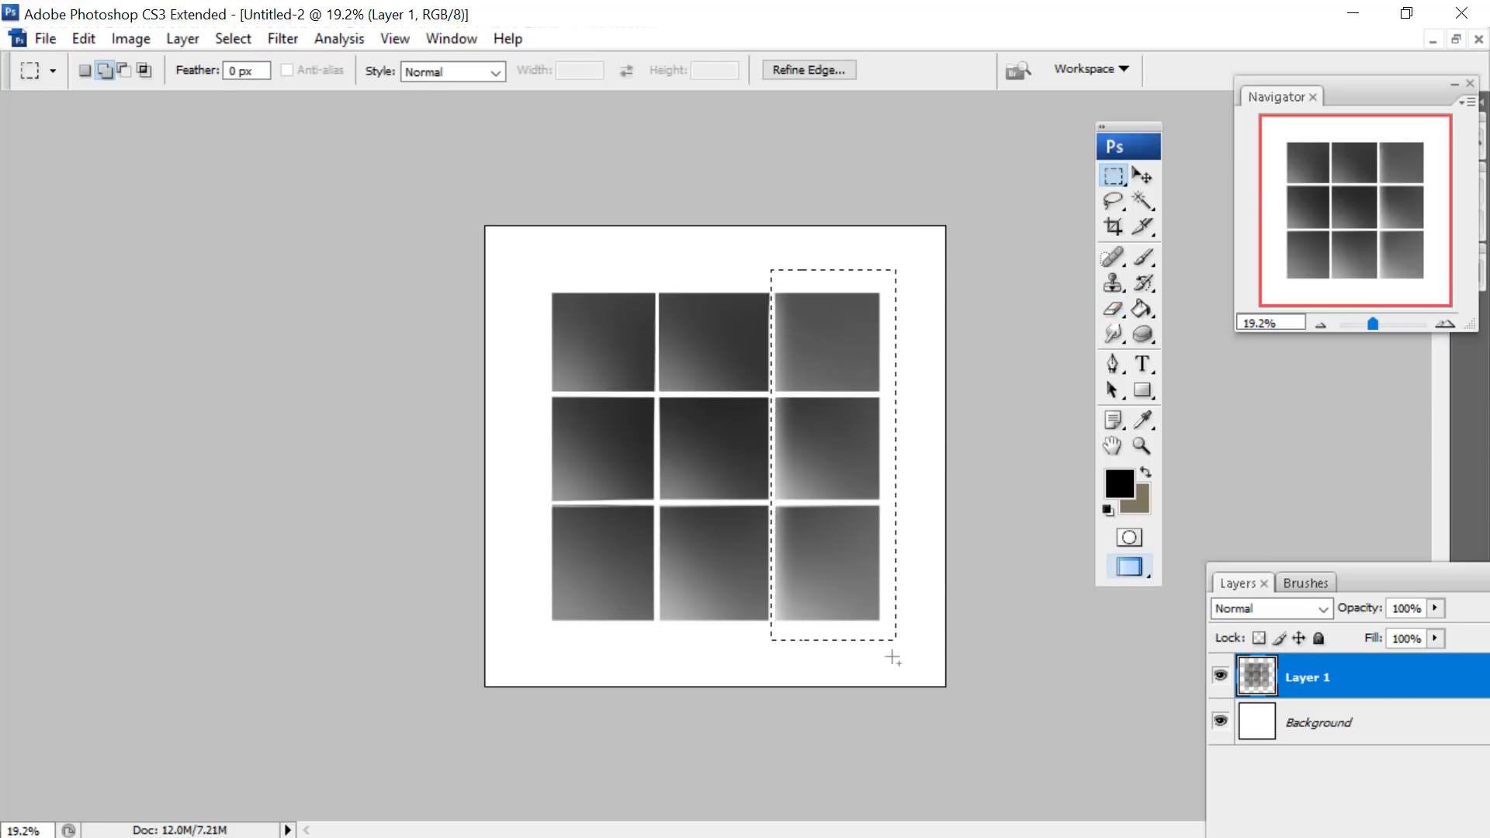
mouse_move(907, 673)
left_mouse_down()
mouse_move(709, 411)
mouse_move(656, 254)
mouse_move(649, 366)
left_mouse_up()
left_click(1114, 309)
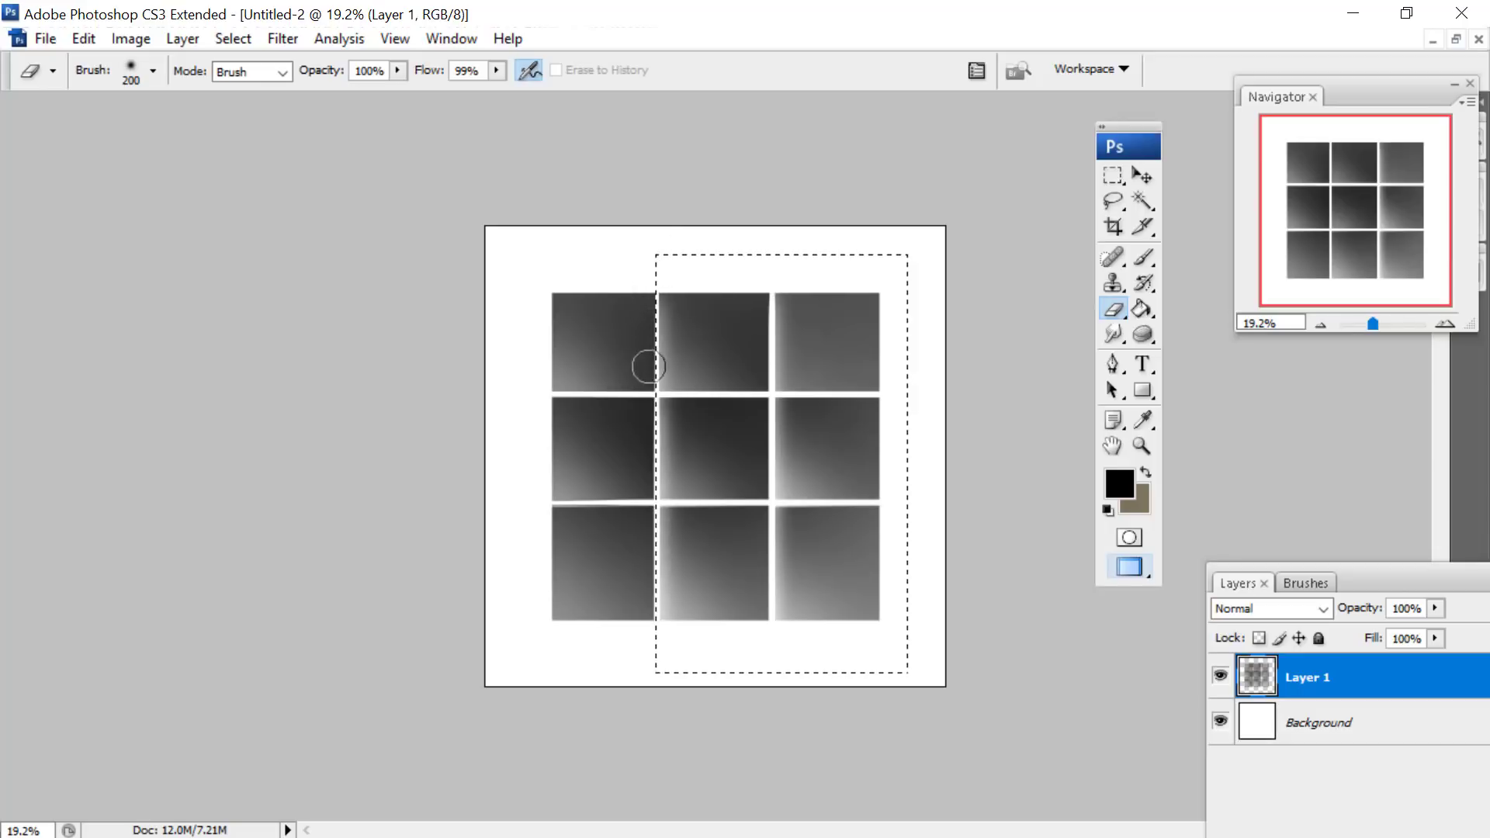
- Add the left column of tiles to the selection and softly erase along its left edge
left_click(1114, 175)
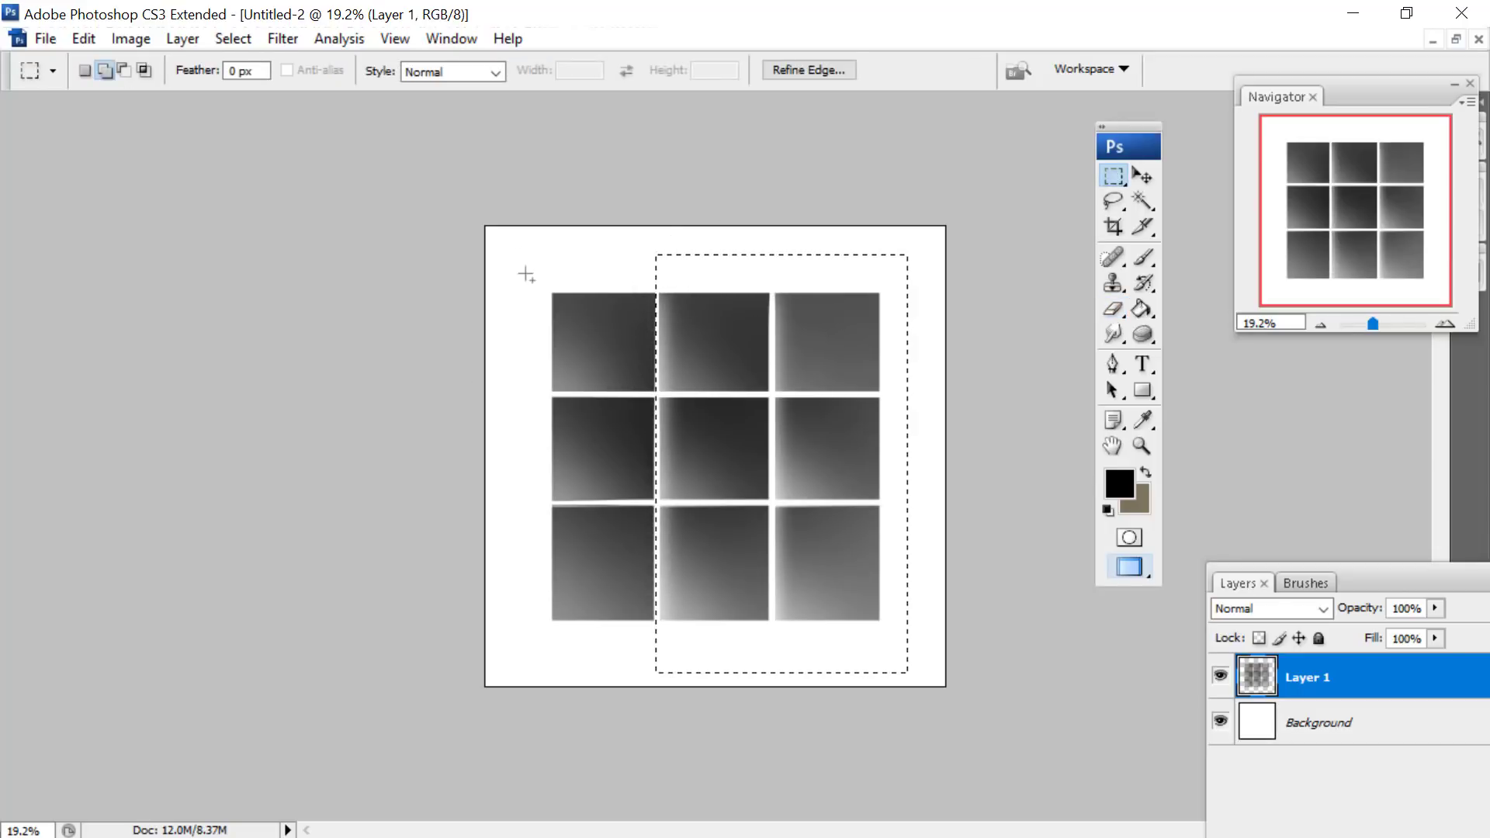
left_click_drag(656, 639, 656, 652)
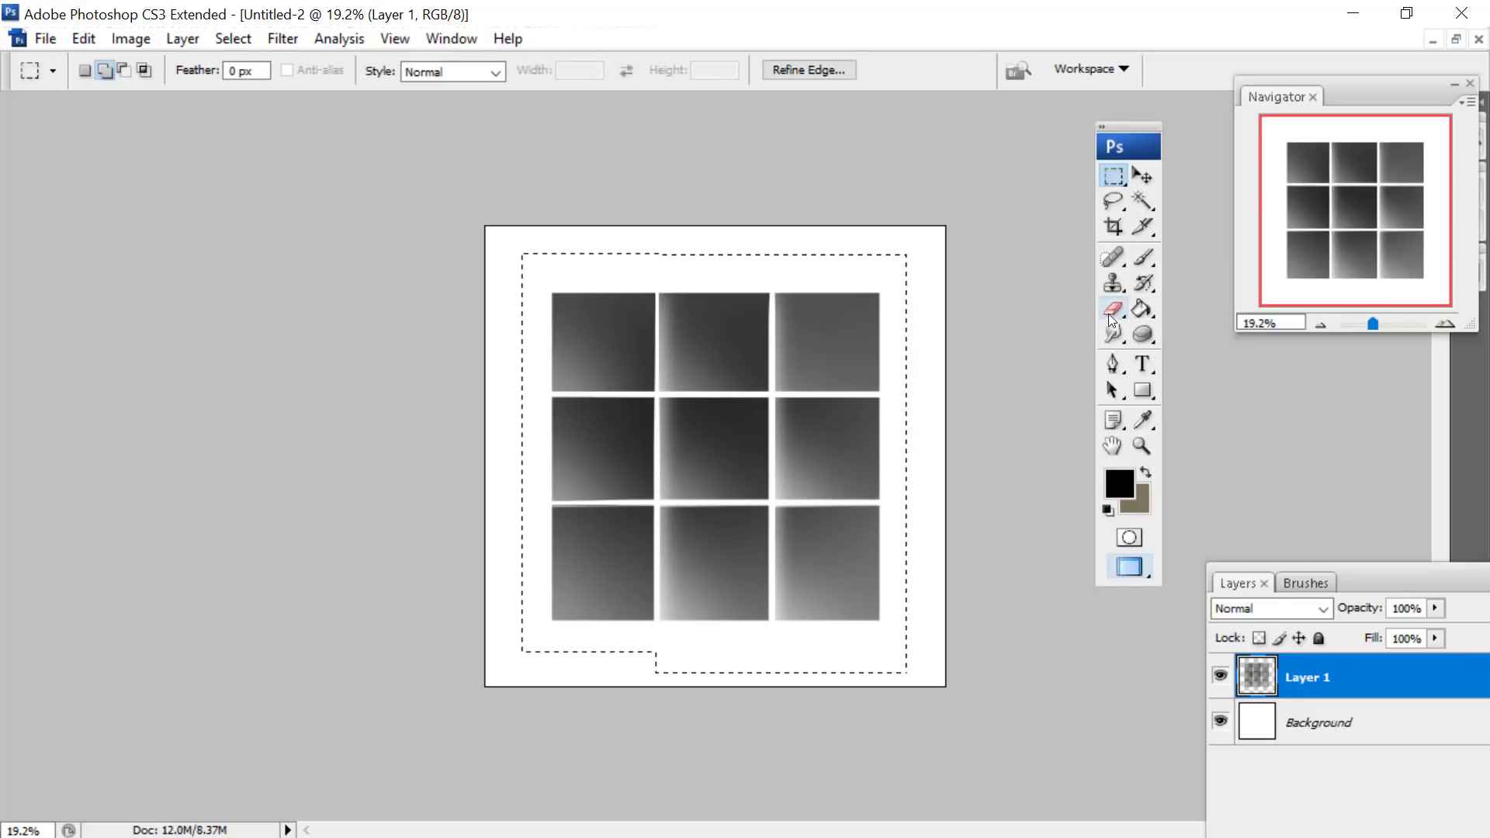
key("e")
left_click_drag(545, 353, 557, 613)
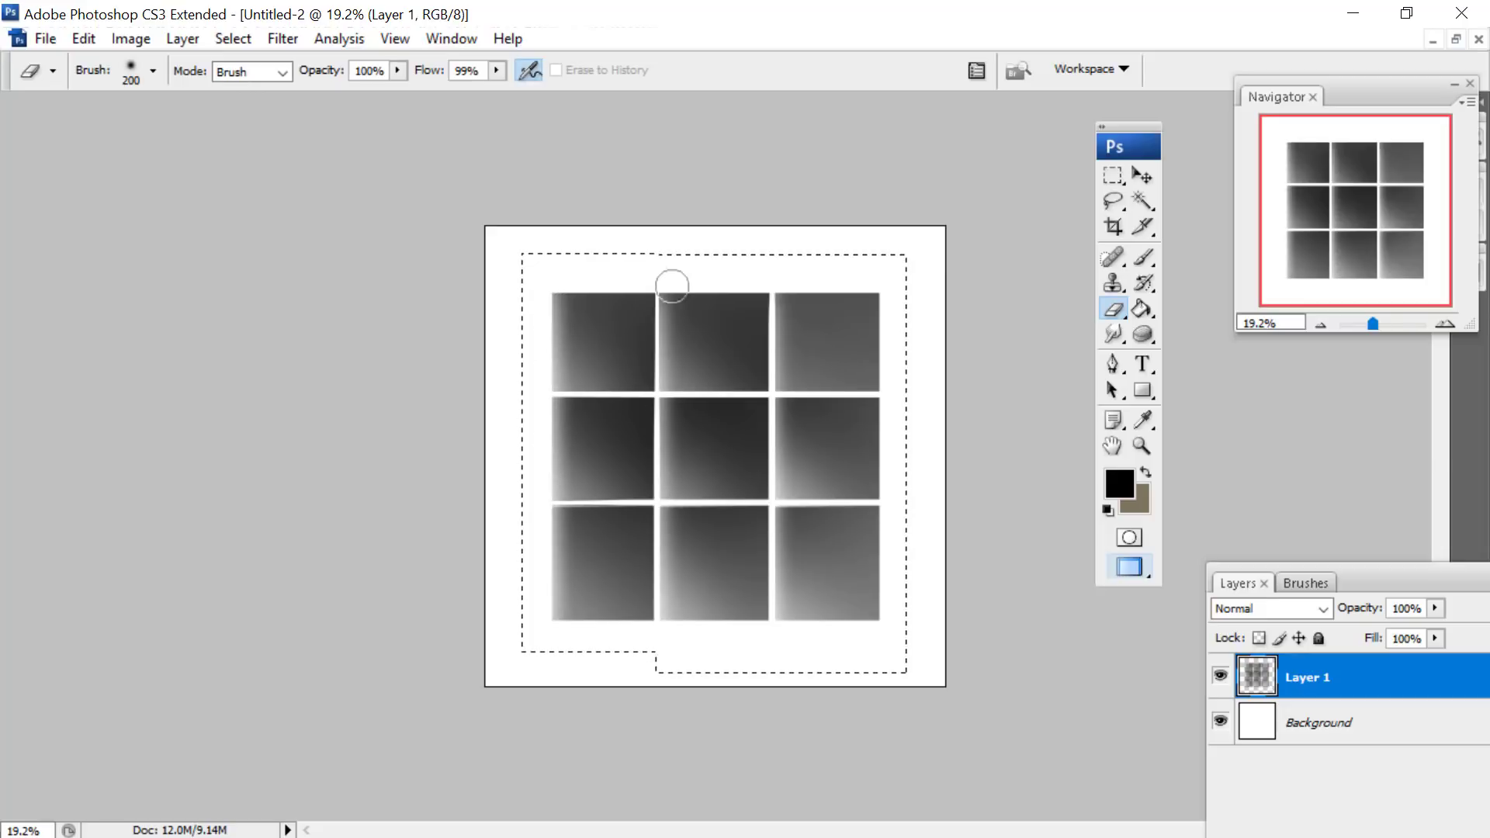
- Replace the selection with a marquee around the top row of tiles and softly erase along its lower edge
left_click(1114, 175)
right_click(891, 396)
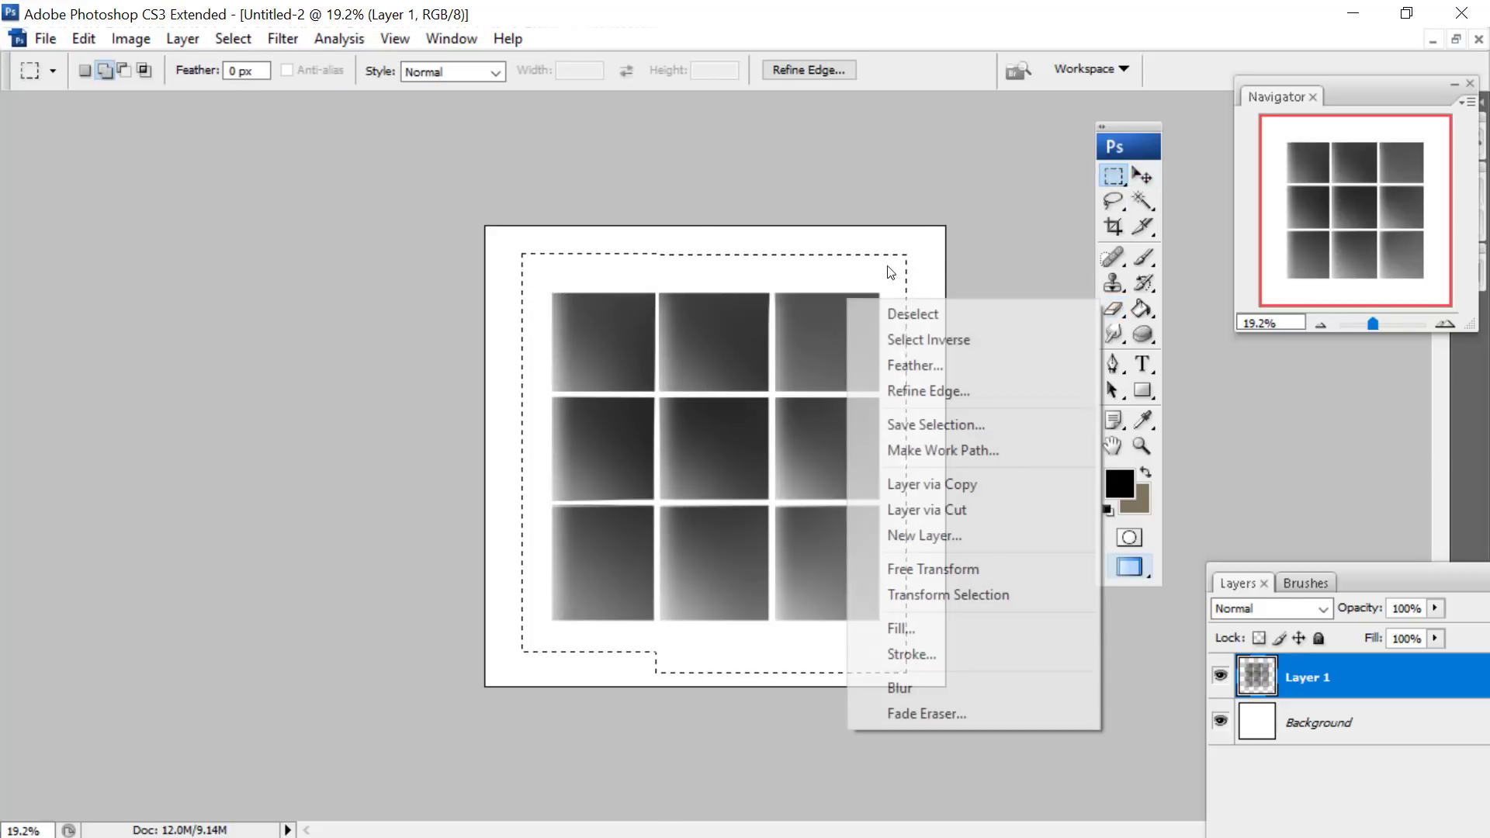
left_click(878, 313)
left_click_drag(590, 267, 540, 253)
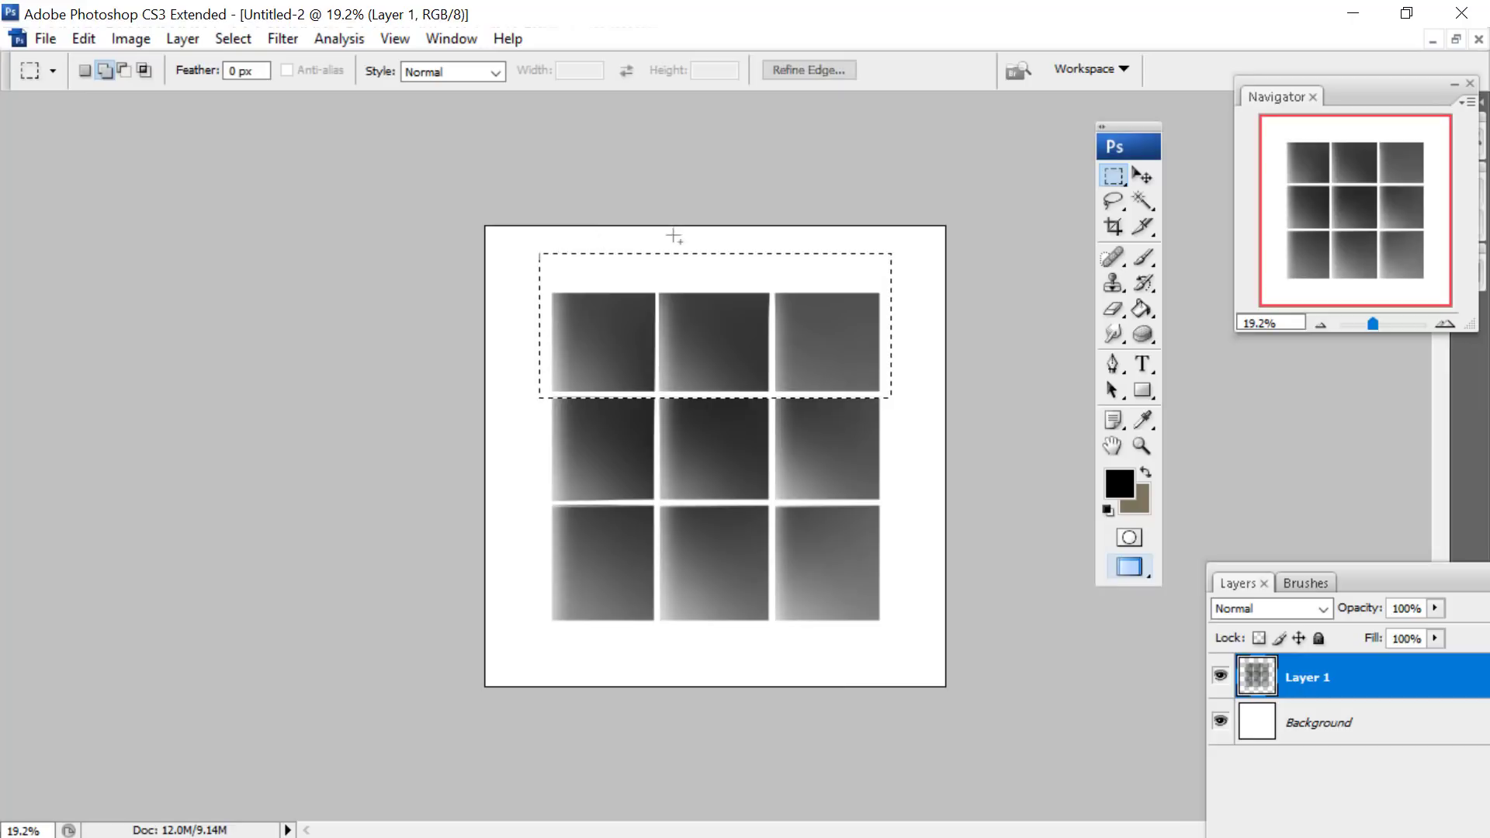
key("e")
left_click_drag(538, 391, 1237, 392)
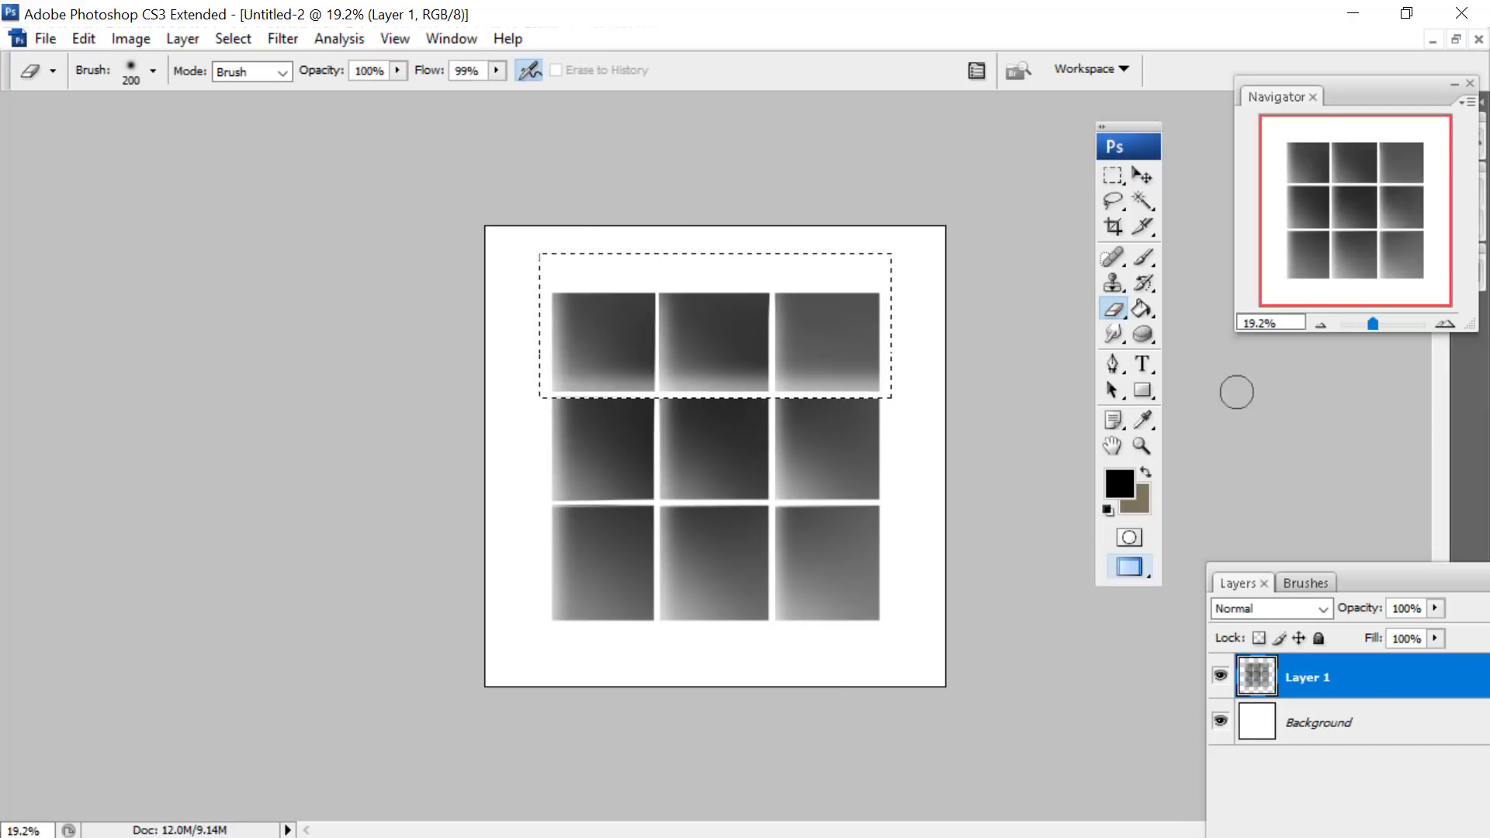
- Extend the selection over the middle row of tiles and softly erase along that row's lower edge
left_click(1115, 175)
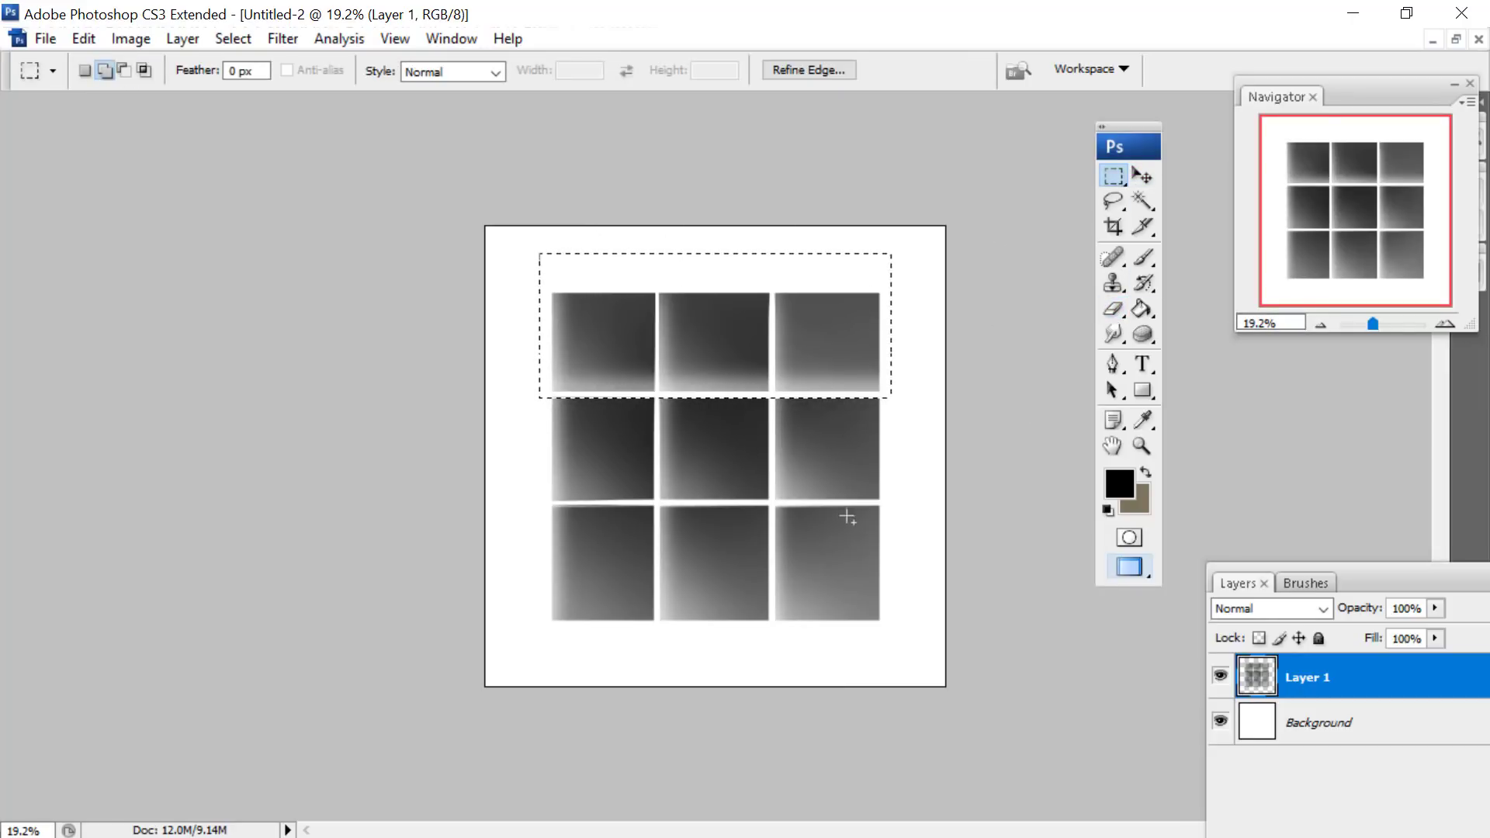
left_click_drag(584, 250, 535, 239)
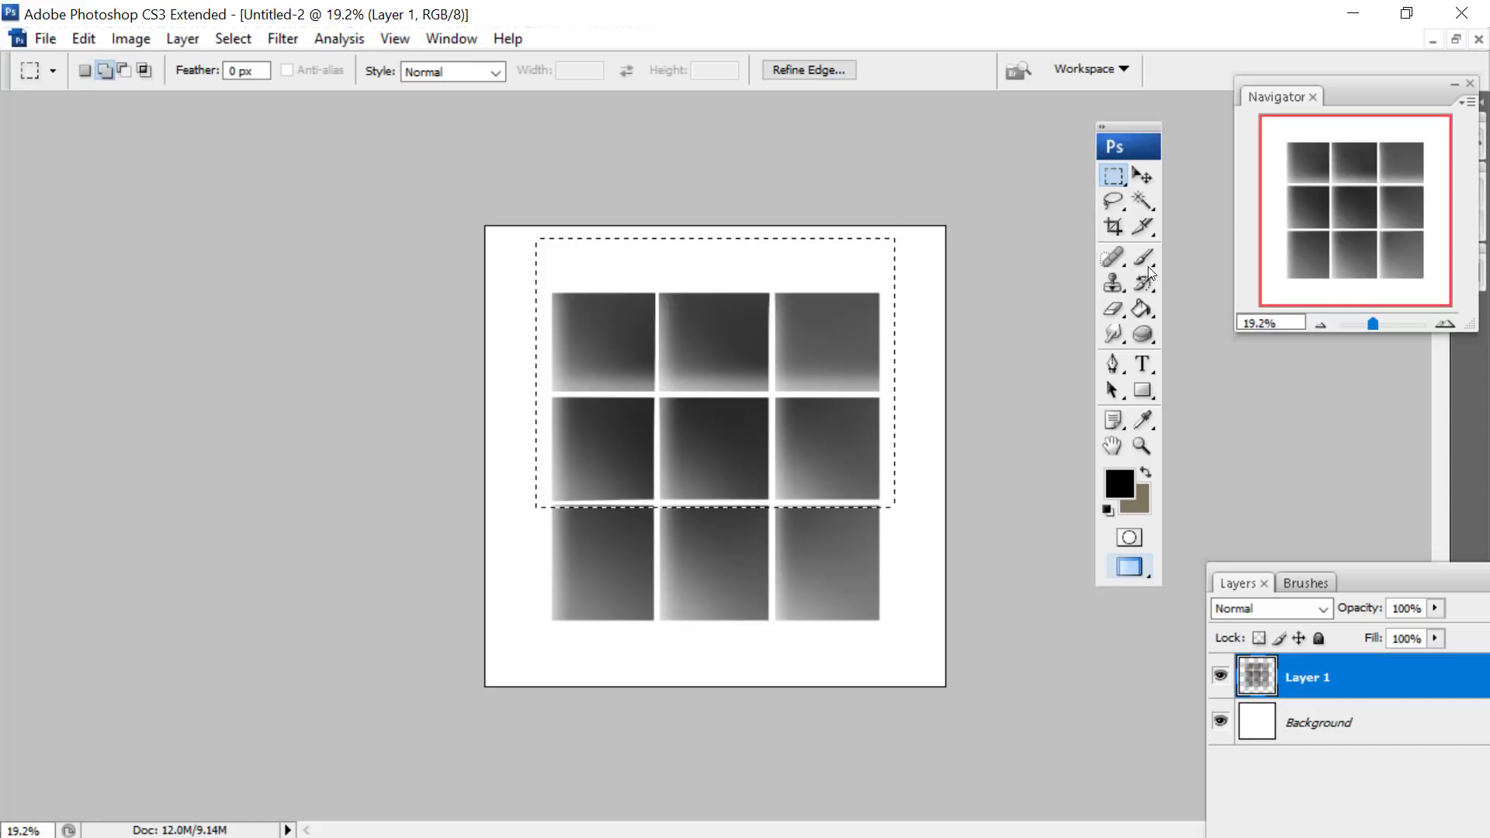
left_click(1114, 306)
left_click_drag(562, 501, 1241, 426)
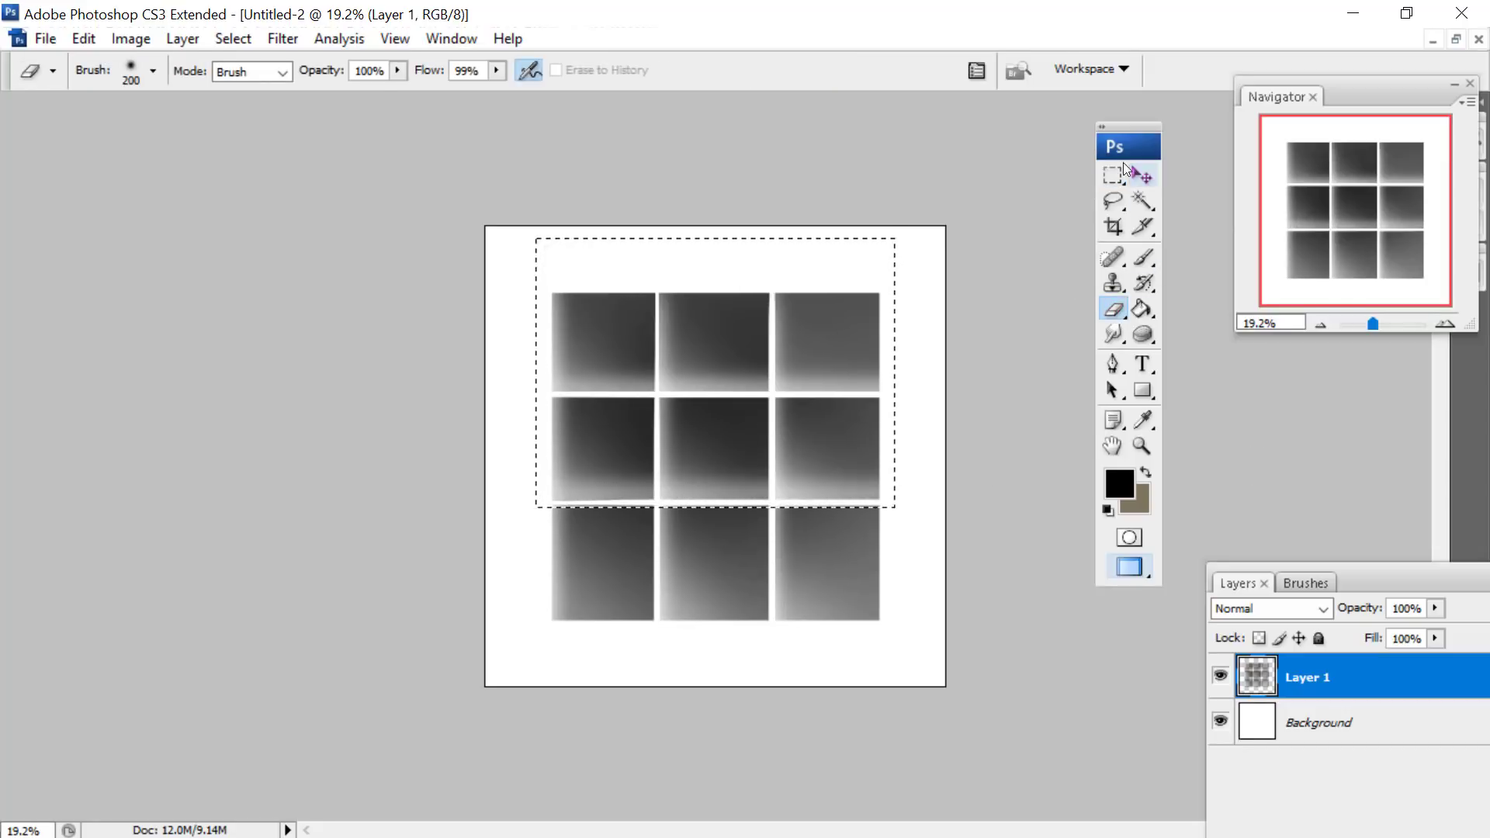
- Add the bottom row of tiles to the selection and softly erase along its lower edge
left_click(1114, 175)
left_click_drag(910, 668, 490, 405)
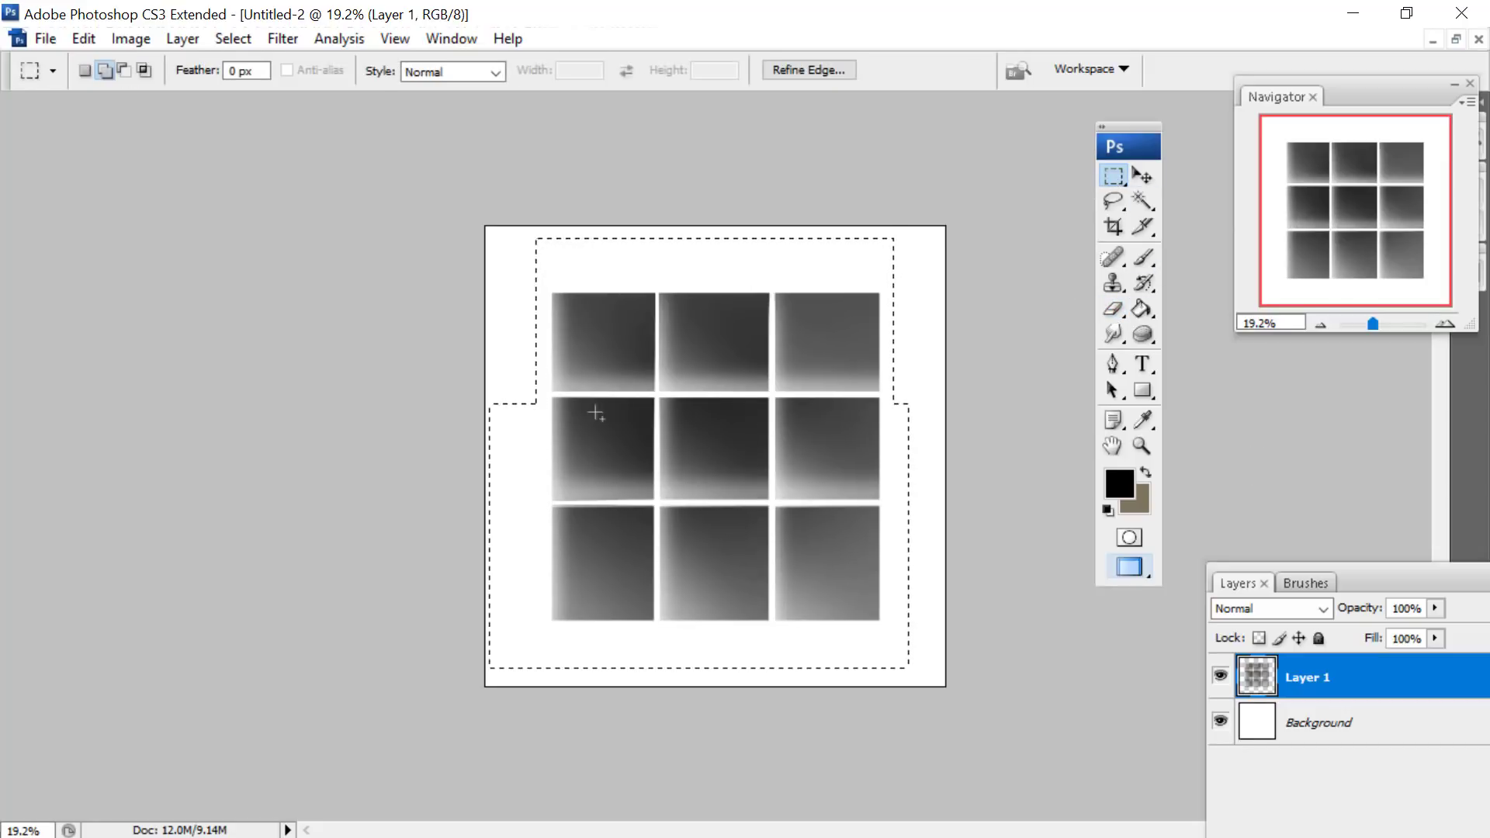
left_click(1115, 308)
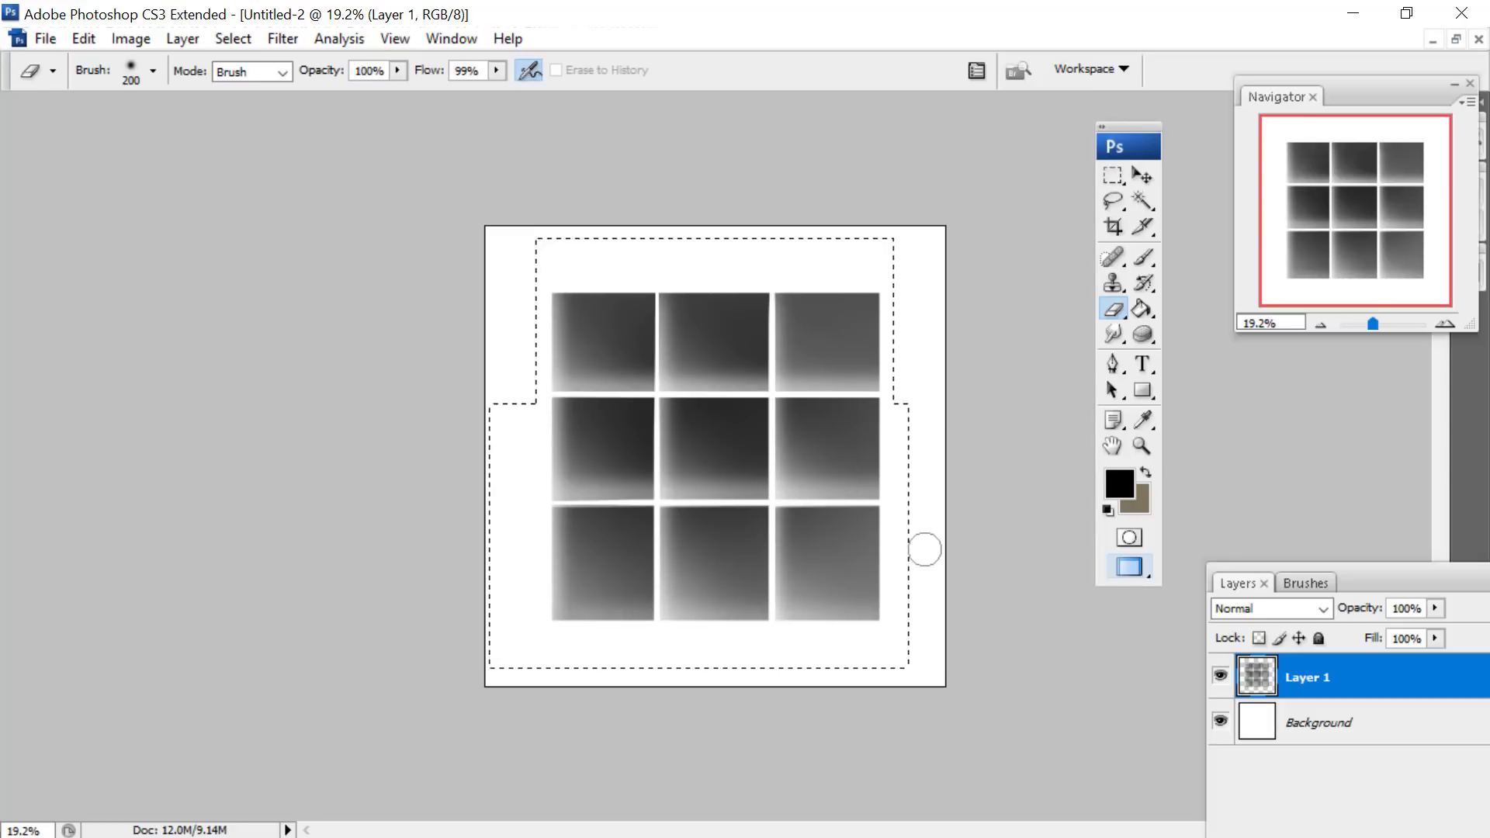
- Define the tiles with their newly faded edges as another brush preset
left_click(82, 39)
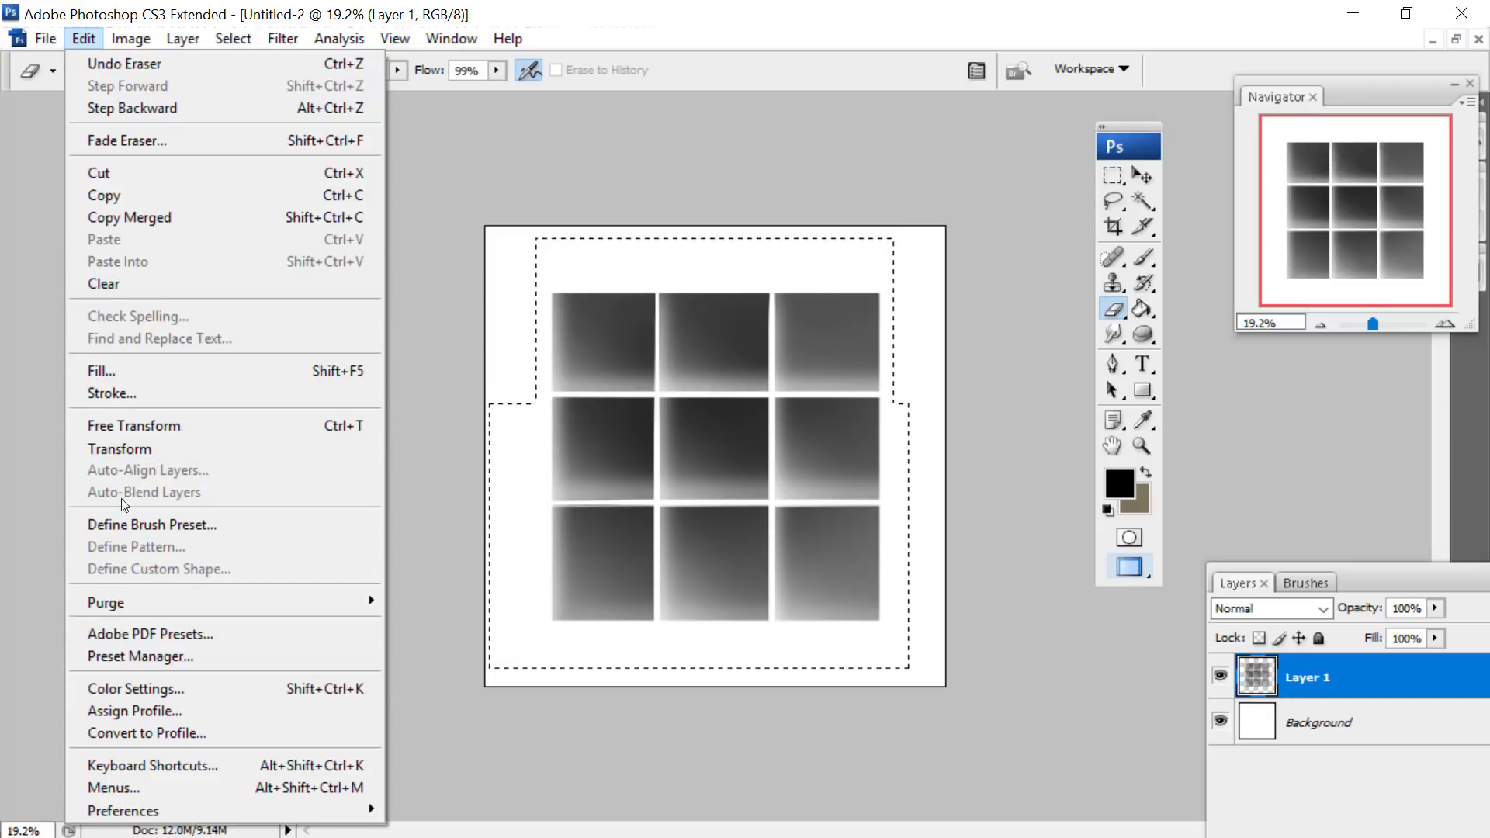
left_click(139, 525)
left_click(970, 278)
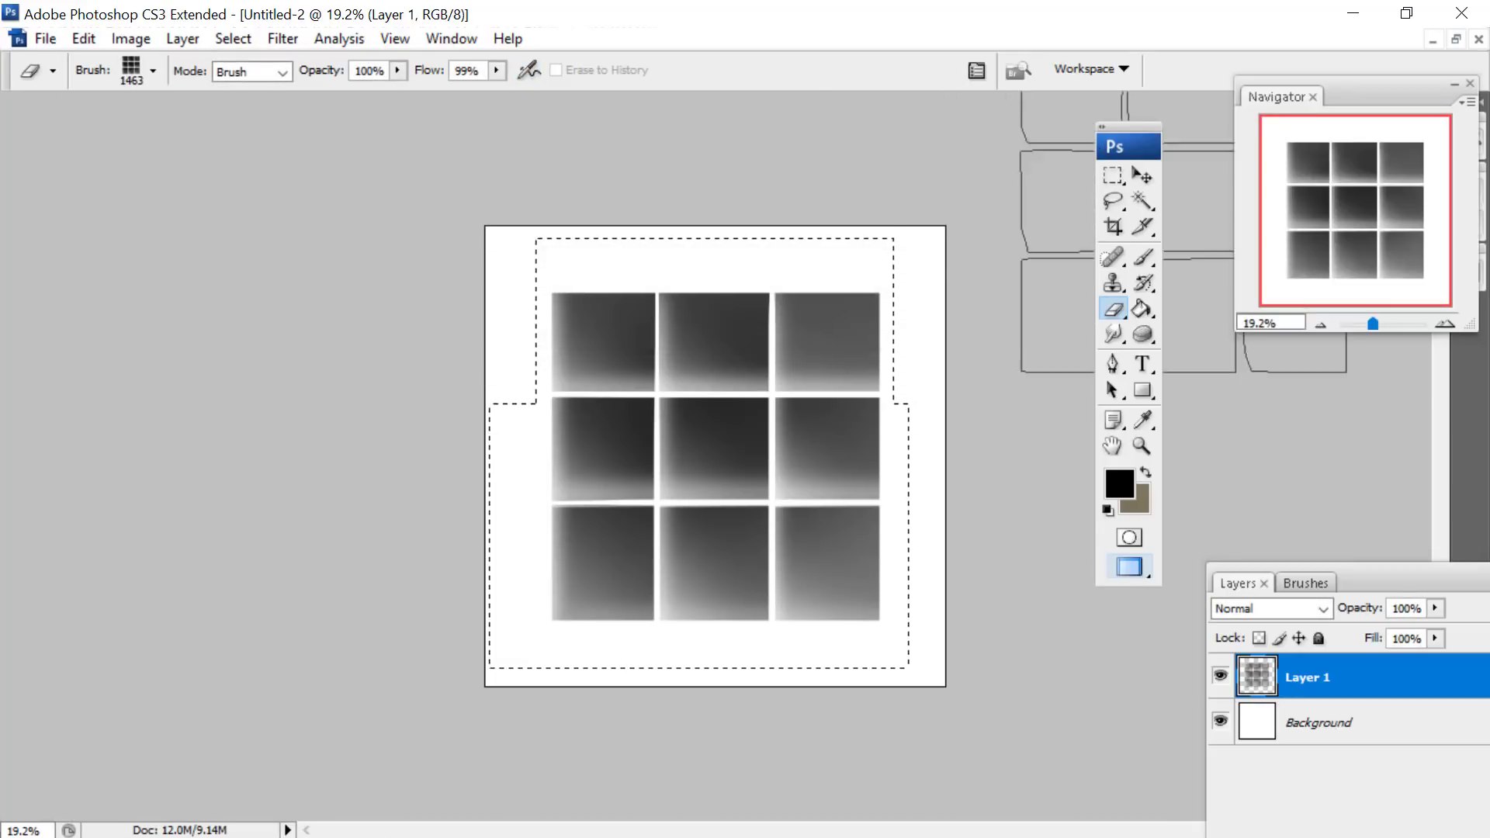
- Switch to the Untitled-1 figure painting, maximize it, and zoom in on the torso to 74.08%
left_click(1437, 40)
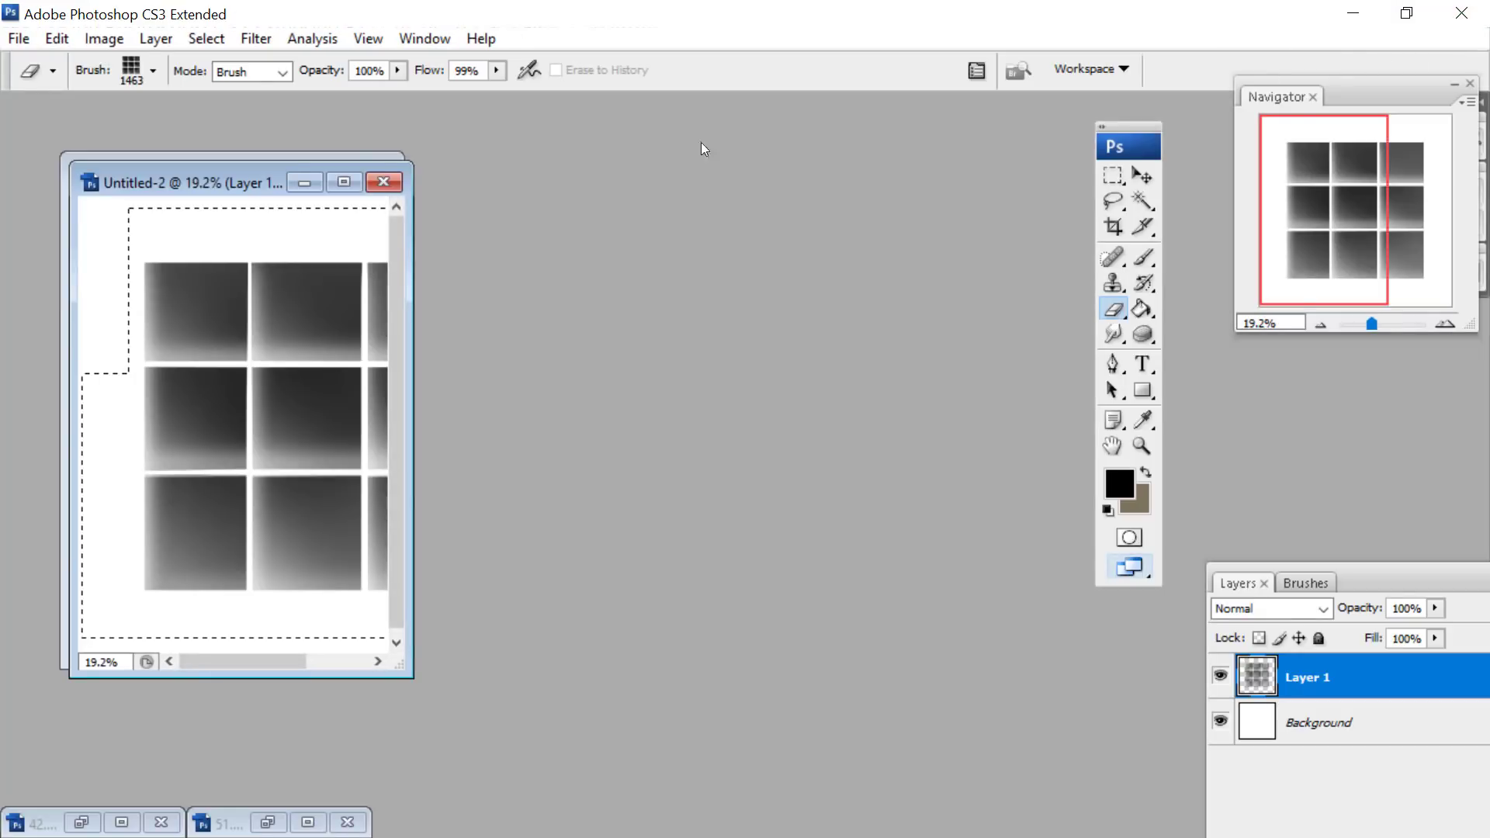
left_click_drag(236, 261, 207, 439)
left_click(332, 171)
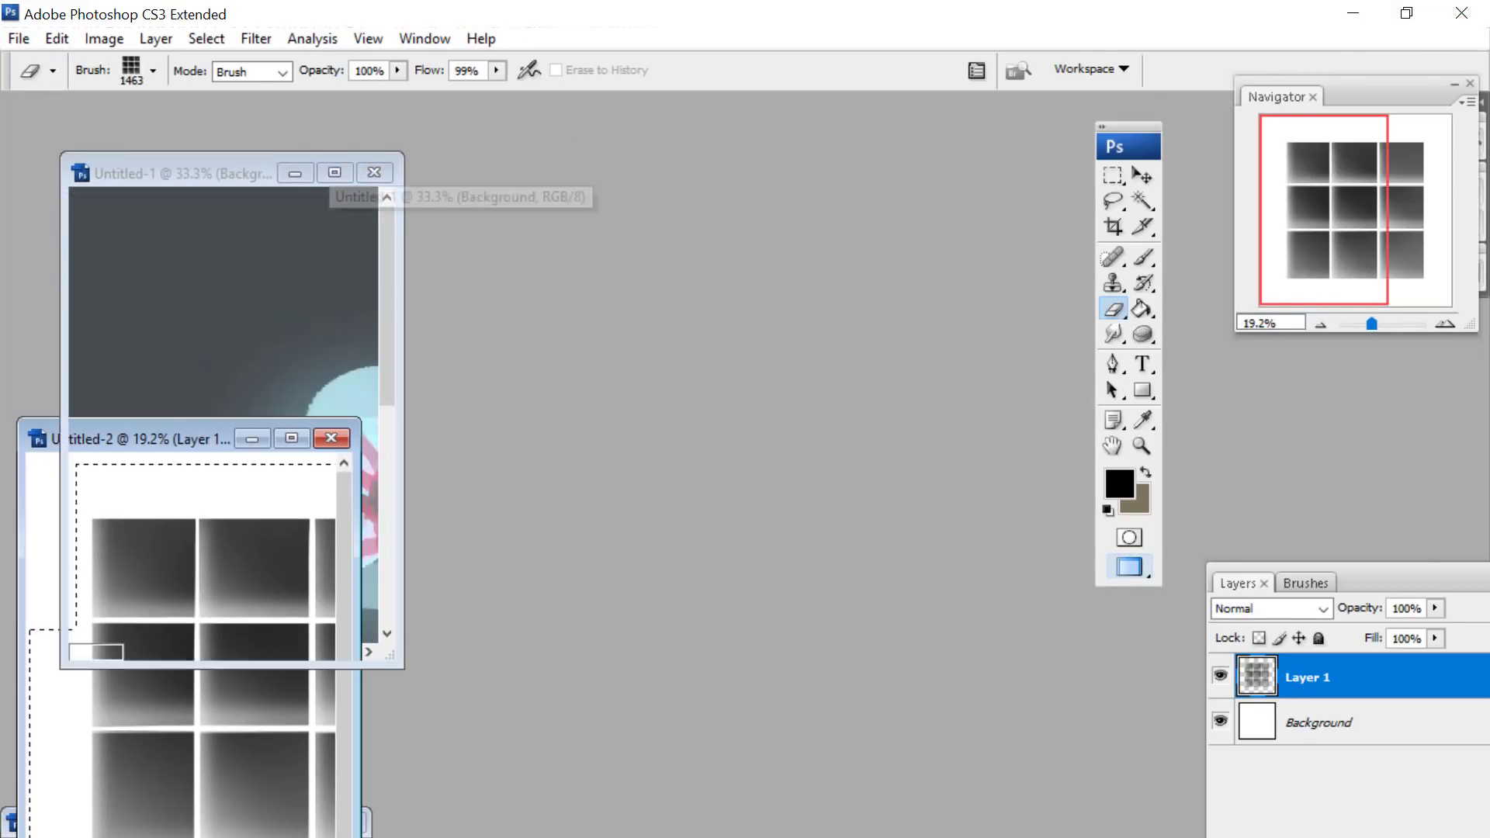
left_click_drag(1329, 176, 1338, 188)
left_click_drag(1377, 324, 1381, 324)
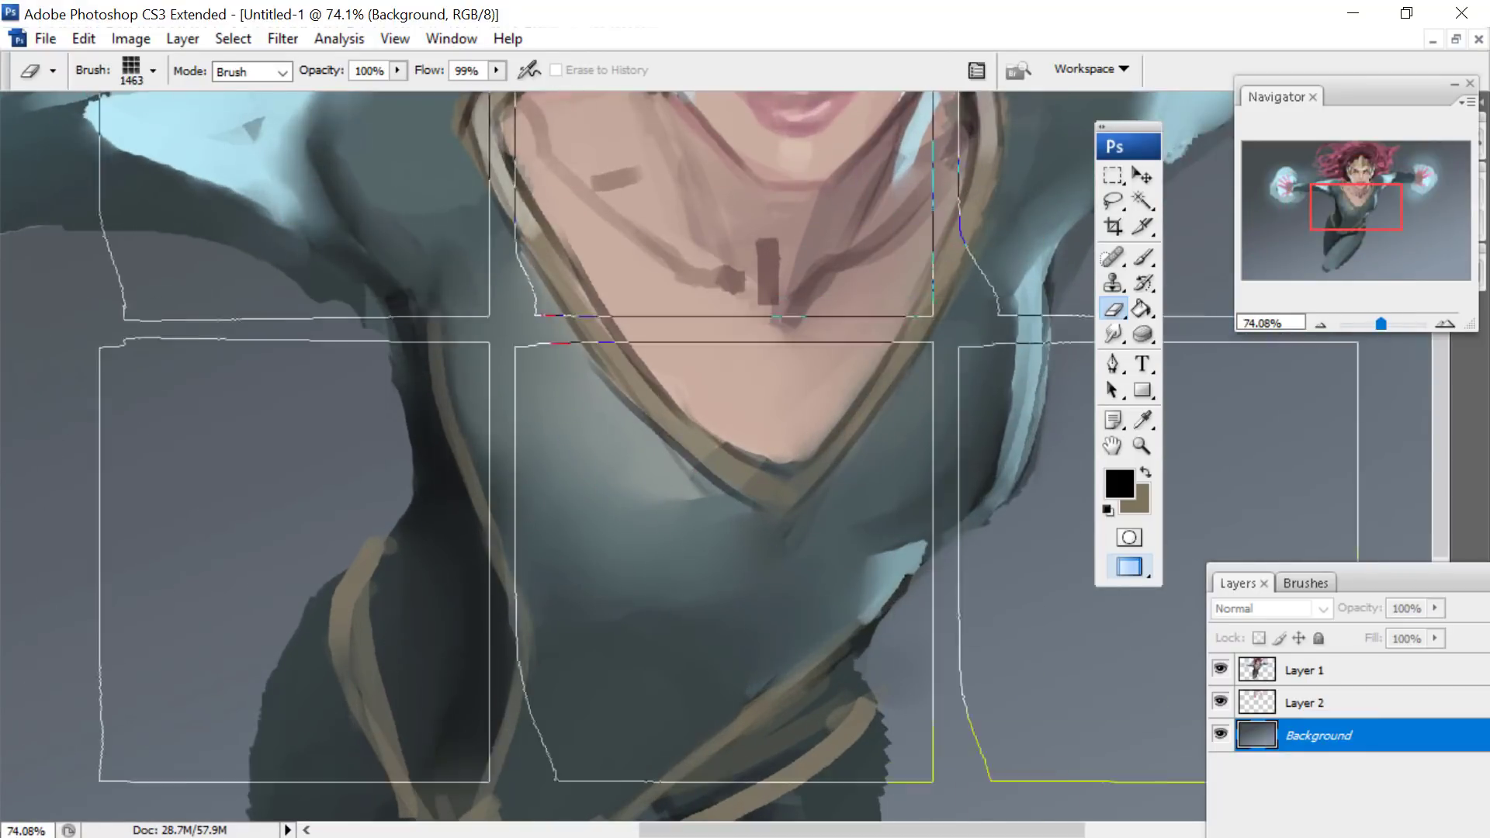
- Choose the Brush tool with the newest 1463 px tile tip and set its spacing to 1%
left_click(1142, 250)
key("F5")
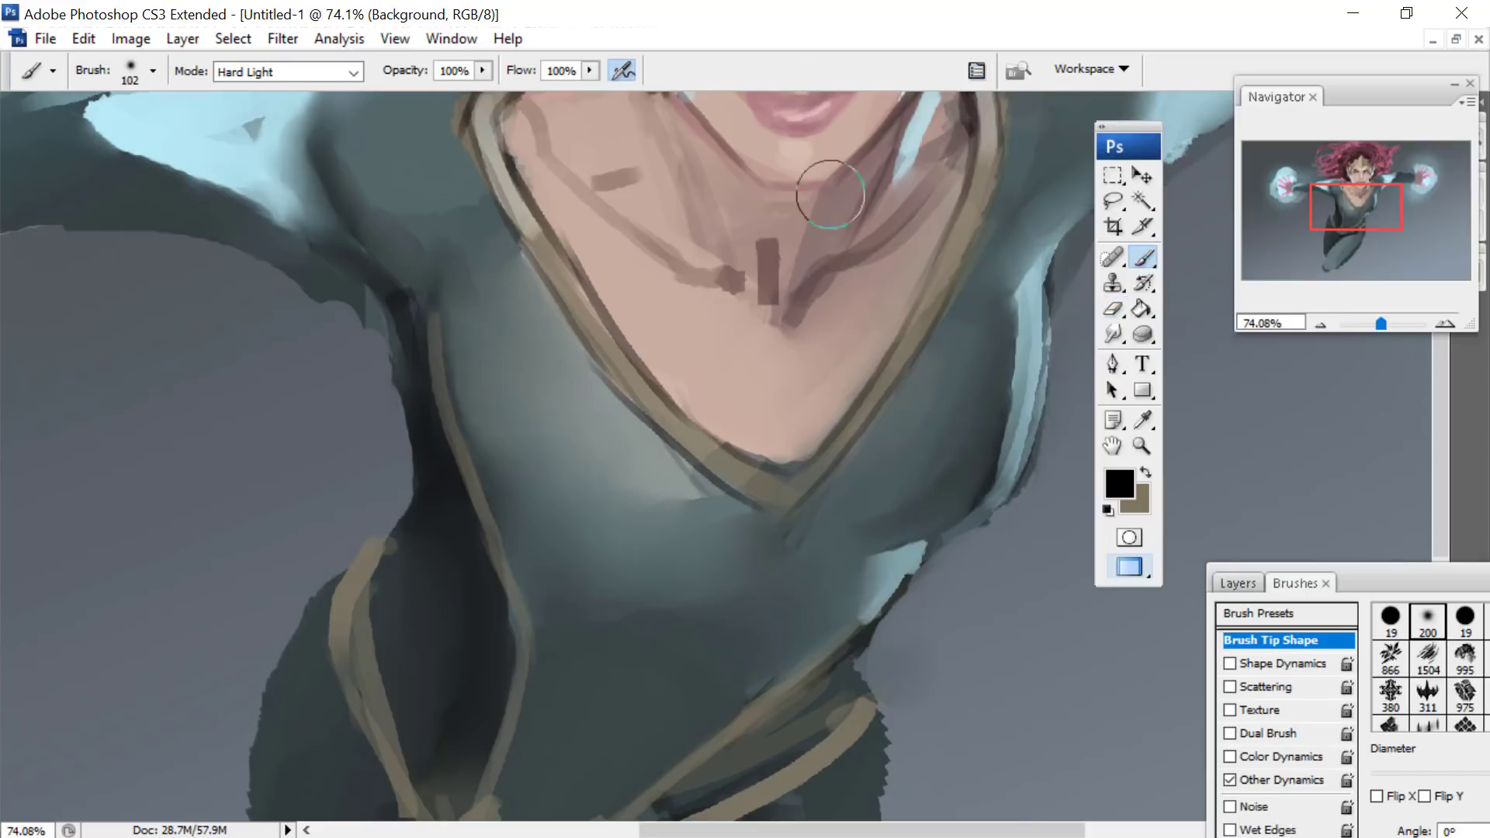
left_click_drag(1351, 589, 273, 78)
right_click(773, 333)
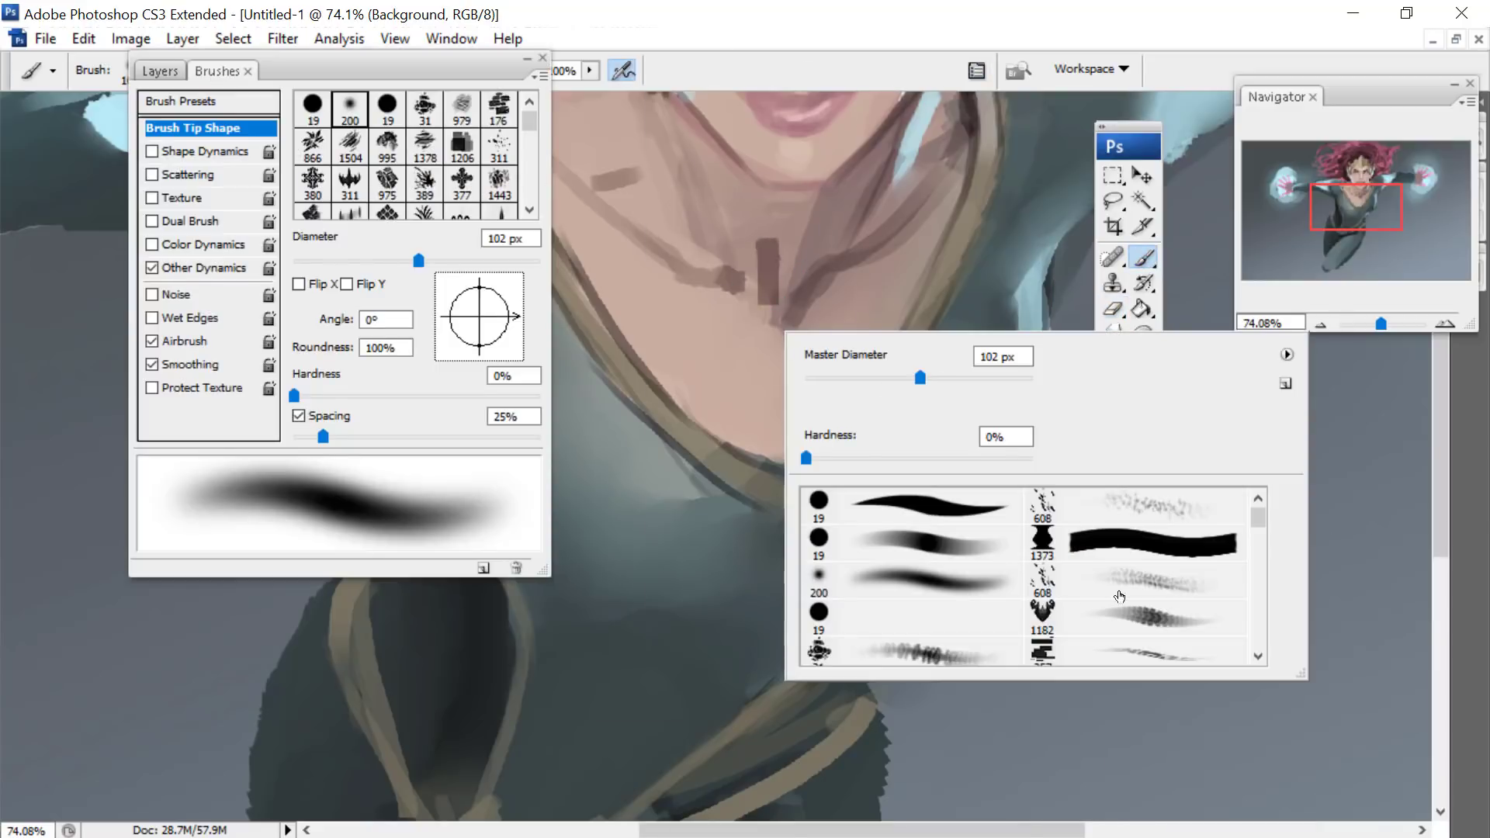
left_click_drag(1262, 520, 1246, 683)
left_click(1133, 609)
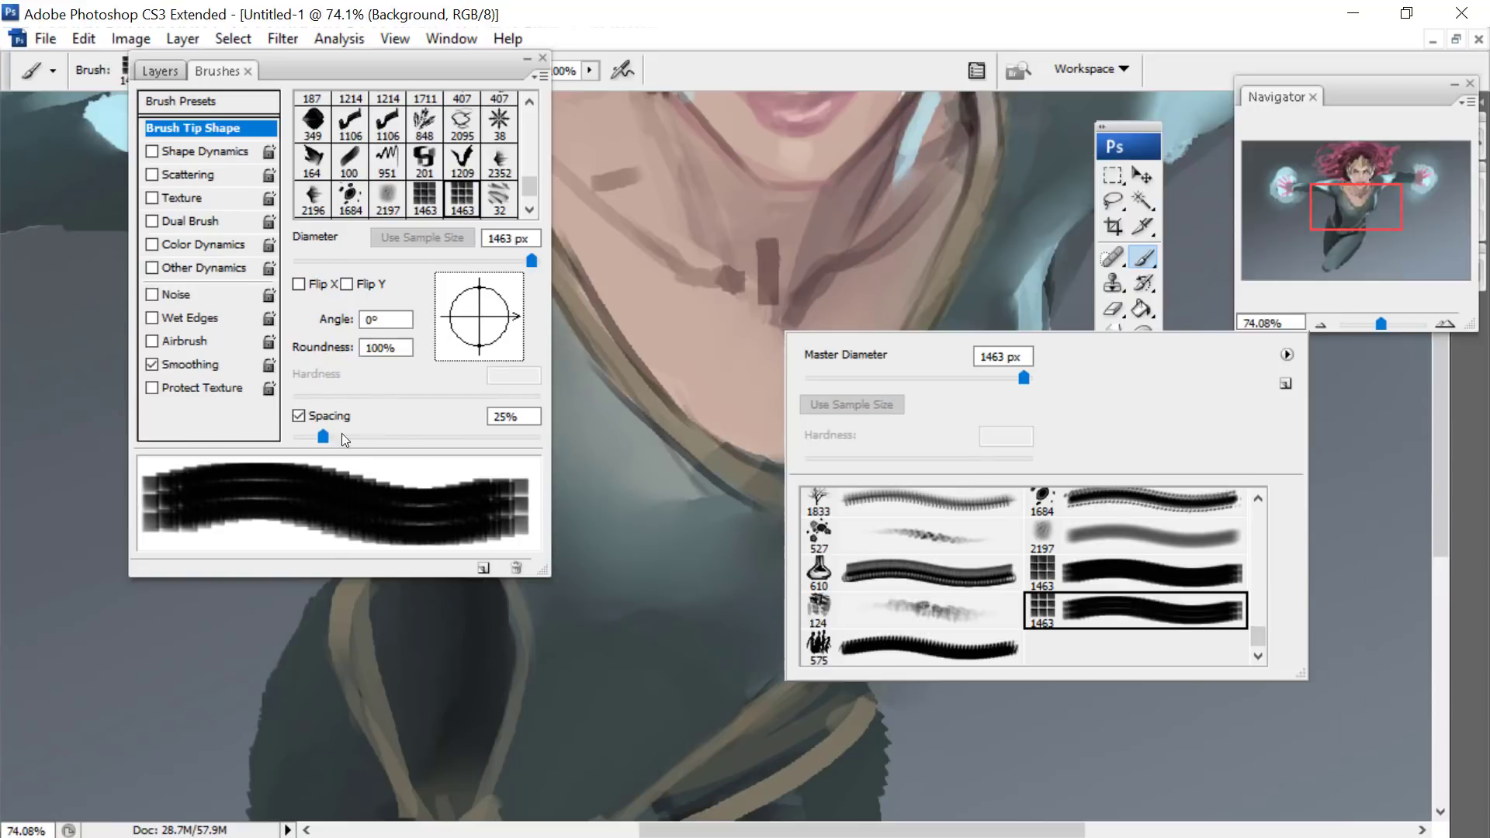
mouse_move(325, 435)
left_mouse_down()
mouse_move(436, 435)
mouse_move(425, 481)
left_mouse_up()
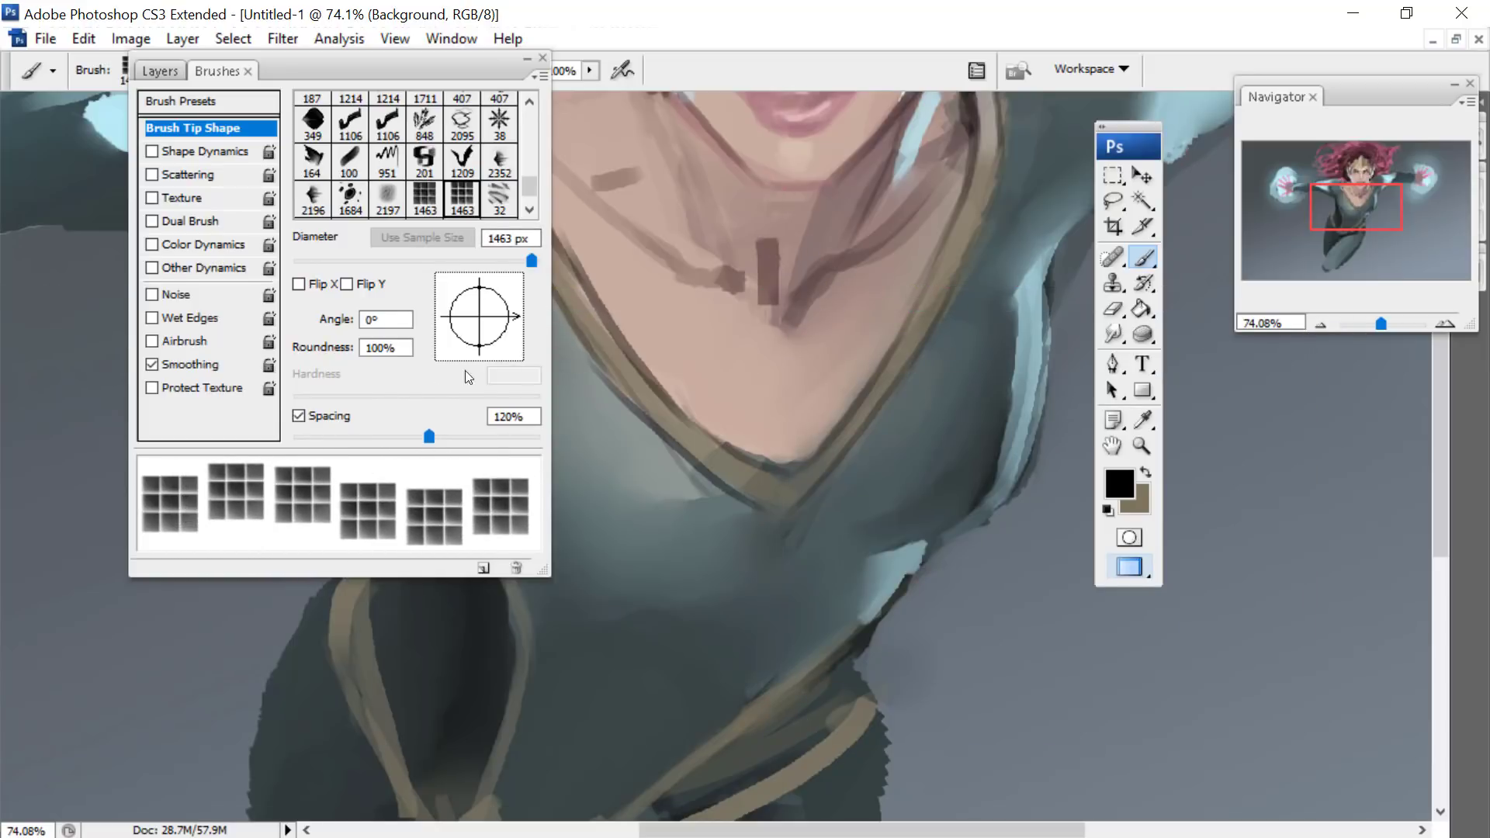
left_click_drag(428, 436, 287, 435)
left_click_drag(1018, 548, 805, 513)
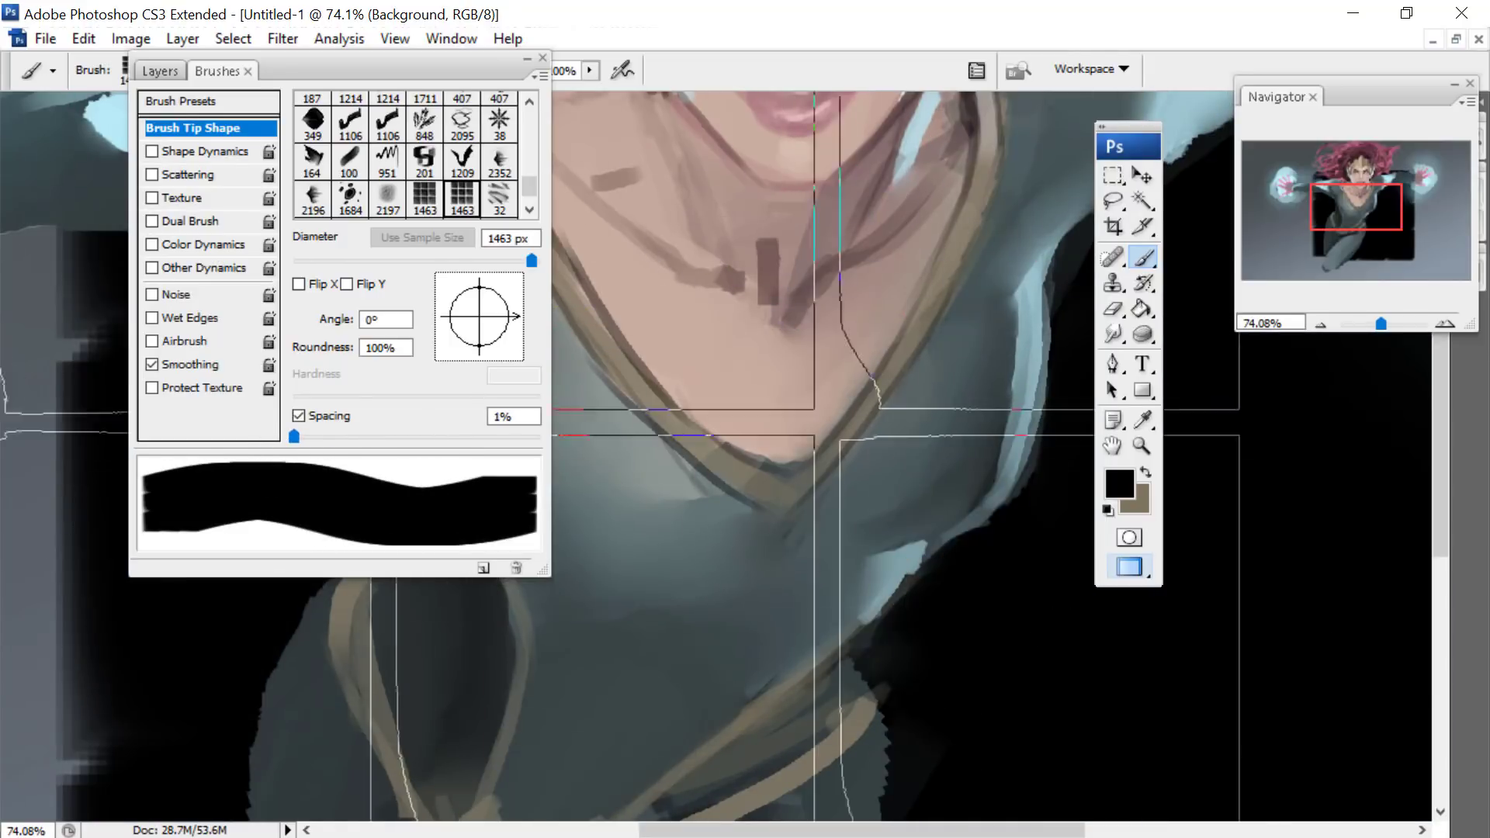
left_click(84, 38)
left_click(208, 65)
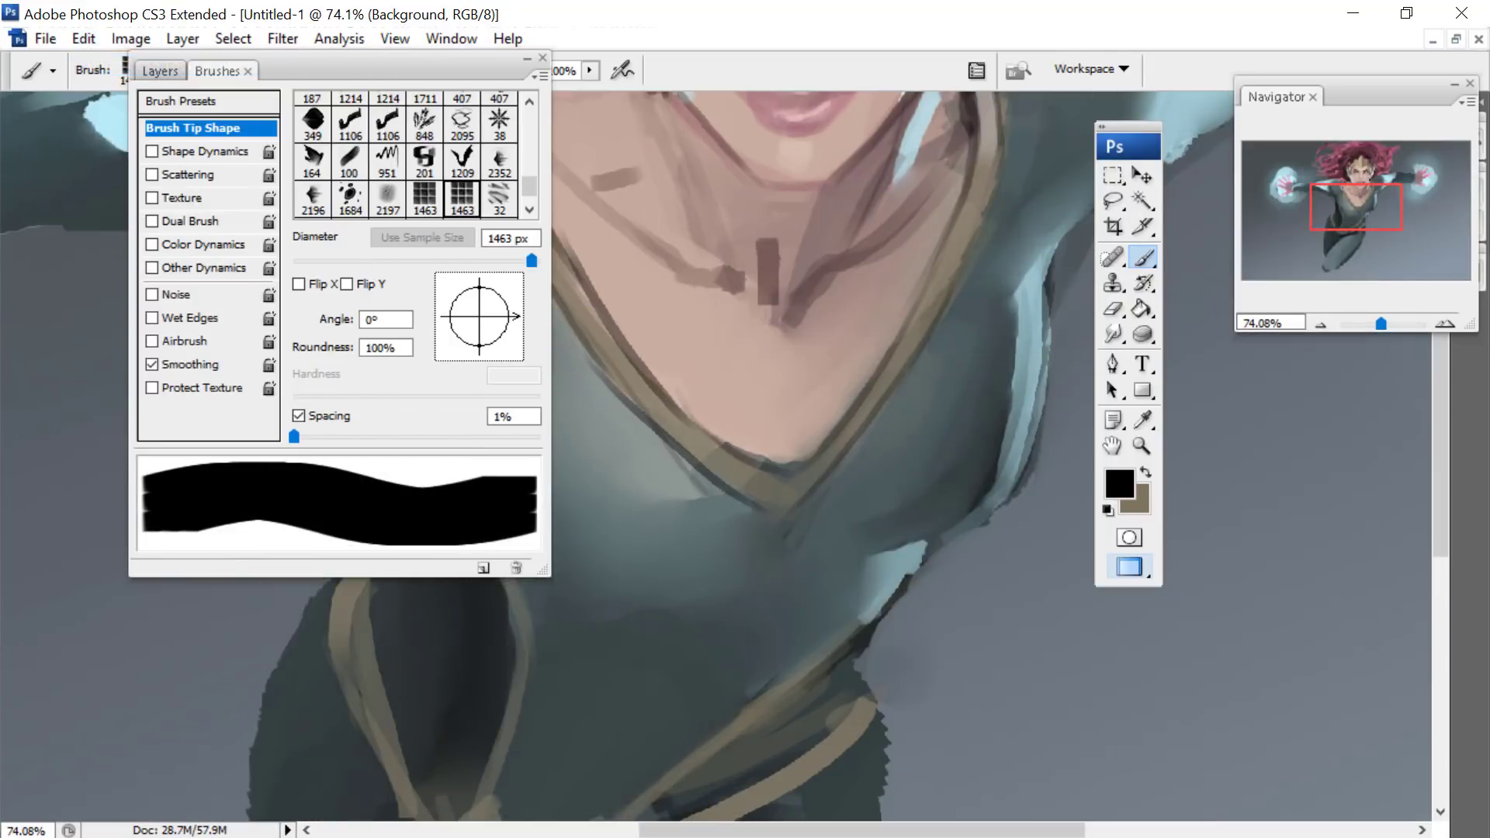
- Make Layer 1 the active layer and reduce the tile brush diameter to 174 px
left_click(160, 71)
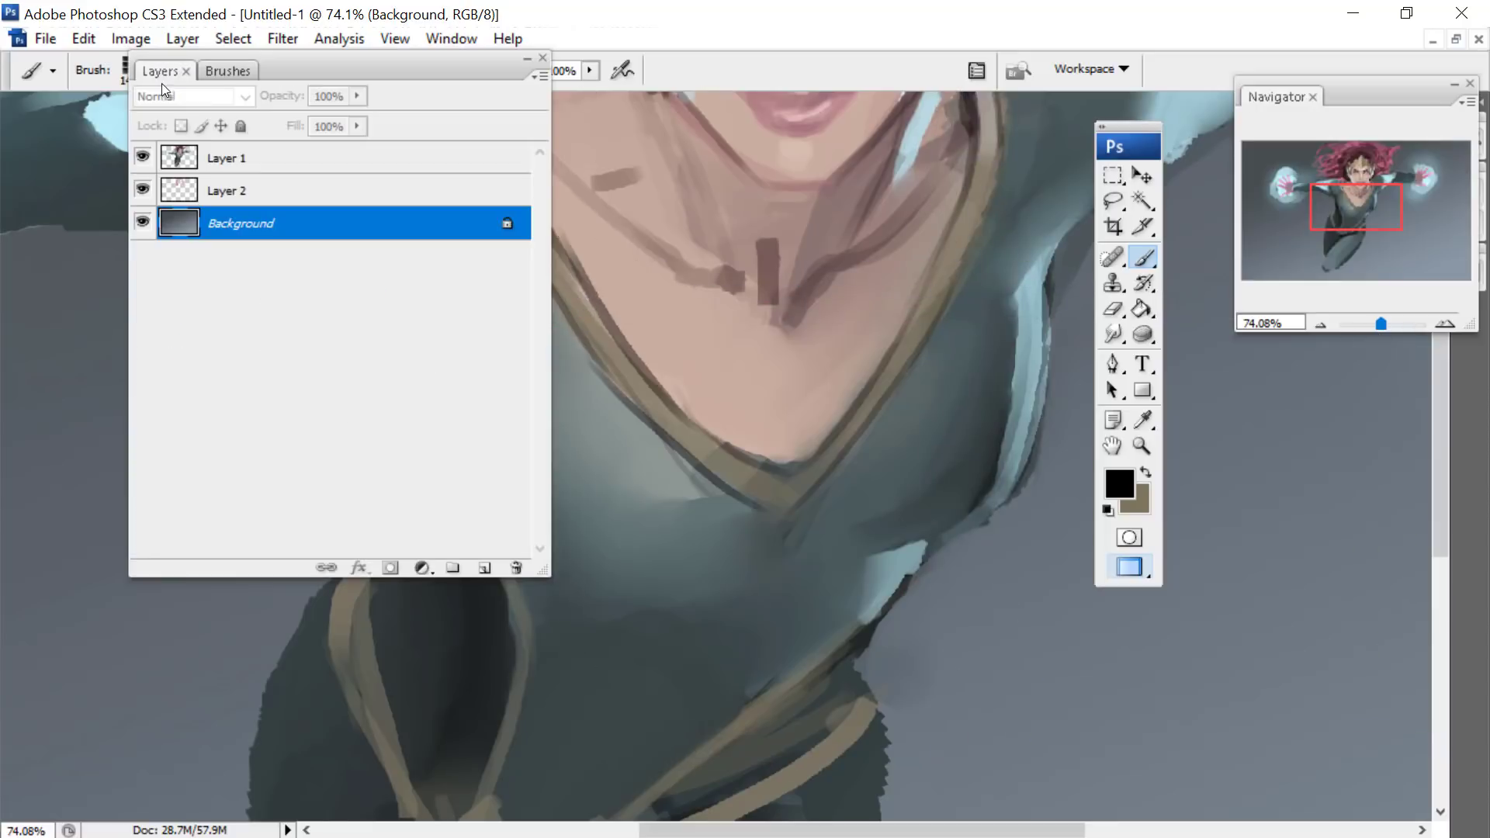
left_click(181, 186)
left_click(221, 158)
left_click(214, 69)
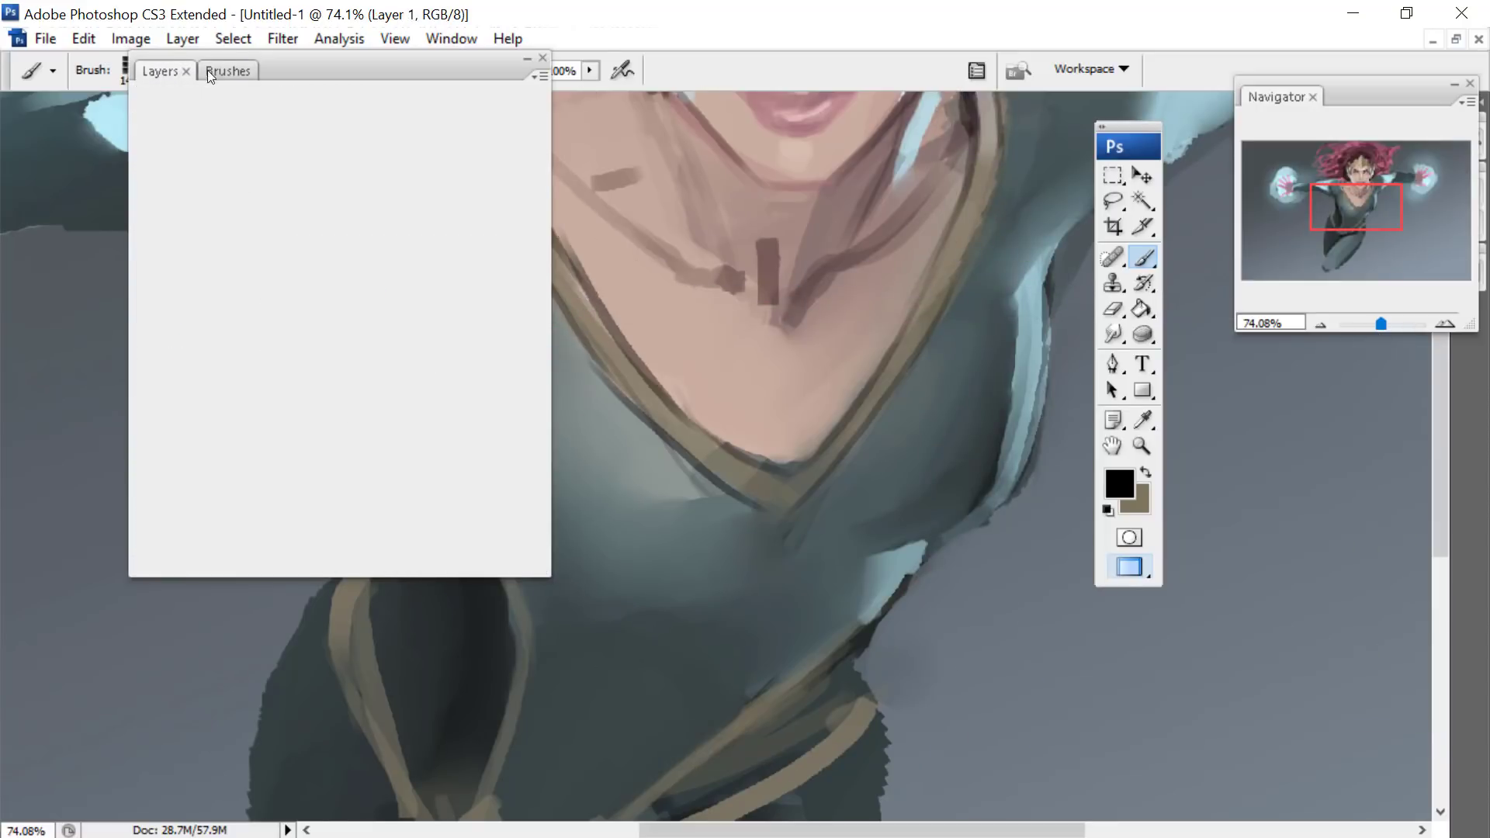
right_click(1065, 454)
key("Return")
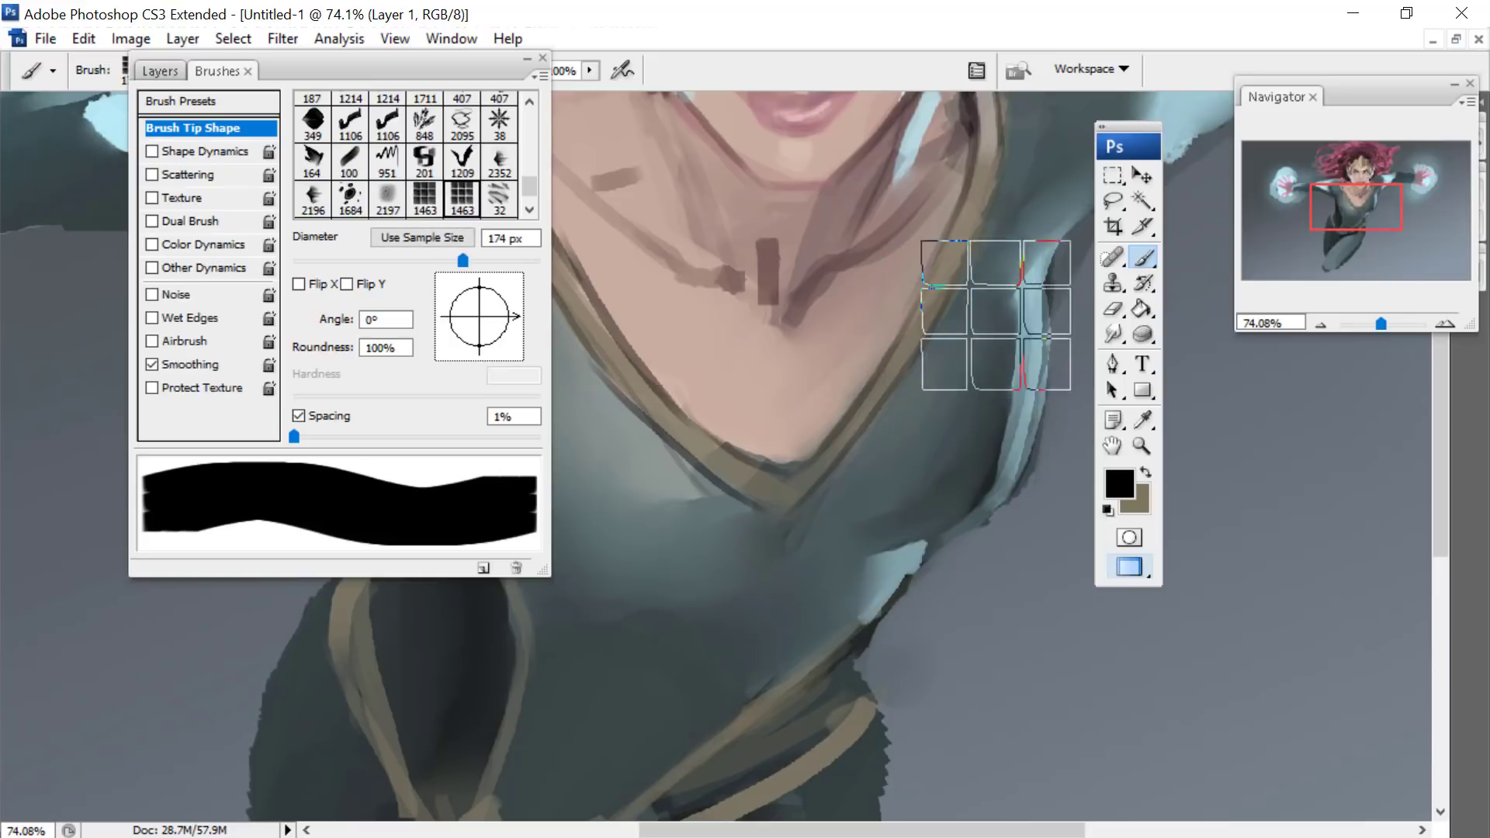
- Try a black stroke of the 1% spaced tile brush across the chest and undo it
mouse_move(984, 309)
left_mouse_down()
mouse_move(817, 397)
mouse_move(653, 517)
left_mouse_up()
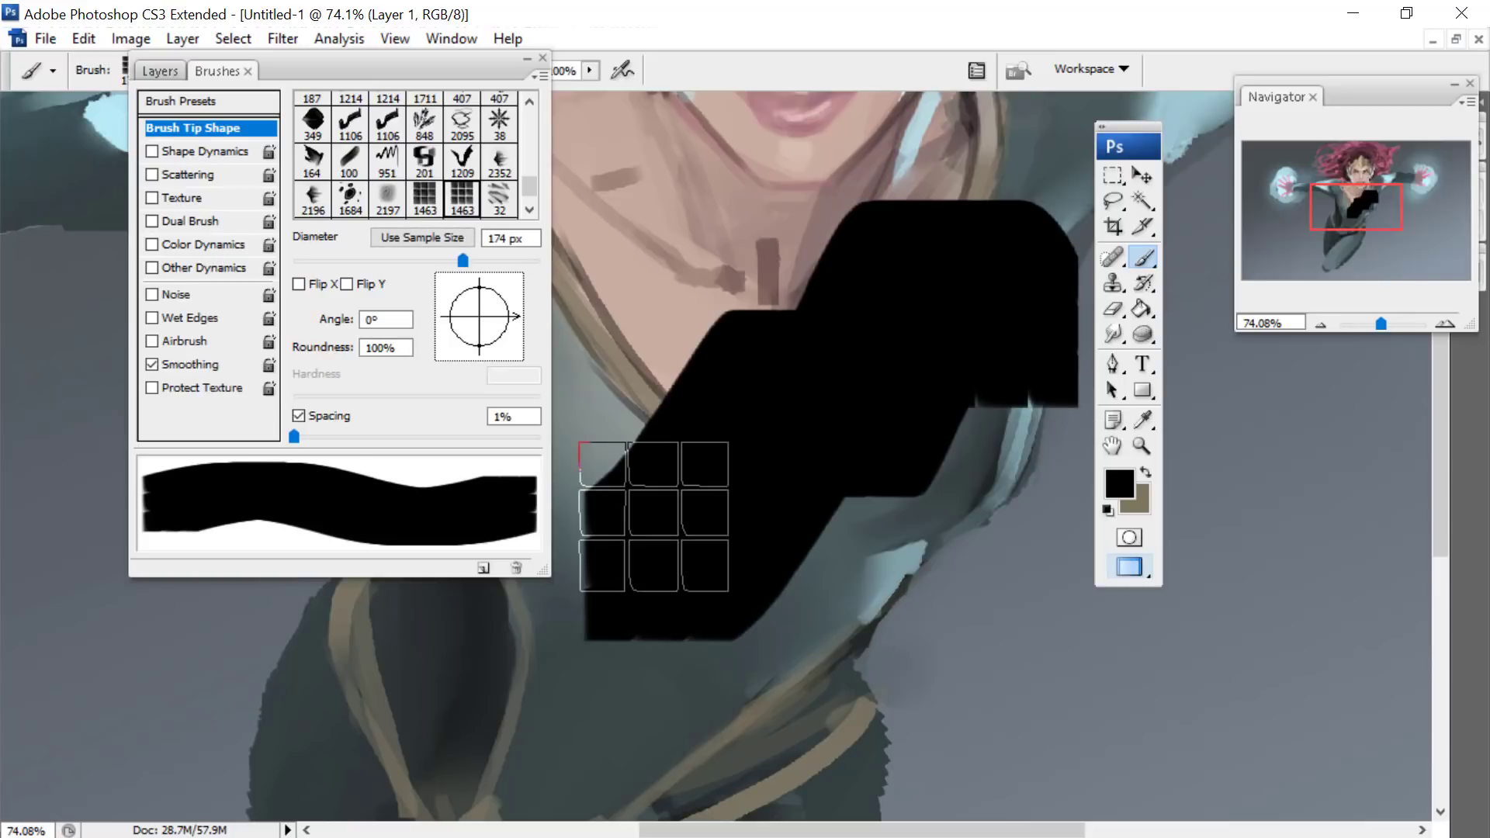
left_click(83, 38)
left_click(100, 66)
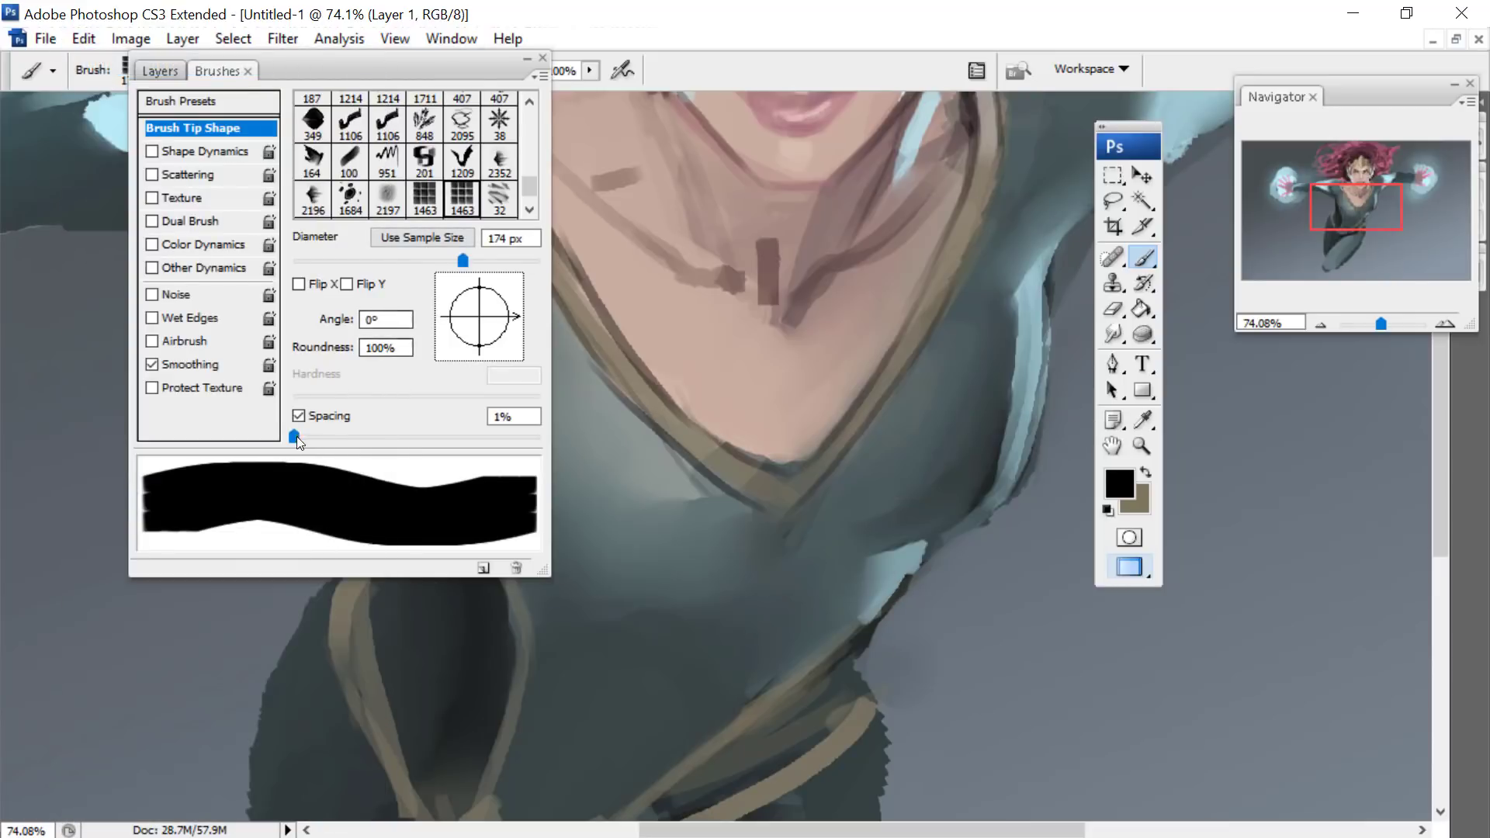
- Set the tile brush tip's spacing to 72% and its angle to -45°
left_click_drag(297, 436, 382, 436)
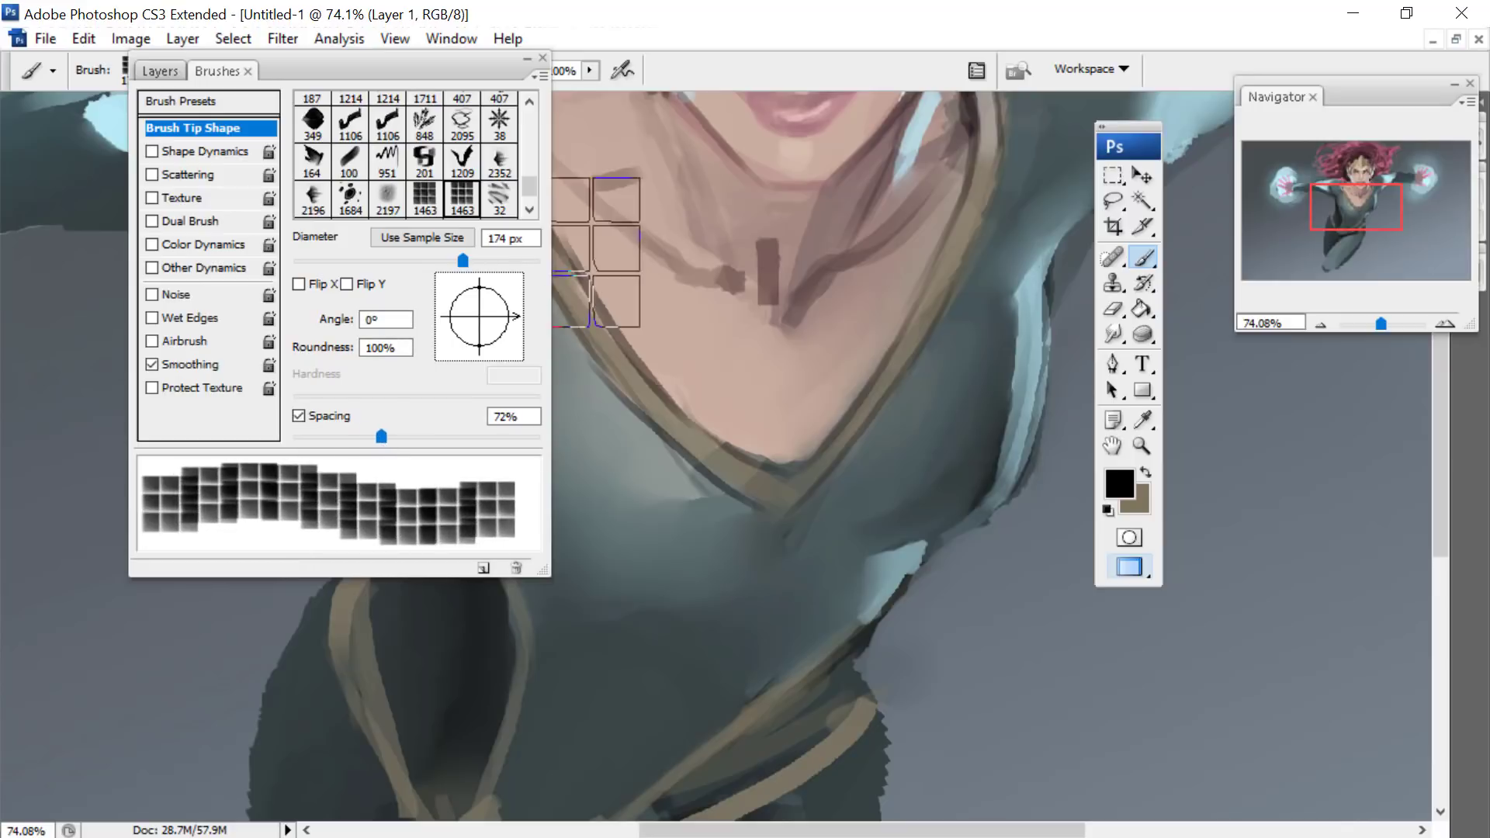
mouse_move(516, 316)
left_mouse_down()
mouse_move(500, 357)
mouse_move(508, 349)
left_mouse_up()
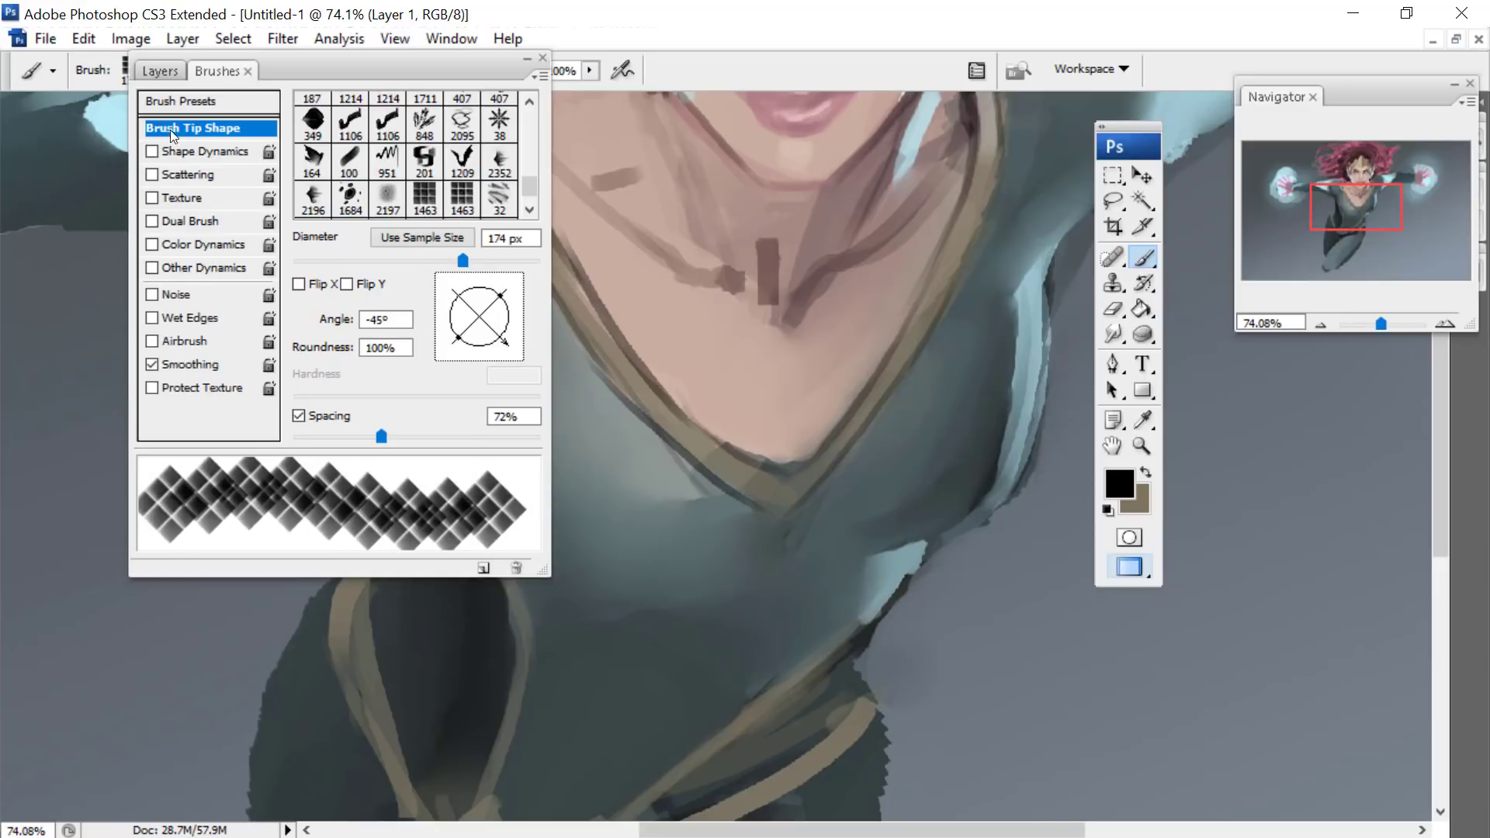
- Turn on Shape Dynamics with a 40% minimum diameter and set the tile tip's spacing to 50%
left_click(158, 151)
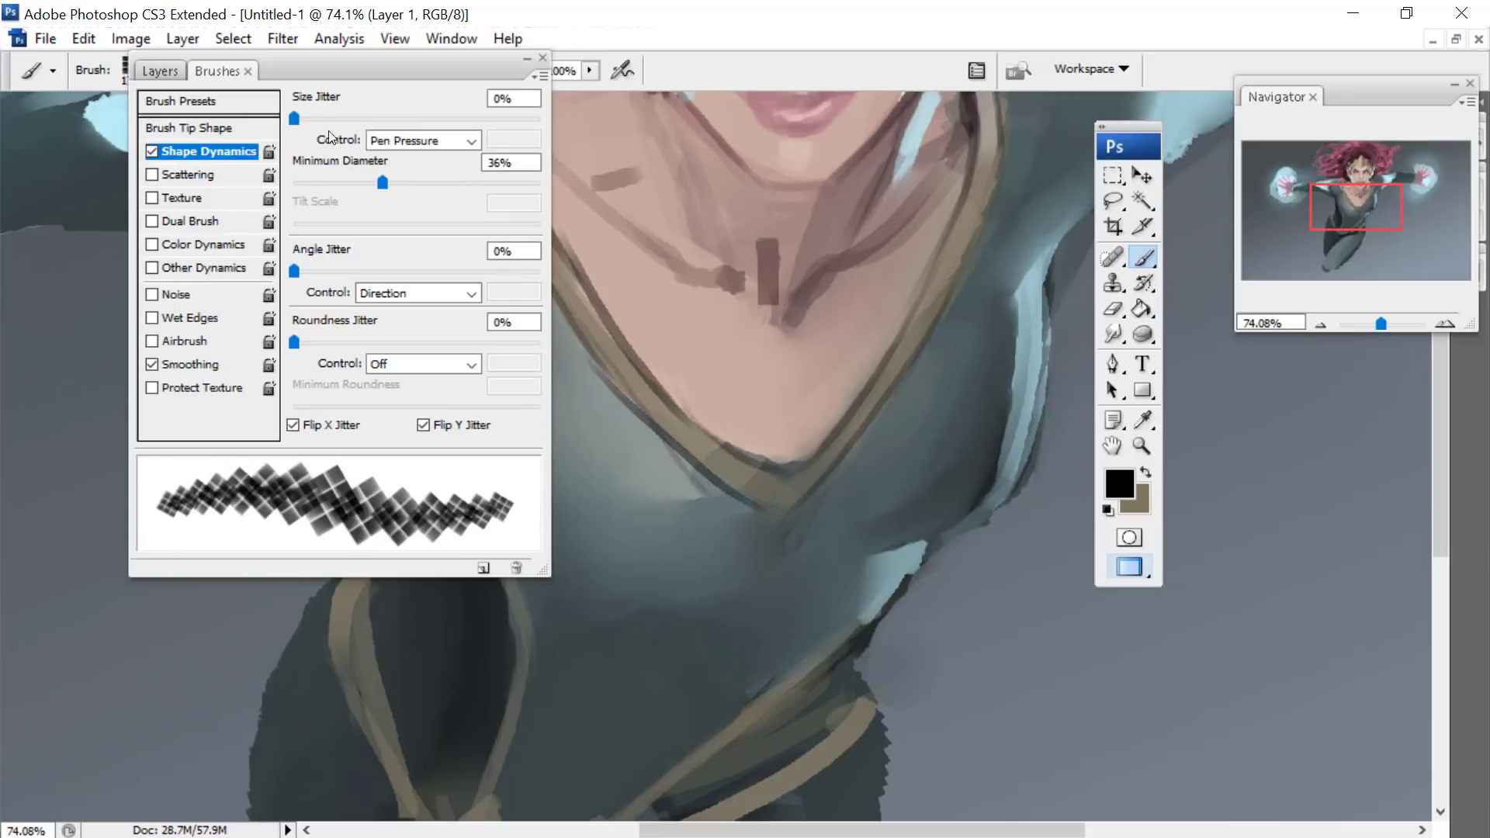
mouse_move(382, 183)
left_mouse_down()
mouse_move(445, 185)
mouse_move(394, 189)
left_mouse_up()
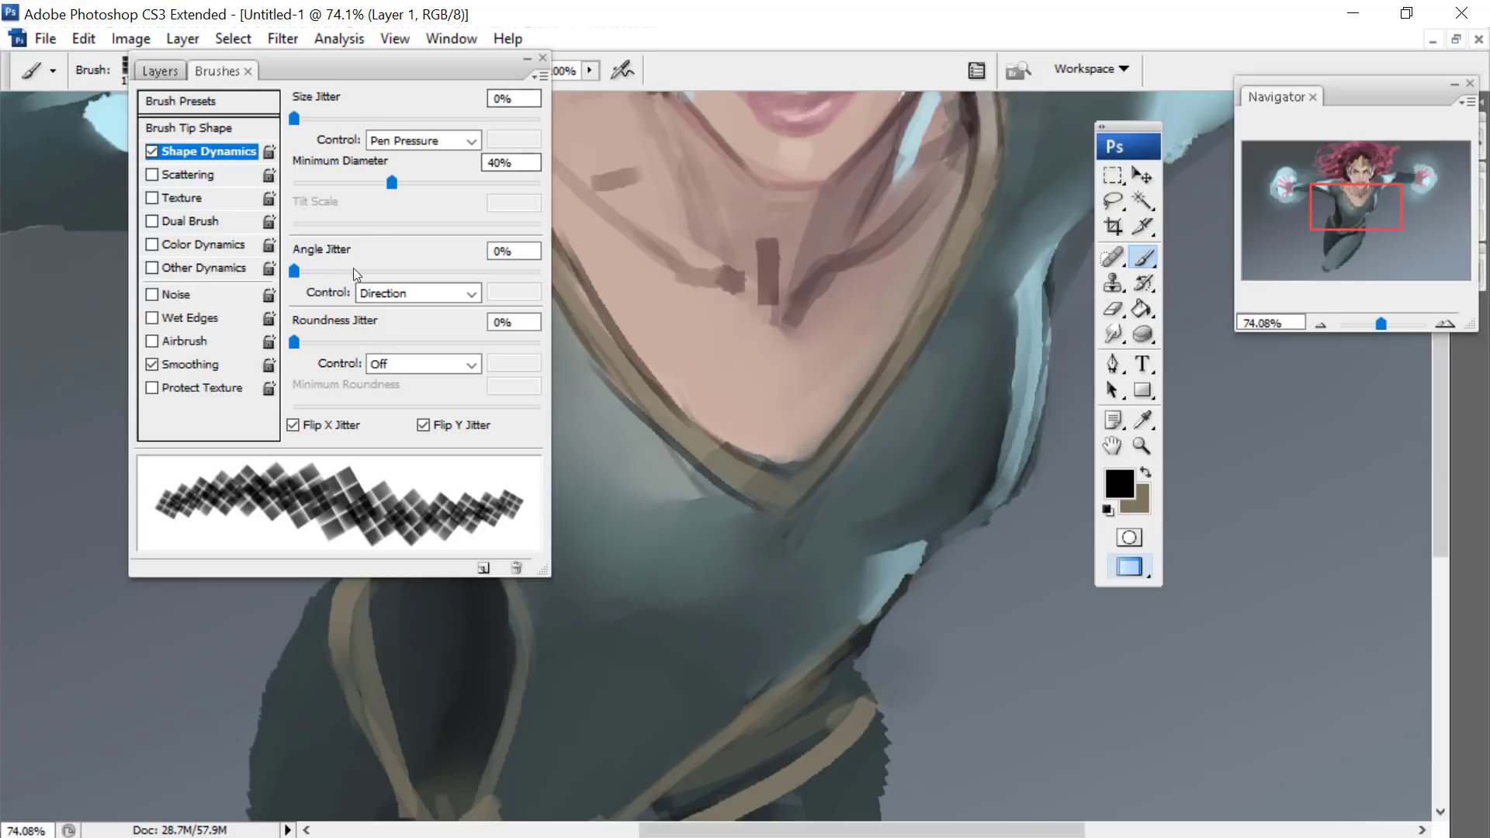
left_click(172, 130)
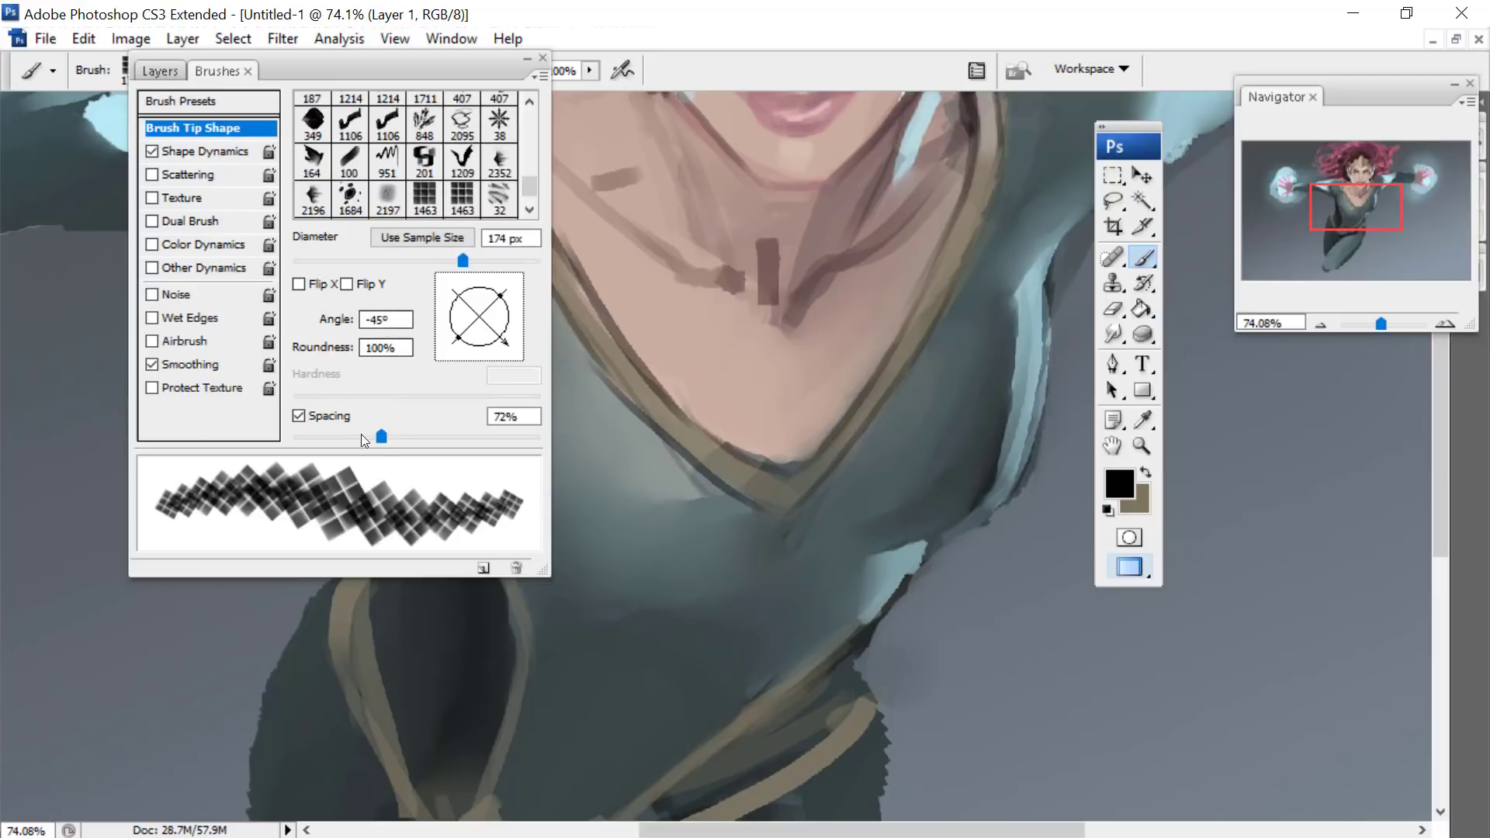
left_click_drag(361, 435, 352, 431)
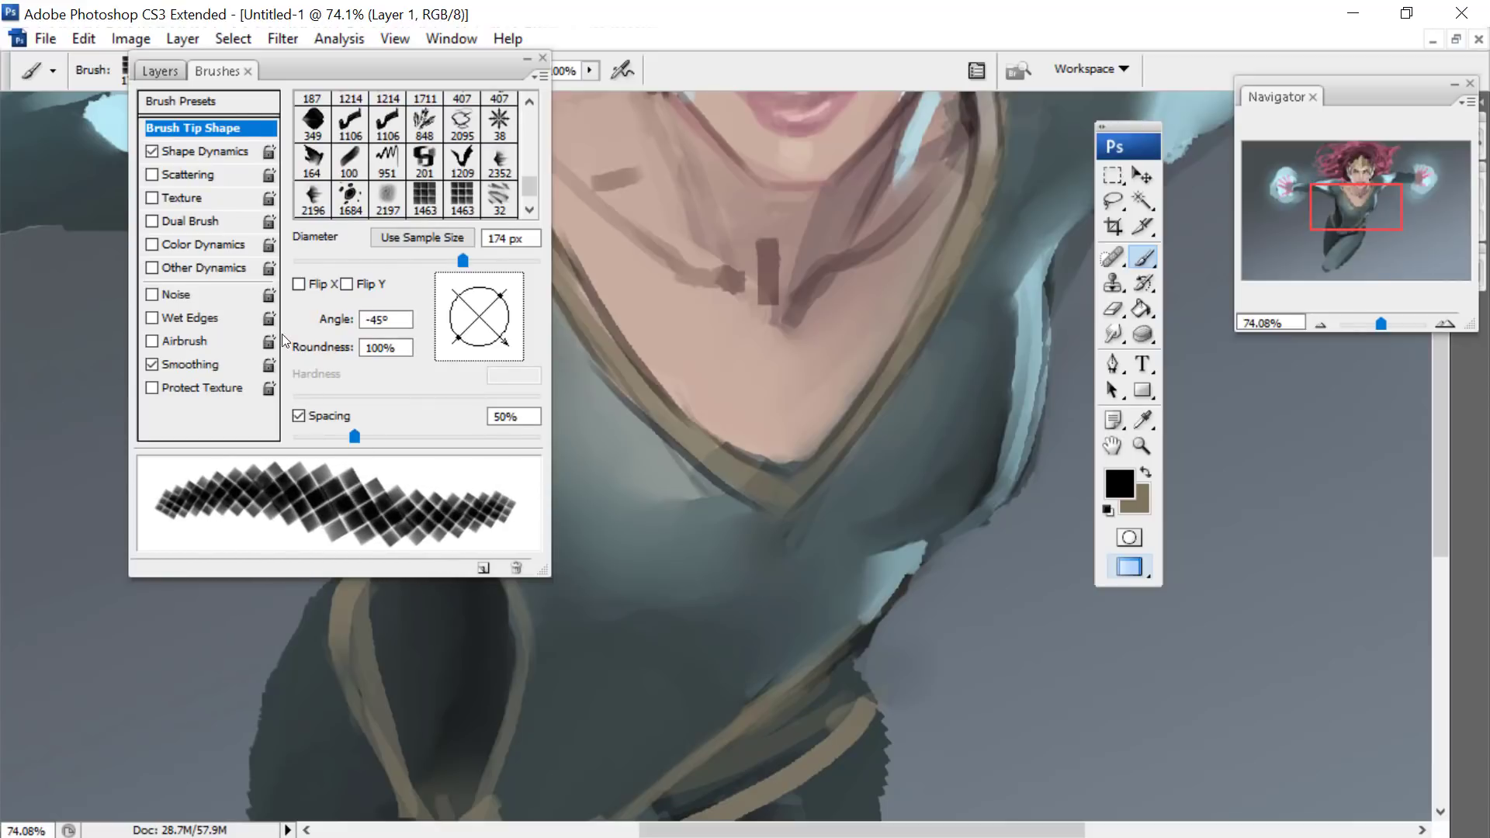
- Try the tile brush in black along the neckline and across the waist, and undo the last stroke
mouse_move(316, 93)
left_mouse_down()
mouse_move(262, 92)
mouse_move(188, 144)
left_mouse_up()
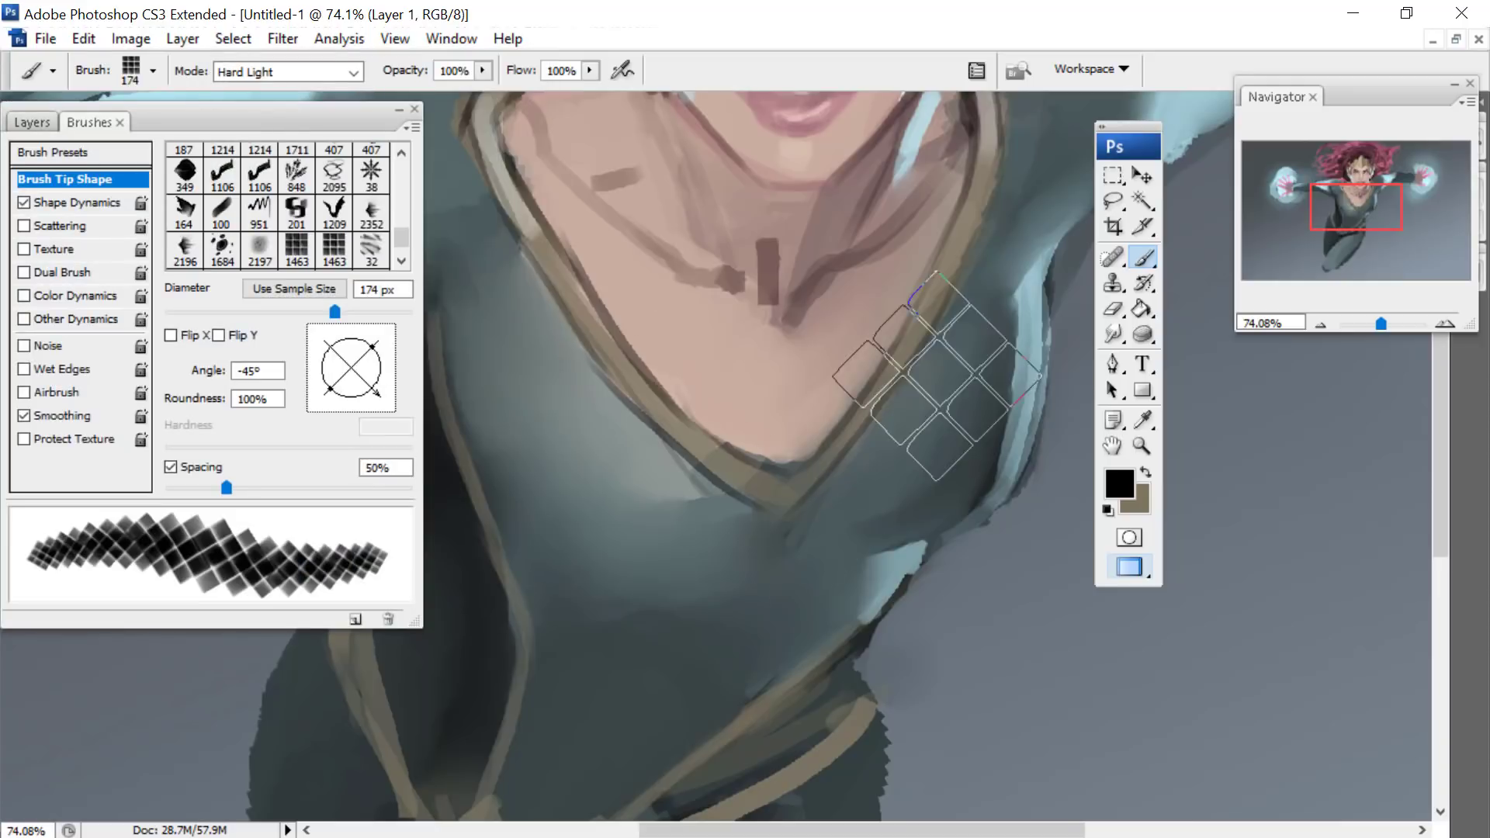
mouse_move(1001, 241)
left_mouse_down()
mouse_move(776, 543)
mouse_move(485, 318)
mouse_move(976, 499)
left_mouse_up()
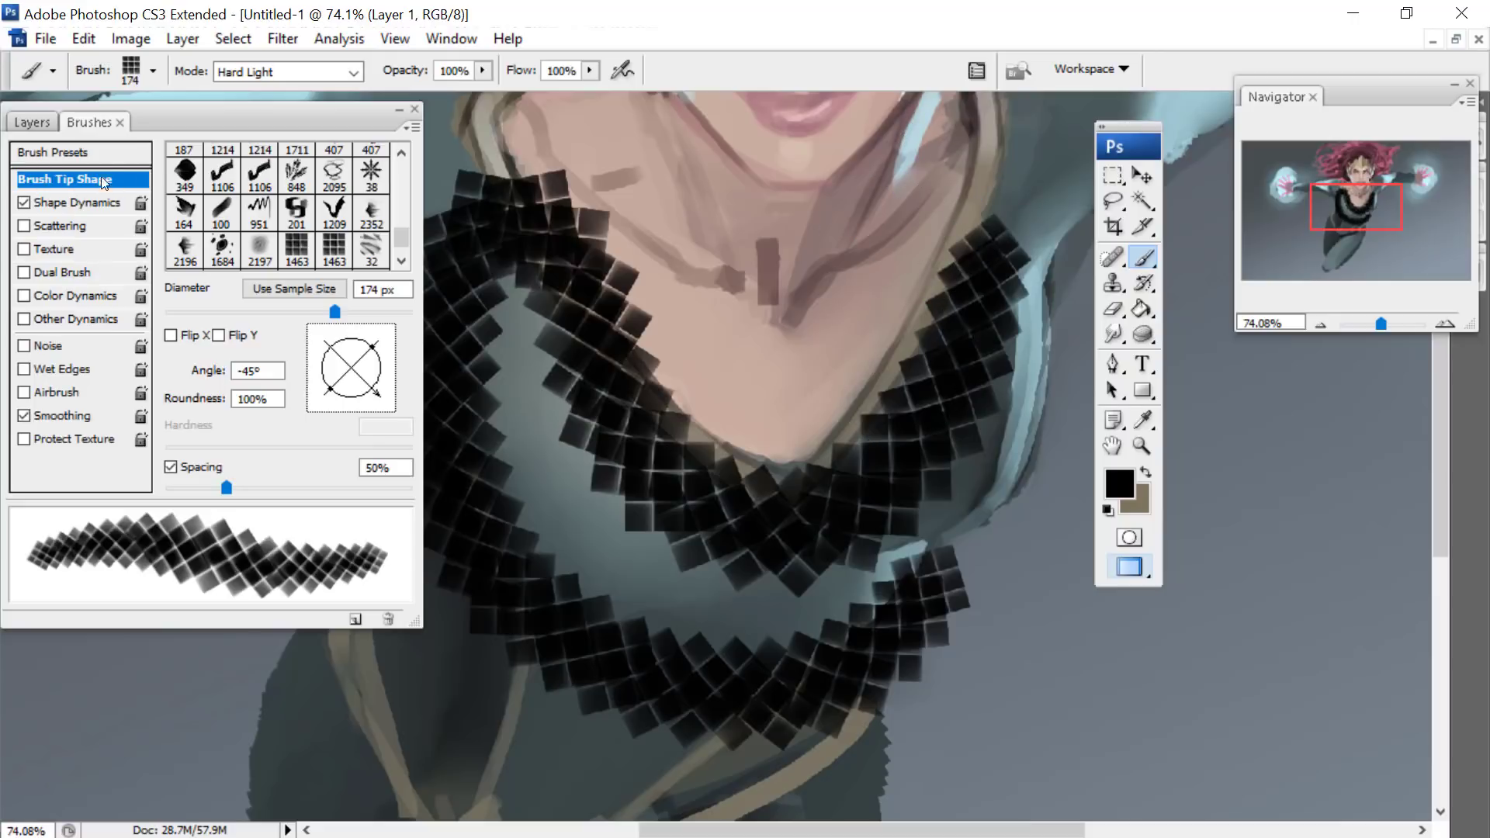
left_click(83, 38)
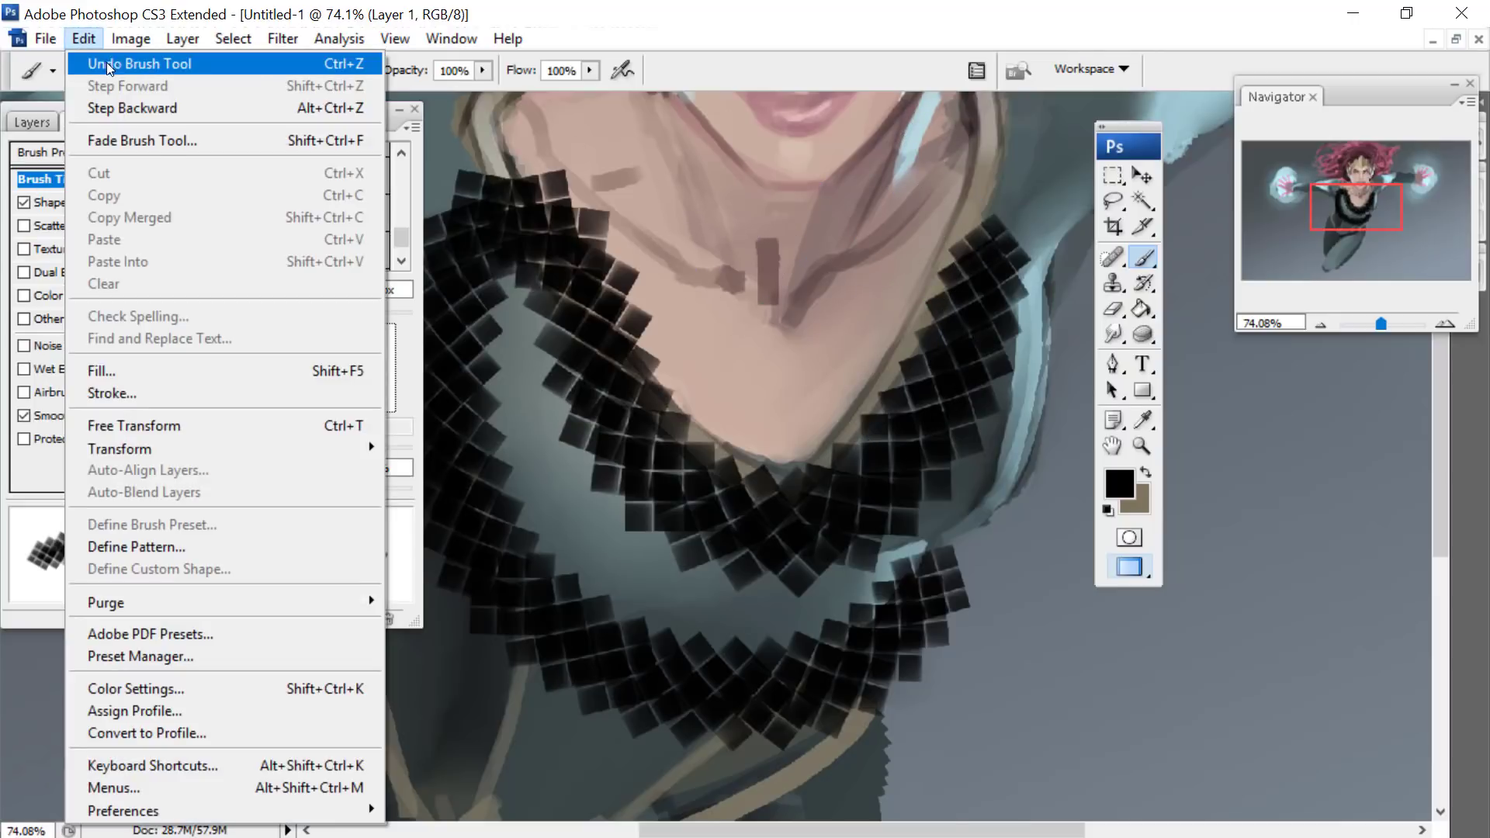
left_click(106, 61)
- Turn on Other Dynamics and Color Dynamics for the tile brush
left_click(58, 204)
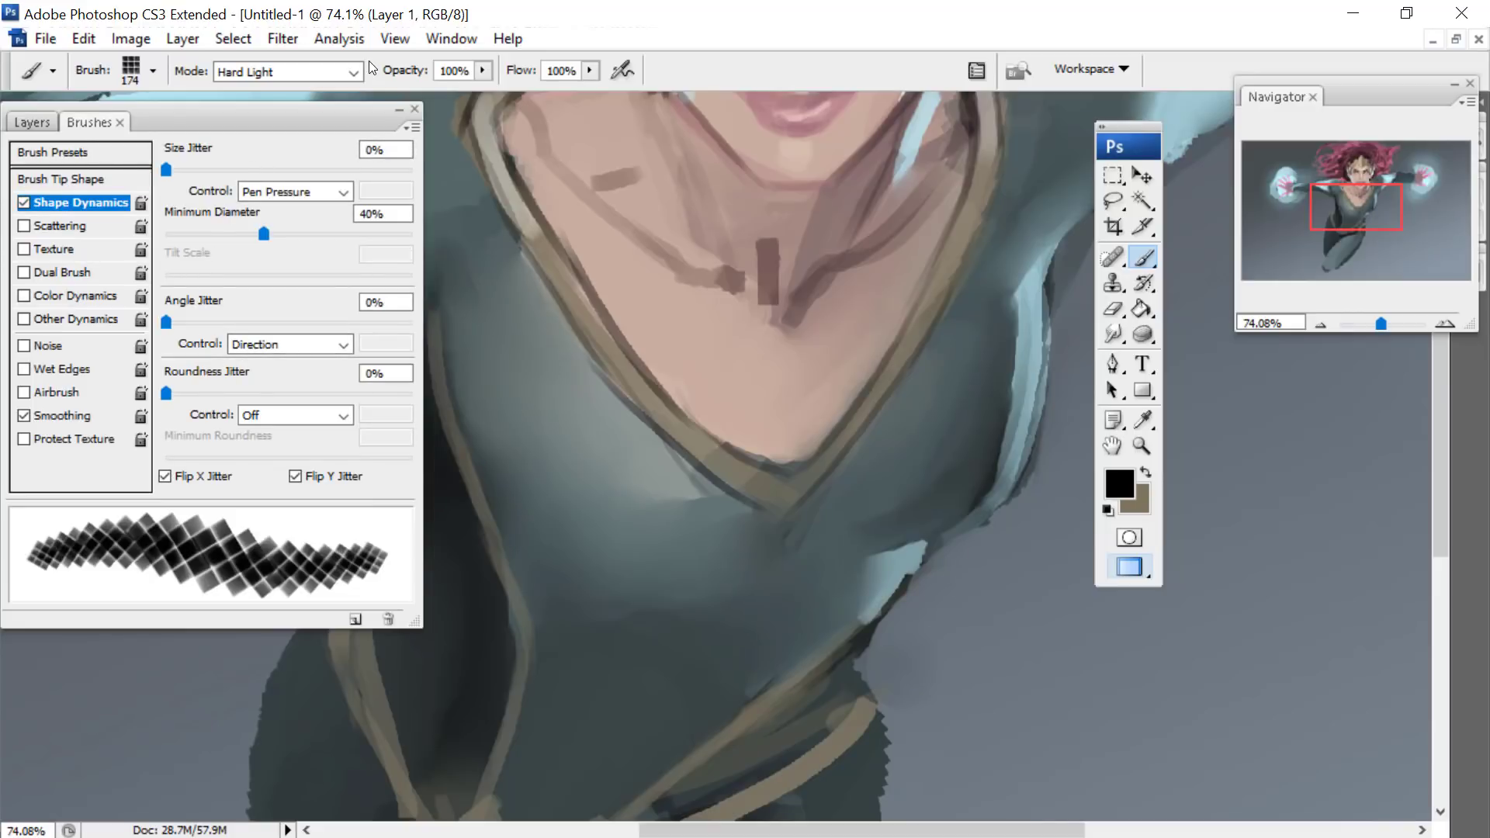
left_click_drag(203, 121, 322, 101)
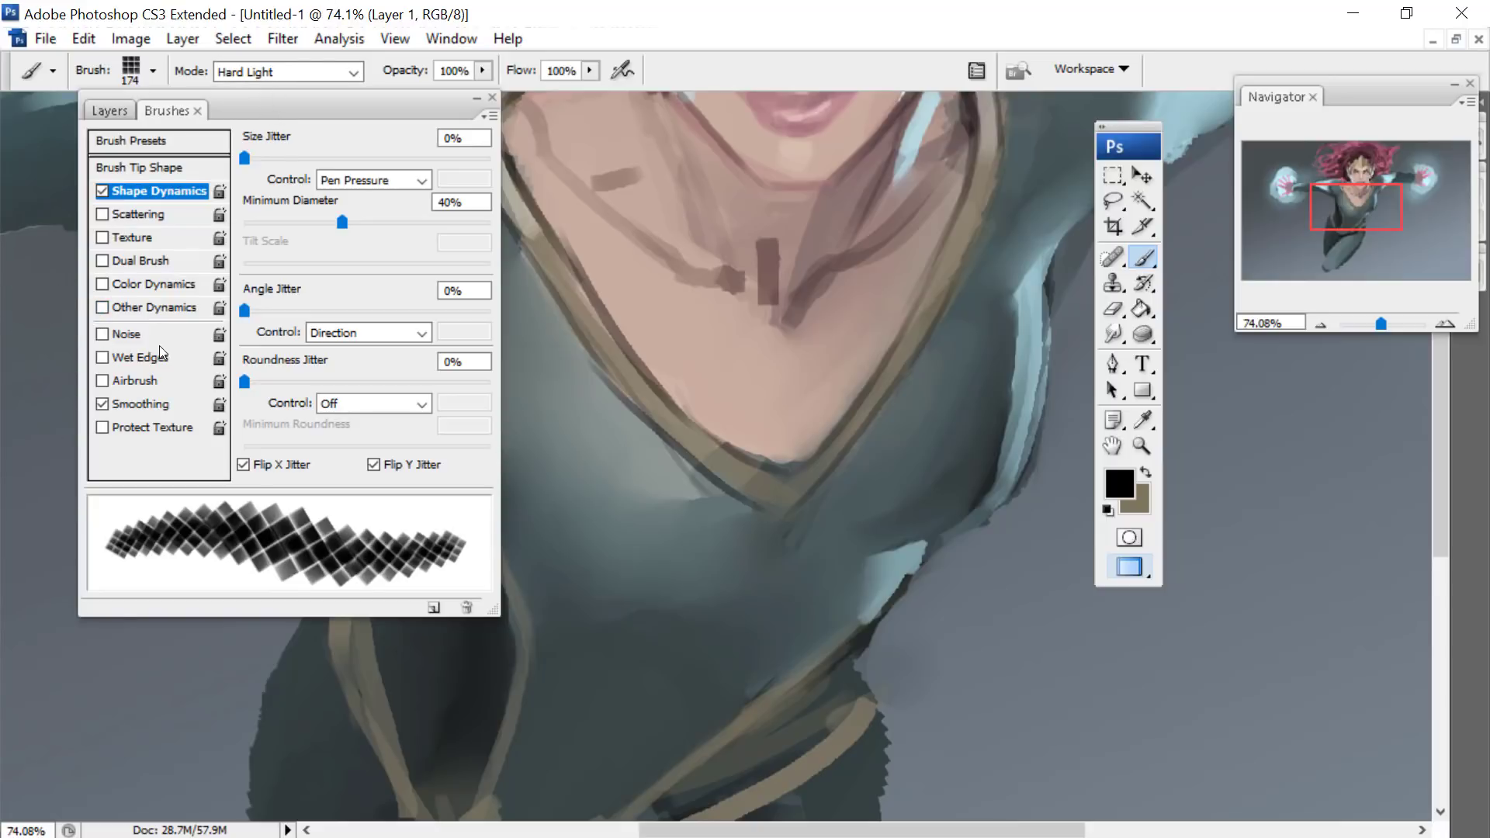
left_click(160, 307)
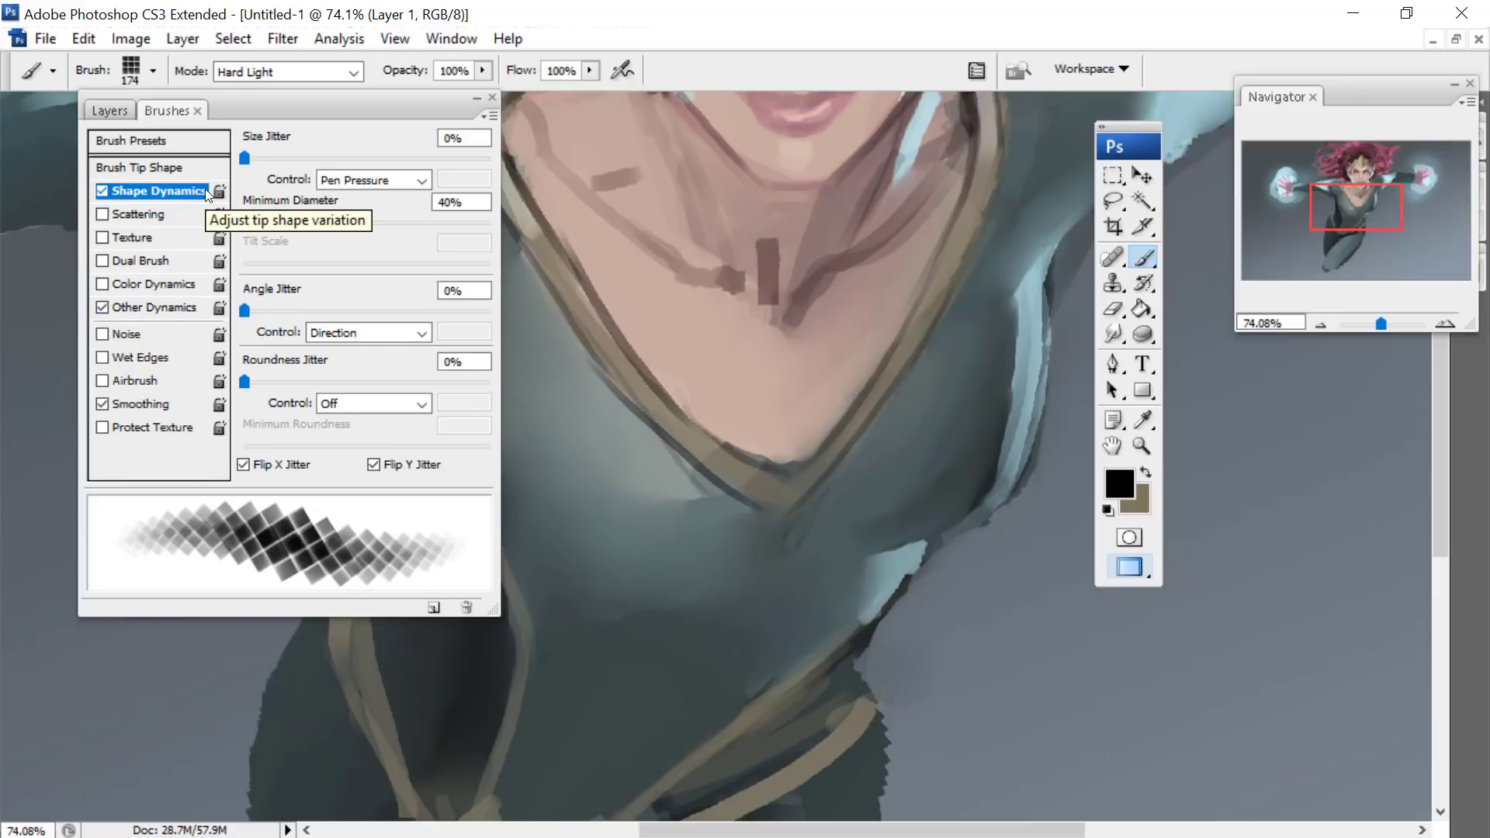
left_click(152, 307)
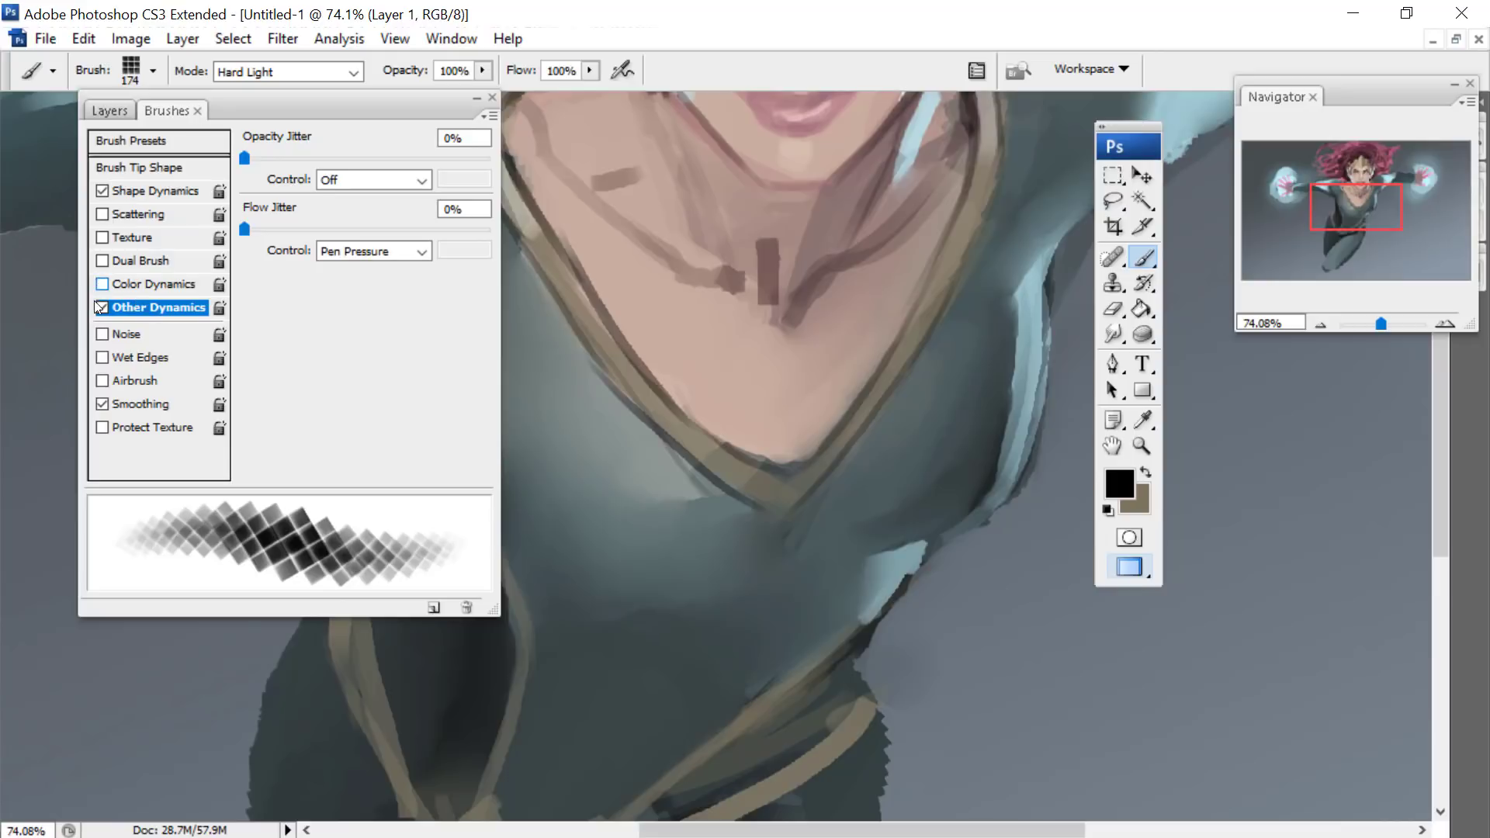
left_click(129, 283)
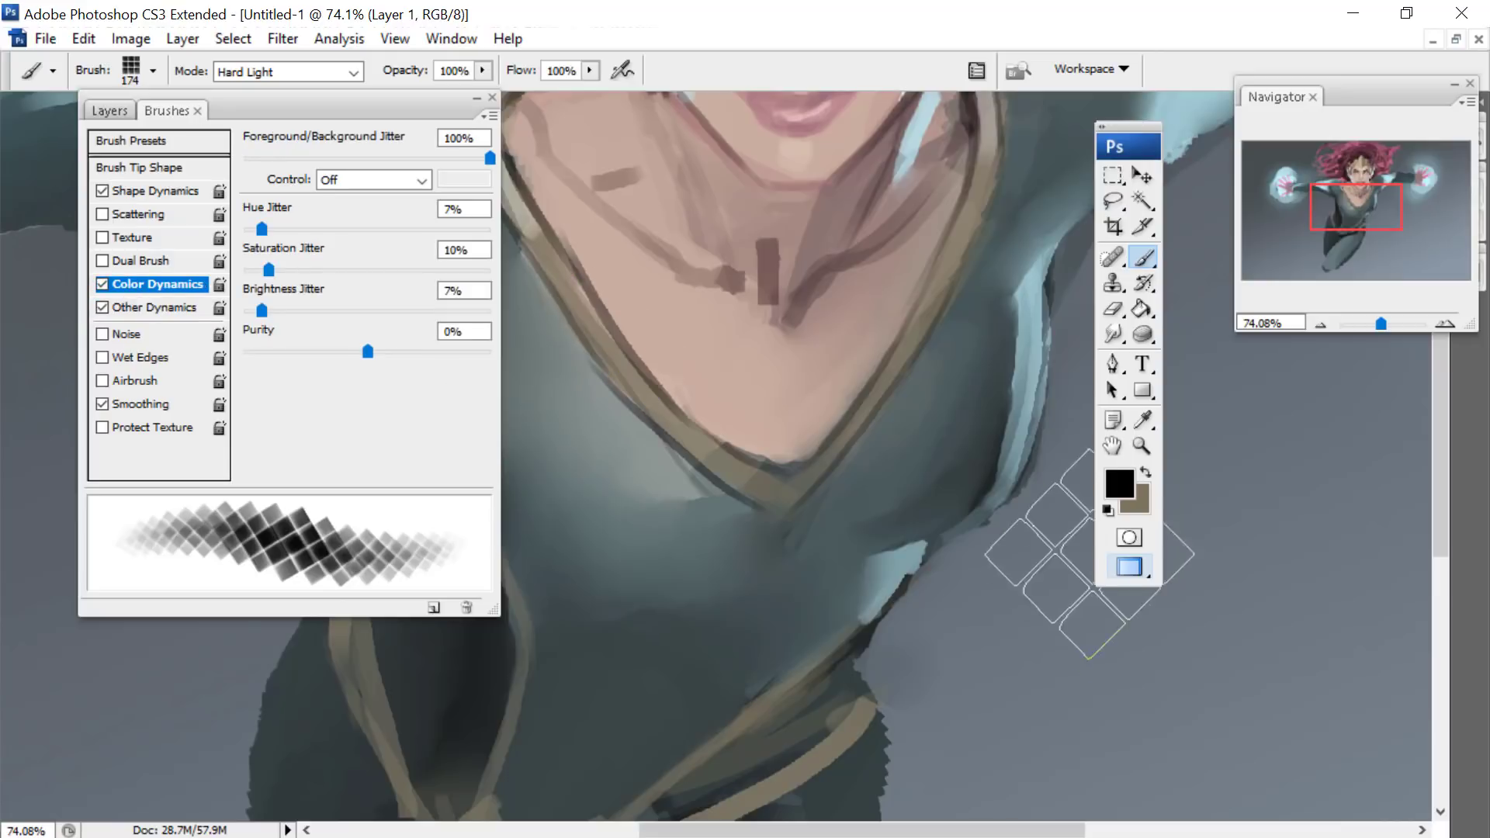
- Set the foreground colour to a pale cyan and the background colour to turquoise 72d8c6
left_click(1120, 483)
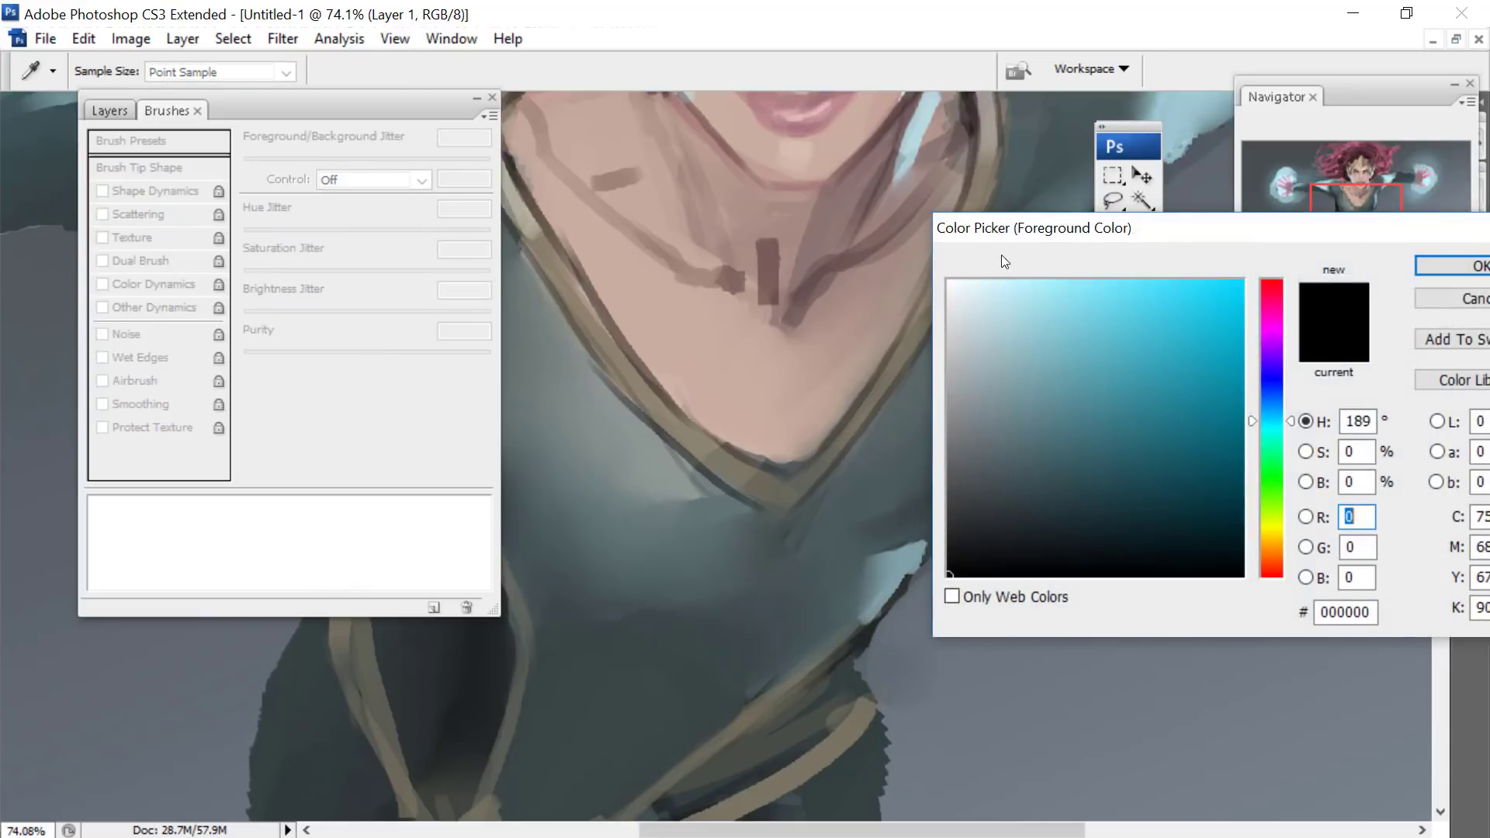
left_click_drag(1224, 236, 428, 250)
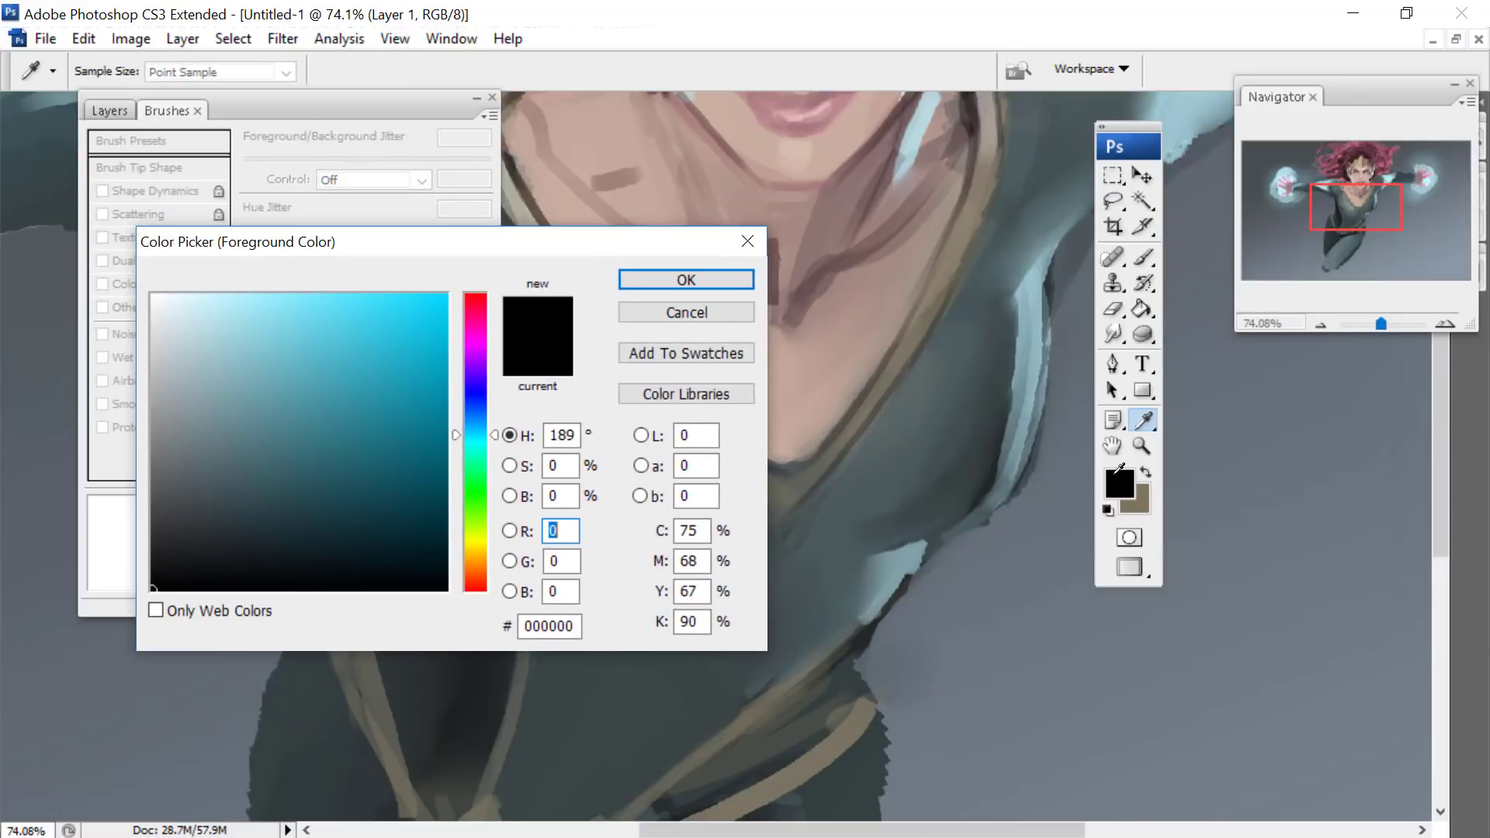
mouse_move(213, 380)
left_mouse_down()
mouse_move(264, 349)
mouse_move(222, 302)
left_mouse_up()
left_click(633, 281)
left_click(1143, 504)
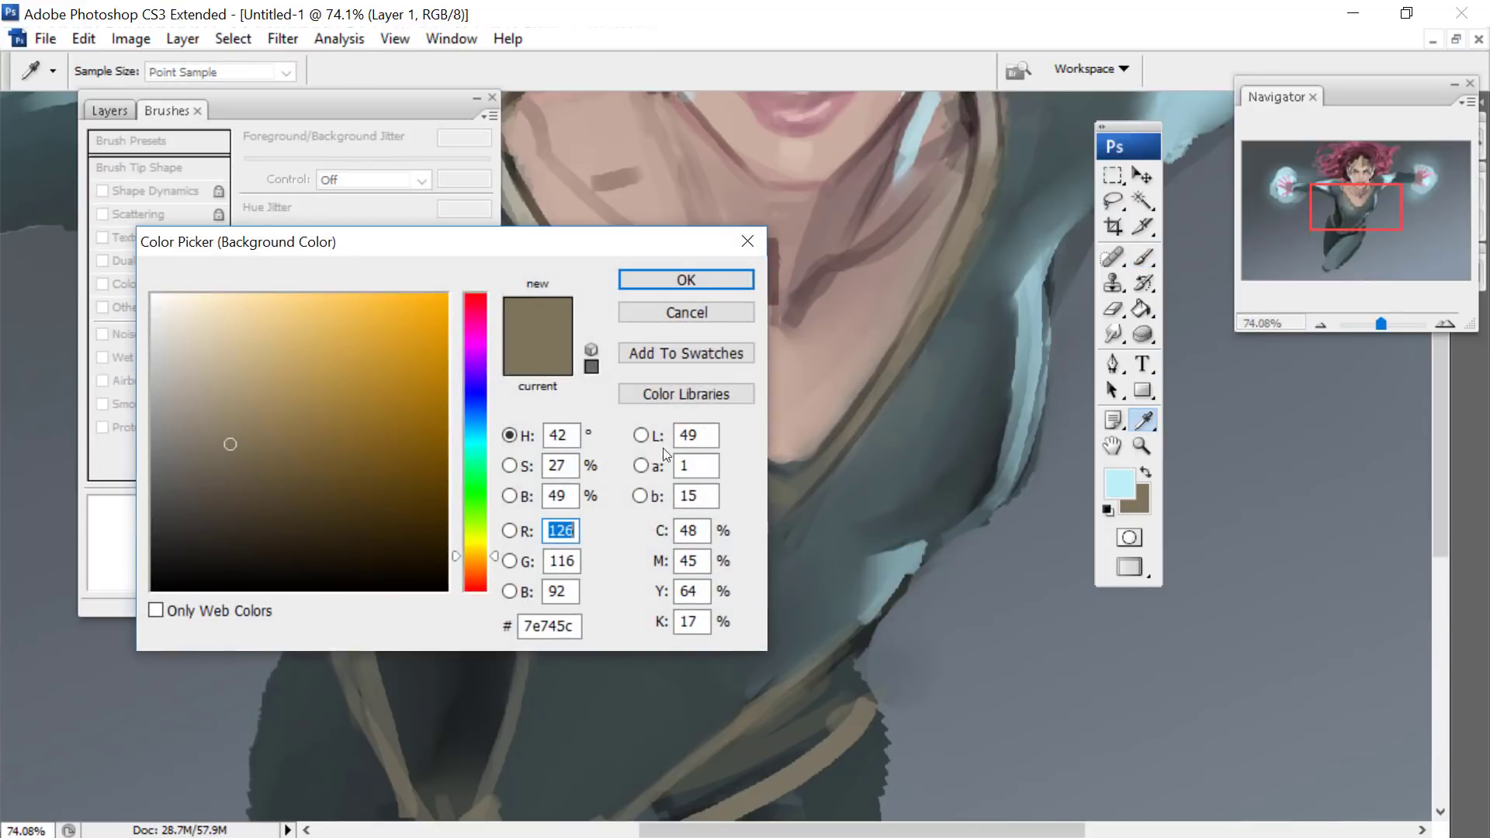
left_click(481, 448)
left_click(293, 336)
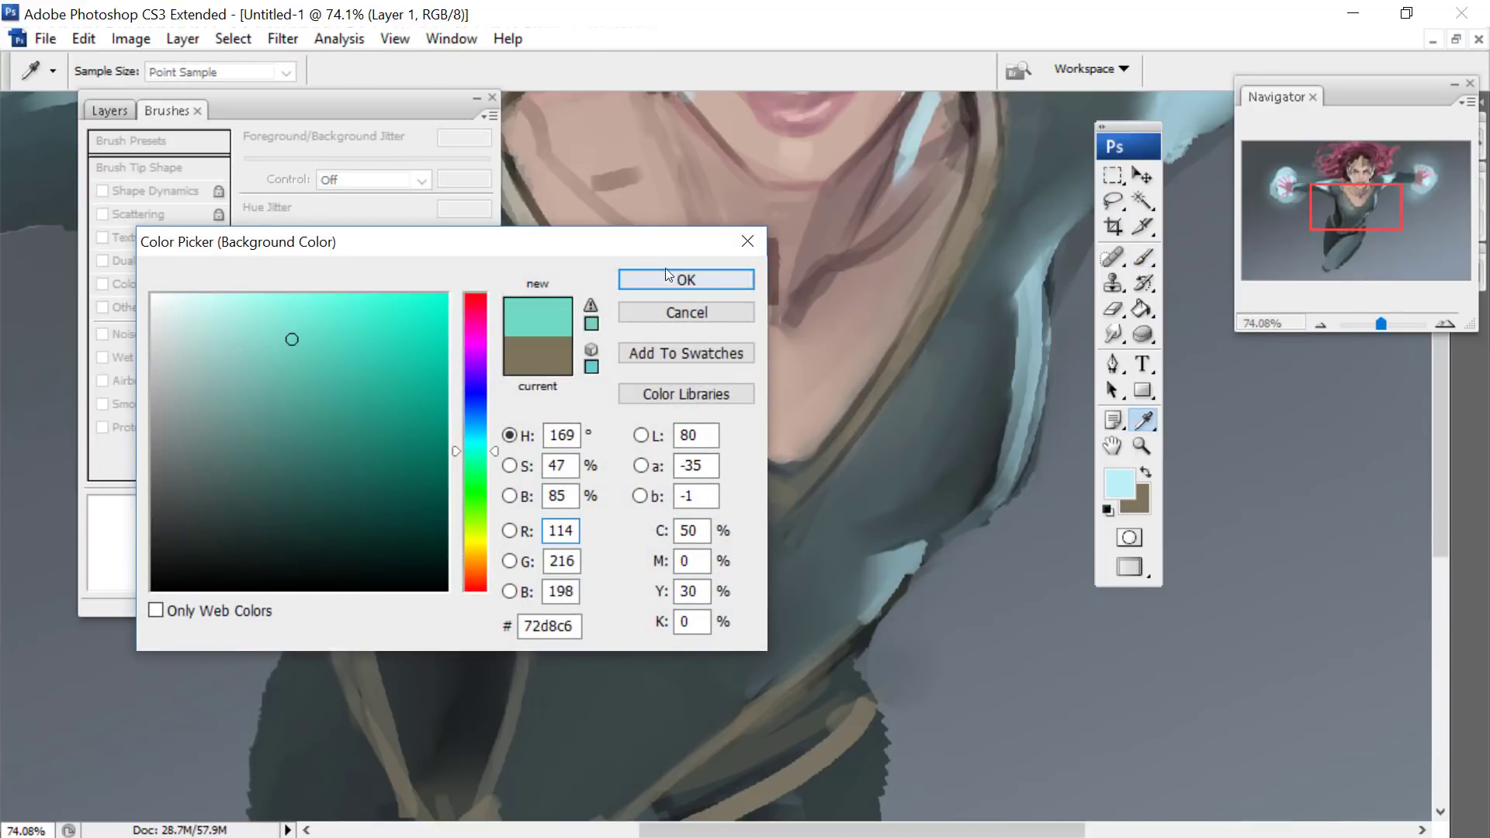
left_click(686, 280)
key("b")
- Change the foreground colour to the slightly deeper cyan 9ce0ec and the background colour to a darker teal green
left_click(1118, 483)
left_click(250, 316)
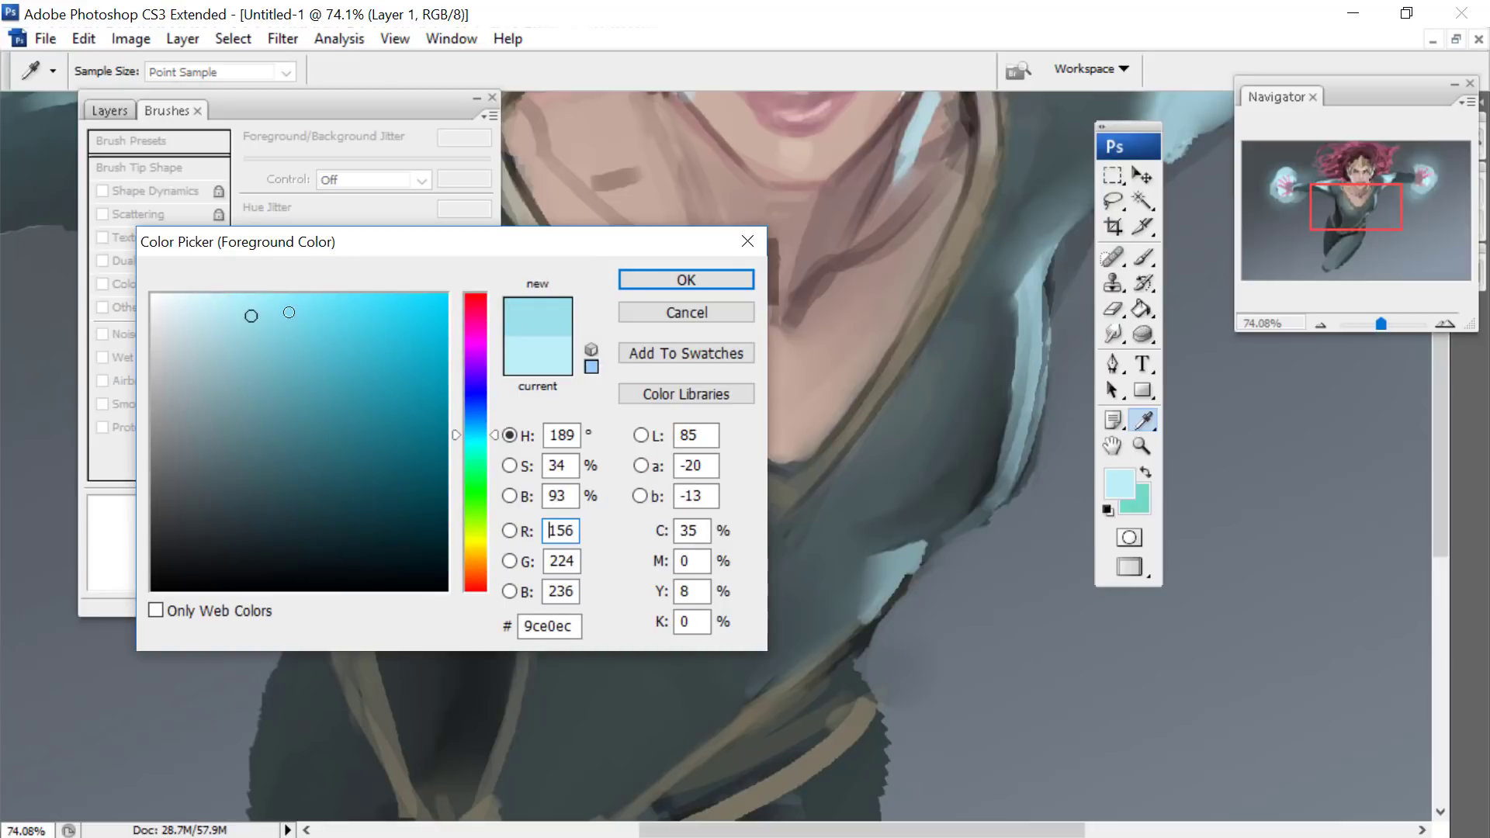
left_click(635, 278)
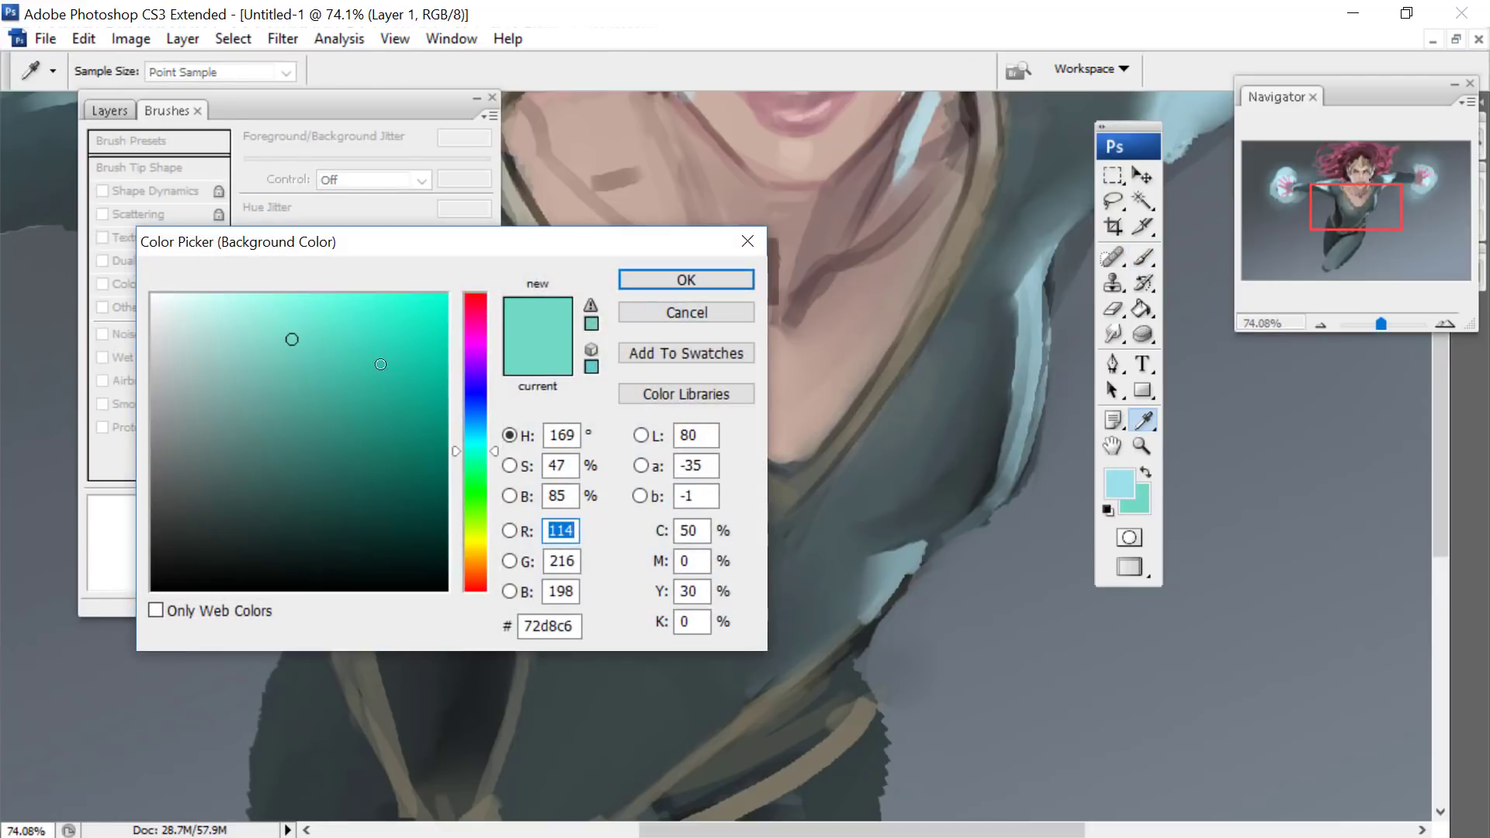
left_click(348, 391)
left_click(741, 278)
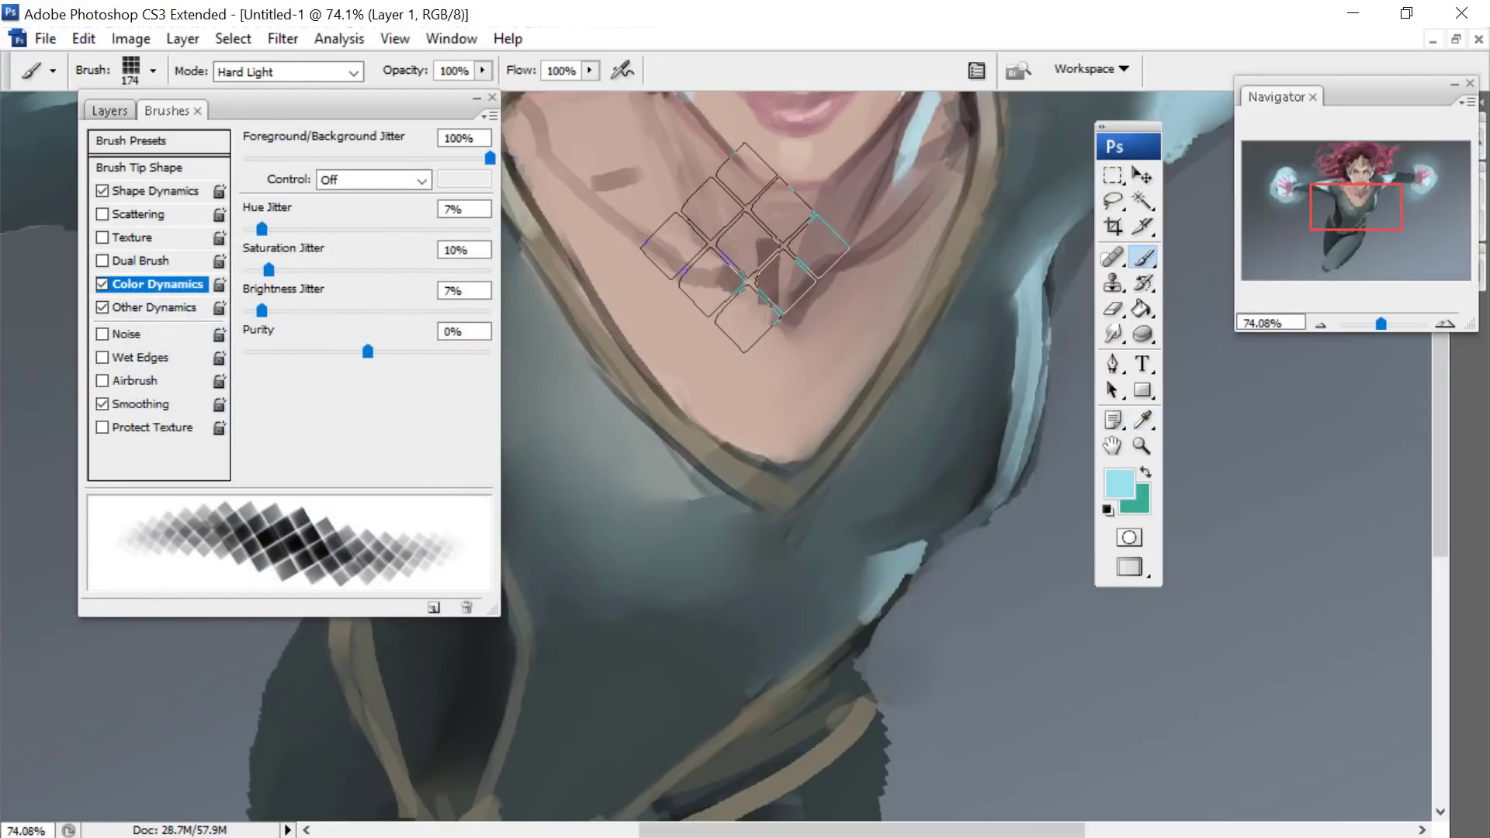
left_click_drag(259, 107, 854, 227)
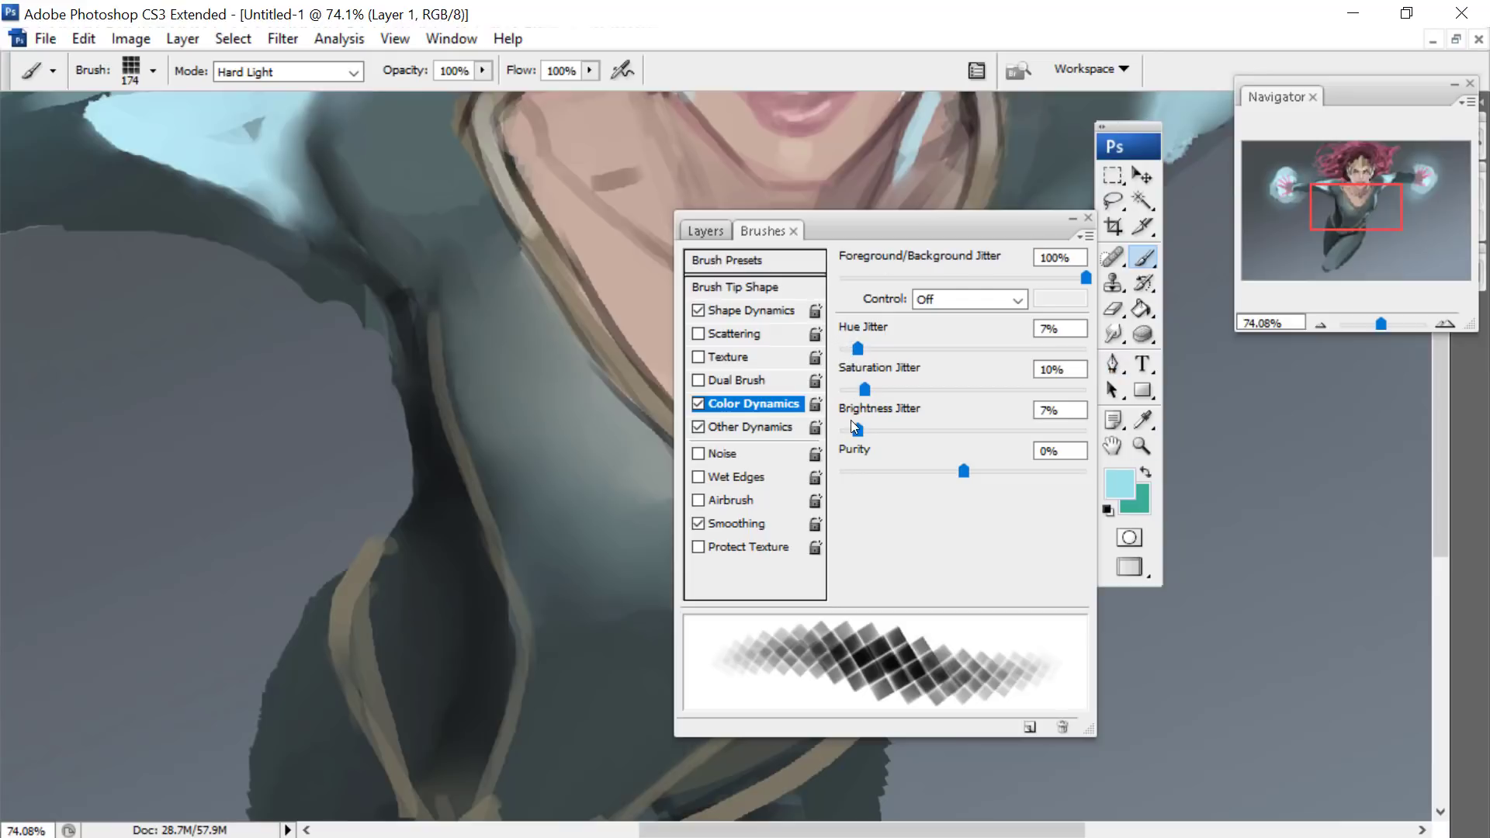
left_click_drag(873, 226, 582, 117)
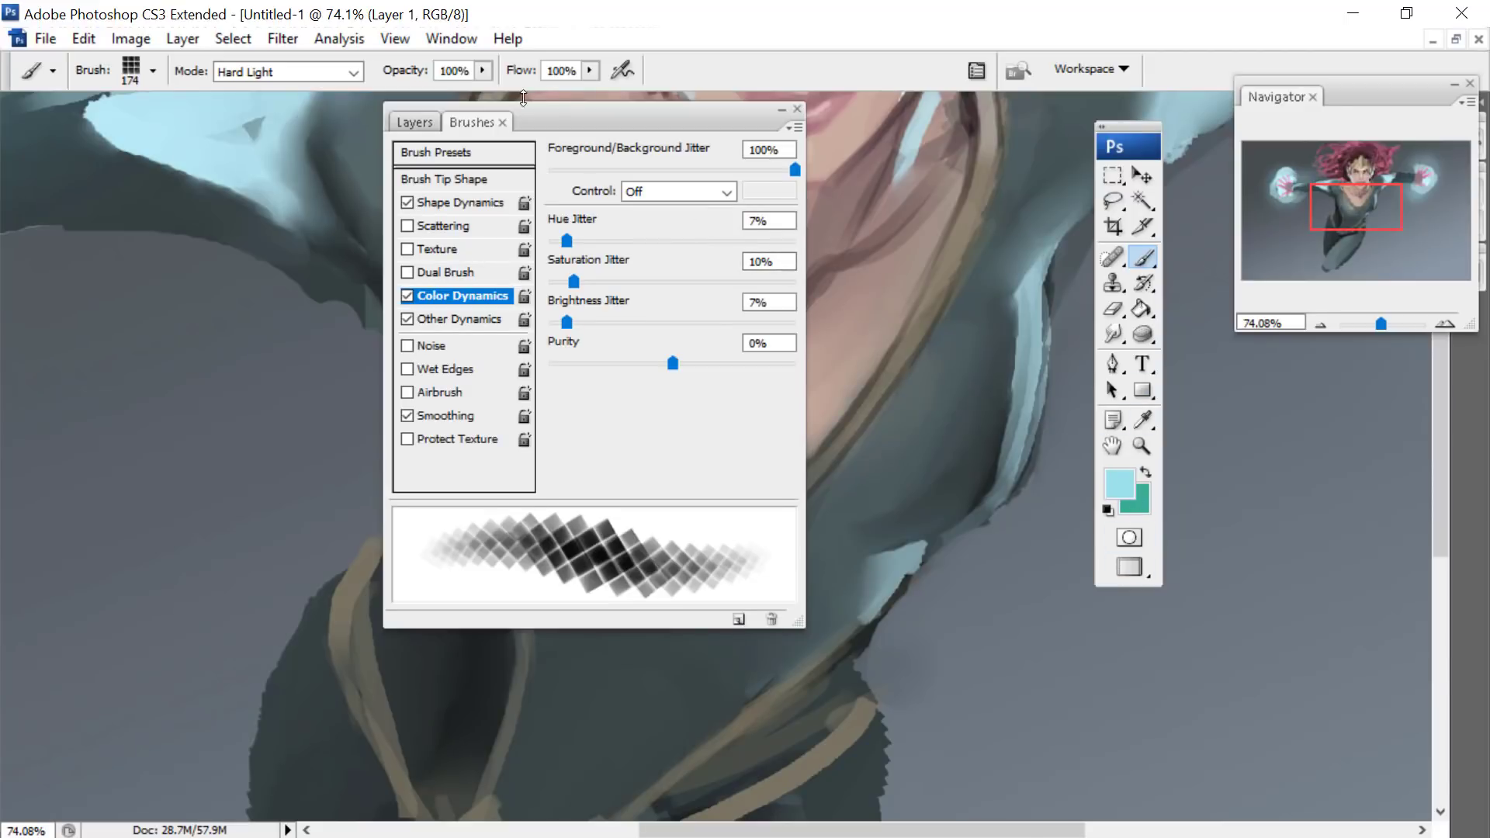
left_click_drag(613, 123, 330, 154)
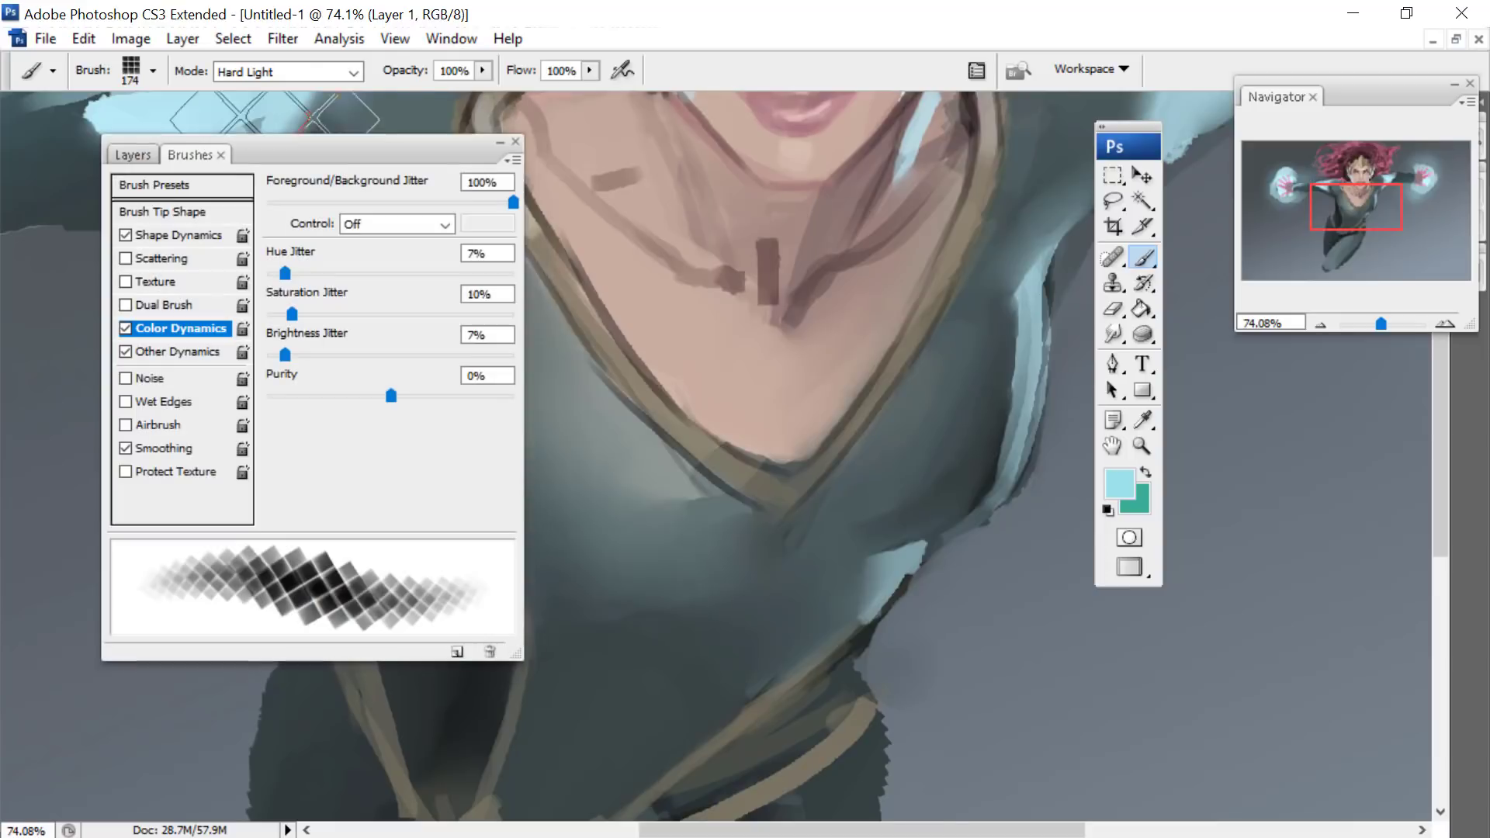
- Add a new layer with default settings above Layer 1
left_click(131, 156)
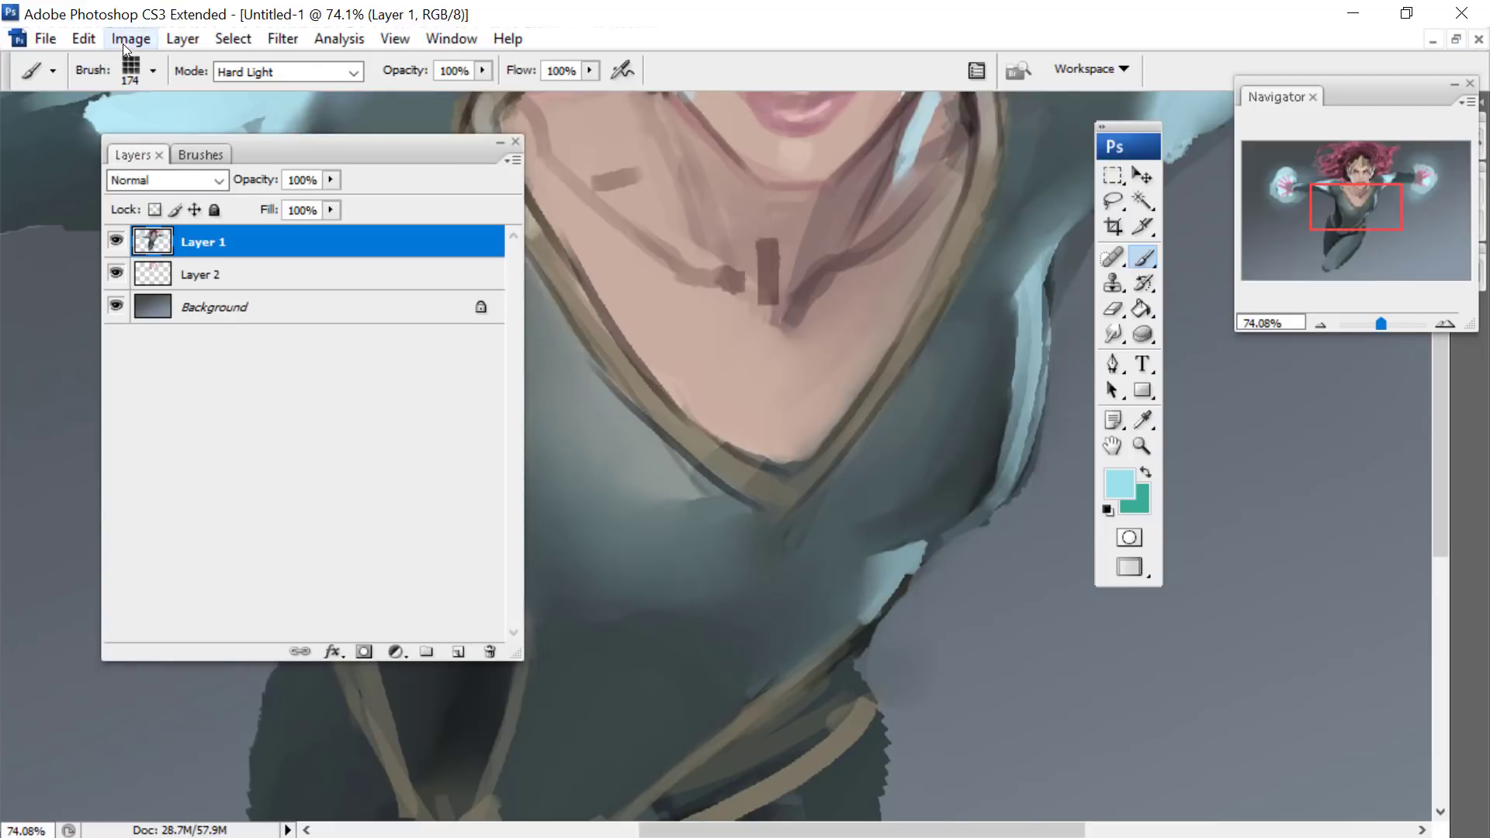
left_click(183, 39)
mouse_move(236, 48)
left_click(559, 54)
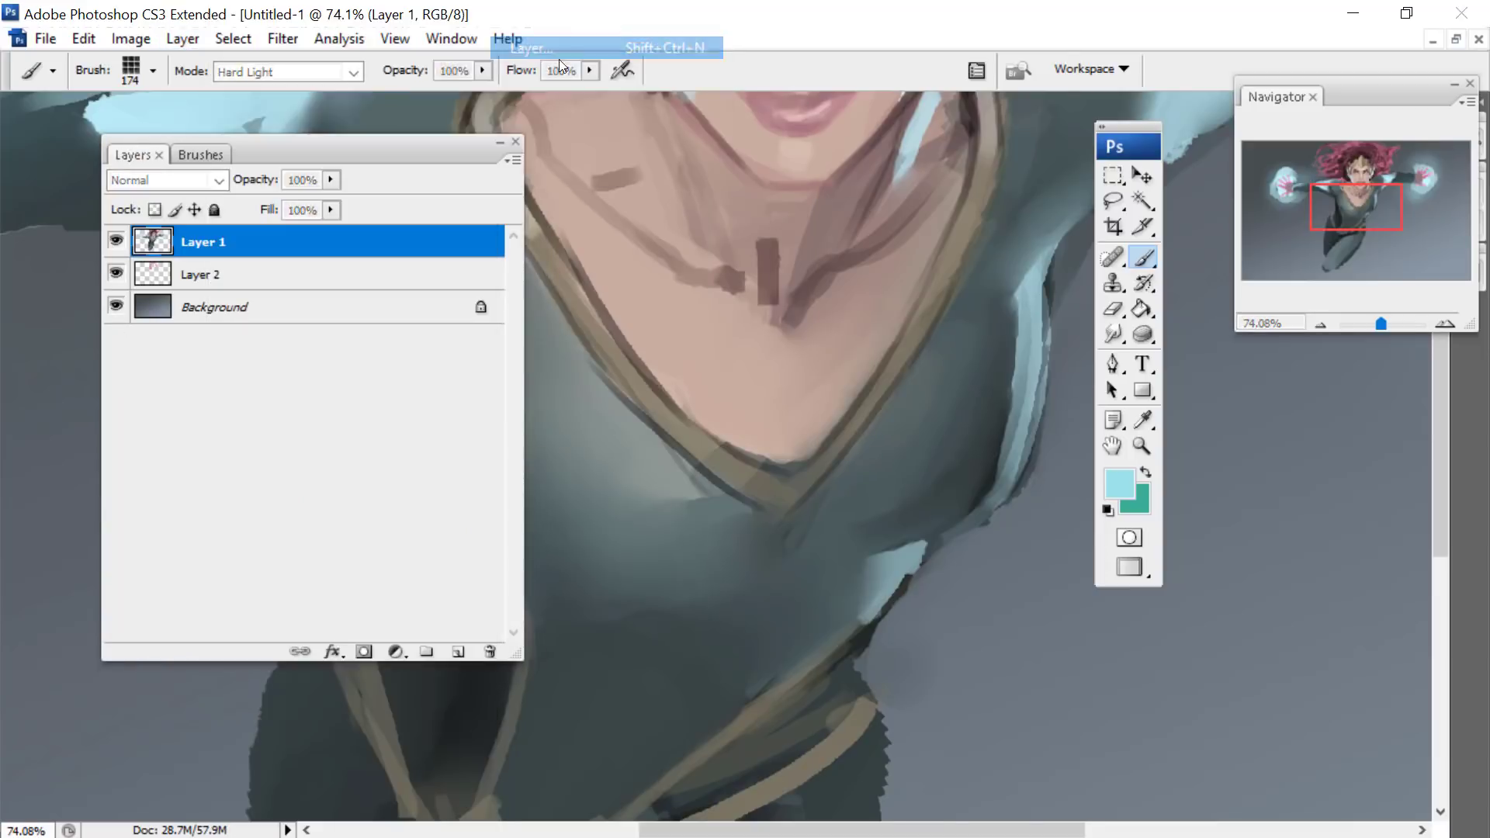
key("Return")
- Reduce the tile brush diameter to 102 px and paint a strip of cyan and teal tiles down the torso from neckline to waist
left_click_drag(349, 144, 225, 222)
left_click_drag(1357, 204, 1347, 210)
right_click(674, 235)
left_click_drag(866, 331, 848, 332)
left_click(828, 332)
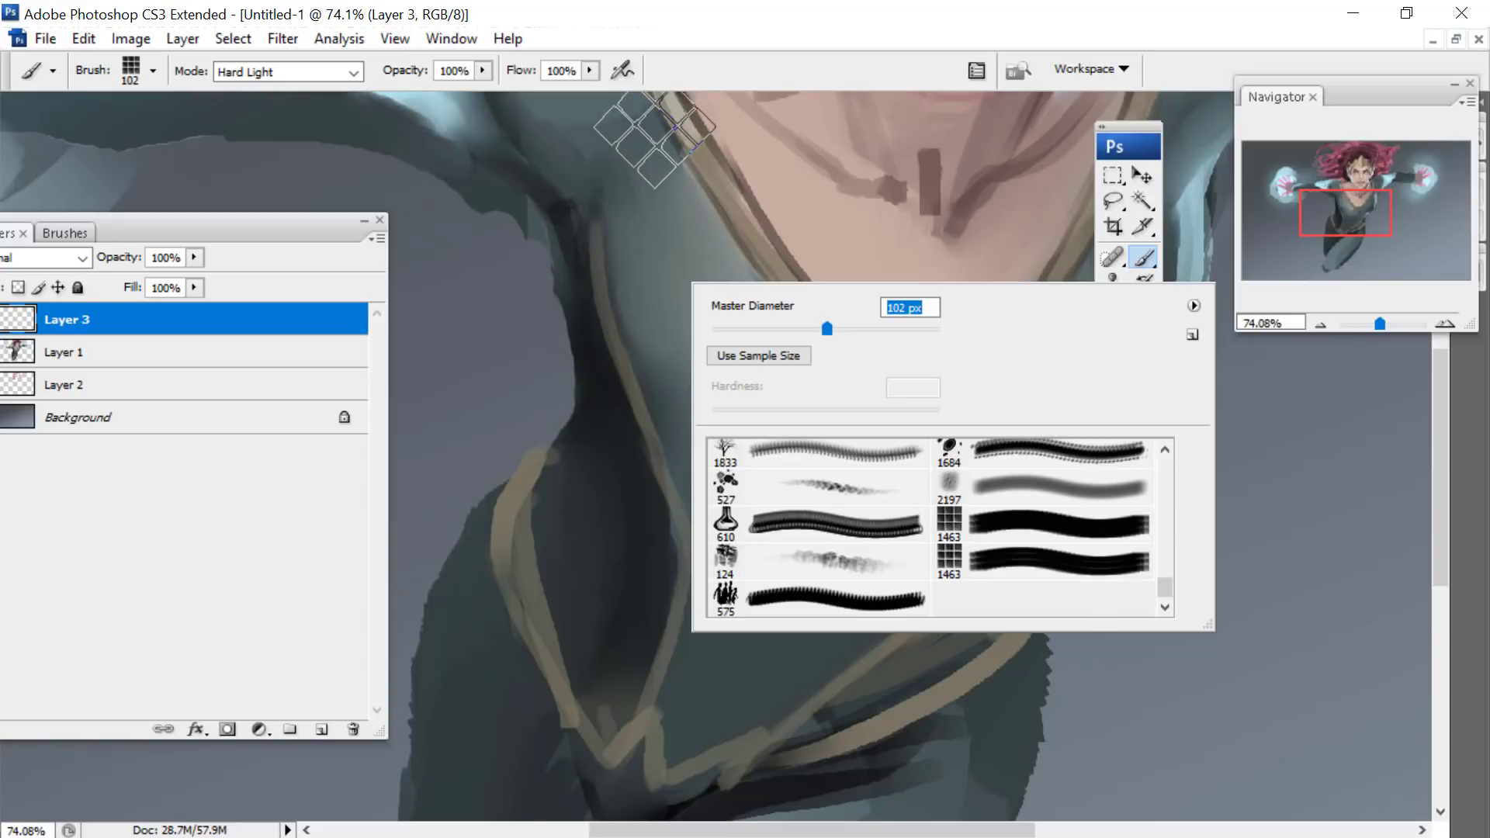
mouse_move(649, 144)
left_mouse_down()
mouse_move(642, 196)
mouse_move(718, 484)
mouse_move(646, 753)
left_mouse_up()
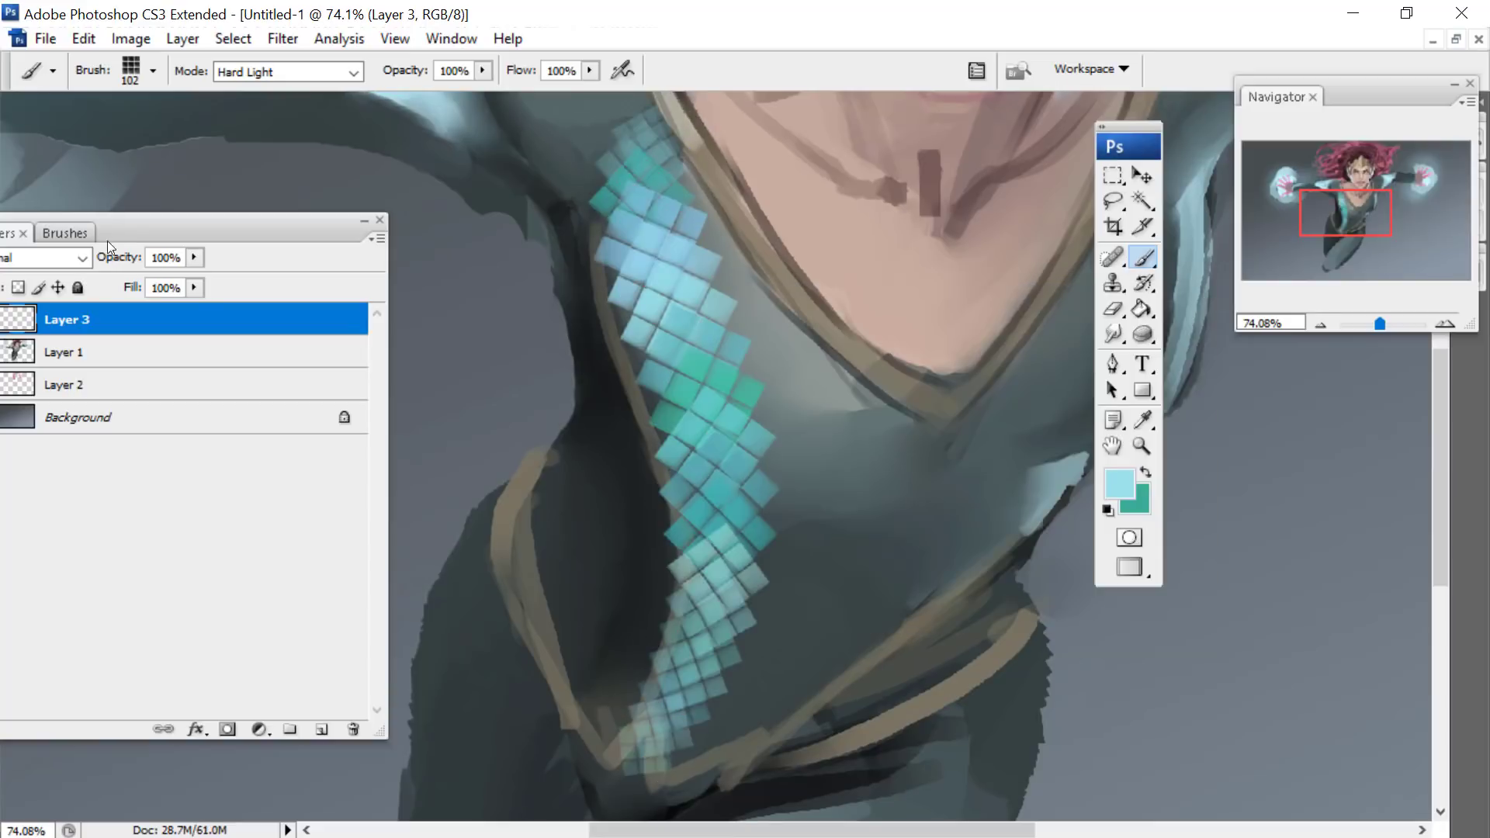
- Try the Overlay blending mode on the tile layer, and set the layer to Soft Light instead
left_click_drag(166, 221, 249, 170)
left_click(108, 206)
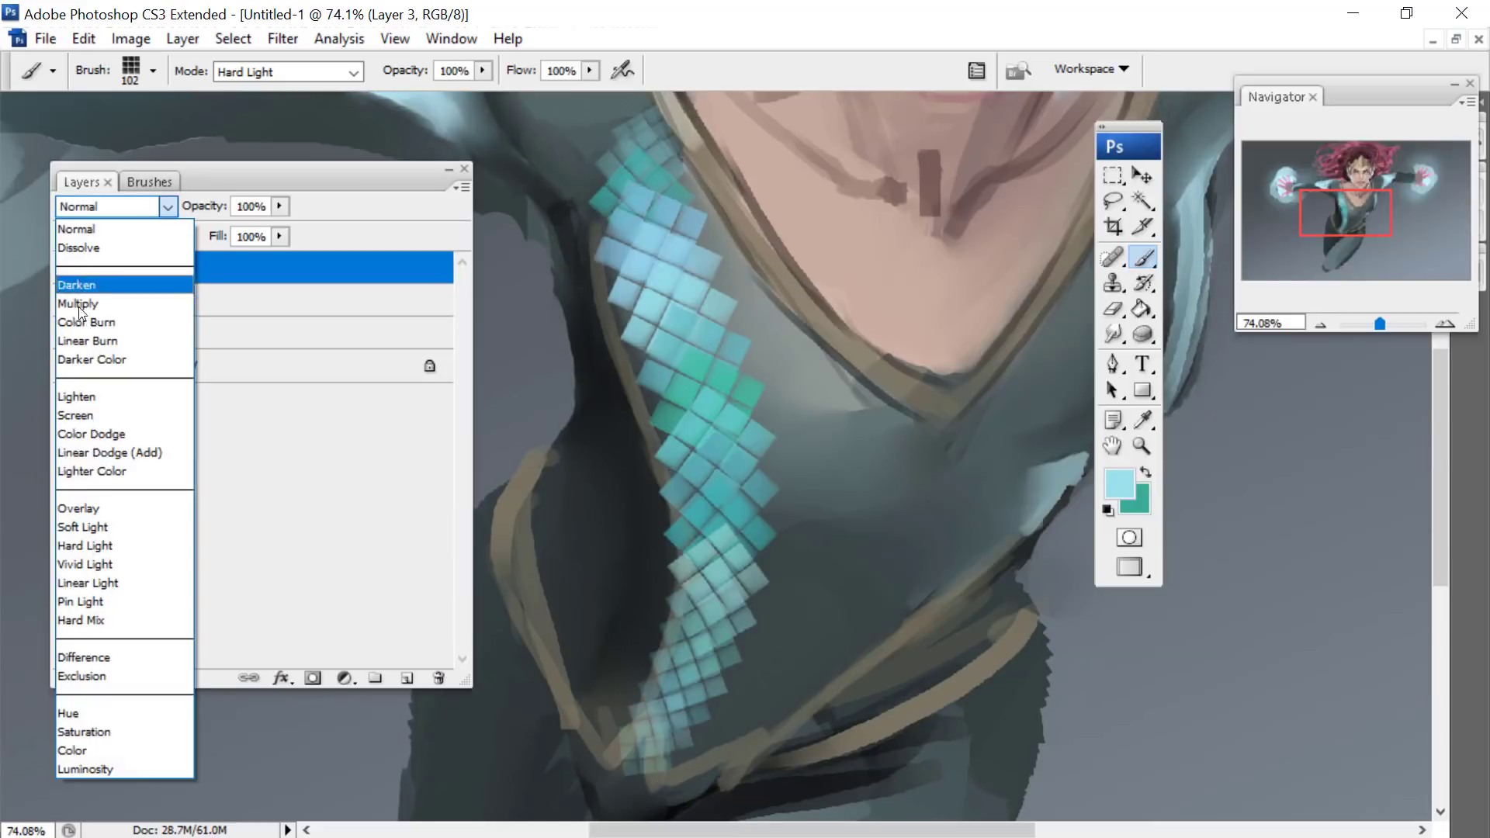
left_click(63, 508)
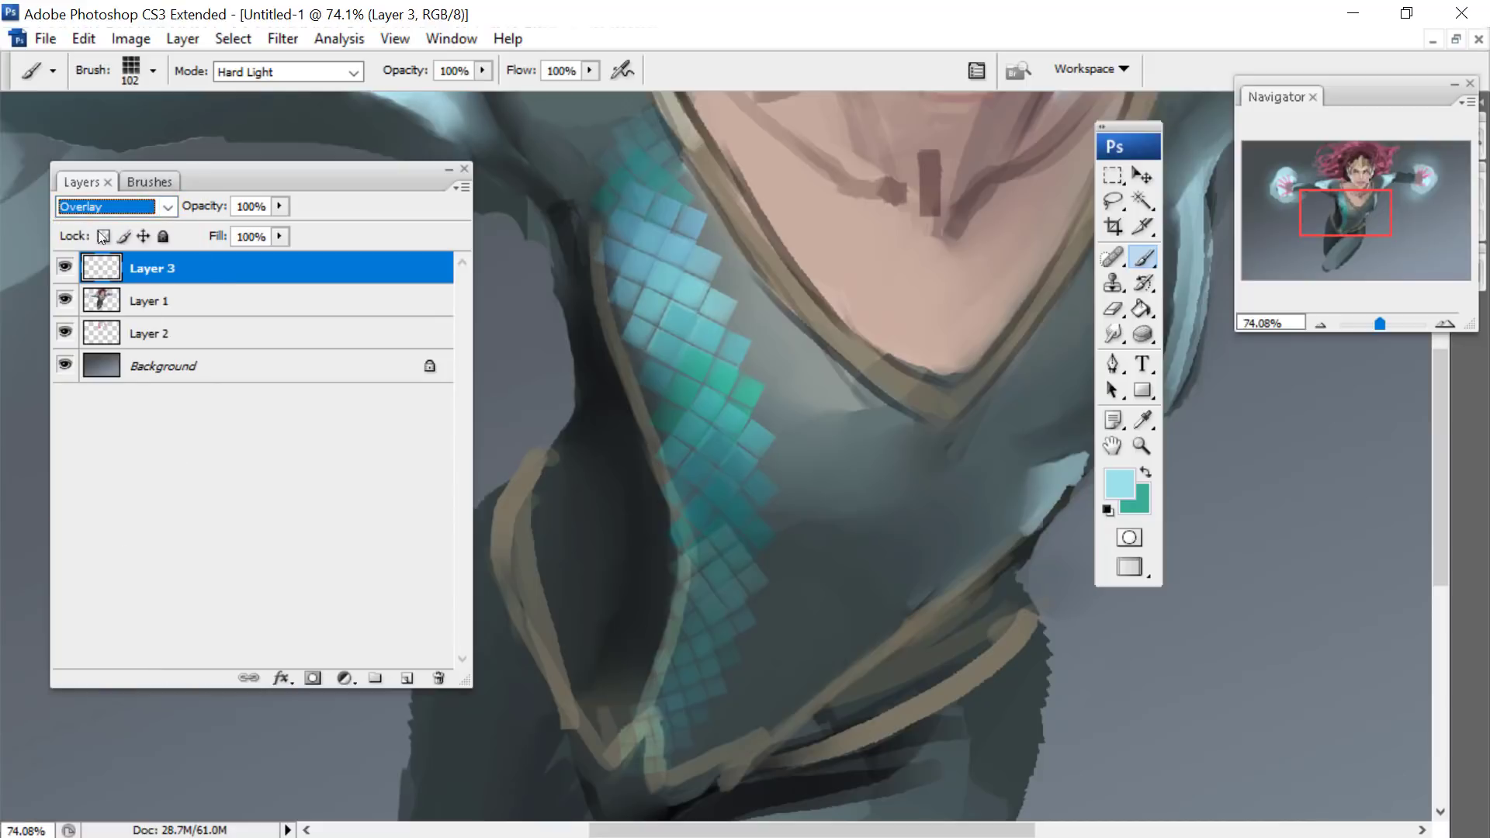
left_click(109, 207)
left_click(65, 530)
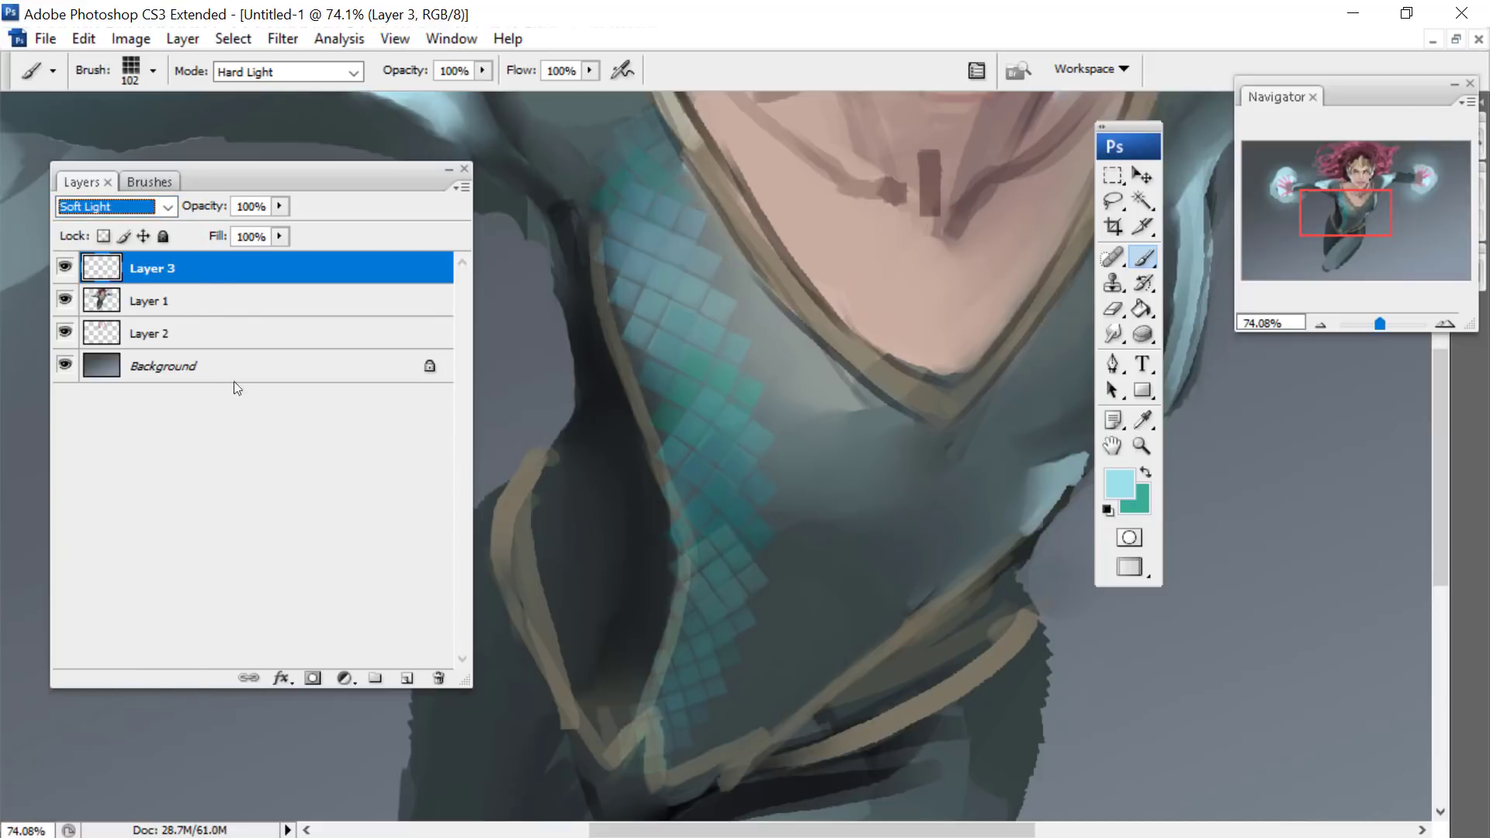
- Erase the trial tile strip from the torso using a large soft round eraser of 380 px
left_click(84, 38)
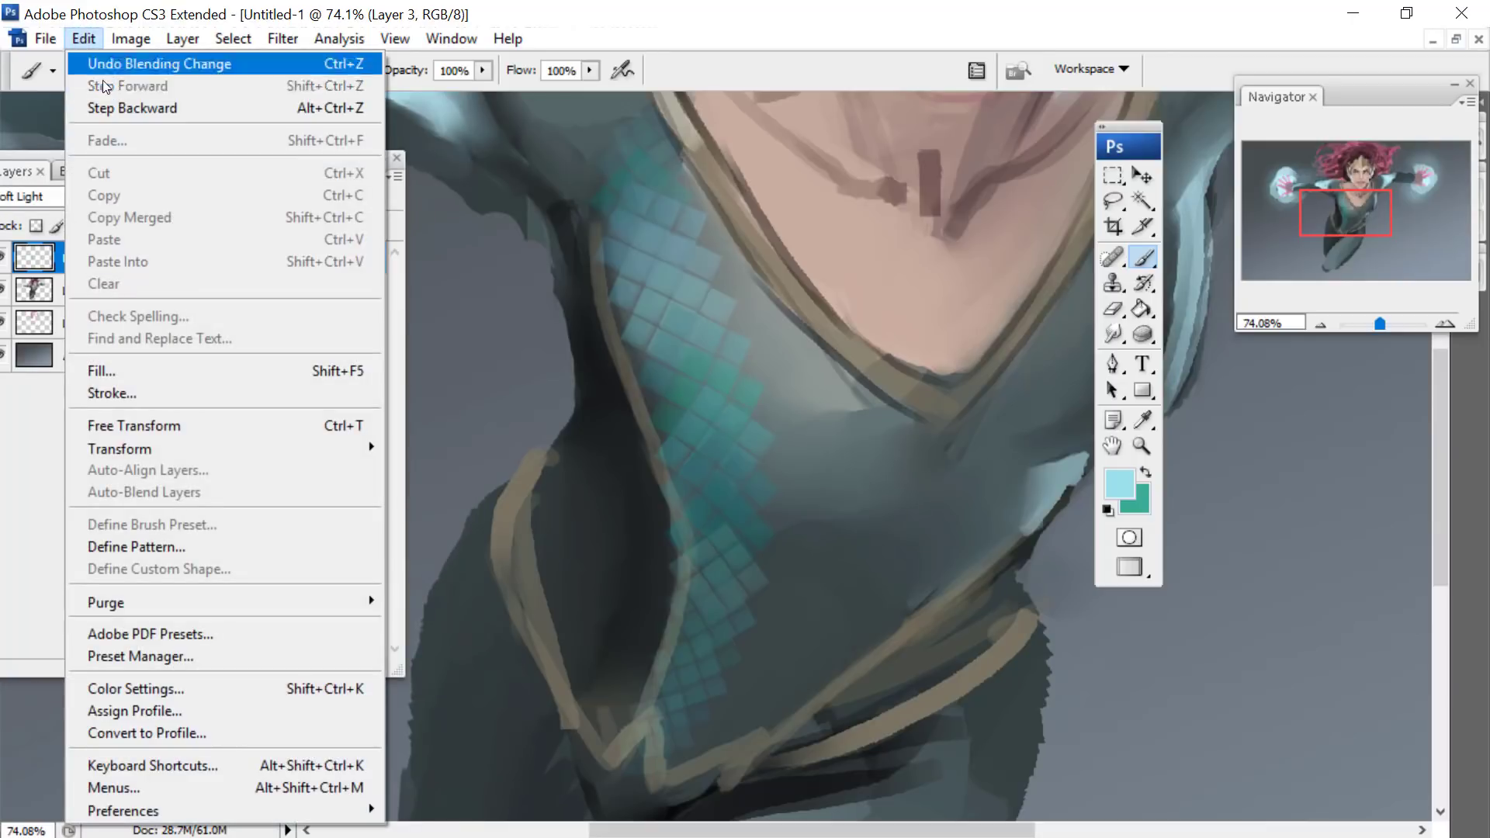
left_click(1114, 310)
right_click(728, 290)
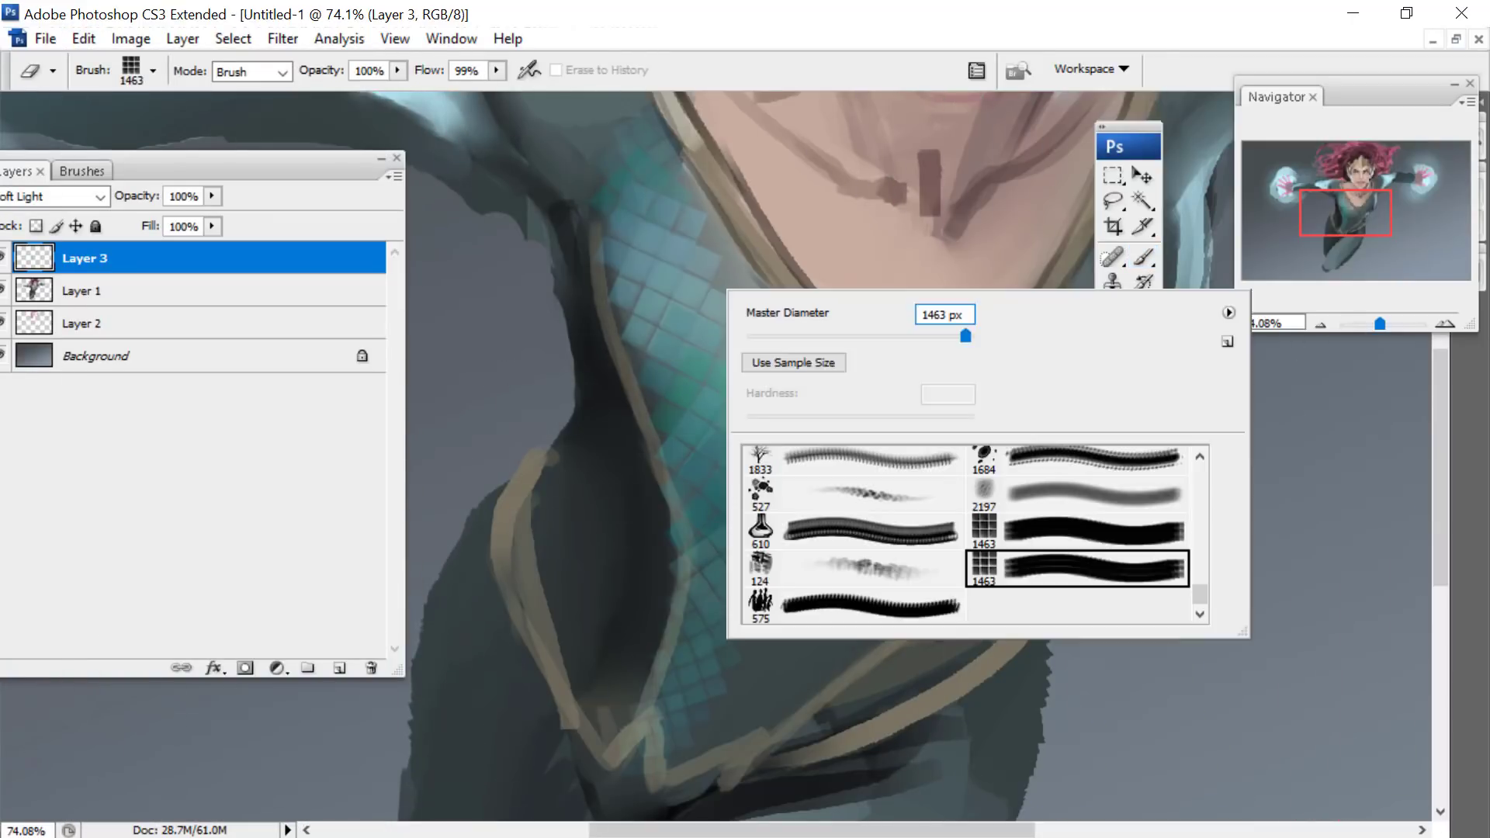
left_click_drag(965, 336, 938, 341)
scroll(869, 505, "up", 10)
left_click(871, 506)
left_click(878, 539)
left_click(616, 133)
mouse_move(615, 133)
left_mouse_down()
mouse_move(648, 275)
mouse_move(786, 577)
left_mouse_up()
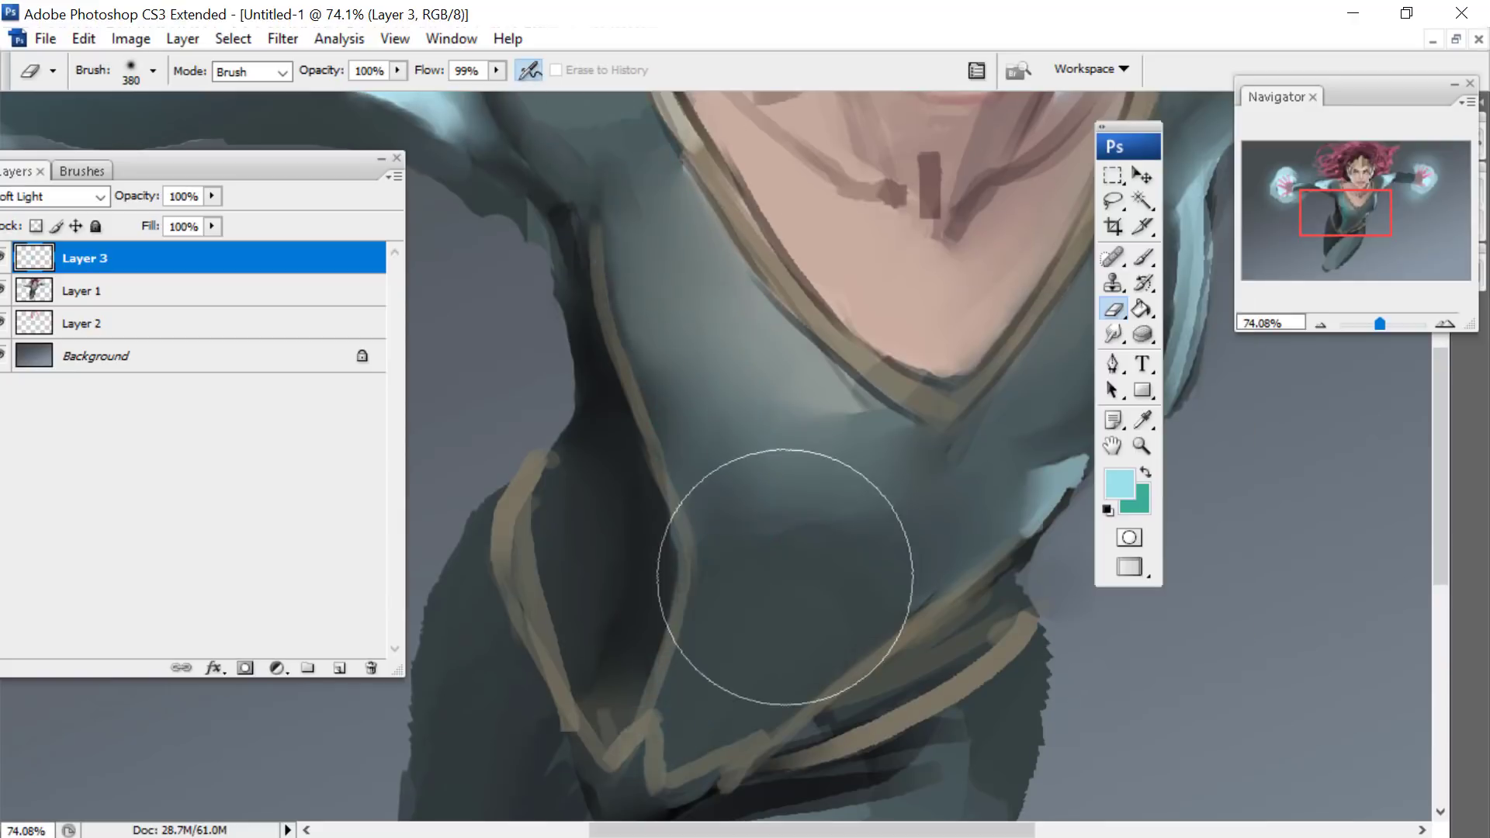
- Try covering the whole torso with cyan and teal tiles, using the tile brush reduced to 78 px
key("b")
right_click(757, 242)
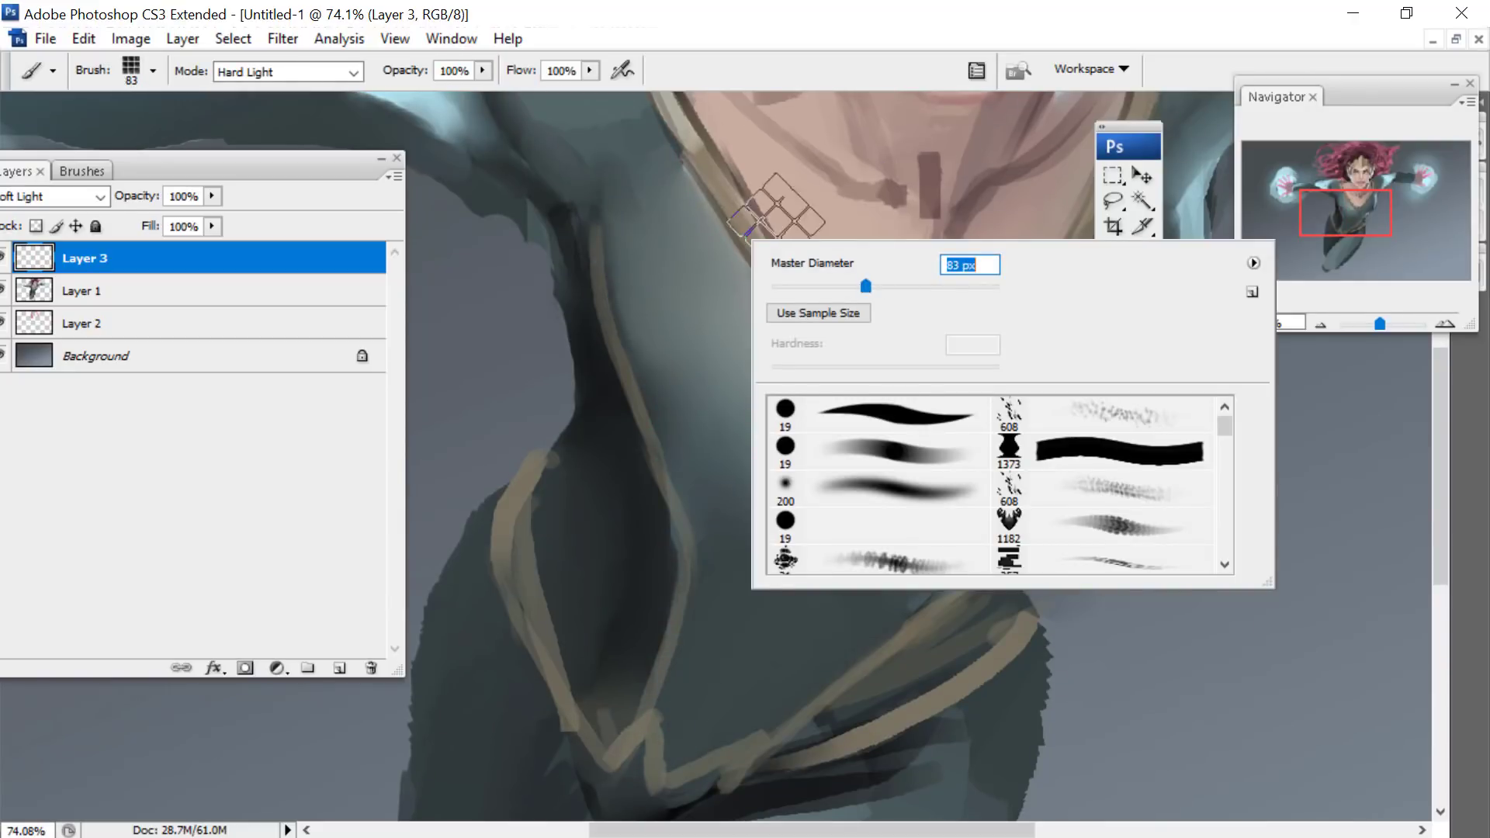
left_click_drag(865, 287, 860, 287)
mouse_move(640, 183)
left_mouse_down()
mouse_move(683, 393)
mouse_move(682, 708)
left_mouse_up()
mouse_move(701, 189)
left_mouse_down()
mouse_move(802, 522)
mouse_move(765, 690)
mouse_move(921, 393)
left_mouse_up()
left_click_drag(1126, 125, 1293, 139)
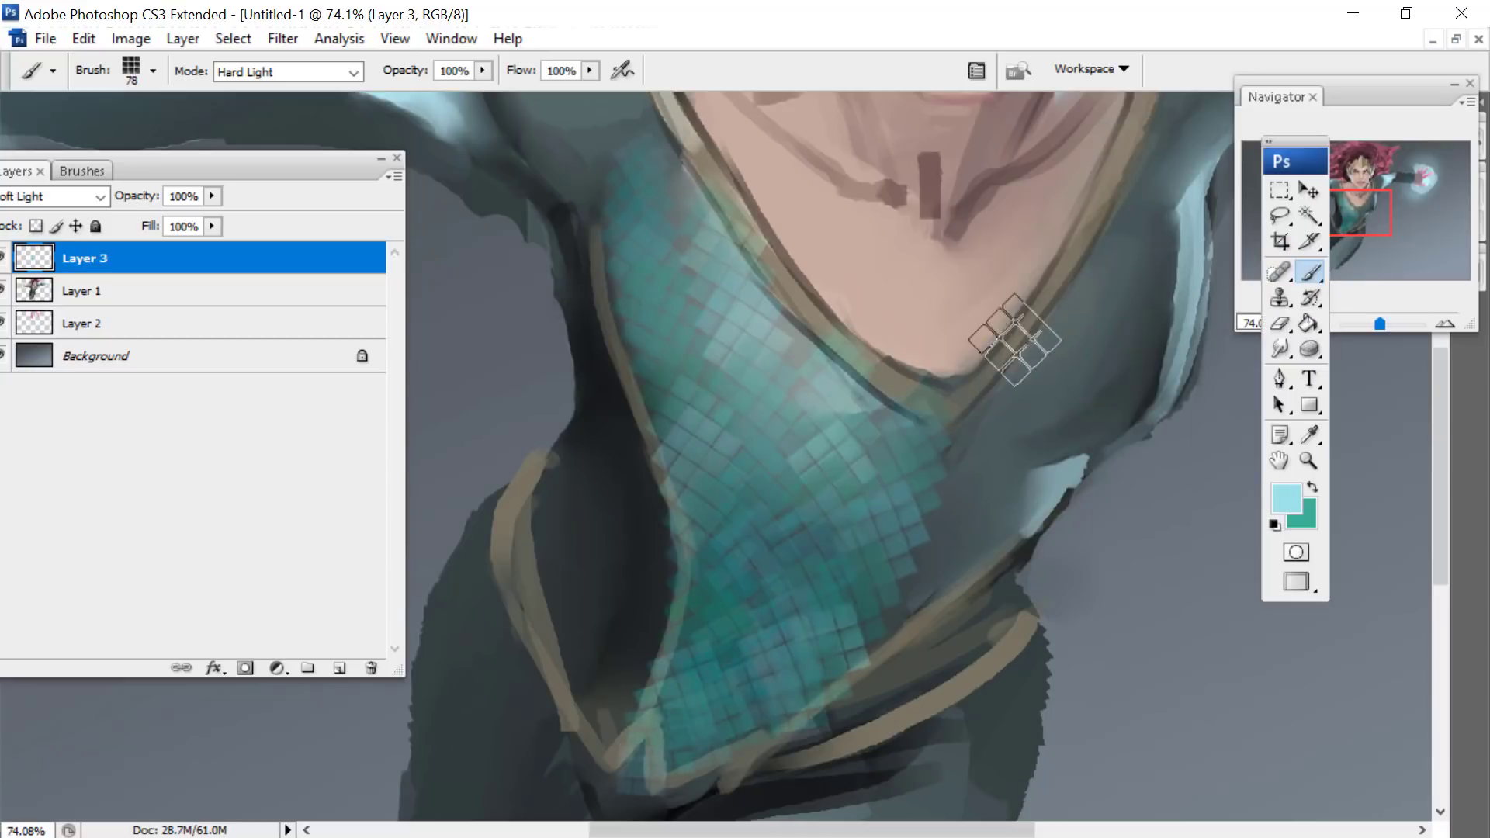
mouse_move(1015, 339)
left_mouse_down()
mouse_move(1115, 316)
mouse_move(1058, 432)
left_mouse_up()
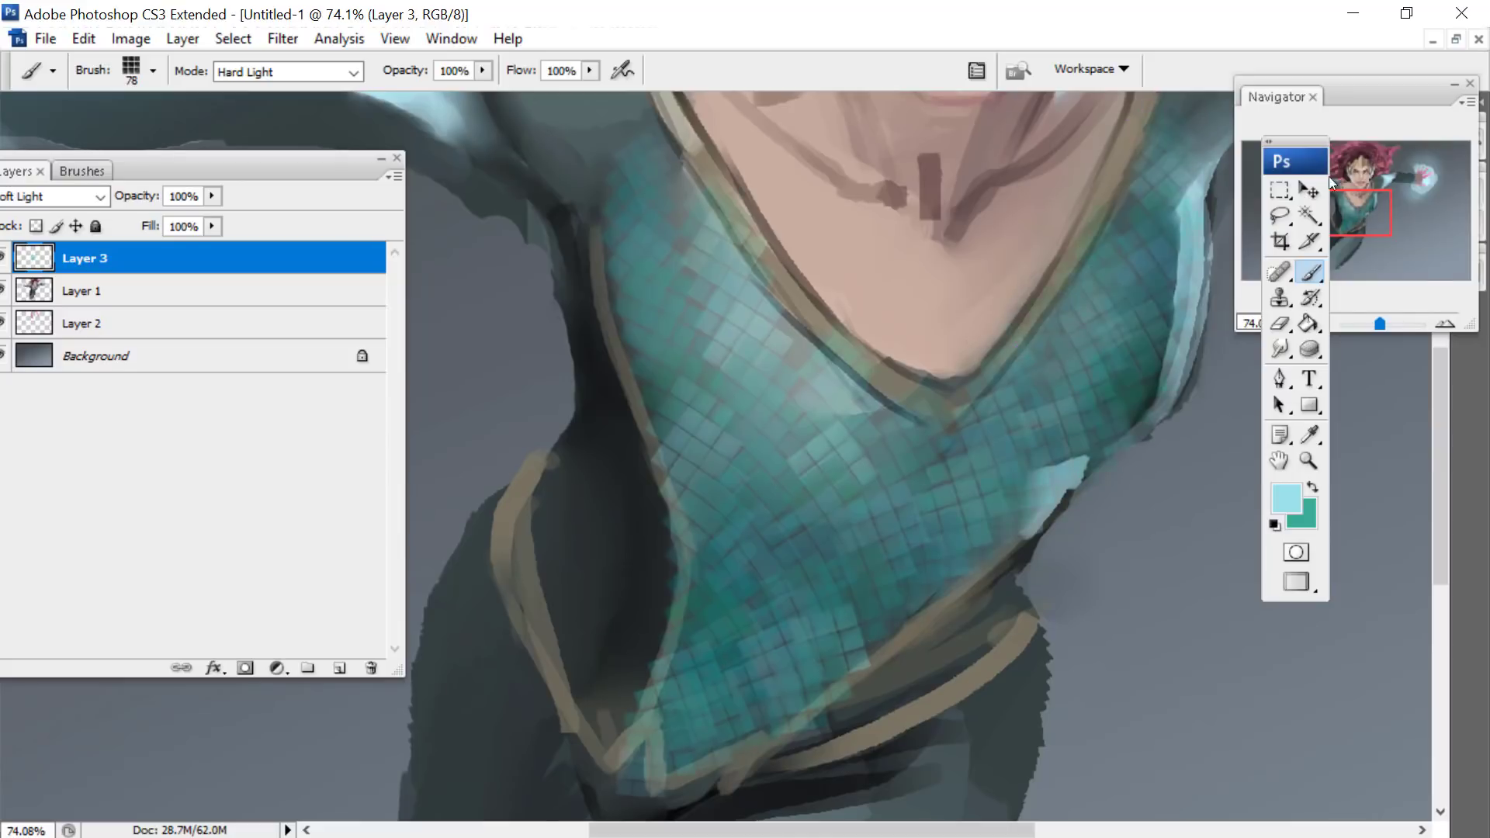
left_click_drag(1329, 175, 1326, 161)
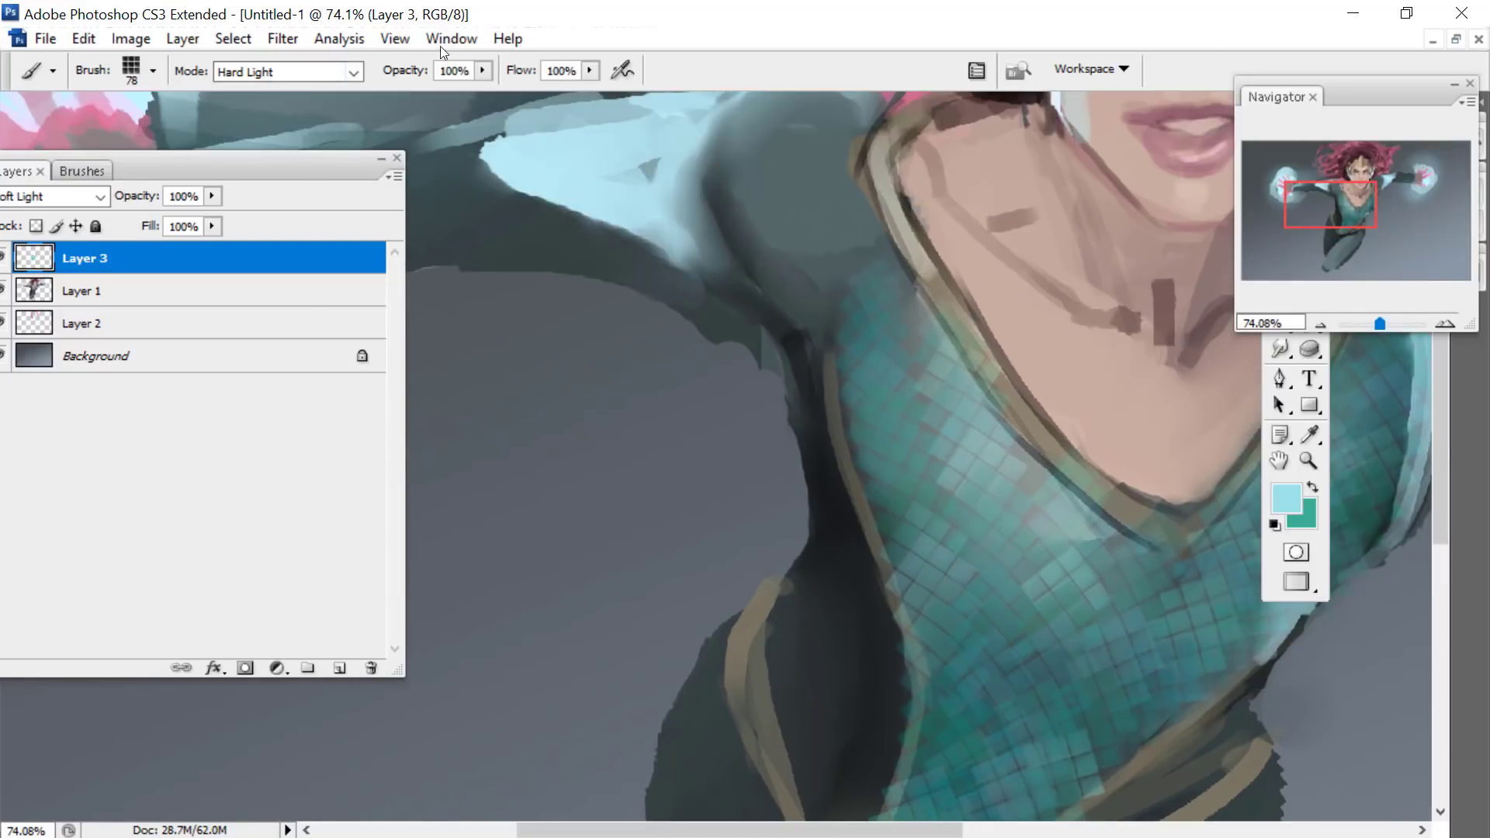
left_click_drag(1315, 200, 1337, 206)
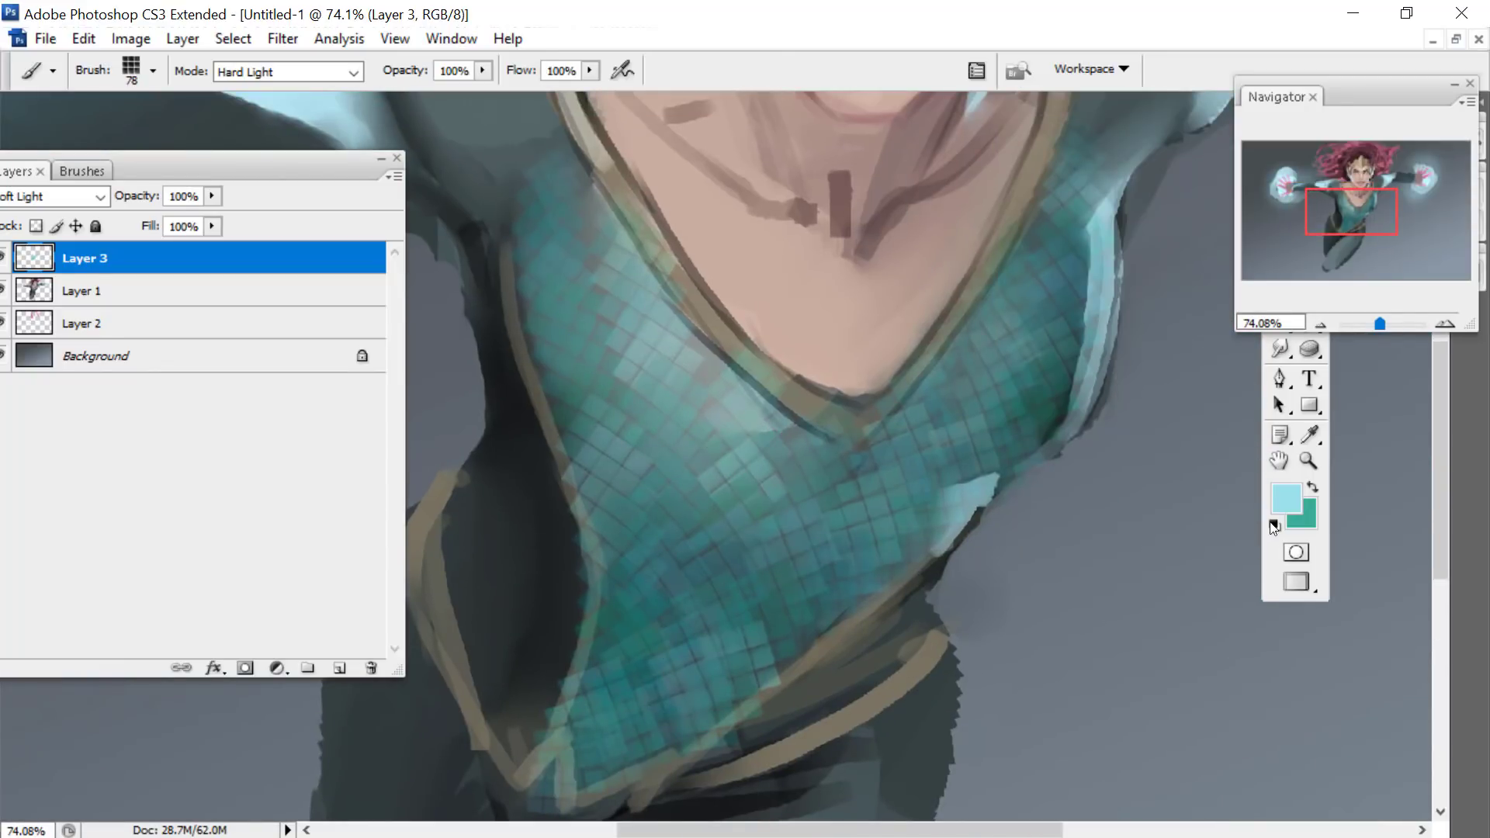
- Erase all the tiles from the torso with the 380 px soft eraser
left_click(1276, 354)
left_click(1278, 326)
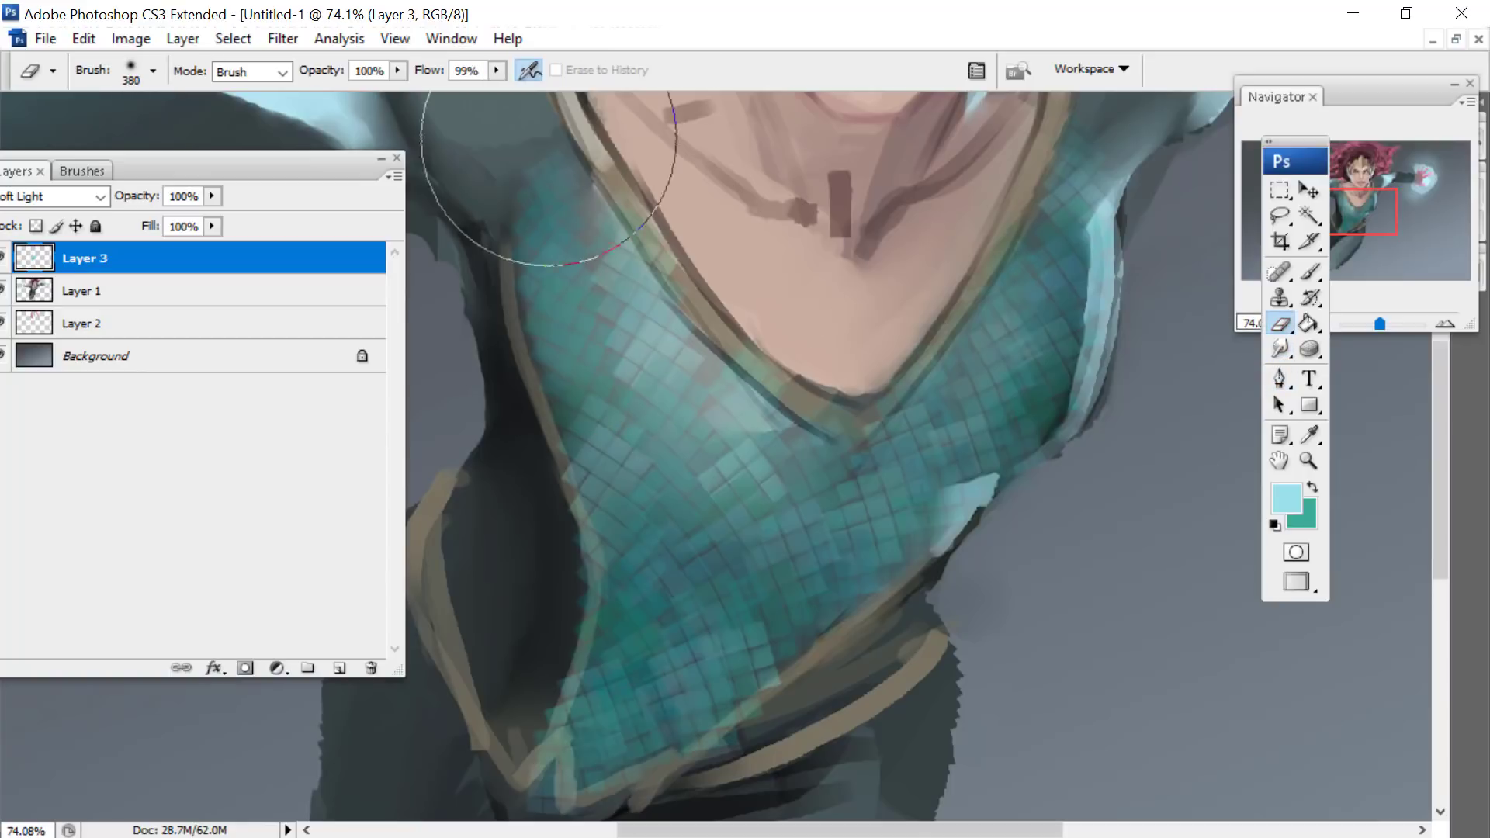
left_click_drag(553, 155, 753, 528)
left_click_drag(892, 497, 1086, 214)
- Darken the background colour to a deep teal and cover the torso with tiles from neckline to waist
left_click(1306, 520)
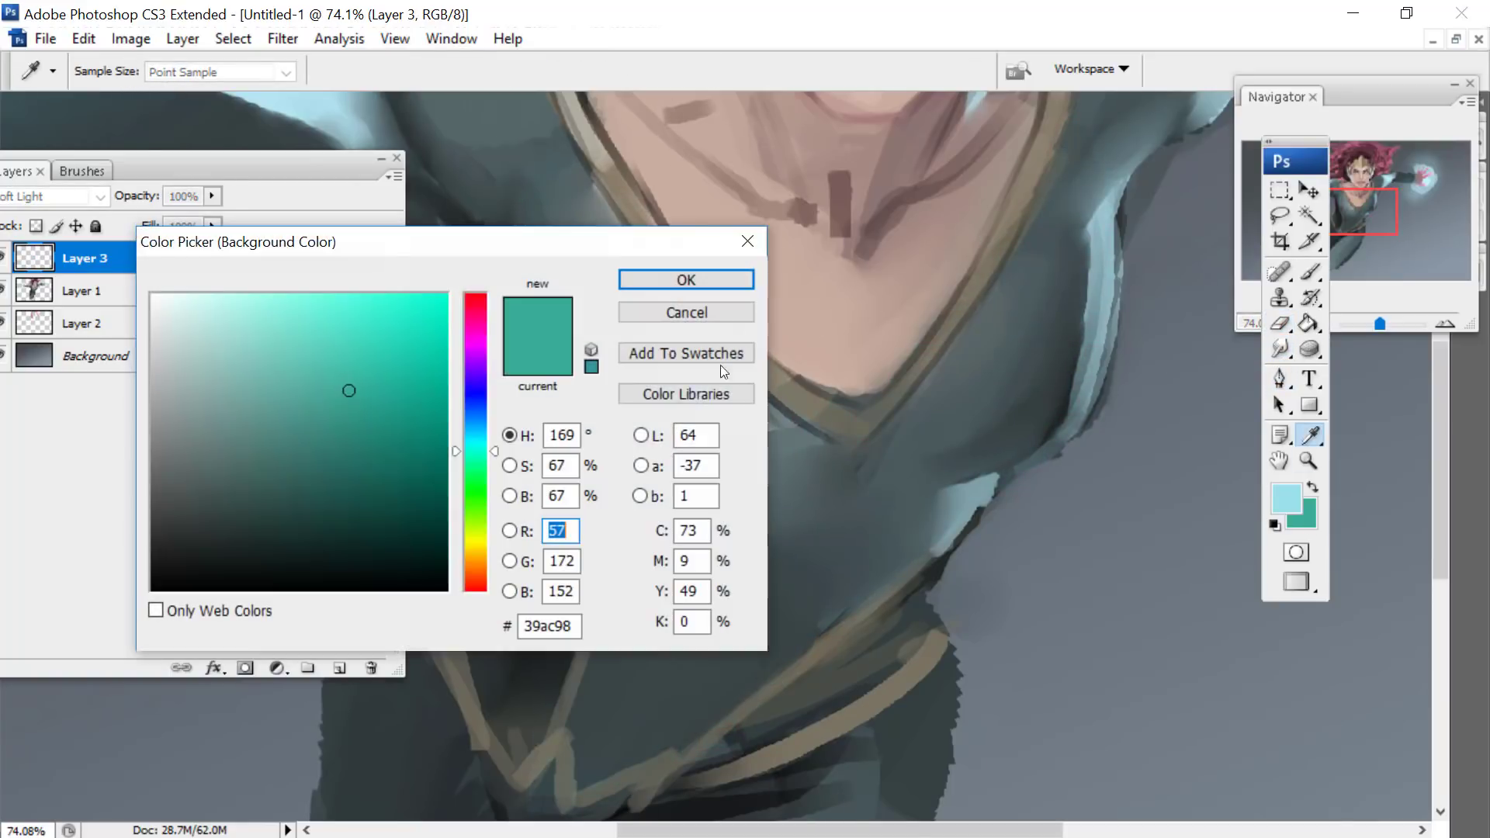
left_click_drag(363, 428, 346, 459)
left_click(686, 279)
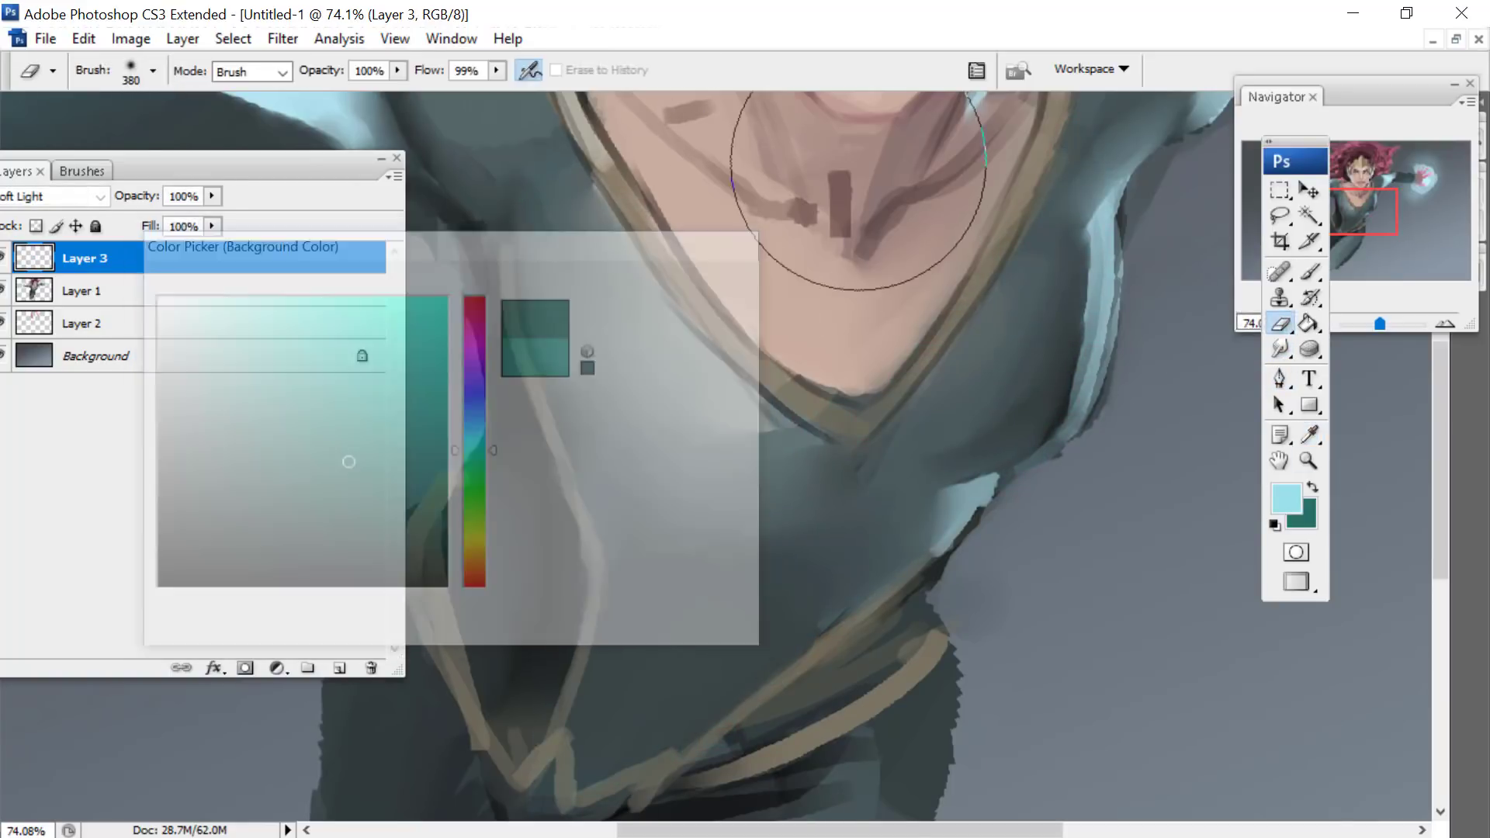
left_click(1309, 272)
left_click_drag(549, 166, 622, 606)
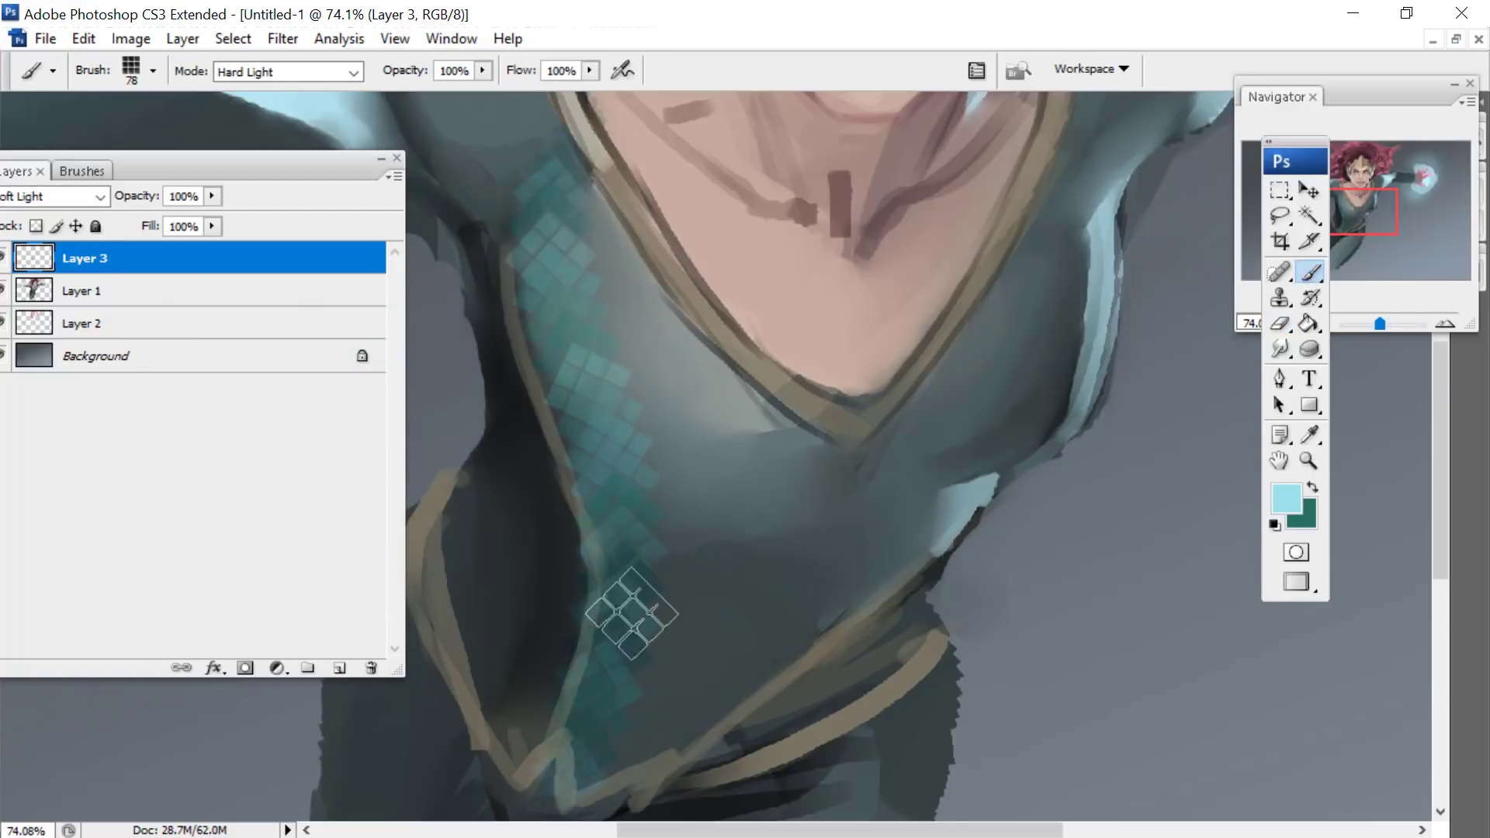
mouse_move(633, 236)
left_mouse_down()
mouse_move(651, 615)
mouse_move(706, 383)
mouse_move(699, 622)
mouse_move(642, 709)
mouse_move(792, 653)
left_mouse_up()
mouse_move(1017, 255)
left_mouse_down()
mouse_move(949, 481)
mouse_move(985, 496)
left_mouse_up()
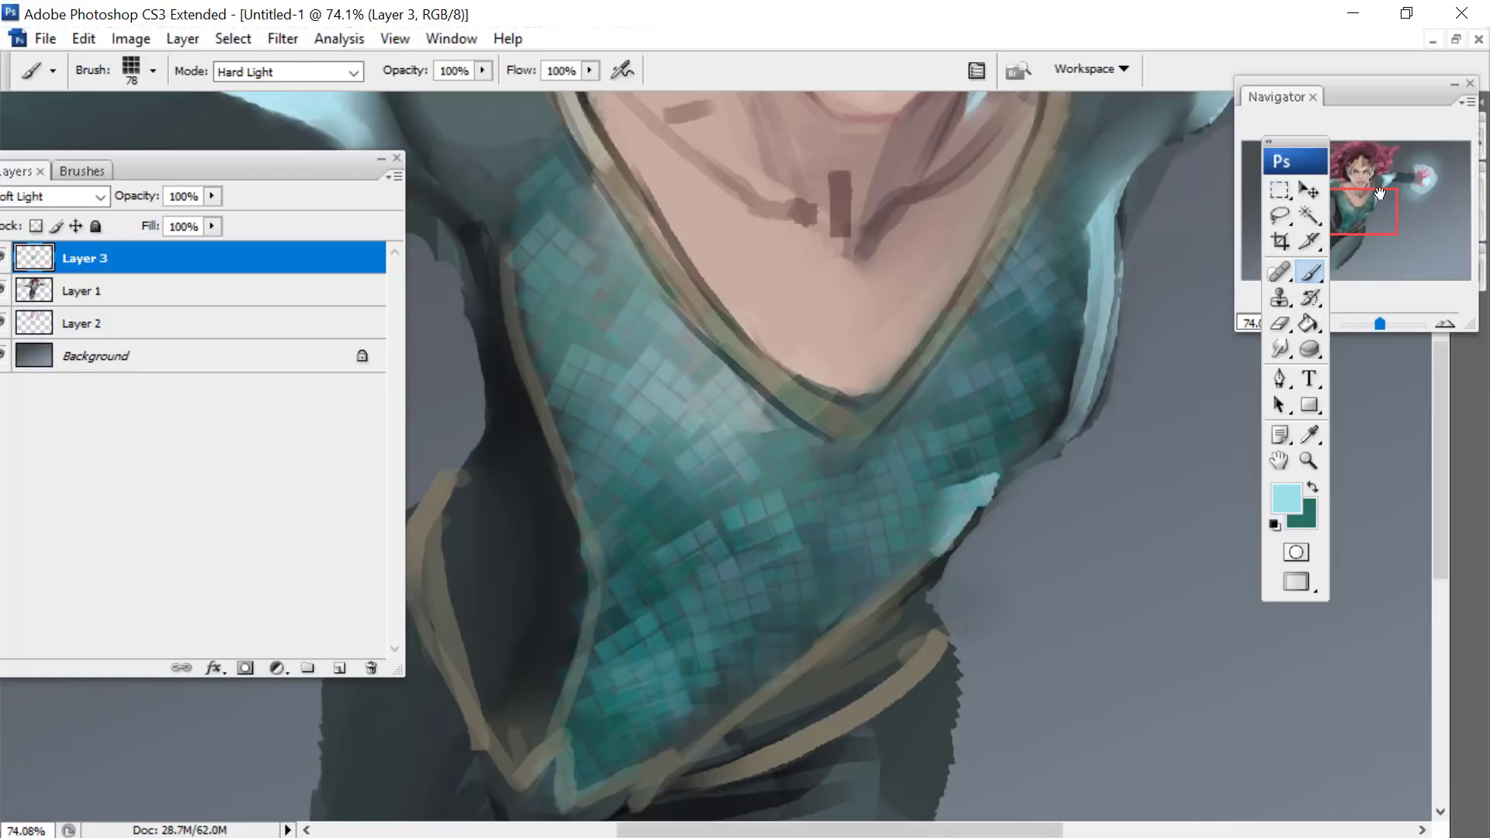
- Reduce the tile brush to 66 px and paint tiles over both shoulders of the suit
mouse_move(1381, 194)
left_mouse_down()
mouse_move(1381, 171)
mouse_move(1377, 188)
left_mouse_up()
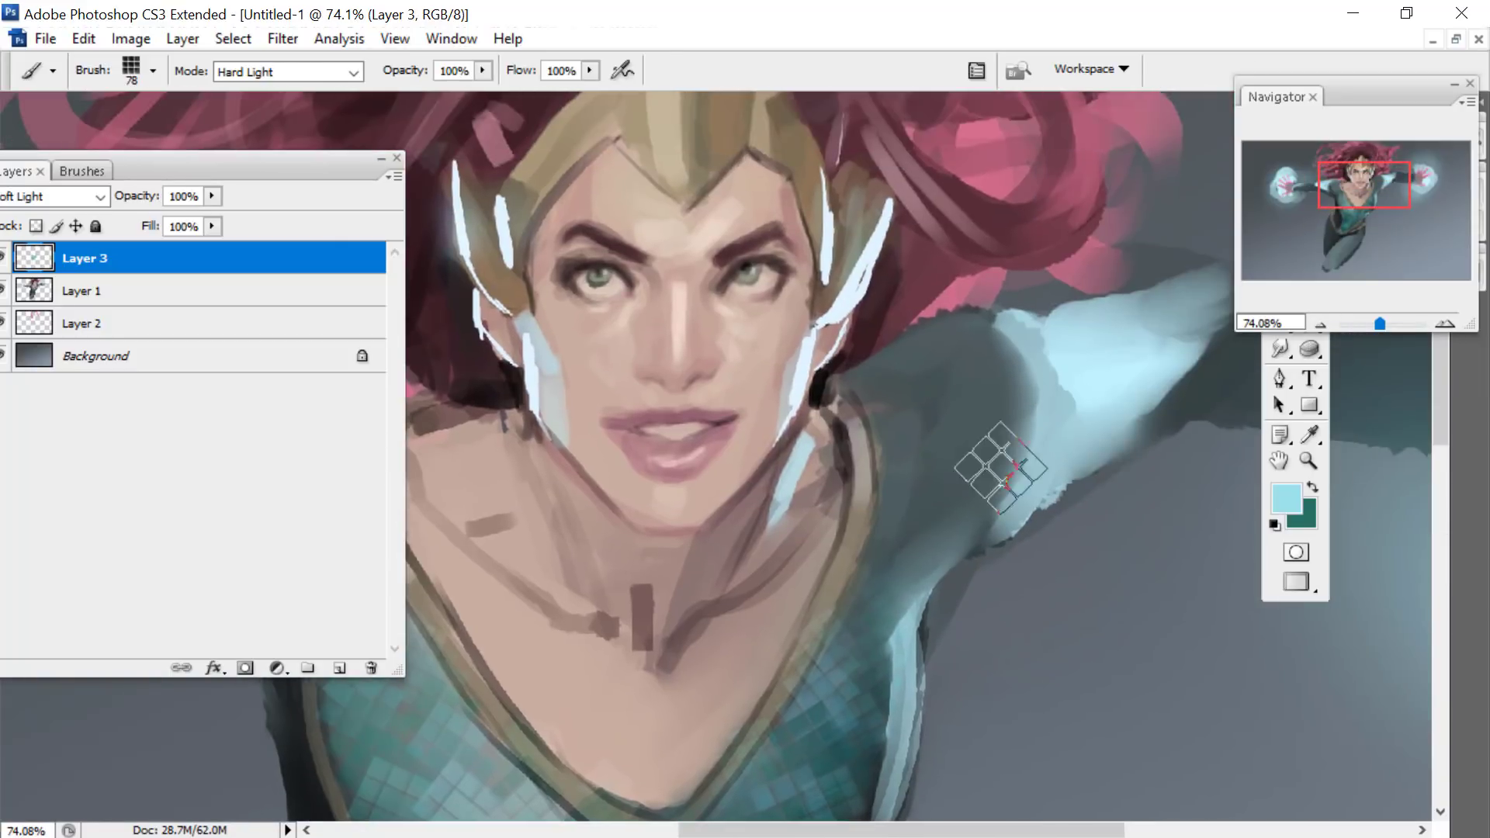
right_click(991, 466)
left_click_drag(1066, 476, 1059, 477)
left_click(864, 648)
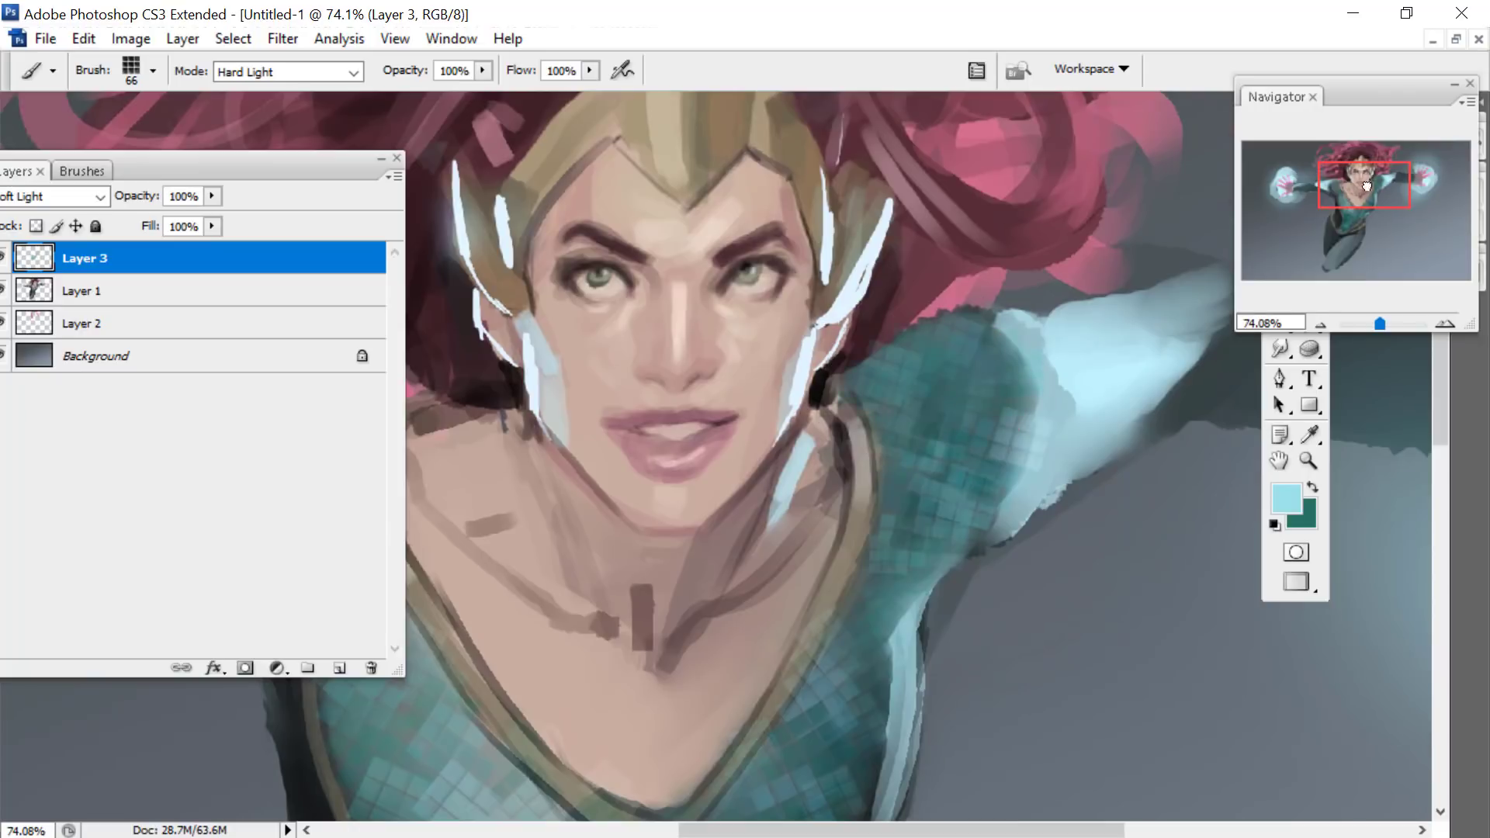
mouse_move(1364, 185)
left_mouse_down()
mouse_move(1301, 192)
mouse_move(1369, 204)
left_mouse_up()
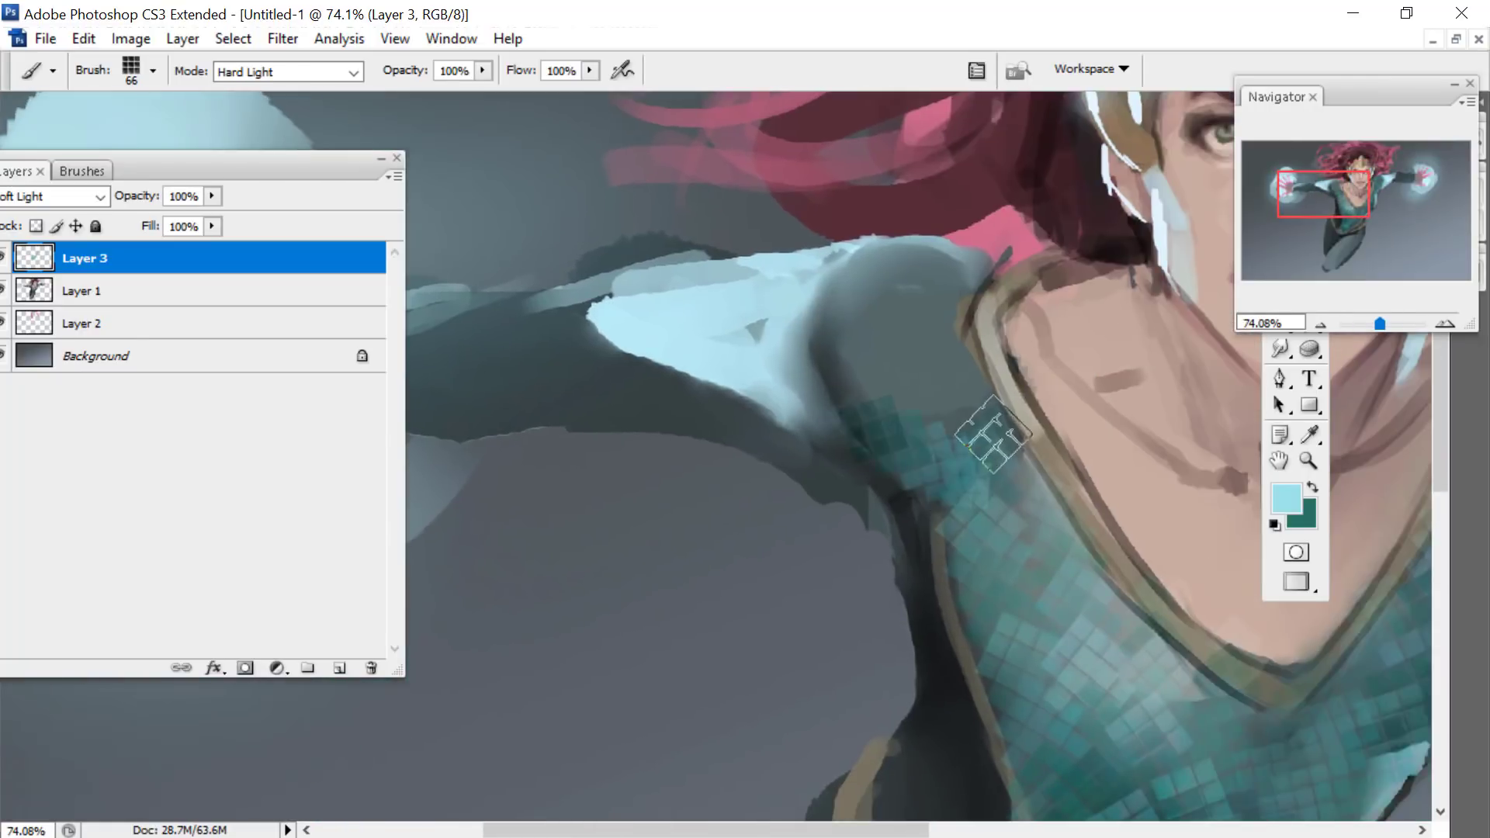
mouse_move(878, 330)
left_mouse_down()
mouse_move(872, 272)
mouse_move(646, 360)
mouse_move(803, 339)
mouse_move(827, 293)
left_mouse_up()
- Reduce the tile brush to 44 px and paint tiles along the dark sleeves of both arms
left_click_drag(1380, 322, 1376, 322)
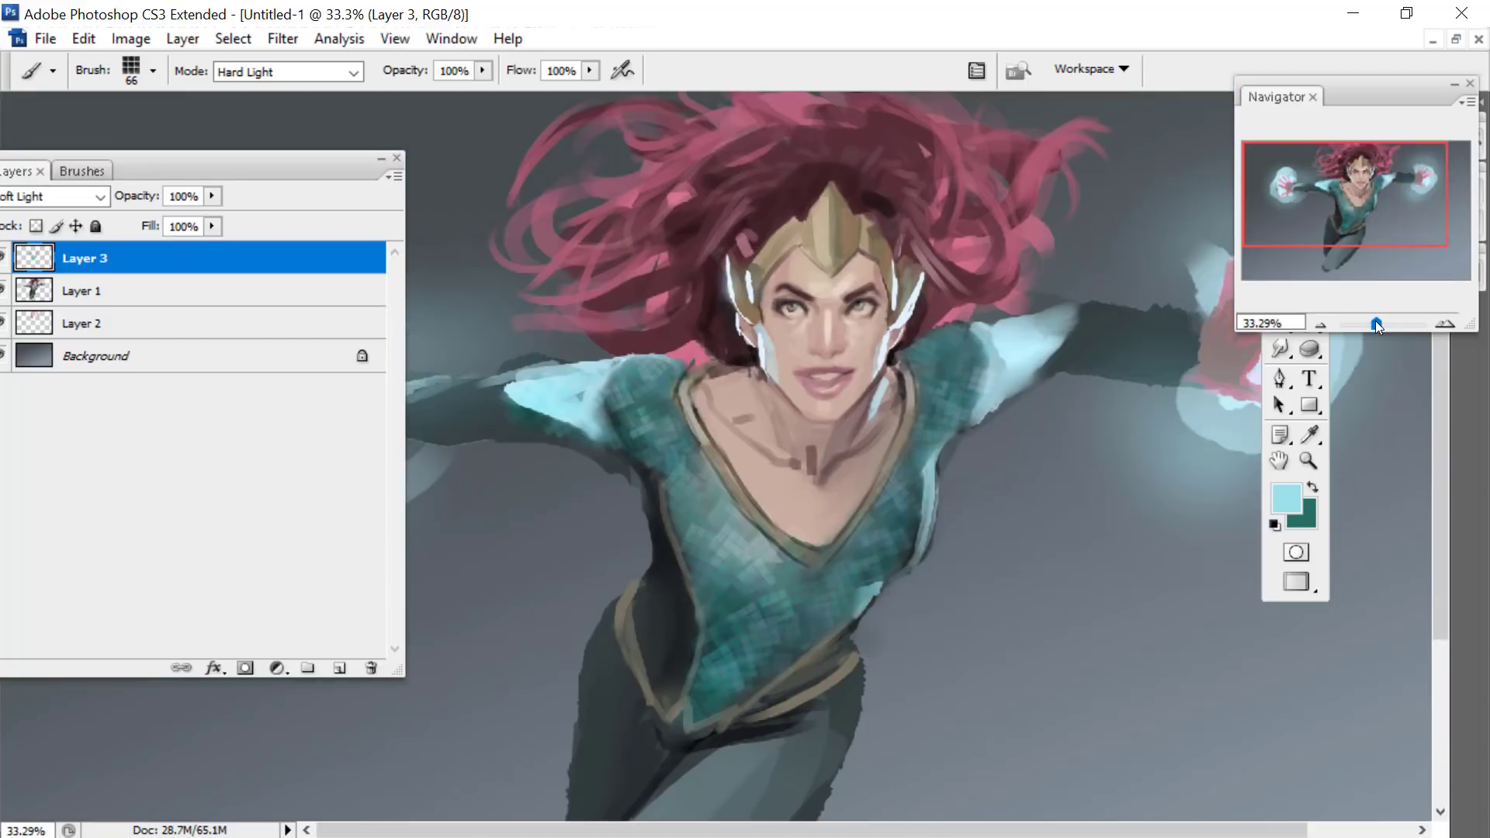
left_click_drag(269, 152, 165, 497)
right_click(896, 403)
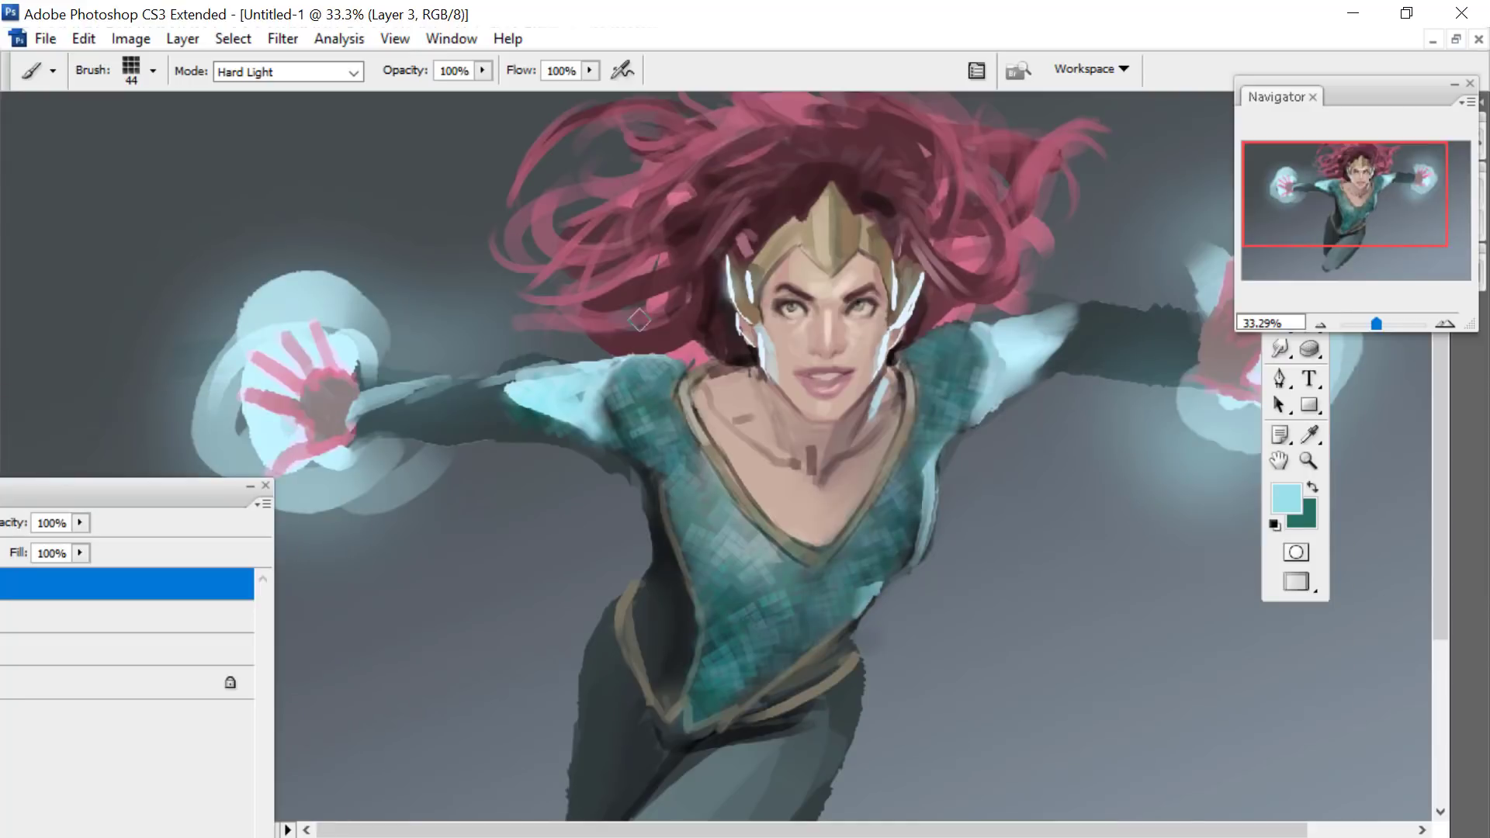
mouse_move(532, 420)
left_mouse_down()
mouse_move(431, 419)
mouse_move(464, 399)
left_mouse_up()
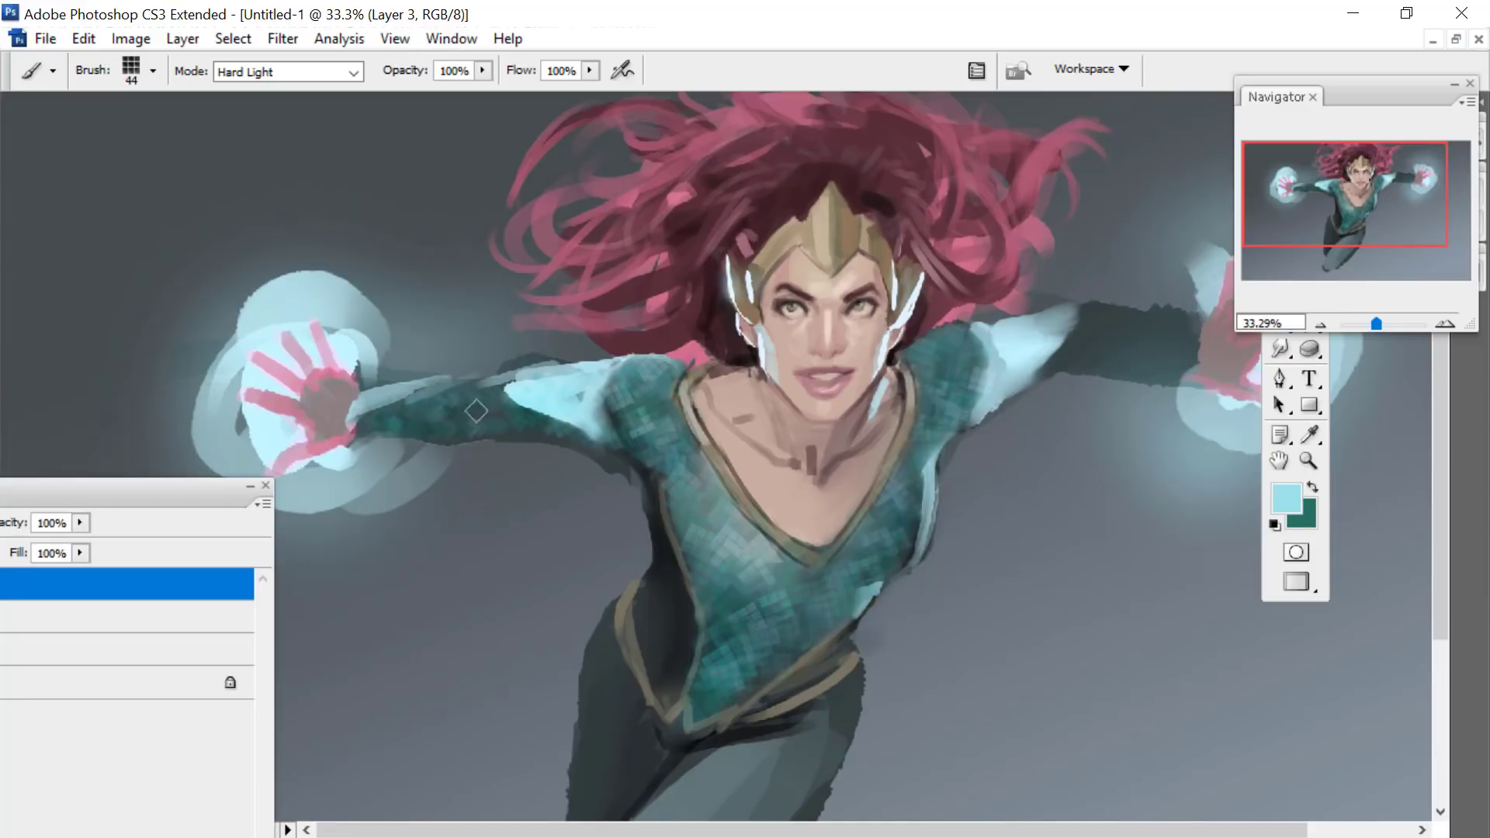
left_click_drag(1308, 160, 1315, 182)
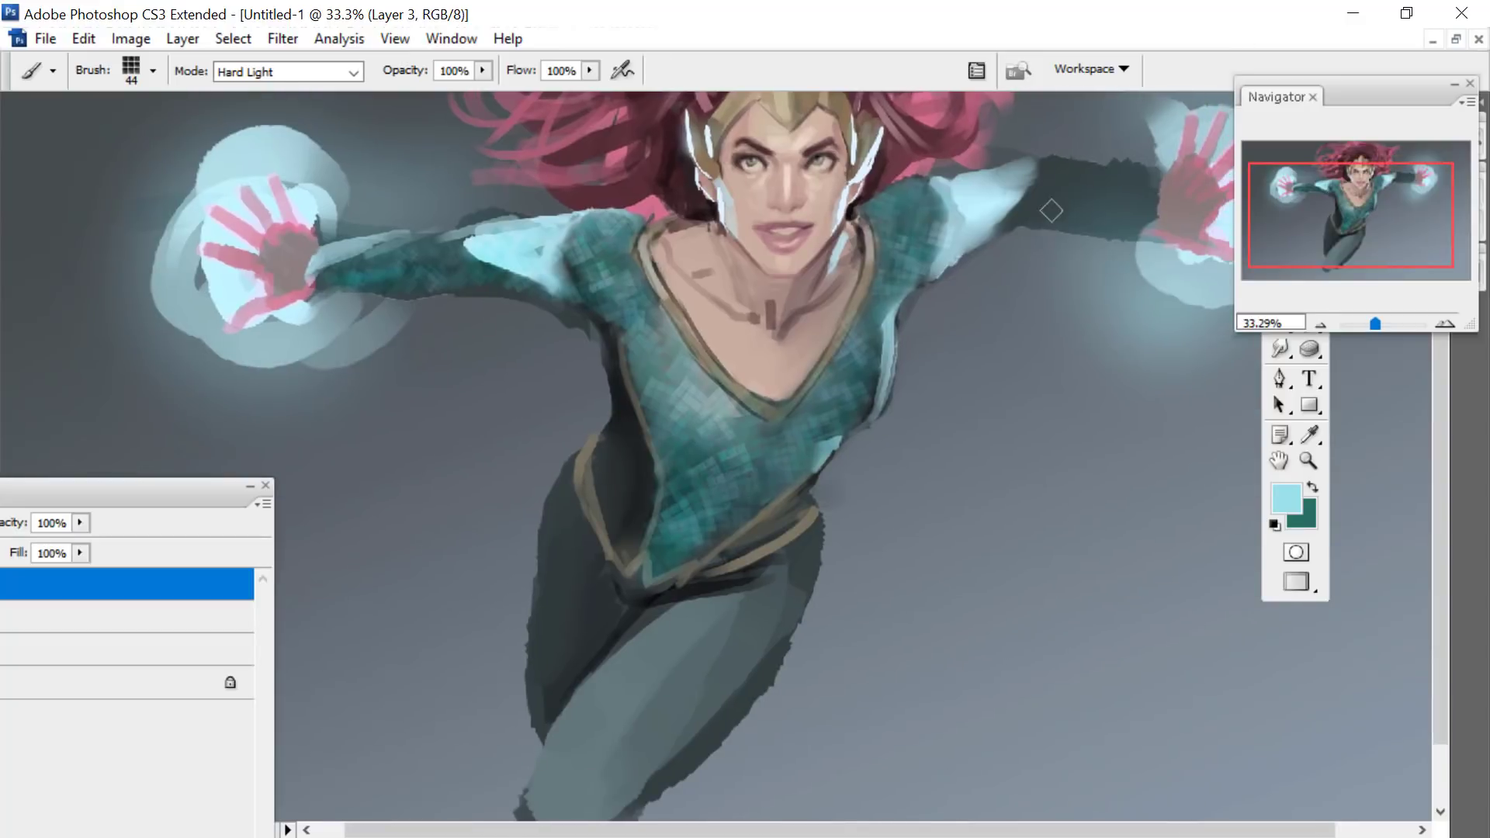
mouse_move(1065, 193)
left_mouse_down()
mouse_move(1103, 218)
mouse_move(1044, 190)
mouse_move(1118, 187)
mouse_move(1055, 175)
left_mouse_up()
- Enlarge the tile brush to 72 px and paint tiles over both legs, the hip and the side of the waist
left_click_drag(1363, 201, 1339, 208)
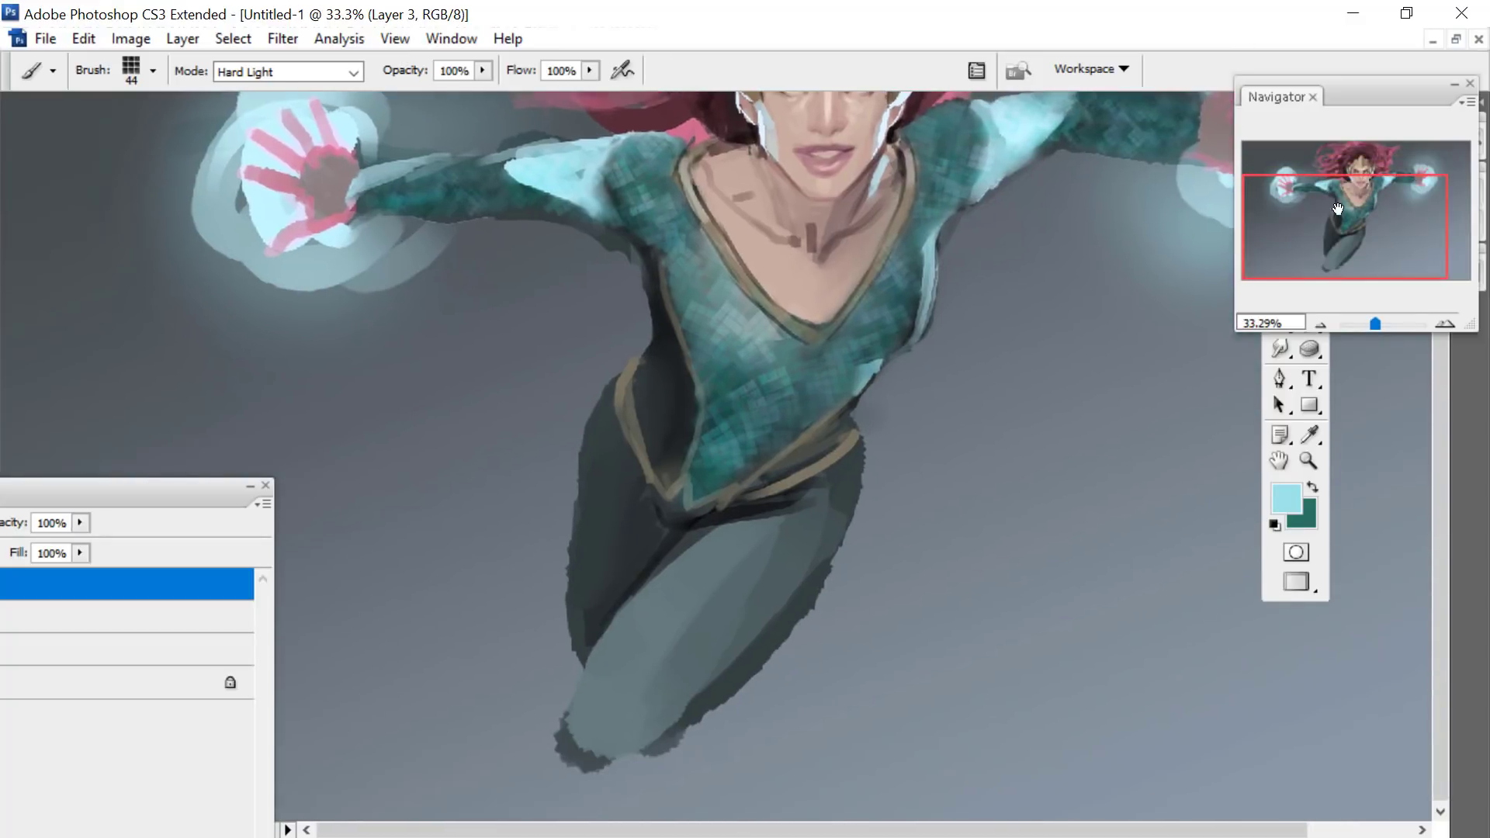
right_click(754, 514)
left_click_drag(840, 524, 872, 525)
left_click_drag(735, 532, 561, 738)
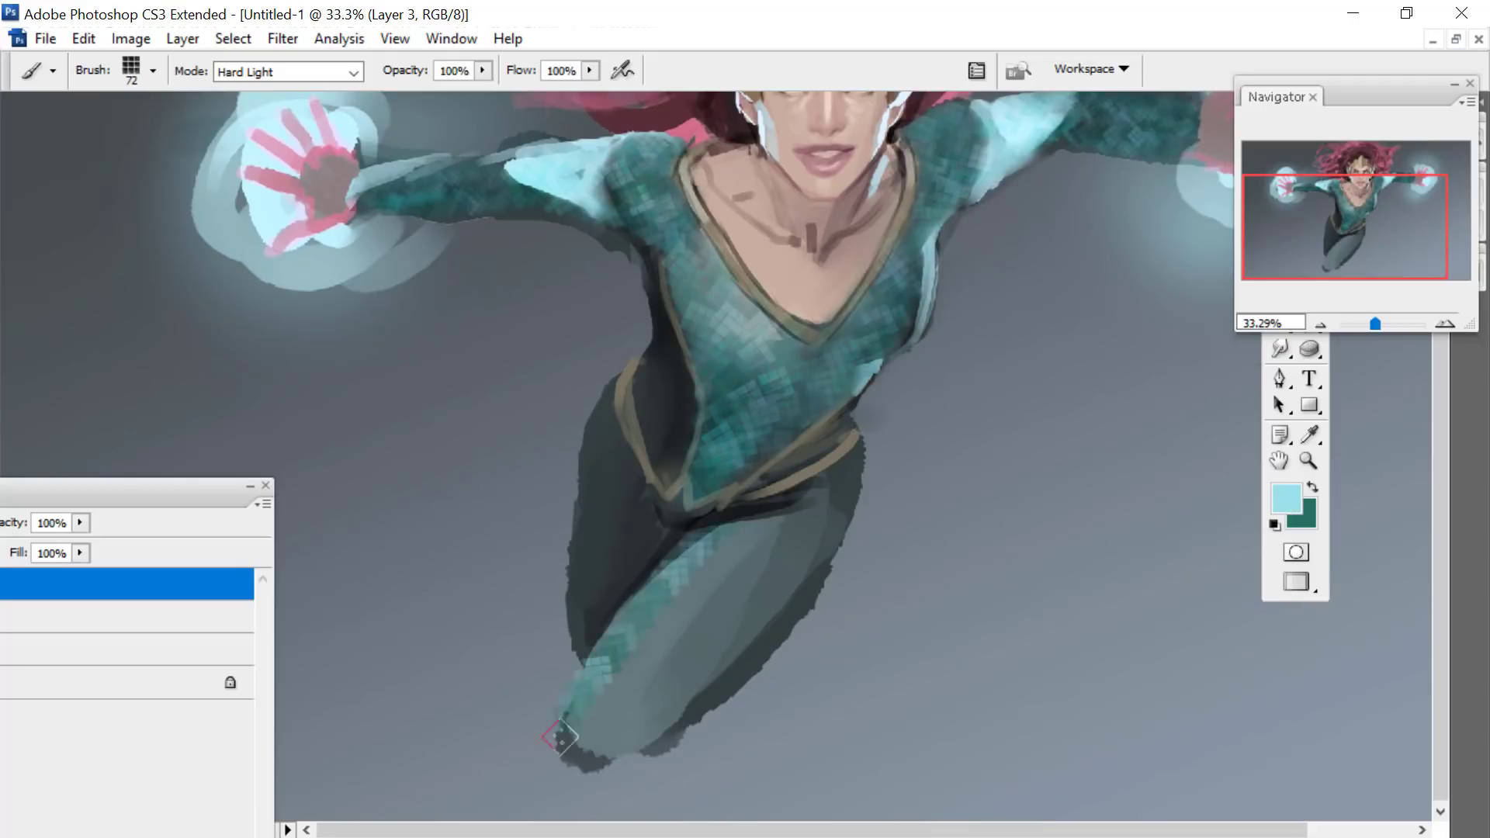
mouse_move(706, 577)
left_mouse_down()
mouse_move(572, 733)
mouse_move(708, 660)
mouse_move(681, 694)
mouse_move(584, 722)
left_mouse_up()
mouse_move(665, 516)
left_mouse_down()
mouse_move(606, 572)
mouse_move(625, 458)
mouse_move(584, 609)
mouse_move(602, 451)
mouse_move(676, 403)
mouse_move(665, 418)
mouse_move(651, 400)
mouse_move(660, 357)
left_mouse_up()
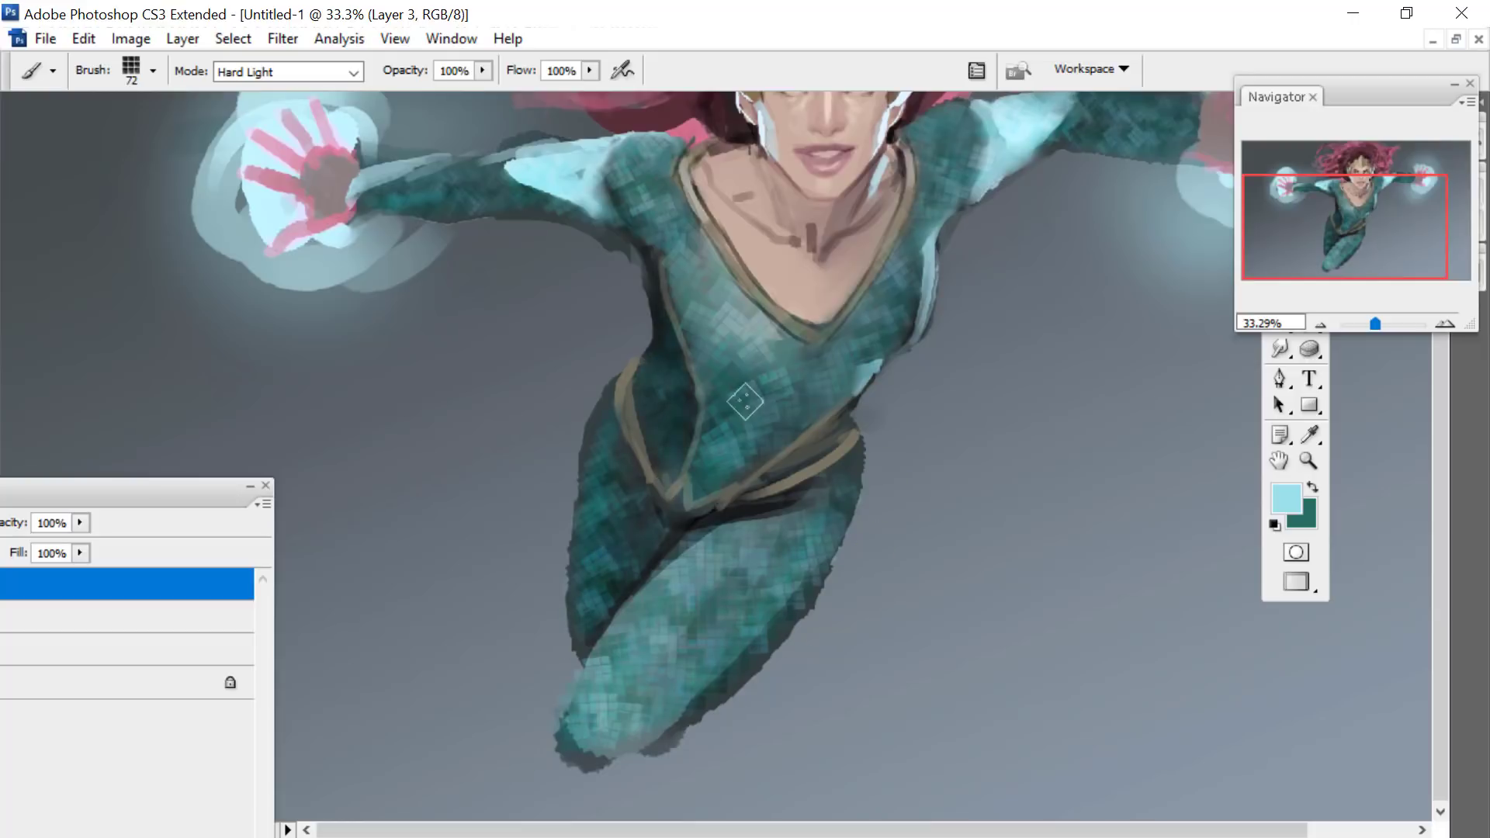
- Smooth the jagged outline of the front thigh on Layer 1 with the Smudge tool at 90 px
left_click_drag(1319, 183, 1313, 165)
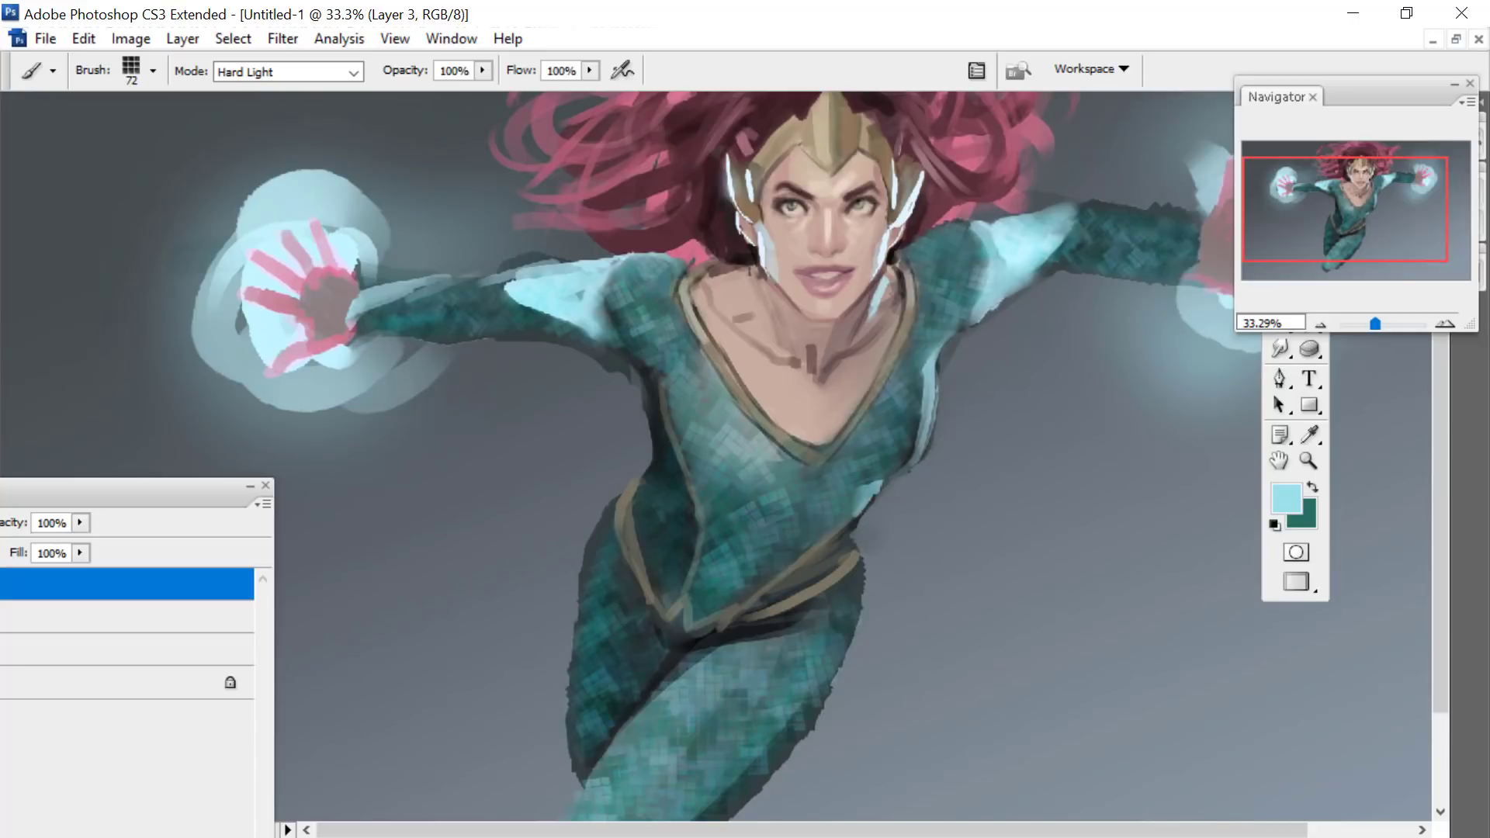
mouse_move(136, 485)
left_mouse_down()
mouse_move(157, 509)
mouse_move(500, 169)
mouse_move(370, 235)
left_mouse_up()
left_click(295, 313)
left_click(1281, 348)
left_click_drag(1341, 198, 1335, 222)
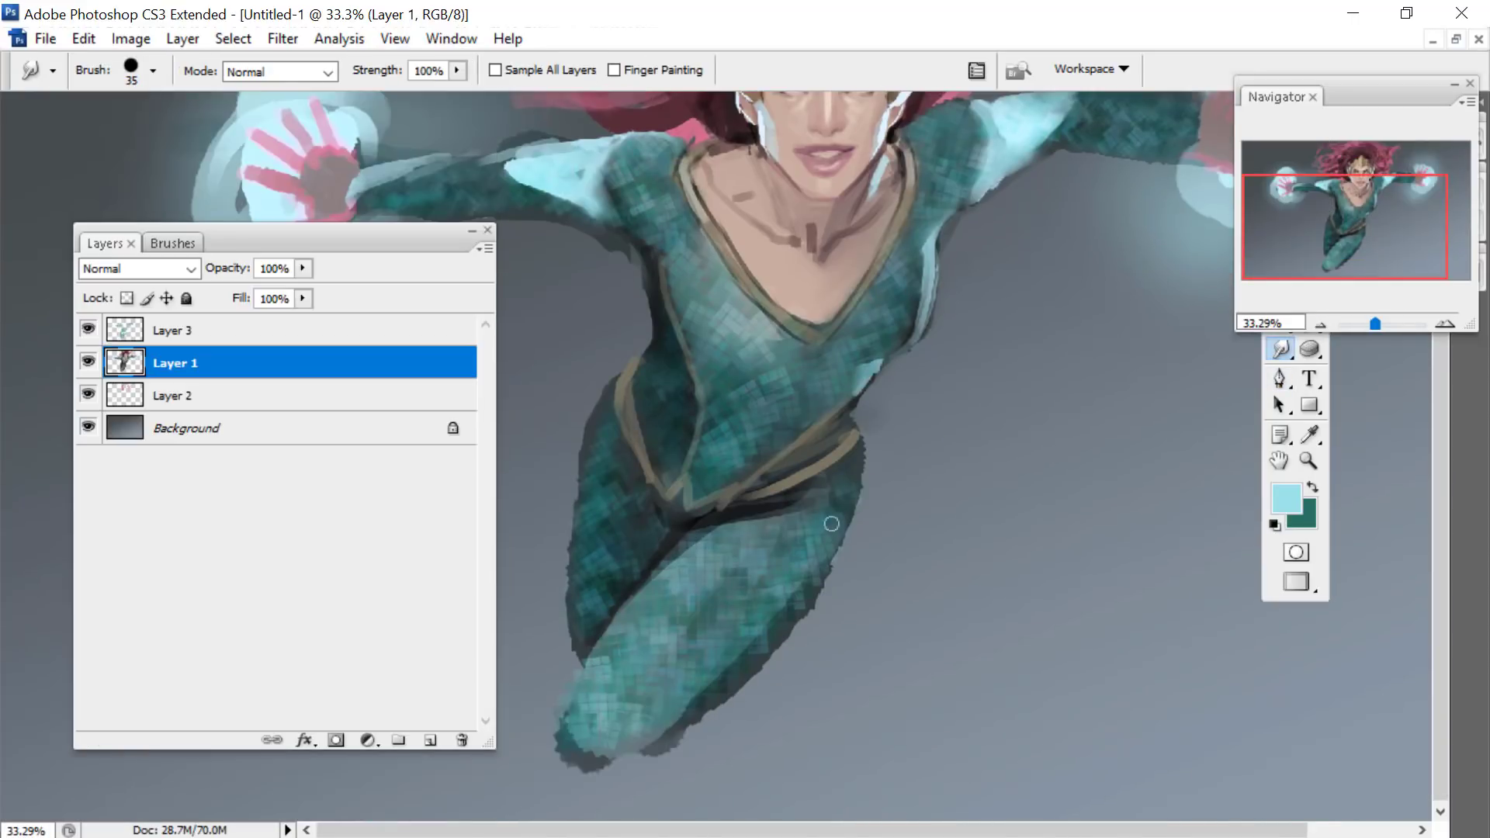
right_click(831, 524)
left_click(912, 755)
left_click(930, 528)
left_click(711, 670)
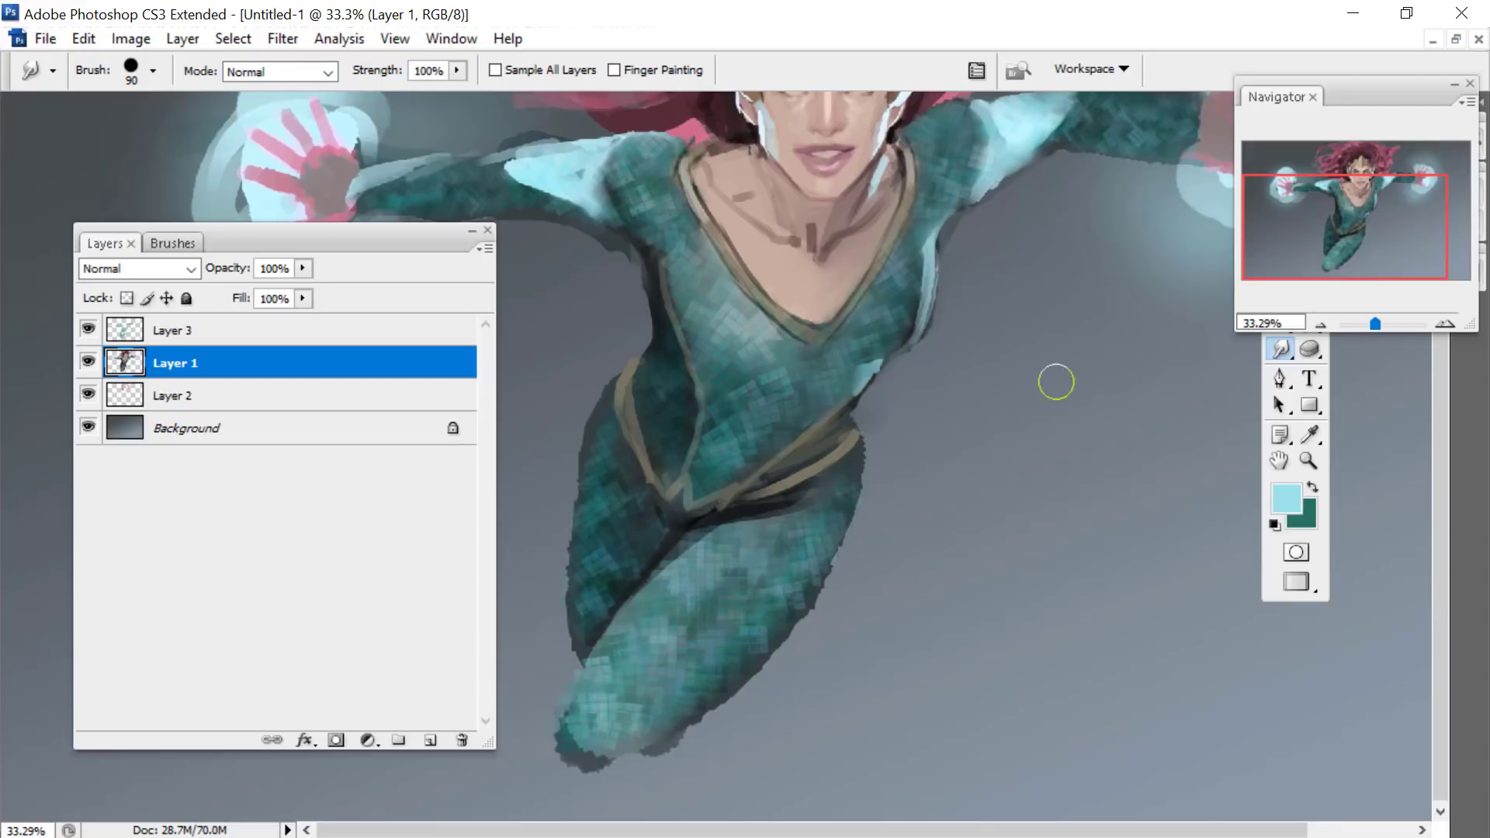
- Change the foreground colour to a very pale cyan
left_click(1290, 501)
left_click(191, 295)
left_click(666, 279)
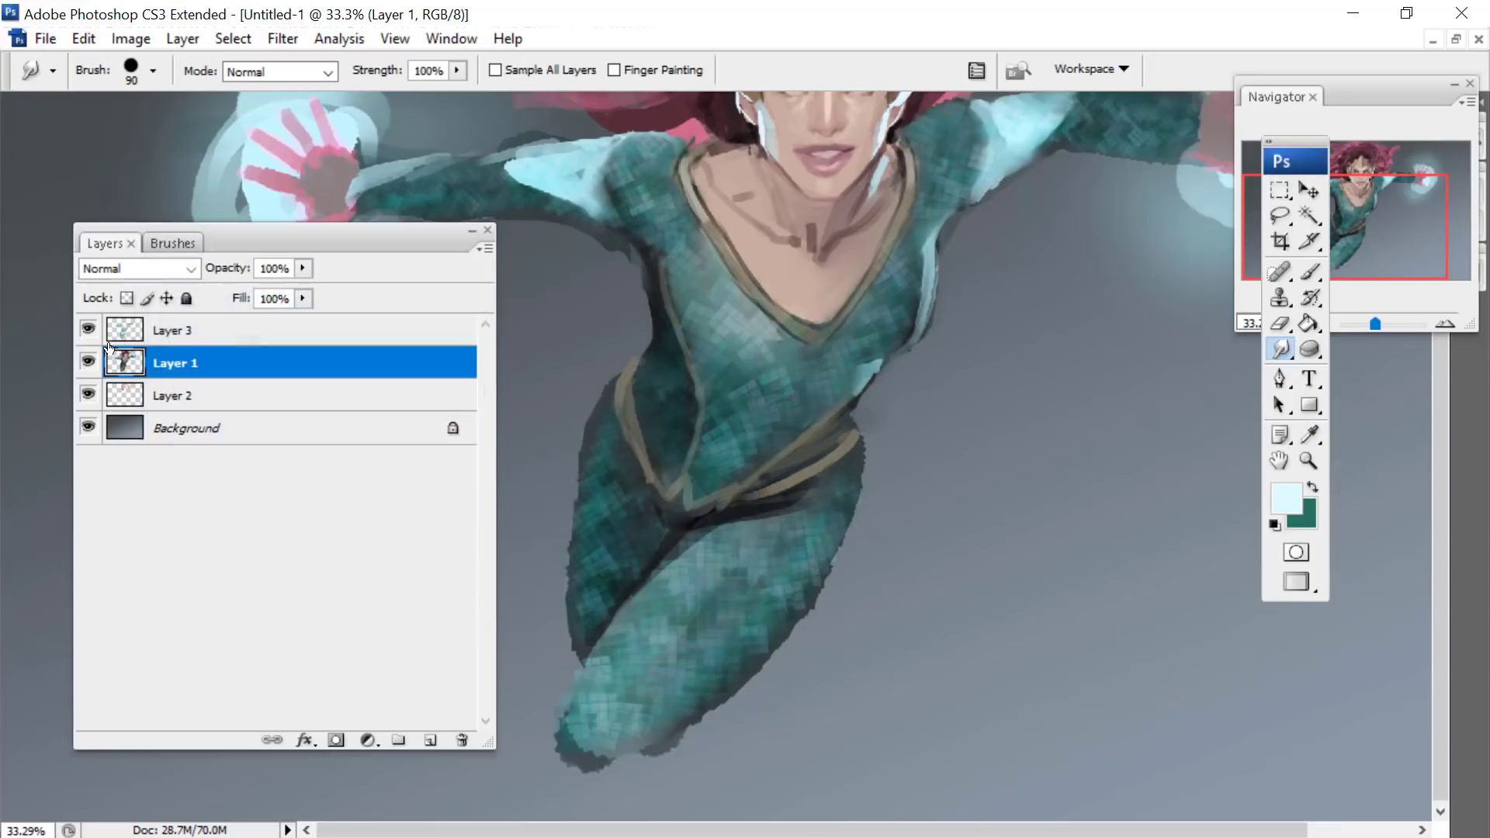
- Add a new layer with default settings above Layer 3 and set its blending mode to Linear Light
left_click(163, 331)
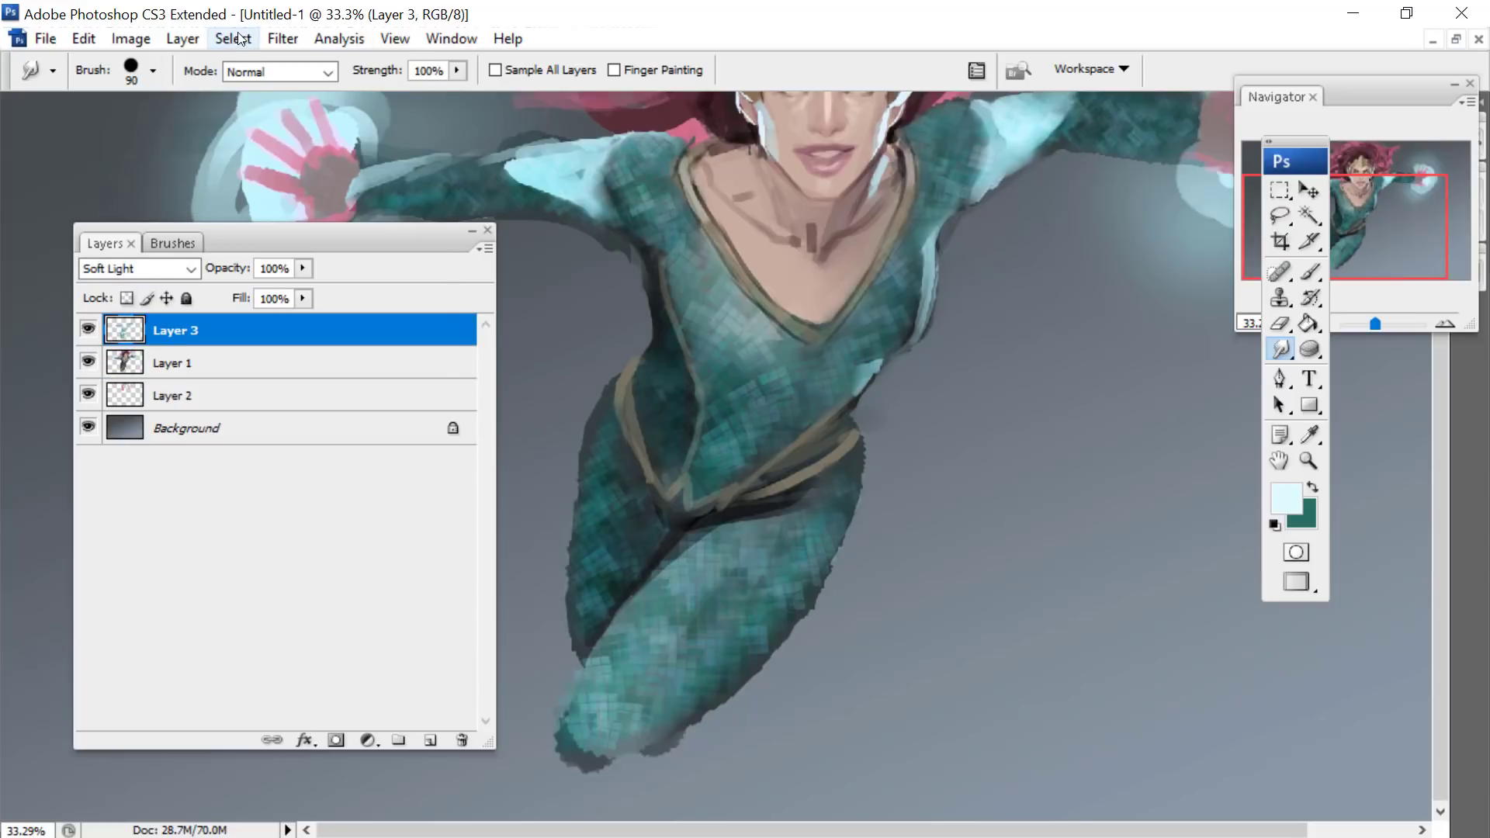
left_click(175, 36)
left_click(129, 227)
left_click(183, 39)
mouse_move(257, 48)
left_click(511, 51)
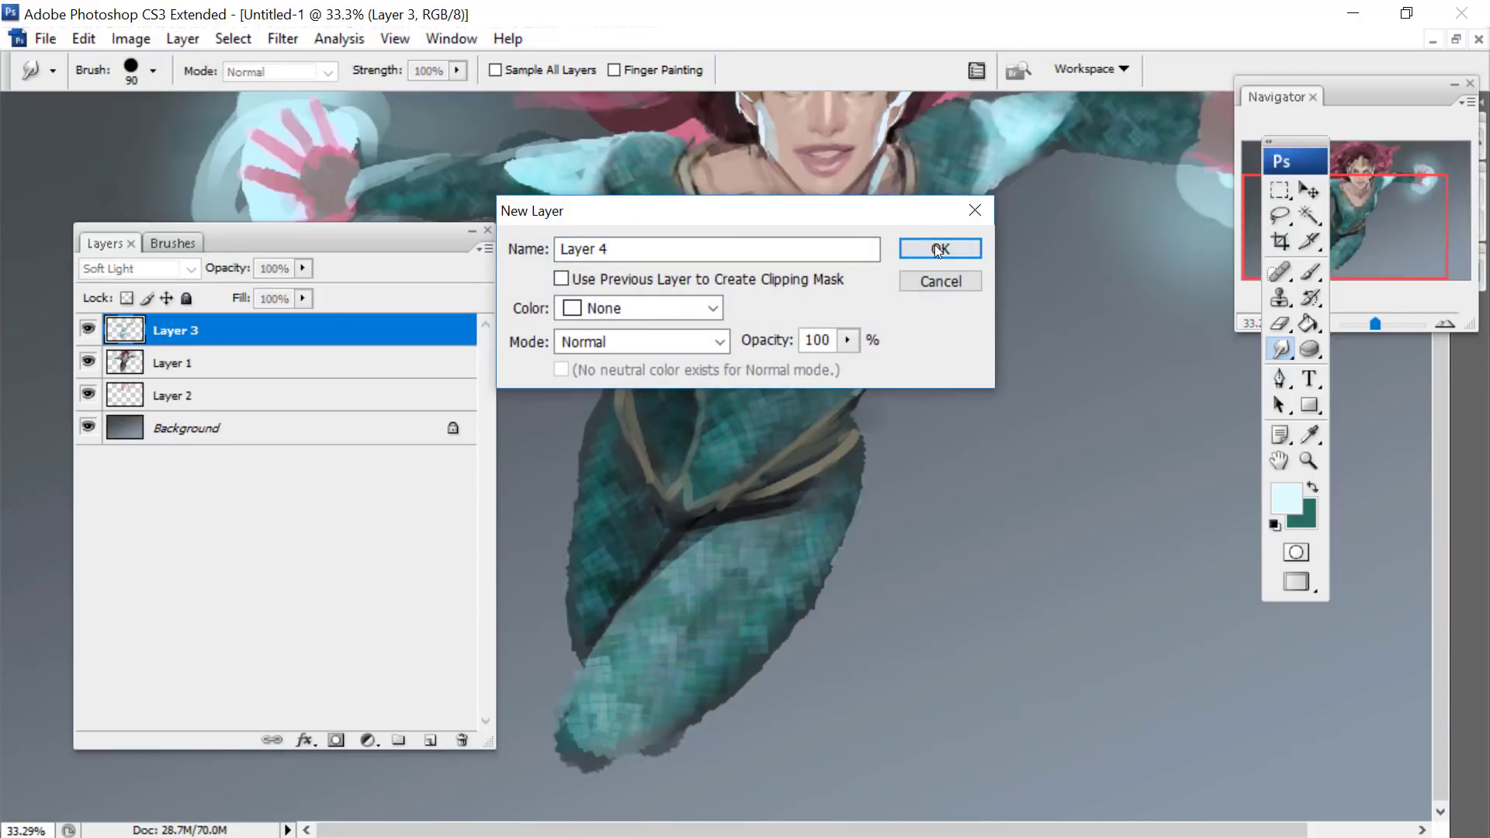
left_click(939, 248)
left_click(147, 272)
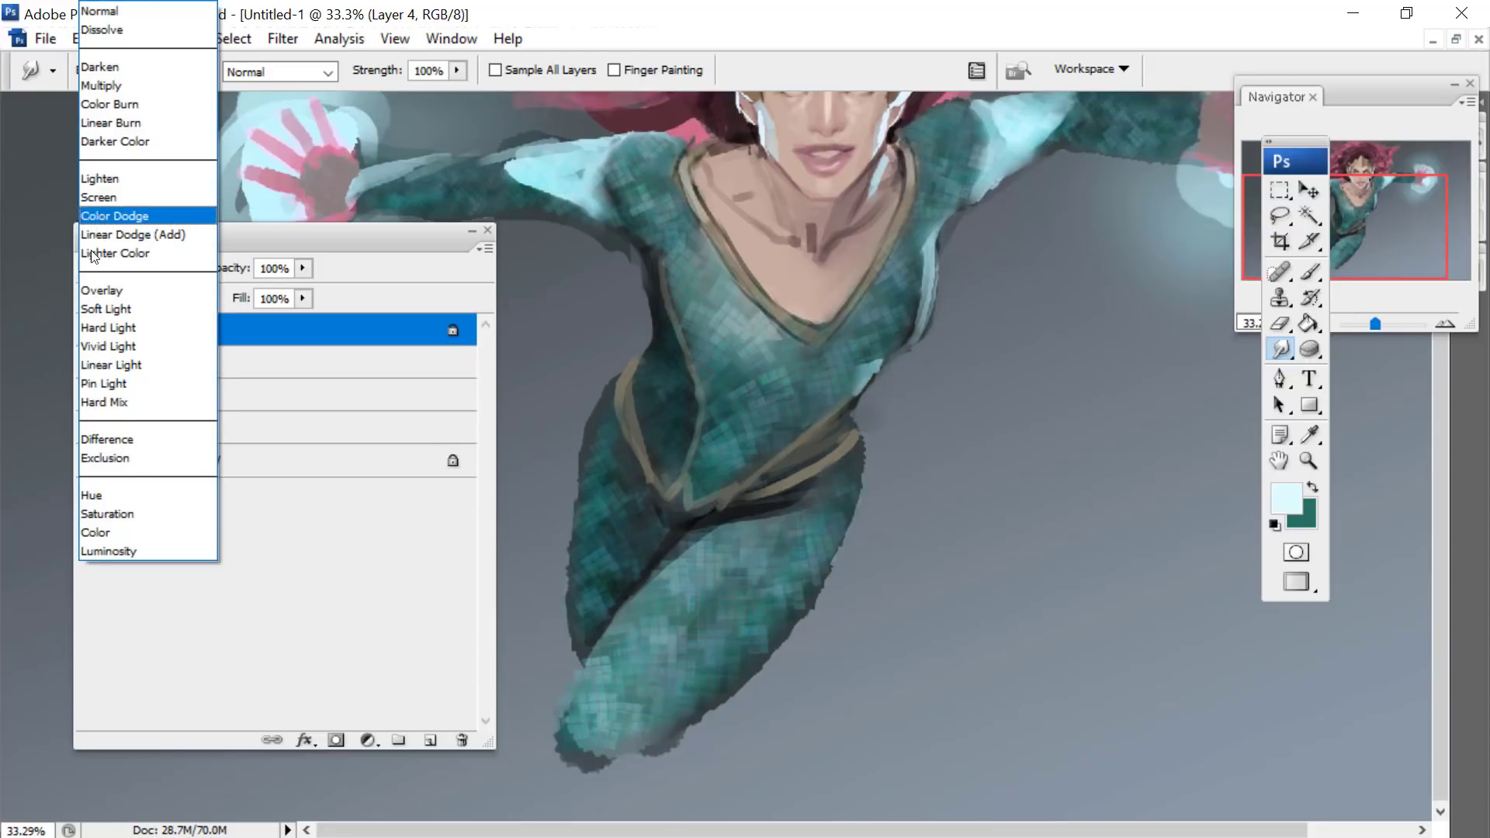
left_click(90, 365)
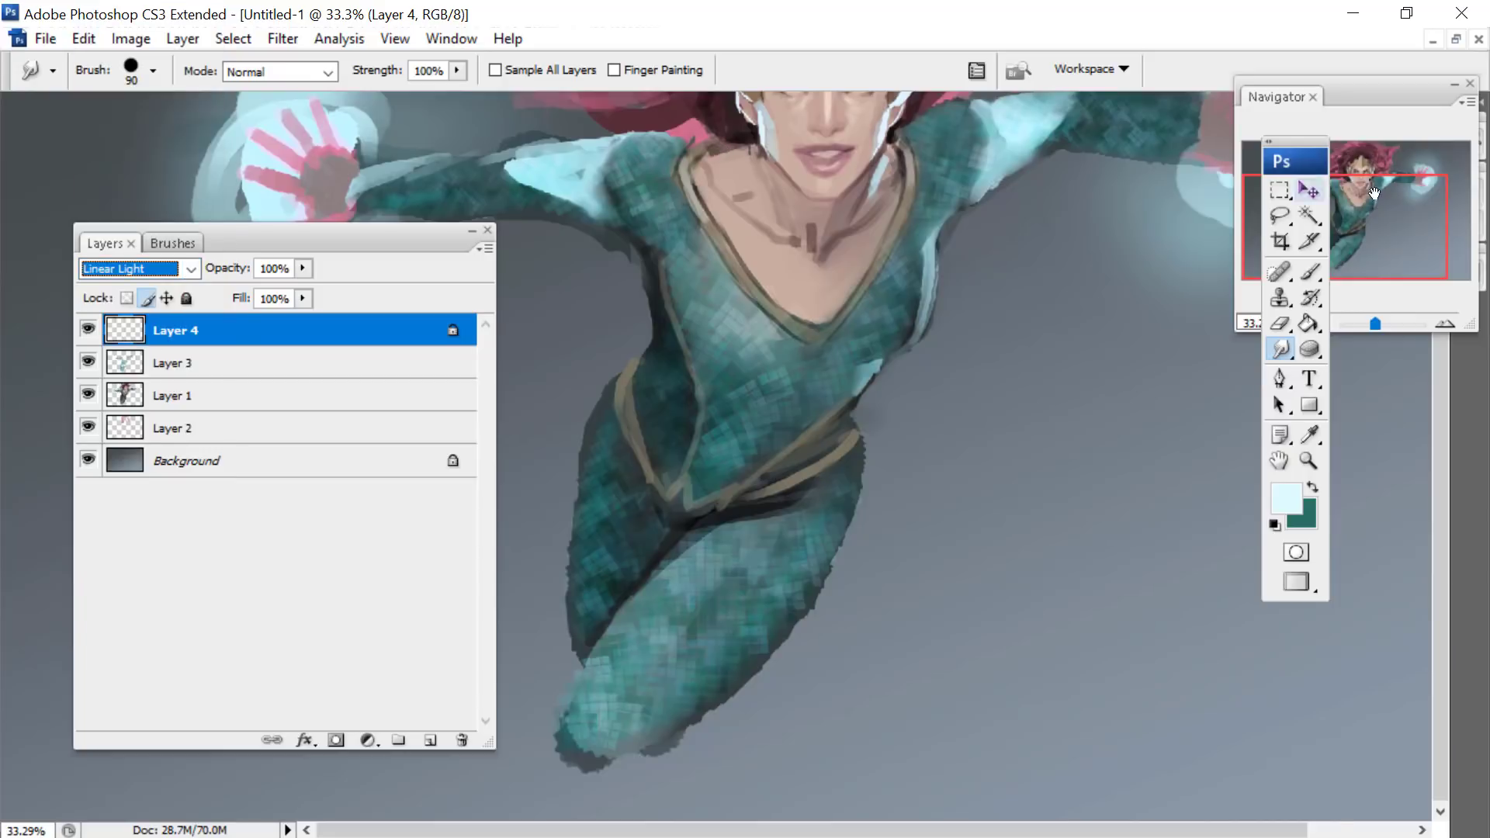
- Switch to the Brush tool with a hard round tip and set its diameter to 20 px
left_click_drag(1374, 193, 1381, 172)
right_click(878, 379)
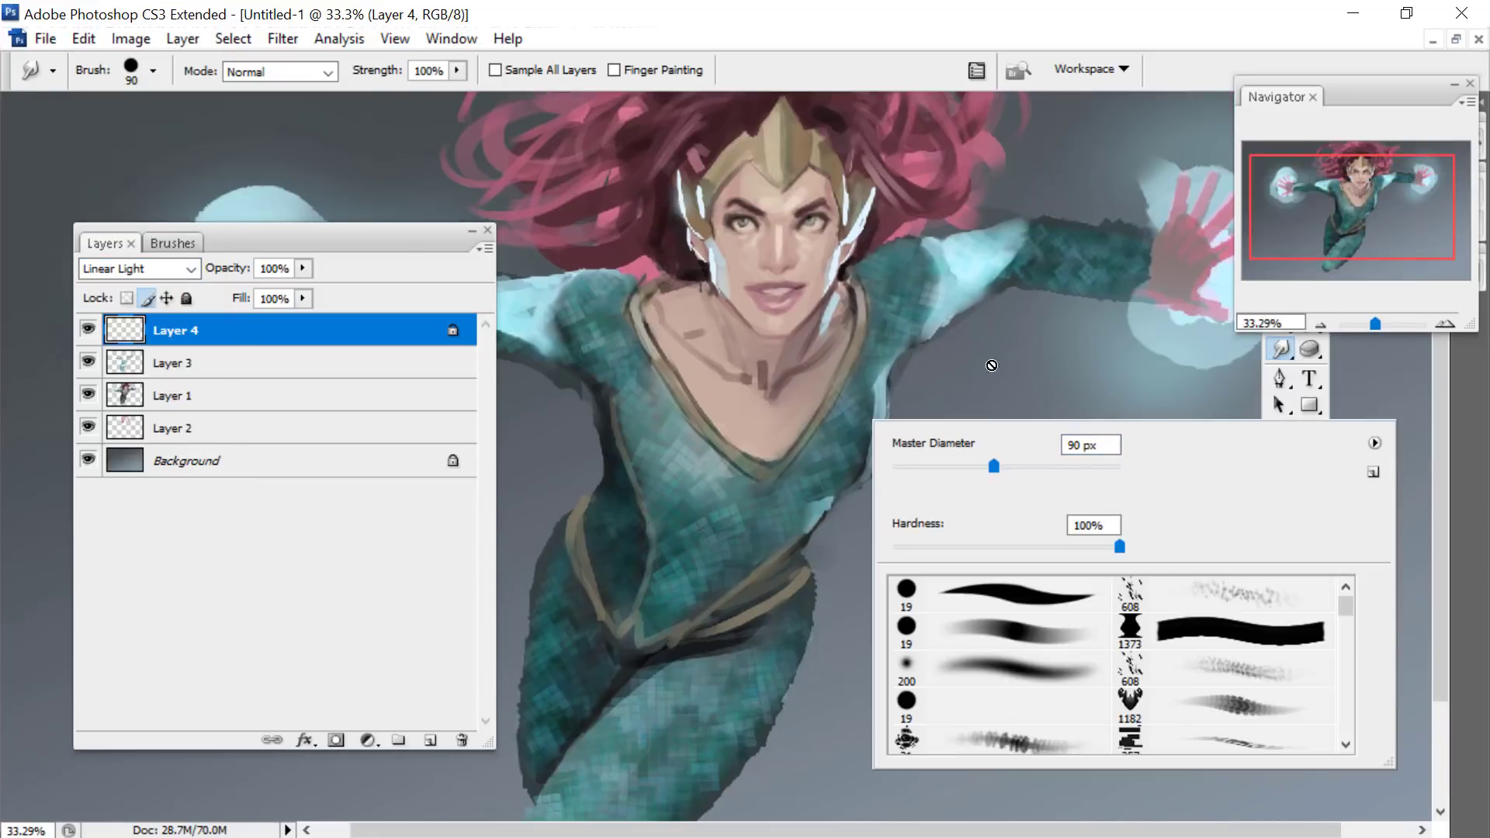
left_click(1359, 95)
left_click(1309, 269)
right_click(892, 425)
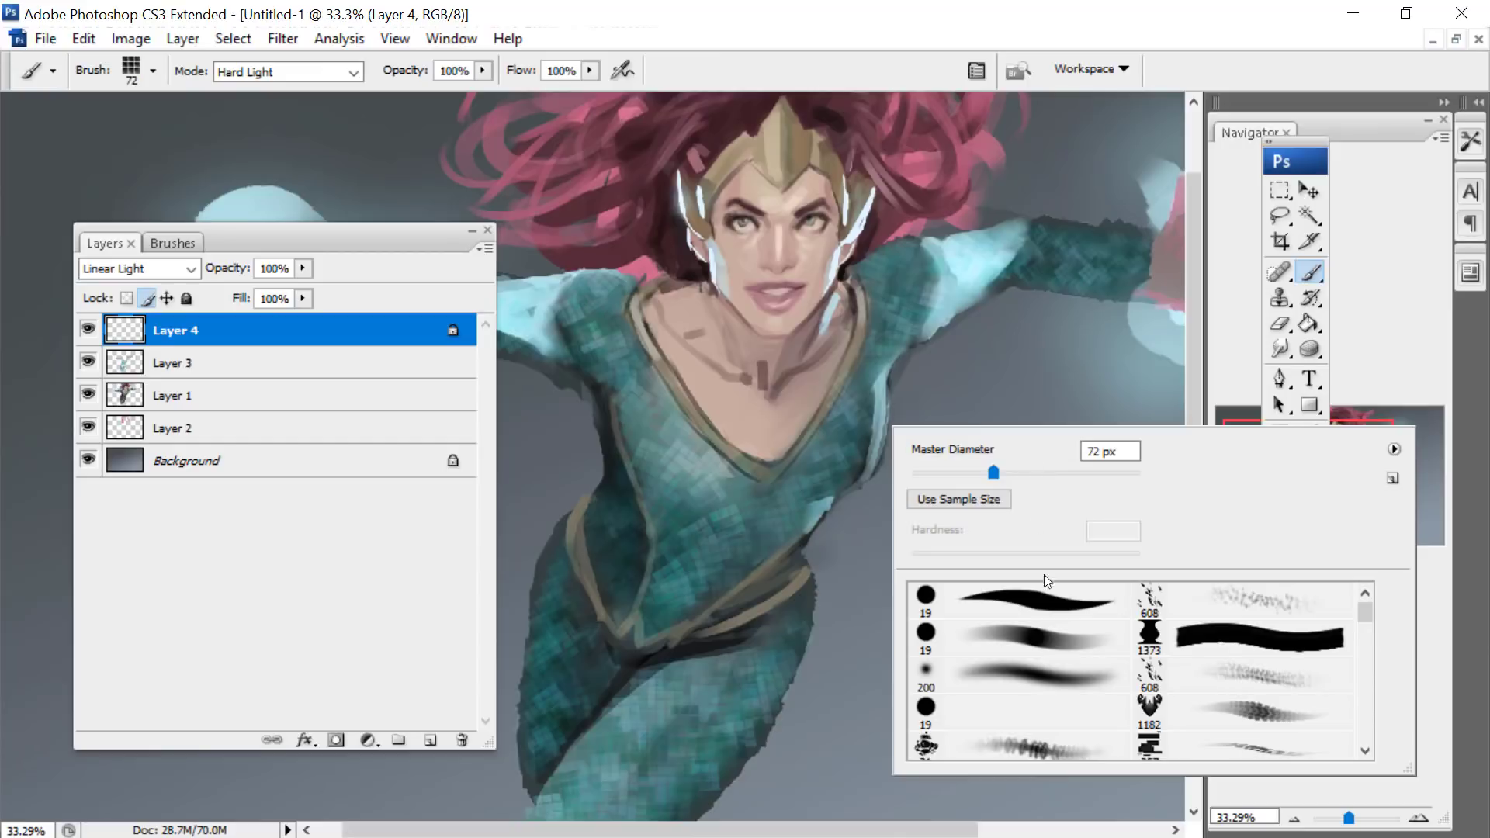
left_click(1019, 600)
left_click_drag(934, 472, 982, 472)
left_click(1014, 625)
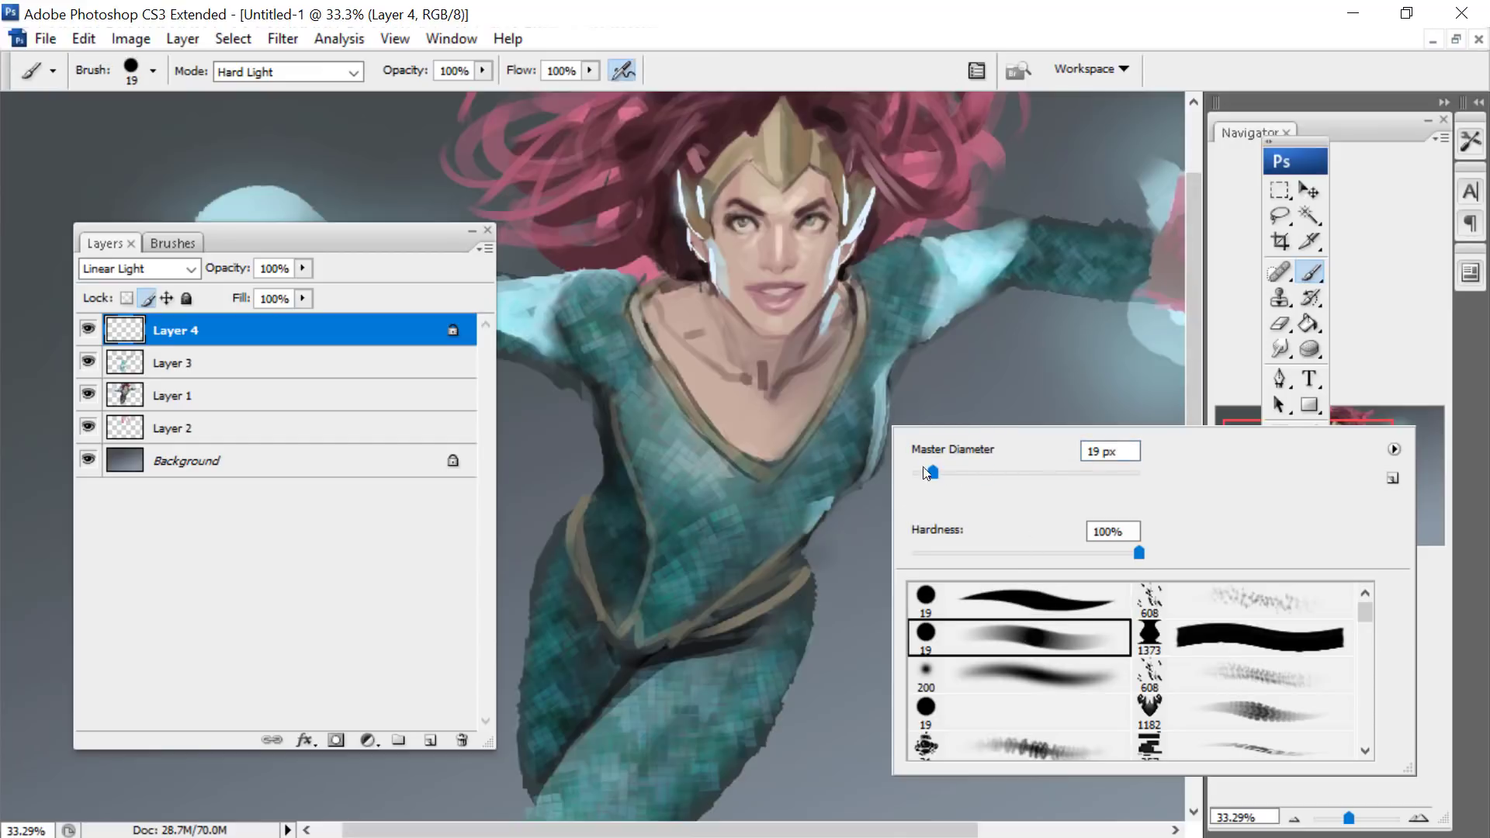
left_click(857, 278)
left_click(702, 339)
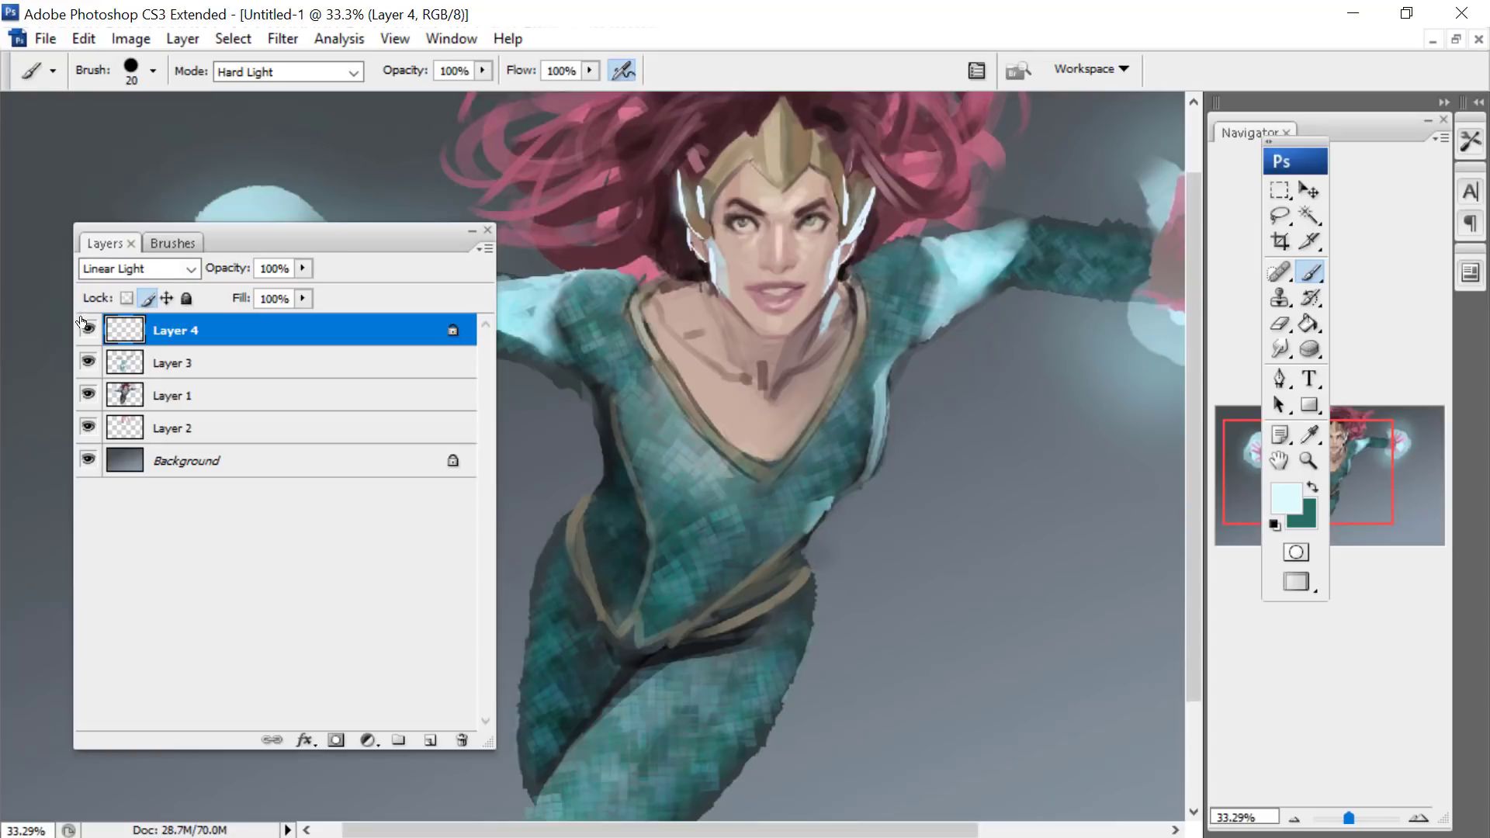
- Unlock the pixels of Layer 4, touch up the highlight on the torso's side and set the foreground colour to a slightly more saturated pale cyan
left_click(152, 294)
left_click_drag(881, 394, 885, 395)
left_click(1286, 497)
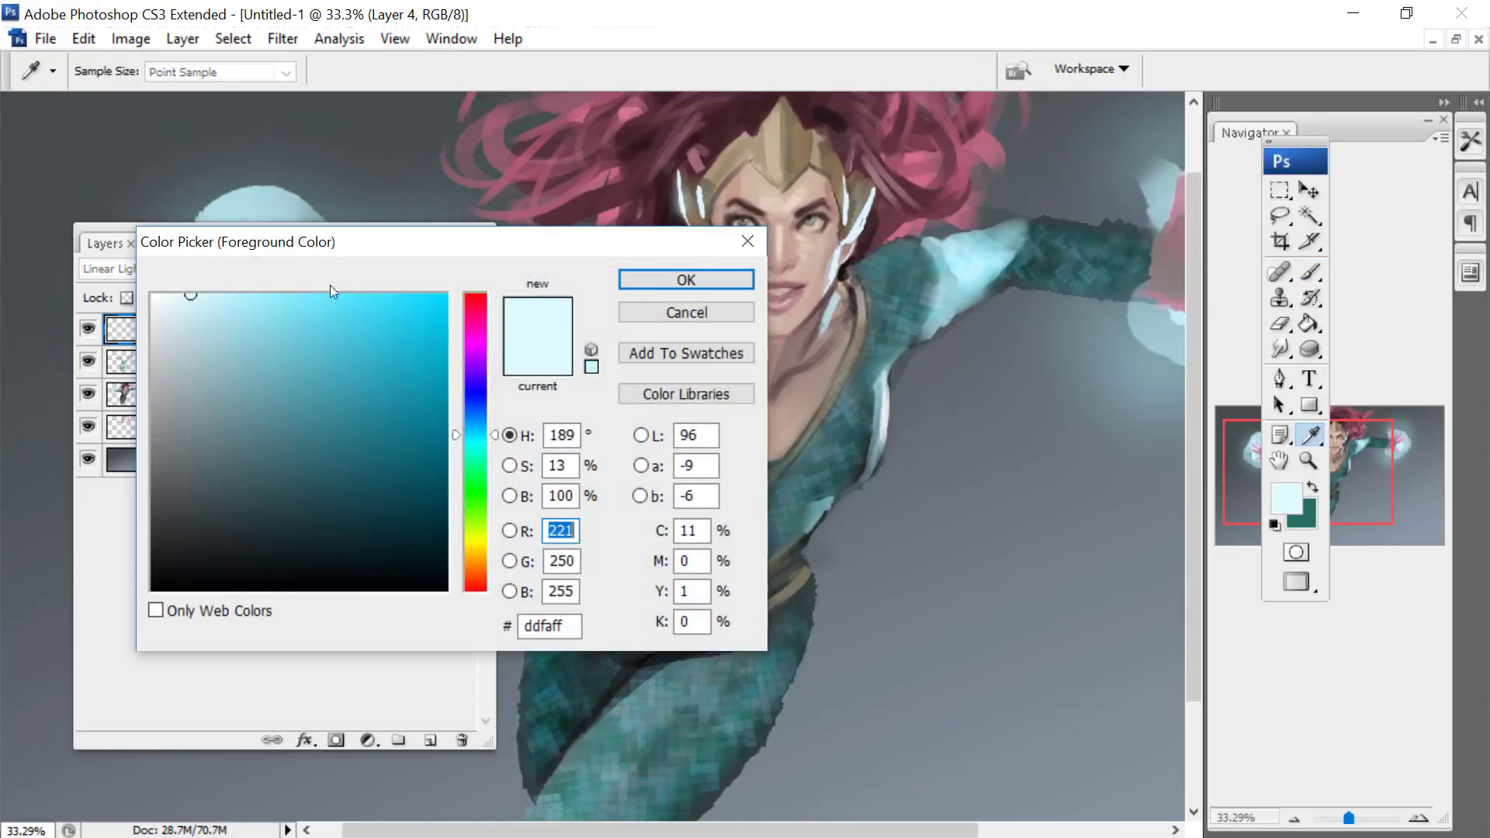
left_click(220, 295)
key("Return")
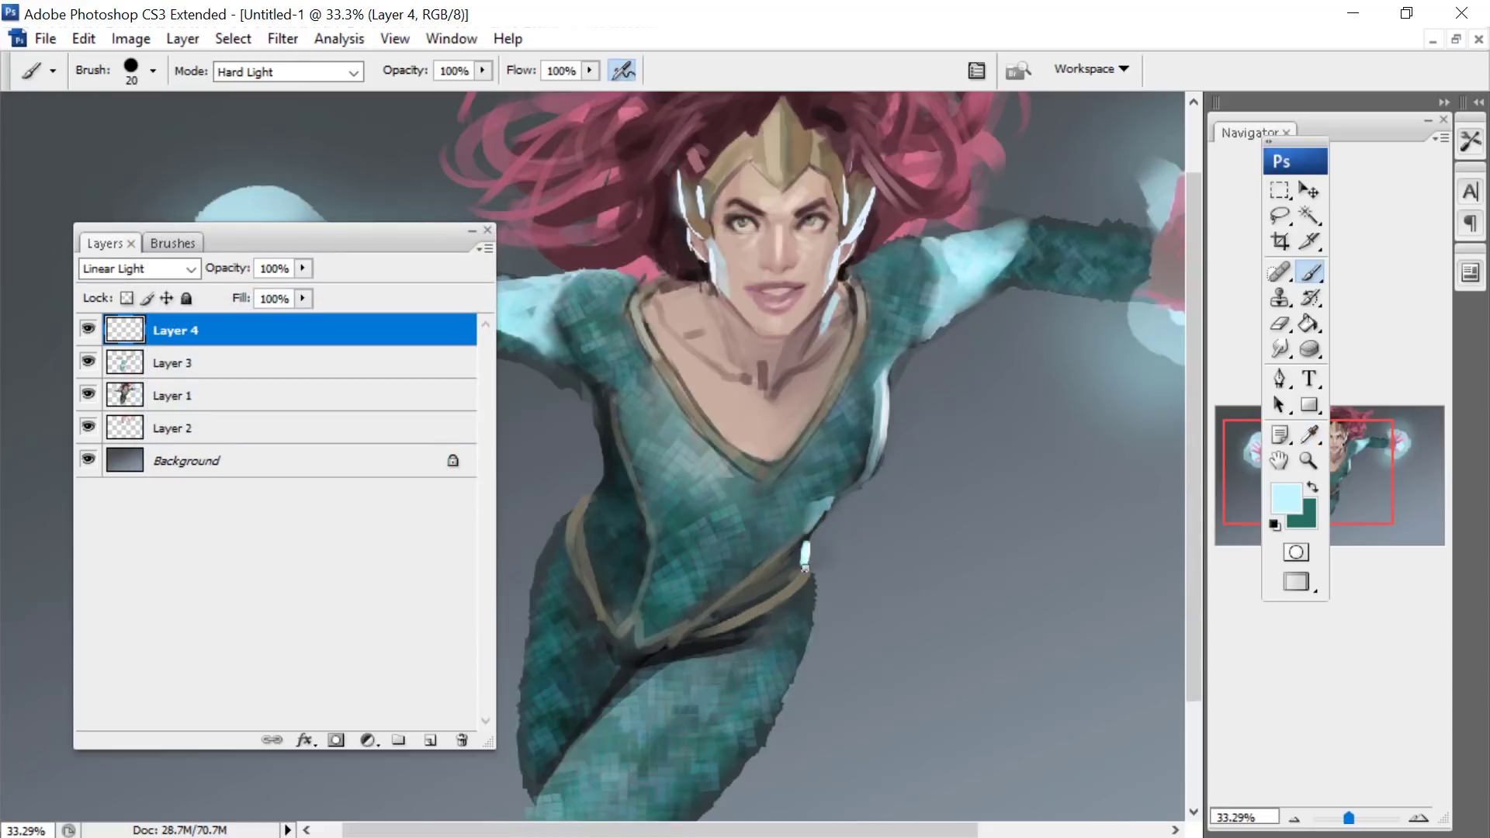
- Paint a pale cyan rim highlight from the hip down the outer edge of the front thigh on Layer 4
left_click_drag(804, 614, 797, 674)
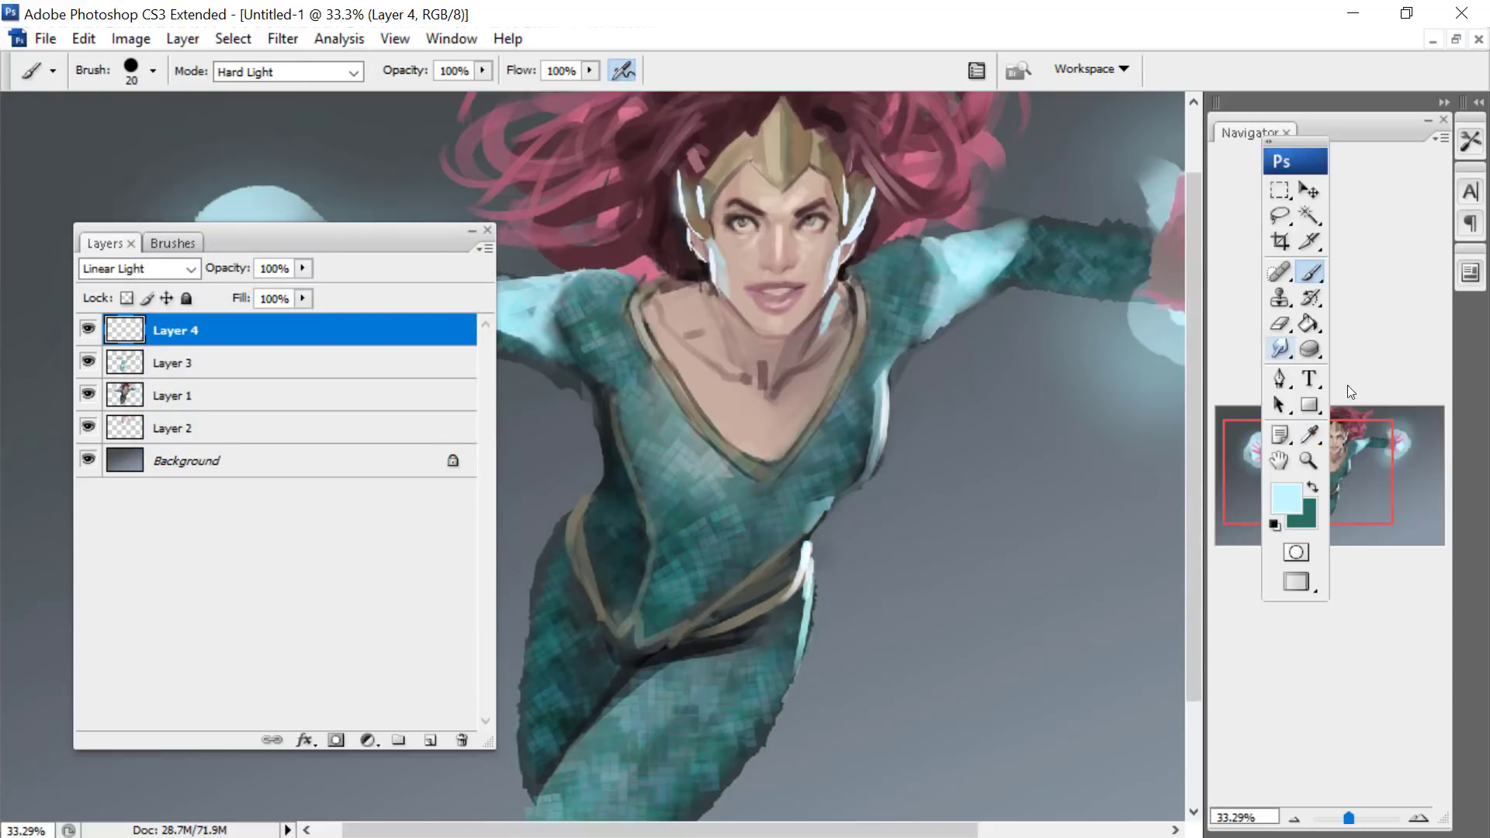
left_click_drag(1354, 460, 1347, 483)
mouse_move(849, 467)
left_mouse_down()
mouse_move(795, 624)
mouse_move(830, 562)
mouse_move(683, 728)
left_mouse_up()
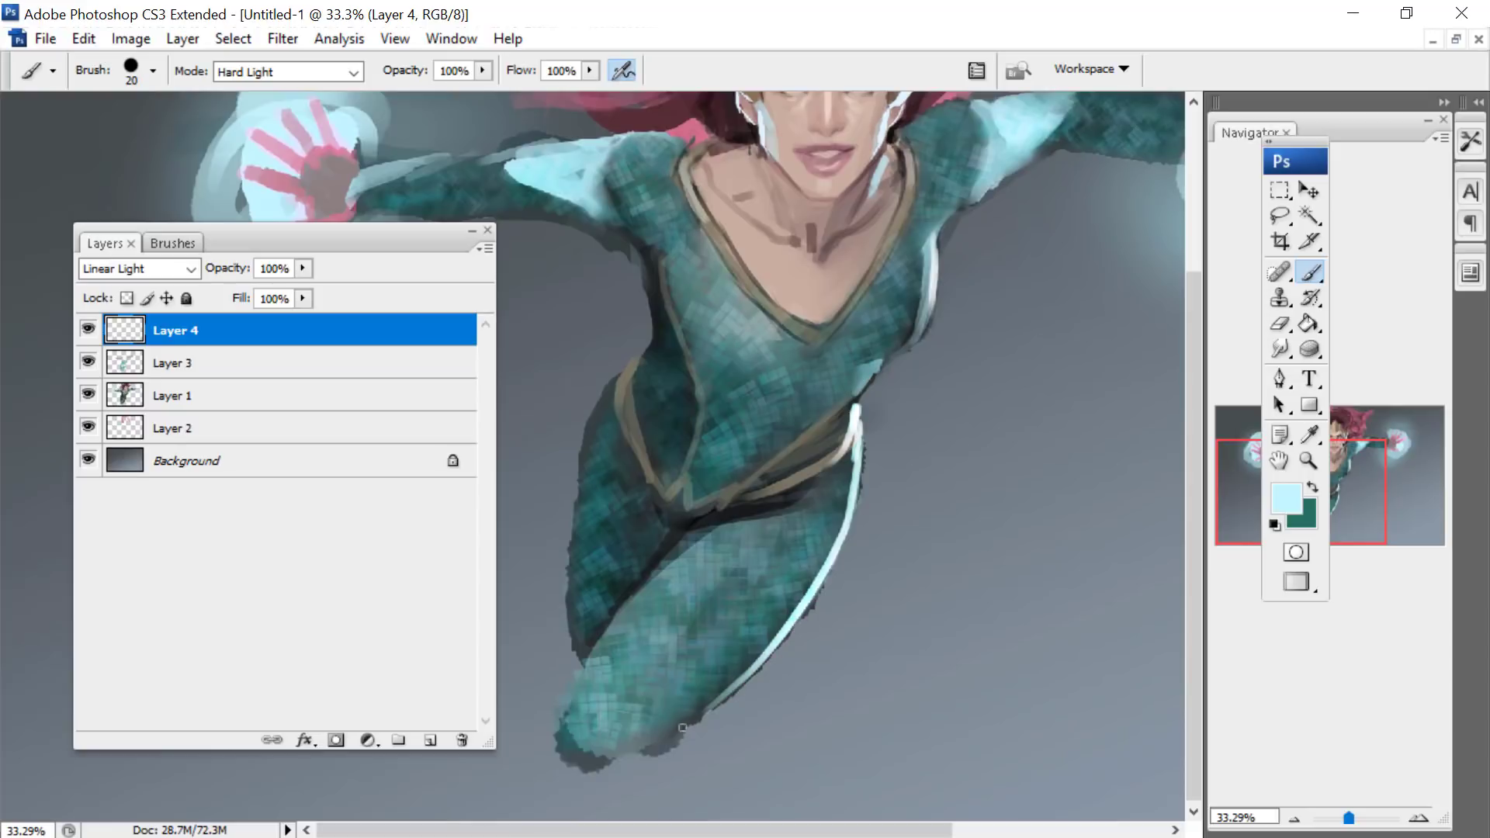
left_click_drag(871, 524, 761, 671)
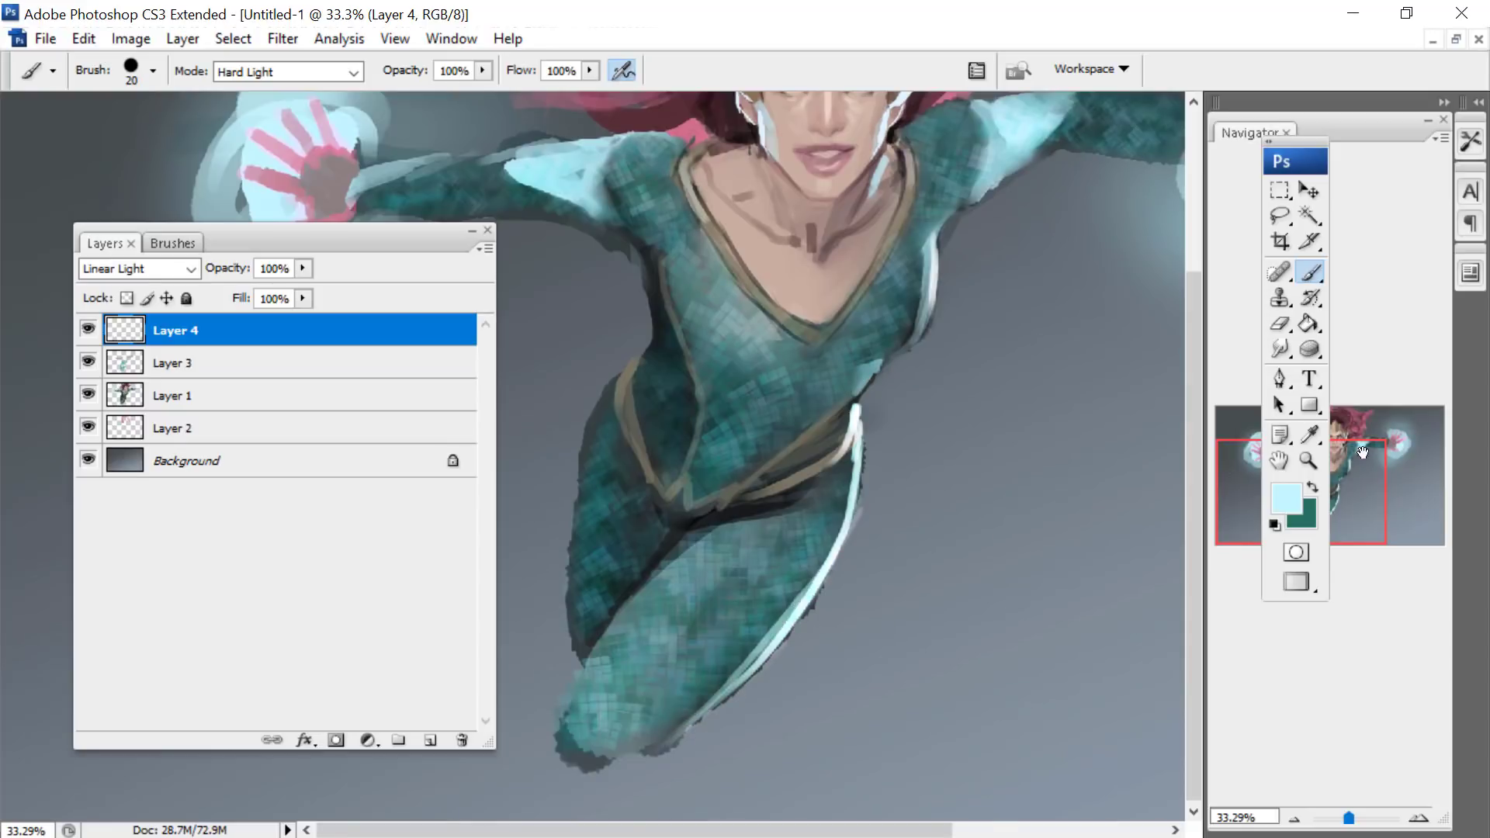
- Add pale highlights along the underarm and the light shoulder patches, enlarging the brush to 21 px
left_click_drag(1363, 451, 1386, 419)
left_click_drag(795, 444, 818, 426)
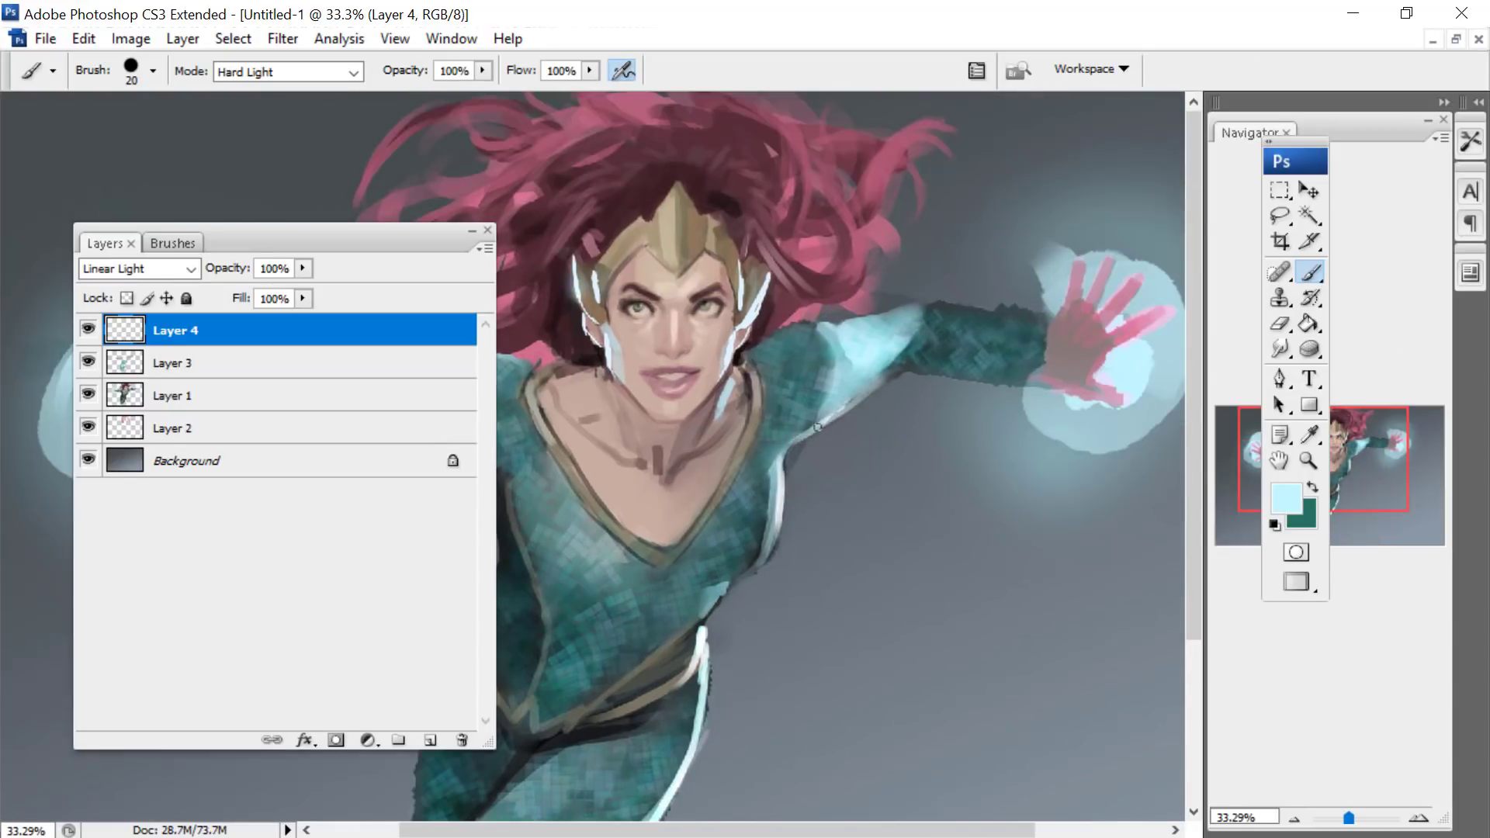
right_click(1116, 325)
left_click_drag(998, 366, 1001, 366)
left_click(910, 305)
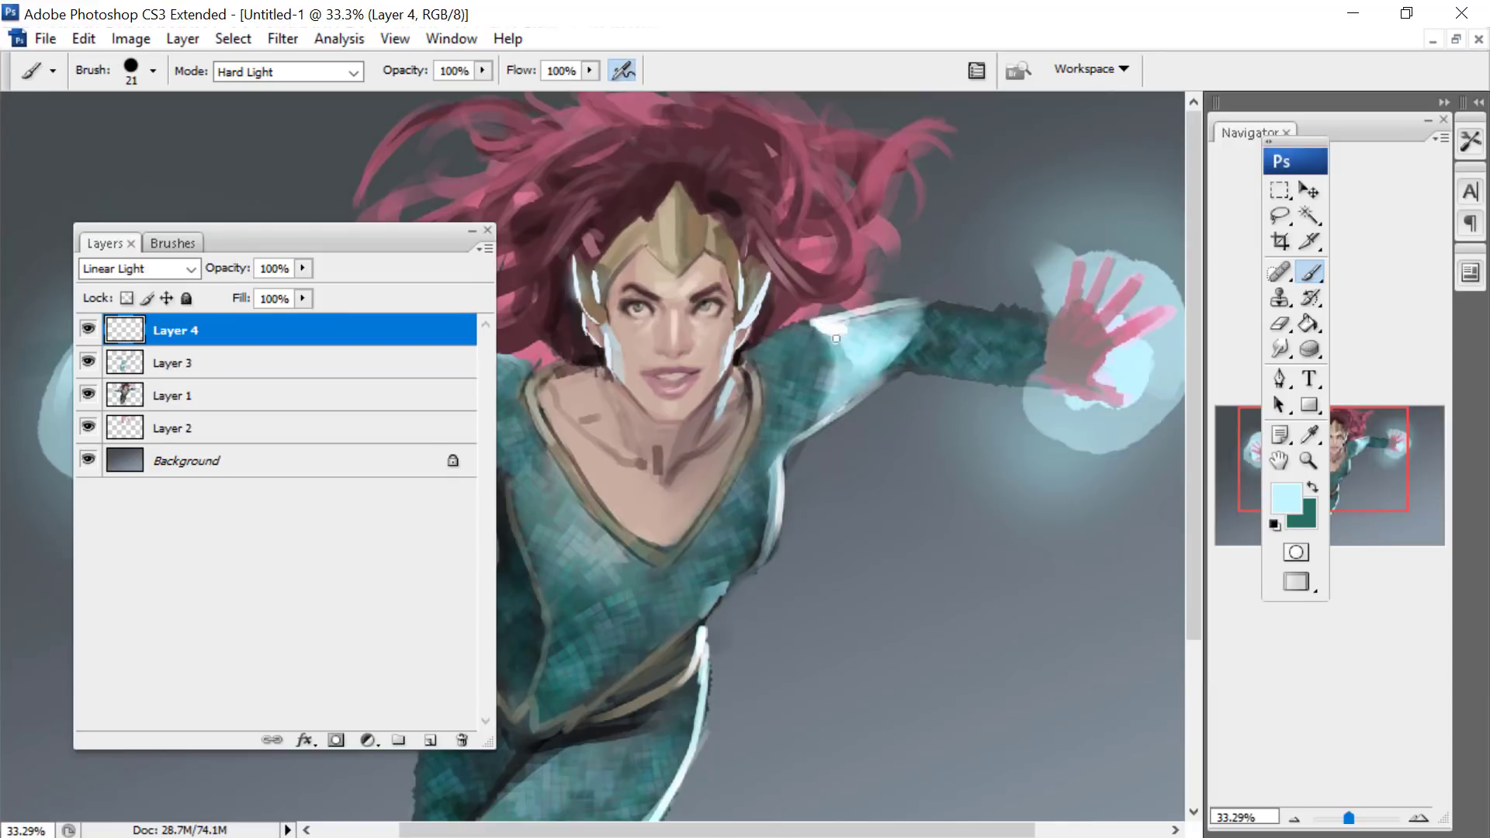
left_click_drag(1360, 456, 1337, 456)
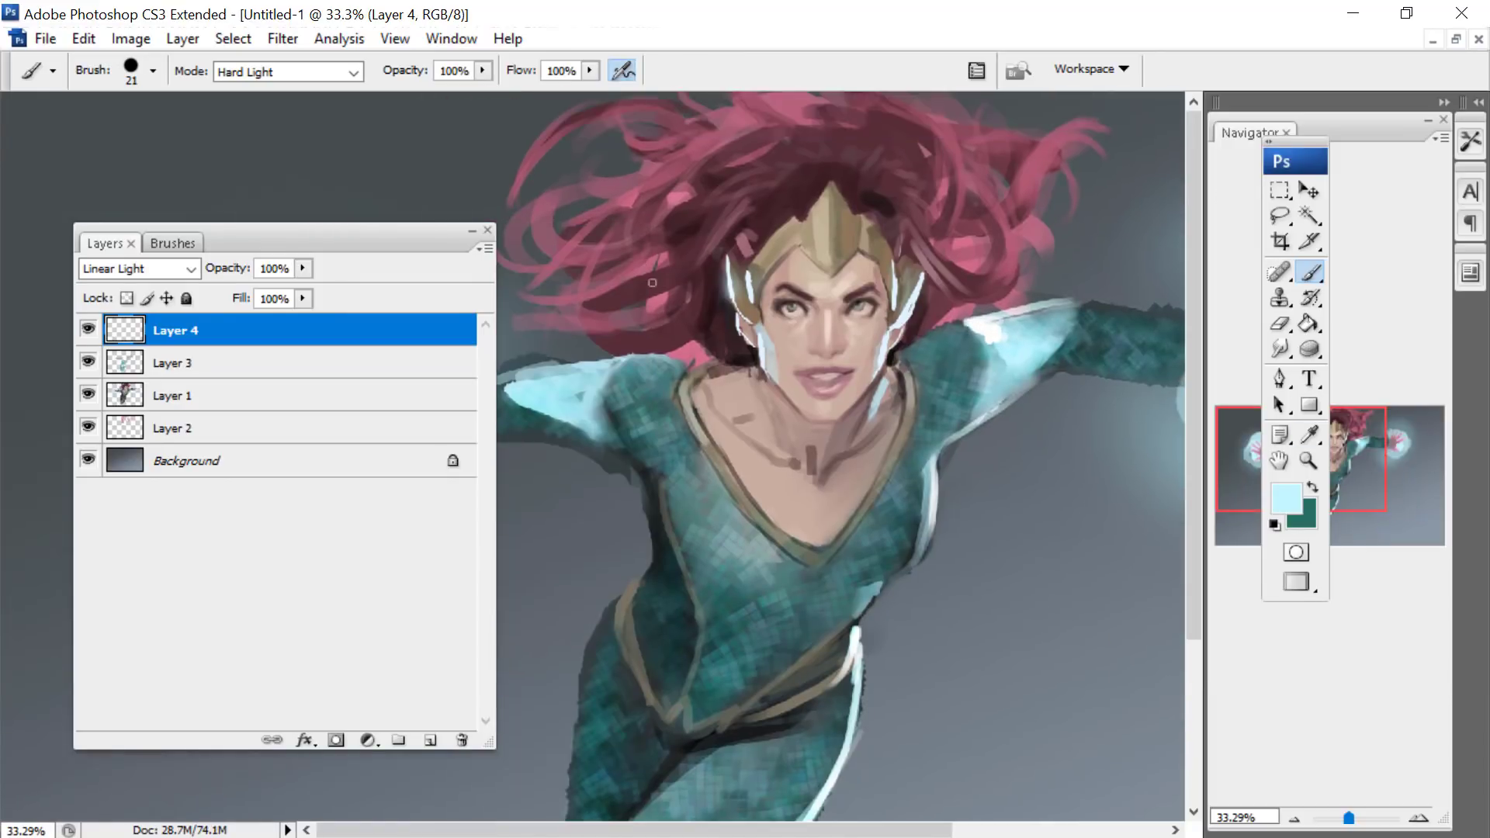
left_click_drag(602, 376, 597, 387)
left_click_drag(1356, 448, 1356, 450)
- Zoom out to 22.31% to show the whole canvas and reposition the floating Layers and Navigator panels
left_click_drag(307, 244, 189, 221)
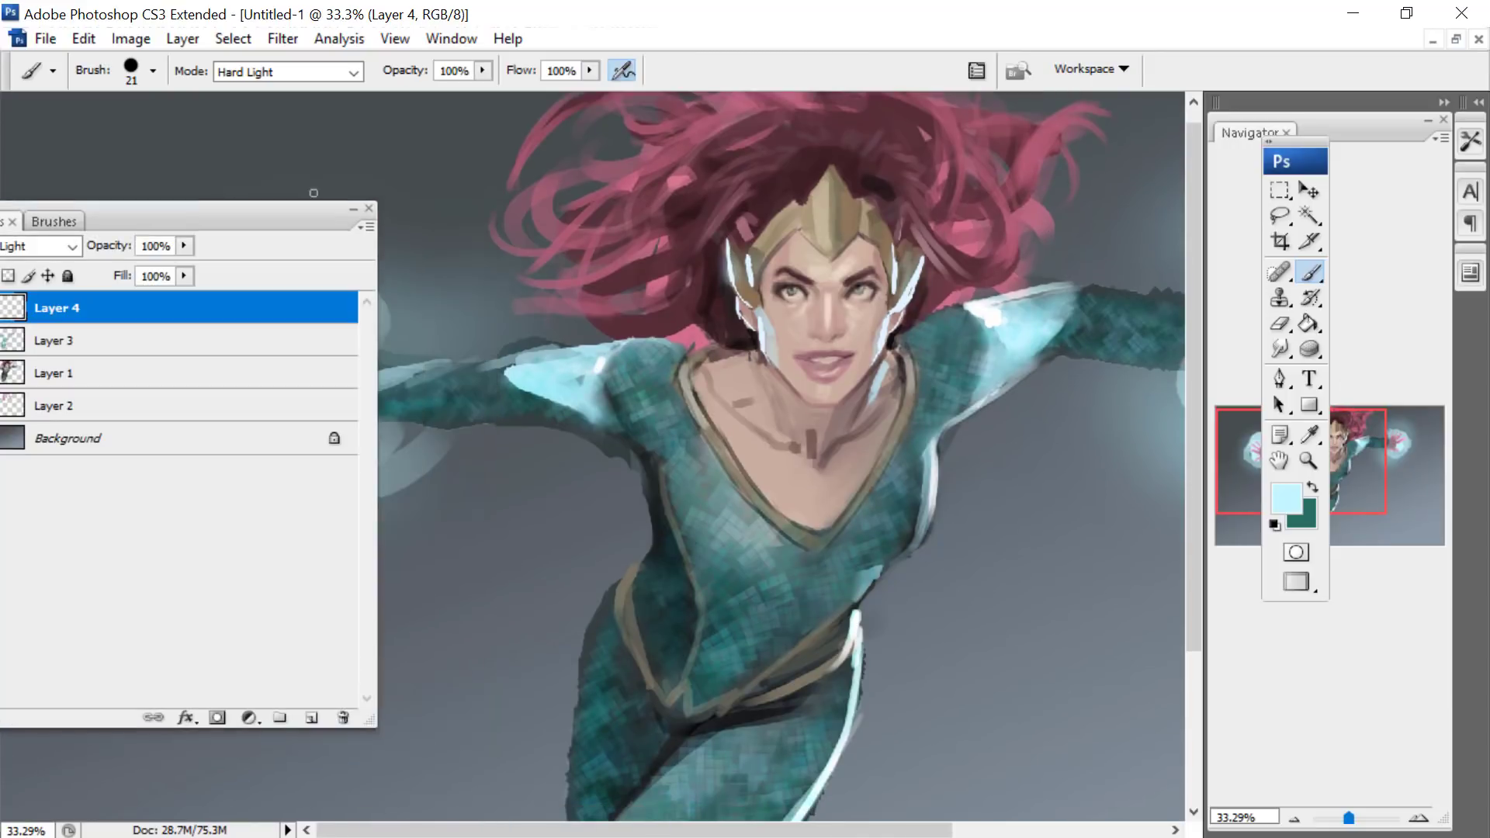
left_click_drag(1385, 133, 838, 22)
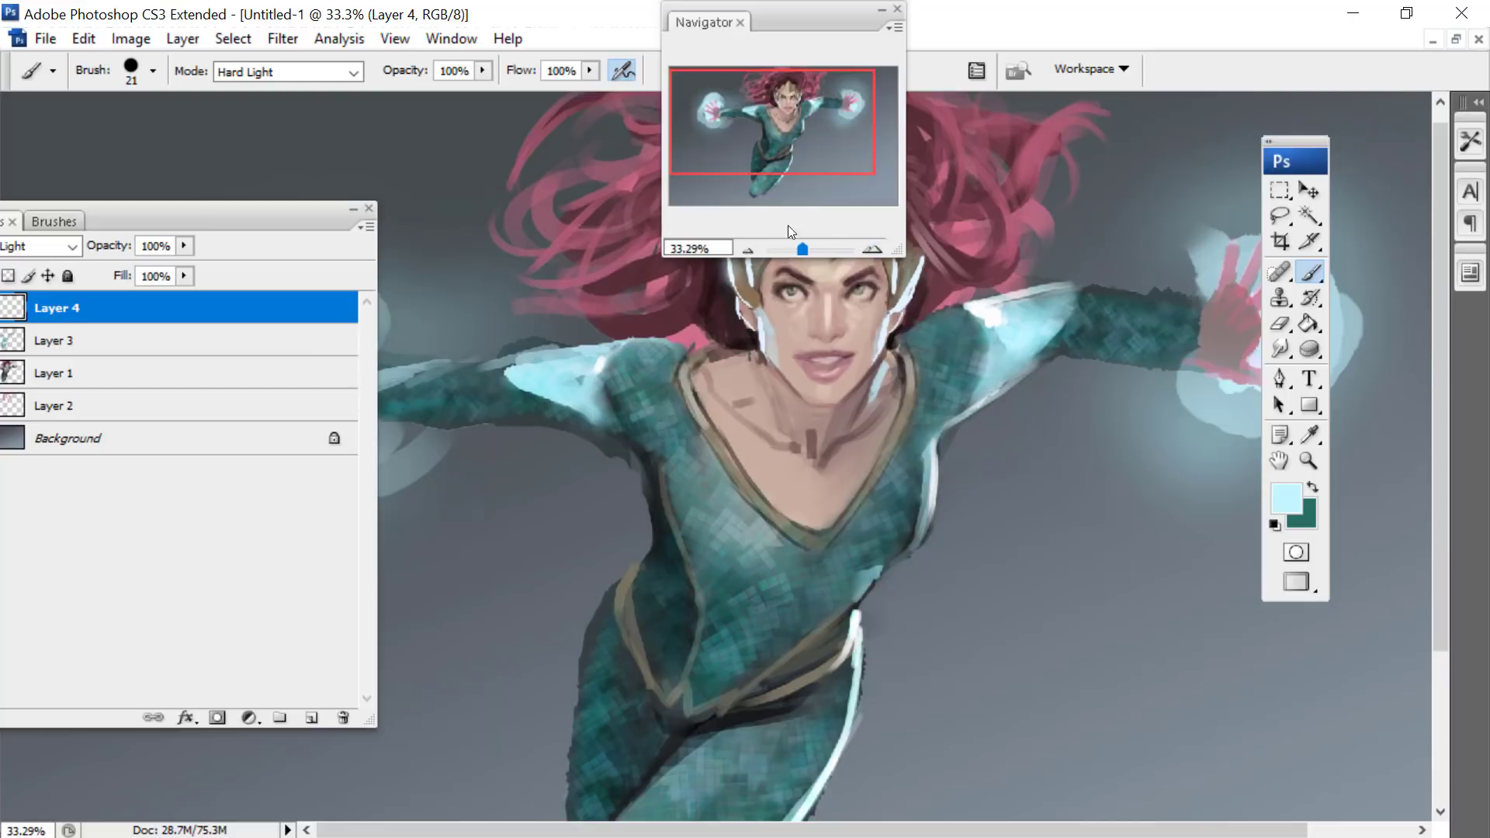
left_click_drag(802, 249, 798, 249)
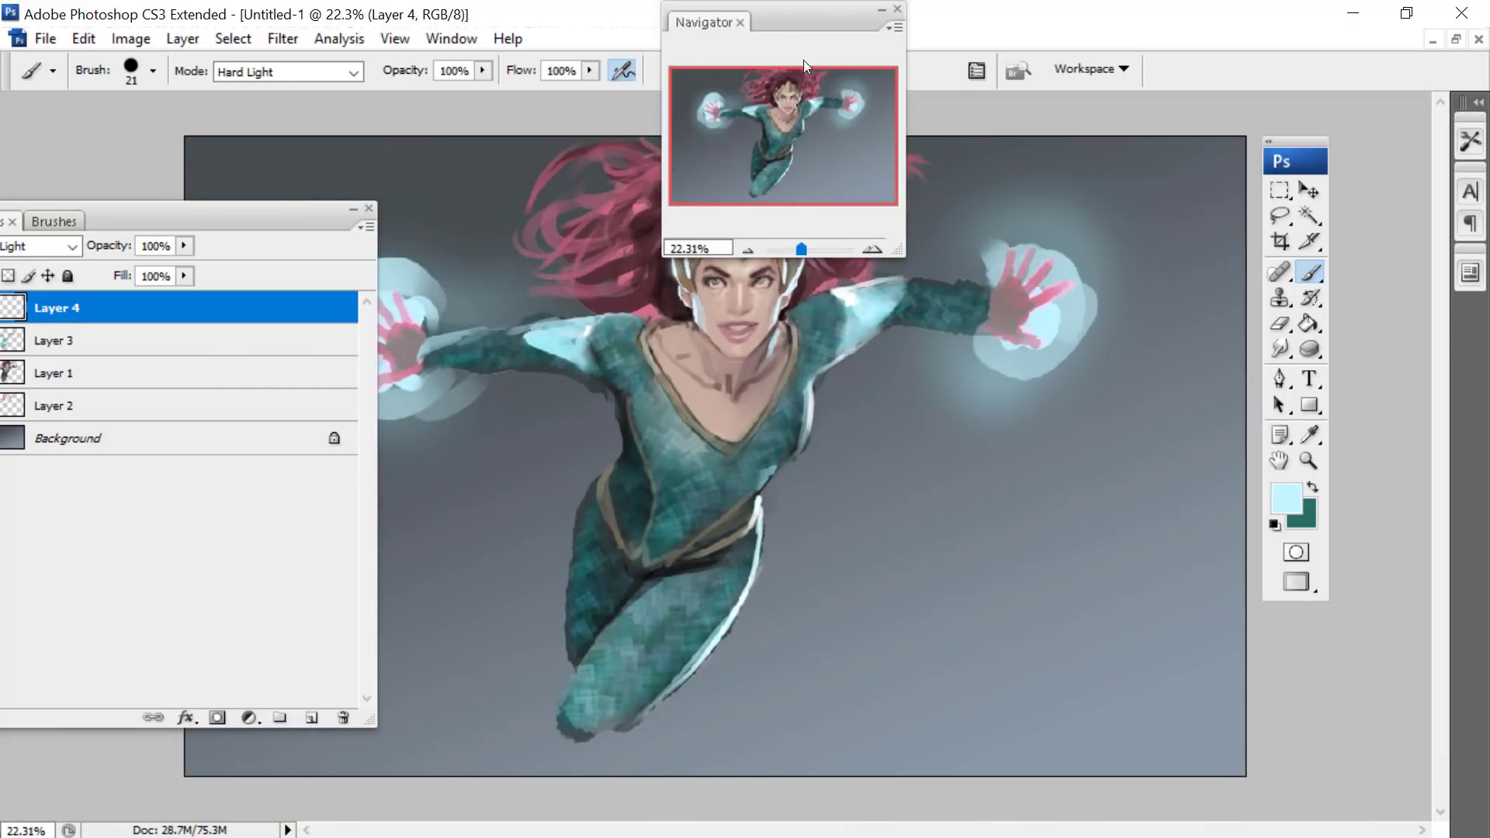
left_click_drag(803, 22, 1123, 444)
left_click_drag(292, 225, 337, 557)
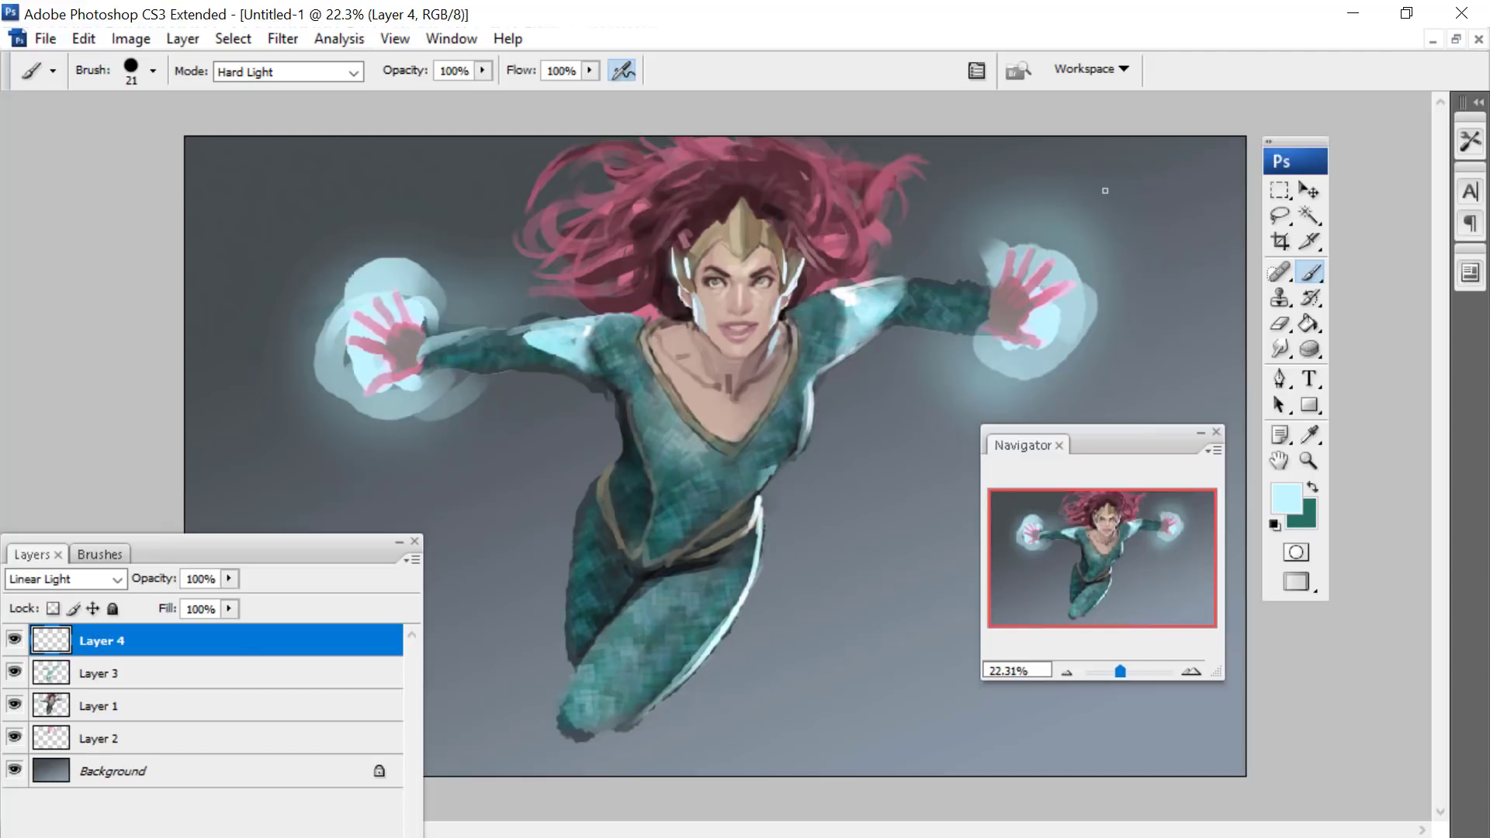
left_click_drag(259, 552, 697, 331)
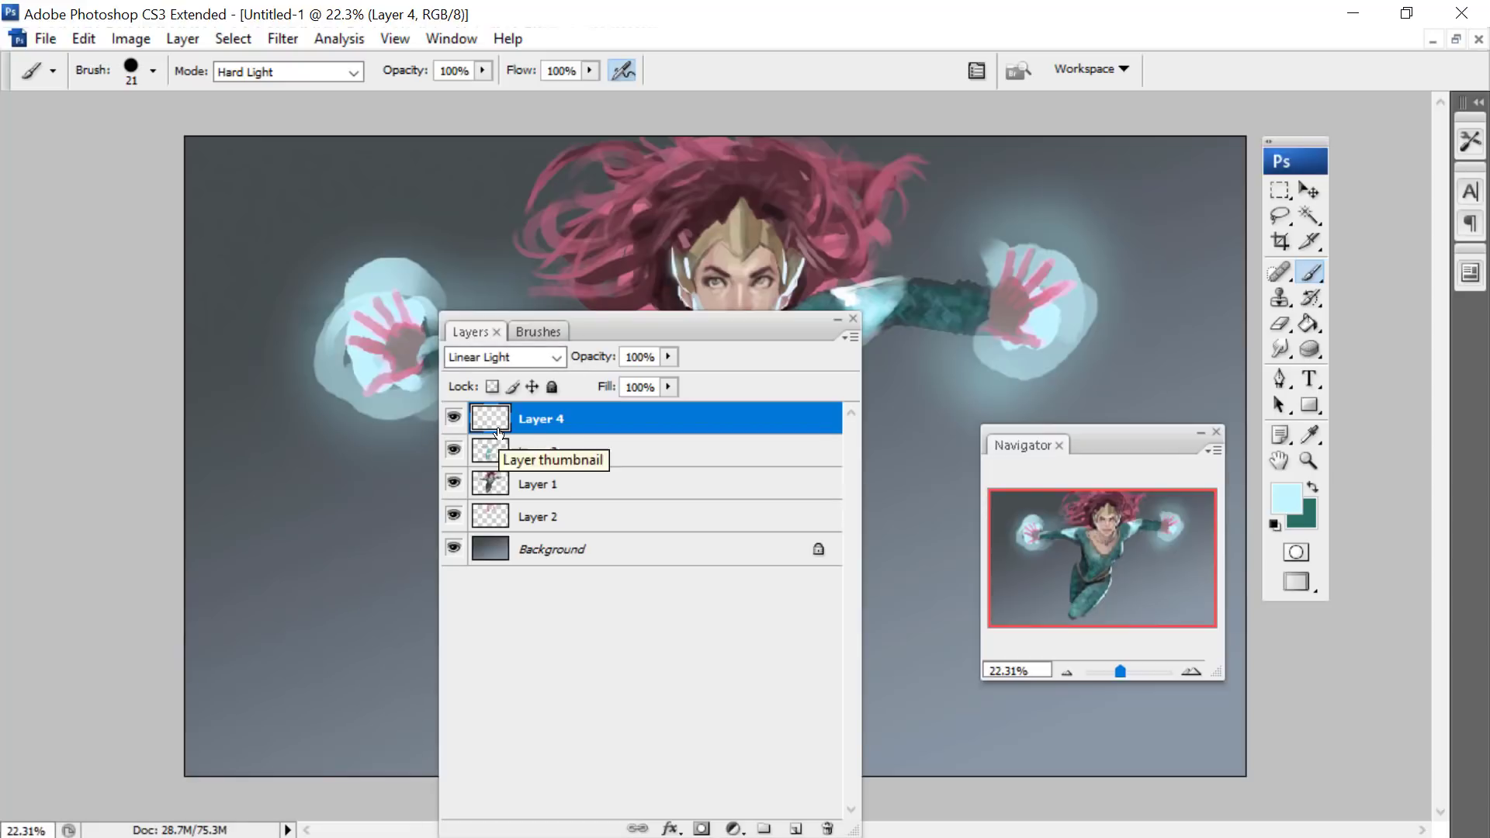
left_click_drag(697, 332, 853, 312)
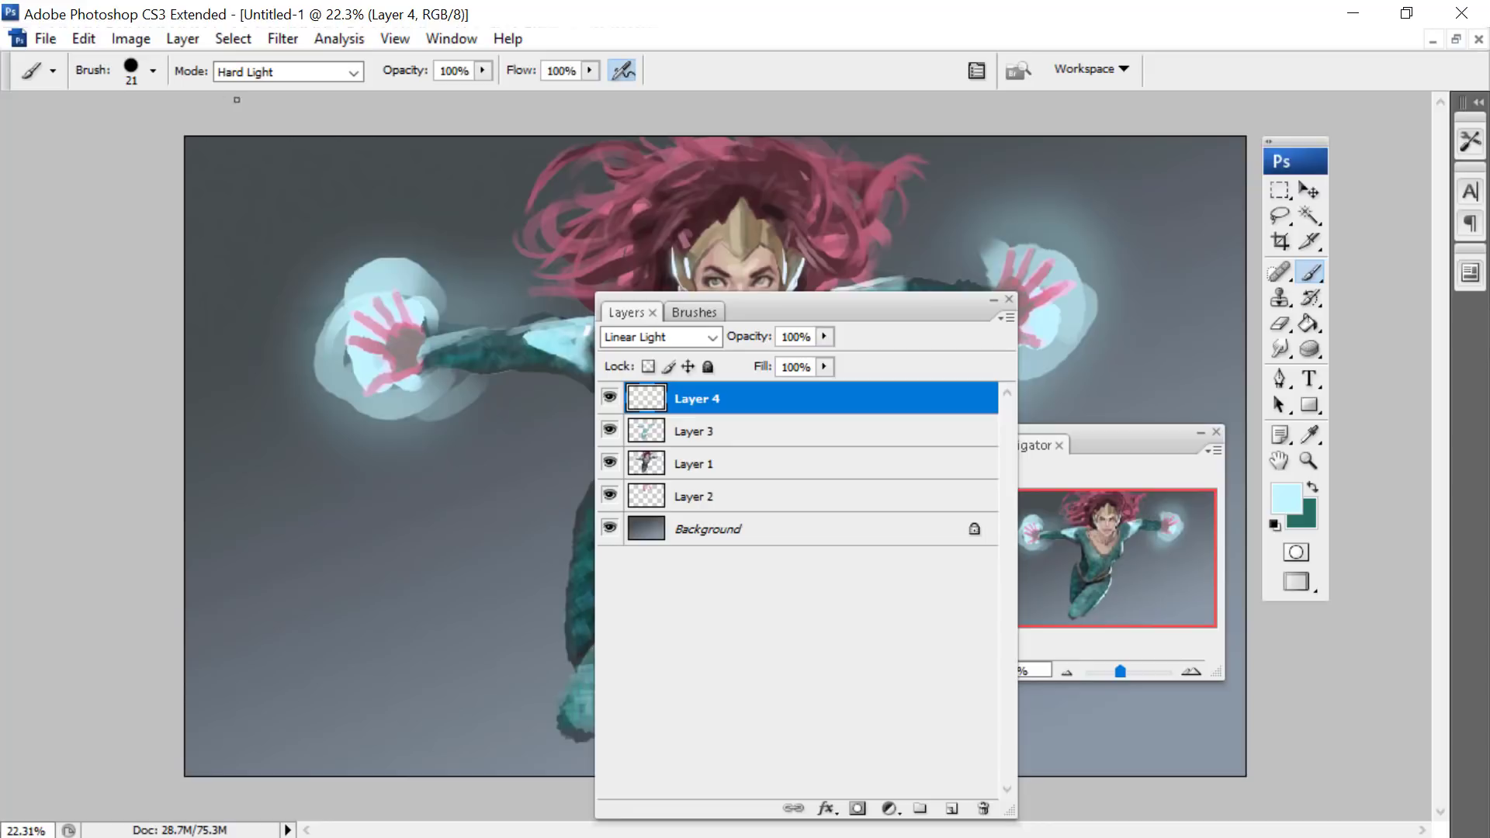
- Add a new layer with default settings above Layer 4
left_click(83, 38)
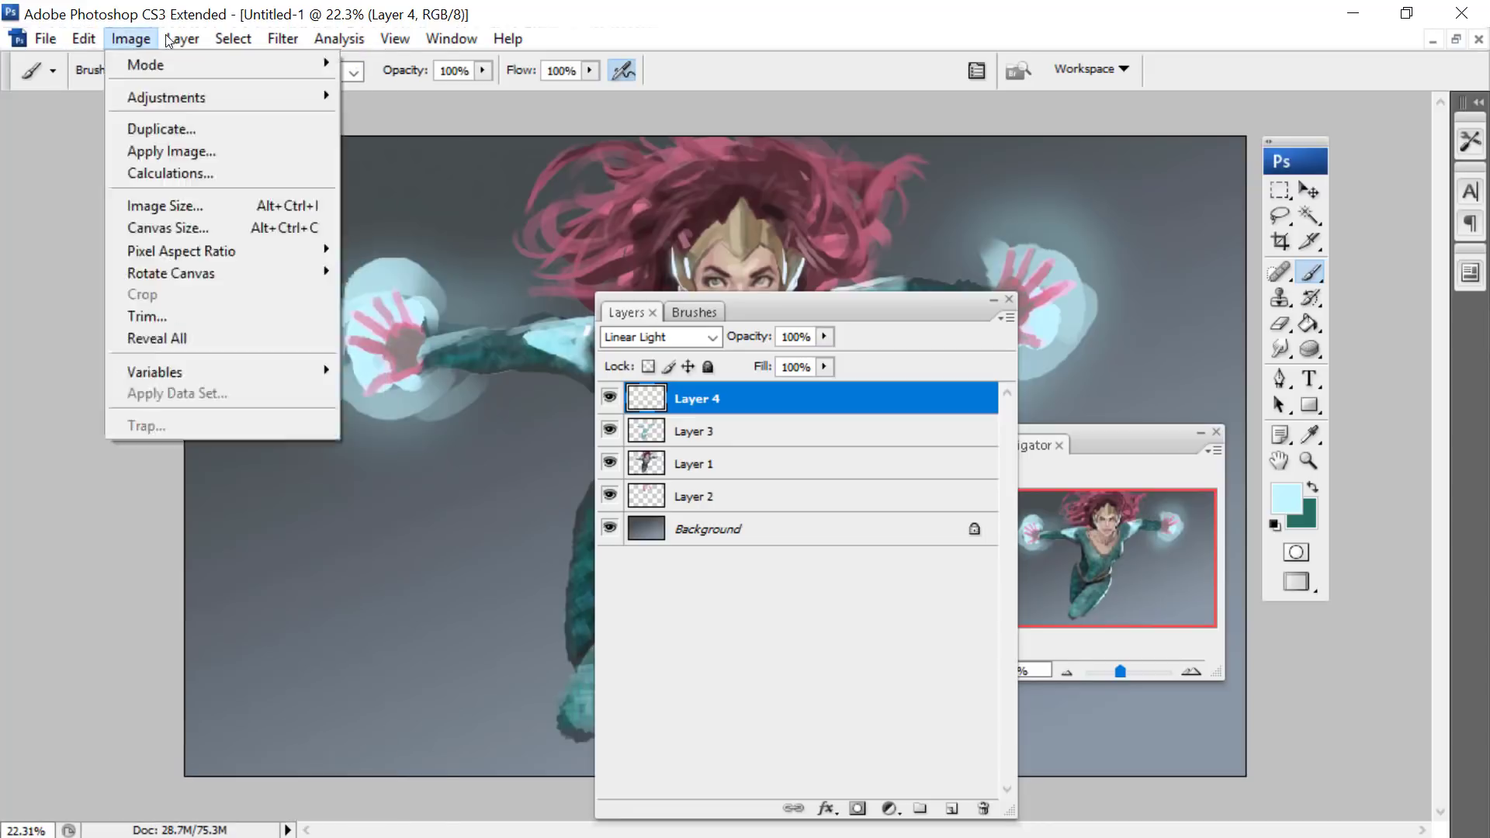
mouse_move(183, 39)
left_click(458, 48)
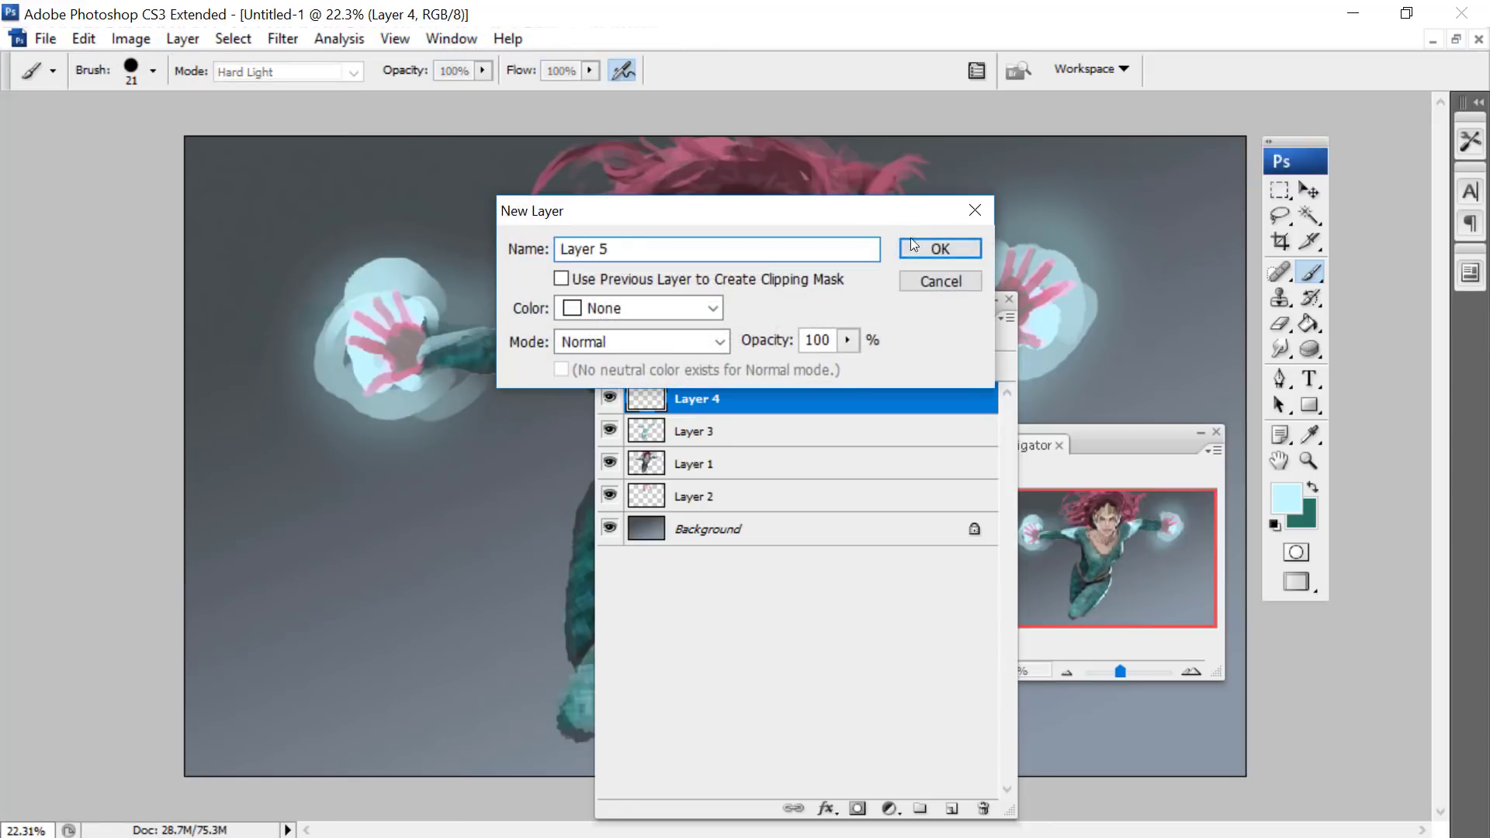
key("Return")
- Give Layer 5 a Bevel and Emboss style with the depth at 1000%
left_click(174, 40)
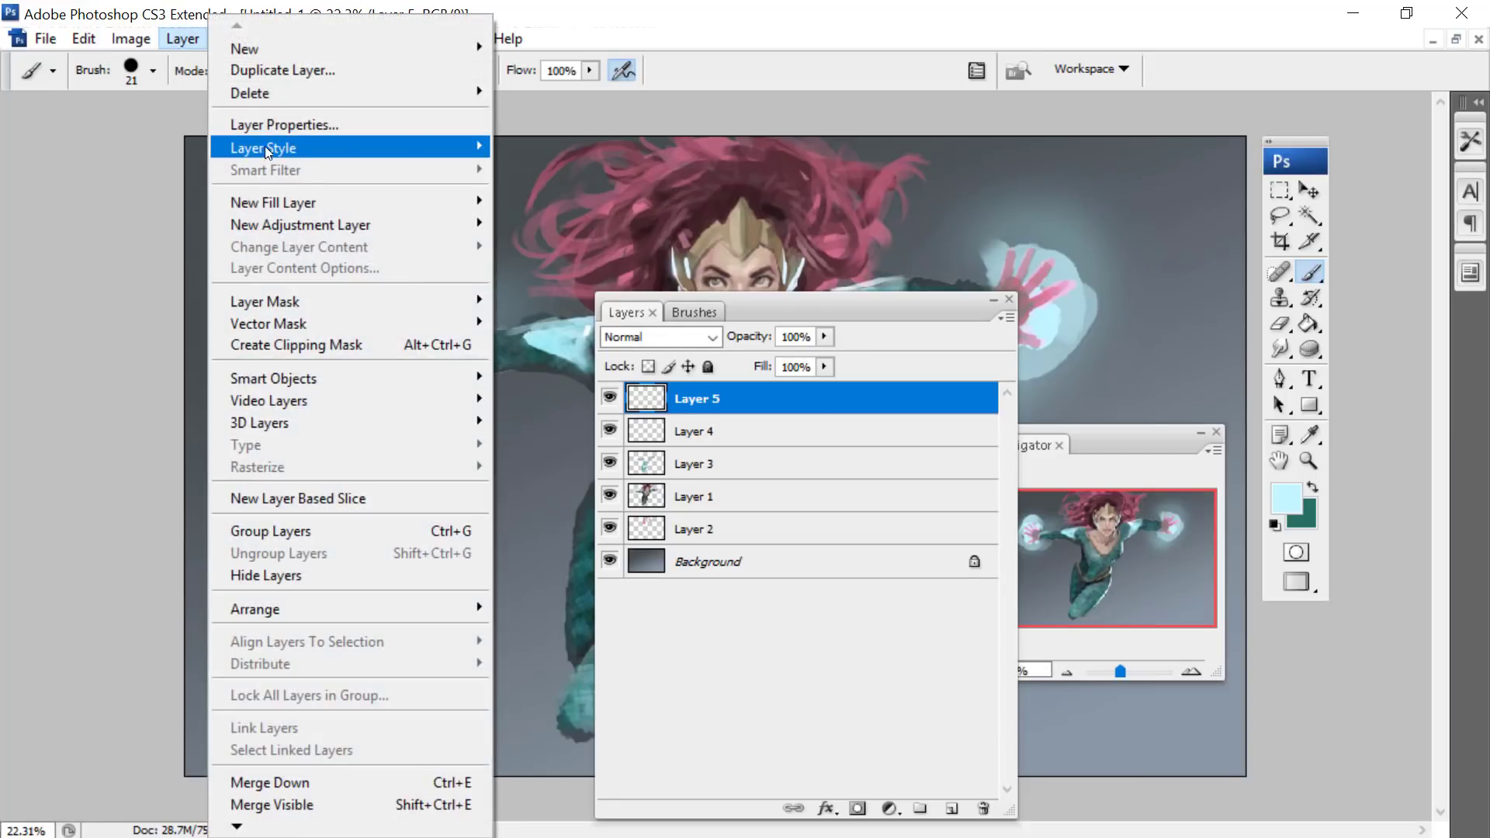
mouse_move(311, 148)
left_click(529, 270)
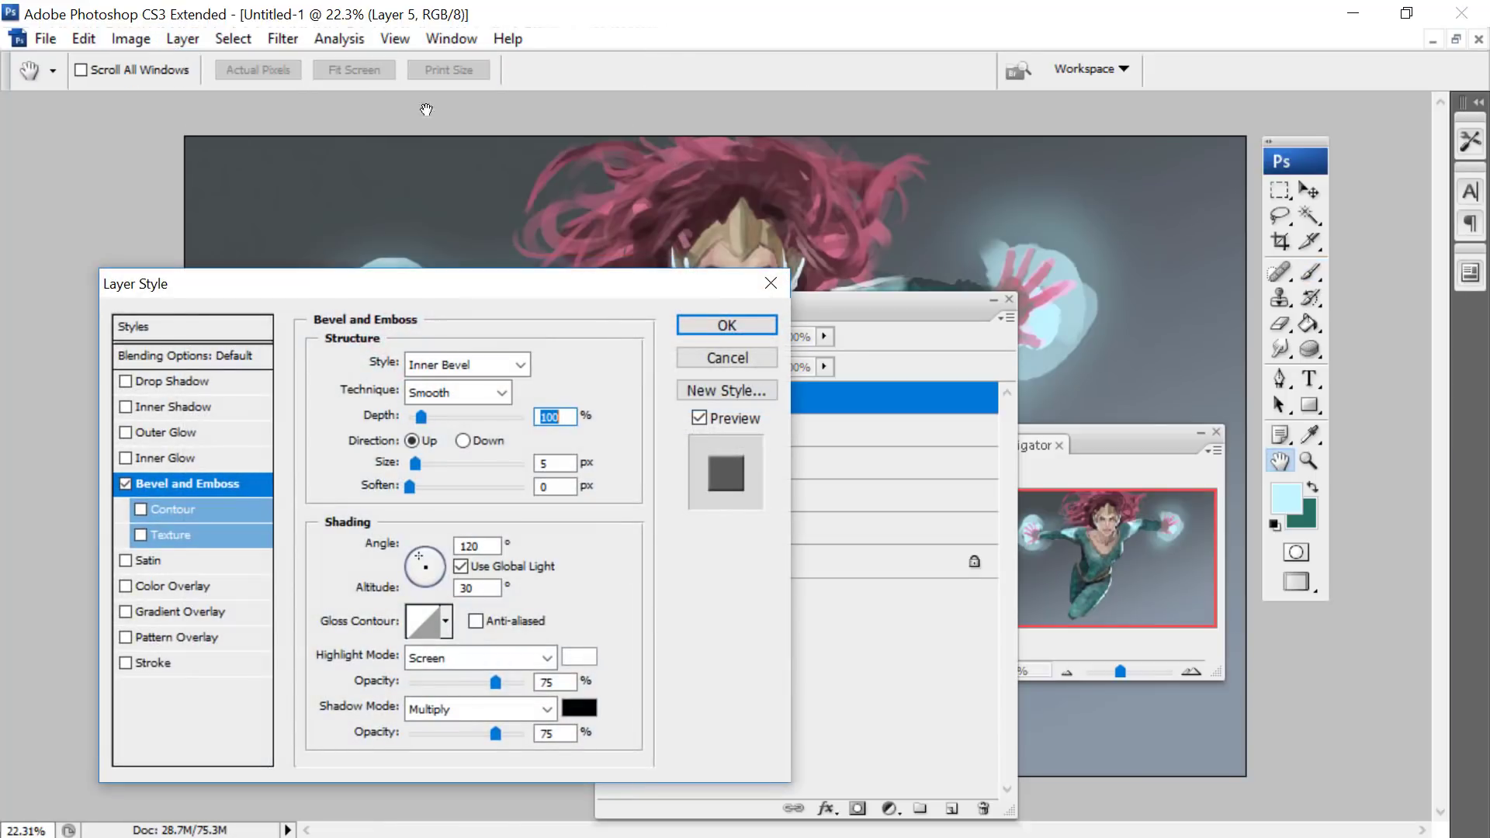
left_click_drag(394, 281, 255, 101)
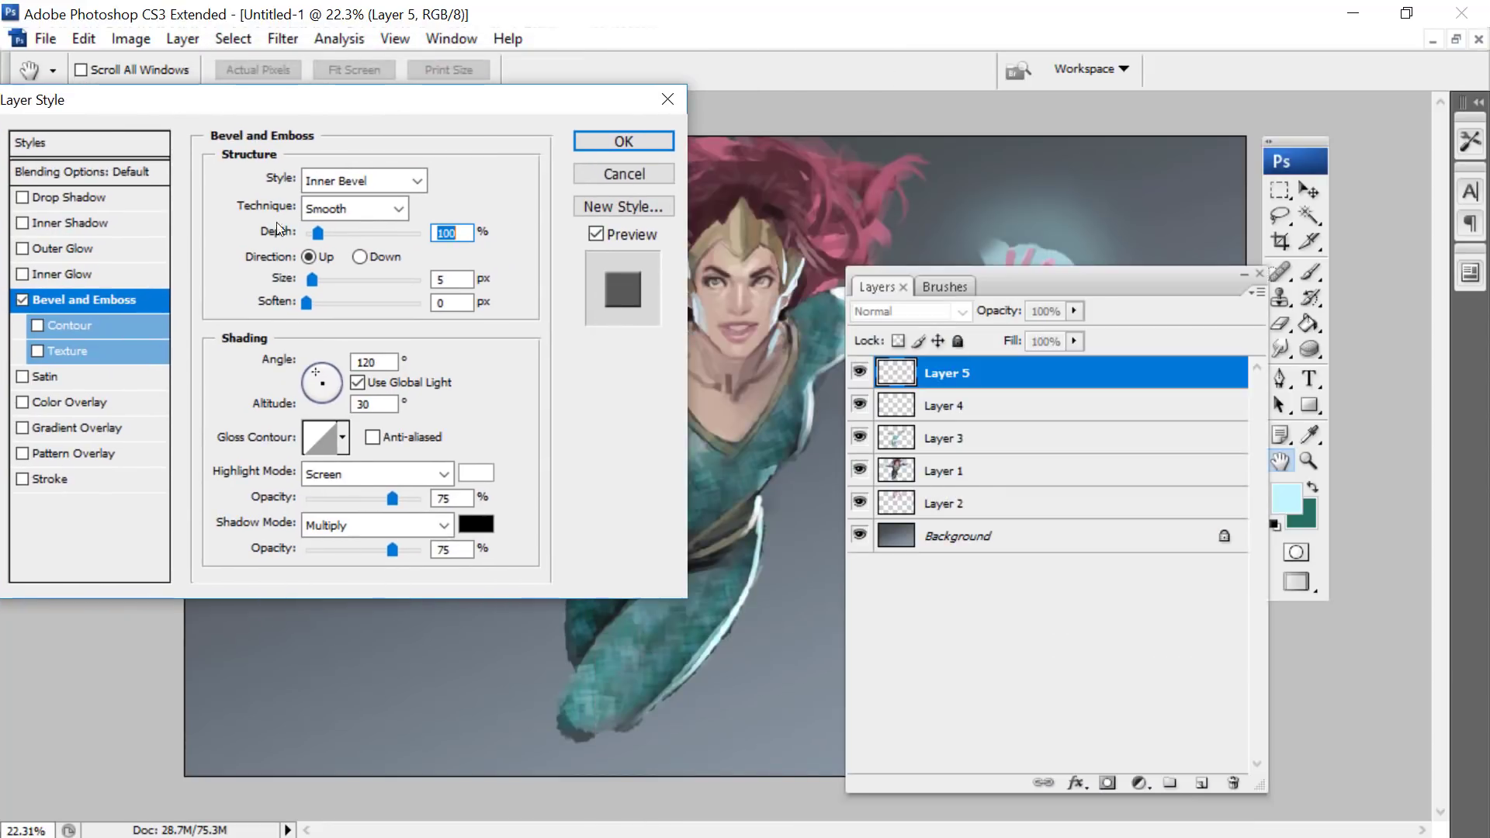
left_click_drag(317, 233, 420, 233)
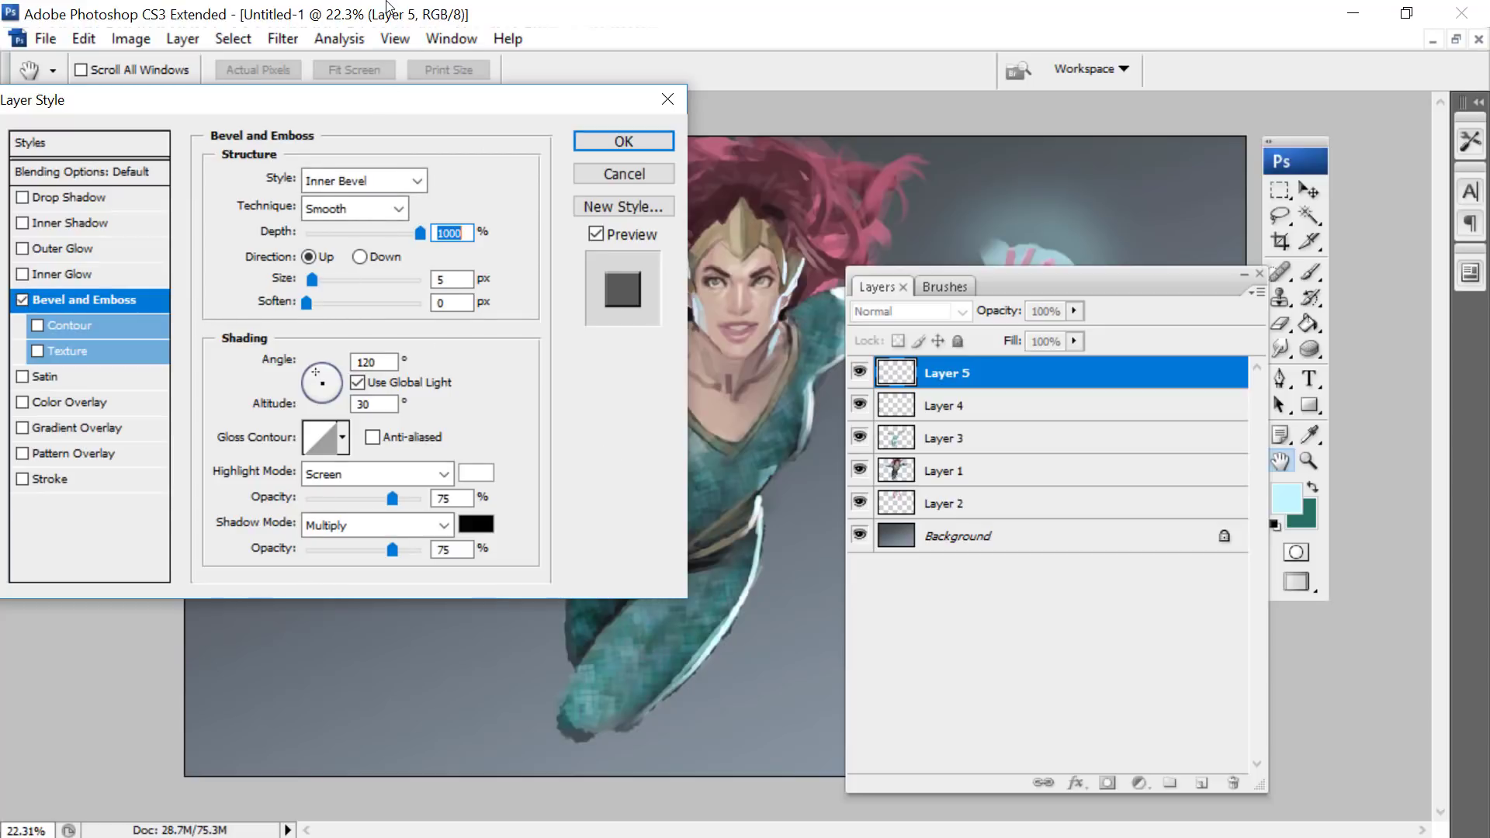
left_click_drag(326, 100, 540, 308)
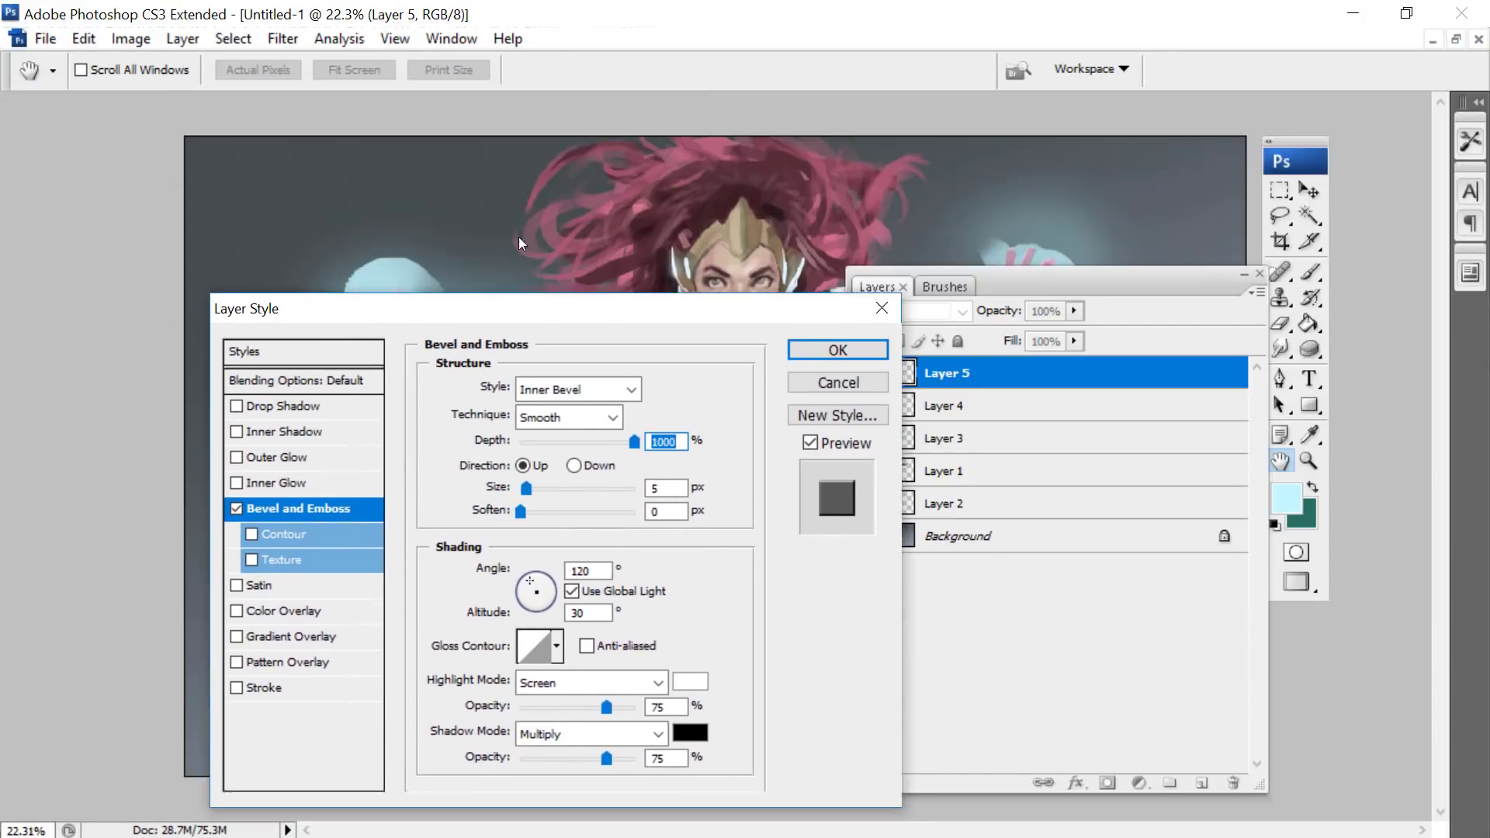
left_click_drag(519, 236, 590, 184)
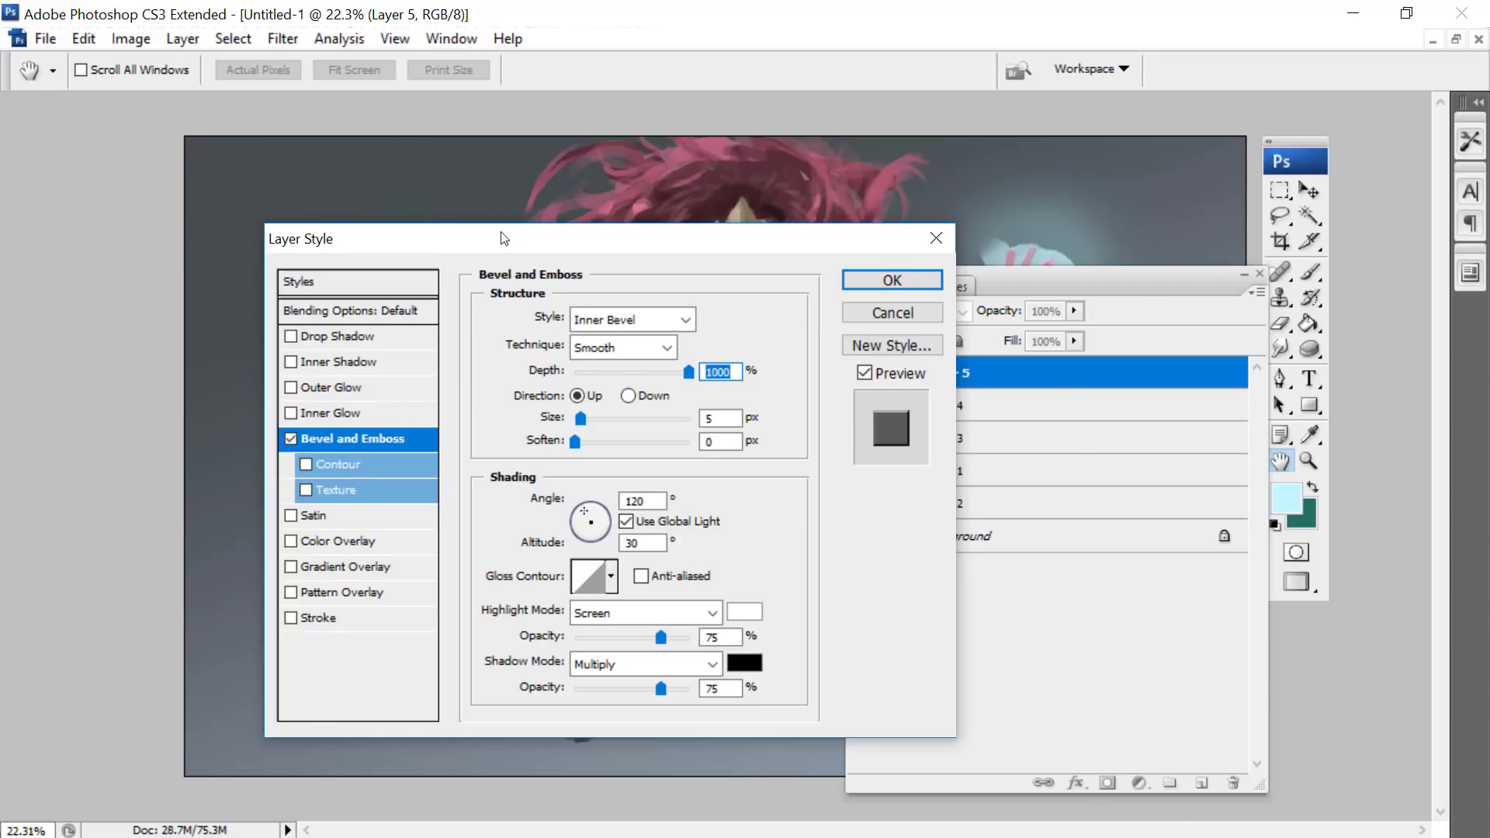
left_click_drag(525, 232, 800, 329)
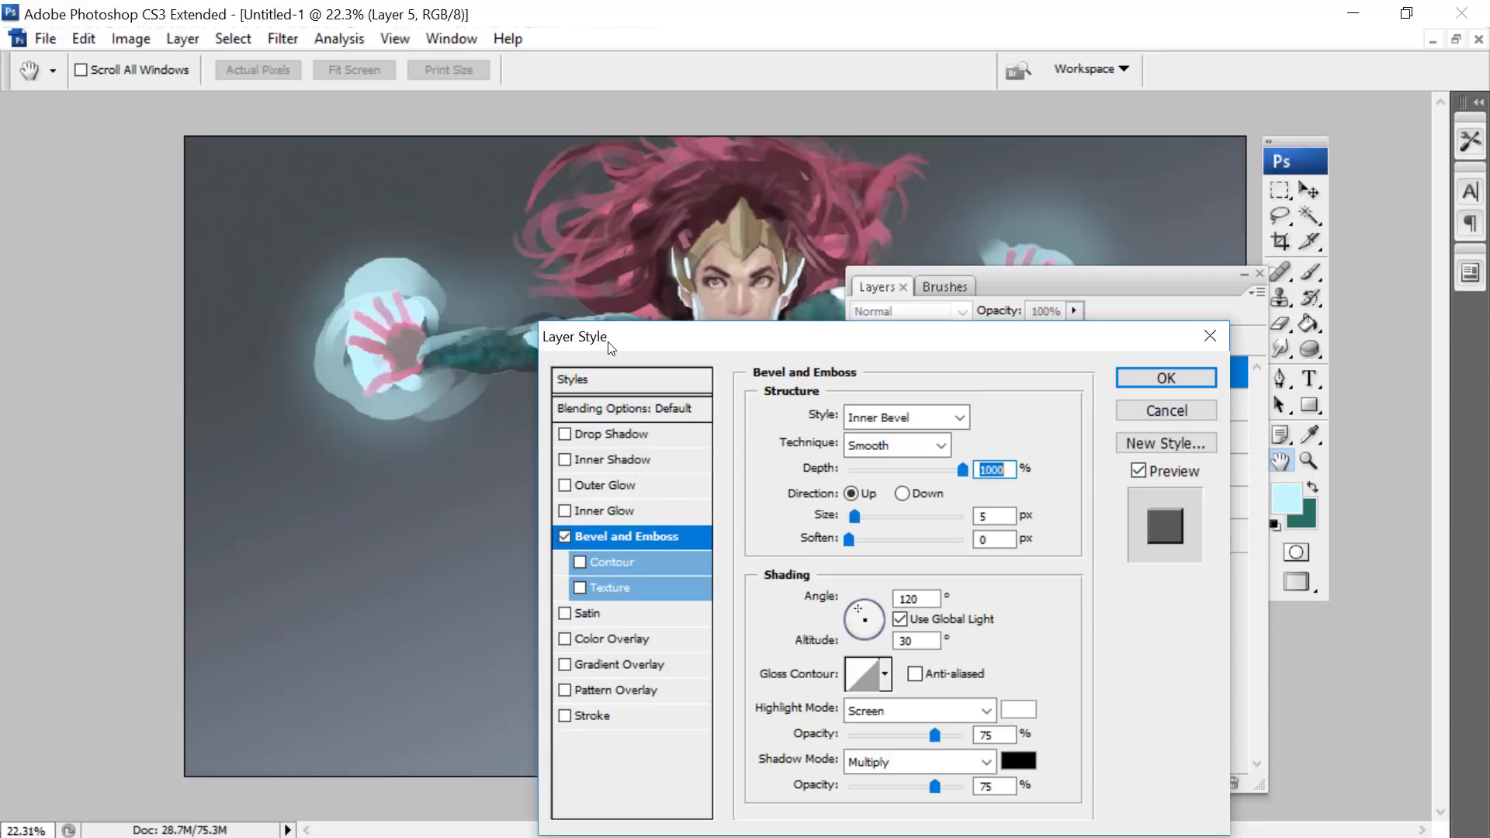
left_click_drag(611, 349, 556, 304)
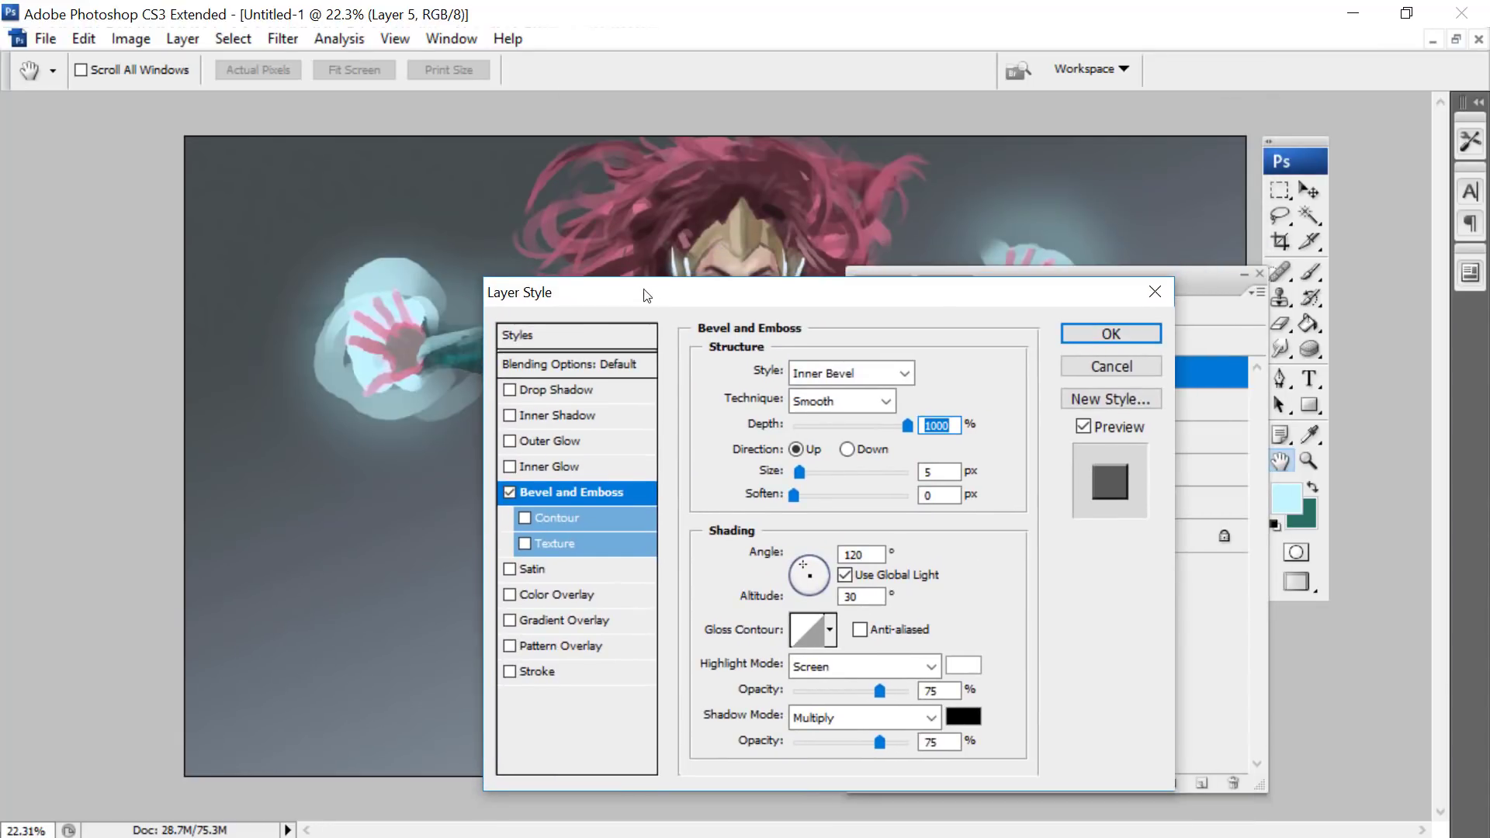
left_click_drag(645, 296, 710, 211)
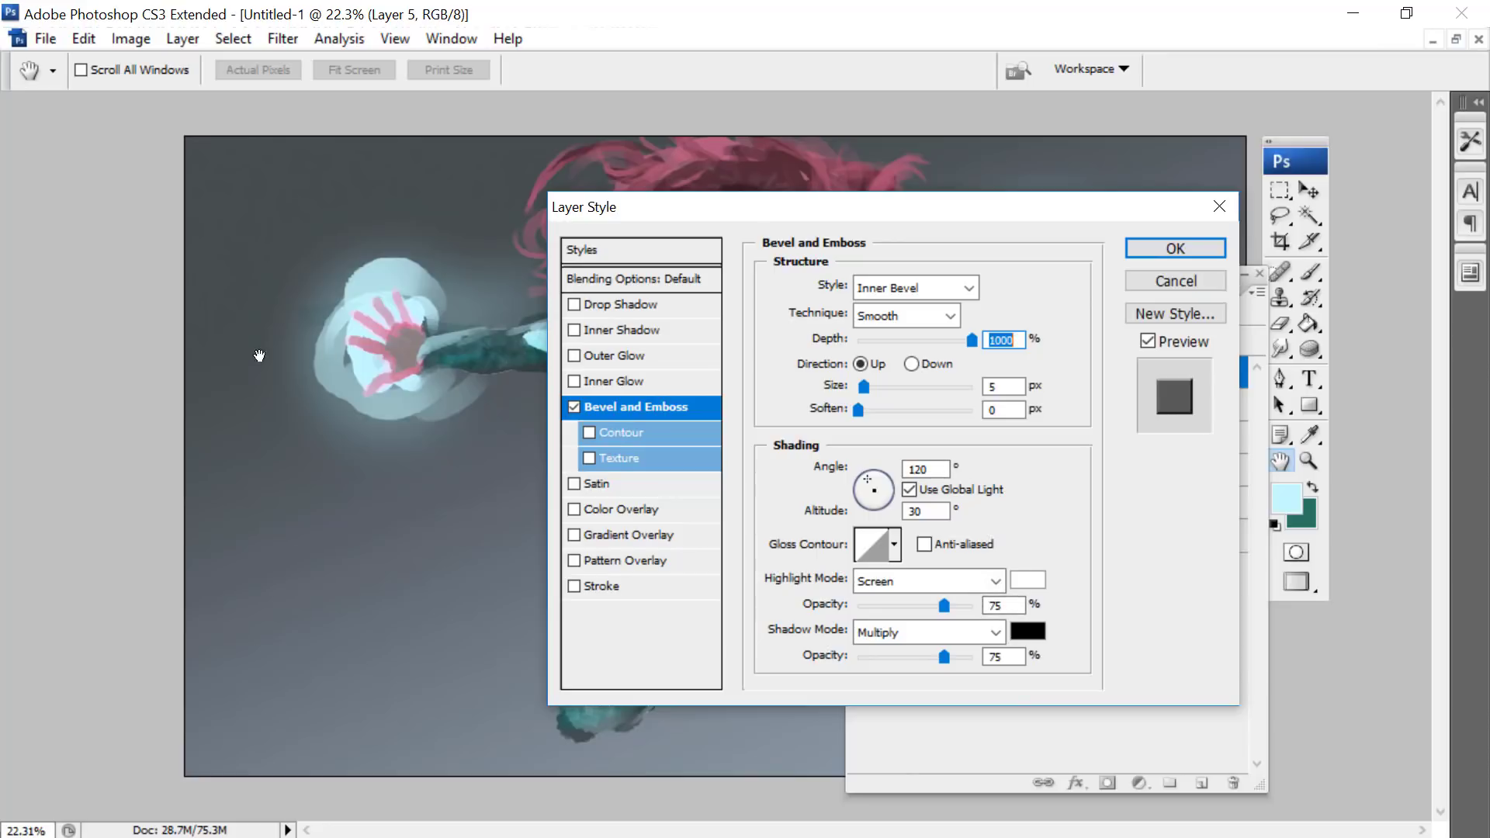
- Change the bevel's shadow colour to a dark slate blue and apply the layer style to Layer 5
left_click(1033, 629)
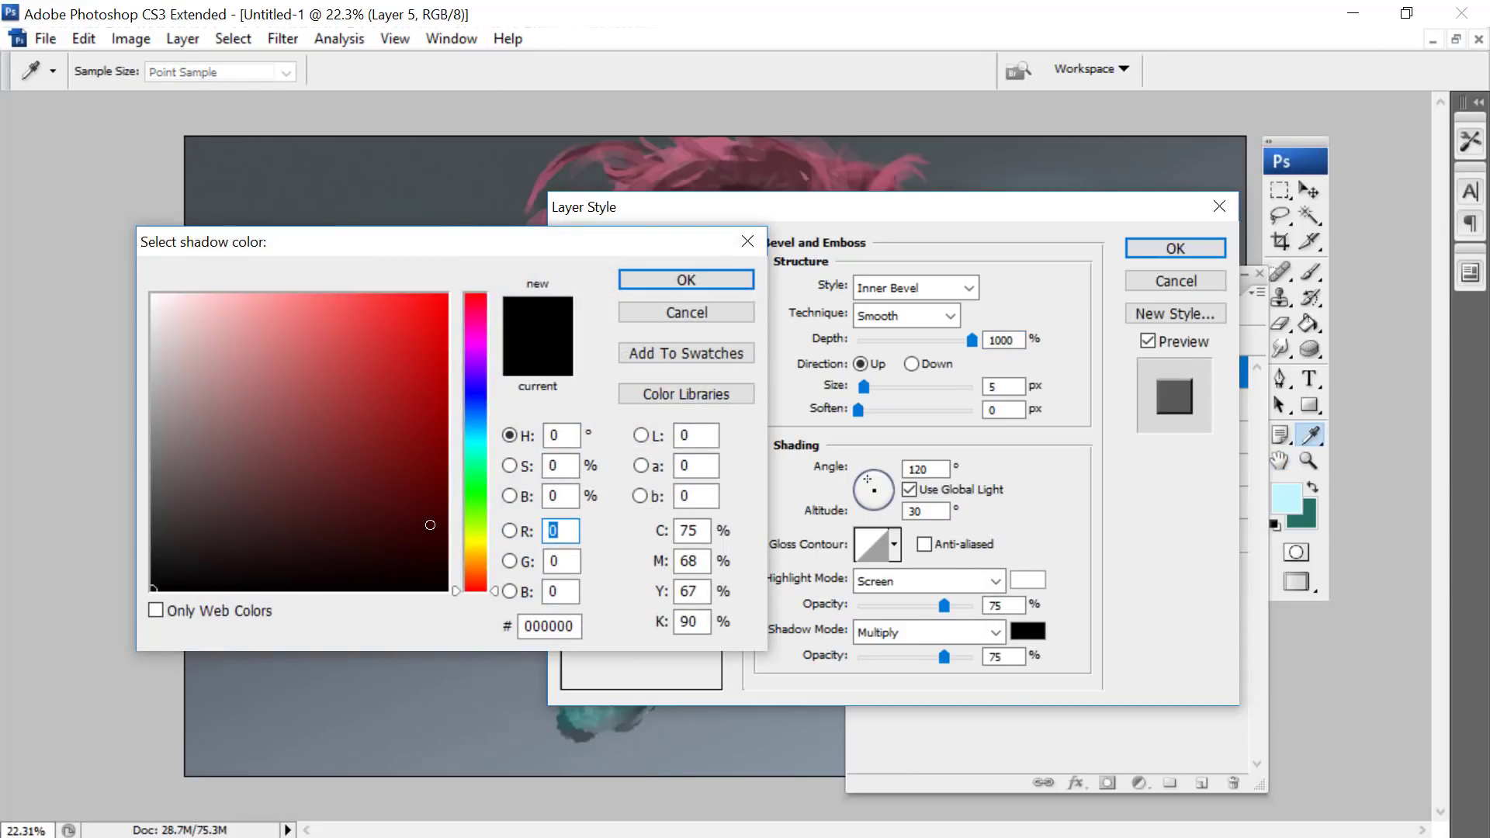
left_click_drag(441, 235, 837, 140)
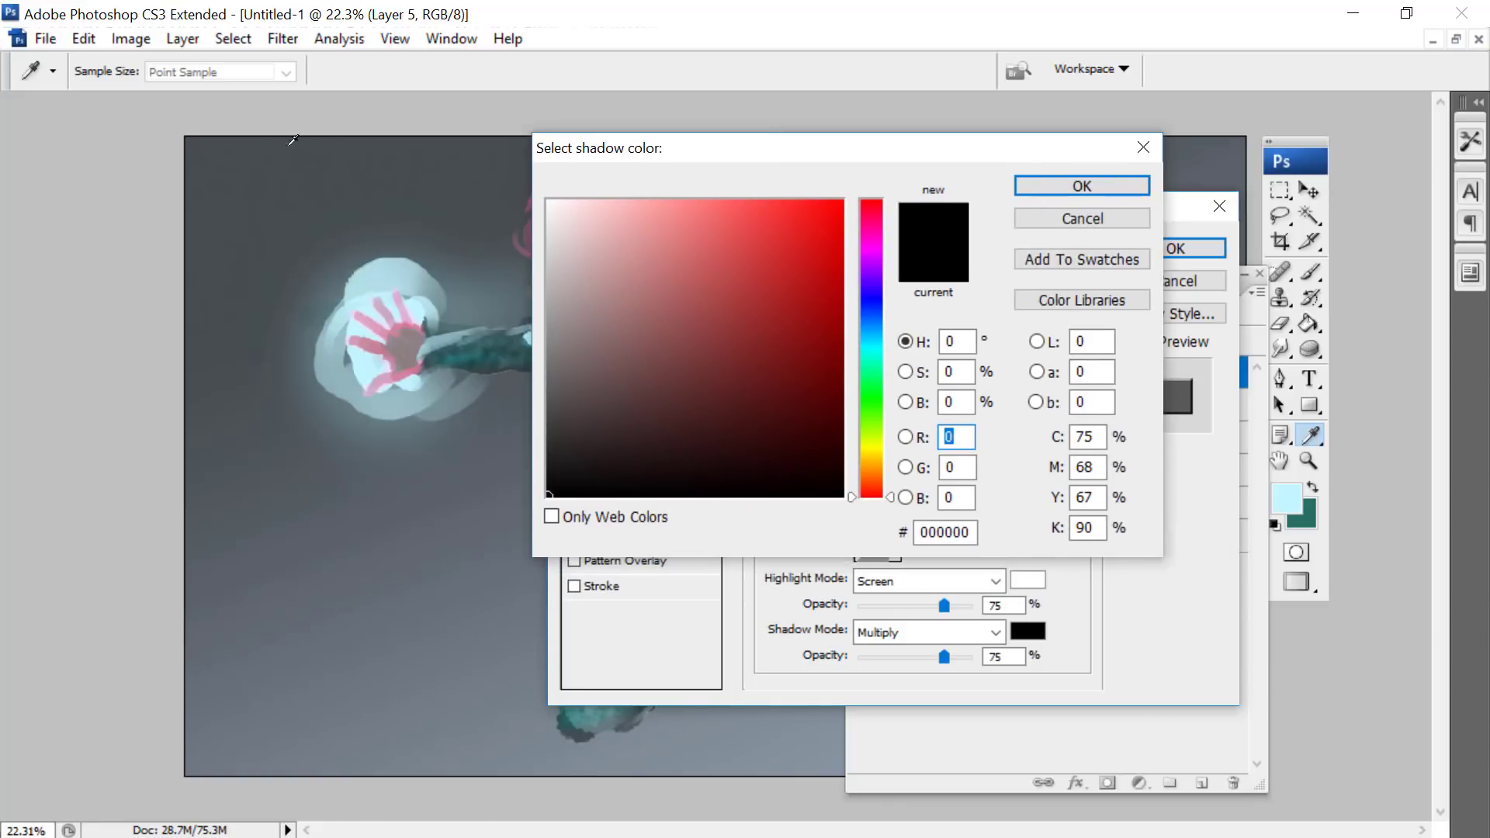
left_click(874, 358)
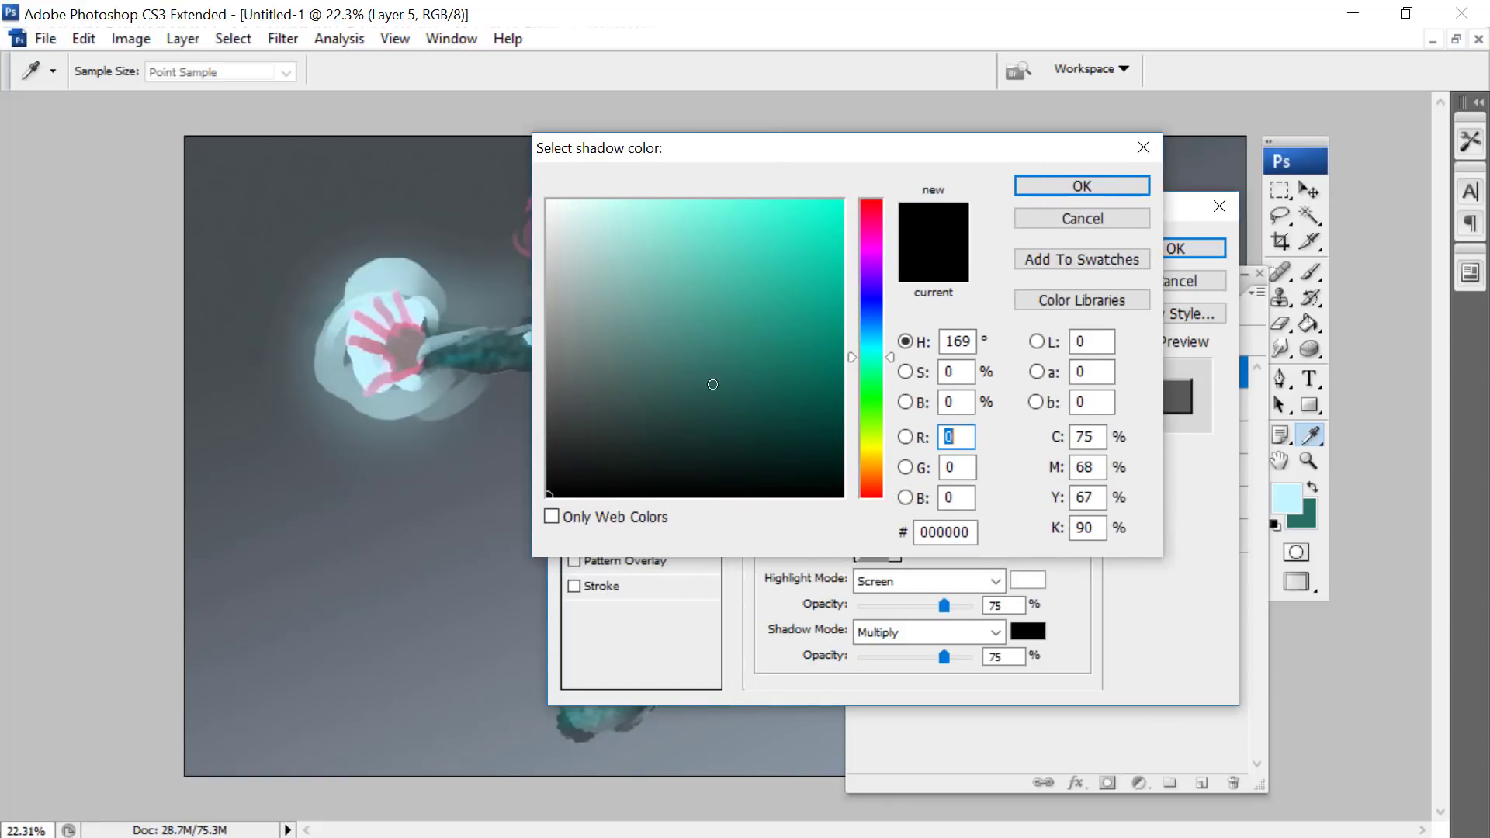
mouse_move(626, 403)
left_mouse_down()
mouse_move(676, 399)
mouse_move(662, 420)
left_mouse_up()
left_click(1047, 186)
left_click(1027, 631)
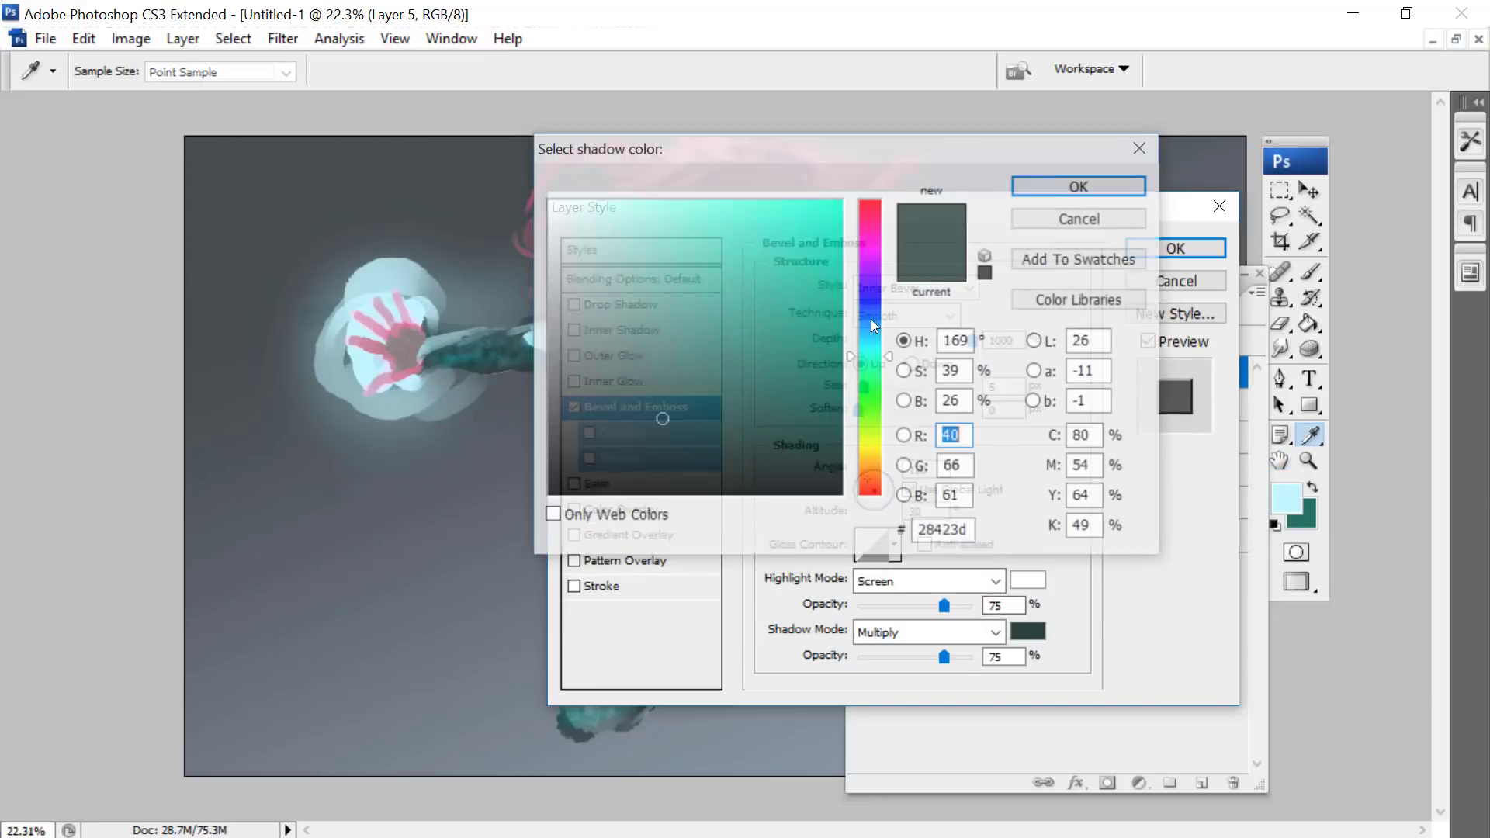
left_click(872, 339)
left_click(1036, 187)
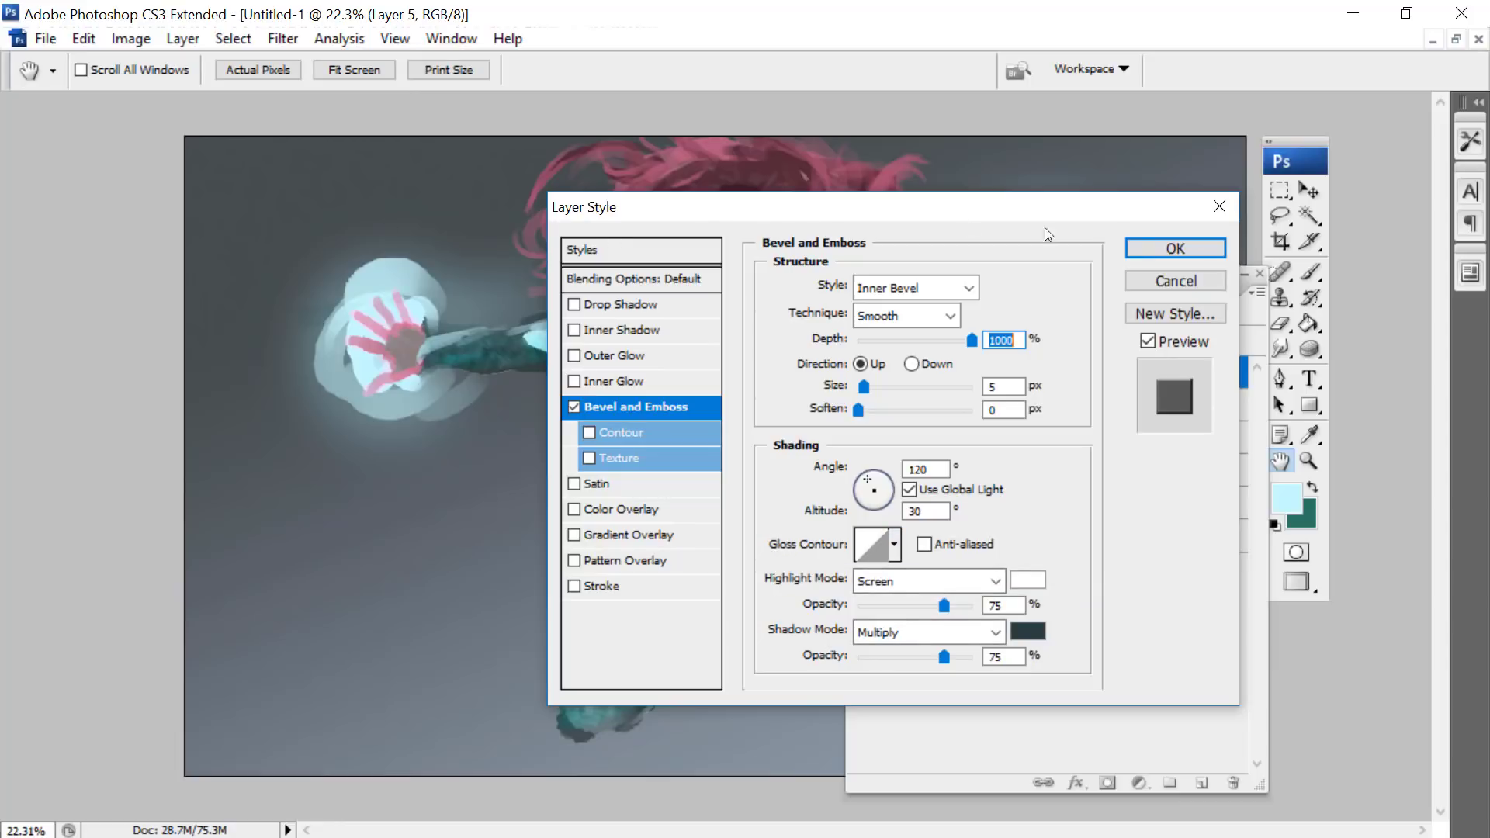
left_click(1156, 247)
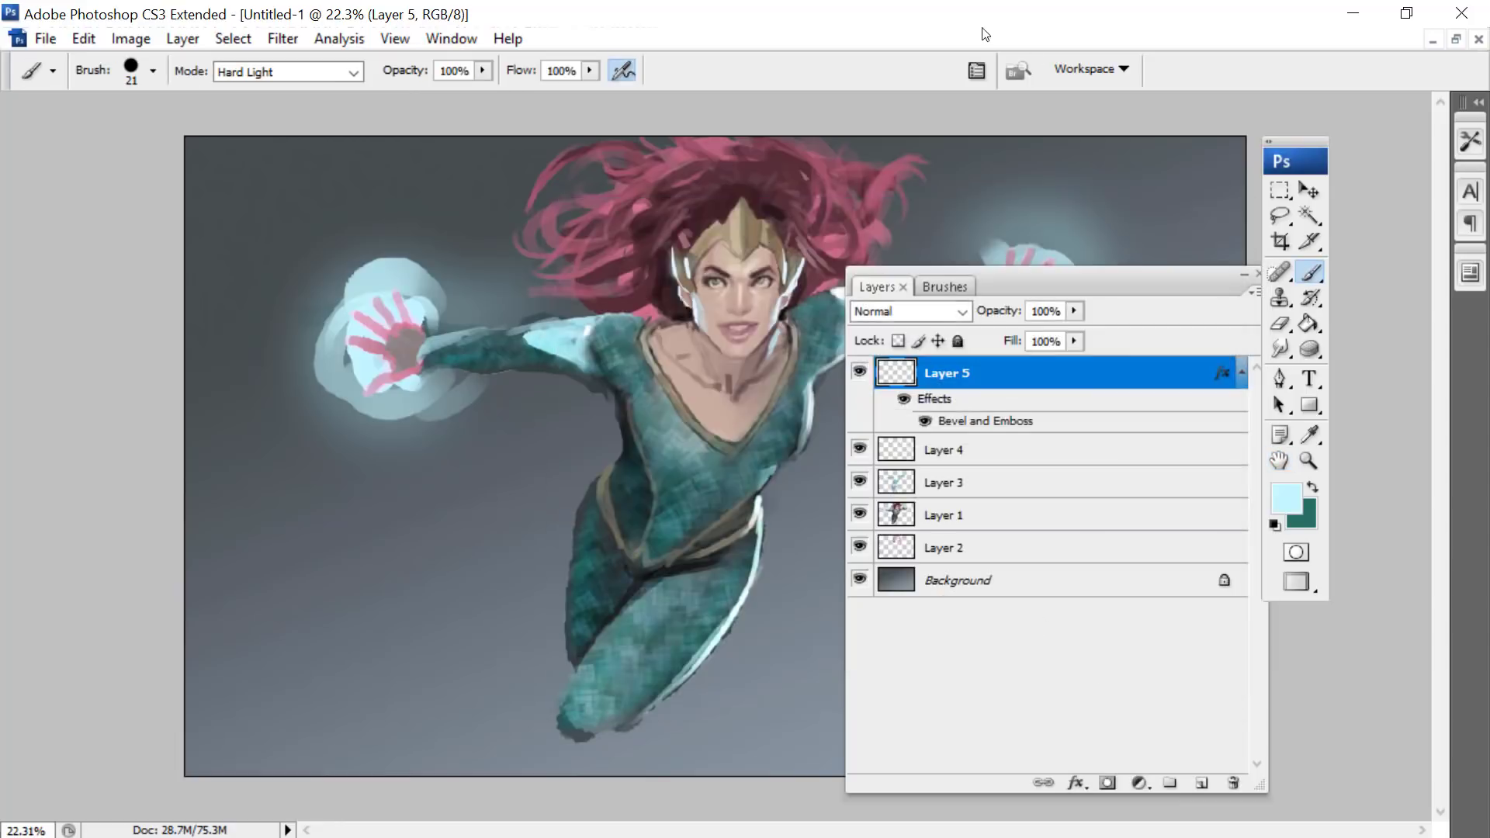
- Set the foreground colour to white
left_click(1286, 497)
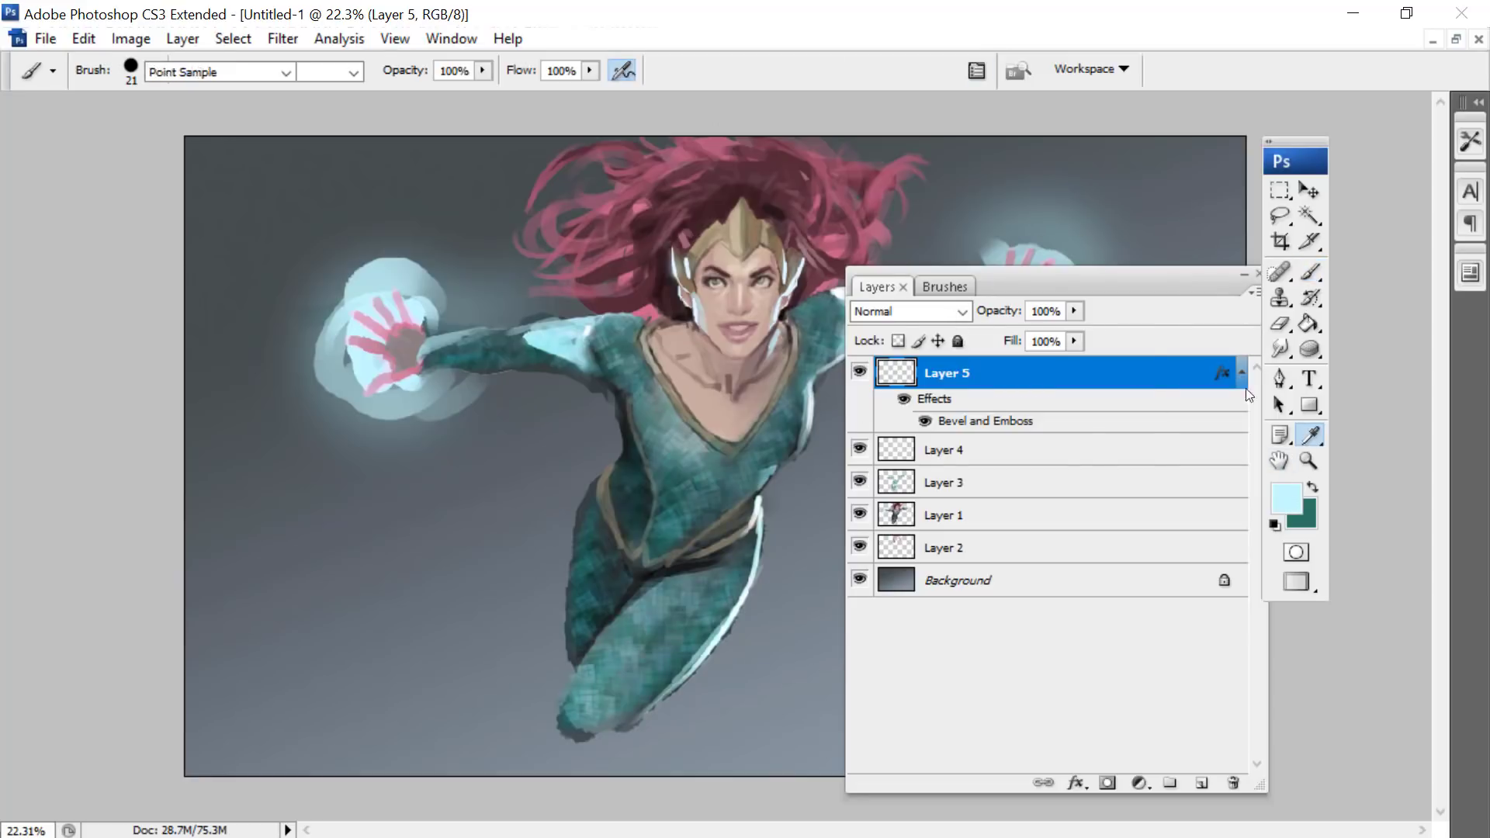
left_click_drag(592, 271, 544, 195)
left_click(1082, 186)
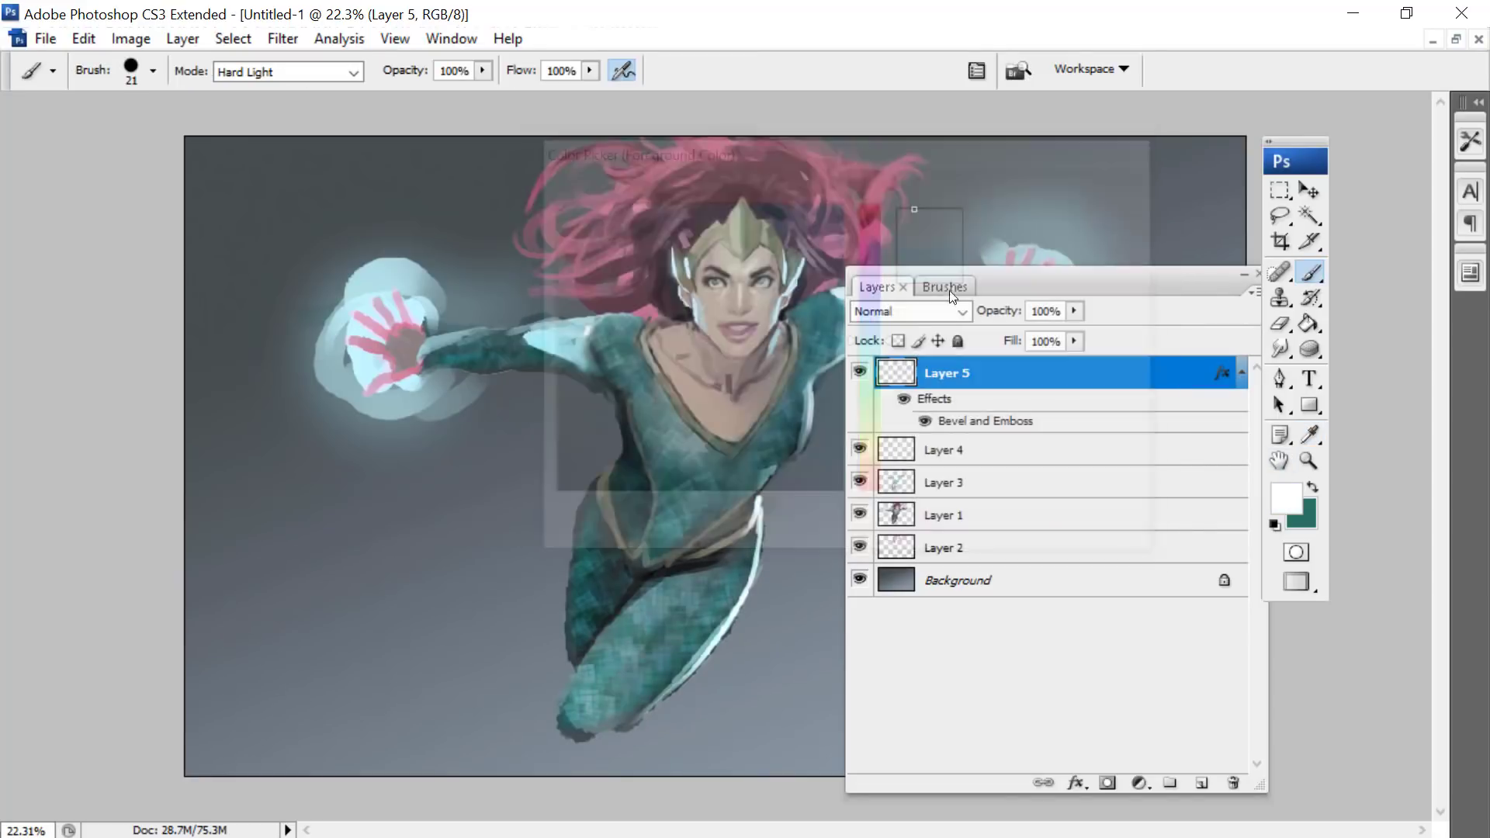
- Change the foreground colour to a muted light blue
left_click(1295, 497)
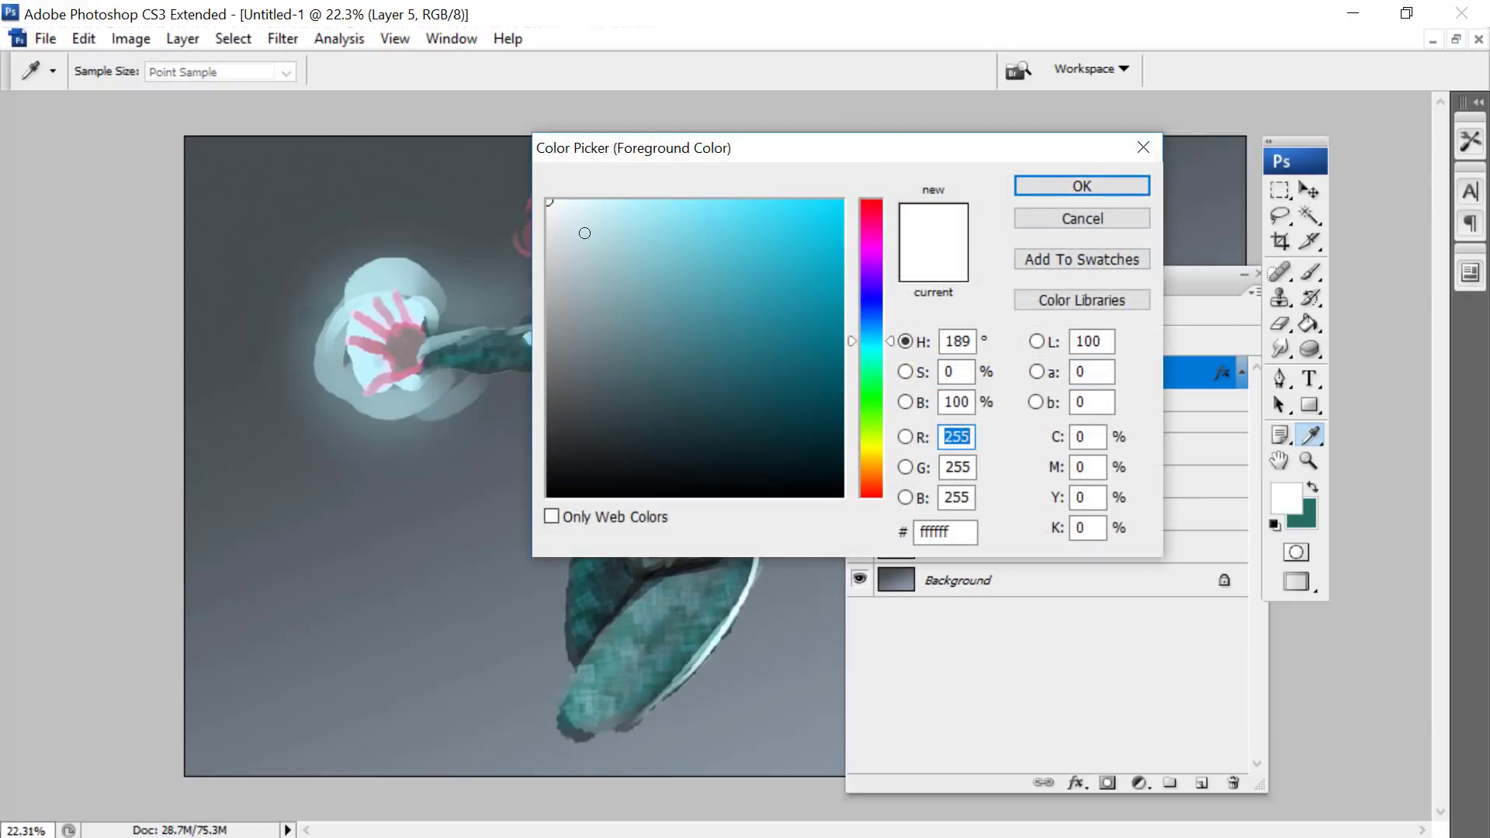
left_click(552, 207)
left_click_drag(551, 206, 615, 253)
left_click(1082, 186)
- Paint a thick light-blue curling tendril and several thinner strands around the raised glowing hand with a 137 px hard round brush on Layer 5
right_click(455, 242)
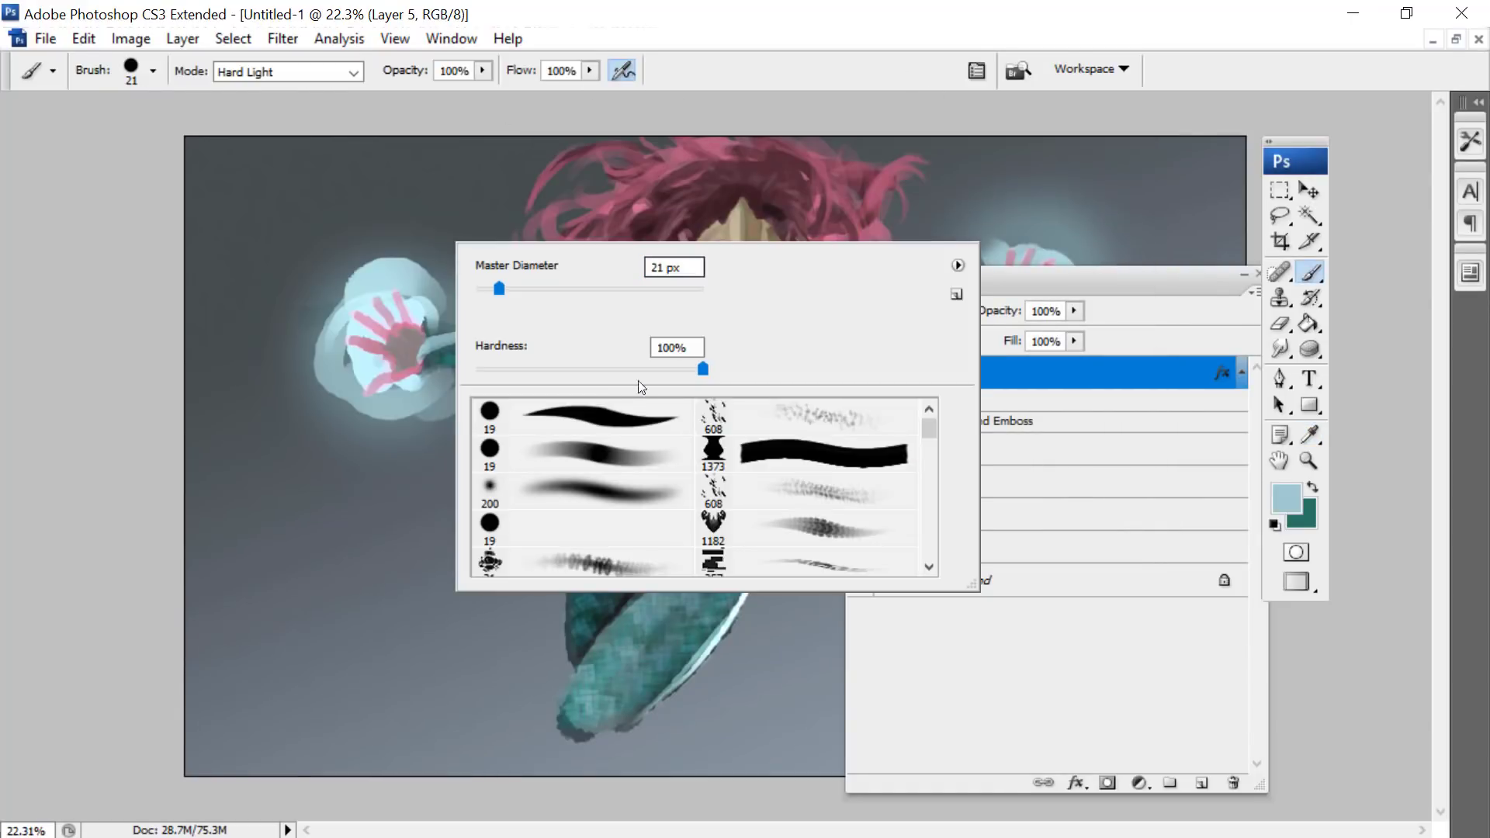
left_click(606, 416)
left_click(611, 288)
mouse_move(442, 323)
left_mouse_down()
mouse_move(281, 340)
mouse_move(423, 686)
left_mouse_up()
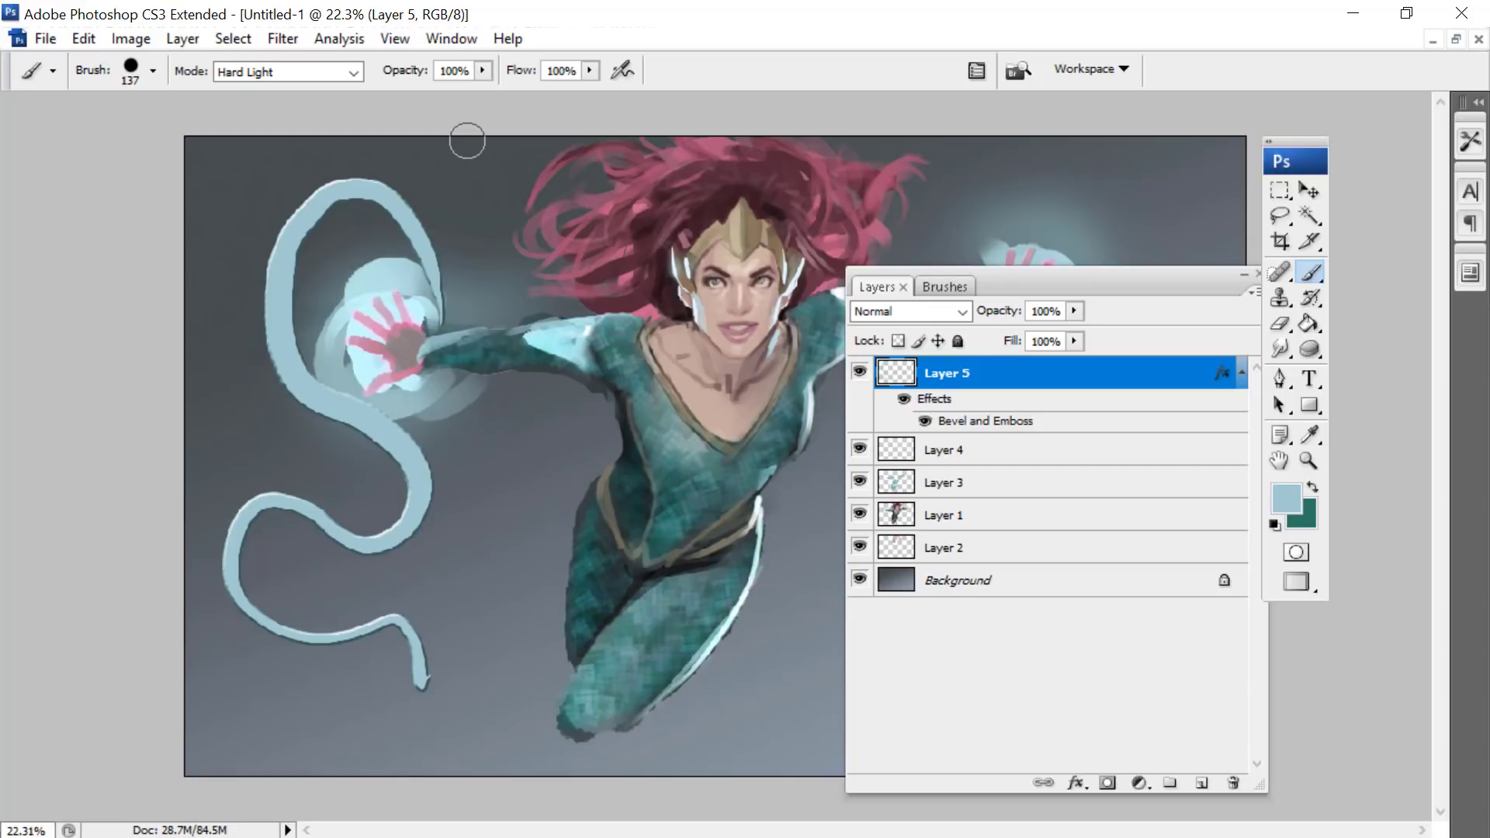
mouse_move(458, 315)
left_mouse_down()
mouse_move(457, 248)
mouse_move(317, 314)
left_mouse_up()
mouse_move(499, 287)
left_mouse_down()
mouse_move(399, 118)
mouse_move(228, 331)
left_mouse_up()
- Set the brush's blending mode to Normal
left_click(319, 72)
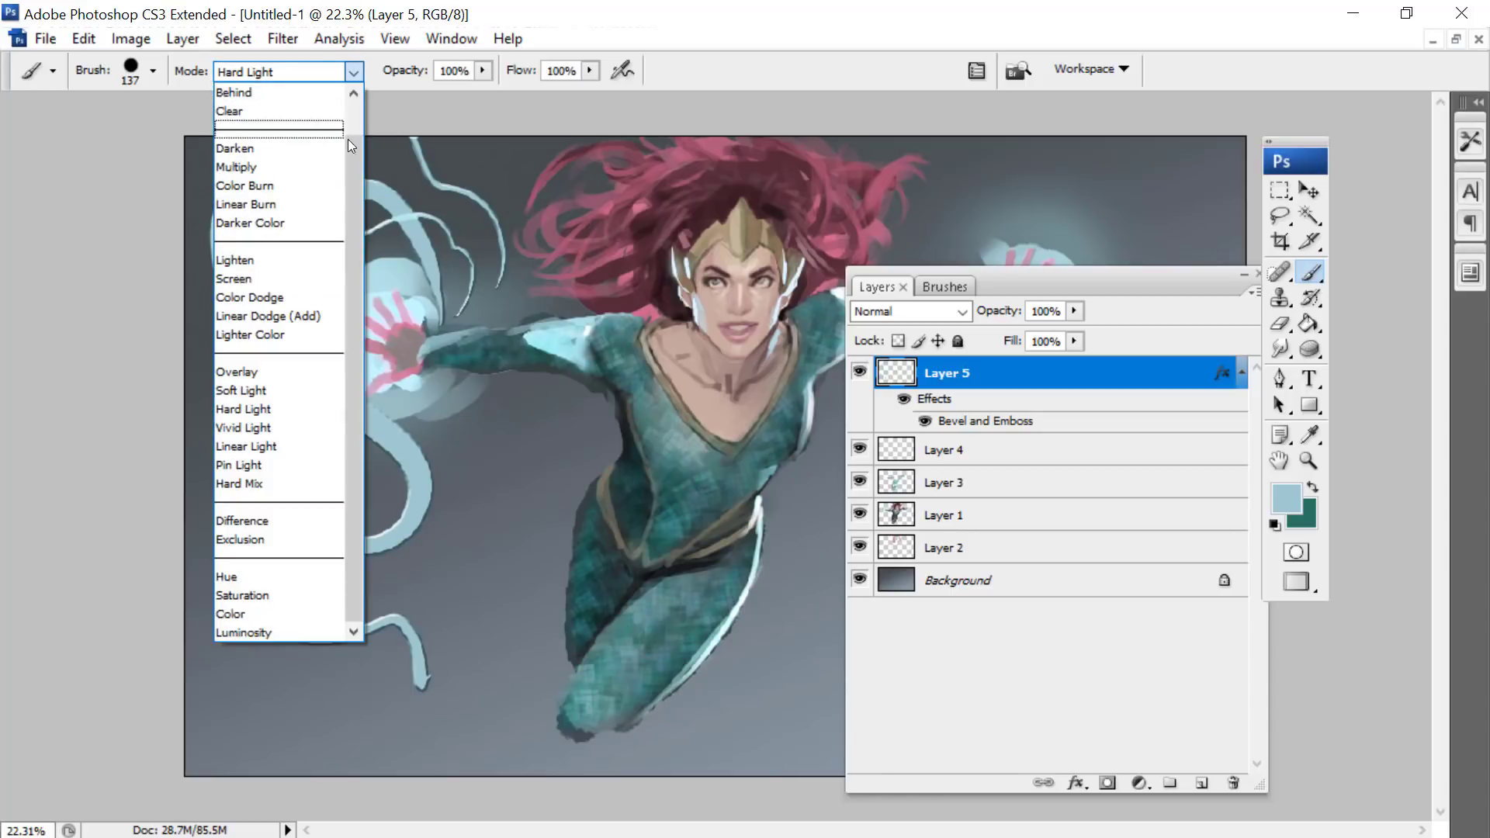
scroll(295, 233, "up", 1)
left_click(233, 95)
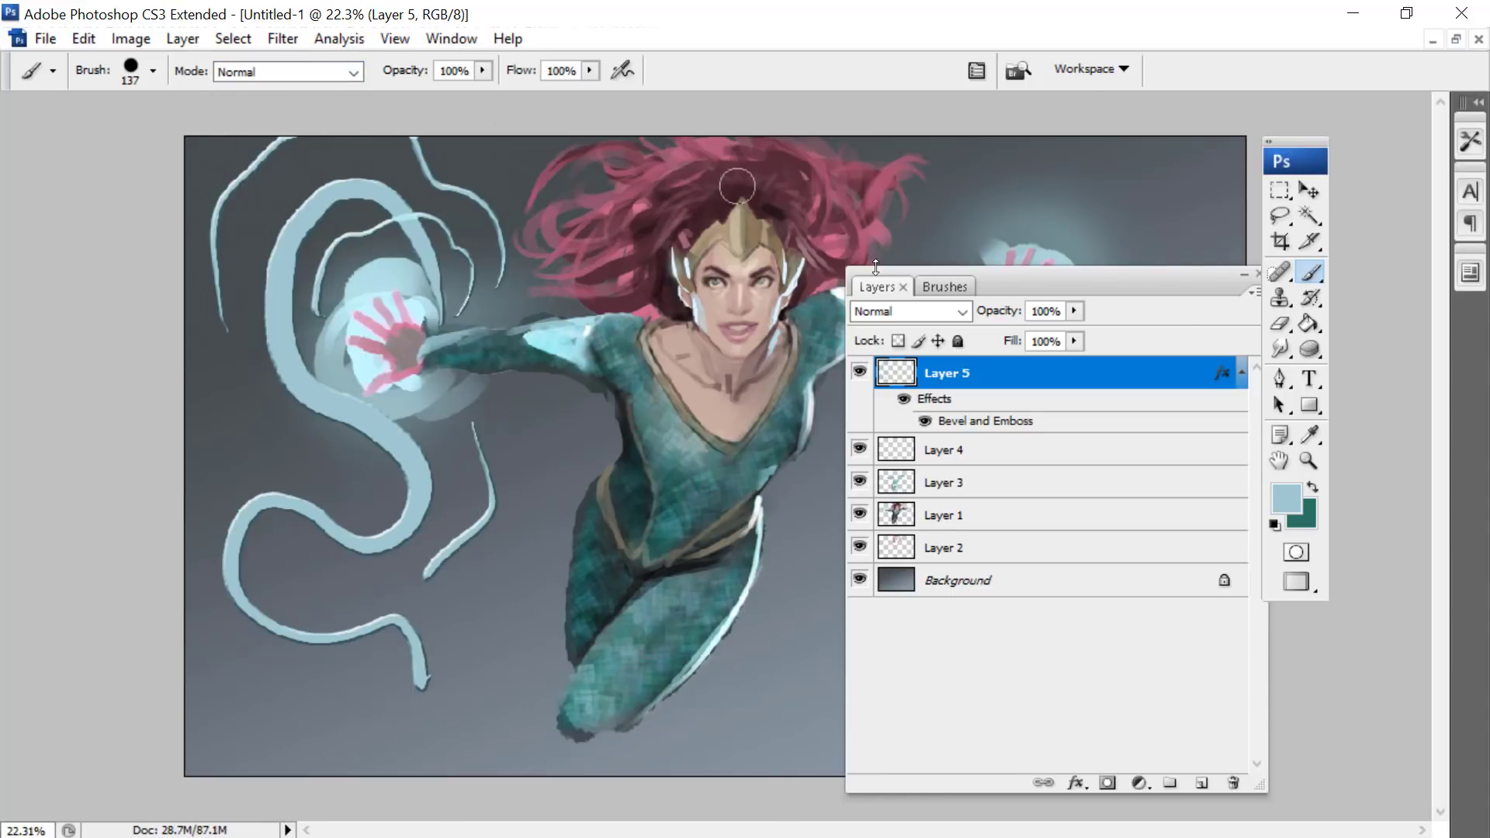
- Edit Layer 5's Bevel and Emboss style, setting the size to 32 px and the soften value to 9 px
left_click(944, 286)
mouse_move(877, 280)
left_mouse_down()
mouse_move(566, 295)
mouse_move(771, 192)
left_mouse_up()
left_click(1180, 557)
left_click_drag(1110, 671, 1125, 671)
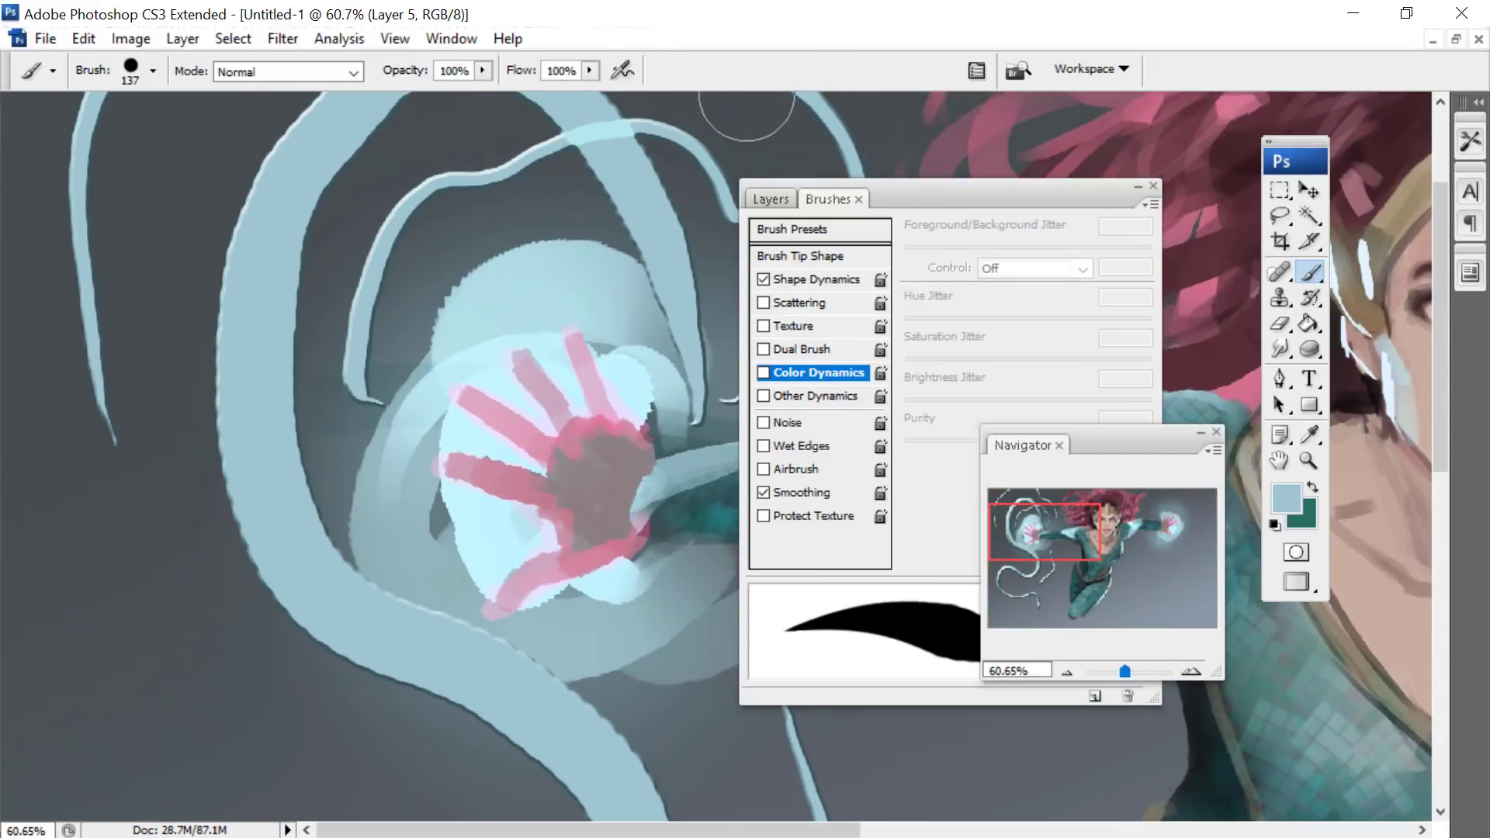
left_click(772, 198)
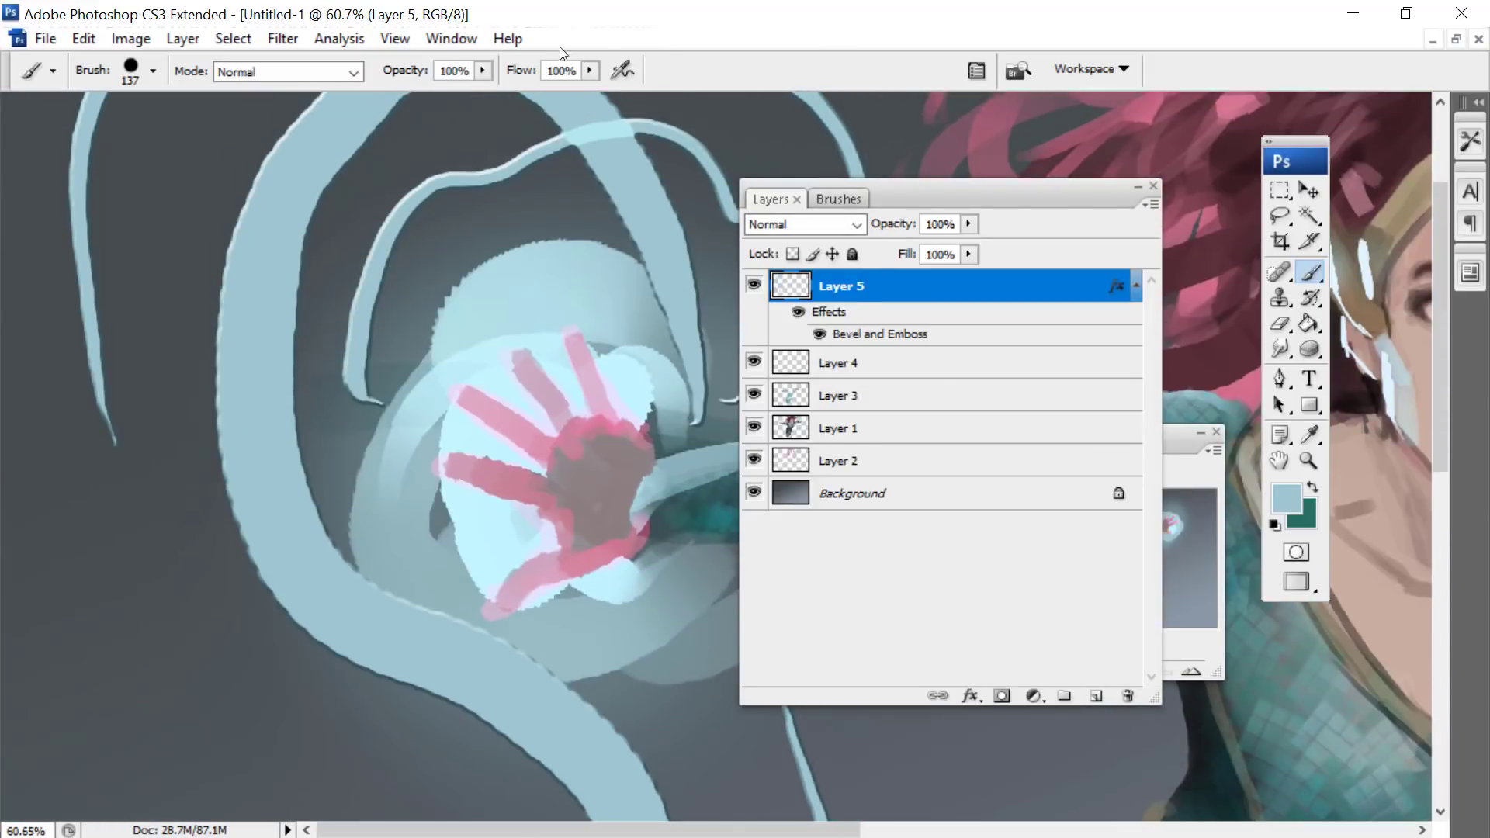
double_click(847, 336)
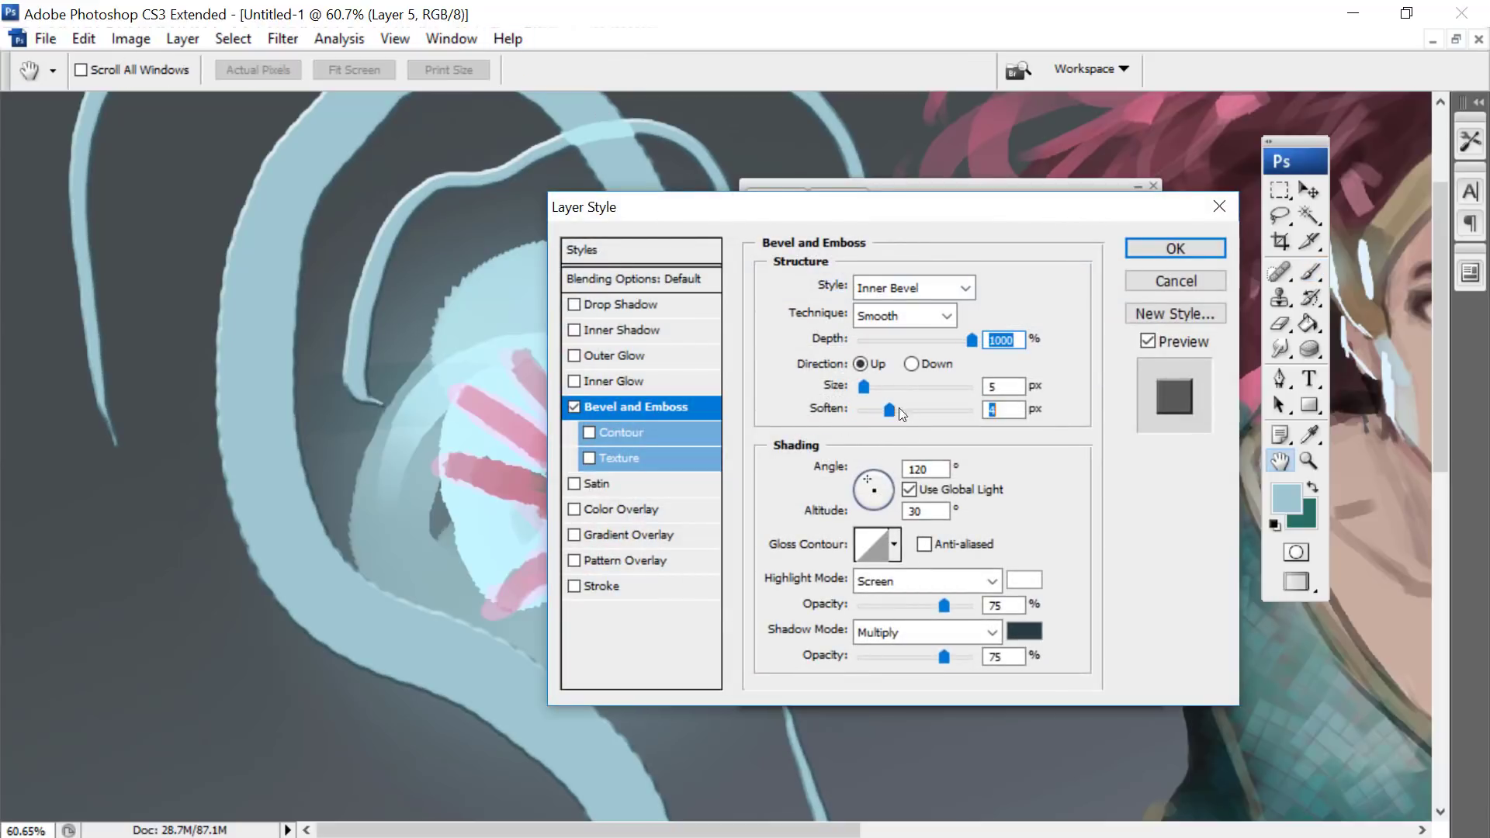
mouse_move(899, 407)
left_mouse_down()
mouse_move(870, 389)
mouse_move(920, 415)
left_mouse_up()
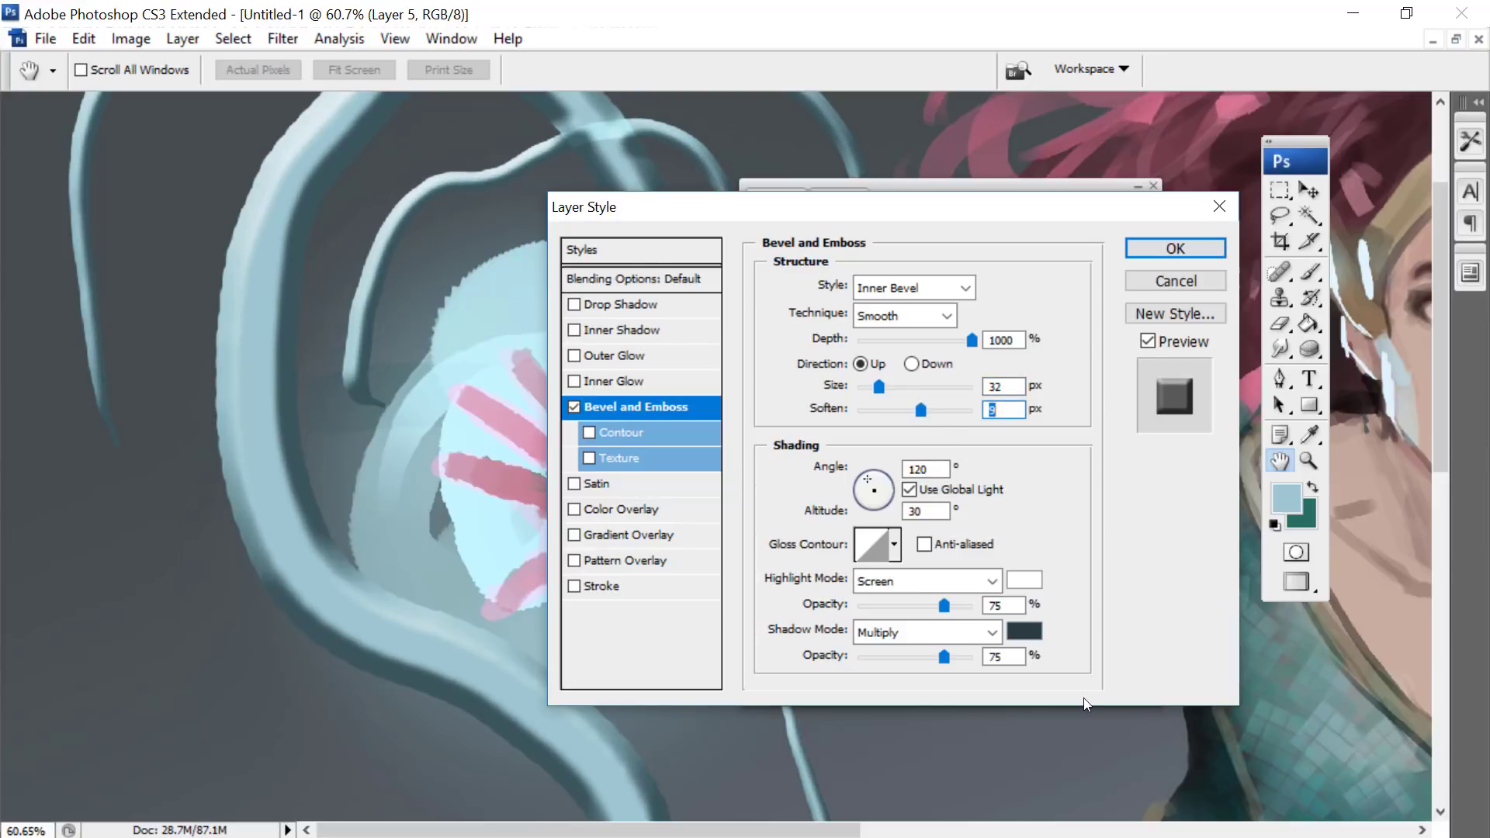
- Try several gloss contours for the bevel and choose the one with two narrow peaks
left_click_drag(864, 208, 977, 443)
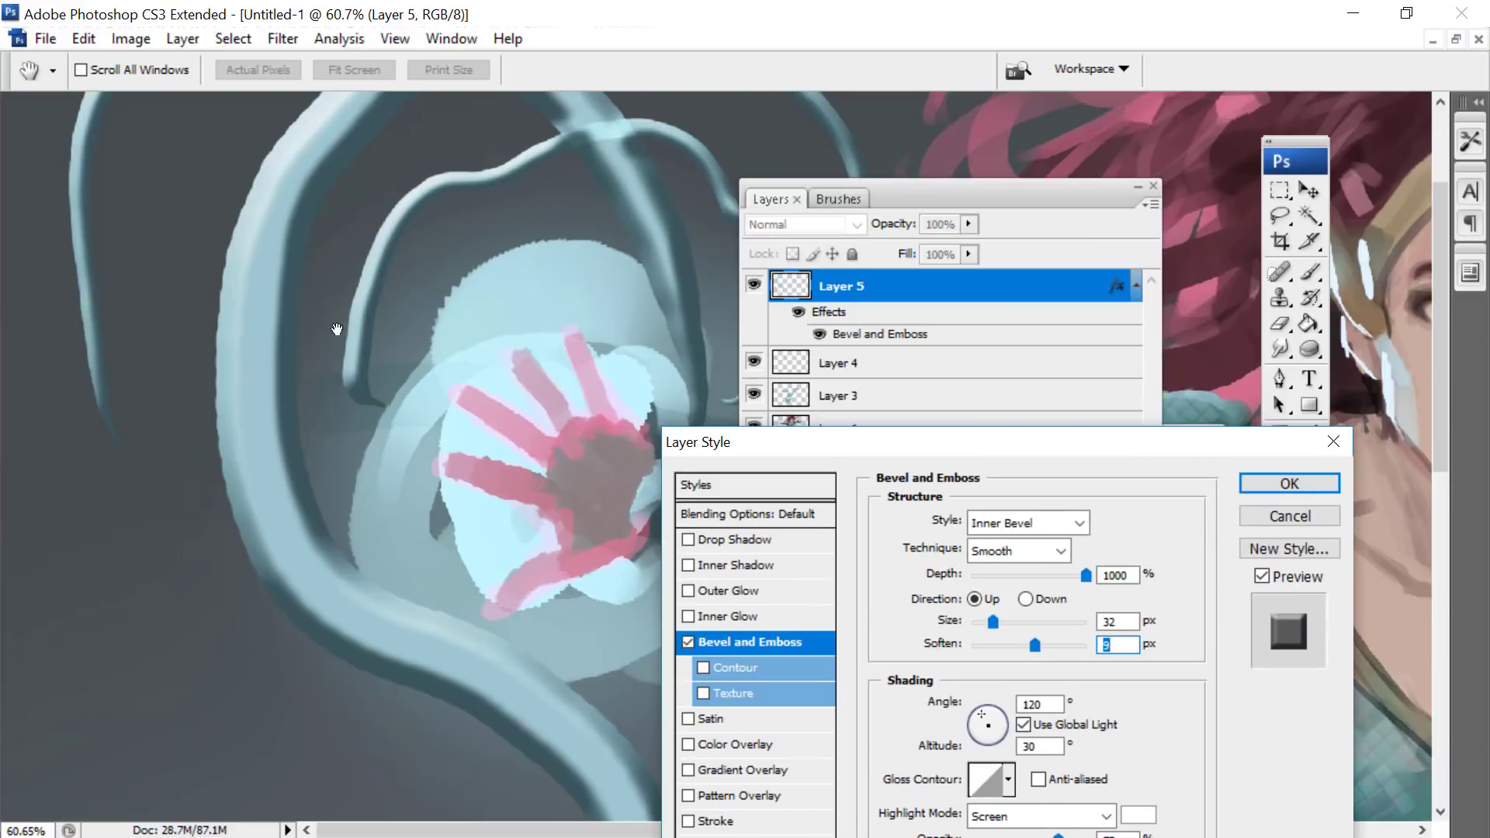
right_click(369, 244)
left_click(1310, 272)
left_click_drag(854, 451, 838, 159)
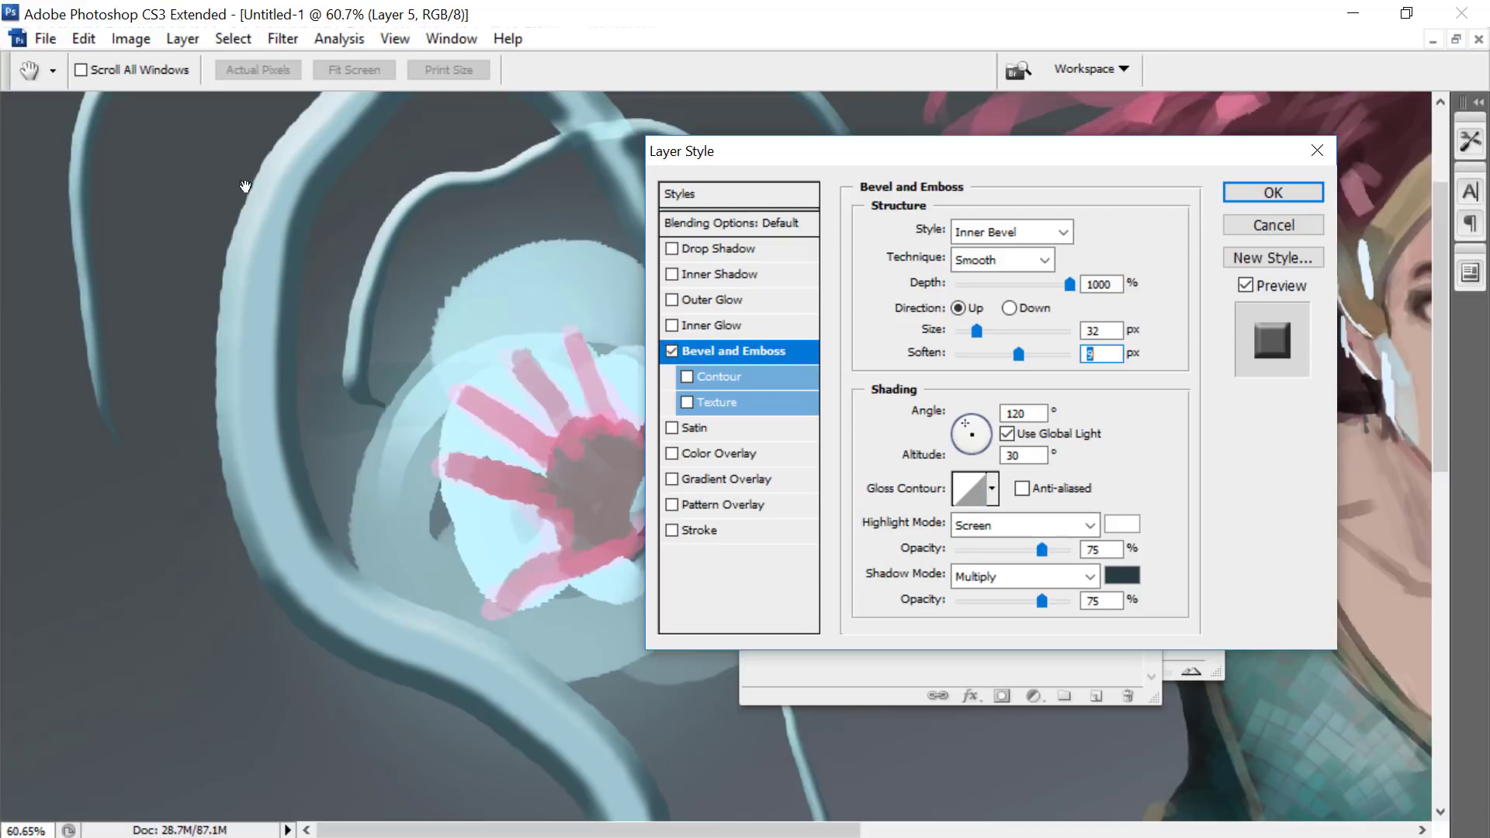
left_click(990, 489)
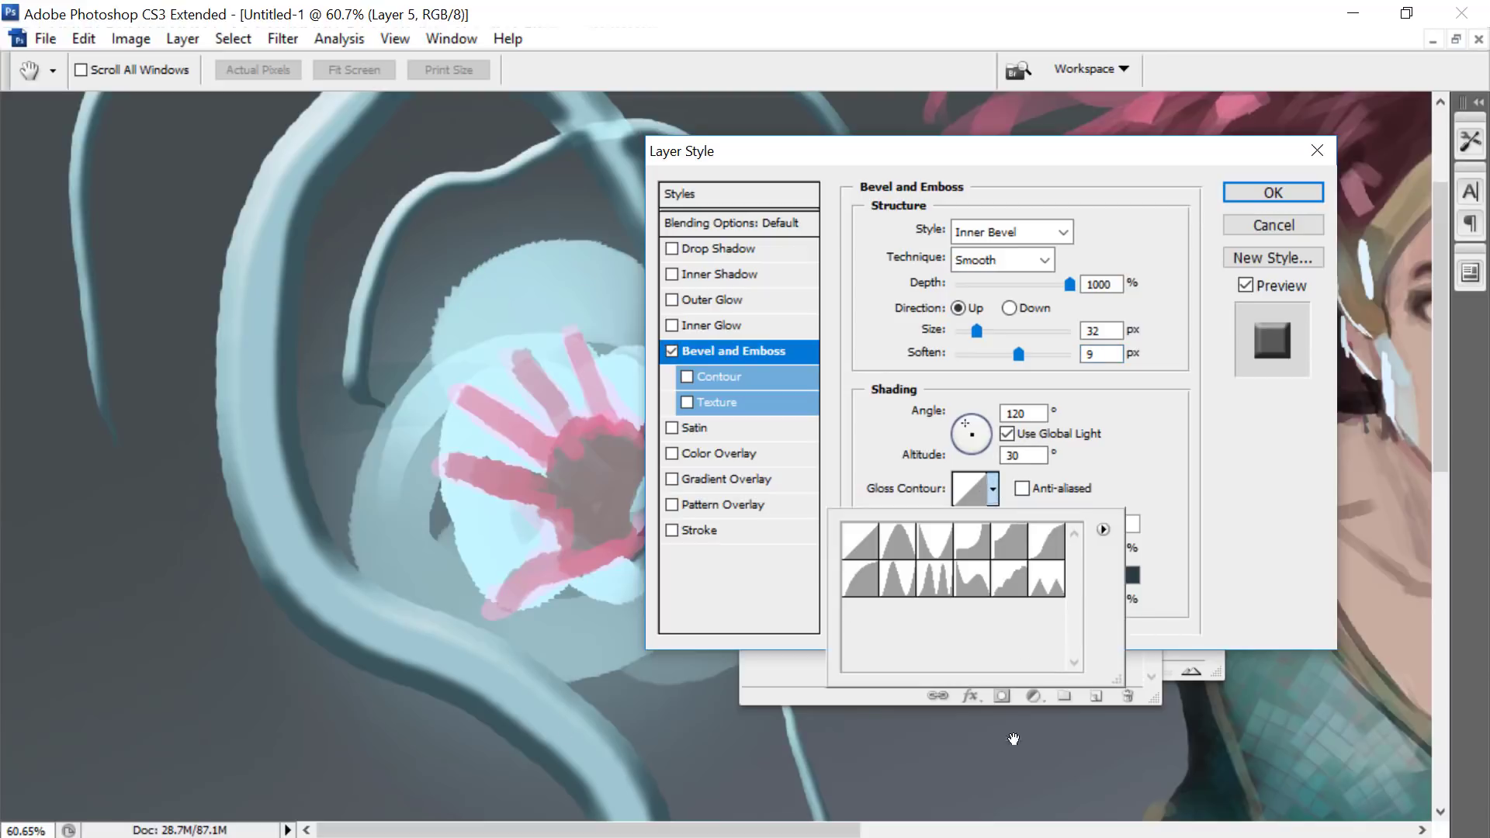
left_click(933, 582)
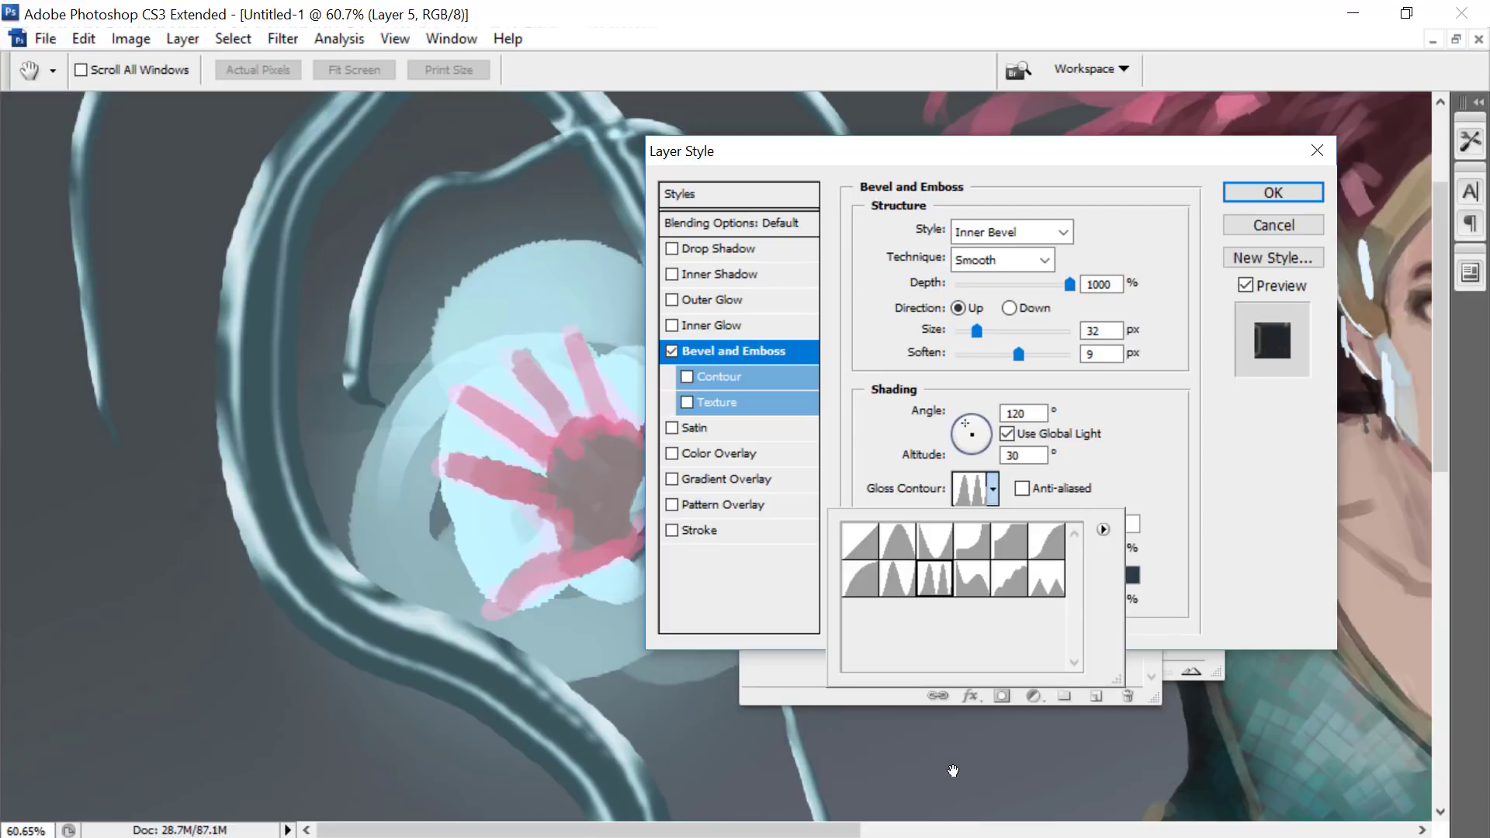
left_click(937, 542)
left_click(963, 548)
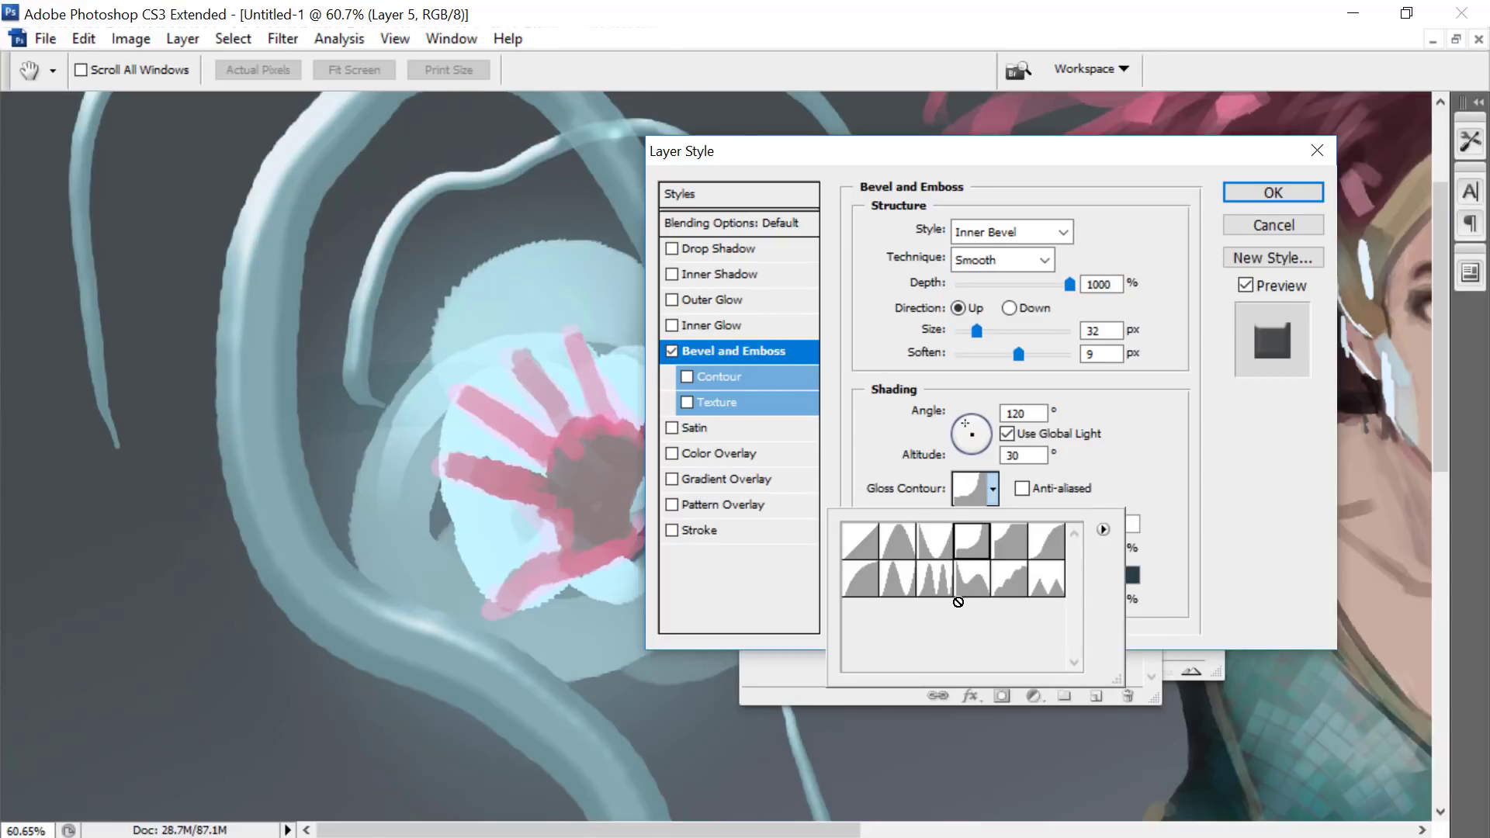
left_click(979, 590)
left_click(1001, 587)
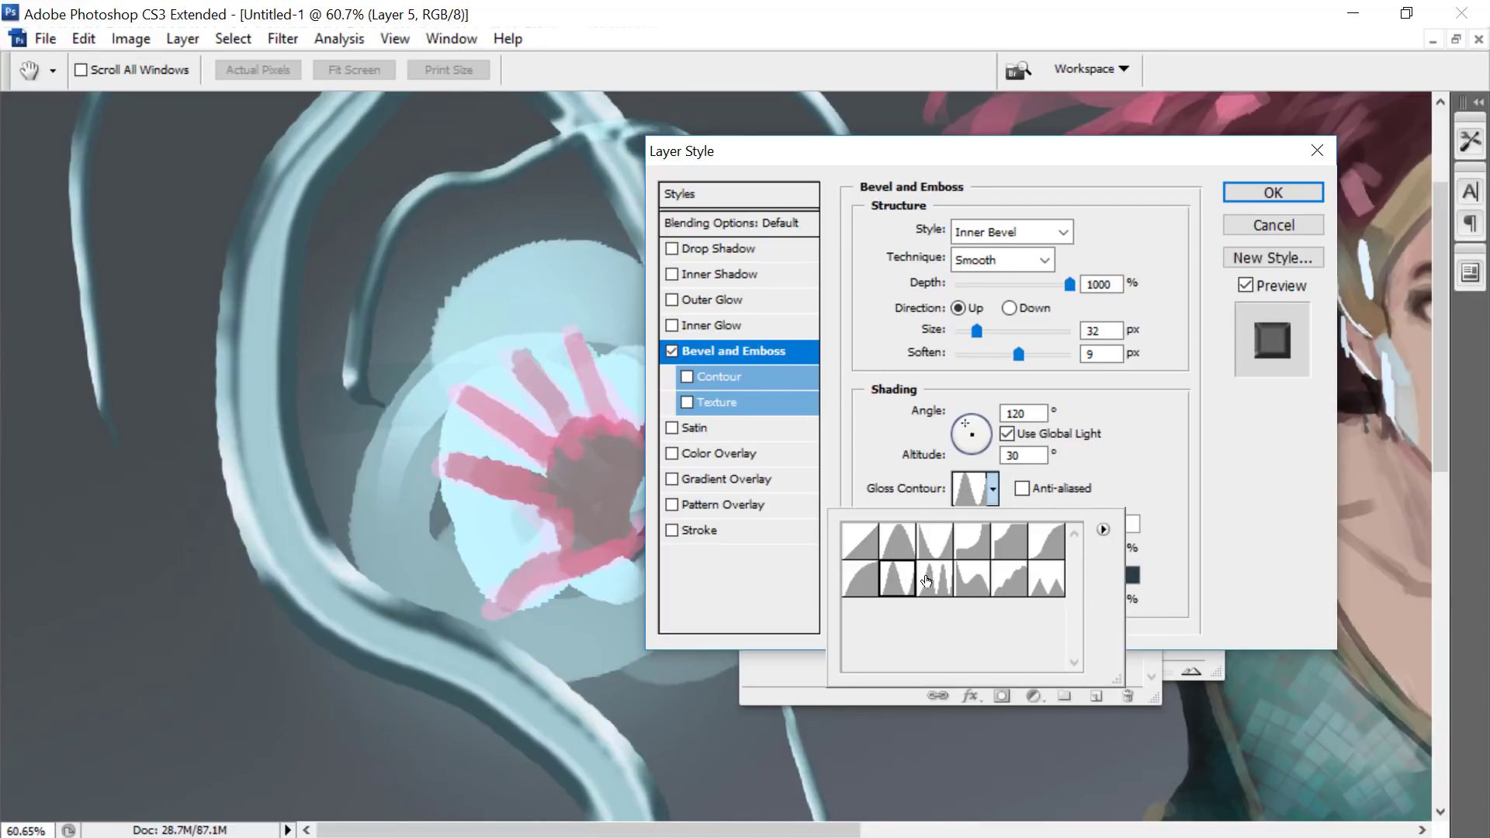
left_click(916, 579)
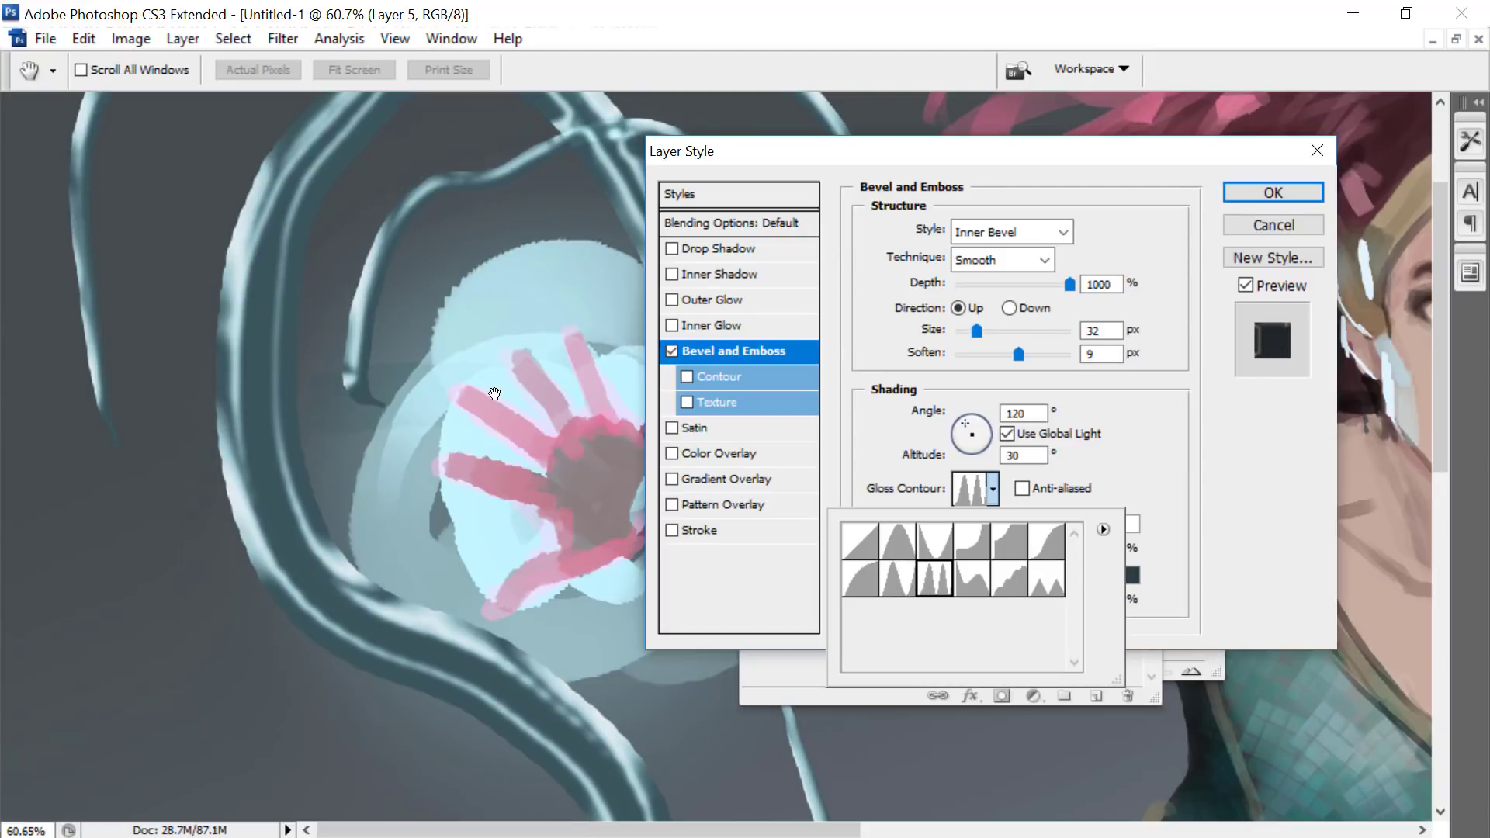
- Set the bevel's global light angle to 90° and its altitude to 32°
left_click(970, 423)
left_click(969, 424)
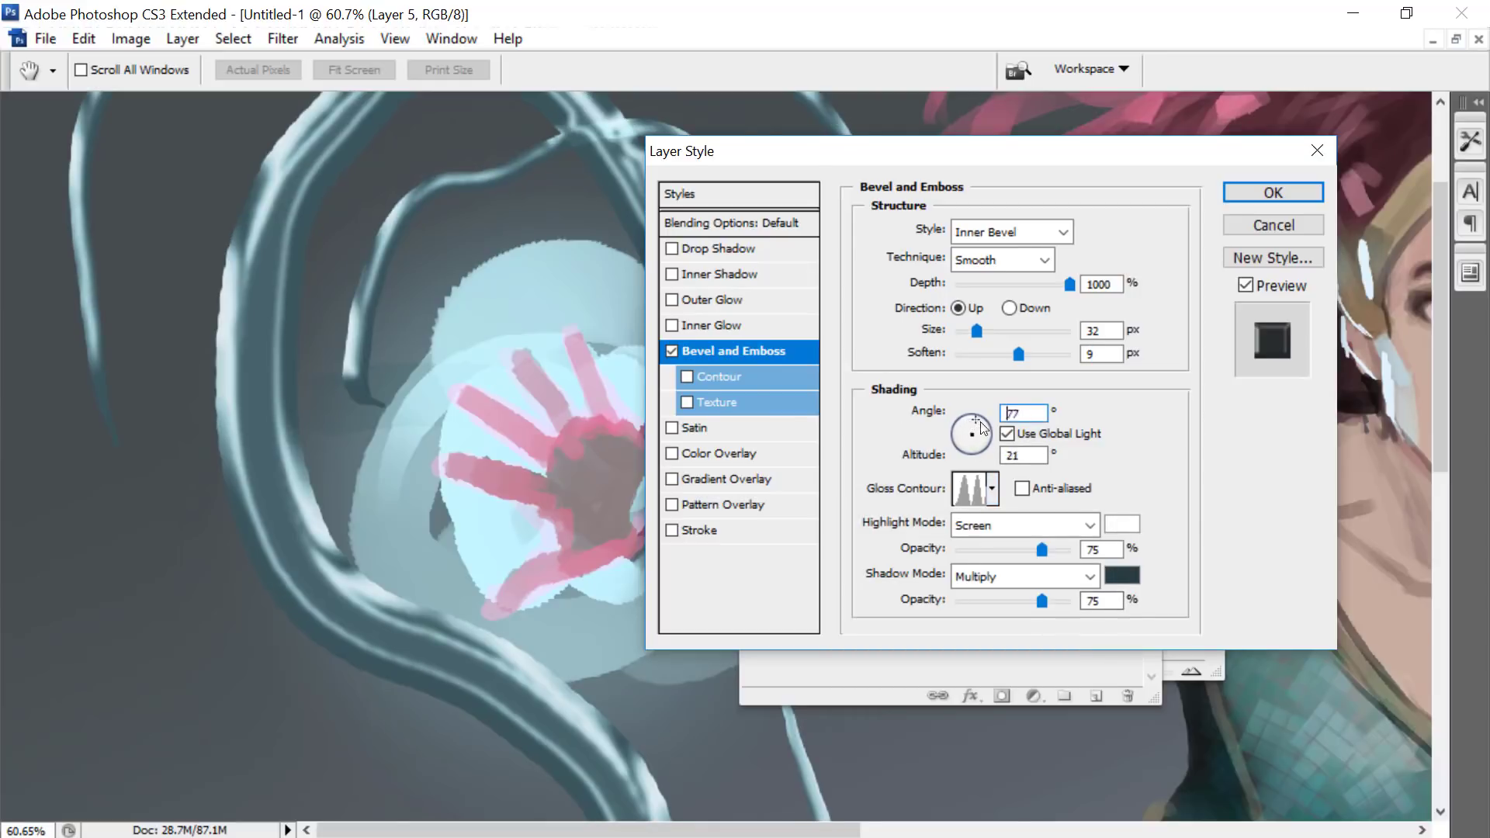
left_click(970, 427)
left_click(971, 428)
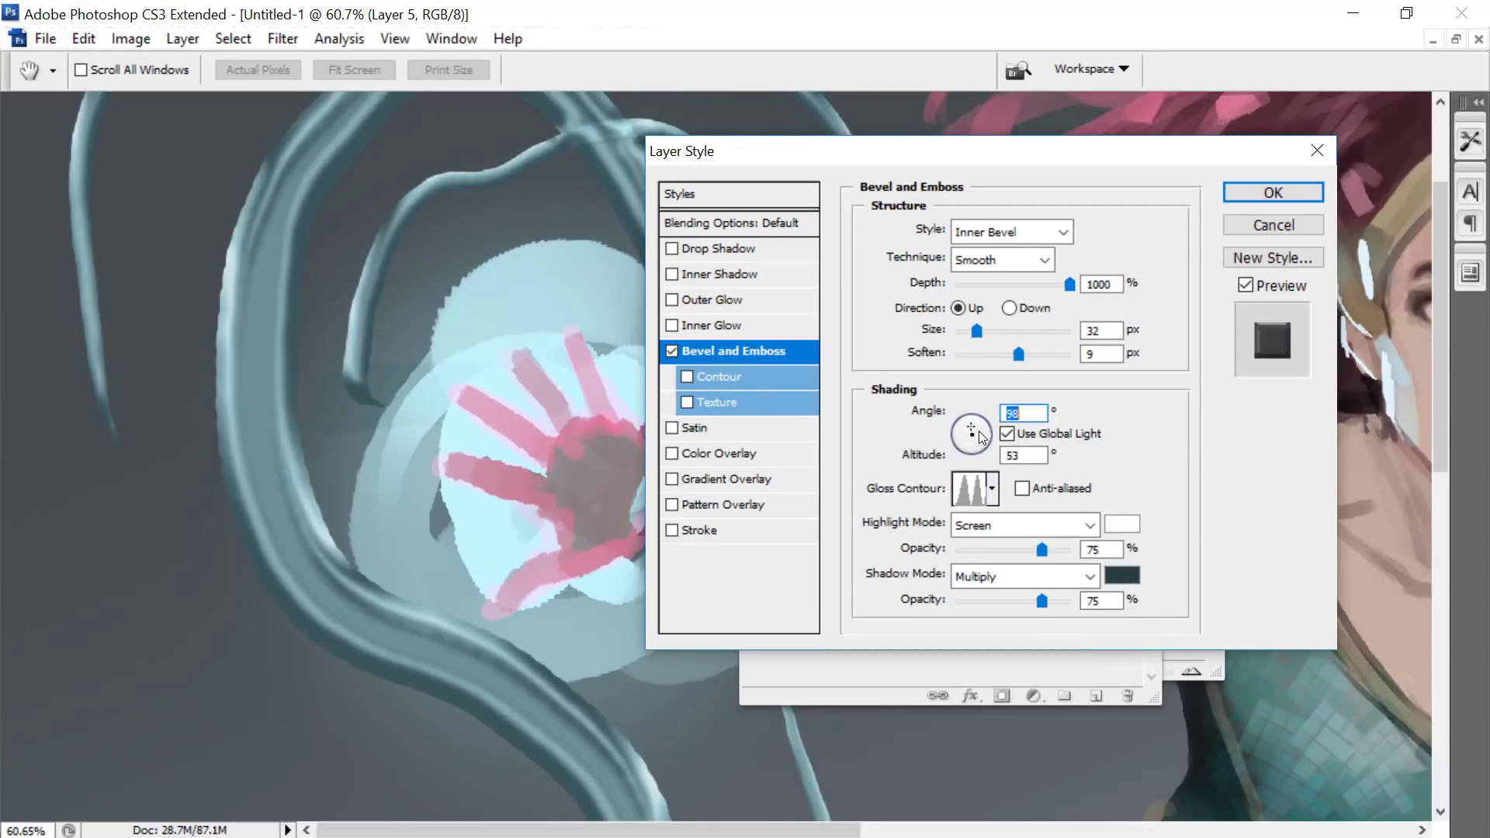
left_click(973, 424)
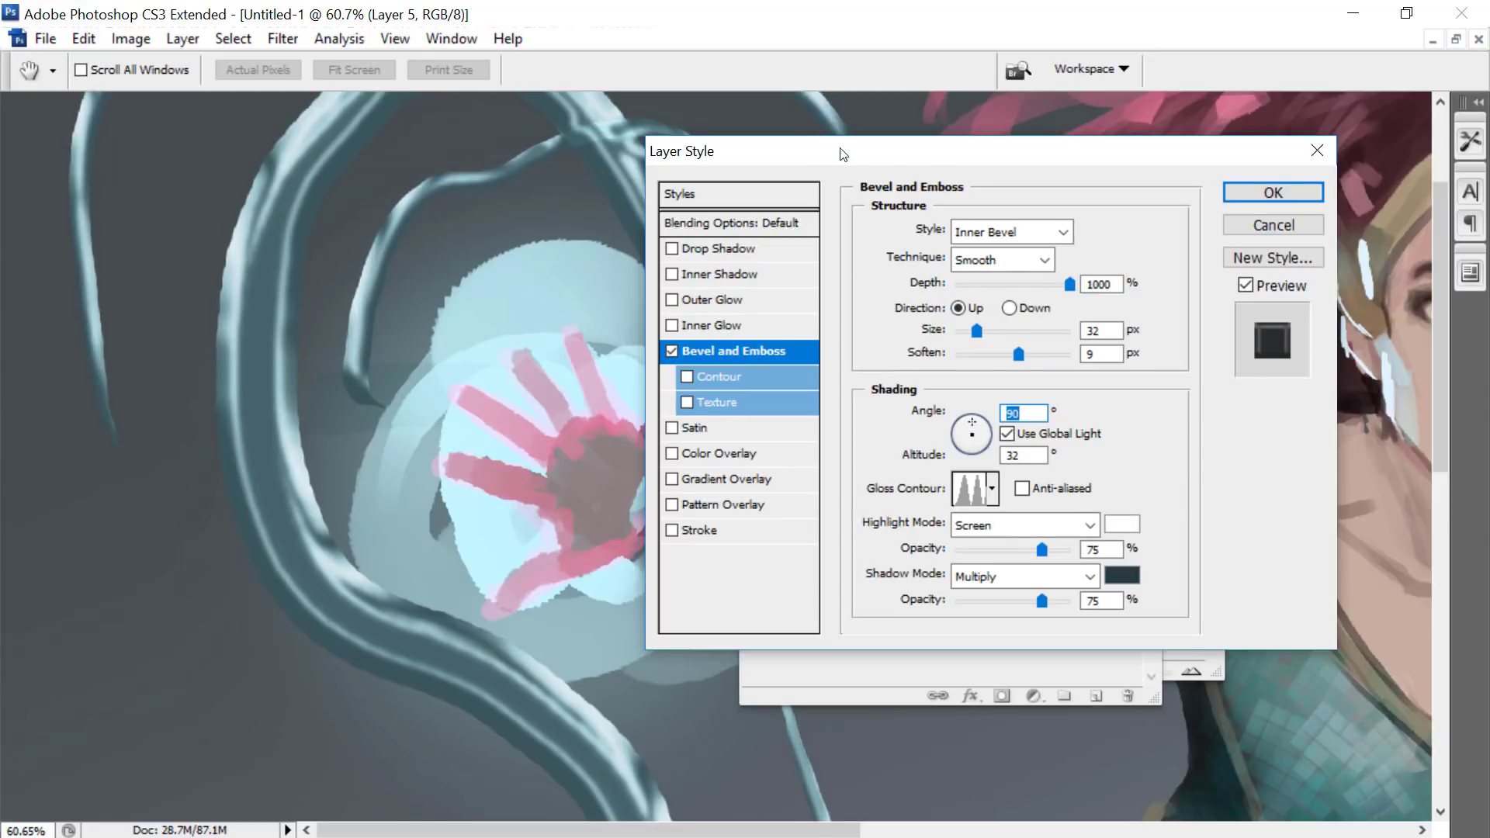
- Add a Drop Shadow to Layer 5 and set its blend mode to Normal
left_click_drag(846, 152, 1099, 225)
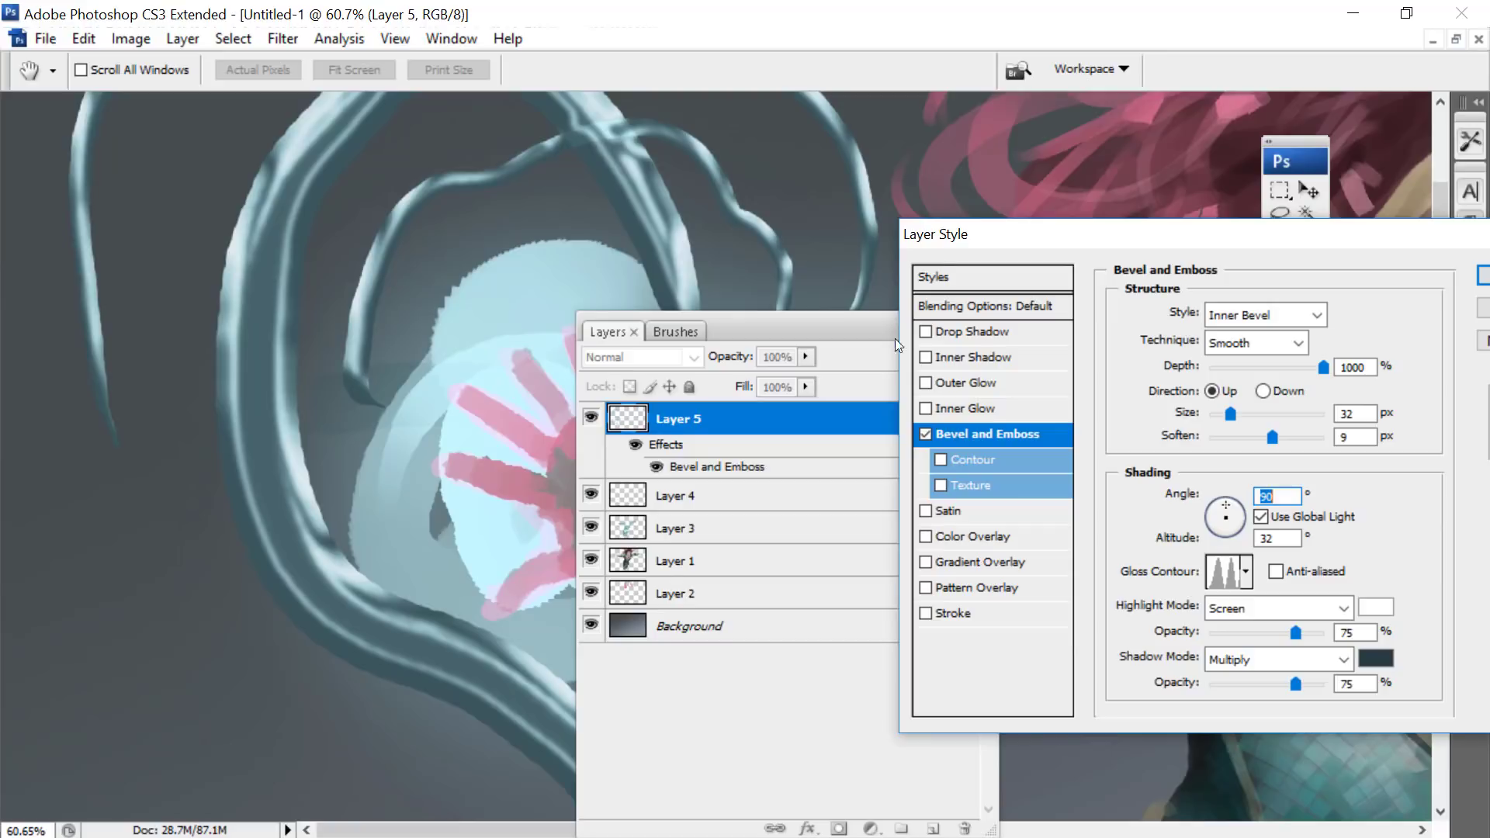
left_click(925, 332)
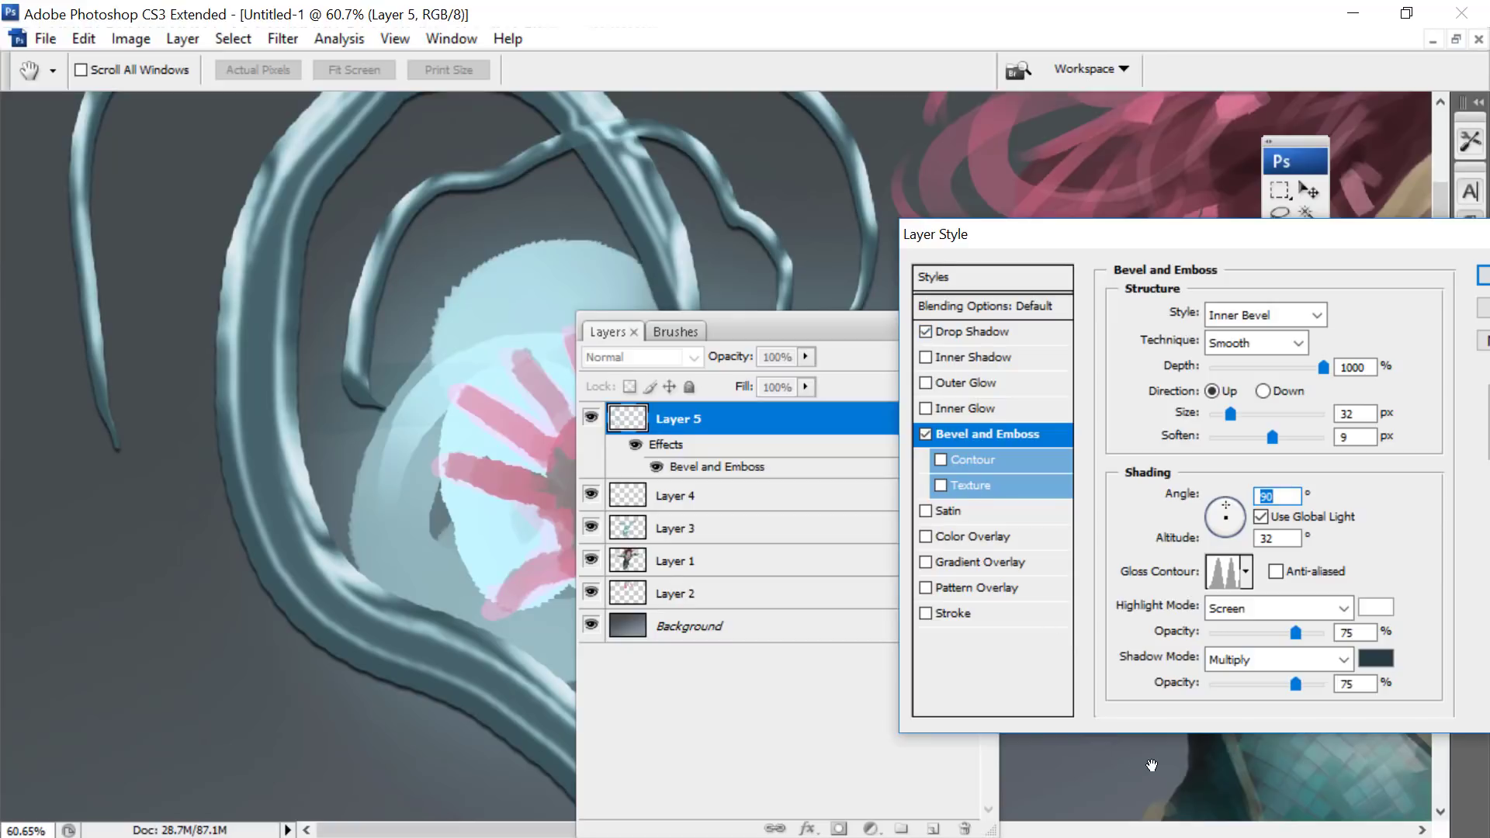
left_click(967, 332)
left_click_drag(1140, 238, 878, 215)
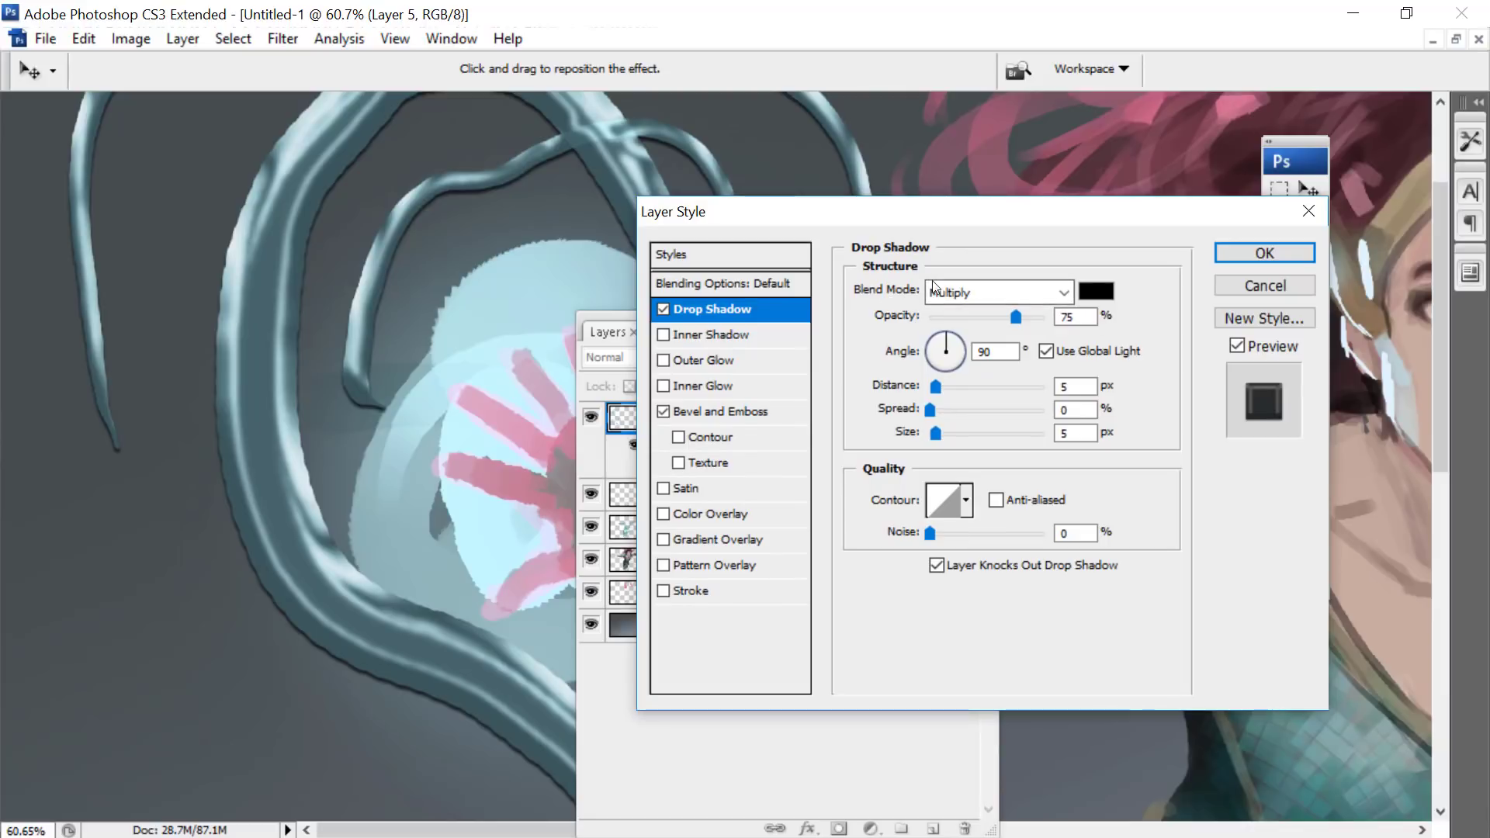
left_click_drag(946, 229, 870, 252)
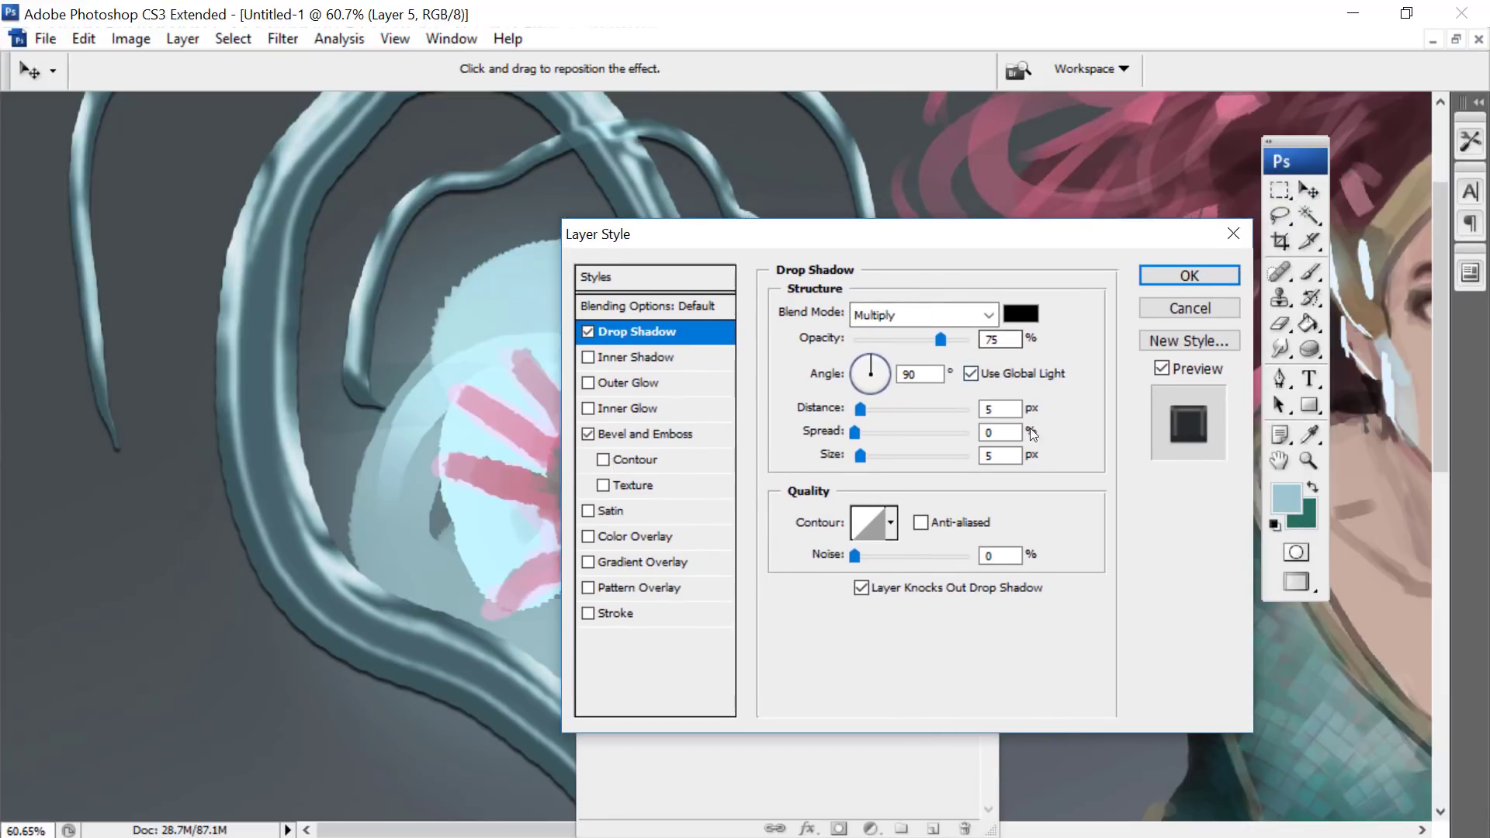
left_click(905, 316)
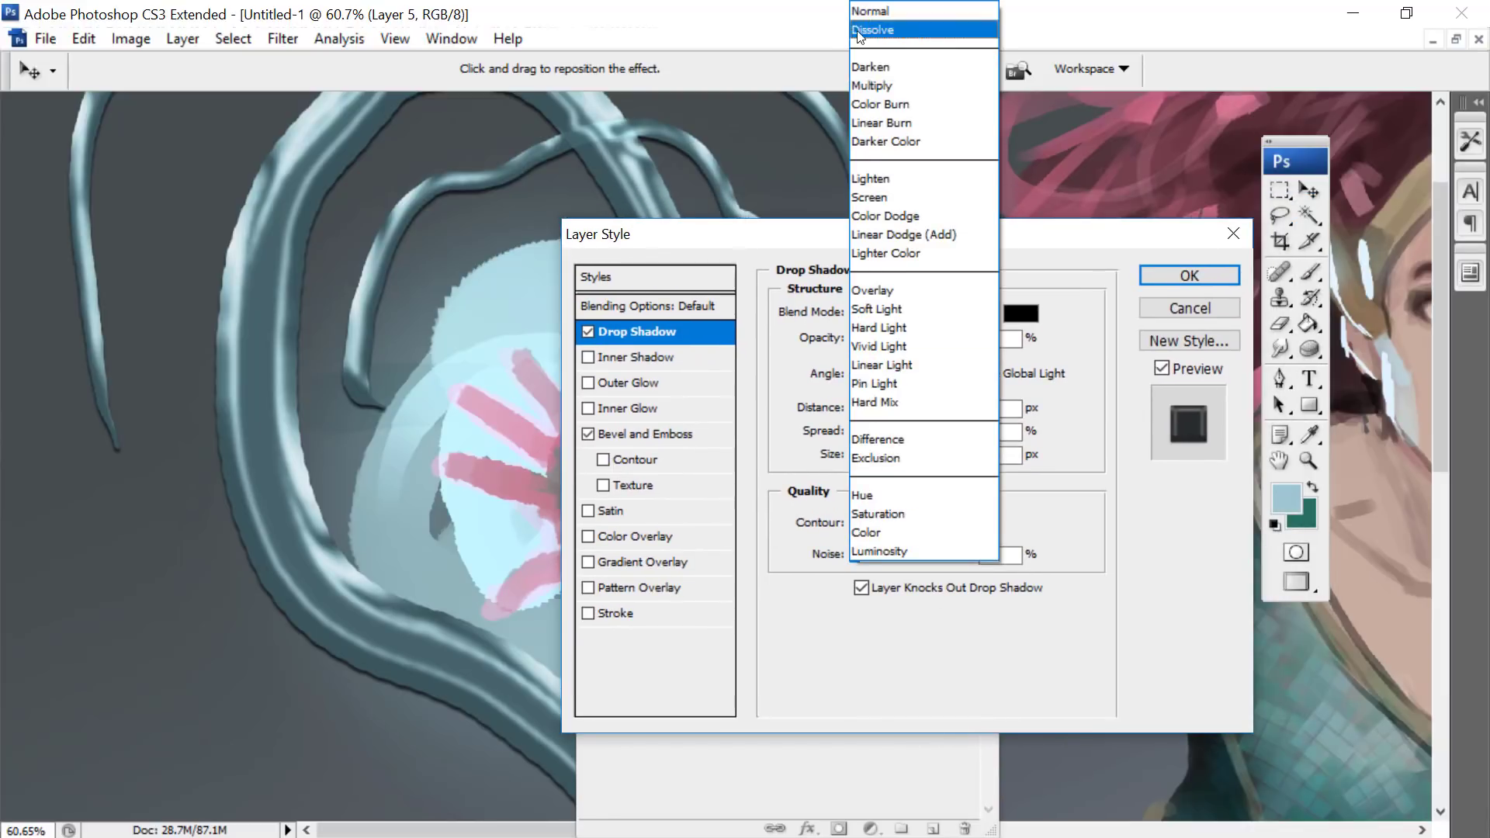
left_click(877, 9)
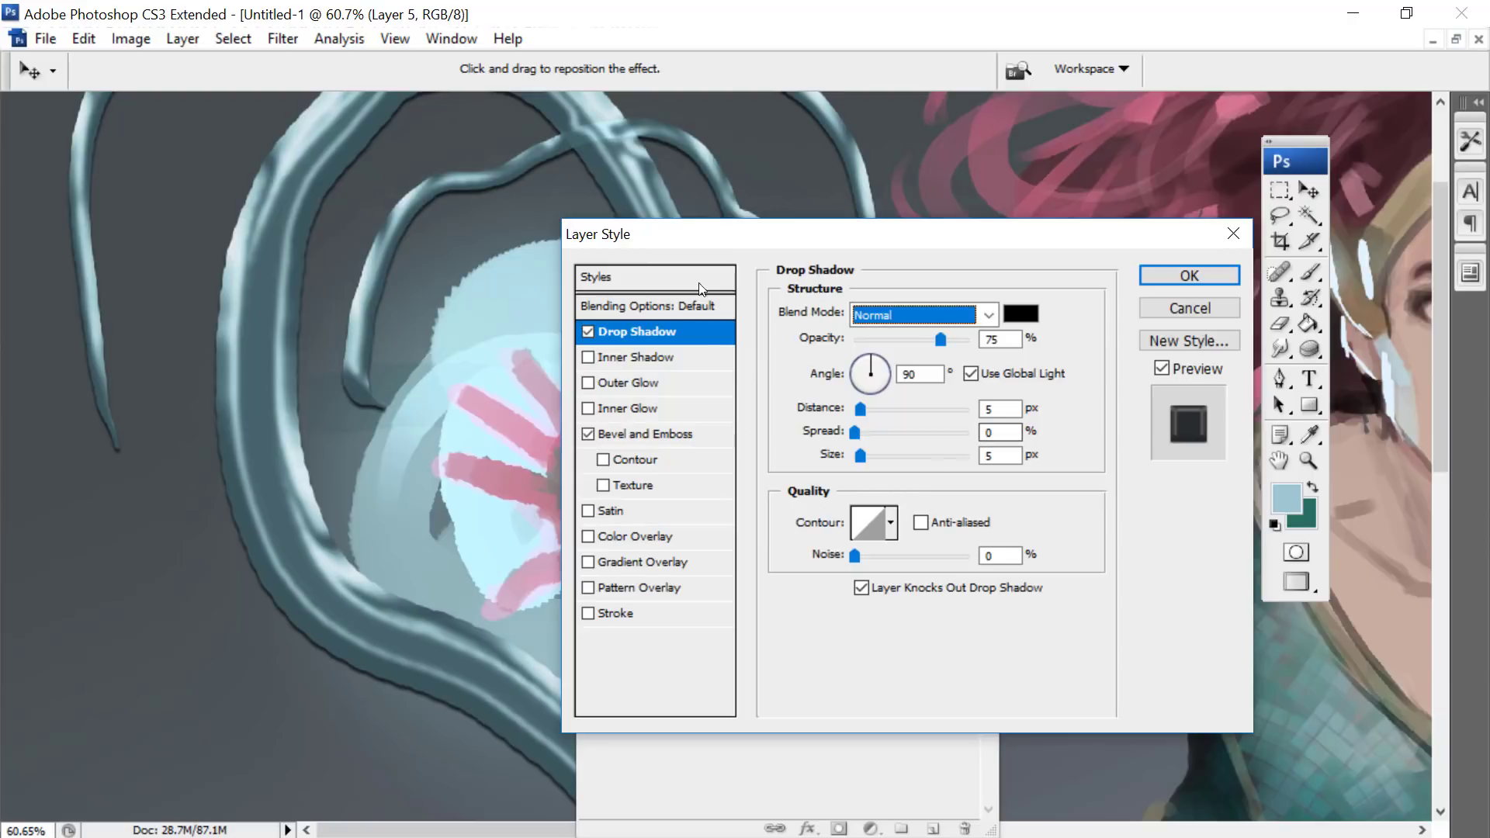
key("Tab")
- Change the drop shadow's colour to a bright cyan
left_click(1017, 317)
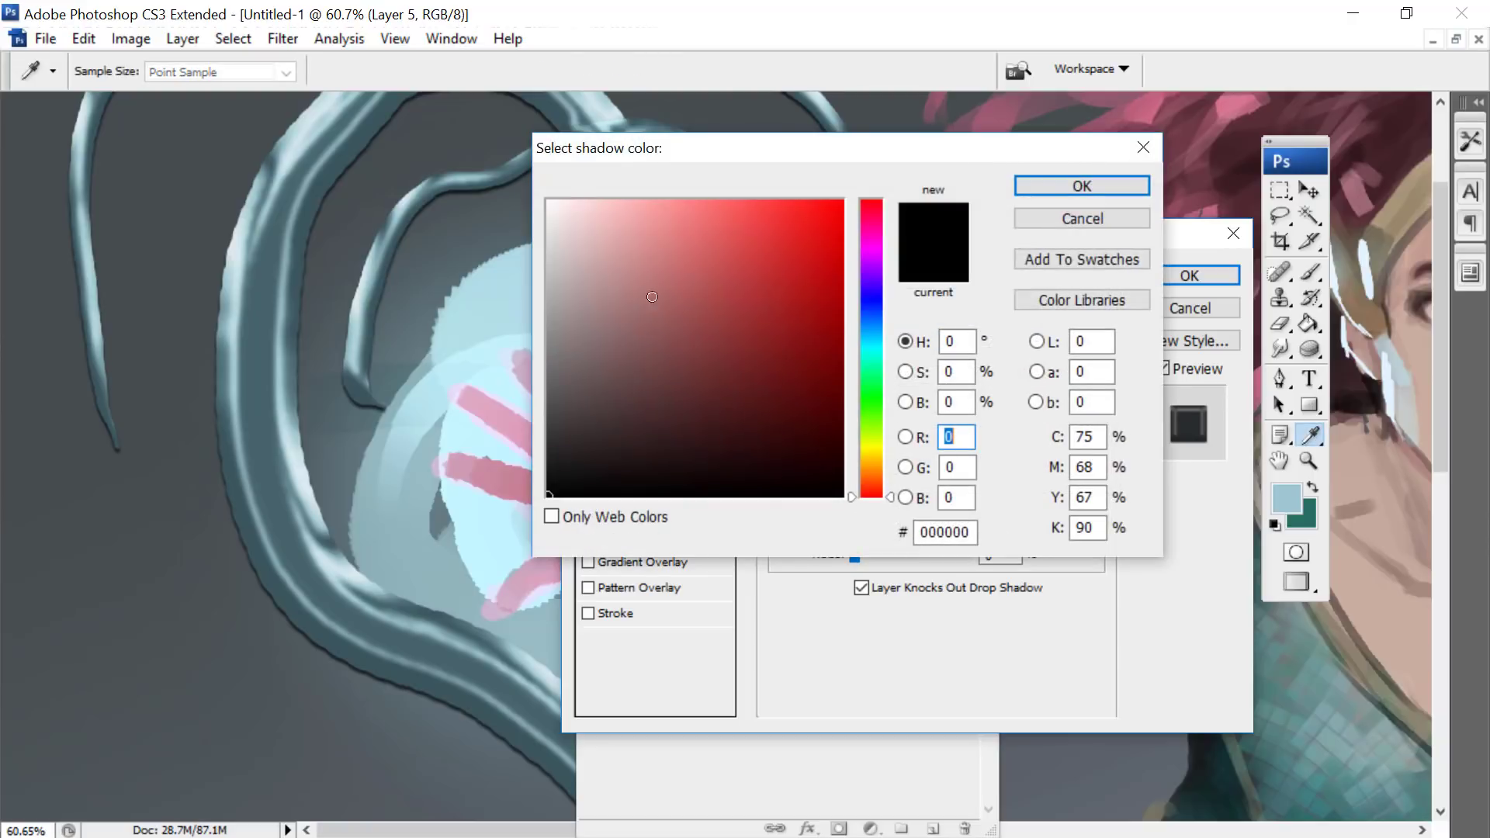
left_click(239, 281)
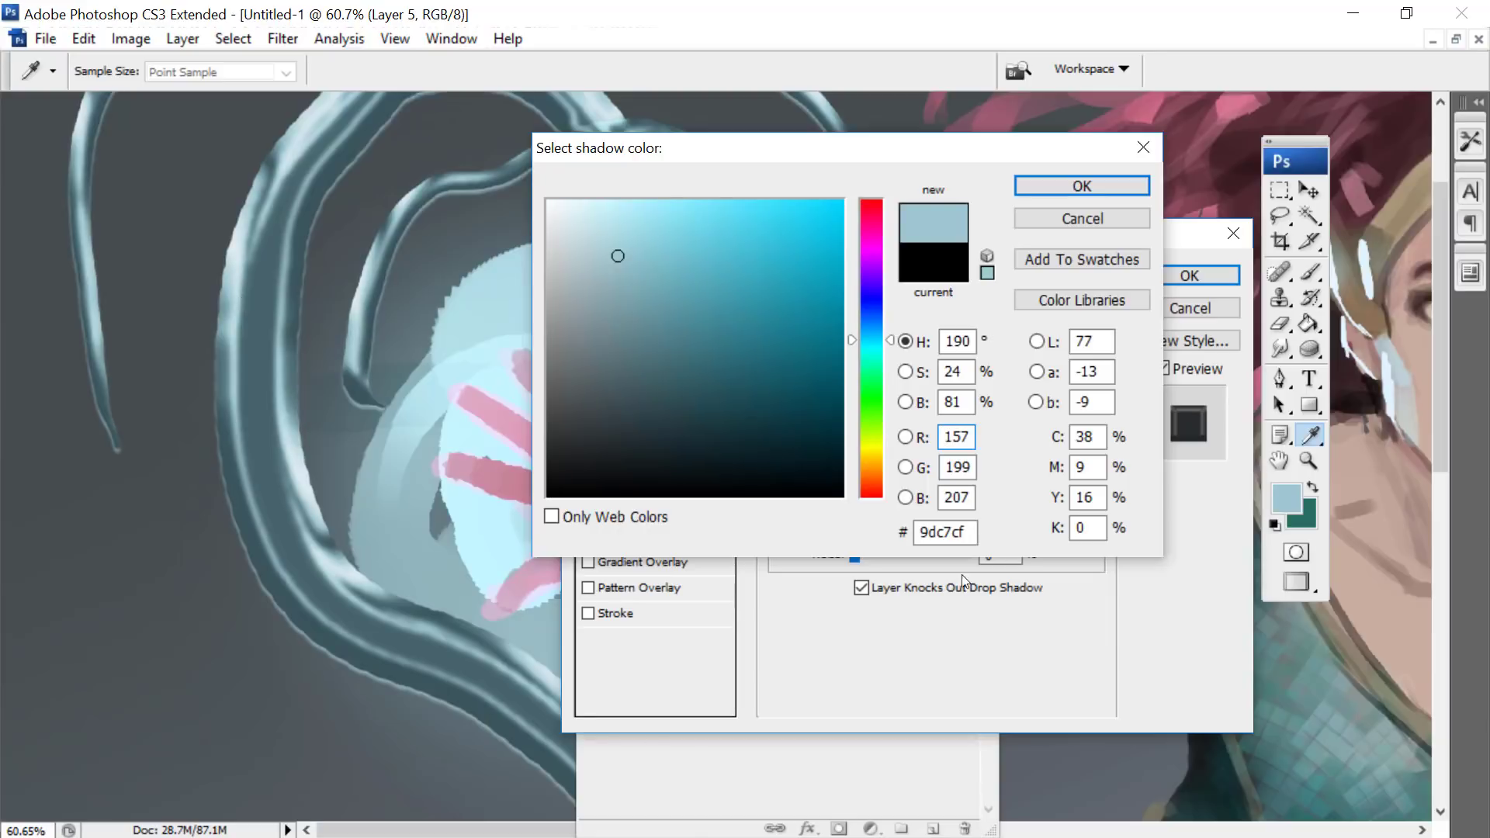
mouse_move(645, 245)
left_mouse_down()
mouse_move(652, 226)
mouse_move(719, 201)
left_mouse_up()
left_click(1075, 187)
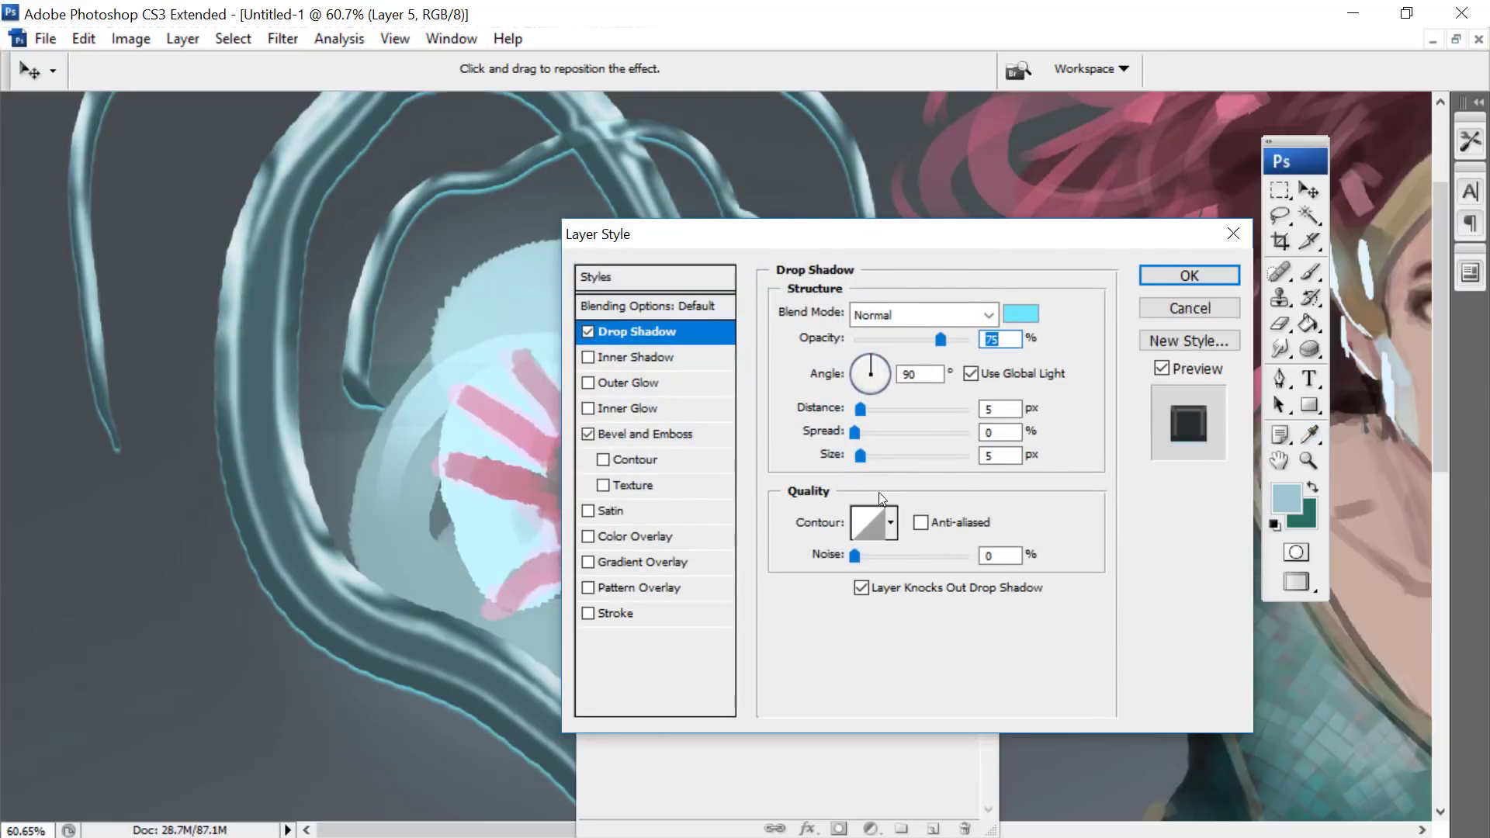
- Set the drop shadow's spread to 61% and size to 0 px, and increase its distance slightly
left_click_drag(858, 434, 1024, 452)
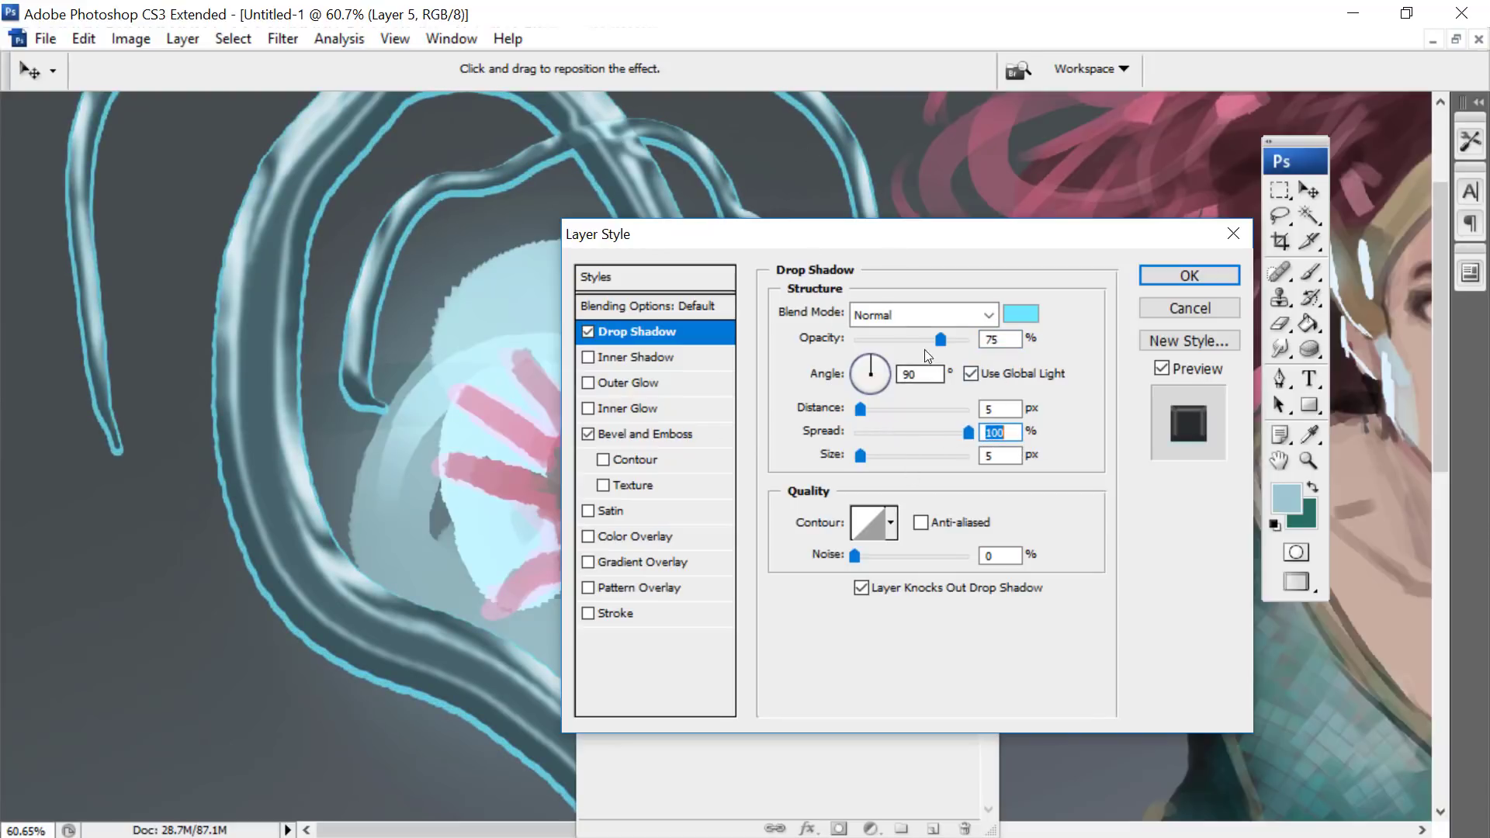
left_click_drag(968, 432, 853, 456)
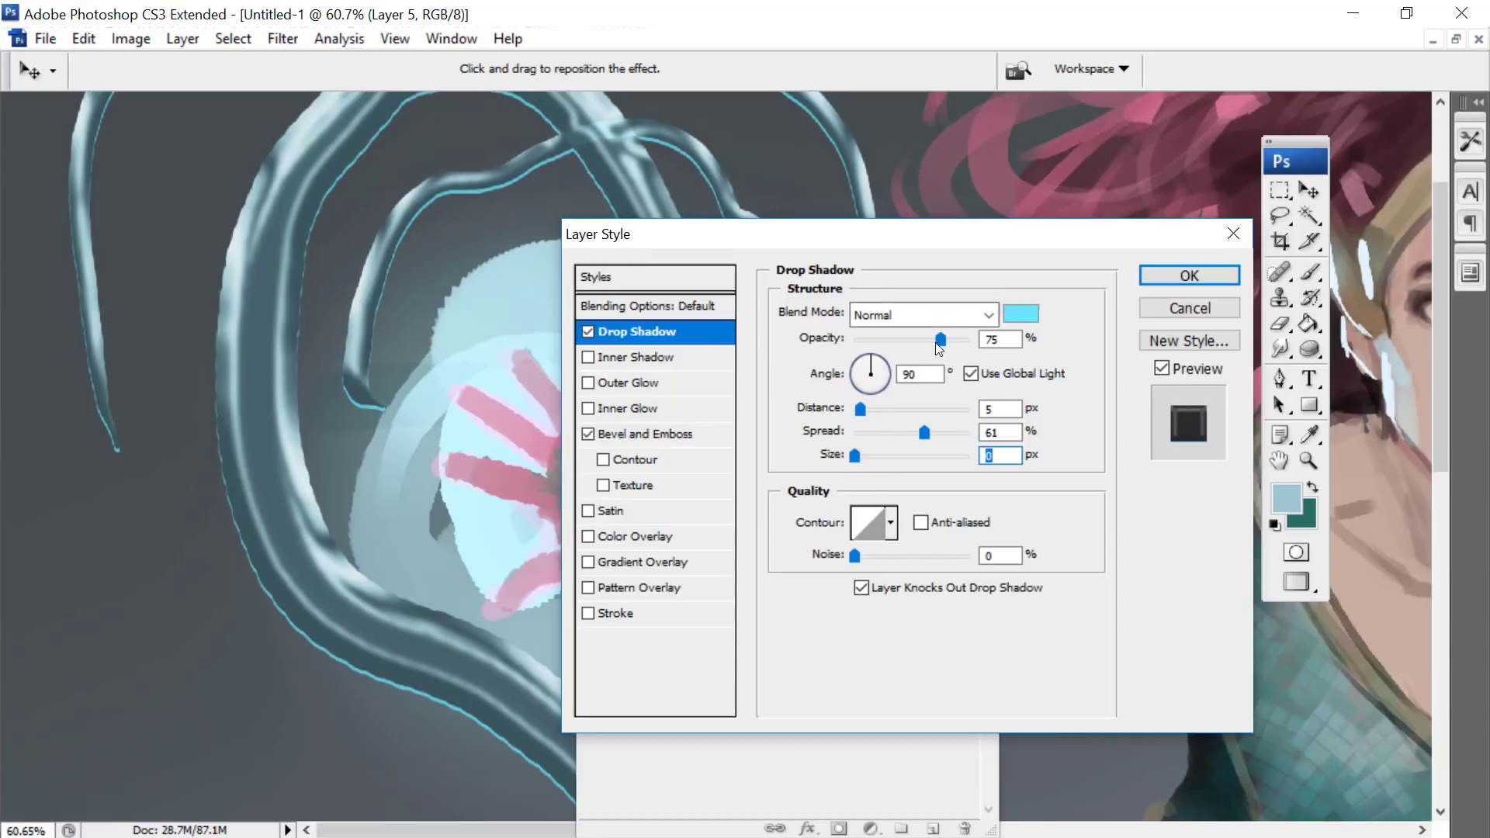
left_click_drag(860, 412, 864, 410)
- Add an Inner Glow in light cyan to Layer 5 and set its size to 49 px
left_click_drag(861, 231, 1130, 290)
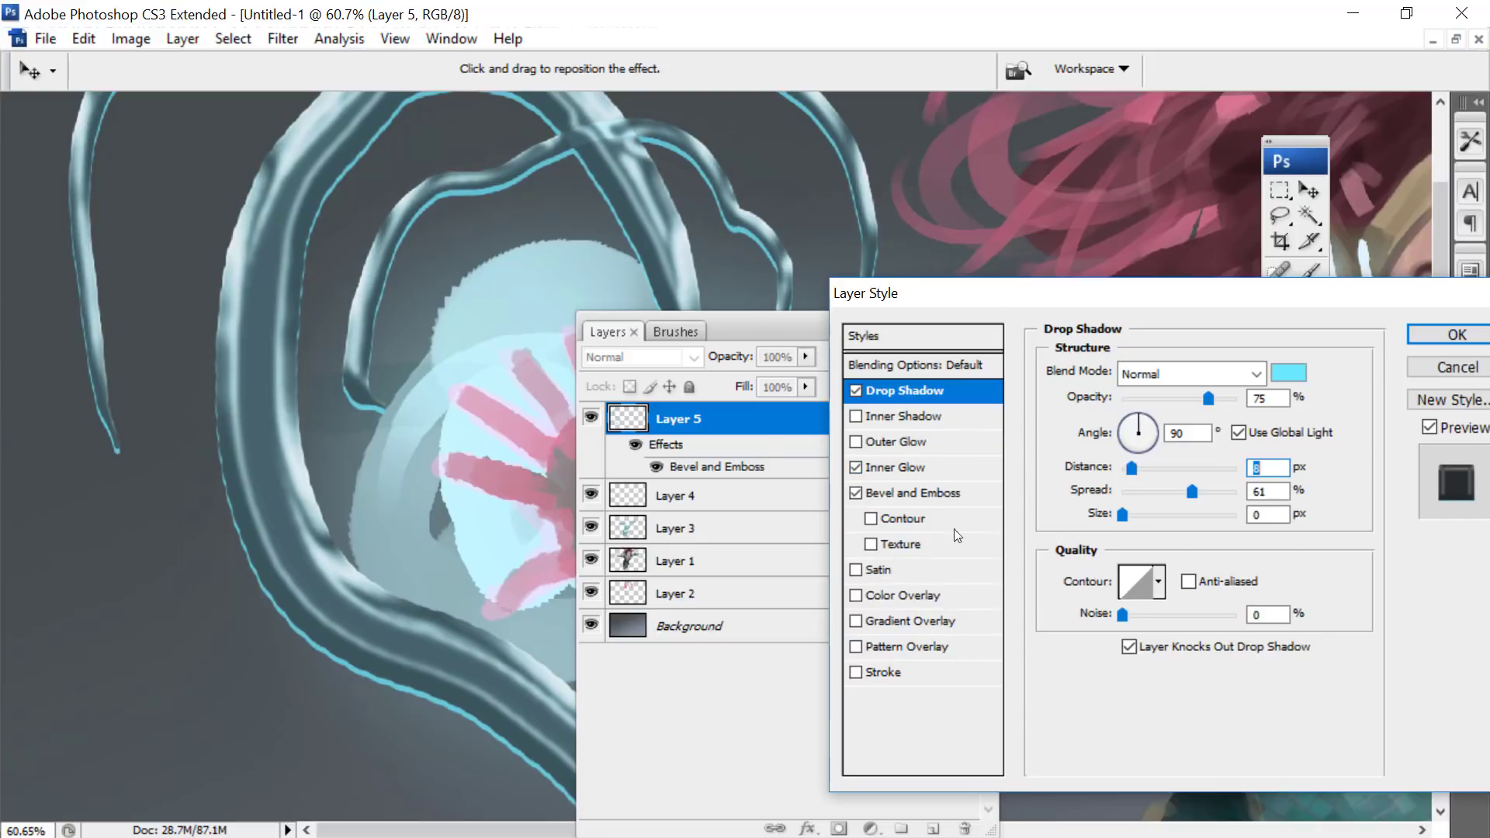
left_click(876, 468)
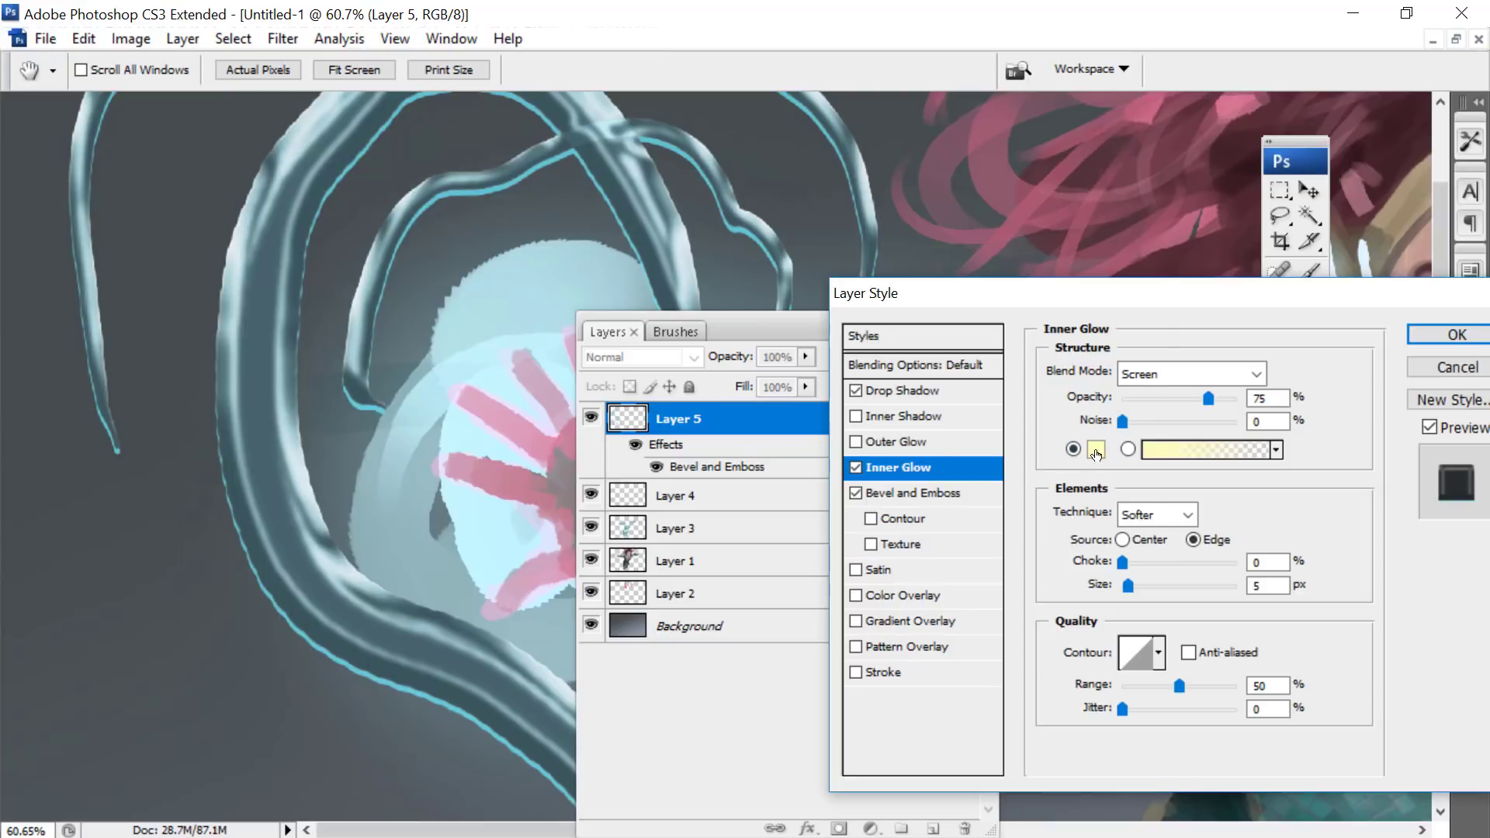
left_click(1097, 452)
left_click(869, 348)
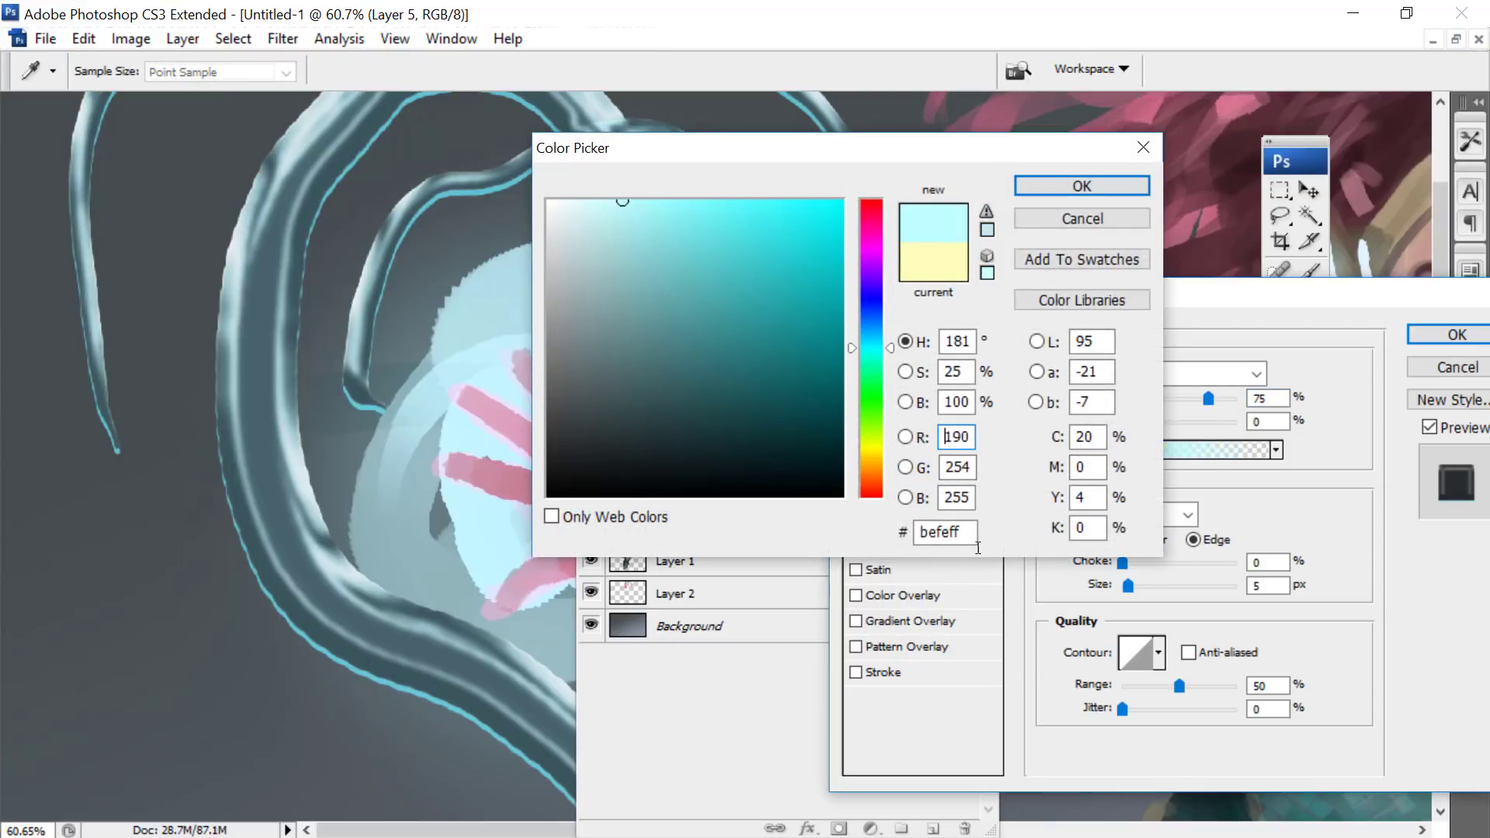
left_click(698, 203)
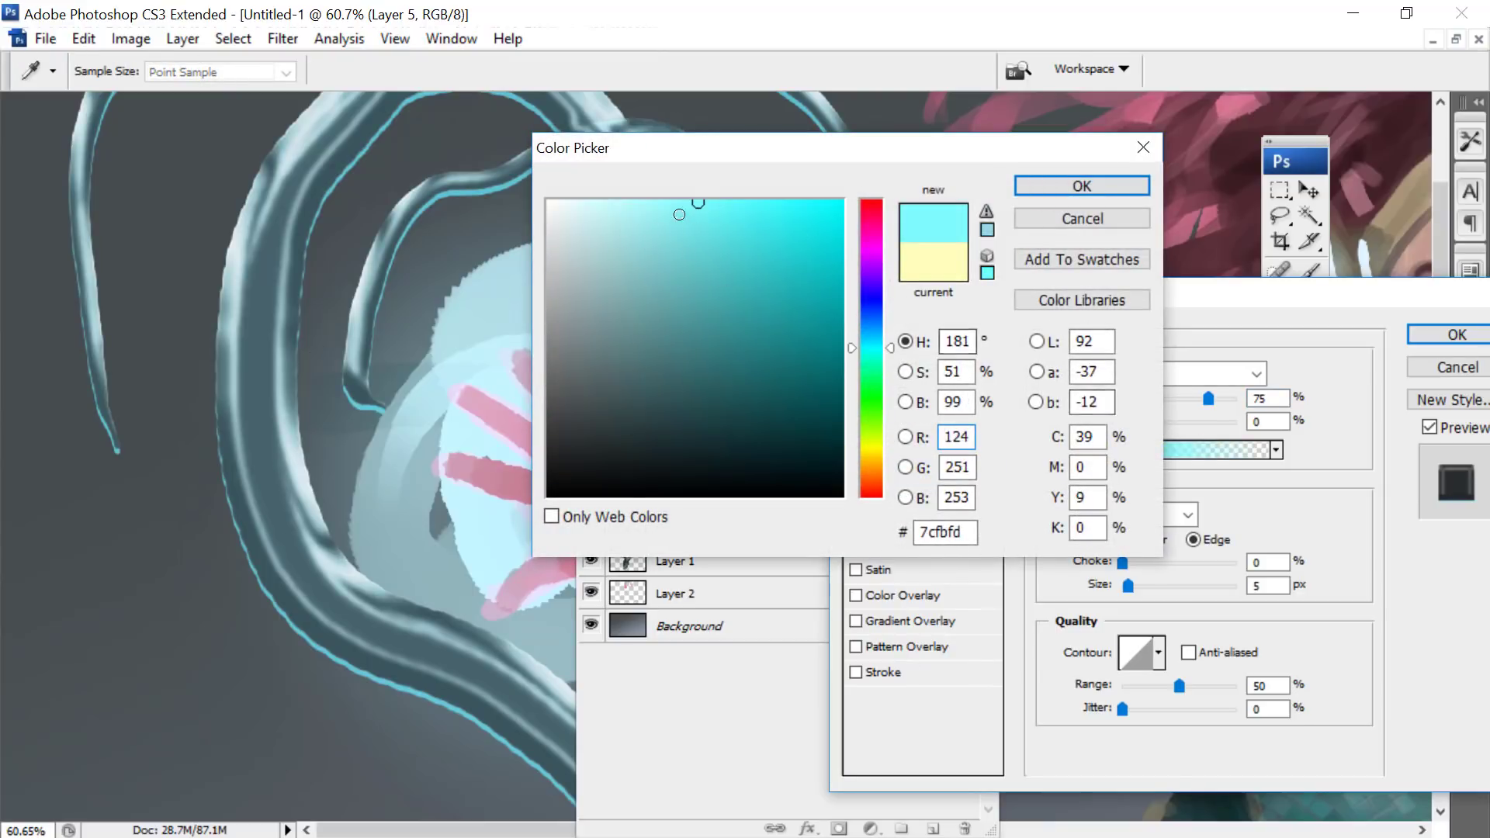
left_click(681, 218)
left_click(1049, 184)
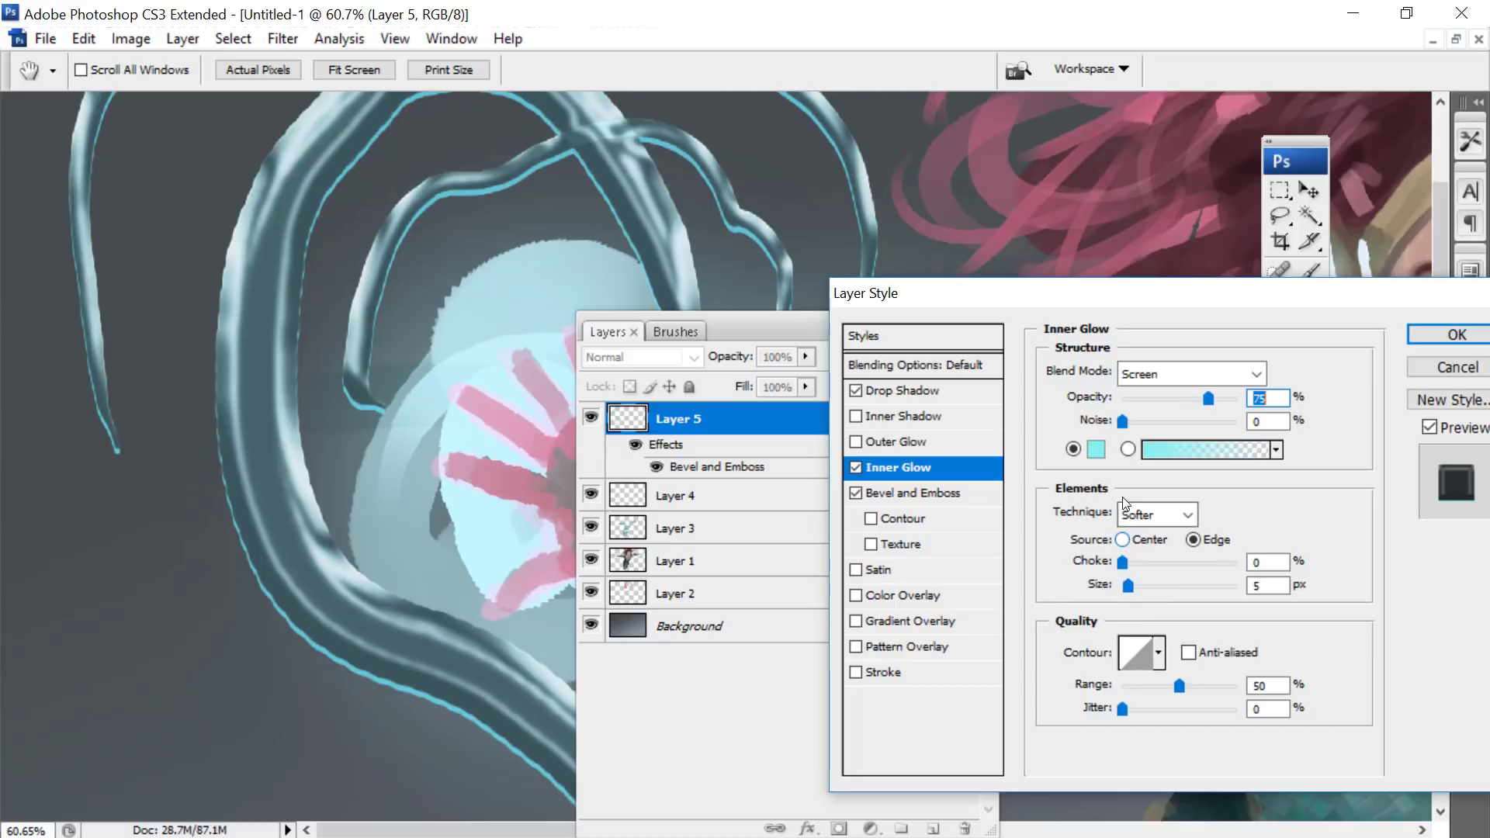
left_click_drag(1129, 594, 1152, 589)
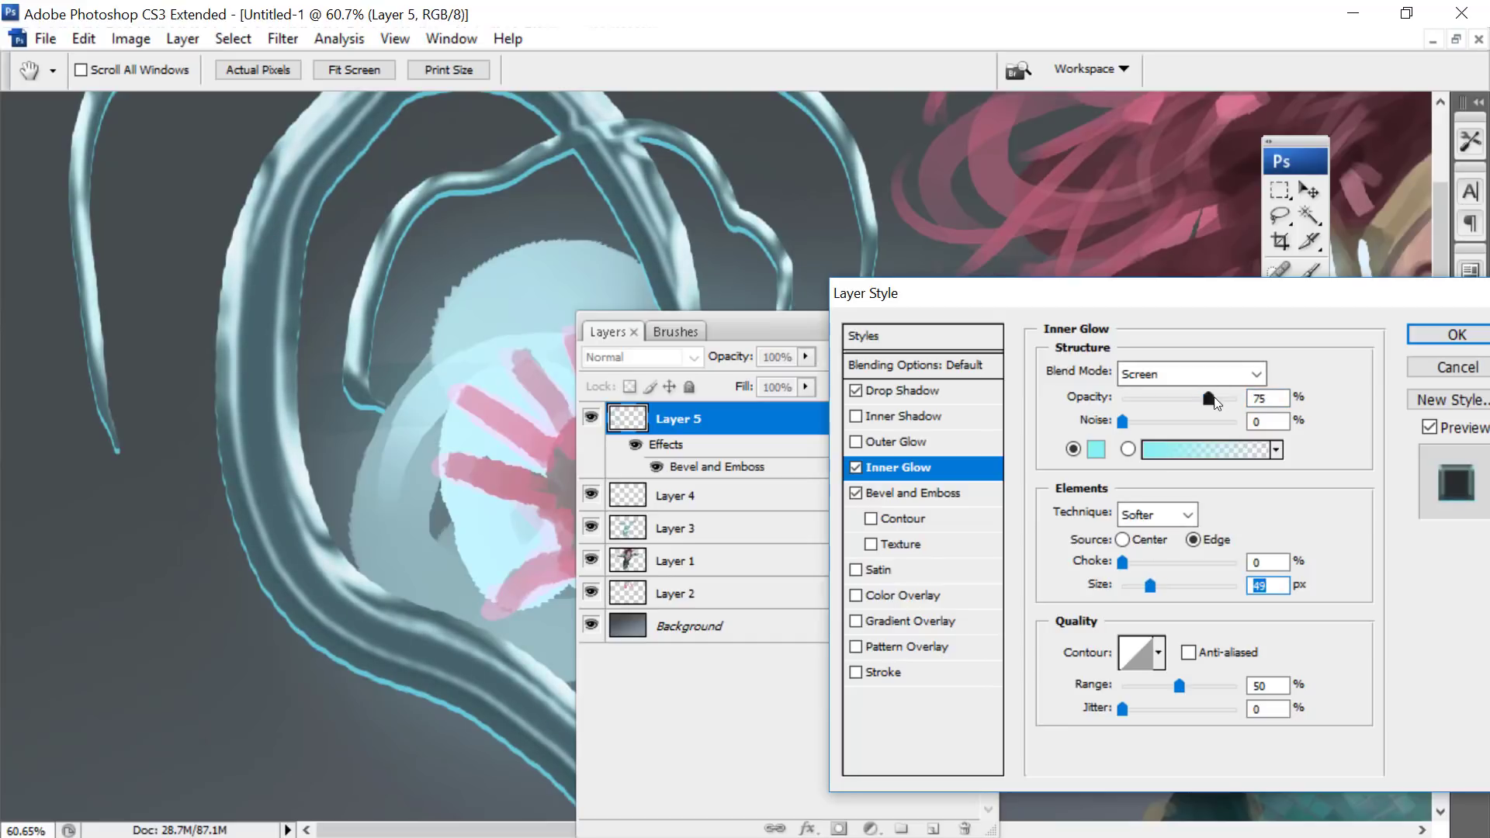
- Set the Inner Glow to Hard Light at 100% opacity, with 20% choke, 59 px size and 49% range
left_click_drag(1208, 398, 1238, 398)
left_click(1211, 374)
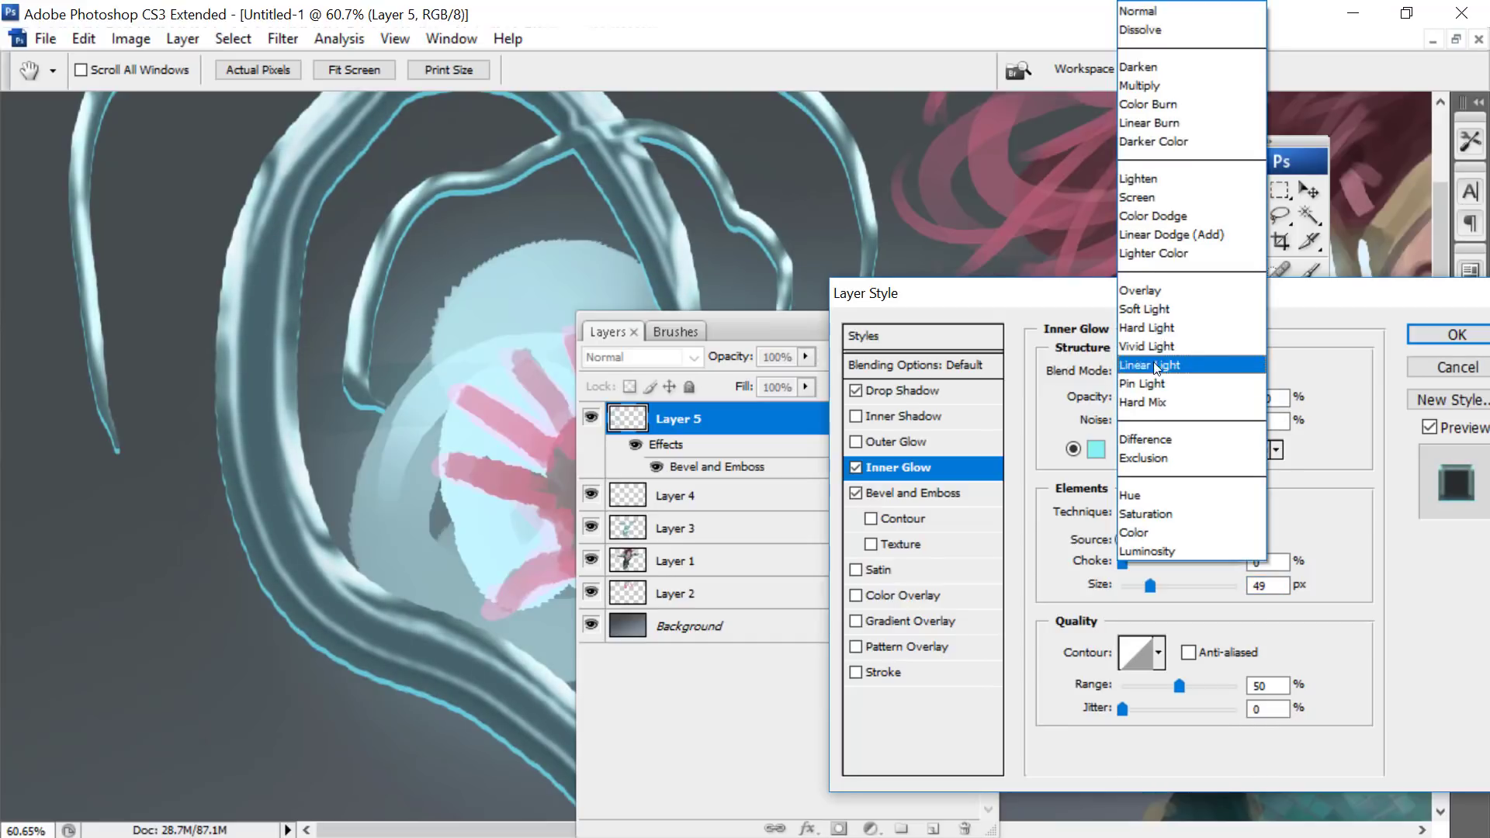
left_click(1130, 329)
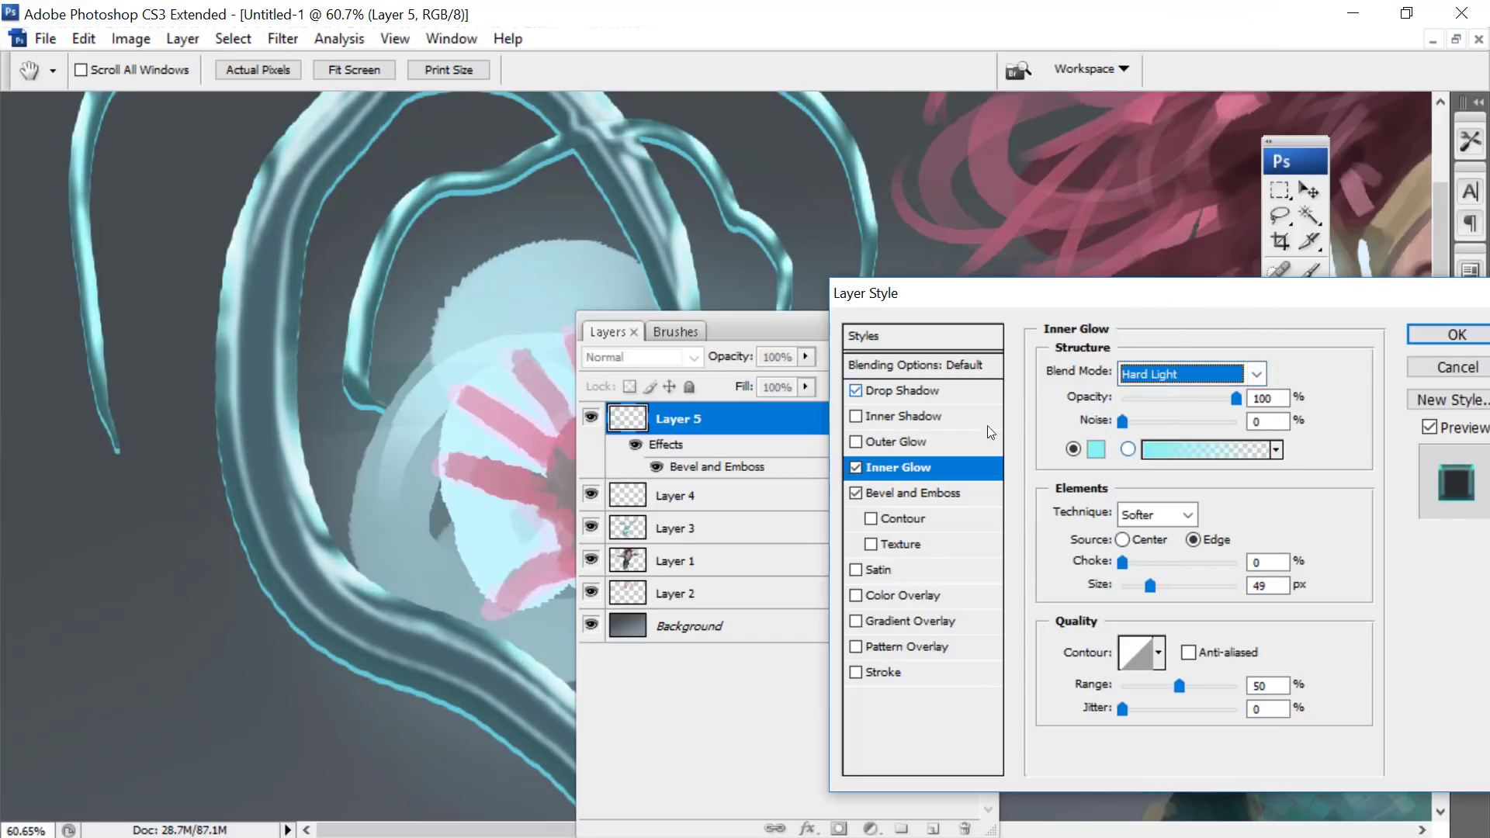
mouse_move(1123, 563)
left_mouse_down()
mouse_move(1149, 561)
mouse_move(1133, 561)
mouse_move(1162, 587)
mouse_move(1151, 562)
left_mouse_up()
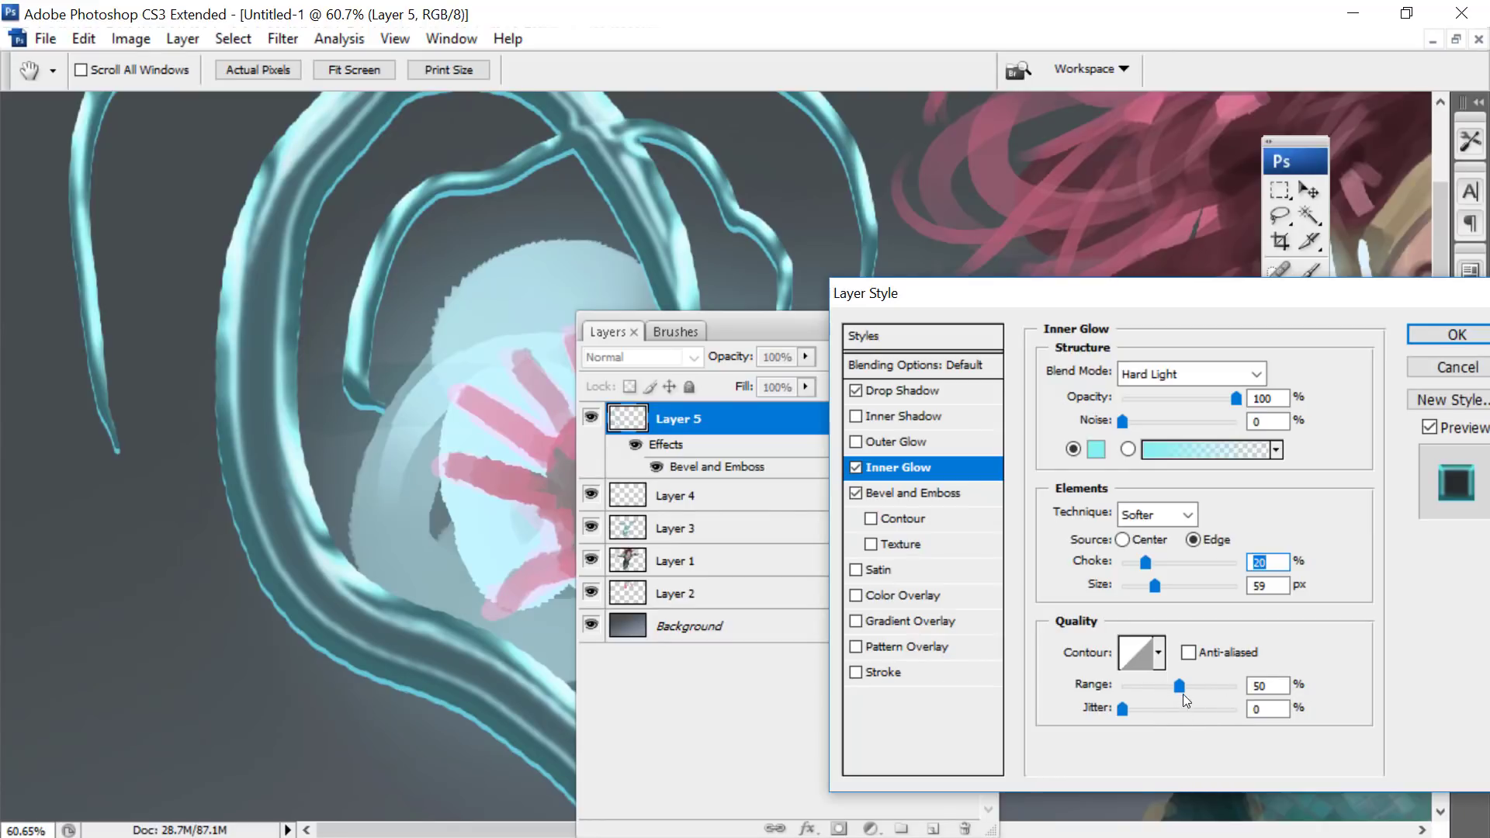
mouse_move(1180, 687)
left_mouse_down()
mouse_move(1224, 687)
mouse_move(1154, 687)
mouse_move(1167, 687)
left_mouse_up()
- Try several cyan tones for the Inner Glow and choose the light cyan 82feff
left_click(1096, 449)
left_click_drag(753, 189, 773, 196)
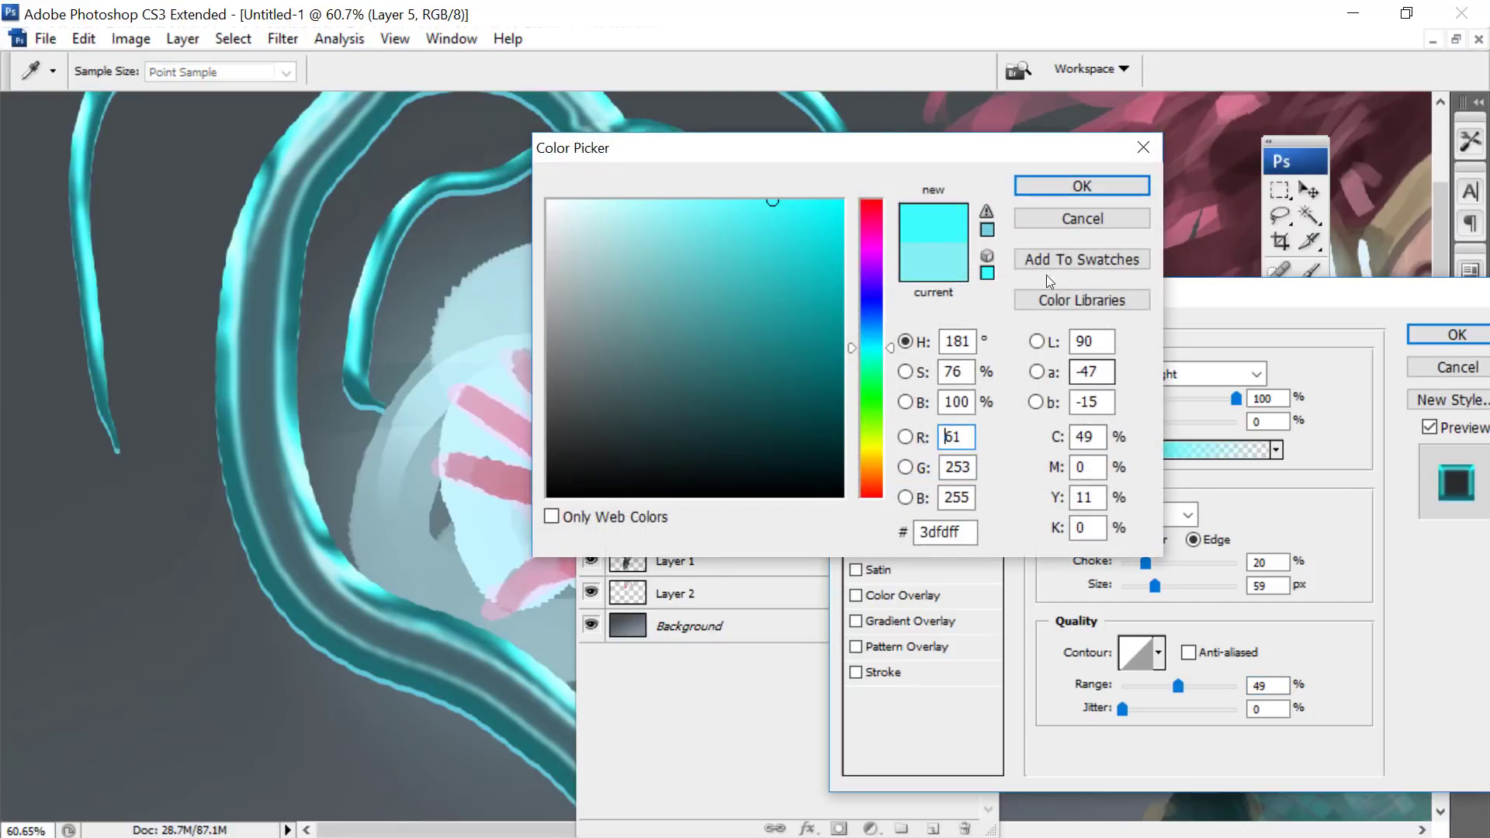
left_click(718, 201)
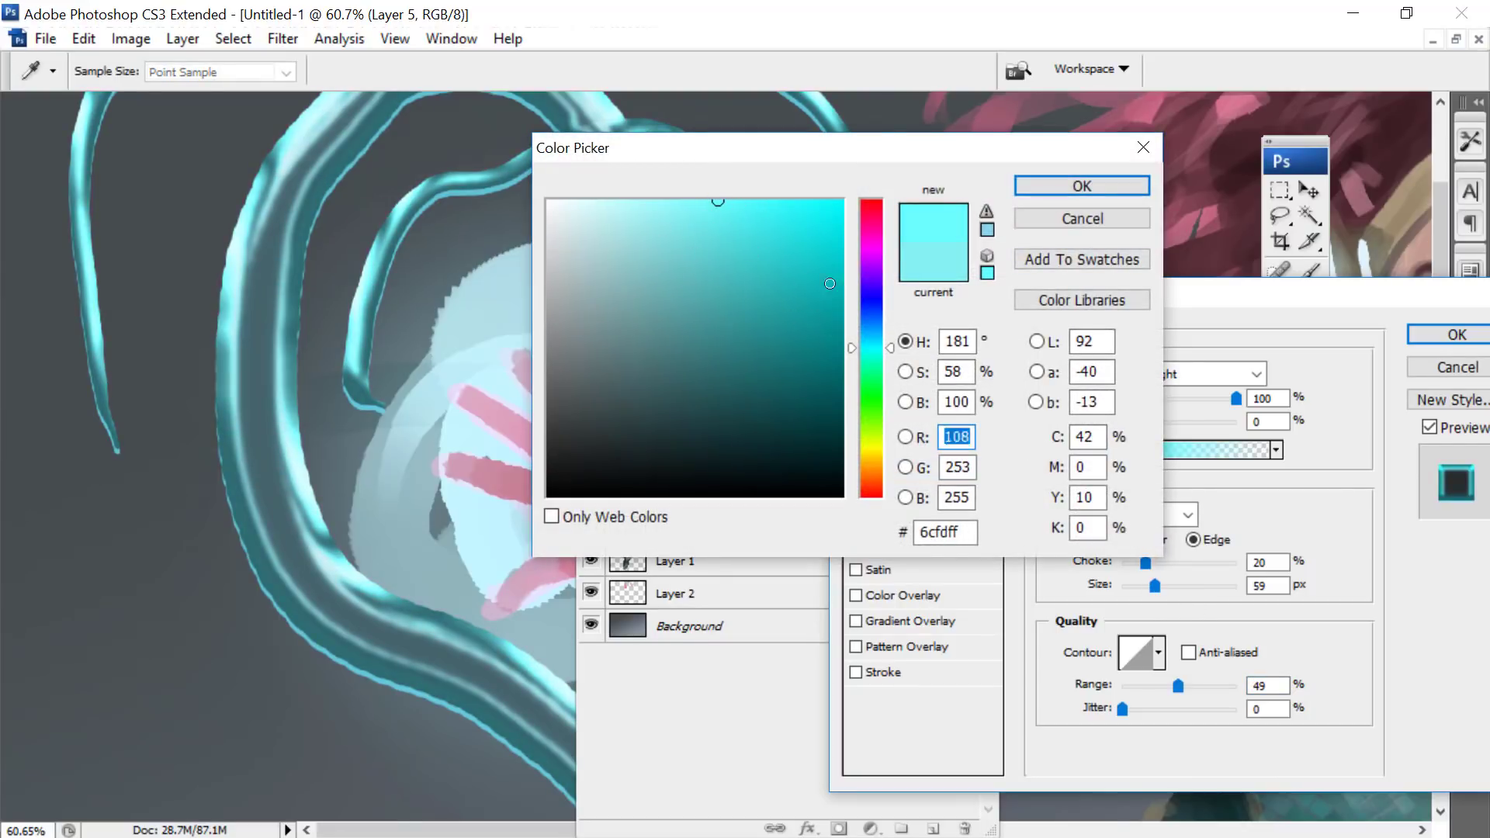
left_click_drag(829, 283, 845, 289)
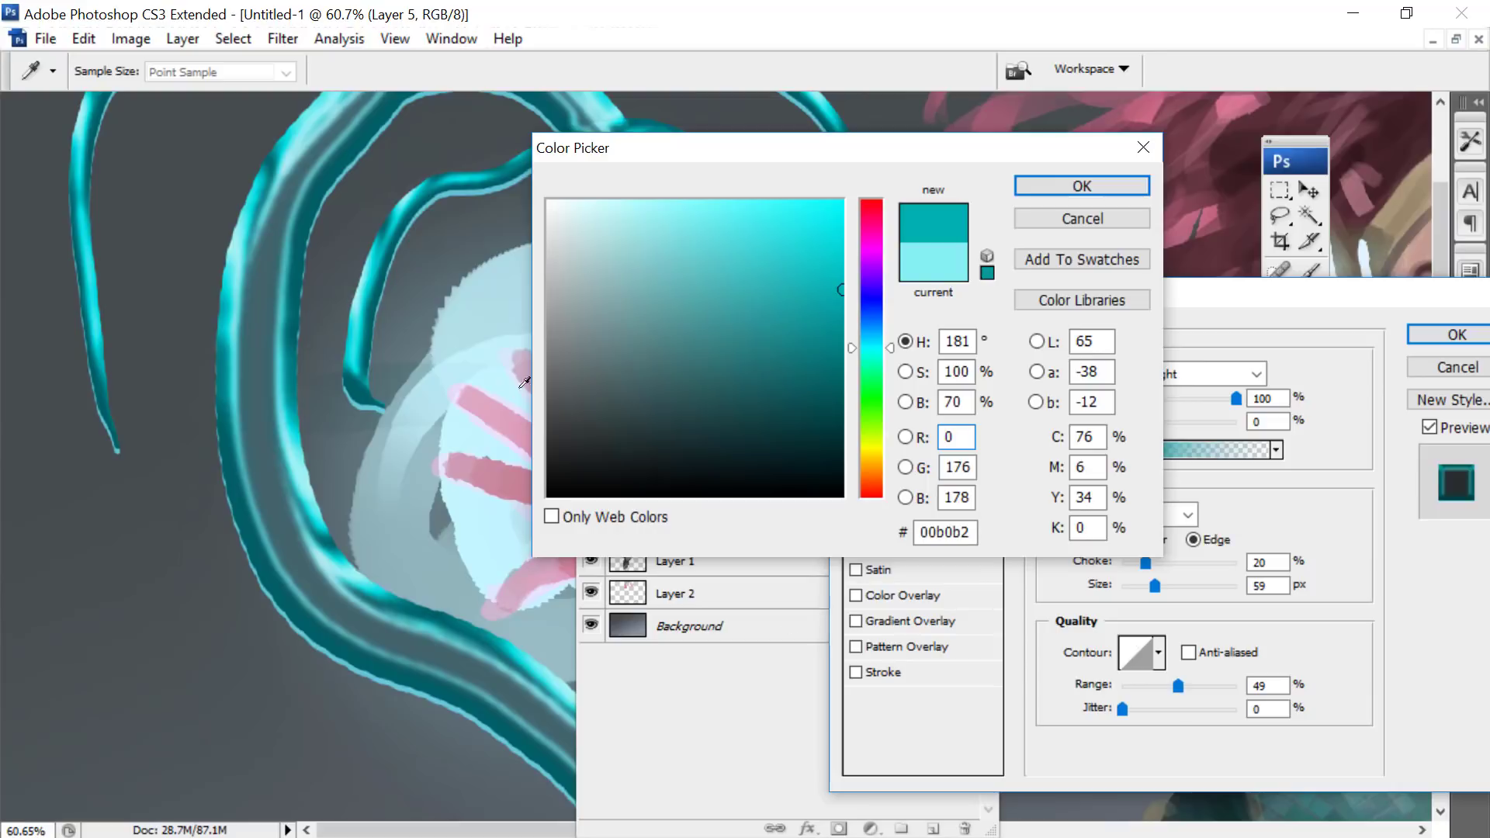
left_click(753, 201)
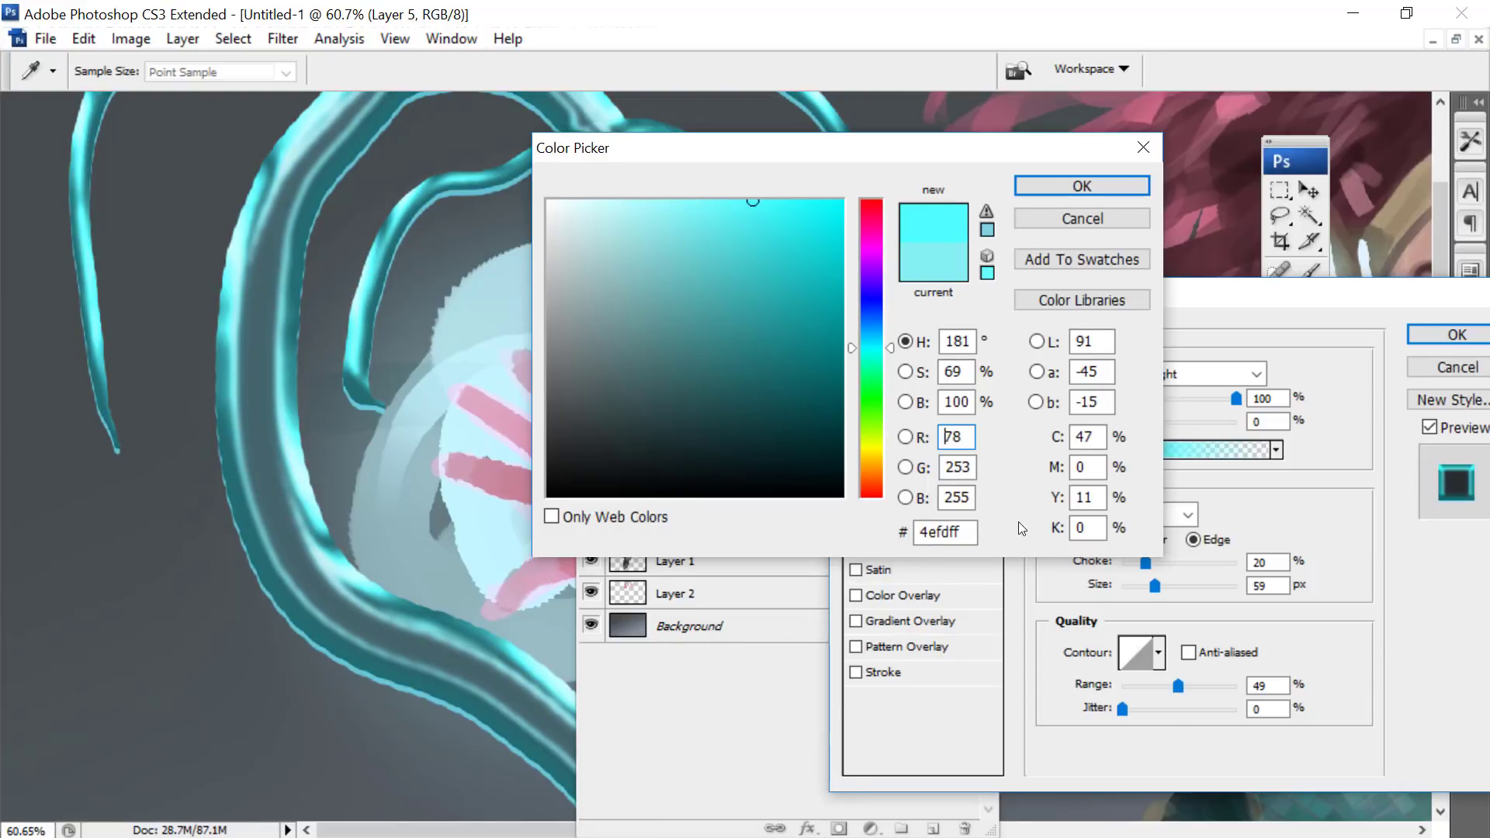
left_click(693, 202)
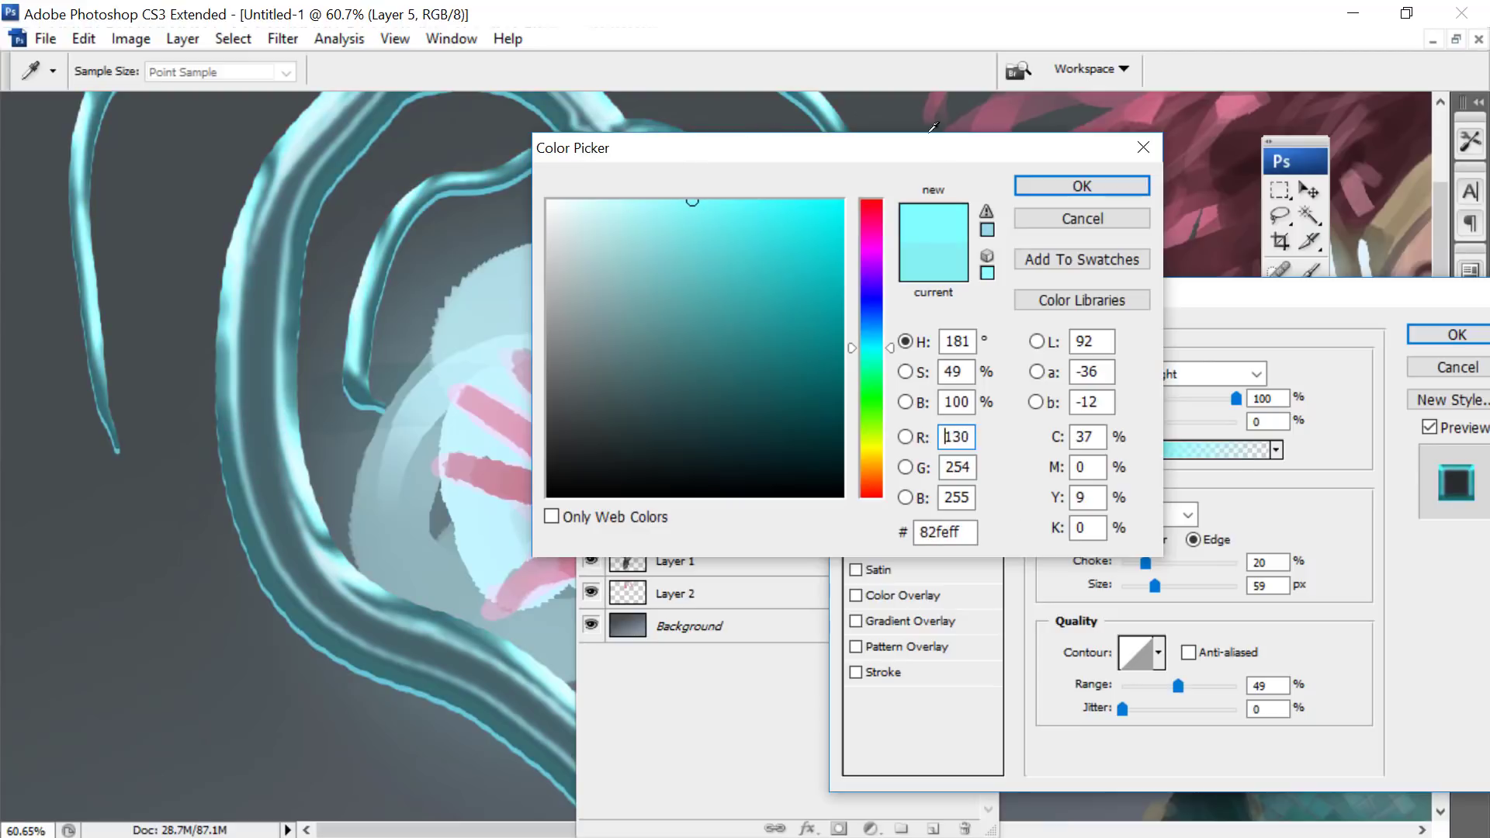
left_click(1023, 191)
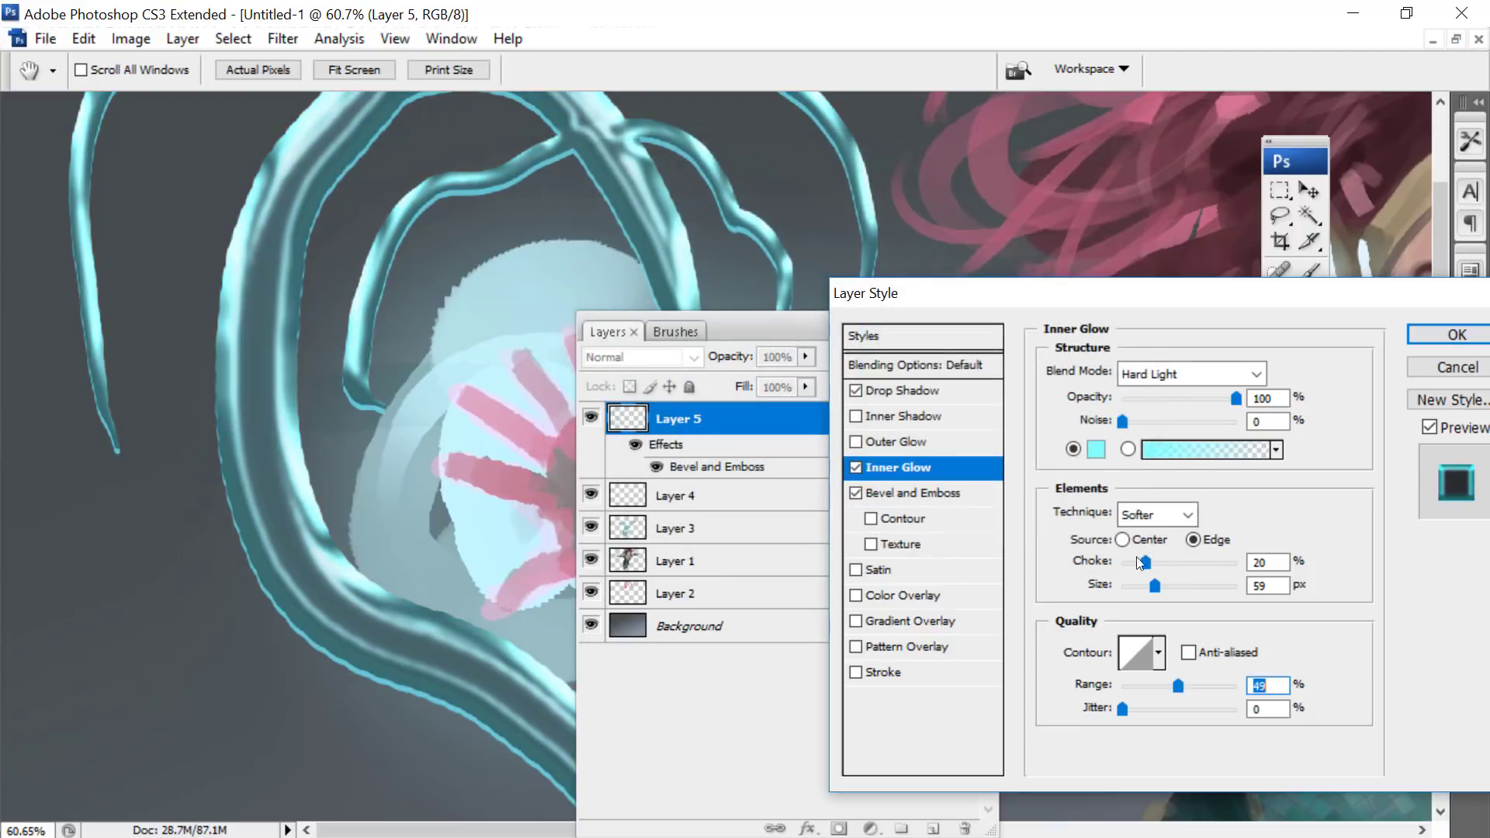
- Set the Inner Glow's choke to 27% and size to 81 px, and apply the layer styles
left_click_drag(1146, 562, 1272, 575)
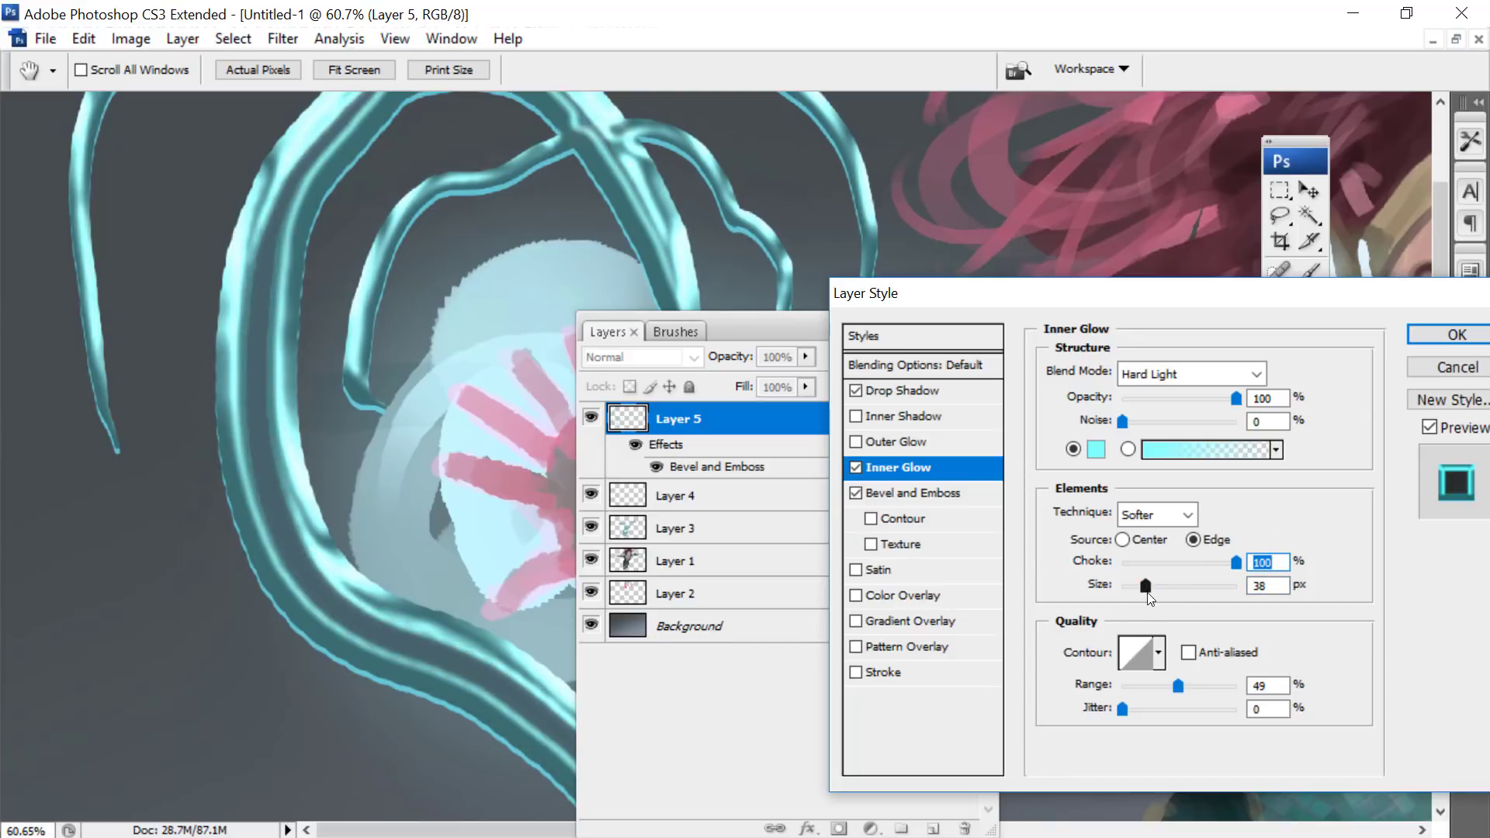
mouse_move(1146, 587)
left_mouse_down()
mouse_move(1173, 573)
mouse_move(1154, 560)
left_mouse_up()
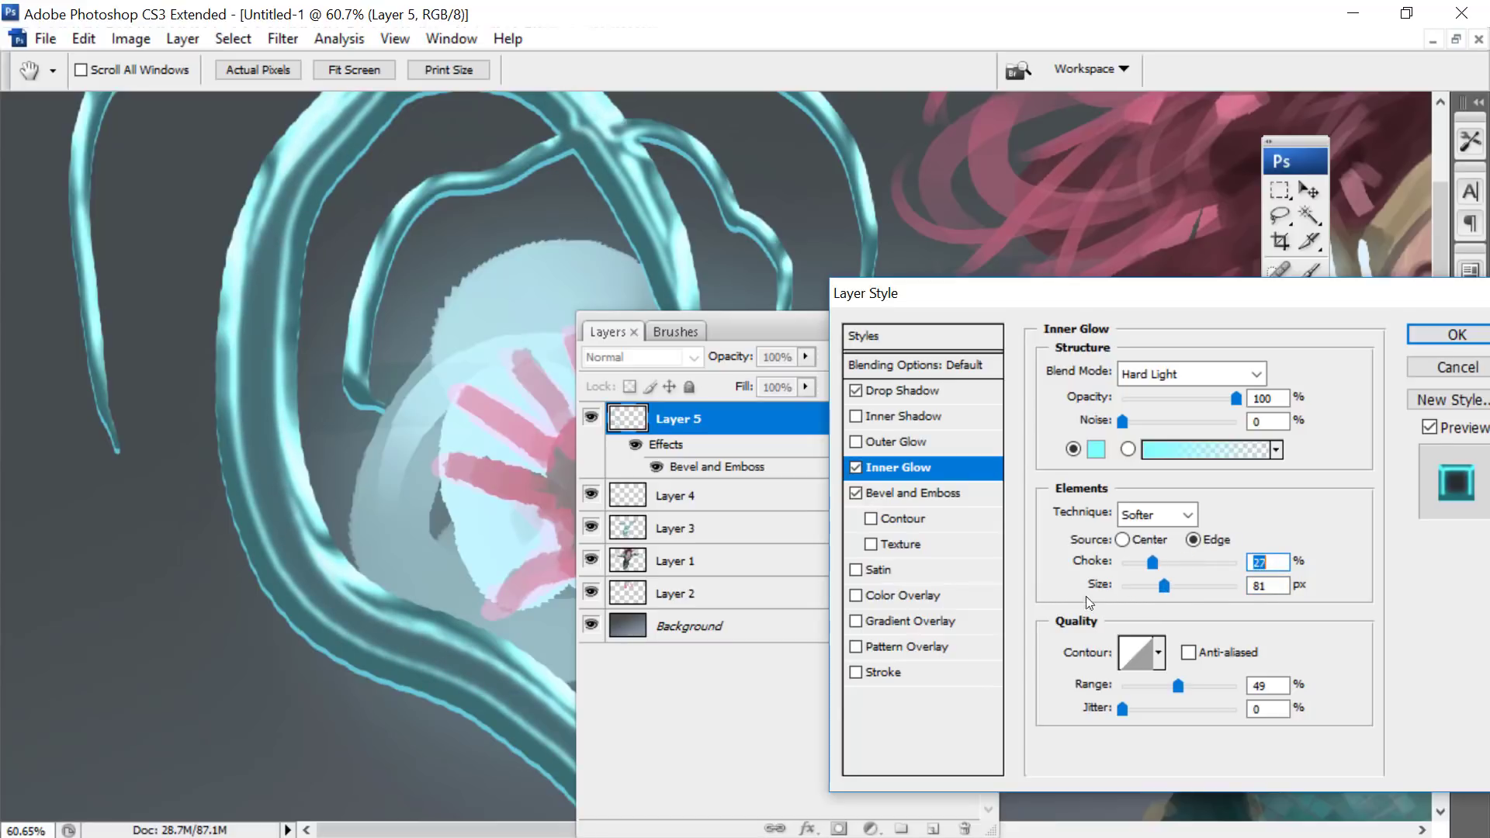
left_click_drag(1087, 293, 798, 102)
left_click_drag(896, 102, 346, 524)
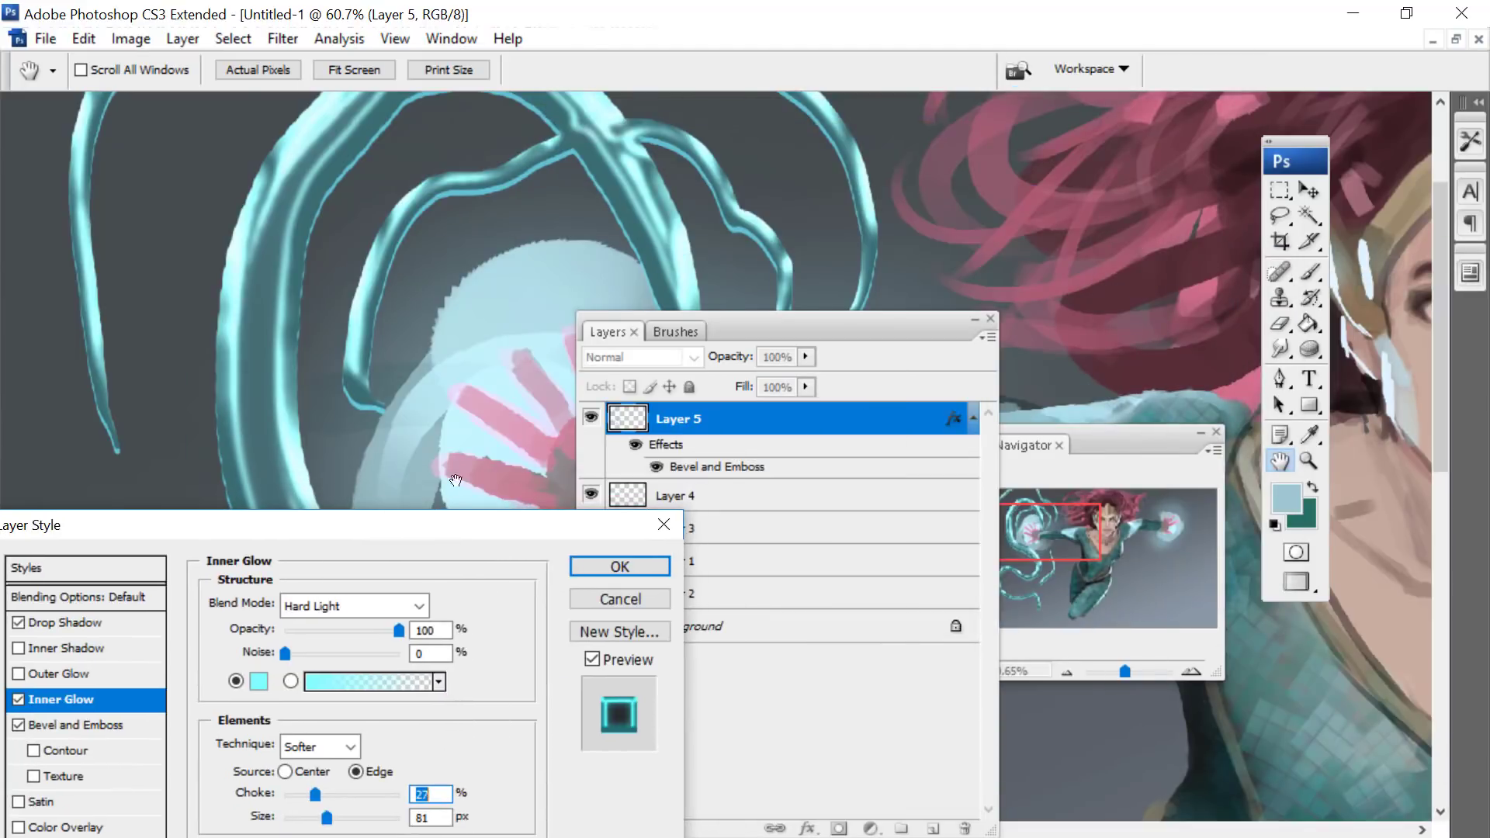
left_click(620, 566)
- Set up an 87 px brush with 0% hardness and paint a curved water tendril on Layer 5 around the glowing hand
key("b")
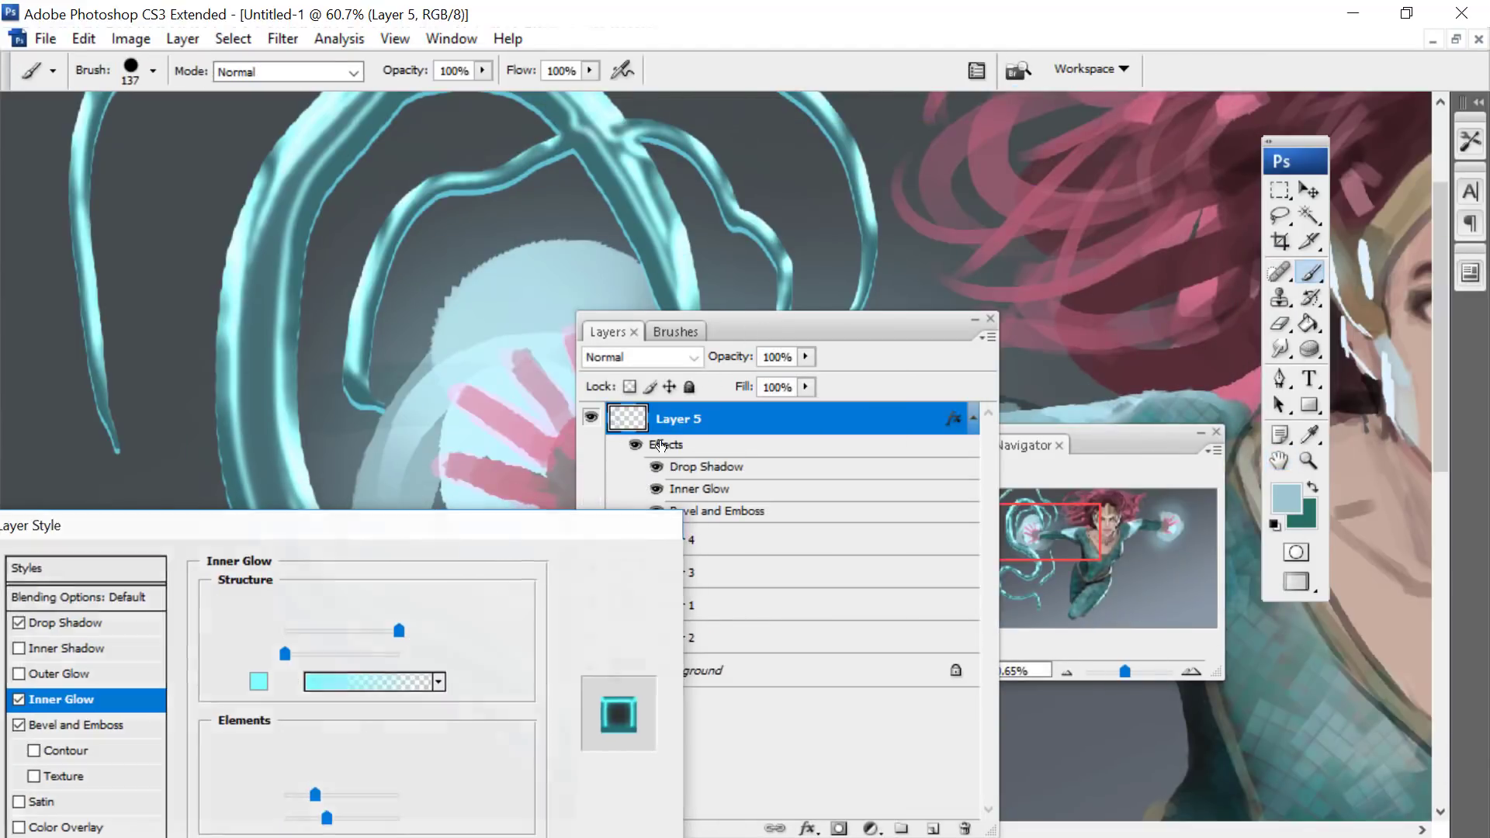
left_click_drag(815, 331, 1063, 223)
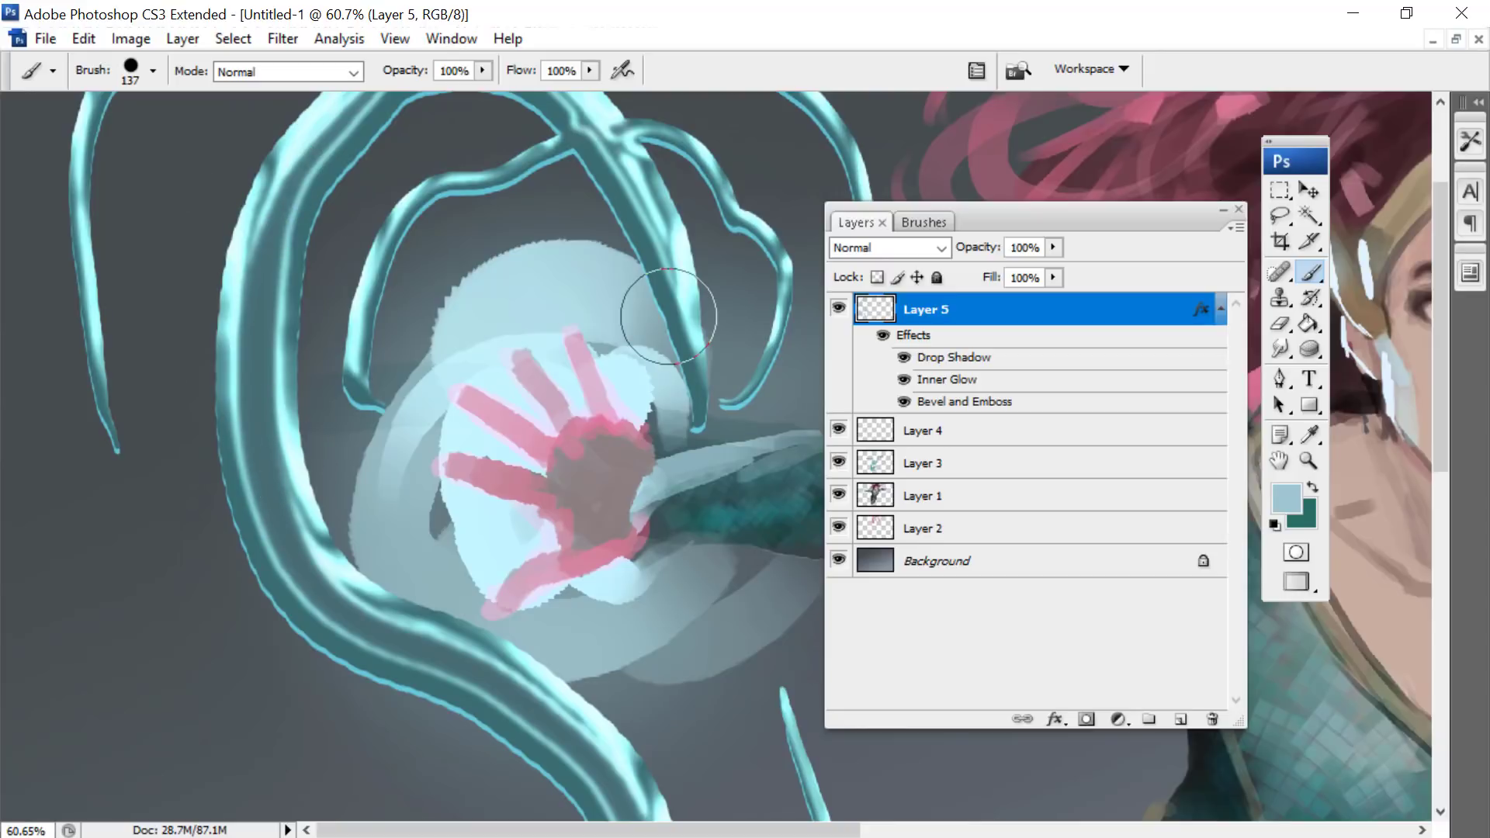
right_click(622, 295)
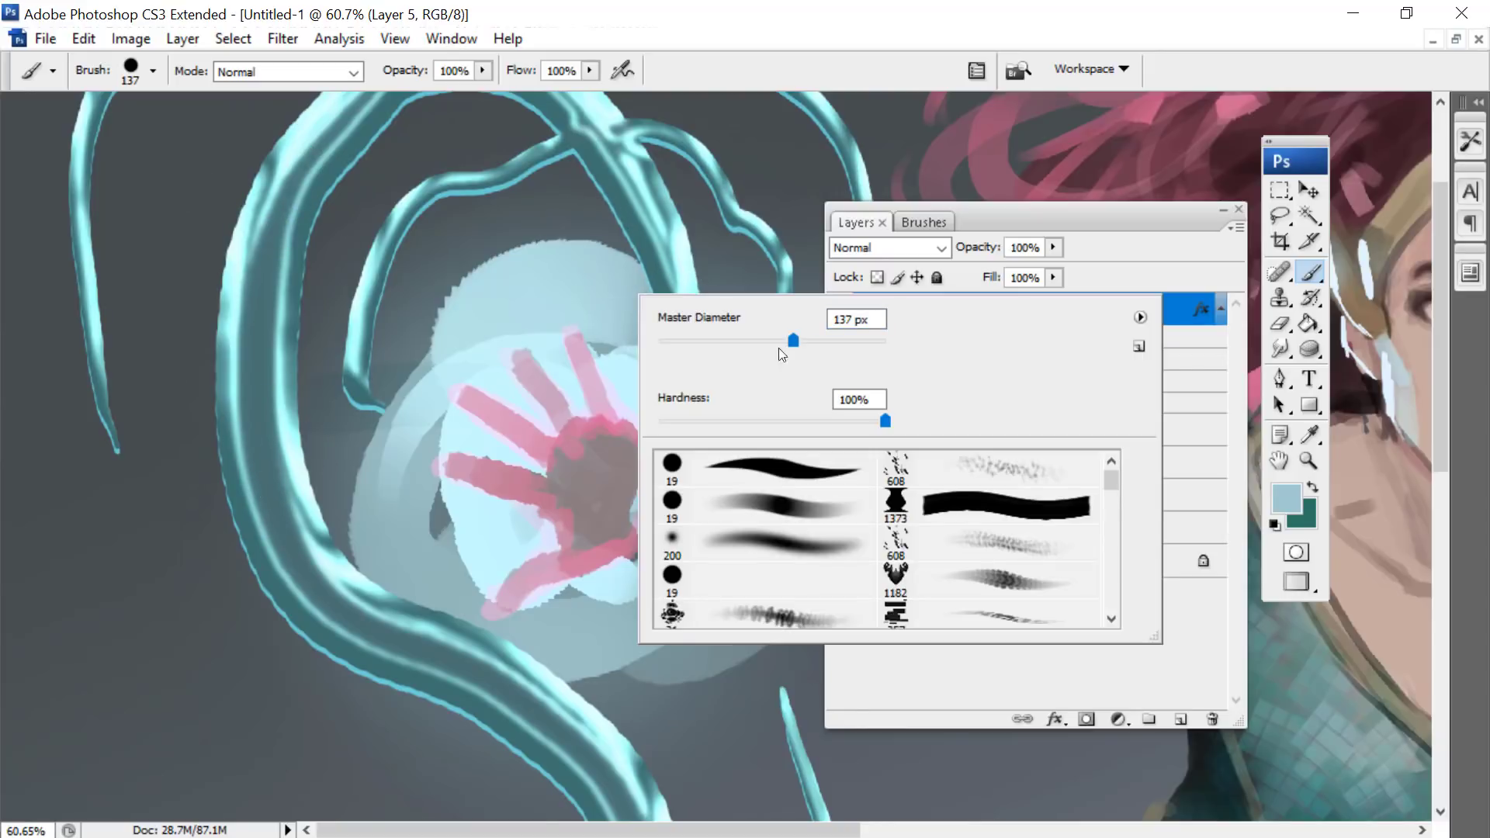
left_click(763, 466)
left_click_drag(683, 427, 657, 432)
left_click_drag(681, 339, 755, 340)
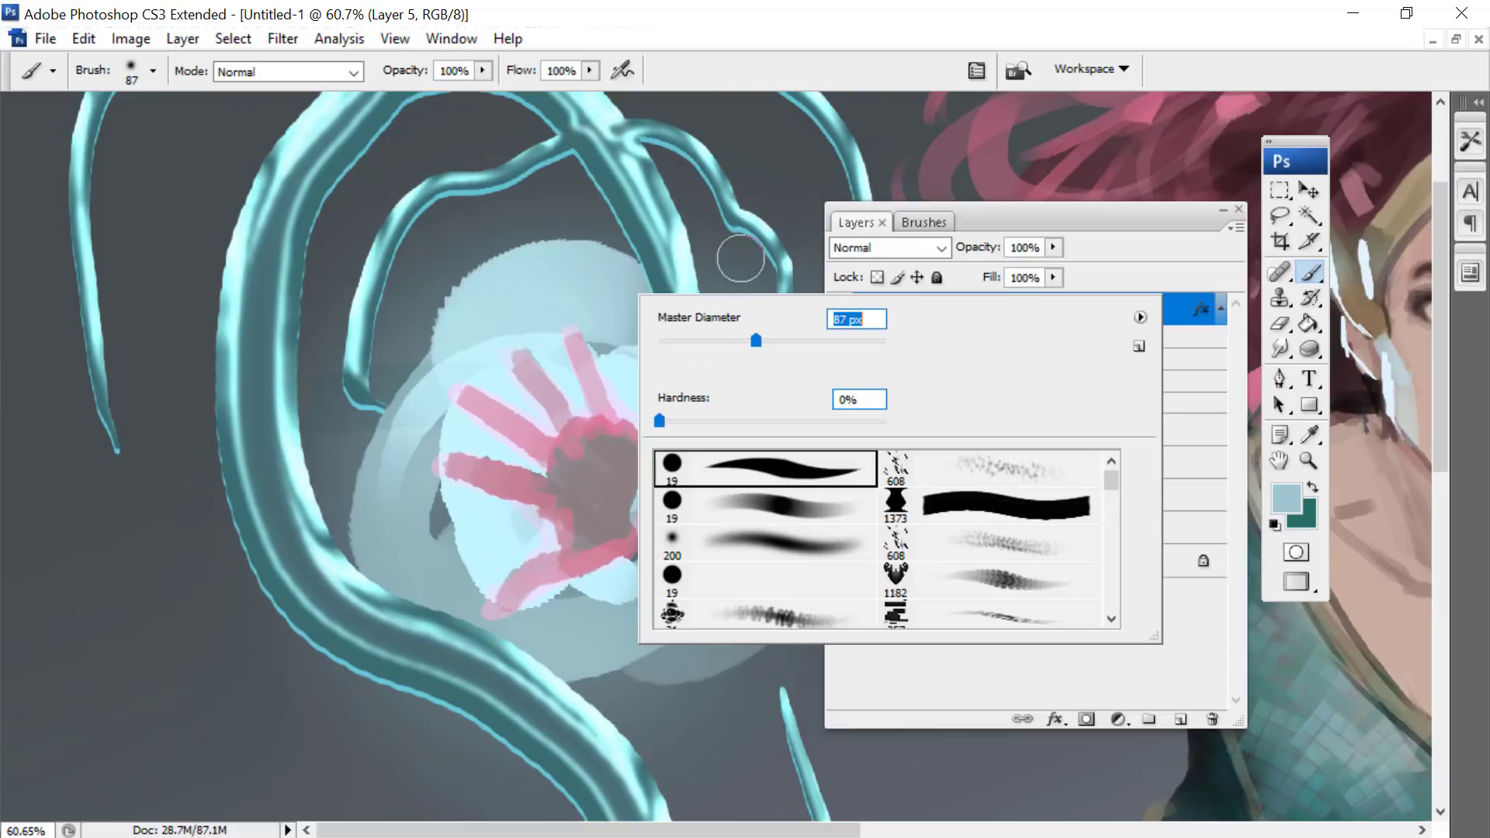
left_click(614, 379)
mouse_move(619, 383)
left_mouse_down()
mouse_move(427, 298)
mouse_move(393, 499)
left_mouse_up()
- Reduce the brush to 63 px, raise its hardness, and paint thin branching tendrils beside the hand, linked to the larger ones
right_click(401, 325)
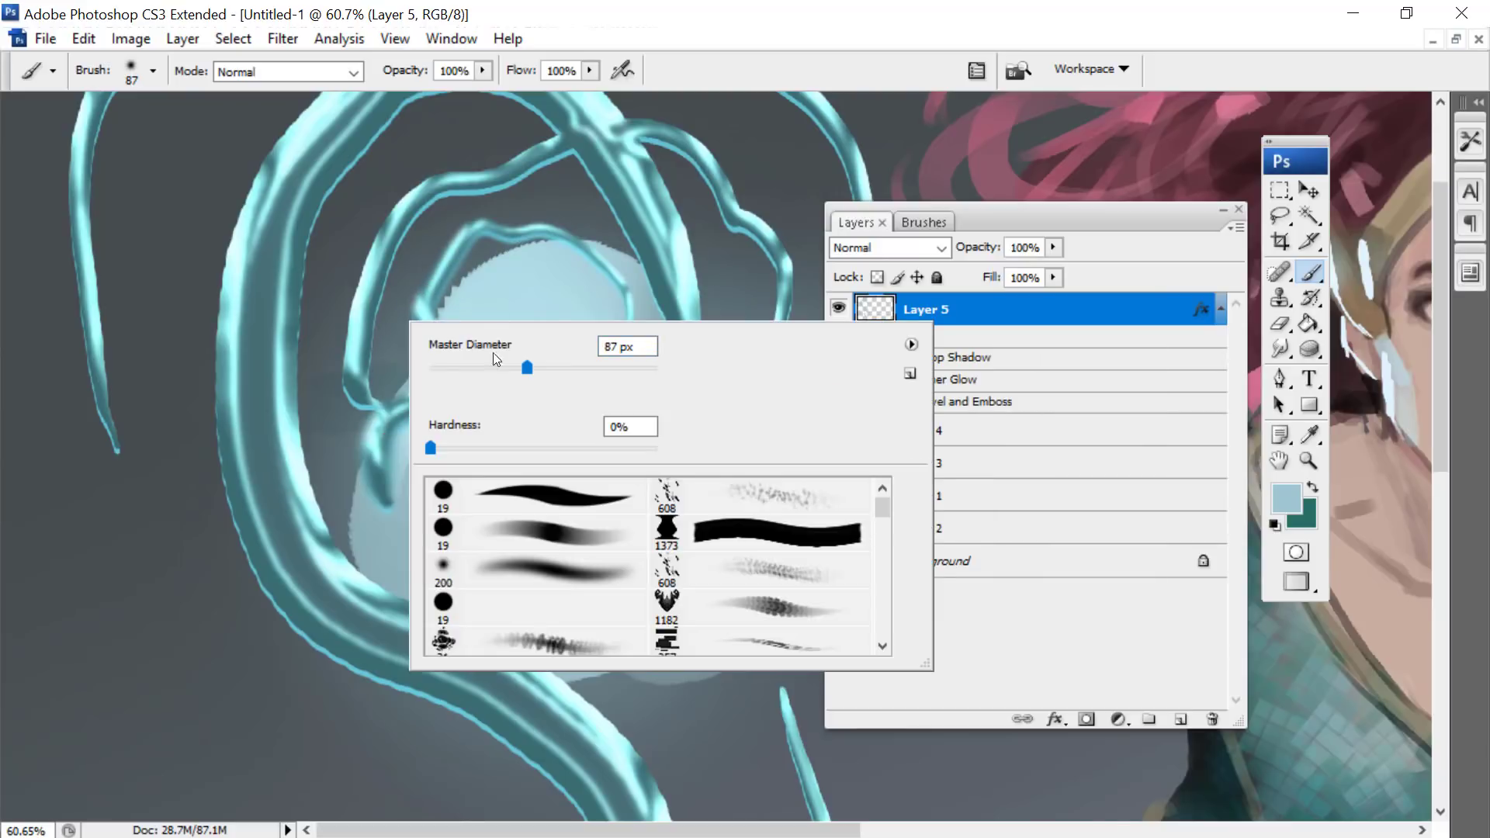
left_click(501, 368)
key("Return")
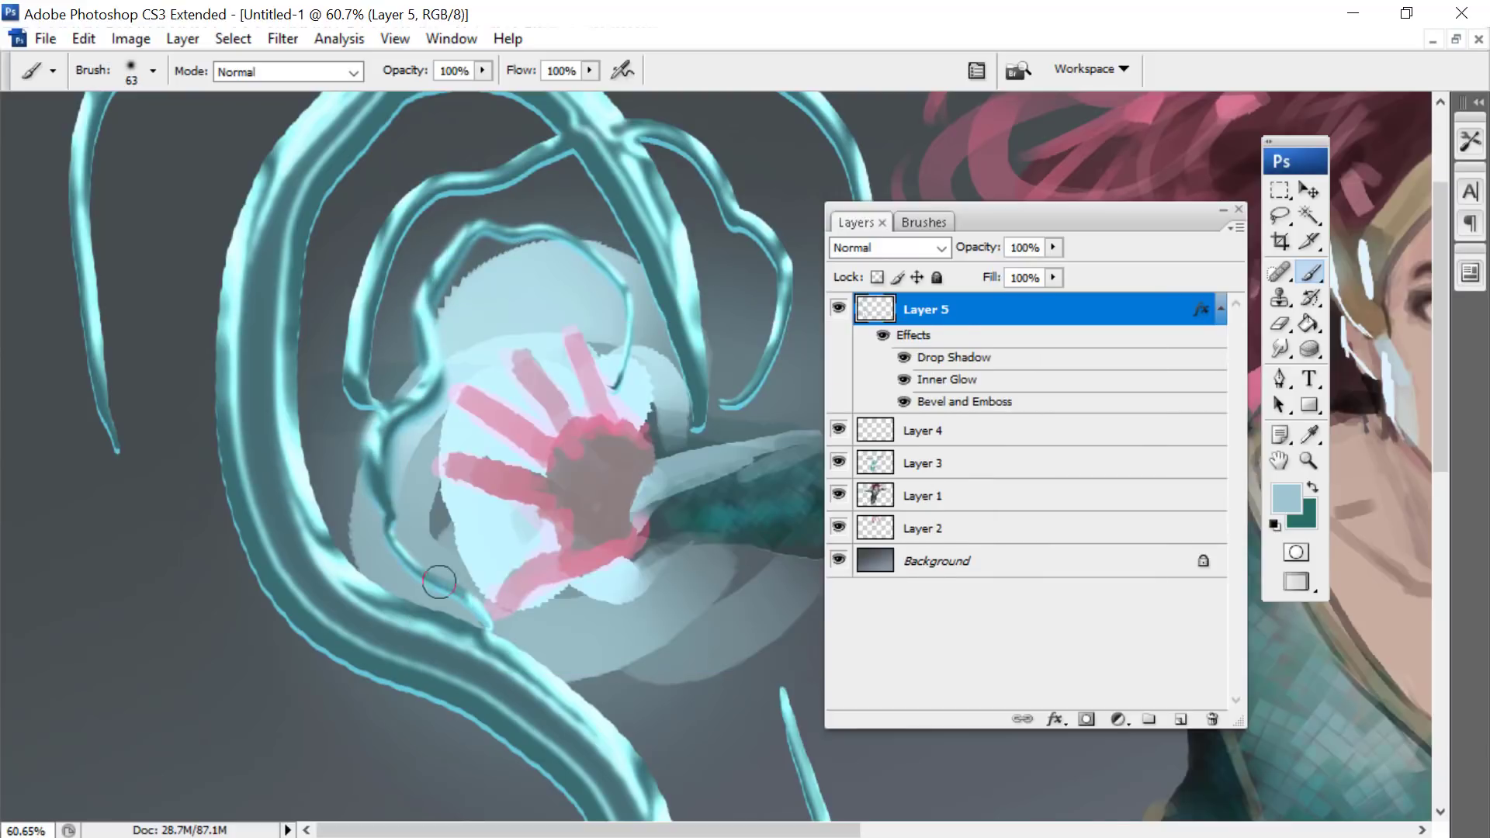
right_click(342, 301)
left_click_drag(519, 419, 567, 412)
key("Return")
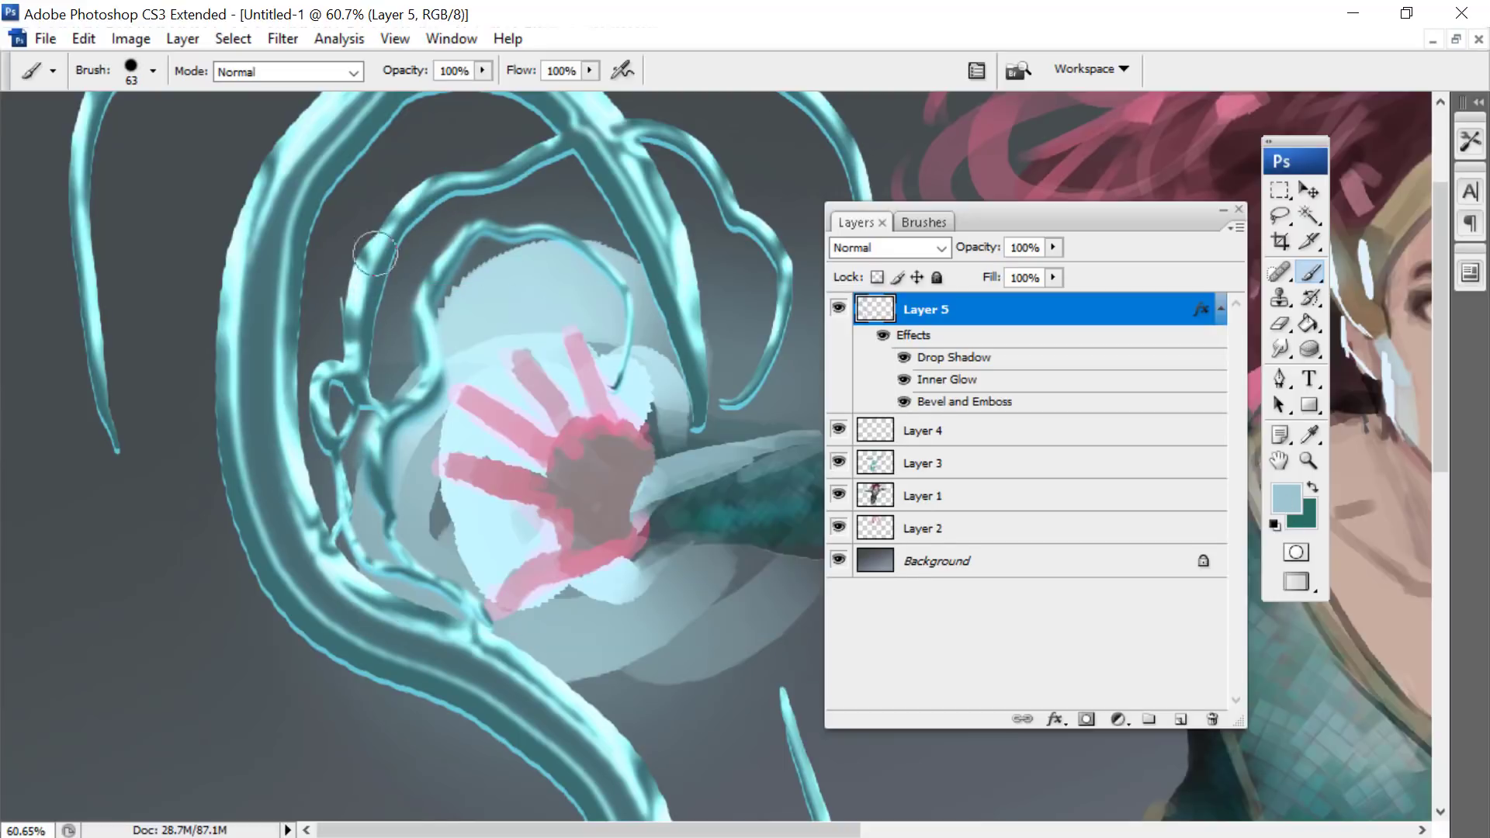
left_click_drag(441, 165, 318, 232)
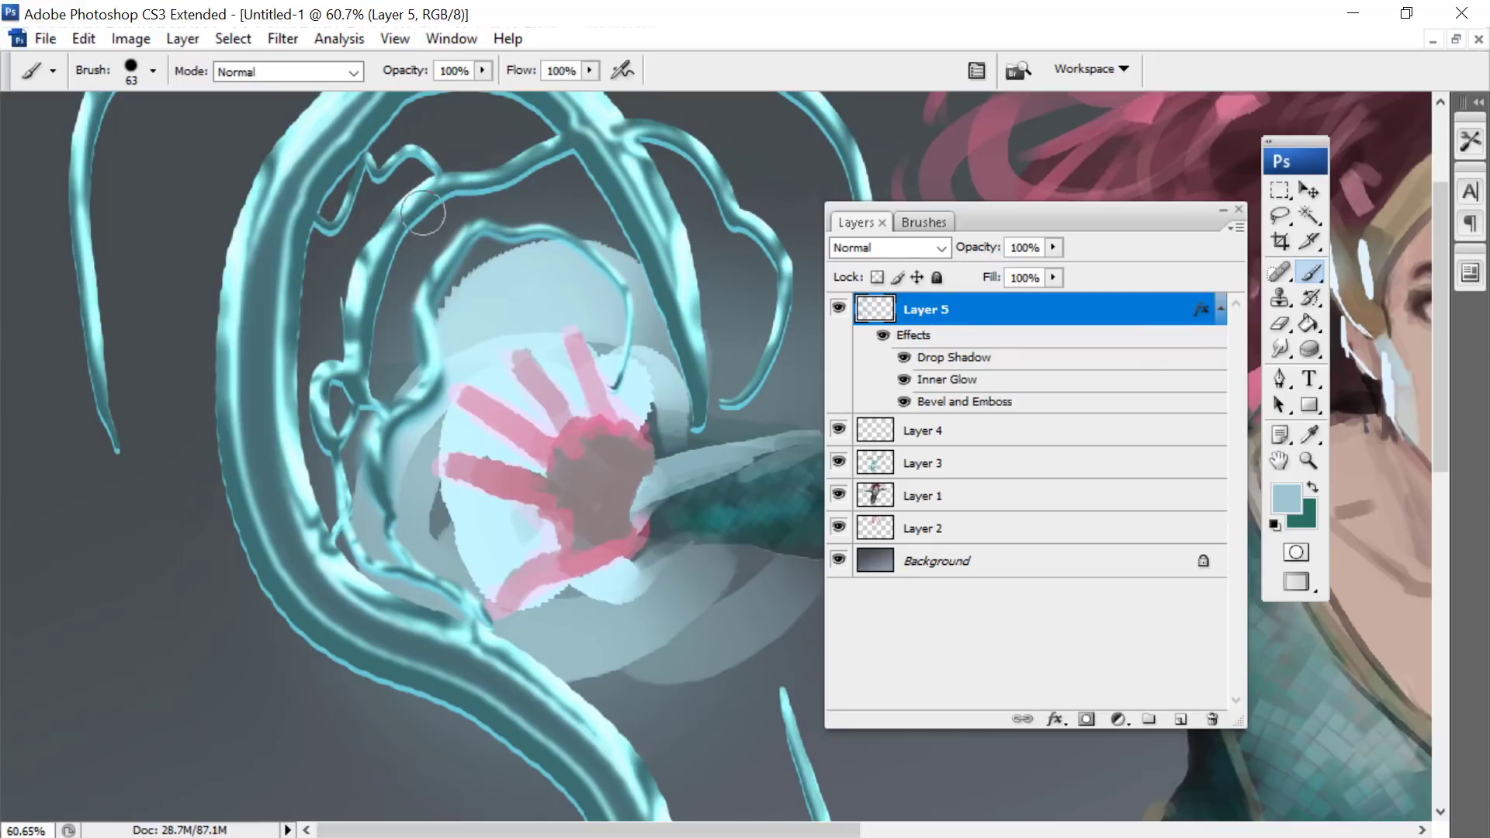
- Reduce Layer 5's fill to 0% and move the layer list clear of the tendrils
left_click(1050, 282)
left_click_drag(1055, 298, 901, 293)
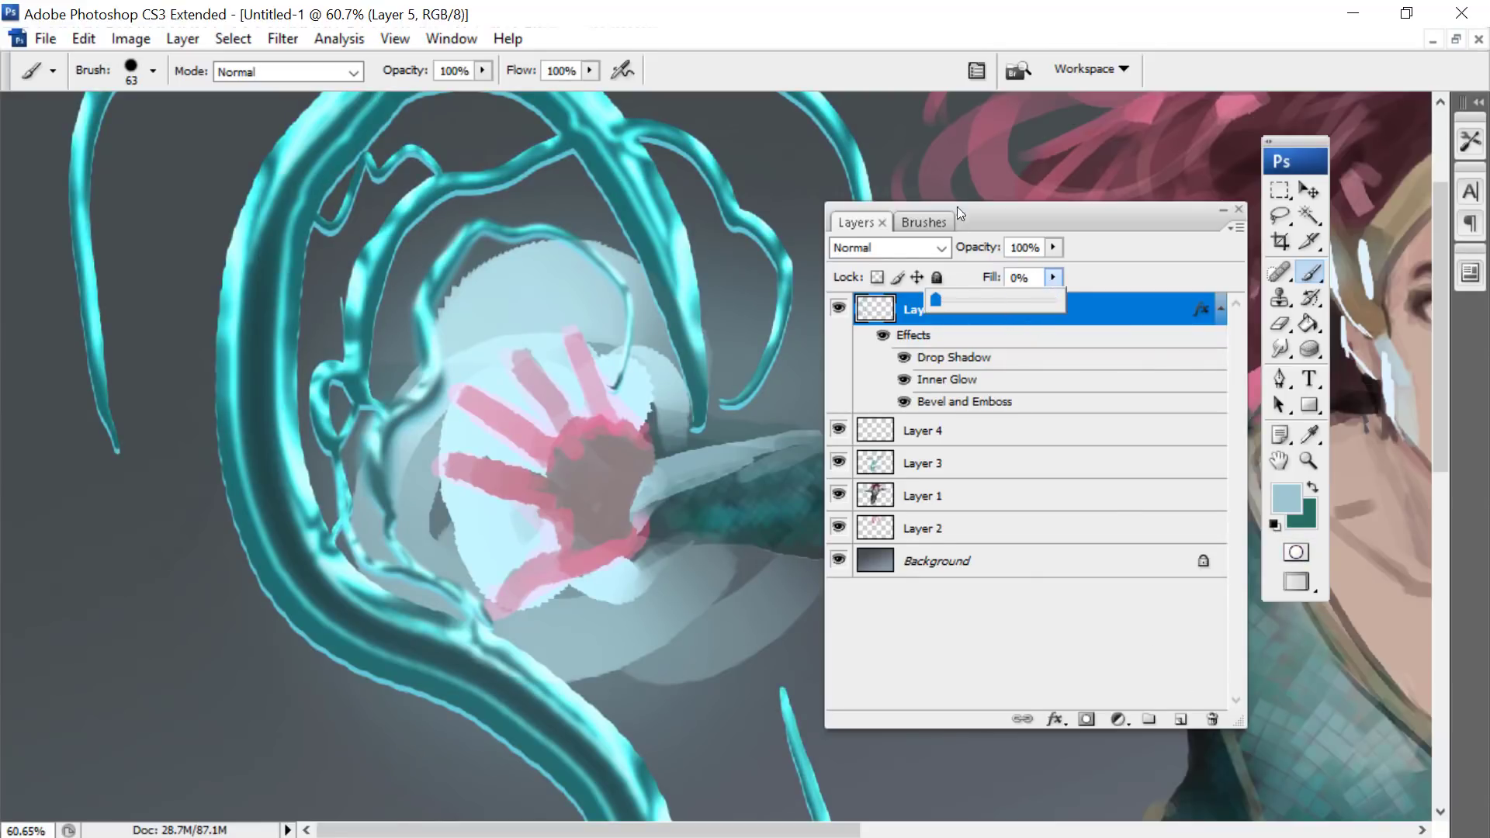
left_click_drag(957, 207, 860, 106)
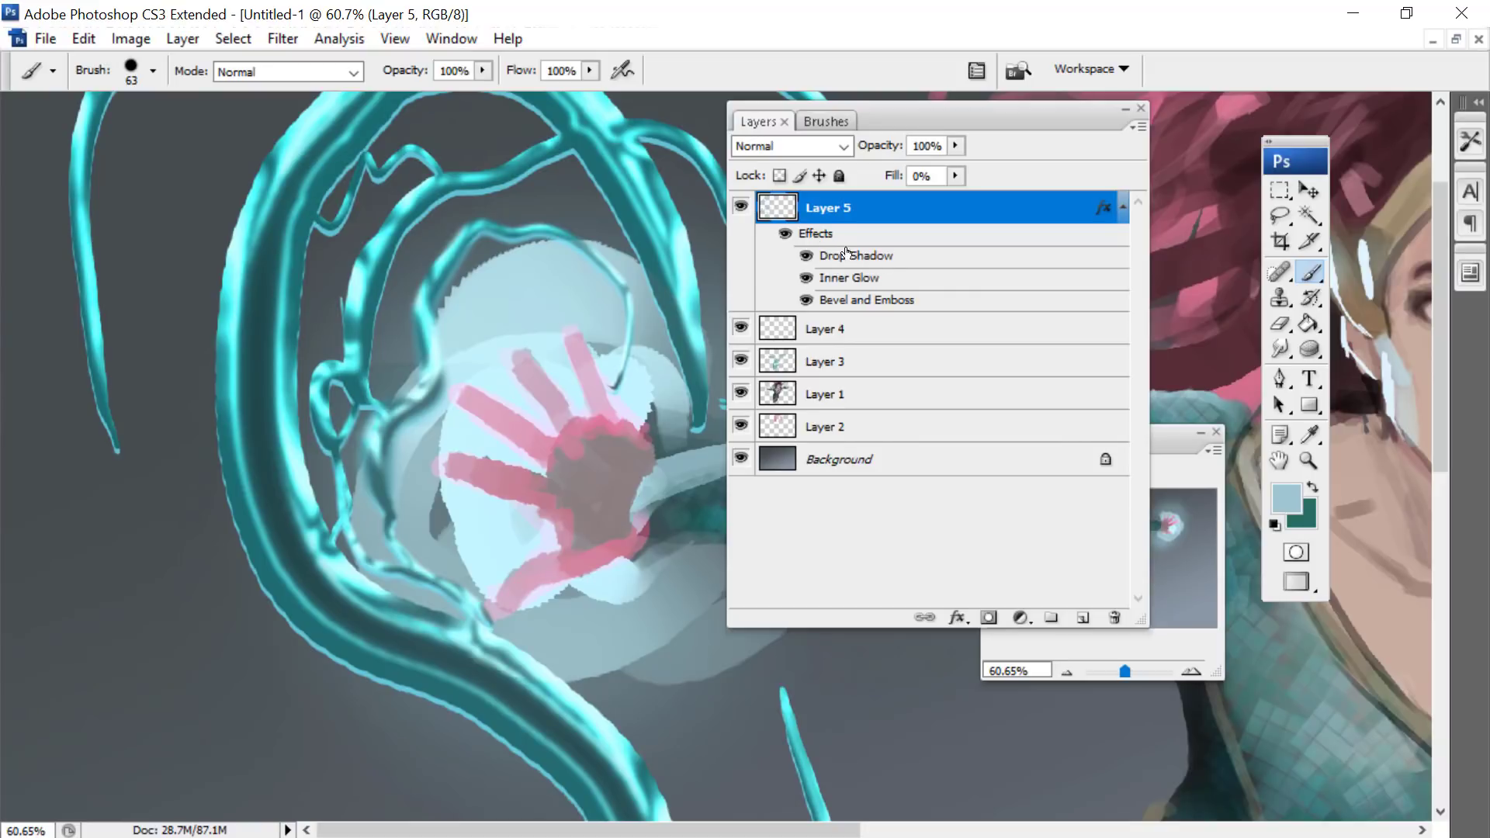
- Set Layer 5's Bevel and Emboss shadow to 72% opacity and change its colour to dark grey 3c4345
double_click(862, 299)
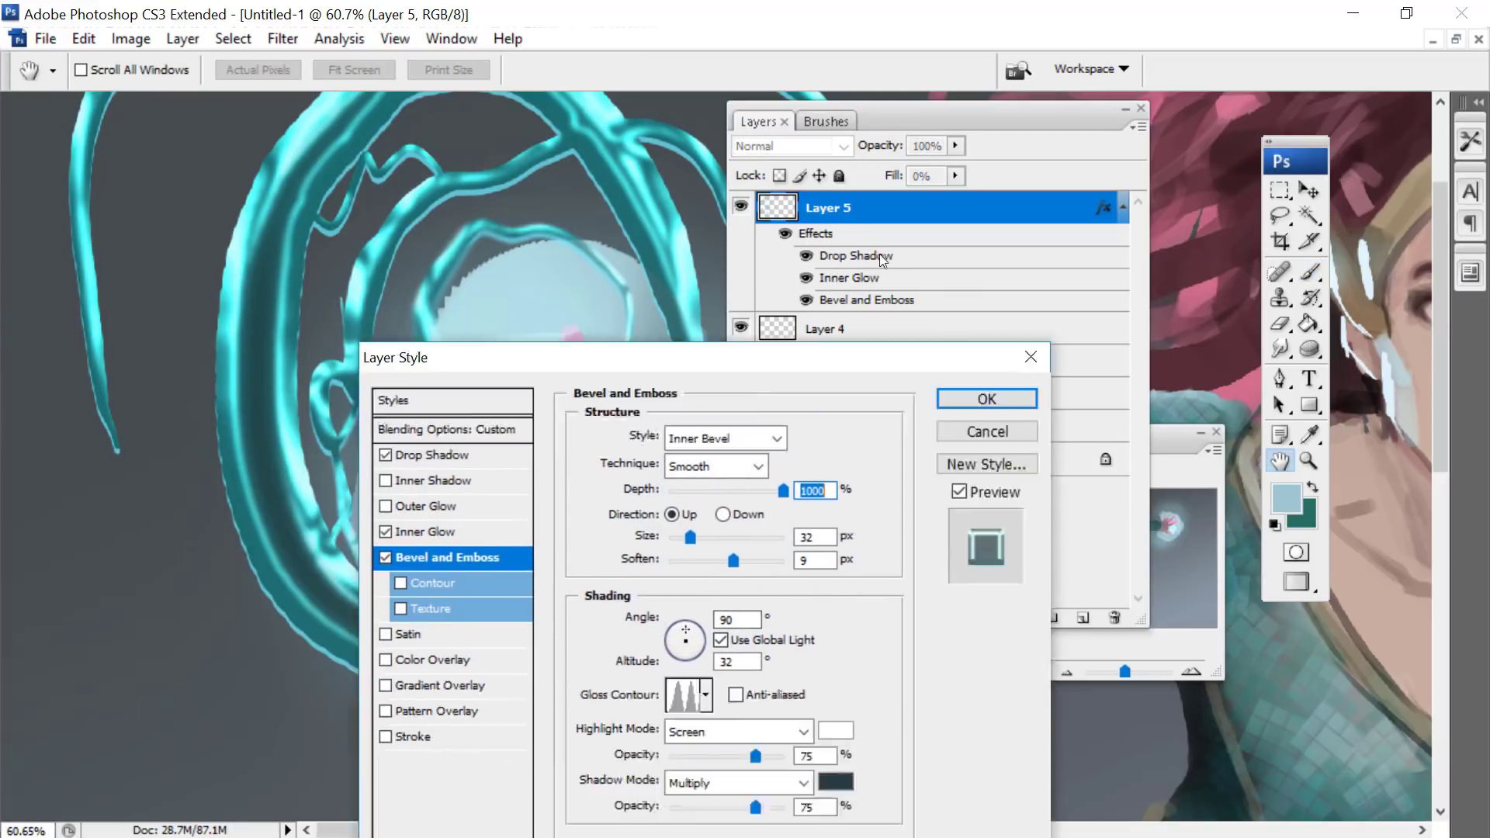
left_click_drag(881, 261, 997, 152)
mouse_move(977, 604)
left_mouse_down()
mouse_move(952, 605)
mouse_move(975, 603)
left_mouse_up()
left_click(1057, 578)
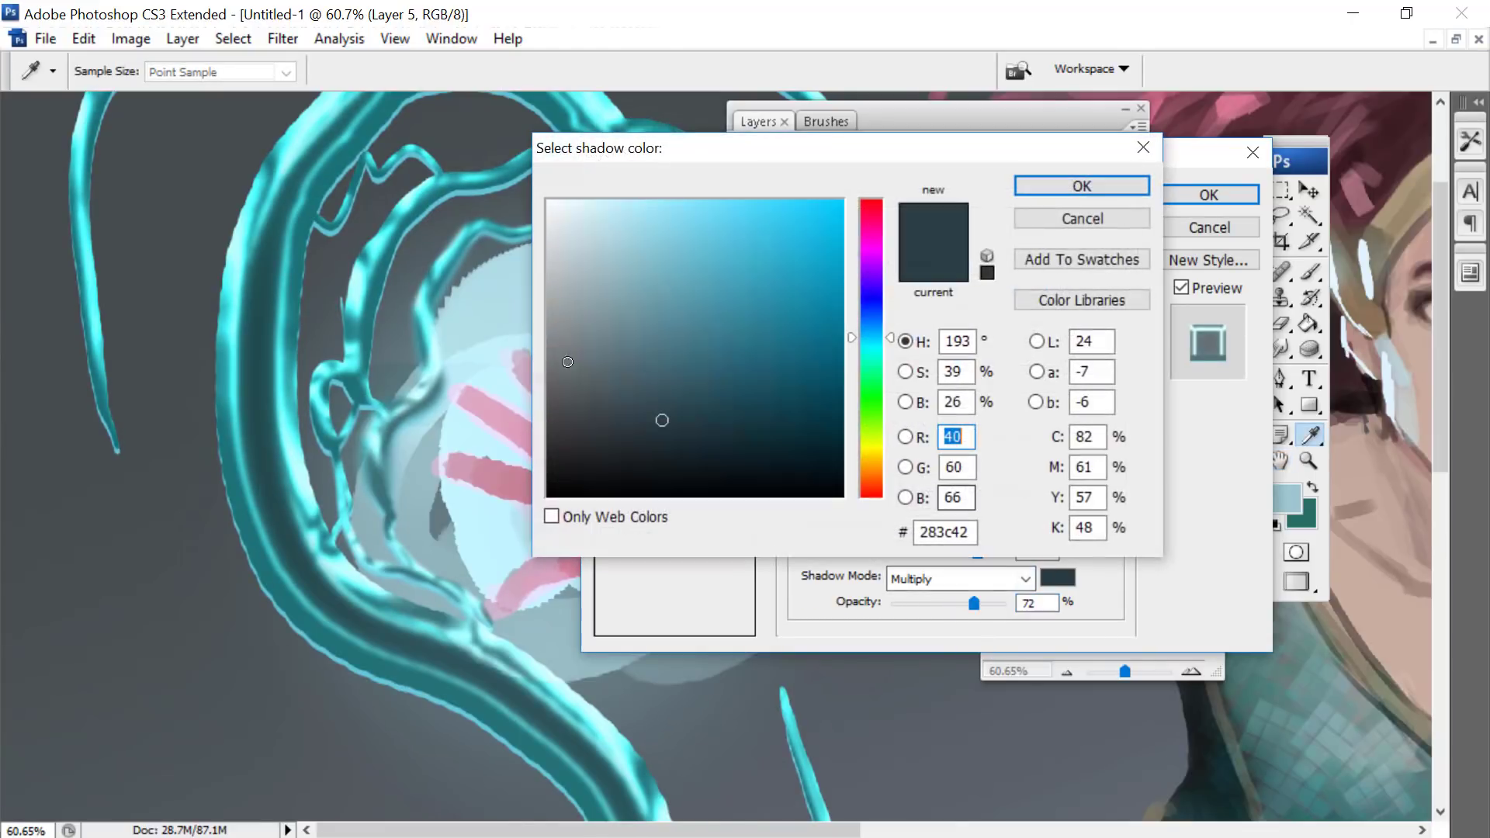
left_click(621, 383)
left_click(599, 425)
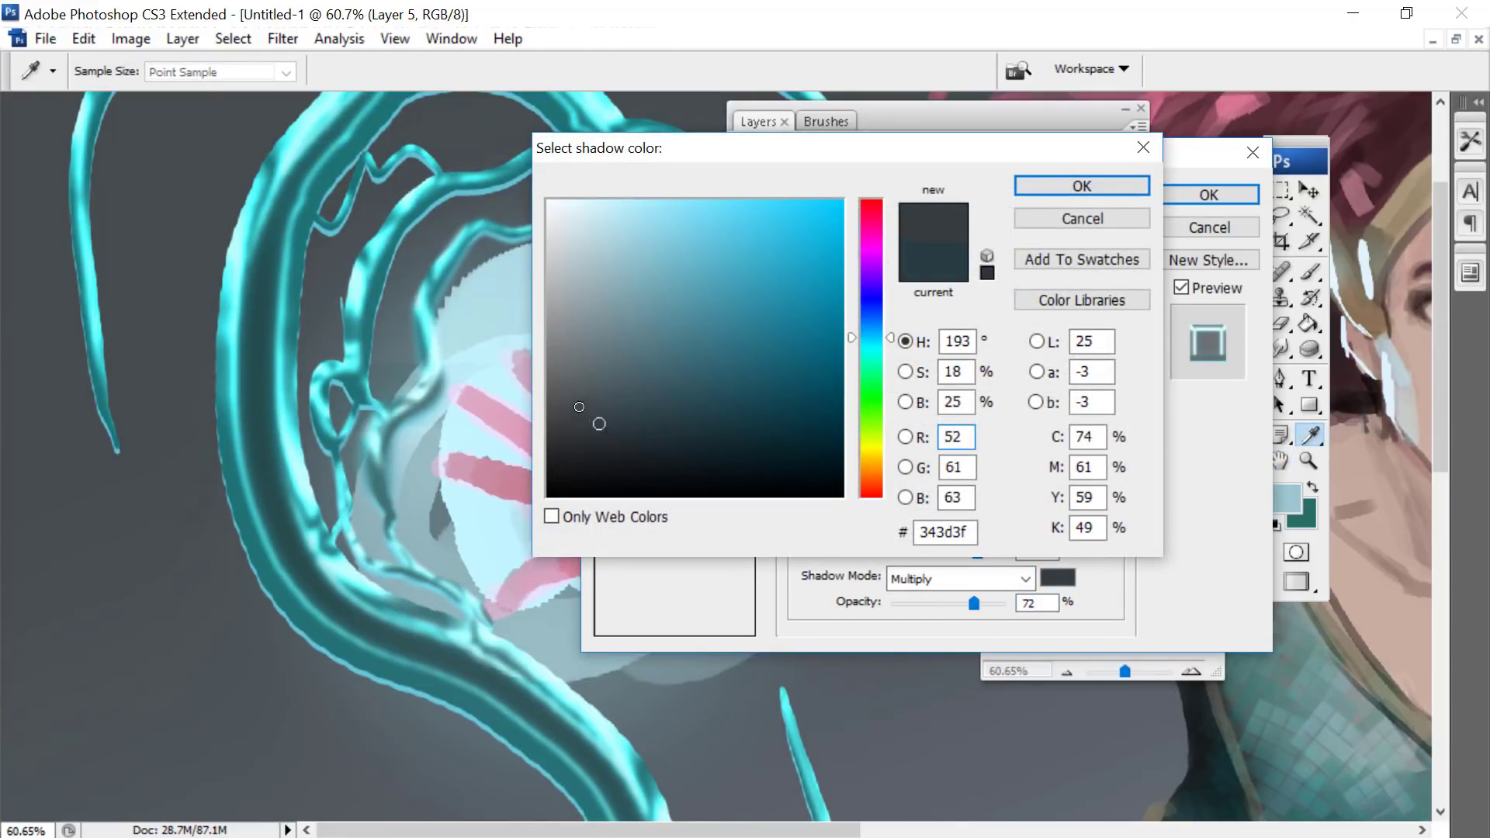
left_click(585, 417)
left_click(1048, 191)
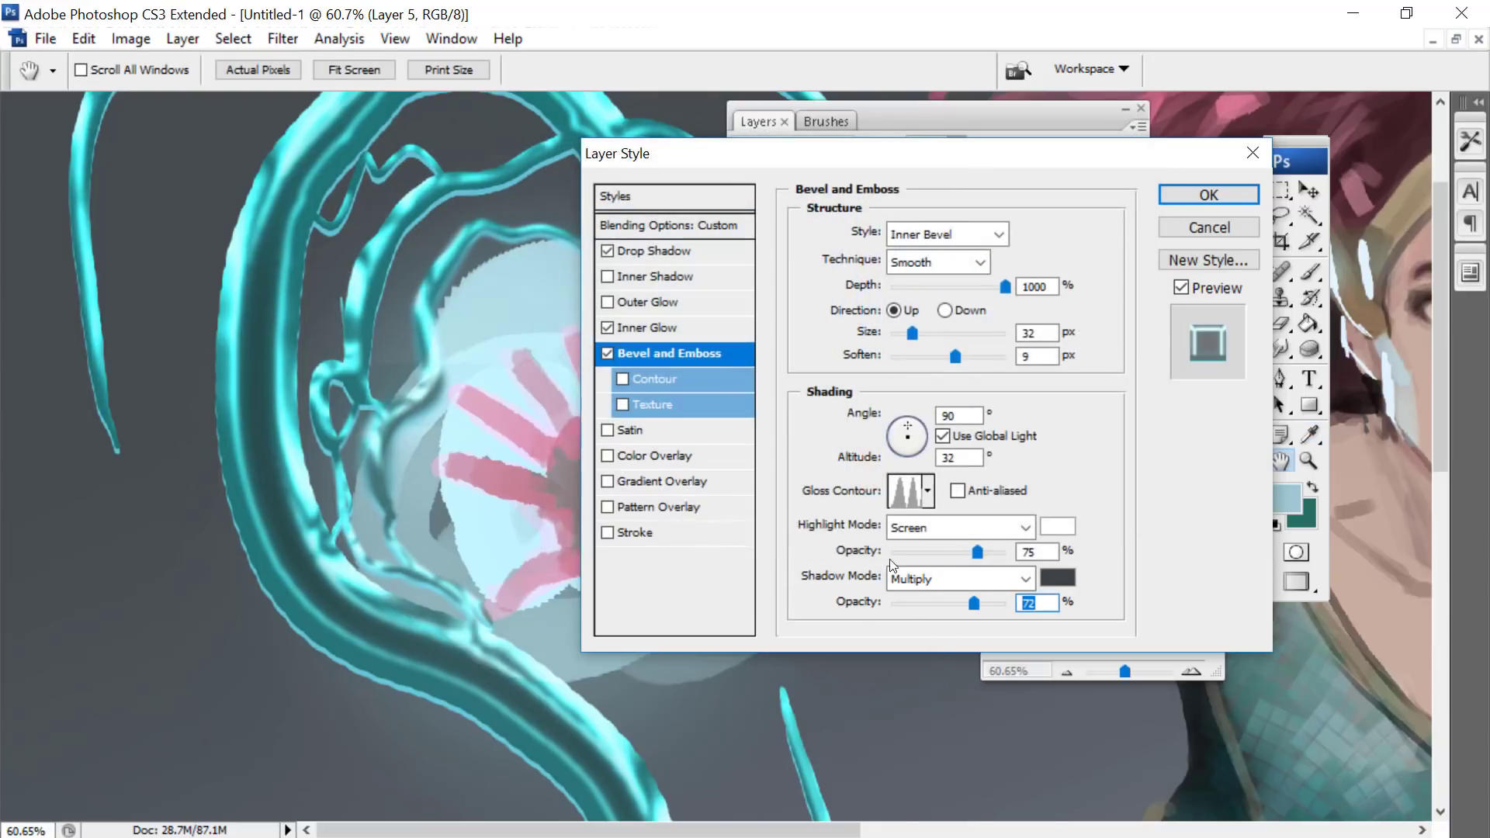
- Set the bevel's light angle to 105° with a 32° altitude and keep its dark grey shadow colour
left_click(906, 428)
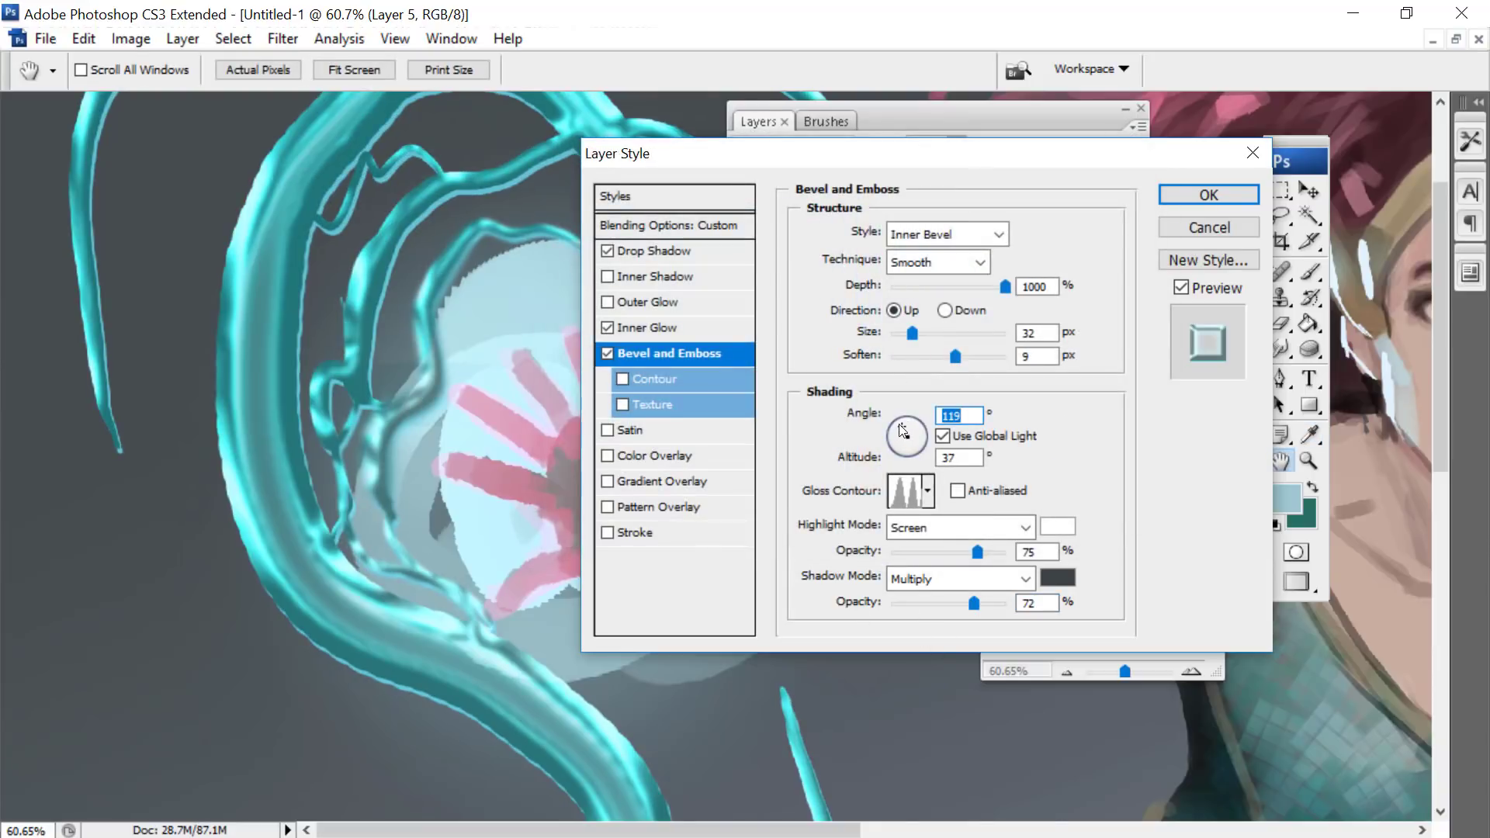
left_click_drag(901, 426, 904, 424)
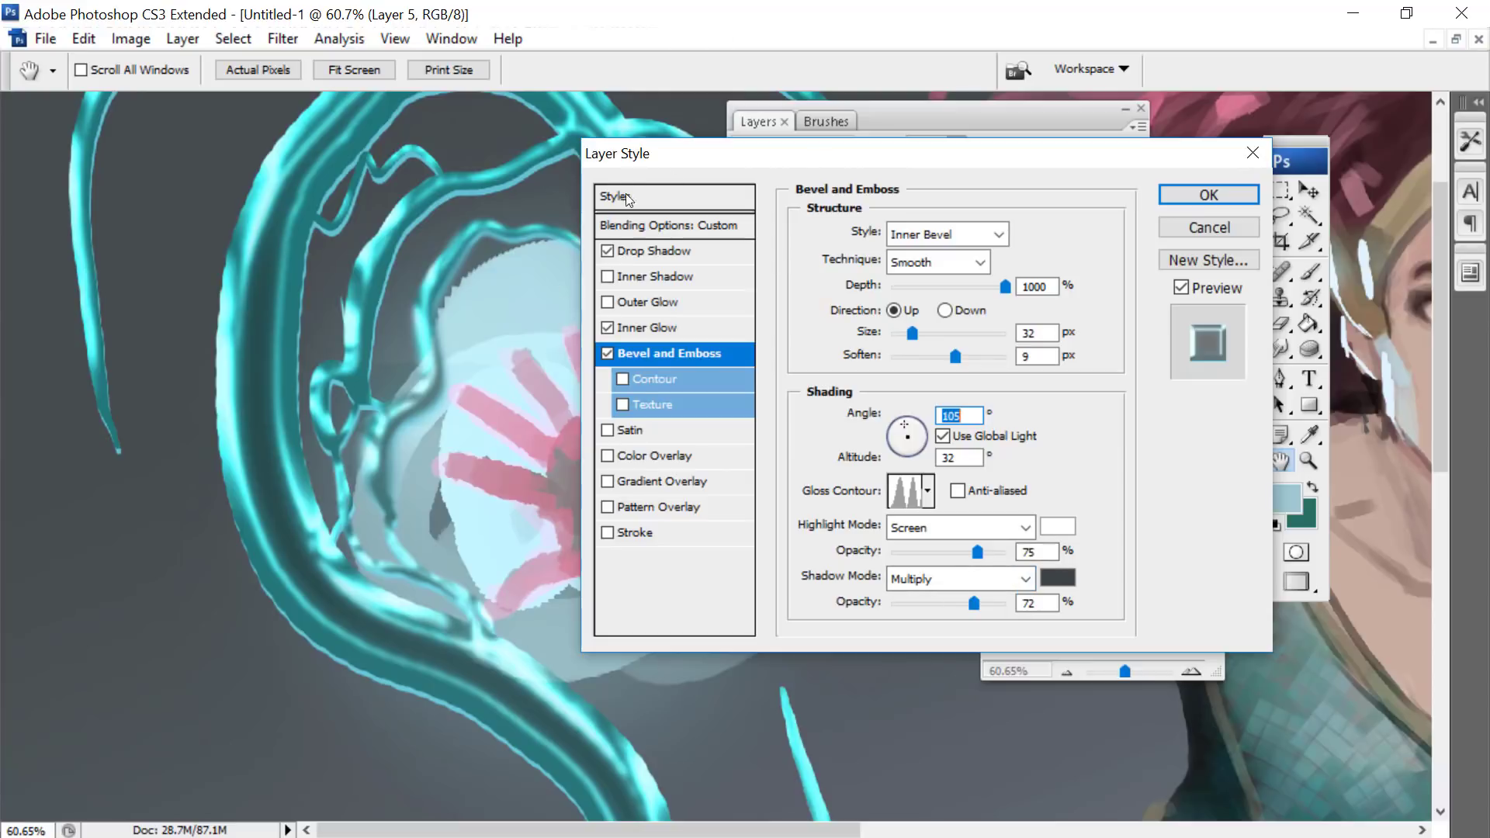
left_click(1057, 577)
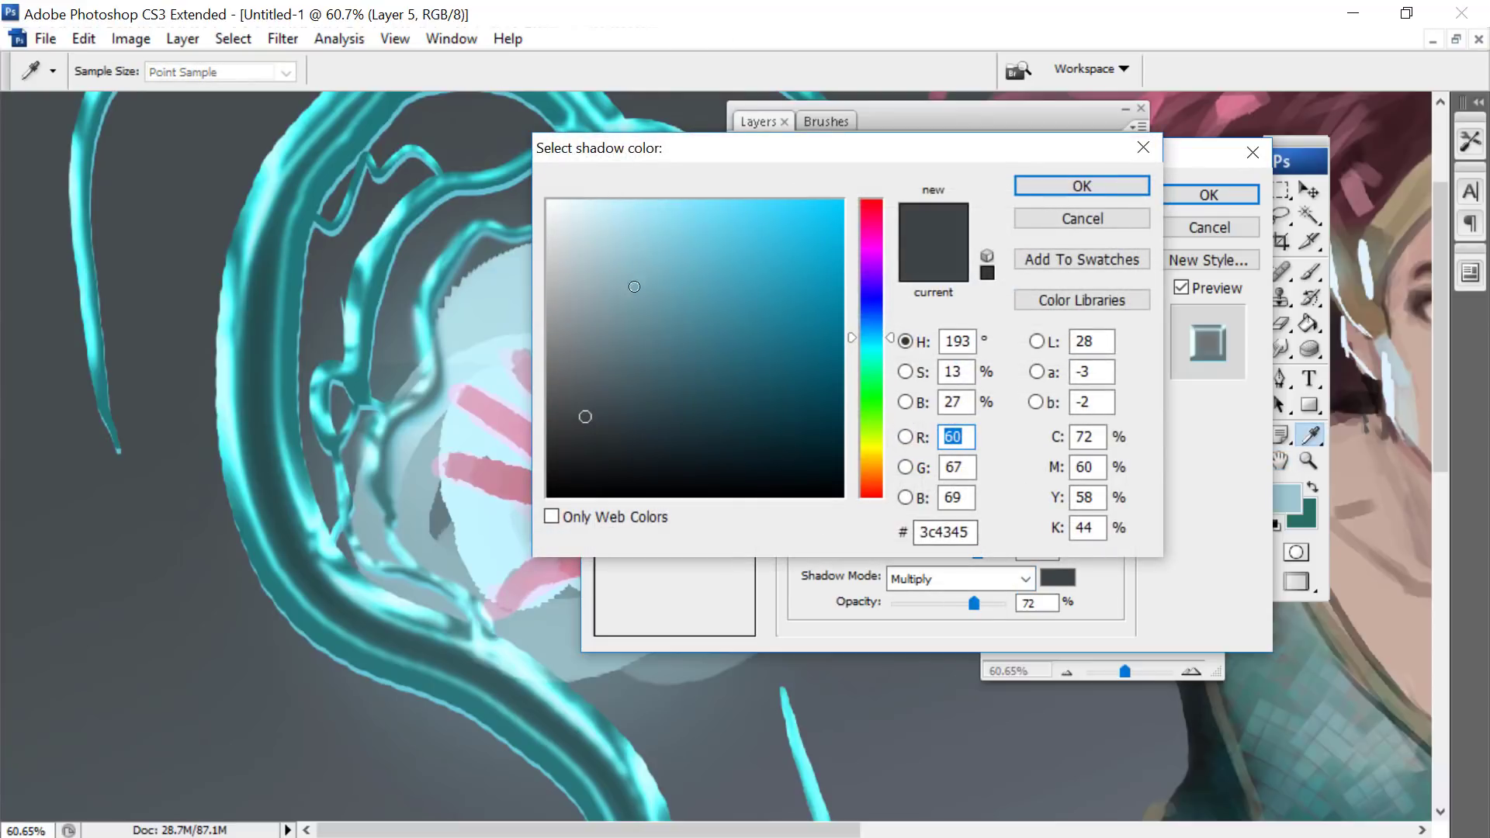
left_click(1048, 186)
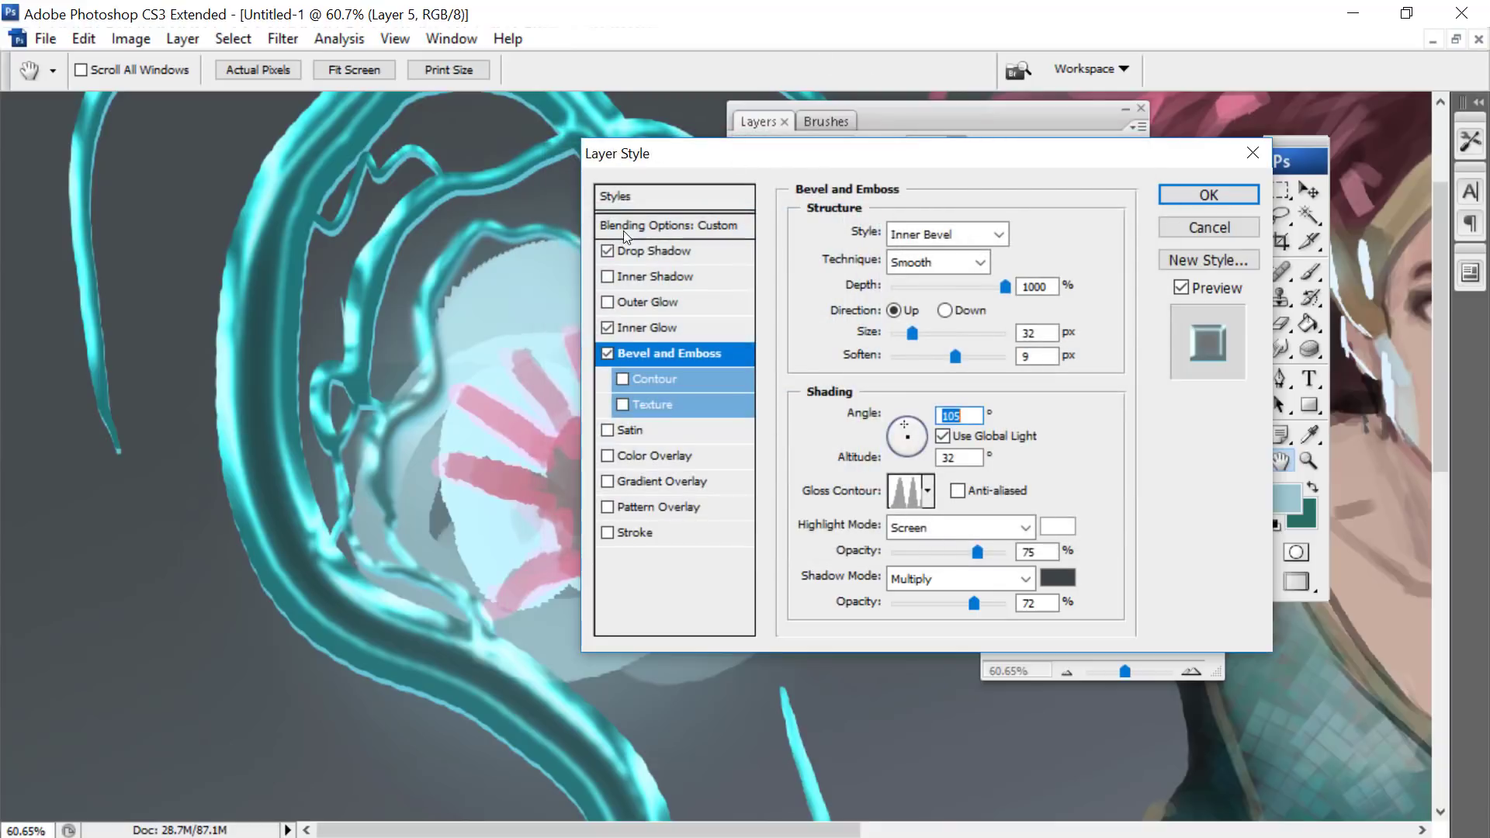
- Change the Inner Glow's colour to pale cyan b5feff and apply the layer styles to Layer 5
left_click(644, 328)
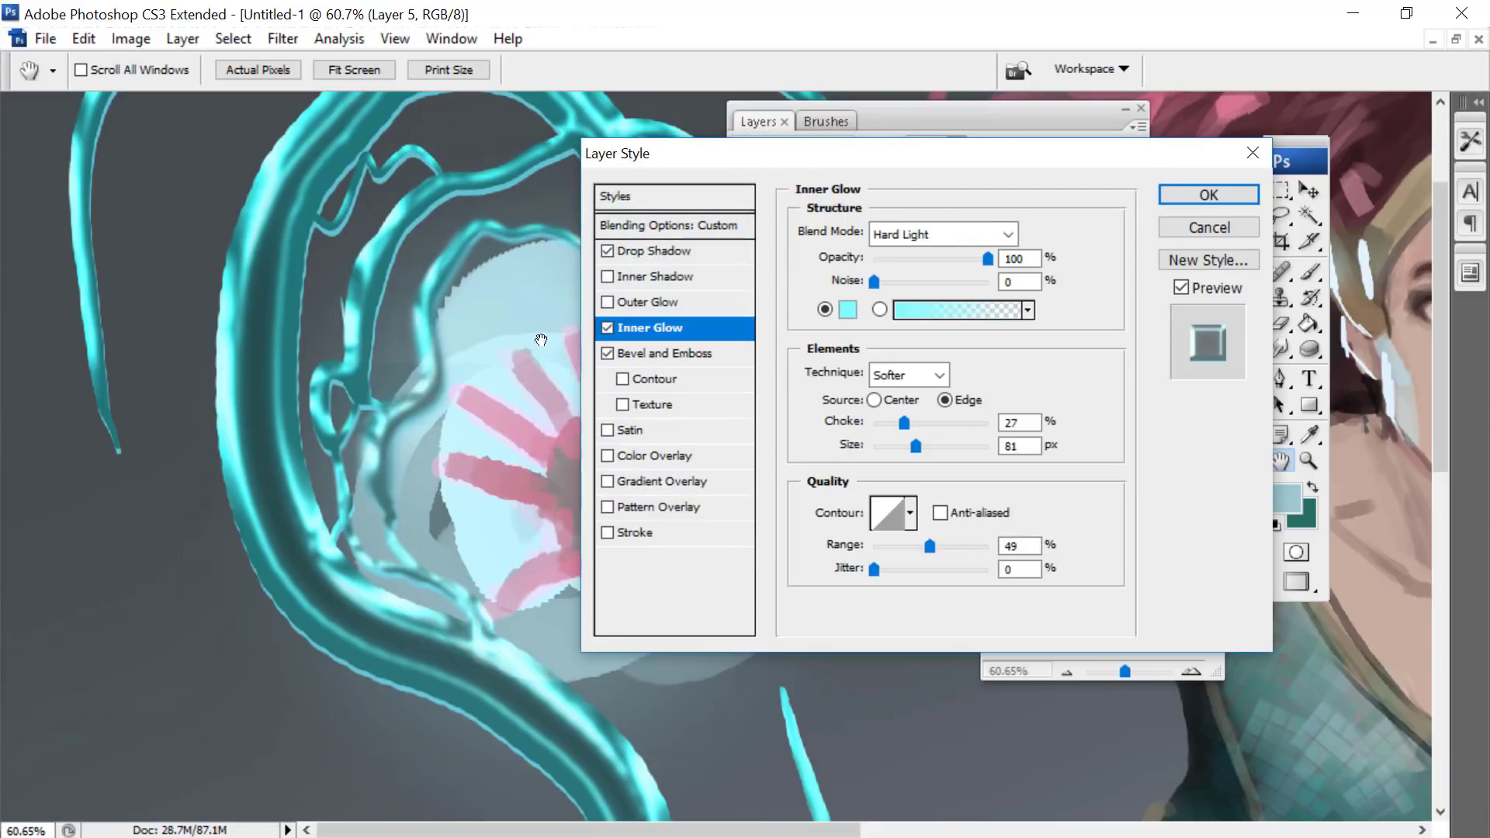
left_click(845, 310)
left_click(636, 229)
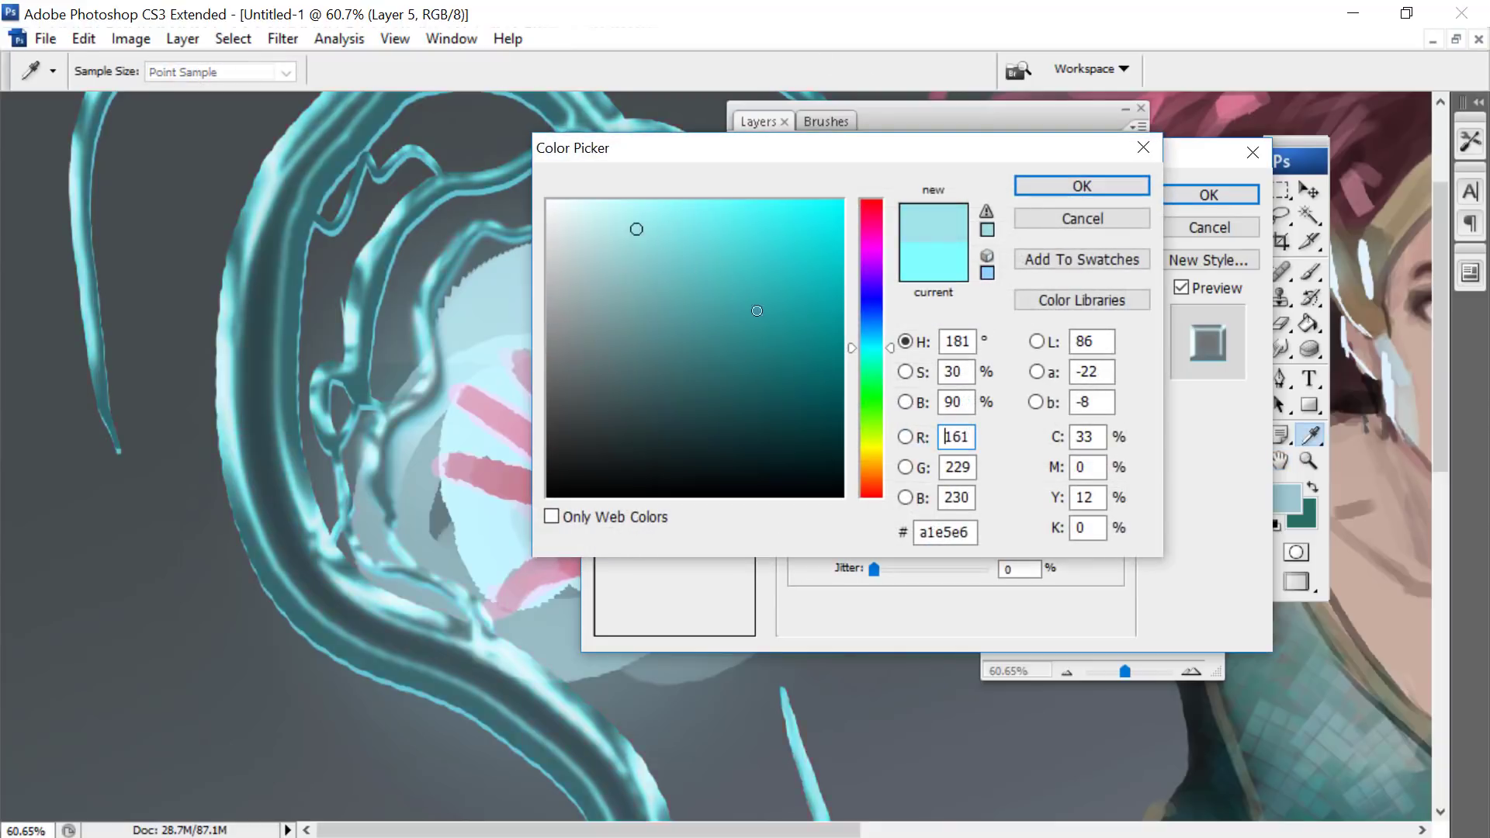
left_click_drag(635, 211, 632, 170)
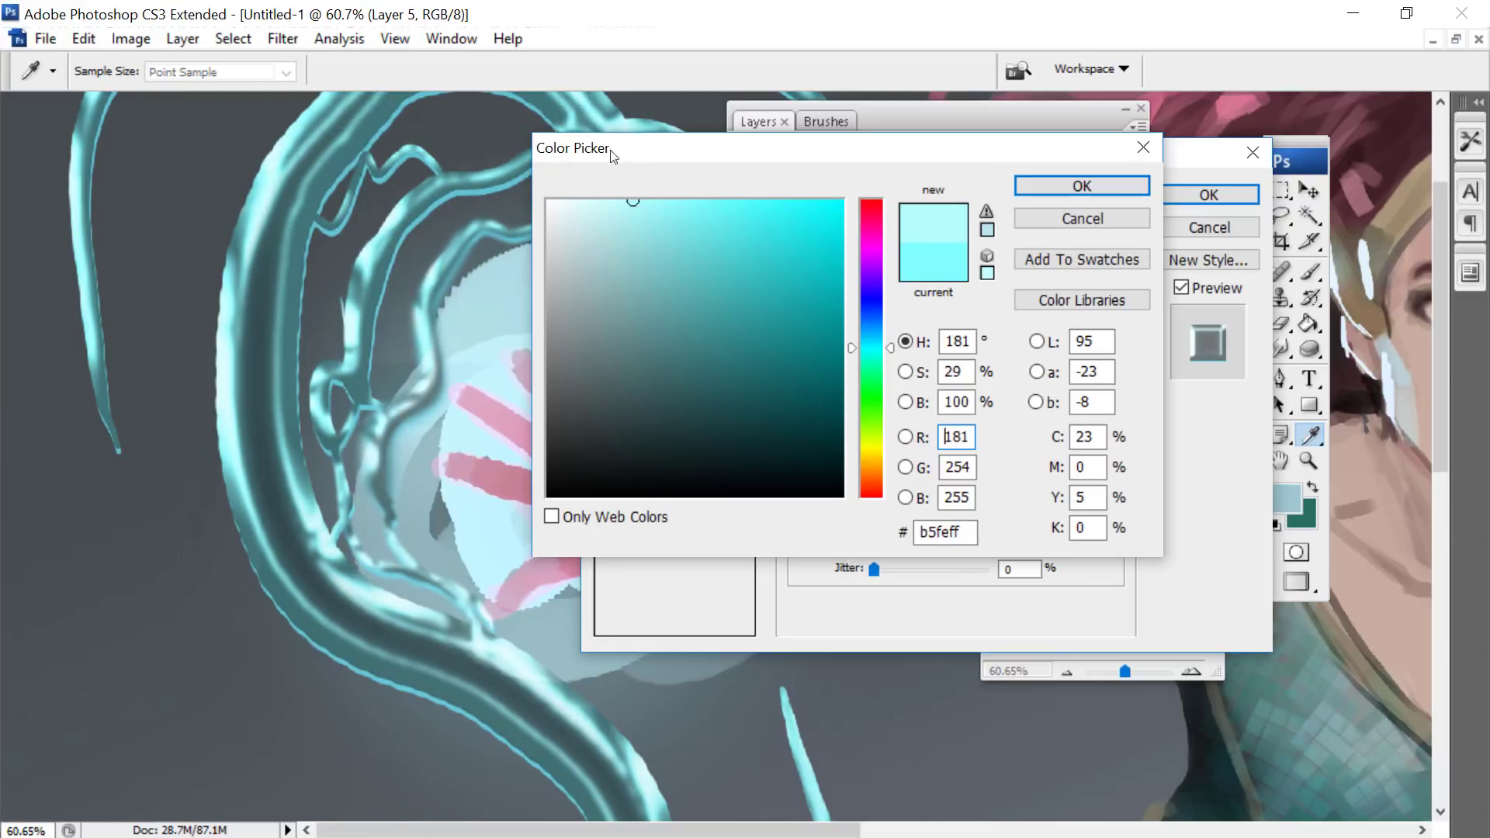
left_click(1082, 185)
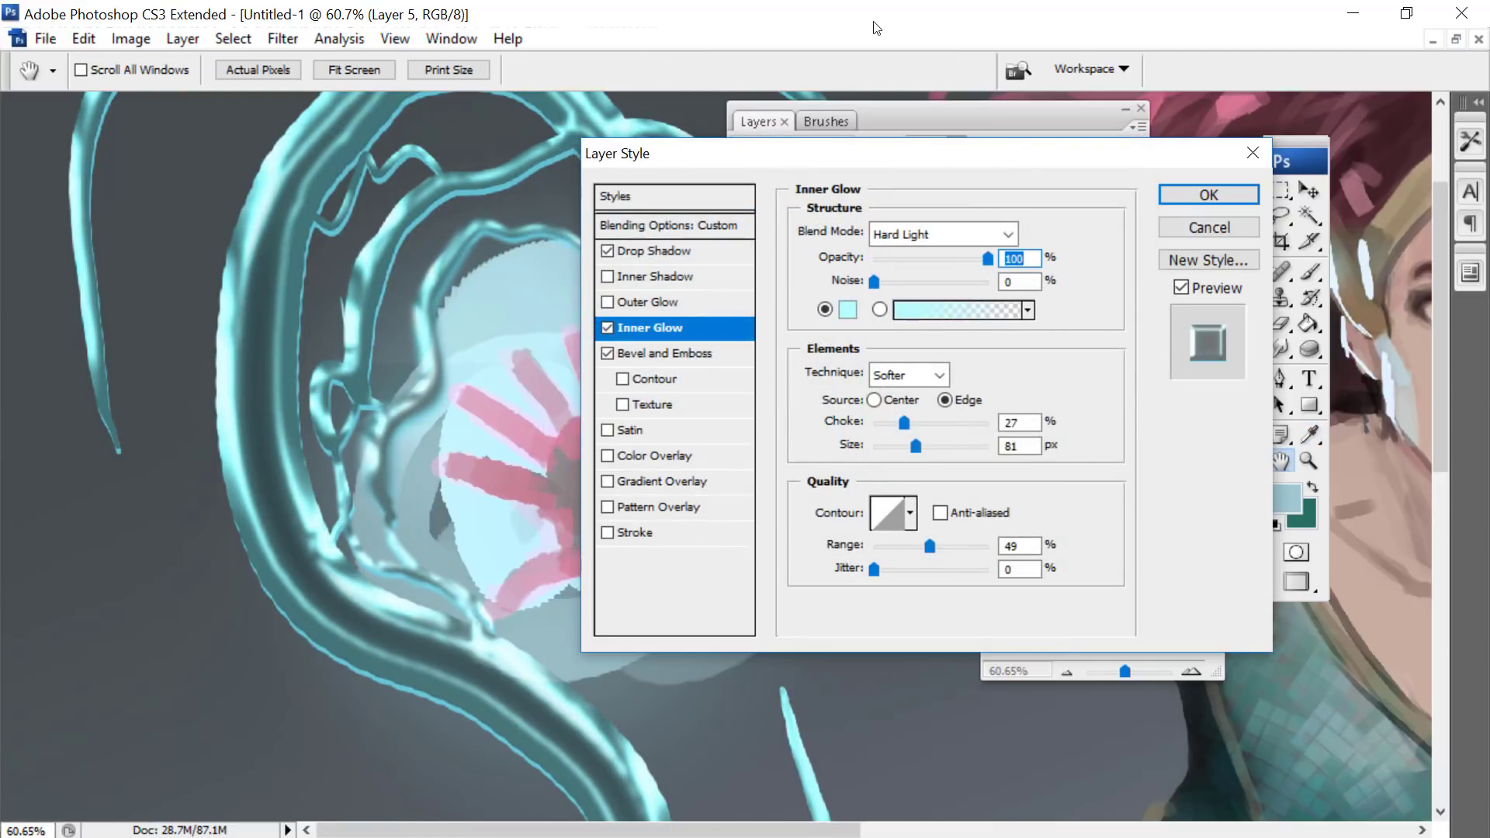
left_click(1208, 194)
left_click(1171, 578)
left_click_drag(1124, 674, 1124, 681)
left_click_drag(1098, 573, 936, 497)
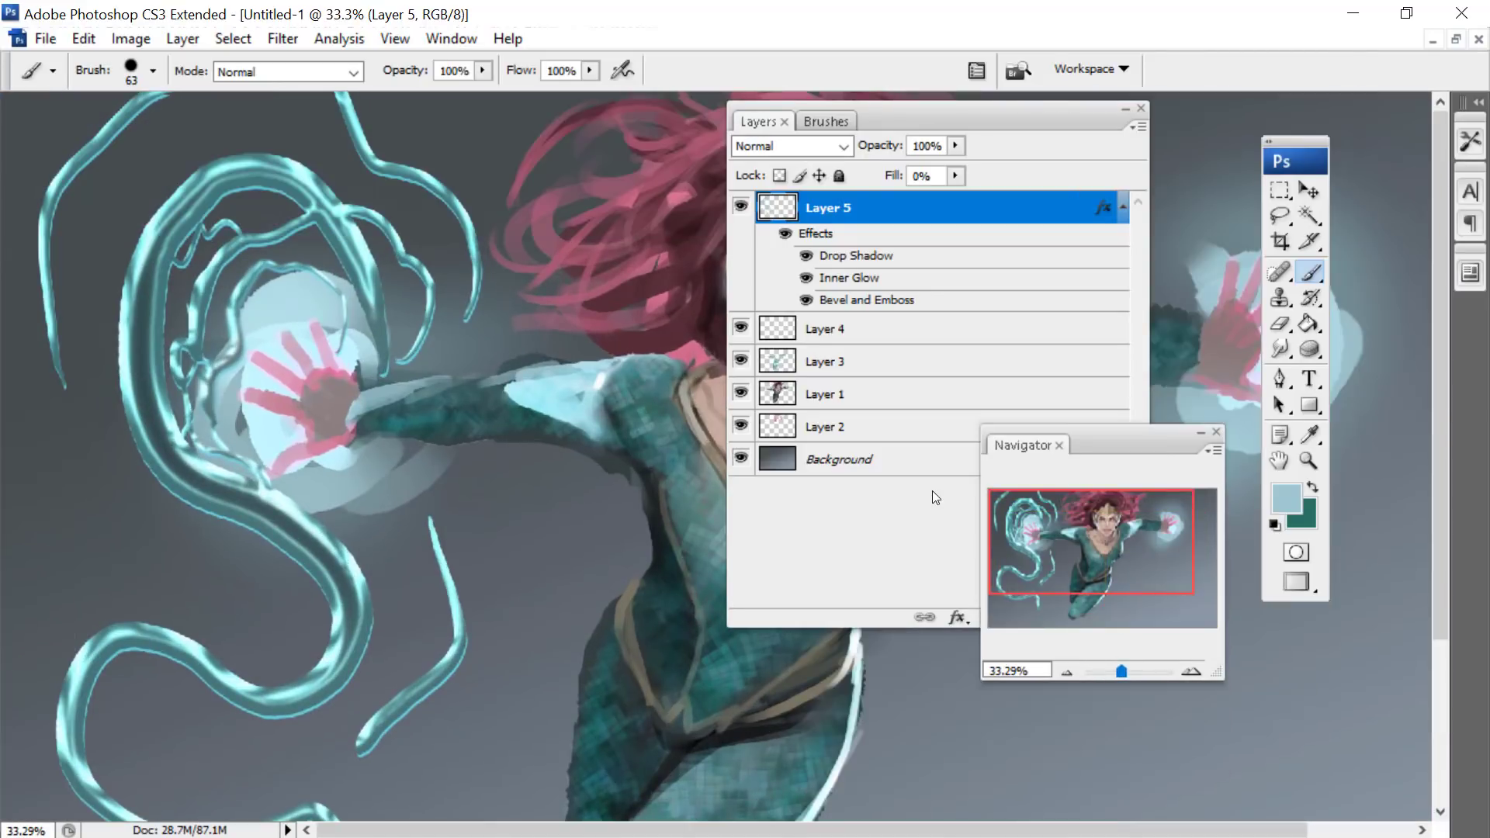
- Fade the large water tendrils around the glowing hand on Layer 5 with a soft 200 px eraser
left_click(1283, 349)
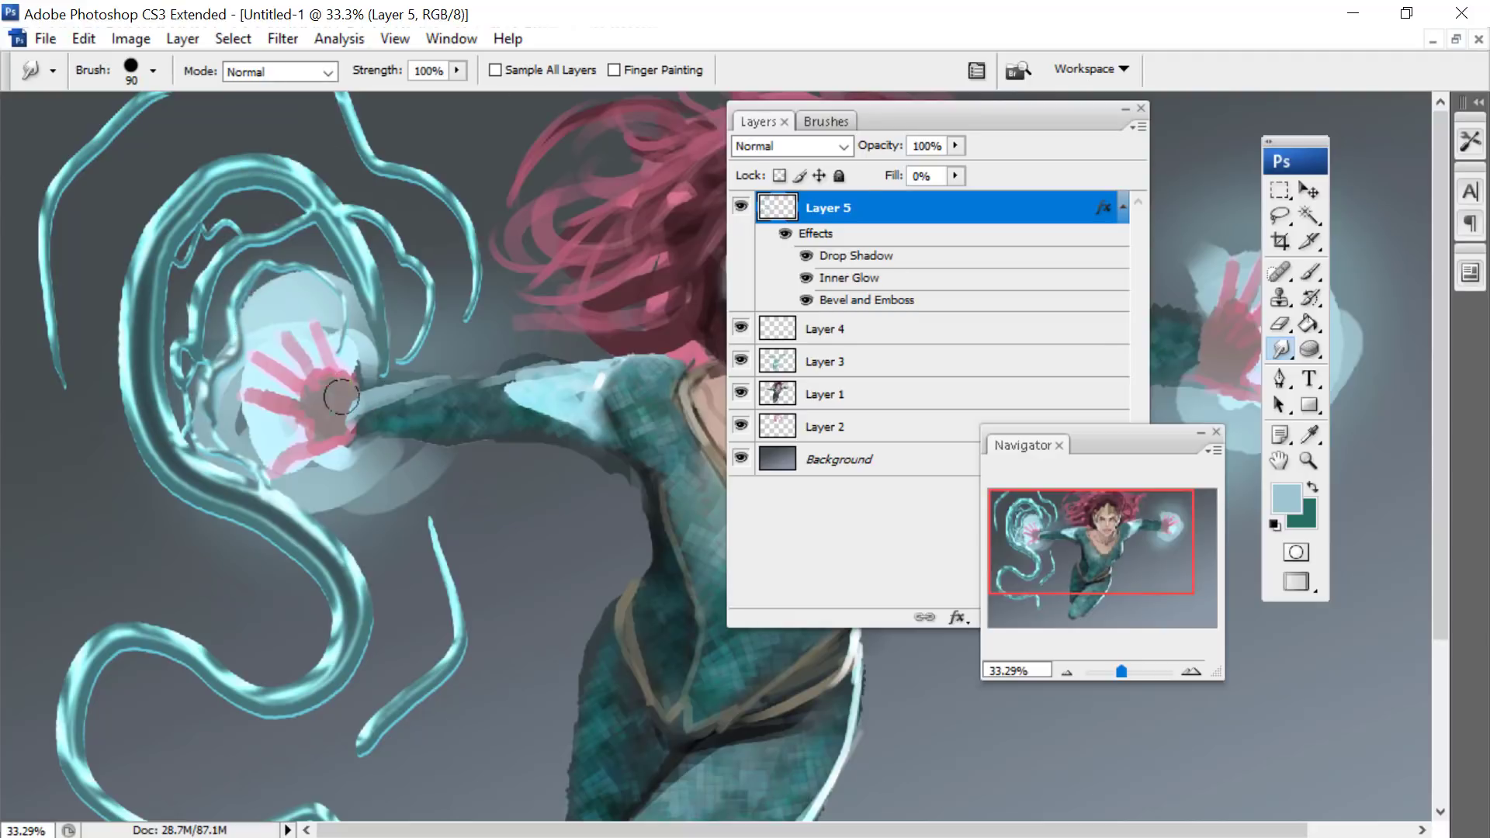
right_click(335, 165)
left_click(1280, 324)
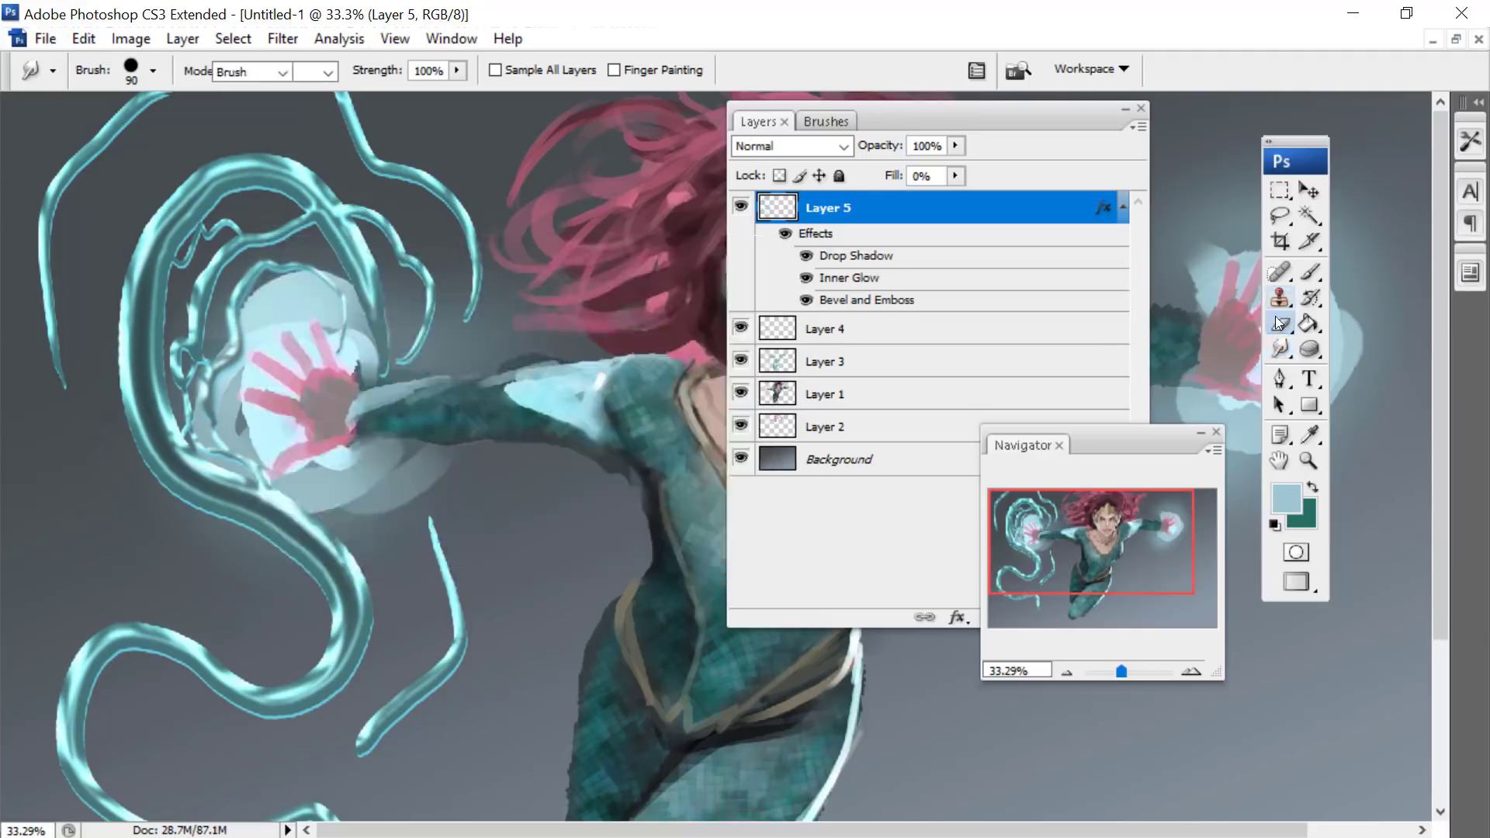
right_click(196, 262)
left_click(395, 590)
left_click_drag(172, 192, 215, 480)
left_click_drag(154, 407, 310, 547)
mouse_move(143, 476)
left_mouse_down()
mouse_move(309, 558)
mouse_move(350, 537)
mouse_move(393, 608)
mouse_move(272, 703)
left_mouse_up()
mouse_move(316, 501)
left_mouse_down()
mouse_move(378, 609)
mouse_move(224, 471)
mouse_move(160, 378)
left_mouse_up()
left_click_drag(202, 144, 414, 337)
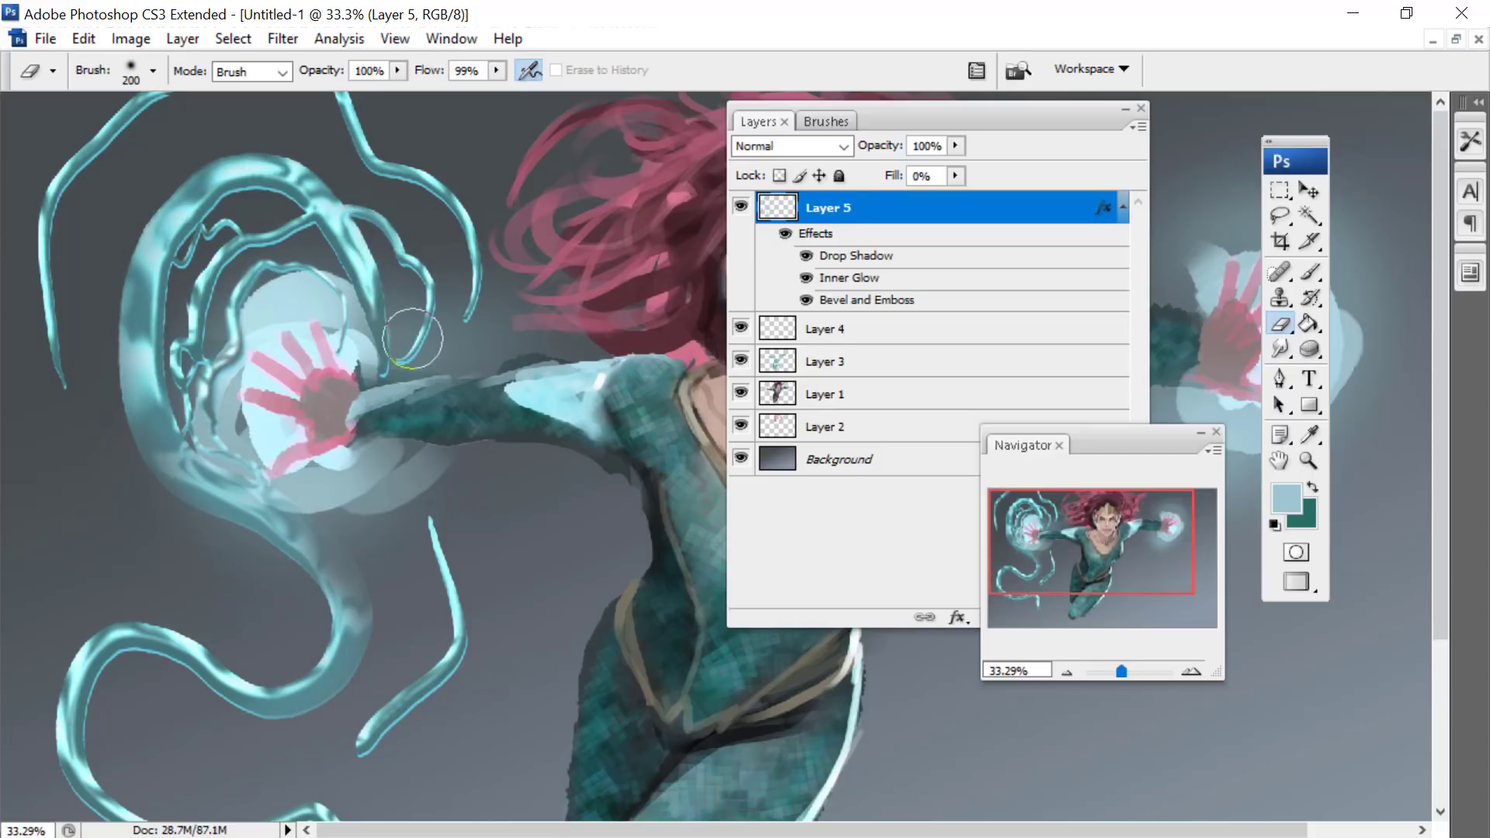
- Smudge the thinner tendrils around the glowing hand with a hard round 70 px brush to blend and reshape them
left_click(1282, 353)
right_click(337, 280)
left_click(504, 518)
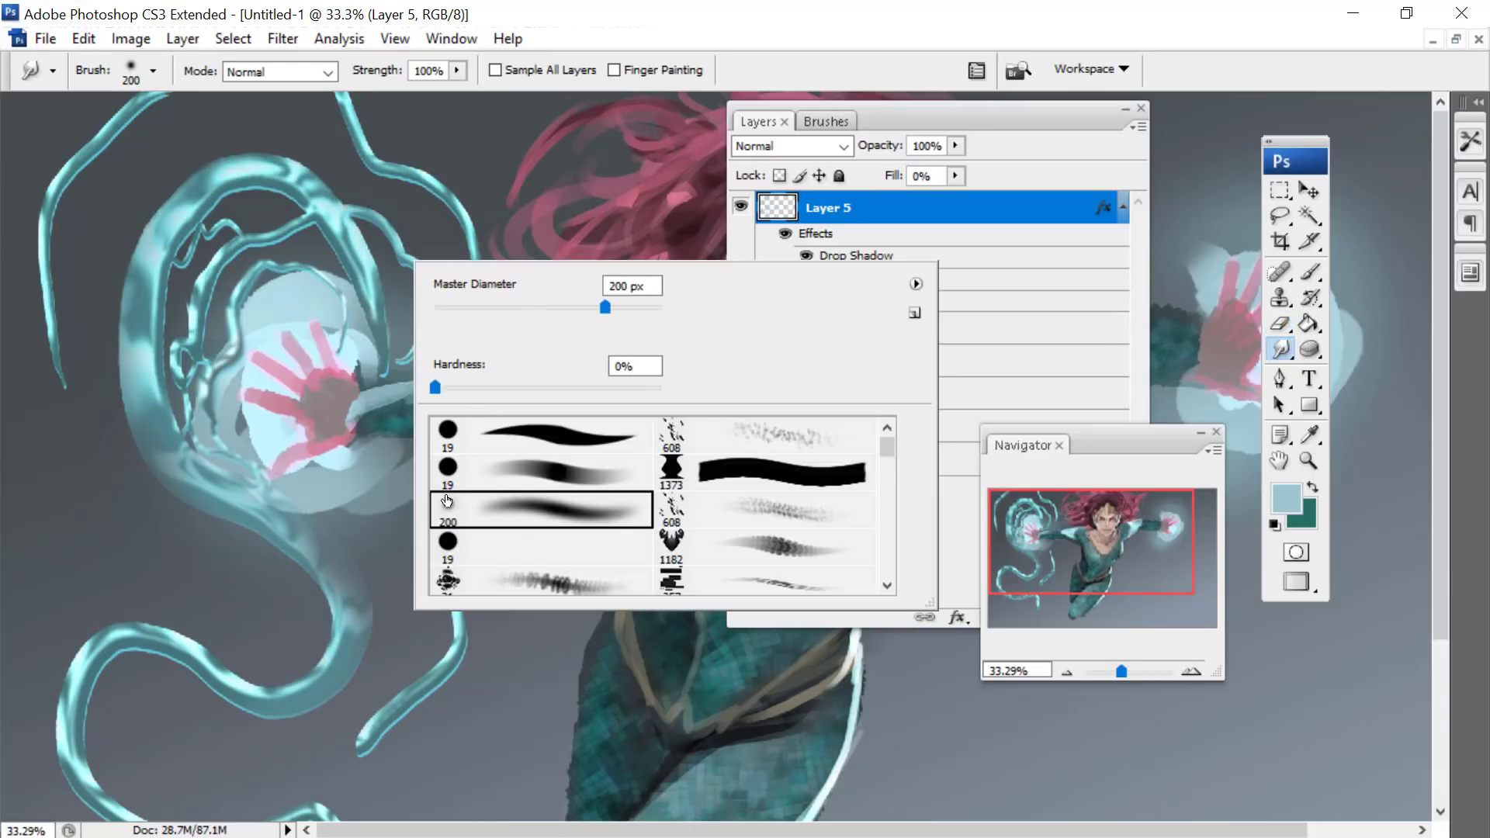
left_click(459, 537)
left_click_drag(470, 306, 512, 309)
left_click_drag(350, 400, 382, 378)
left_click_drag(378, 294, 396, 357)
left_click_drag(359, 247, 398, 319)
mouse_move(353, 218)
left_mouse_down()
mouse_move(408, 267)
mouse_move(410, 370)
left_mouse_up()
mouse_move(477, 272)
left_mouse_down()
mouse_move(420, 362)
mouse_move(431, 174)
left_mouse_up()
mouse_move(268, 260)
left_mouse_down()
mouse_move(207, 361)
mouse_move(236, 478)
mouse_move(293, 515)
left_mouse_up()
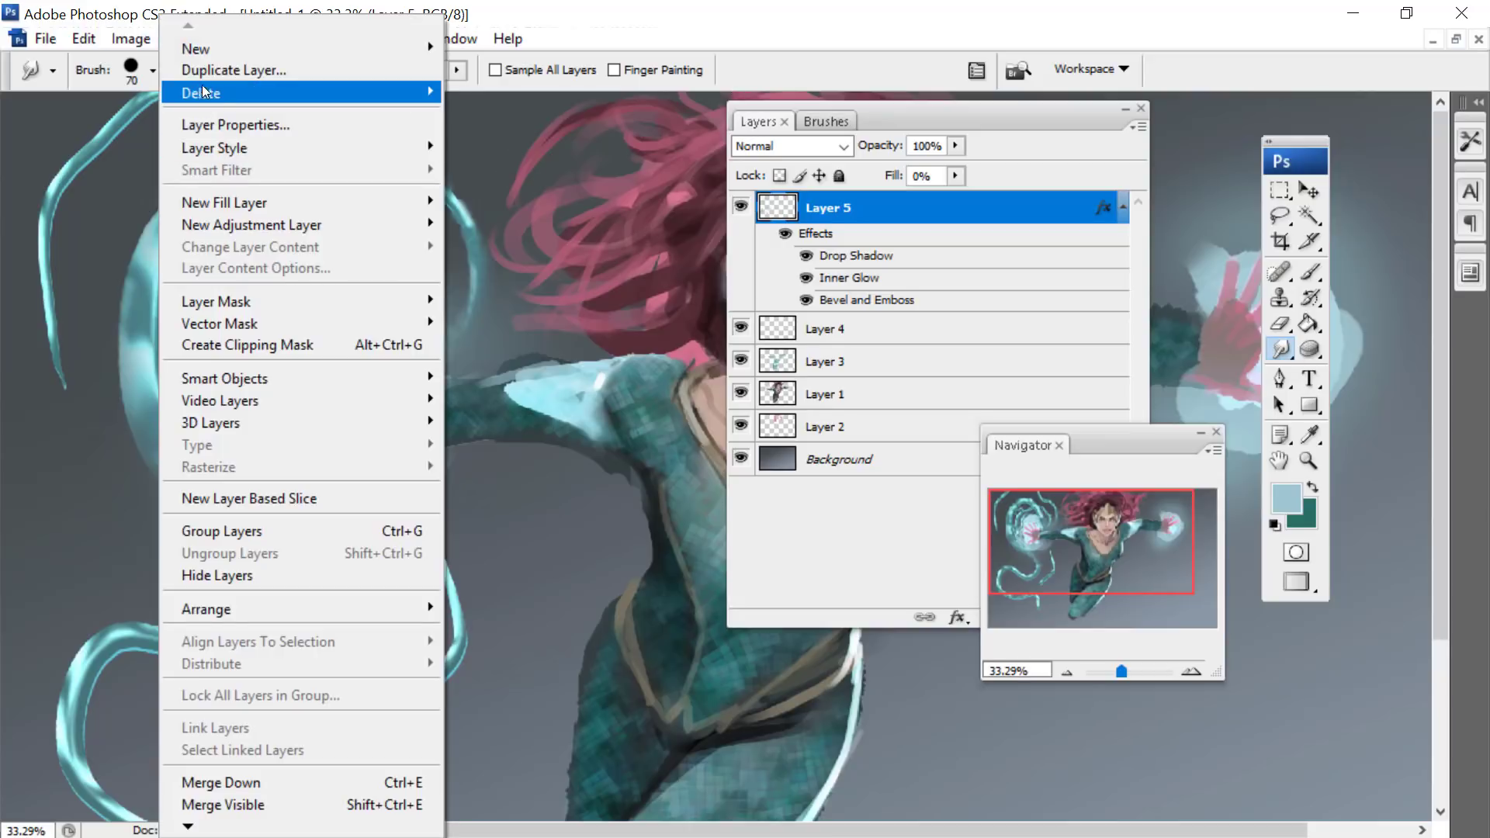
- Duplicate Layer 5 and set the copy's Bevel and Emboss highlight opacity to 100% and shadow opacity to 82%
left_click(233, 70)
key("Return")
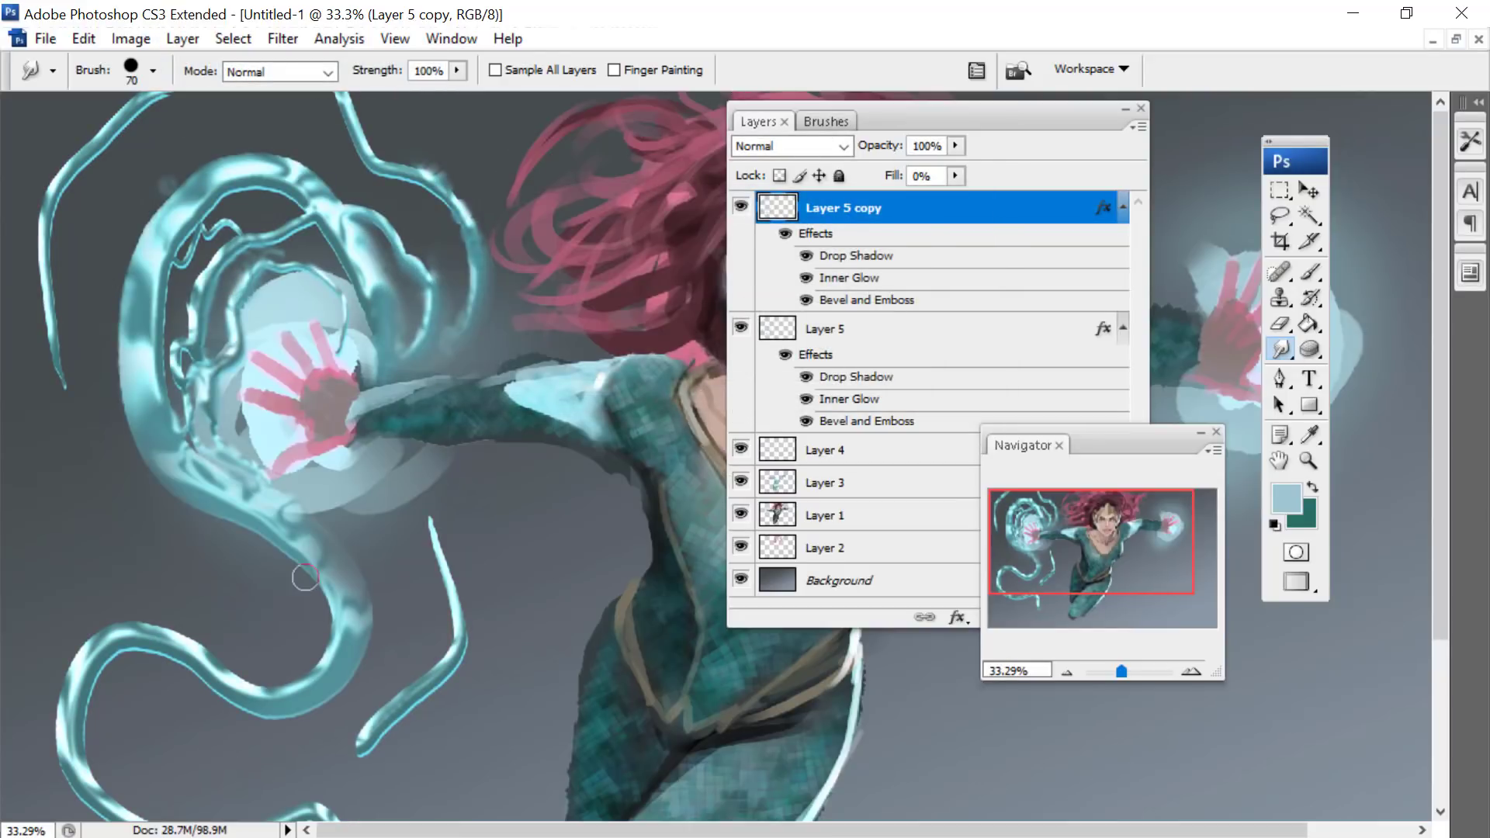
double_click(835, 301)
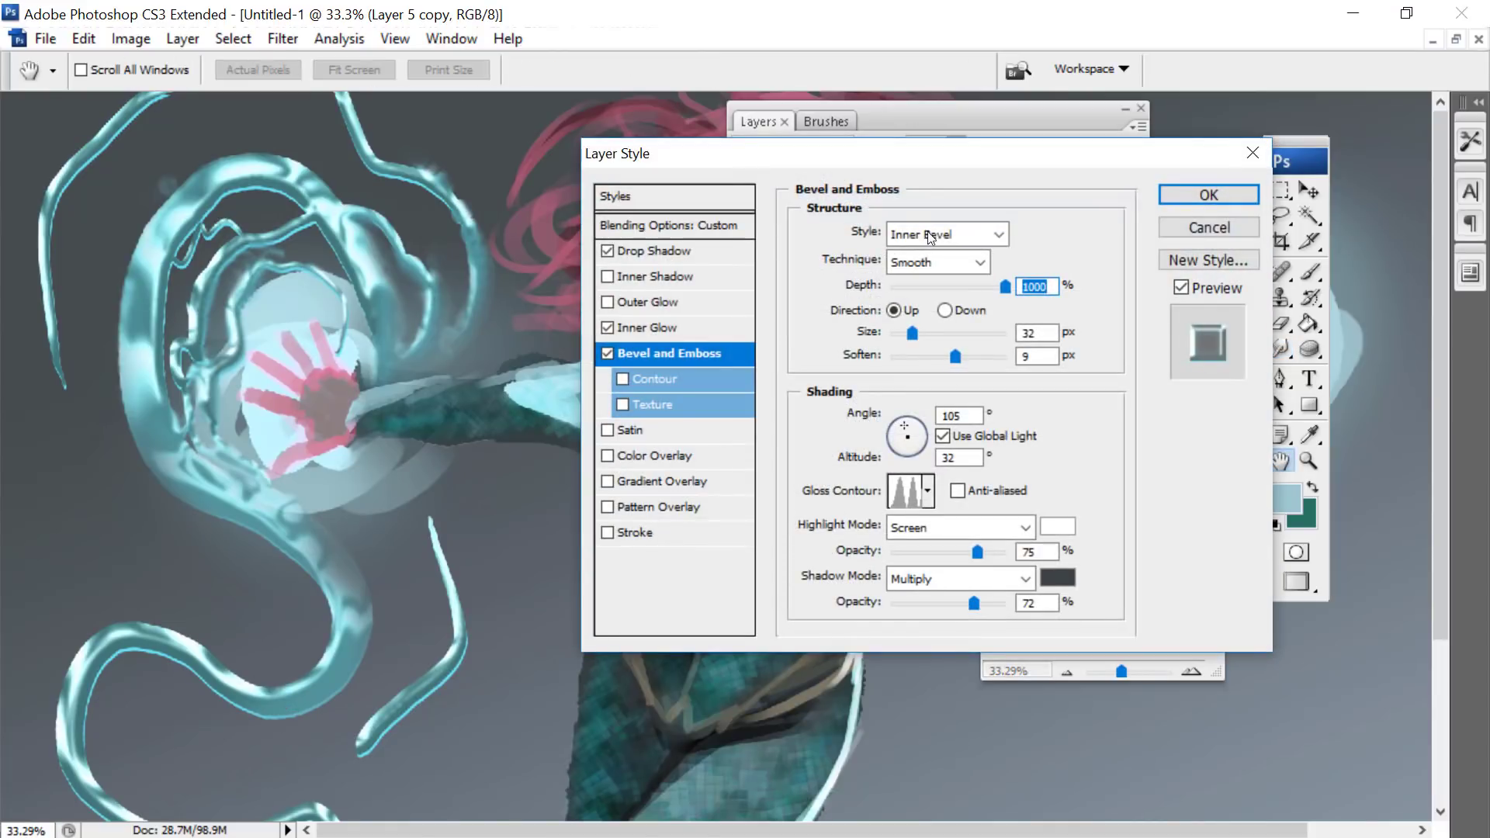
left_click_drag(978, 554, 1057, 566)
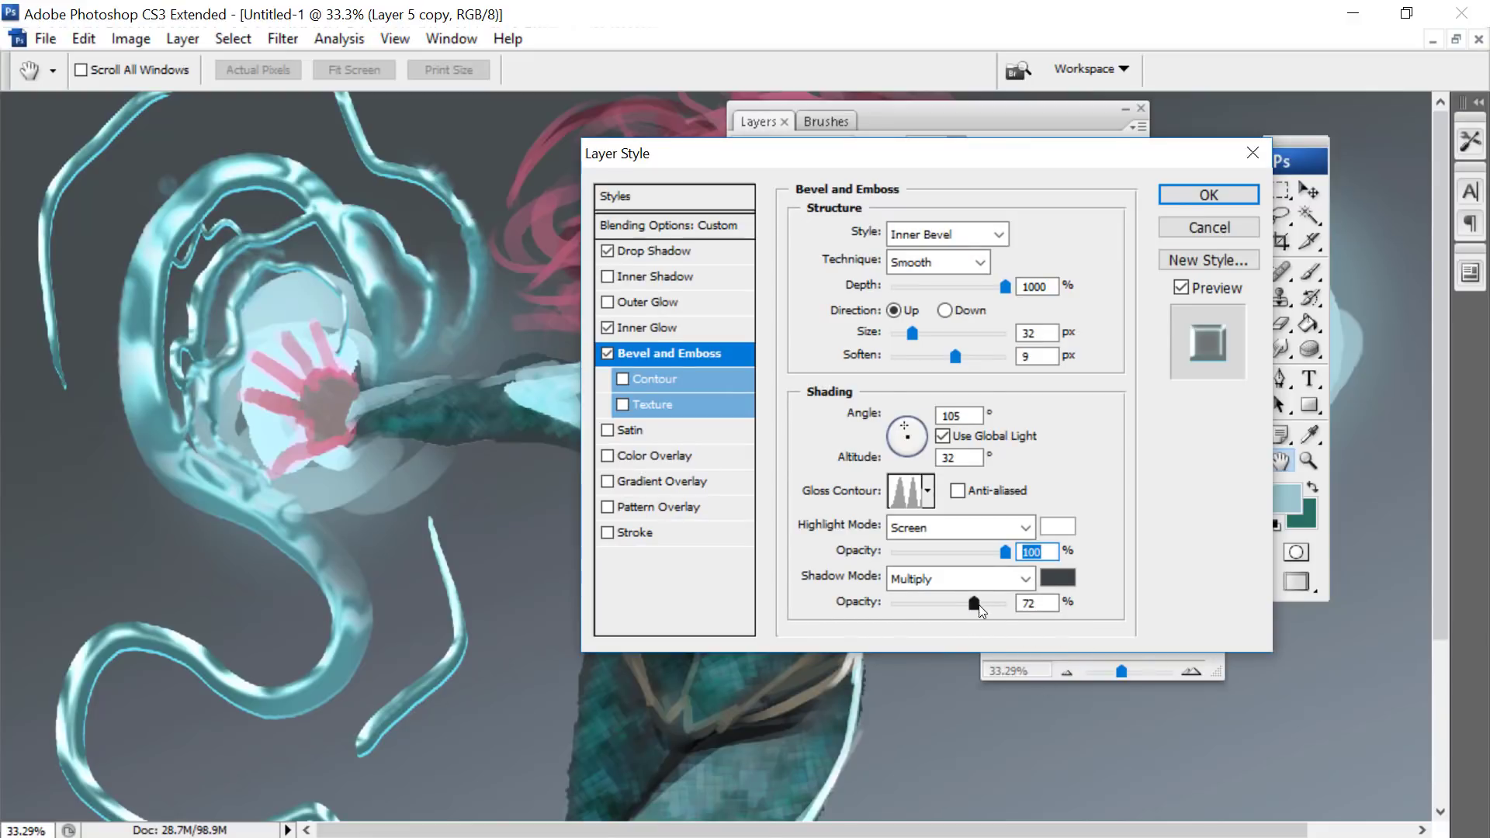
mouse_move(982, 611)
left_mouse_down()
mouse_move(1051, 627)
mouse_move(1004, 623)
left_mouse_up()
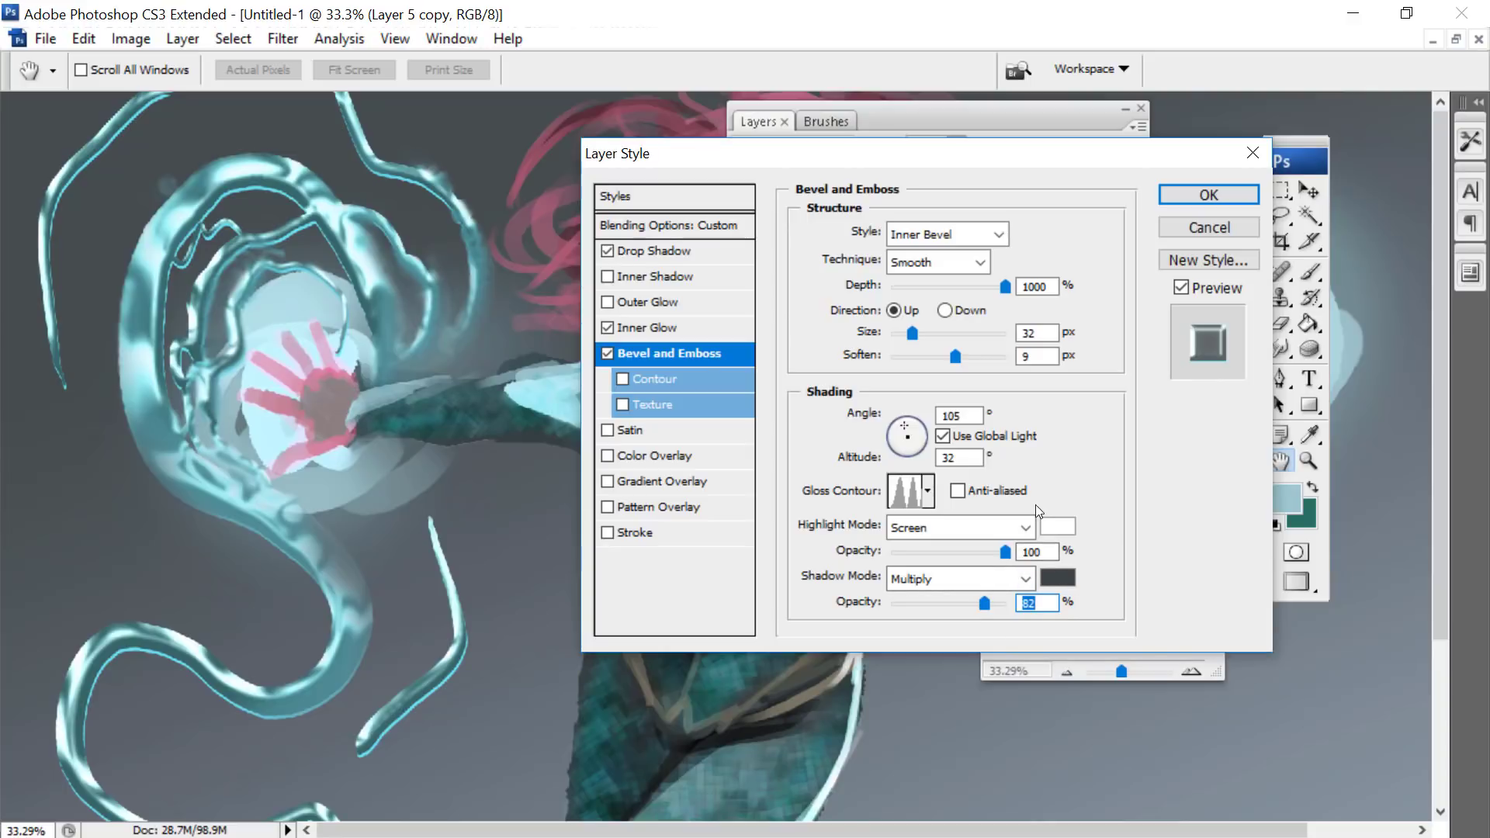
- Set the duplicate layer's bevel size to 46 px and its soften value to 10 px
mouse_move(913, 333)
left_mouse_down()
mouse_move(962, 352)
mouse_move(931, 360)
mouse_move(934, 328)
mouse_move(901, 329)
mouse_move(914, 329)
left_mouse_up()
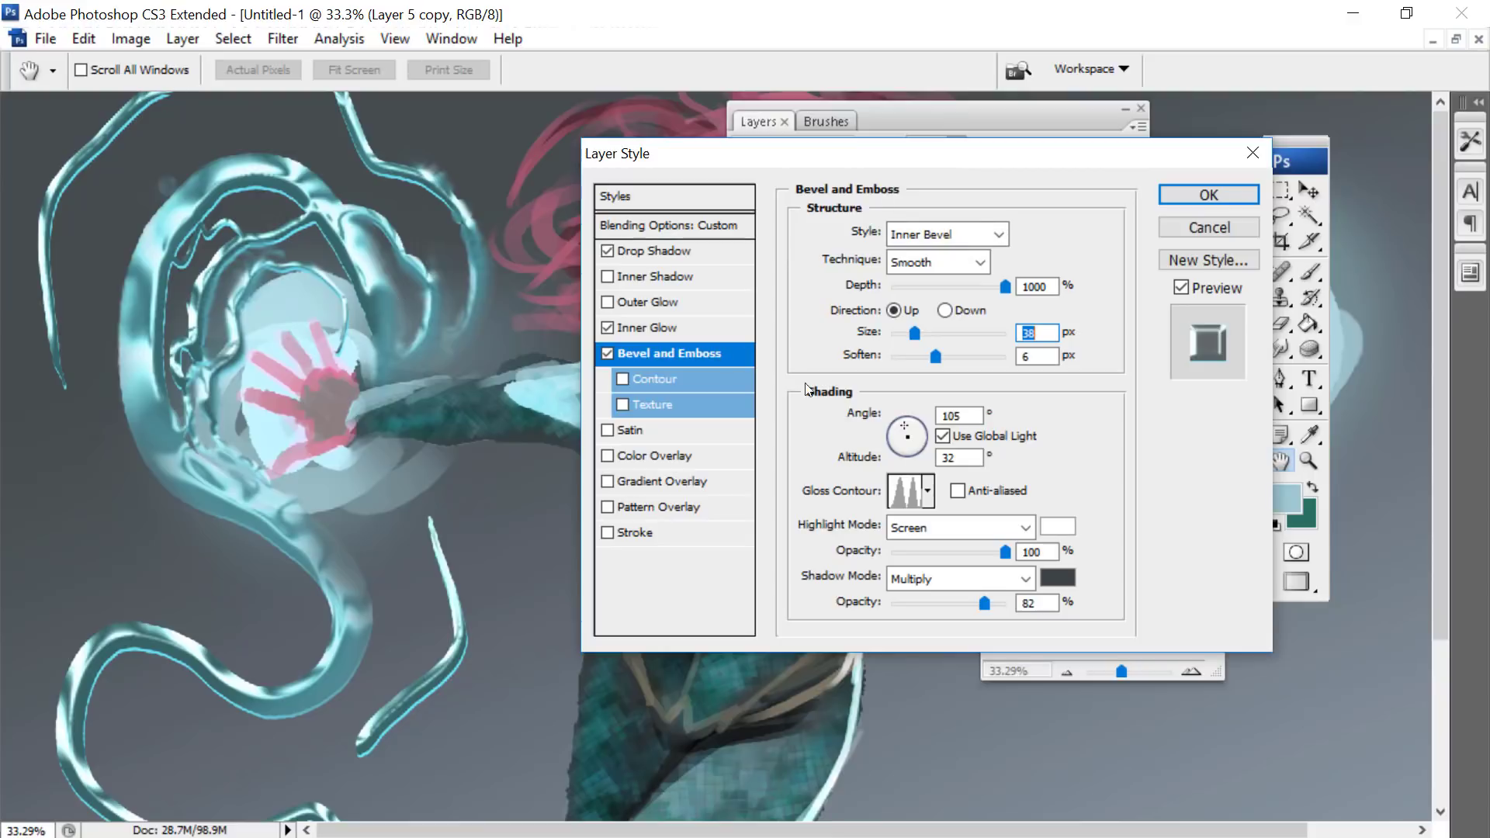
left_click_drag(951, 357, 960, 356)
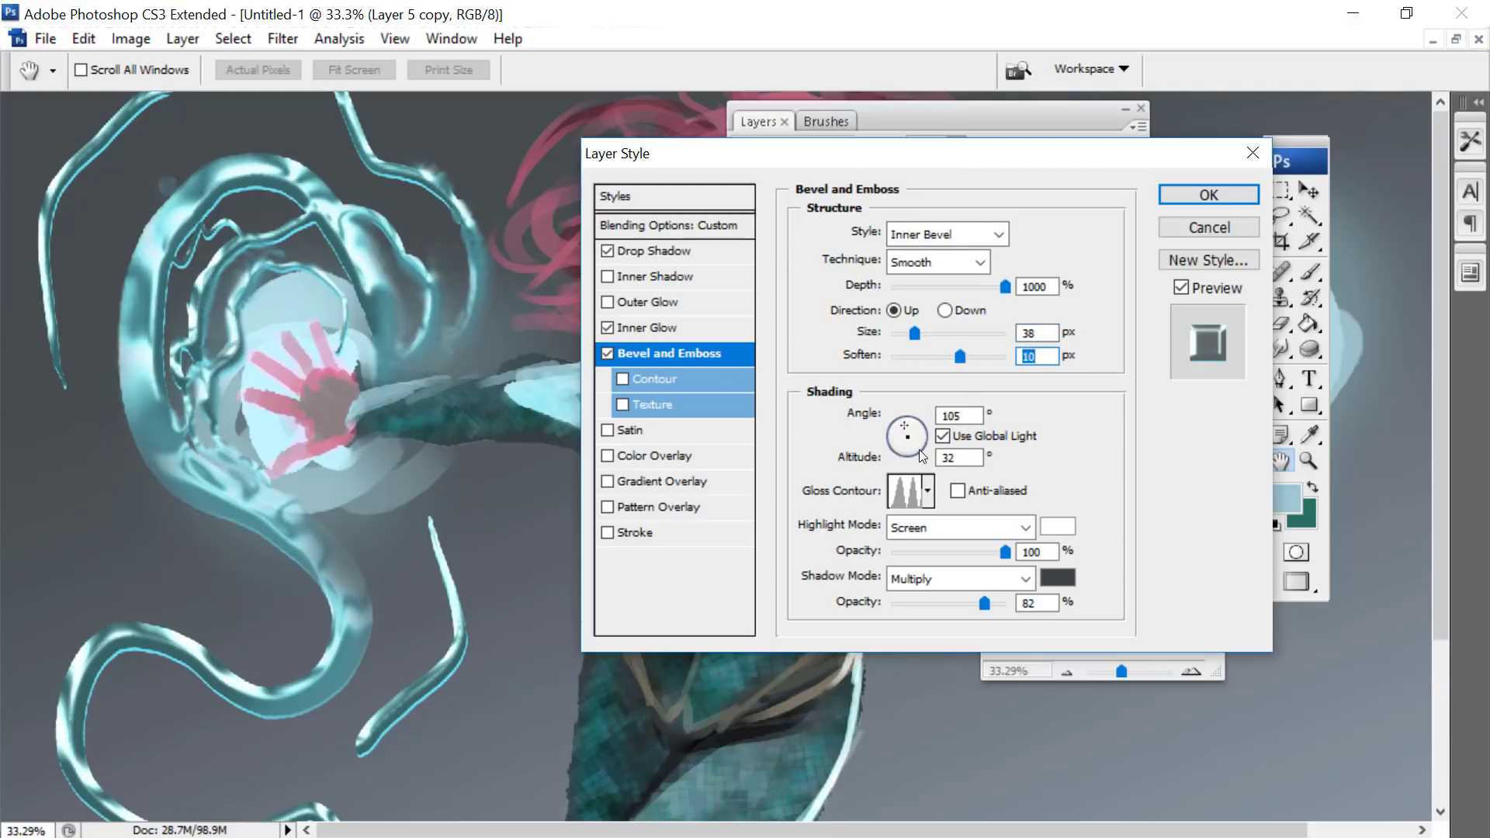
mouse_move(915, 333)
left_mouse_down()
mouse_move(933, 327)
mouse_move(918, 338)
left_mouse_up()
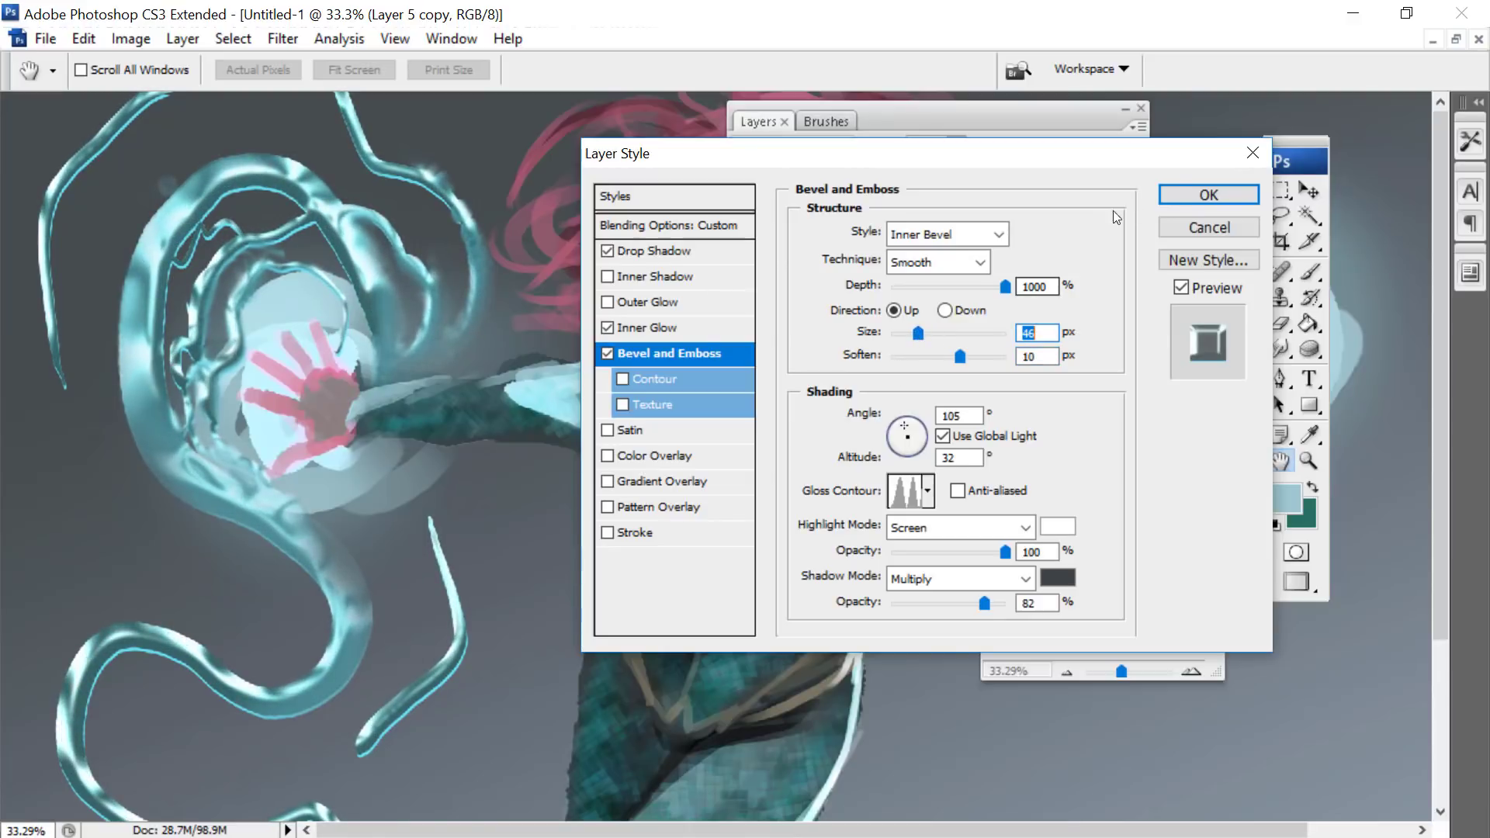
- Save the water effect as a new style including layer effects and blending options, and apply the layer styles
left_click(608, 198)
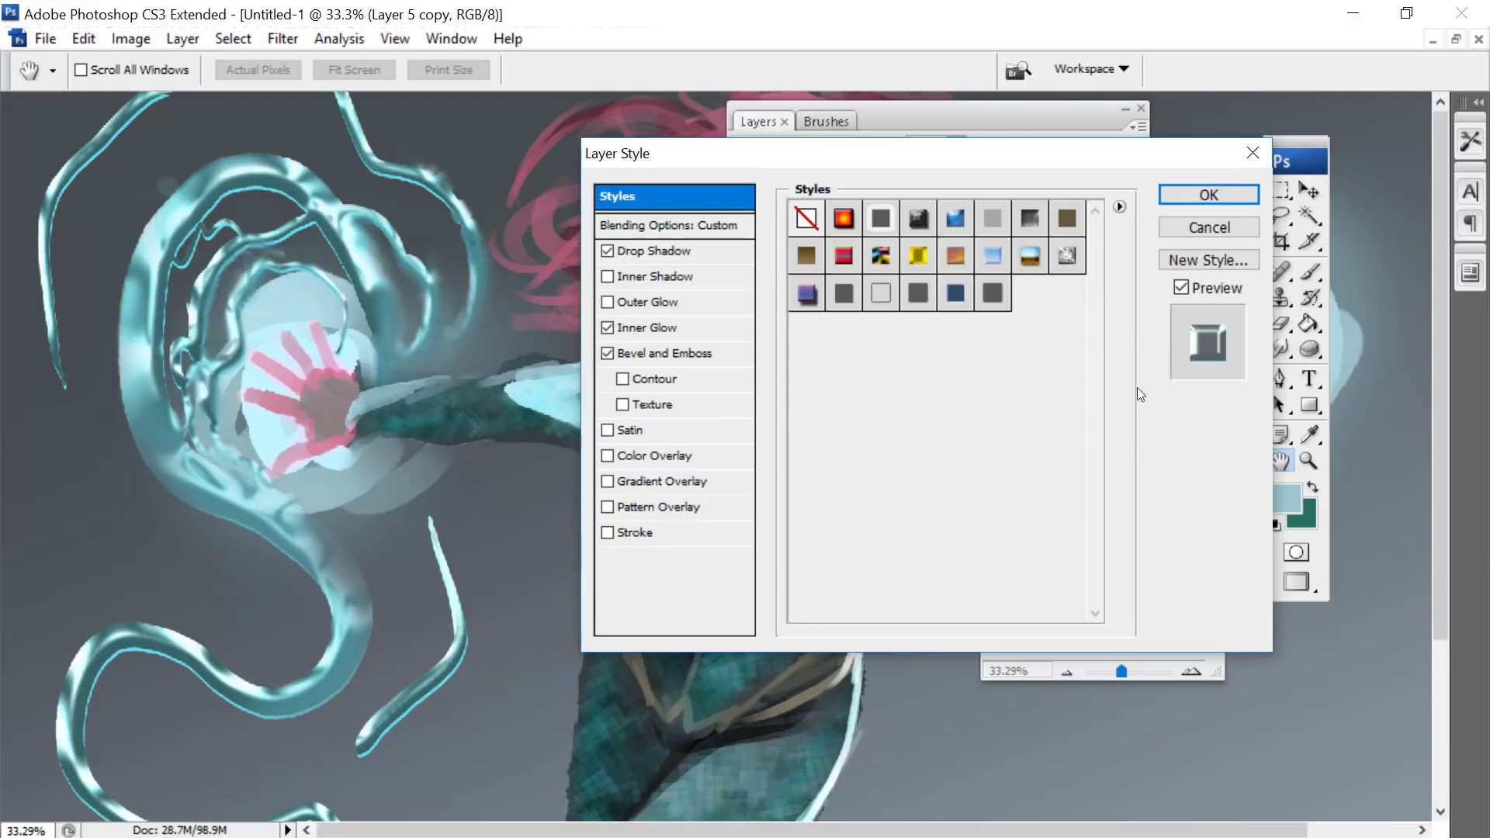
left_click(1206, 266)
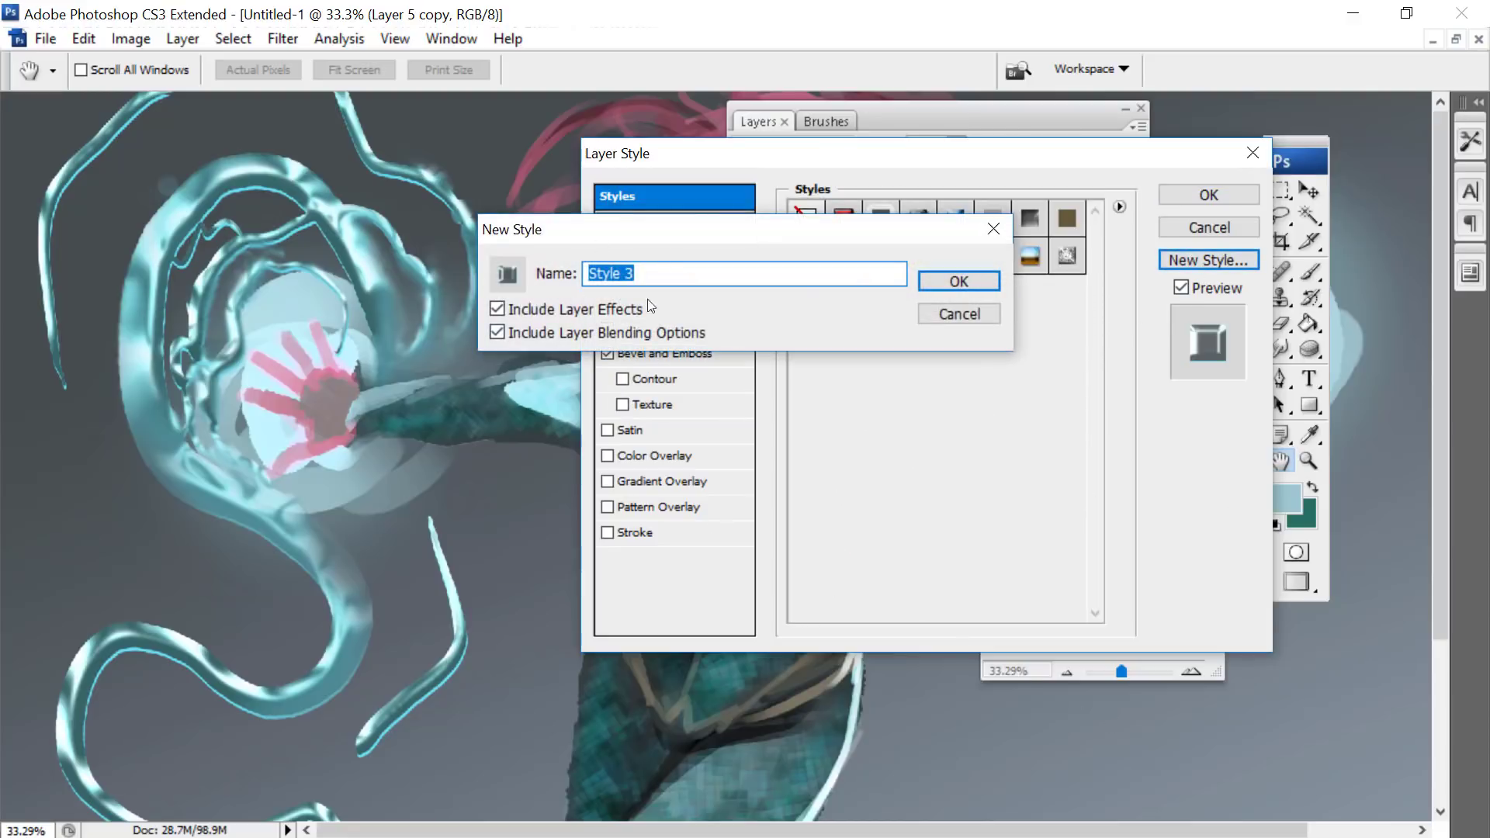
left_click(957, 283)
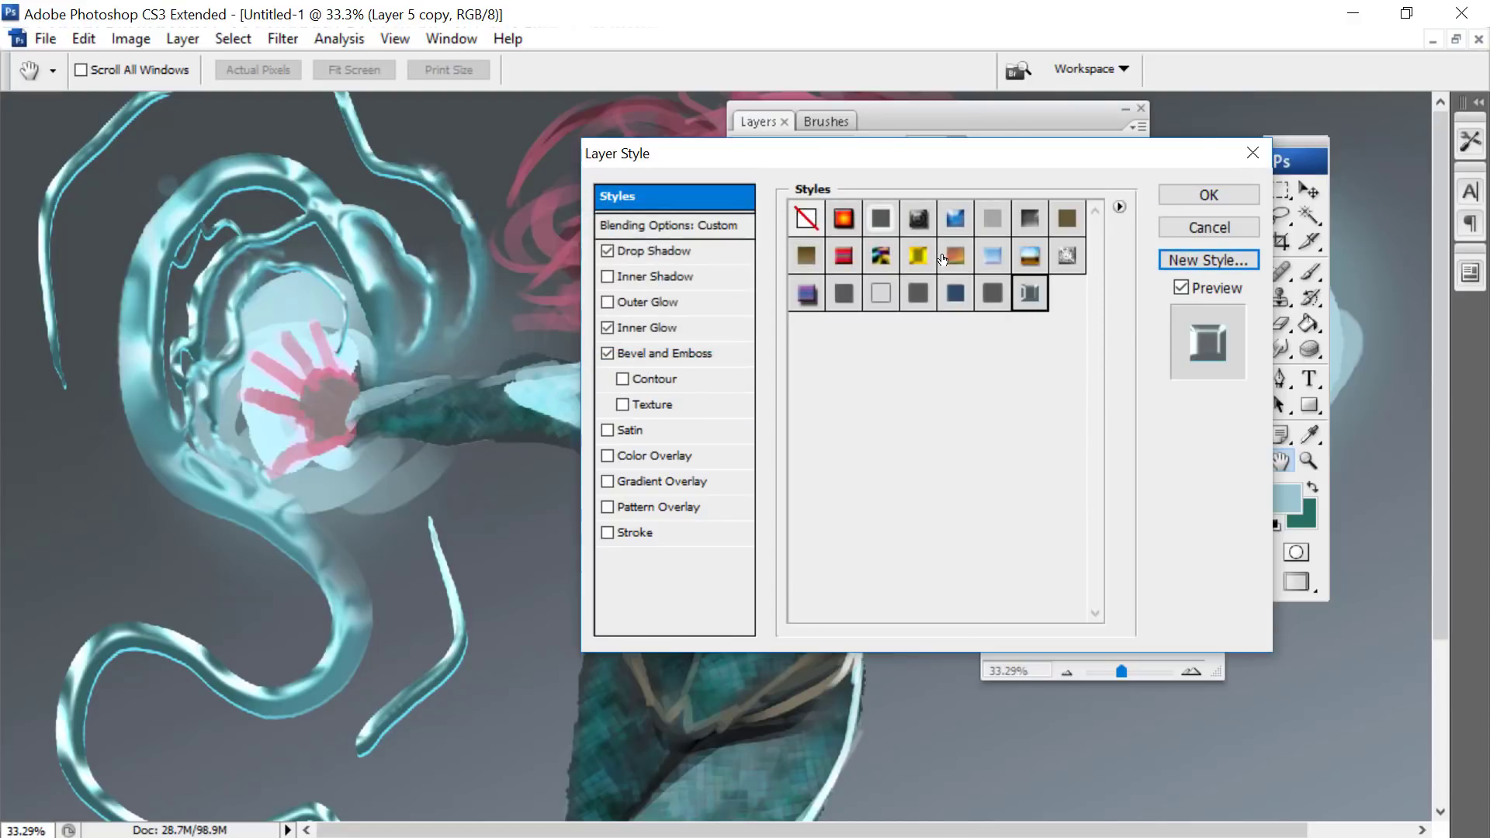
left_click(1208, 196)
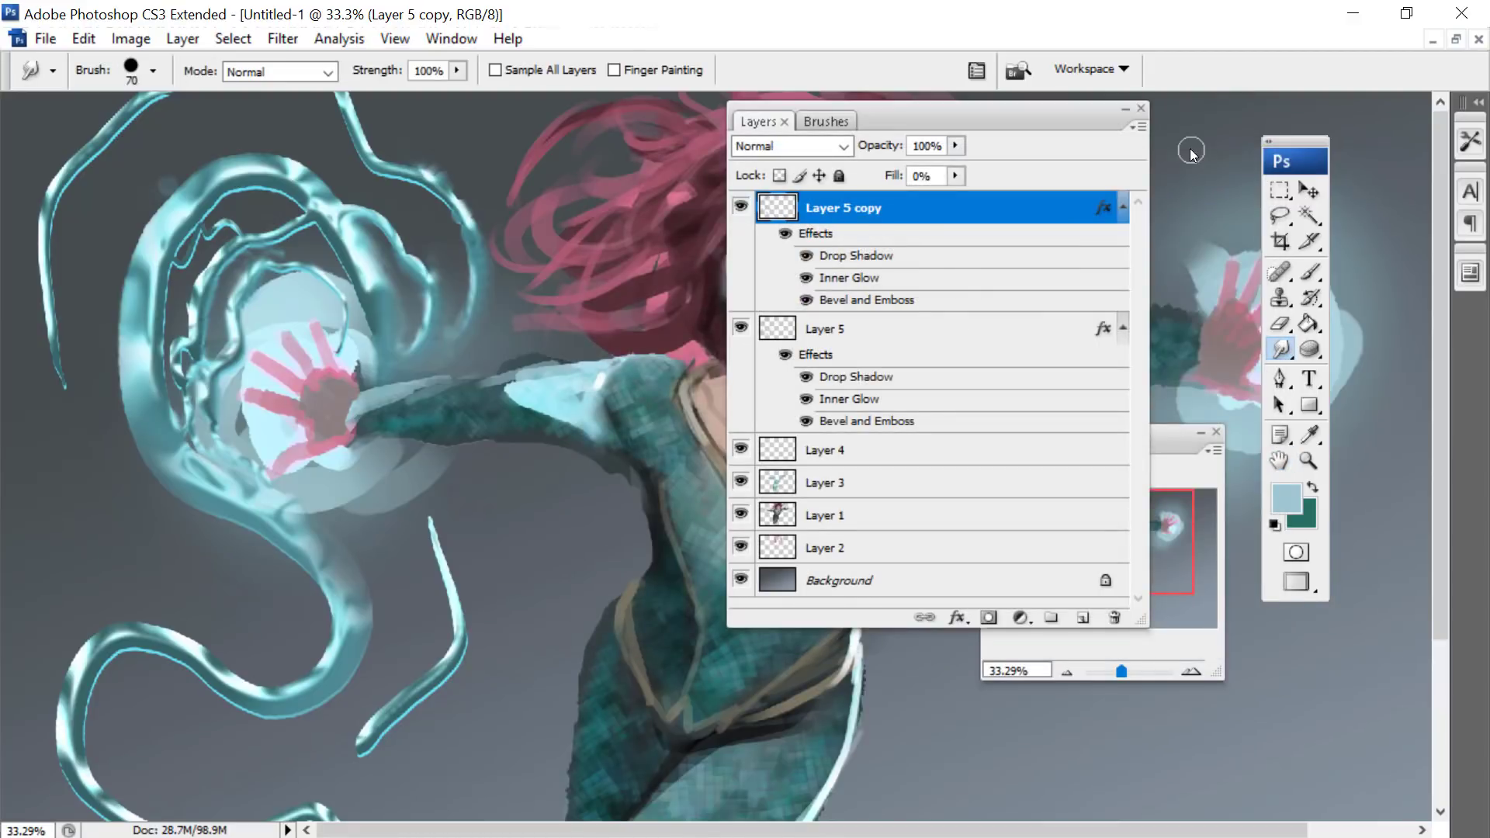
- Make the original Layer 5 active and arrange the layer list and navigator clear of the full painting
left_click_drag(1203, 536, 1118, 676)
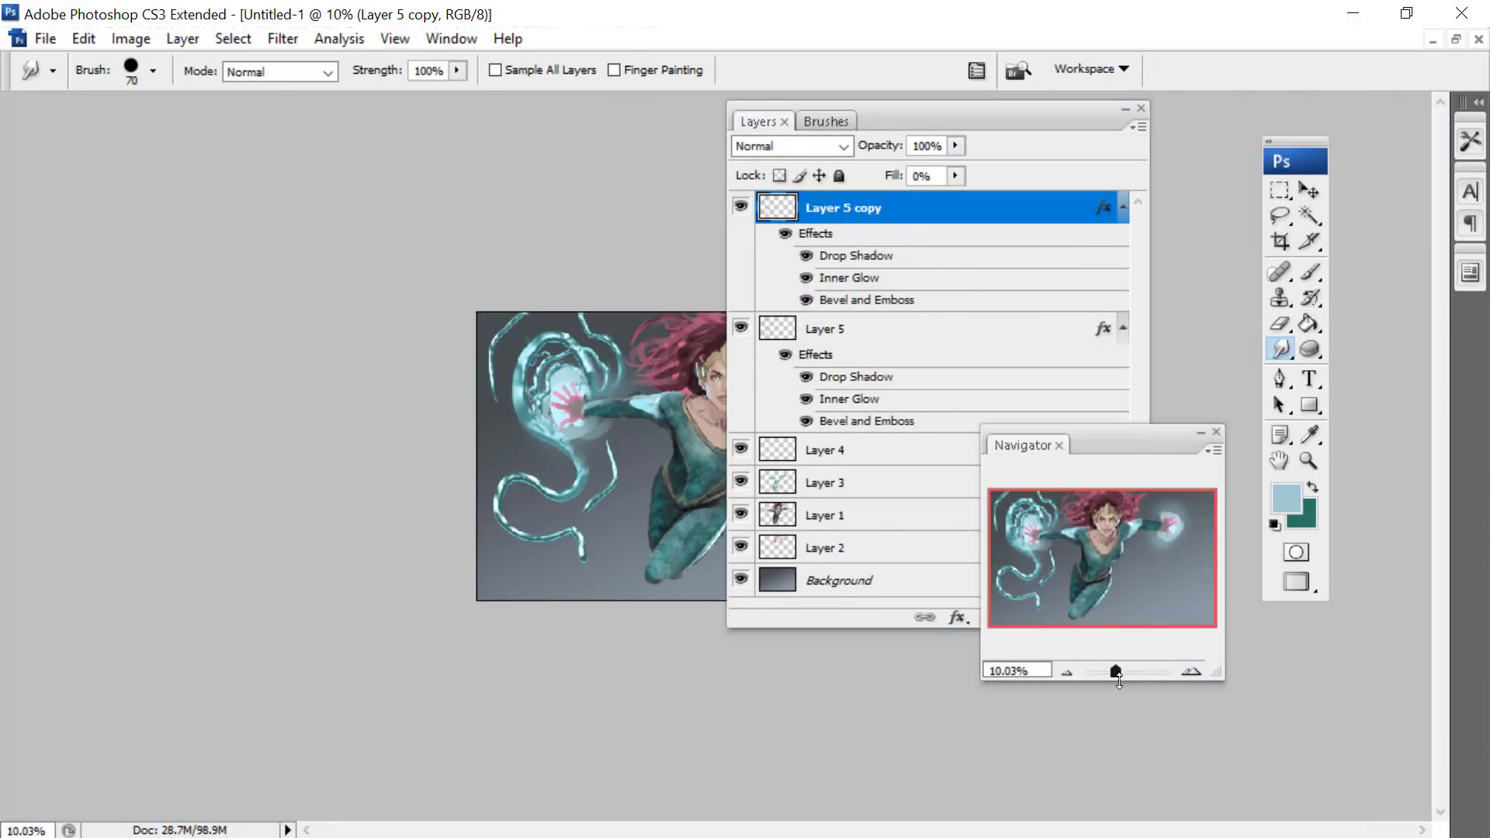
left_click_drag(860, 107, 105, 103)
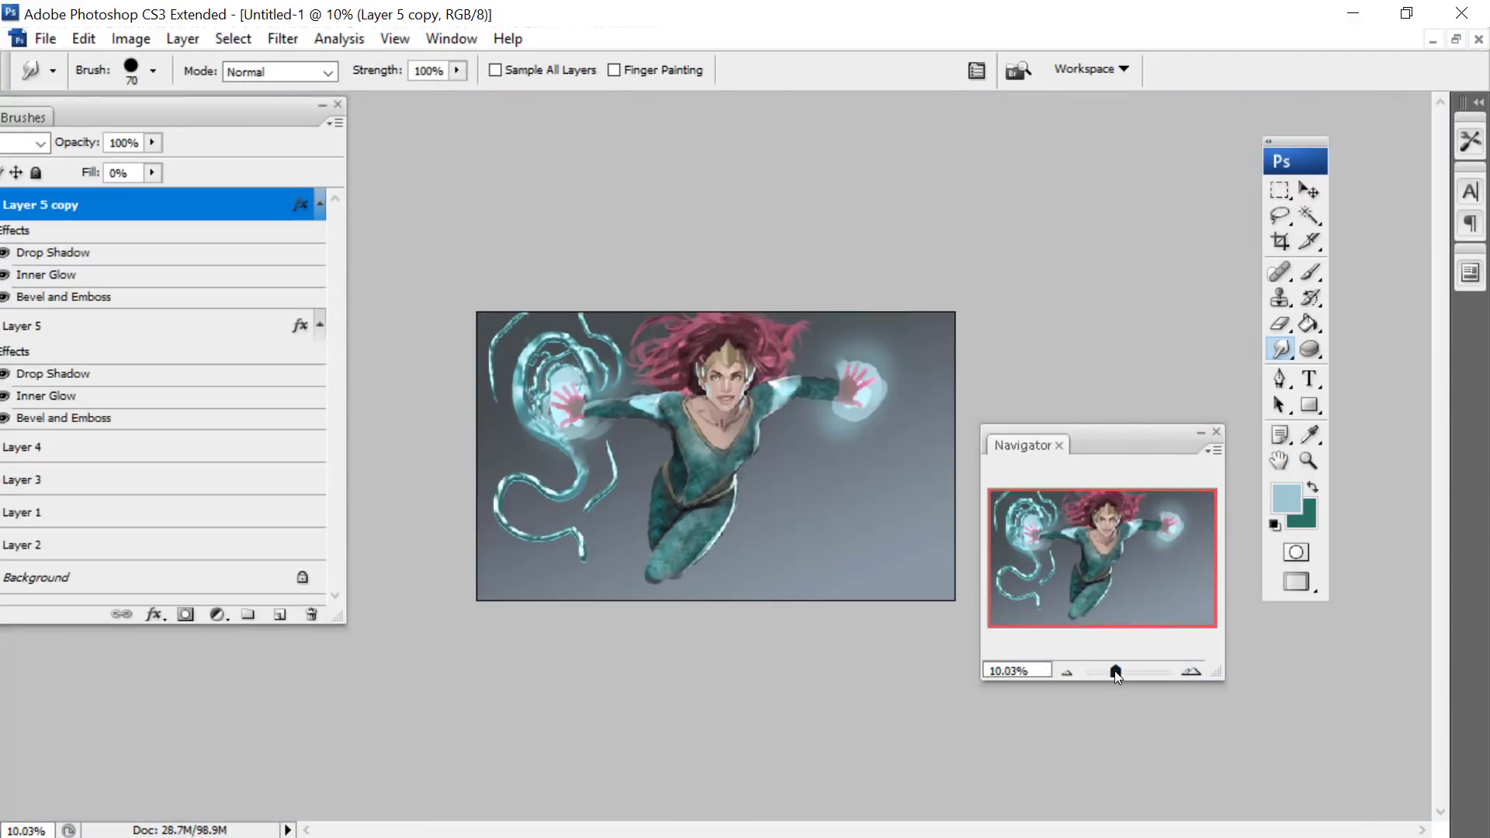
left_click_drag(1116, 675, 1119, 672)
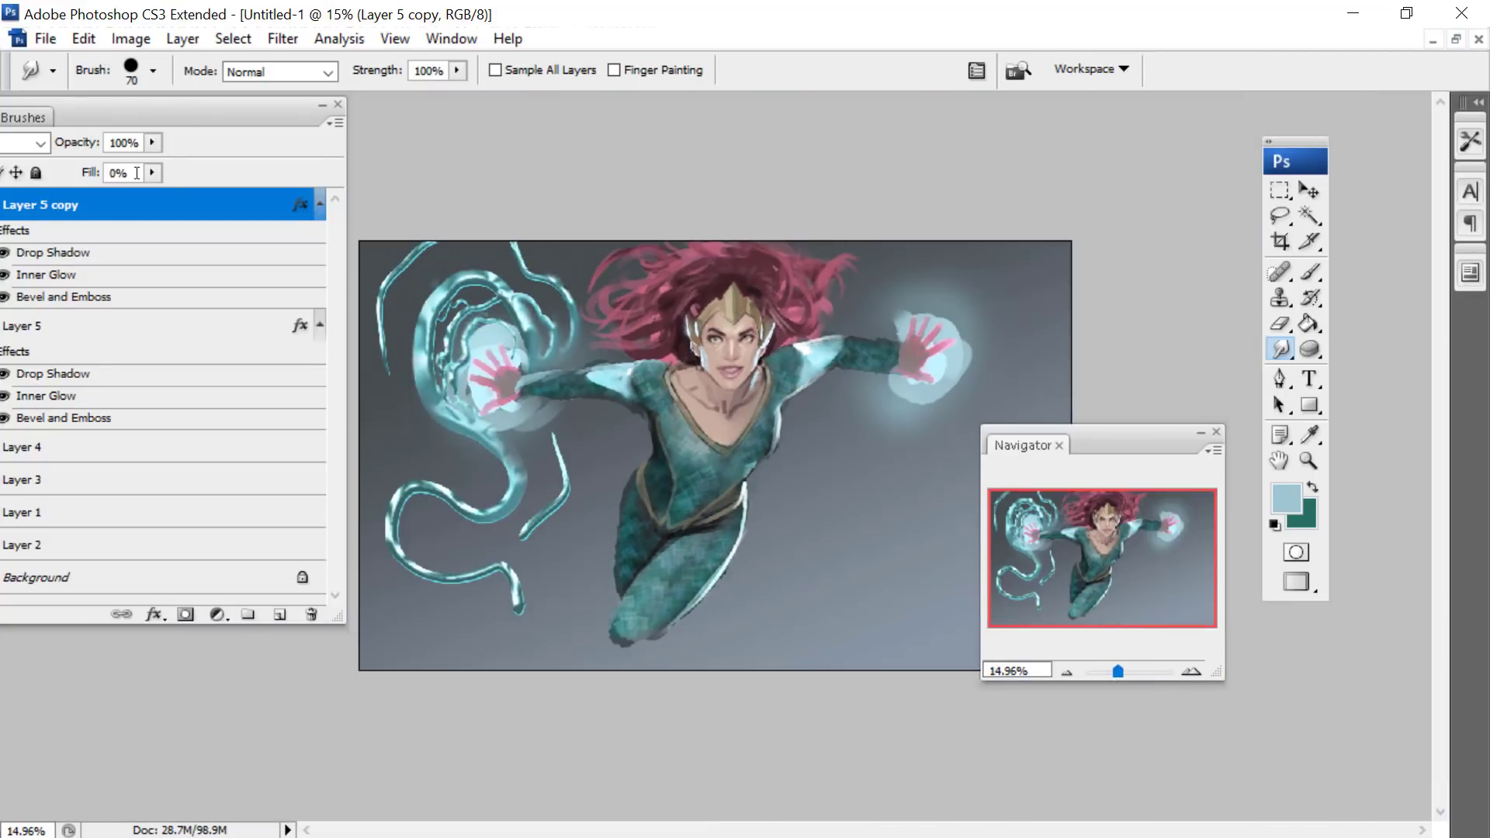
left_click_drag(158, 119, 770, 202)
left_click(551, 415)
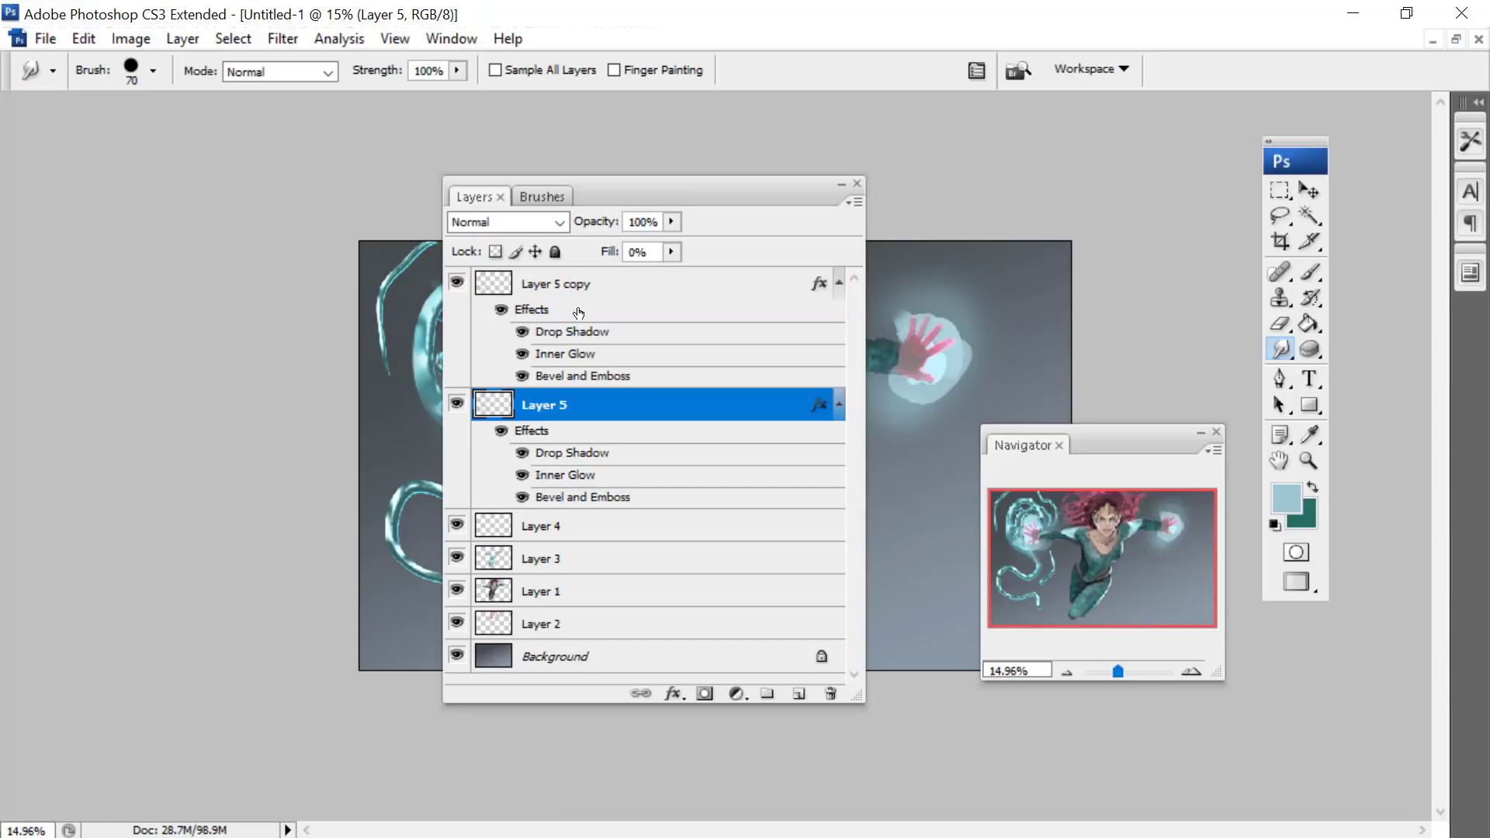
mouse_move(641, 166)
left_mouse_down()
mouse_move(374, 298)
mouse_move(214, 354)
left_mouse_up()
left_click_drag(1100, 430, 1068, 623)
- Choose the 40 px sampled streak brush for the Smudge tool and enlarge its diameter to 380 px
right_click(978, 388)
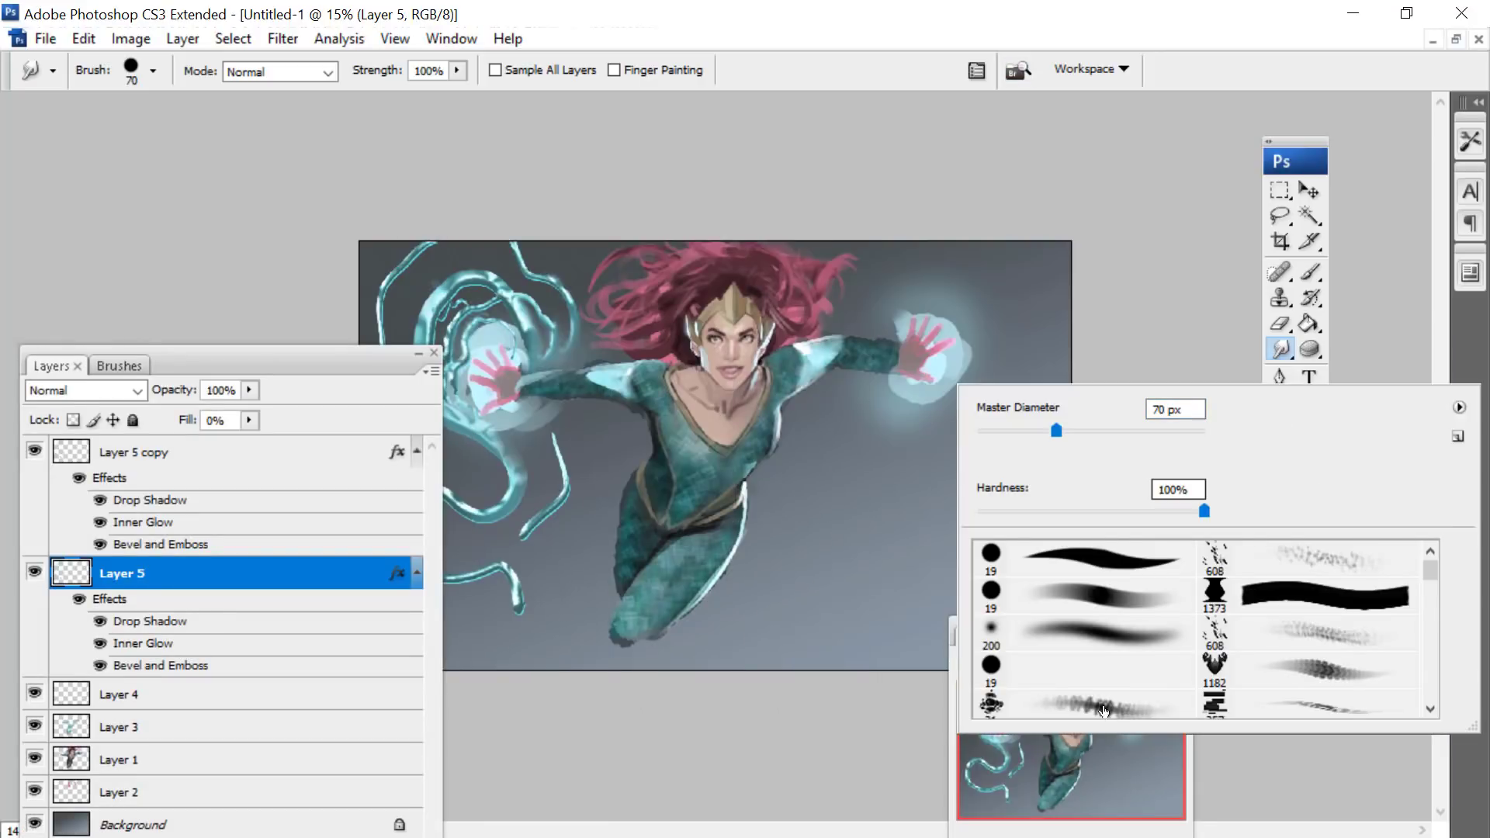
mouse_move(1431, 573)
left_mouse_down()
mouse_move(1419, 742)
mouse_move(1433, 679)
left_mouse_up()
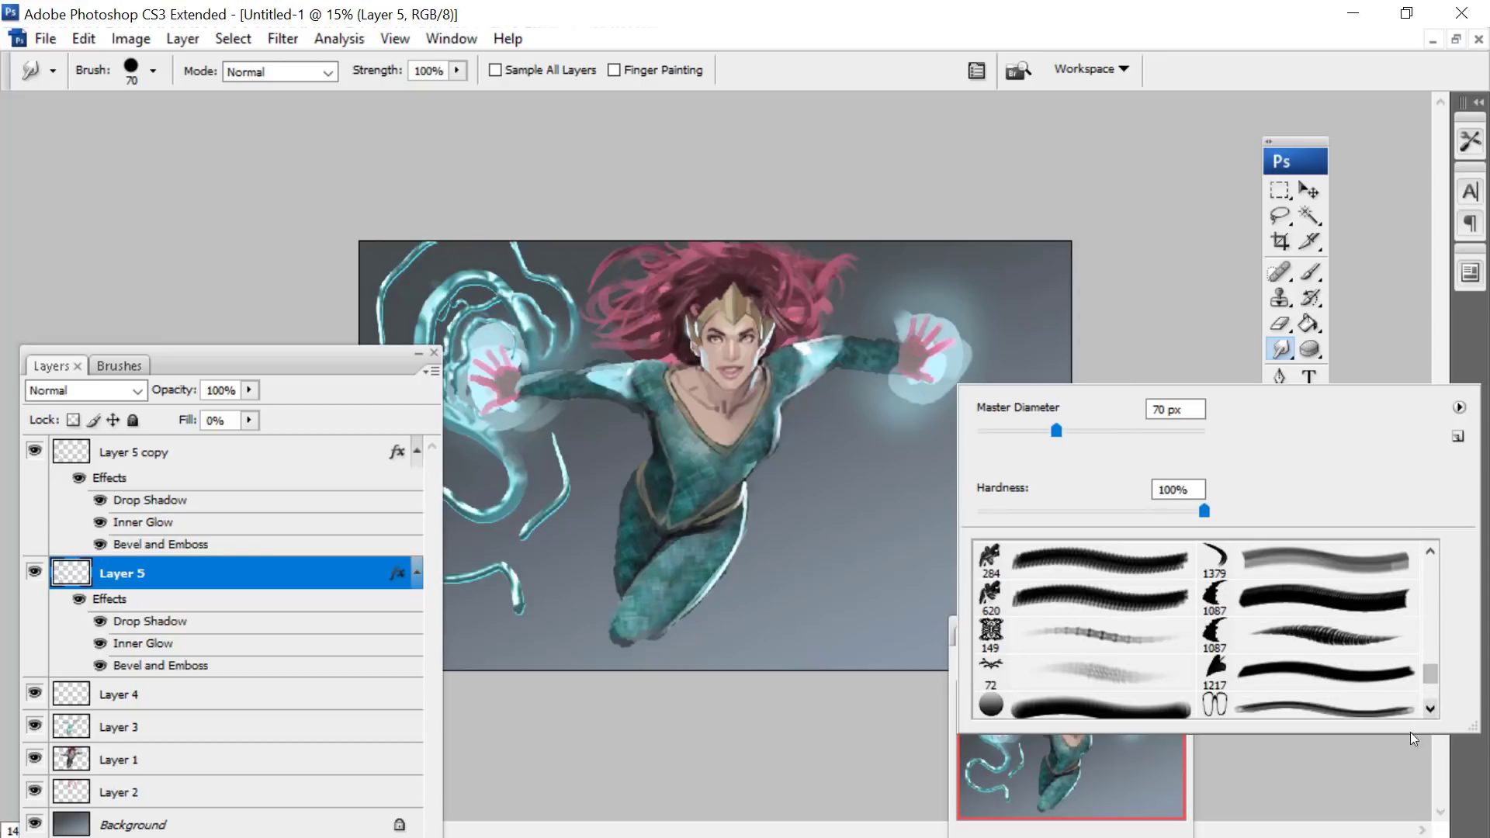
scroll(1433, 714, "down", 5)
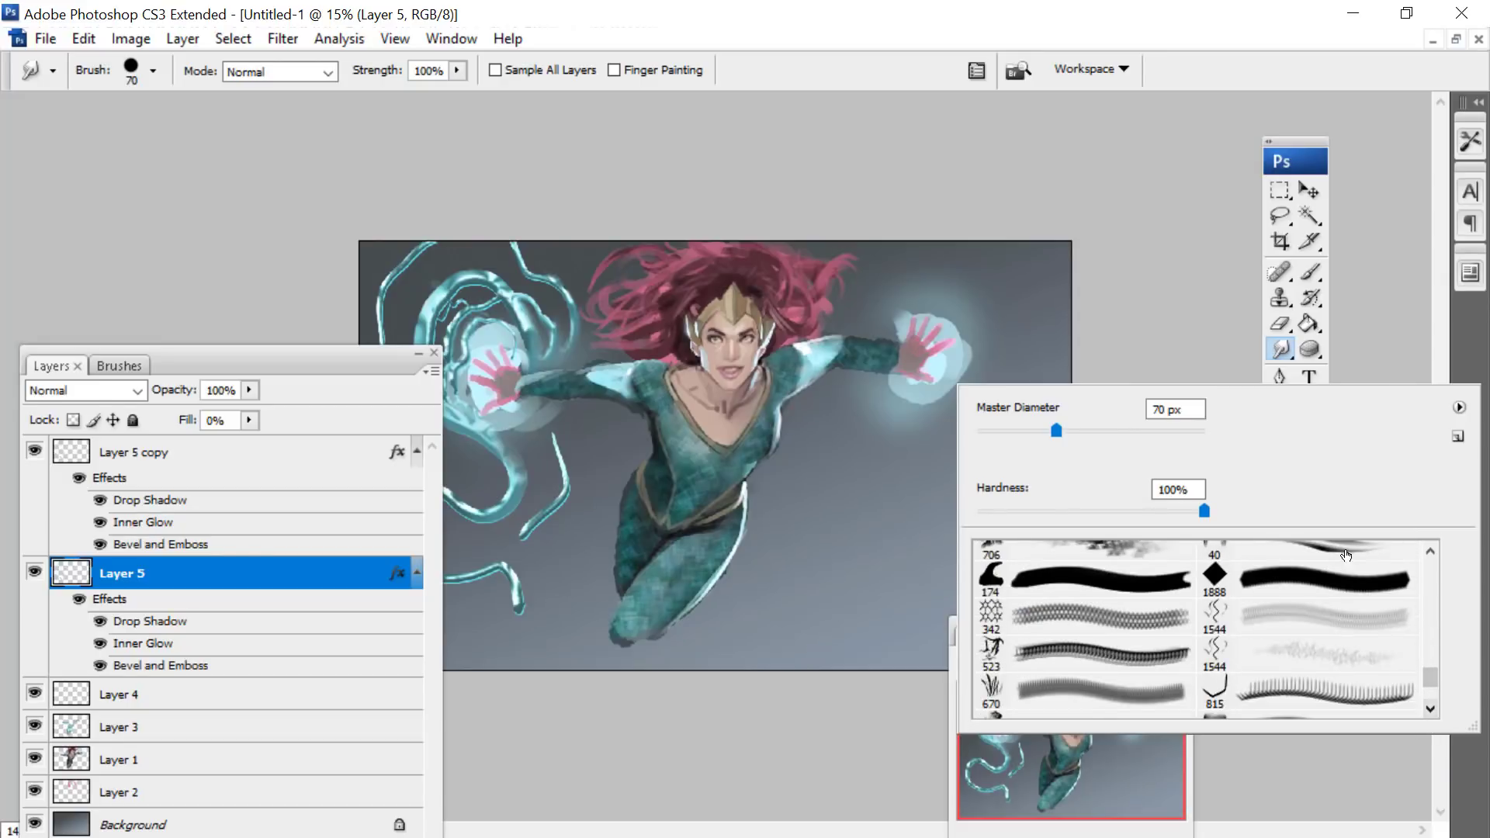
left_click(1346, 554)
right_click(847, 342)
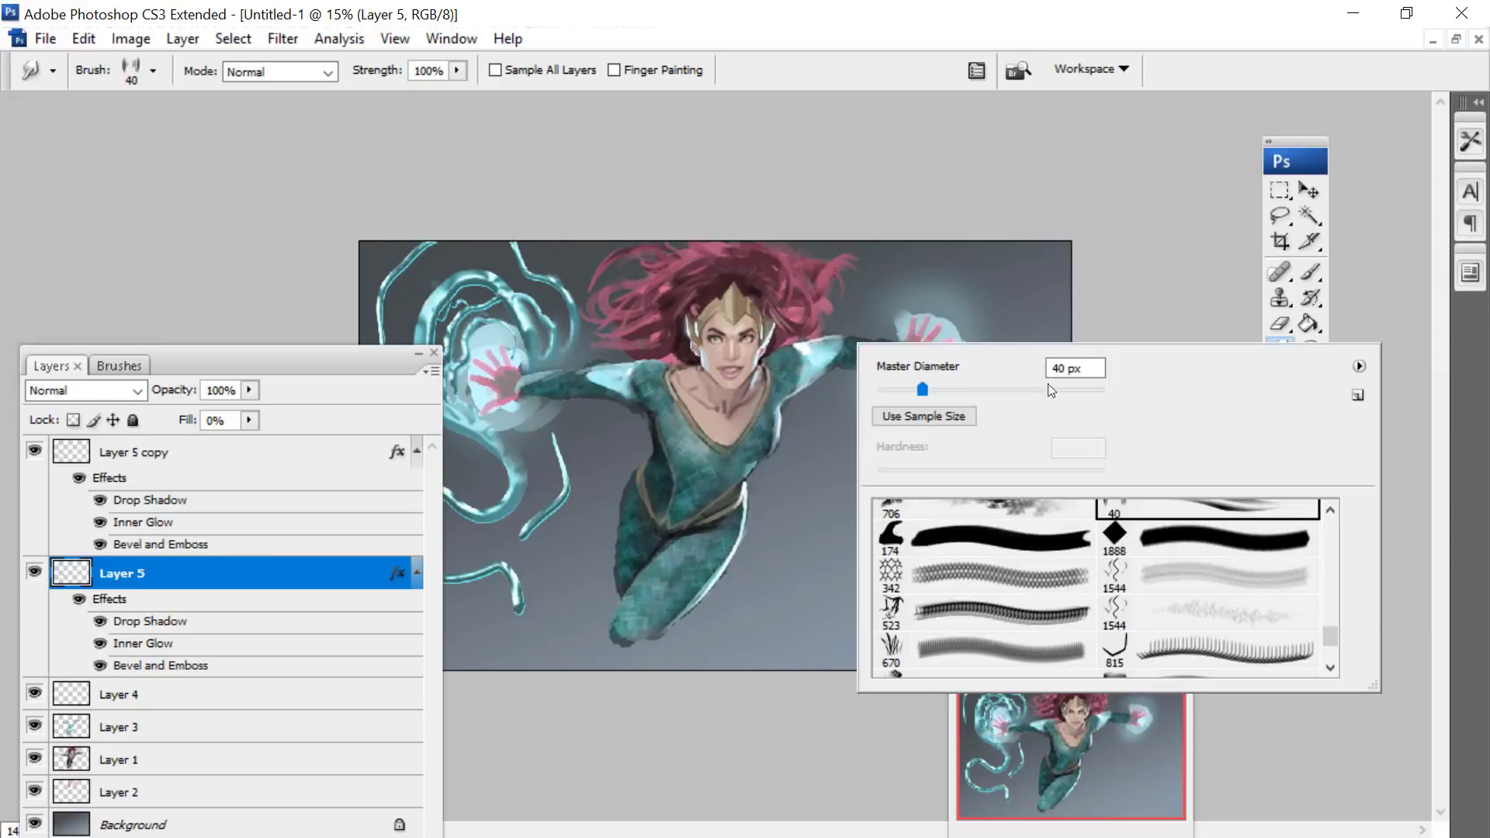
left_click(1068, 389)
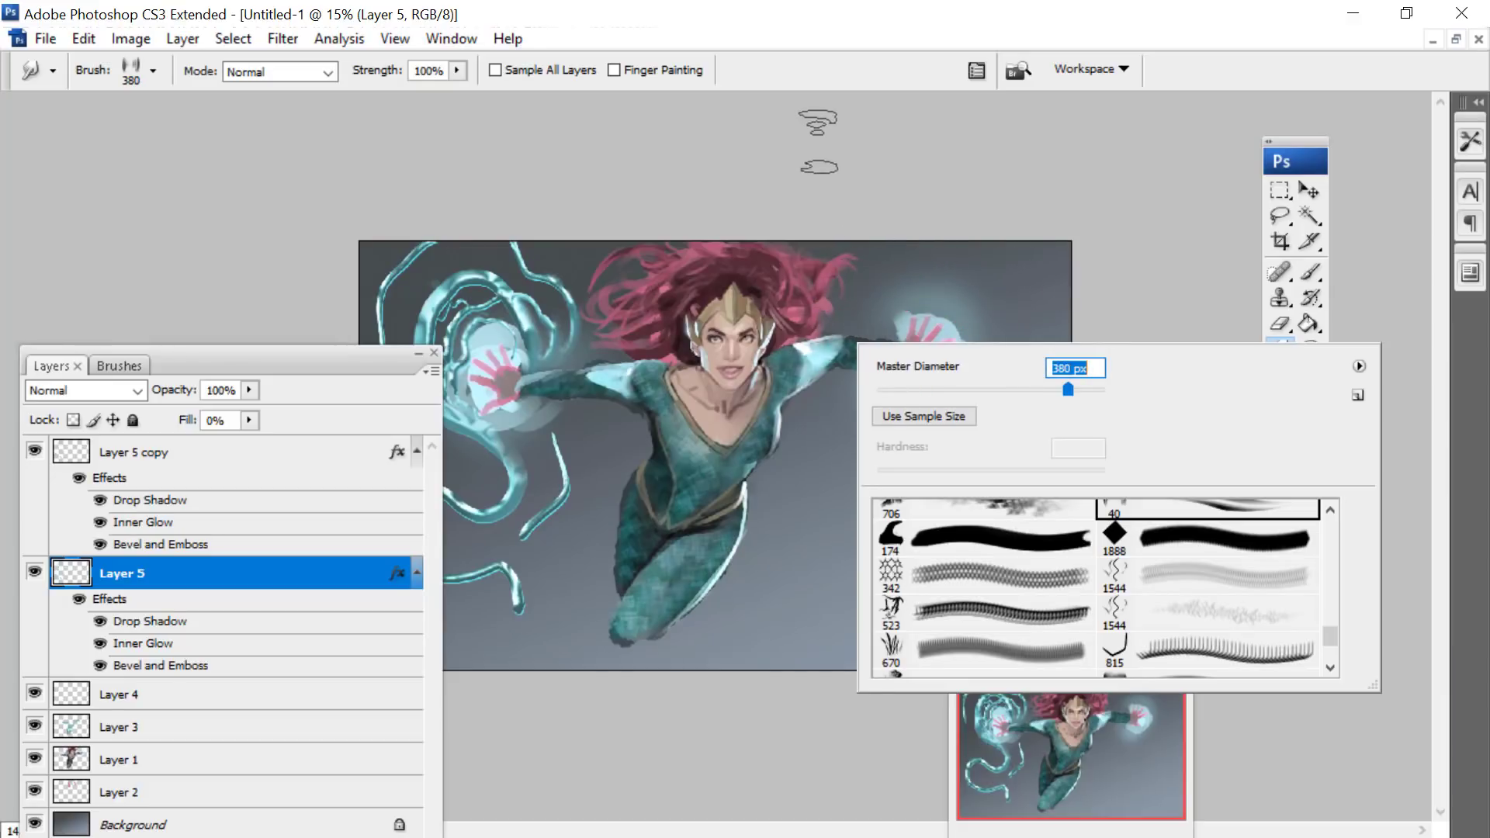
key("Return")
- Set the streak brush tip's spacing to 14%, keeping its shape dynamics on
key("F5")
left_click_drag(291, 354, 497, 11)
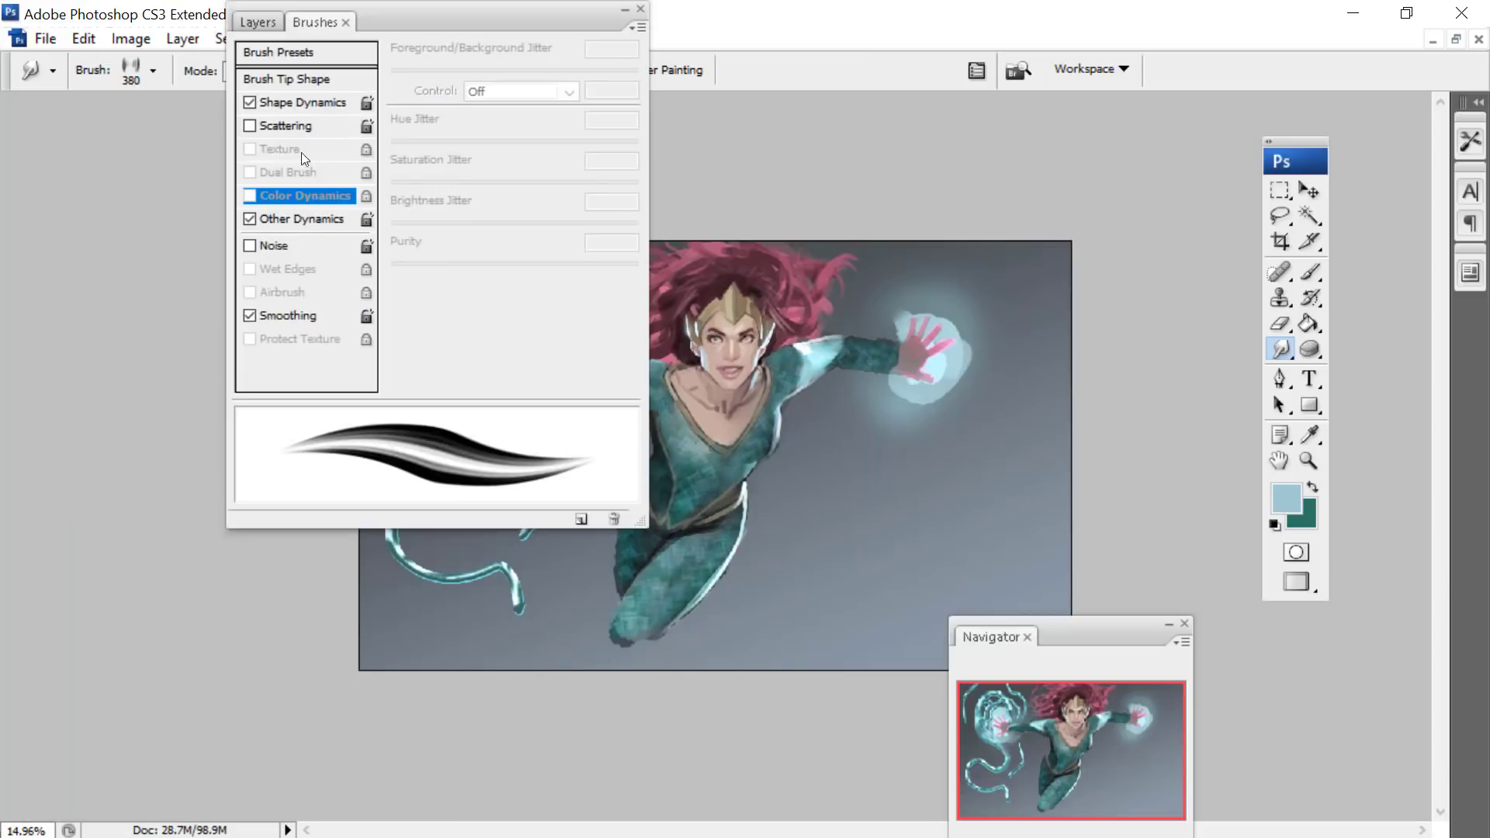
left_click(268, 105)
left_click(282, 80)
mouse_move(441, 387)
left_mouse_down()
mouse_move(528, 386)
mouse_move(390, 387)
mouse_move(421, 387)
mouse_move(409, 388)
left_mouse_up()
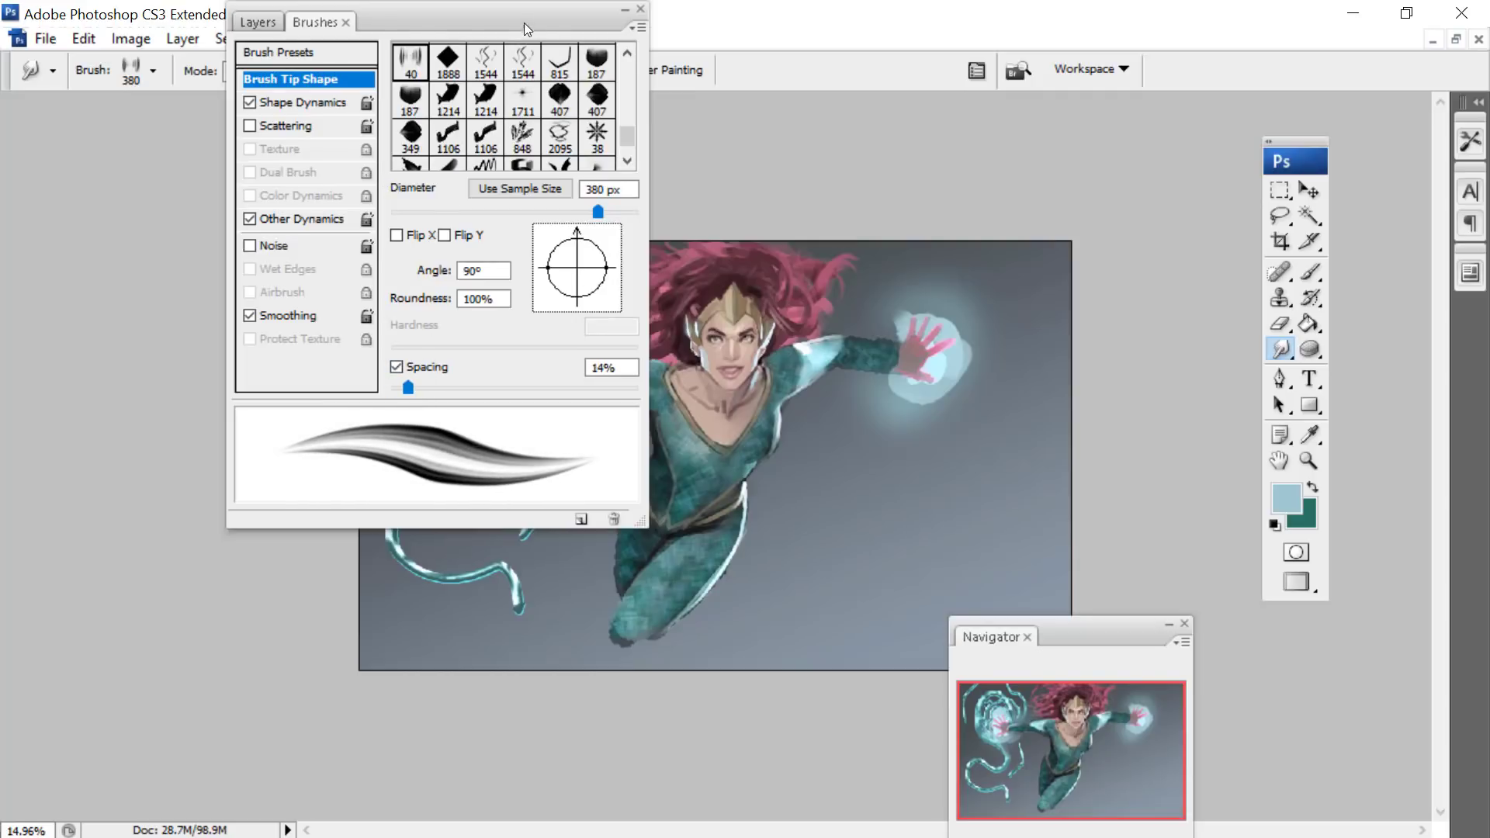
- Bring back the layer list in place of the brush settings and move it clear of the figure
left_click_drag(524, 21, 264, 187)
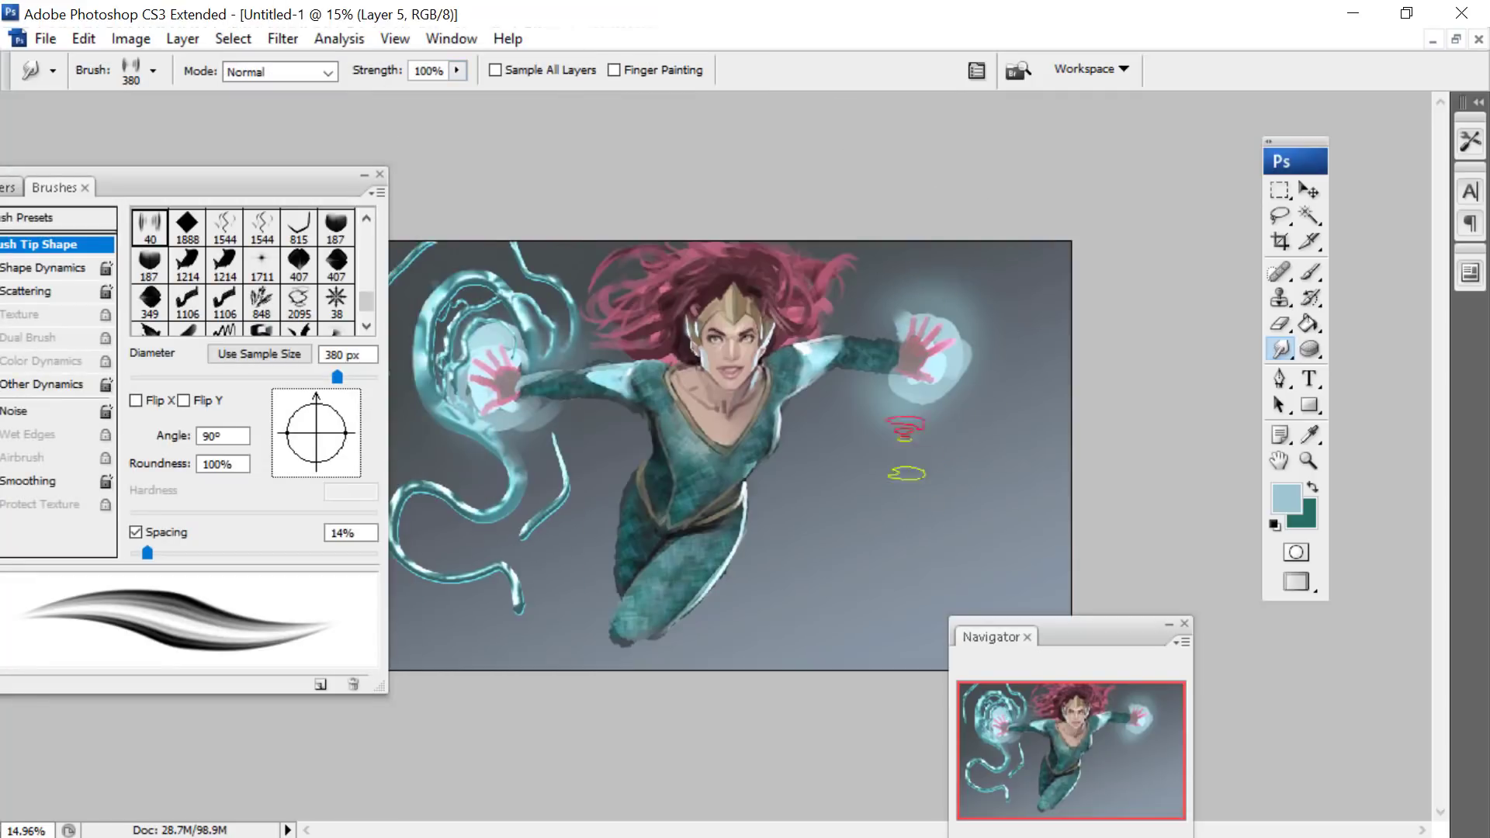
left_click_drag(192, 184, 334, 101)
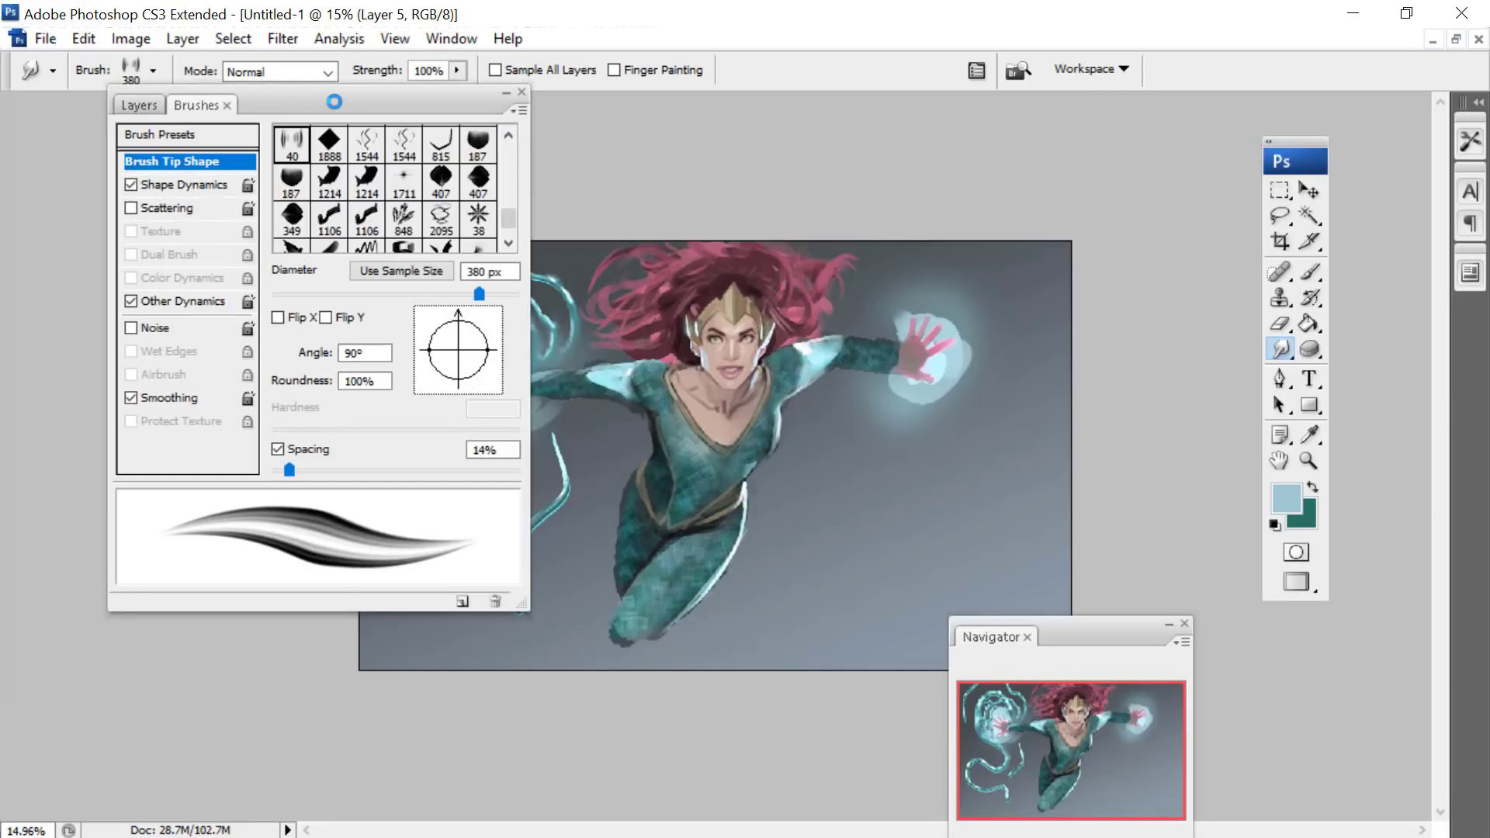
left_click(129, 105)
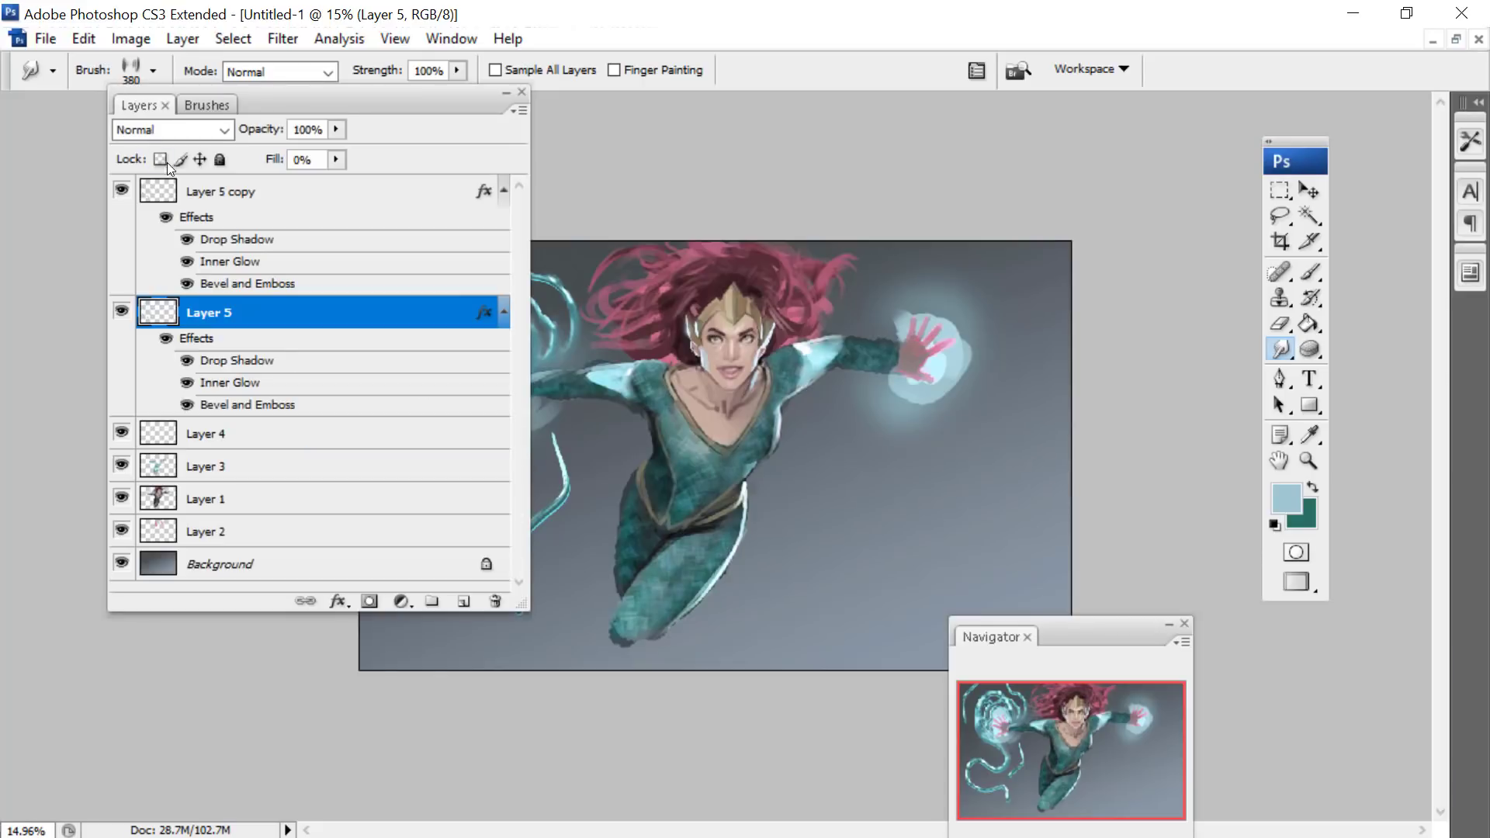
left_click_drag(327, 93, 192, 161)
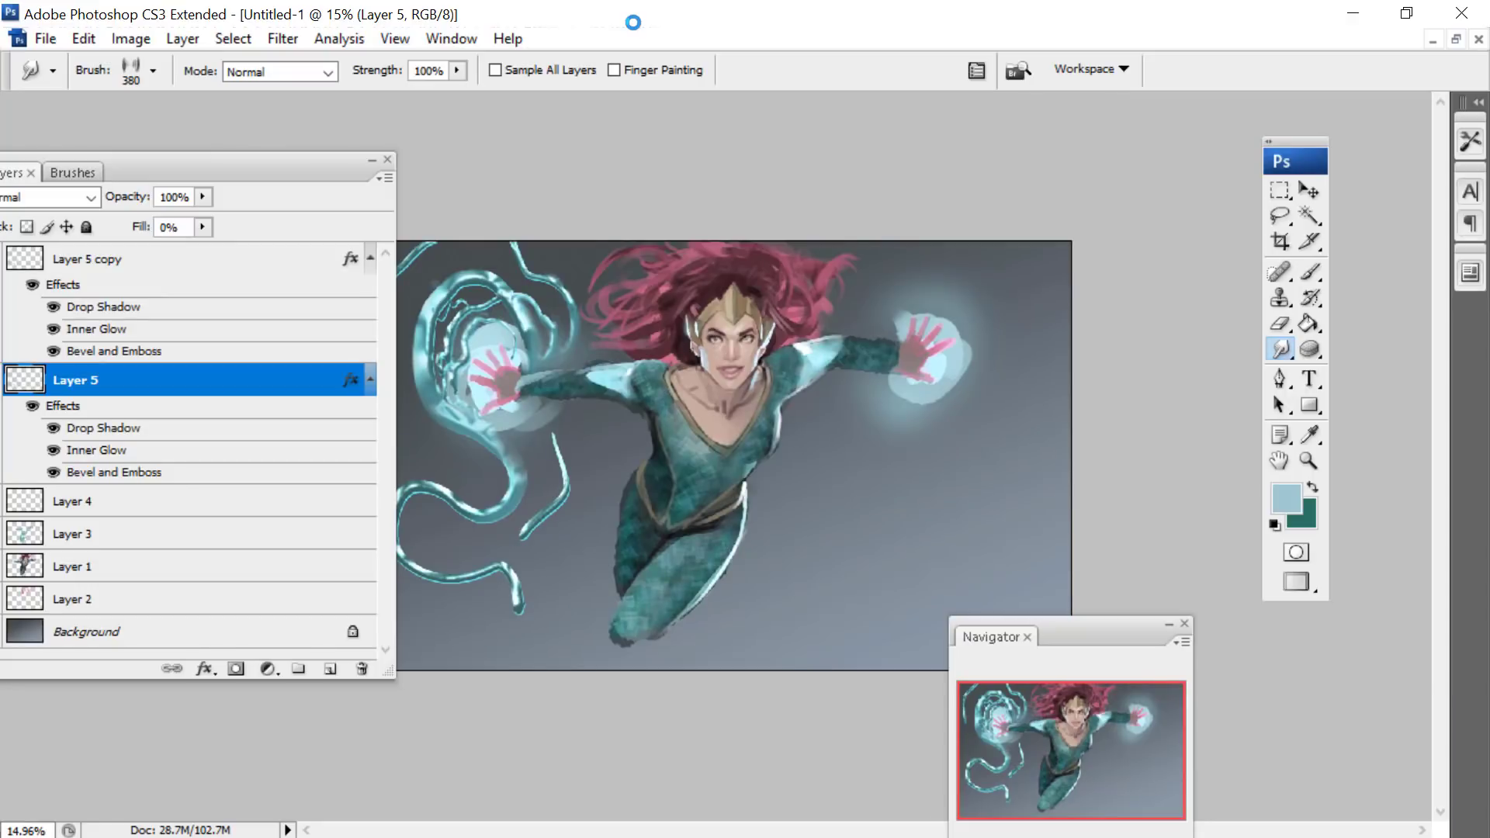
- Choose the 40 px sampled streak brush for the Brush tool and enlarge its diameter to 72 px
left_click(1312, 271)
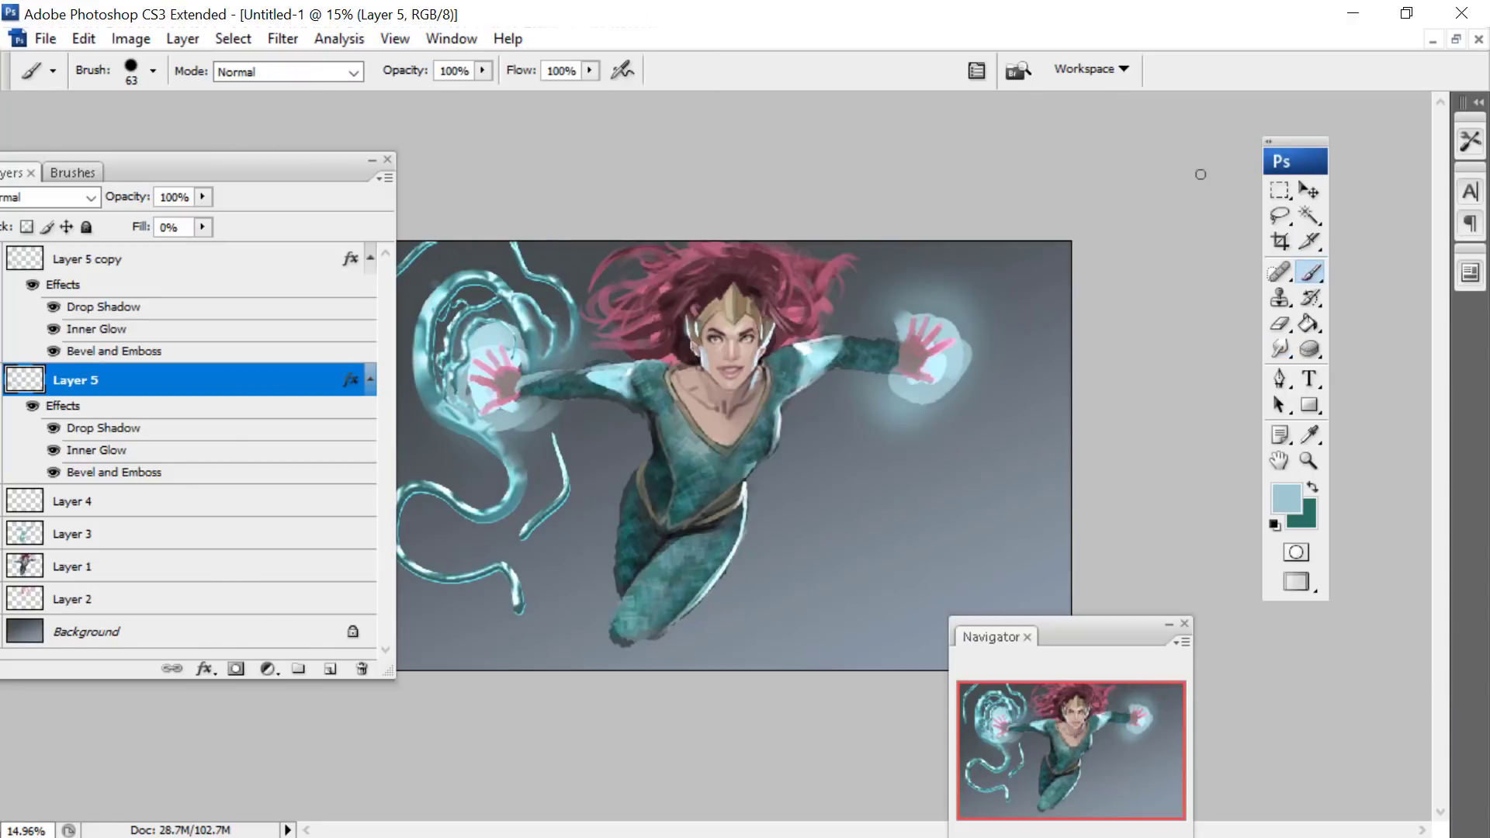
right_click(1041, 307)
scroll(1436, 619, "down", 5)
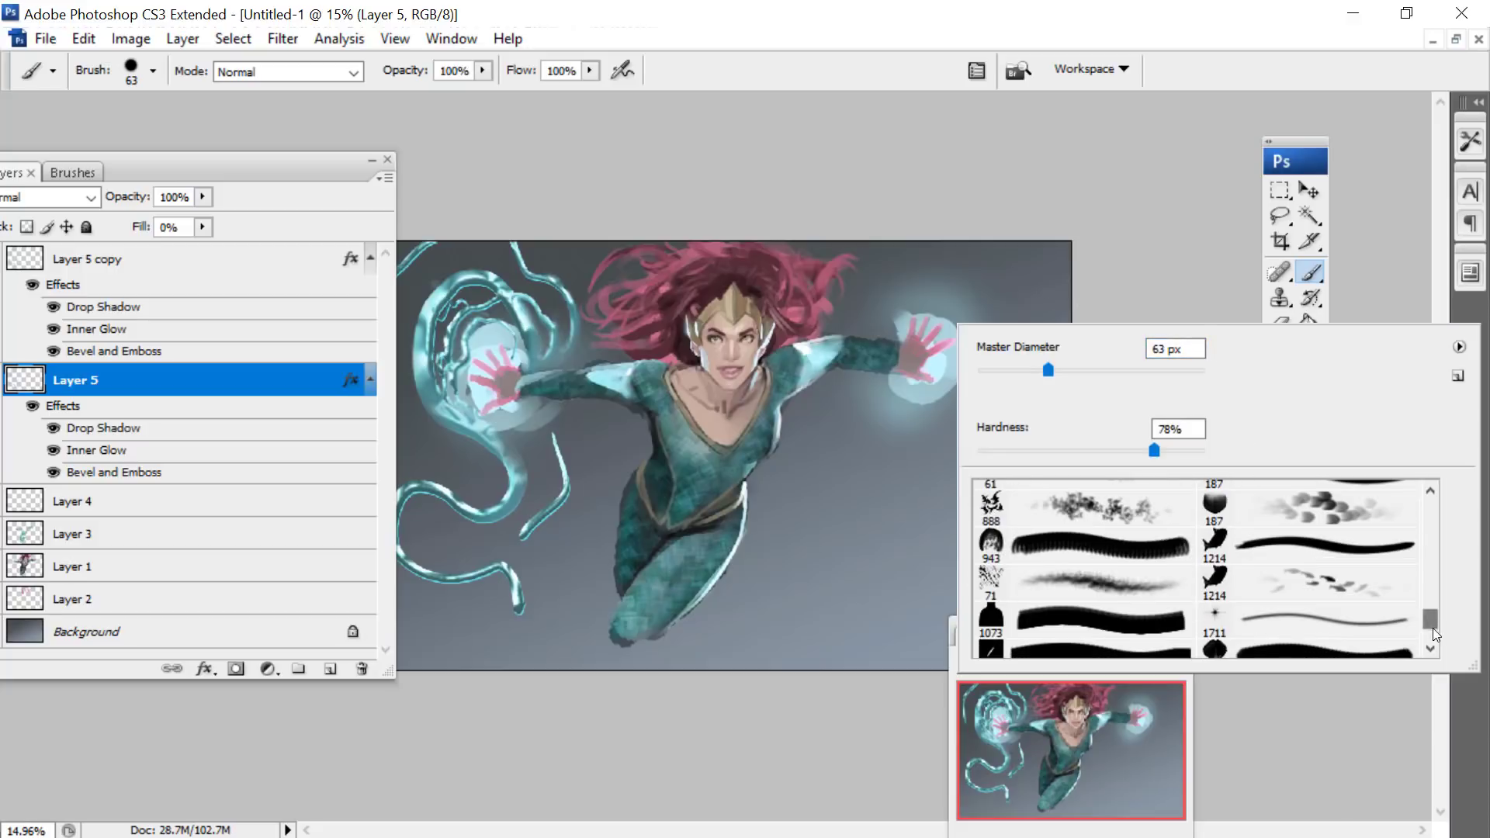
left_click(1431, 490)
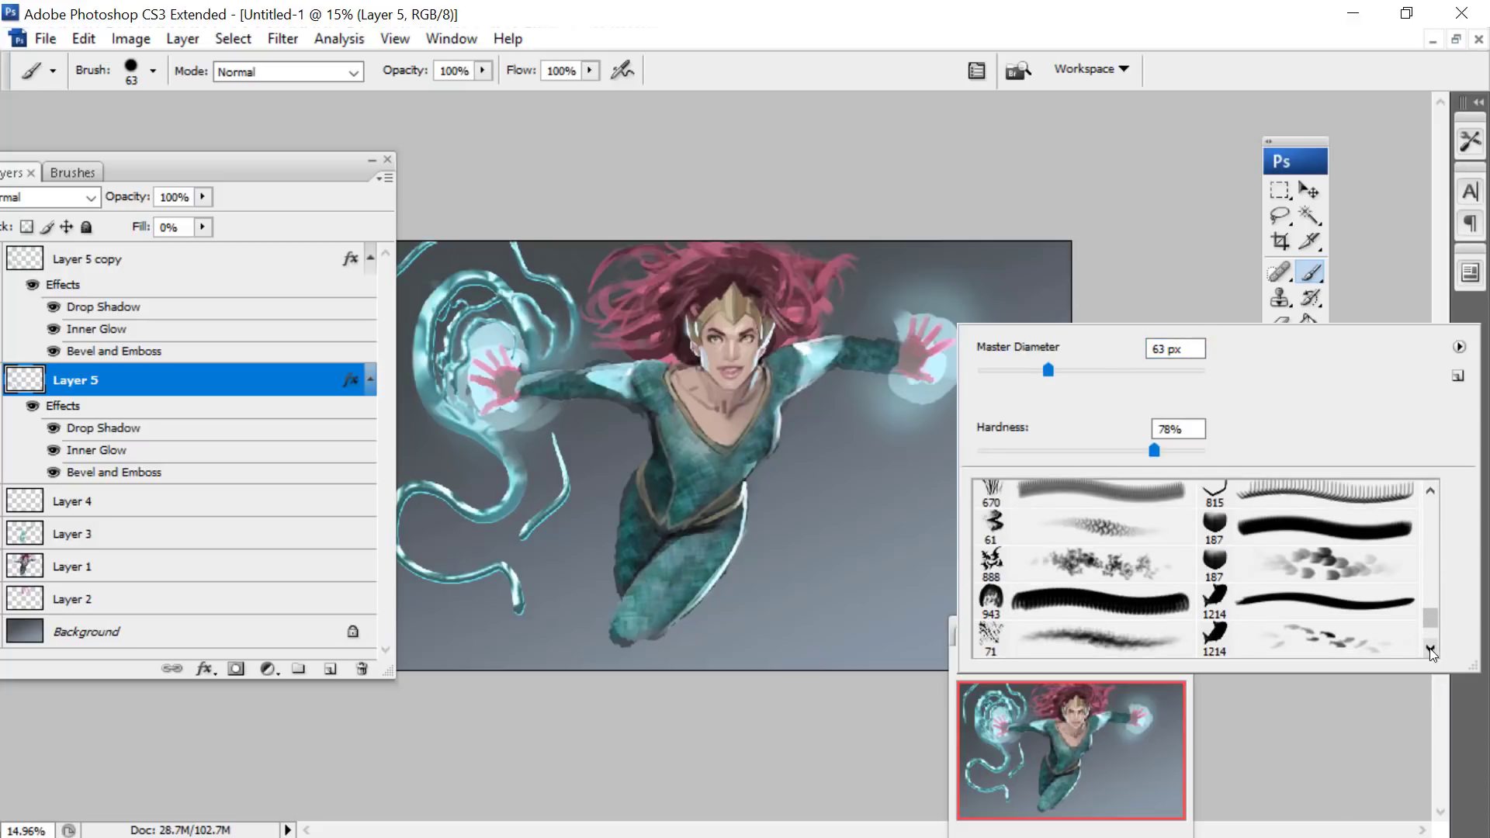
scroll(1431, 649, "down", 5)
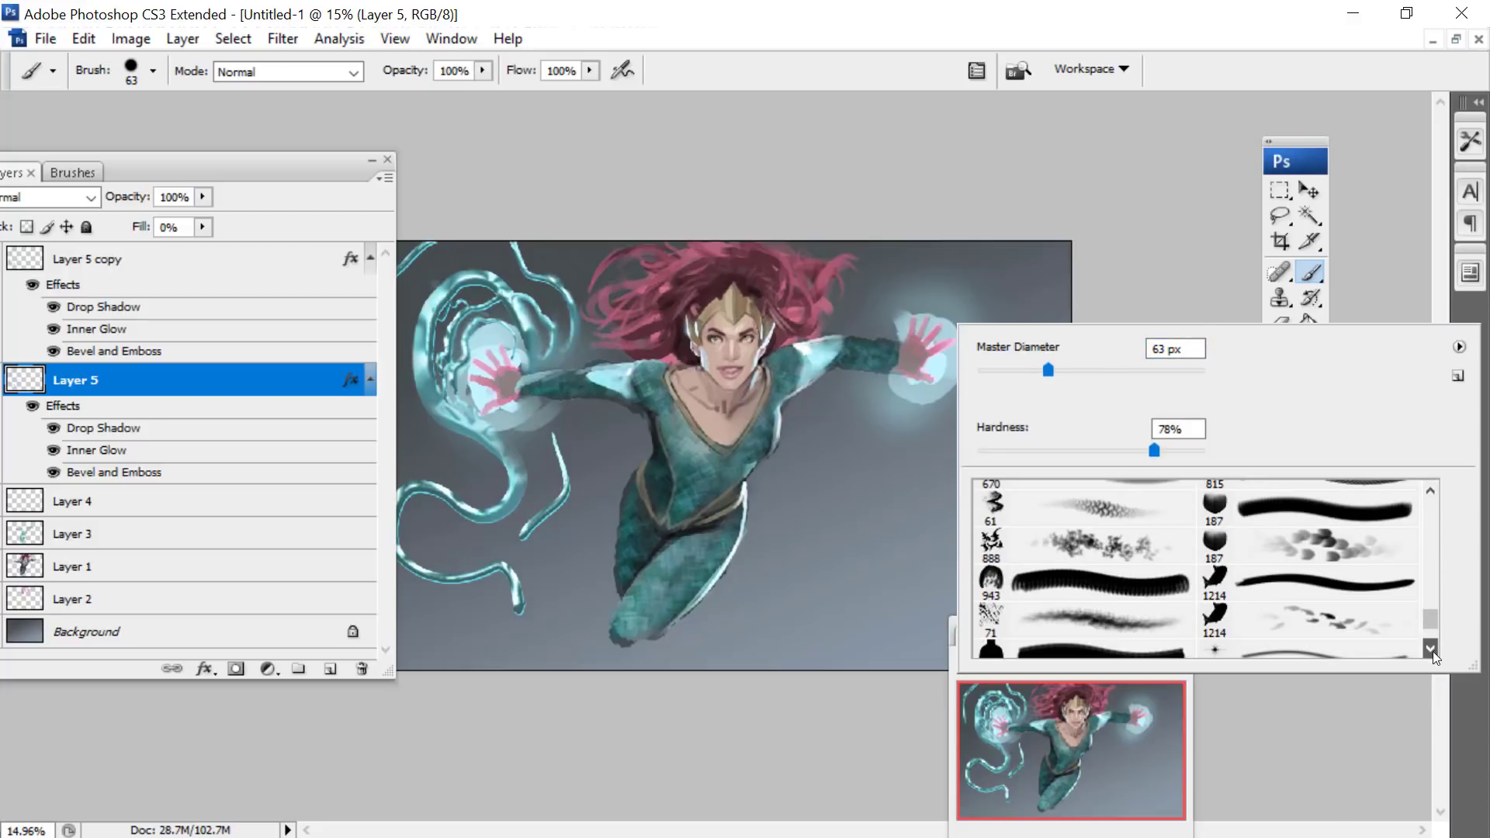
left_click(1431, 490)
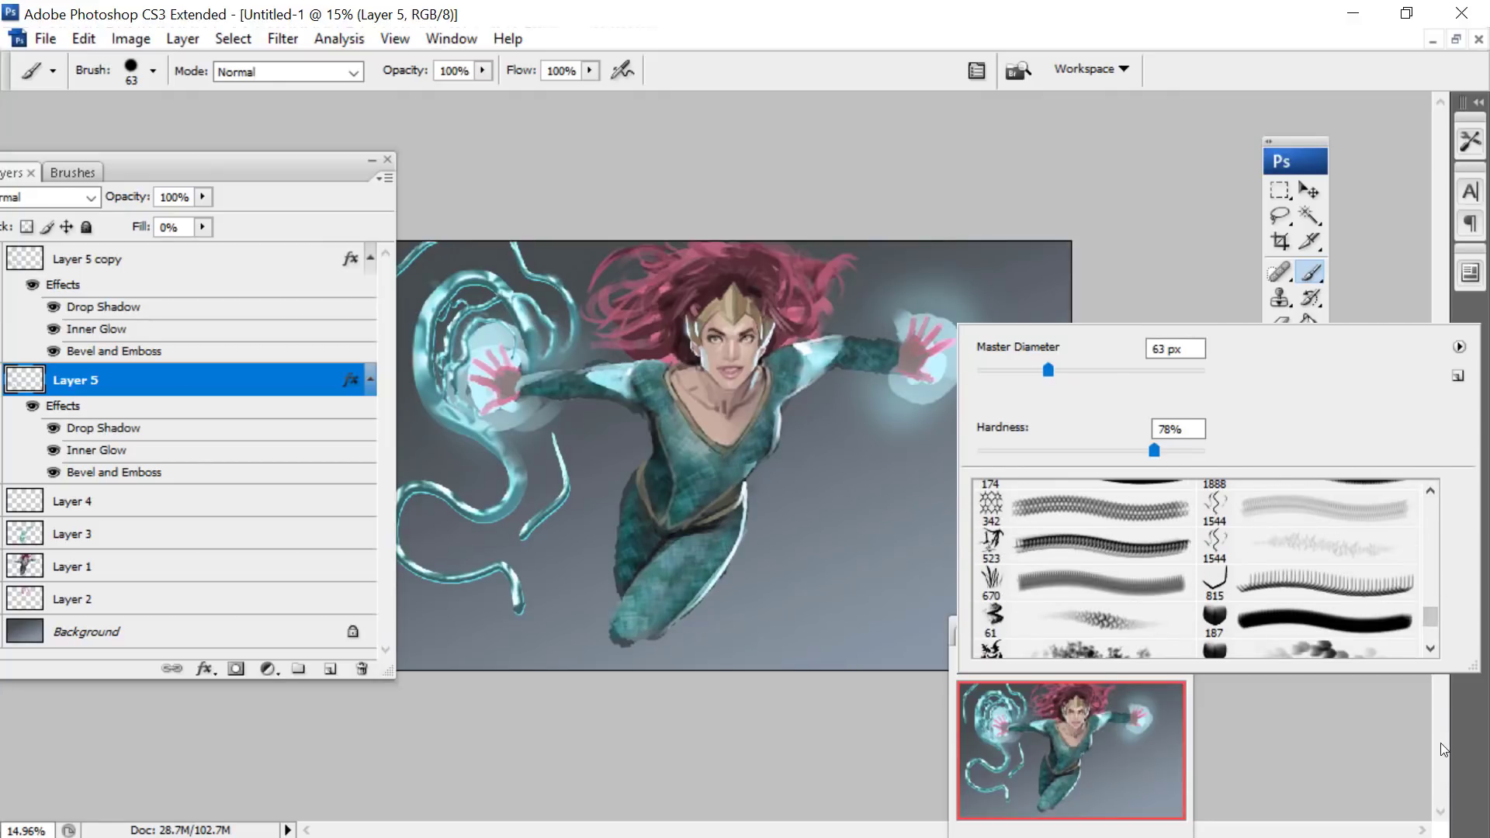
scroll(1436, 481, "up", 4)
left_click(1351, 605)
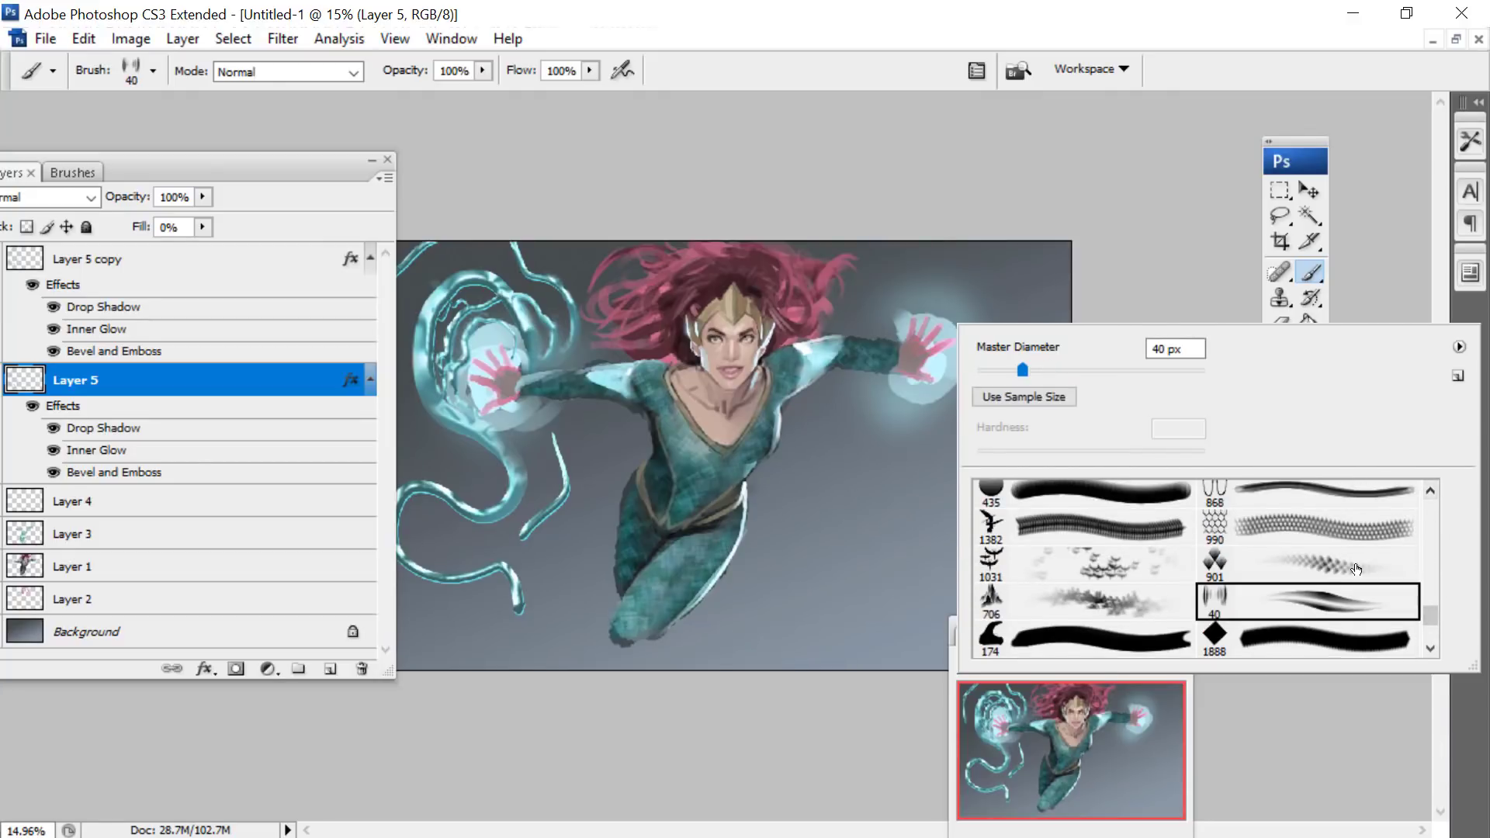
left_click_drag(1024, 370, 1054, 372)
- Clear the panels from the glowing hand on the picture's right and paint the first water tendrils curling around it on Layer 5
left_click_drag(293, 158, 281, 86)
left_click_drag(1089, 624, 557, 92)
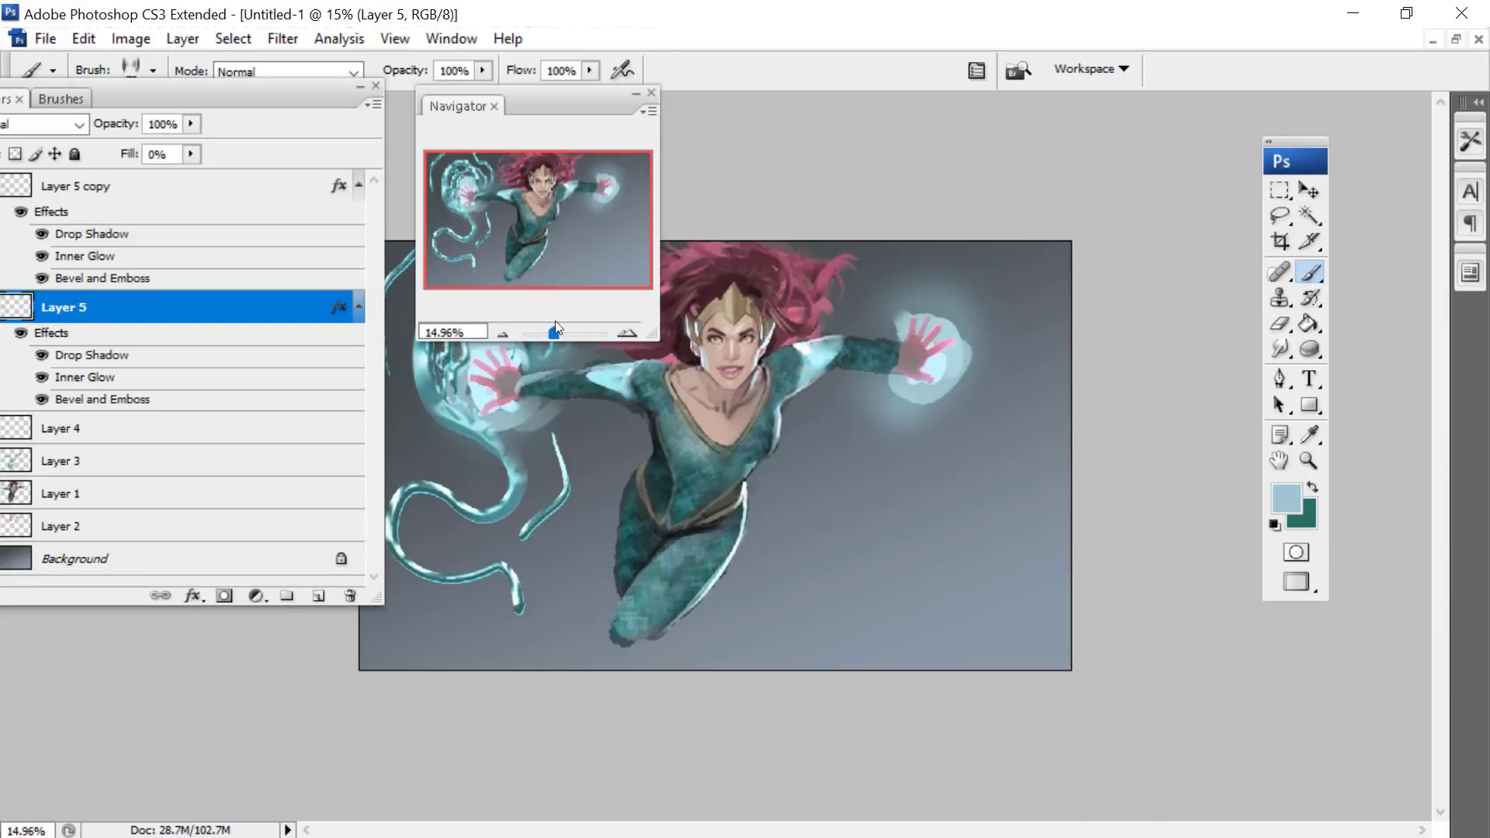
left_click_drag(553, 333, 557, 332)
left_click_drag(1287, 164, 1317, 136)
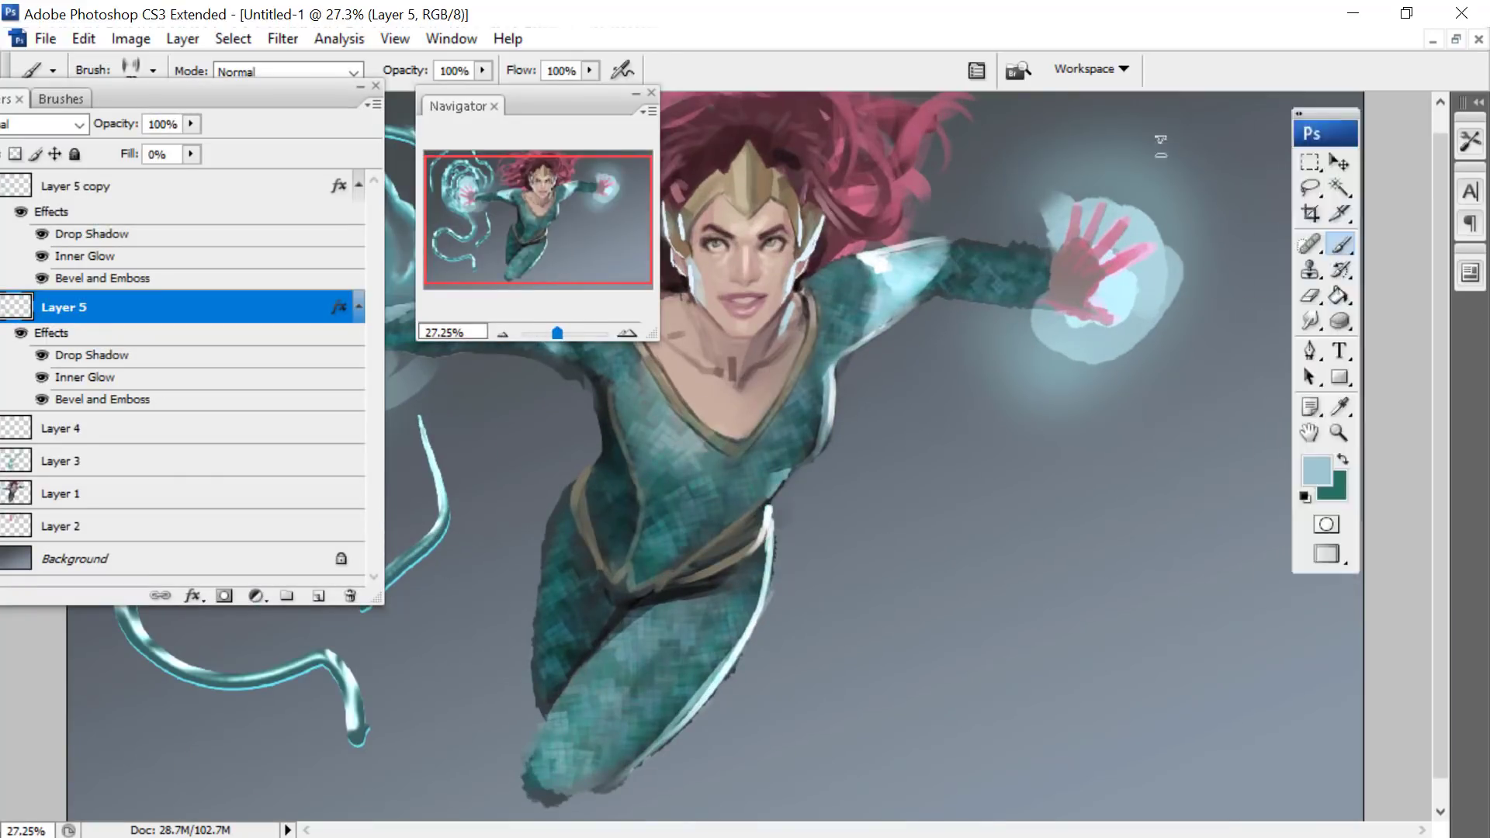
mouse_move(1022, 233)
left_mouse_down()
mouse_move(1161, 161)
mouse_move(1219, 241)
mouse_move(1231, 356)
mouse_move(1057, 383)
mouse_move(1033, 415)
left_mouse_up()
right_click(1183, 204)
key("Return")
- Enlarge the streak brush to 178 px and paint more tendrils around and below the hand on the picture's right
right_click(1173, 239)
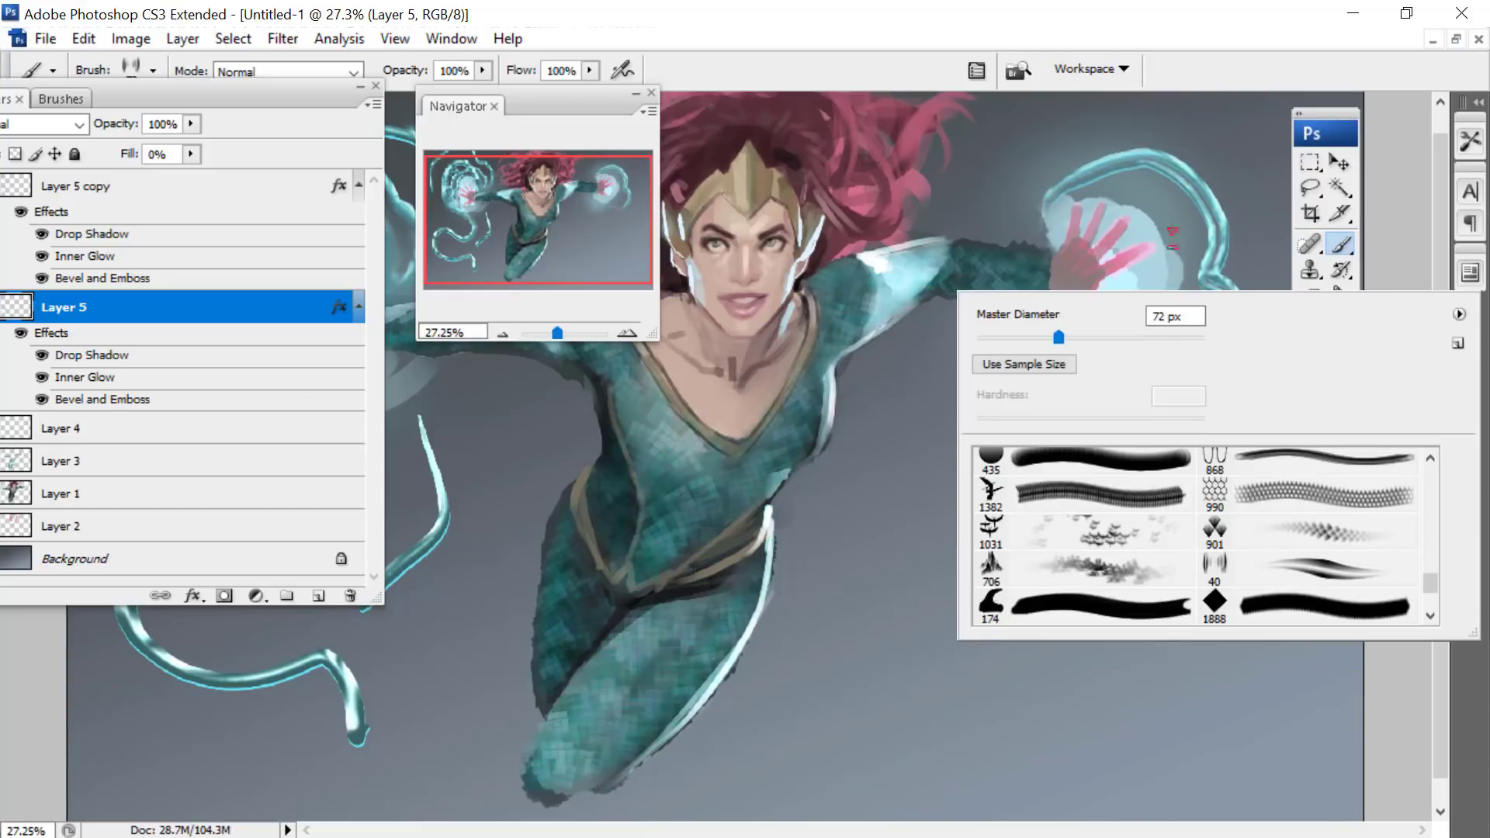
key("Return")
mouse_move(1025, 225)
left_mouse_down()
mouse_move(1049, 140)
mouse_move(1138, 104)
mouse_move(1256, 209)
mouse_move(1277, 388)
mouse_move(1179, 419)
mouse_move(1137, 403)
mouse_move(1084, 413)
mouse_move(1057, 472)
mouse_move(1020, 473)
mouse_move(1005, 396)
mouse_move(1009, 411)
mouse_move(959, 330)
left_mouse_up()
mouse_move(1095, 485)
left_mouse_down()
mouse_move(1126, 443)
mouse_move(1196, 411)
left_mouse_up()
- Move the layer list off the picture's left side and paint looping tendrils around and below the hand there
mouse_move(250, 93)
left_mouse_down()
mouse_move(240, 256)
mouse_move(1062, 493)
left_mouse_up()
mouse_move(450, 466)
left_mouse_down()
mouse_move(217, 488)
mouse_move(130, 243)
mouse_move(203, 151)
mouse_move(165, 373)
mouse_move(291, 499)
mouse_move(343, 505)
mouse_move(427, 408)
mouse_move(418, 361)
left_mouse_up()
mouse_move(235, 128)
left_mouse_down()
mouse_move(154, 569)
mouse_move(511, 611)
mouse_move(533, 571)
left_mouse_up()
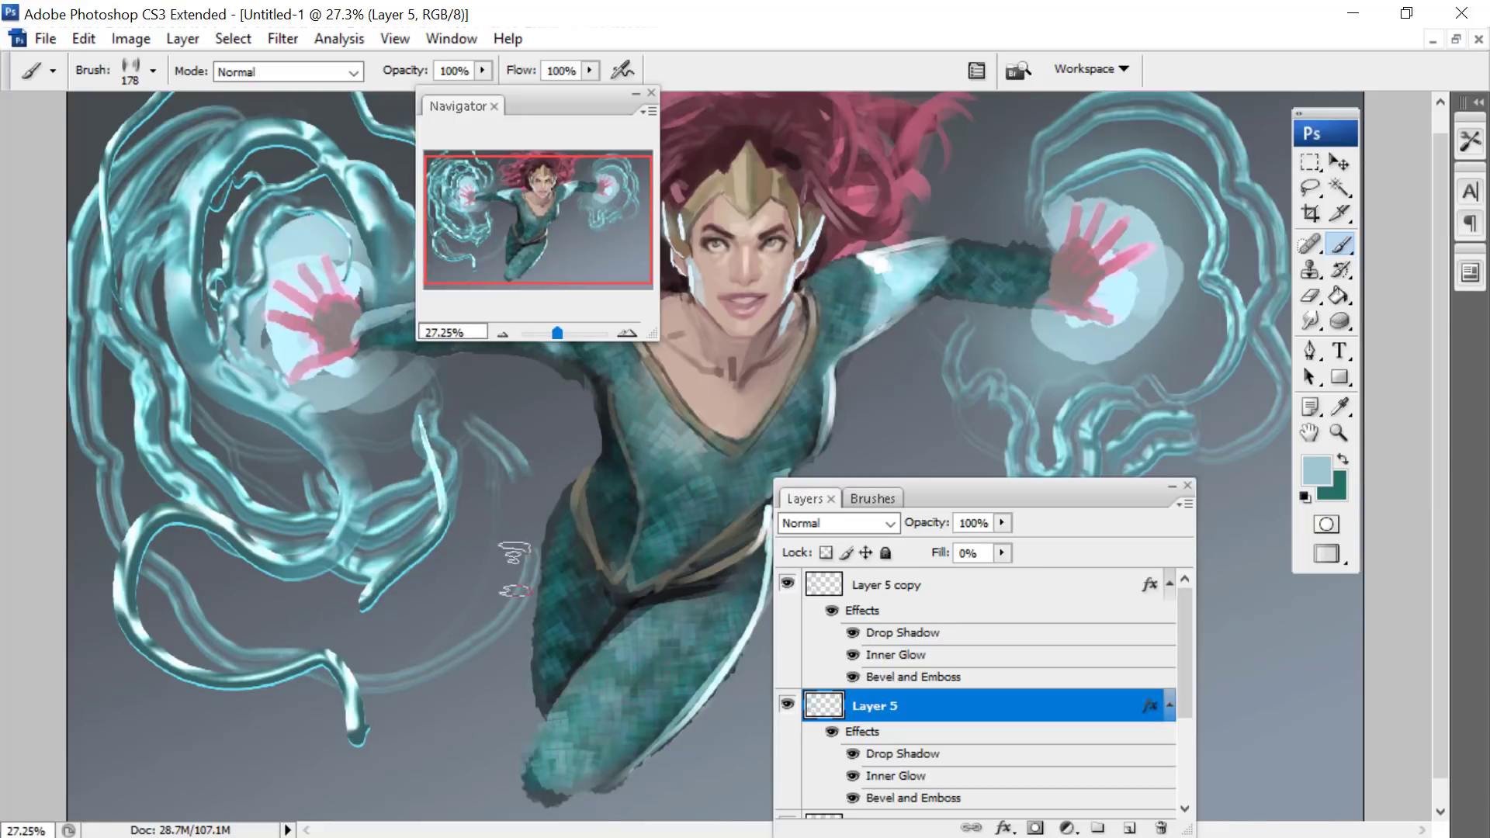
- Paint wide sweeping tendrils below and above the hand on the picture's right, moving the layer list and navigator aside
mouse_move(958, 498)
left_mouse_down()
mouse_move(674, 609)
mouse_move(538, 627)
left_mouse_up()
mouse_move(850, 503)
left_mouse_down()
mouse_move(1077, 556)
mouse_move(1223, 232)
mouse_move(1187, 133)
mouse_move(1009, 62)
mouse_move(928, 197)
mouse_move(995, 138)
mouse_move(1224, 297)
mouse_move(1085, 583)
left_mouse_up()
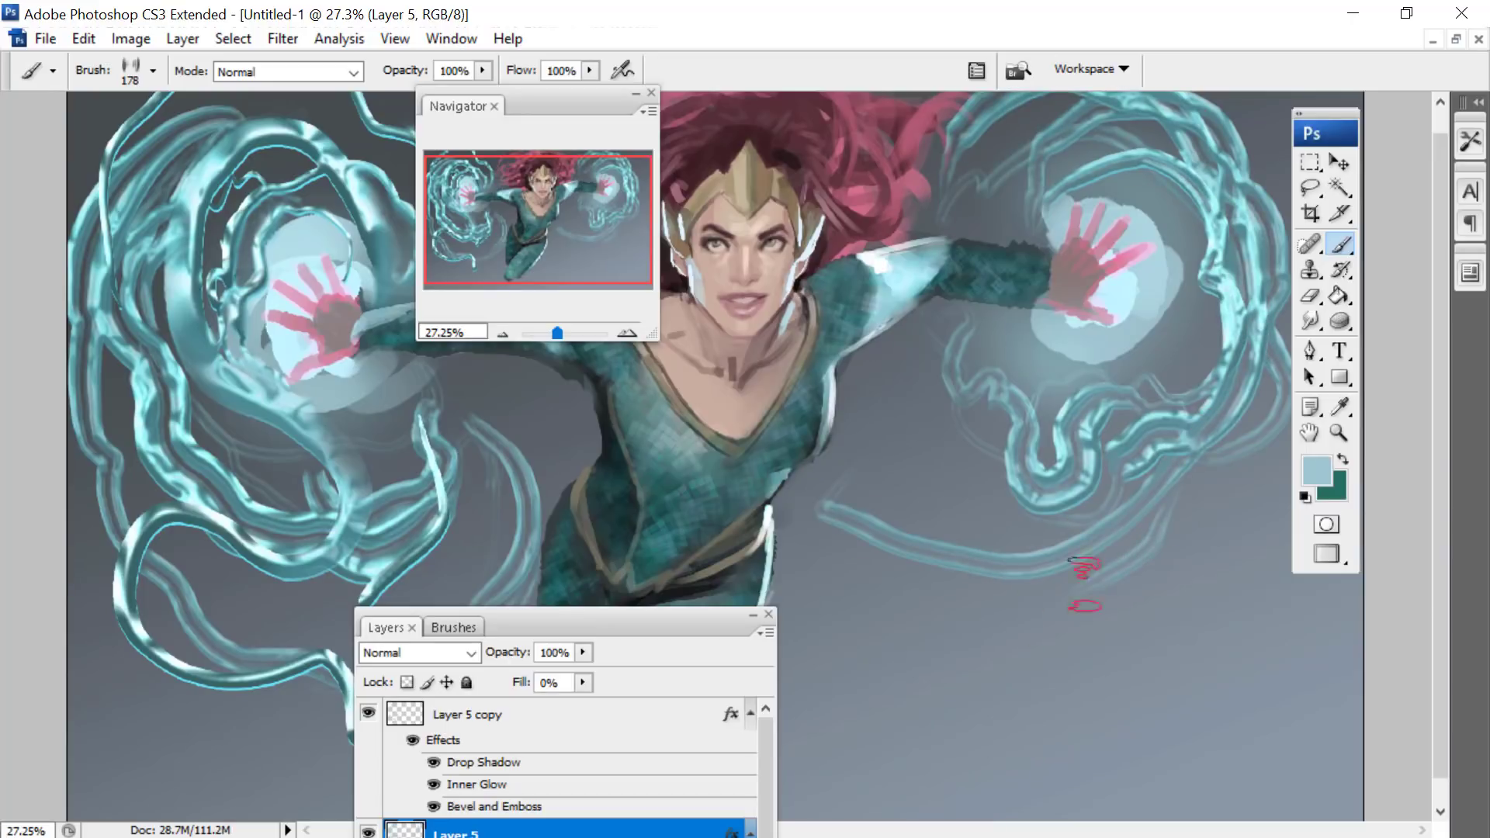
mouse_move(1242, 425)
left_mouse_down()
mouse_move(1109, 619)
mouse_move(896, 604)
mouse_move(824, 553)
left_mouse_up()
mouse_move(825, 674)
left_mouse_down()
mouse_move(912, 711)
mouse_move(1249, 633)
left_mouse_up()
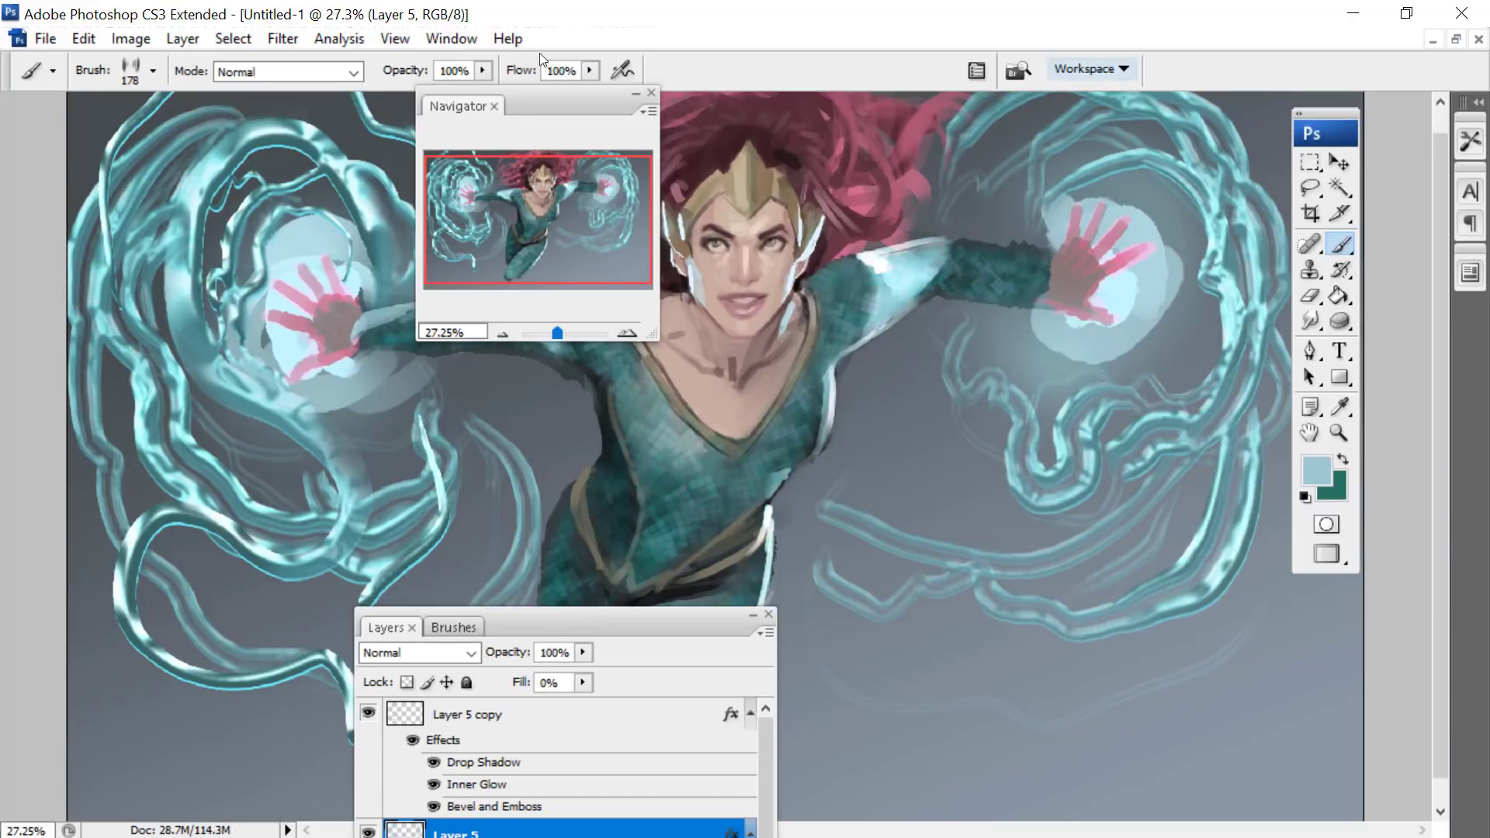
left_click_drag(466, 221, 410, 140)
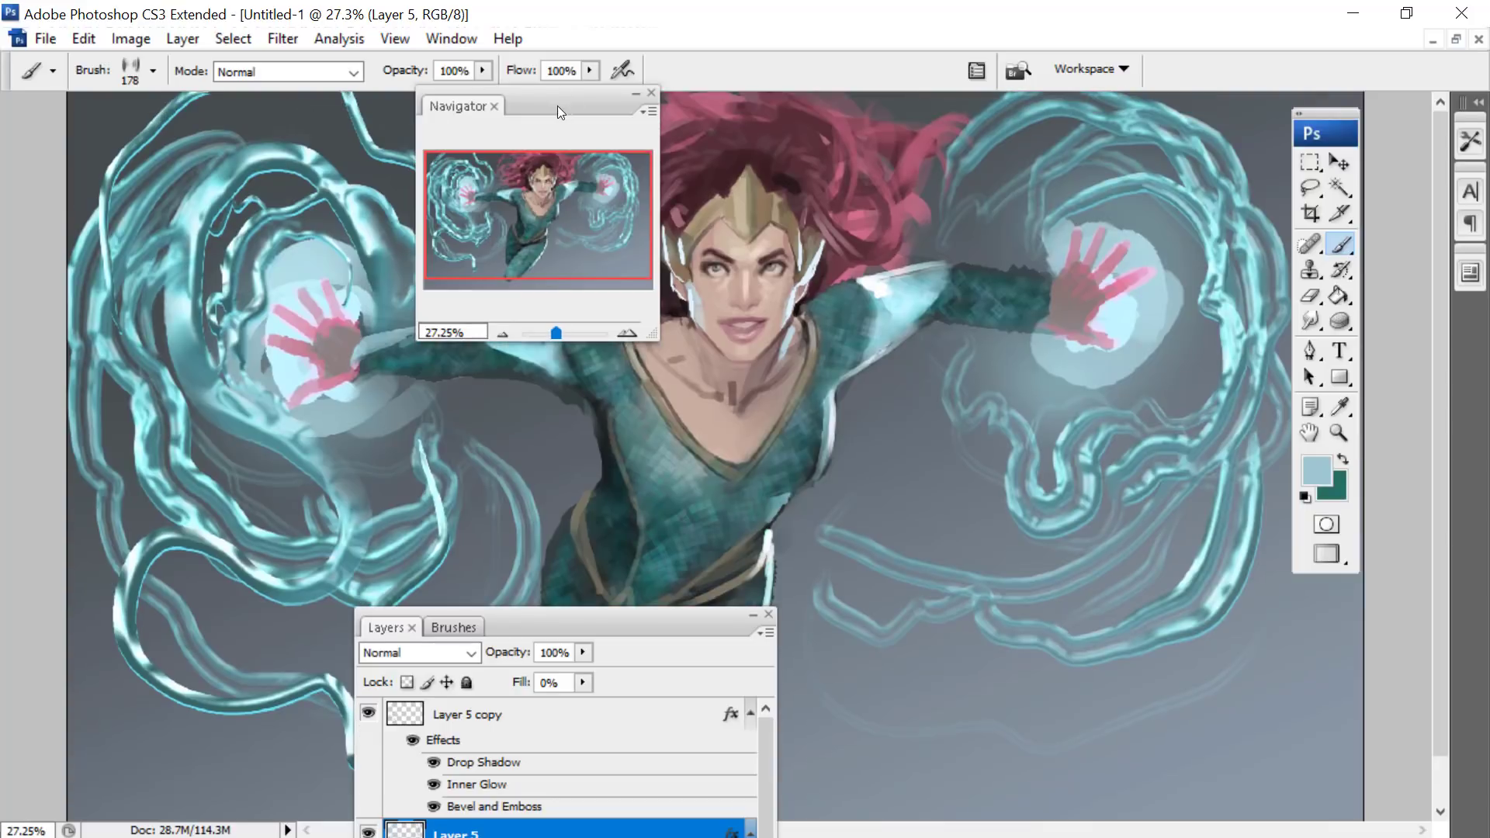
left_click_drag(558, 105, 281, 256)
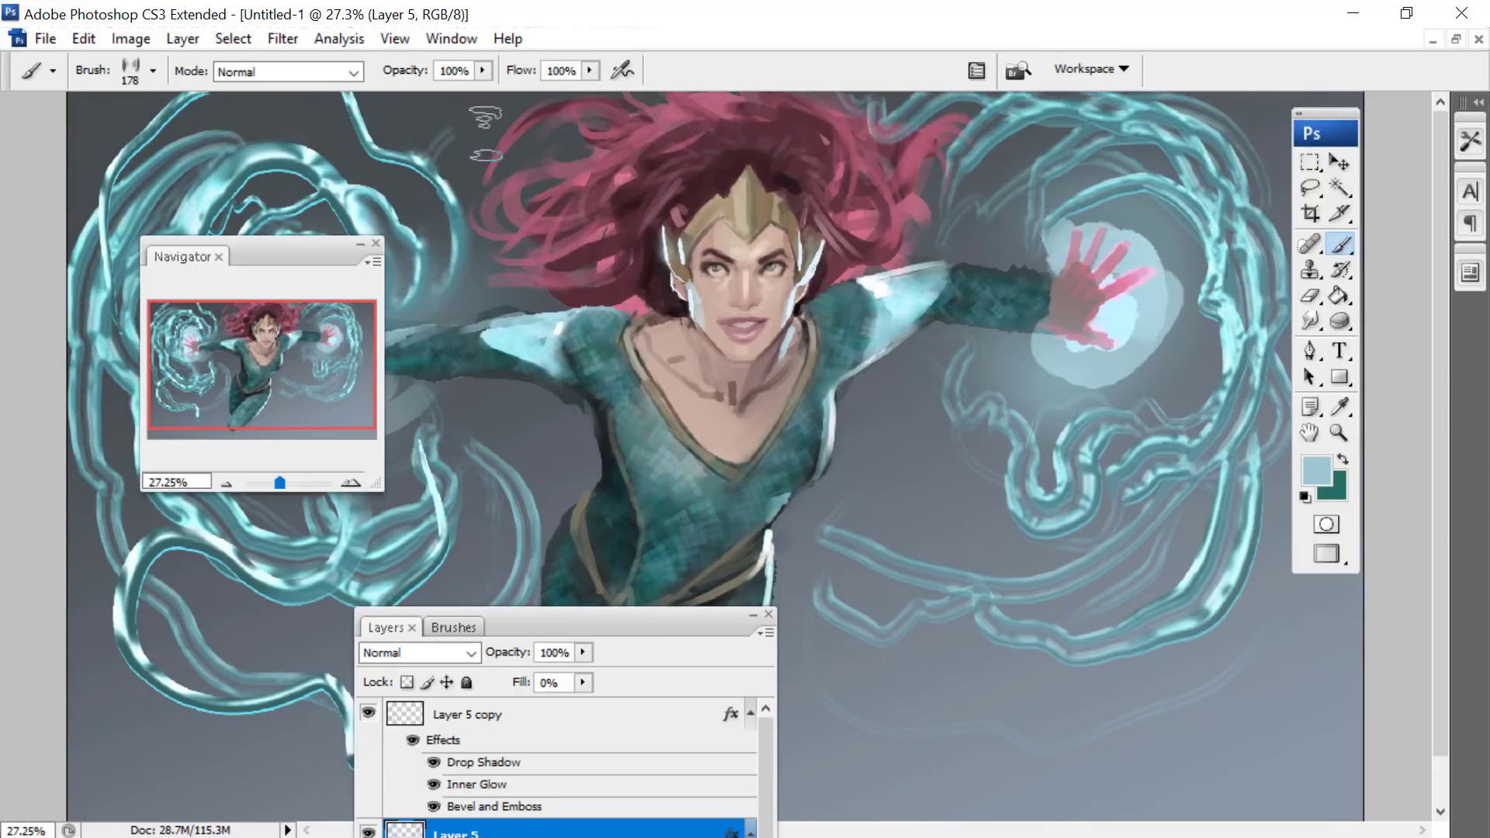
- Choose the 19 px hard round brush with tapered ends for the Brush tool
right_click(486, 135)
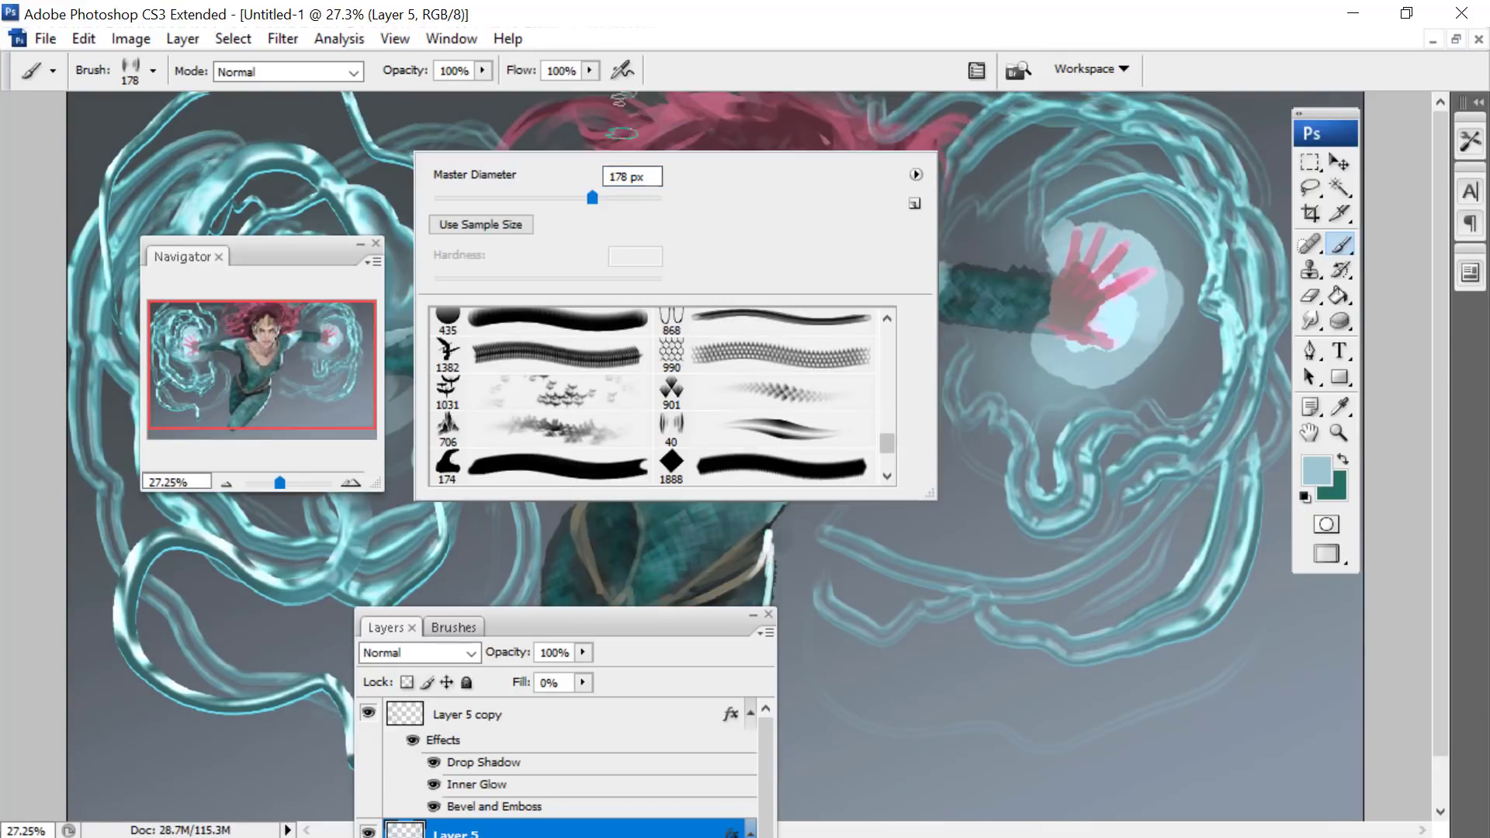
left_click_drag(886, 444, 884, 302)
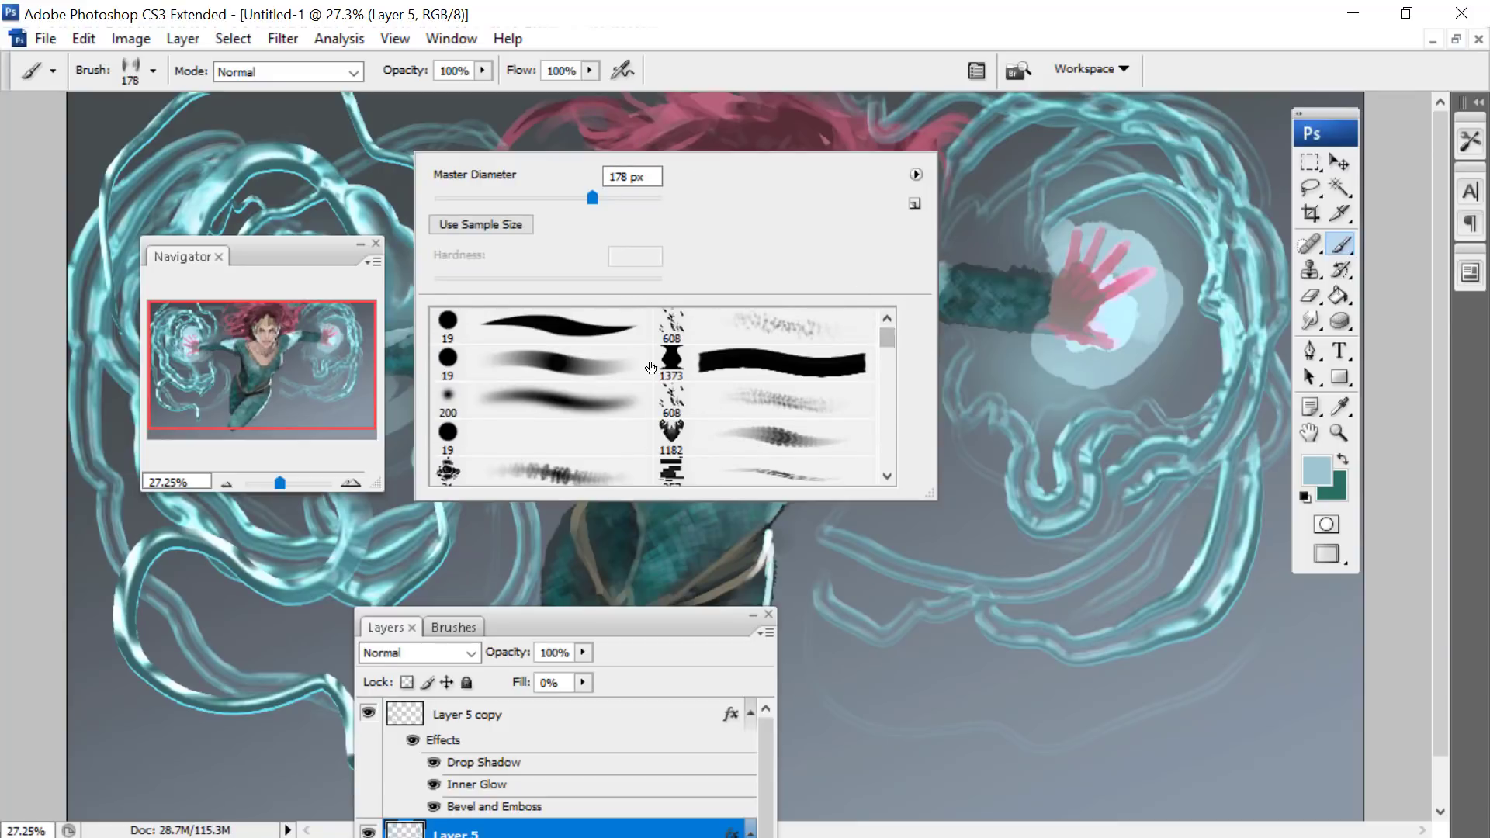
left_click(887, 474)
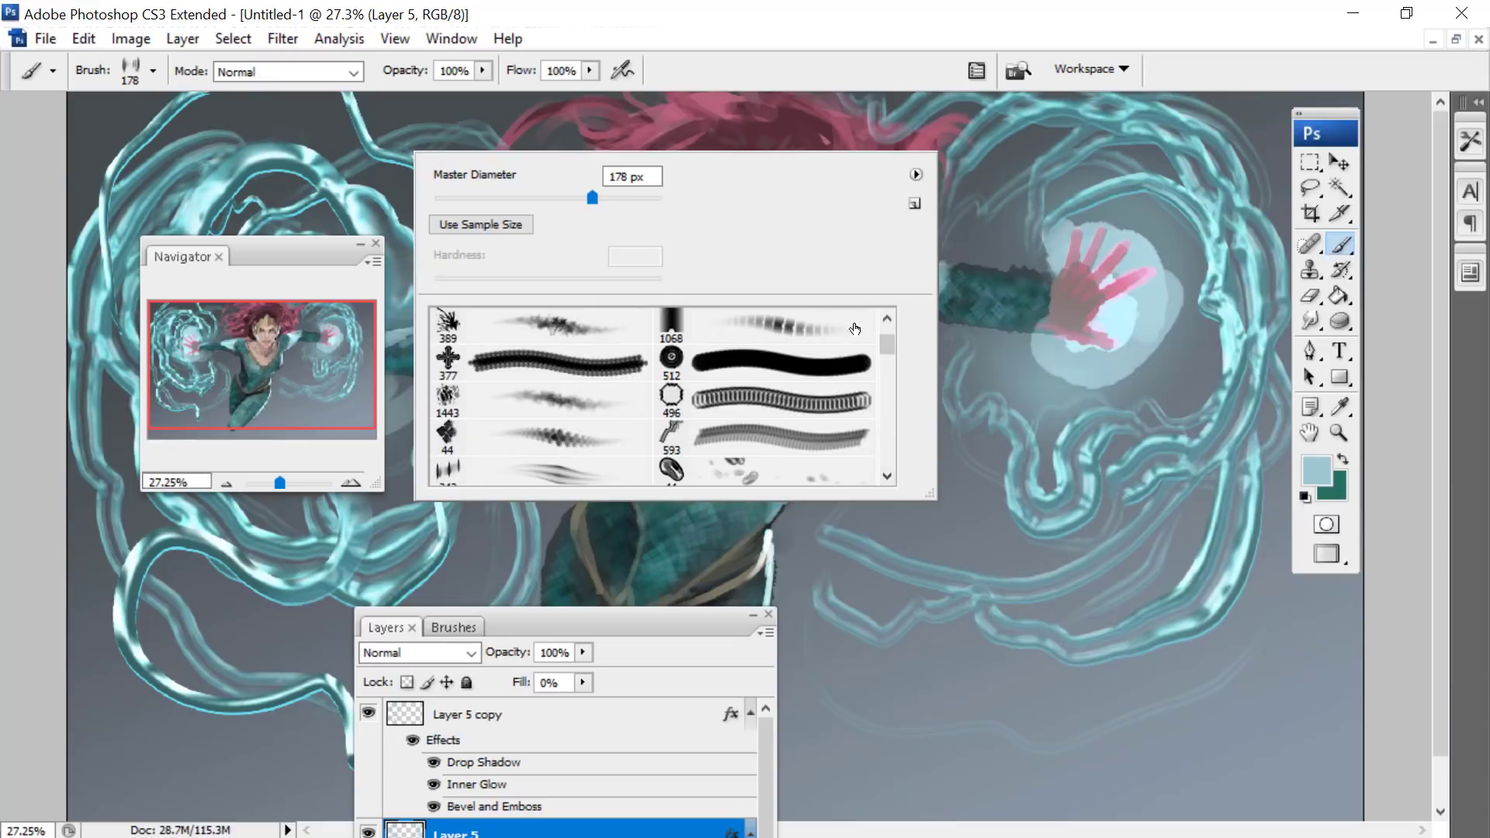
left_click_drag(887, 342, 868, 304)
left_click(556, 332)
- Move the navigator and layer list off the suit and undo the thin test stroke across it
left_click_drag(262, 250, 924, 182)
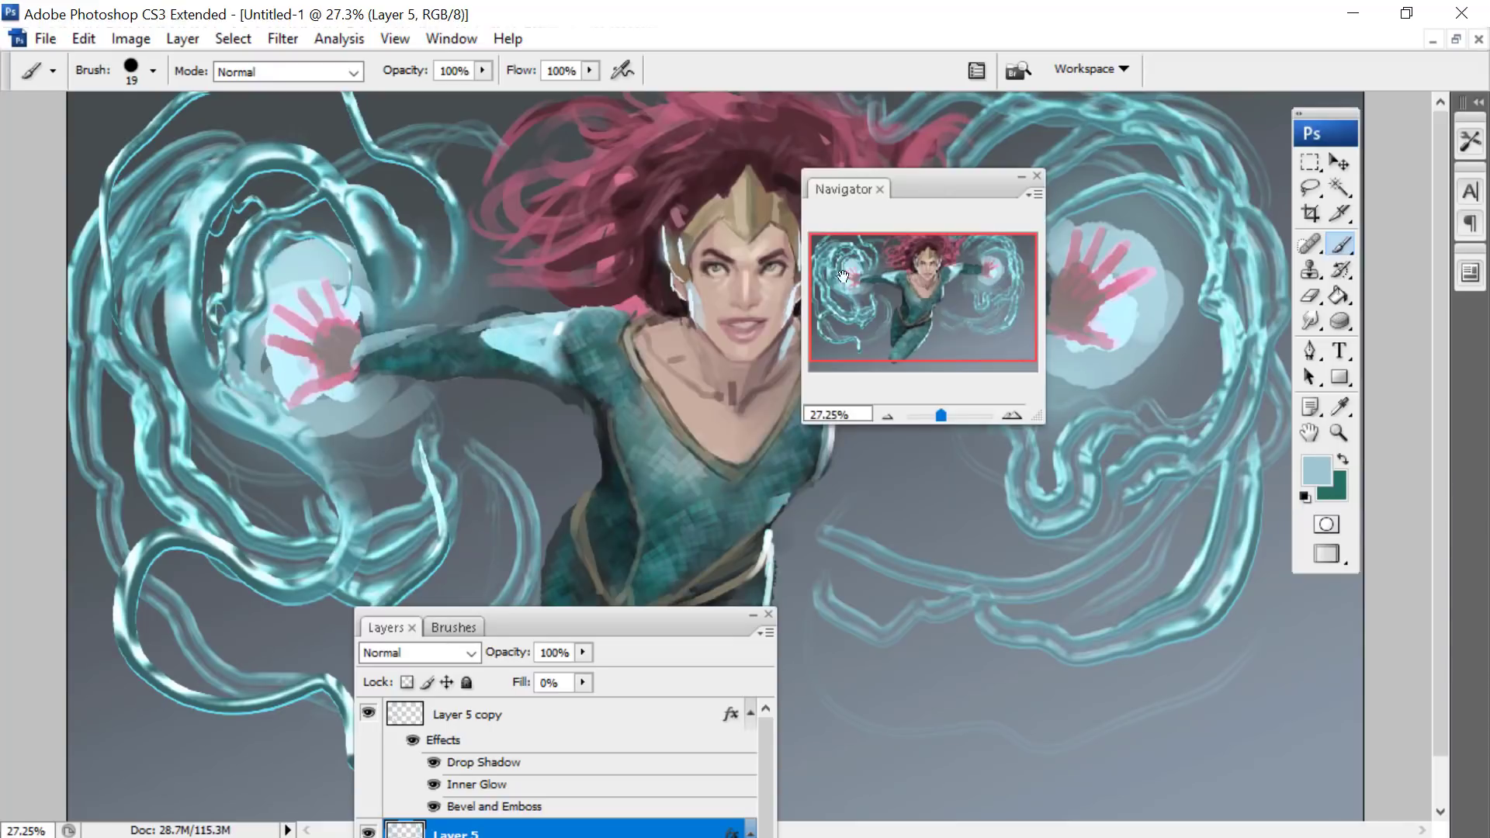
mouse_move(582, 617)
left_mouse_down()
mouse_move(662, 585)
mouse_move(1011, 345)
left_mouse_up()
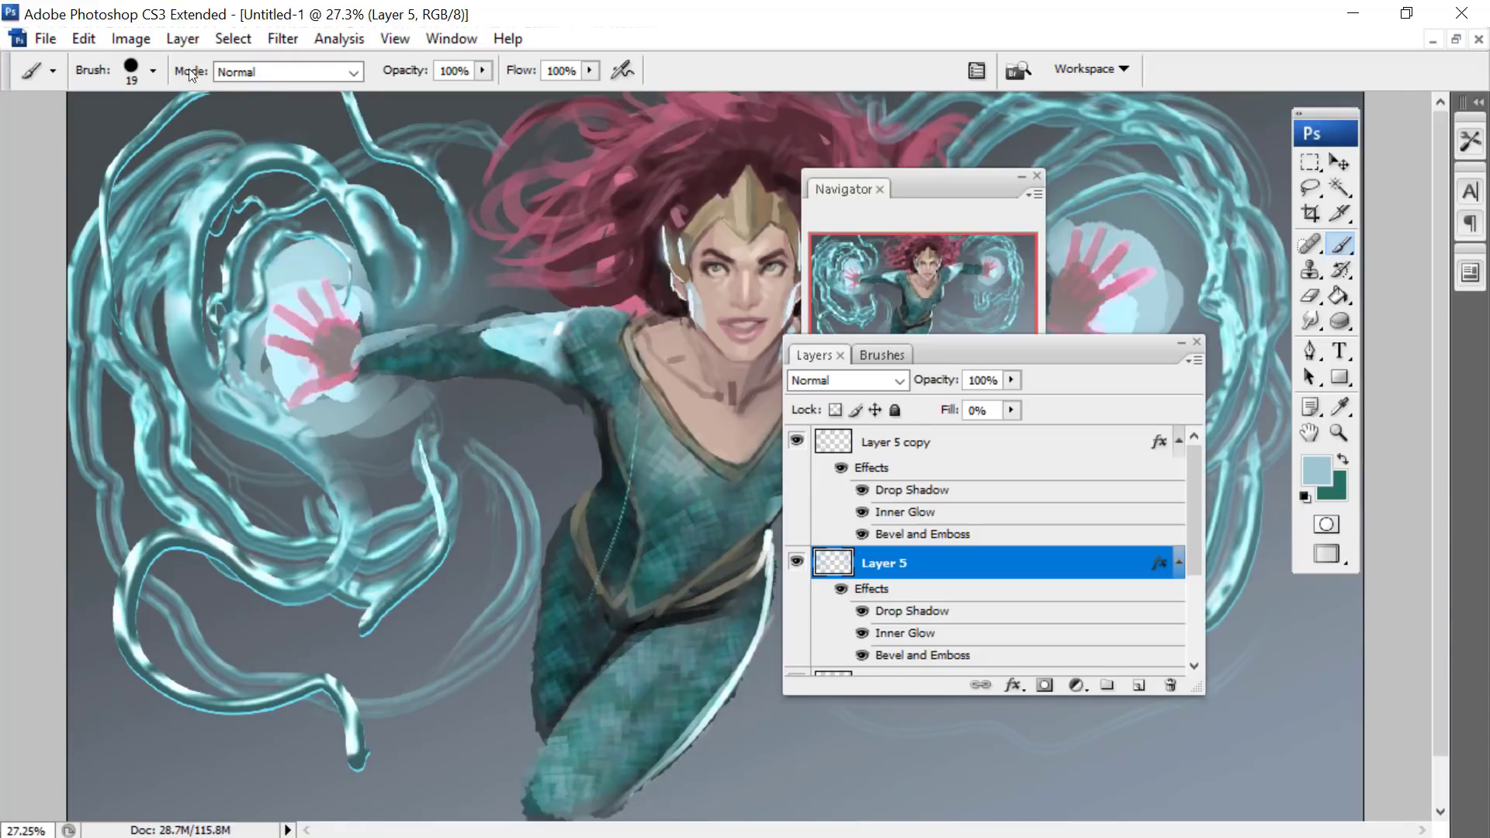
left_click(83, 39)
left_click(132, 65)
- Duplicate Layer 5 copy together with its layer effects
left_click(857, 446)
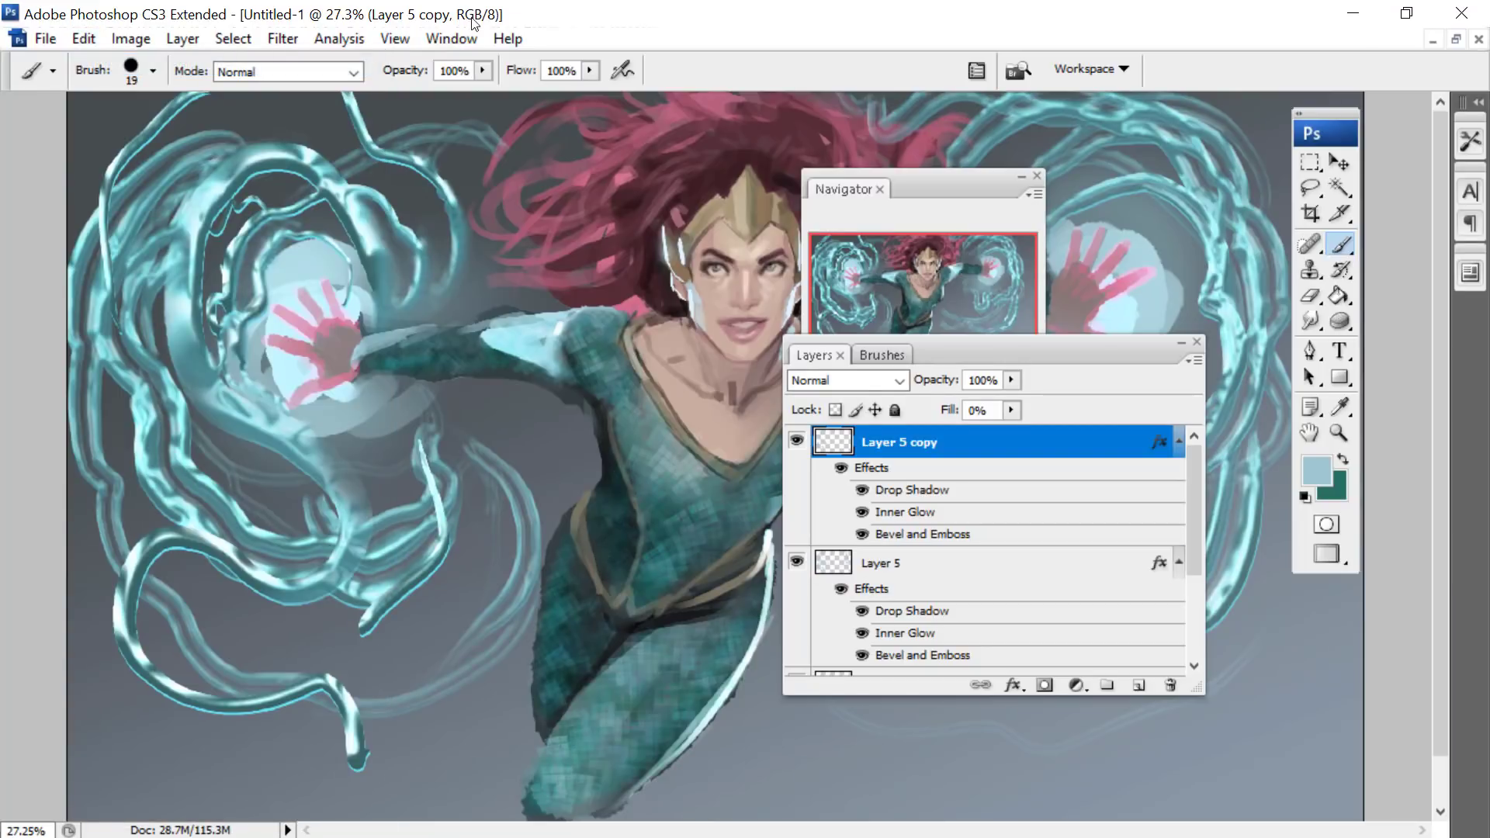
left_click(178, 40)
left_click(242, 72)
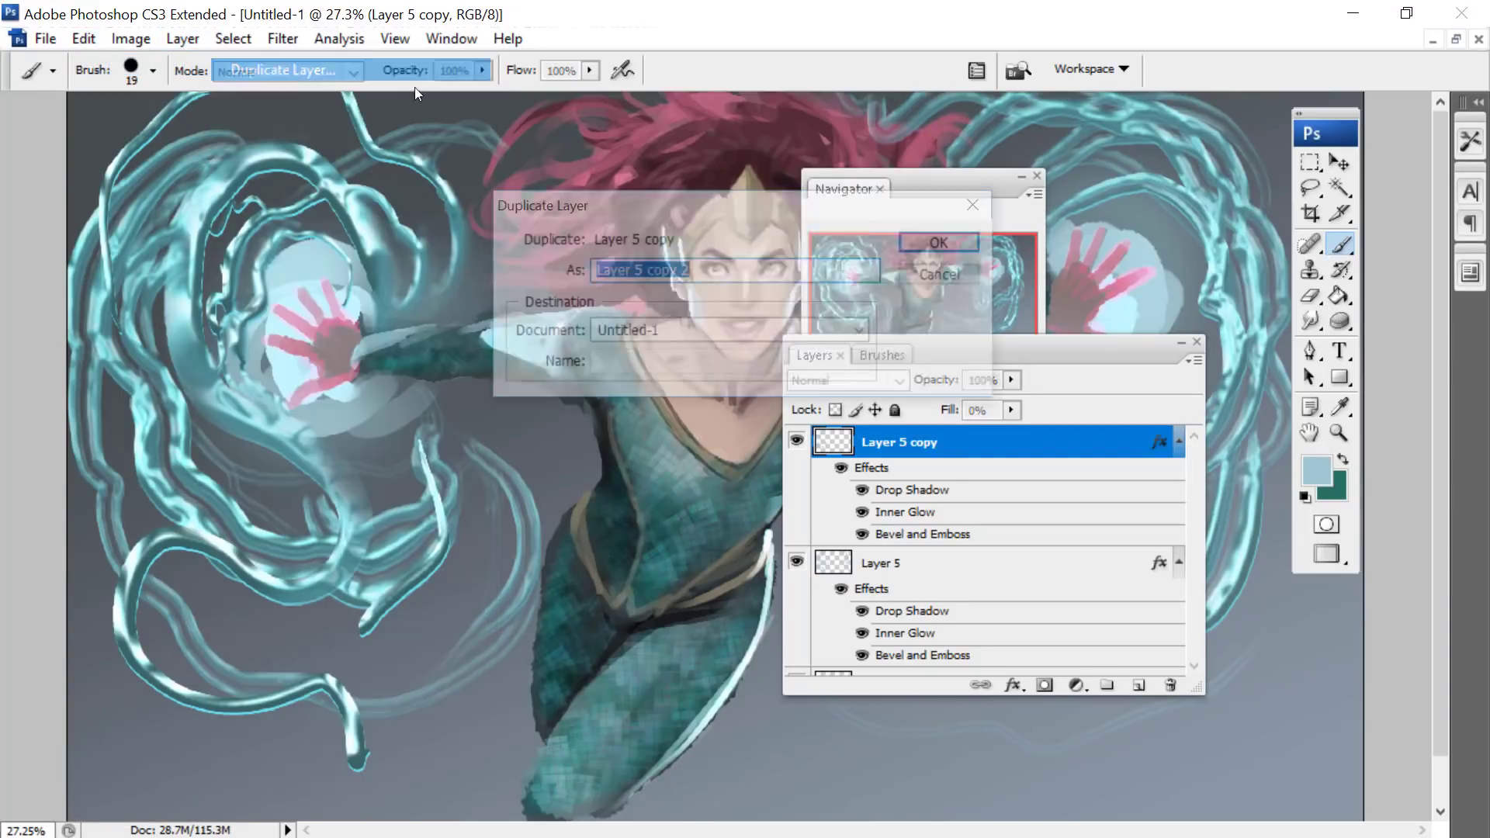
left_click(958, 240)
left_click(941, 268)
- Select the whole canvas and clear the duplicated layer's pixels, keeping its effects
left_click_drag(942, 415, 936, 415)
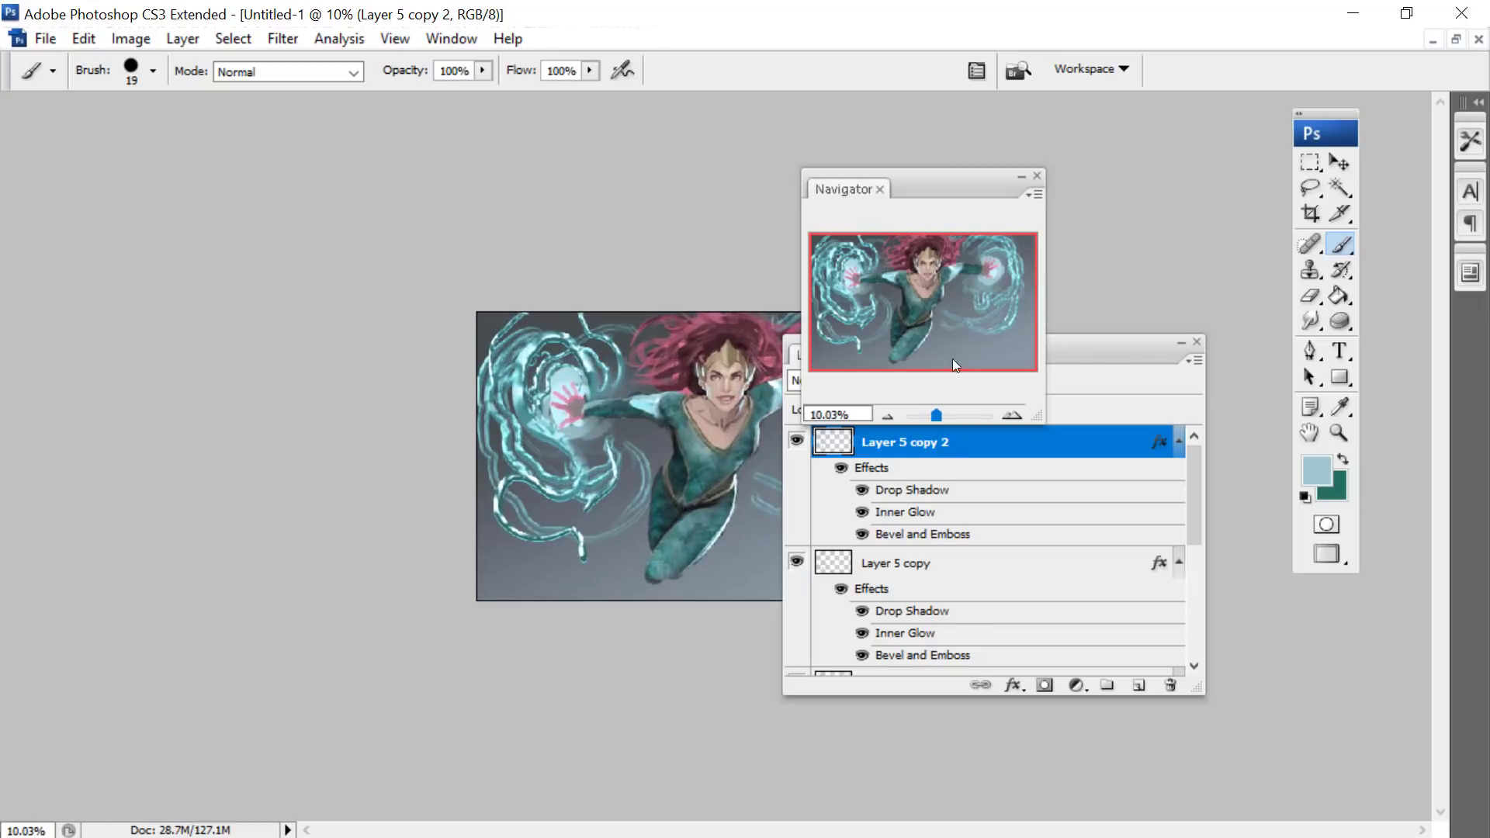
left_click(1312, 161)
key("ctrl+a")
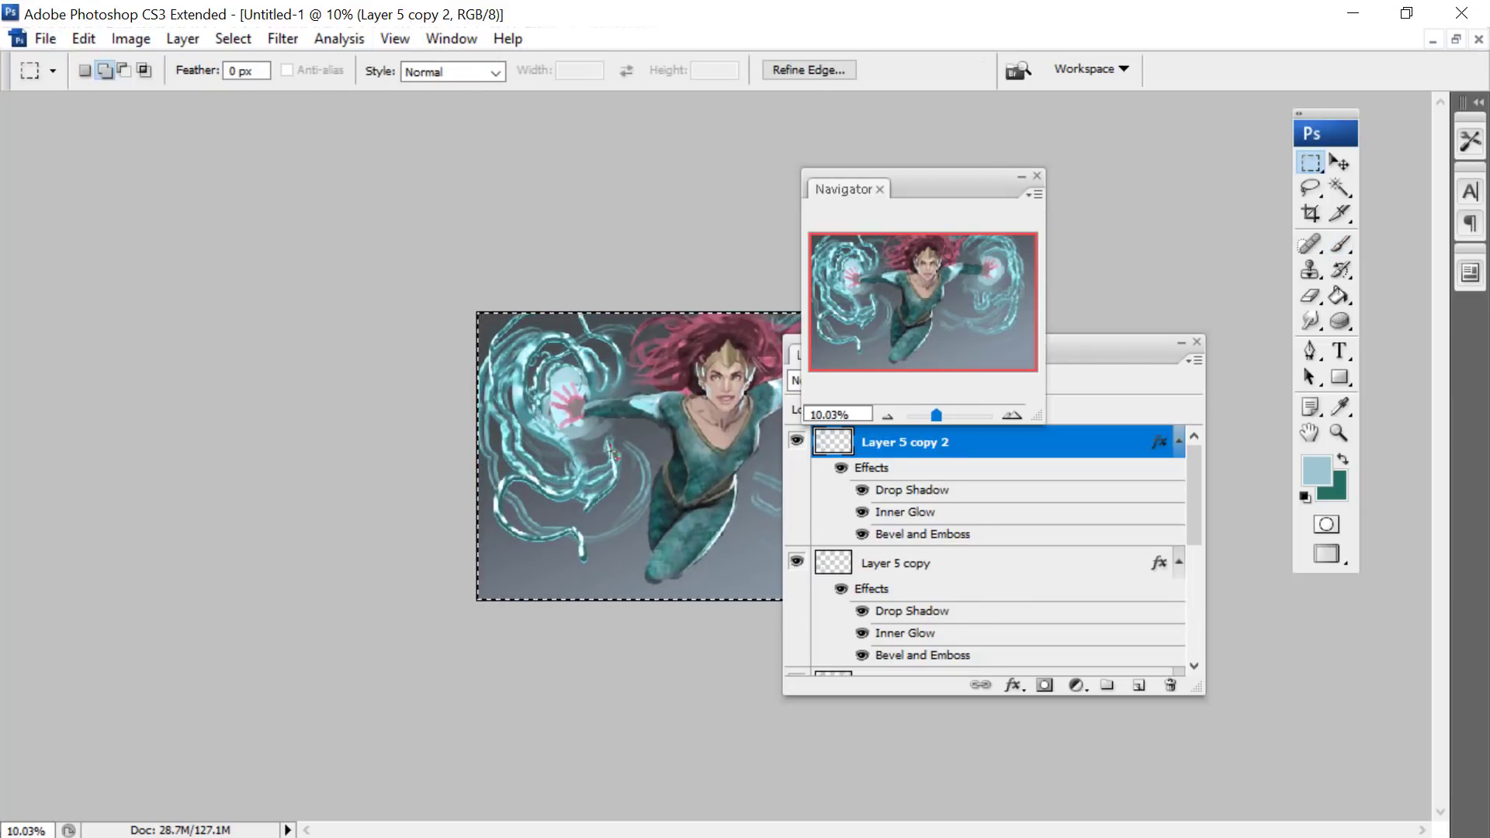
left_click(174, 44)
mouse_move(87, 40)
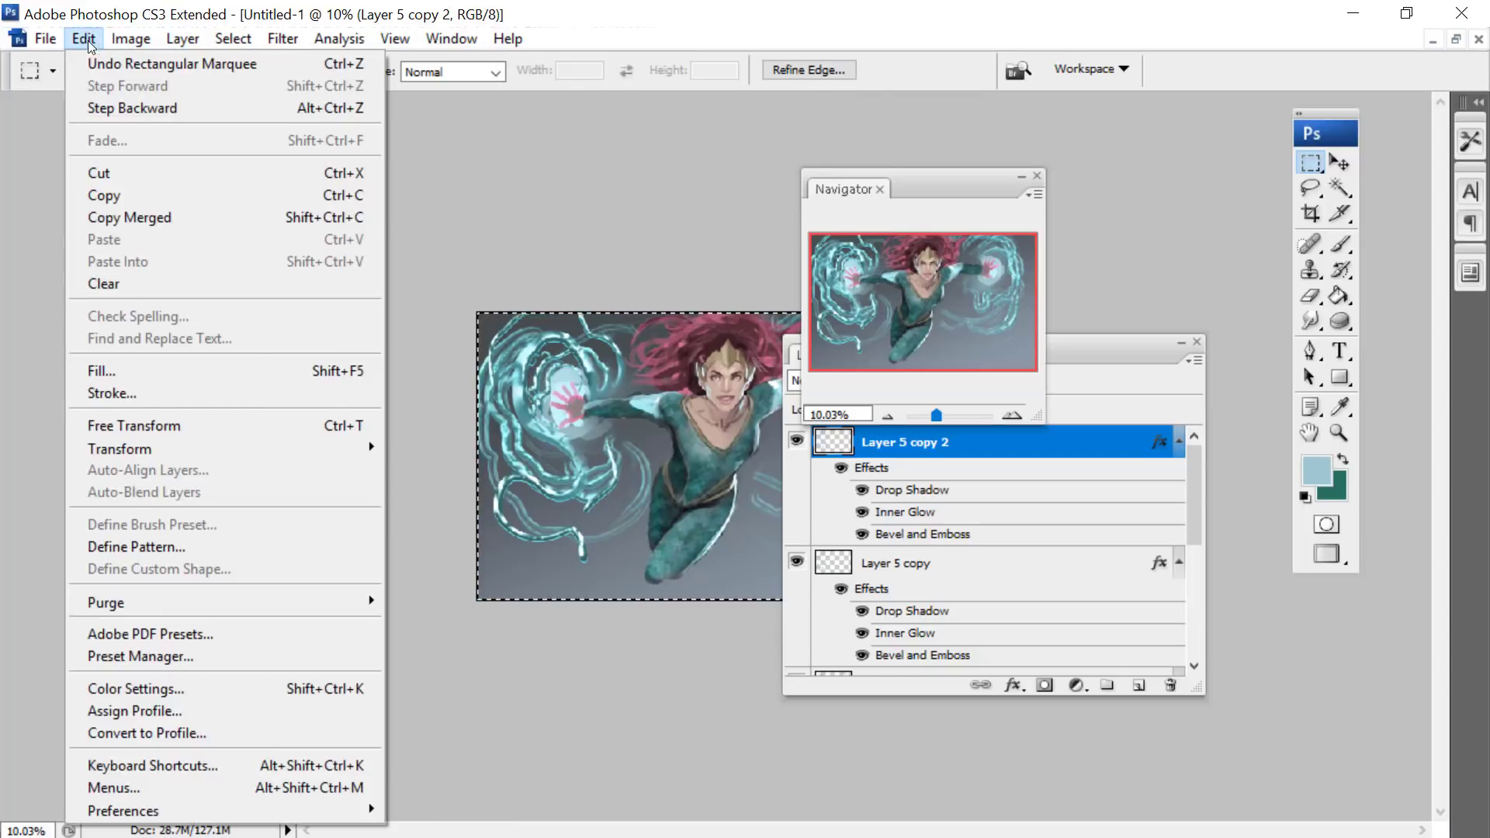
left_click(104, 283)
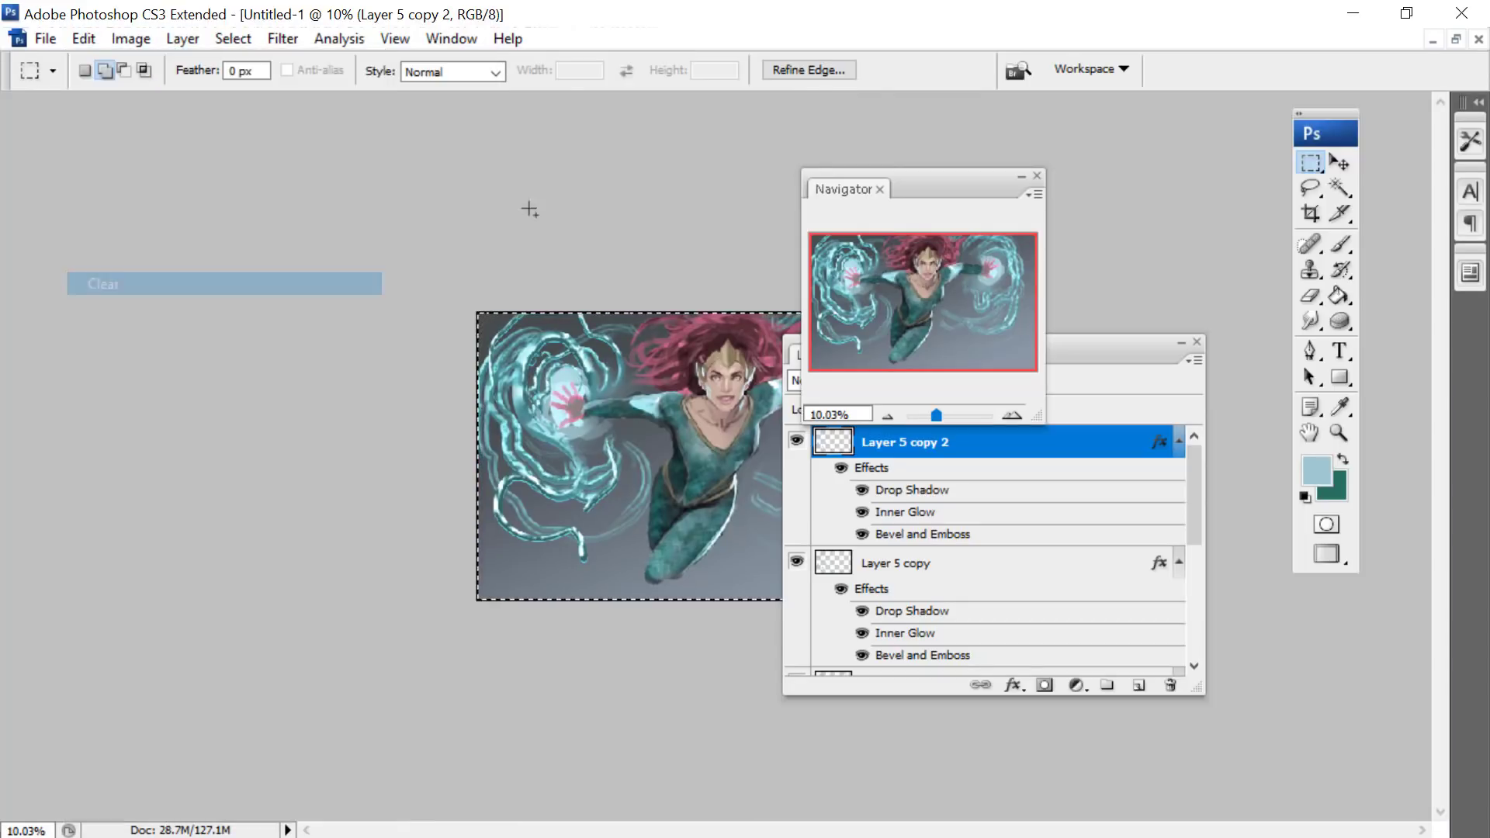
- Arrange the navigator and layer list away from the figure and return to the Brush tool
left_click_drag(915, 179, 158, 78)
left_click_drag(976, 356, 1119, 501)
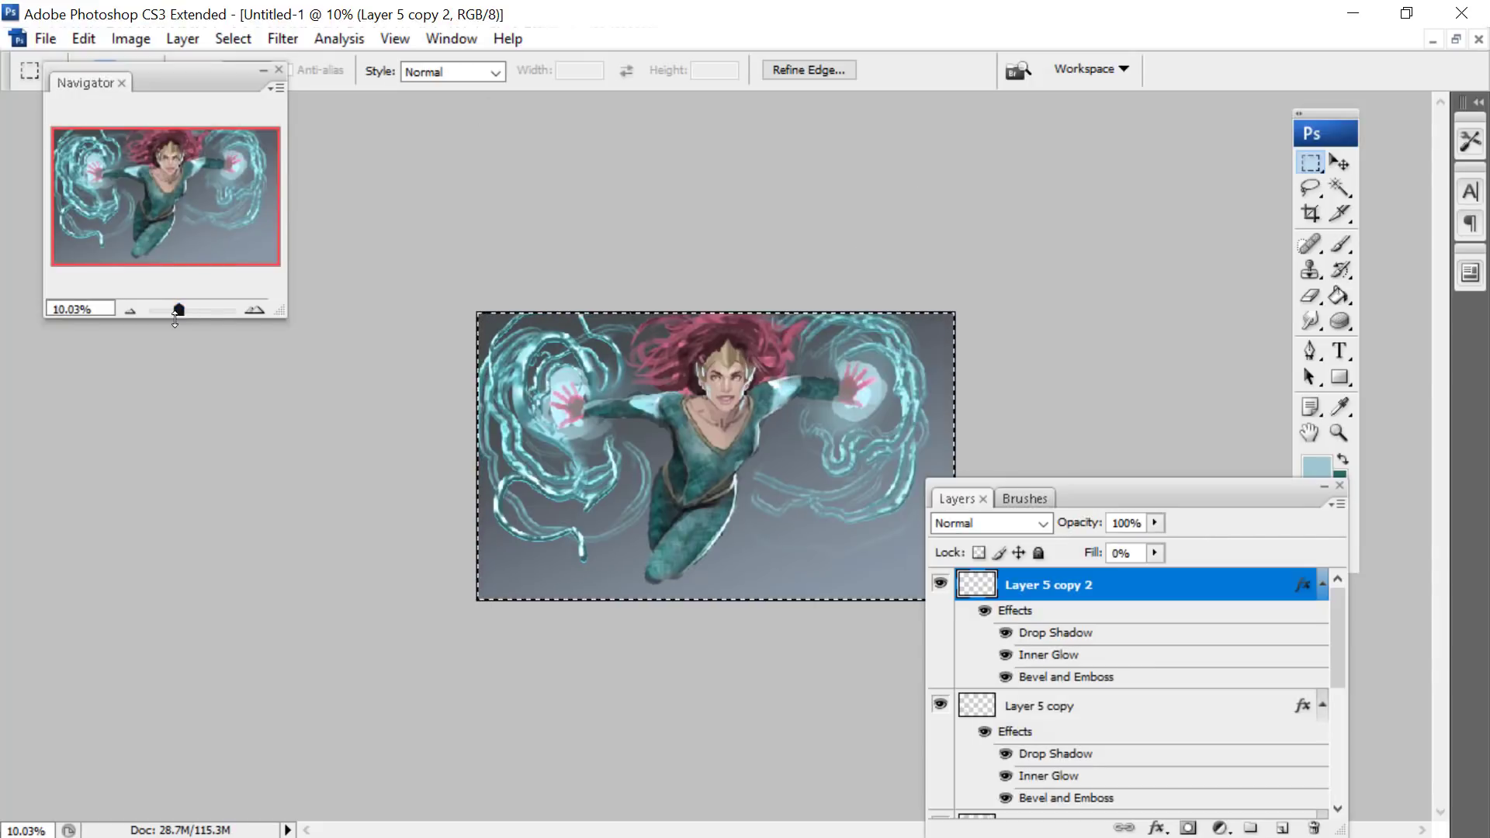
left_click_drag(177, 311, 185, 318)
right_click(512, 231)
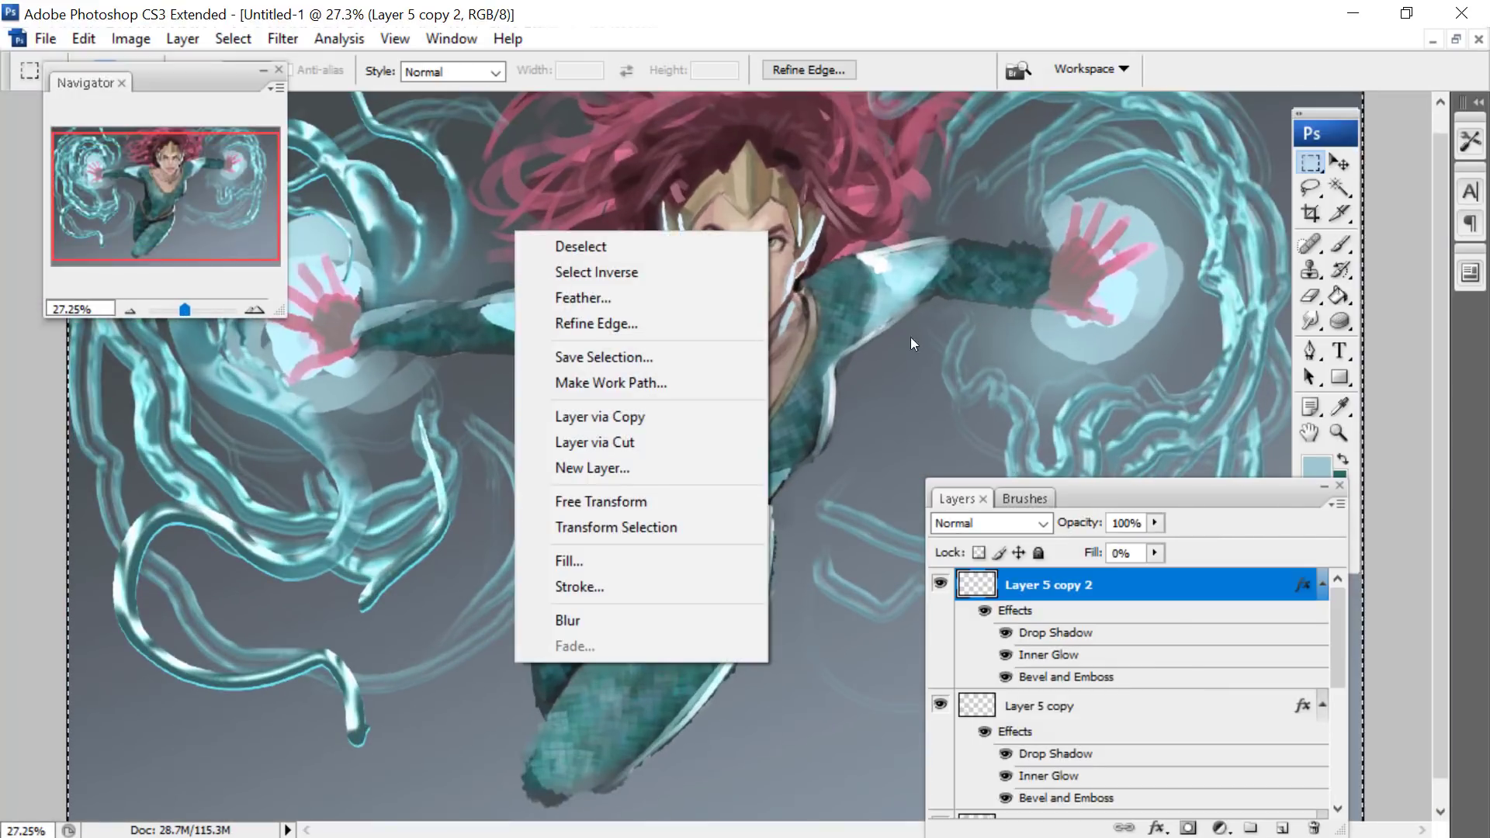
left_click(1343, 249)
right_click(549, 212)
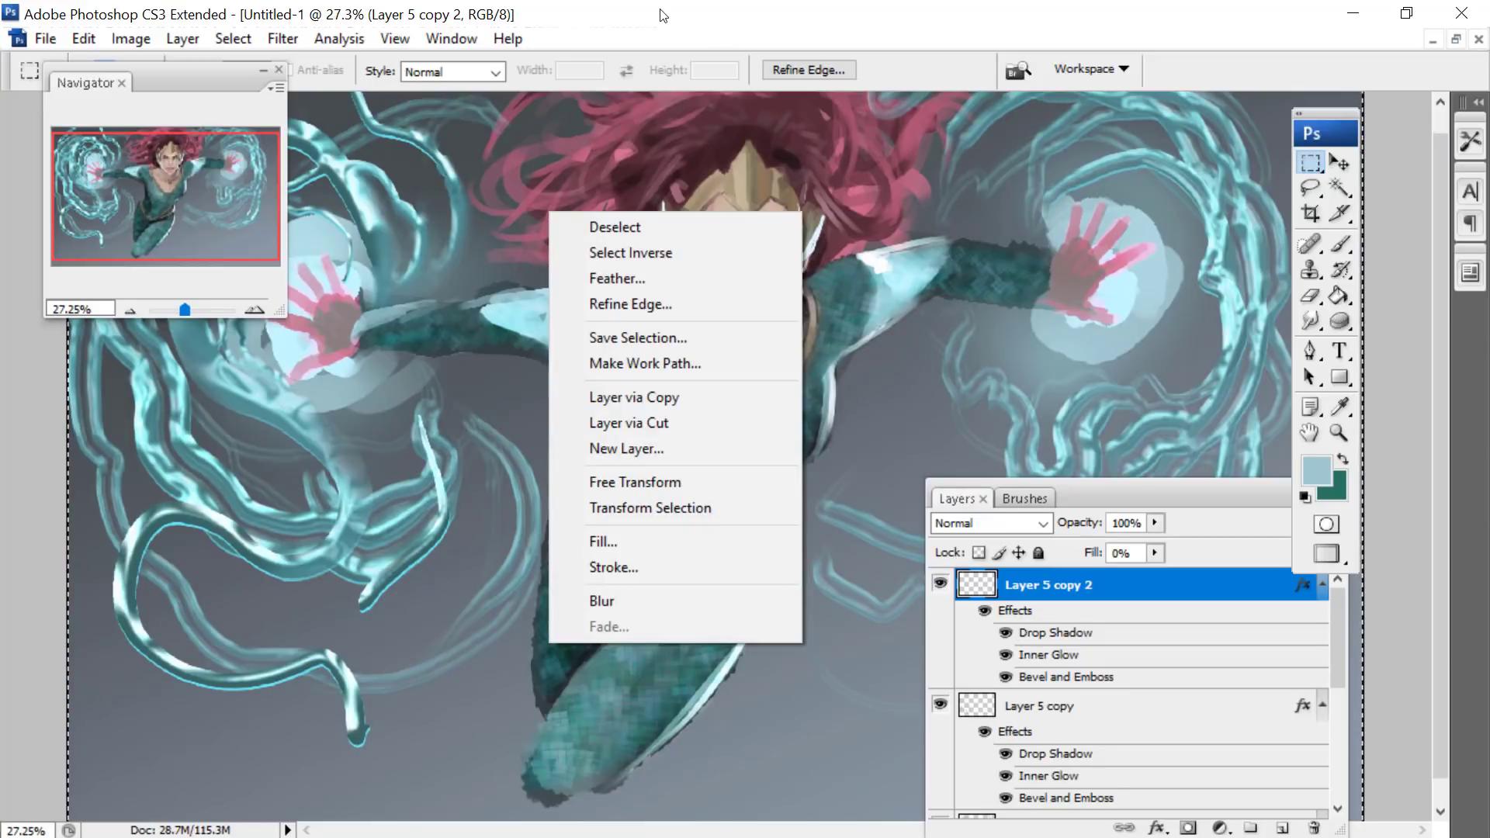
left_click(1346, 247)
- Show the settings of the 19 px round brush and set its tip spacing to 196%
right_click(512, 224)
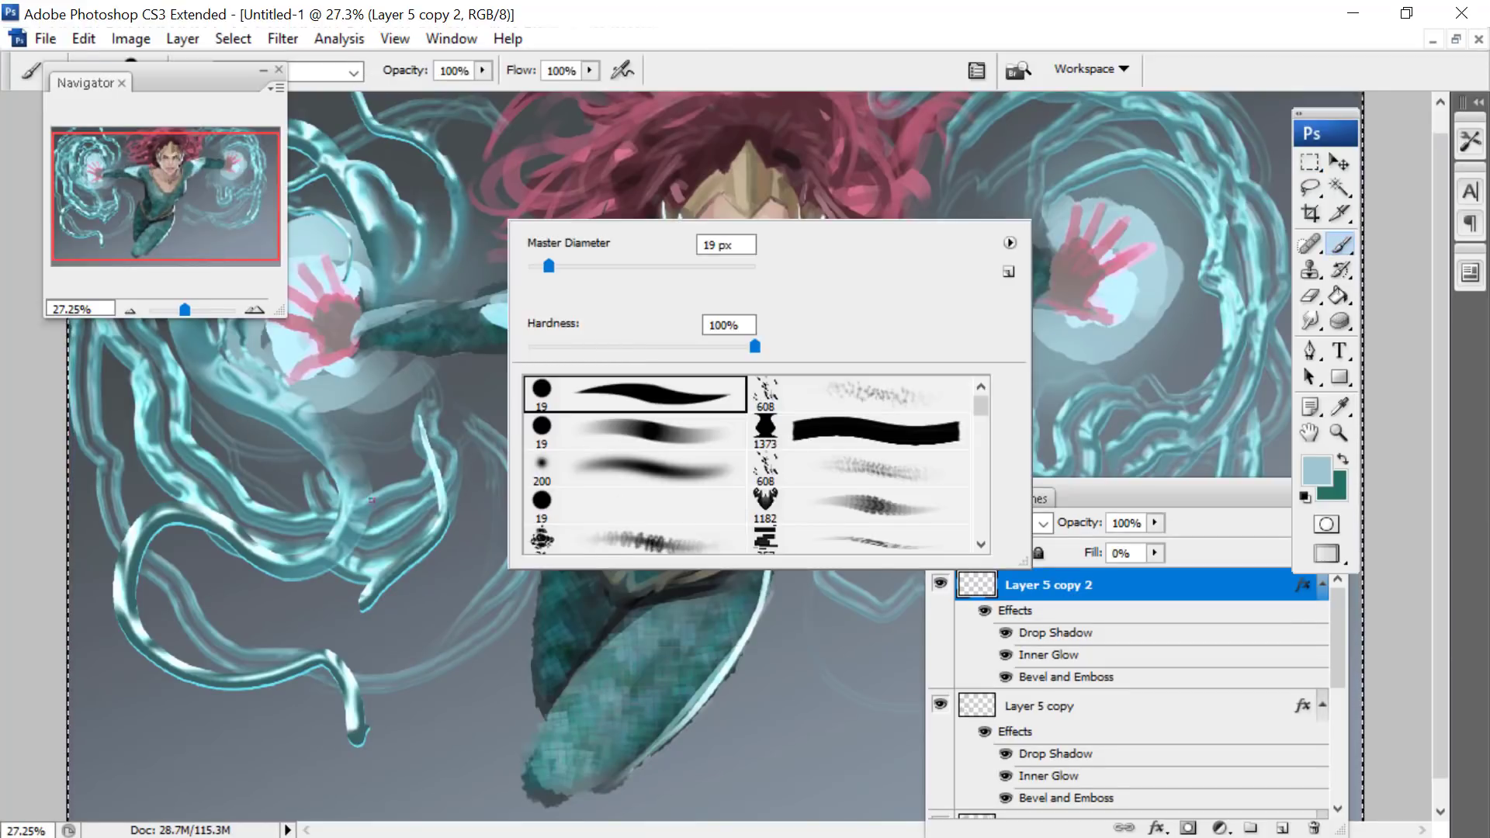
left_click(983, 71)
left_click_drag(1109, 329, 856, 136)
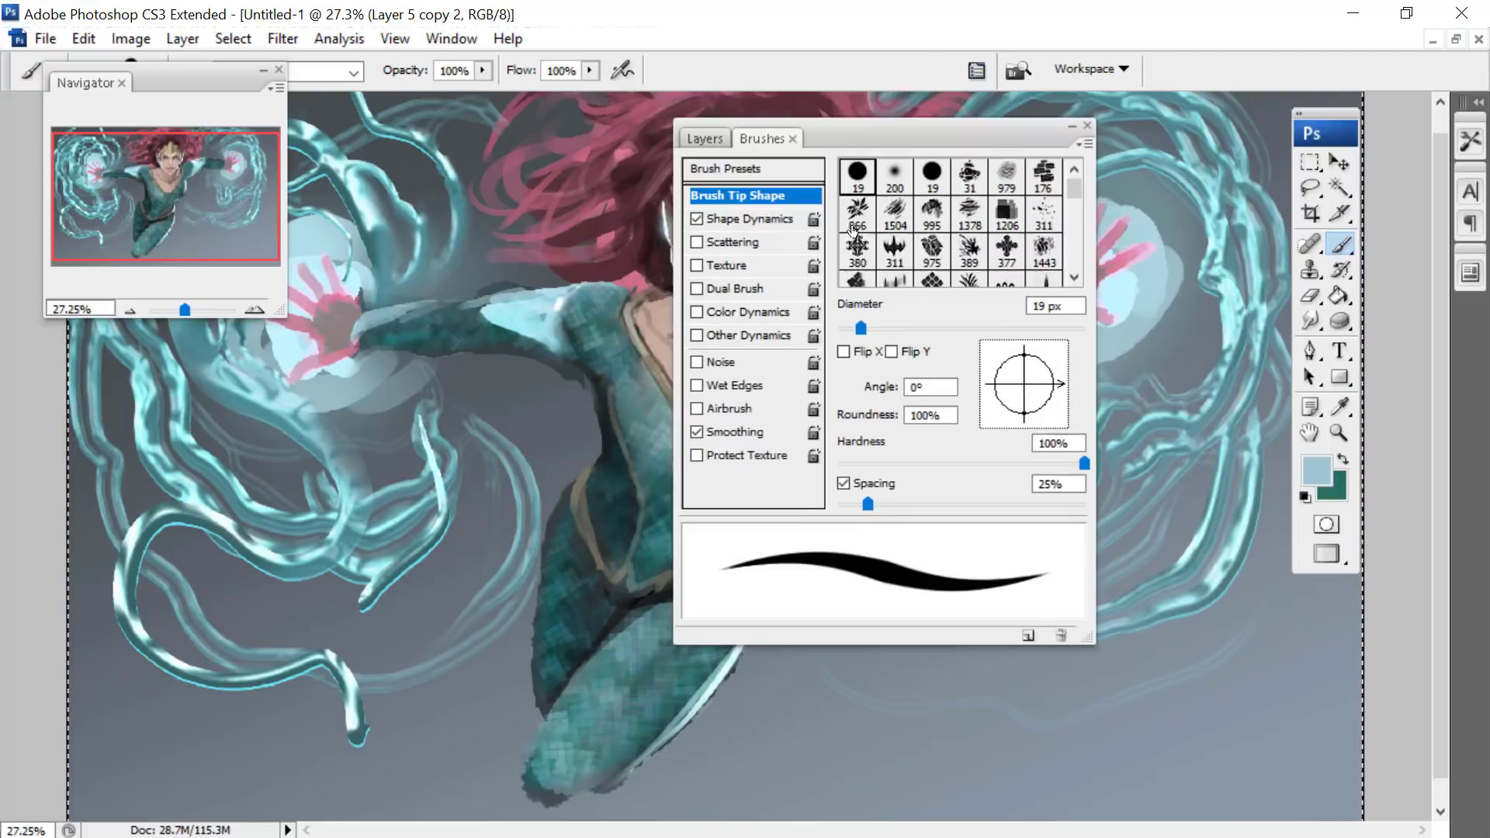
left_click_drag(877, 505, 1021, 505)
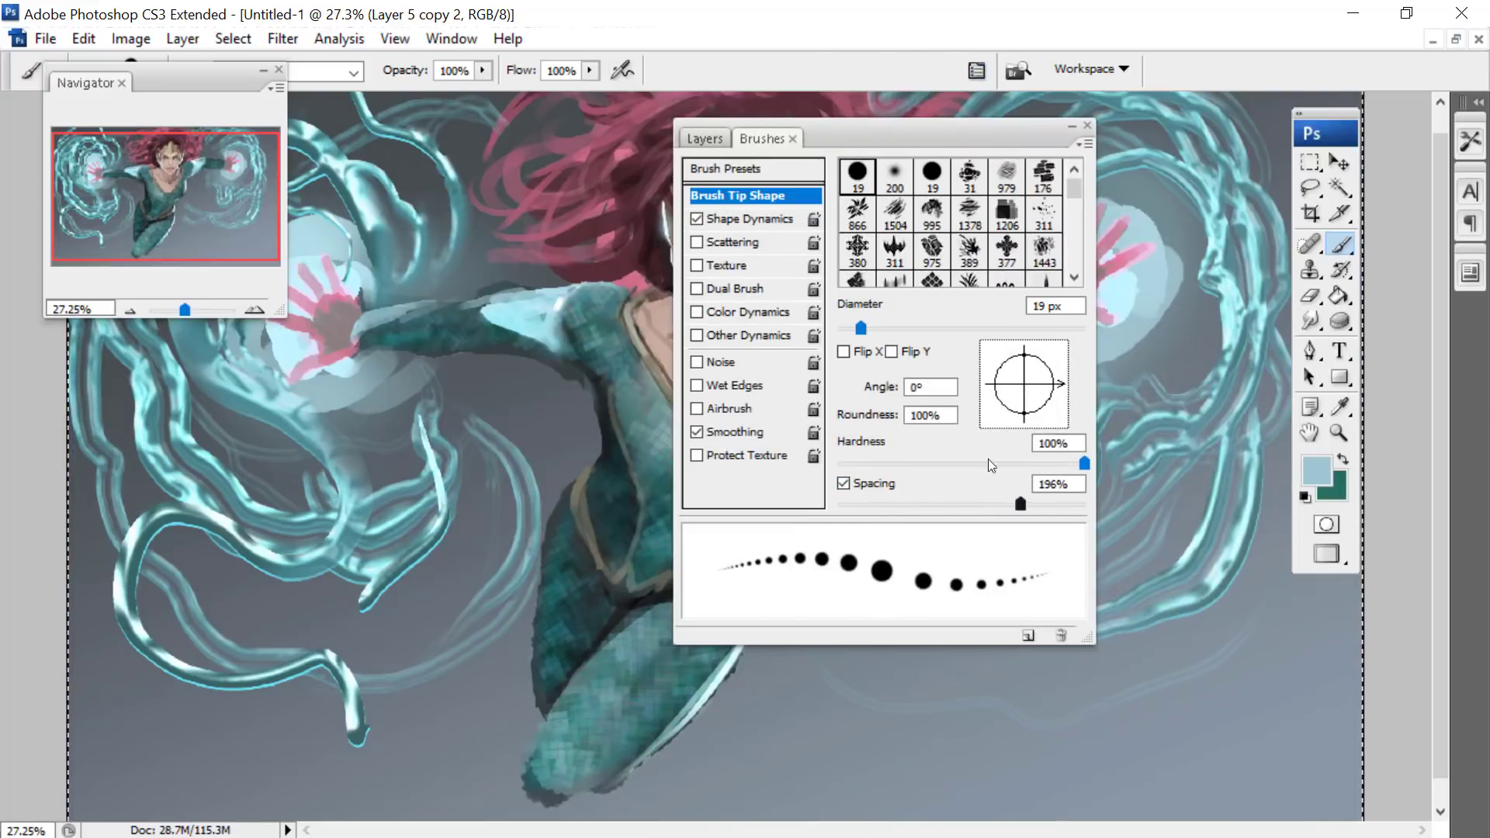
- Turn on scattering for the round brush and set the scatter to 1000%
left_click(697, 242)
left_click(732, 241)
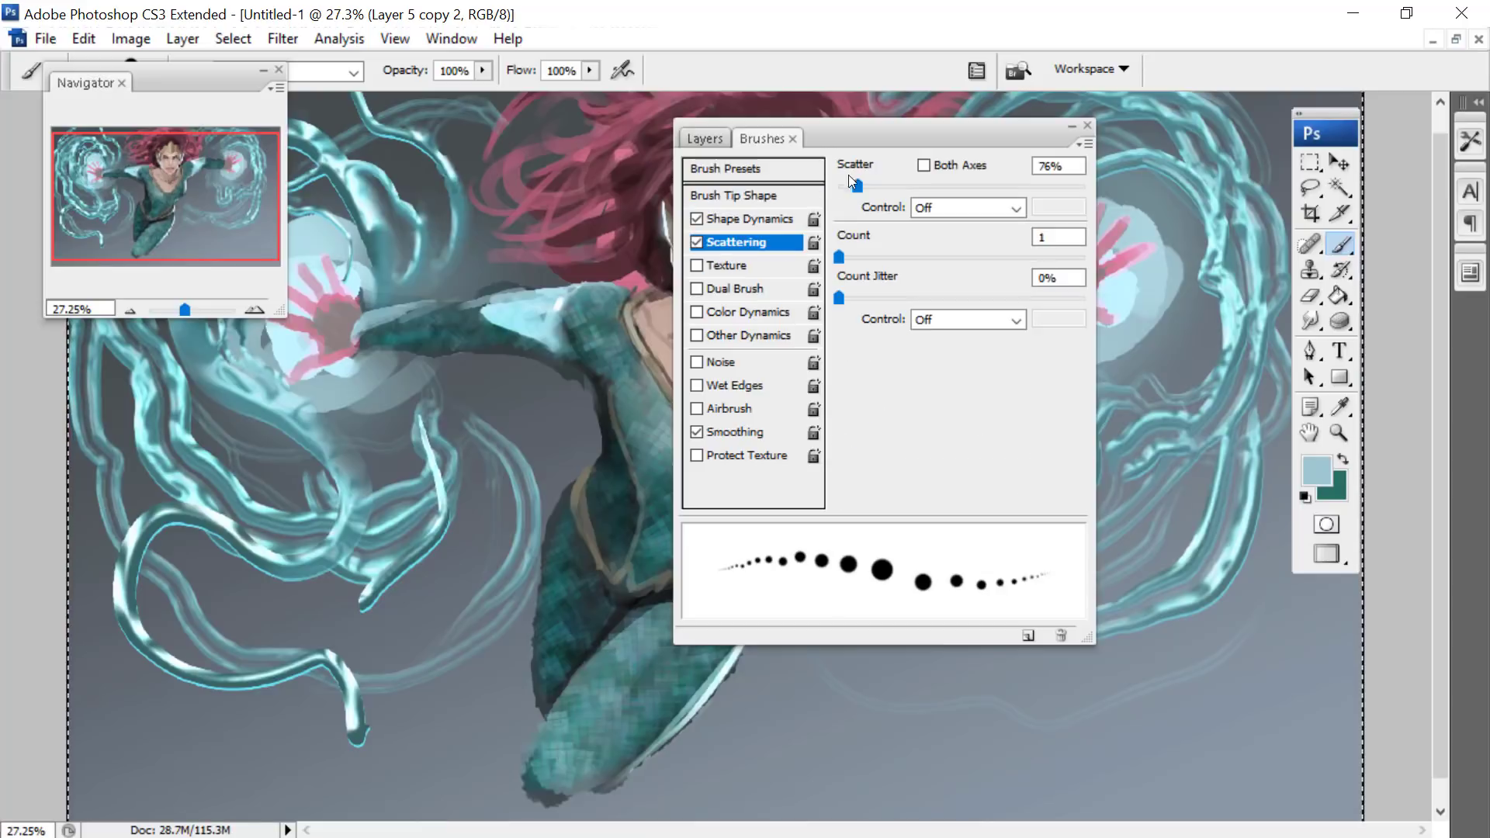
left_click_drag(857, 186, 1087, 188)
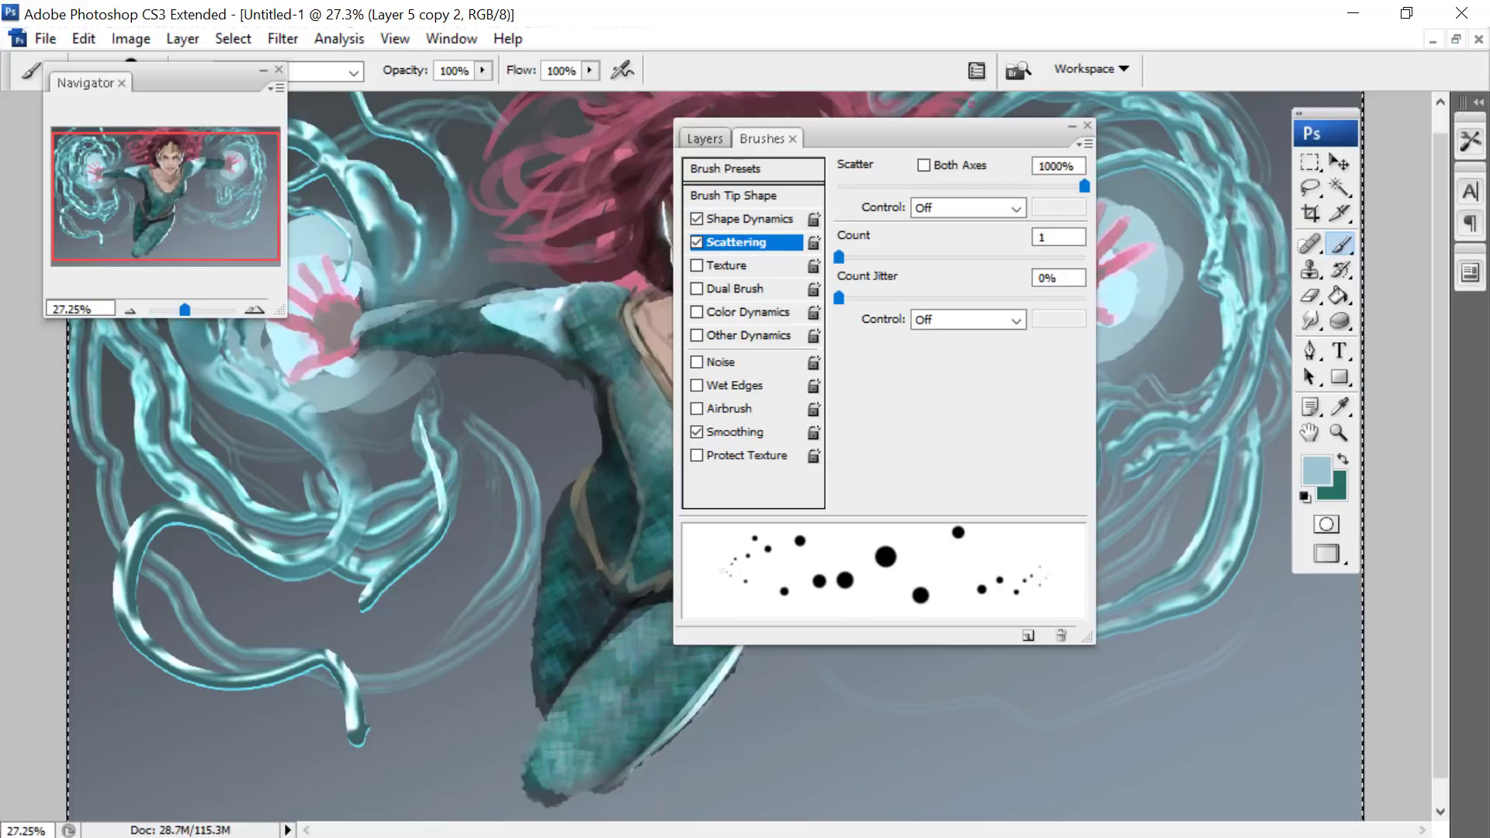
- Set the brush's size jitter to 100% and its minimum diameter to 38% in the shape dynamics
left_click(709, 219)
left_click_drag(839, 188, 1084, 186)
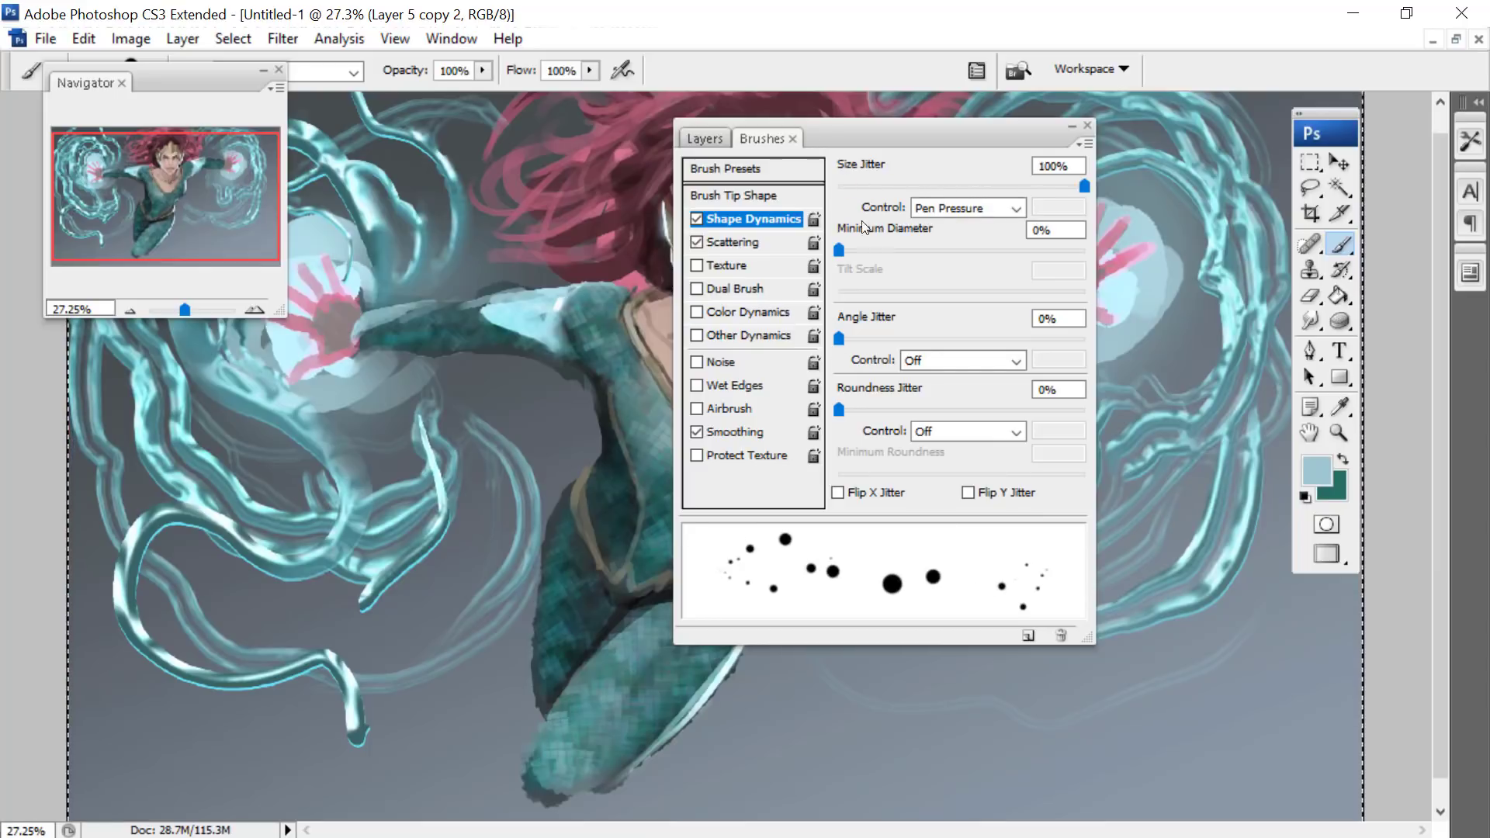
left_click_drag(841, 252, 937, 264)
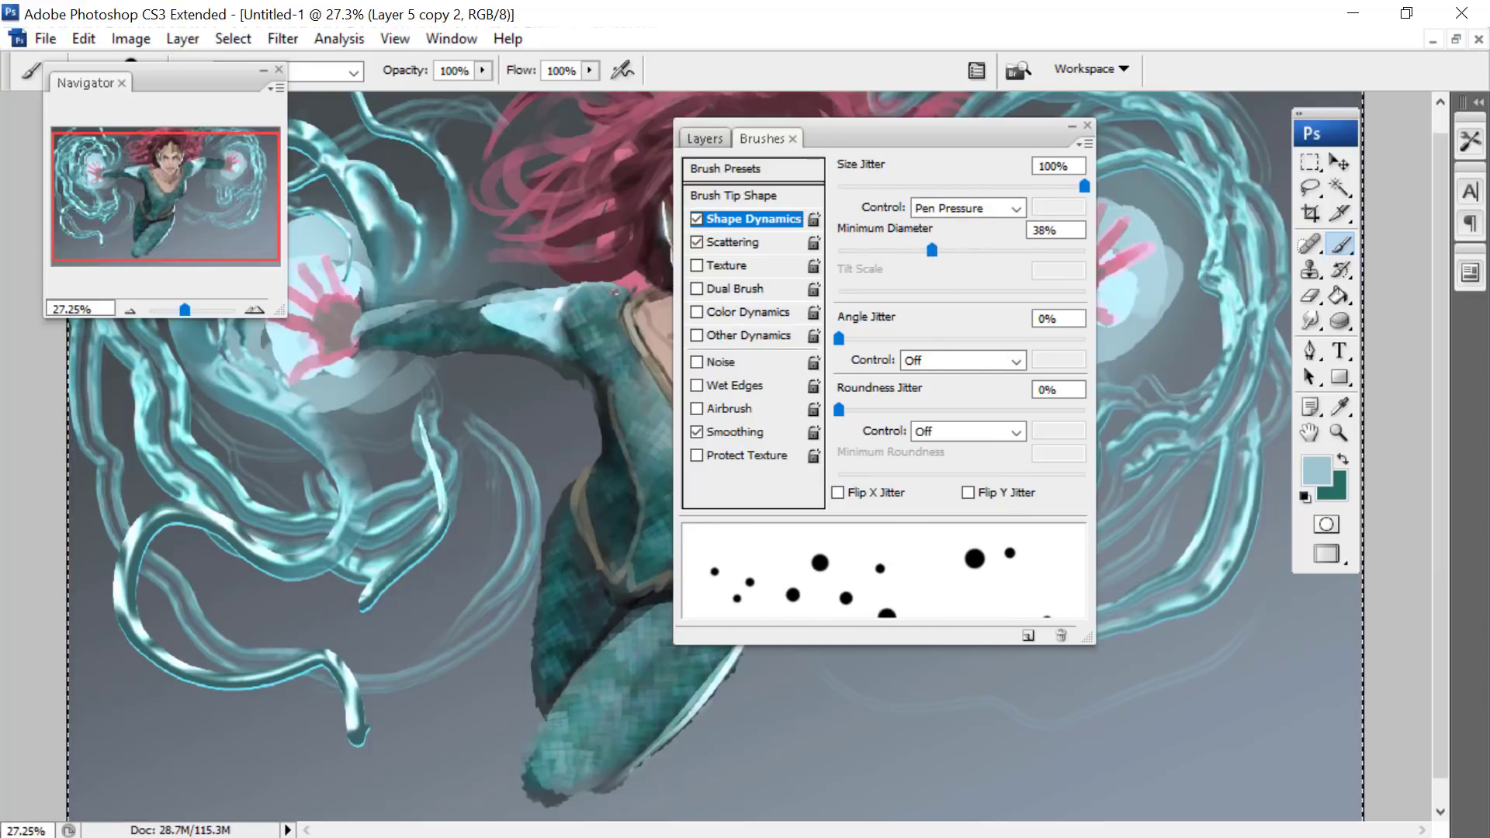
- Widen the brush tip spacing and set the scattering to both axes with a count of 4
left_click(719, 194)
left_click_drag(1028, 501, 1073, 503)
left_click(722, 244)
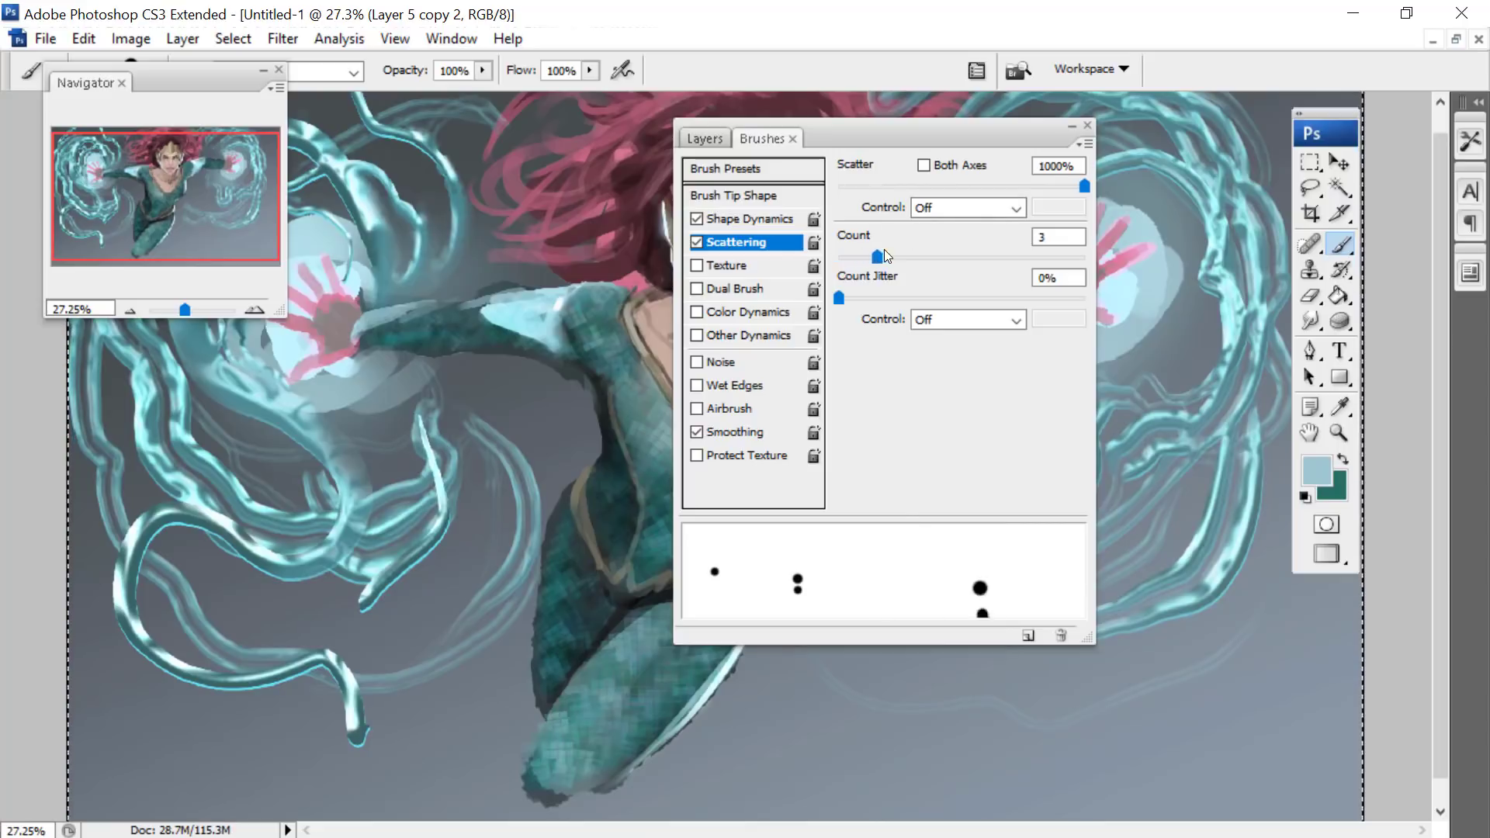
left_click_drag(885, 253, 898, 252)
left_click(926, 166)
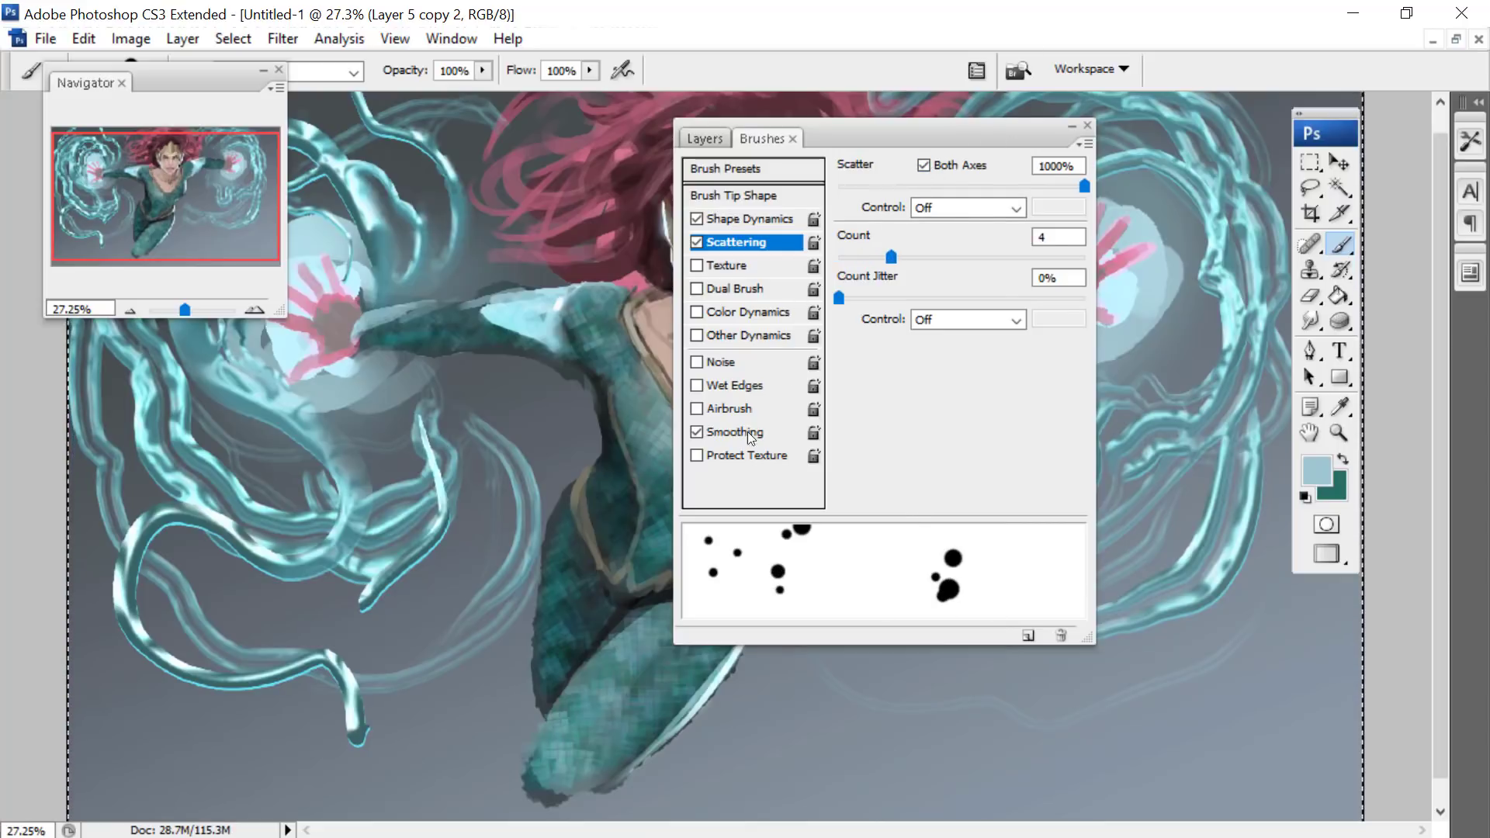
left_click_drag(887, 138, 1030, 132)
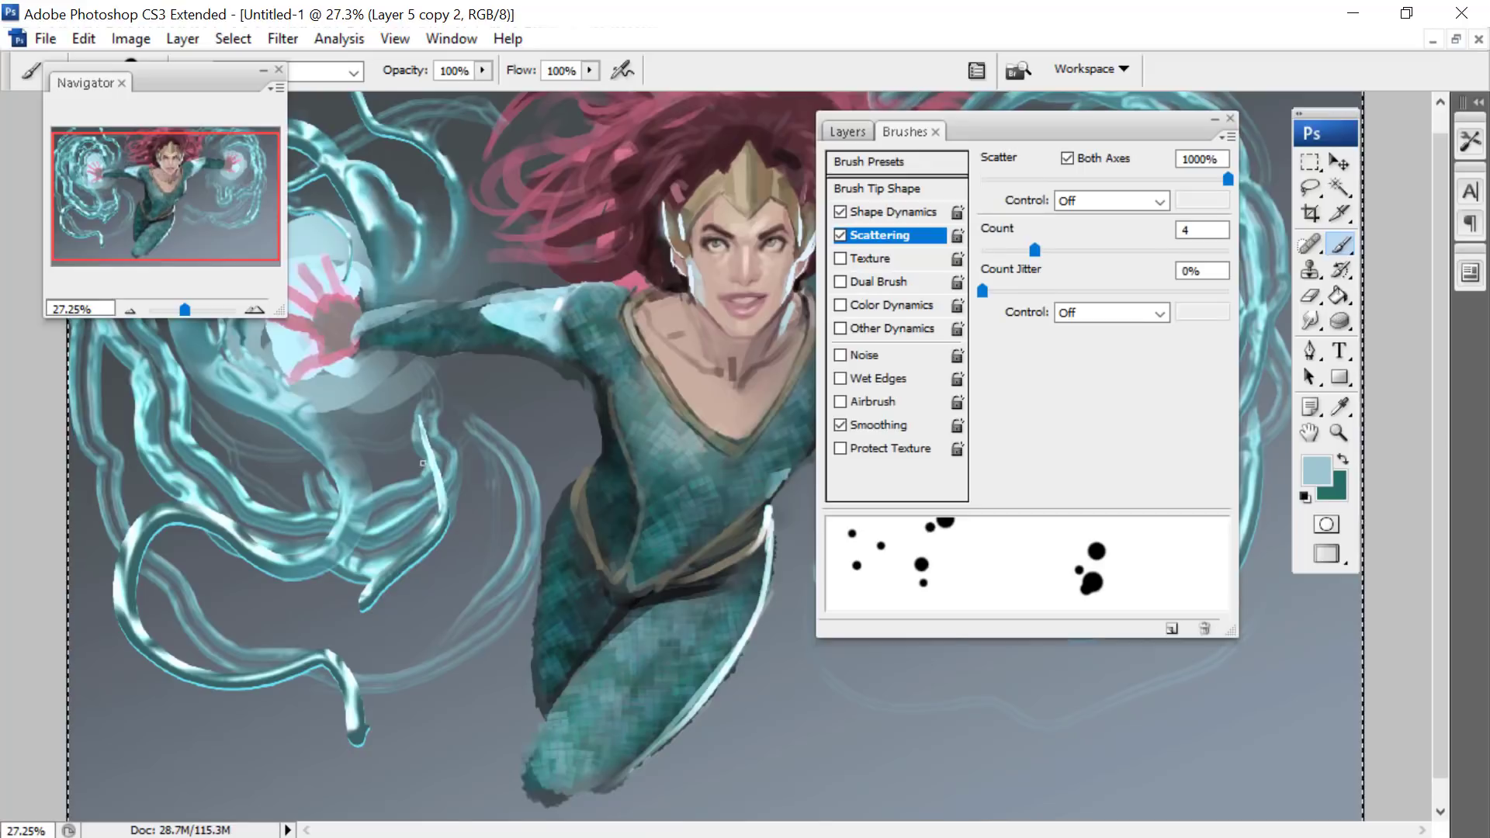
- Set the brush diameter to 149 px and paint scattered droplets around the lower tendrils below the left-hand glow on Layer 5 copy 2
right_click(422, 464)
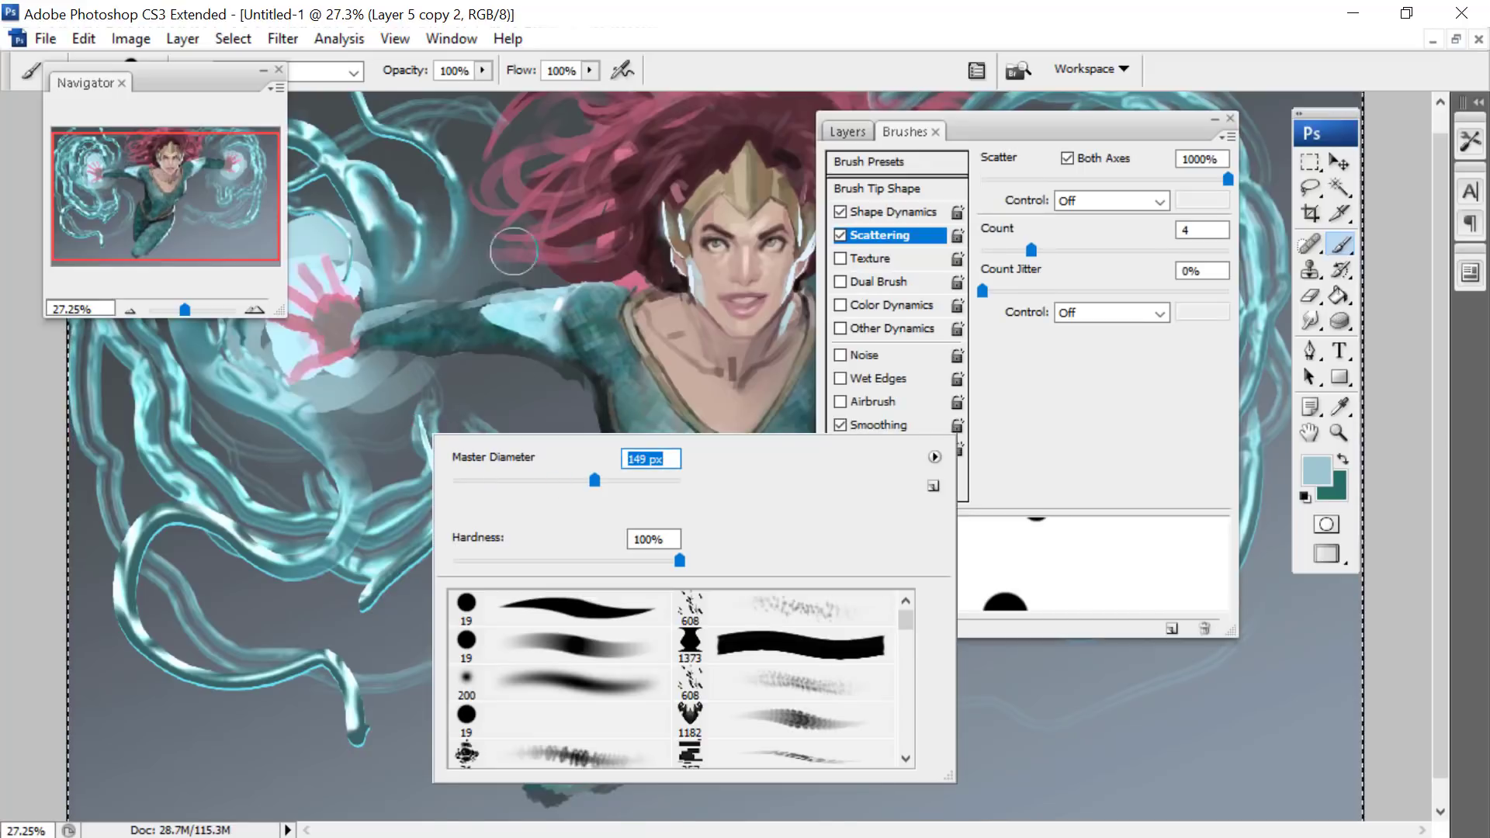
left_click(847, 130)
mouse_move(431, 463)
left_mouse_down()
mouse_move(431, 534)
mouse_move(314, 619)
mouse_move(333, 458)
mouse_move(235, 595)
mouse_move(161, 643)
mouse_move(138, 722)
left_mouse_up()
right_click(426, 339)
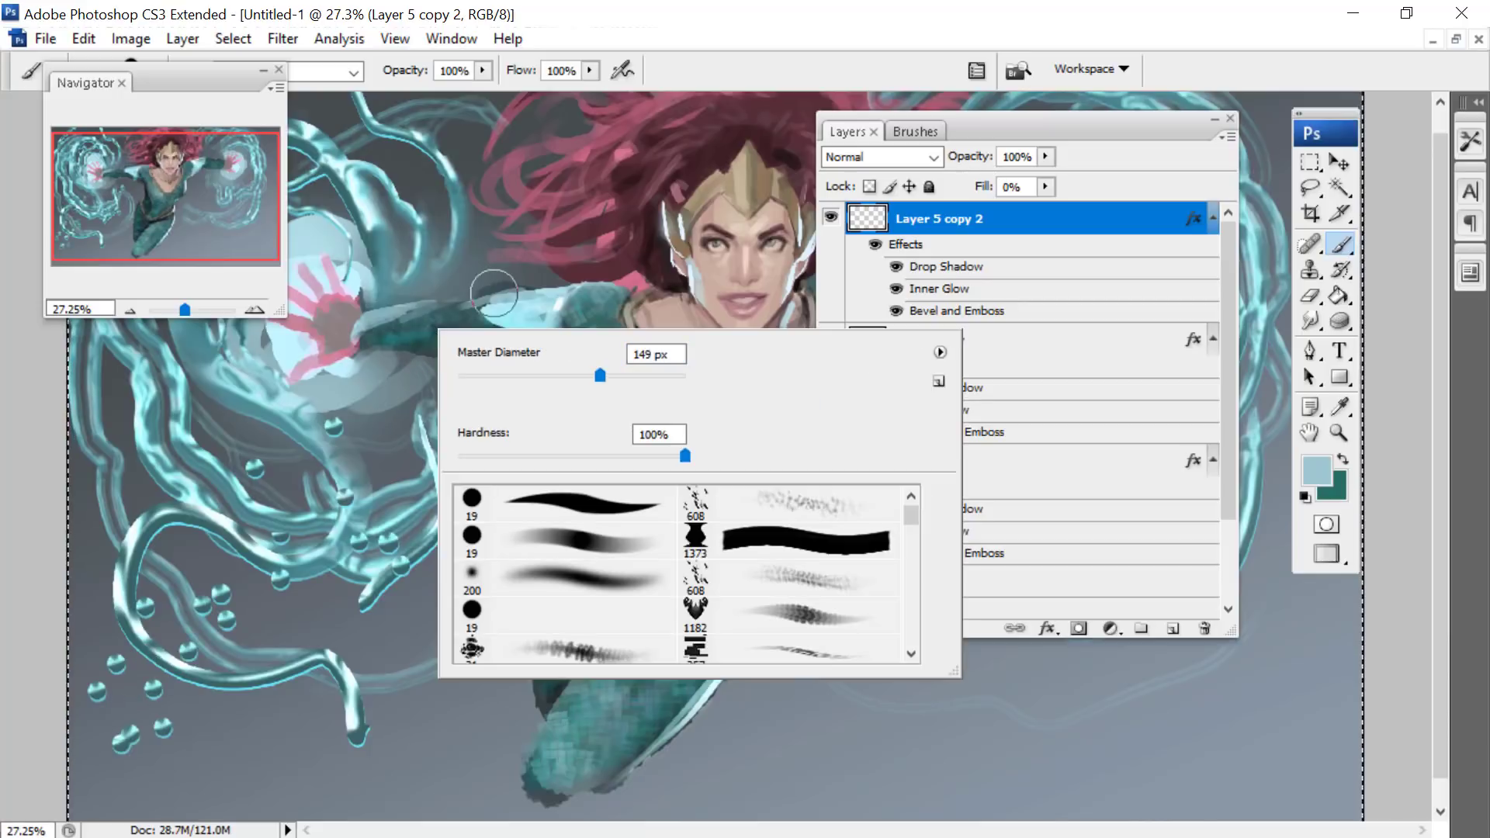
left_click_drag(116, 481, 95, 413)
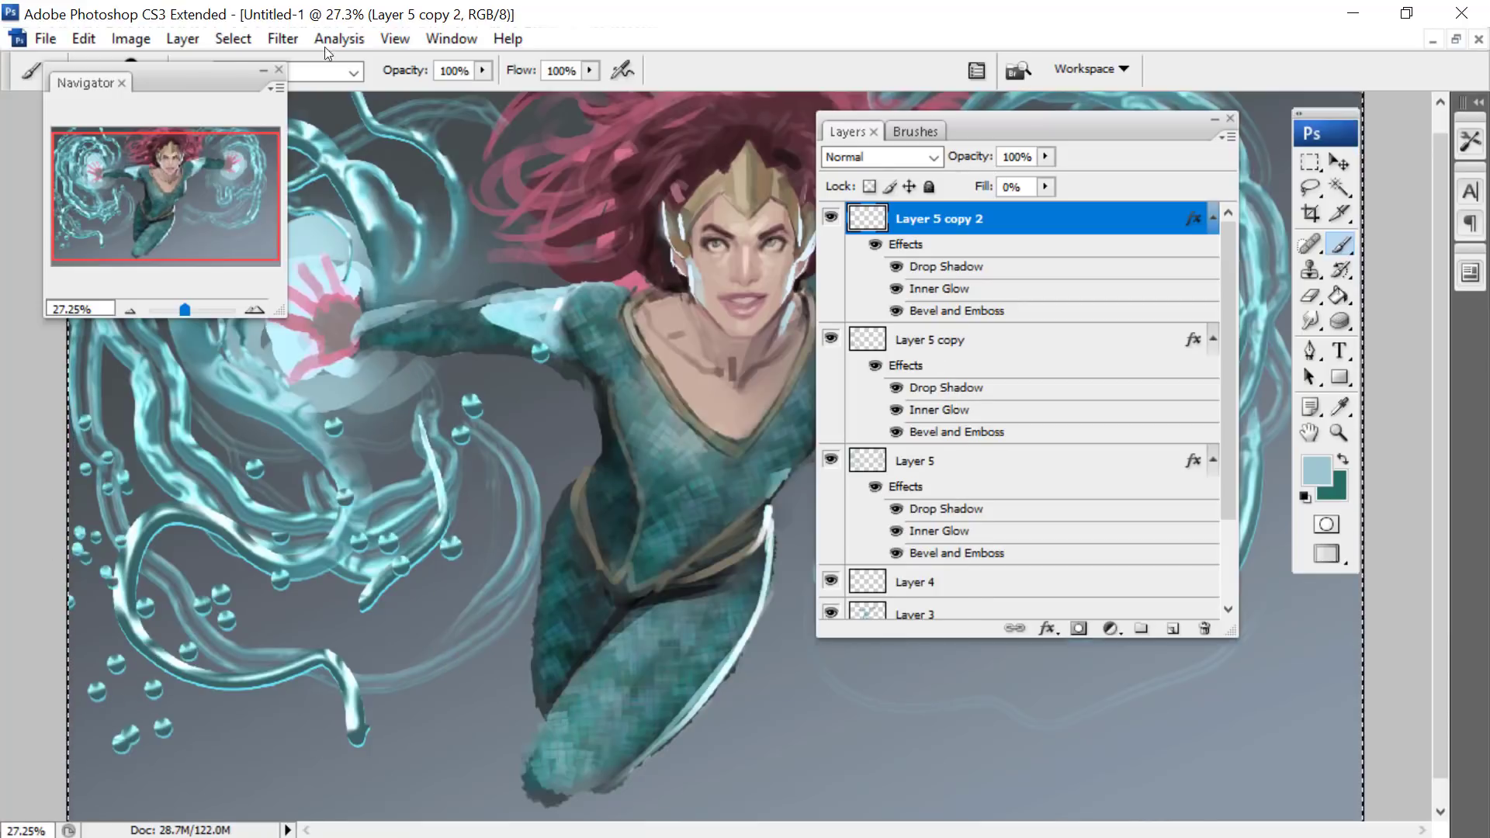
- Reduce the brush to 92 px and 50 px and paint smaller droplets among the upper tendrils around the left-hand glow
mouse_move(163, 72)
left_mouse_down()
mouse_move(268, 142)
mouse_move(582, 659)
left_mouse_up()
right_click(336, 226)
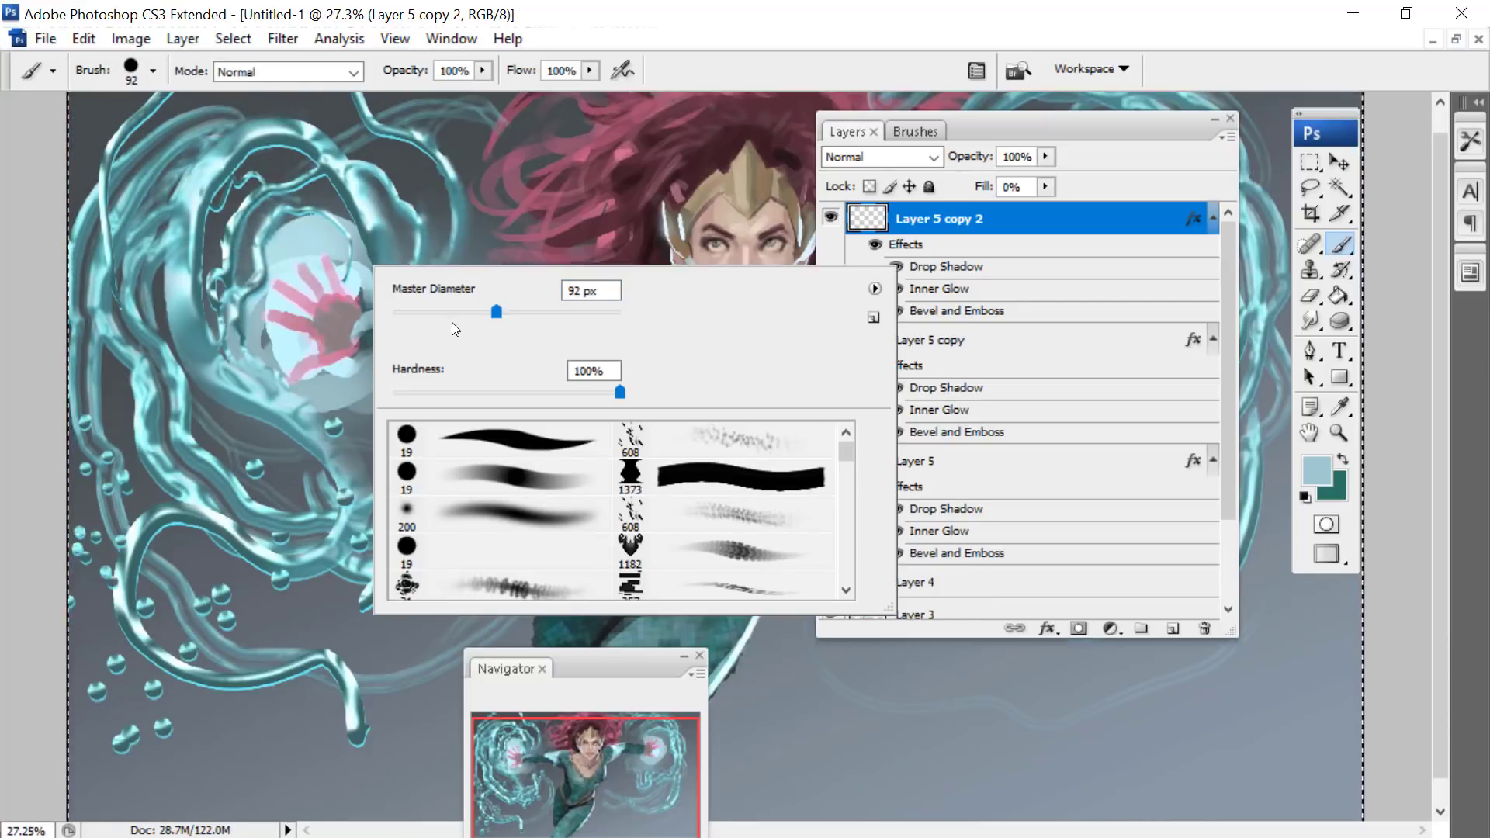
left_click(390, 190)
right_click(409, 211)
left_click(515, 251)
left_click(406, 161)
left_click(429, 119)
left_click(456, 148)
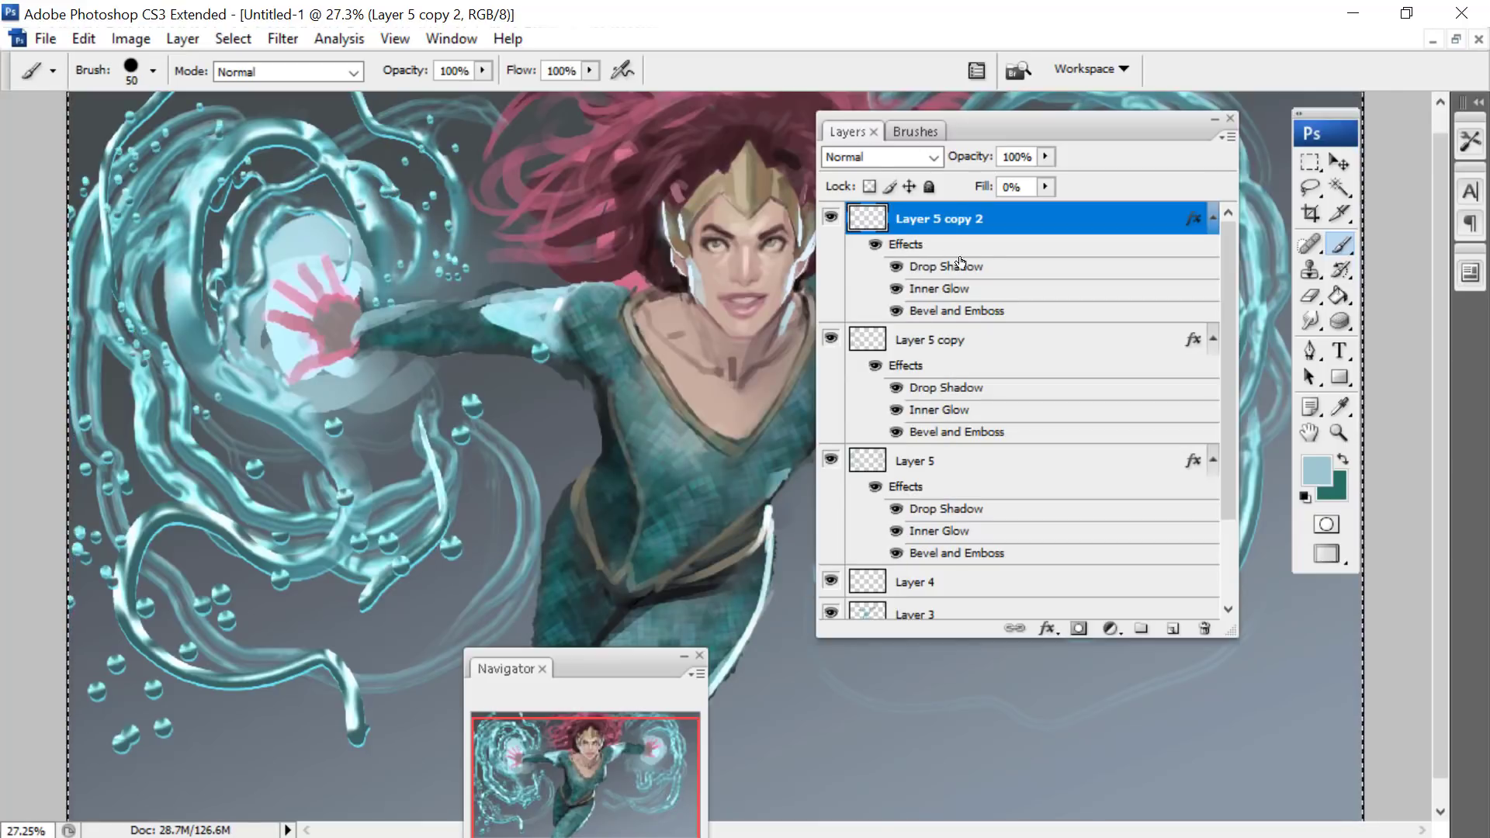
- Add an inner shadow to the Layer 5 copy 2 style and set its colour to light blue 6db9ff
double_click(939, 268)
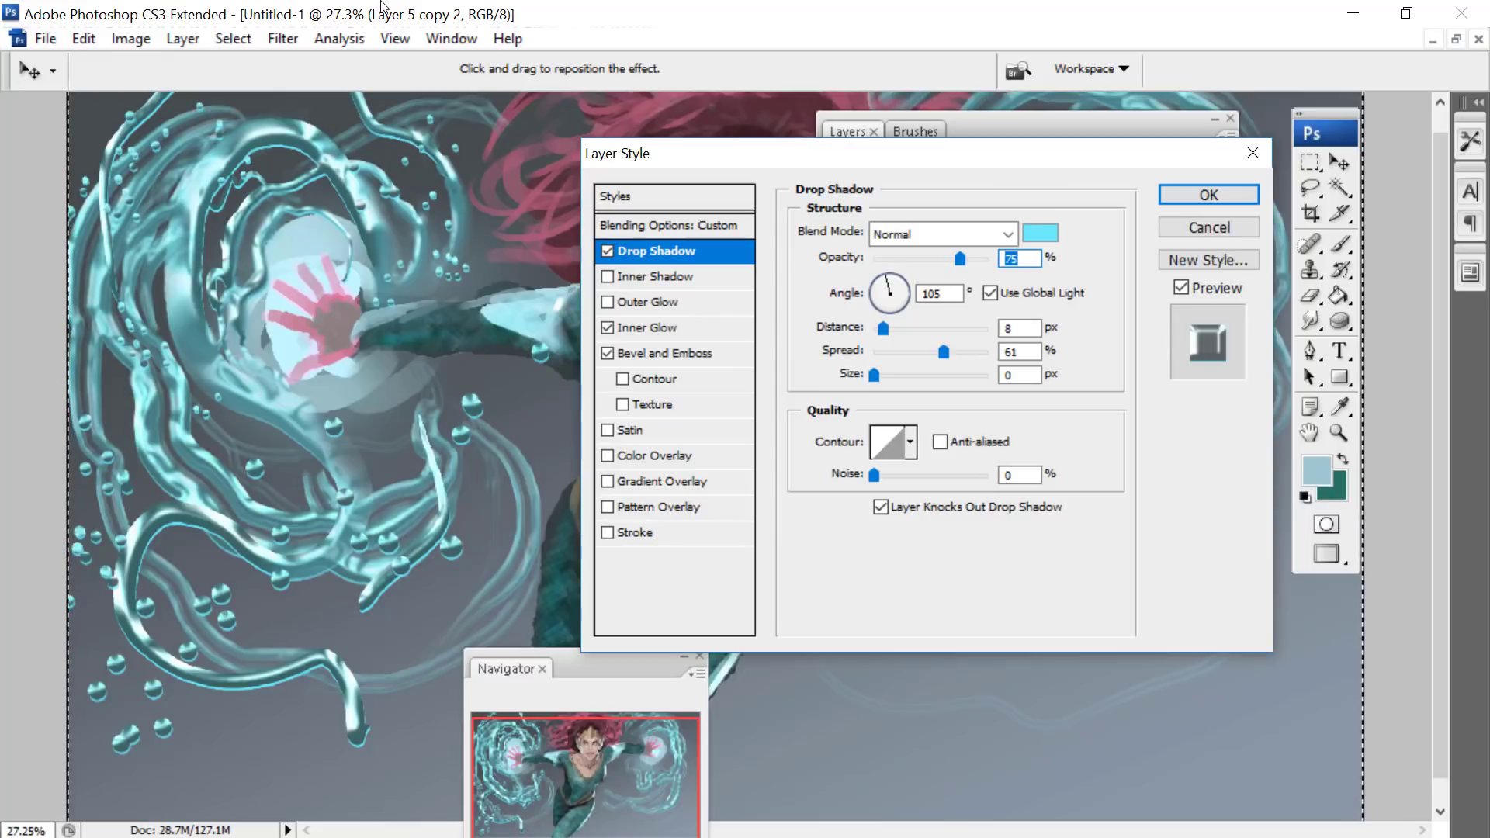
left_click(608, 277)
left_click(652, 277)
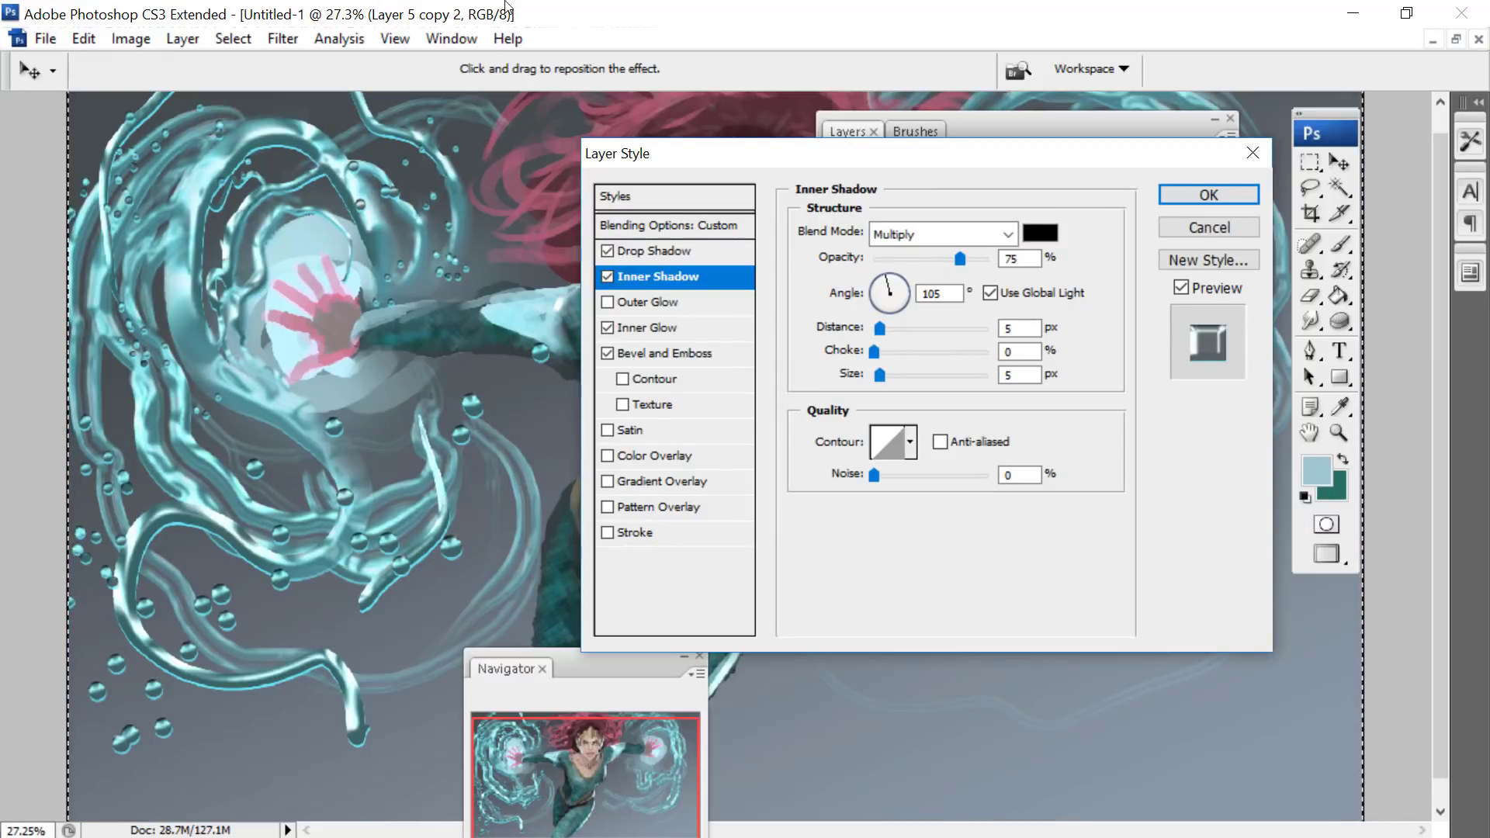
left_click(1037, 229)
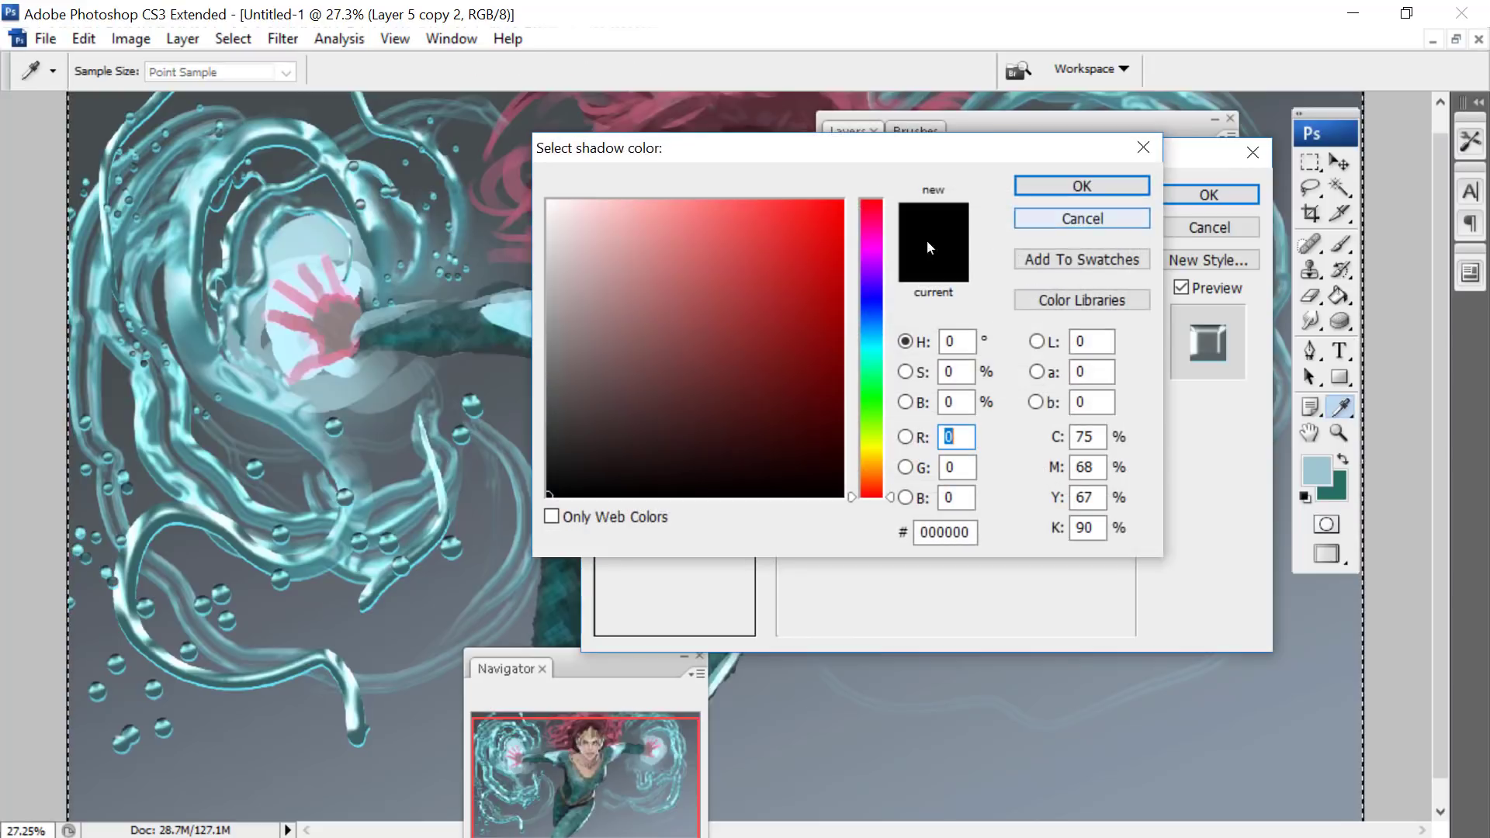
left_click(871, 326)
left_click_drag(696, 238, 717, 168)
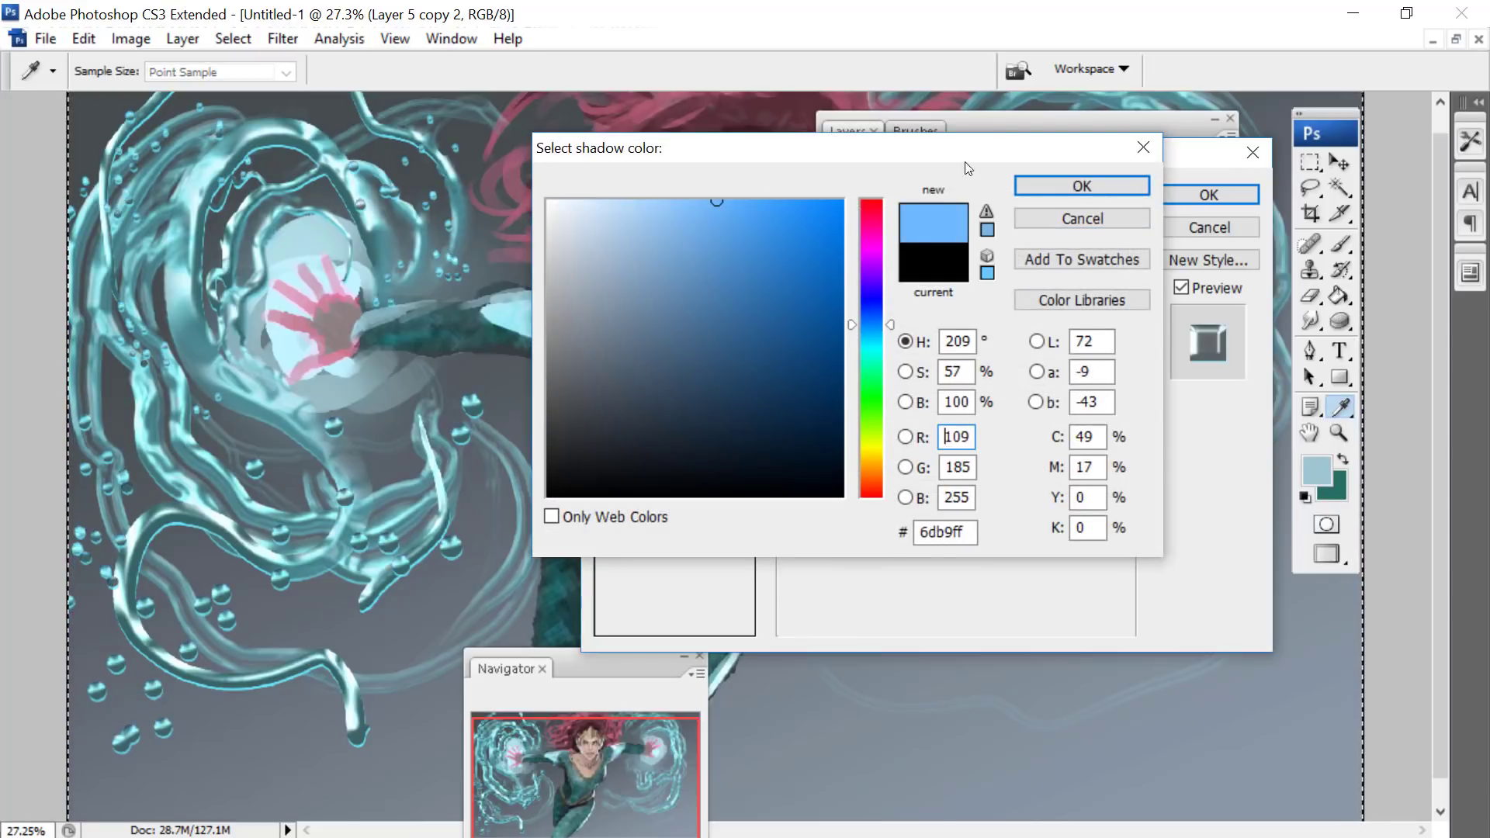
left_click(1043, 185)
- Set the inner shadow's blend mode to Hard Light and apply the layer style
left_click(972, 233)
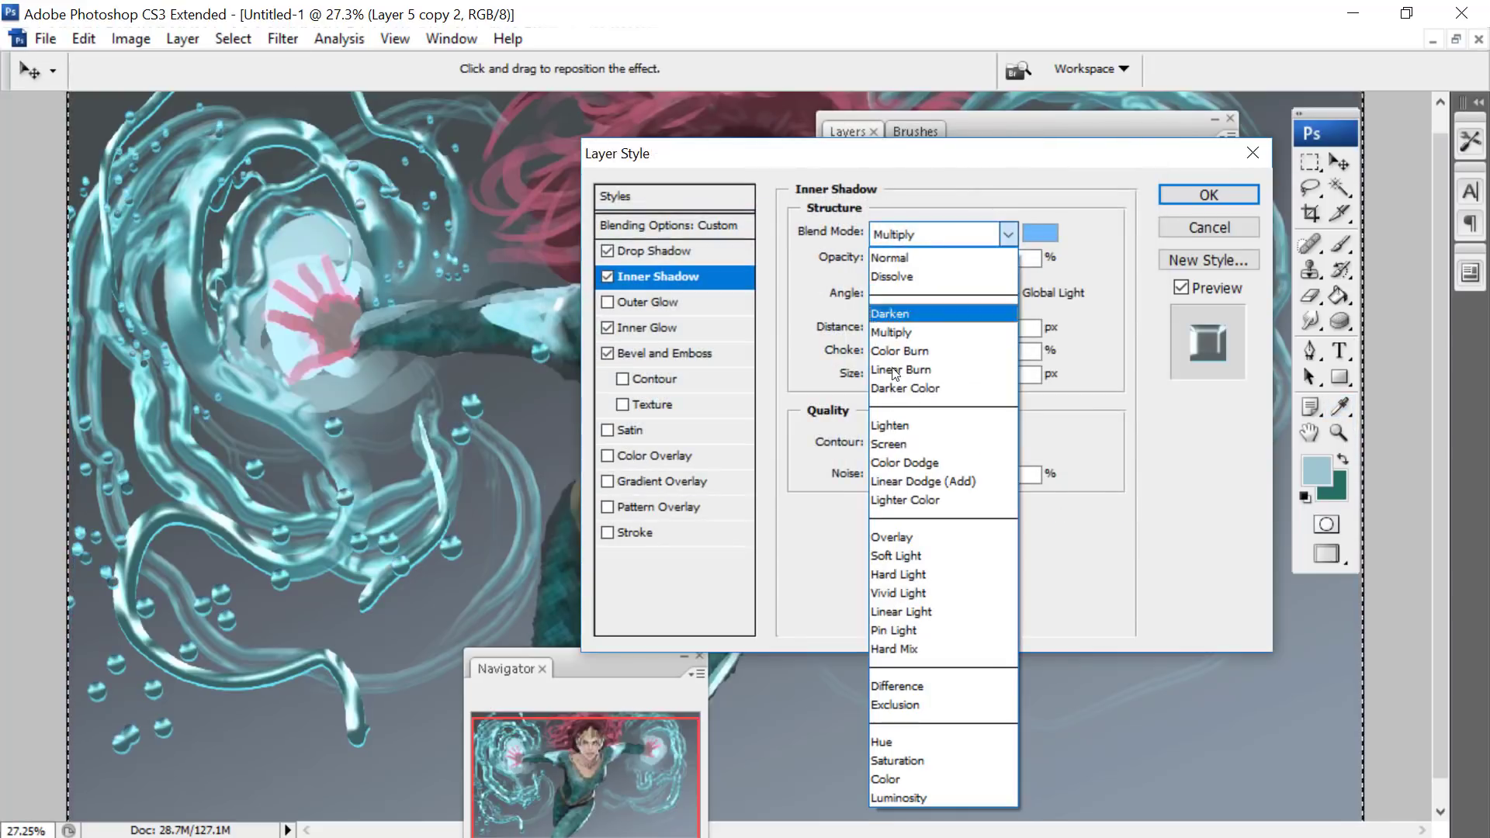
left_click(877, 576)
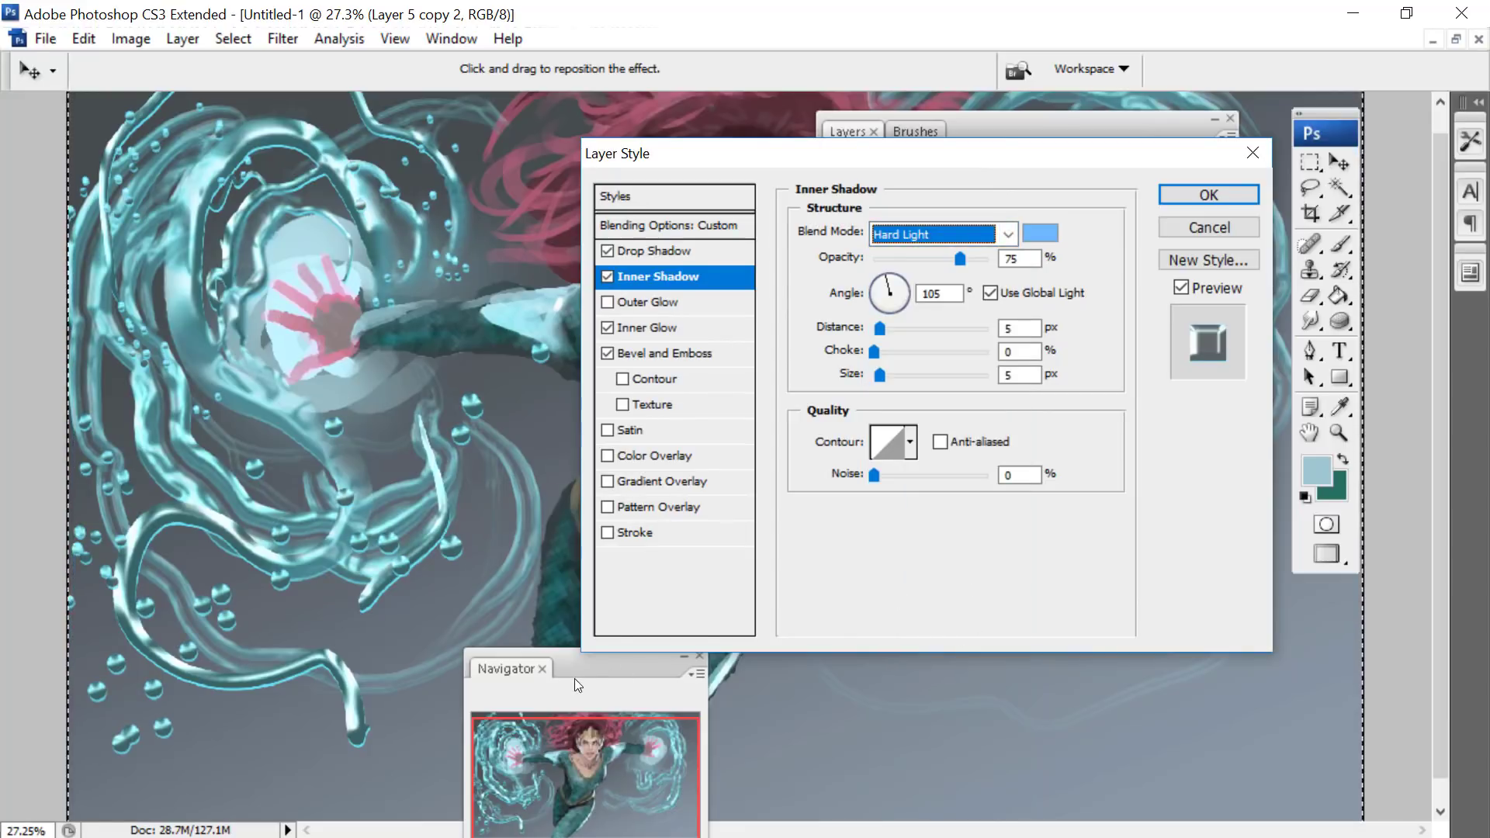
left_click_drag(575, 679, 528, 188)
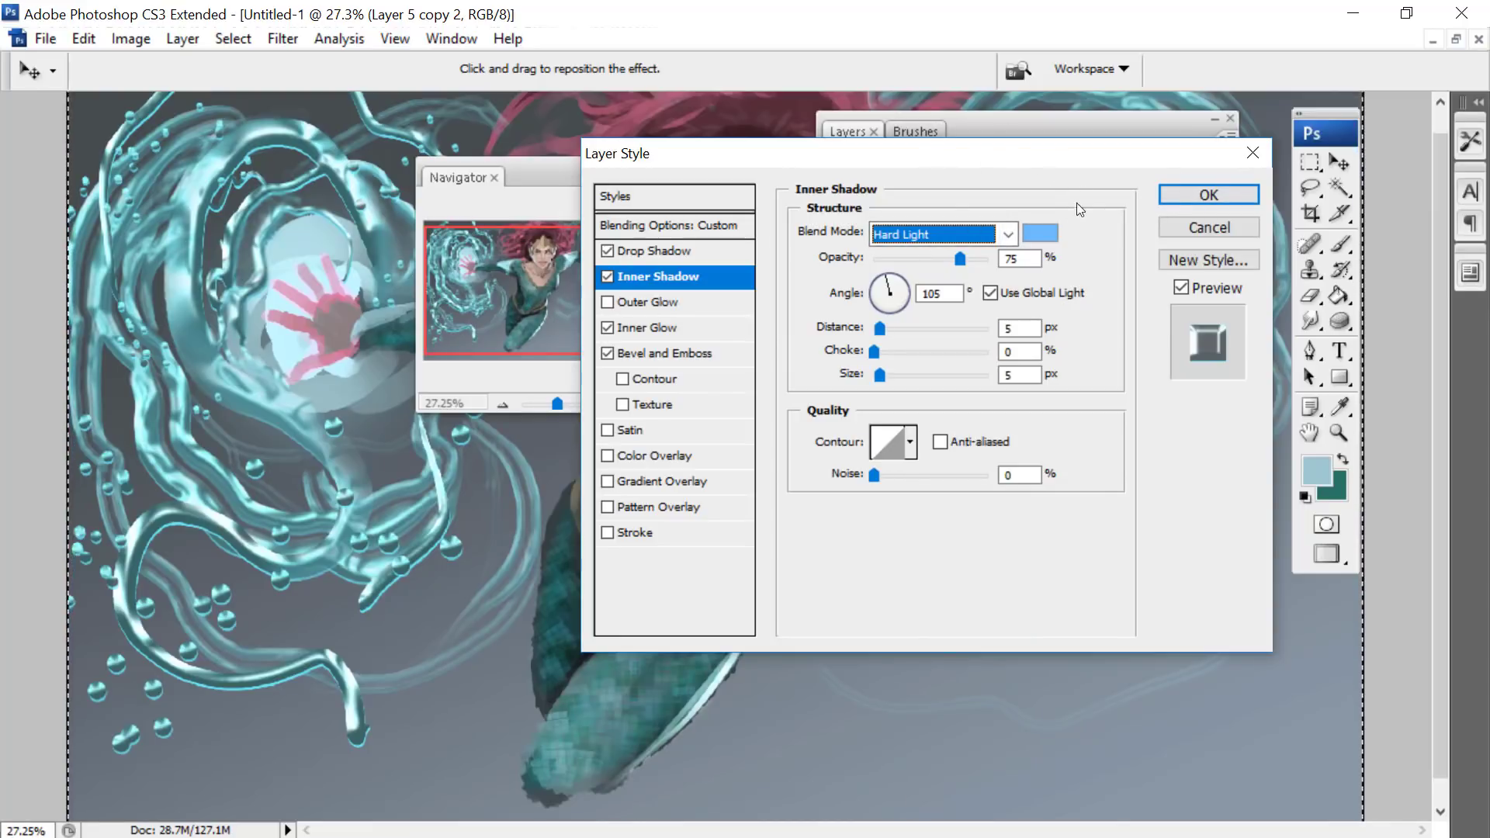
left_click(1208, 195)
- Reduce the brush to 36 px and scatter small droplets over the left tendrils and throughout the tendrils on the right side
mouse_move(573, 194)
left_mouse_down()
mouse_move(655, 620)
mouse_move(755, 511)
left_mouse_up()
right_click(308, 287)
mouse_move(184, 272)
left_mouse_down()
mouse_move(165, 345)
mouse_move(187, 410)
left_mouse_up()
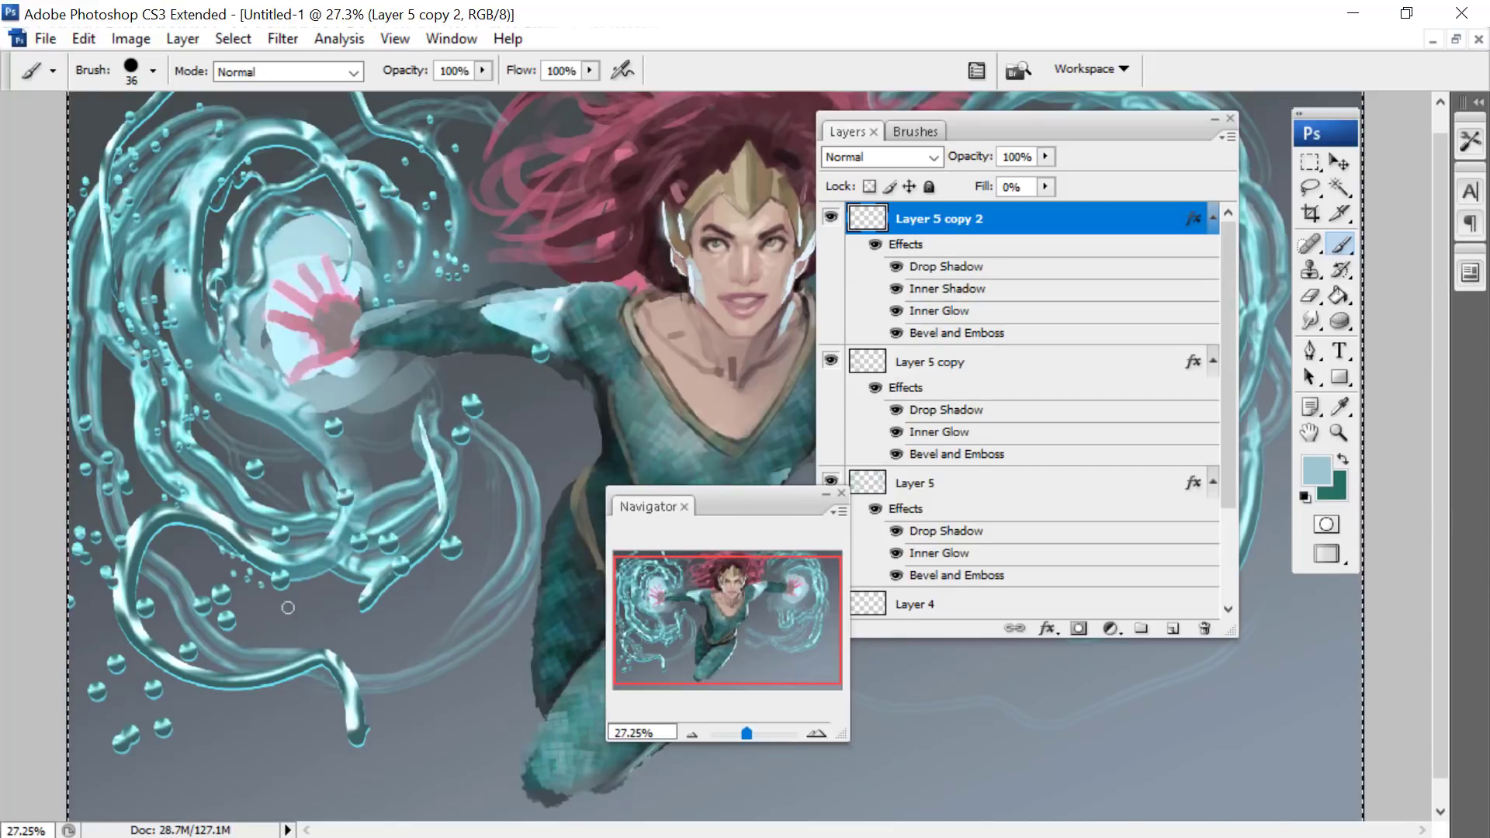
mouse_move(1009, 118)
left_mouse_down()
mouse_move(874, 145)
mouse_move(215, 202)
left_mouse_up()
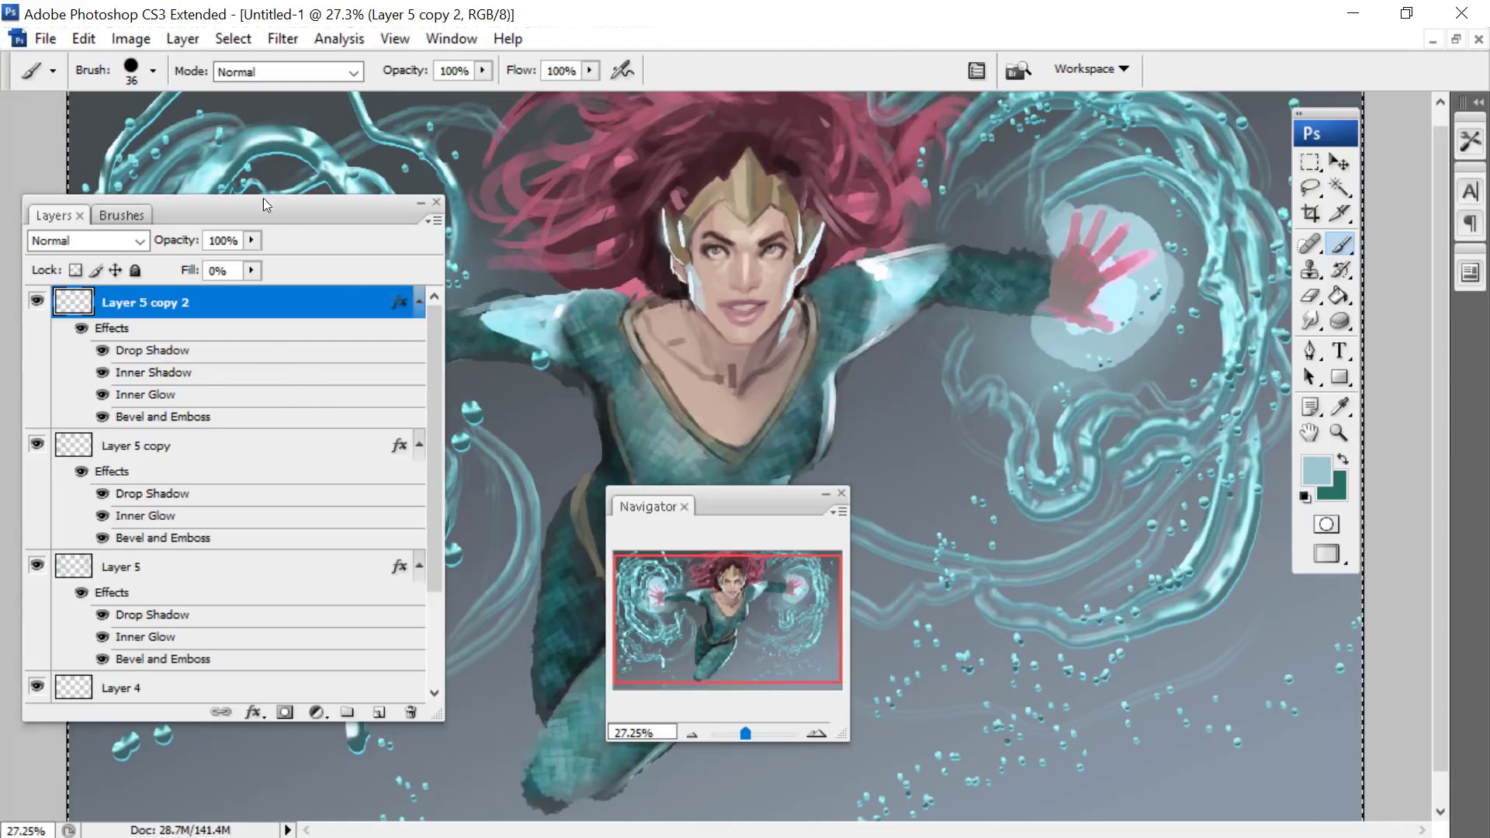
- Scatter more small droplets over the left tendrils and beside the figure's waist and legs, keeping the floating windows clear of the painted areas
mouse_move(263, 204)
left_mouse_down()
mouse_move(256, 570)
mouse_move(1228, 534)
left_mouse_up()
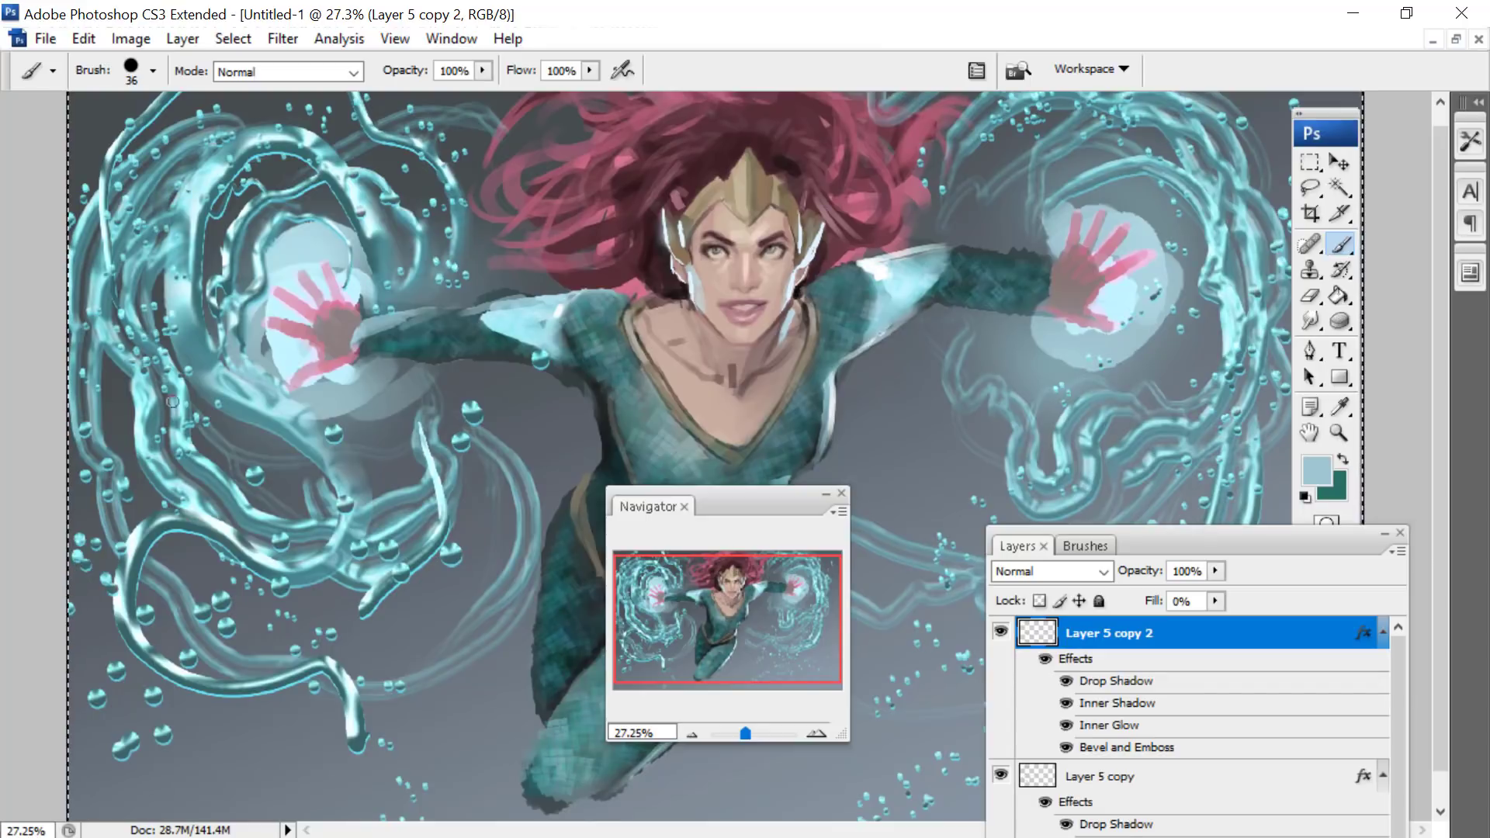
left_click_drag(561, 453, 543, 411)
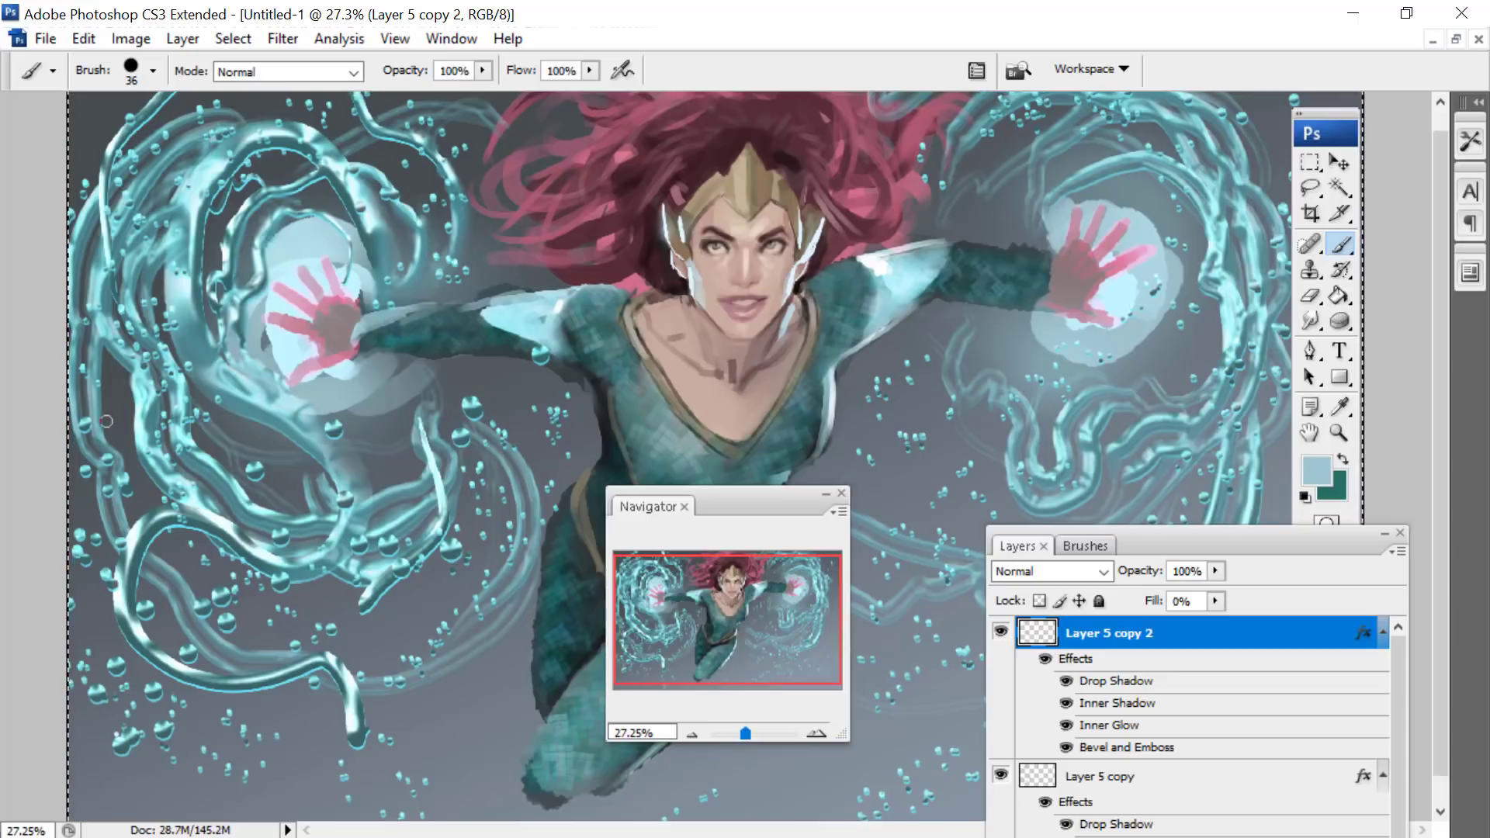
left_click_drag(761, 522, 343, 213)
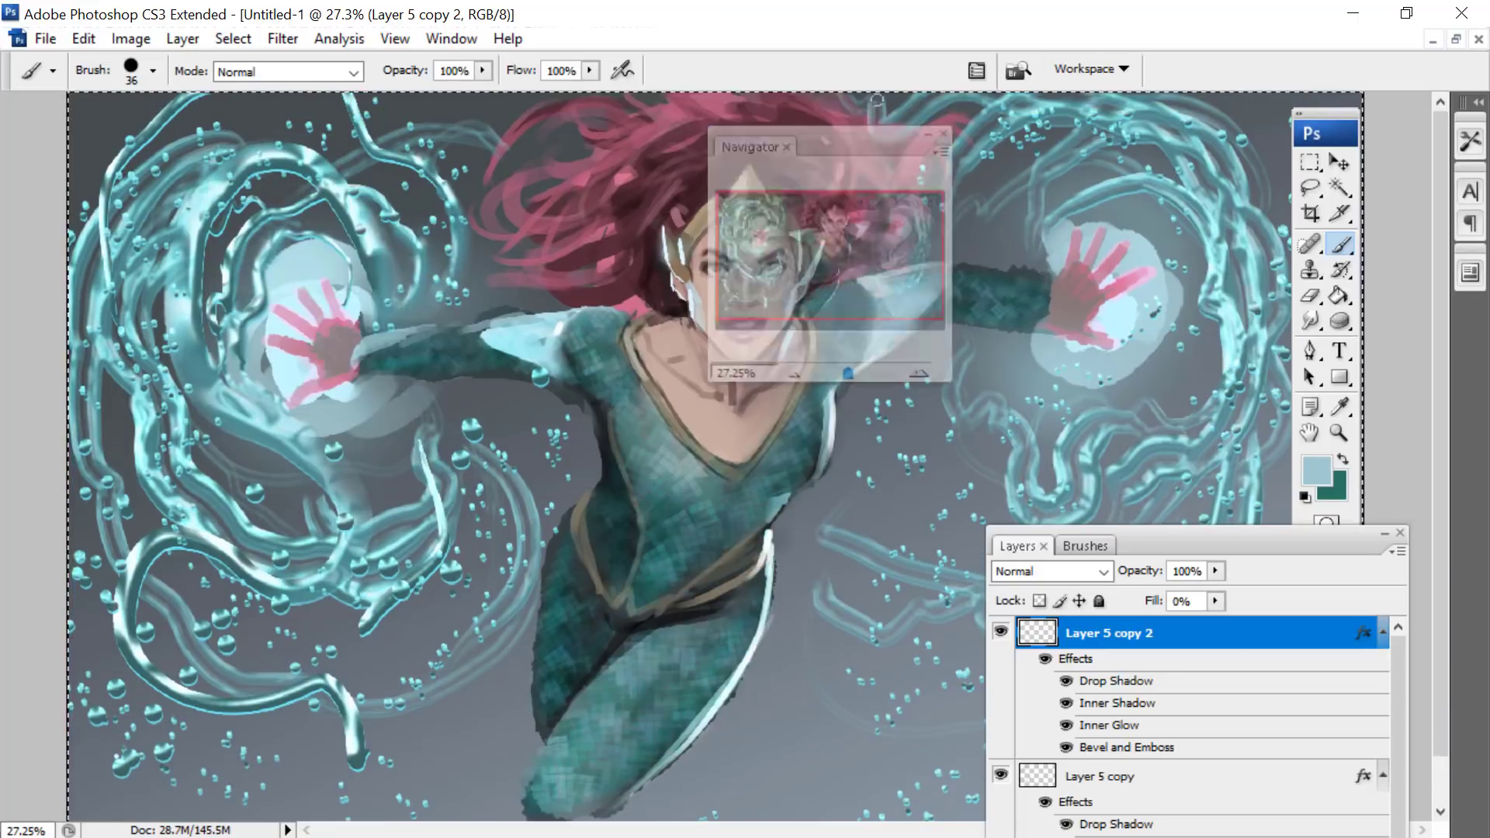
left_click_drag(342, 199, 1005, 71)
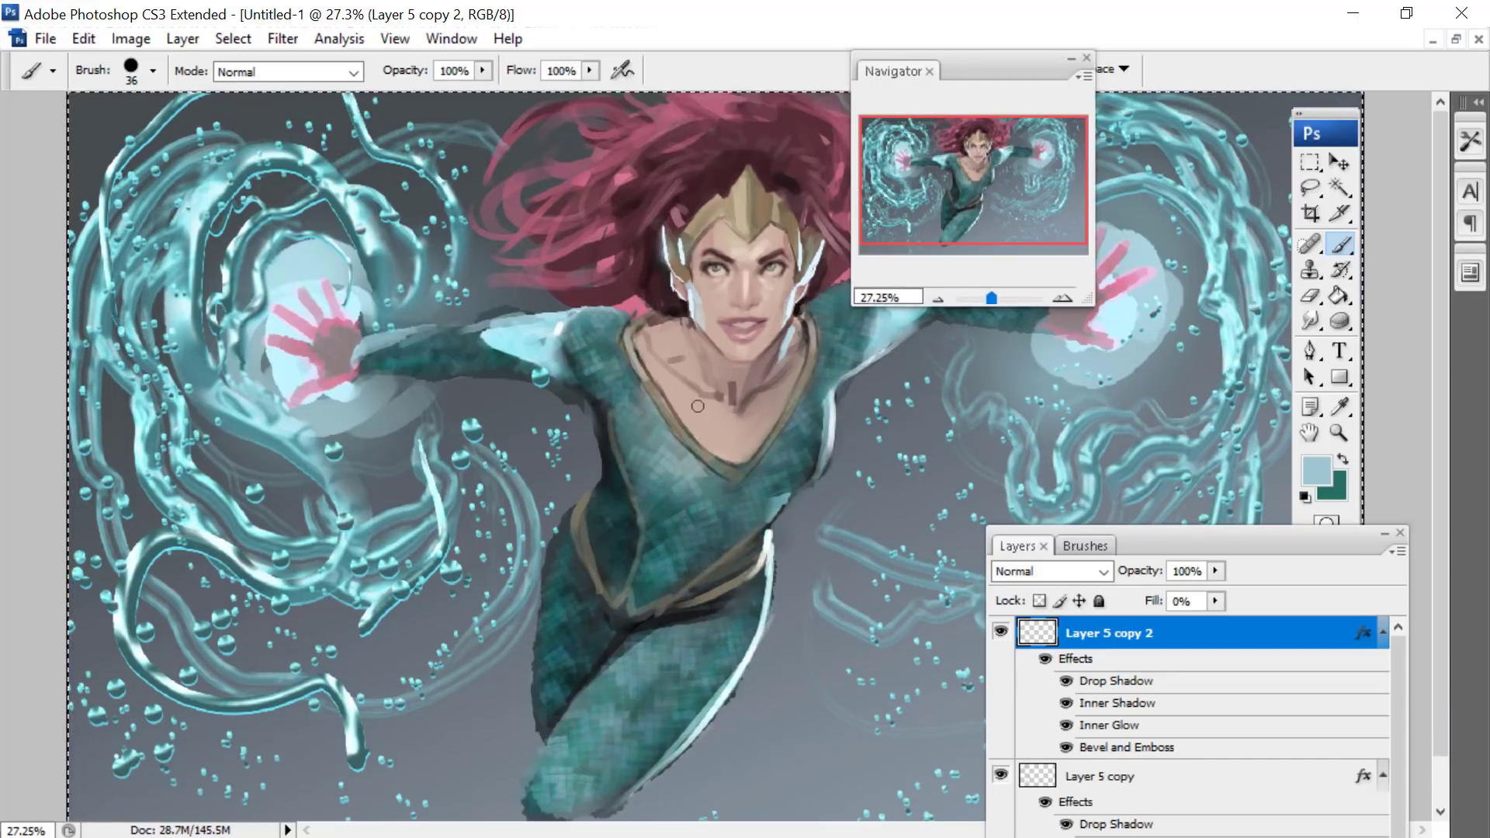
left_click_drag(845, 581, 874, 493)
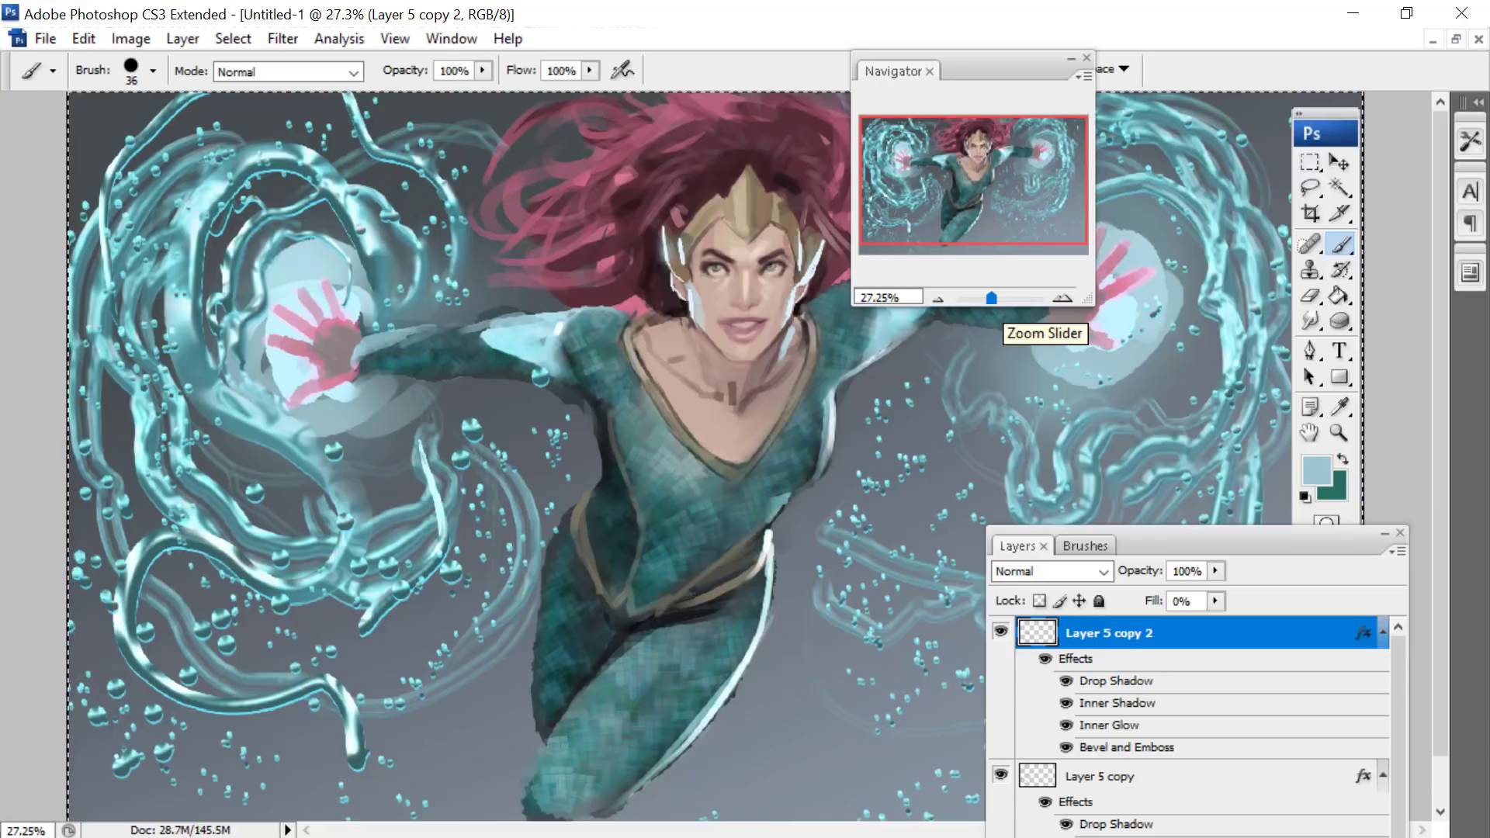
- Hide the Background and Layers 1 to 4, and merge the visible water layers into a single layer
left_click_drag(1204, 536, 473, 142)
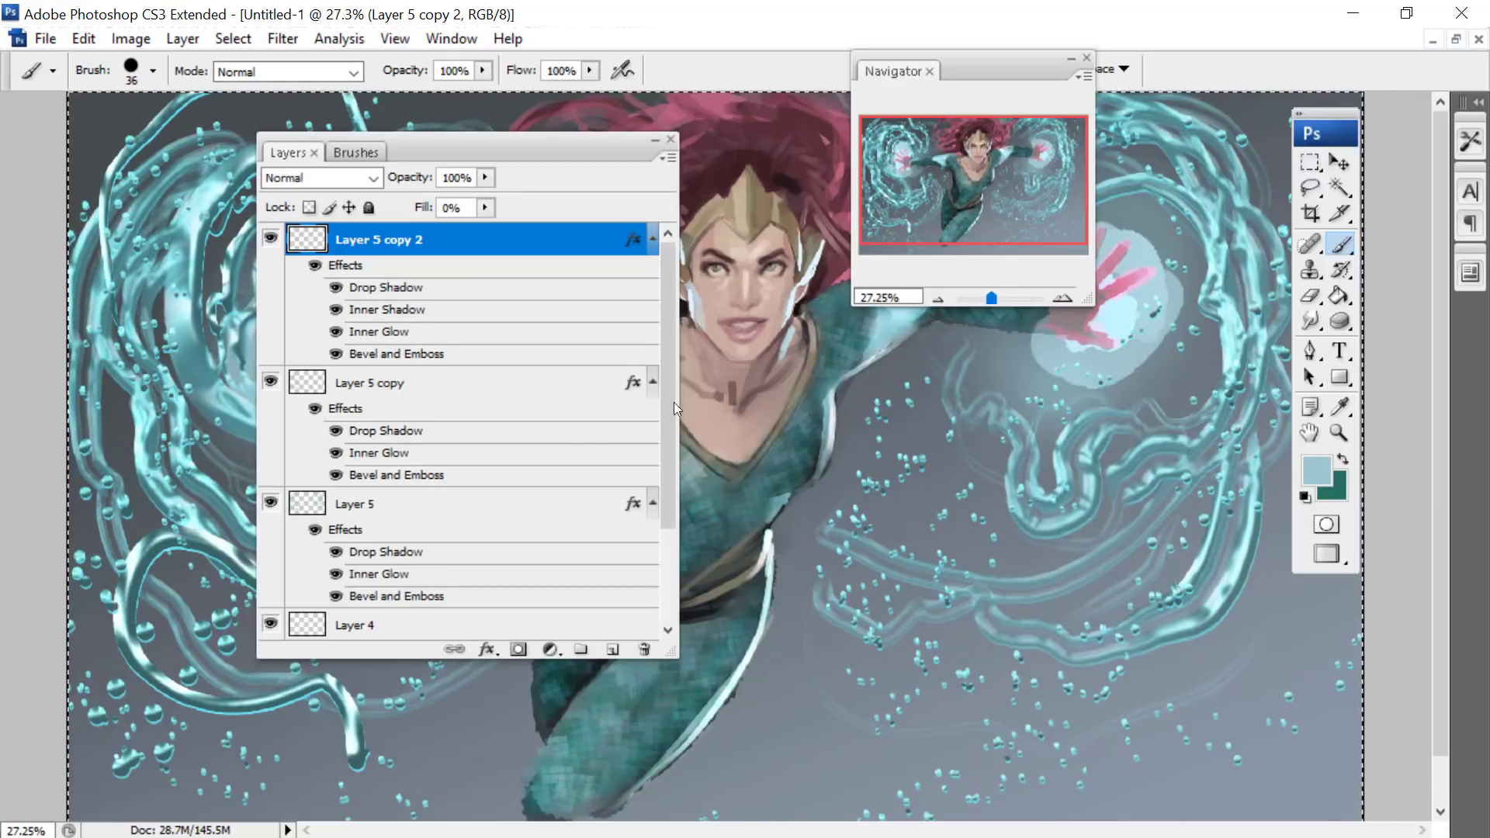
scroll(667, 402, "down", 3)
left_click(271, 624)
left_click(270, 591)
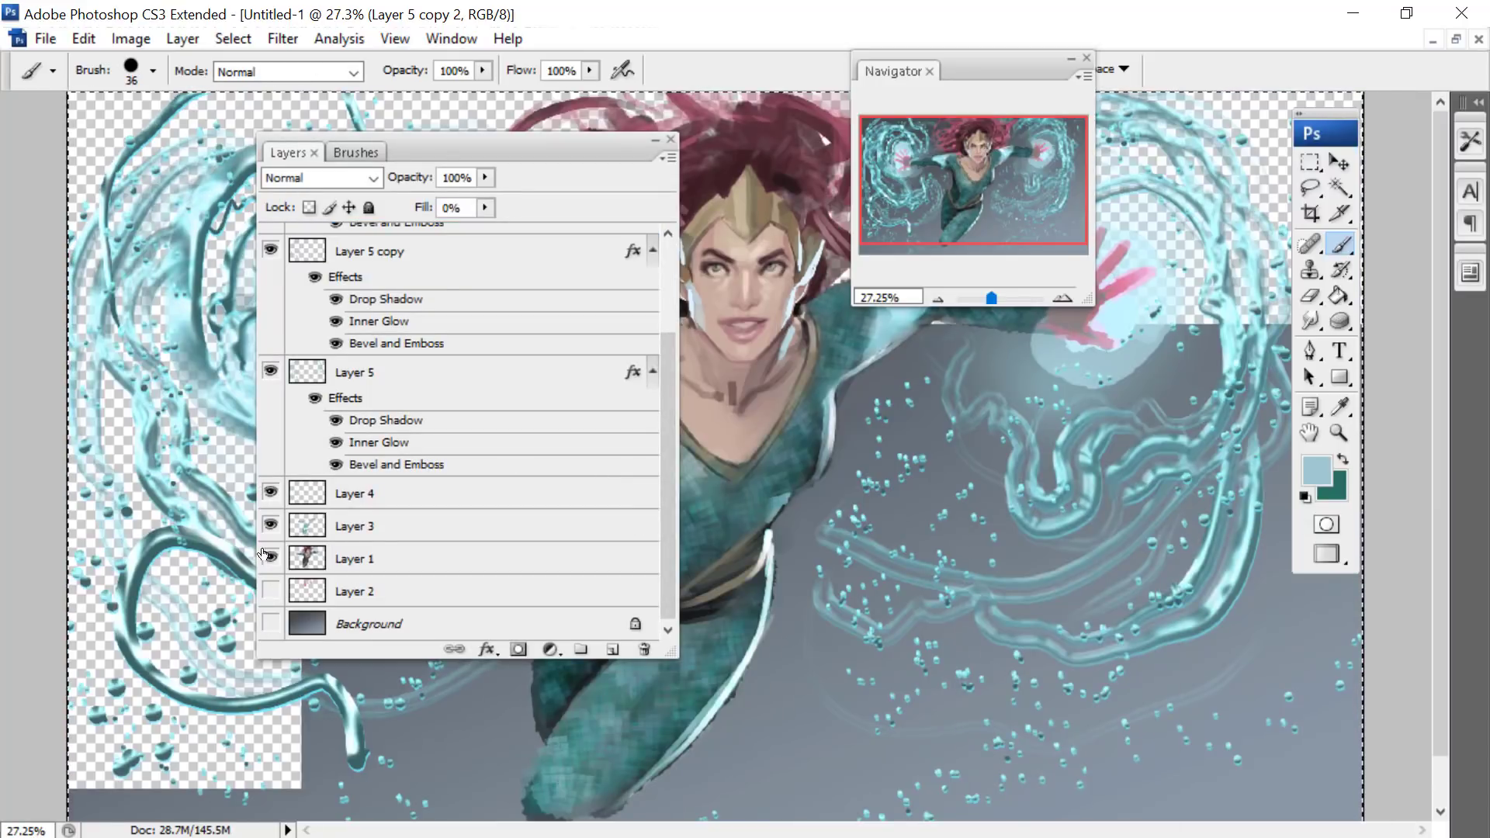
left_click(270, 557)
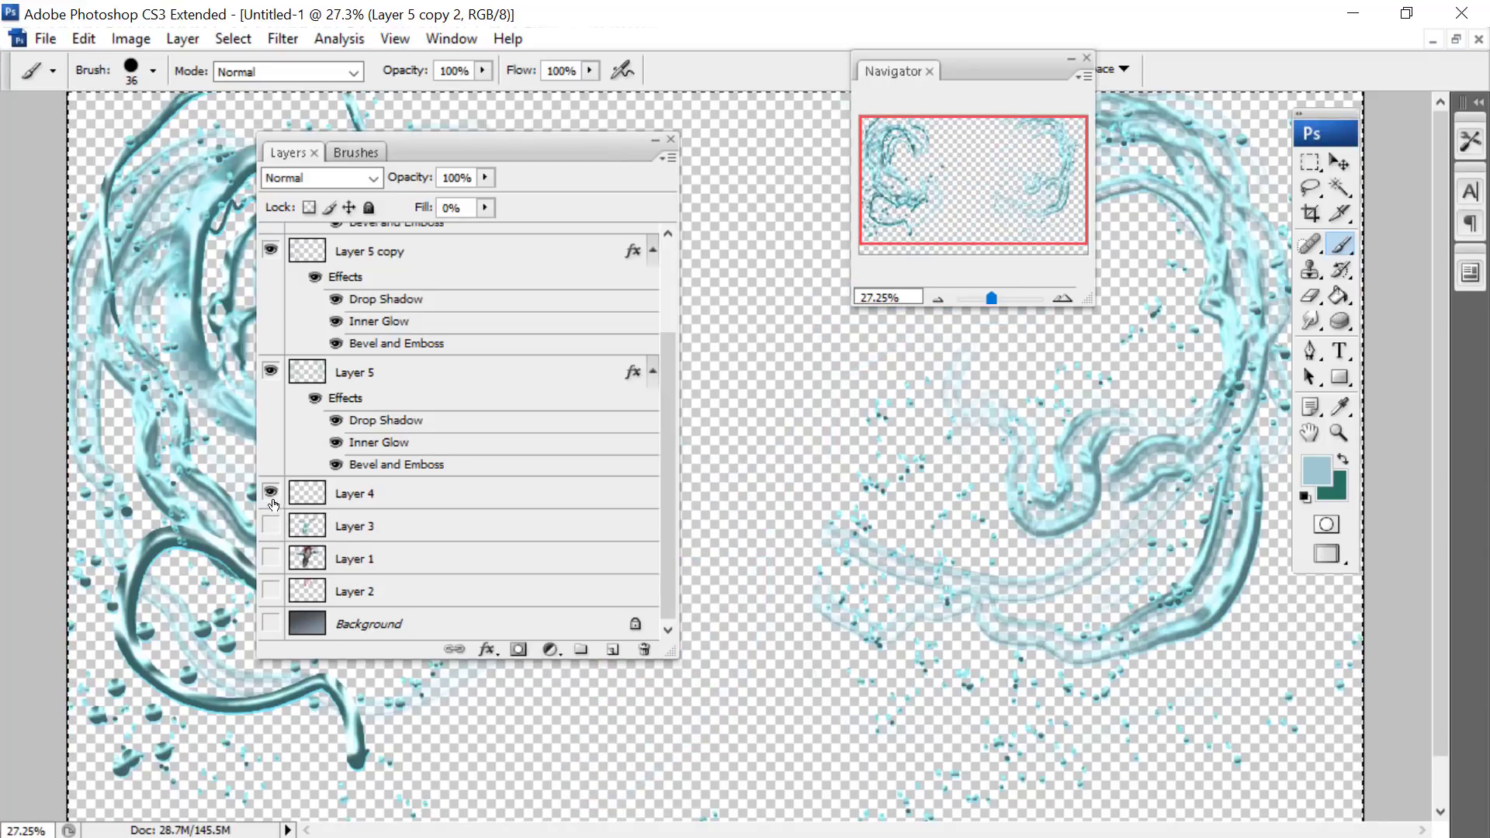
left_click(174, 41)
left_click(250, 808)
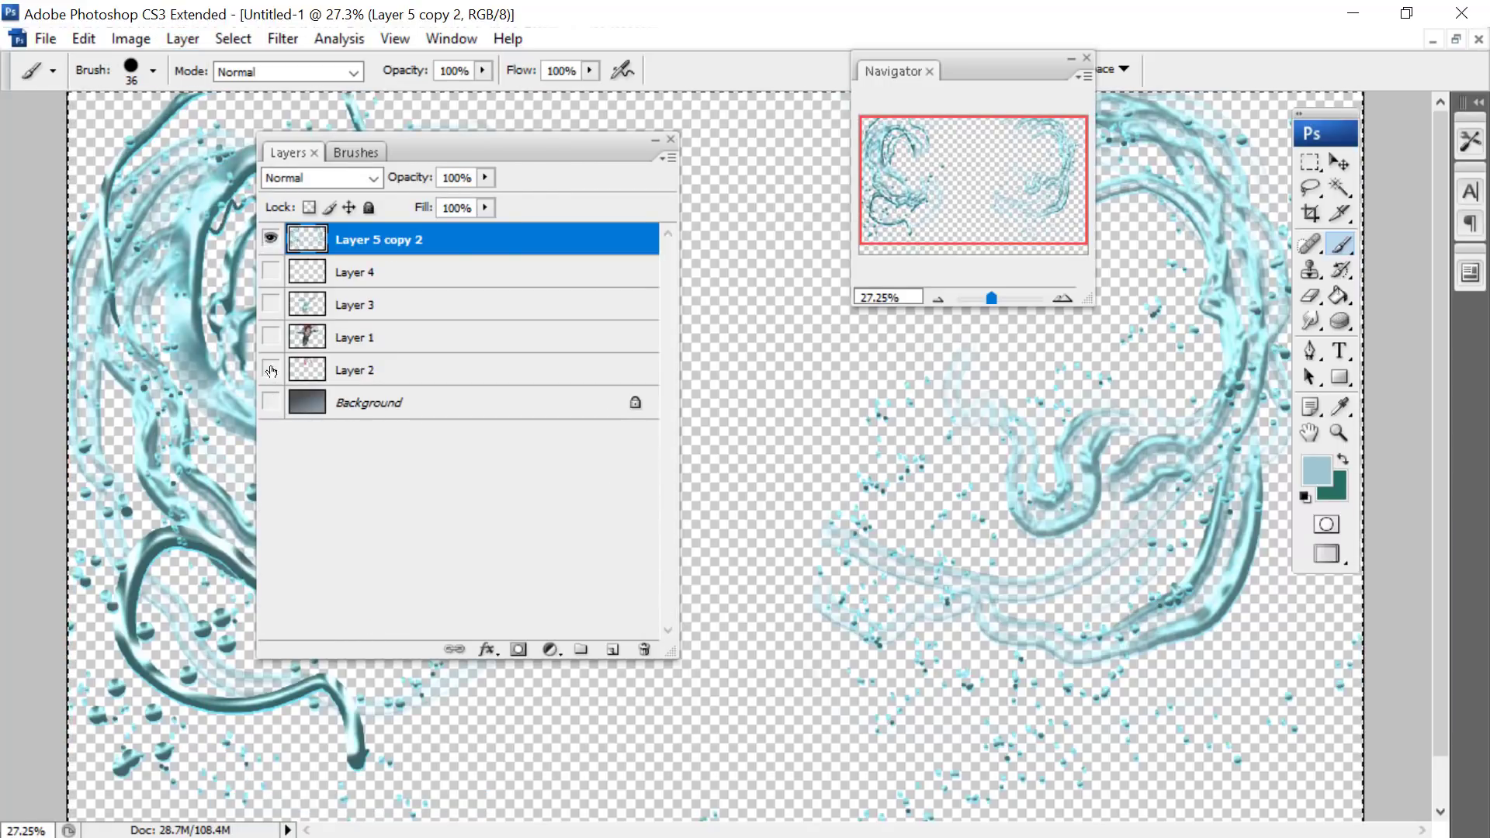
- Show the Background, Layer 2 and Layer 1 again and move the layer list off the left tendrils
left_click(270, 401)
left_click(270, 369)
left_click(270, 337)
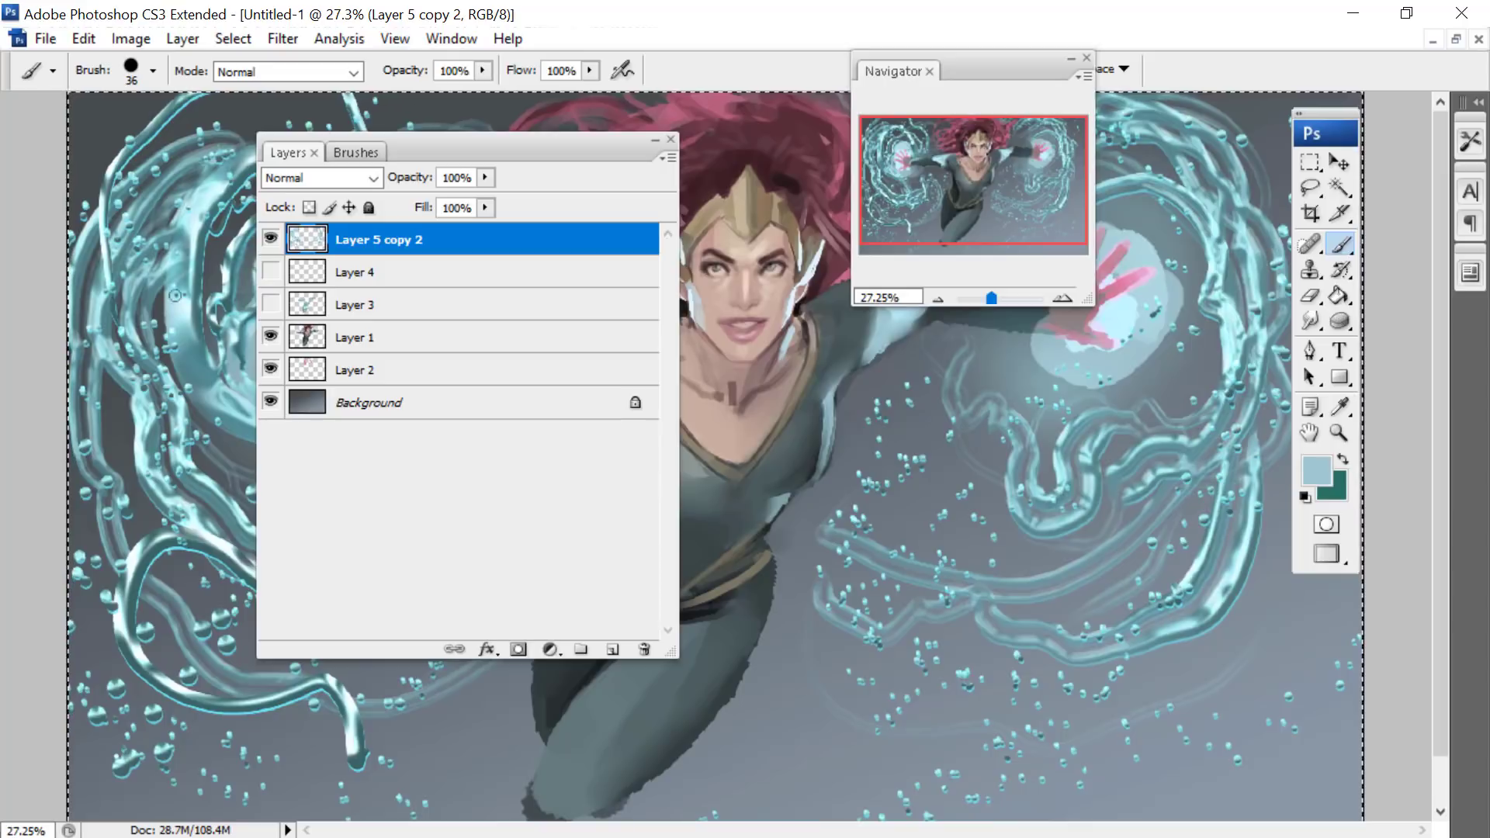
left_click_drag(366, 155, 802, 316)
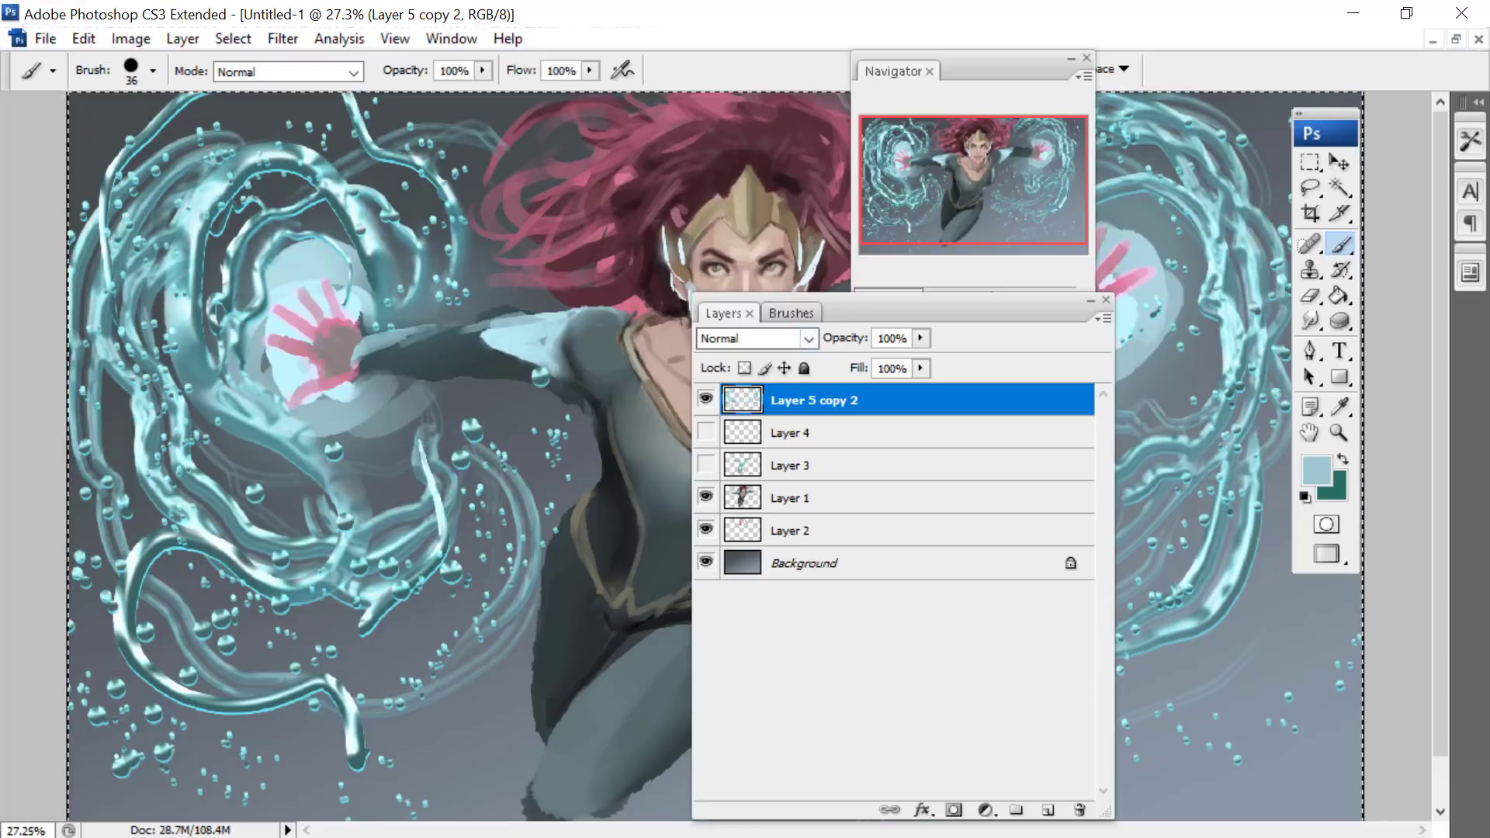
- Try the Linear Light blend mode on the merged water layer and settle on Hard Light
left_click(801, 339)
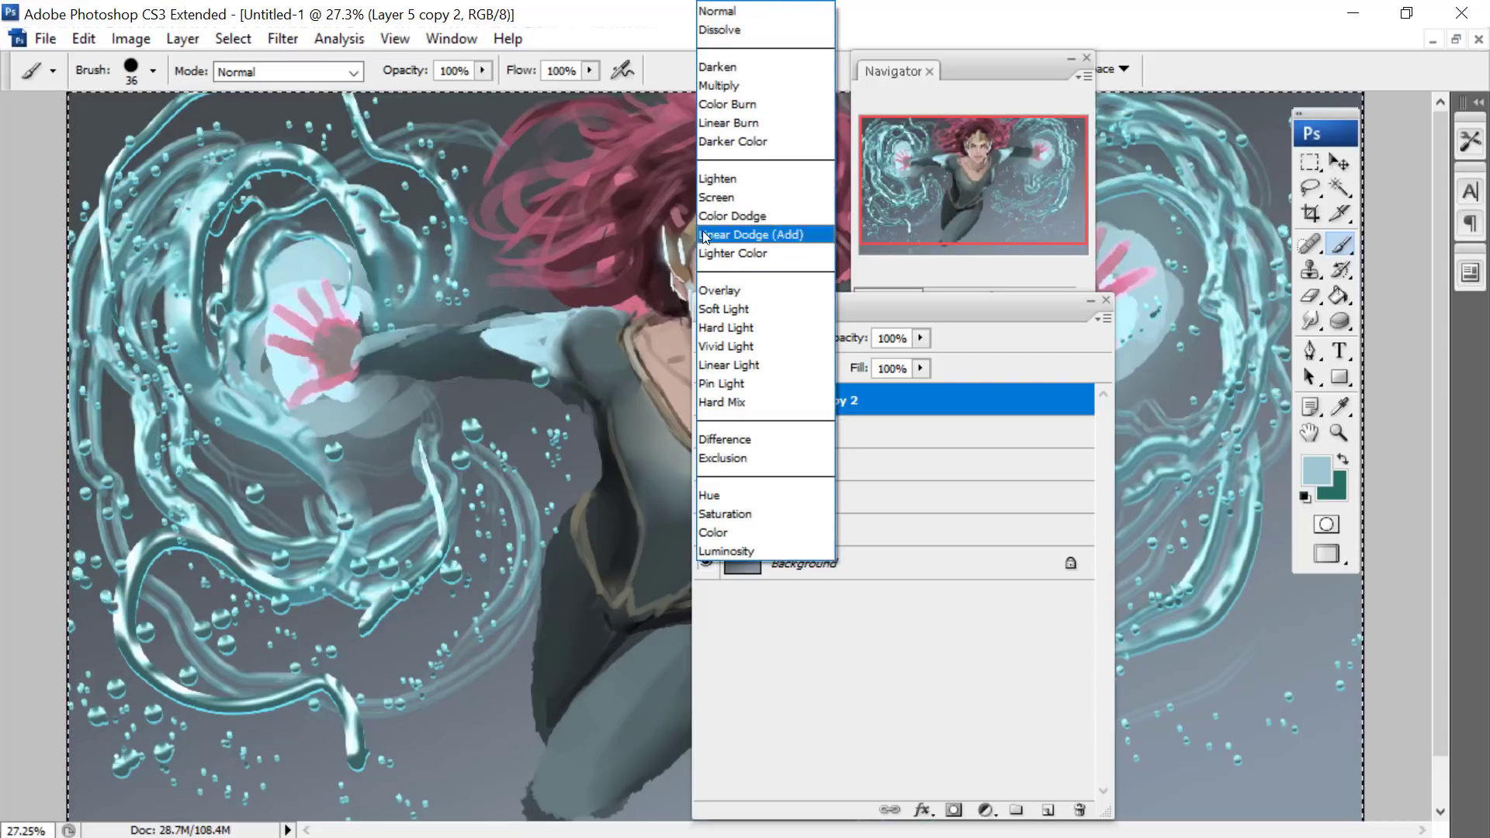
left_click(730, 365)
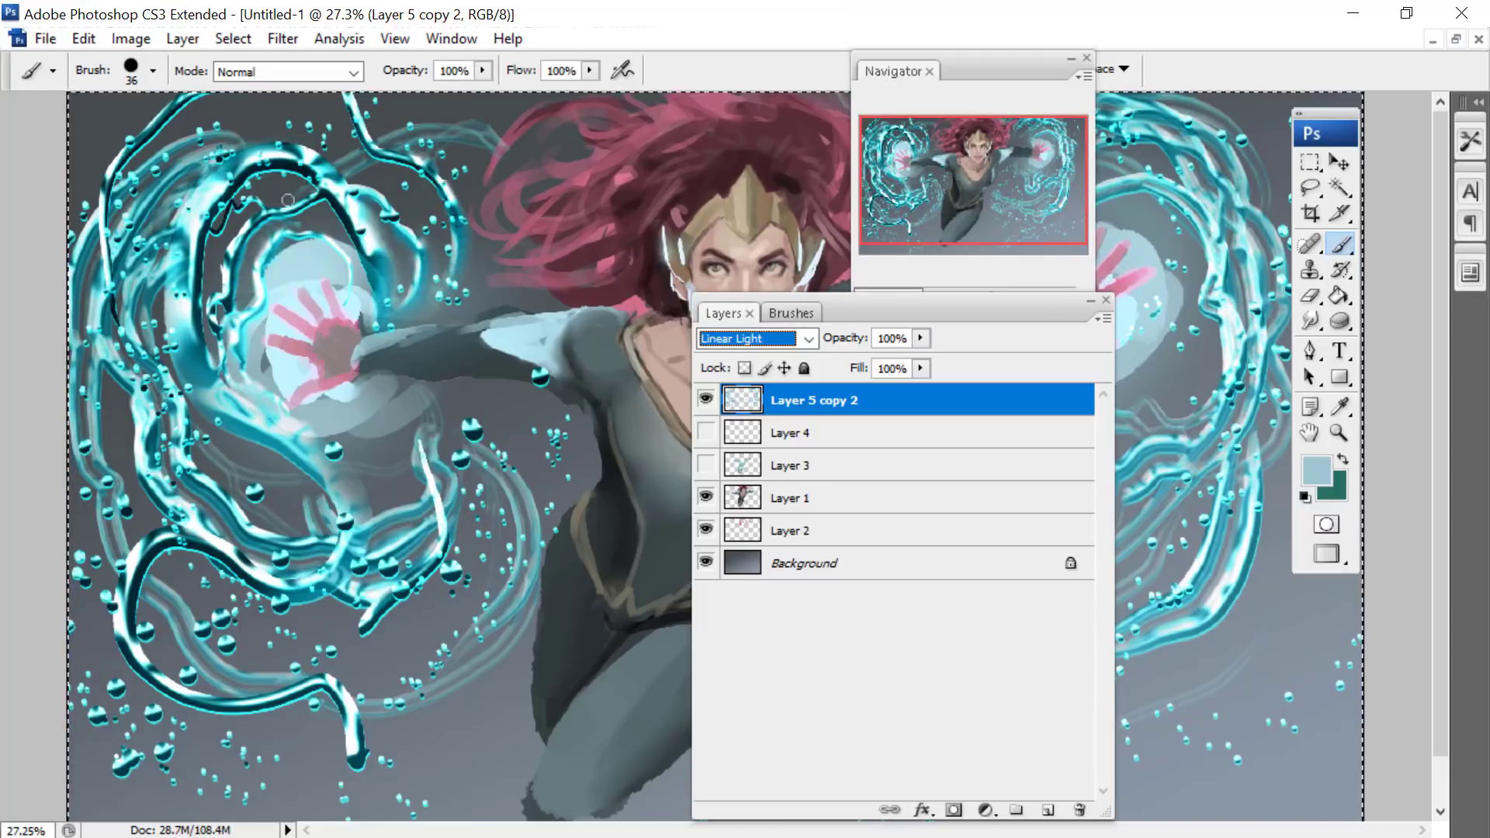
left_click(809, 340)
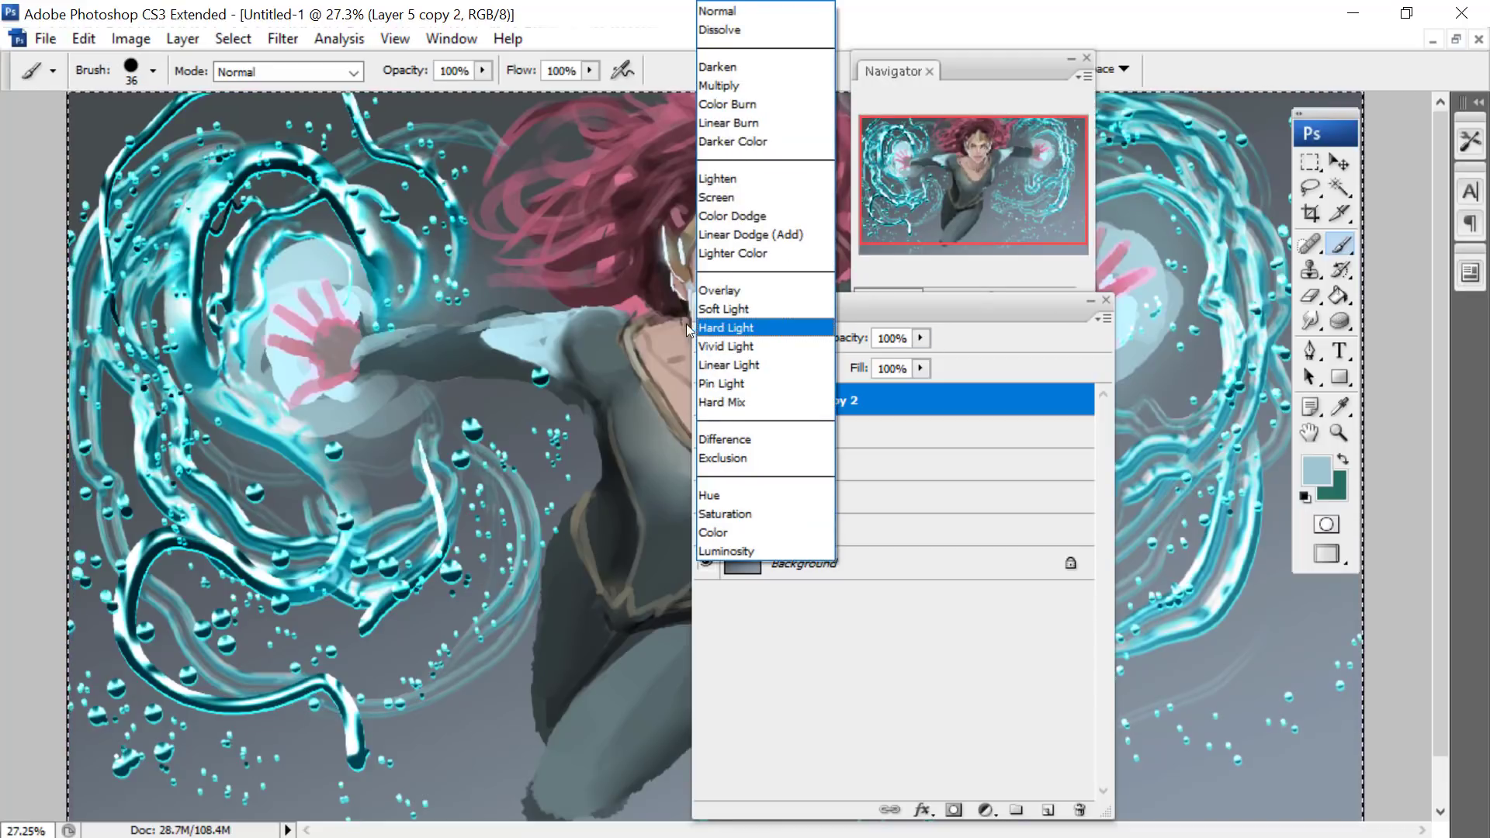
left_click(706, 328)
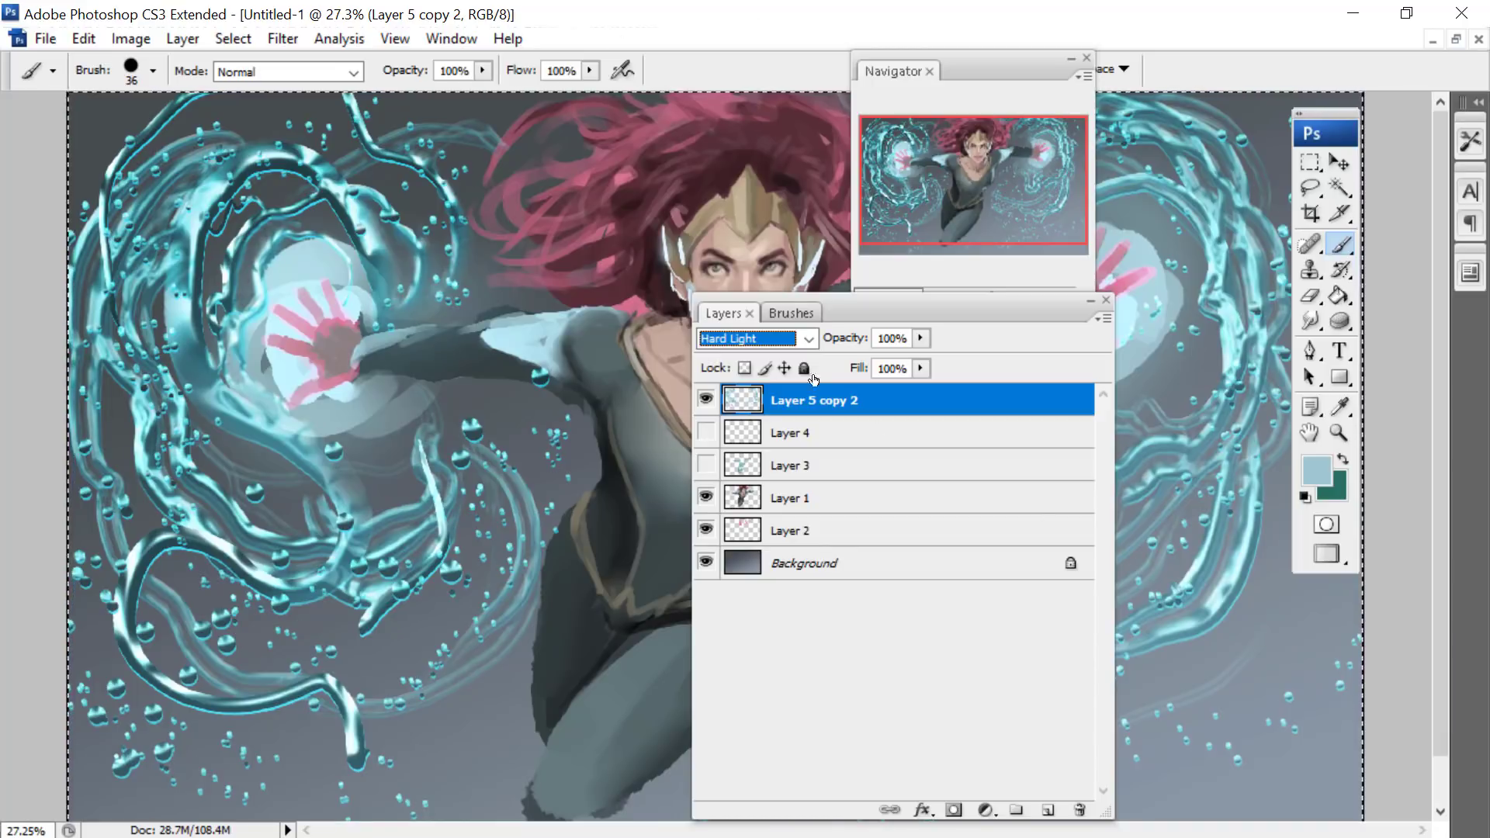
- Adjust the merged water layer's Levels to a midtone of 0.72 and a black output level of 84
left_click(182, 38)
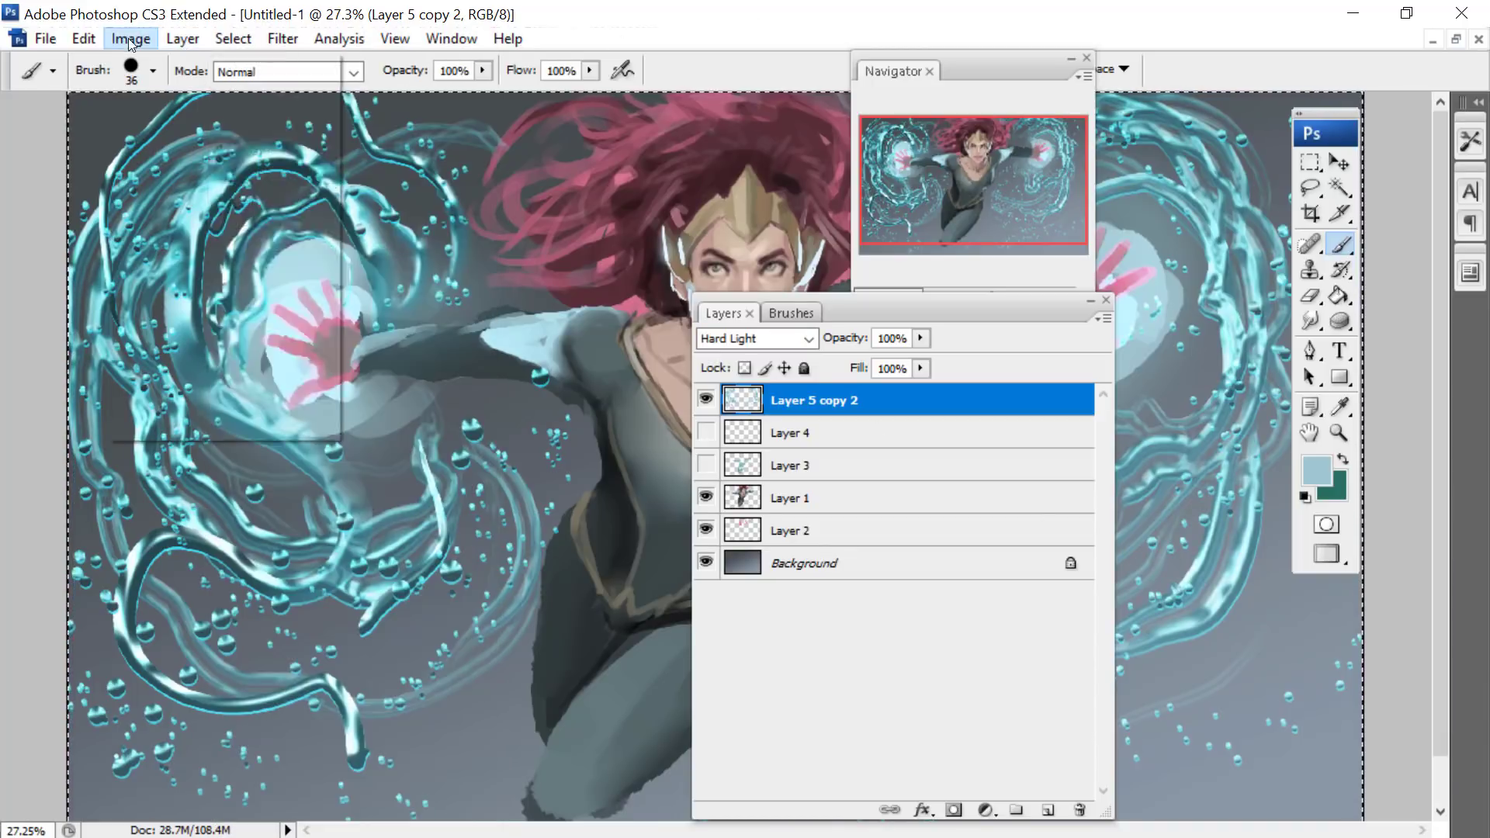
left_click(130, 39)
mouse_move(264, 98)
left_click(381, 97)
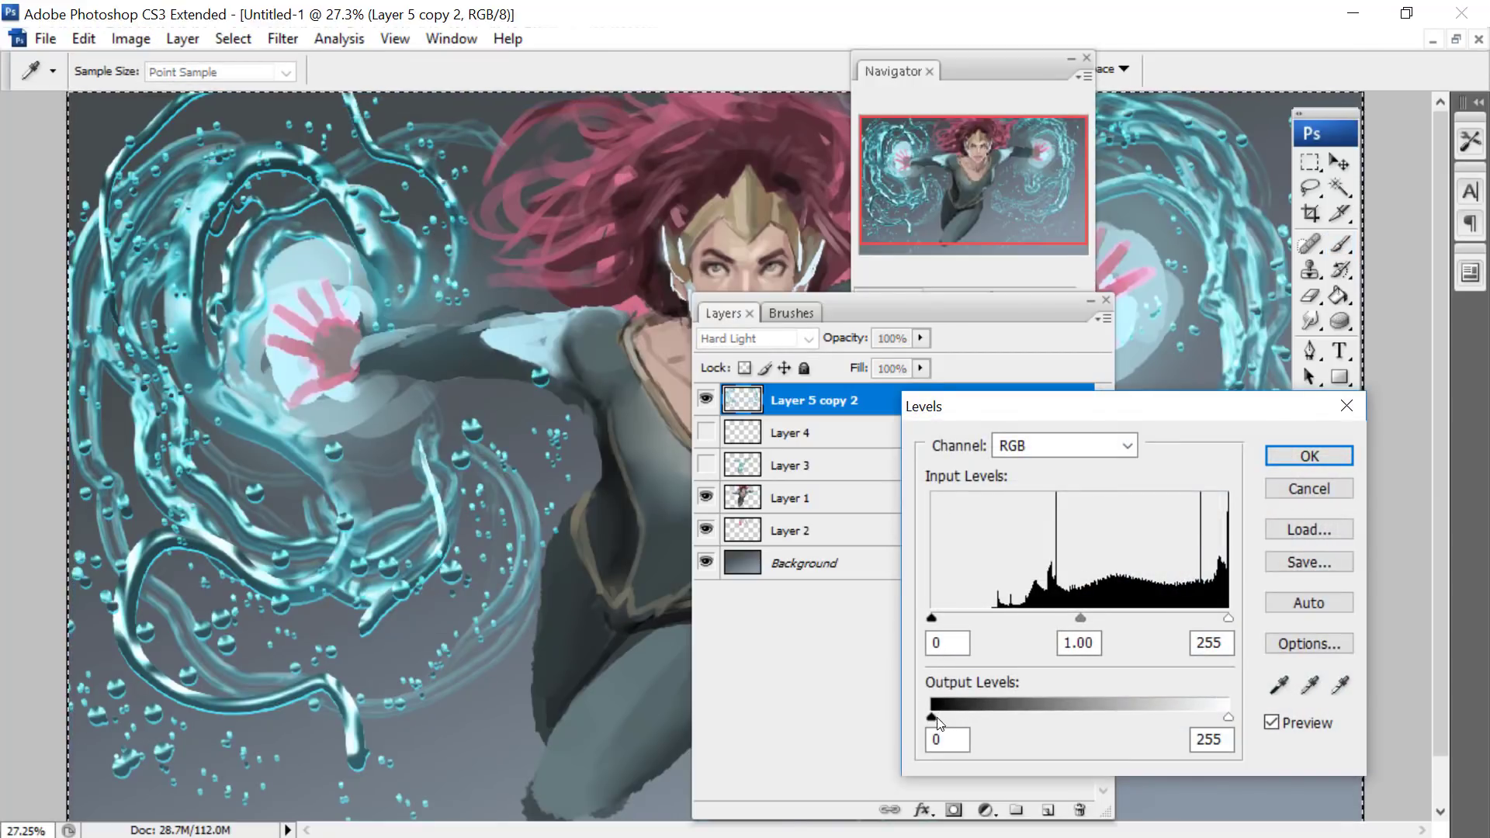
left_click_drag(937, 720, 987, 718)
left_click_drag(1081, 618, 1112, 619)
left_click_drag(986, 719, 1034, 721)
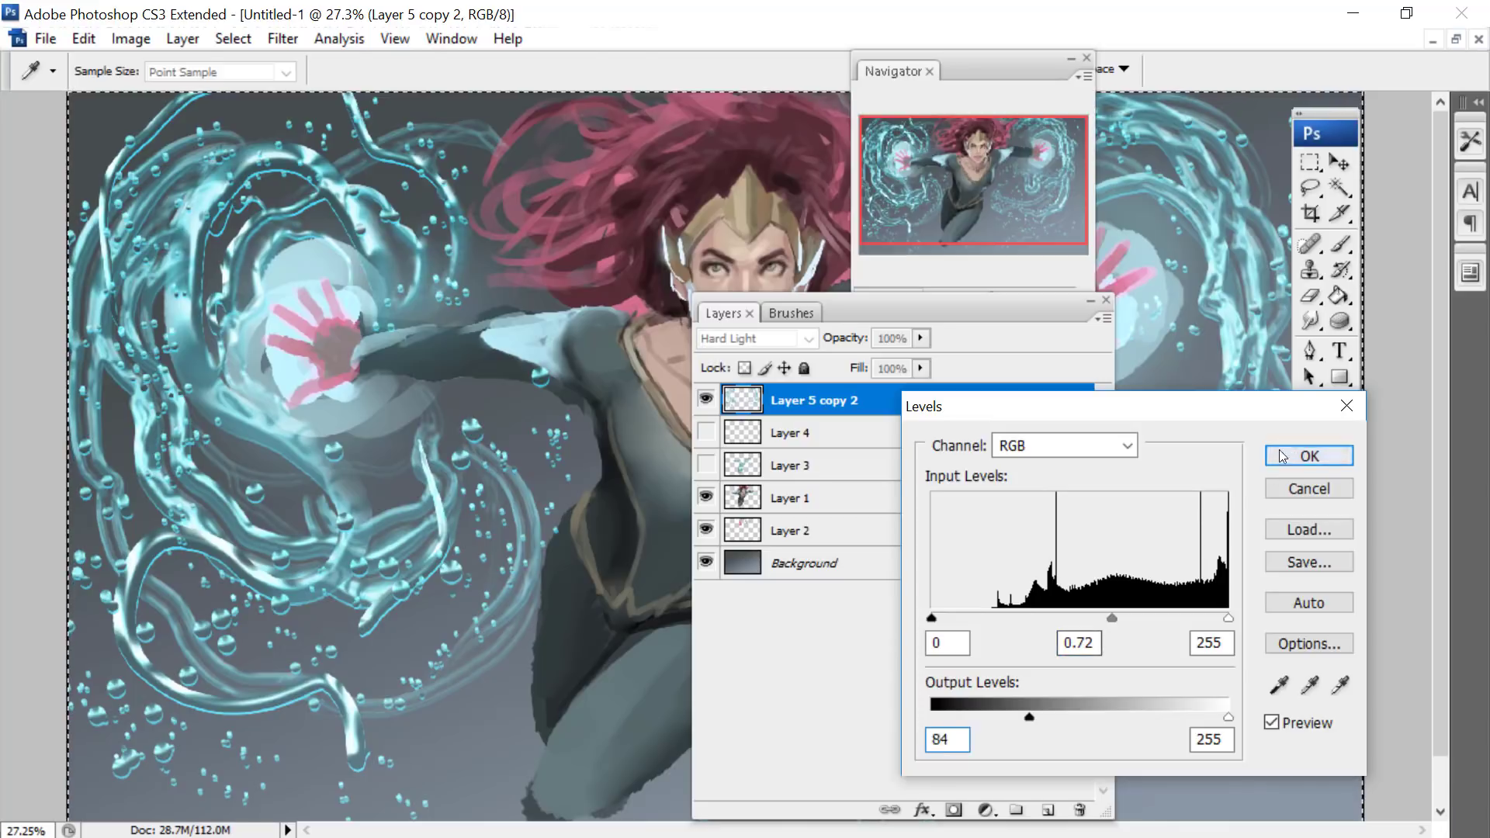
key("Return")
key("b")
- Show Layers 3 and 4 again and select Layer 4, keeping the layer list clear of the left water tendrils
left_click(991, 301)
left_click_drag(992, 304, 983, 301)
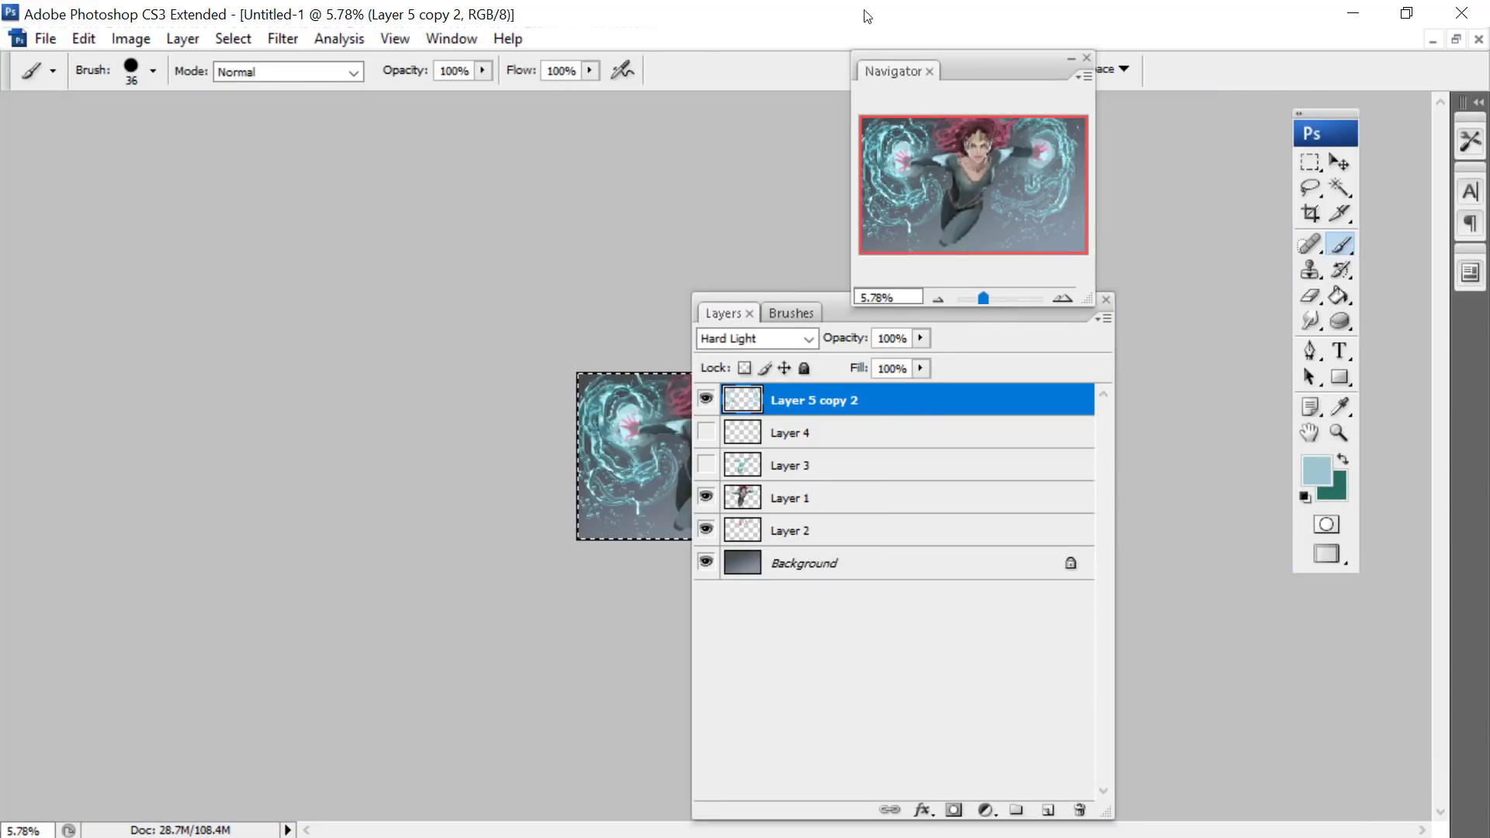
left_click_drag(831, 314, 118, 187)
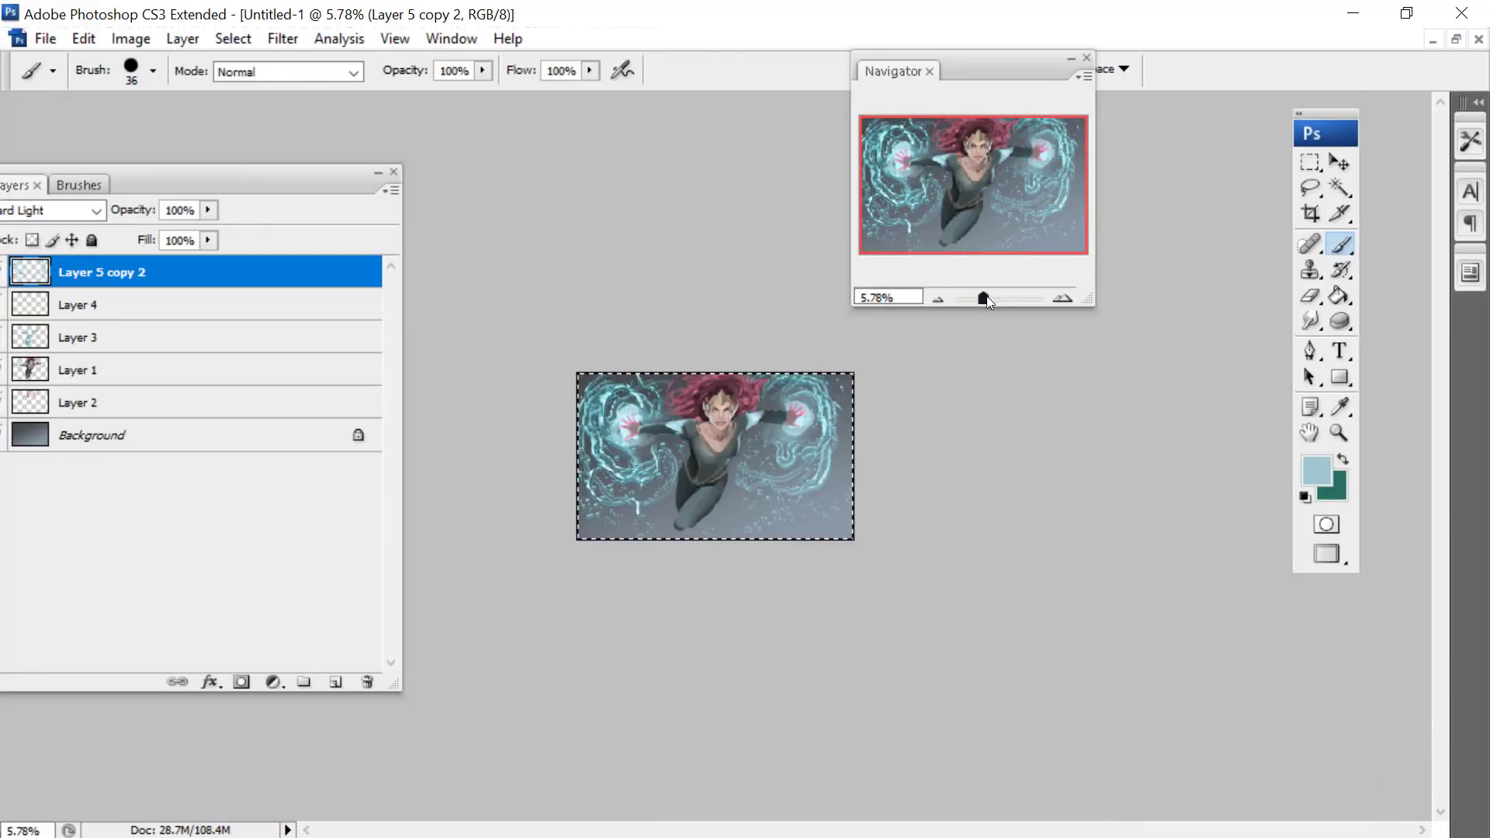
left_click_drag(985, 298, 994, 299)
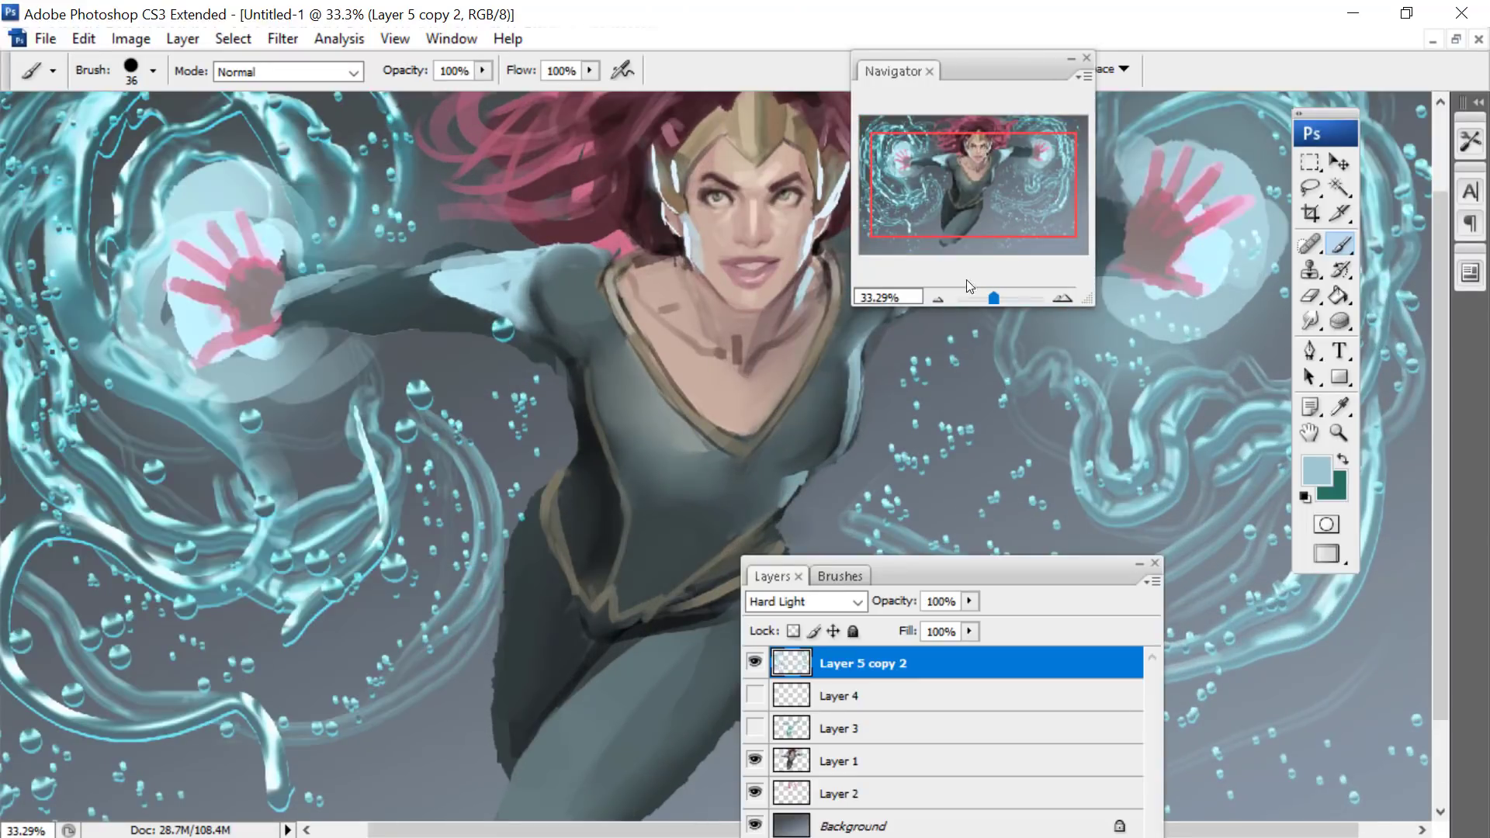
left_click_drag(986, 300, 990, 304)
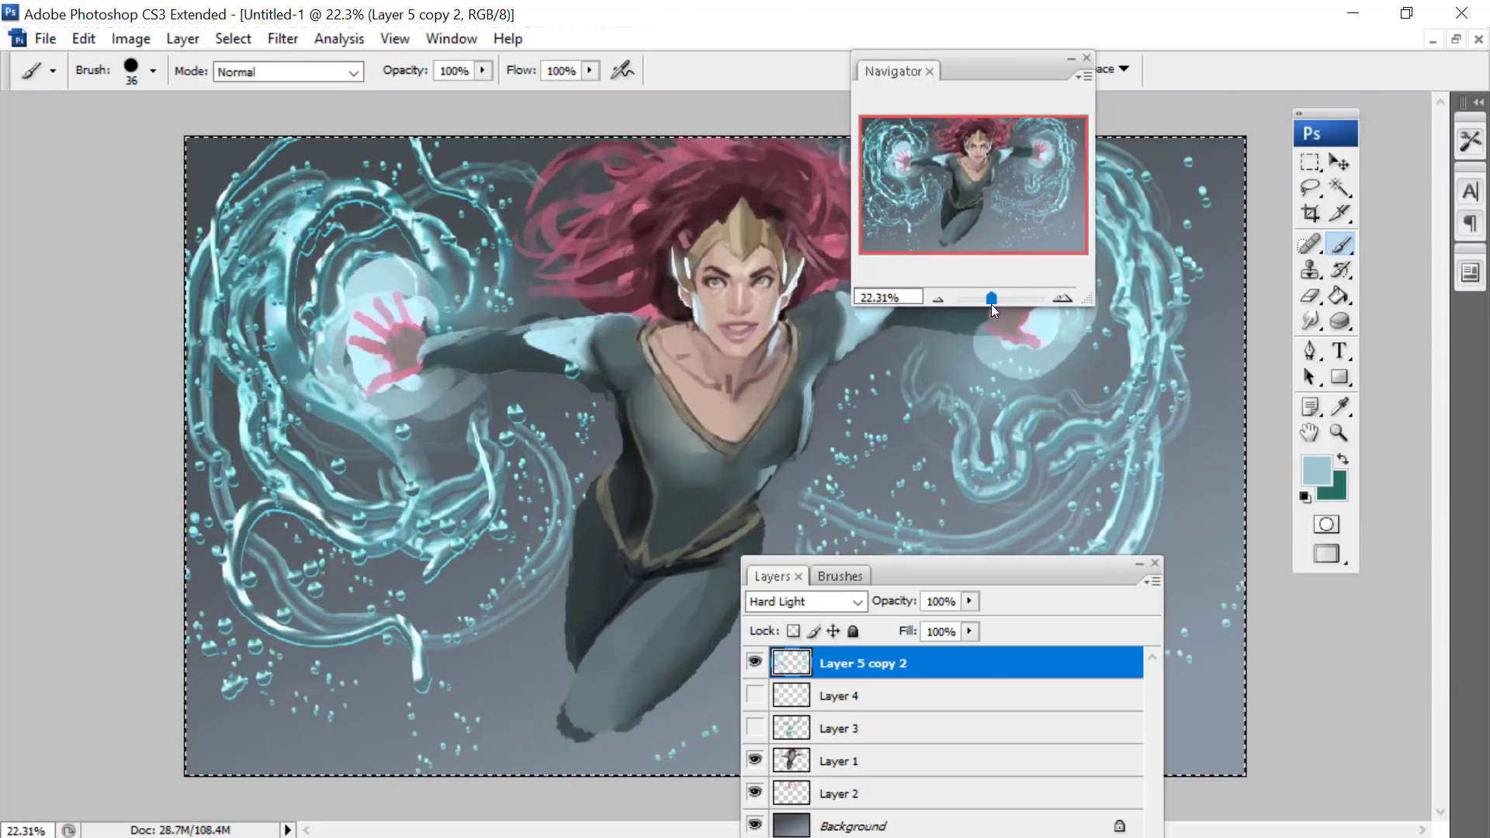
left_click(838, 696)
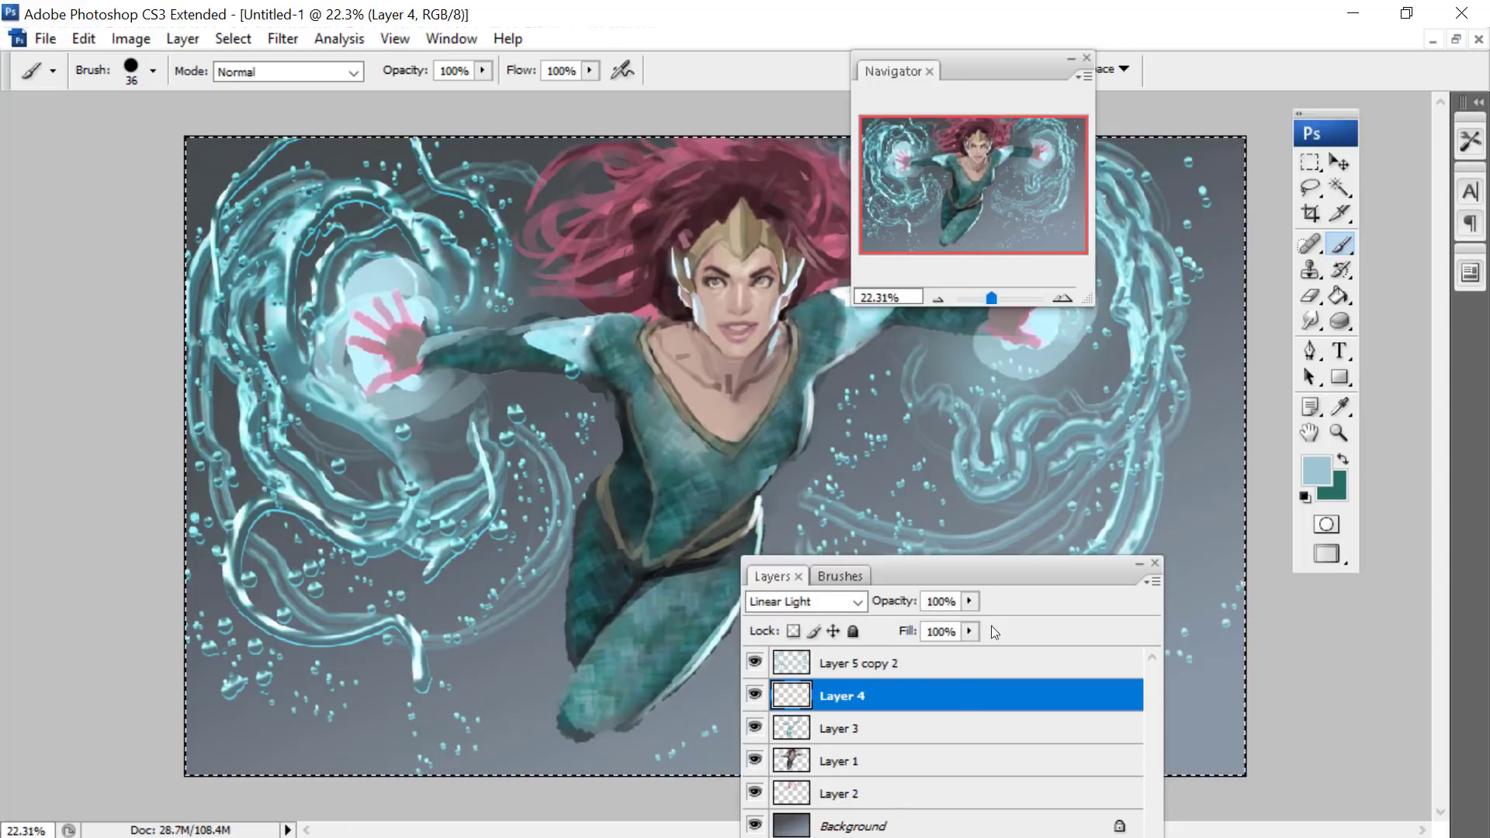
mouse_move(977, 565)
left_mouse_down()
mouse_move(972, 495)
mouse_move(1000, 416)
left_mouse_up()
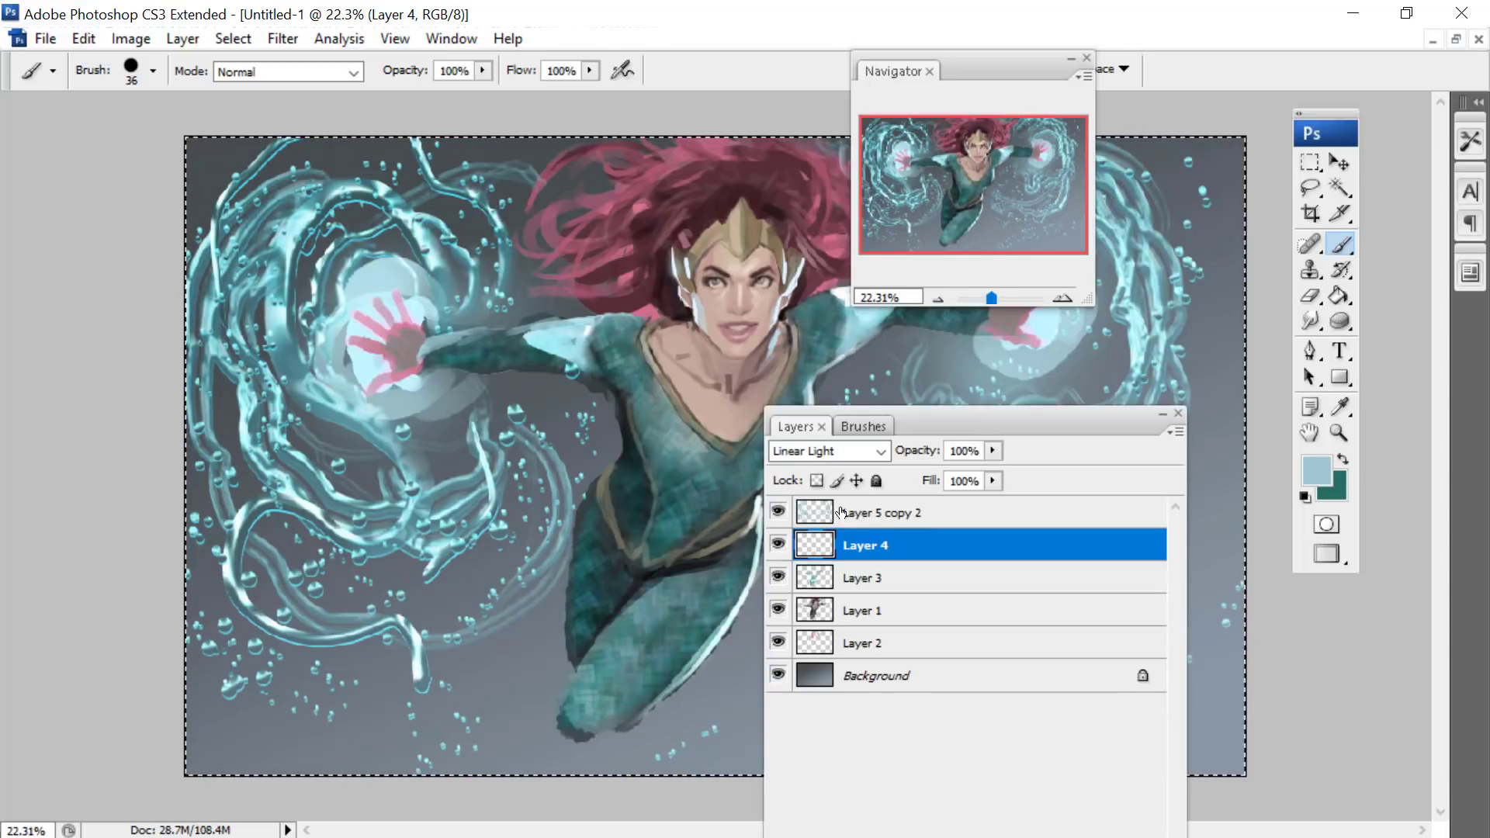
- Add a new layer directly above Layer 4 and set its blend mode to Linear Light
key("alt+l")
key("Right")
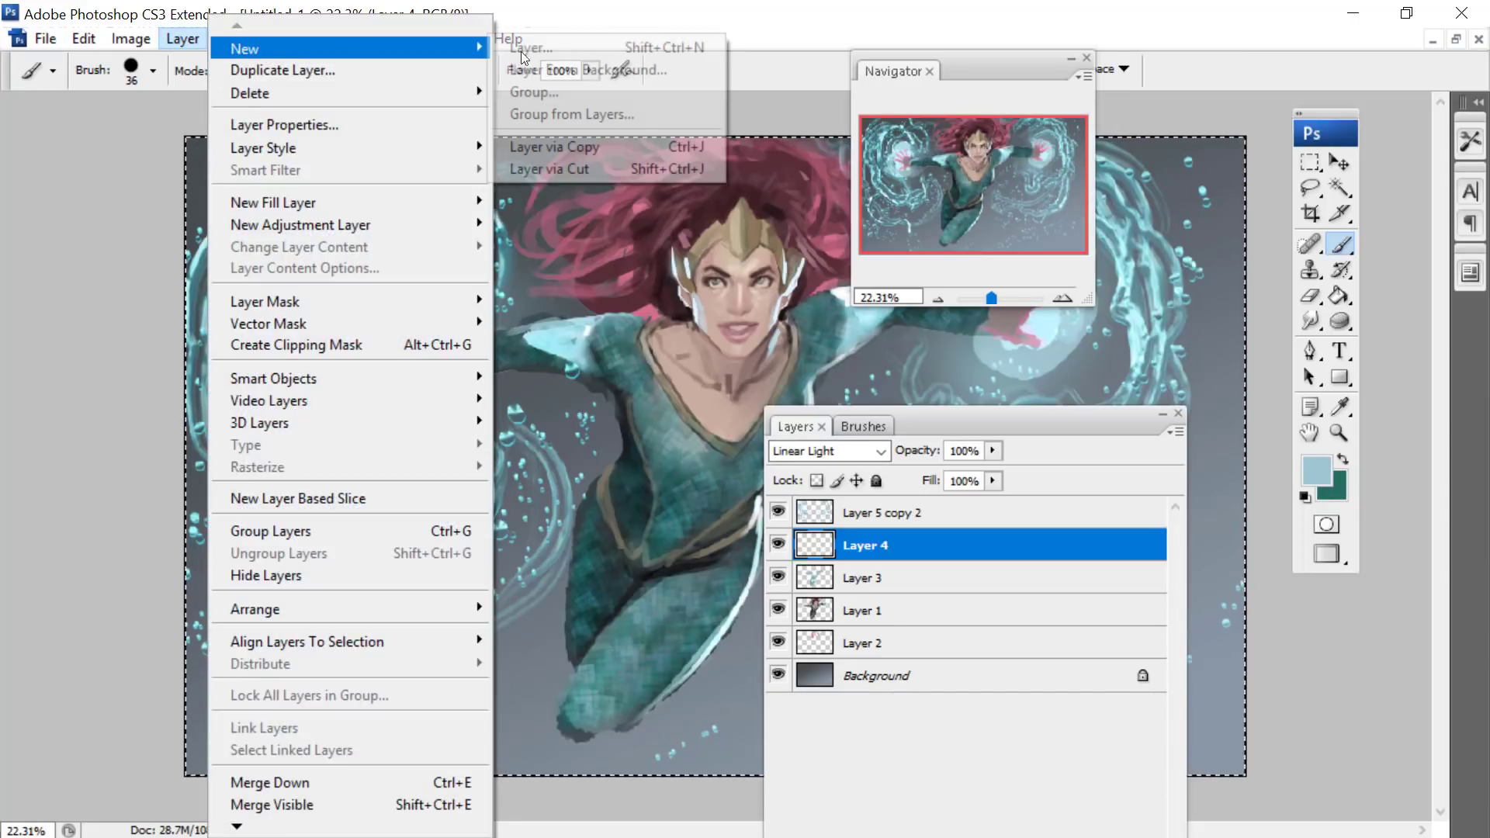
key("Return")
key("Return")
left_click(827, 451)
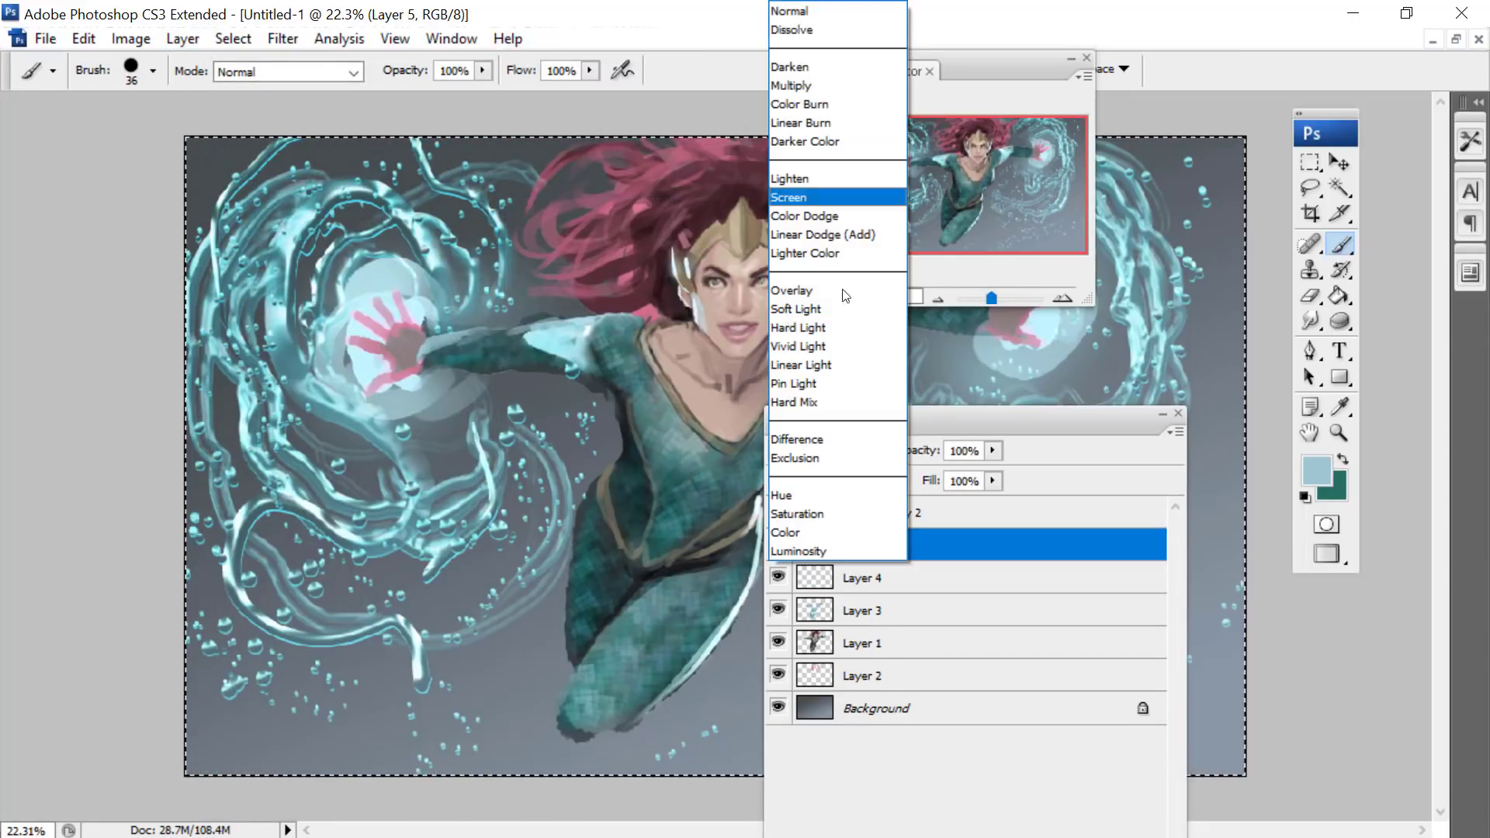
left_click(784, 367)
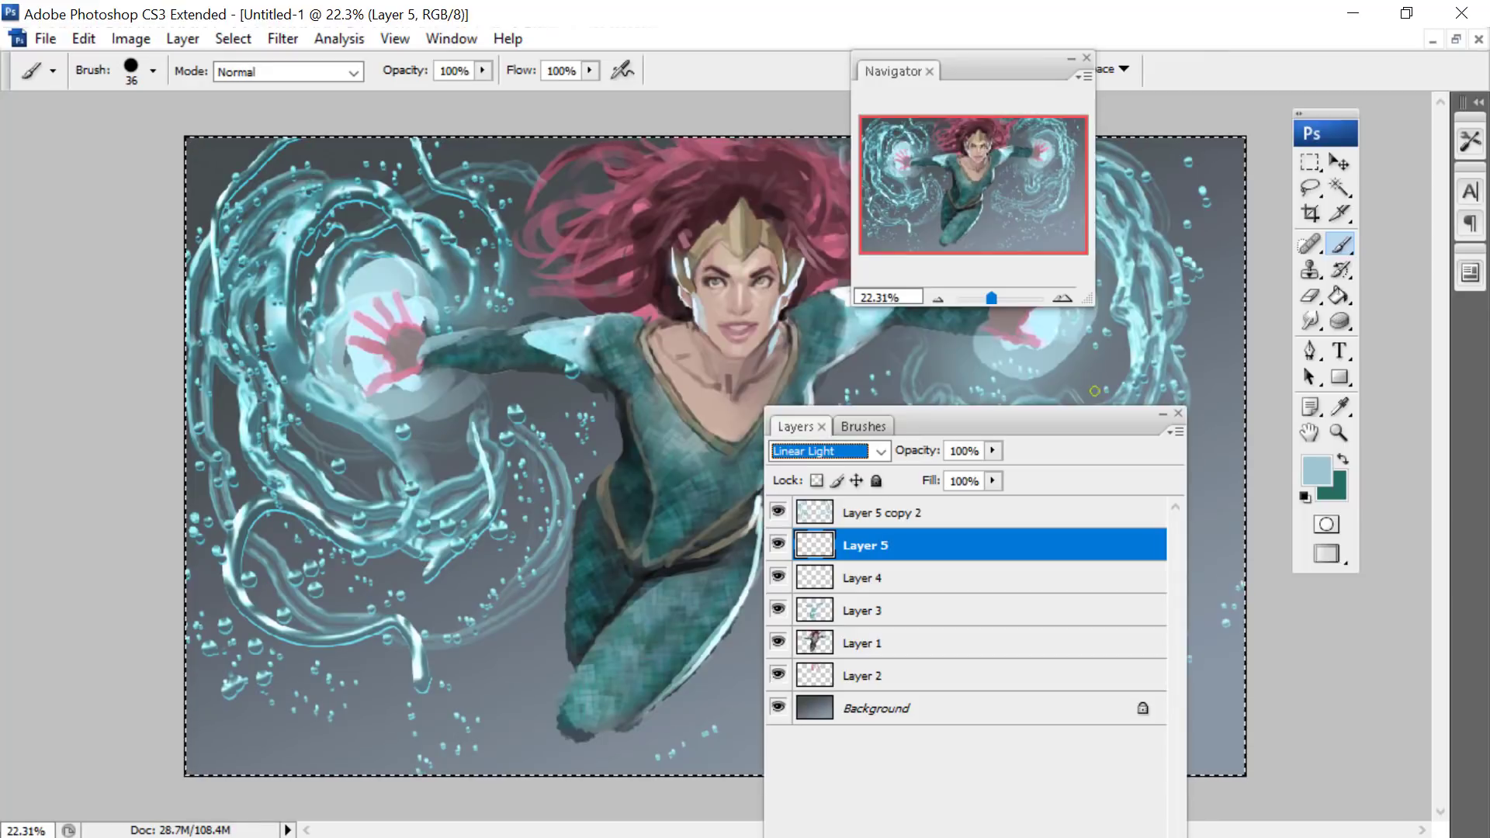
- Paint a soft cyan glow over the water swirls around both hands with the 862 px soft round brush
right_click(410, 372)
left_click(585, 624)
left_click(642, 421)
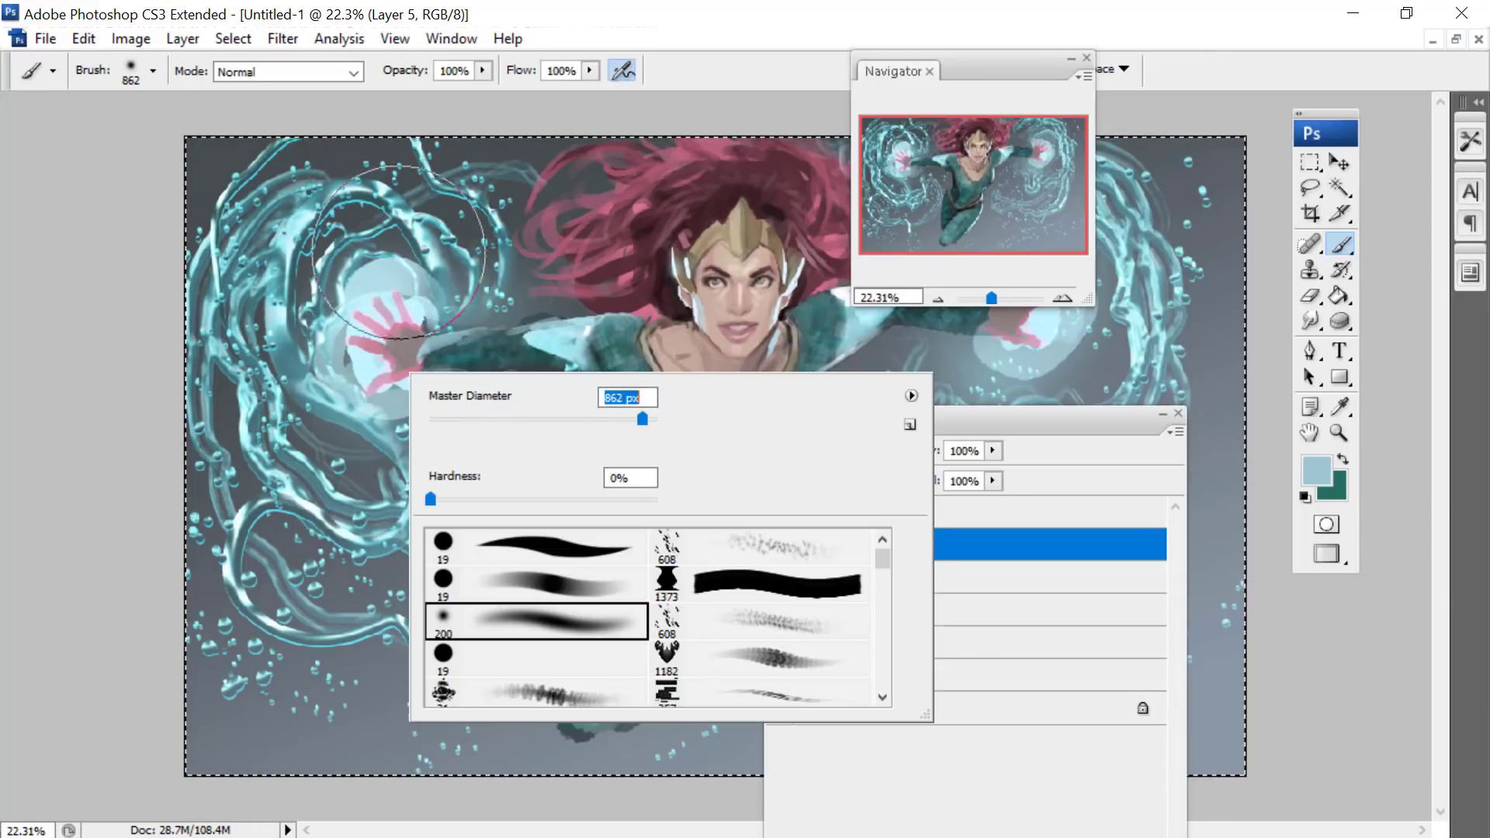
mouse_move(423, 272)
left_mouse_down()
mouse_move(333, 406)
mouse_move(400, 380)
mouse_move(364, 415)
mouse_move(443, 256)
mouse_move(326, 310)
left_mouse_up()
left_click_drag(1000, 79, 435, 69)
left_click_drag(1006, 431, 790, 500)
mouse_move(978, 232)
left_mouse_down()
mouse_move(963, 453)
mouse_move(960, 363)
left_mouse_up()
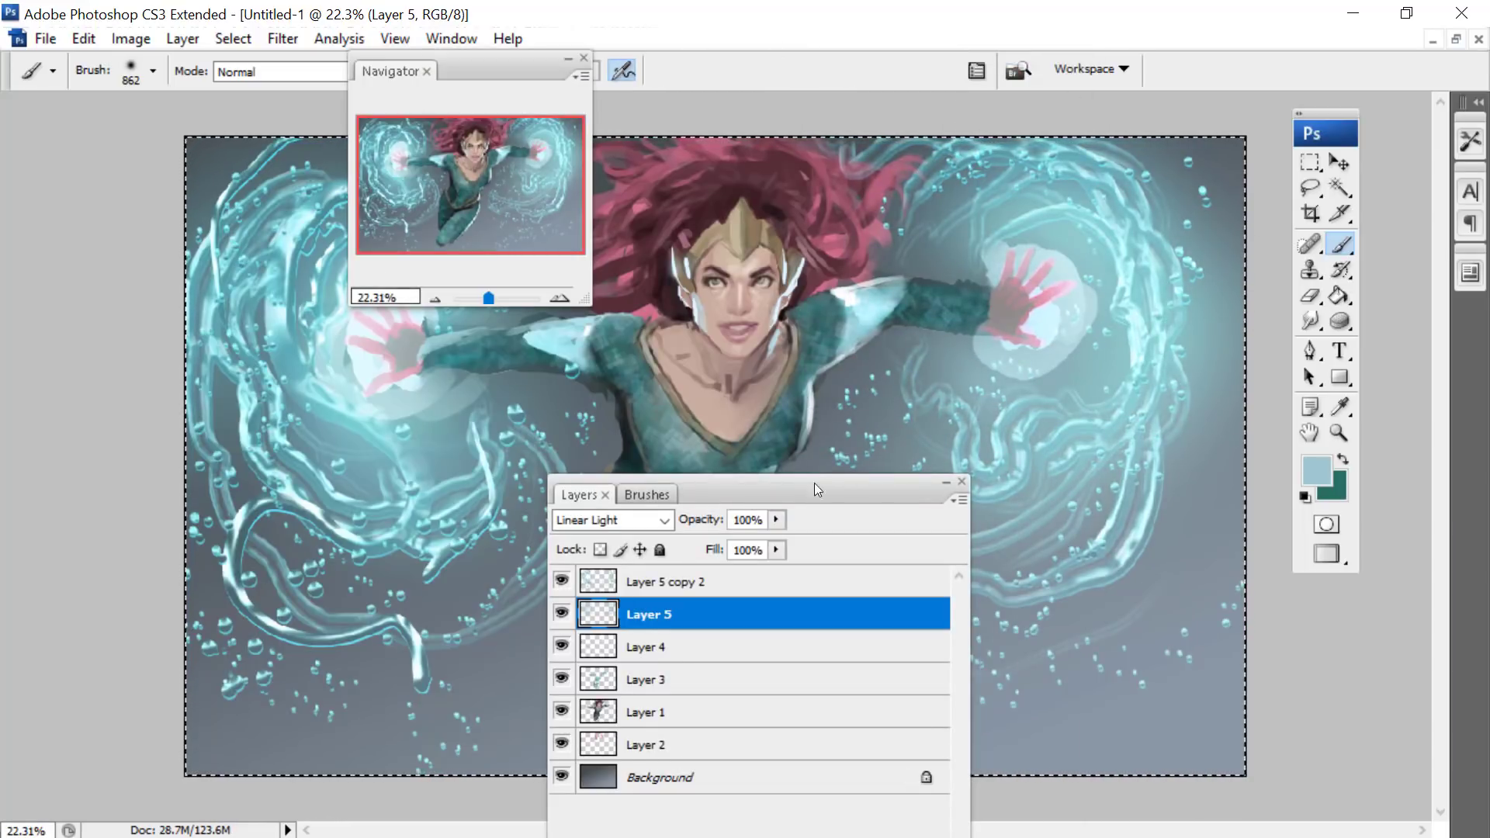
- Select the Background layer and create a new white RGB document of 3192 × 4697 pixels at 450 pixels/inch
left_click_drag(813, 483, 918, 250)
left_click(764, 544)
left_click_drag(462, 77, 359, 380)
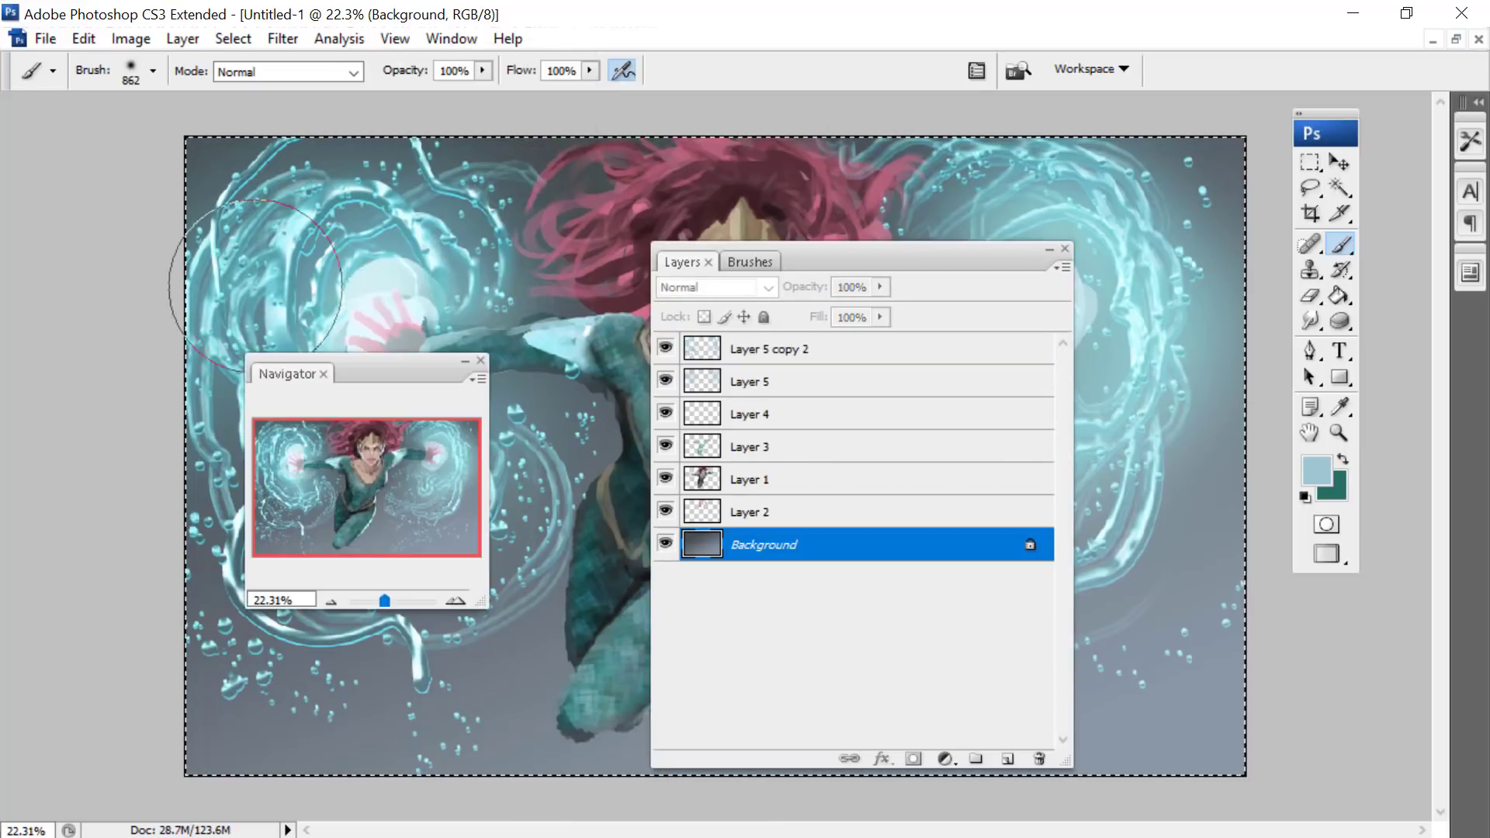
left_click(44, 40)
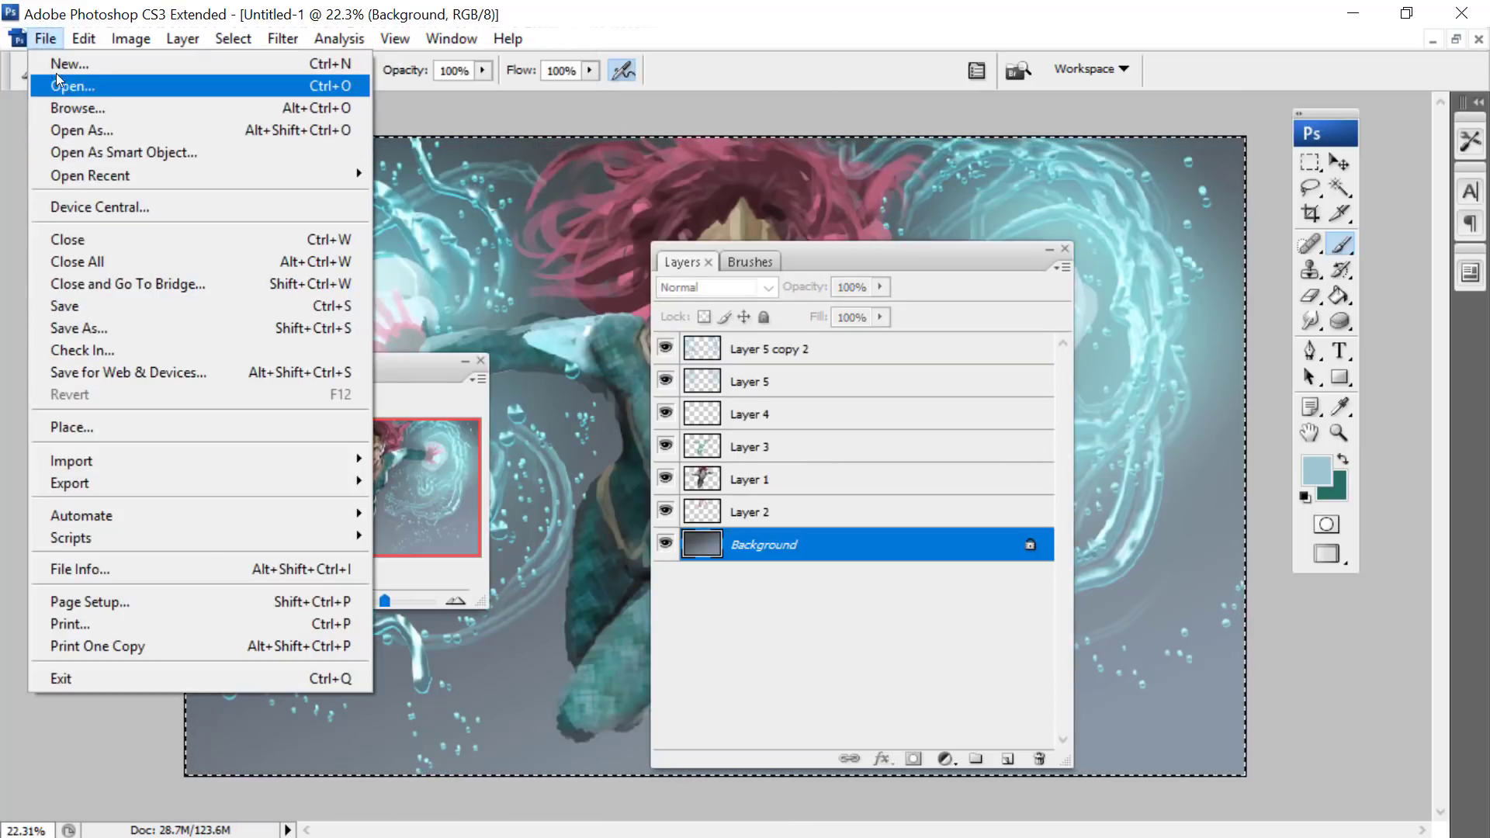
left_click(59, 64)
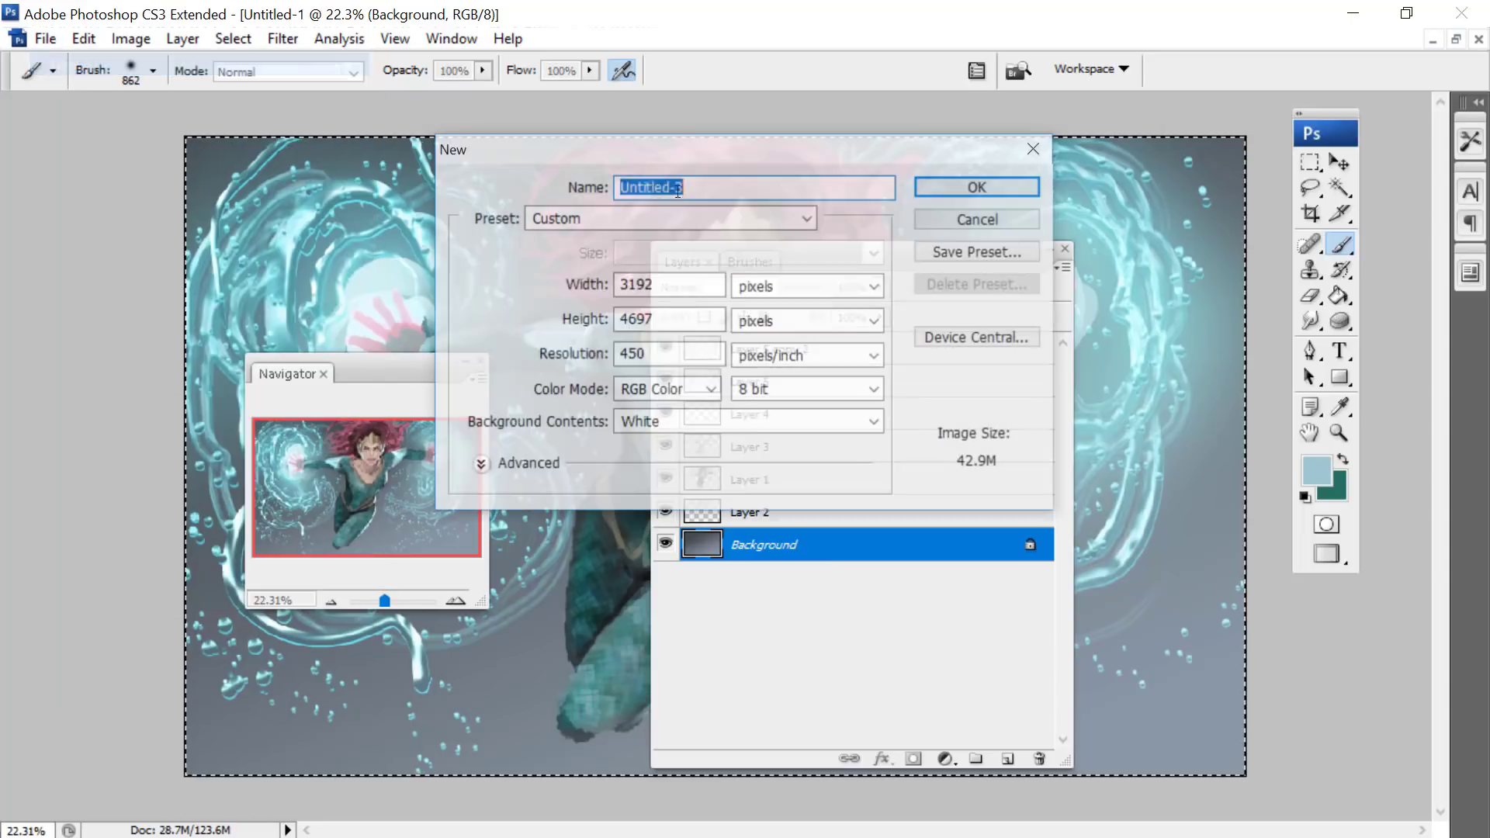
key("Return")
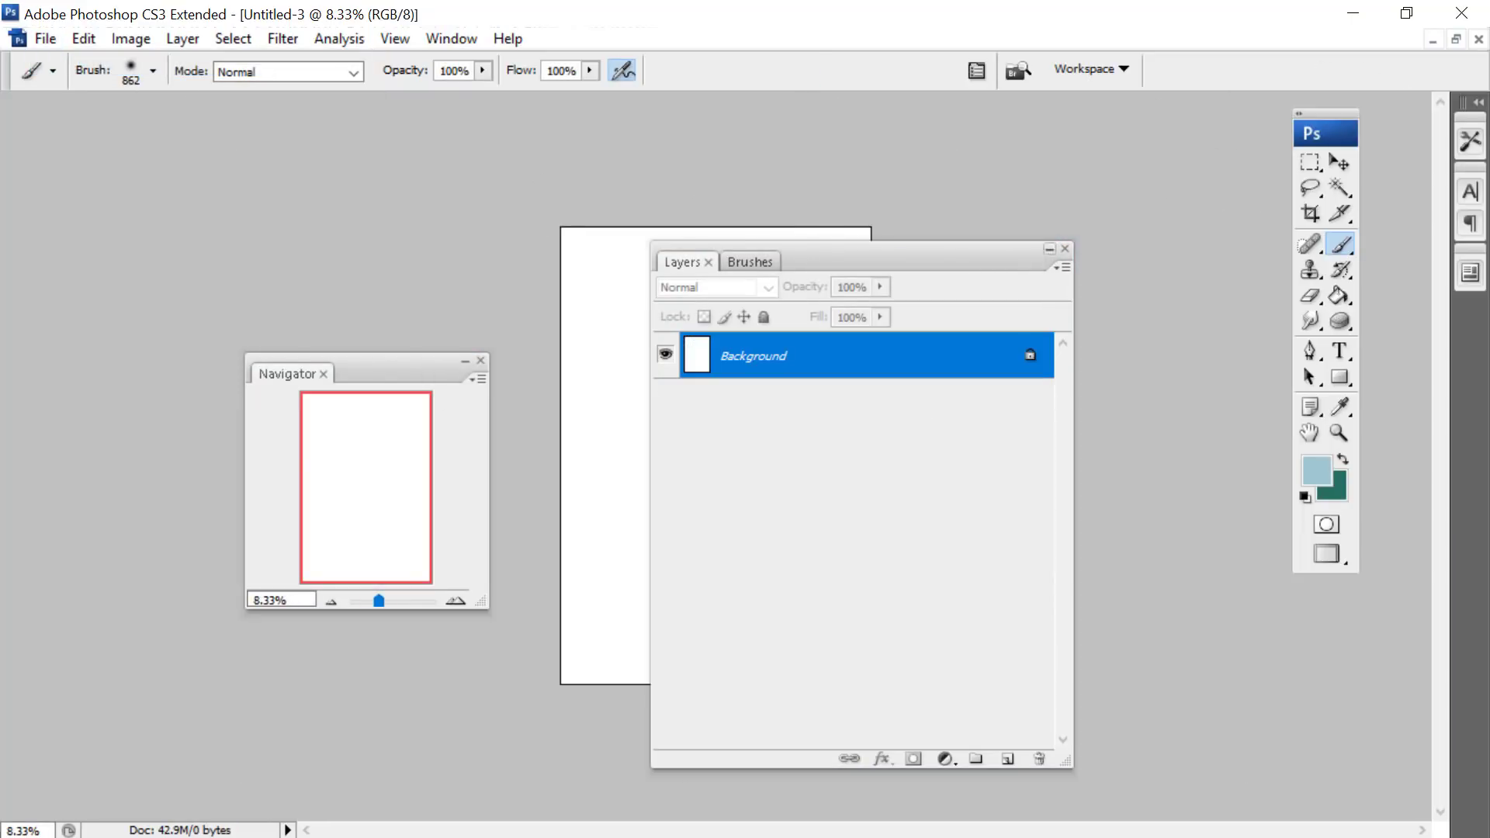
- Bring the Untitled-2 document to the front, maximize it, and move the floating windows off its canvas
left_click(1455, 41)
left_click_drag(251, 178, 788, 100)
left_click(53, 435)
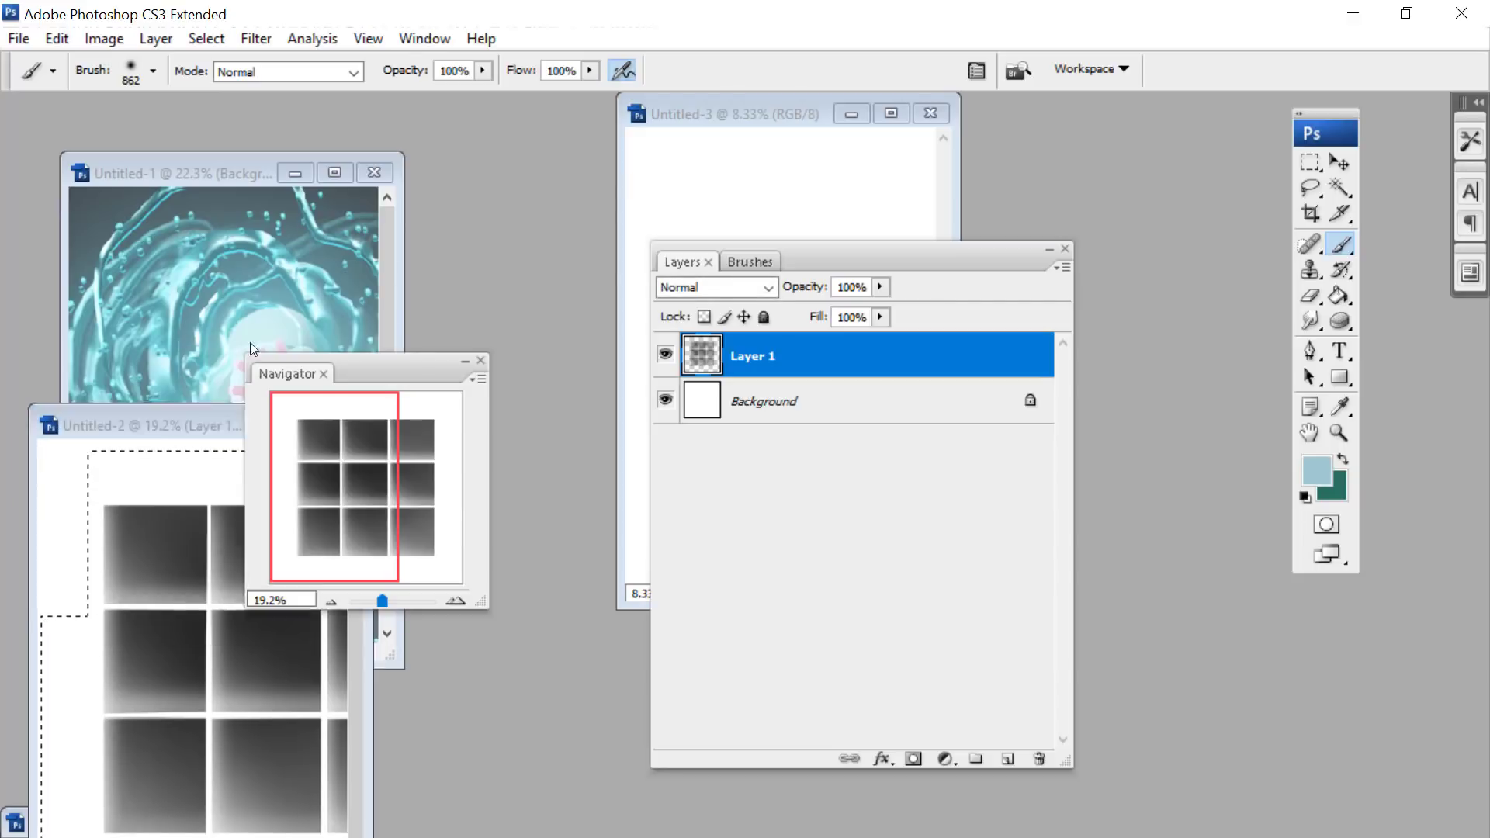
left_click_drag(198, 439, 510, 114)
left_click_drag(869, 249, 1107, 432)
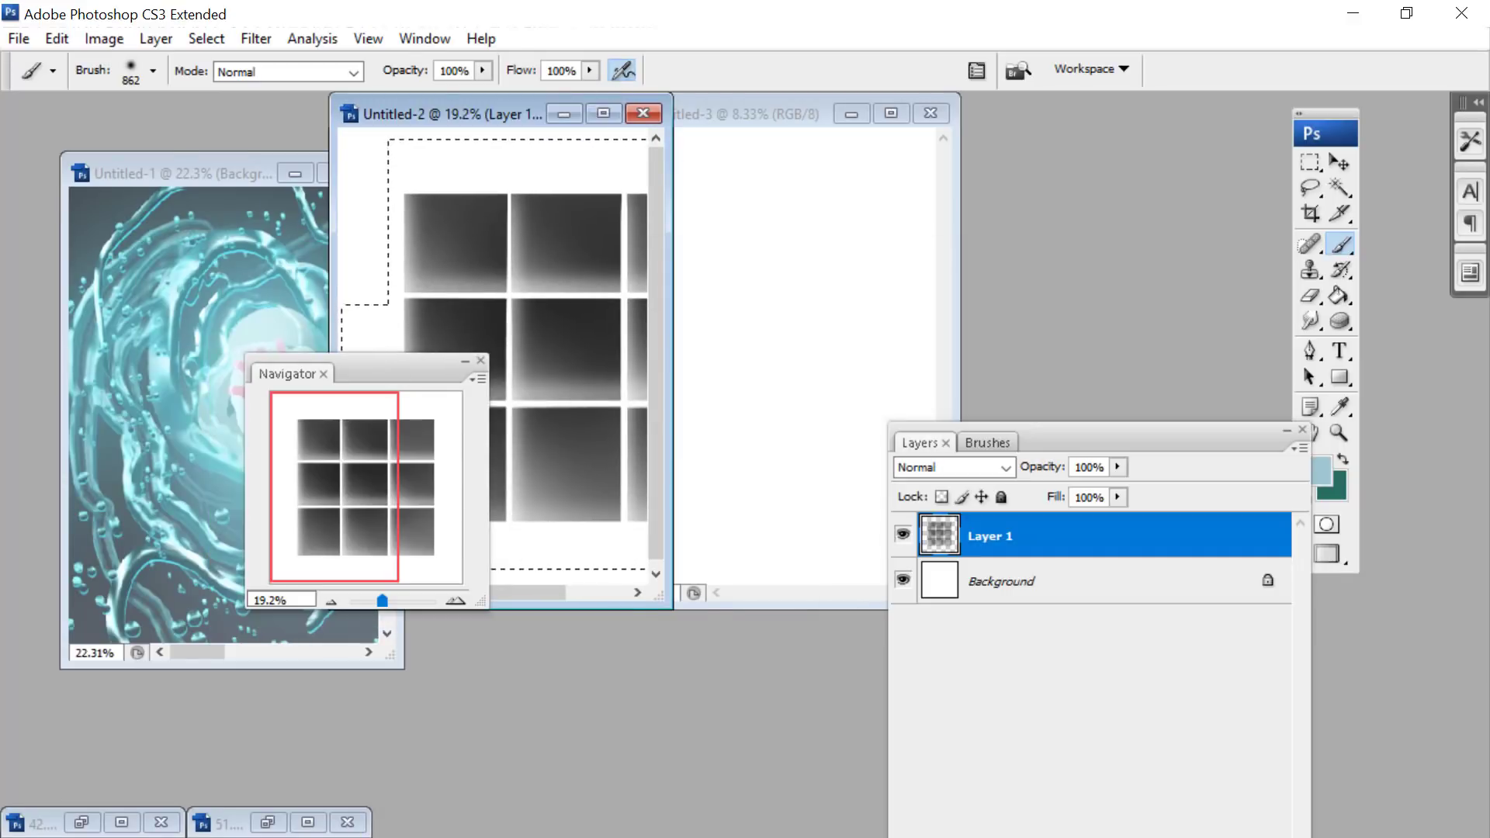
left_click(604, 113)
left_click_drag(426, 360, 215, 290)
left_click_drag(1109, 431, 1223, 721)
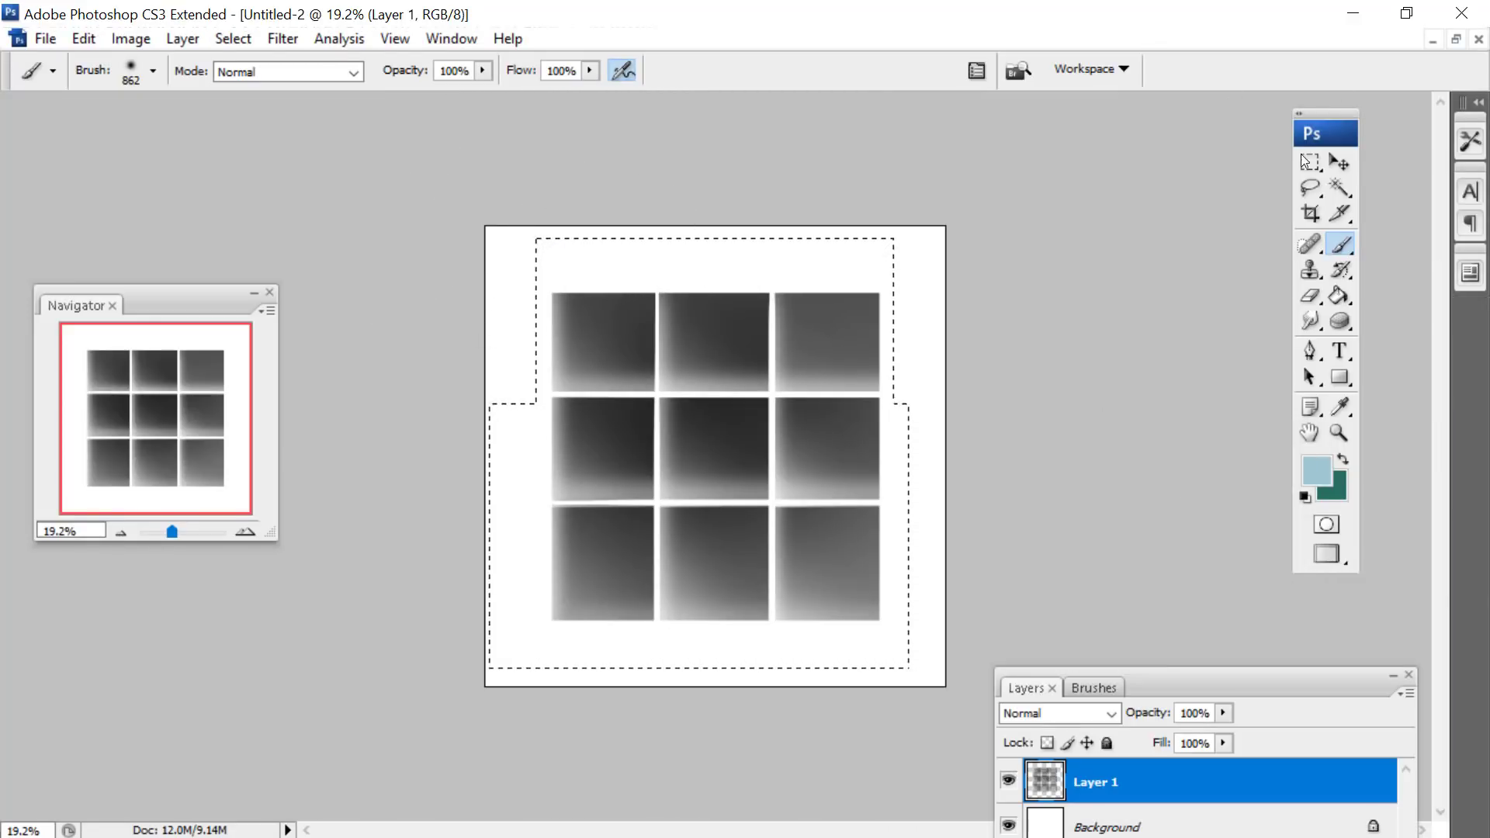
- Select the whole Untitled-2 canvas and clear the grey square grid from Layer 1
key("m")
left_click_drag(951, 693, 834, 561)
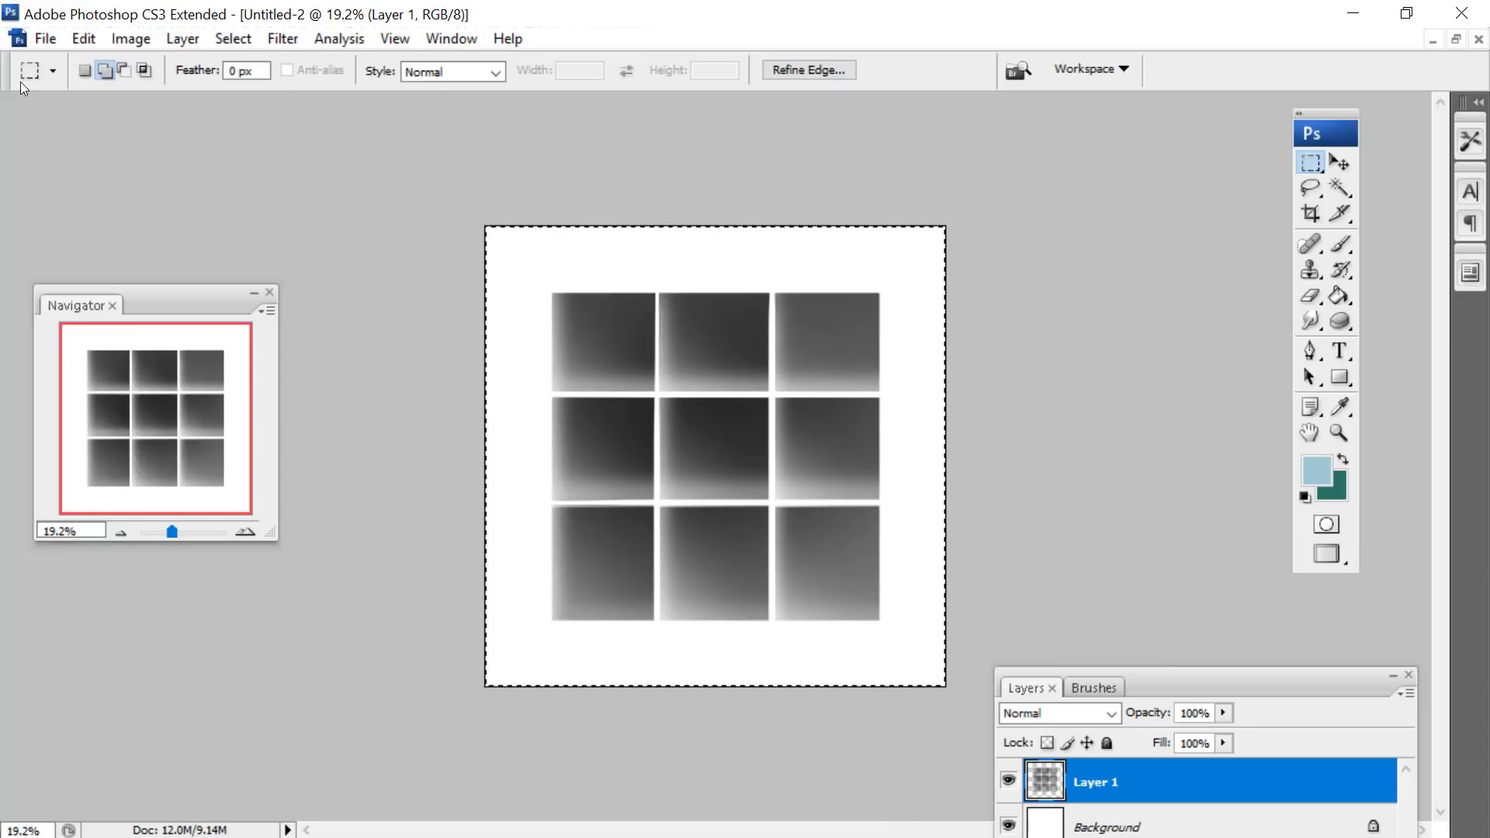
left_click(83, 38)
left_click(105, 284)
- Set the foreground color to black and paint a short diagonal stroke with the 200 px soft round brush
left_click(1317, 471)
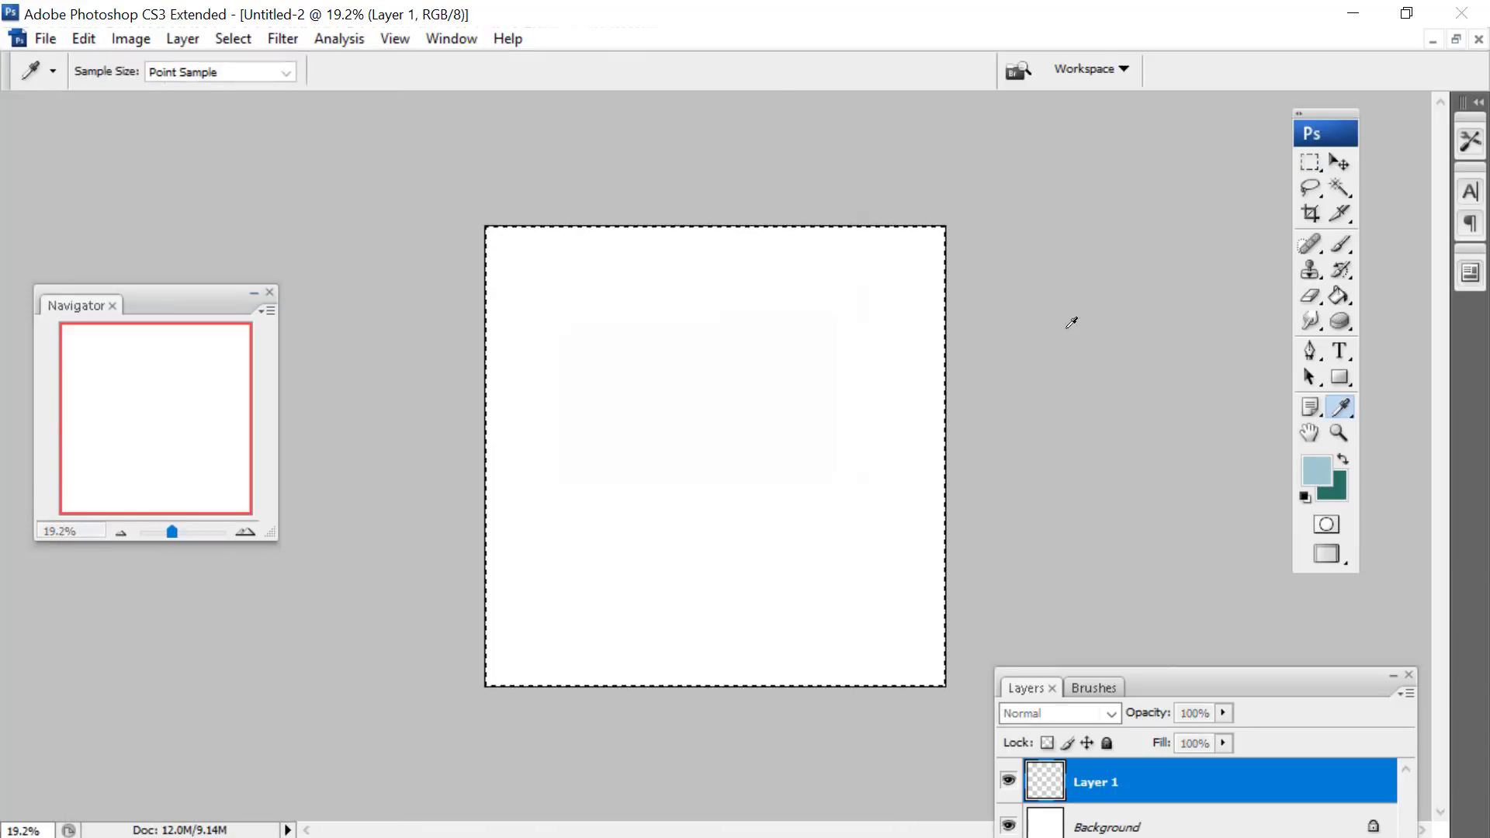
left_click(662, 496)
left_click(1117, 186)
left_click(1332, 243)
right_click(939, 321)
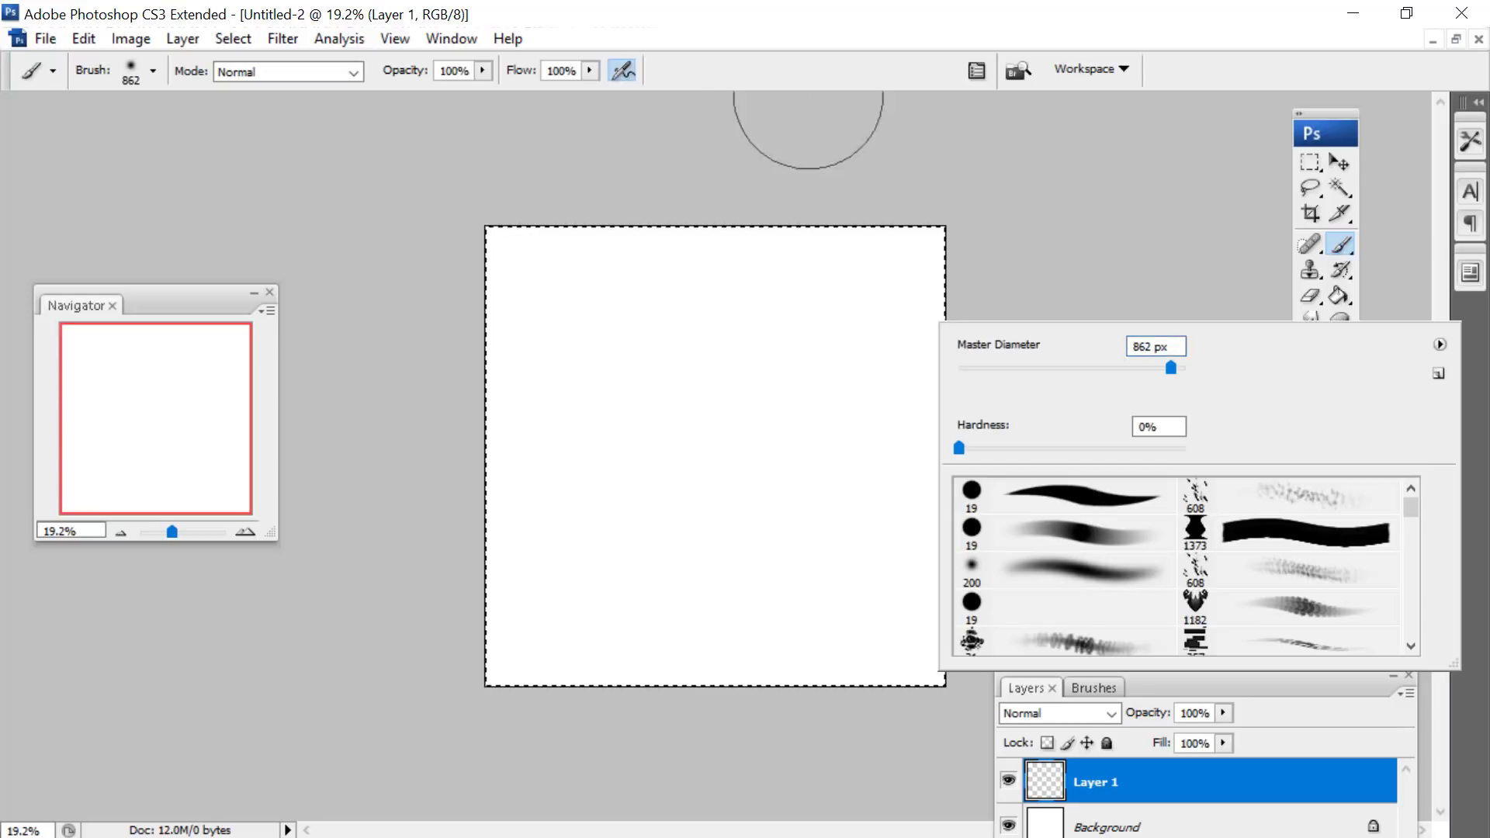
left_click(1009, 571)
left_click_drag(539, 387, 607, 448)
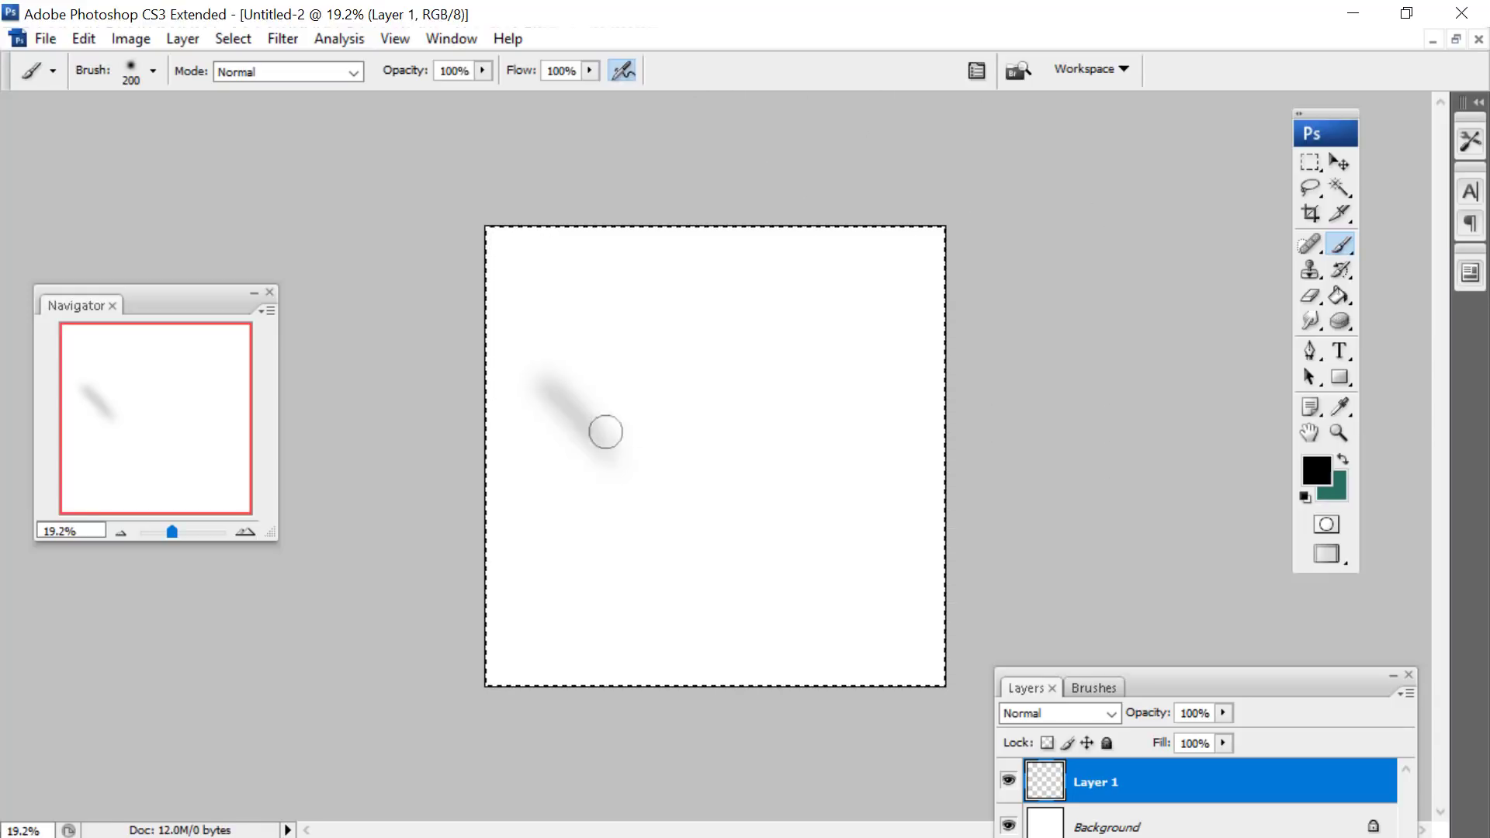
- Reduce the soft brush to 100 px and paint overlapping faint loops and curved wisps across the canvas
right_click(623, 381)
left_click_drag(812, 428, 753, 430)
left_click_drag(539, 351, 566, 397)
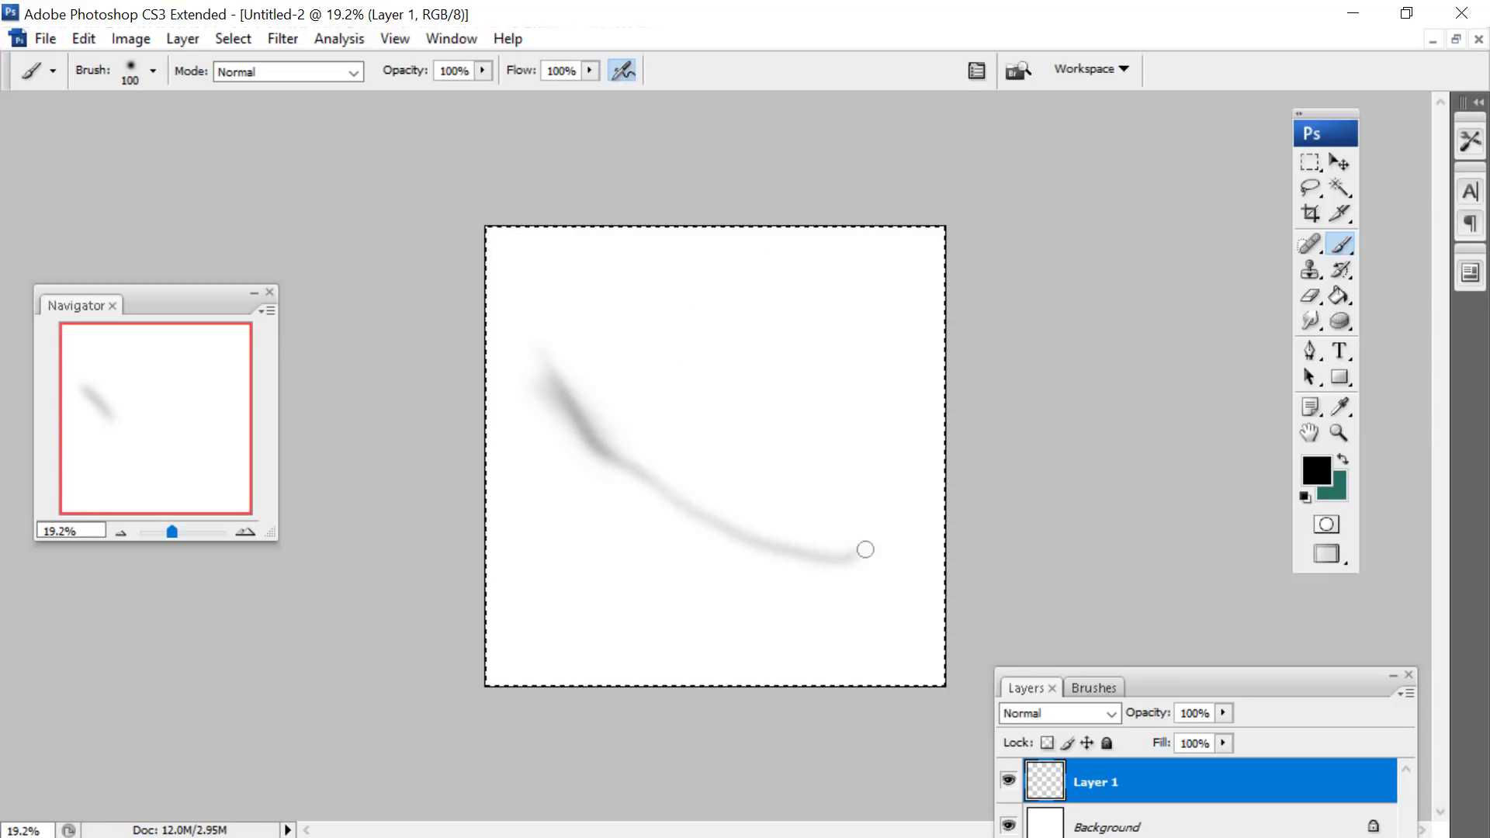
mouse_move(647, 483)
left_mouse_down()
mouse_move(633, 527)
mouse_move(547, 473)
left_mouse_up()
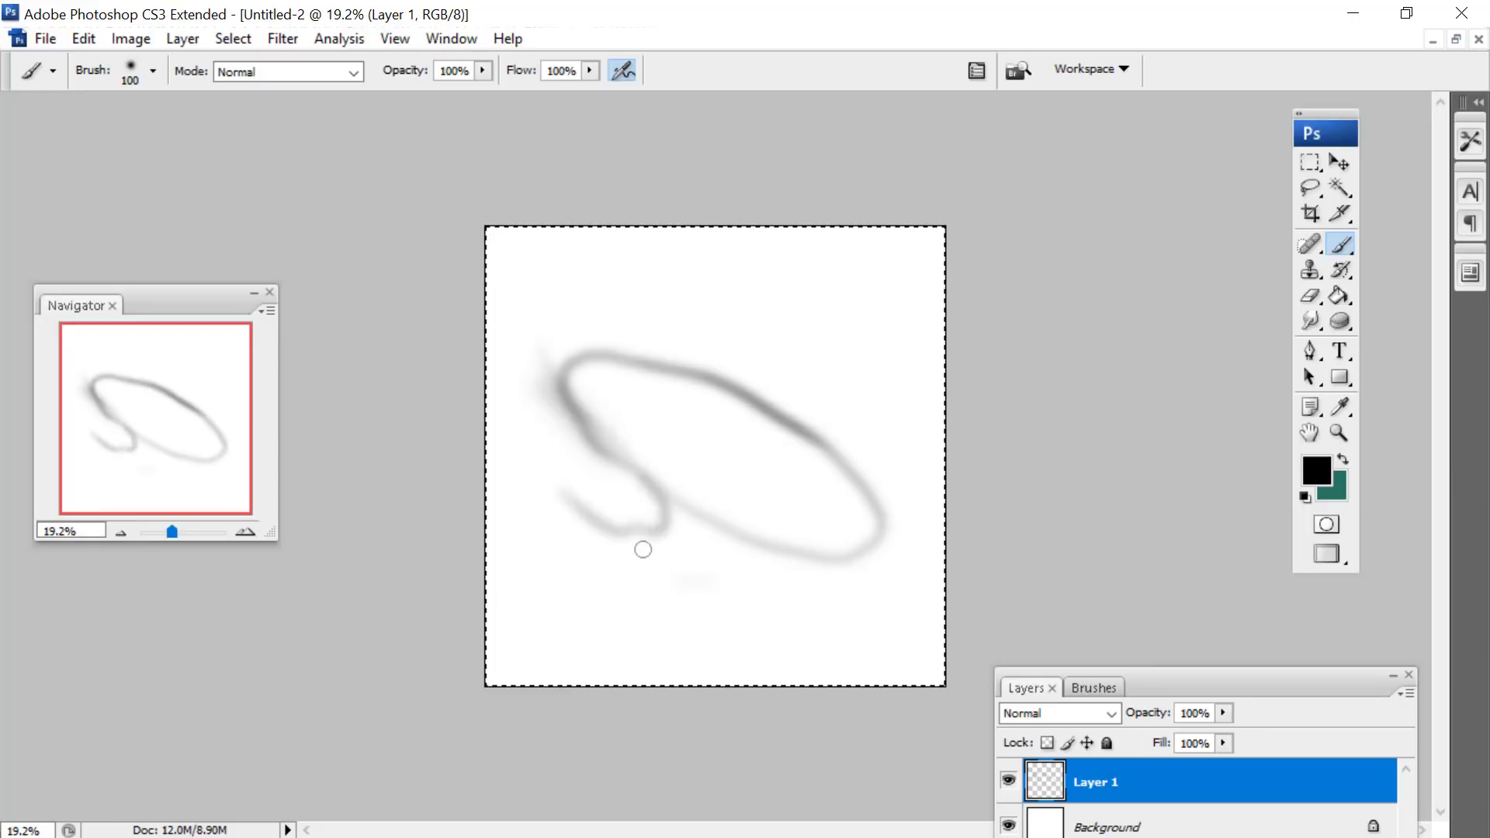
left_click_drag(552, 534, 796, 542)
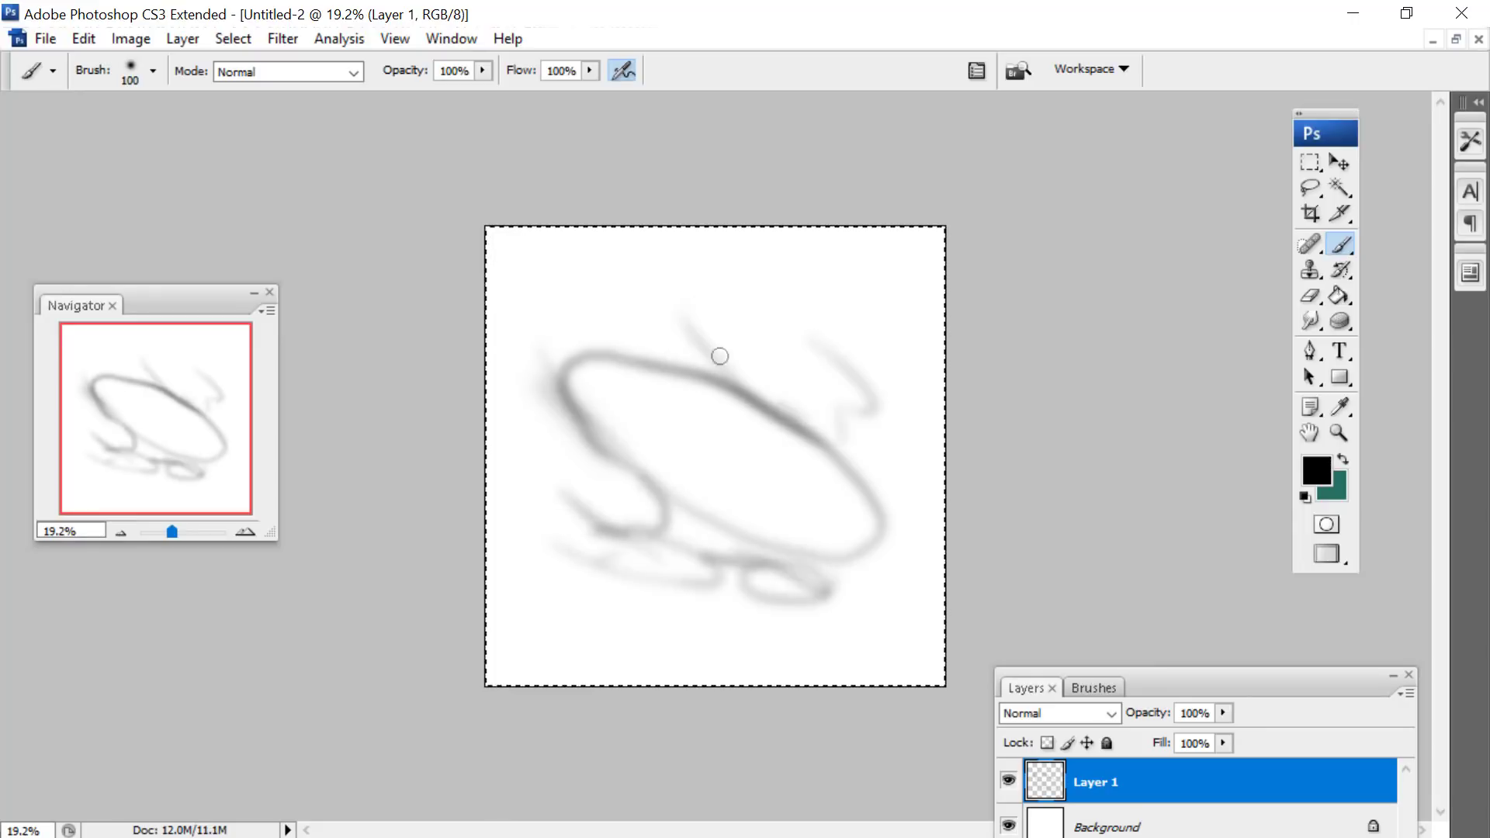
mouse_move(809, 424)
left_mouse_down()
mouse_move(665, 336)
mouse_move(670, 361)
left_mouse_up()
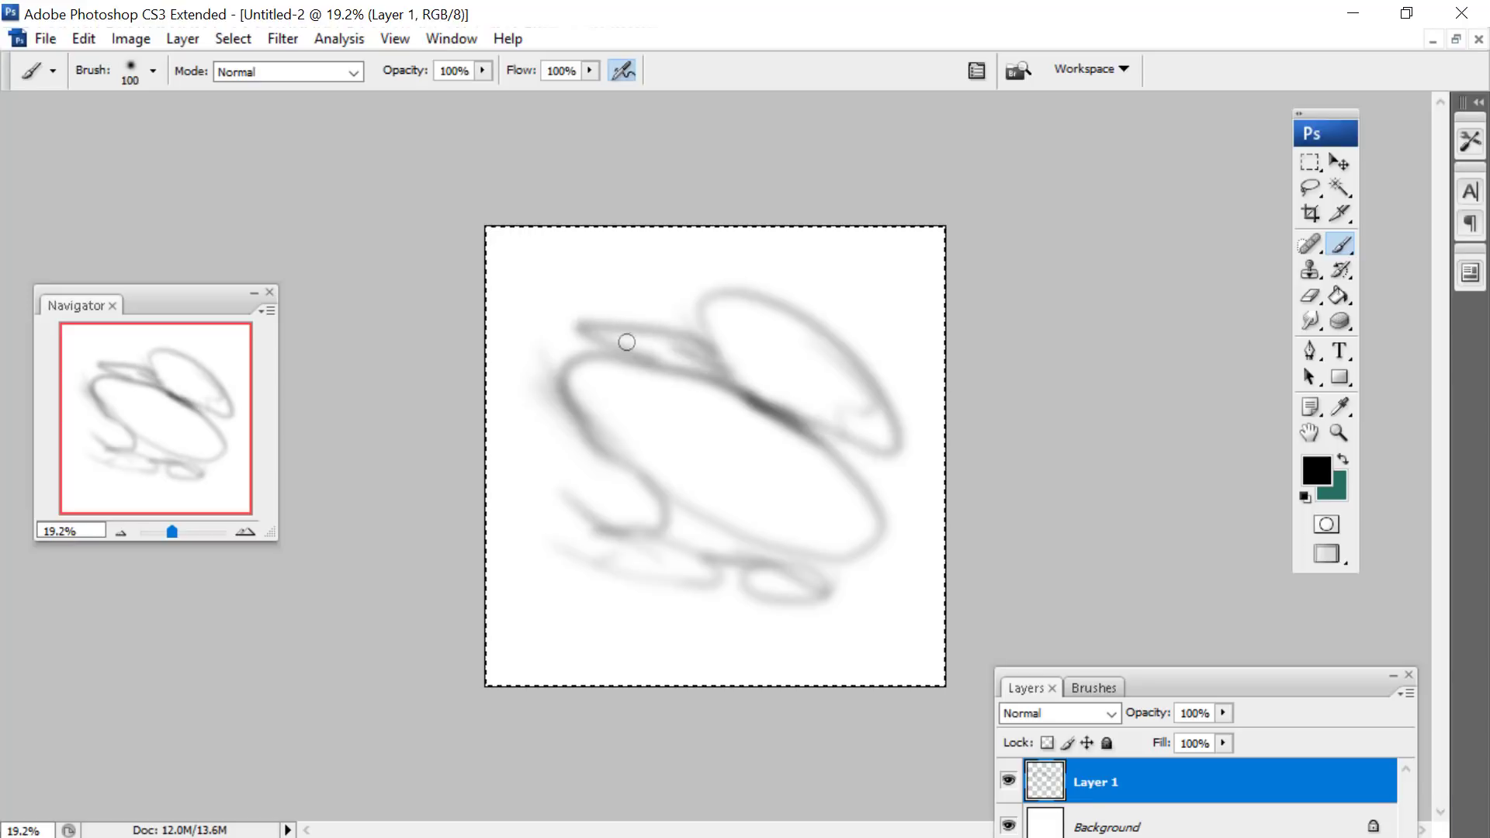
mouse_move(844, 552)
left_mouse_down()
mouse_move(888, 492)
mouse_move(885, 536)
left_mouse_up()
mouse_move(734, 273)
left_mouse_down()
mouse_move(835, 226)
mouse_move(827, 326)
mouse_move(924, 236)
left_mouse_up()
- Paint darker curved strokes over the soft loops with the hard round brush at 55 px and 78 px
right_click(736, 294)
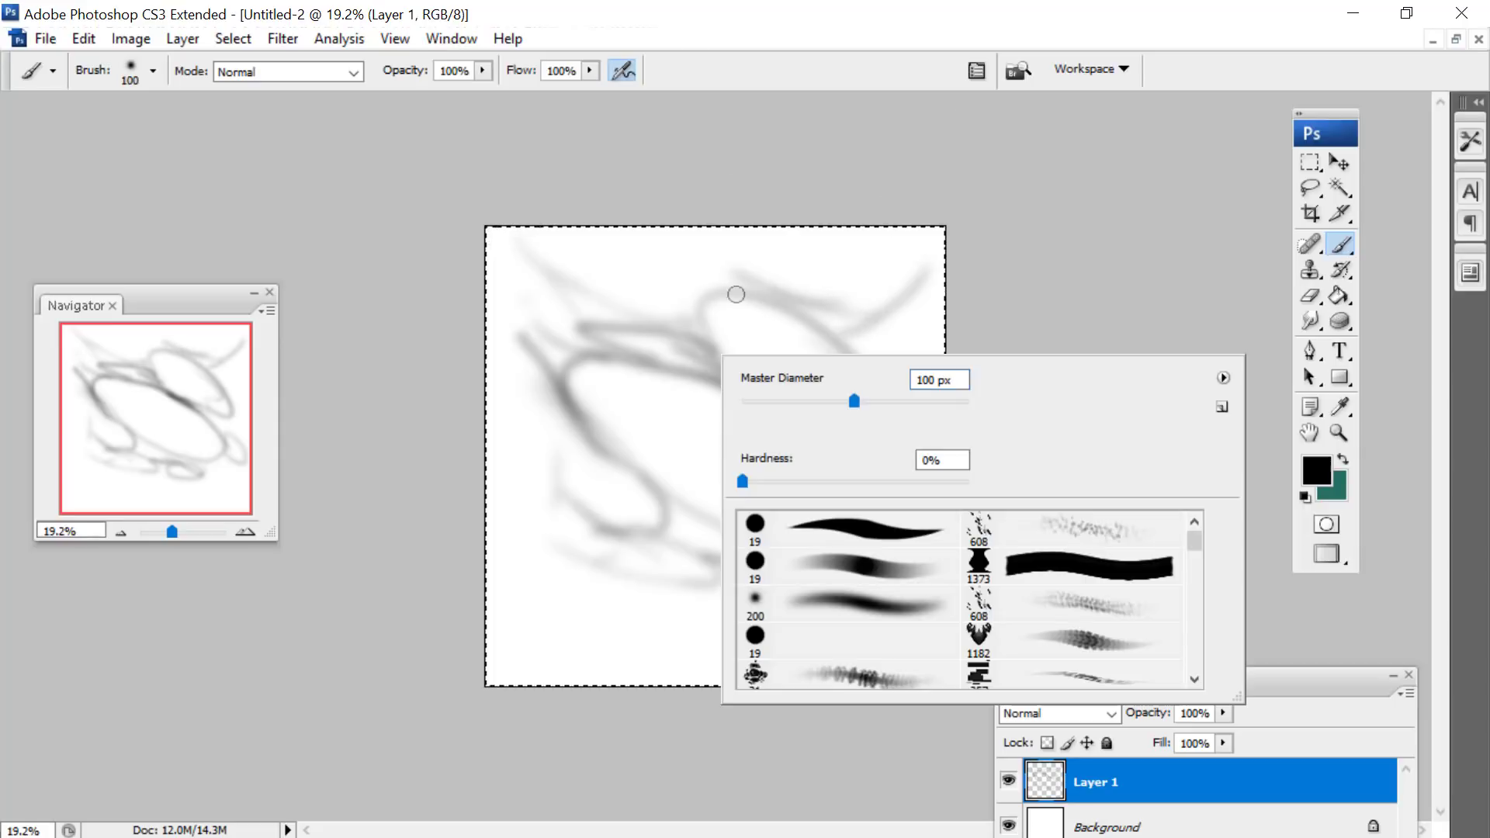
left_click(862, 574)
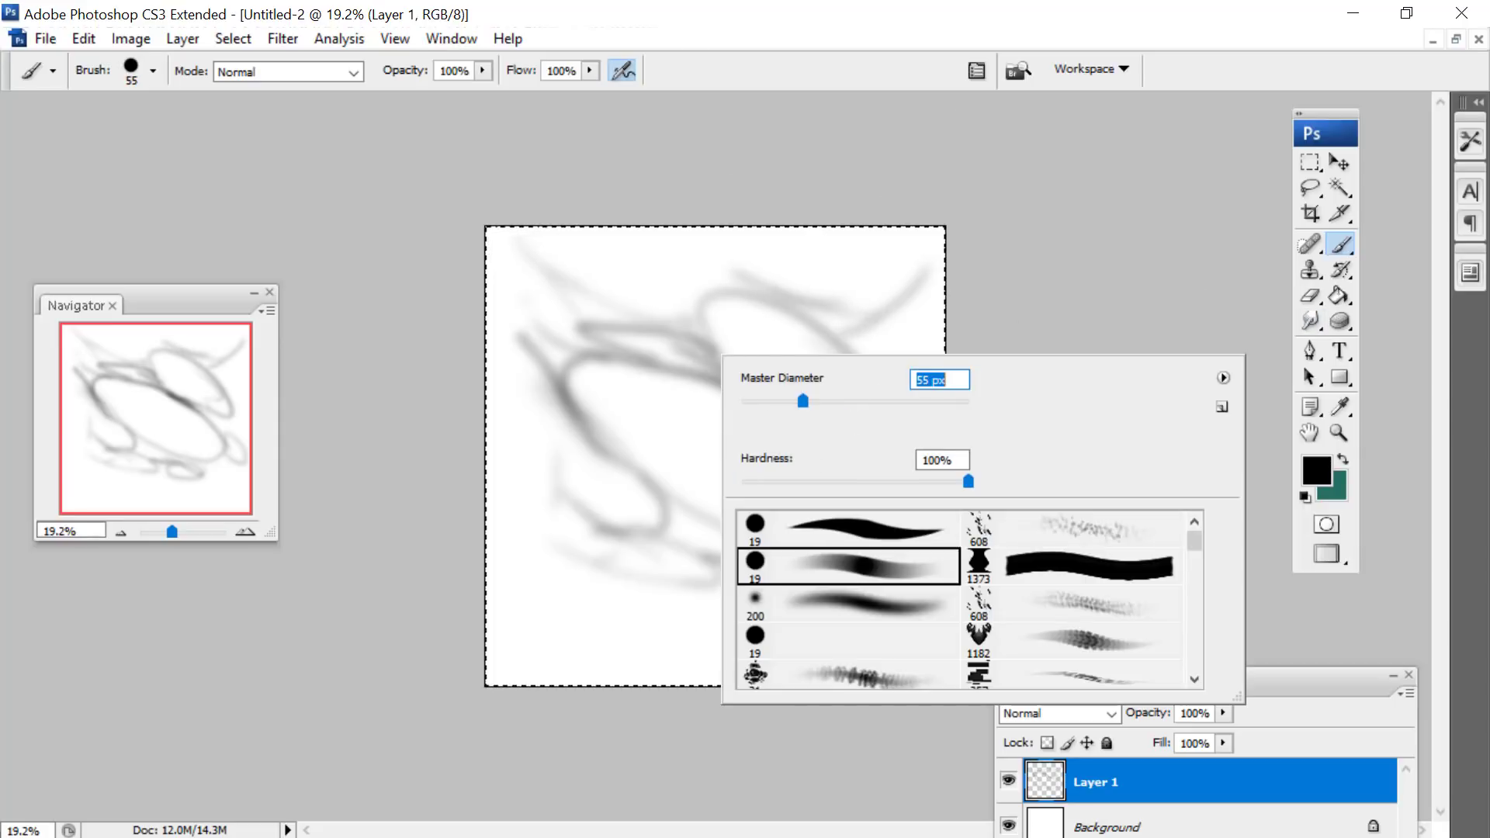
left_click_drag(603, 317, 683, 396)
right_click(701, 344)
key("Return")
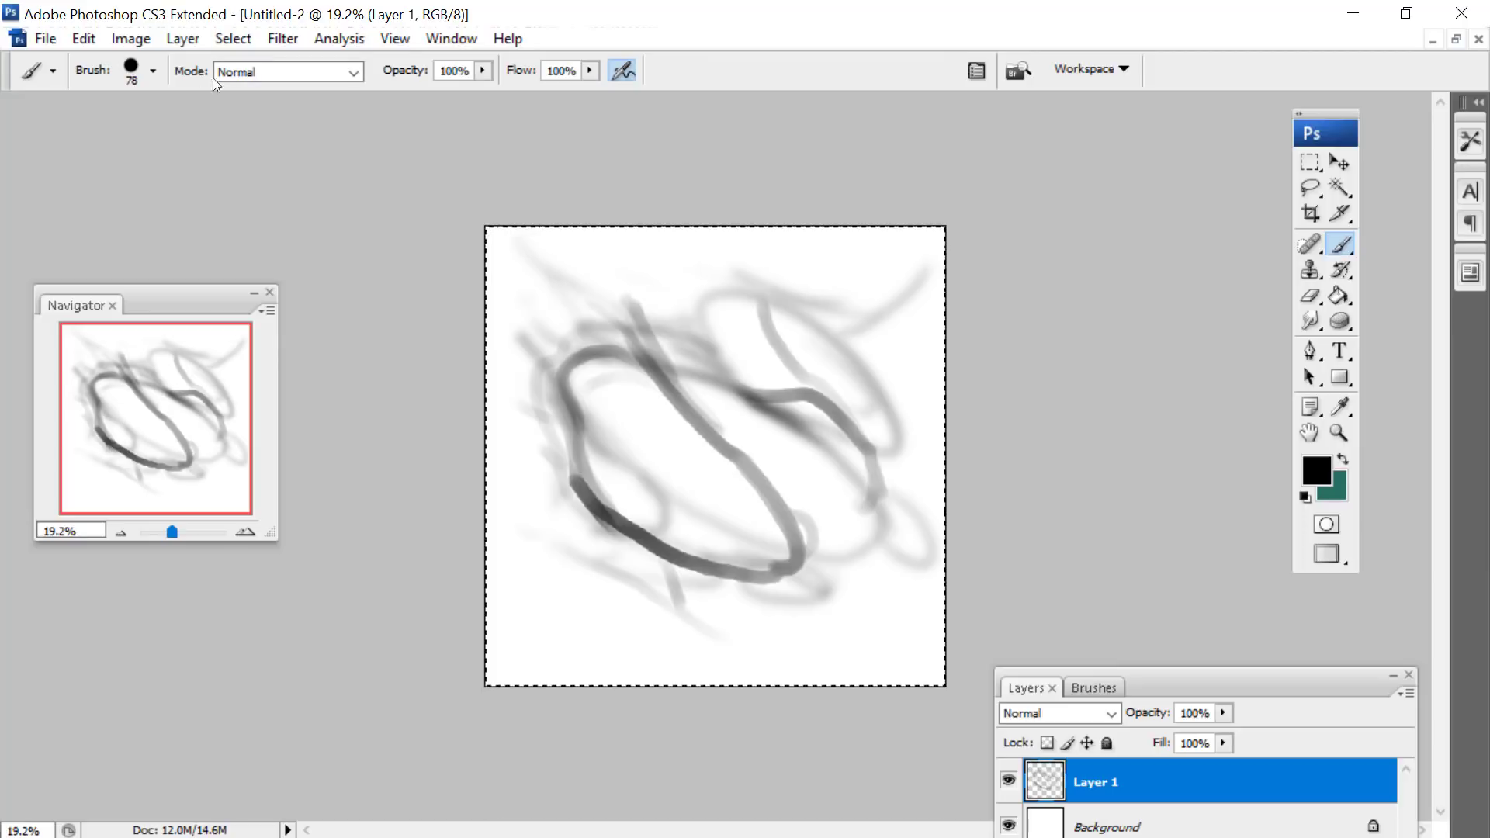
- Define the loop drawing as a brush preset under its default name and open the brush settings beside the canvas
left_click(84, 38)
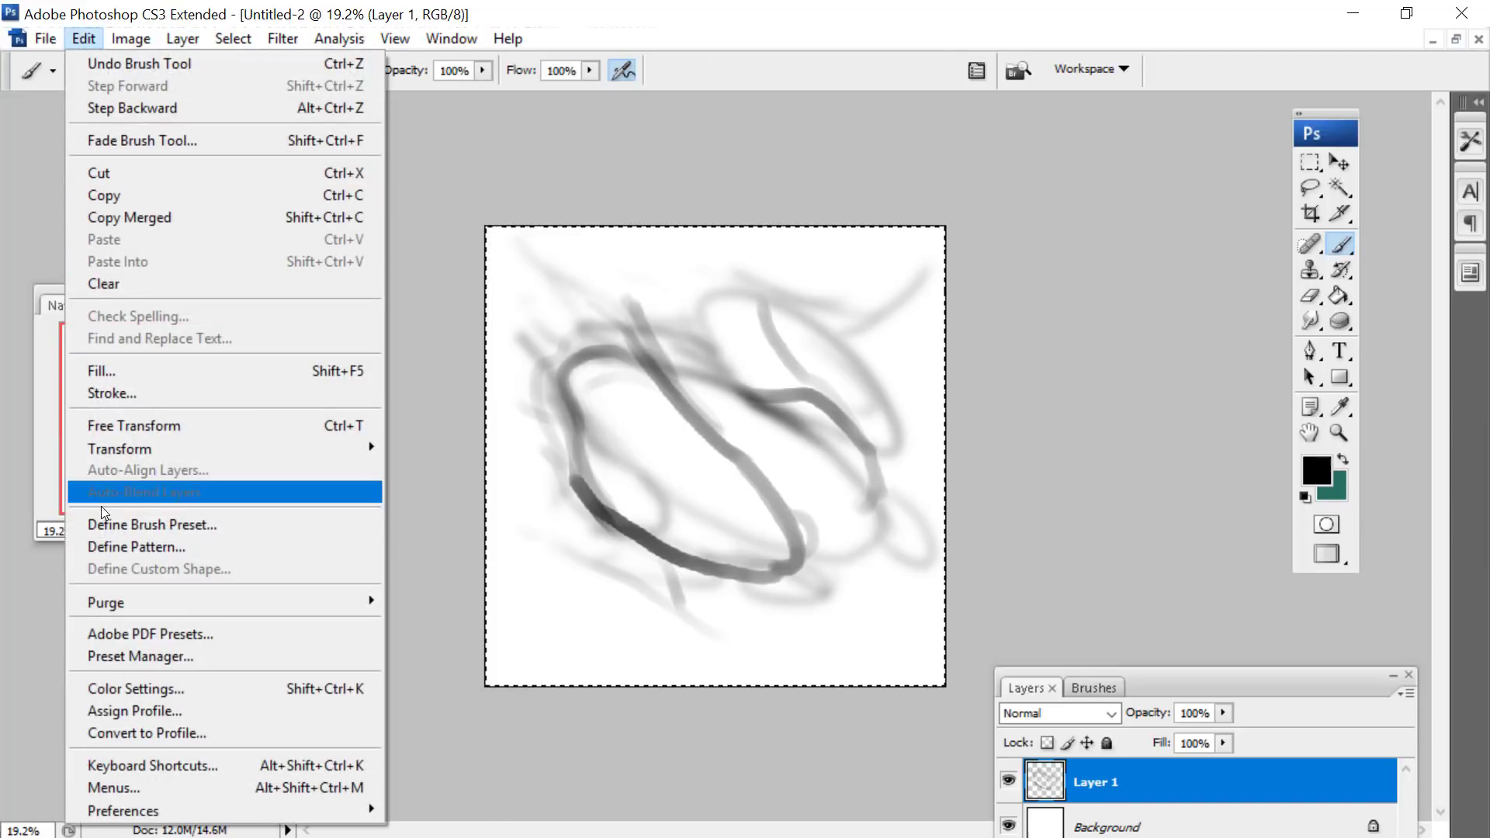
left_click(123, 525)
key("Return")
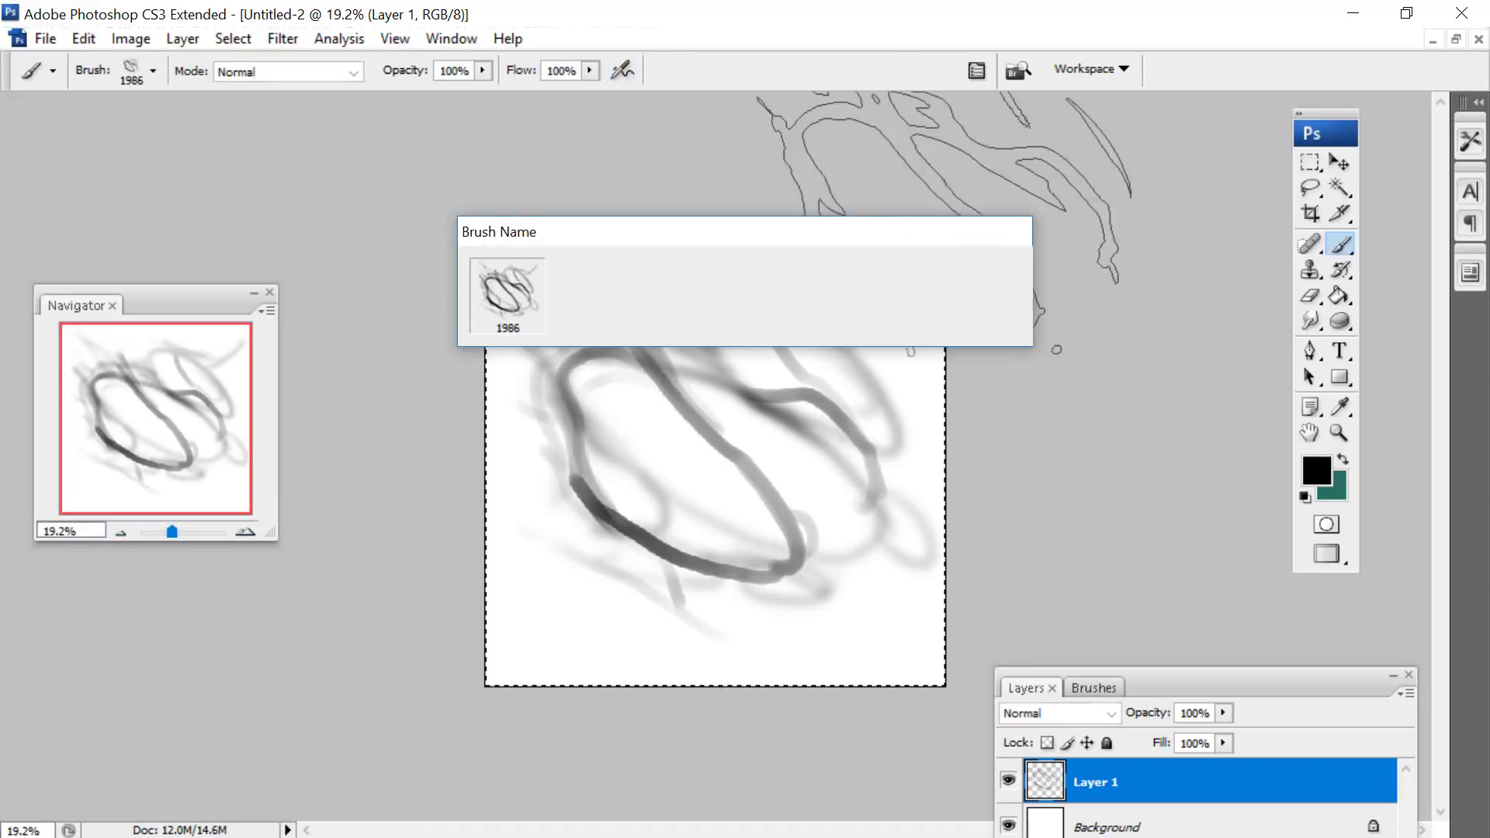
left_click(1094, 688)
left_click_drag(1184, 693, 466, 98)
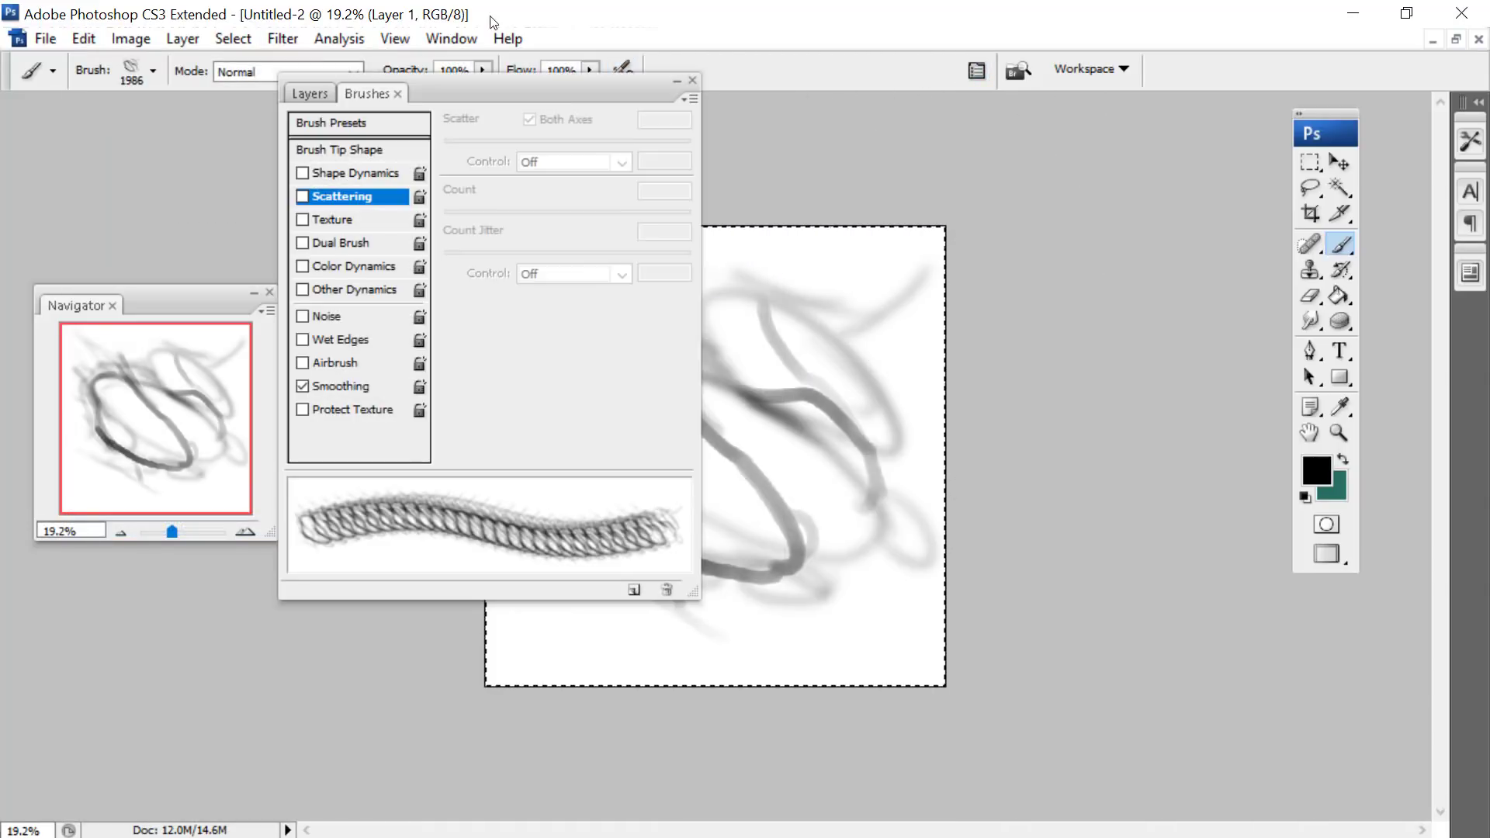
- Enable Shape Dynamics for the 1986 px loop brush, rotate its tip to 35°, and set the spacing to 76%
left_click(357, 173)
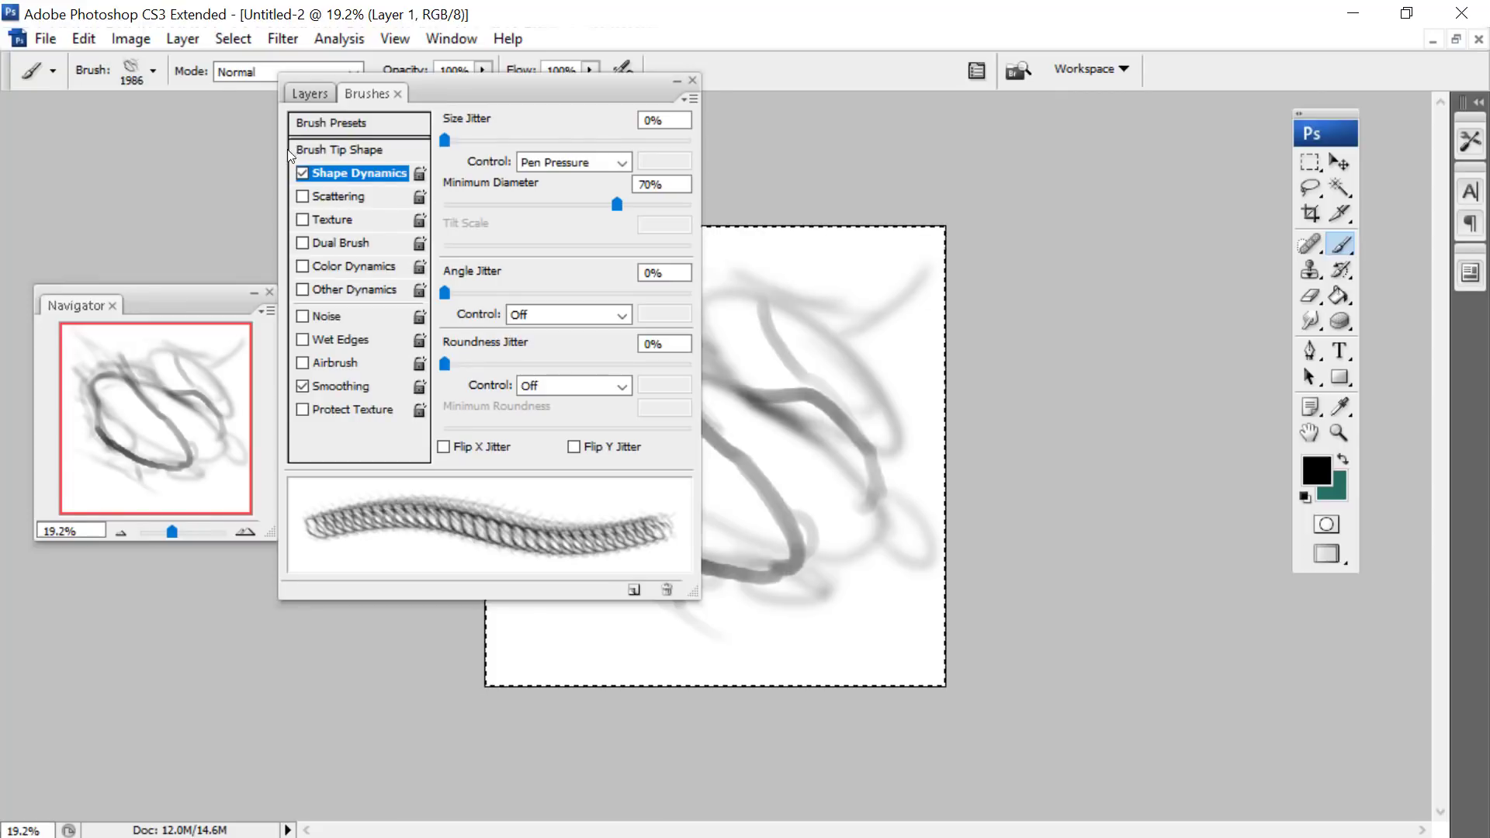
left_click(322, 150)
left_click_drag(665, 339, 658, 318)
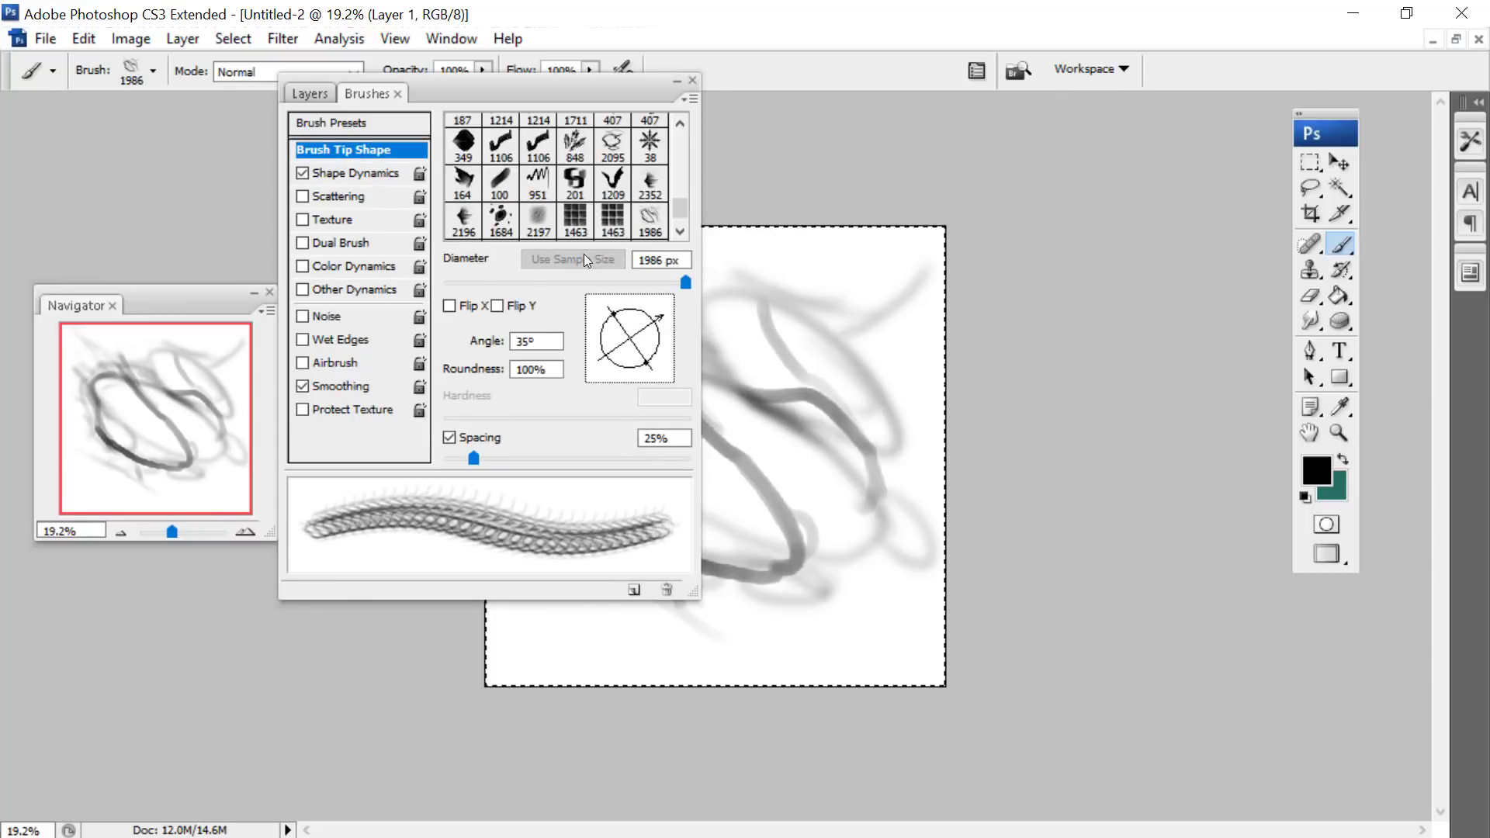
left_click_drag(524, 457, 534, 455)
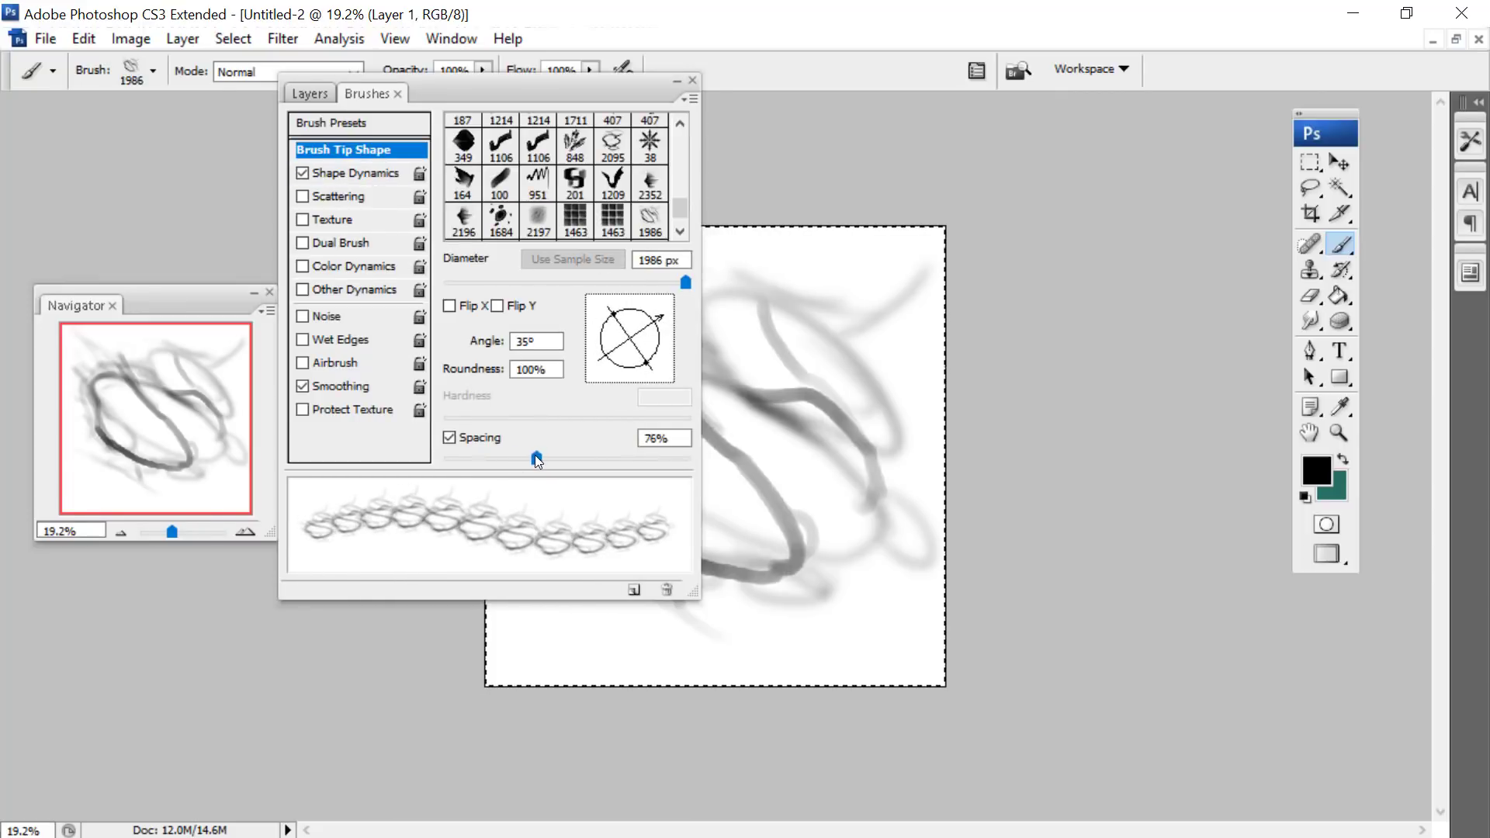
- Turn on flip X and Y jitter, set the tip angle to -13° and angle jitter to 82%, and close the brush settings
left_click(359, 173)
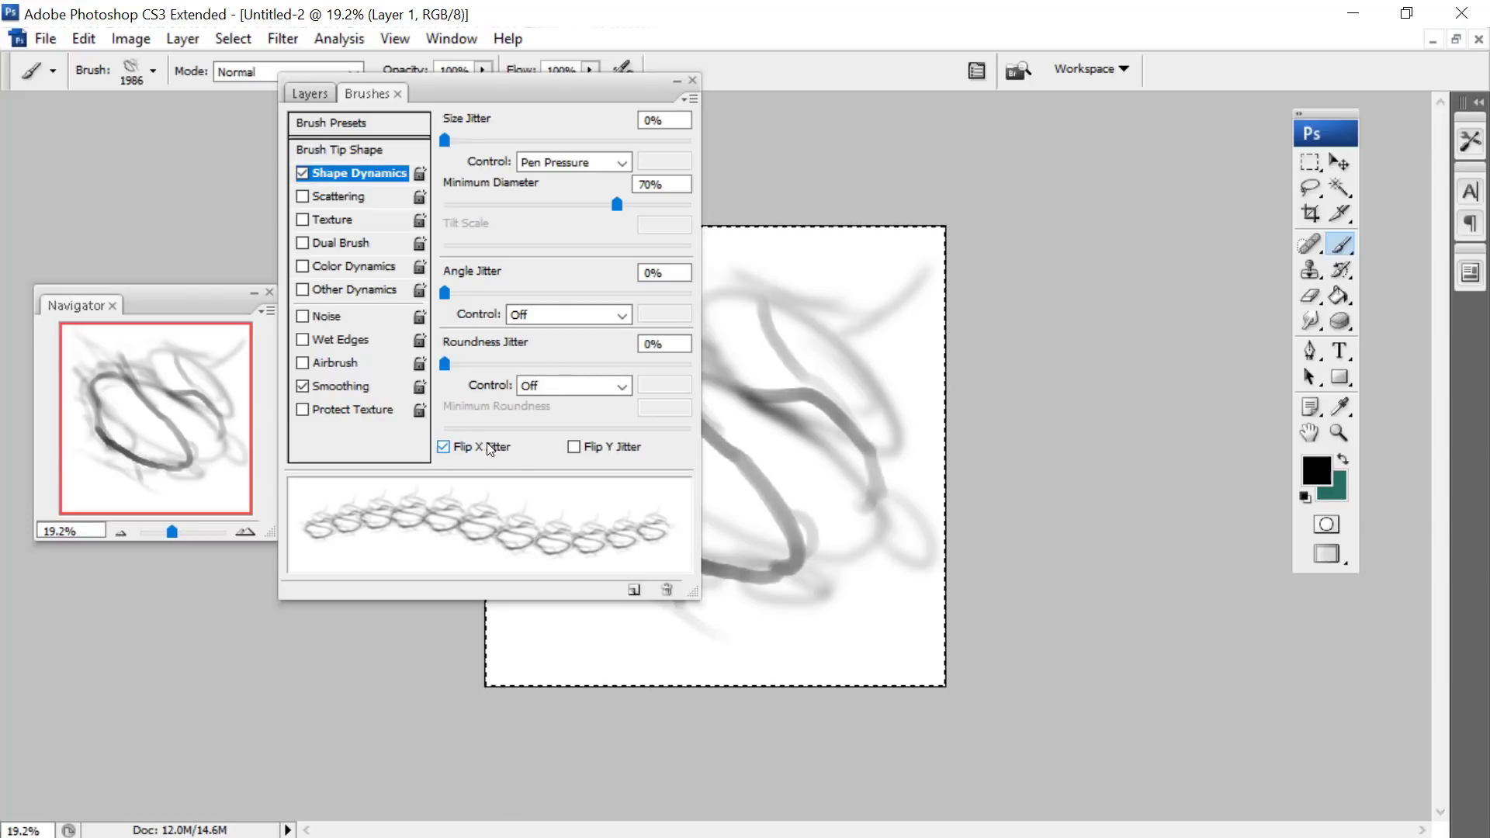
left_click(574, 447)
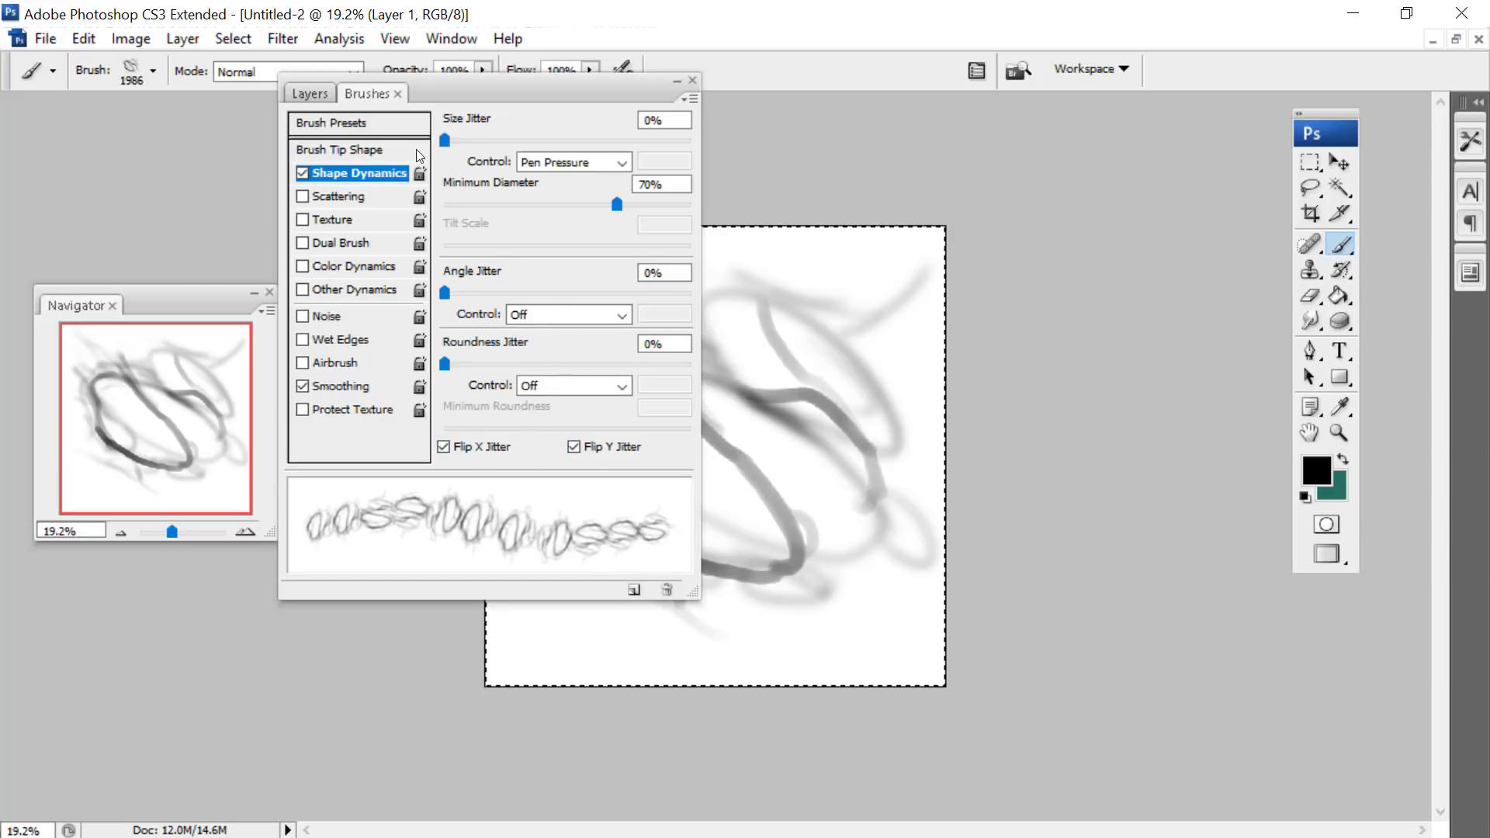
left_click(342, 149)
left_click_drag(676, 321, 677, 352)
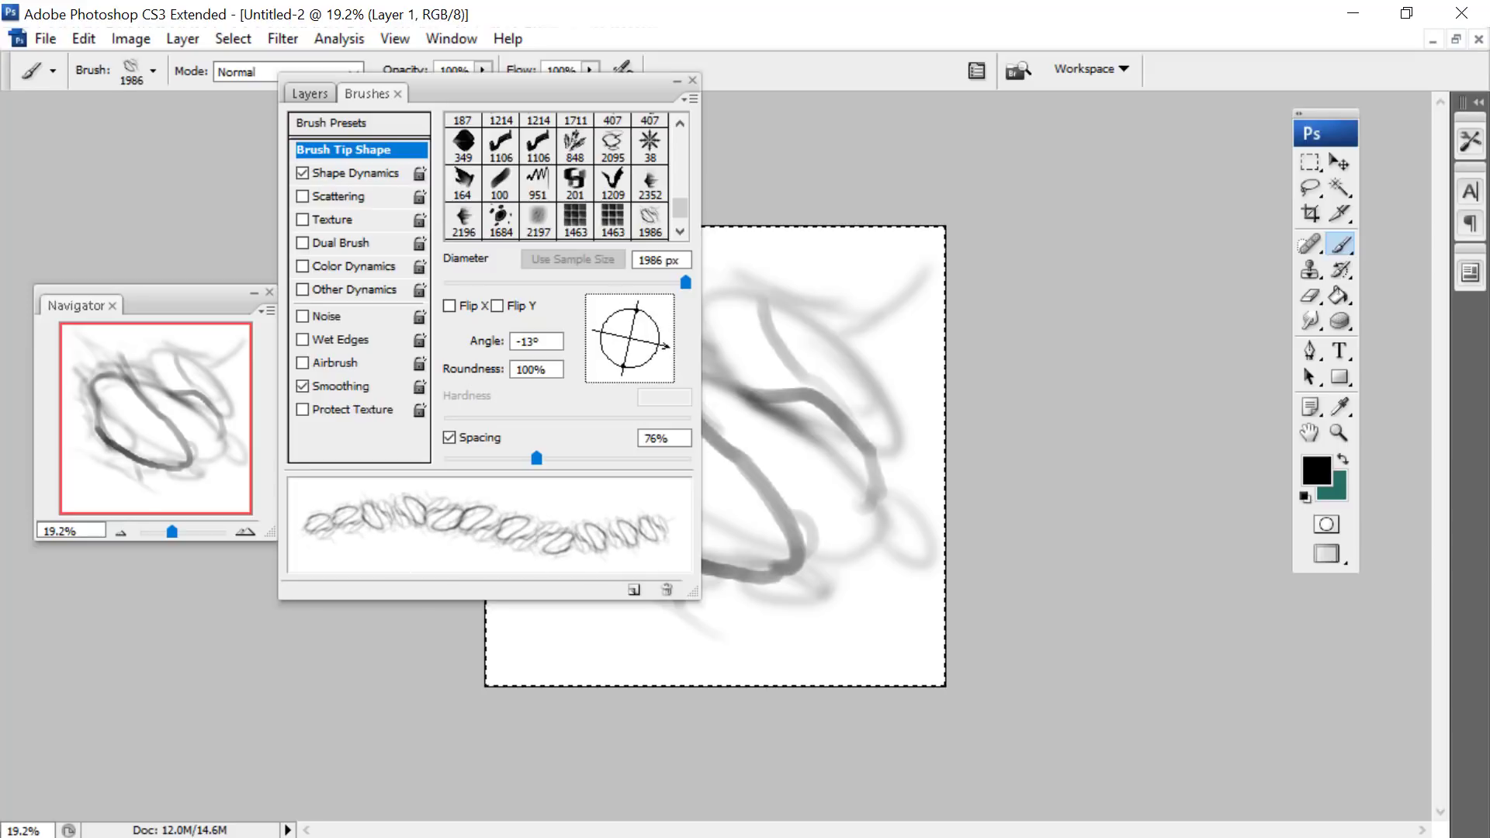
left_click(357, 173)
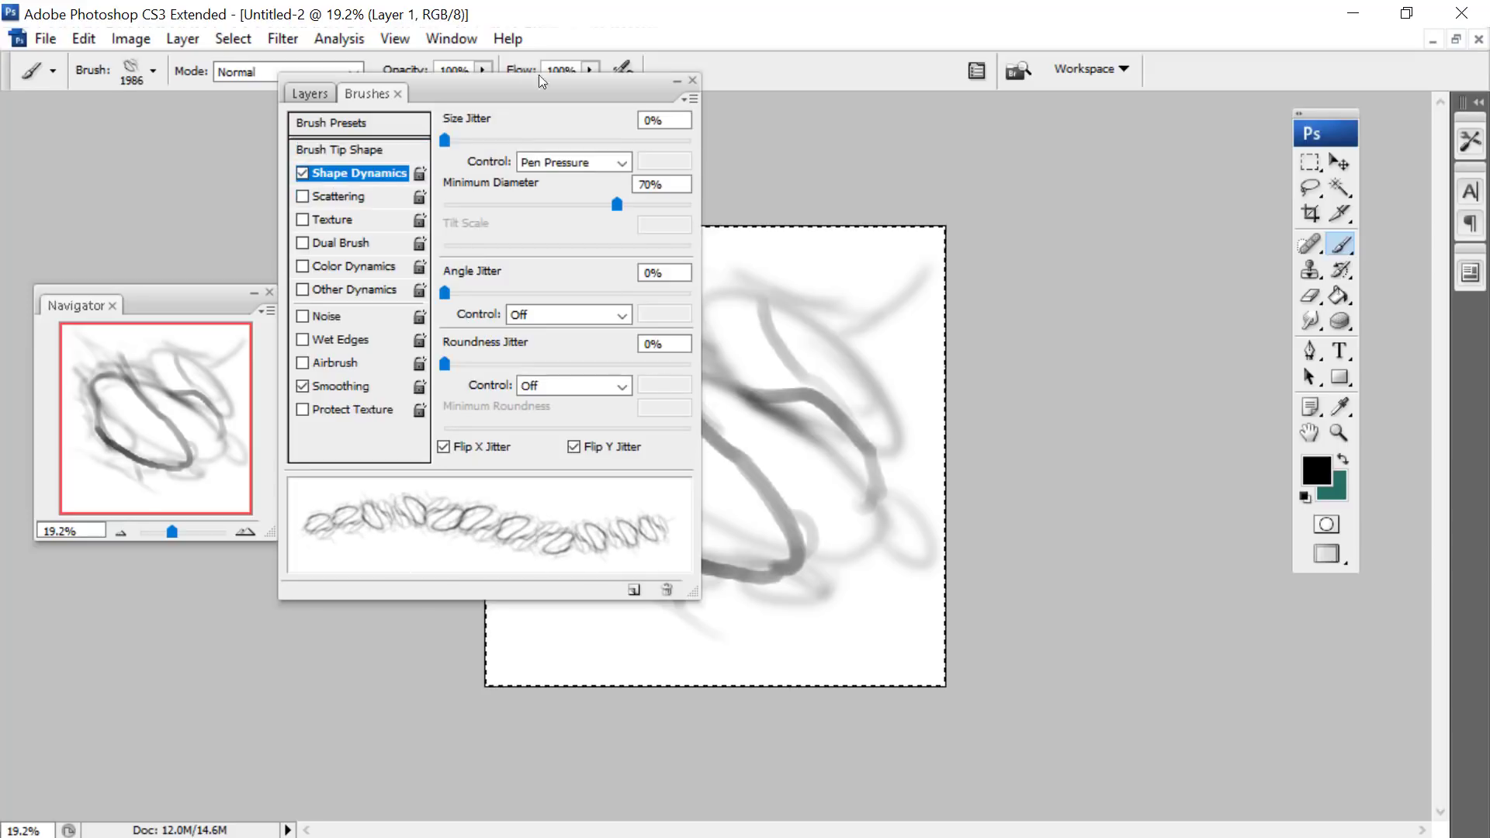
left_click_drag(464, 292, 648, 294)
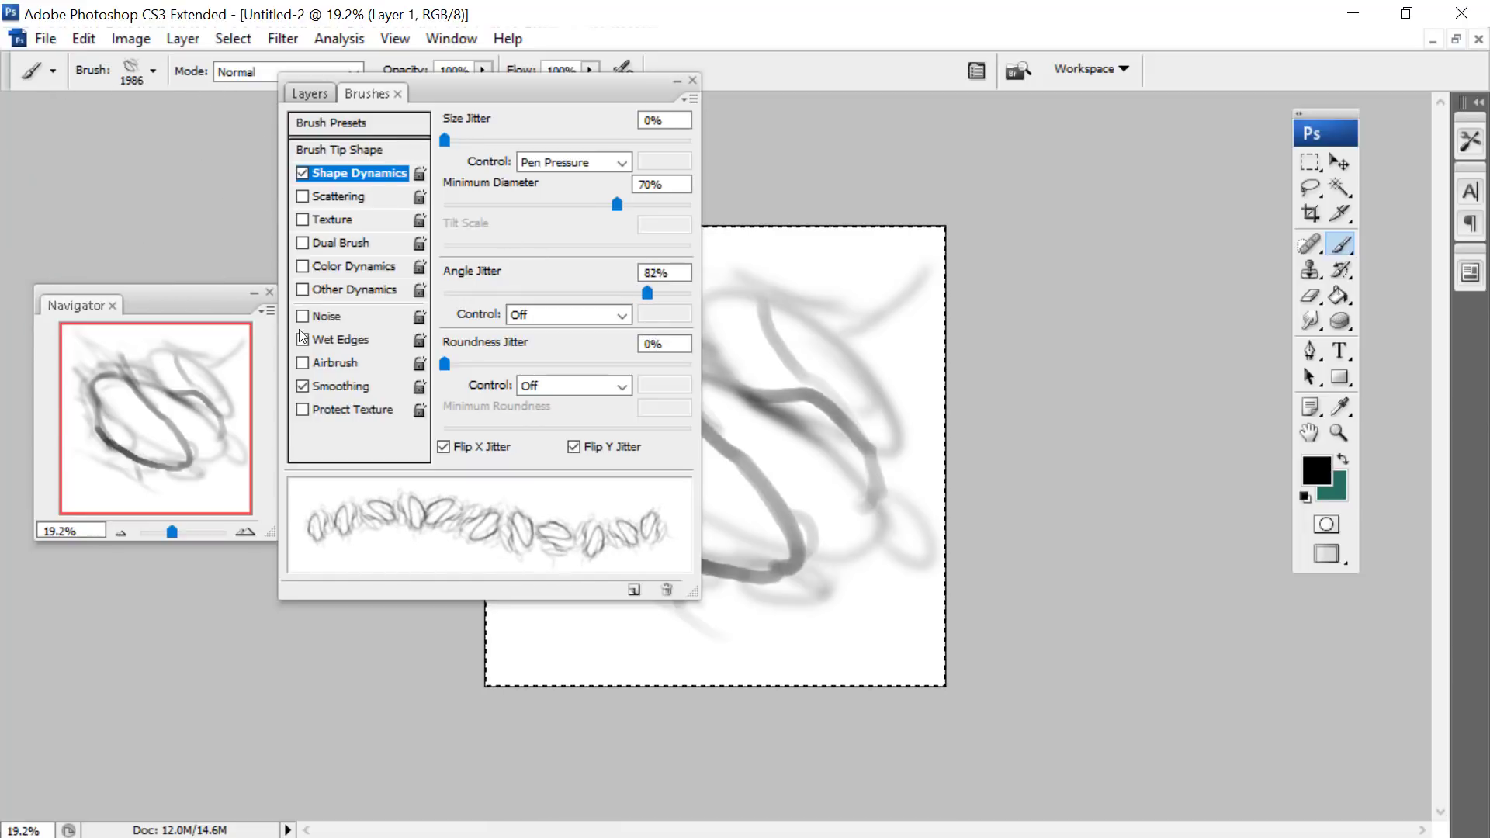
left_click(692, 80)
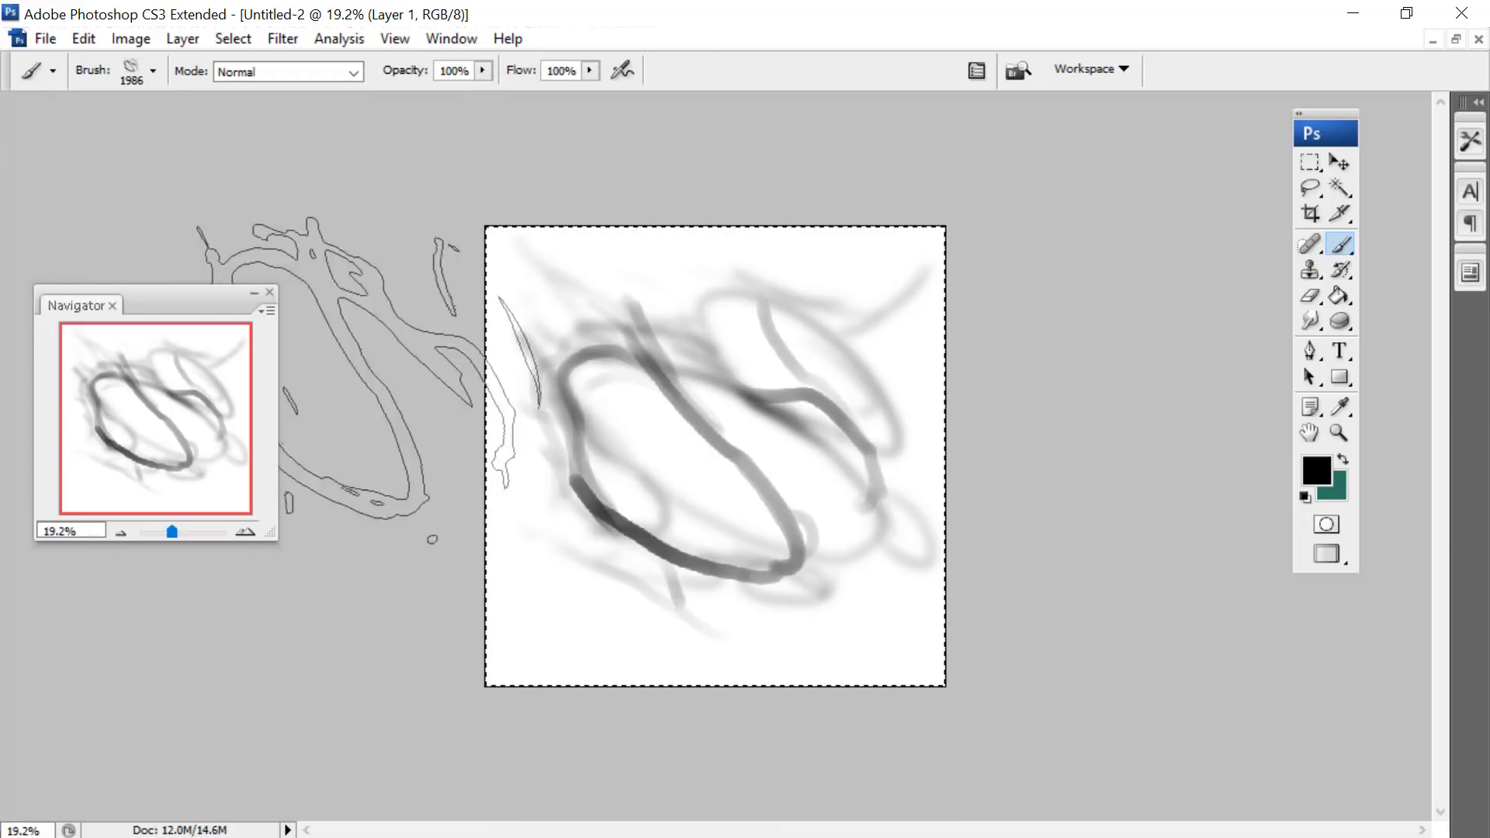
- Rotate the loop drawing by -37.9°, scale it proportionally to 90.9%, and apply the transformation
key("m")
right_click(628, 324)
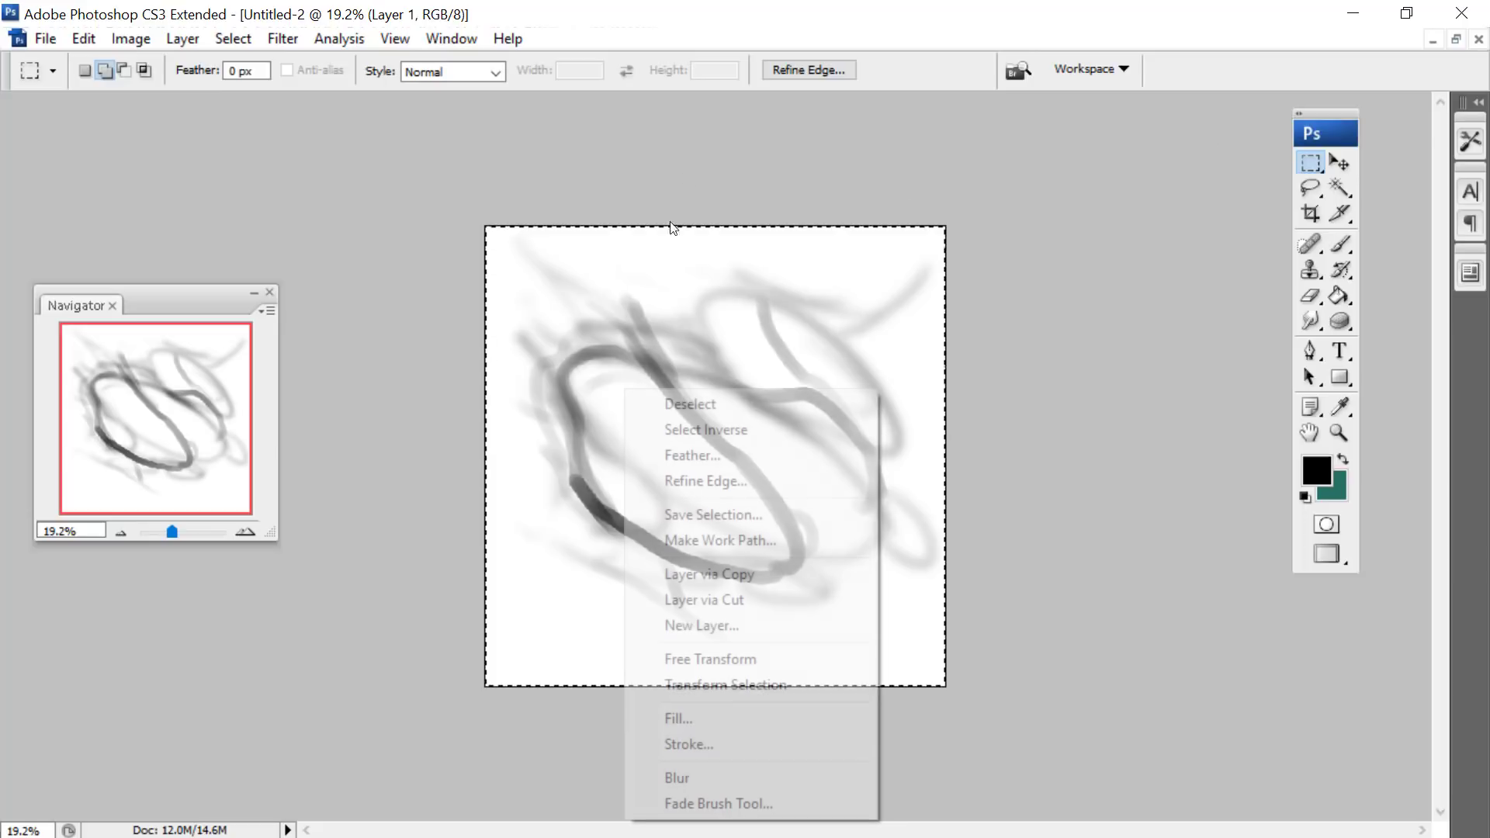
left_click(699, 658)
left_click_drag(457, 180, 342, 395)
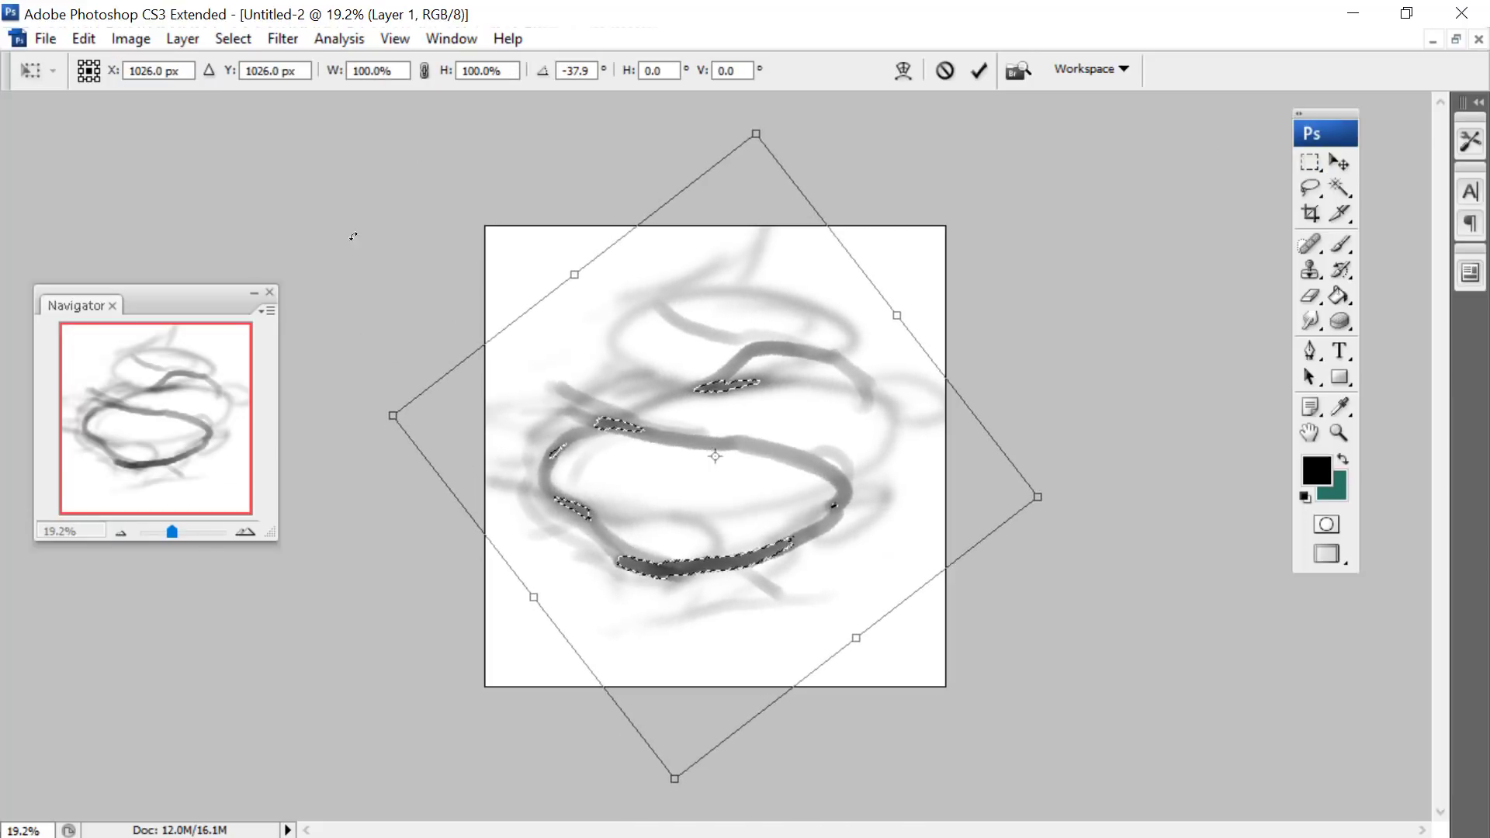
left_click(424, 71)
left_click_drag(393, 415, 510, 444)
key("m")
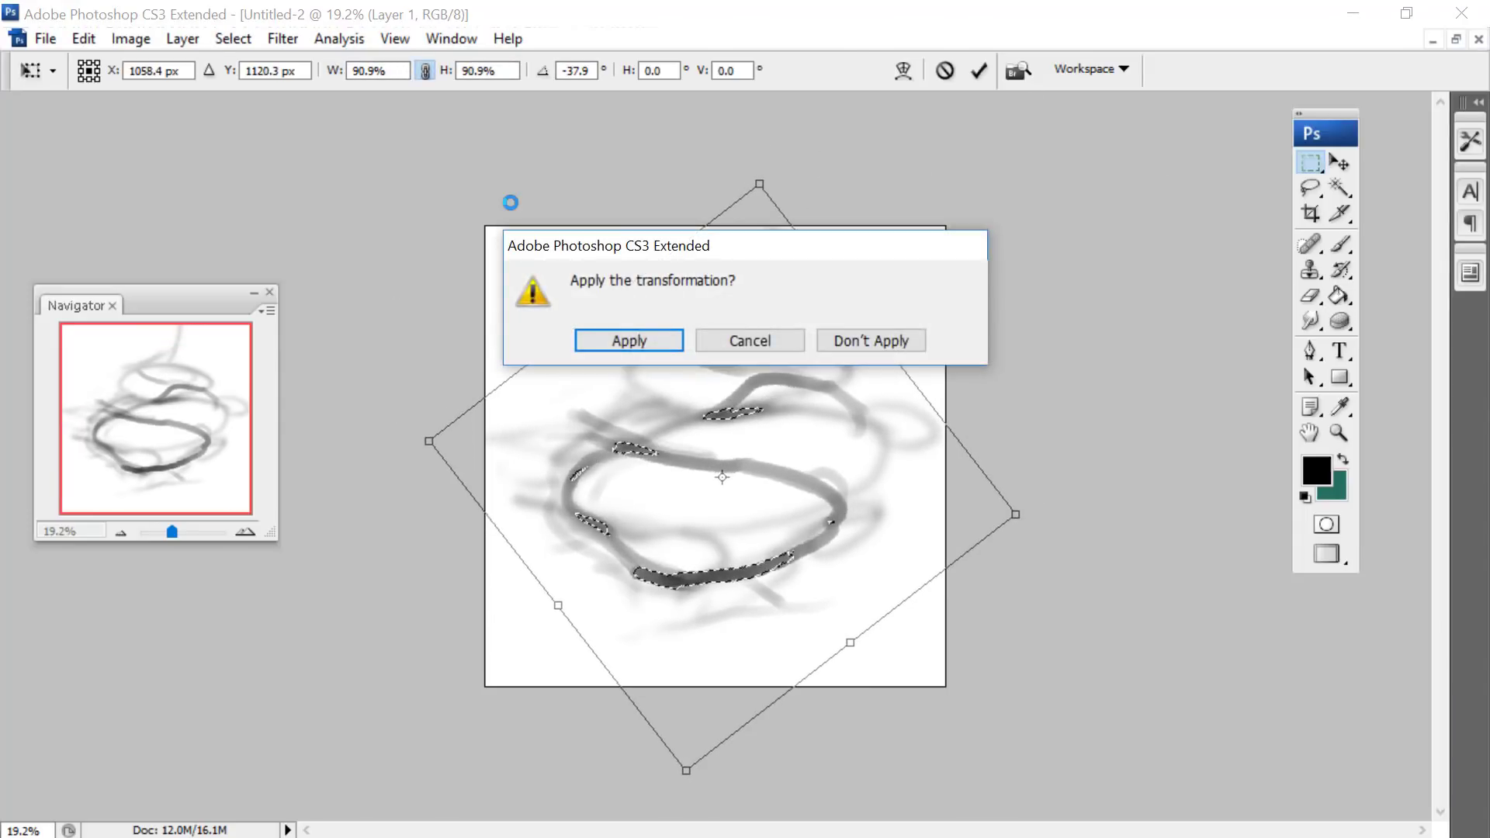
key("Return")
- Deselect the drawing and fade its outer wisps with the soft round eraser at 200 px and 569 px
key("e")
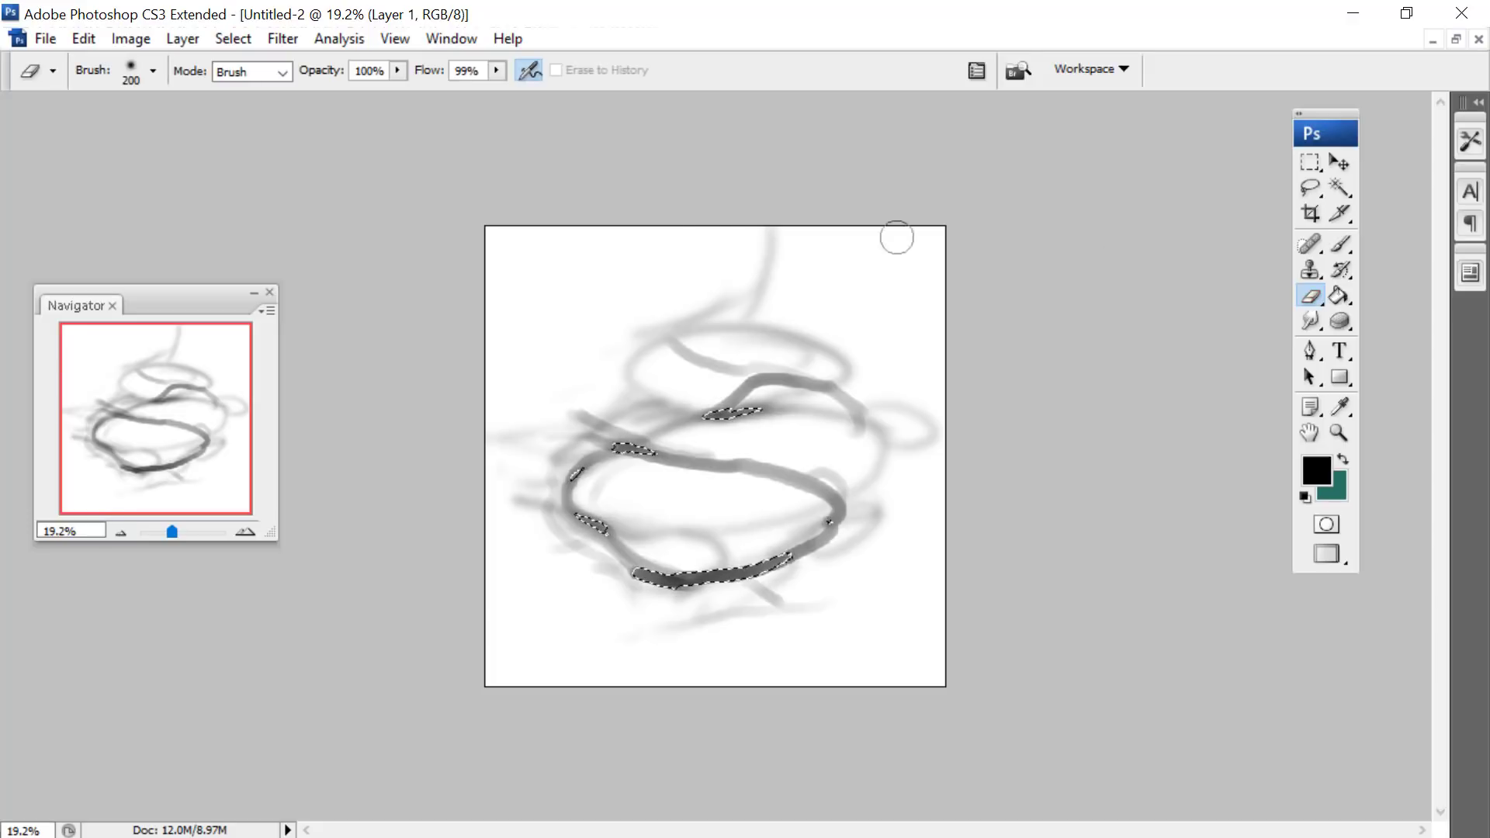
key("m")
right_click(744, 291)
left_click(815, 309)
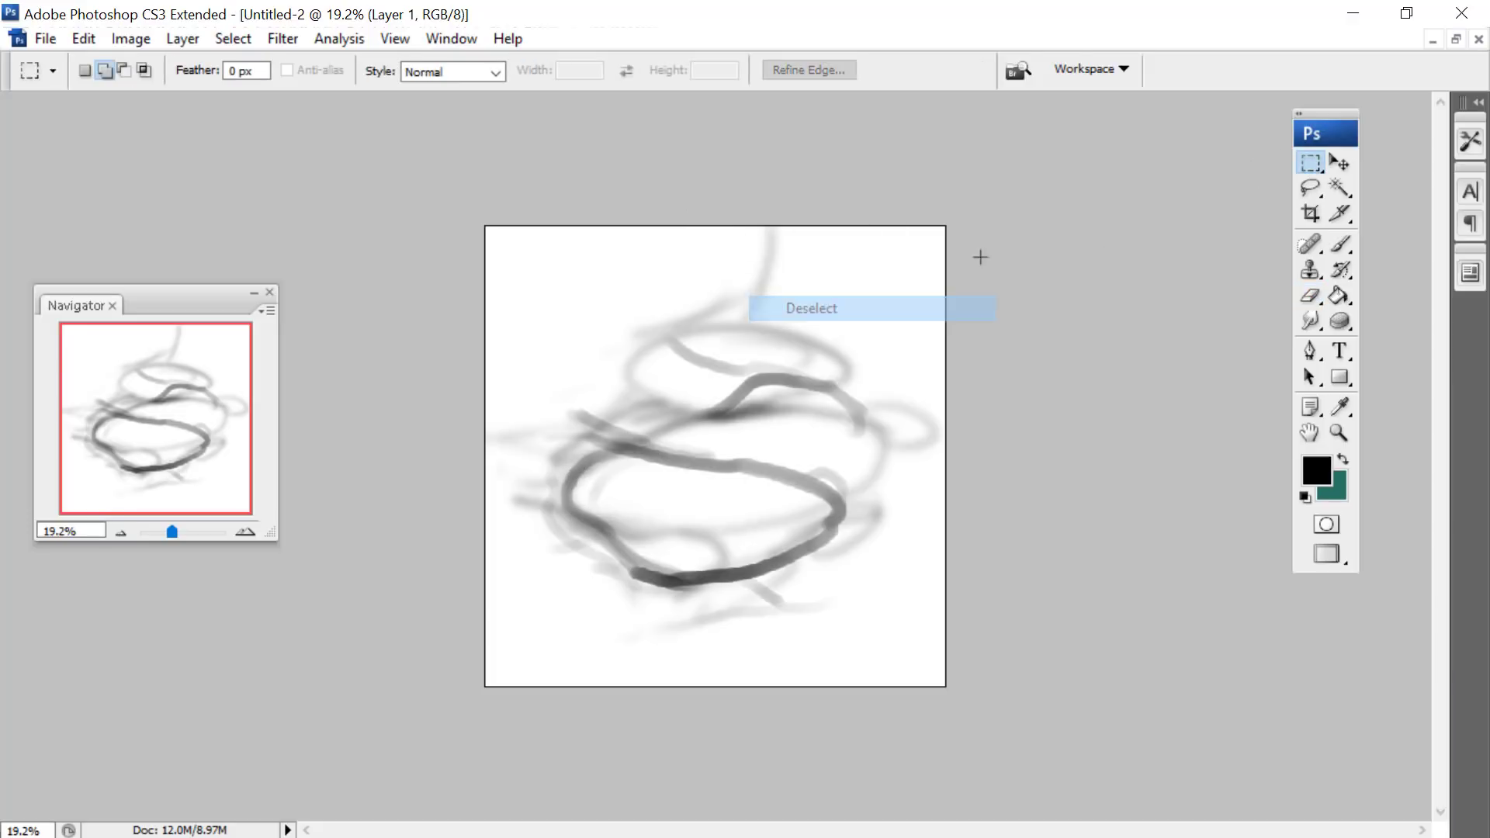
key("e")
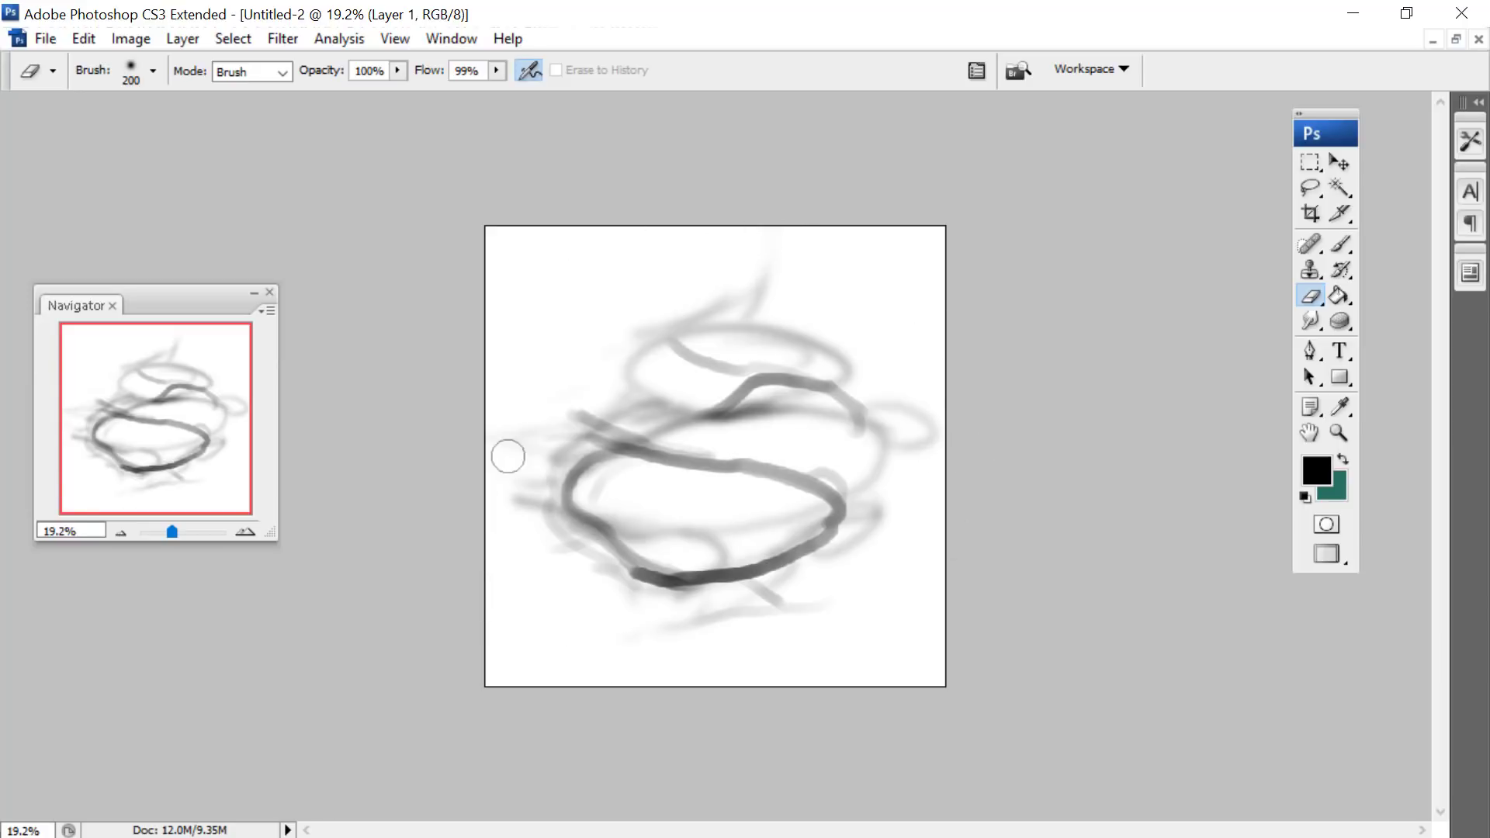
right_click(557, 280)
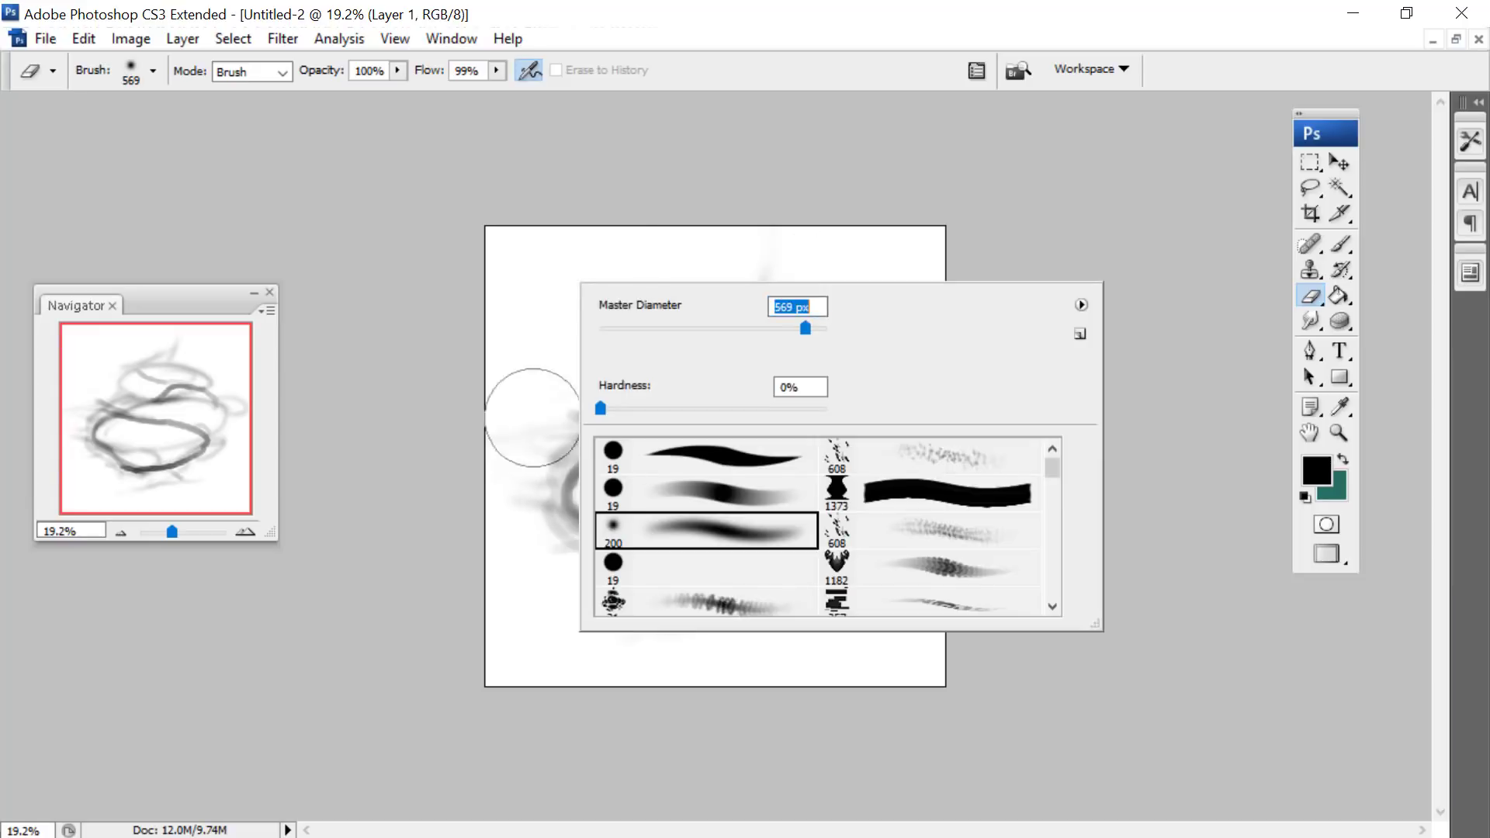
left_click(534, 418)
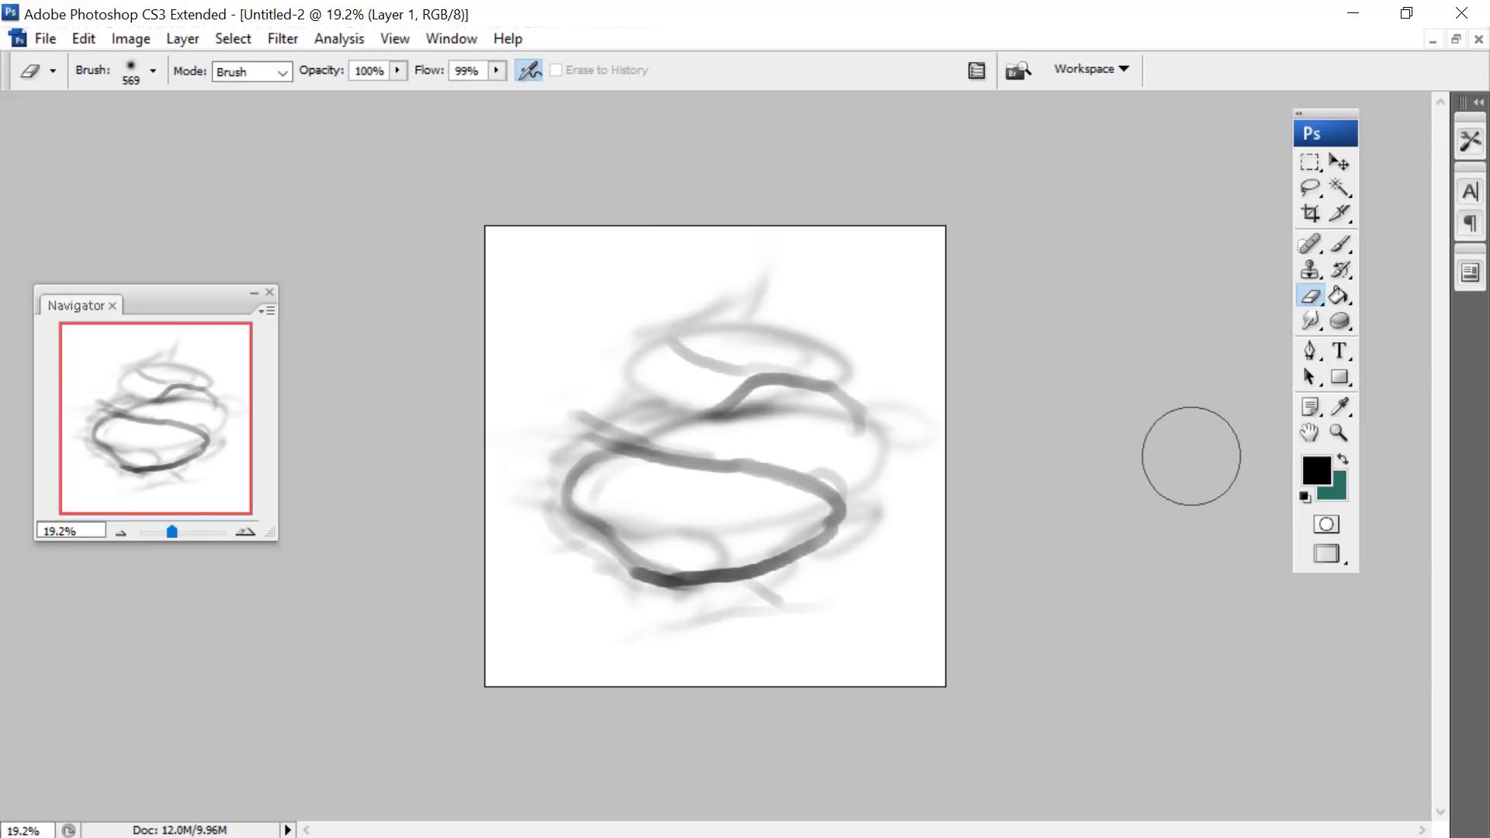
- Define the rotated loop drawing as a new brush preset under its default name
left_click(83, 39)
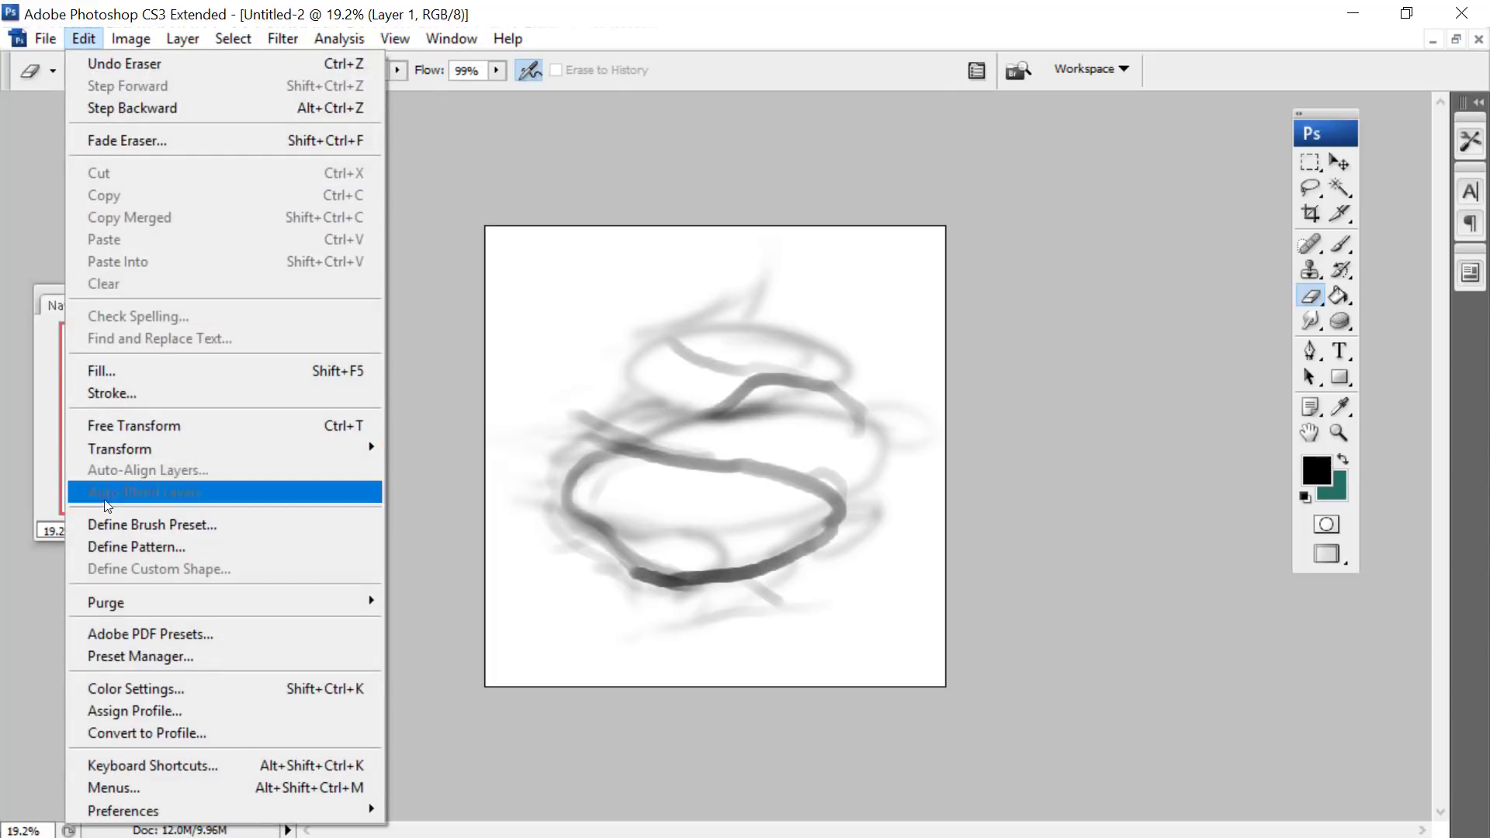
left_click(124, 525)
left_click(758, 293)
key("Return")
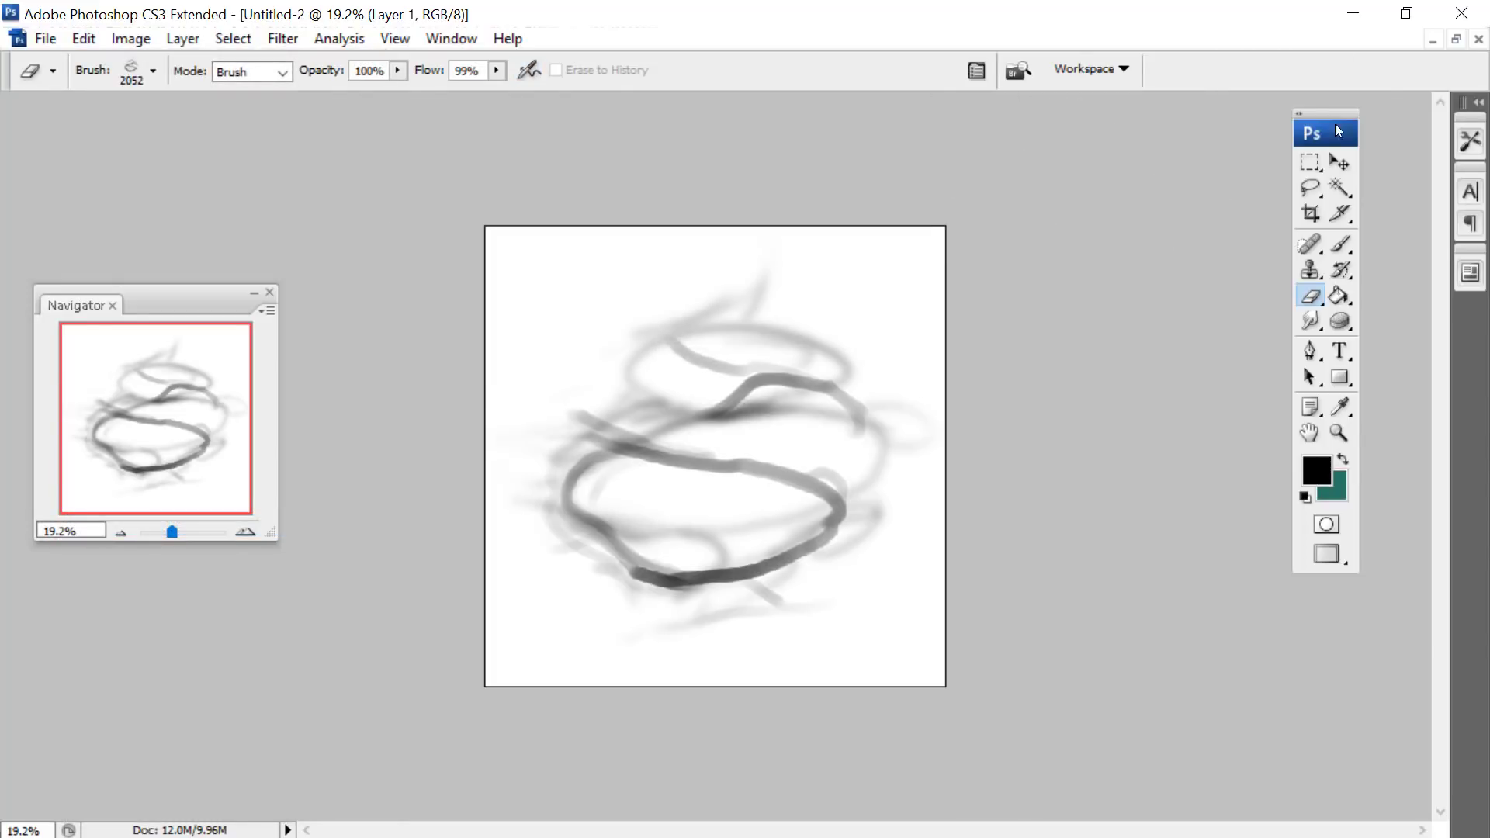
- Enable Shape Dynamics with flip X and Y jitter for the eraser's new loop tip and set its spacing to 65%
left_click(977, 70)
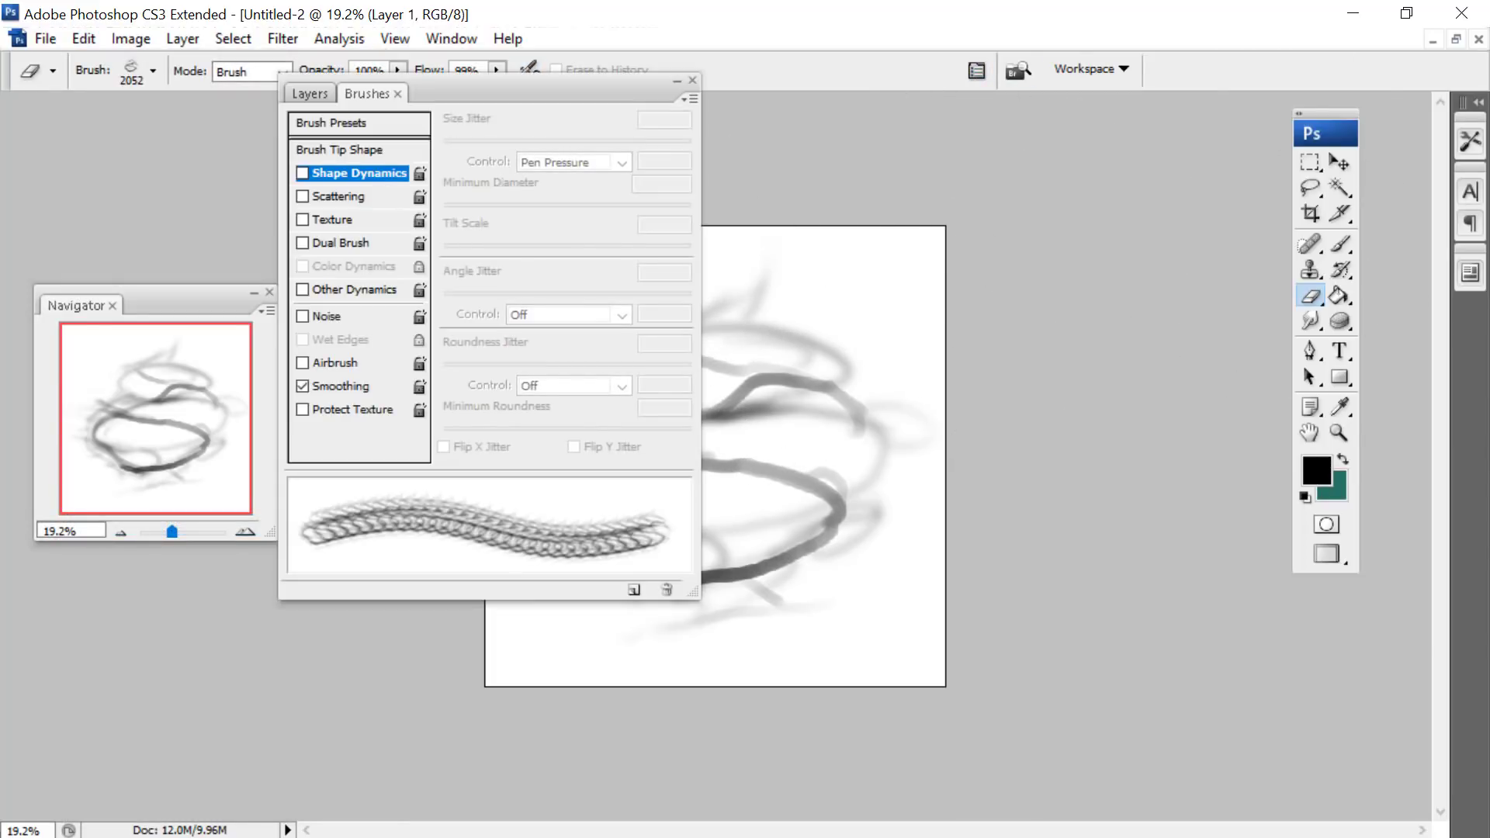
left_click(302, 174)
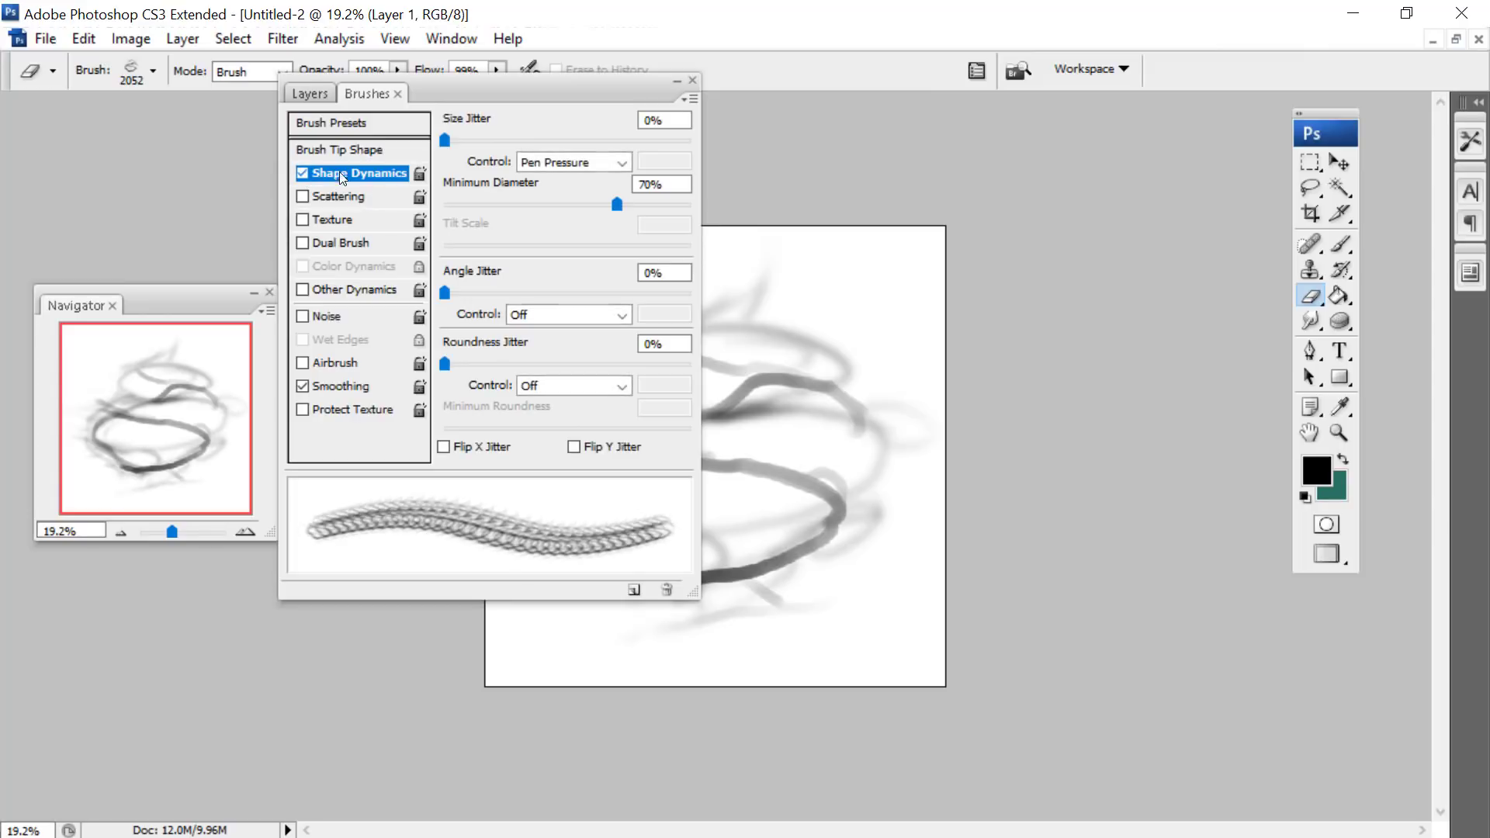
left_click(445, 447)
left_click(574, 448)
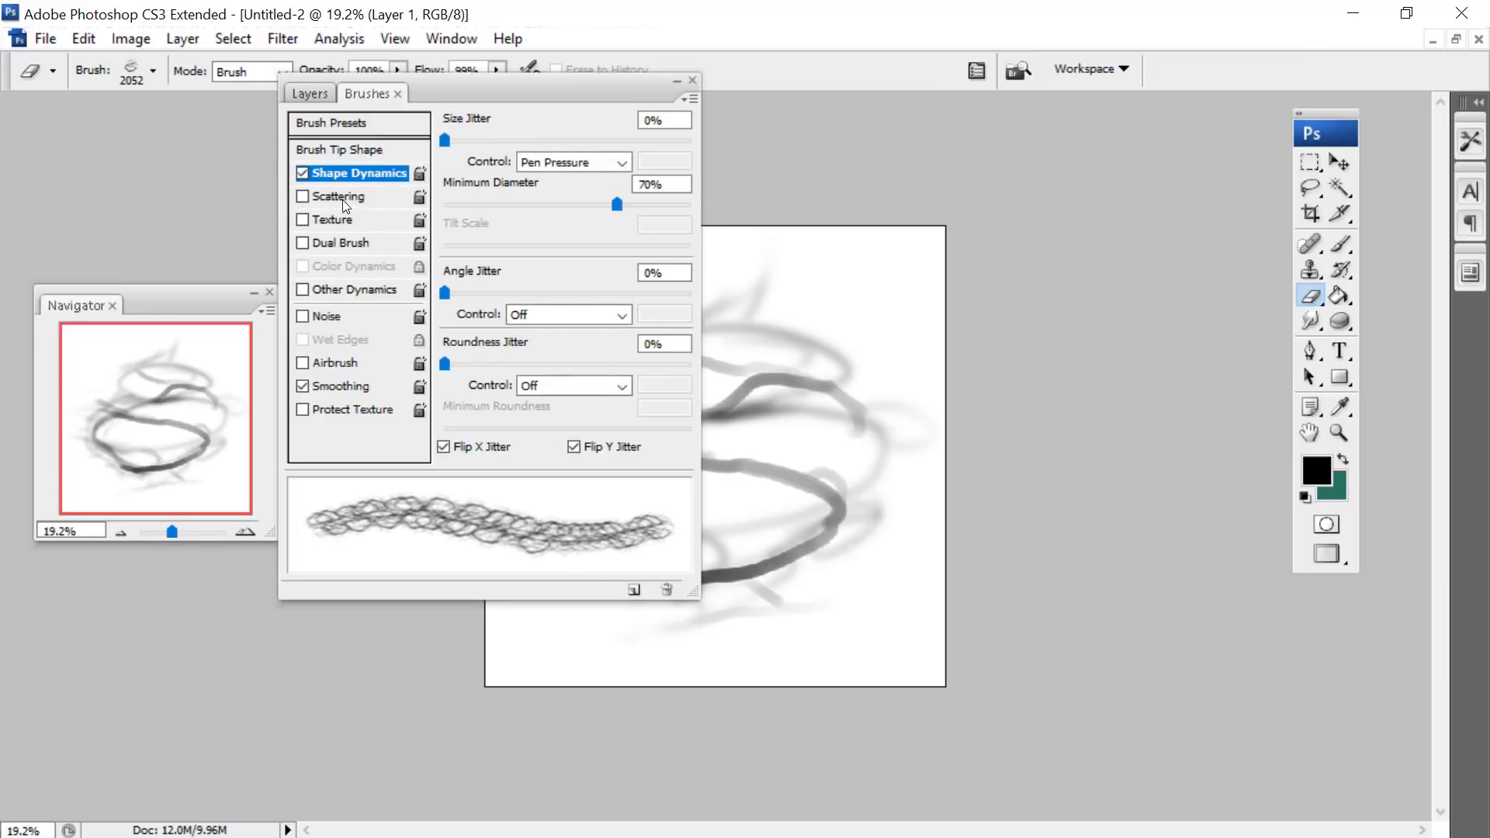
left_click(323, 149)
left_click_drag(514, 457, 524, 458)
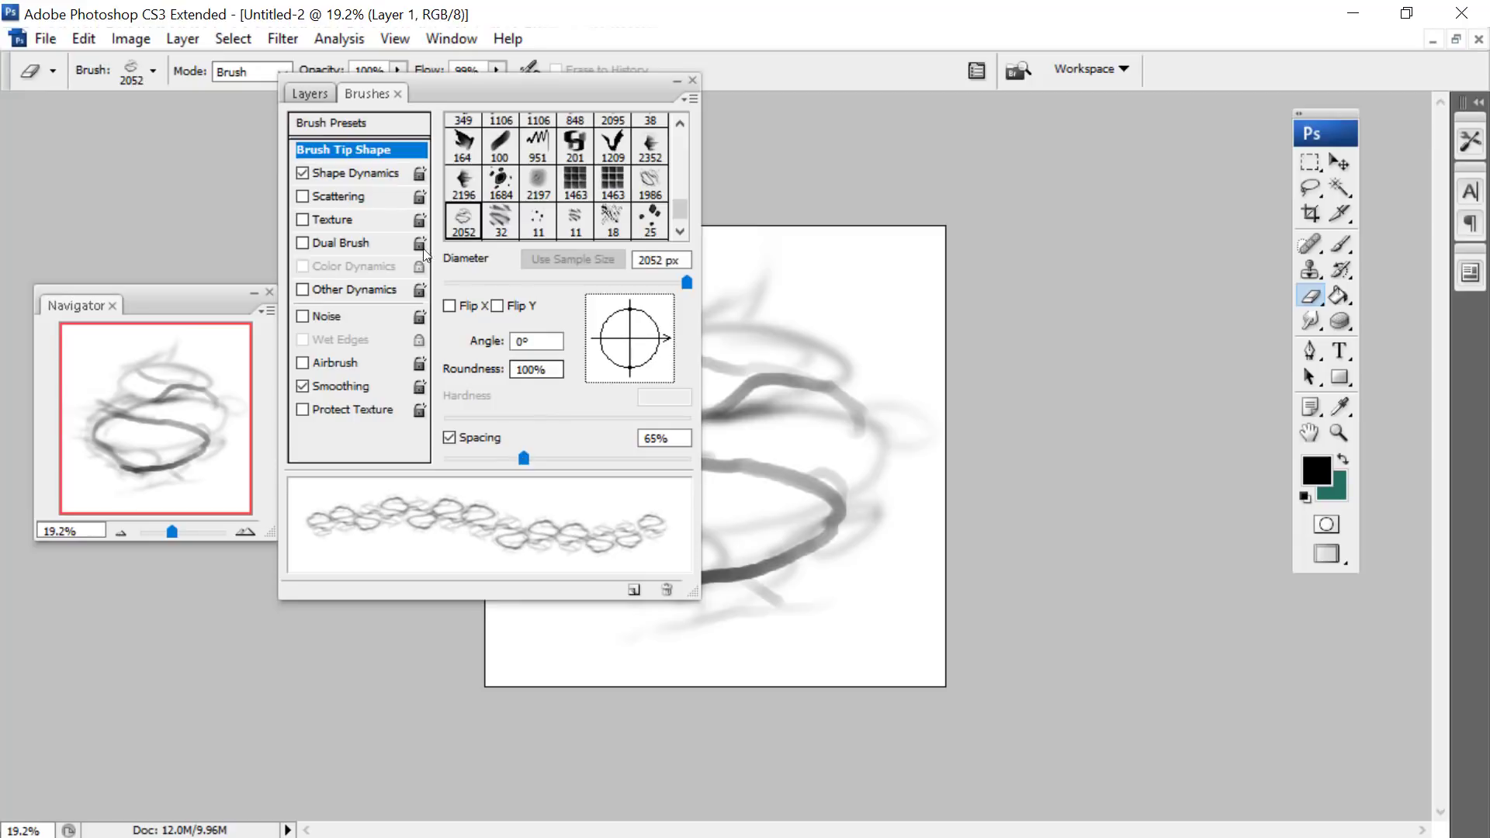
- Set the eraser tip's size jitter to 100%, scatter it 38% with a count of 1, and enable Other Dynamics
left_click(330, 173)
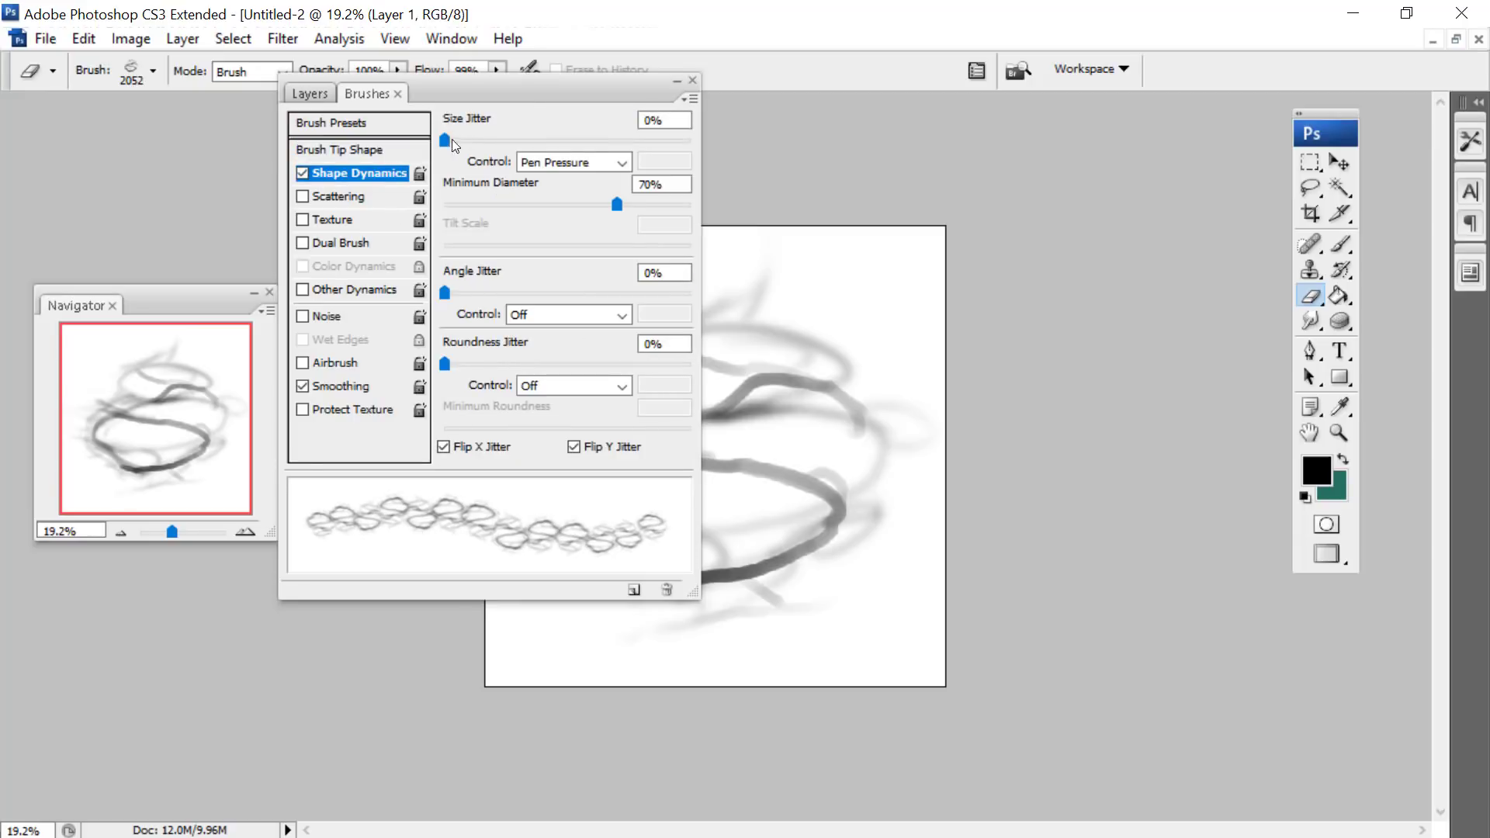
left_click_drag(452, 140, 780, 156)
left_click(303, 197)
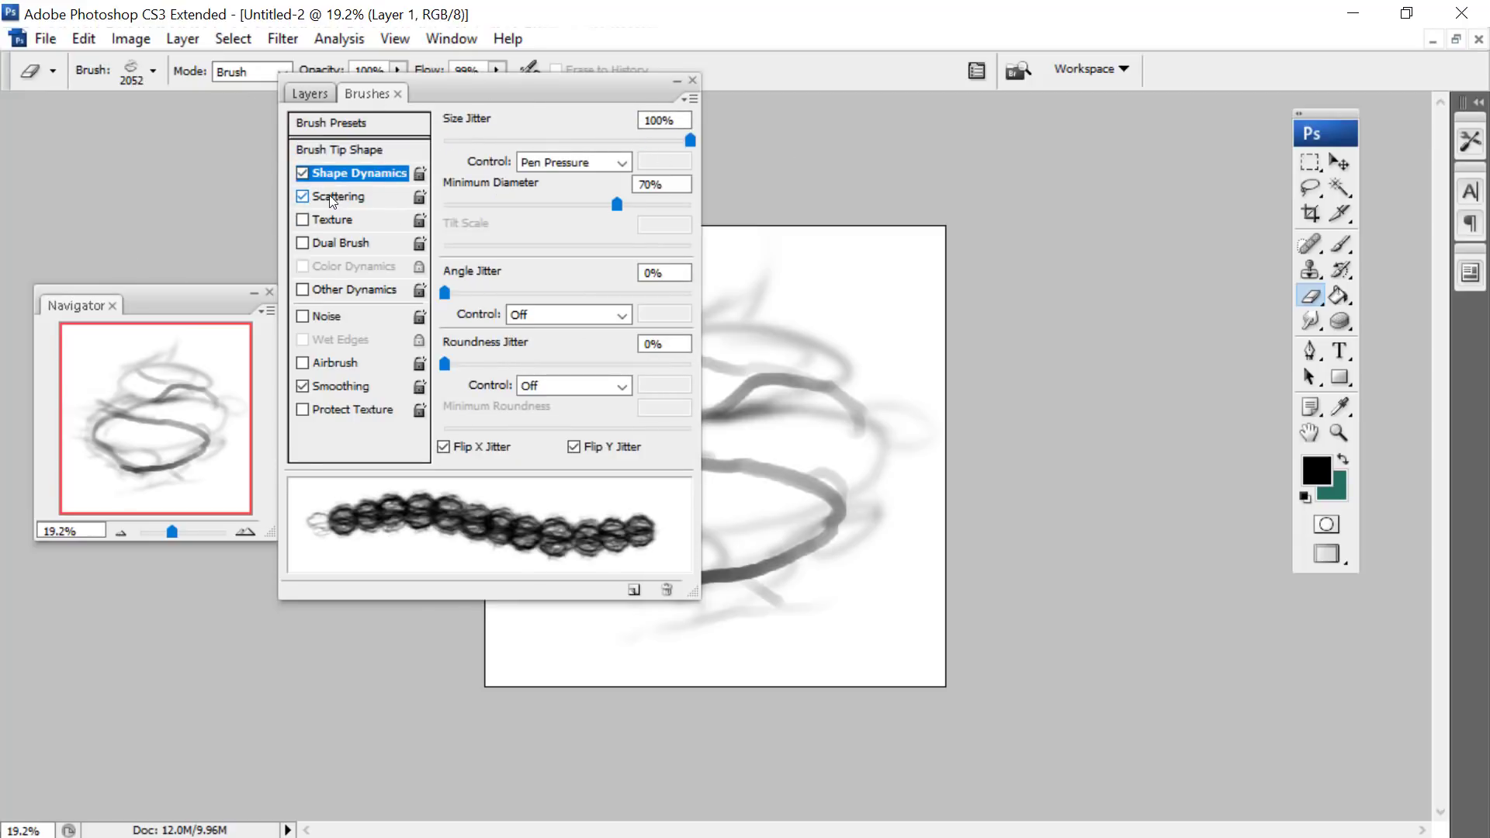
left_click(332, 198)
mouse_move(483, 140)
left_mouse_down()
mouse_move(455, 140)
mouse_move(557, 140)
mouse_move(533, 141)
left_mouse_up()
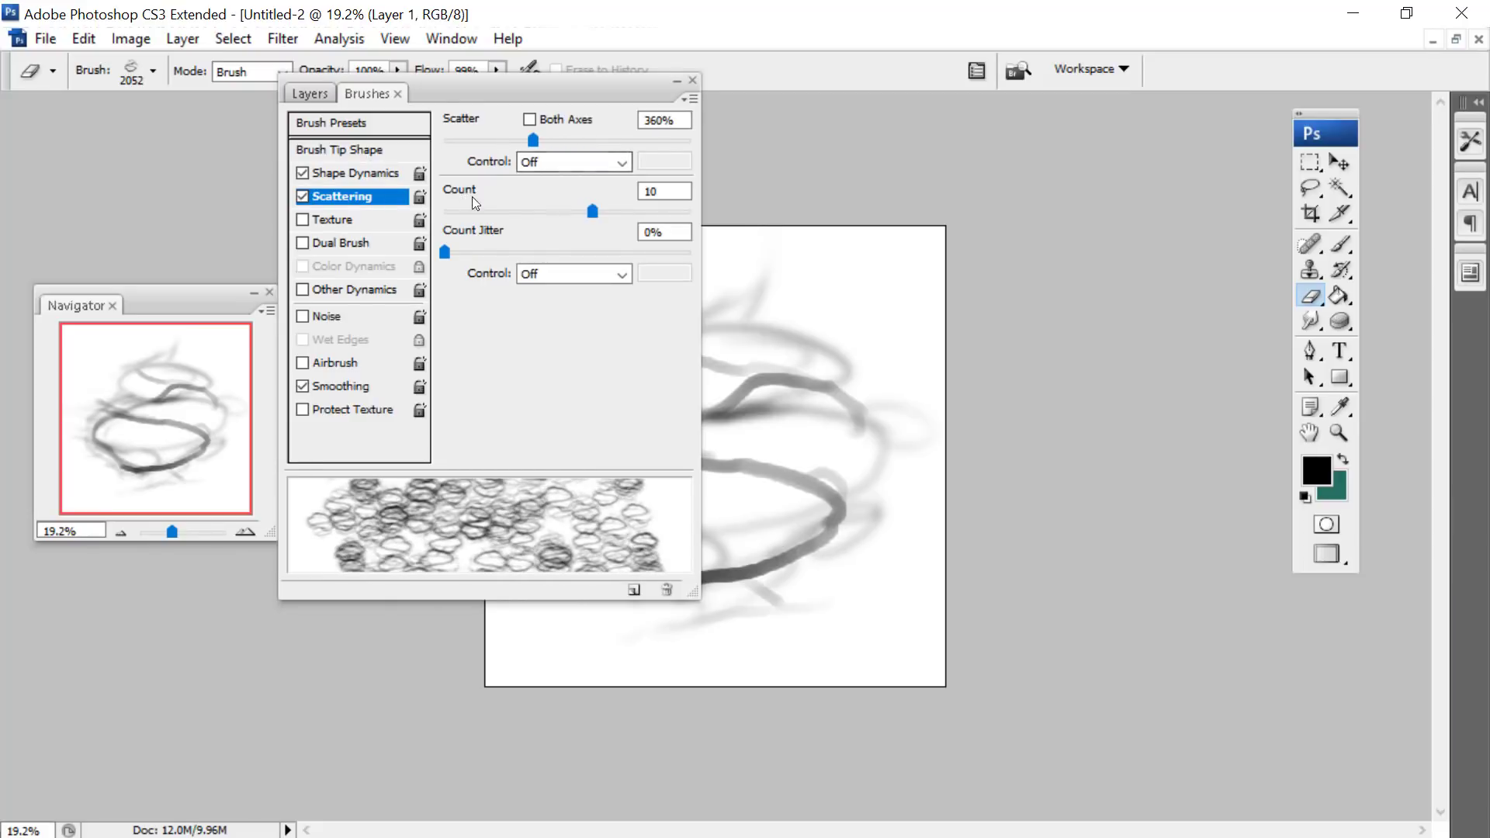
left_click_drag(474, 210, 389, 206)
left_click_drag(478, 142, 455, 141)
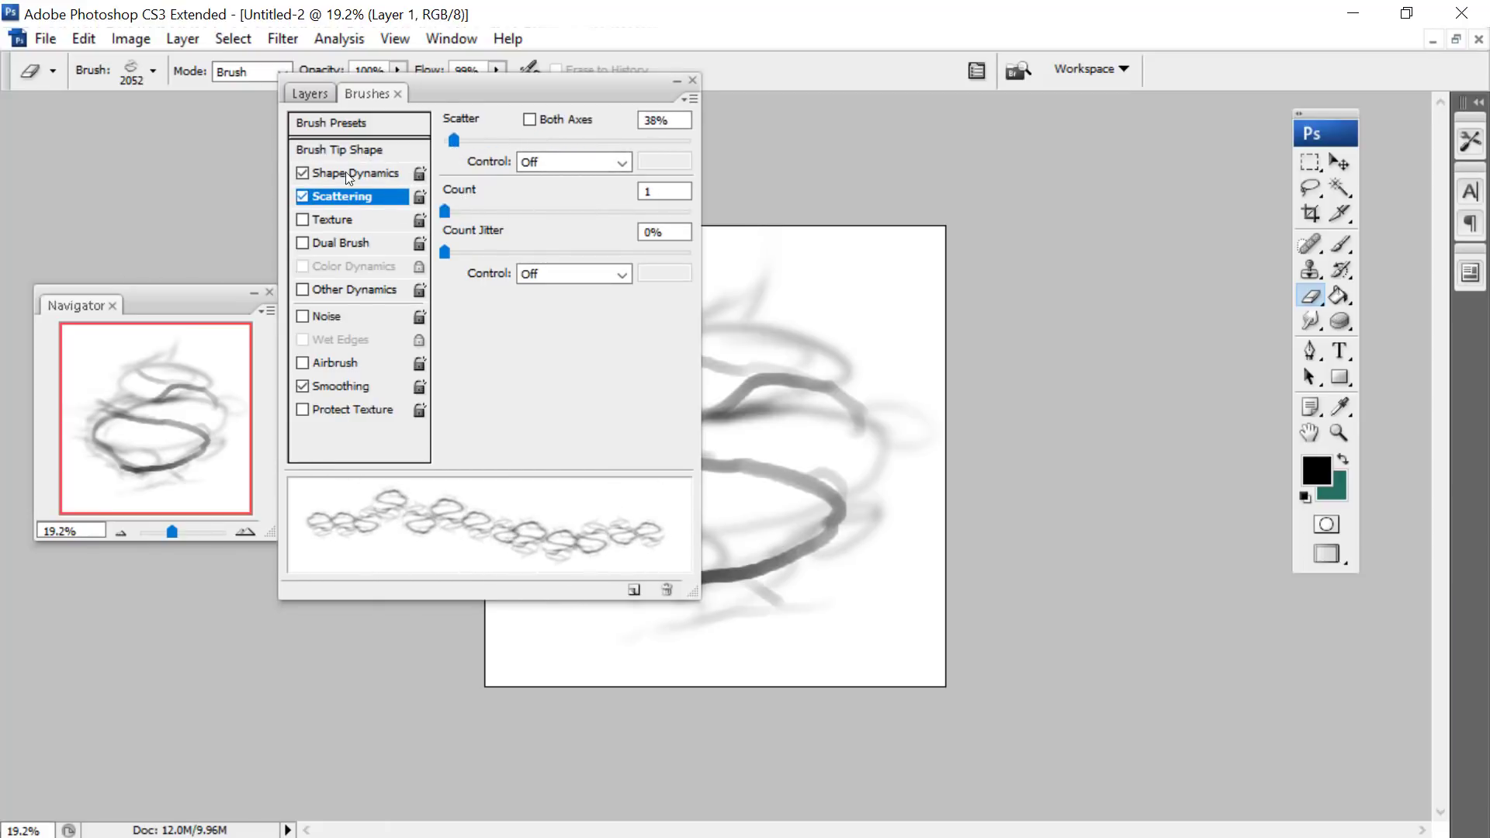
left_click(303, 290)
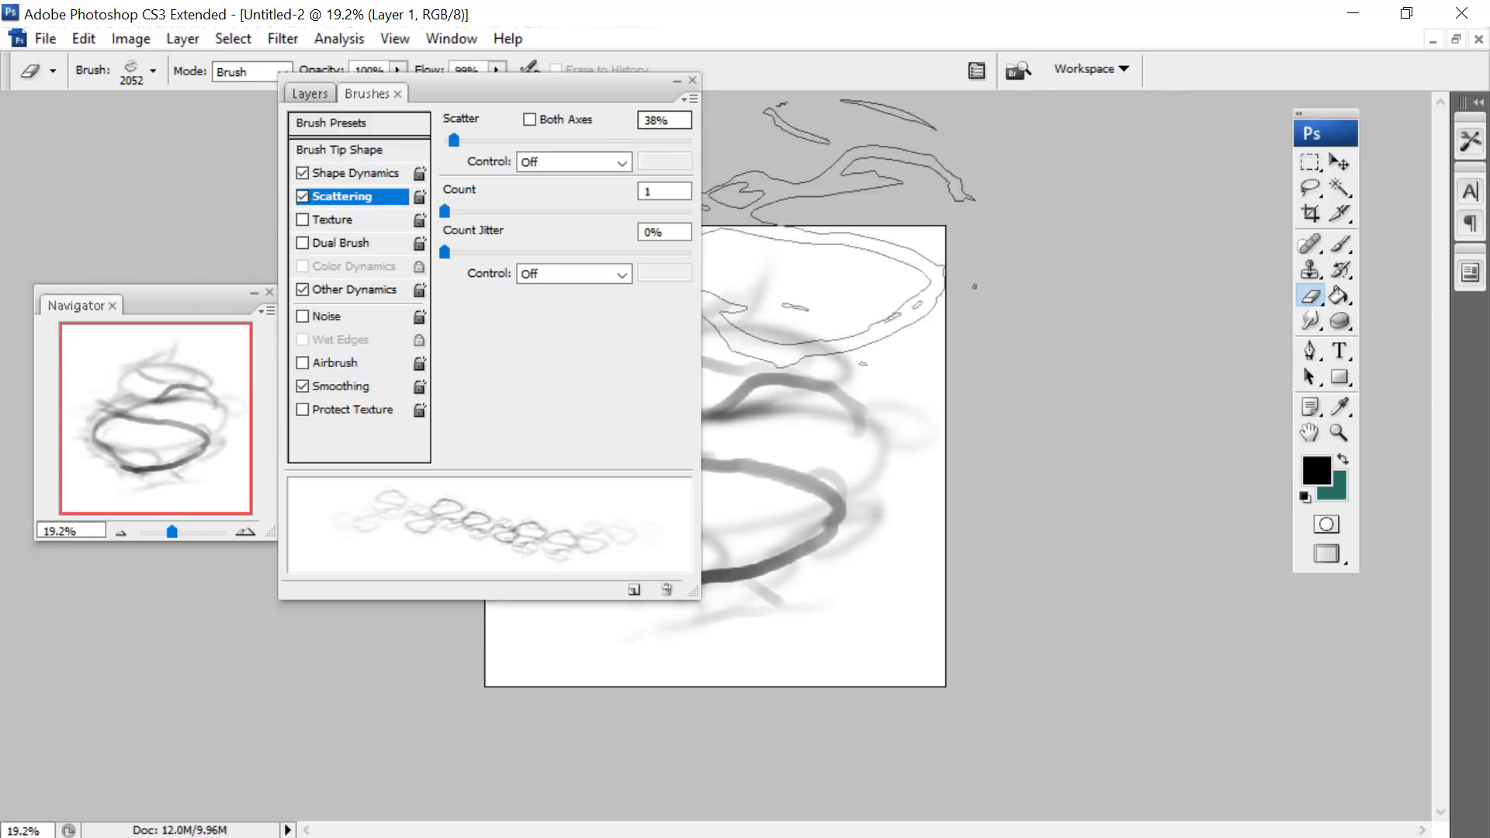
- Switch to the Brush tool and choose the 2052 px loop brush preset
key("b")
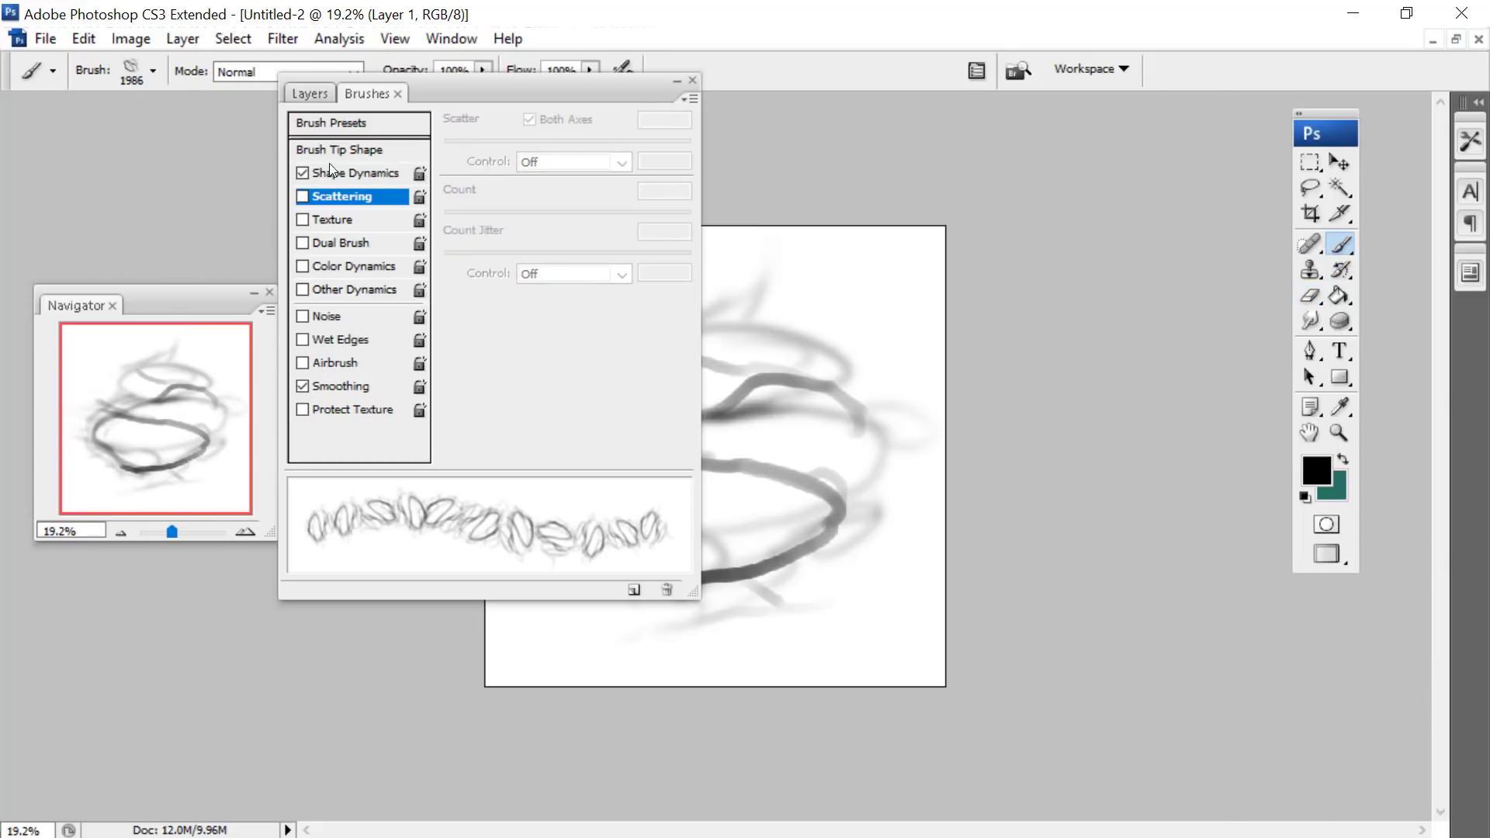
right_click(801, 377)
left_click_drag(1276, 566, 1259, 730)
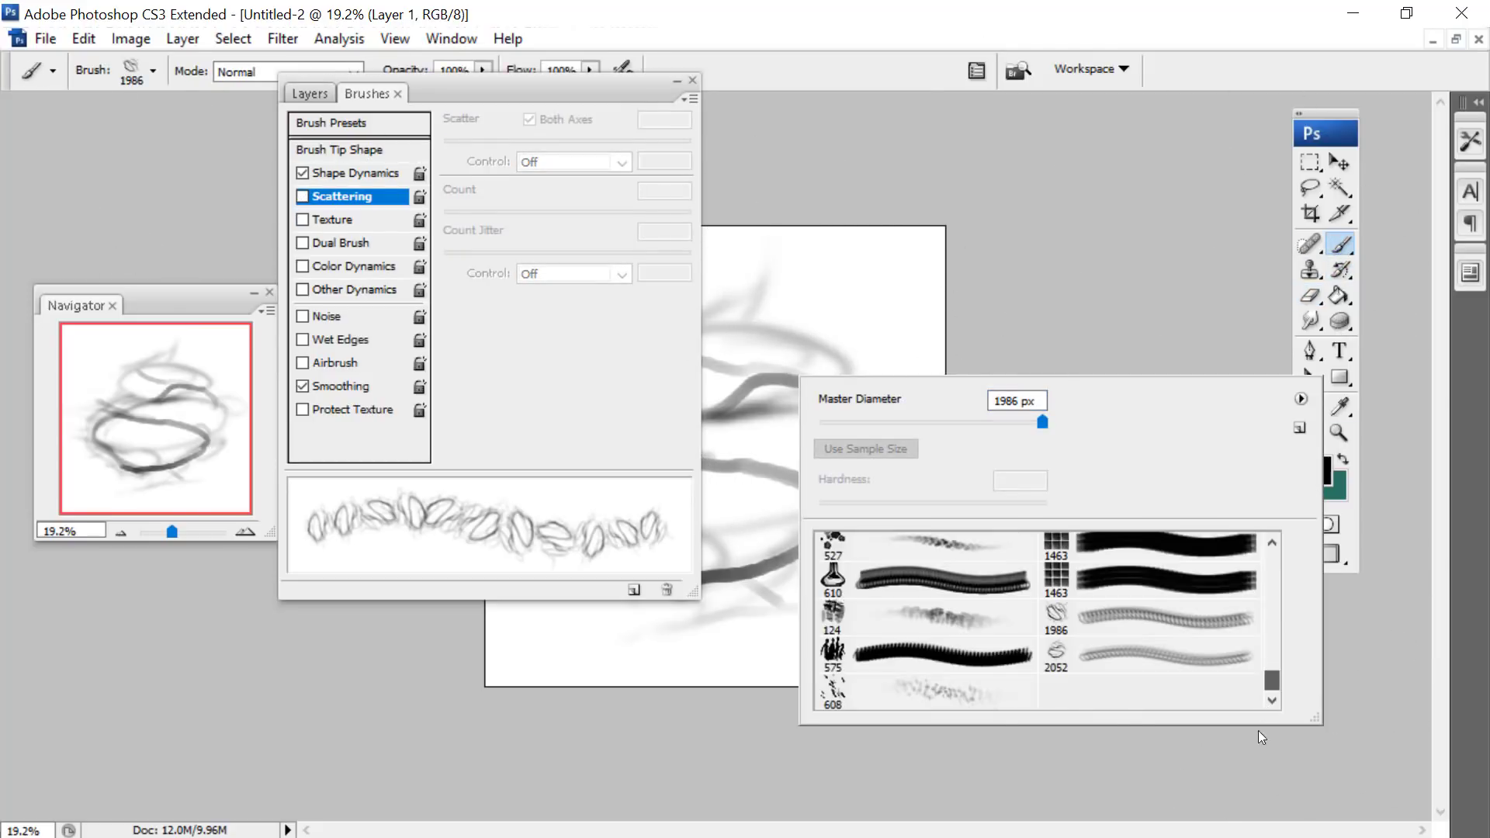
left_click(1121, 649)
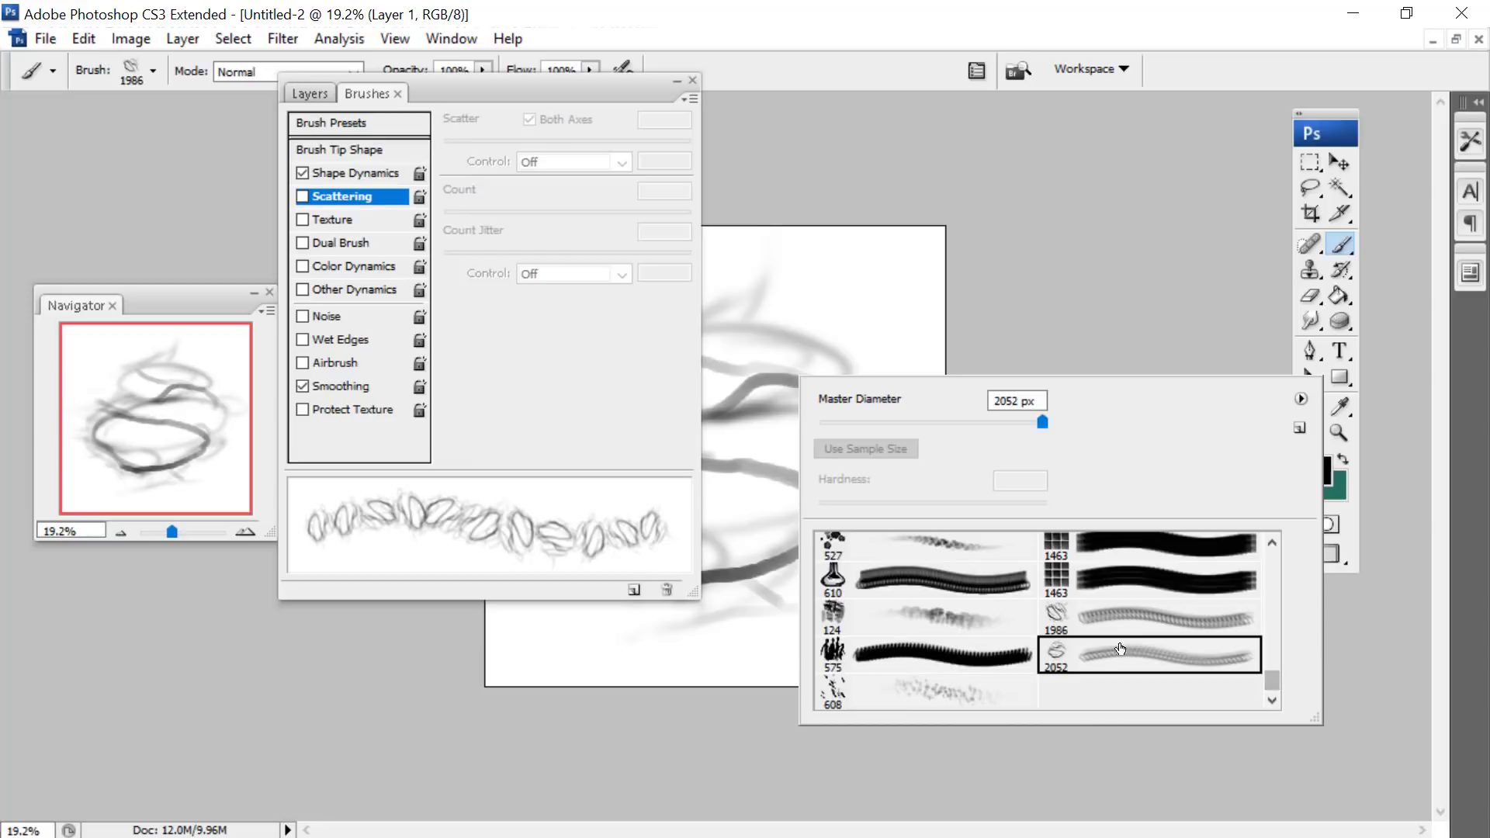
- Enable Shape Dynamics for the 2052 px brush with angle jitter at 0%, and set its spacing to 69%
left_click(303, 173)
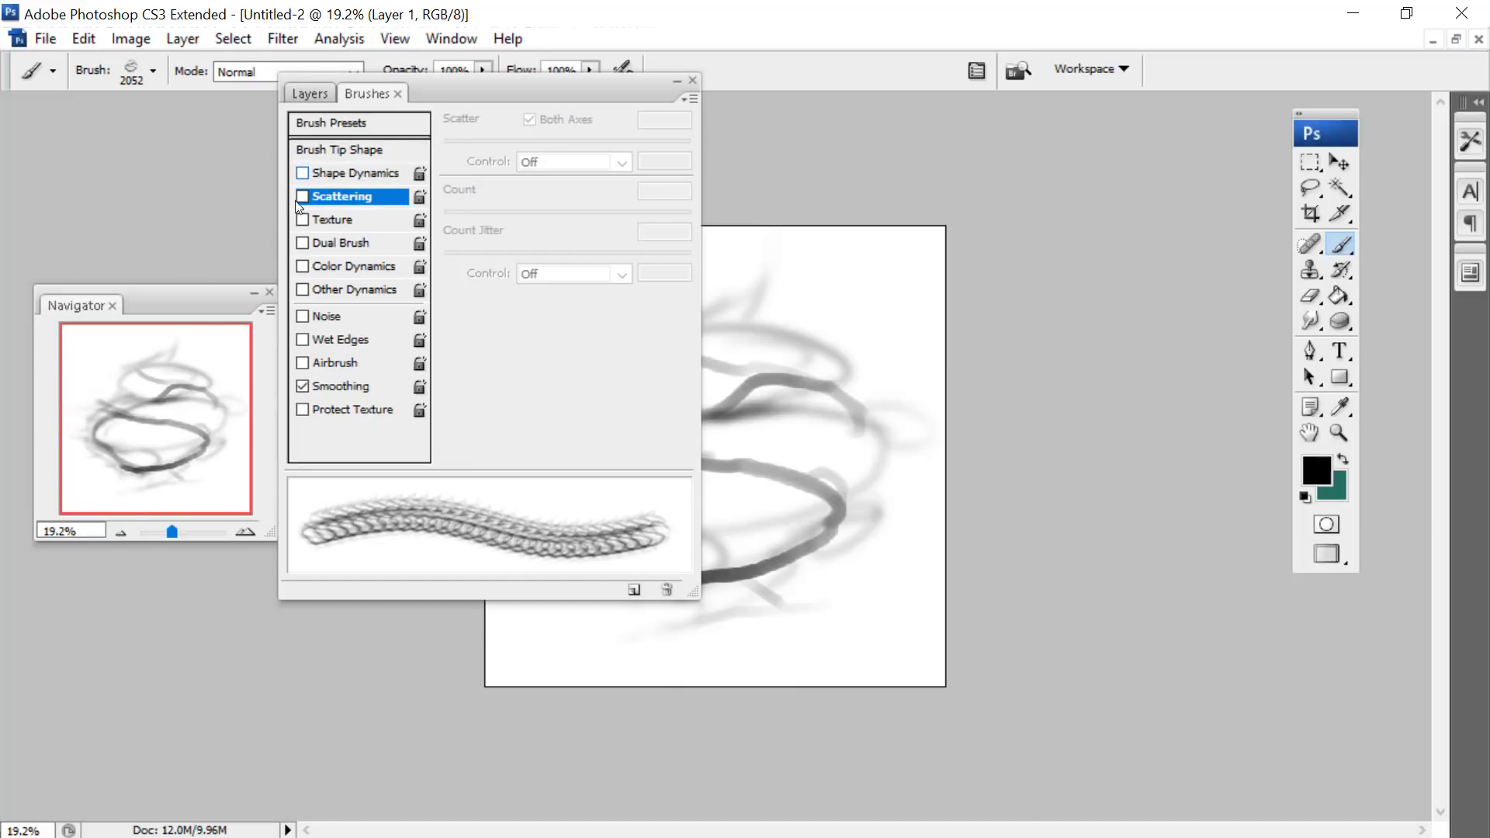
left_click(345, 175)
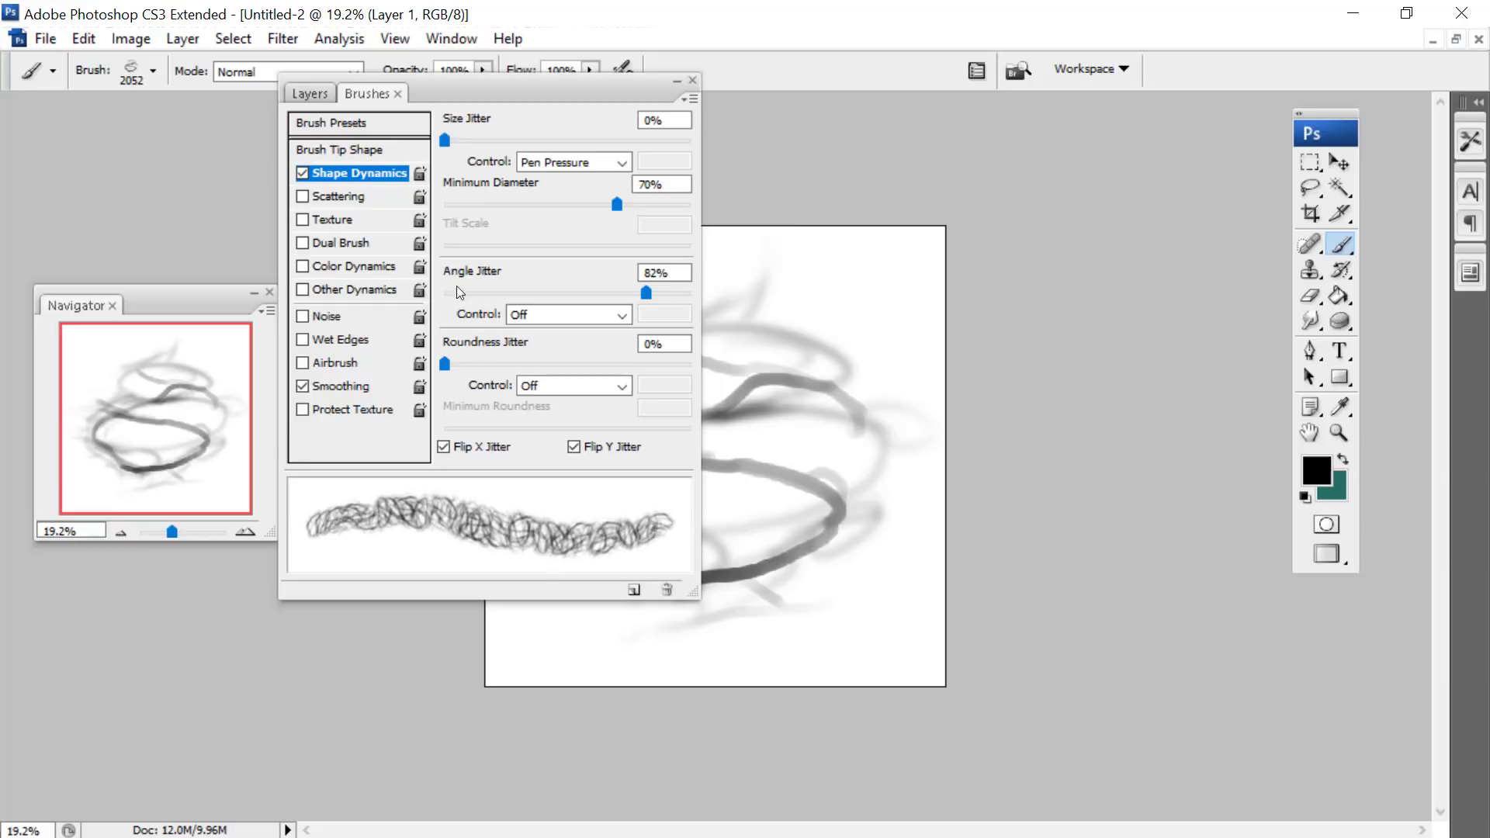
left_click_drag(460, 292, 407, 331)
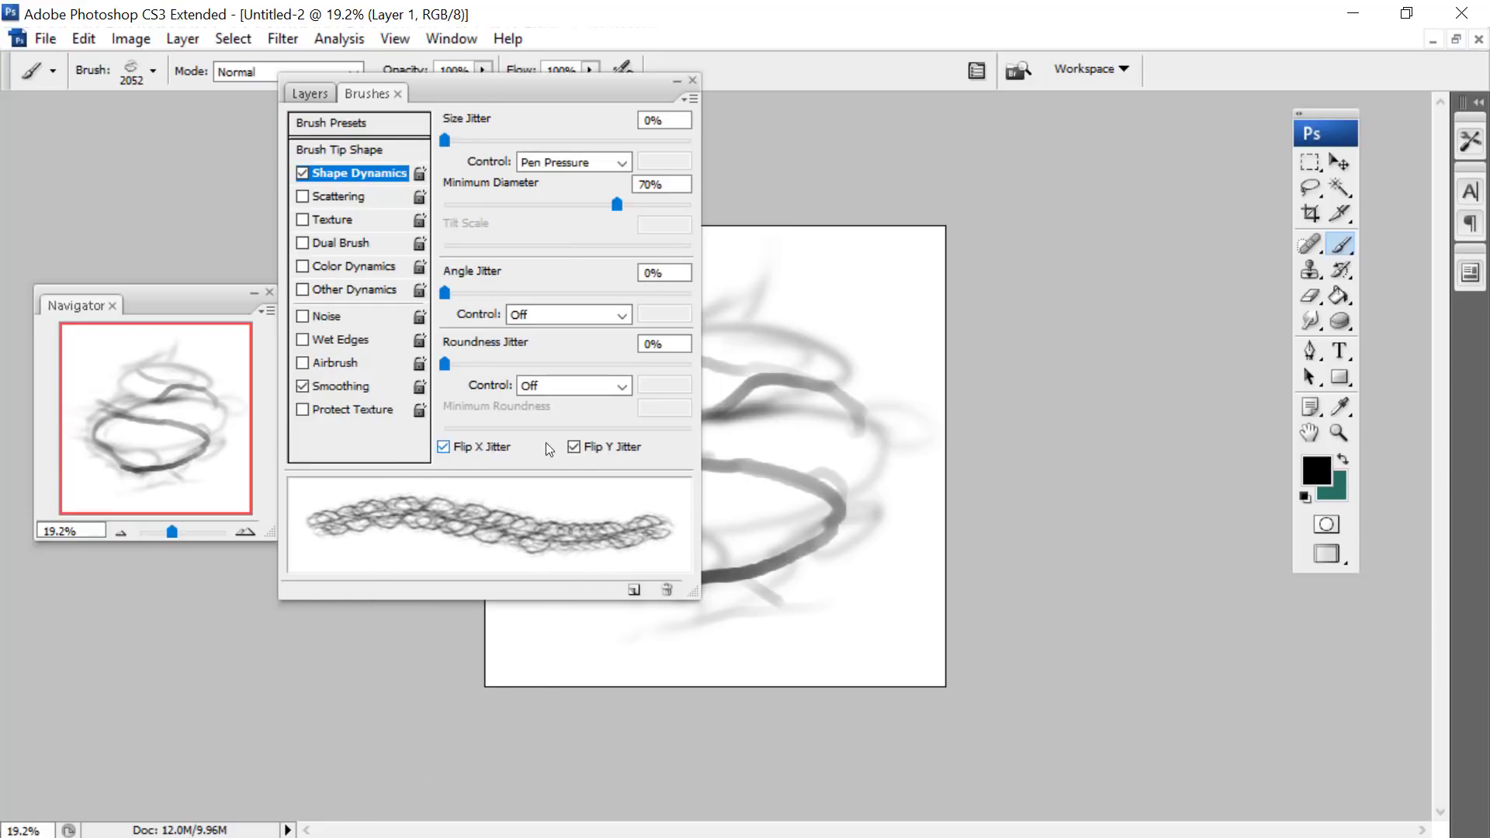
left_click(320, 149)
left_click_drag(505, 459, 528, 458)
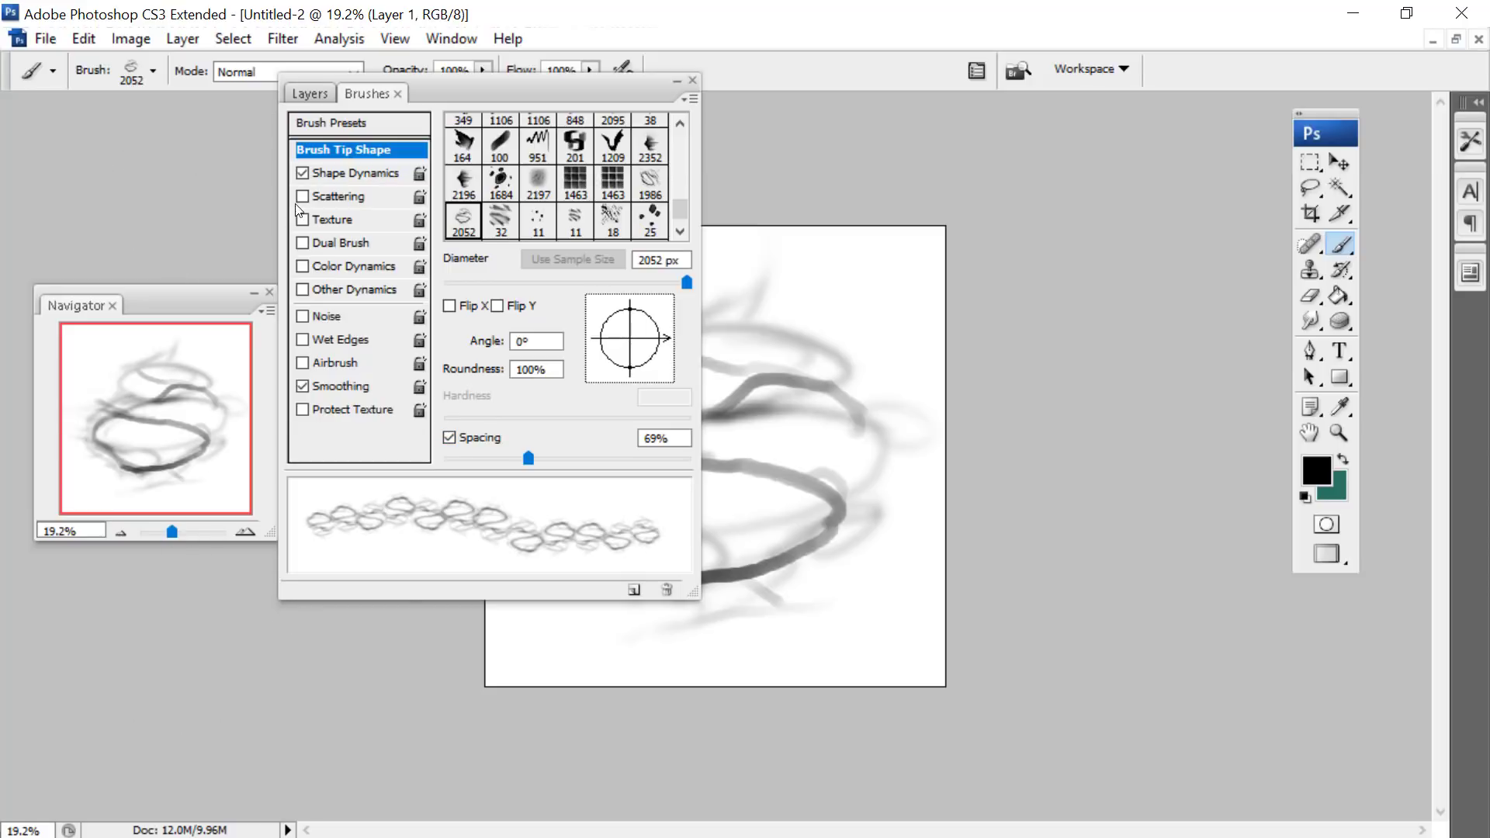
- Scatter the 2052 px loop brush 43% on both axes with a count of 1, and enable Color Dynamics and Other Dynamics
left_click(341, 197)
mouse_move(474, 140)
left_mouse_down()
mouse_move(456, 139)
mouse_move(472, 139)
left_mouse_up()
left_click_drag(494, 211, 390, 223)
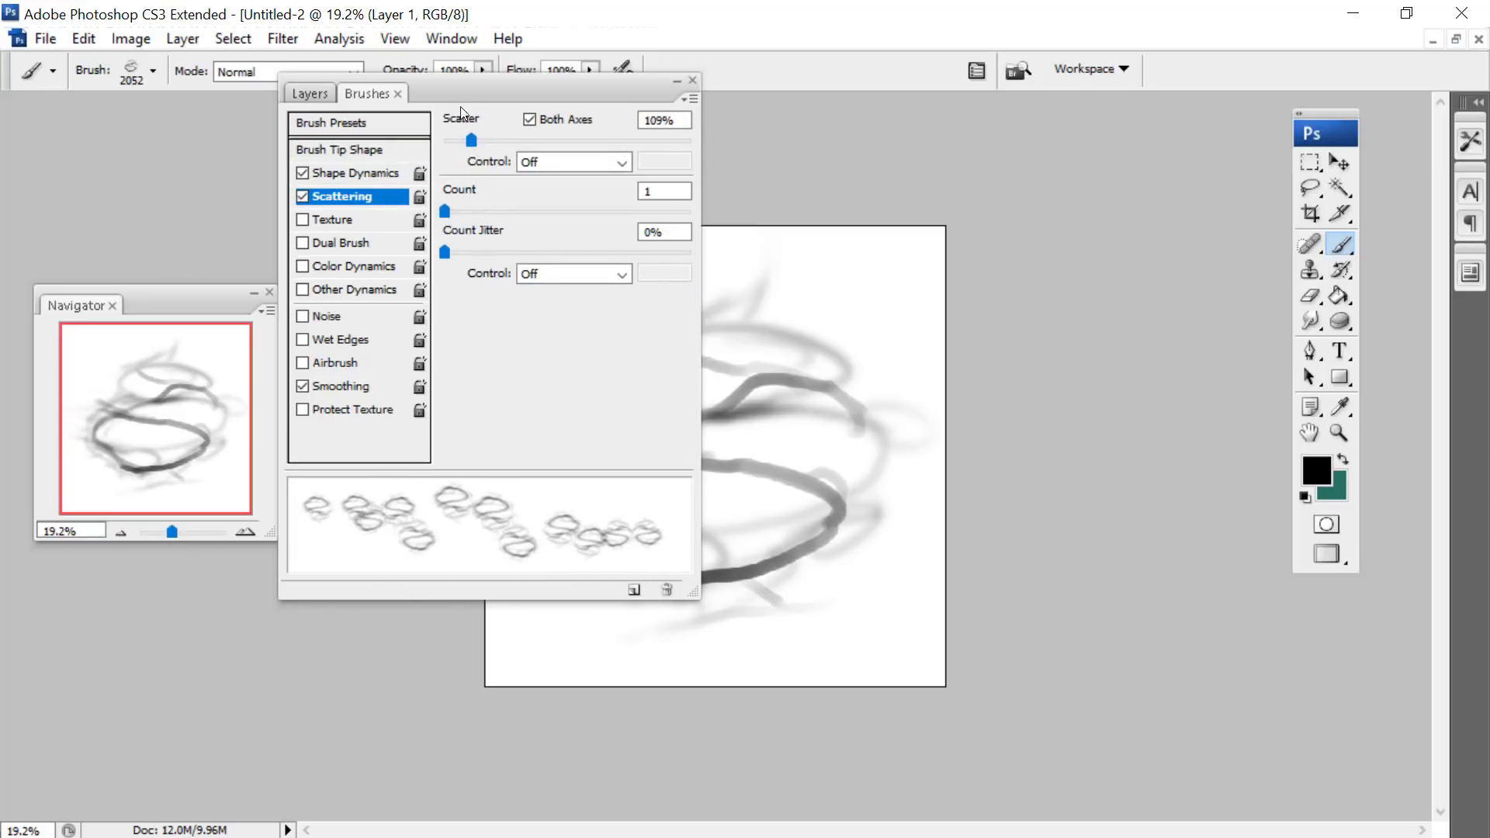
left_click_drag(471, 140, 456, 141)
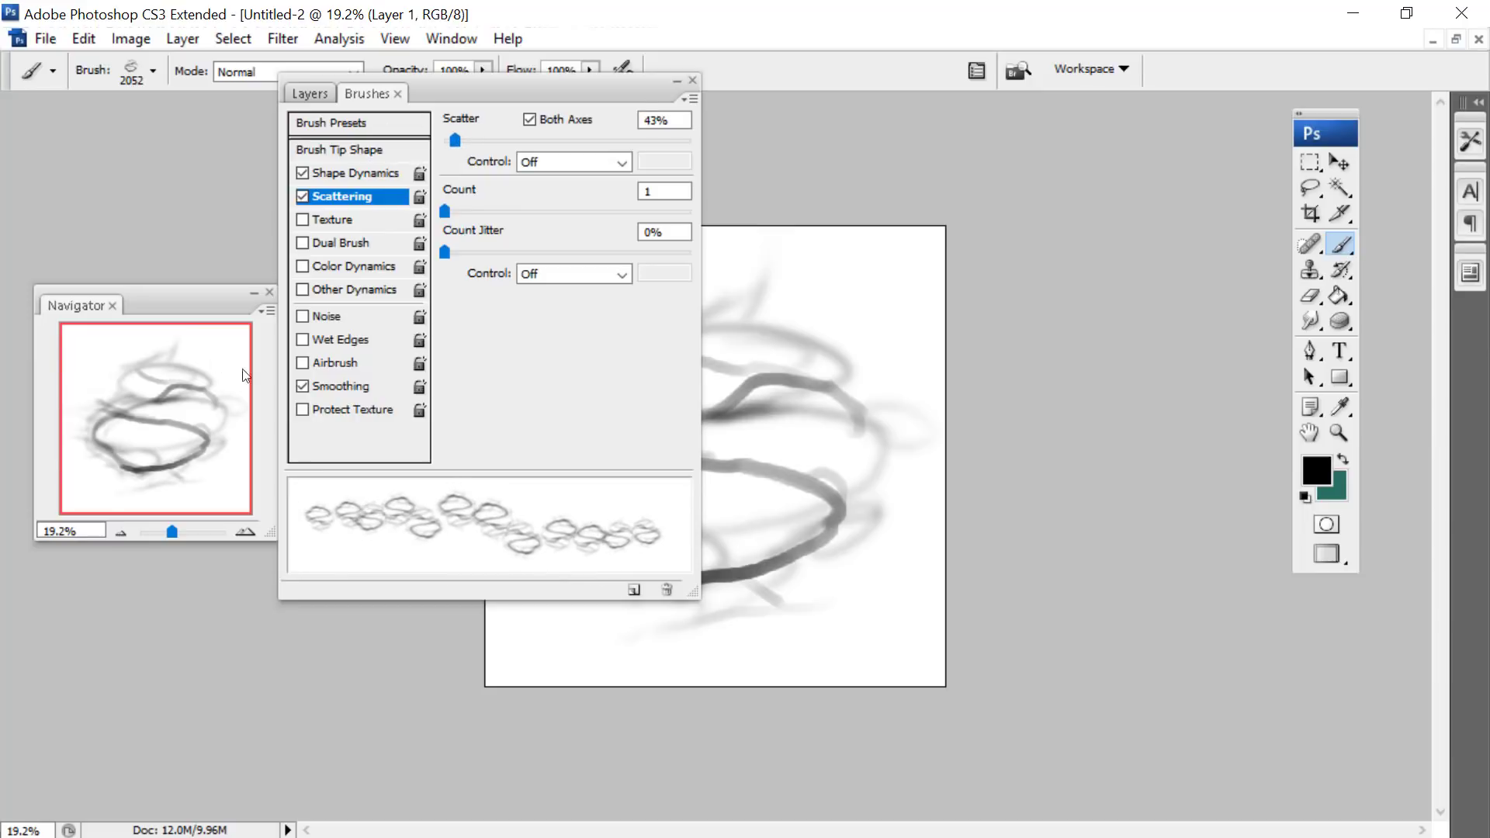
left_click(303, 289)
left_click(303, 266)
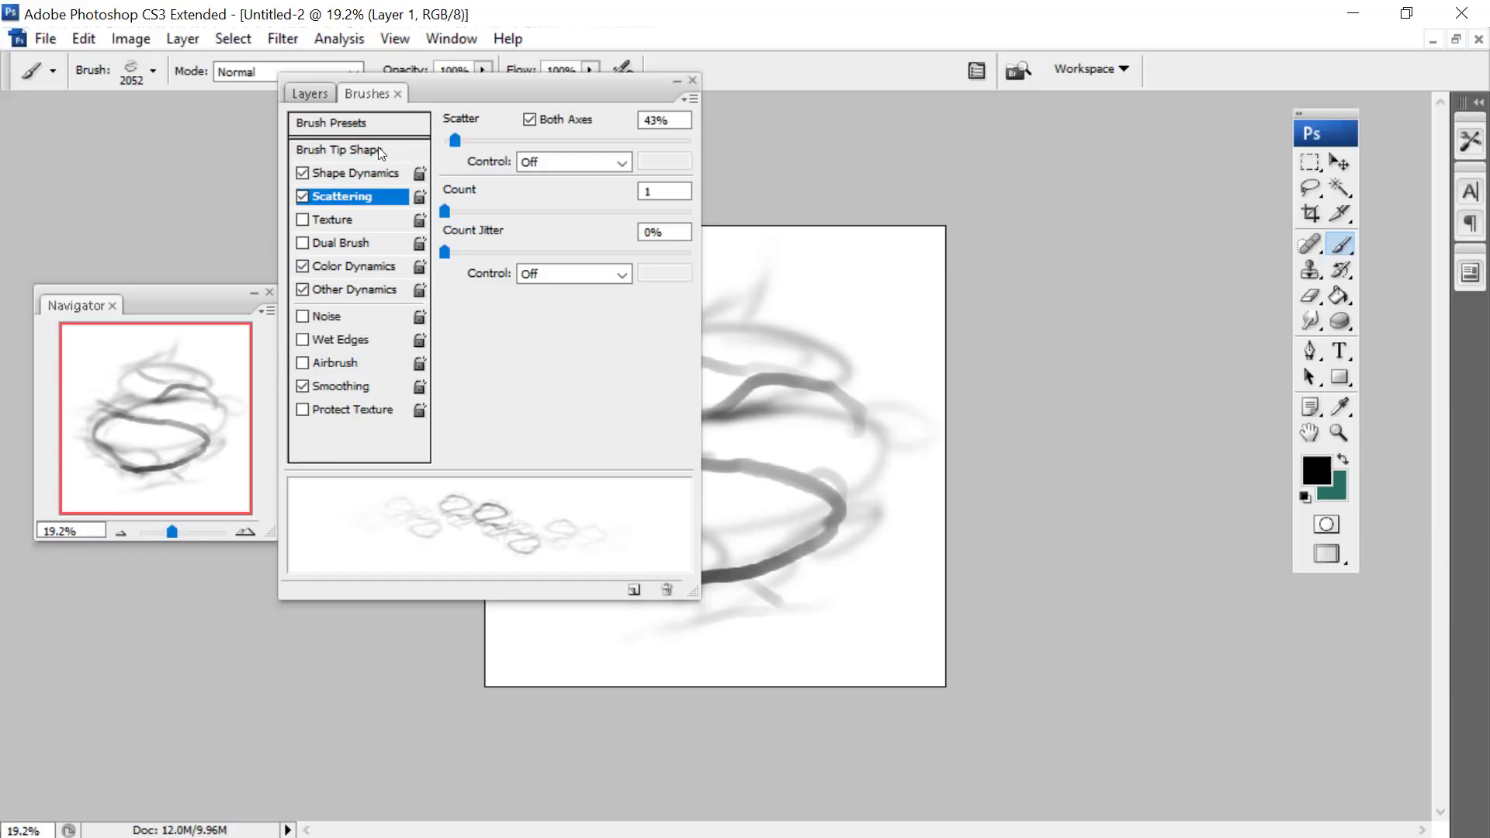
left_click_drag(507, 87, 370, 276)
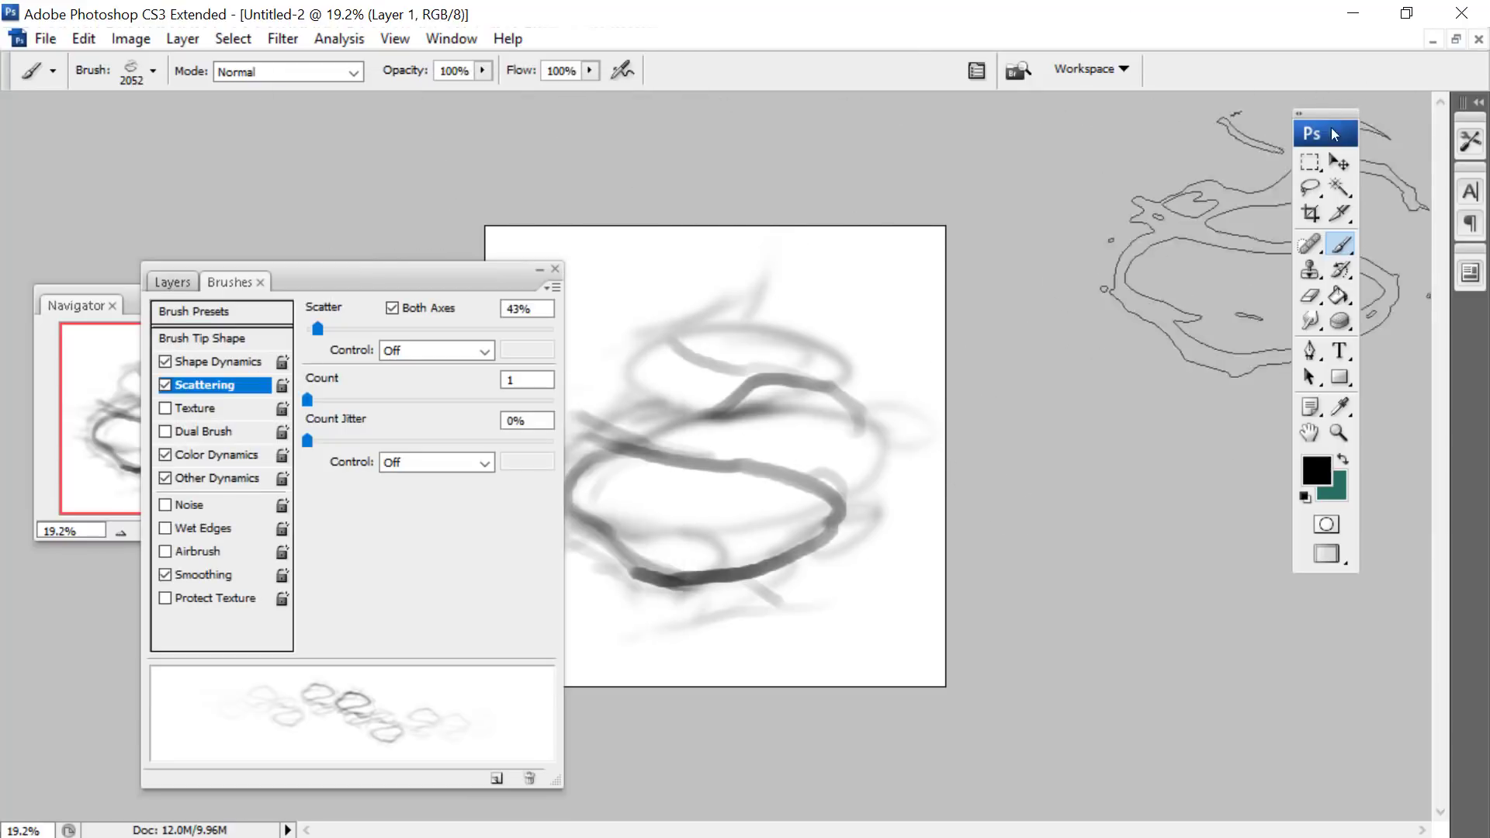
- Return to the Untitled-1 painting and display its layer list, keeping the panels clear of the artwork
left_click(1457, 38)
left_click_drag(249, 170, 660, 135)
left_click(752, 129)
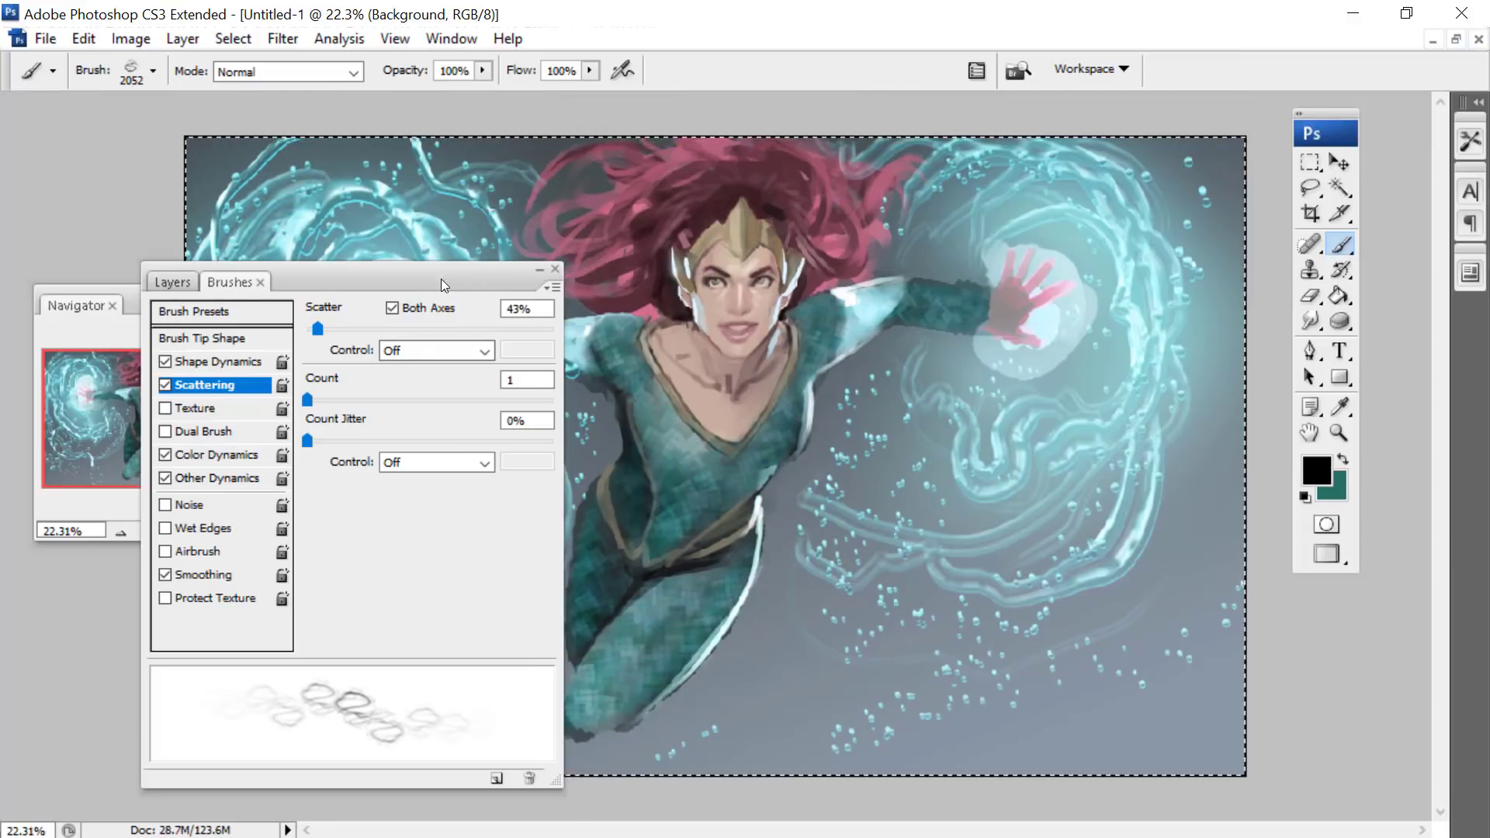
left_click_drag(441, 278, 578, 103)
left_click(309, 107)
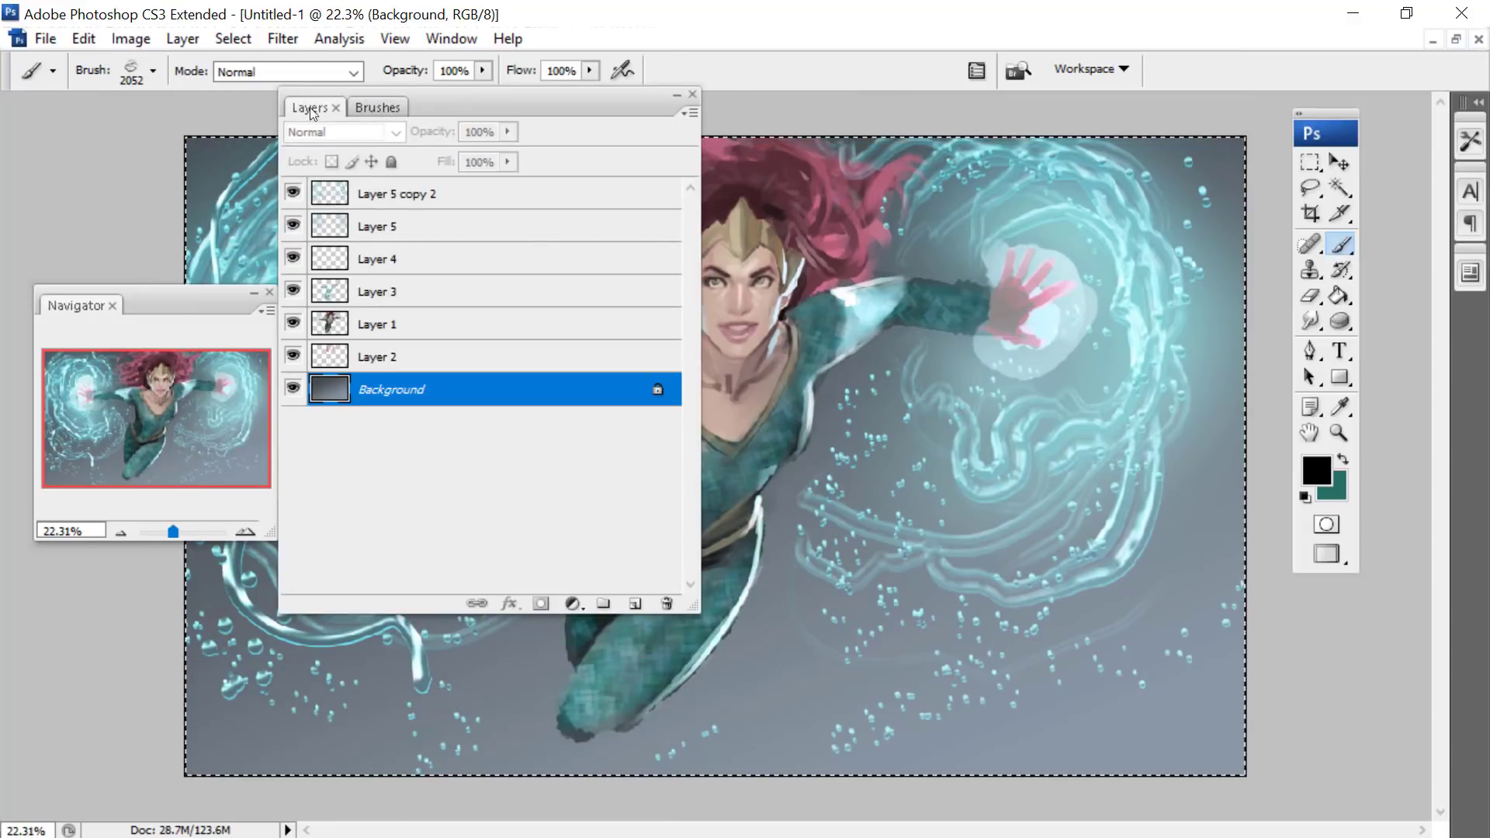
left_click_drag(314, 115, 280, 444)
- Shift the Background layer toward a more saturated blue with a Hue/Saturation adjustment
left_click(82, 37)
mouse_move(130, 38)
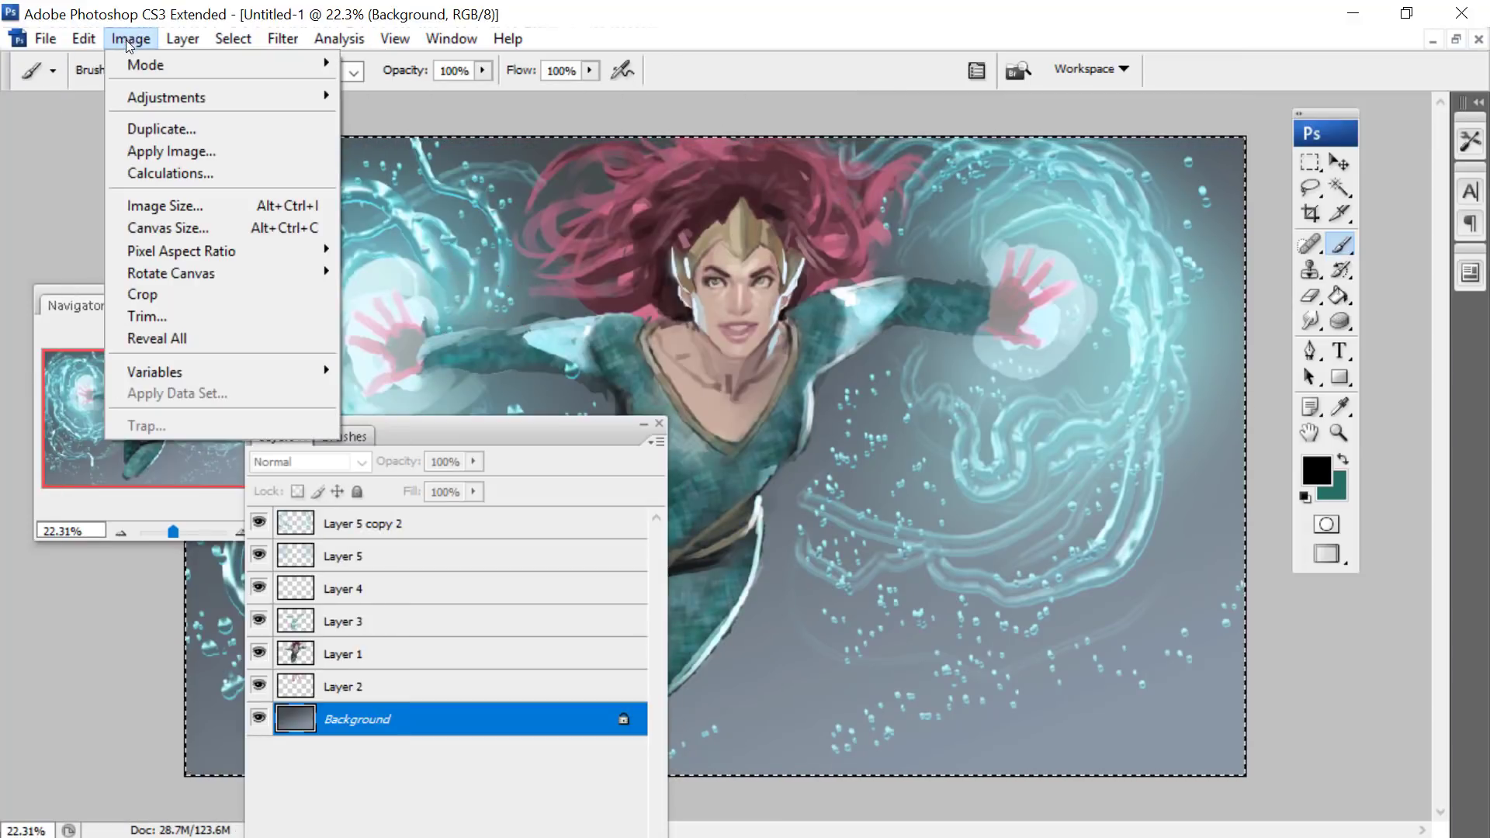
mouse_move(146, 95)
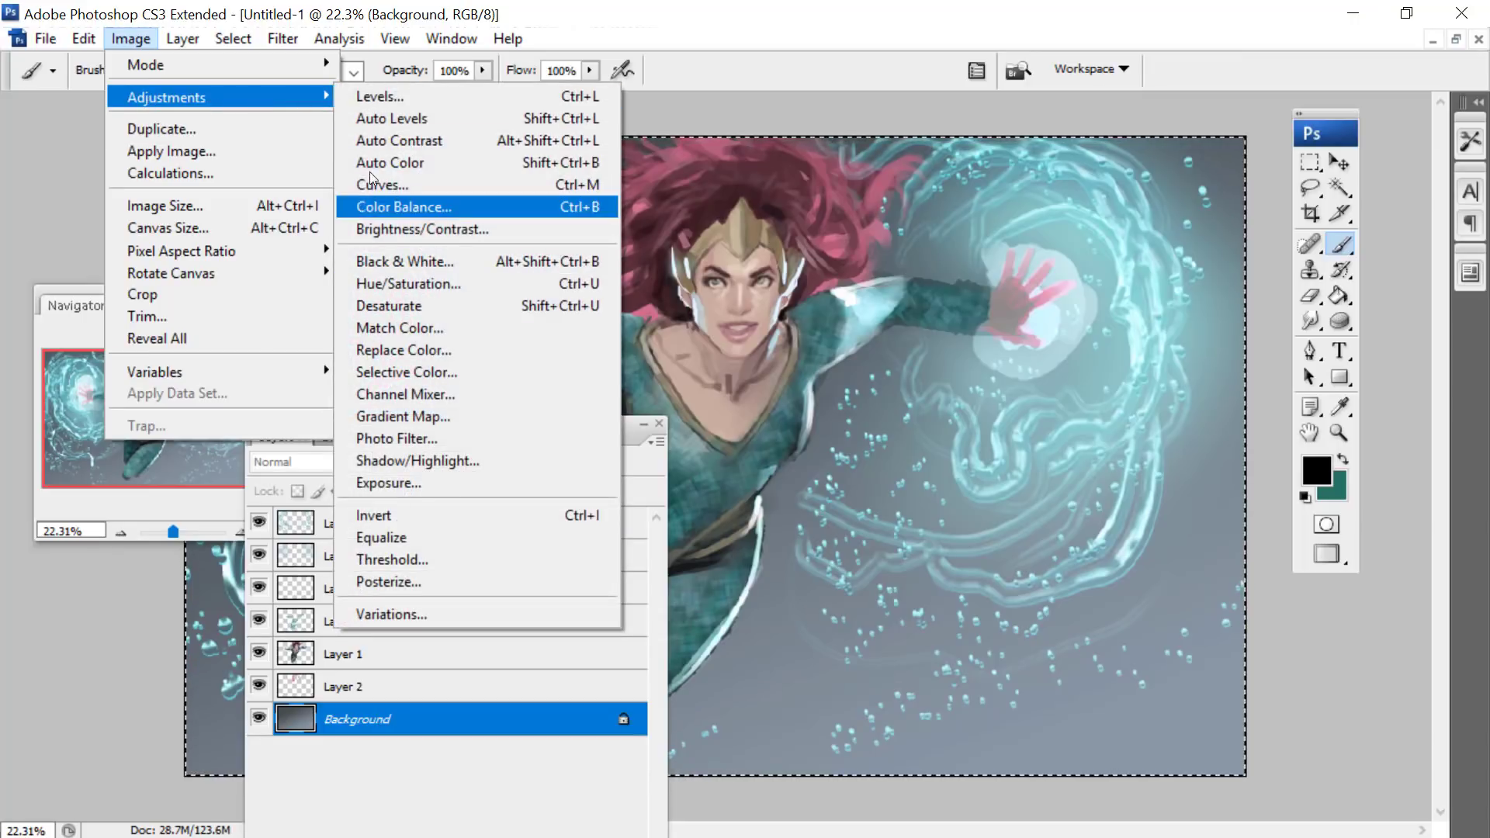
left_click(381, 284)
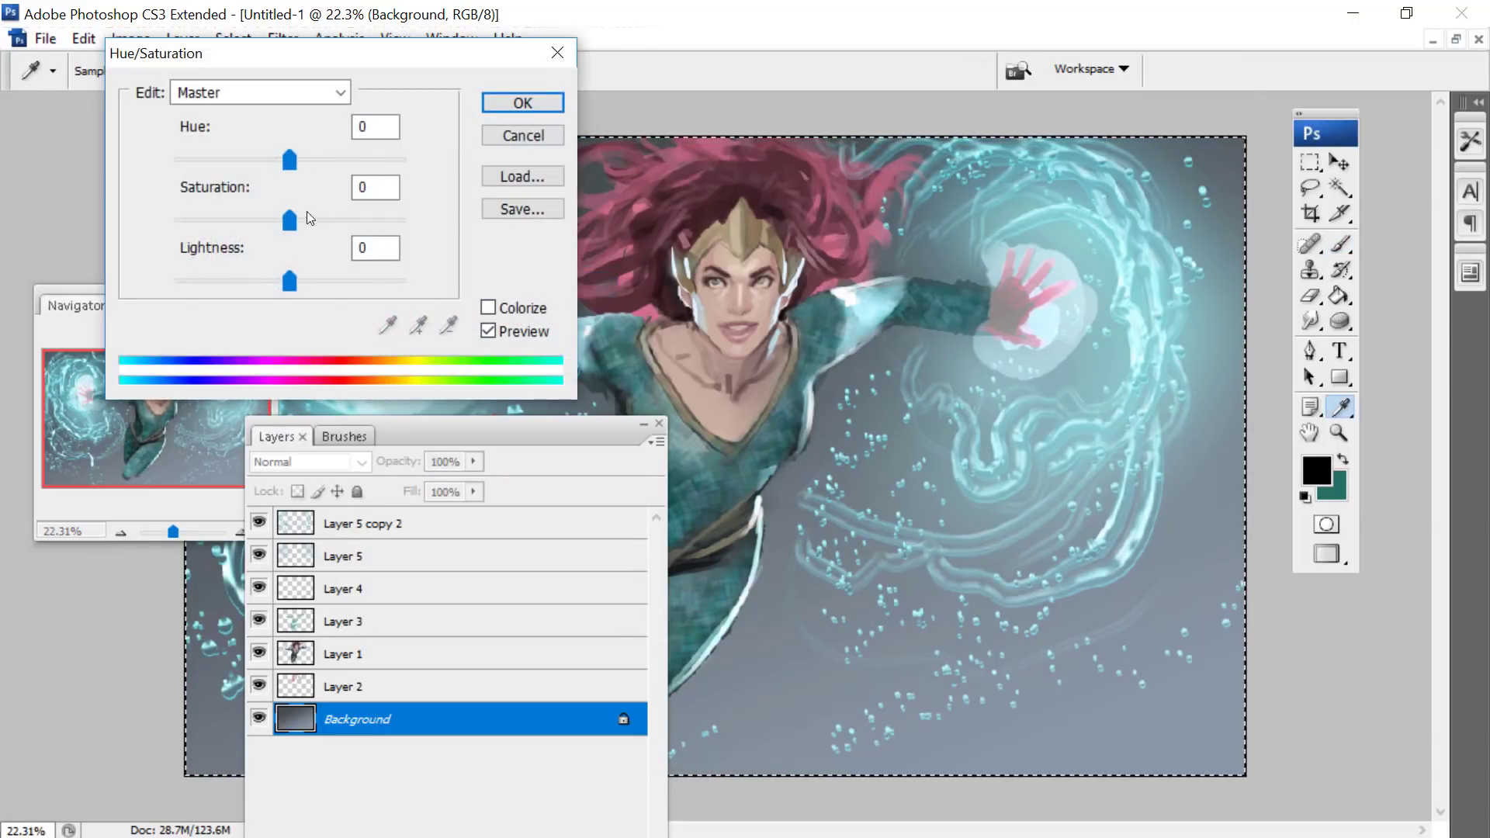
left_click(513, 102)
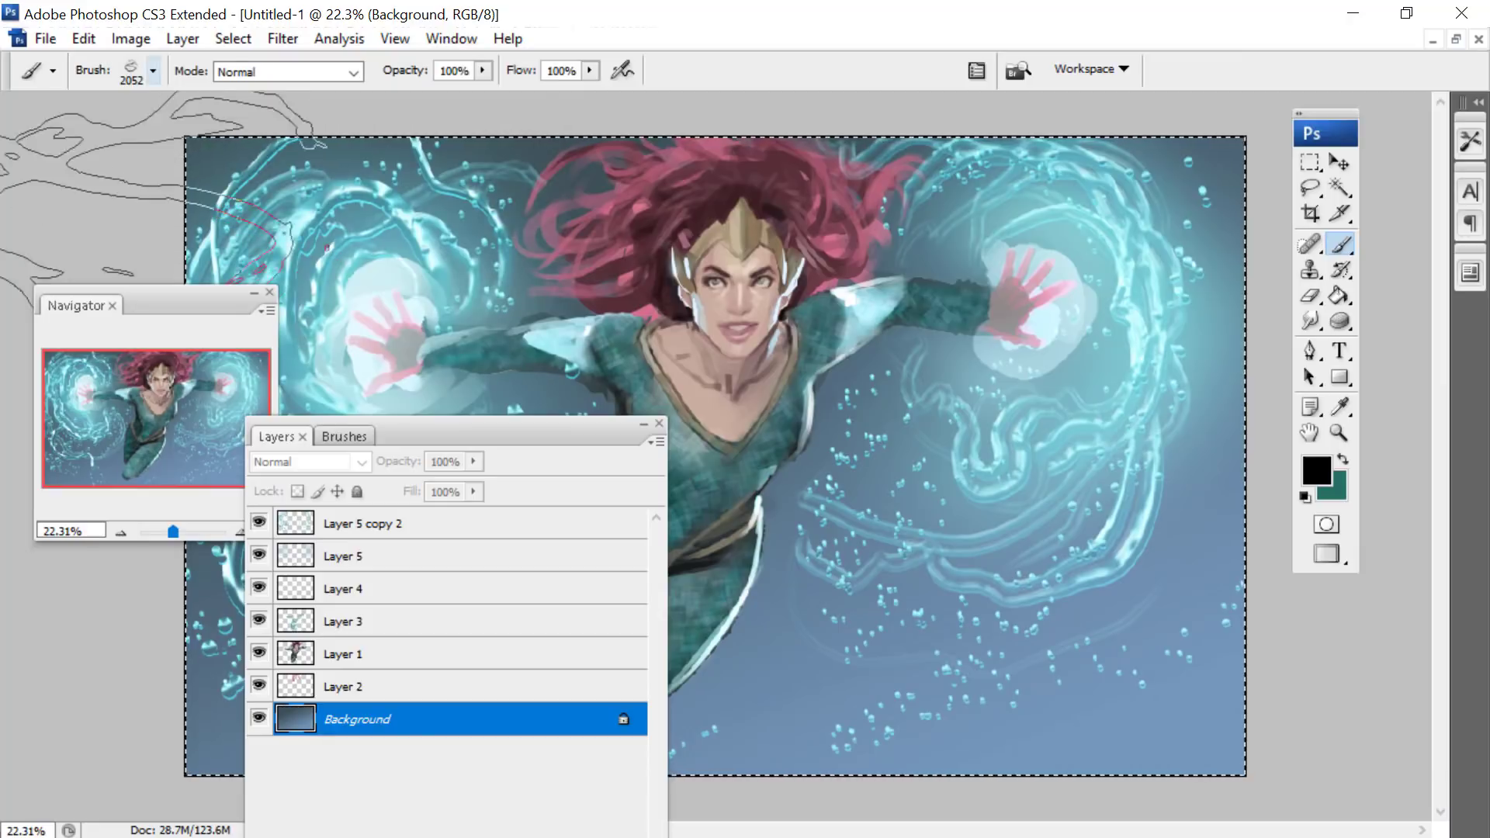
- Darken the Background layer with Levels by raising the black input level to about 38
left_click(130, 38)
mouse_move(156, 98)
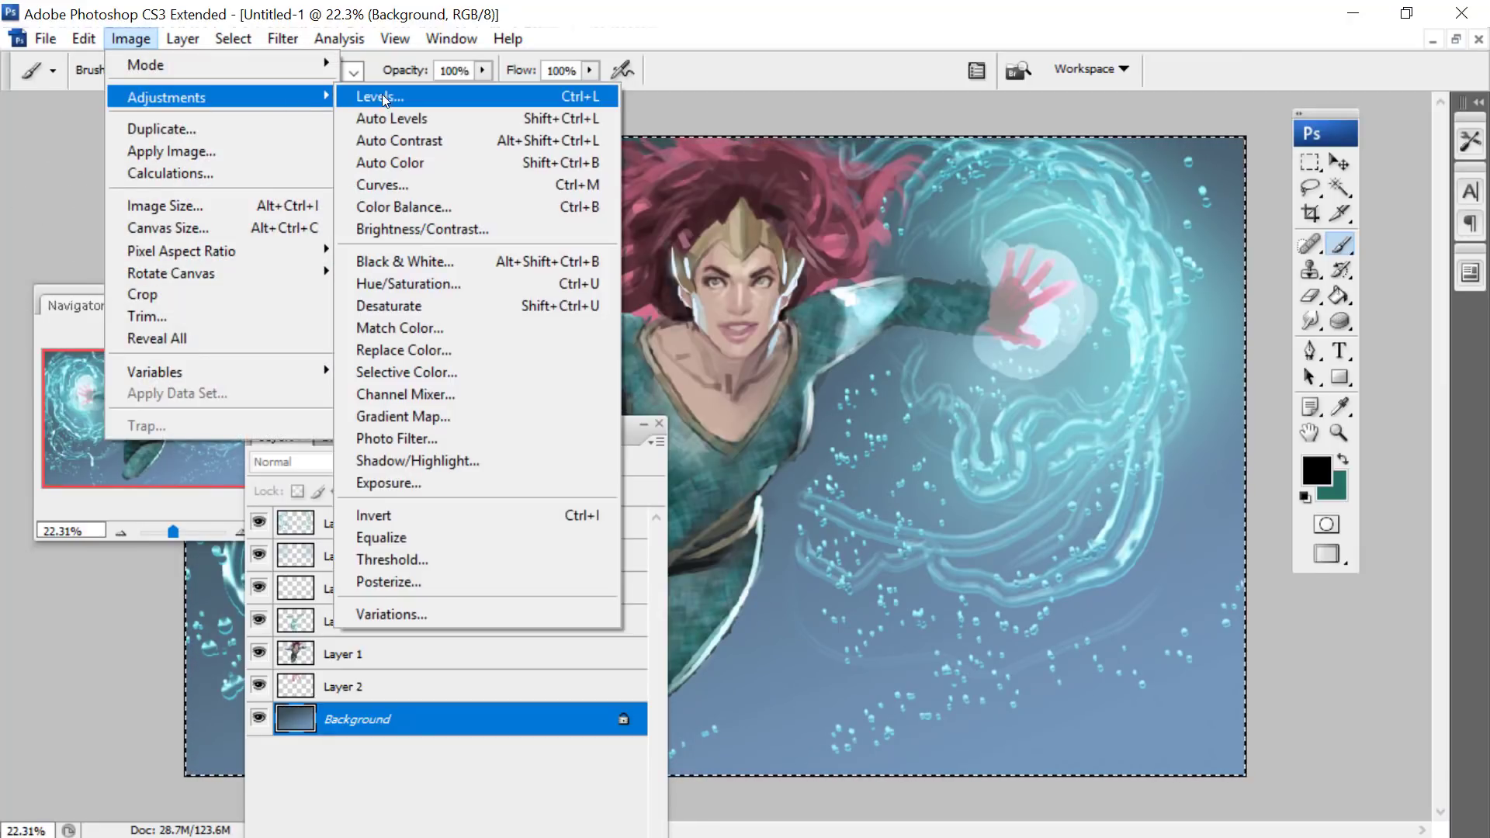
left_click(382, 94)
left_click_drag(931, 619, 976, 618)
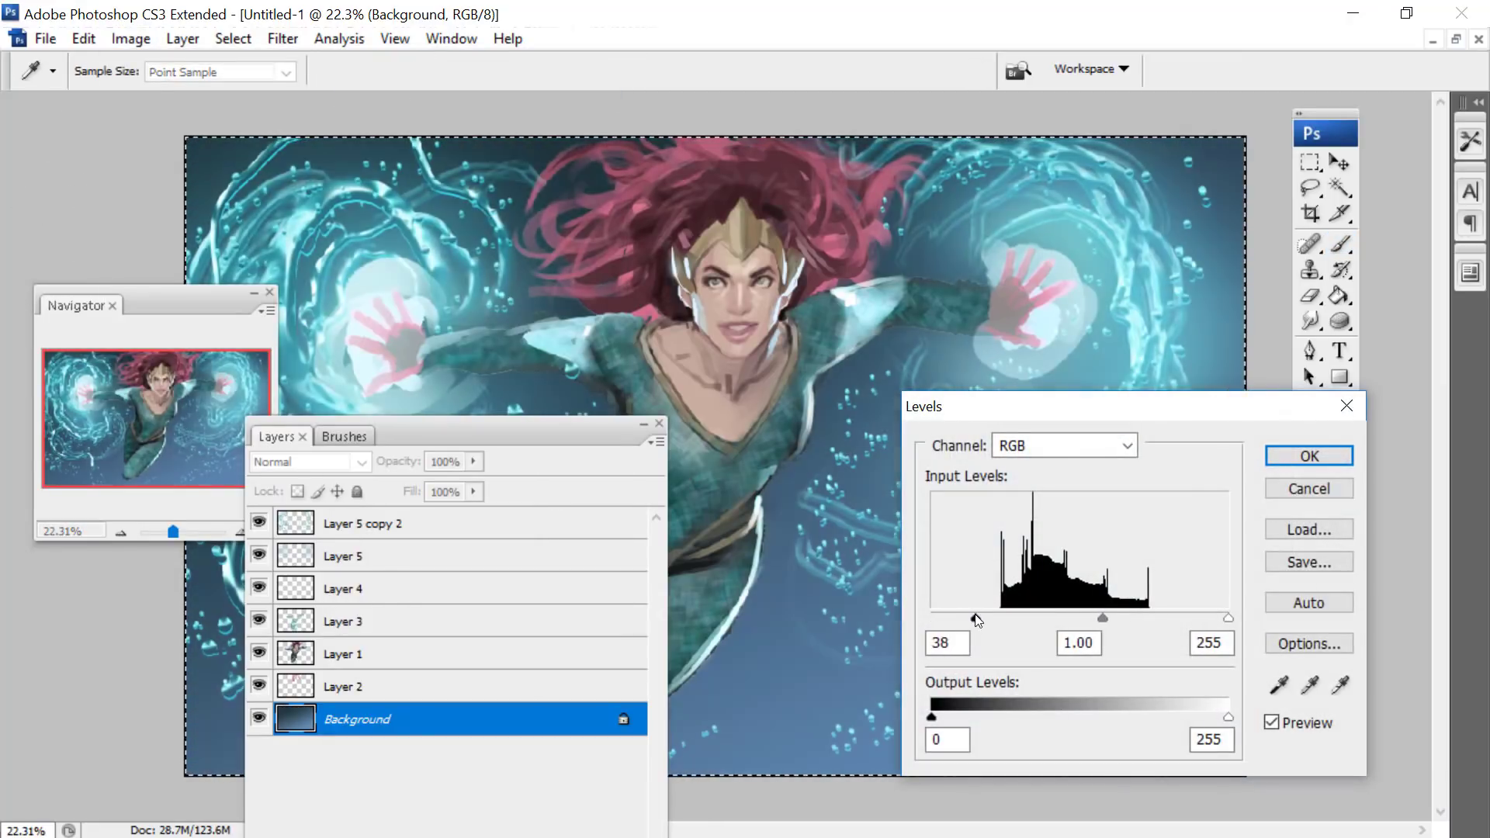
left_click(1310, 456)
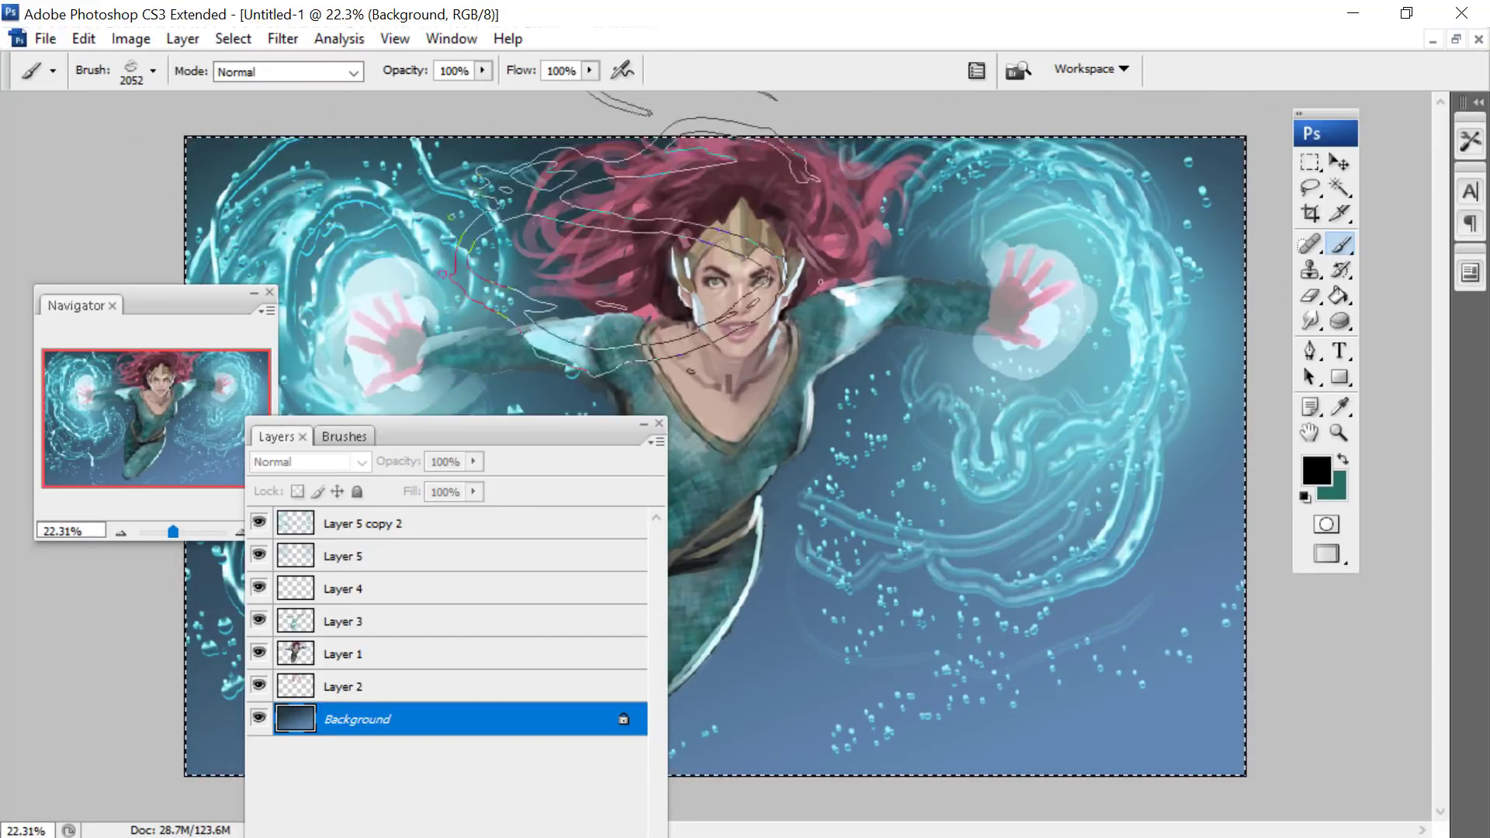
left_click_drag(594, 440, 1217, 640)
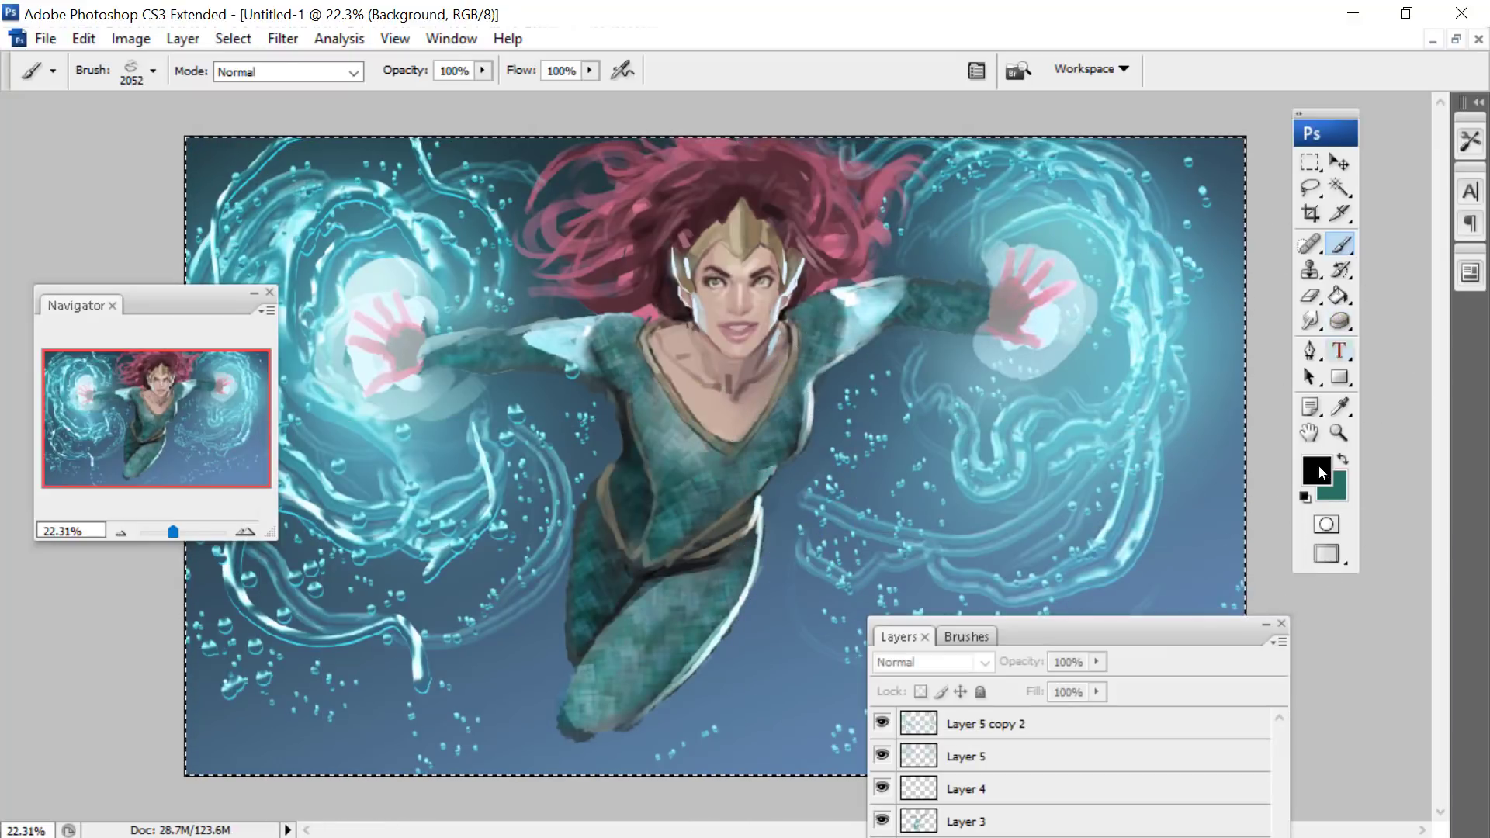
- Set the foreground colour to light cyan c0f5ff and the background colour to a pale teal for the Brush tool
left_click(1317, 470)
left_click(614, 221)
left_click_drag(618, 173, 621, 174)
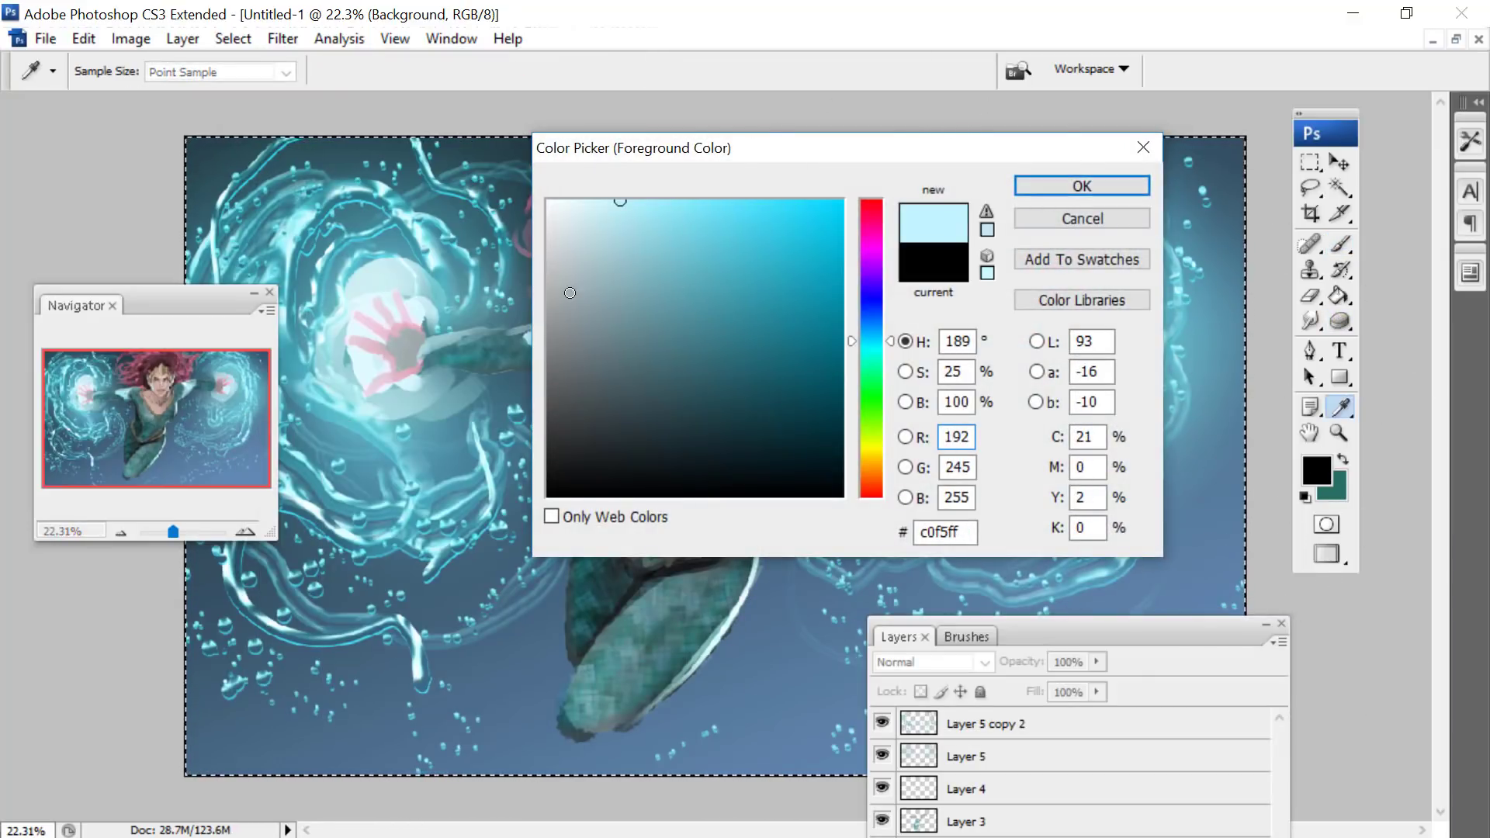
left_click(1081, 186)
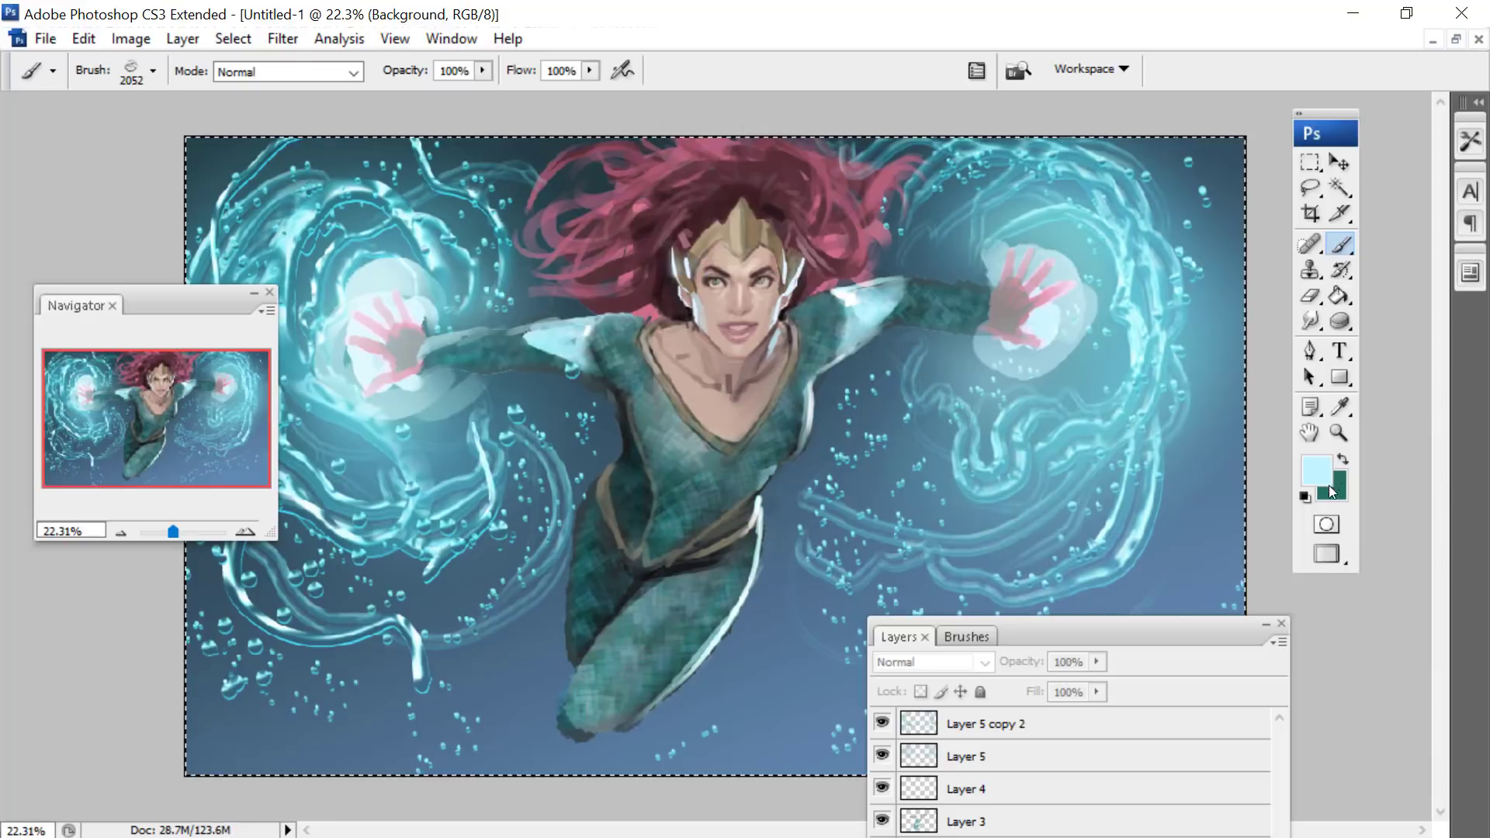
left_click(1332, 486)
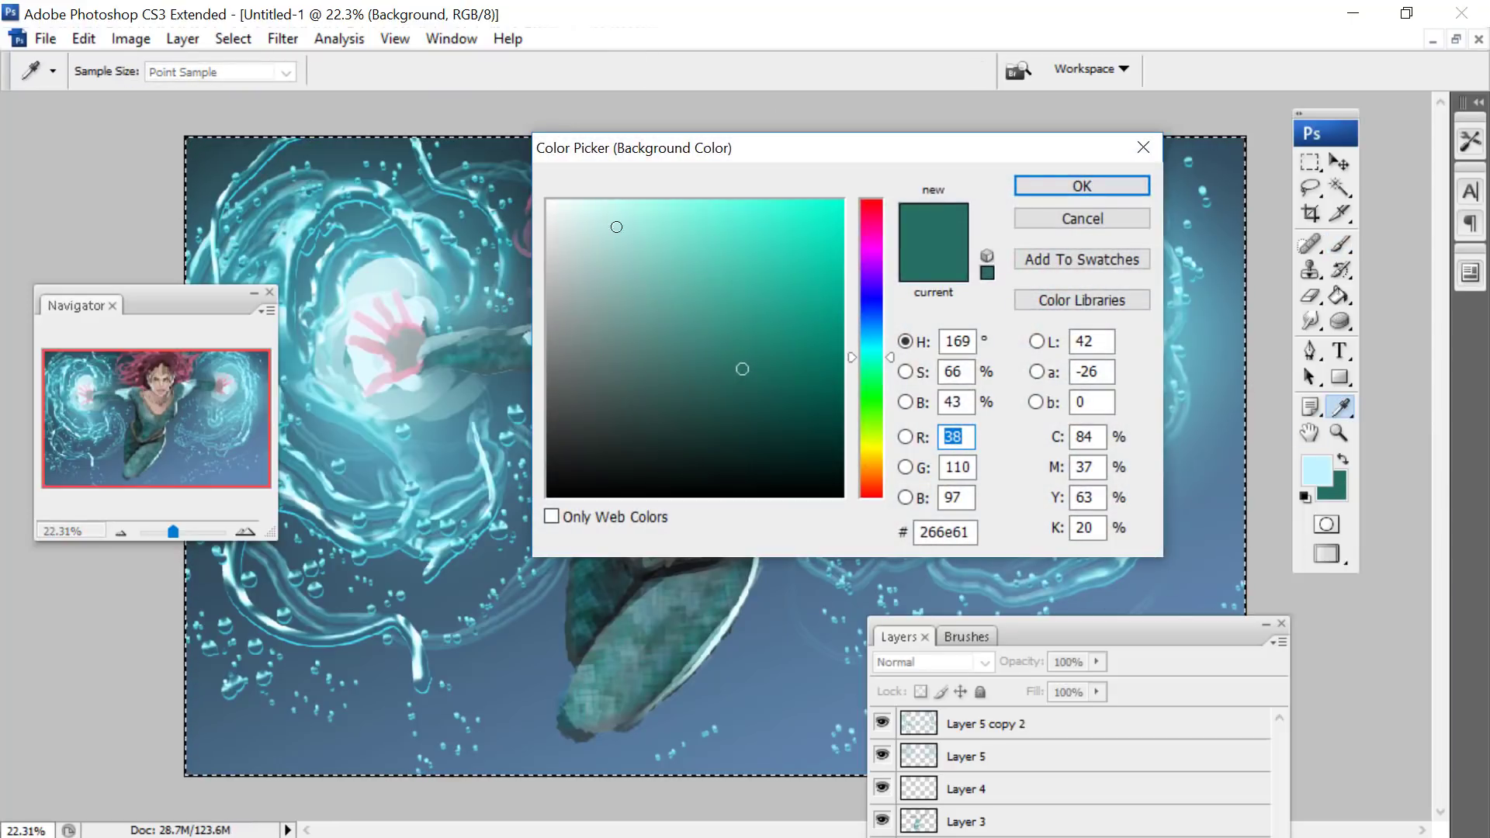
left_click(616, 227)
left_click(1036, 185)
key("b")
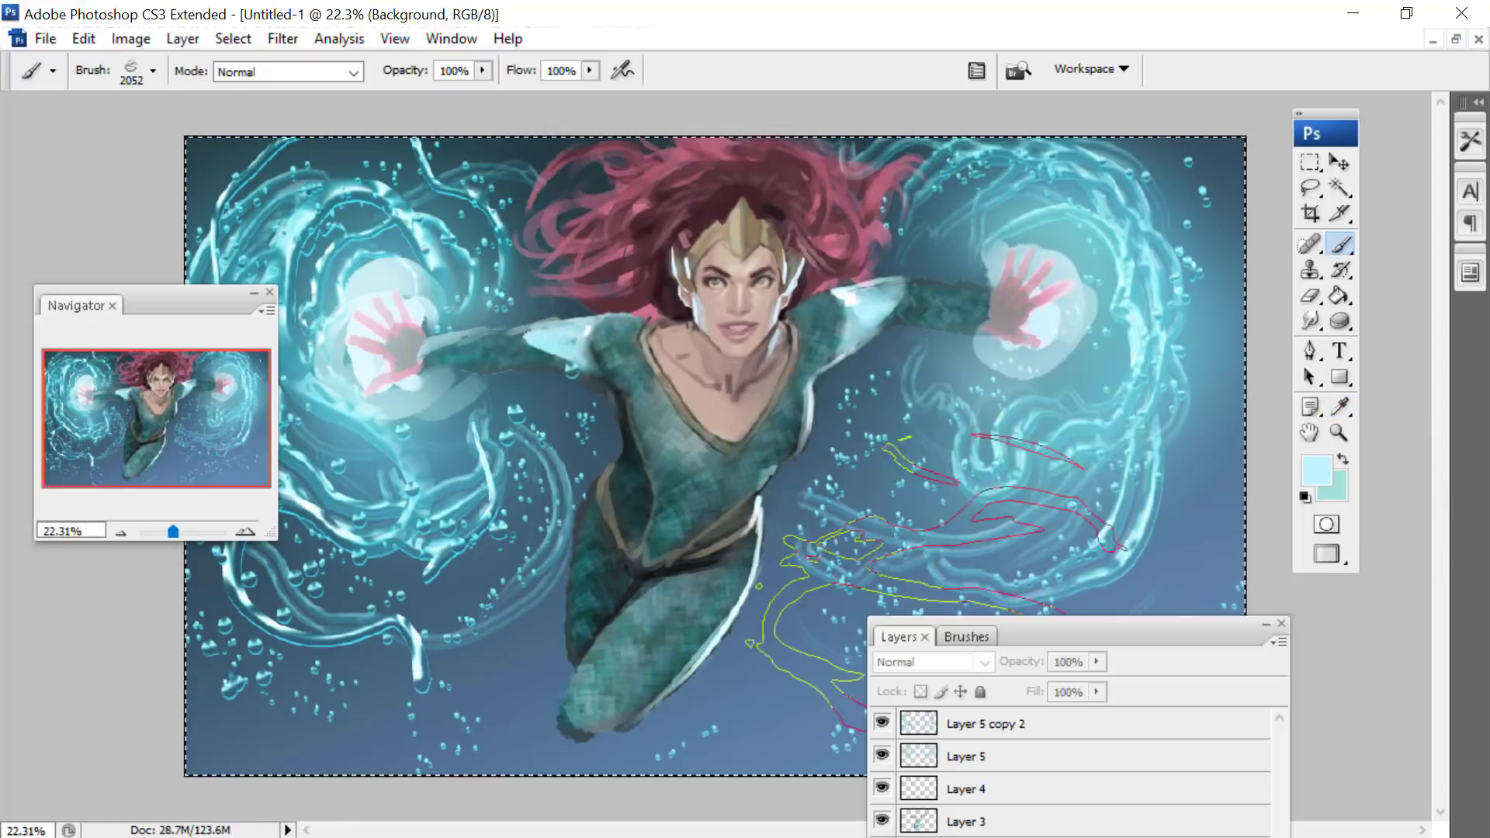
- Set the loop brush's angle jitter control to Direction in Shape Dynamics
mouse_move(1125, 633)
left_mouse_down()
mouse_move(691, 154)
mouse_move(659, 88)
mouse_move(228, 612)
left_mouse_up()
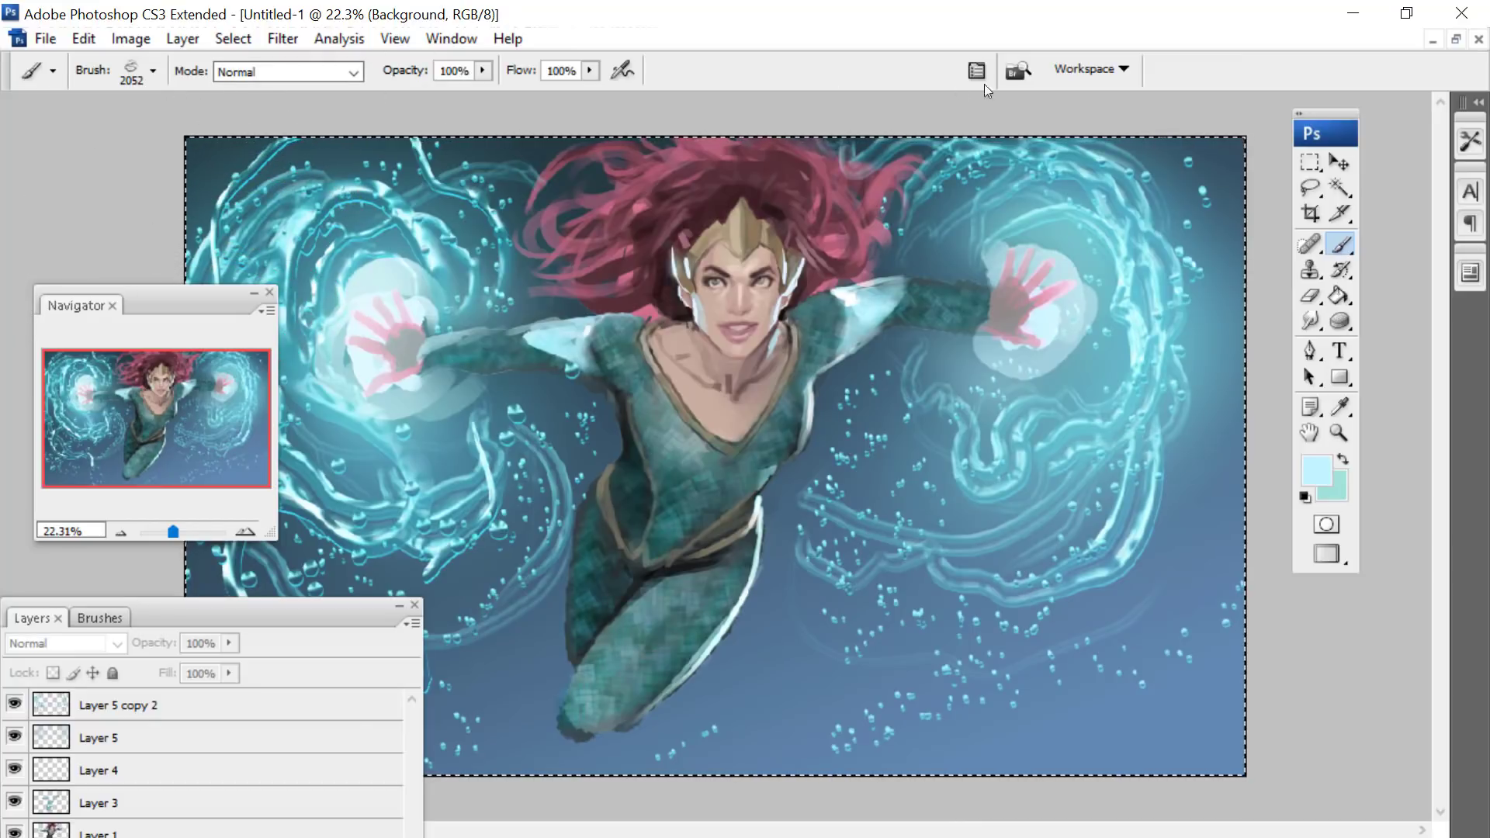
key("F5")
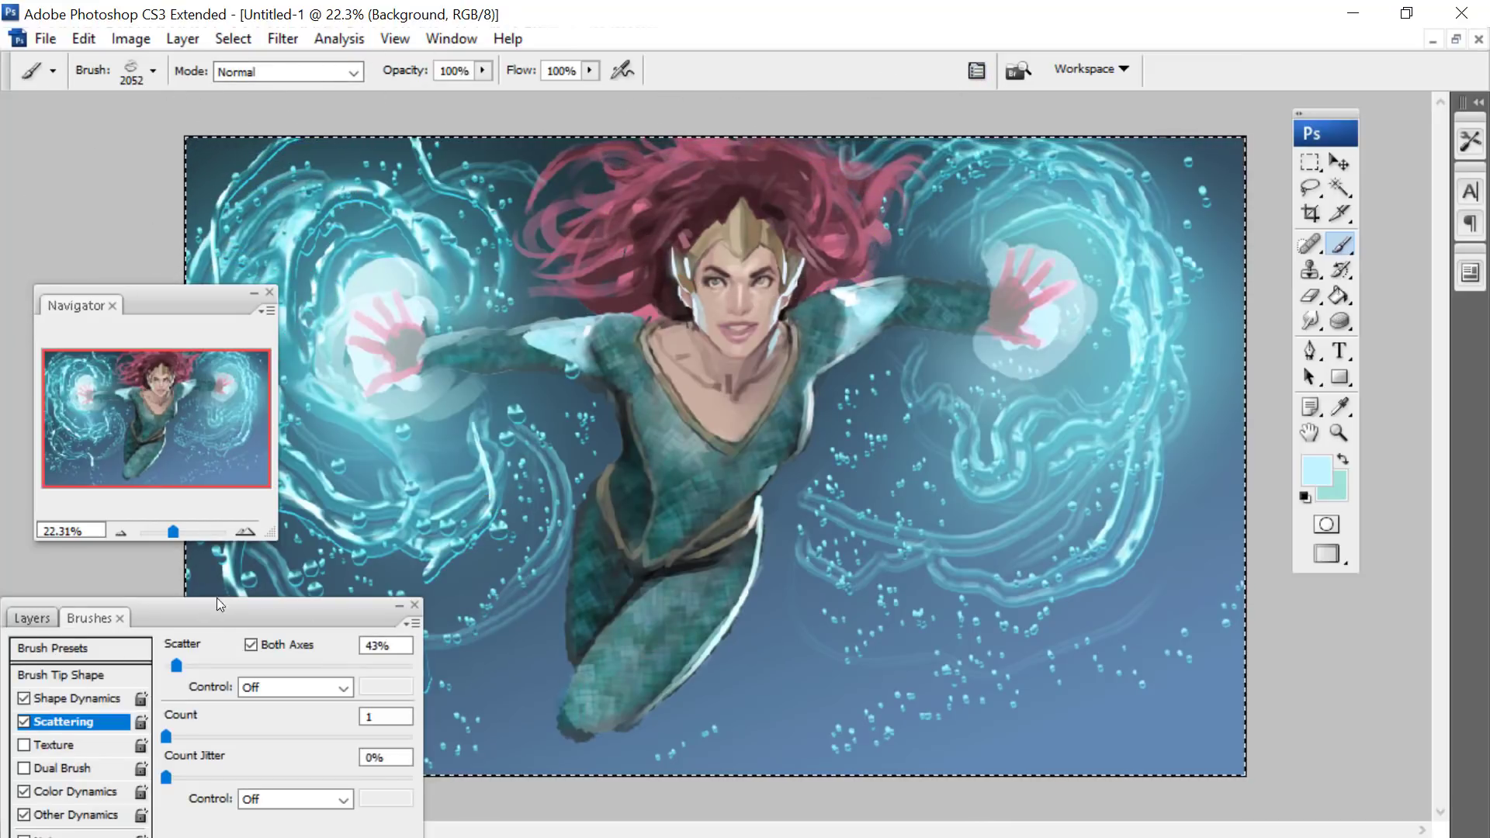
mouse_move(217, 604)
left_mouse_down()
mouse_move(419, 322)
mouse_move(464, 290)
left_mouse_up()
left_click(292, 387)
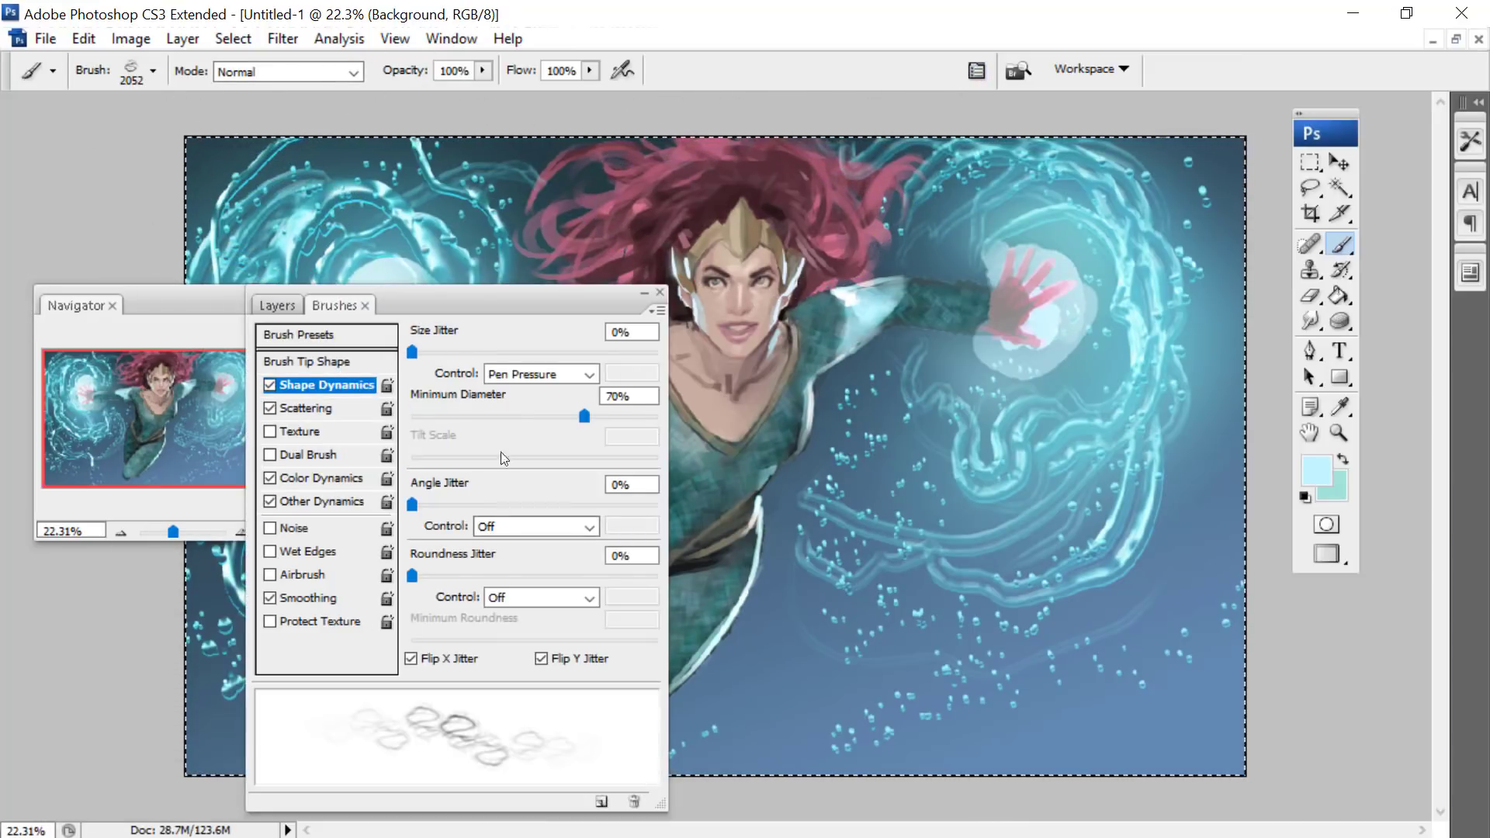
left_click(518, 534)
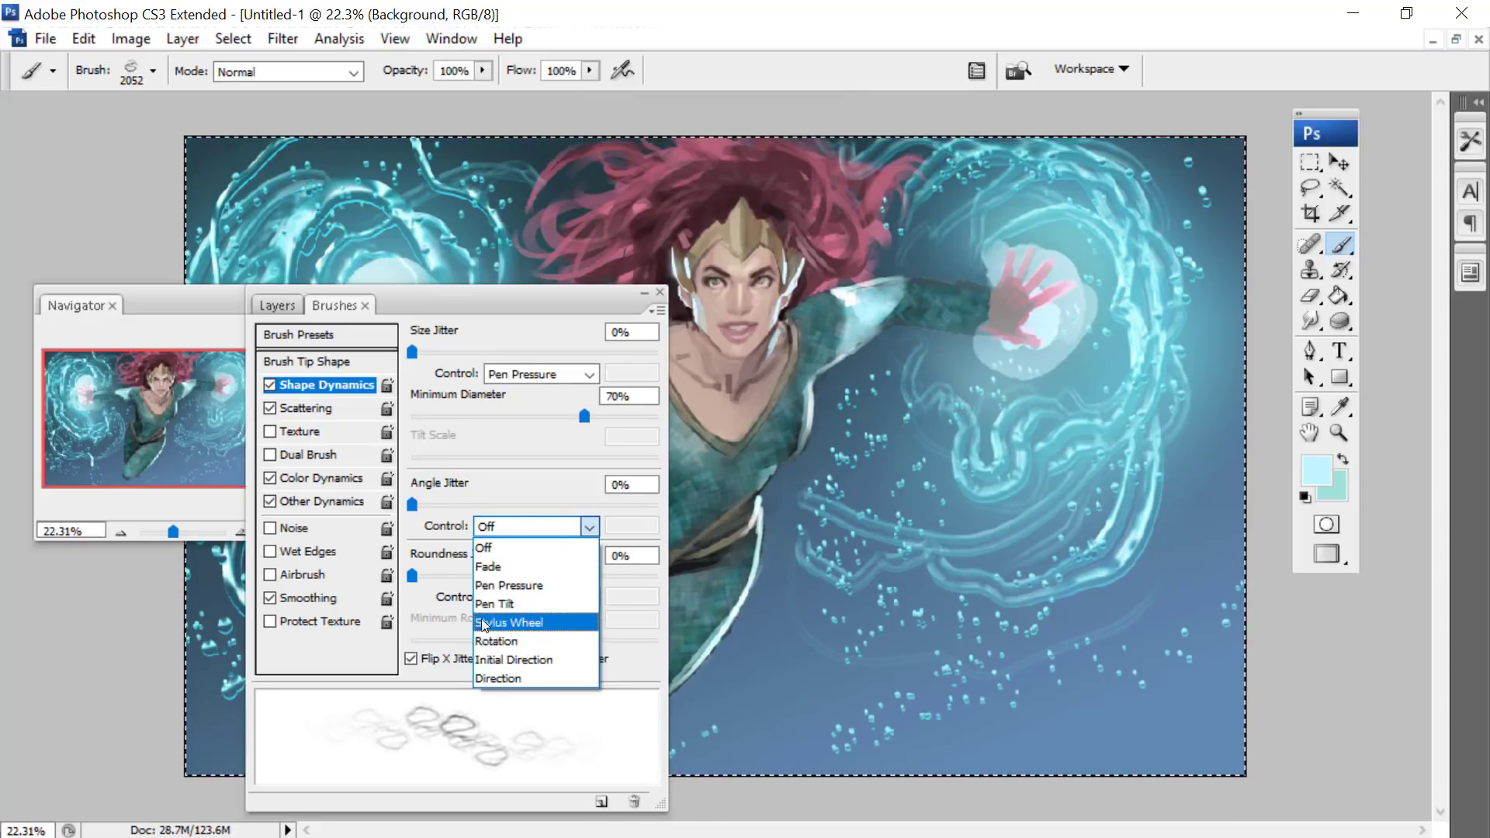
left_click(498, 678)
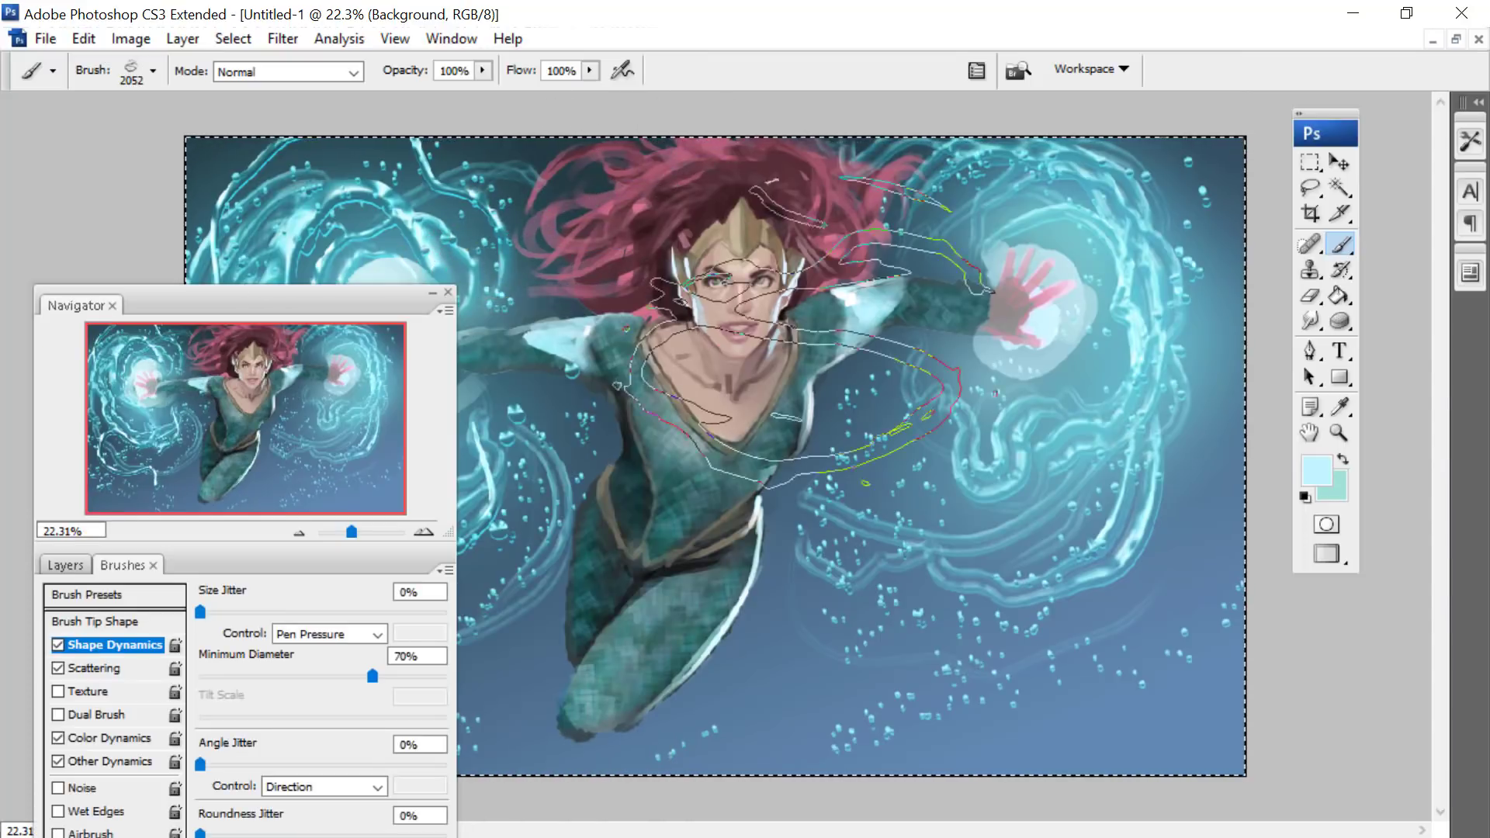
- Try the loop brush at 1557 px in Hard Light mode with faint strokes across the lower background
right_click(959, 318)
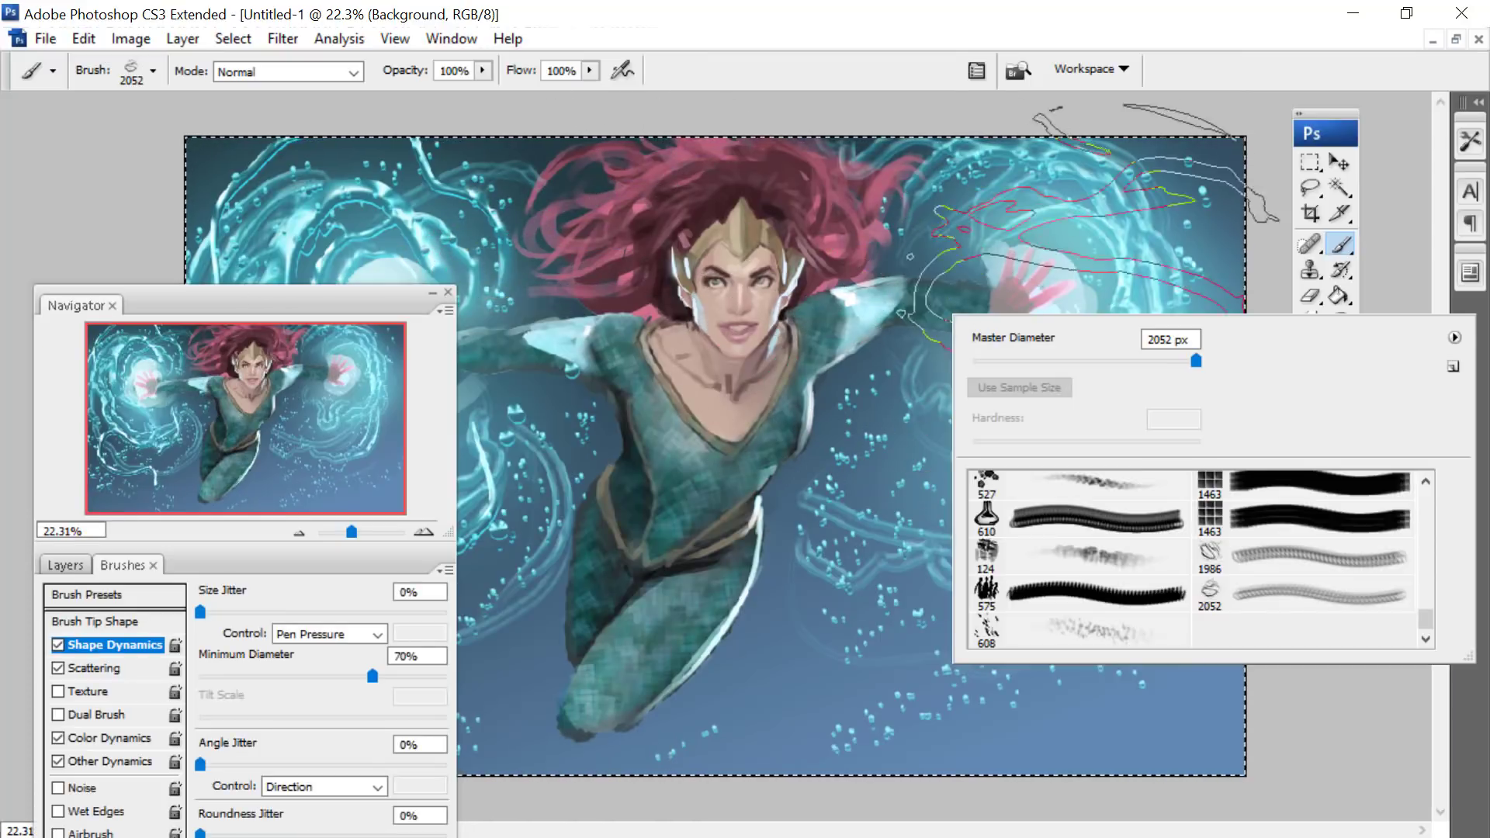
double_click(1170, 339)
type("569")
left_click_drag(1179, 360, 1202, 361)
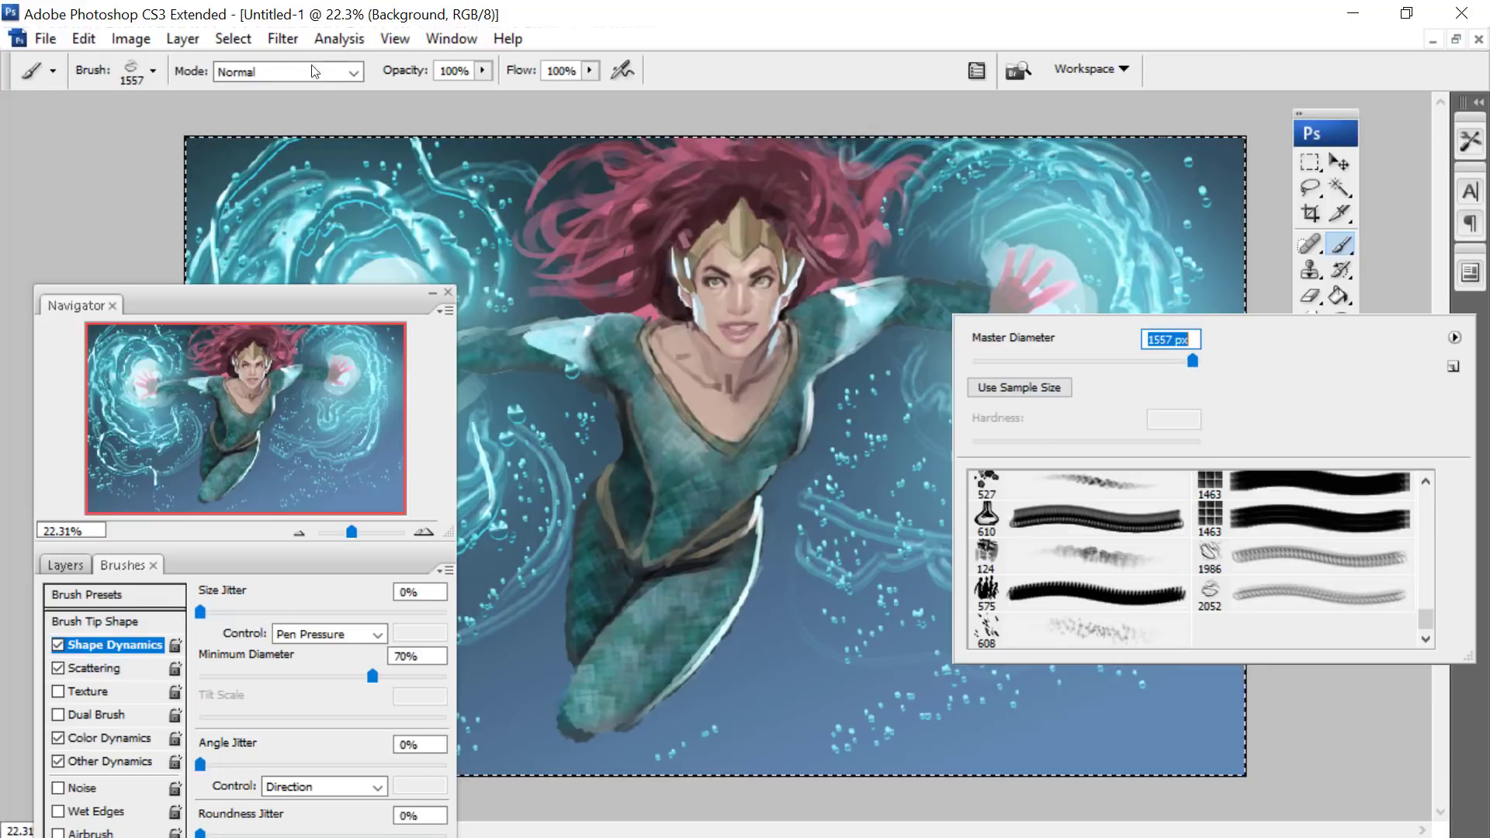
left_click(280, 72)
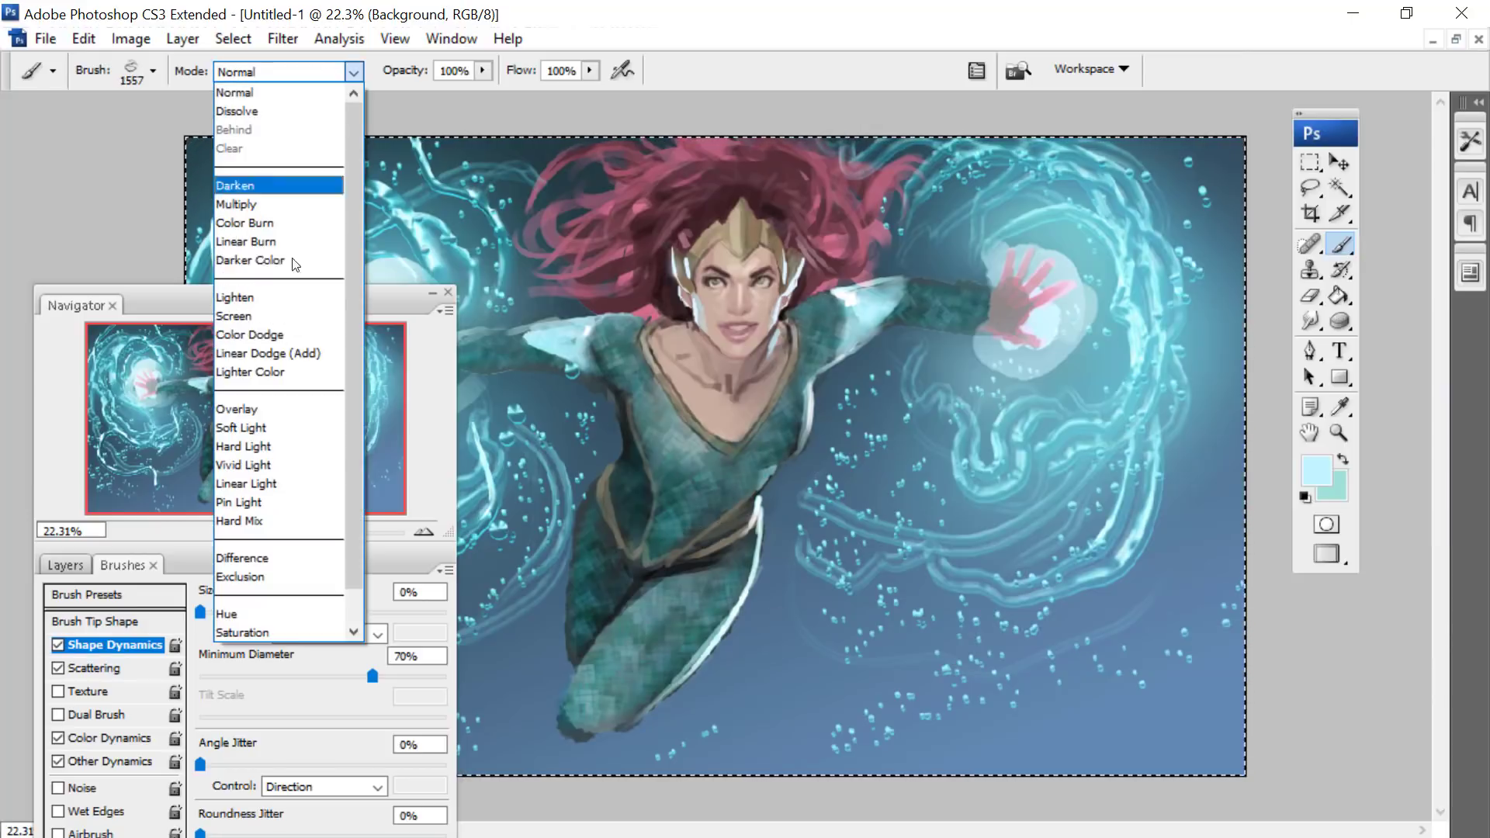
left_click(223, 447)
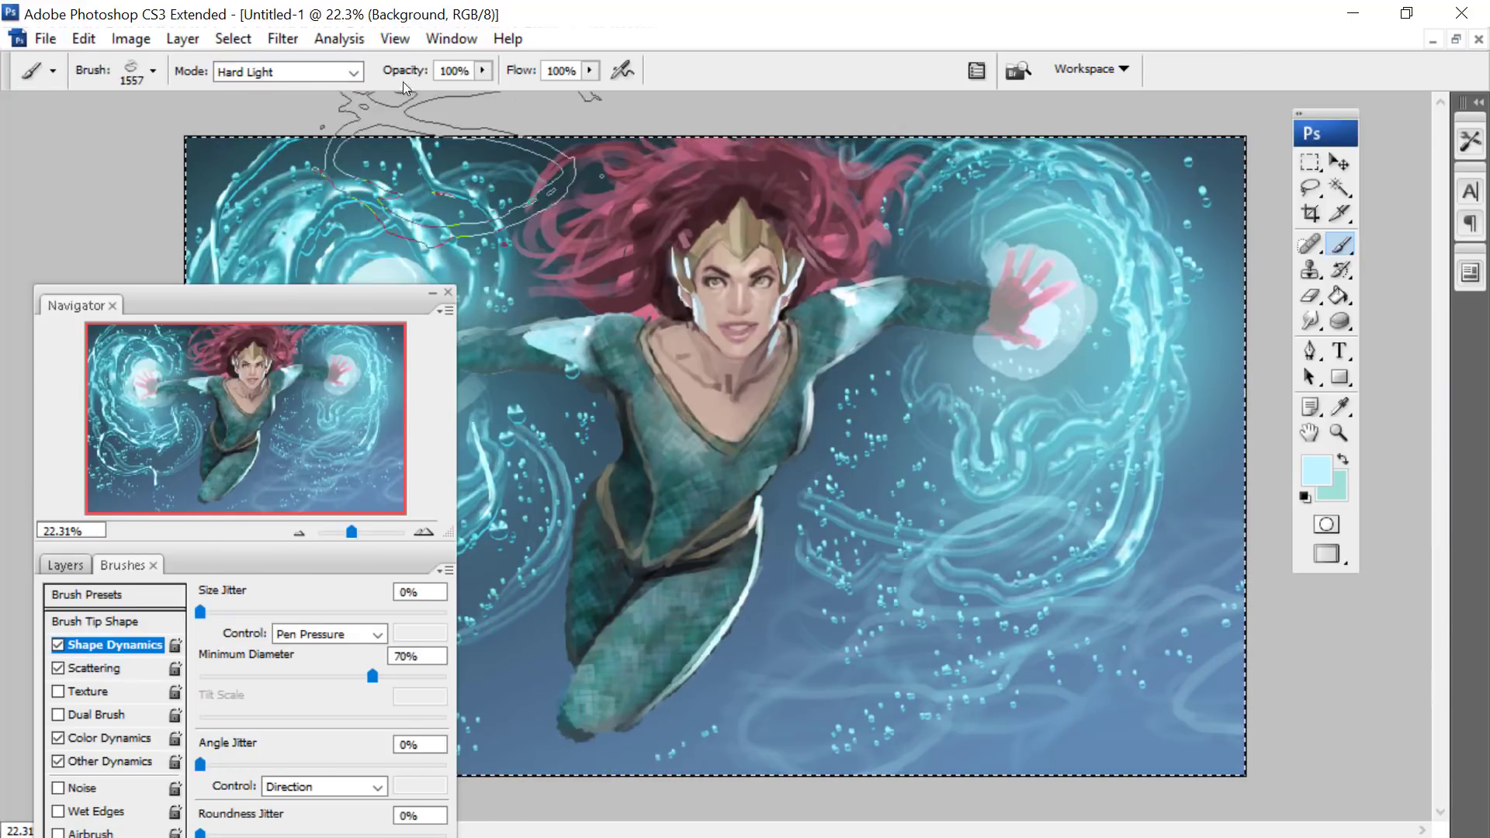
- Switch the brush mode to Overlay, test large looping strokes on the lower background, and undo the last stroke
left_click(264, 71)
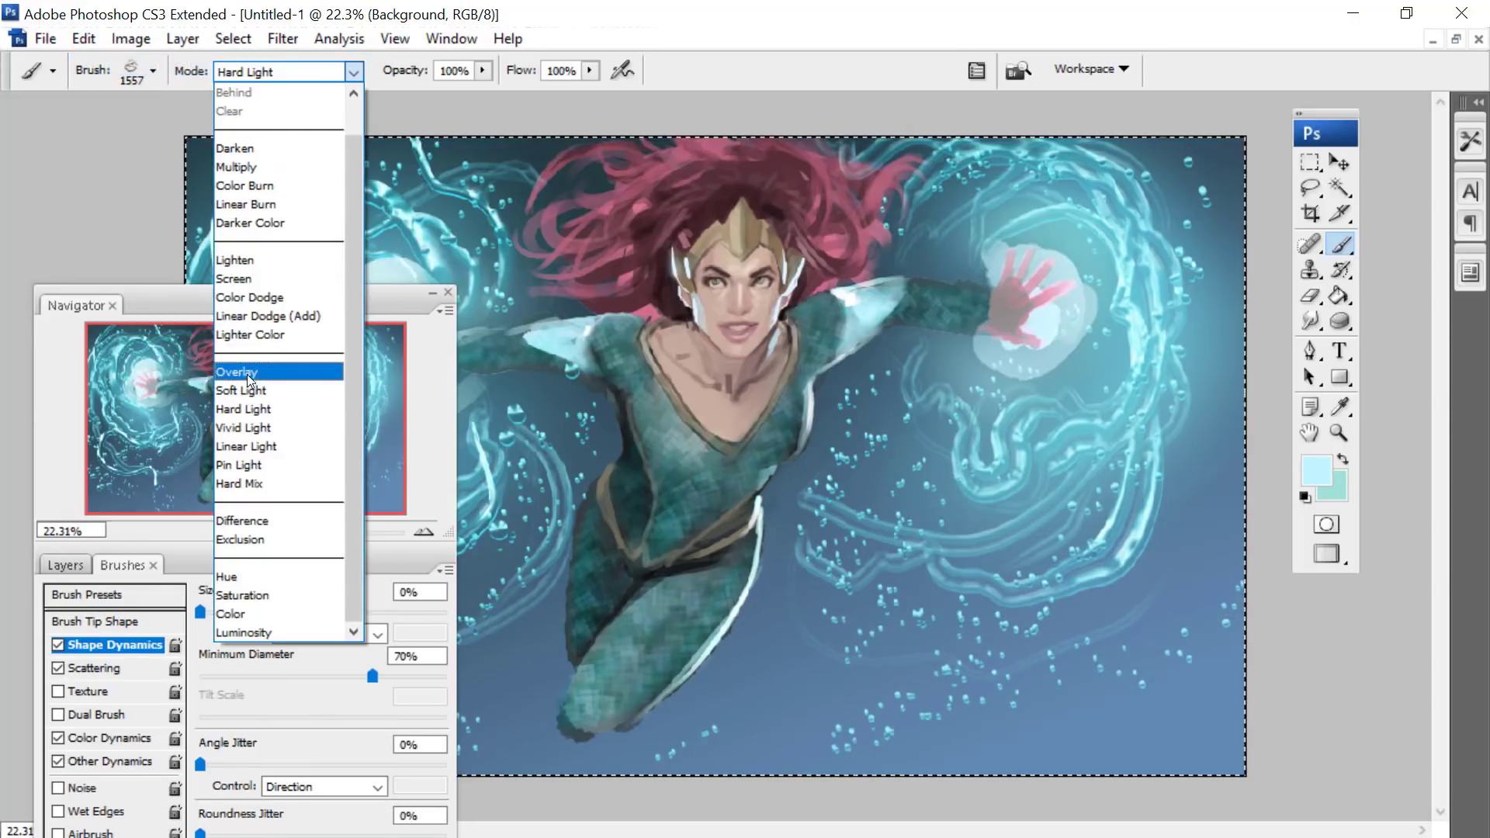
left_click(247, 374)
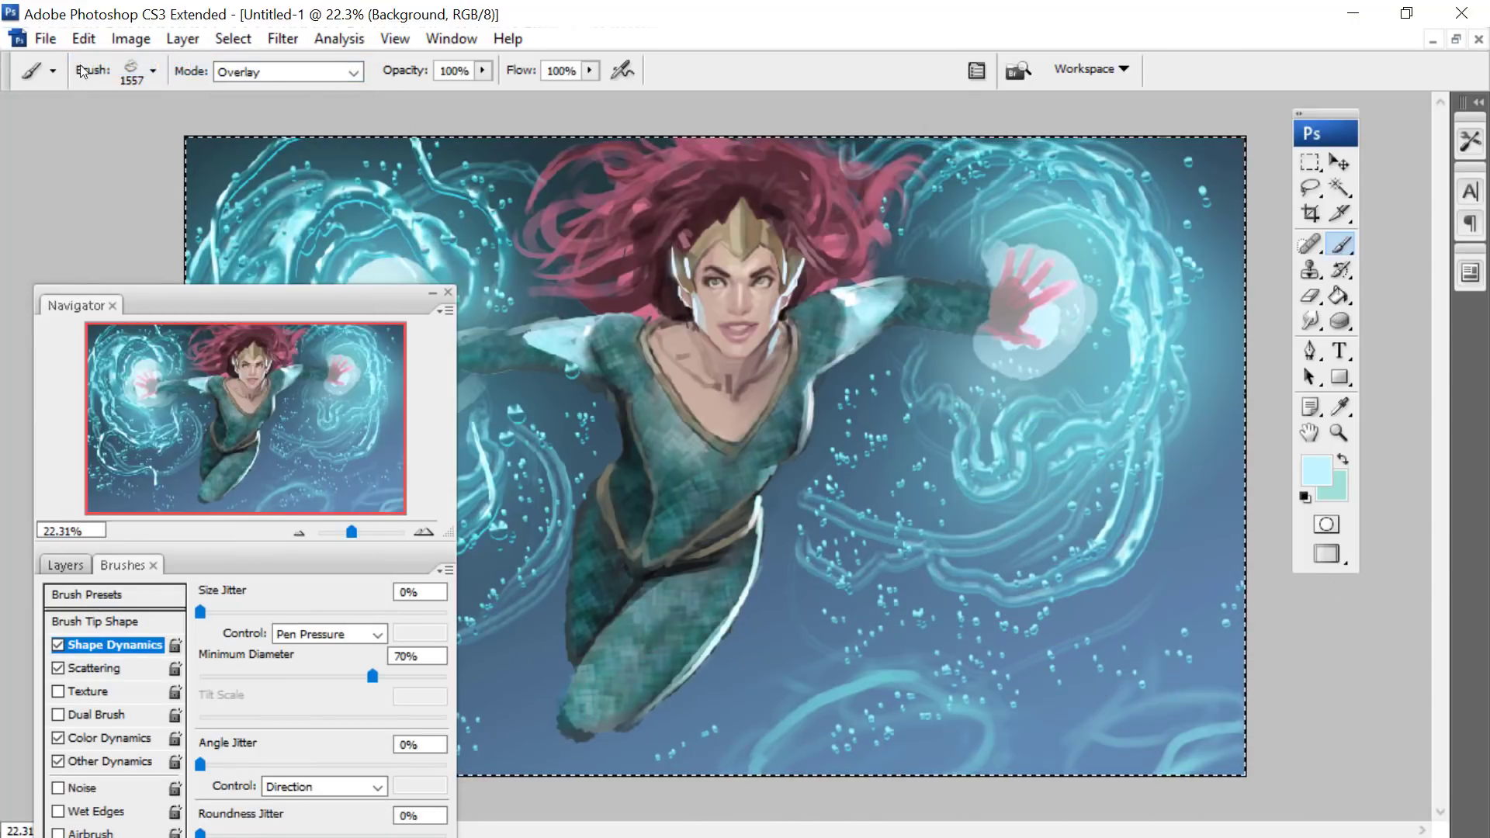
left_click(84, 40)
left_click(94, 65)
- Set the brush diameter to 618 px and paint faint water ripples across the lower right of the background
right_click(943, 355)
left_click_drag(1181, 402, 1170, 402)
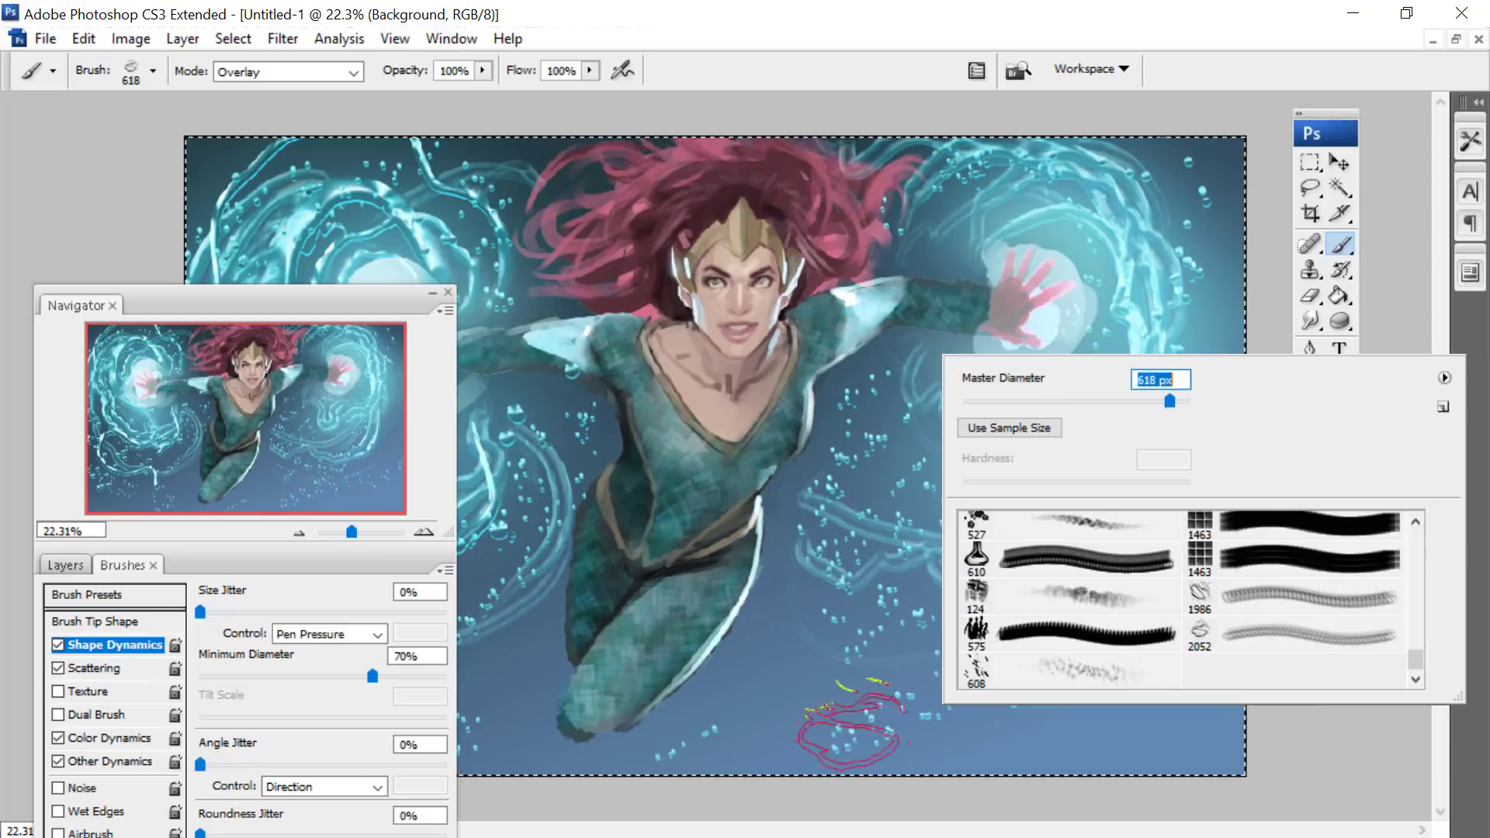
key("Return")
- Try a 2500 px brush diameter, settle on 764 px, and paint more looping ripples below the glowing hand on the right
right_click(867, 482)
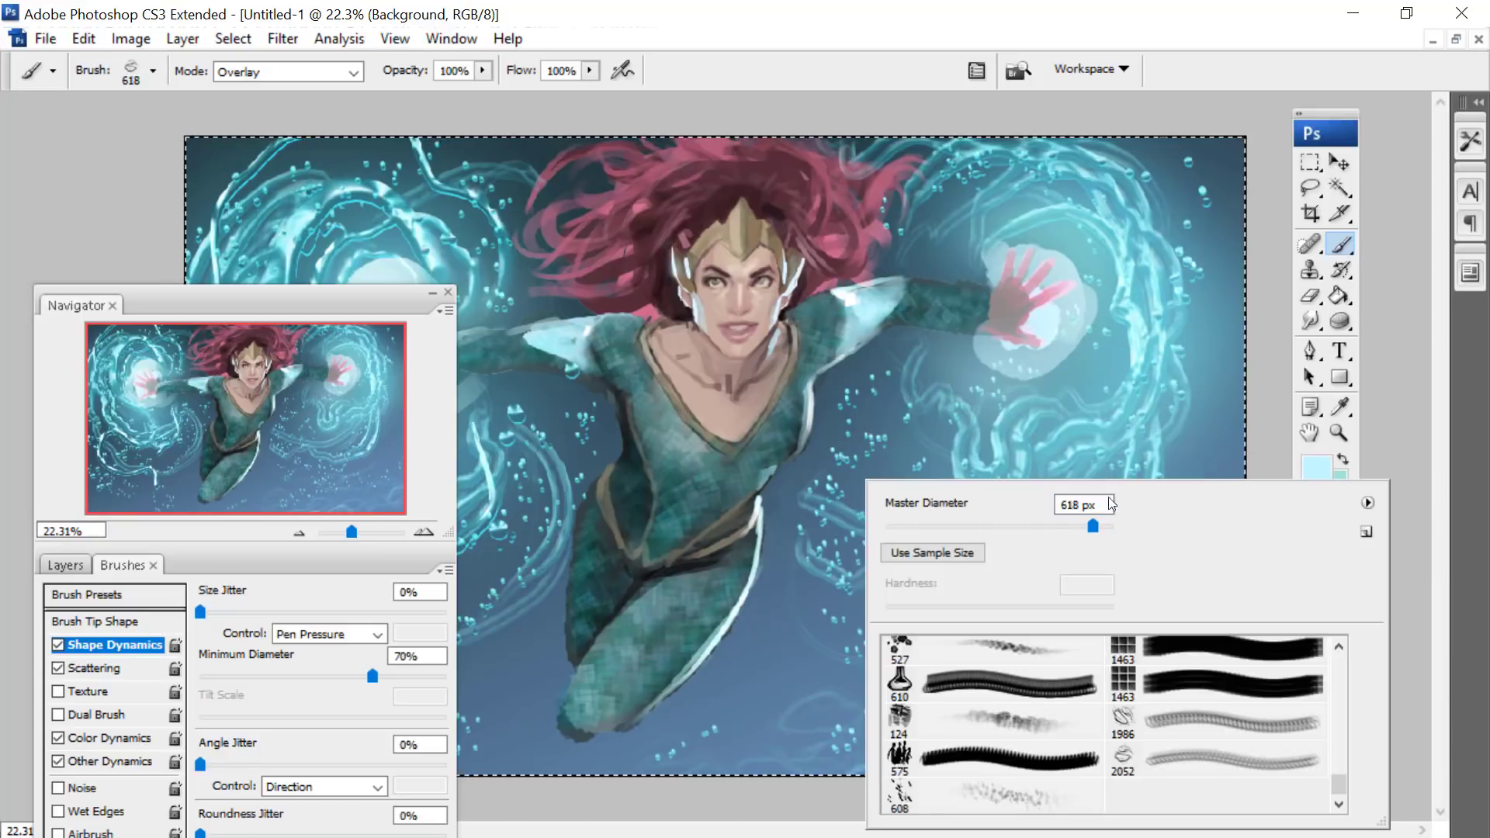
left_click(1110, 505)
type("2500")
key("Return")
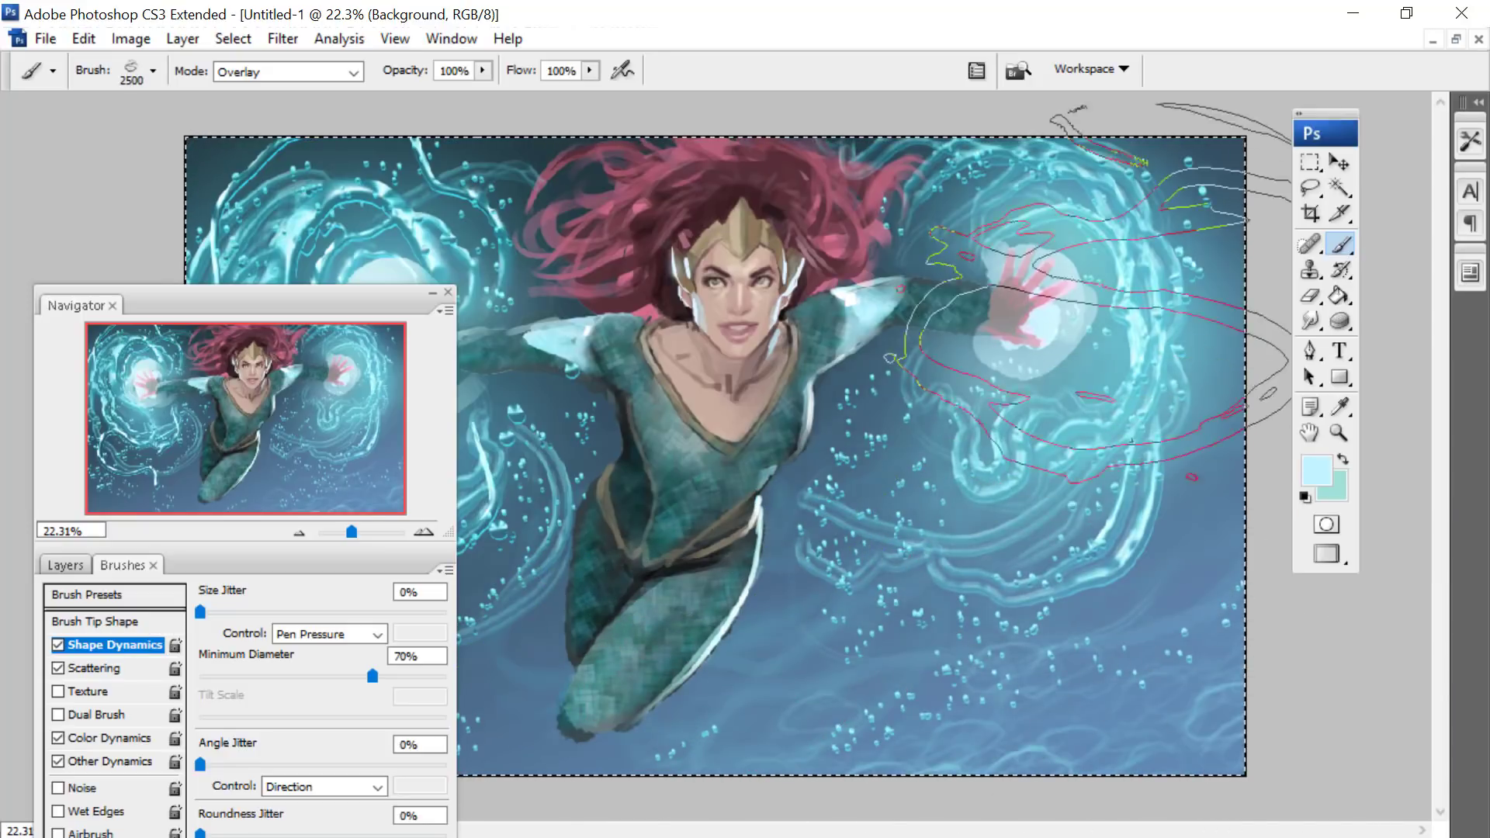
right_click(881, 375)
left_click(1094, 412)
type("764")
key("Return")
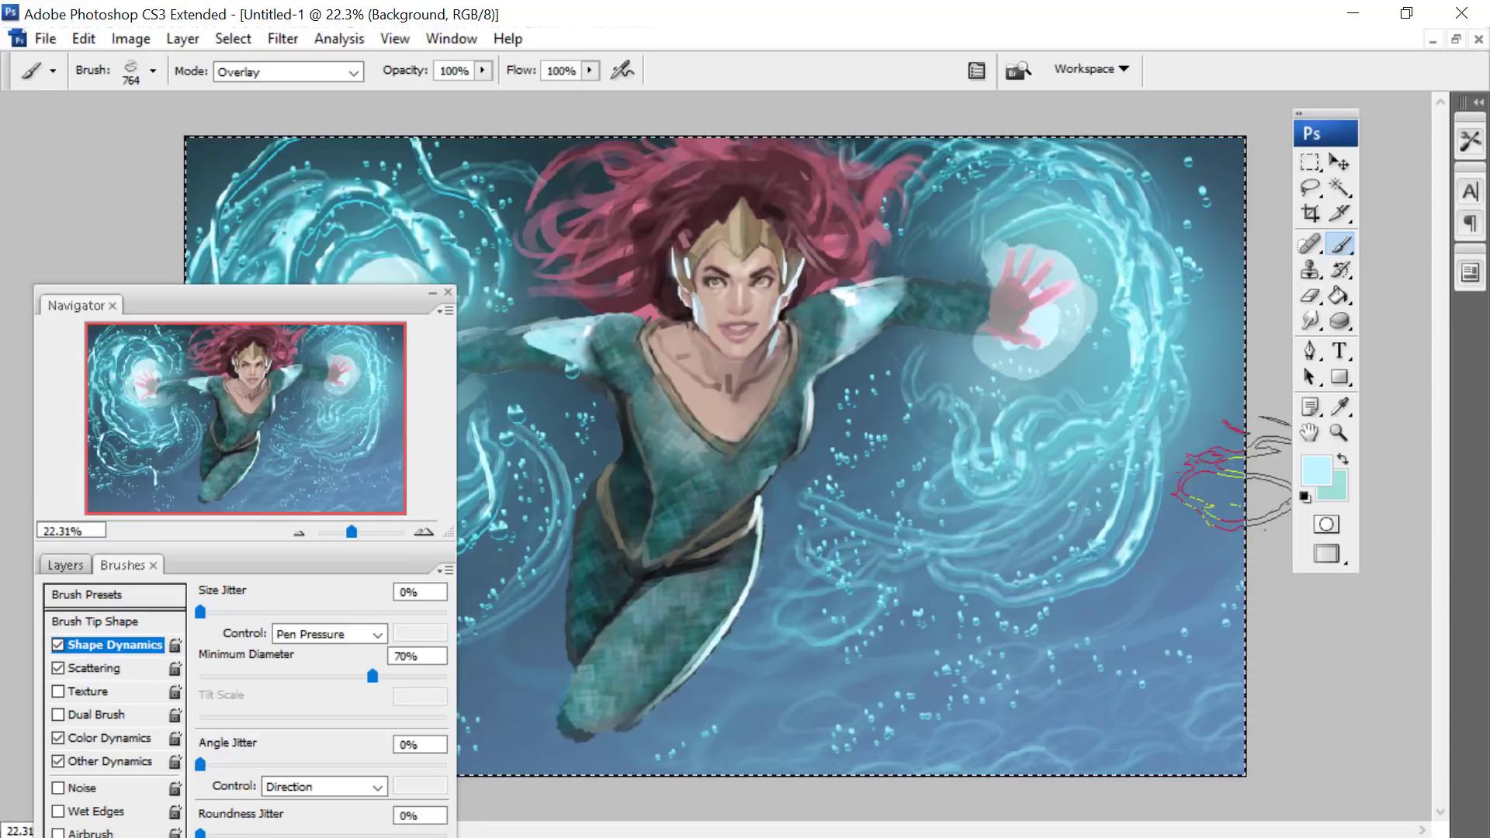
mouse_move(1142, 543)
left_mouse_down()
mouse_move(1039, 592)
mouse_move(924, 695)
left_mouse_up()
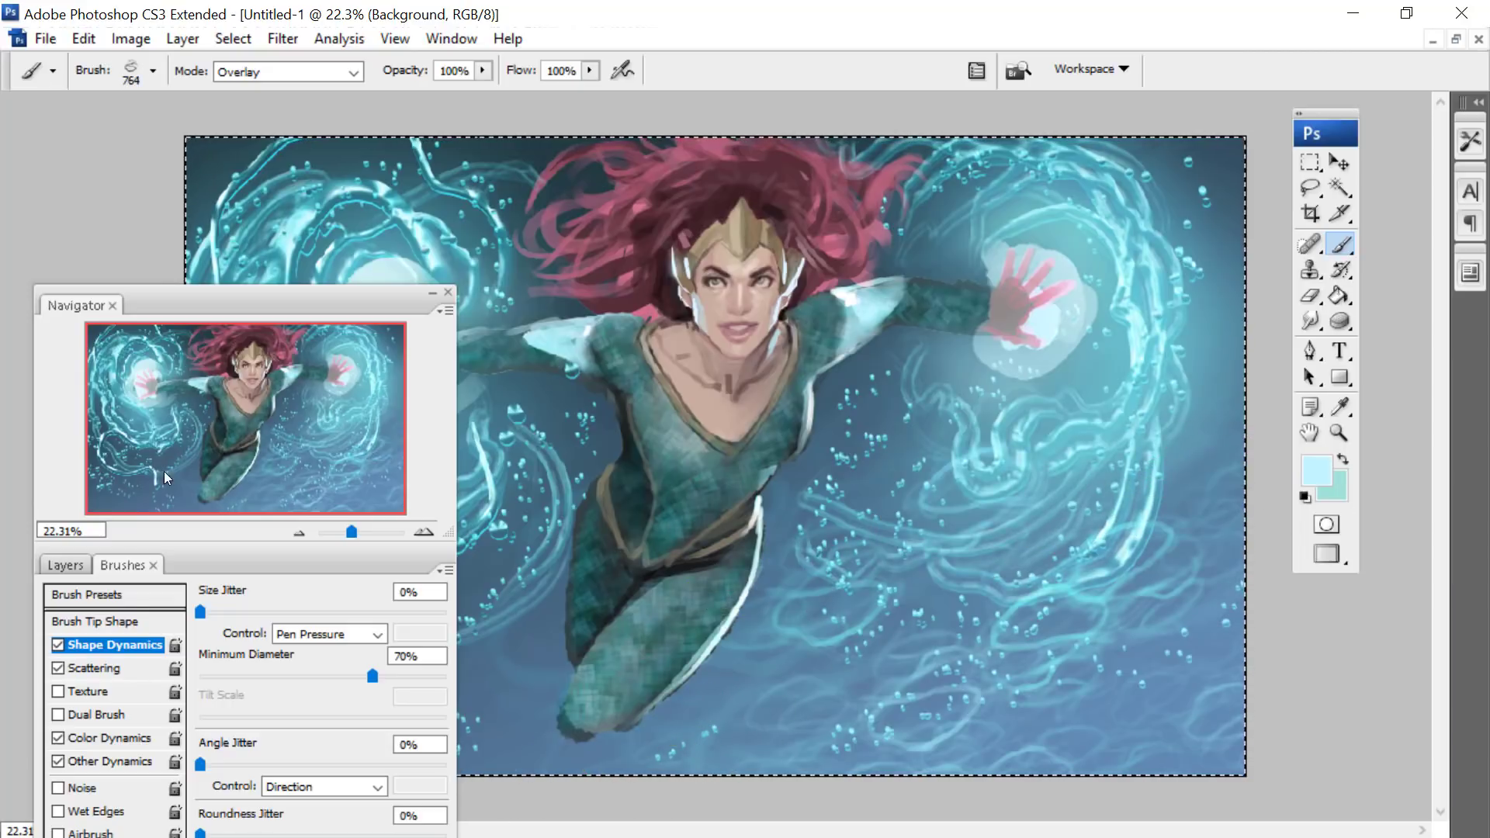
- Set the loop brush diameter to 960 px with the whole painting in view
left_click_drag(352, 532, 348, 529)
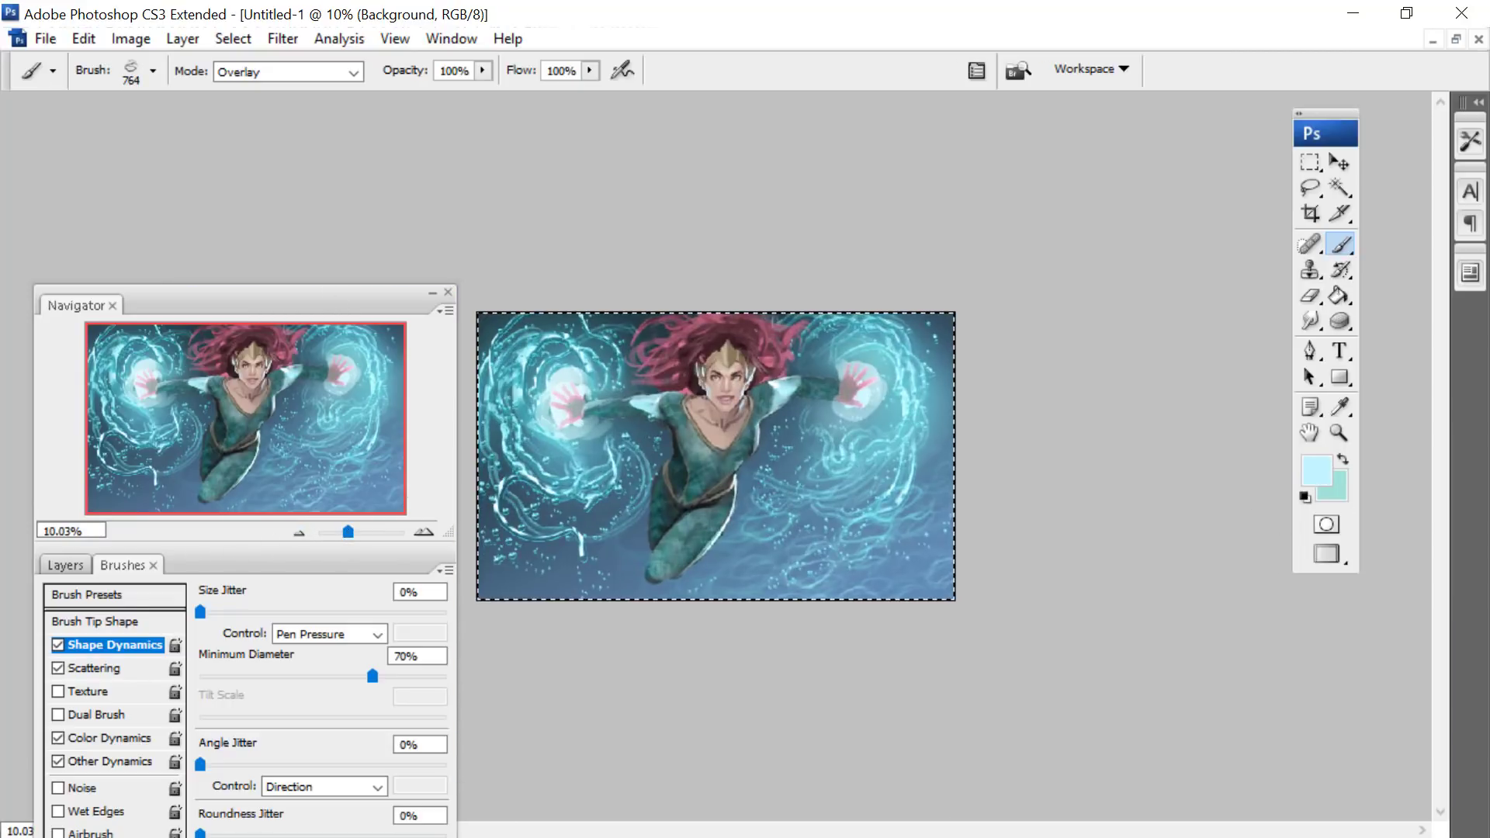
right_click(598, 453)
left_click(833, 489)
type("960")
key("Return")
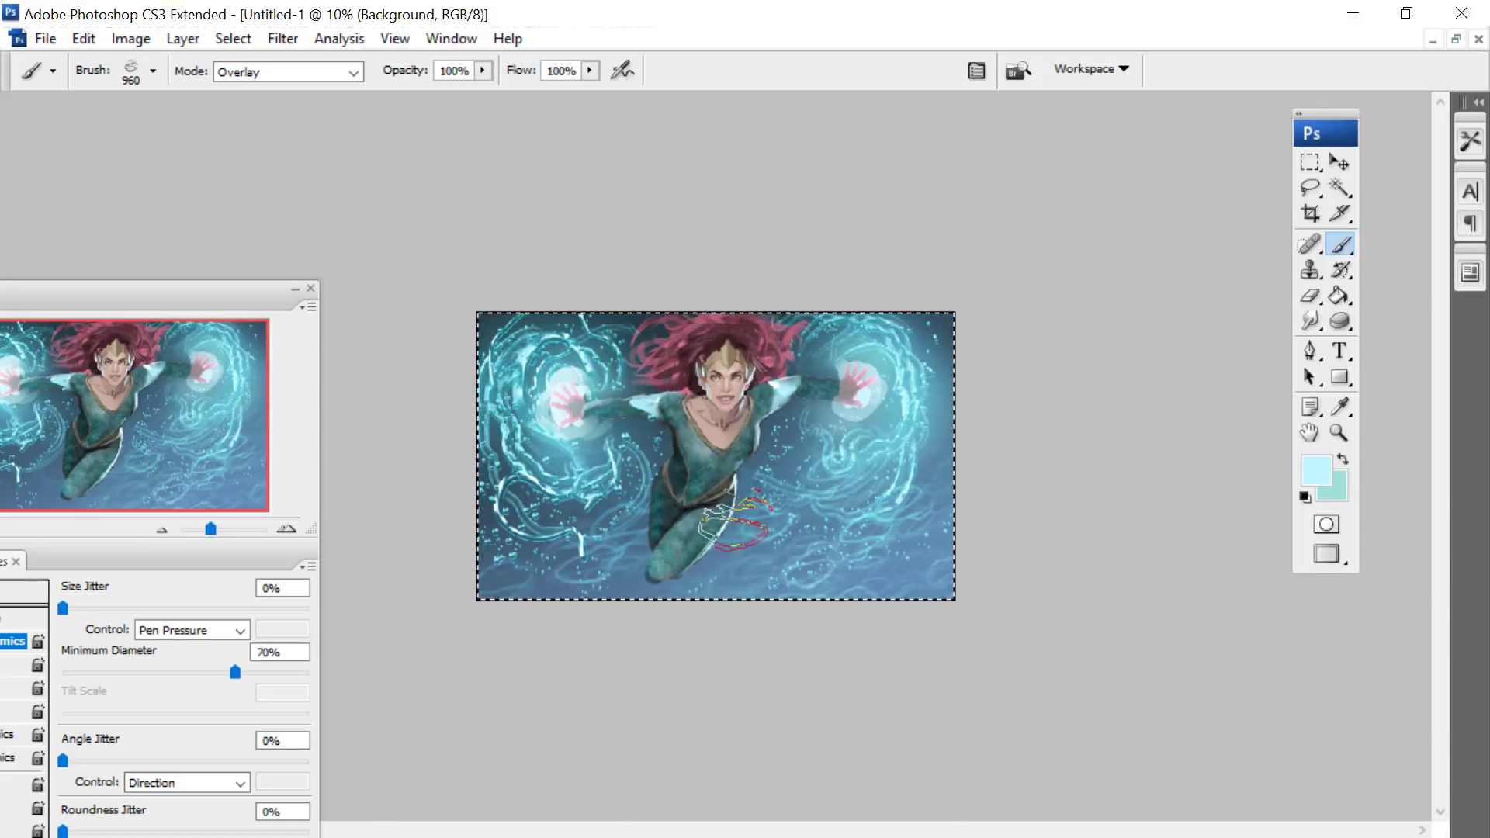
- Paint looping water ripples across the lower background with the 960 px brush
left_click_drag(449, 603, 872, 497)
left_click_drag(645, 604, 852, 546)
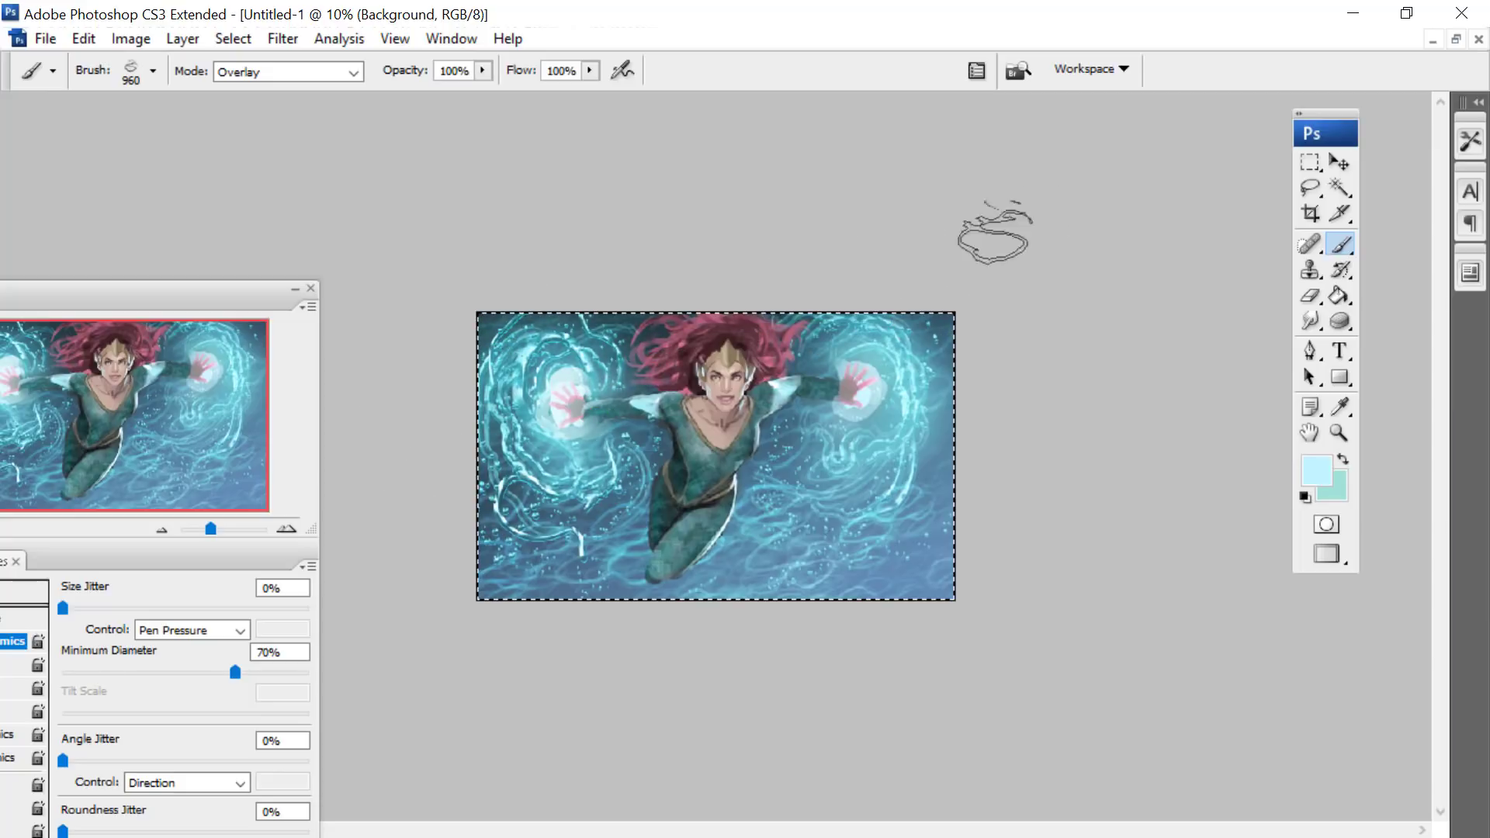
- Darken the background layer's shadows with a Levels adjustment, setting the black input level to 25
left_click(131, 38)
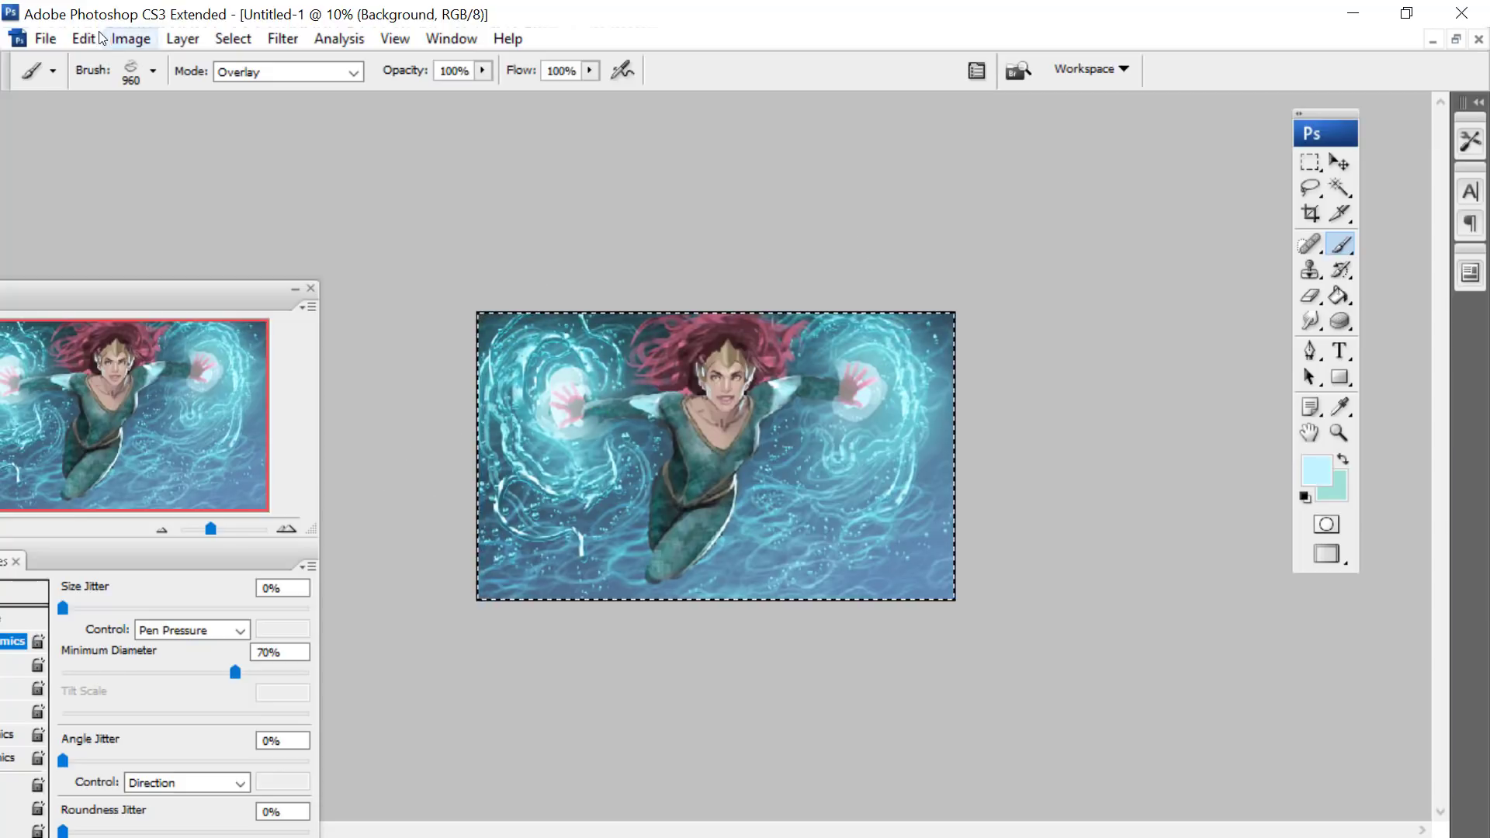
mouse_move(143, 96)
left_click(381, 96)
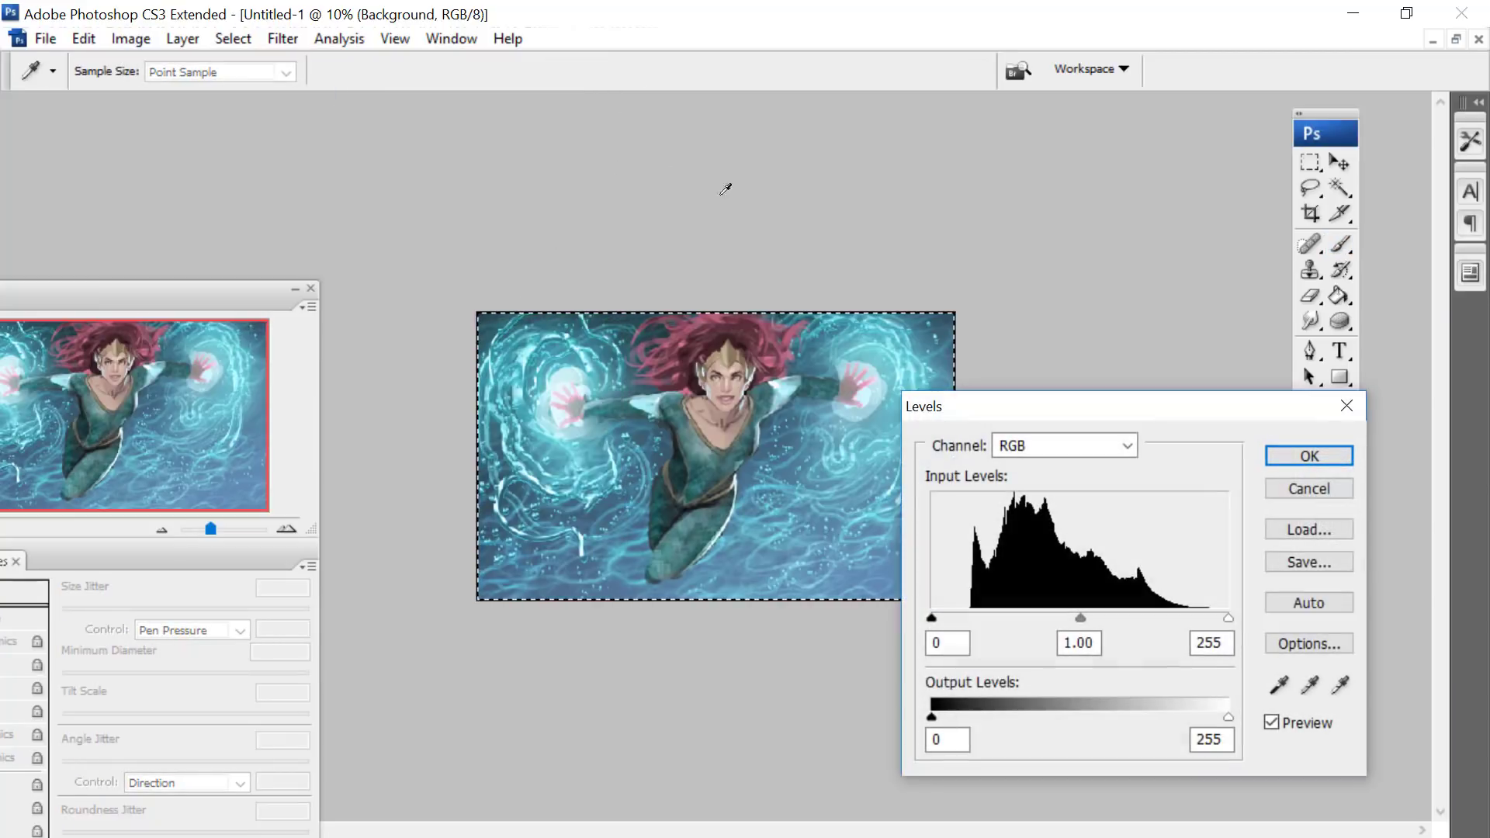
left_click_drag(948, 620, 962, 621)
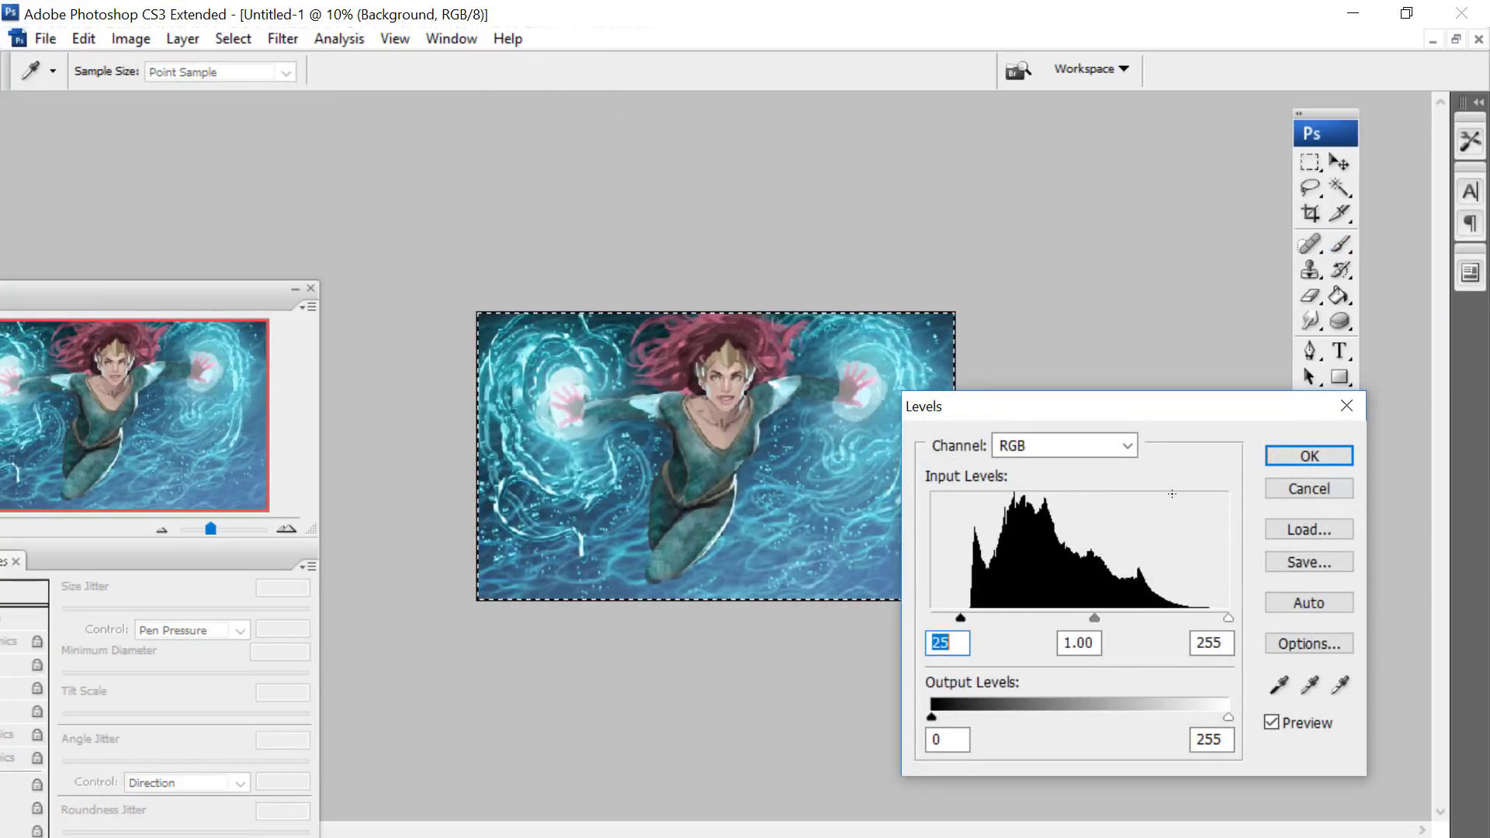
key("Return")
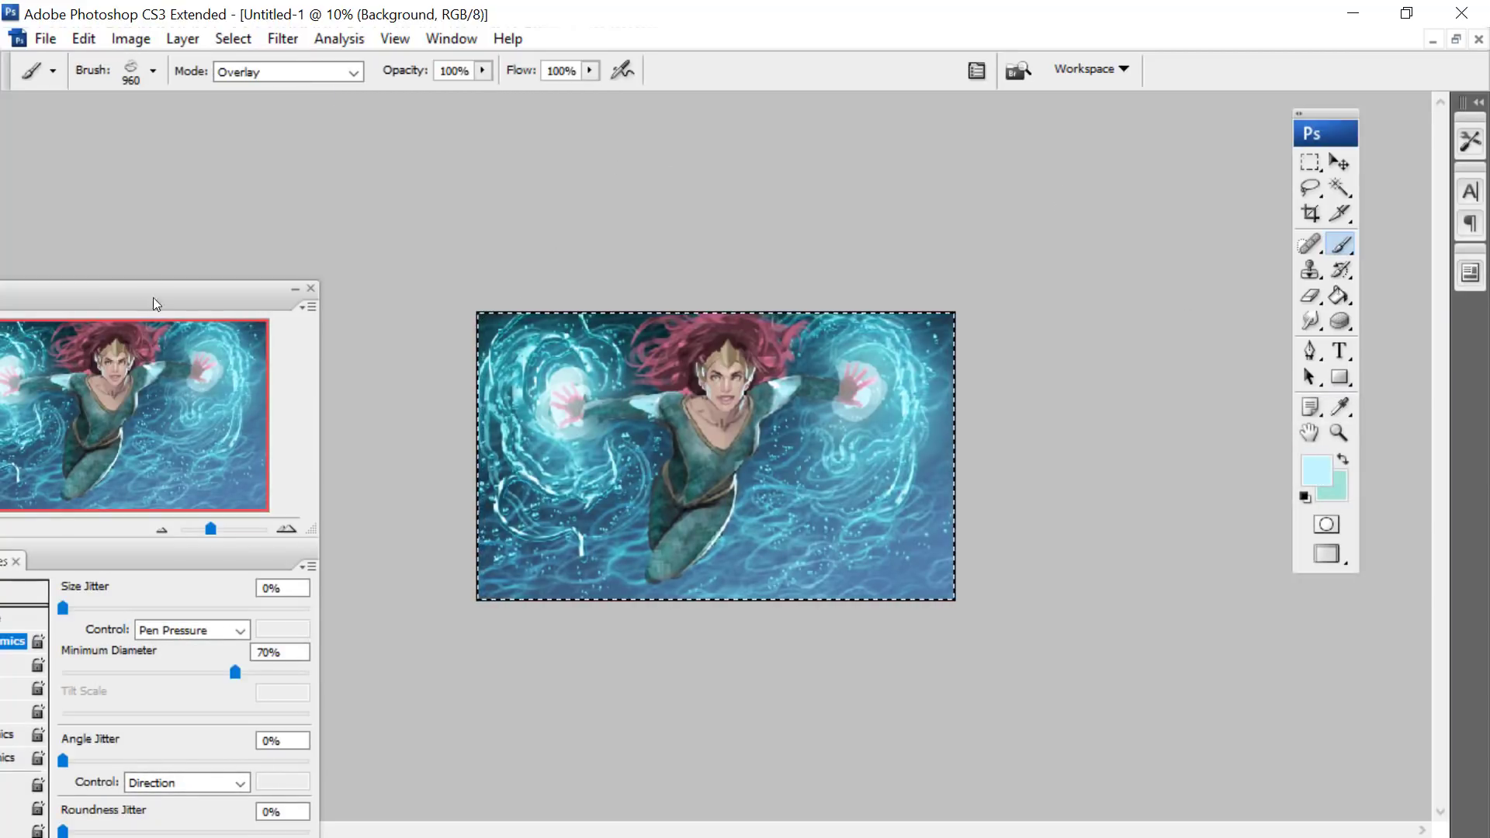
- Dim the background layer's highlights with a second Levels adjustment, setting the white output level to 237
left_click_drag(152, 296, 155, 62)
left_click(131, 38)
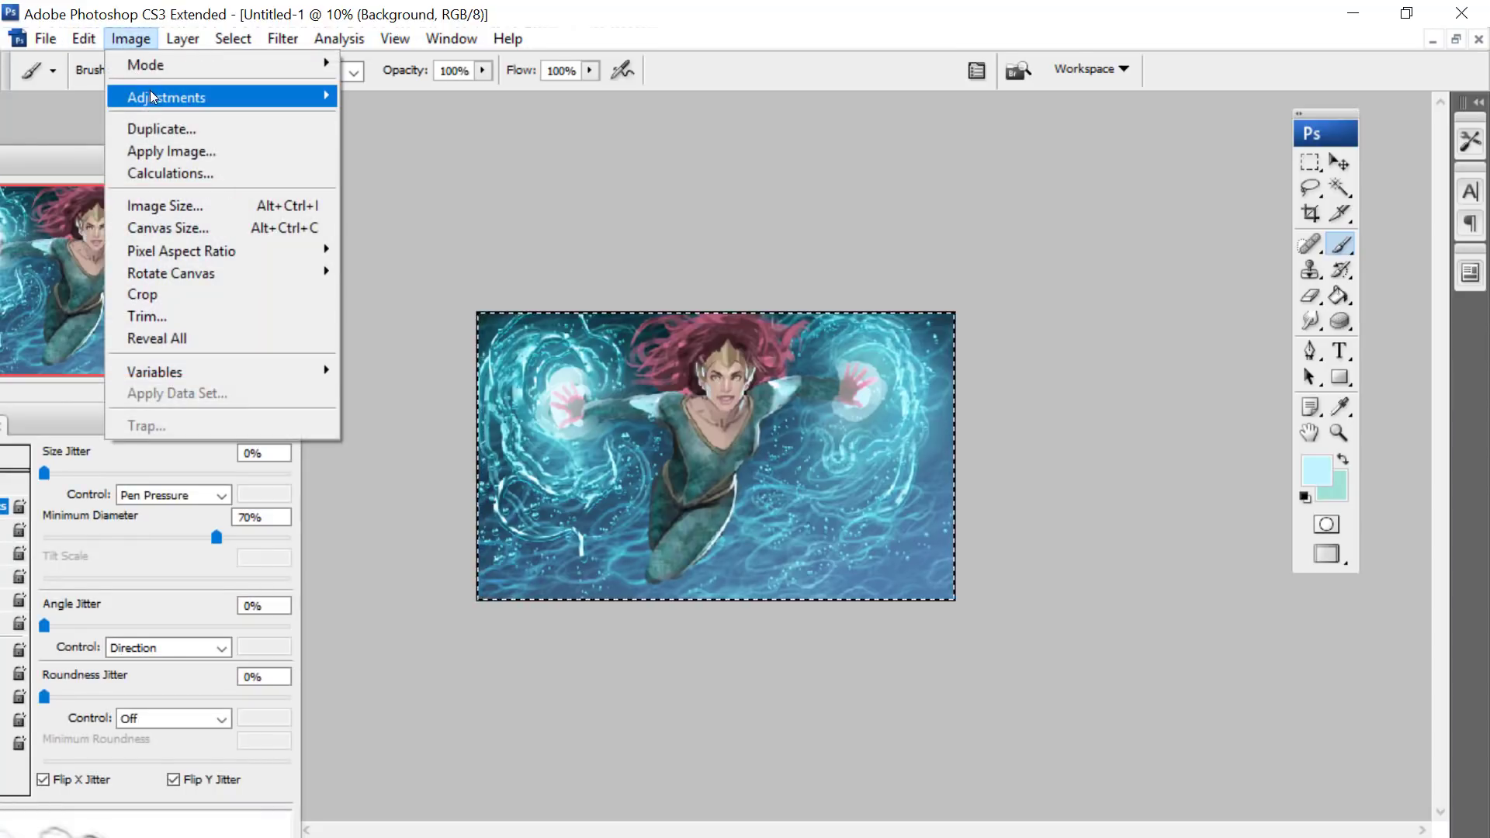
mouse_move(150, 91)
left_click(388, 94)
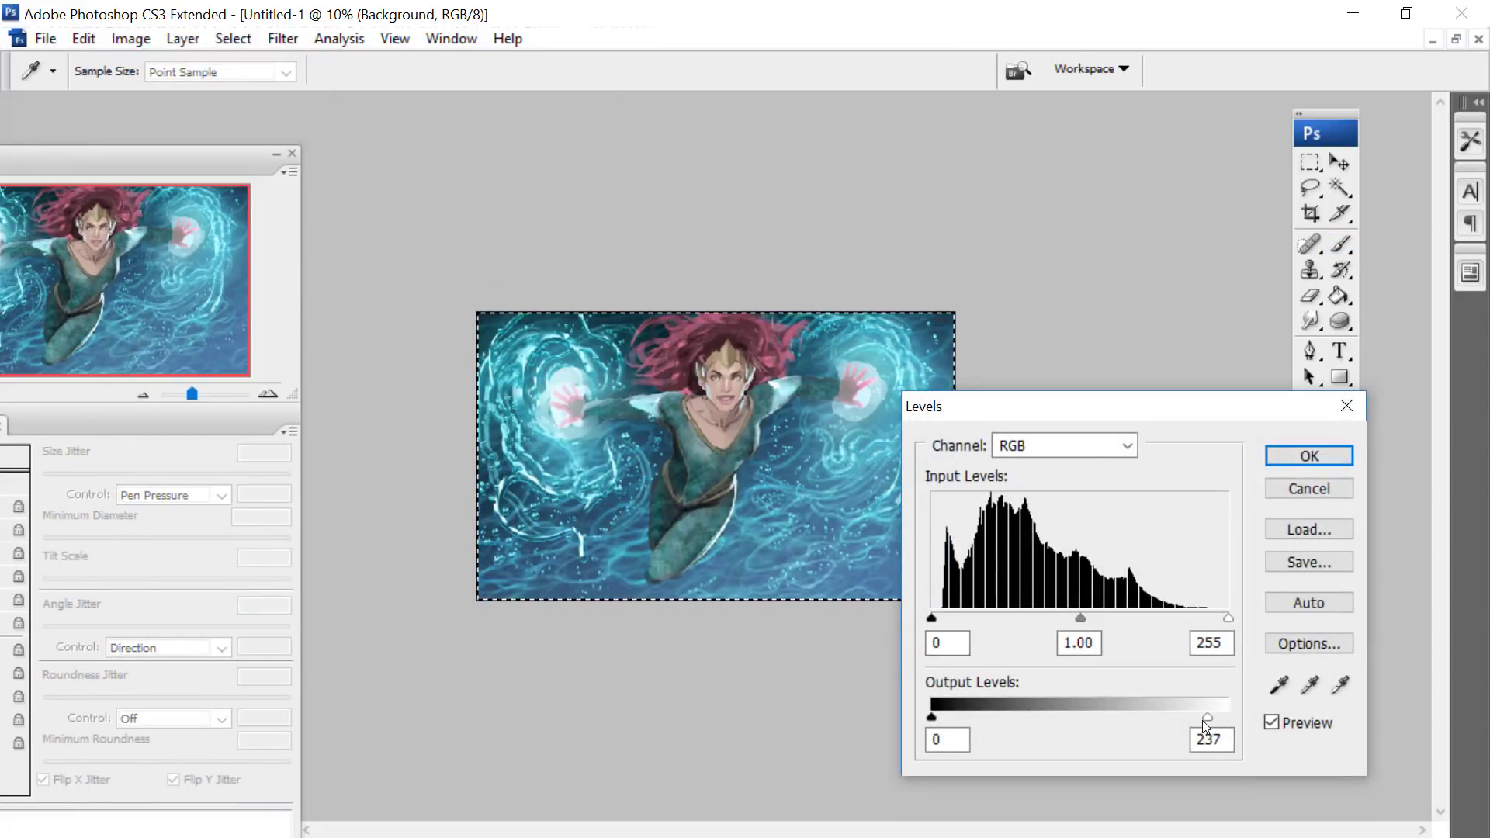
left_click(1310, 456)
key("b")
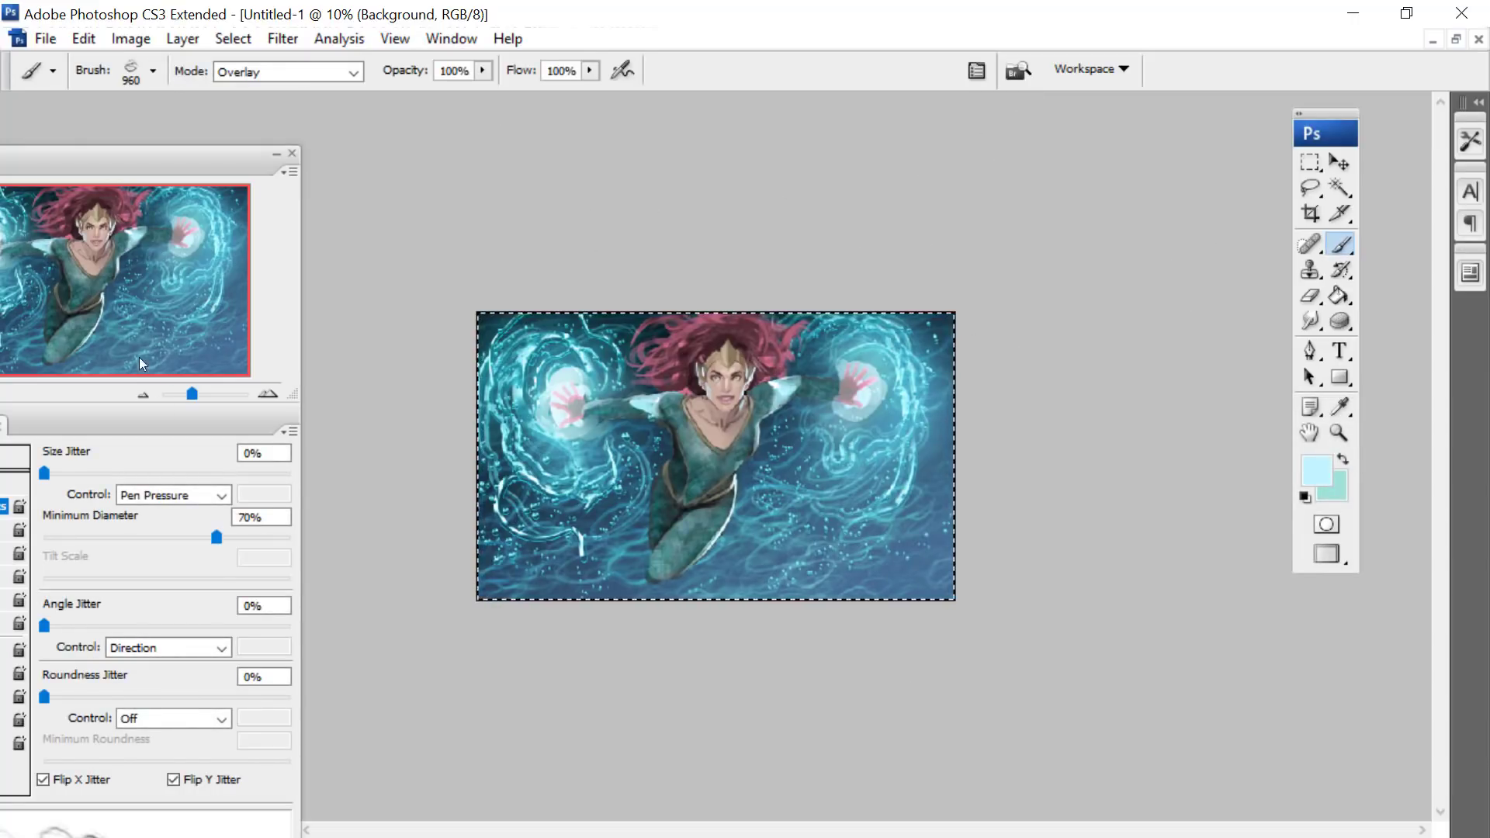
- Duplicate the Background layer within the same document, keeping the suggested name
left_click(189, 393)
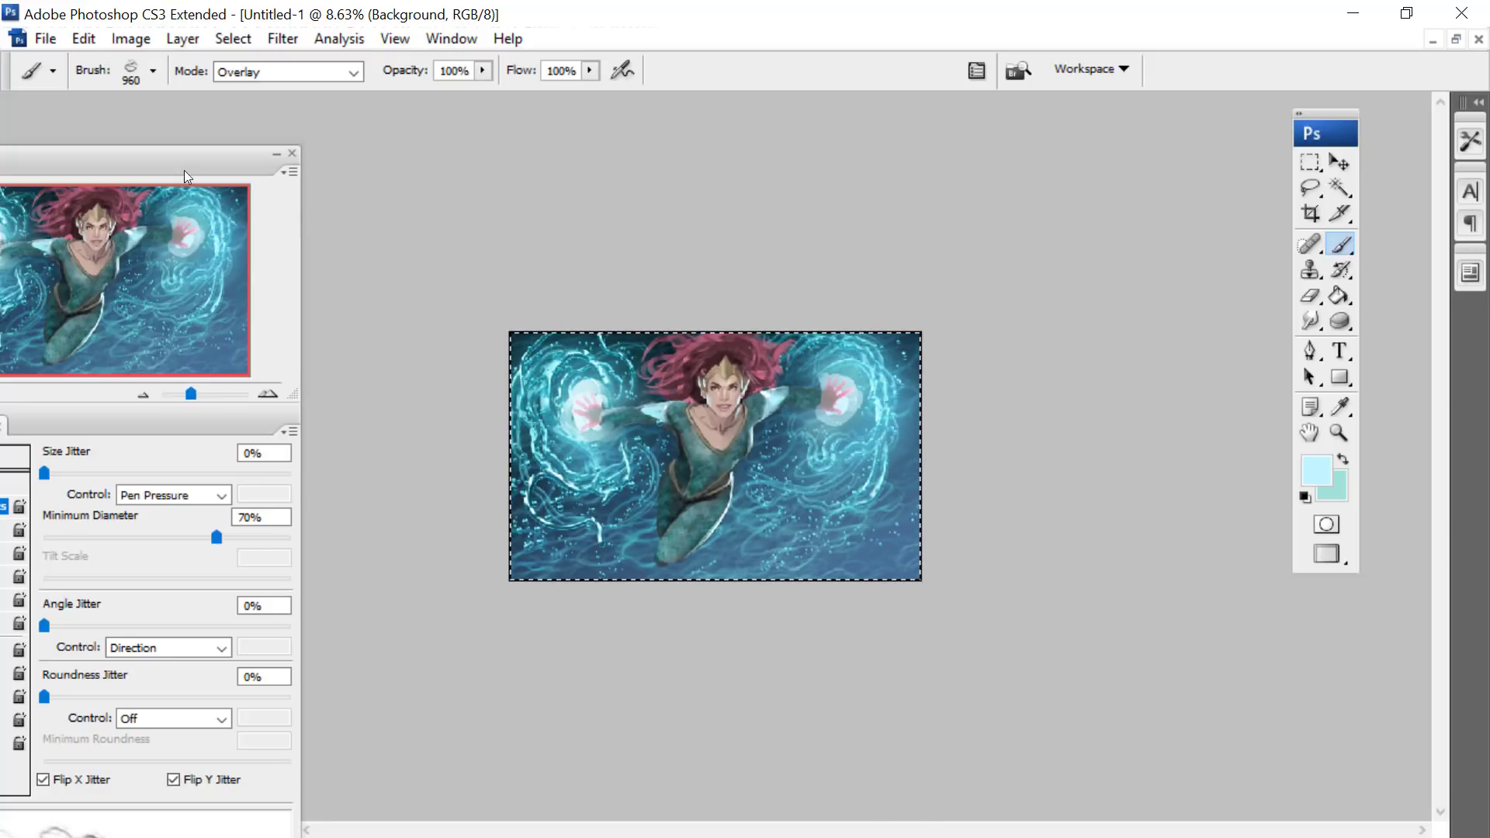
left_click_drag(184, 170, 288, 86)
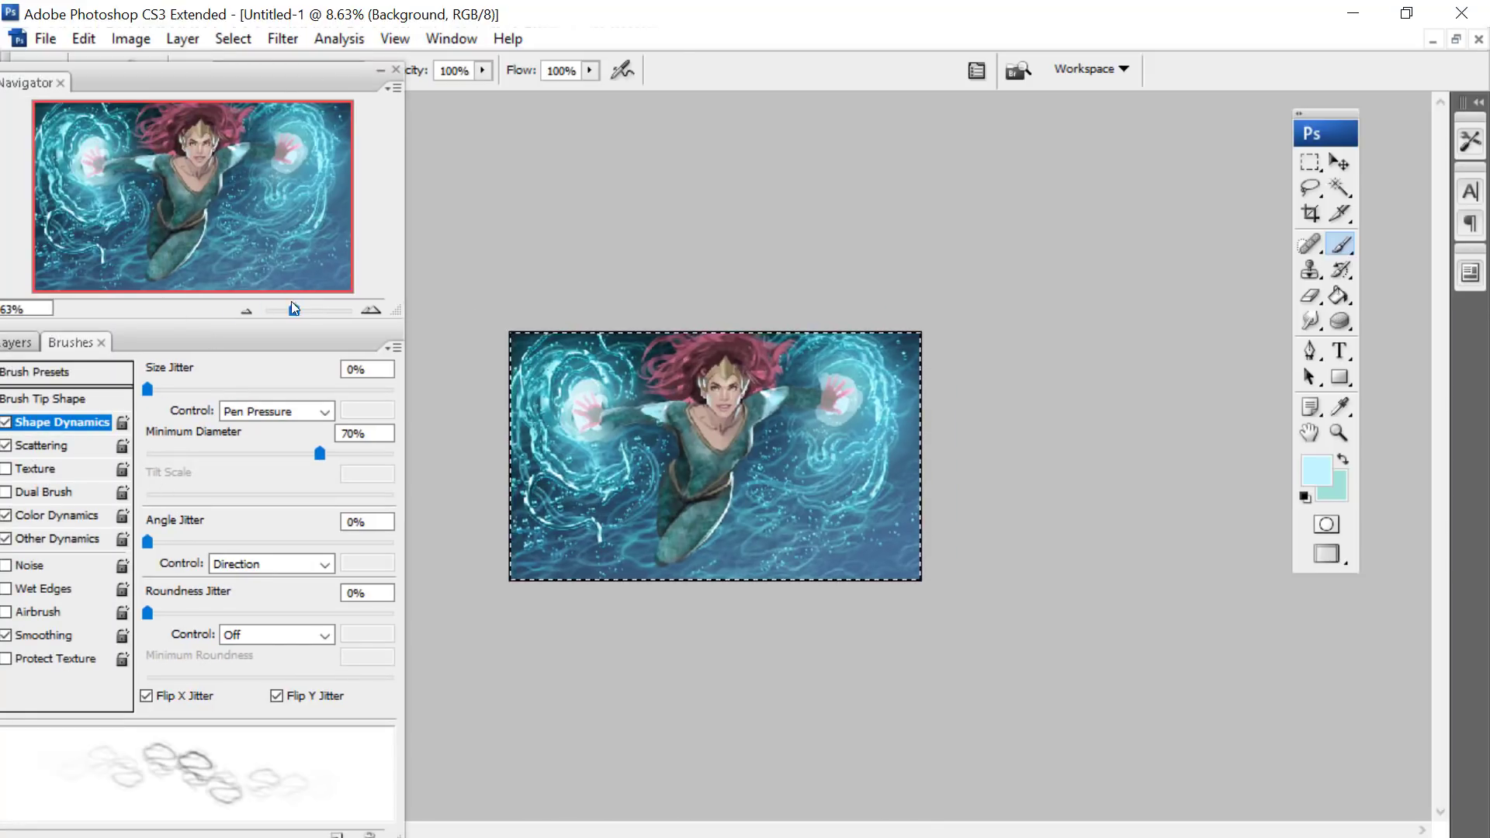
left_click_drag(295, 308, 300, 310)
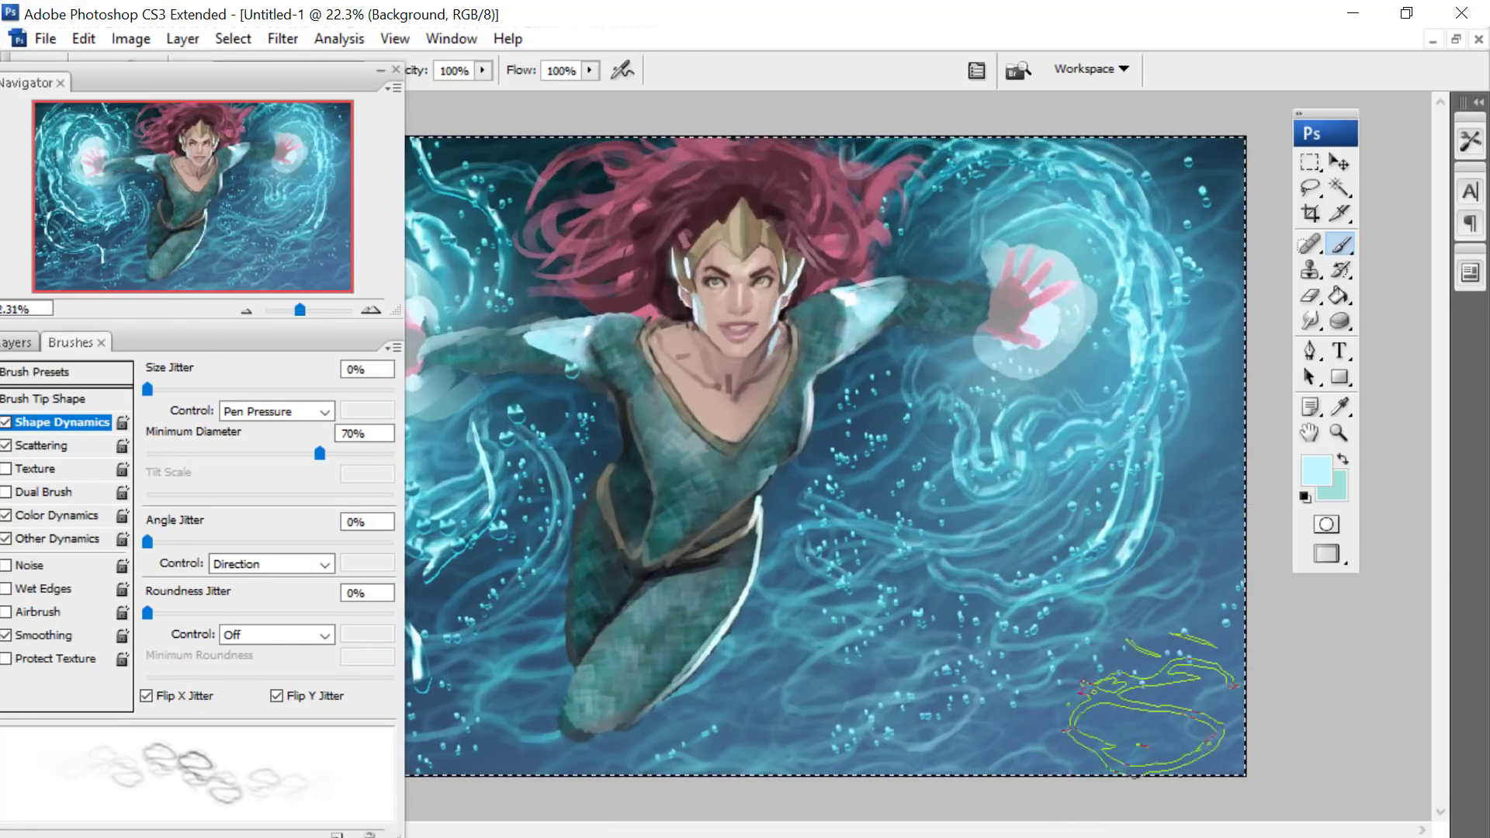
left_click(22, 342)
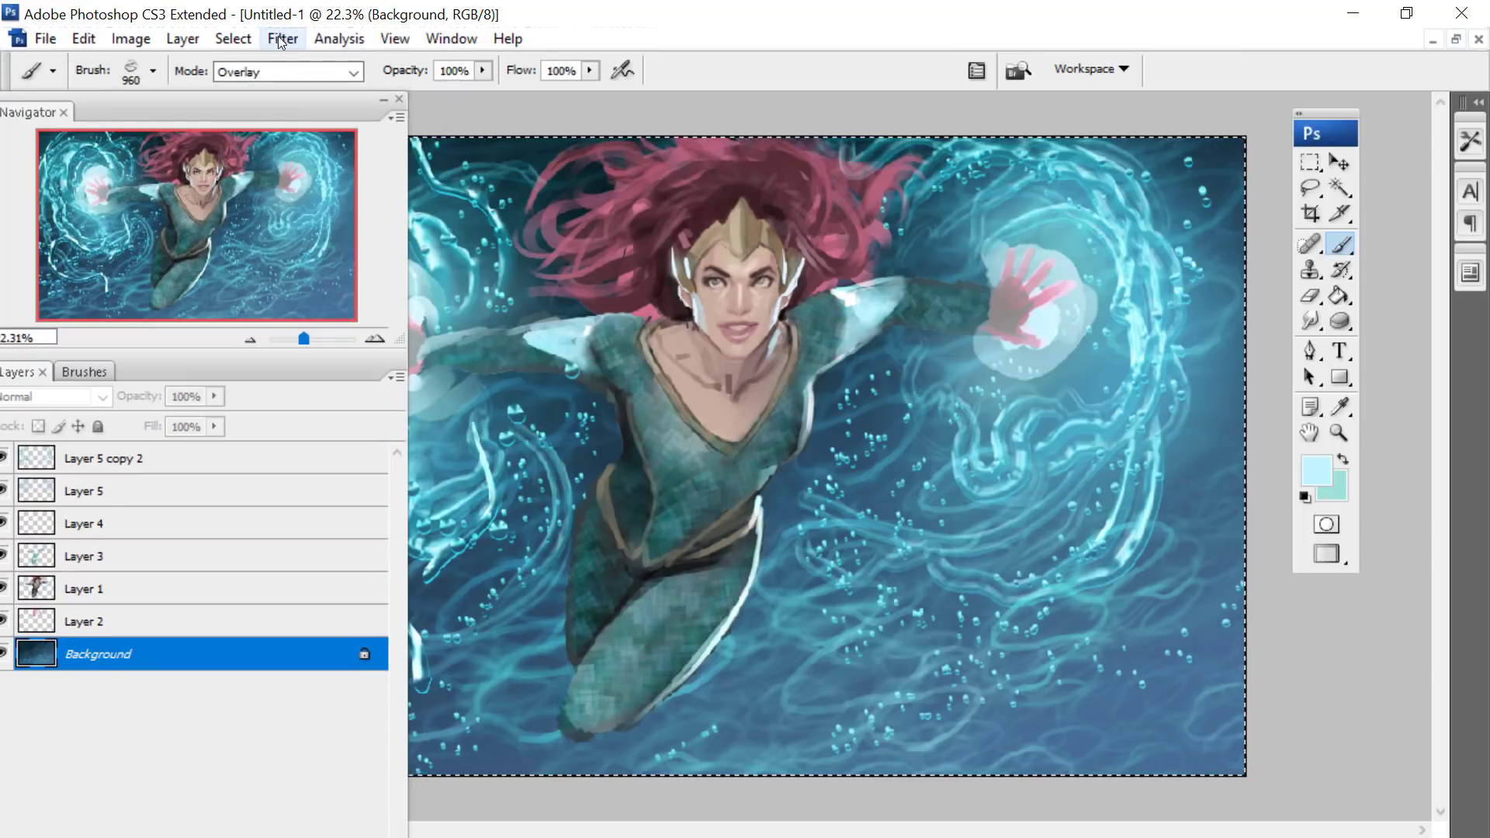
left_click(281, 37)
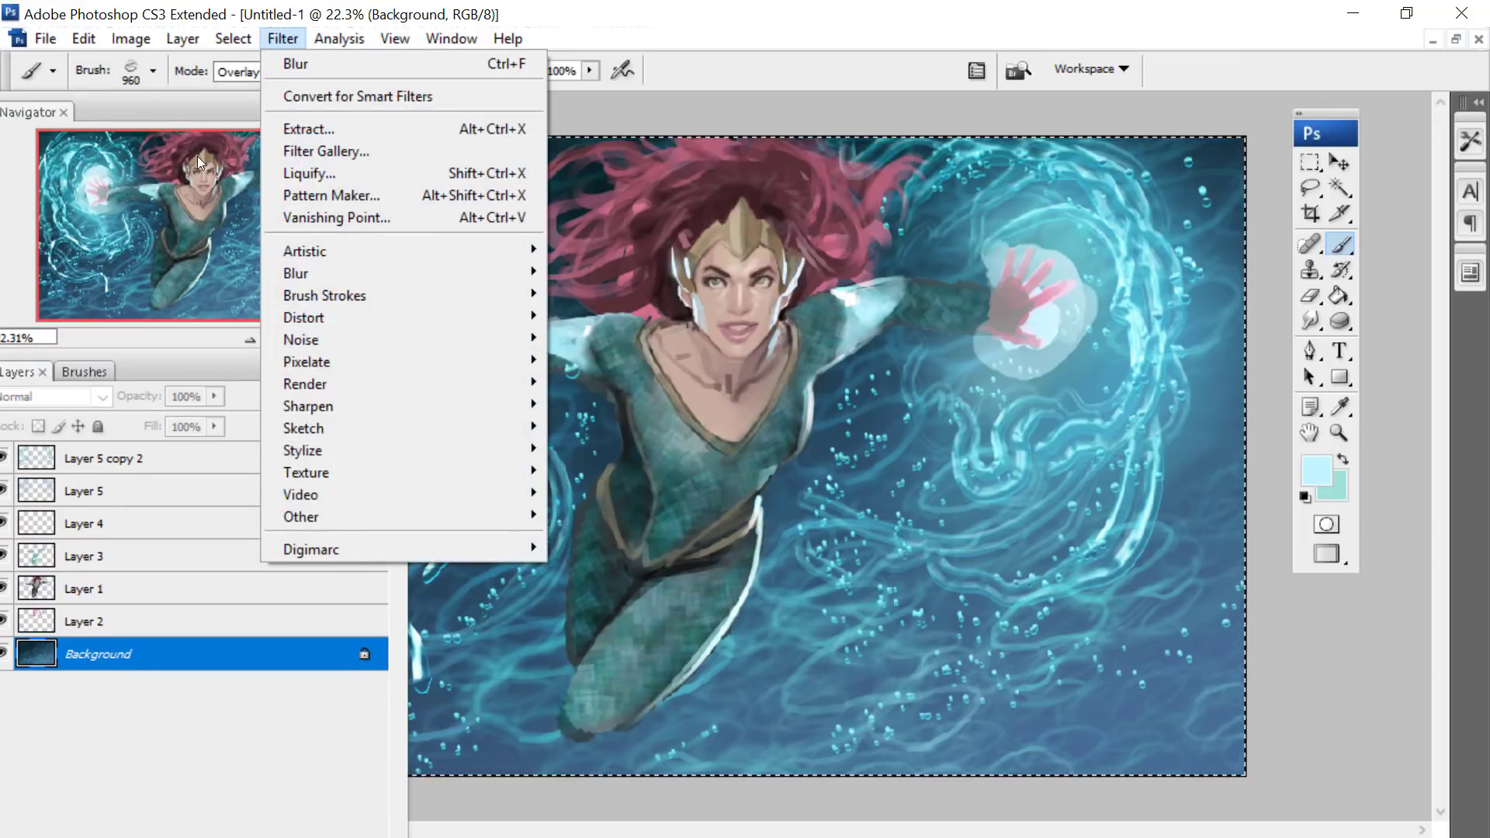
mouse_move(183, 38)
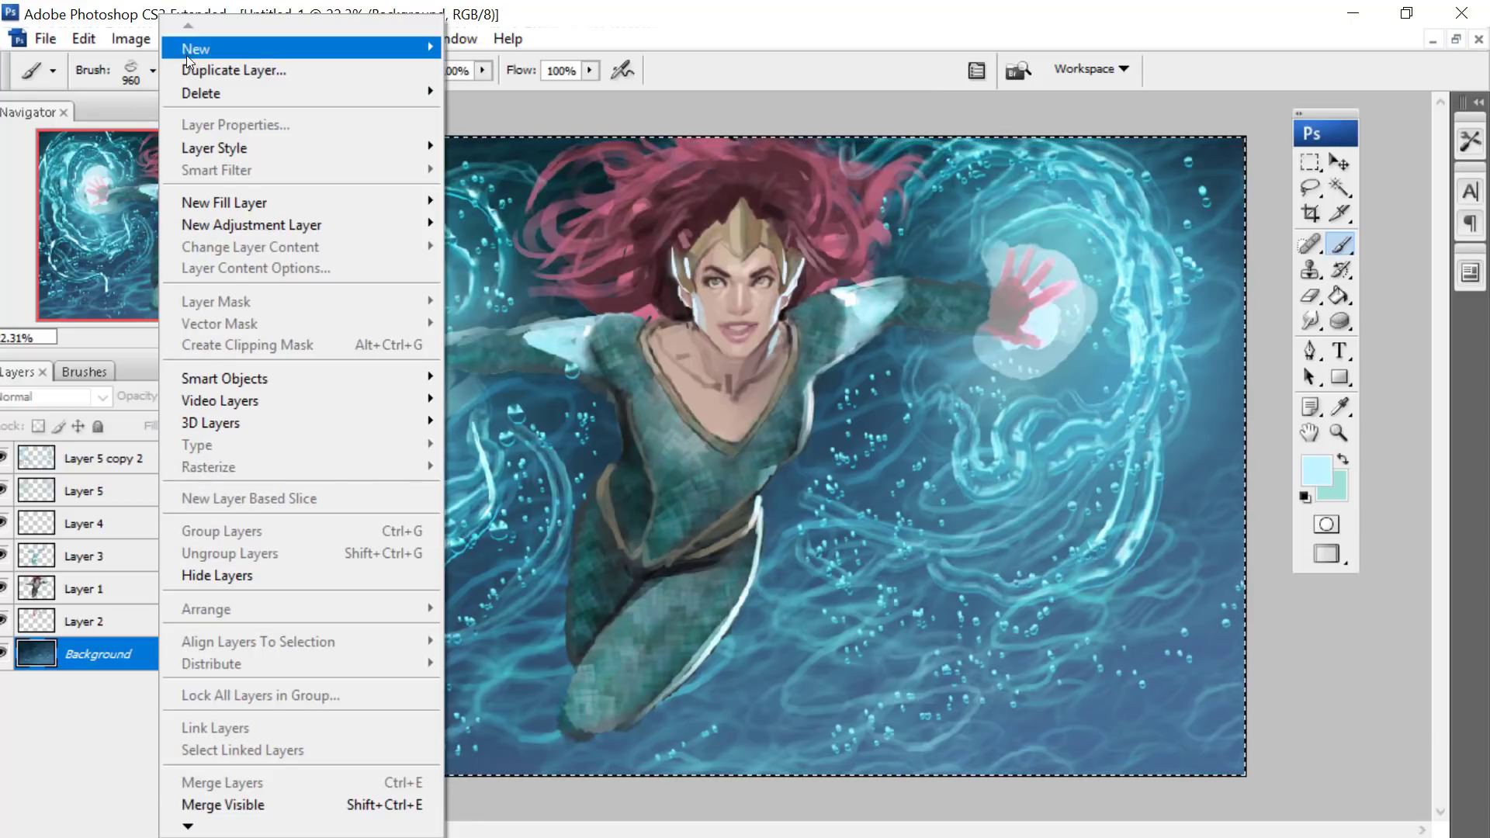
left_click(212, 67)
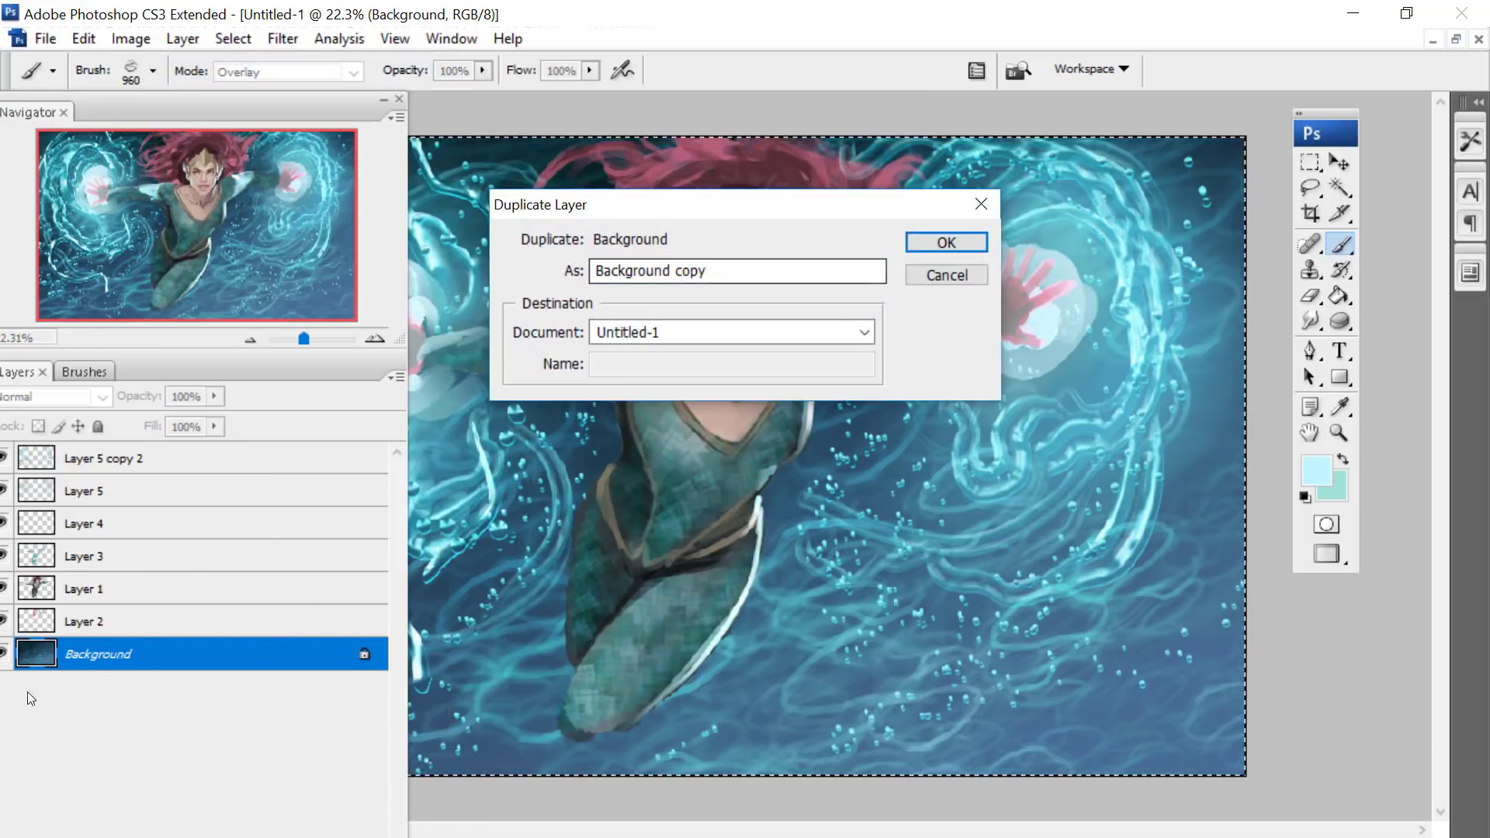
key("Return")
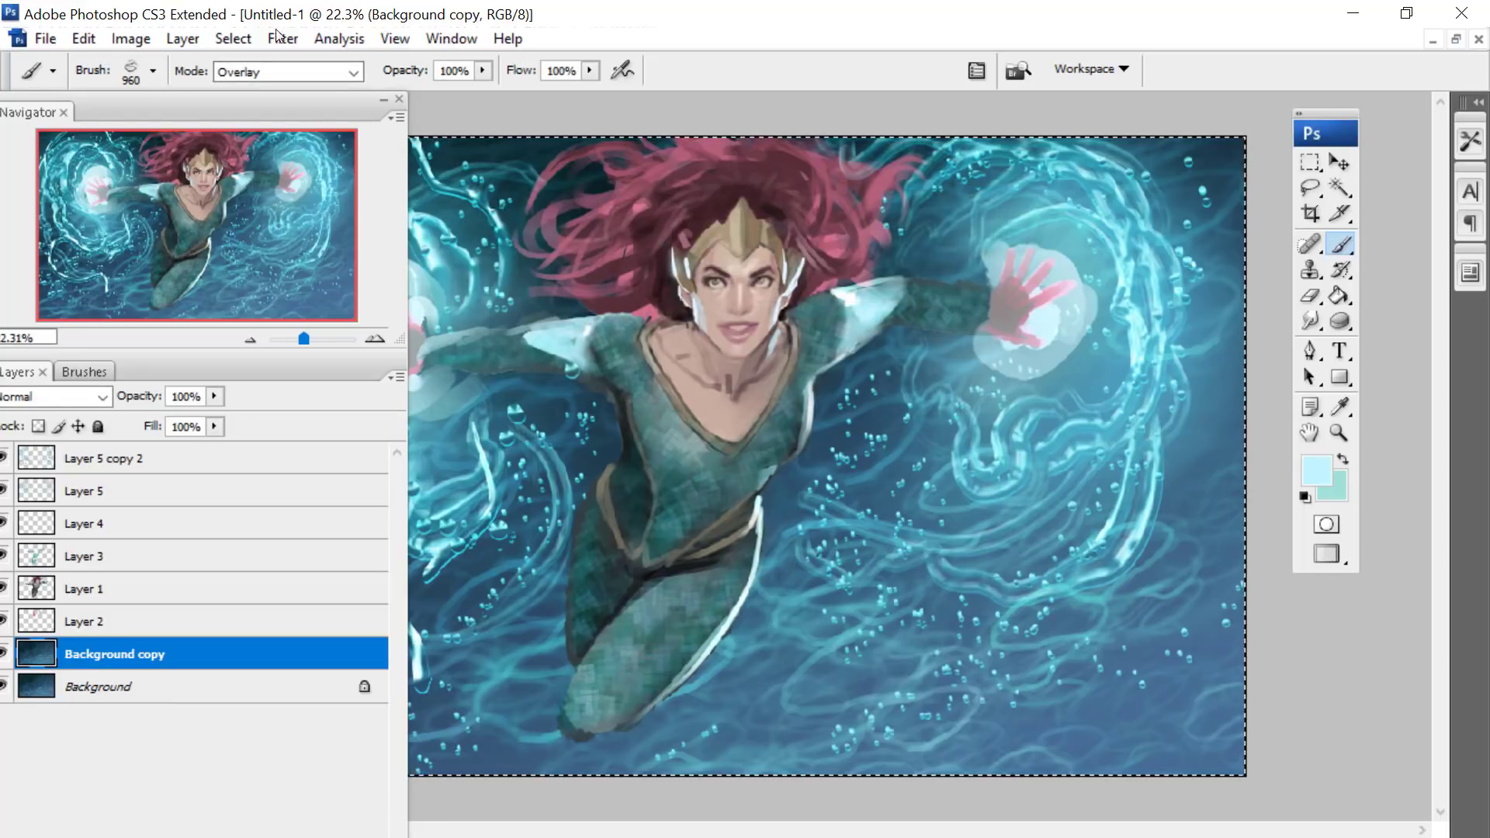
- Start the Cutout artistic filter on the duplicated background layer and set its Edge Simplicity to 4
left_click(283, 38)
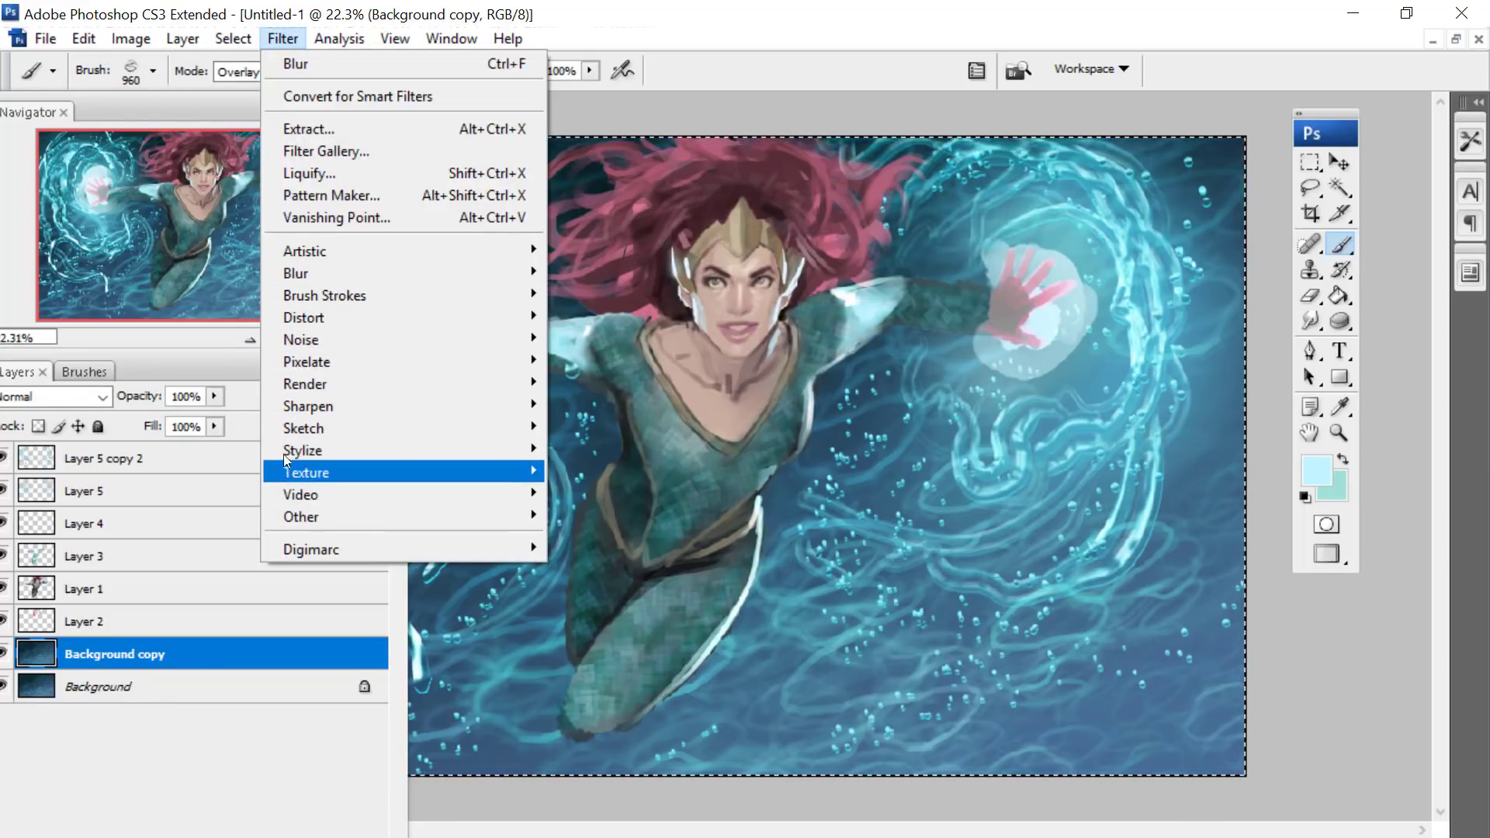
mouse_move(287, 250)
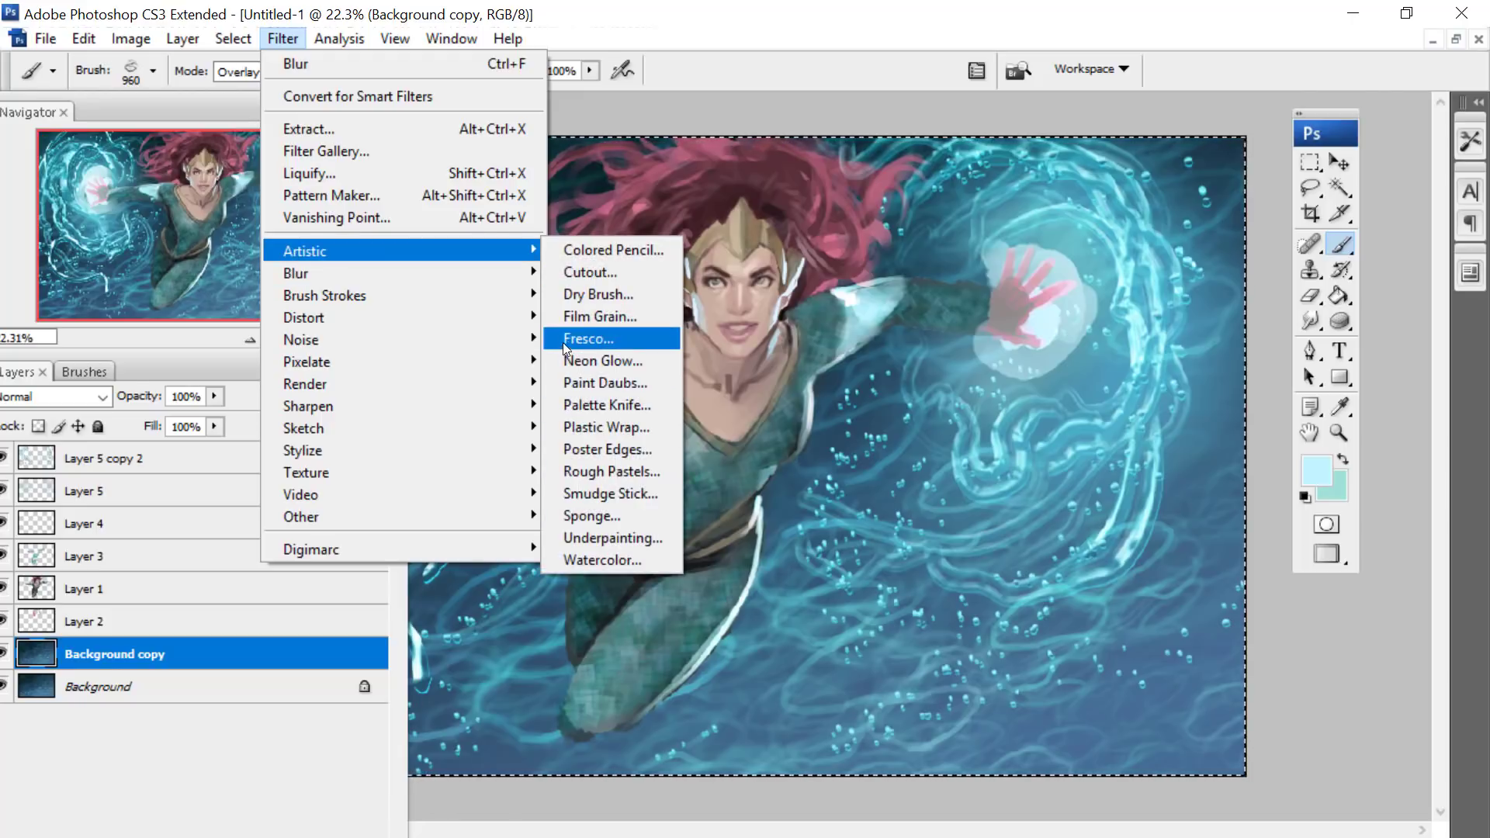
left_click(578, 272)
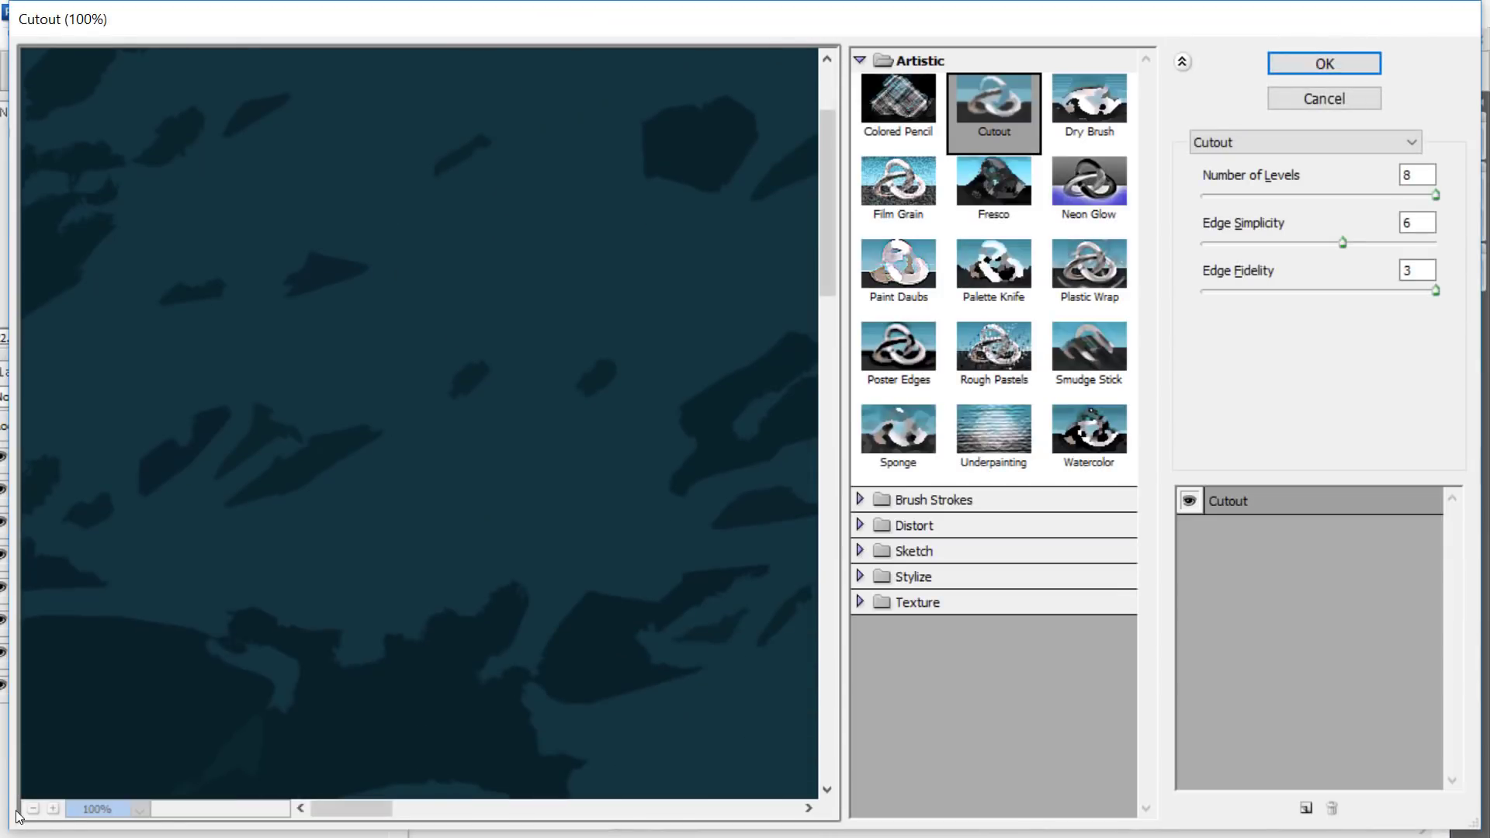
left_click(34, 809)
left_click(34, 809)
left_click(34, 809)
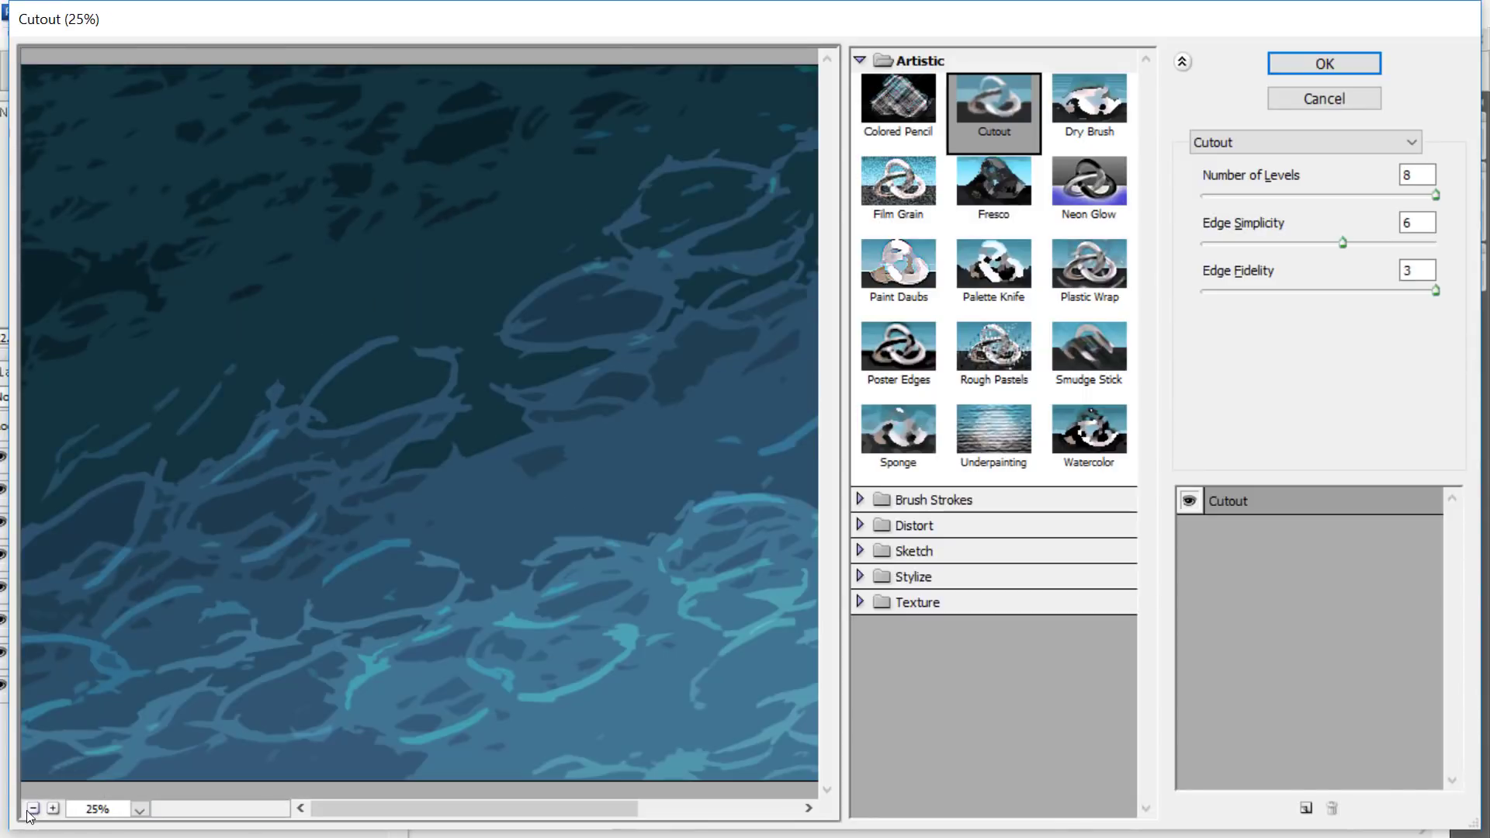
left_click(30, 811)
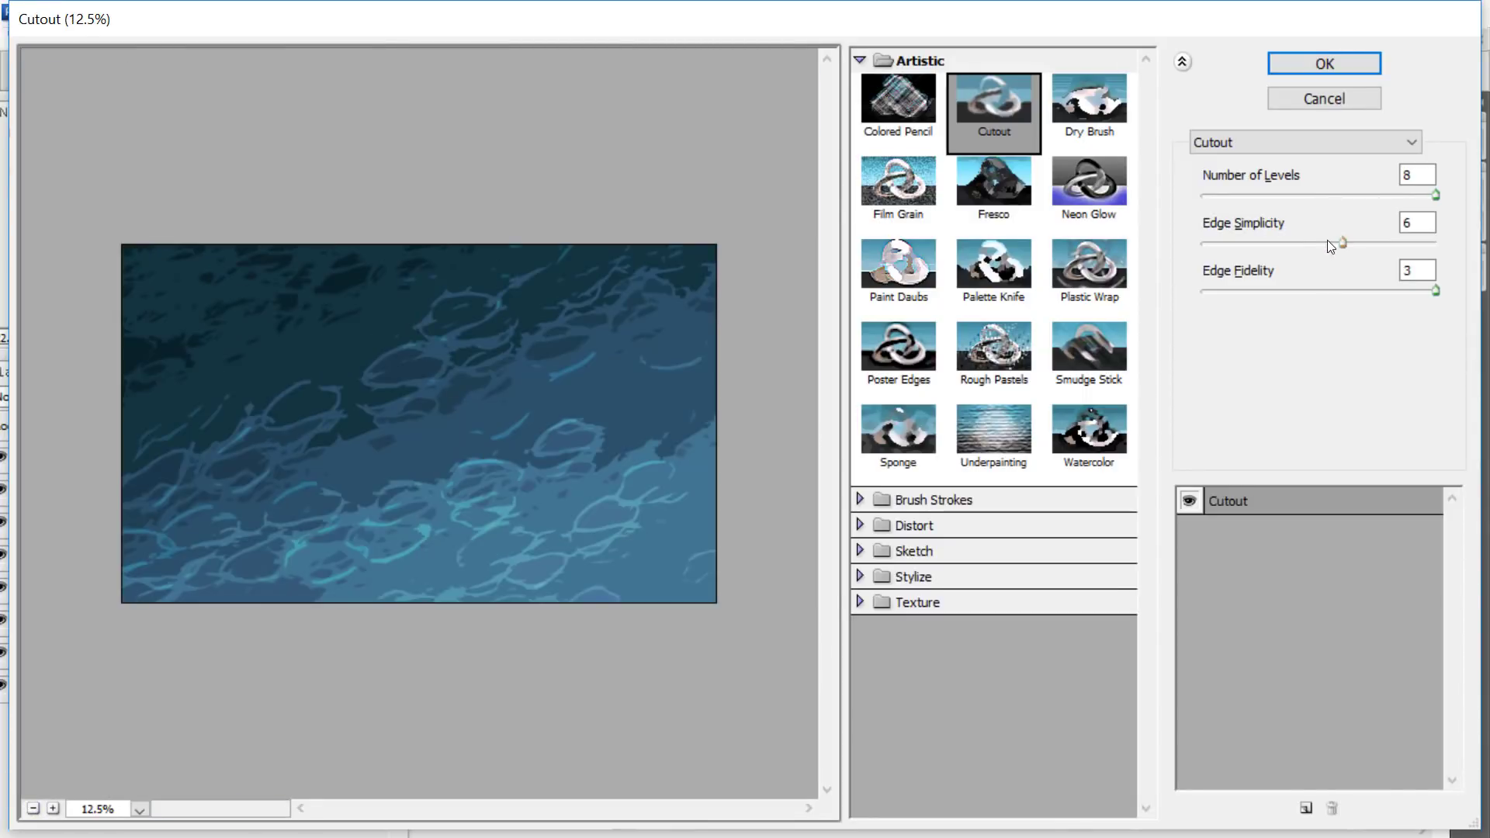
left_click_drag(1327, 243, 1302, 250)
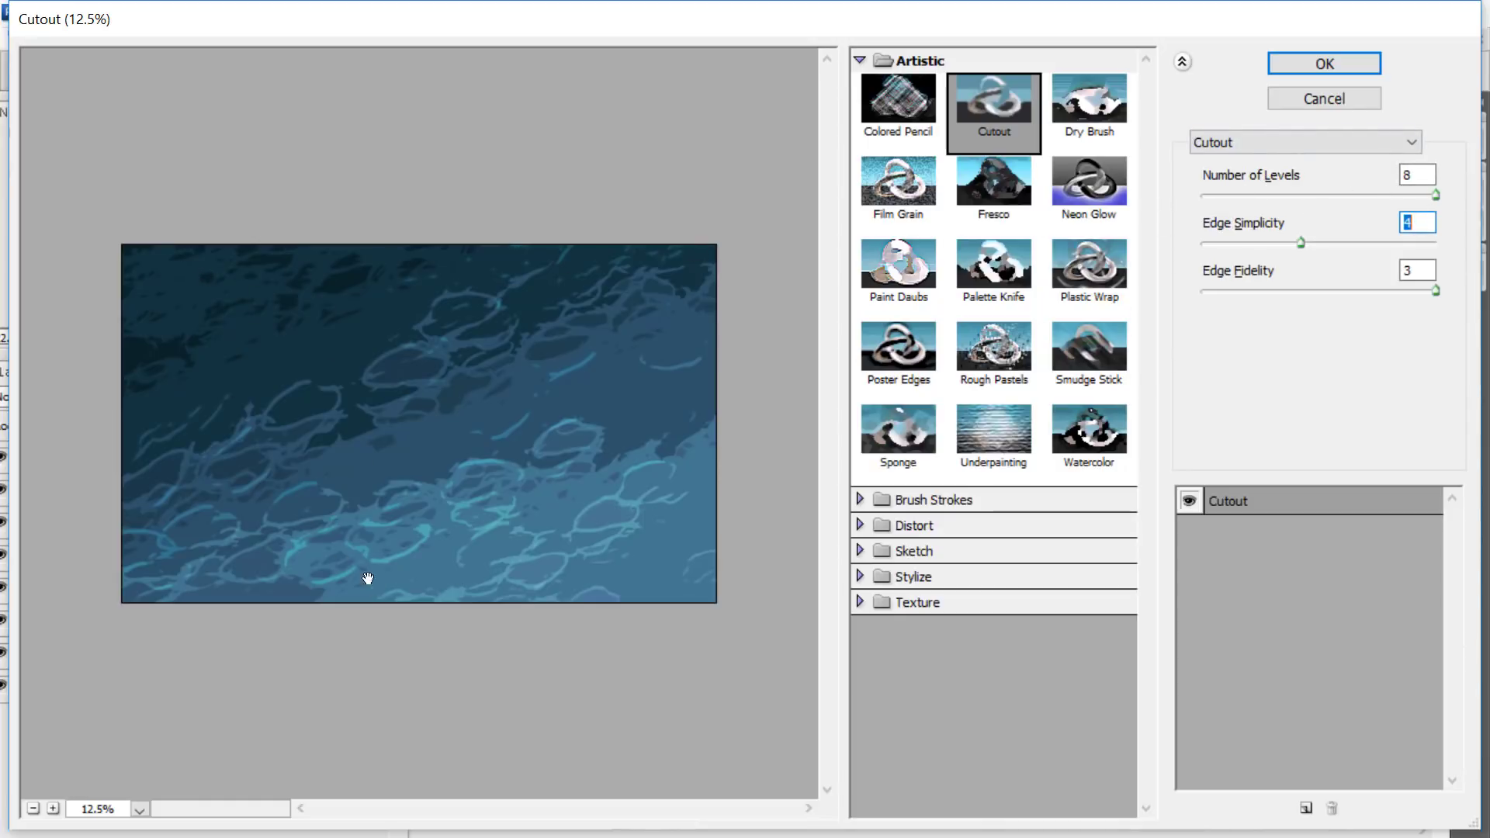
- Compare 7, 6 and 5 Cutout levels, settle on 5, and apply the filter to the duplicated background
left_click(1379, 195)
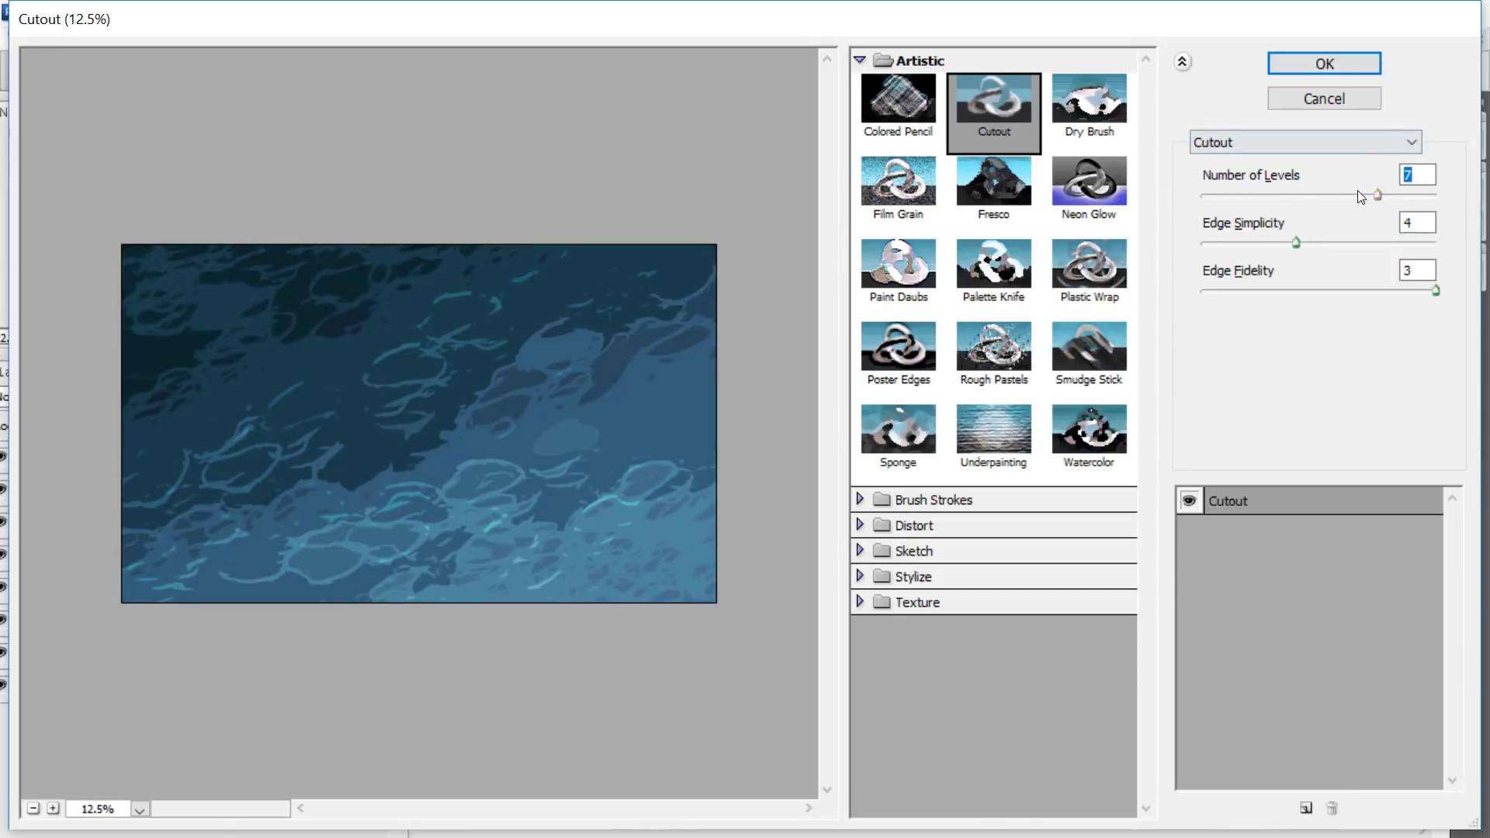
left_click(1348, 195)
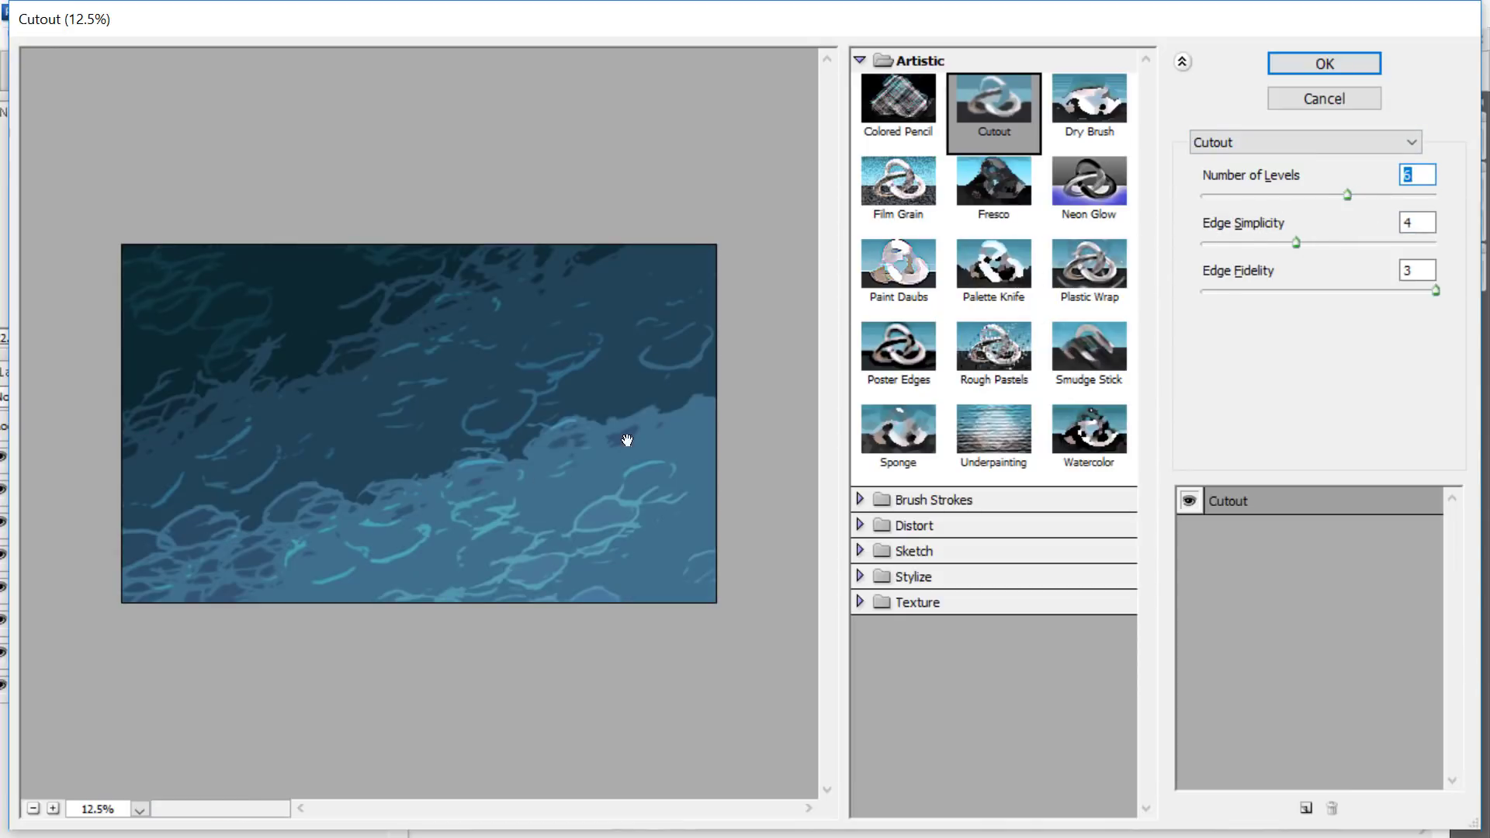
left_click(1305, 195)
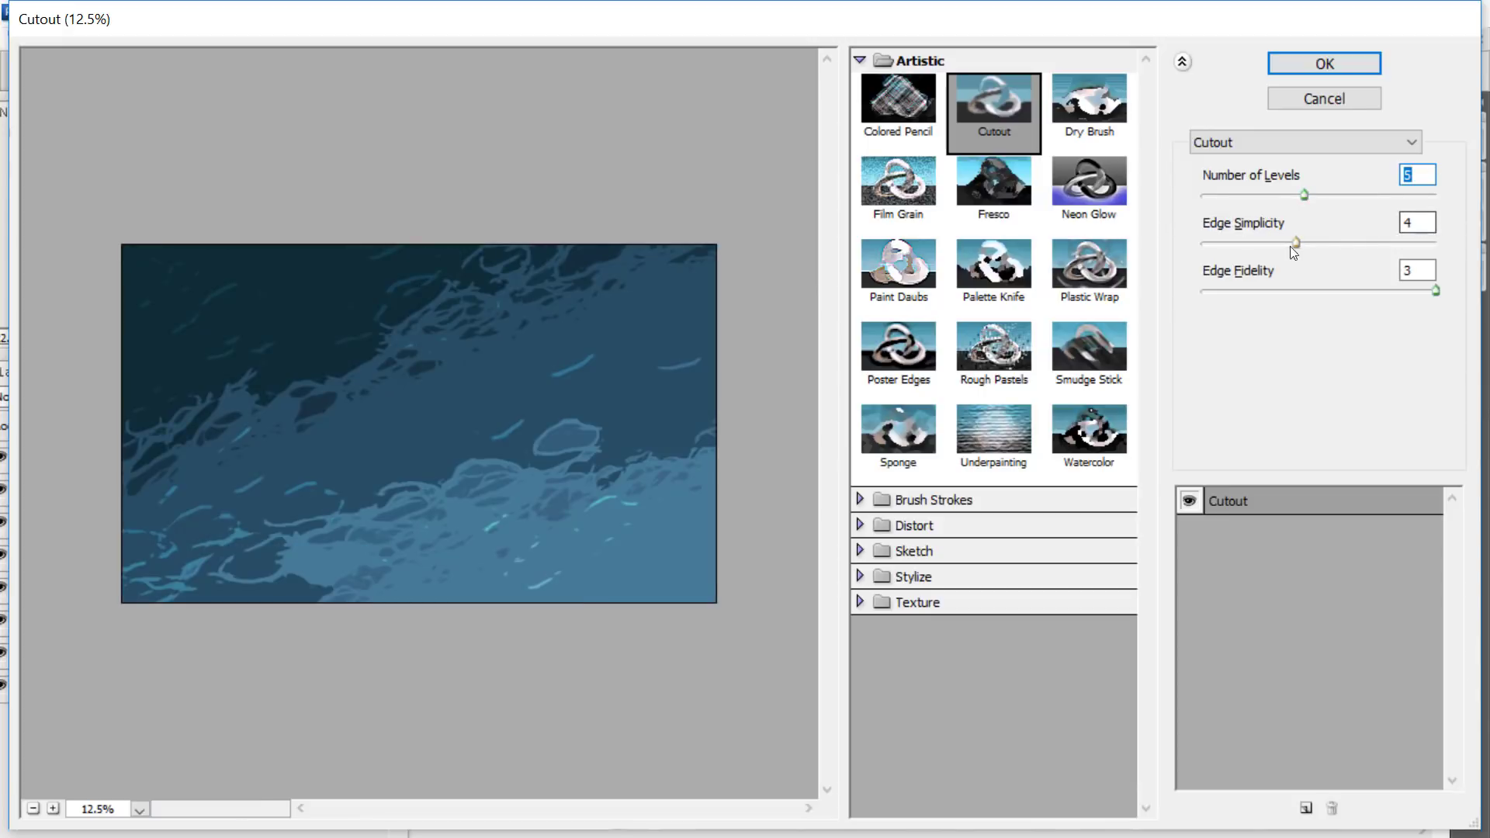
left_click(1343, 195)
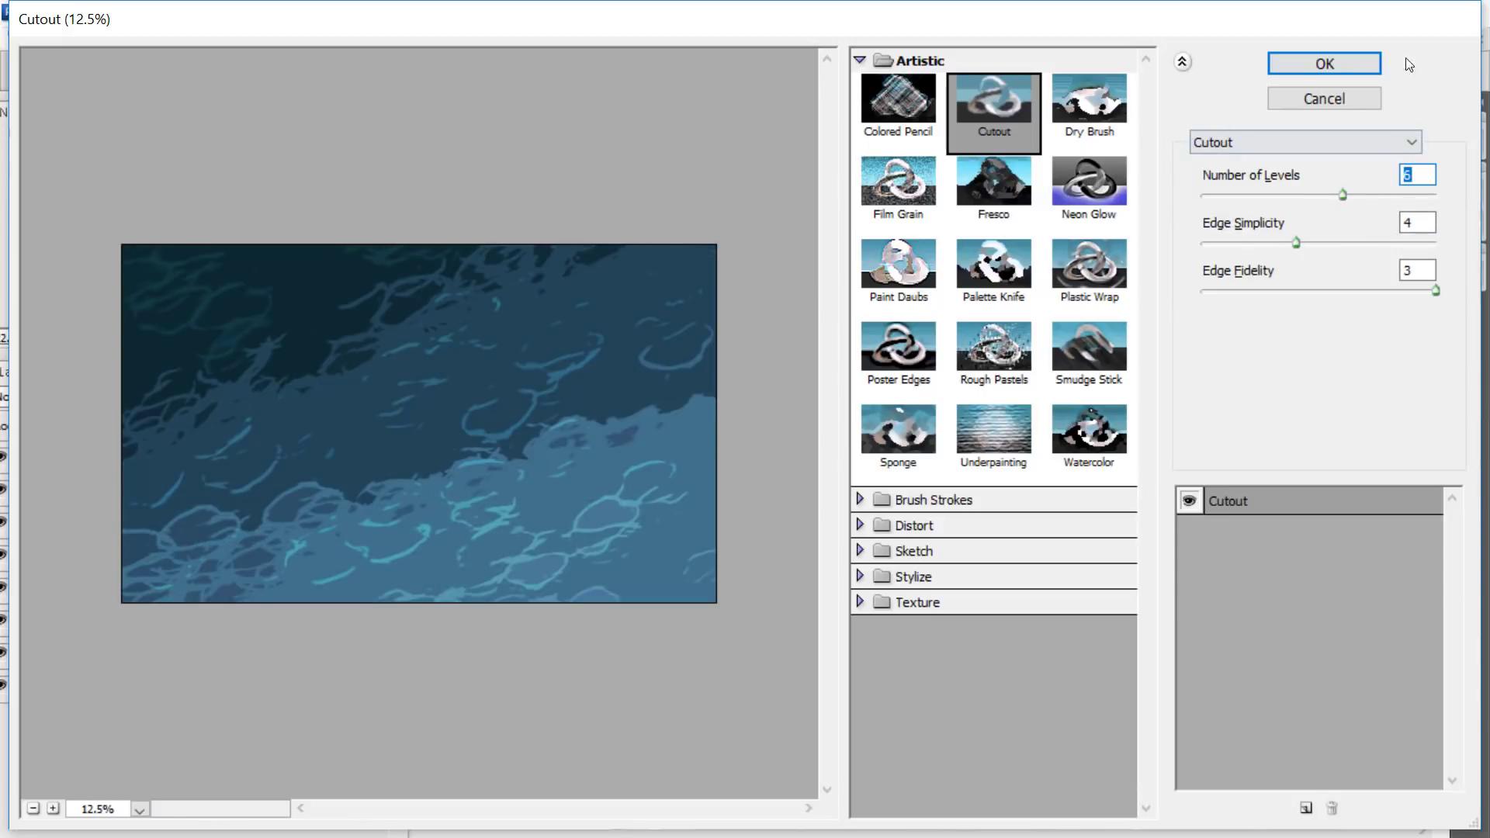
left_click(1325, 195)
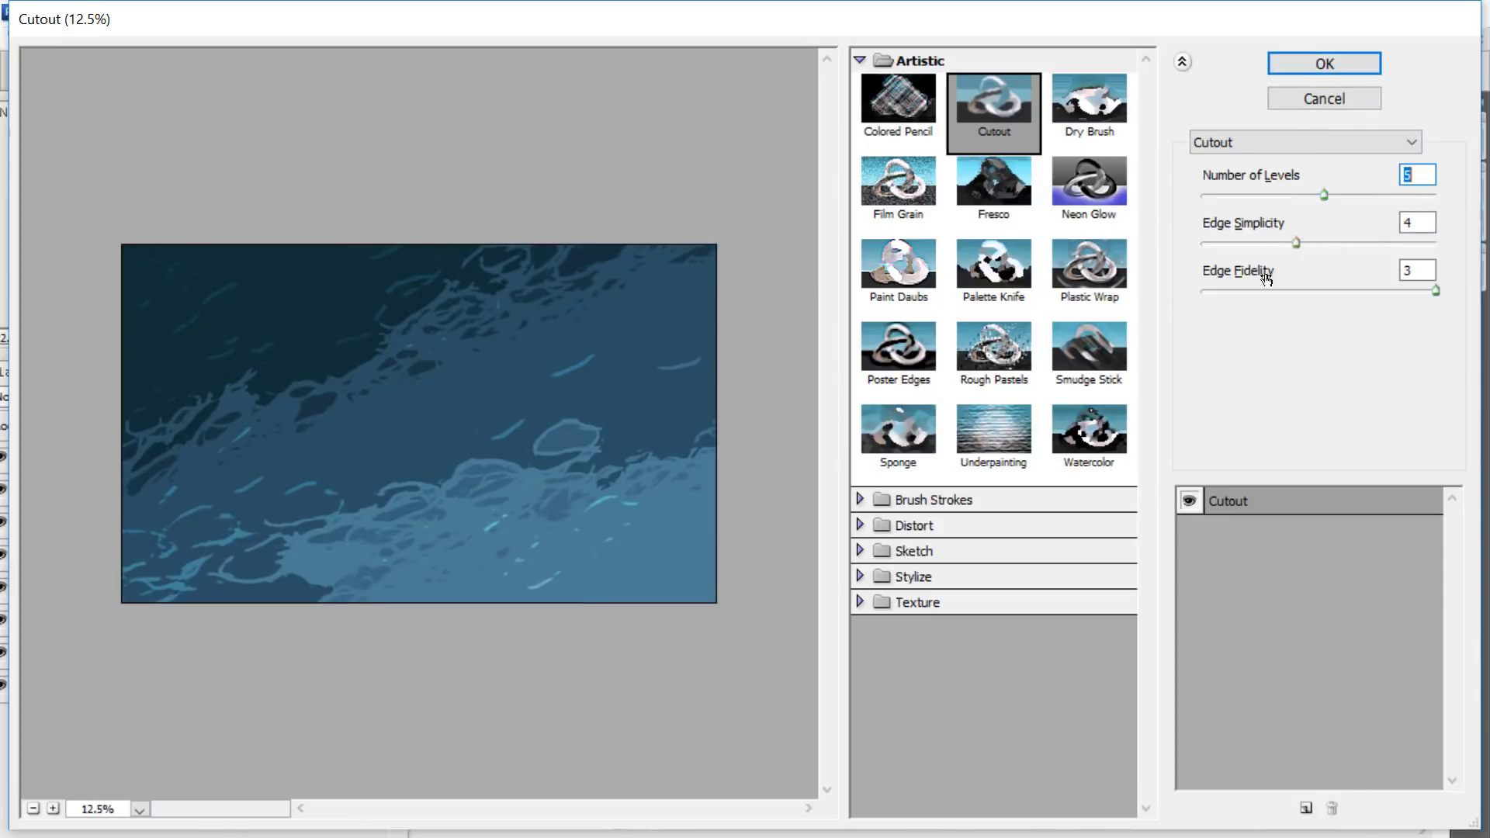
left_click(1320, 59)
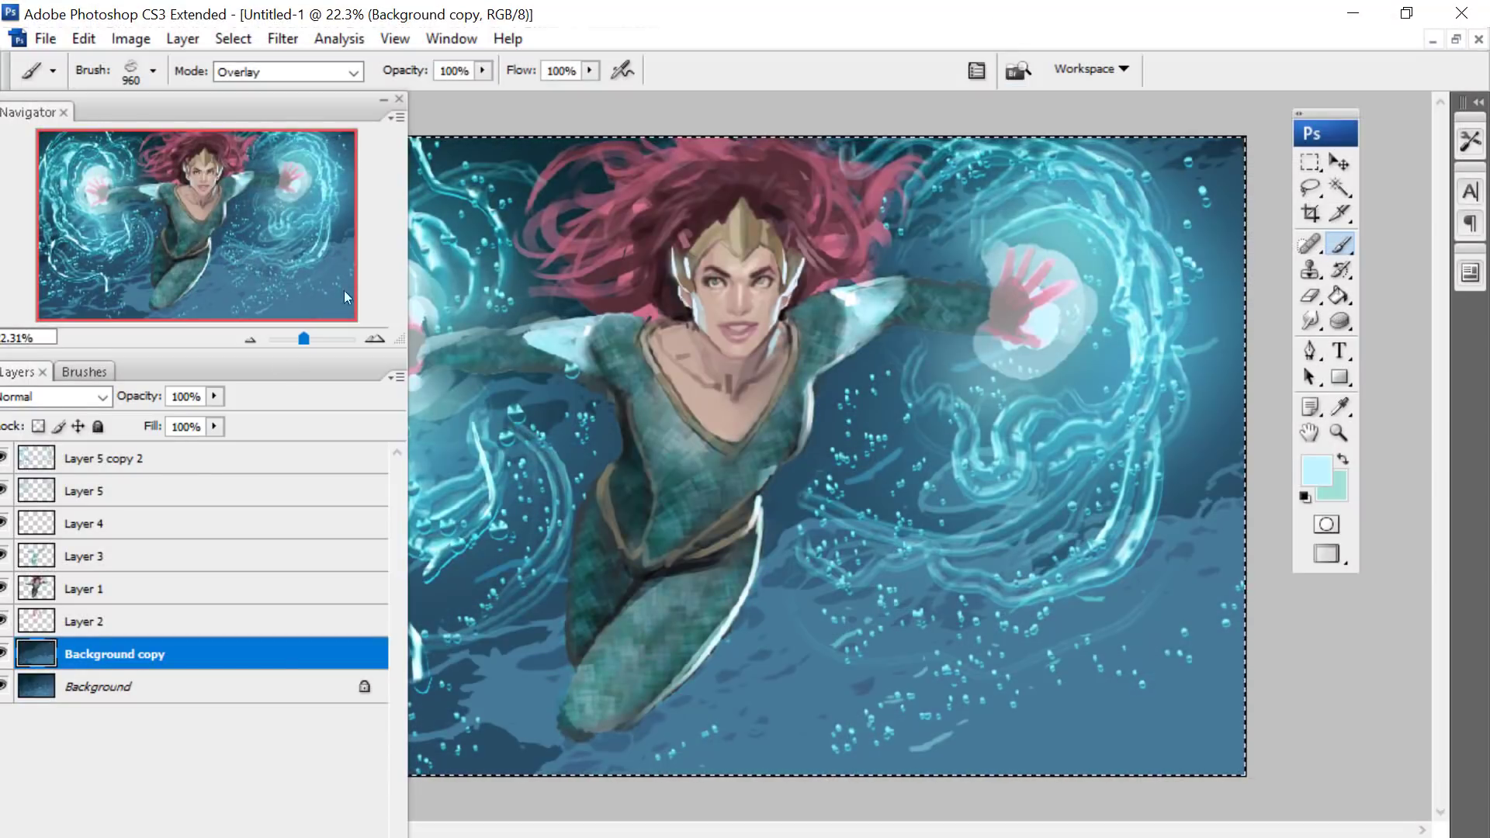
- Reduce the opacity of the filtered background copy to 30%, judging the blend on the whole painting
left_click(214, 396)
left_click_drag(216, 420, 170, 421)
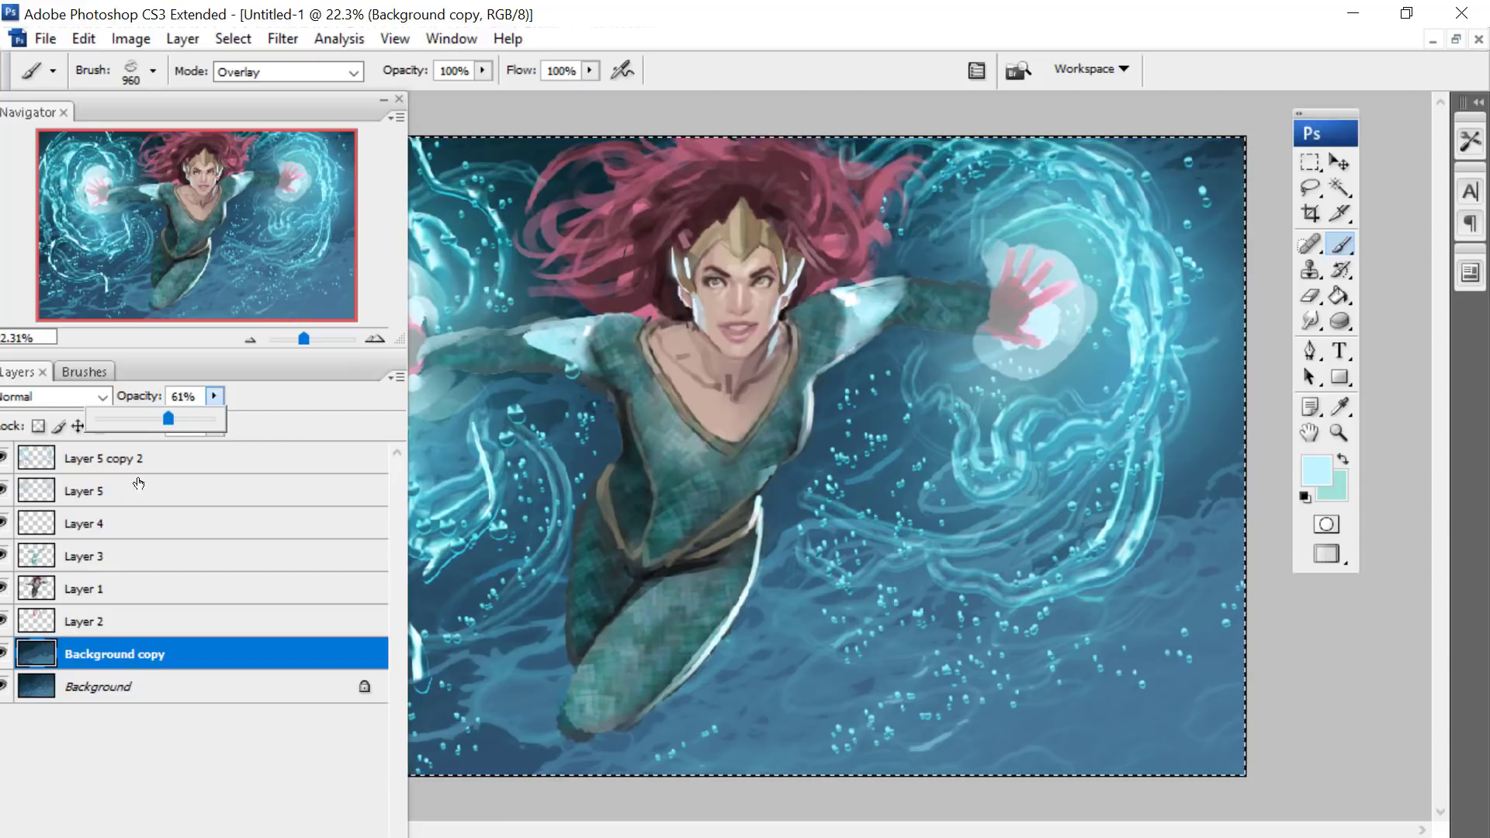
left_click_drag(164, 412, 156, 414)
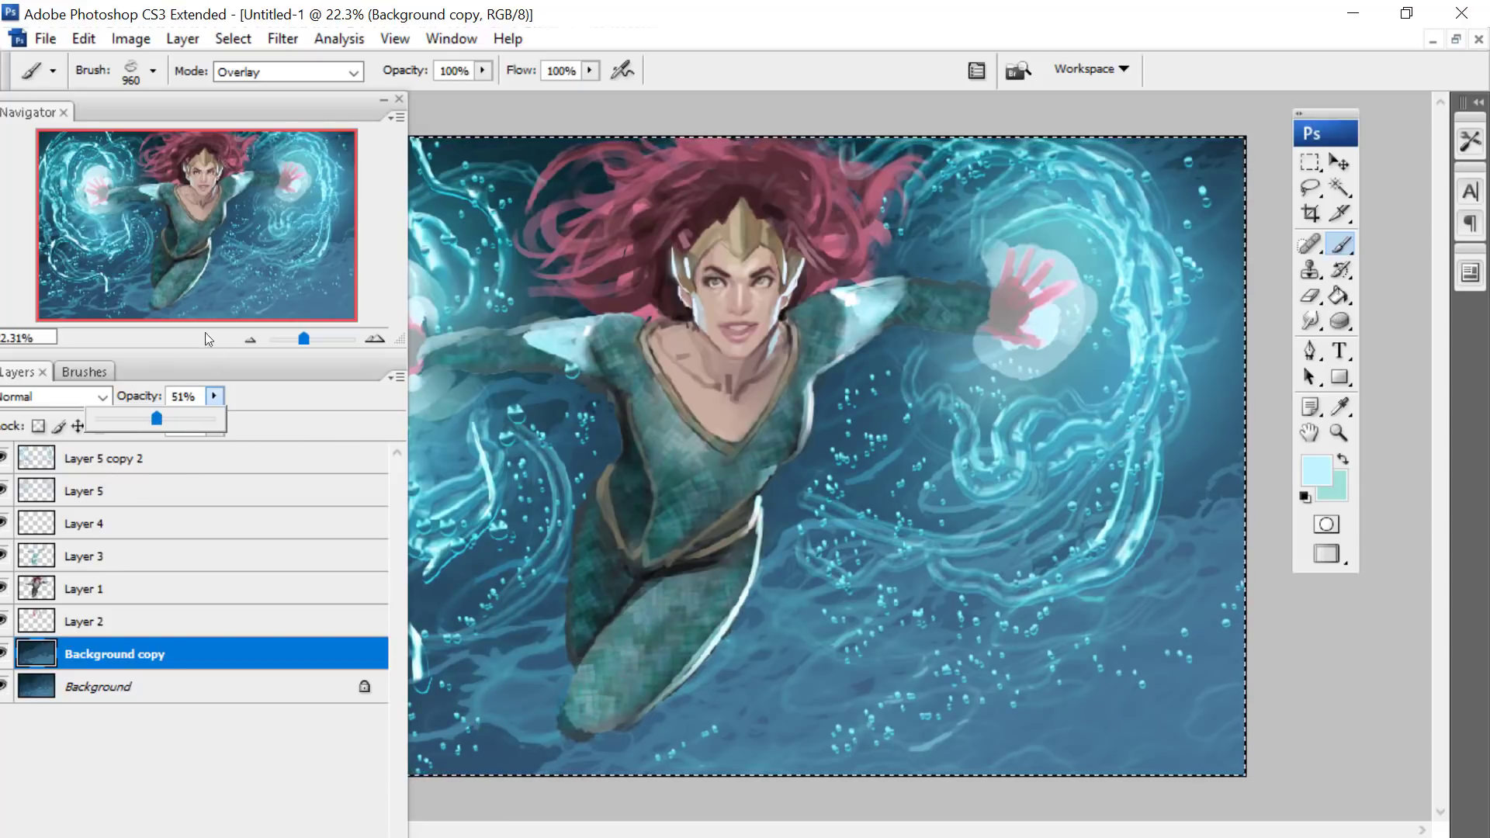
left_click(297, 334)
left_click_drag(302, 337, 300, 338)
left_click_drag(213, 397, 190, 419)
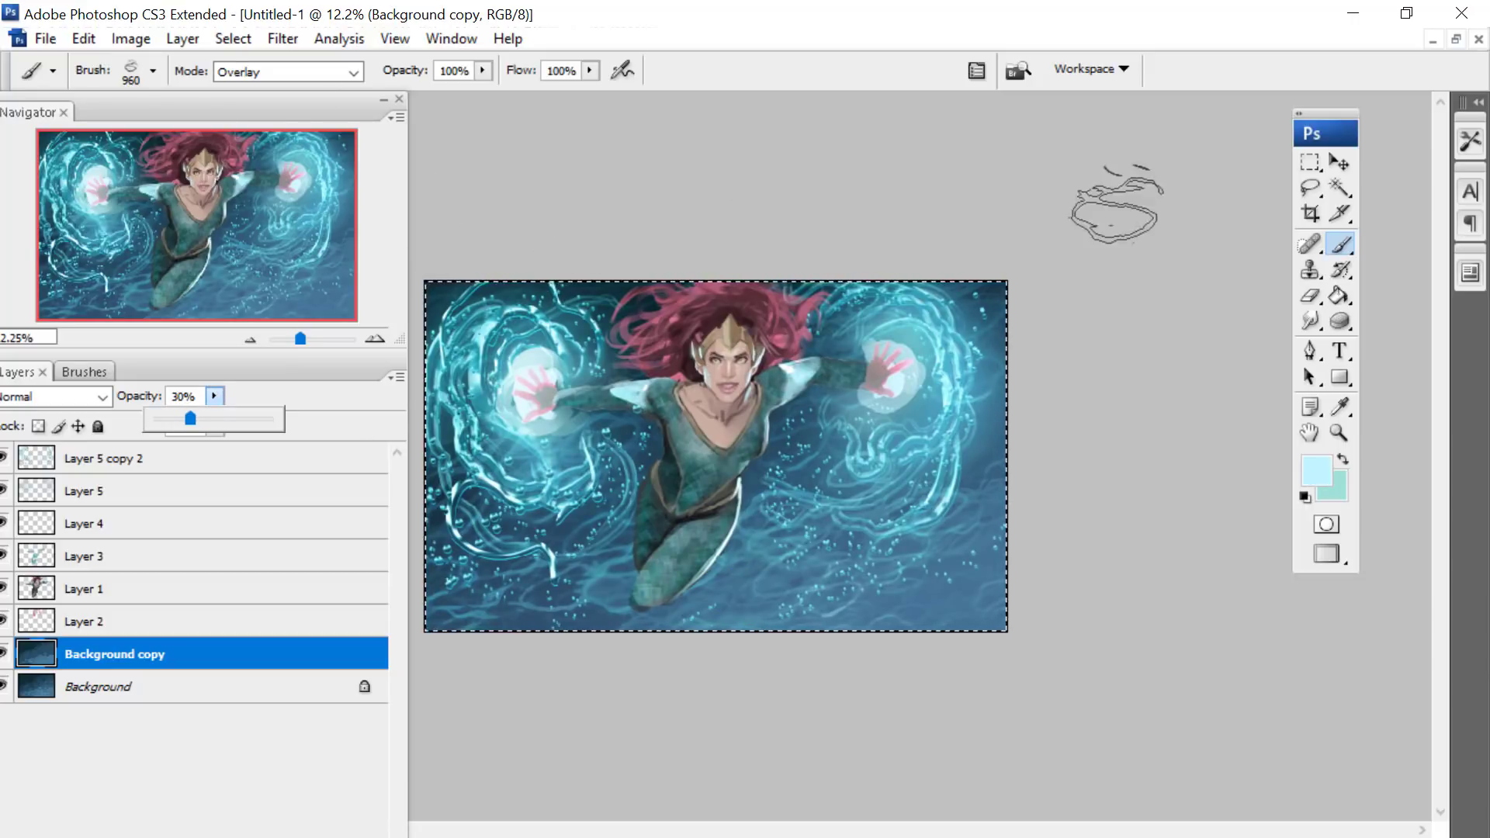
- Make Layer 5 copy 2 the active layer and choose a slightly more saturated light cyan as the foreground color
key("l")
key("m")
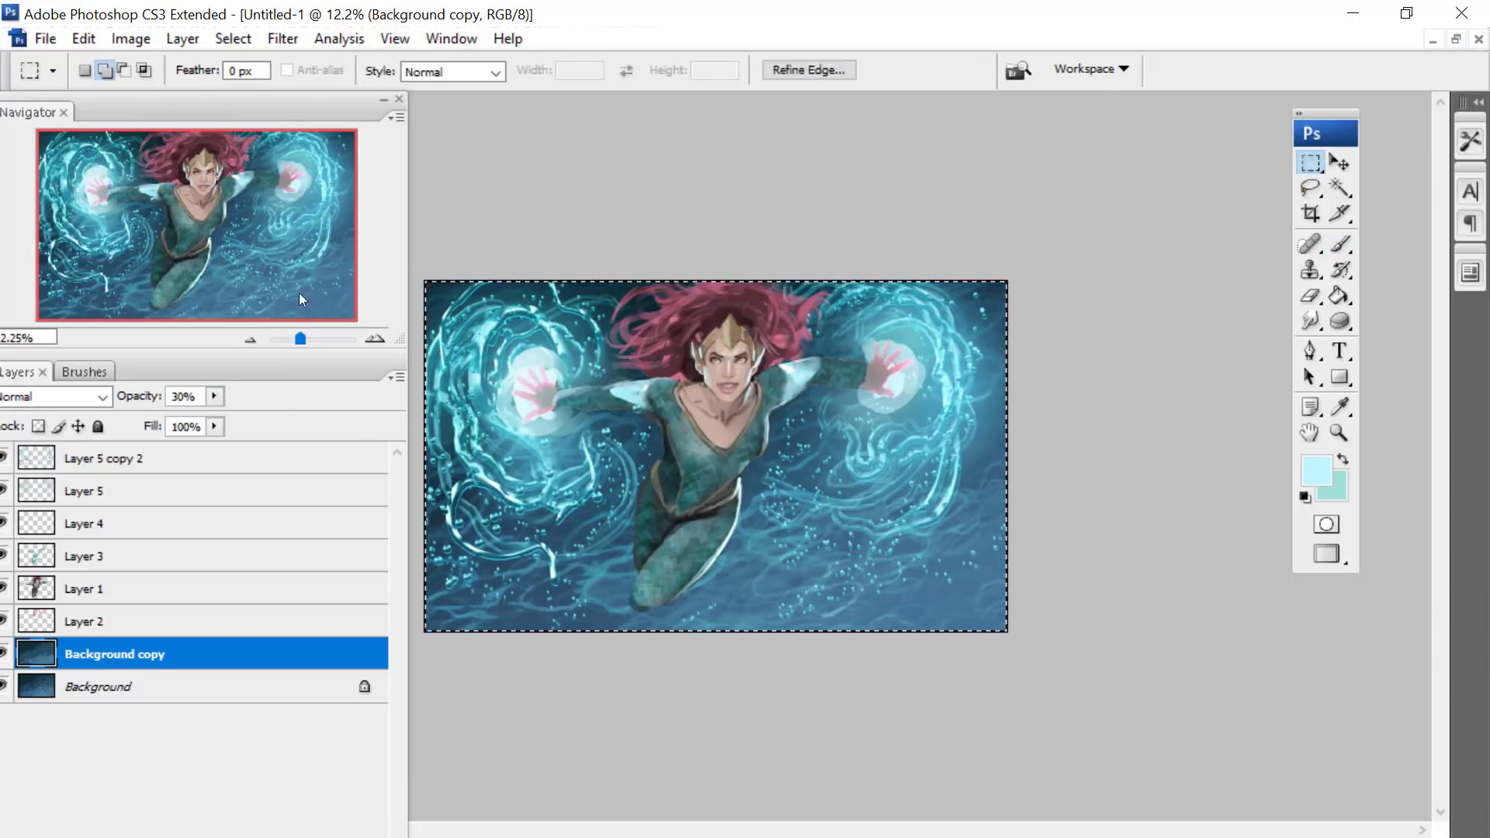
left_click_drag(301, 339, 304, 340)
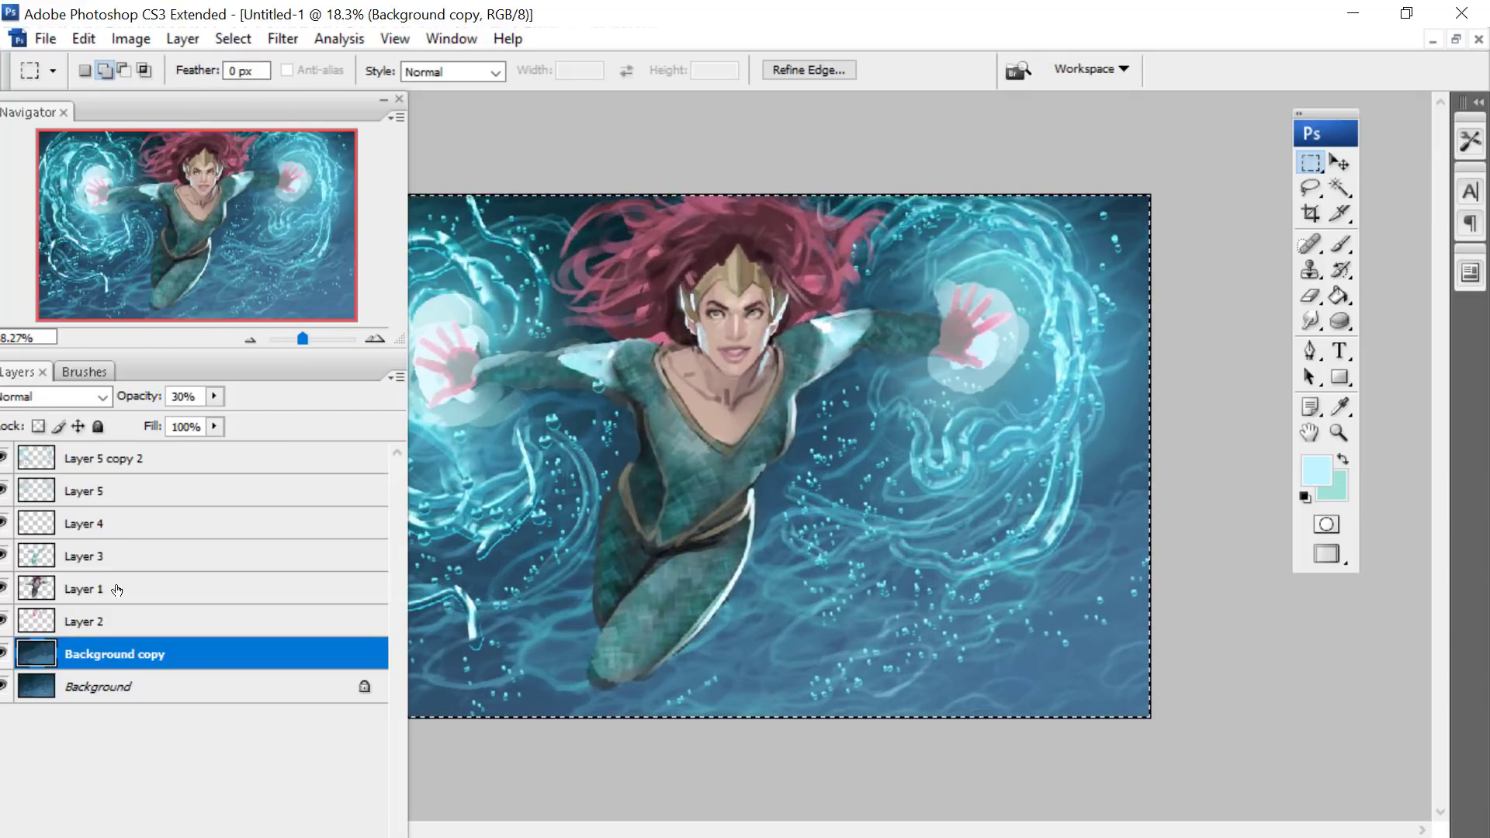
left_click(86, 458)
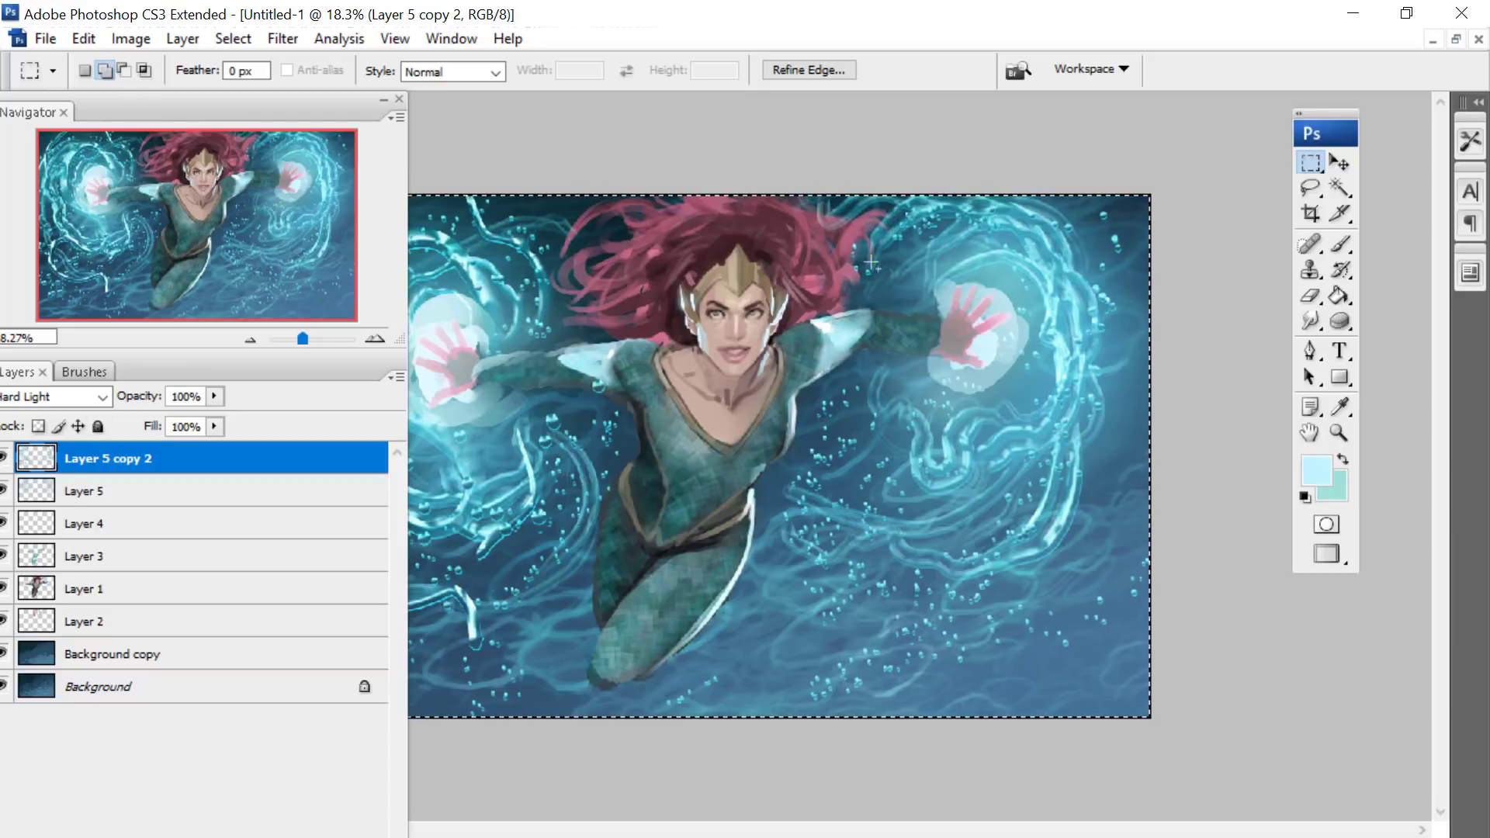
left_click(1325, 469)
left_click(1119, 188)
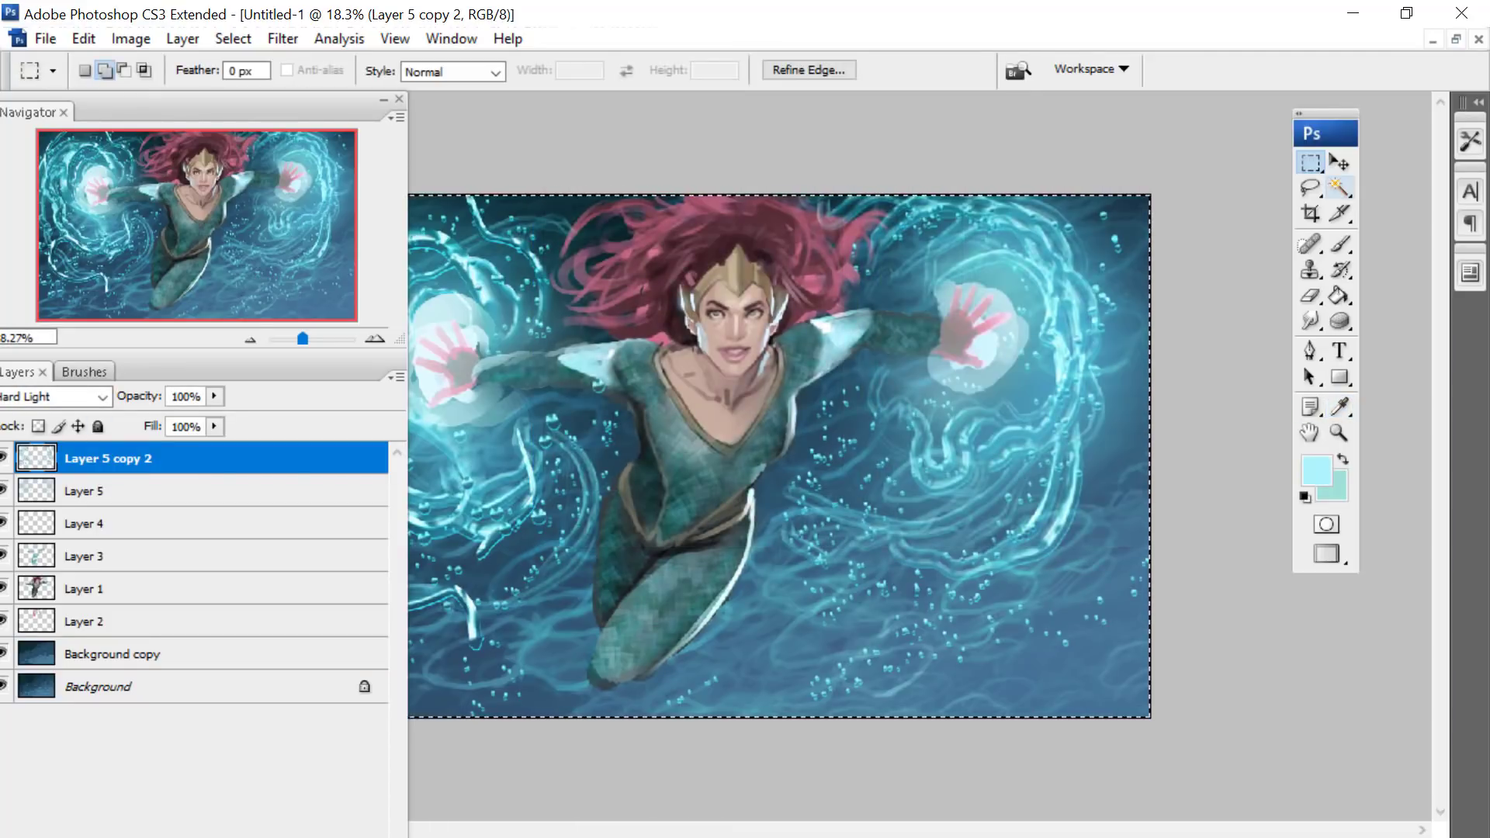
- Switch to the Brush tool with the soft round 200 px tip and enlarge its diameter to 504 px
left_click(1340, 248)
right_click(1028, 300)
scroll(1320, 540, "up", 10)
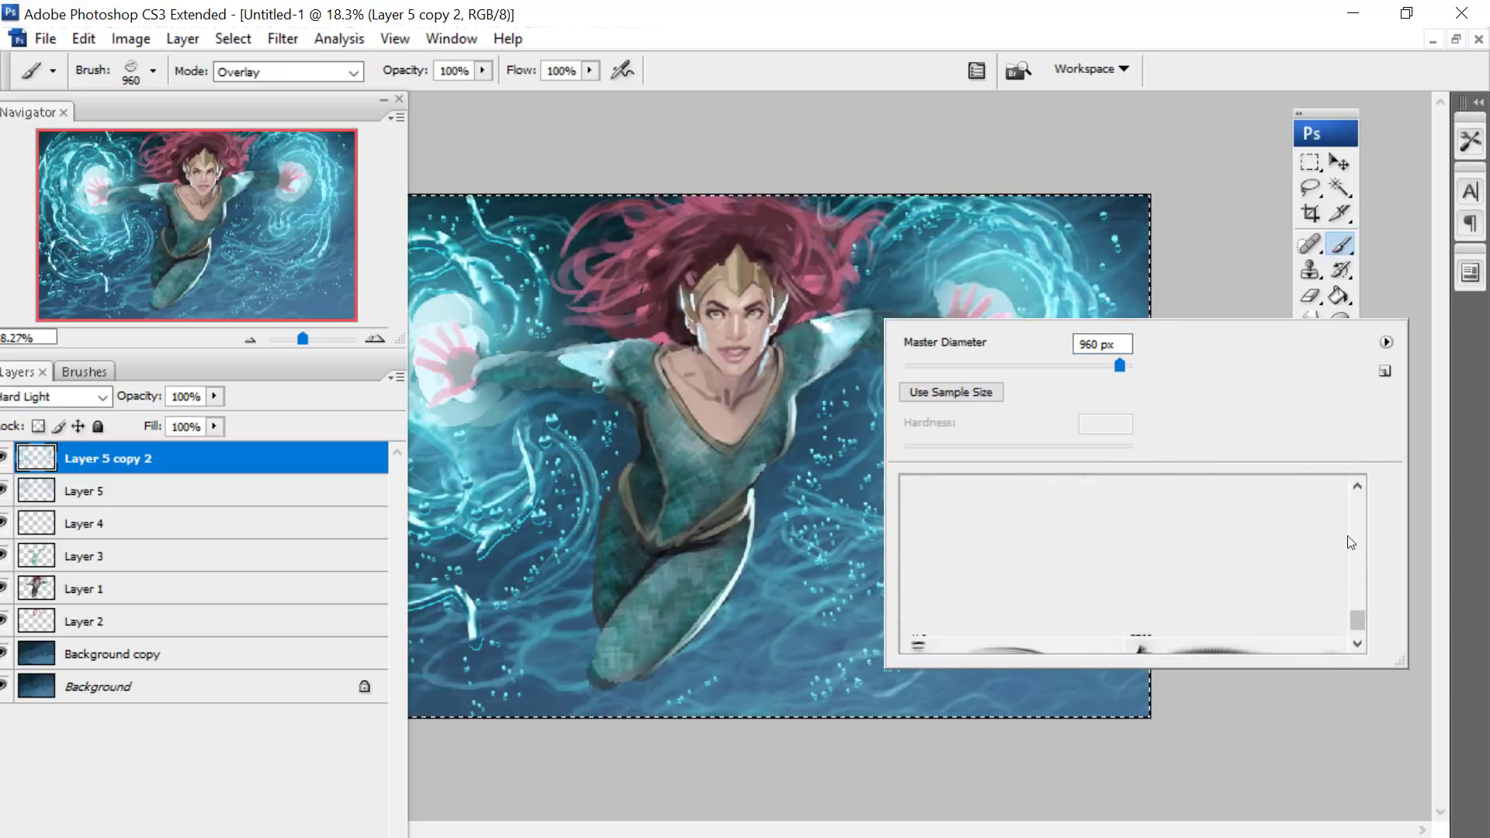
left_click(1017, 566)
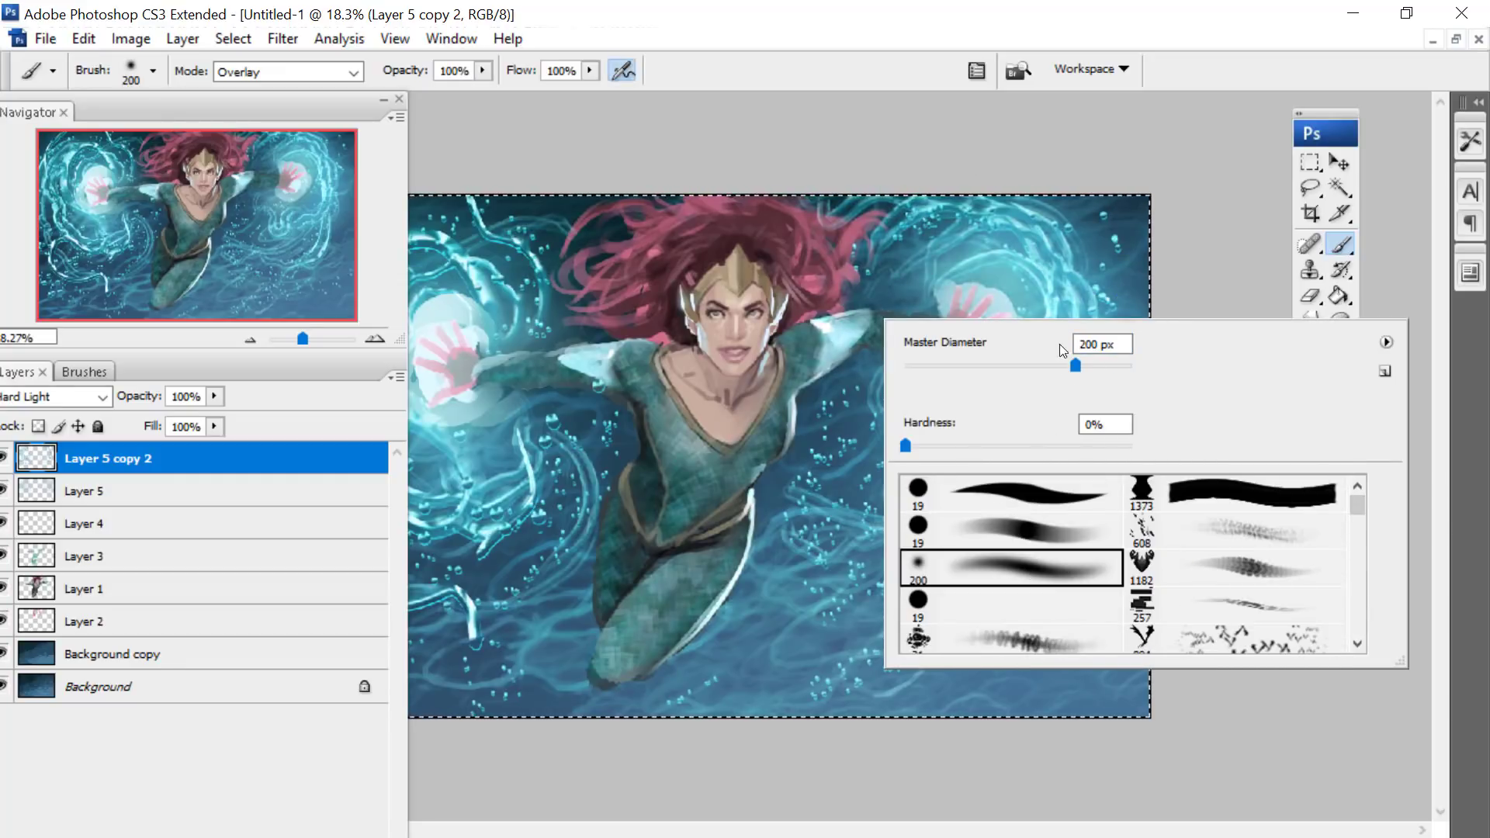
left_click_drag(1091, 366, 1110, 365)
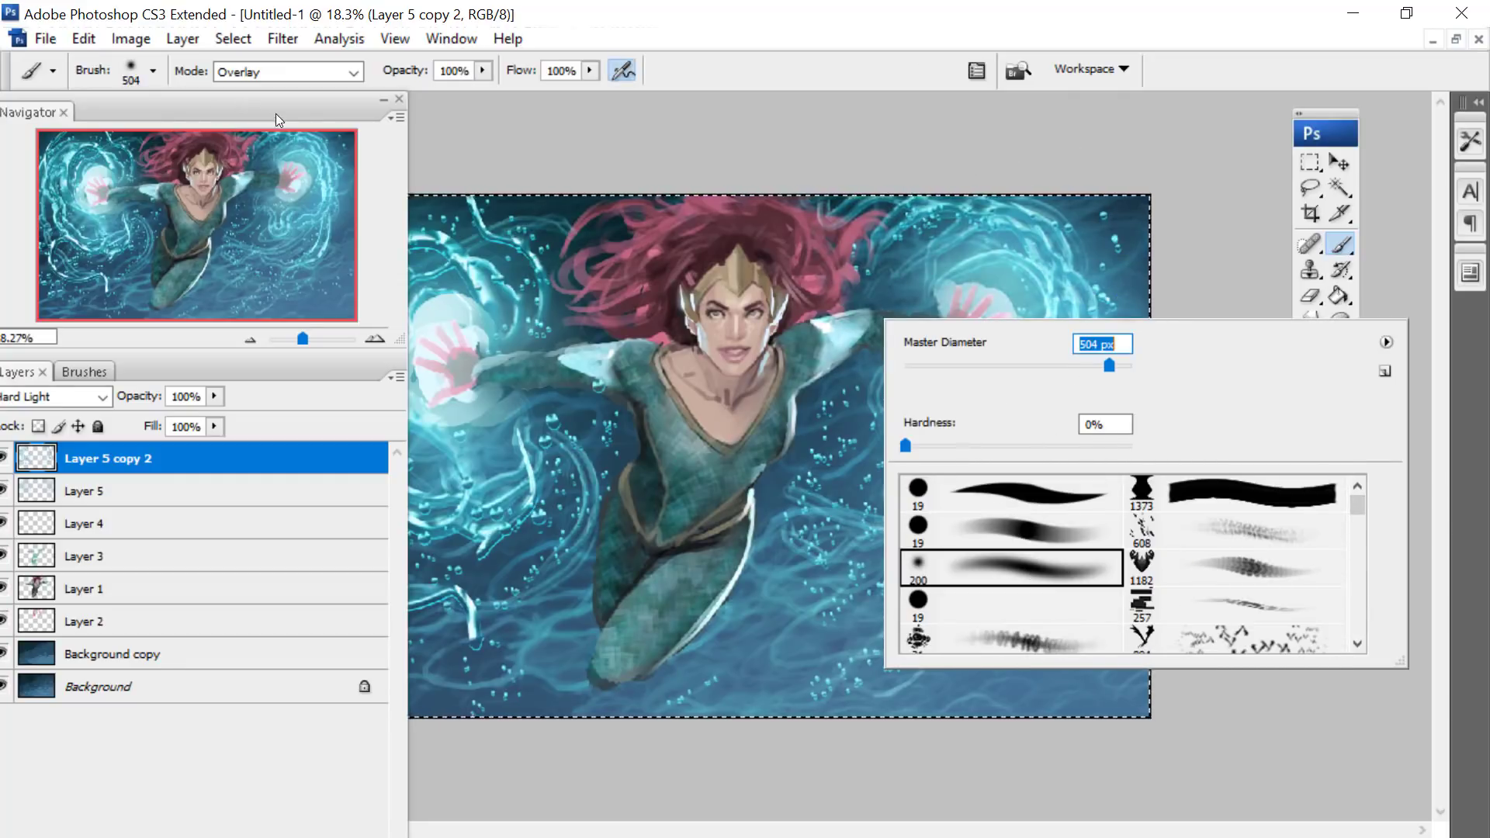
- Set the brush mode to Linear Light and paint a soft light cyan glow around both hands on Layer 4
left_click(56, 589)
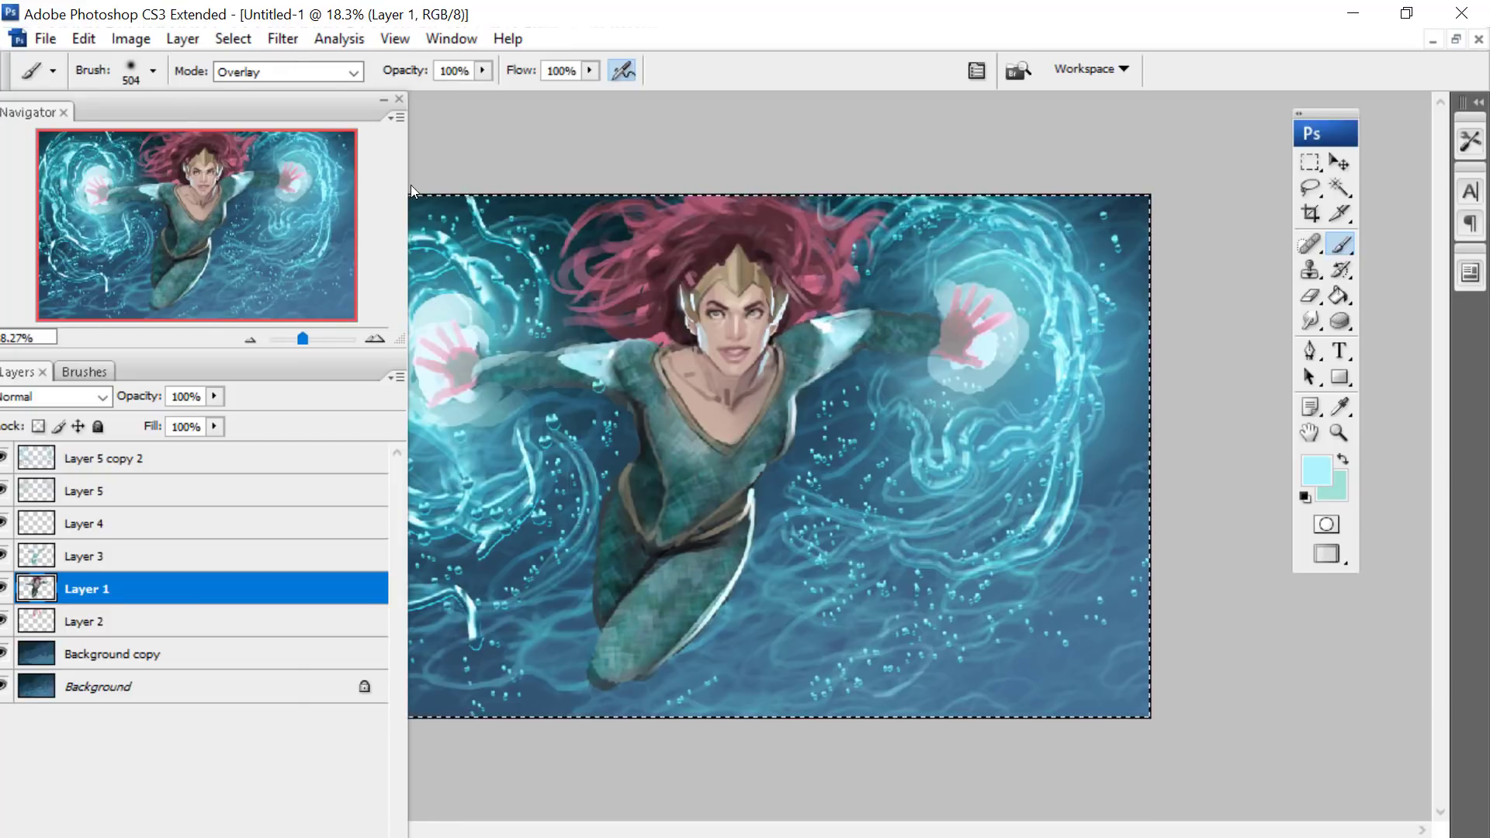
left_click(236, 72)
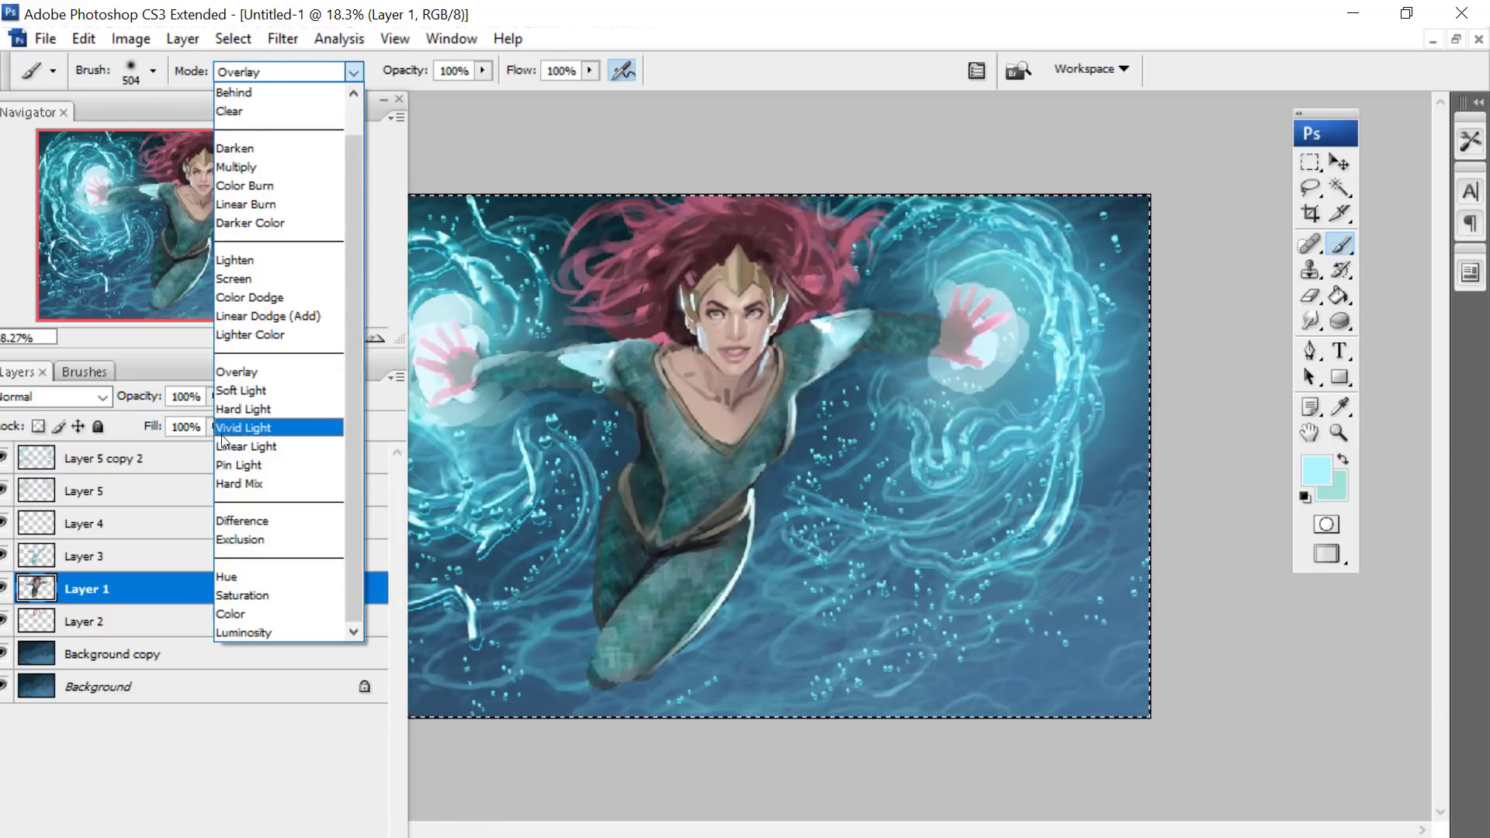
left_click(246, 446)
left_click(86, 491)
left_click(39, 532)
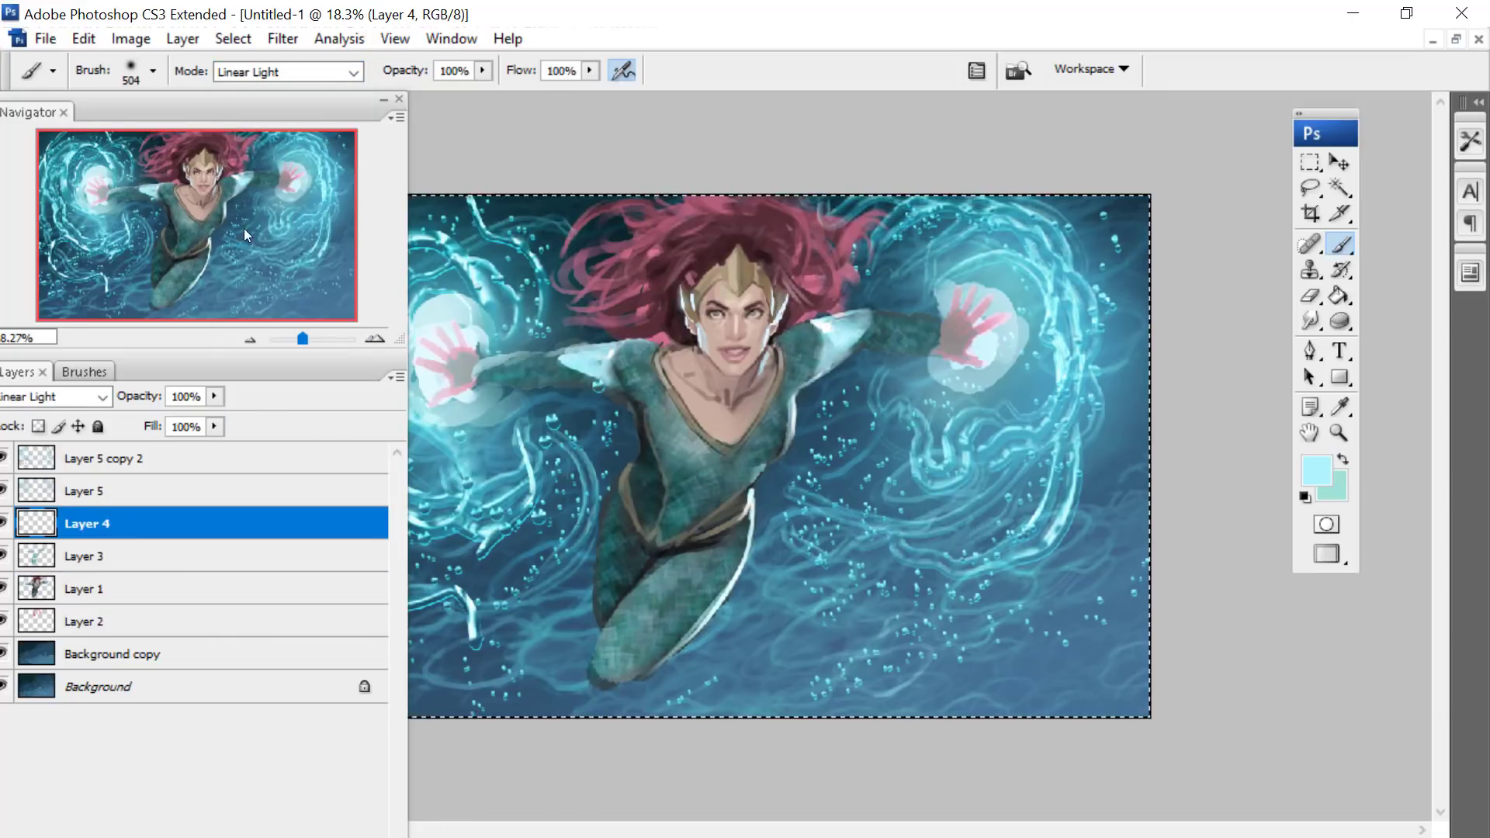
mouse_move(970, 303)
left_mouse_down()
mouse_move(1031, 325)
mouse_move(984, 388)
left_mouse_up()
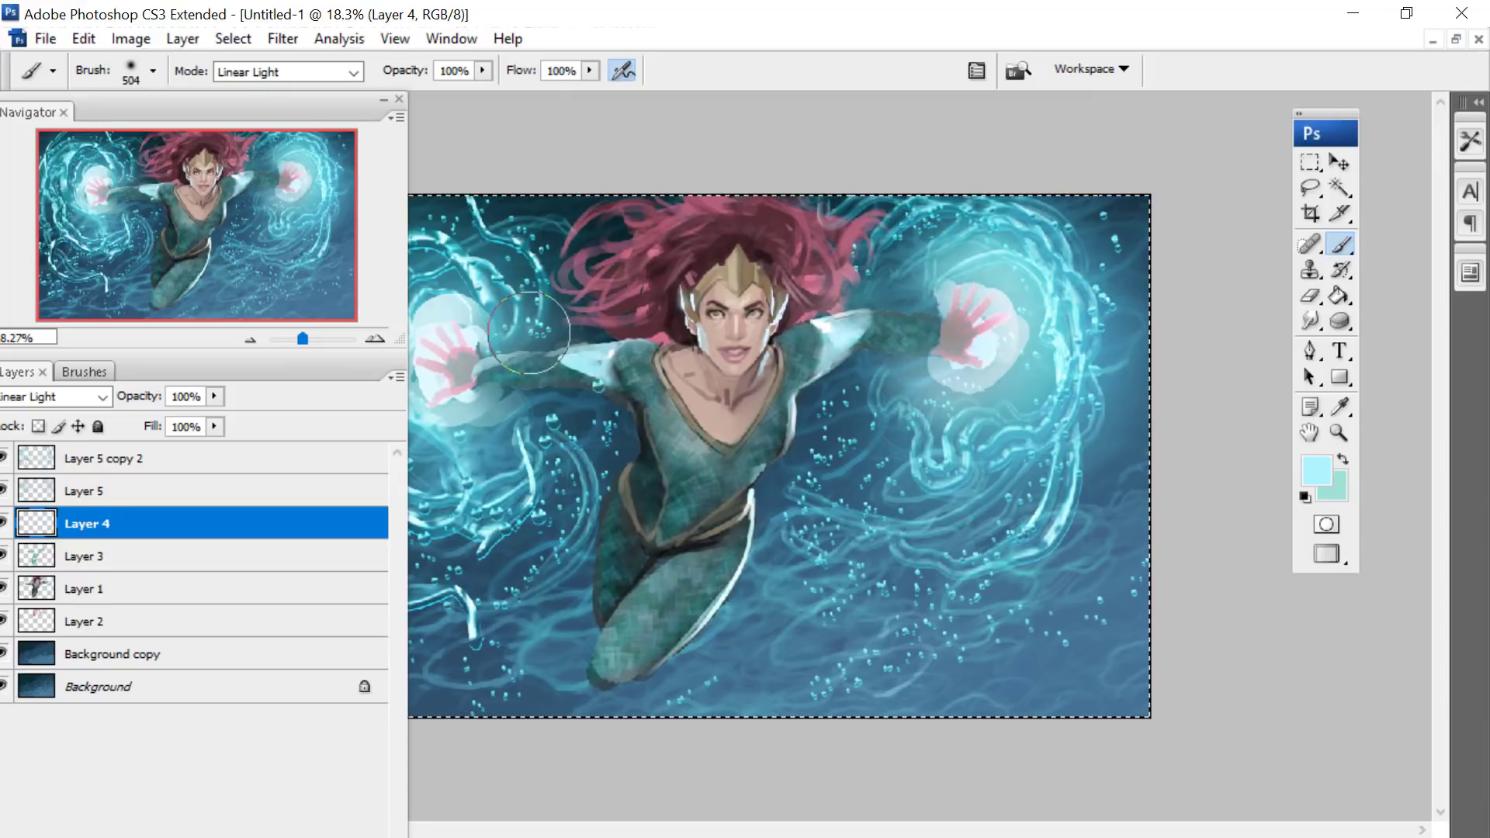
mouse_move(529, 333)
left_mouse_down()
mouse_move(421, 398)
mouse_move(518, 422)
mouse_move(578, 404)
left_mouse_up()
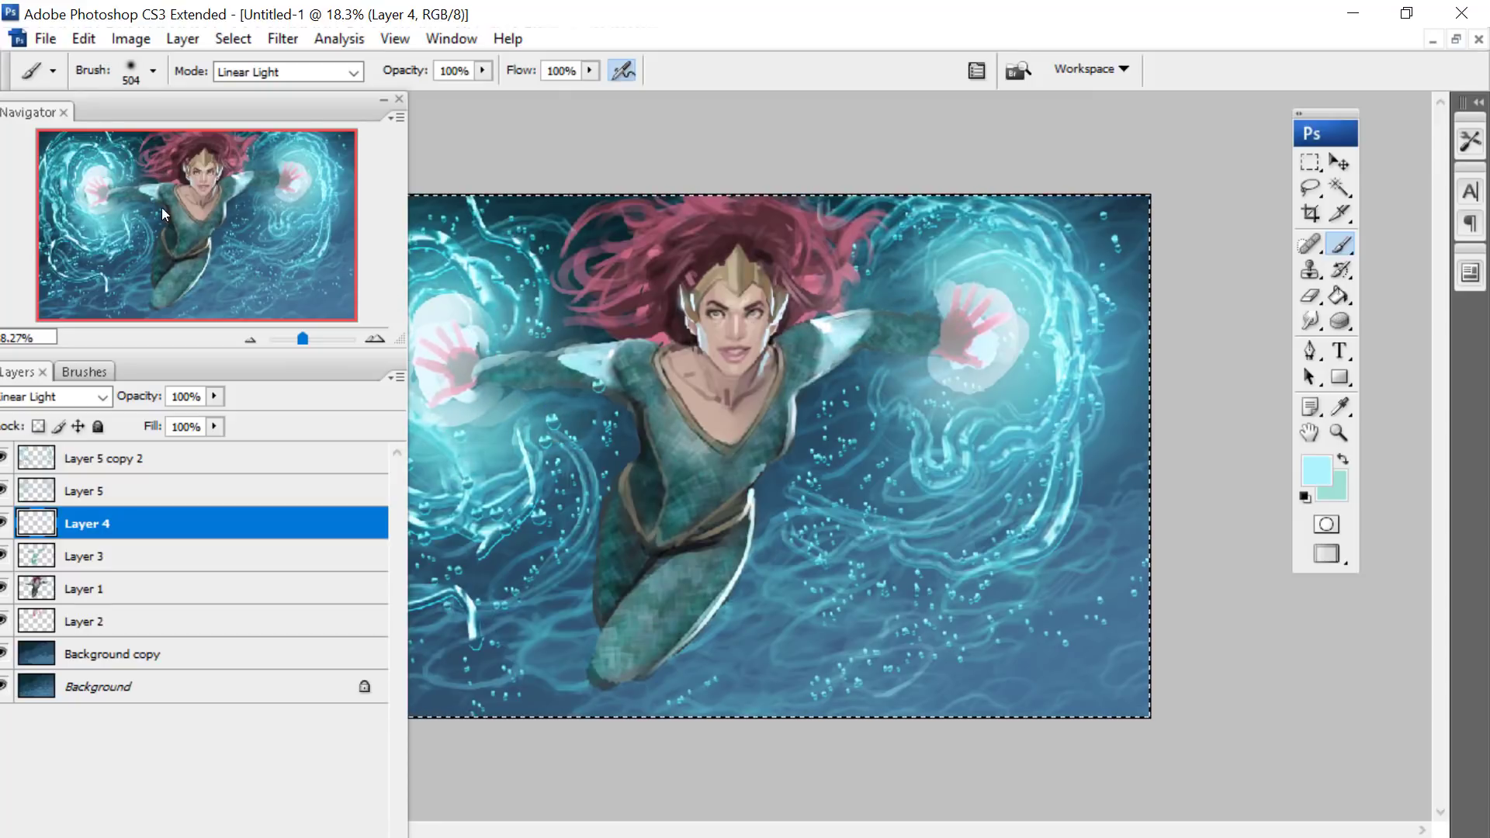
- Change the brush to the hard round tip with a 19 px diameter
right_click(630, 402)
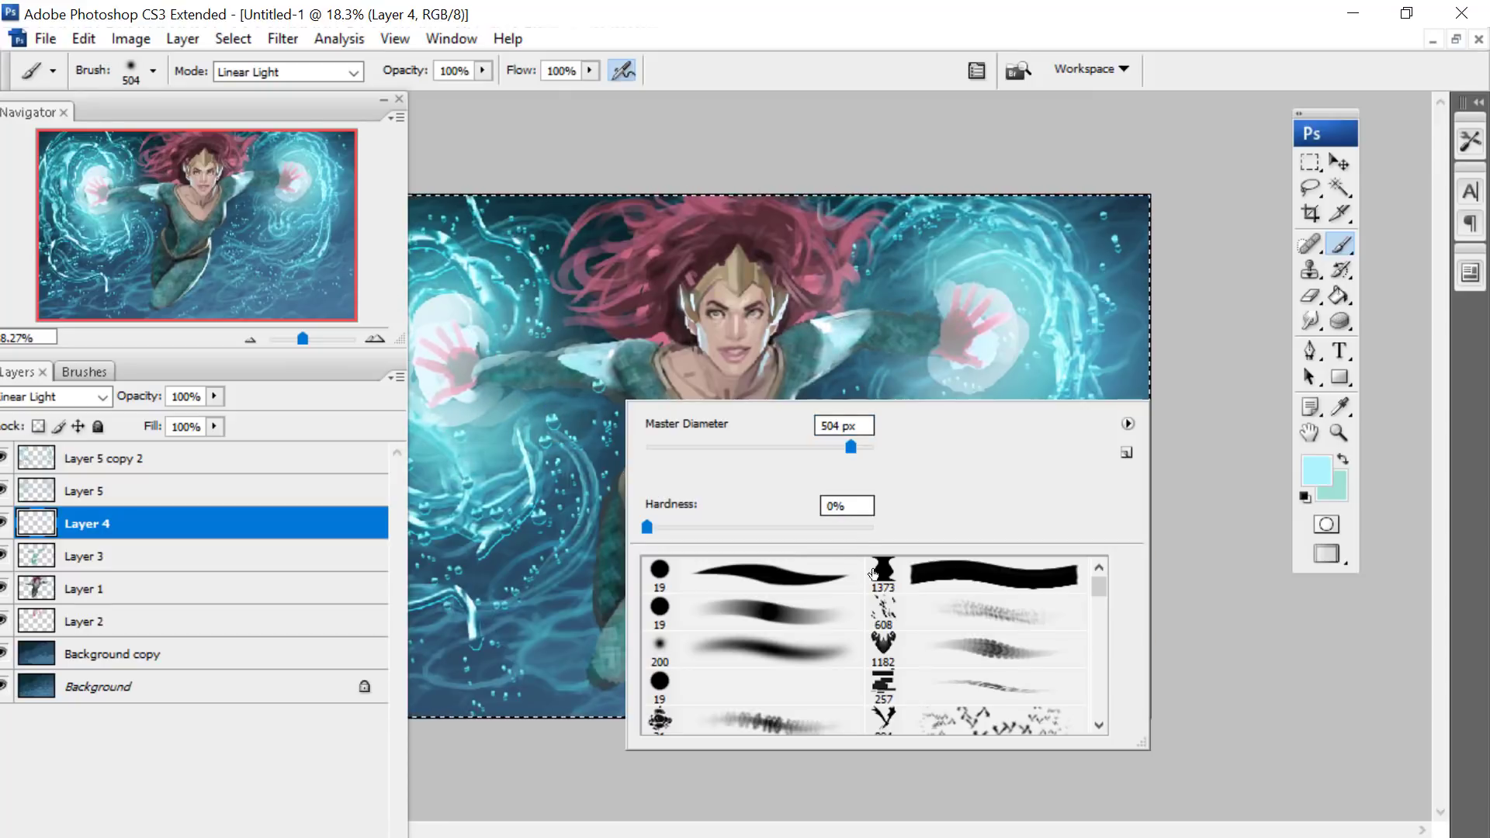
left_click(770, 567)
left_click(667, 448)
key("Return")
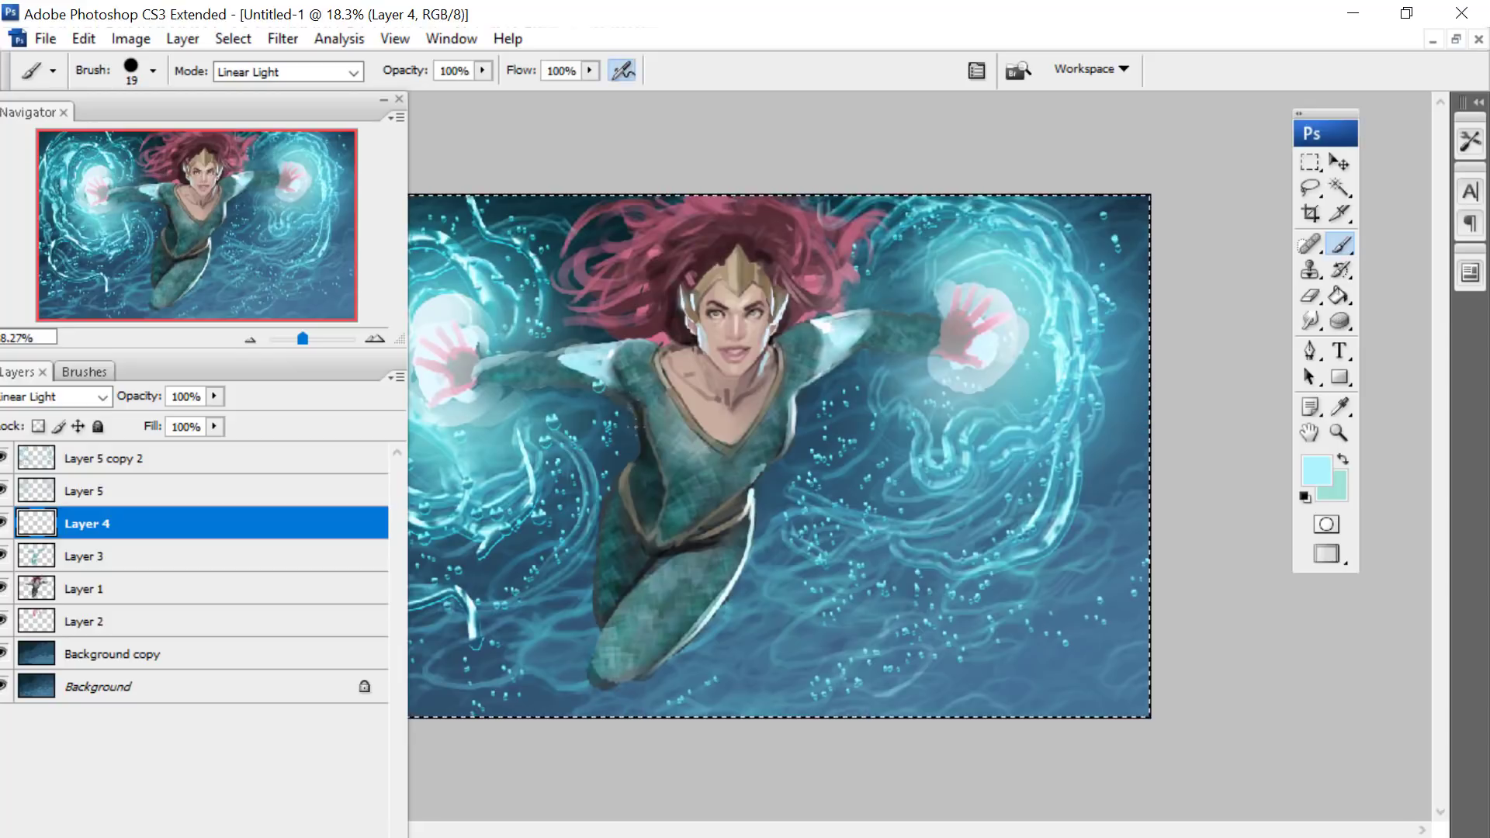